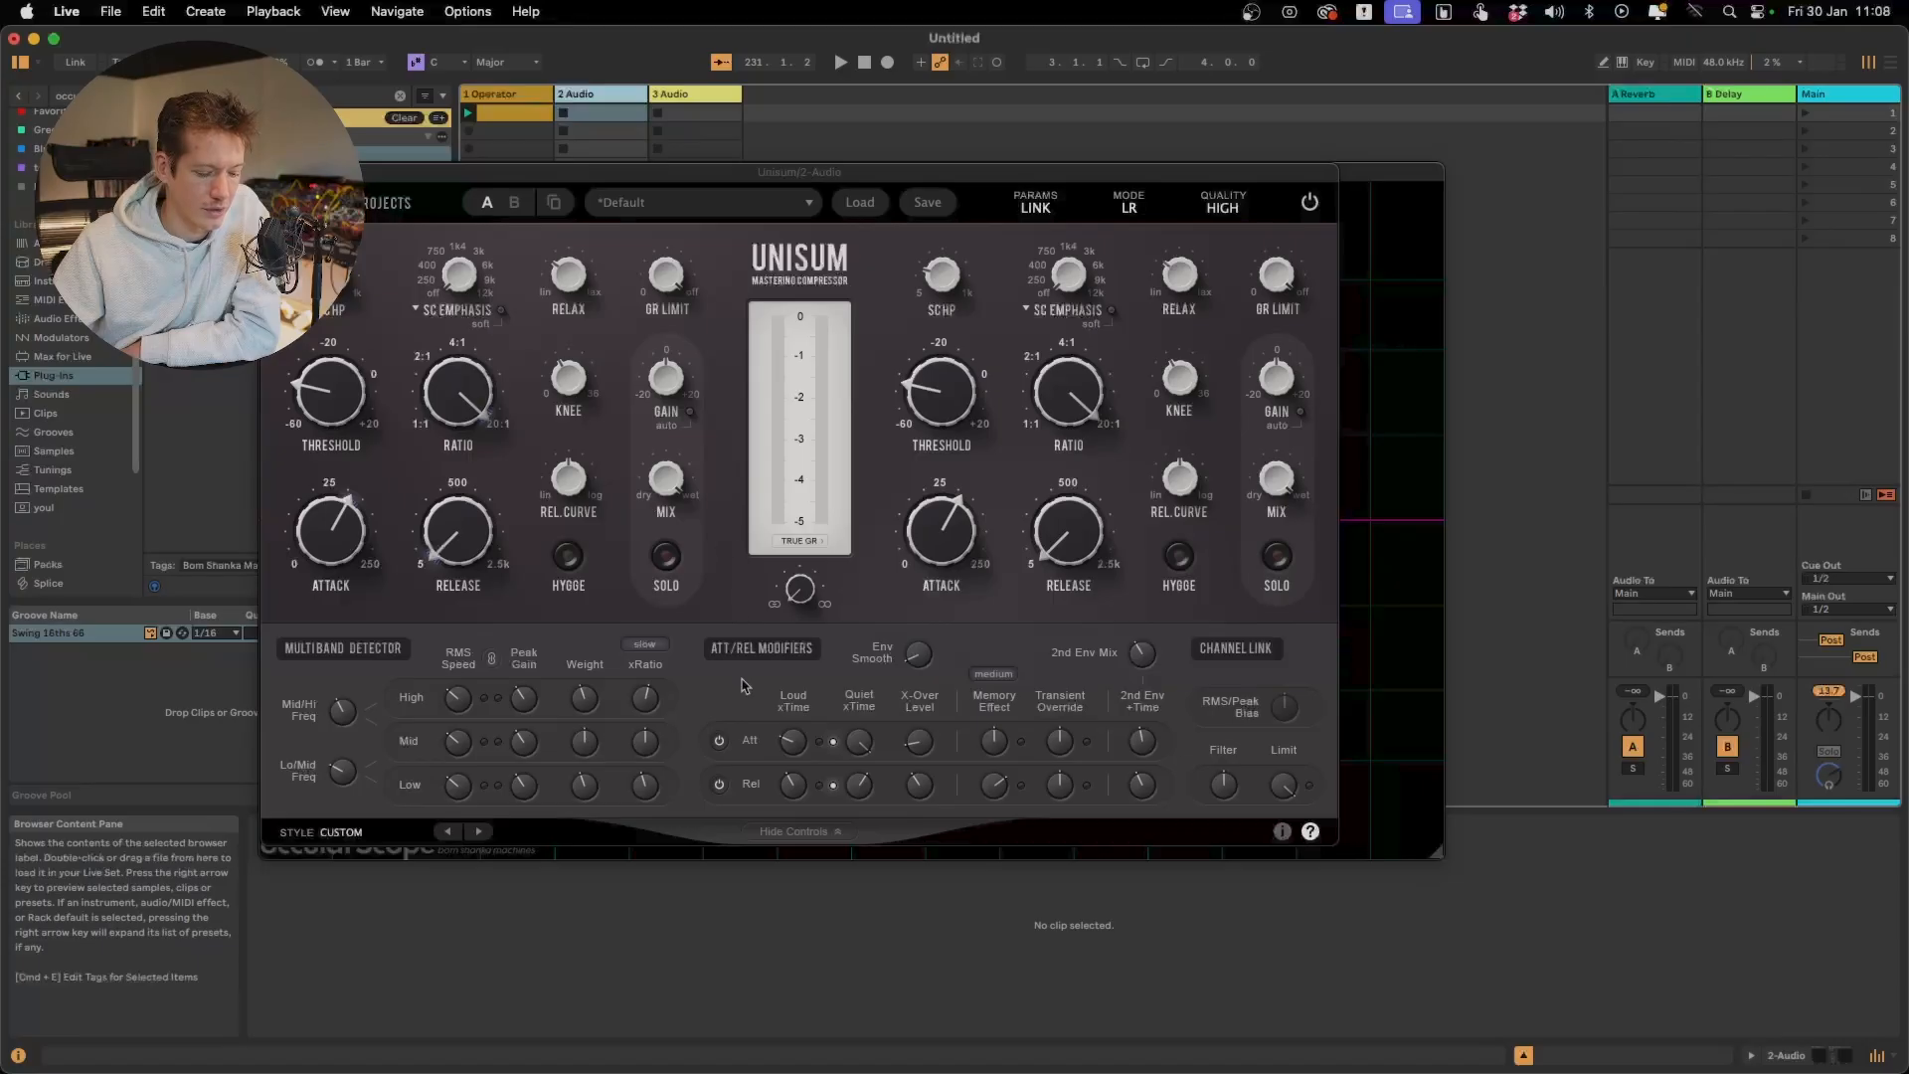
Hide the compressor's advanced style-editing controls
click(815, 832)
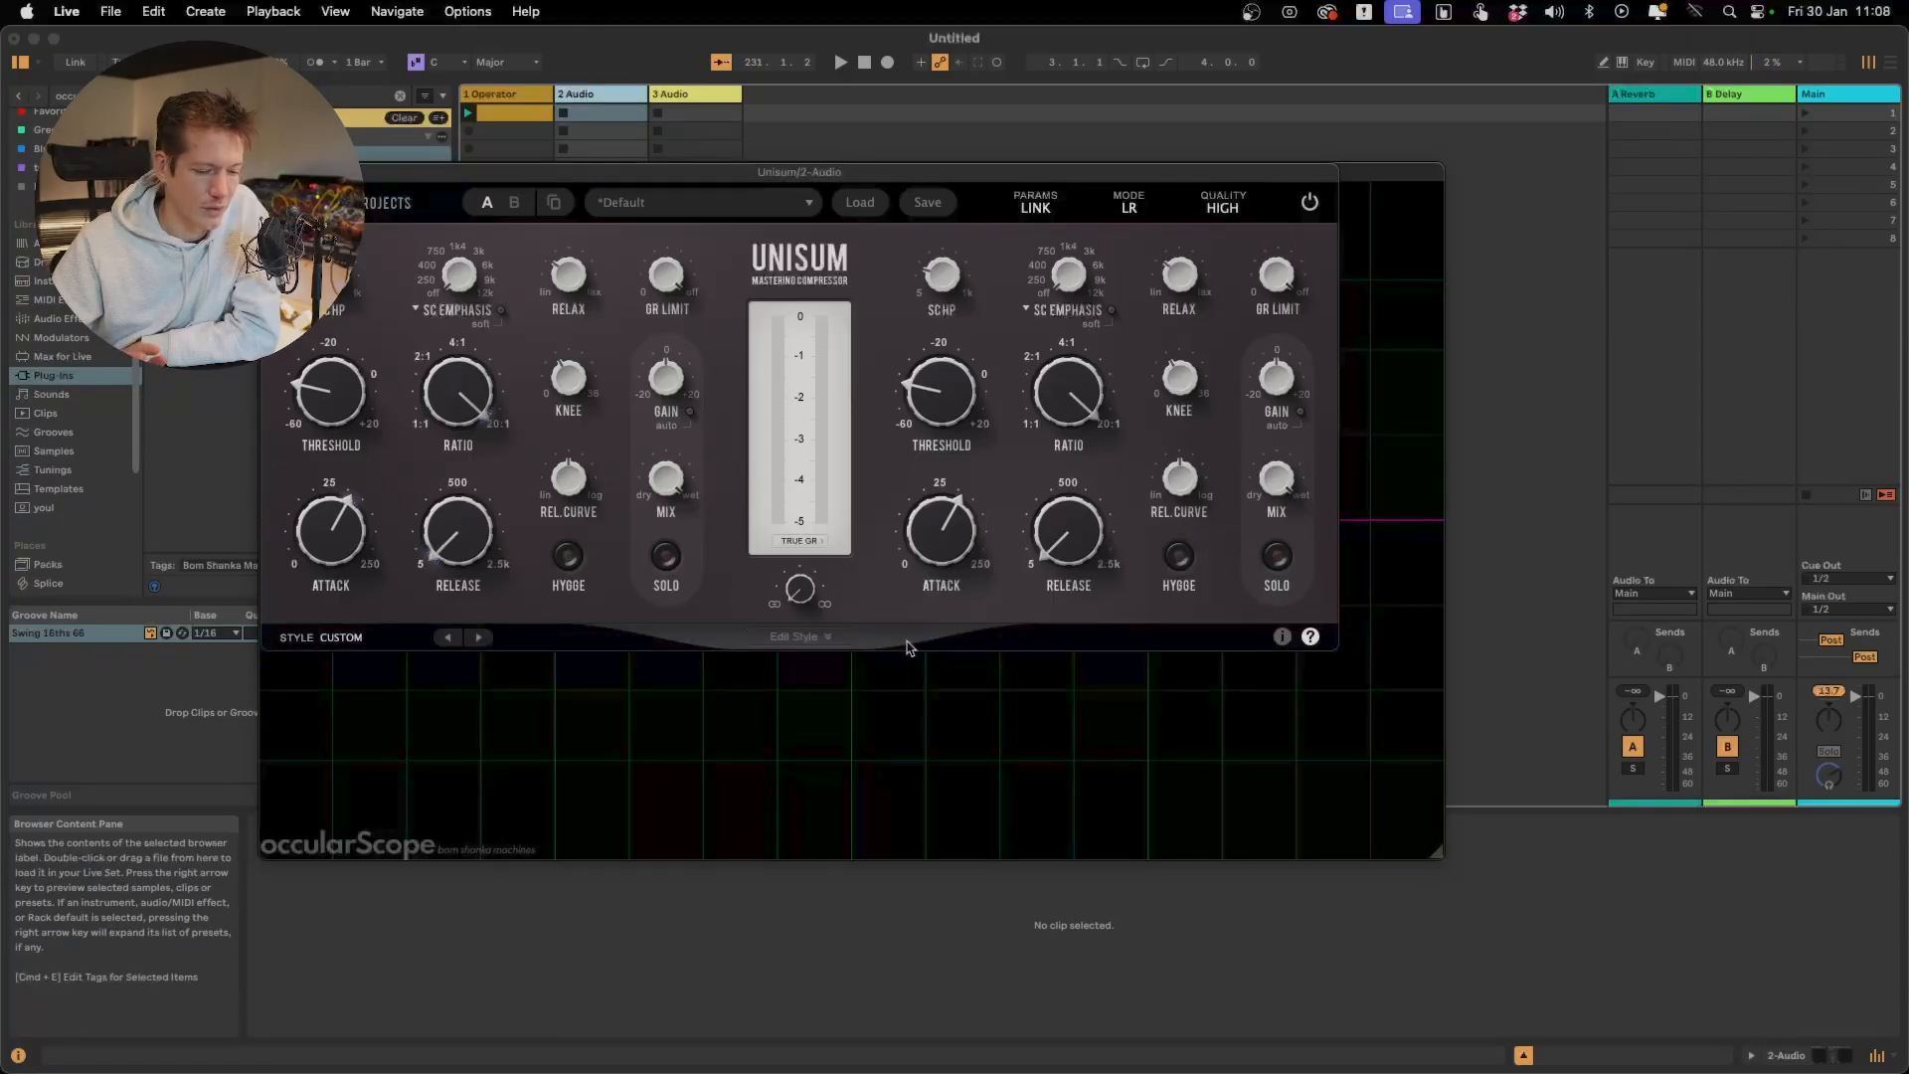
mouse_move(974, 494)
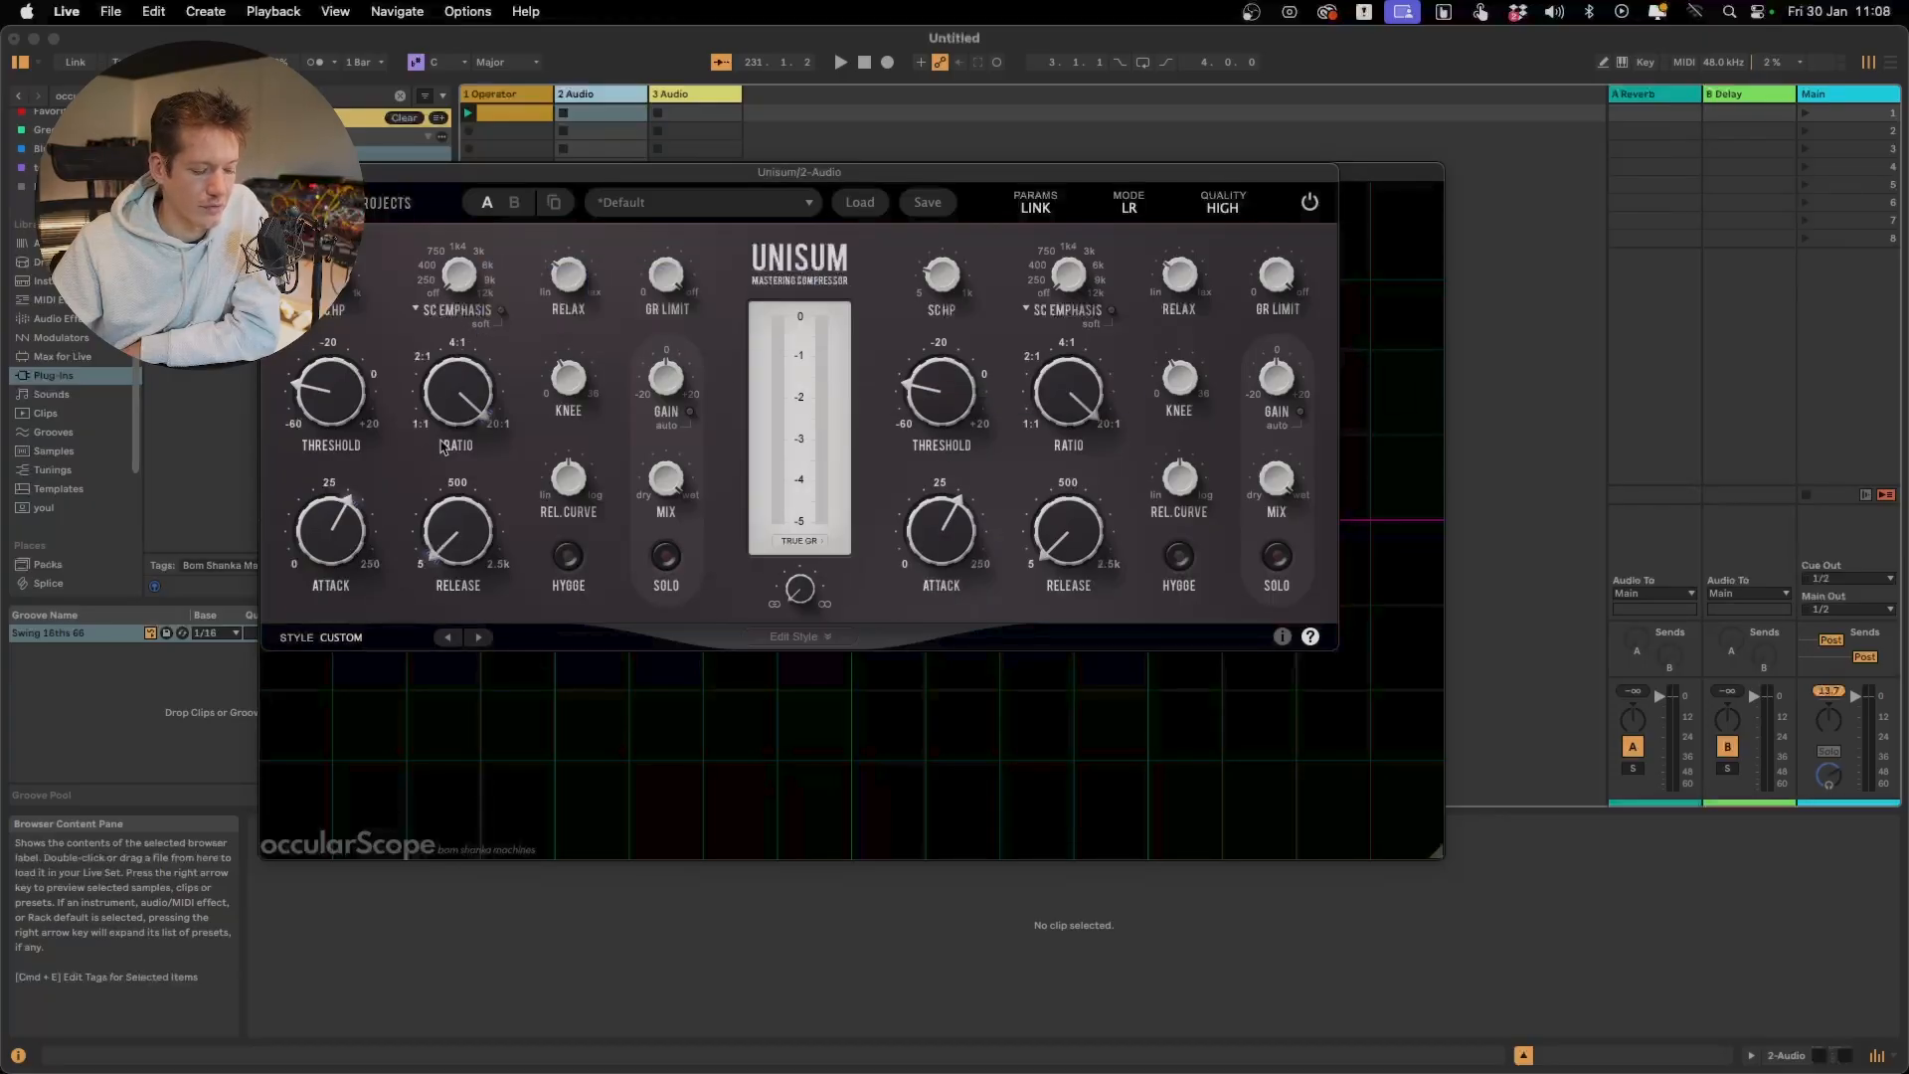
mouse_move(684, 381)
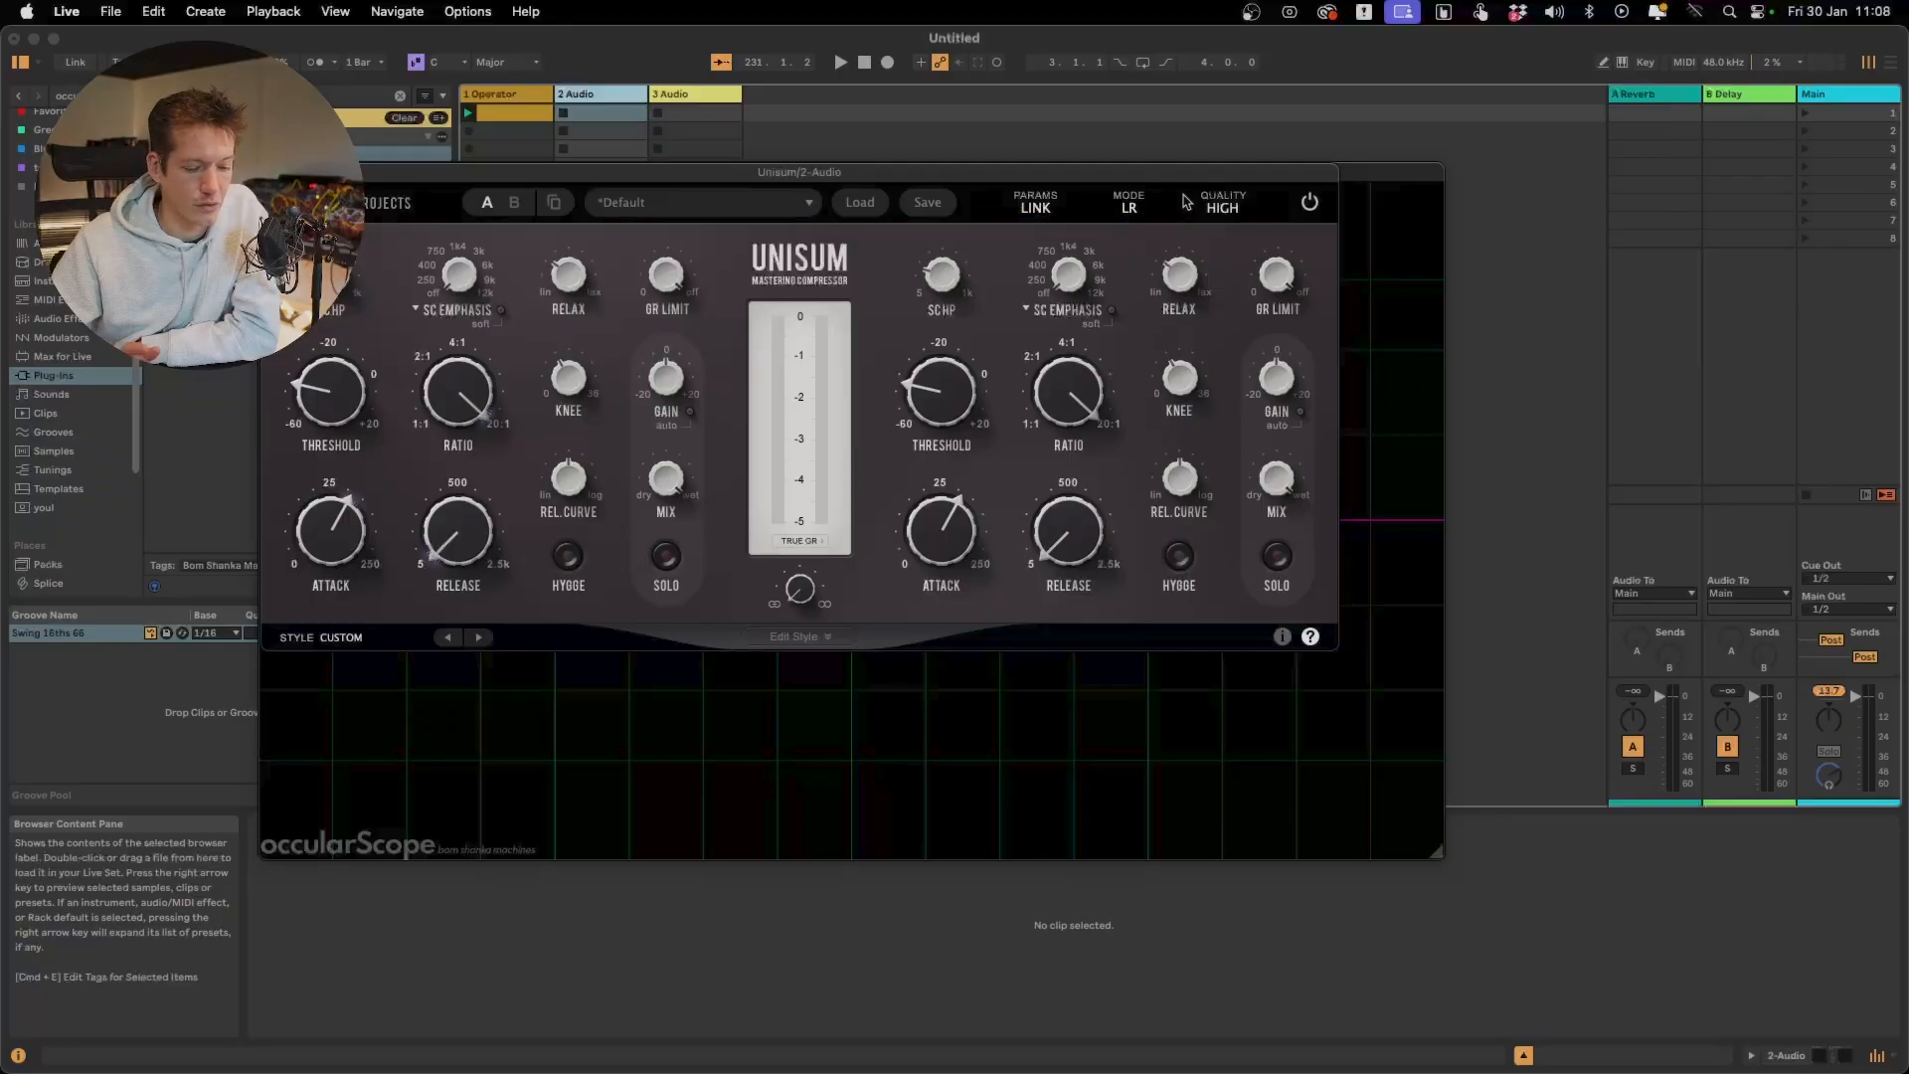
mouse_move(367, 387)
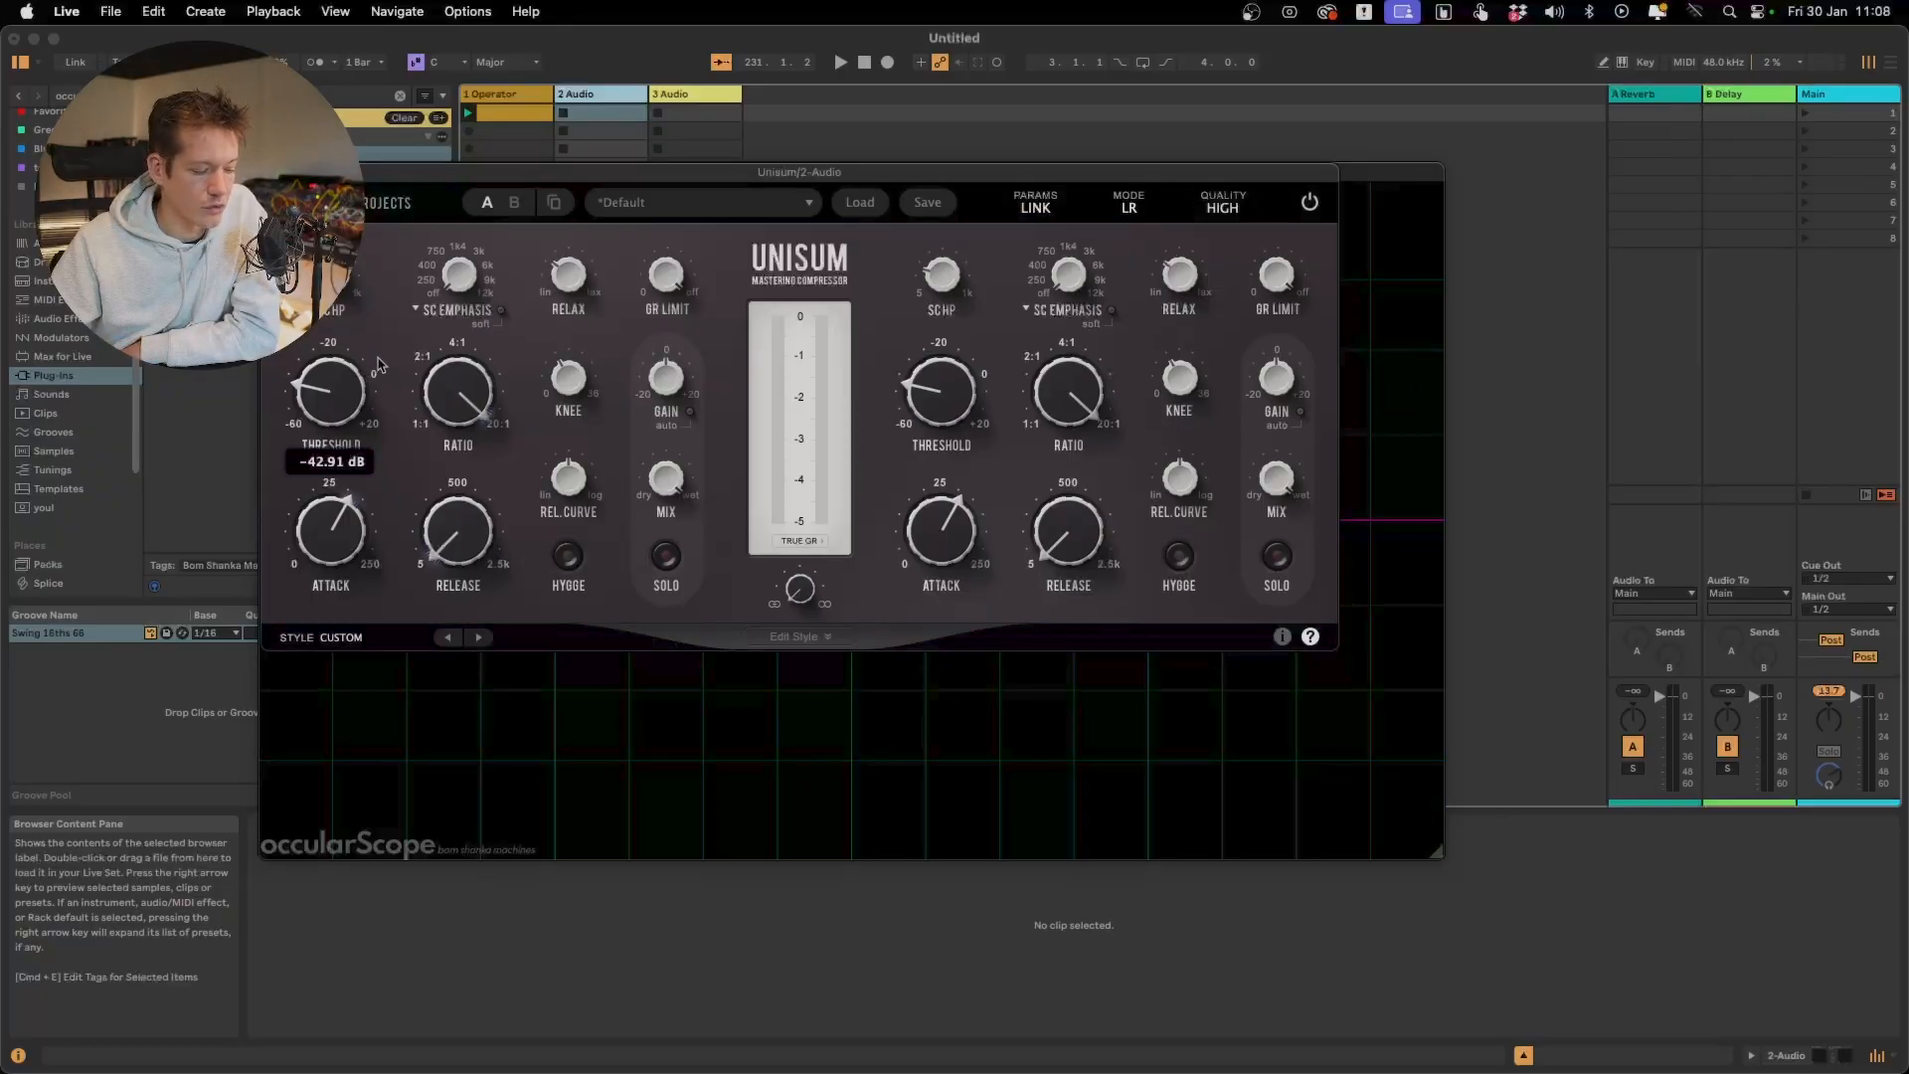
Raise the threshold to just below -20 dB, lower the ratio to just under 4:1, and shorten the attack to just under 25
drag(310, 421, 336, 333)
drag(465, 413, 468, 661)
drag(337, 536, 340, 582)
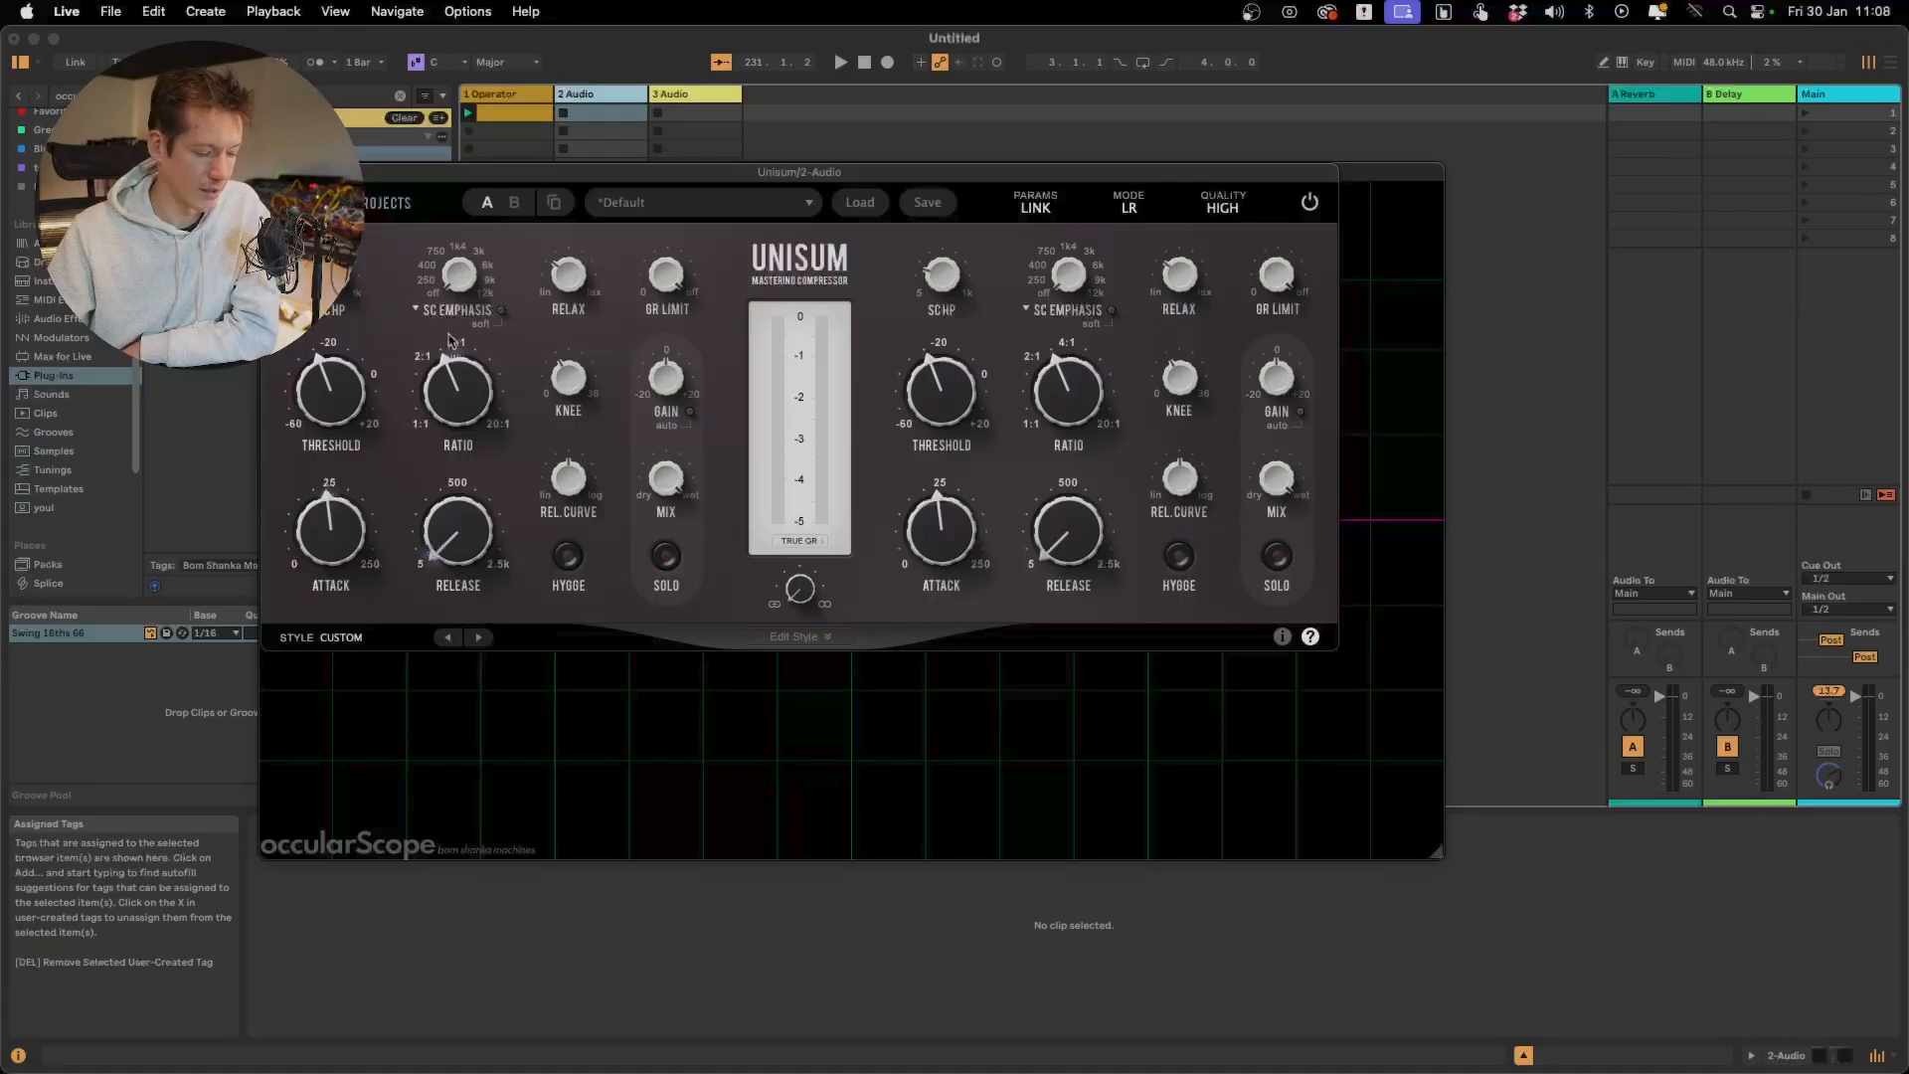
Try out the frequency of the sidechain high-pass filter
mouse_move(340, 297)
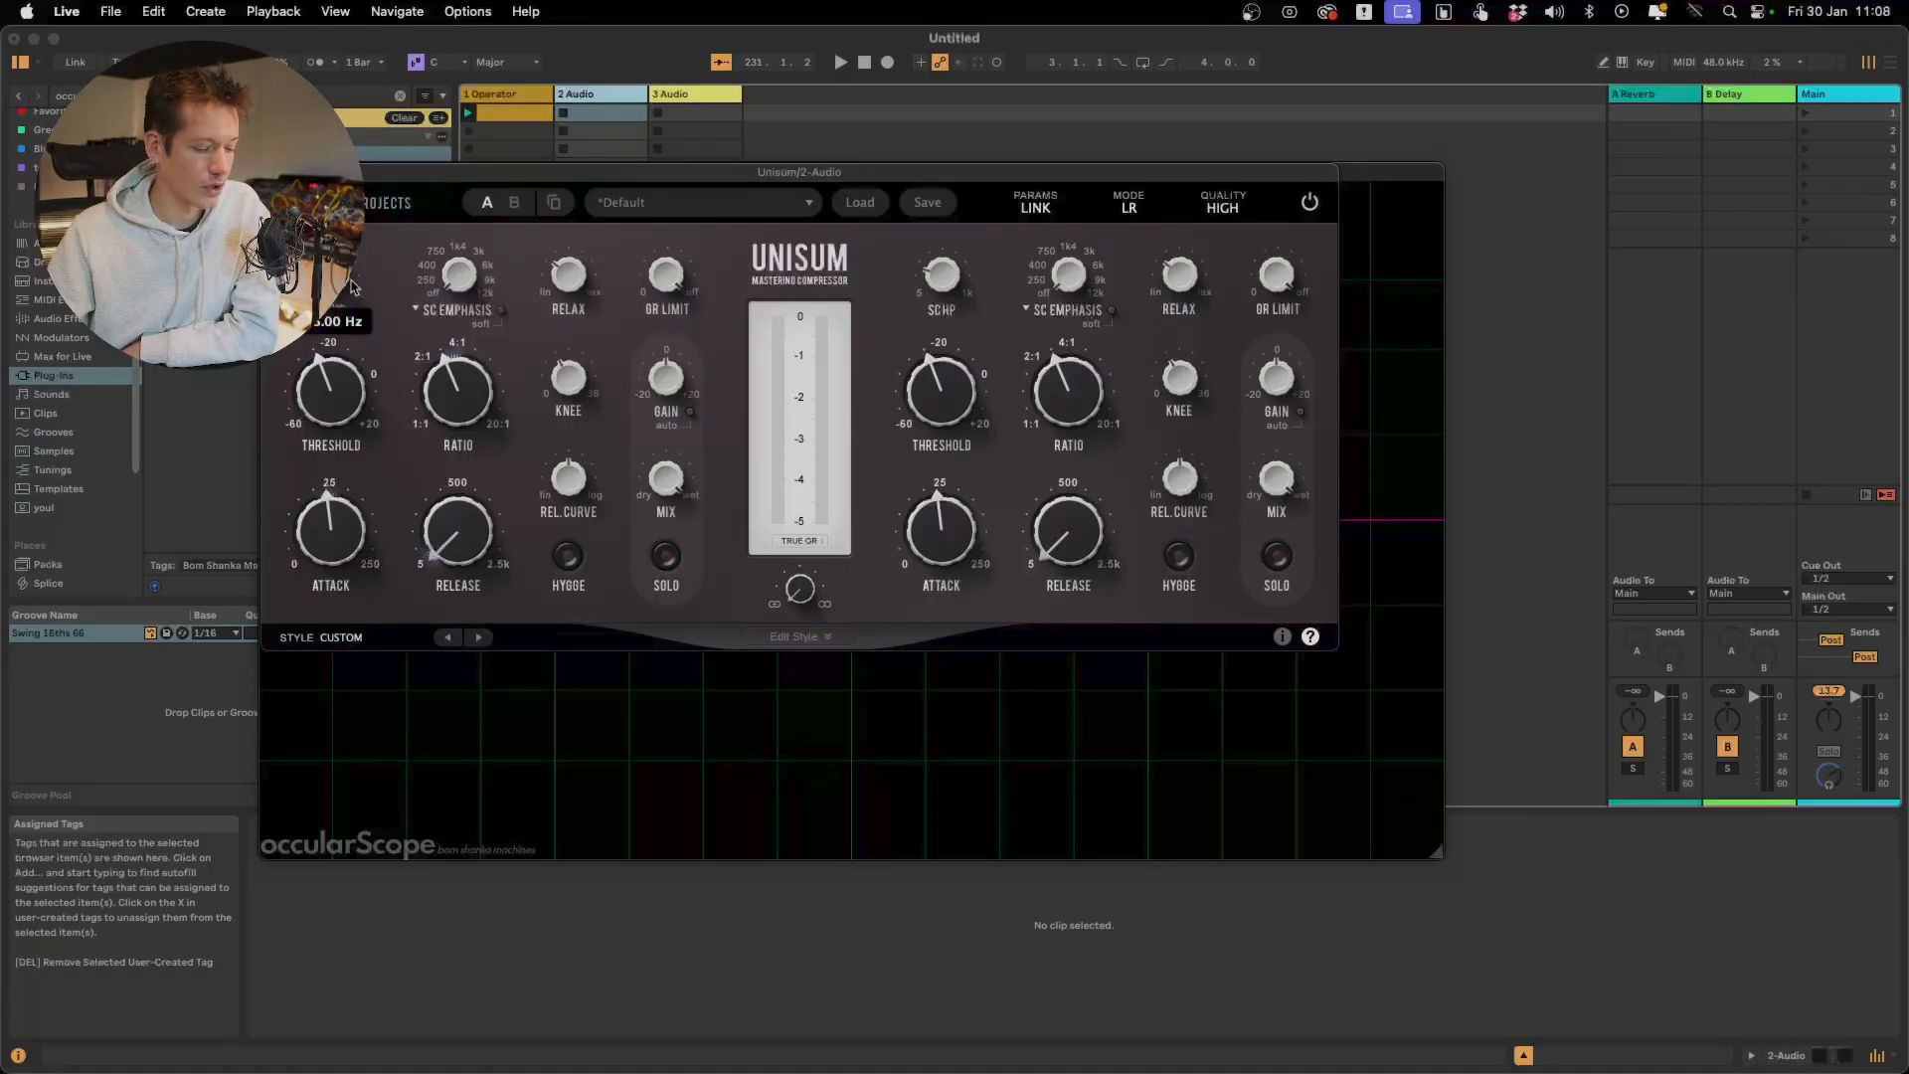
drag(338, 279, 335, 389)
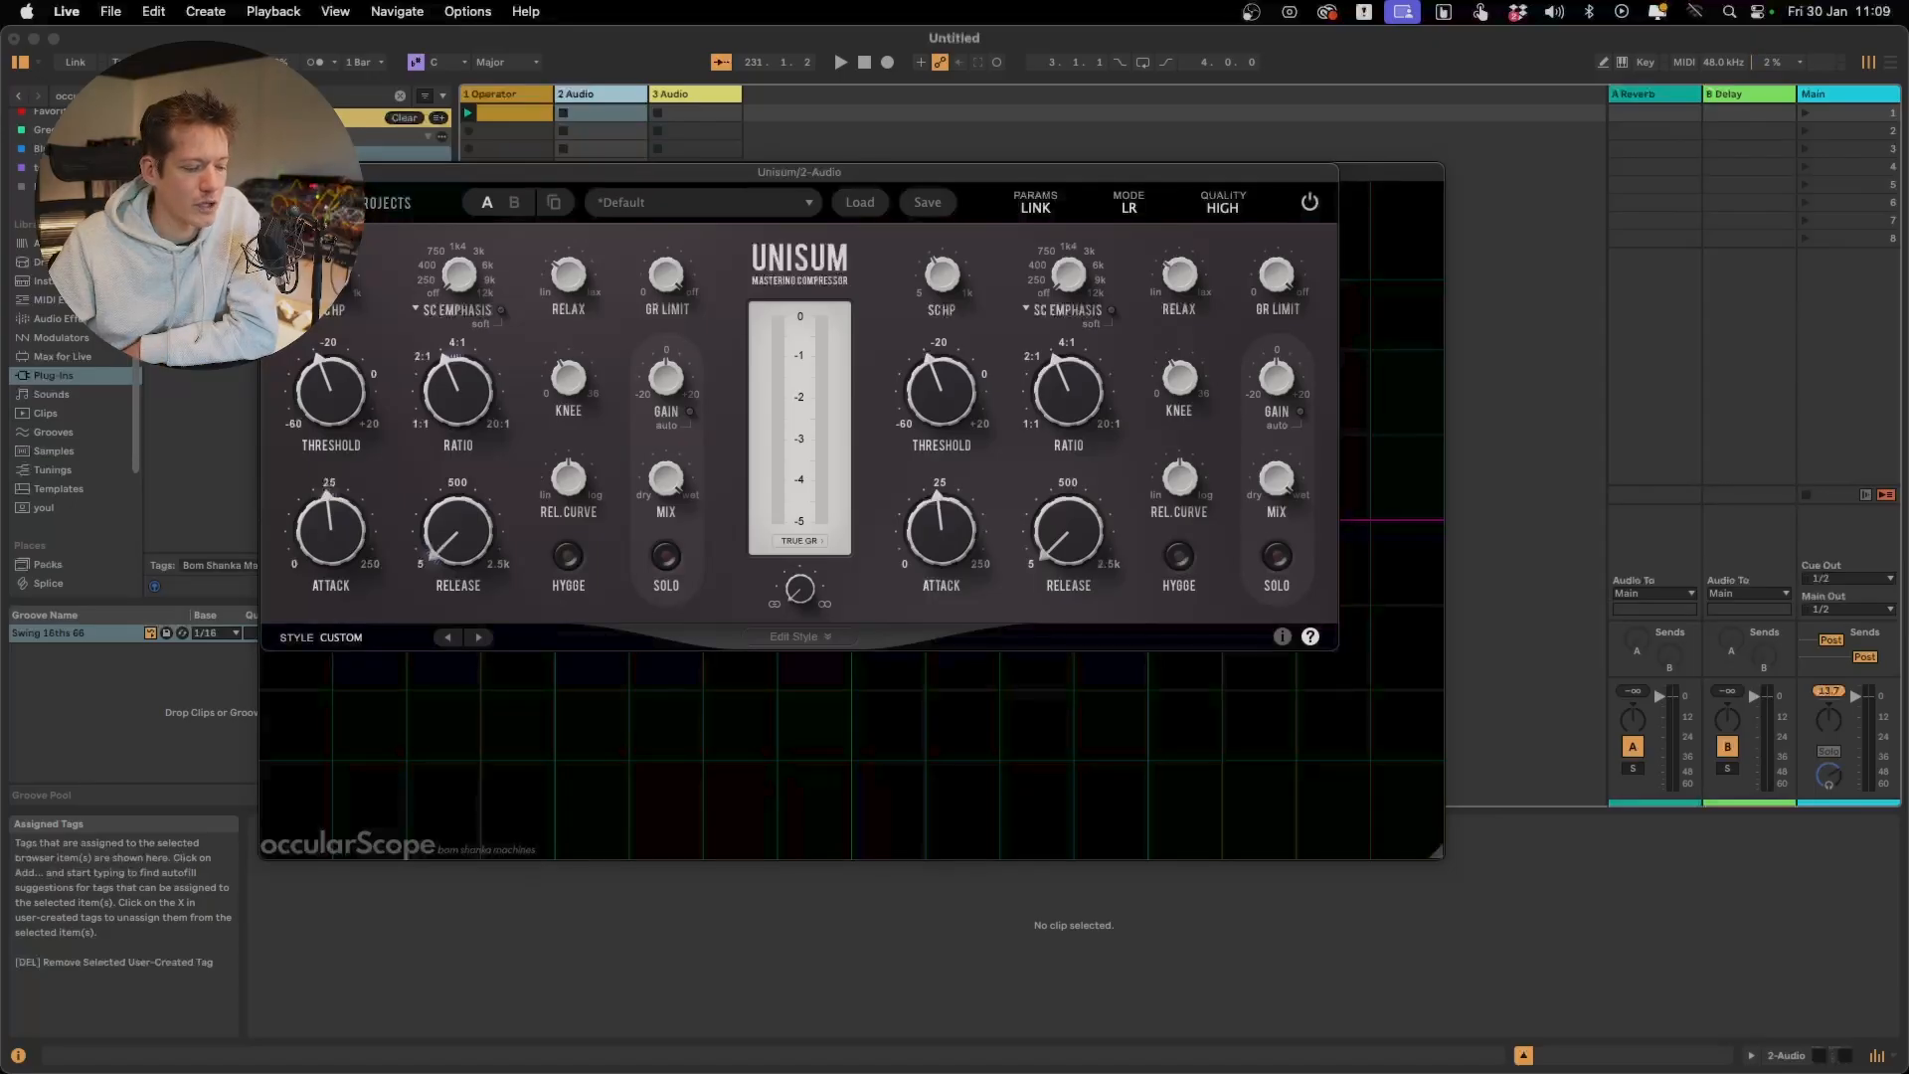
mouse_move(331, 273)
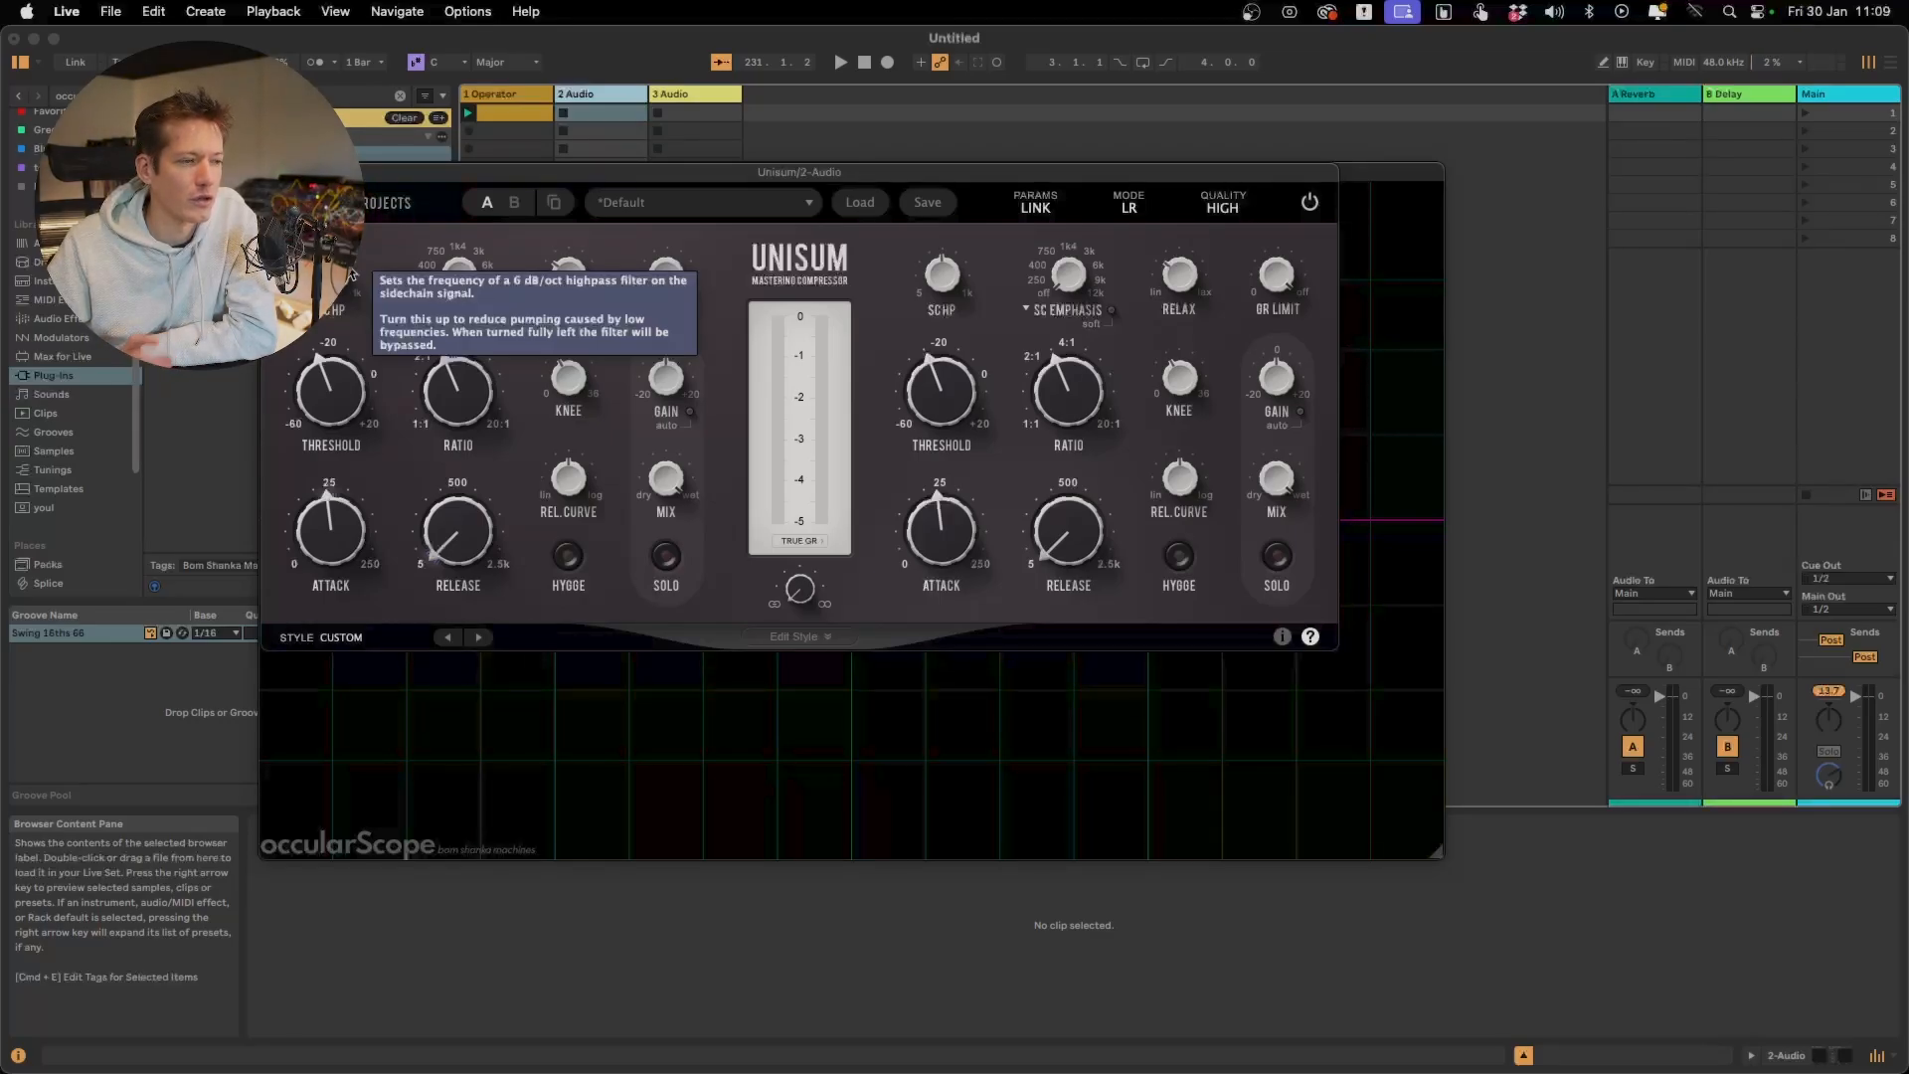
drag(350, 273, 321, 423)
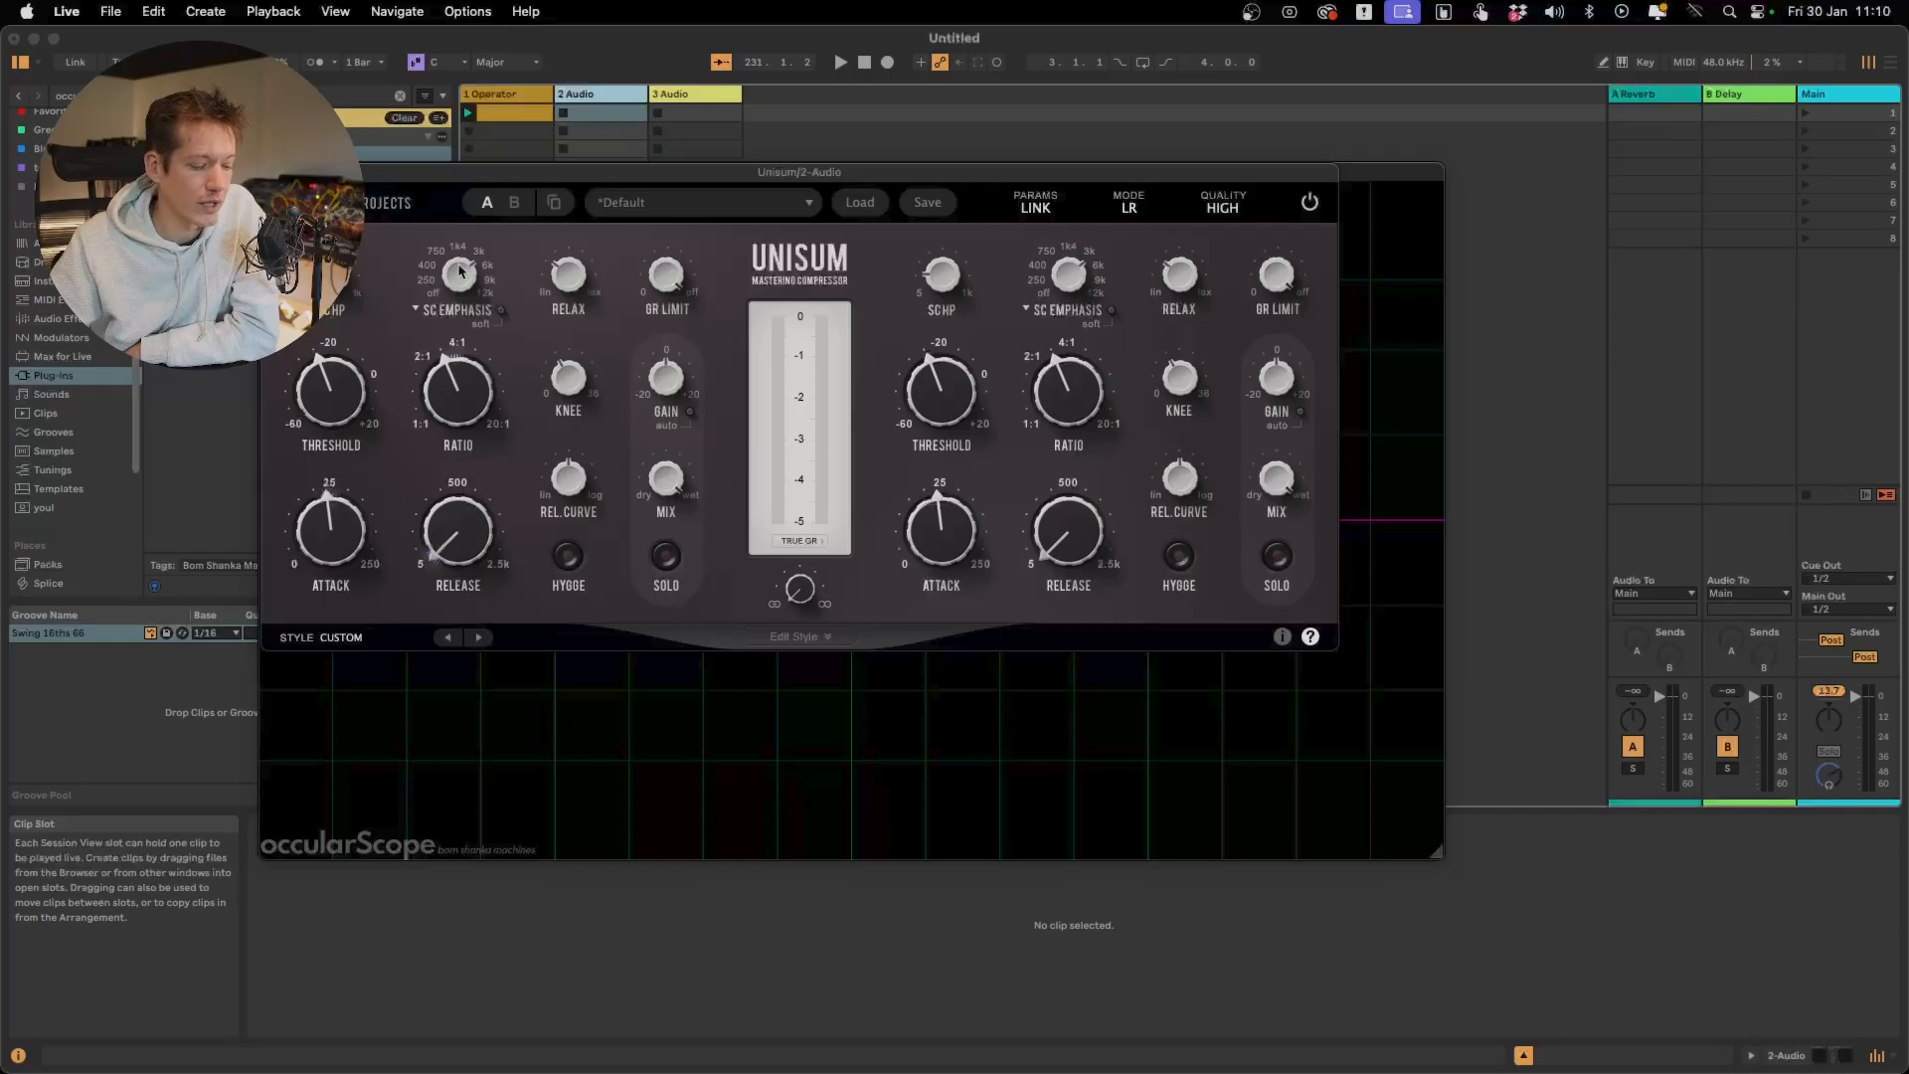
Try the SC Emphasis frequency and switch the sidechain filter type to SC Dip
drag(459, 268, 460, 248)
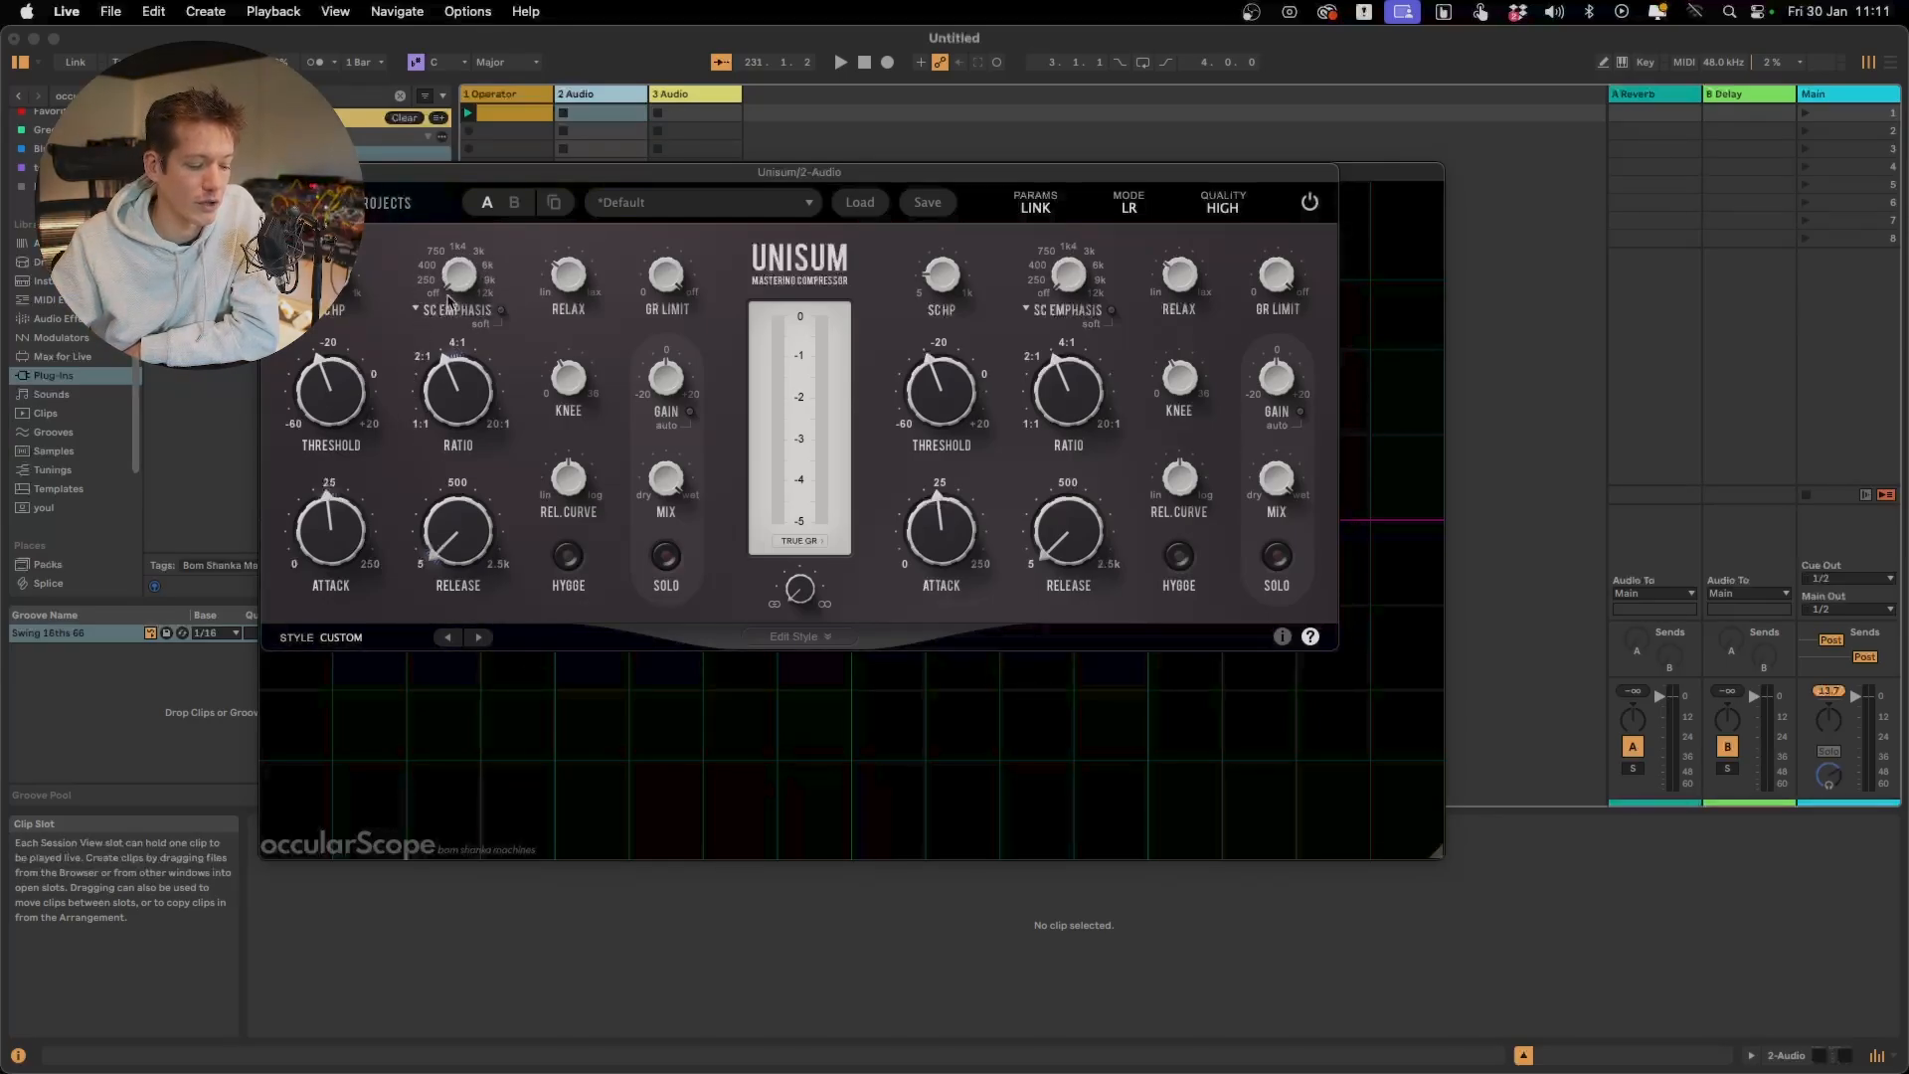
click(415, 310)
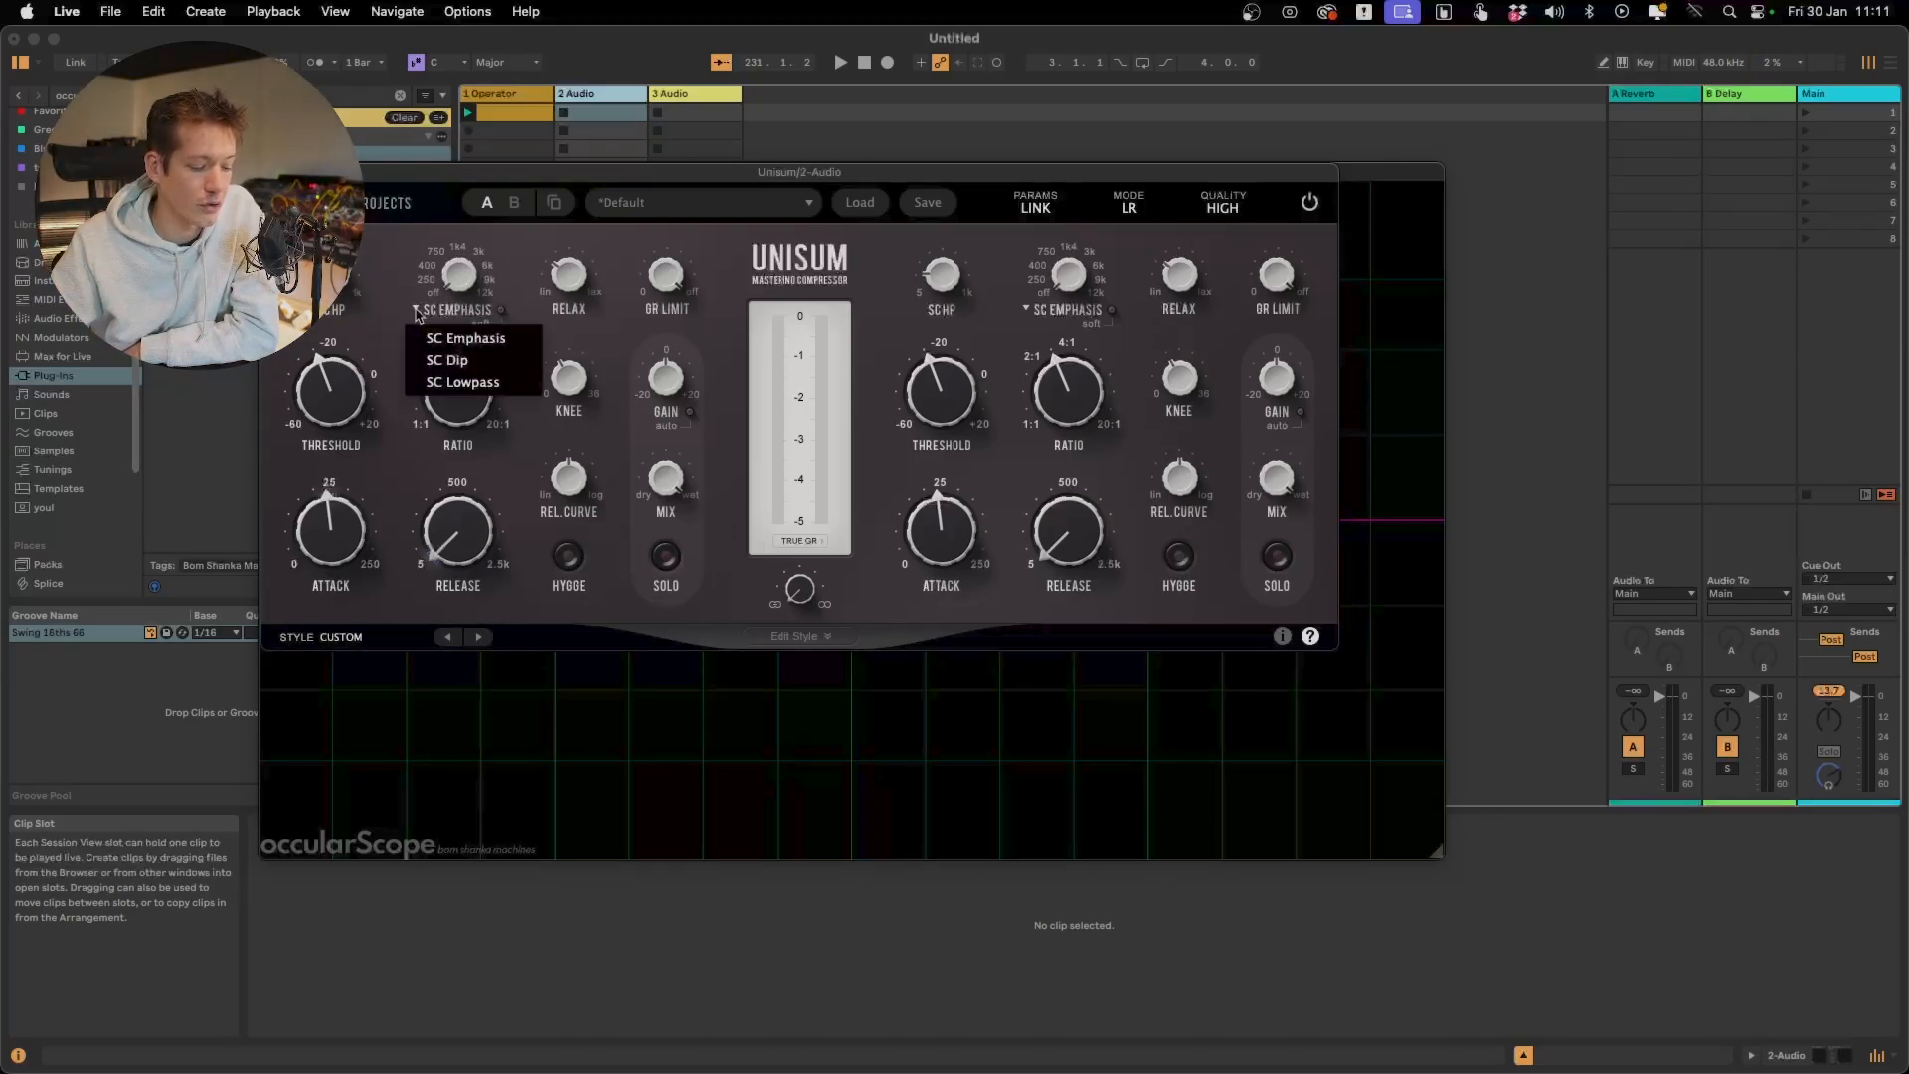
click(473, 362)
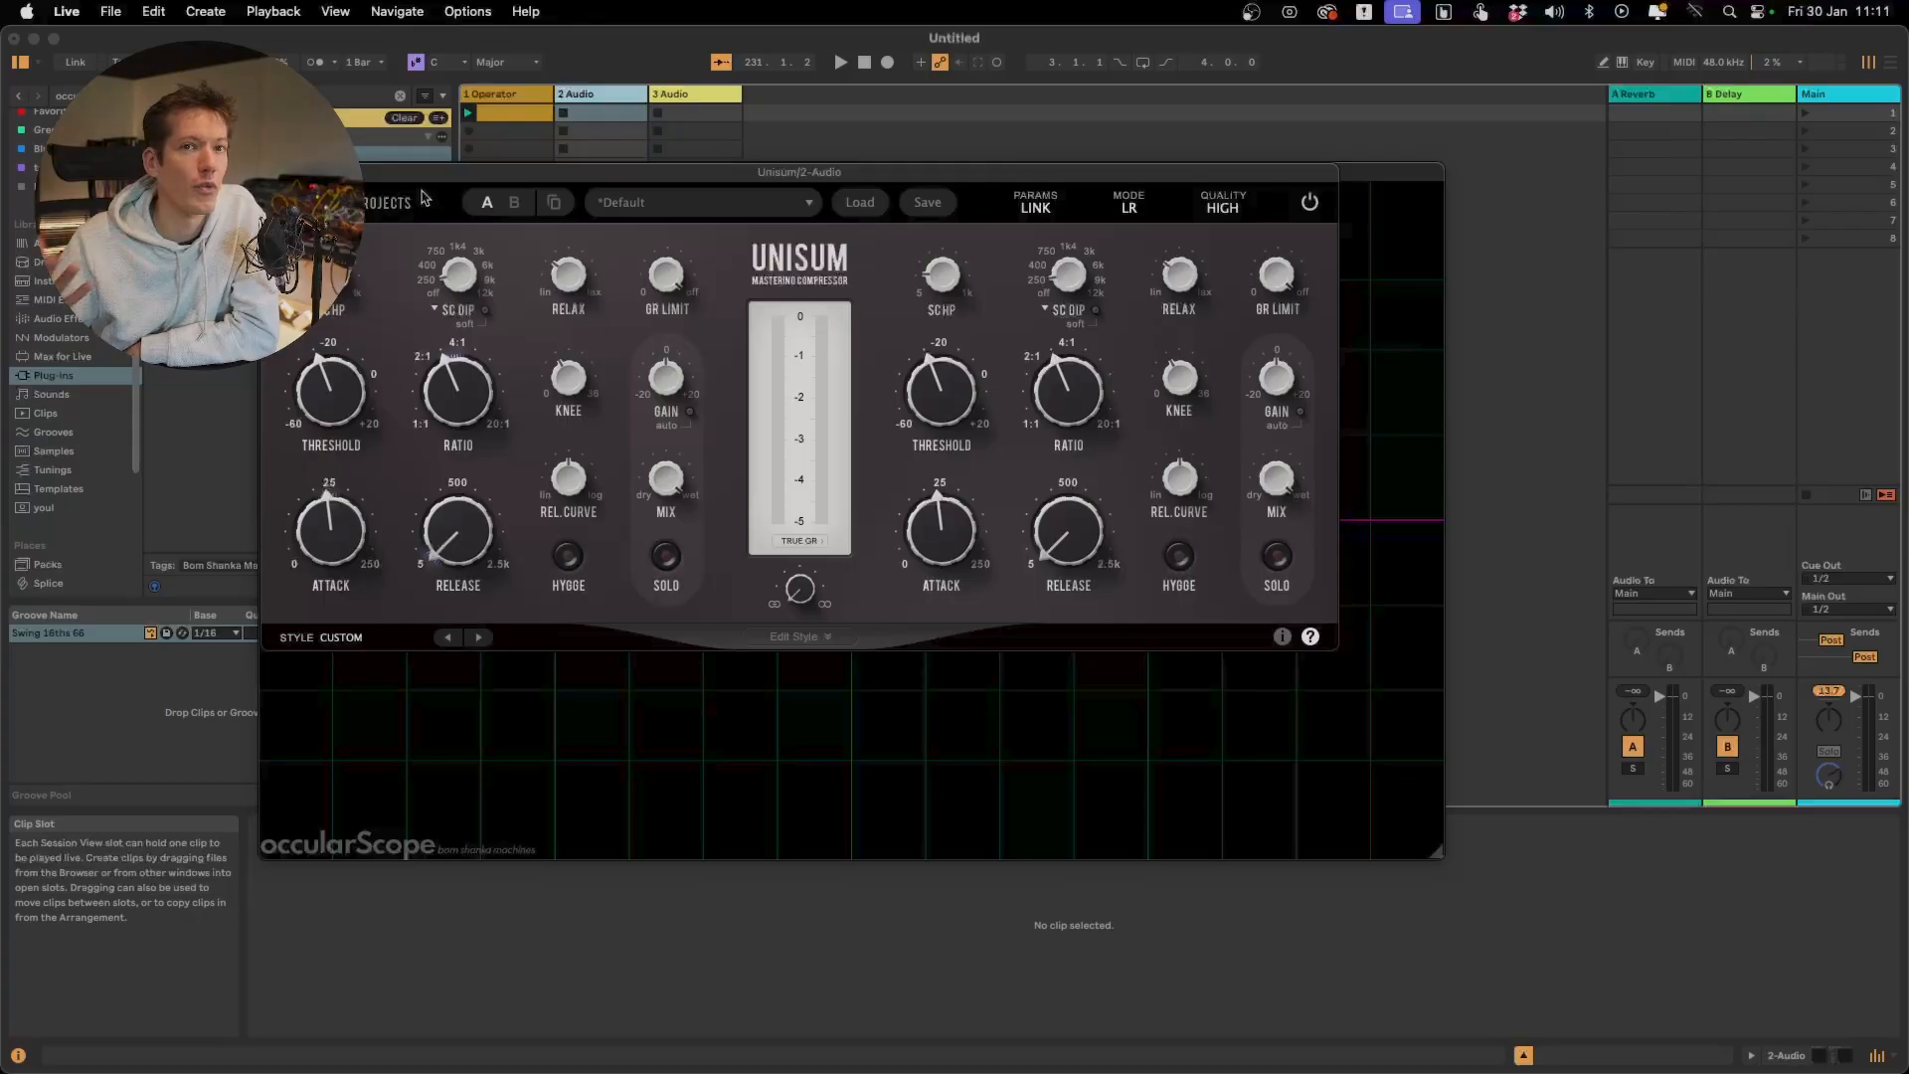
Change the sidechain filter type to SC Lowpass and try out its cutoff frequency
click(452, 312)
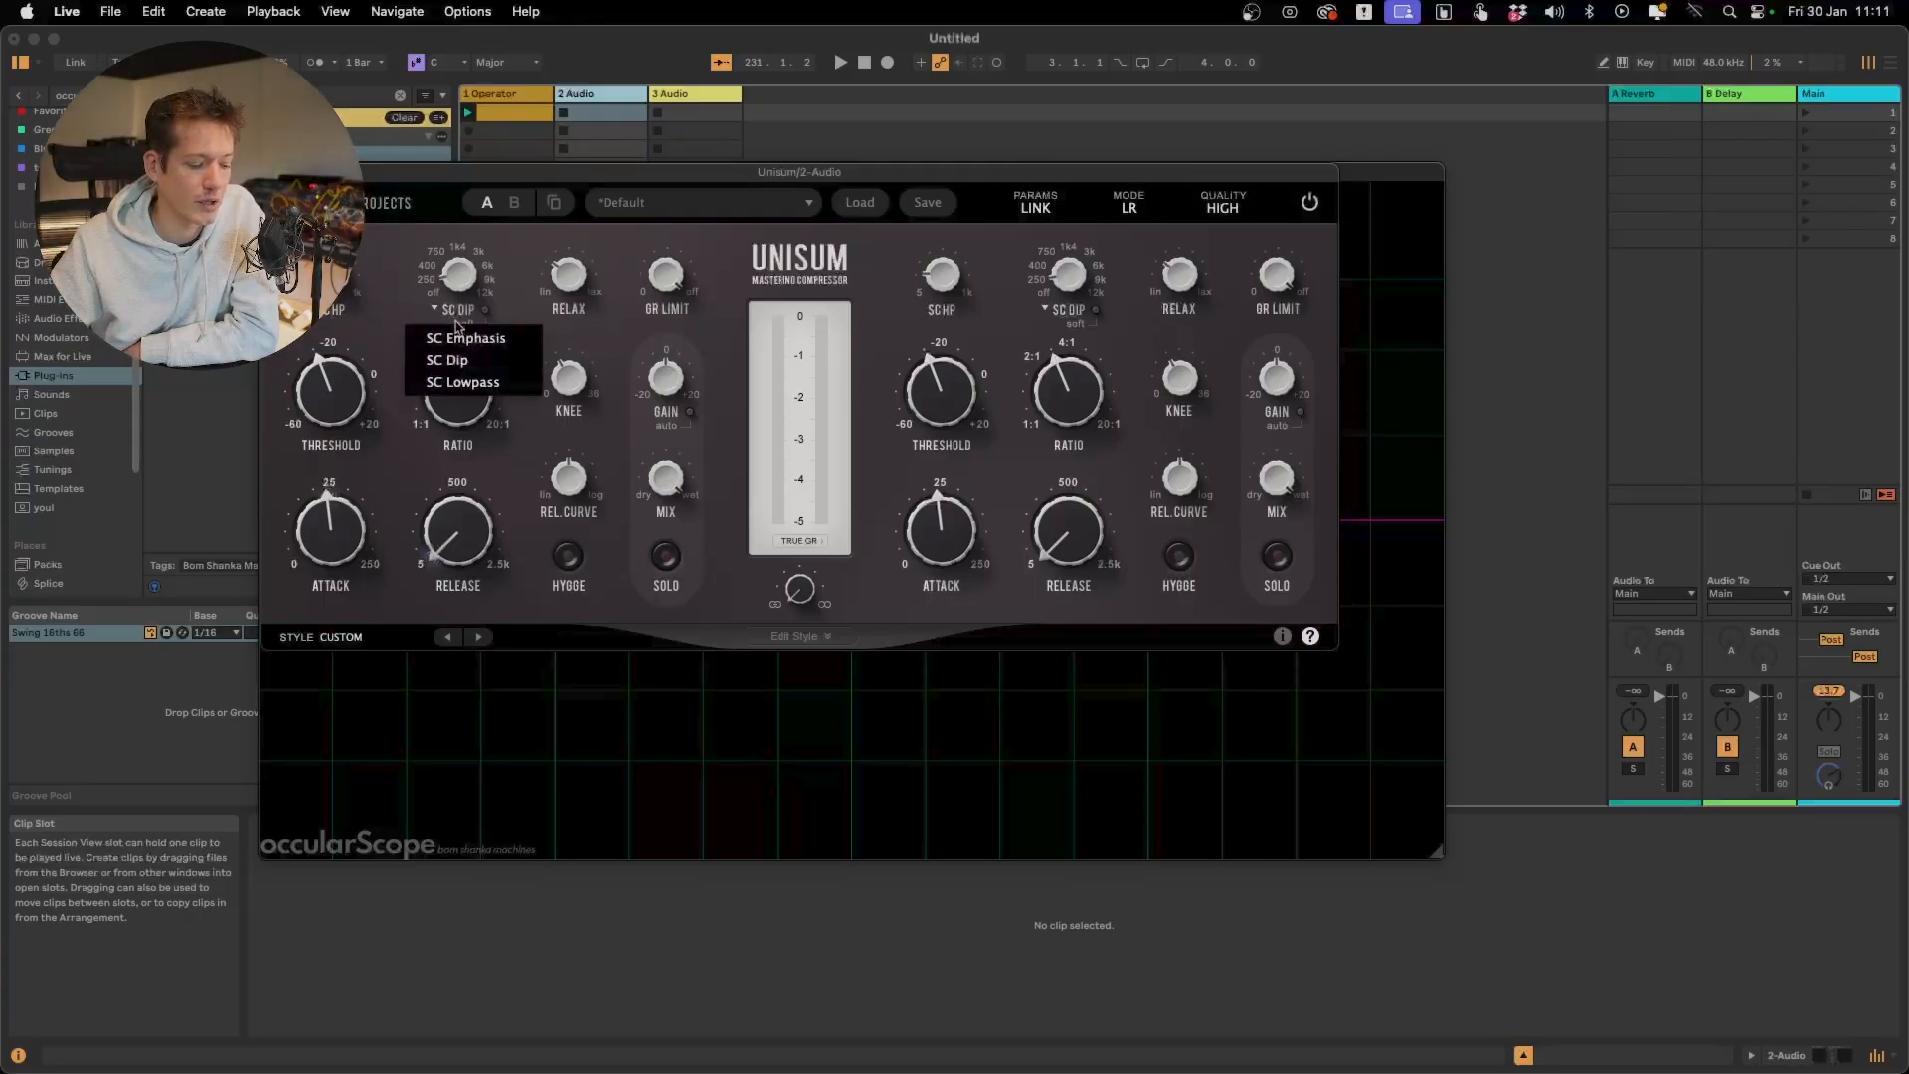
click(474, 384)
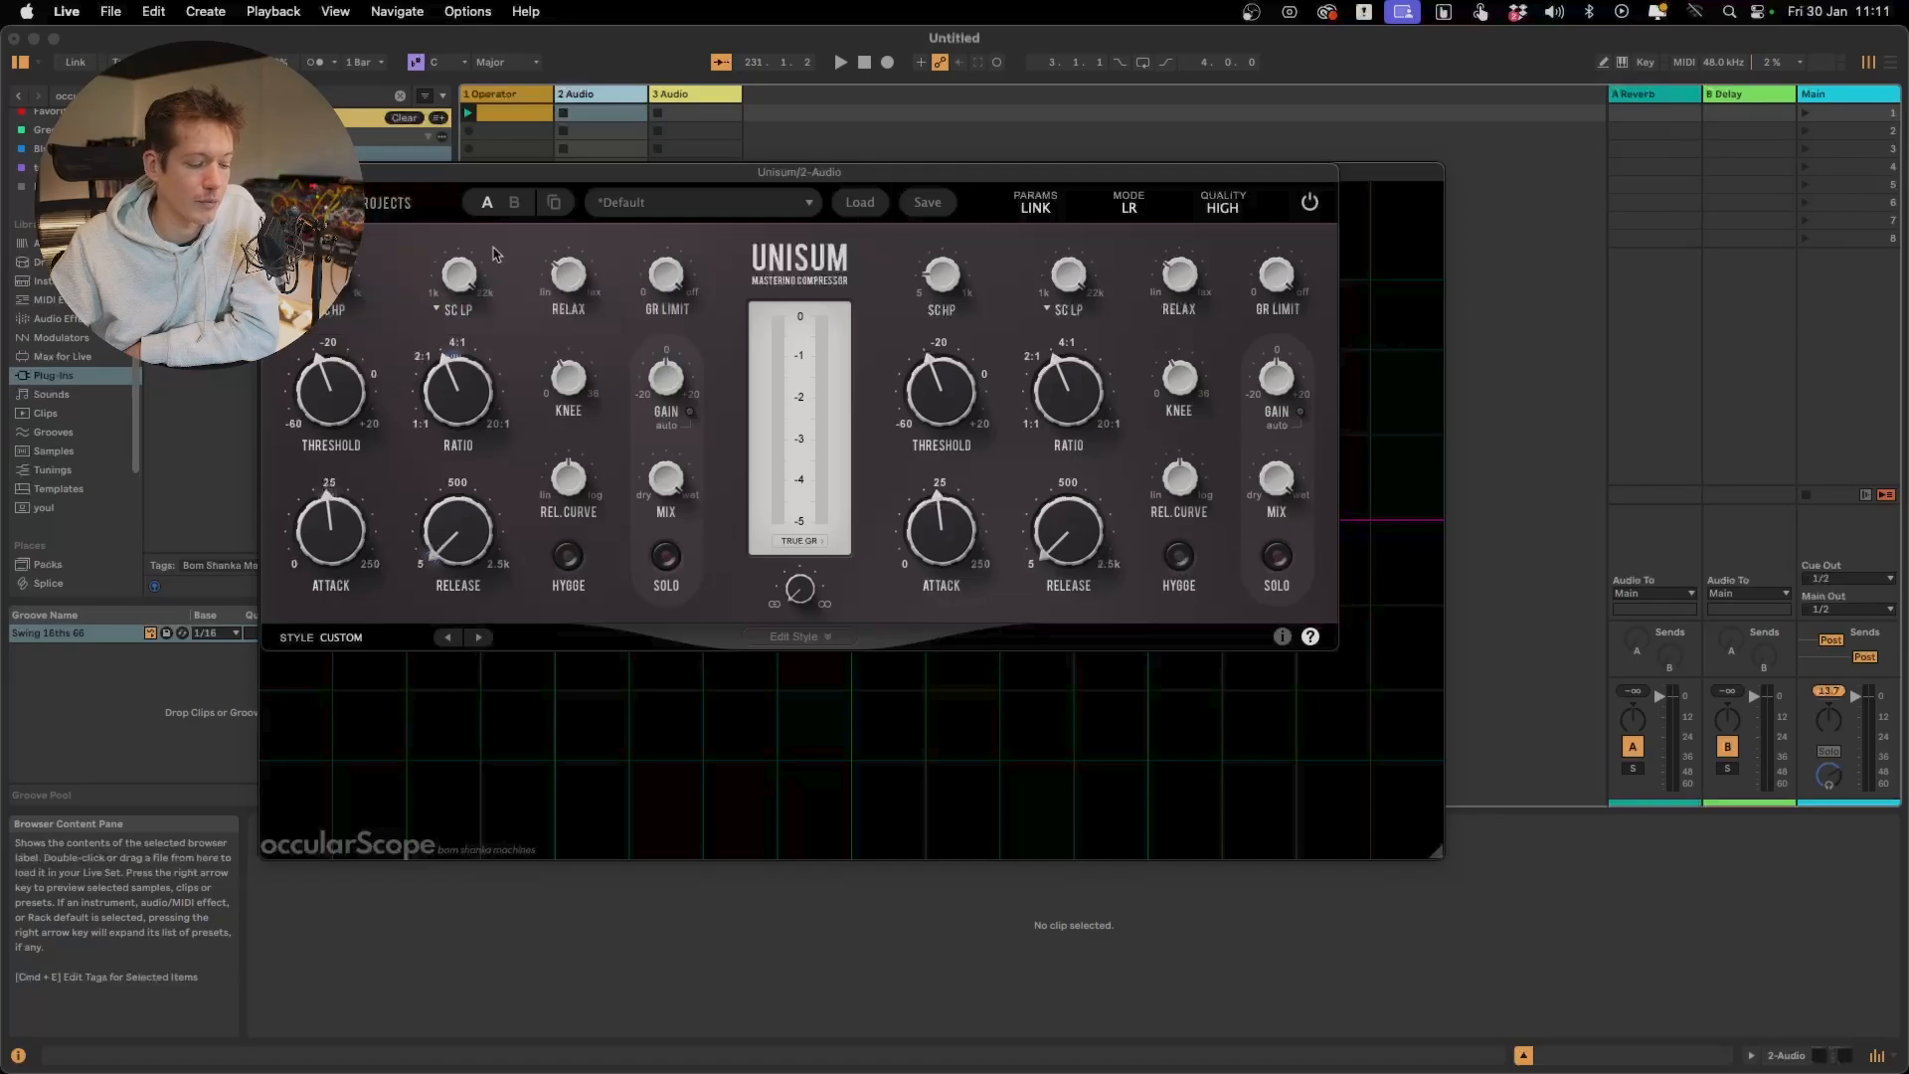
drag(457, 277, 449, 413)
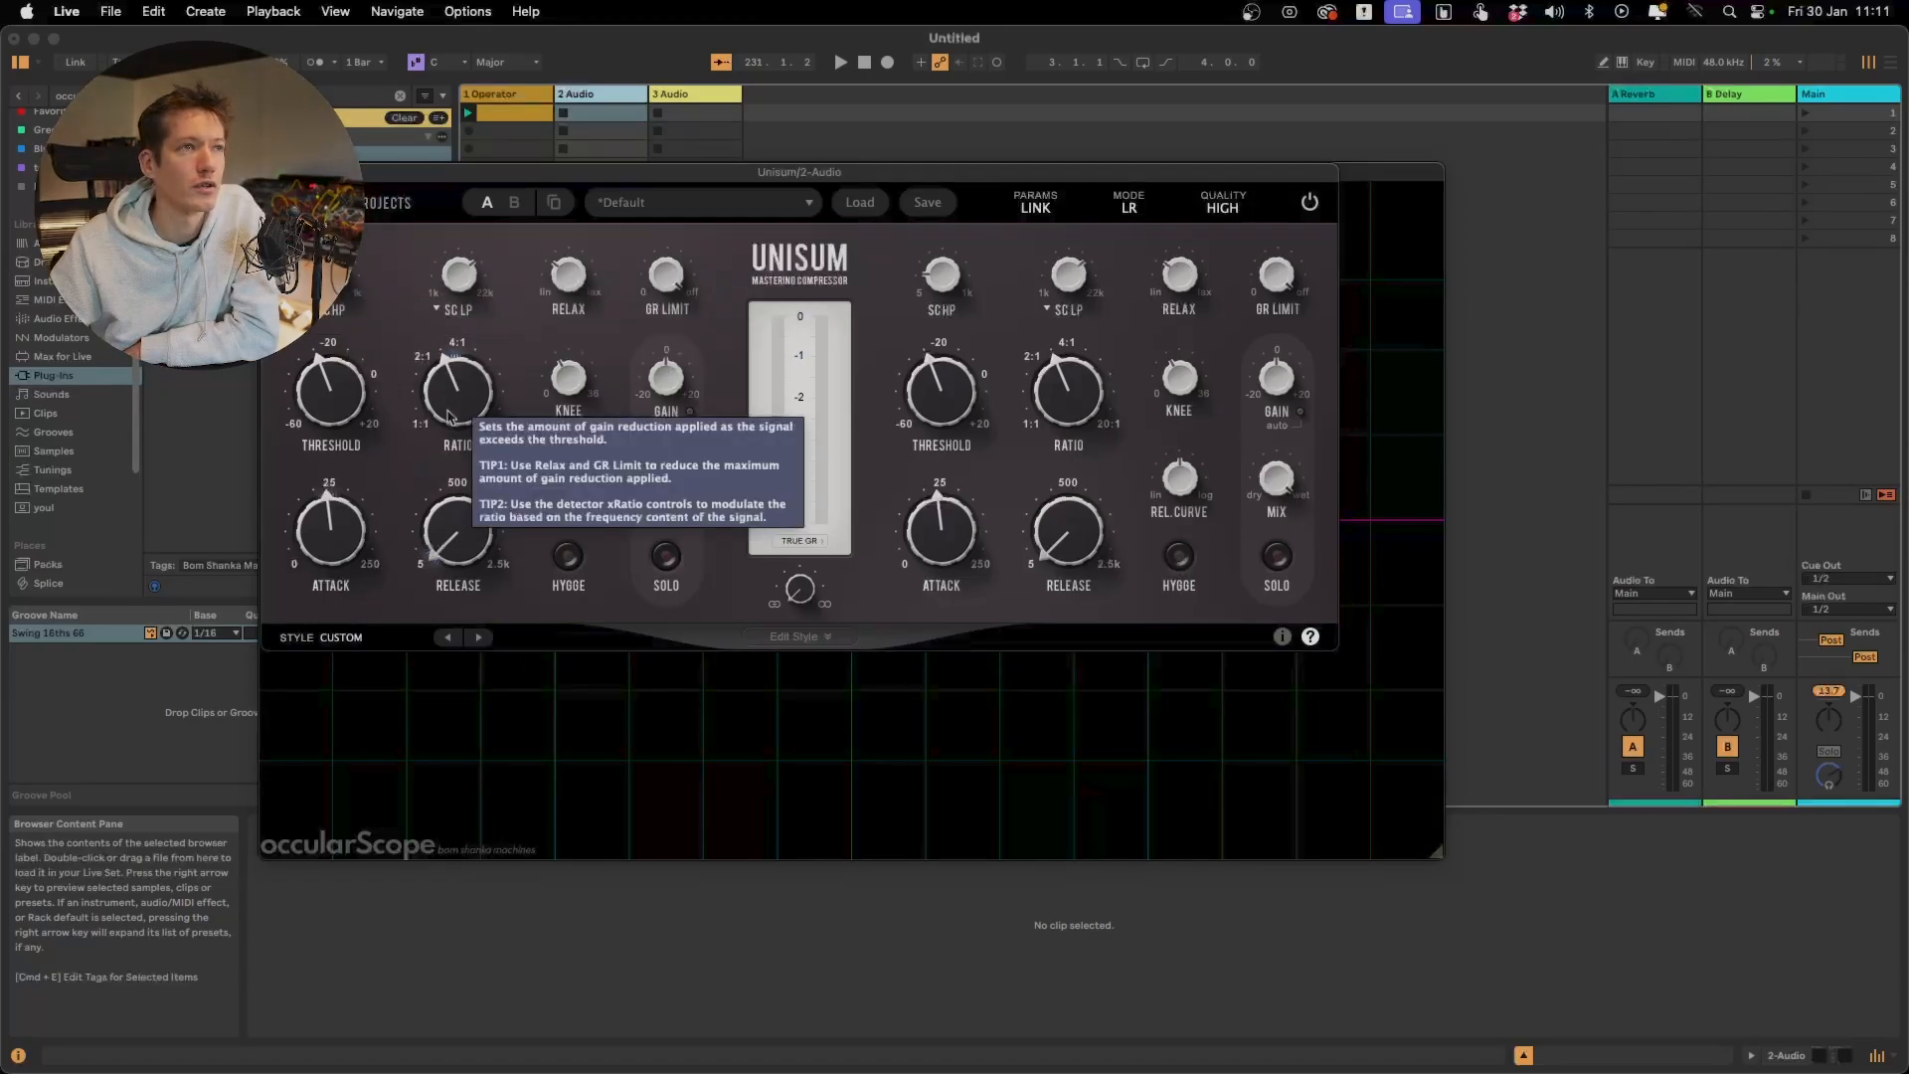
mouse_move(448, 407)
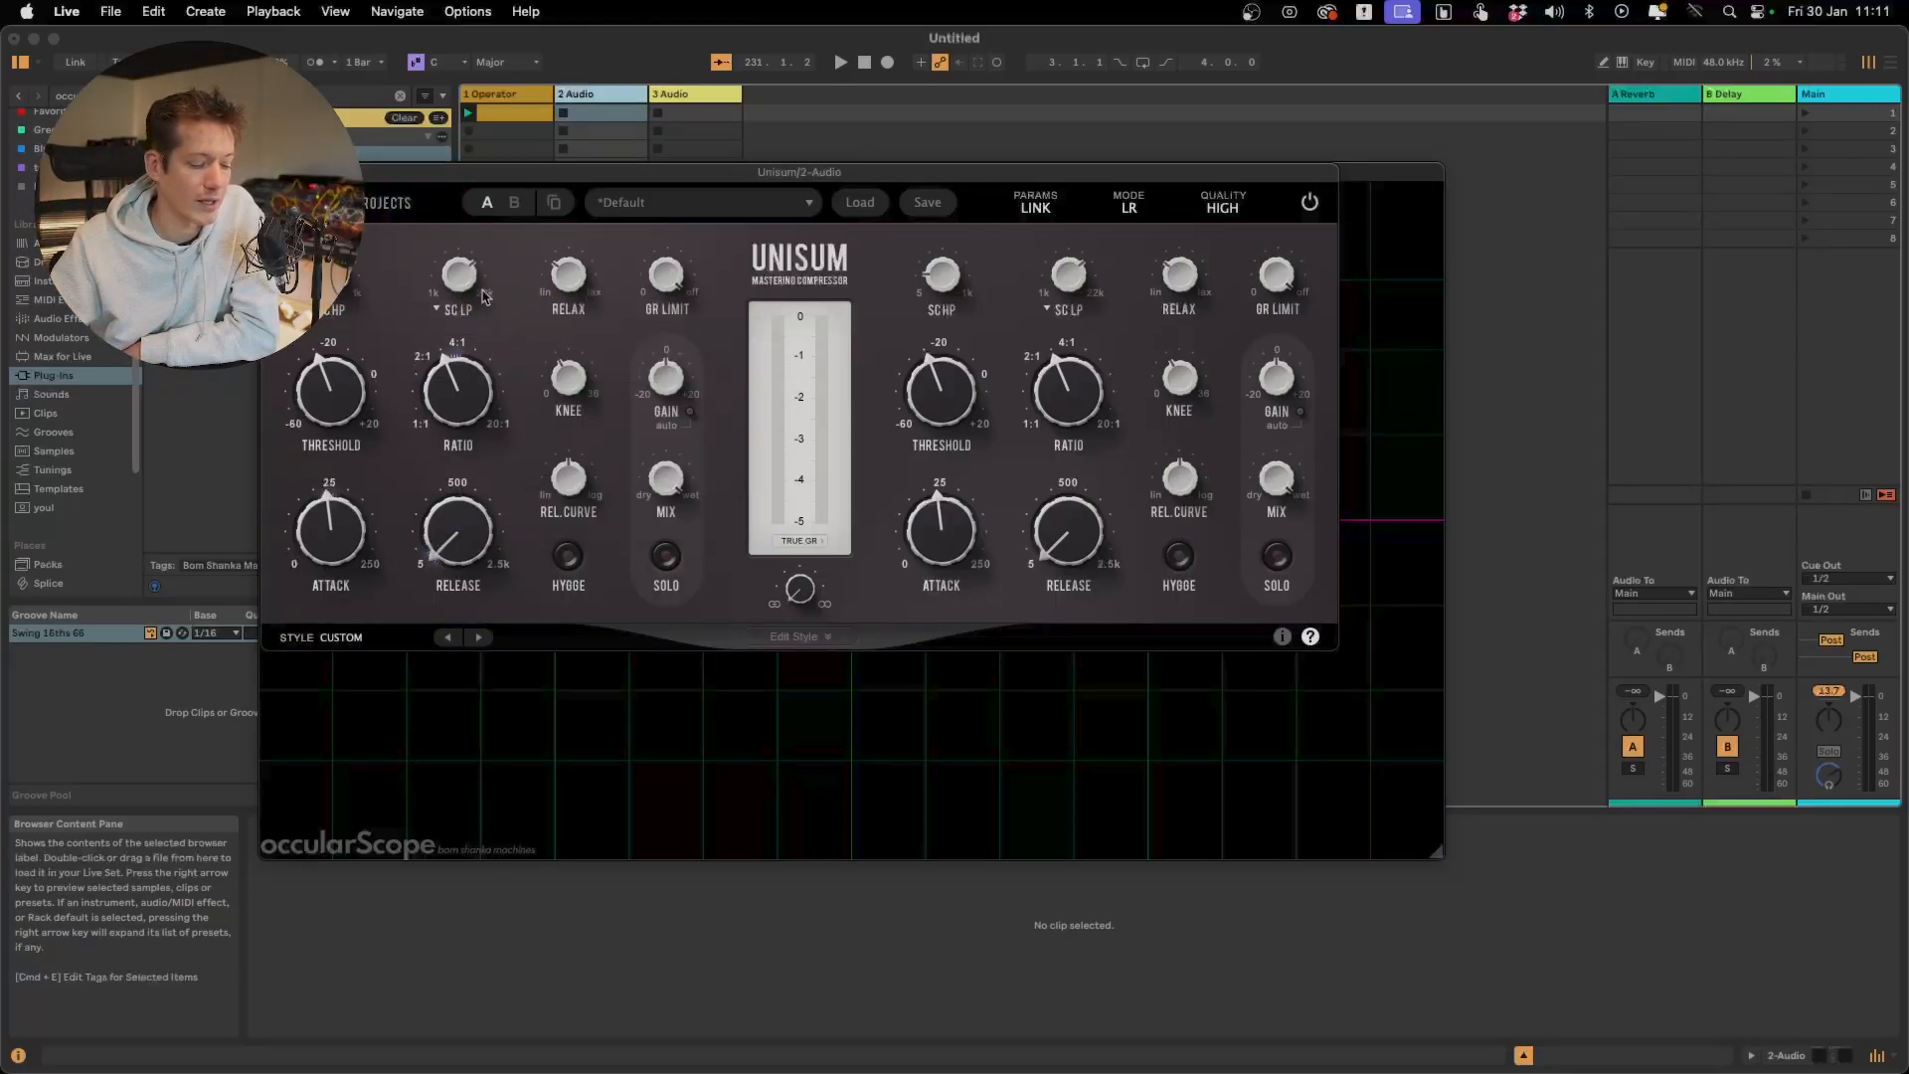
mouse_move(472, 291)
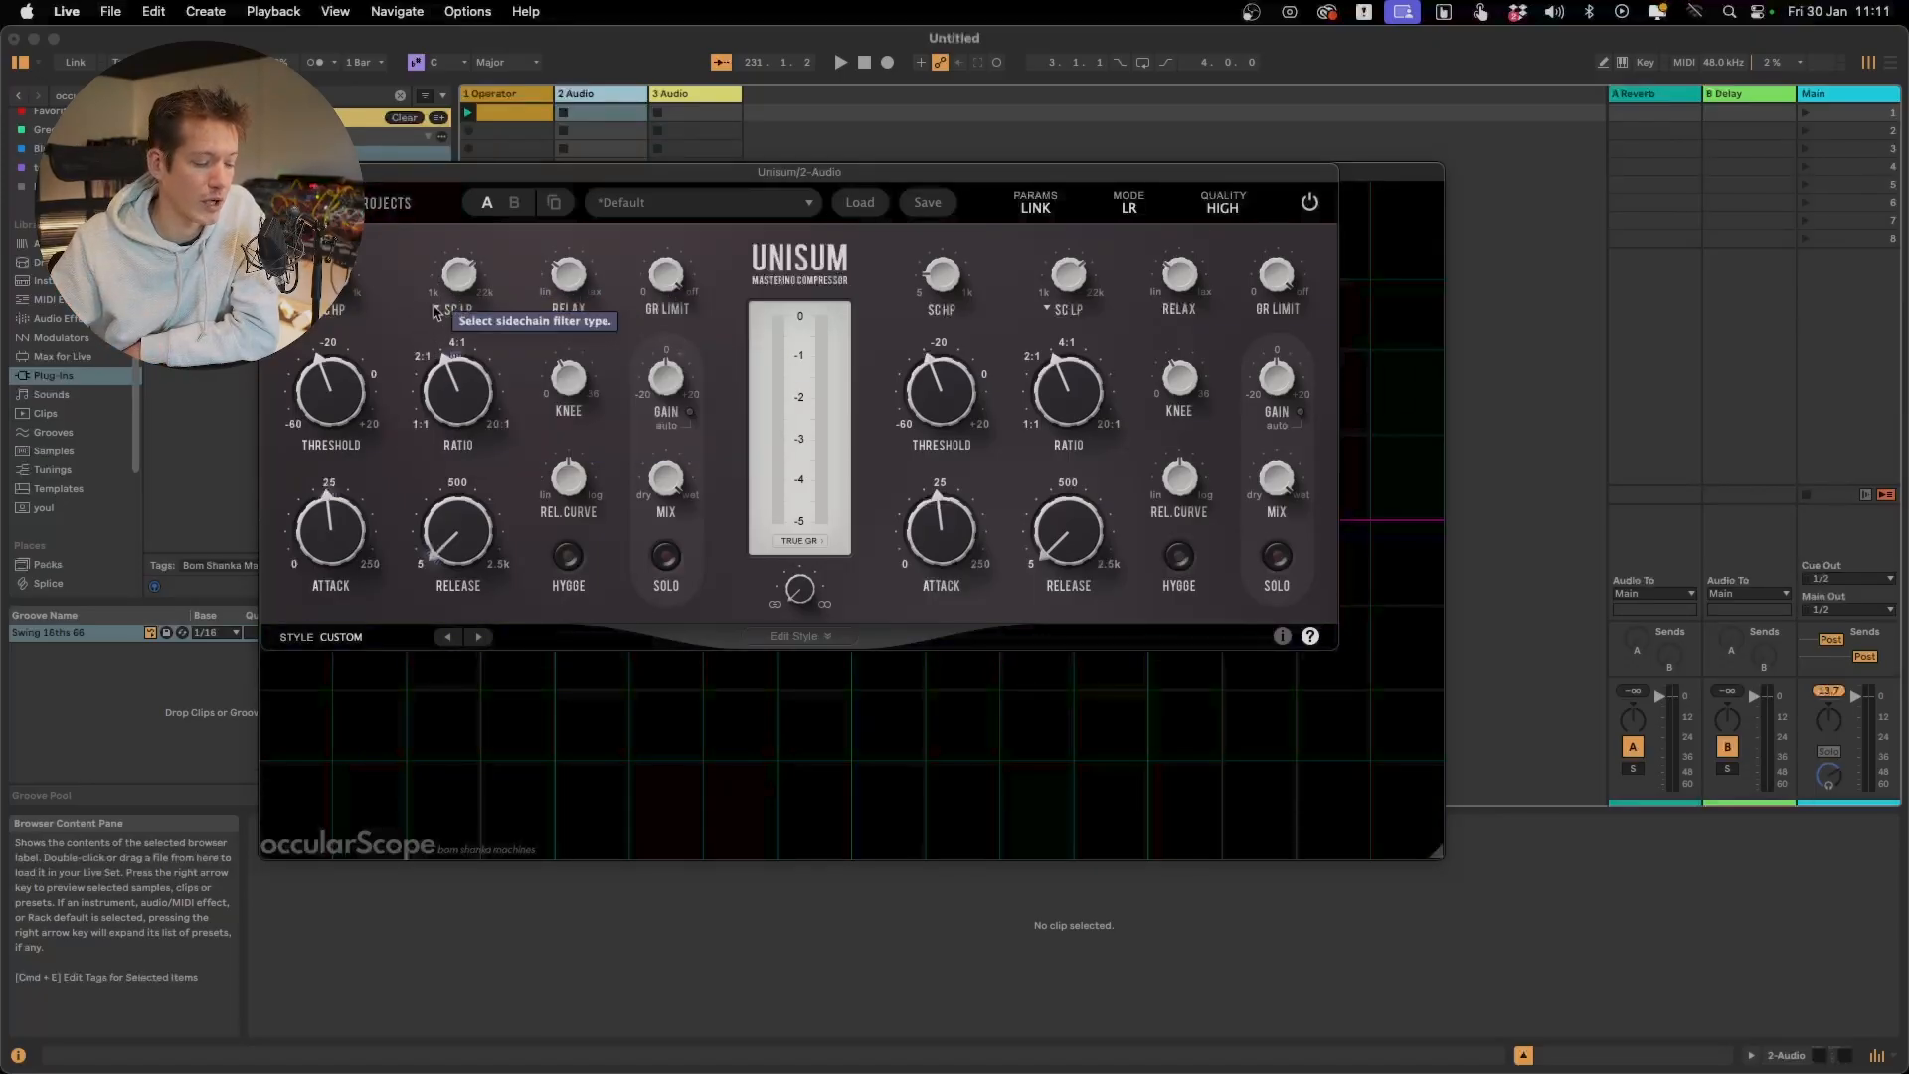
Return the sidechain filter type to SC Emphasis and toggle its soft option
click(435, 310)
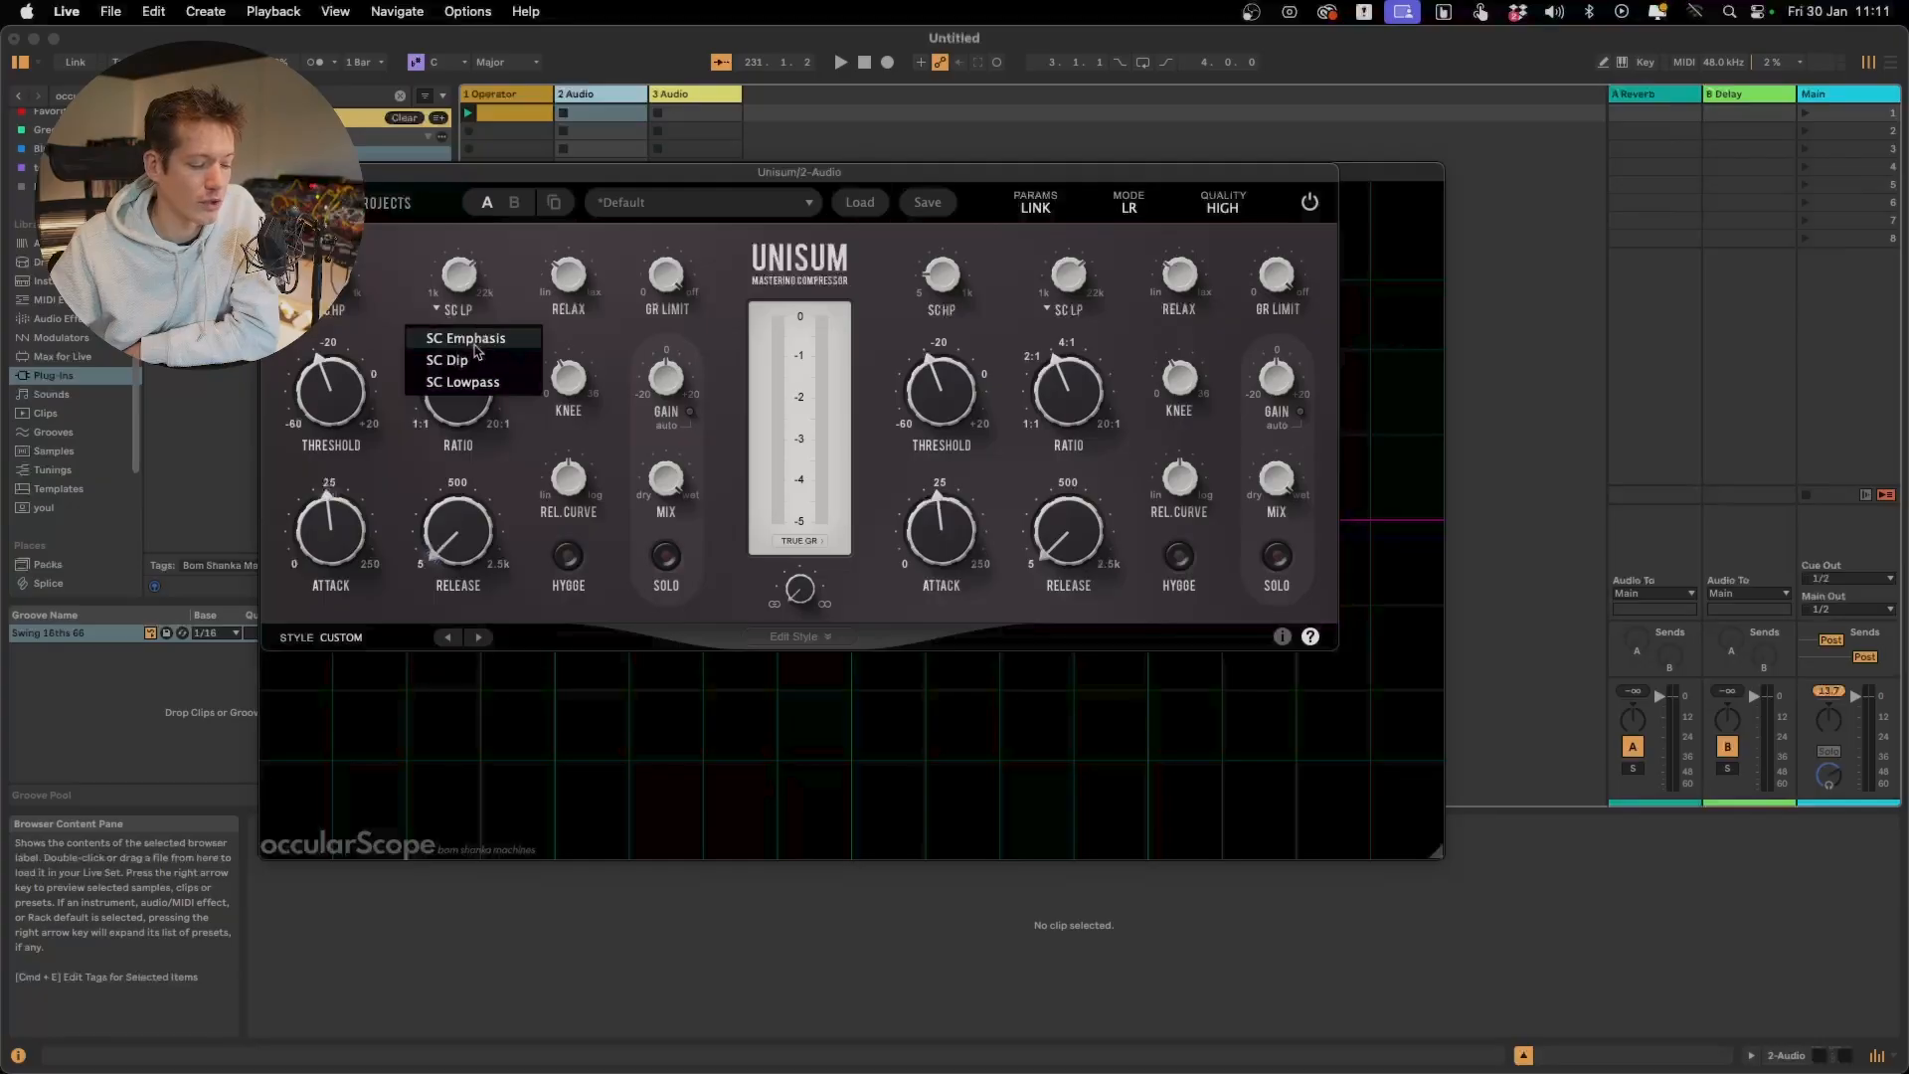
click(468, 339)
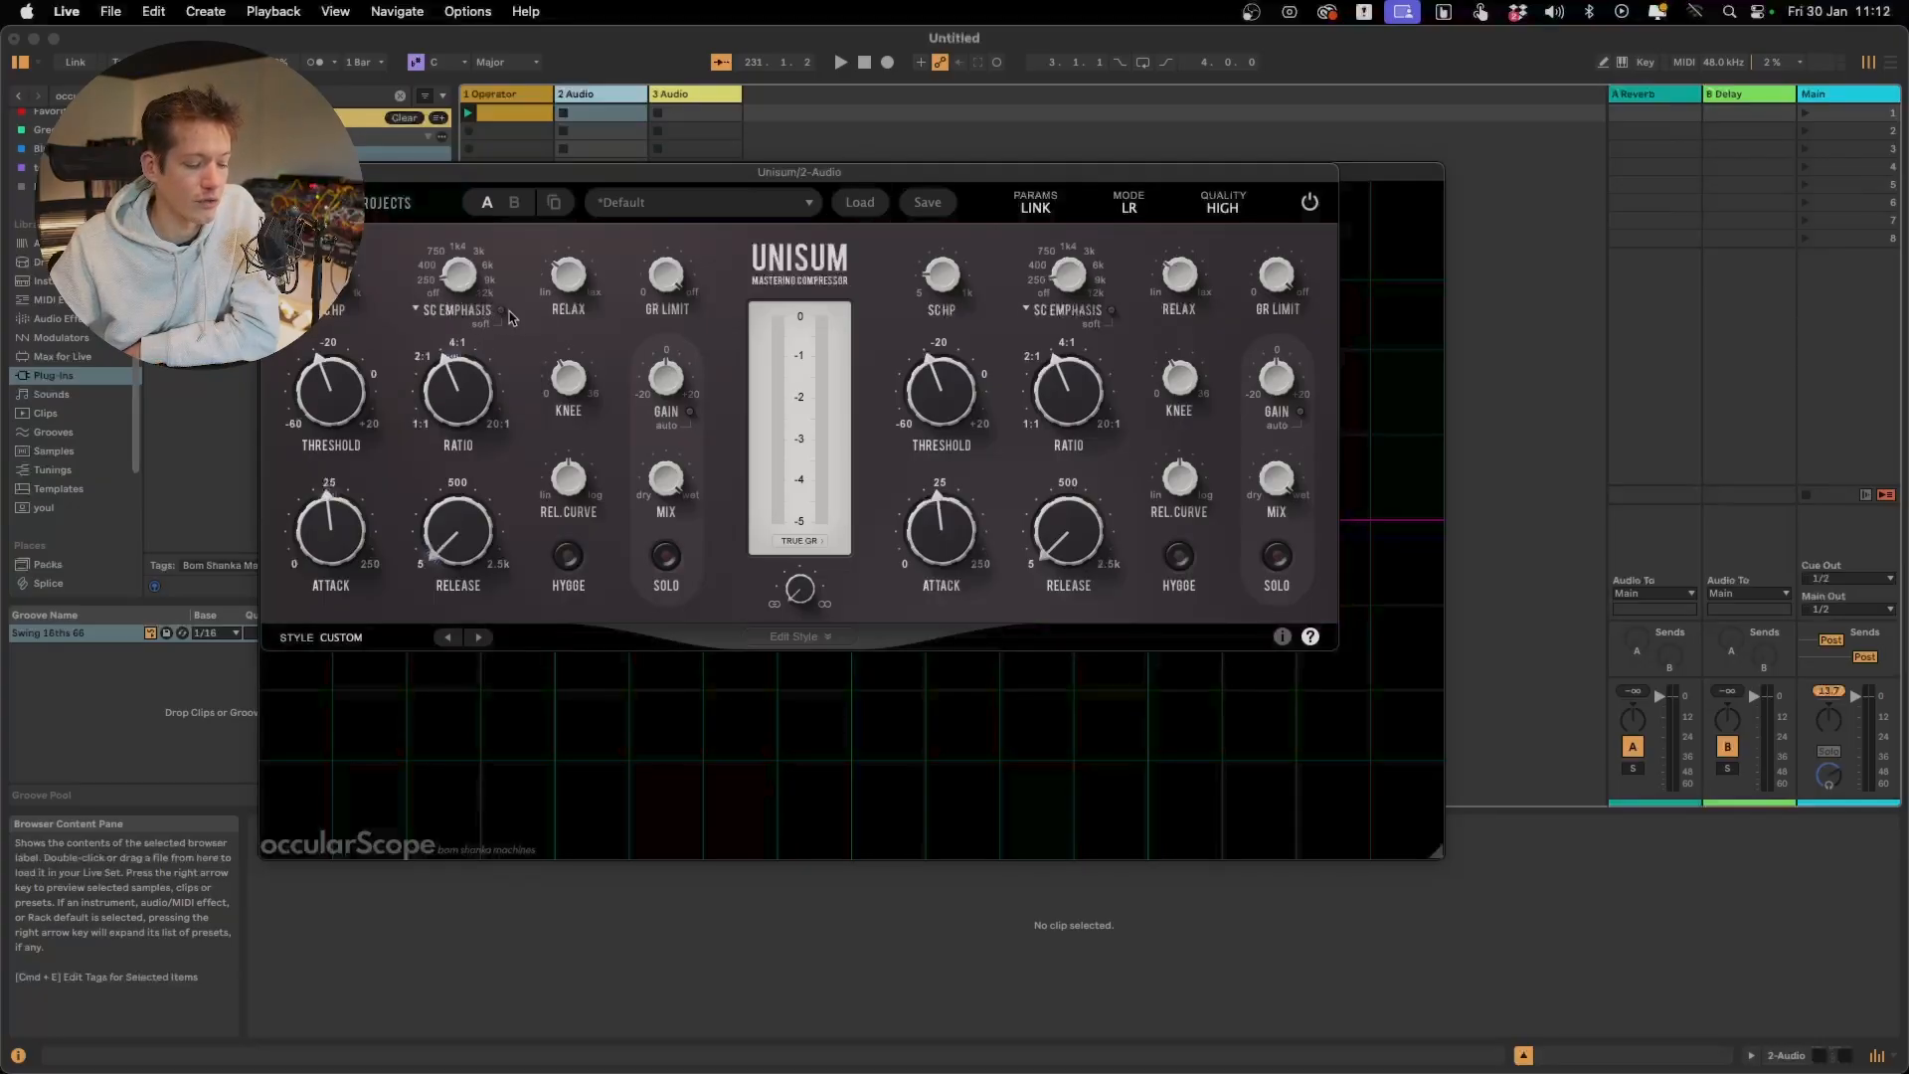
click(500, 311)
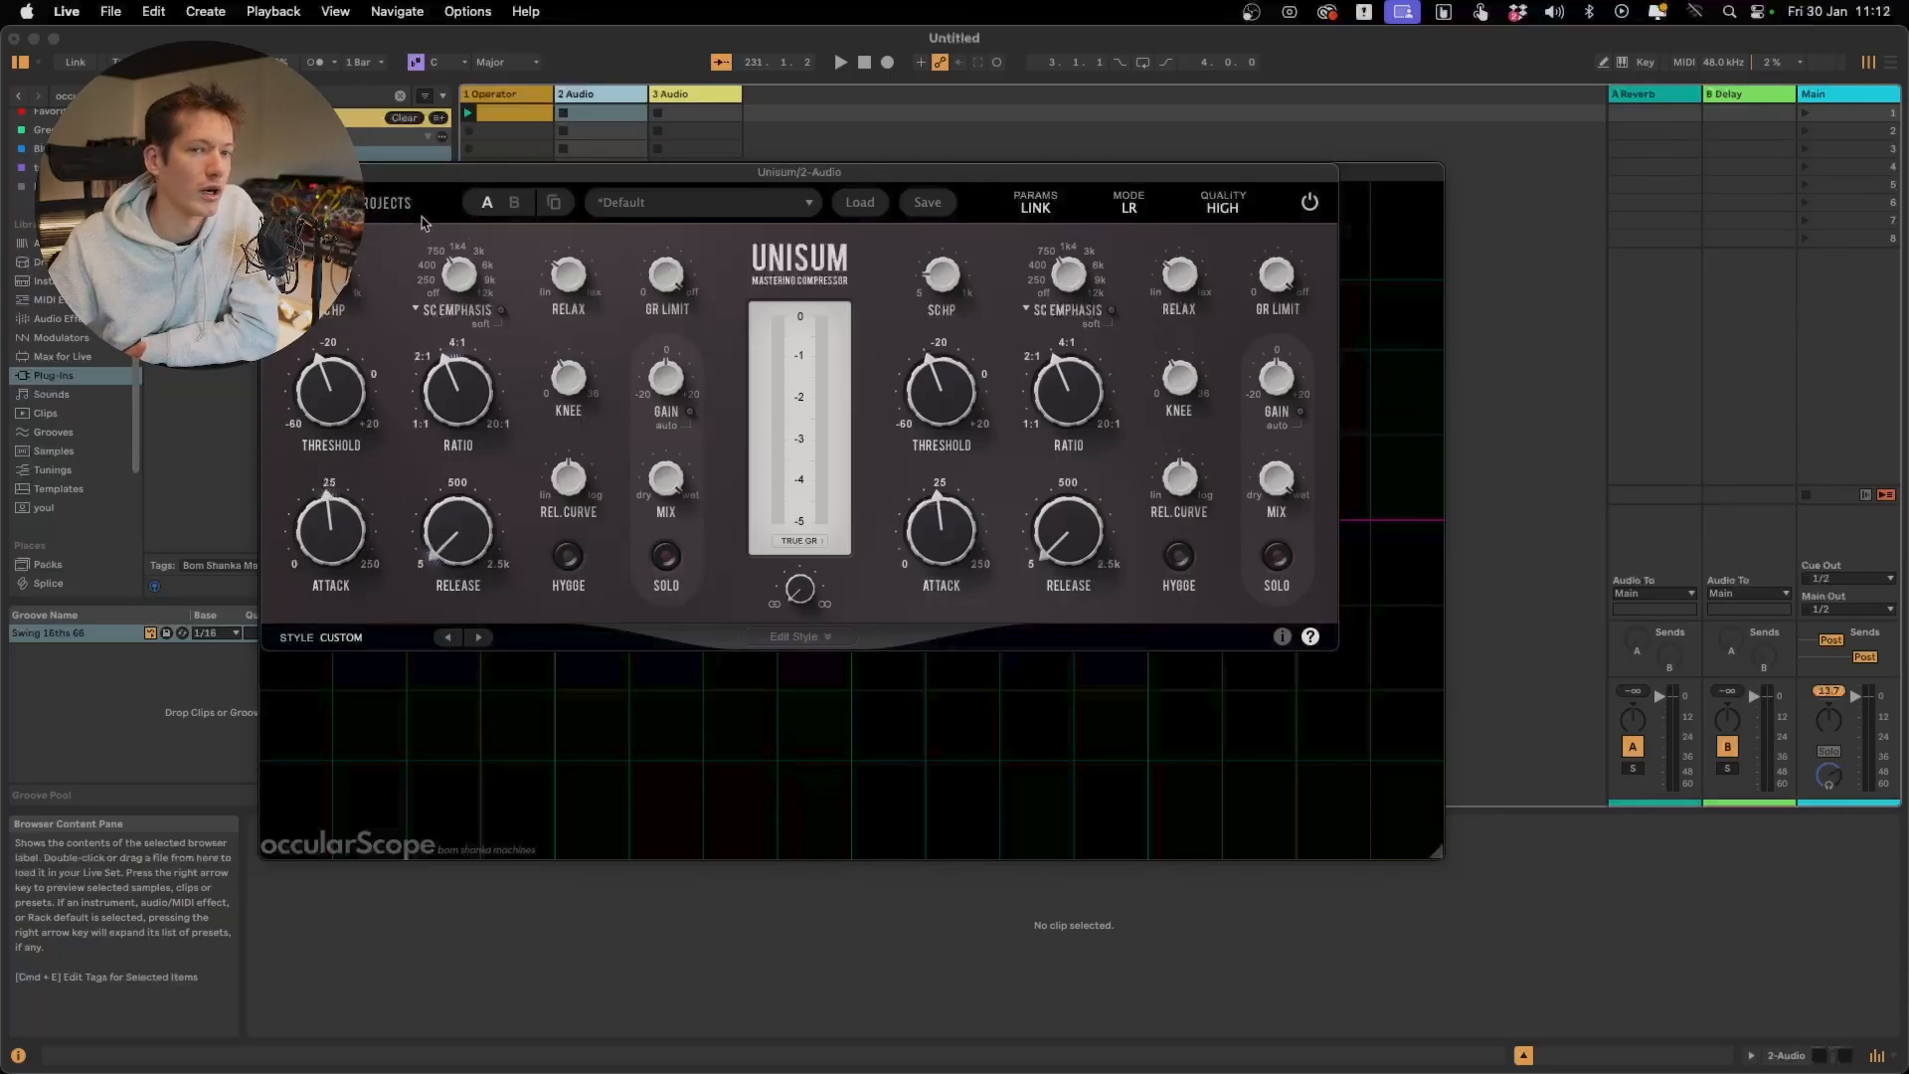
Switch to PluginDoctor, set Unisum's ratio to 20:1, and turn up Relax to bend the transfer curve above the threshold
mouse_move(583, 266)
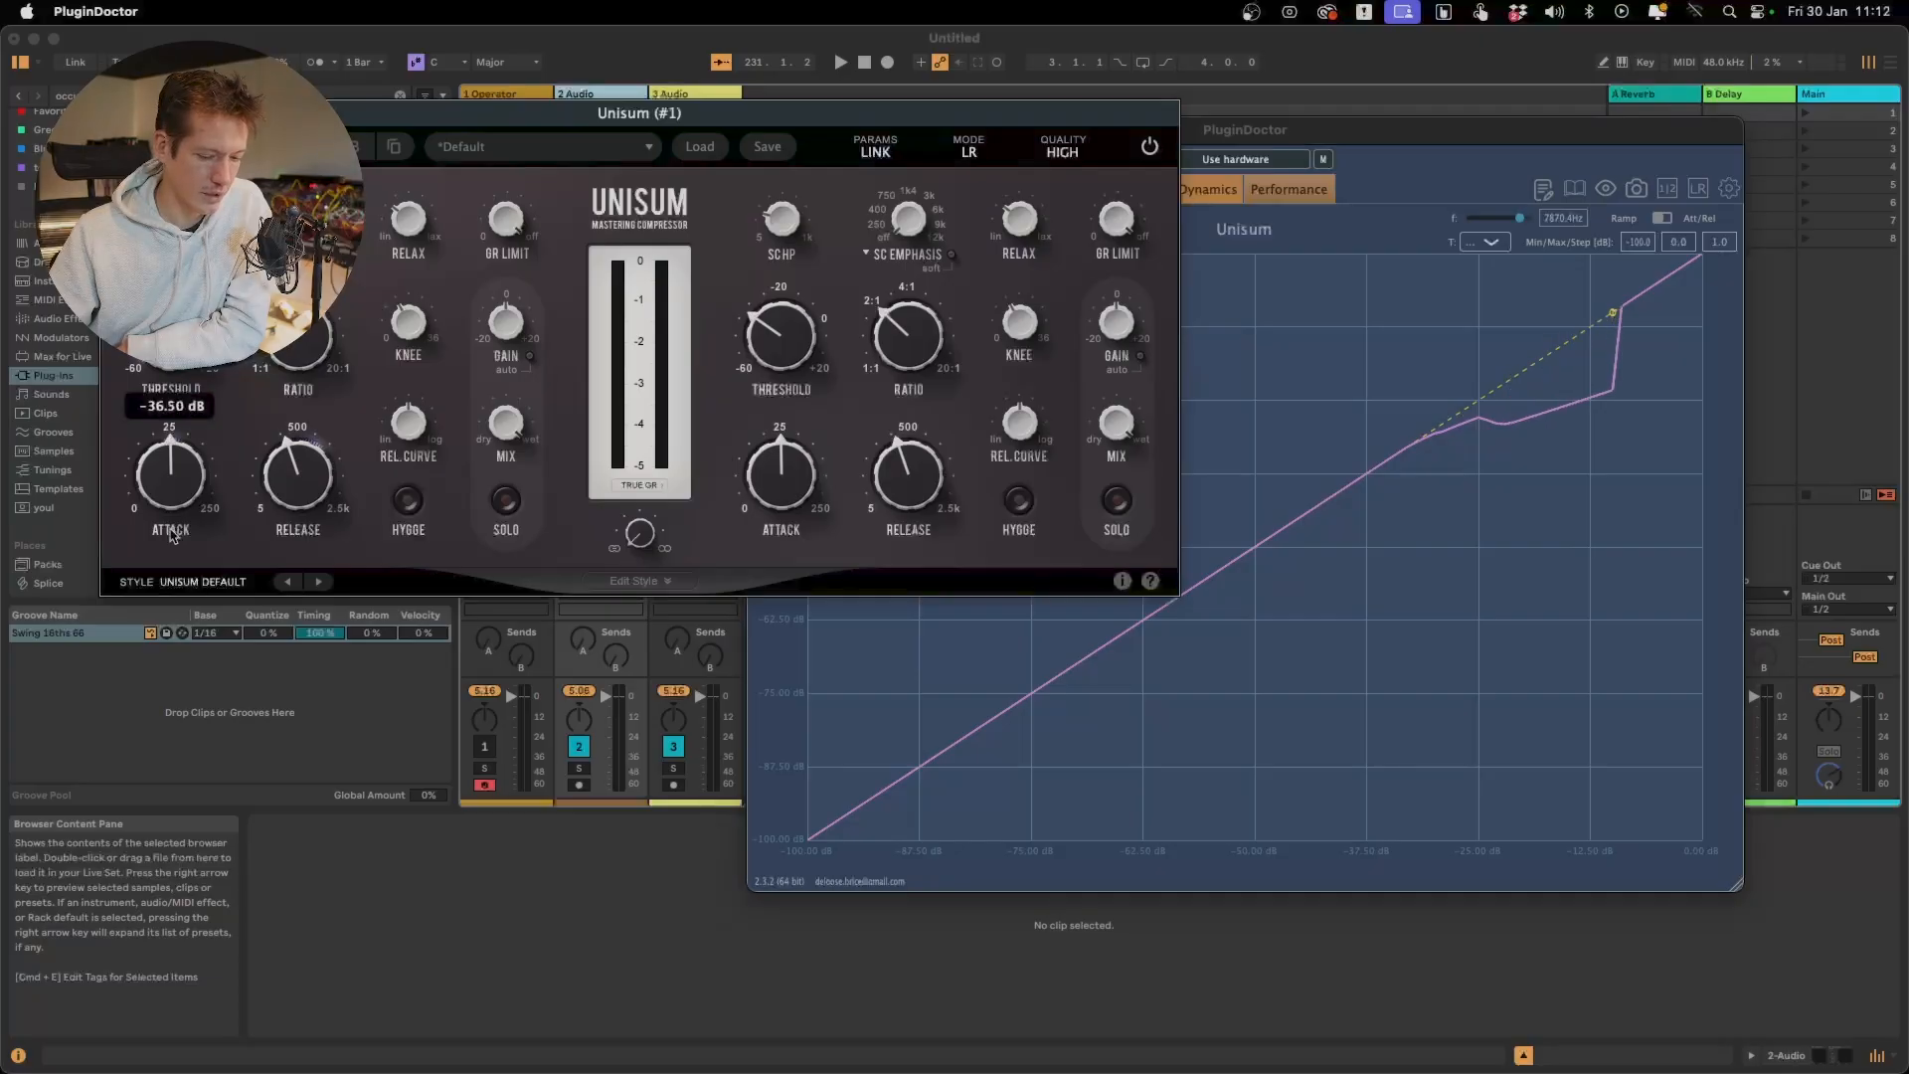
drag(296, 350, 297, 209)
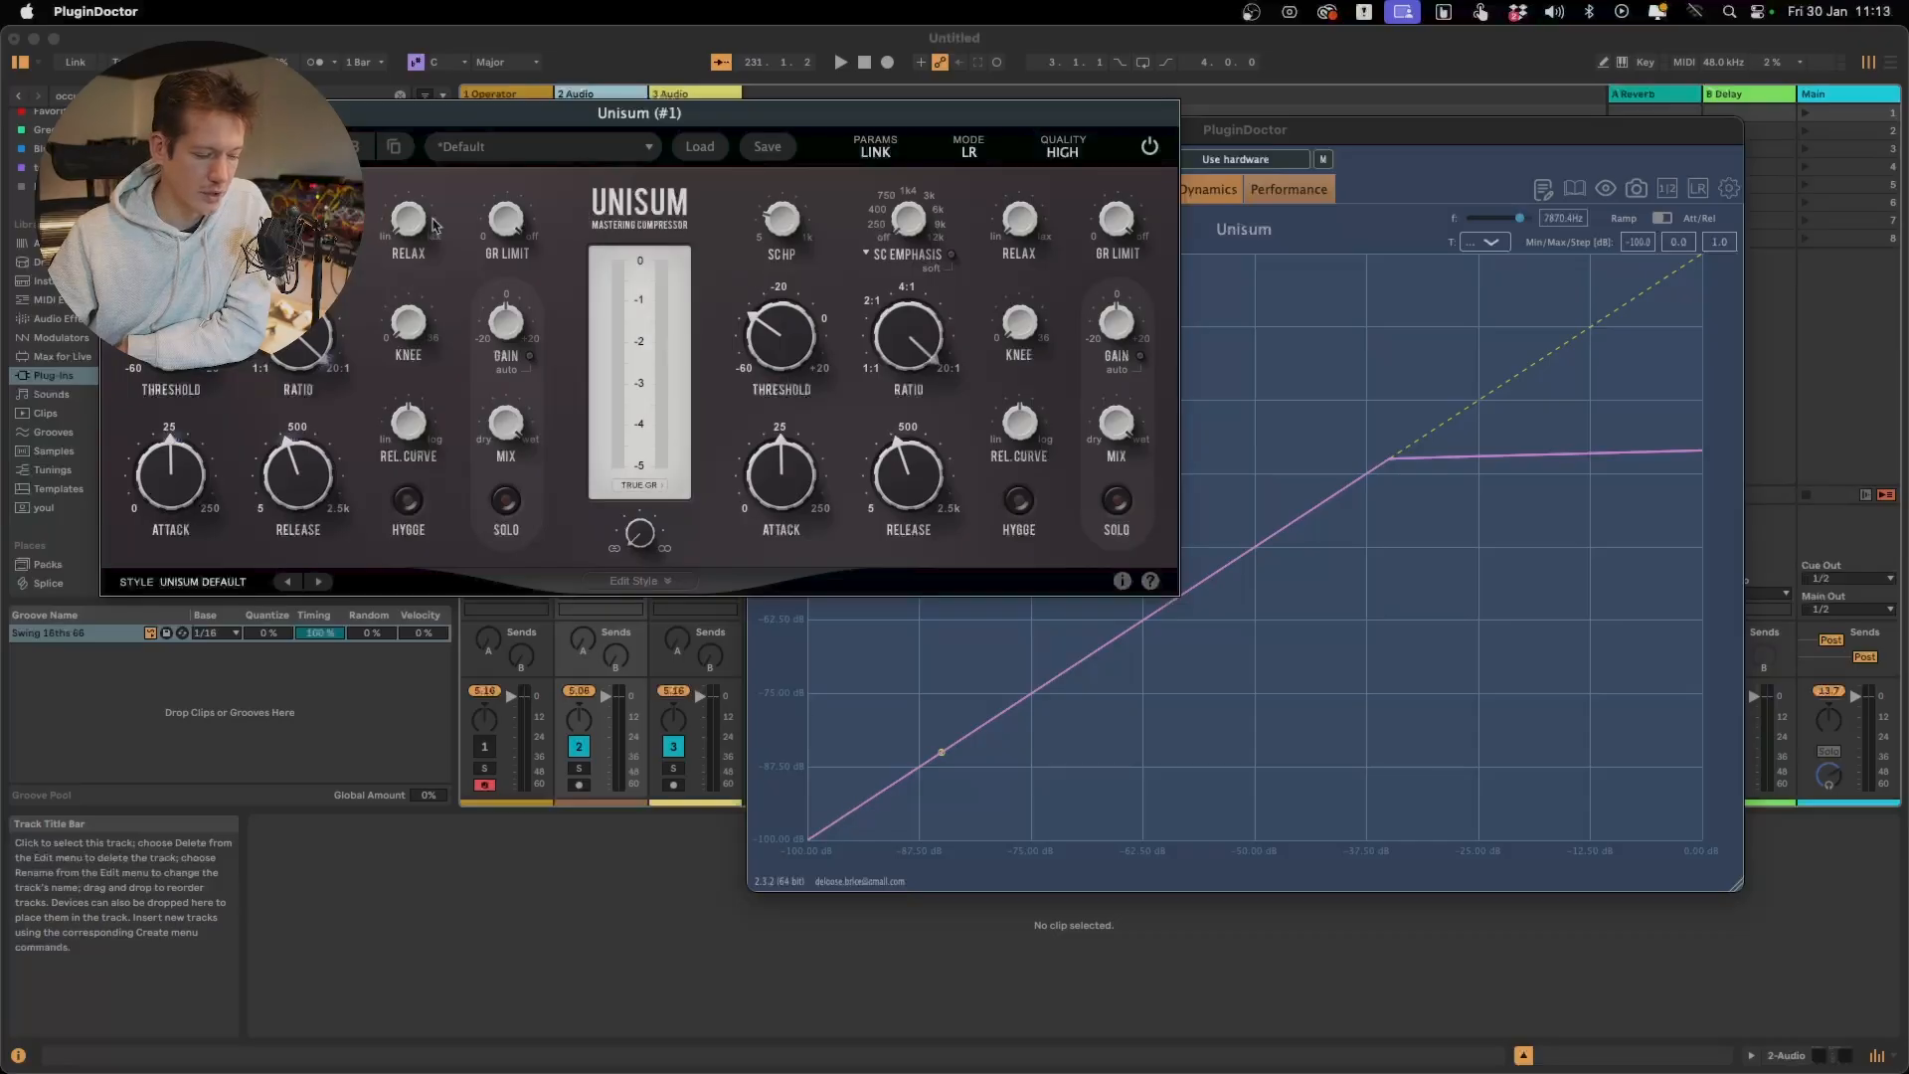
drag(416, 236, 401, 177)
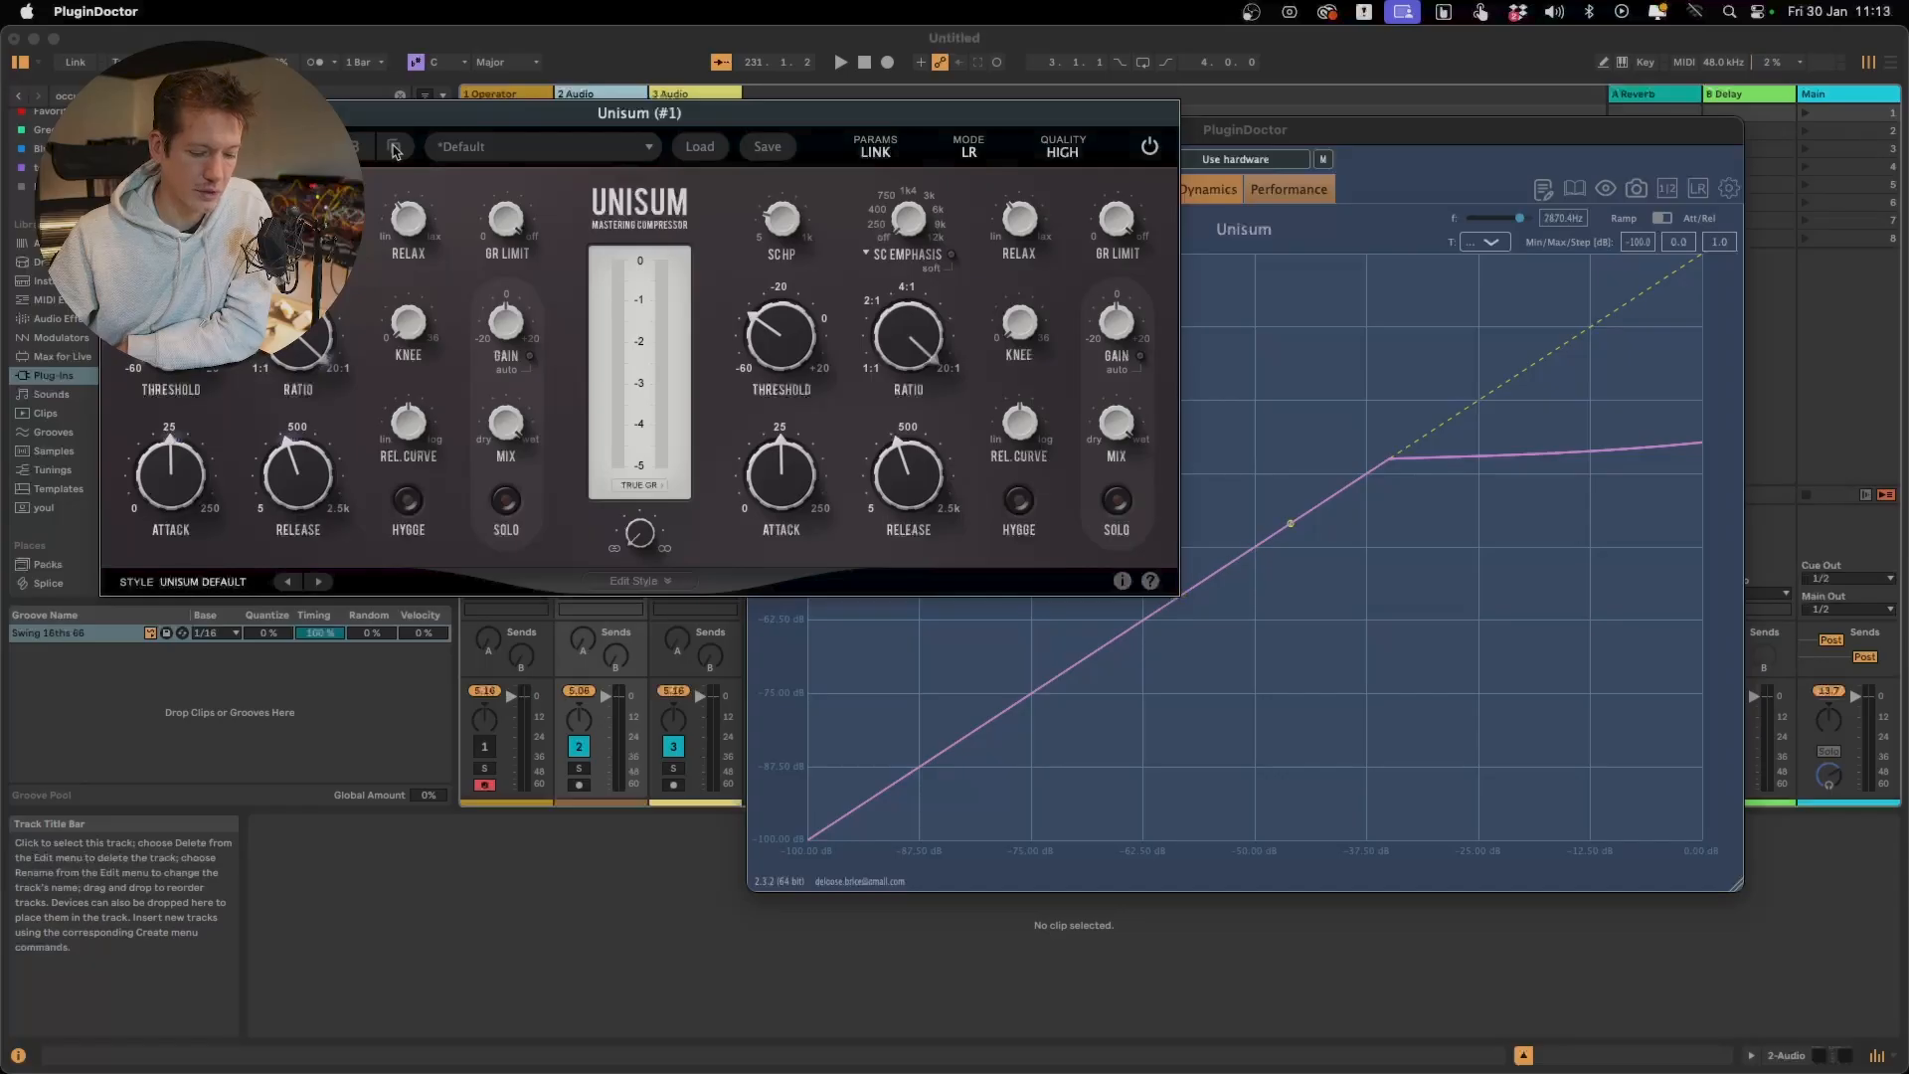
mouse_move(413, 235)
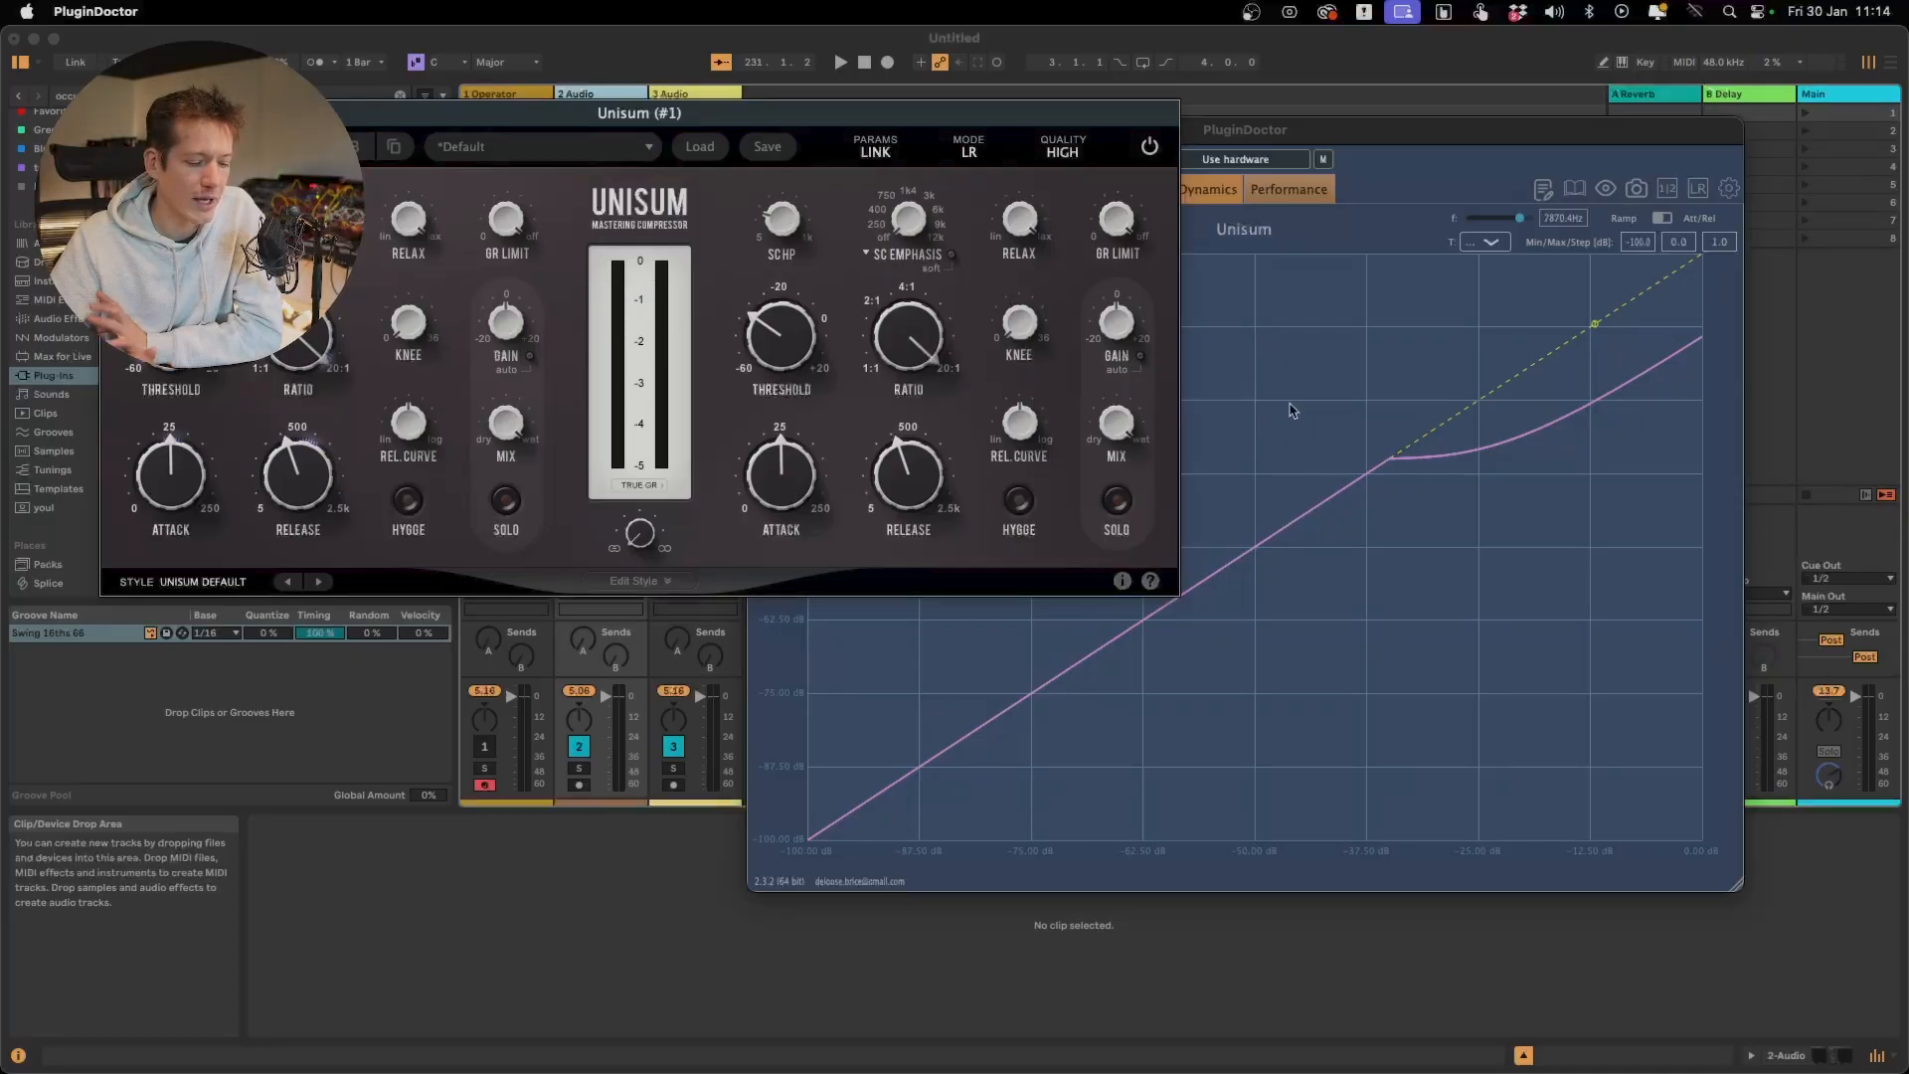
Turn GR Limit down from off to cap the gain reduction in the loud part of the transfer curve
mouse_move(523, 223)
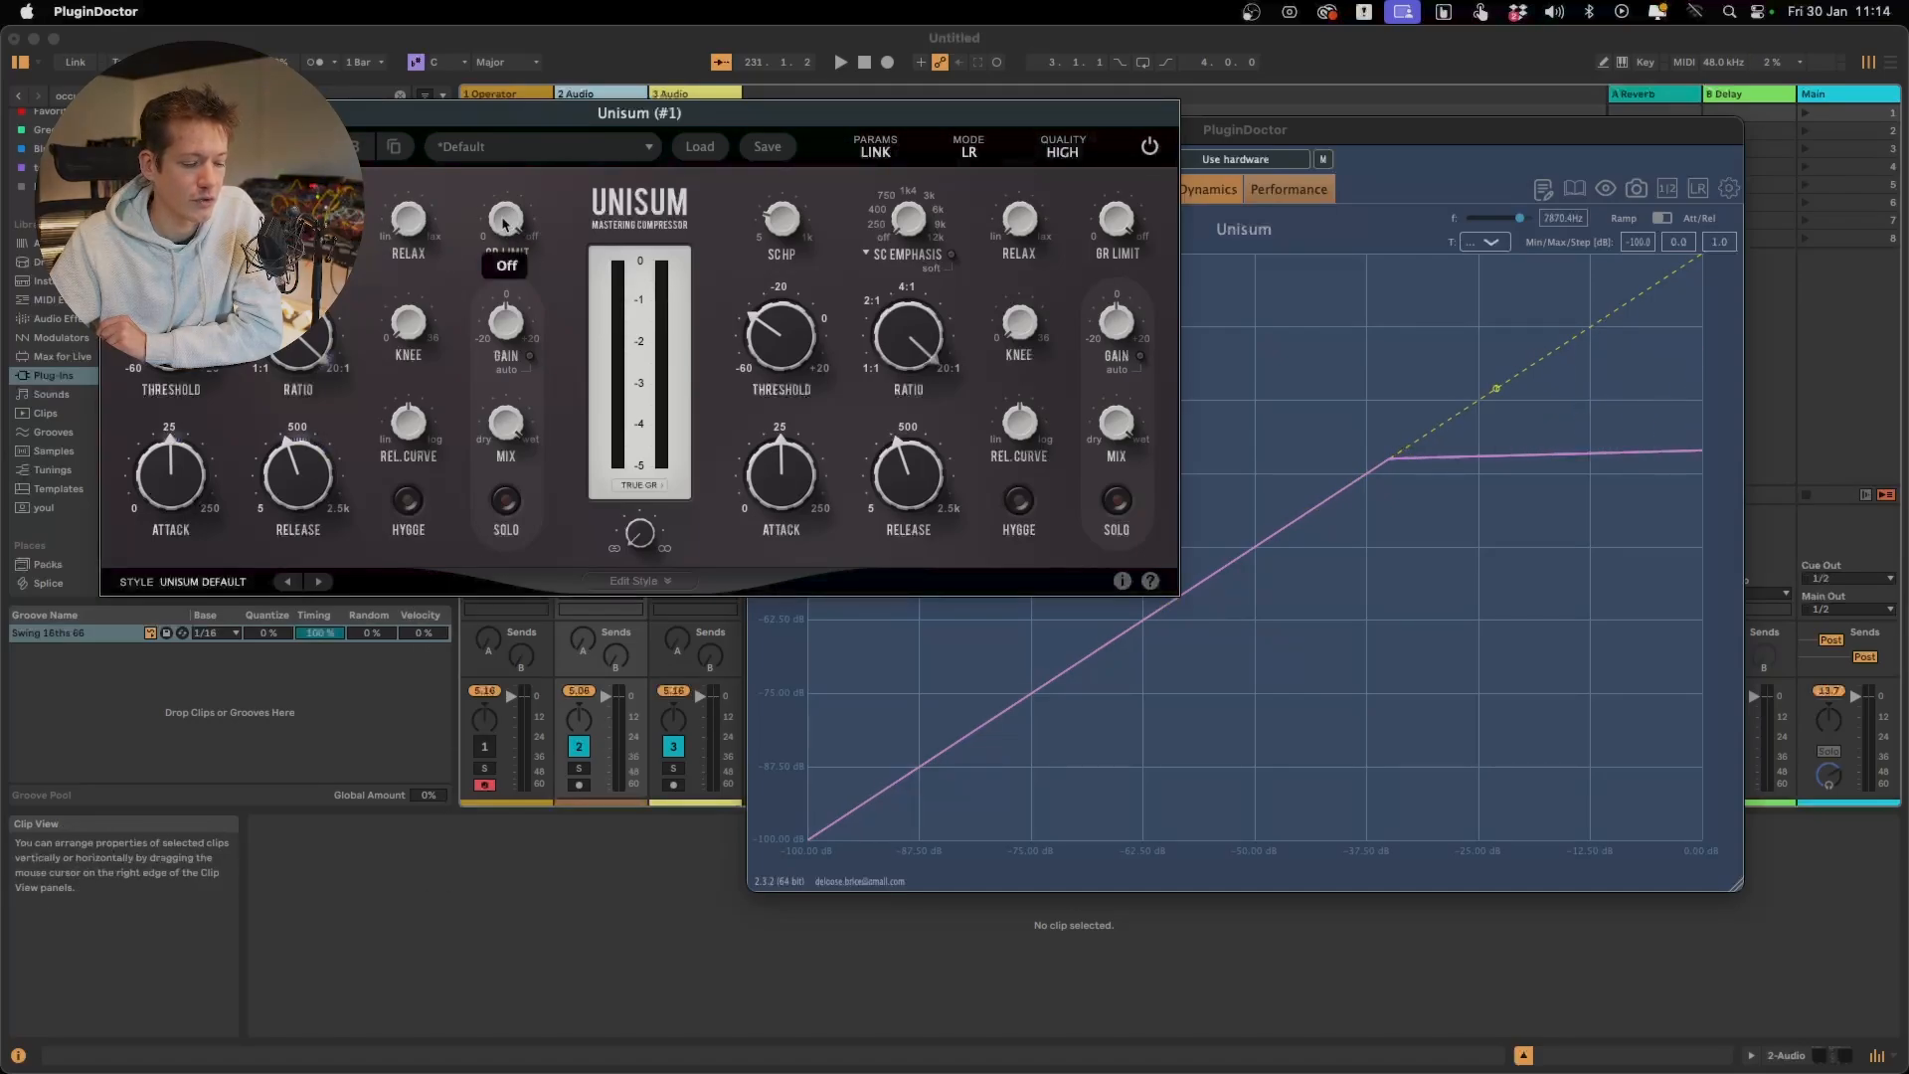
drag(504, 223, 503, 233)
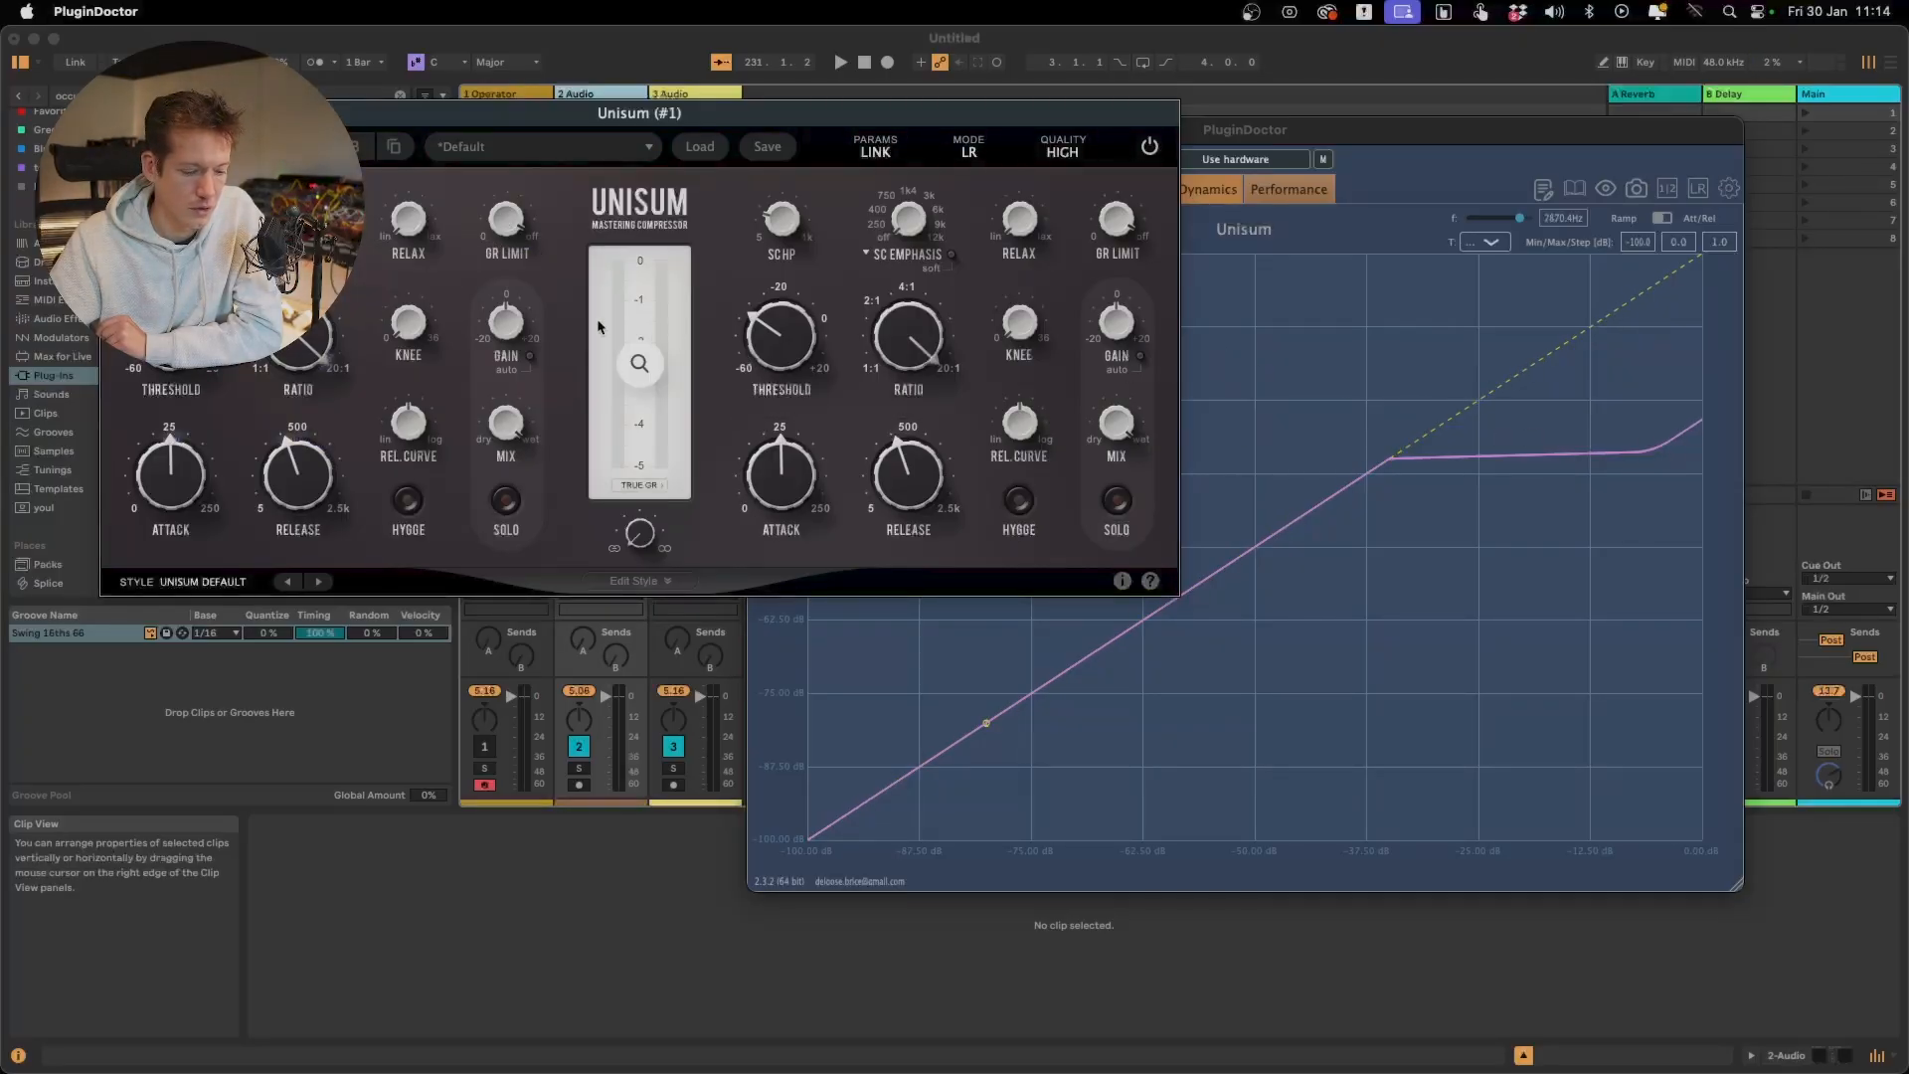
mouse_move(507, 220)
mouse_move(512, 325)
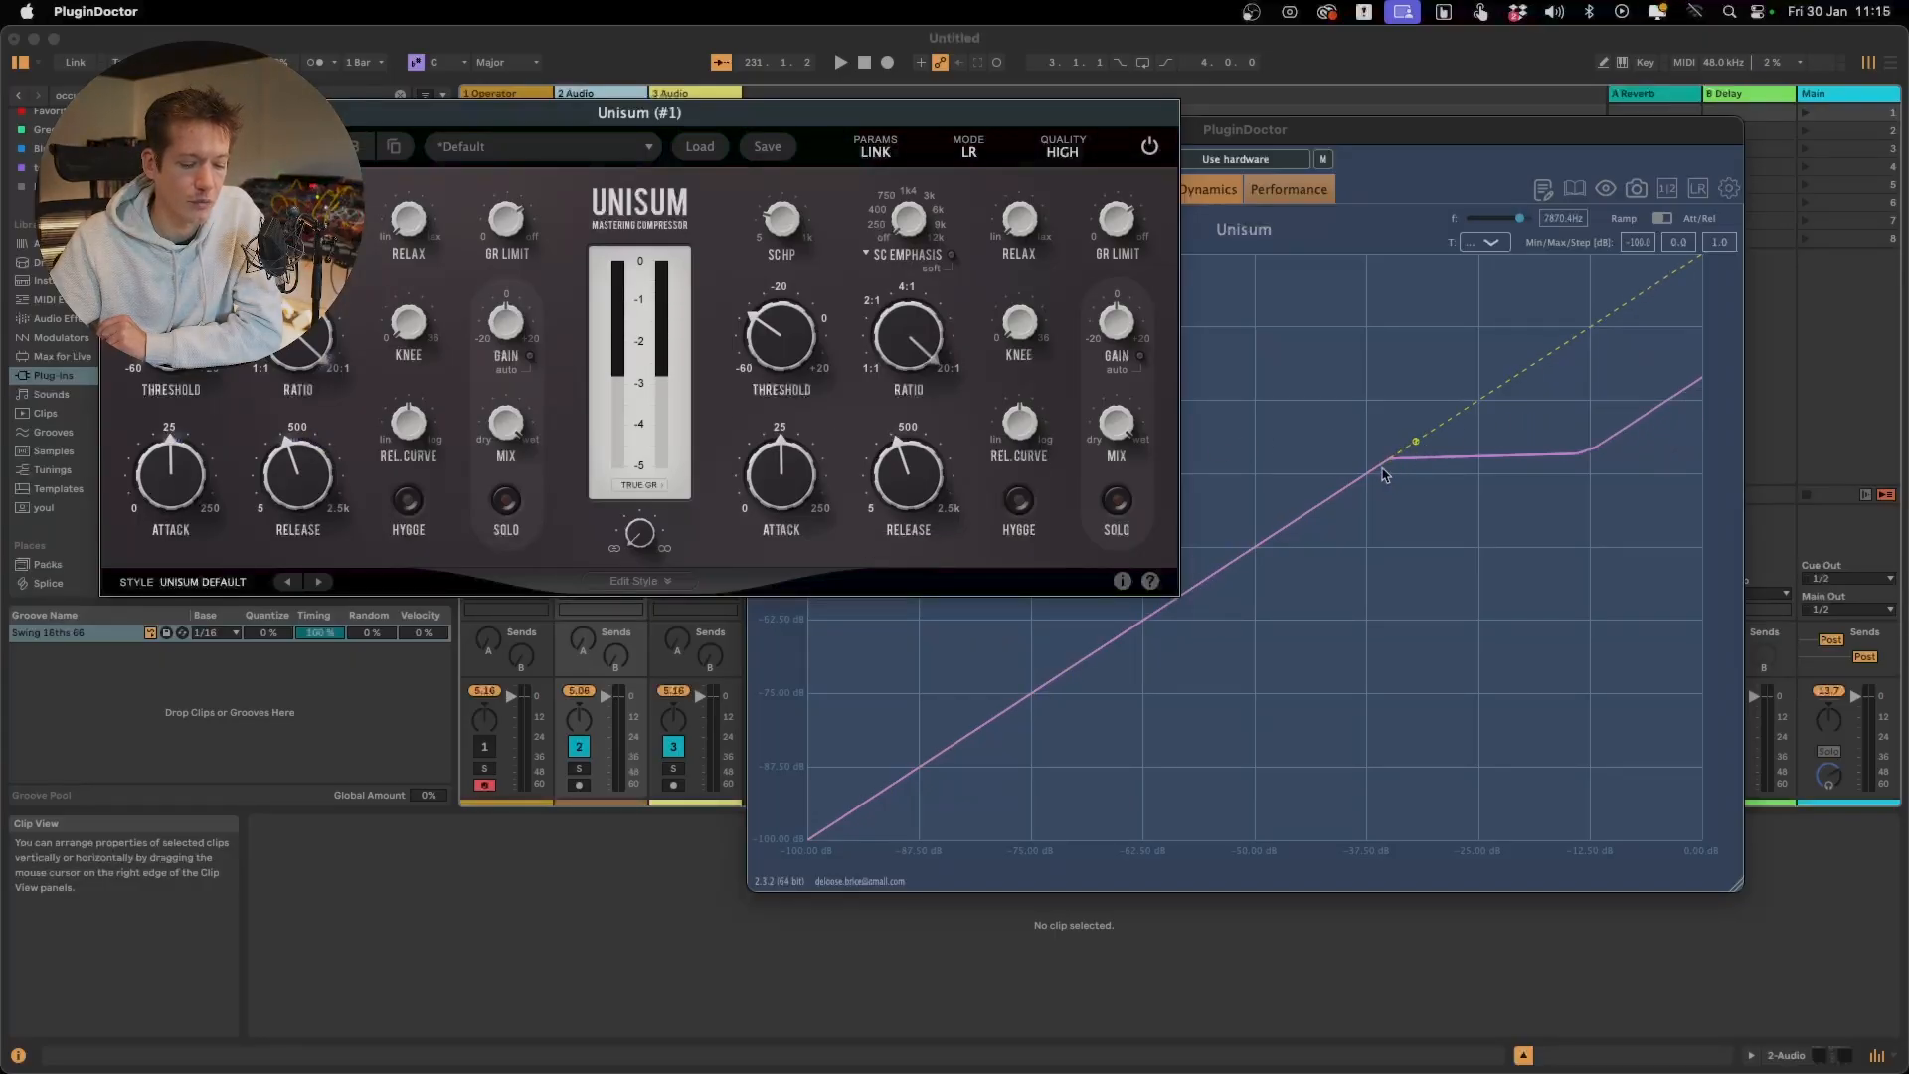
Raise Unisum's threshold to about -20 dB
mouse_move(171, 335)
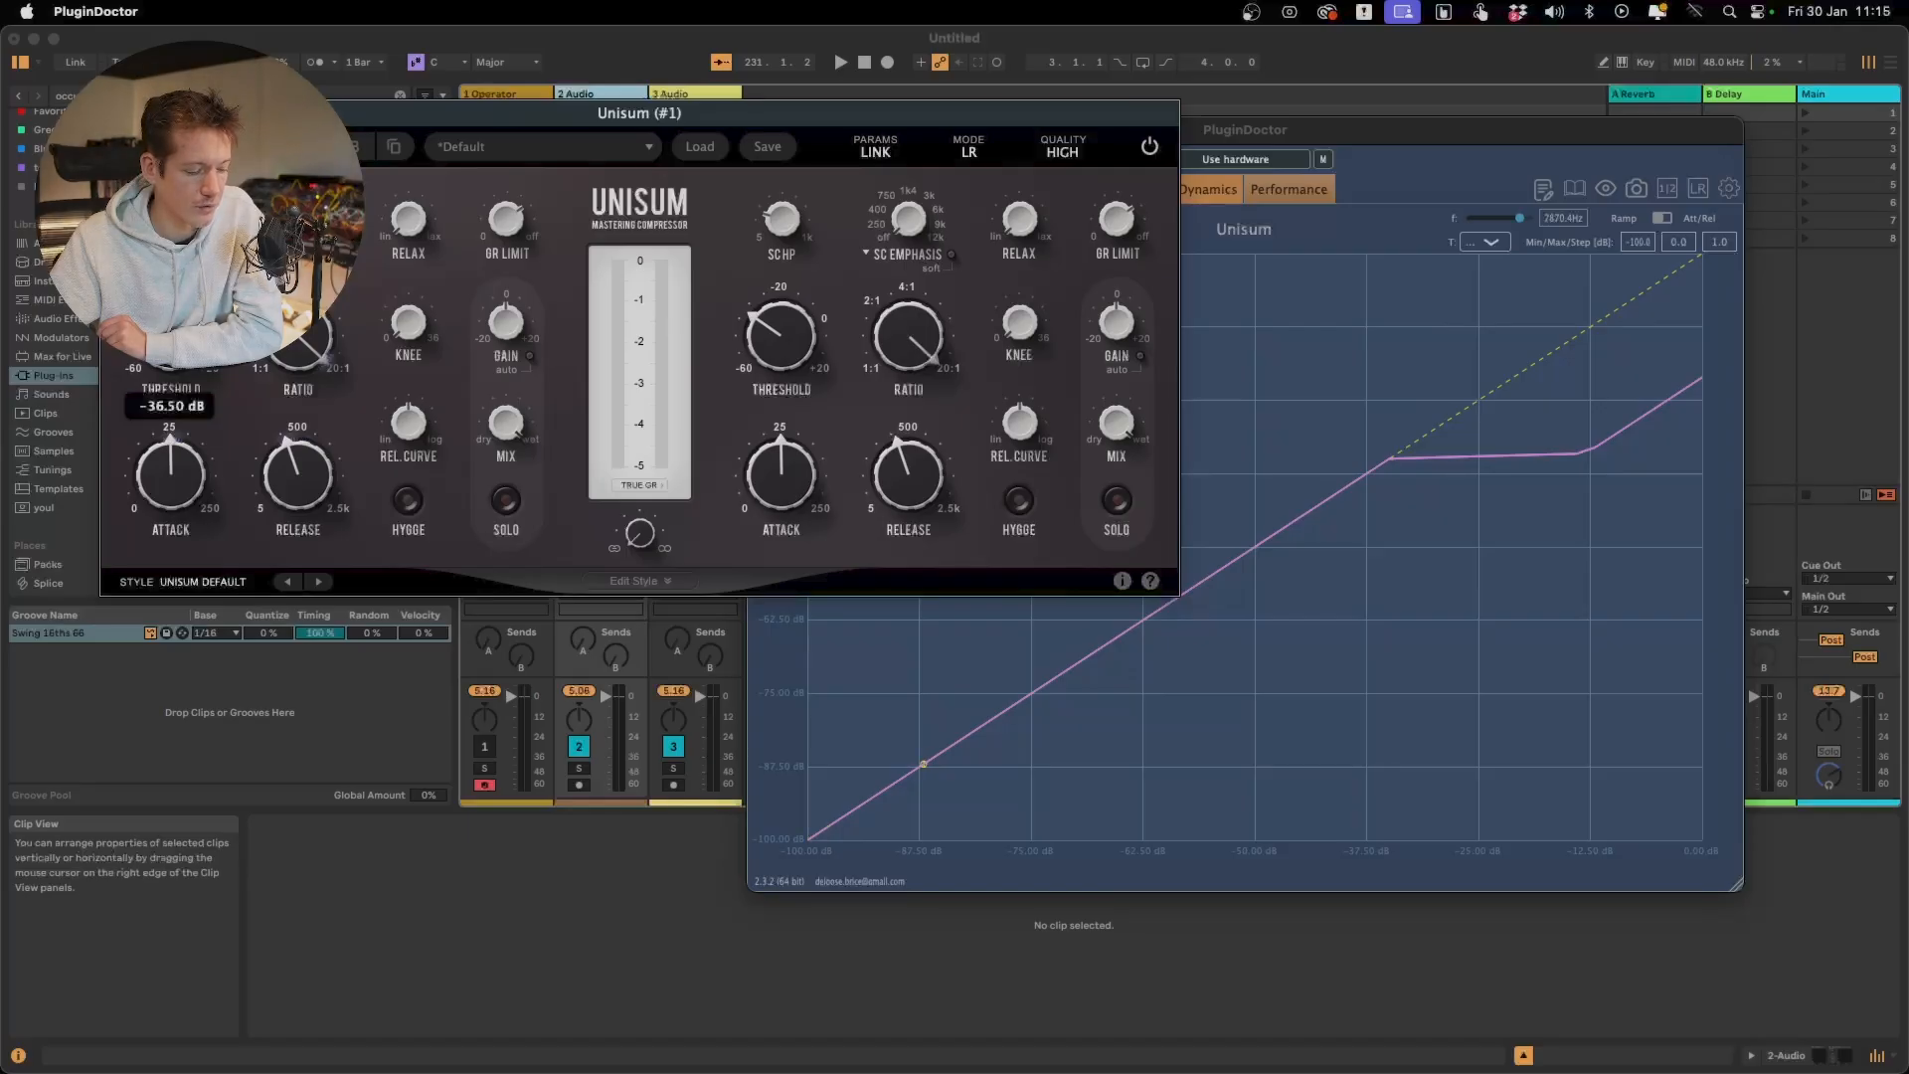
drag(171, 335, 171, 290)
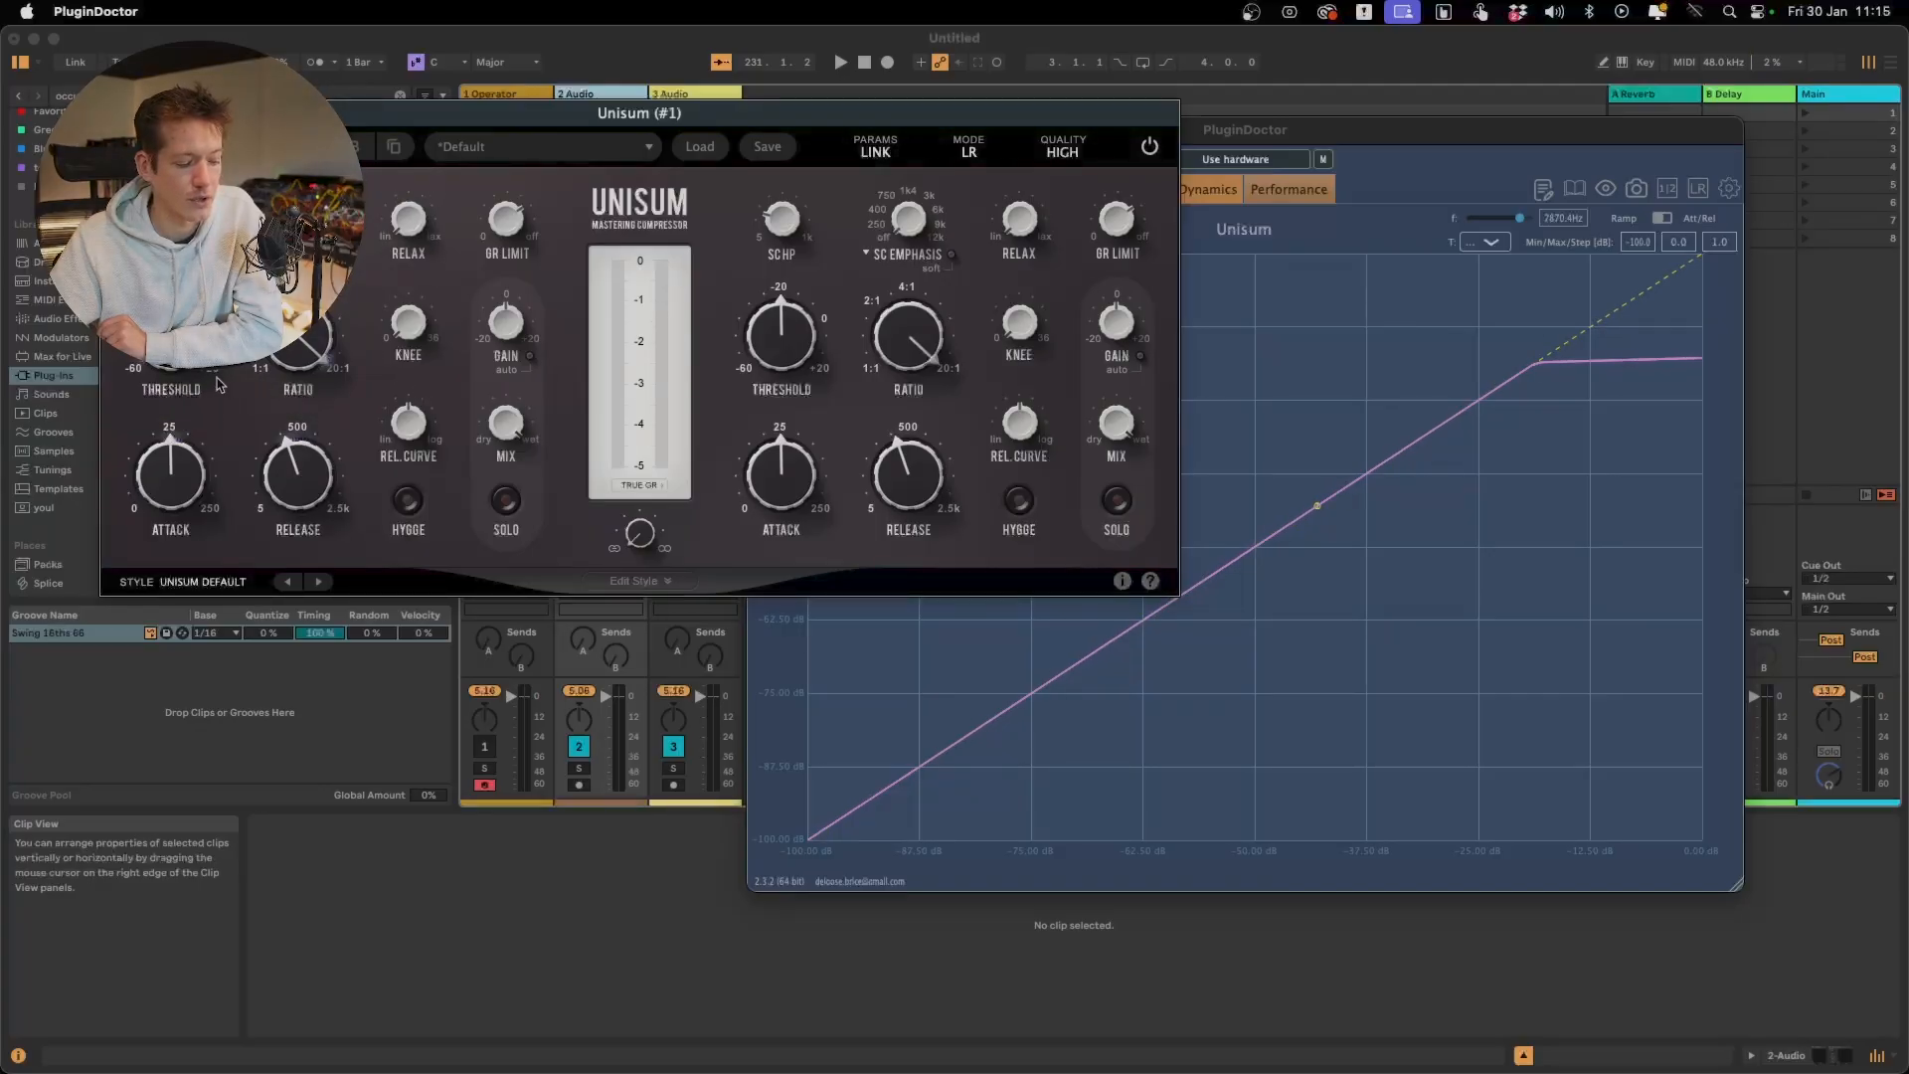
mouse_move(216, 378)
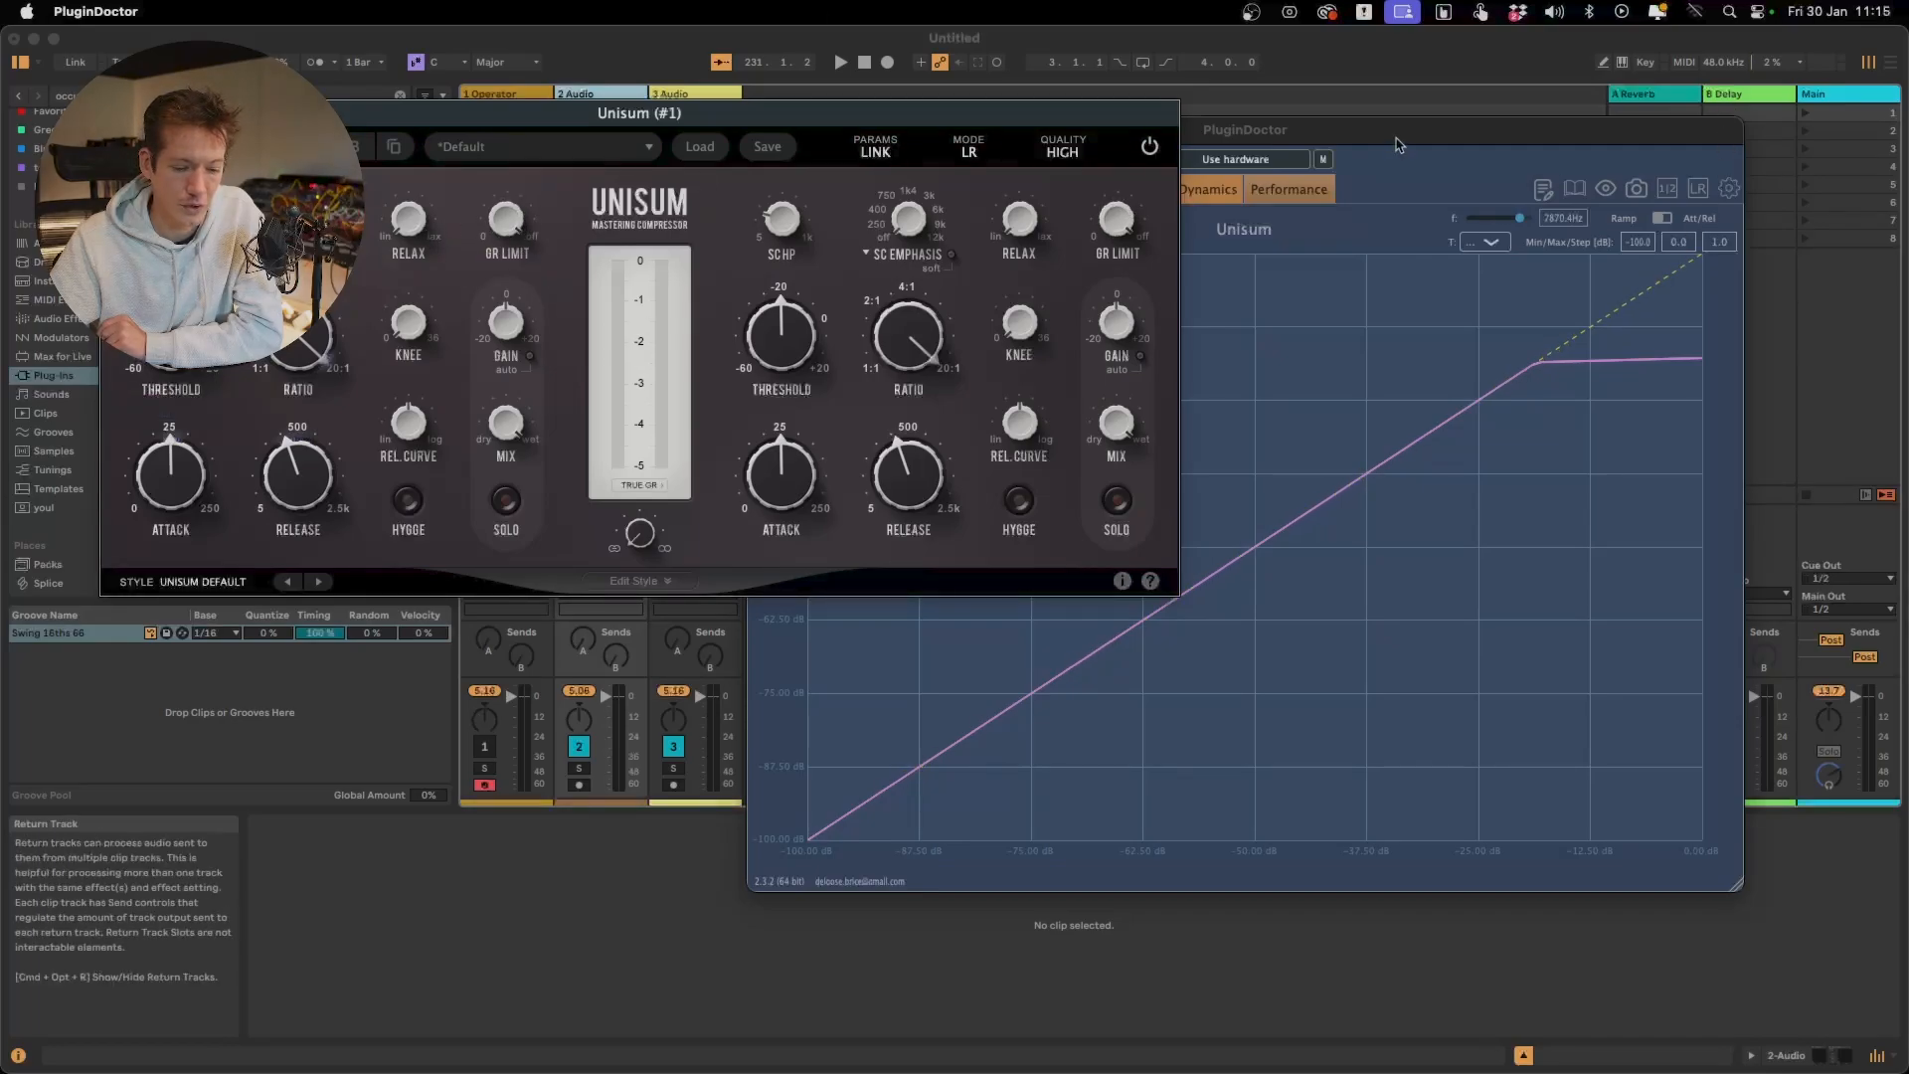
Enlarge the Dynamics graph around the compressed part of the curve and lower Unisum's GR Limit to about 10 dB
drag(1126, 127, 726, 415)
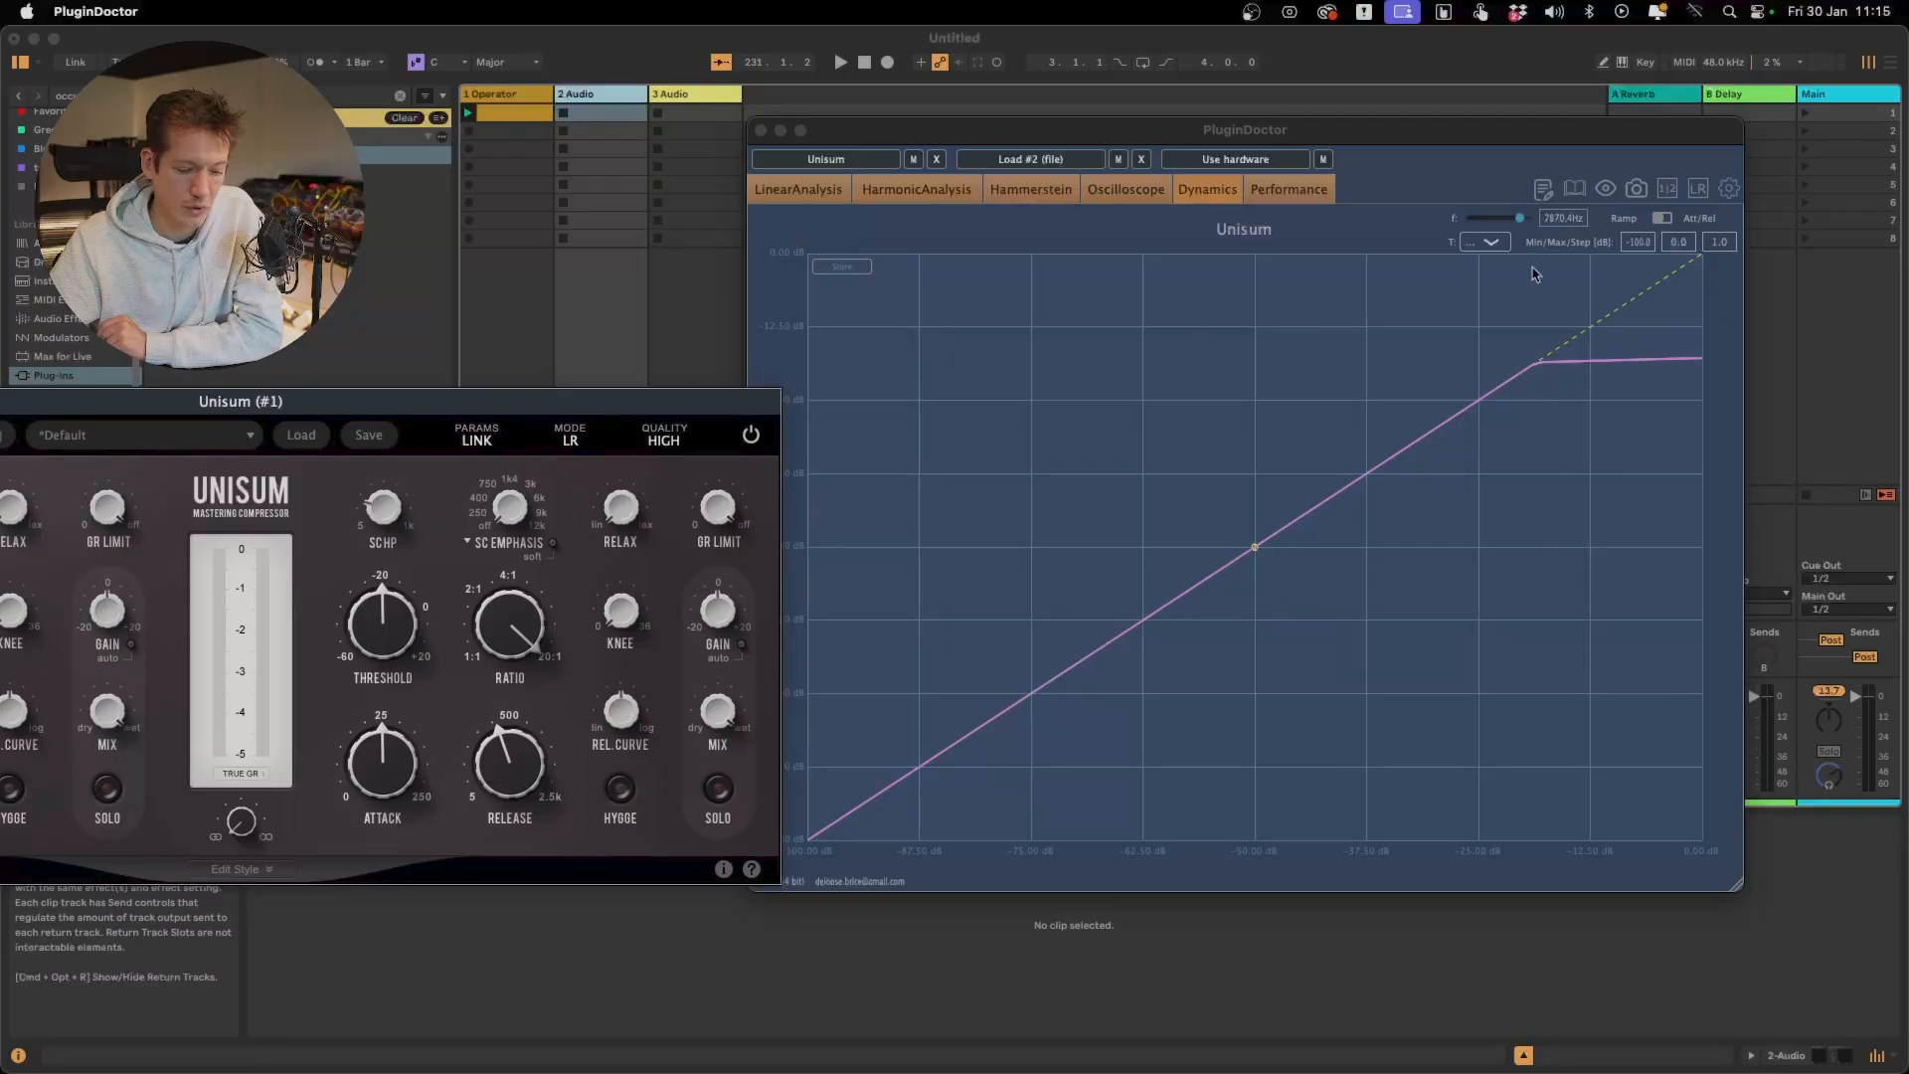
drag(1472, 288, 1691, 354)
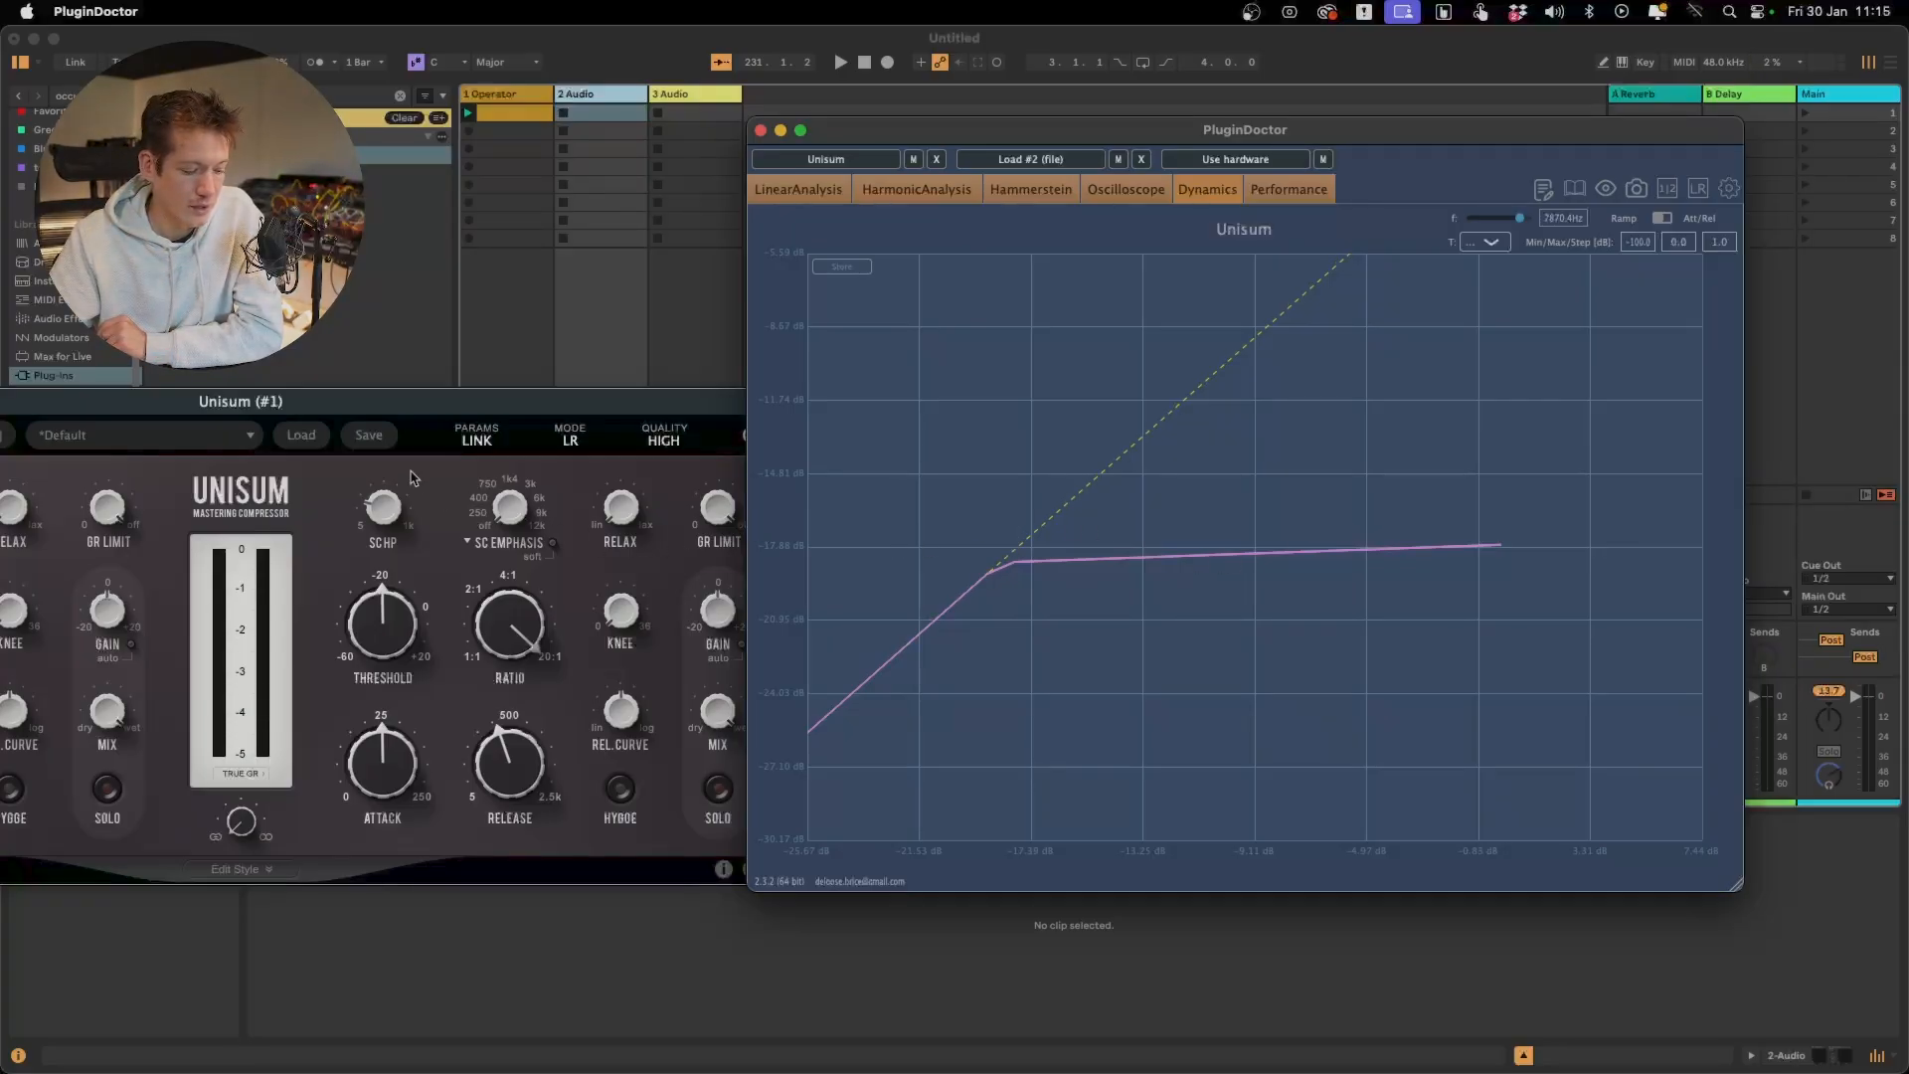
drag(364, 400, 558, 230)
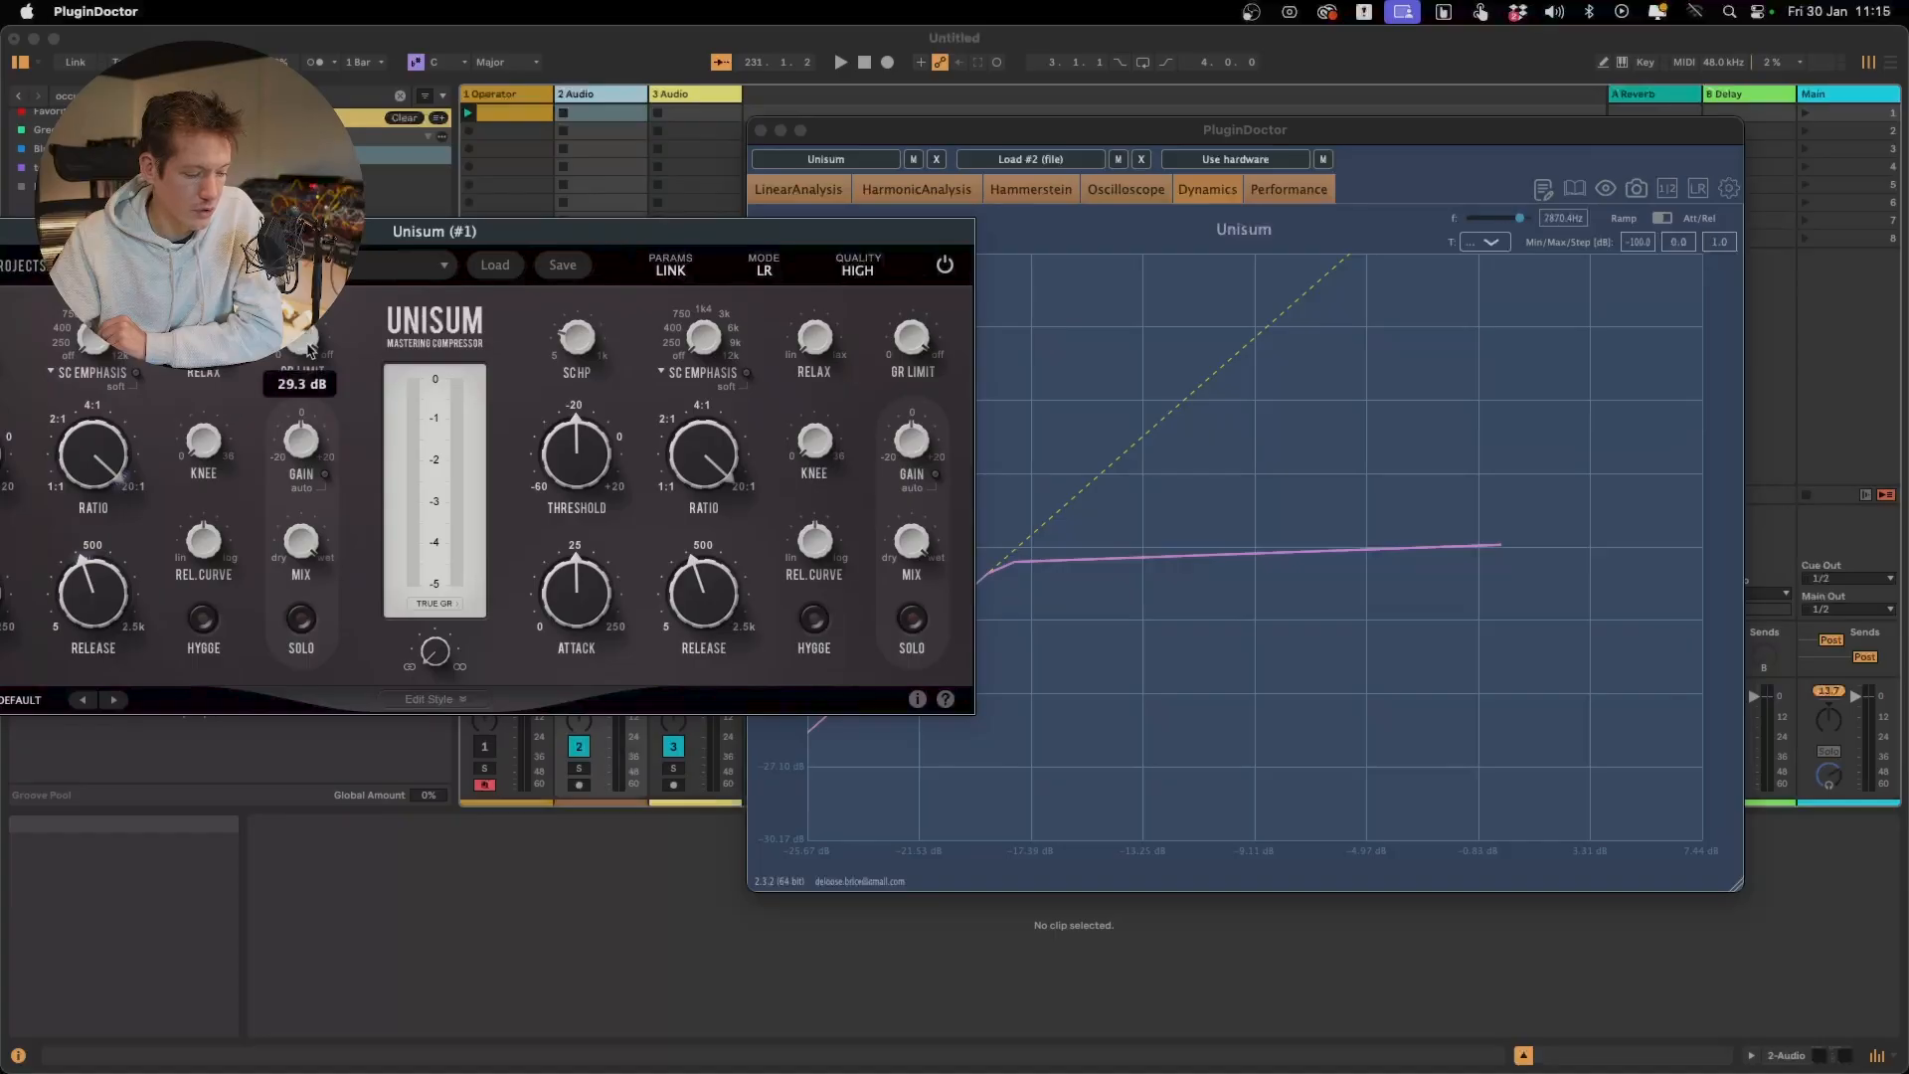
drag(308, 345, 314, 622)
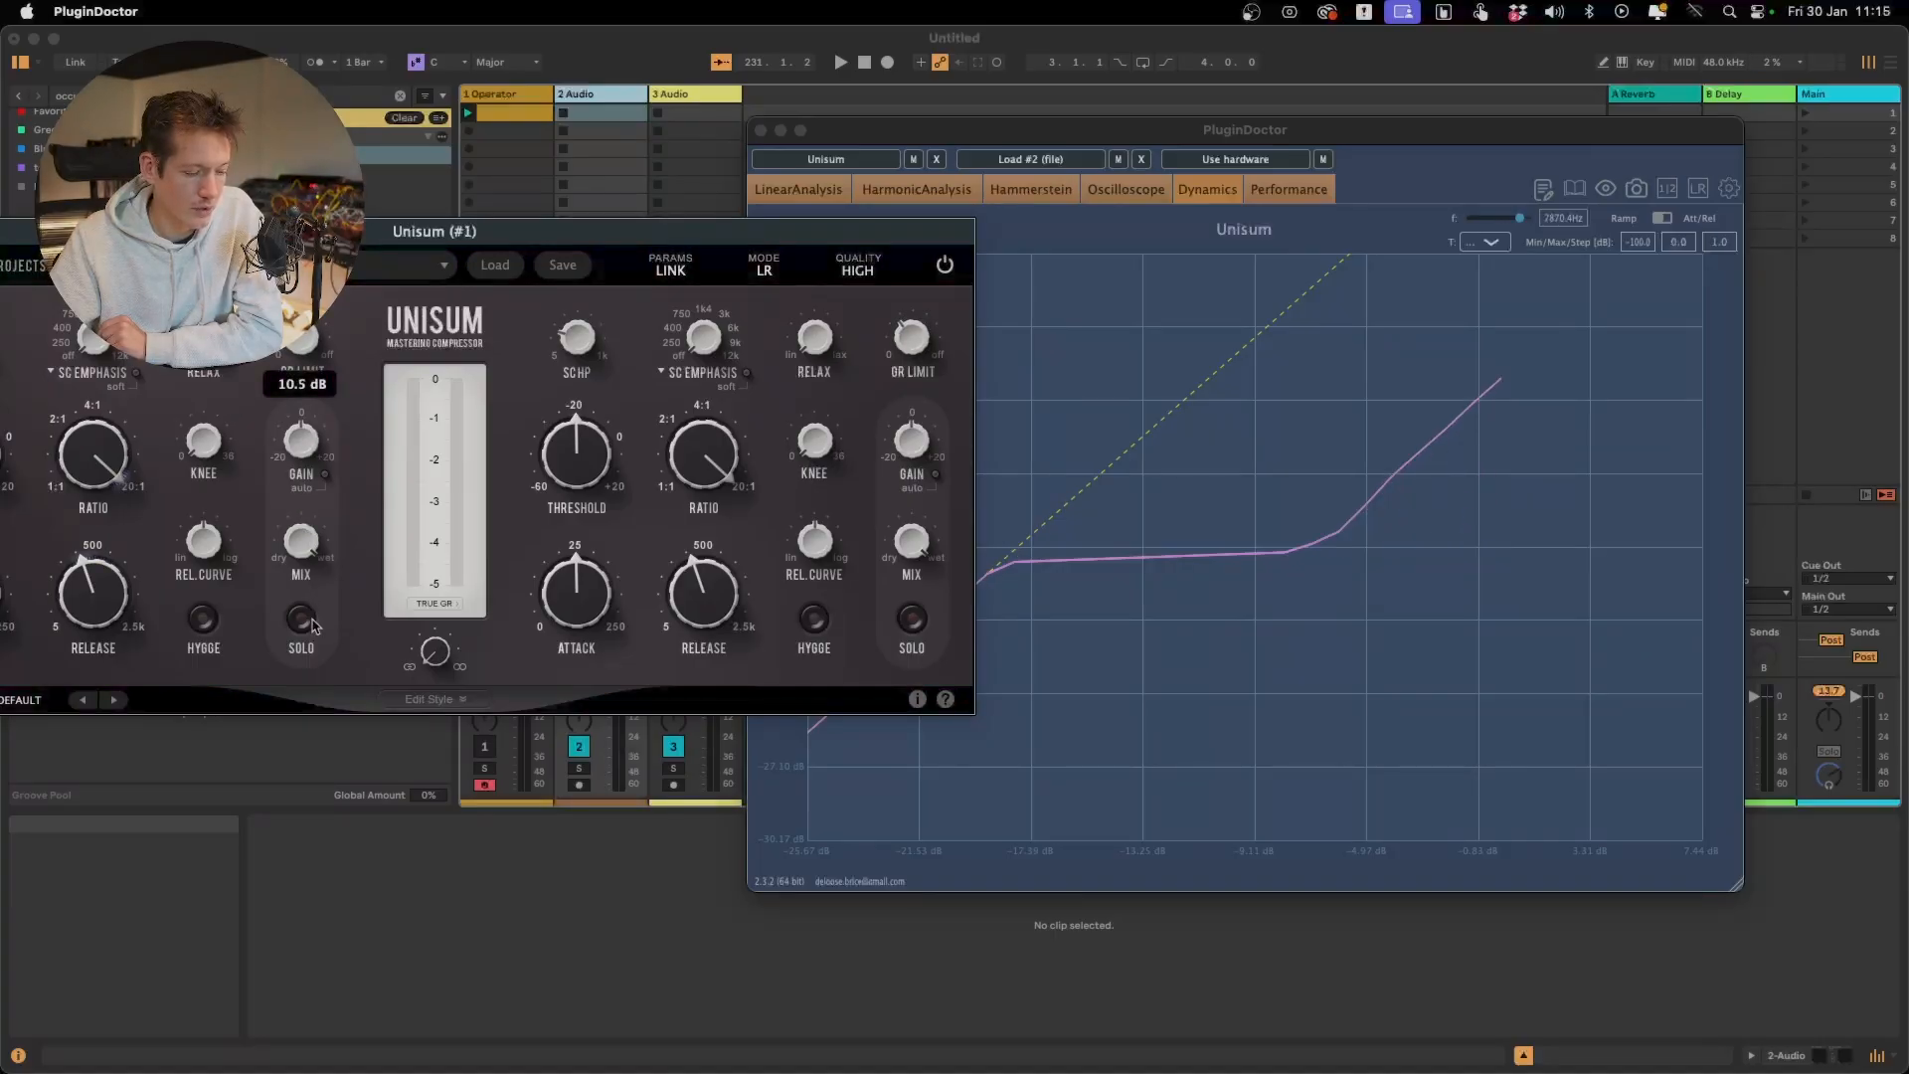
drag(312, 628, 313, 632)
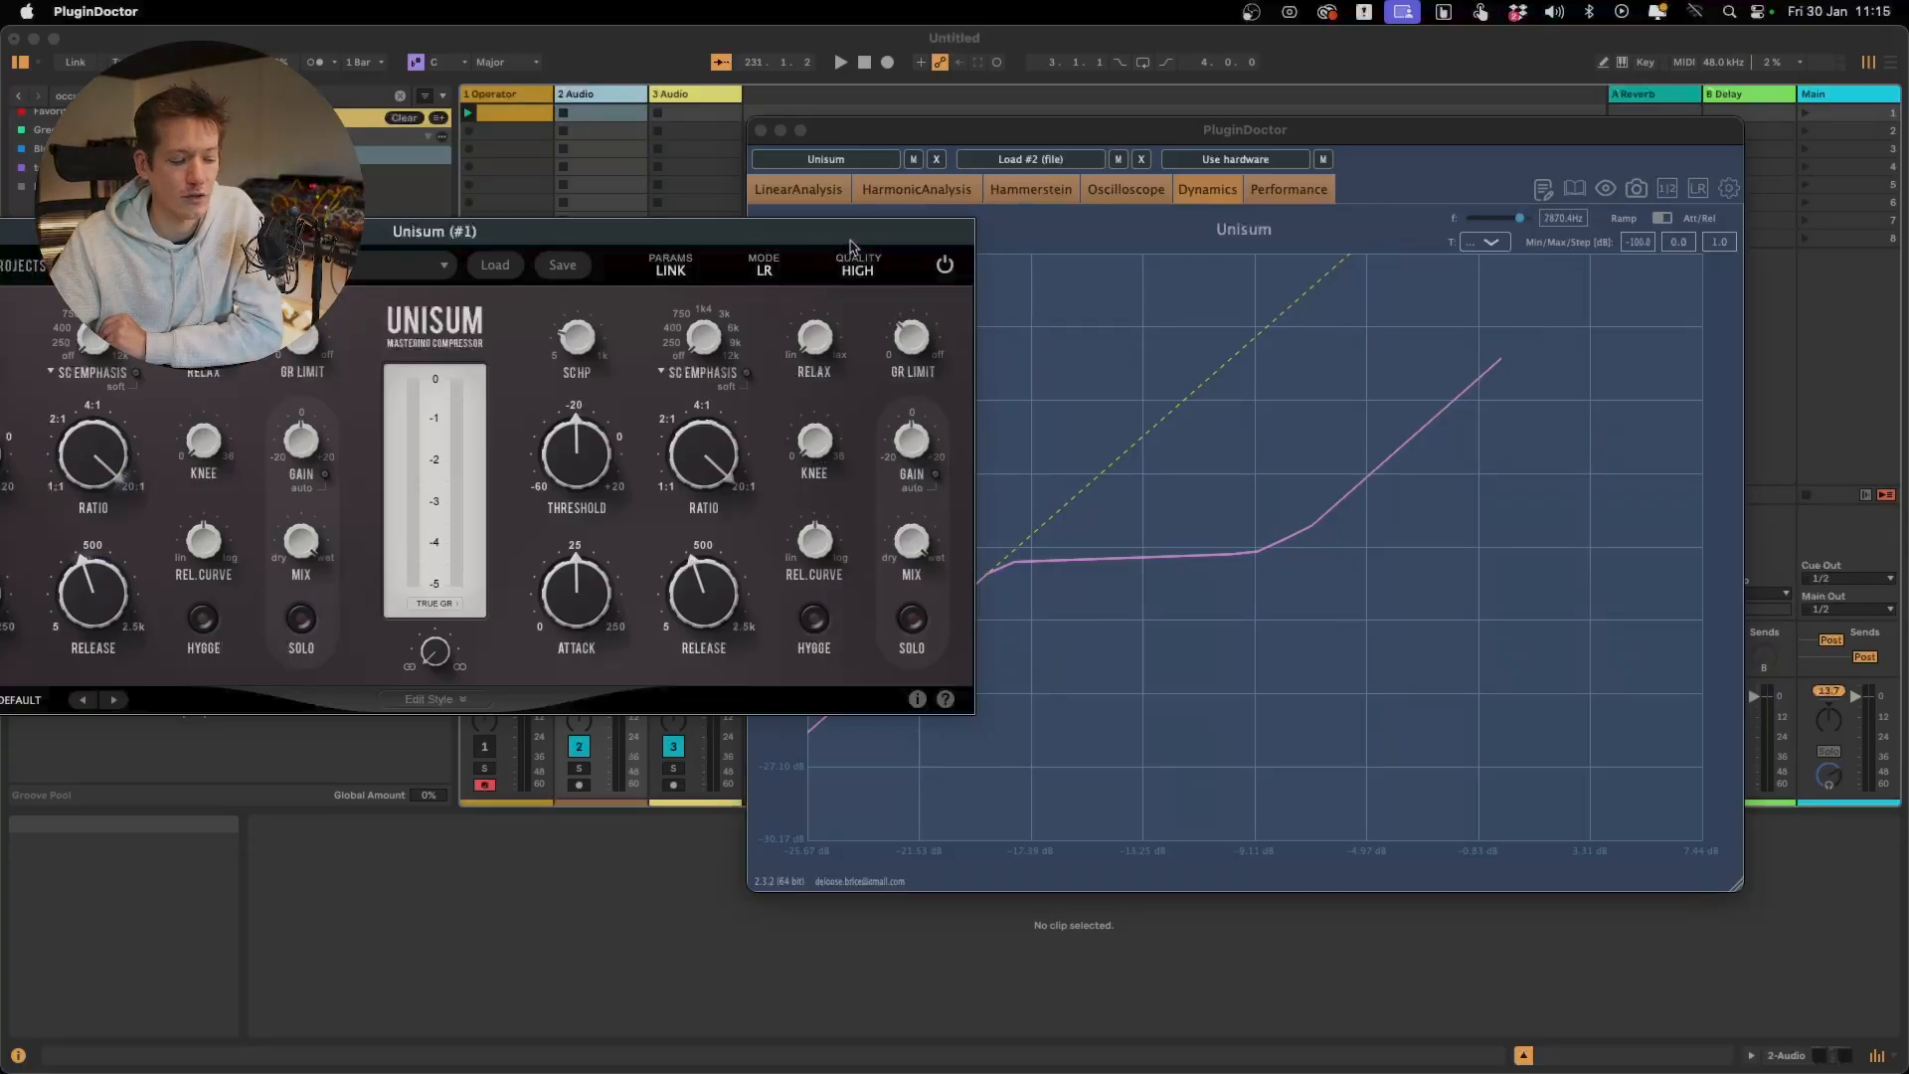
Turn off Unisum's GR Limit, then reshape the compressed part of the curve with more Relax and a softer Knee
drag(850, 246, 1010, 31)
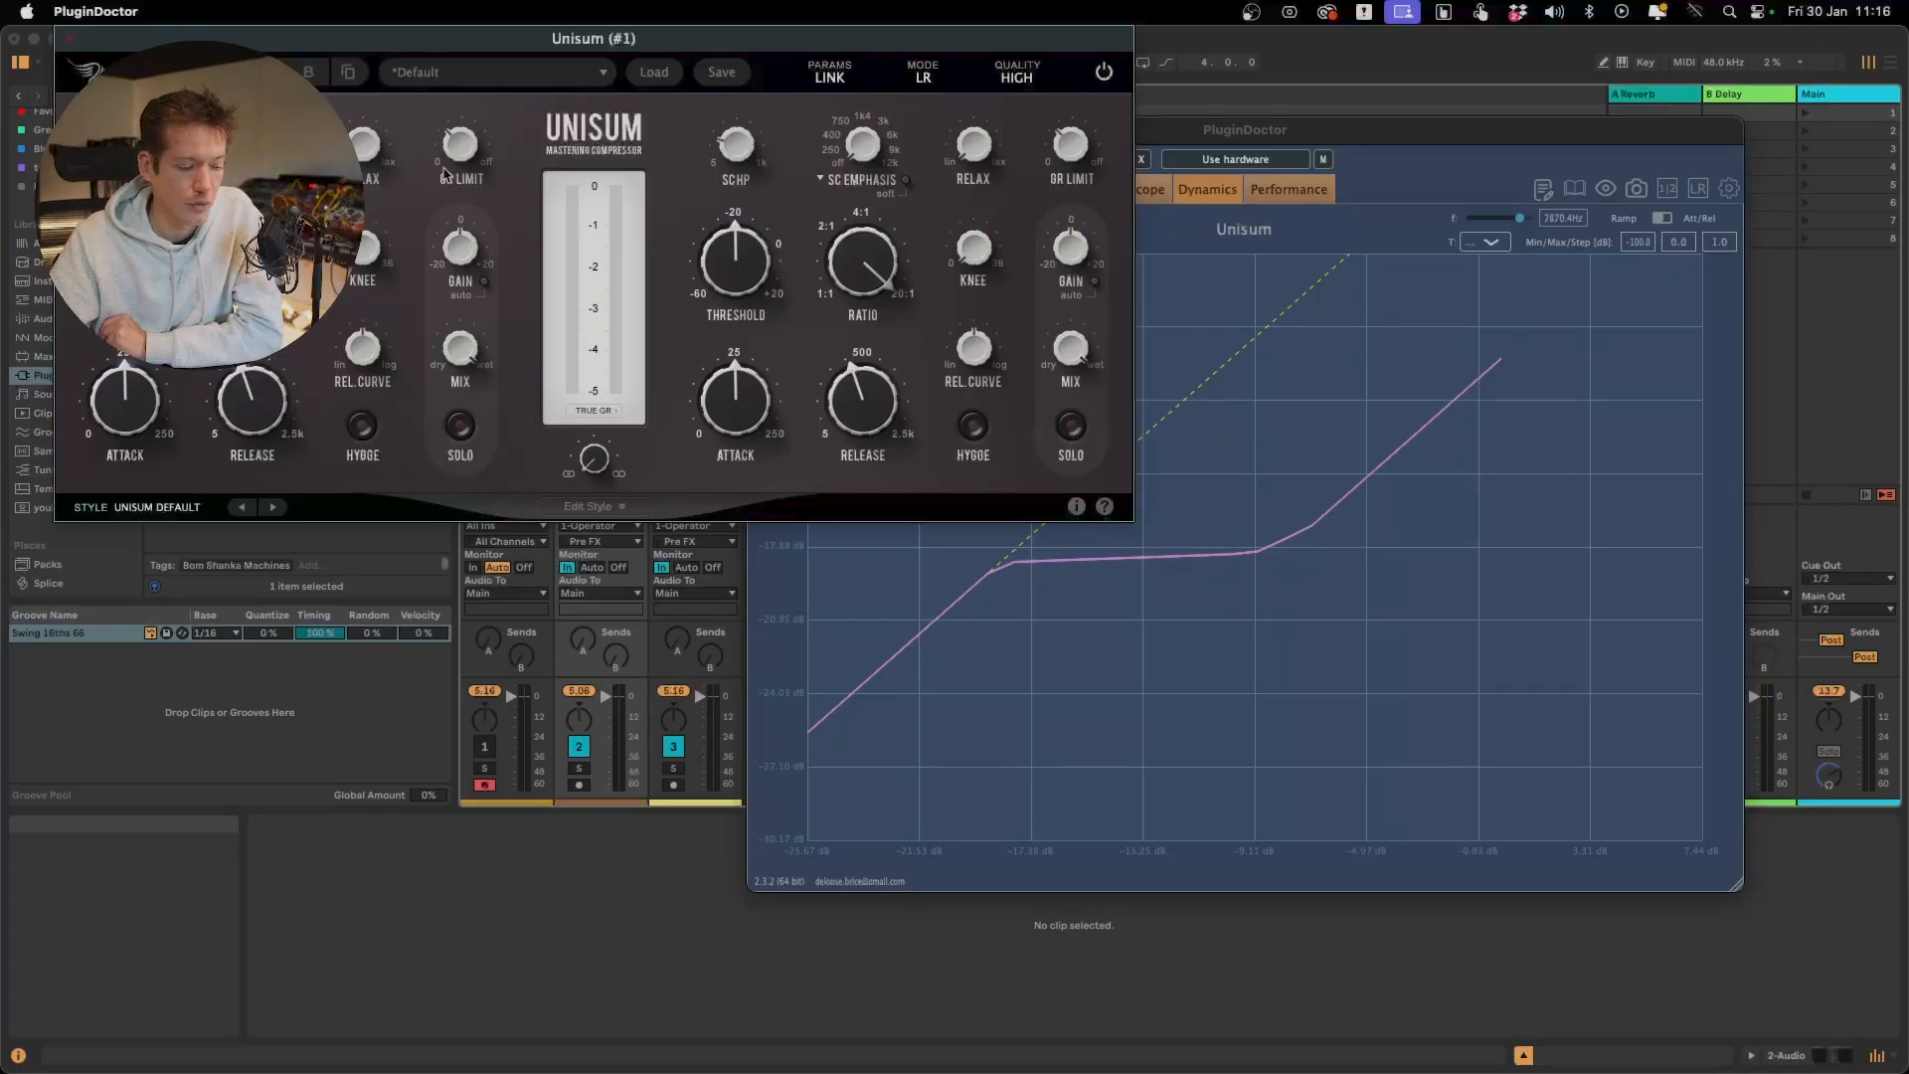
drag(444, 174, 350, 15)
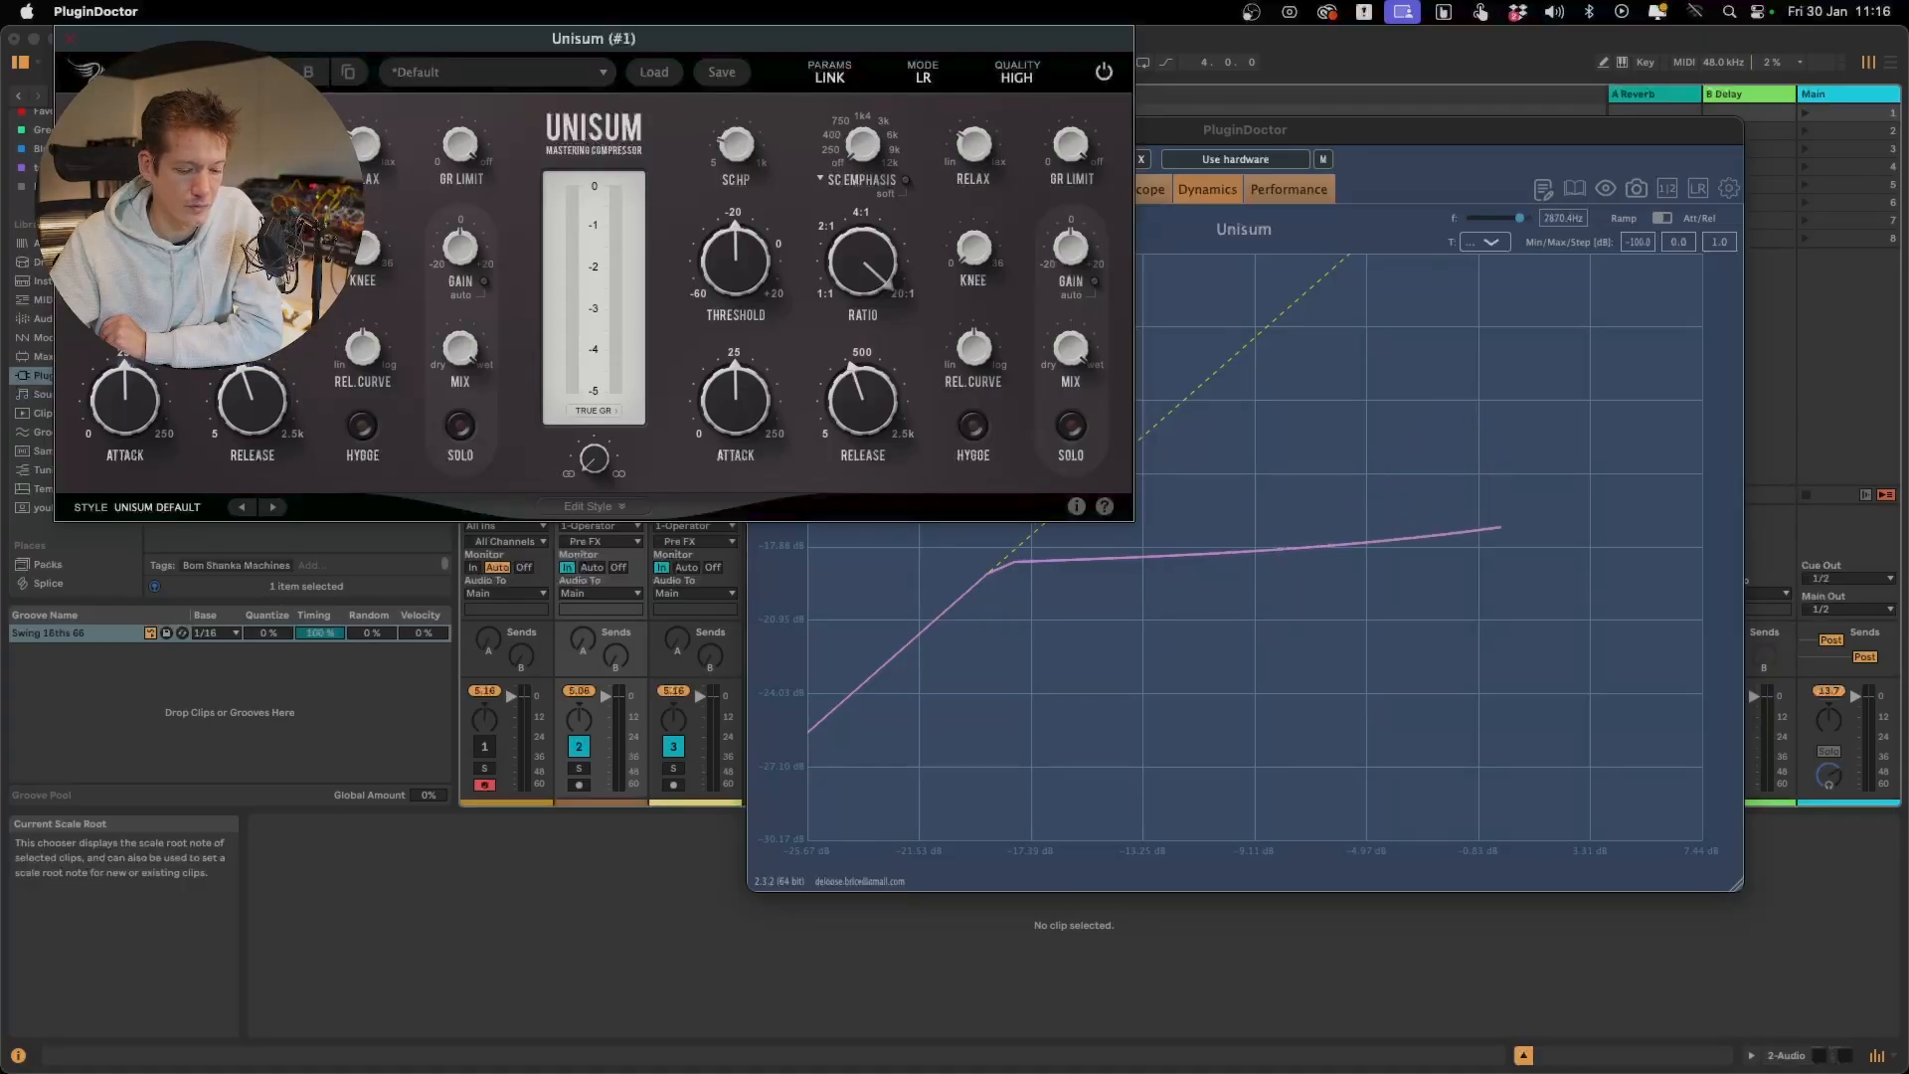
drag(365, 155, 364, 17)
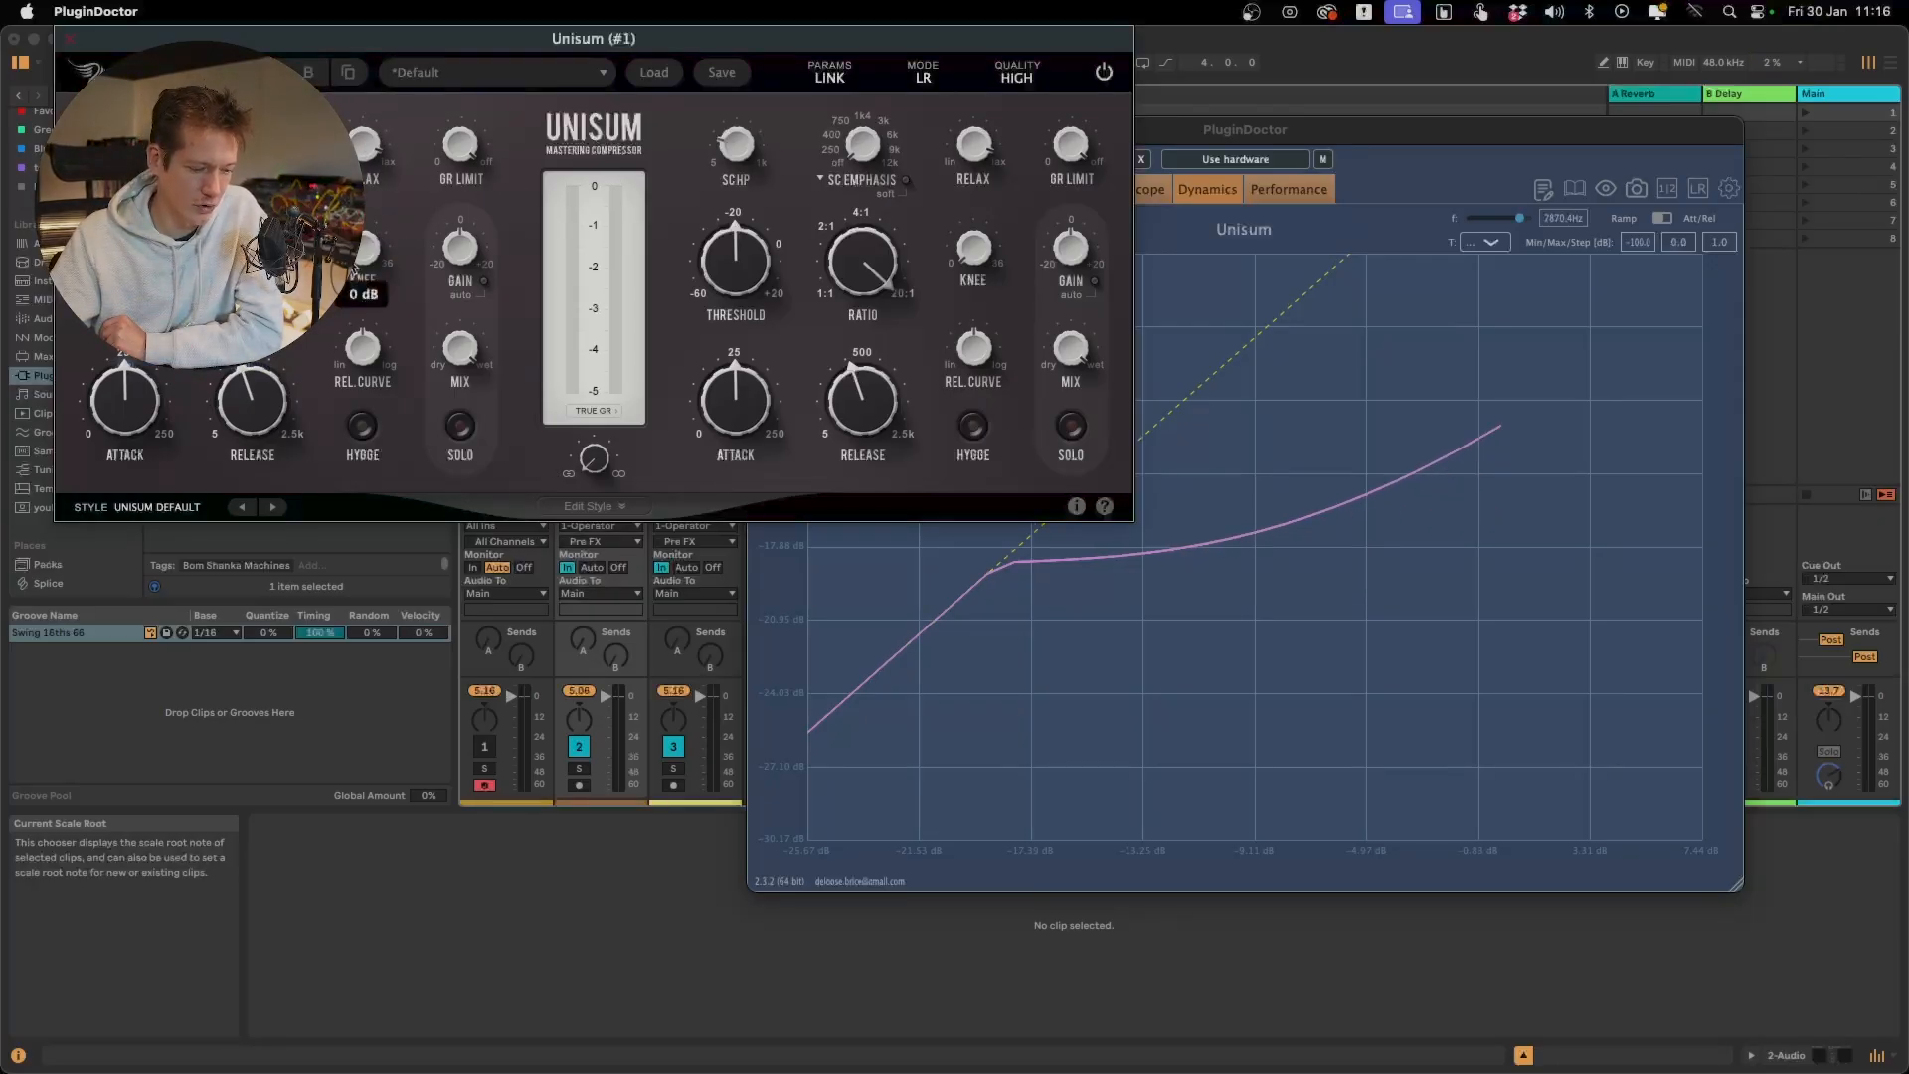
drag(361, 251, 361, 204)
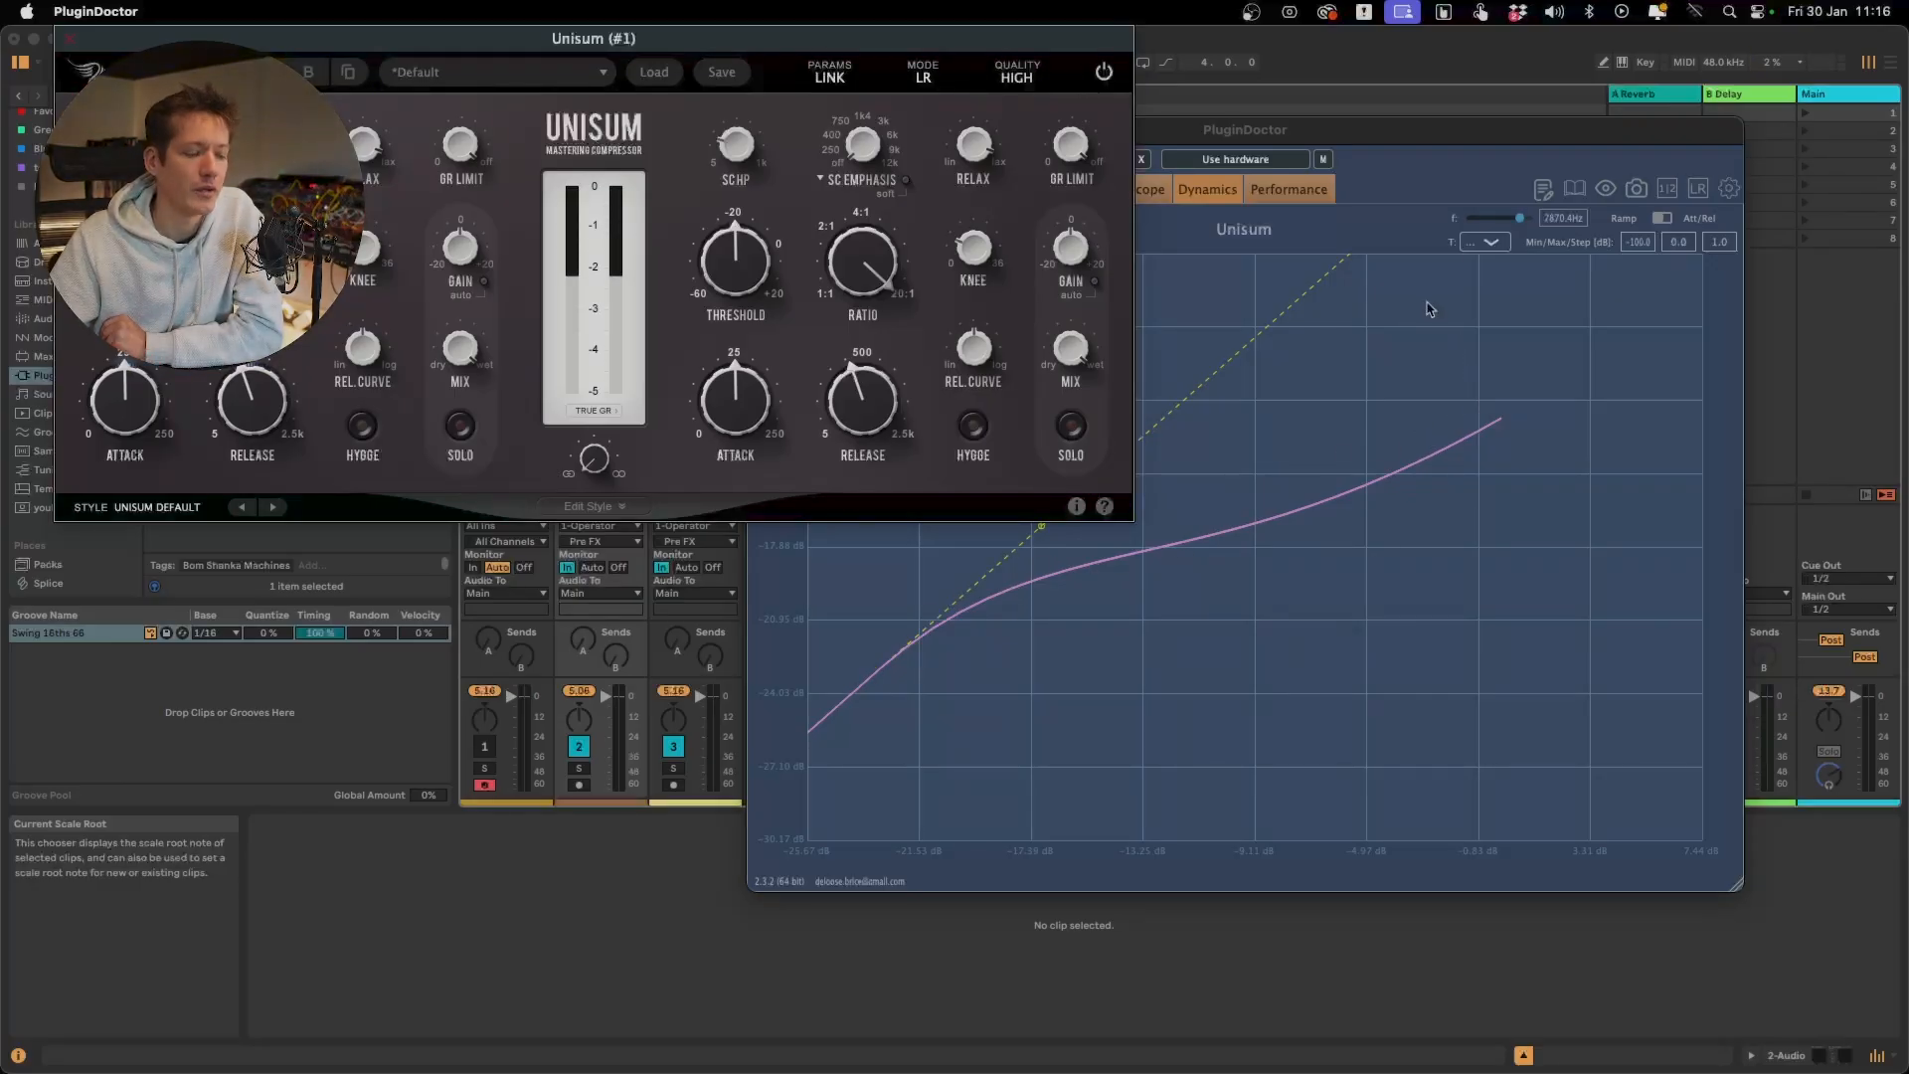
Bring GR Limit back in to cap the gain reduction and raise Relax slightly to bend the flat segment
mouse_move(375, 130)
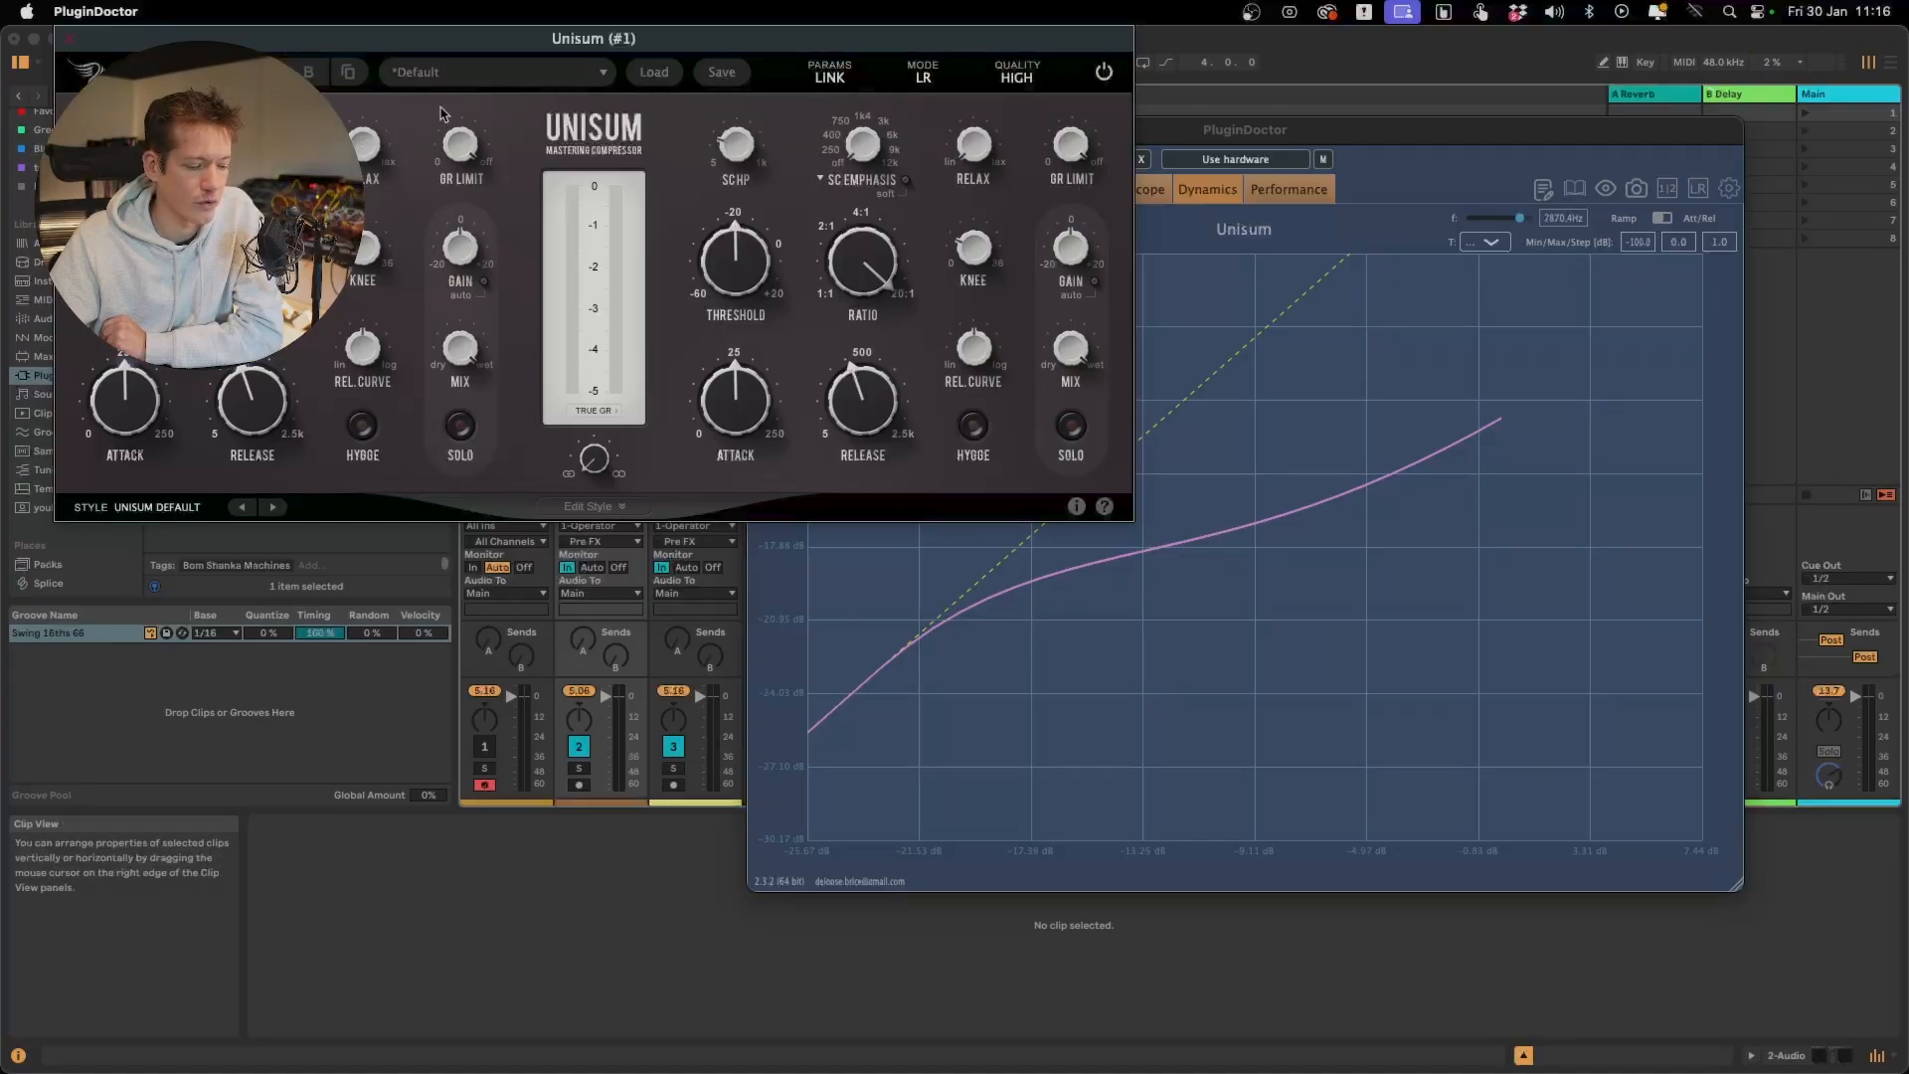
drag(440, 112, 512, 428)
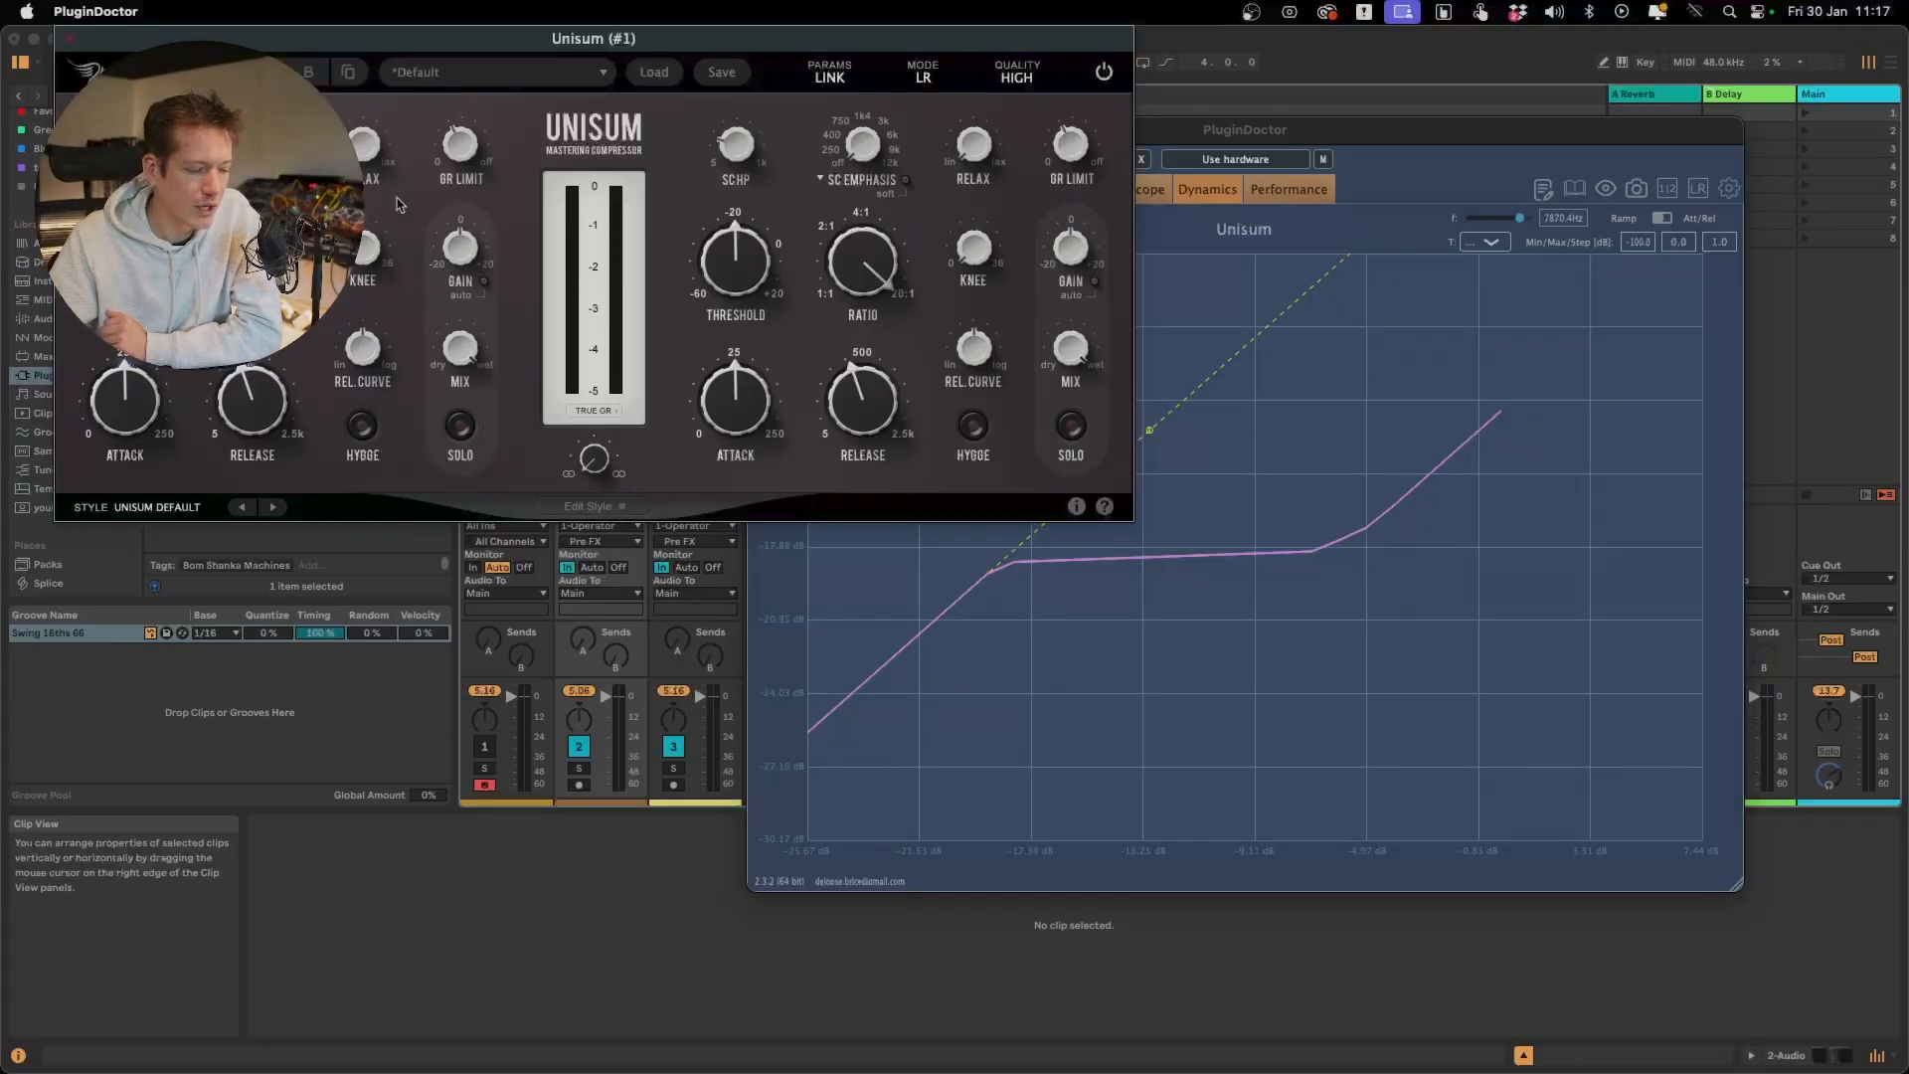
drag(364, 147, 374, 65)
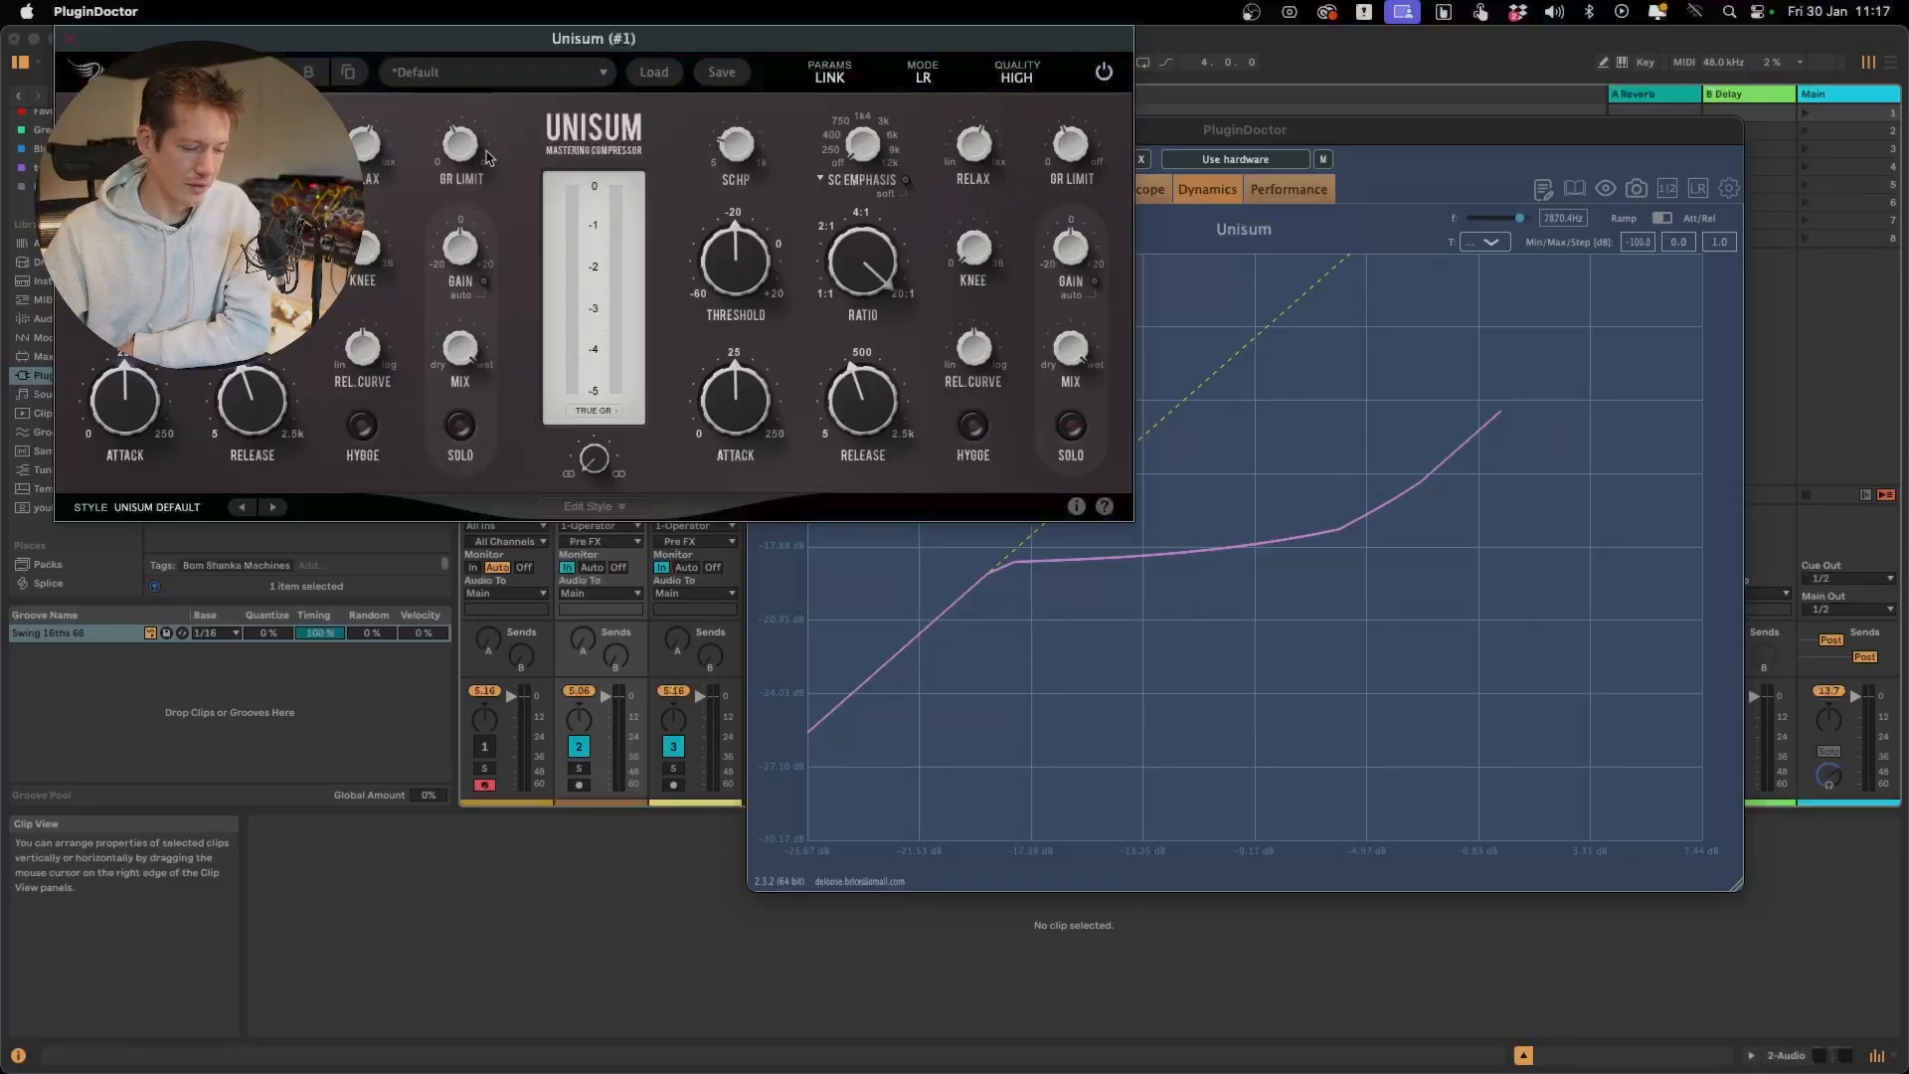
Toggle Unisum's auto gain on and off to compare, and raise the threshold slightly above -20 dB
click(486, 283)
click(486, 283)
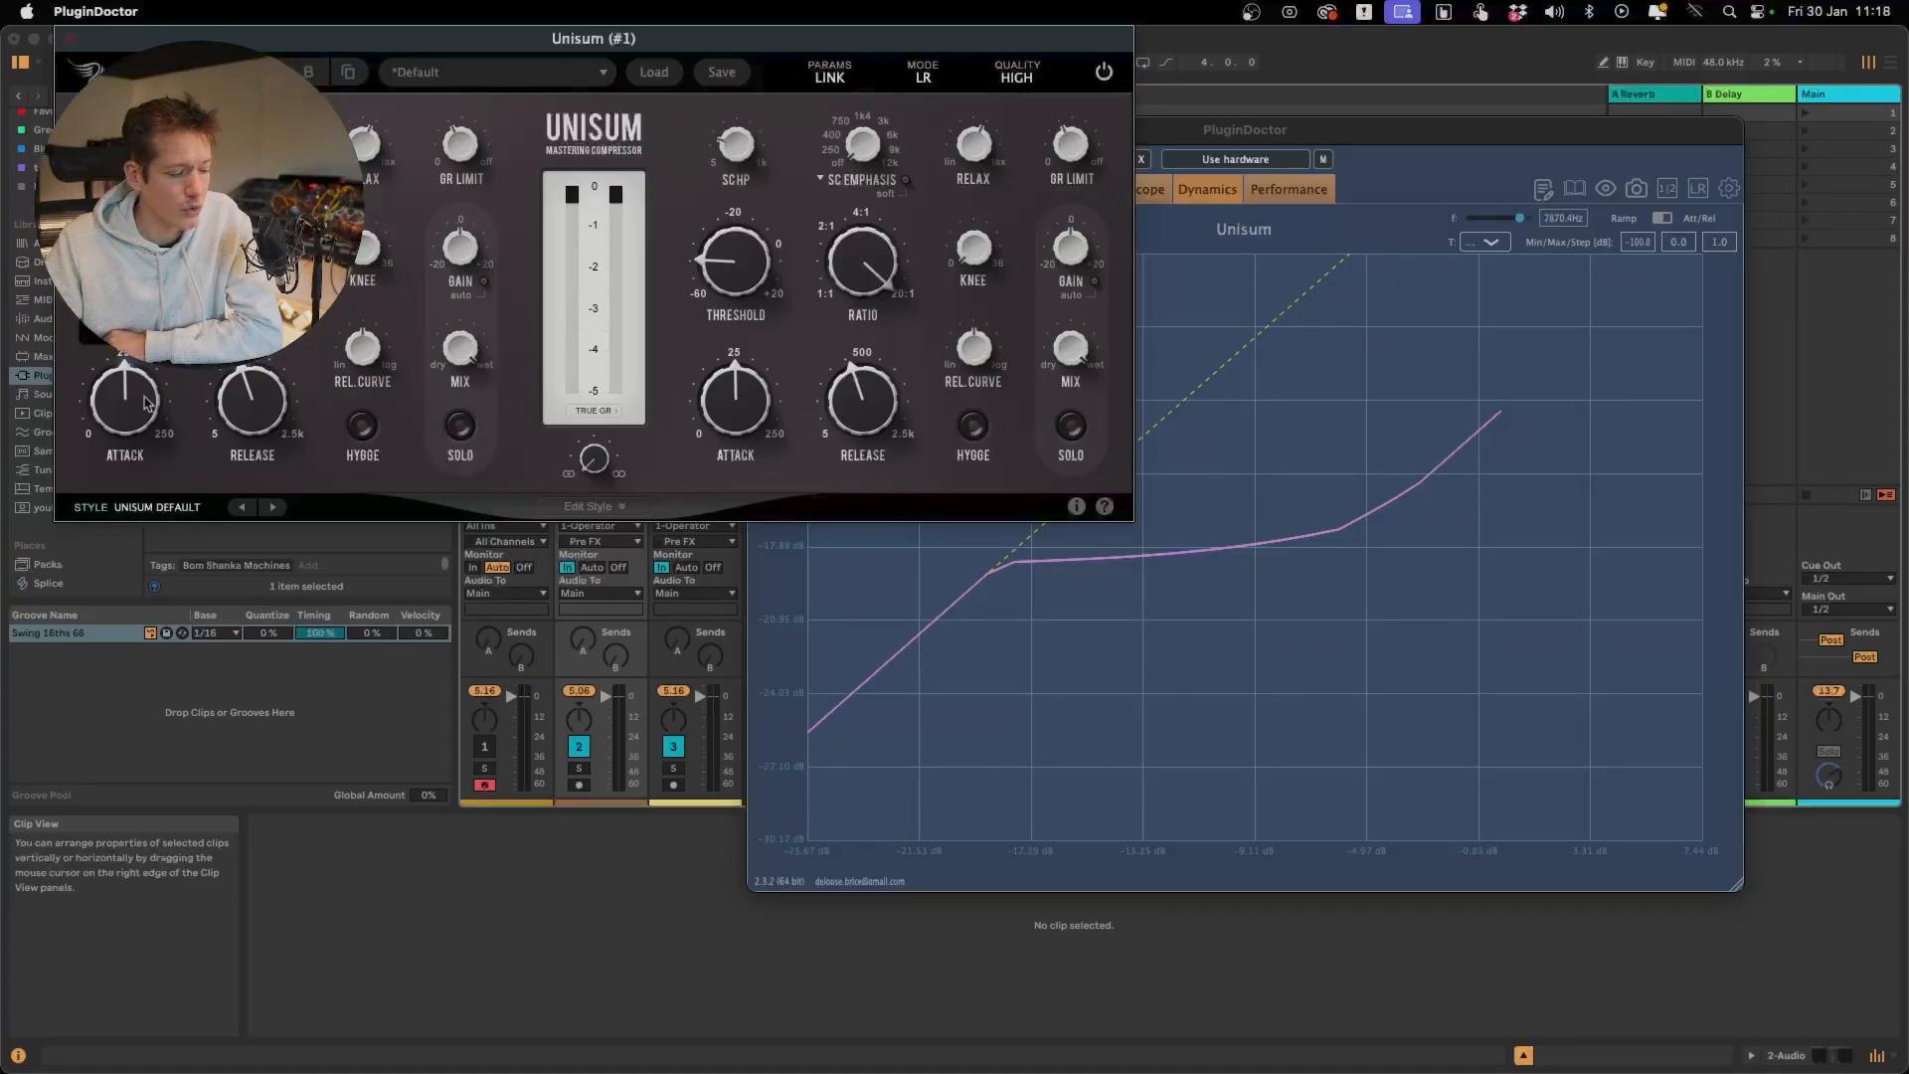
mouse_move(736, 261)
mouse_down()
mouse_move(738, 200)
mouse_move(738, 252)
mouse_up()
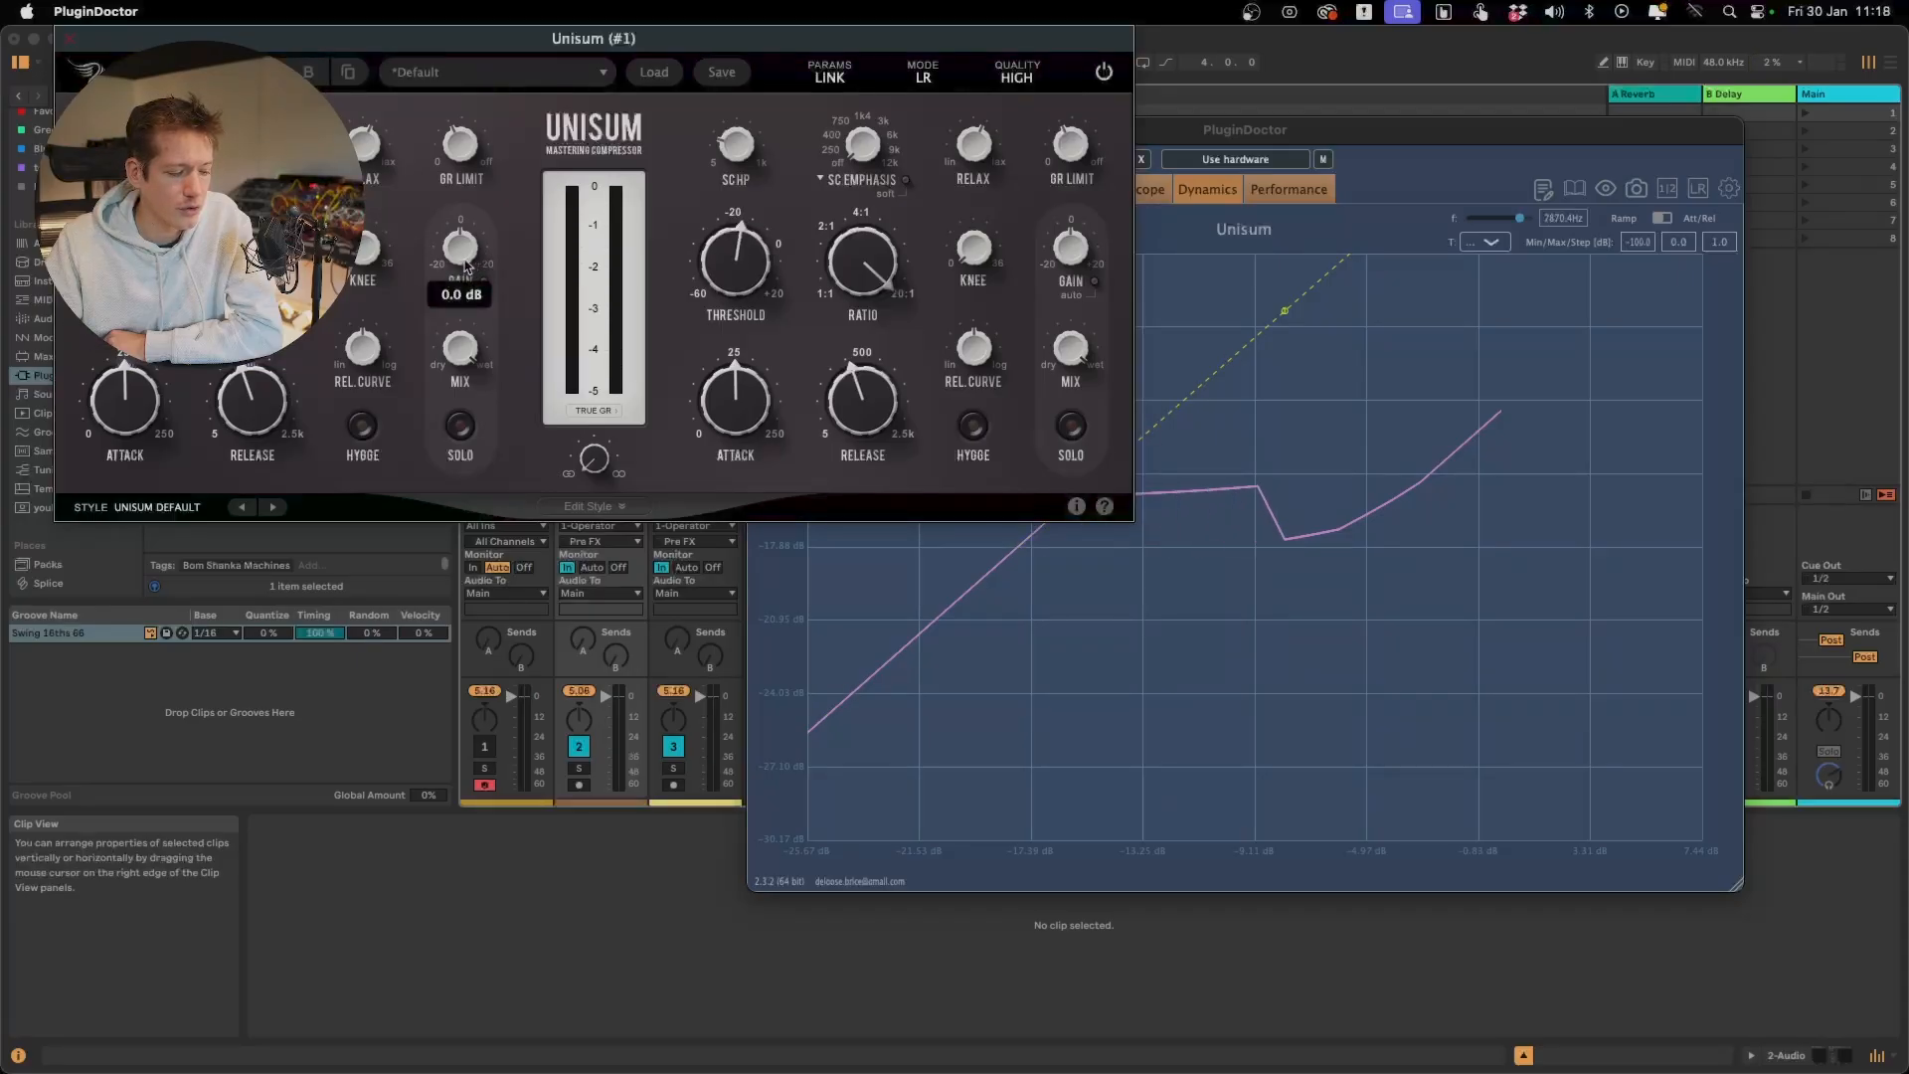
mouse_move(477, 136)
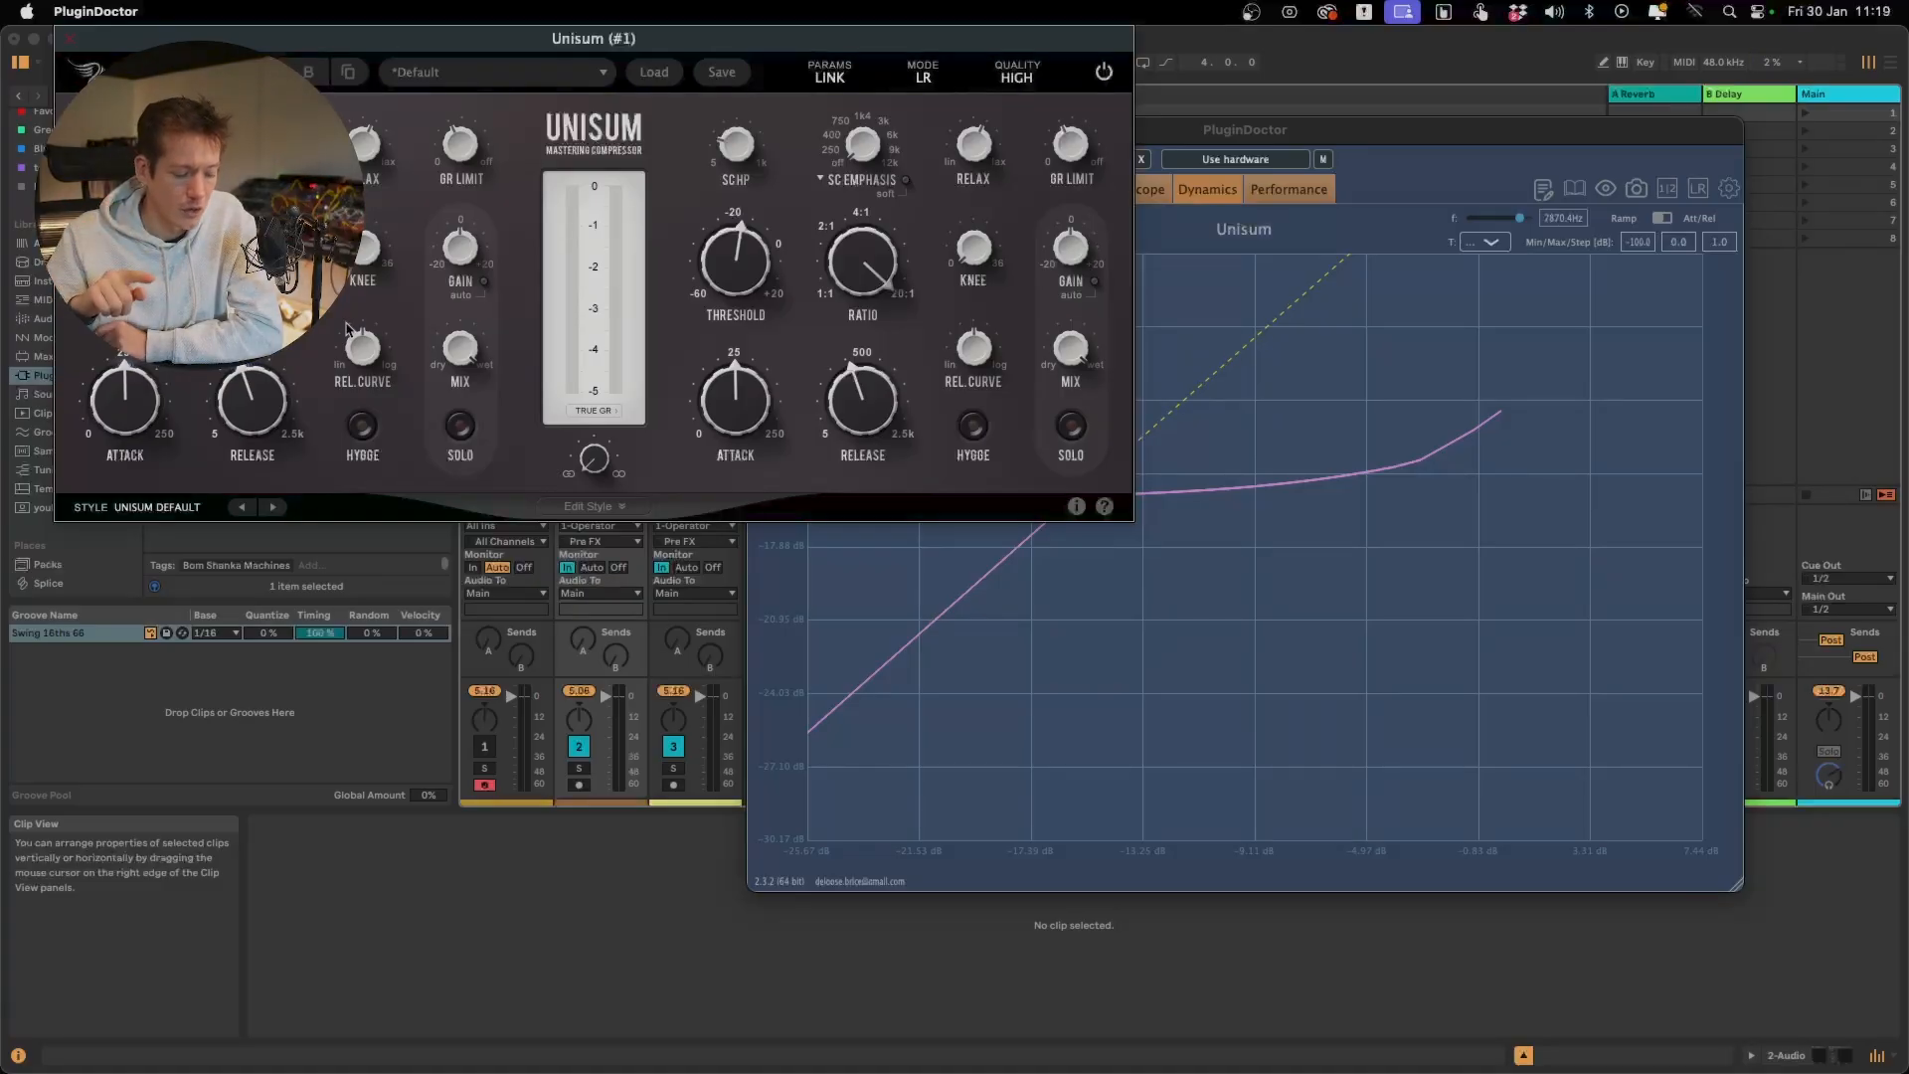
click(485, 282)
click(485, 282)
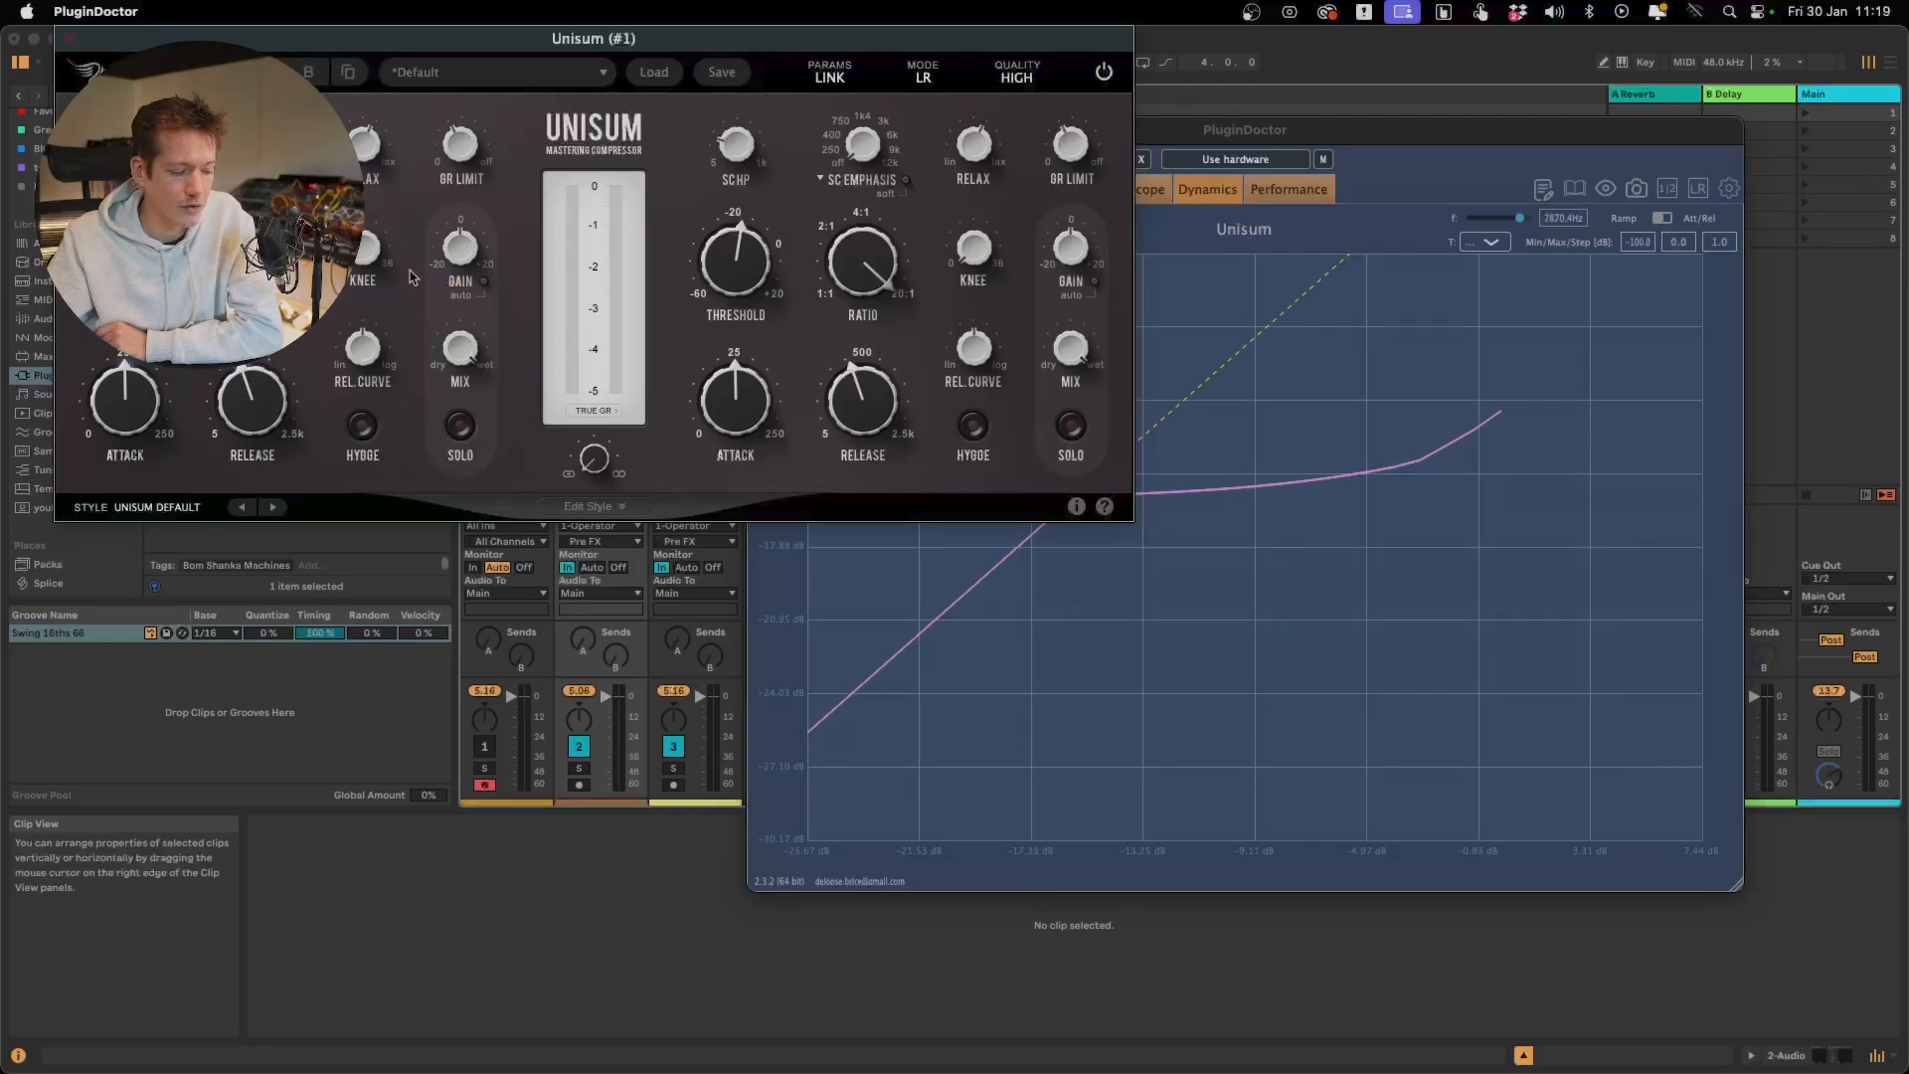
click(485, 282)
click(485, 283)
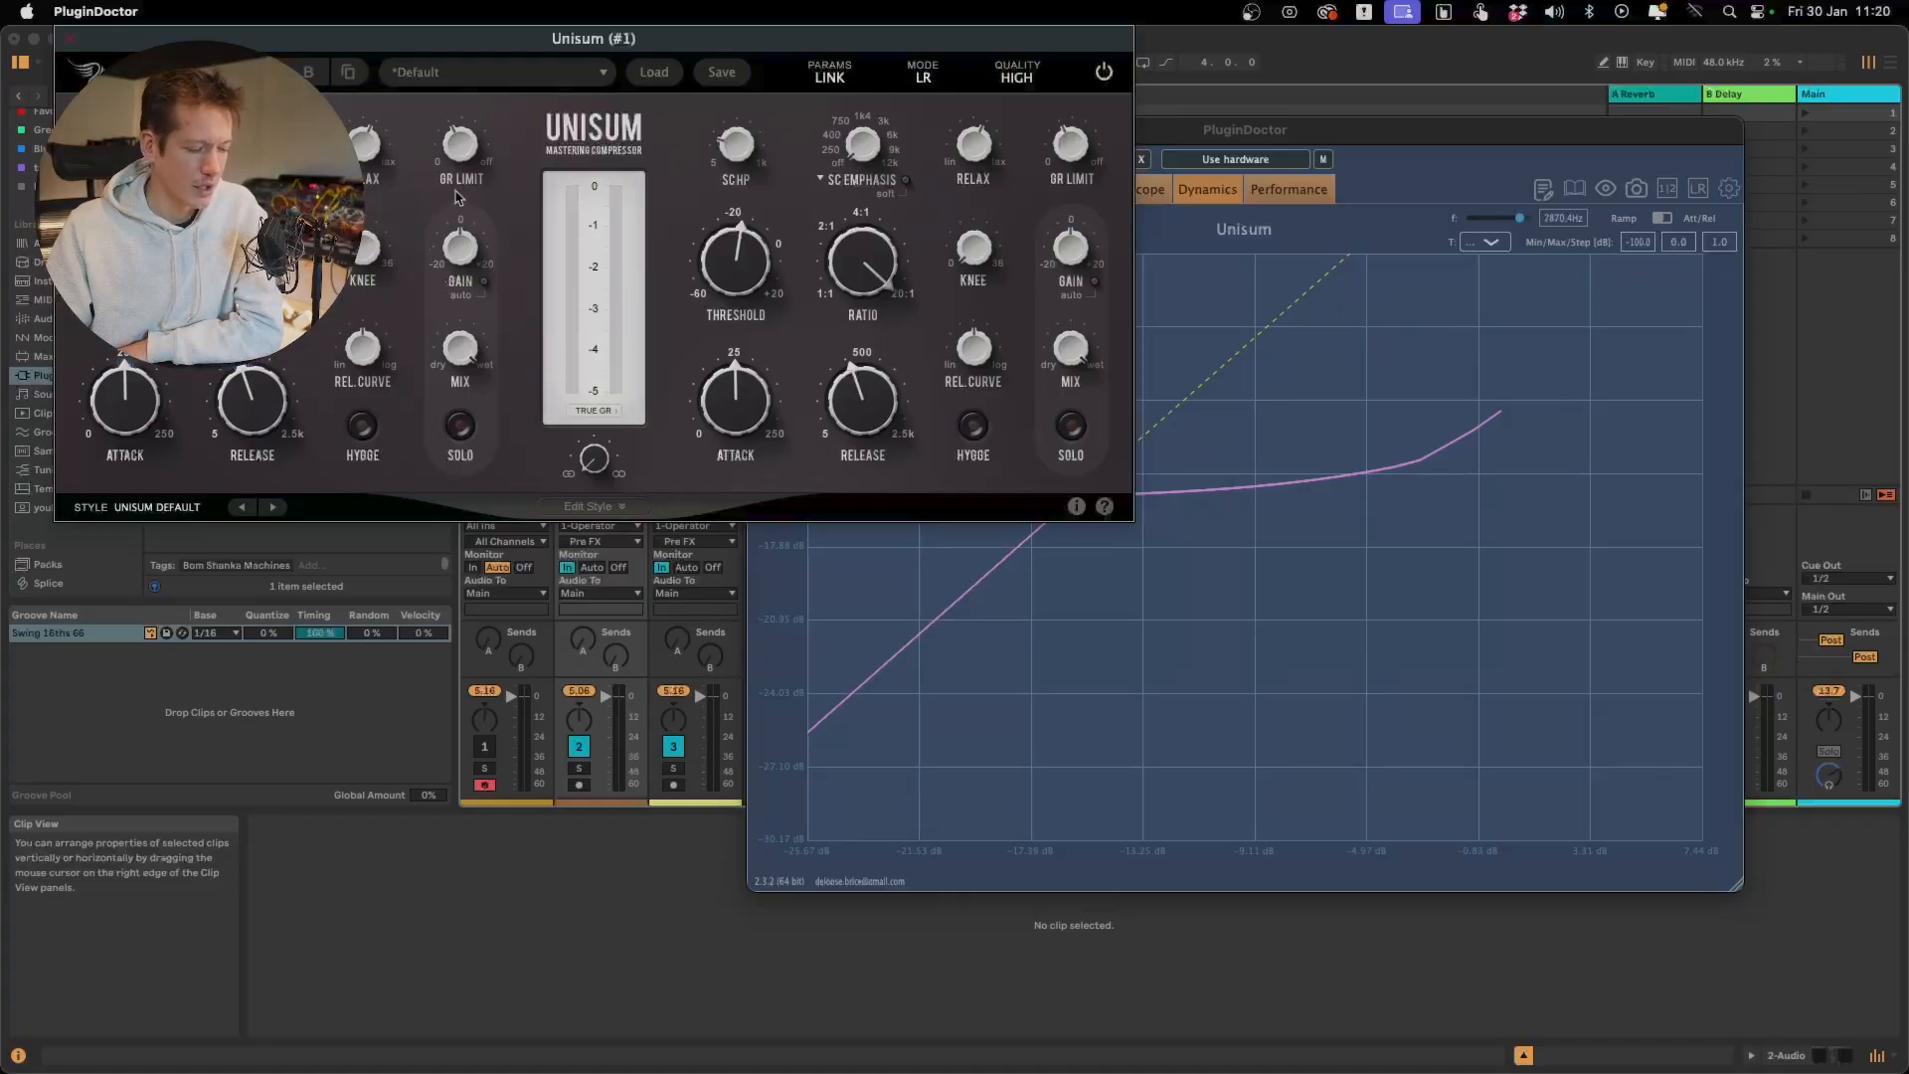
Rearrange both windows, switch the Dynamics graph to the Att/Rel test, and lower Unisum's threshold well below -20 dB
mouse_move(1047, 41)
mouse_down()
mouse_move(974, 13)
mouse_move(1003, 20)
mouse_up()
mouse_move(1359, 137)
mouse_down()
mouse_move(1346, 128)
mouse_move(1437, 140)
mouse_move(1345, 116)
mouse_up()
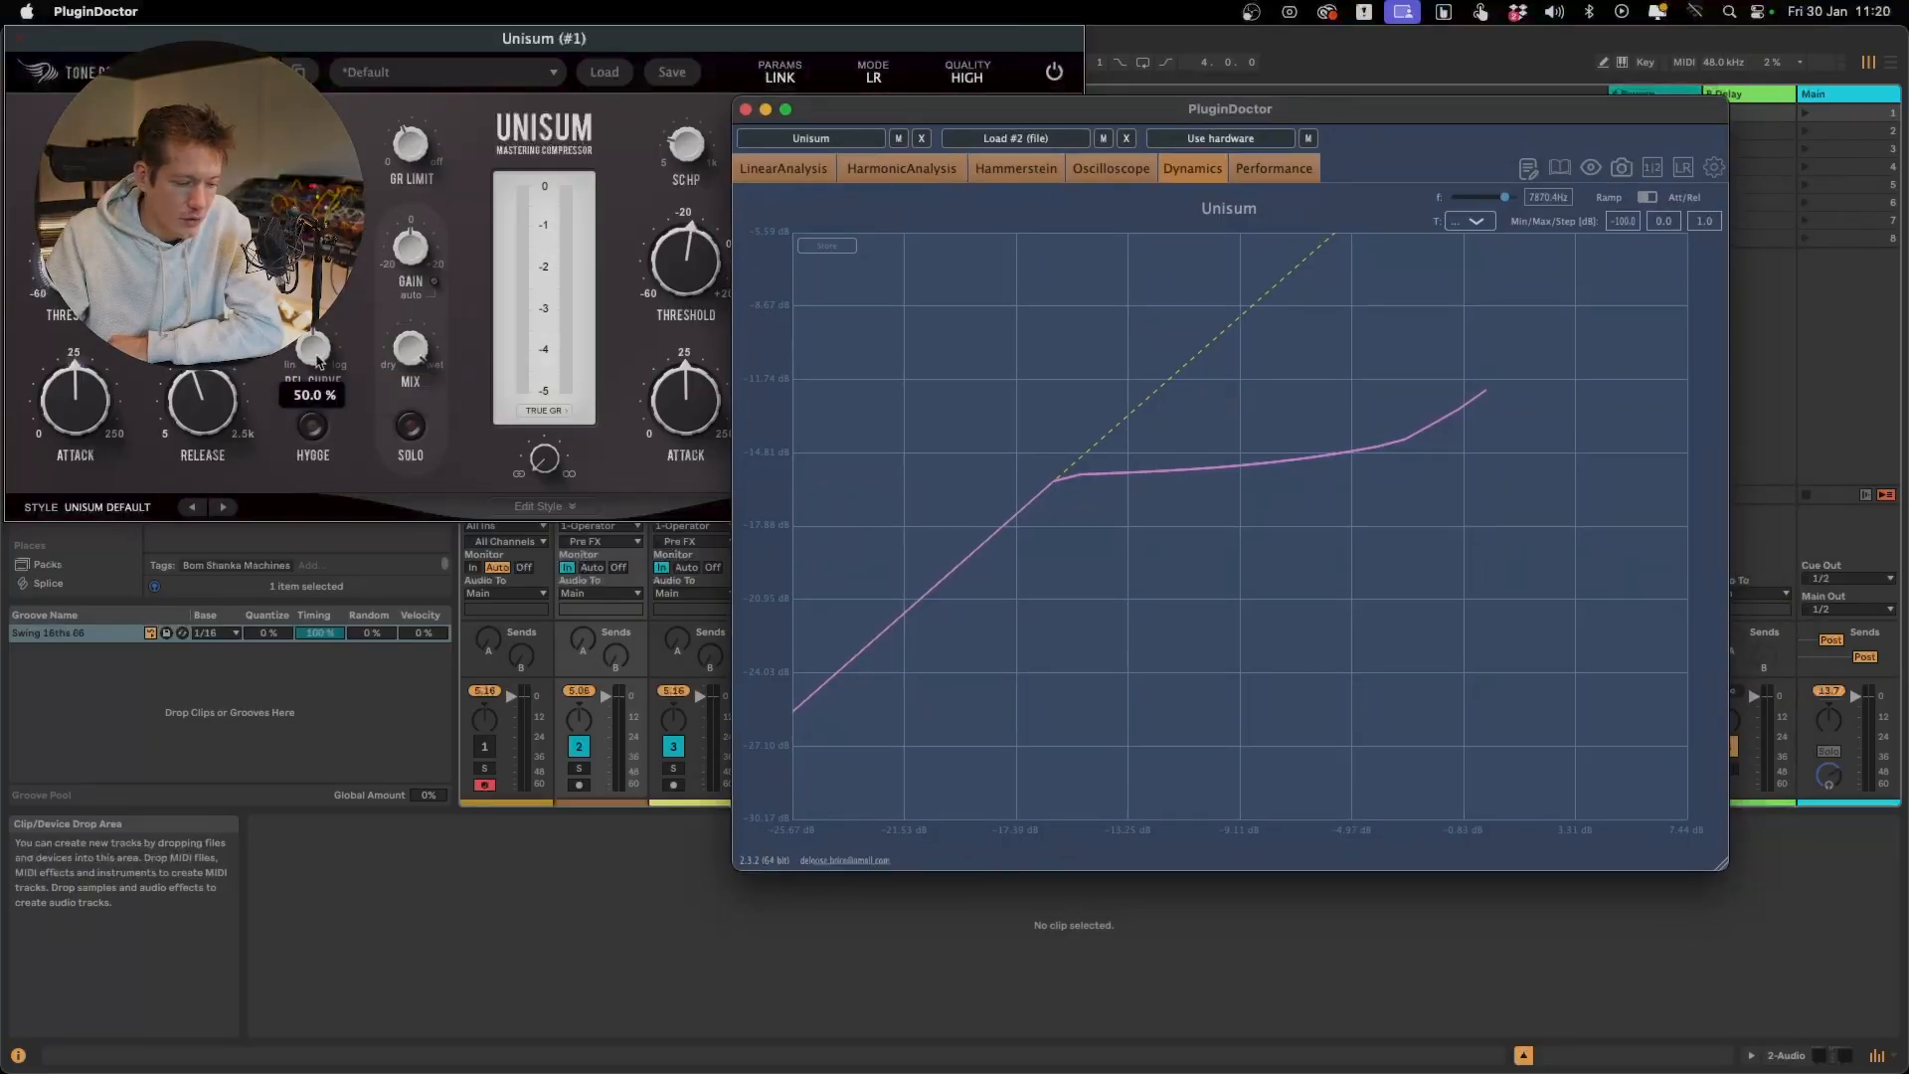
click(1648, 198)
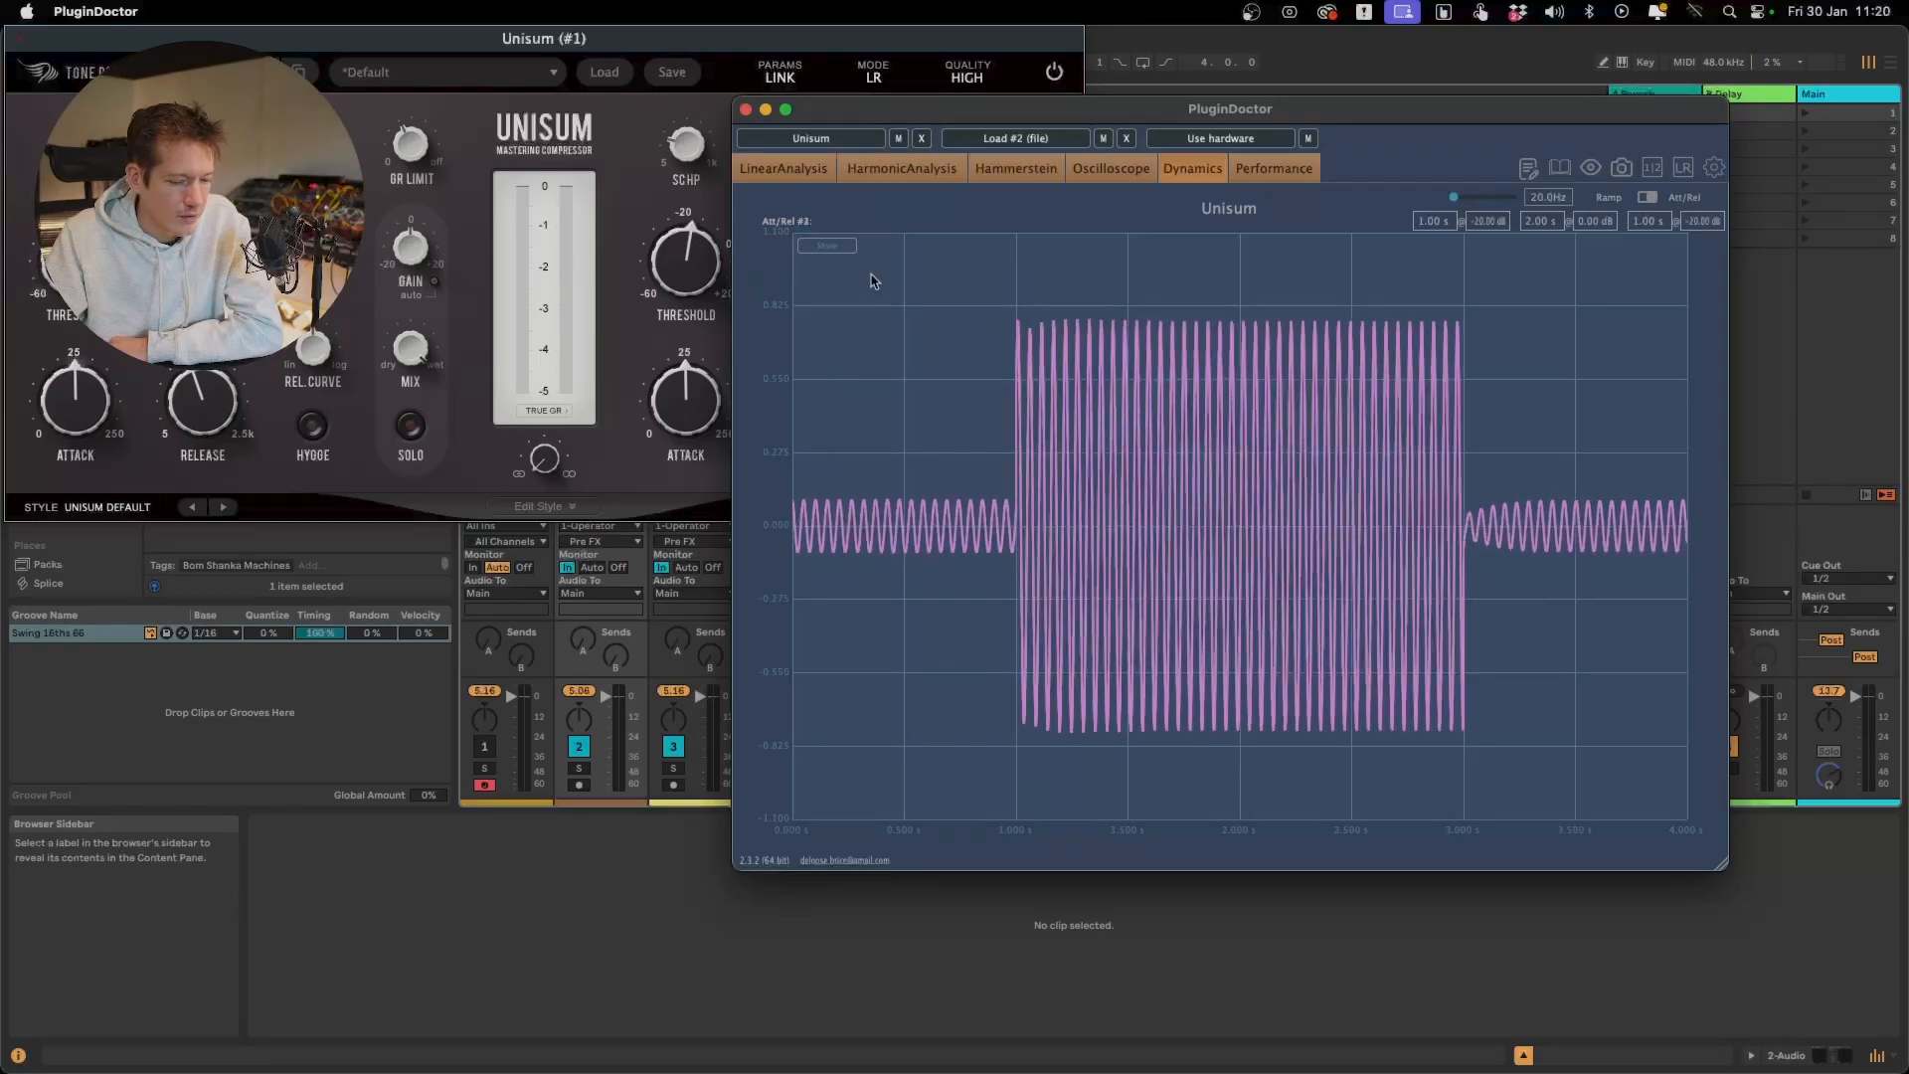
click(75, 262)
drag(76, 262, 75, 324)
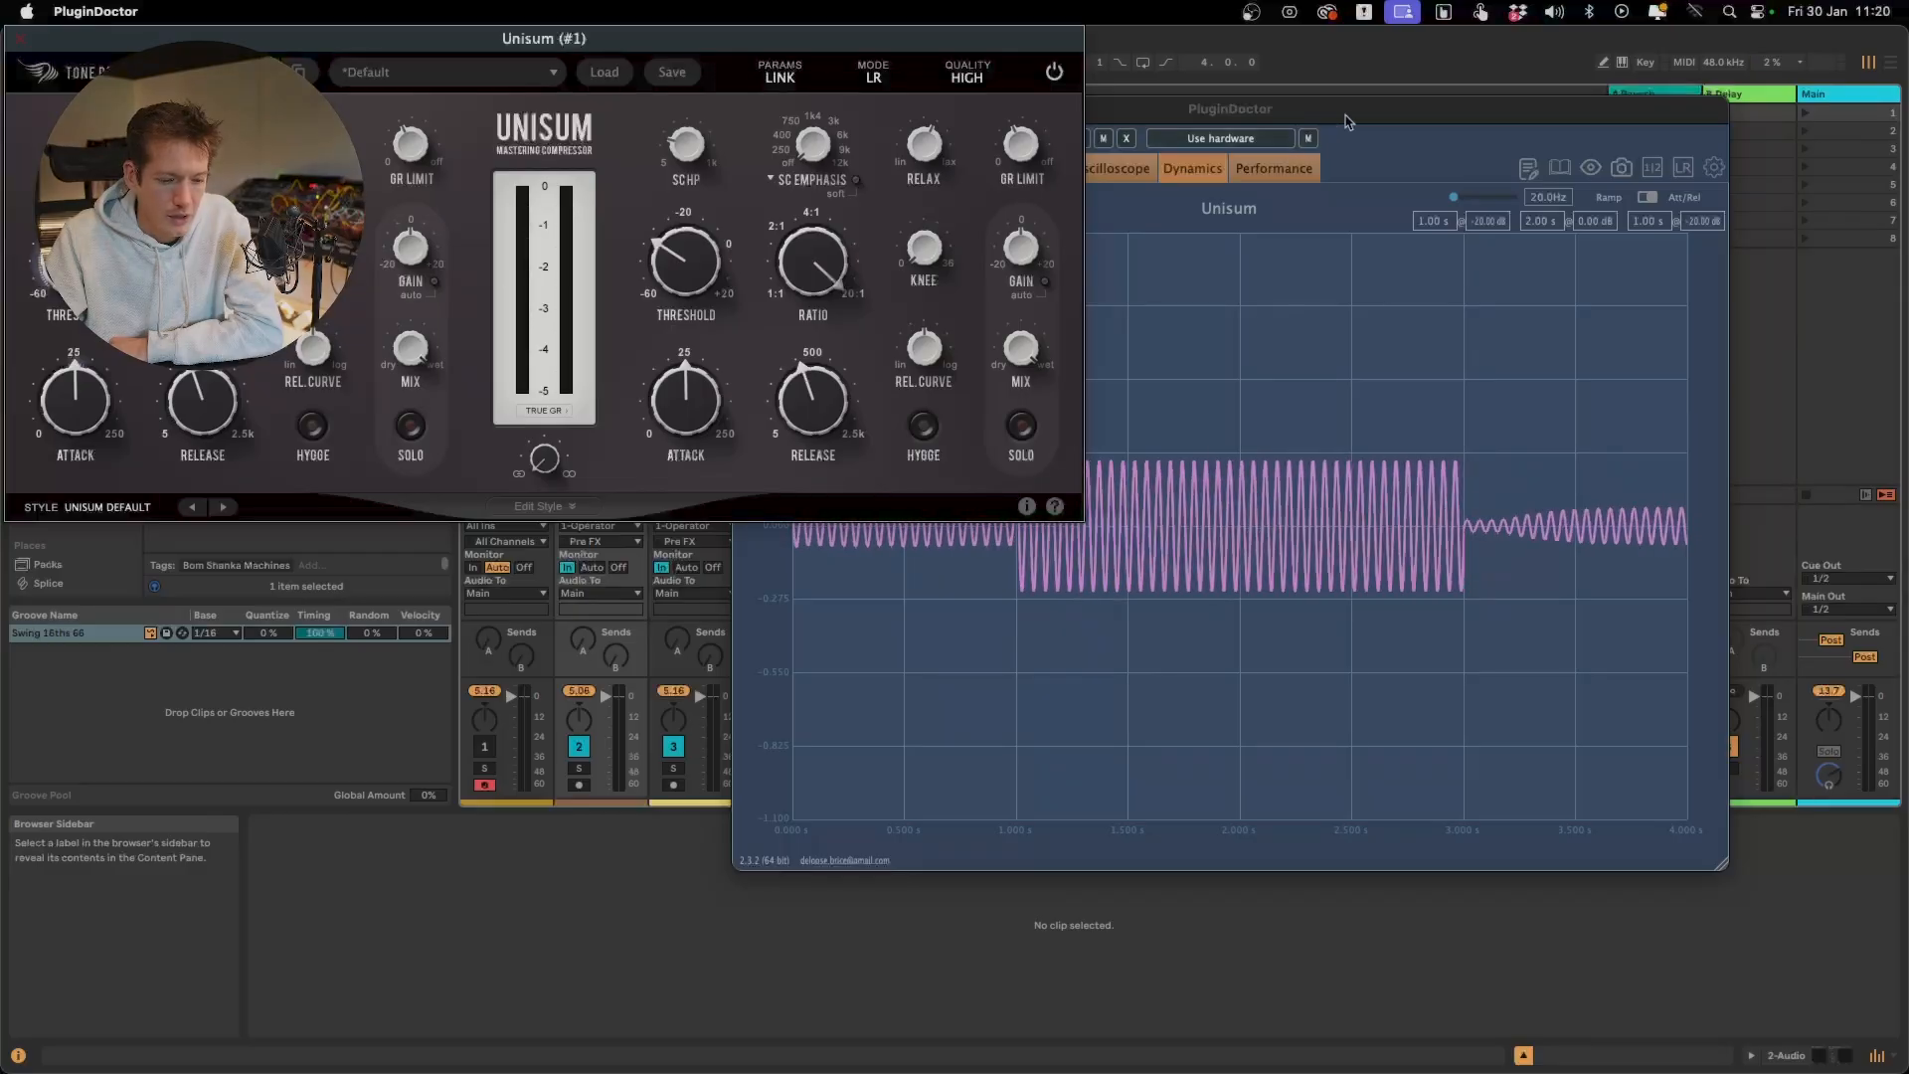
Raise the Att/Rel test frequency above 10 kHz and lengthen Unisum's release beyond 500 ms
mouse_move(189, 444)
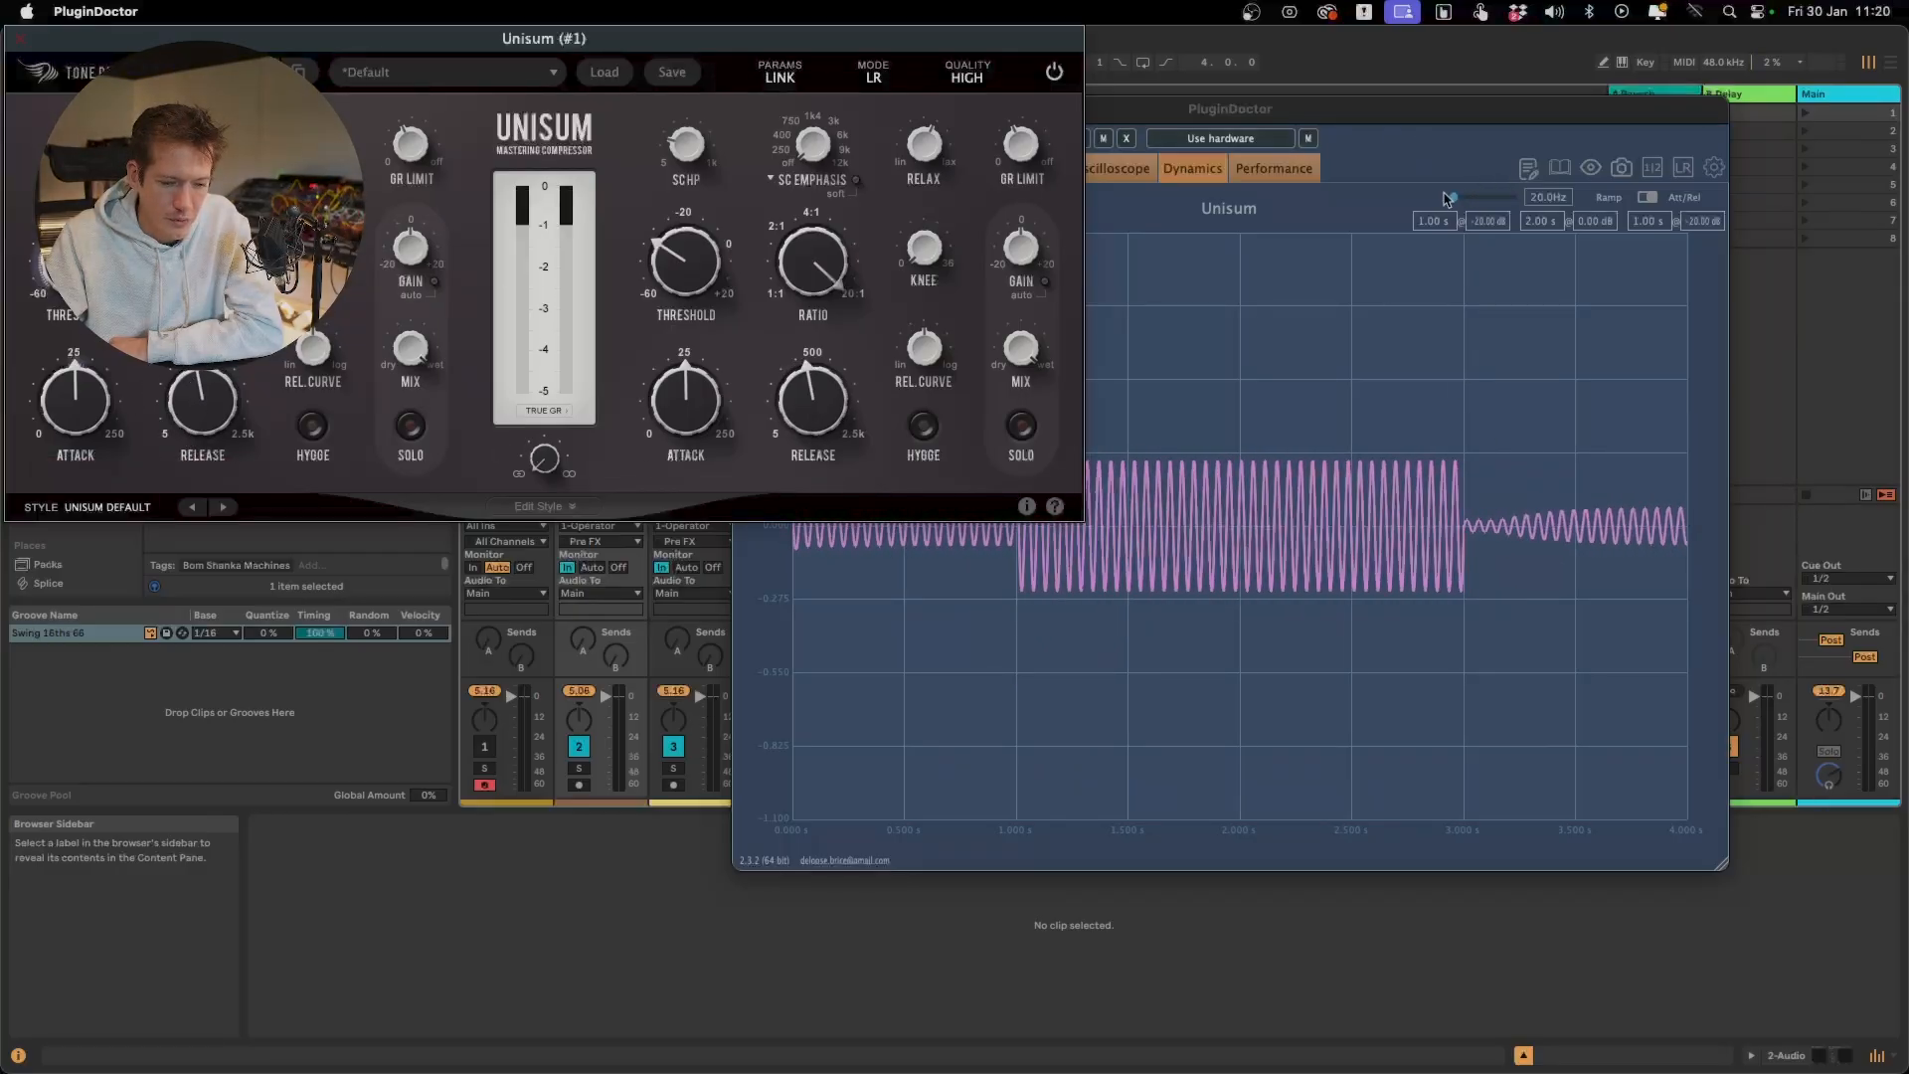
drag(1453, 197, 1513, 199)
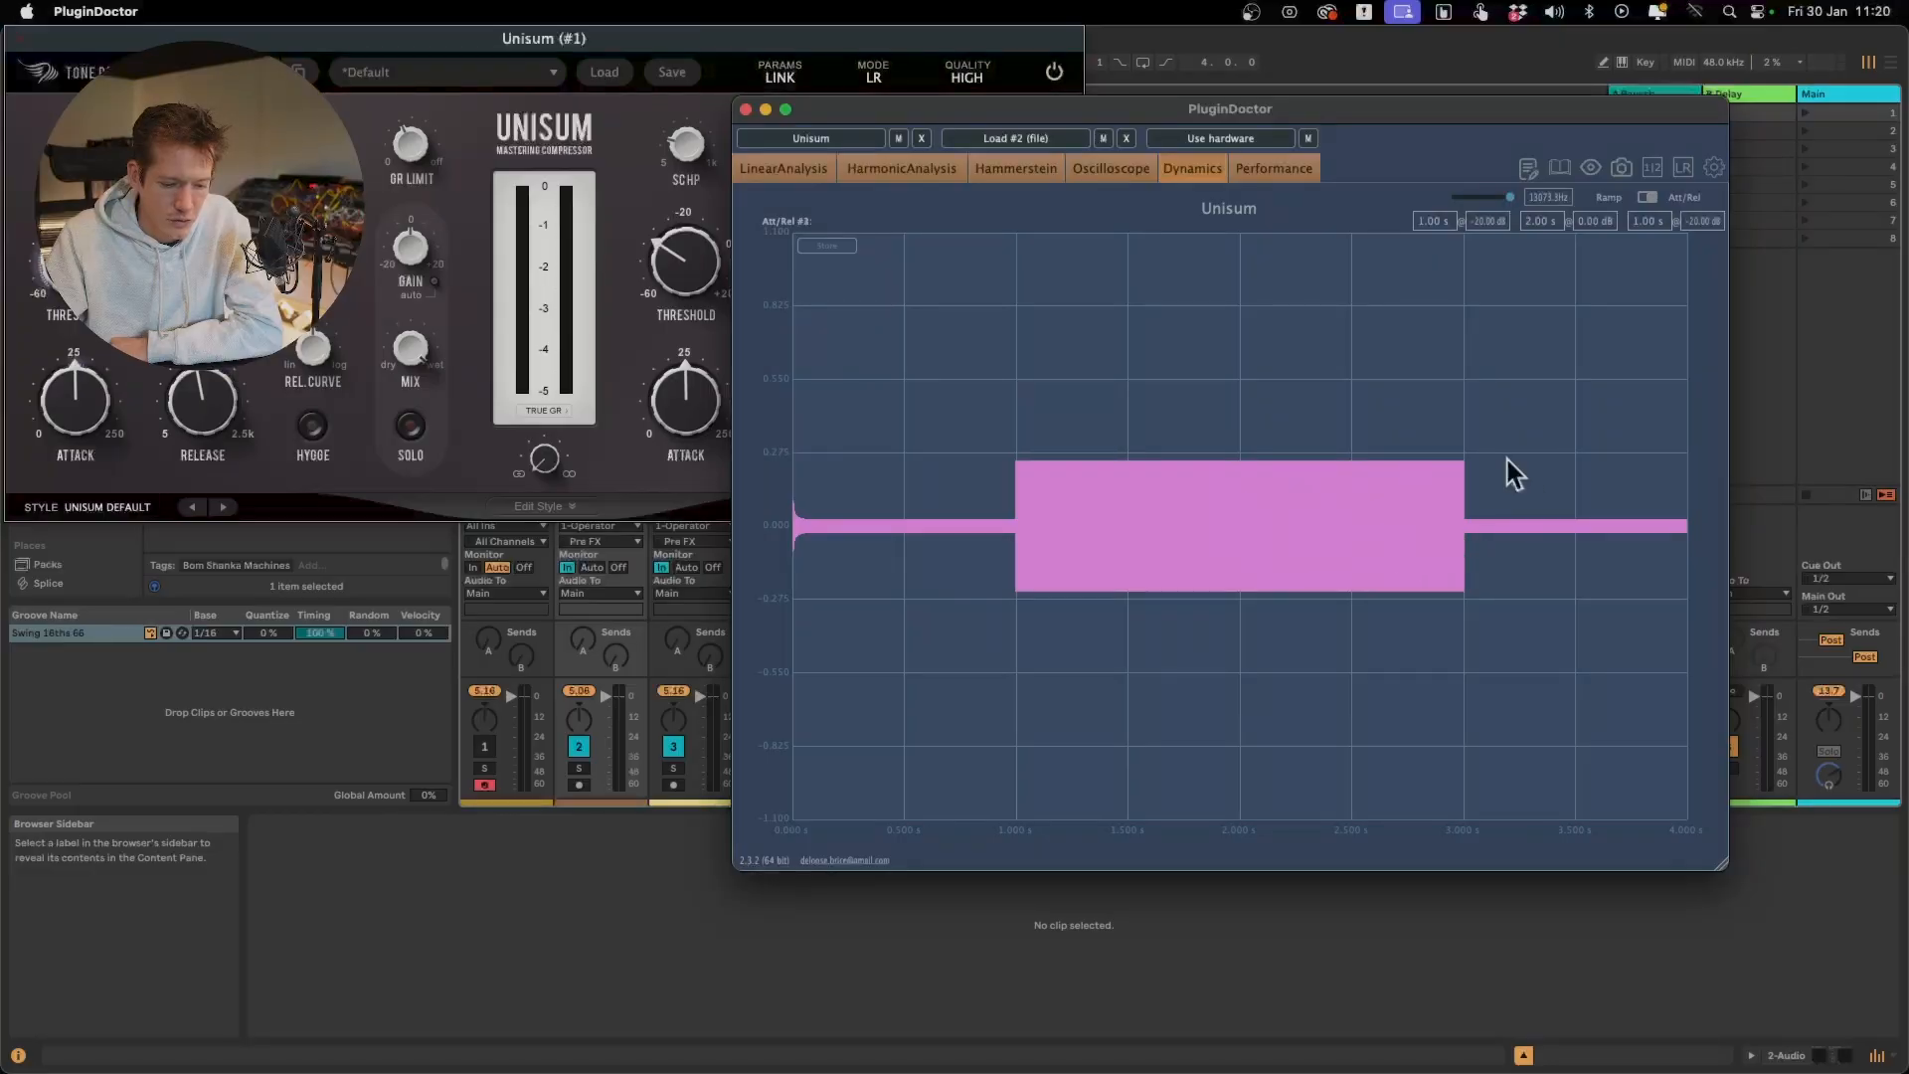
drag(202, 400, 203, 368)
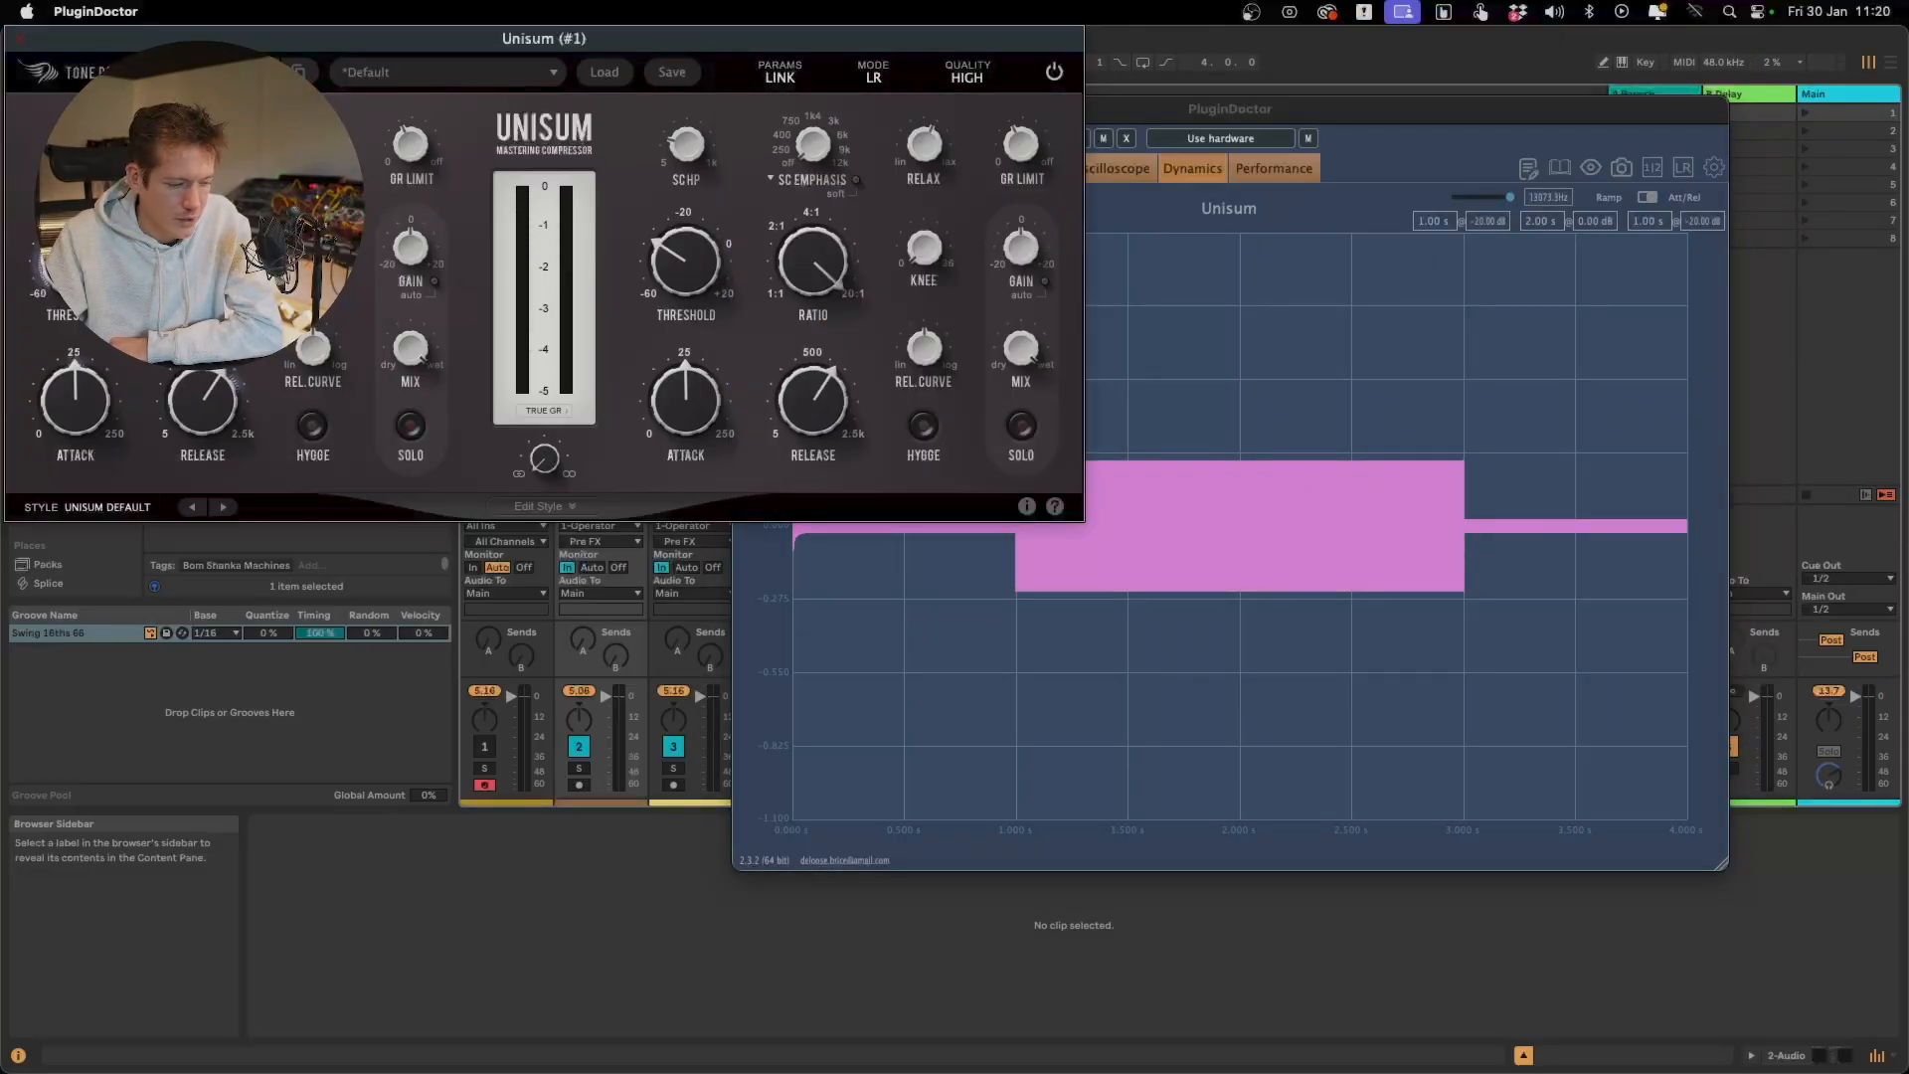
Turn Unisum's GR Limit off and raise the threshold to slightly below -20 dB
drag(409, 147, 410, 94)
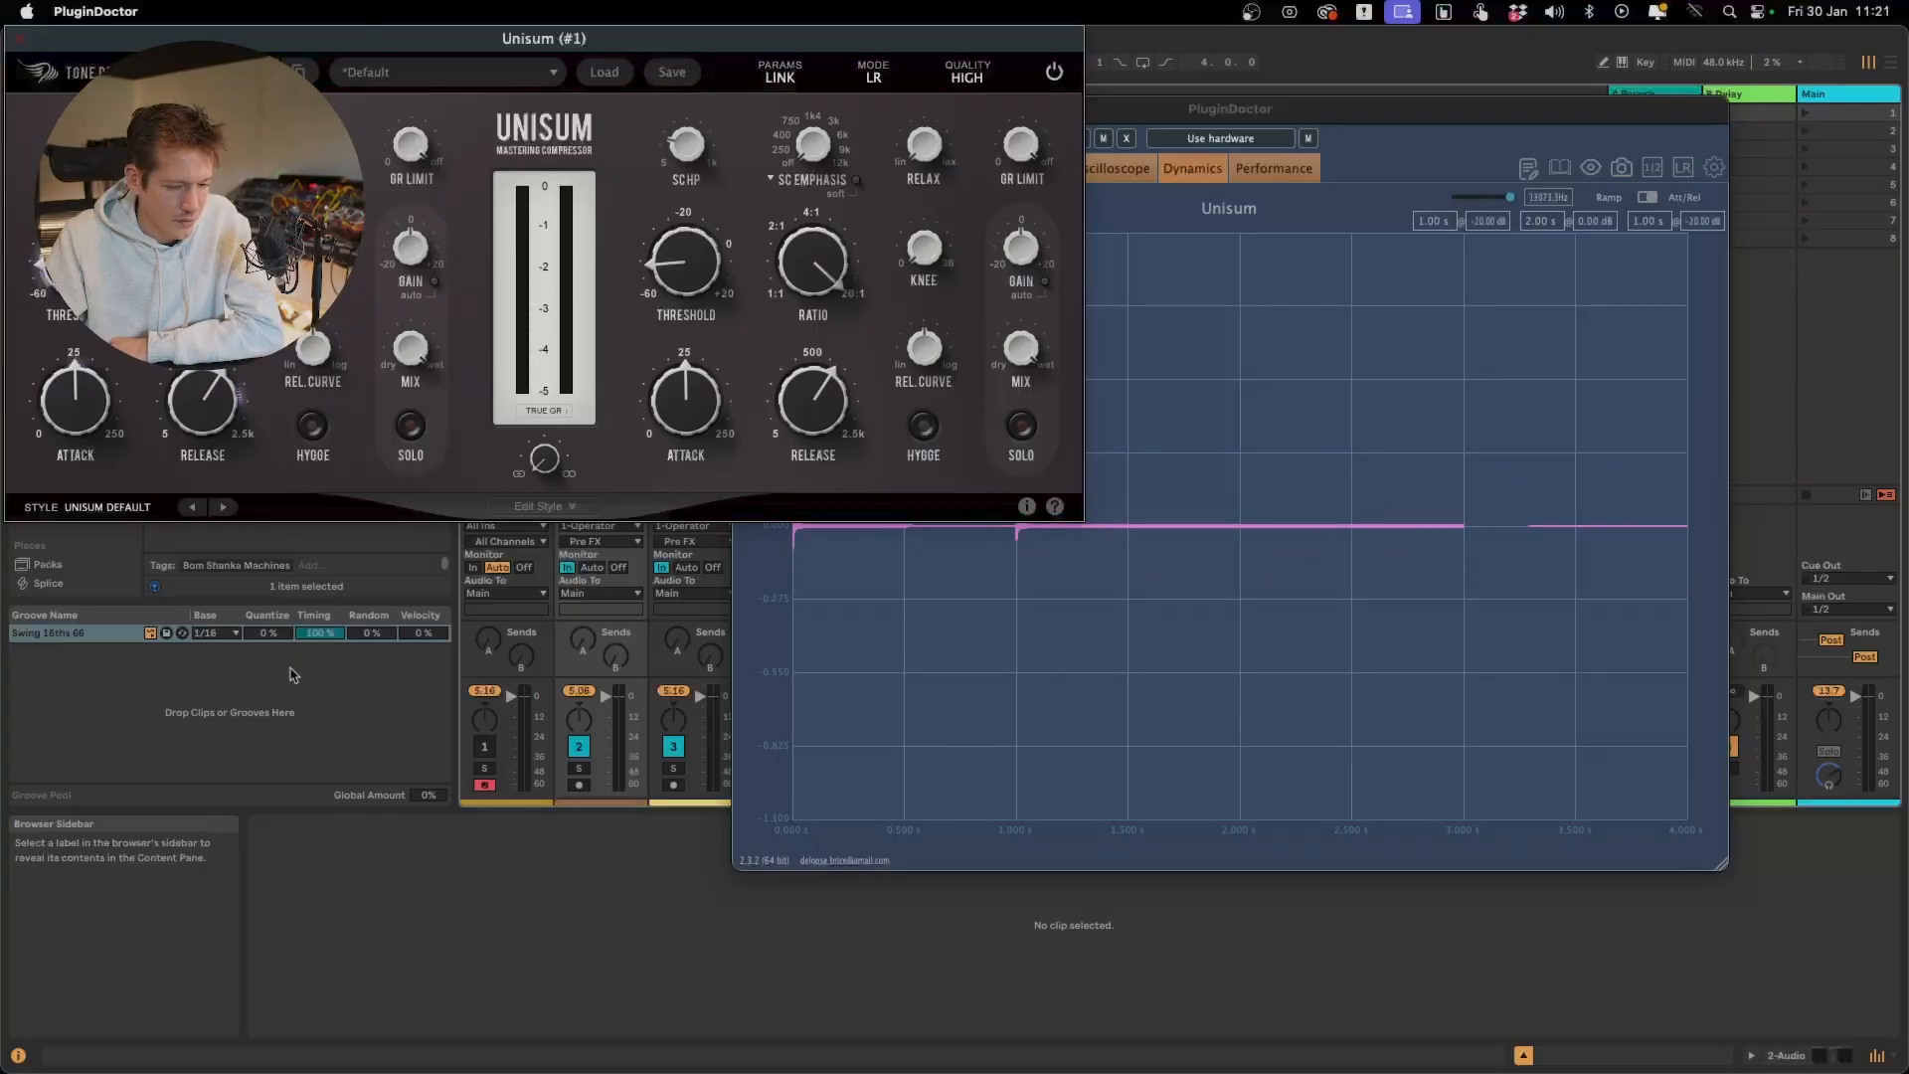
mouse_move(75, 263)
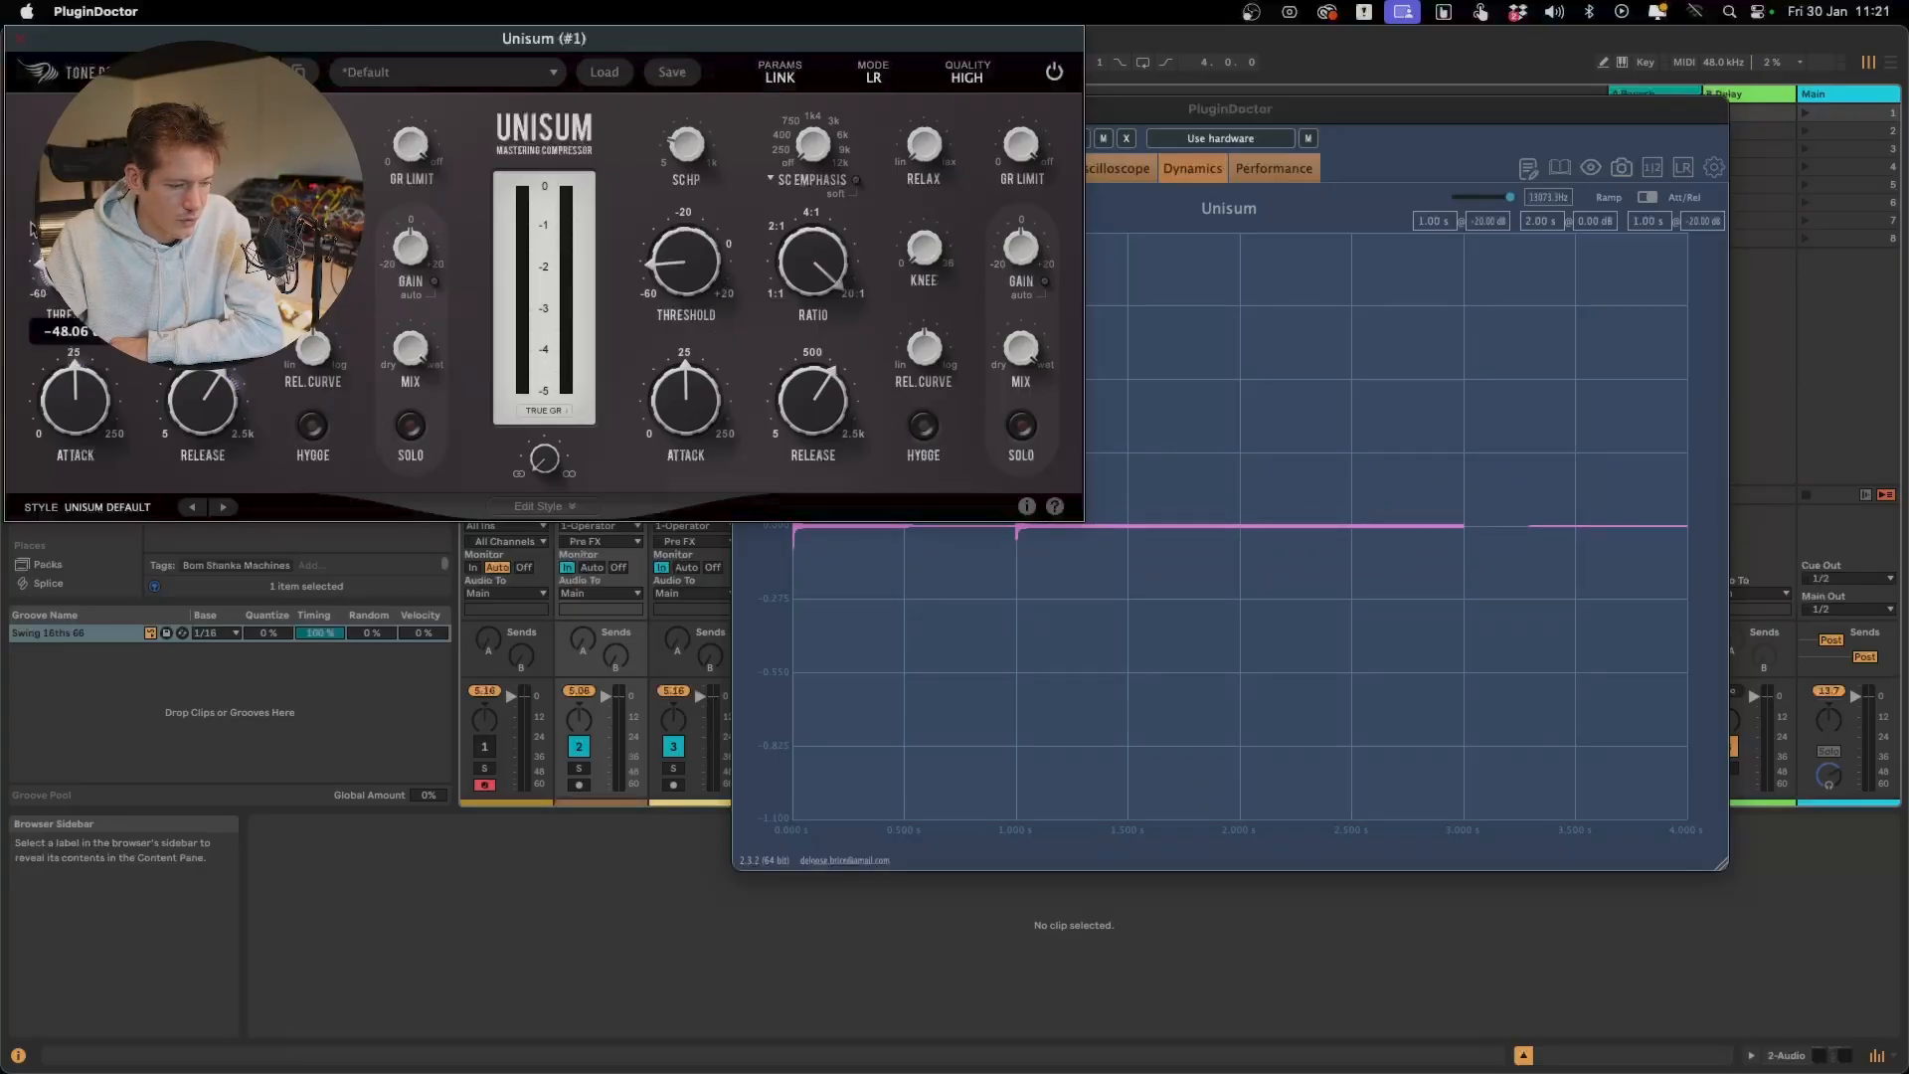
drag(75, 262, 75, 239)
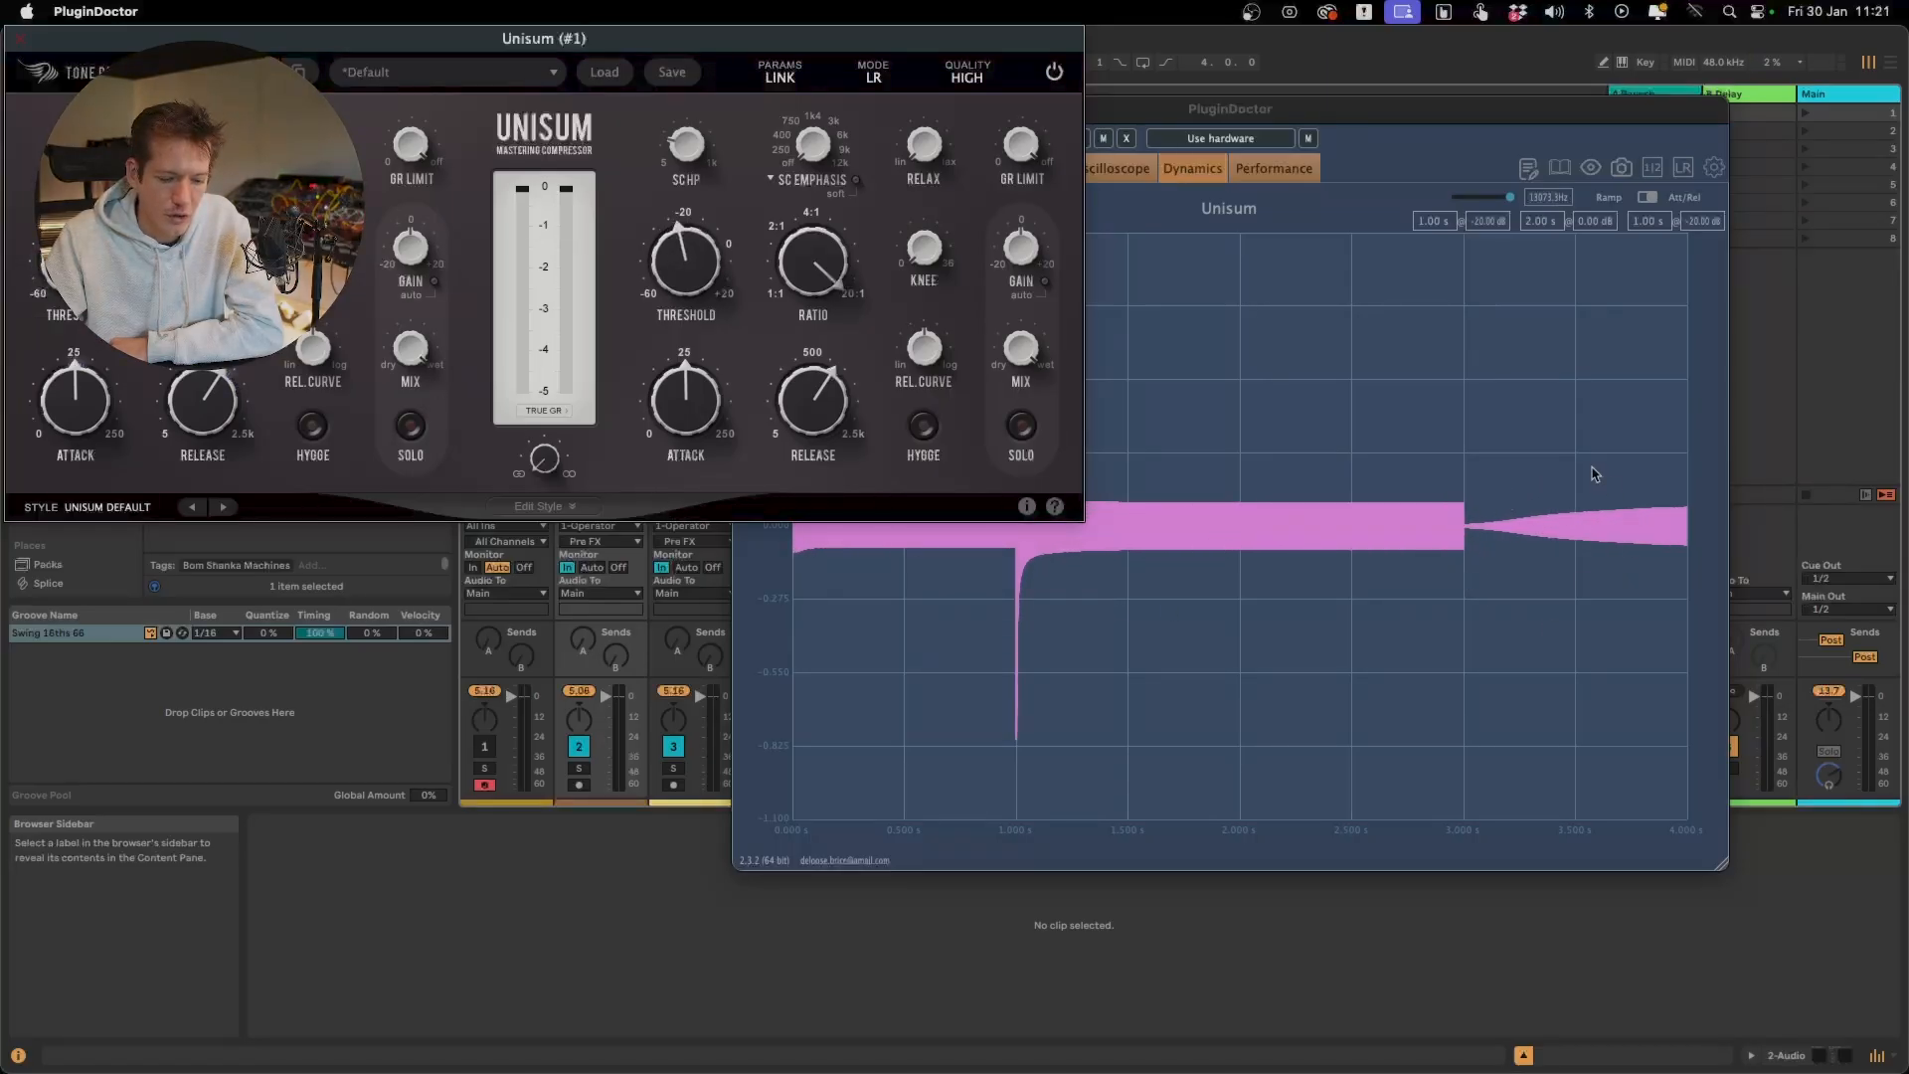
Lower Rel. Curve toward linear, enlarge the release tail in the graph, and move PluginDoctor clear of Unisum
mouse_move(322, 365)
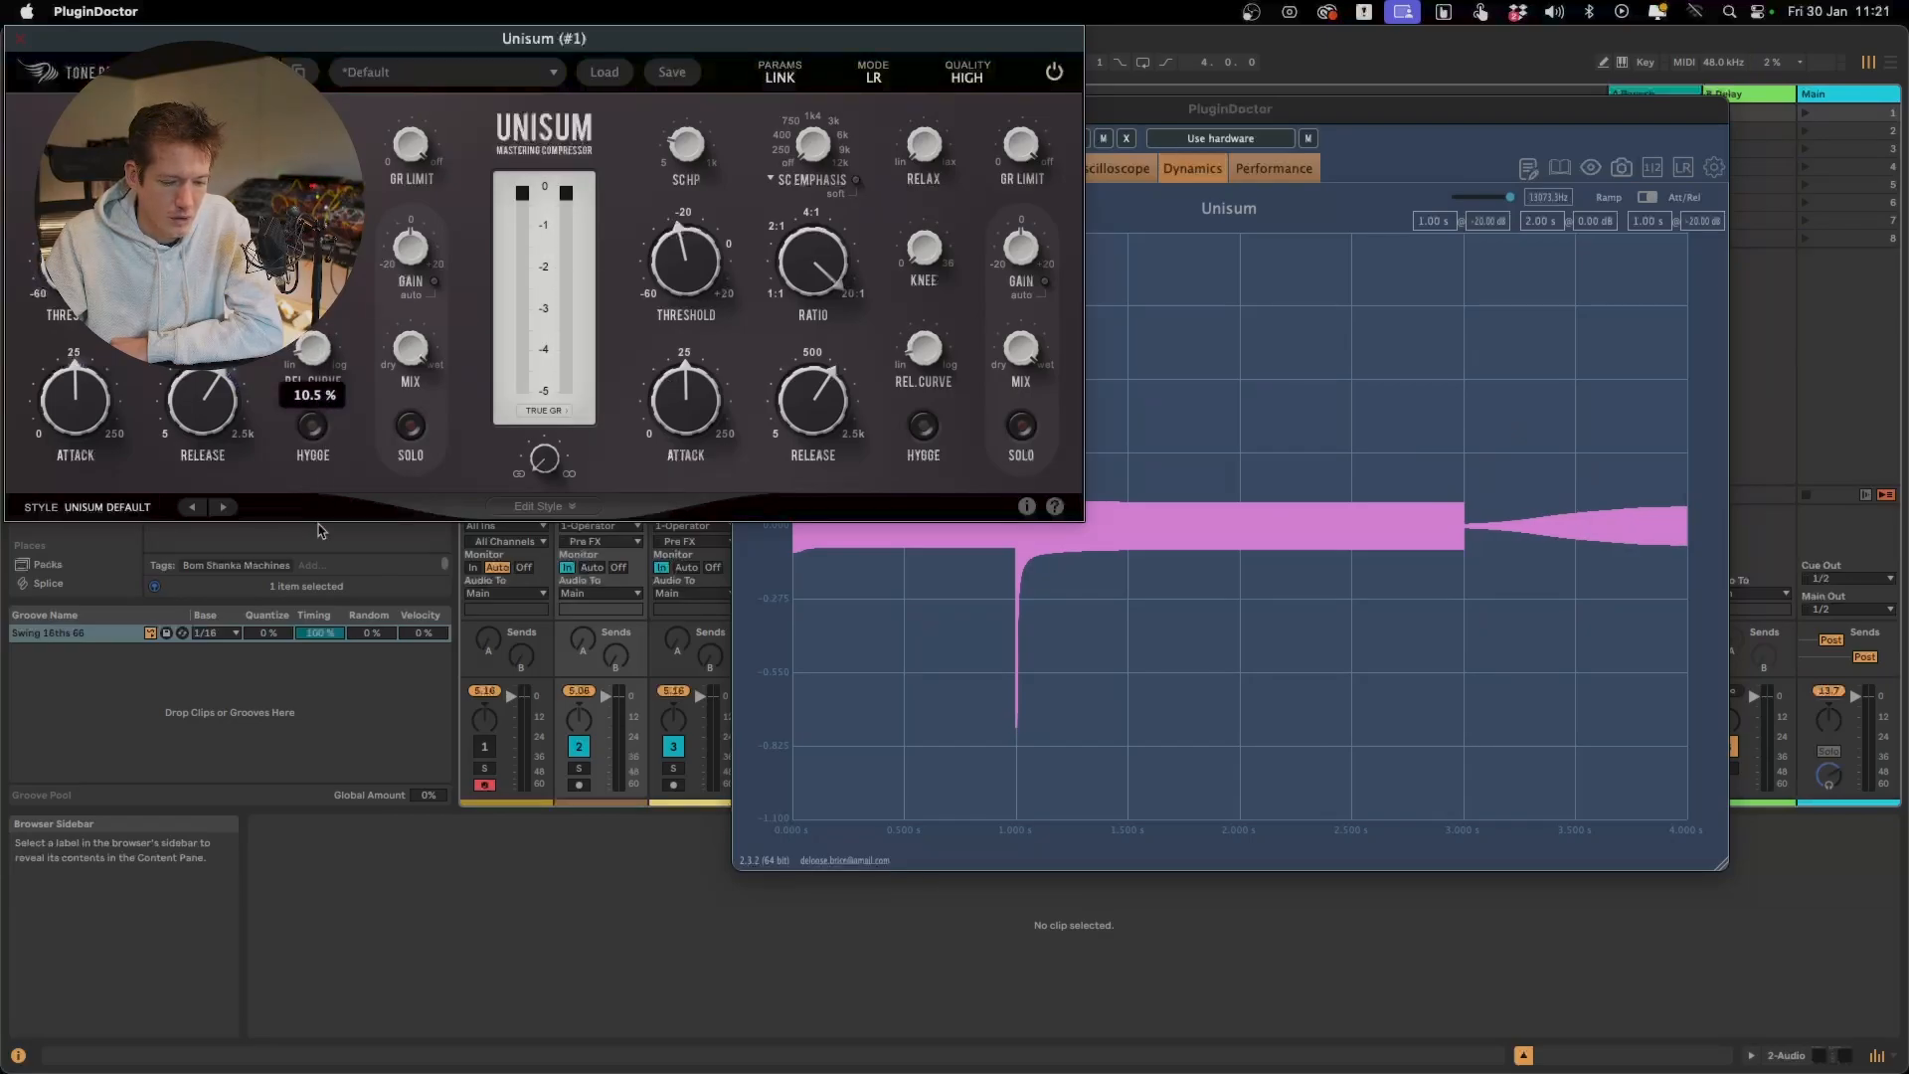
drag(320, 530, 328, 669)
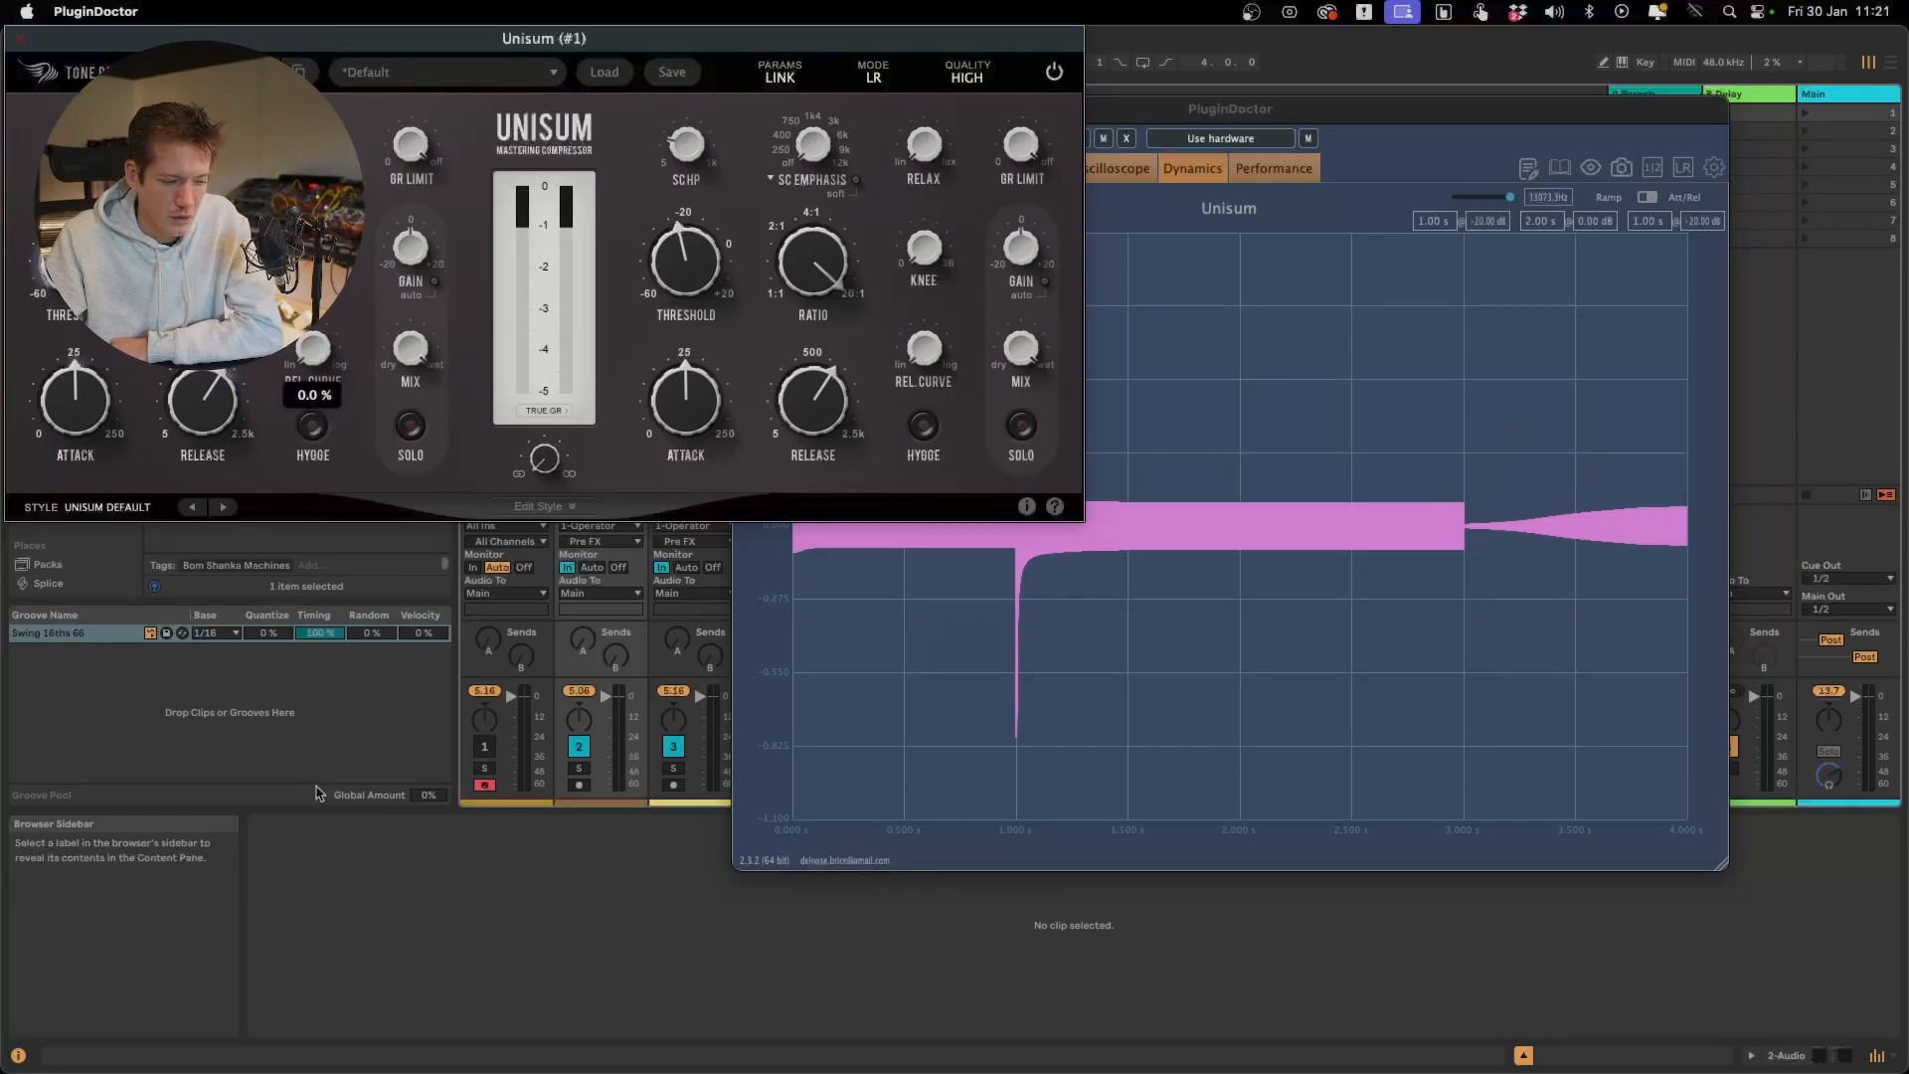
click(1399, 221)
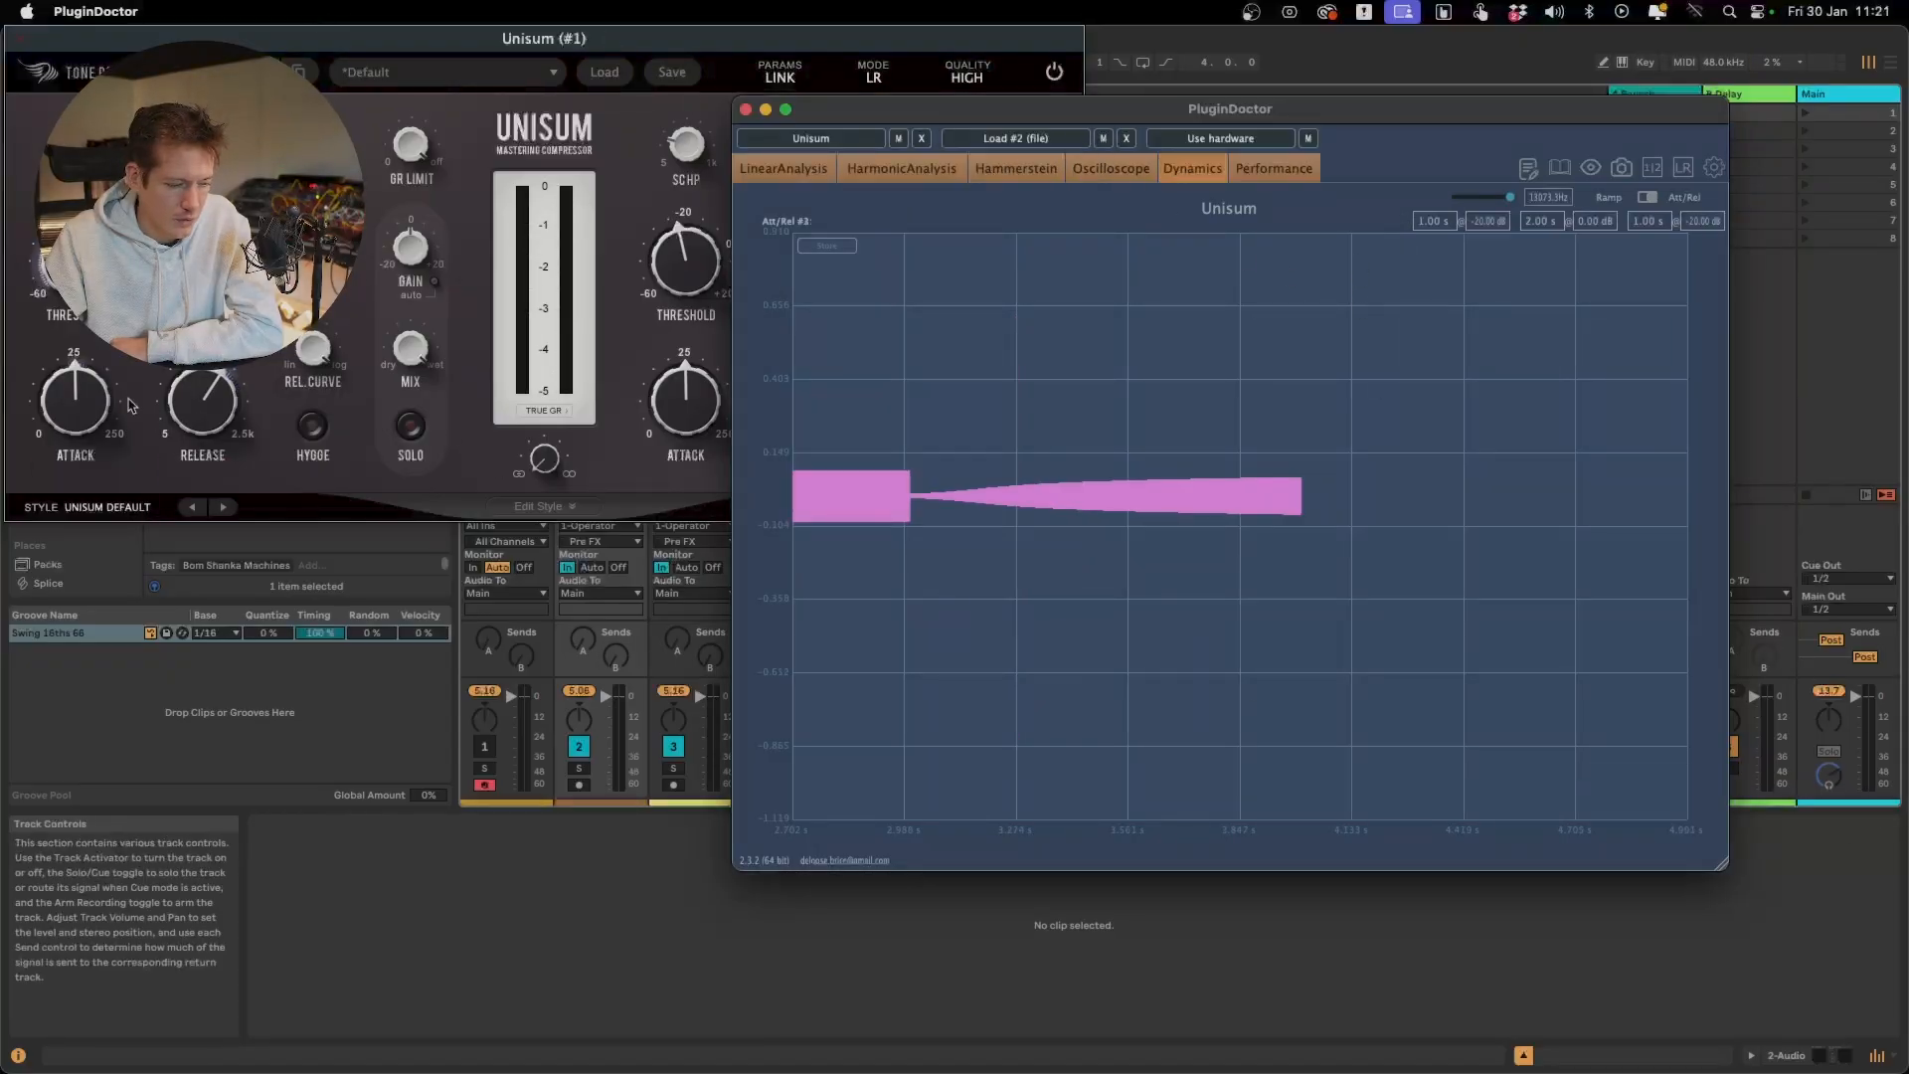
drag(215, 407, 217, 402)
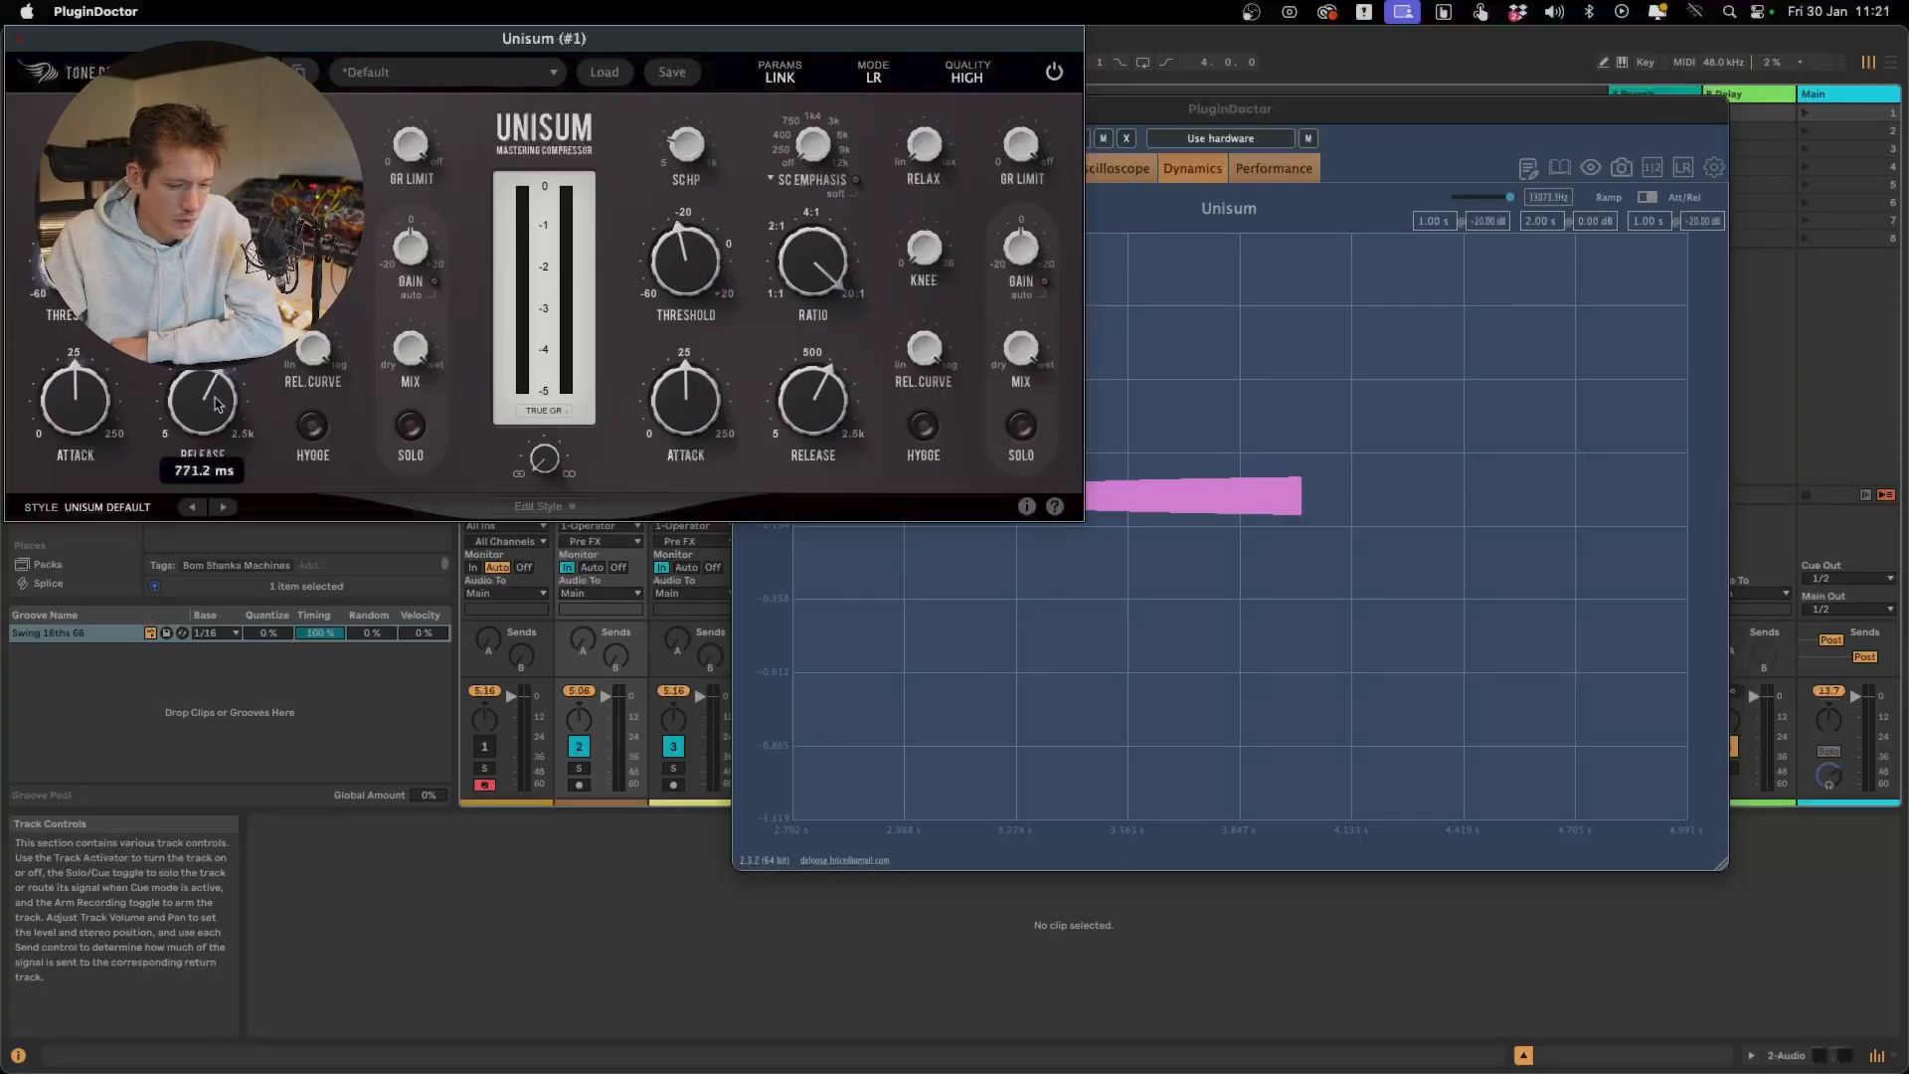
drag(1130, 108, 1428, 38)
Sweep Unisum's Rel. Curve down to 0% and up toward log to compare the shapes of the release tail
click(312, 443)
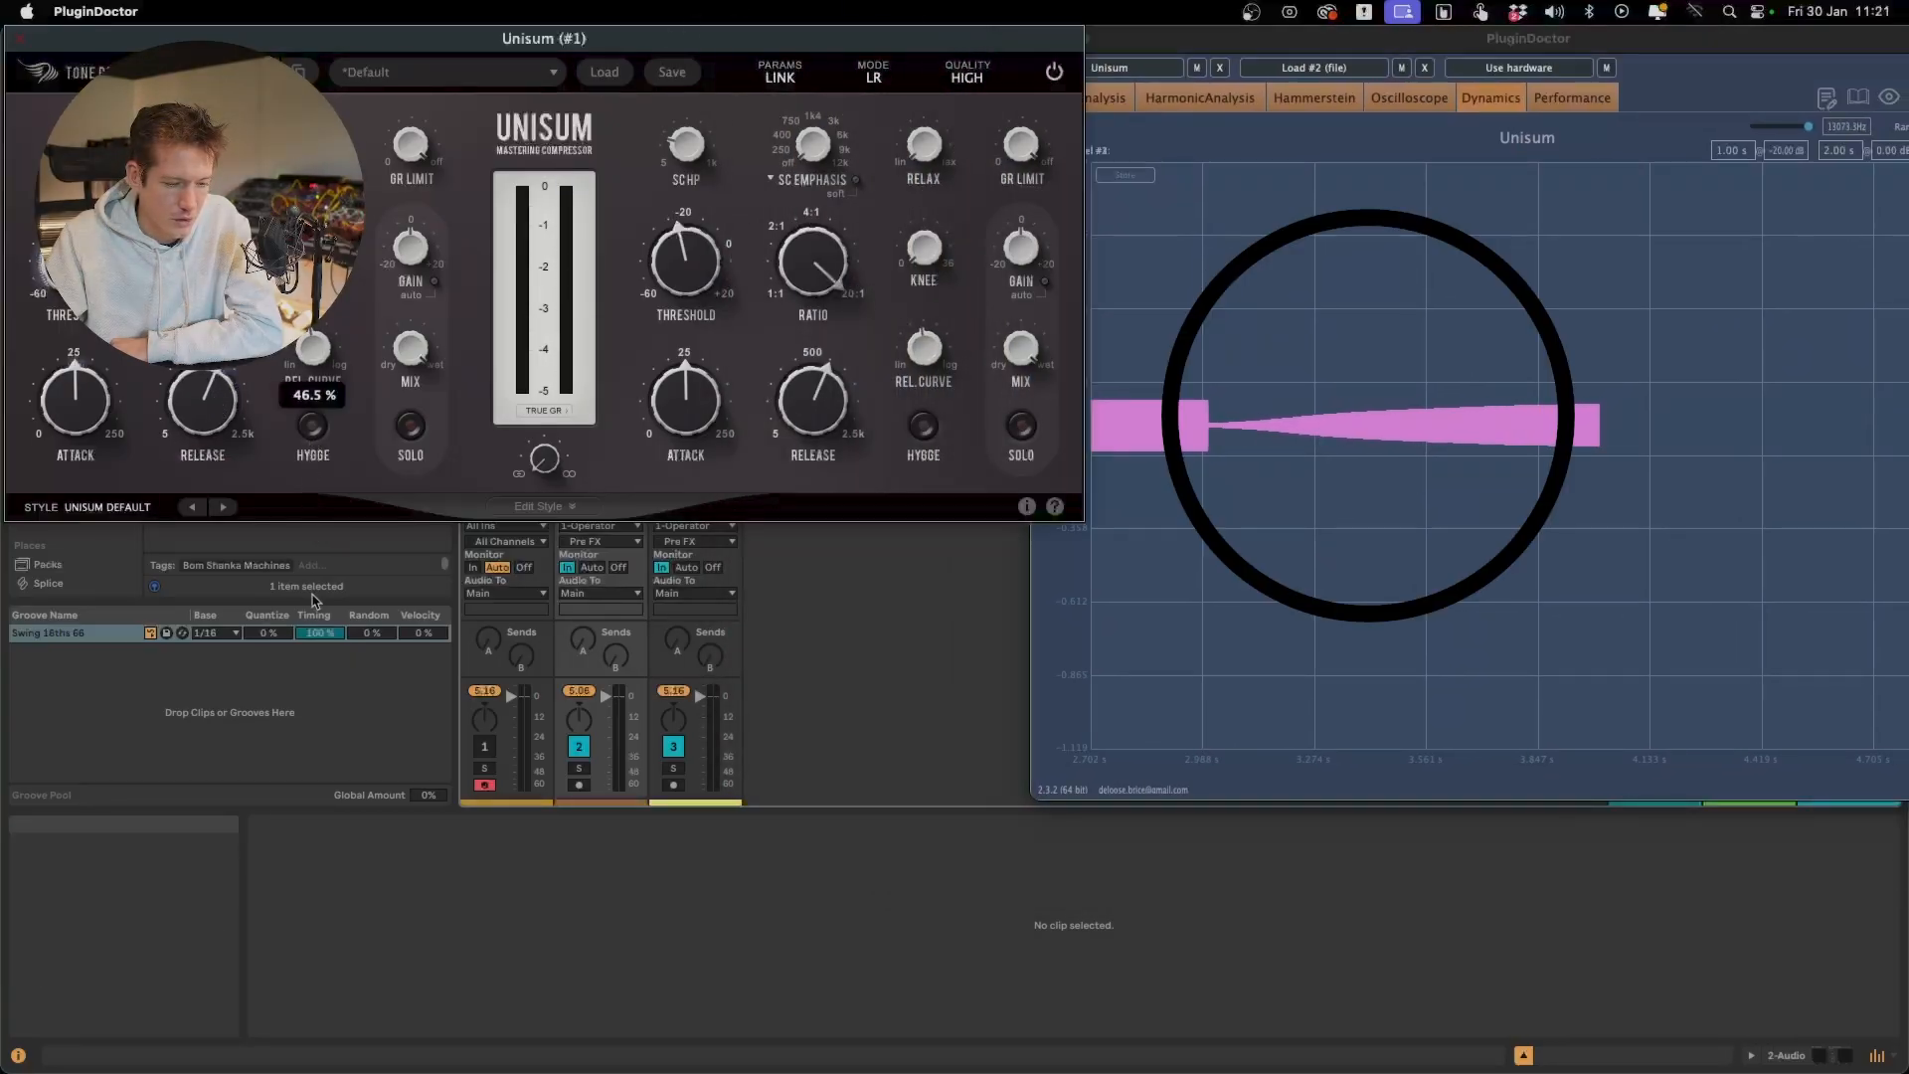
drag(306, 703, 312, 917)
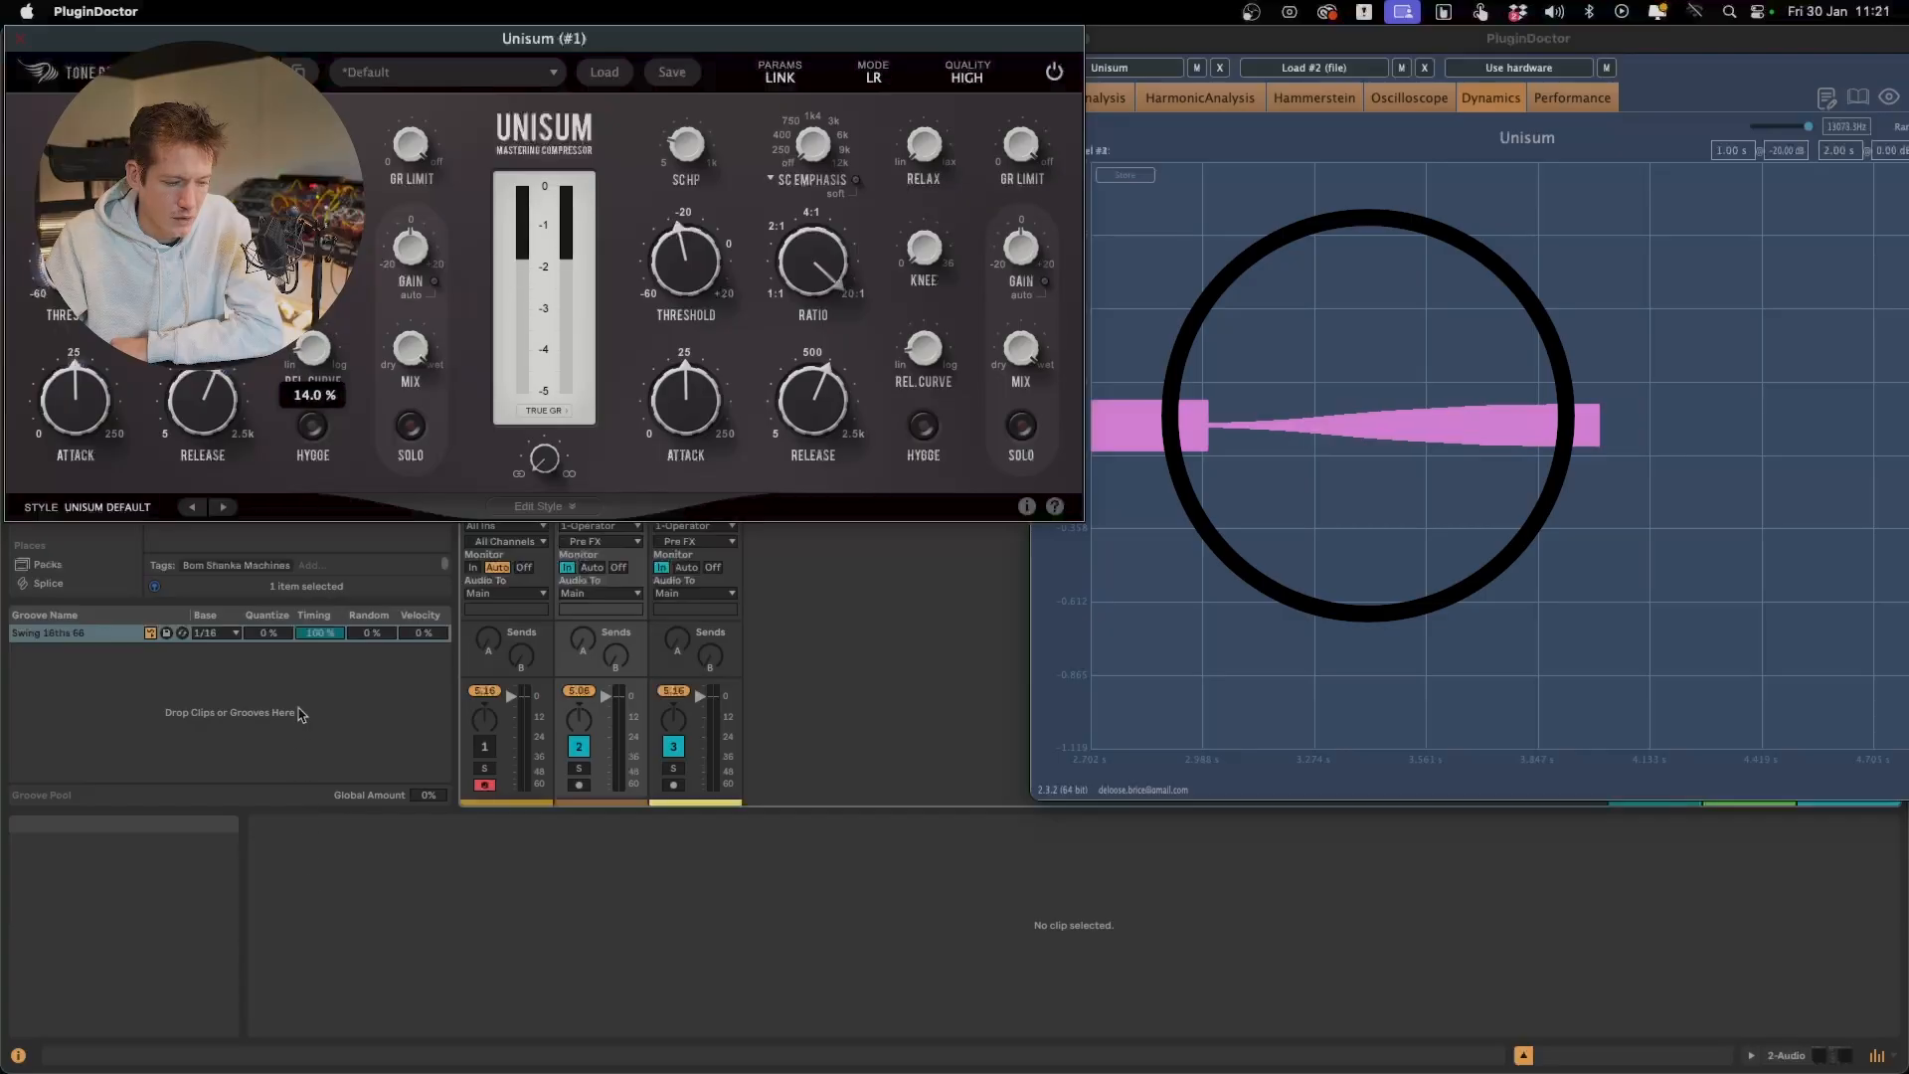
drag(301, 714, 263, 416)
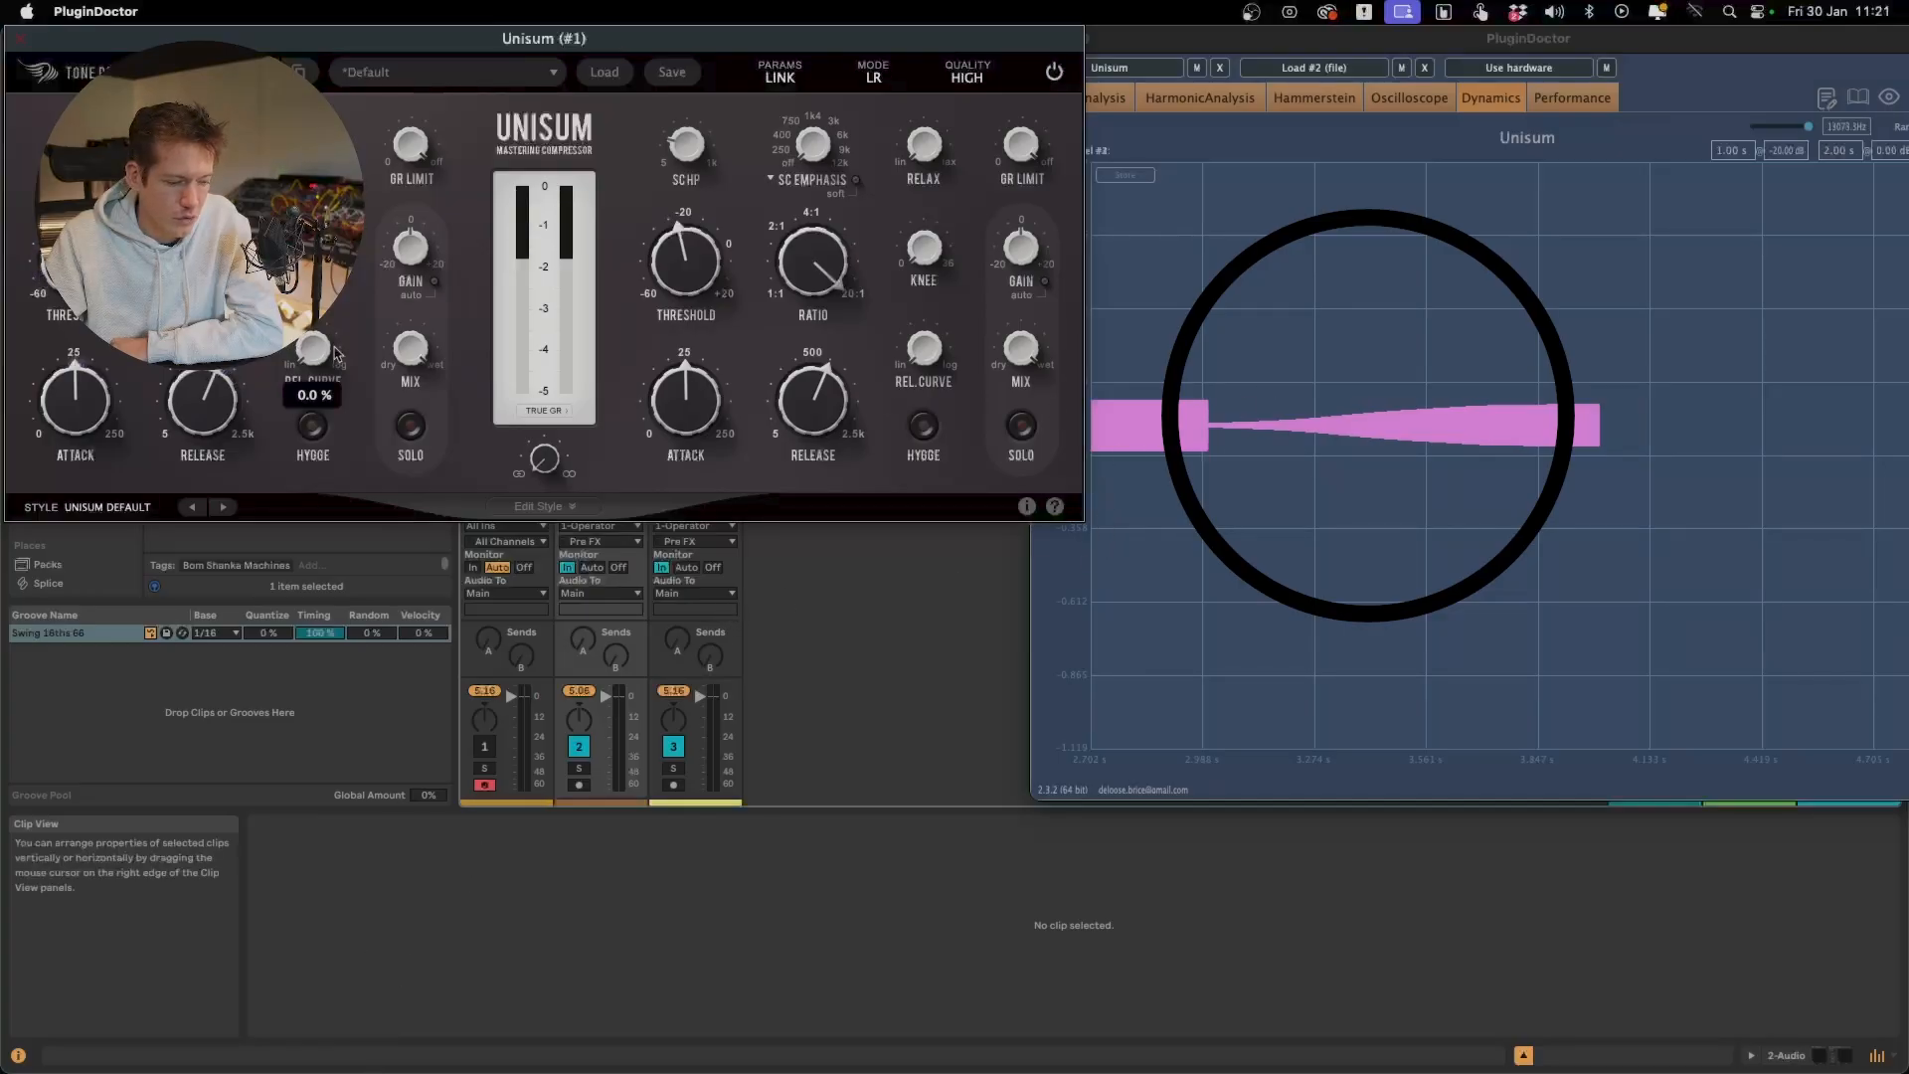
drag(336, 355, 336, 328)
mouse_move(350, 3)
mouse_down()
mouse_move(343, 229)
mouse_move(383, 8)
mouse_move(408, 1)
mouse_move(430, 100)
mouse_up()
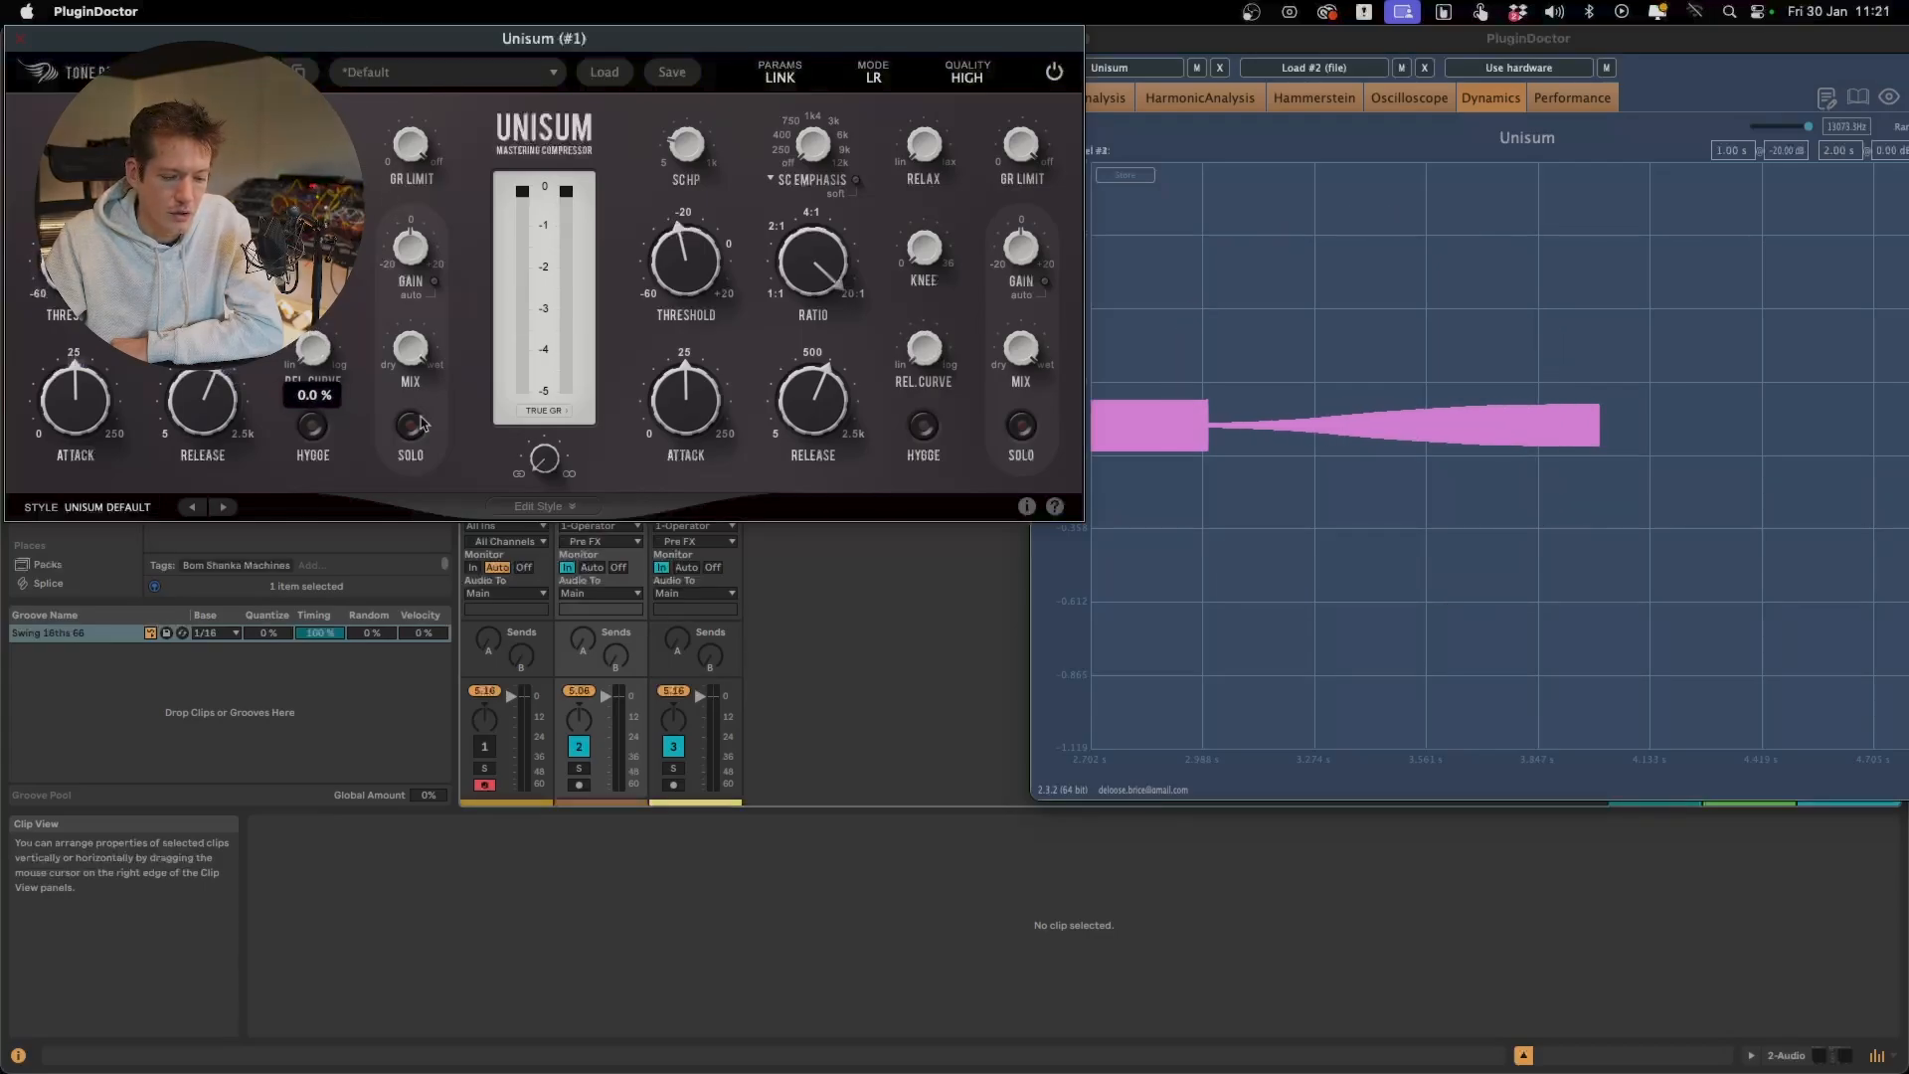
double_click(314, 350)
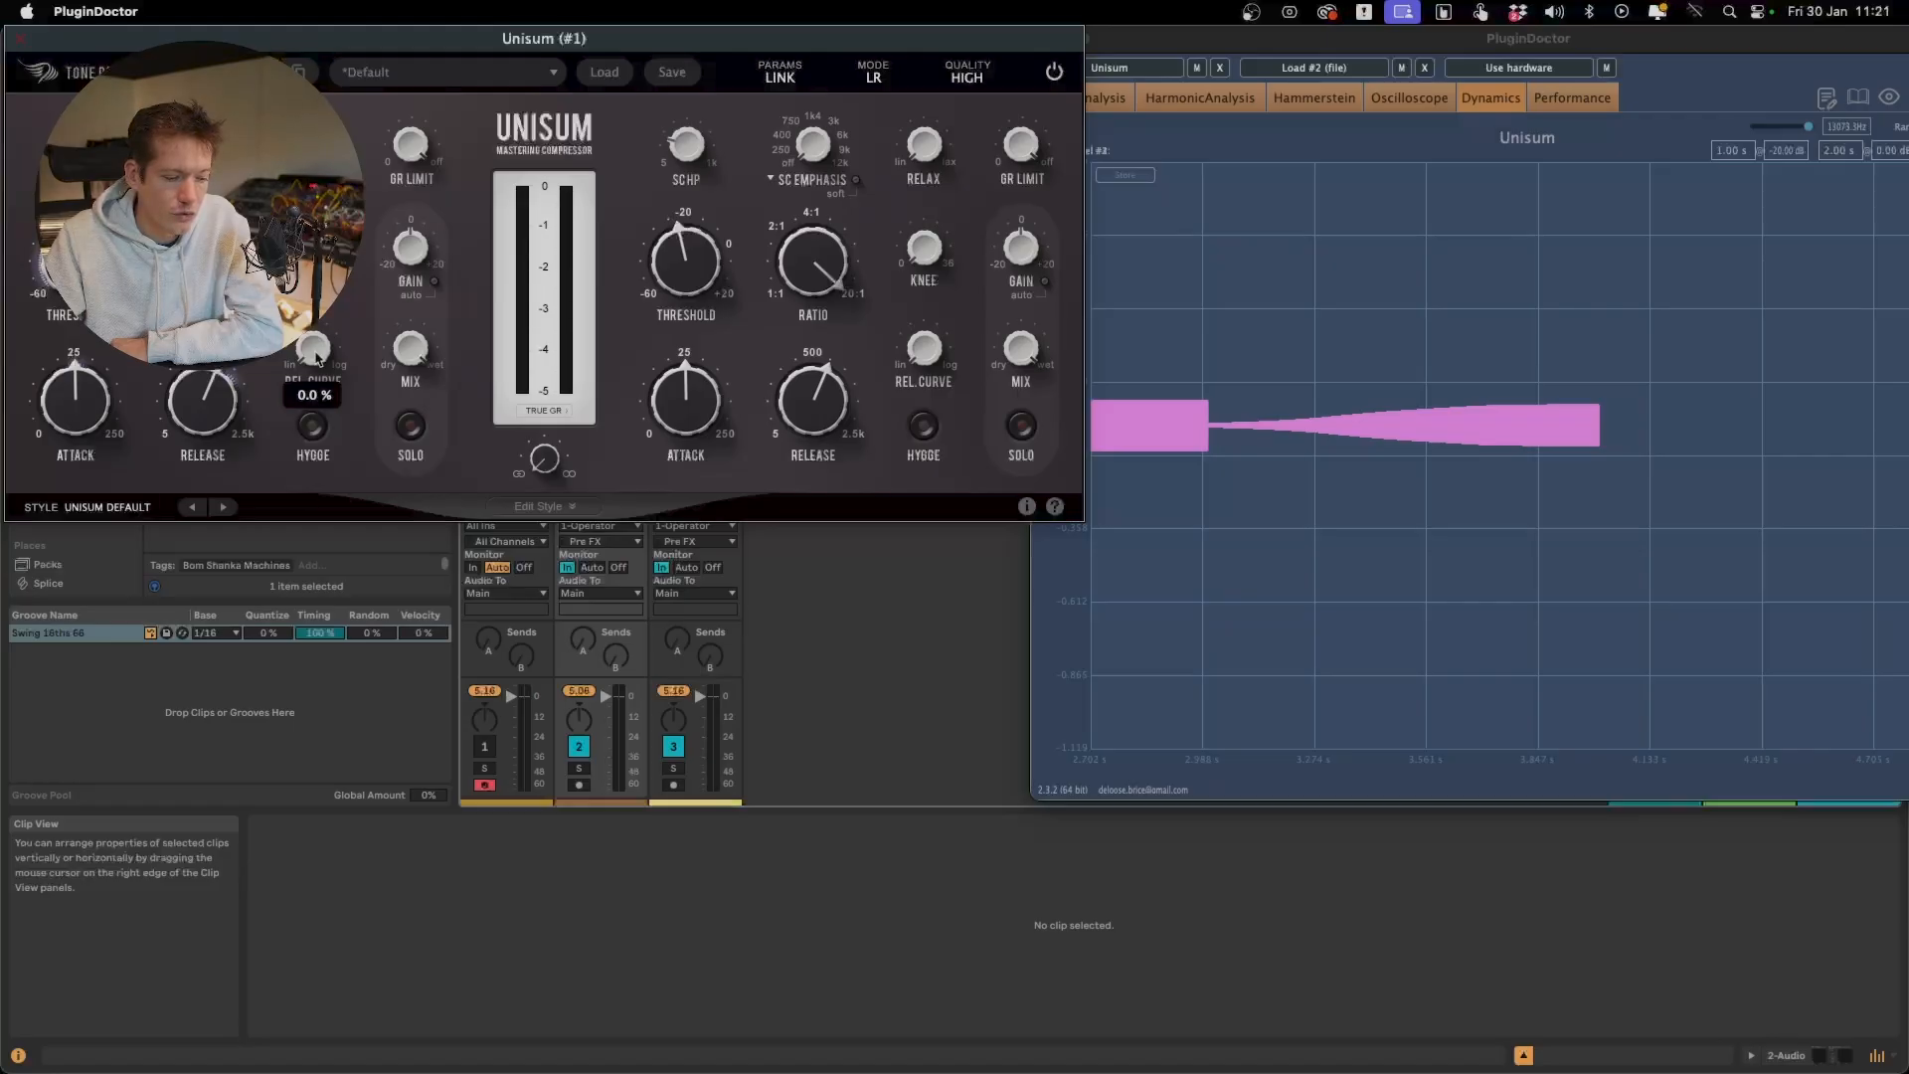
drag(315, 350, 314, 249)
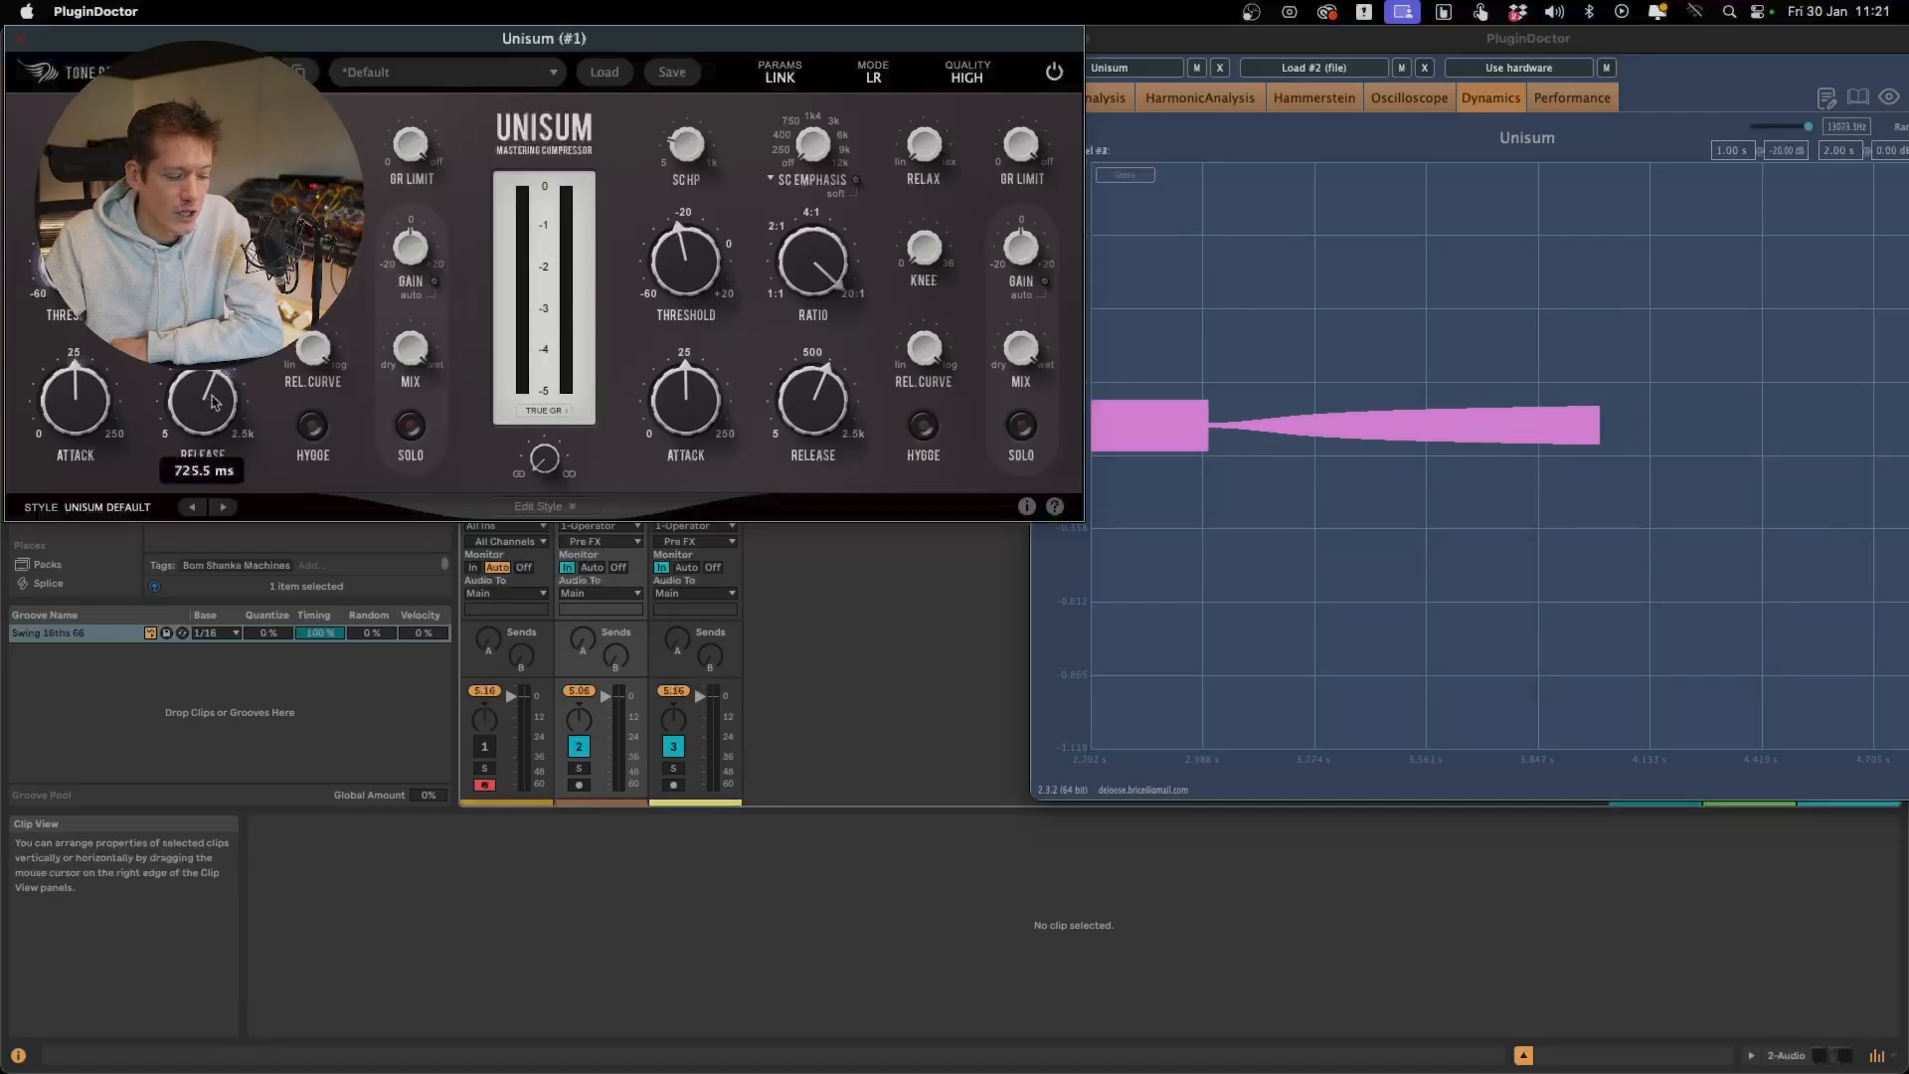
Shorten Unisum's release below 500 ms and turn Rel. Curve back toward linear
drag(204, 470, 209, 492)
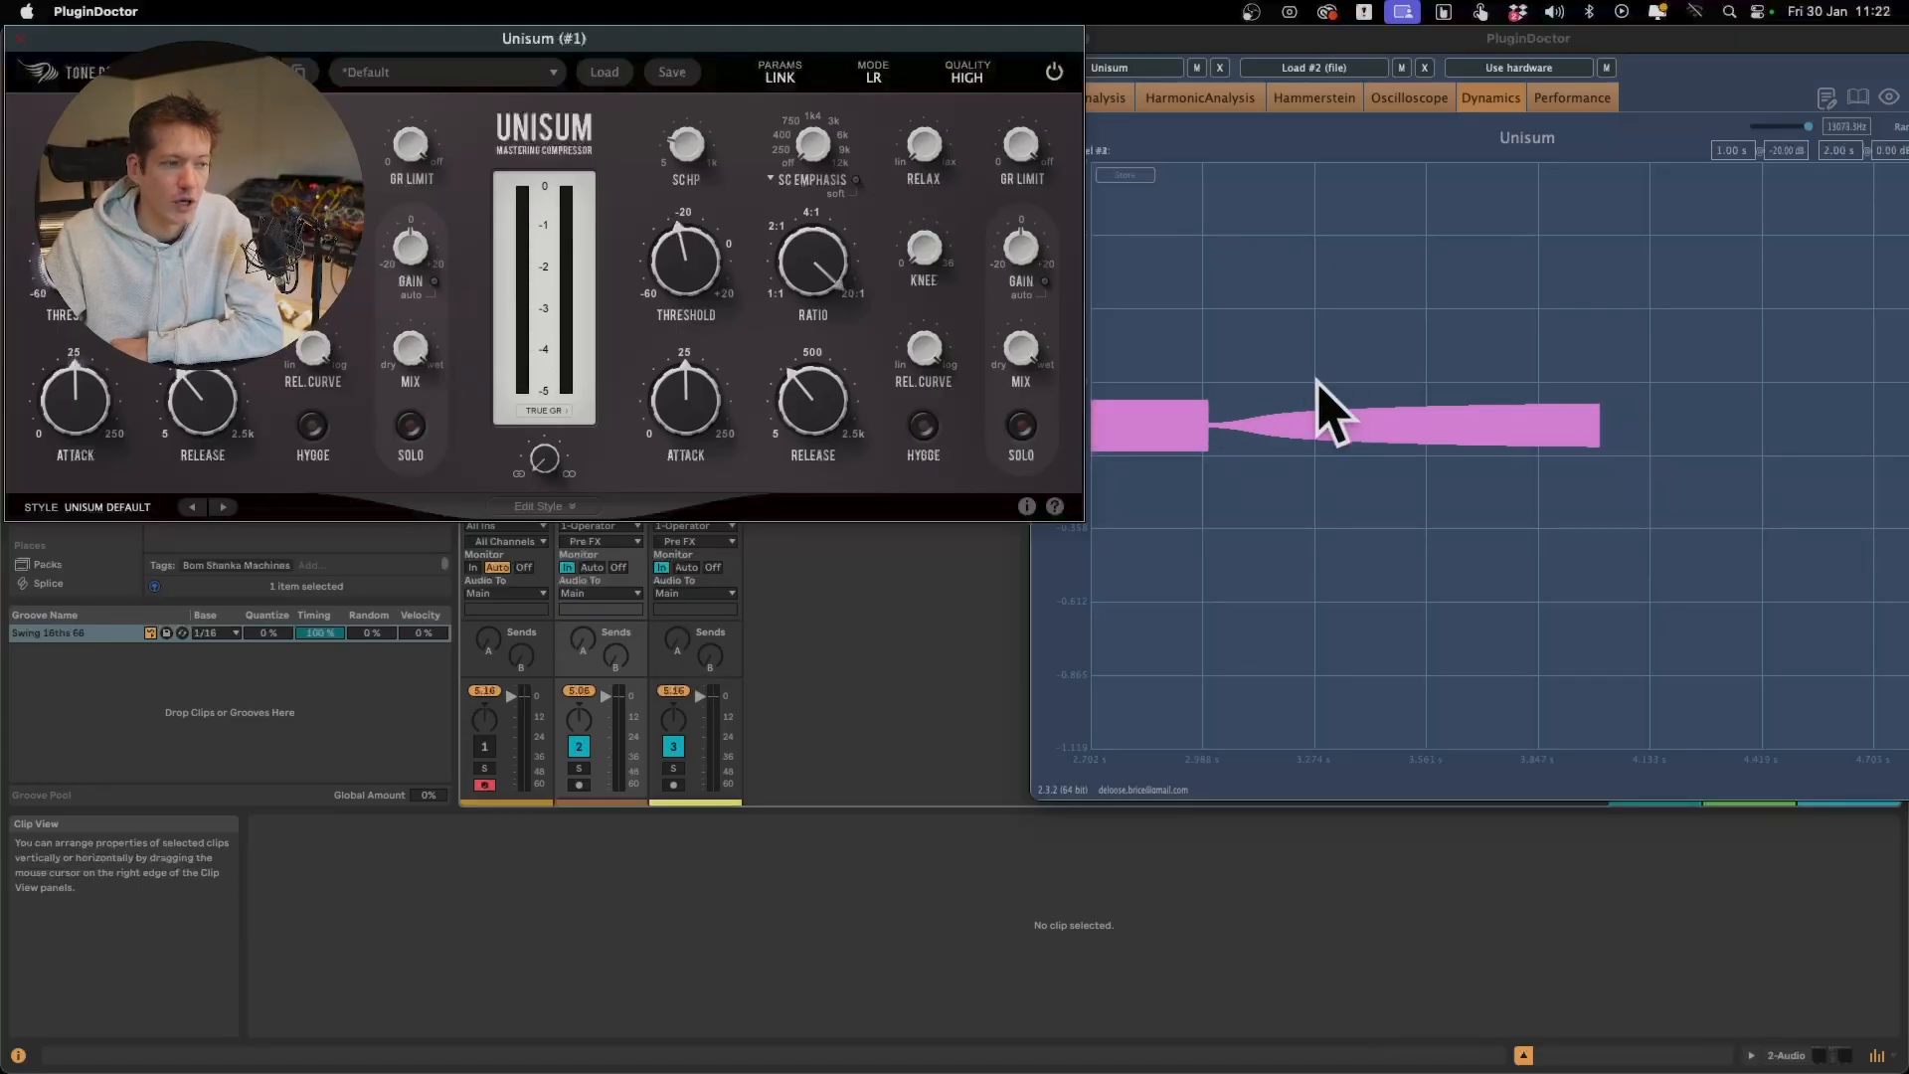
drag(323, 353, 306, 601)
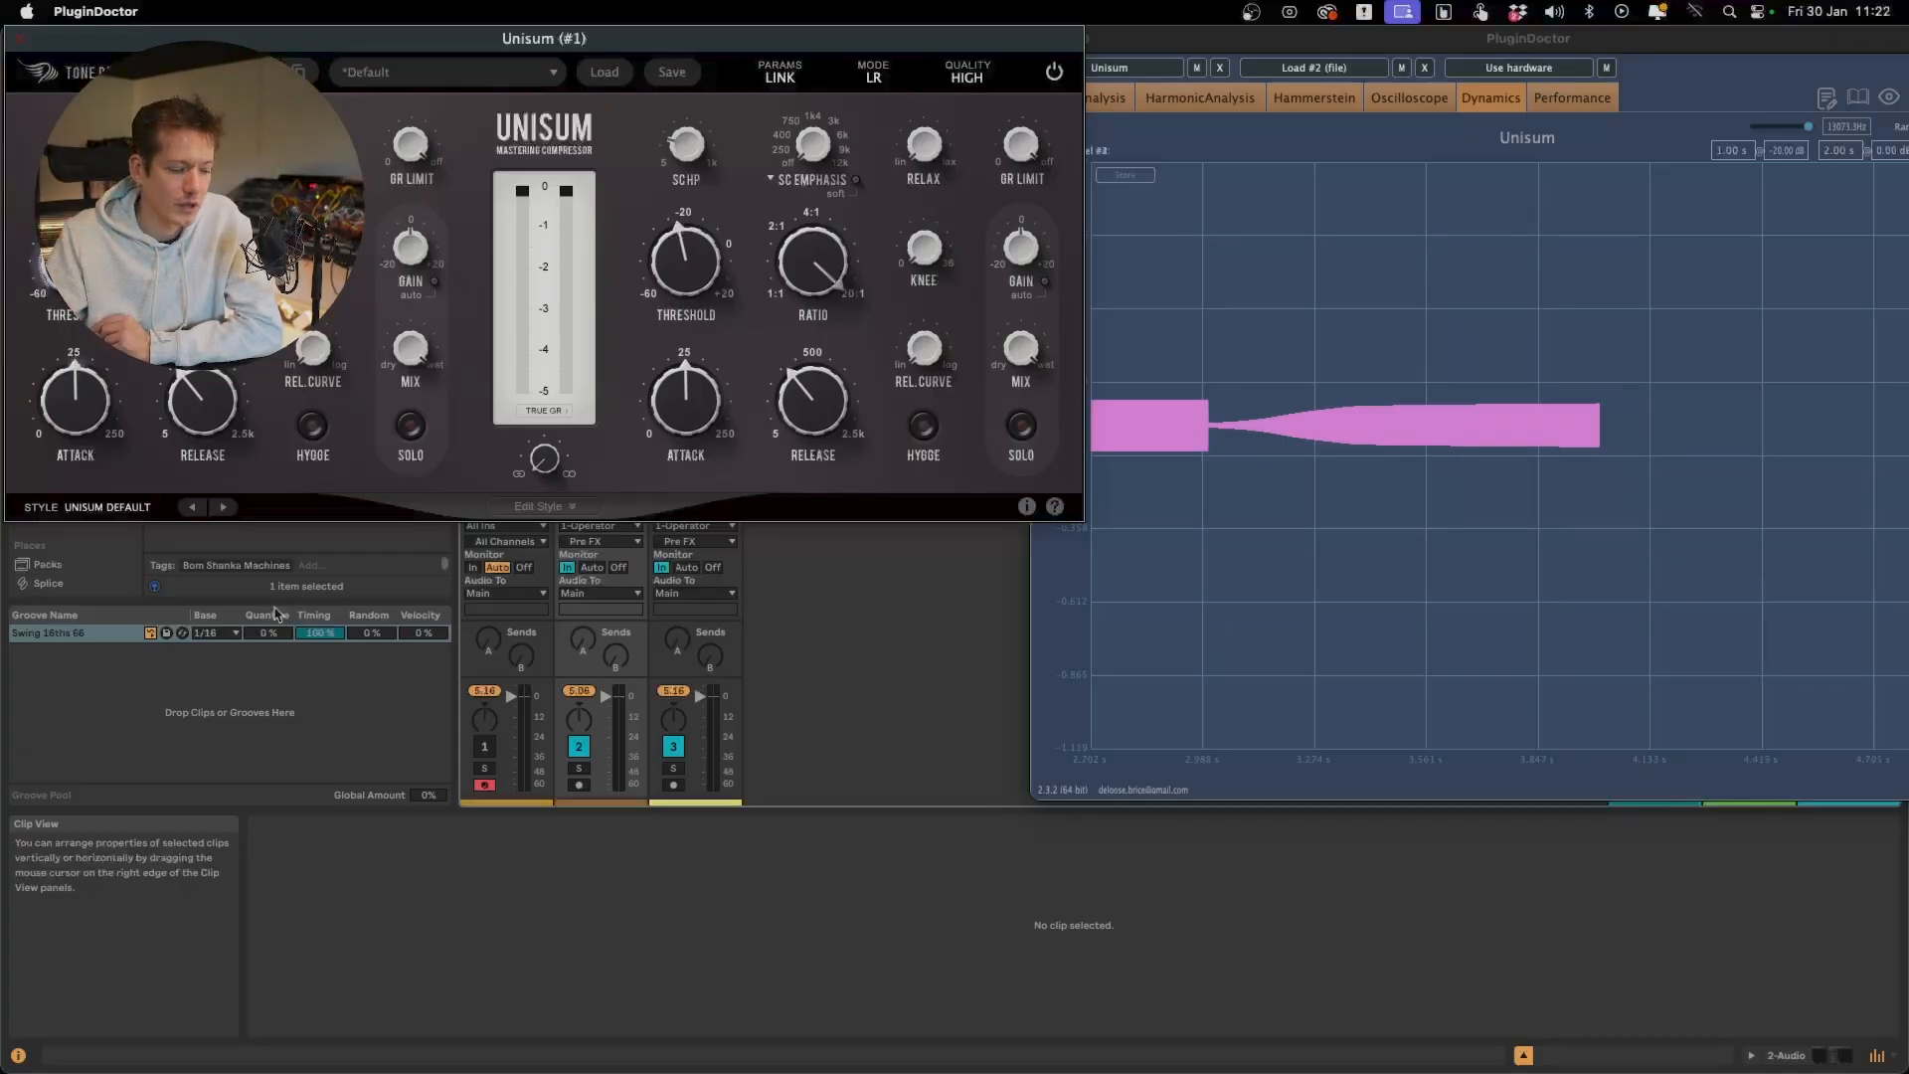
mouse_move(205, 389)
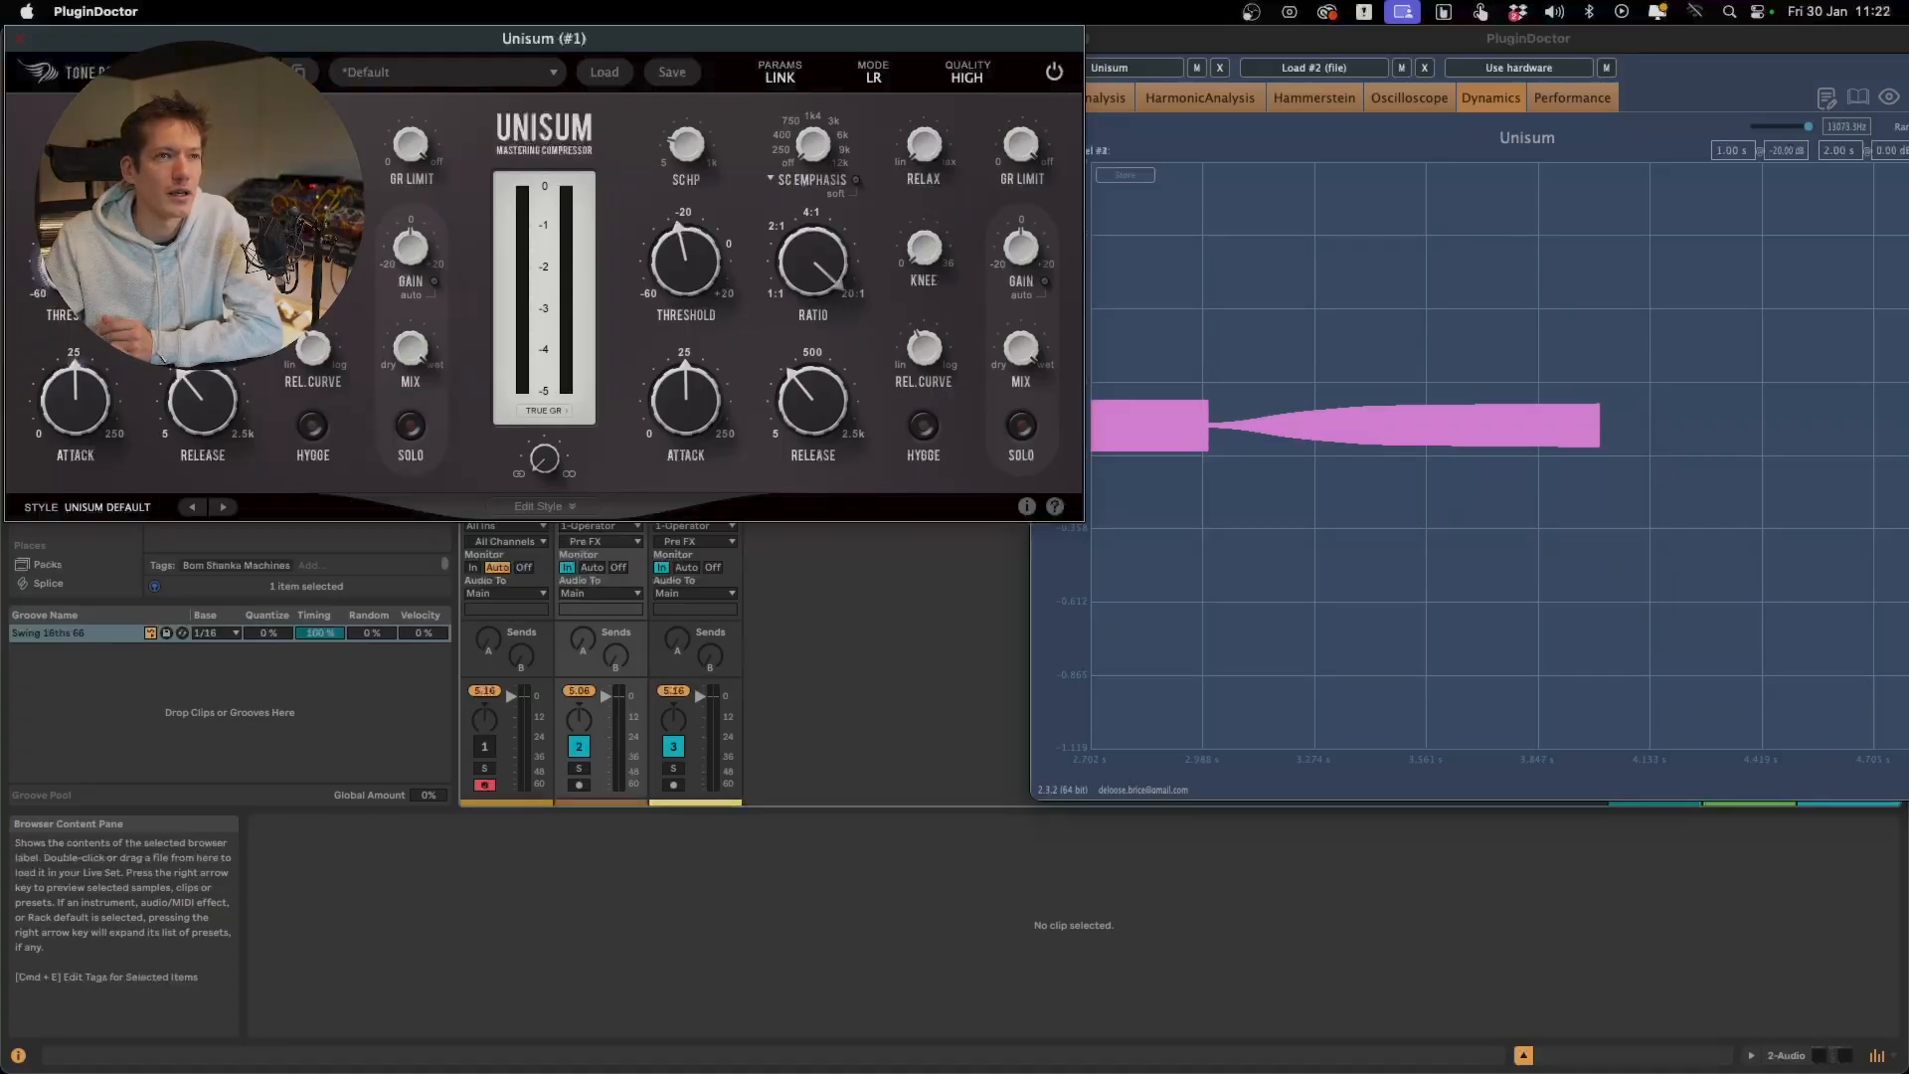
Load the Pro-C 2 plugin into PluginDoctor's second plugin slot
click(1306, 157)
click(1314, 67)
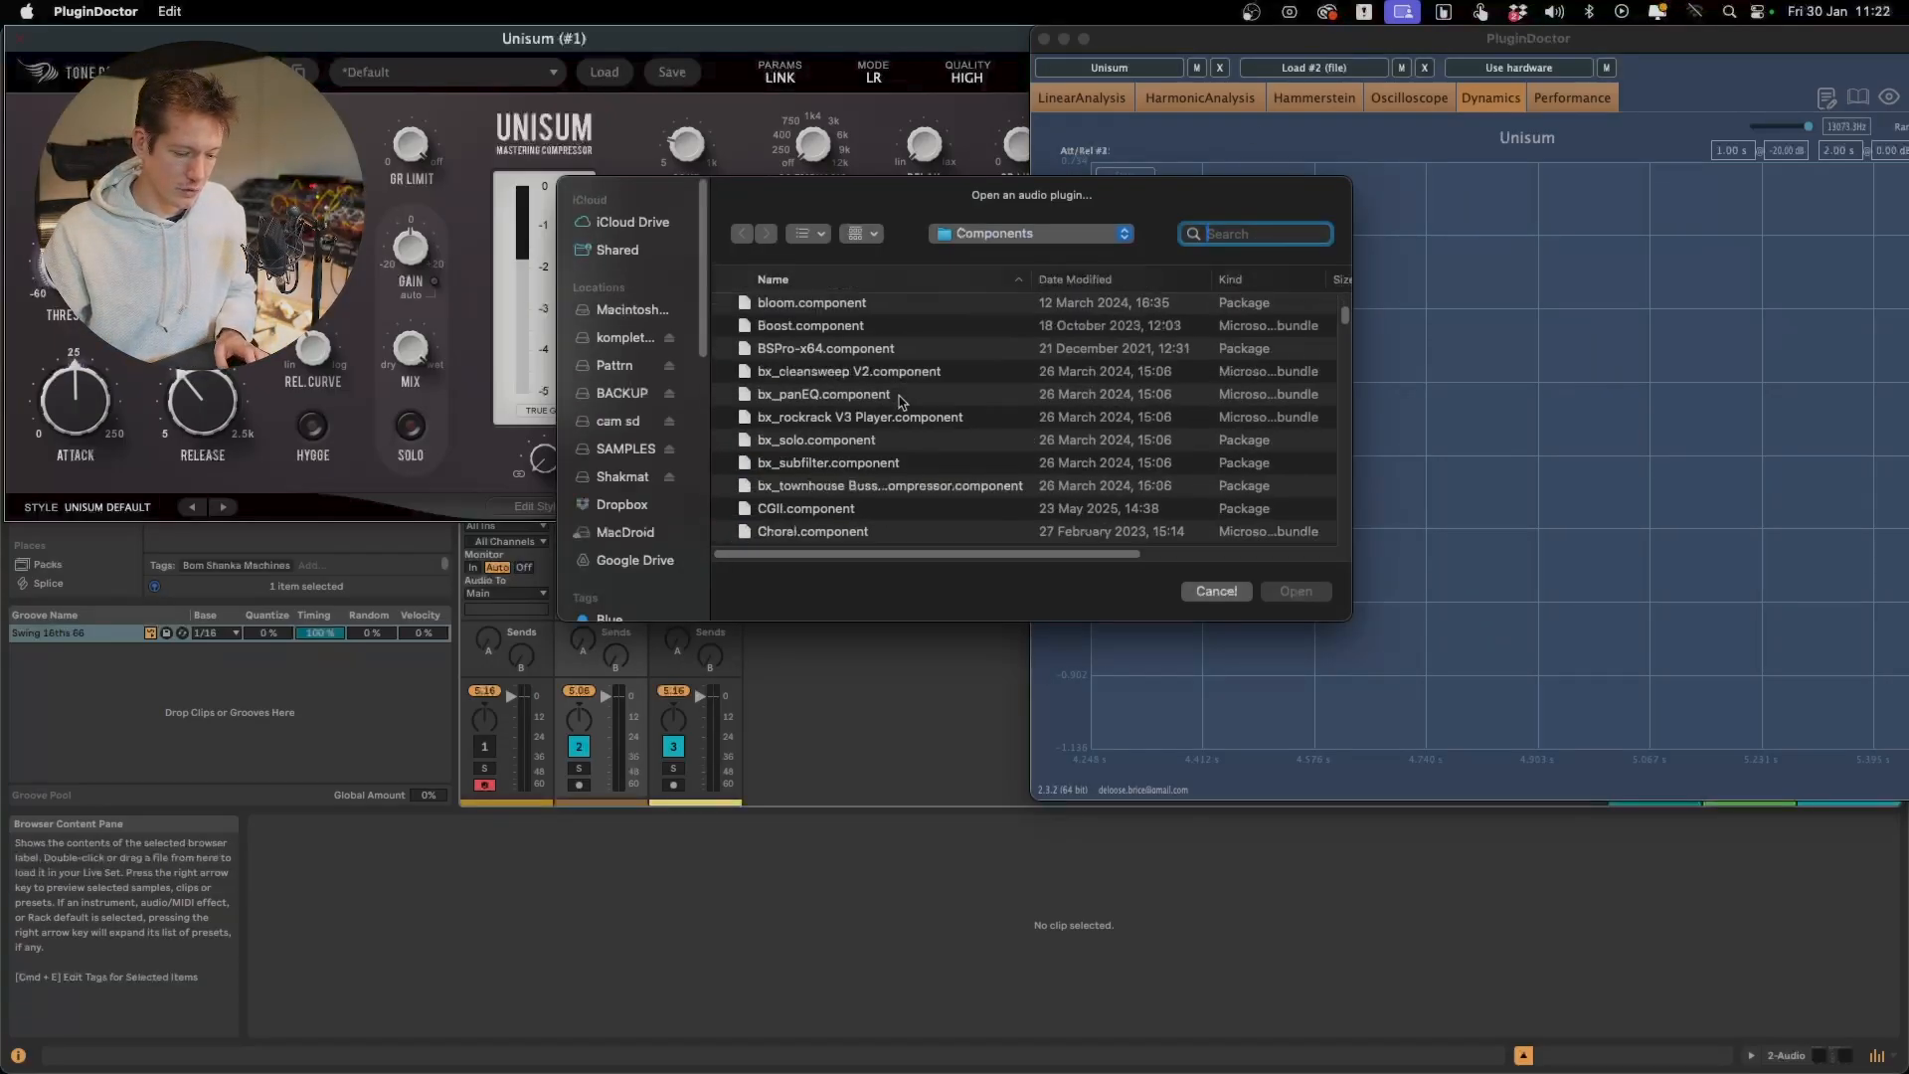
scroll(901, 400, down, 10)
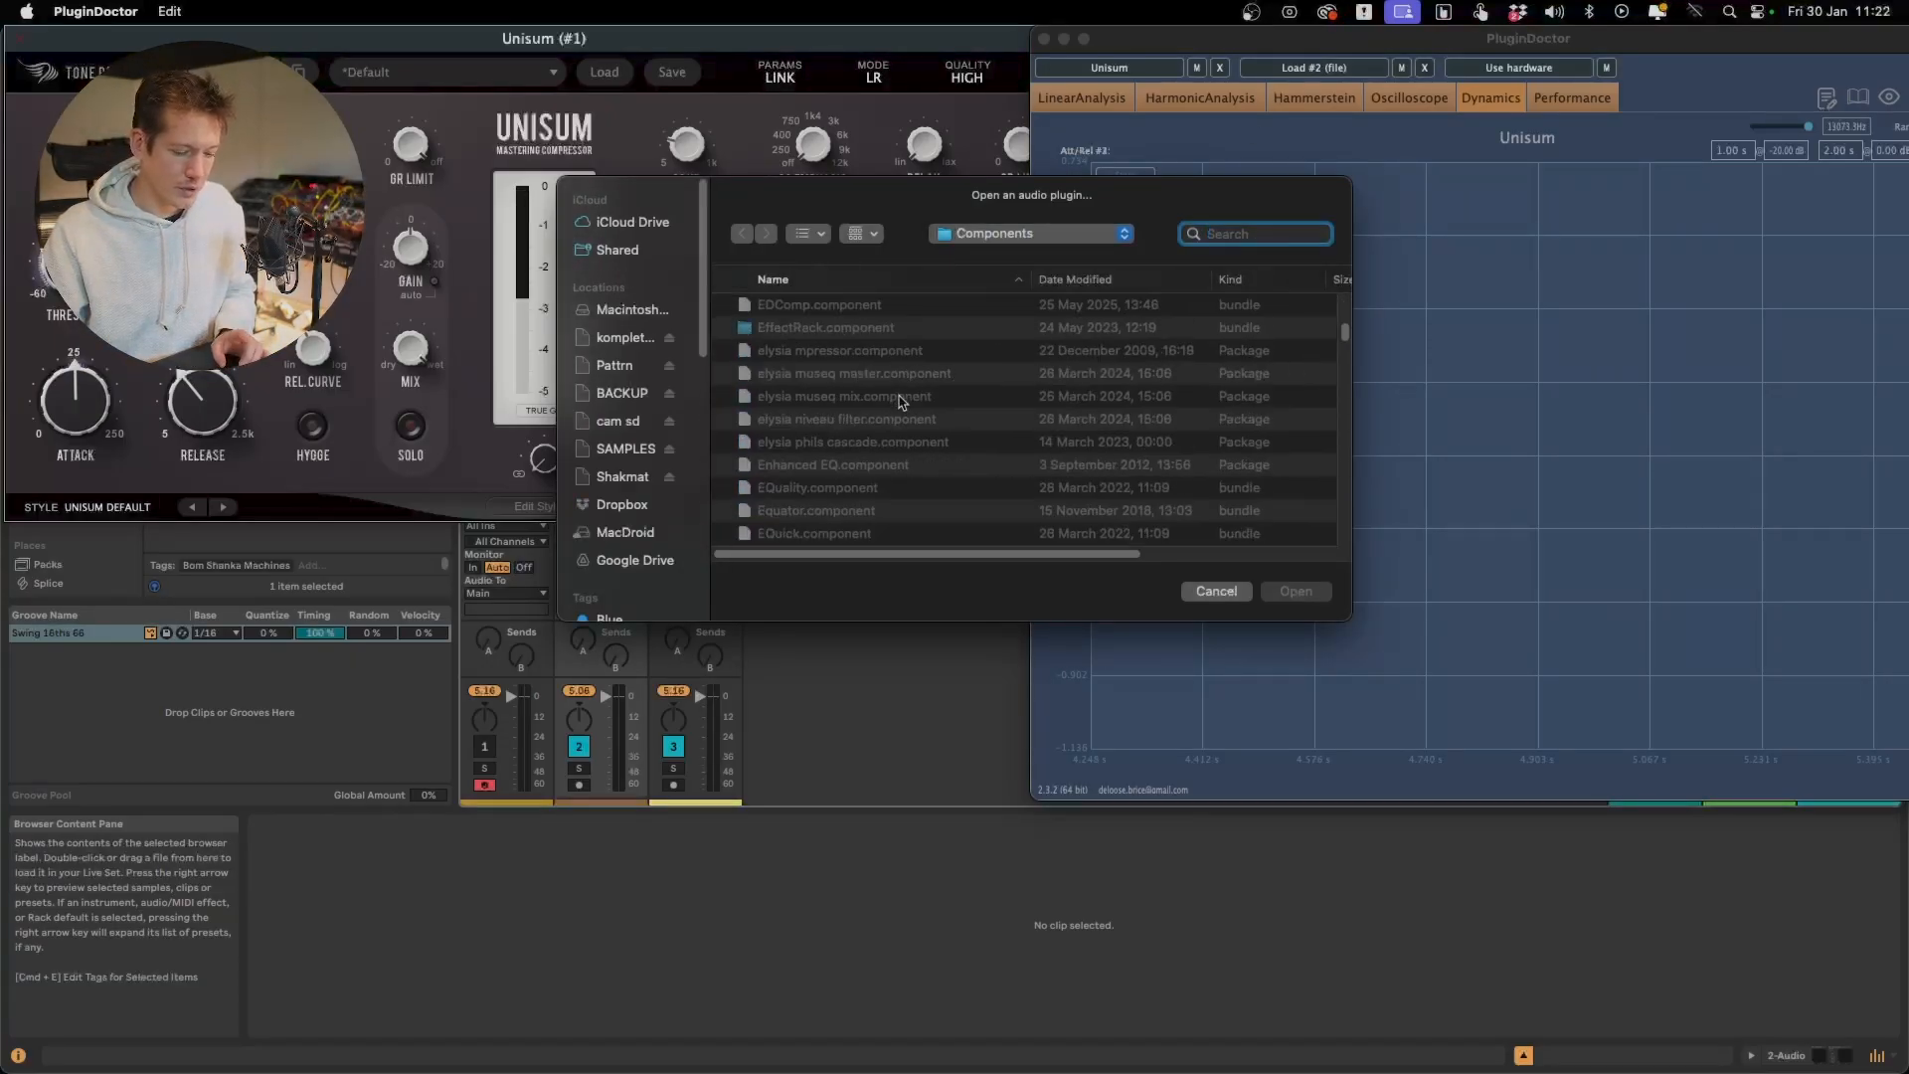
scroll(901, 401, down, 5)
double_click(901, 398)
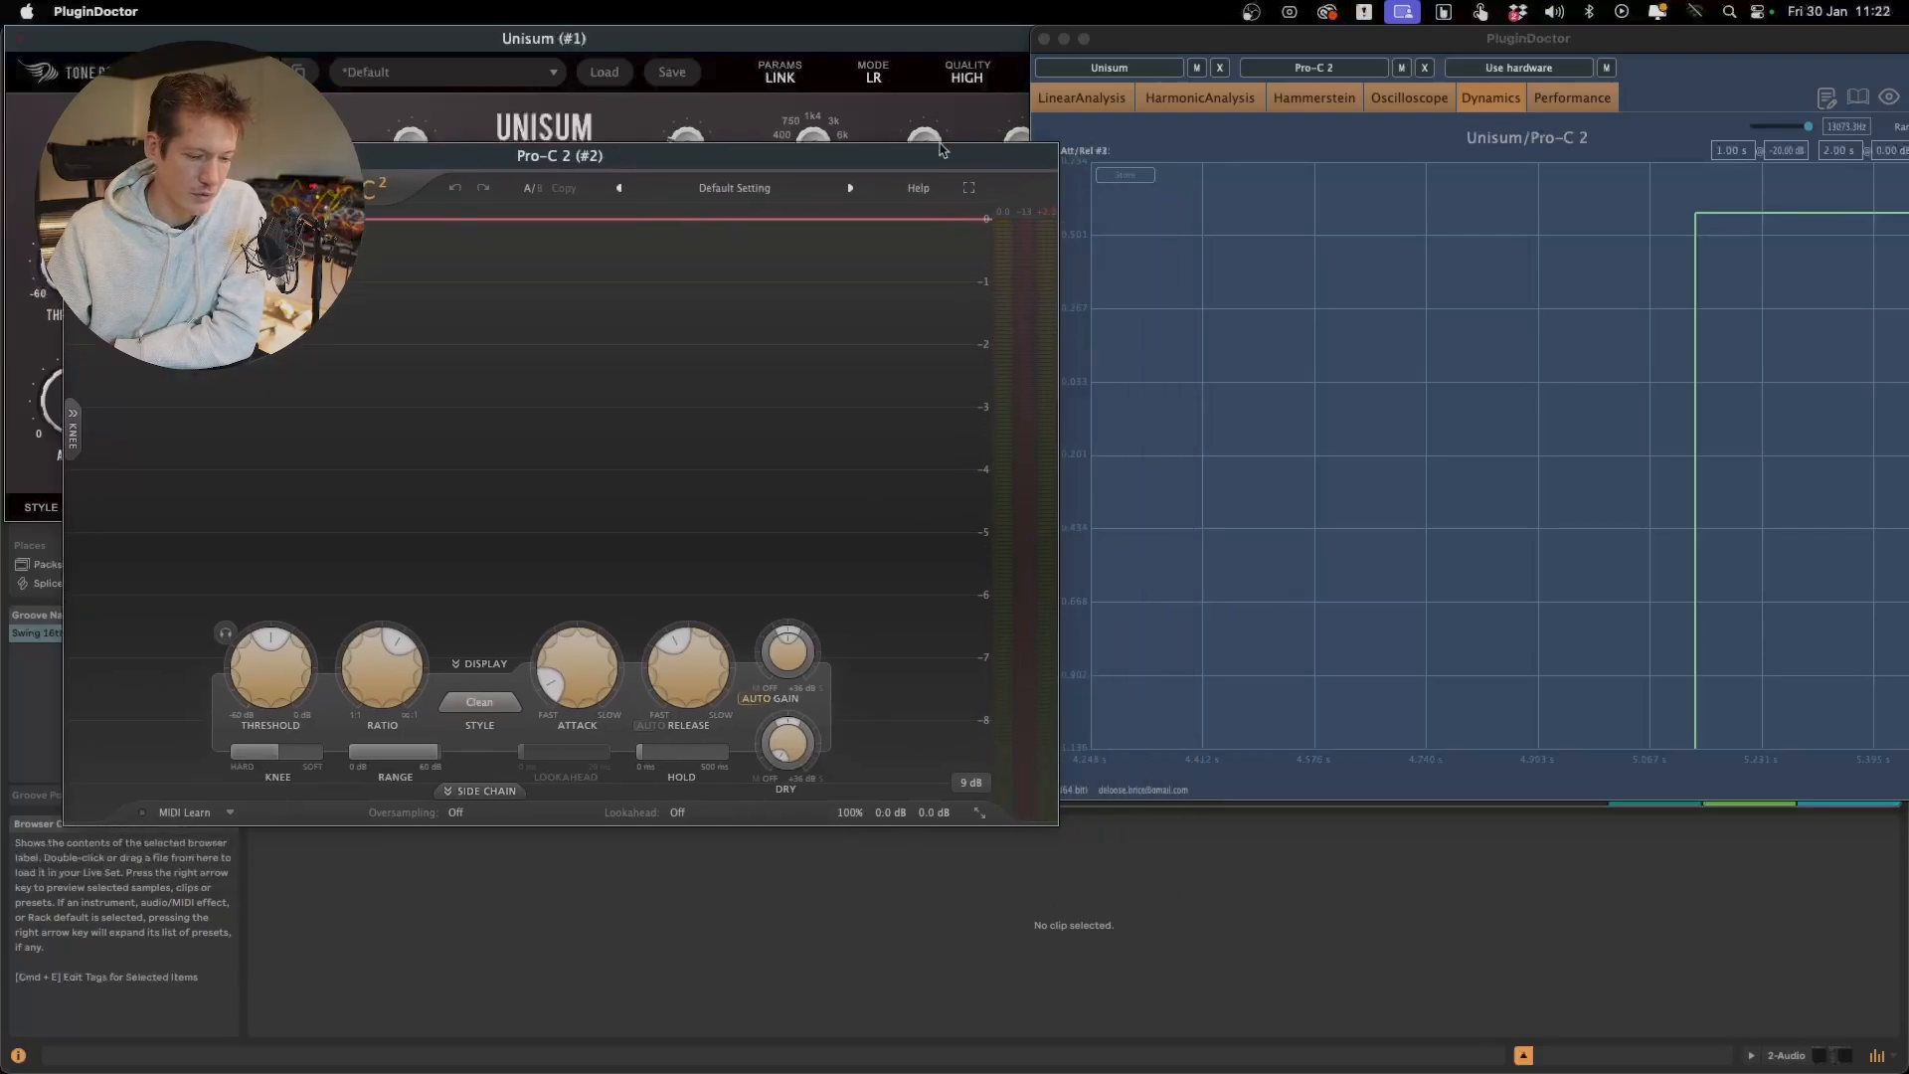
Arrange the Pro-C 2 and PluginDoctor windows so the whole graph fits on screen, and shorten Pro-C 2's release slightly
drag(943, 149, 946, 54)
click(1470, 256)
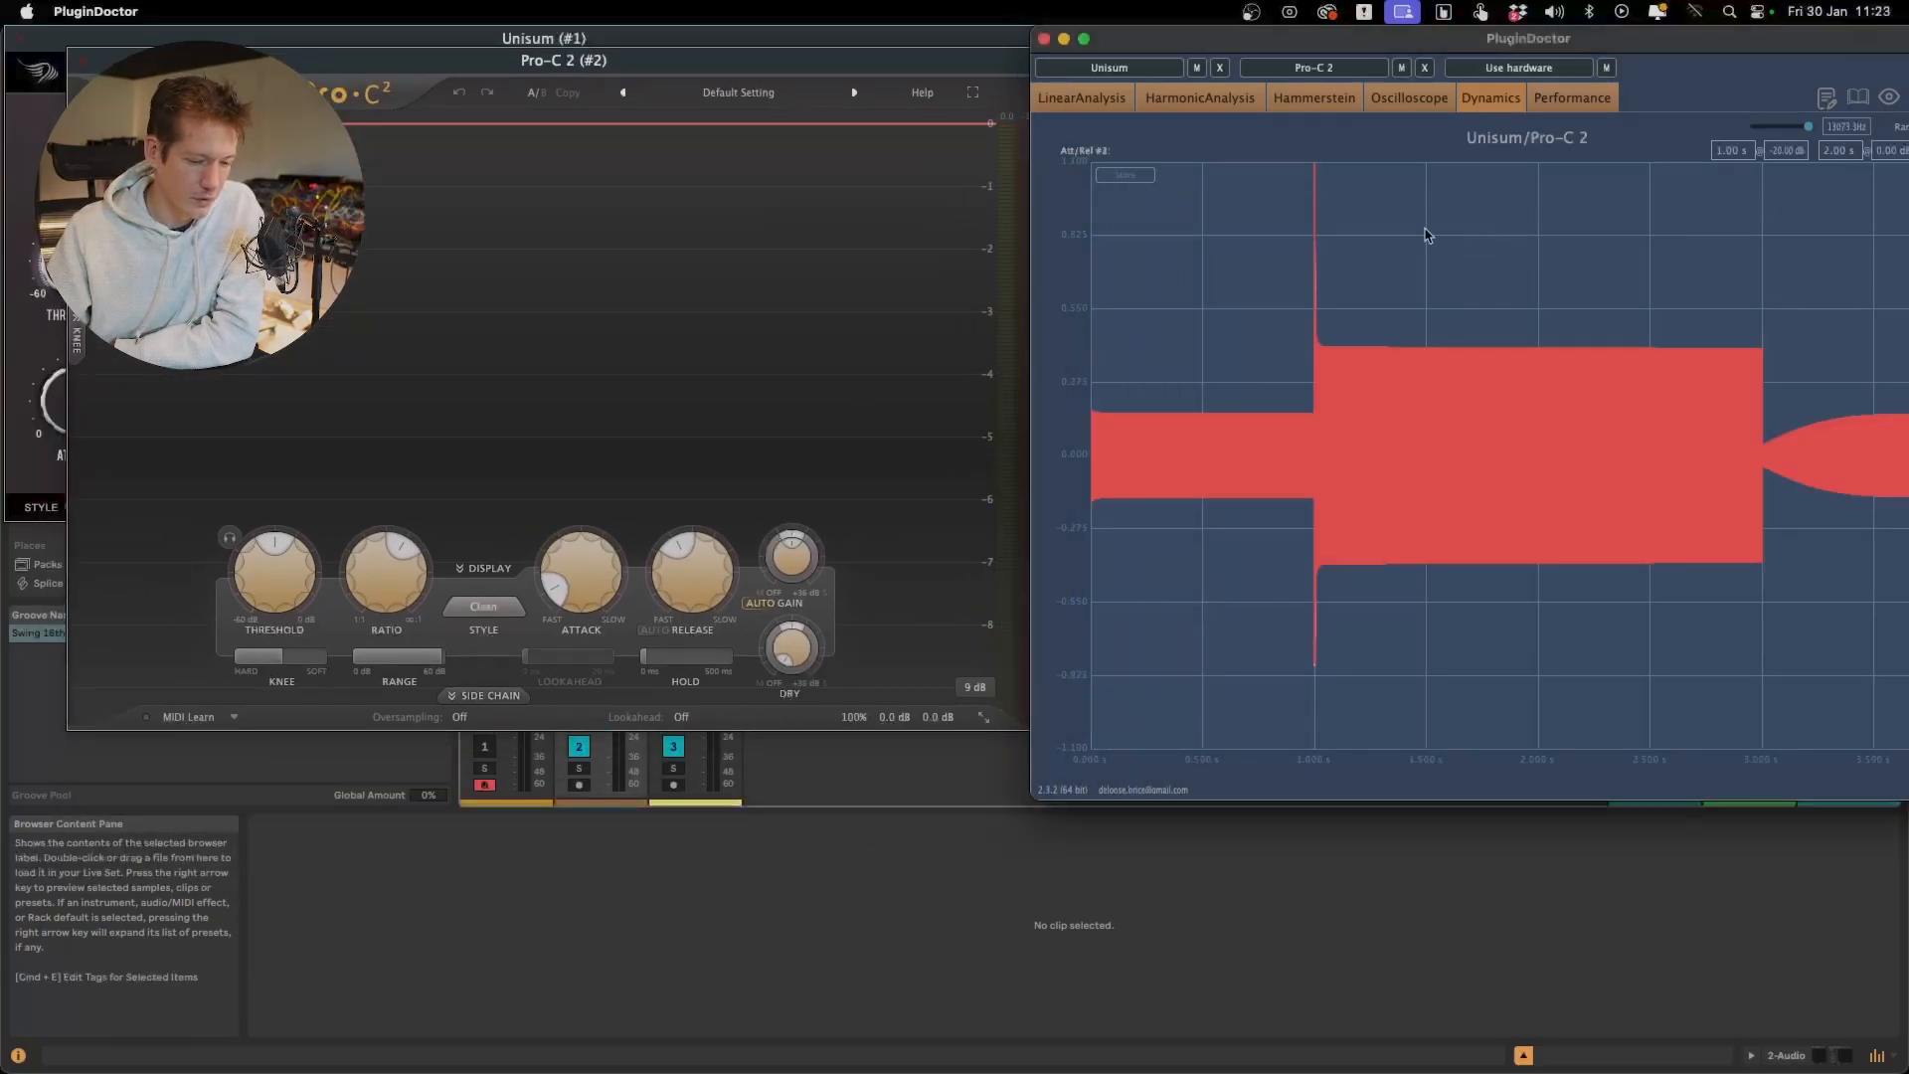
mouse_move(692, 572)
mouse_down()
mouse_move(701, 503)
mouse_move(691, 591)
mouse_up()
drag(1225, 39, 1045, 37)
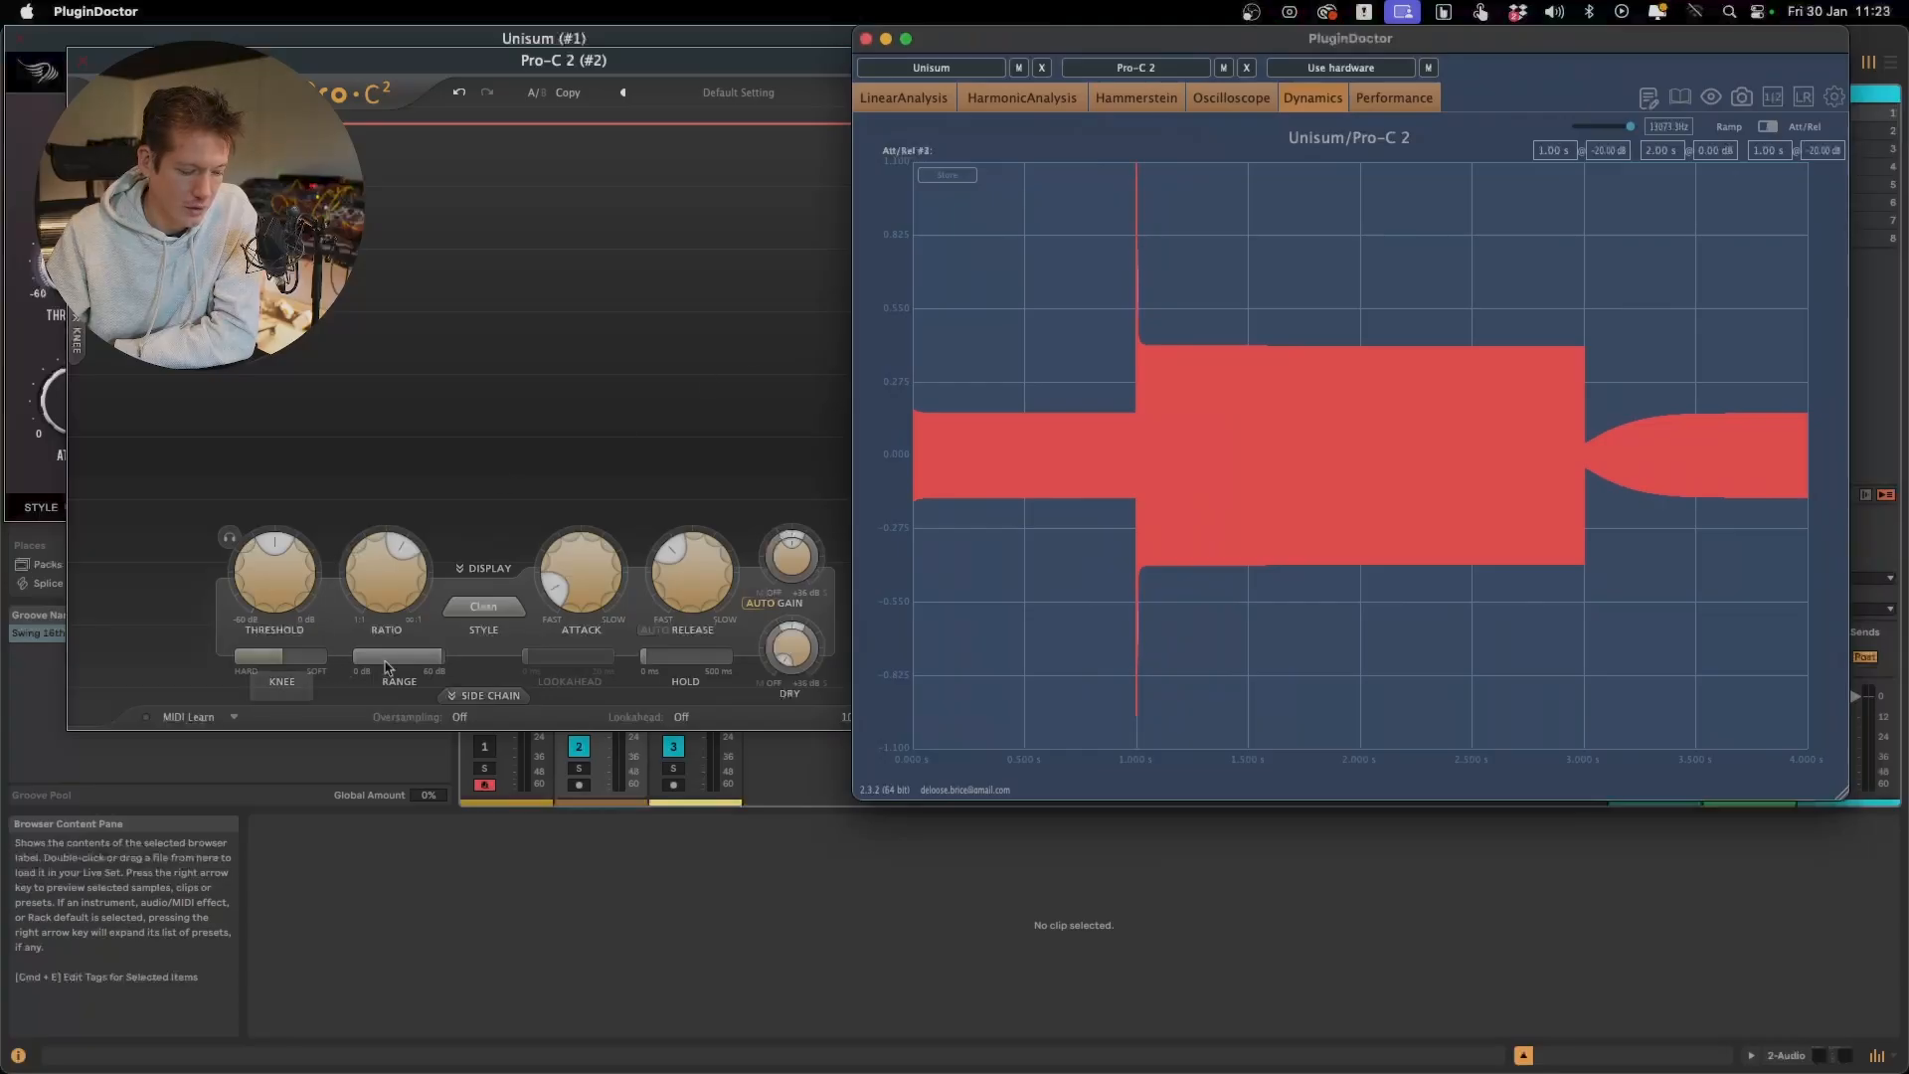
Cycle Pro-C 2's style through Opto, Punch, Mastering and Pumping to compare their release shapes
click(485, 608)
click(497, 684)
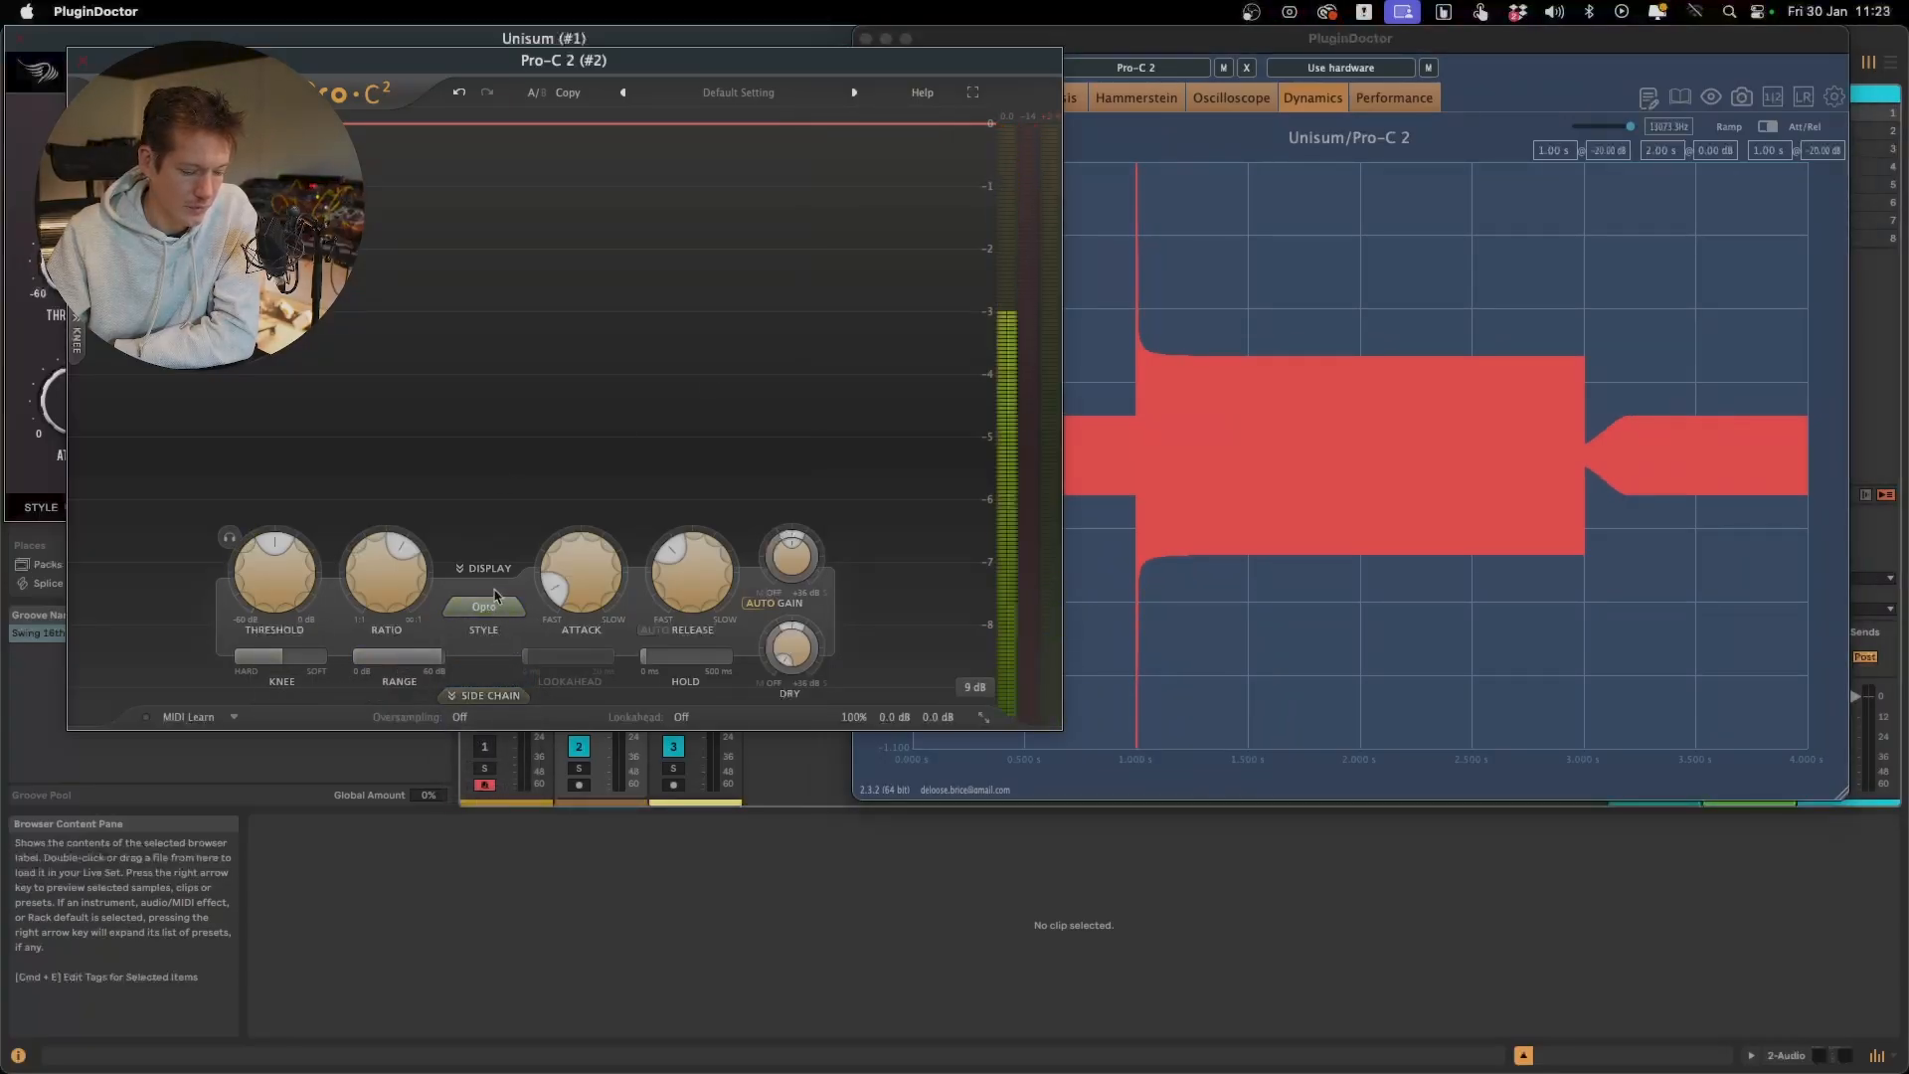
click(484, 605)
click(484, 775)
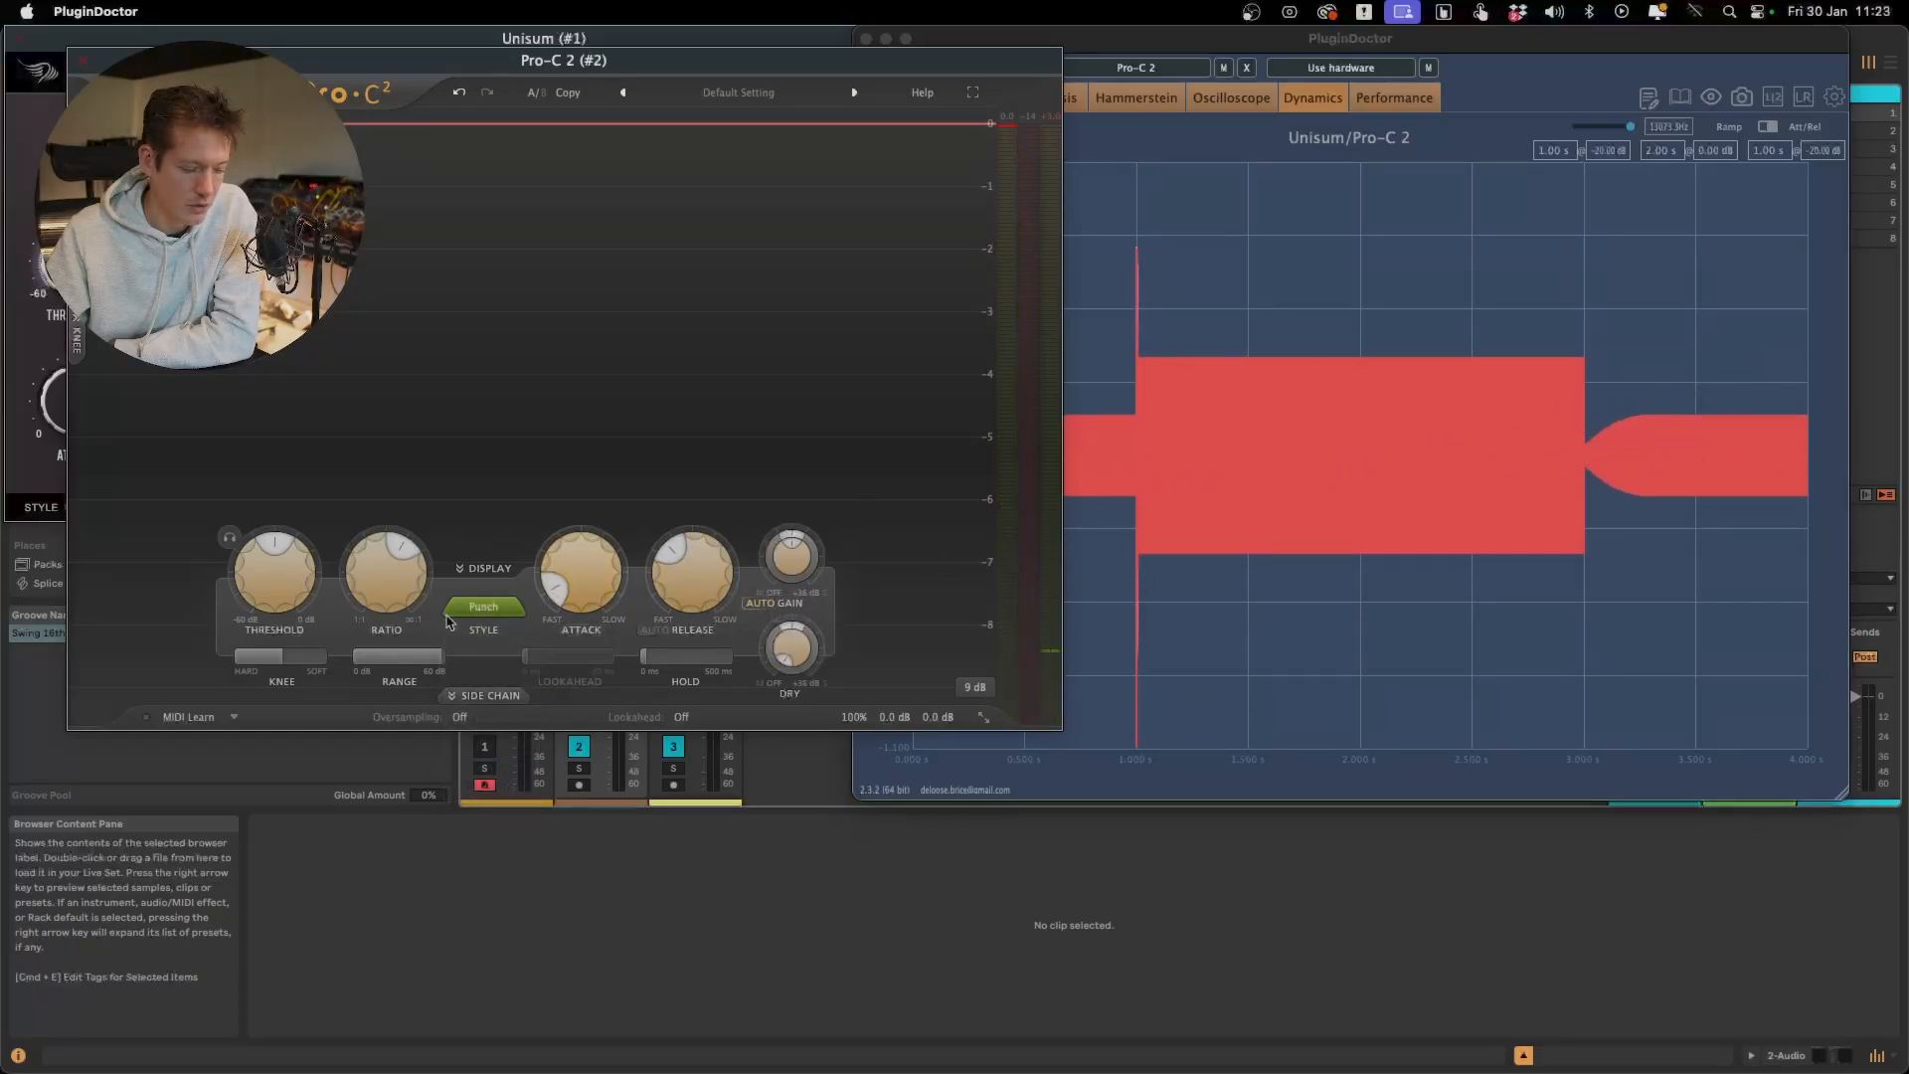
click(485, 606)
click(485, 727)
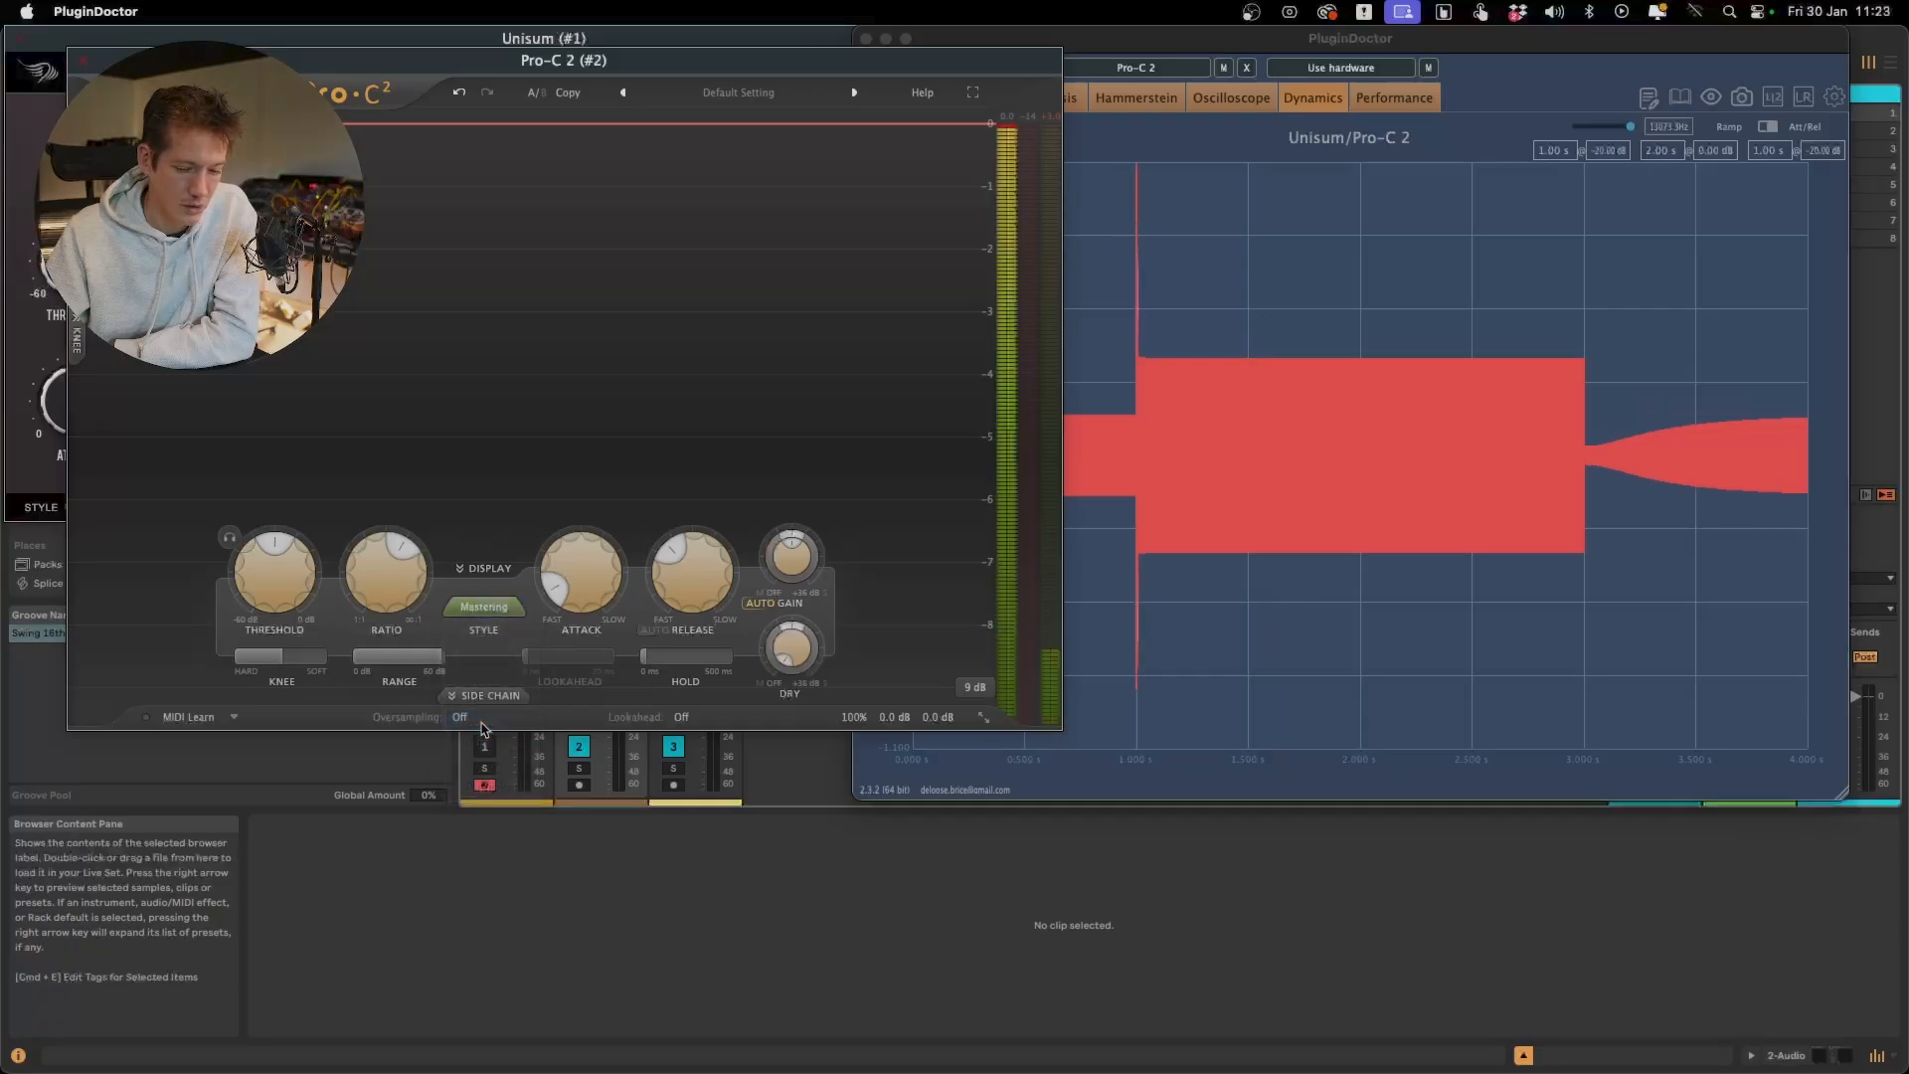
click(488, 602)
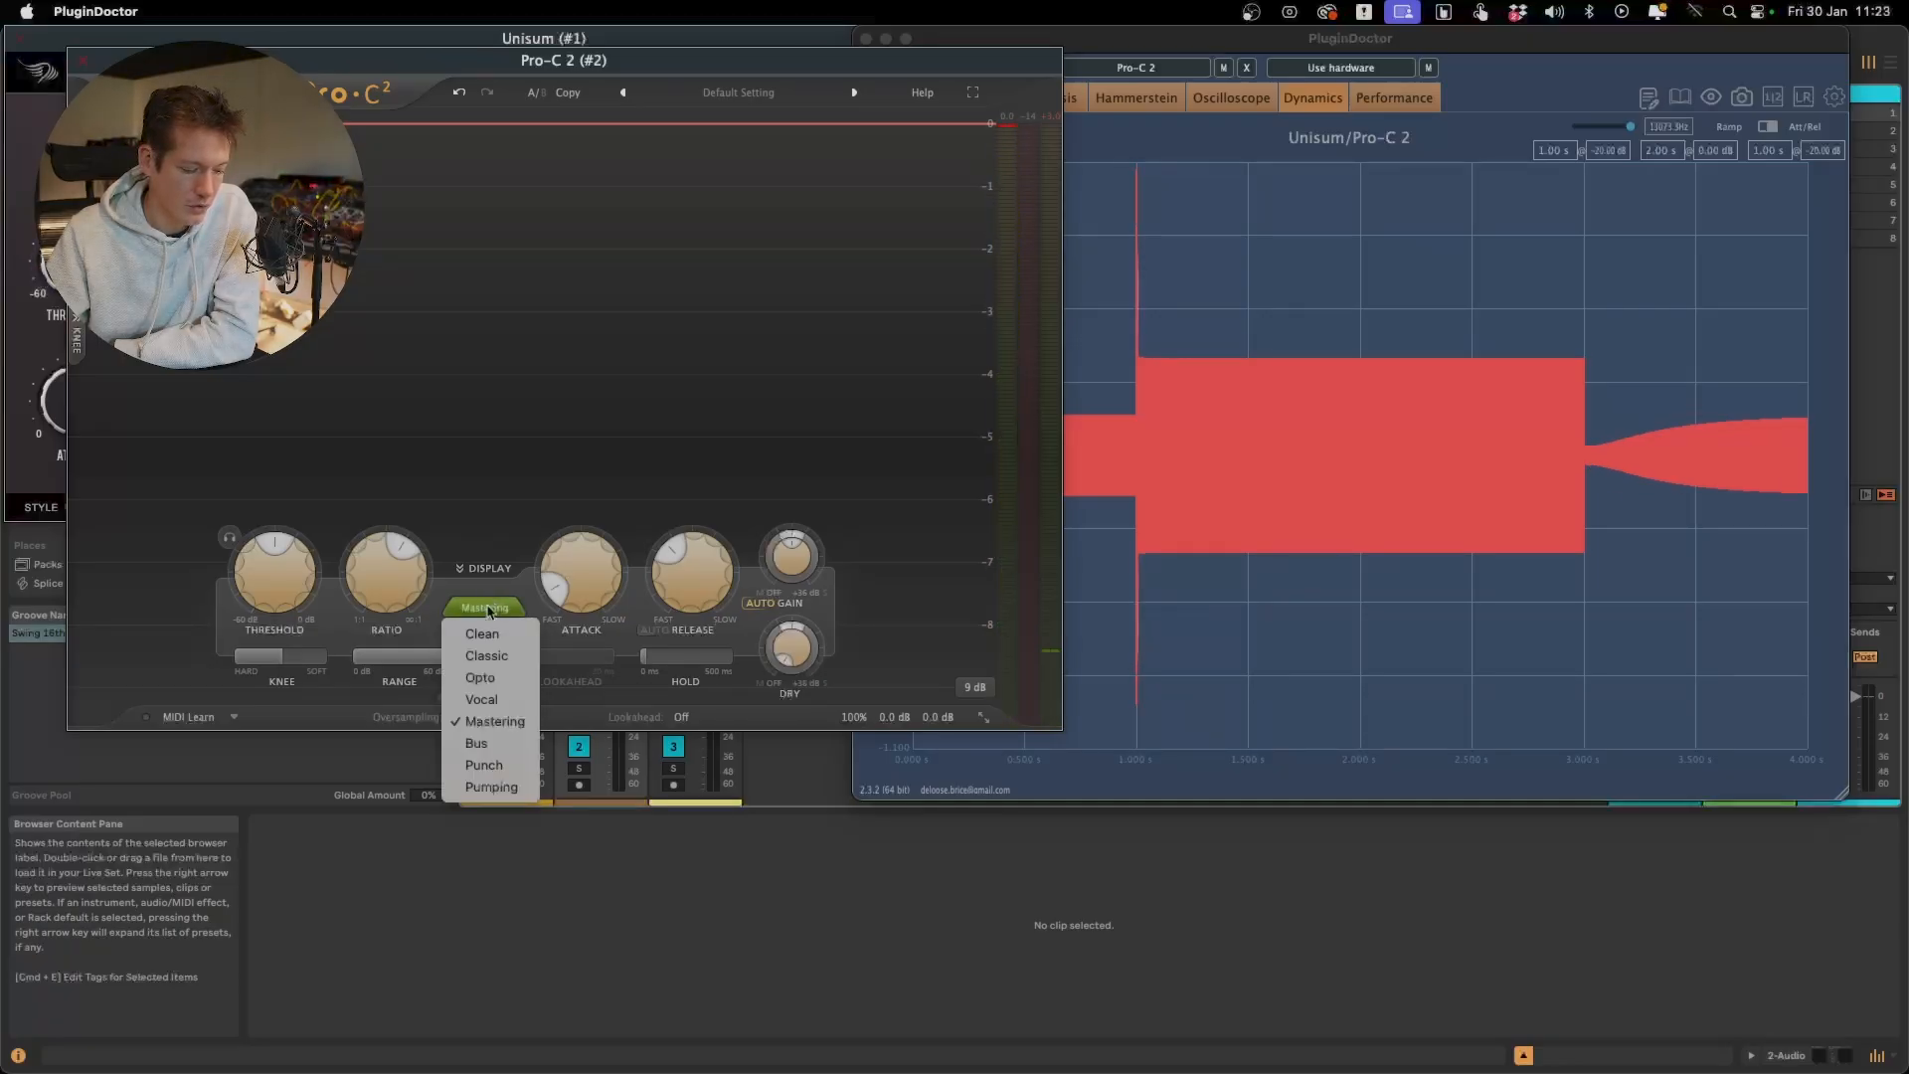
click(500, 788)
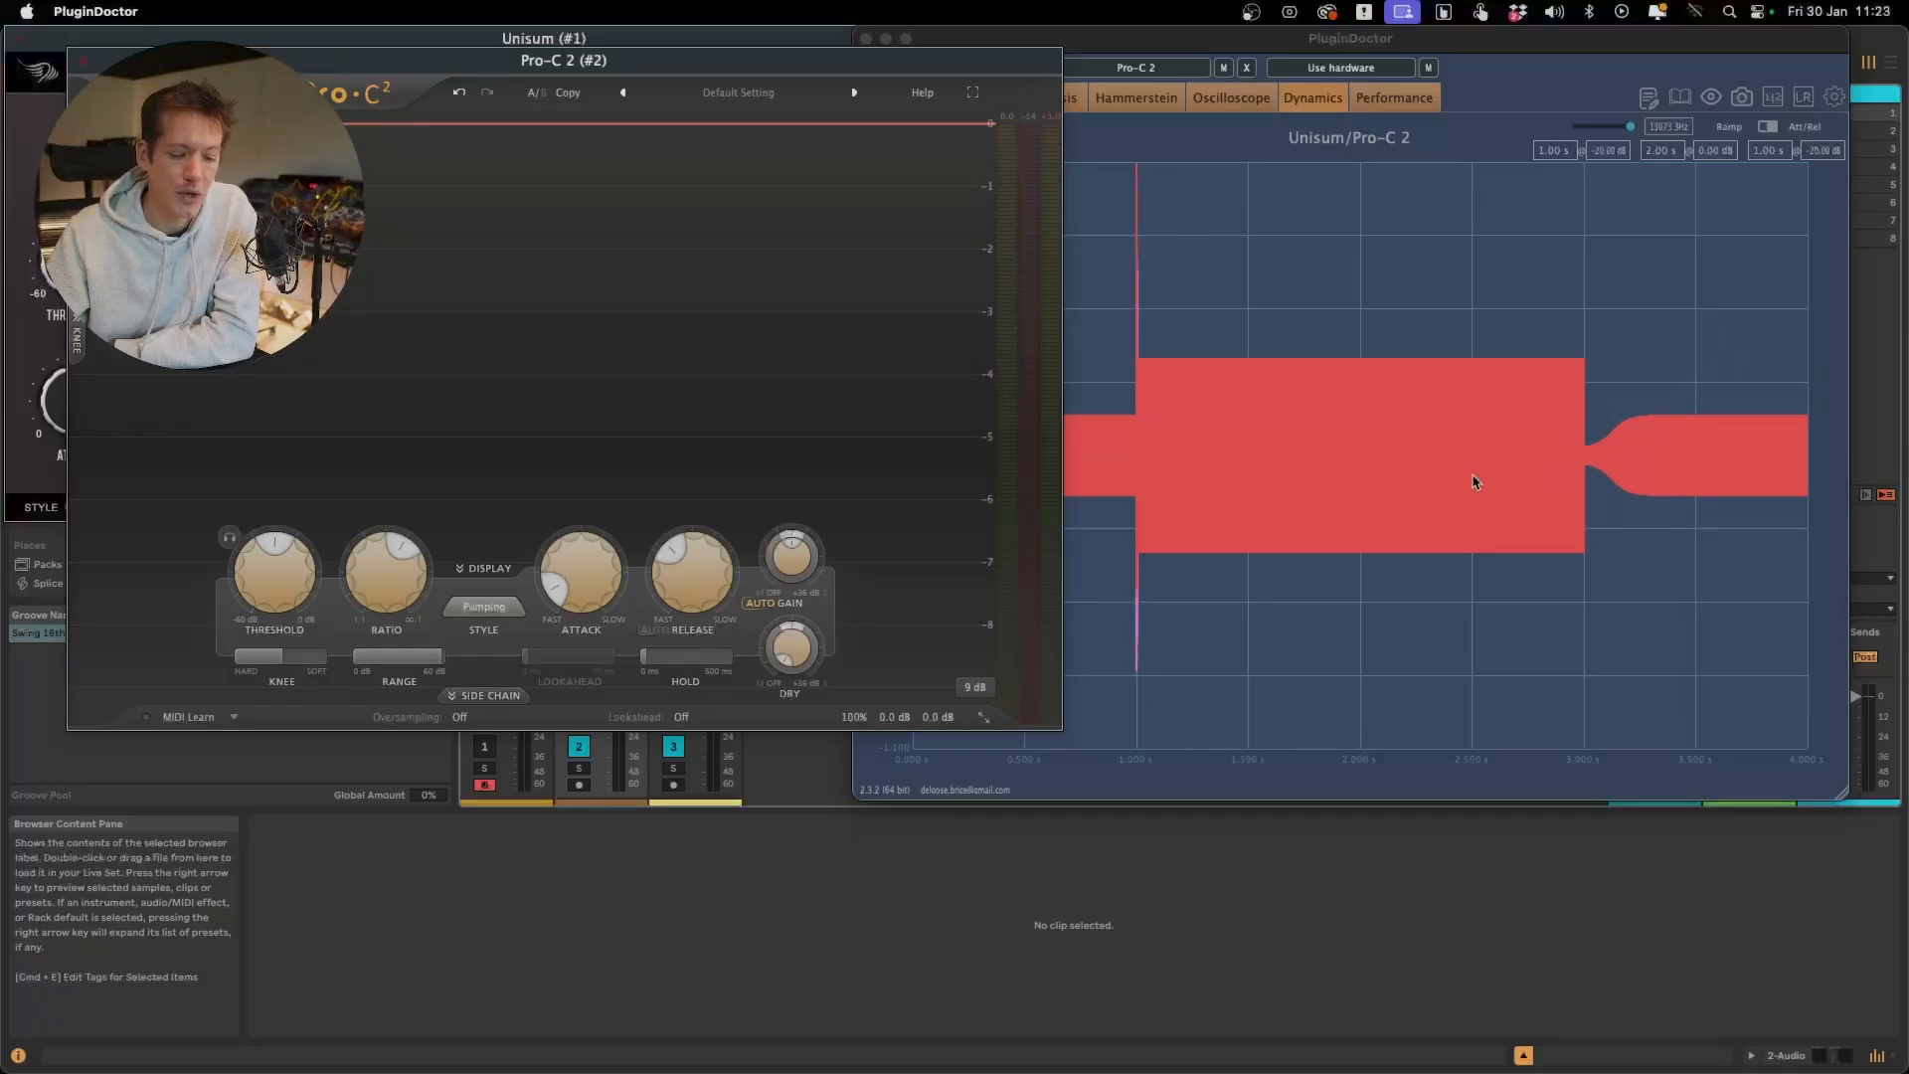
Switch Pro-C 2's style back to Mastering for comparison, ending on Opto
click(484, 607)
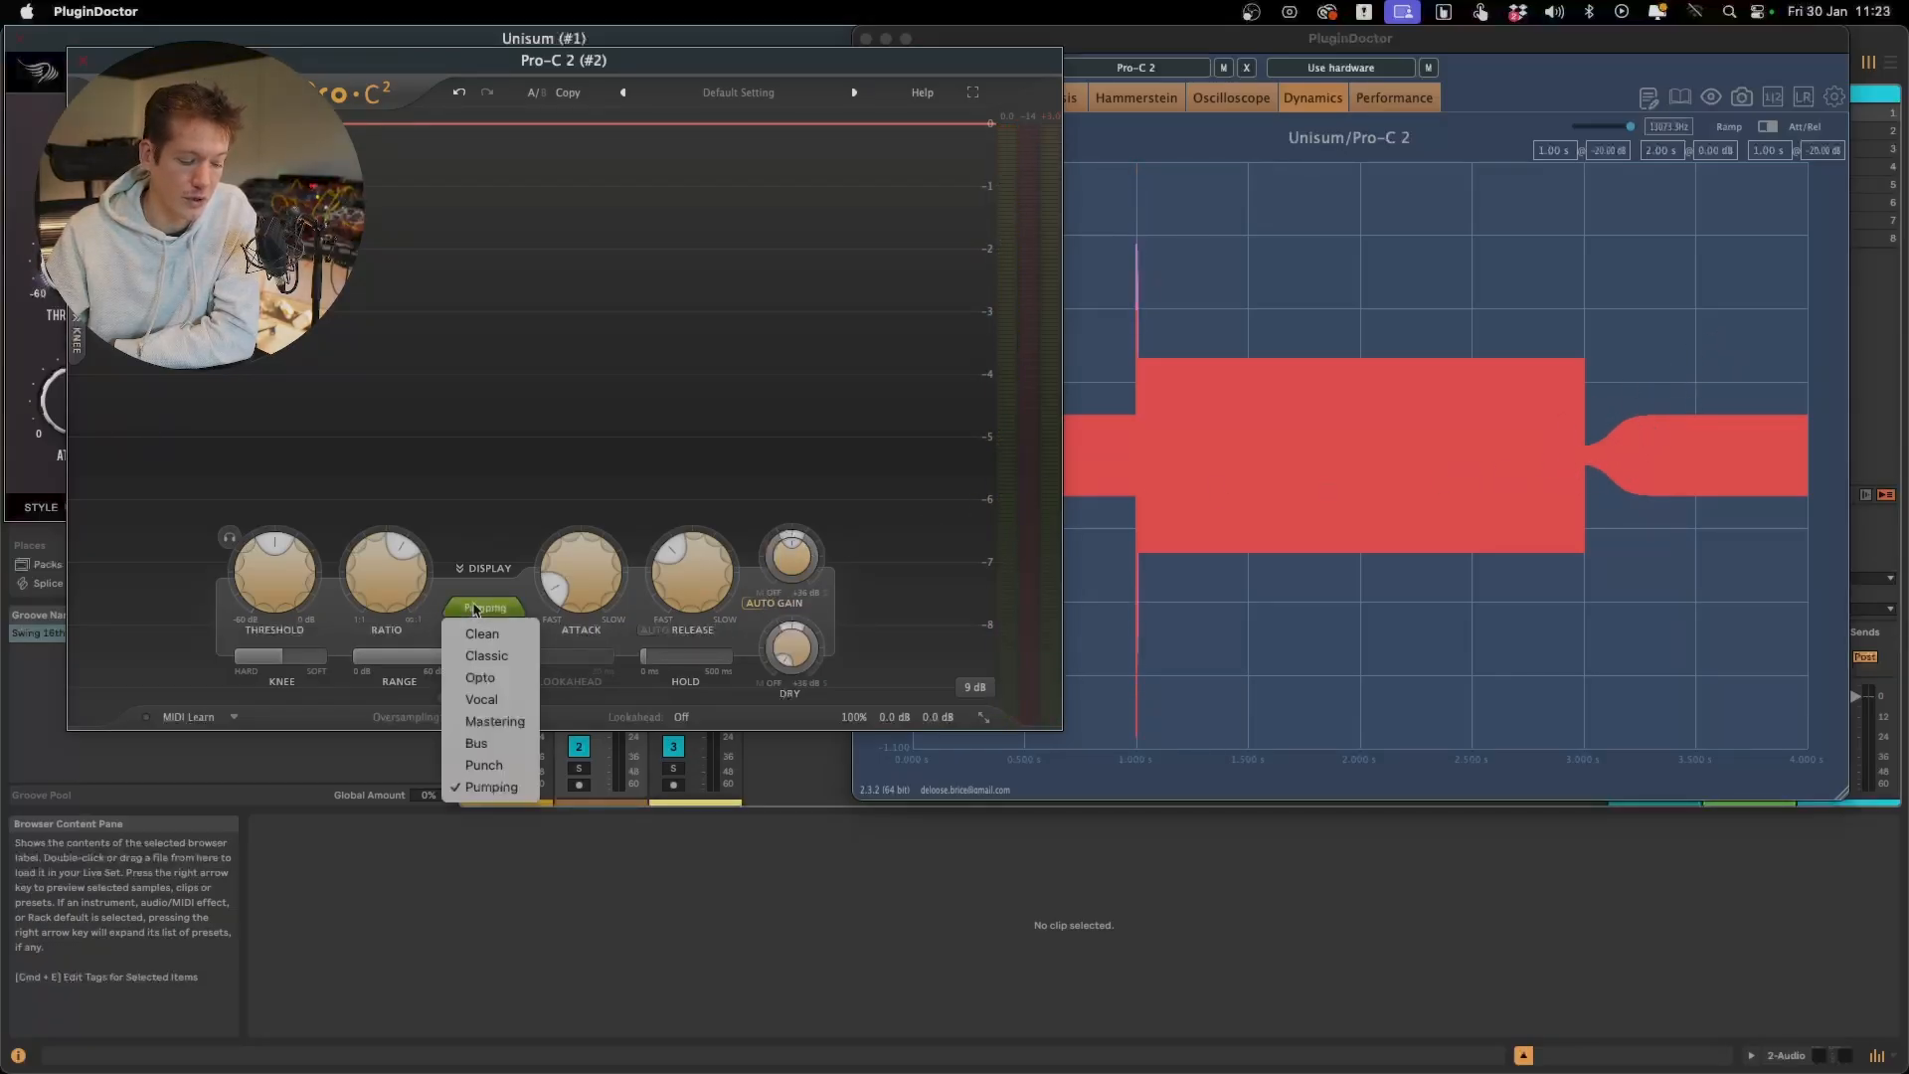
click(526, 731)
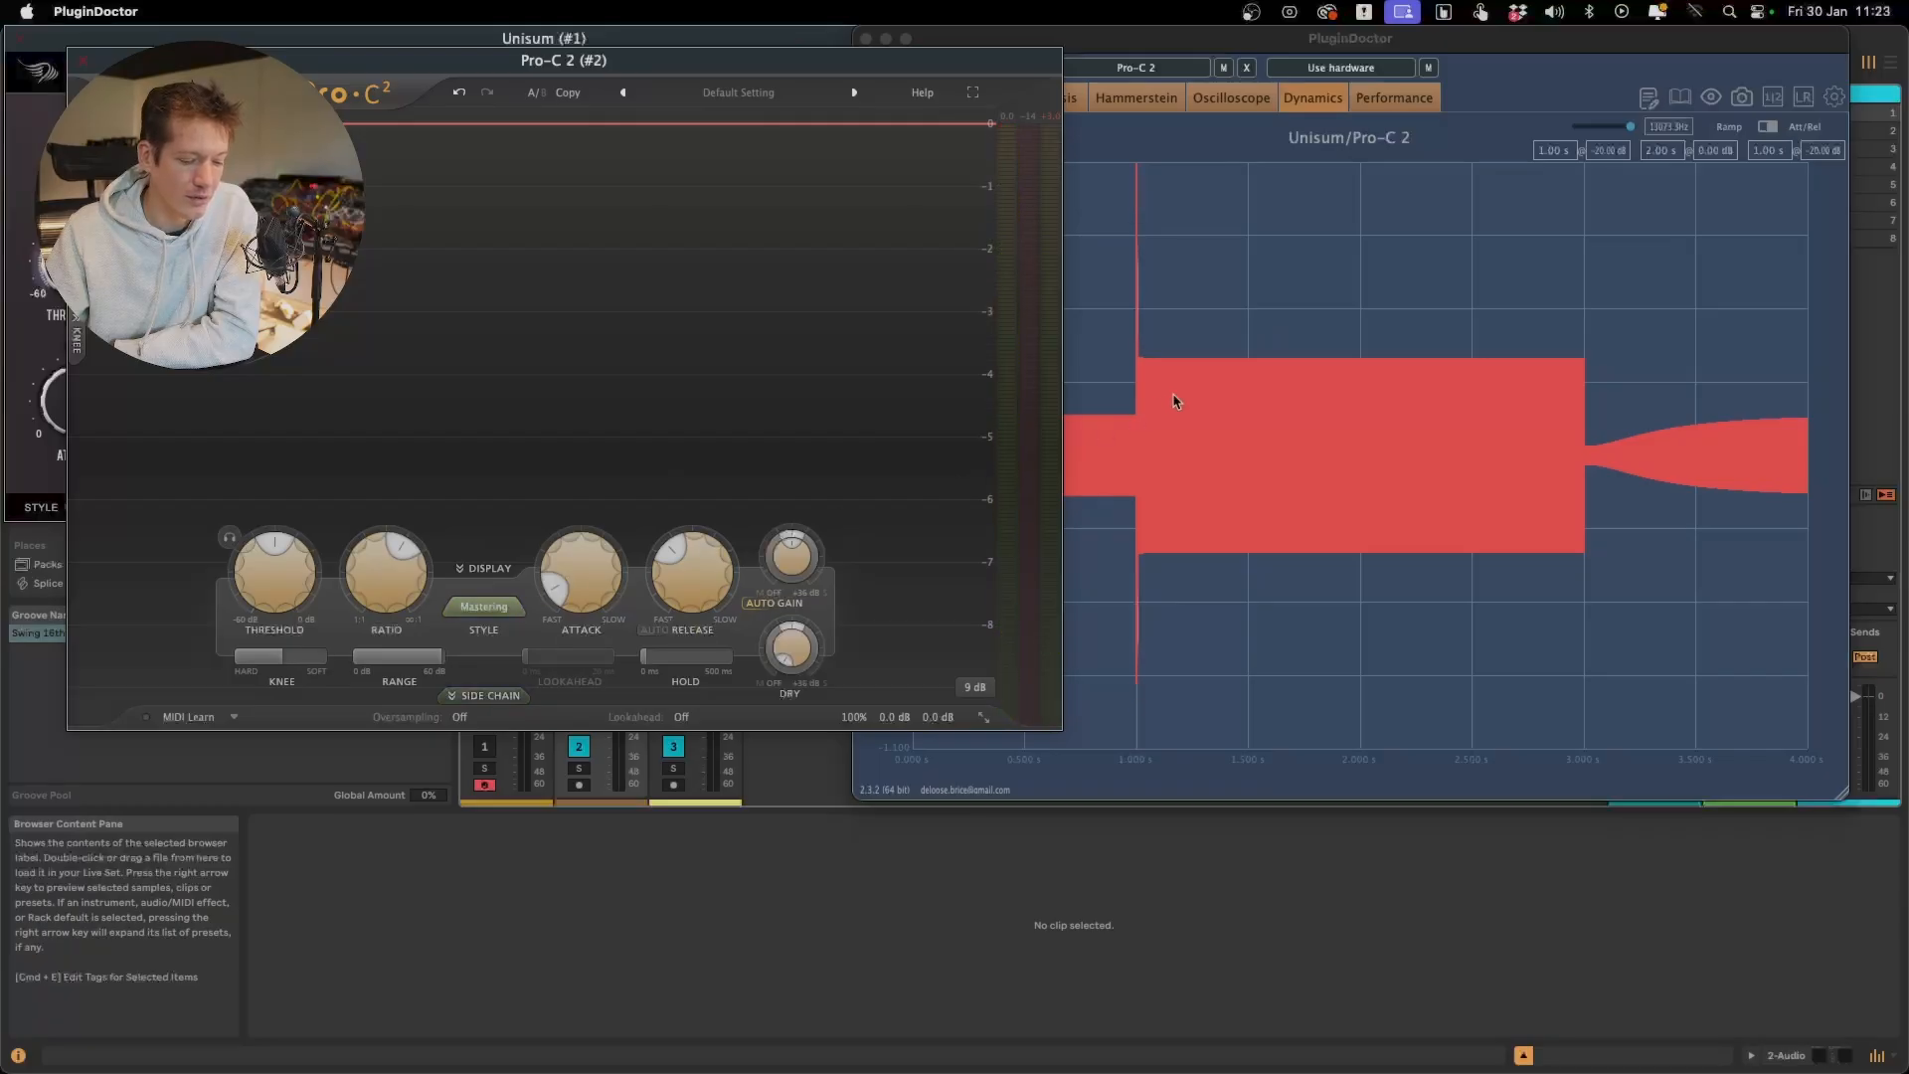
click(483, 607)
click(489, 677)
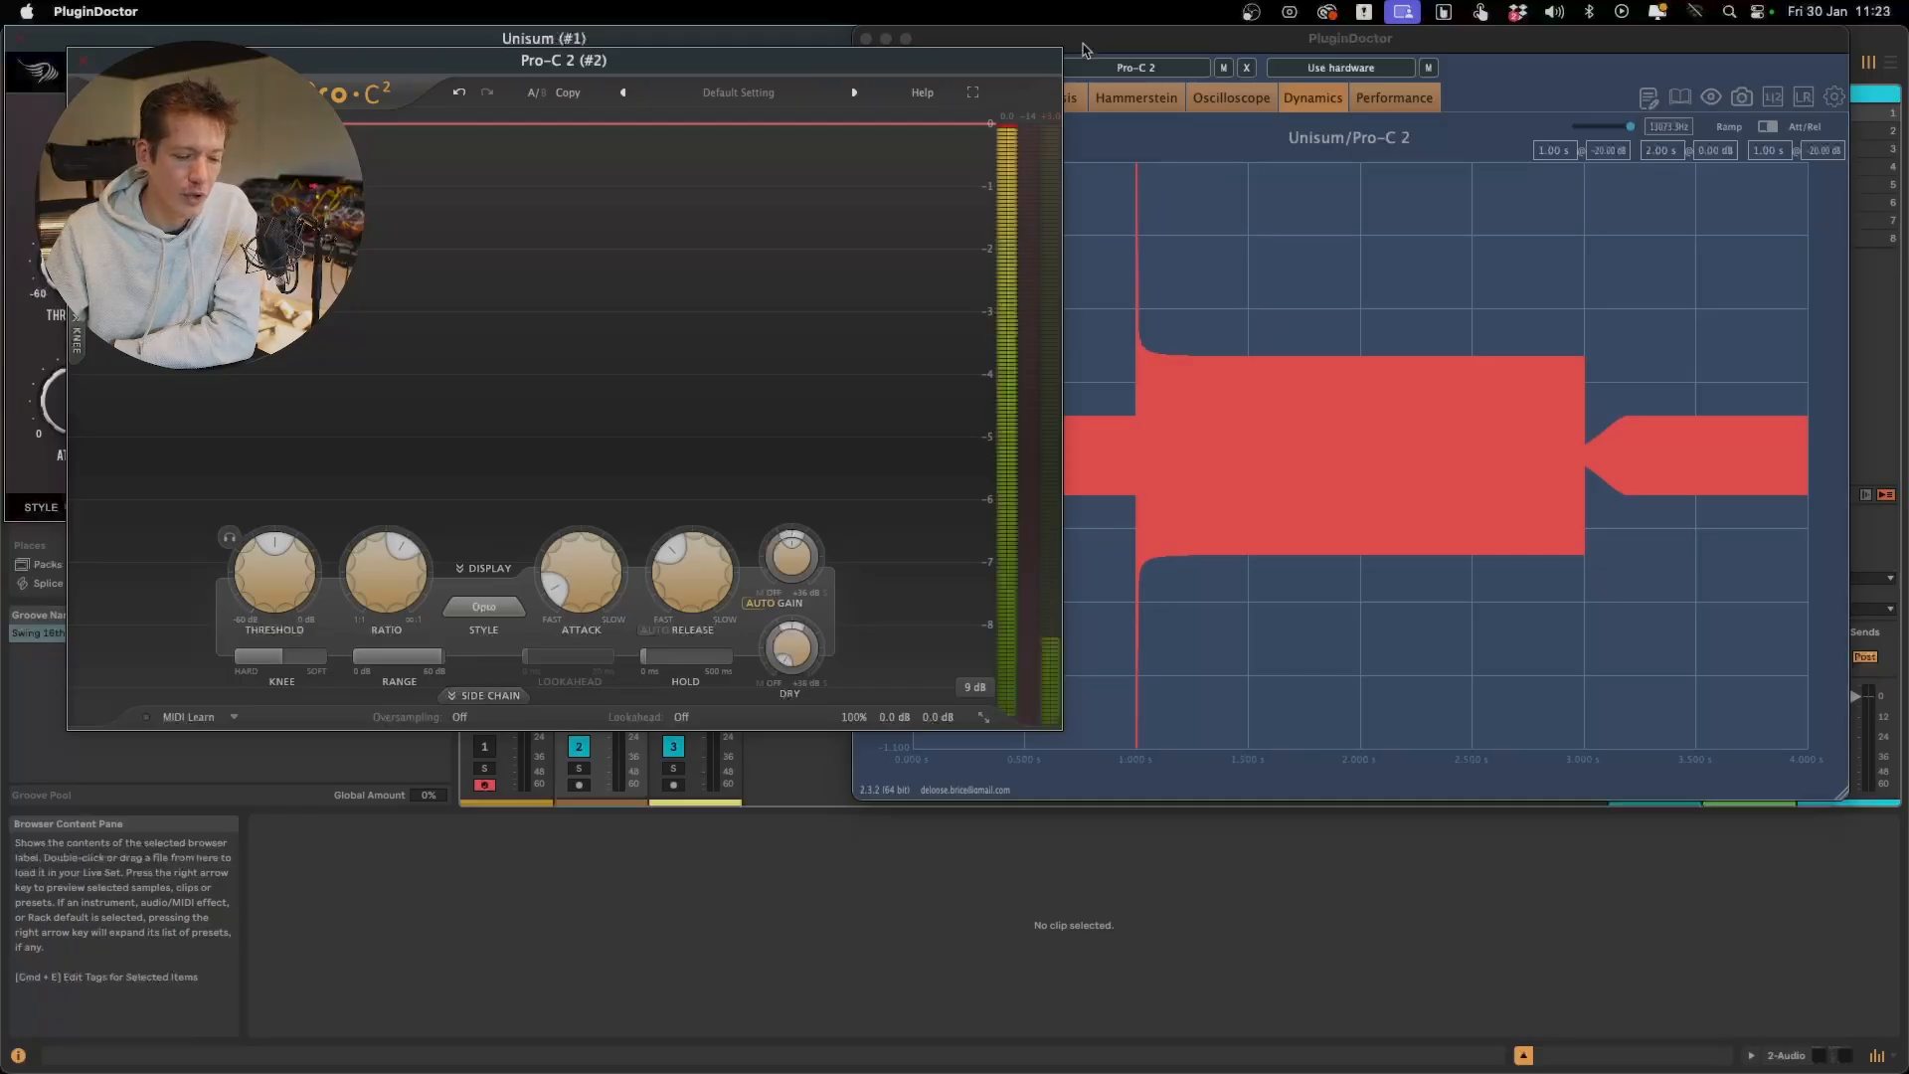
Mute Pro-C 2 in PluginDoctor, bring Unisum to the front and move its window clear of the webcam area
click(1226, 69)
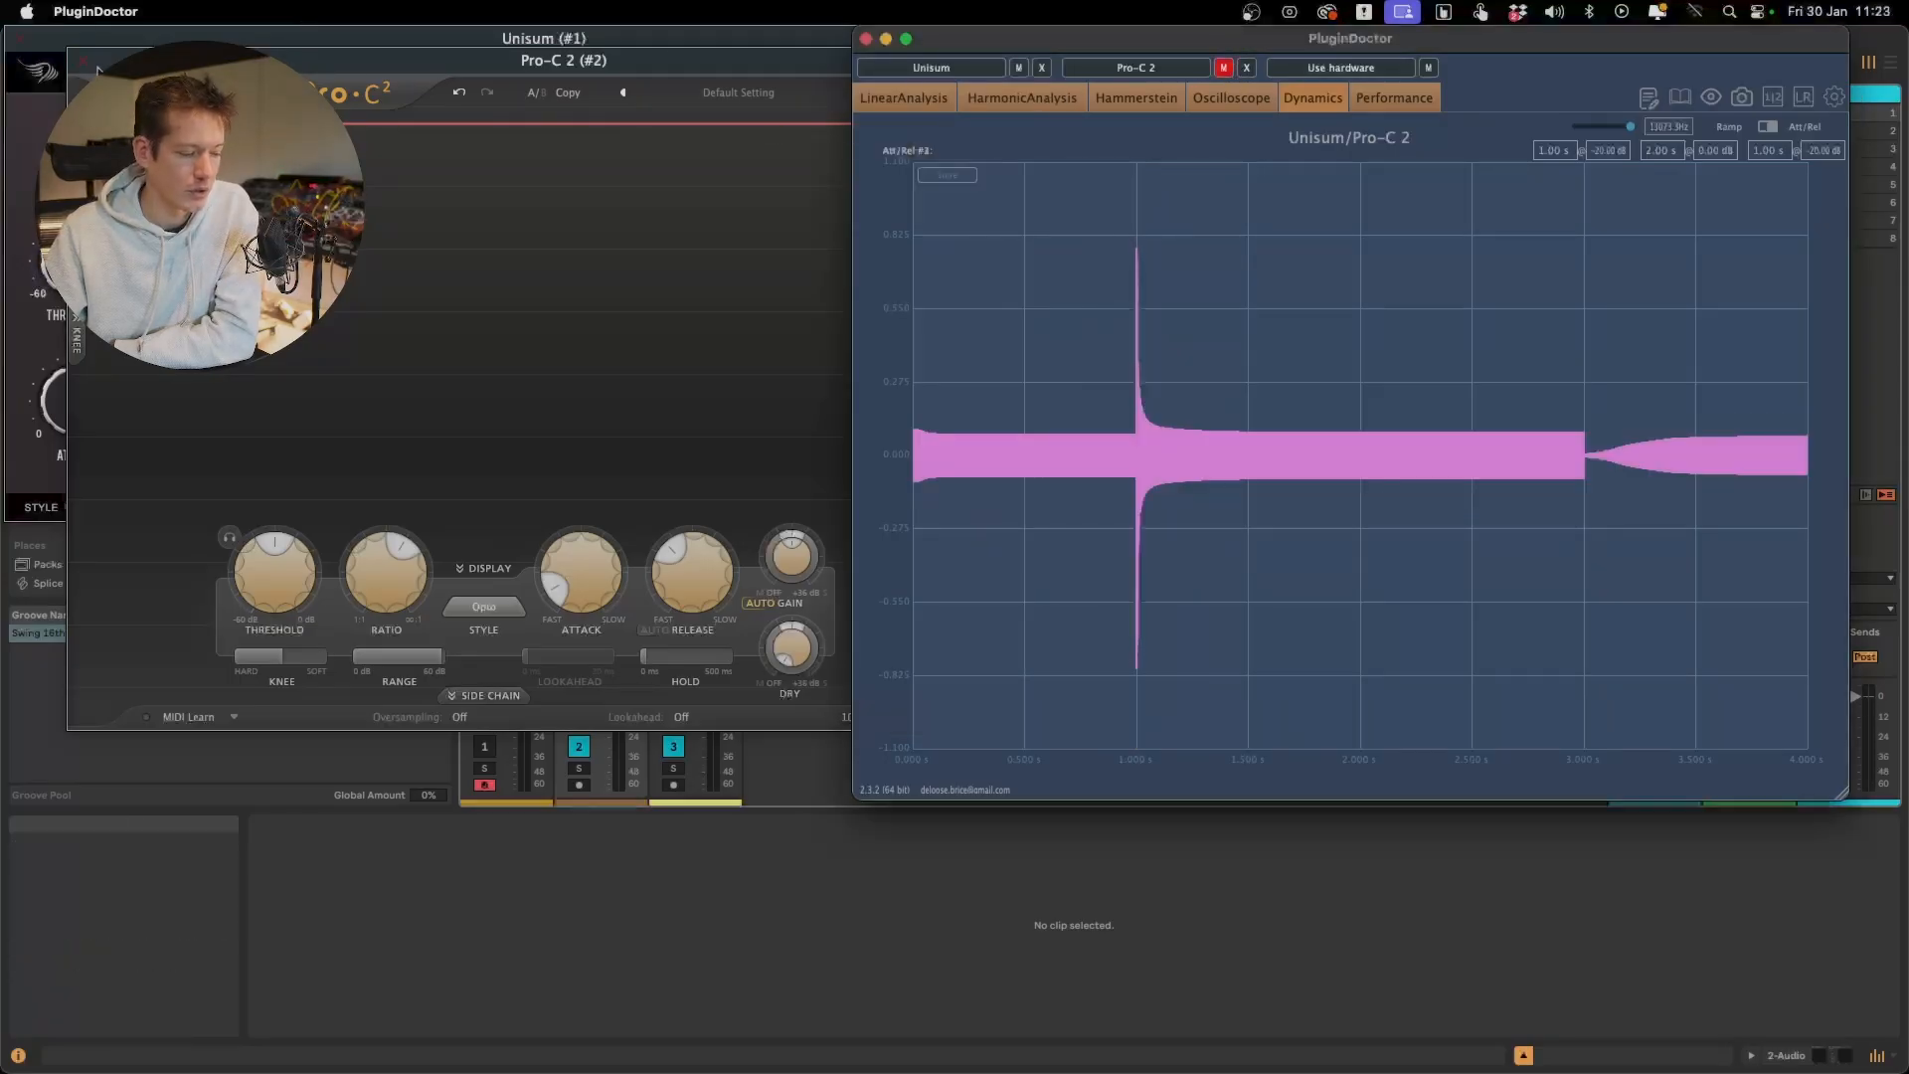
click(261, 45)
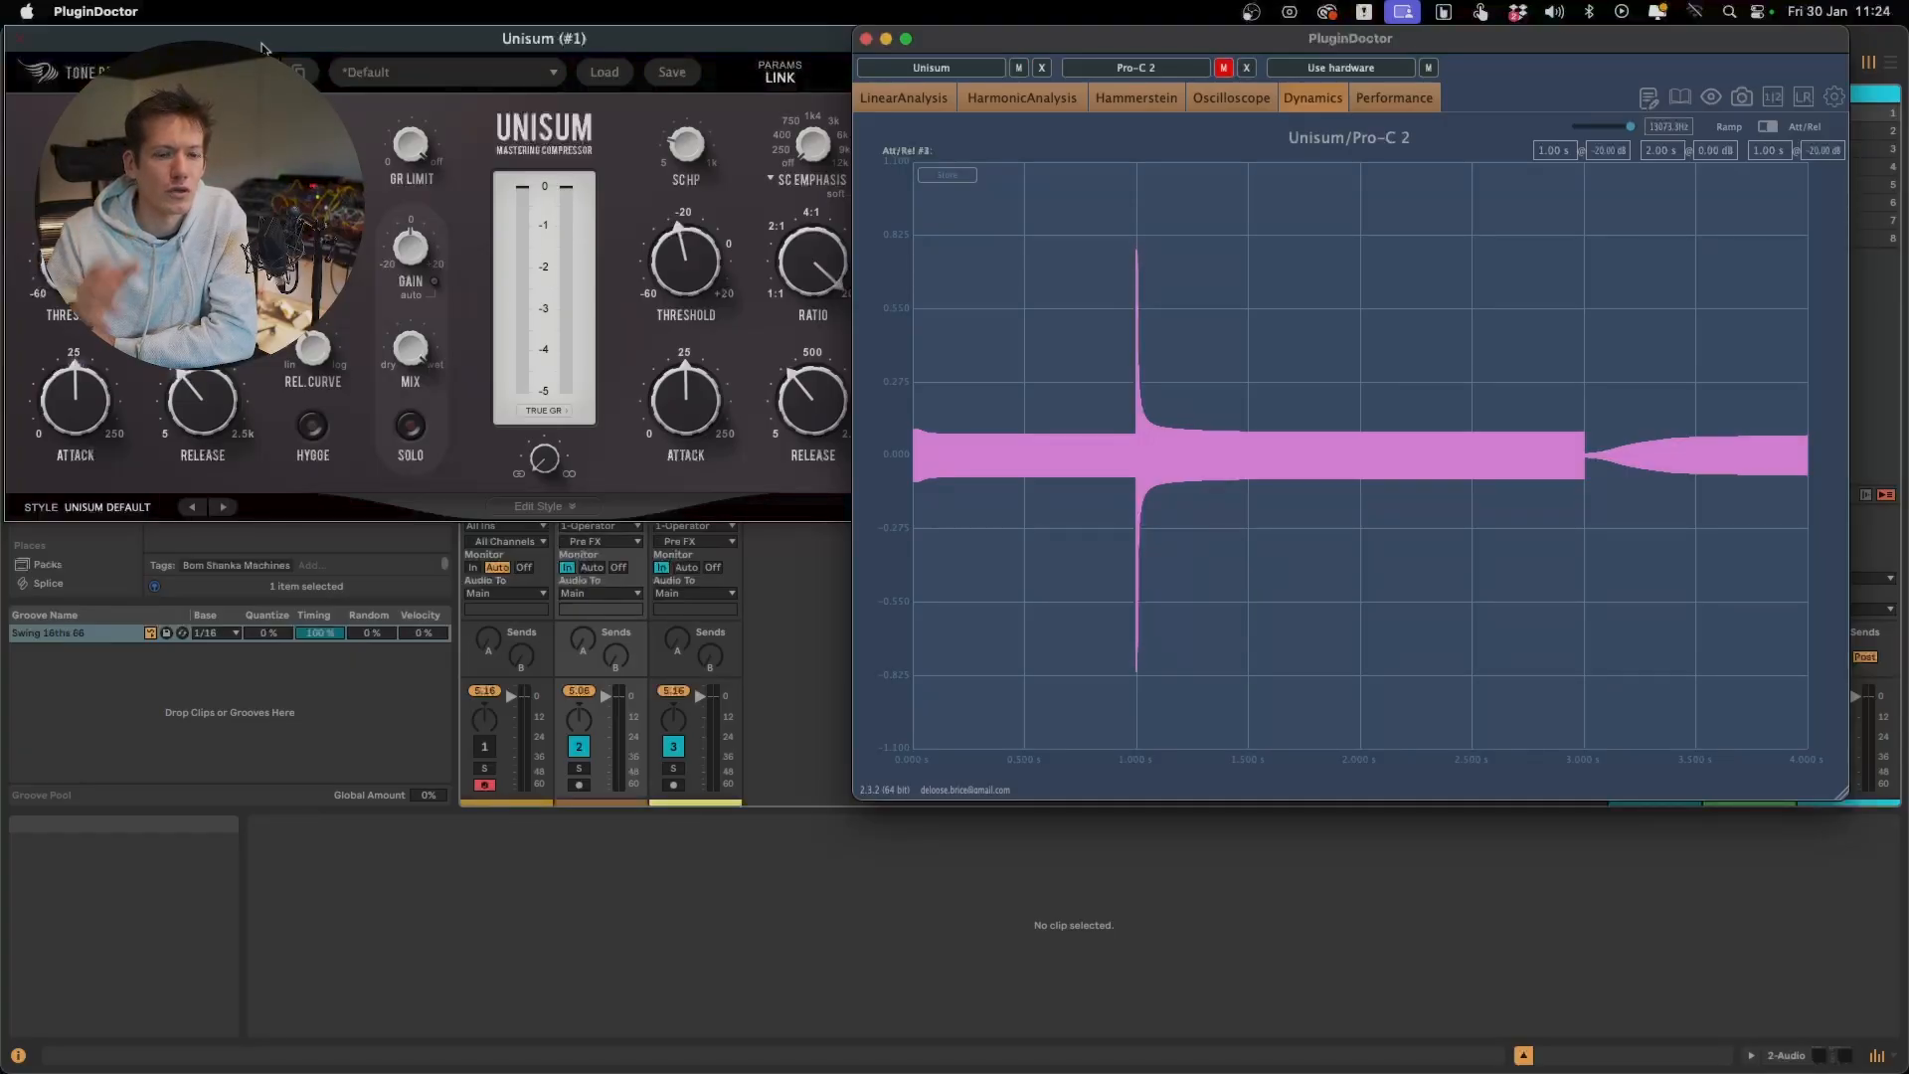
drag(264, 46, 509, 167)
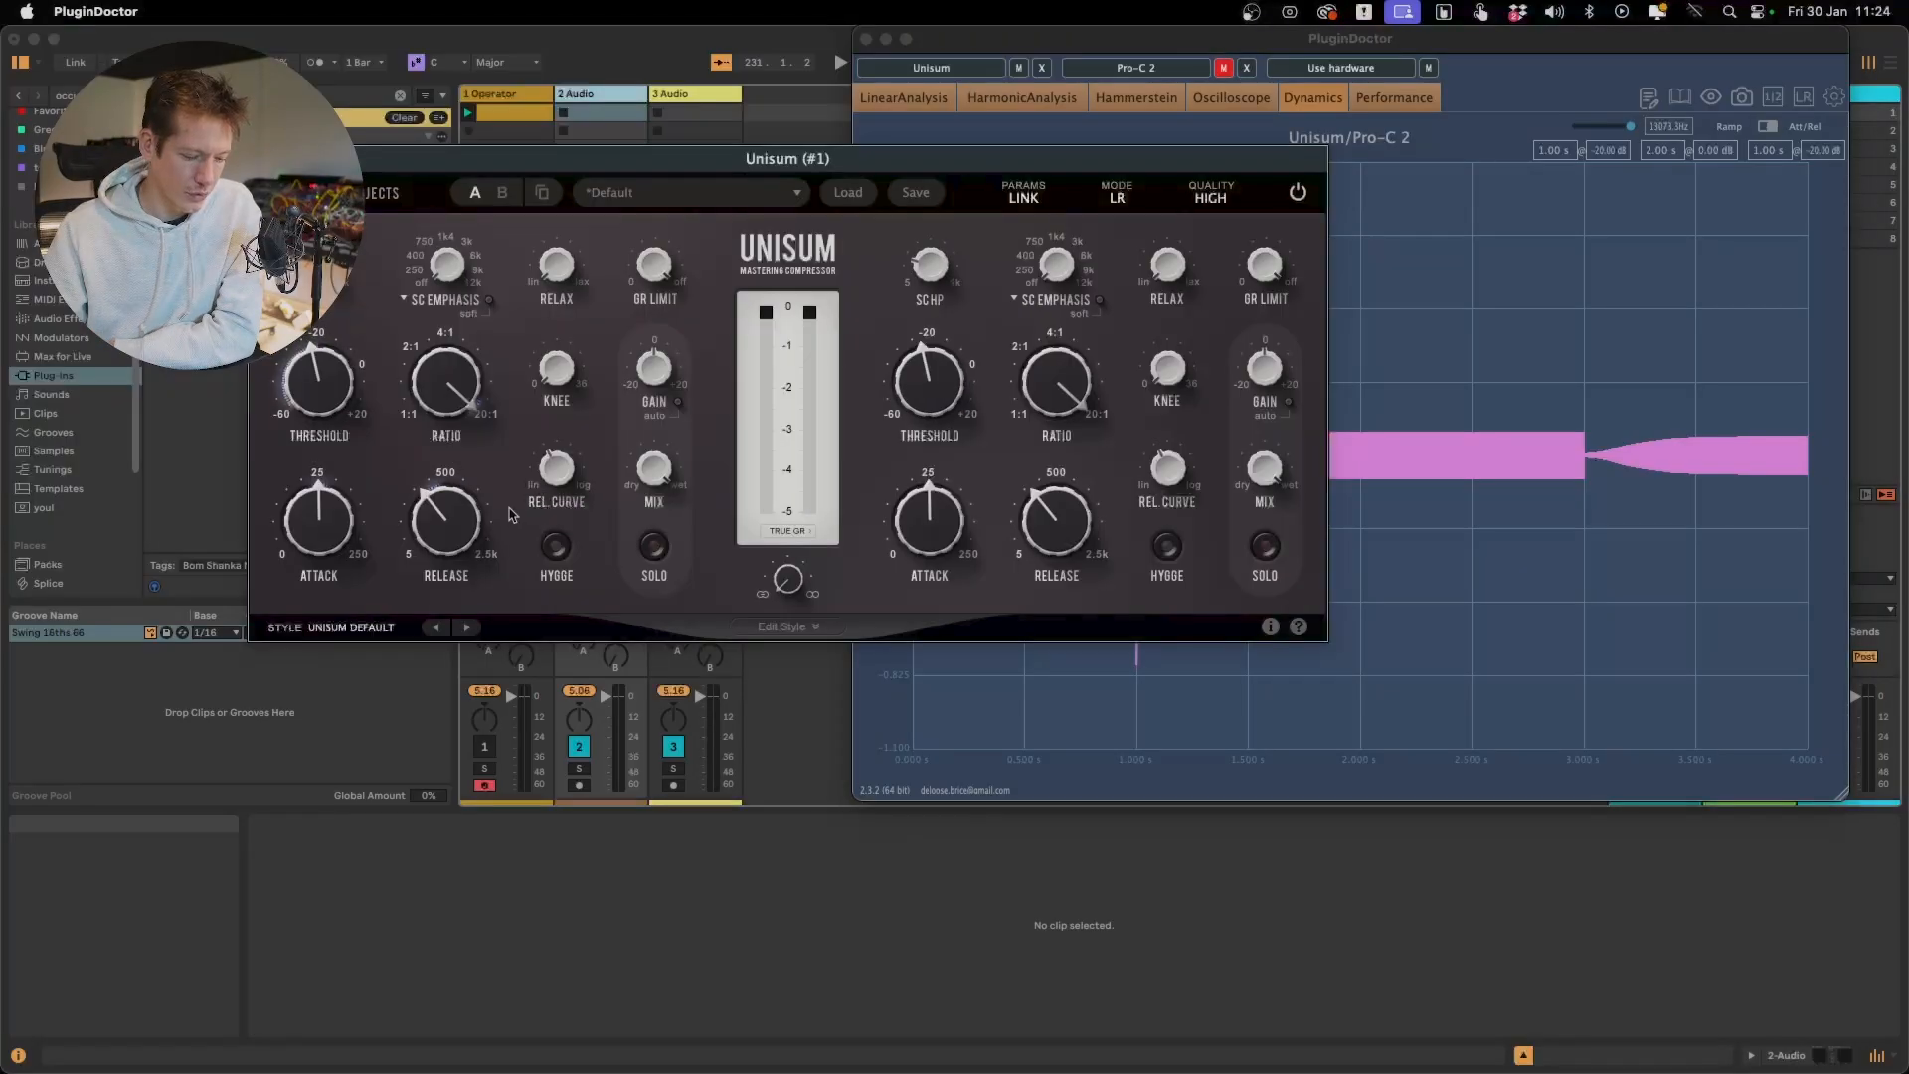
Switch Unisum's Hygge mode on and off again
mouse_move(656, 466)
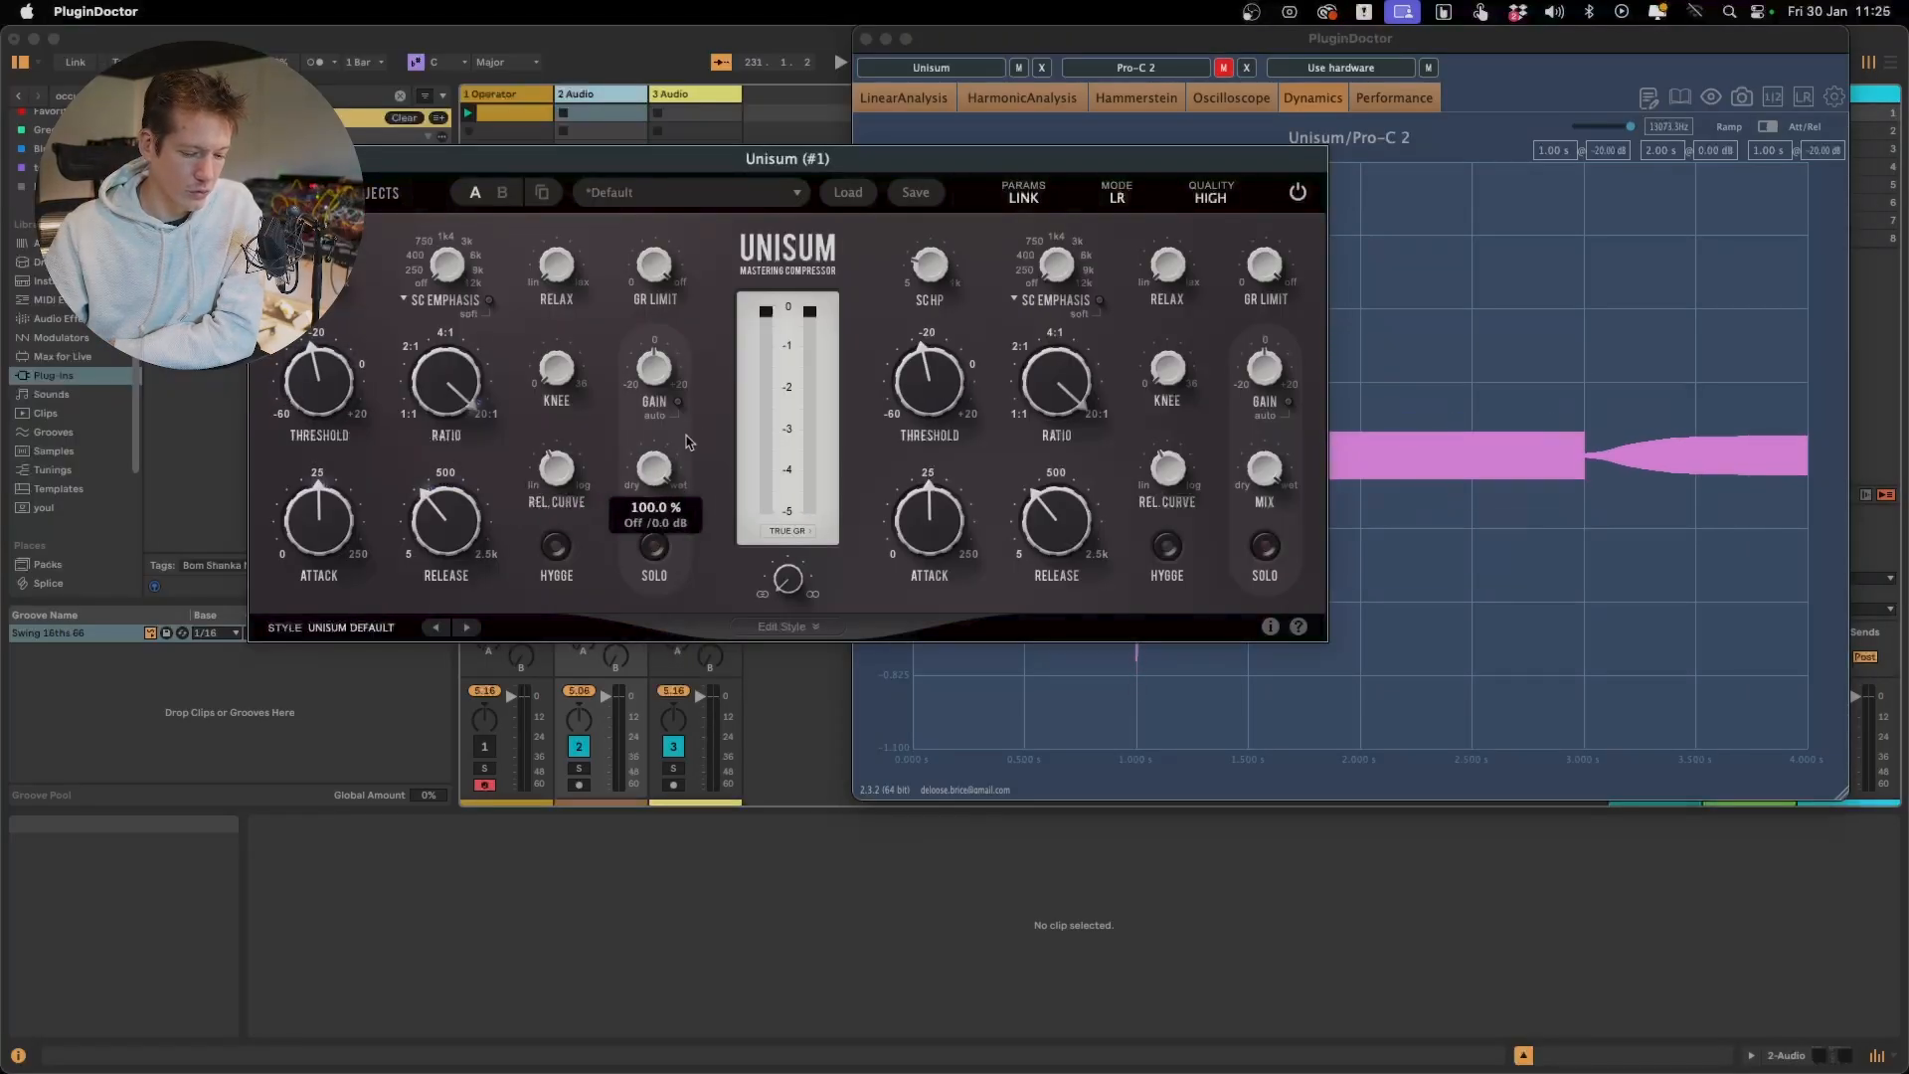
mouse_move(654, 390)
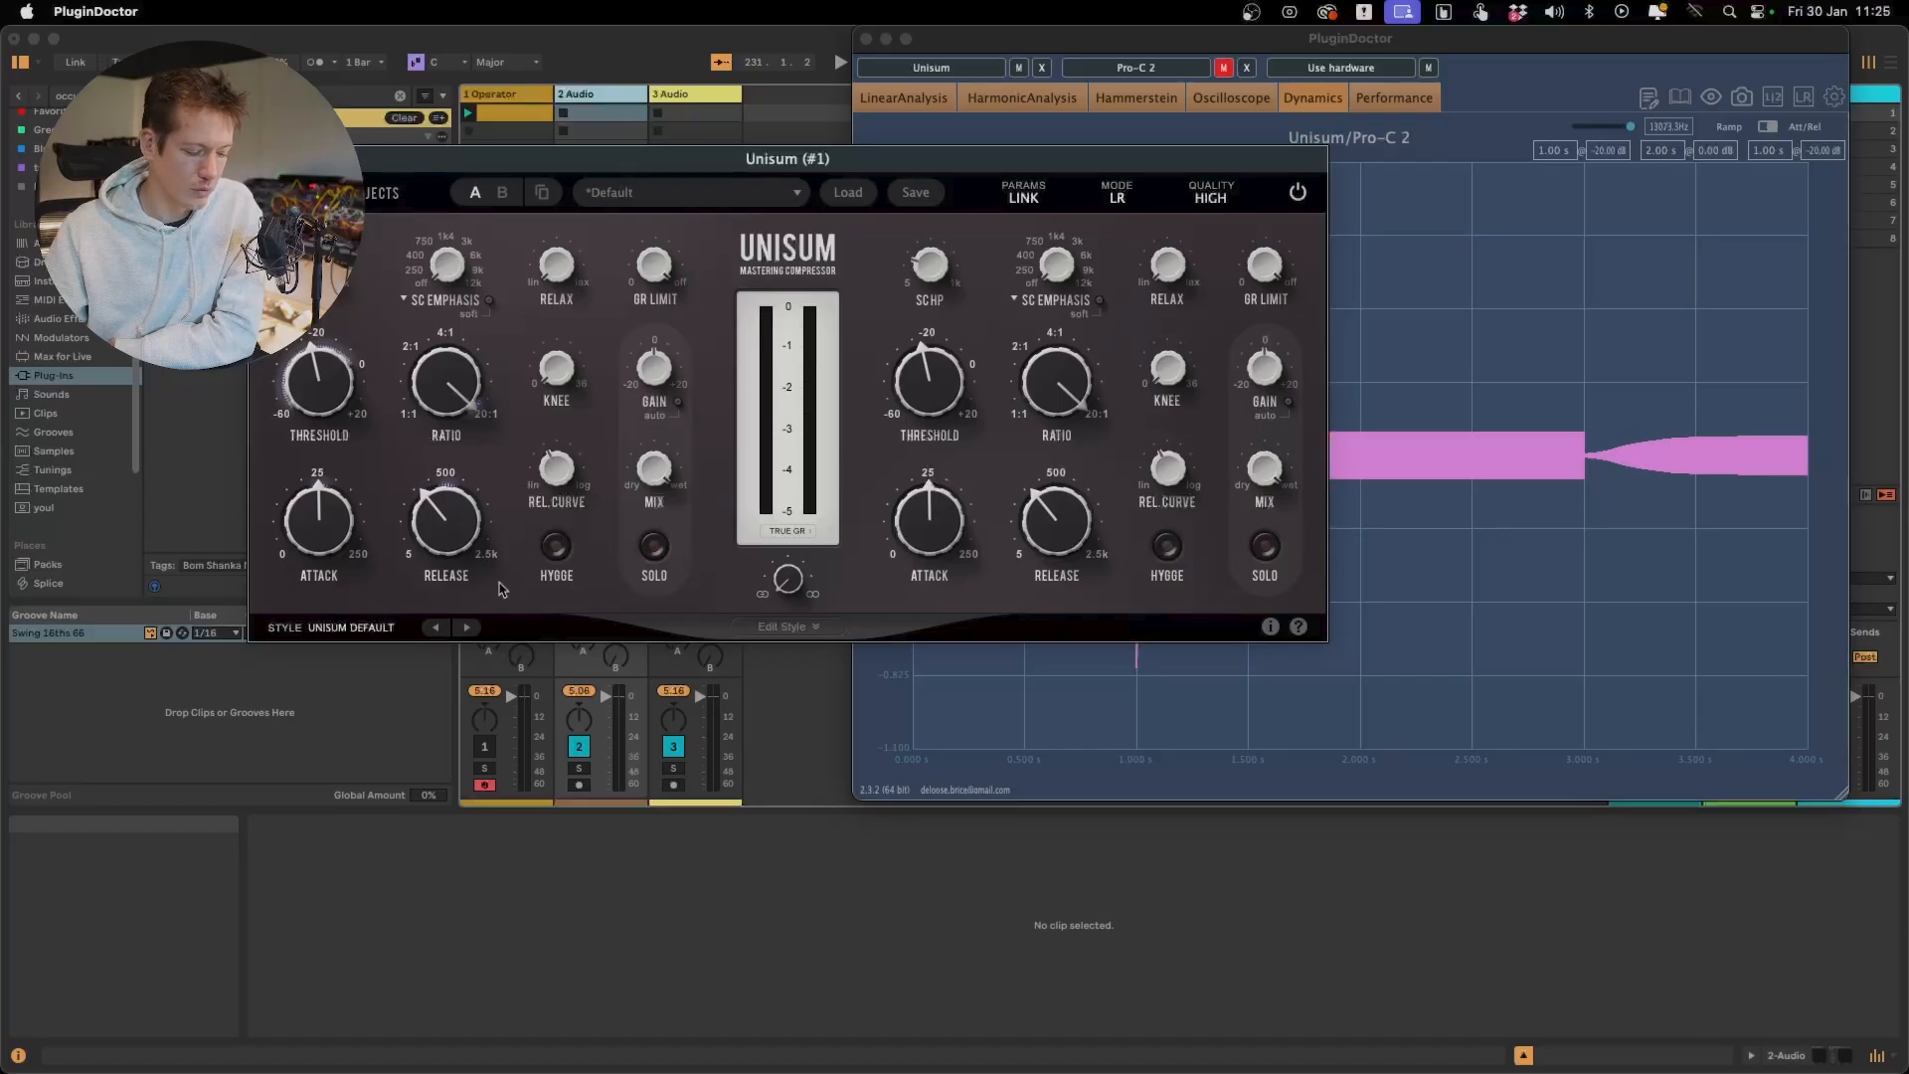
click(555, 548)
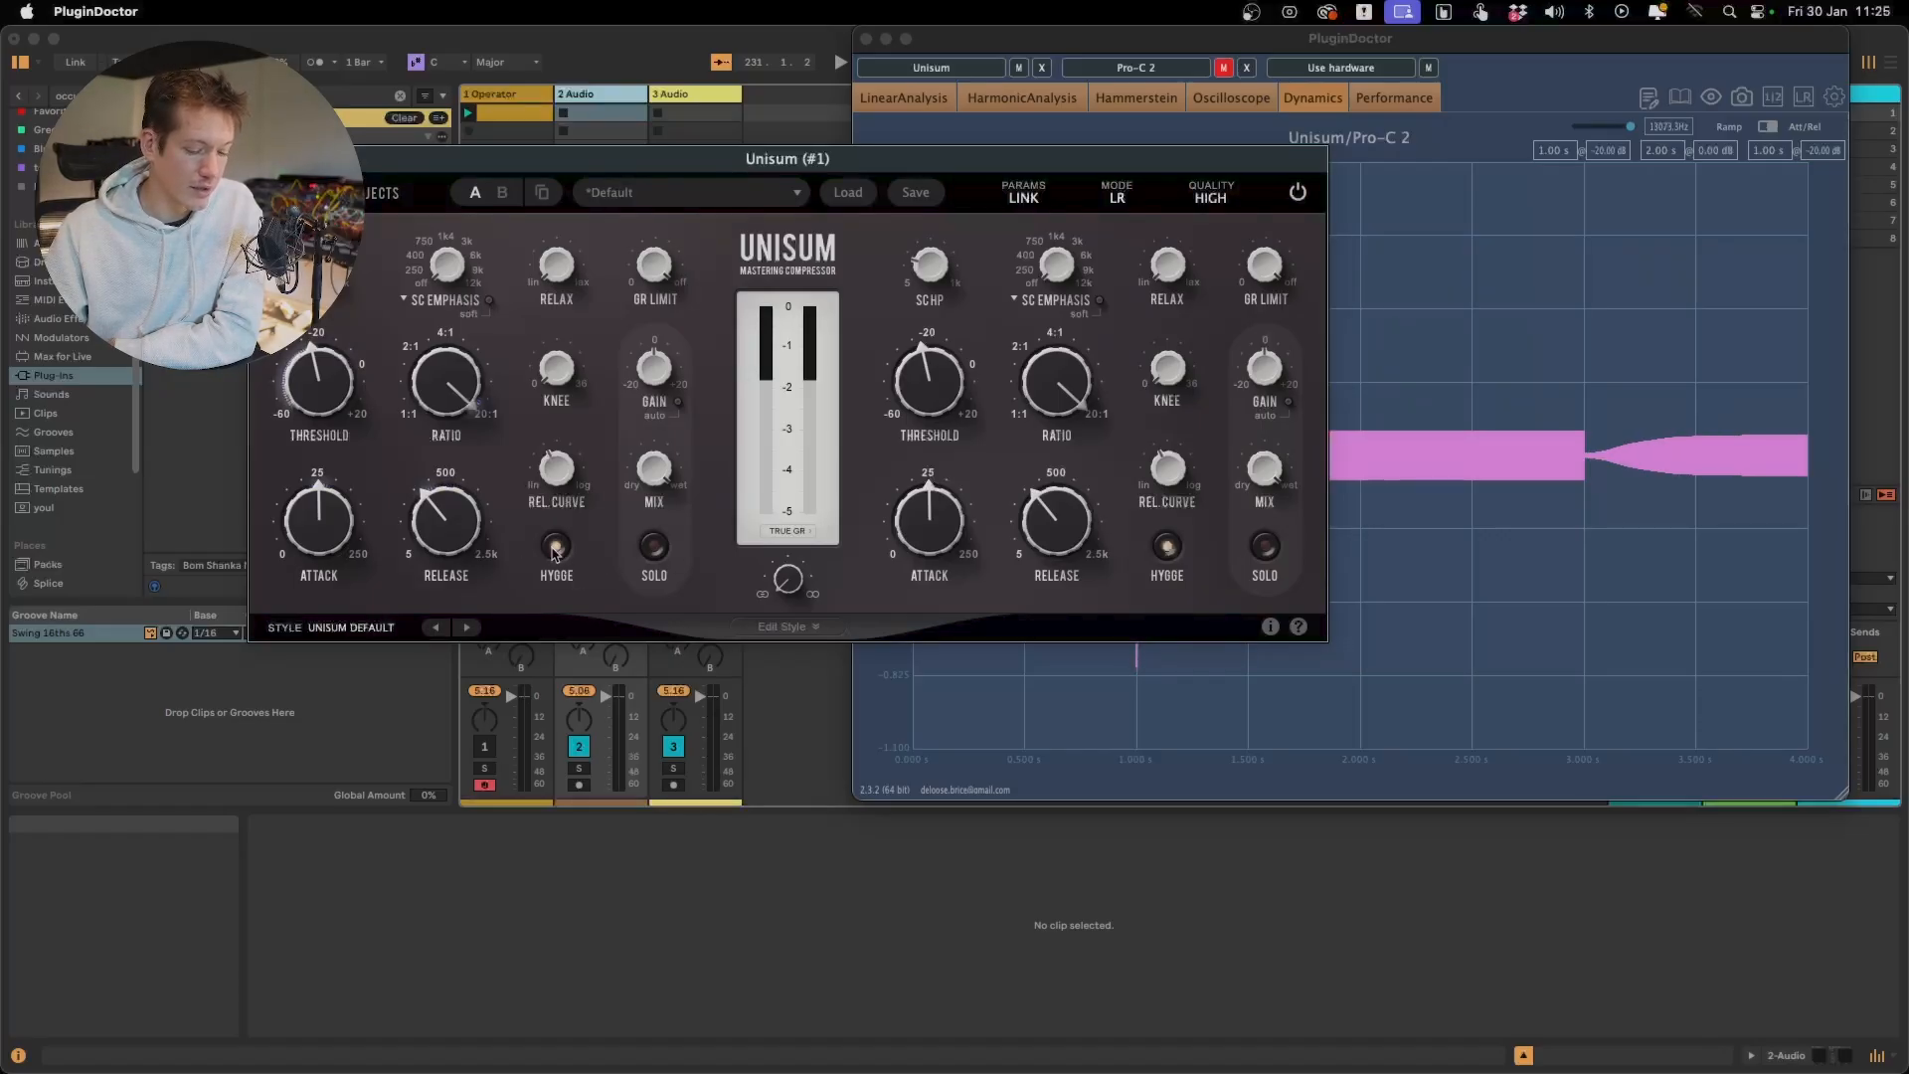
click(555, 548)
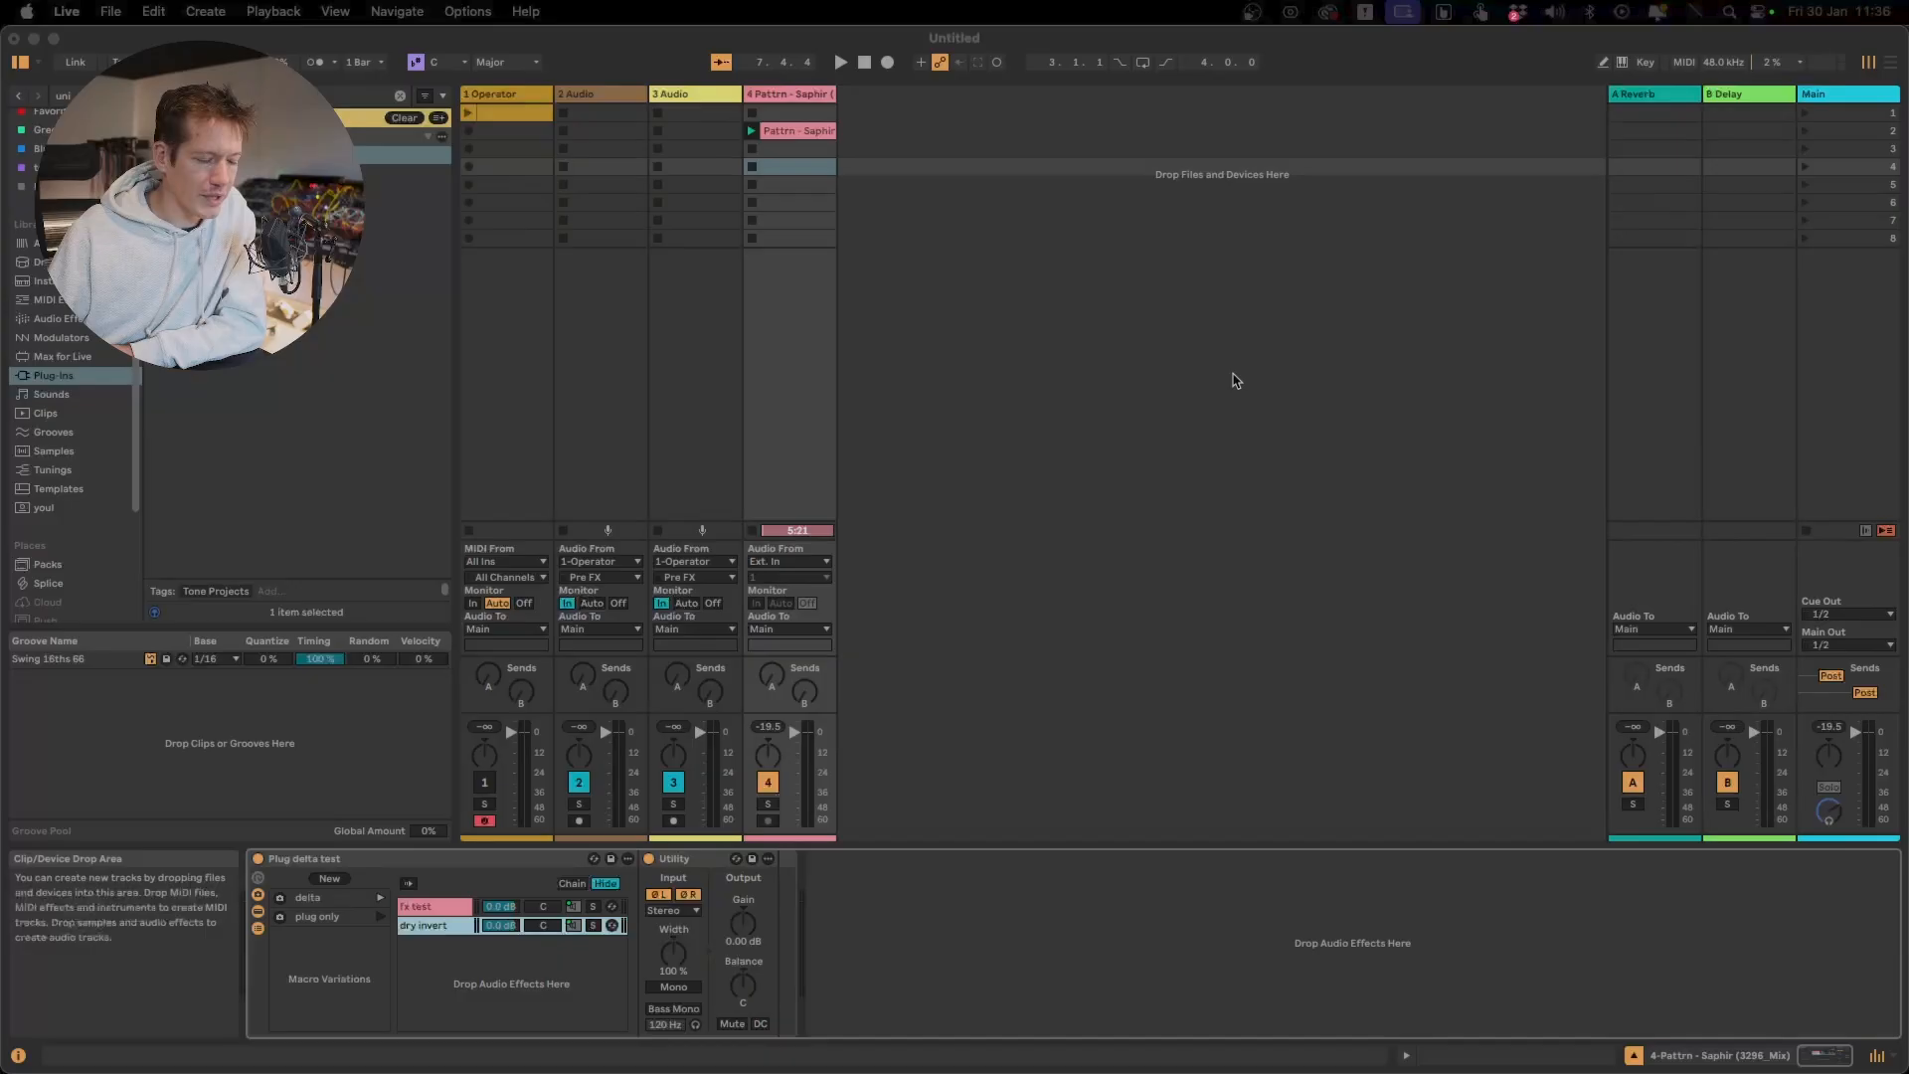
click(1233, 375)
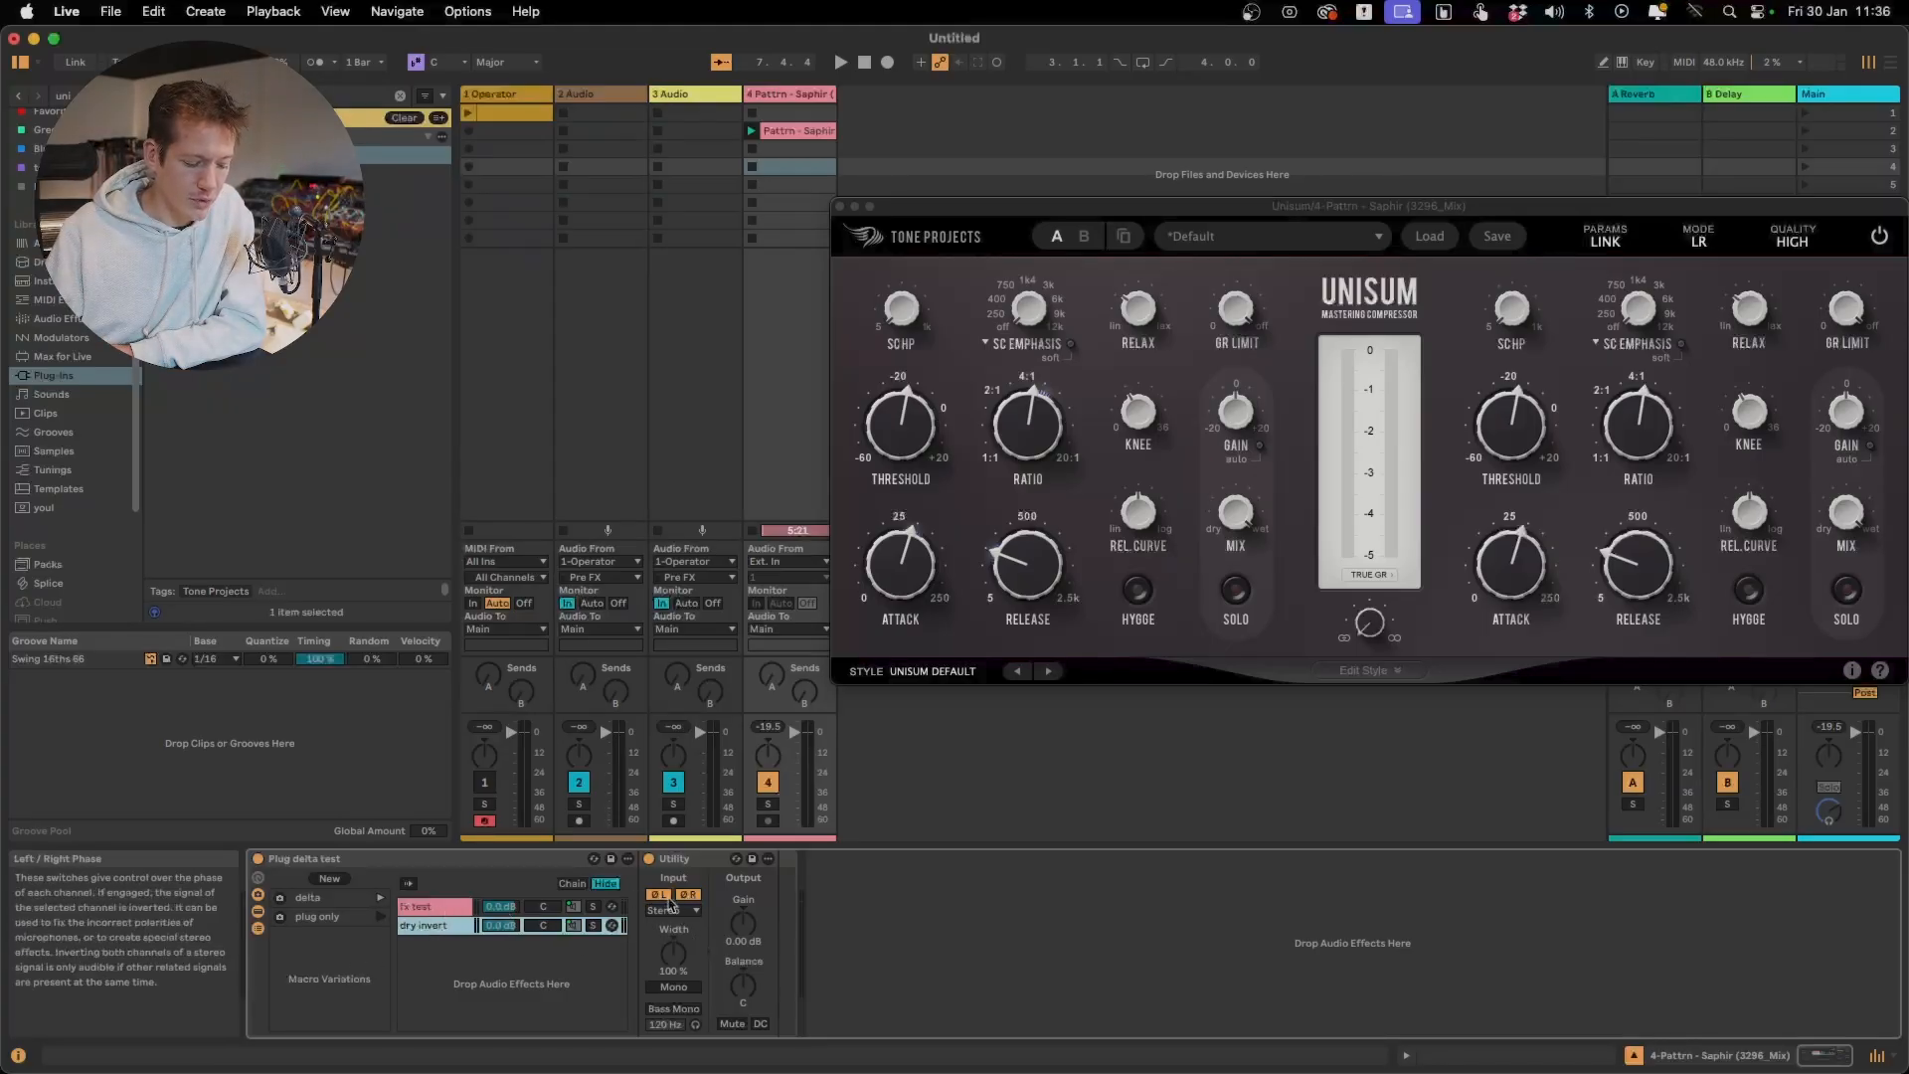
Show the fx test chain of the Plug delta test rack, start playback and compare the track with Unisum off and on
click(423, 906)
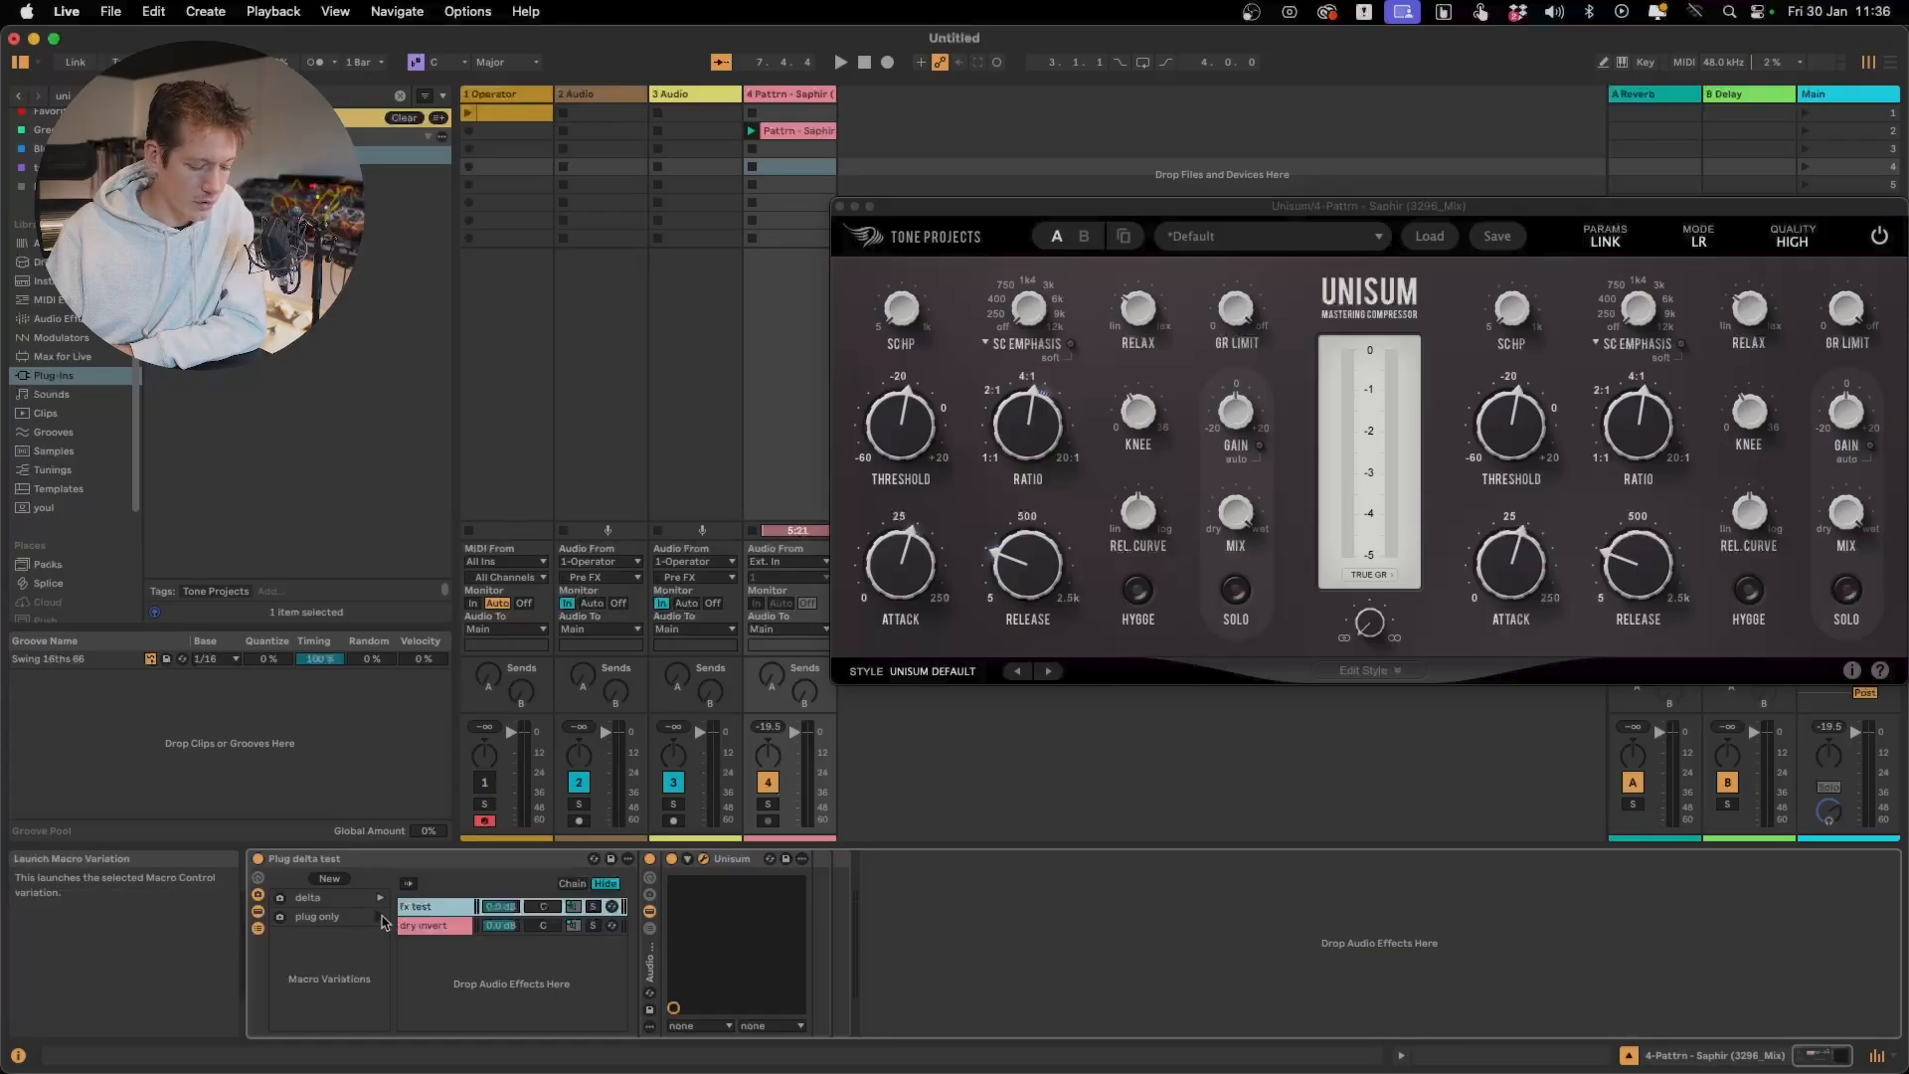
key(space)
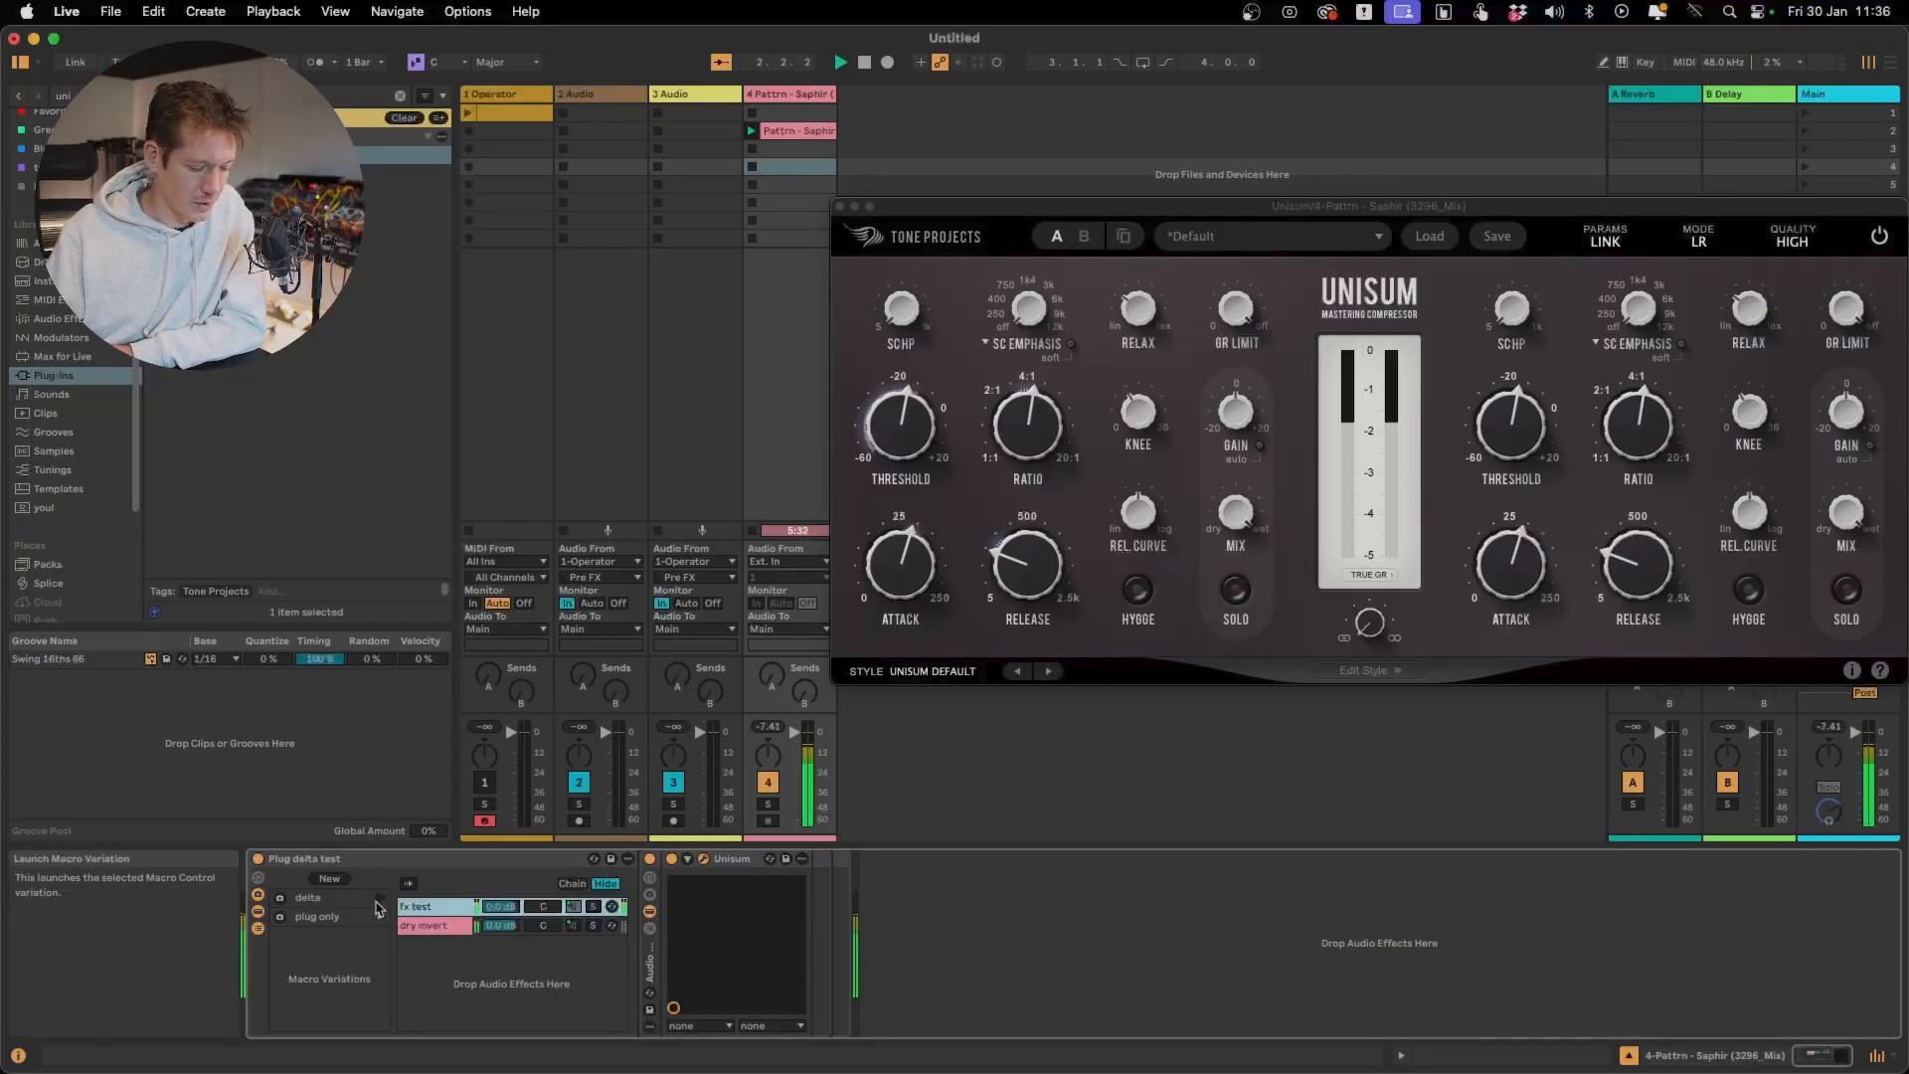
click(675, 862)
click(675, 862)
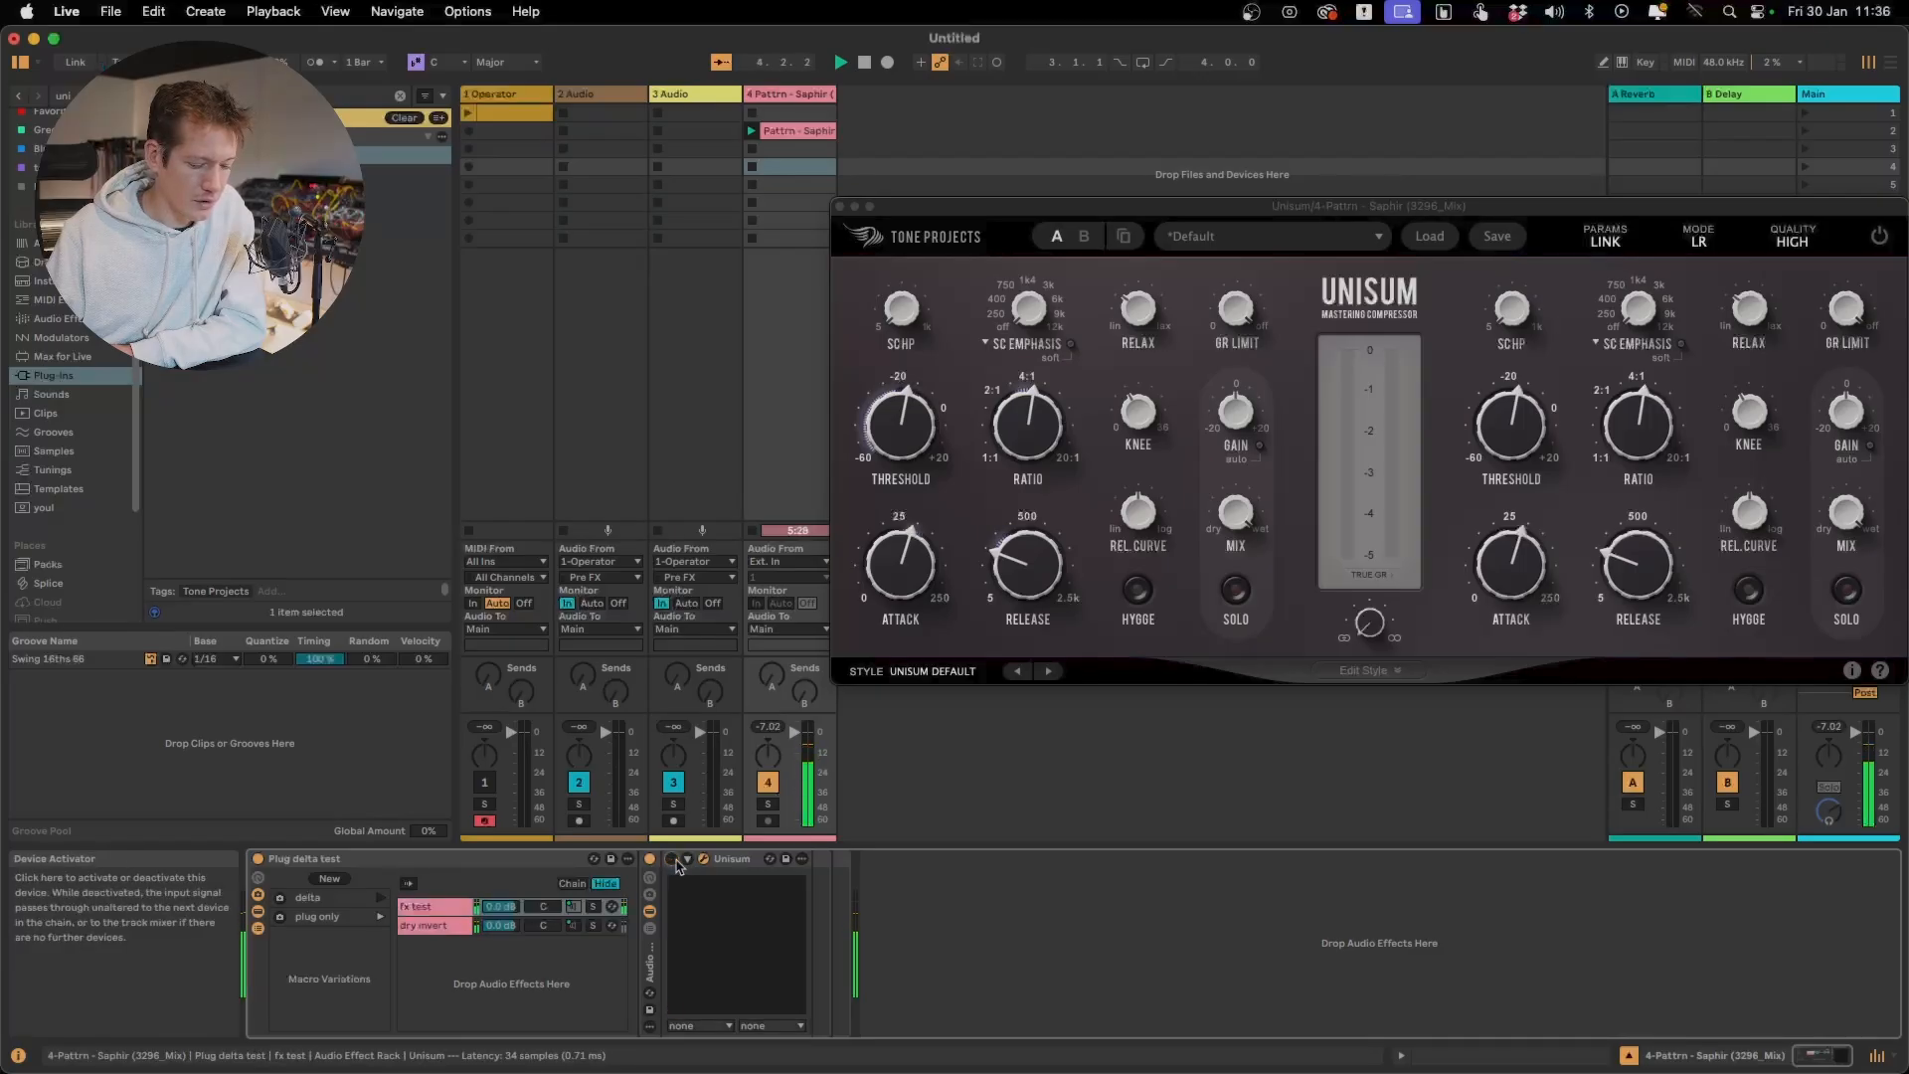
click(676, 863)
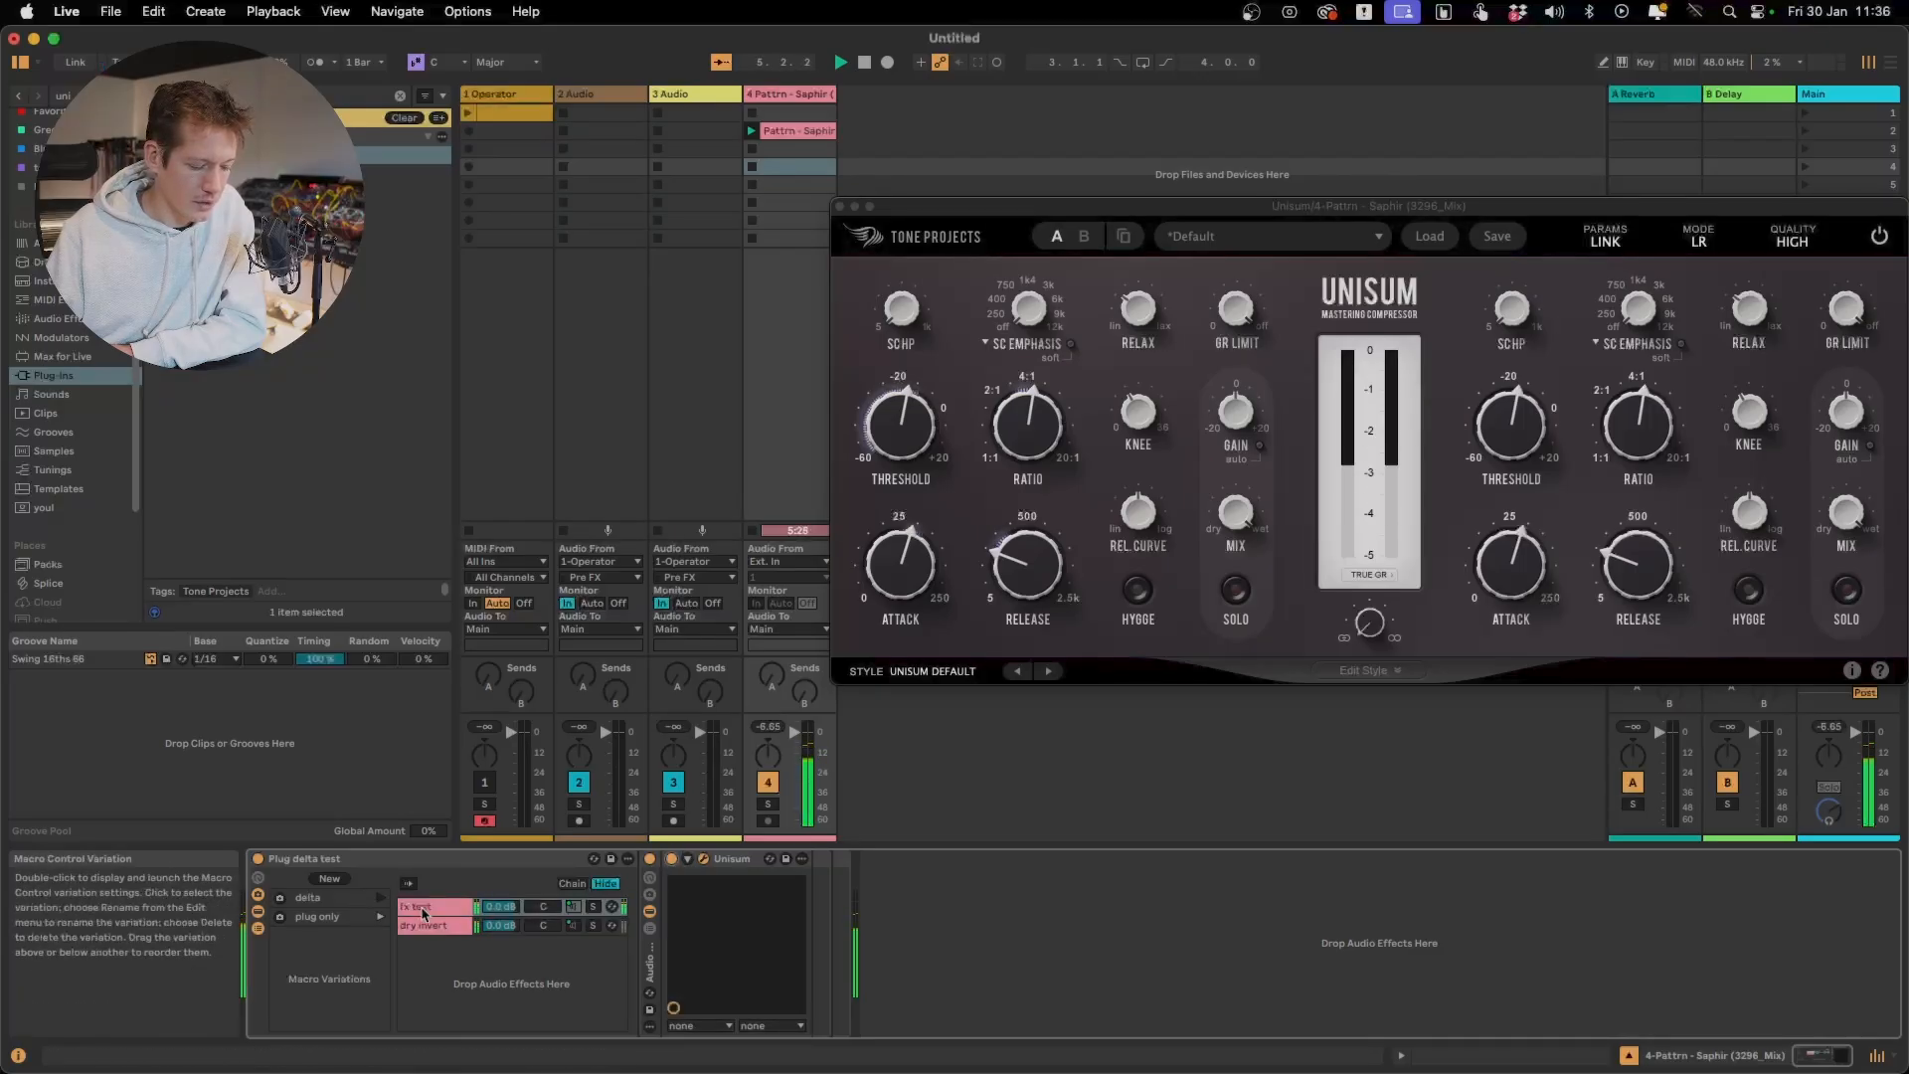
Launch the rack's delta variation and lengthen Unisum's attack slightly during playback
click(382, 900)
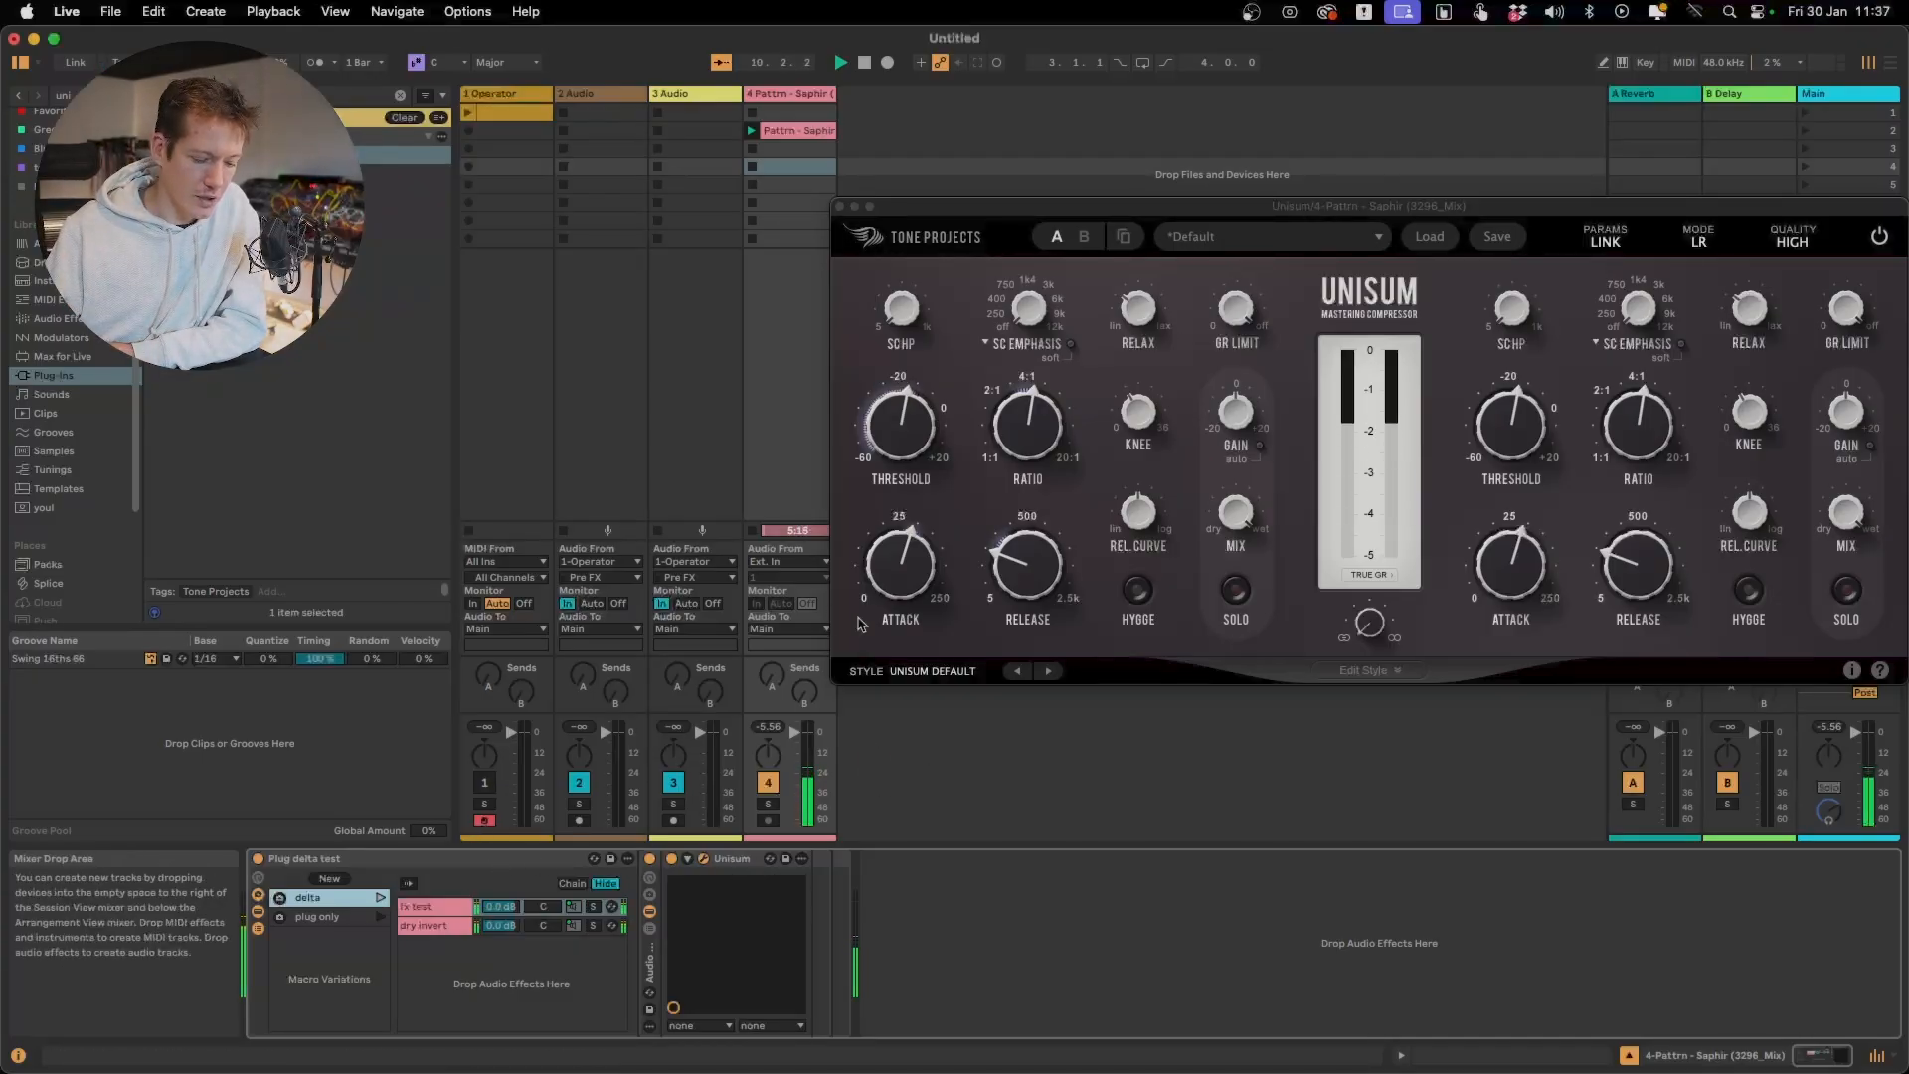
drag(915, 584, 914, 572)
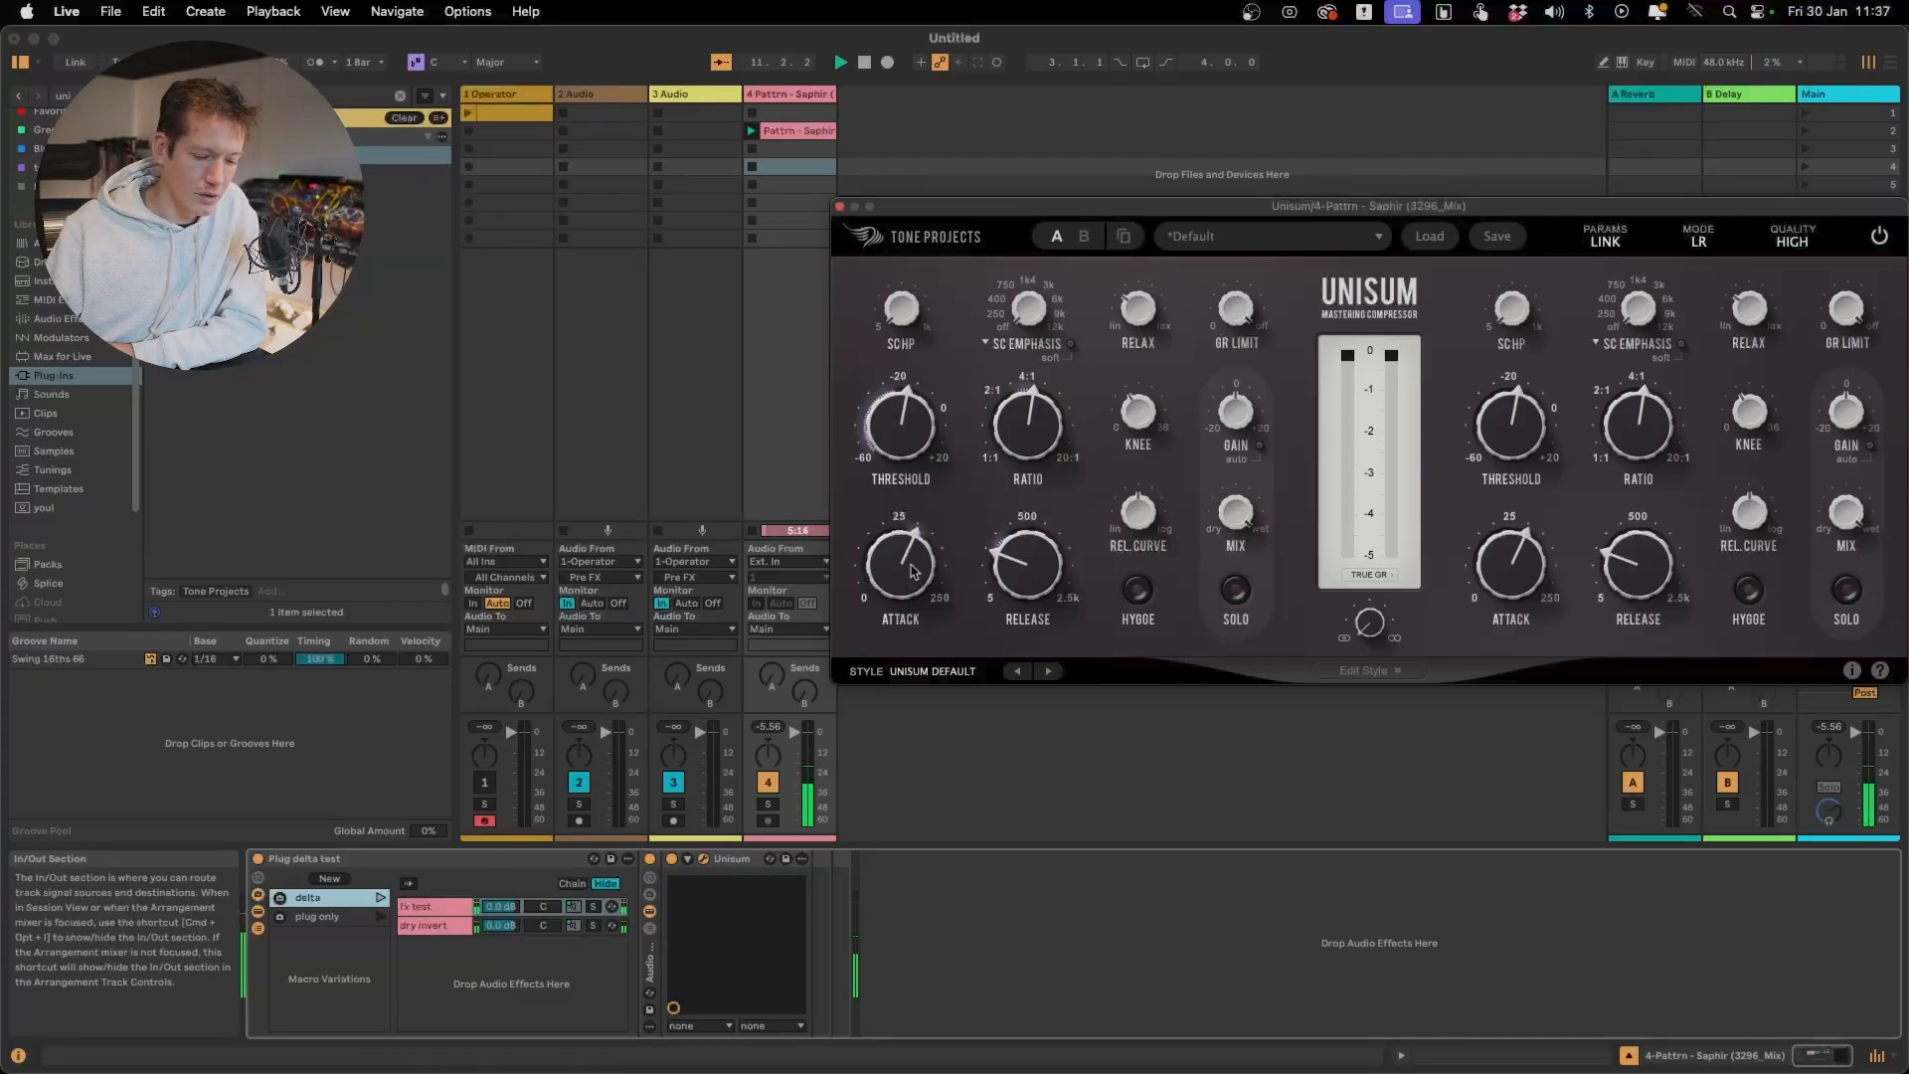
mouse_move(1018, 564)
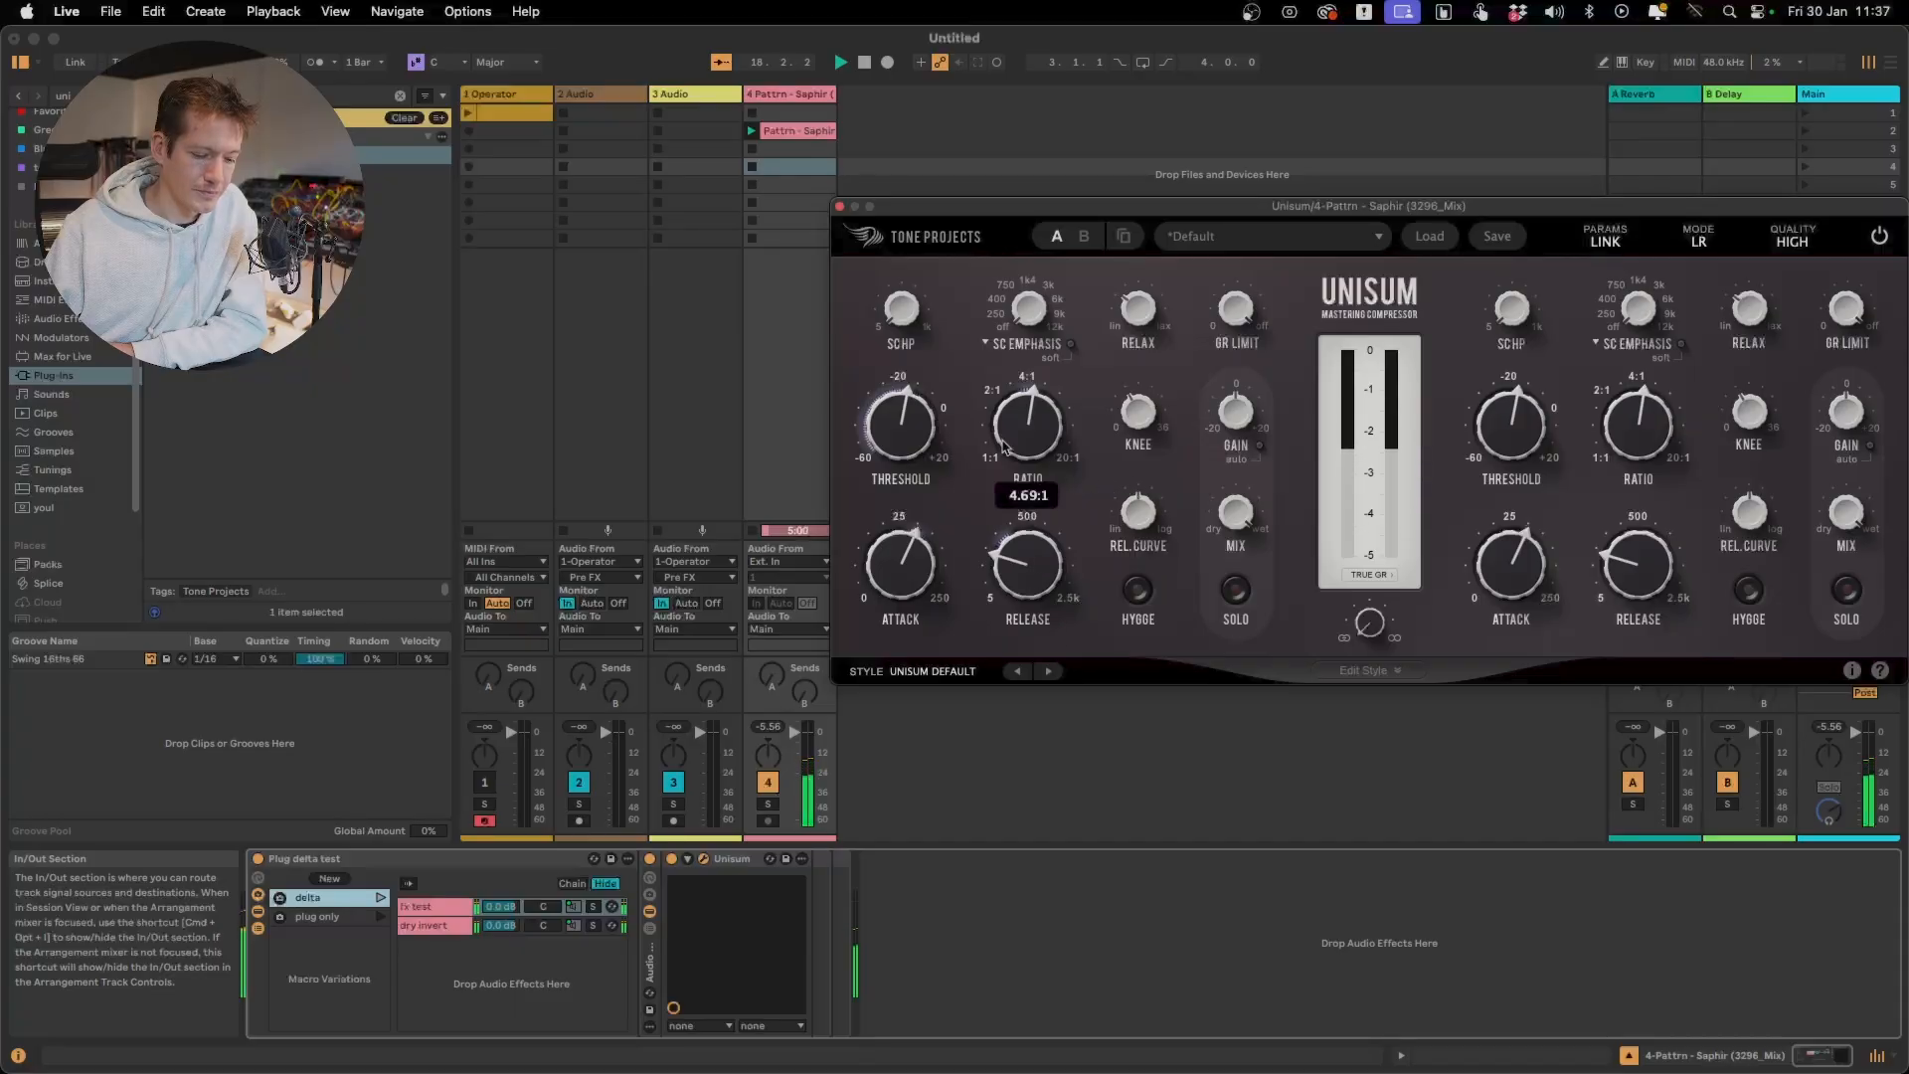
Raise Unisum's ratio to near 20:1 and try a higher Relax setting while the delta signal plays
drag(1024, 408, 1035, 358)
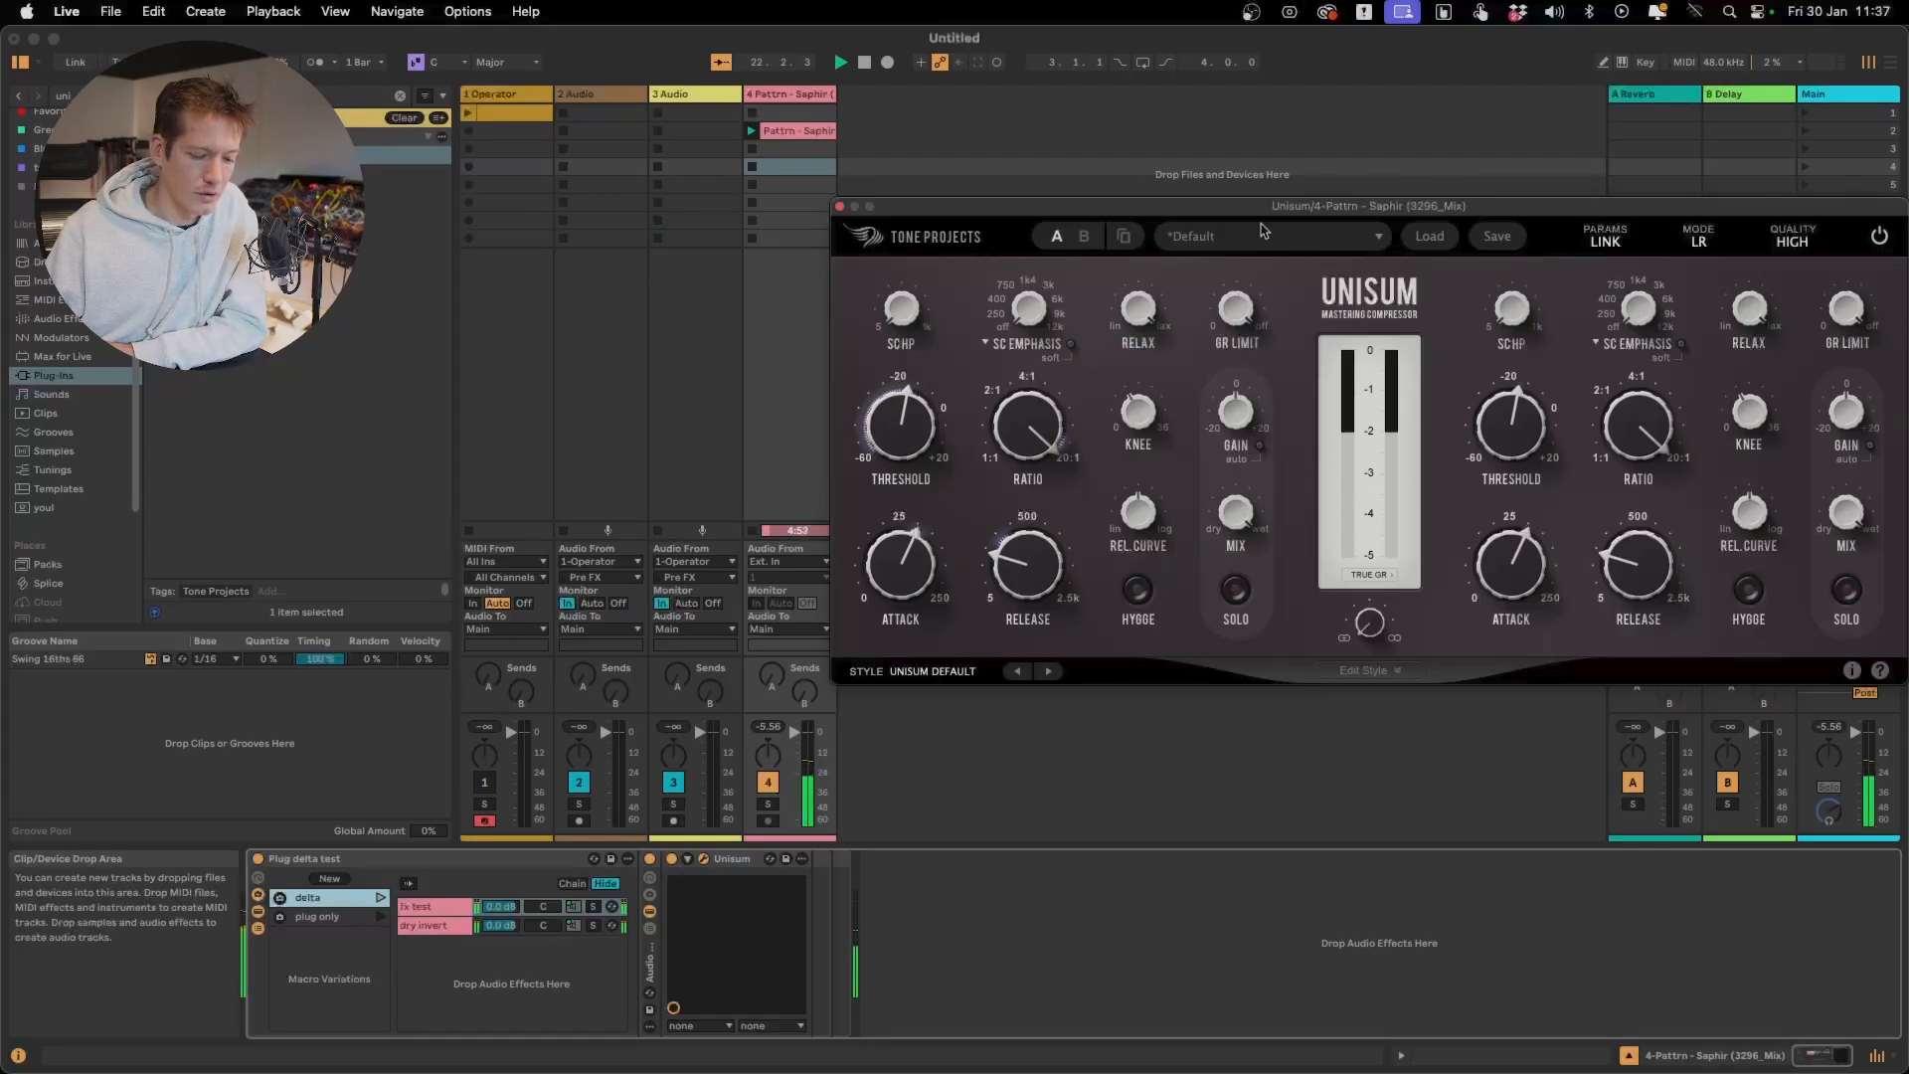
mouse_move(1236, 312)
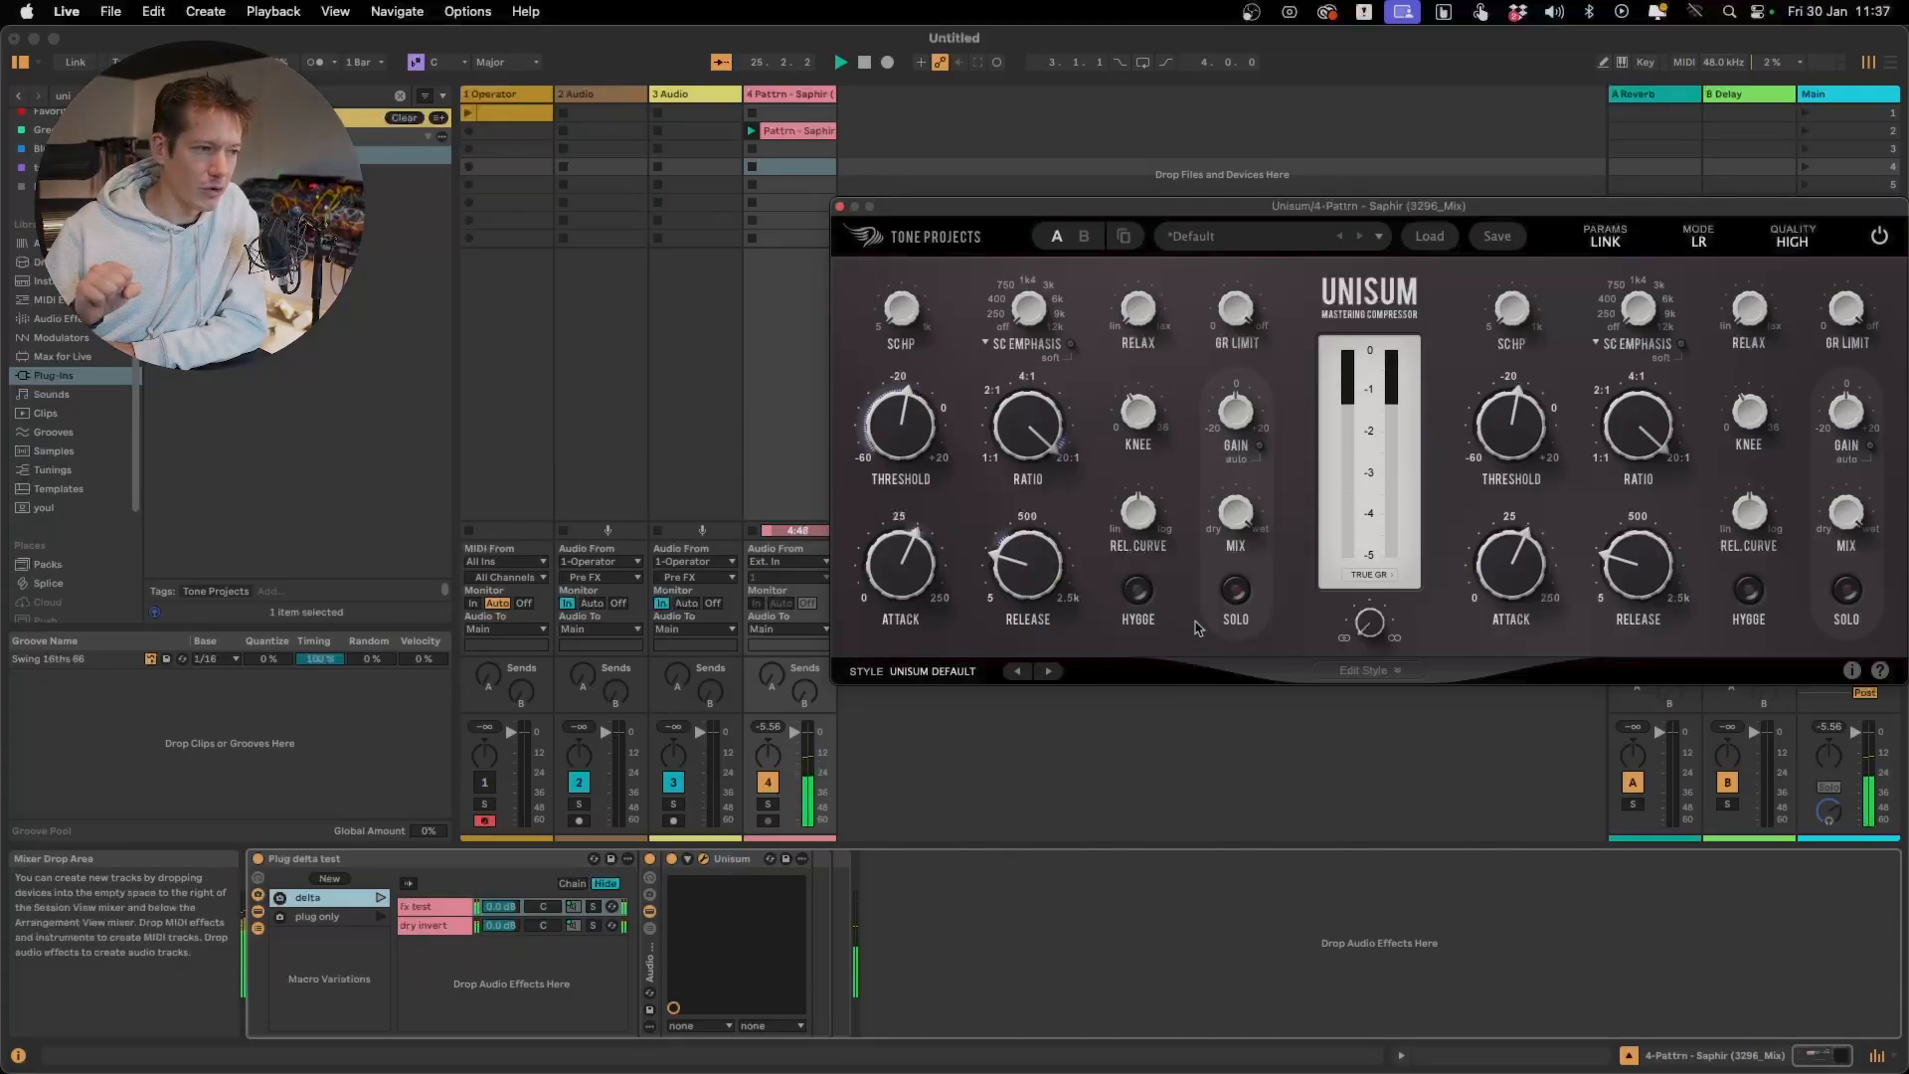
mouse_move(1155, 338)
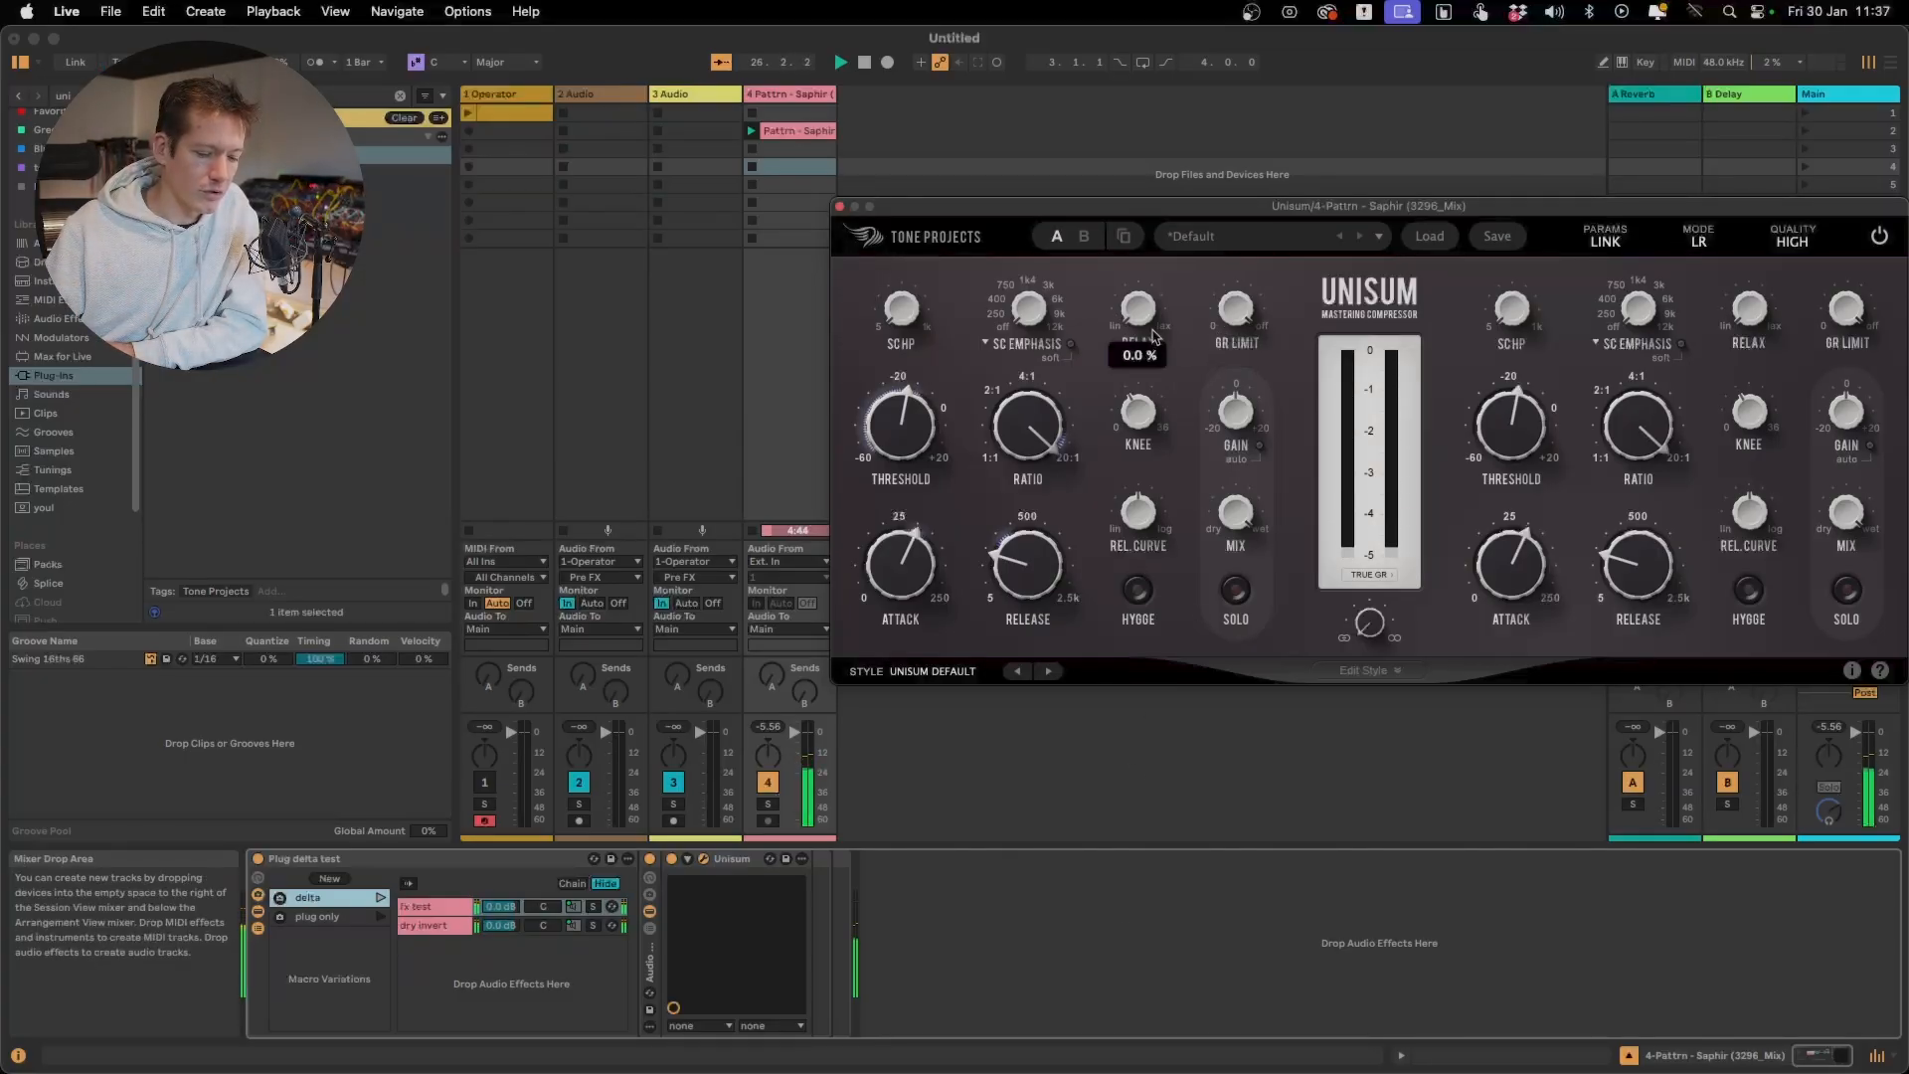
drag(1154, 337, 1175, 2)
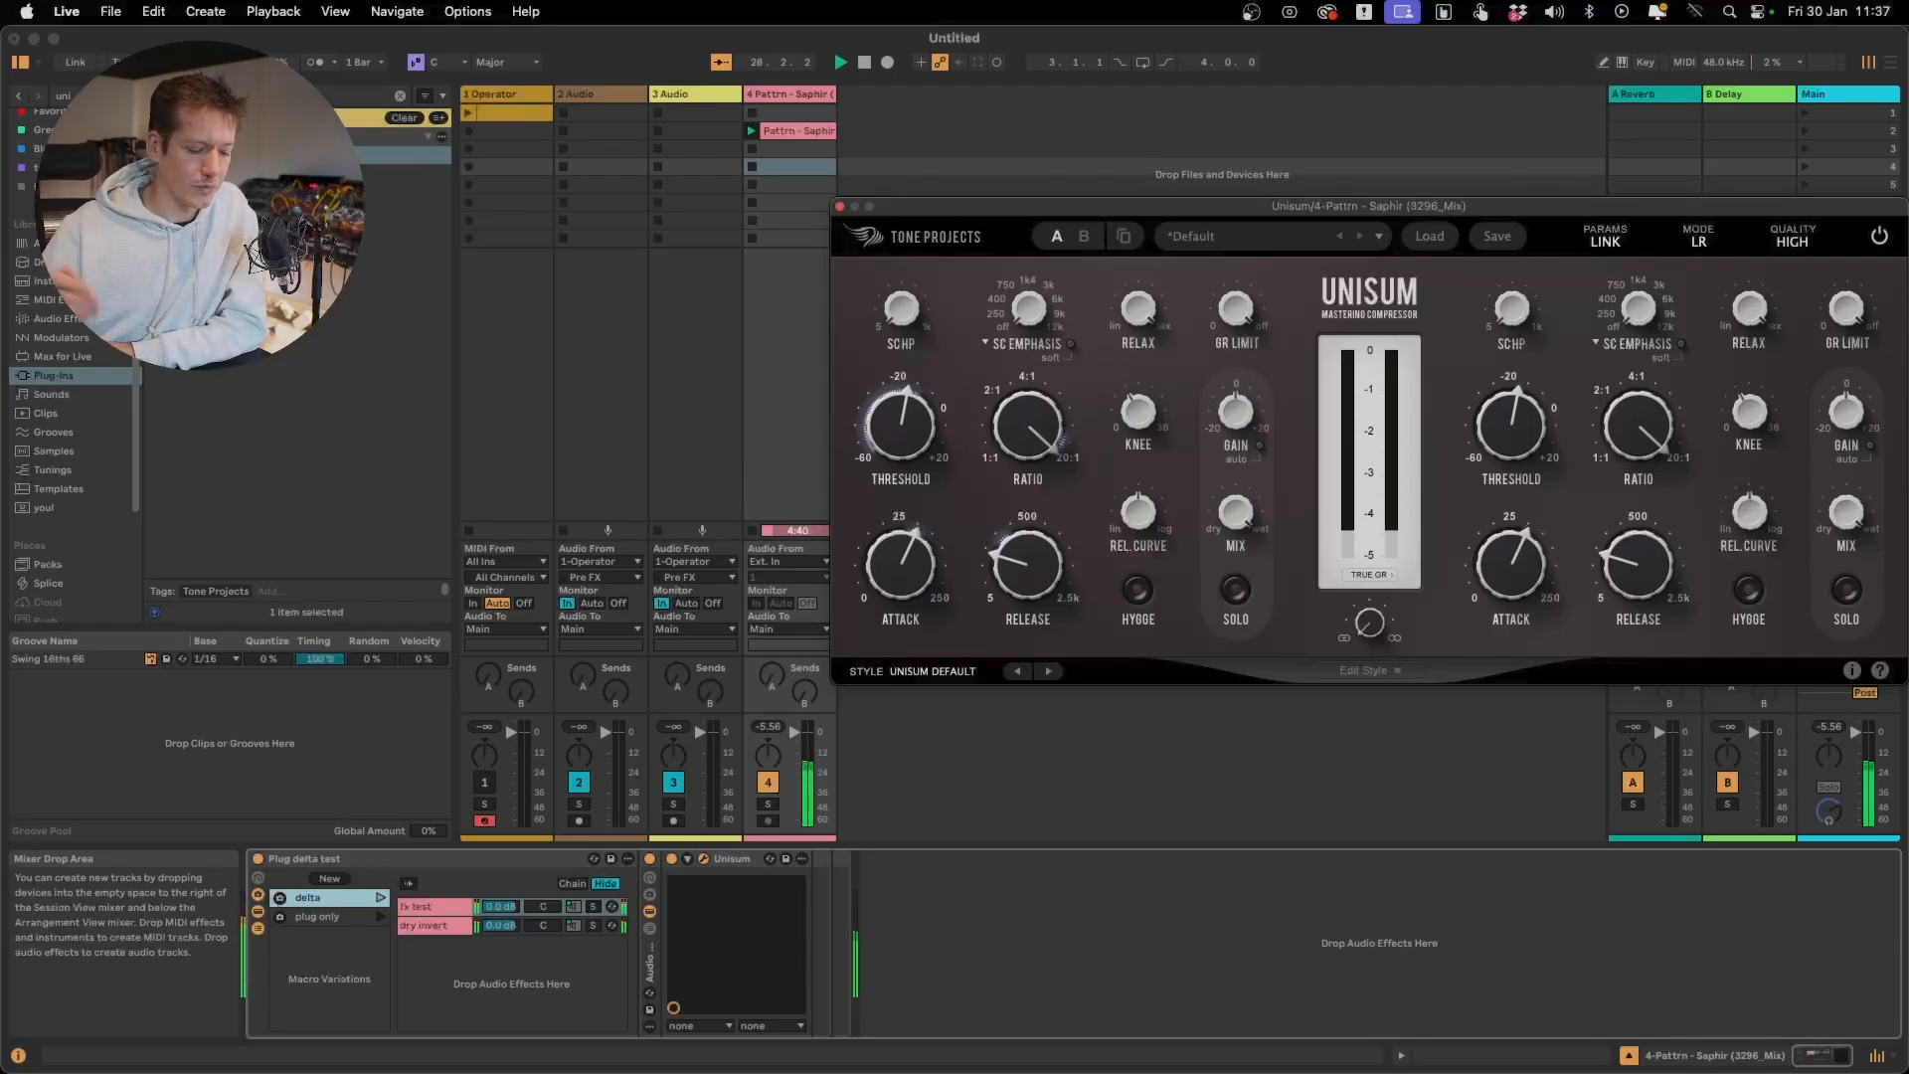
Launch the rack's plug only variation, raise Unisum's threshold slightly and restart playback
click(379, 916)
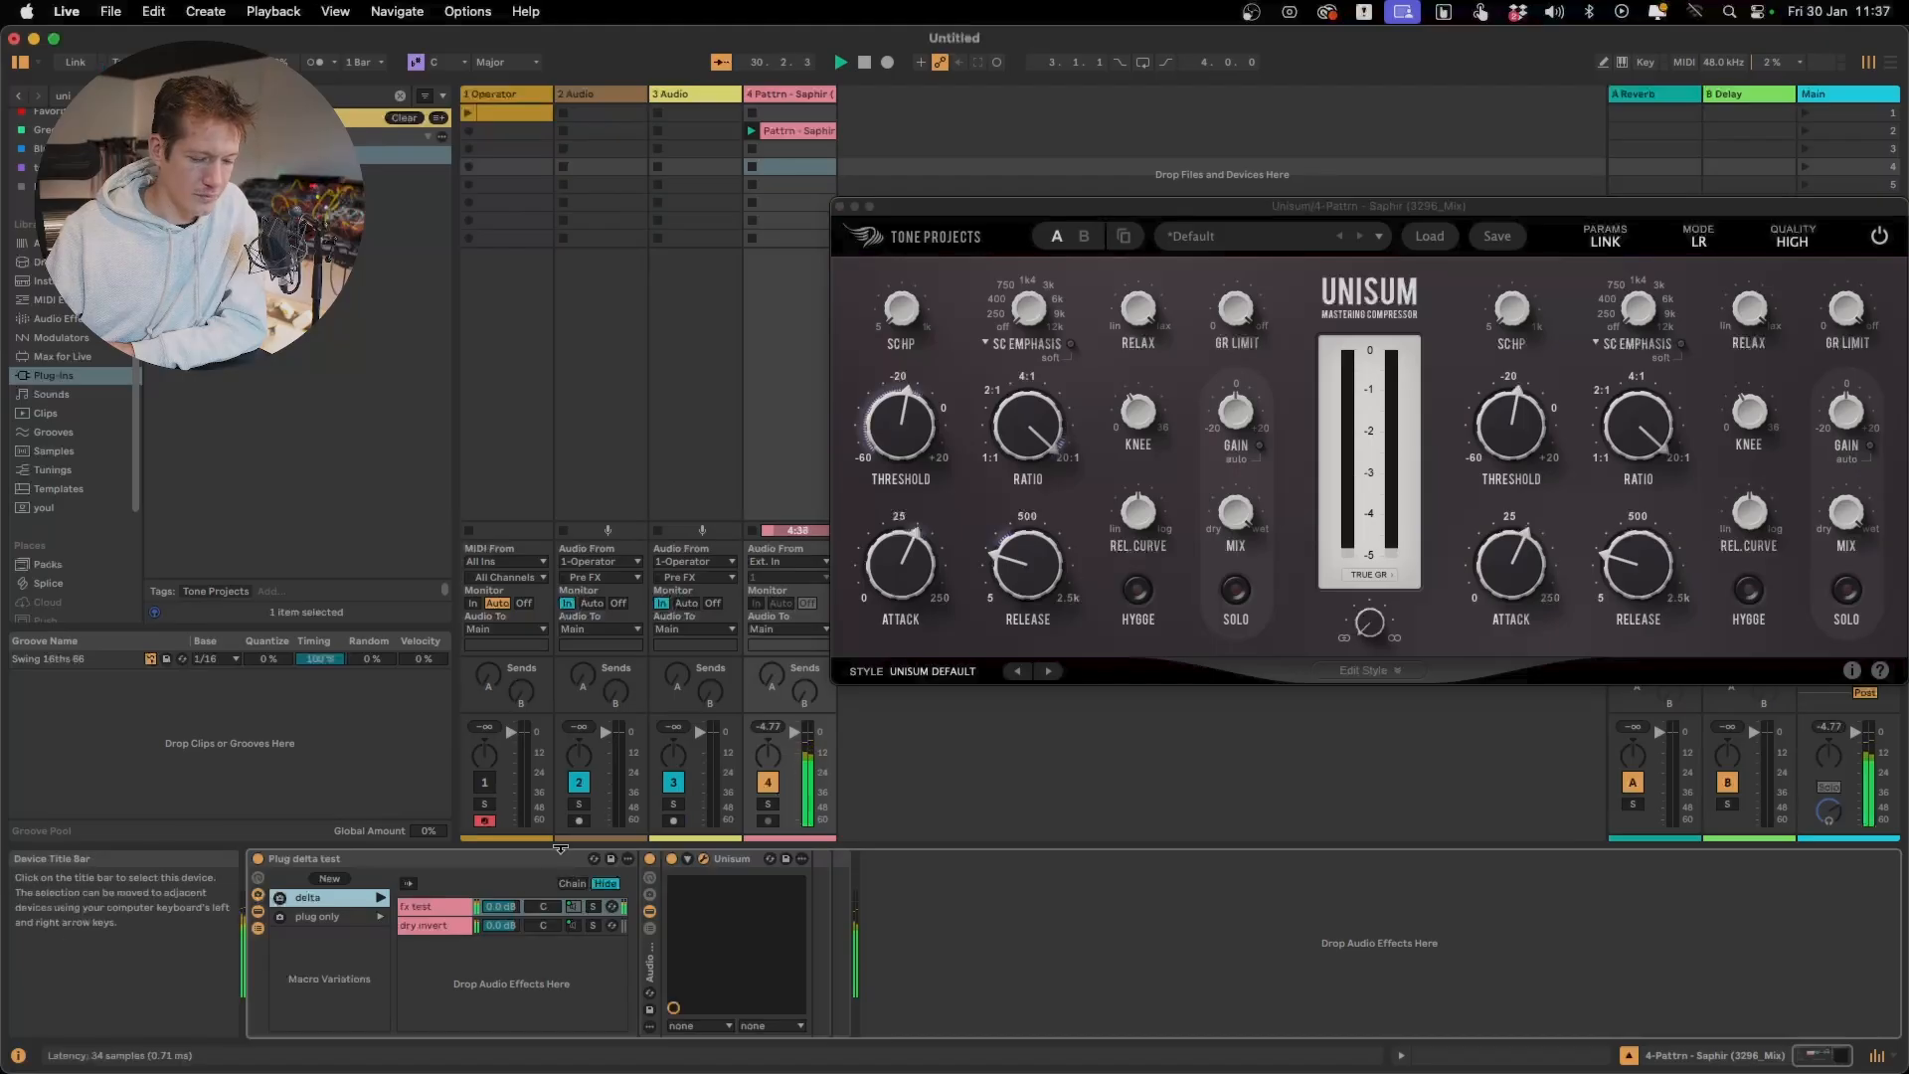
mouse_move(898, 444)
drag(898, 445, 899, 430)
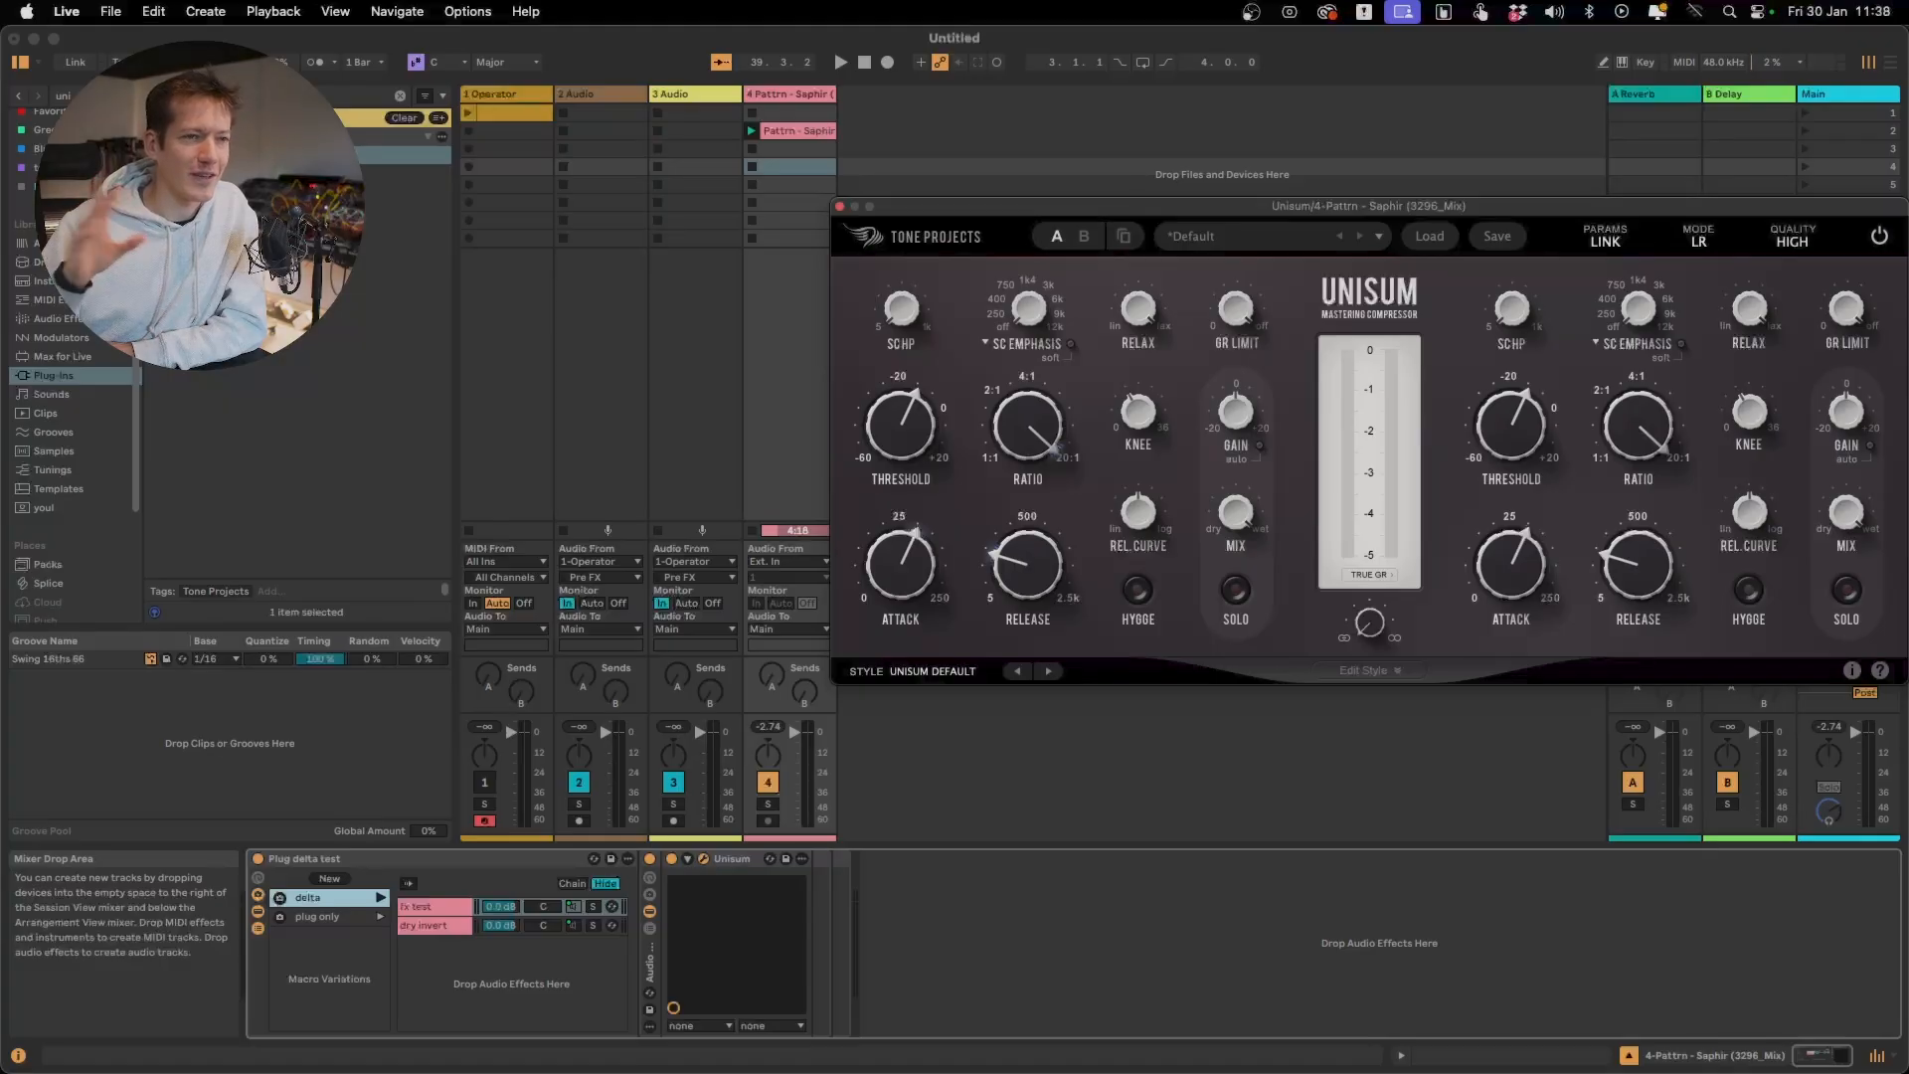
key(space)
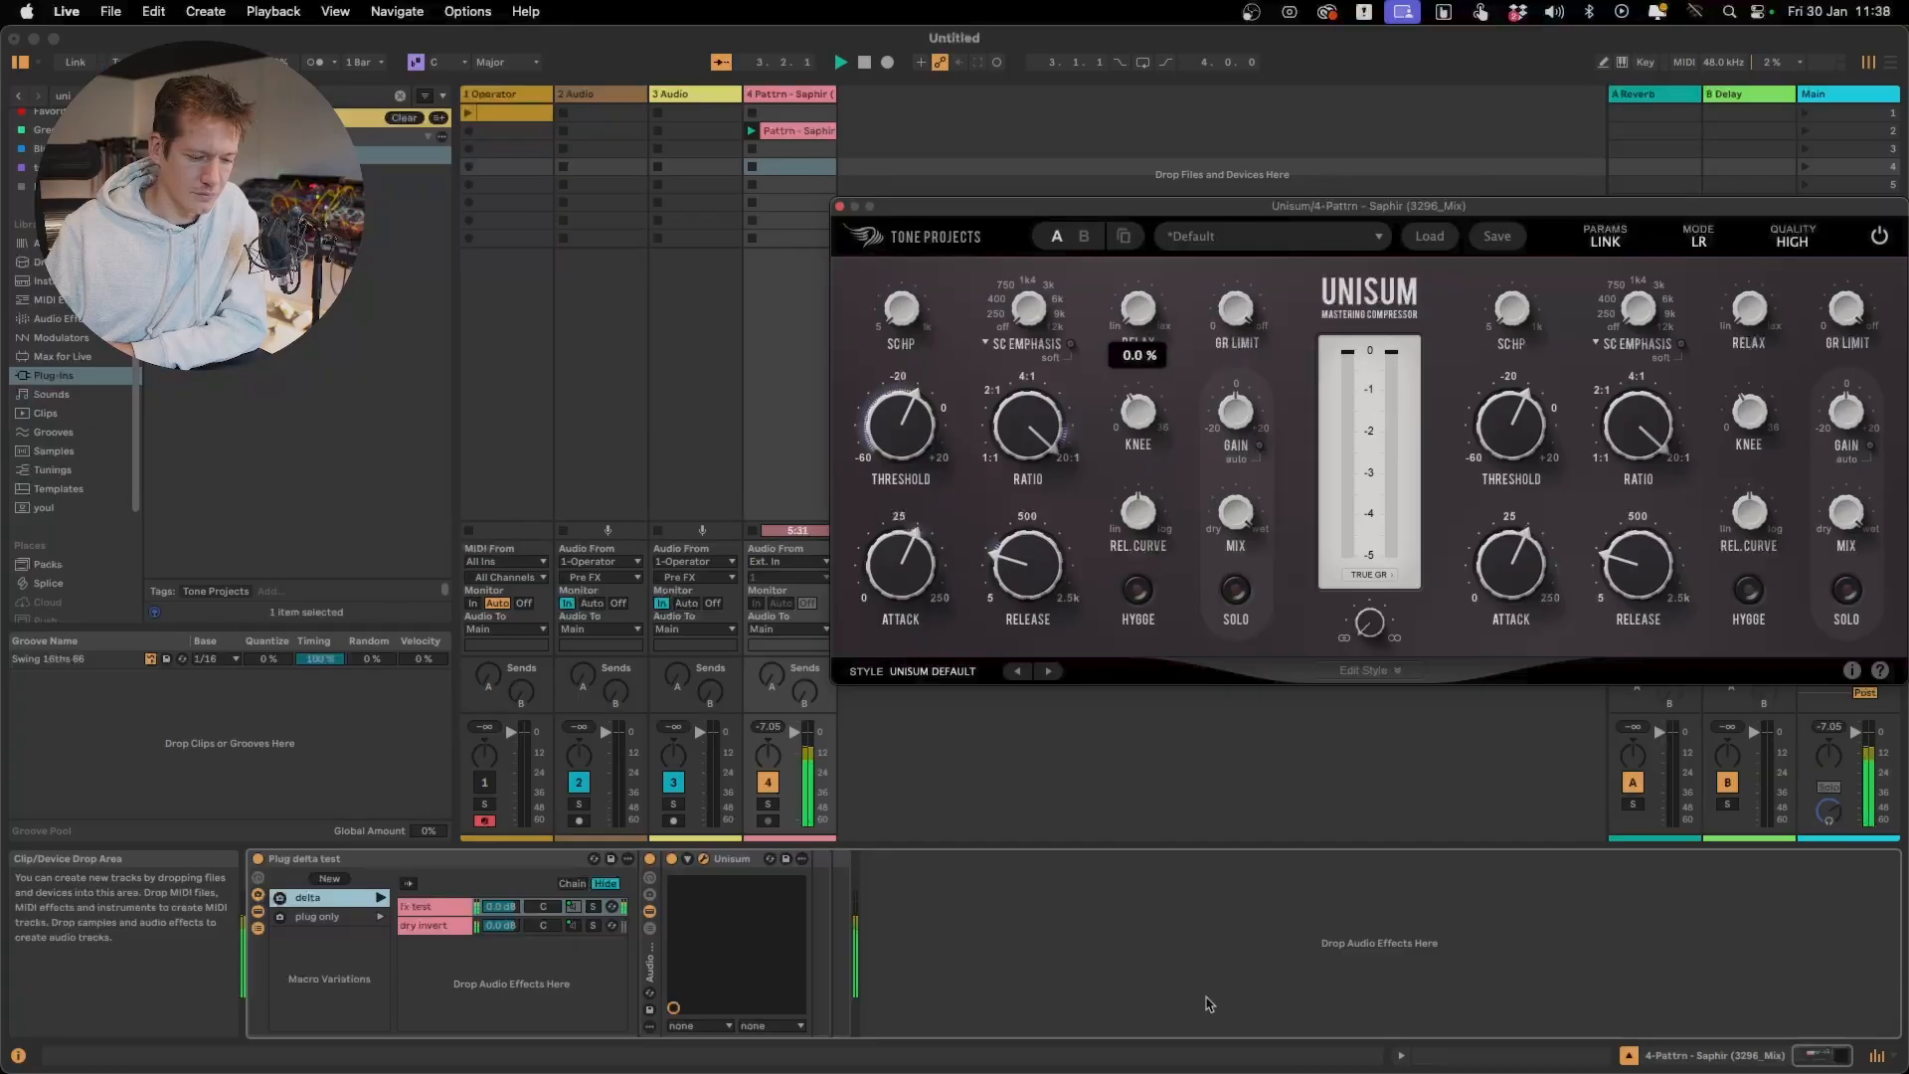
Open the Pattrn - Saphir clip's sample view and move its start marker to about 1:01
click(822, 132)
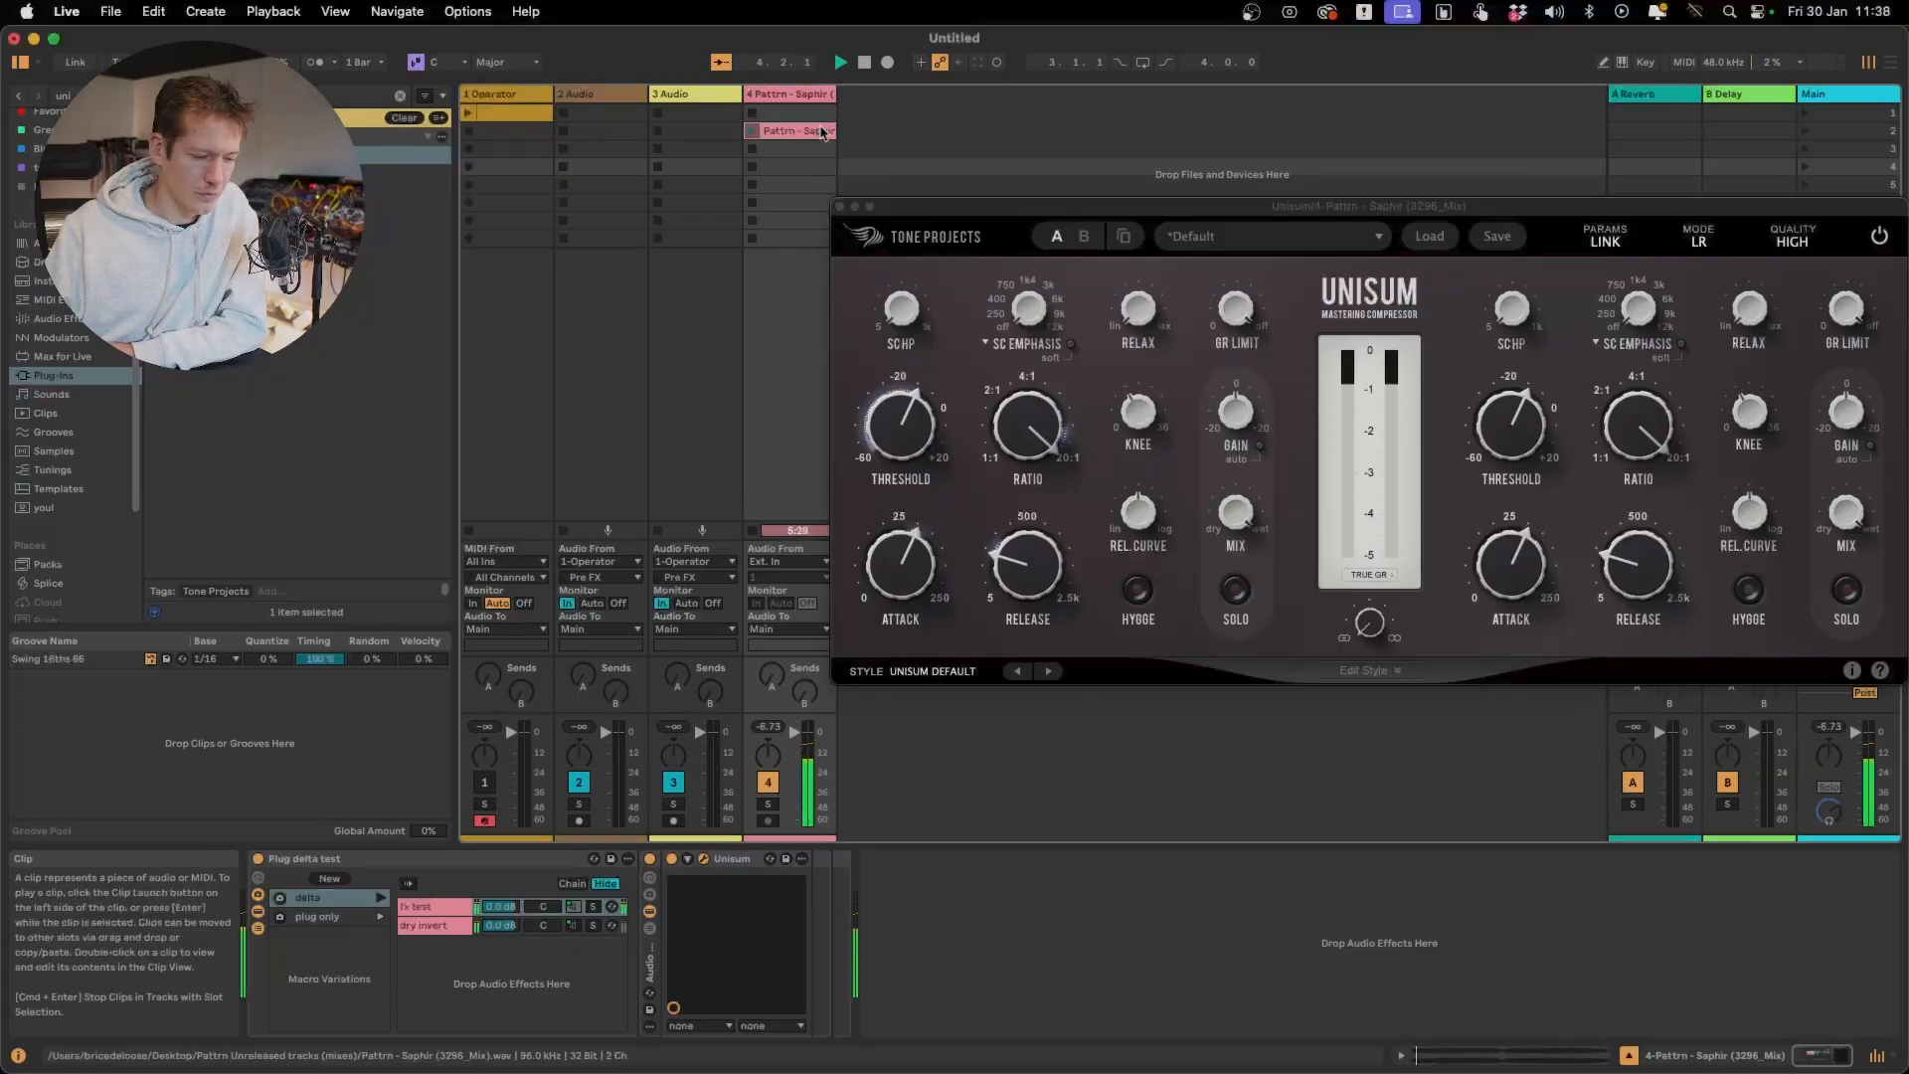
double_click(823, 132)
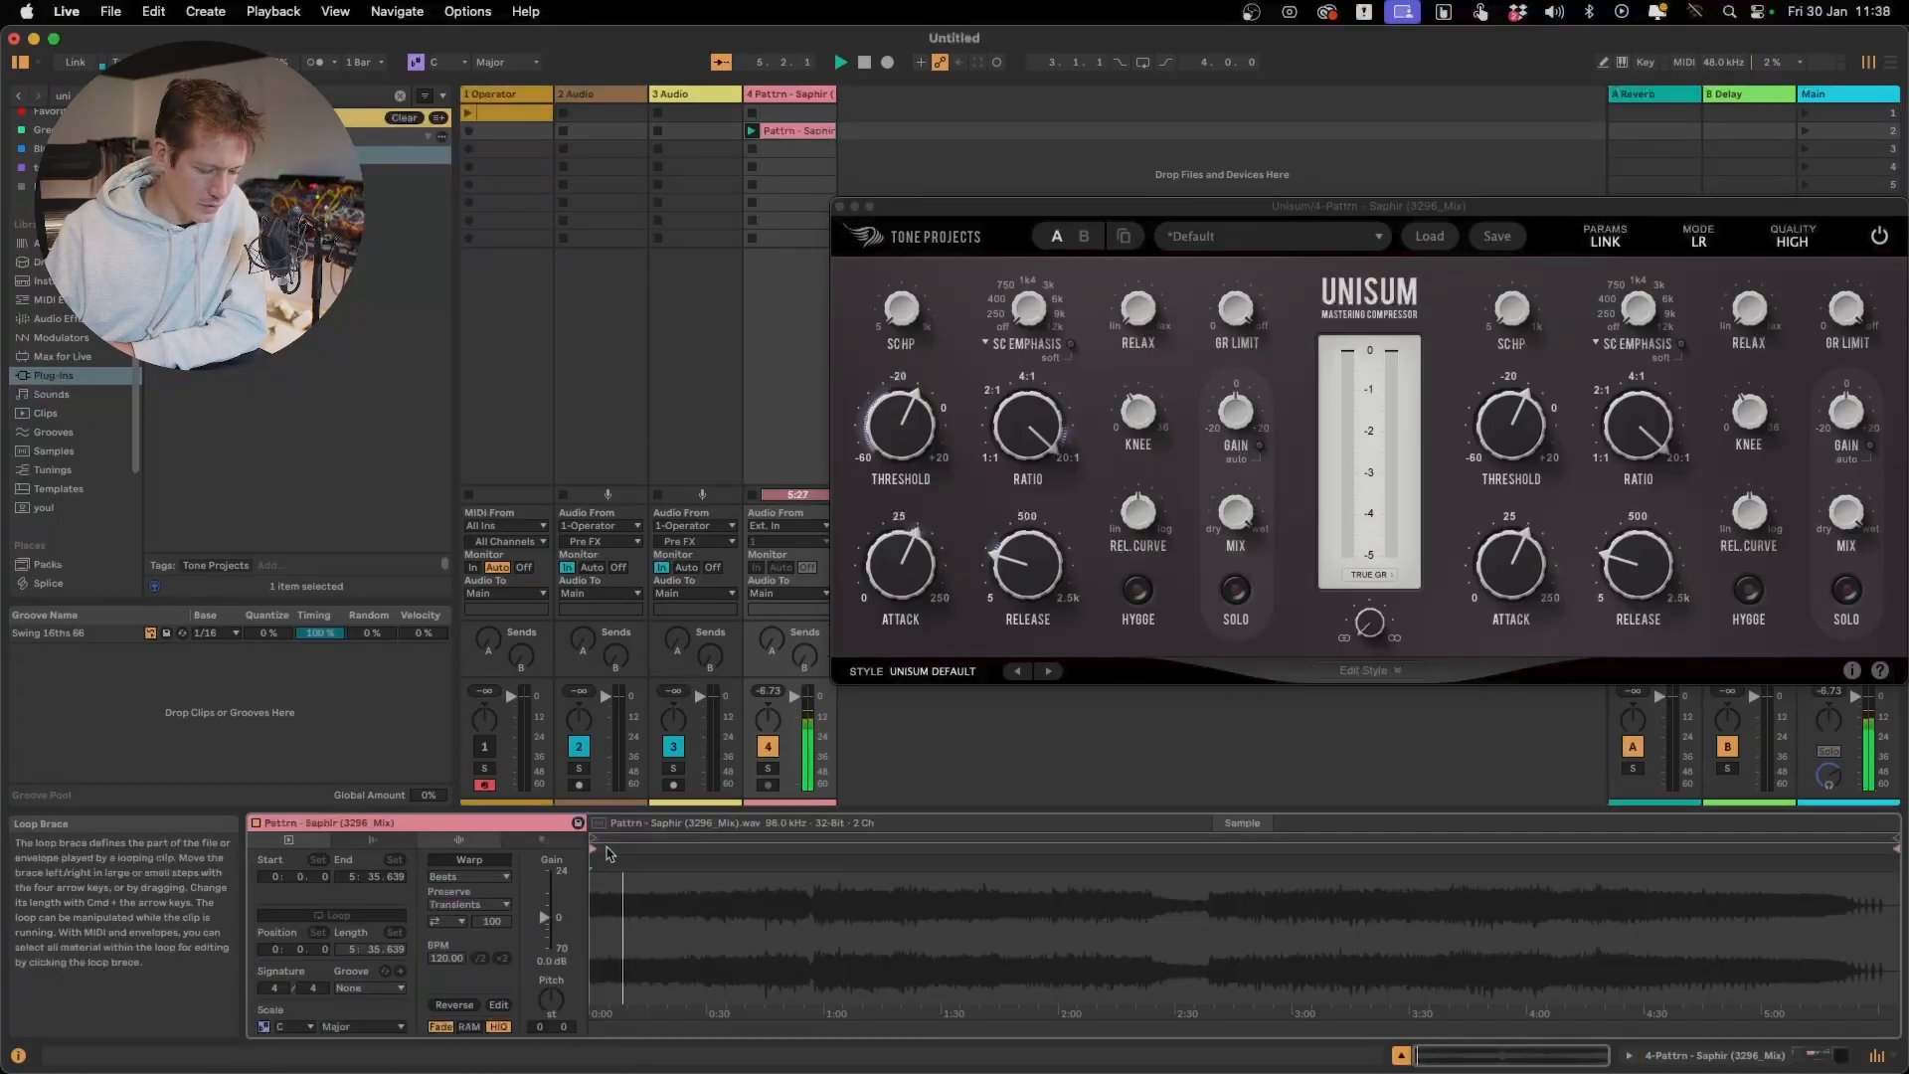
drag(594, 850, 830, 852)
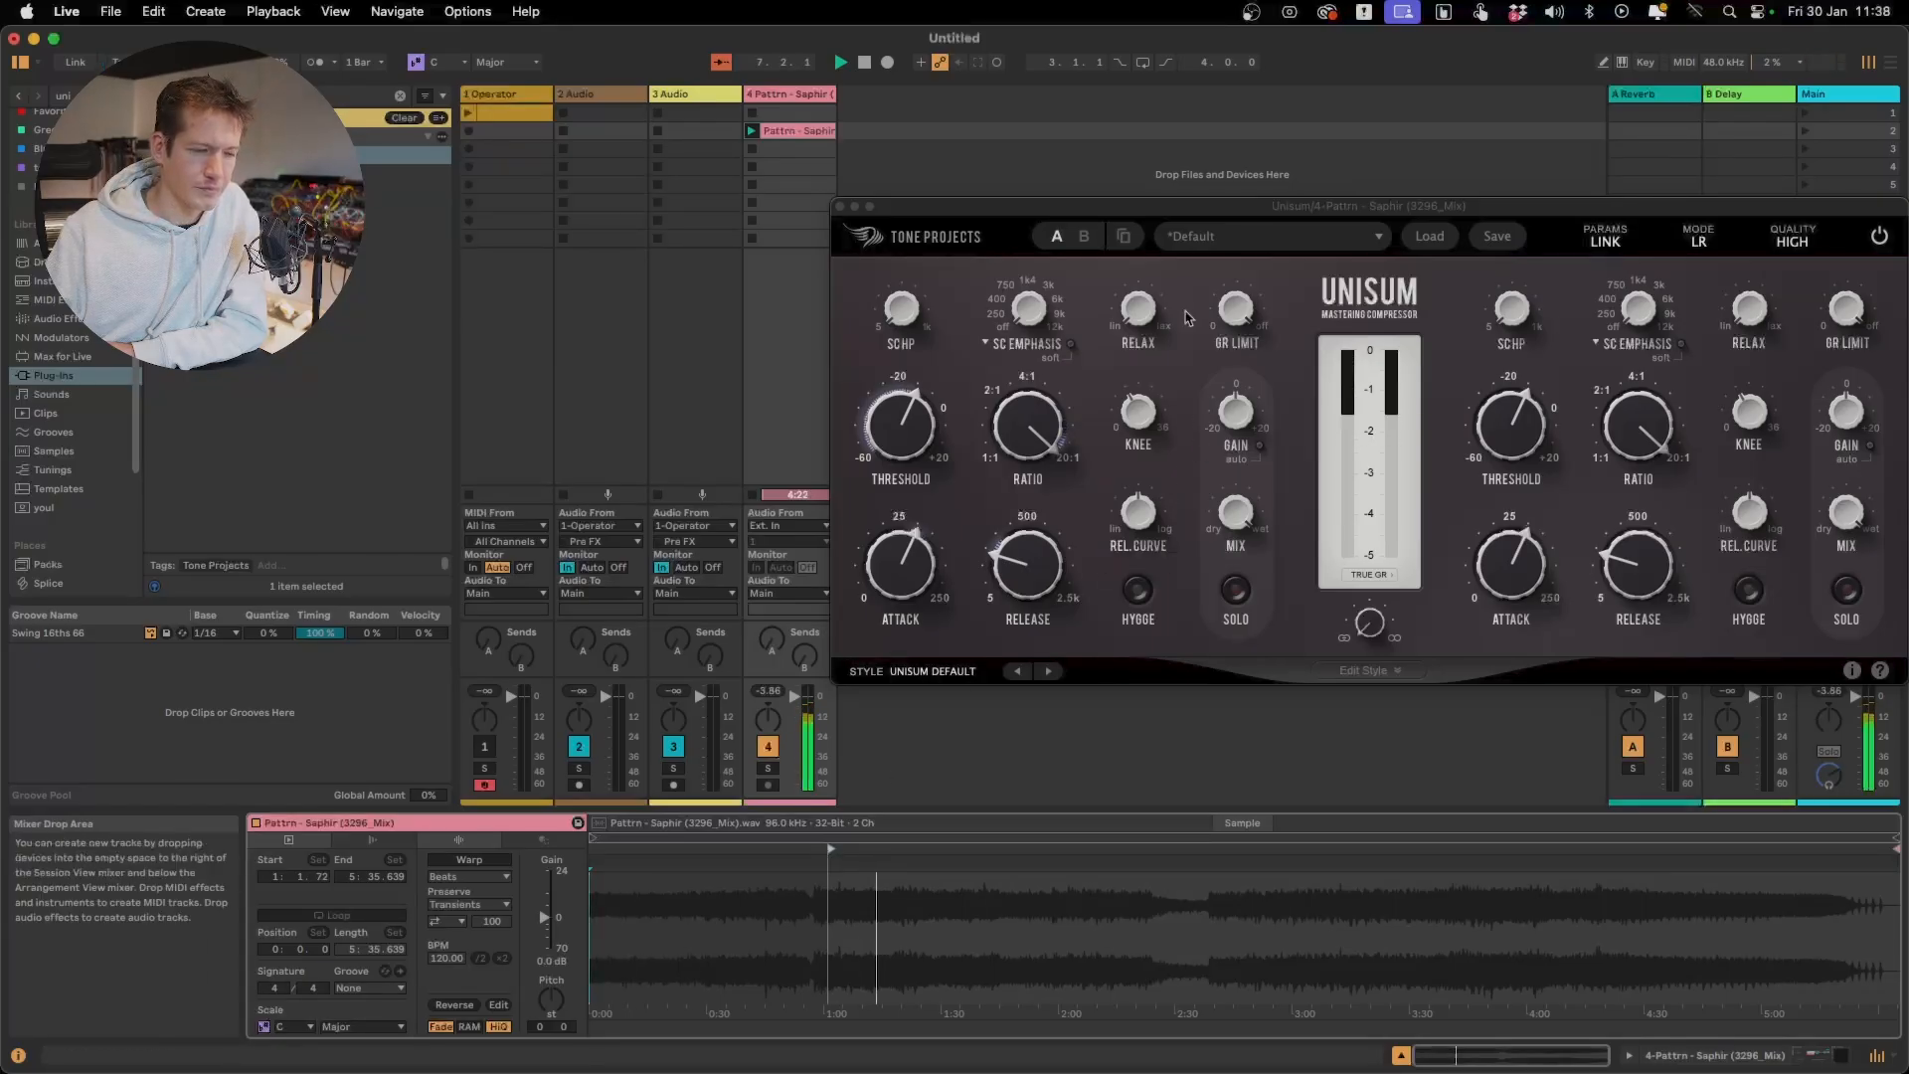
Audition different settings of Unisum's Relax control while the track plays
click(1147, 319)
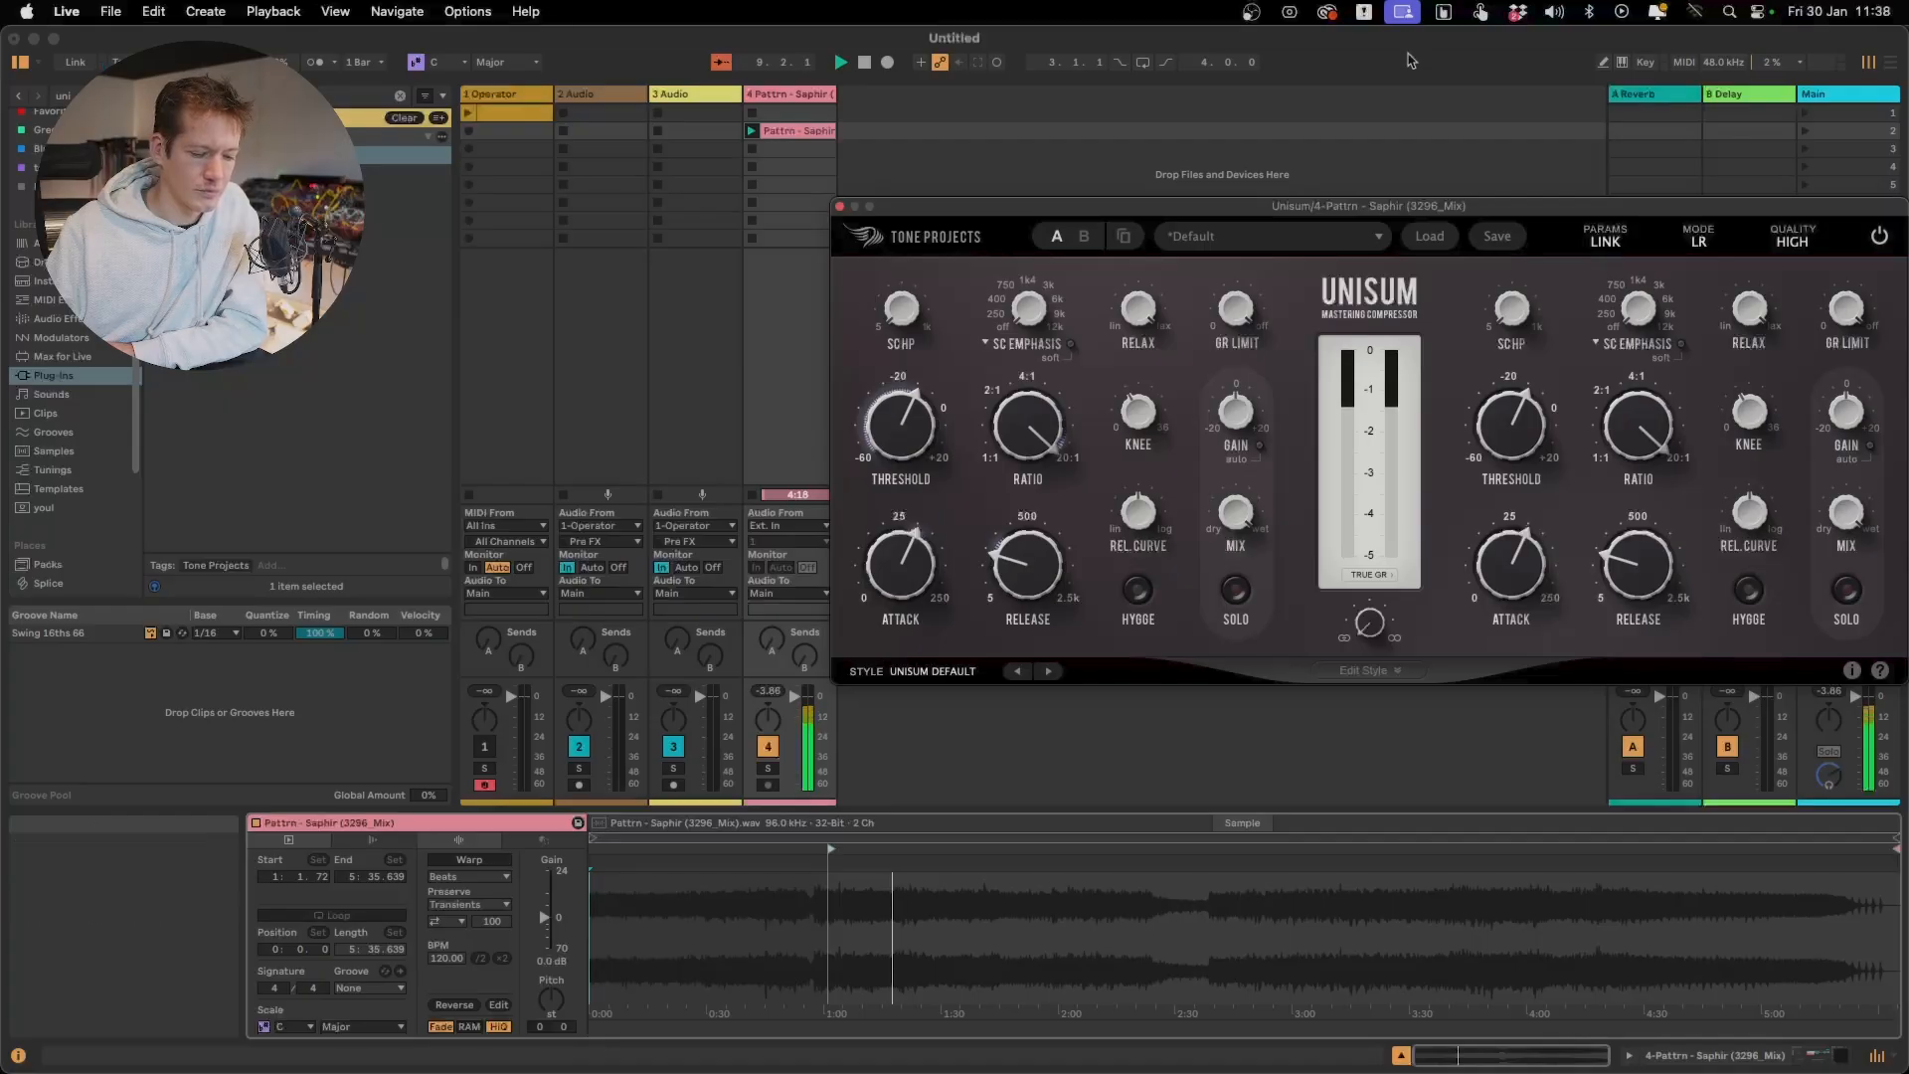
mouse_move(1153, 315)
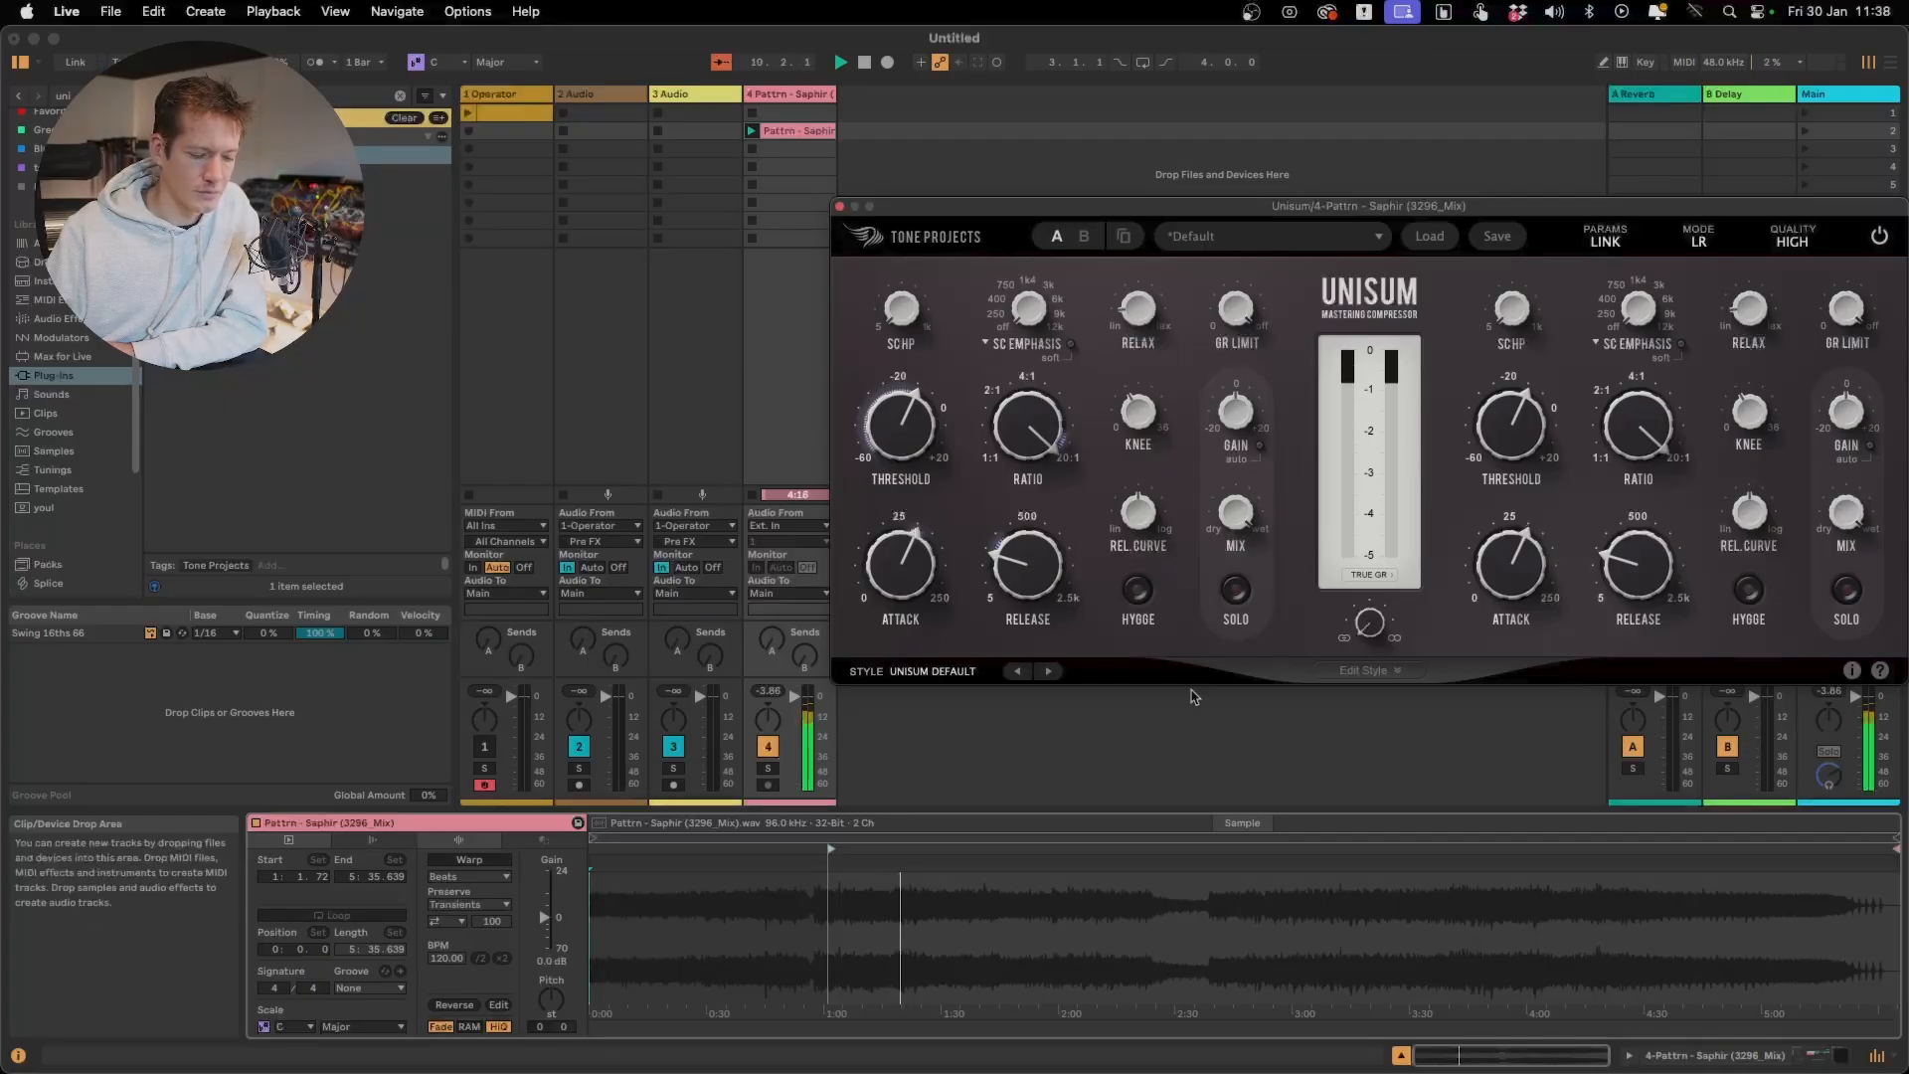
mouse_move(1142, 456)
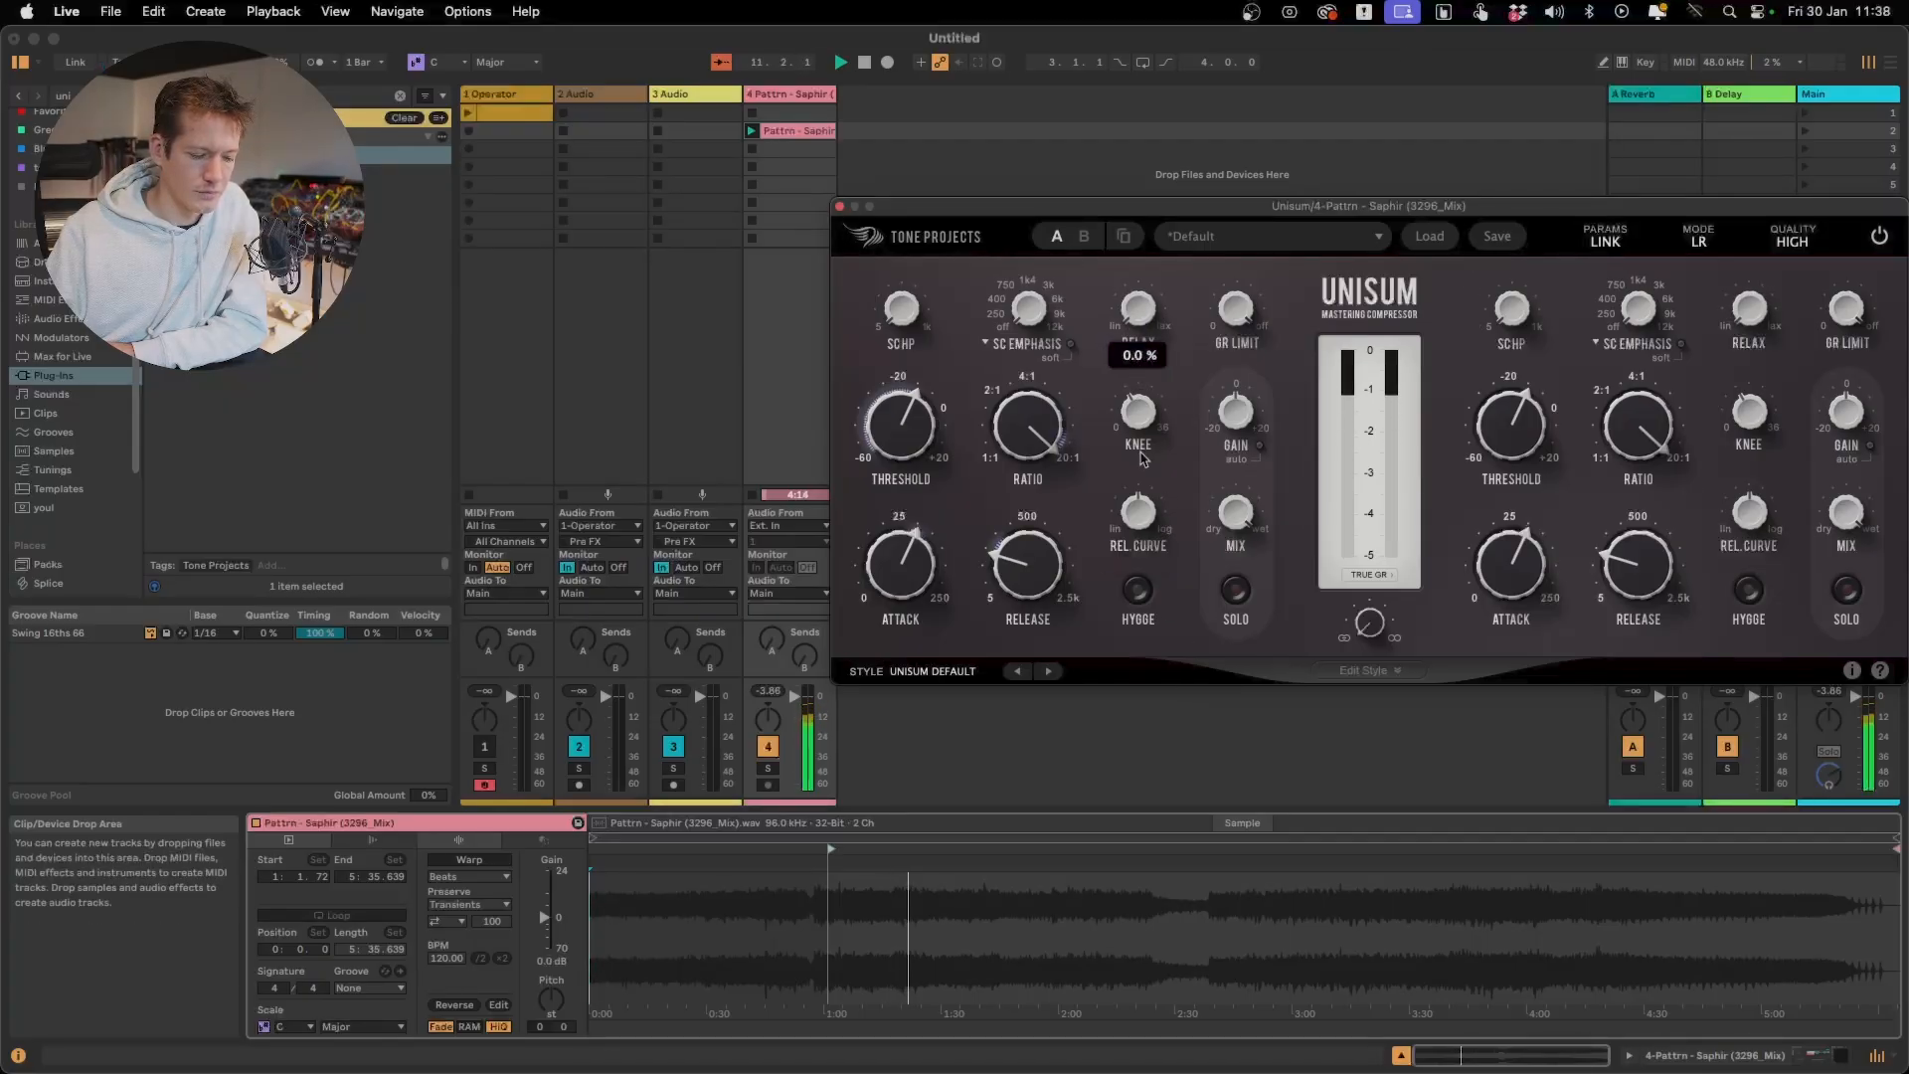
drag(1141, 459, 1145, 302)
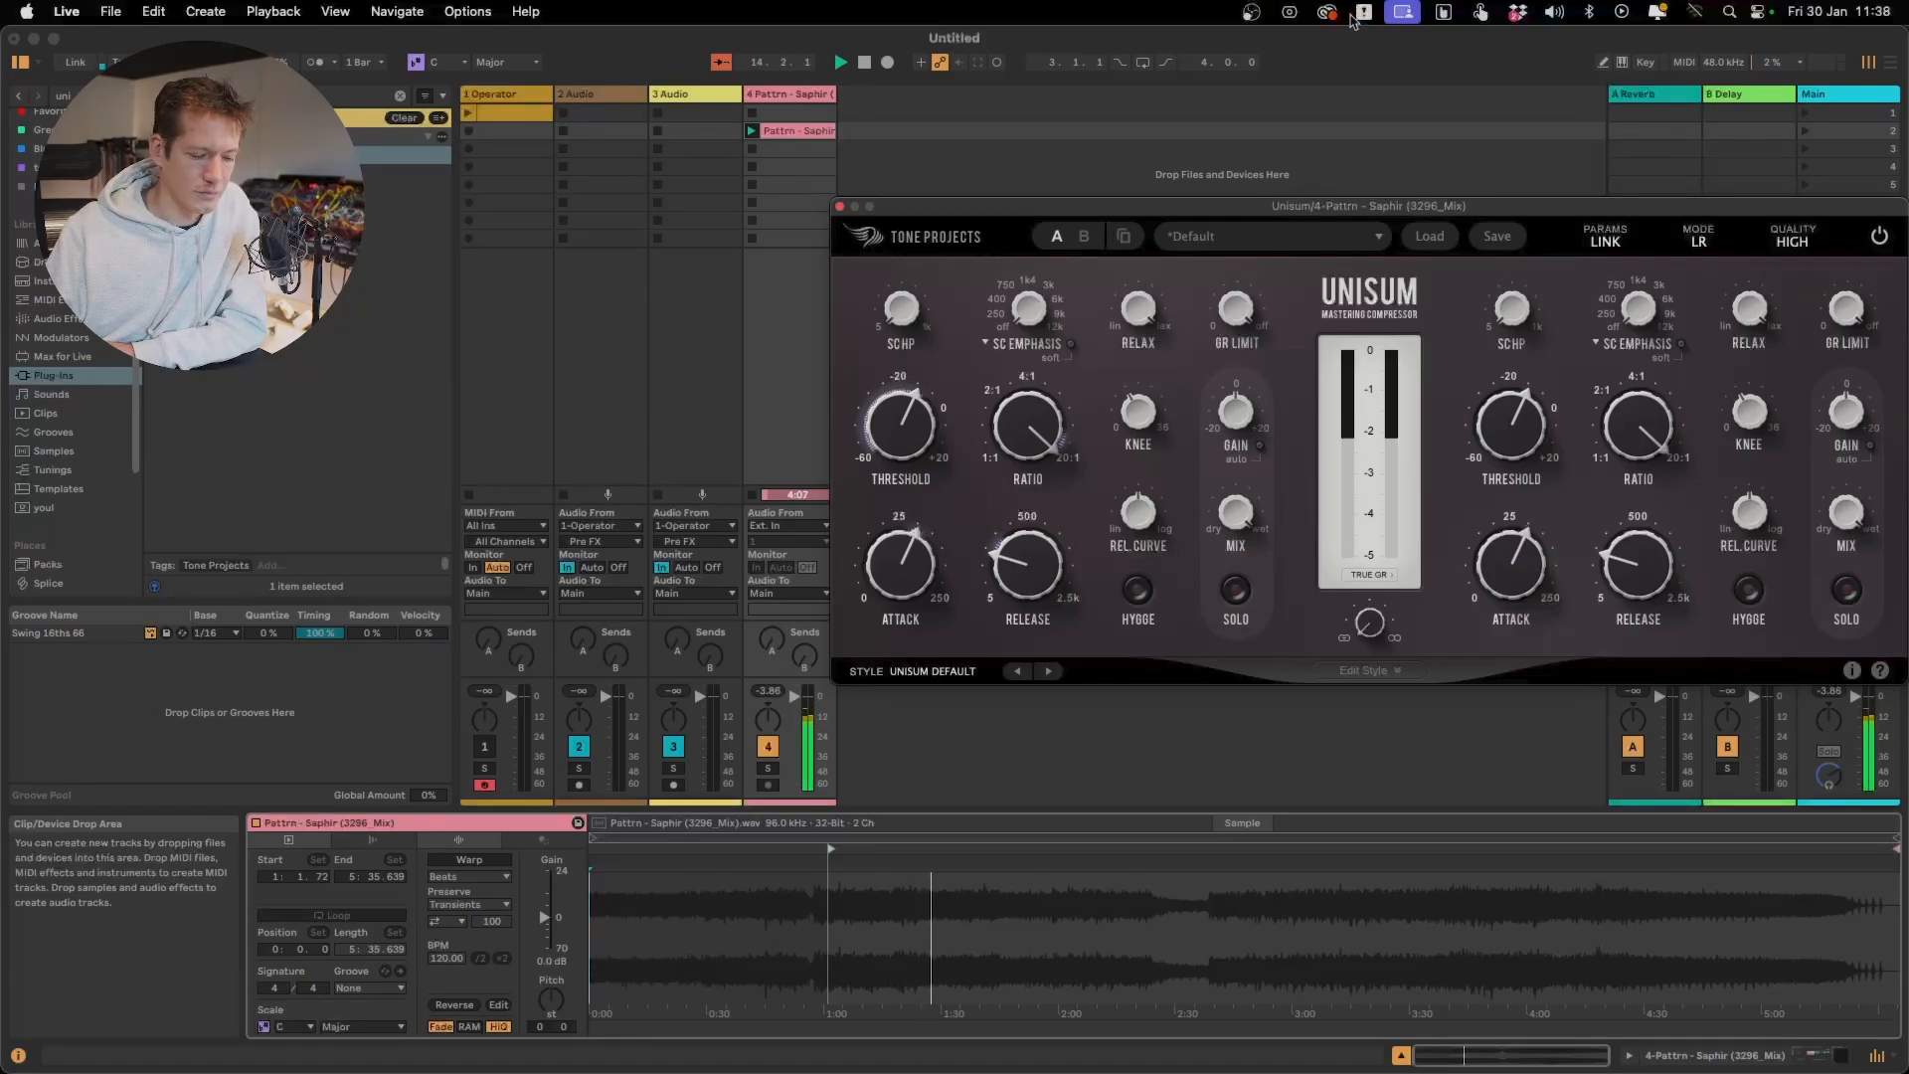
mouse_move(1141, 311)
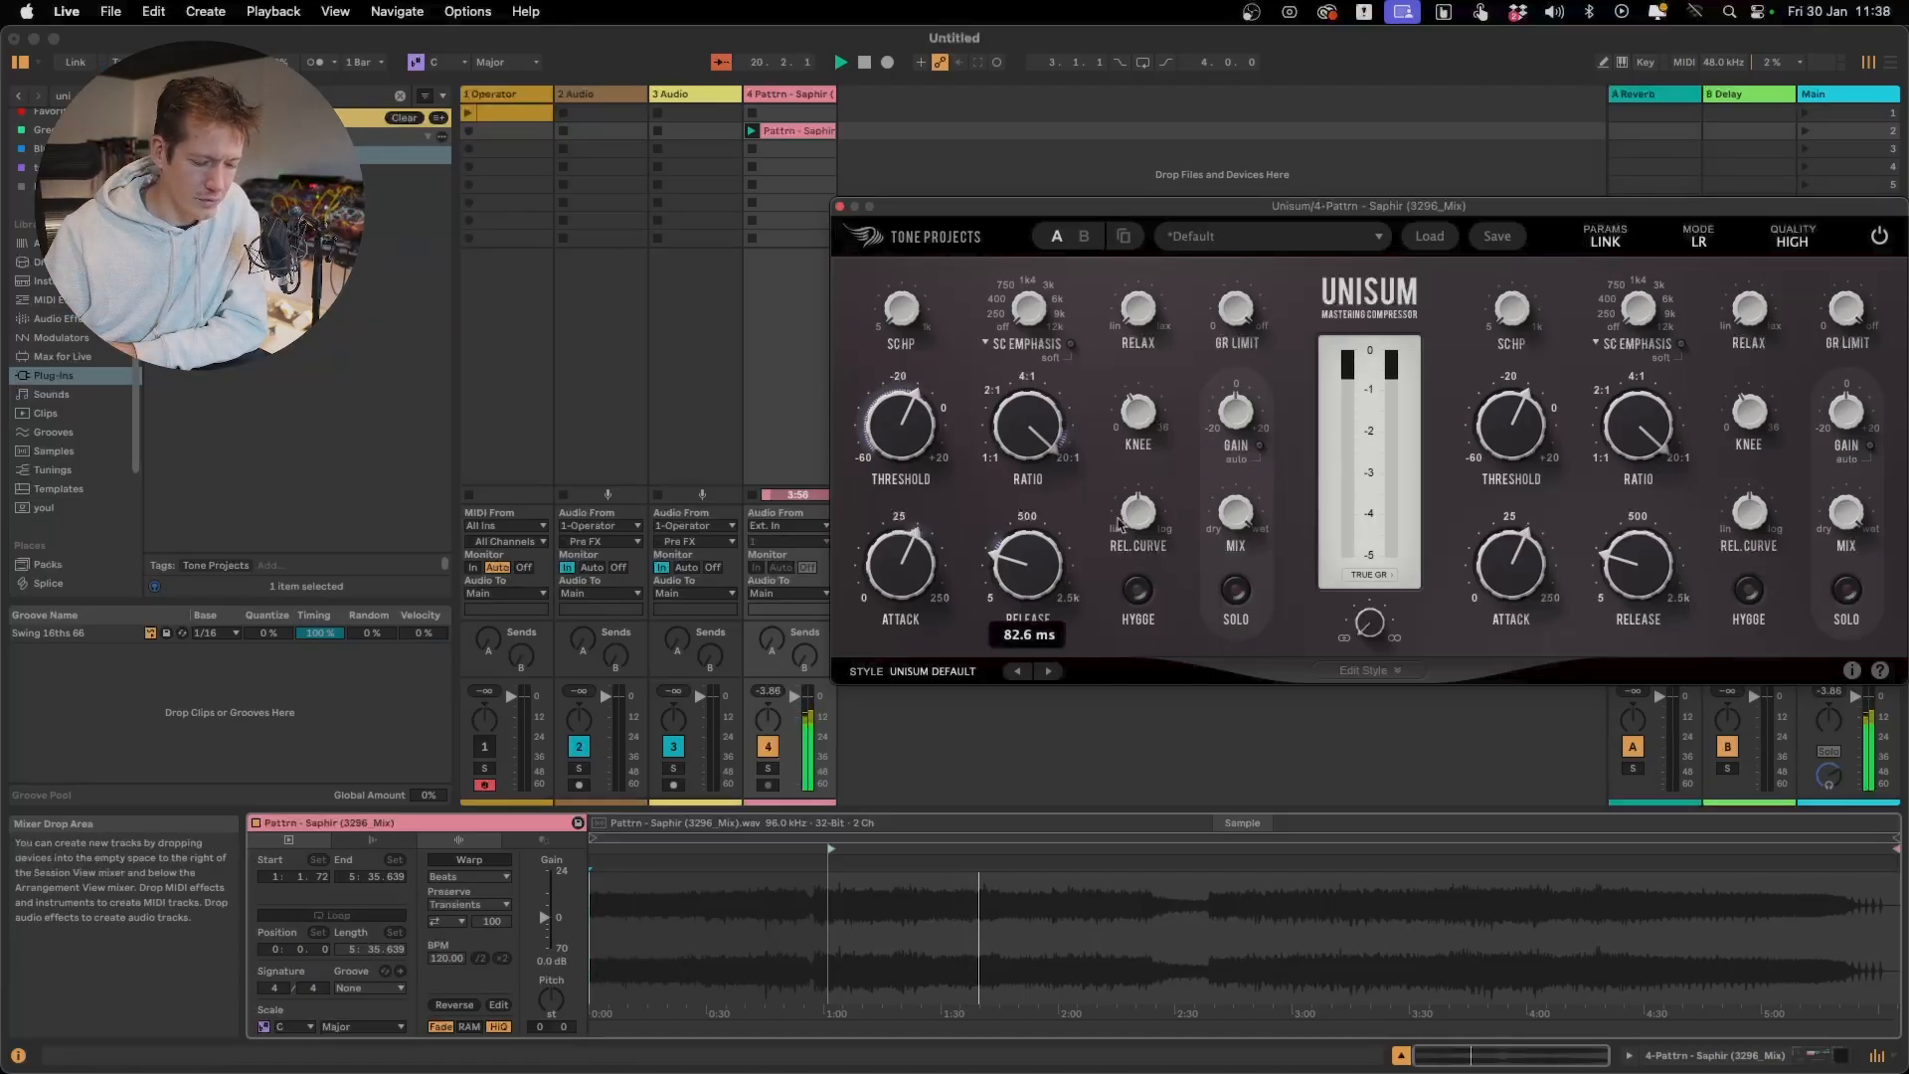
Raise Unisum's Rel. Curve to 61.5% and beyond during playback, then try resetting it
mouse_move(1130, 519)
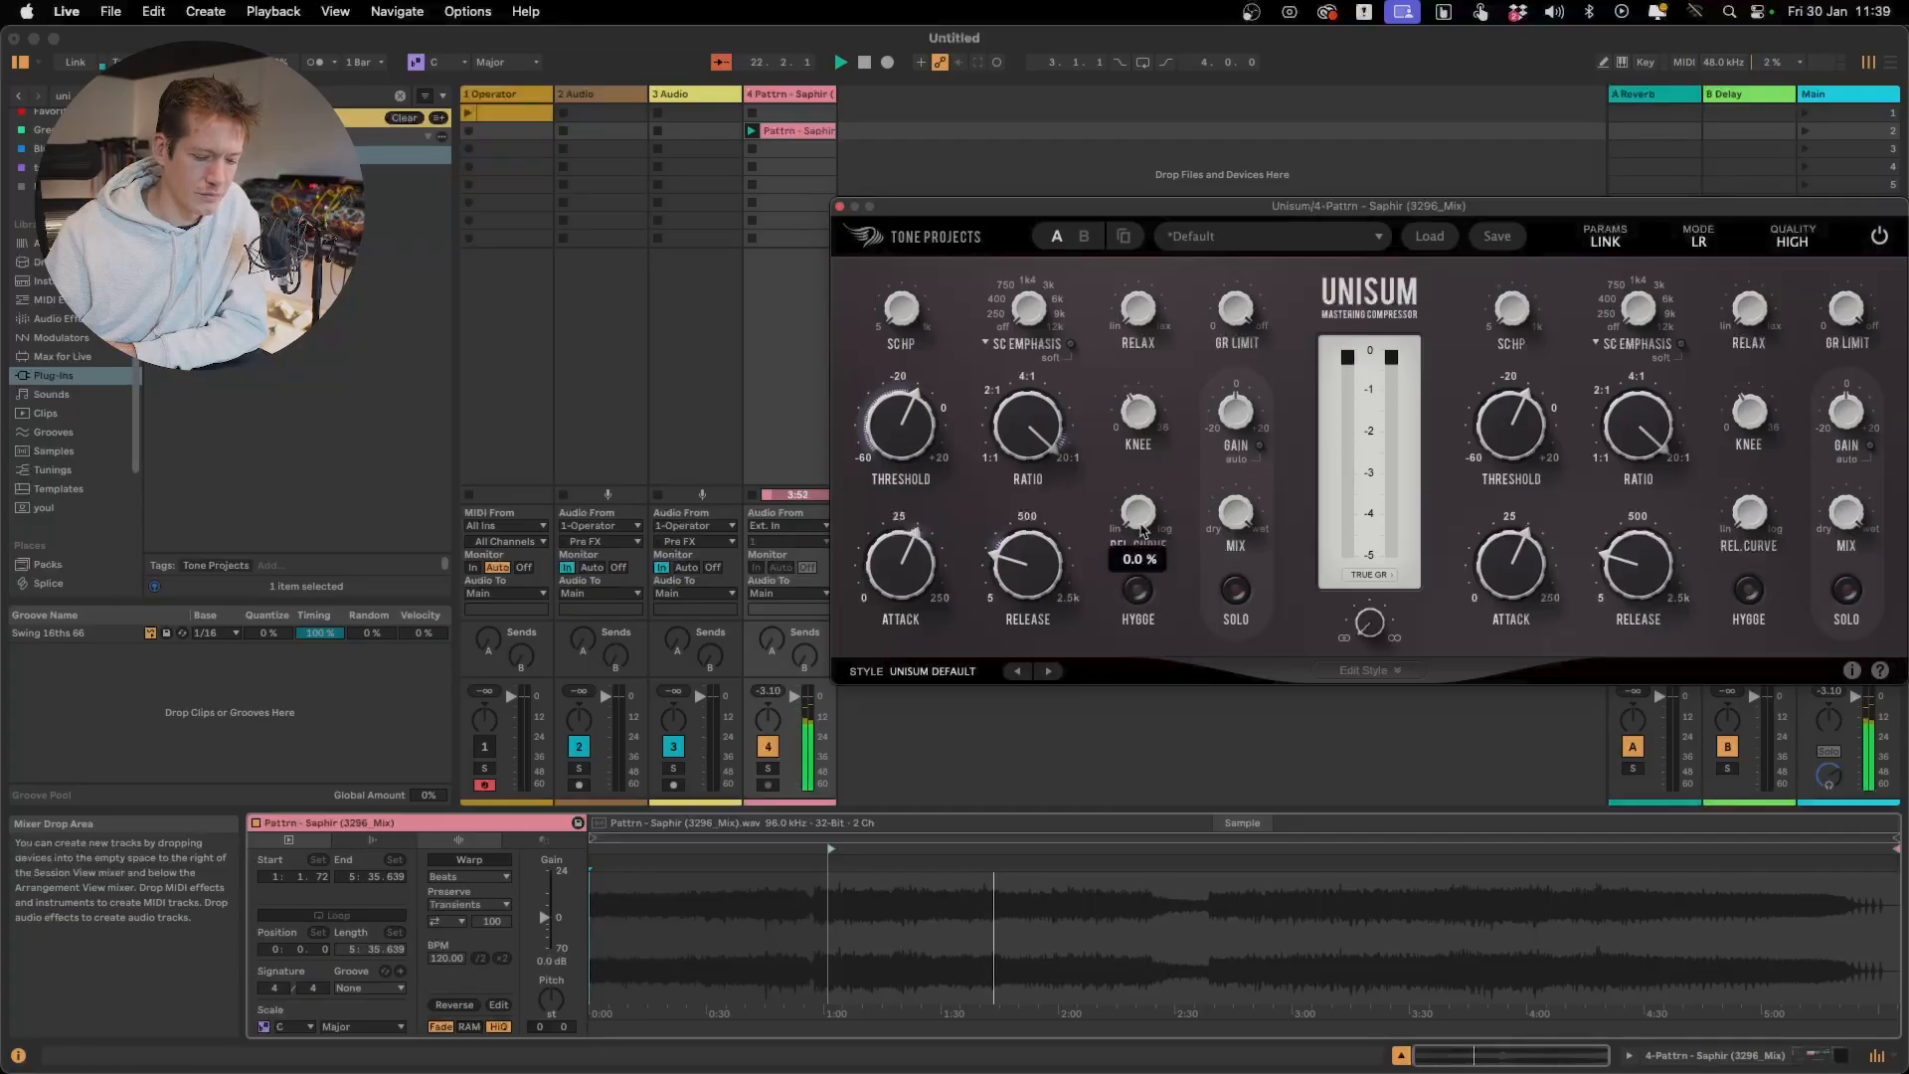
drag(1142, 530, 1142, 398)
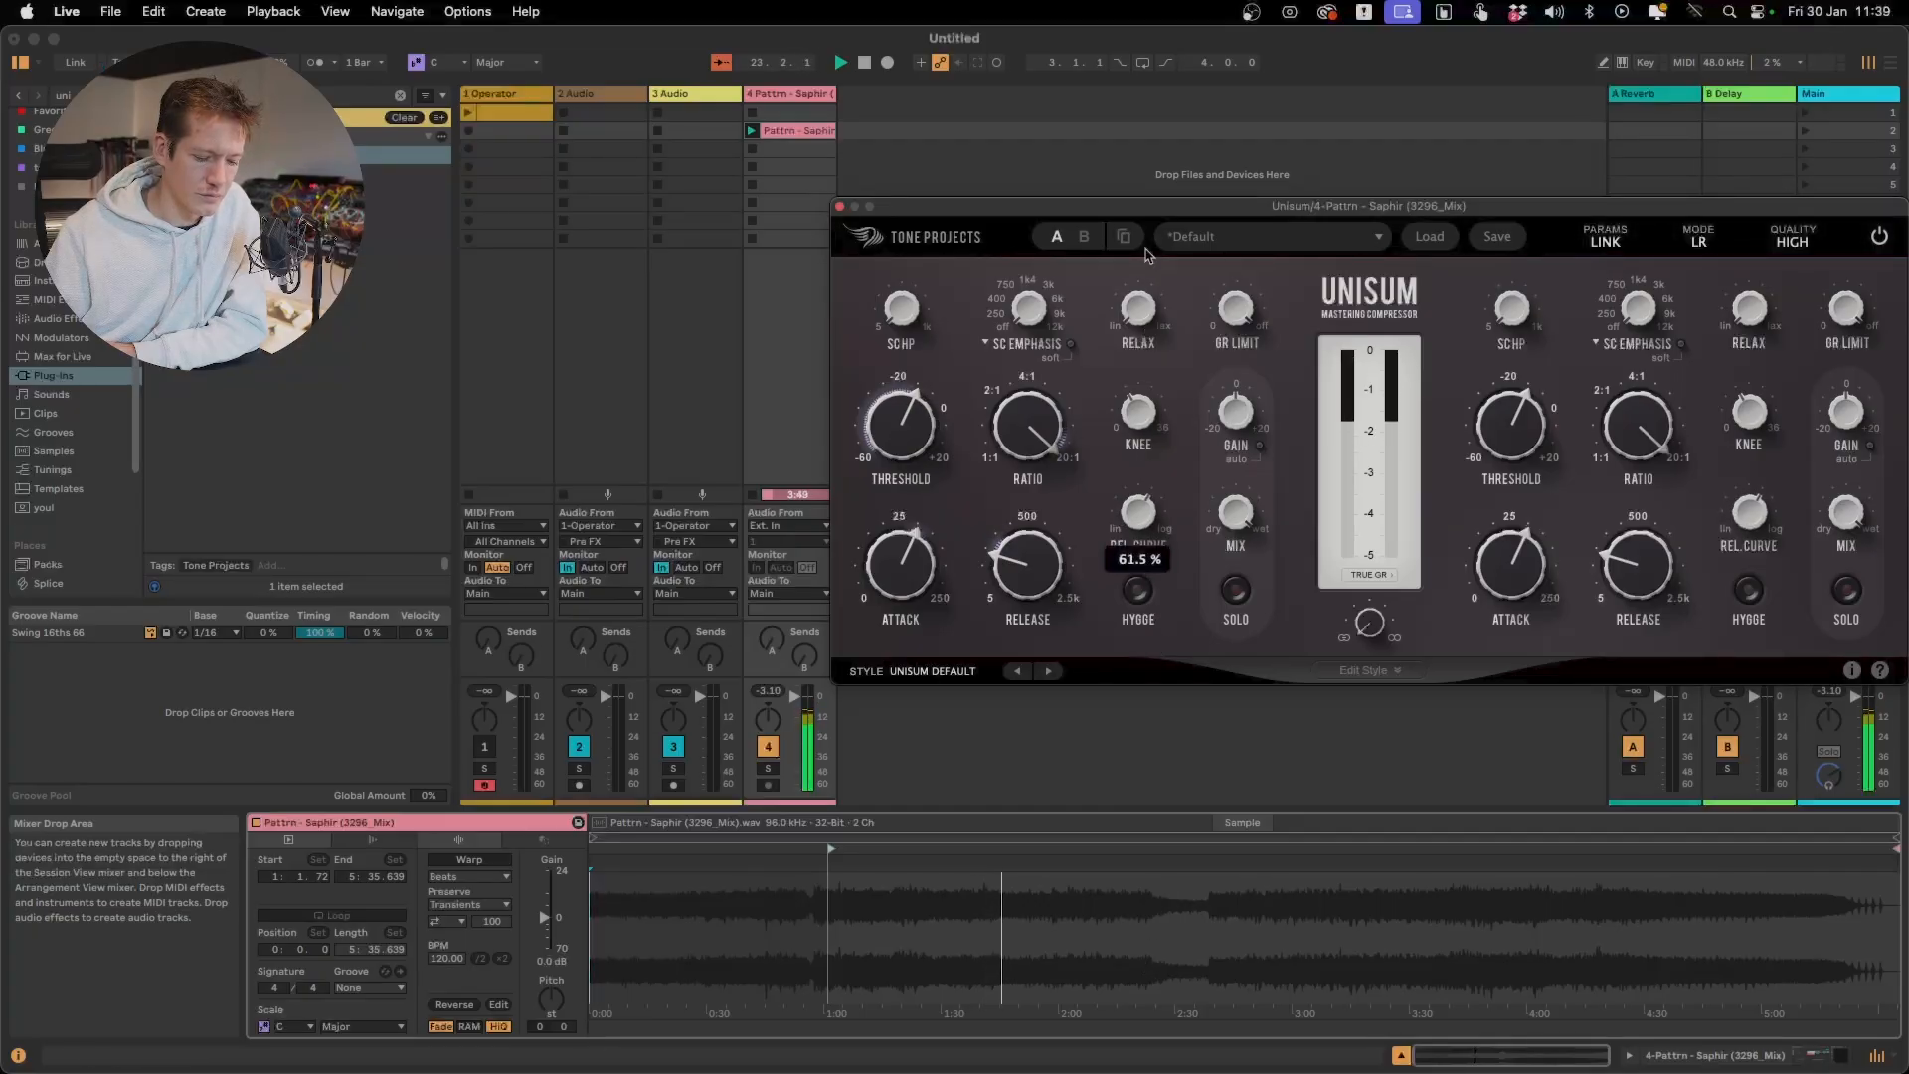
drag(1145, 249, 1162, 88)
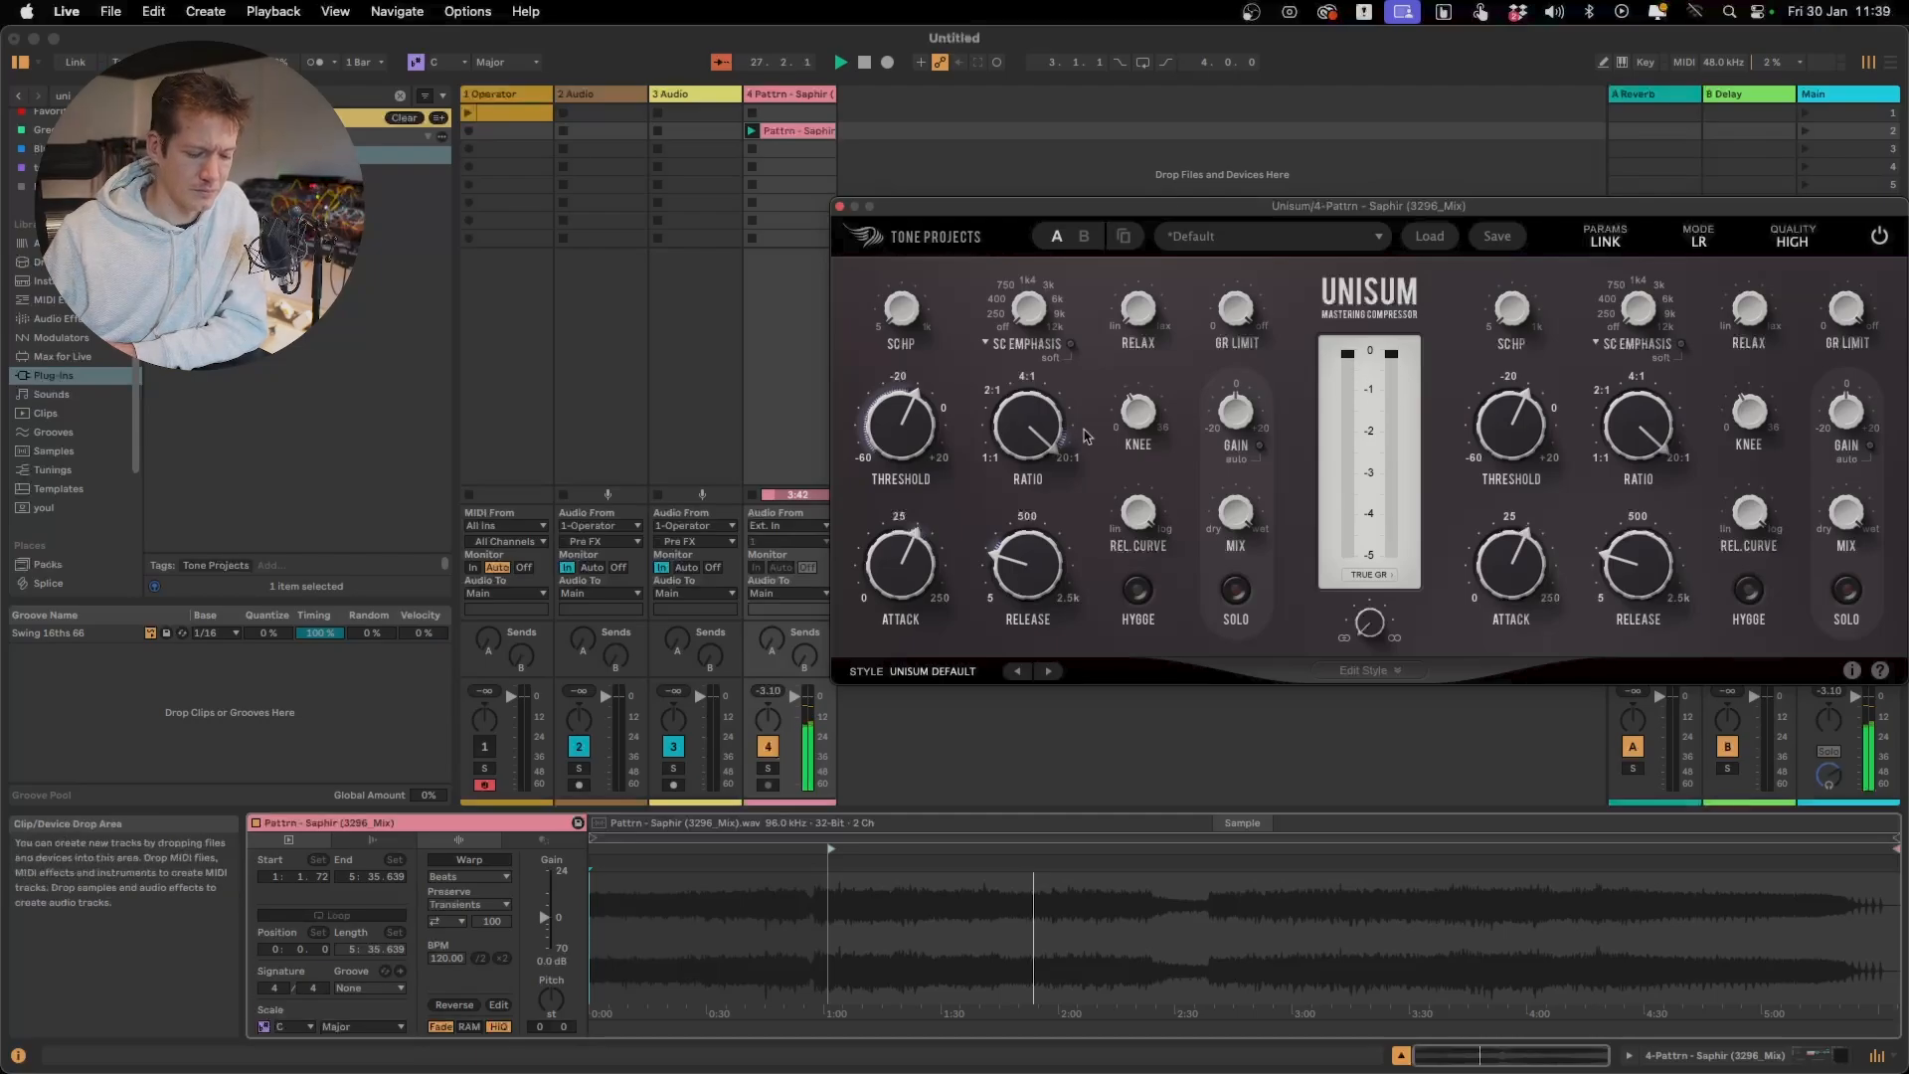
double_click(1125, 513)
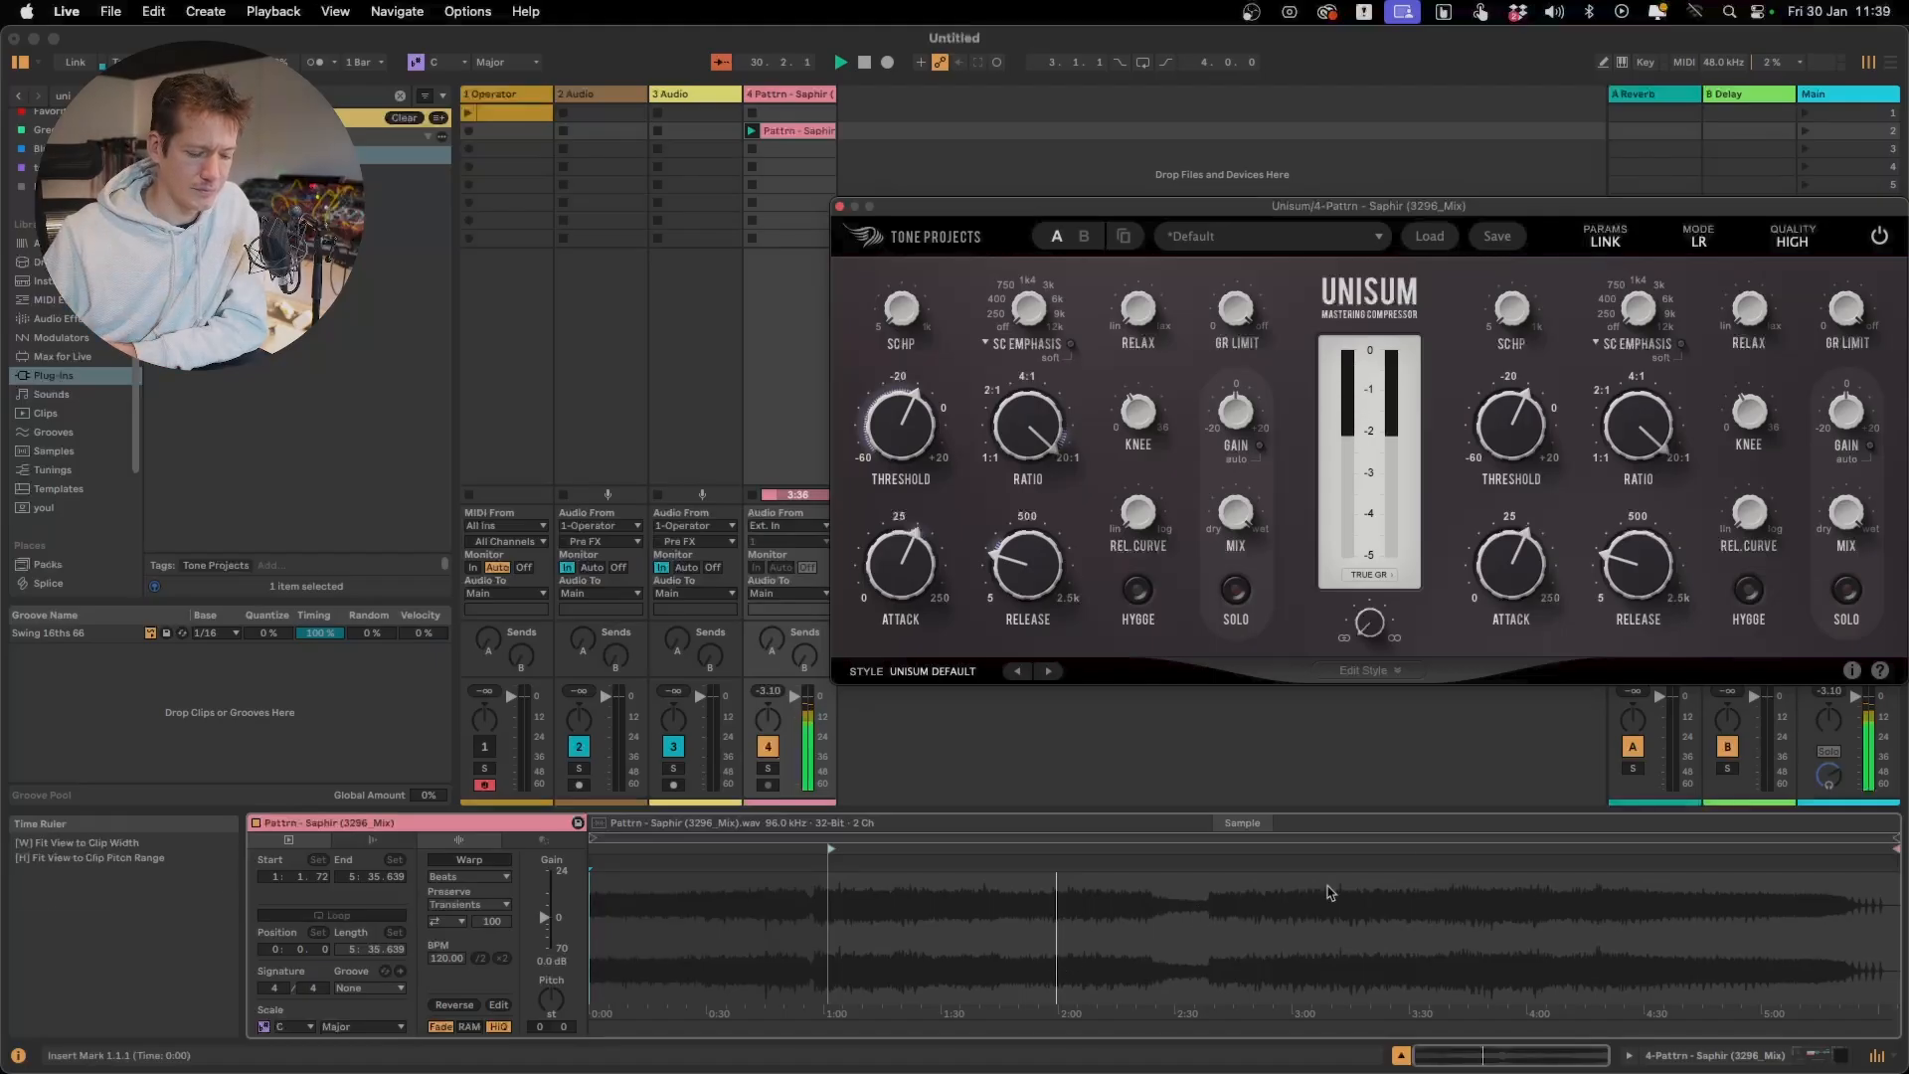
mouse_move(1139, 527)
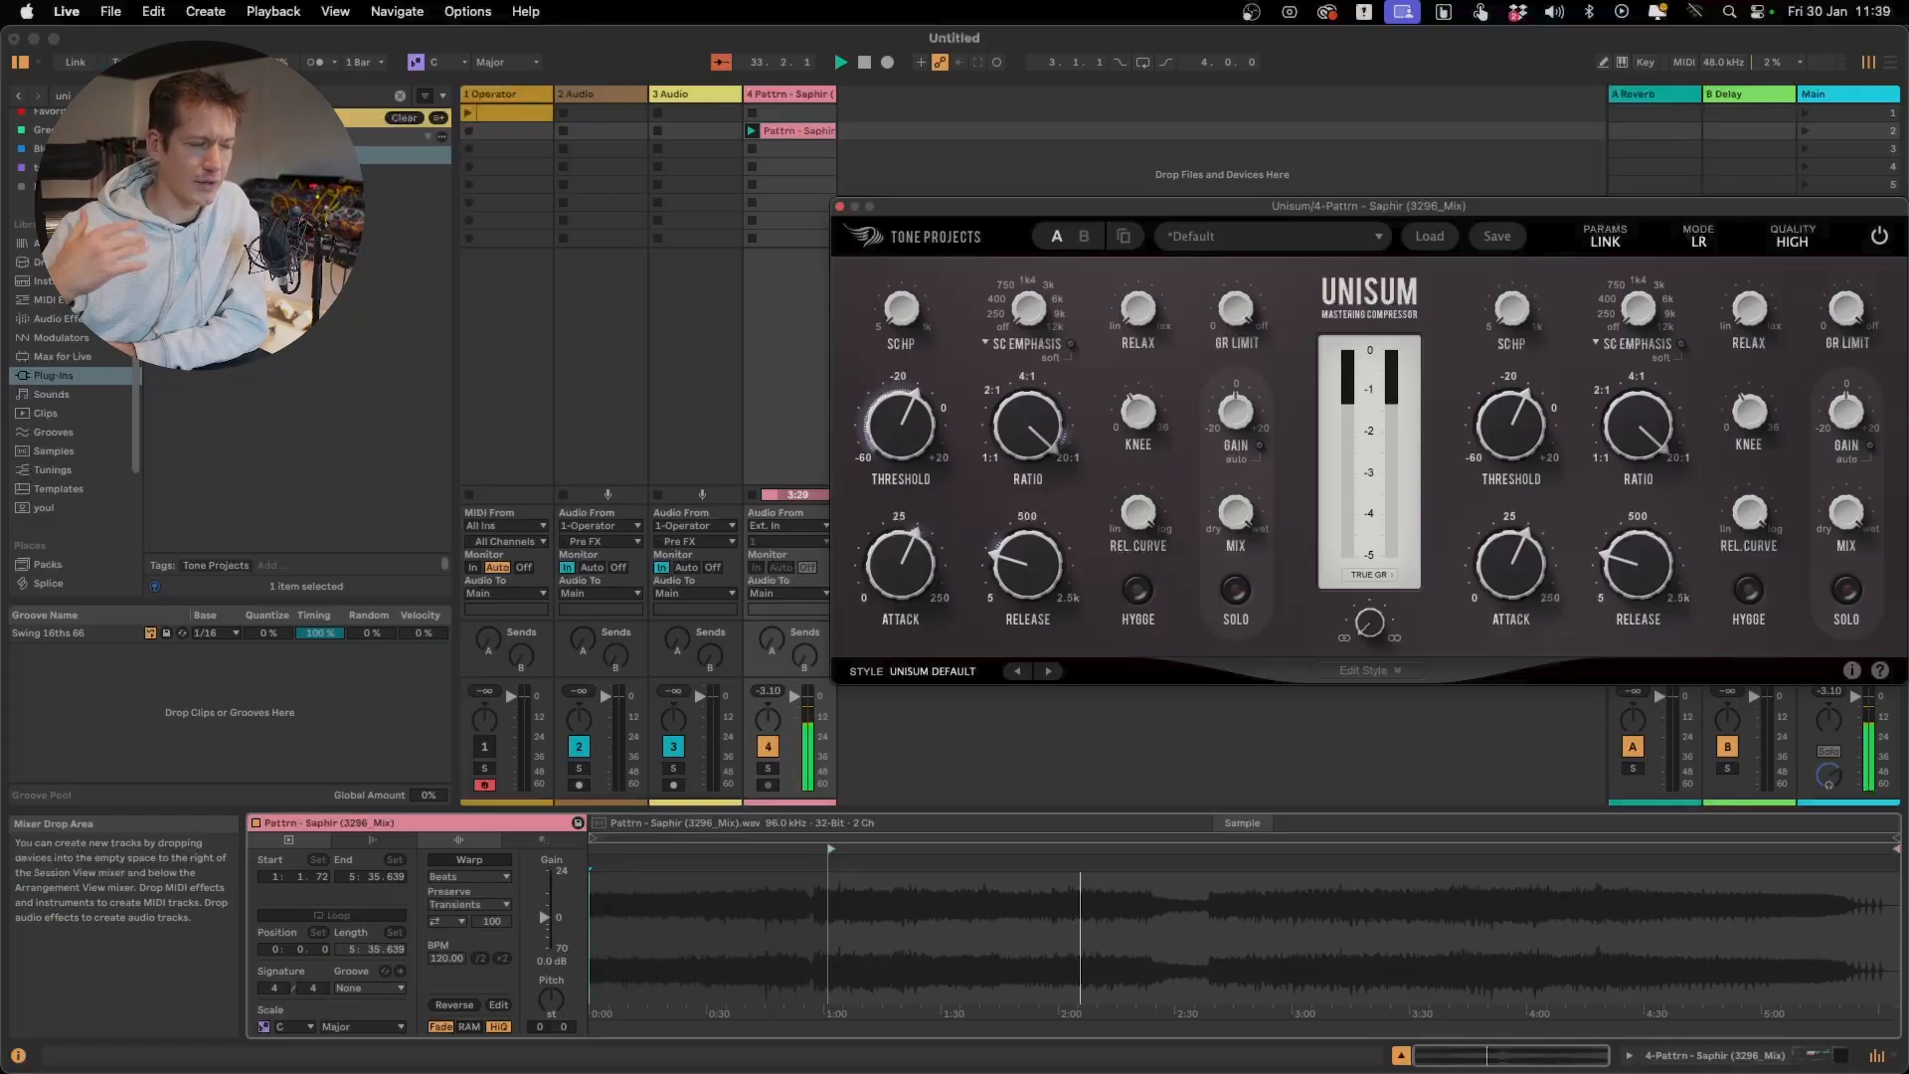
Restart playback from the clip's start marker and sweep Unisum's Rel. Curve downward while listening
key(space)
key(space)
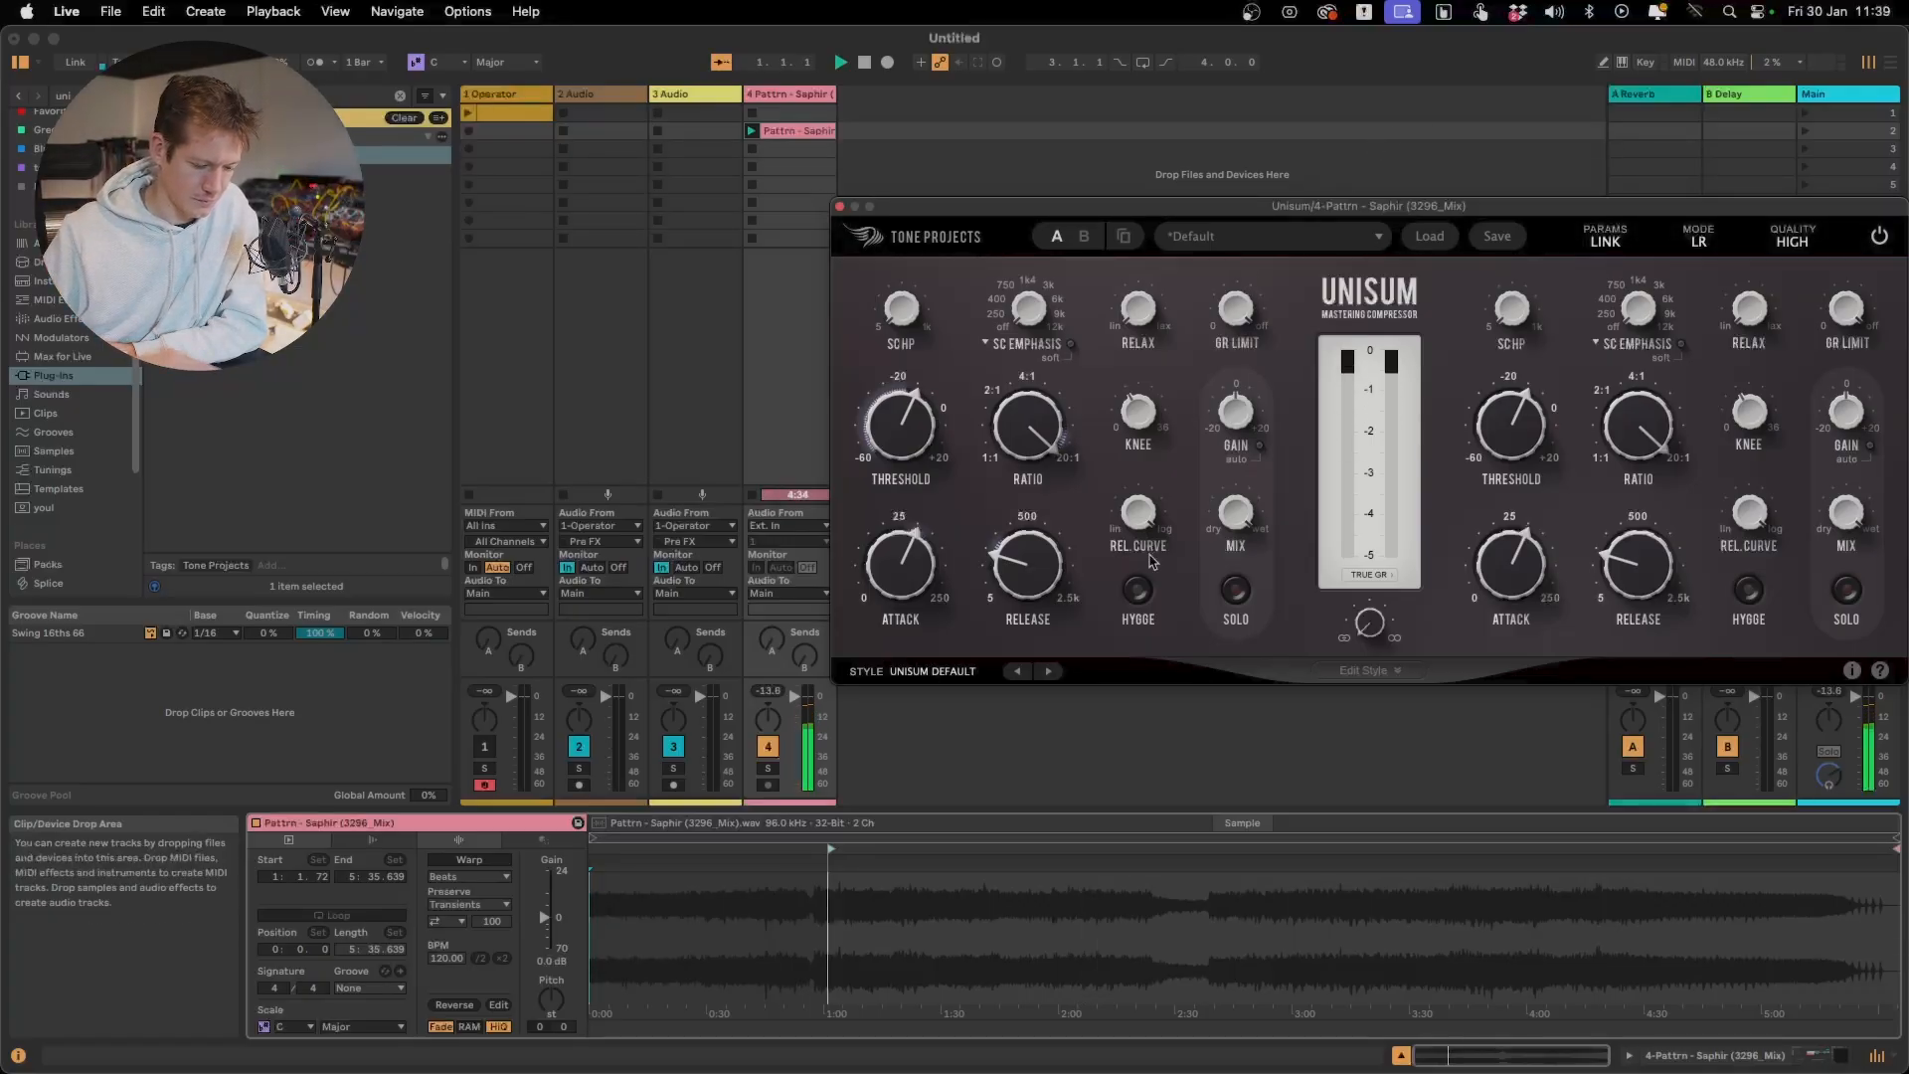
drag(1141, 521, 1102, 1073)
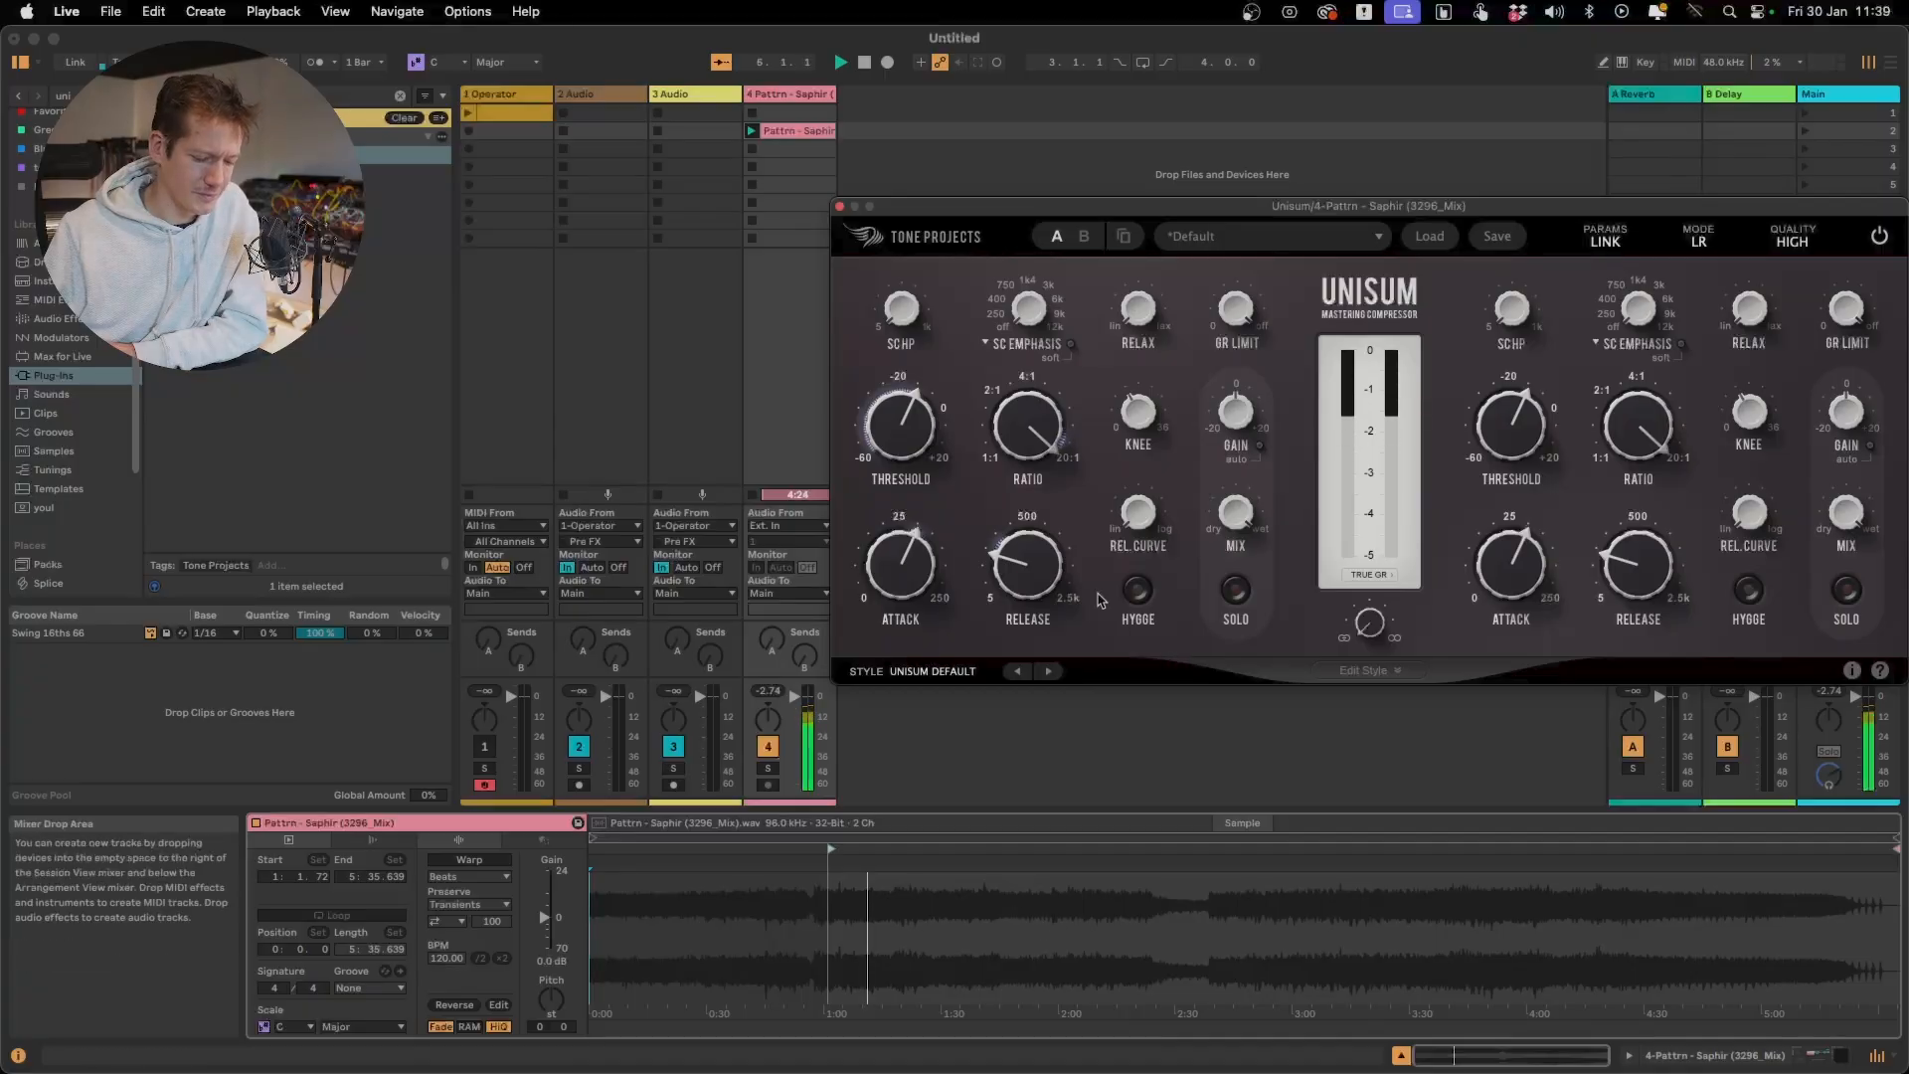
mouse_move(1159, 528)
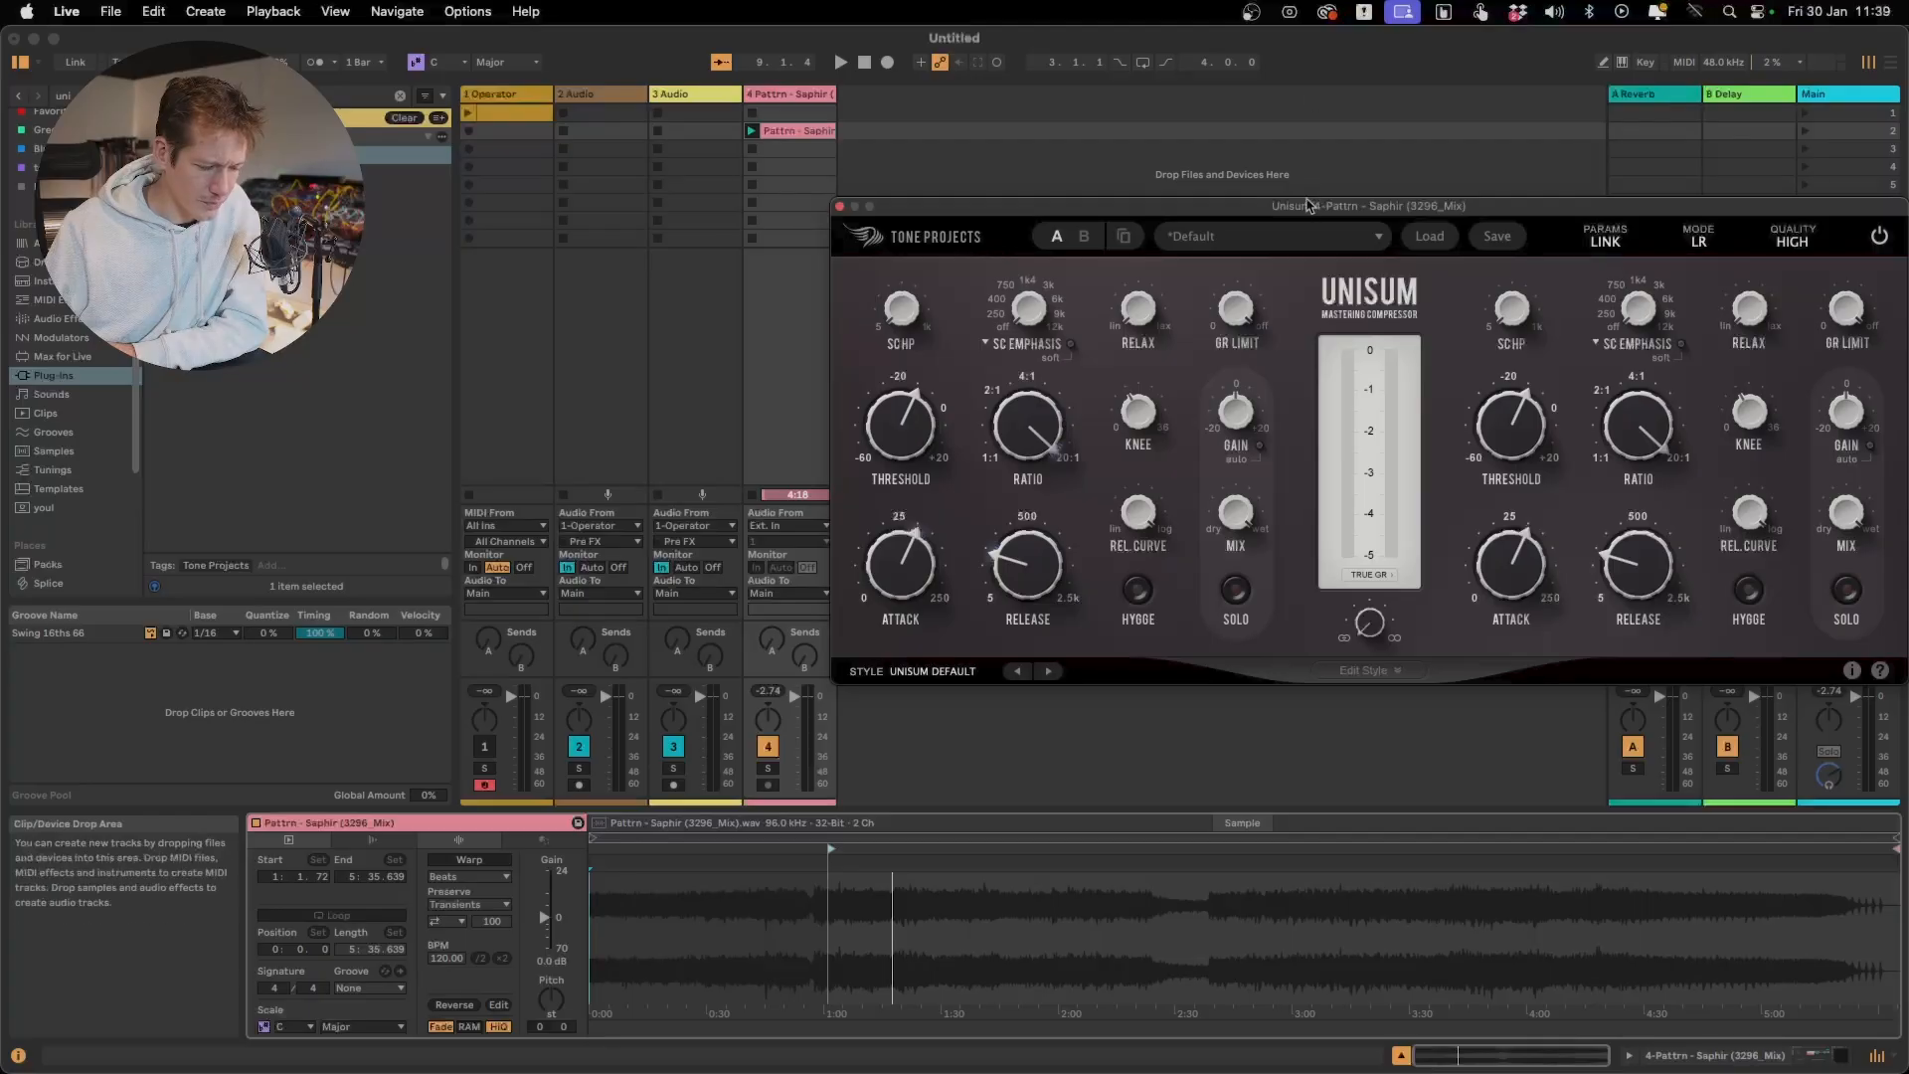
Show the Pattrn track's devices, launch the delta variation, restart playback and sweep Unisum's Rel. Curve, ending at 65%
click(796, 95)
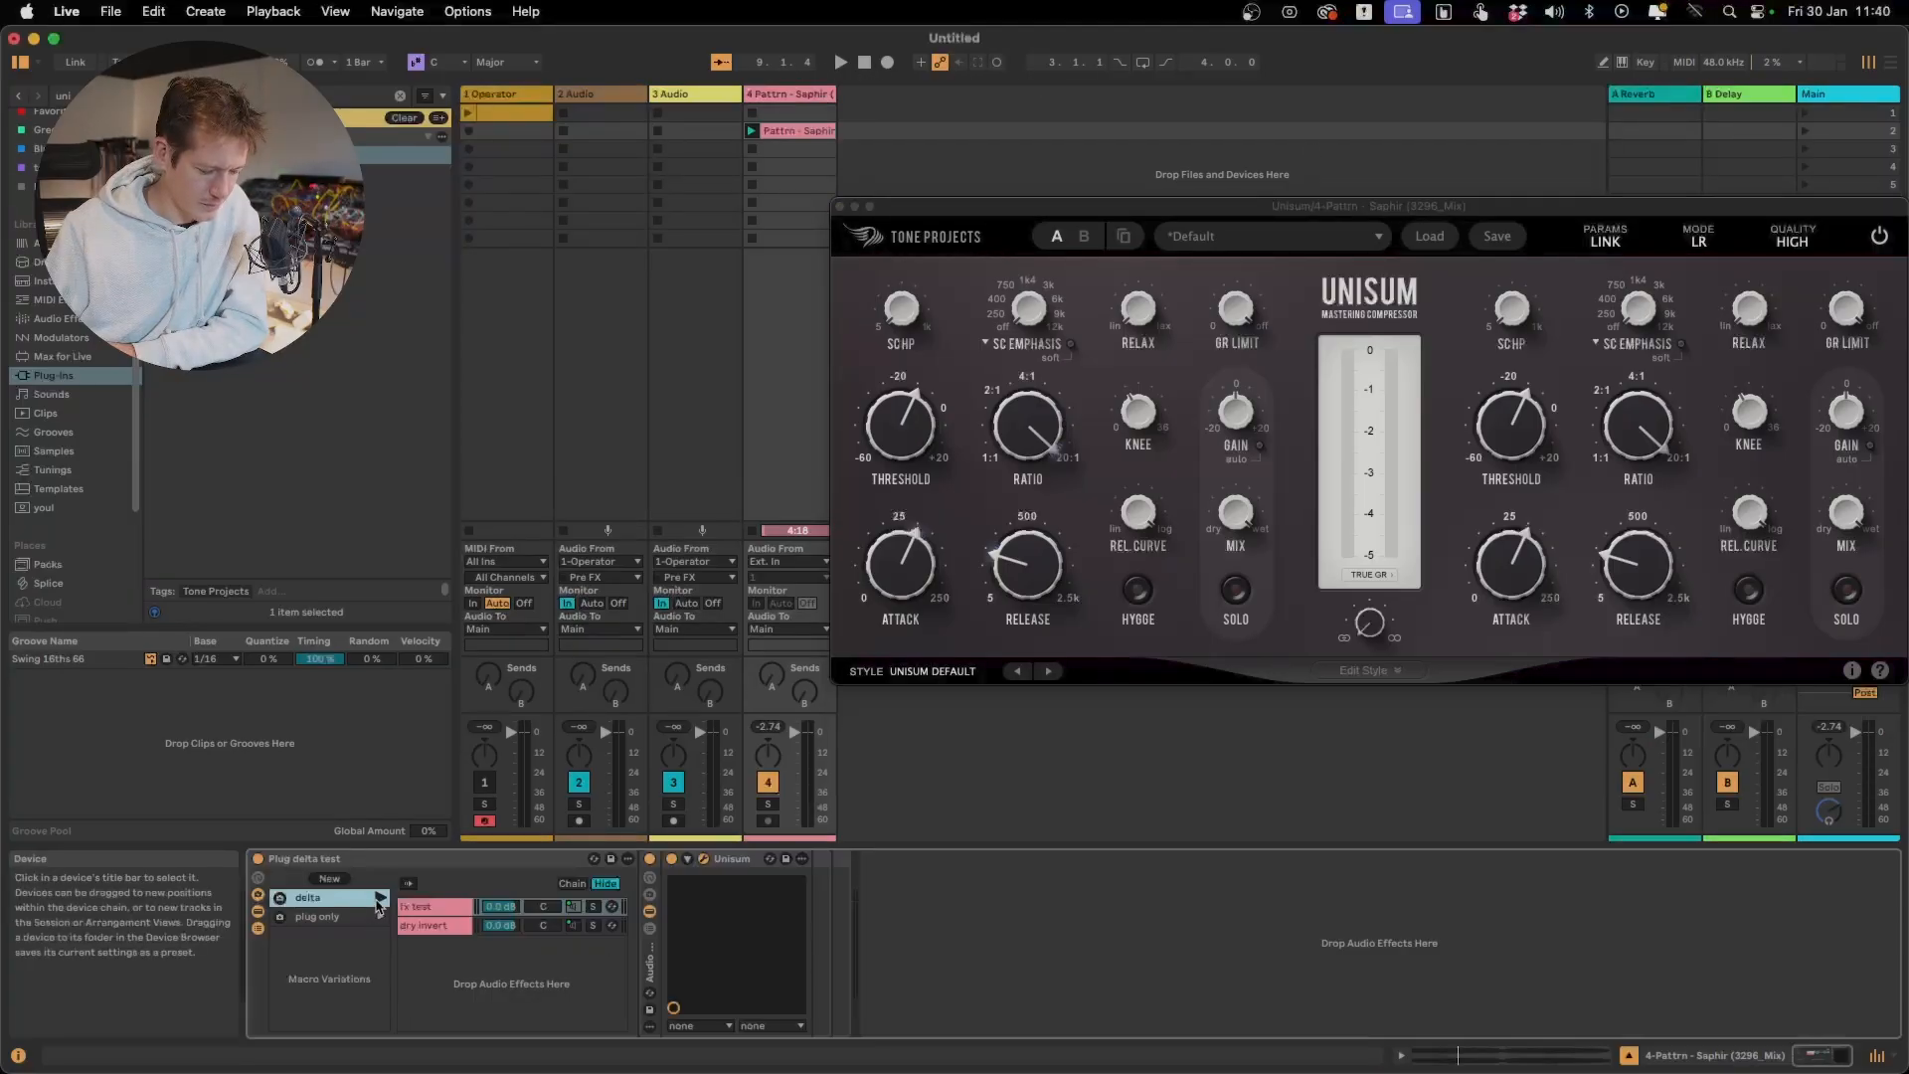
key(space)
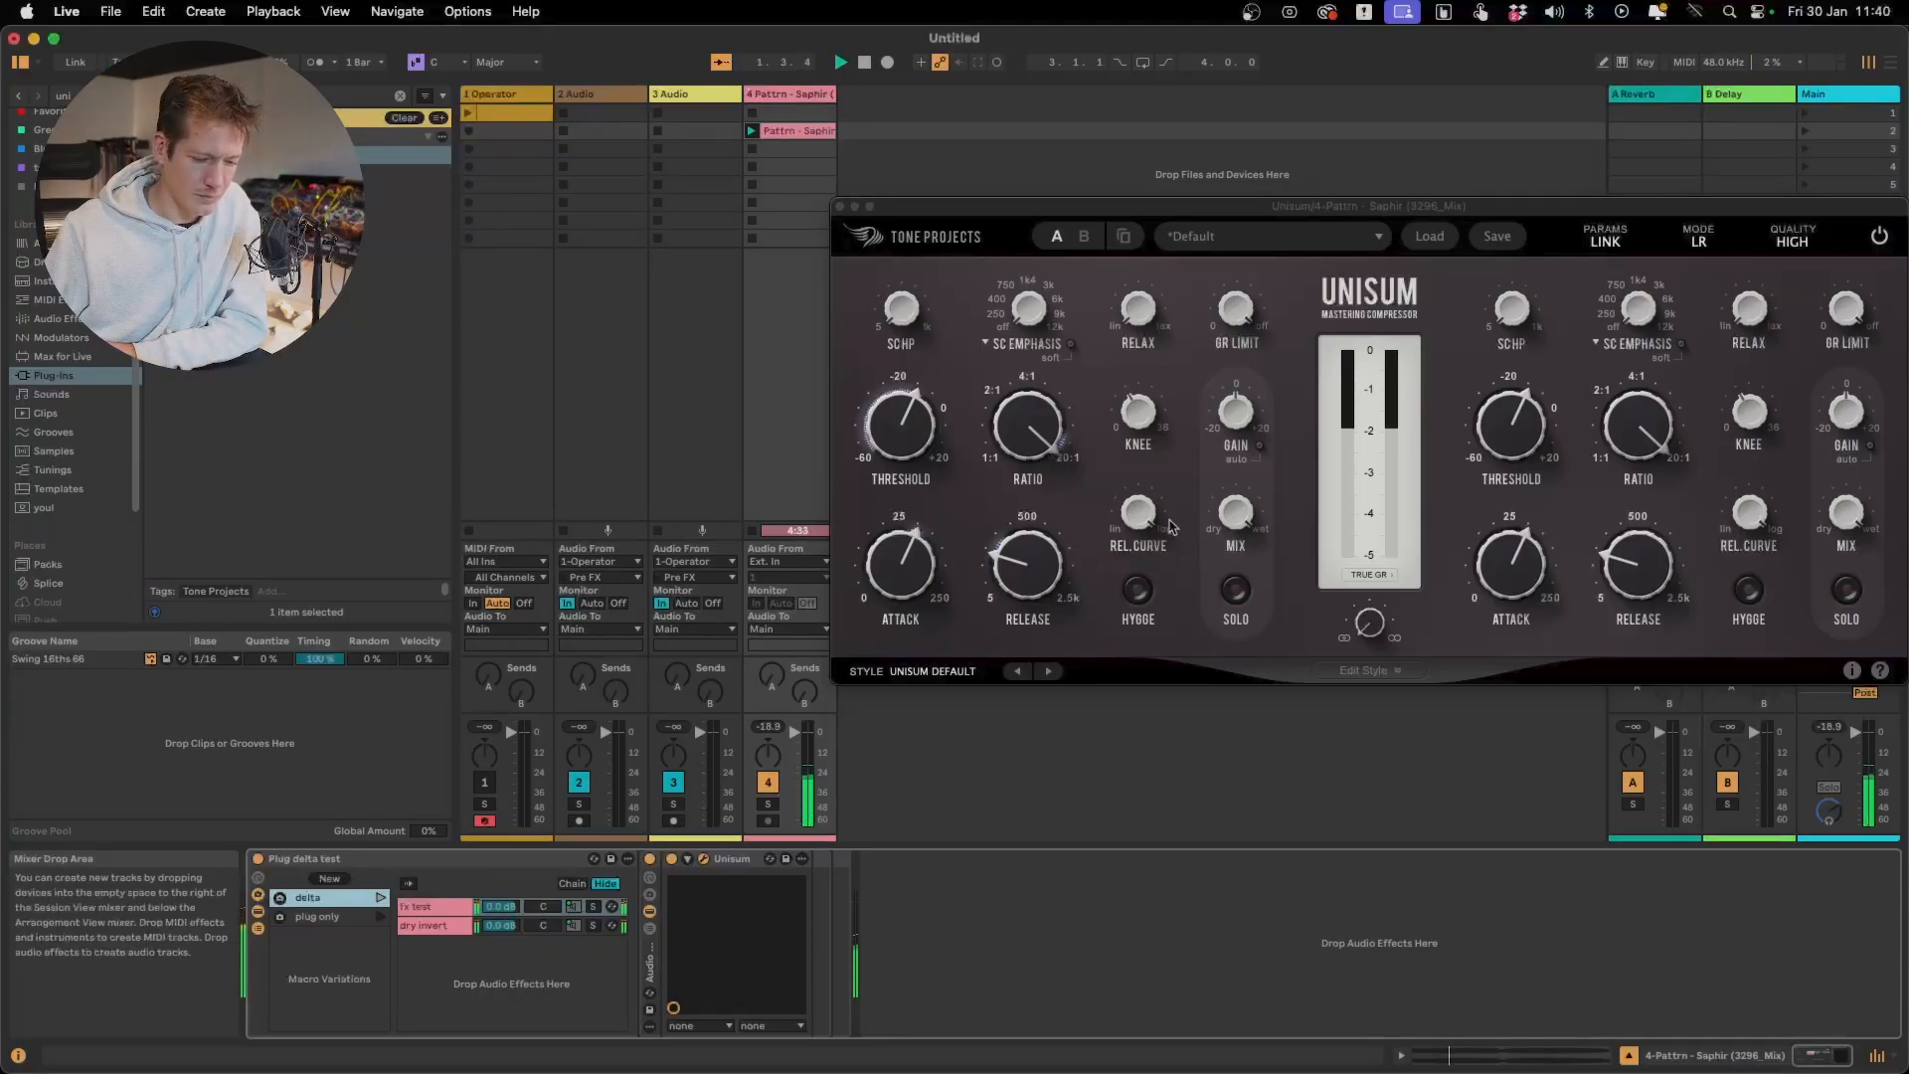
drag(1151, 512, 1051, 1071)
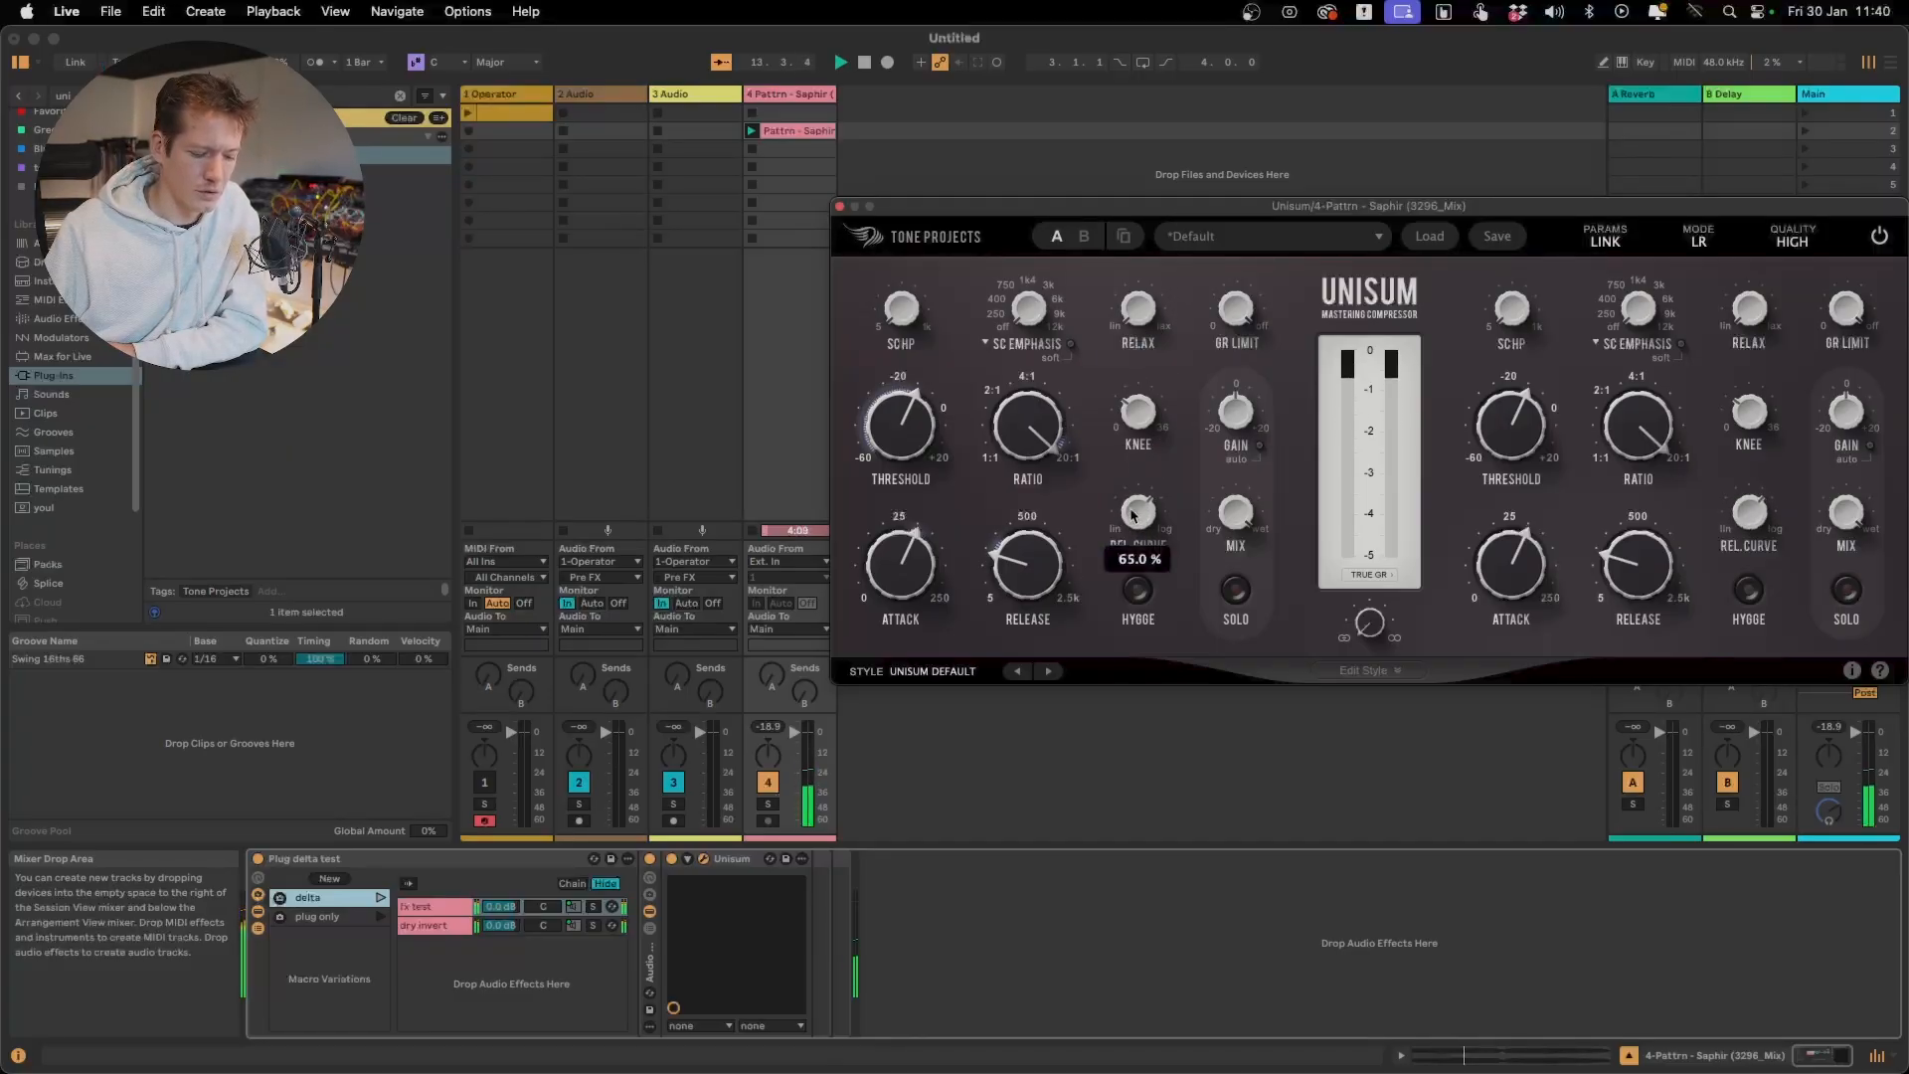
Launch the rack's plug only variation and raise Unisum's Relax setting past 19.6% during playback
click(379, 923)
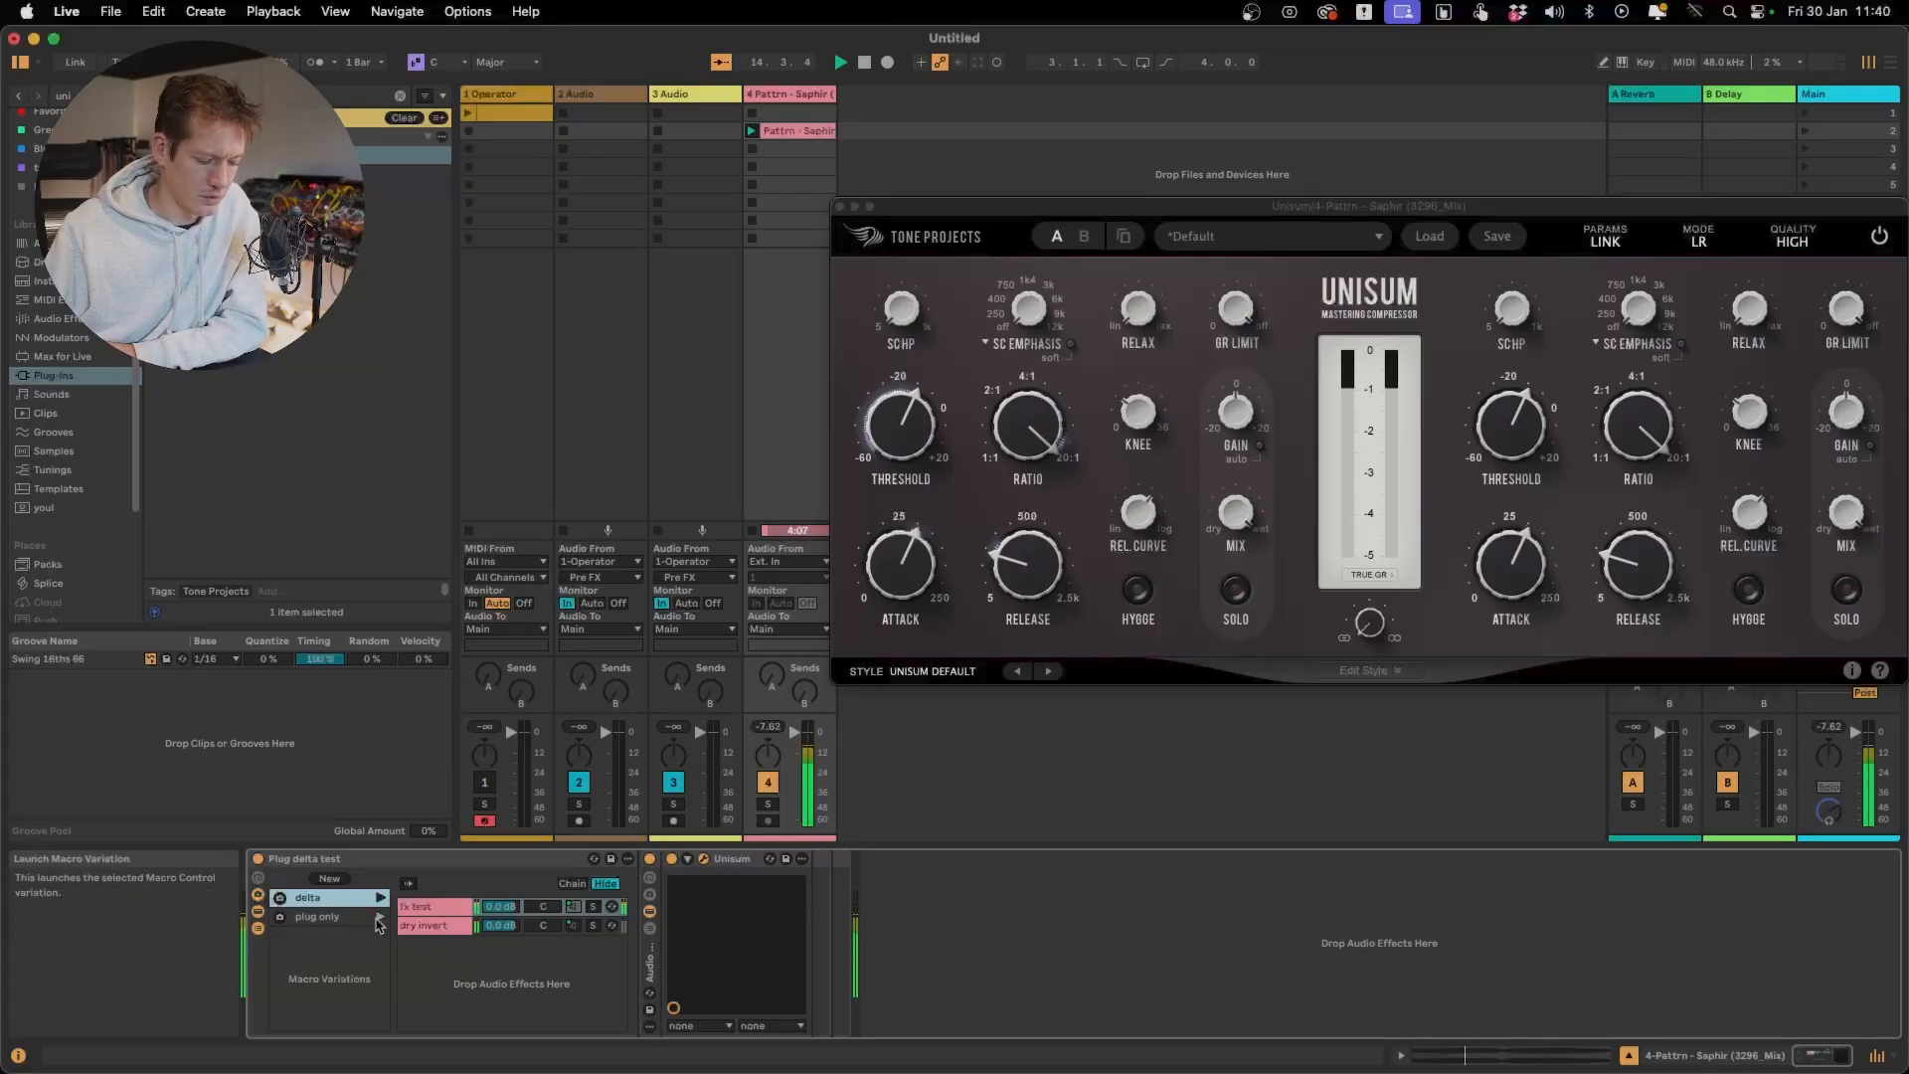
click(1187, 213)
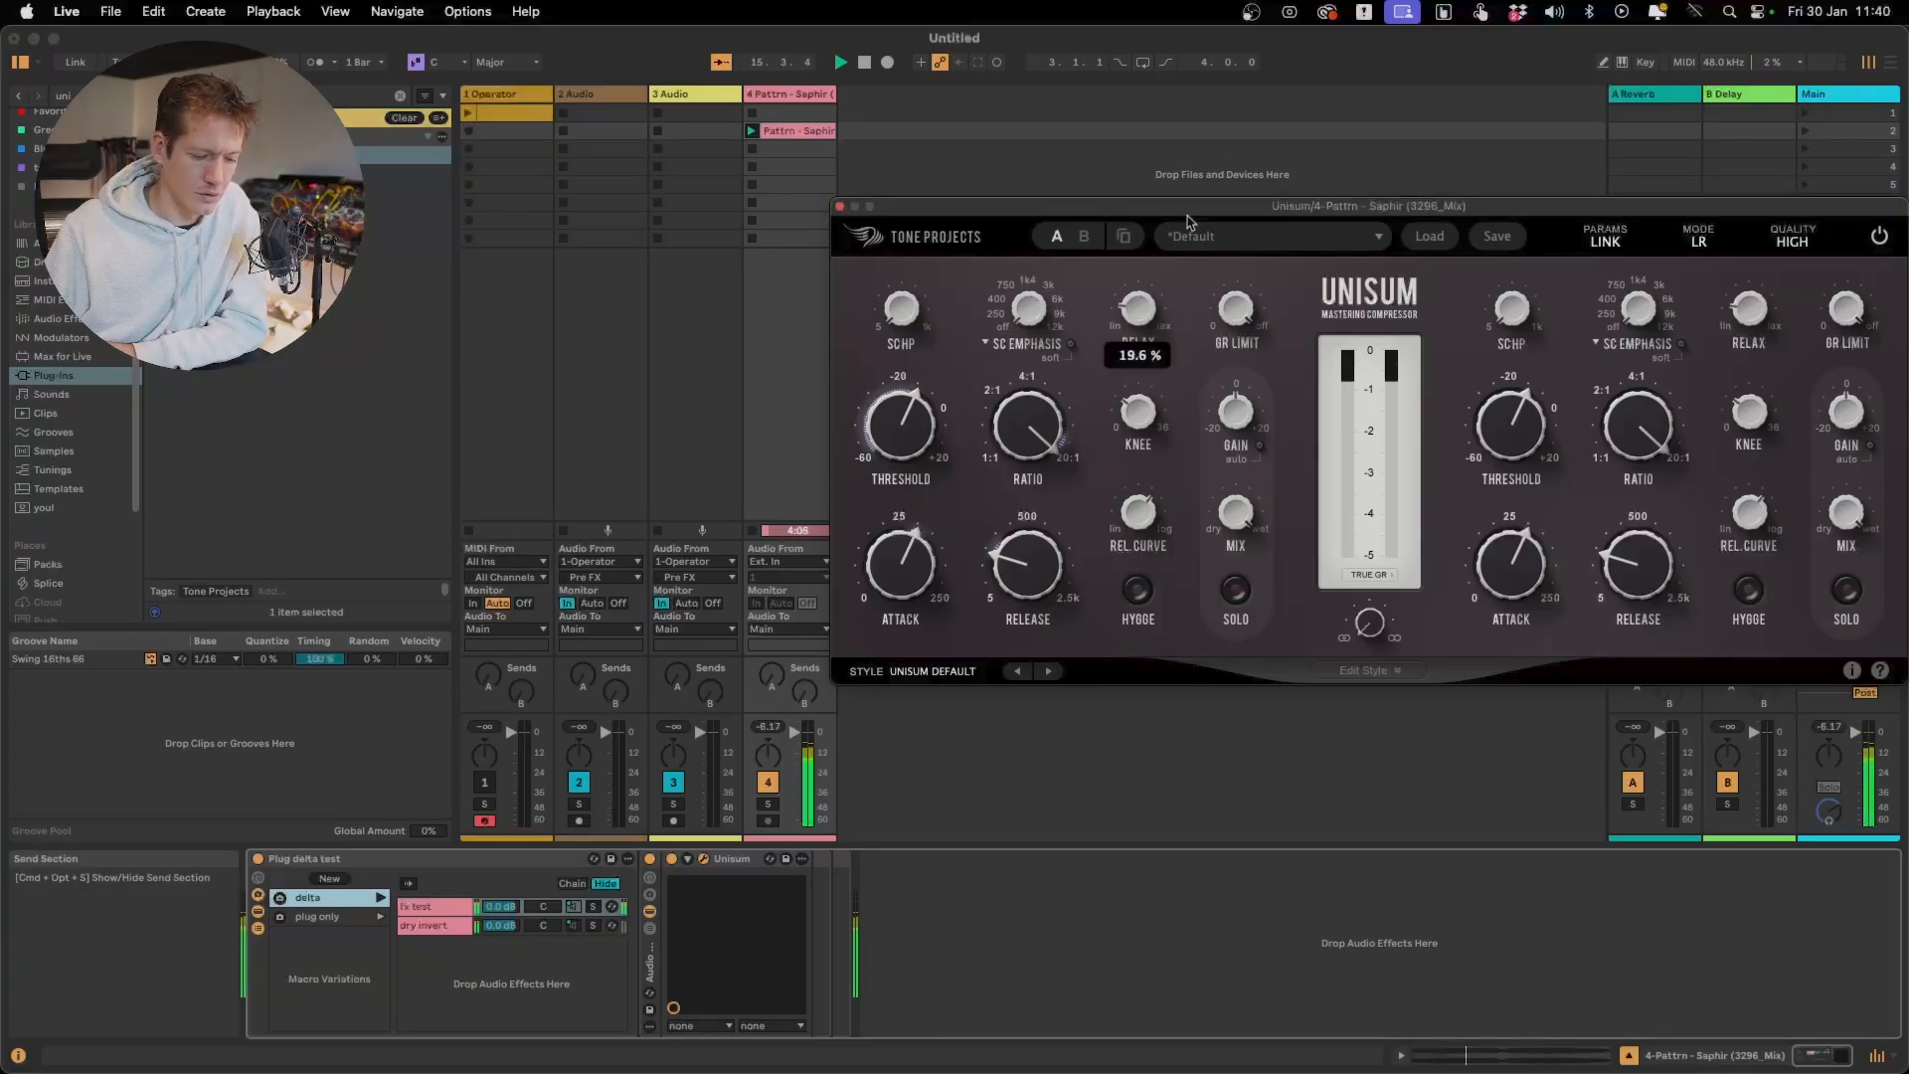
drag(1213, 90, 1225, 22)
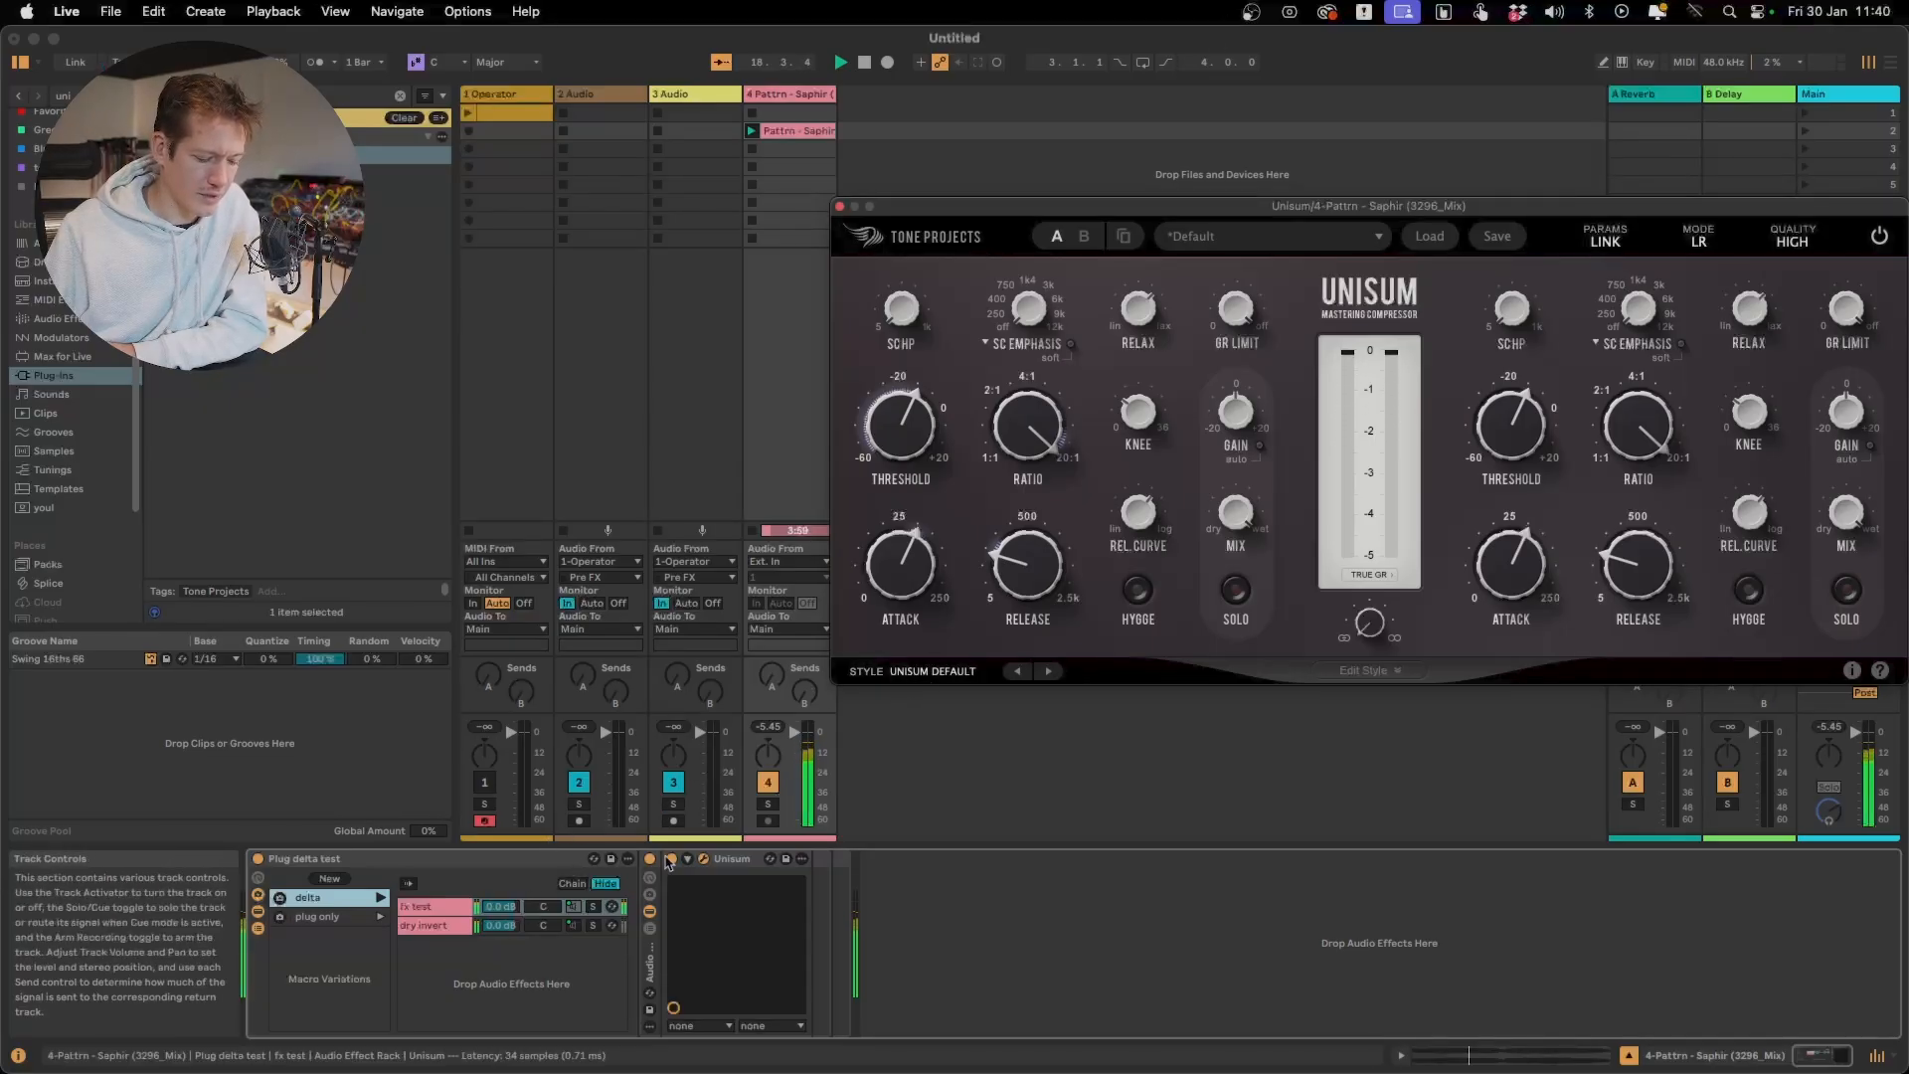
Switch Unisum off and on again to compare the sound, then restart playback
click(676, 861)
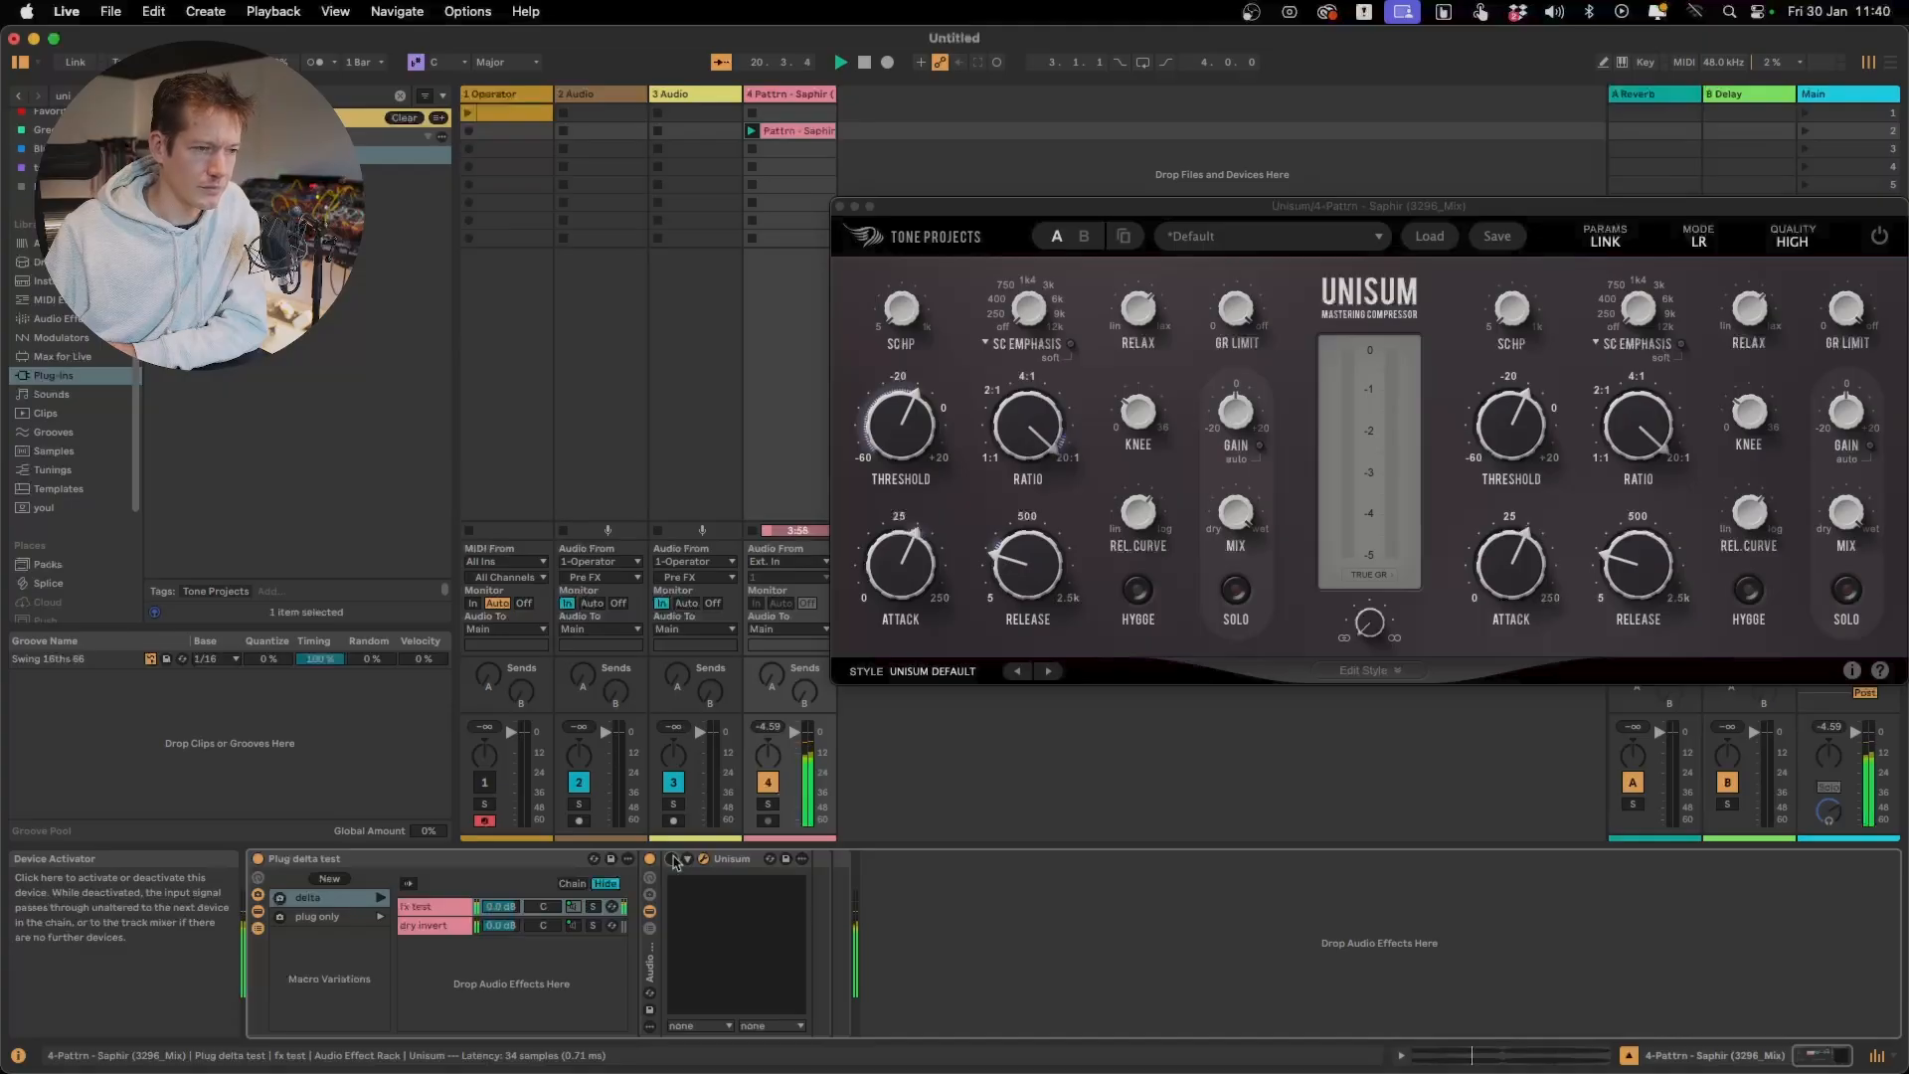
click(675, 861)
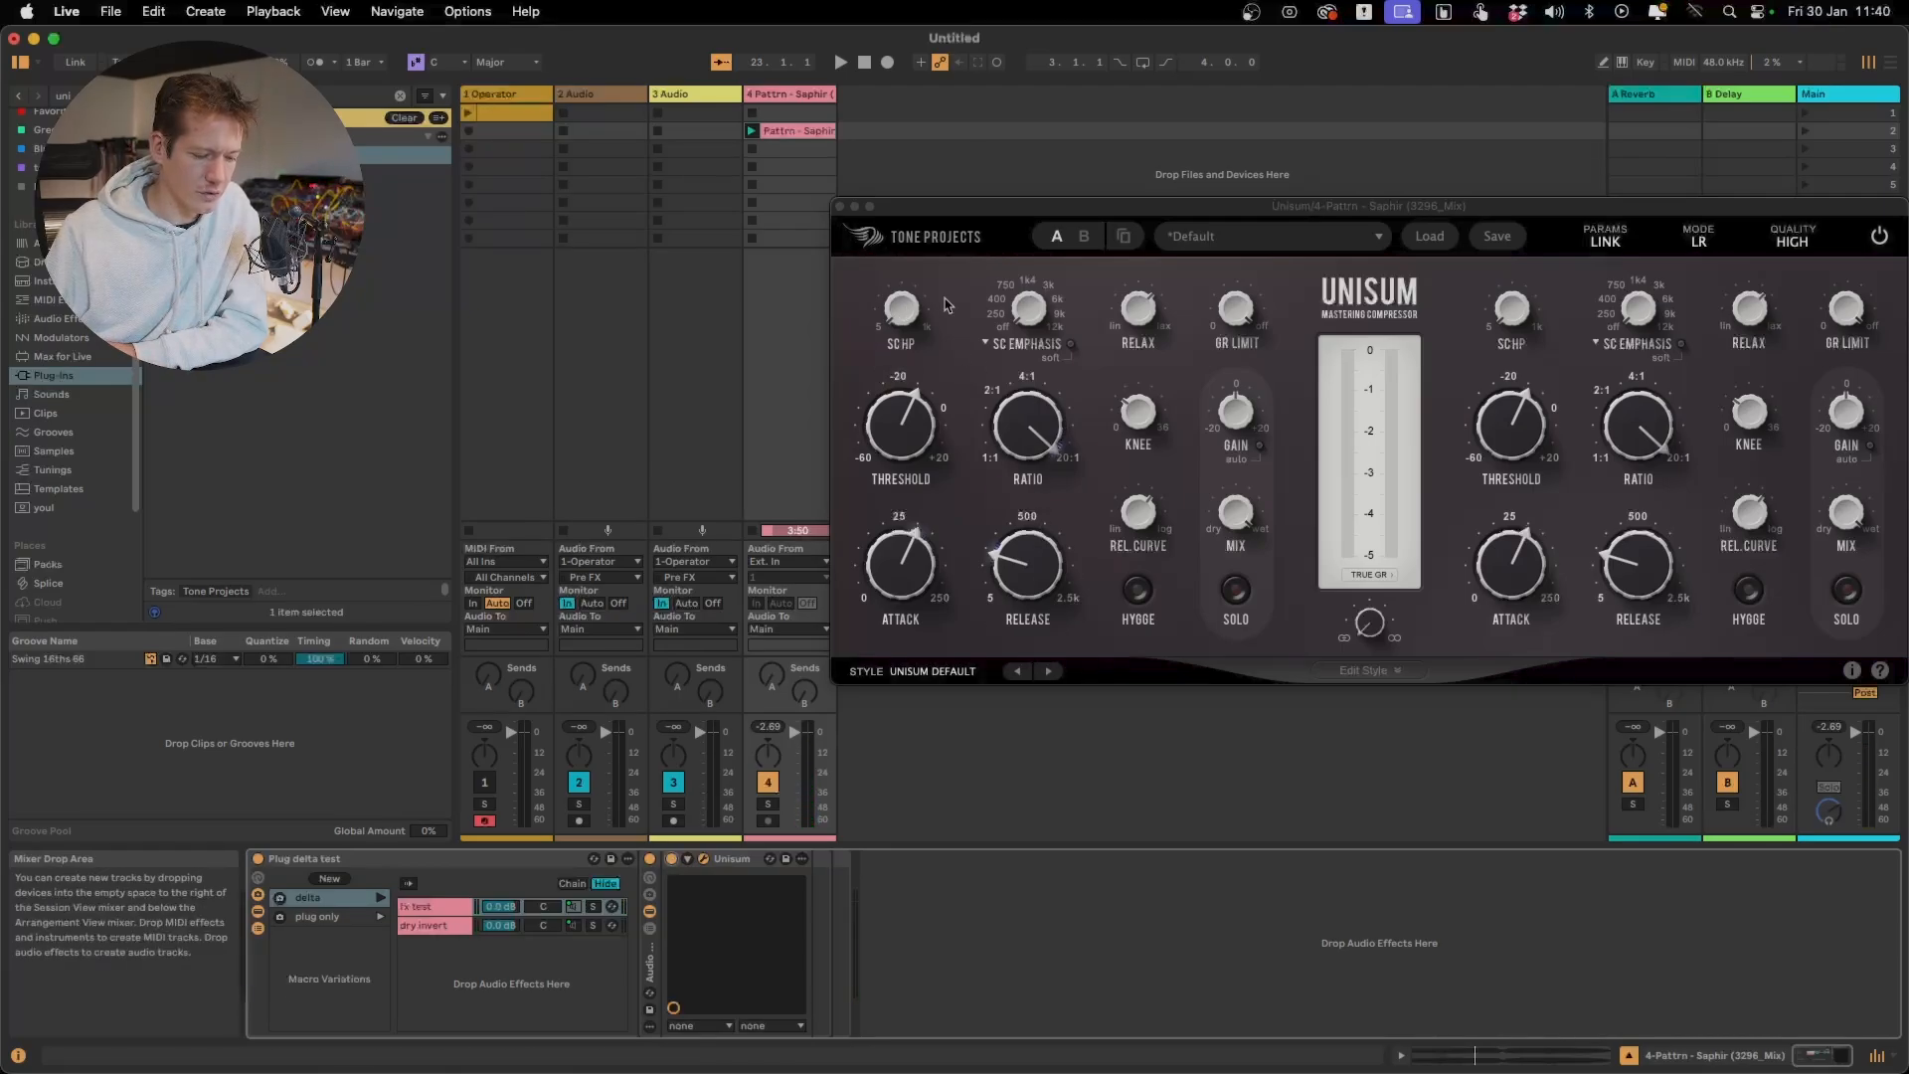
key(space)
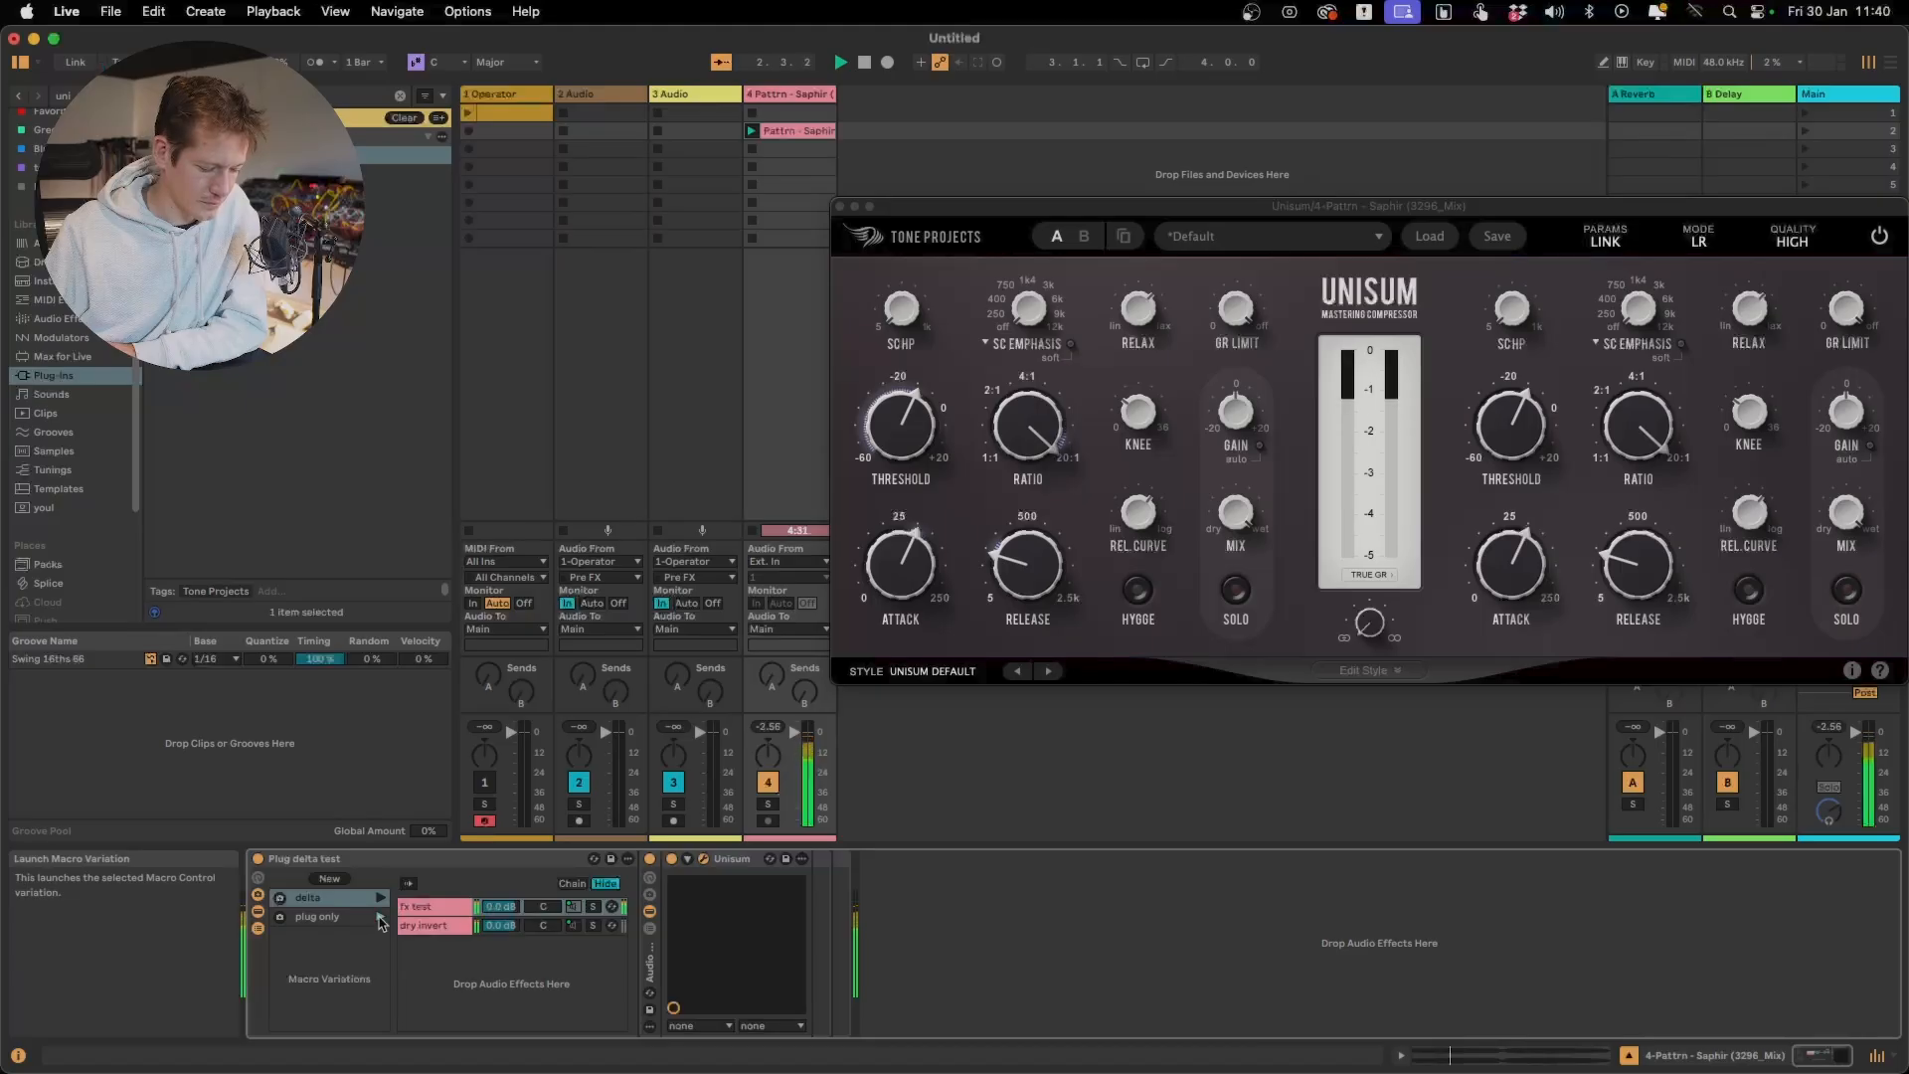
Launch the rack's delta variation and raise Unisum's sidechain high-pass (SCHP) to 74.5 Hz
click(381, 898)
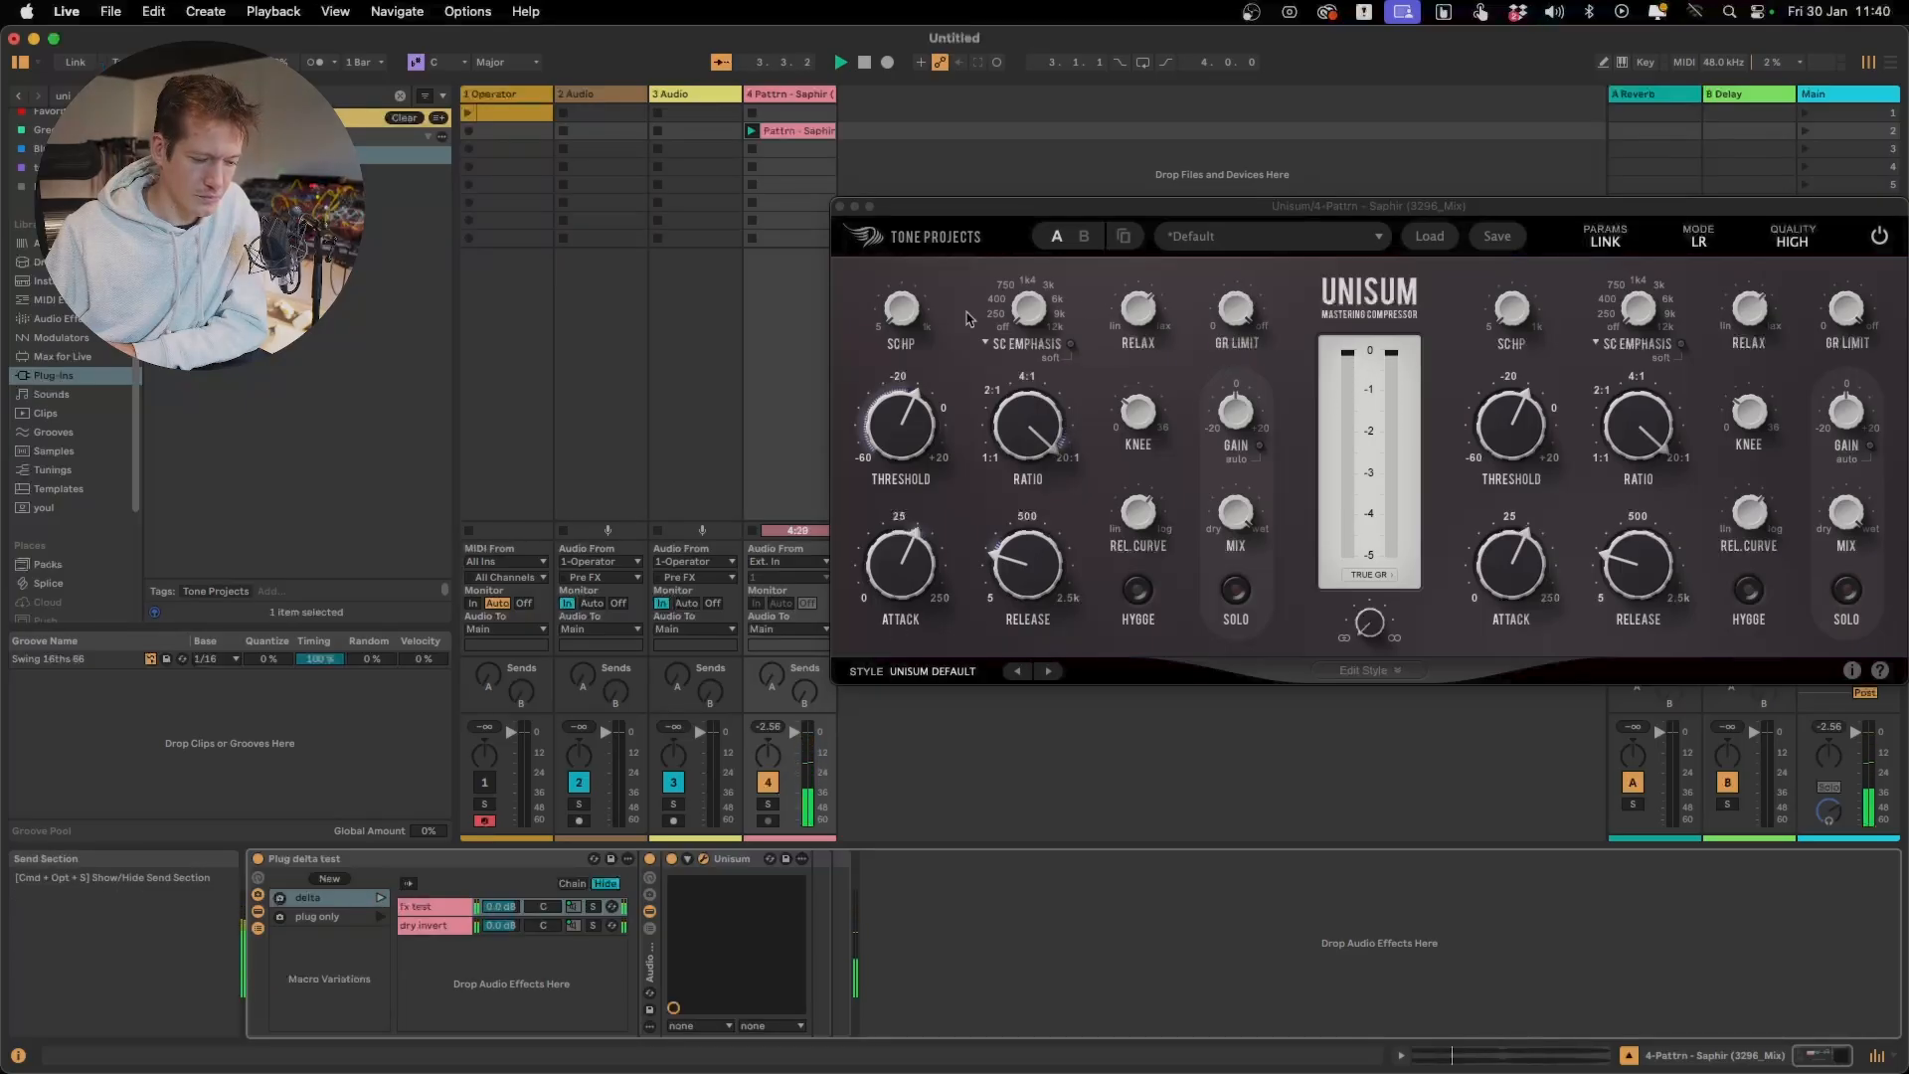
drag(911, 316, 910, 263)
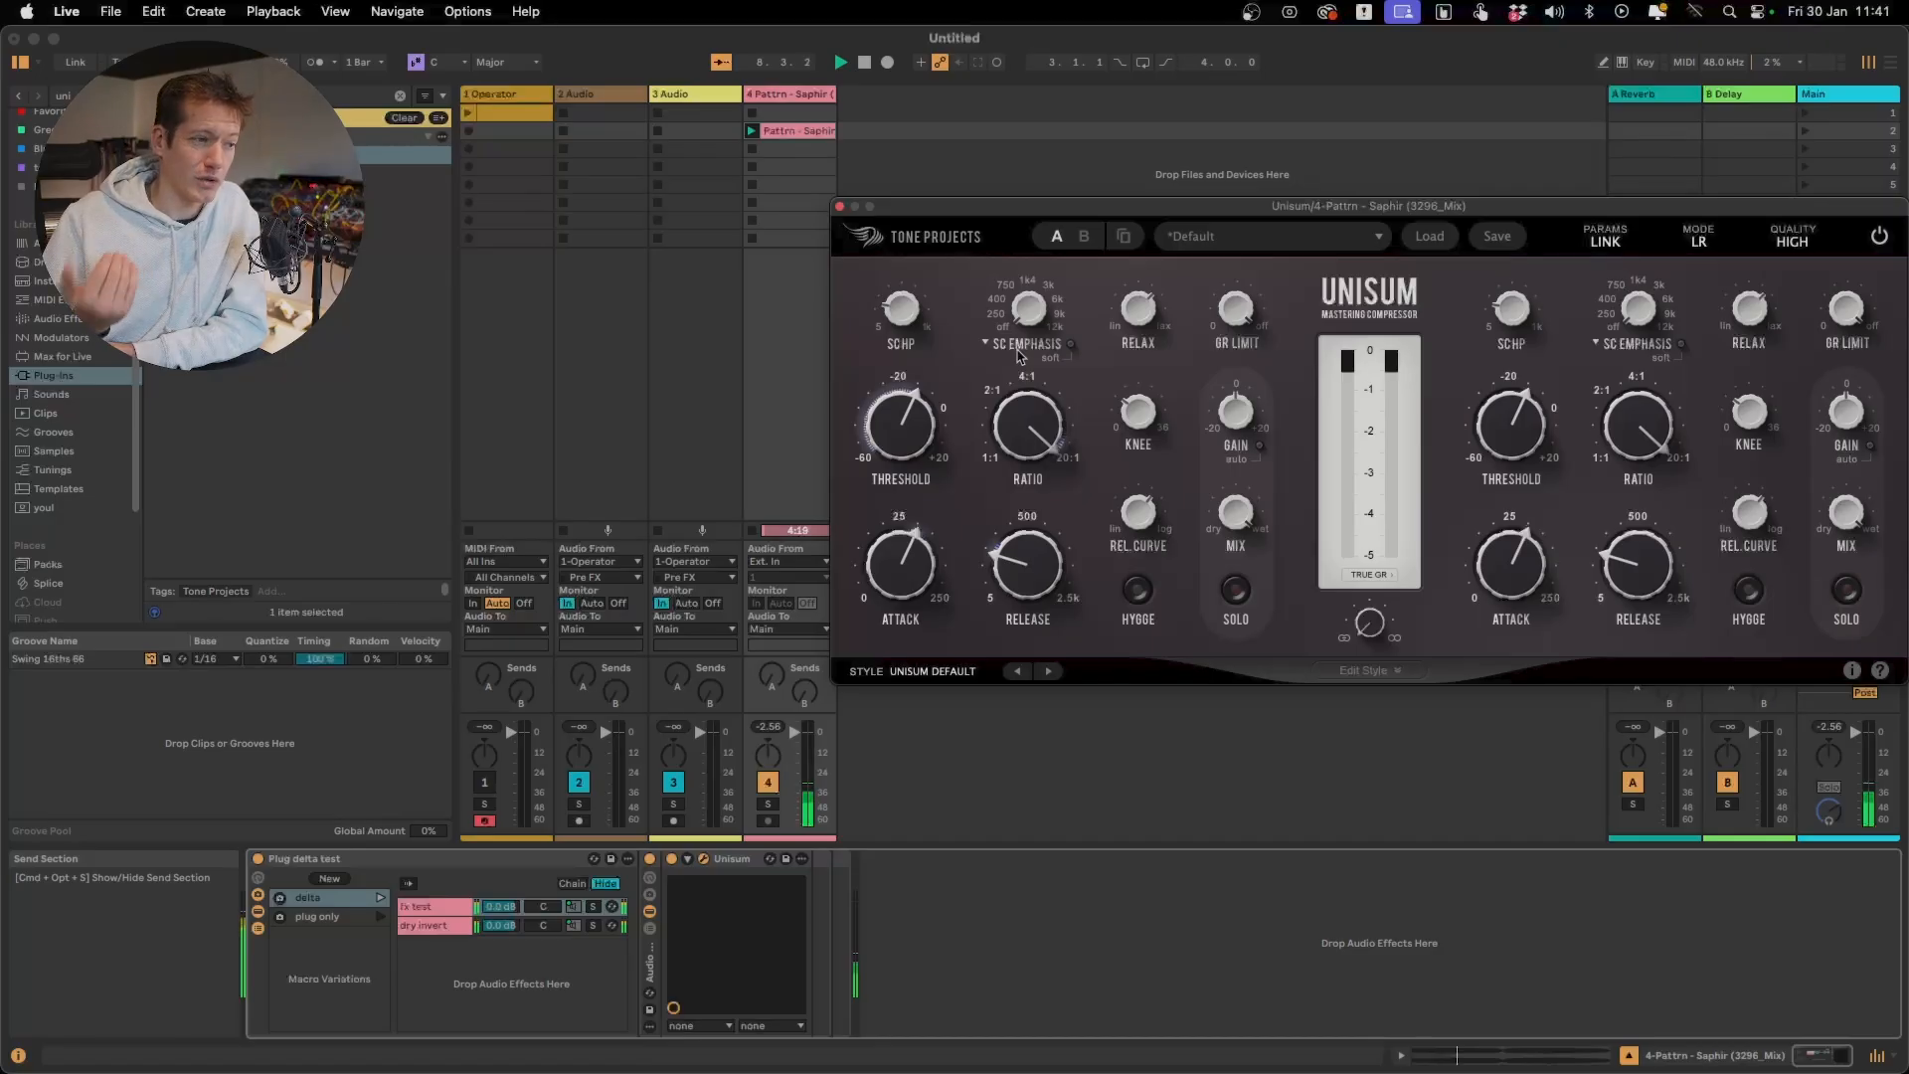
mouse_move(909, 450)
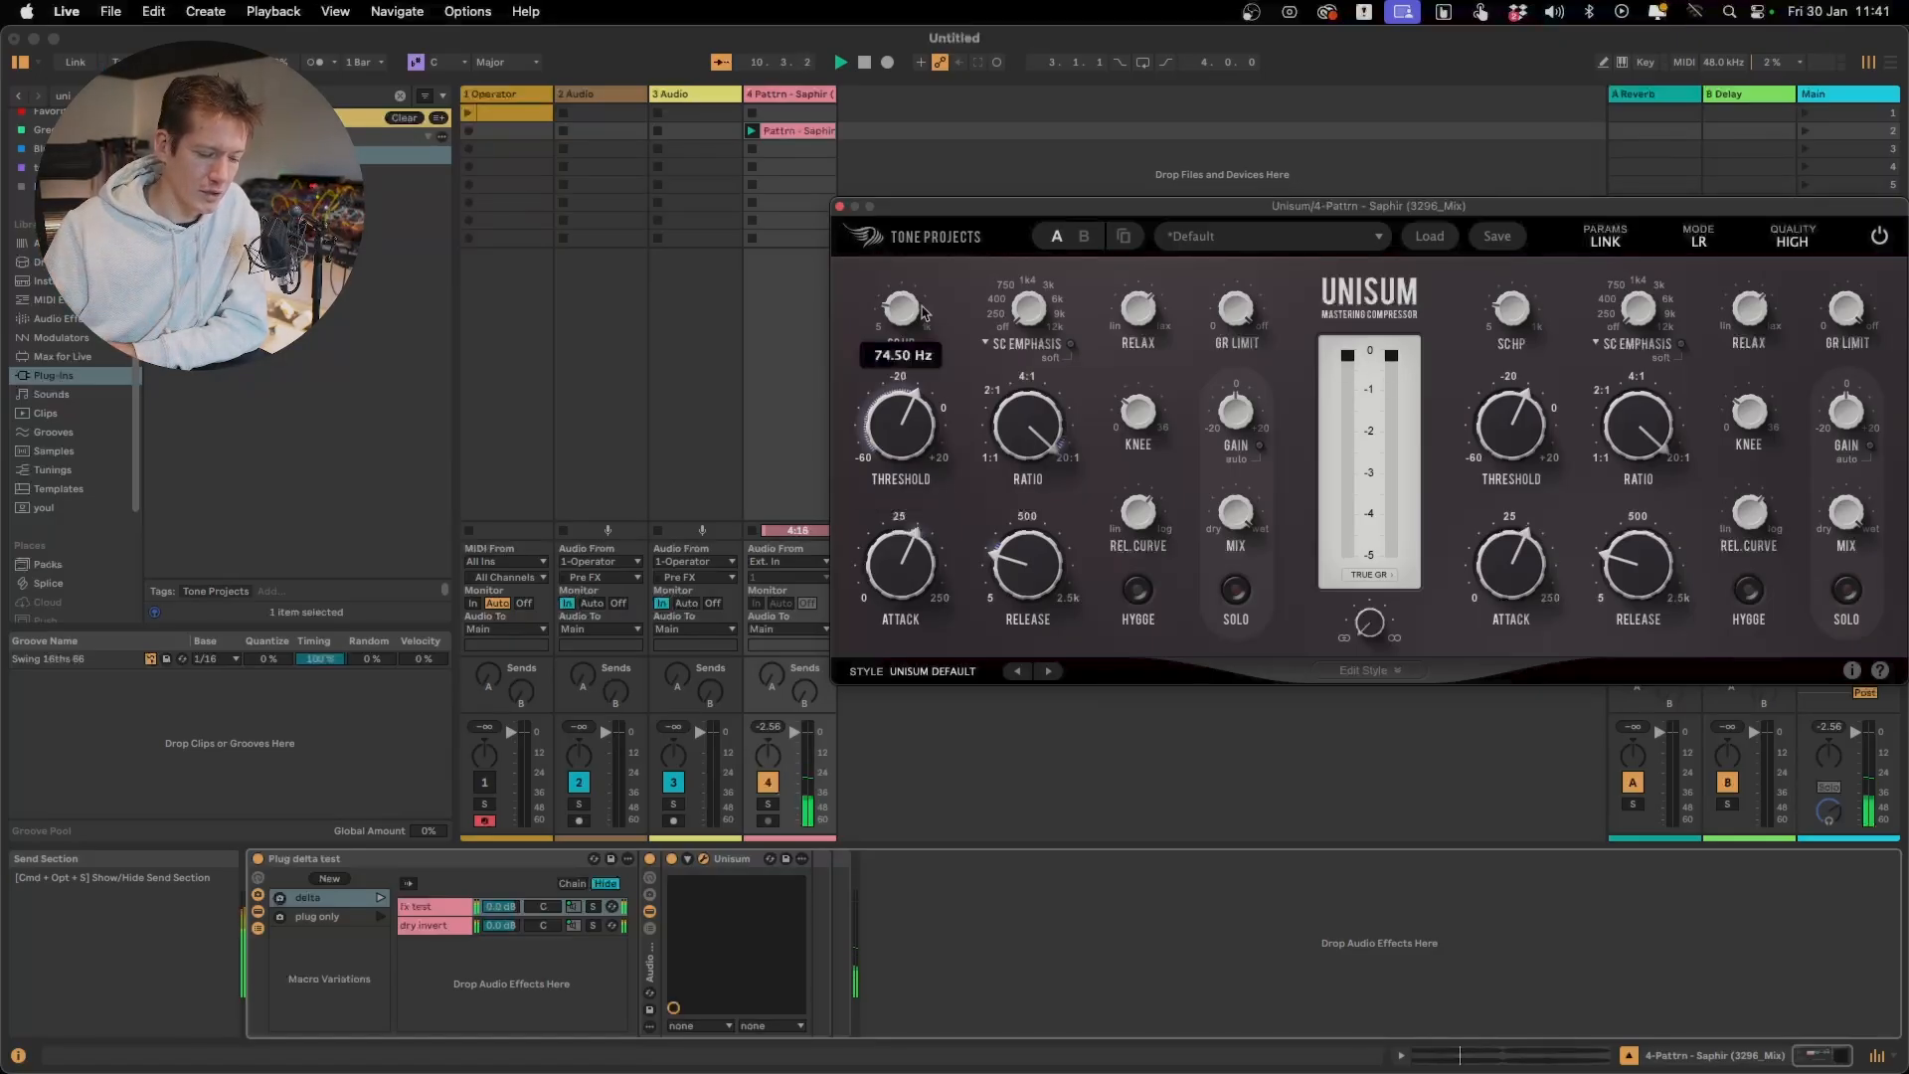
Lower the sidechain high-pass to hear the low end trigger compression, then raise it to 43.7 Hz
drag(908, 320, 906, 334)
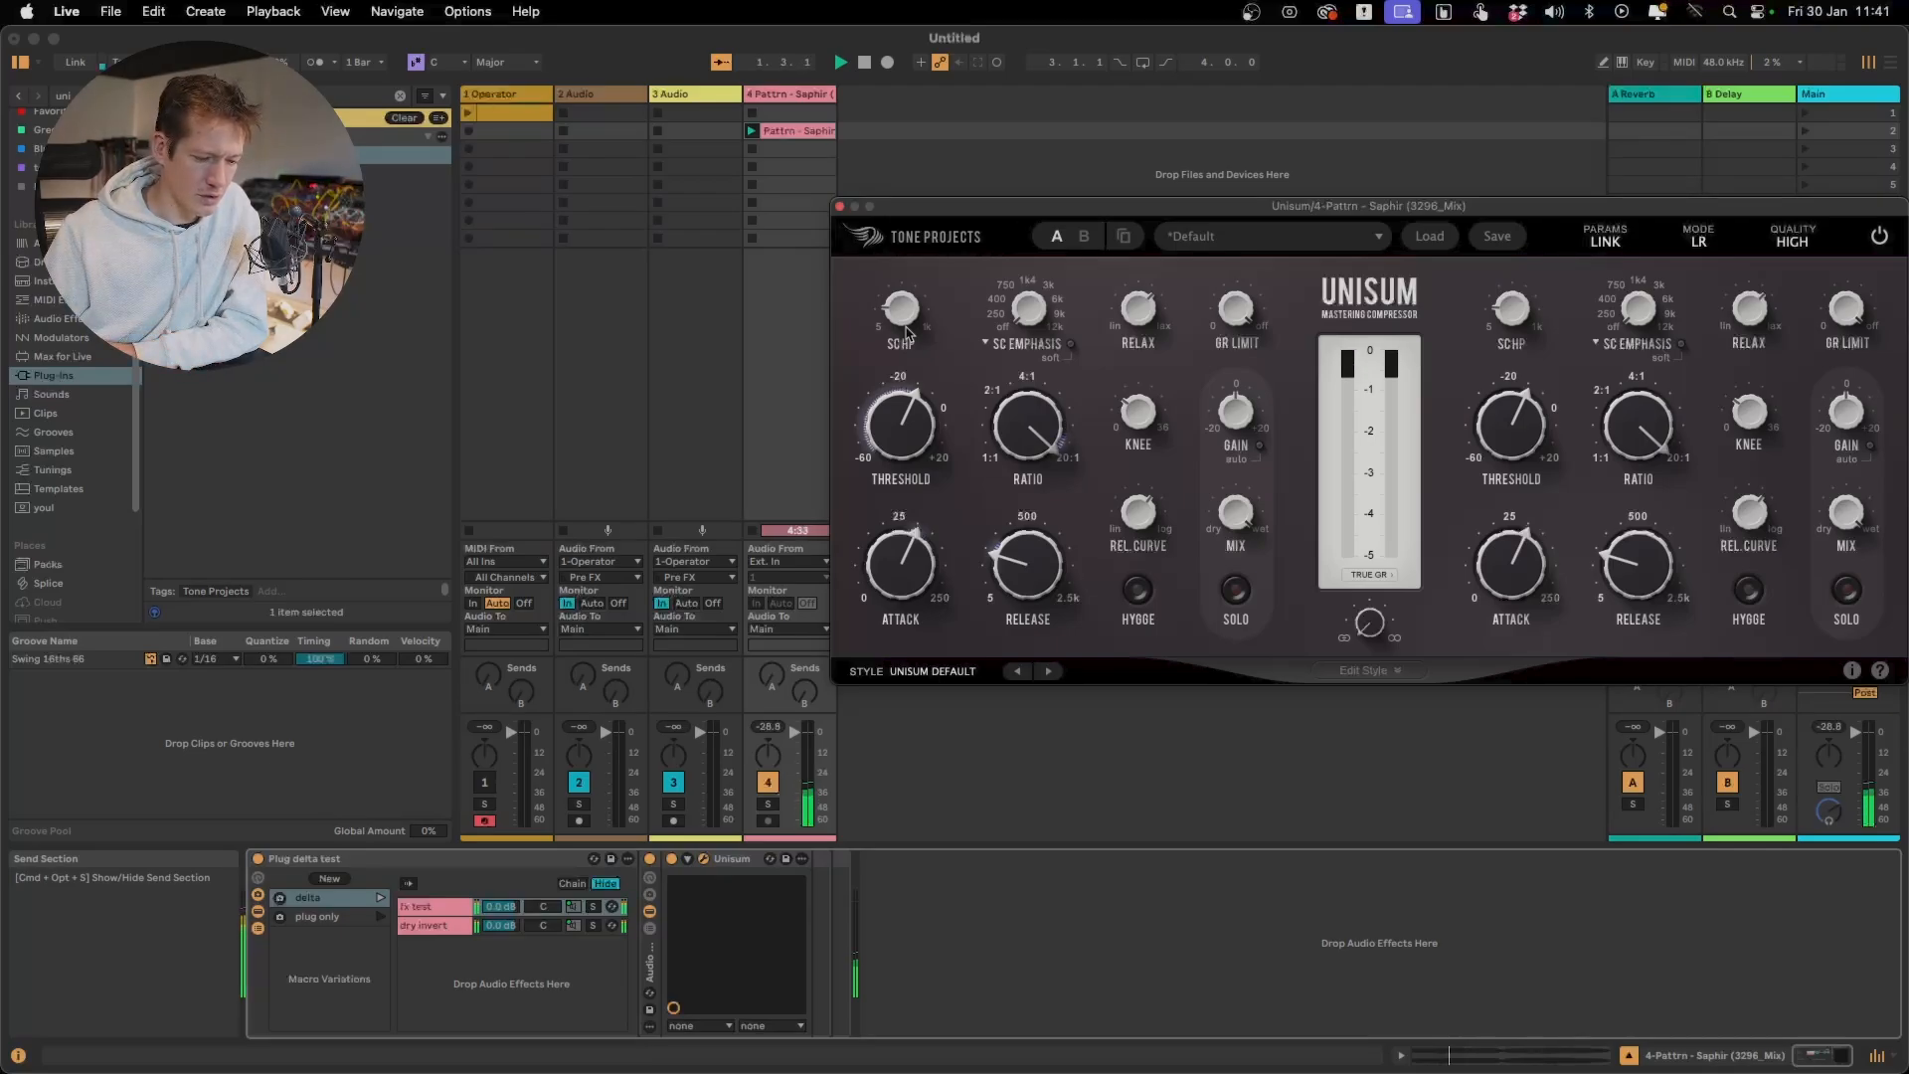
mouse_move(908, 330)
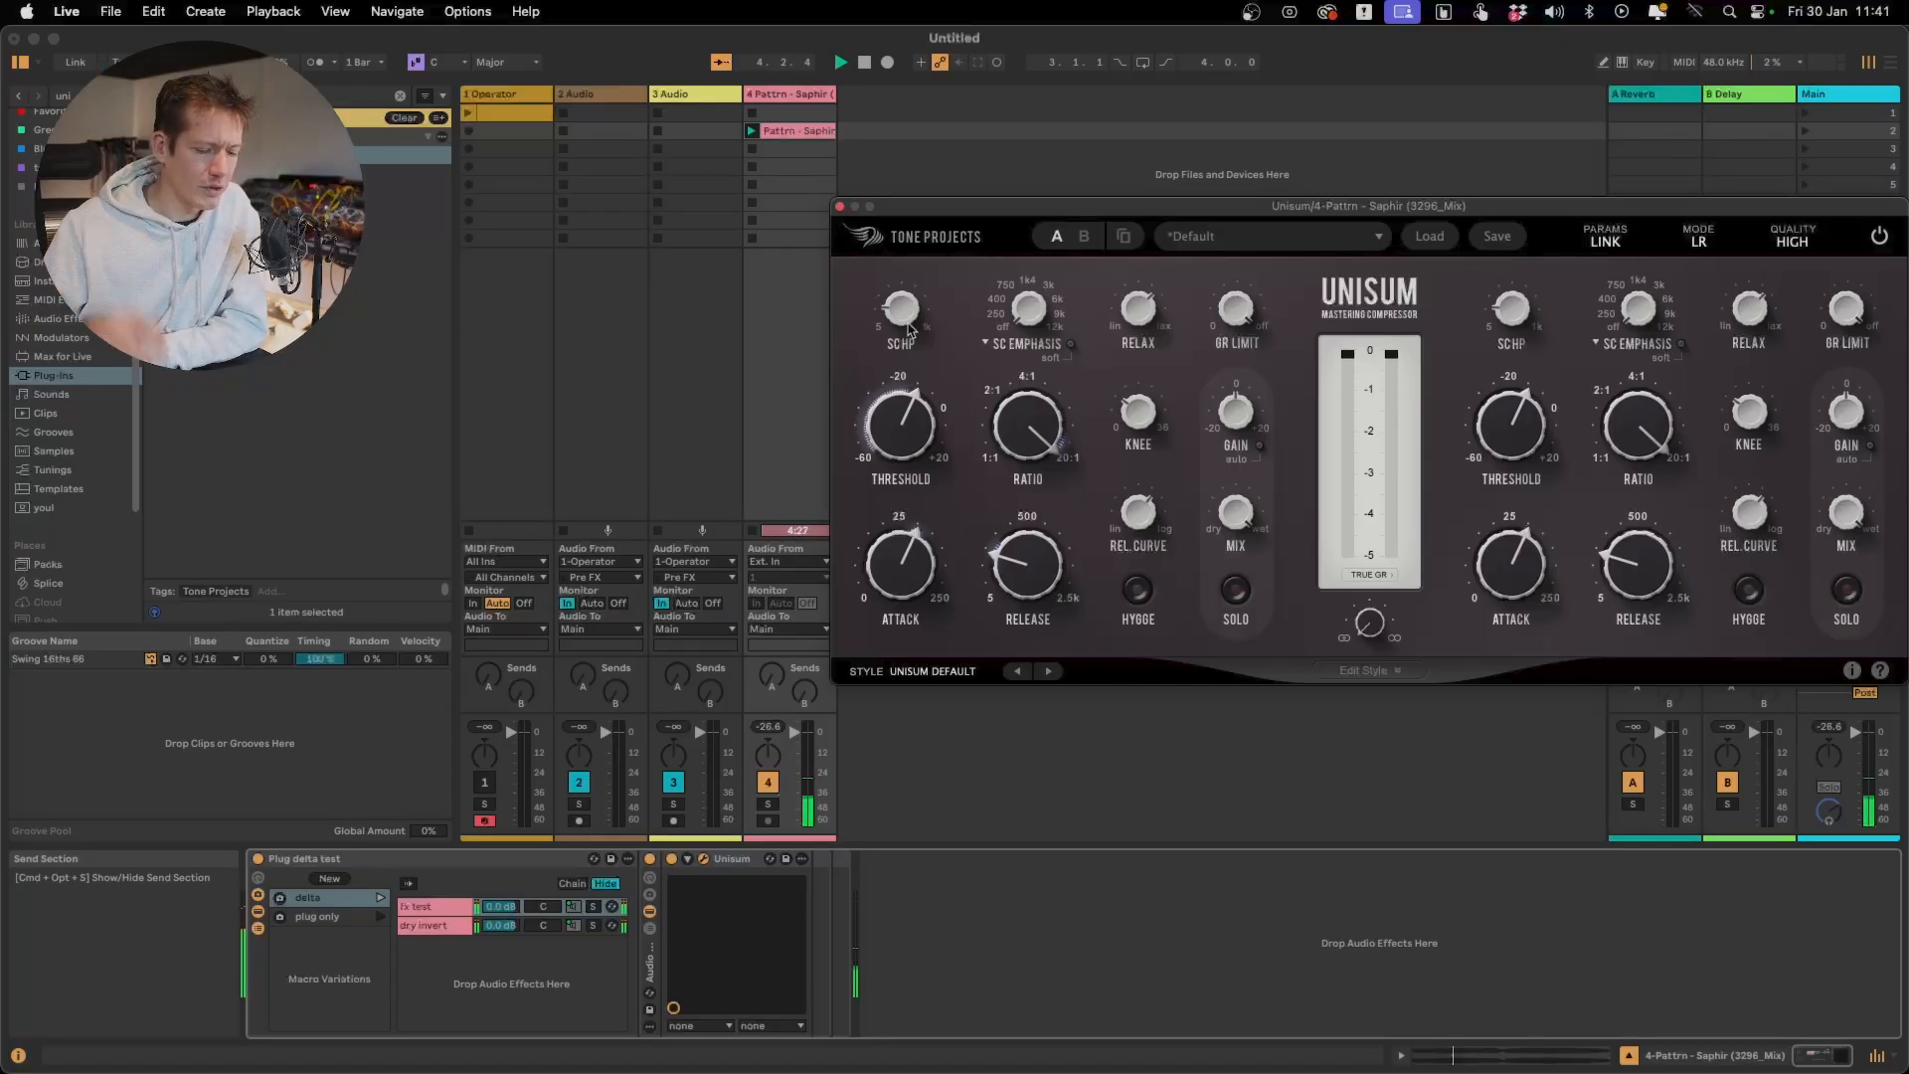
mouse_move(922, 535)
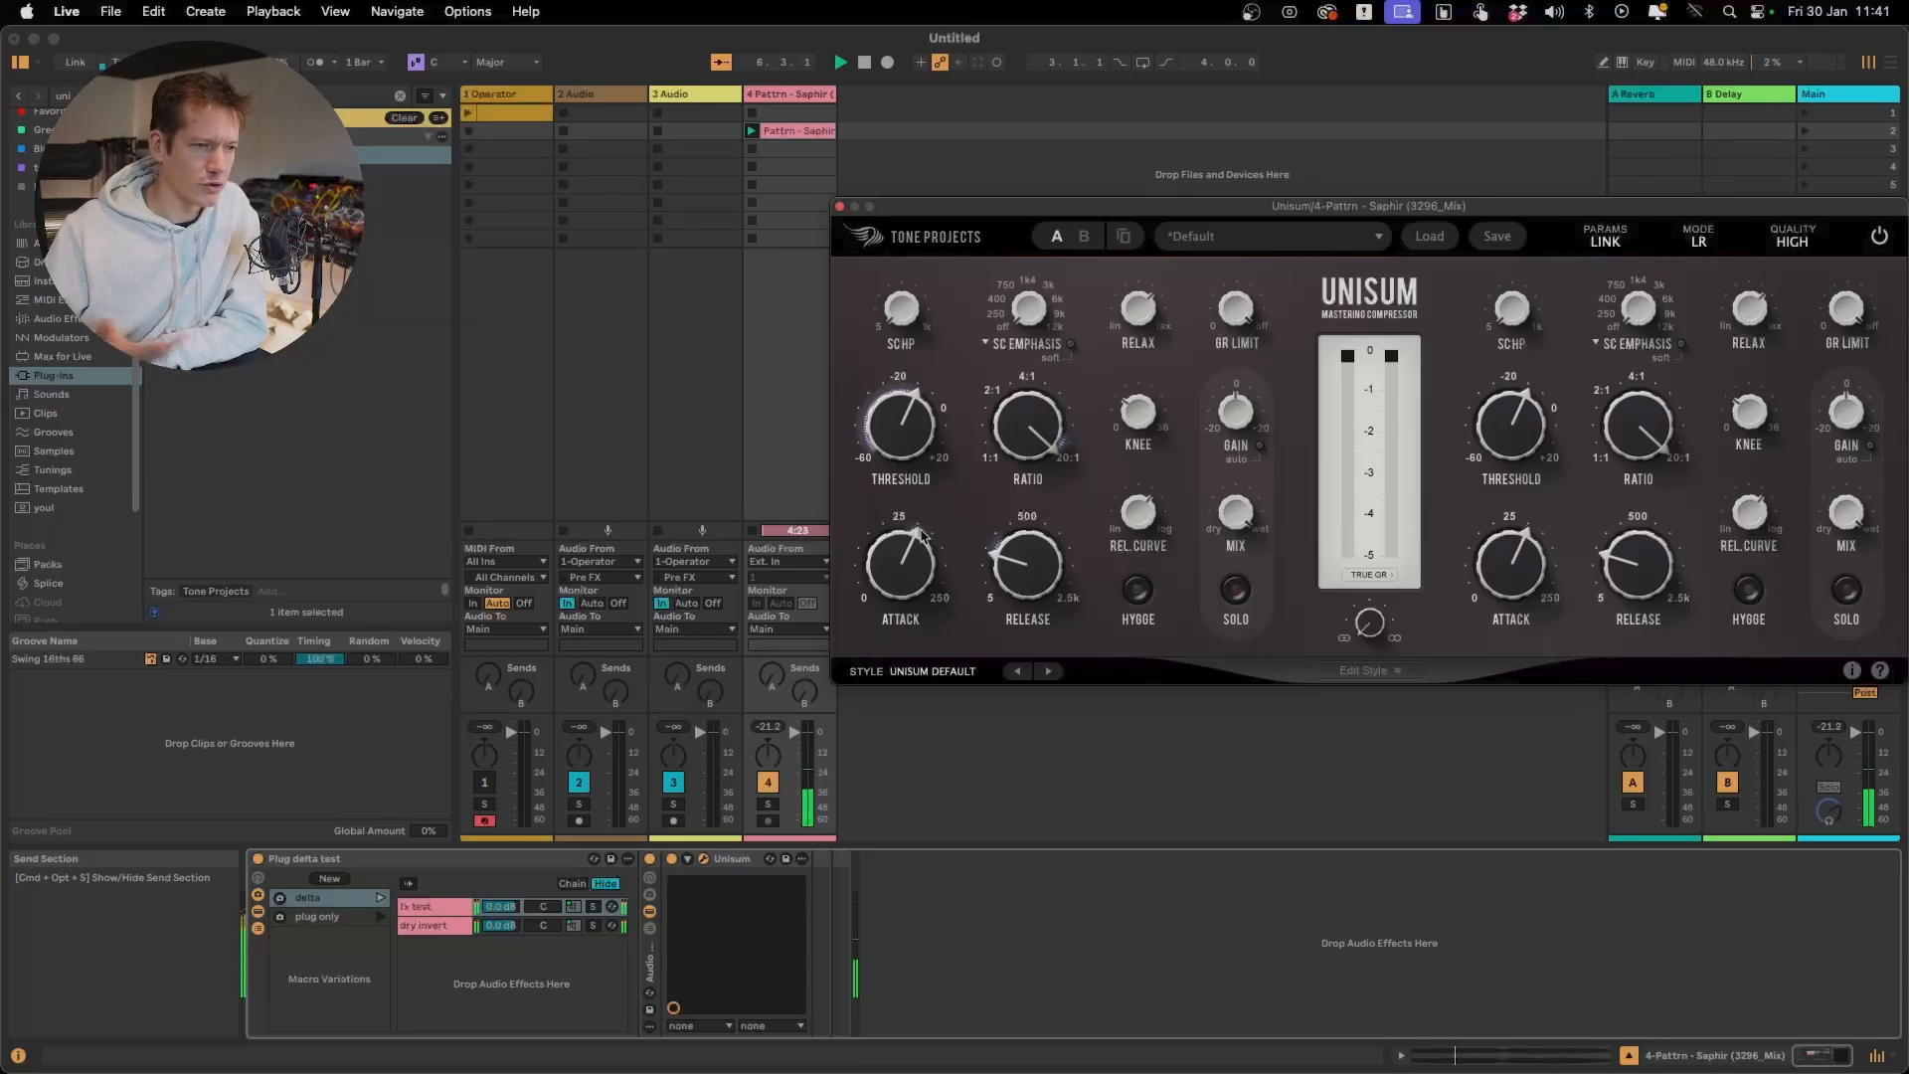
drag(909, 324, 902, 254)
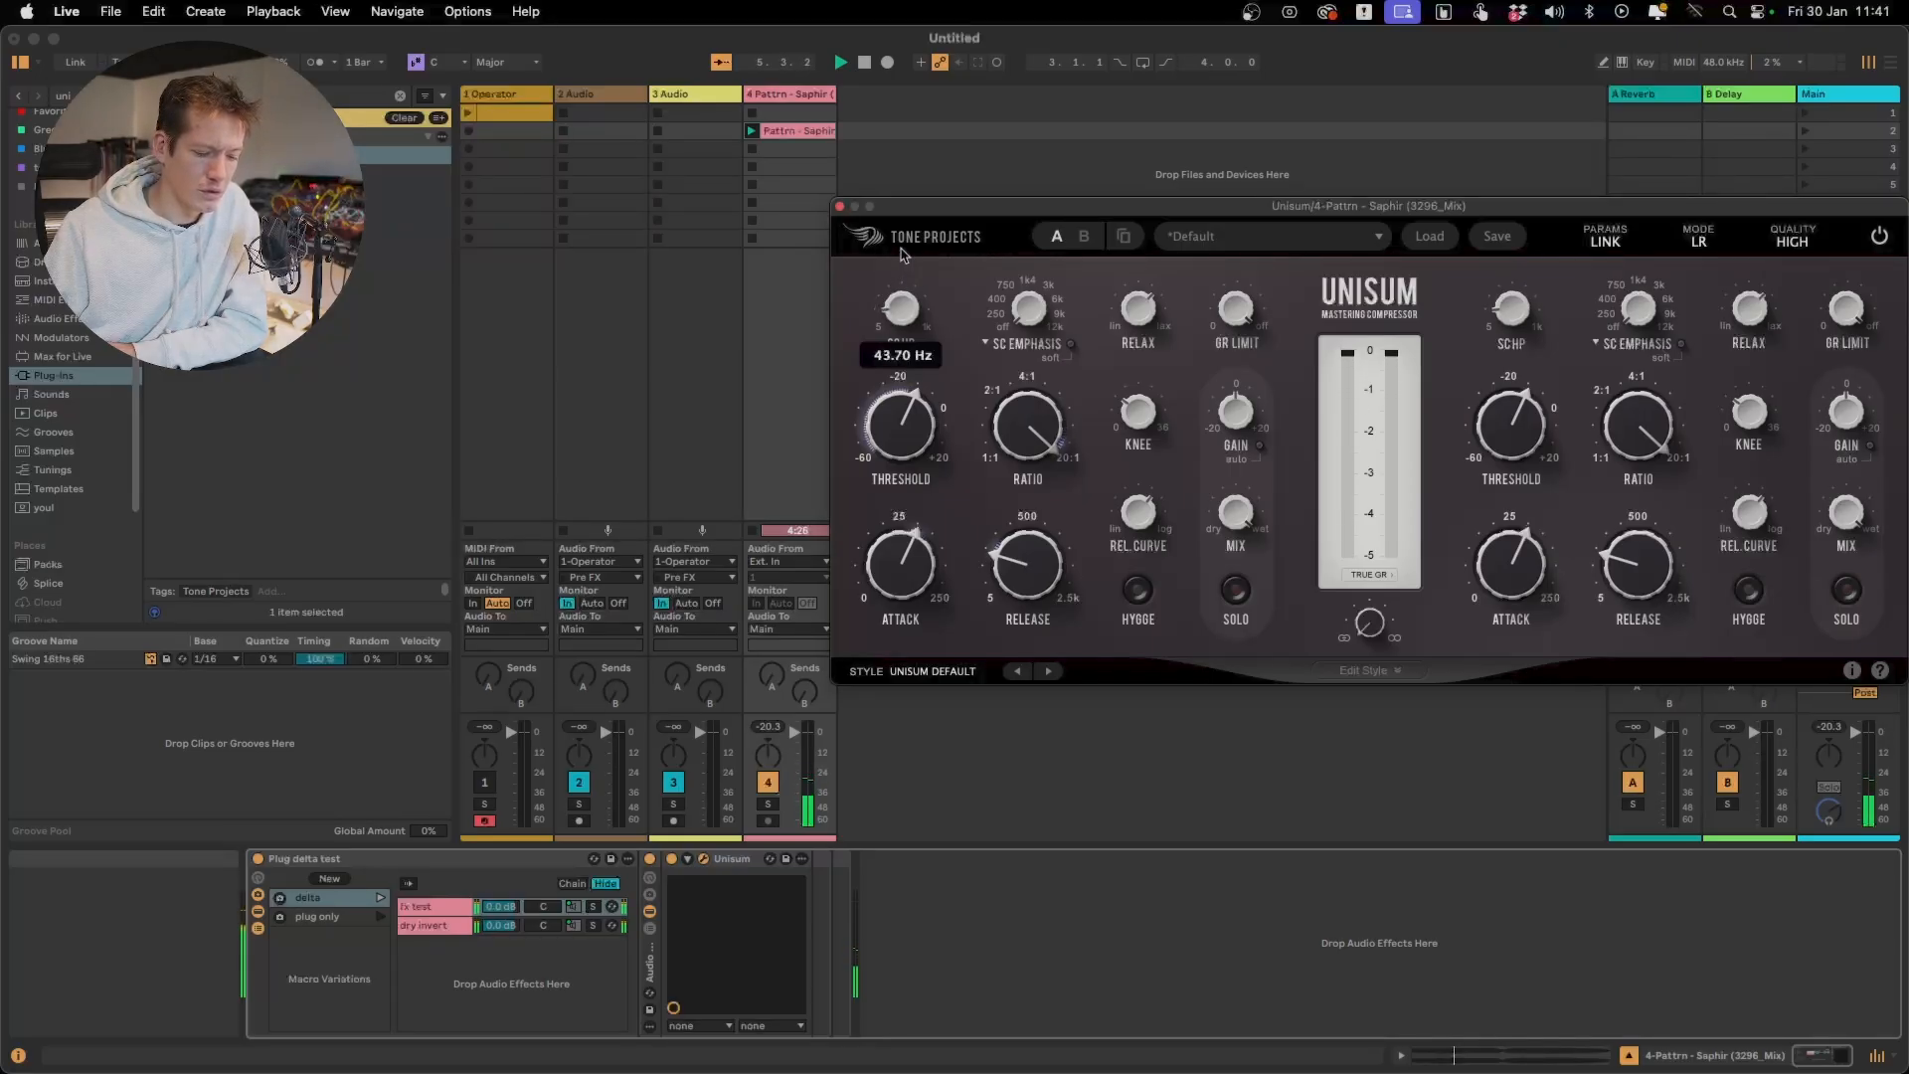
Lower Unisum's threshold to -14.49 dB and launch the rack's plug only variation
drag(898, 428, 898, 443)
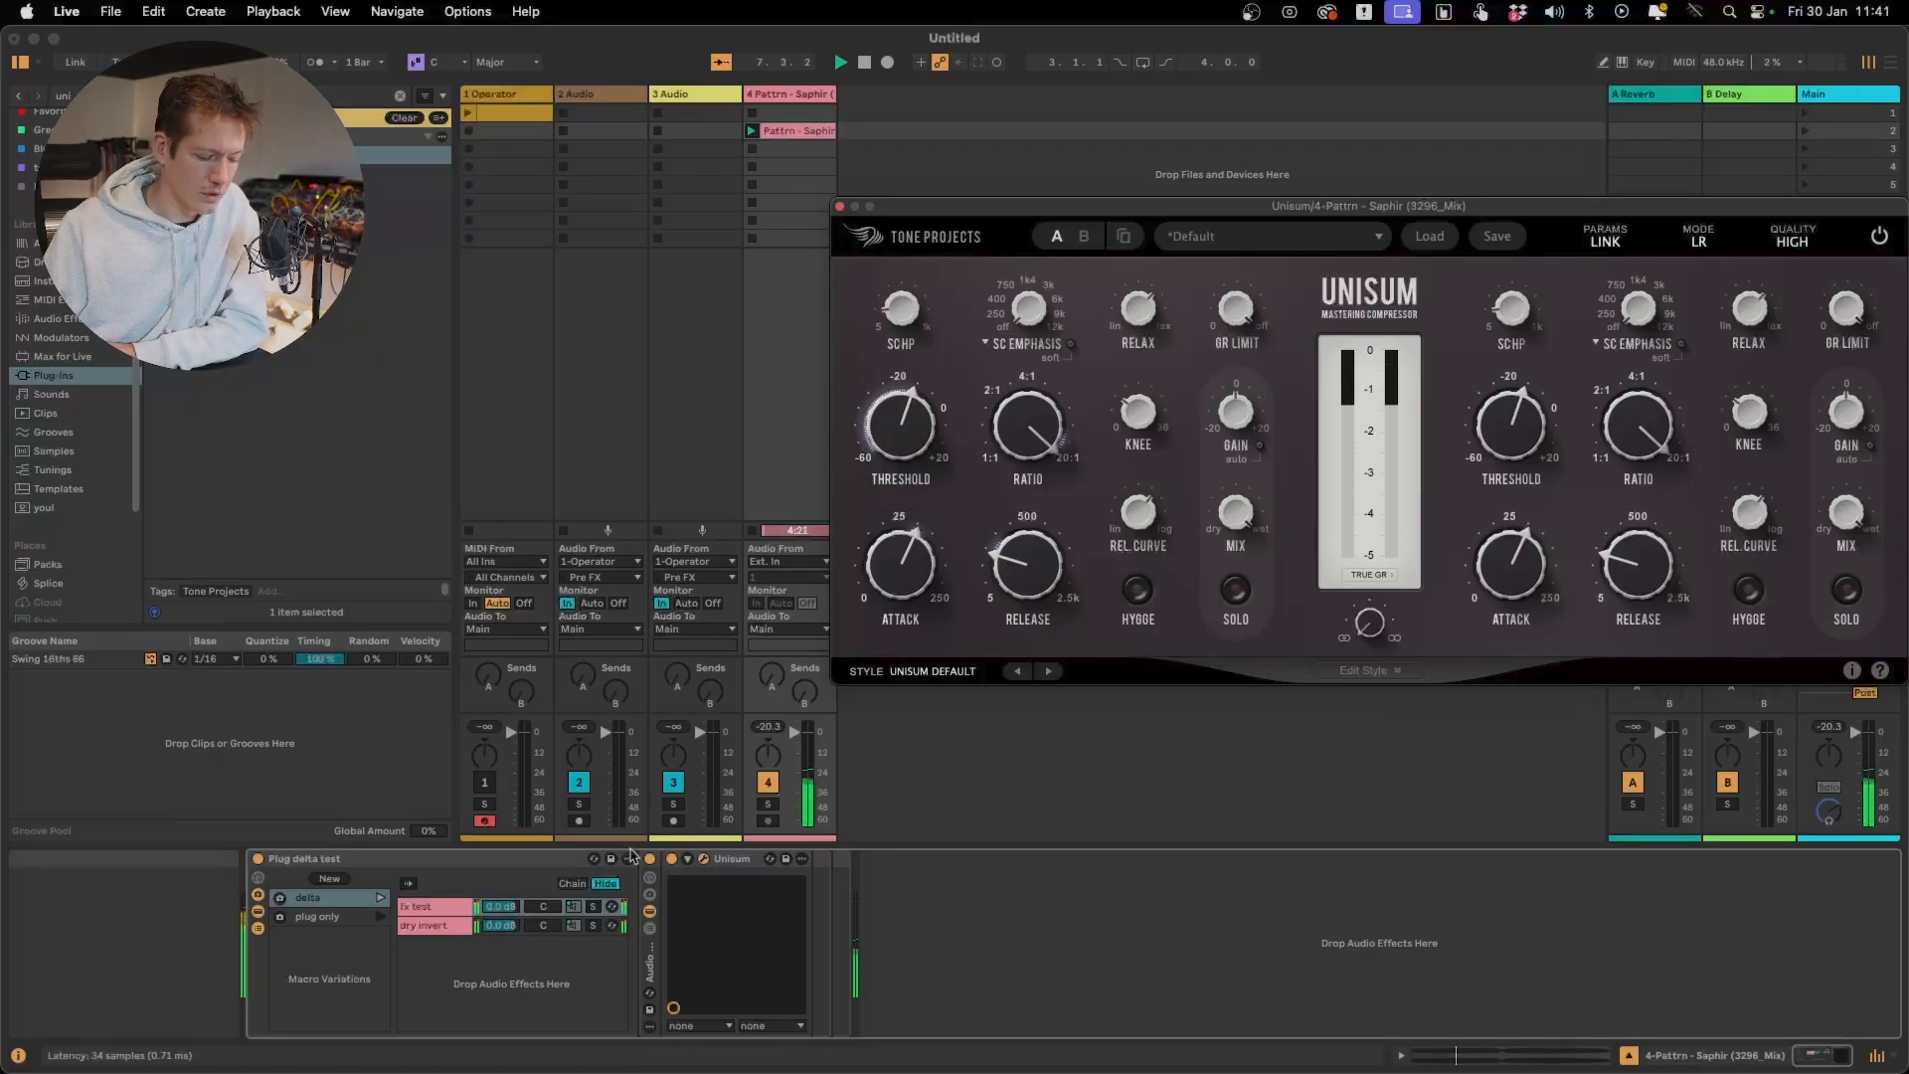
click(381, 917)
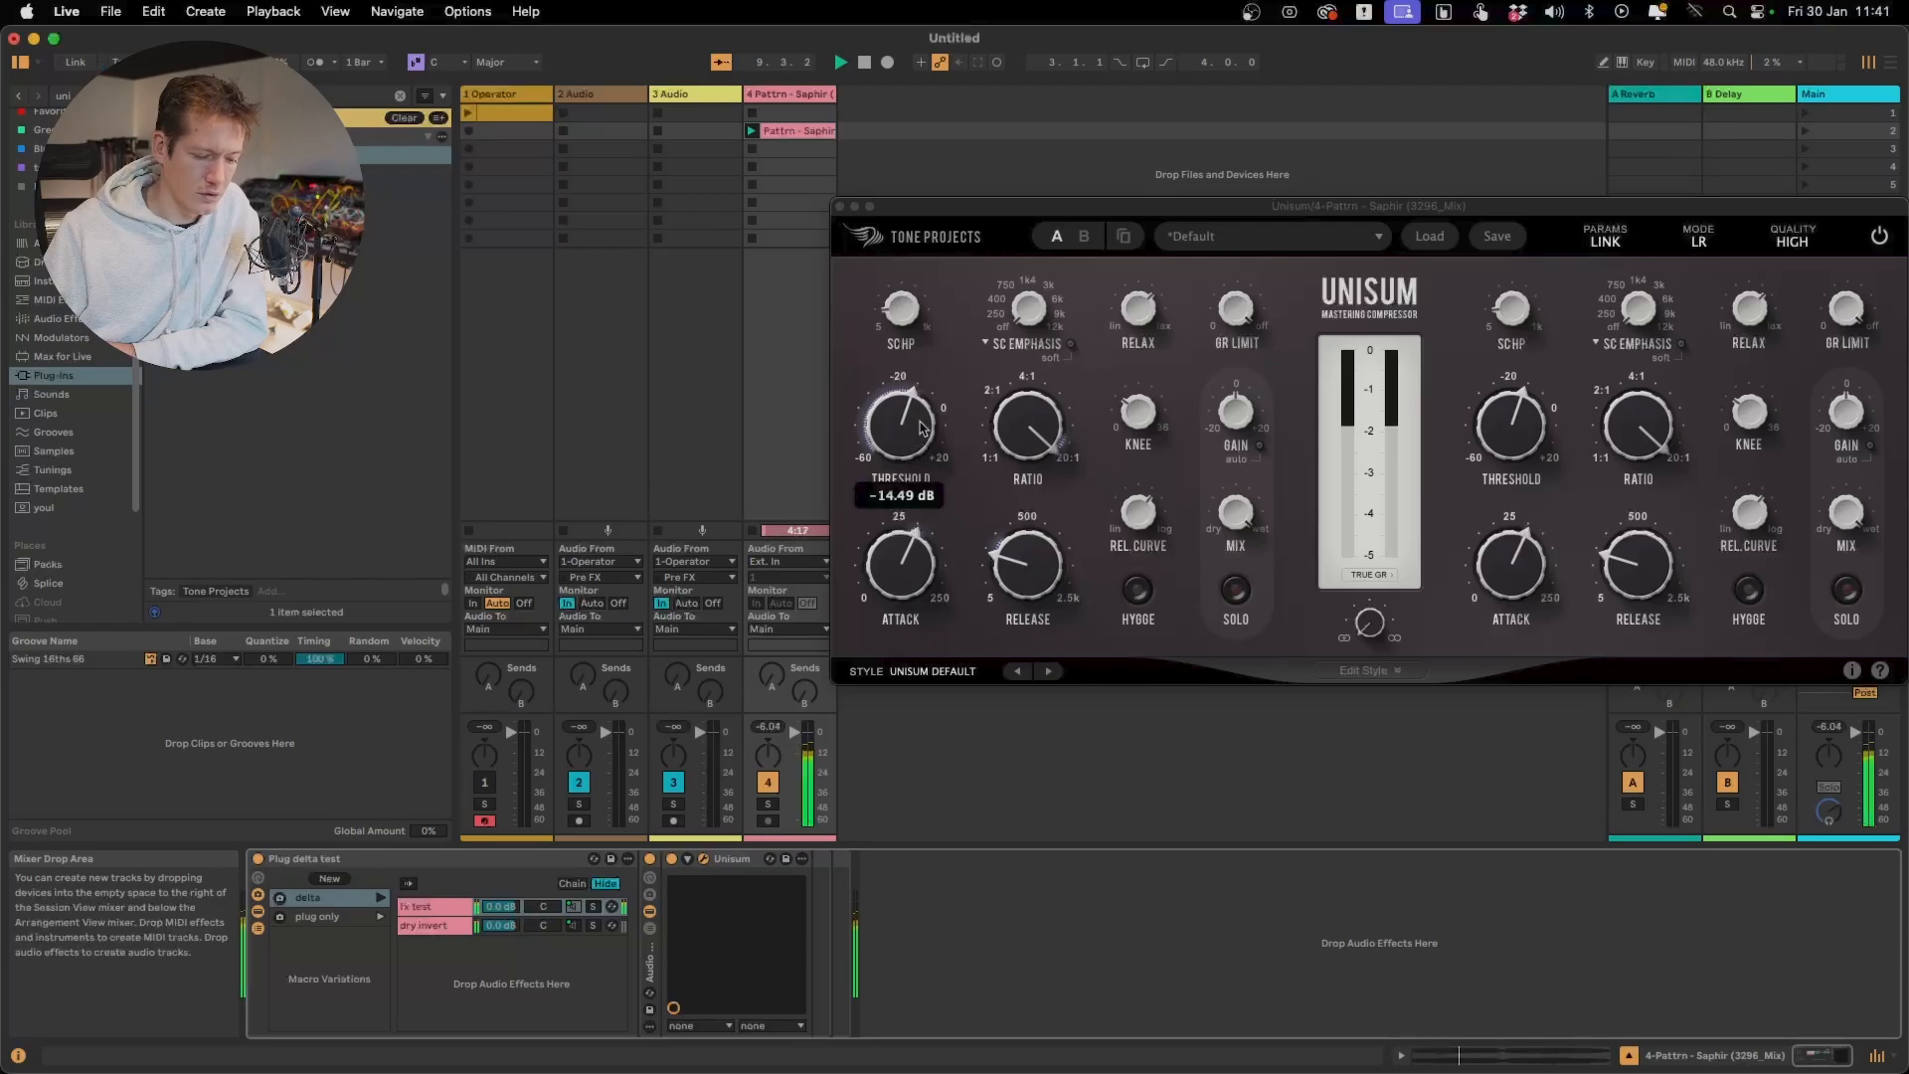
mouse_move(1014, 425)
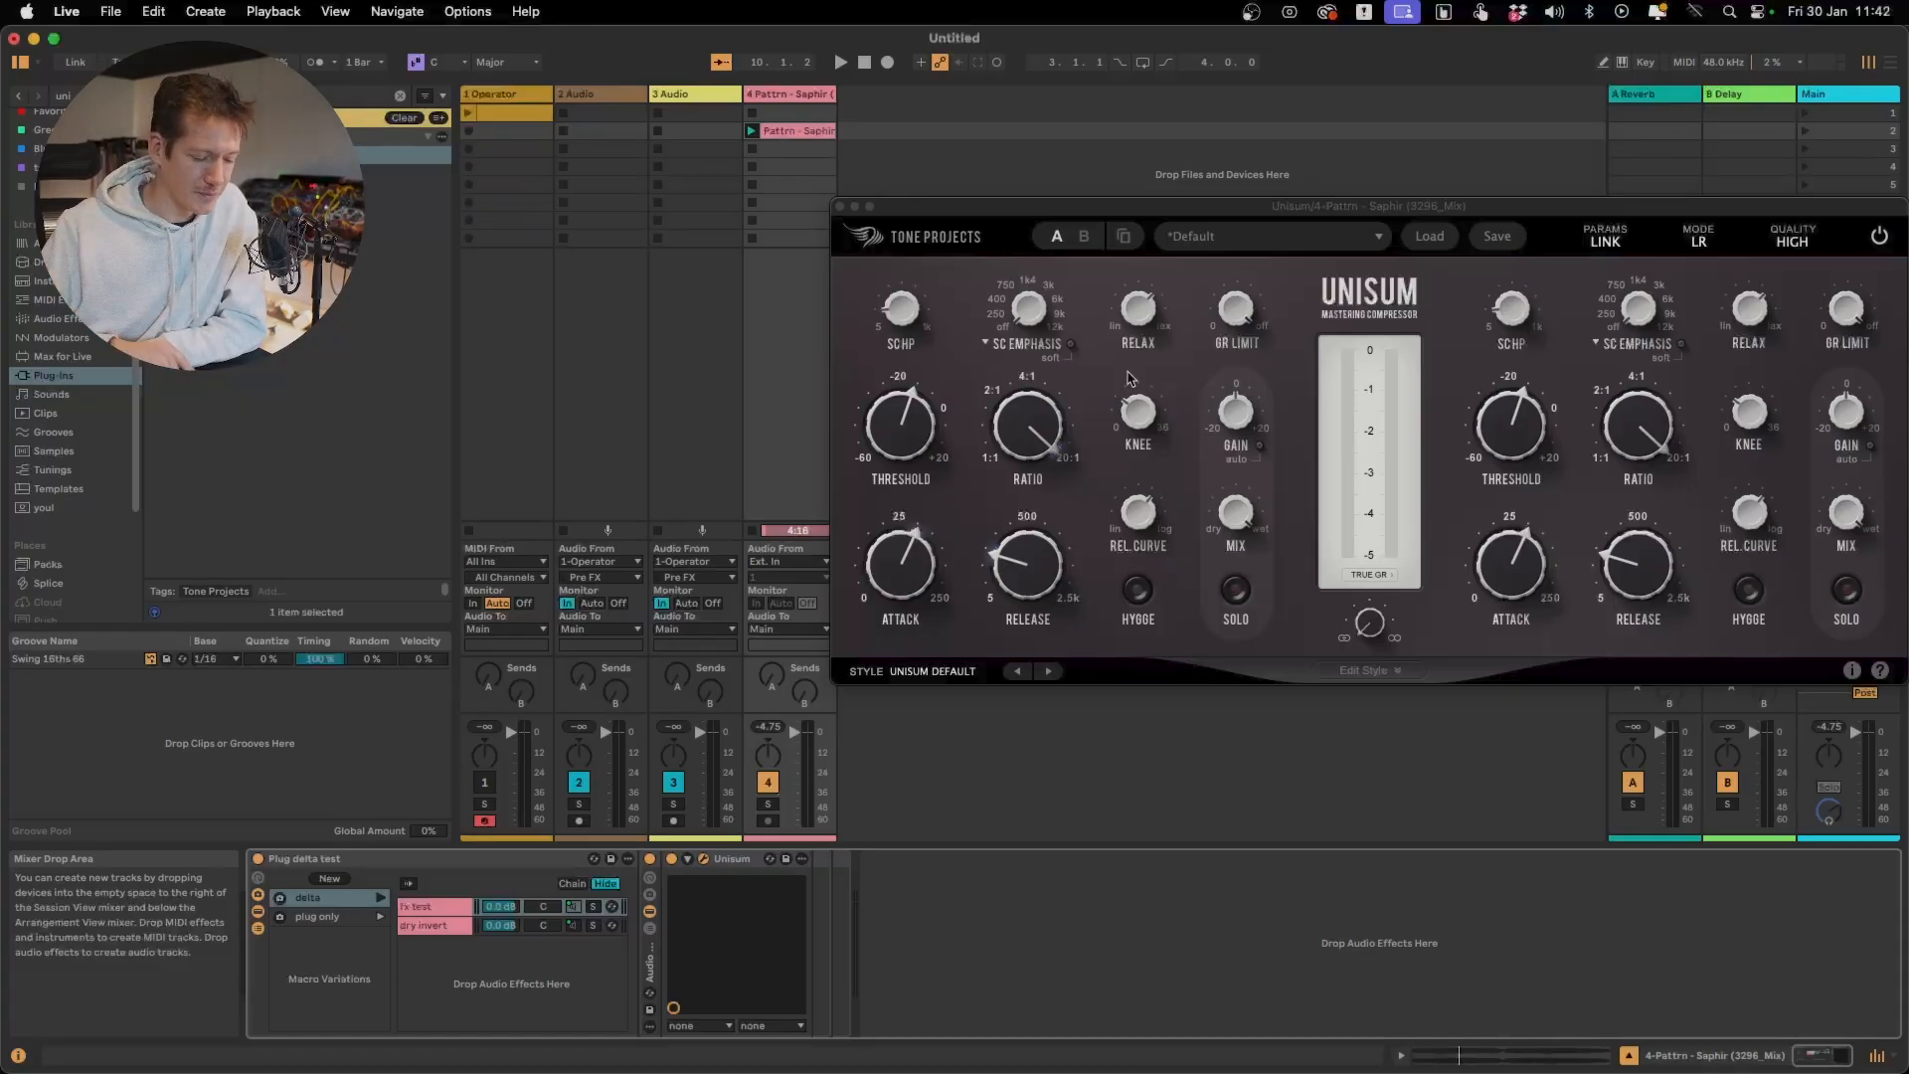
Play the track and switch Unisum off and on several times to compare the uncompressed and compressed sound
key(space)
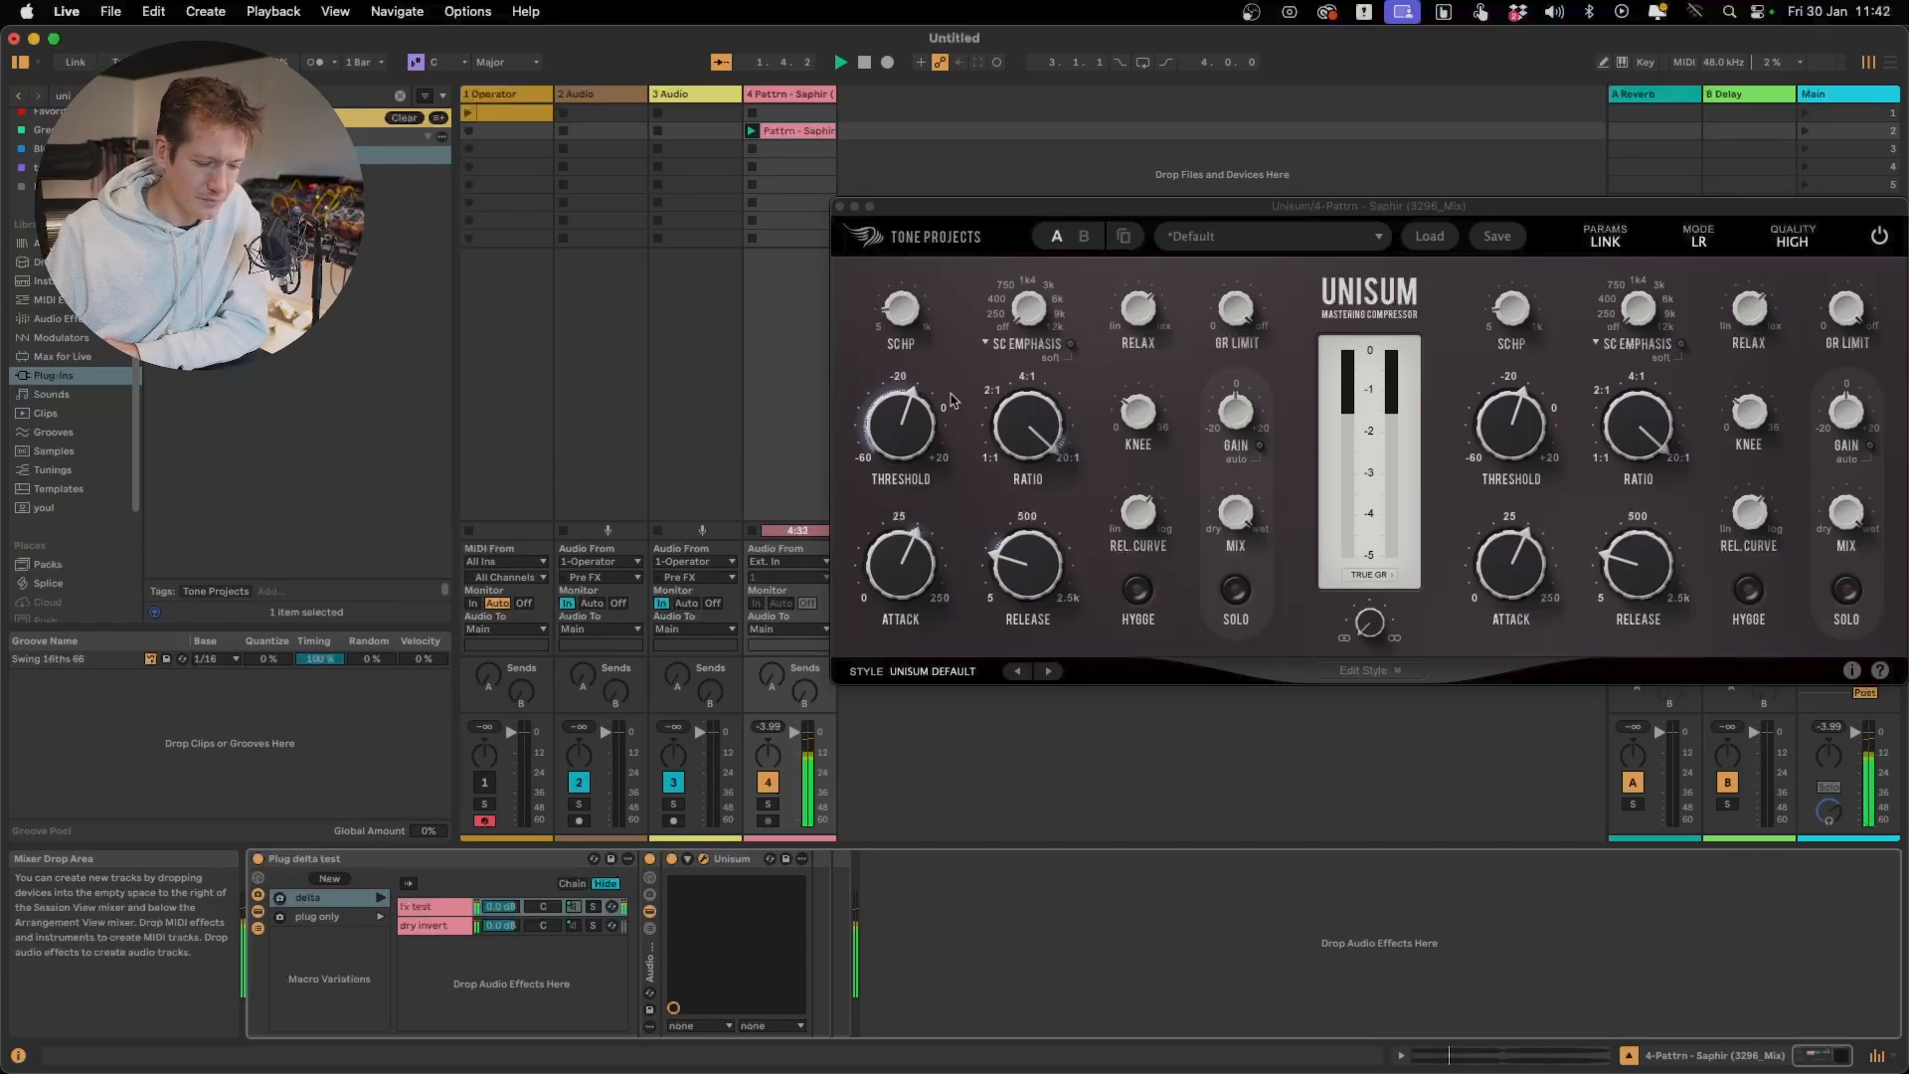
click(919, 425)
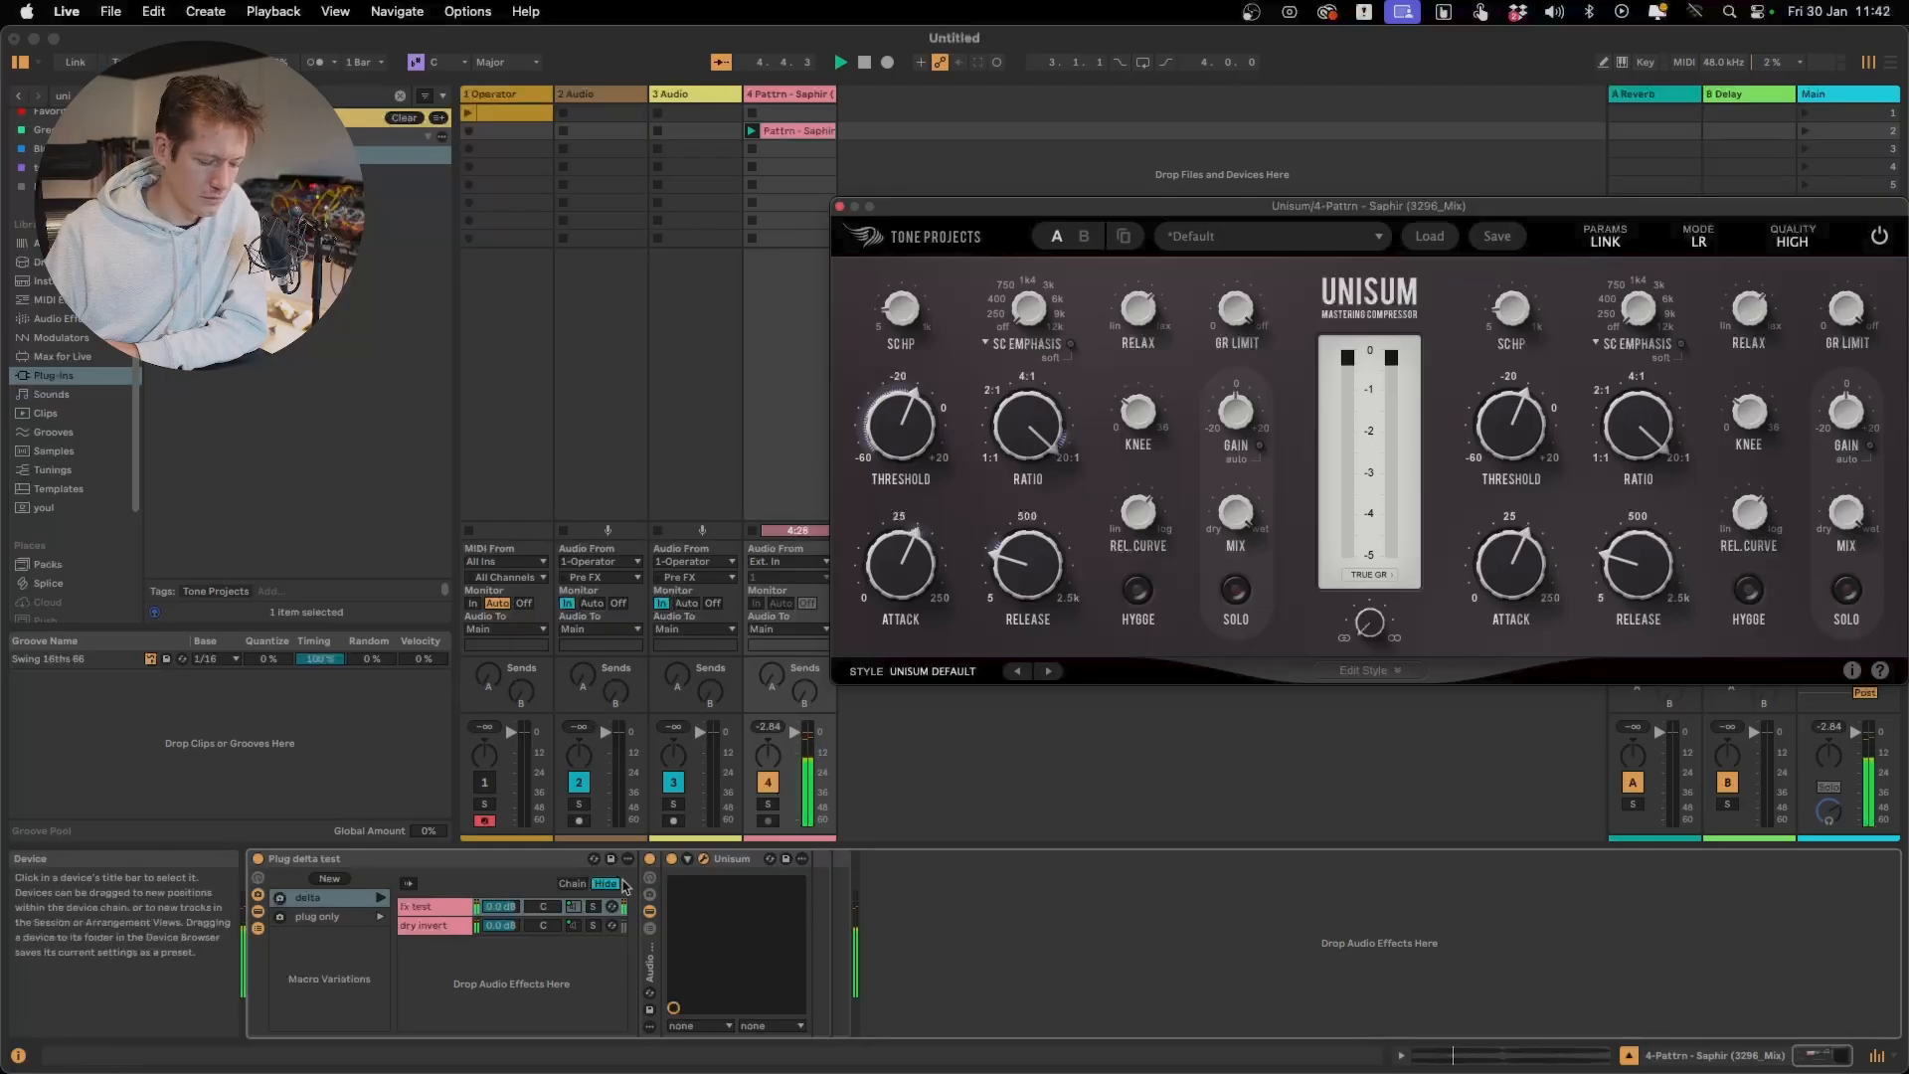
click(673, 860)
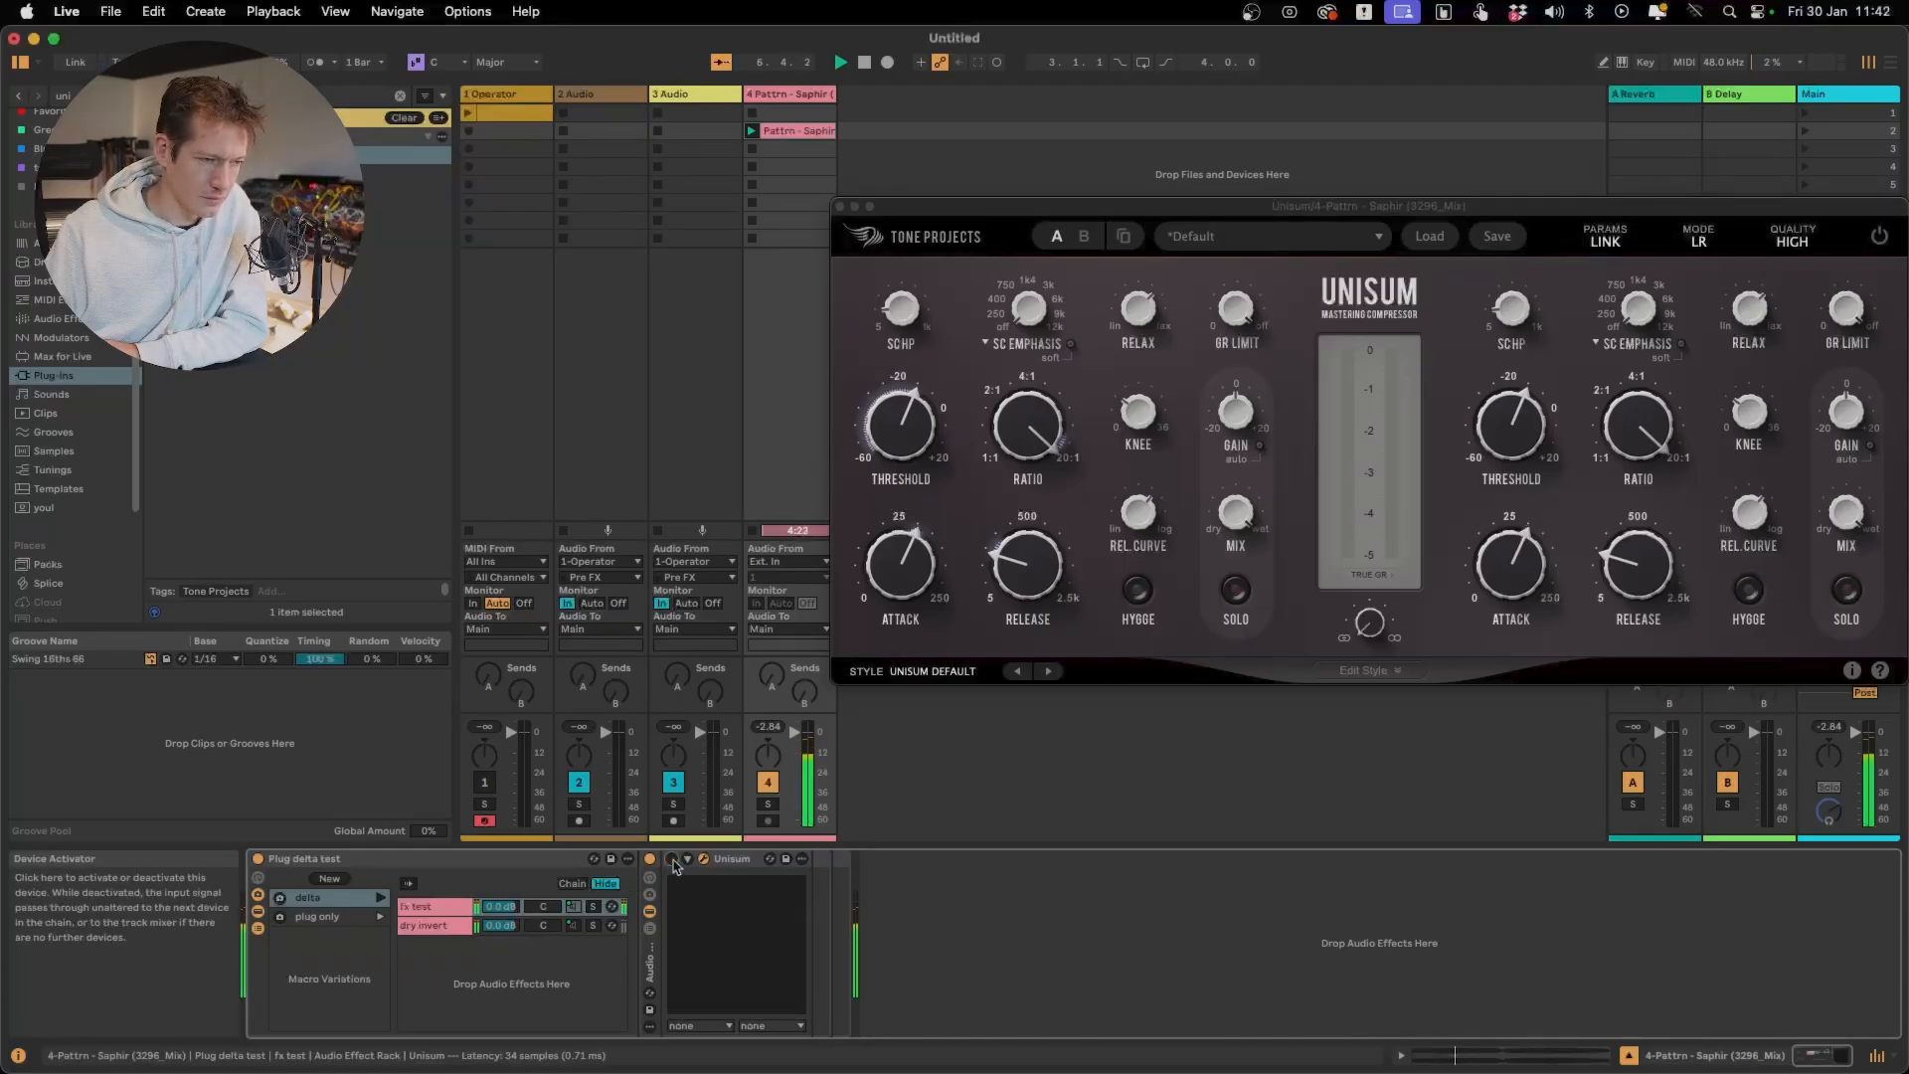
click(674, 860)
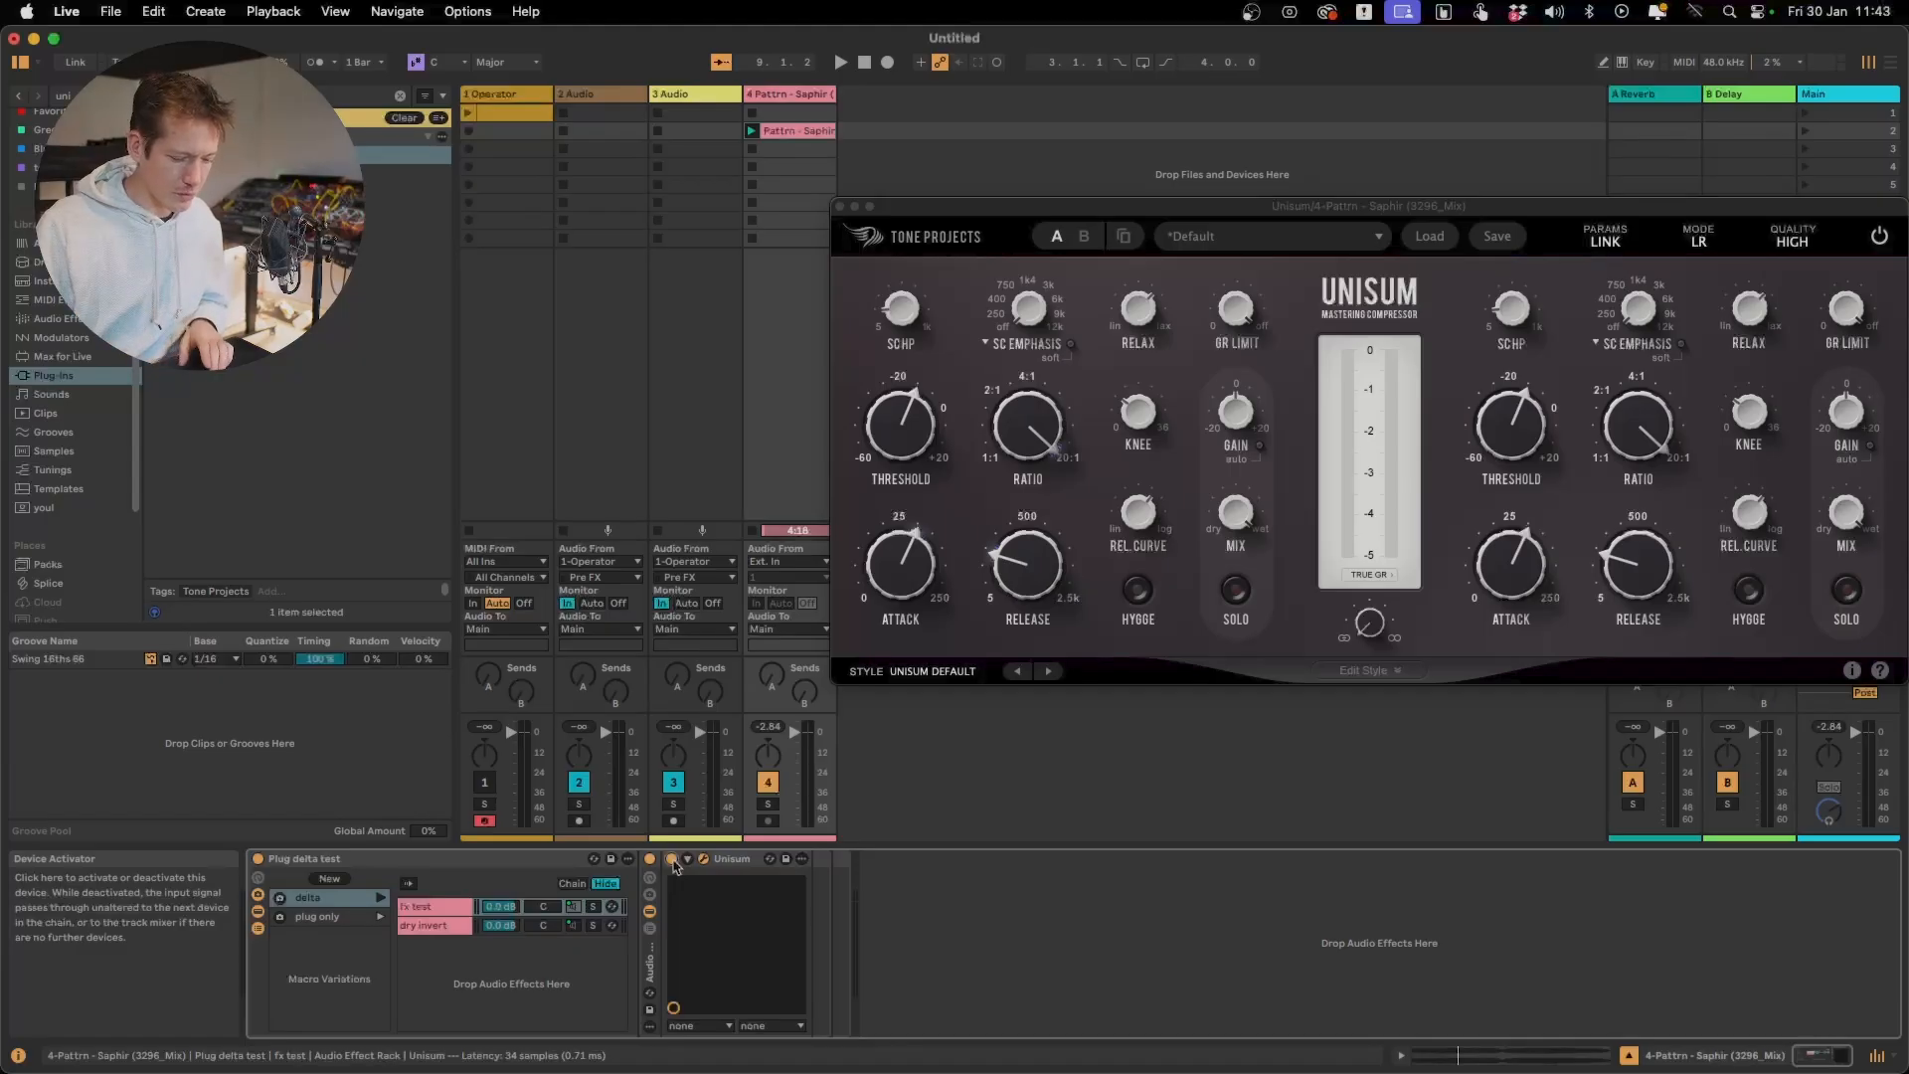
click(672, 859)
key(space)
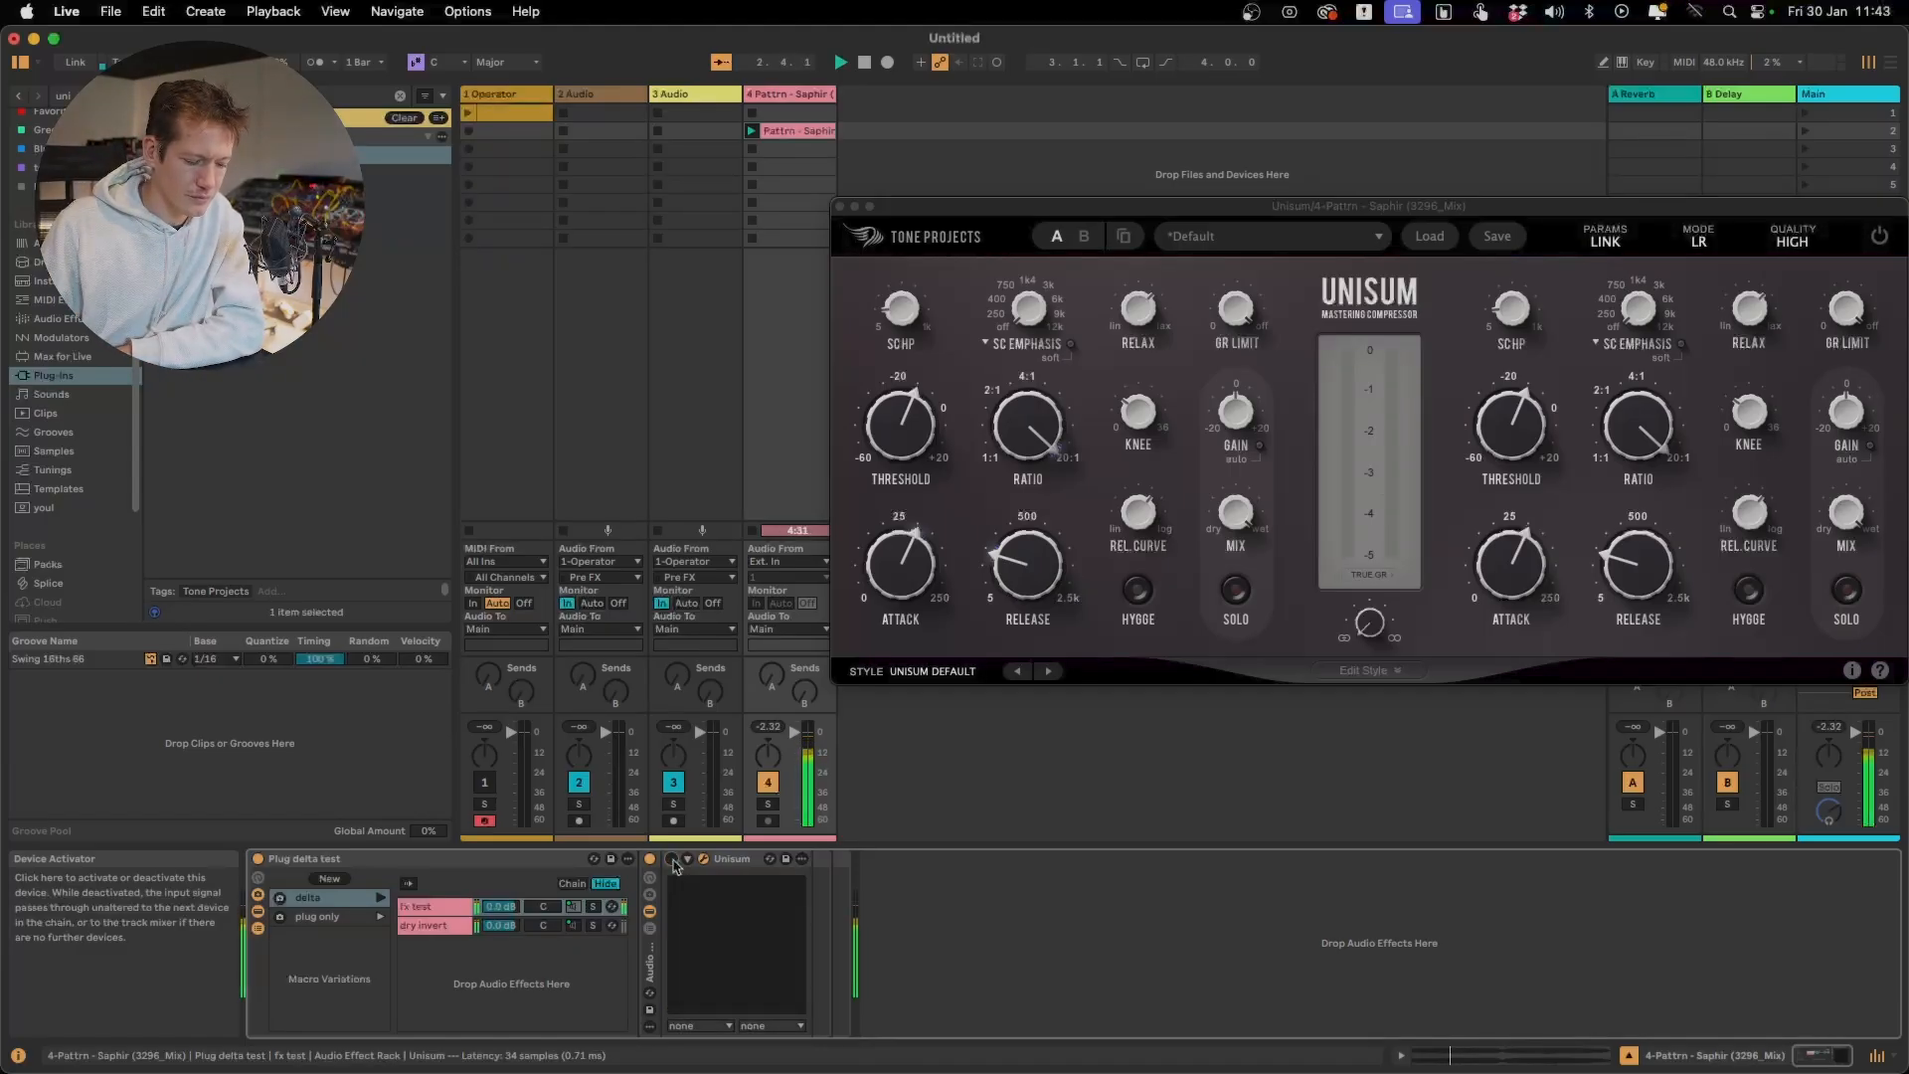
click(672, 859)
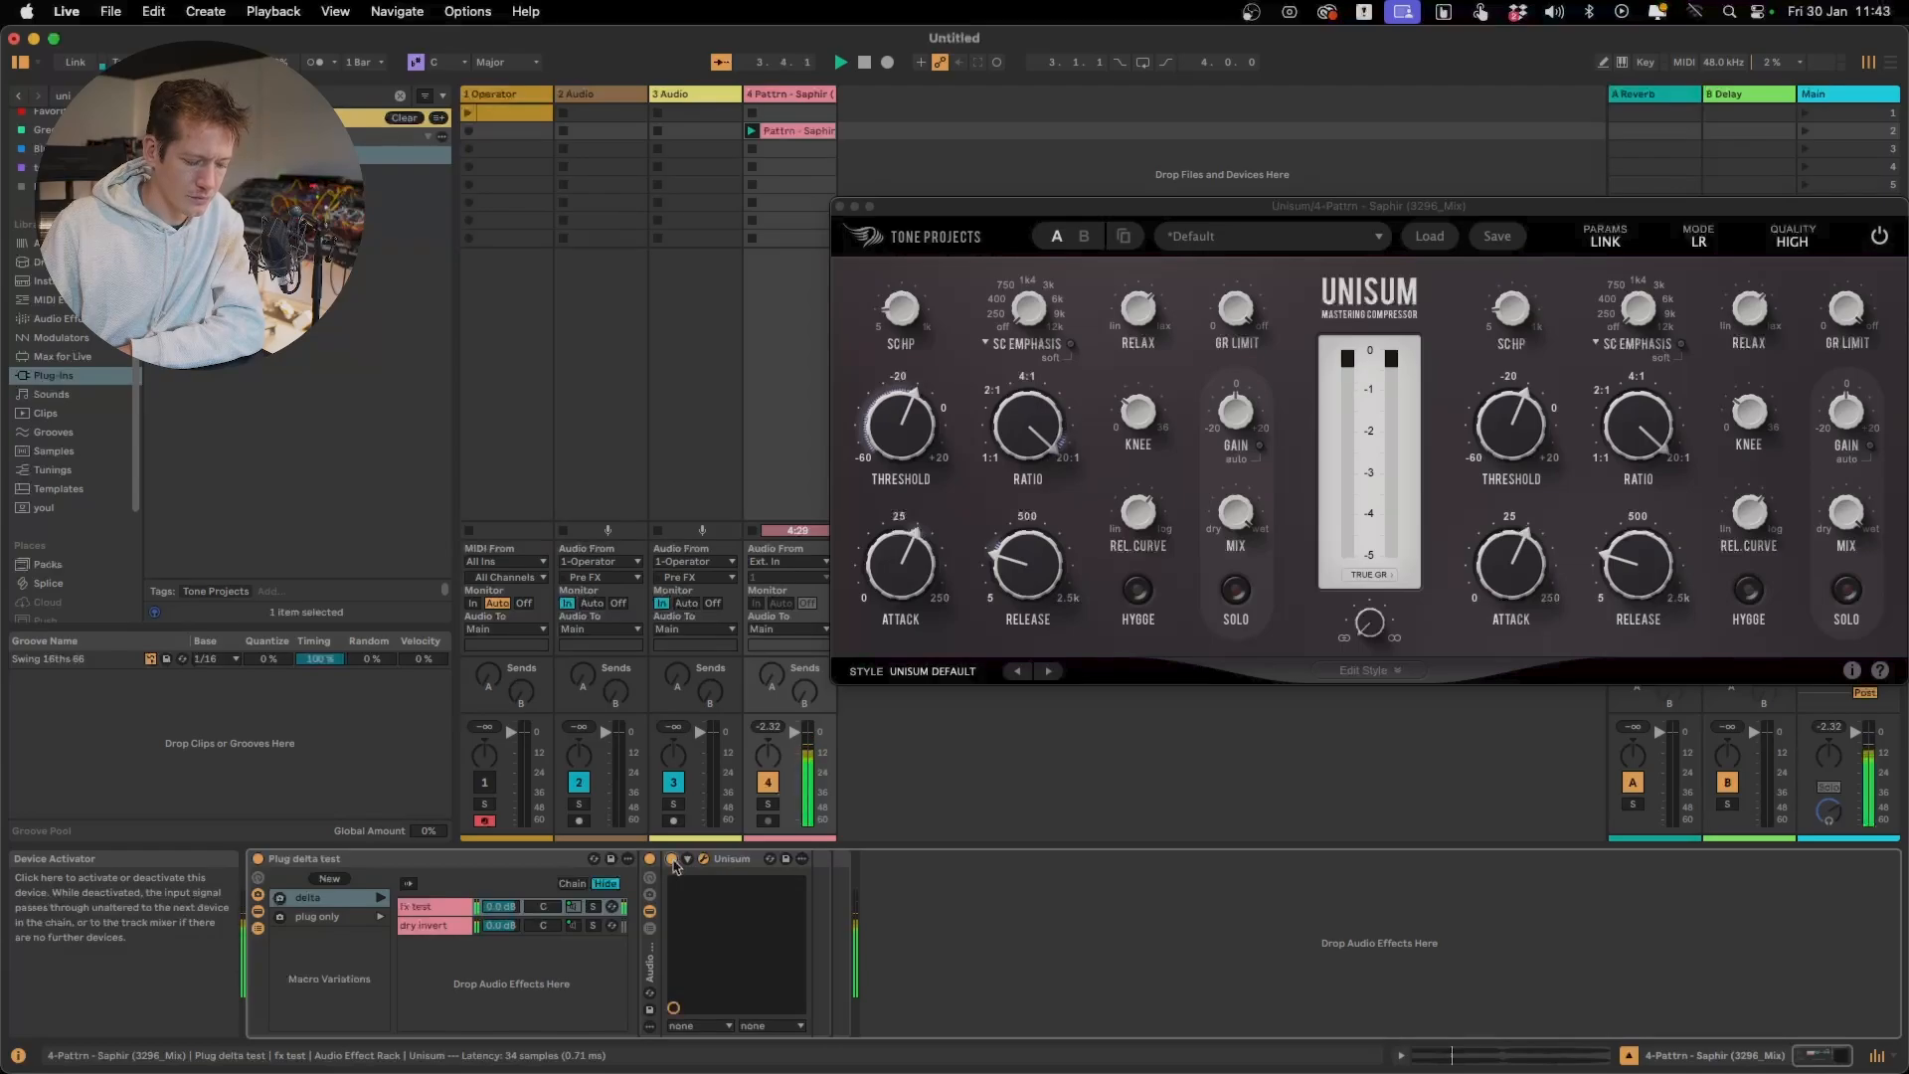
click(672, 859)
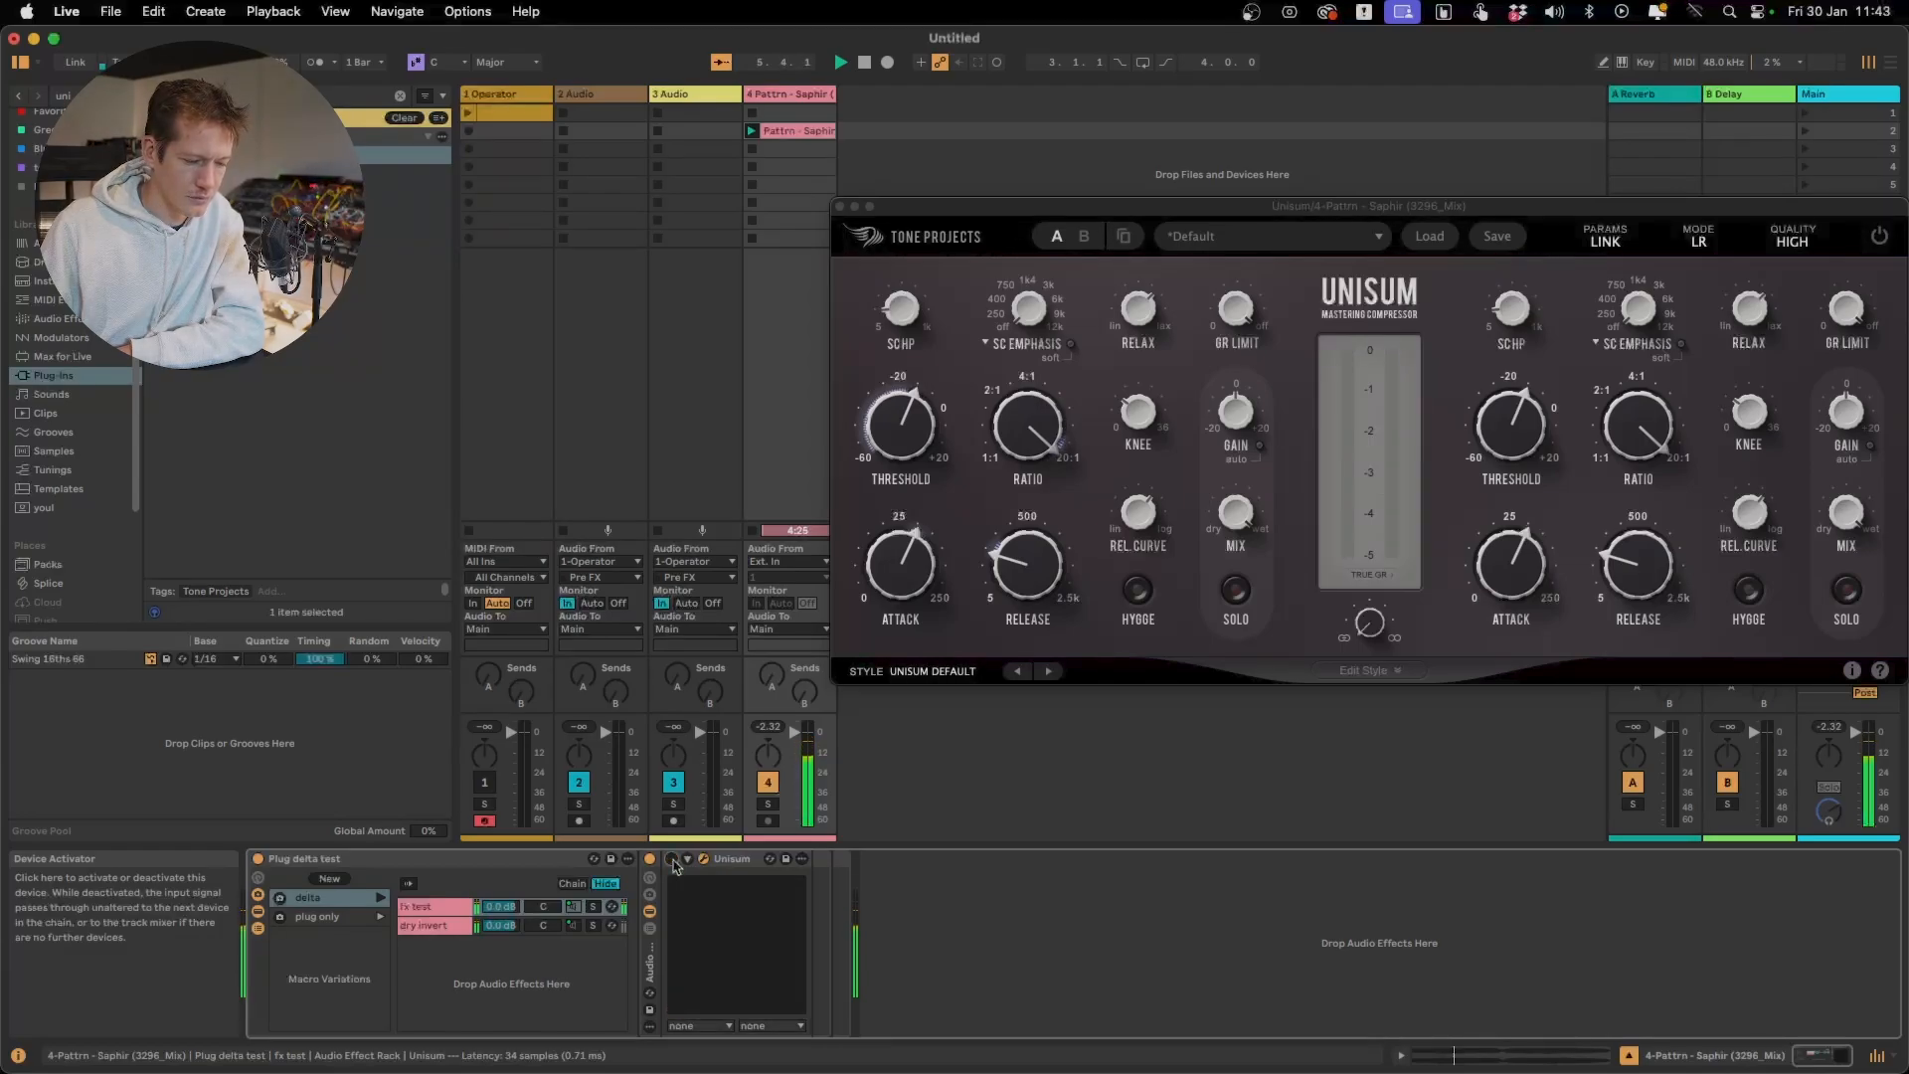
click(672, 859)
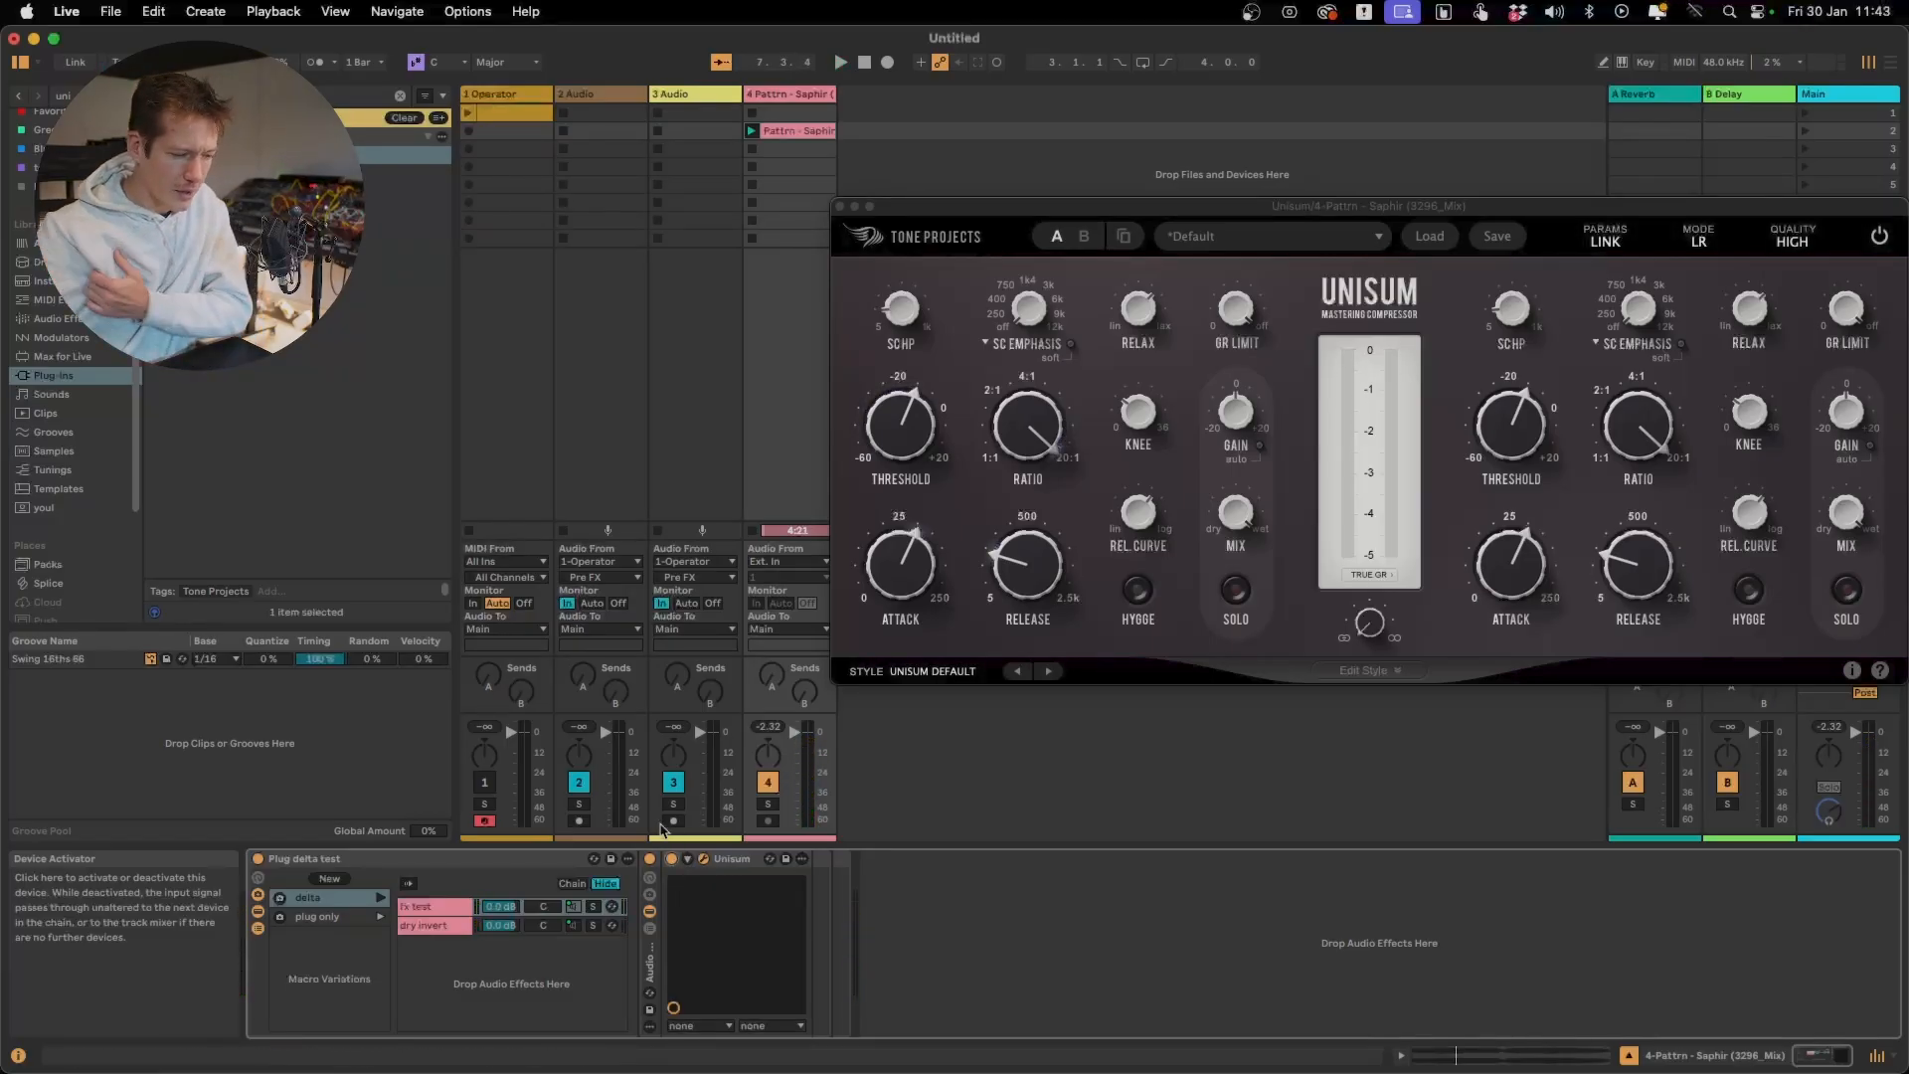
Search the audio effects for "eq", add EQ Eight after the rack, and enable its filter 8 as a high cut at 130 Hz
click(207, 96)
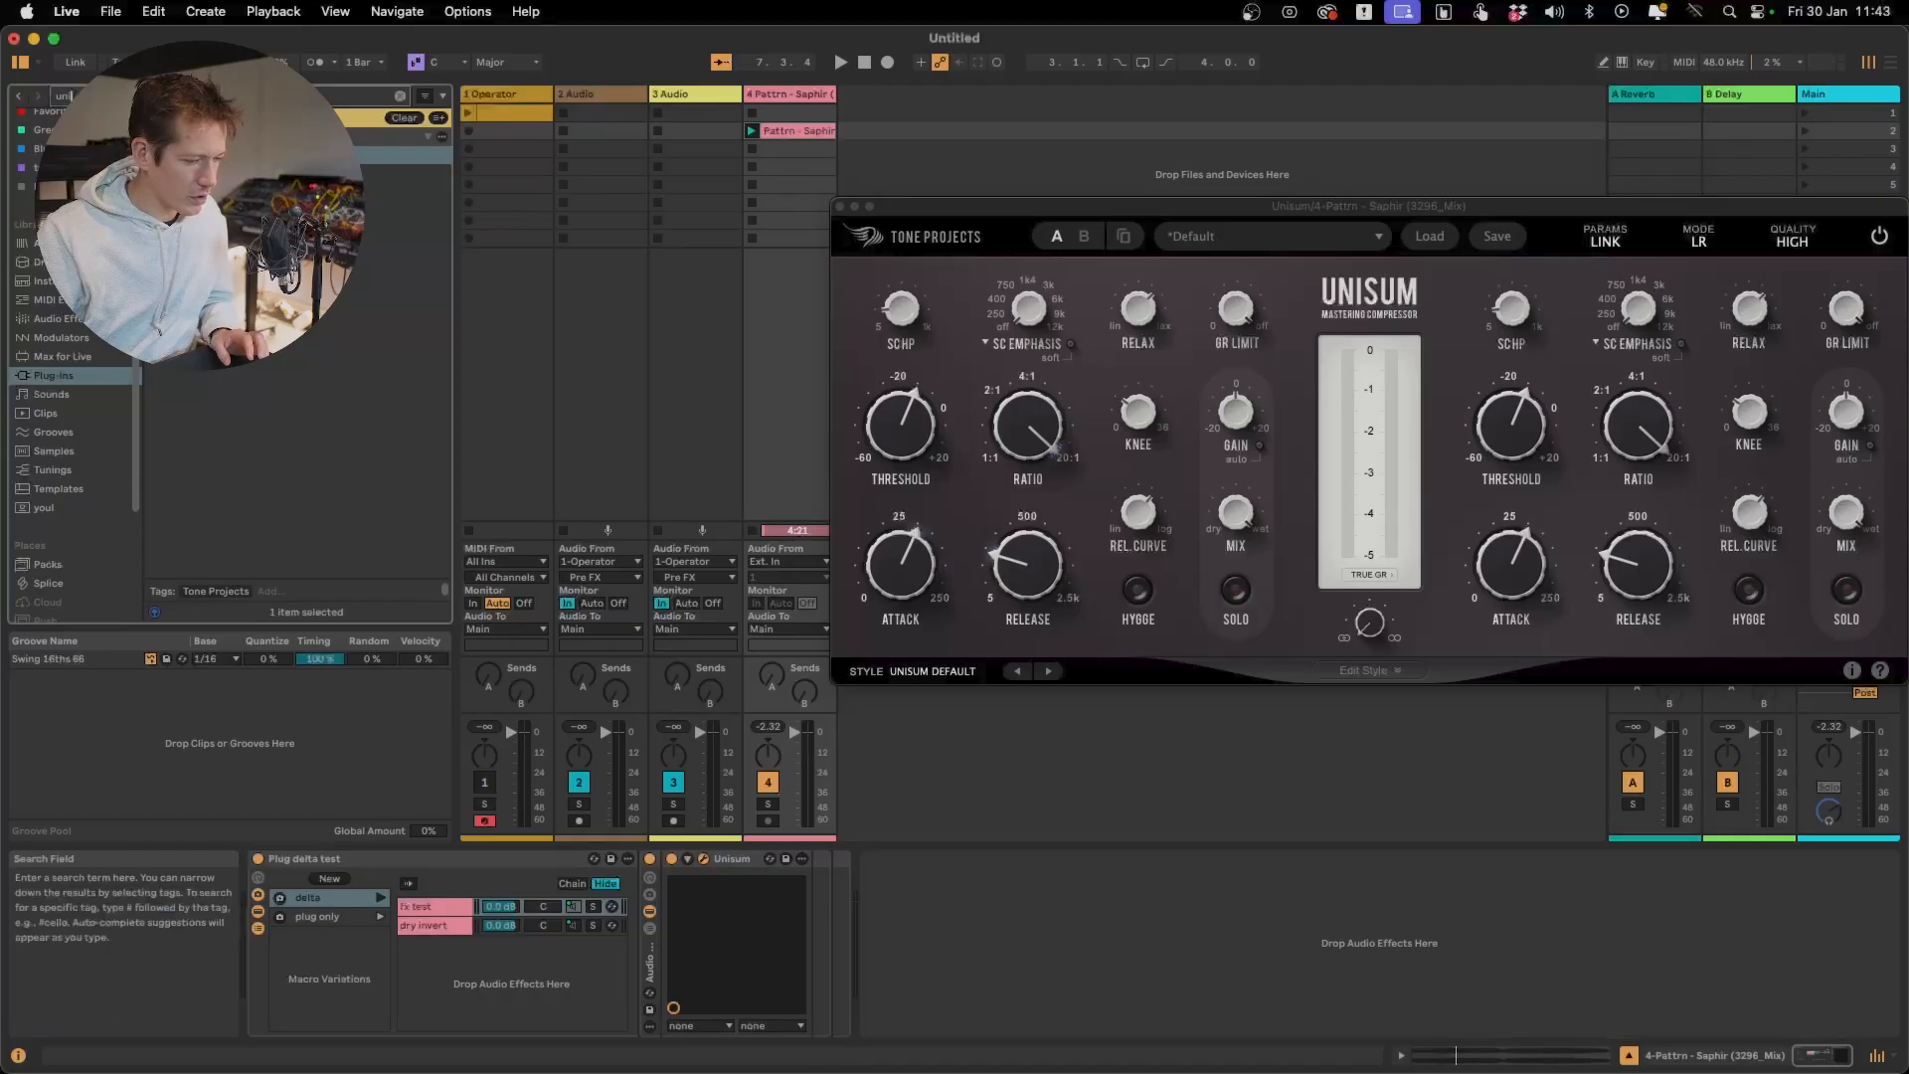
text(eq)
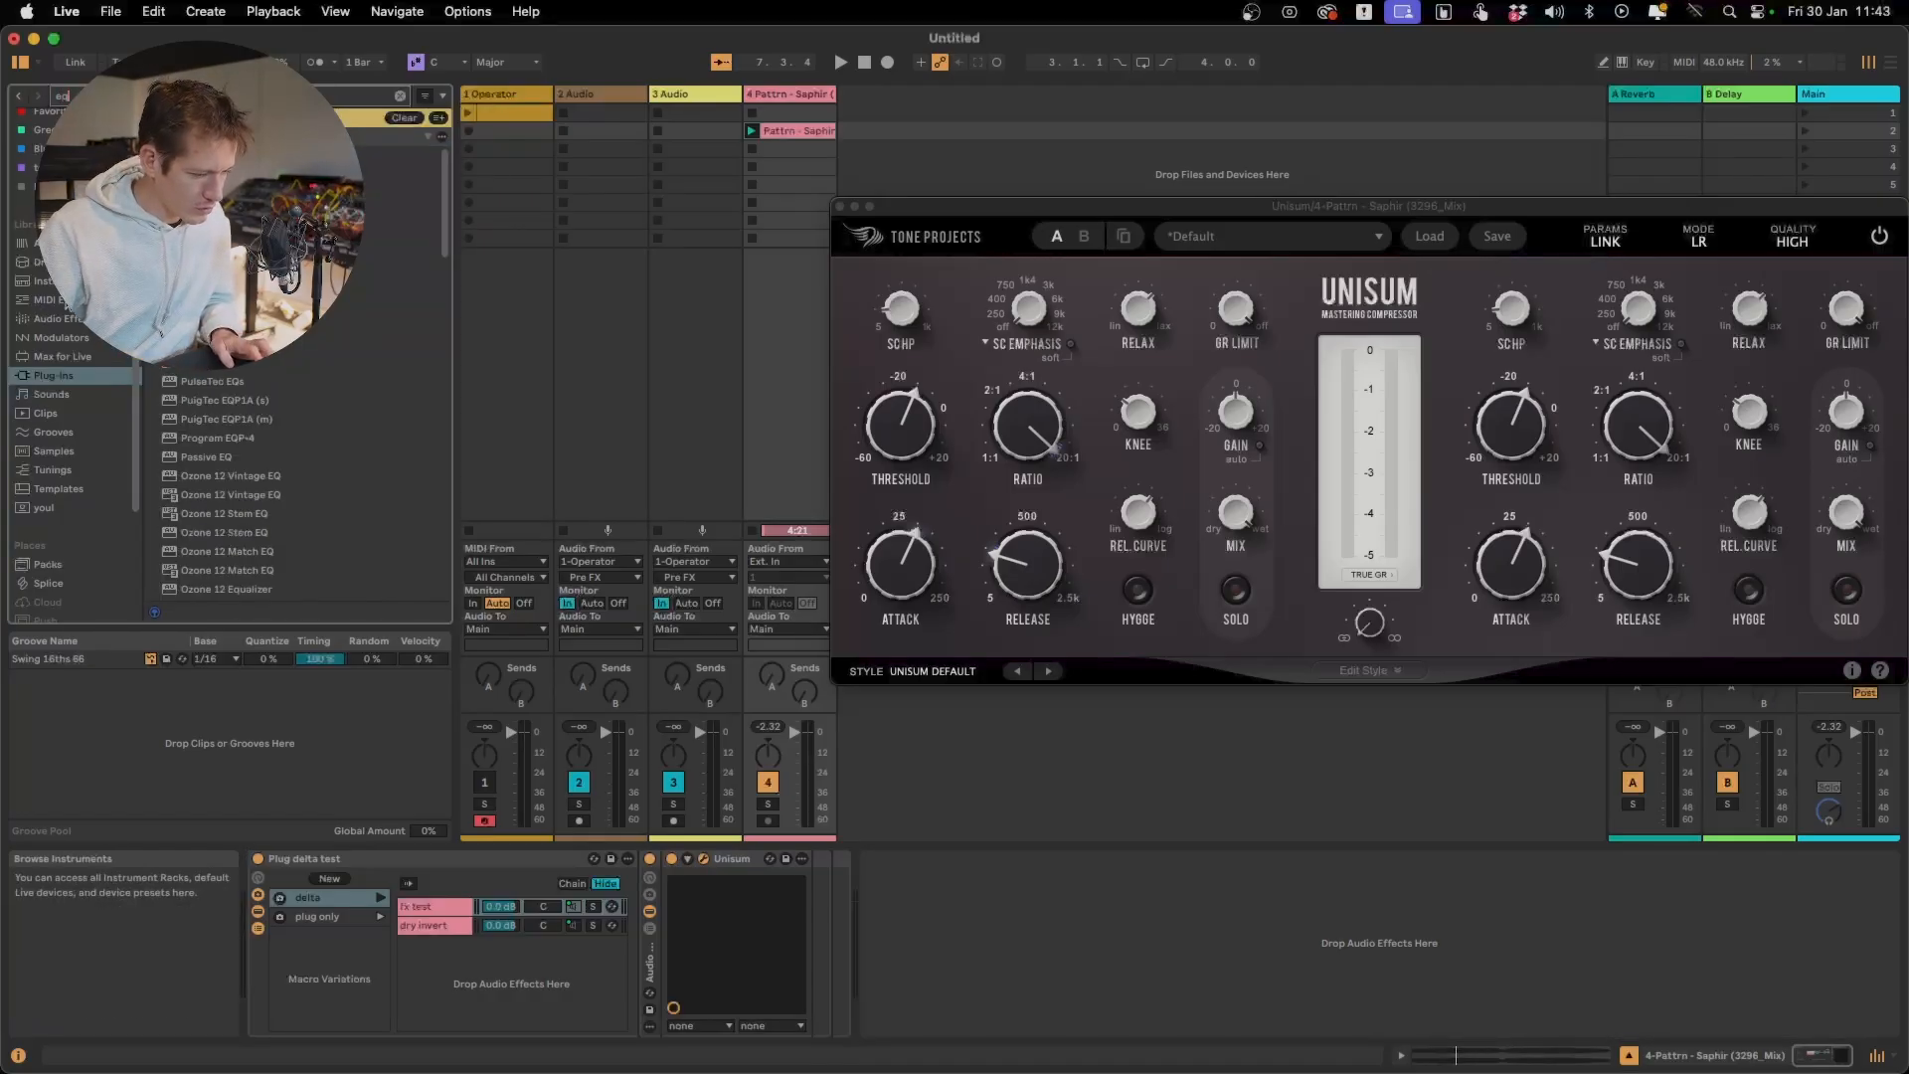
click(66, 318)
click(258, 266)
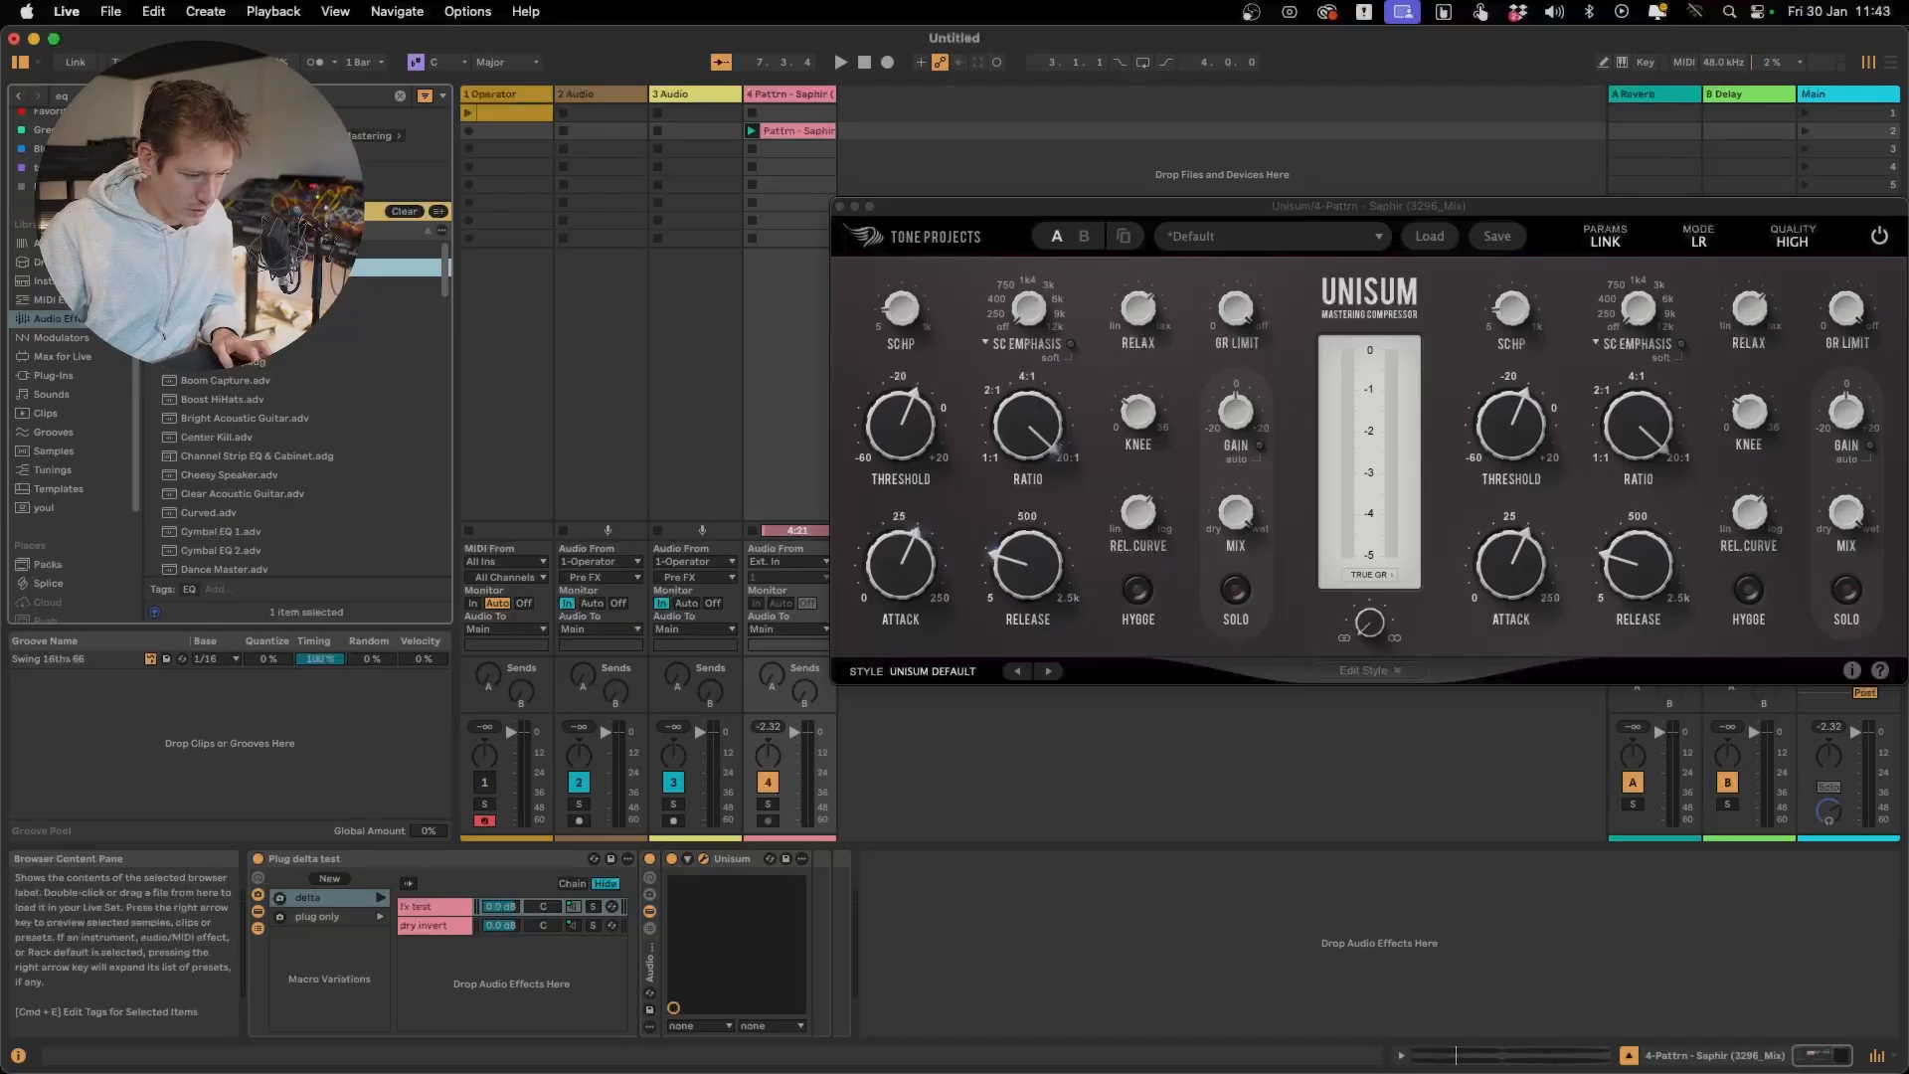
double_click(258, 267)
click(1255, 1026)
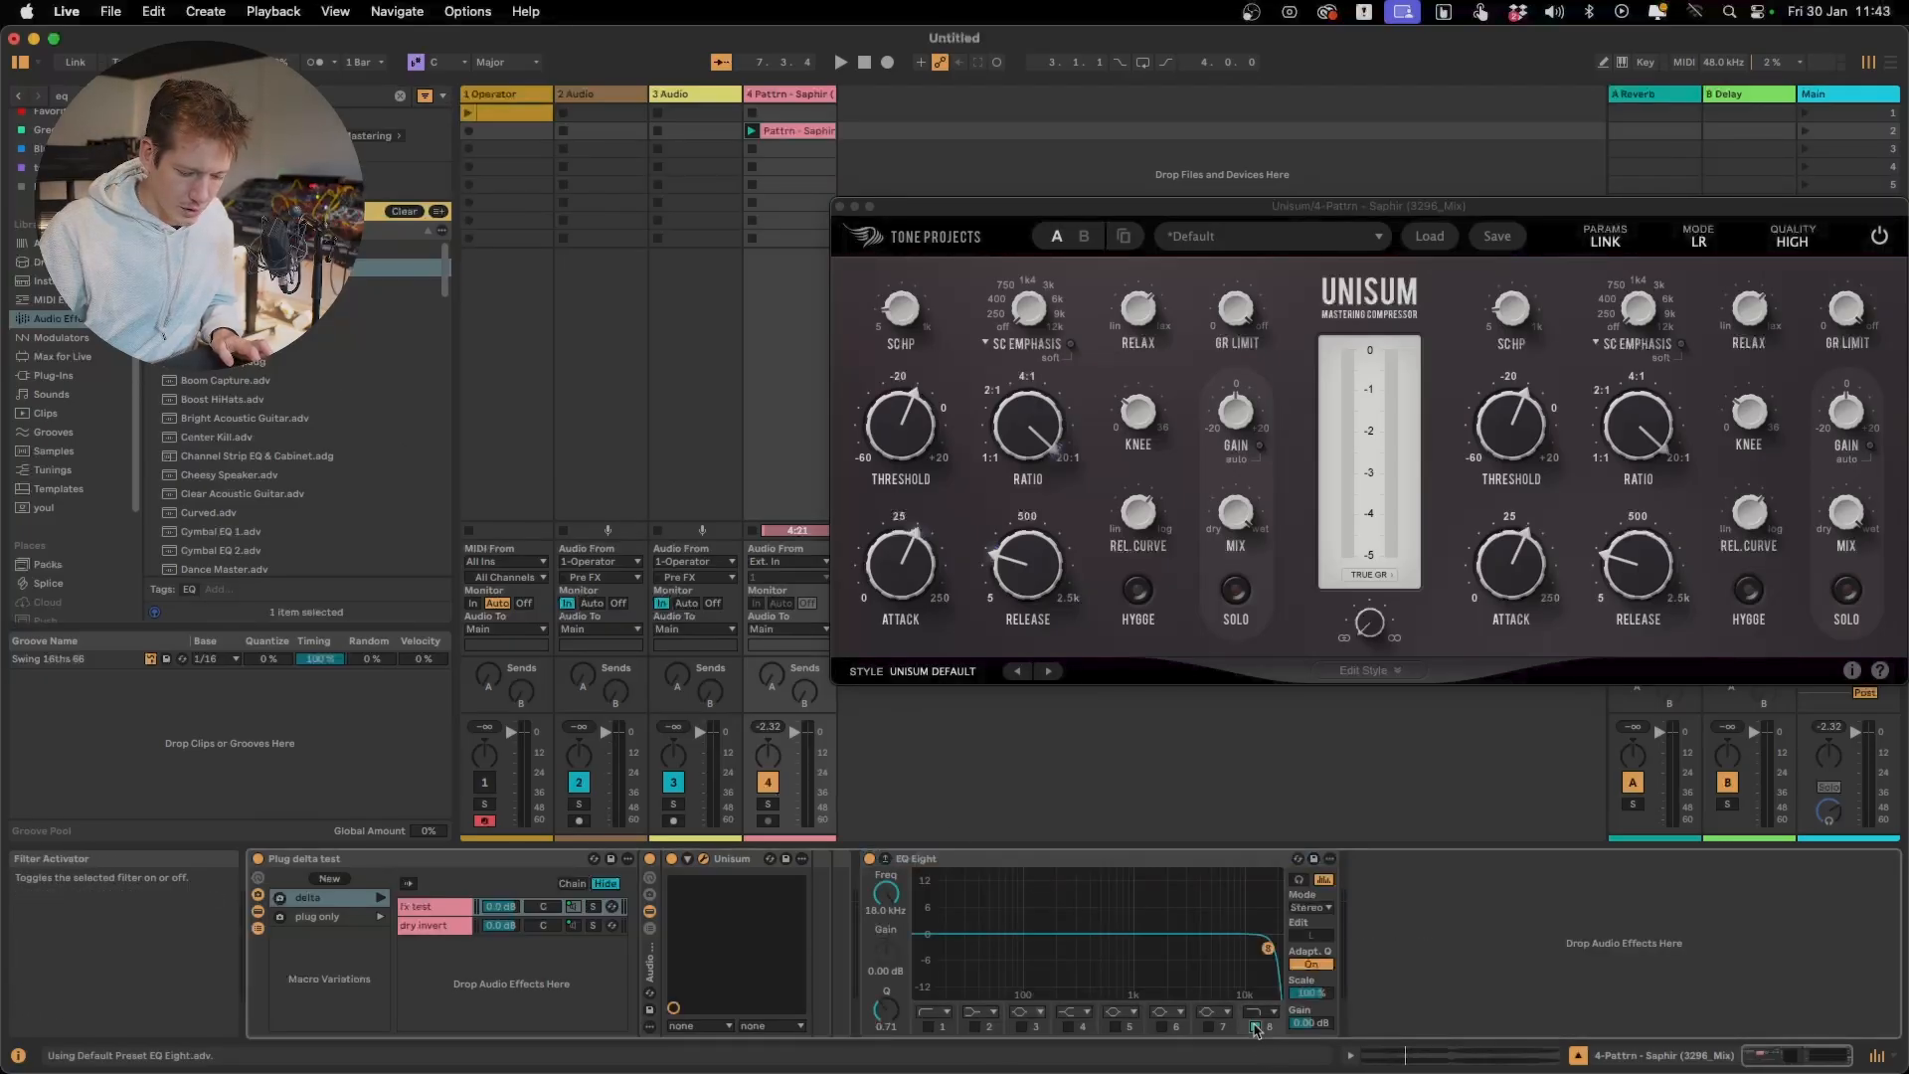
drag(895, 907, 895, 980)
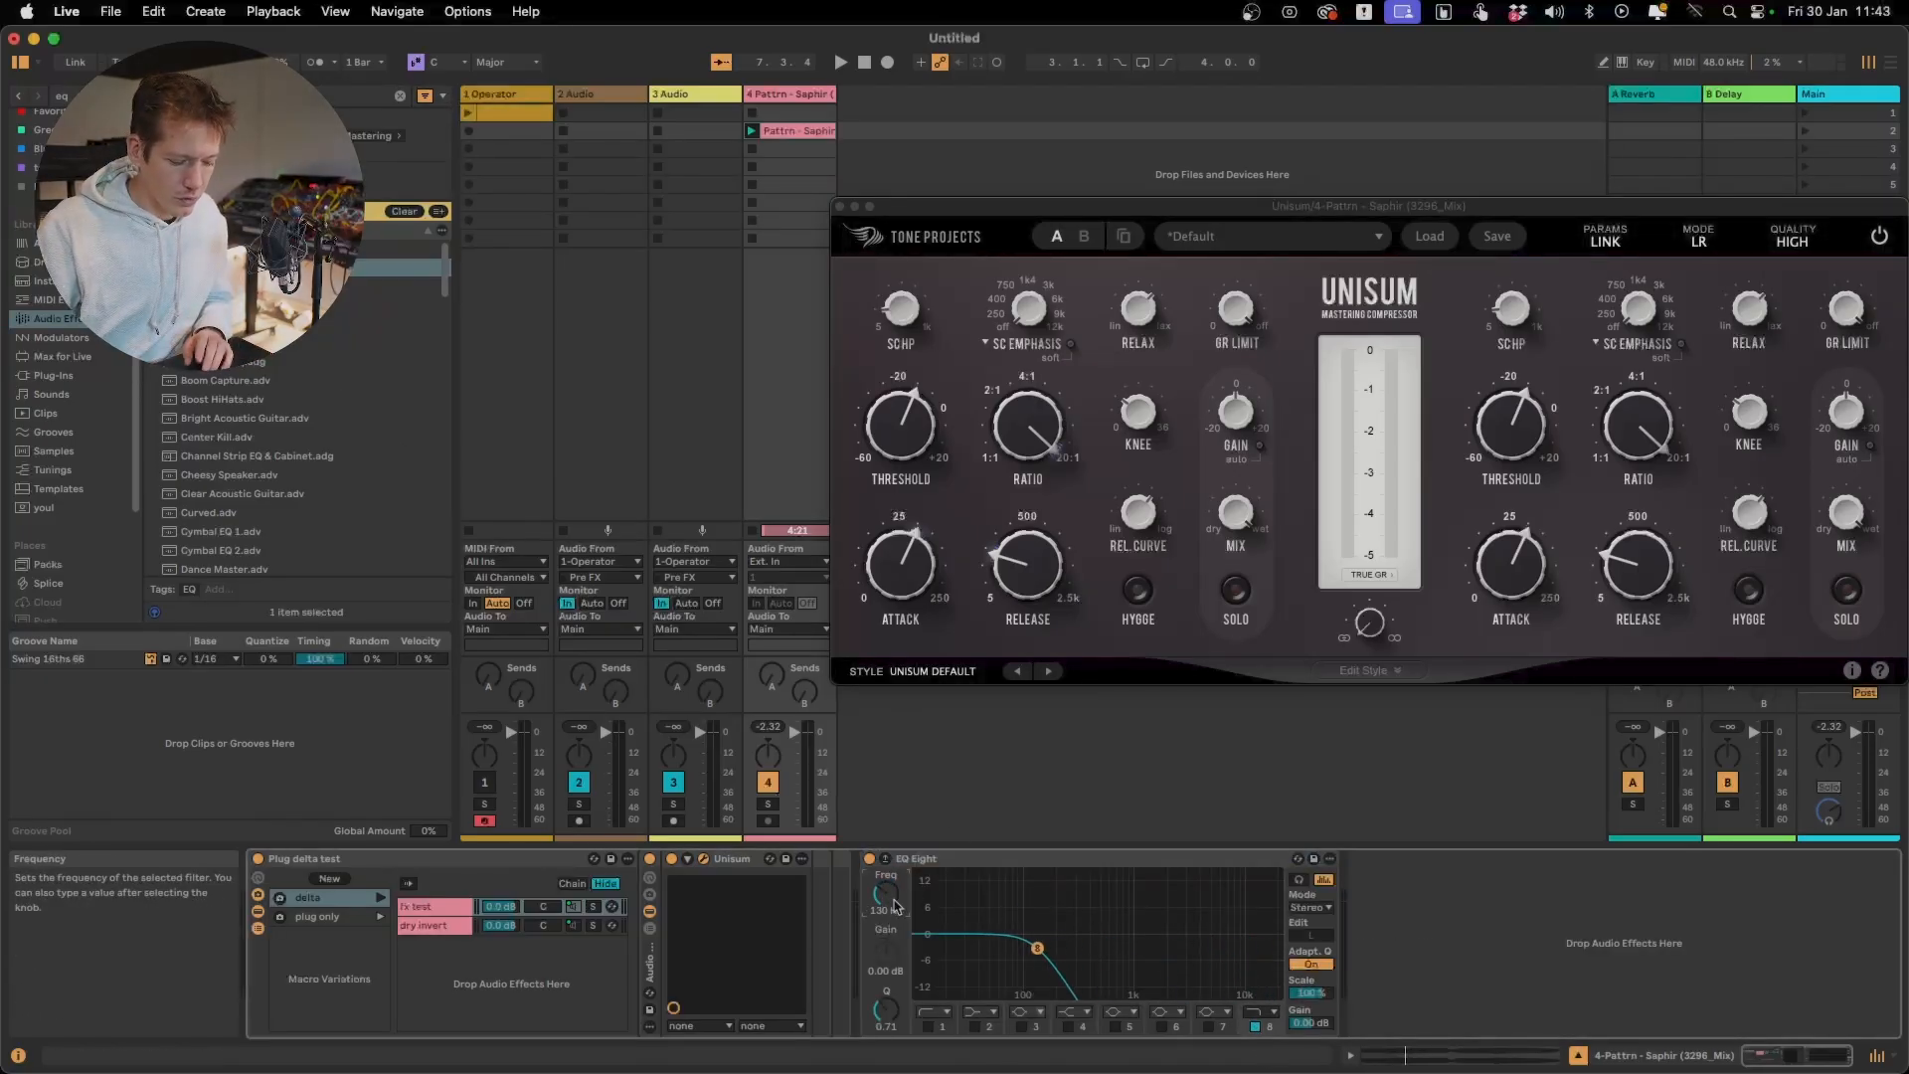
Play only the low end through EQ Eight and compare it with Unisum switched off and on
key(space)
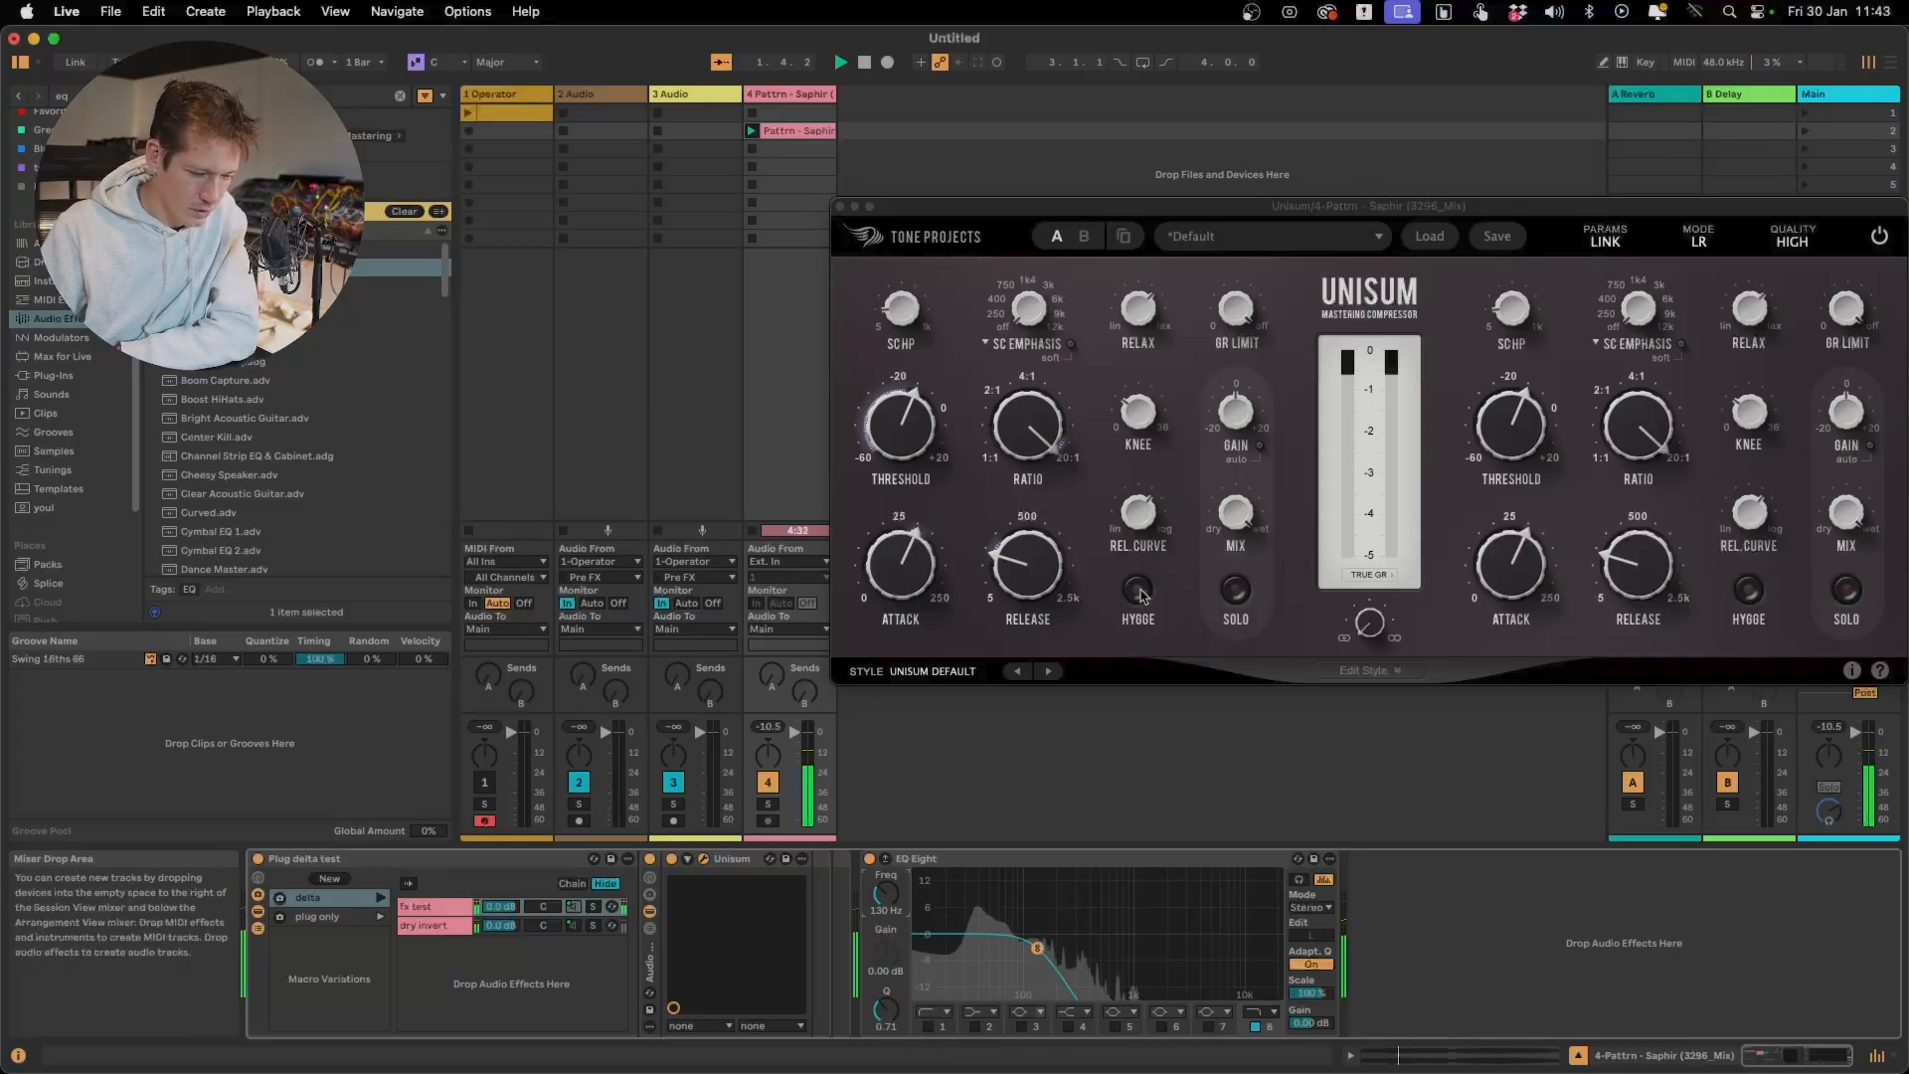
click(671, 859)
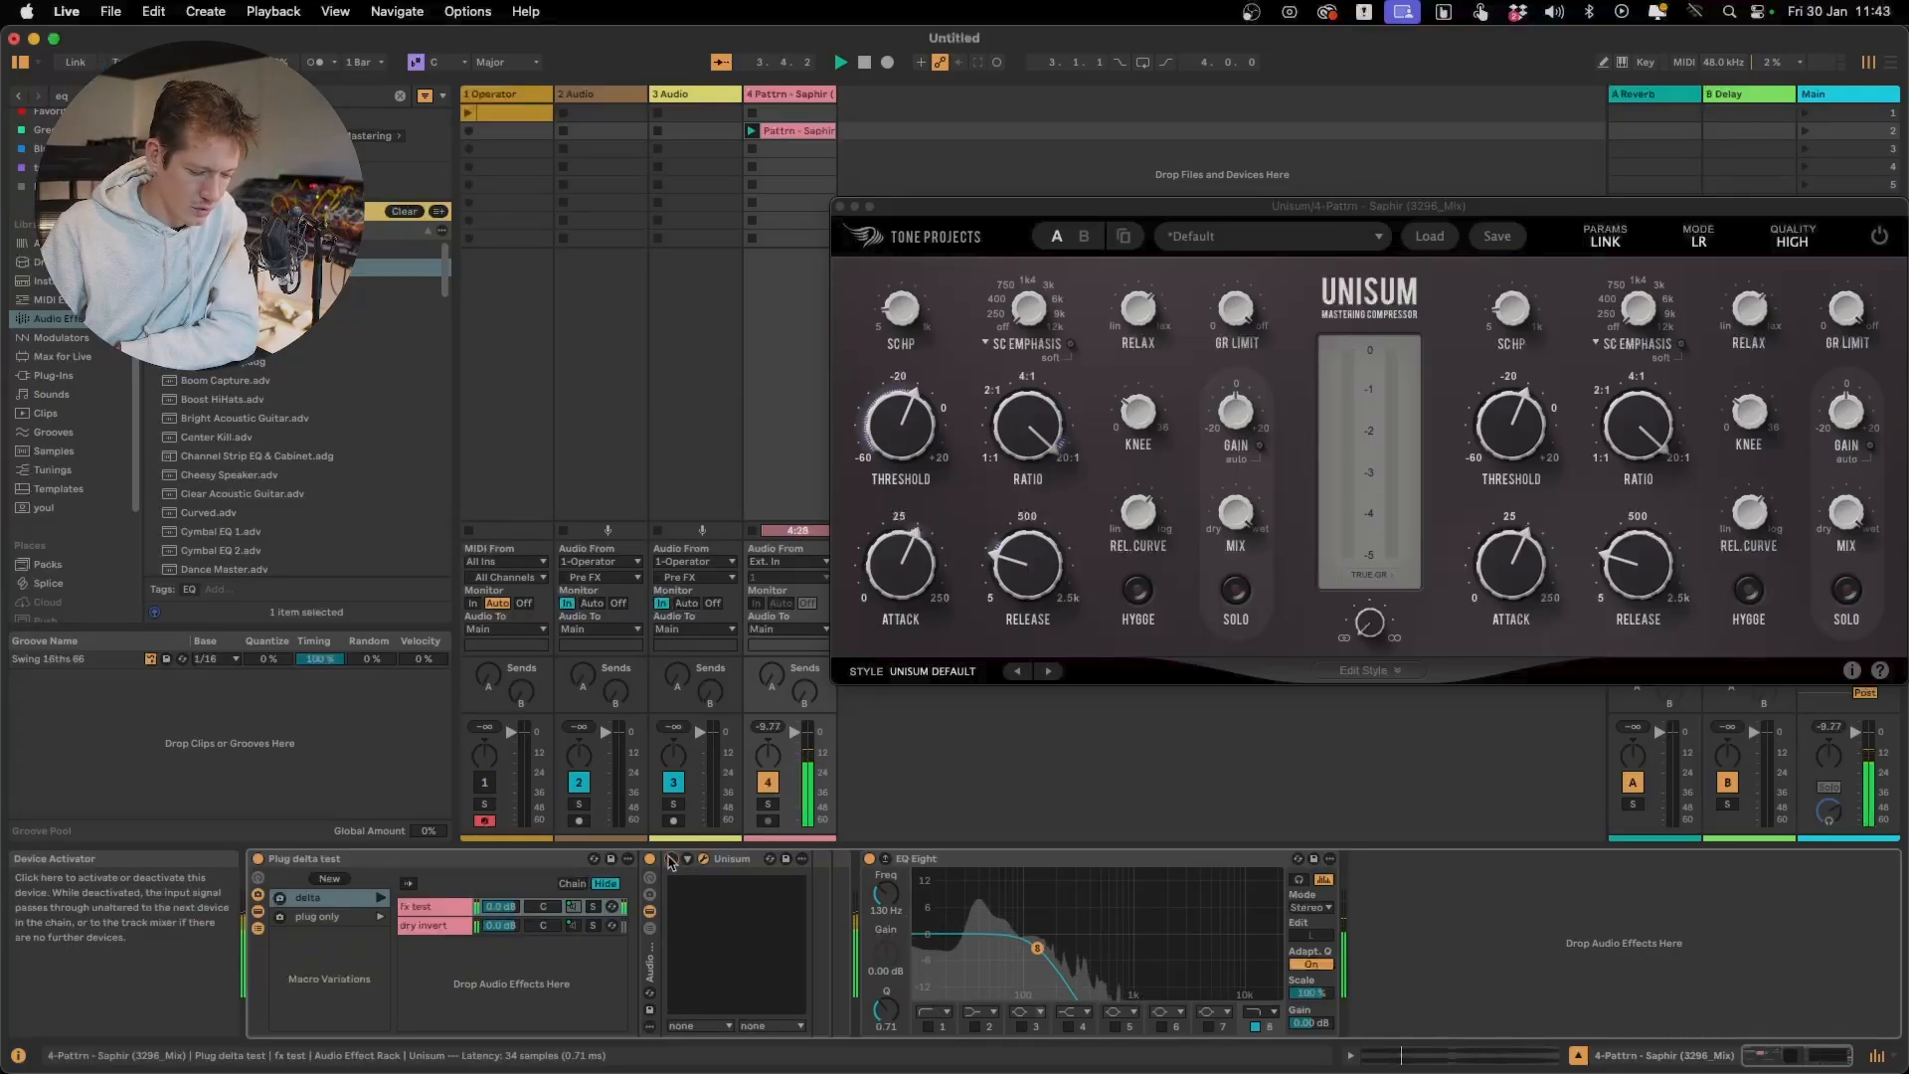
click(671, 860)
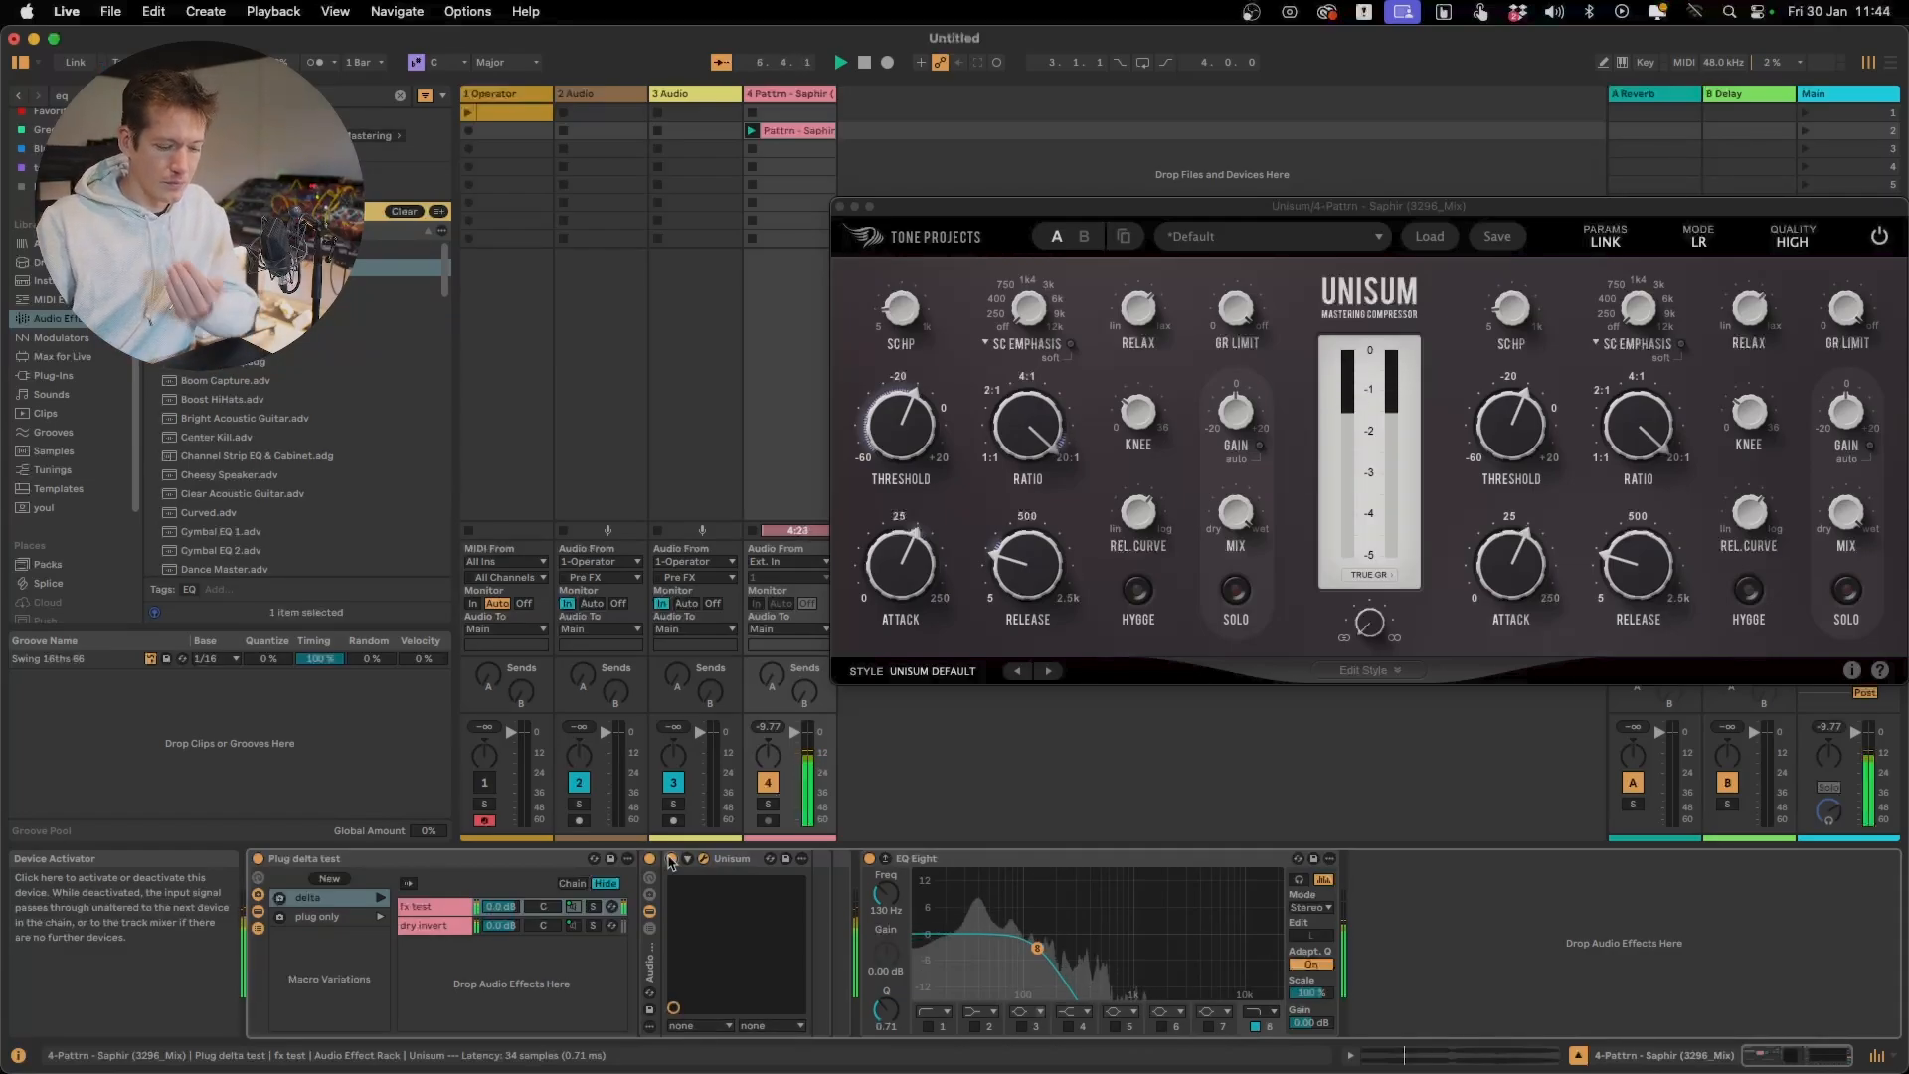
click(672, 859)
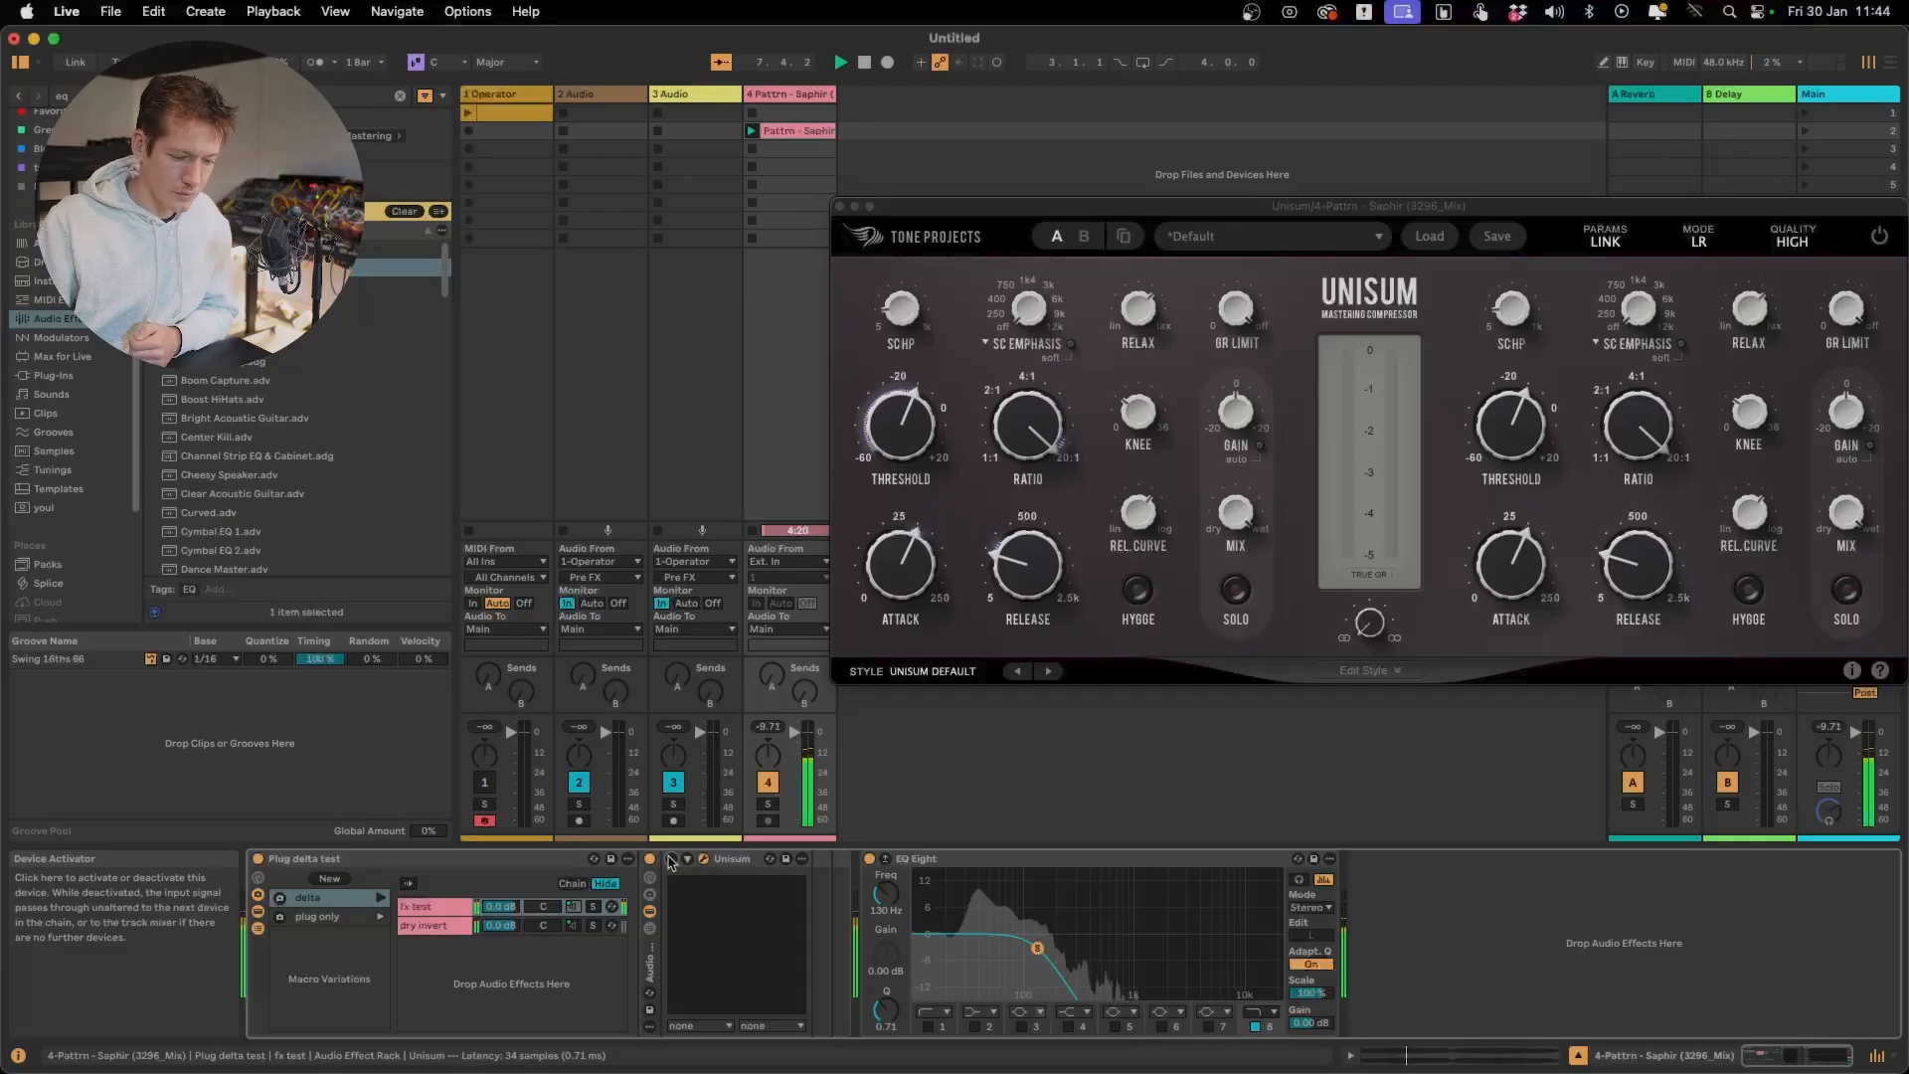
click(671, 860)
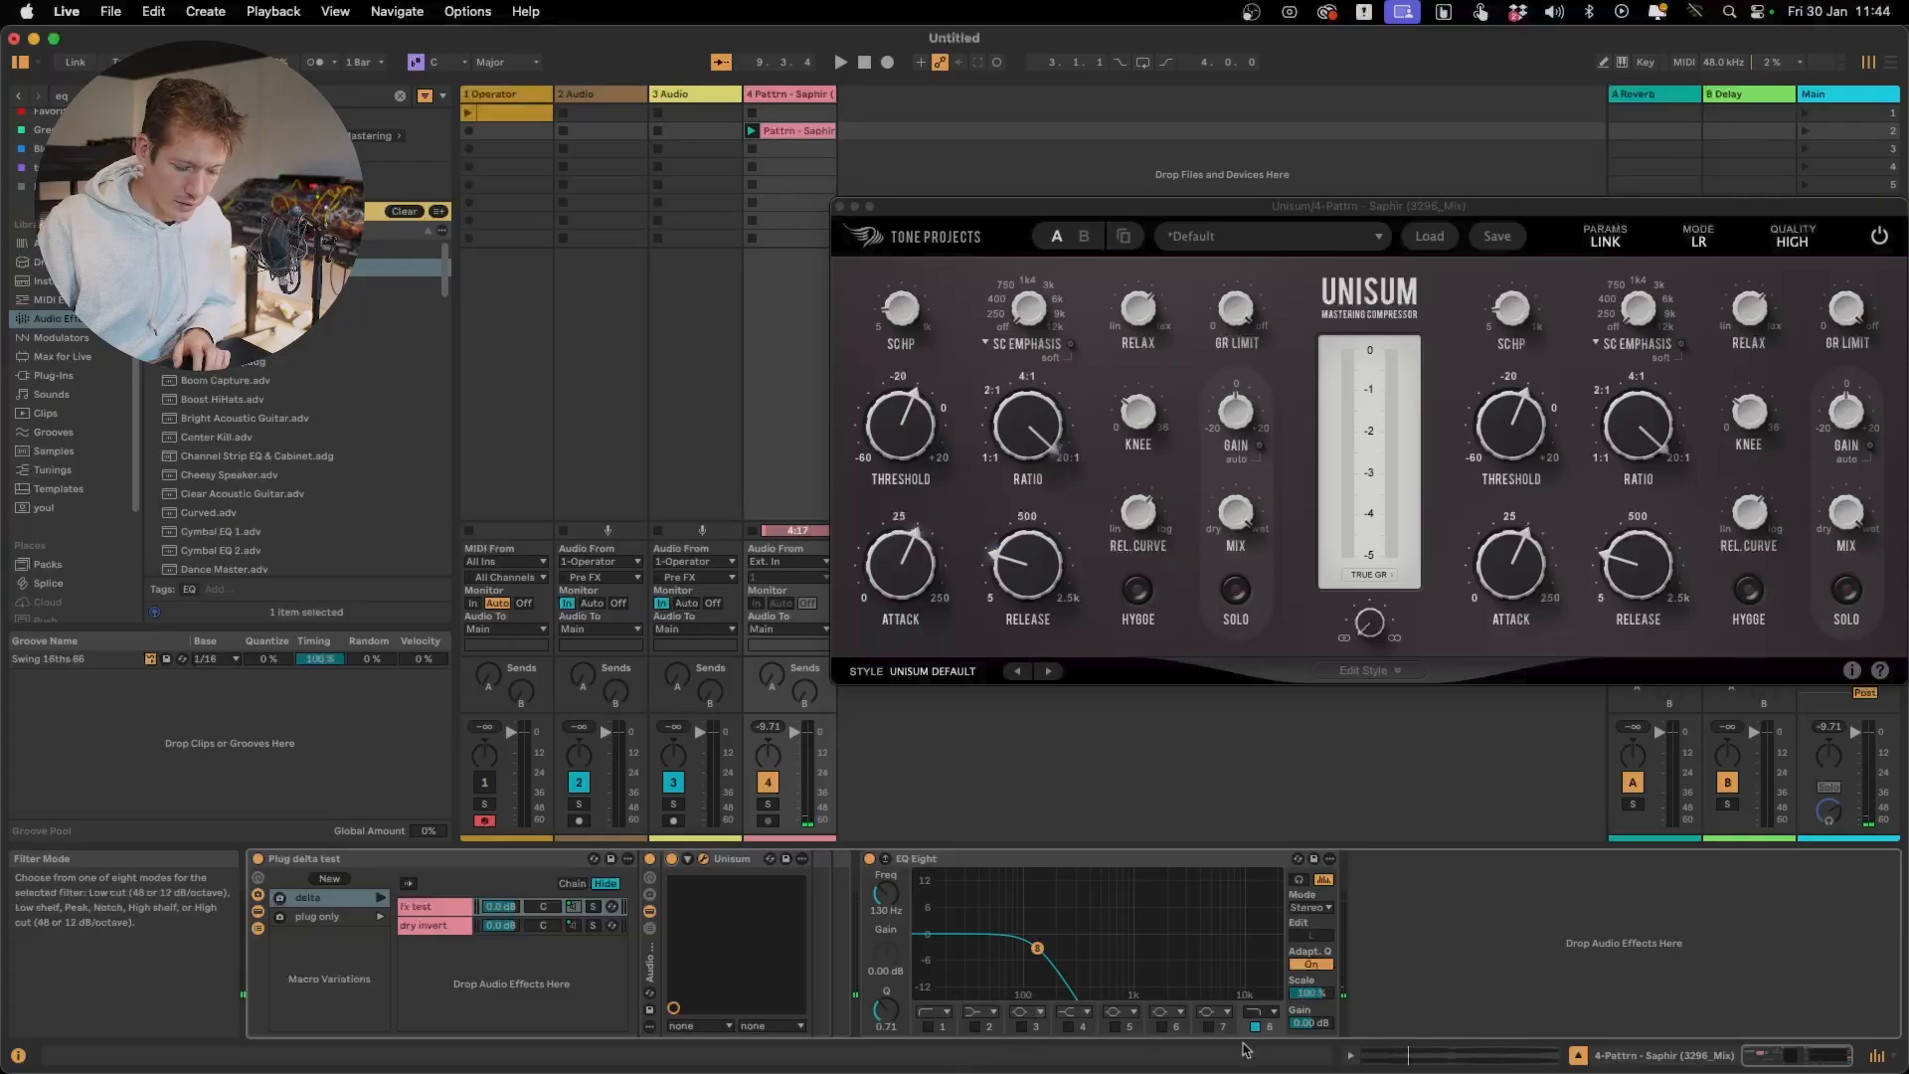
Change EQ Eight's filter 8 to a low cut and compare the content above 130 Hz with Unisum off and on
key(space)
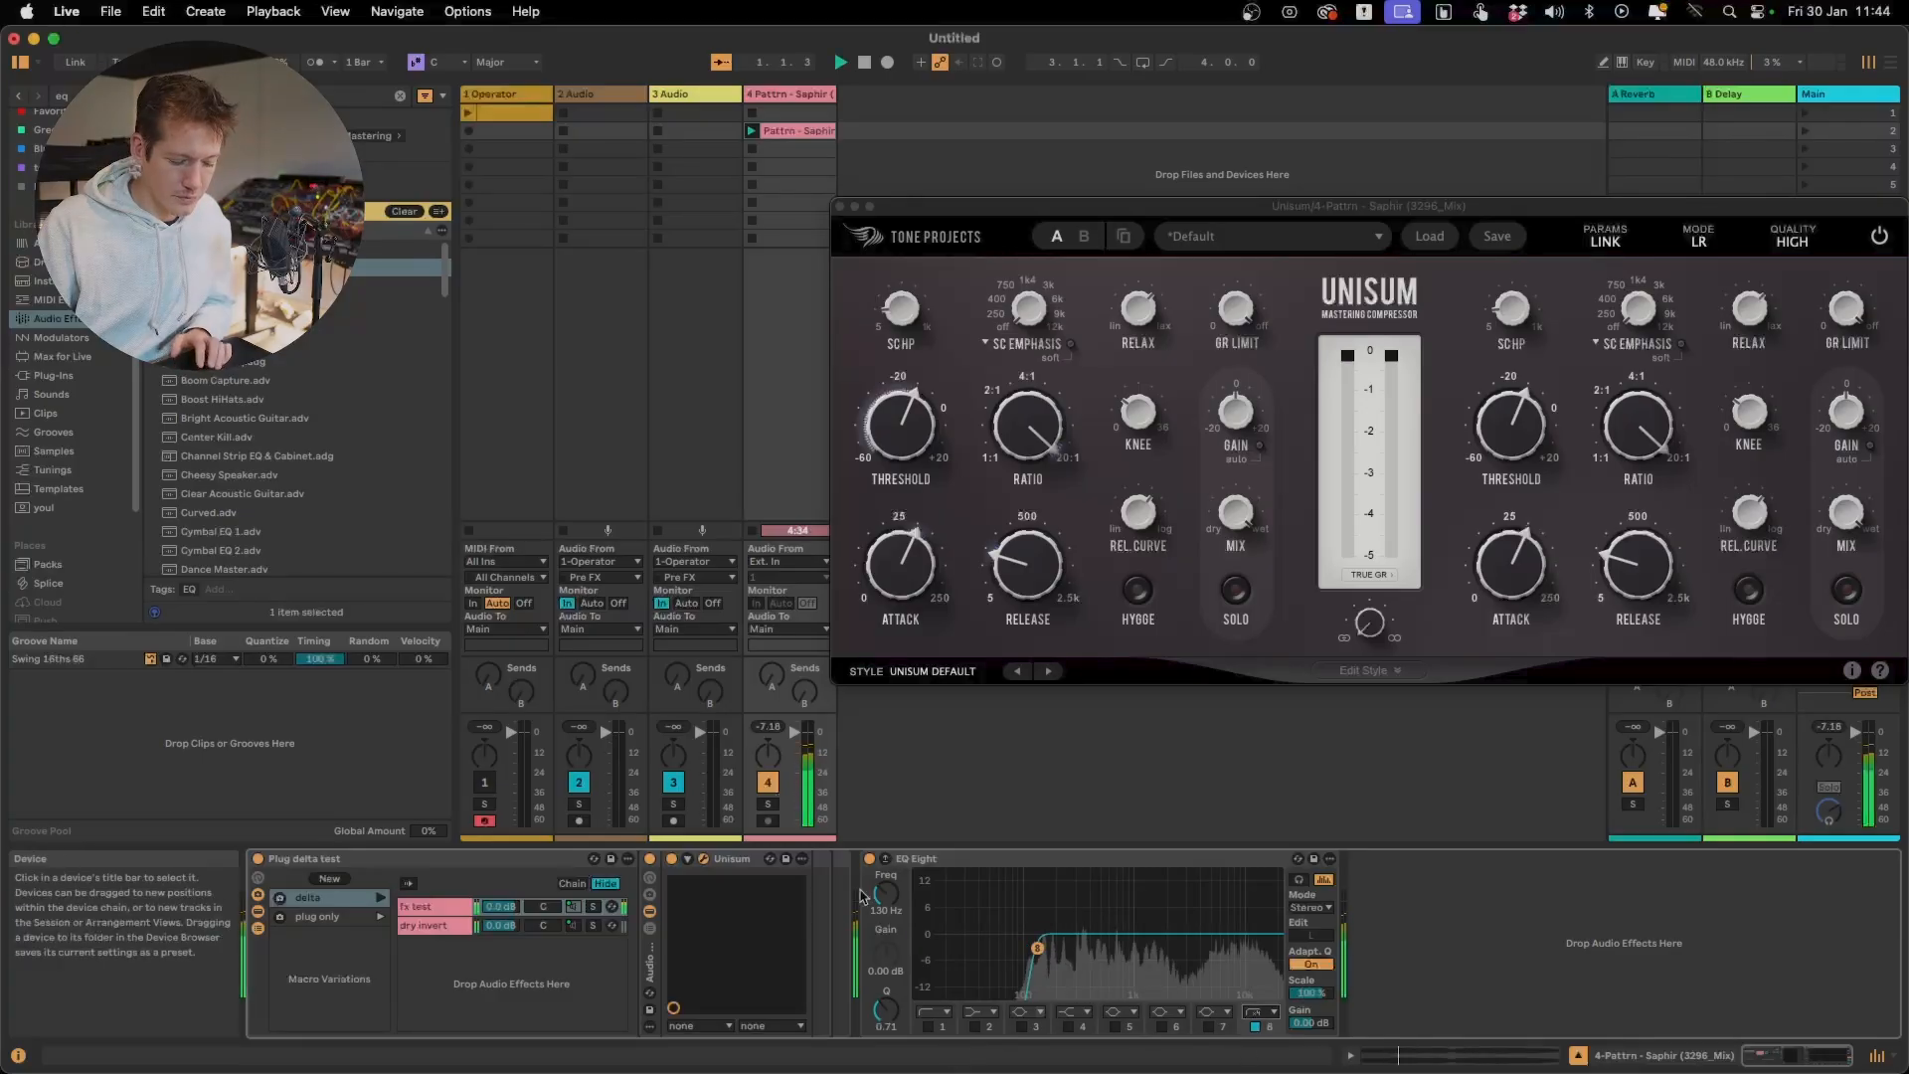
click(673, 860)
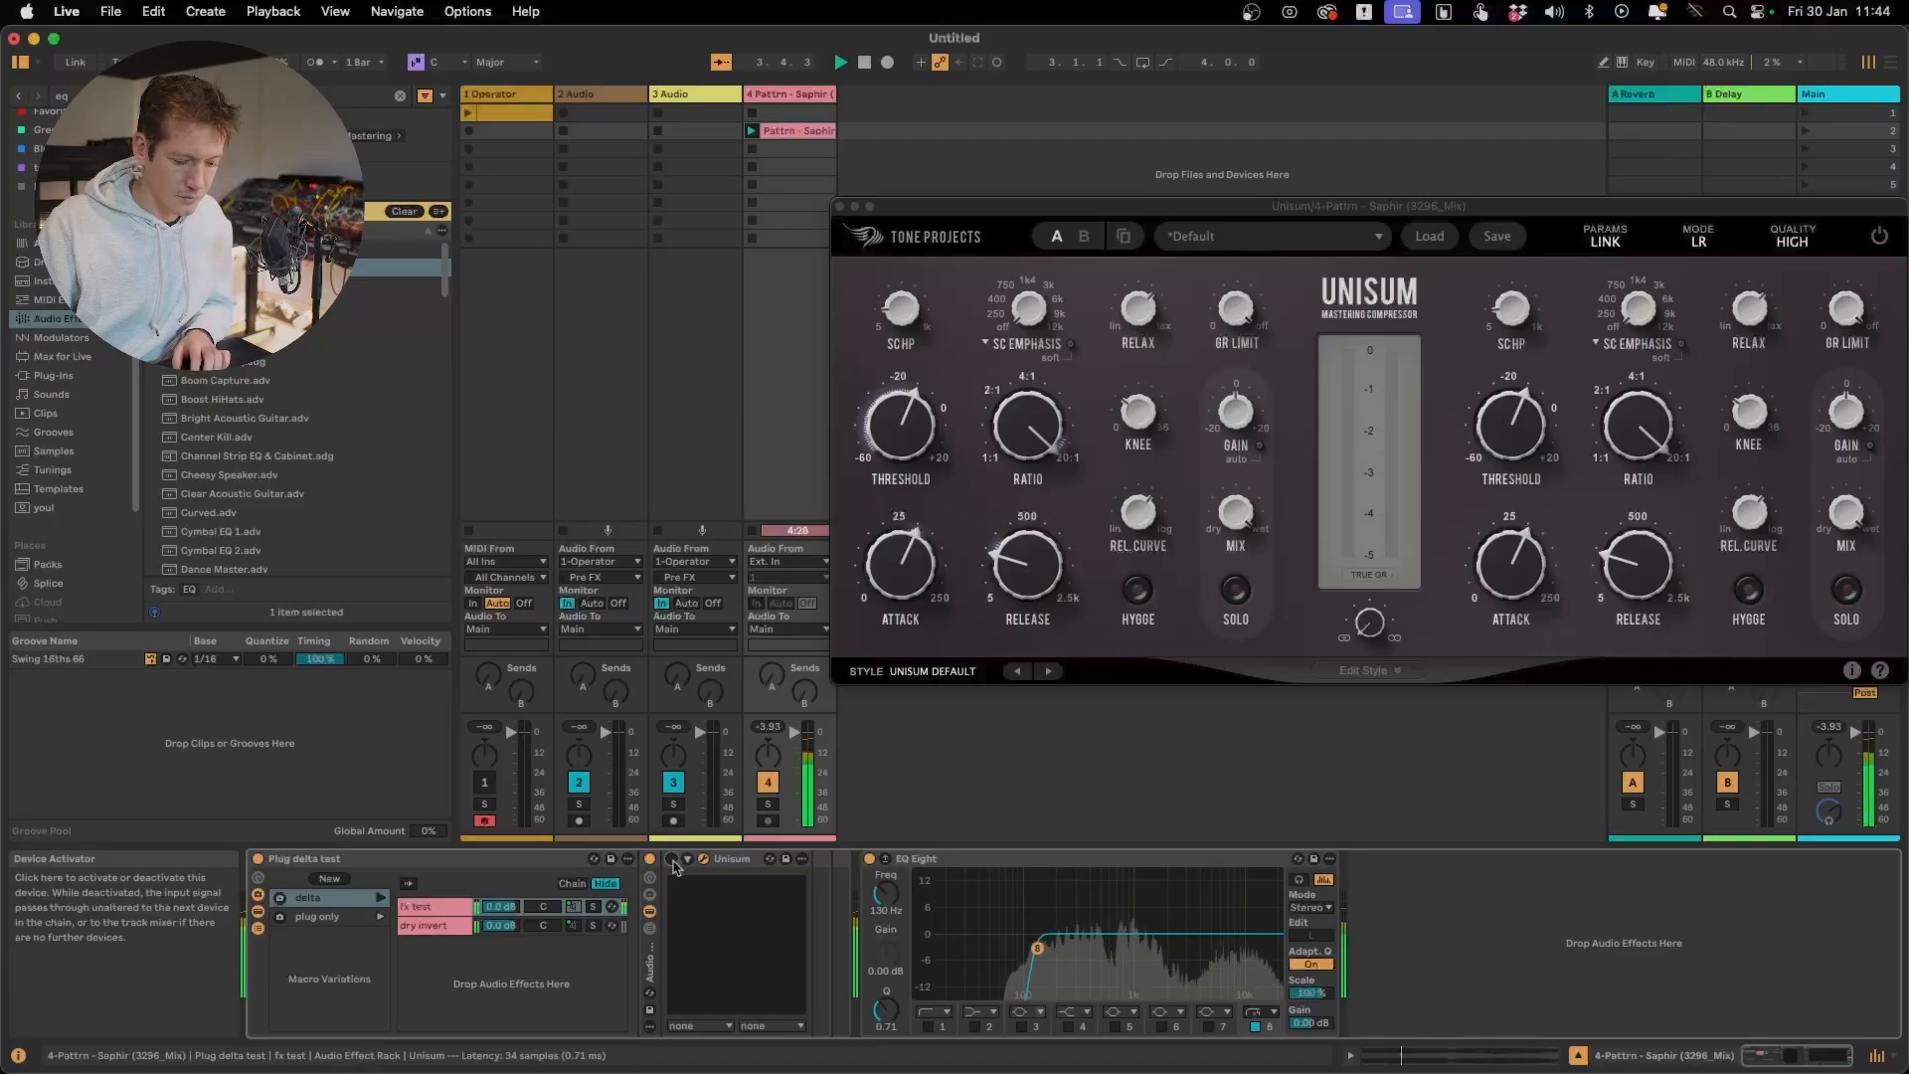
click(673, 860)
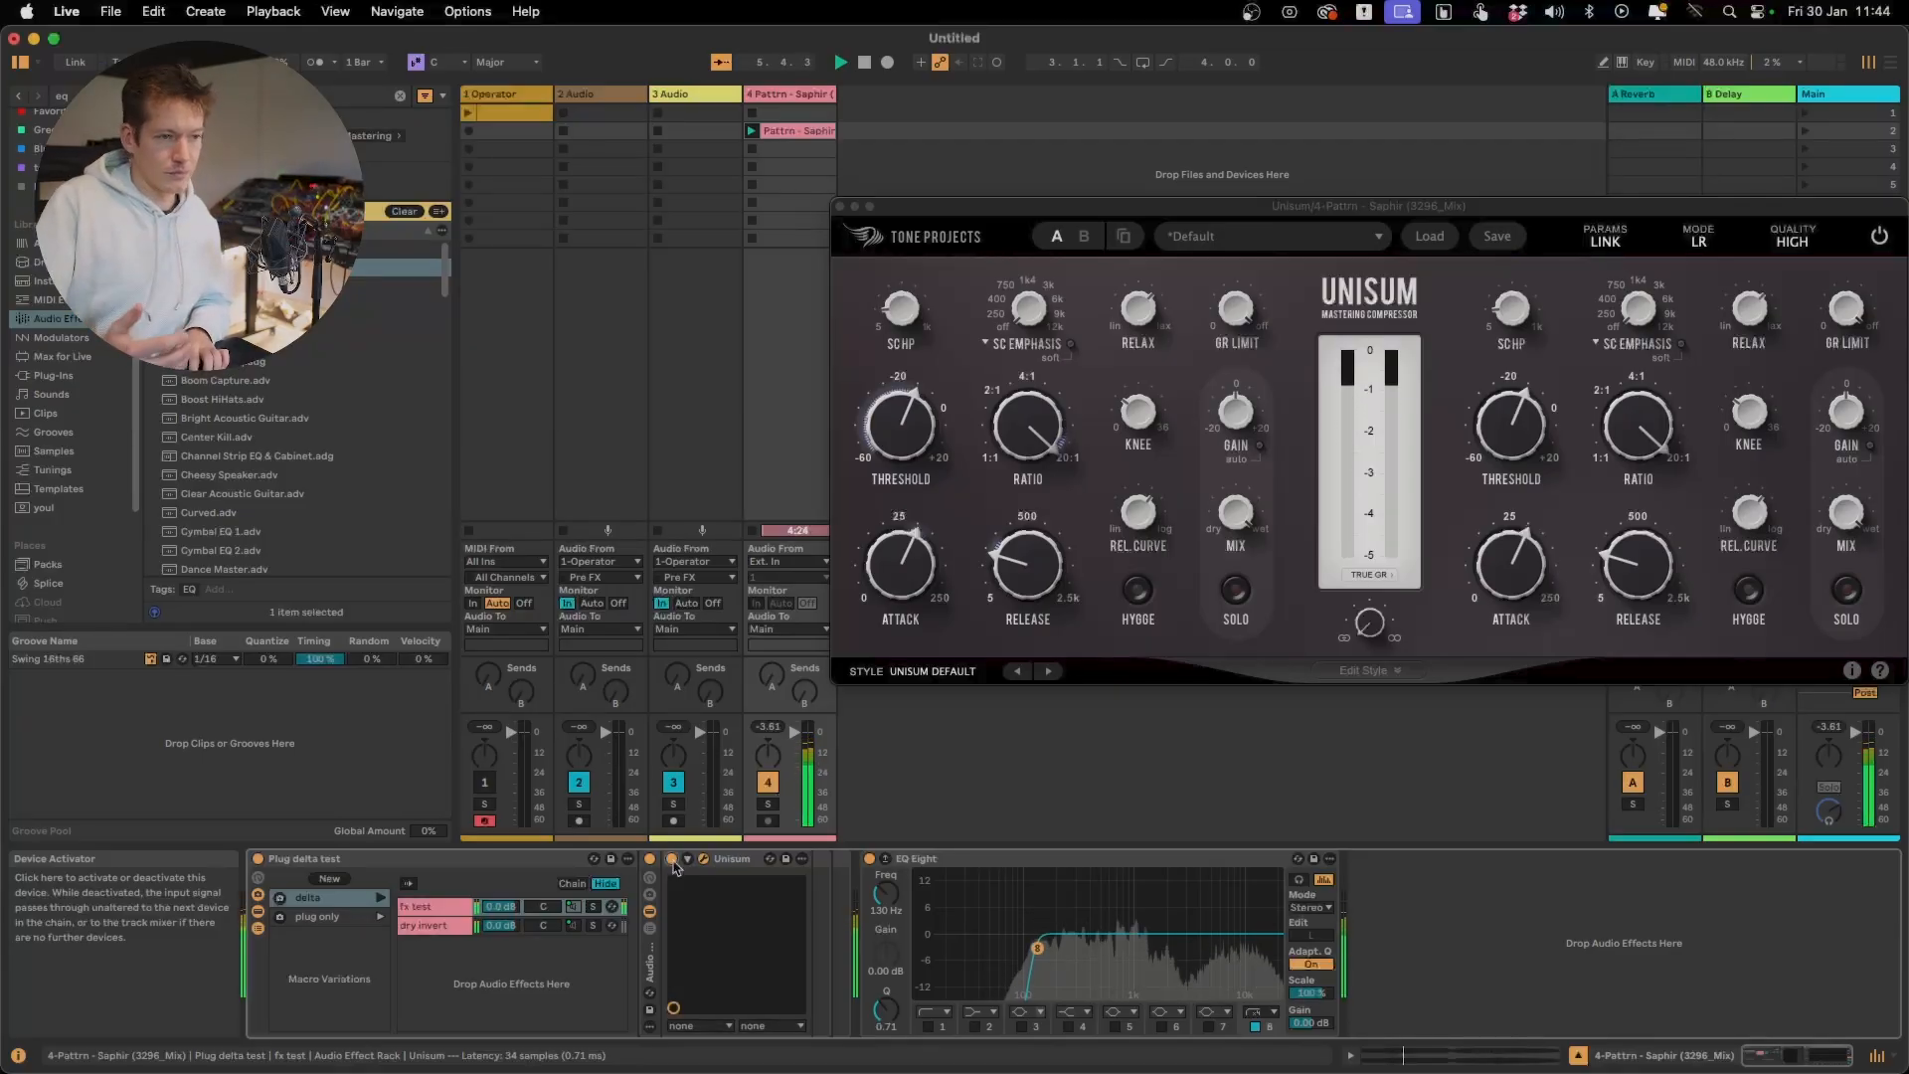
Stop playback and deactivate EQ Eight
key(space)
click(875, 862)
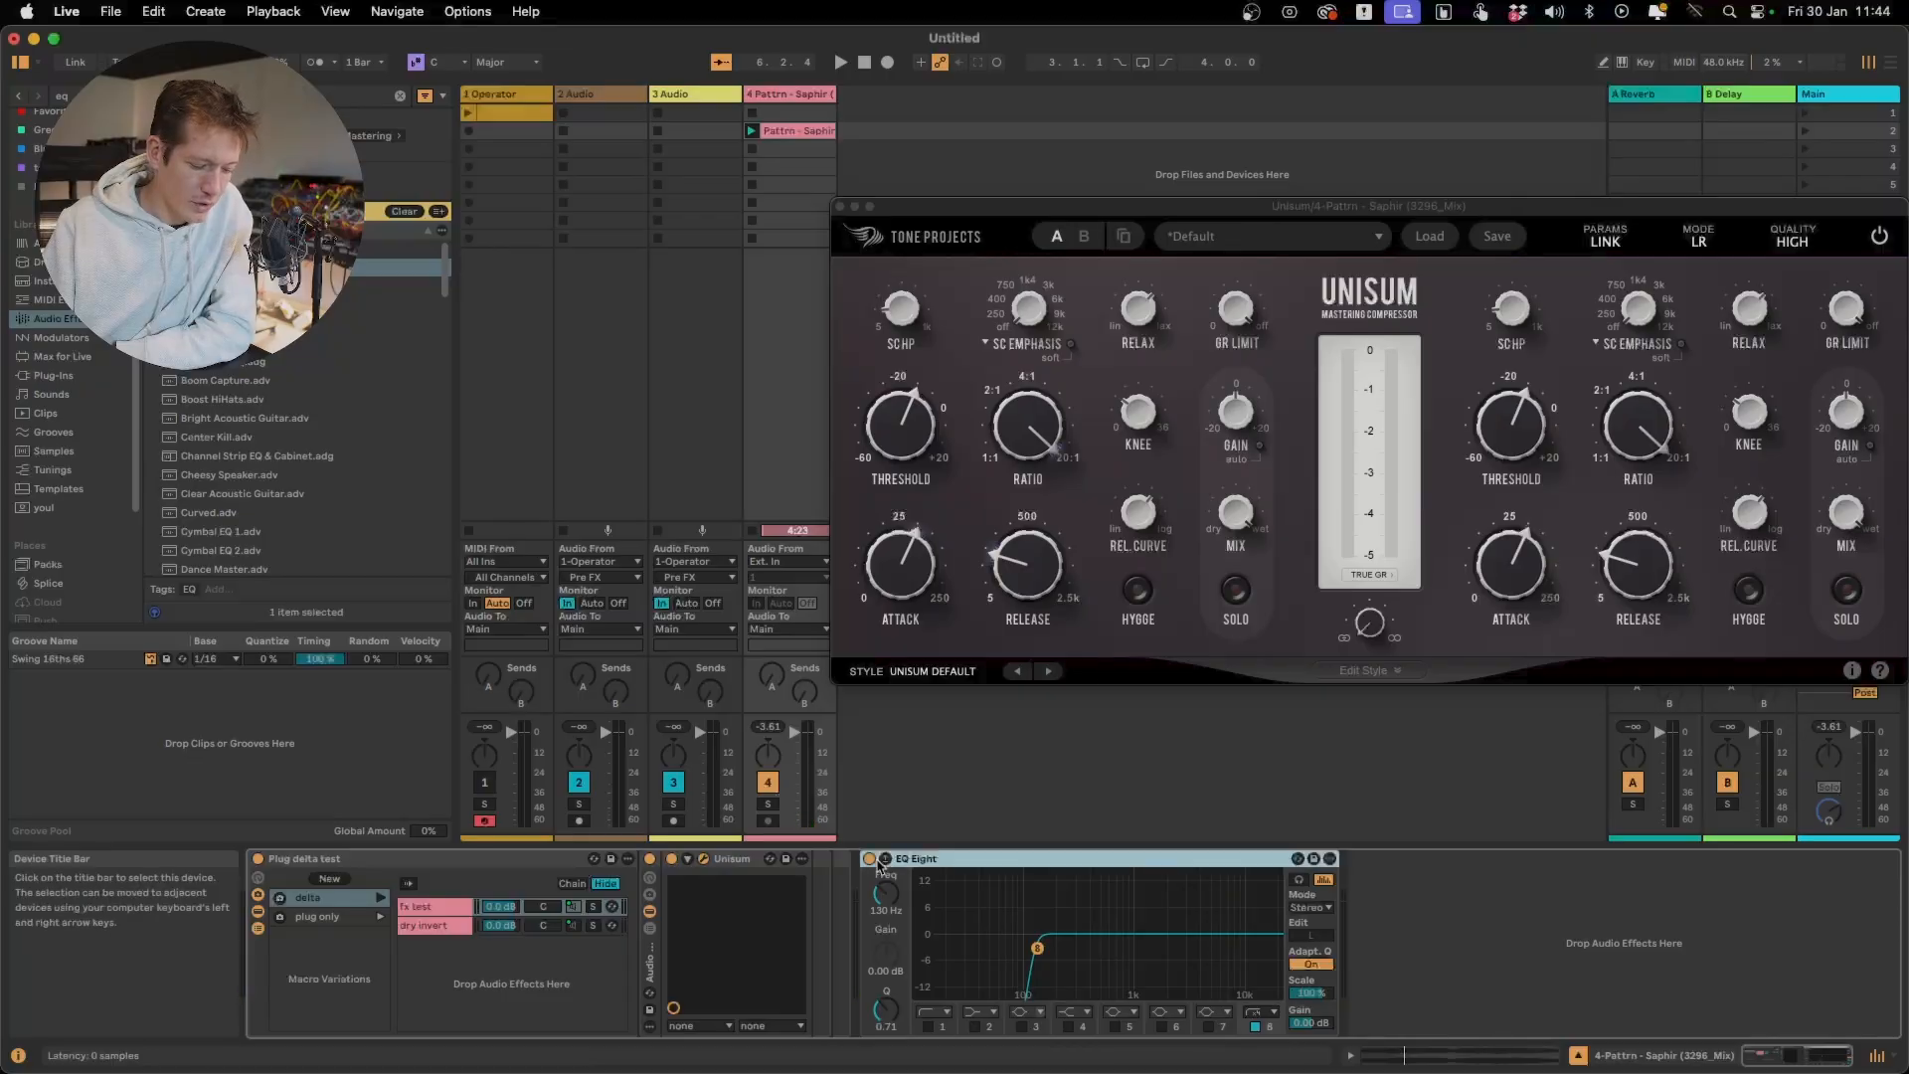
click(871, 859)
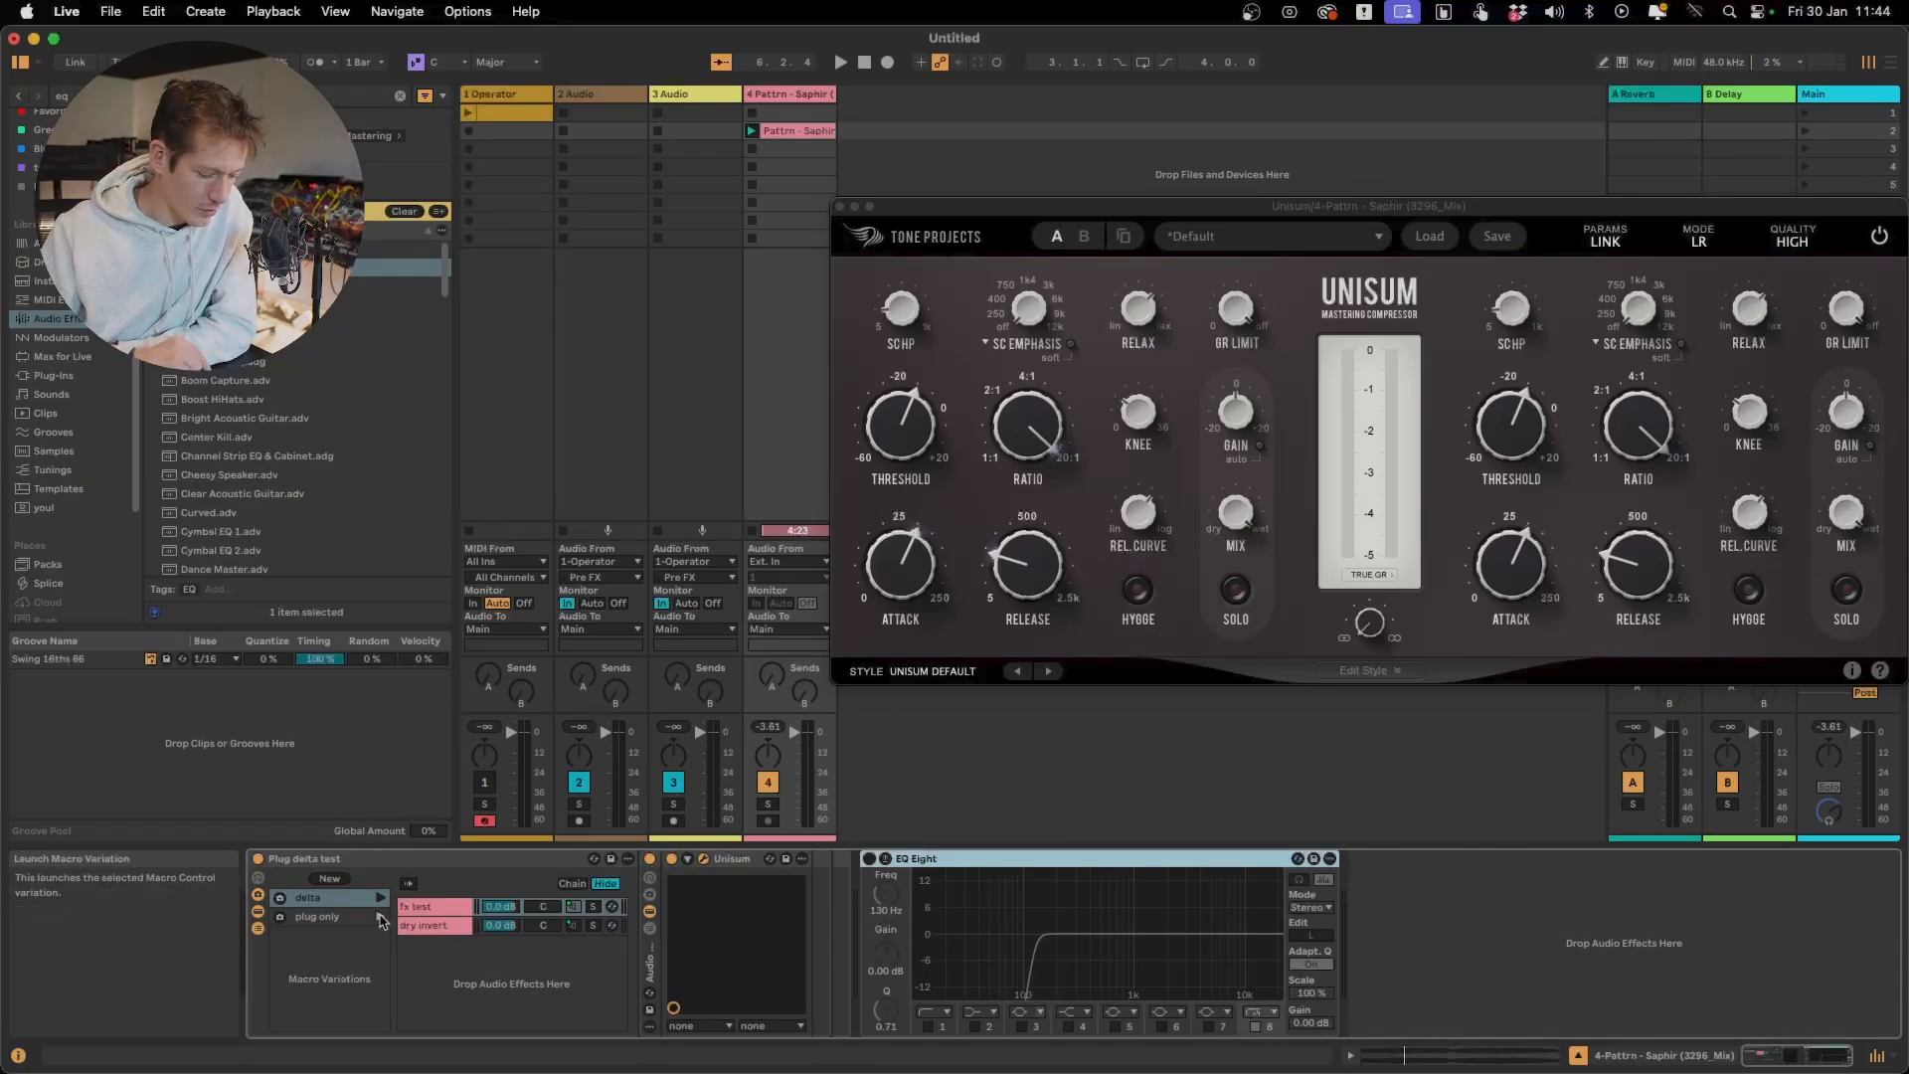
Restart playback and toggle Unisum's Hygge on and off twice to hear its contribution
key(space)
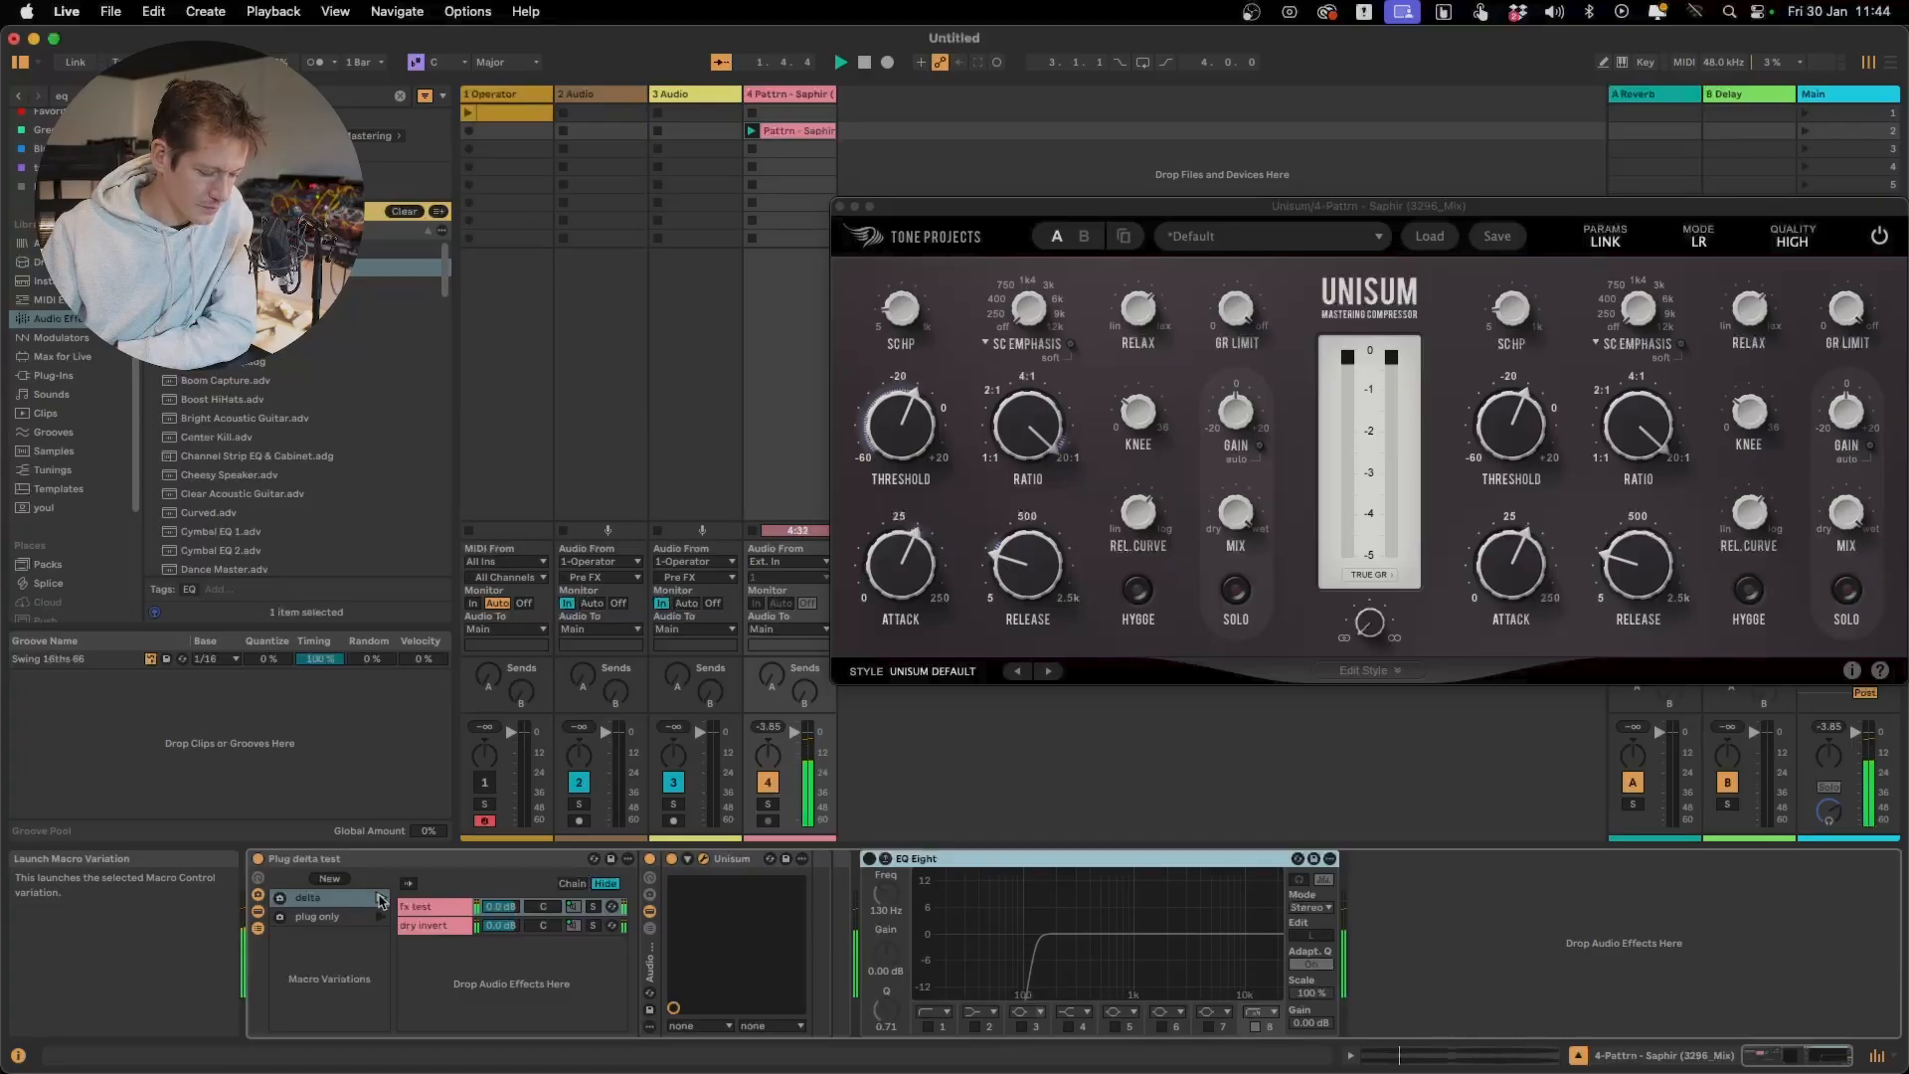
click(1138, 591)
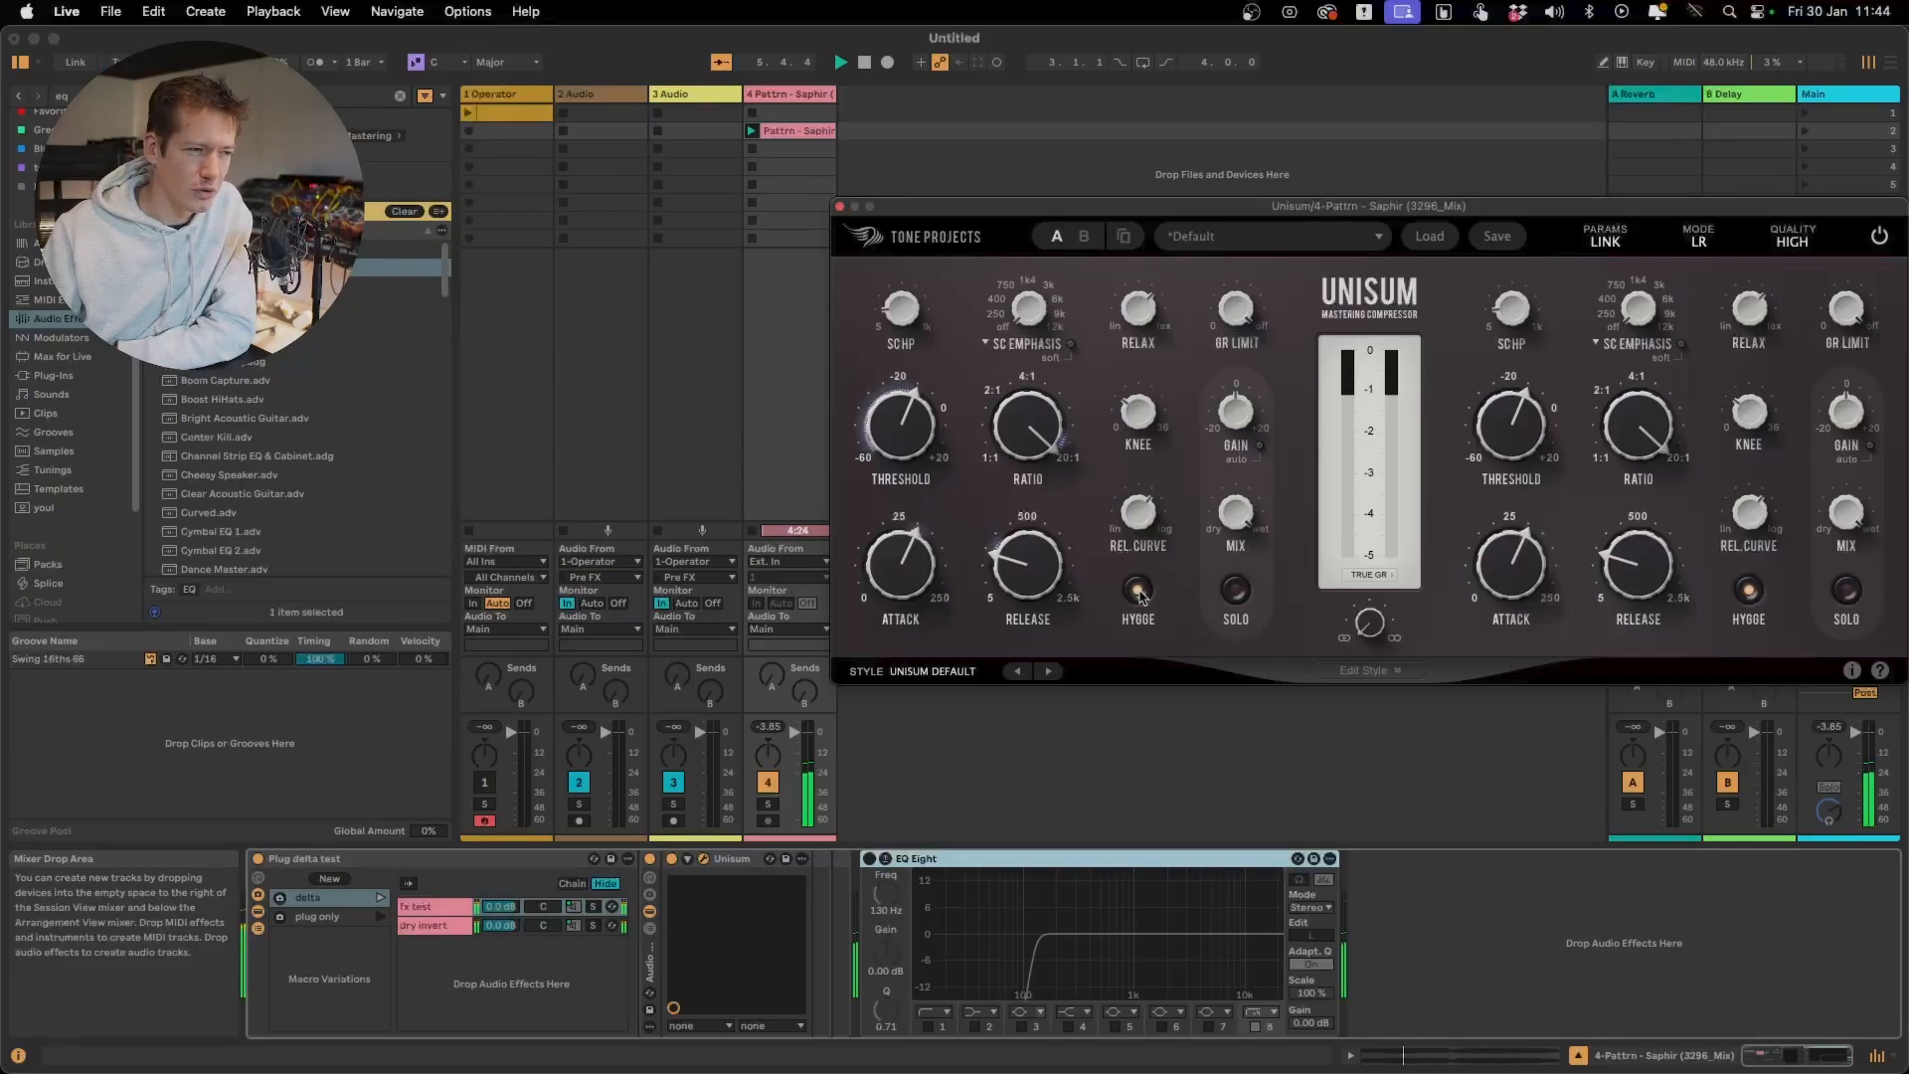
click(1139, 590)
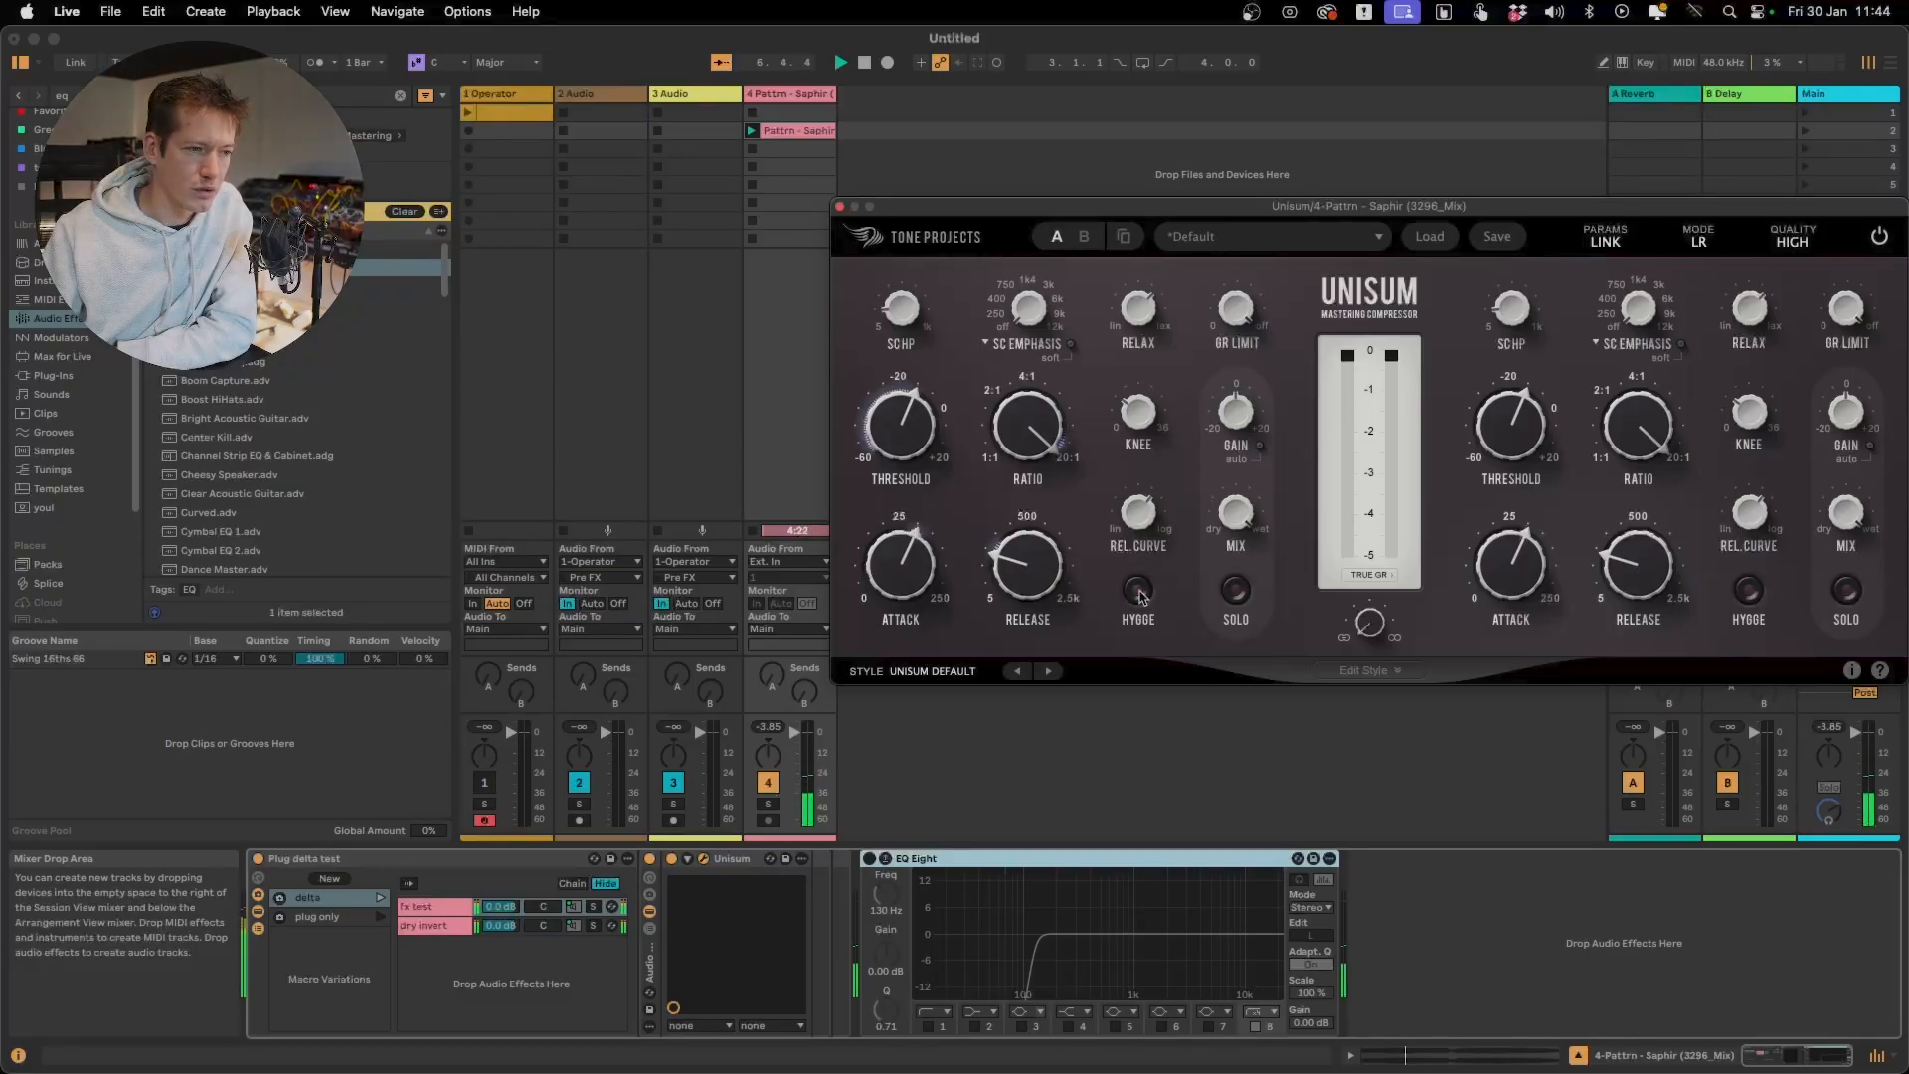
click(1139, 590)
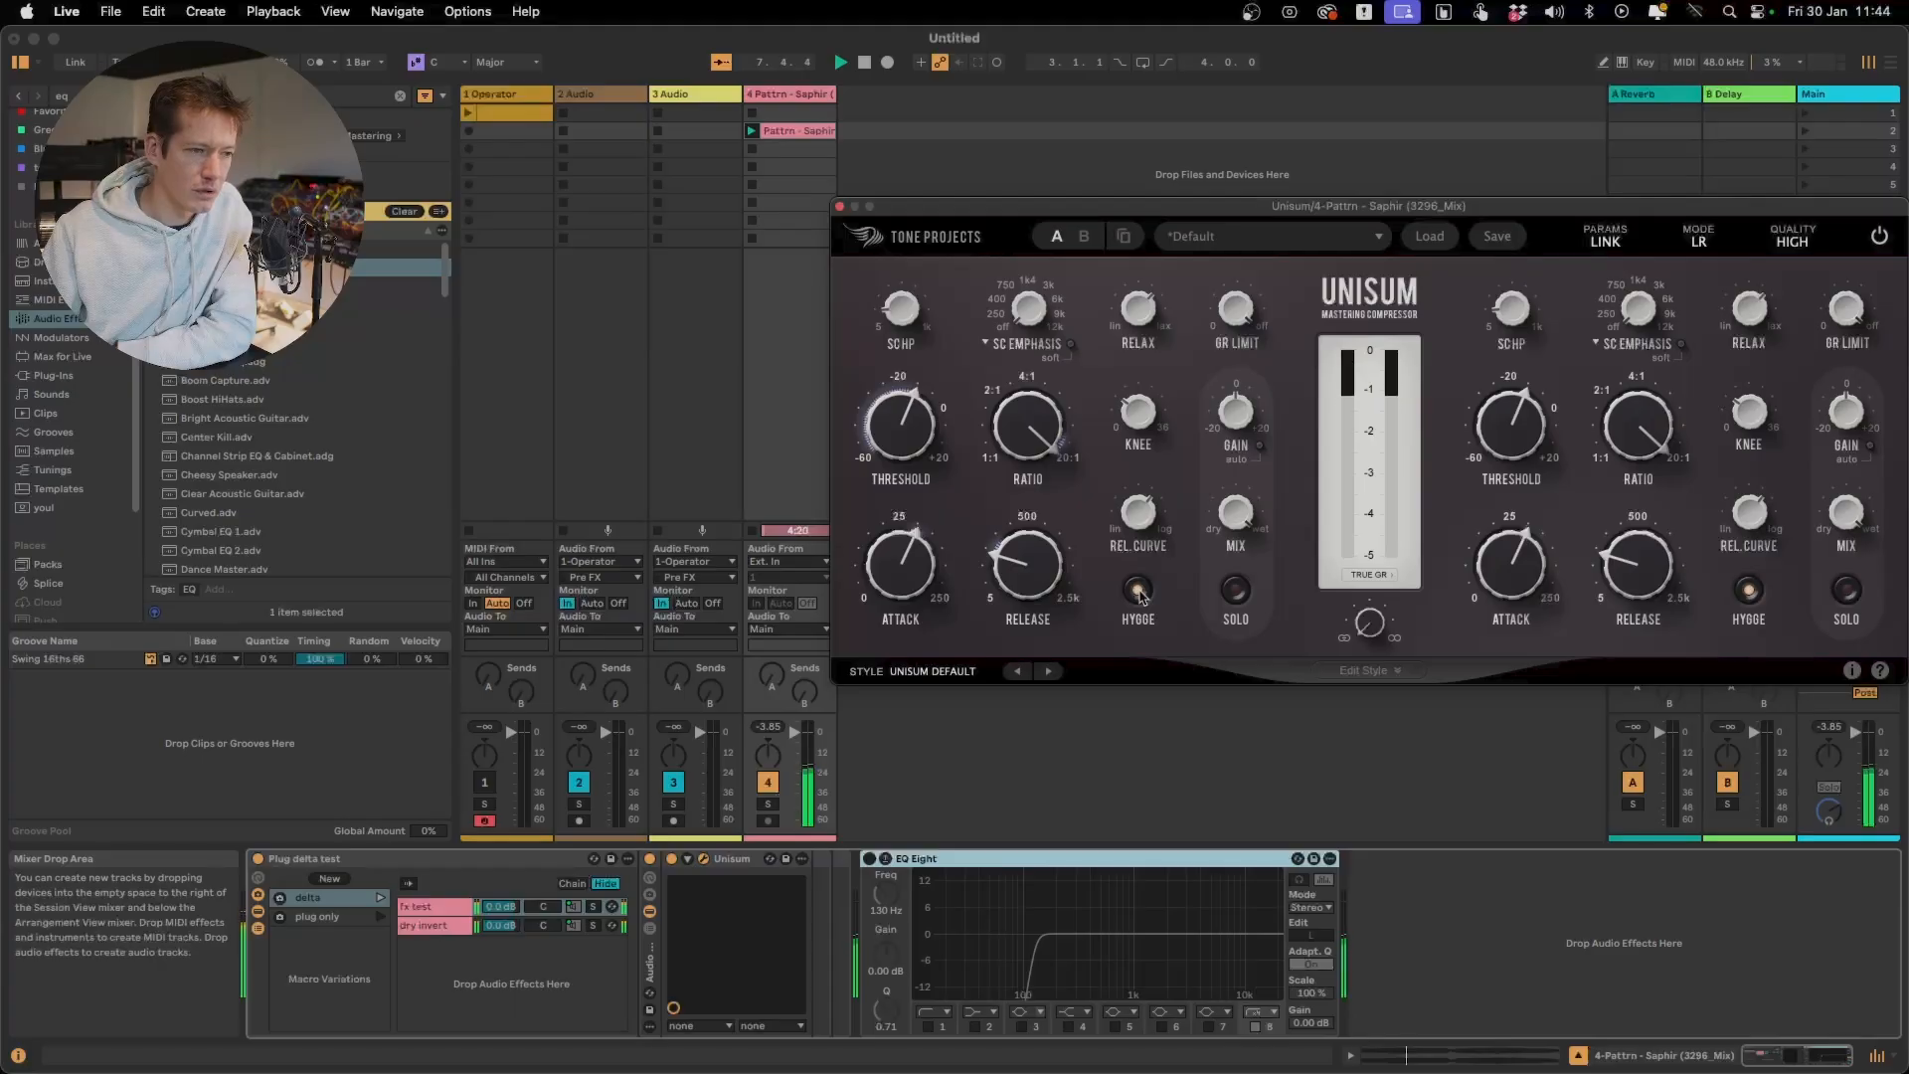
click(1139, 591)
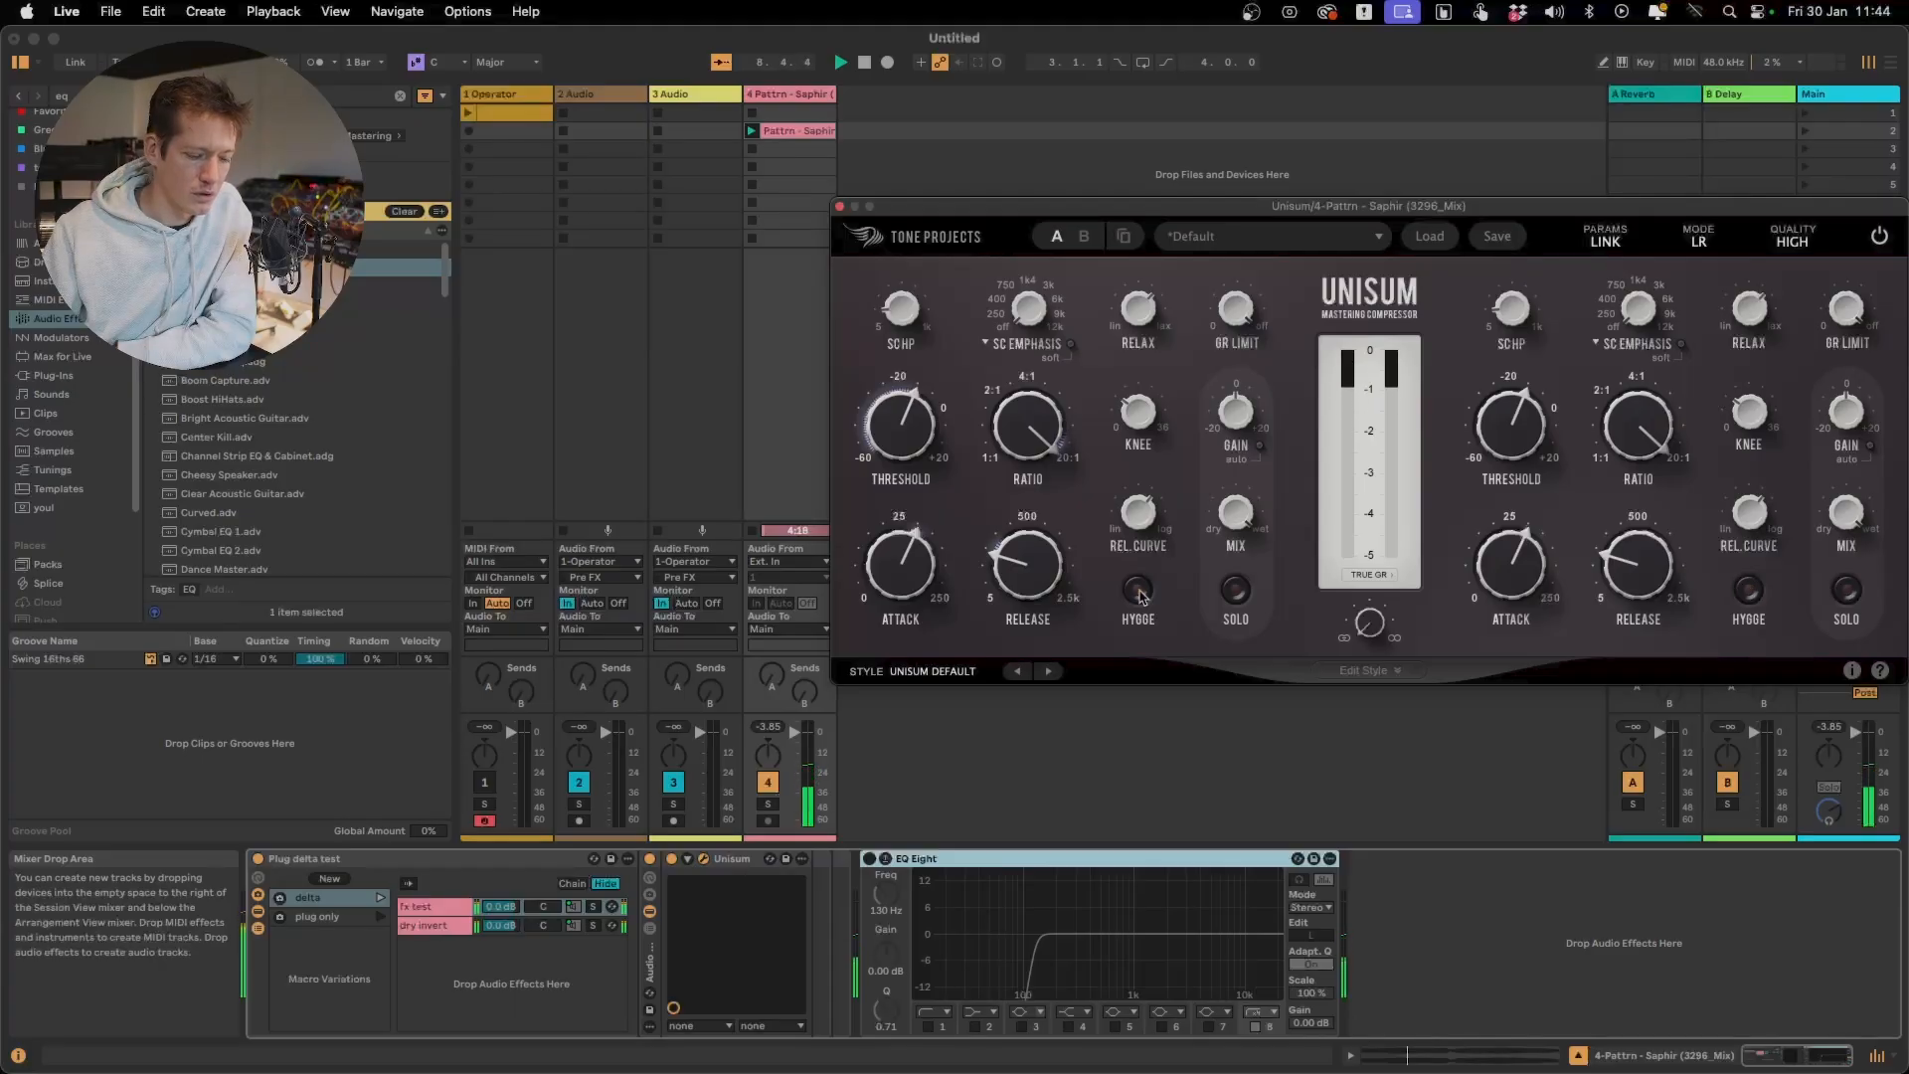
Launch the rack's plug only variation and compare the track with Hygge on and off, ending with Hygge on
click(382, 917)
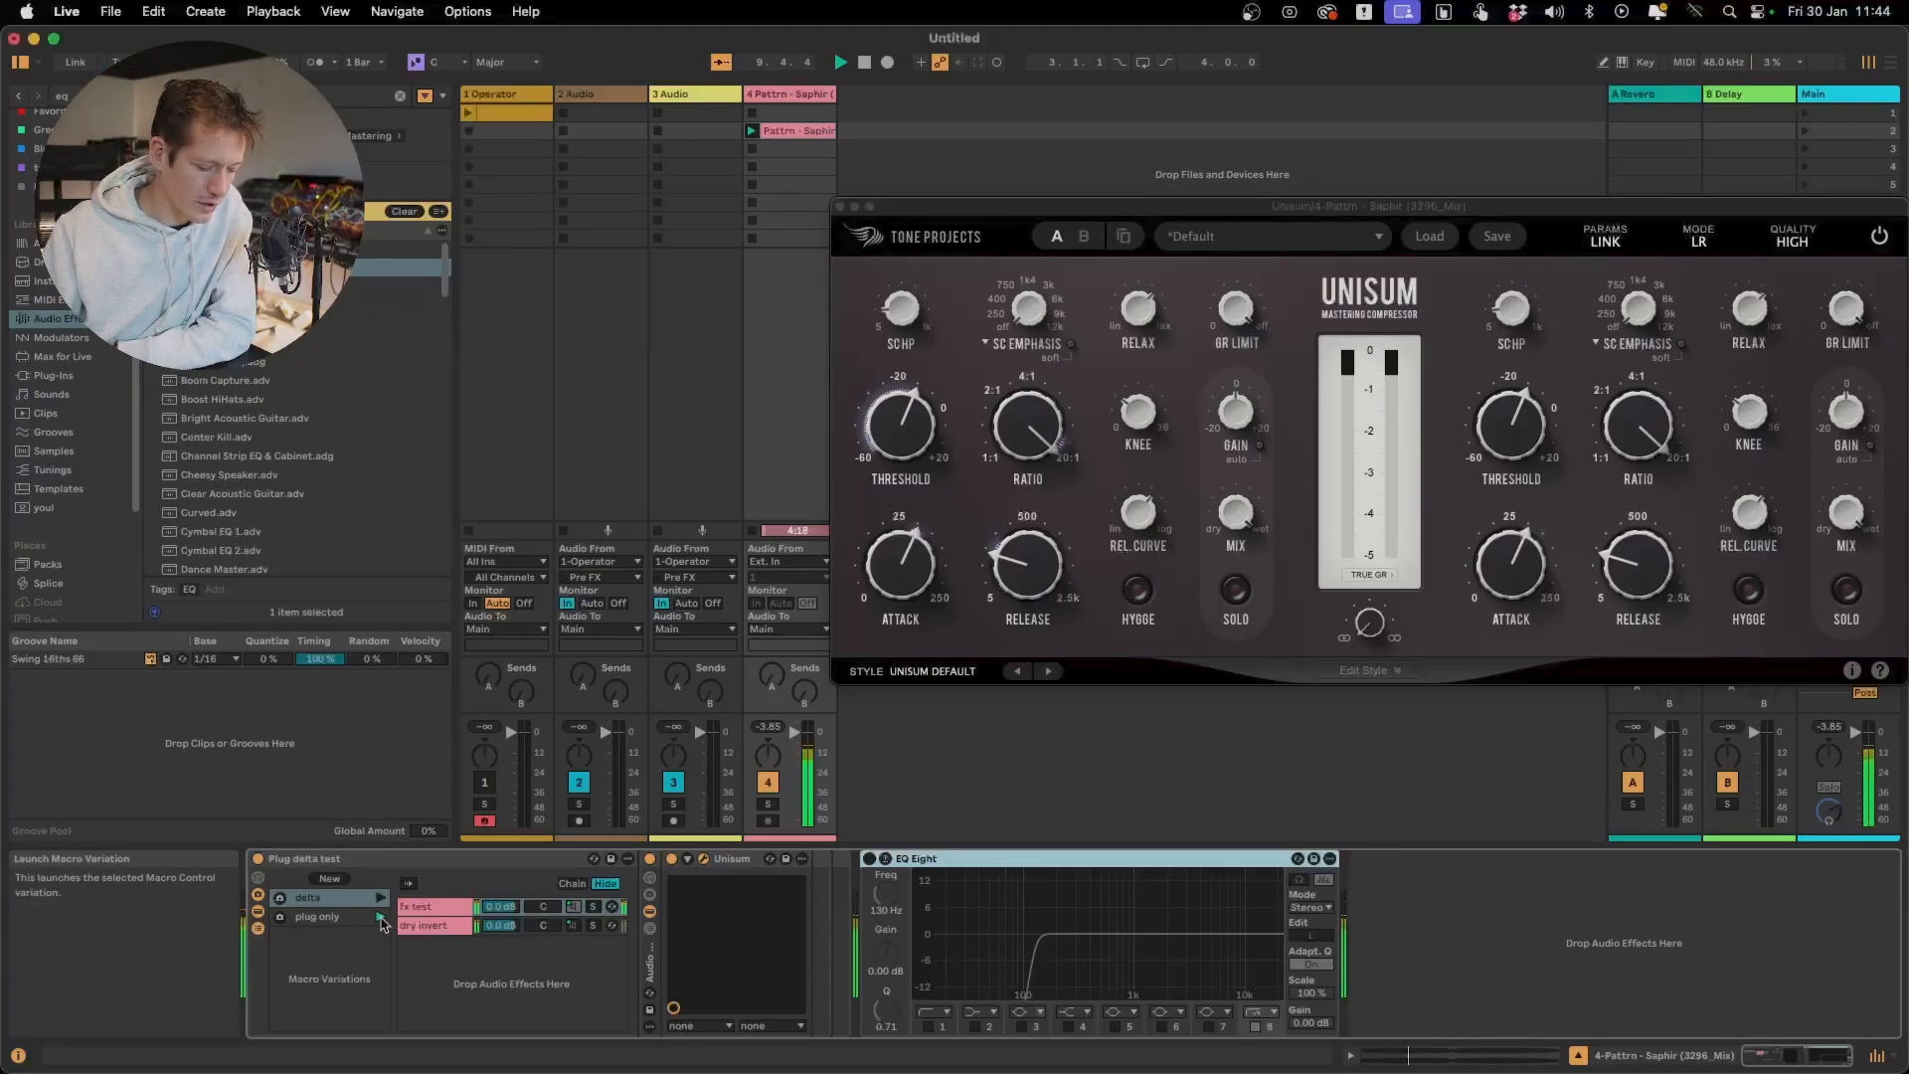
click(1138, 591)
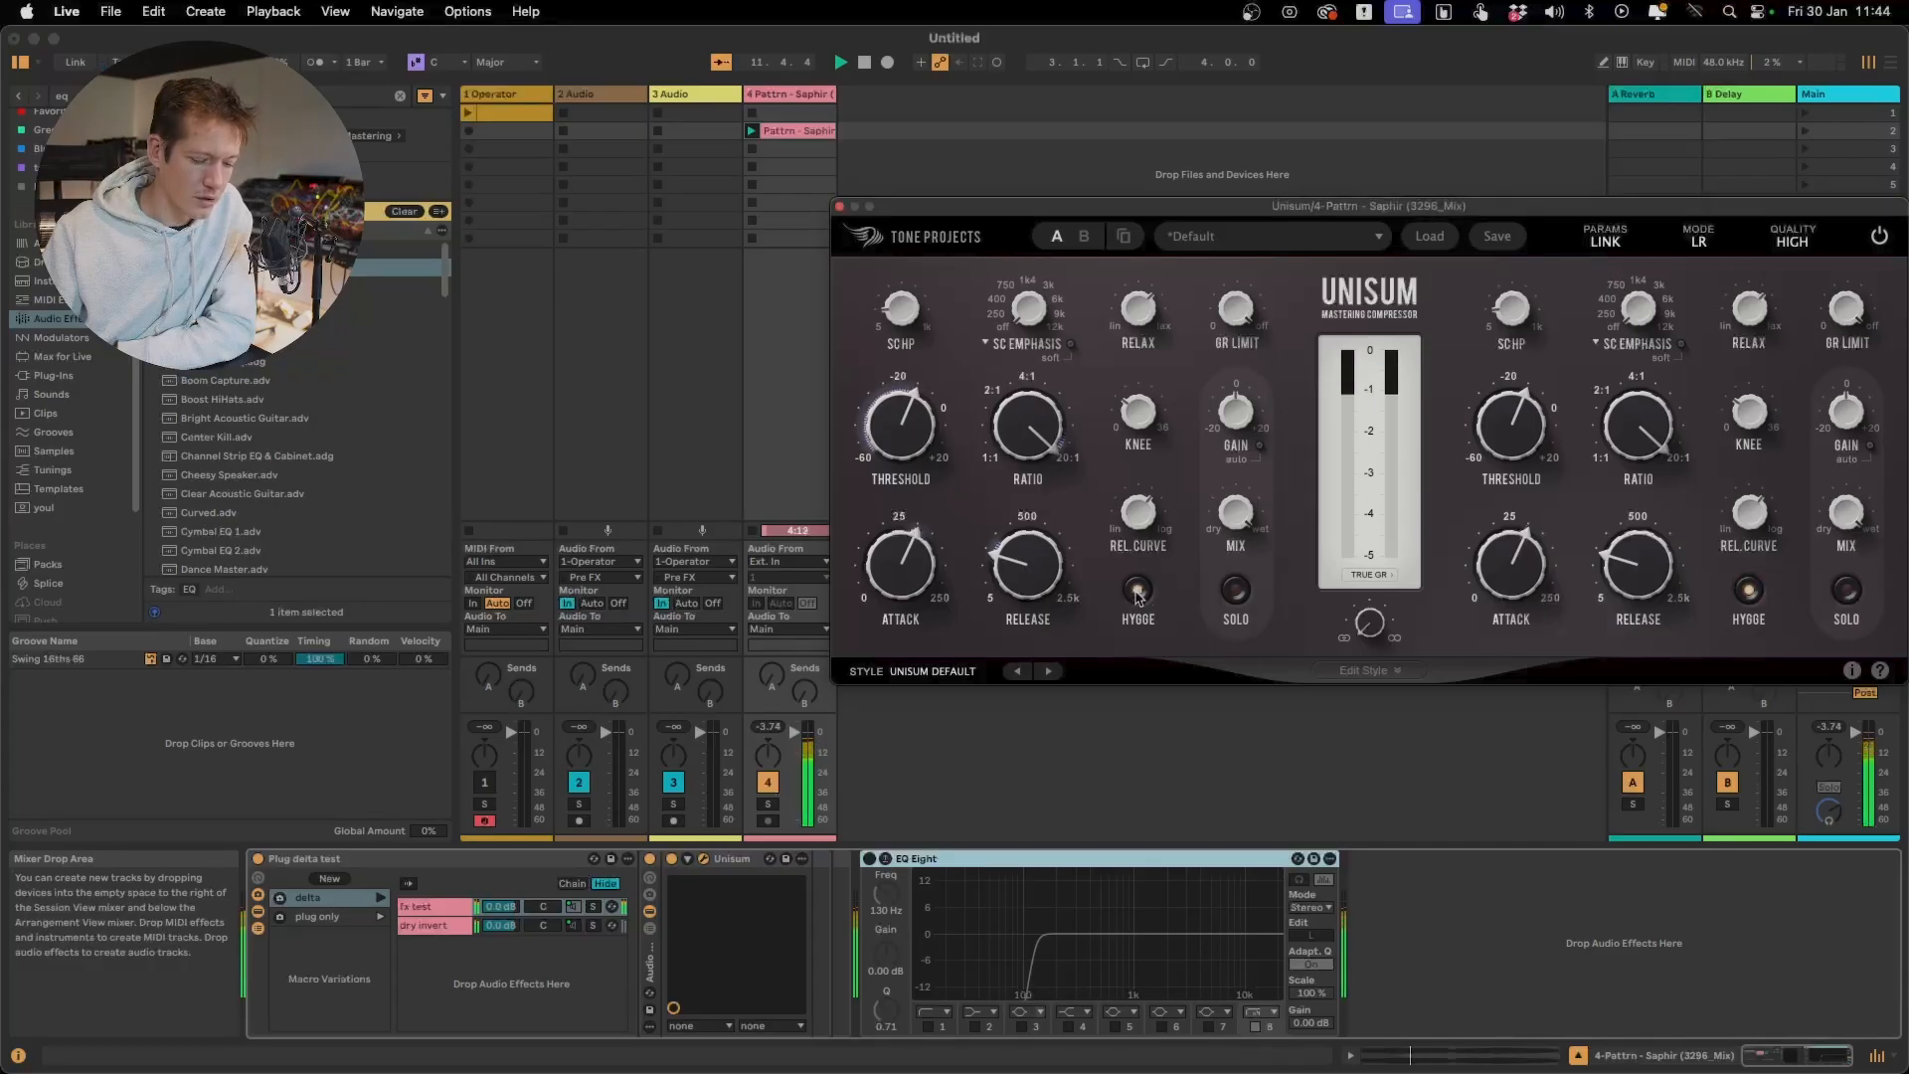
click(1139, 593)
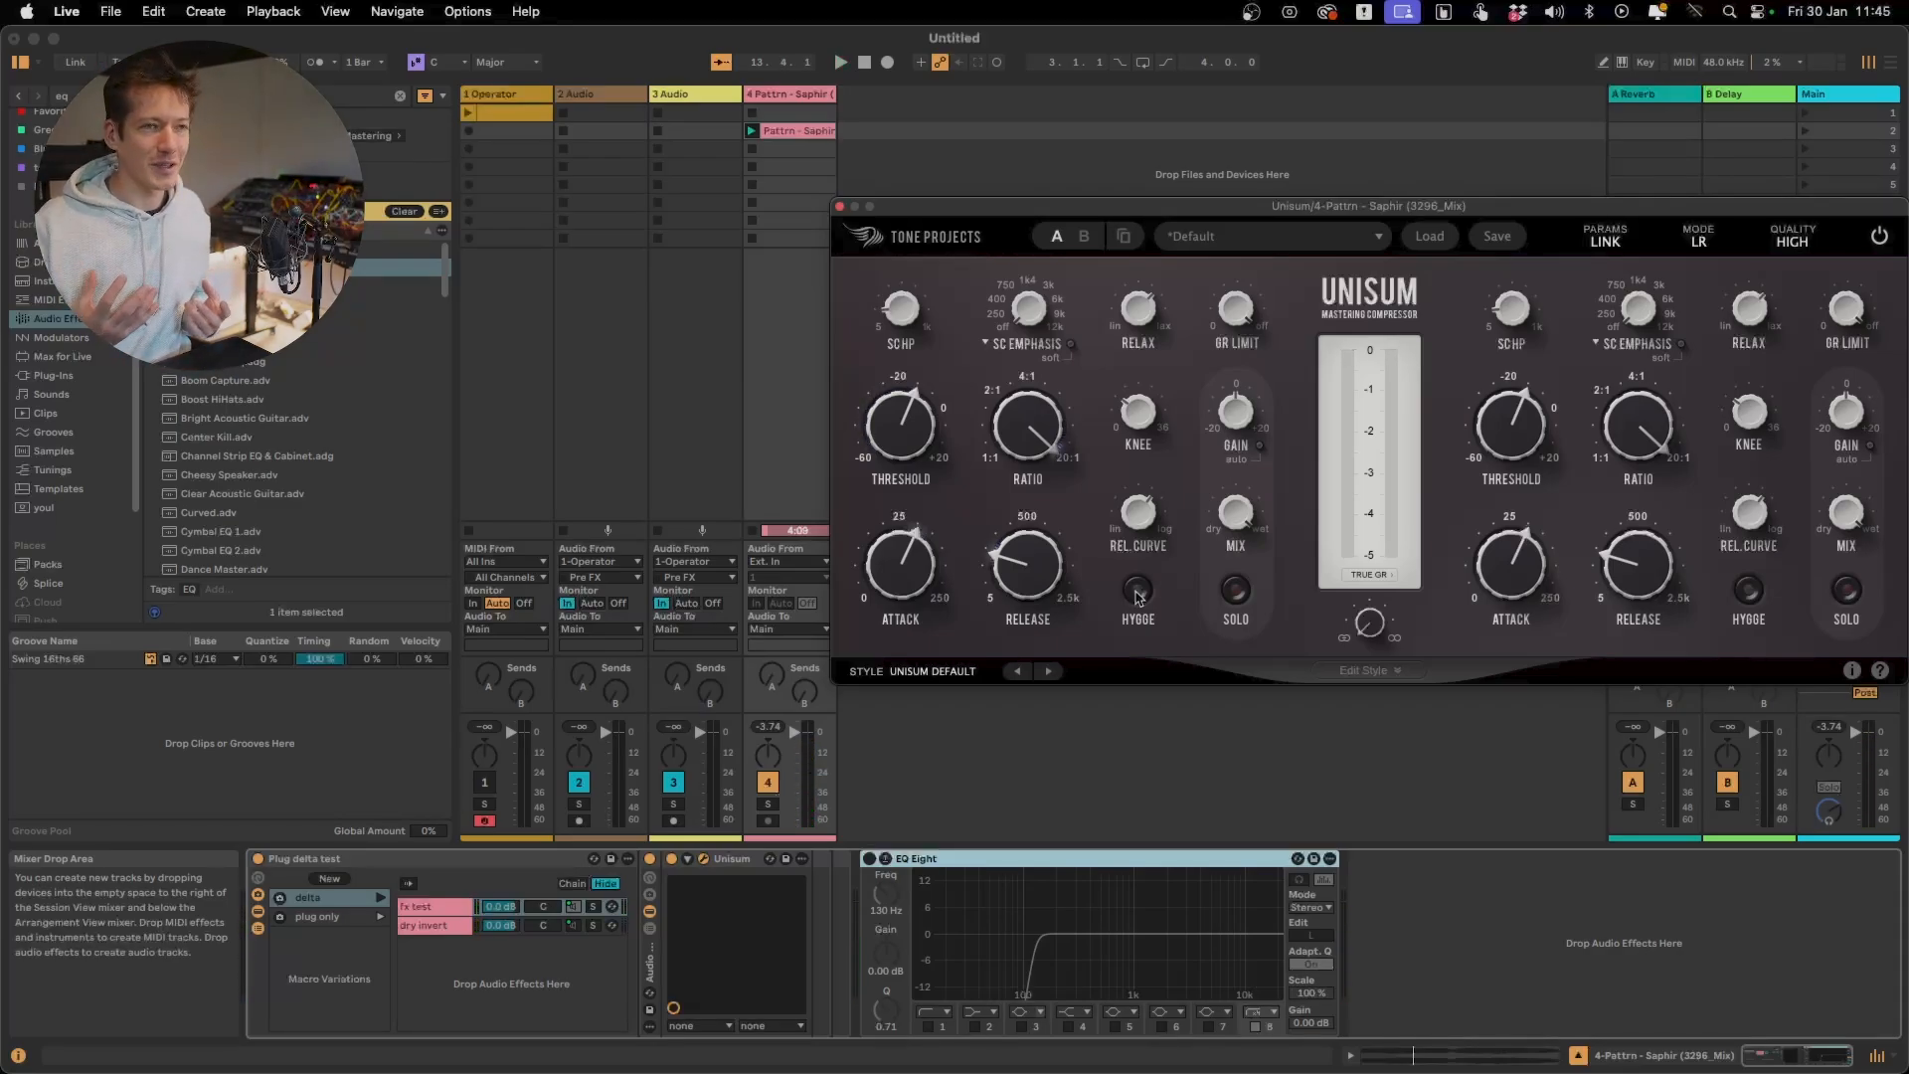
key(space)
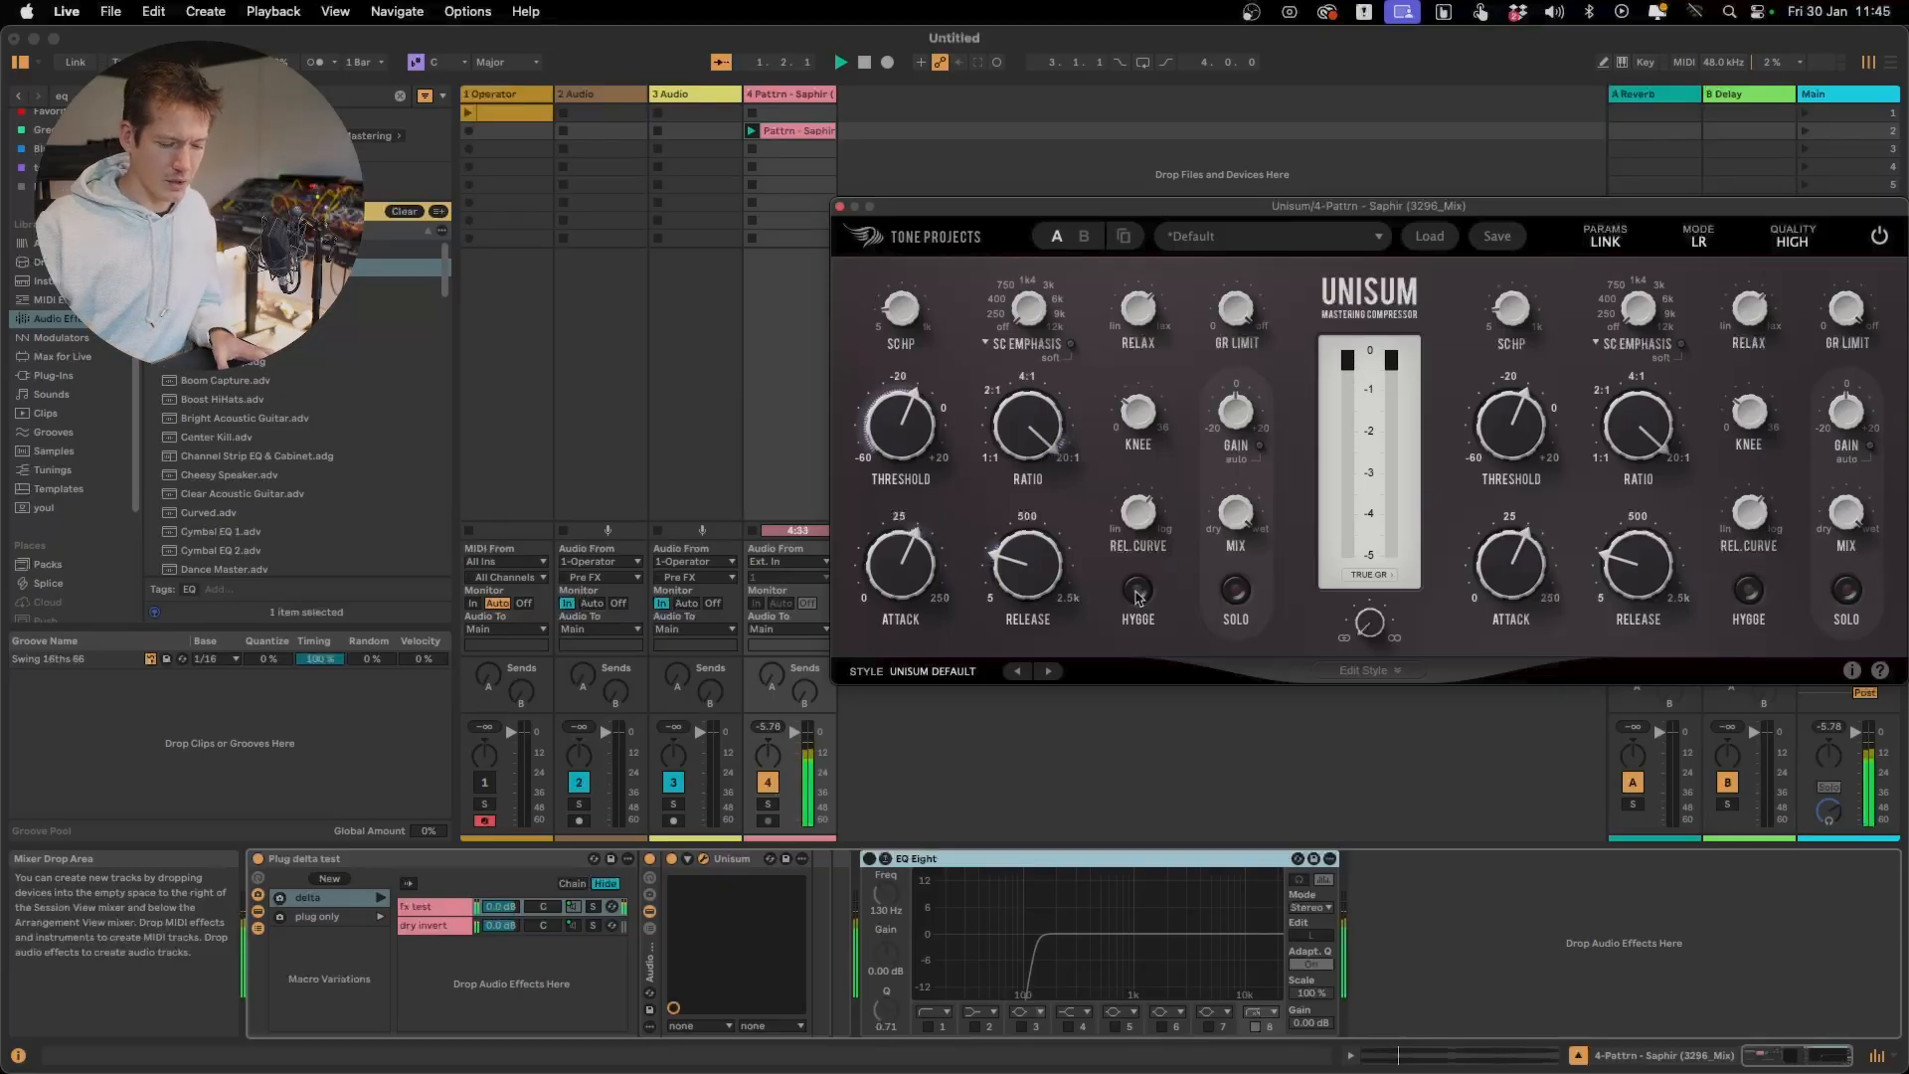
click(1138, 594)
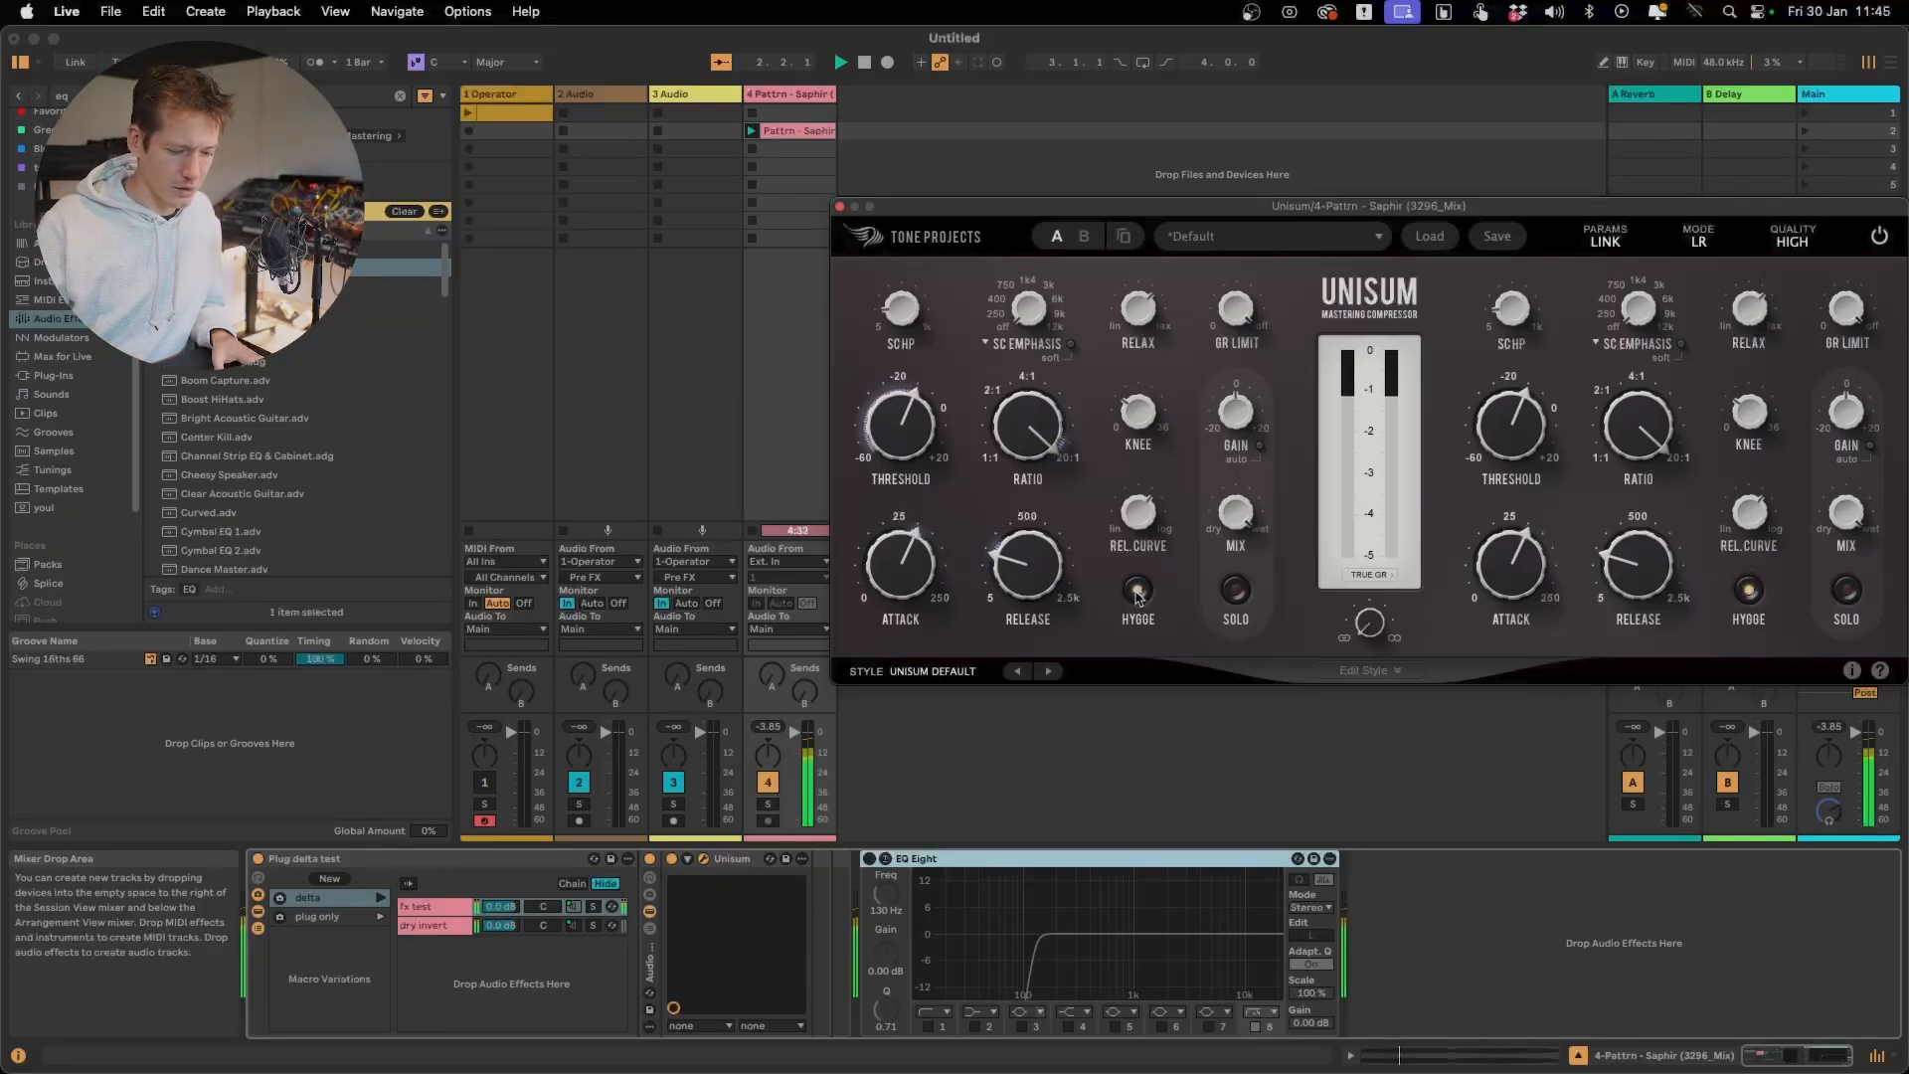
click(1139, 594)
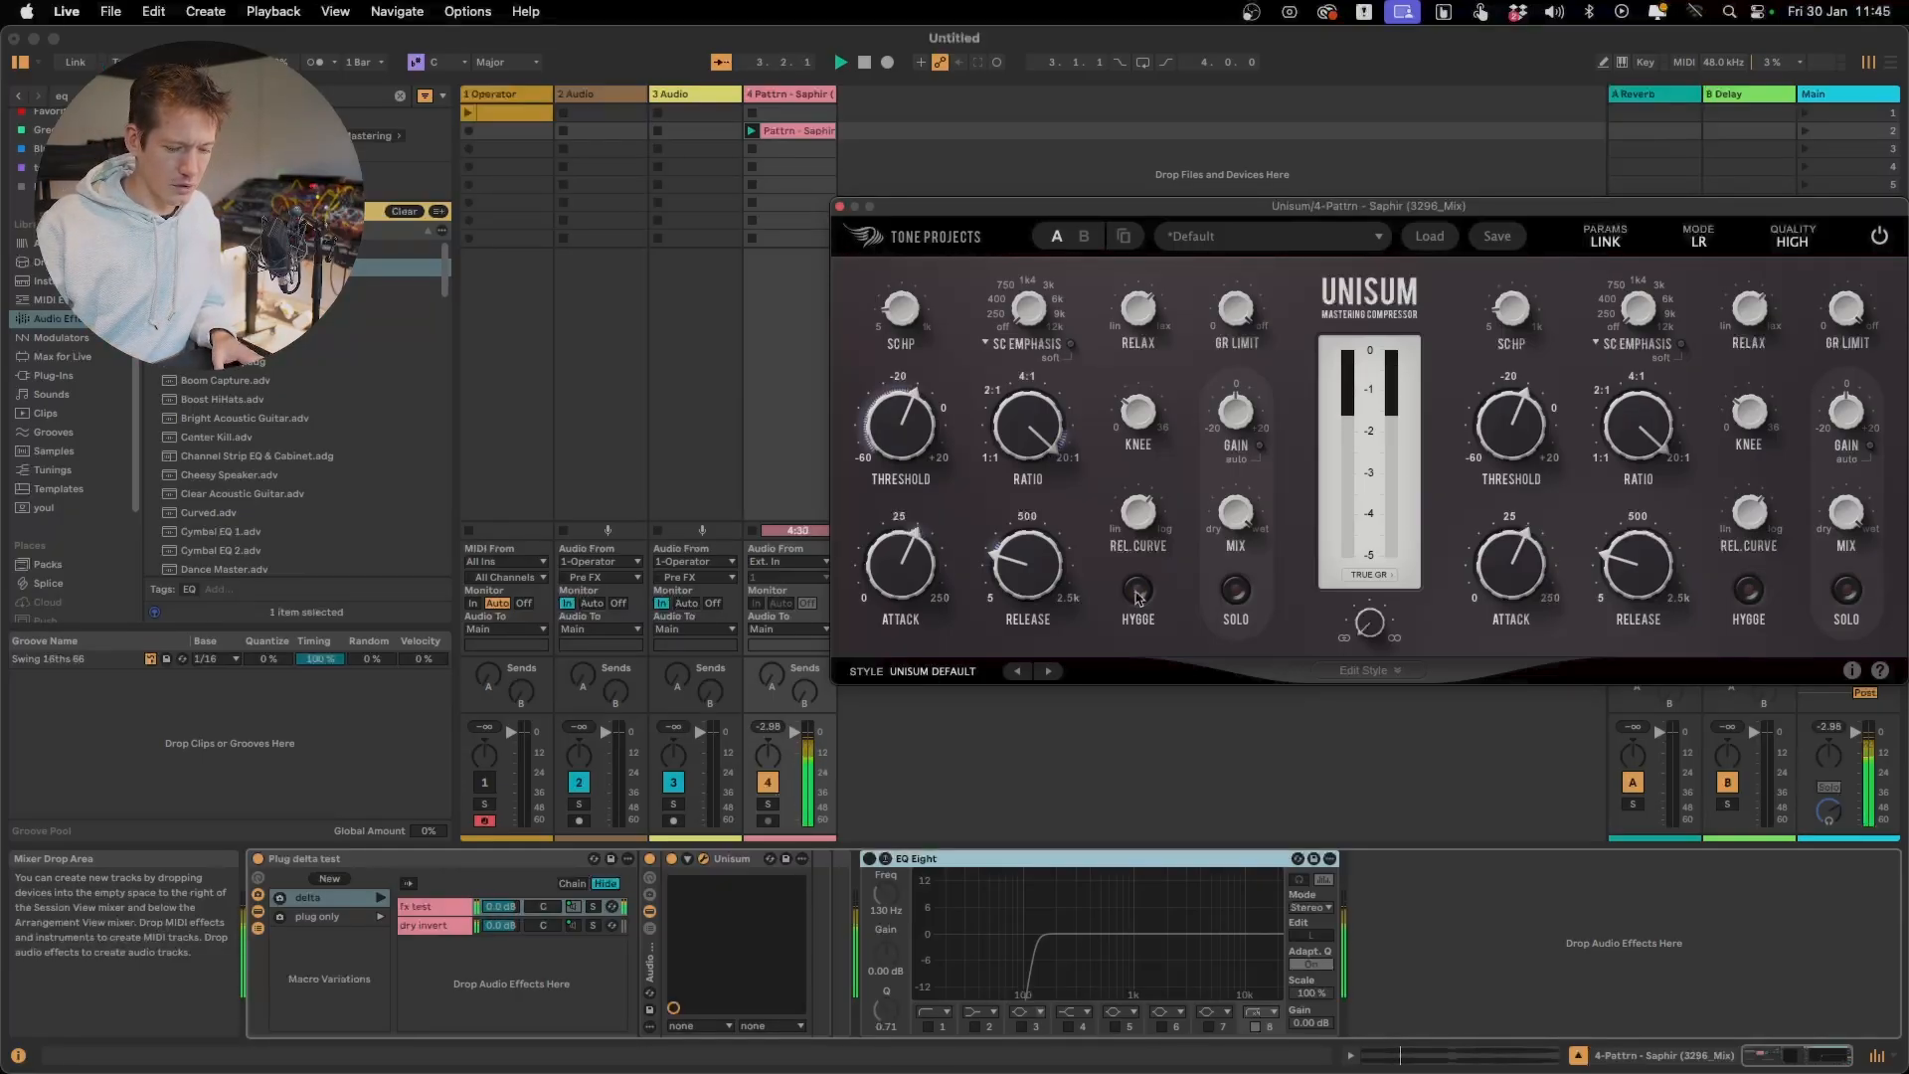
click(1138, 594)
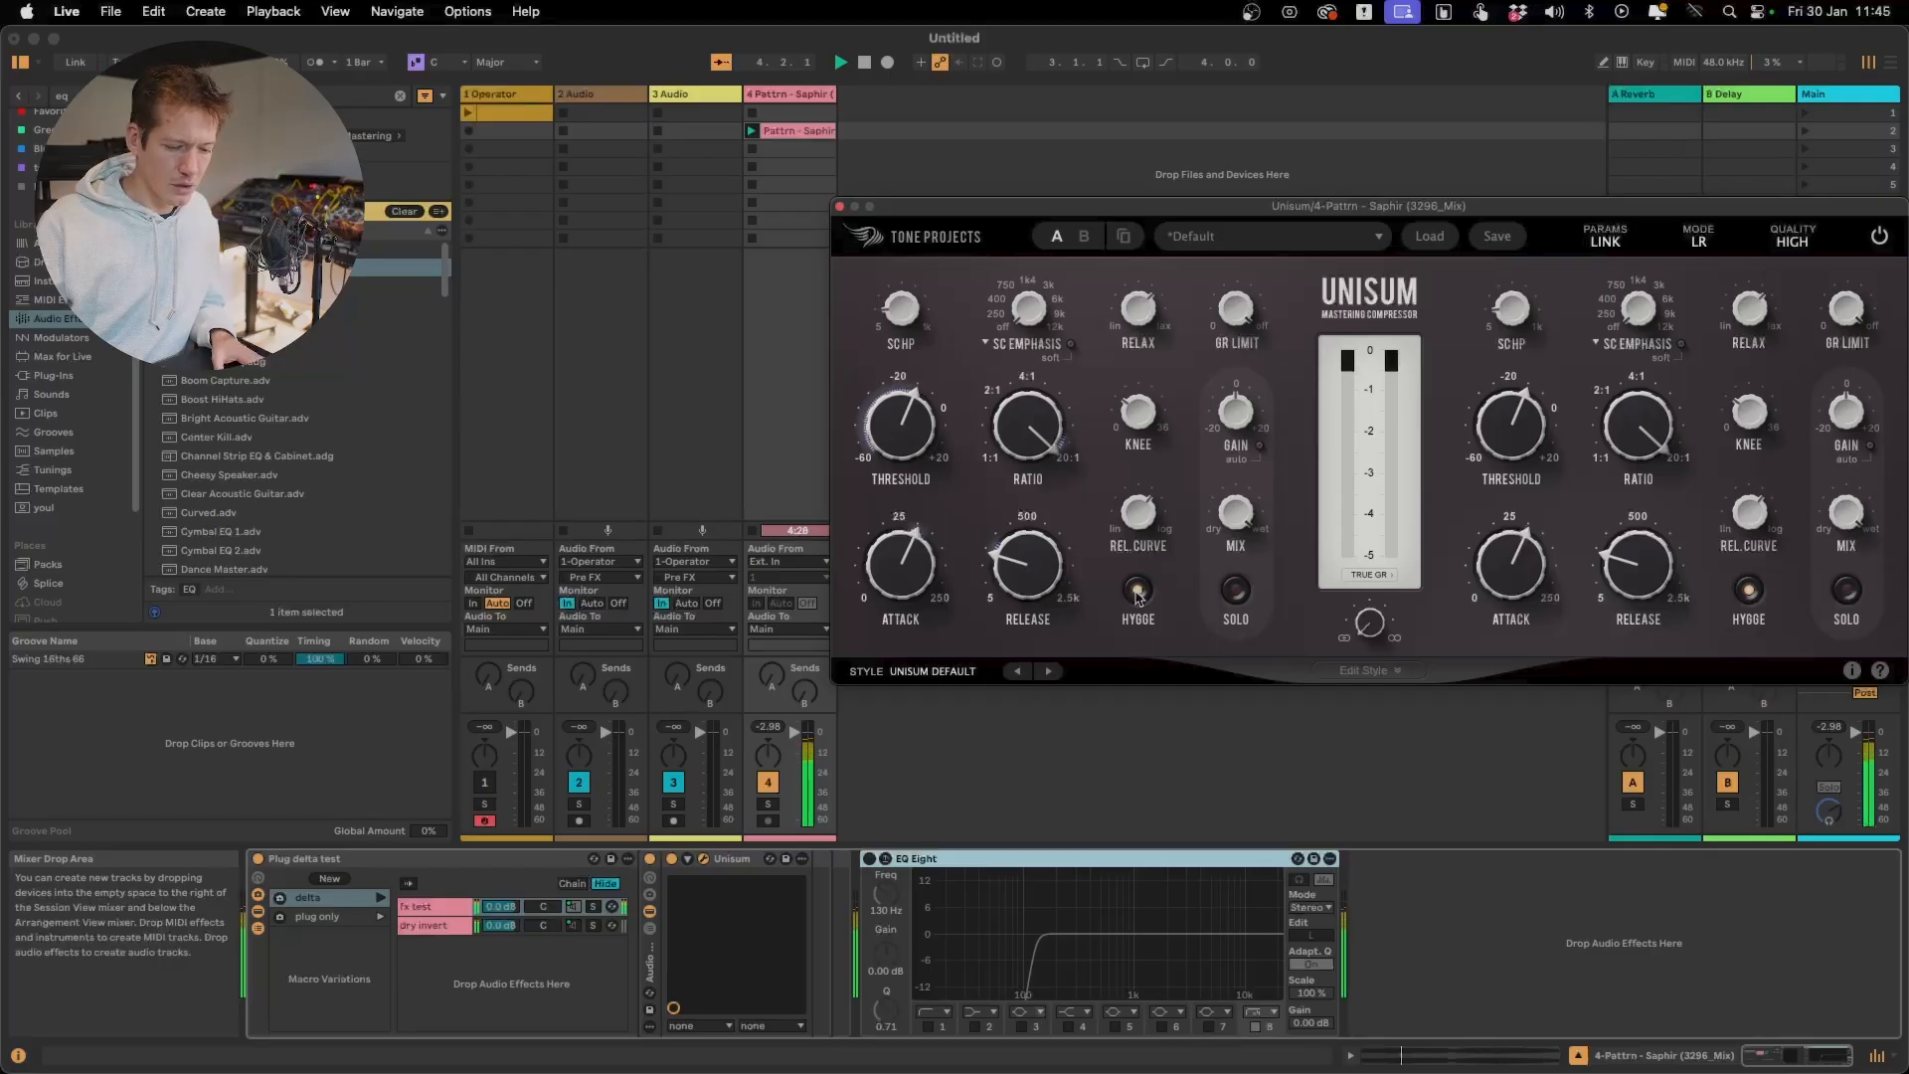
Compare the track with Unisum off and on, and set its gain to 0.2 dB to match the levels
click(671, 859)
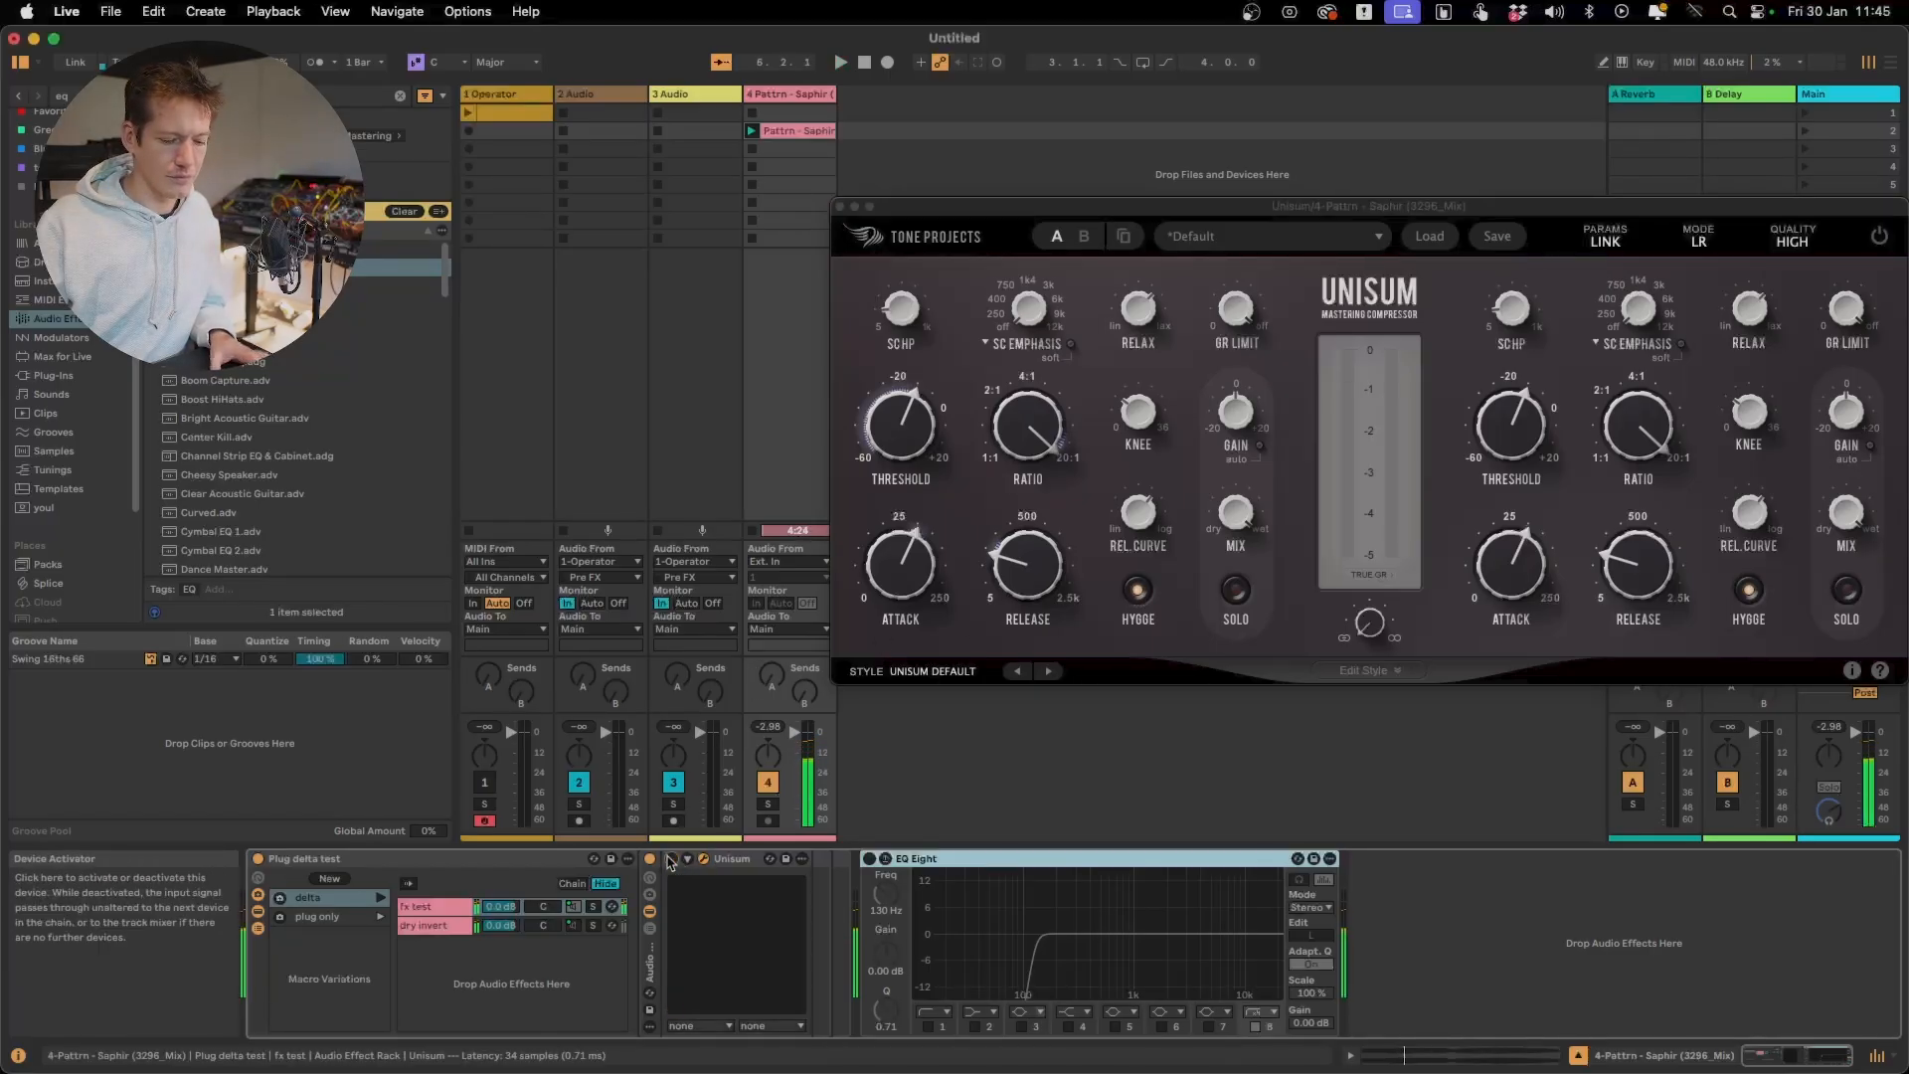
click(671, 859)
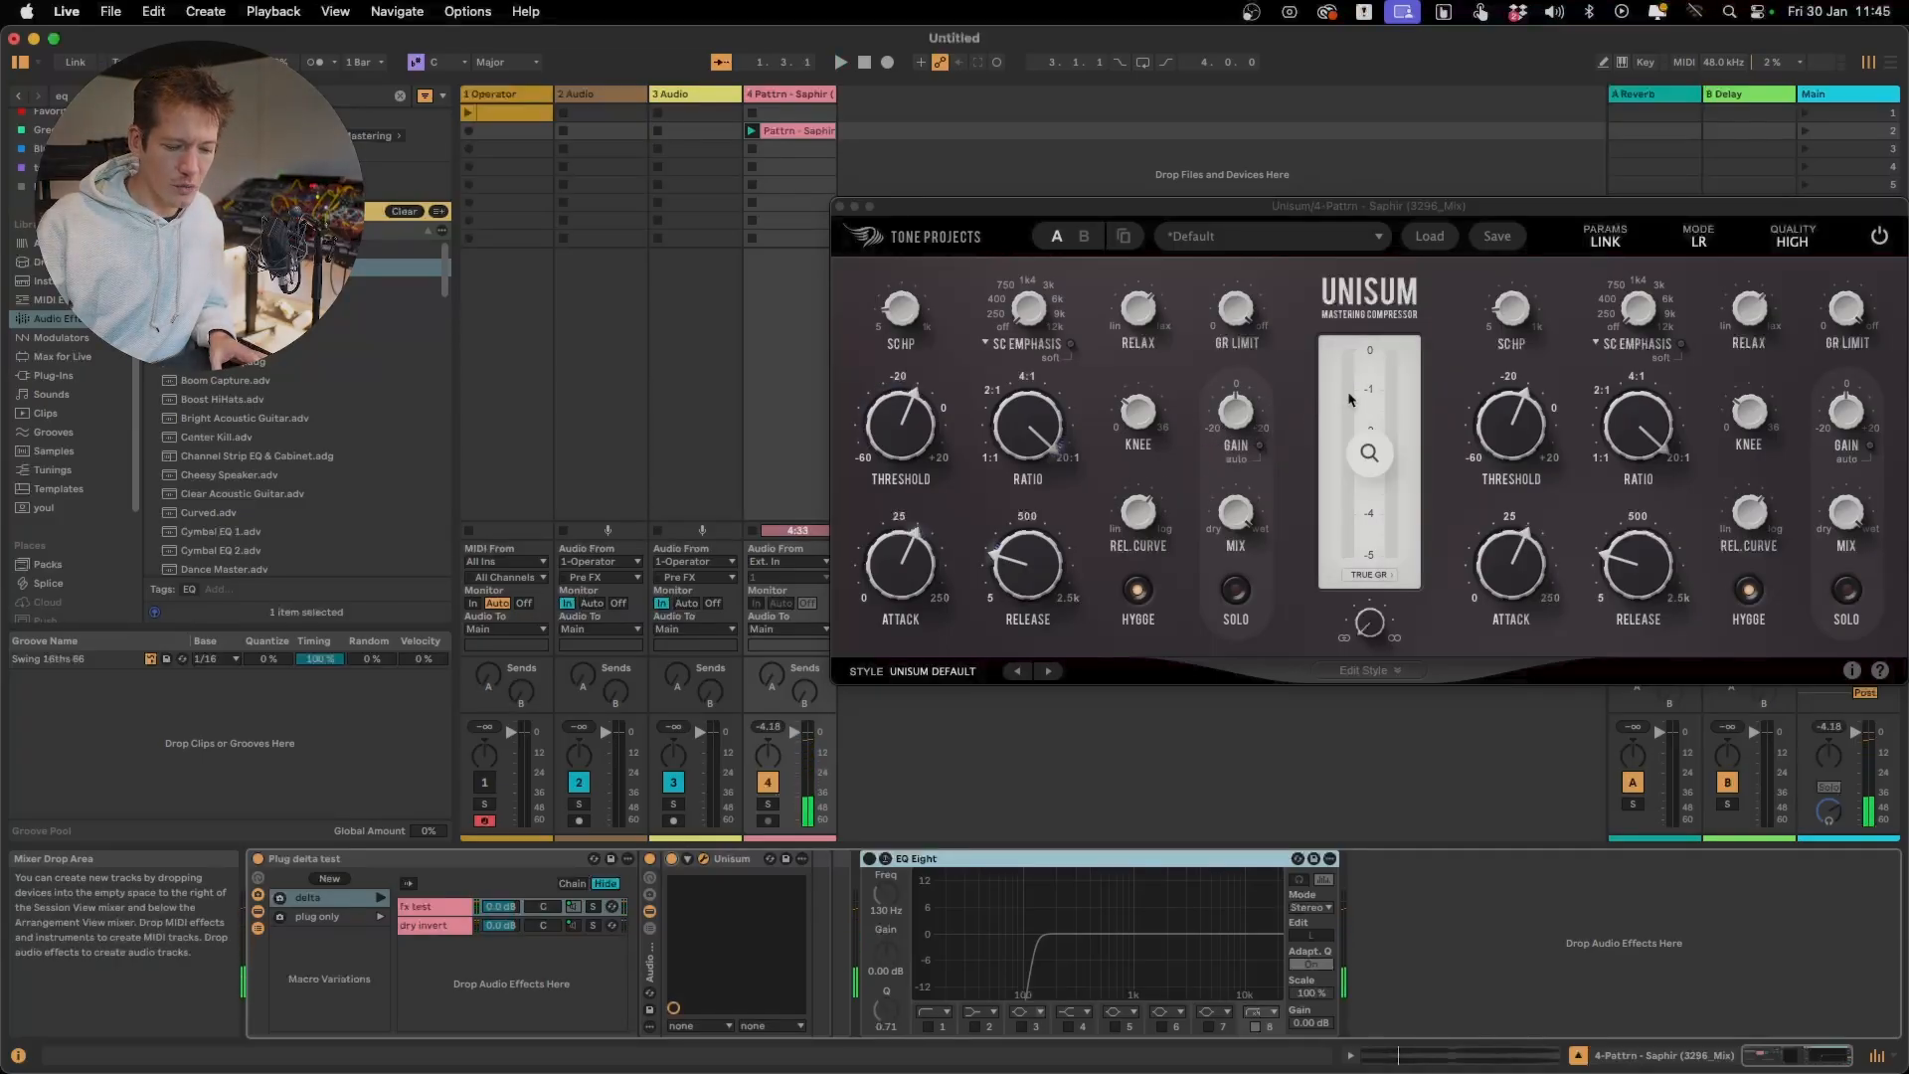
click(1231, 427)
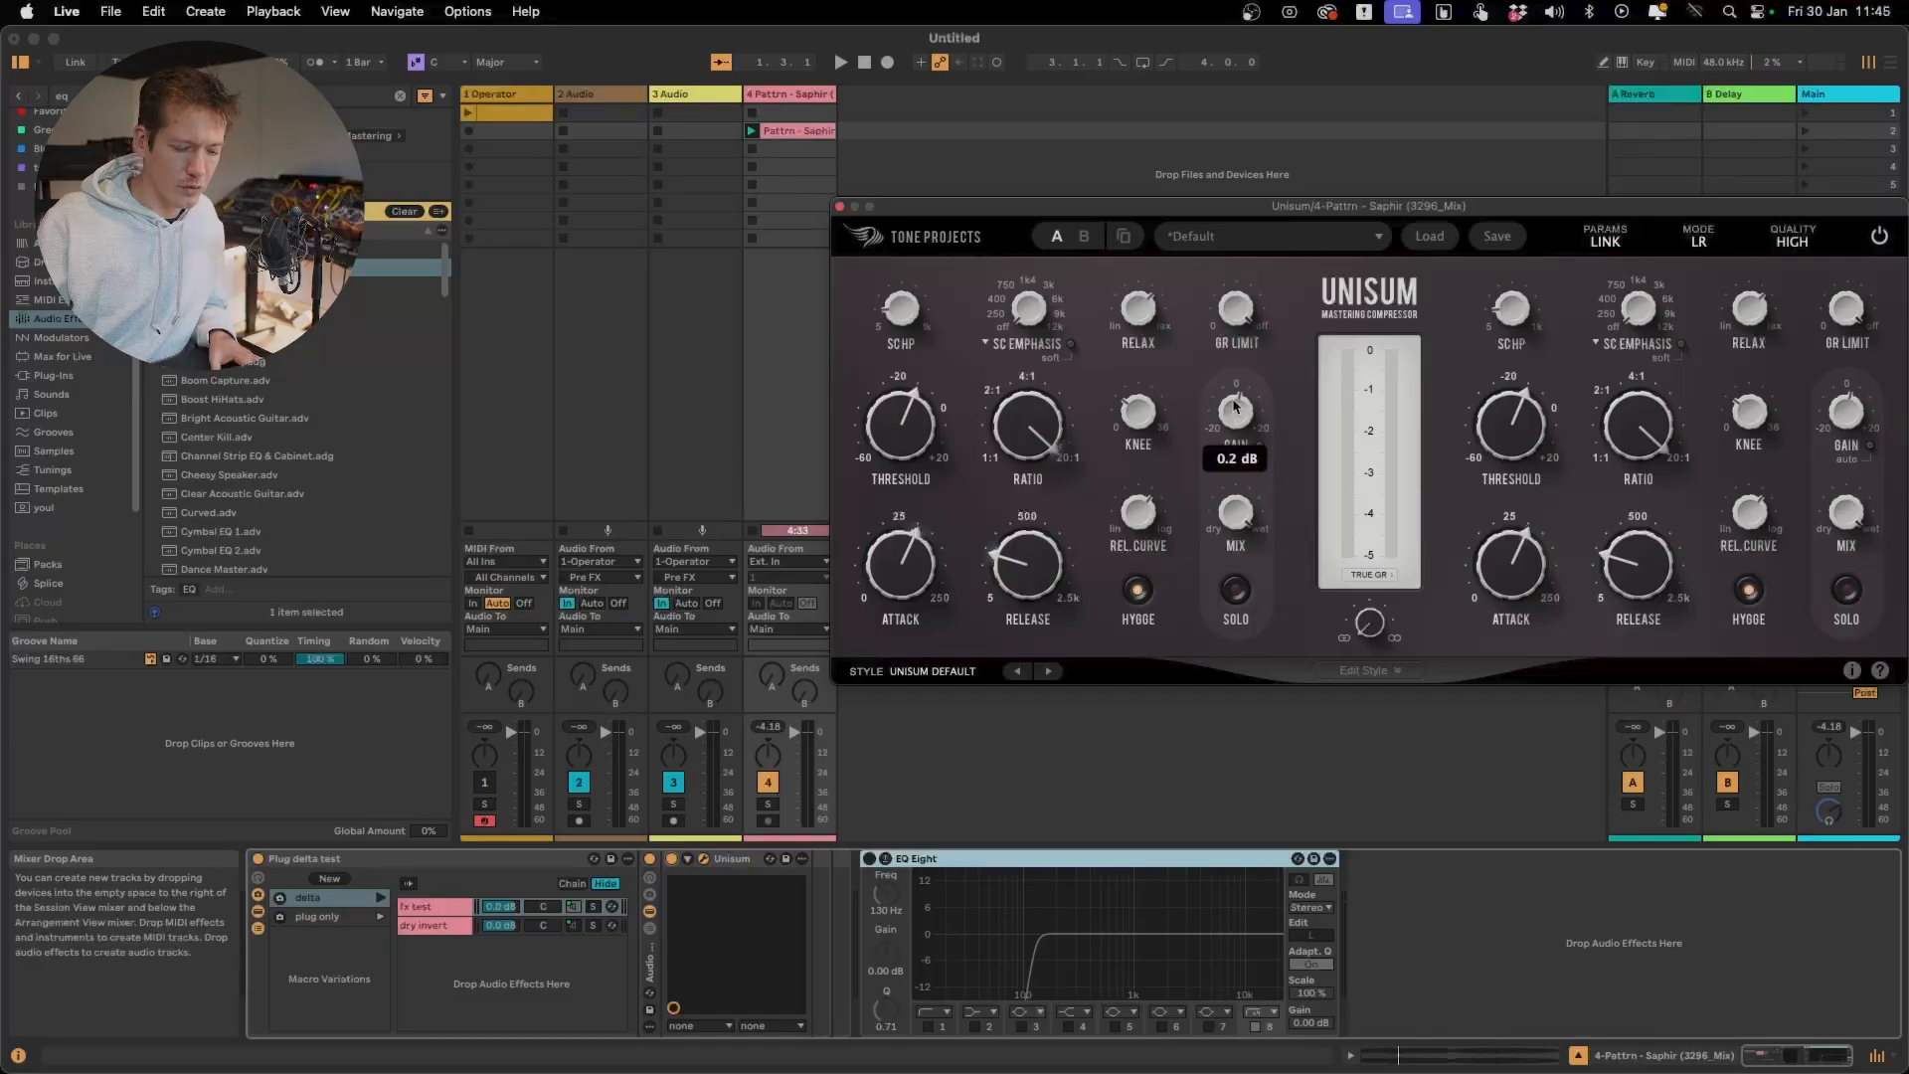
Restart playback and repeatedly deactivate and reactivate Unisum to compare the track with and without it, ending with Unisum on
key(space)
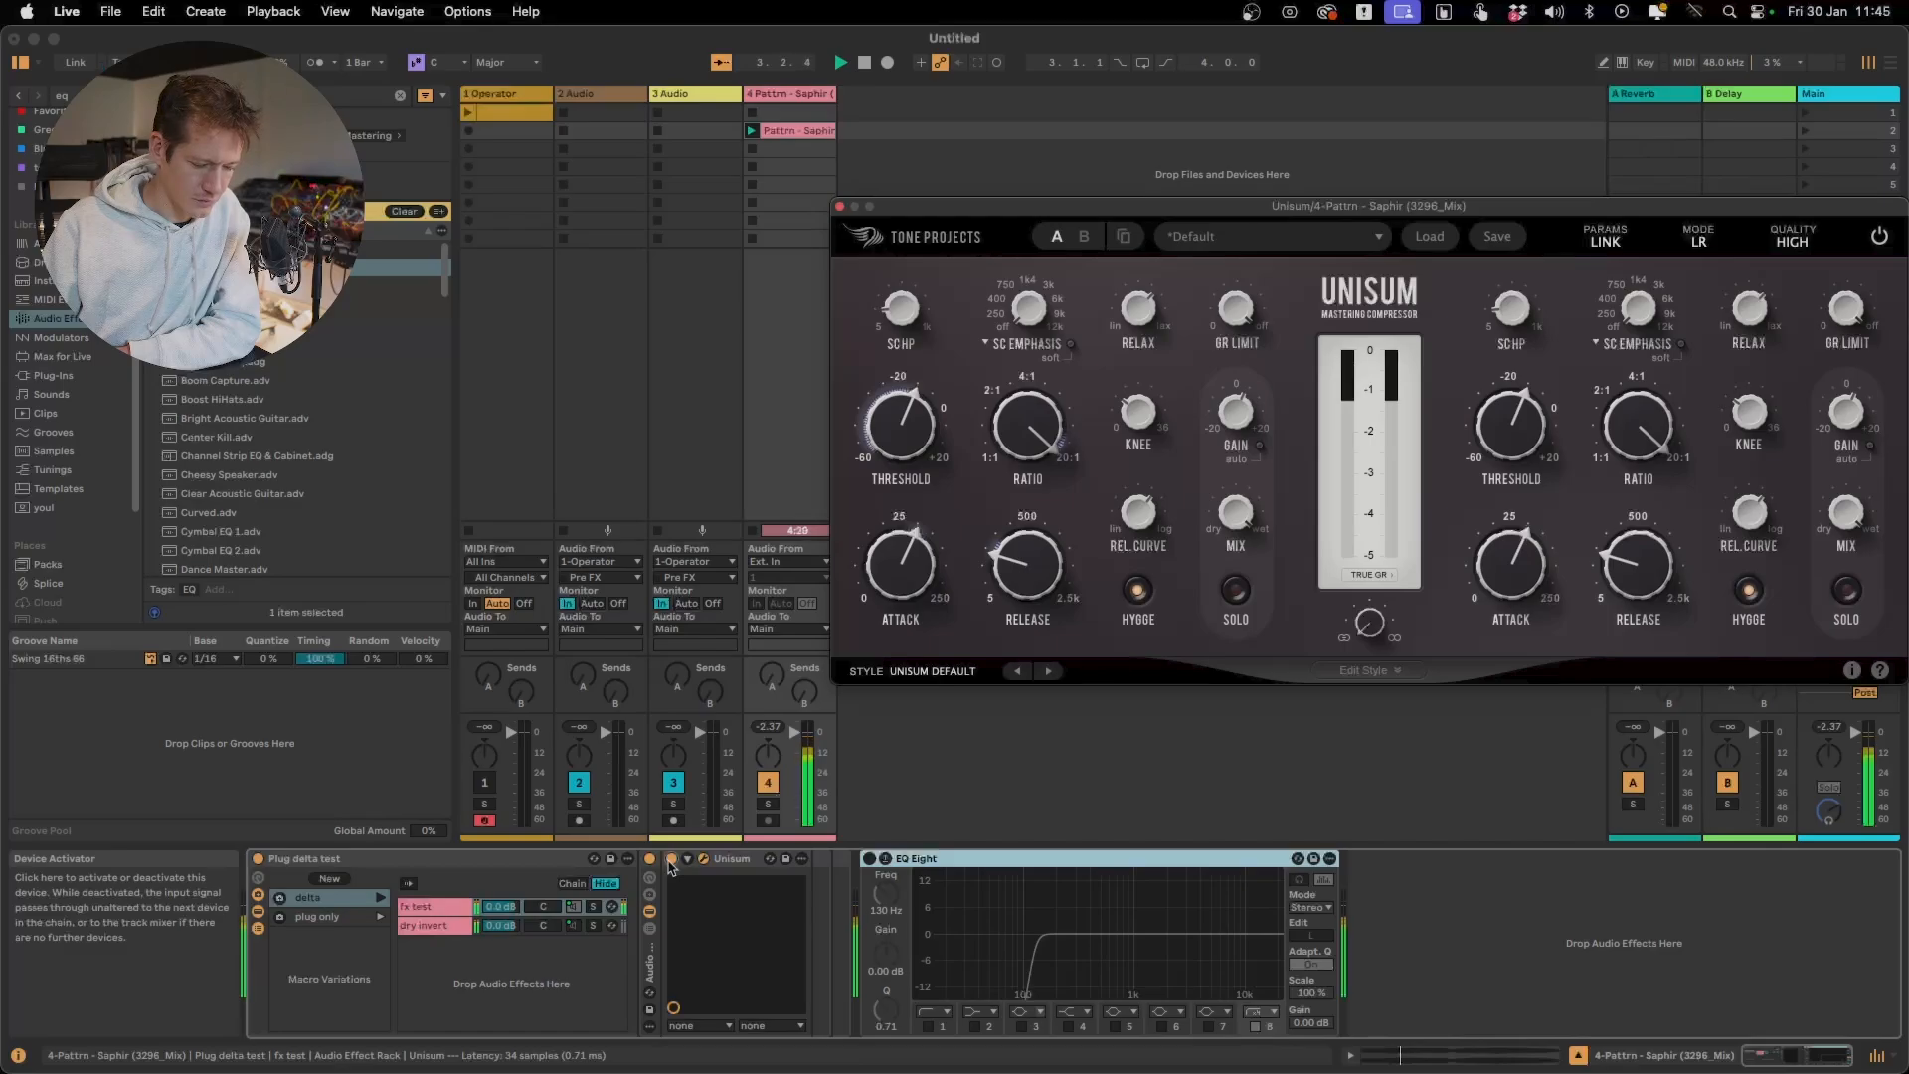
click(671, 864)
click(672, 861)
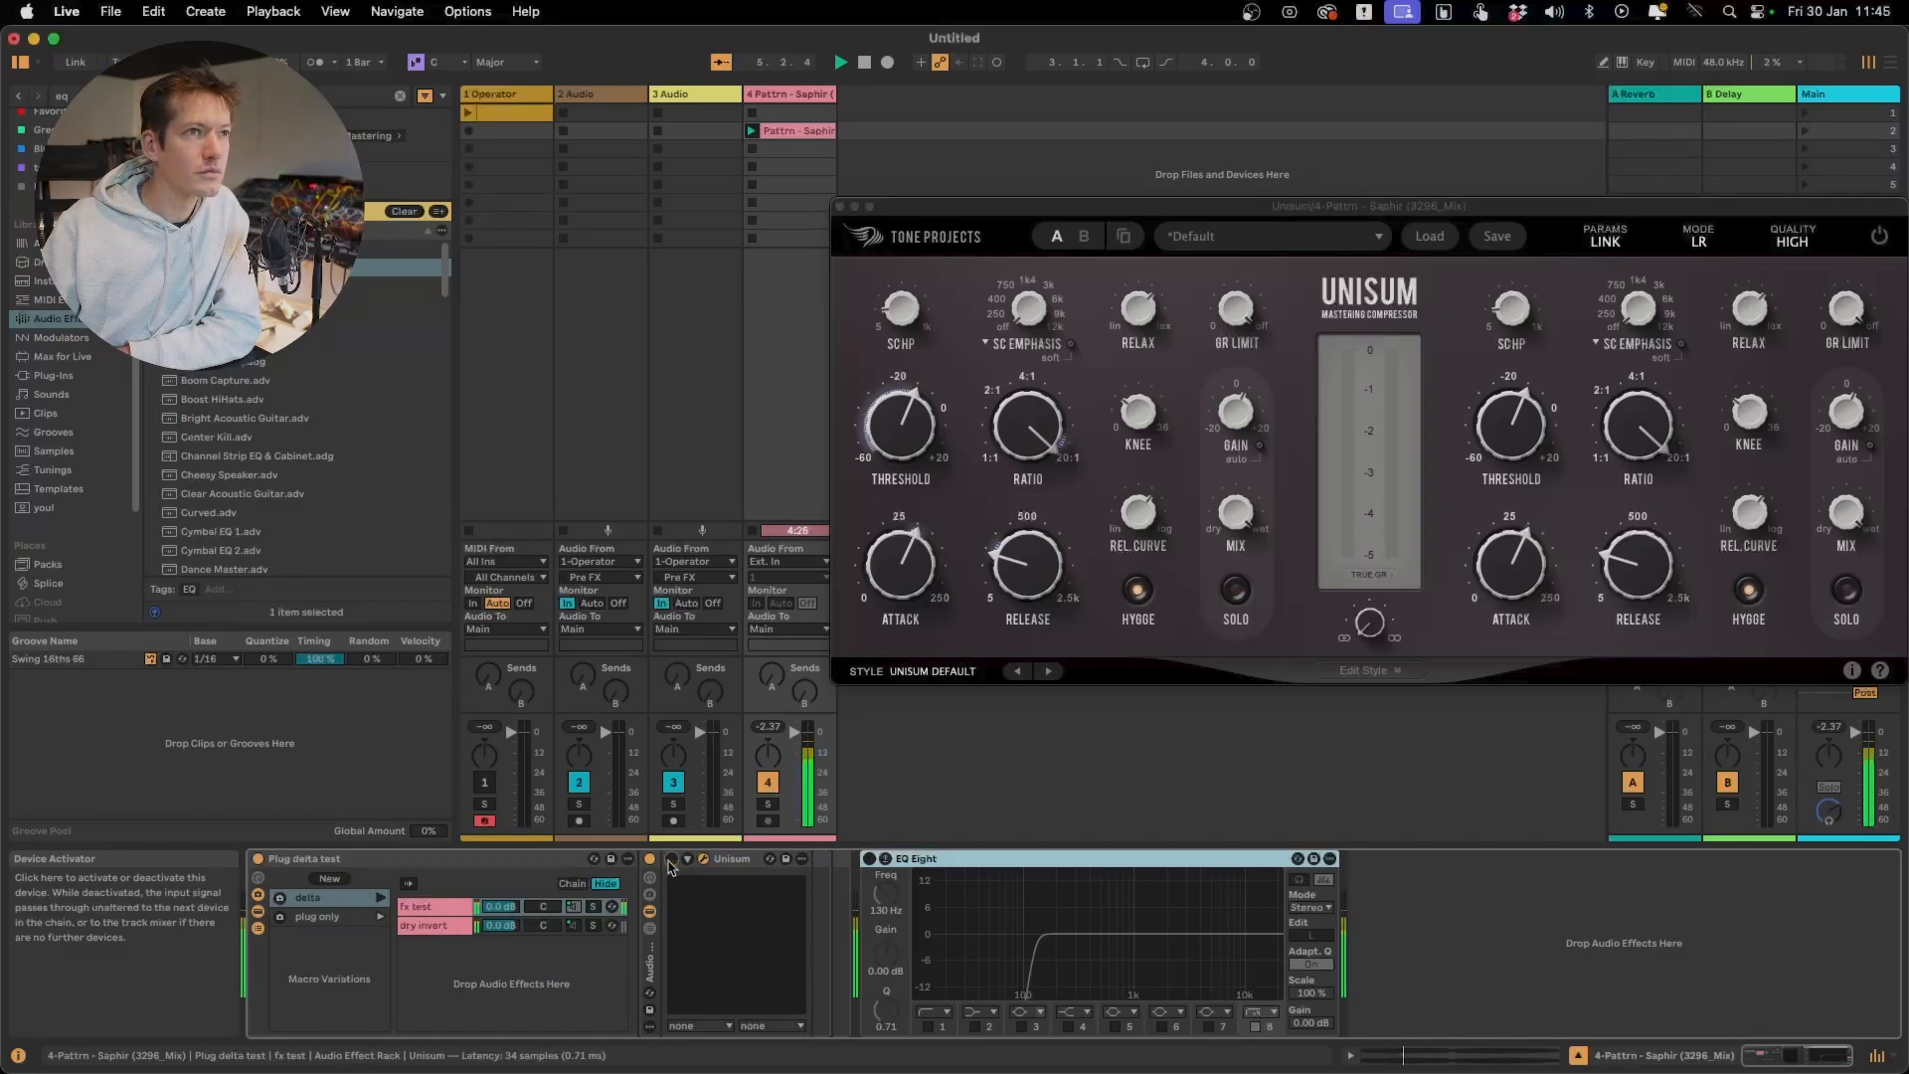
click(672, 862)
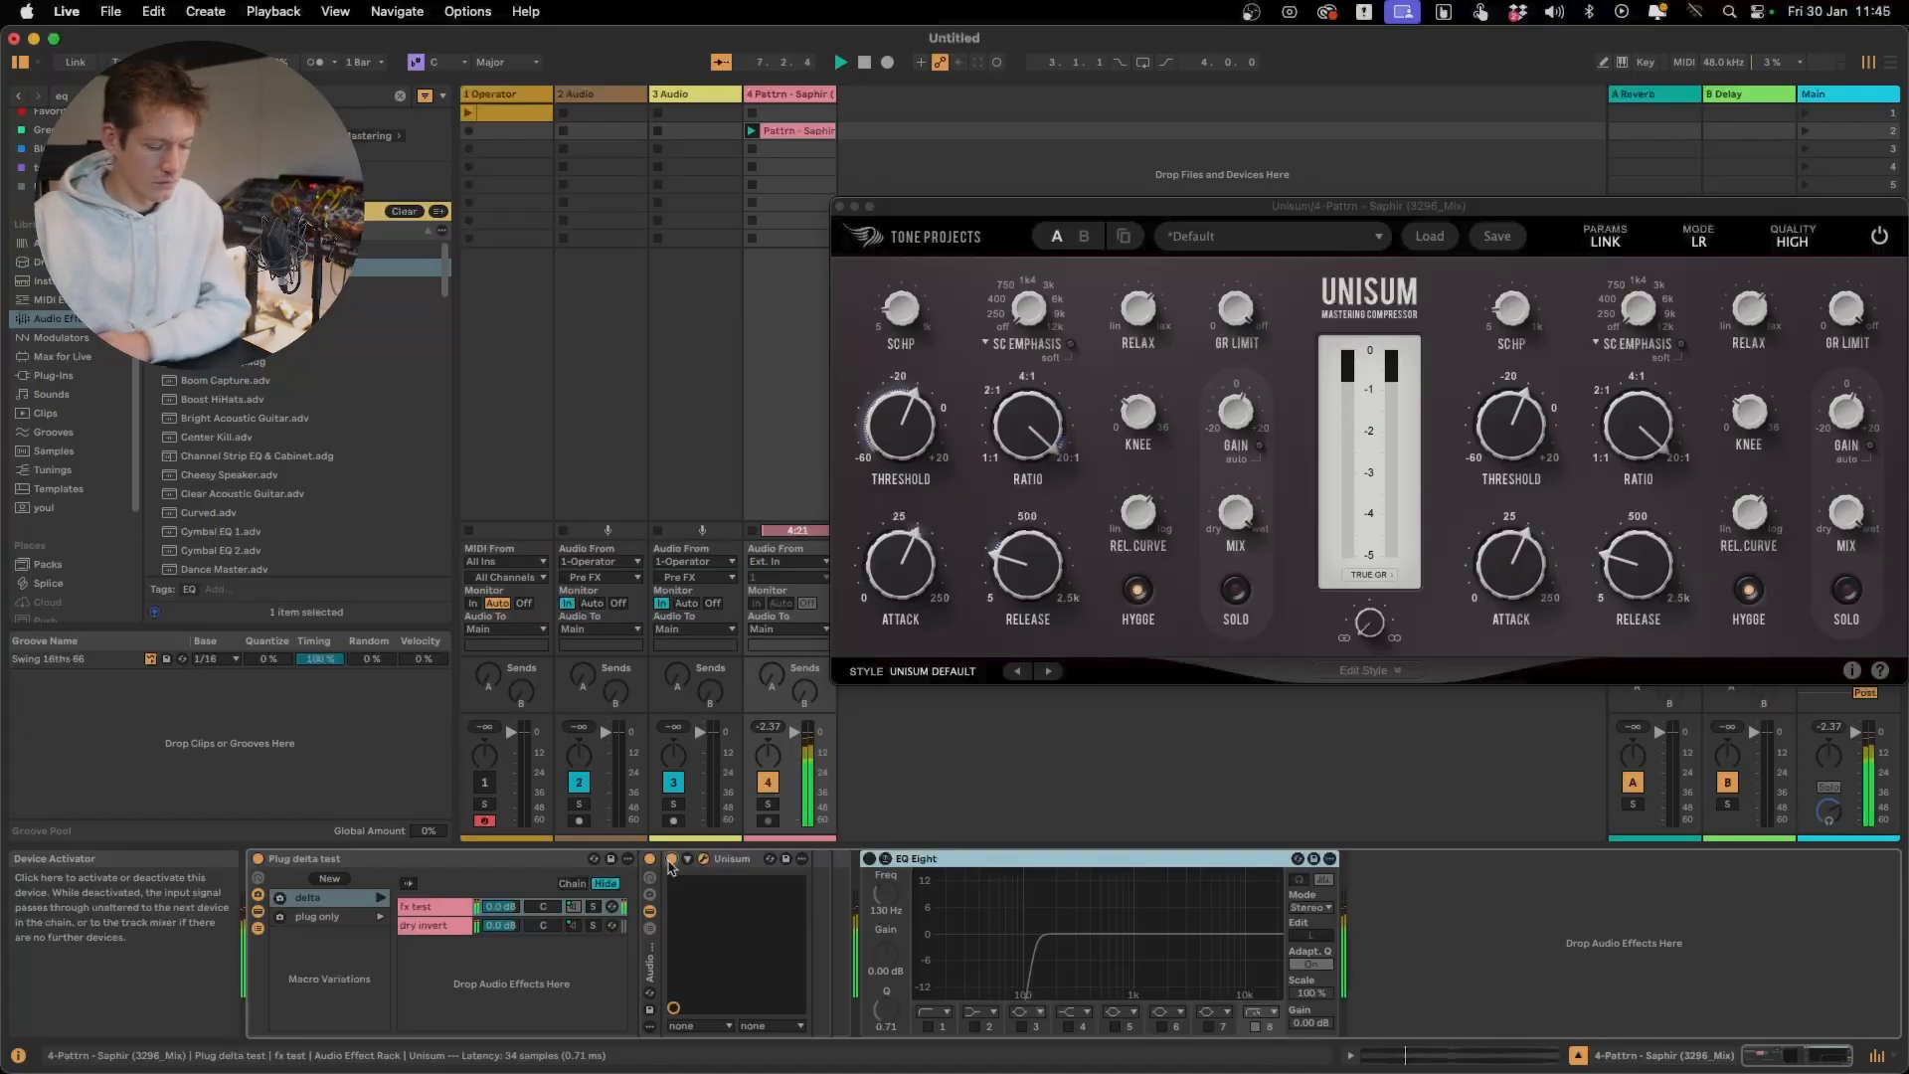
click(672, 861)
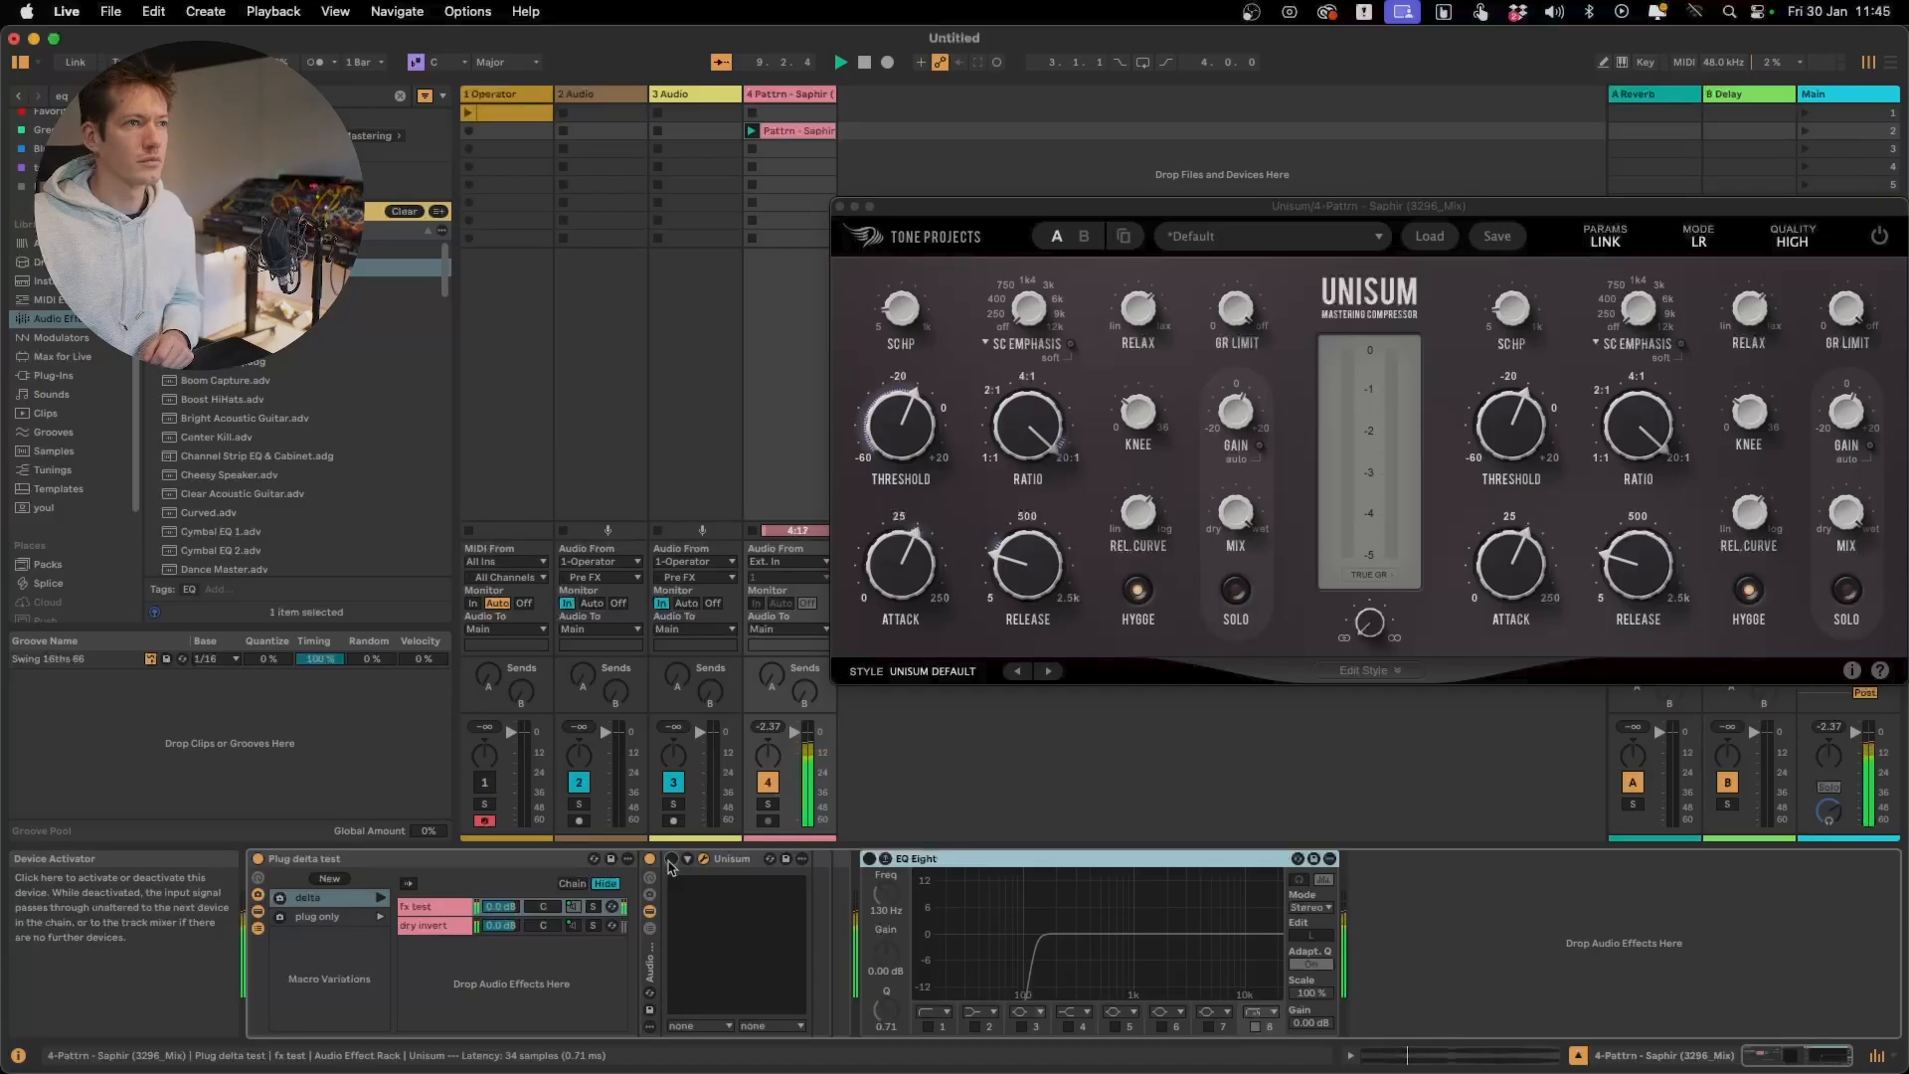
click(671, 862)
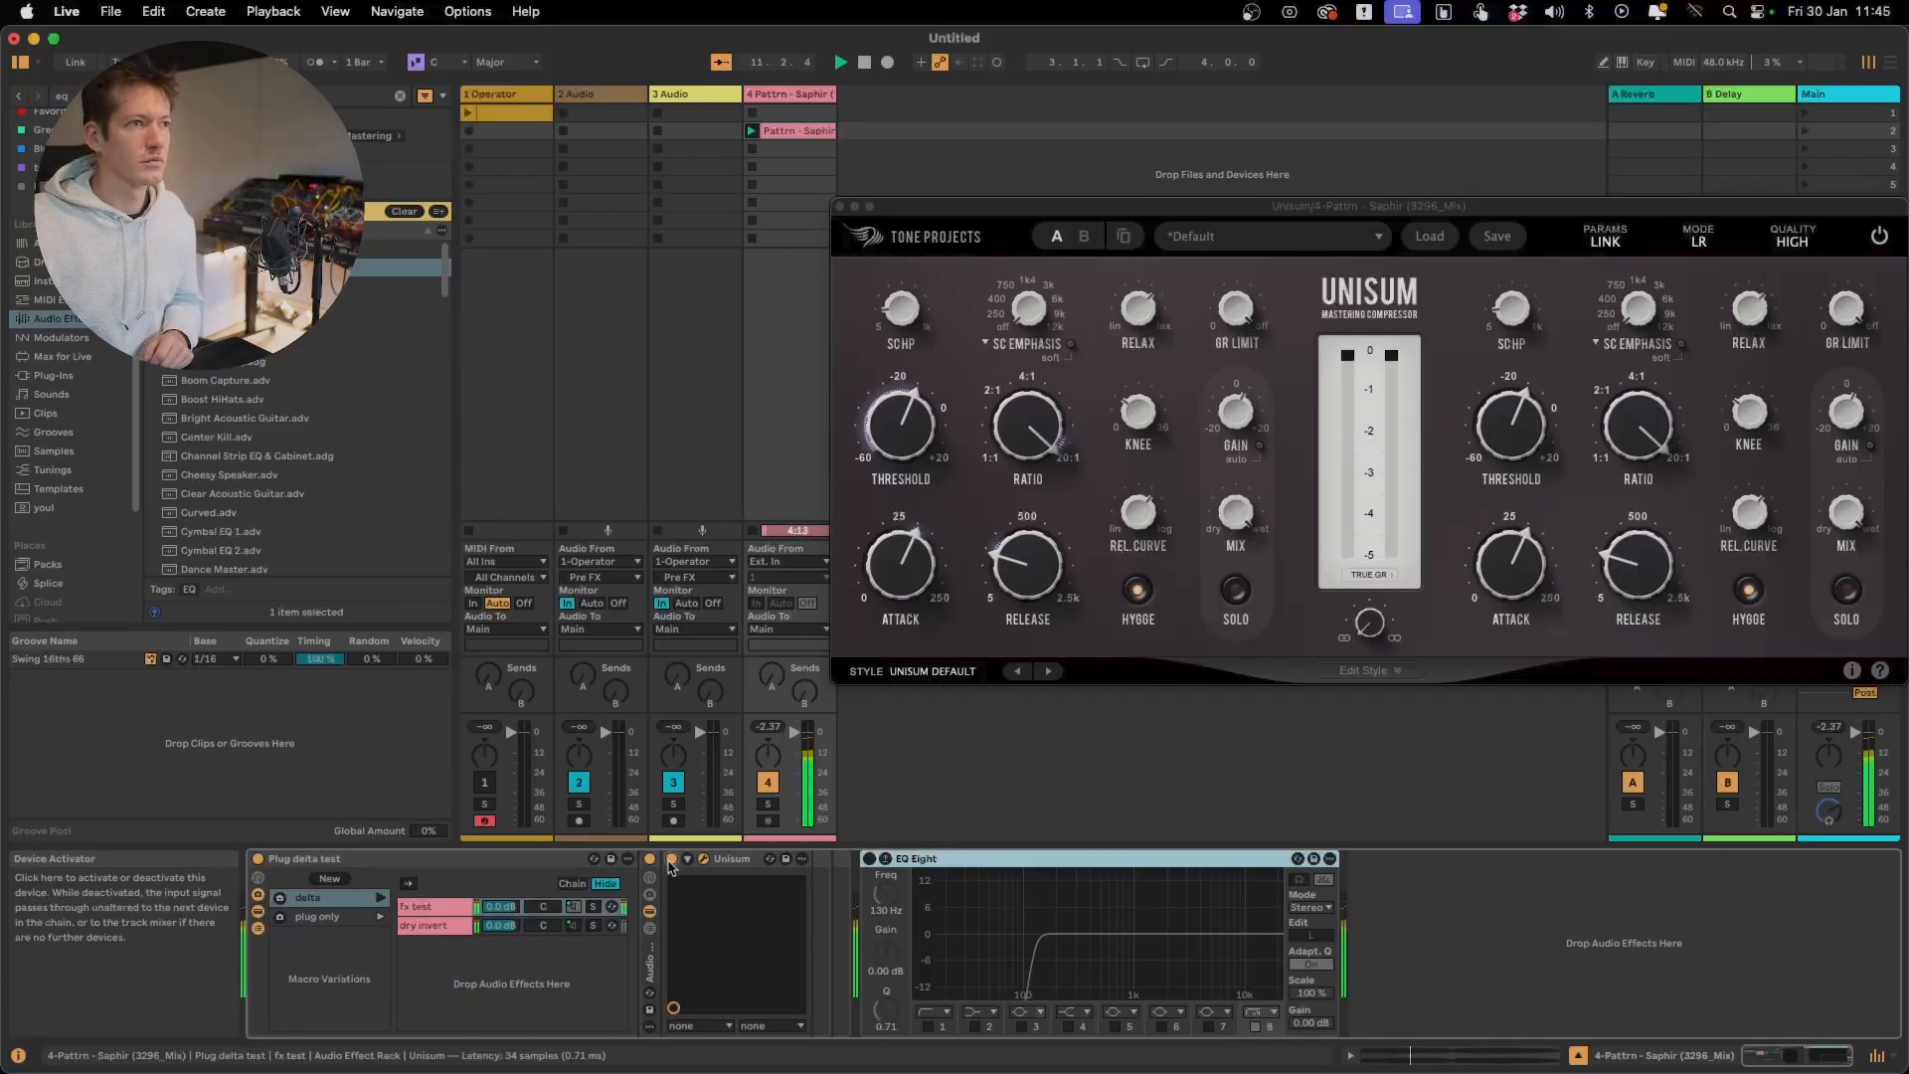
click(670, 861)
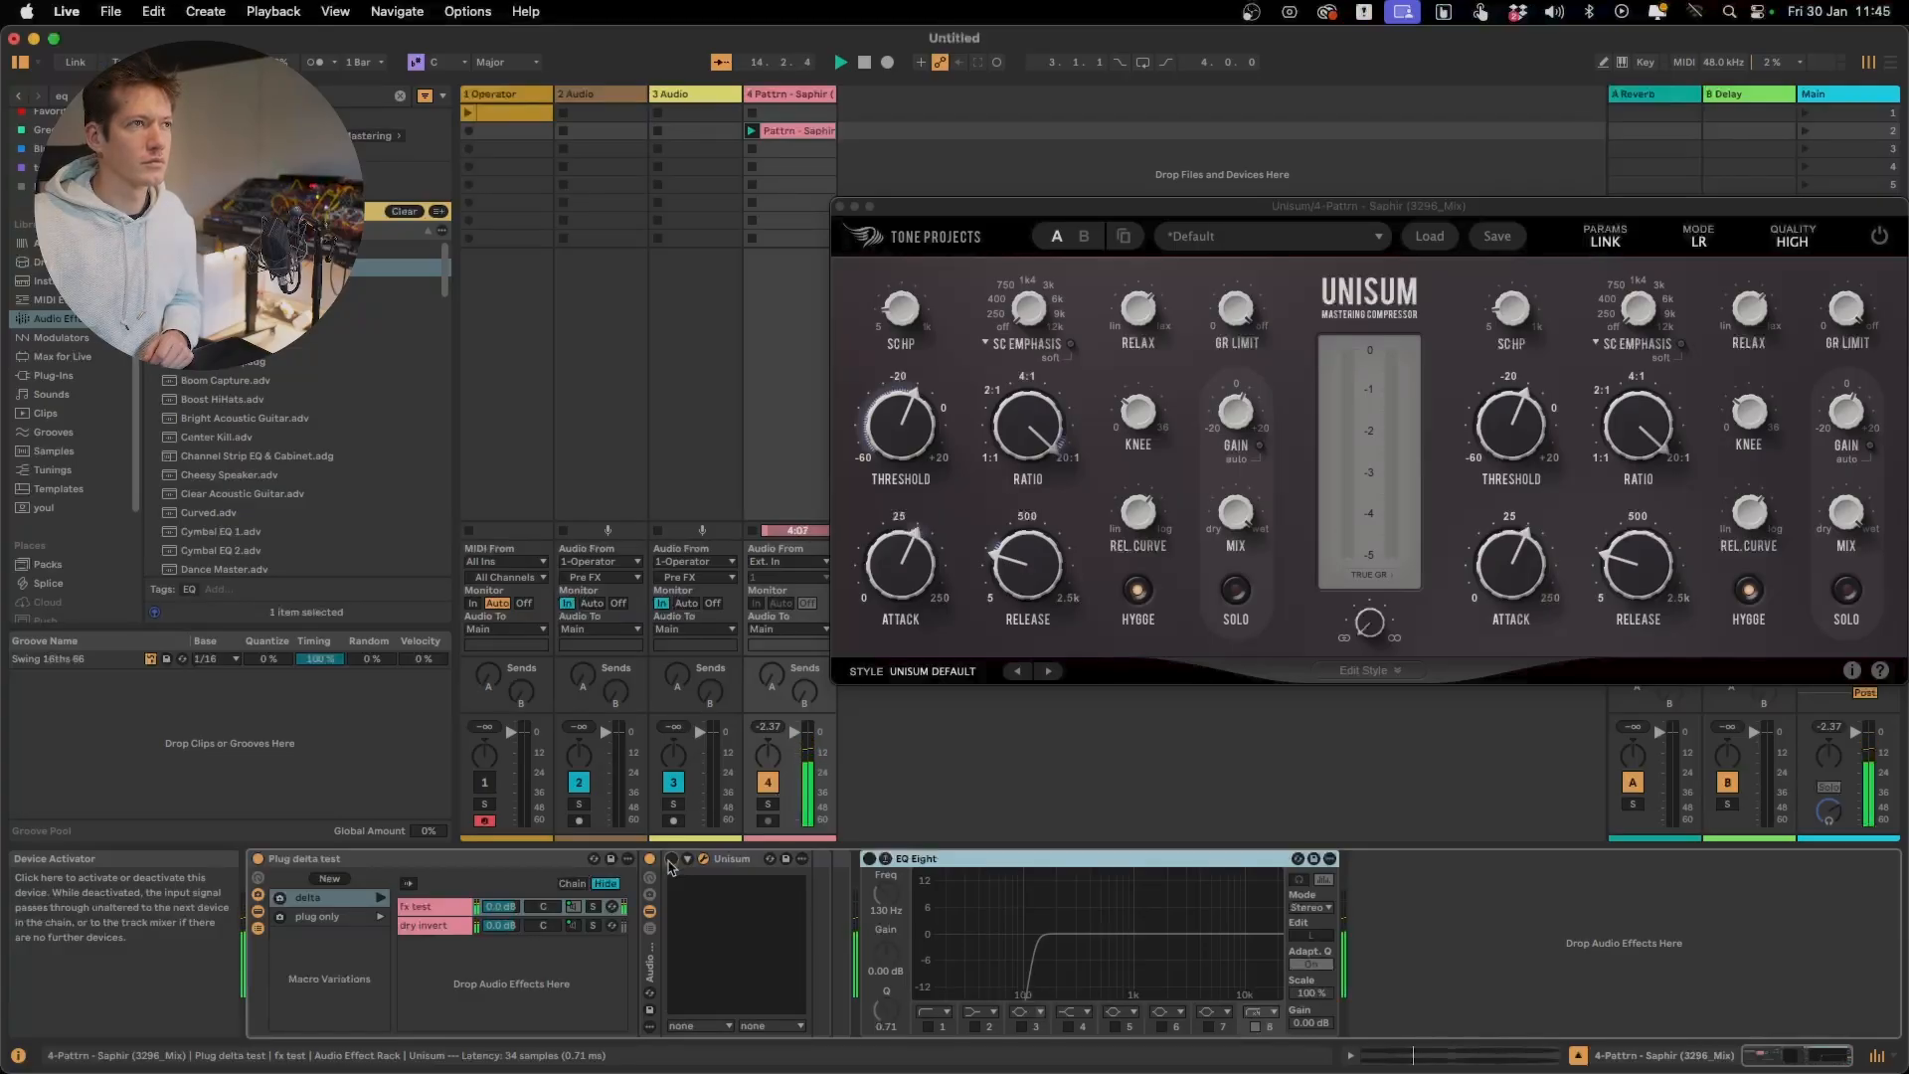
click(671, 862)
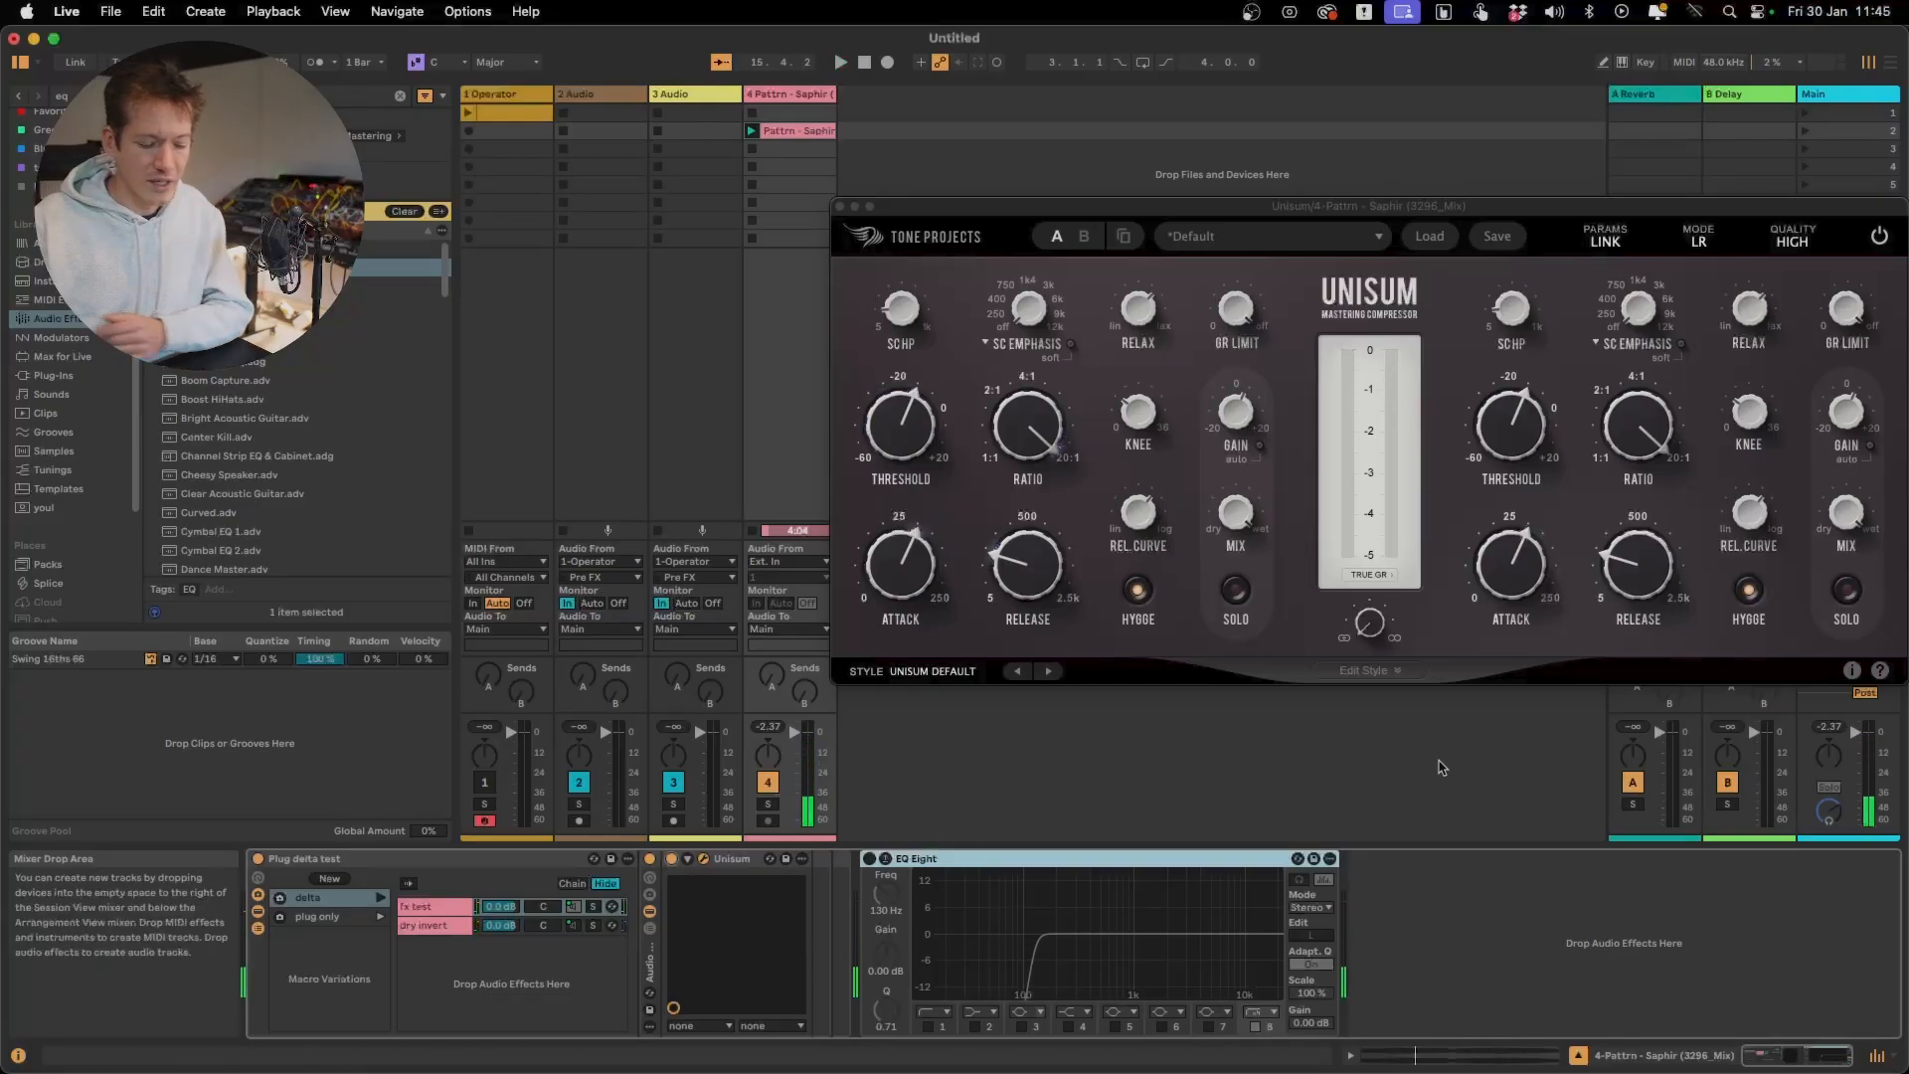
Turn off Unisum's Hygge and open the quality options
click(1144, 588)
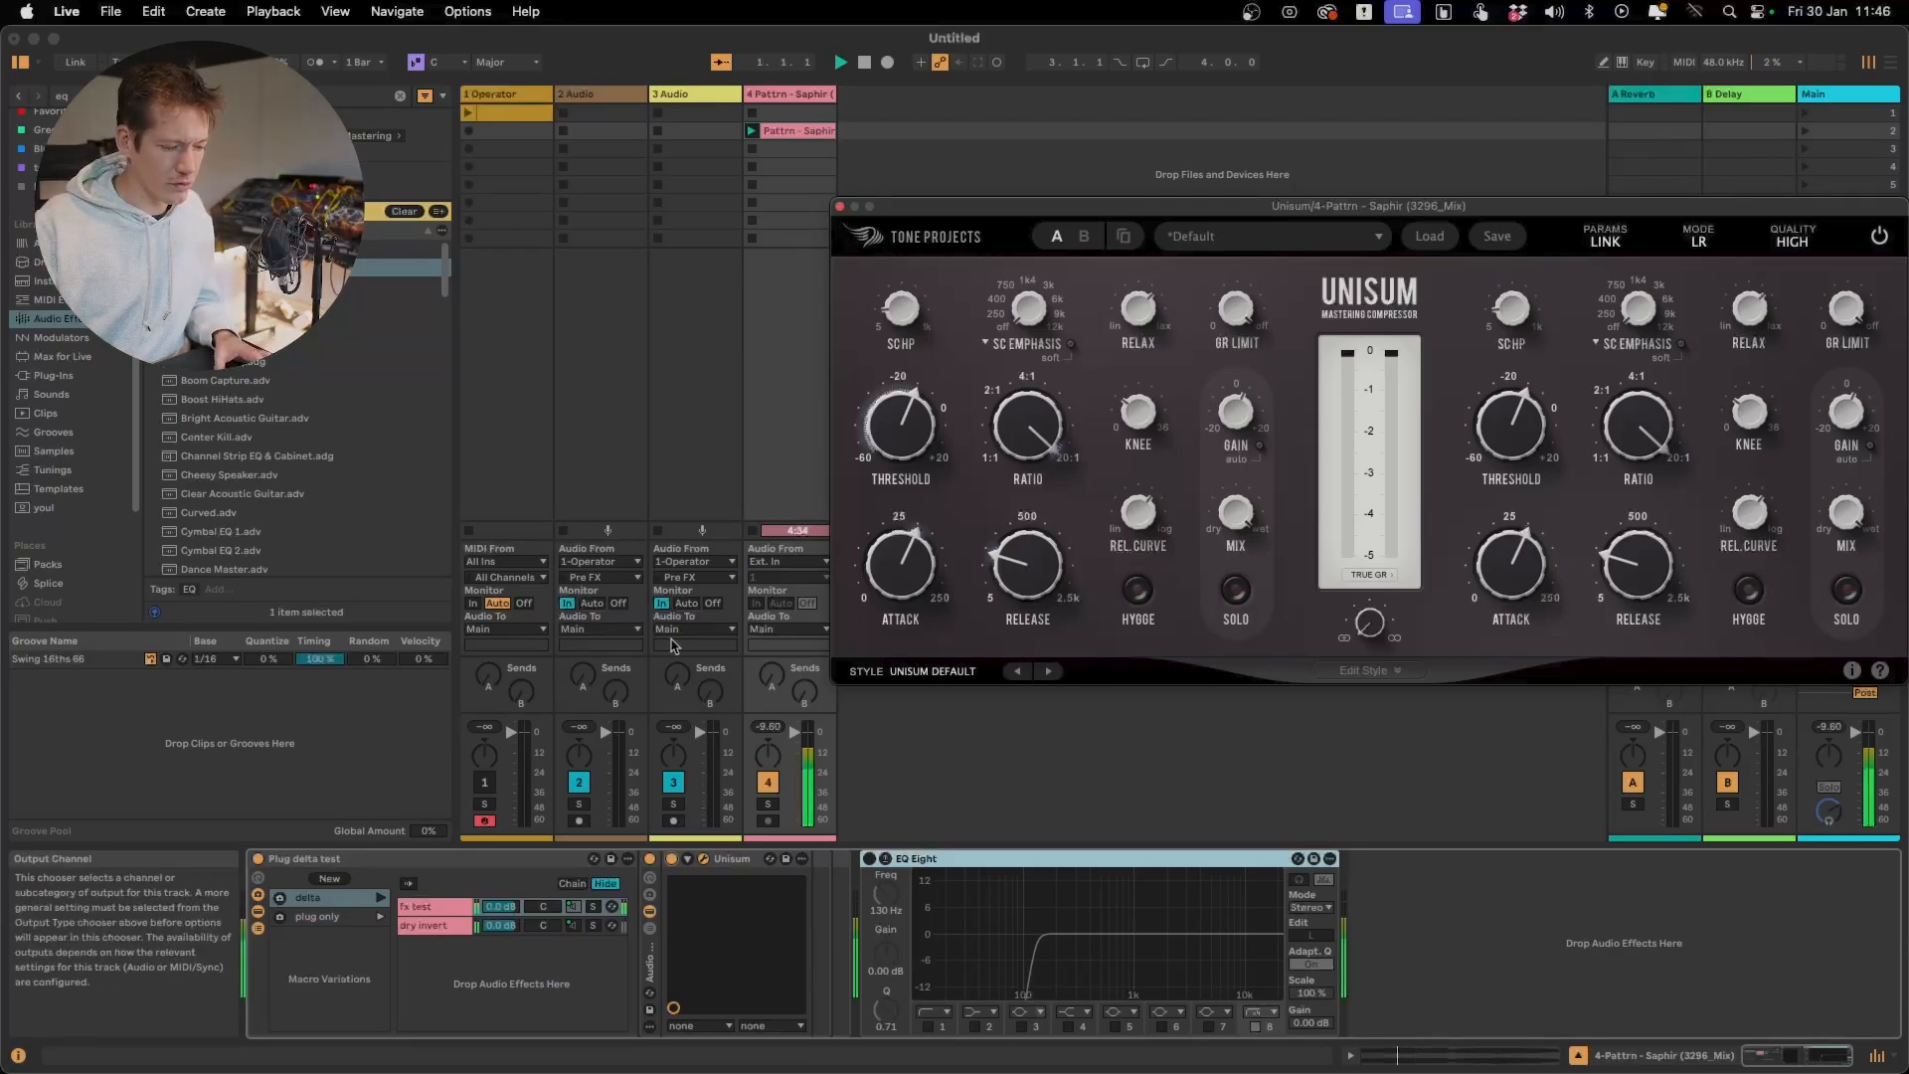
click(1796, 241)
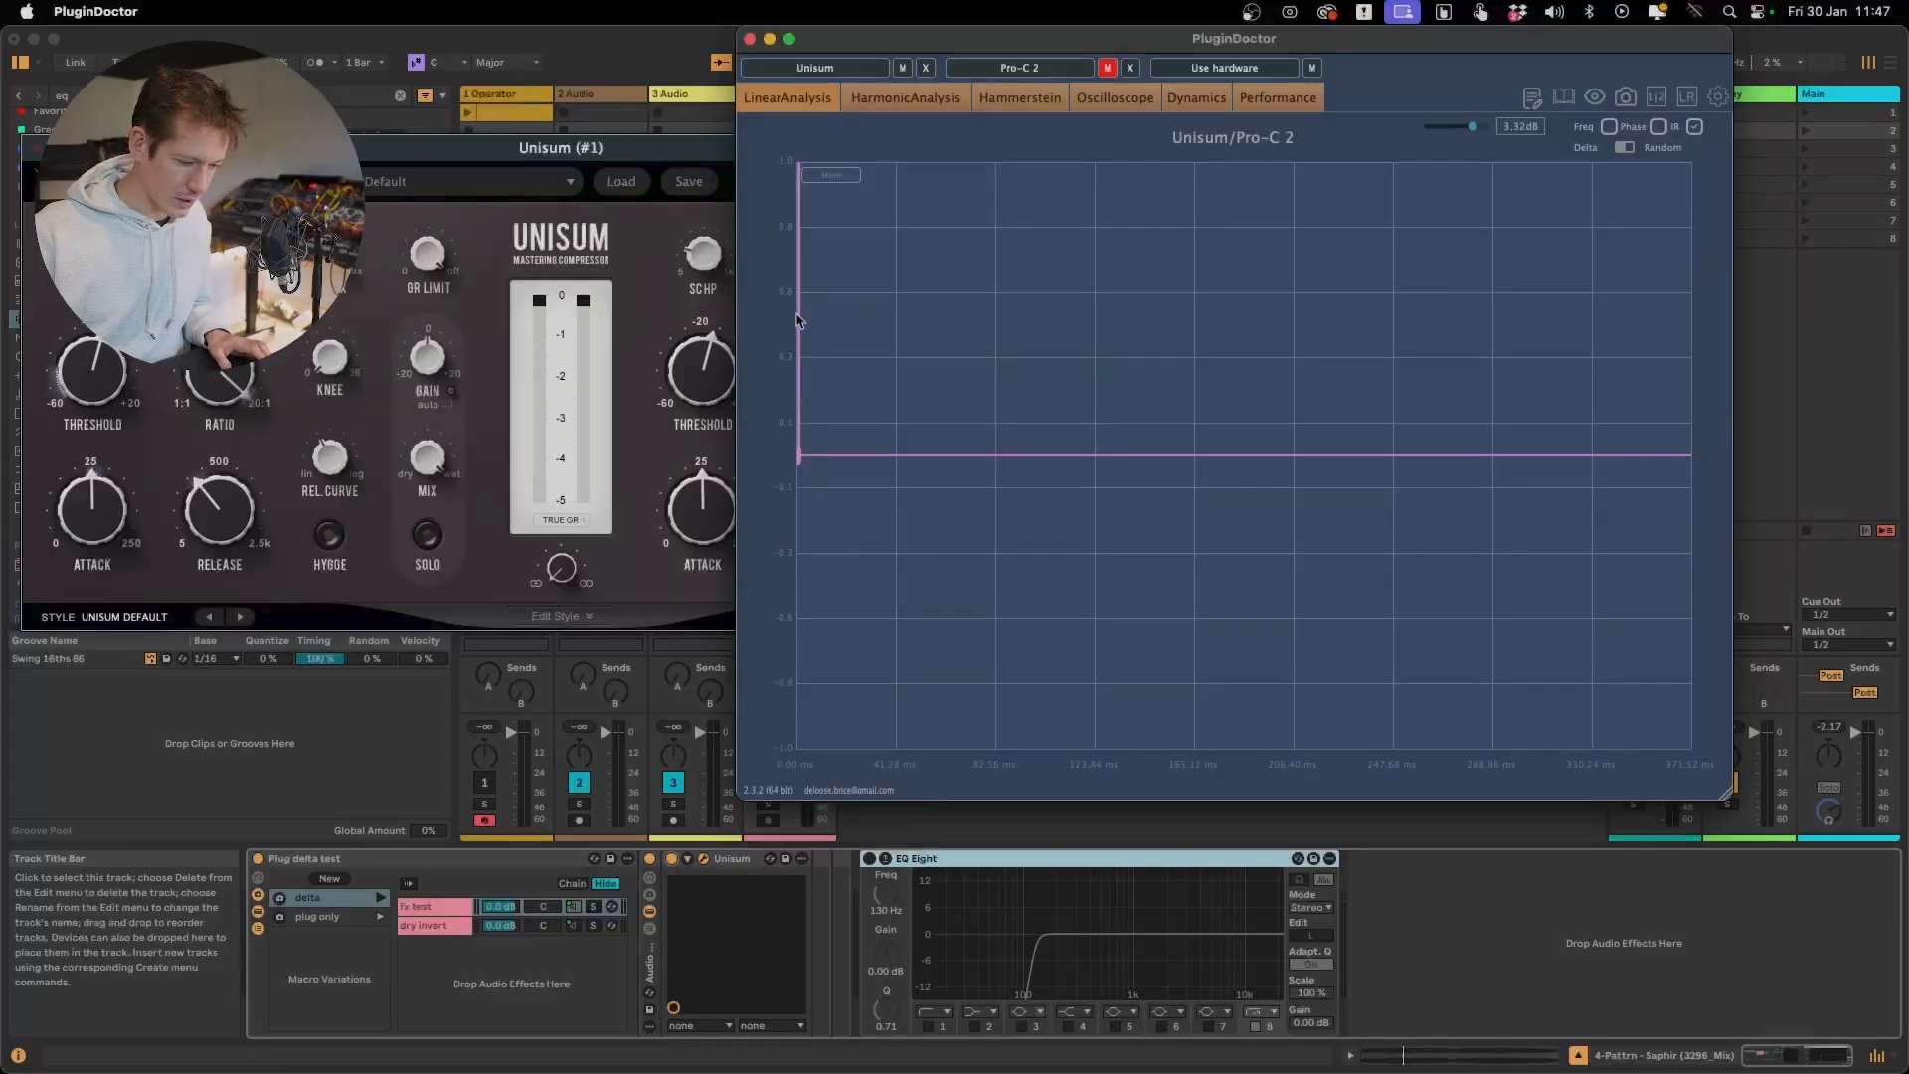
Magnify the start of the impulse response in PluginDoctor, and move the Unisum and PluginDoctor windows apart so both are accessible
drag(797, 314, 840, 602)
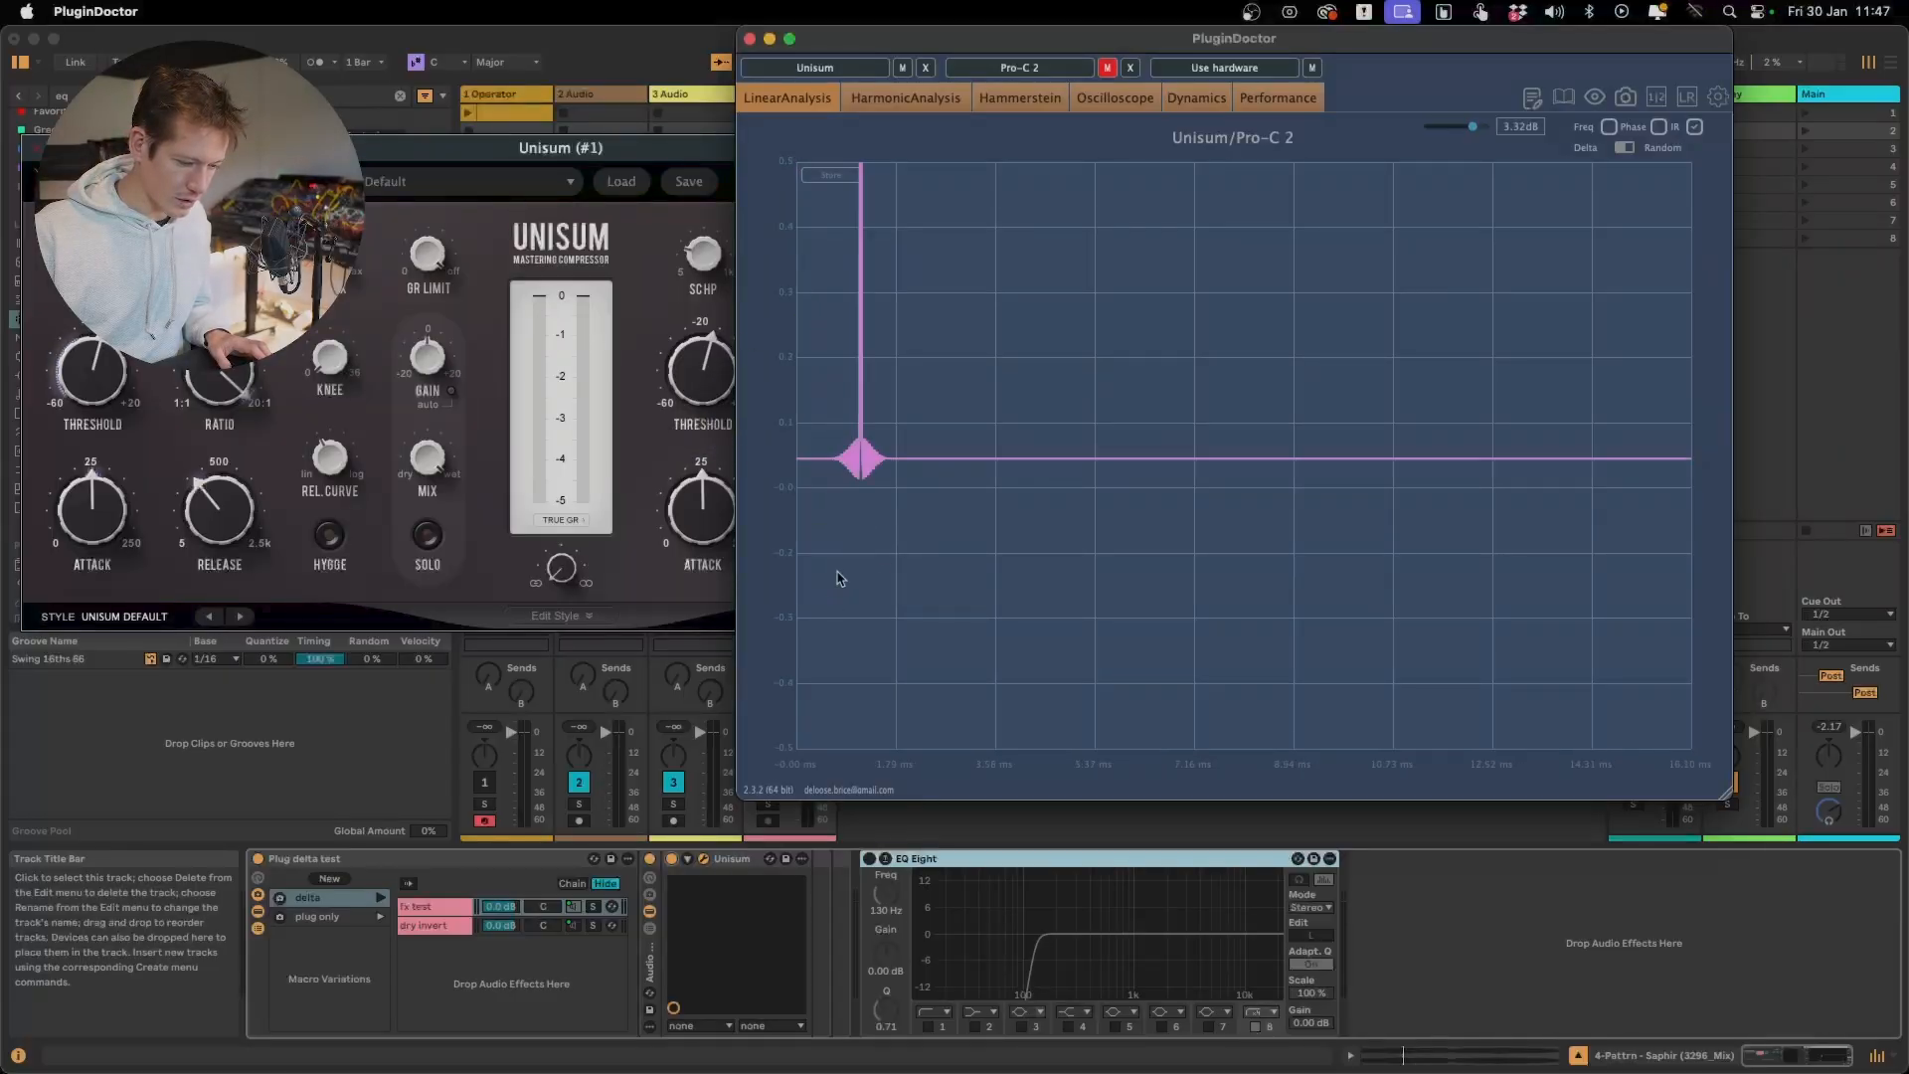
click(669, 150)
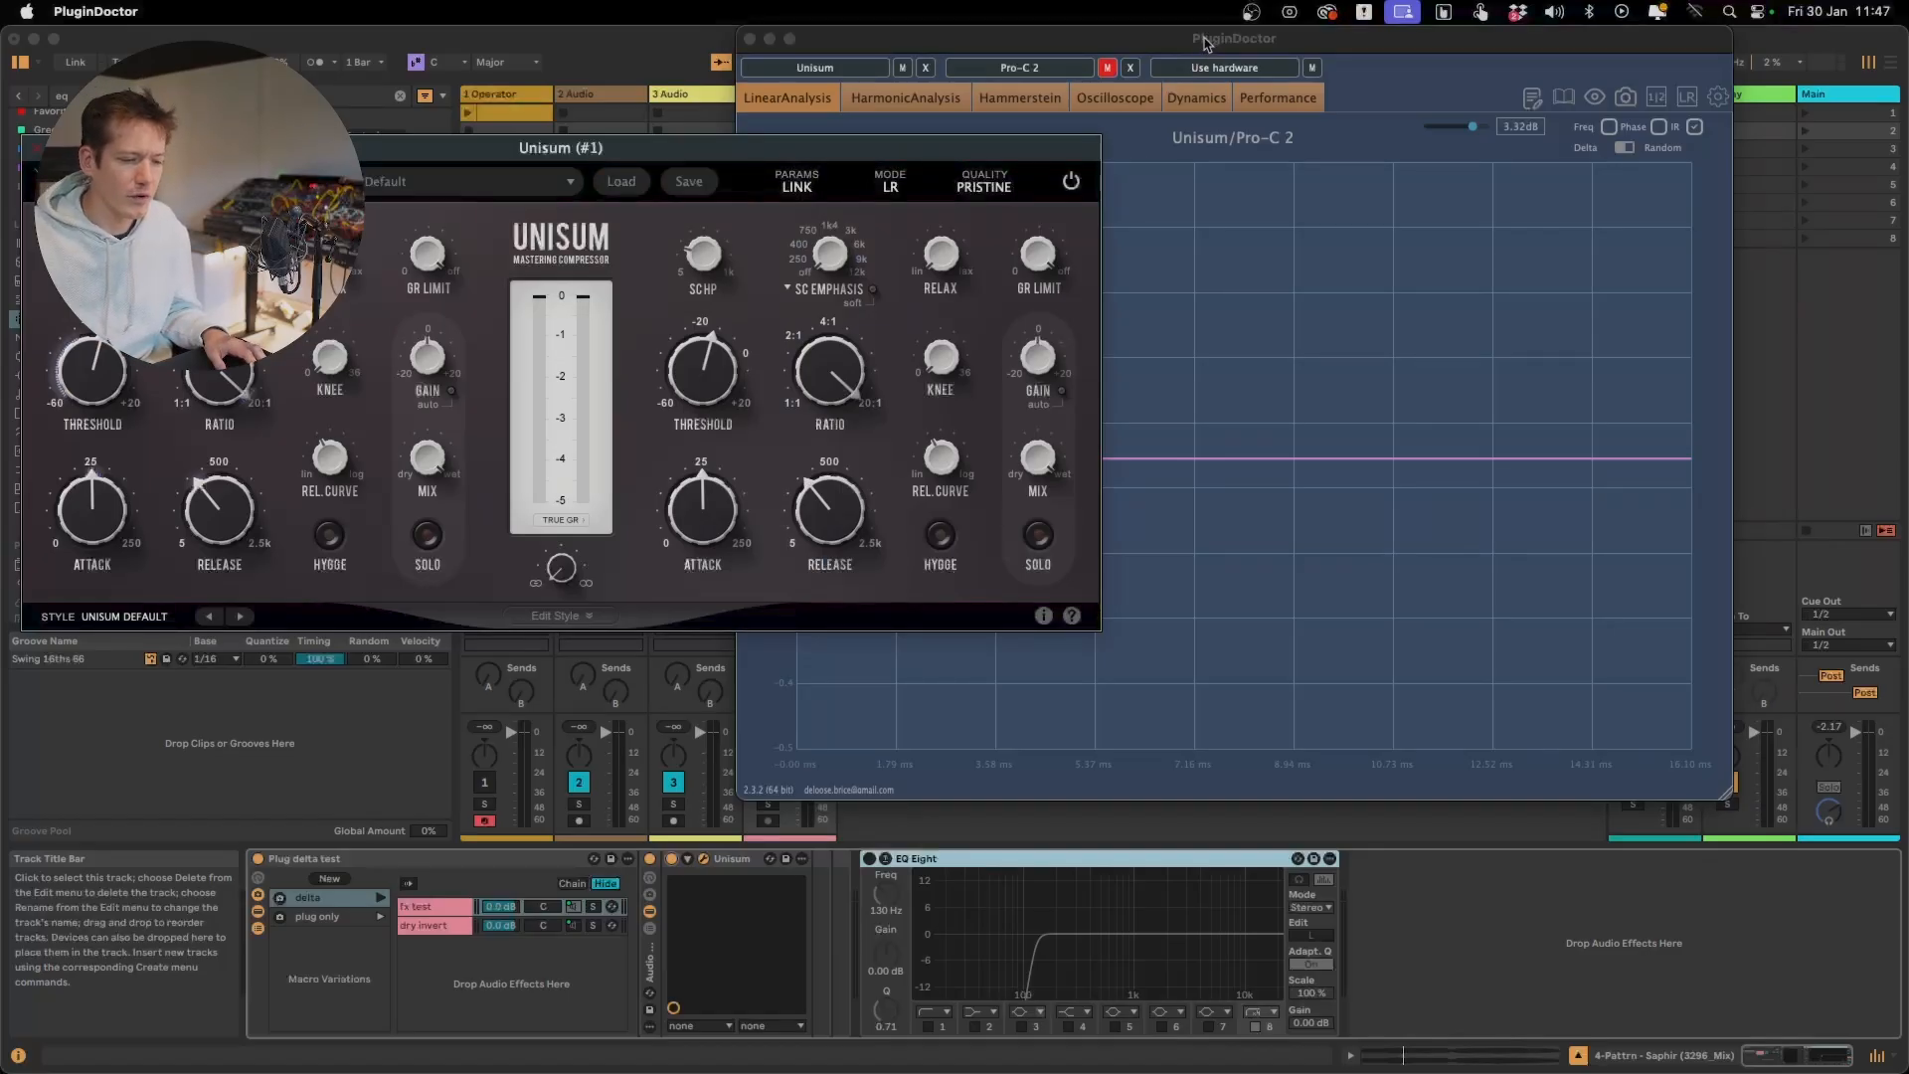
drag(1206, 45, 1541, 48)
drag(959, 147, 771, 135)
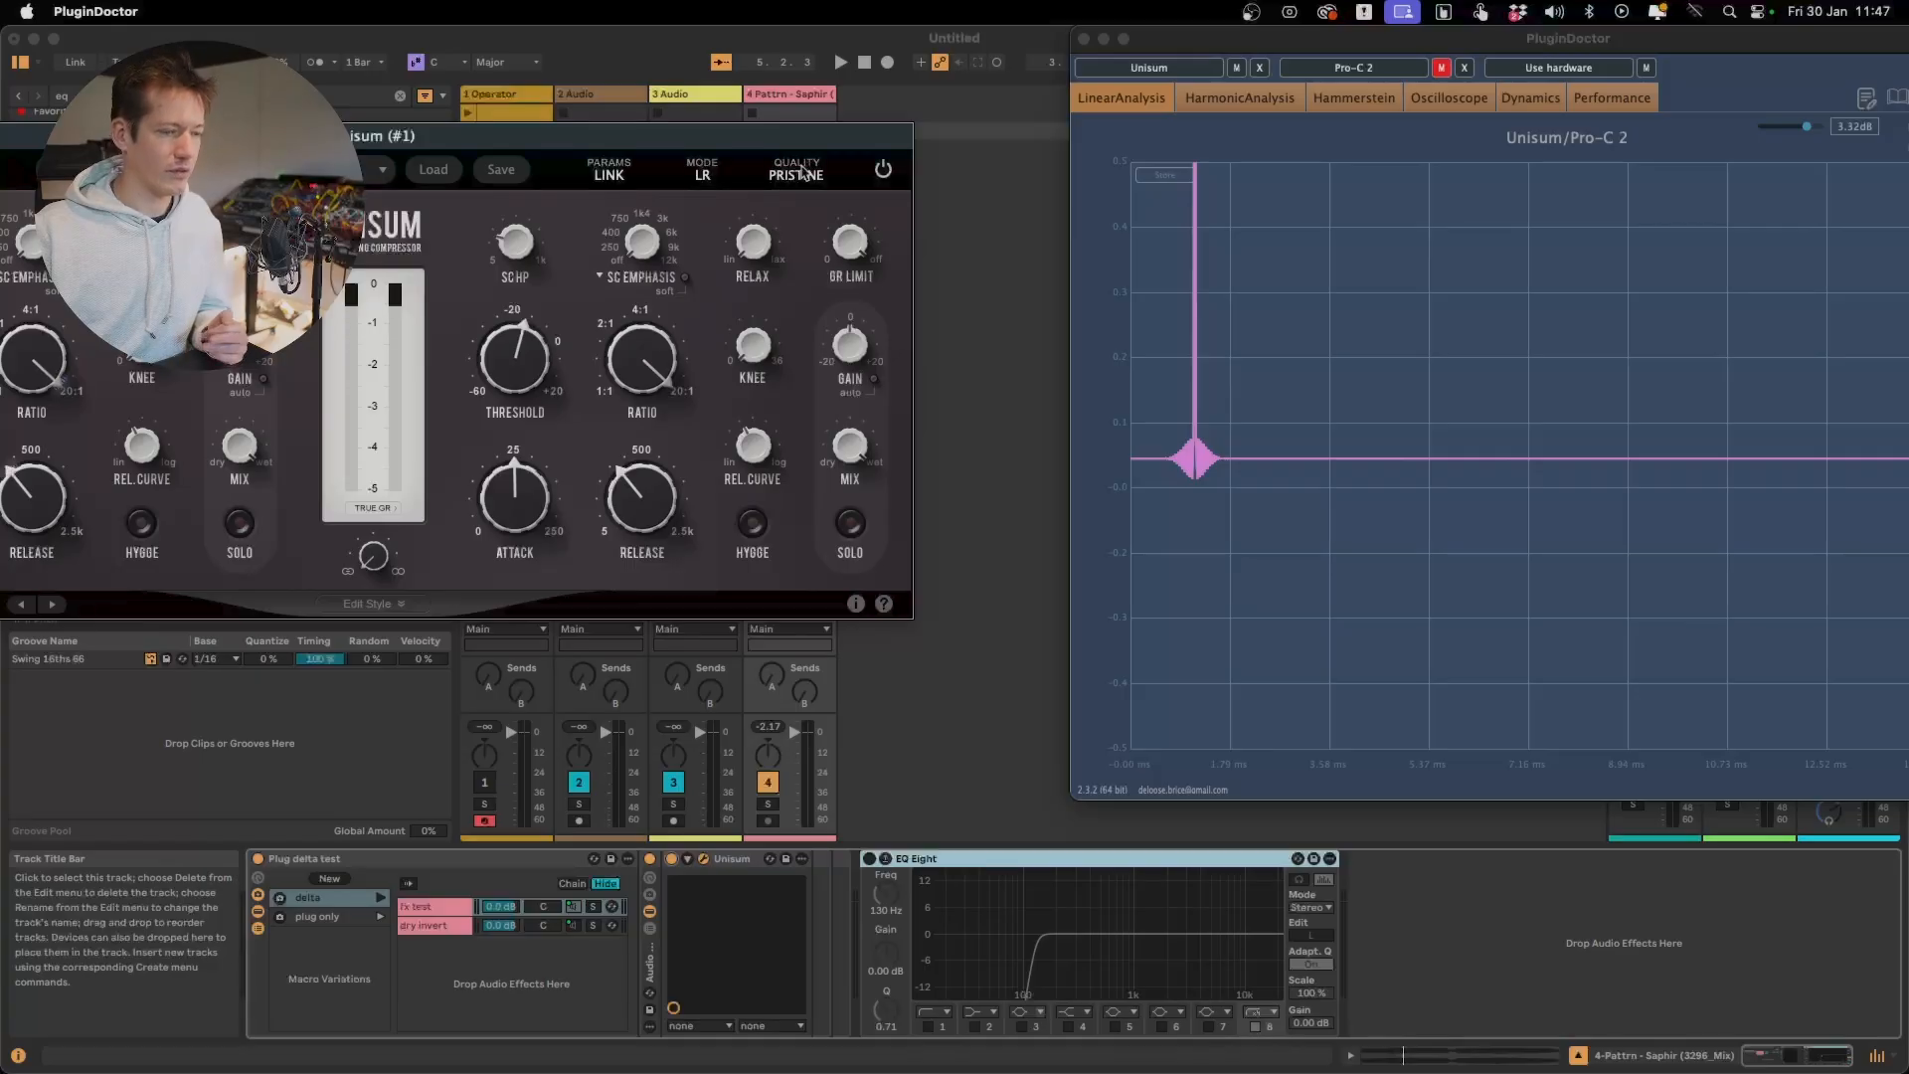
Switch Unisum's quality to High and then to Real-Time to compare their impulse responses
click(802, 177)
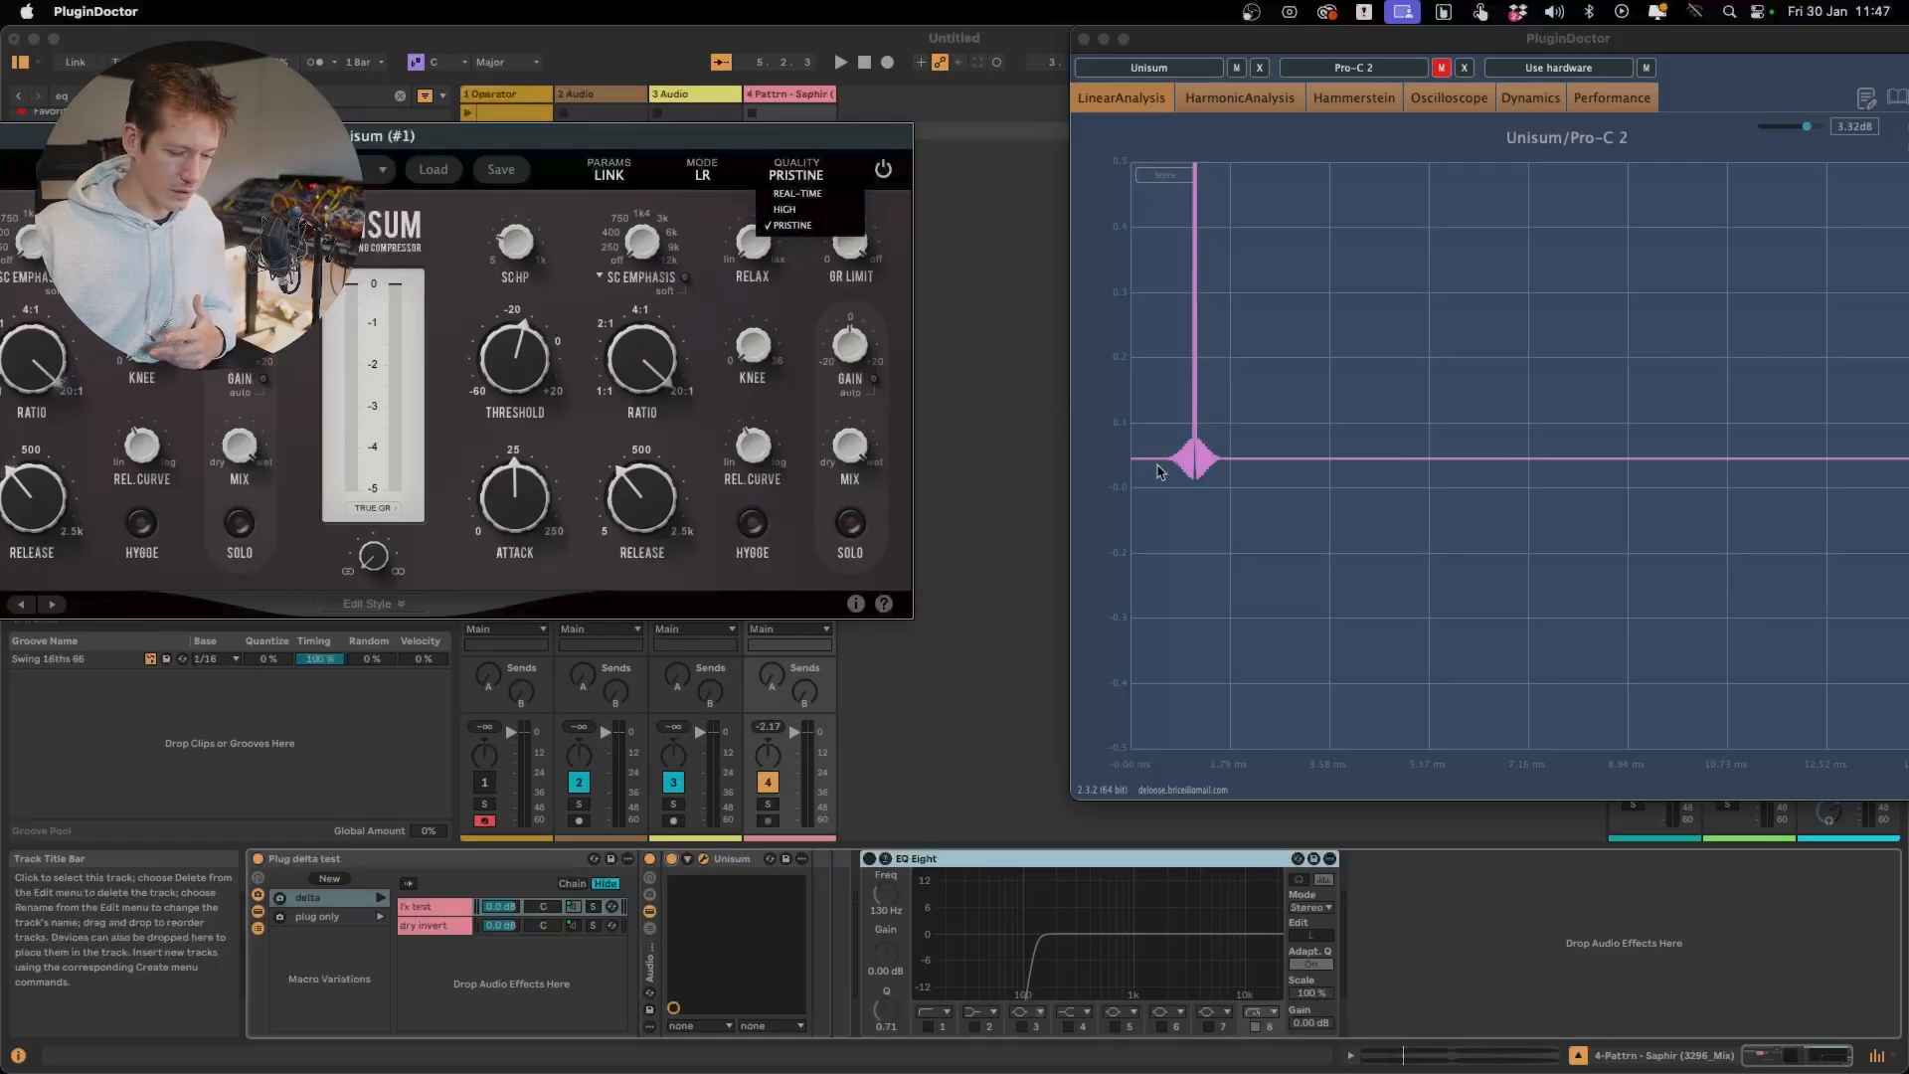
click(792, 208)
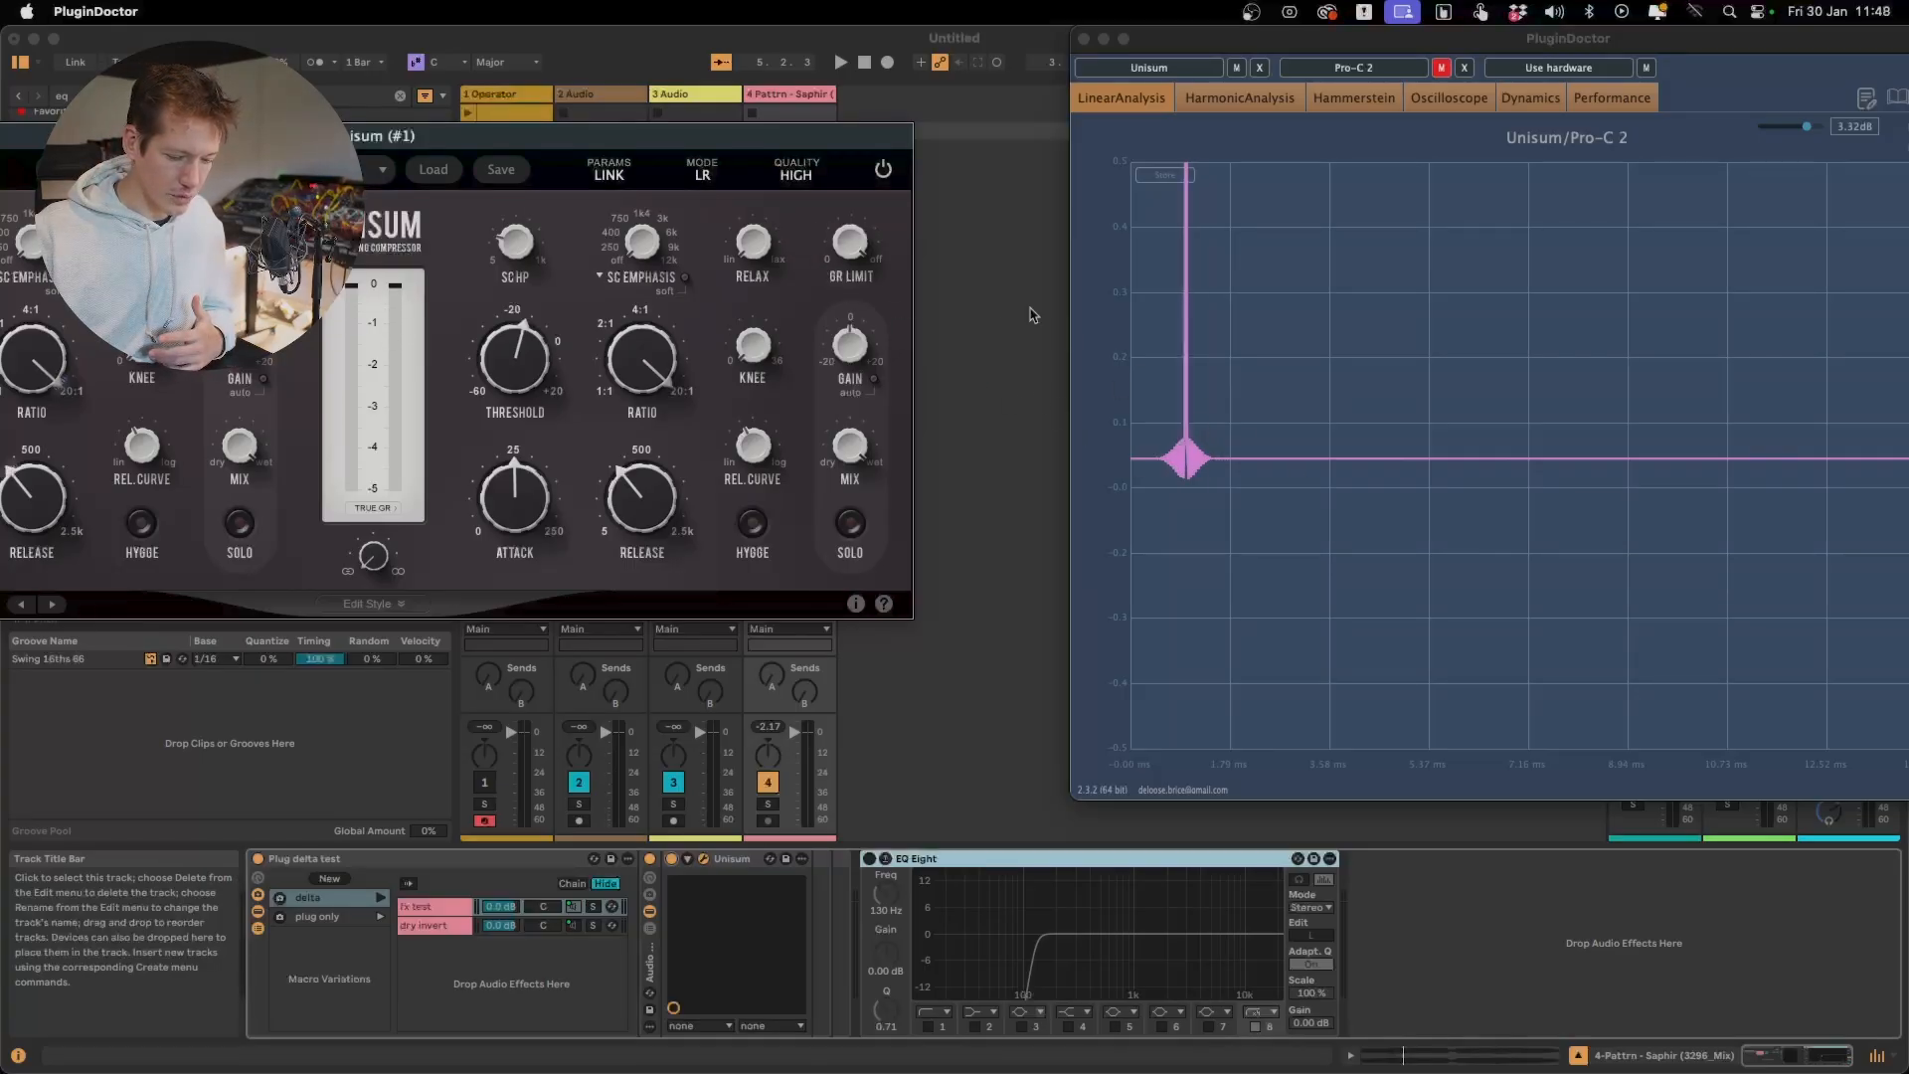
click(821, 175)
click(799, 196)
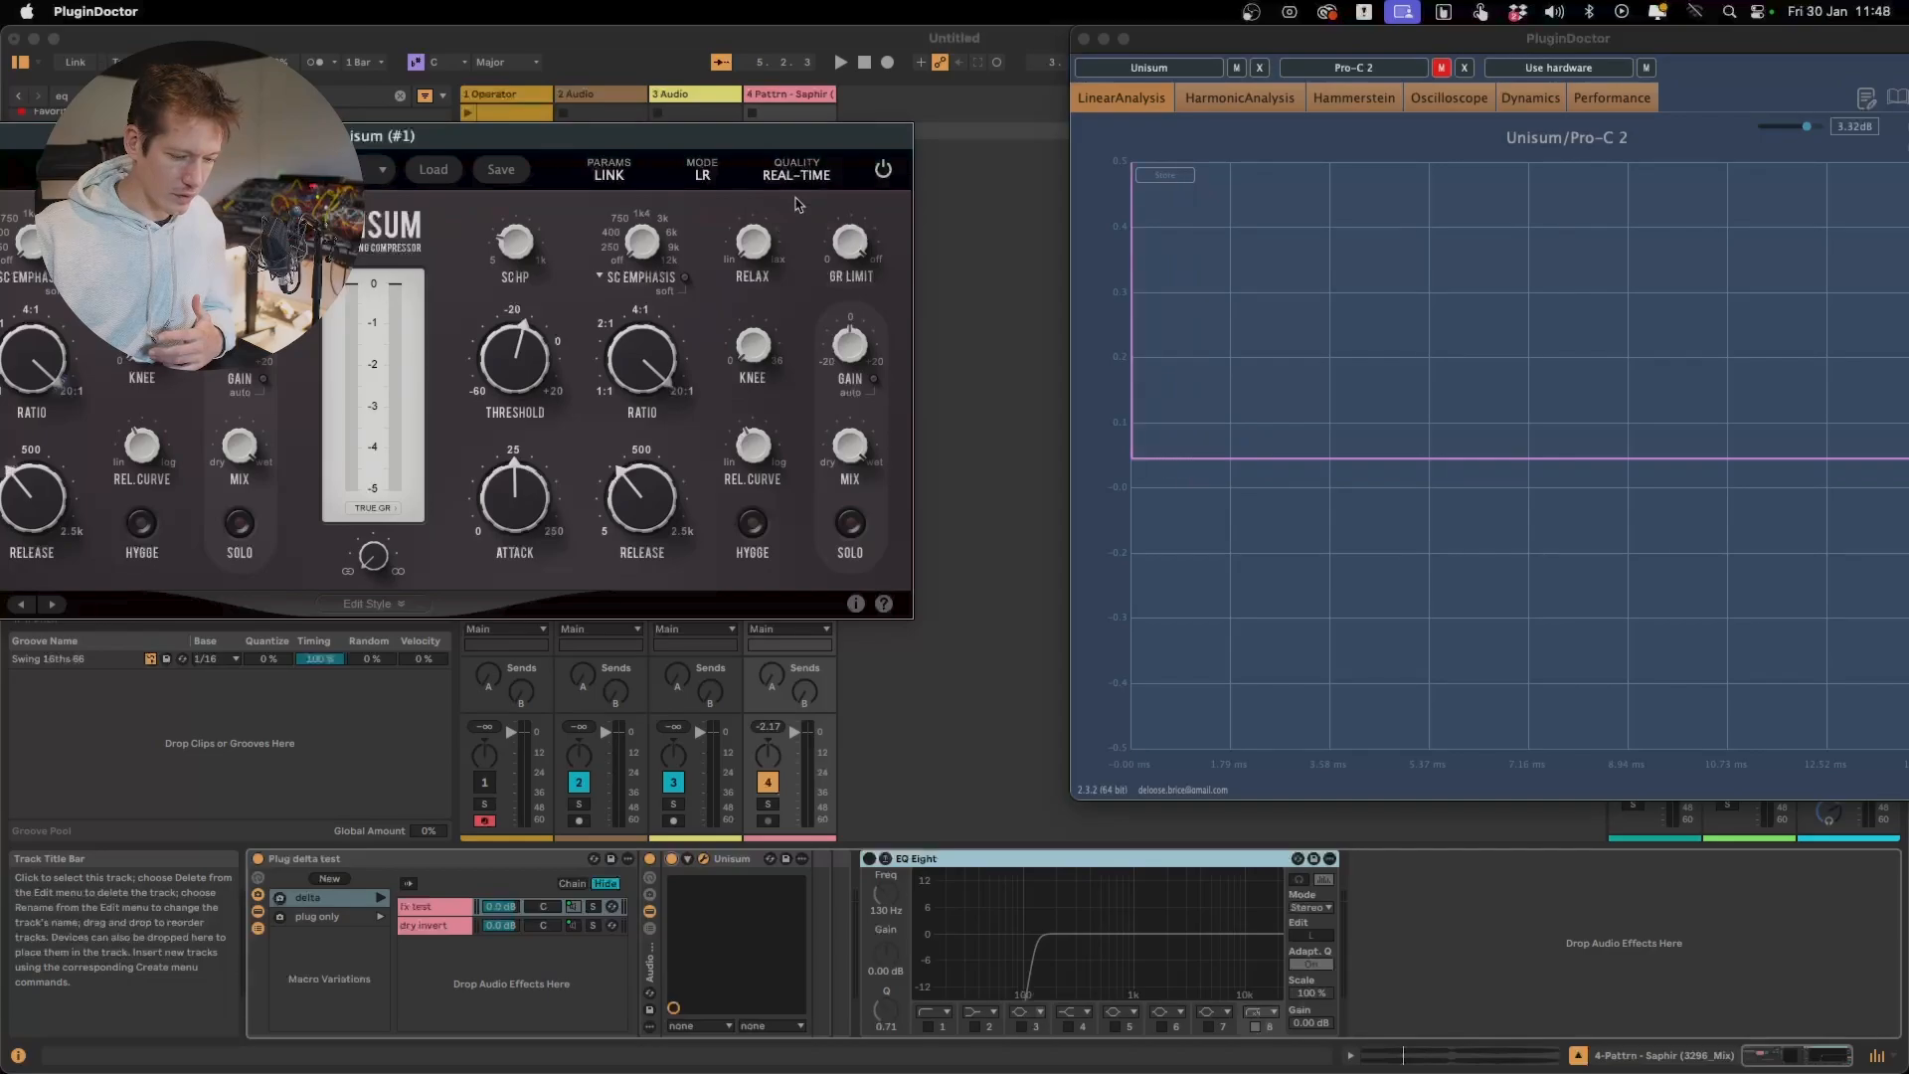
Examine the start of the Real-Time impulse response up close, and restore the graph's full range
click(1150, 520)
double_click(1112, 319)
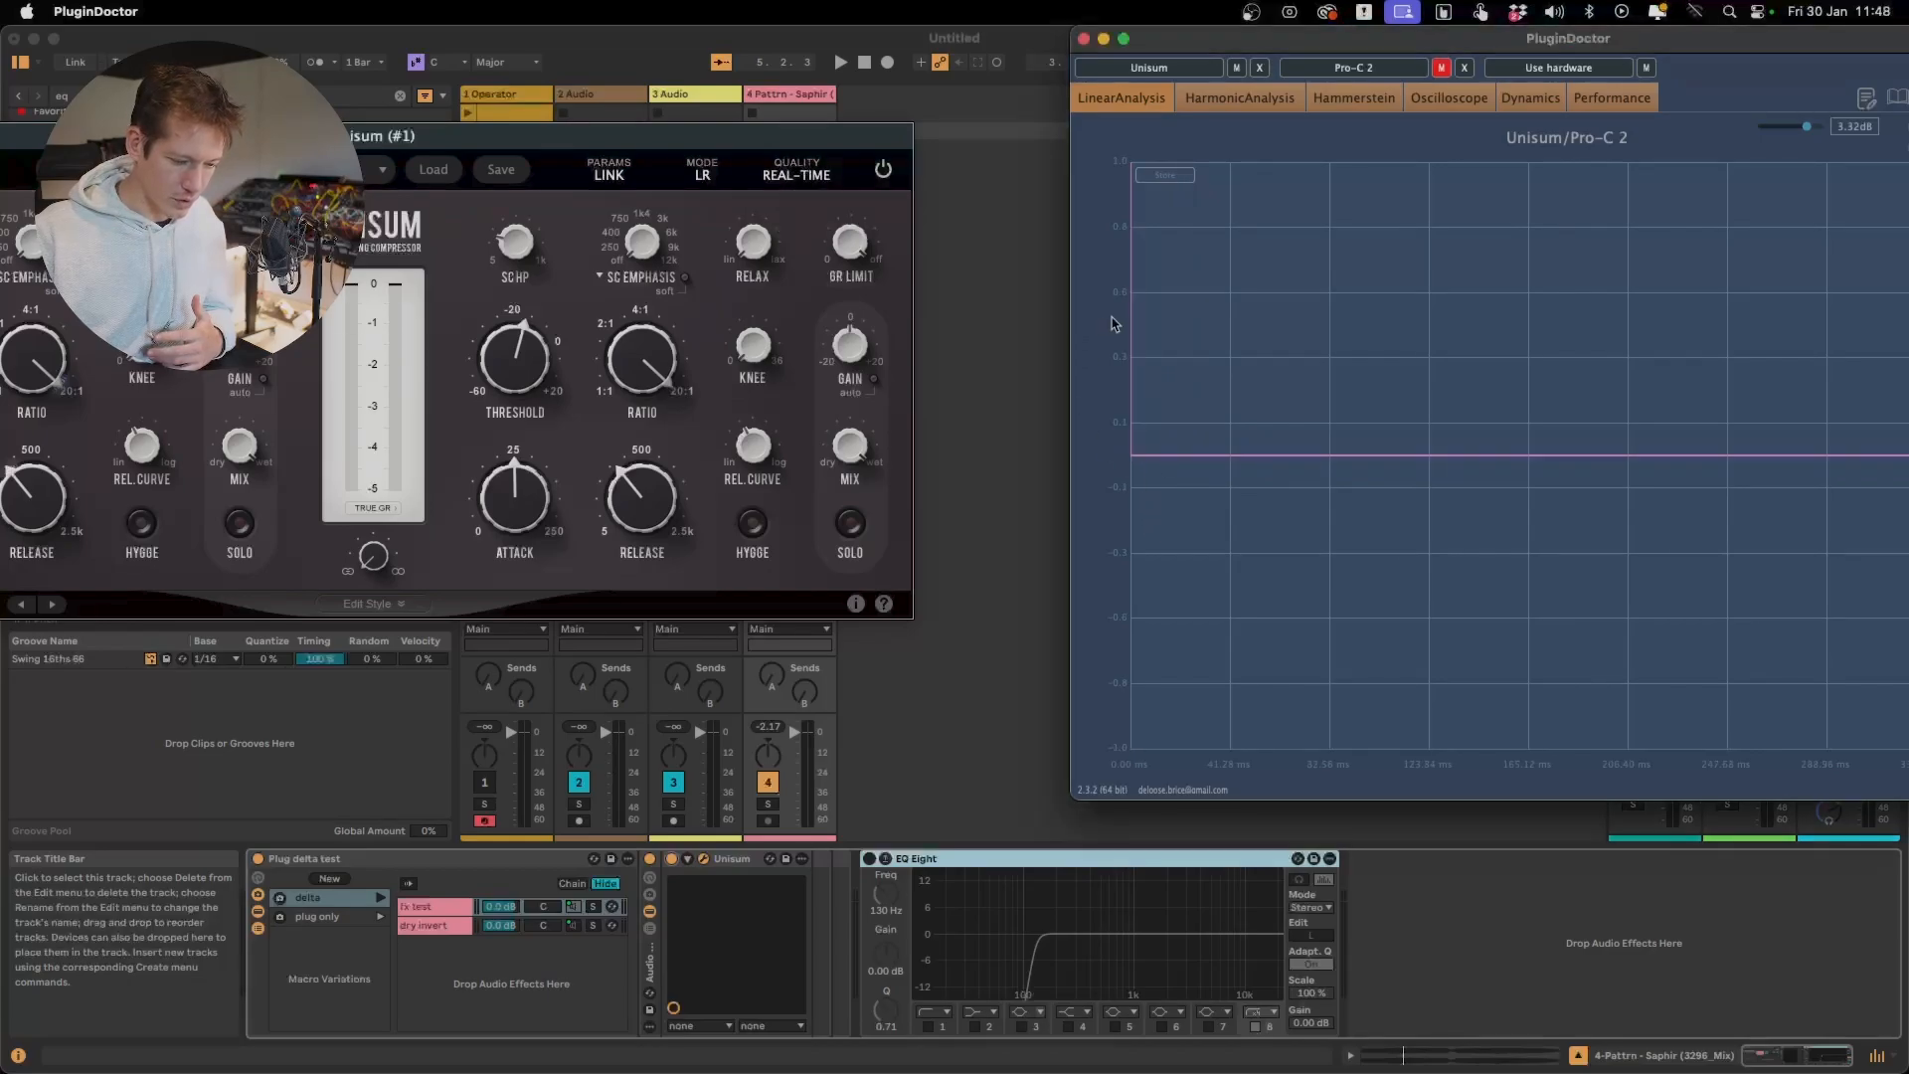
drag(1129, 318, 1214, 686)
double_click(1224, 671)
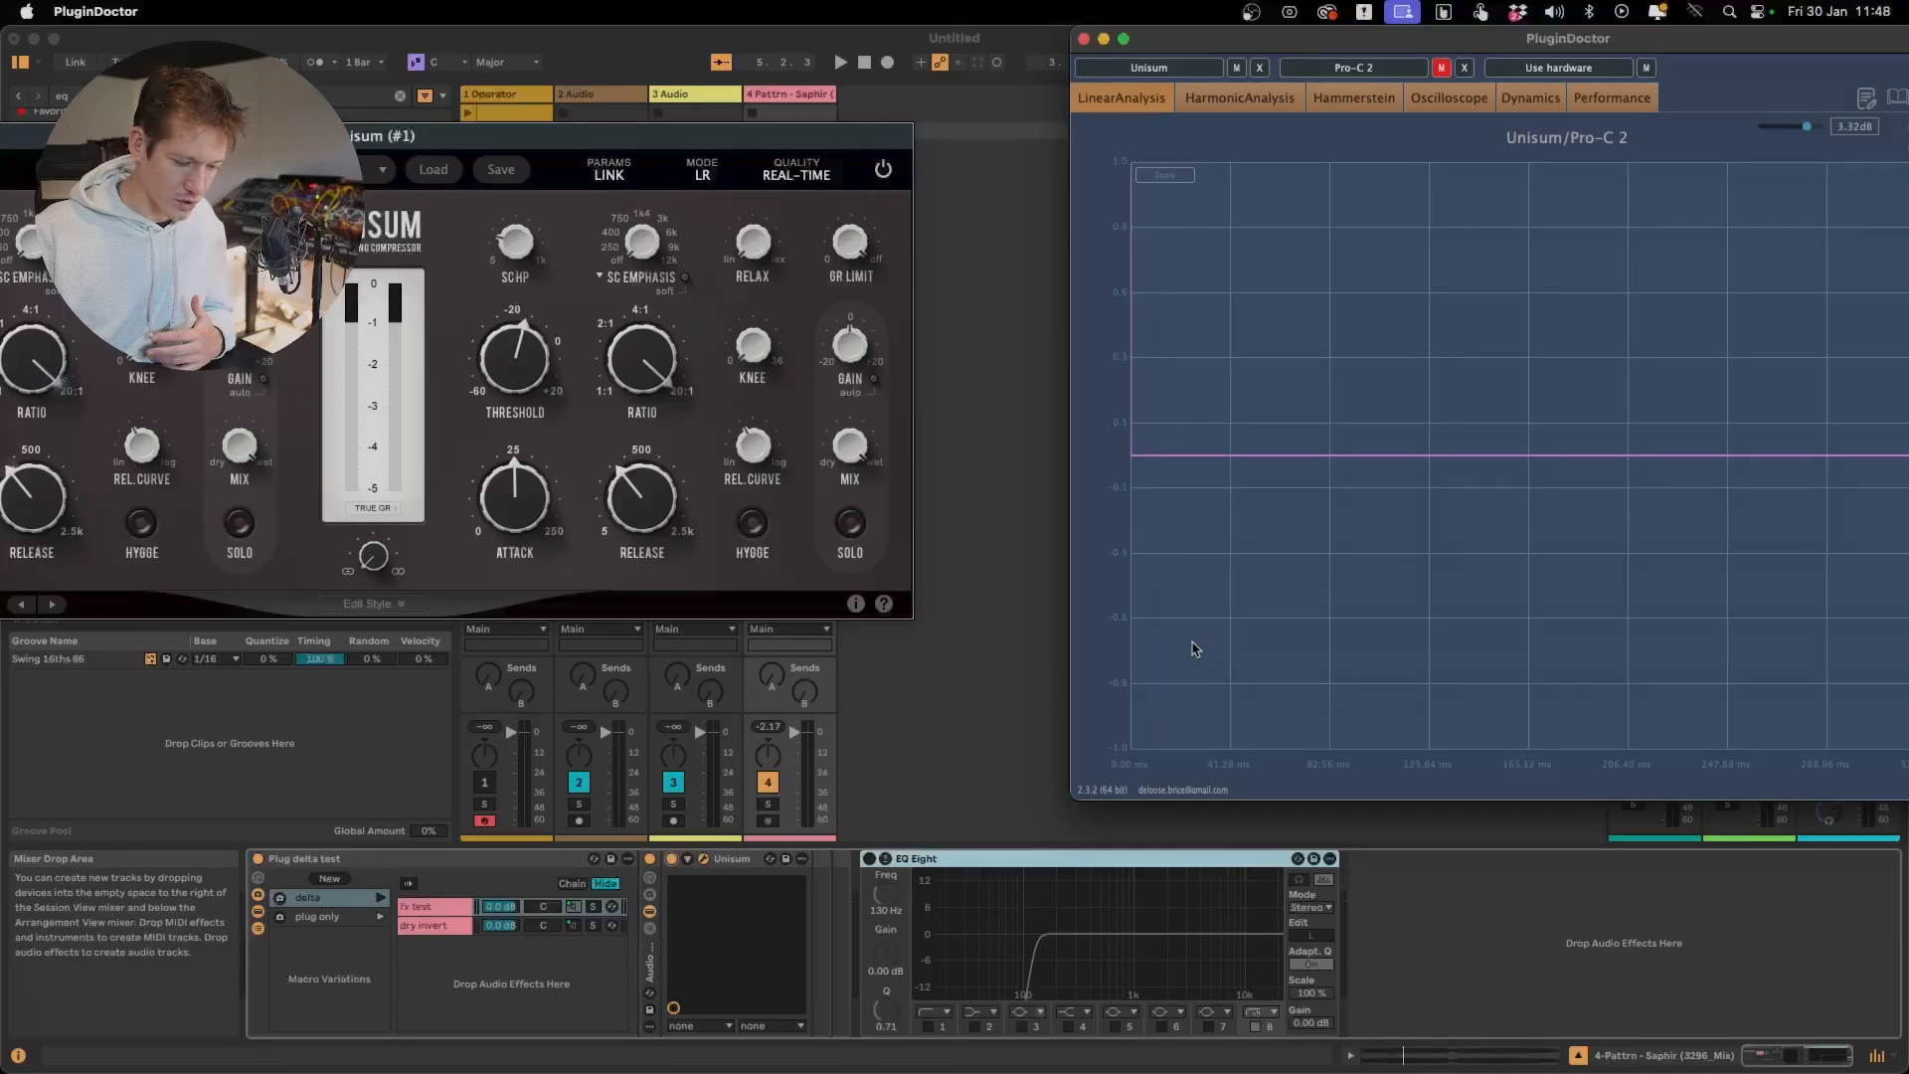
Set Unisum's quality back to Pristine and magnify the ringing around the impulse peak
click(821, 173)
click(808, 226)
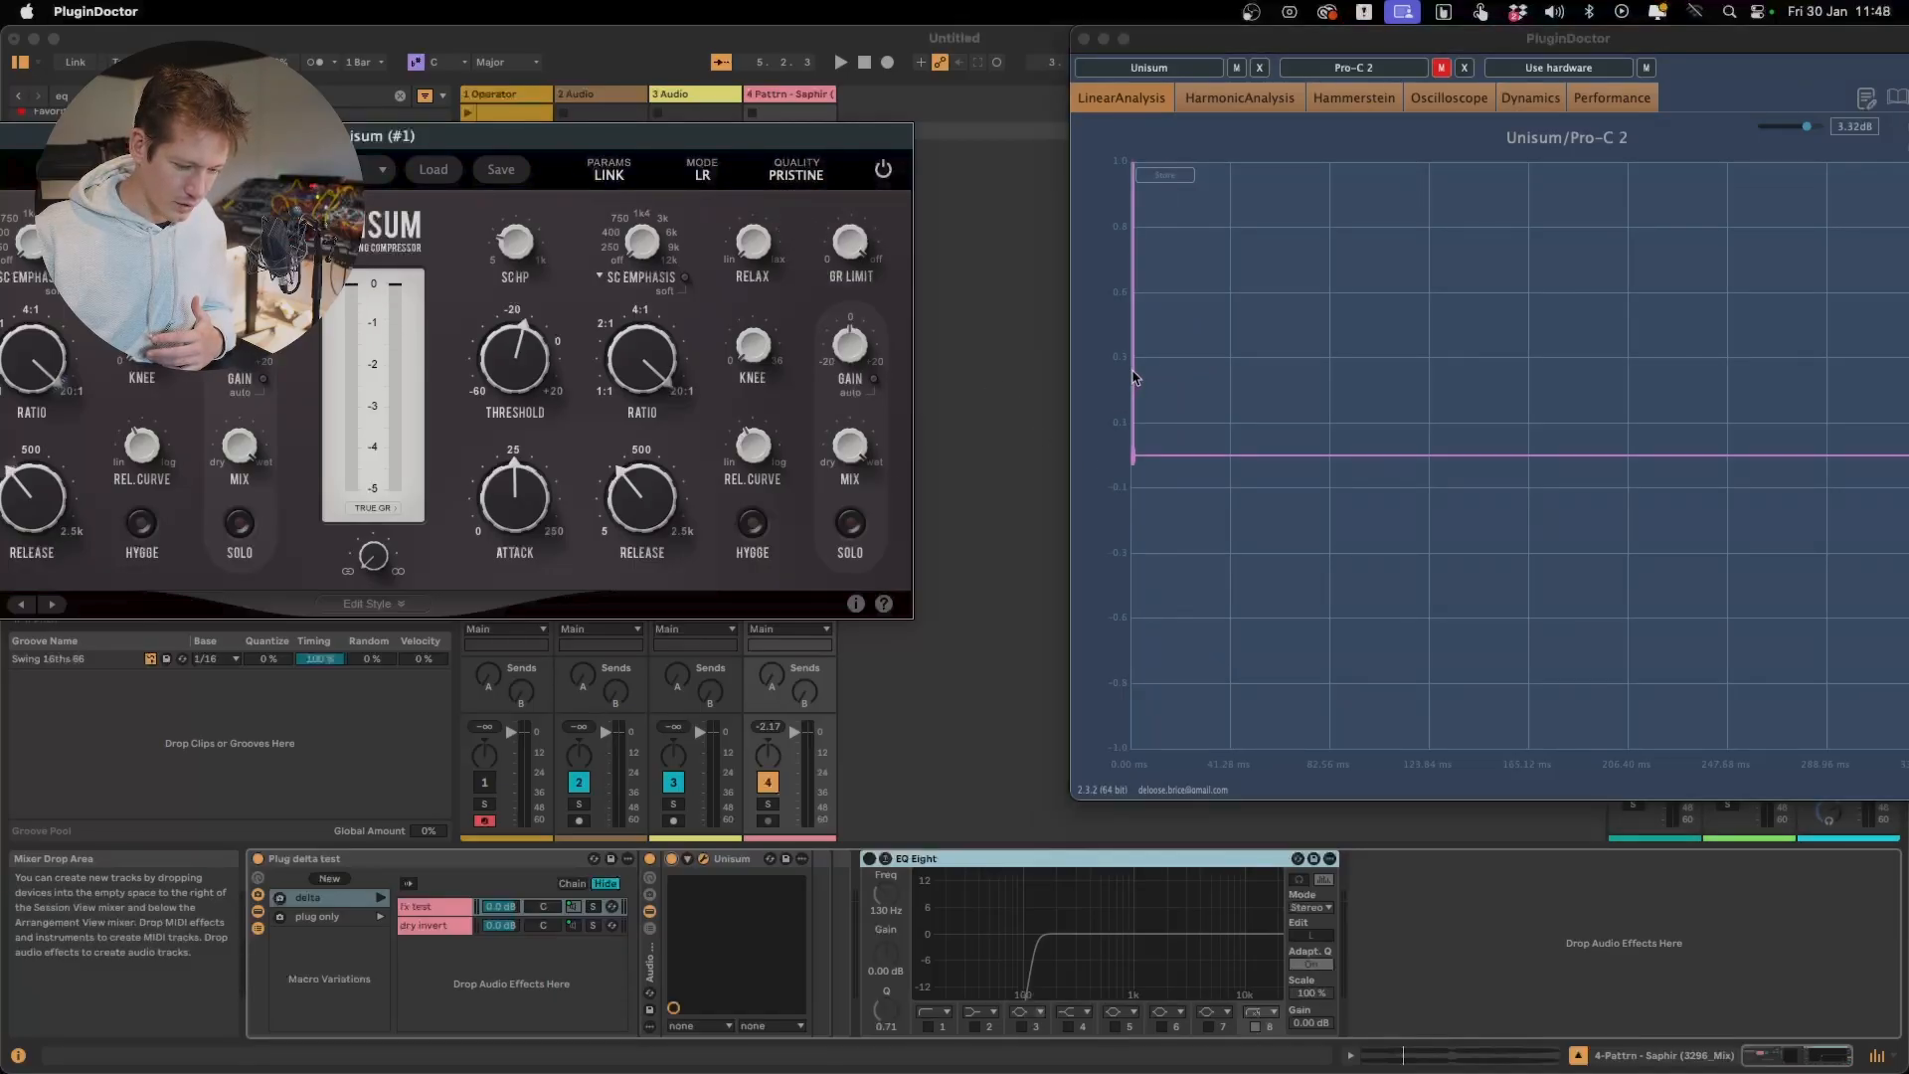
drag(1132, 378, 1209, 654)
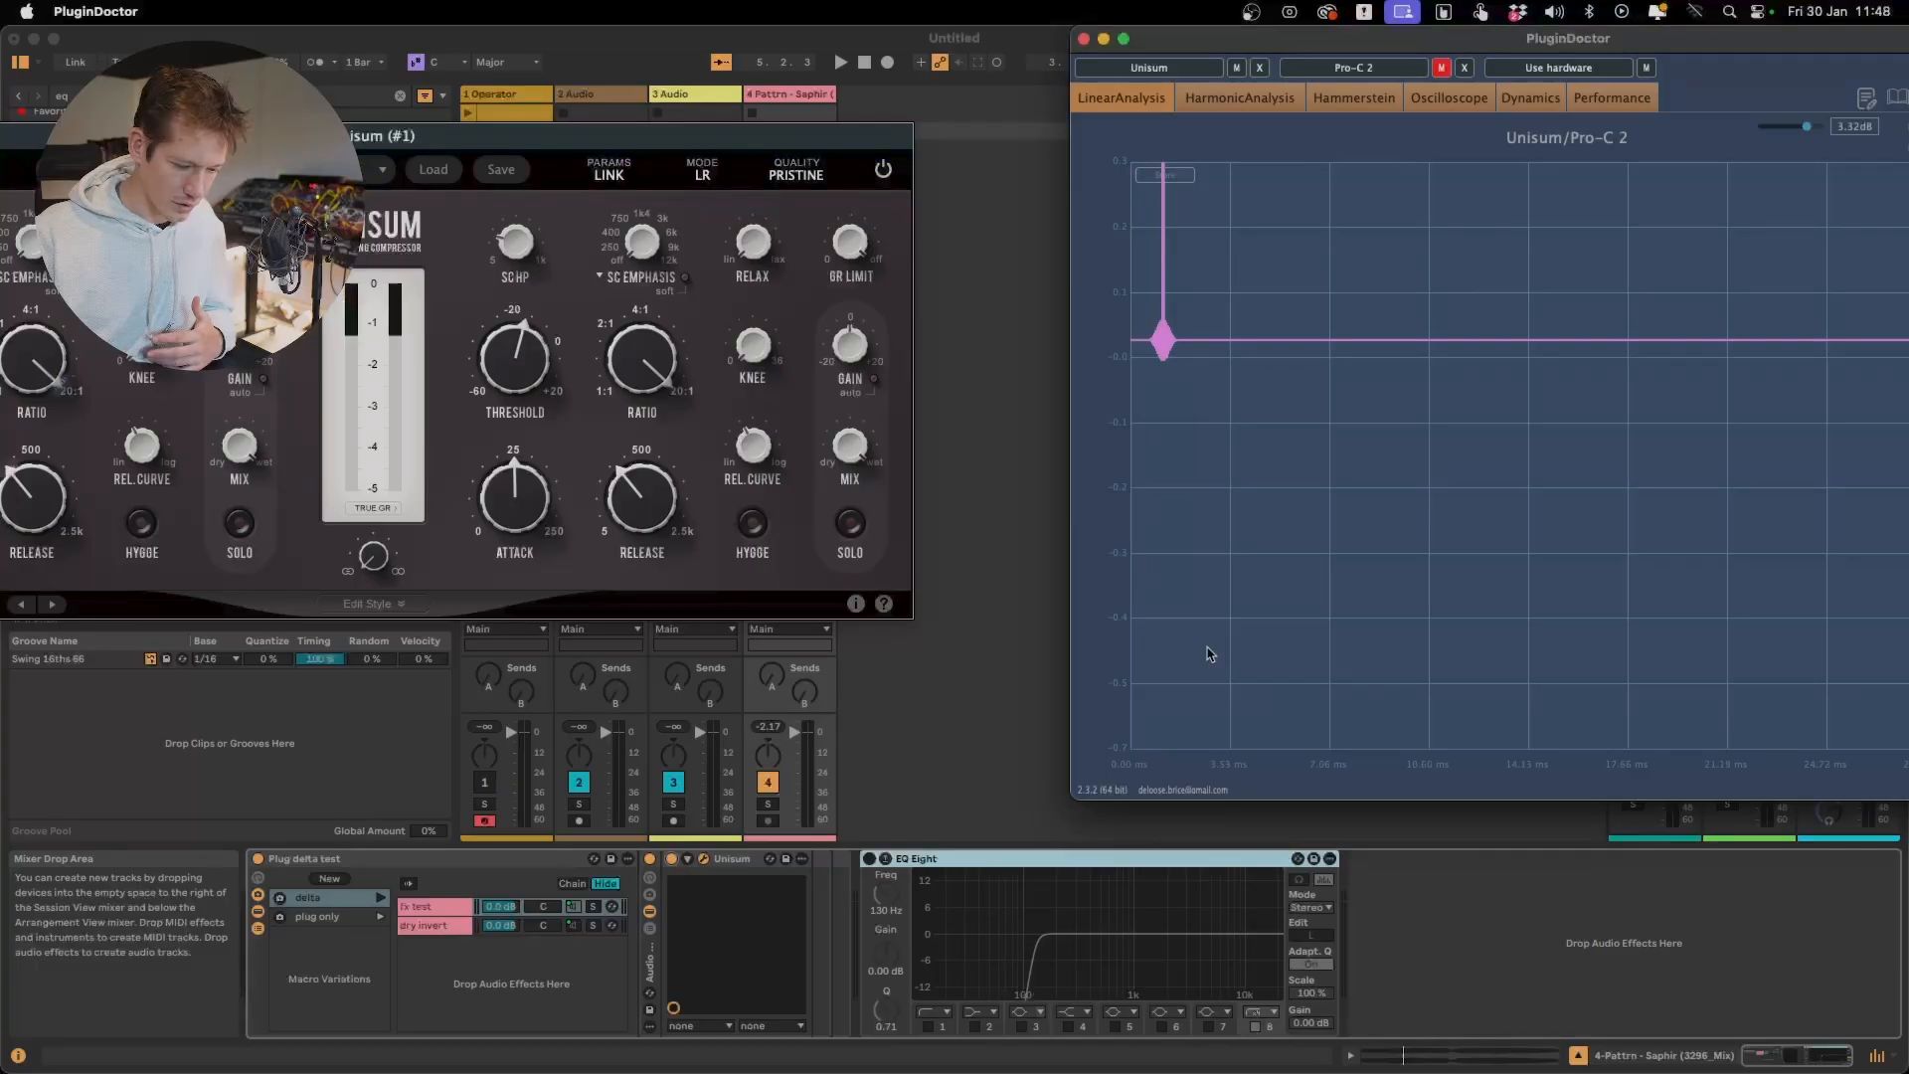
drag(1144, 221, 1250, 475)
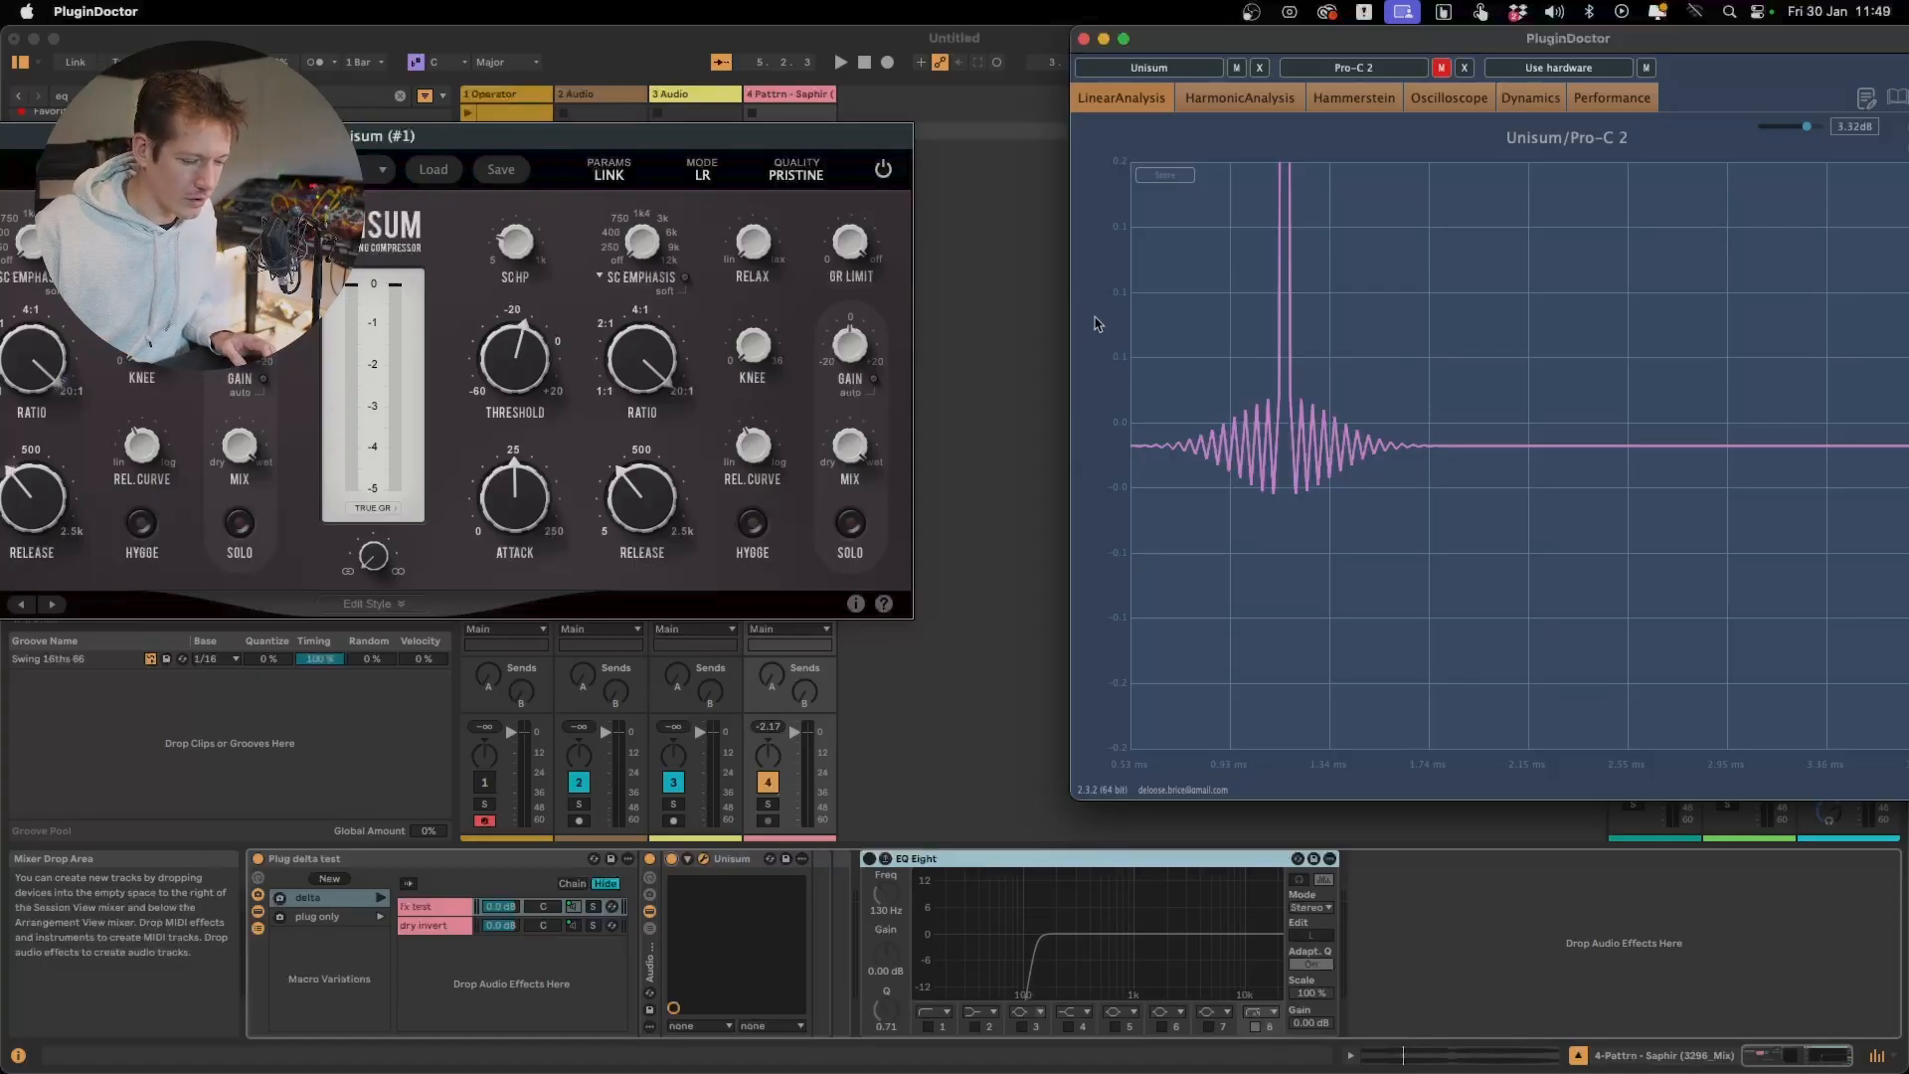
Return to Ableton Live, expand Unisum's Edit Style controls and reposition the plugin window so they are fully accessible
click(1009, 288)
mouse_move(1507, 607)
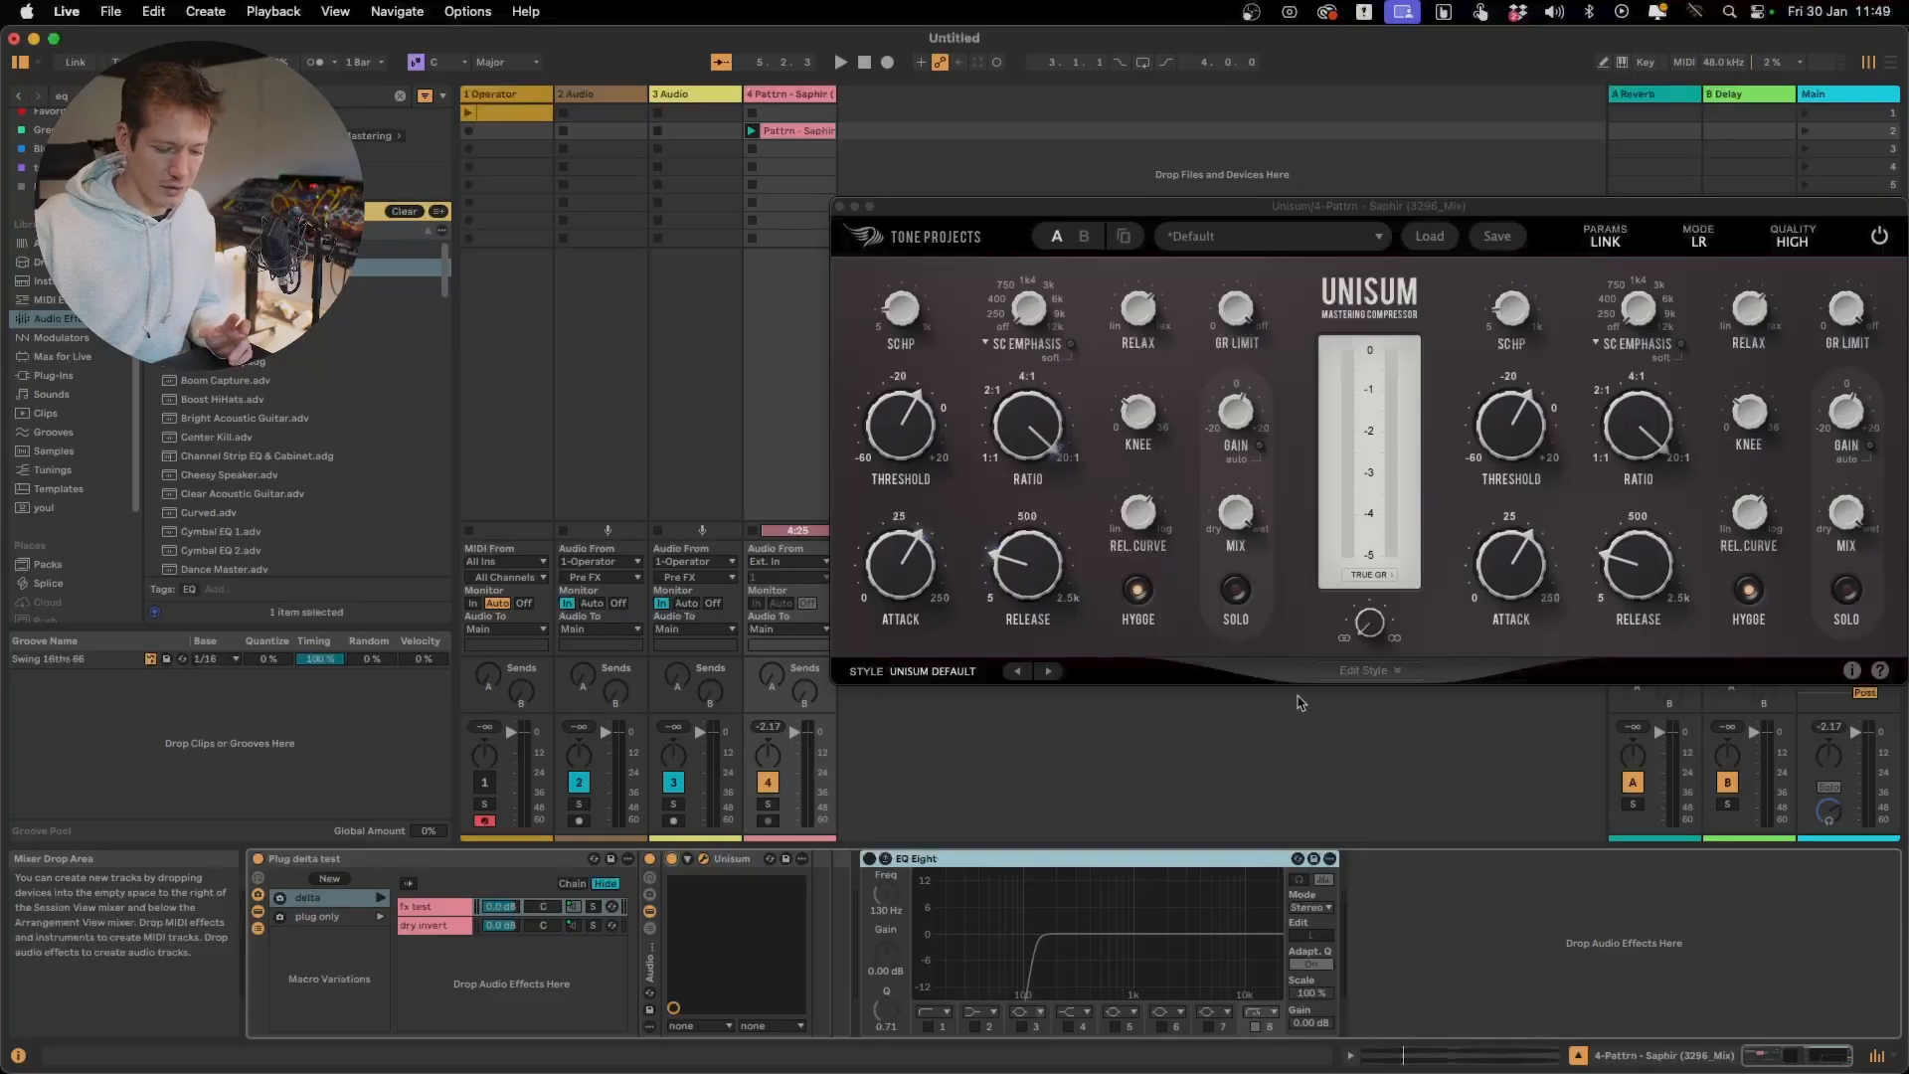
click(1334, 672)
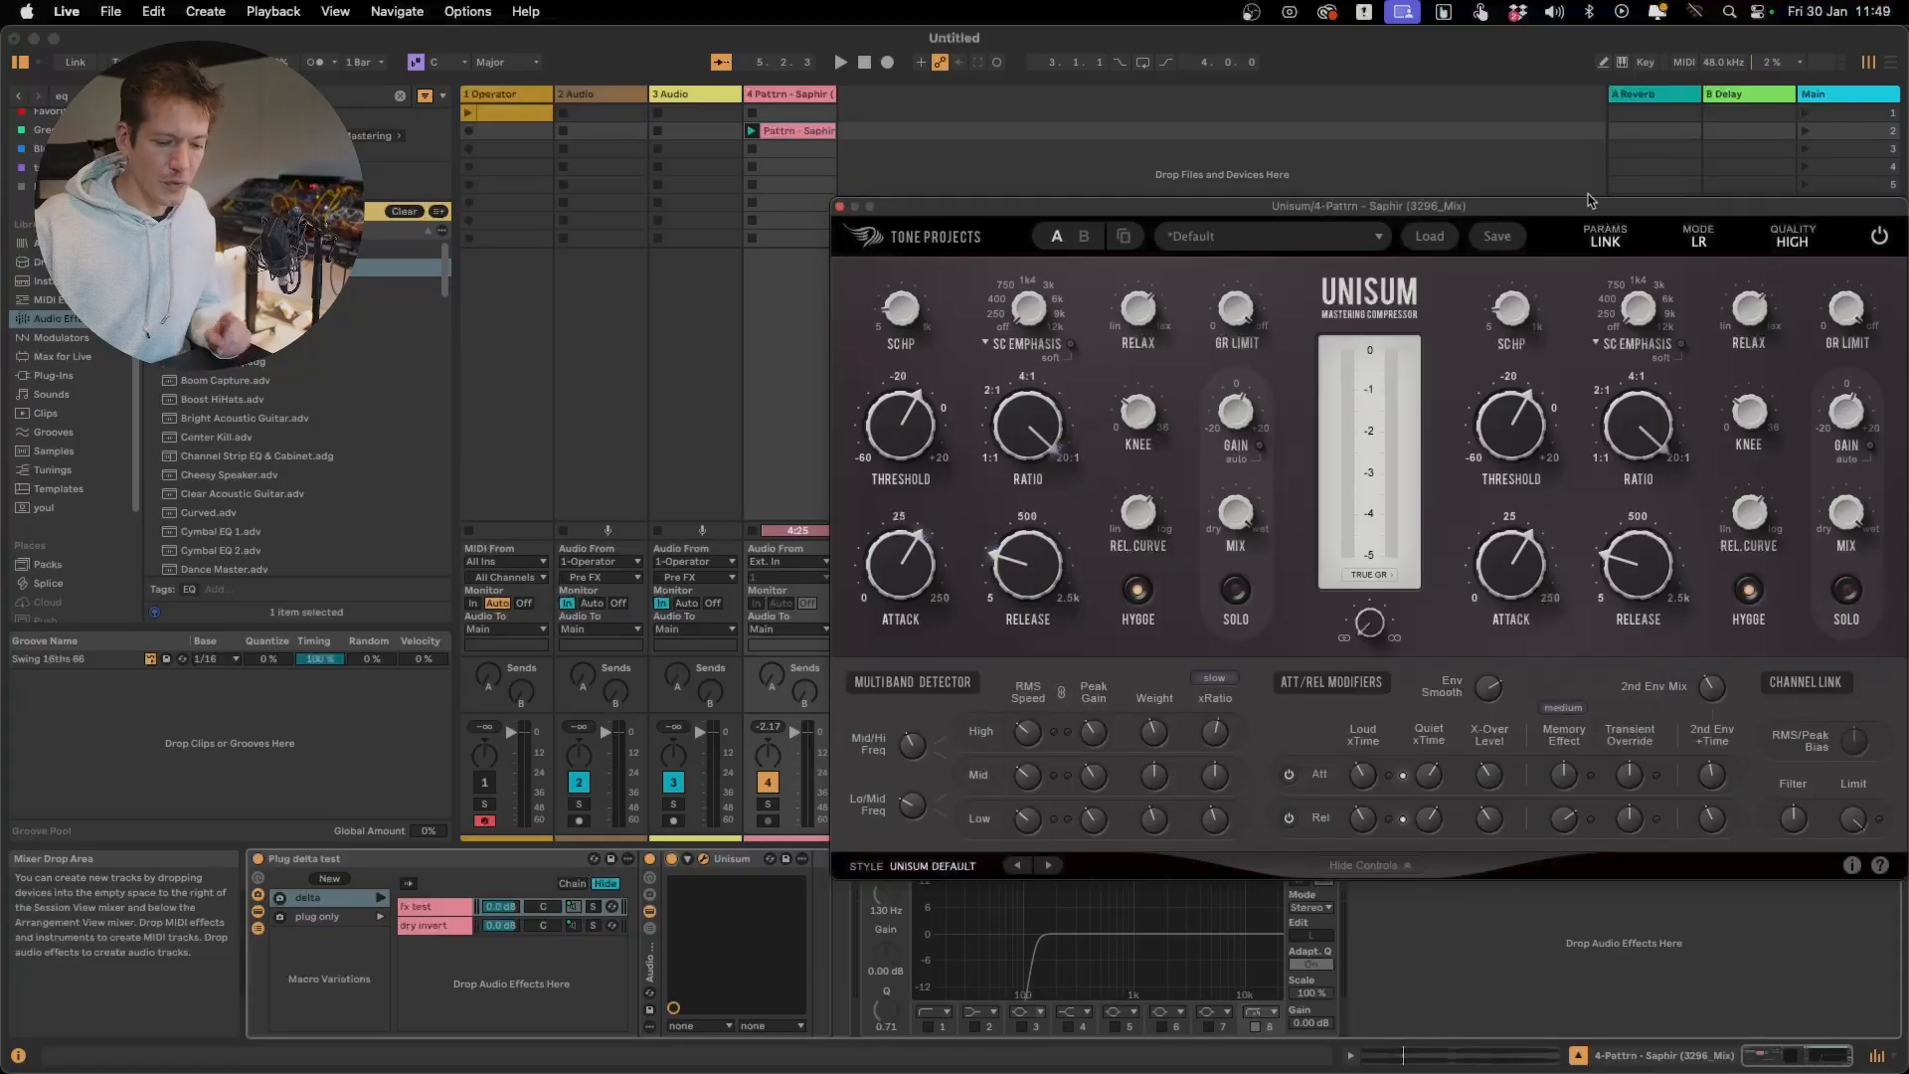
drag(1588, 200, 1383, 124)
Demonstrate Unisum's Link and Unlink parameter settings and its MS and LR modes, ending with Link and LR
click(1397, 171)
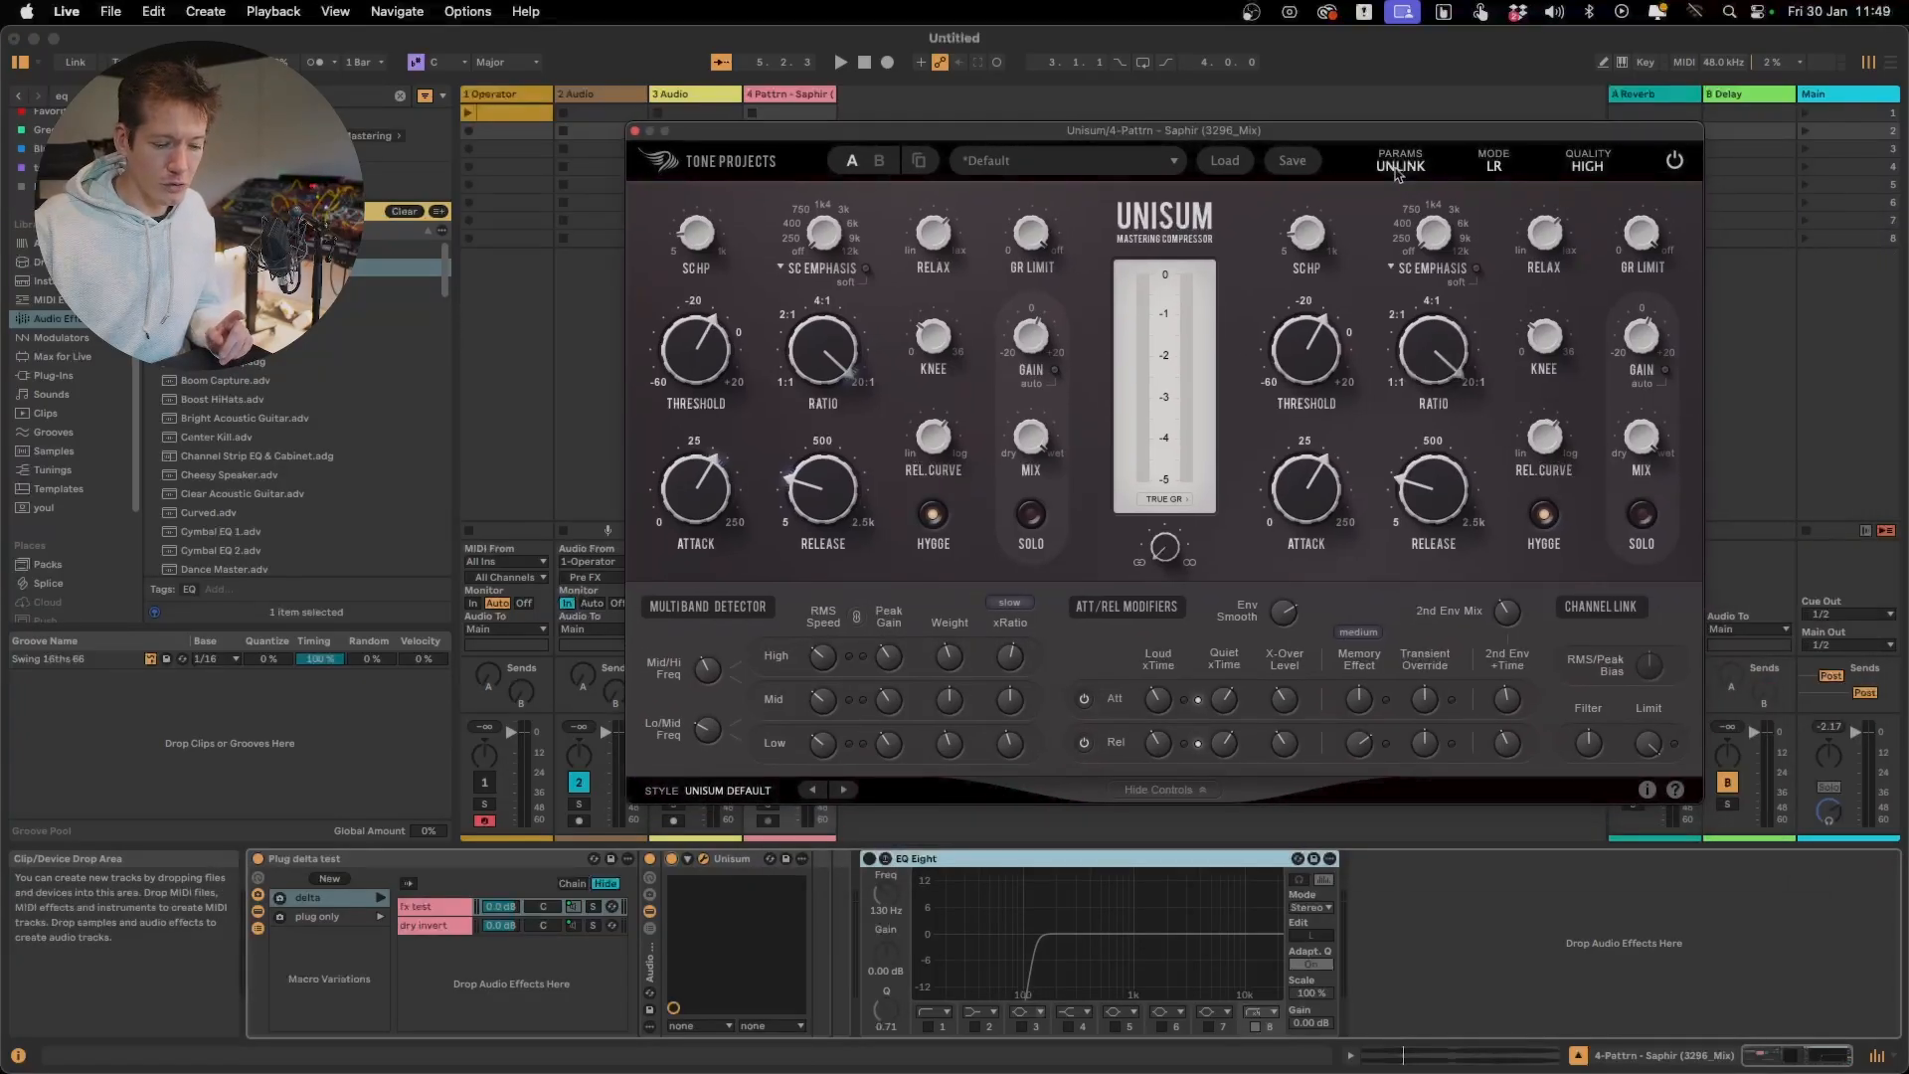
click(1397, 171)
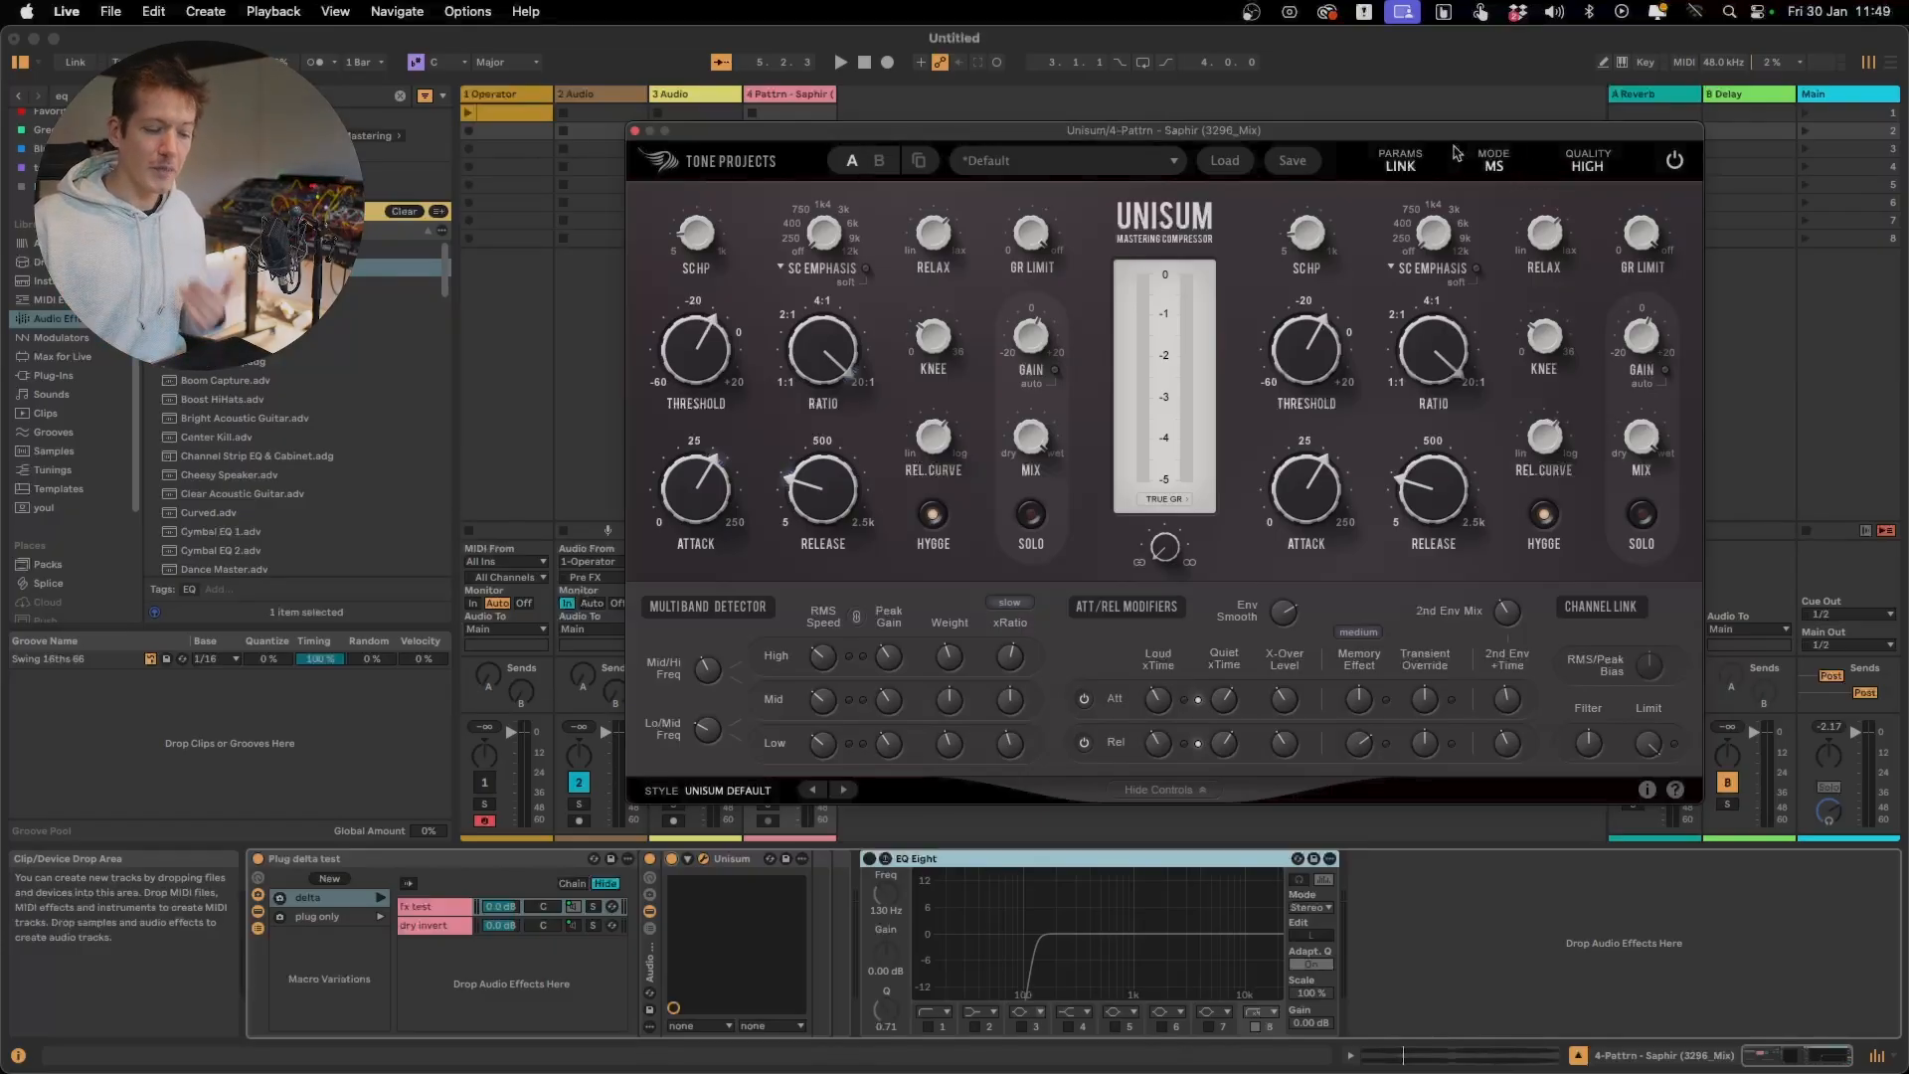
click(1405, 166)
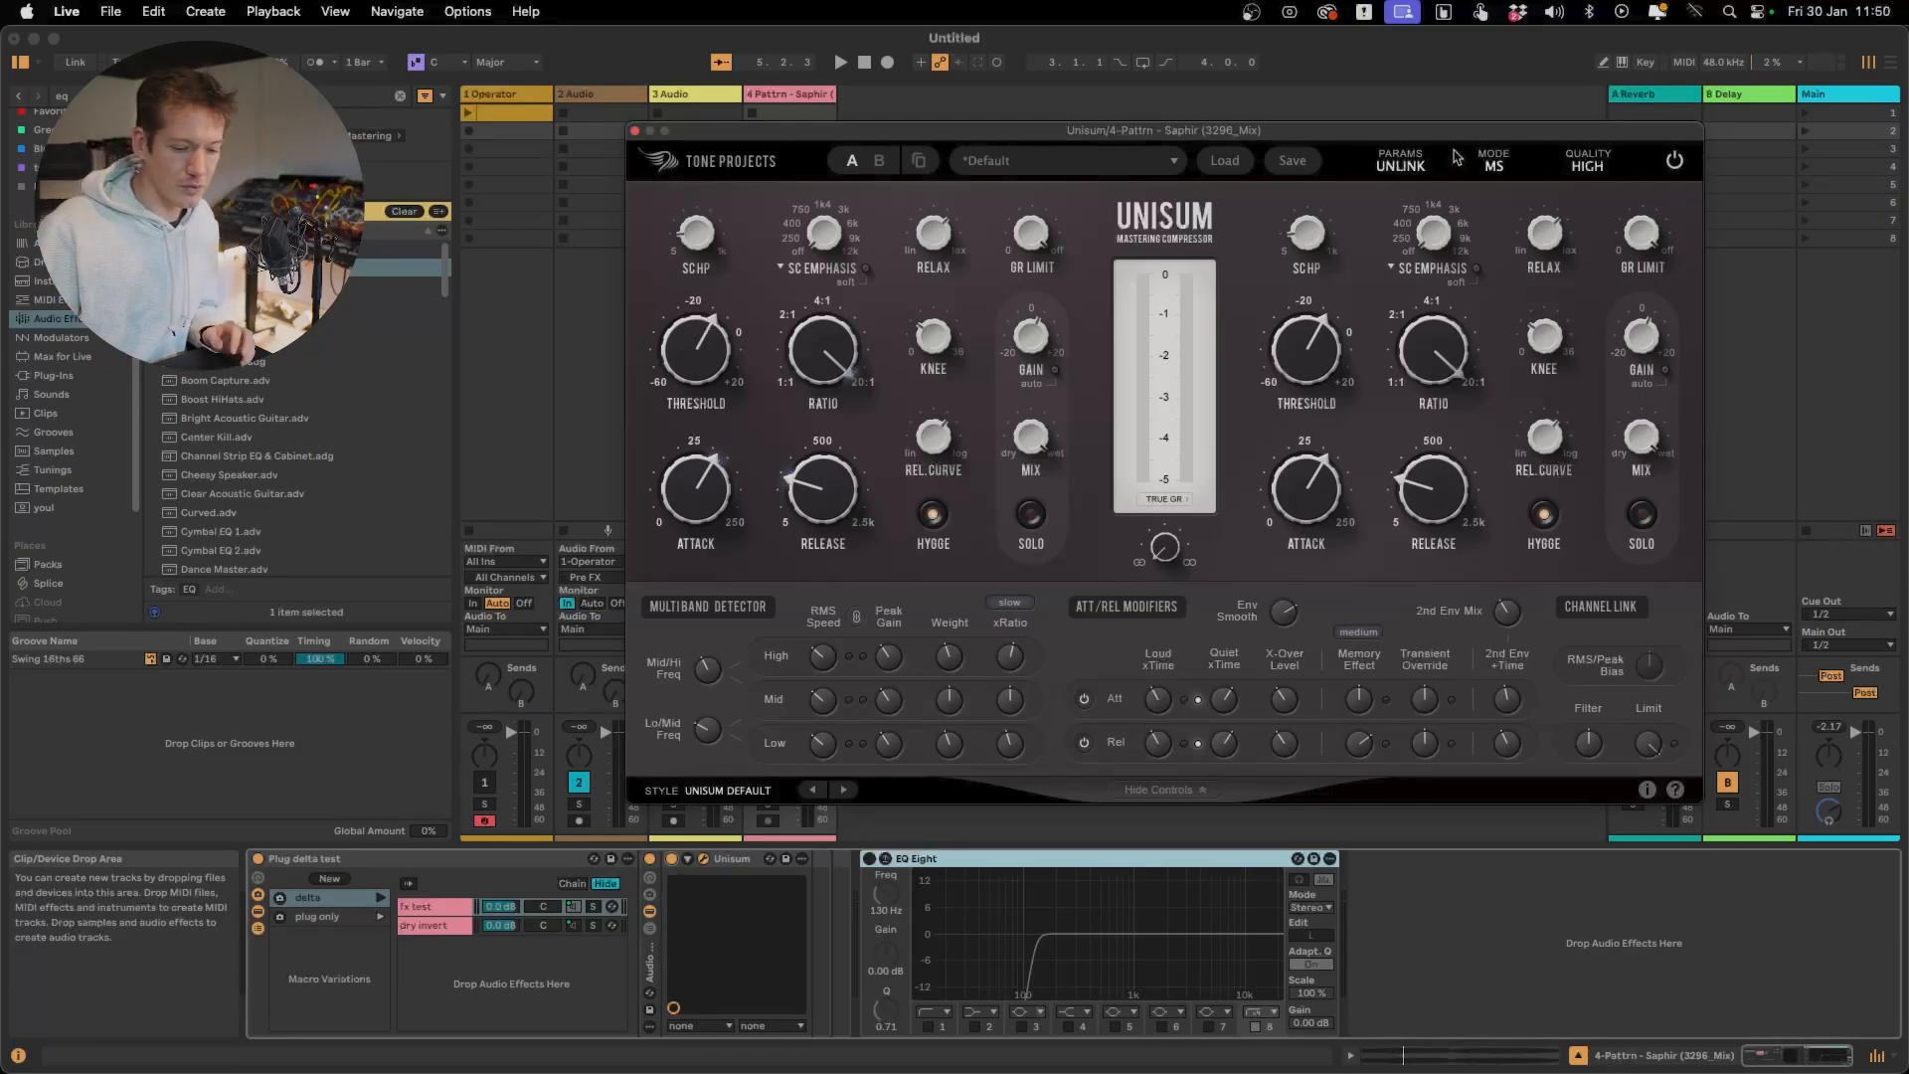
click(1512, 160)
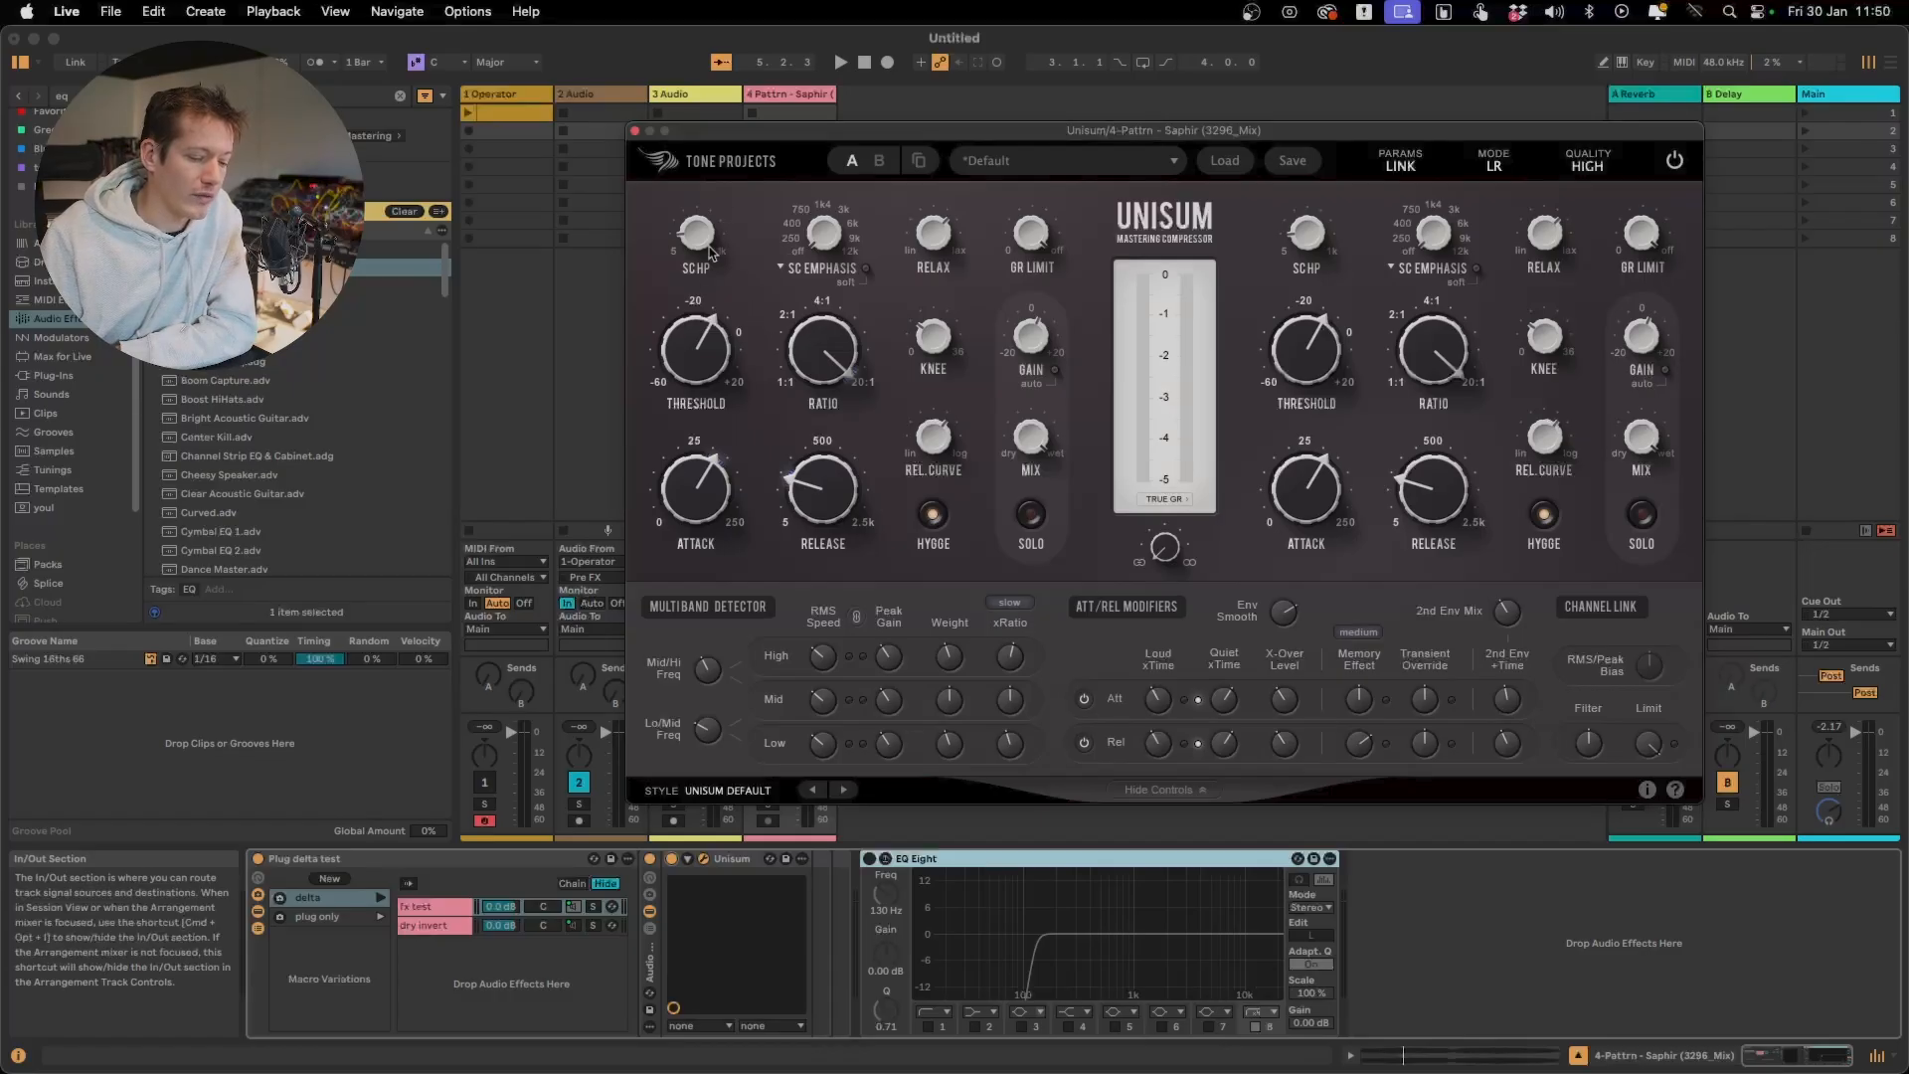
mouse_move(703, 253)
mouse_move(702, 252)
mouse_down()
mouse_move(703, 186)
mouse_move(695, 259)
mouse_up()
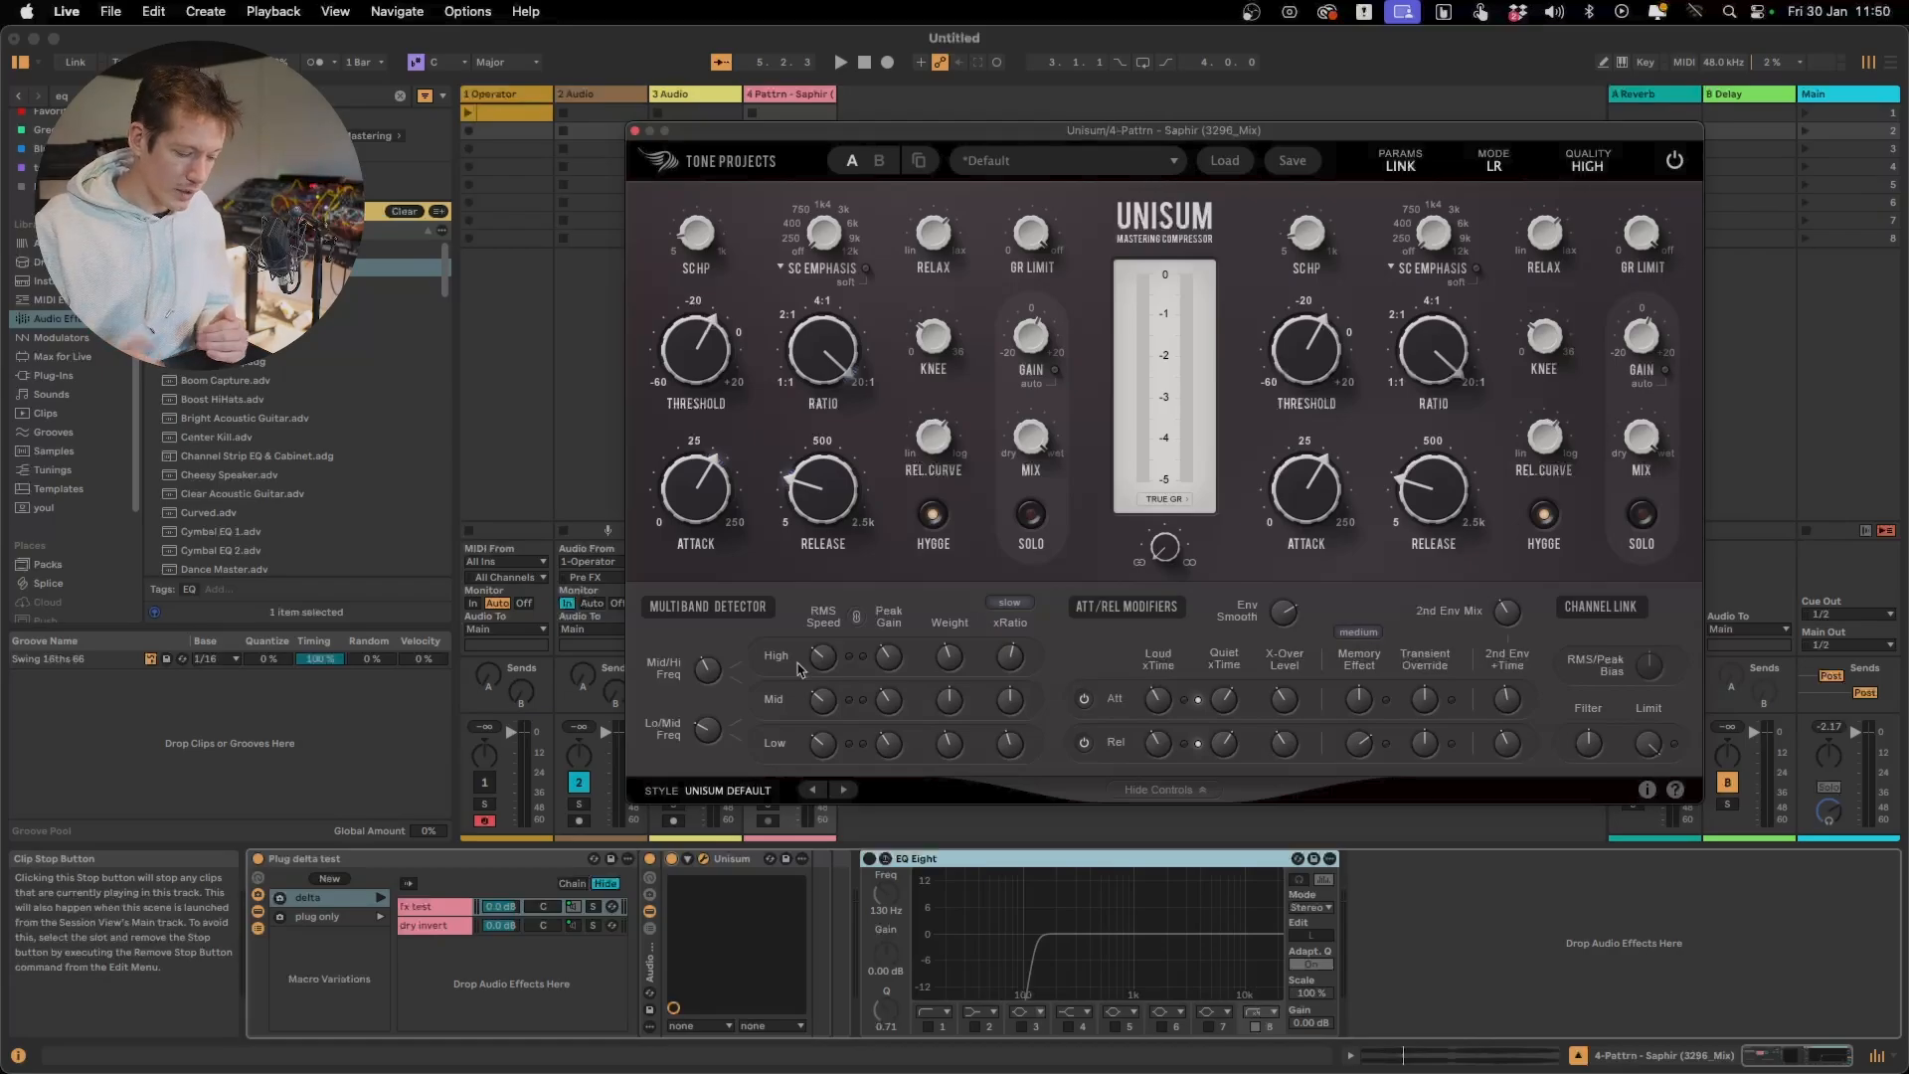
Readjust the multiband detector's Mid/Hi crossover frequency up and down, and set its Lo/Mid frequency to 122 Hz
mouse_move(707, 673)
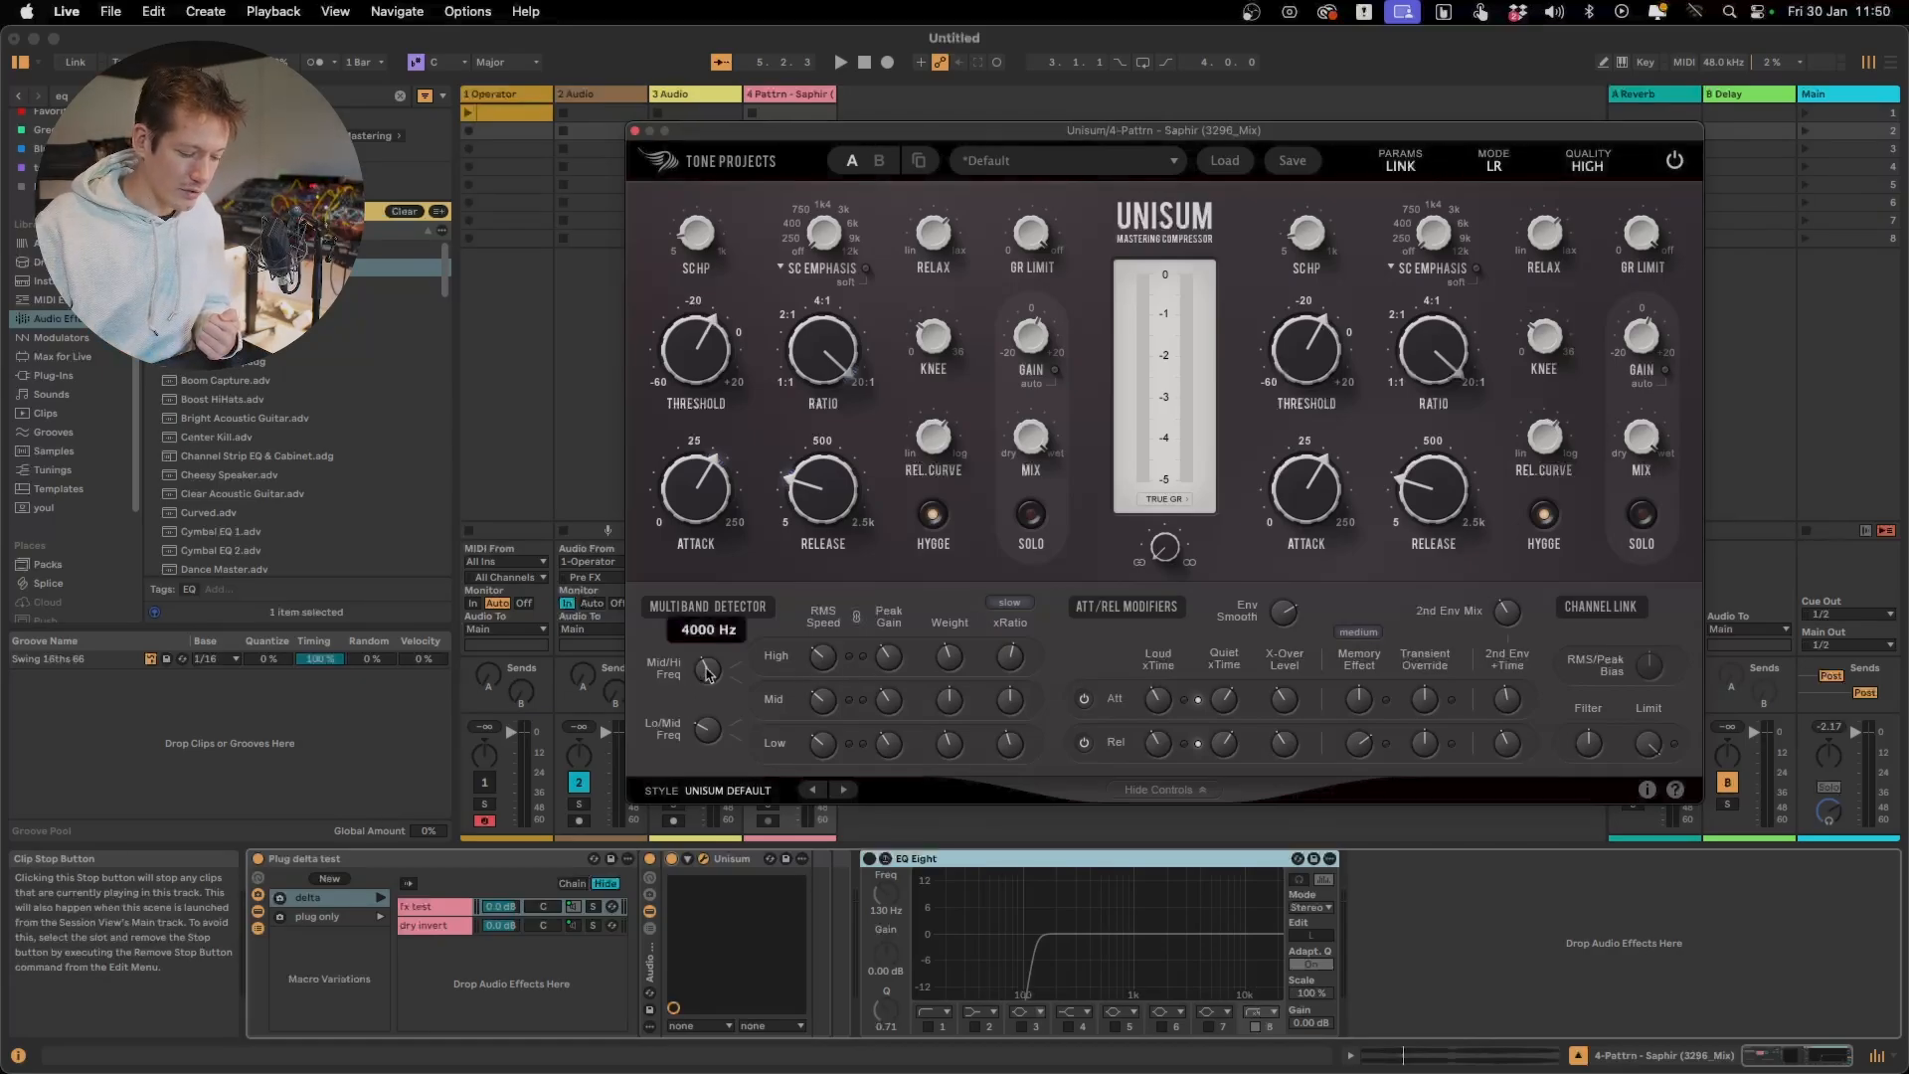
drag(706, 669, 706, 658)
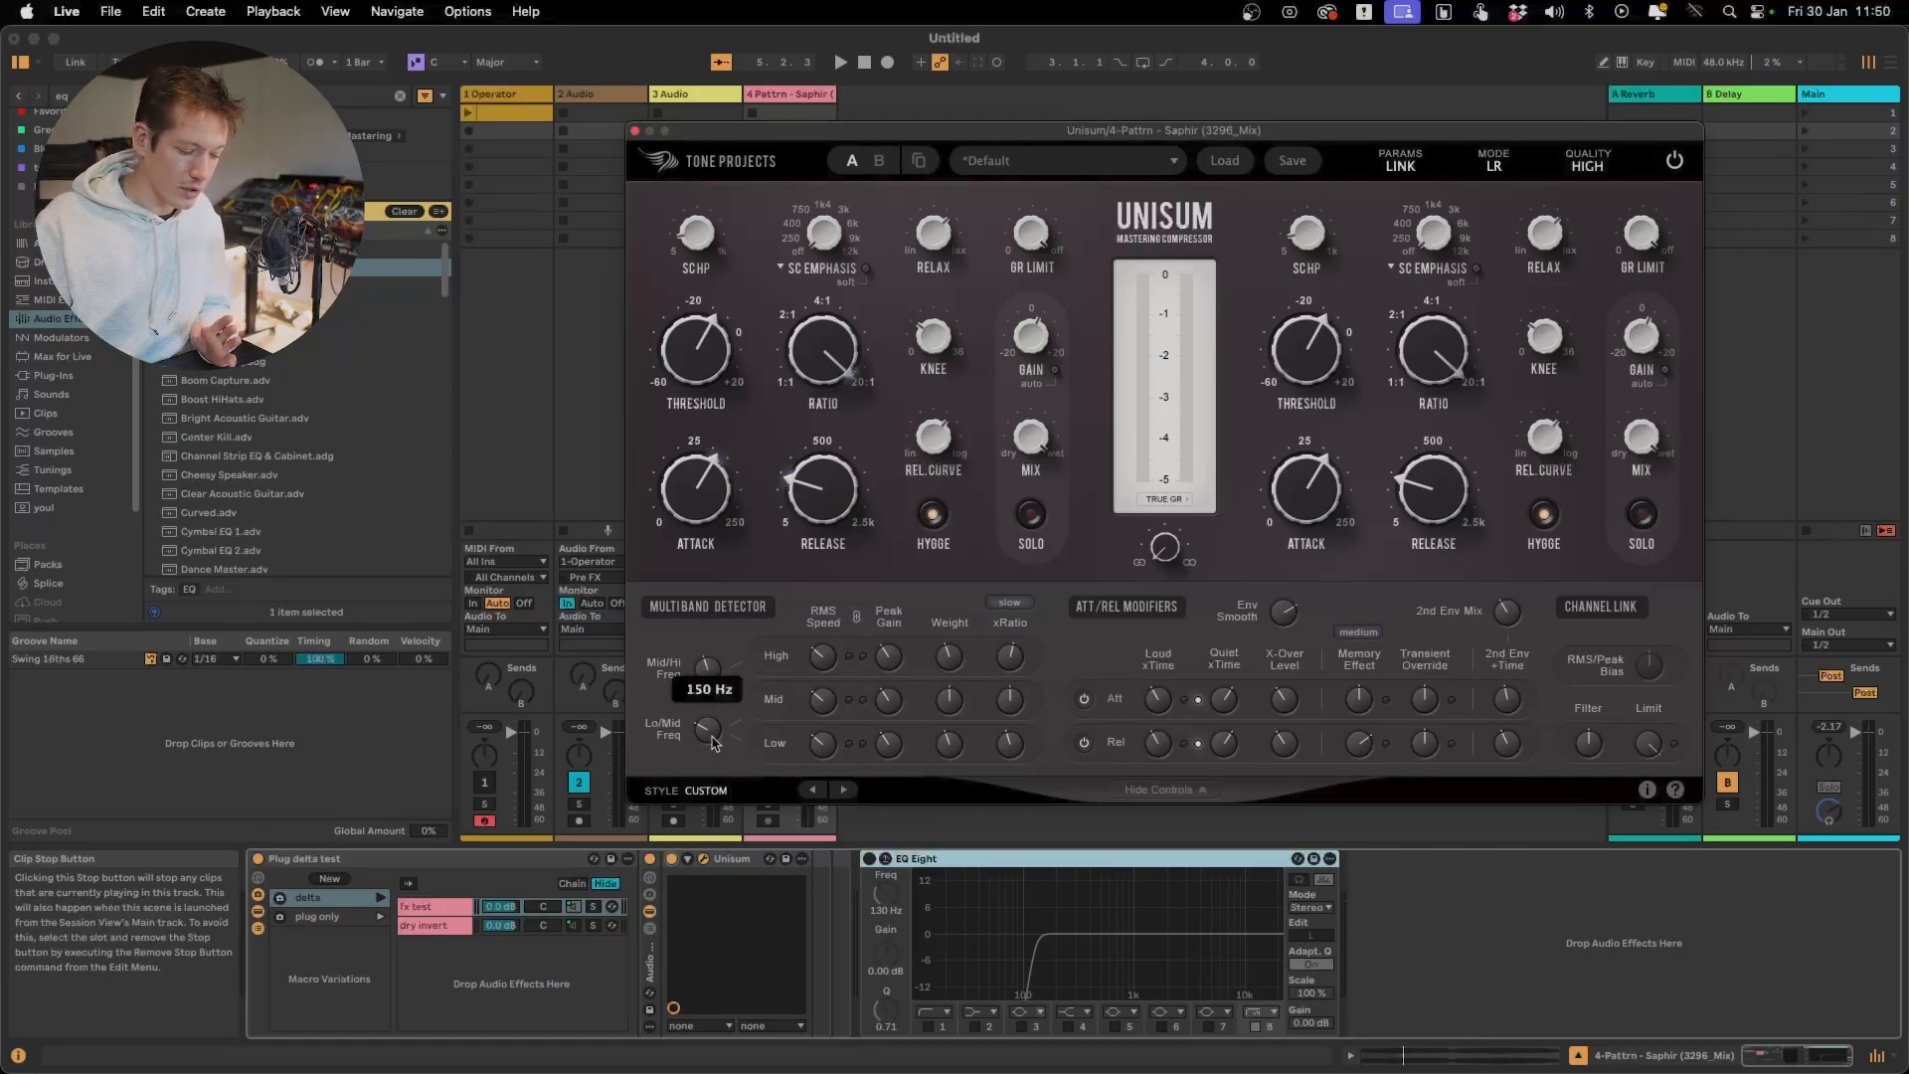
drag(714, 736, 709, 748)
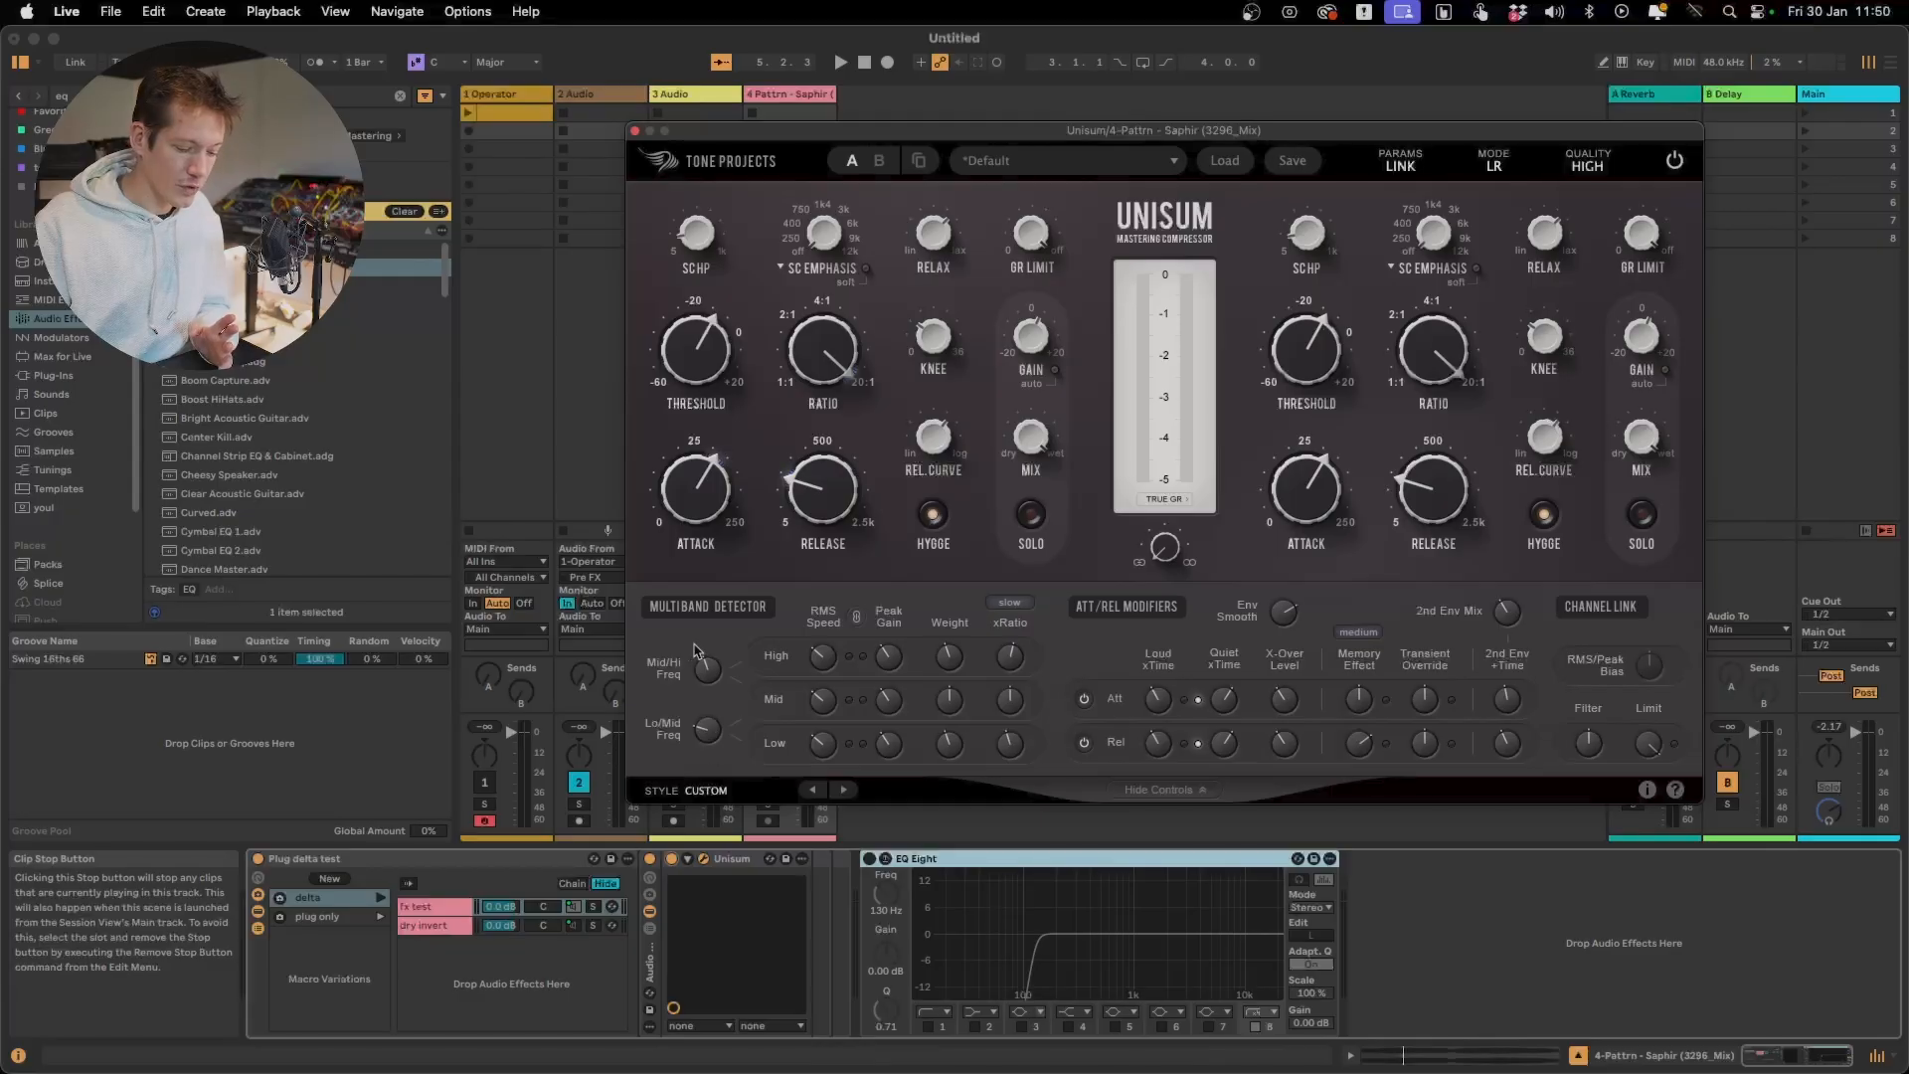
drag(702, 672, 703, 686)
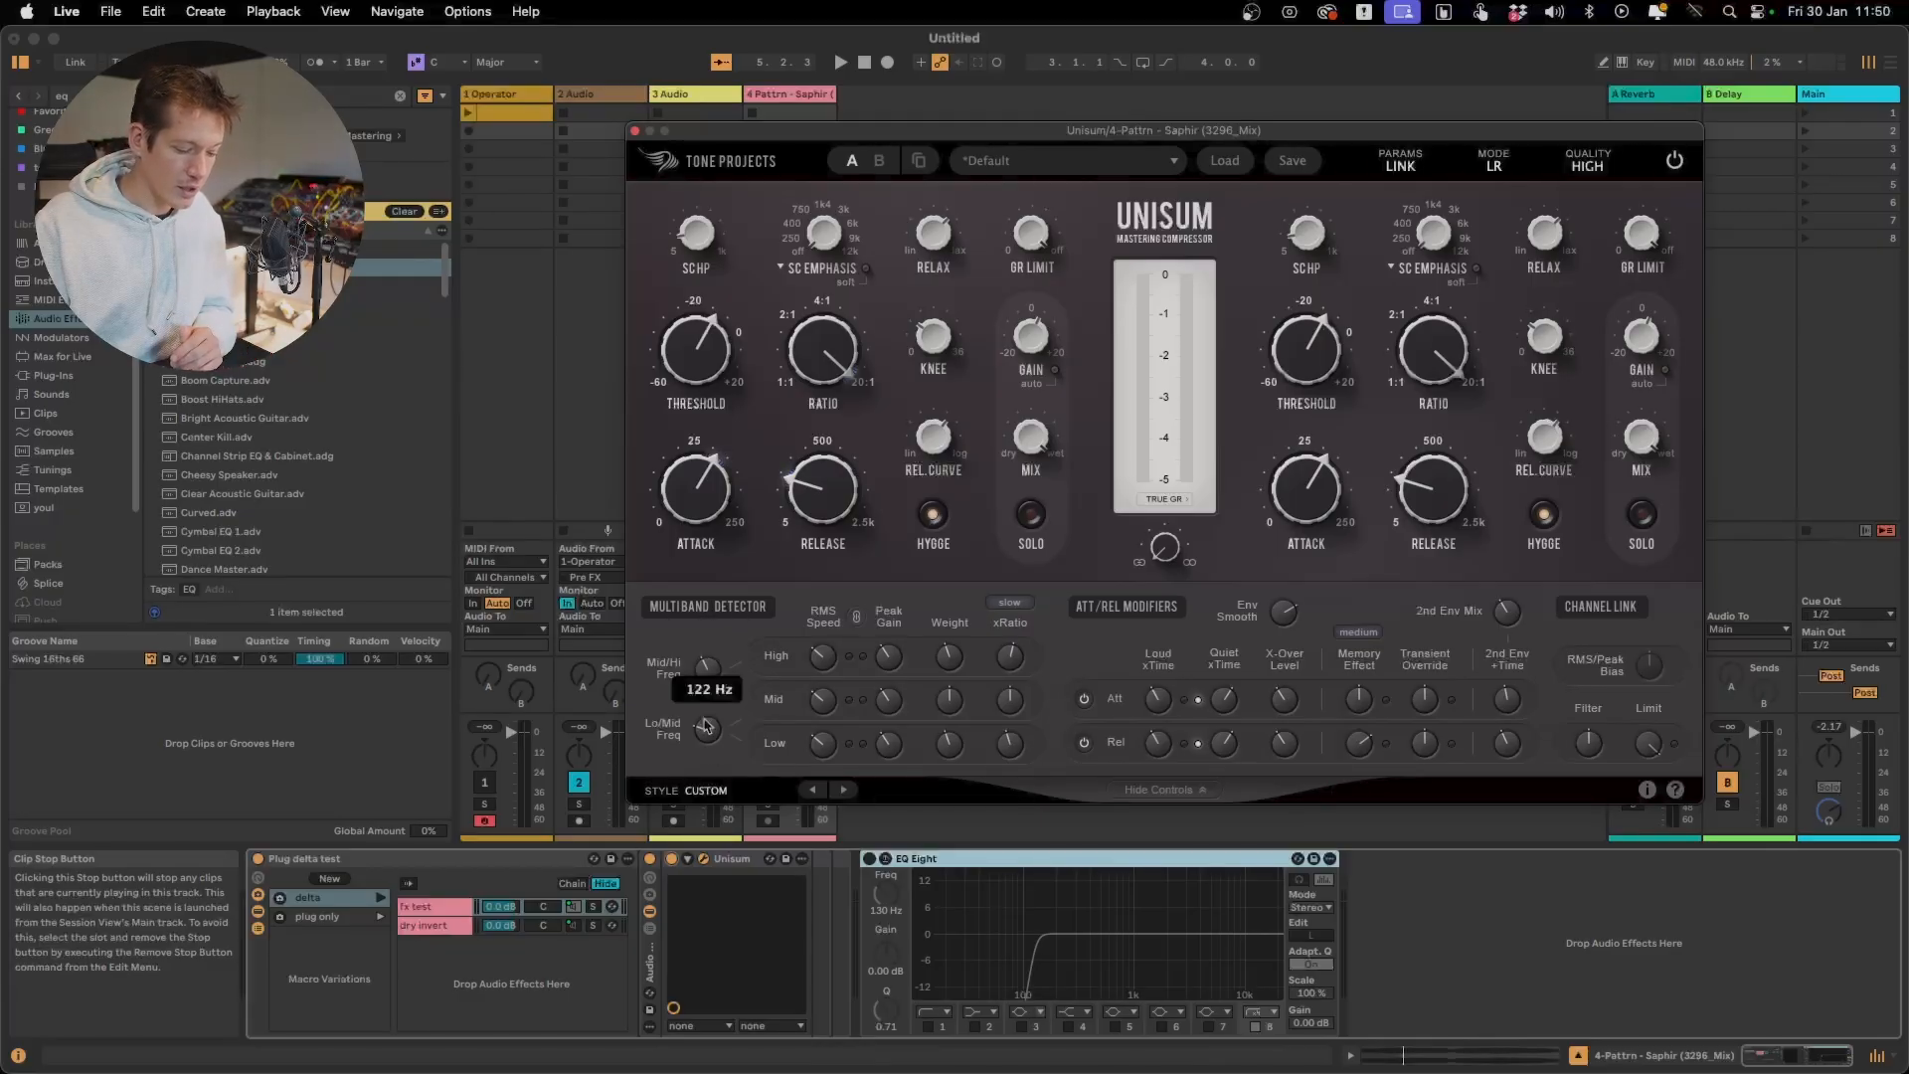
mouse_move(703, 740)
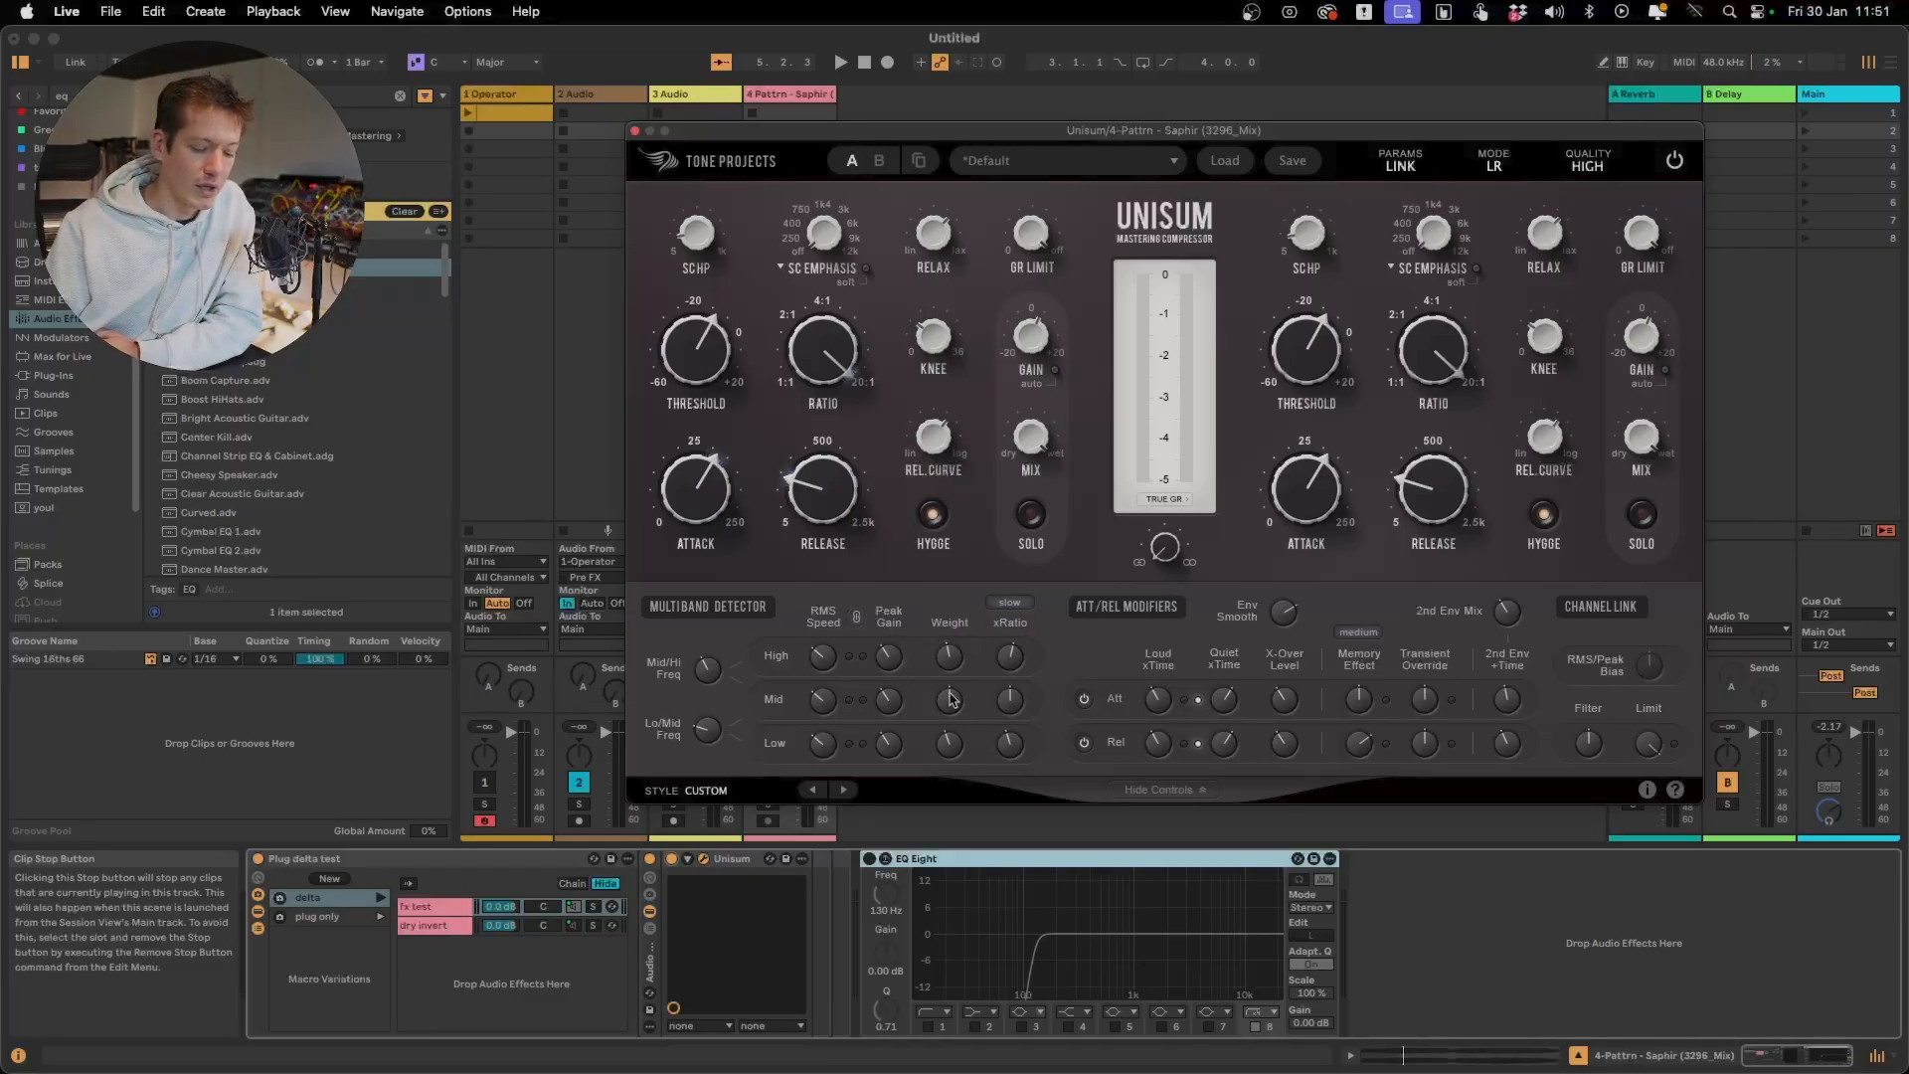
Raise the multiband detector's Low weight, and set its Lo/Mid crossover to 200 Hz and Mid/Hi crossover to 4000 Hz
drag(955, 744, 953, 699)
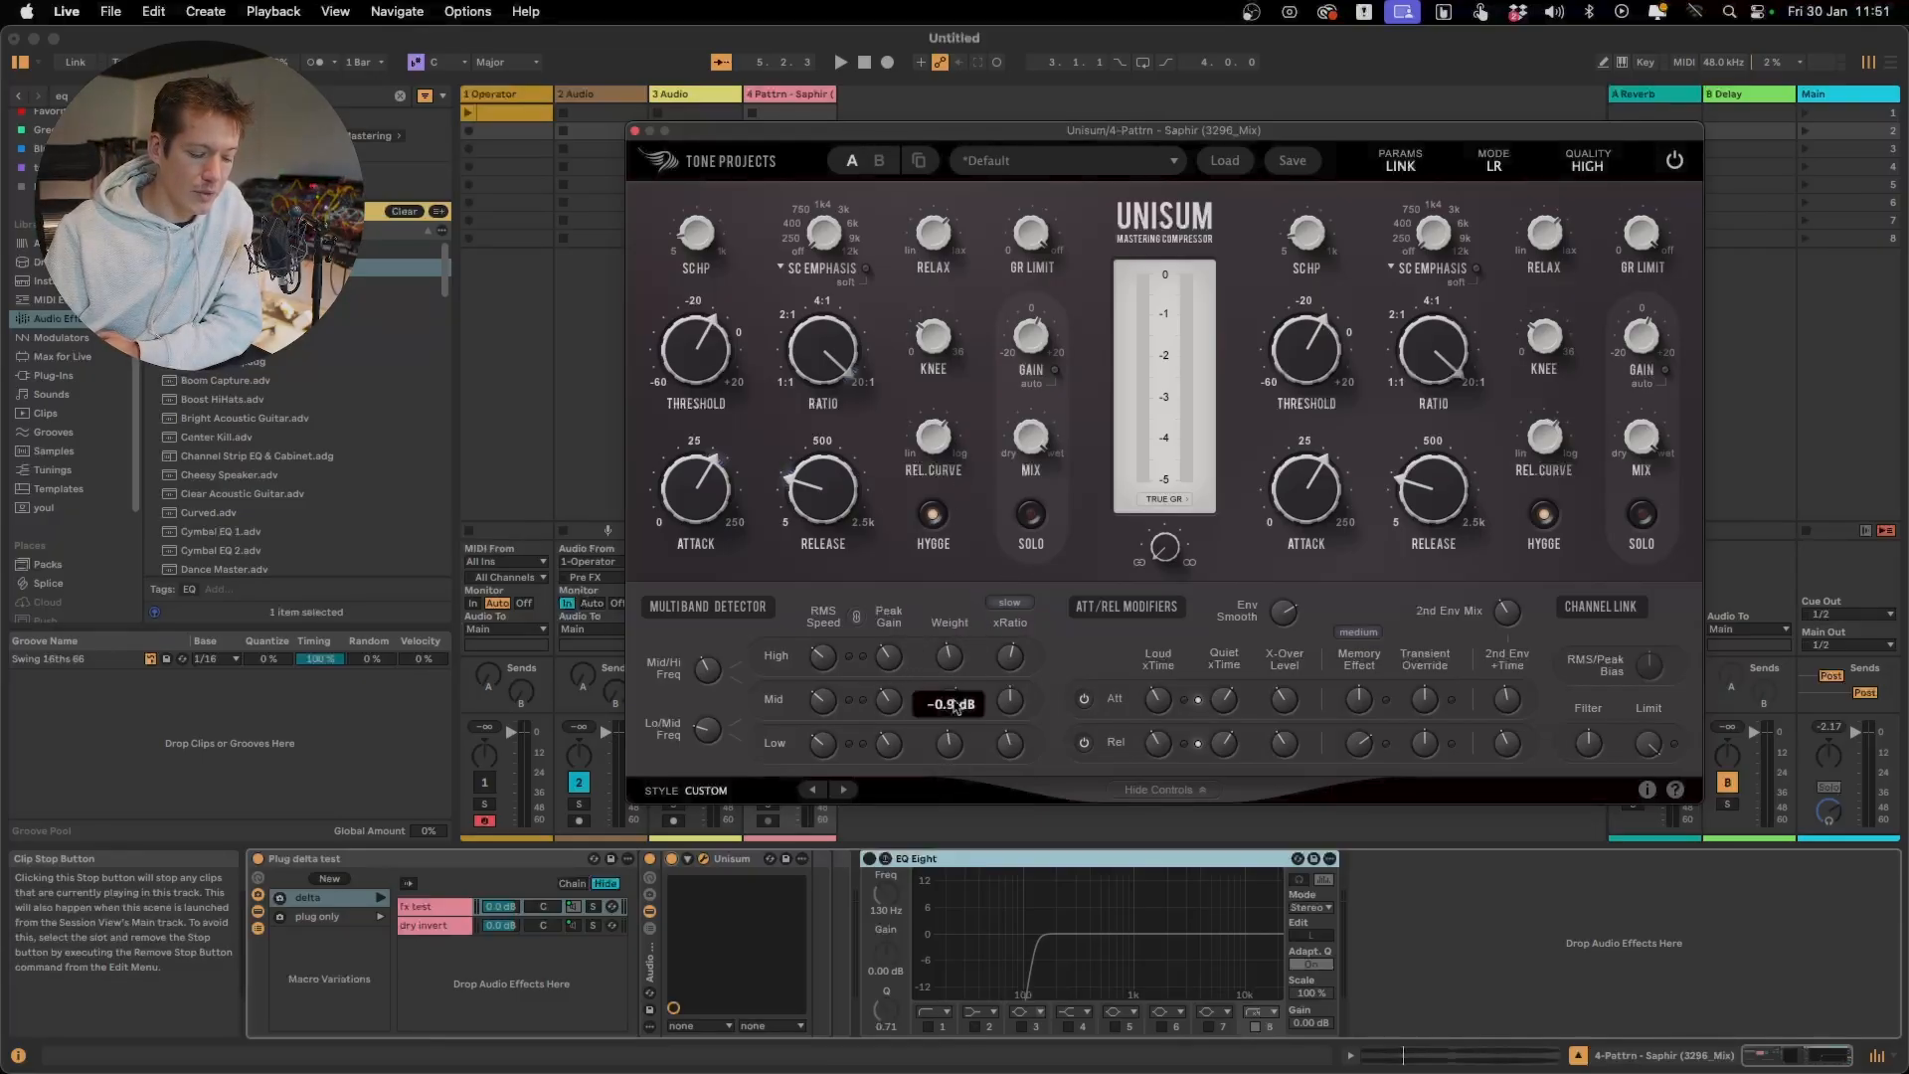
click(708, 731)
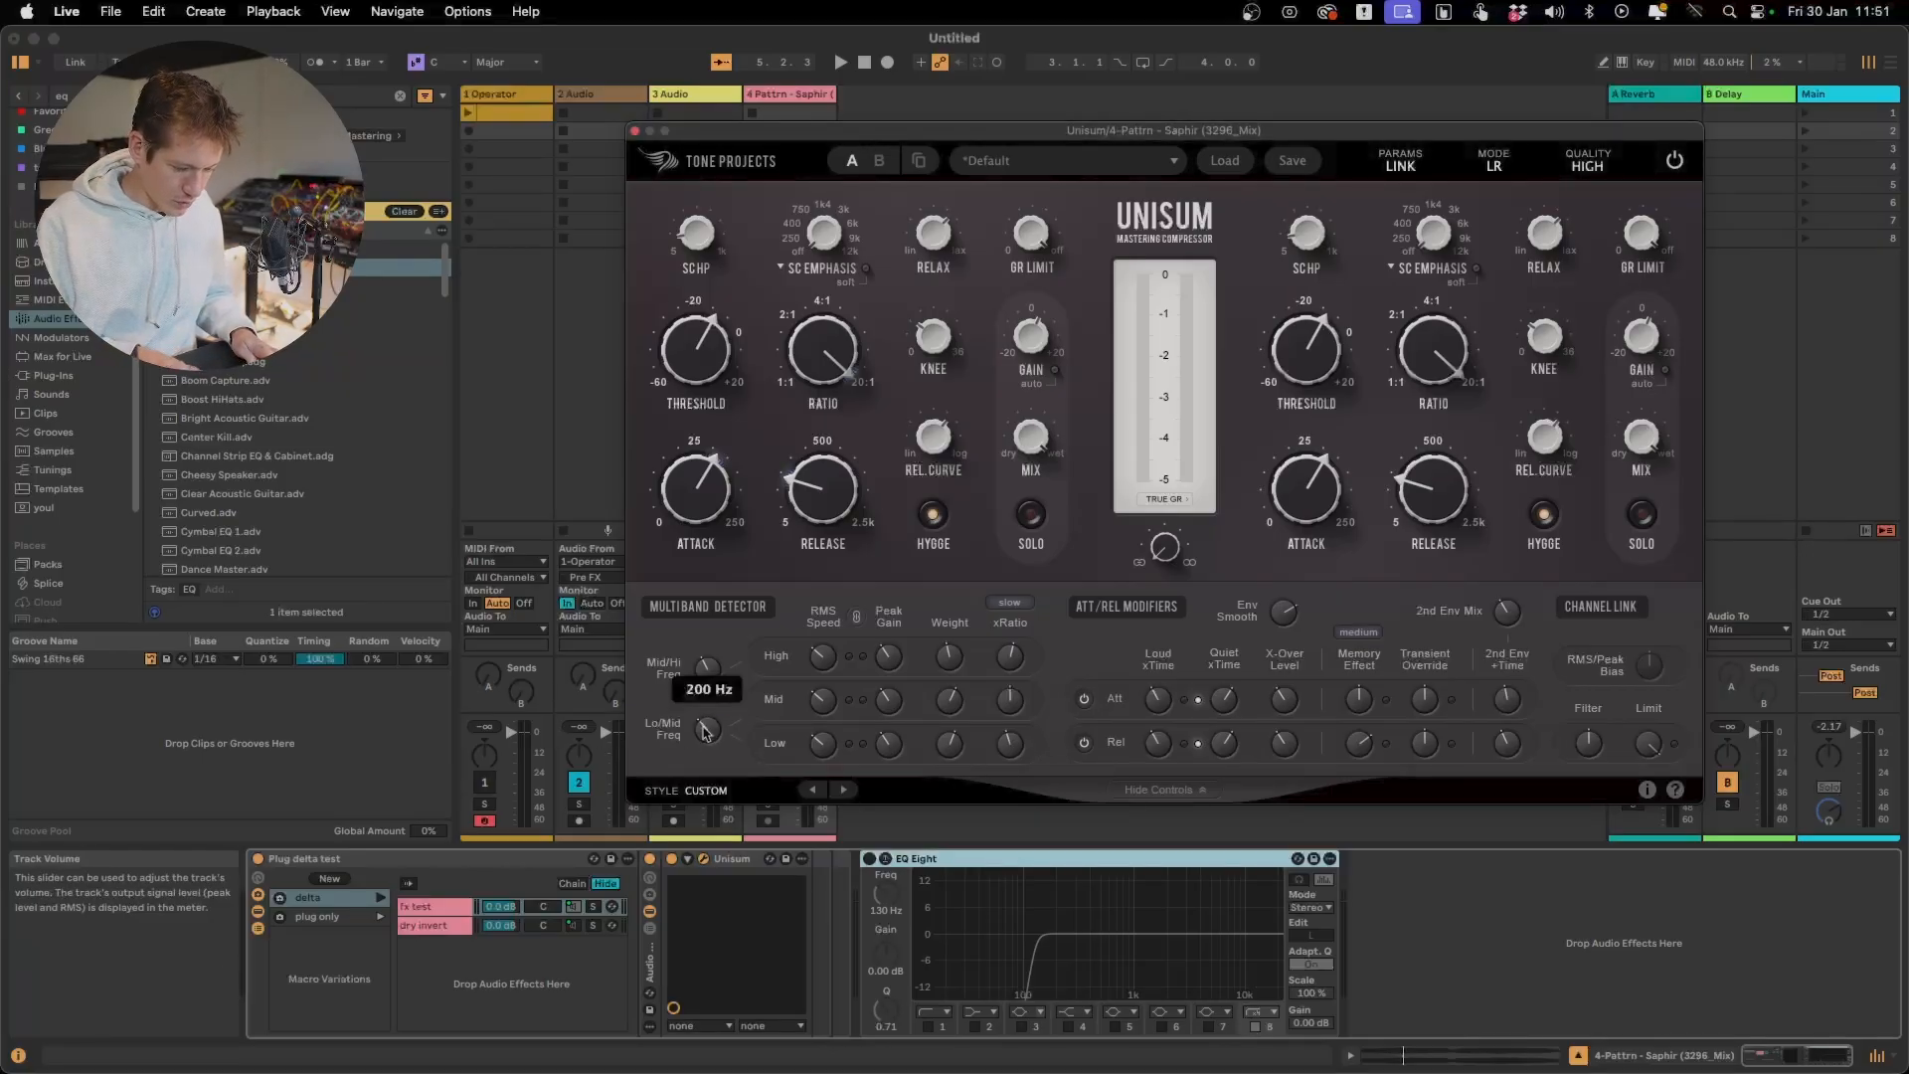
double_click(709, 678)
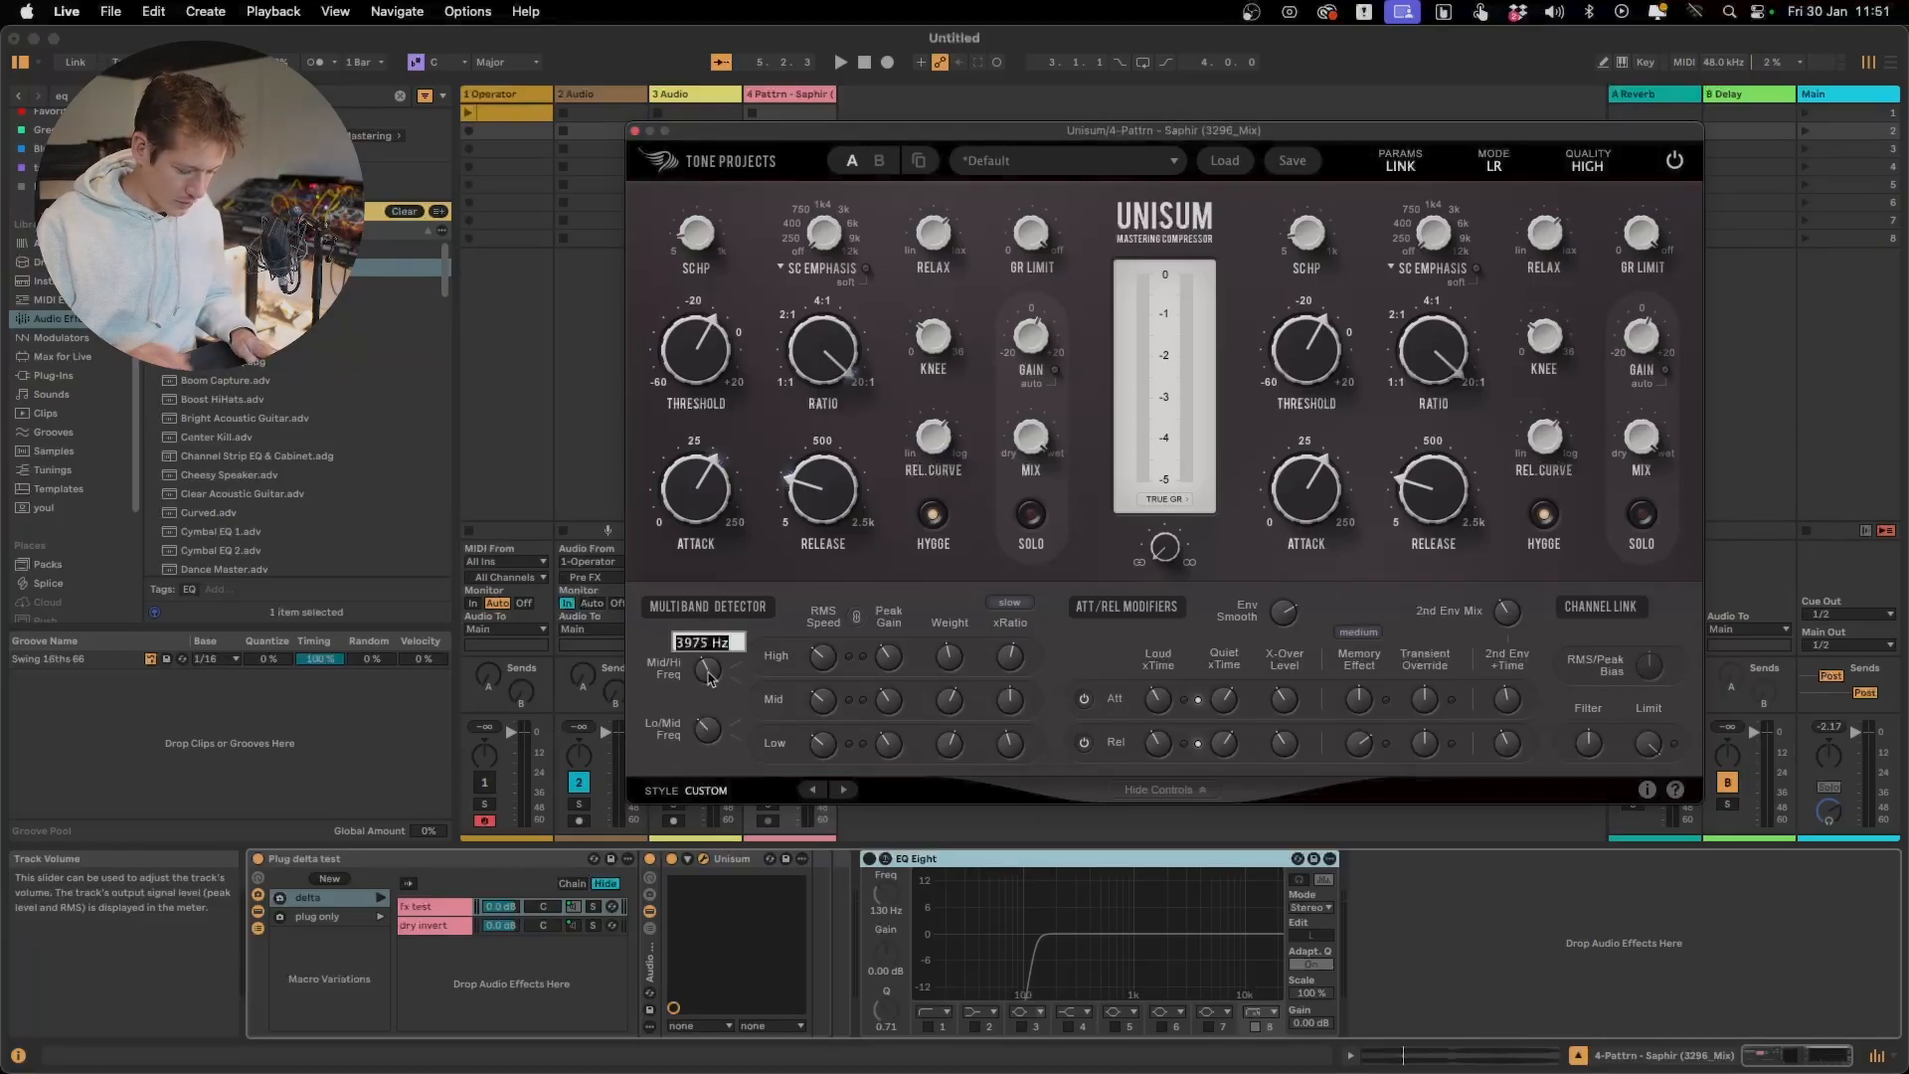
text(4000)
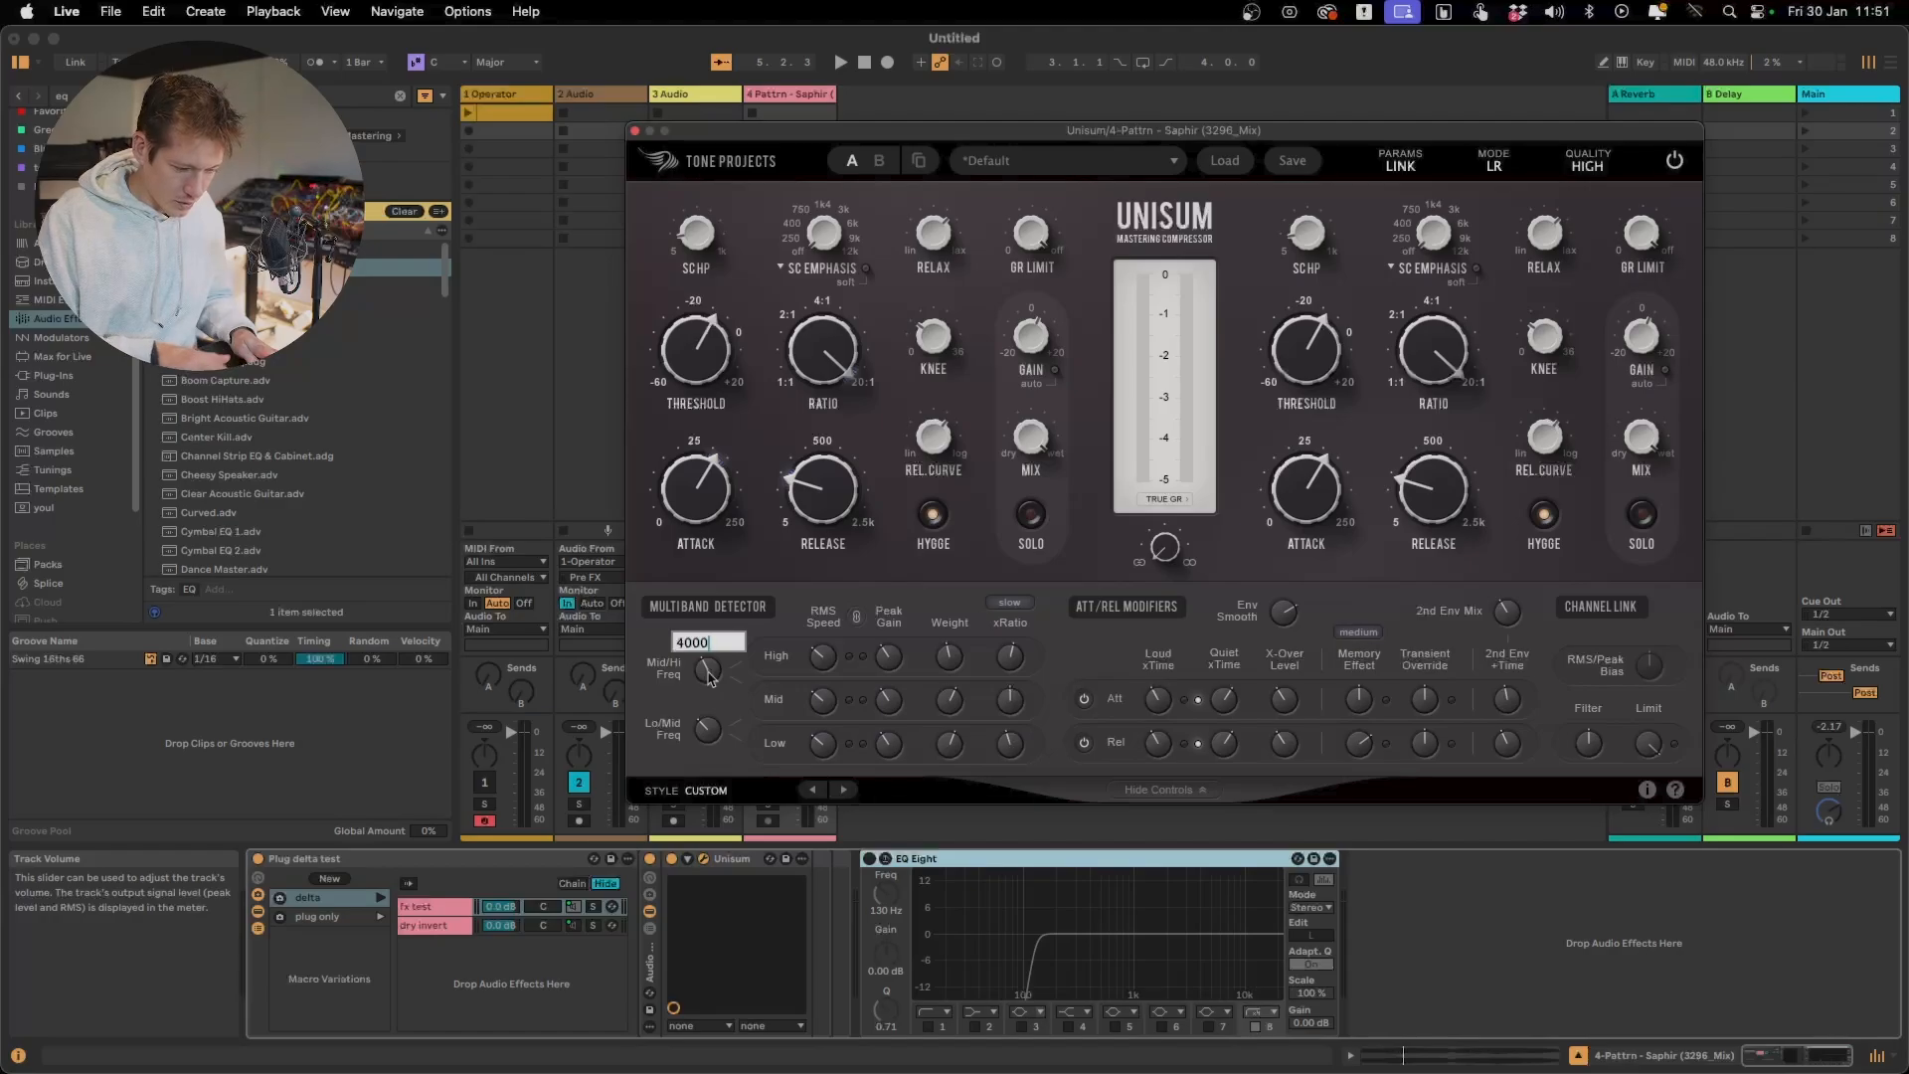
key(Return)
Turn on EQ Eight with only the 200 Hz low shelf (filter 2) active and boost it by 5.24 dB
click(972, 1030)
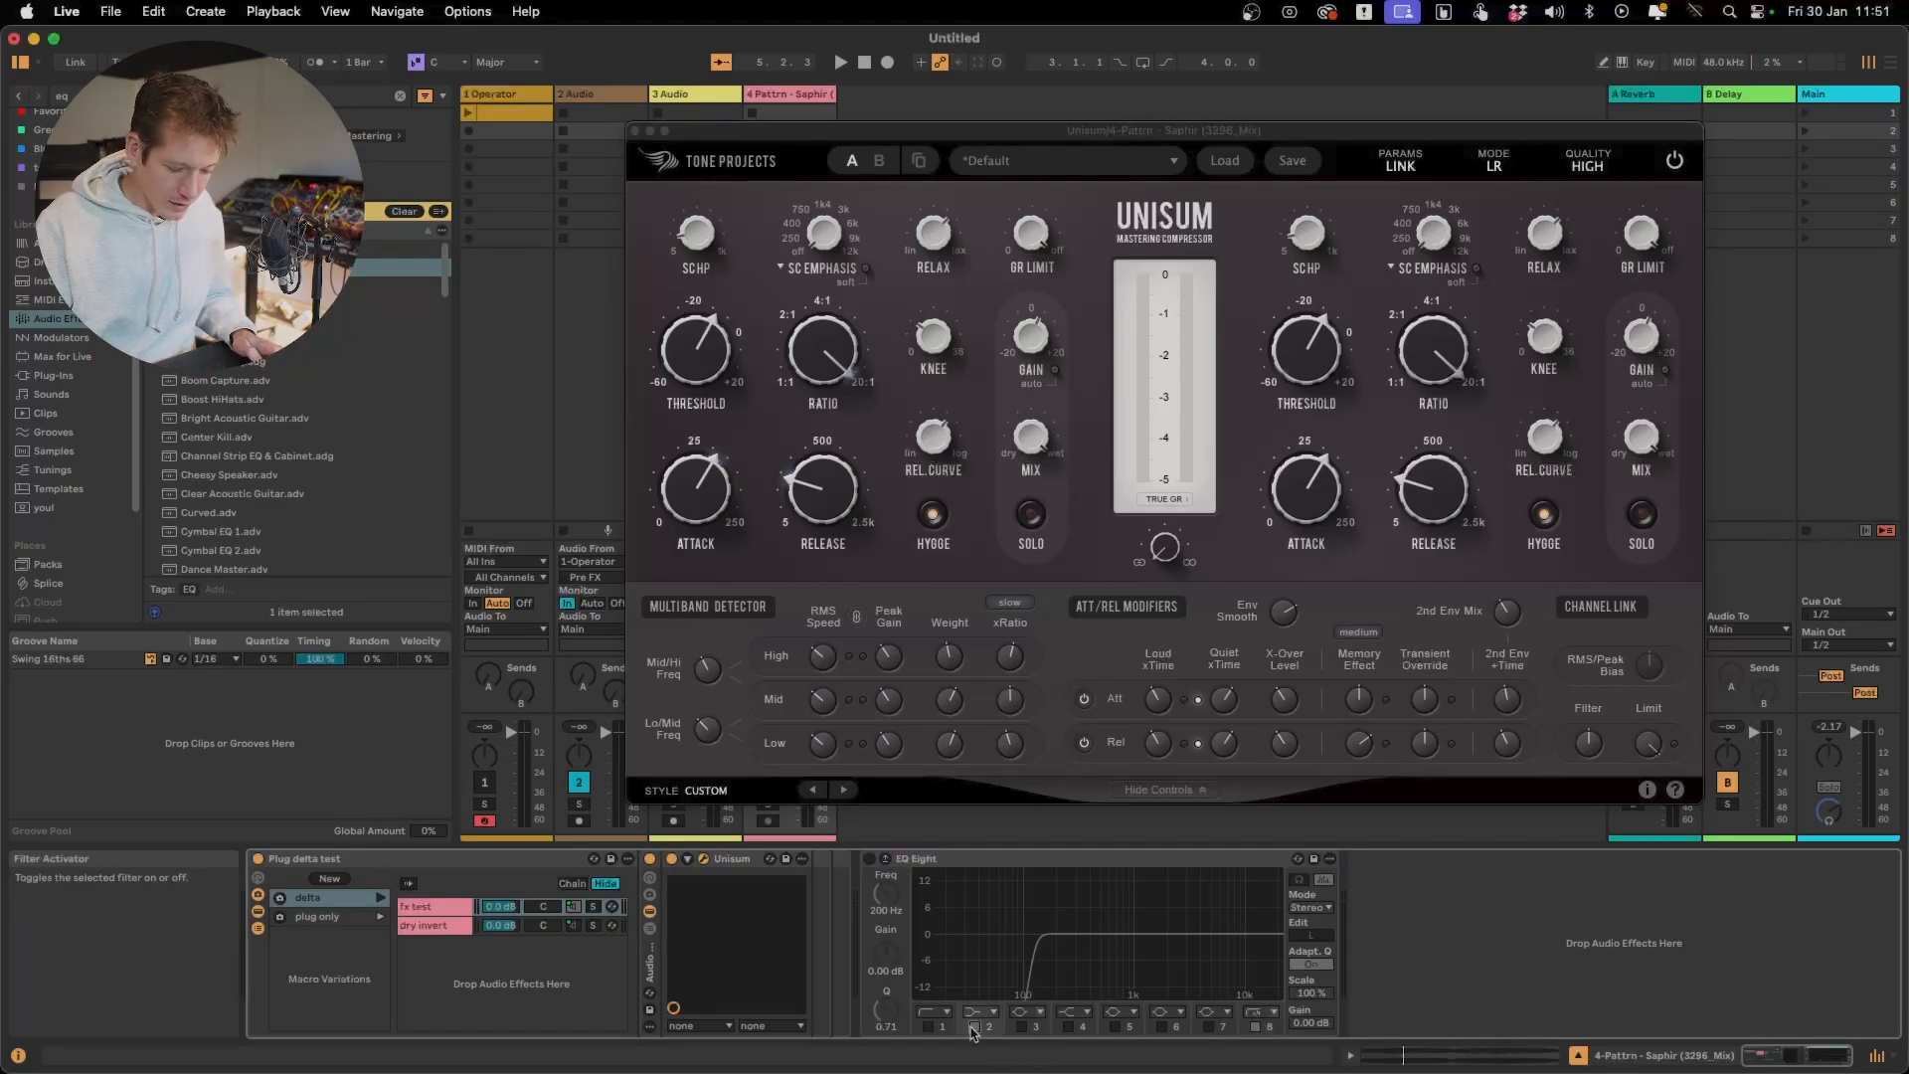
click(869, 860)
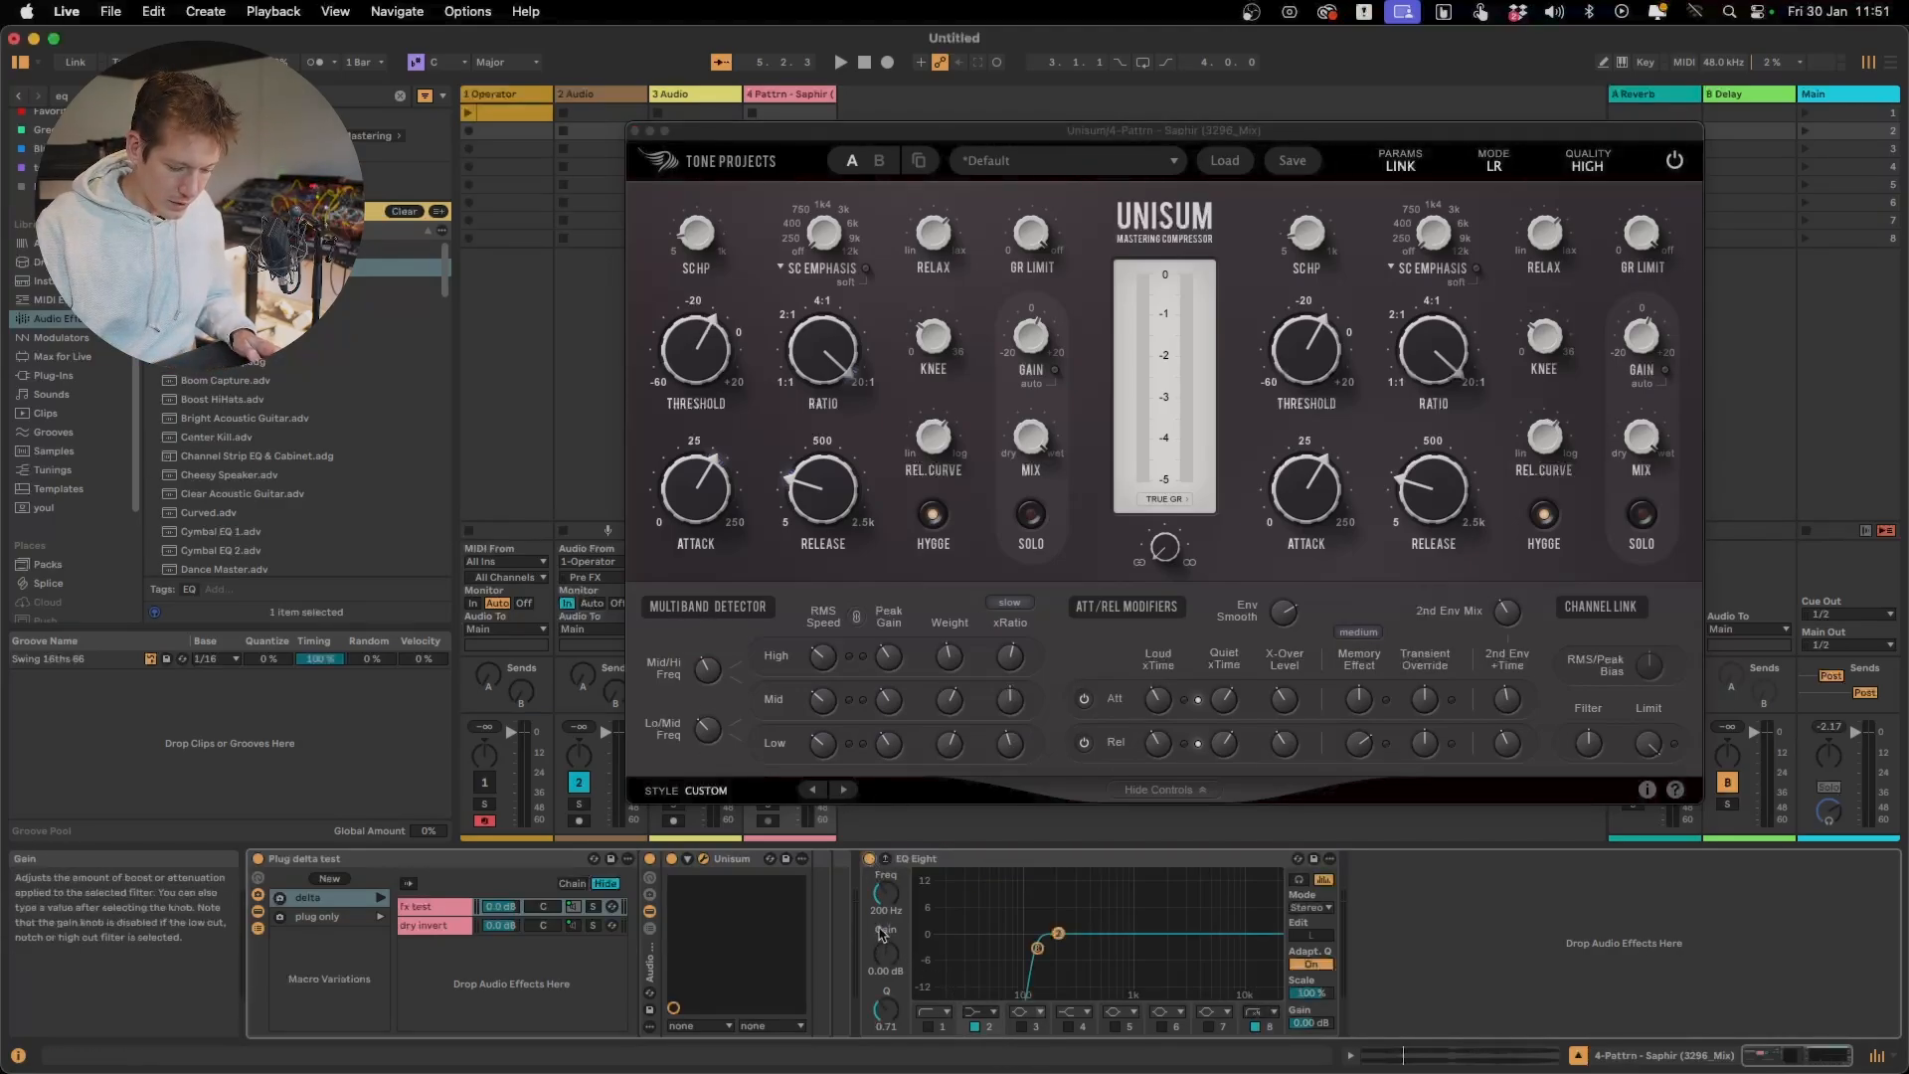
click(1255, 1026)
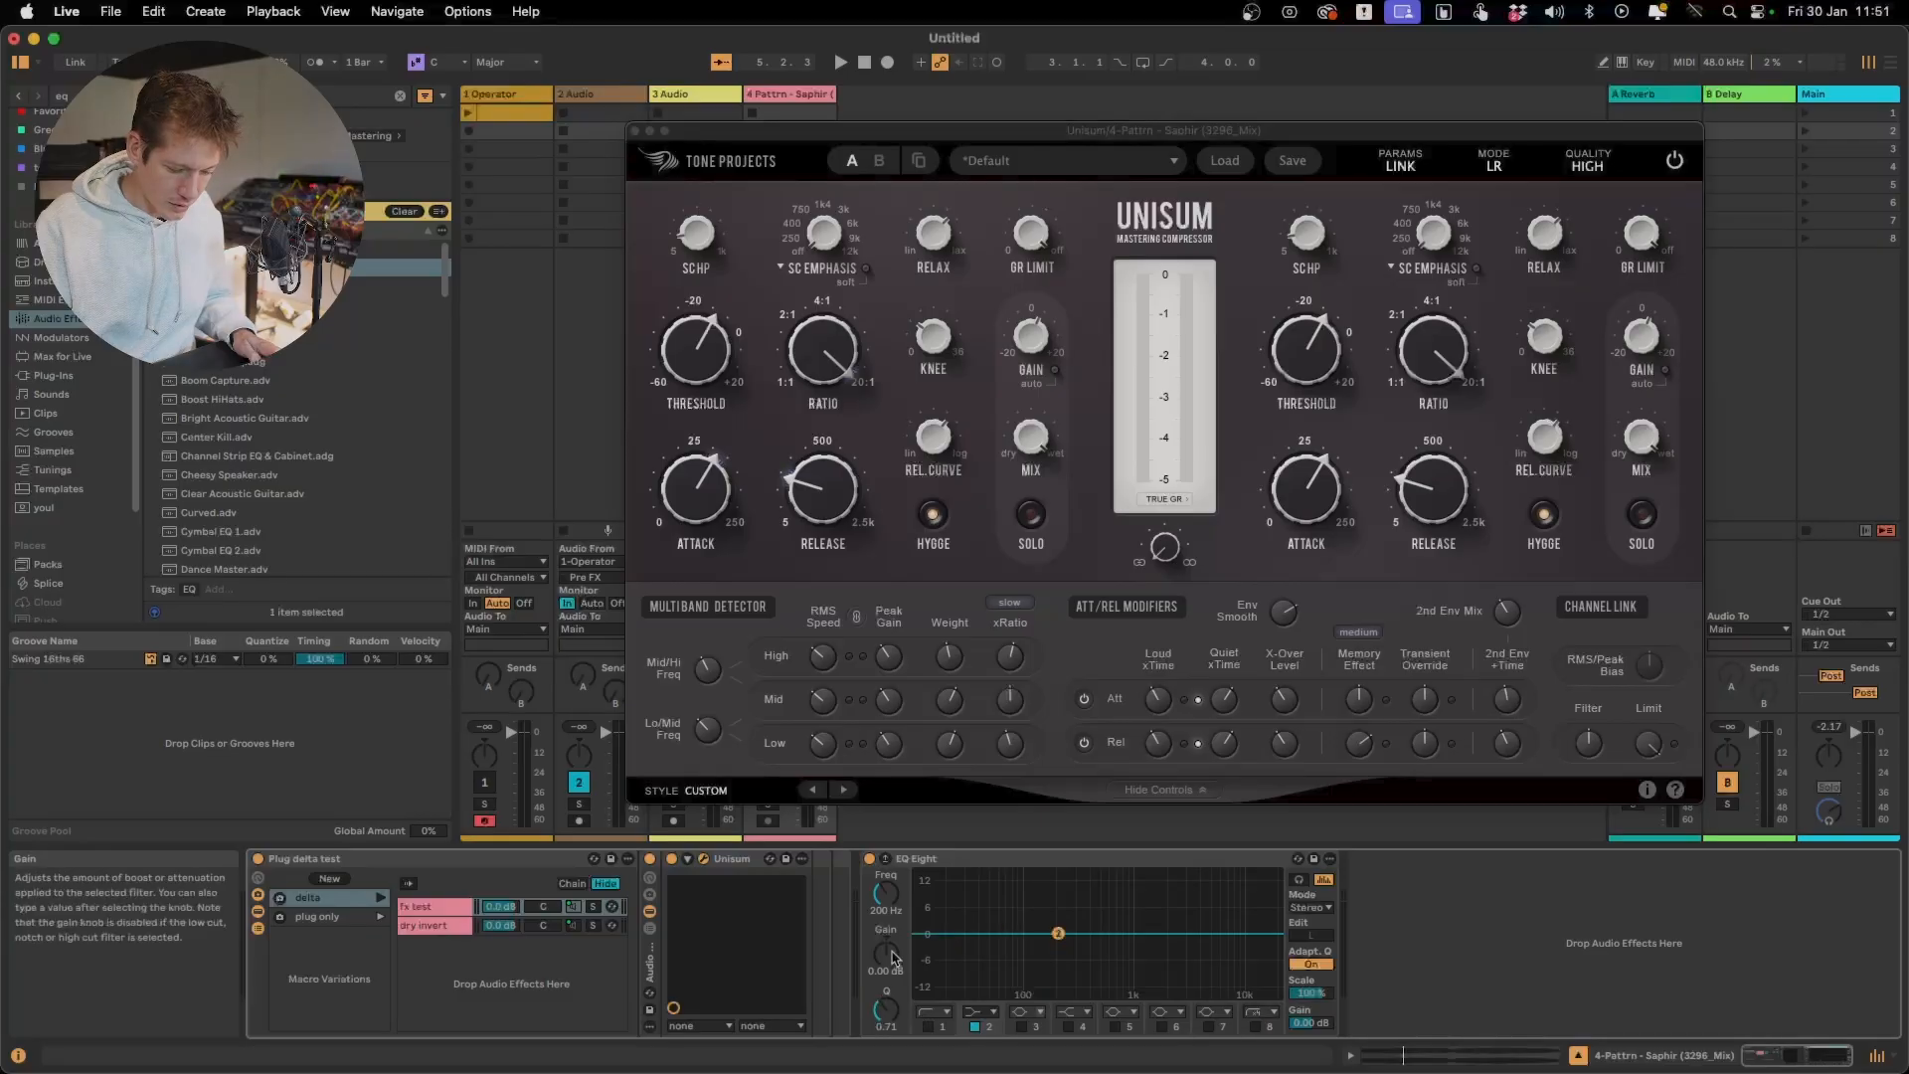
drag(892, 958, 892, 930)
mouse_move(704, 674)
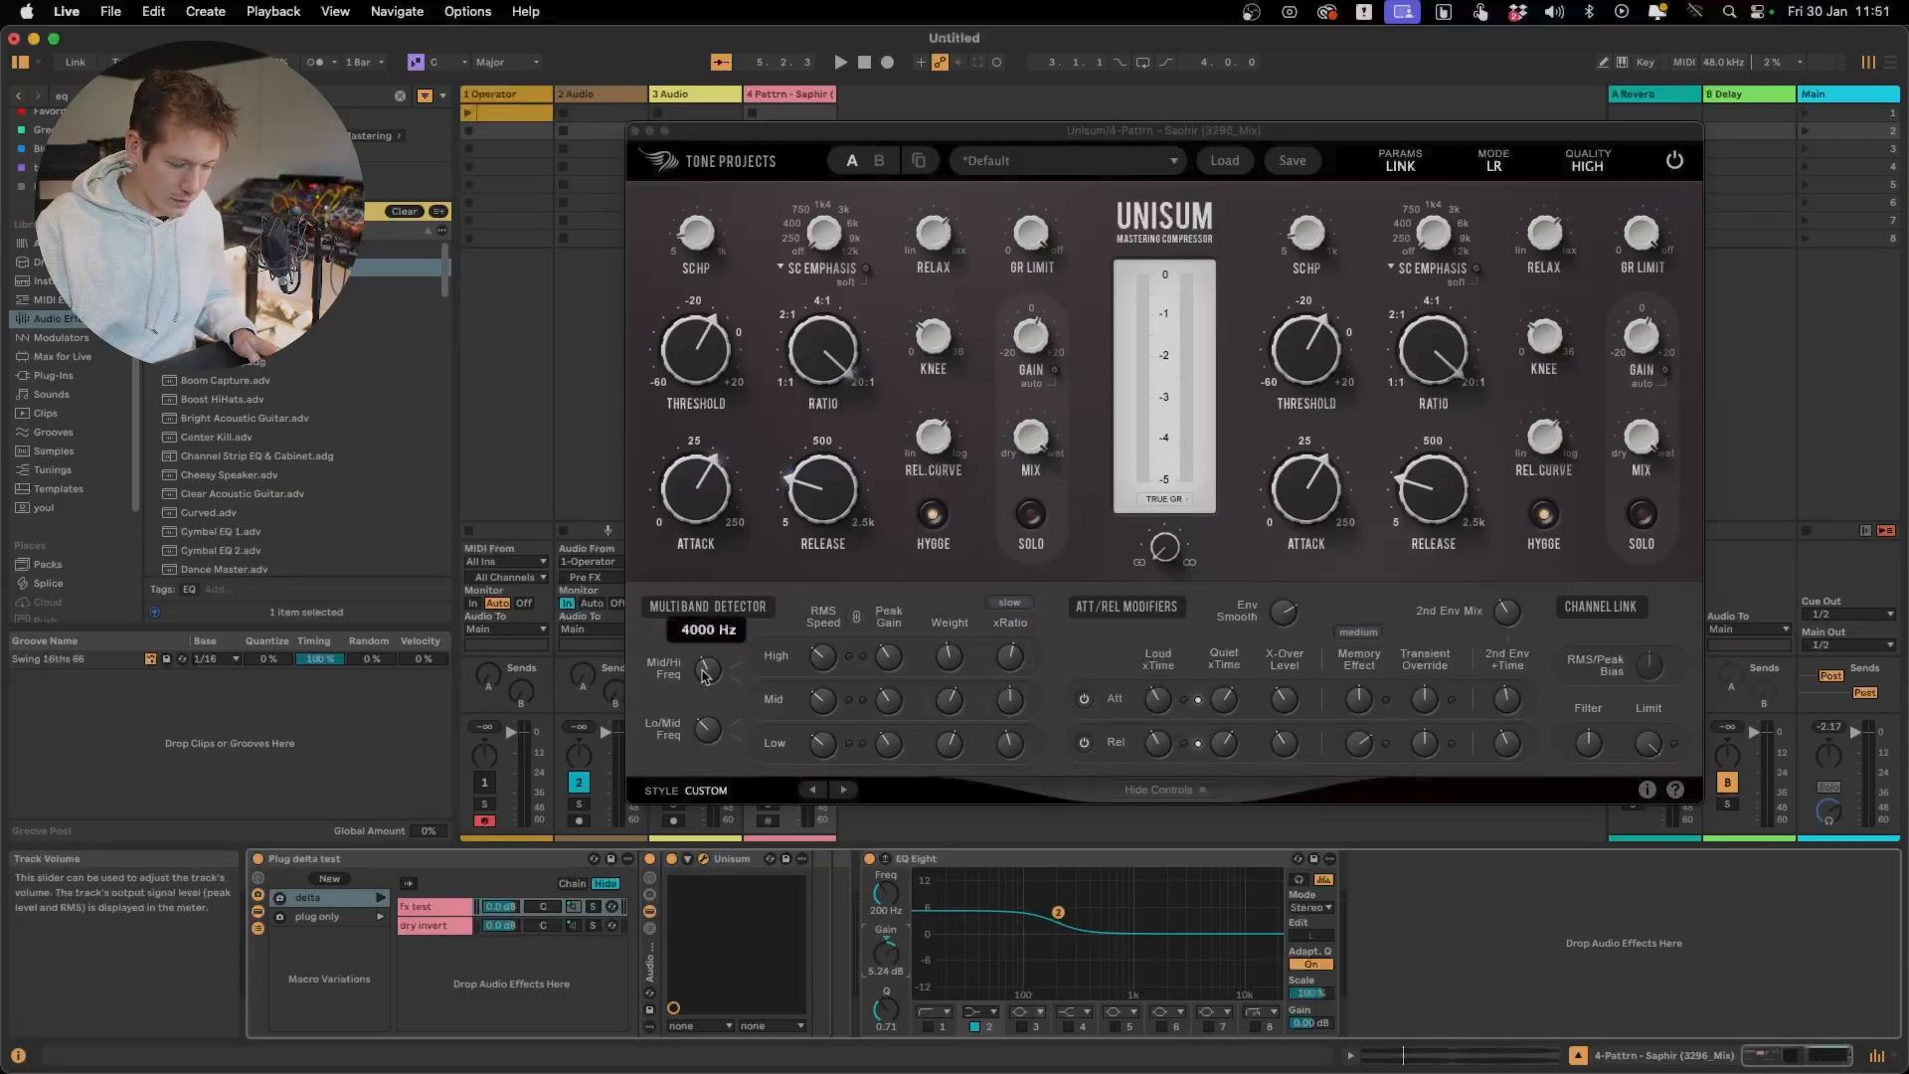
Enable EQ Eight's high shelf (filter 4) at 4.00 kHz with 7.38 dB gain, and set the low shelf's gain to 7.14 dB
click(1070, 1027)
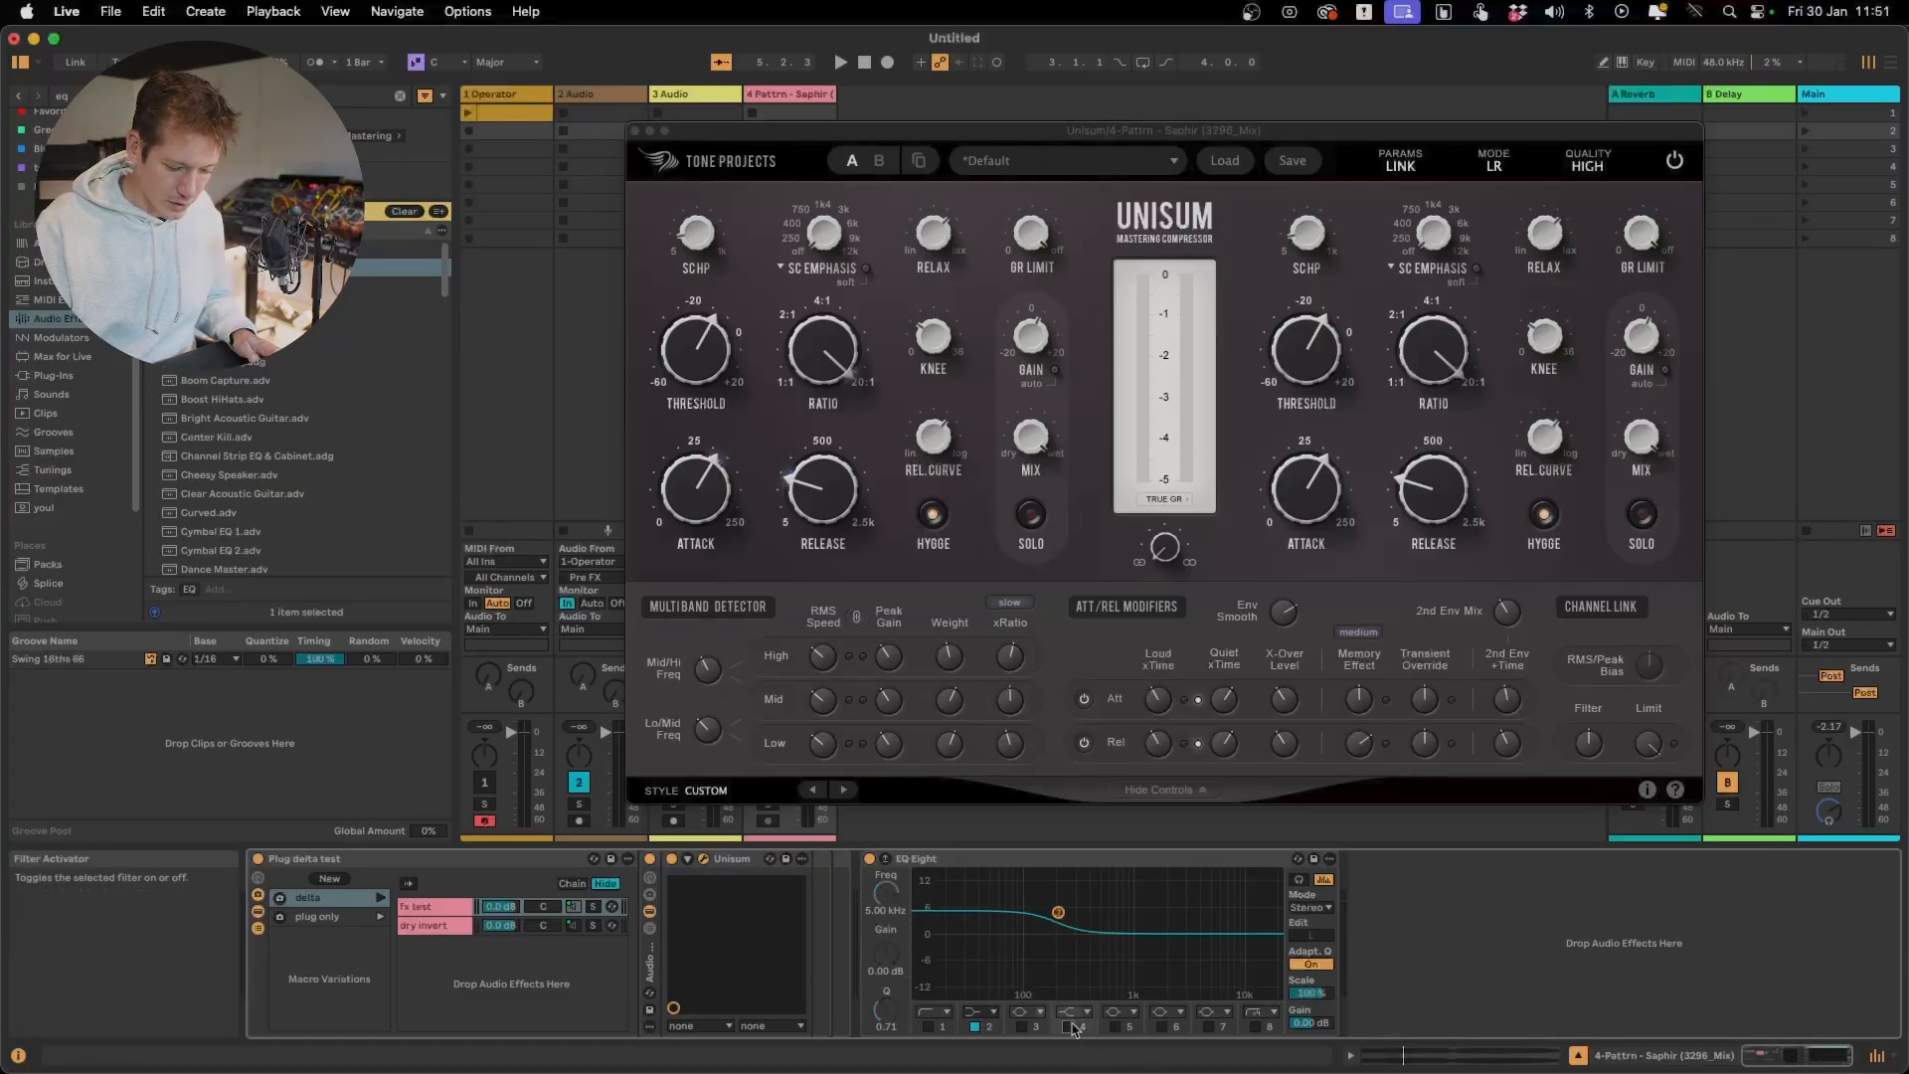
mouse_move(875, 899)
mouse_down()
mouse_move(876, 950)
mouse_move(875, 865)
mouse_up()
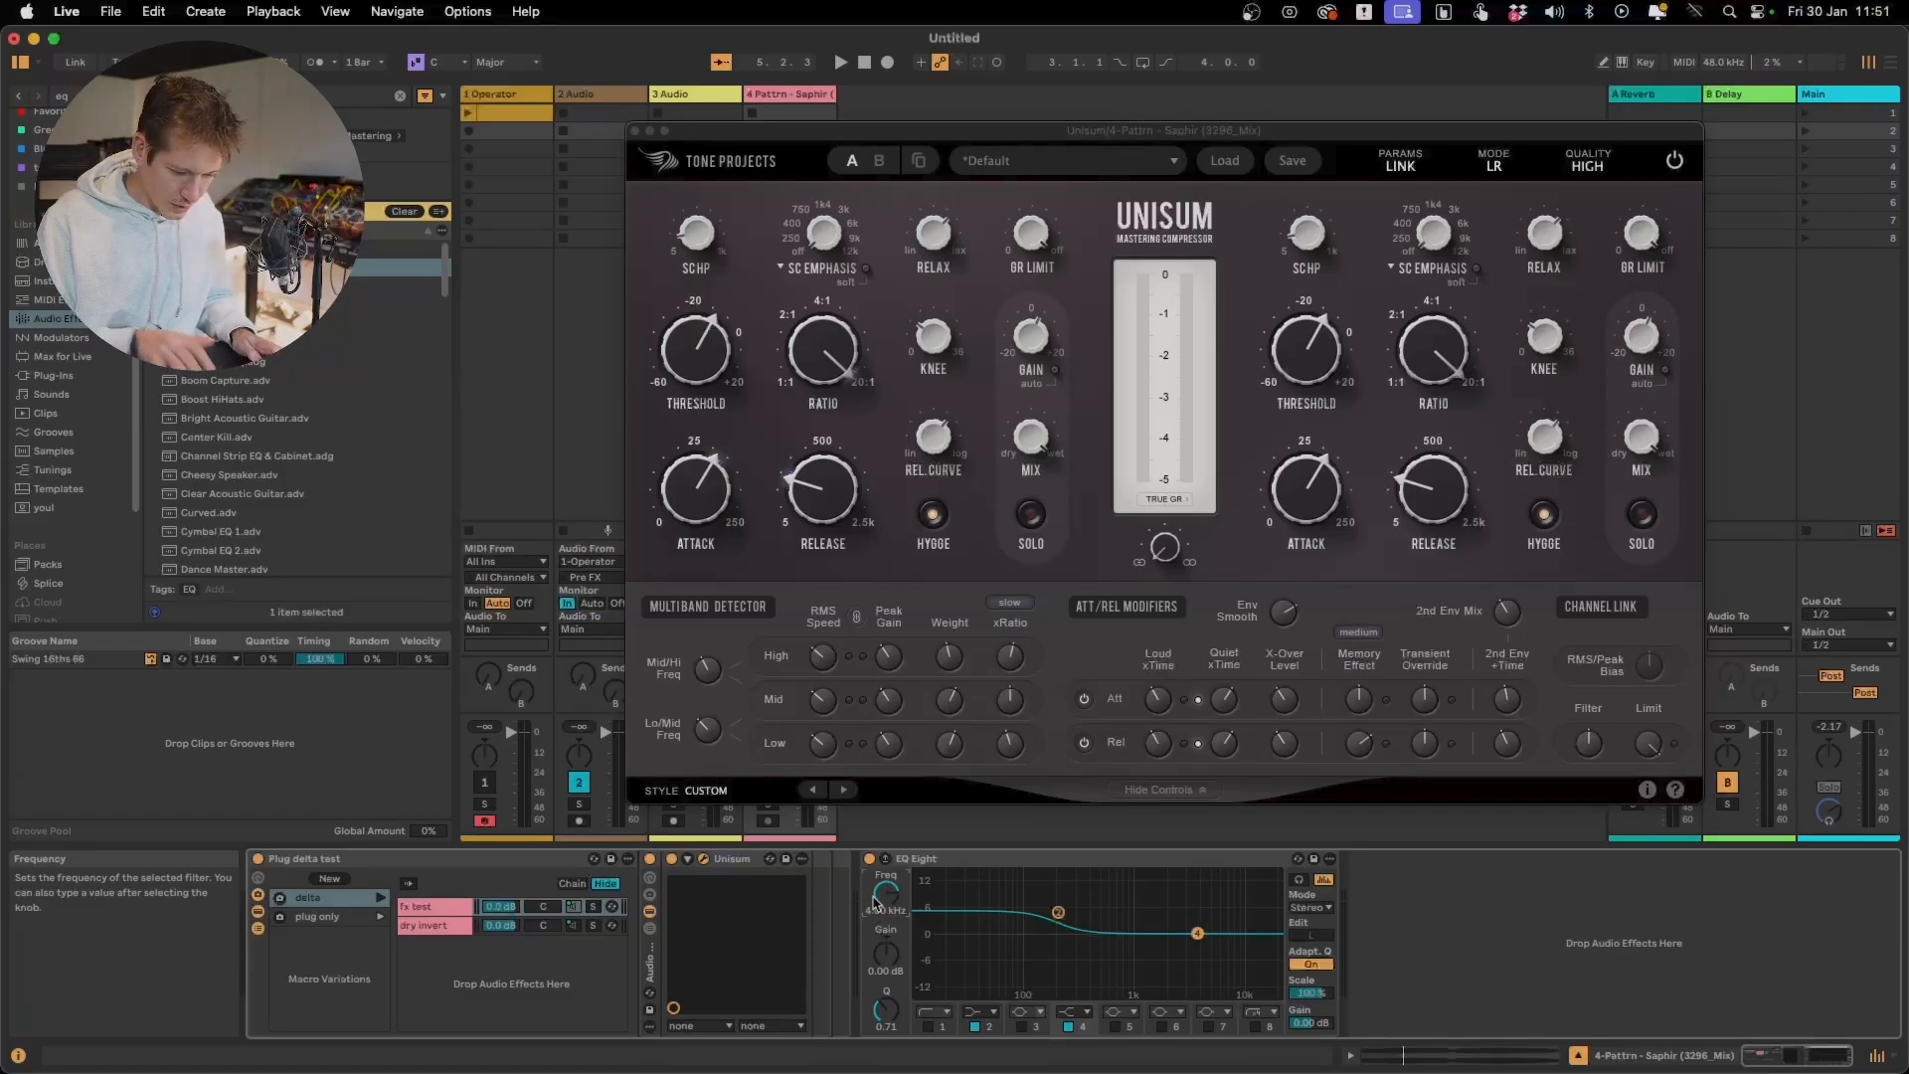
drag(885, 953, 885, 917)
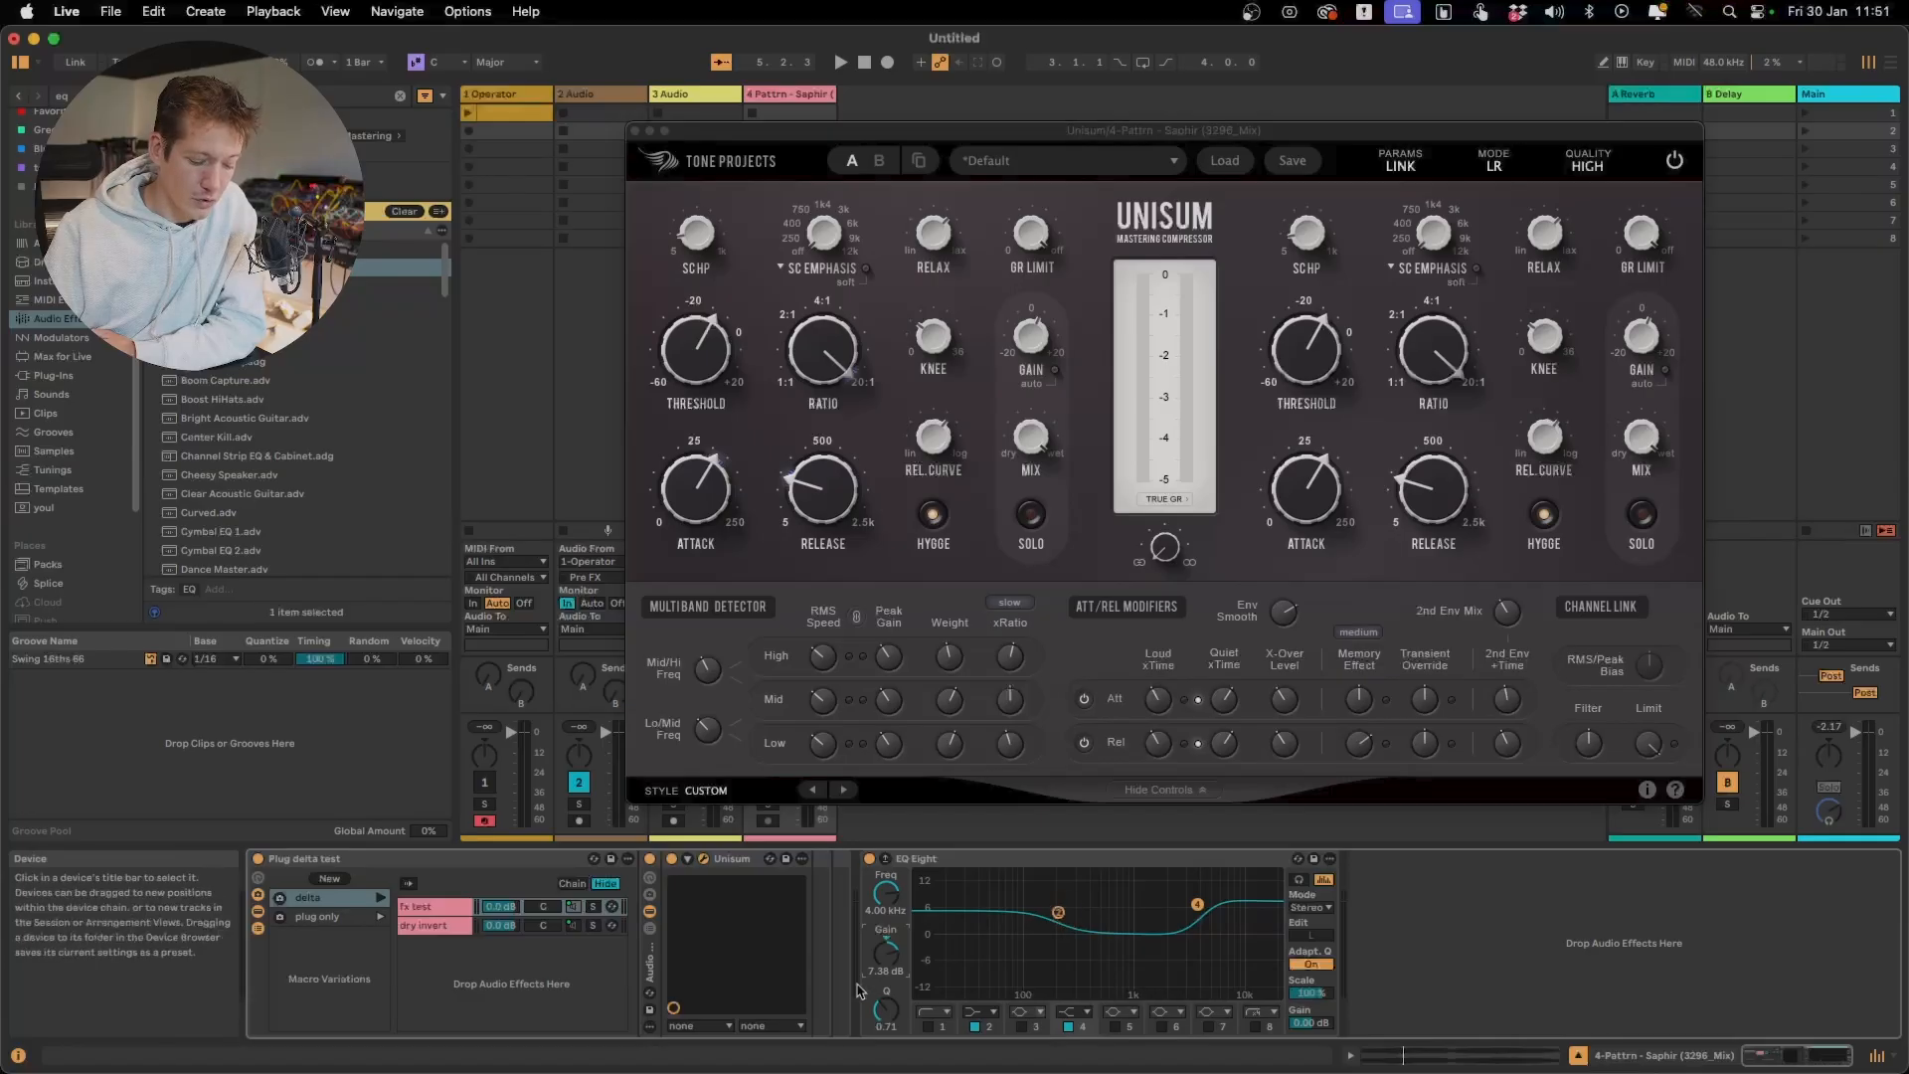
click(991, 1035)
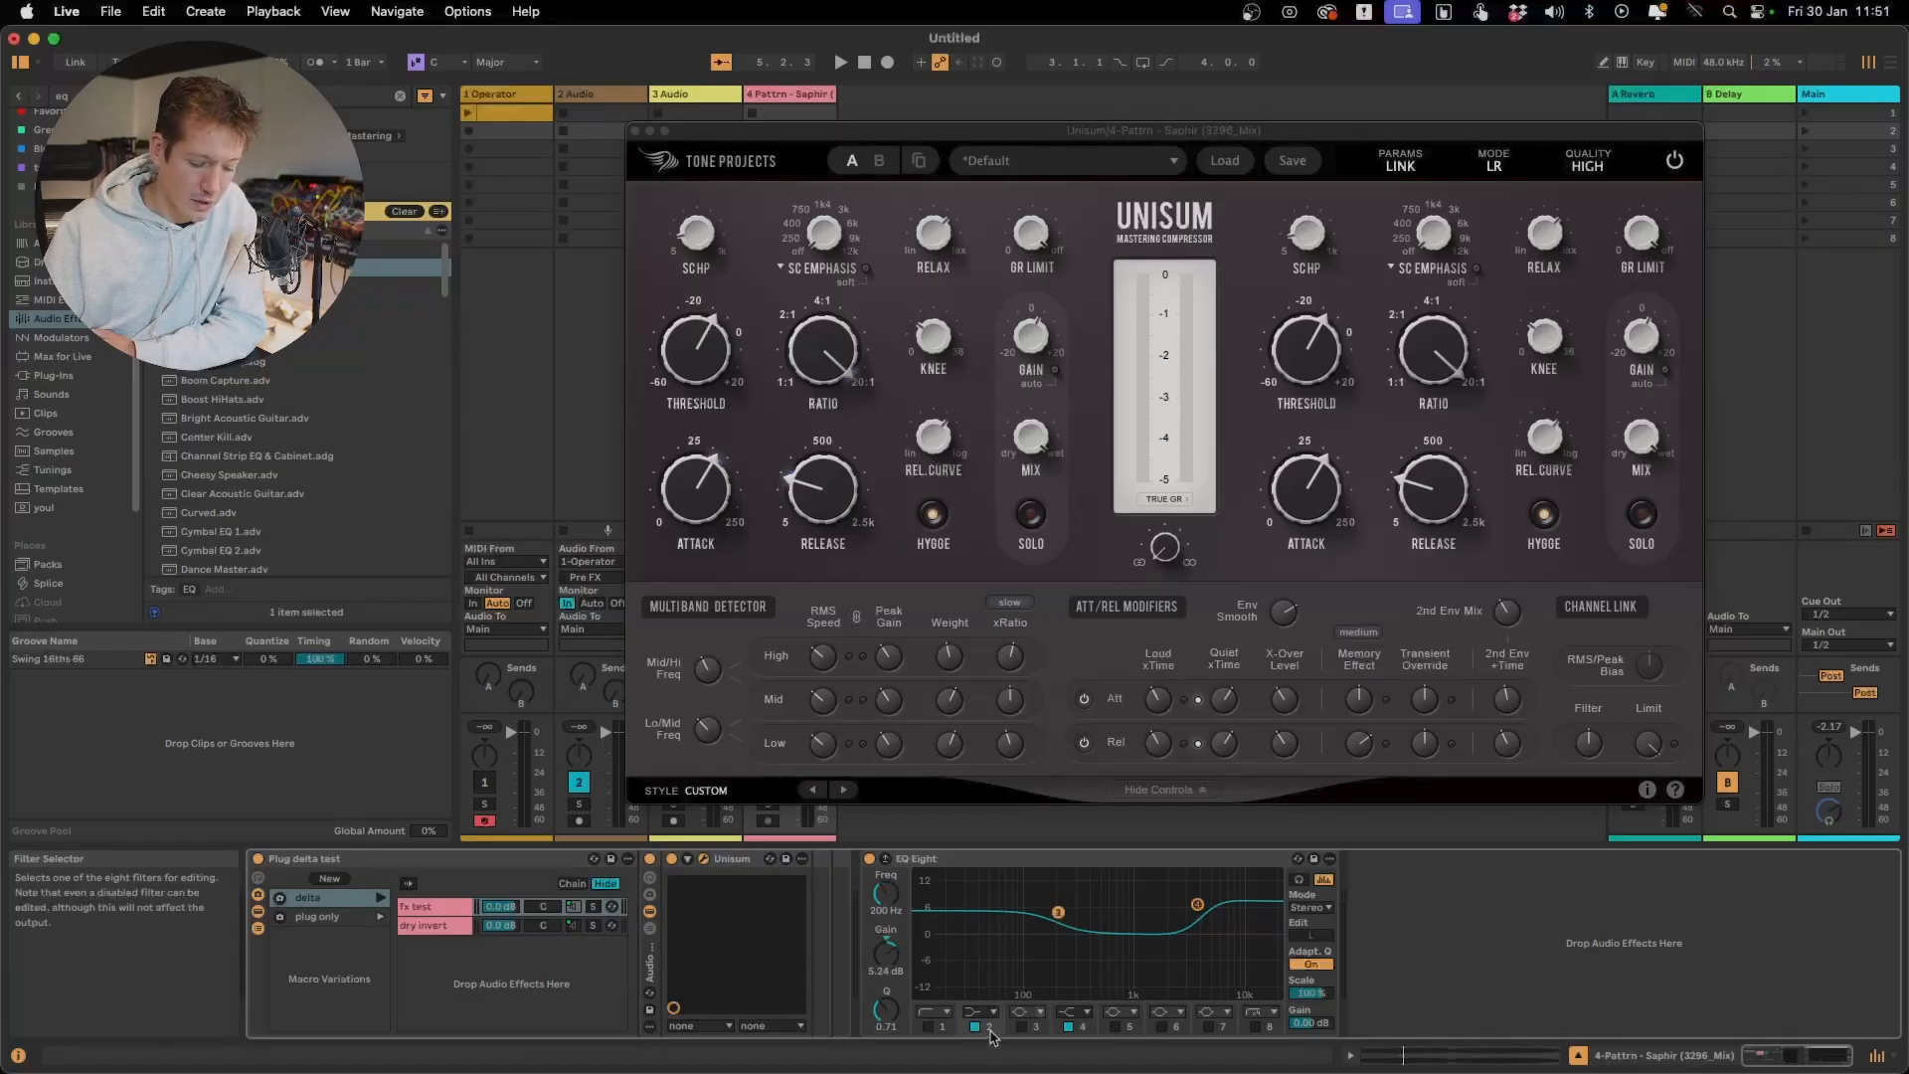
drag(881, 952, 881, 952)
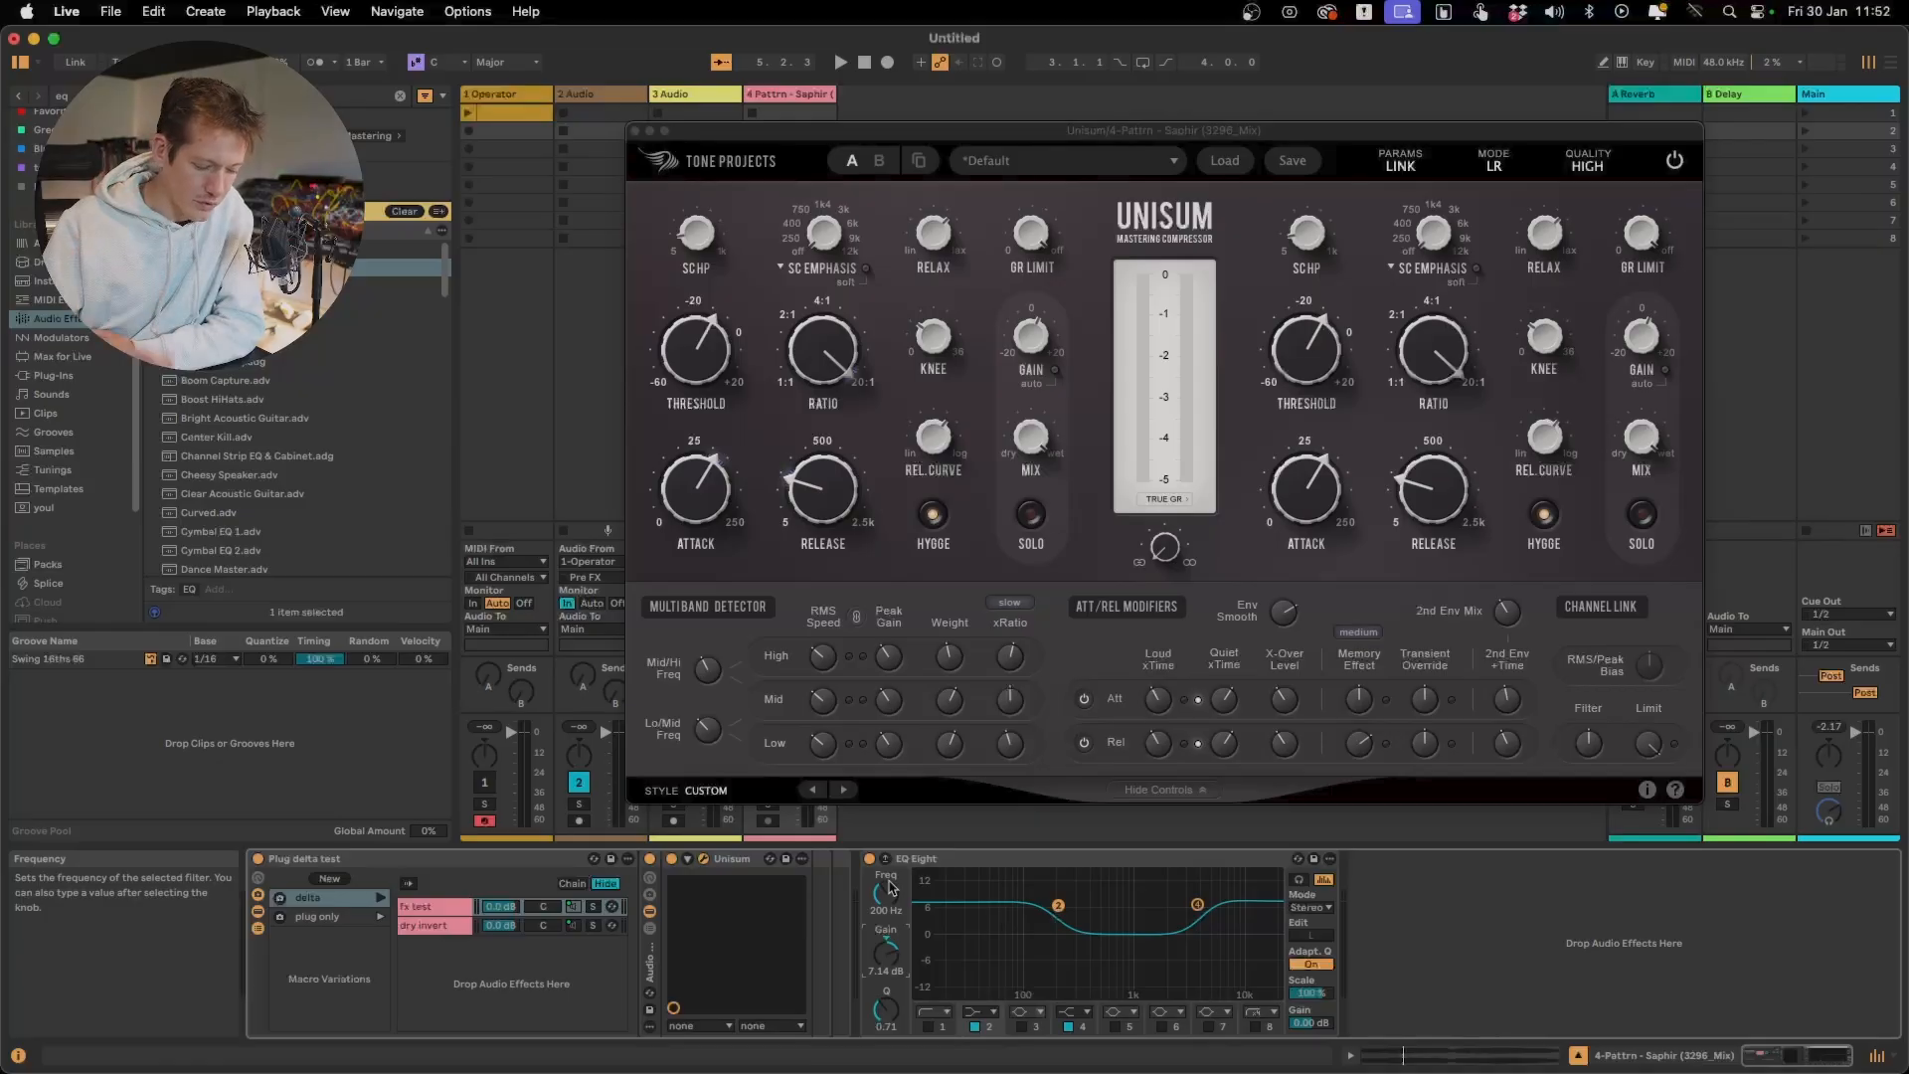
Delete EQ Eight from the track's device chain and start playback
click(971, 861)
key(Delete)
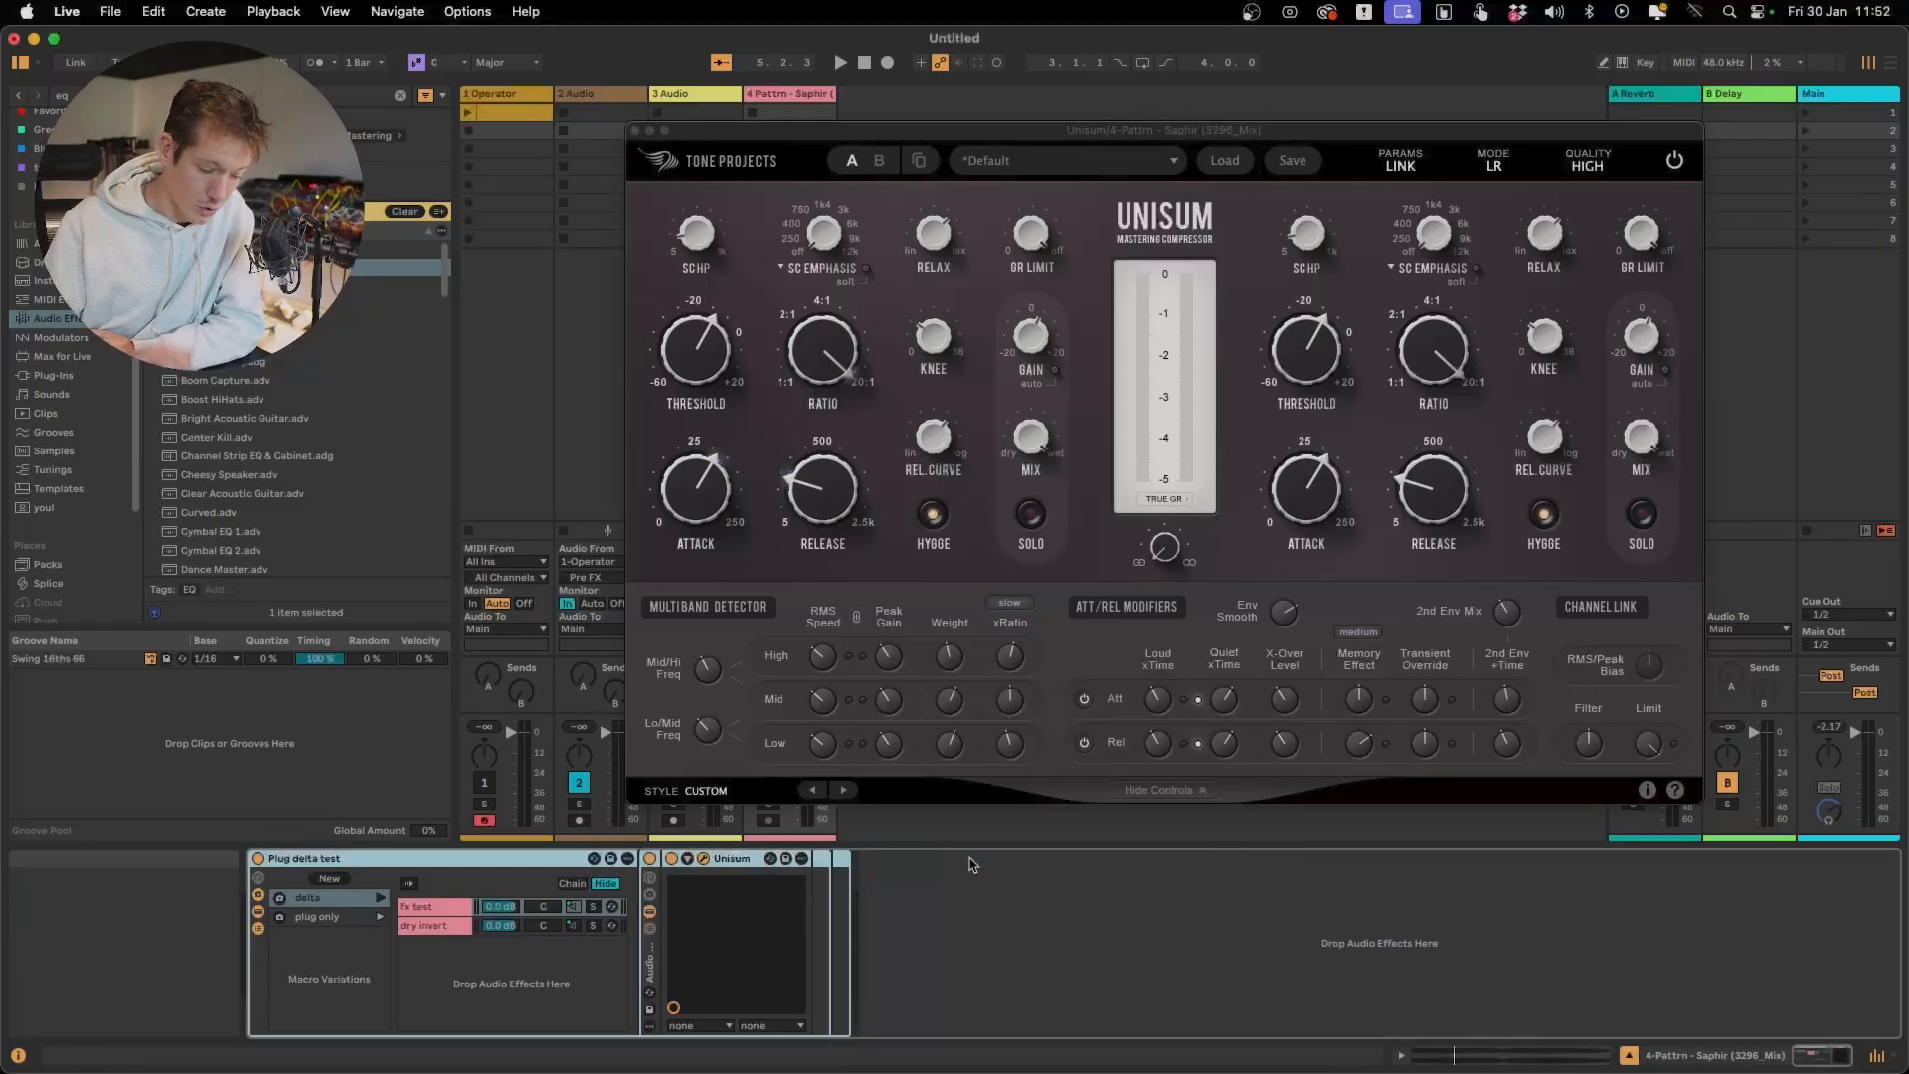
key(space)
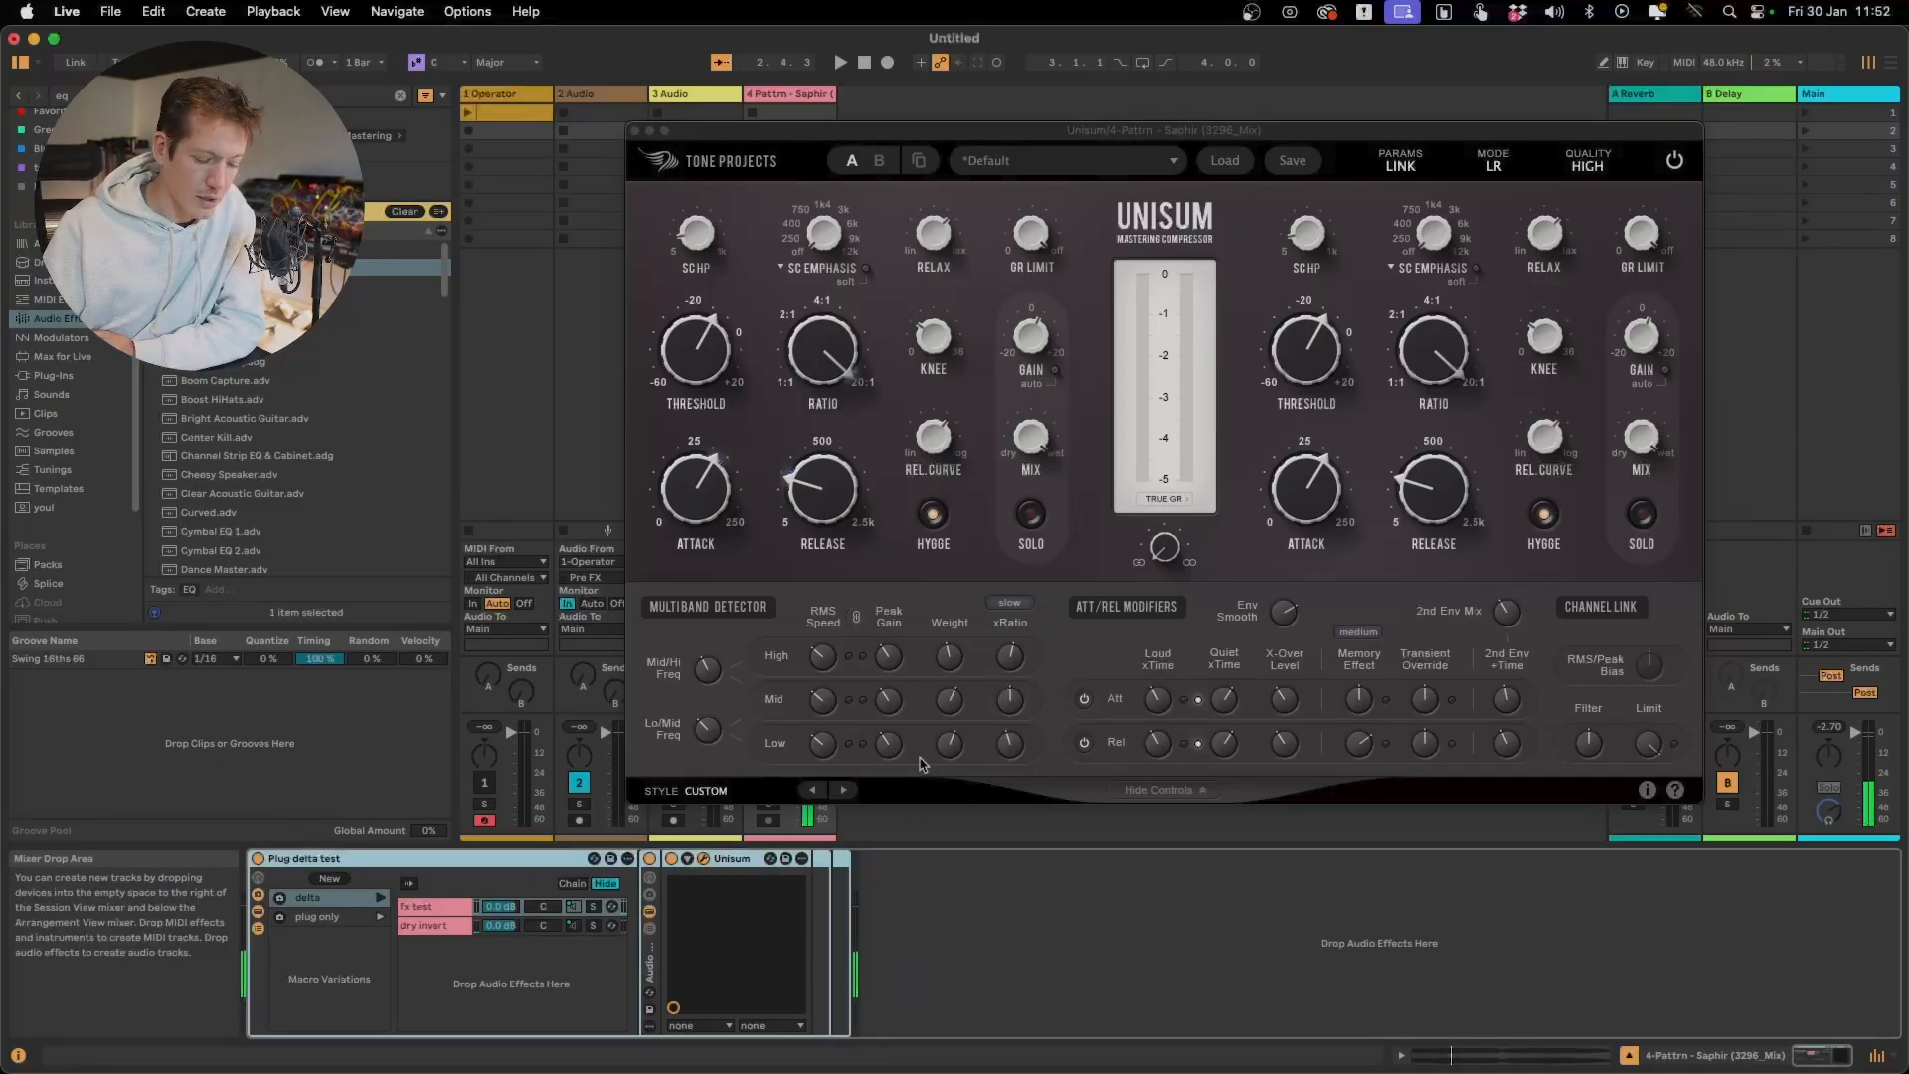
Demonstrate the multiband detector's Weight controls by turning the Low band fully down and raising the High band's weight
drag(950, 743, 945, 1069)
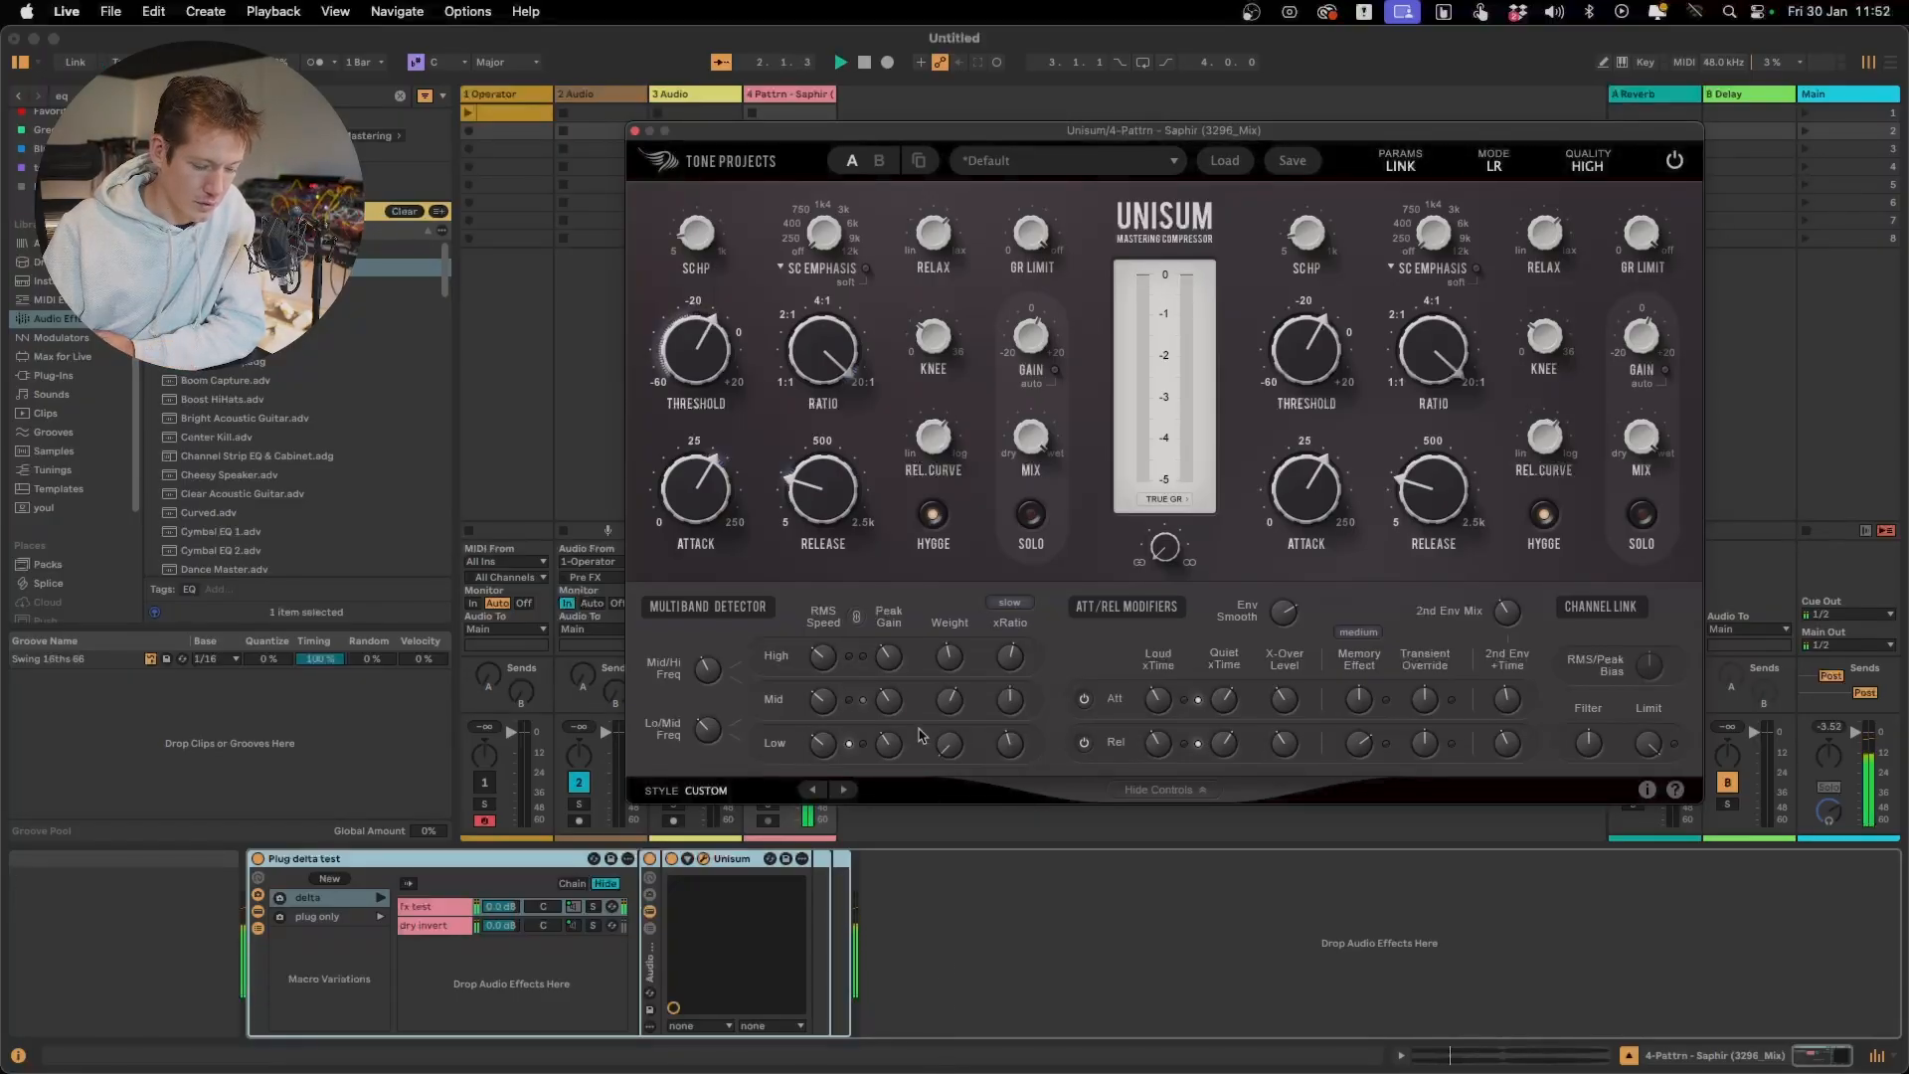
mouse_move(710, 734)
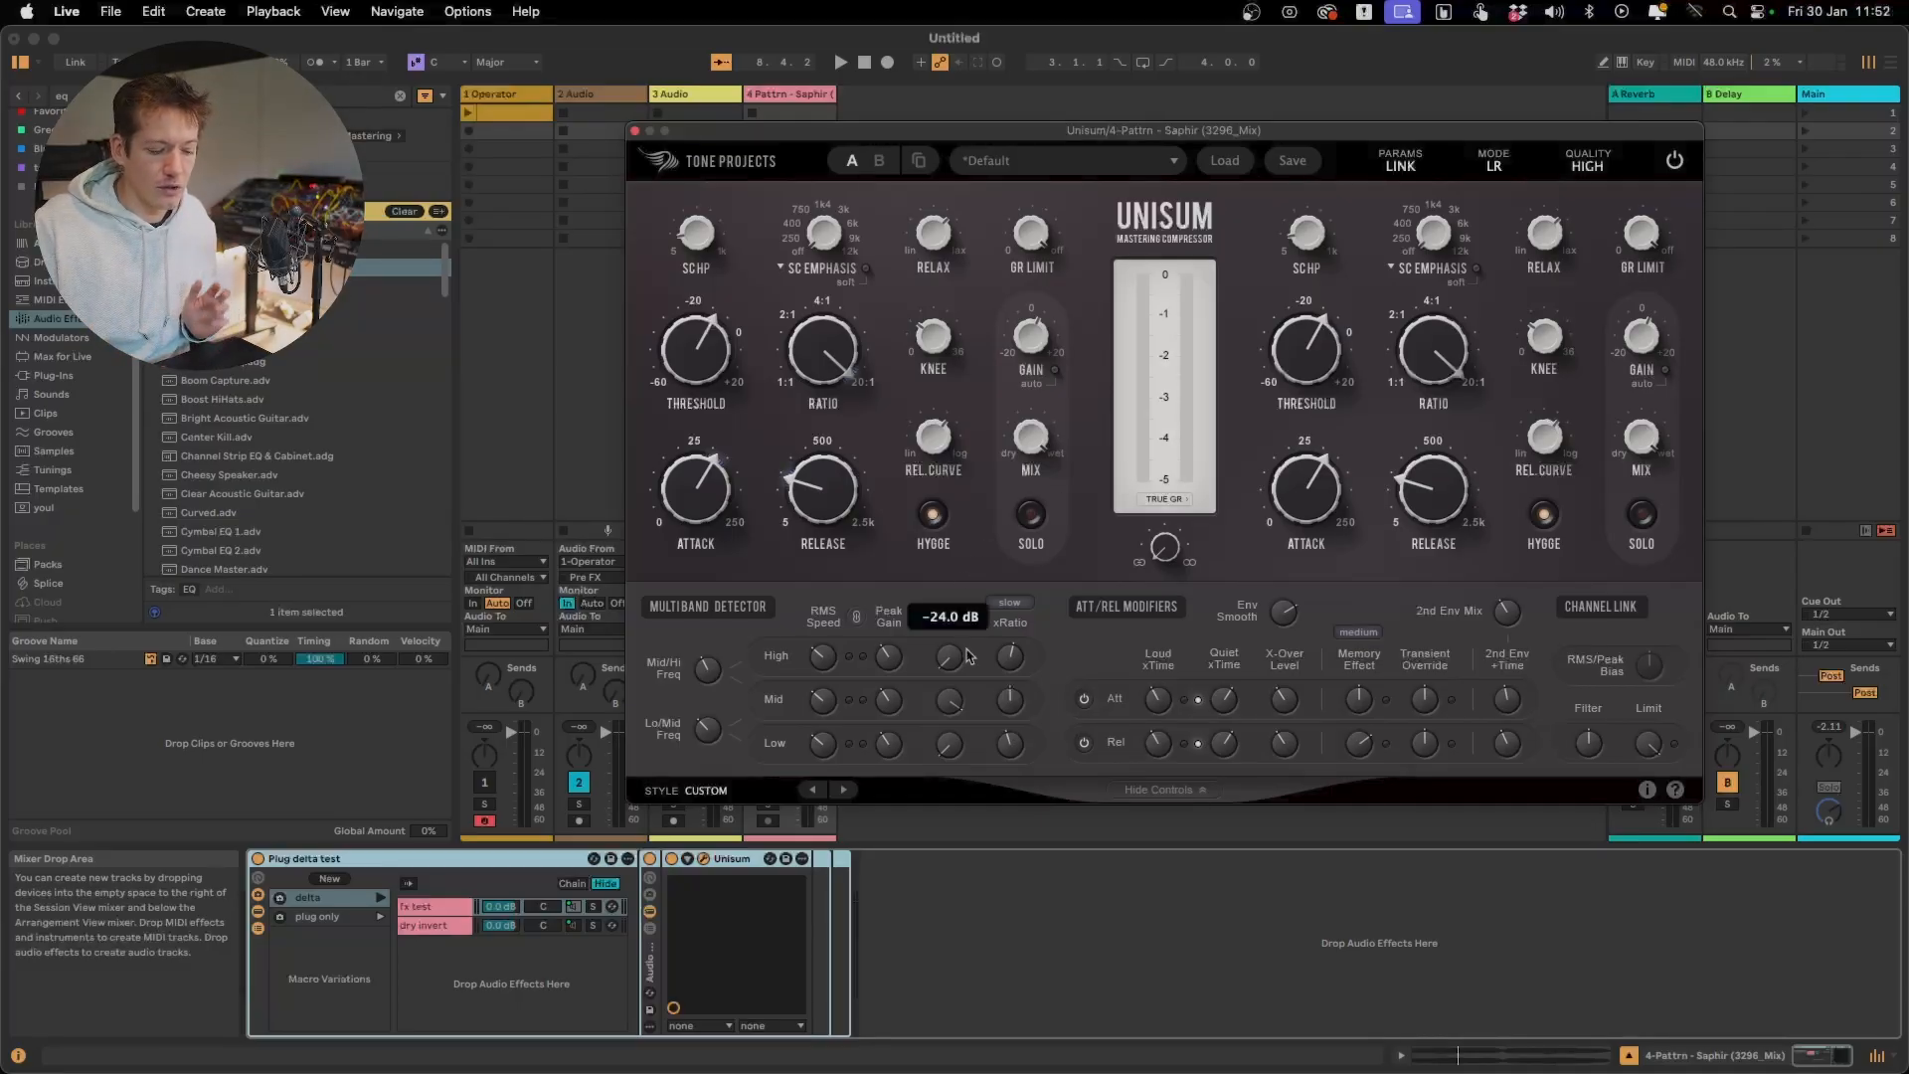
drag(950, 656, 951, 633)
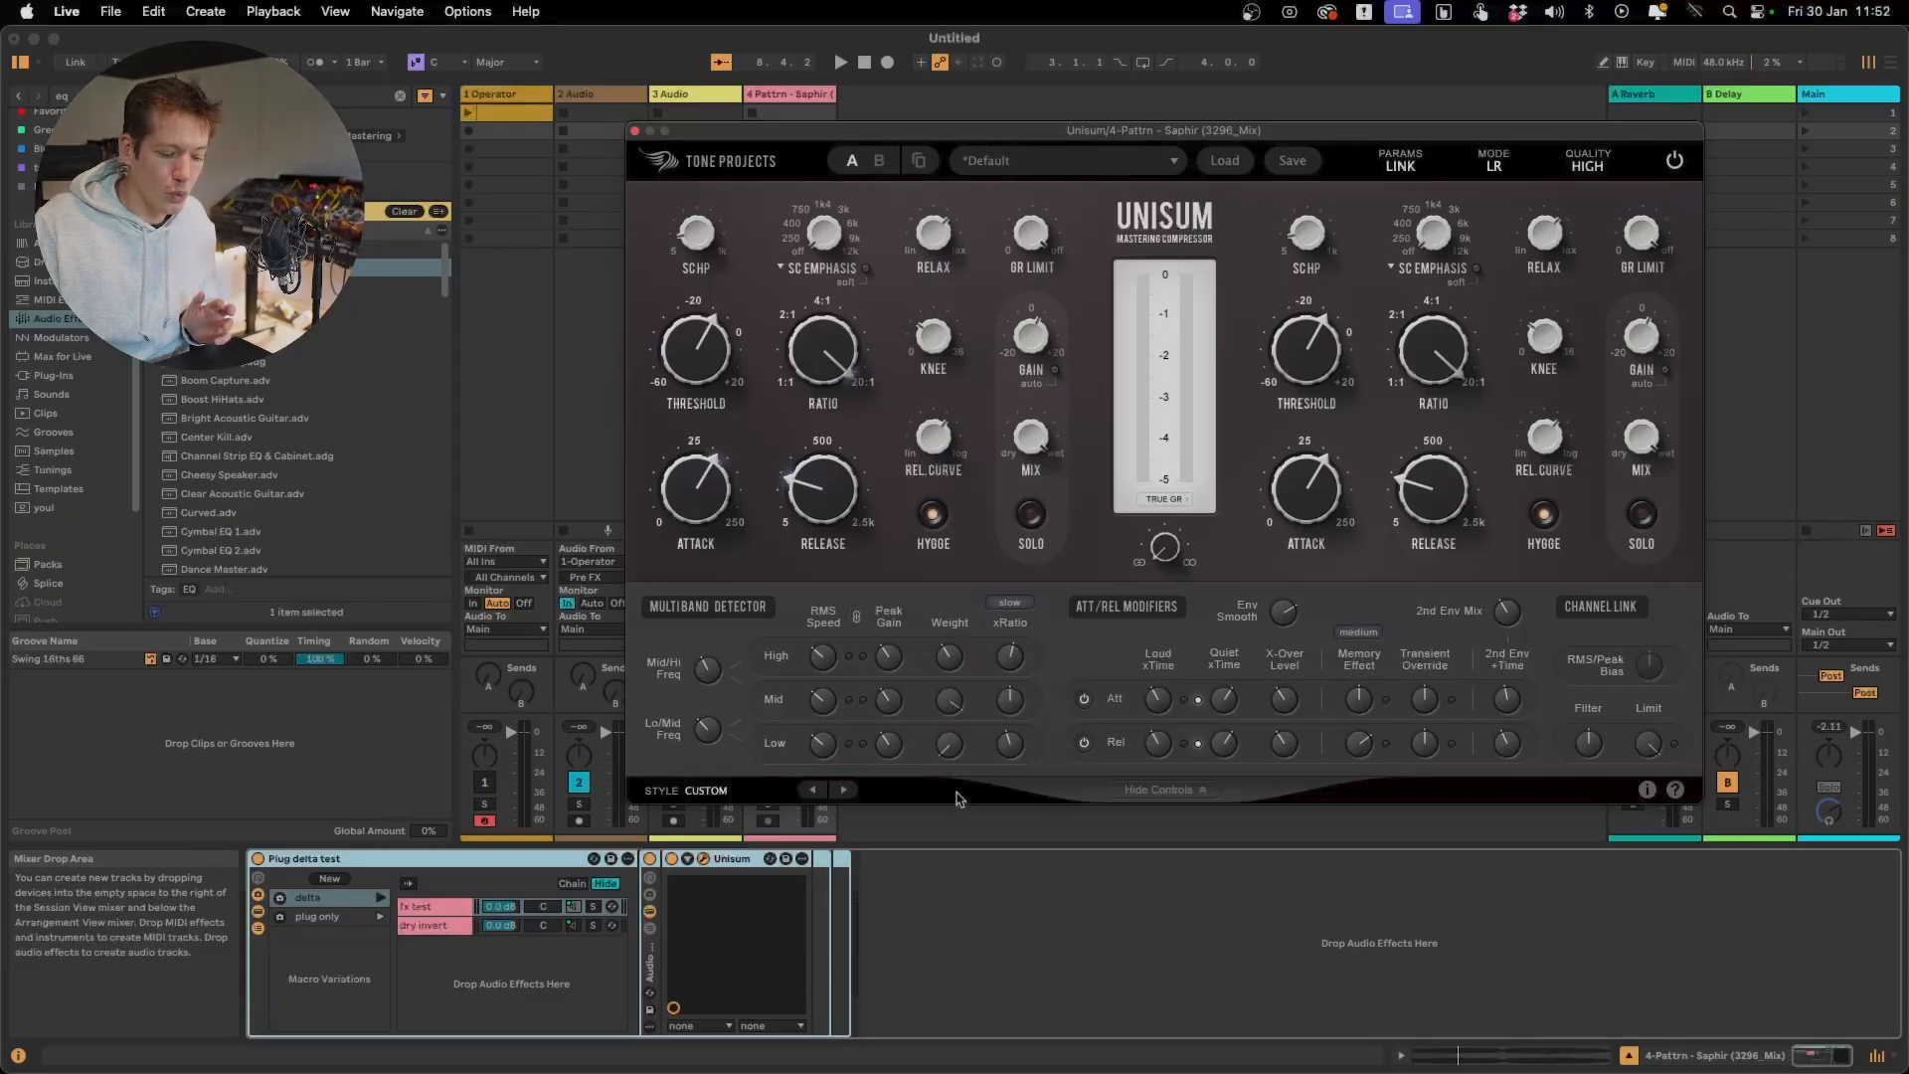
drag(950, 743, 964, 575)
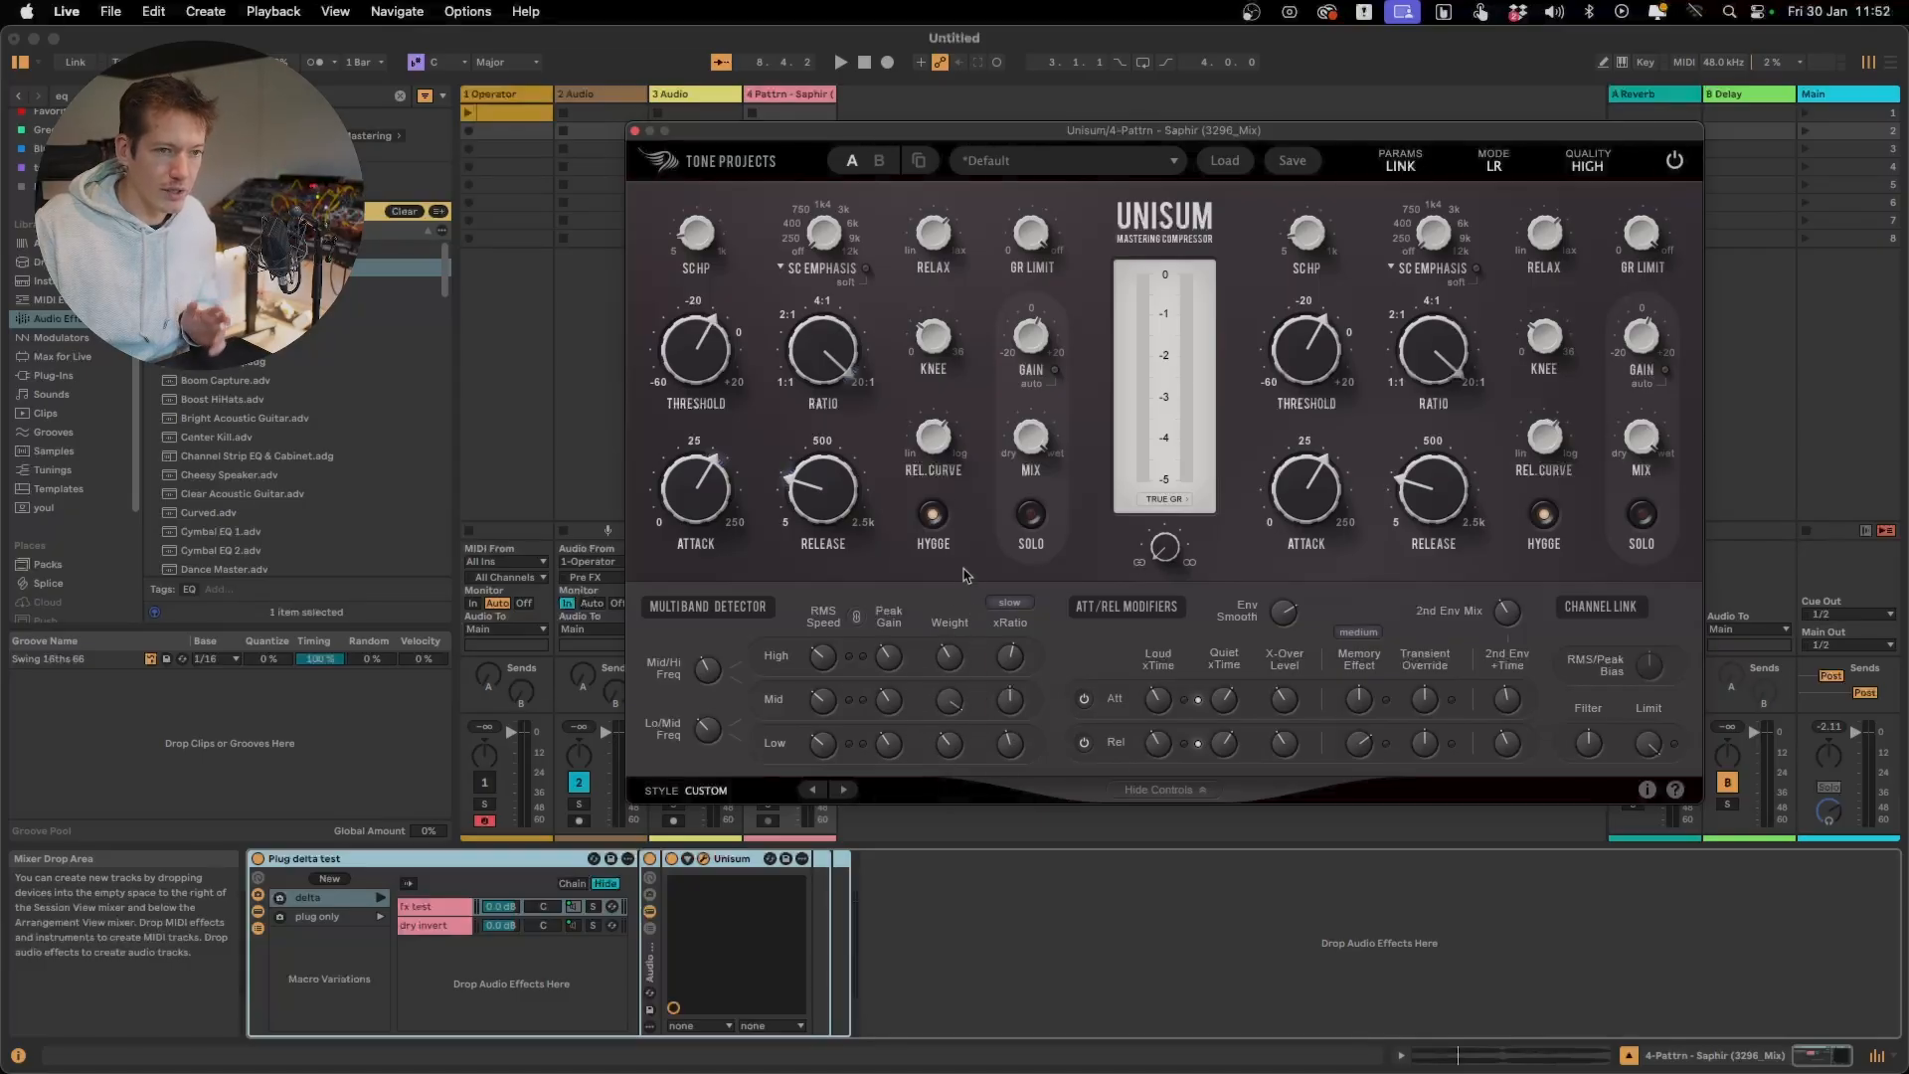
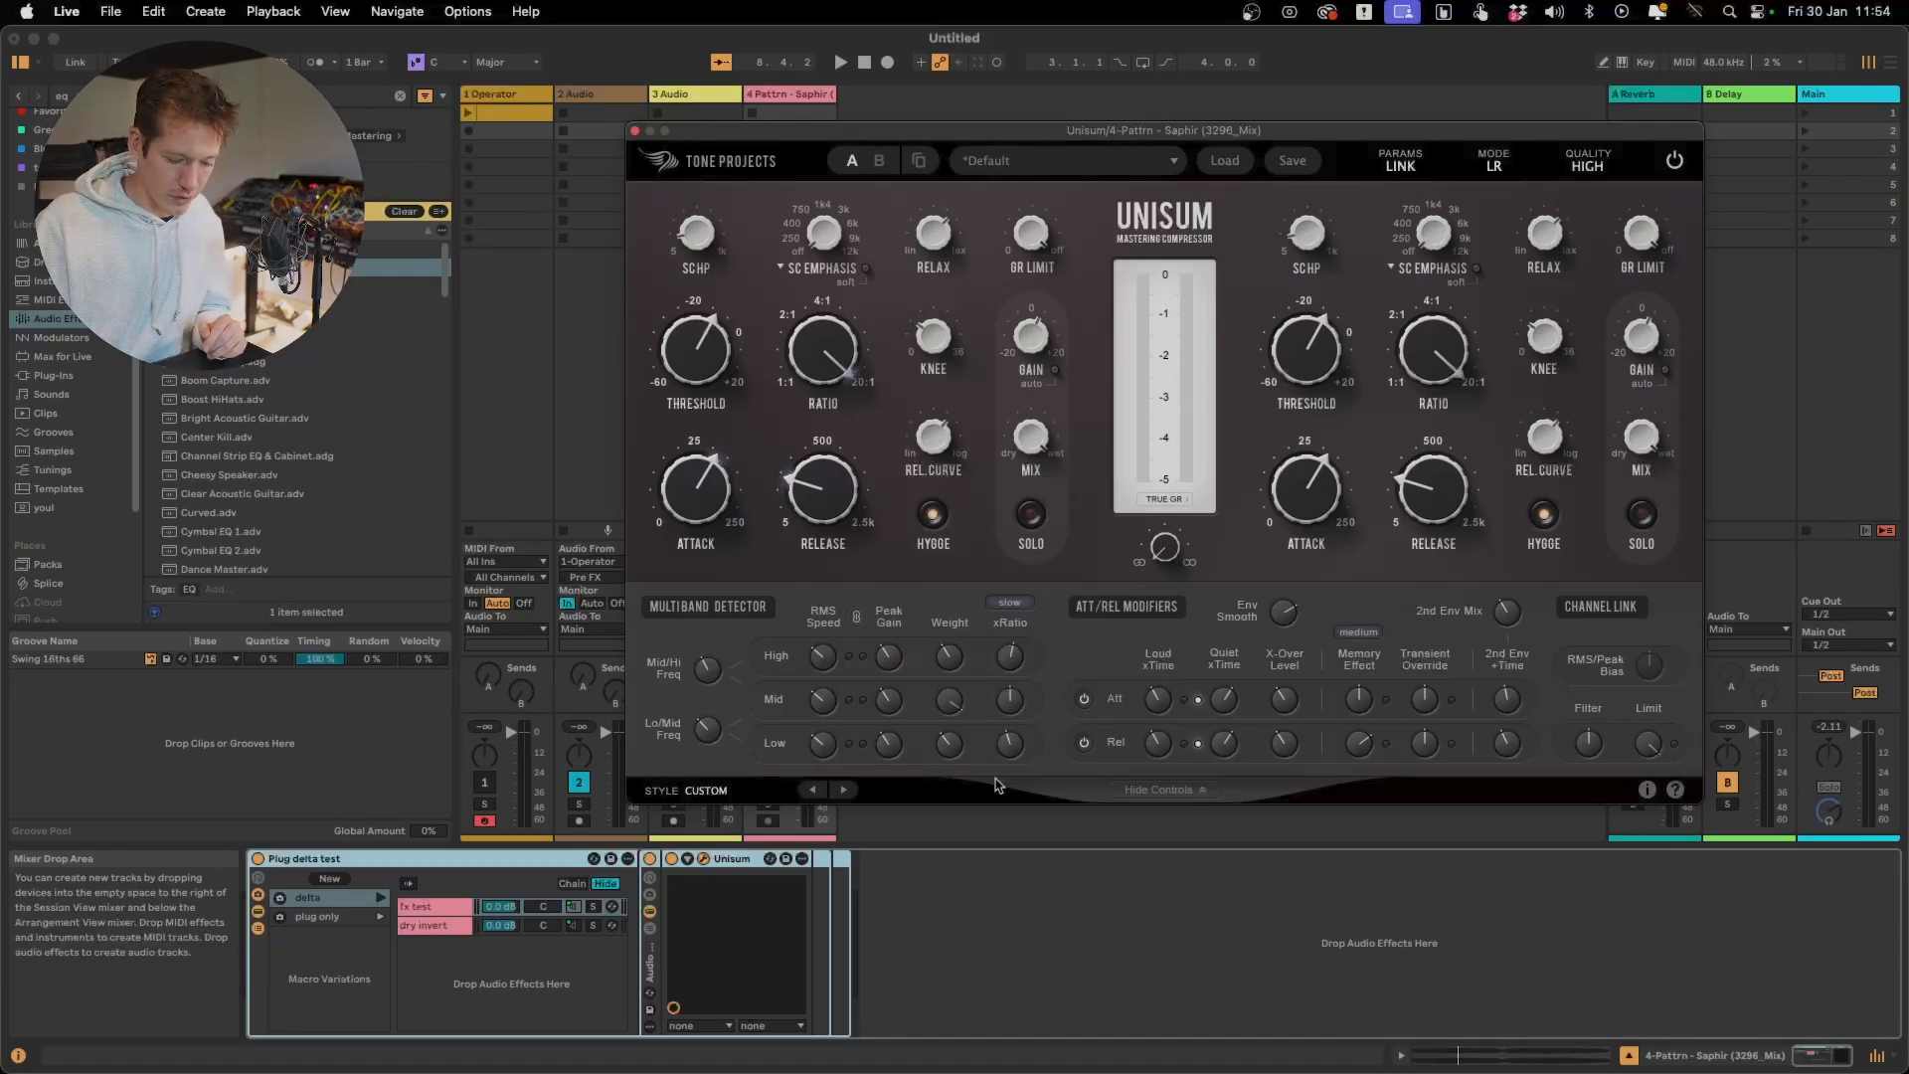
Turn the High and Low bands' detector Weight fully down and audition the compression driven by the Mid band
drag(950, 743, 948, 912)
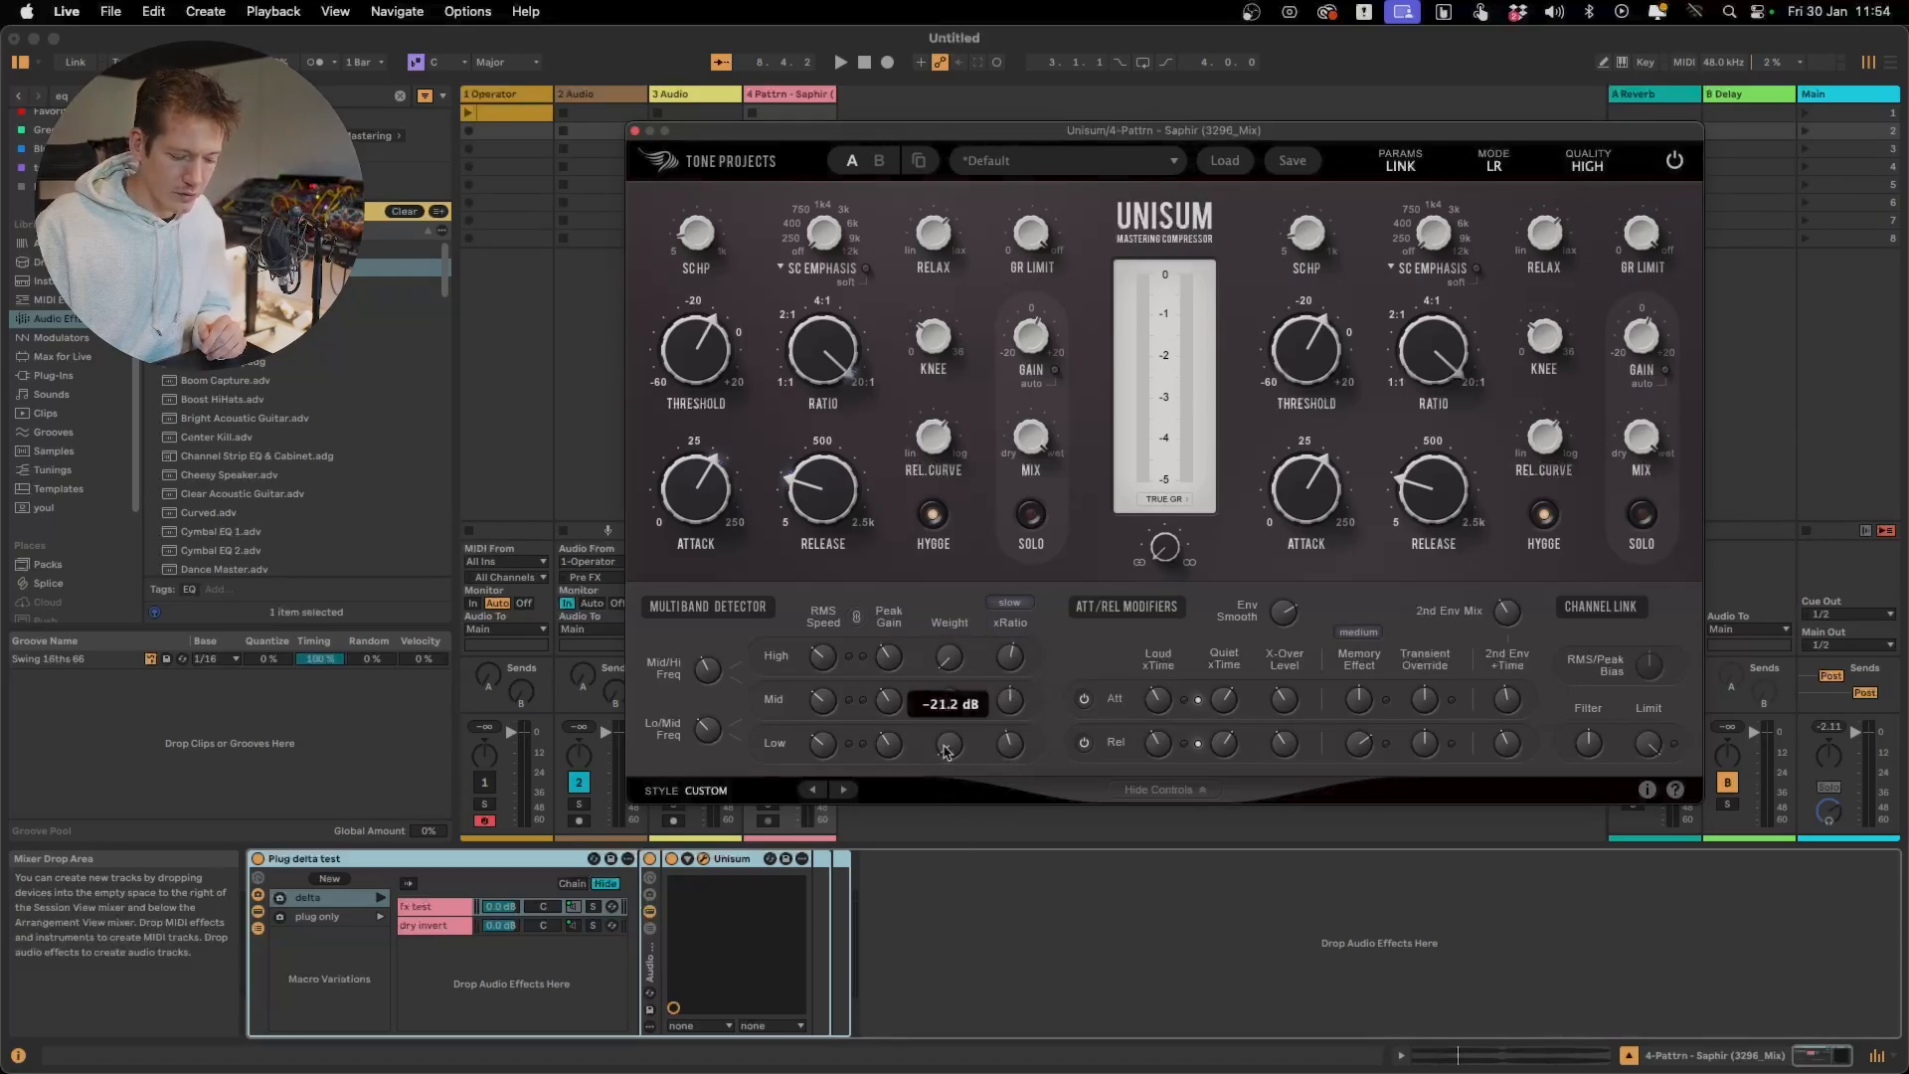
key(space)
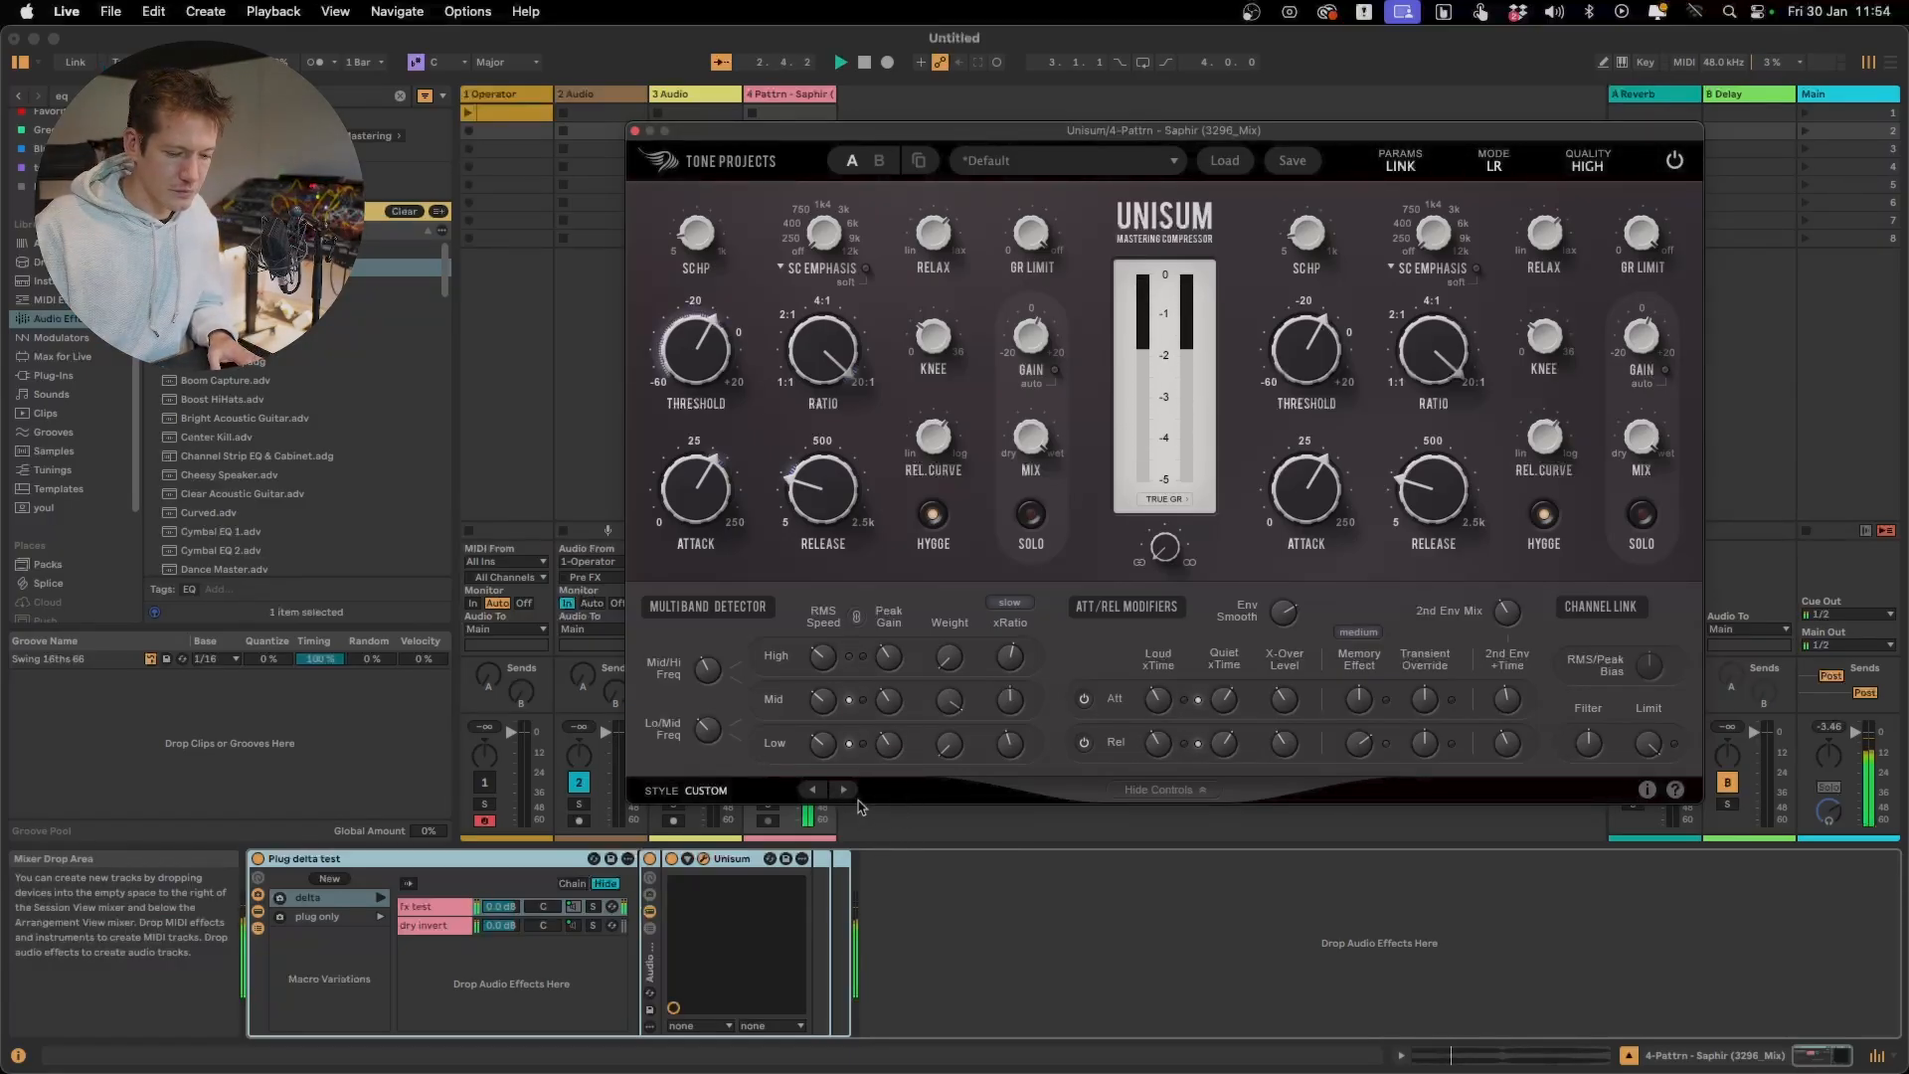
key(space)
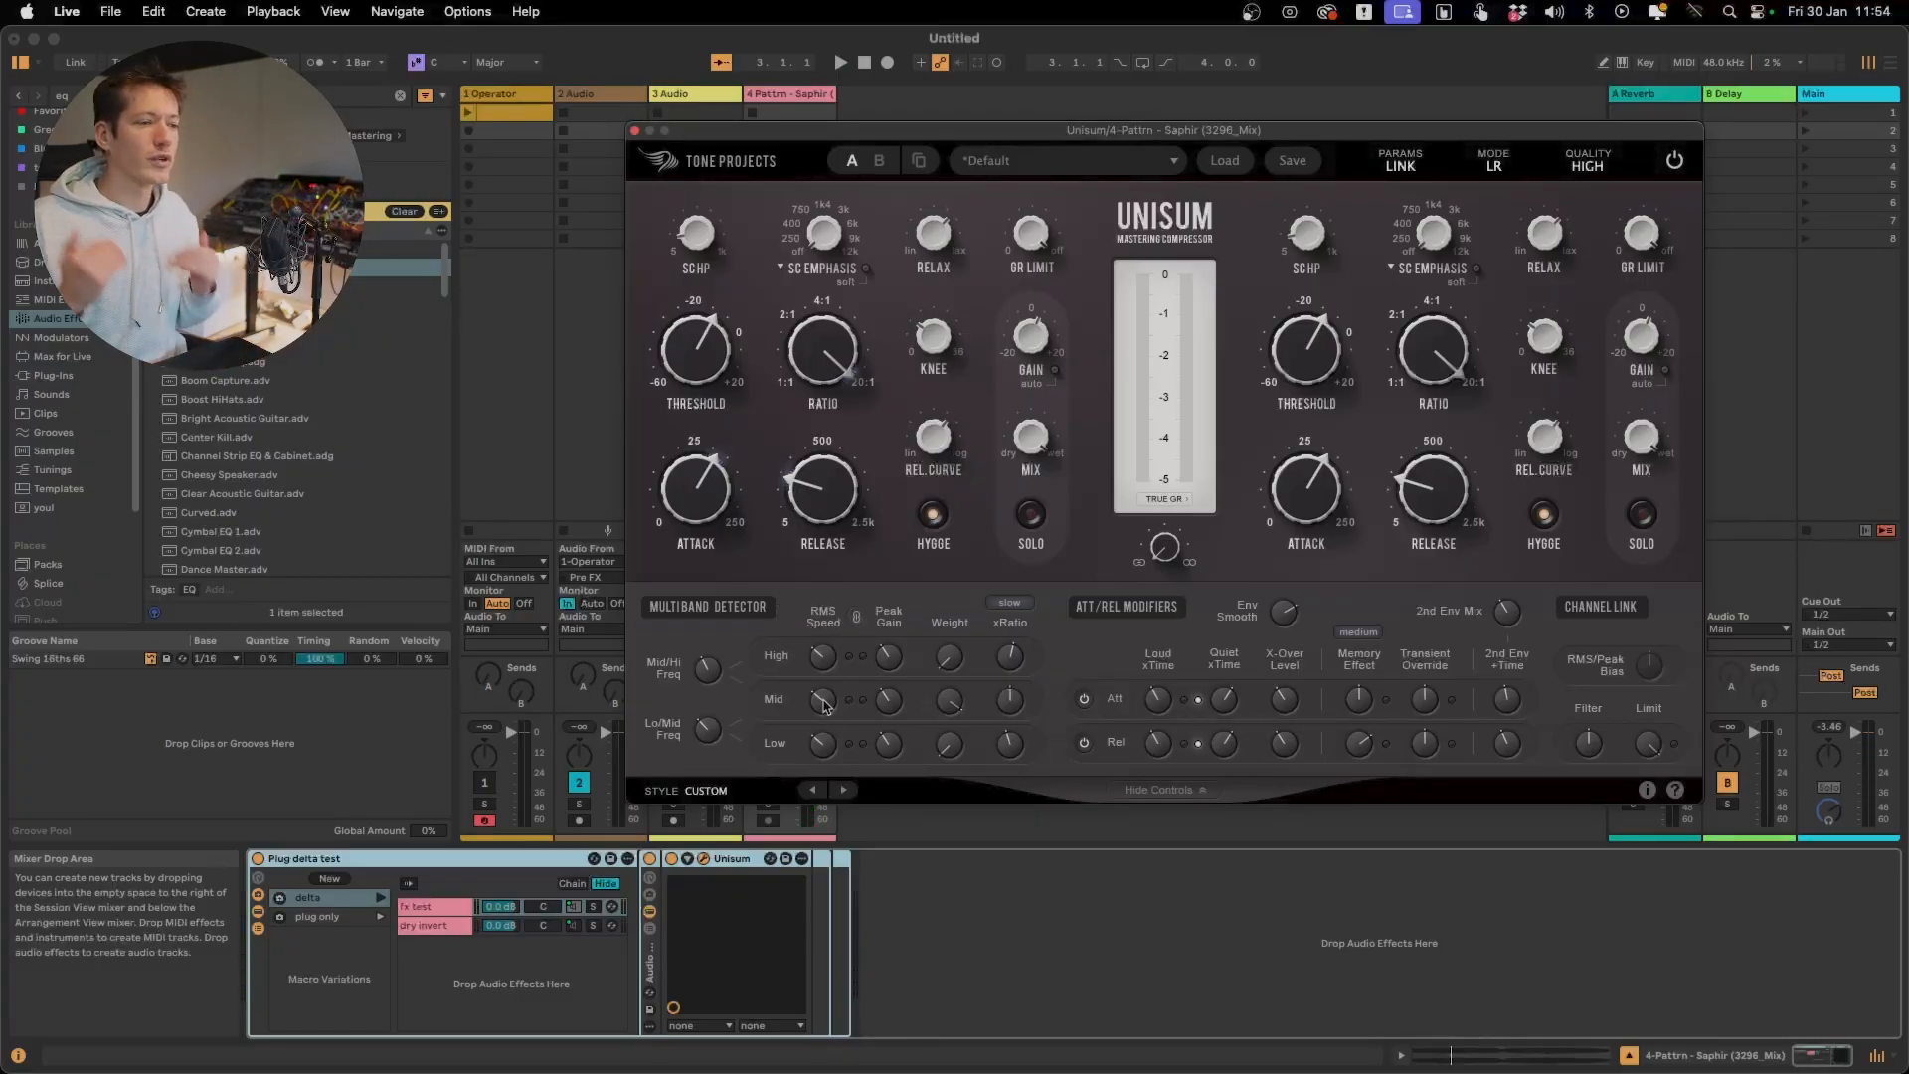
During playback, compare the Mid band's RMS Speed at 0.500 Hz with its fastest setting
key(space)
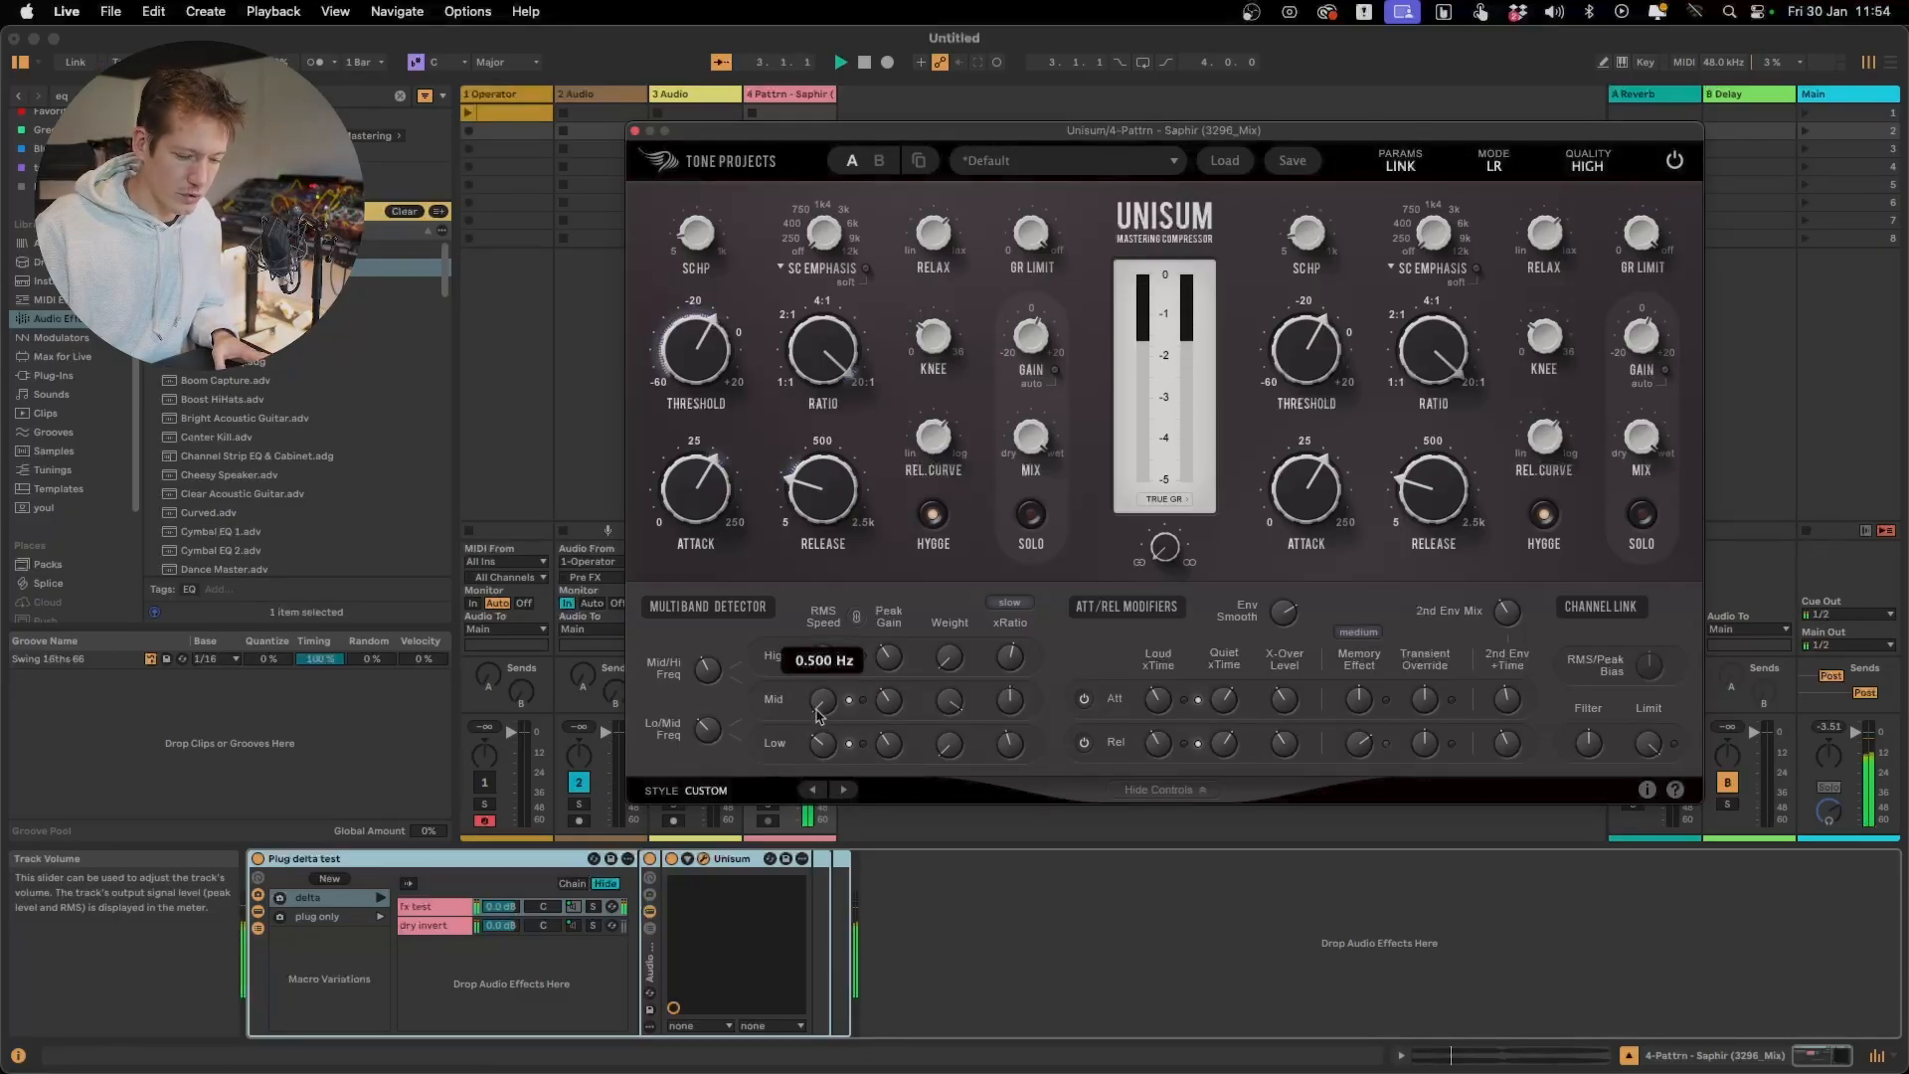
drag(818, 716, 1048, 204)
key(space)
Set the attack to 0.00 ms and the release to its minimum, and raise the threshold to about -6.67 dB during playback
drag(704, 478, 744, 808)
drag(827, 489, 851, 624)
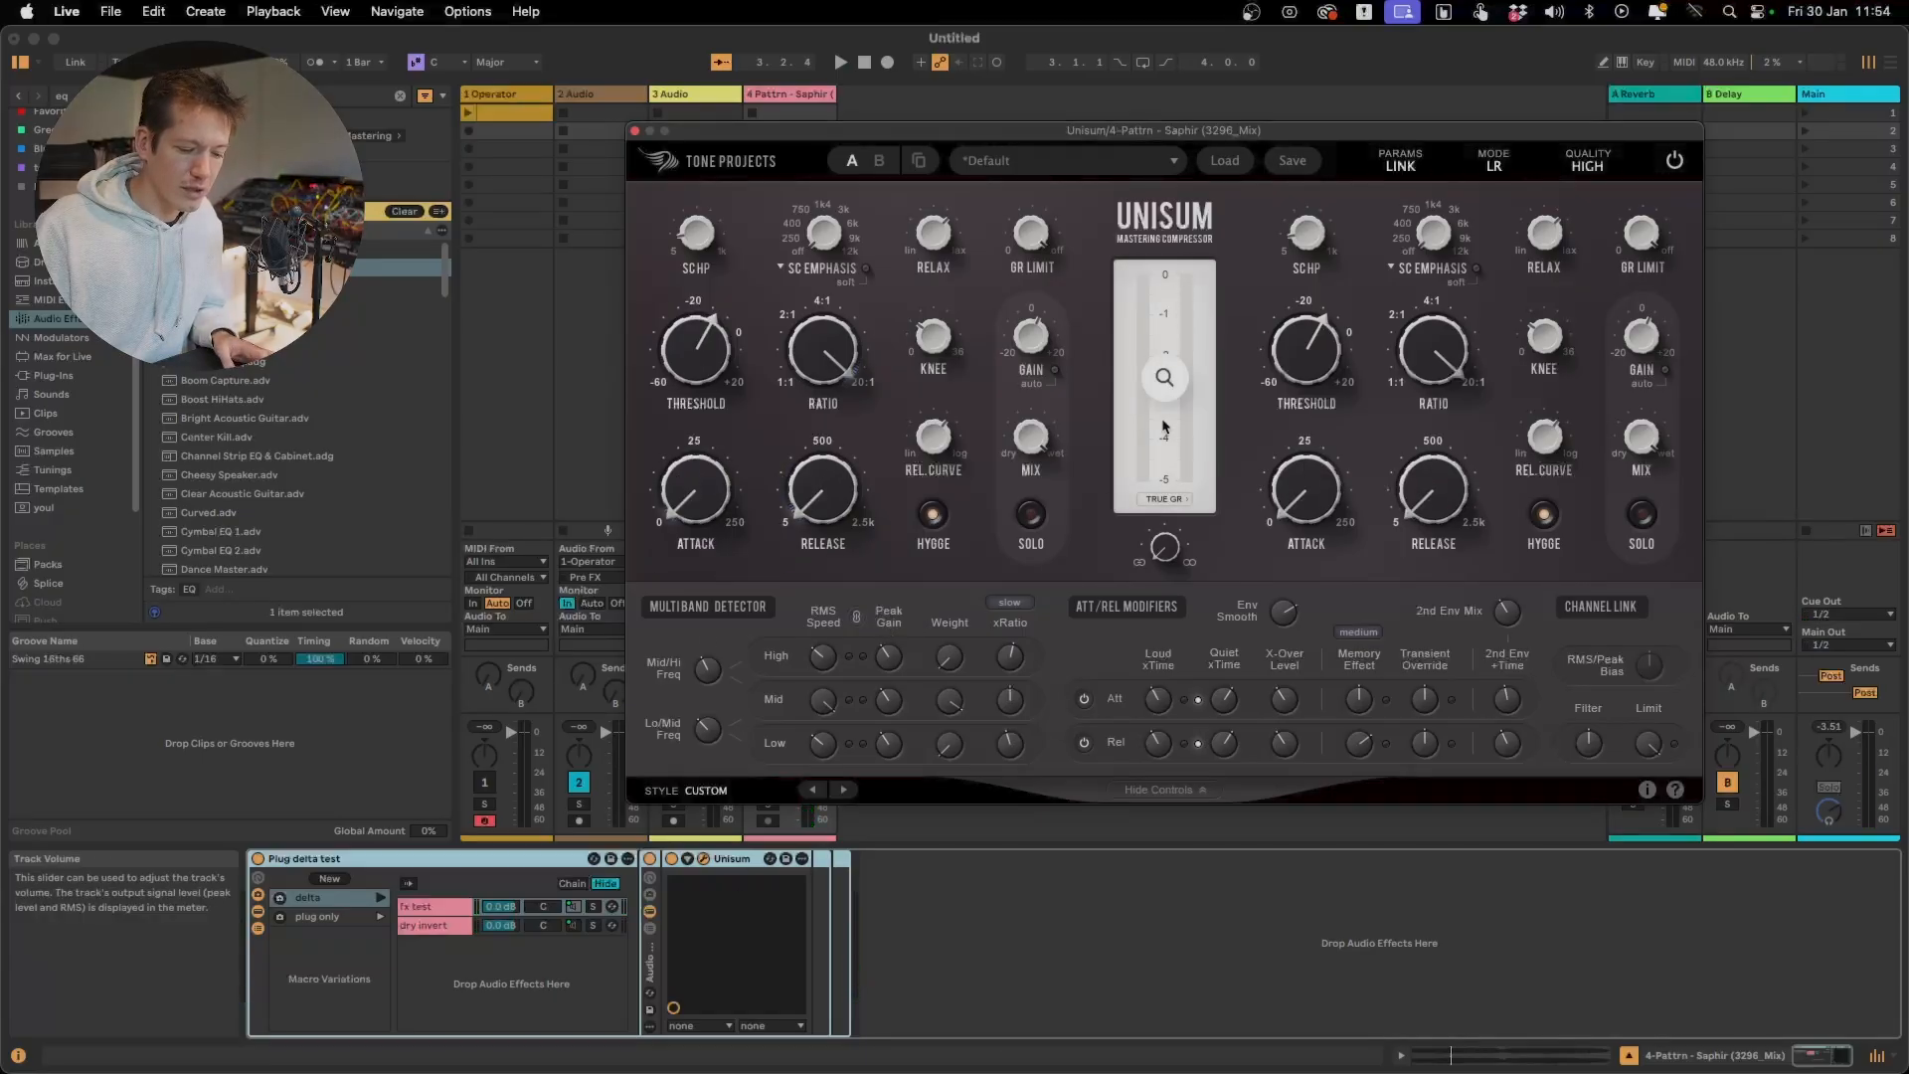
key(space)
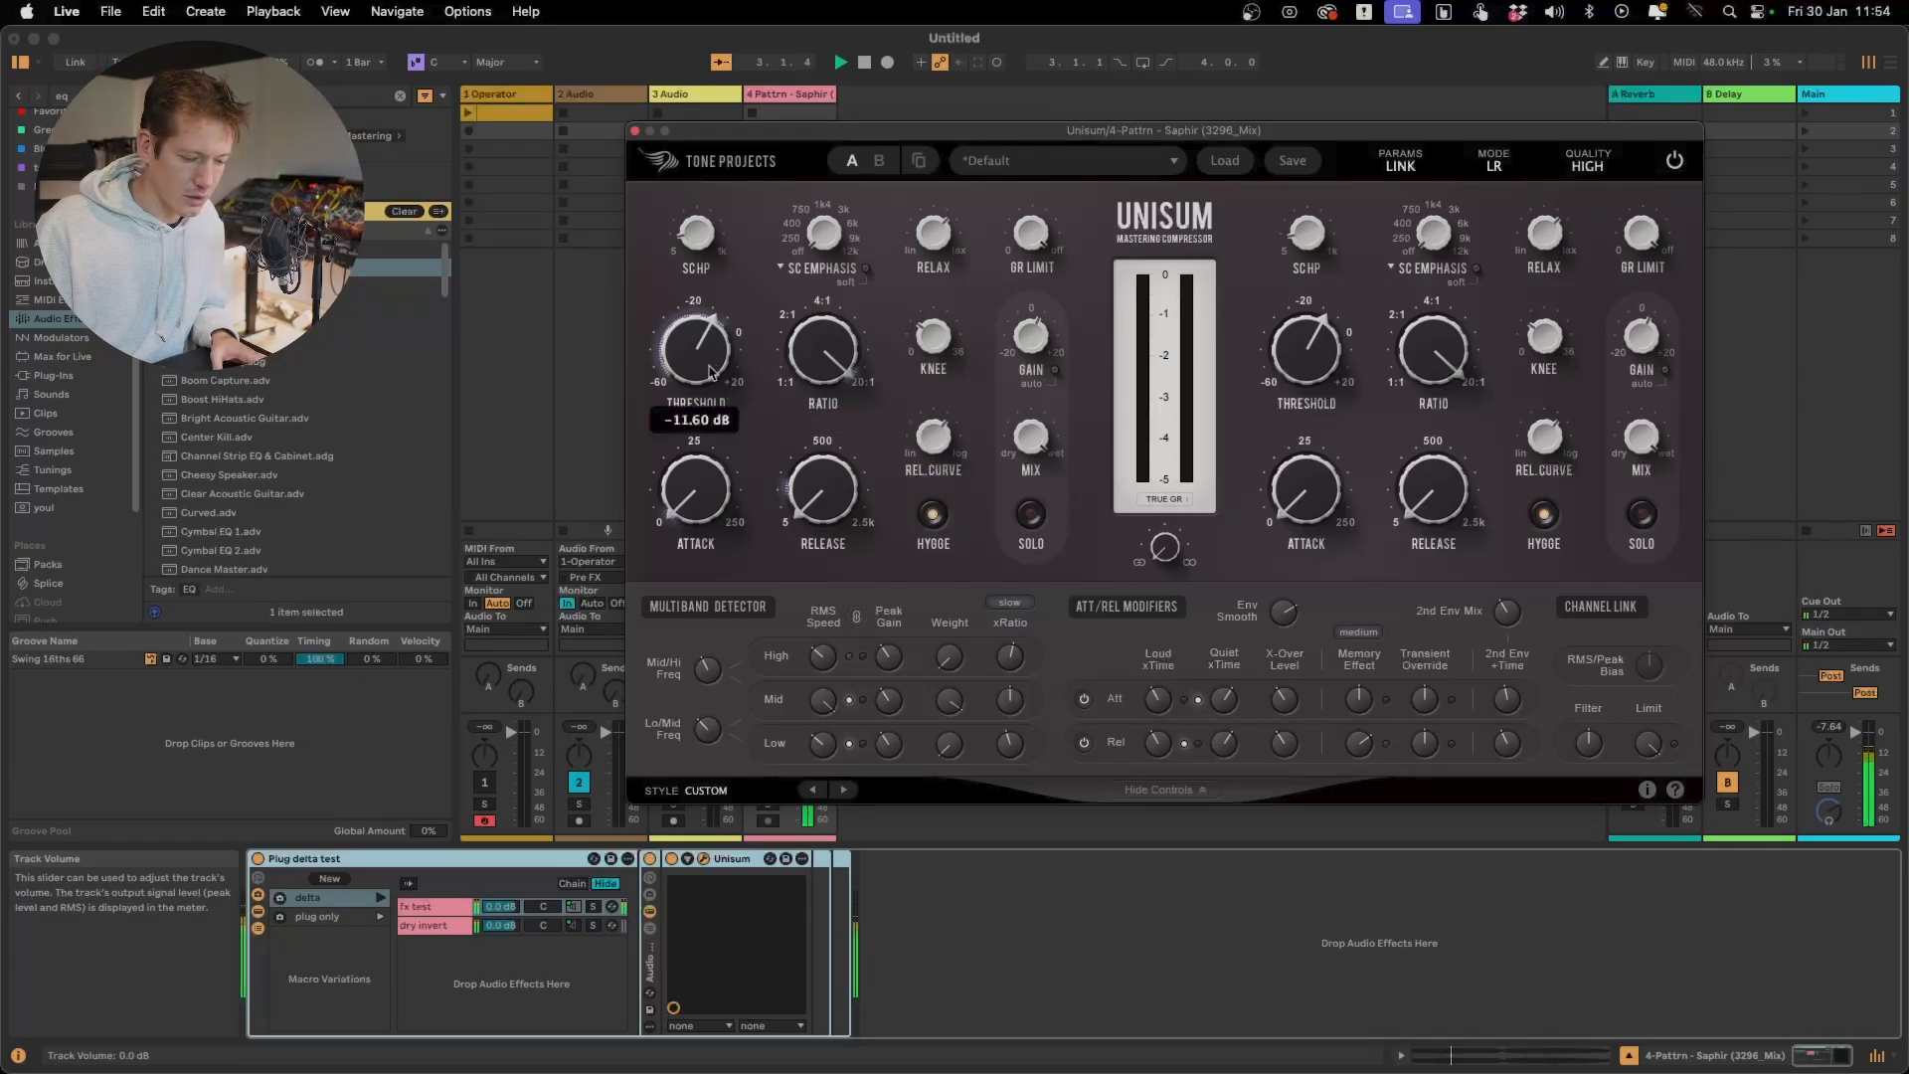
drag(696, 376, 737, 363)
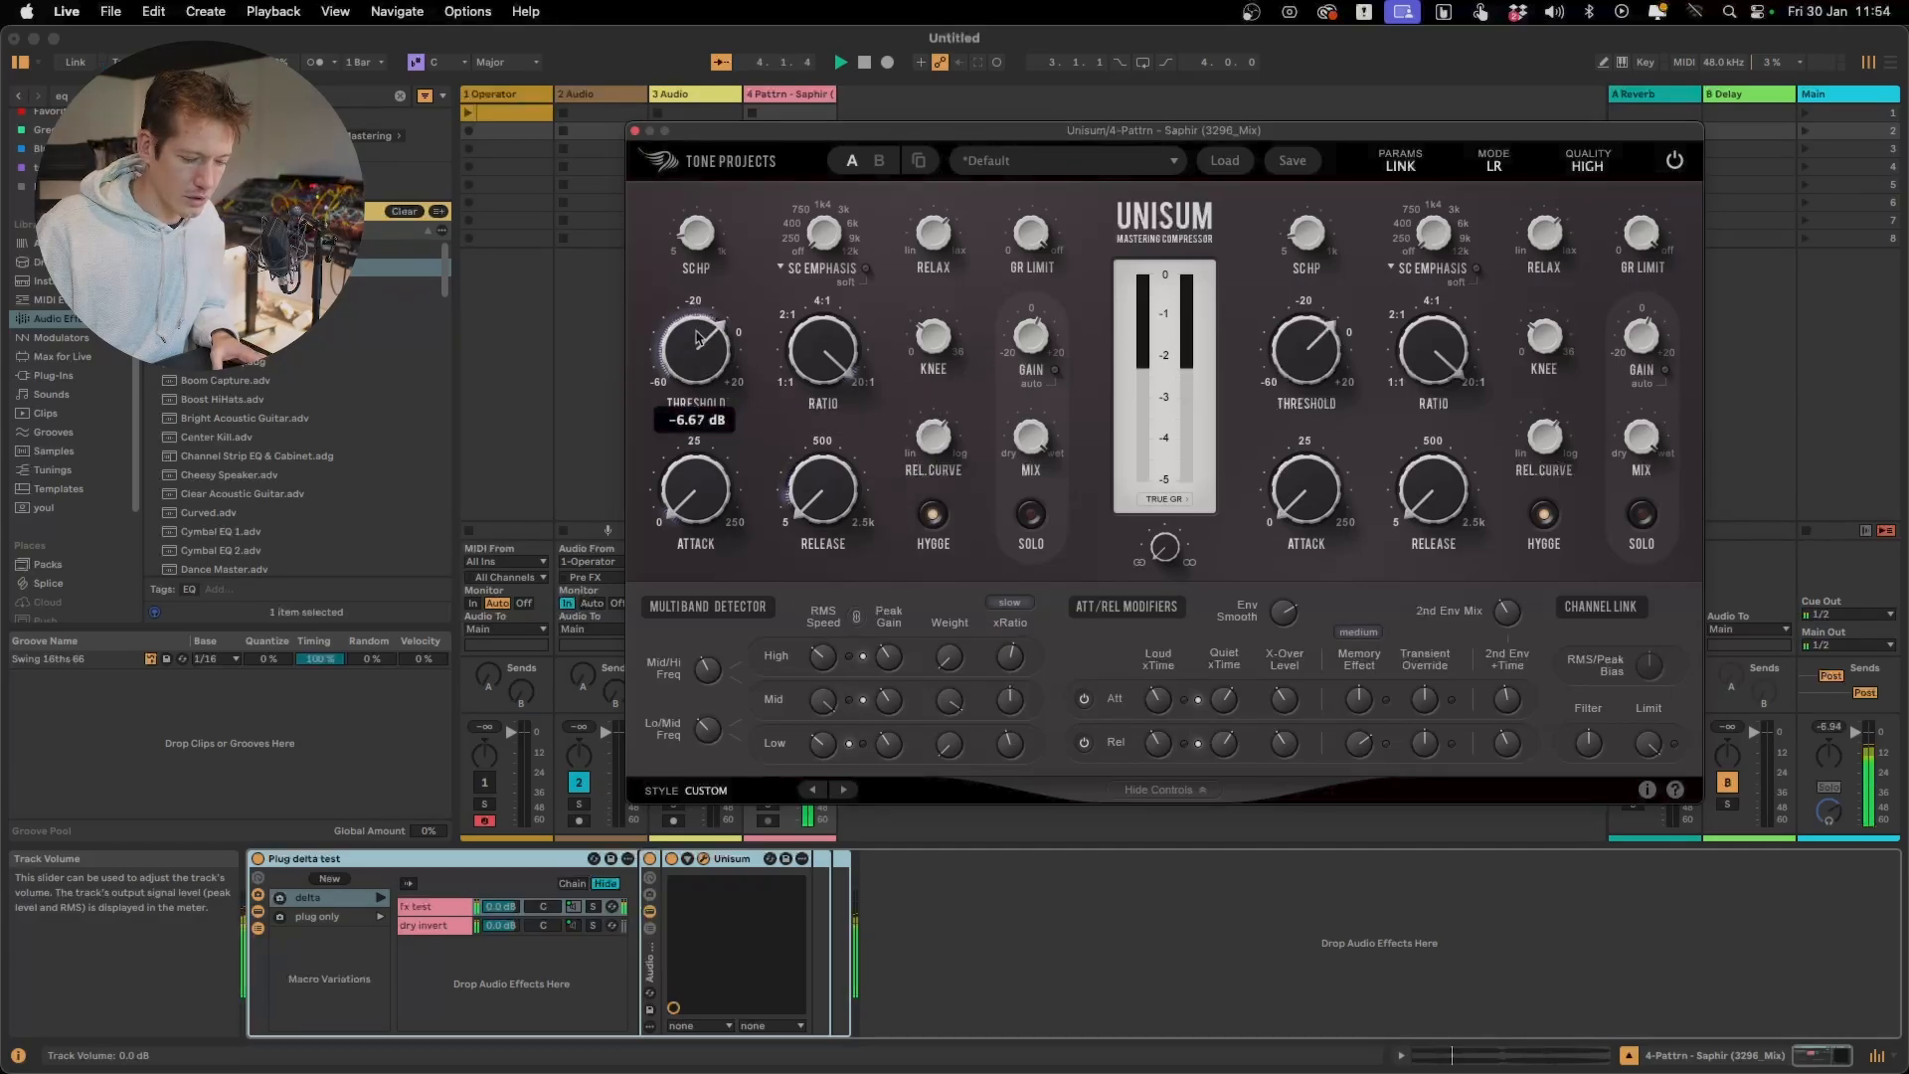
key(space)
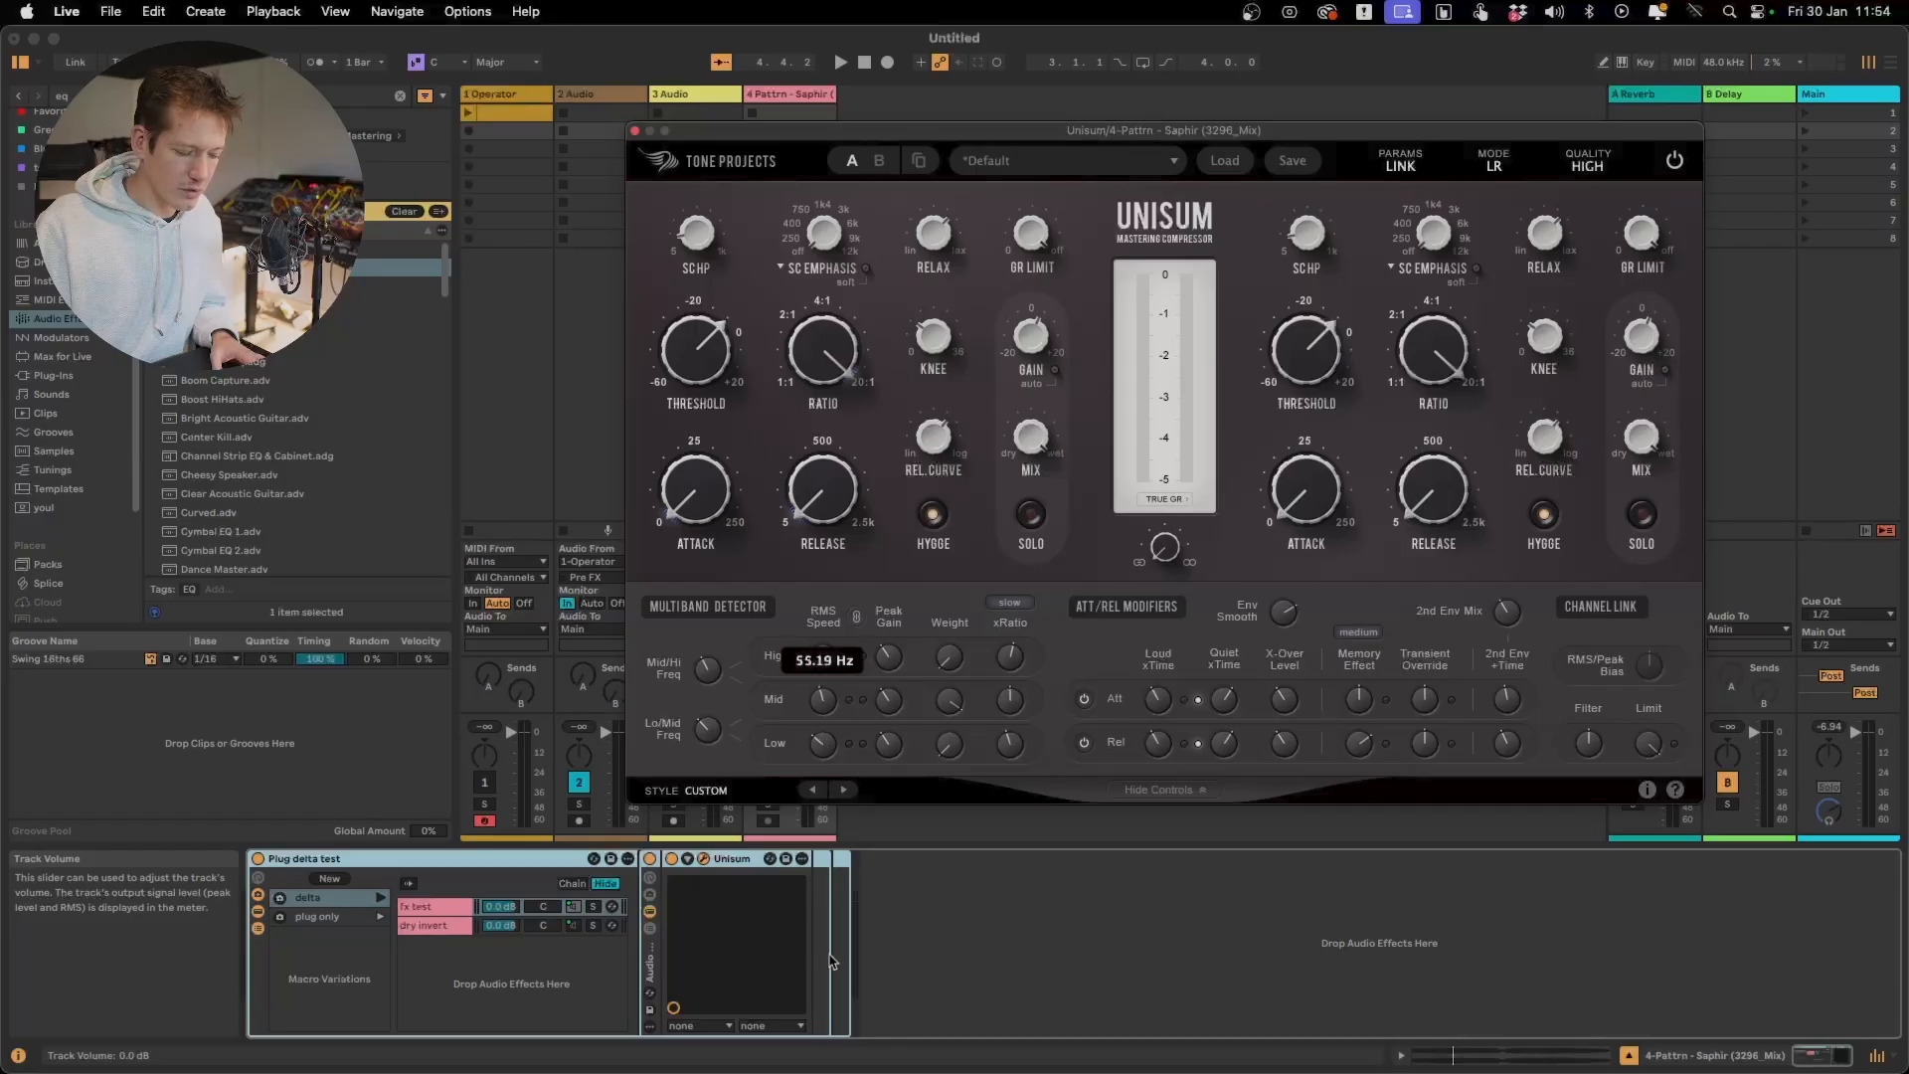
Lower the Mid band's Peak Gain and audition its RMS Speed at different settings up to 5000 Hz
key(space)
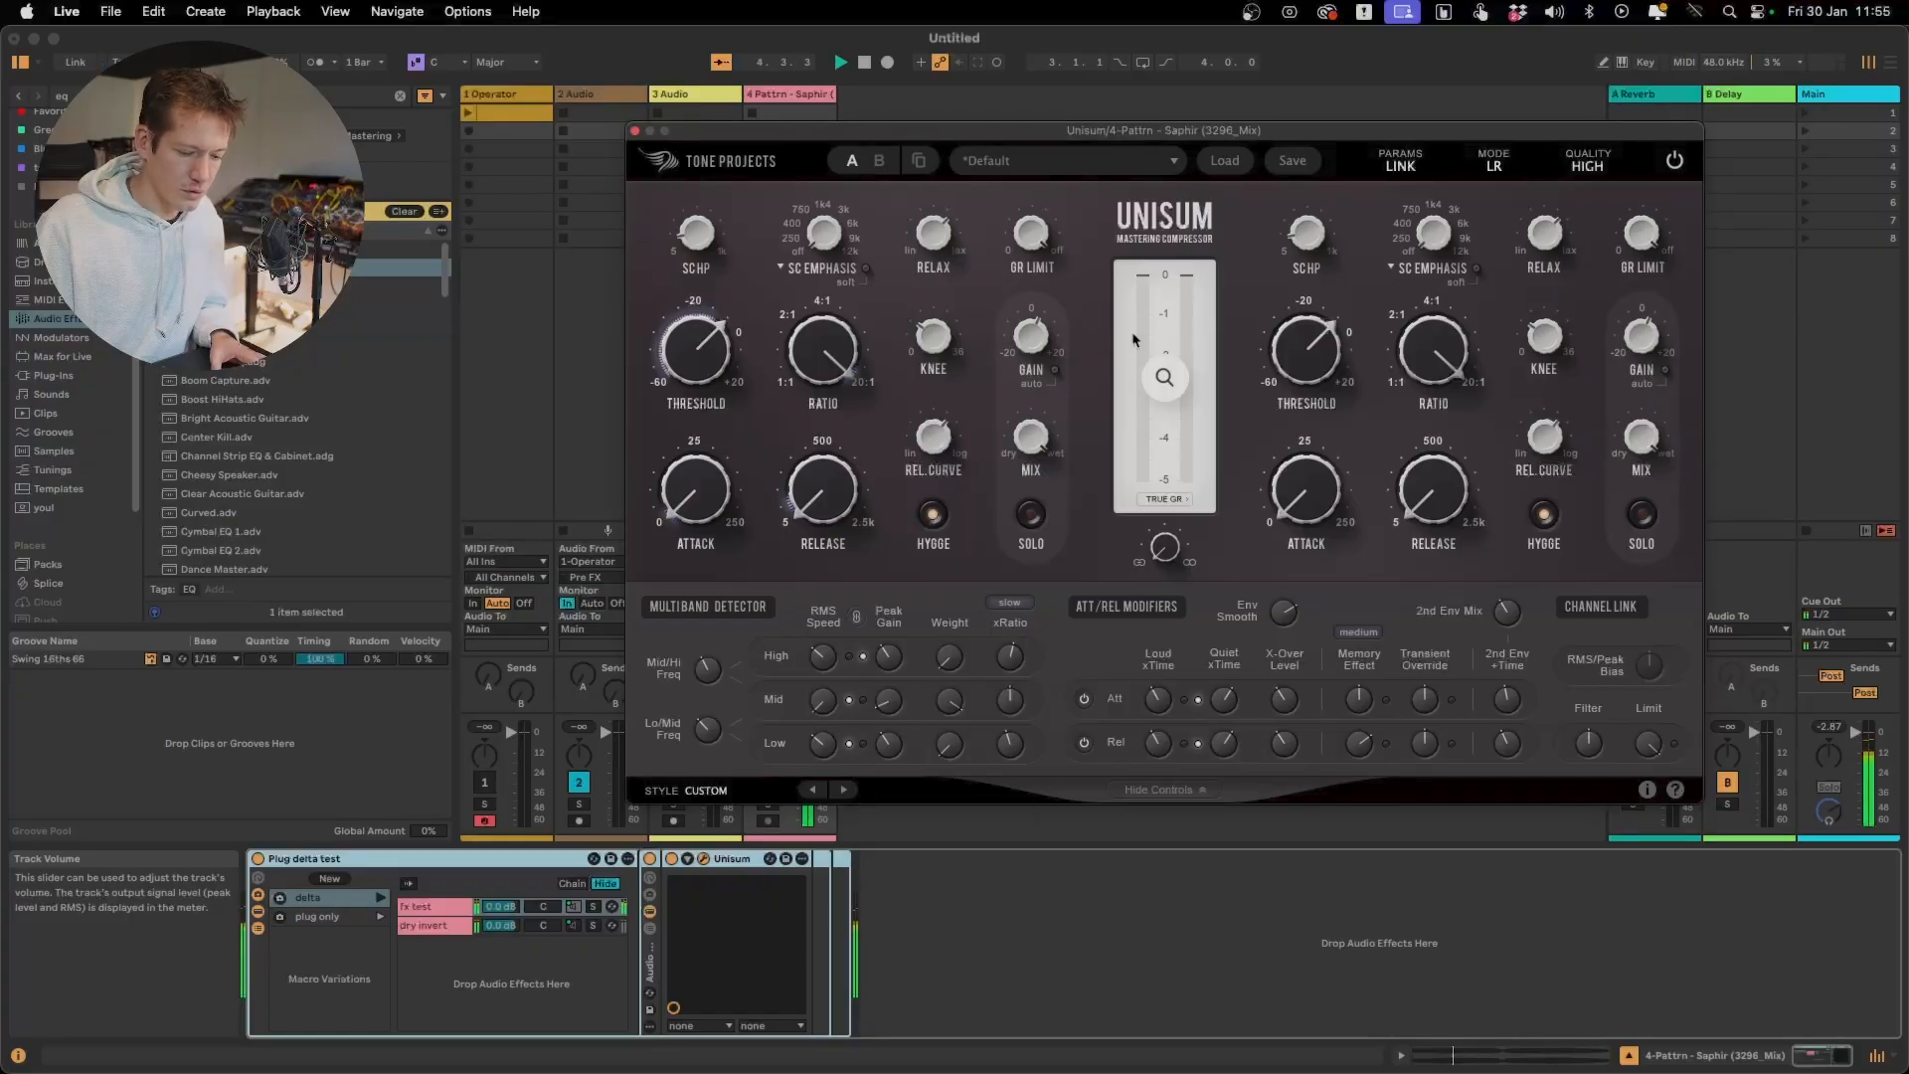
mouse_move(883, 697)
key(space)
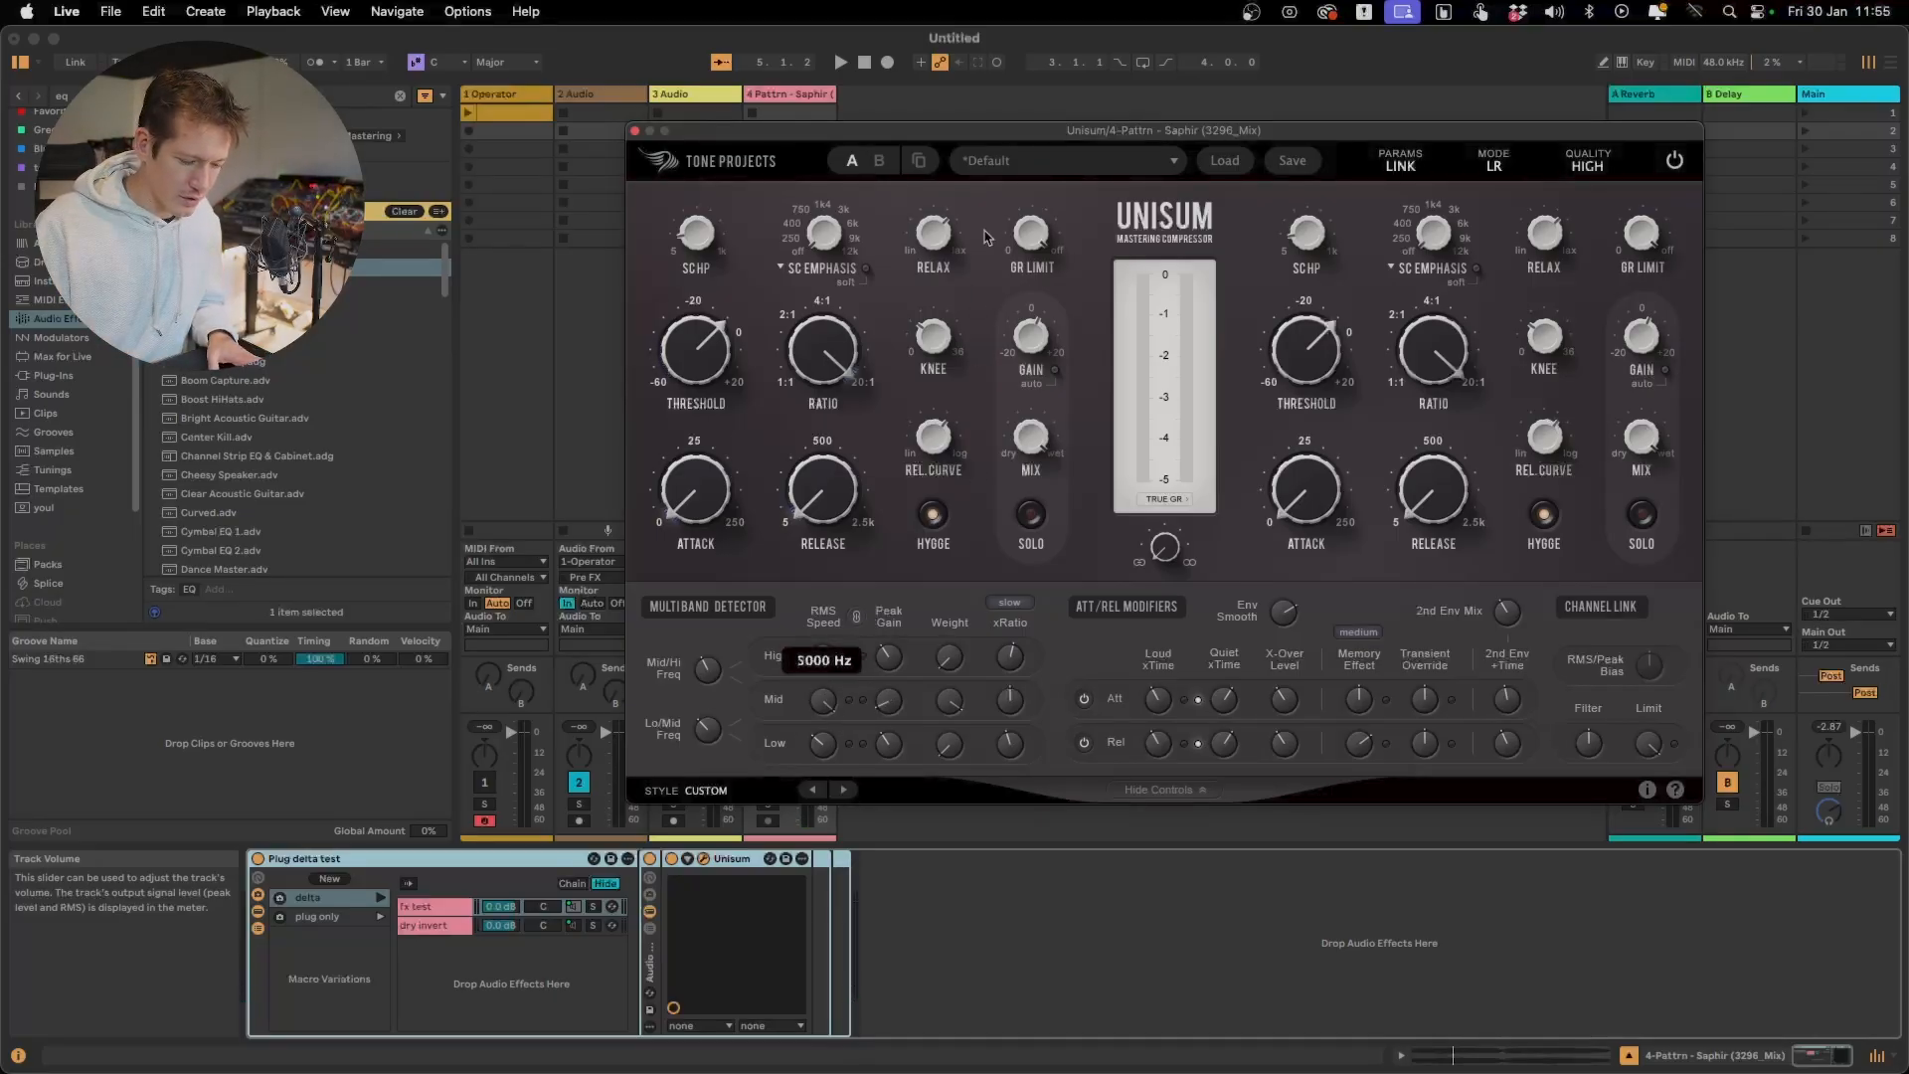
key(space)
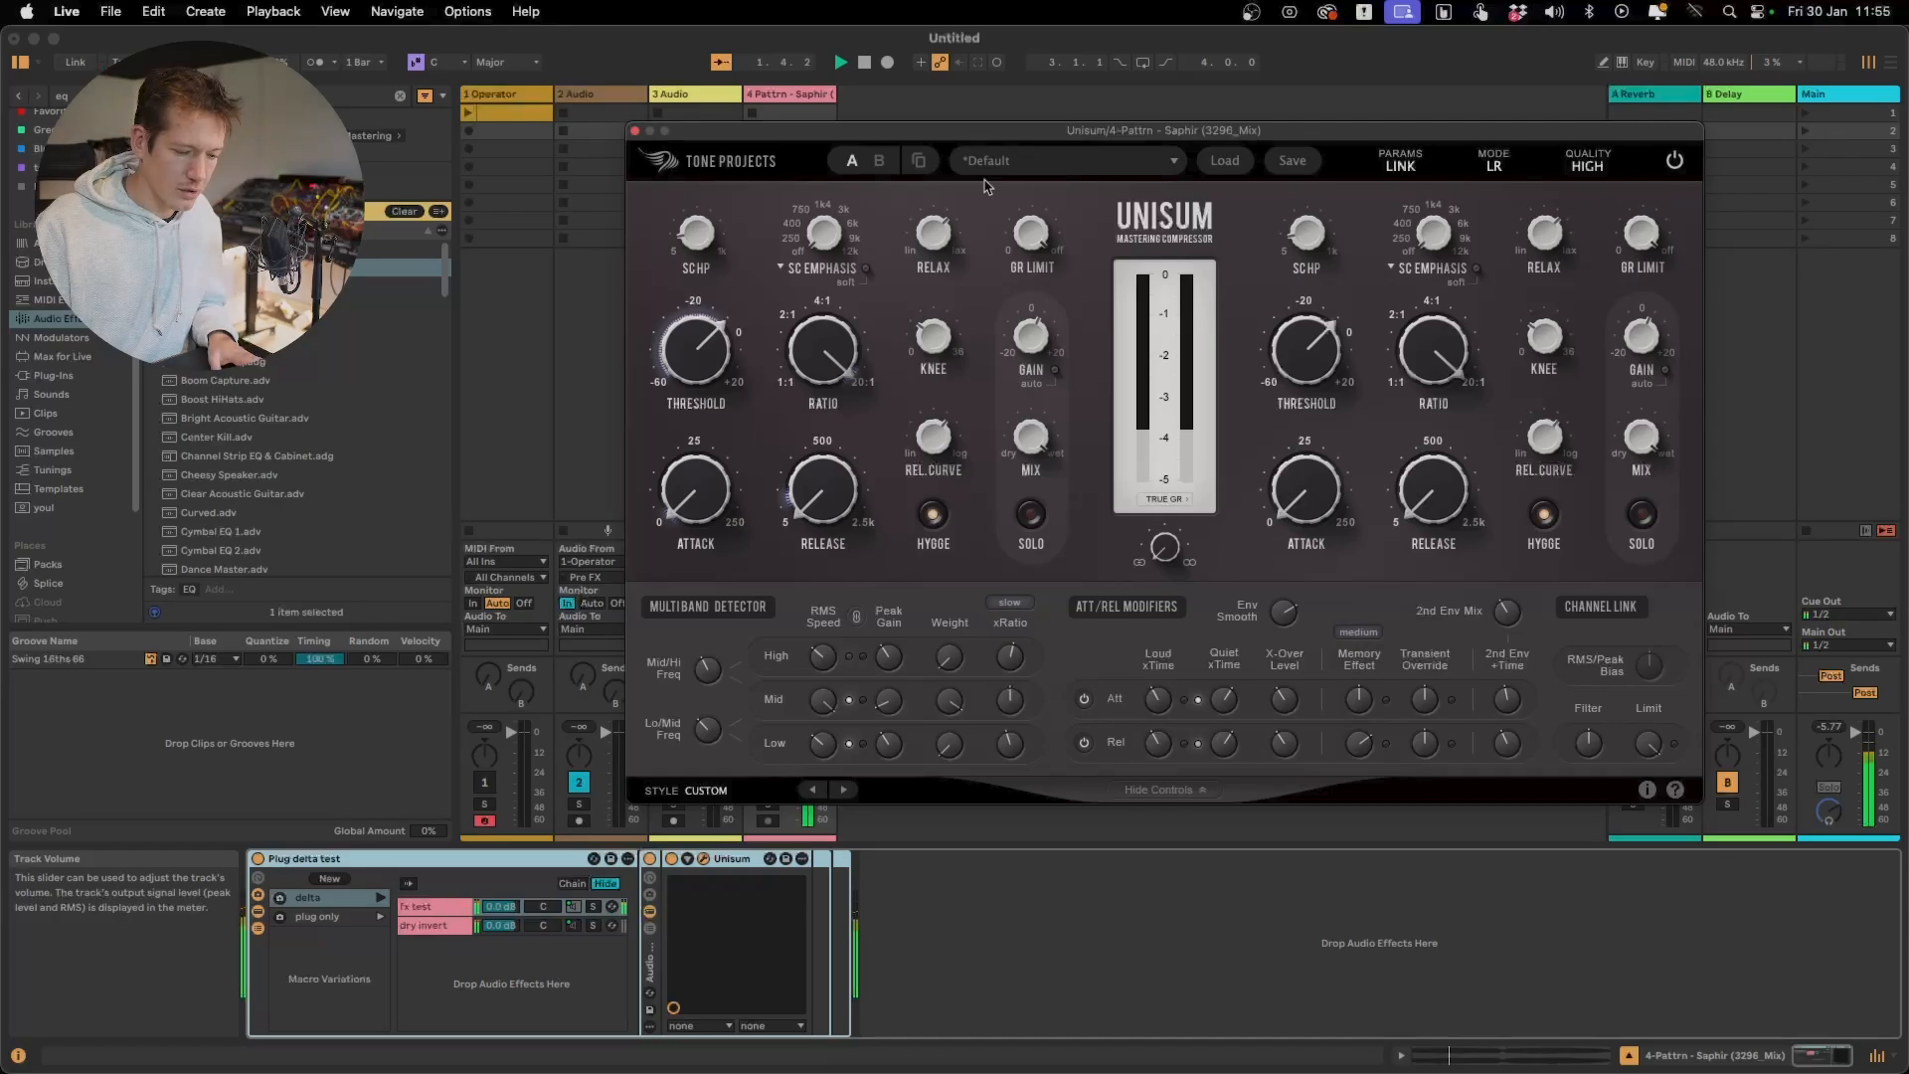
key(space)
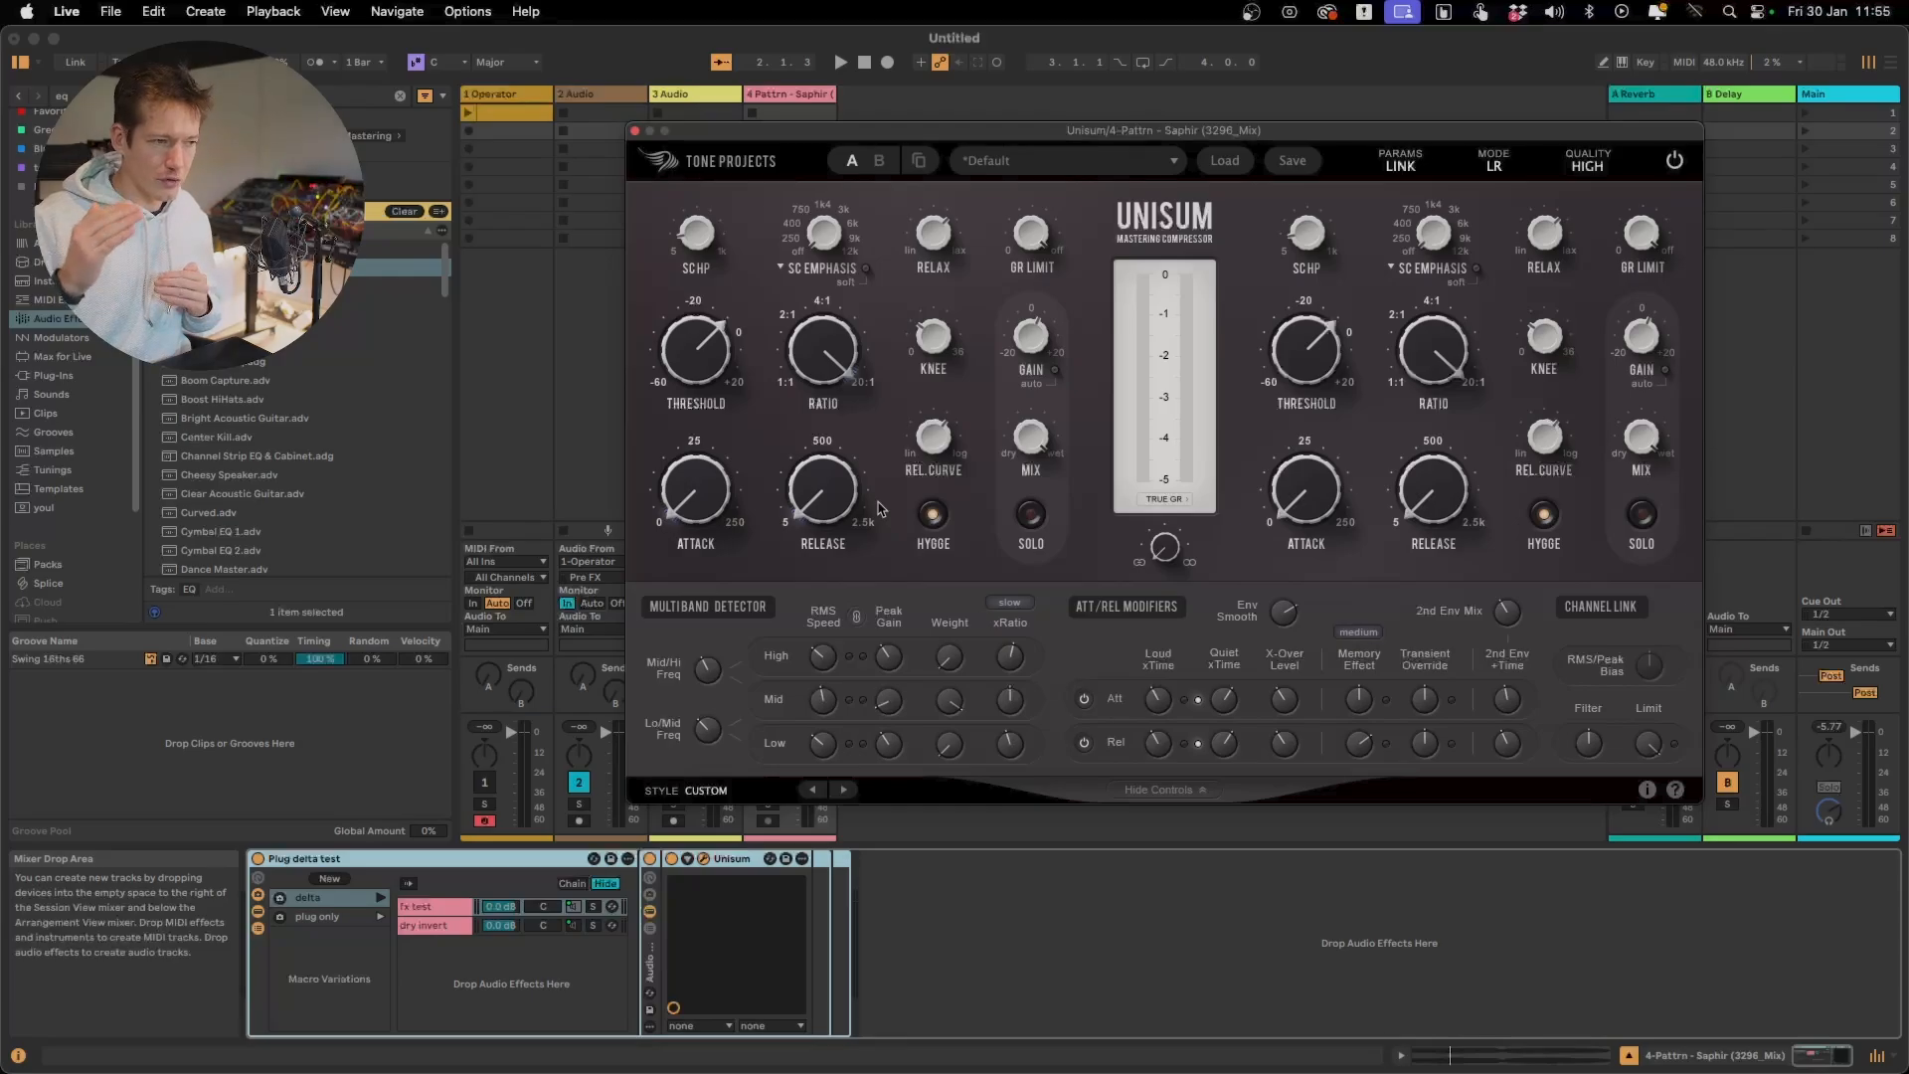
Audition a slower Mid band RMS Speed by lowering it during playback
key(space)
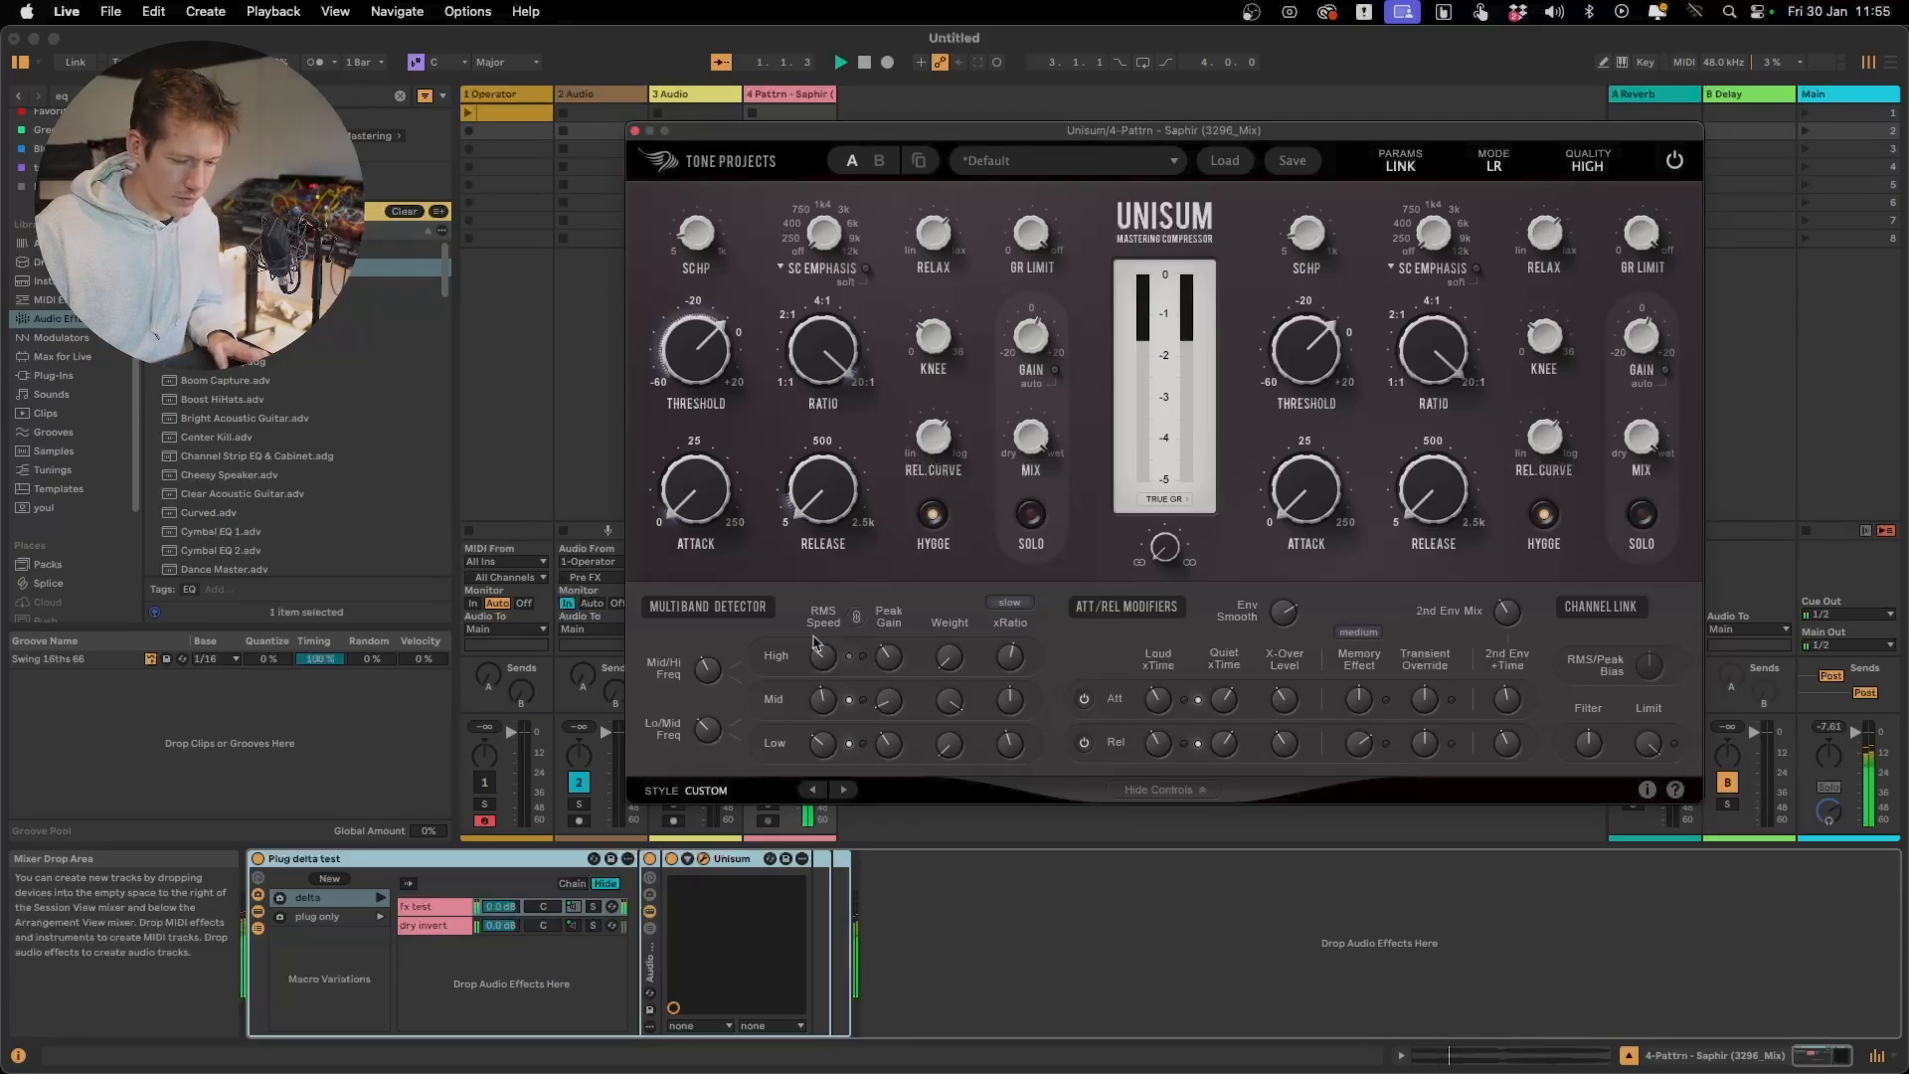
mouse_move(824, 712)
drag(821, 709, 823, 749)
key(space)
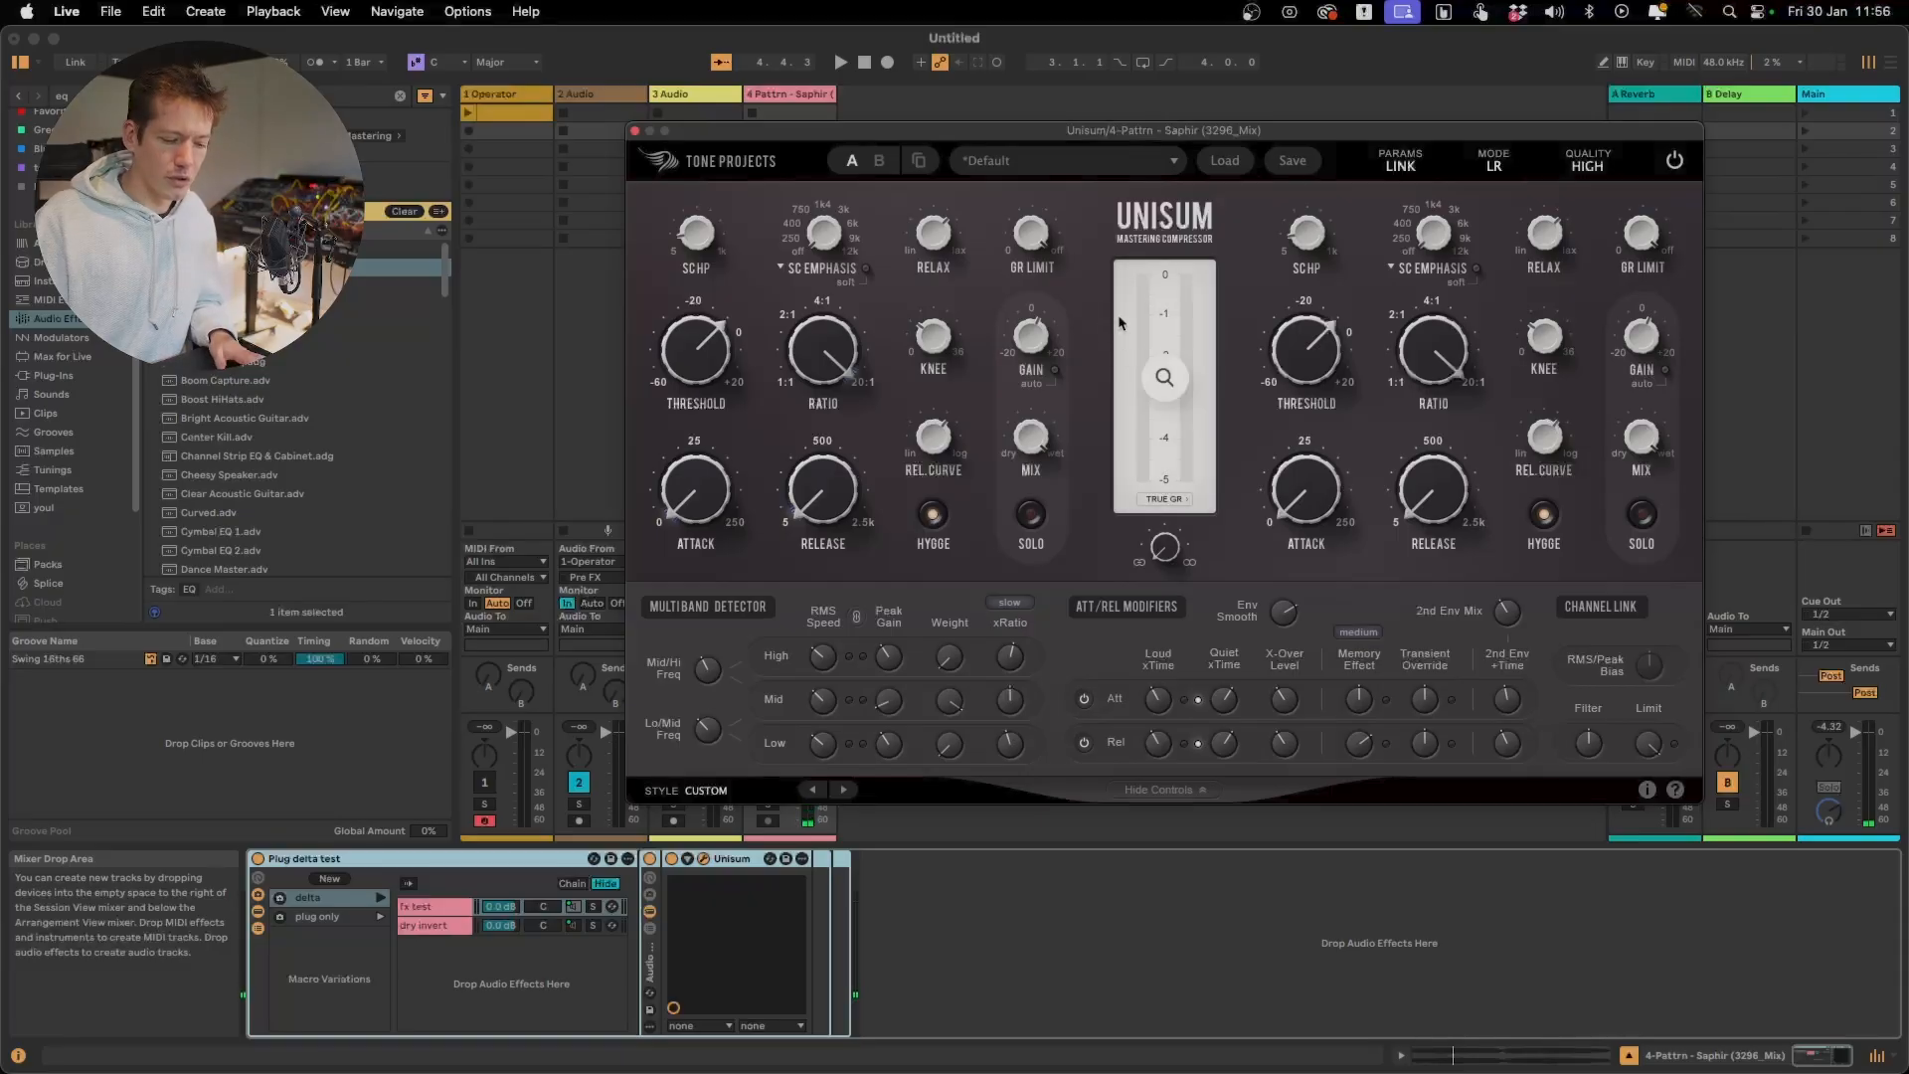
Switch Hygge off and readjust the Mid band's RMS Speed while the track plays
click(935, 516)
key(space)
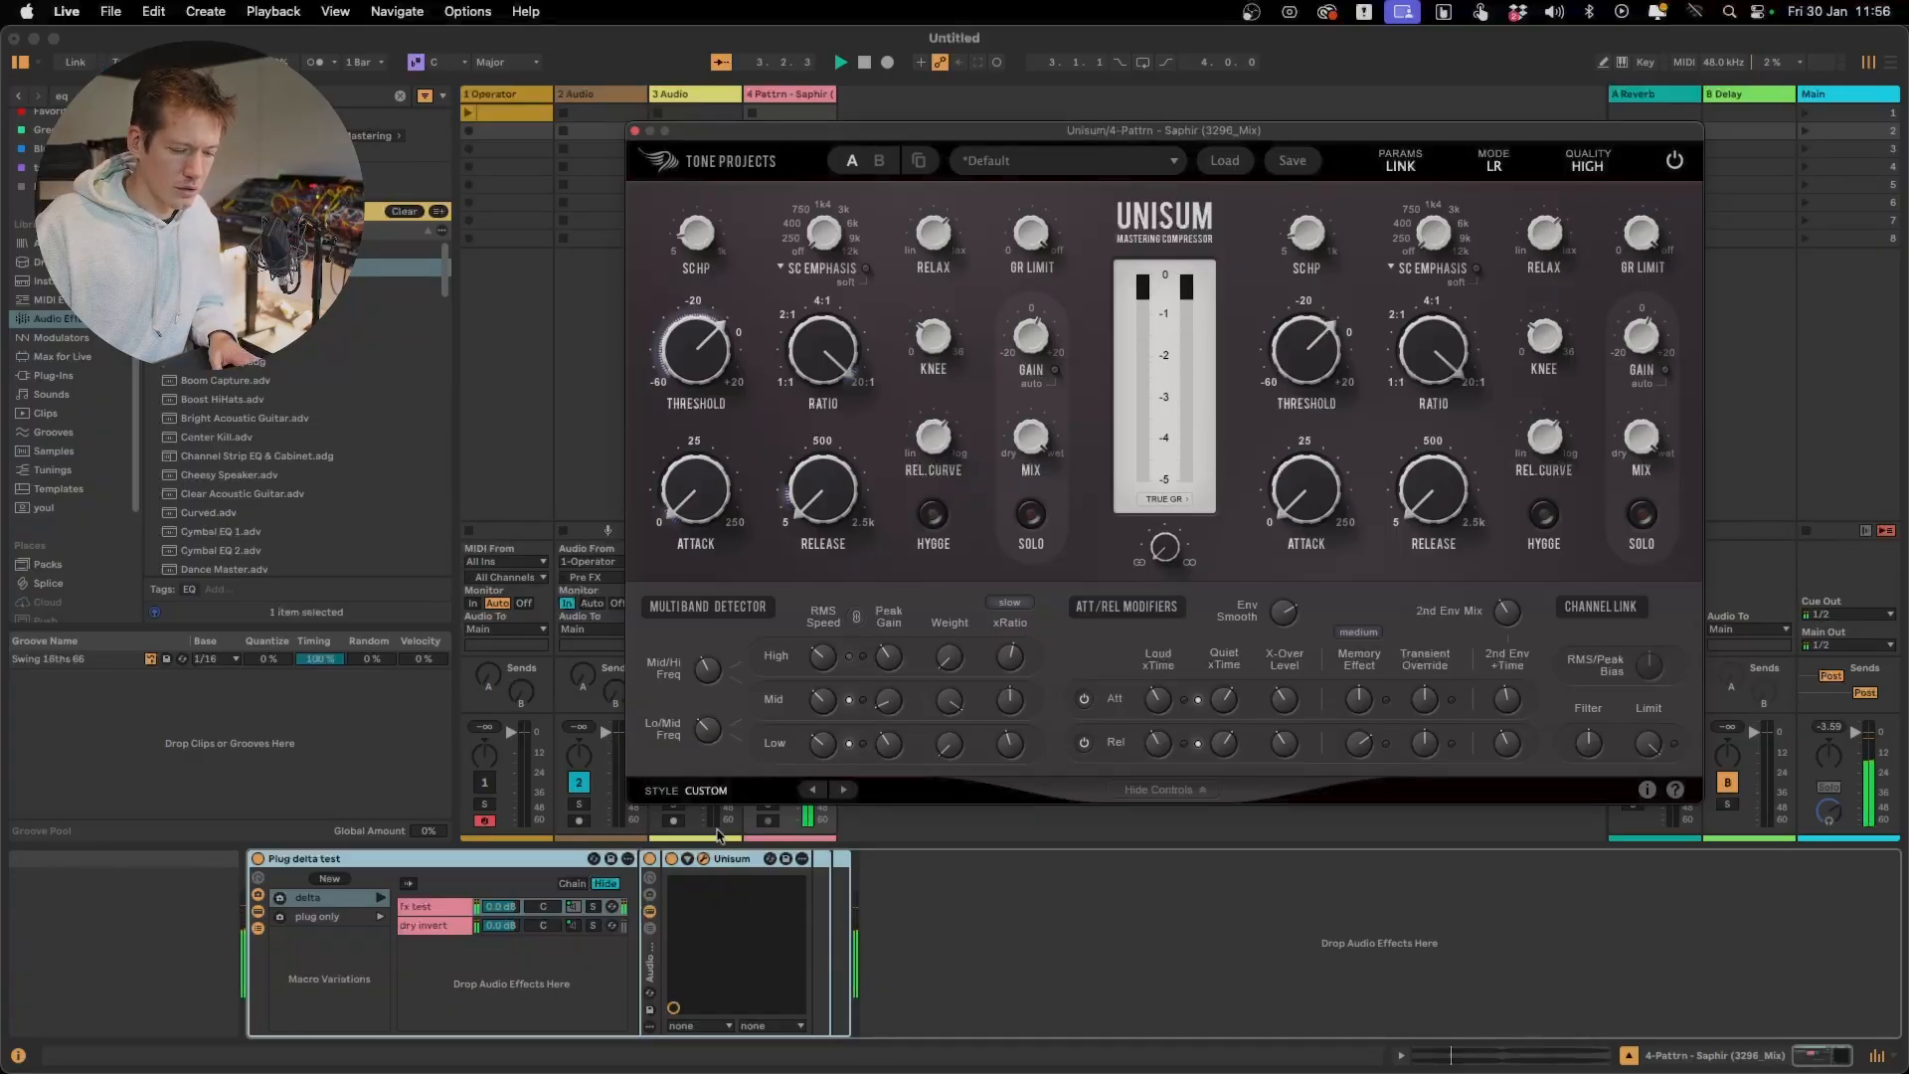
drag(814, 719, 816, 729)
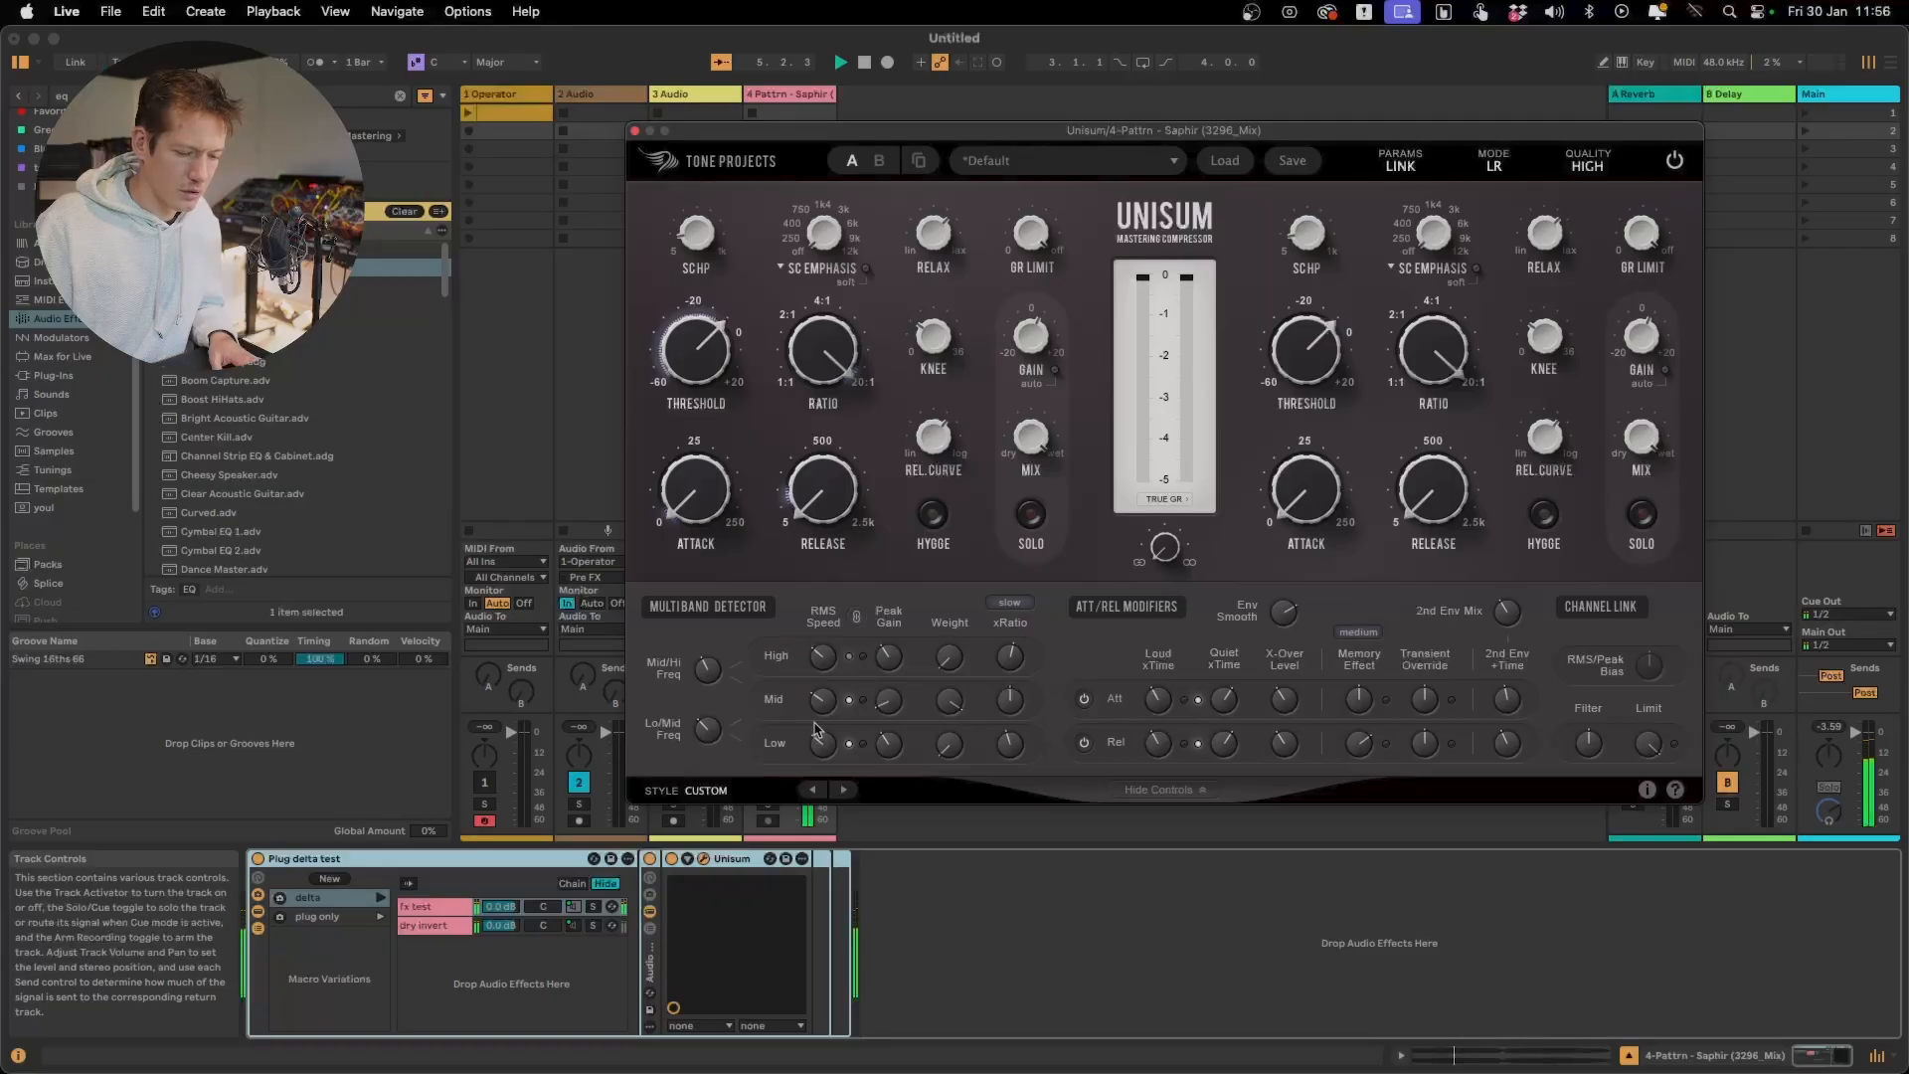
key(space)
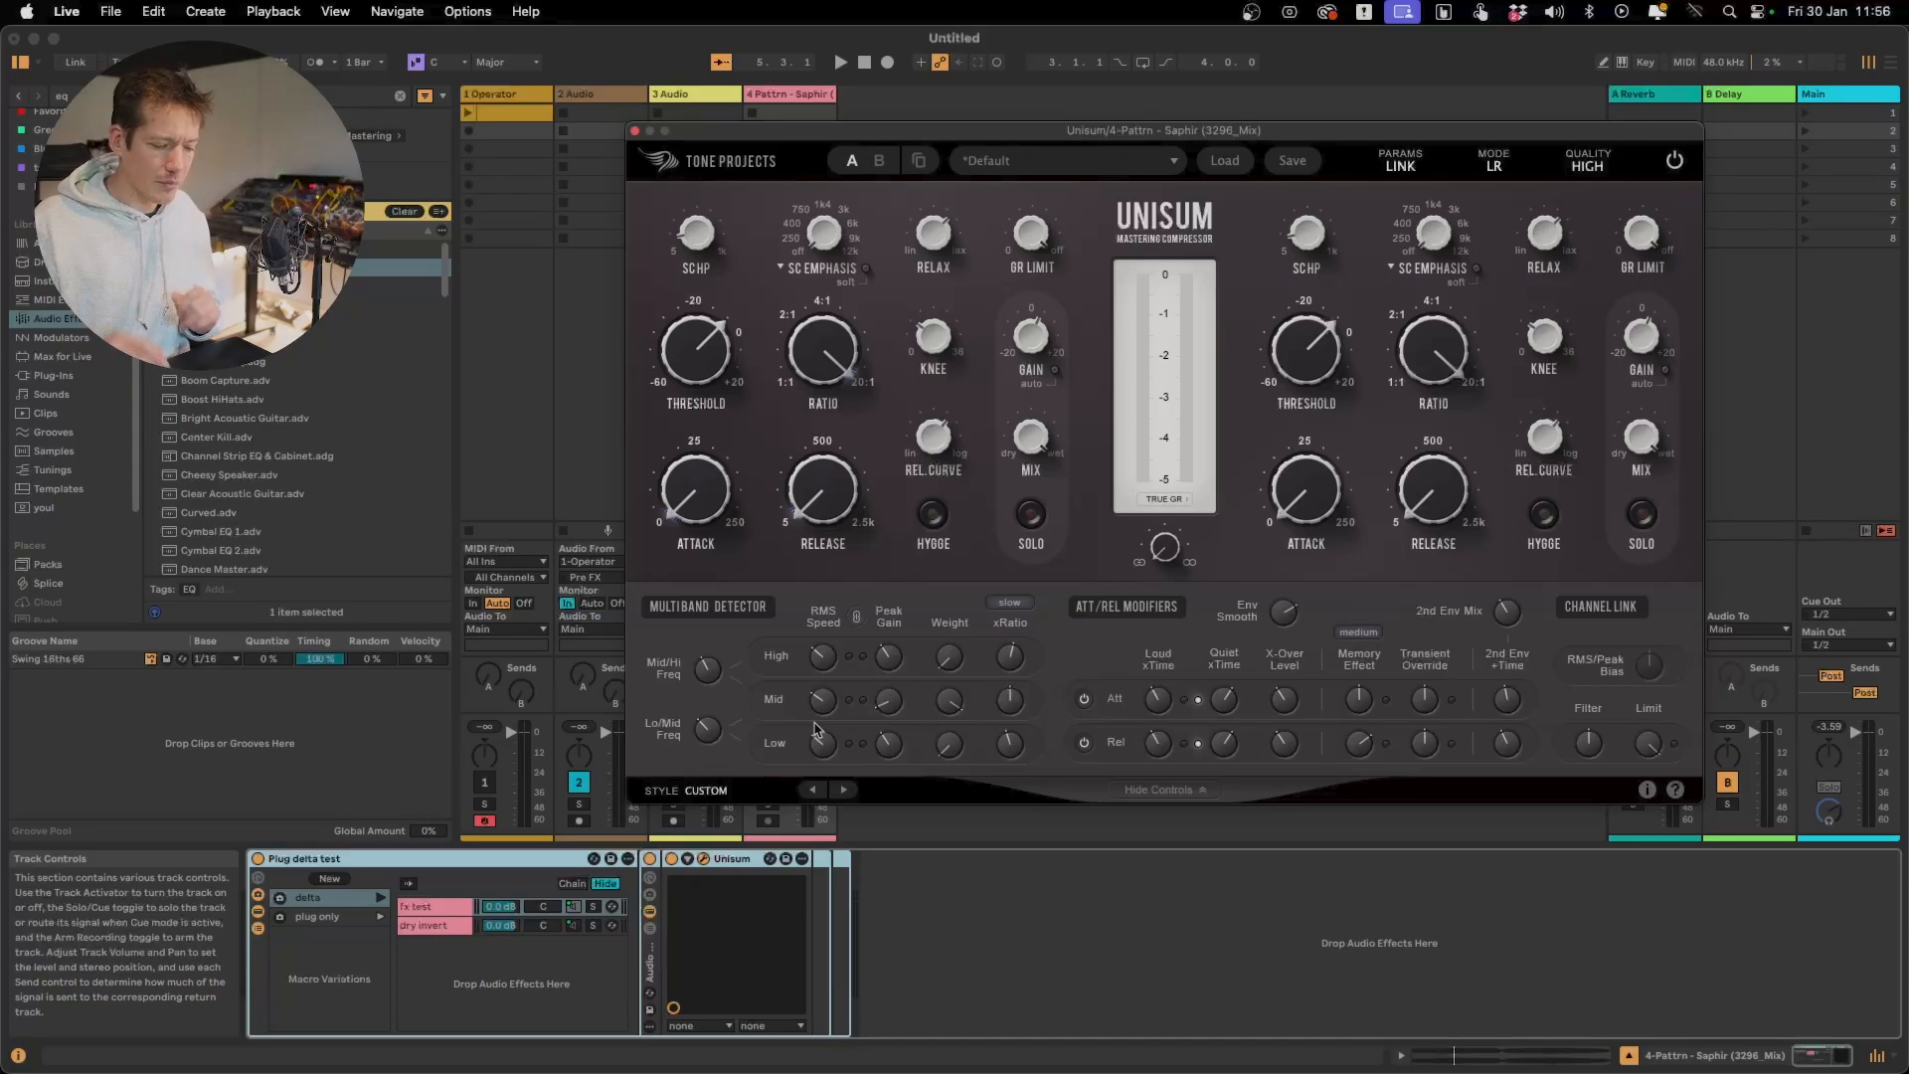
Raise the Mid band's Peak Gain to its maximum and audition the heavier compression
drag(888, 700, 890, 696)
key(space)
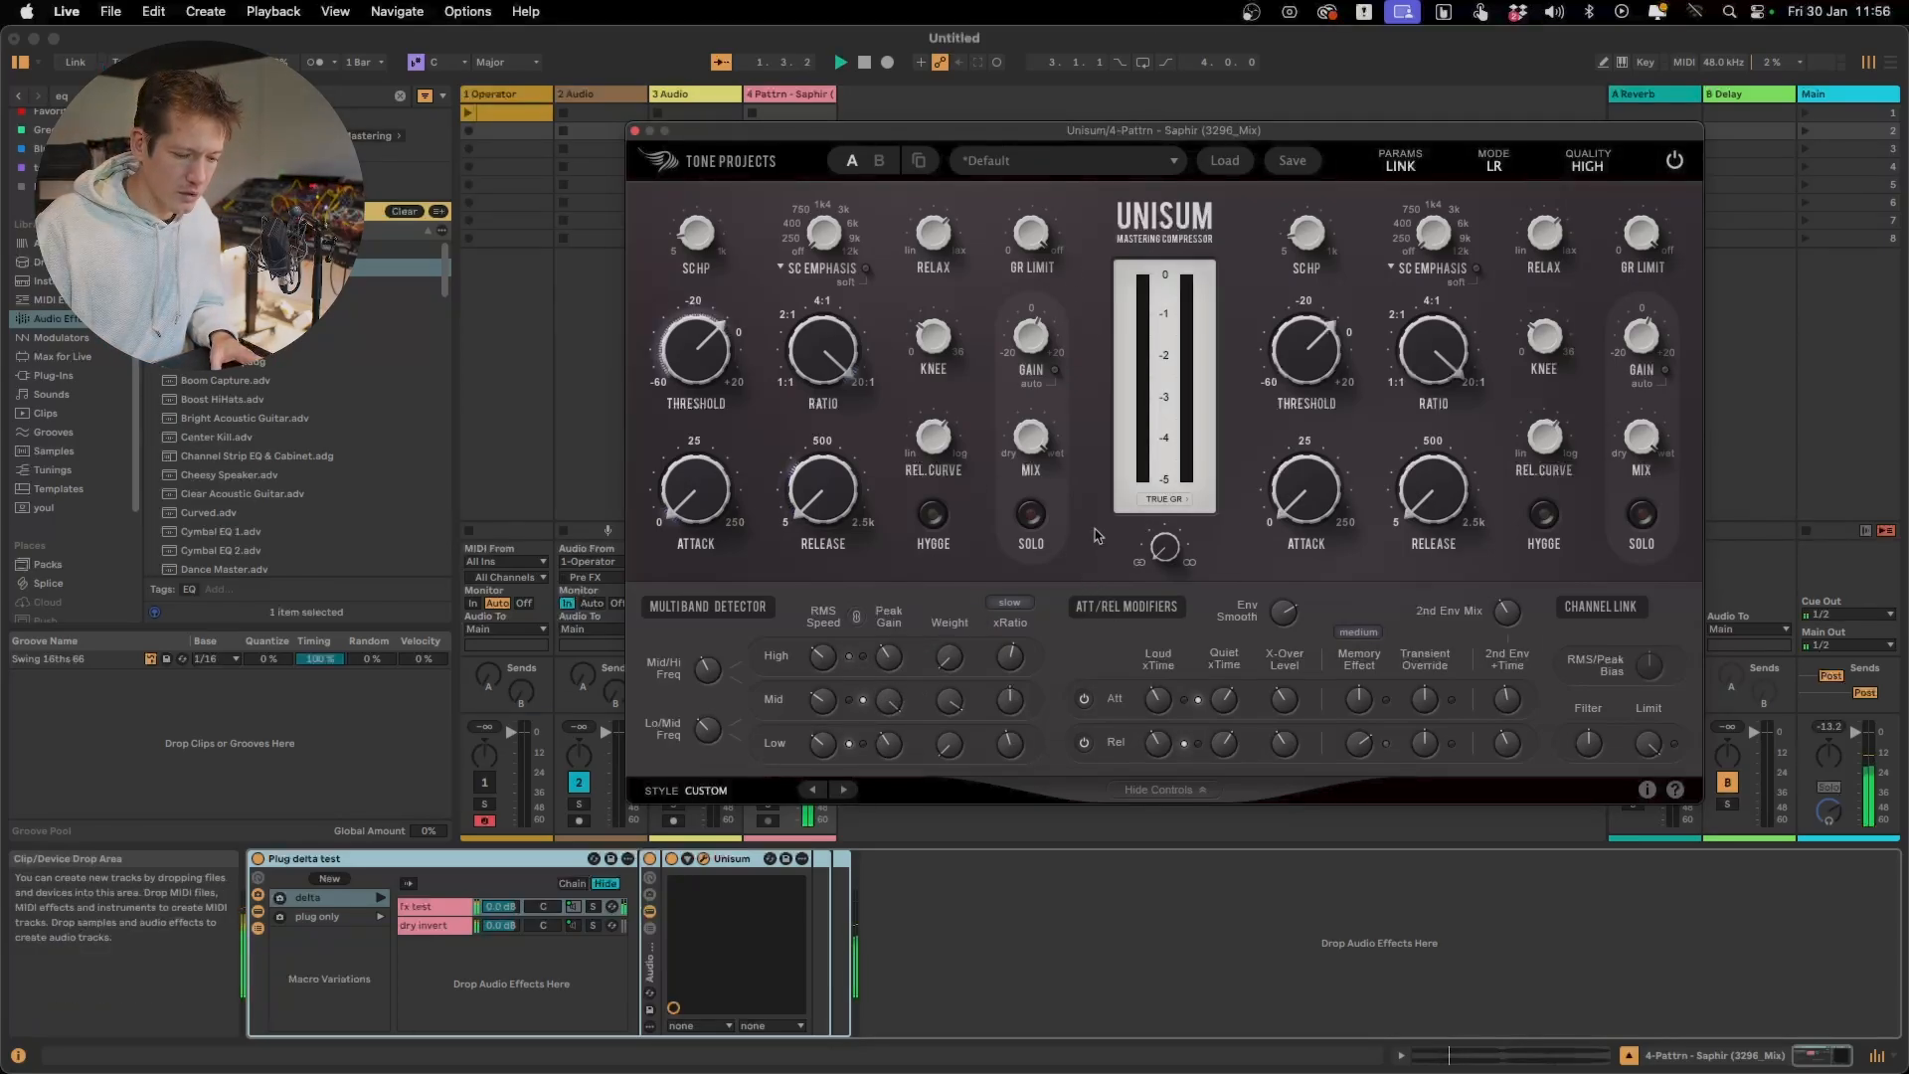
mouse_move(1002, 711)
key(space)
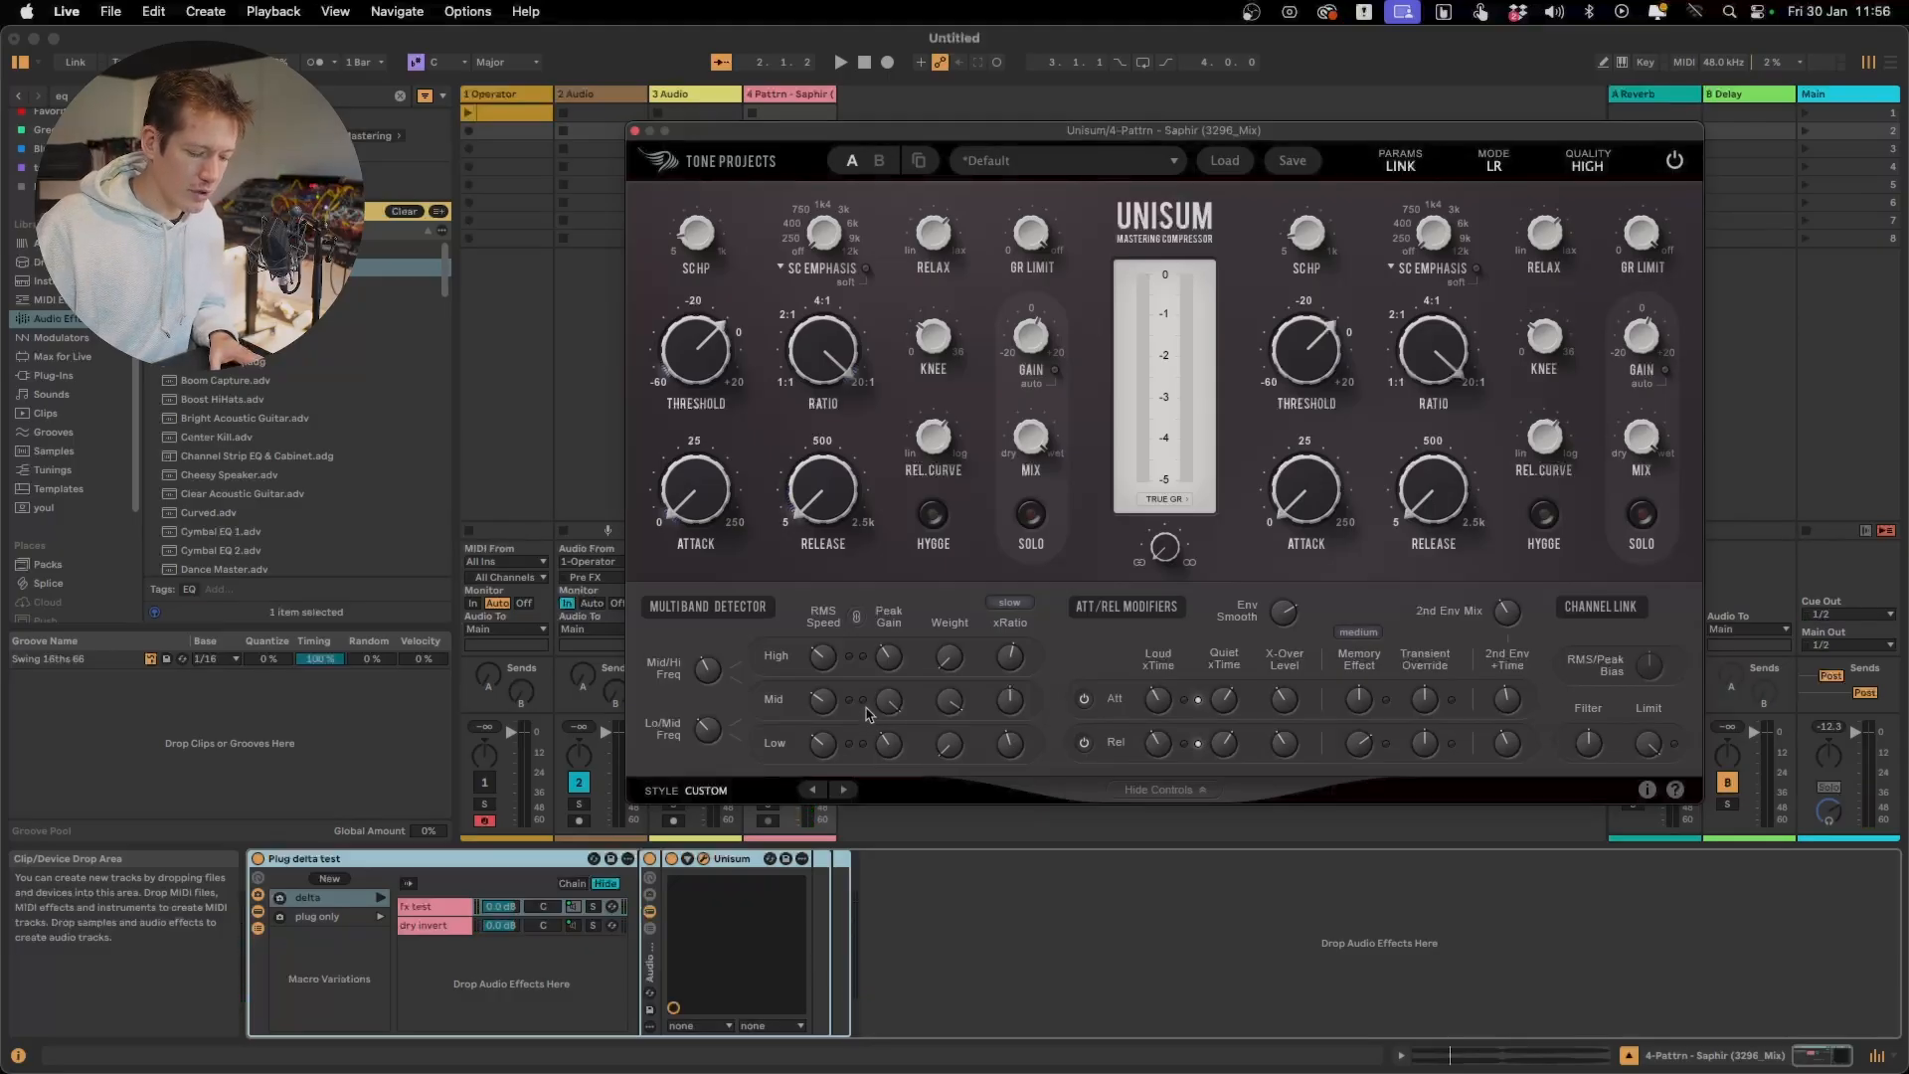
Turn the Mid band's Peak Gain down to Off and audition the RMS-only detection
key(space)
drag(889, 704, 906, 899)
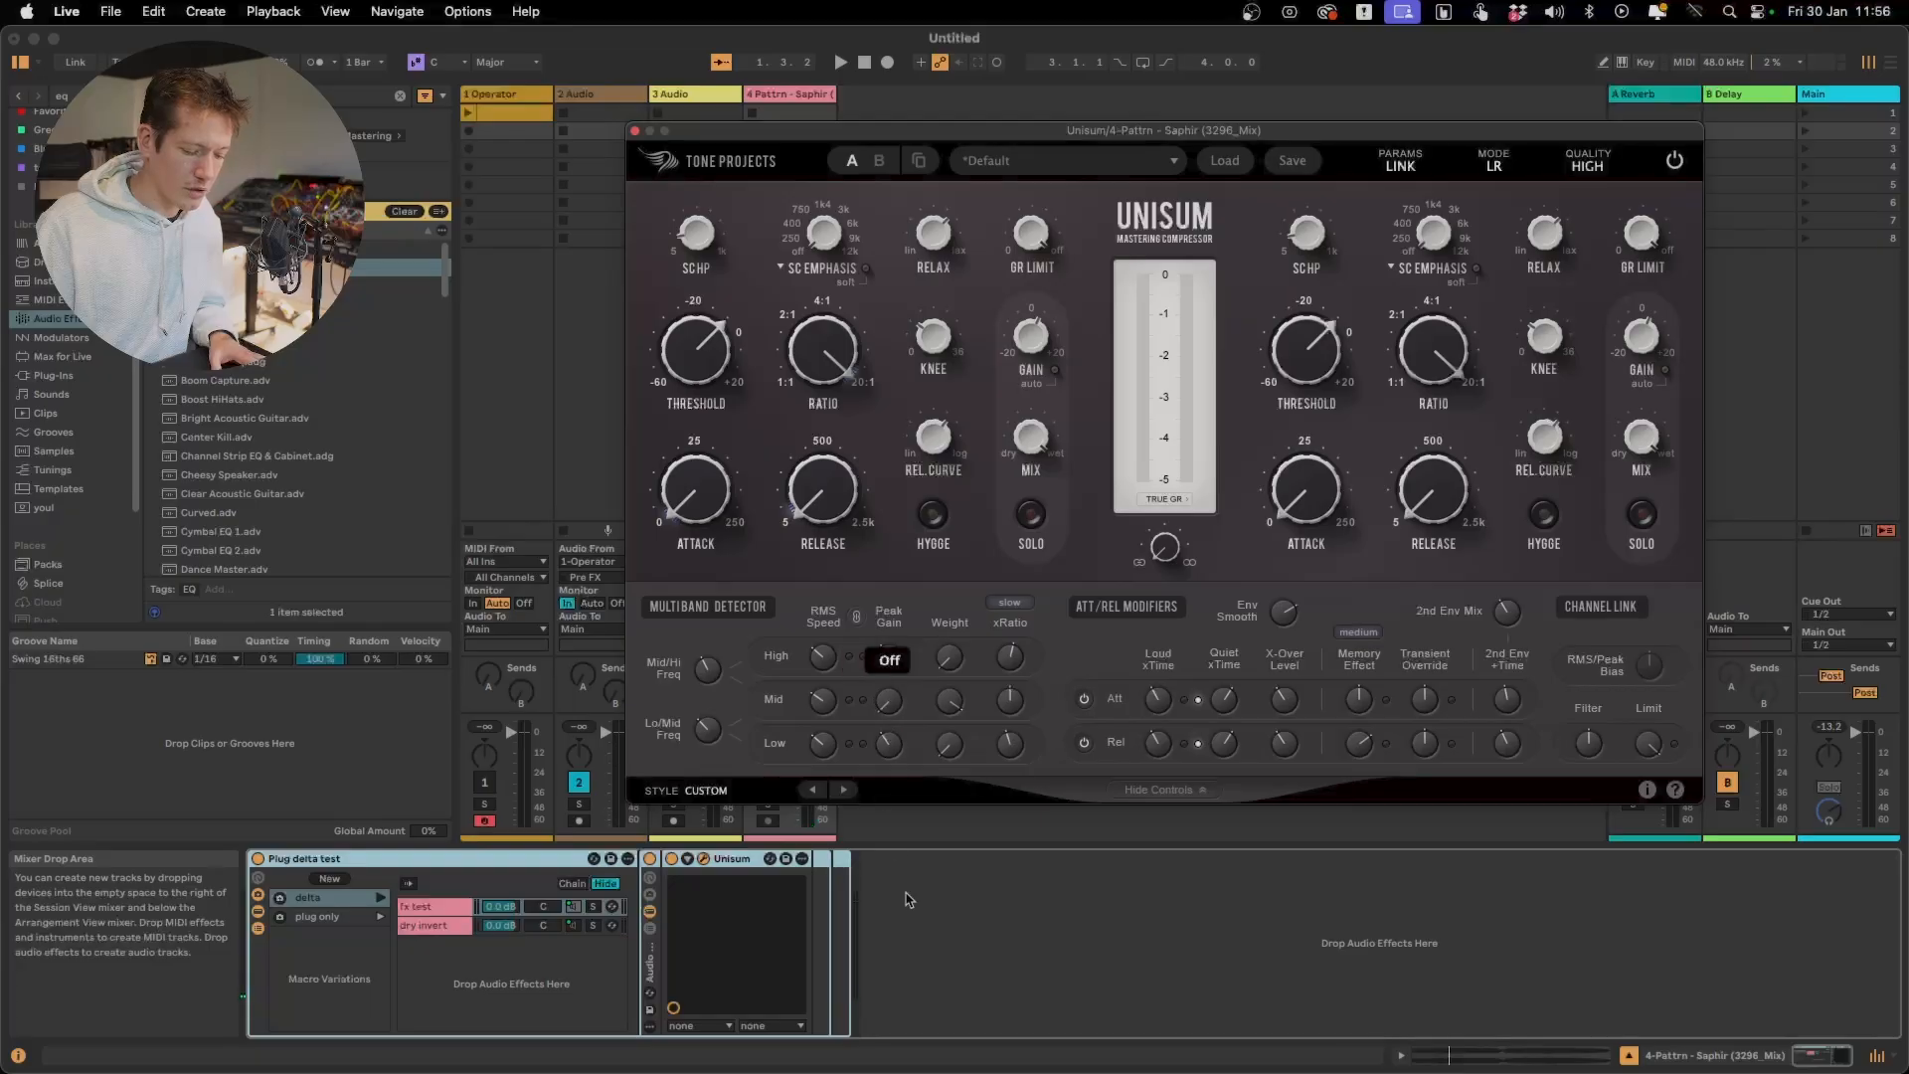
key(space)
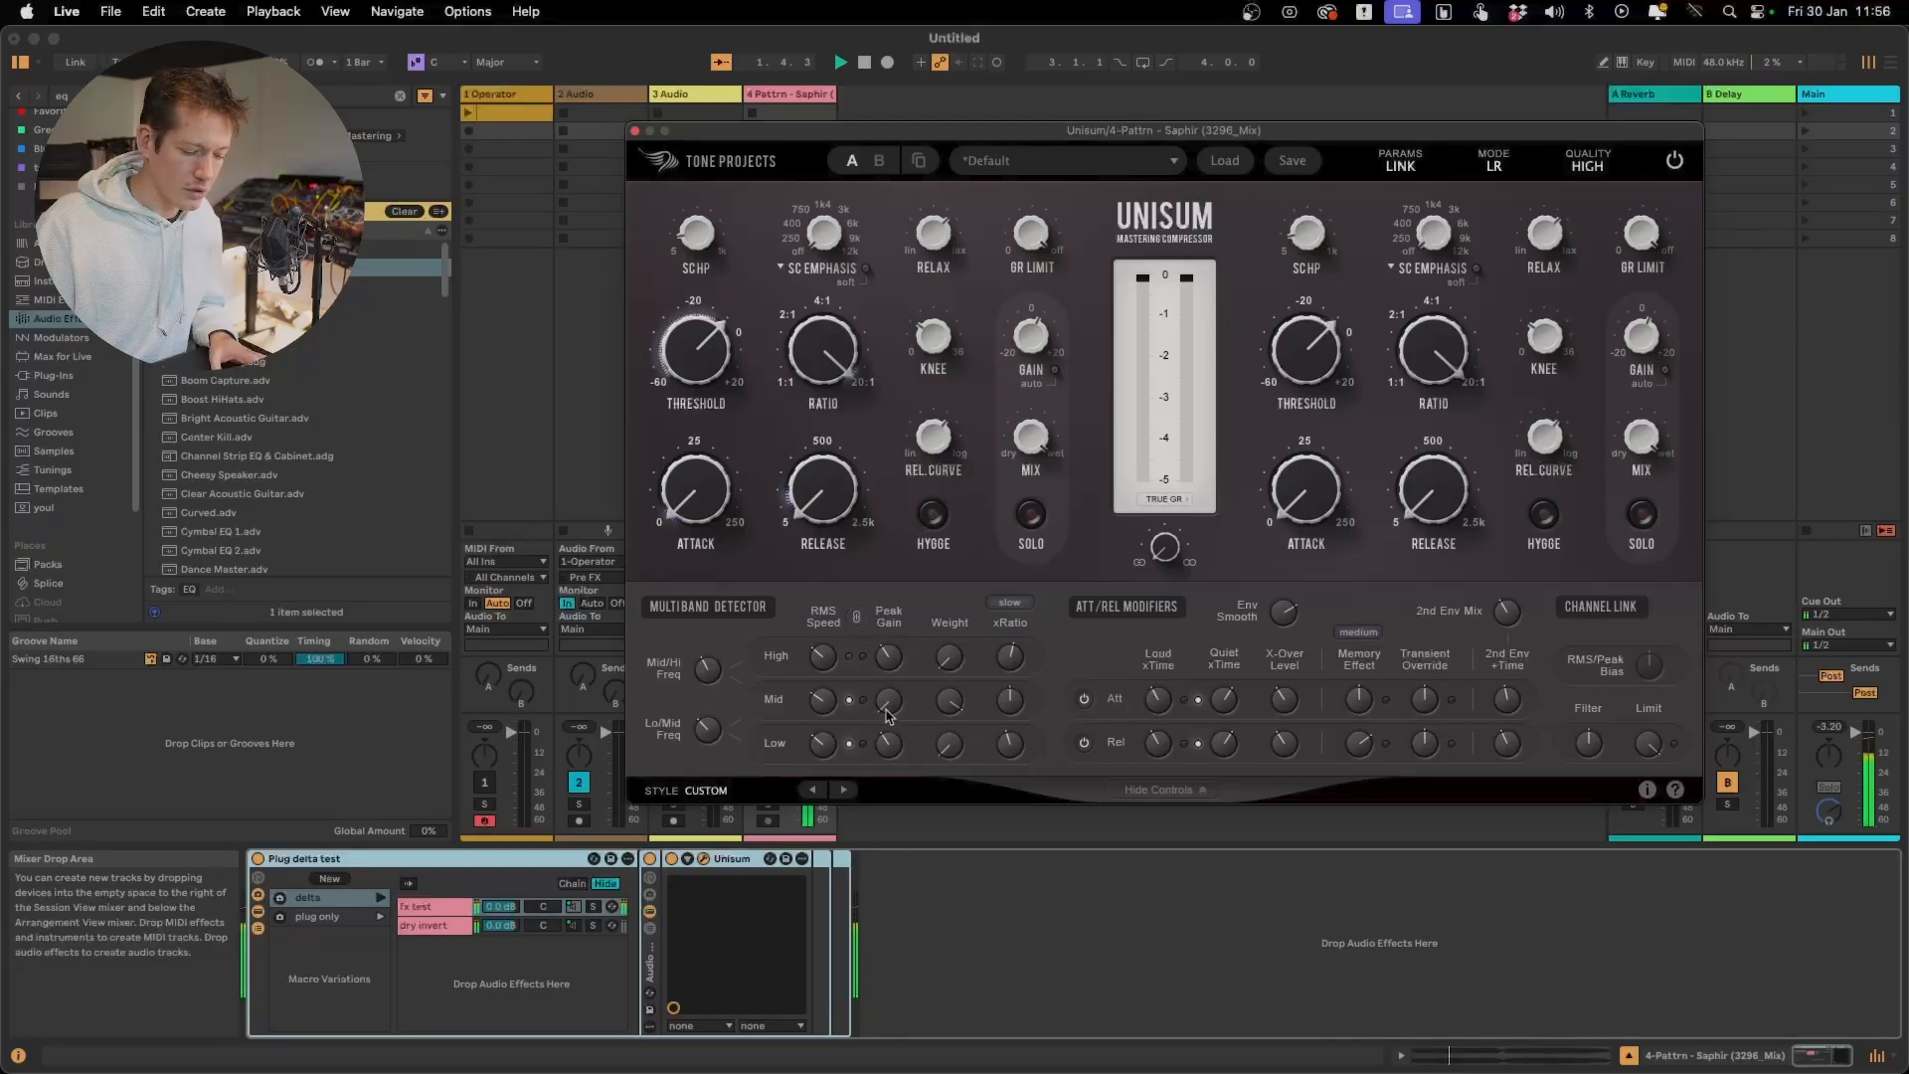
key(space)
mouse_move(889, 712)
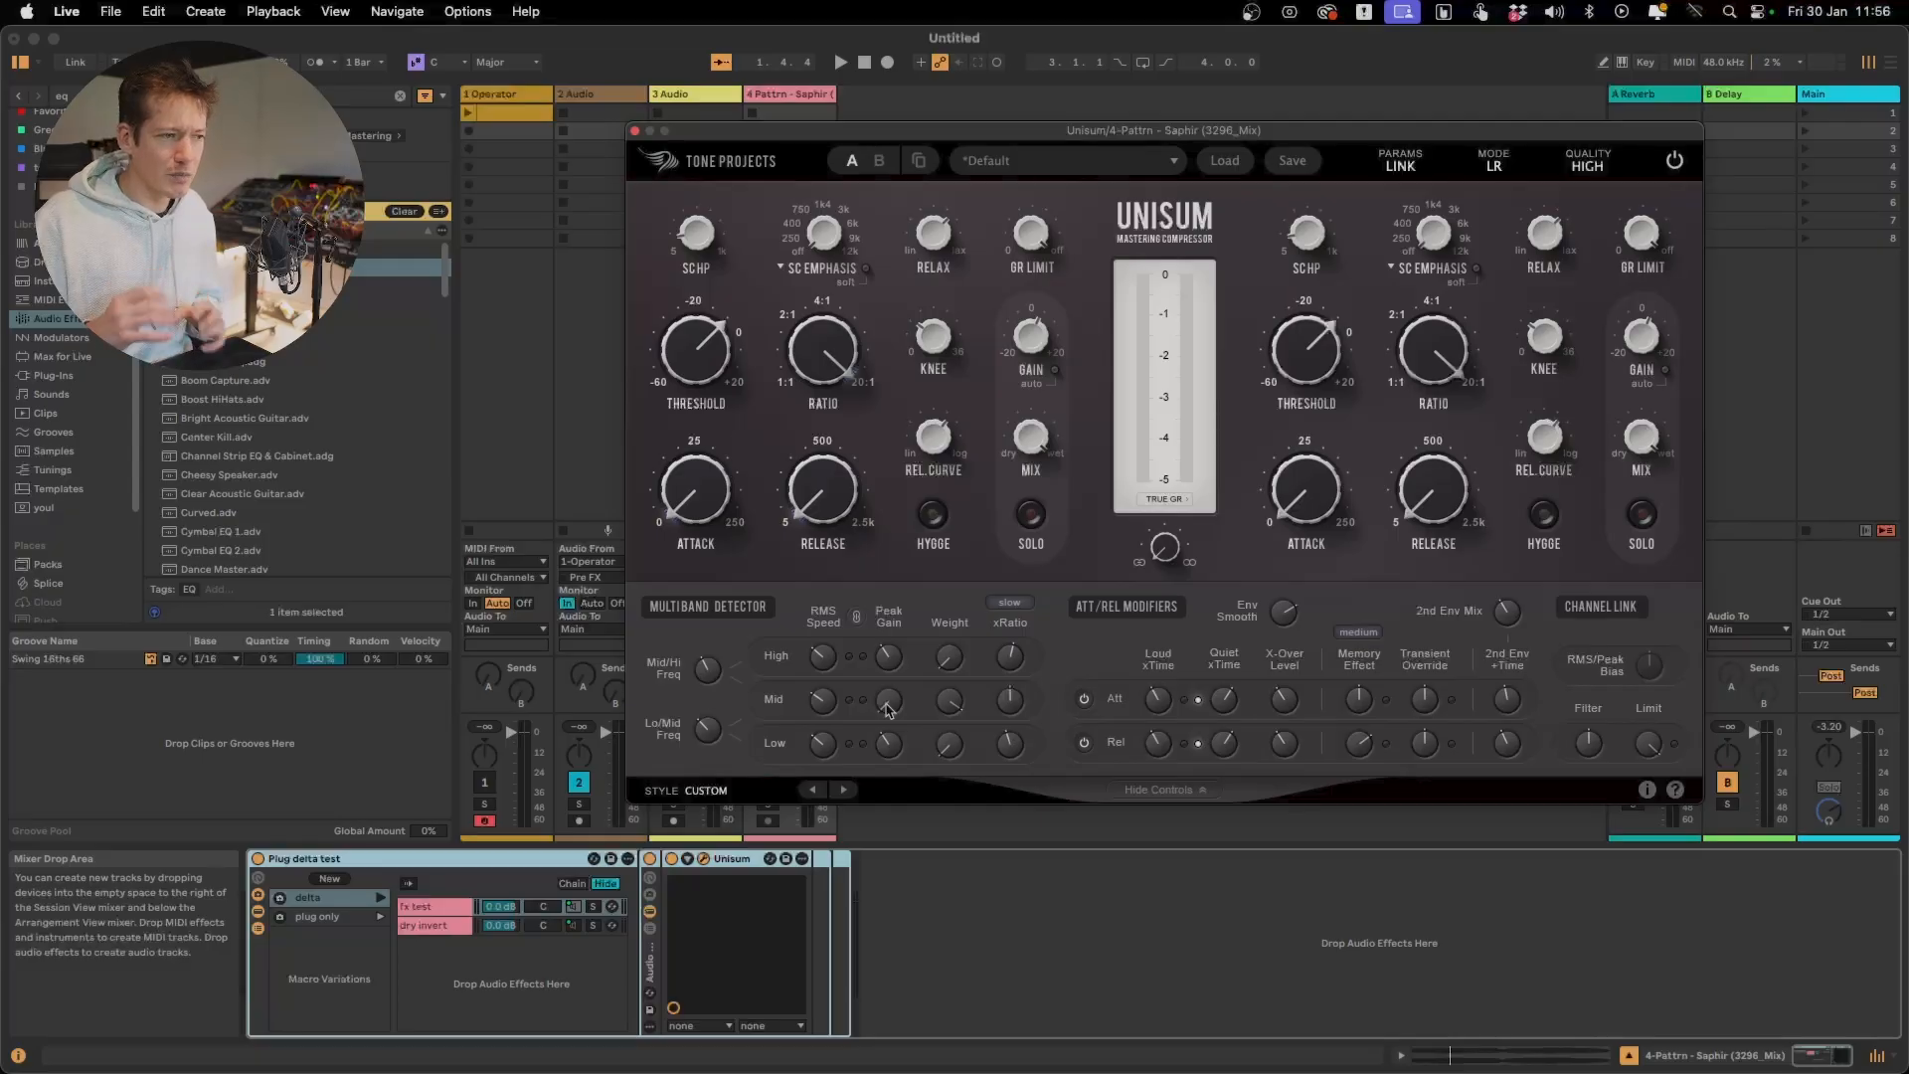
Raise the Mid band's Peak Gain to about -4.81 dB during playback
click(888, 701)
key(space)
drag(890, 708, 895, 573)
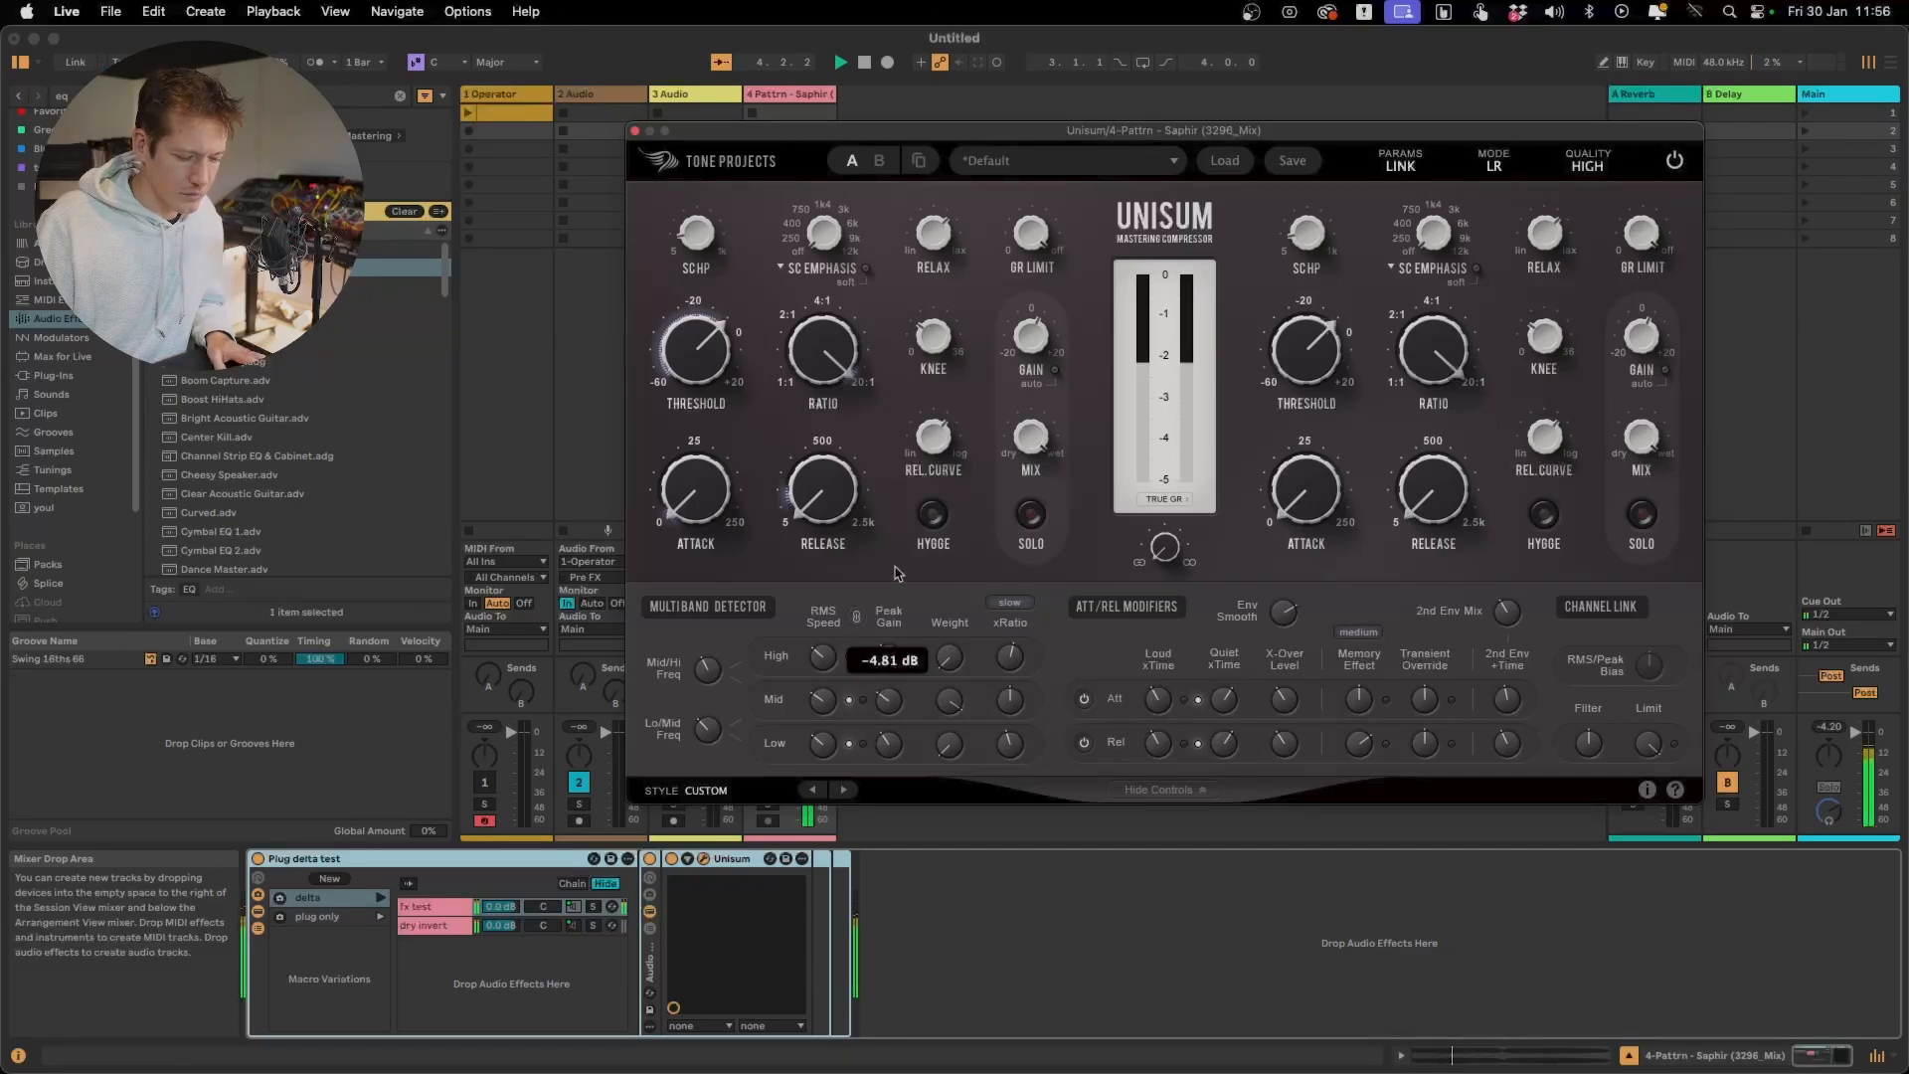
key(space)
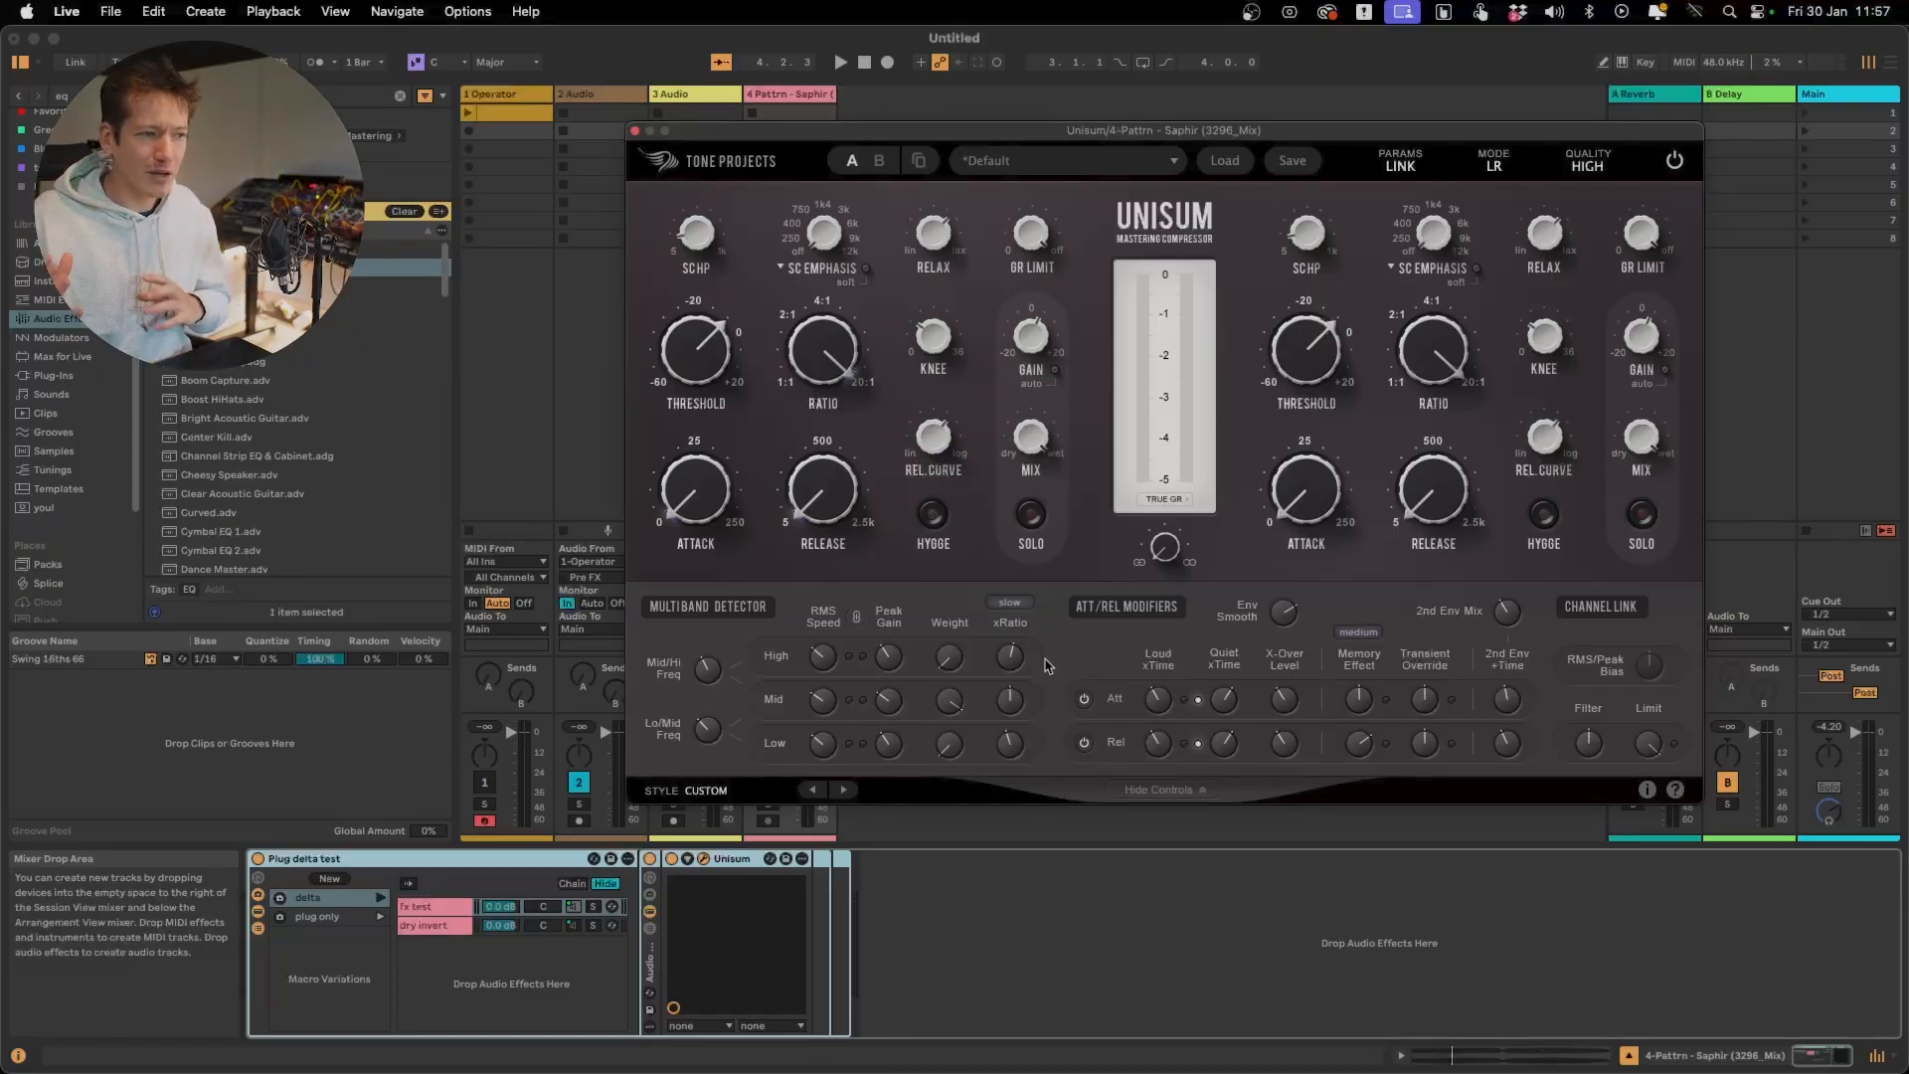
Compare the track with and without compression by bypassing and re-enabling the Unisum device during playback
key(space)
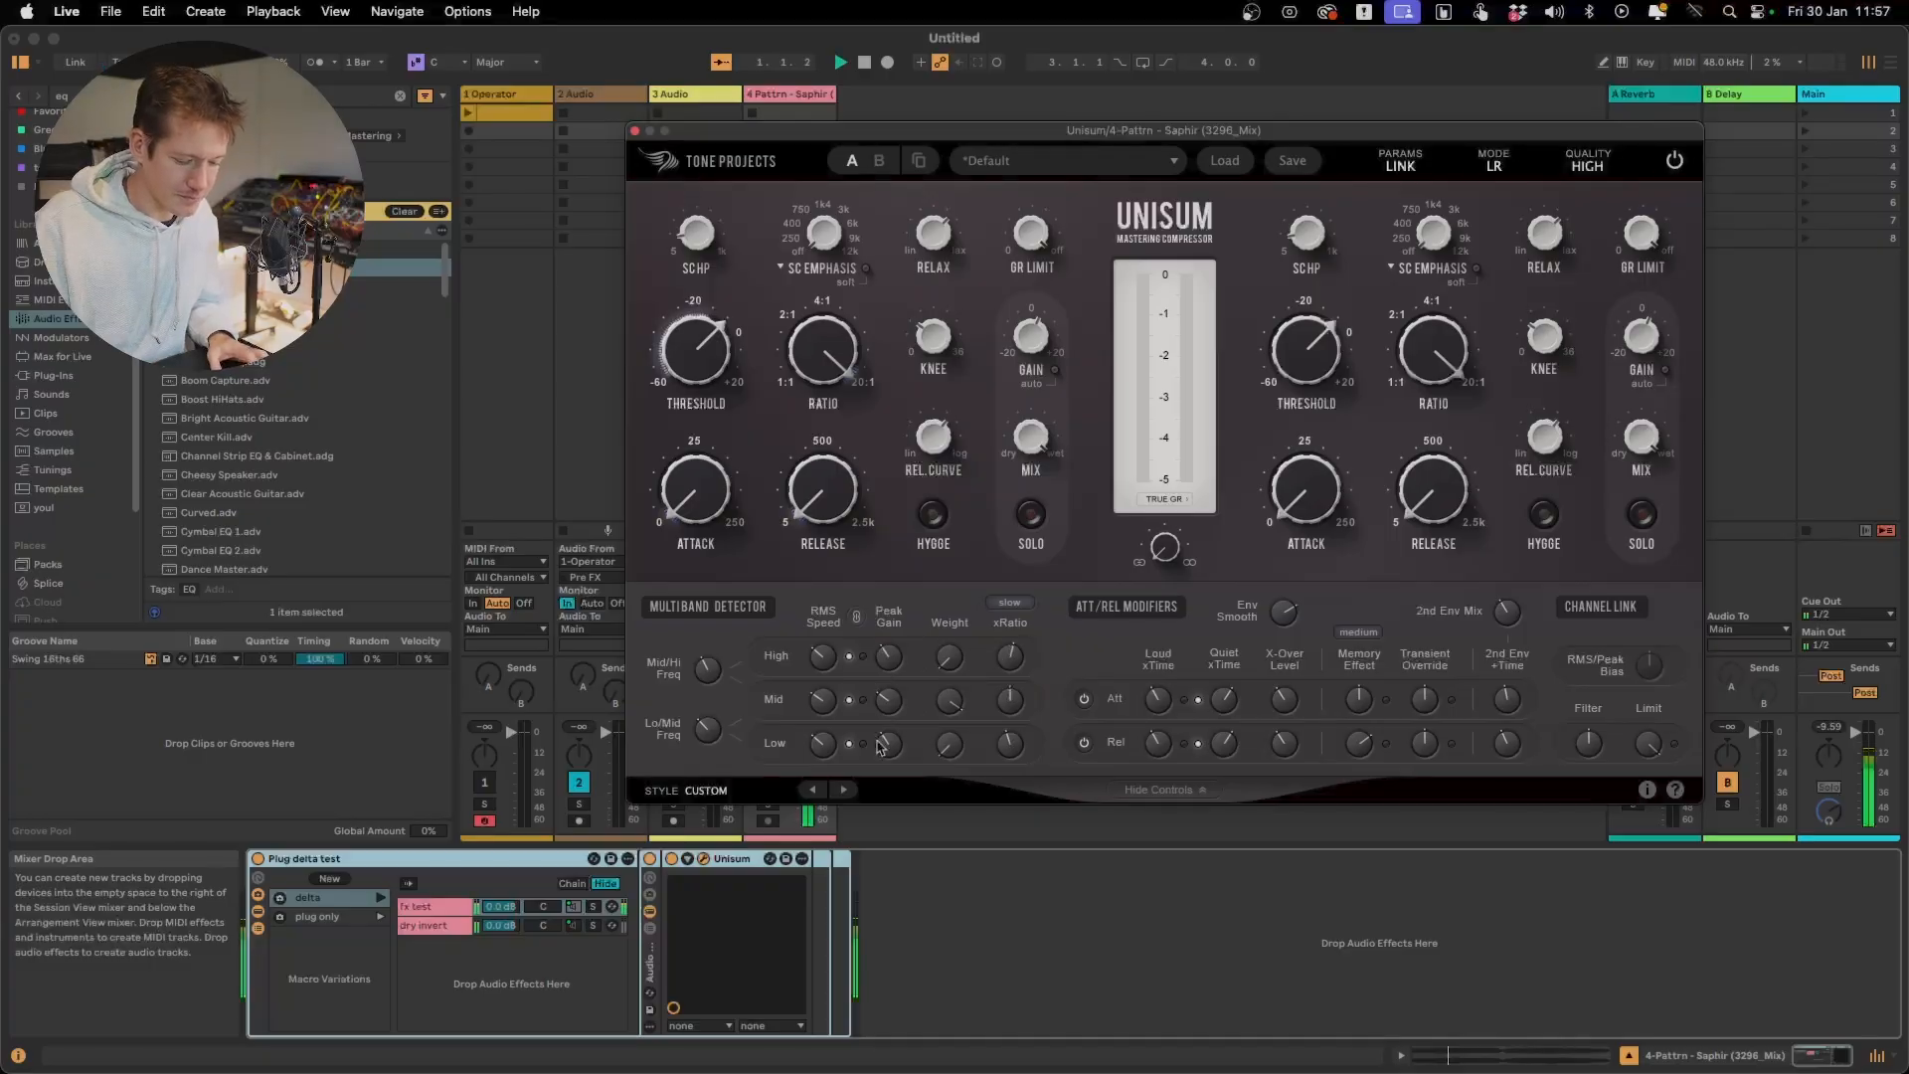
mouse_move(892, 710)
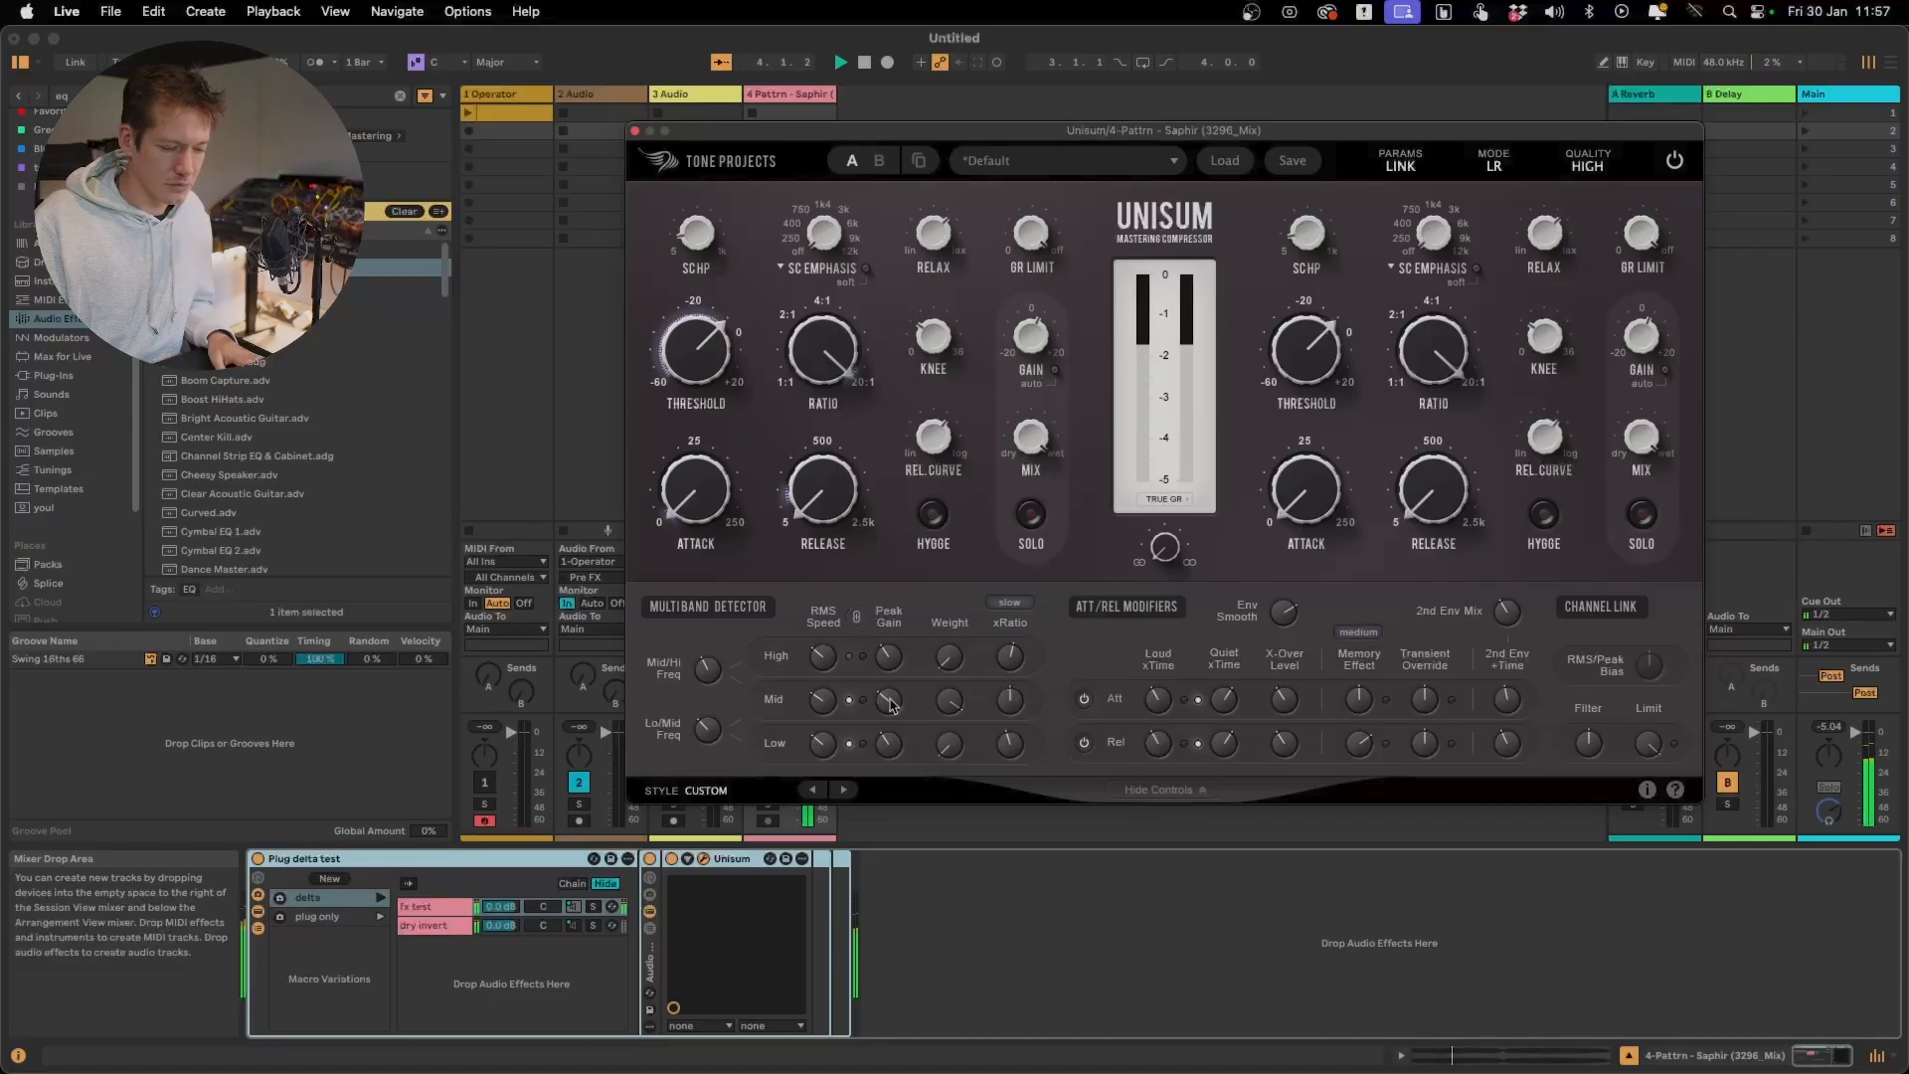
click(673, 860)
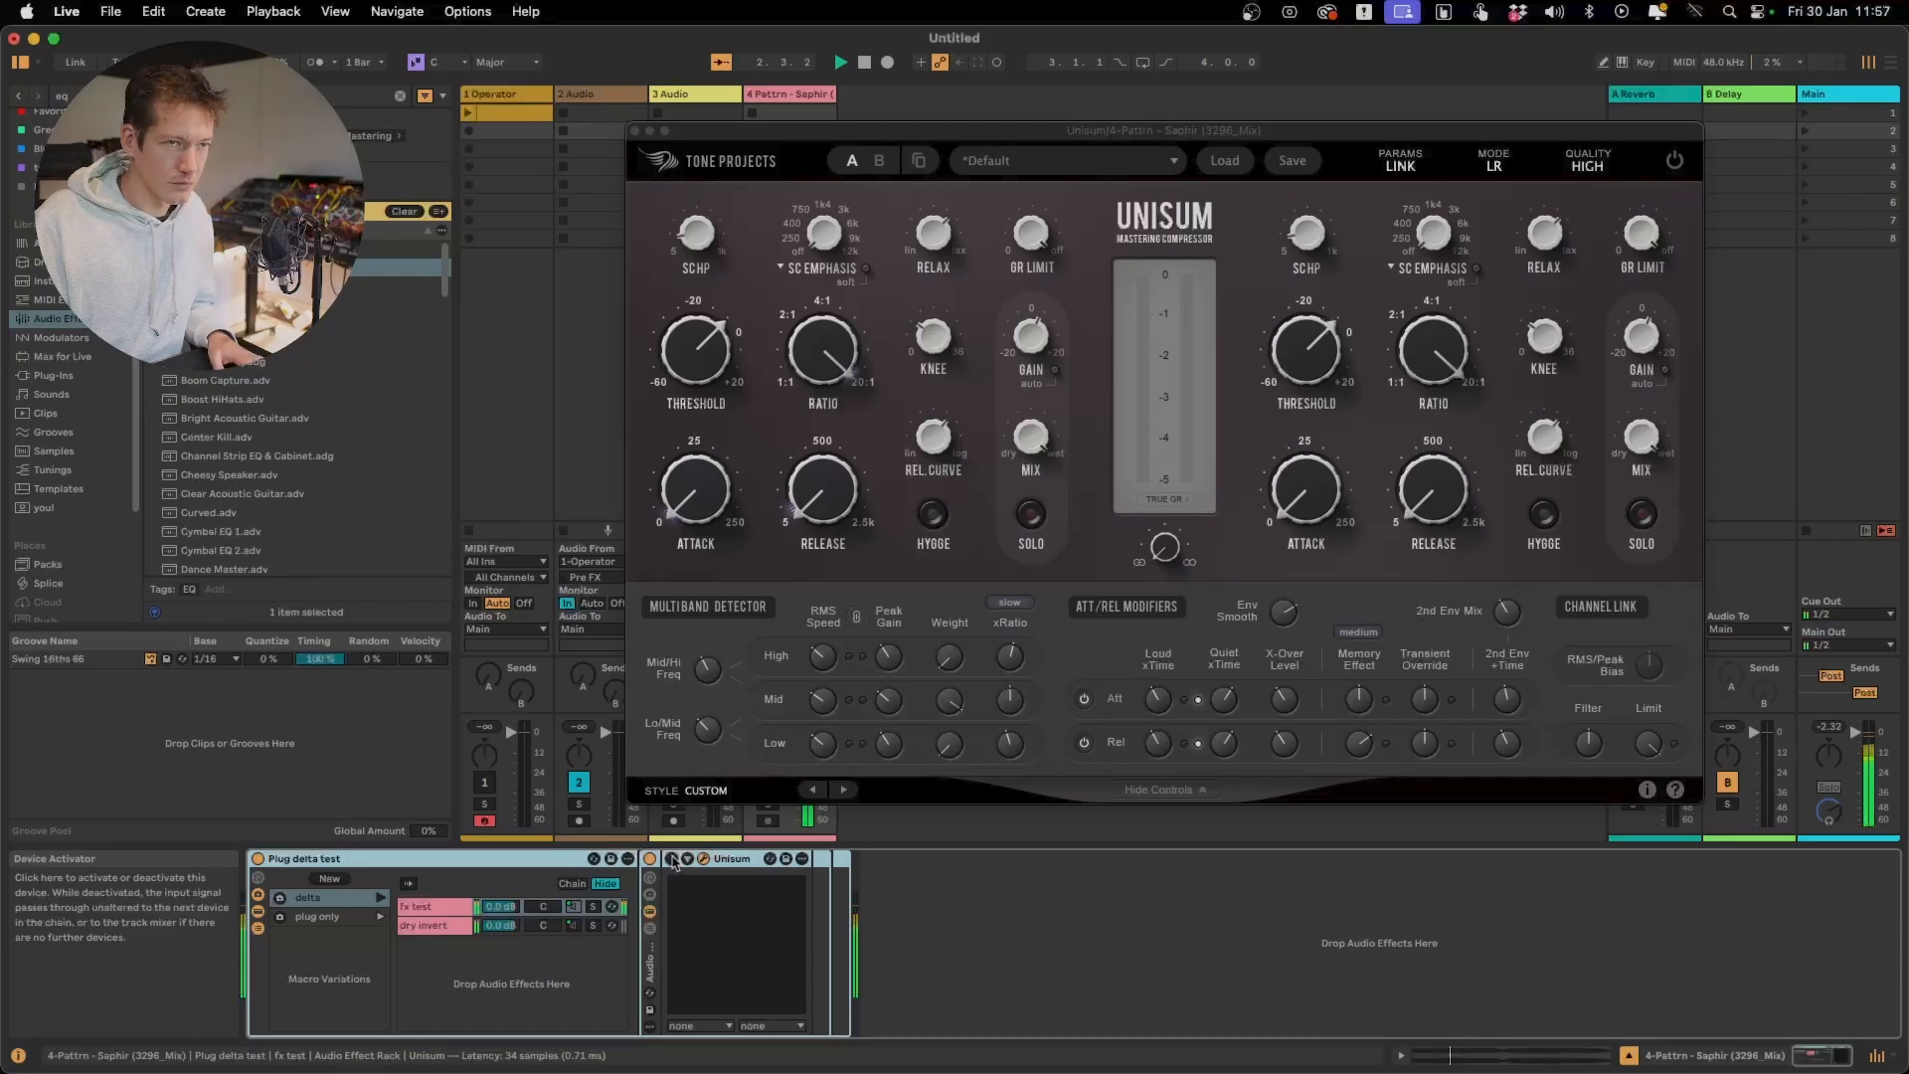
click(674, 860)
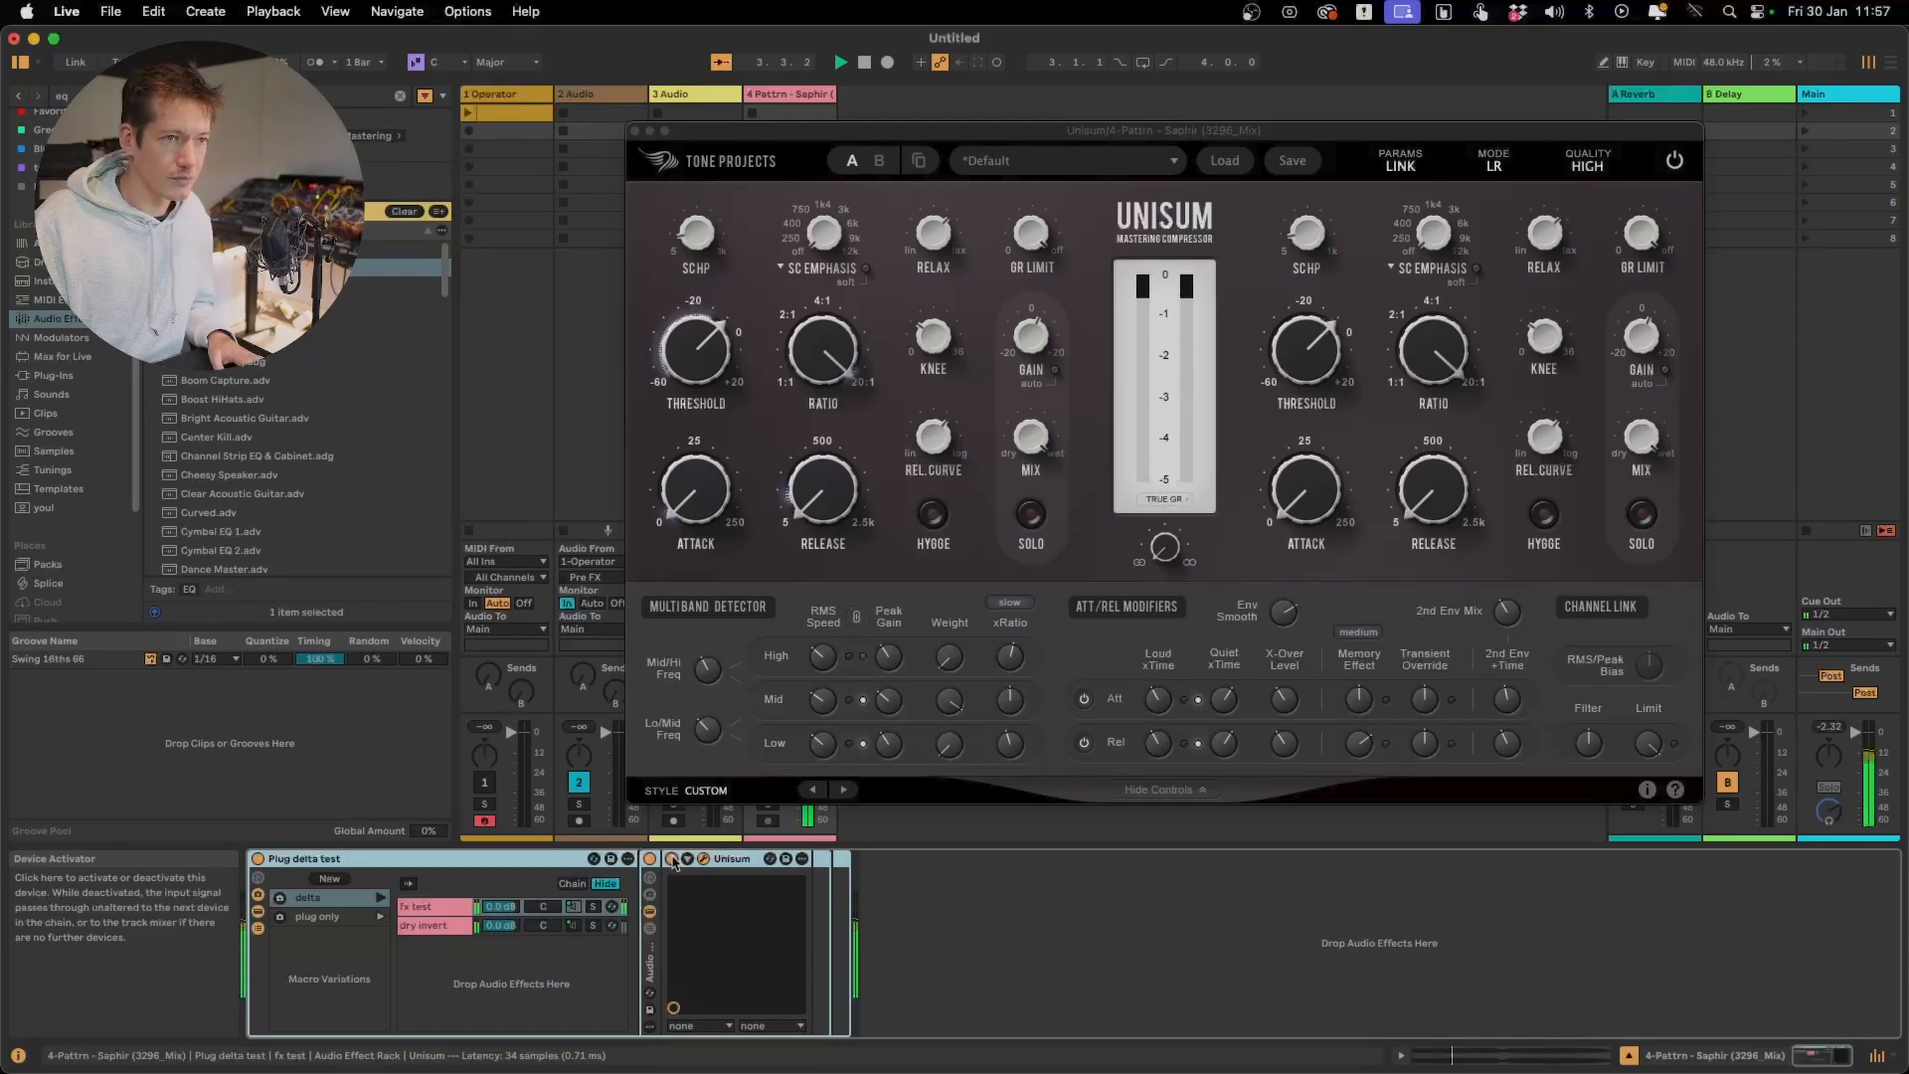
key(space)
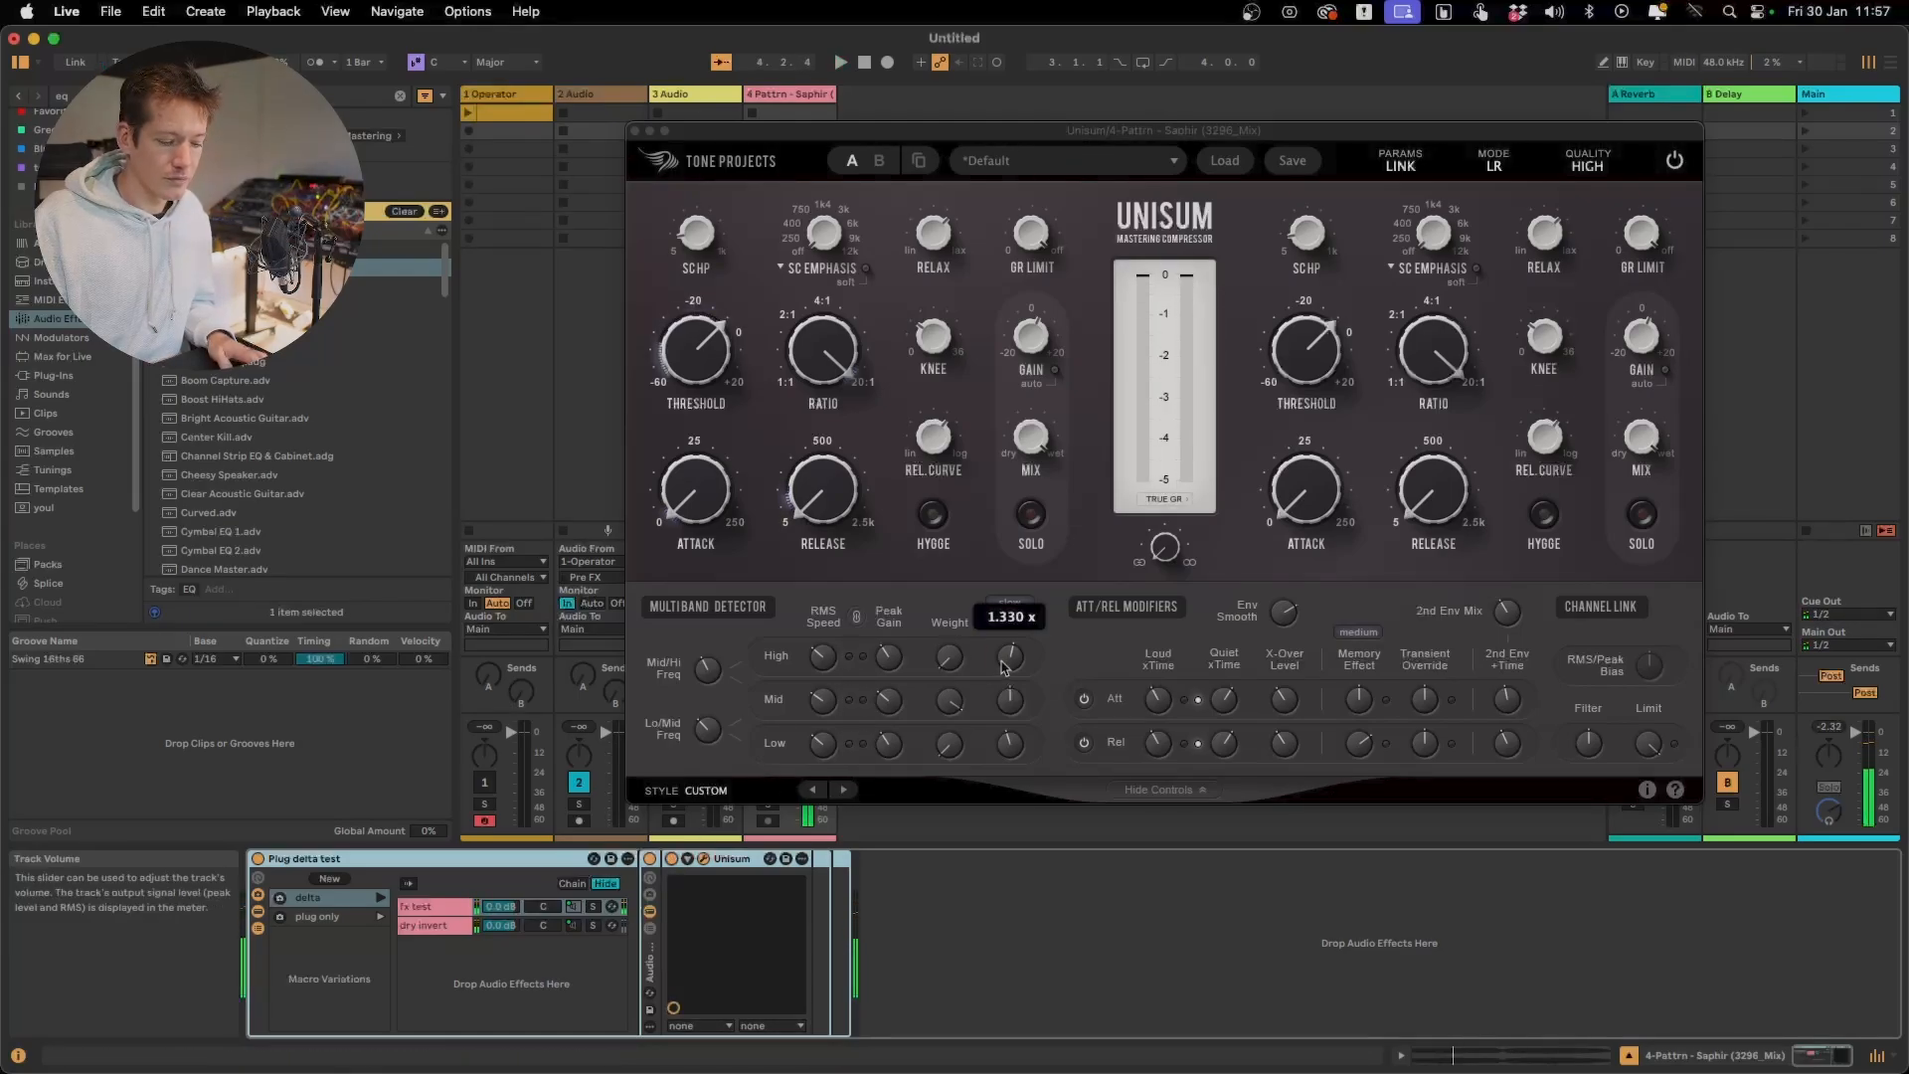
Set the attack to about 5 ms and the release to about 19.9 ms, and fine-tune the threshold during playback
mouse_move(703, 496)
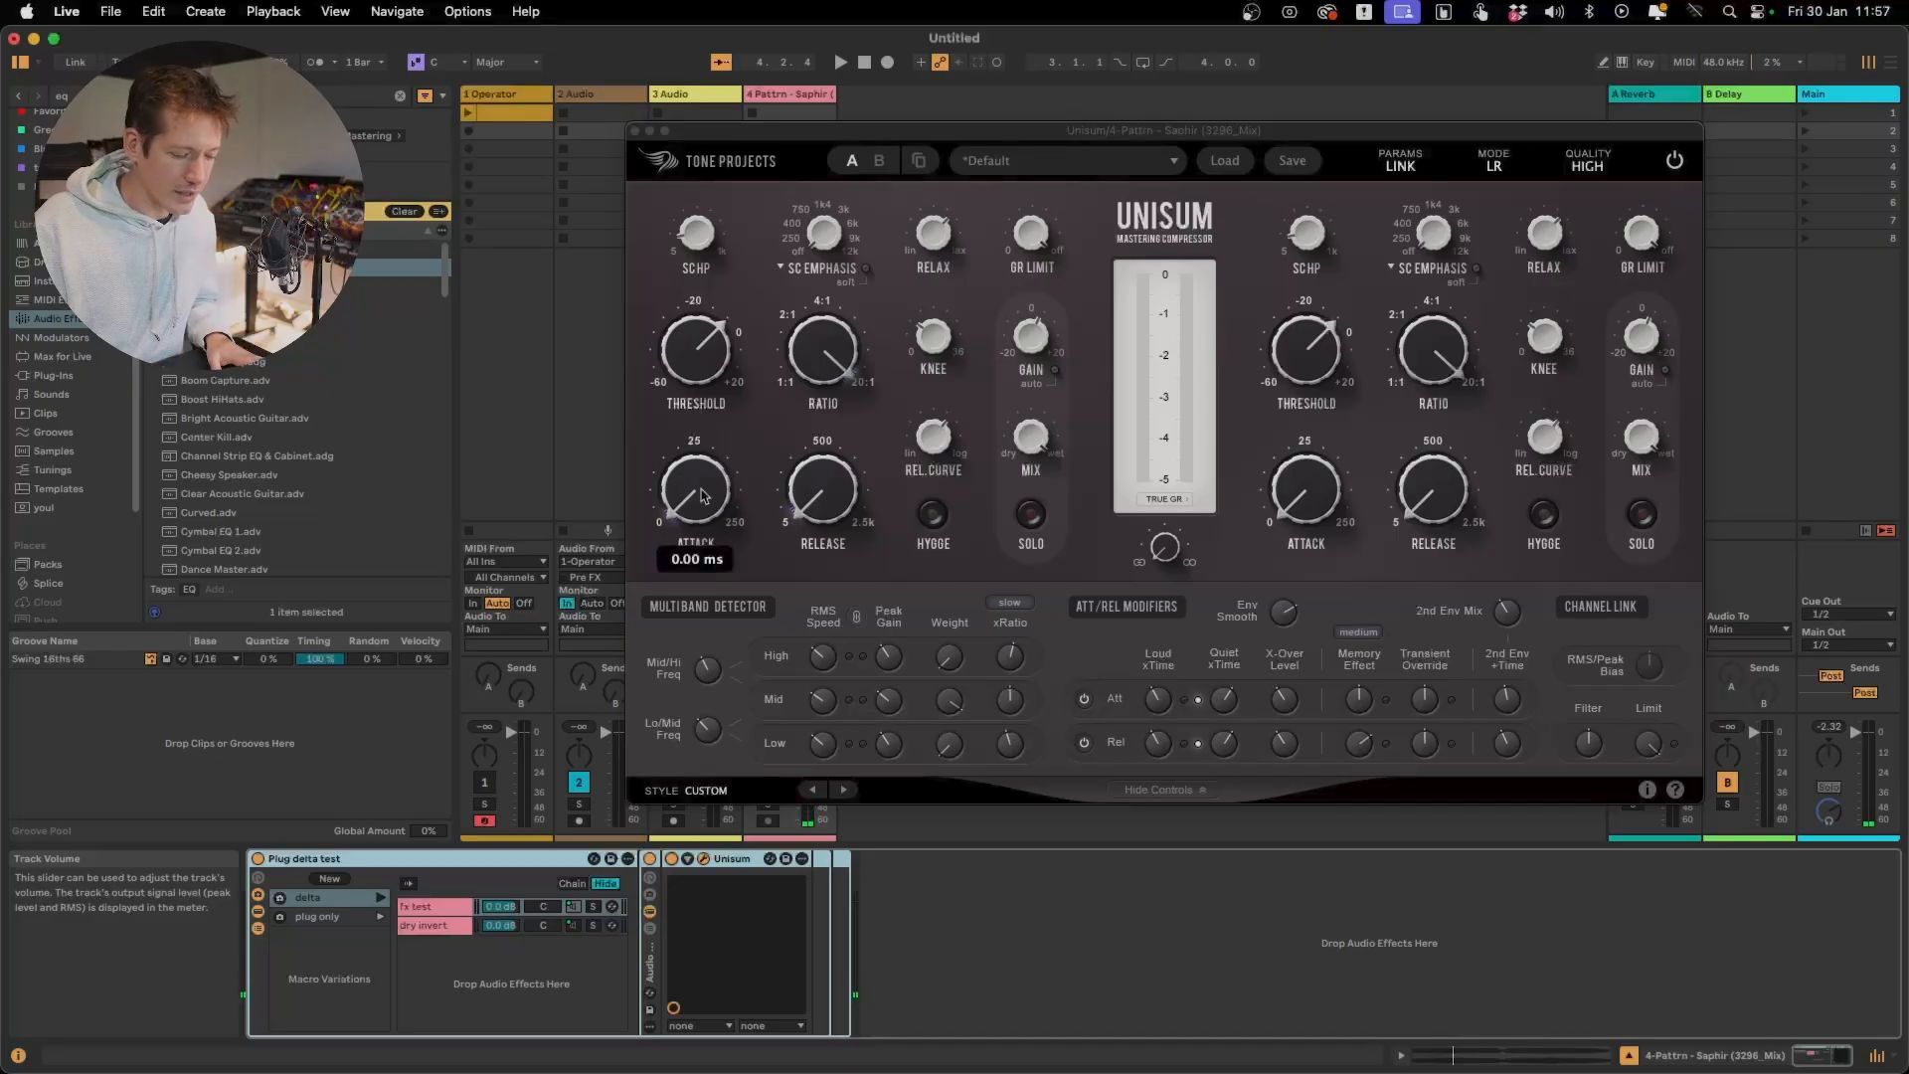
drag(703, 496, 701, 477)
key(space)
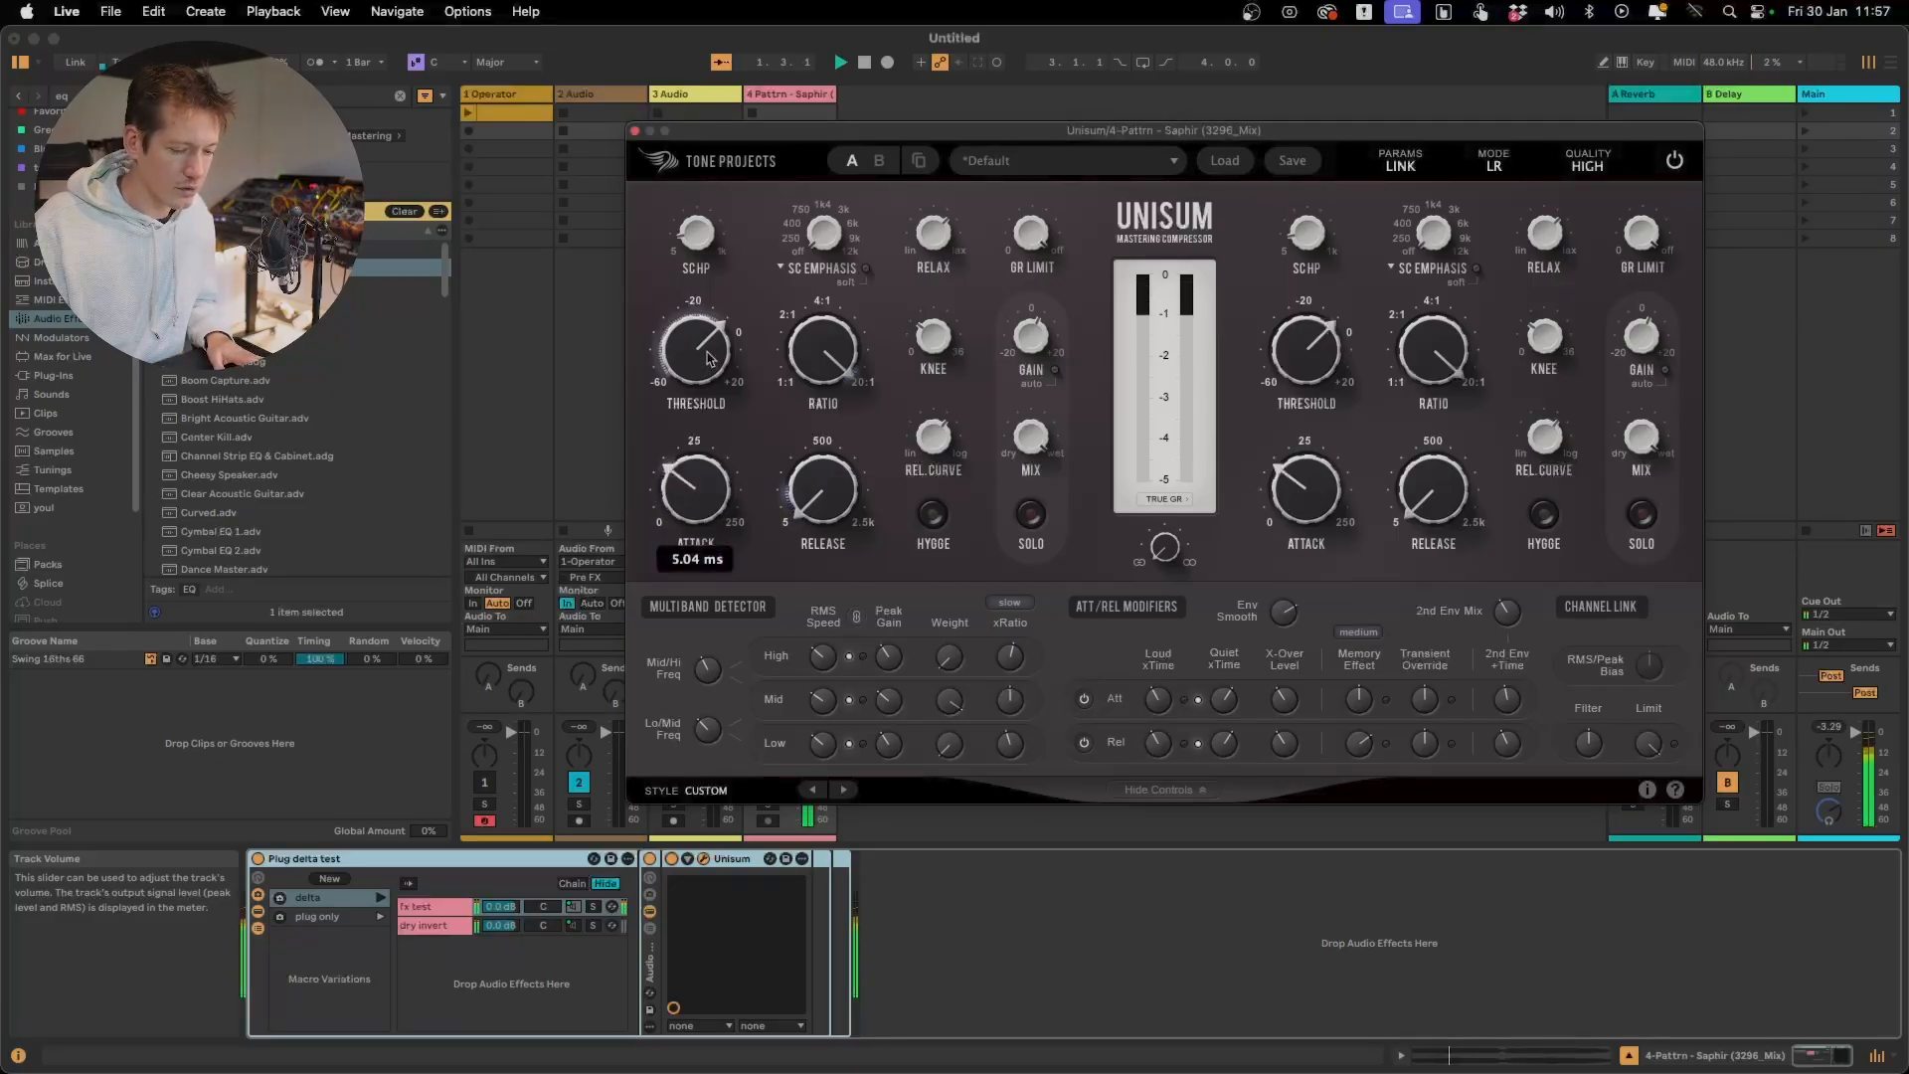
drag(709, 358, 709, 351)
drag(826, 435, 826, 438)
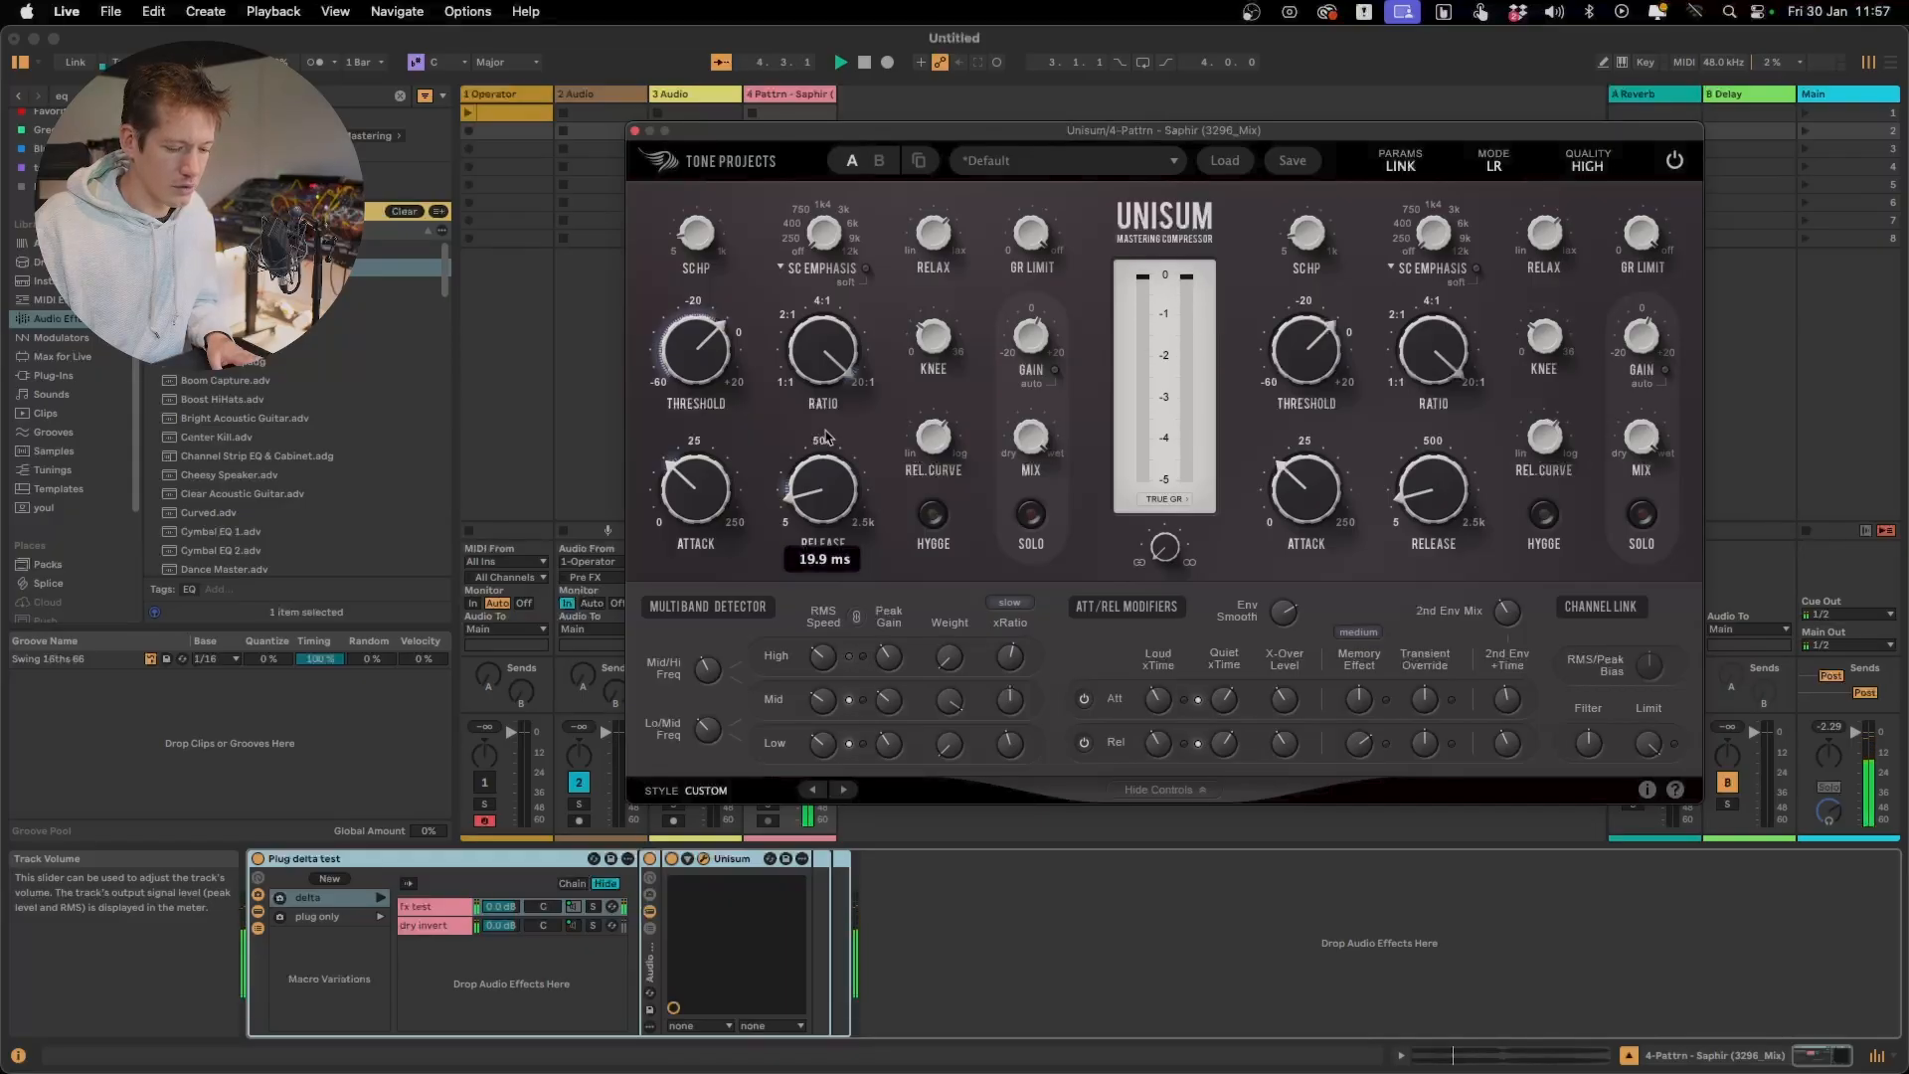
key(space)
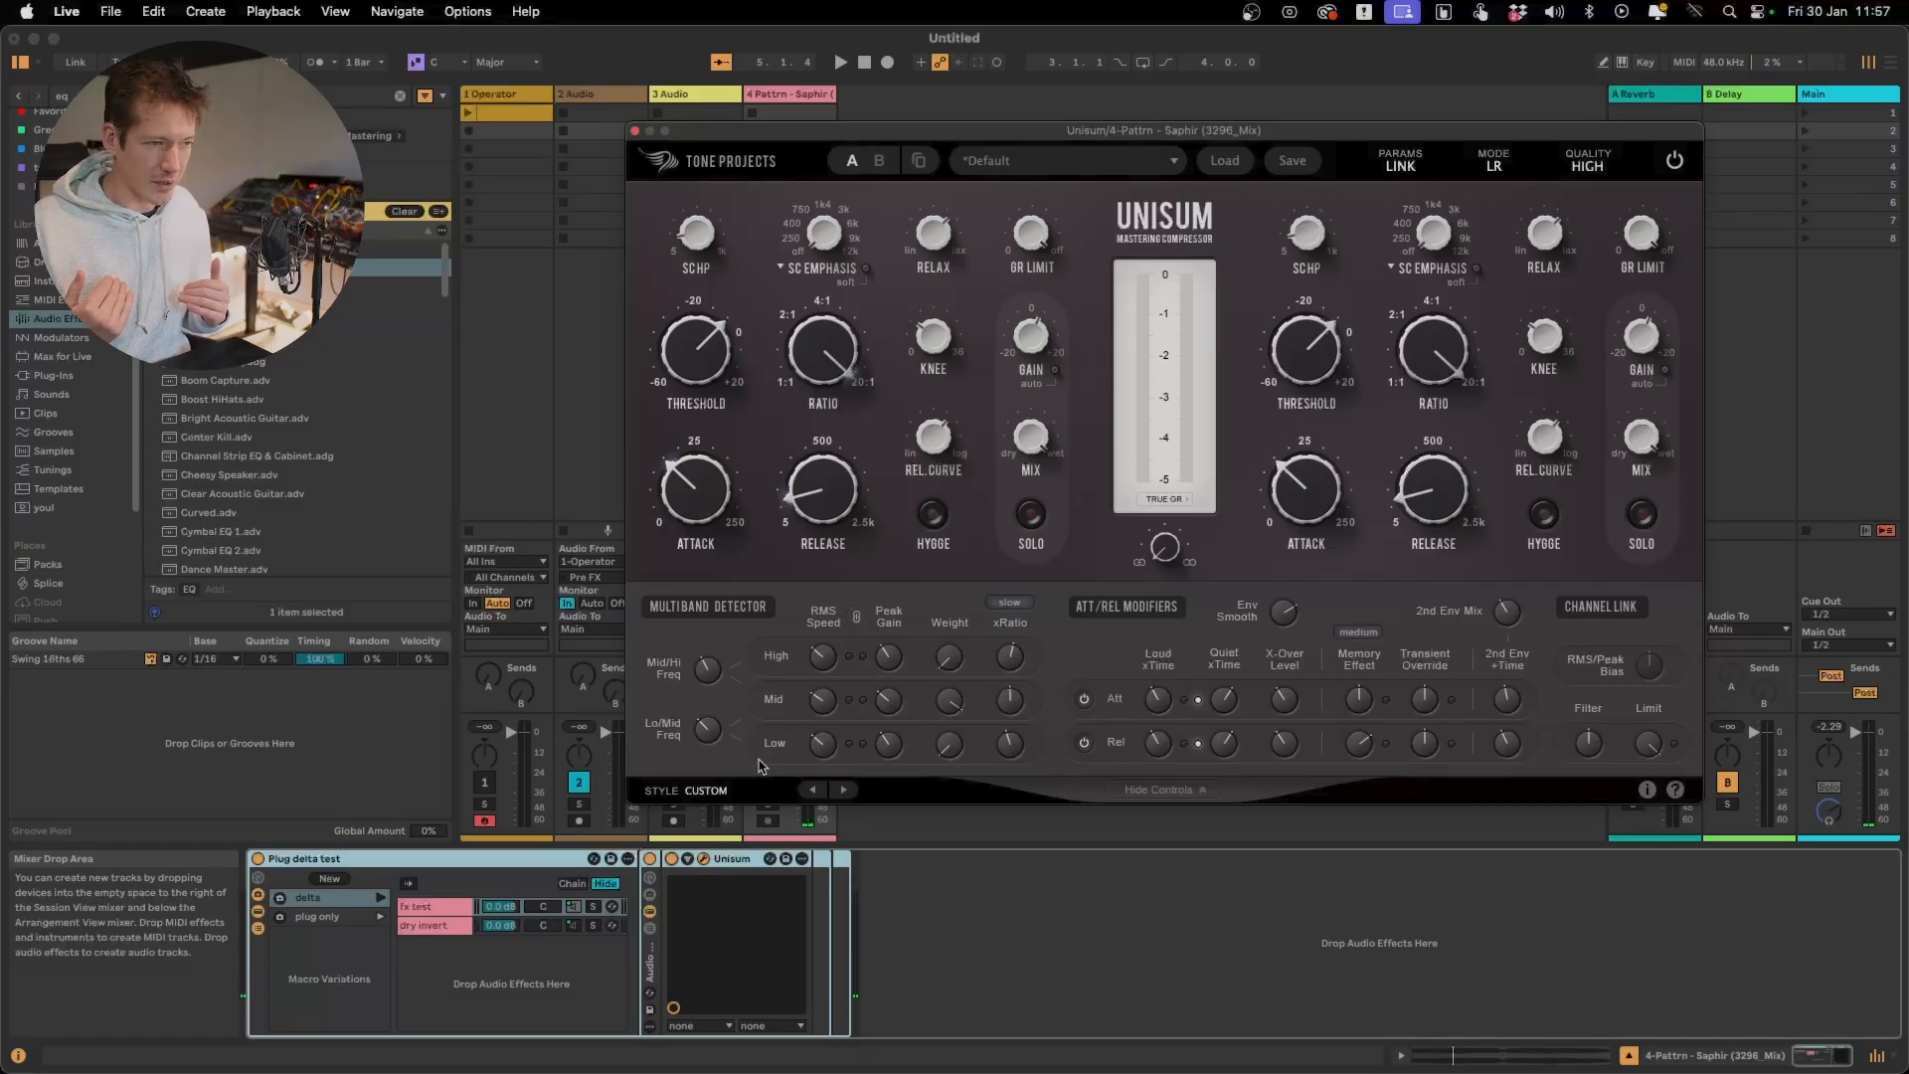
Reset the Mid band's detector Weight to its default and raise the Low band's Weight during playback
double_click(950, 705)
click(950, 705)
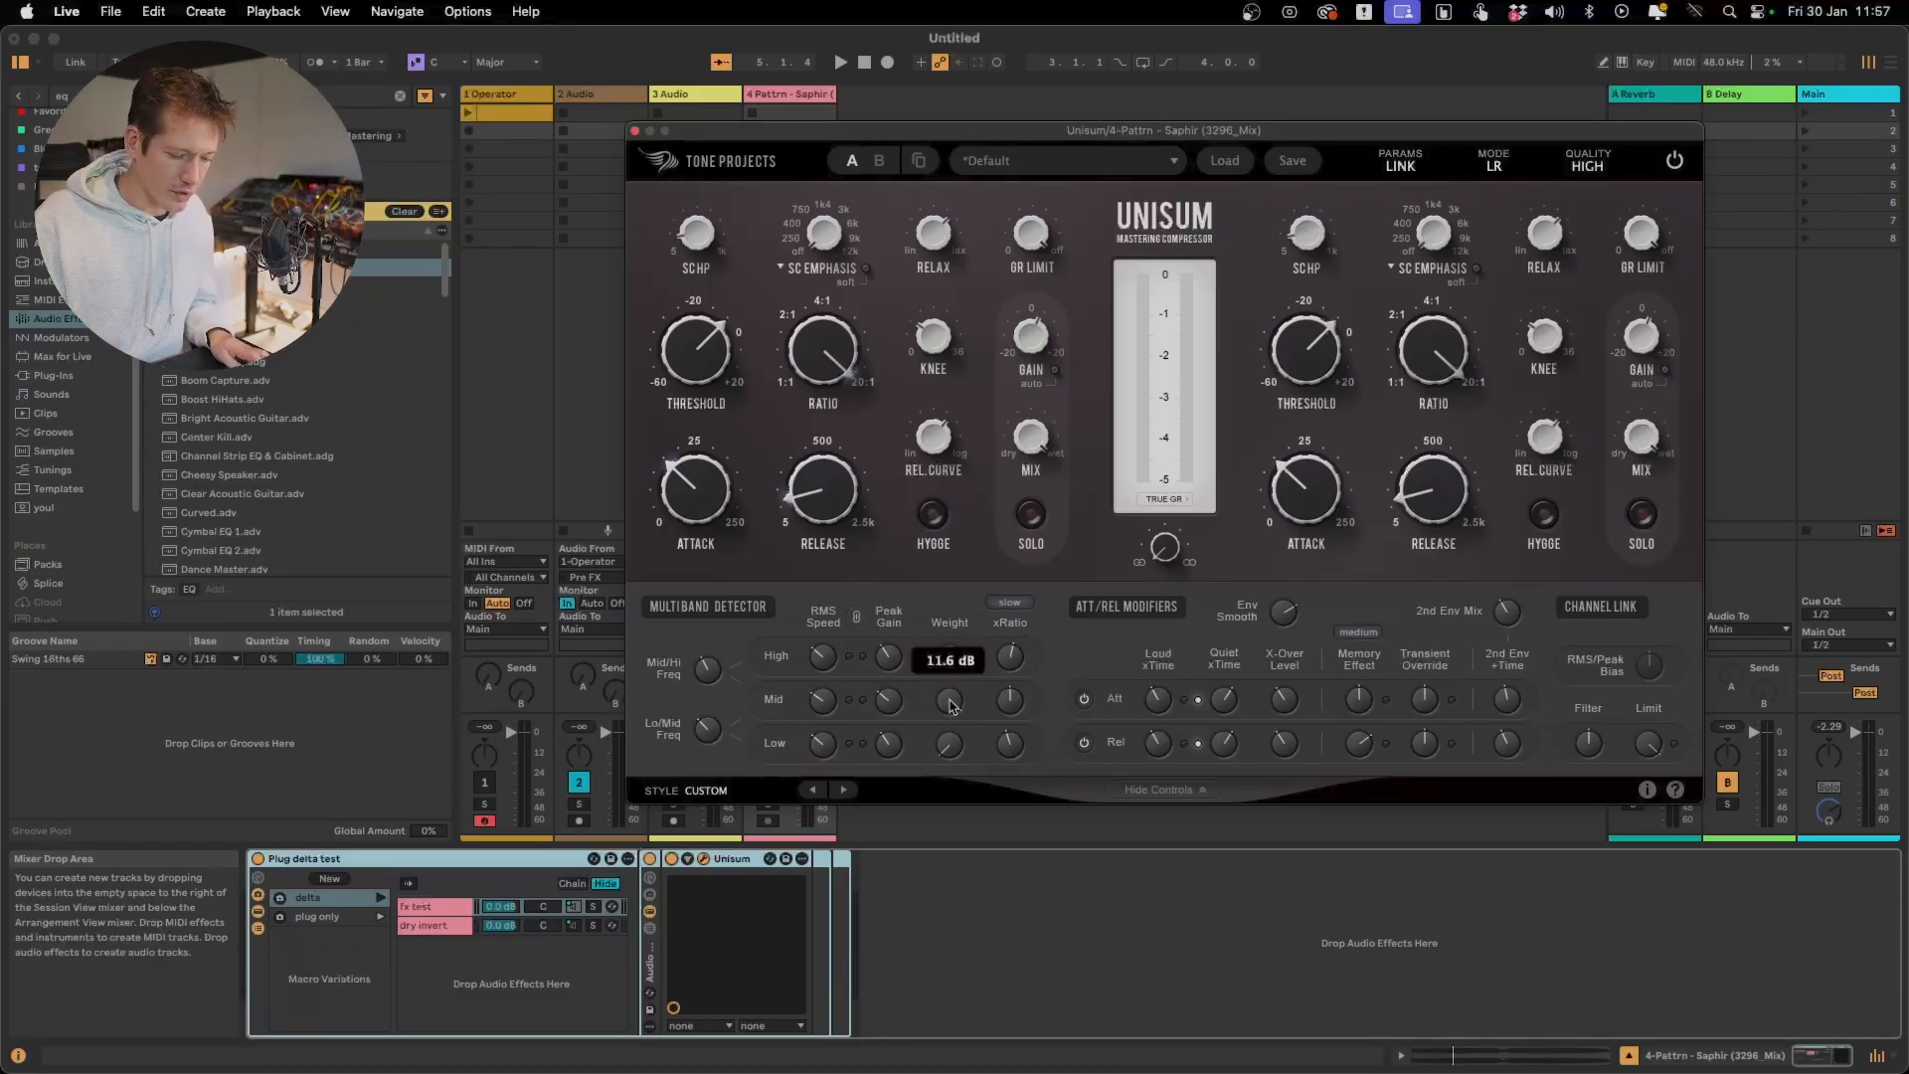
alt+click(951, 706)
key(space)
drag(951, 750, 971, 562)
drag(950, 752, 952, 660)
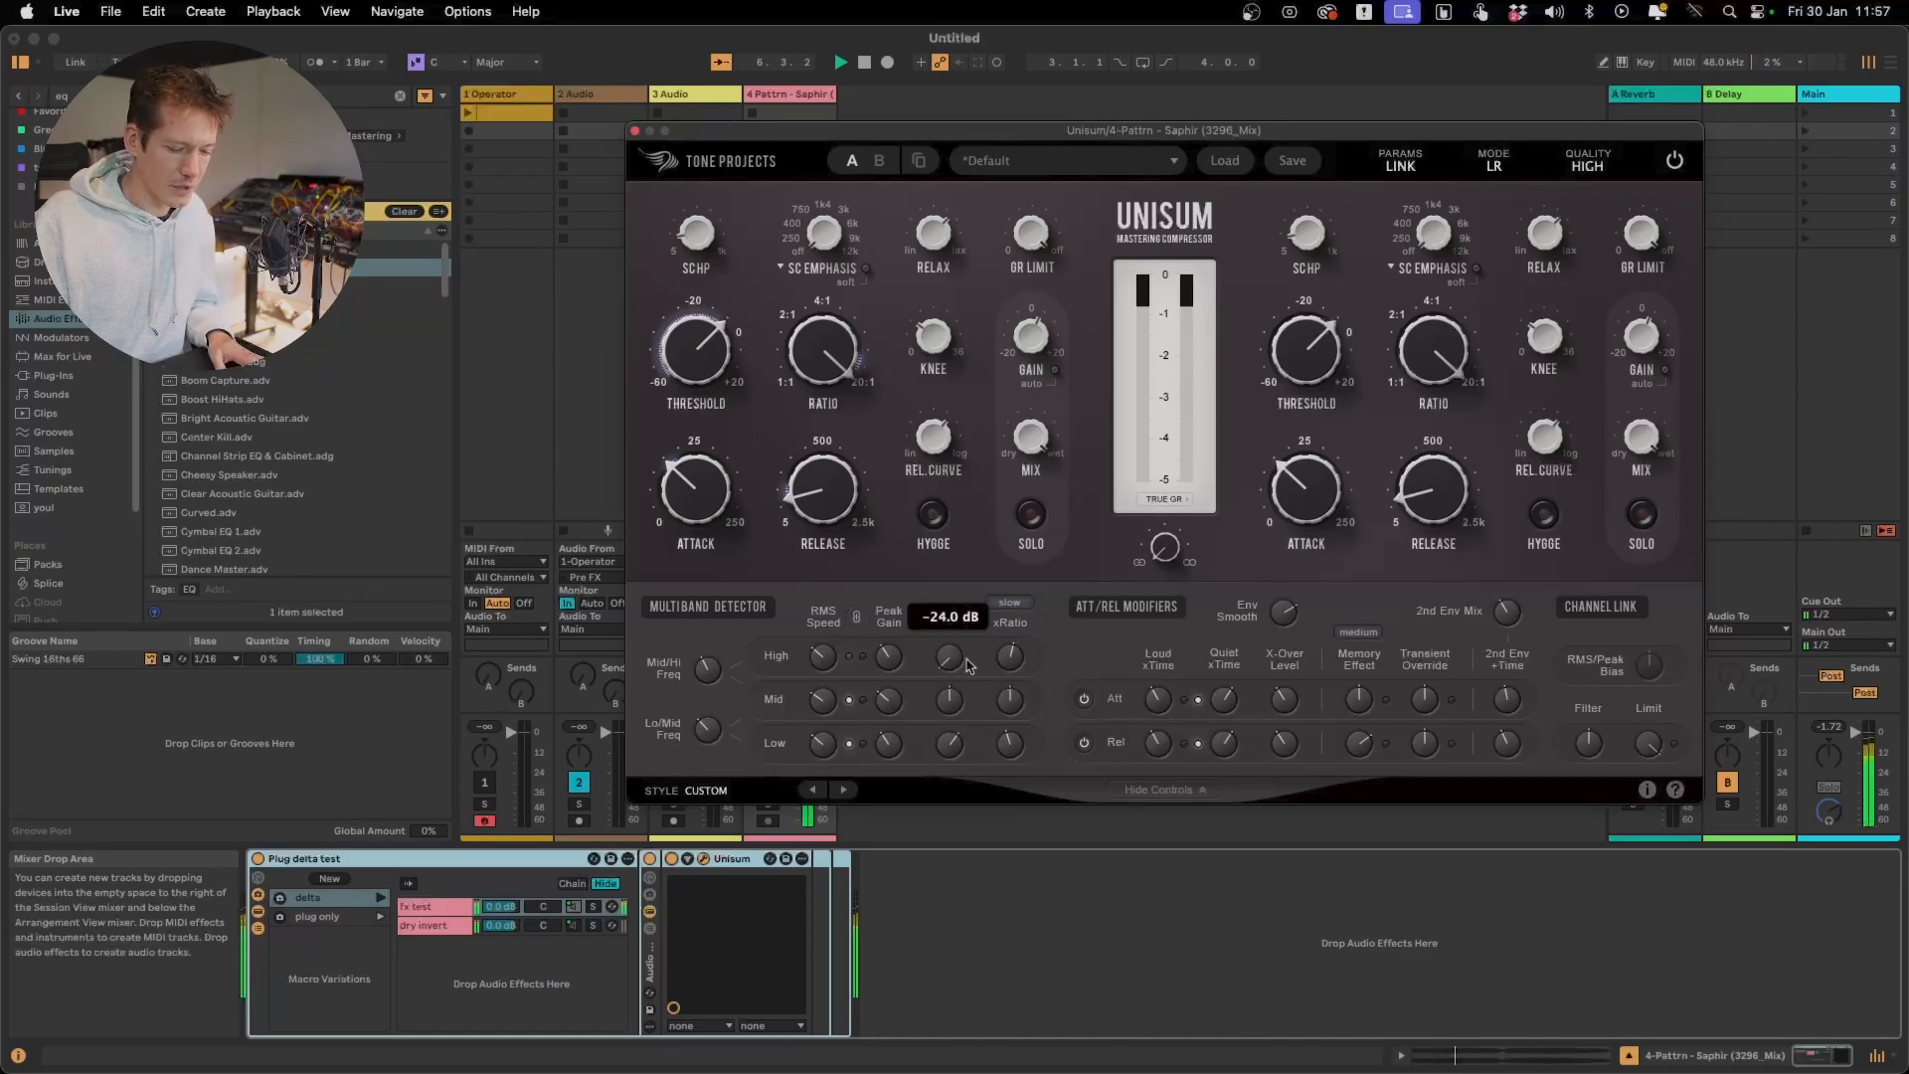
Raise the Mid band's detector Weight above its default and play the track to hear the result
double_click(951, 702)
drag(952, 704, 953, 627)
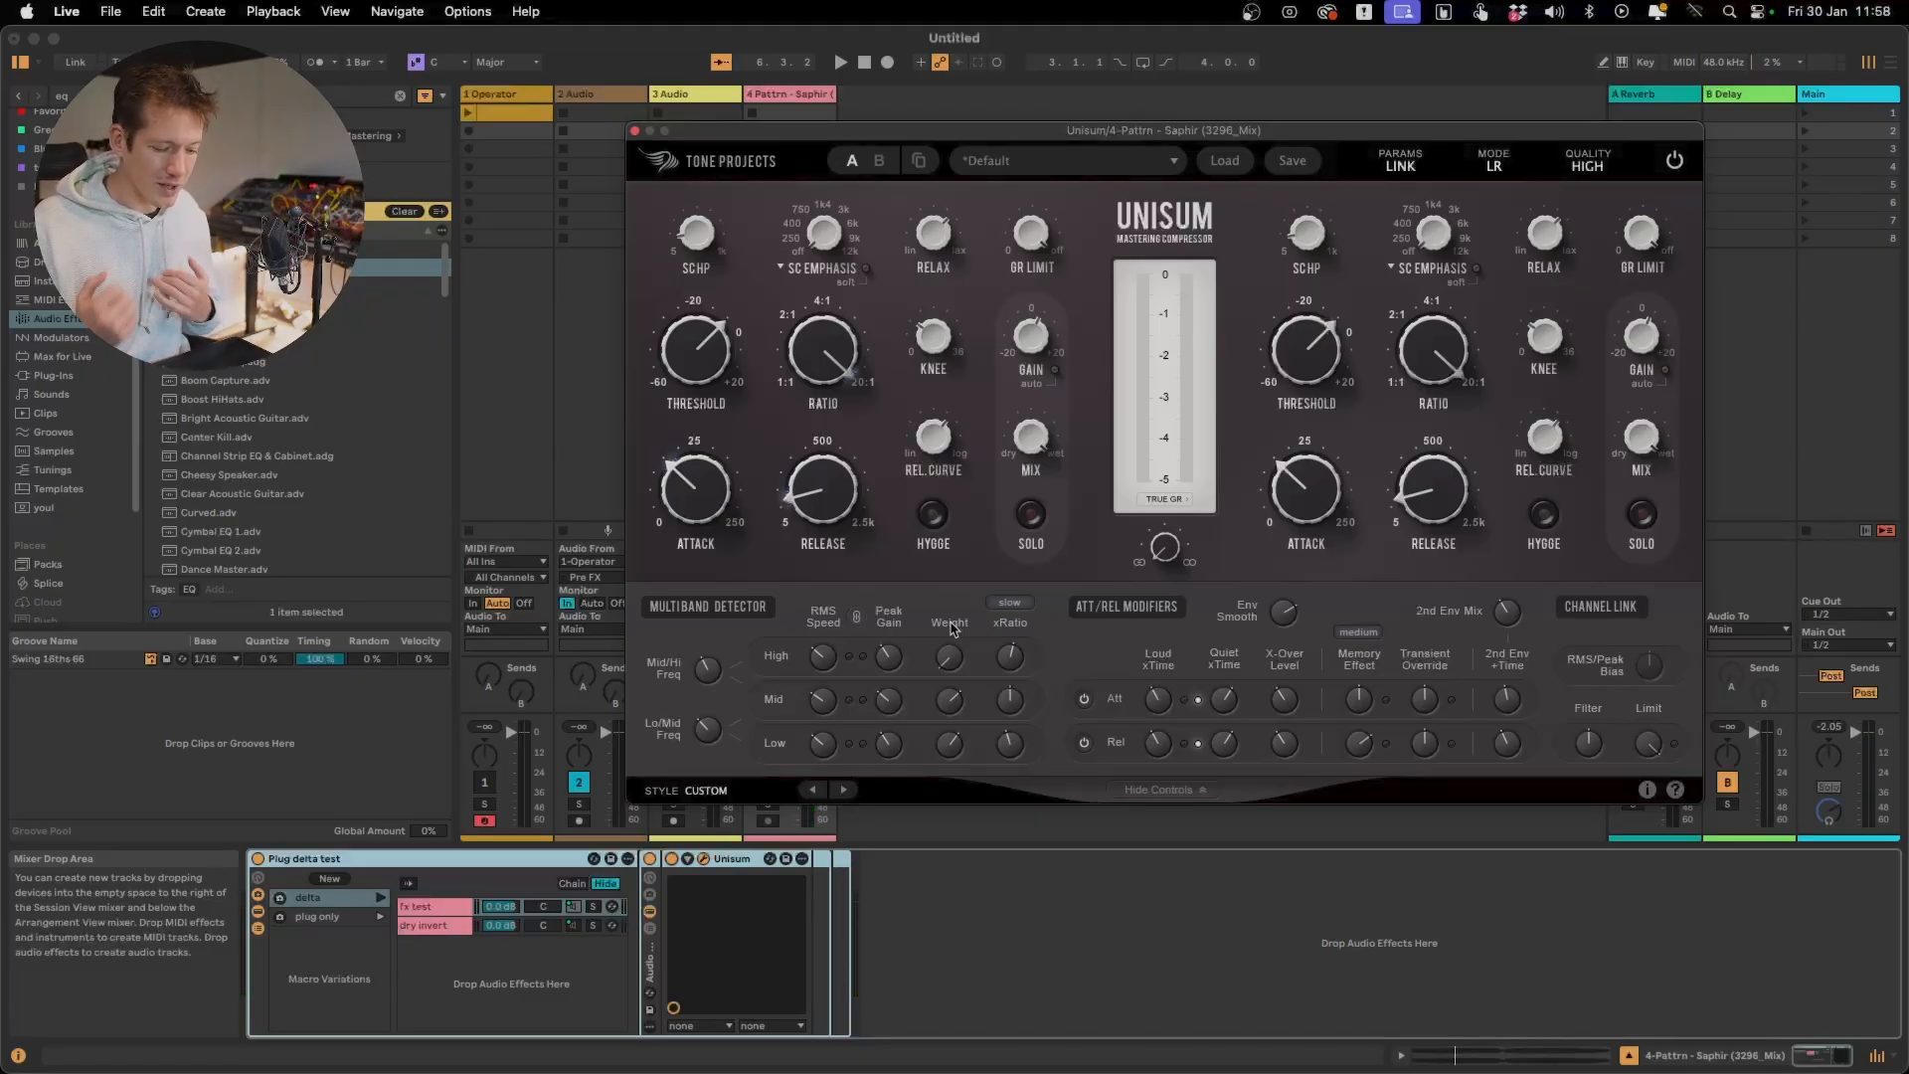
key(space)
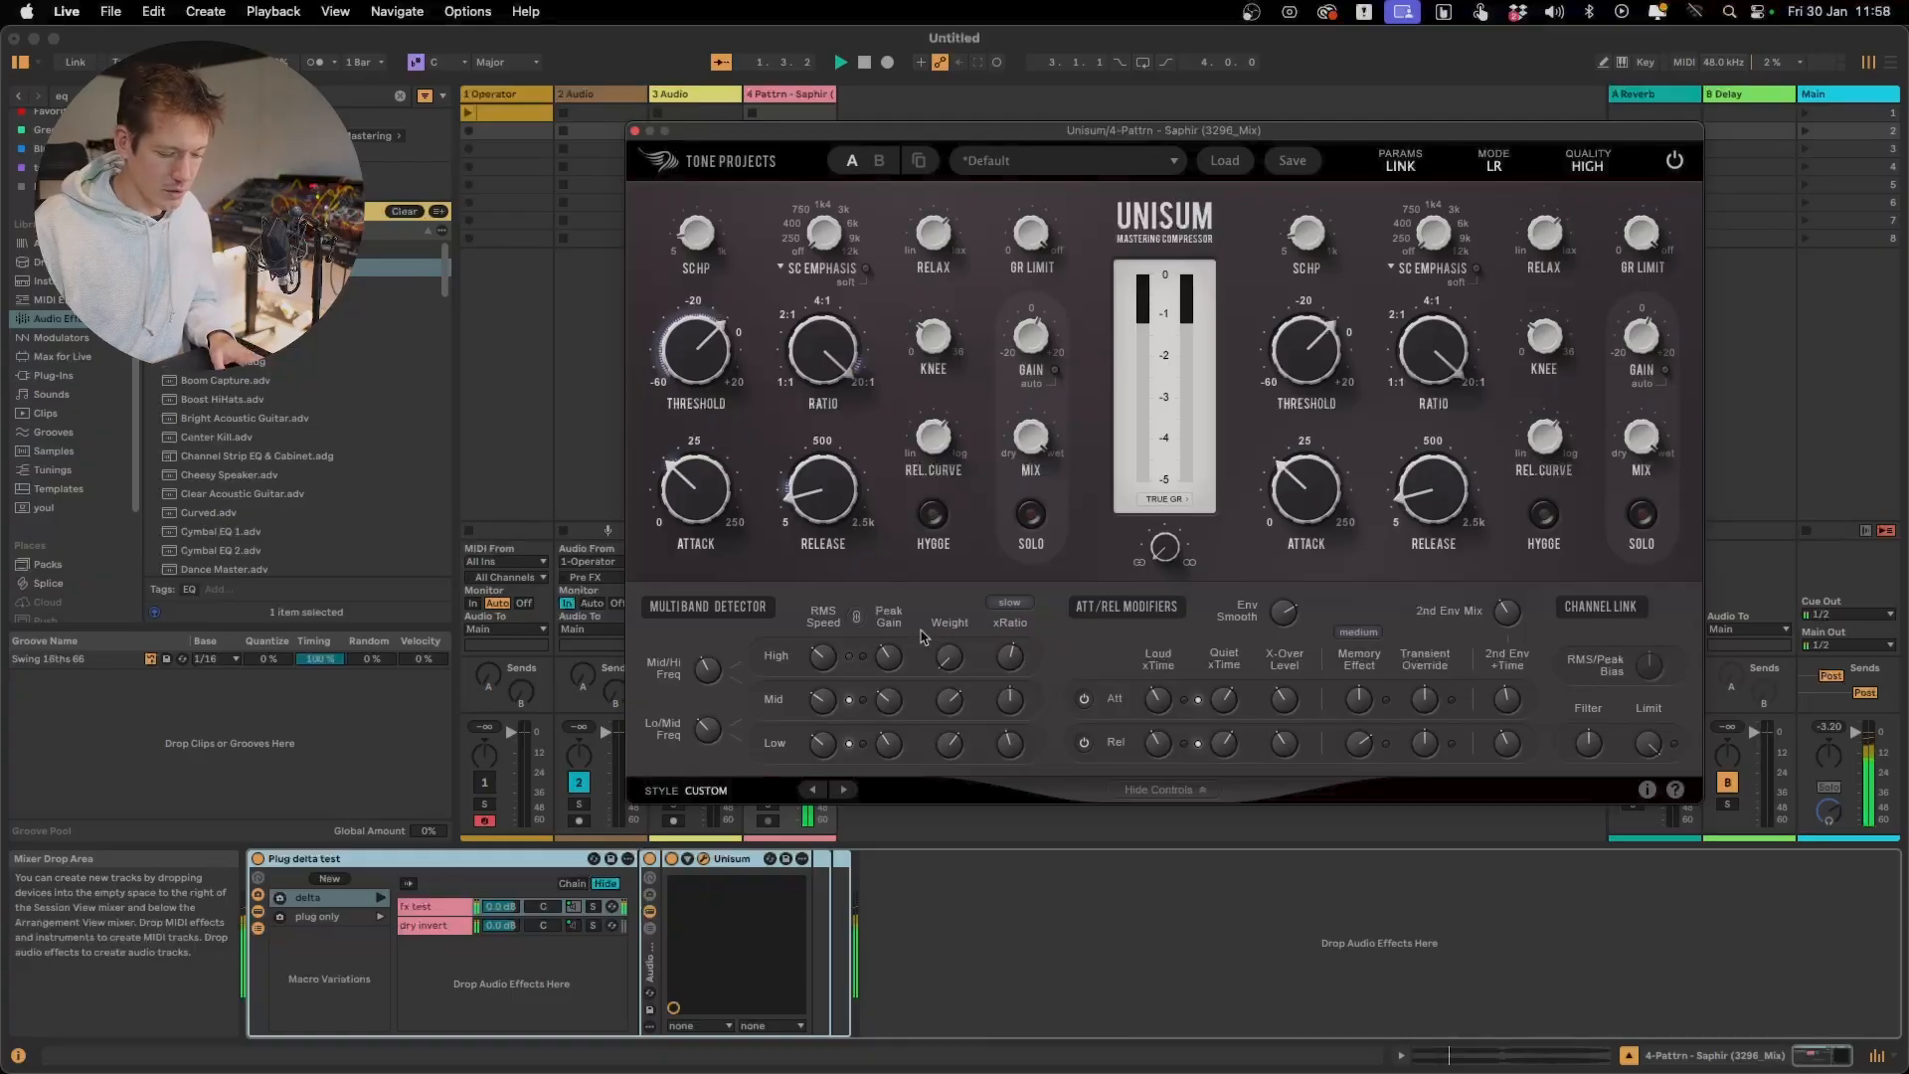
mouse_move(945, 748)
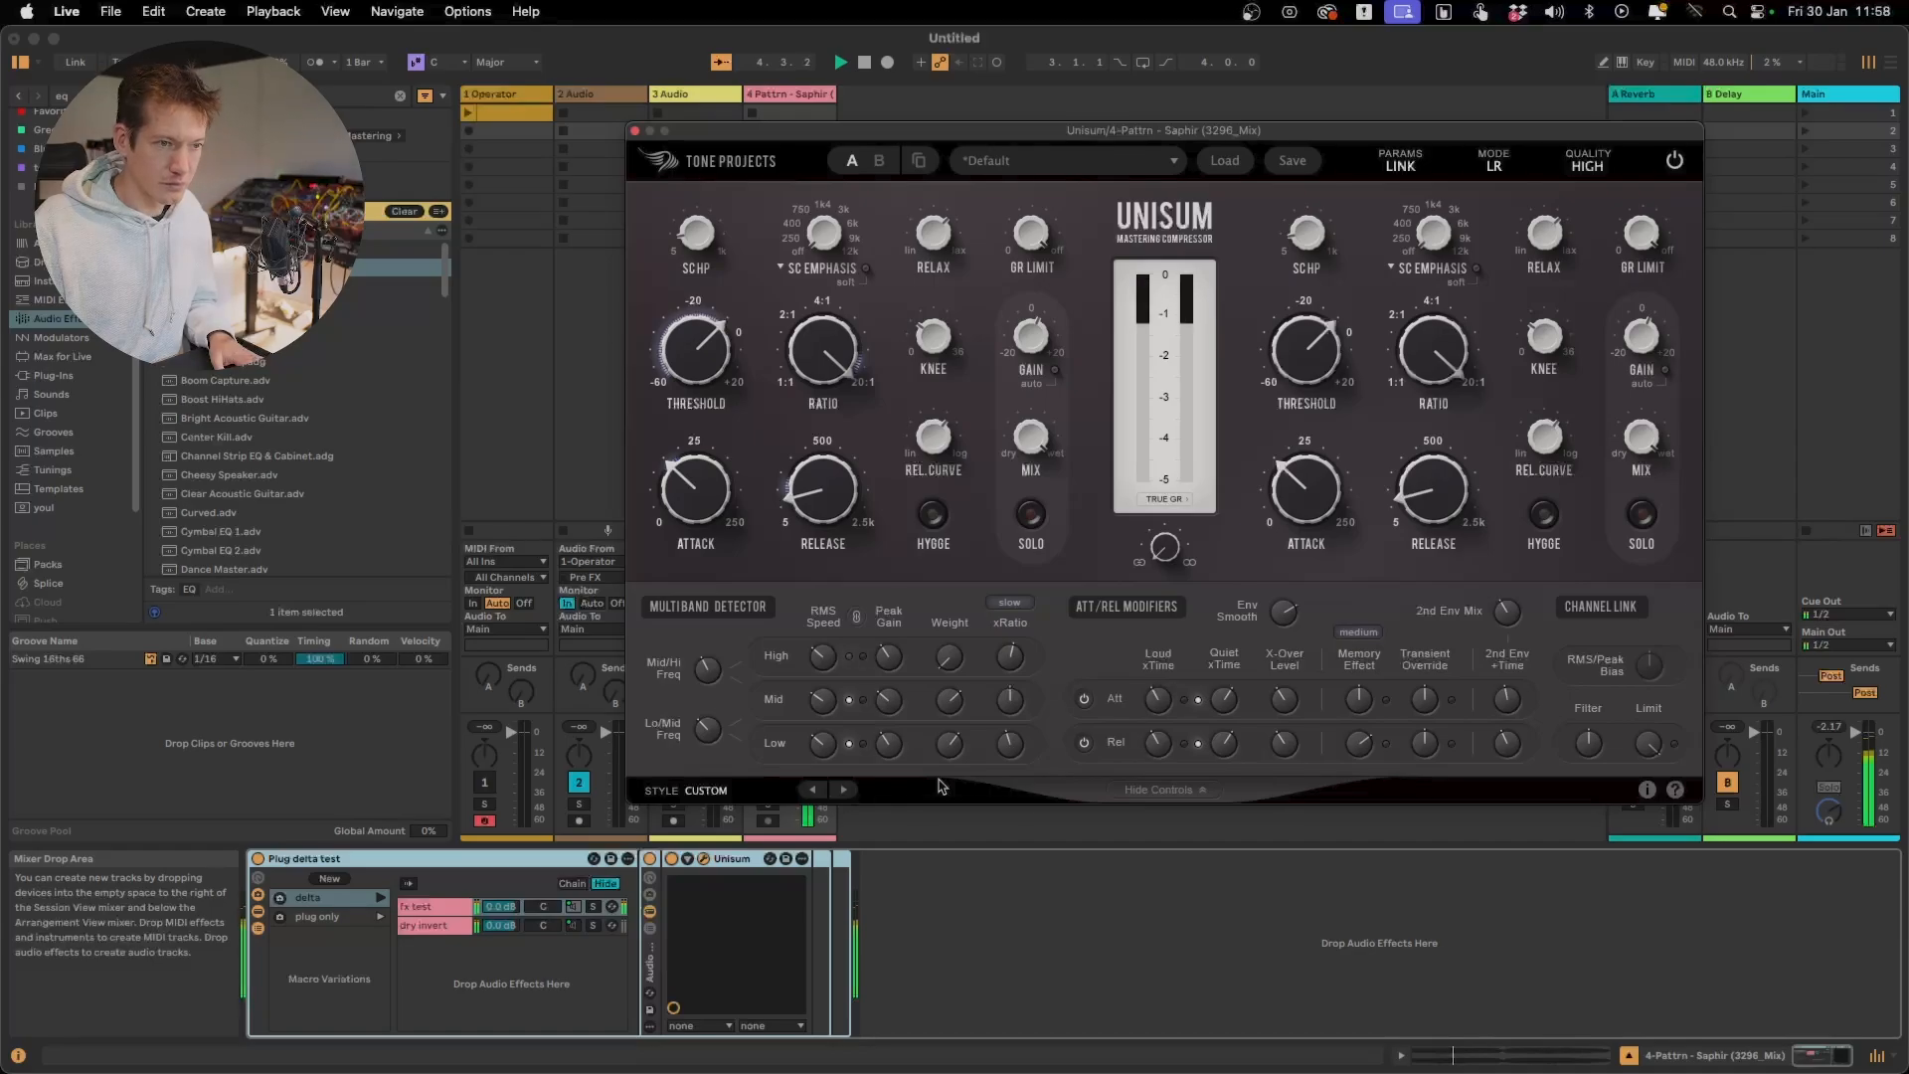
key(space)
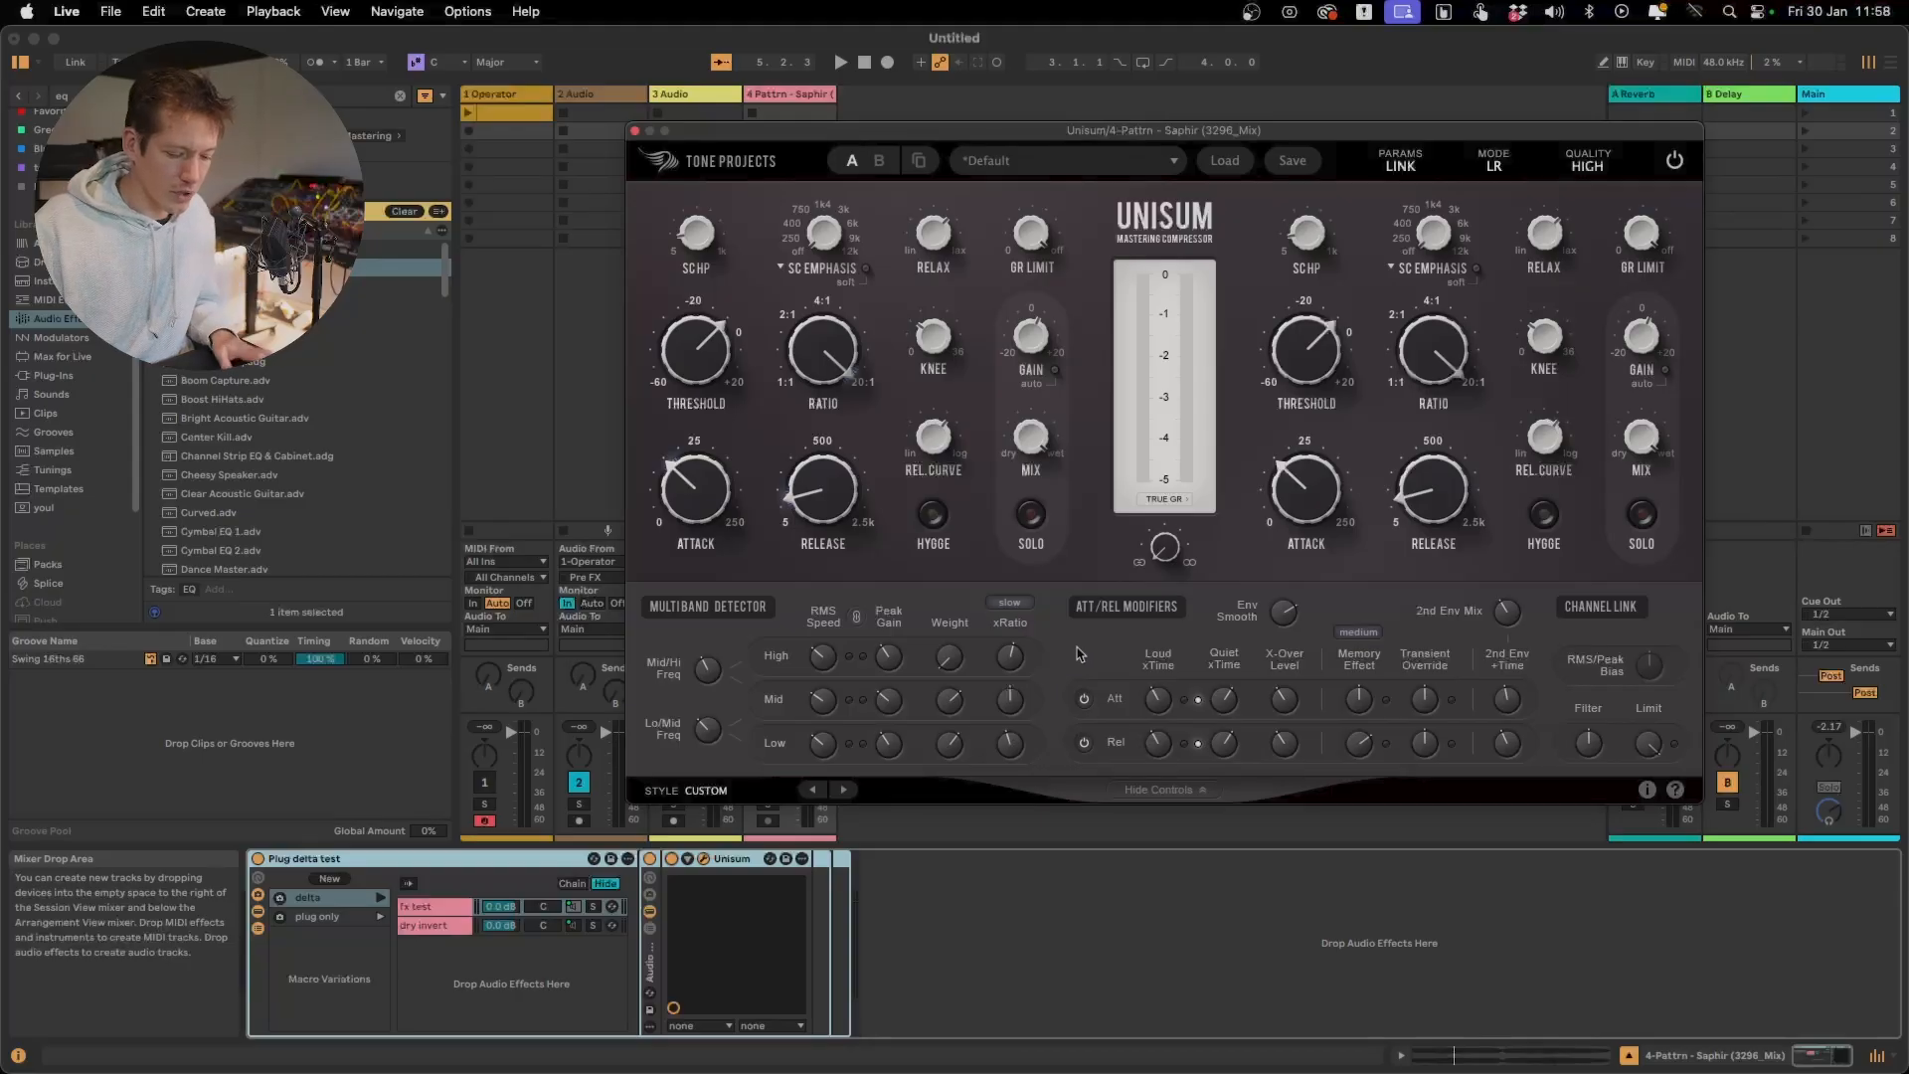
mouse_move(1019, 738)
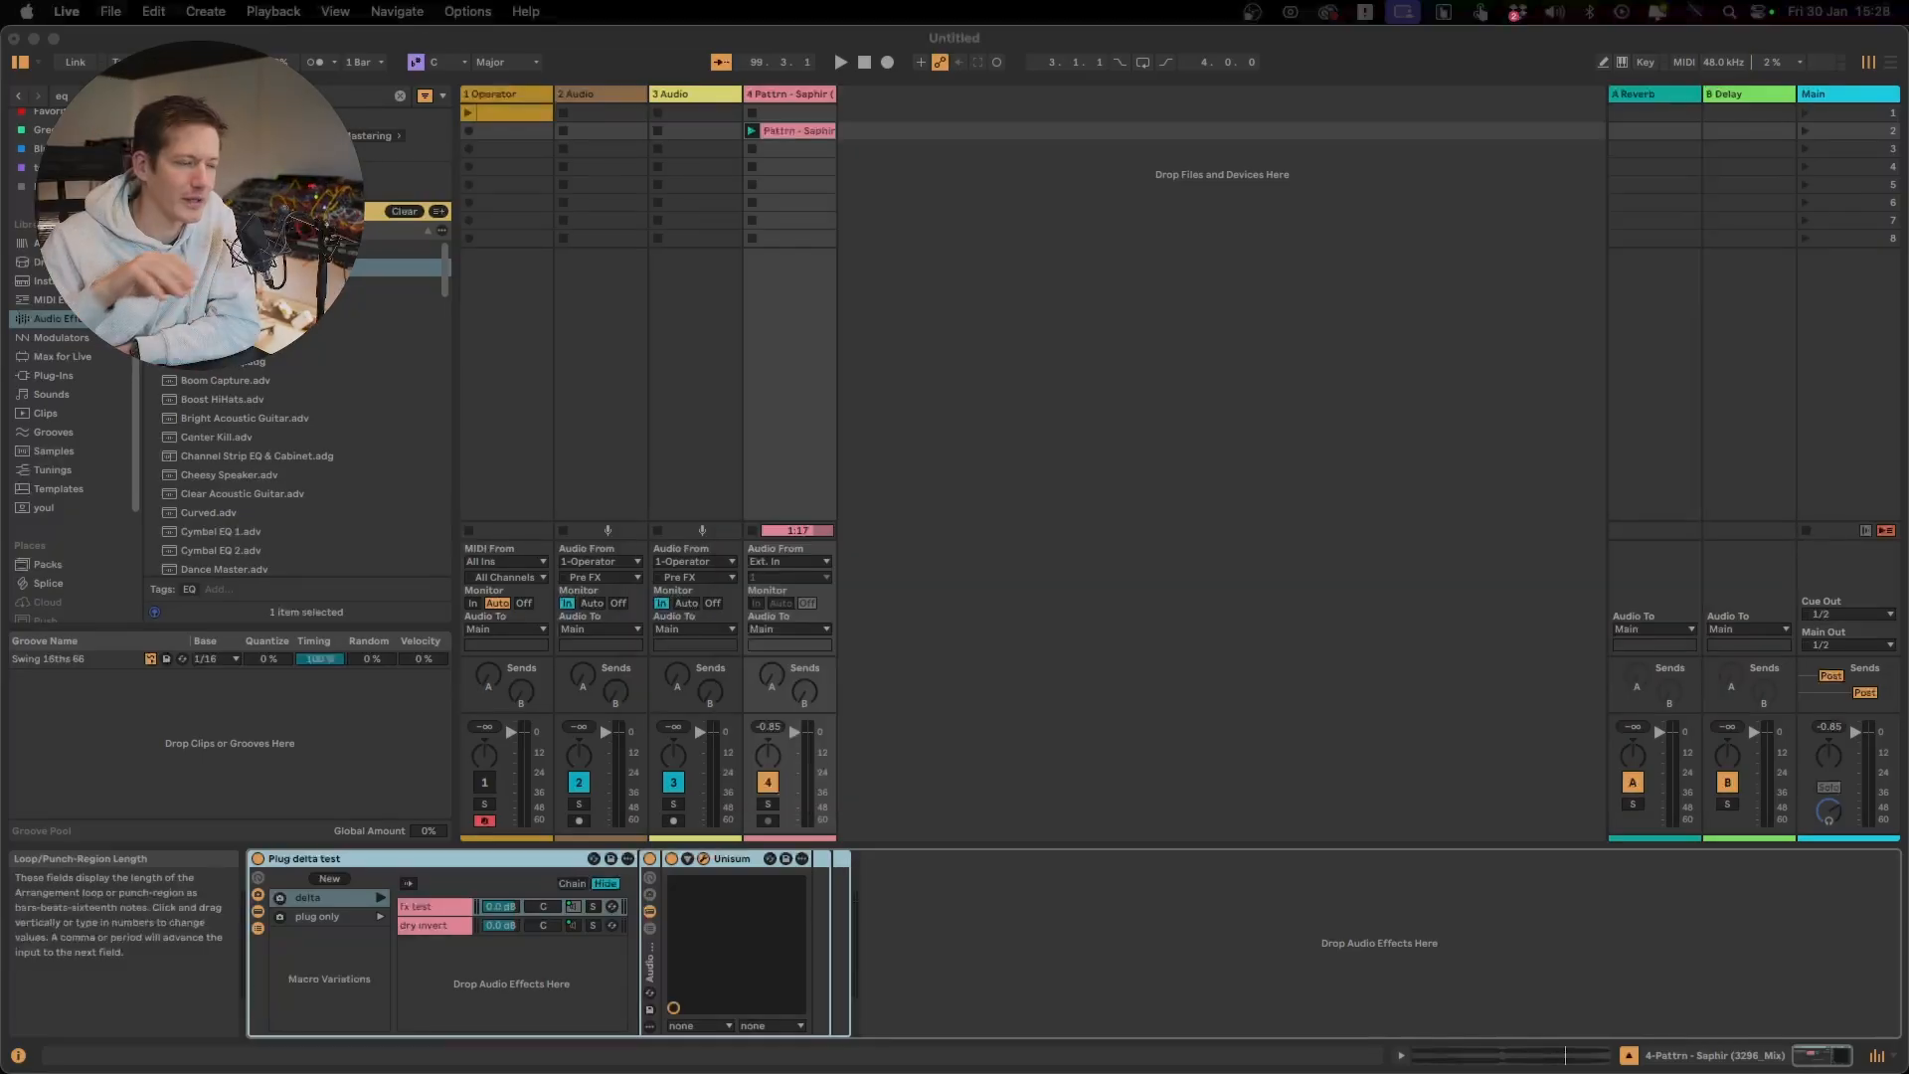
Read the Low band's xRatio help text and reset that xRatio to its default of 1.000 x
click(1351, 347)
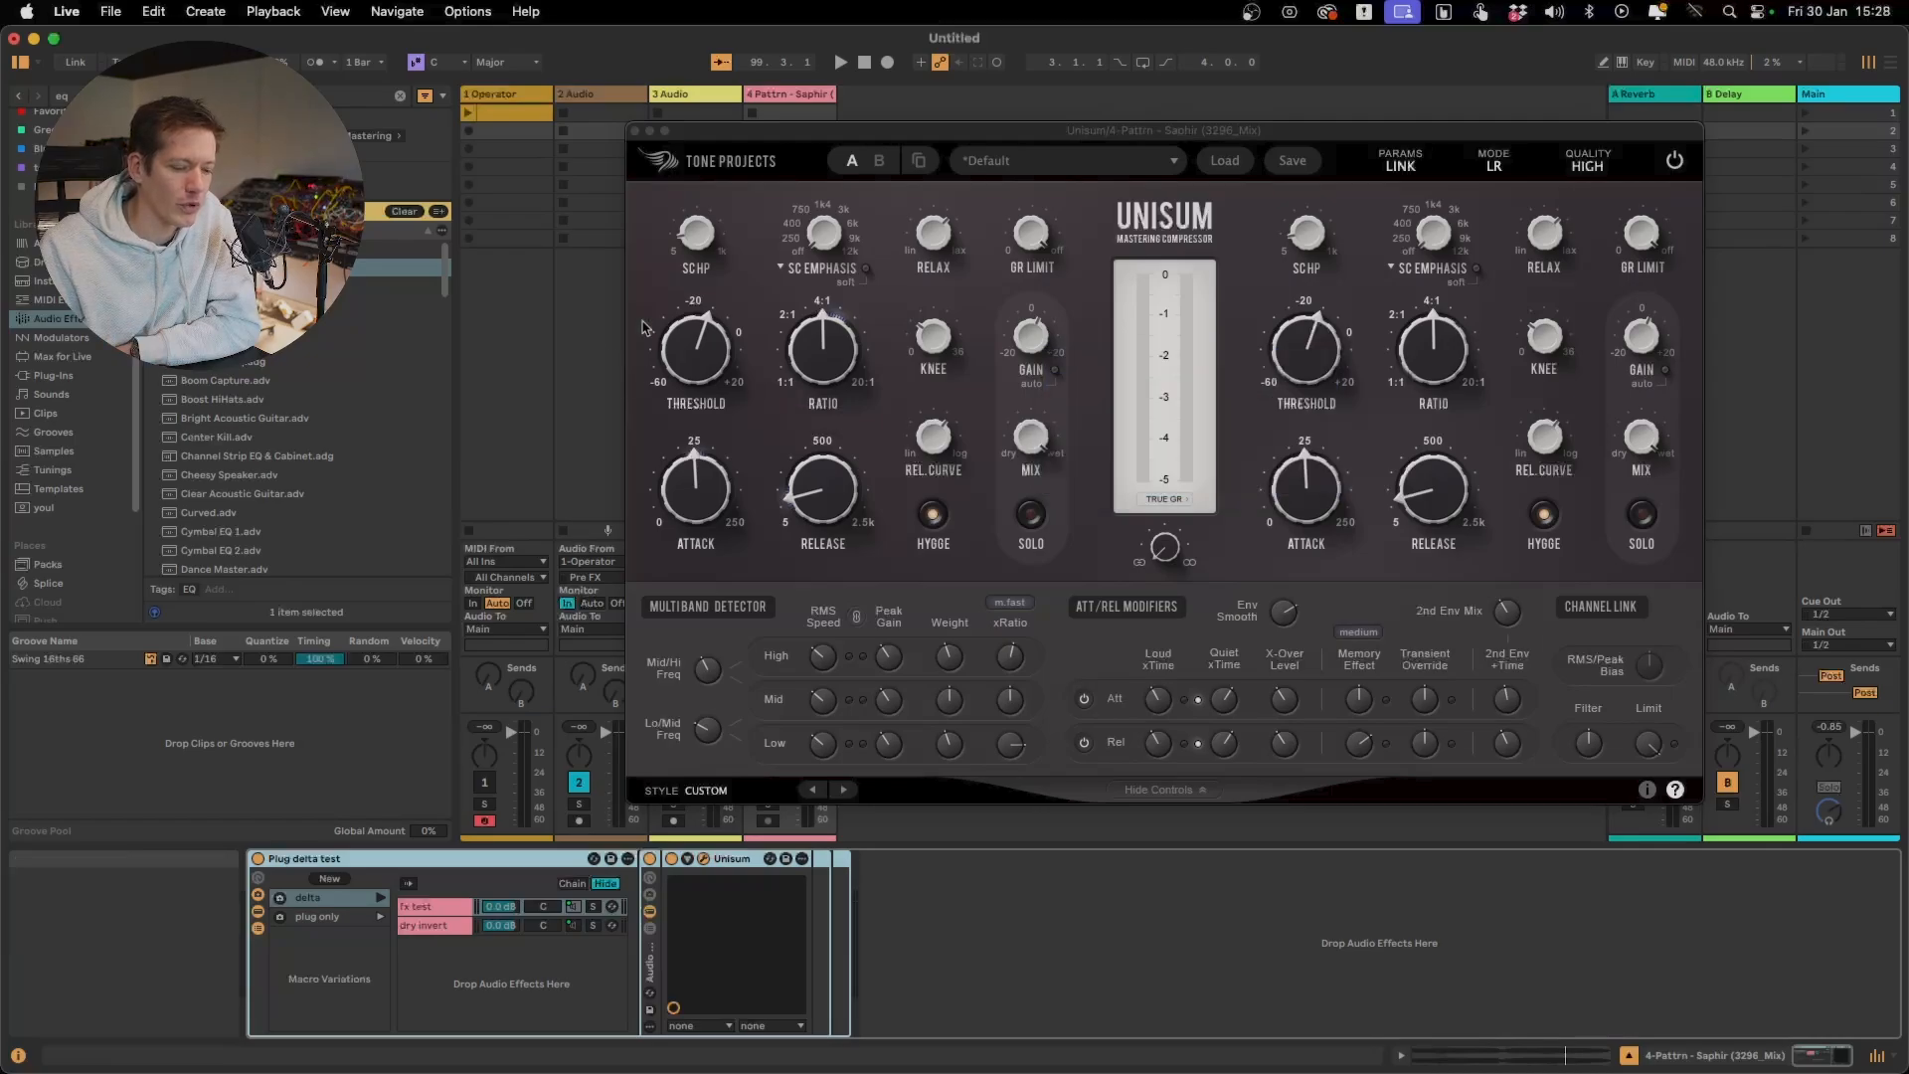
mouse_move(951, 663)
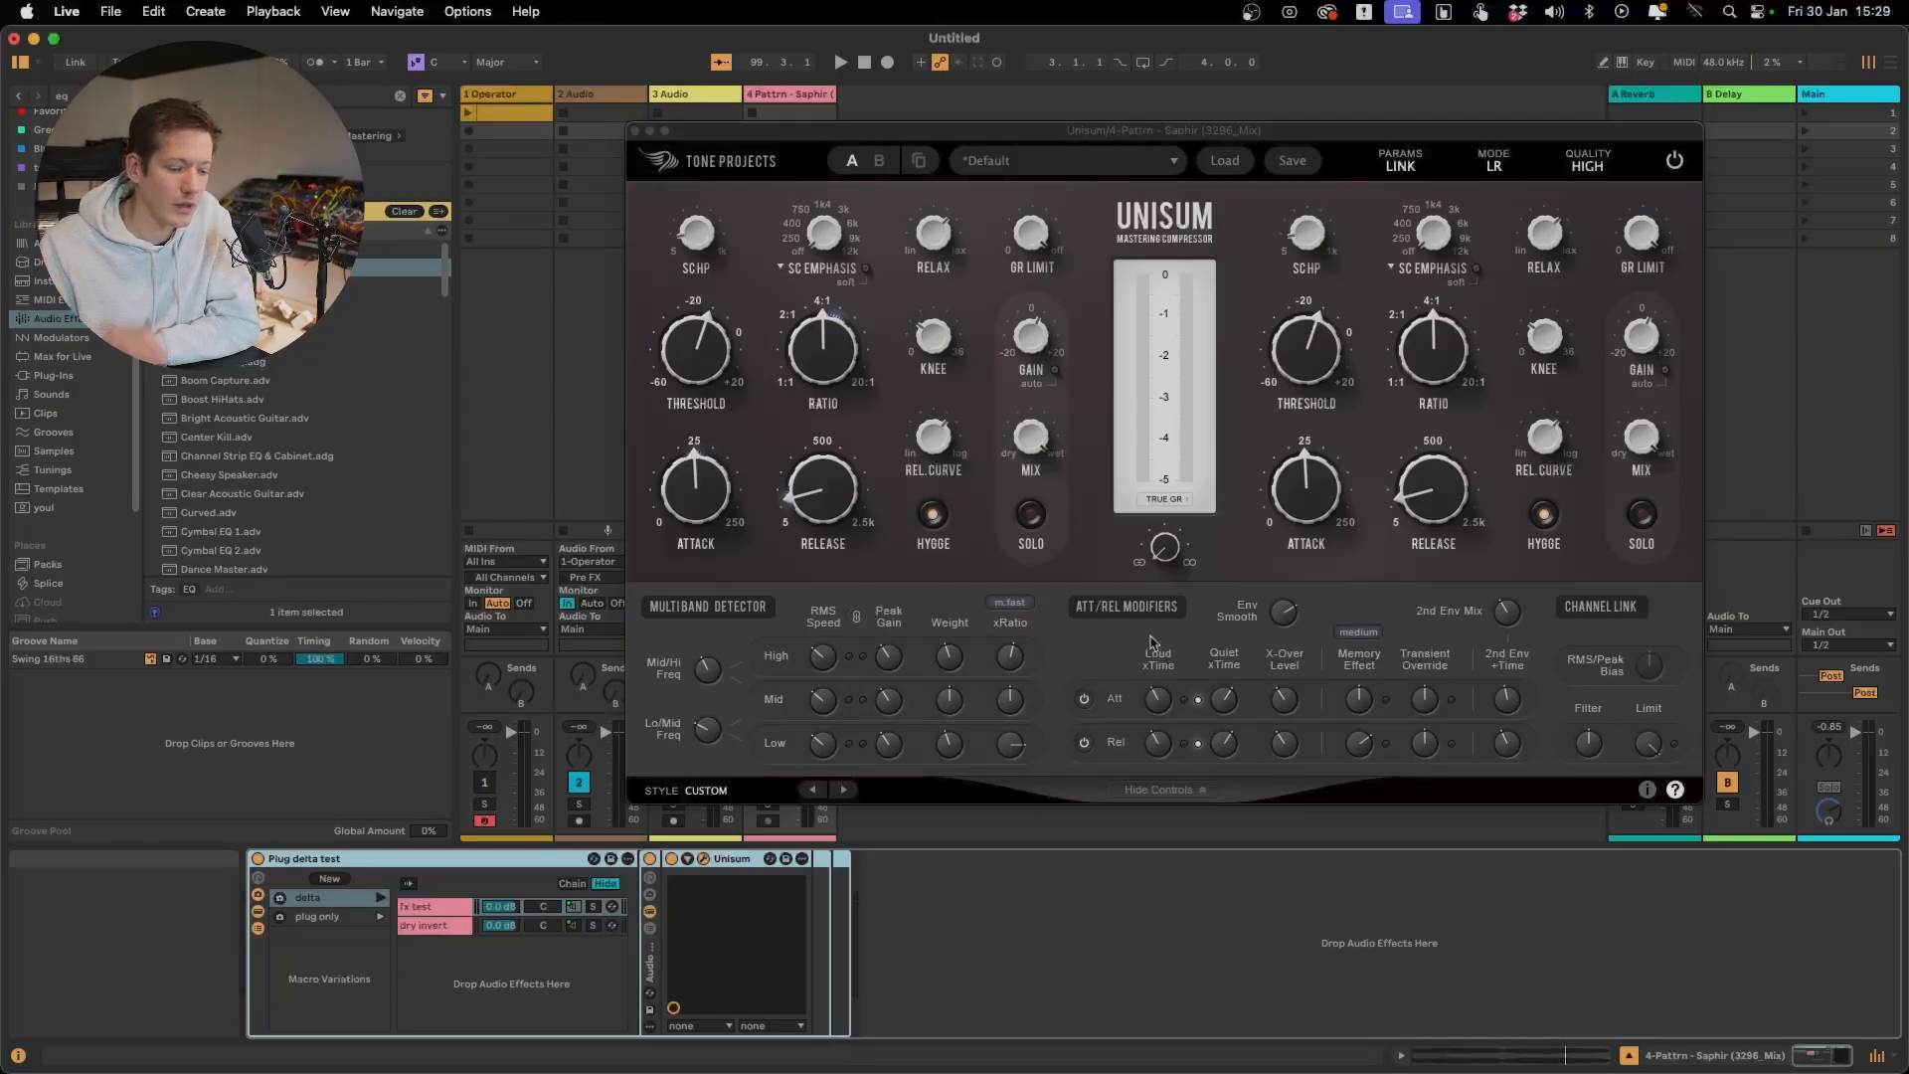
mouse_move(1014, 746)
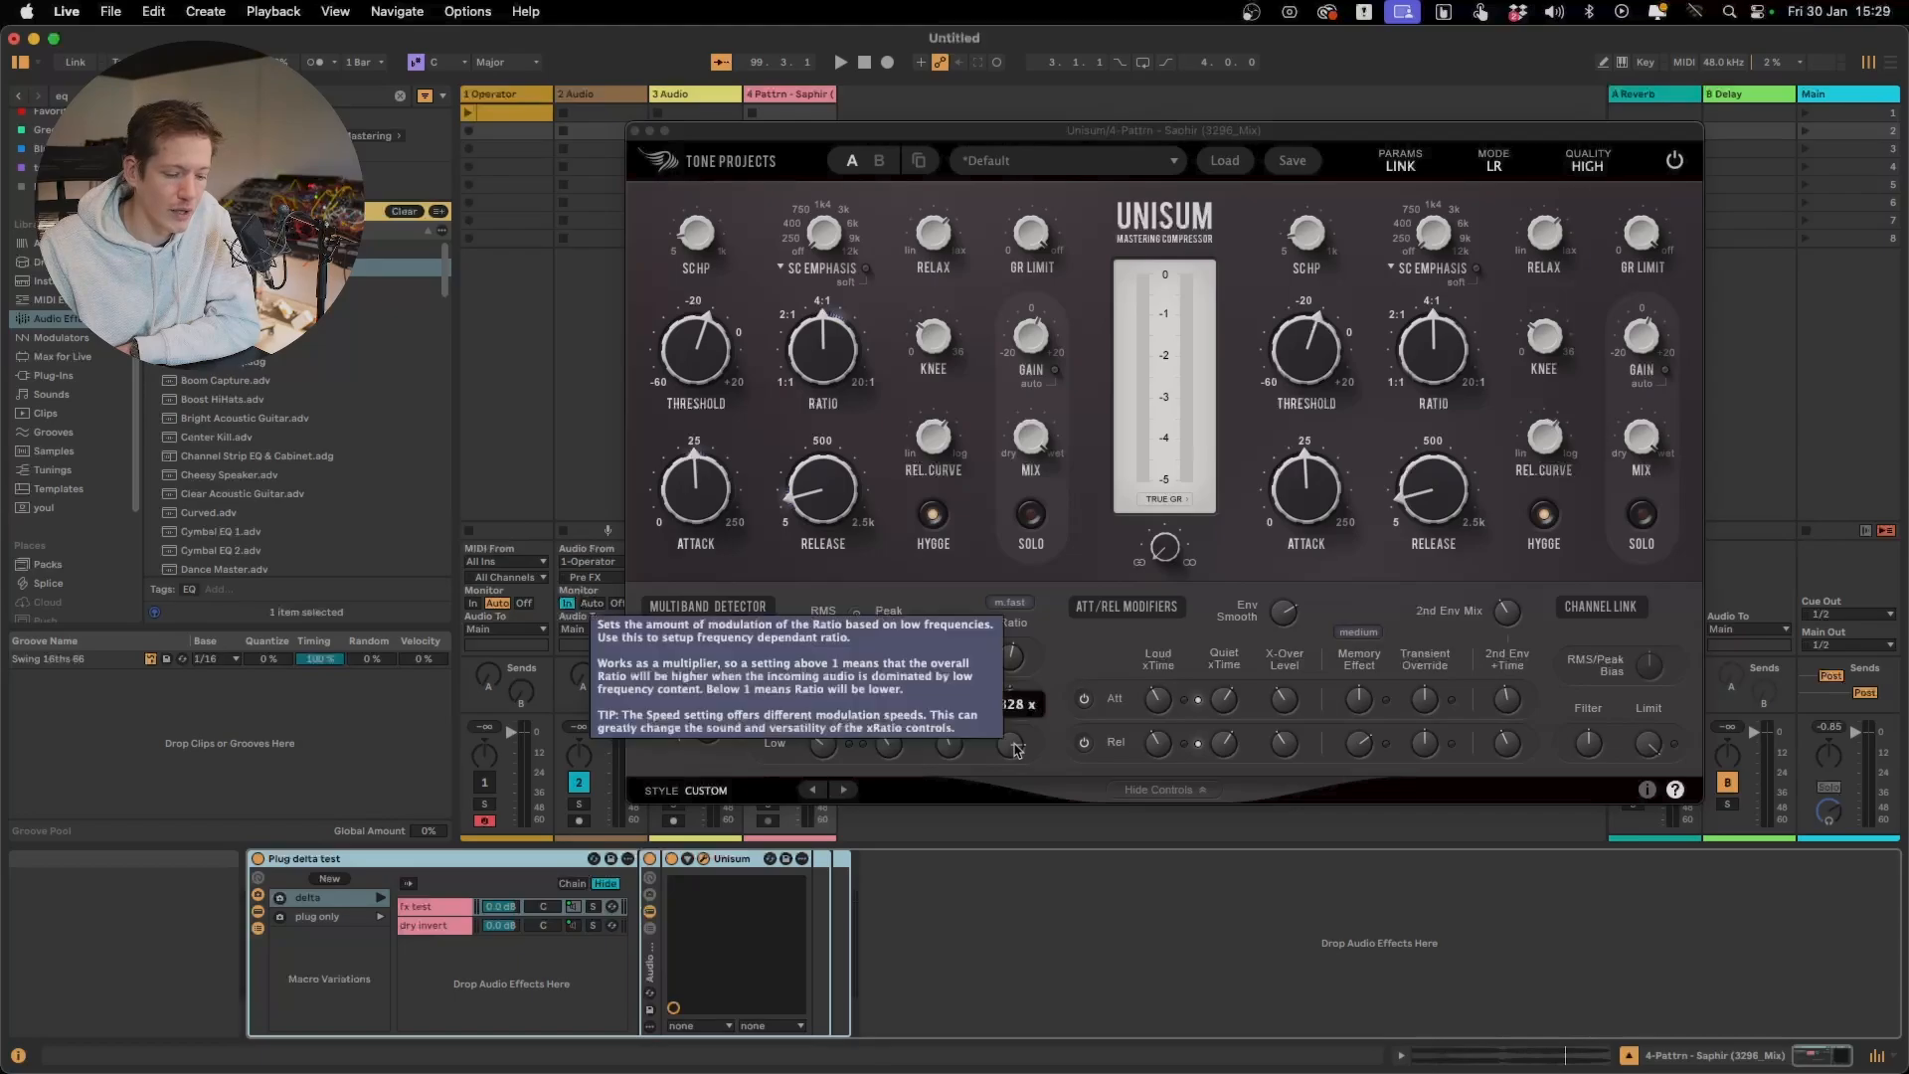
mouse_move(1160, 704)
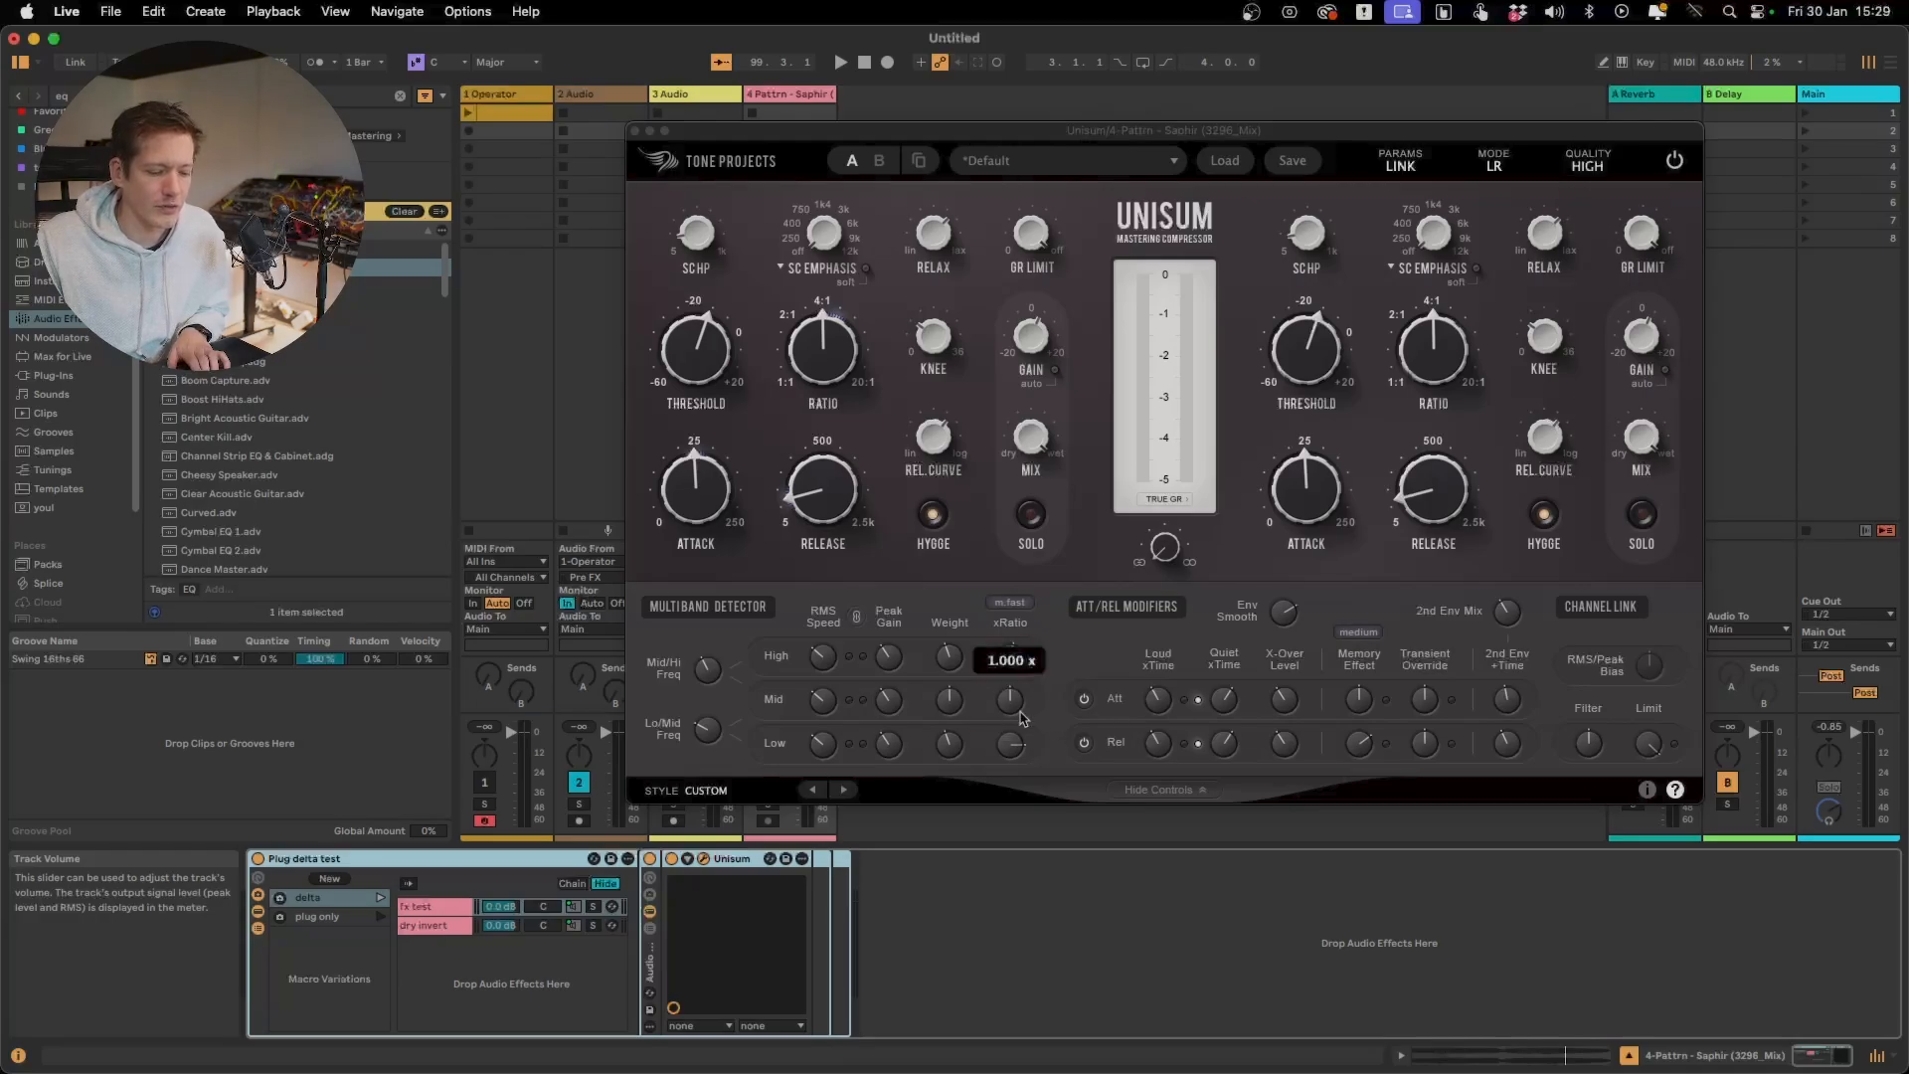
double_click(1007, 748)
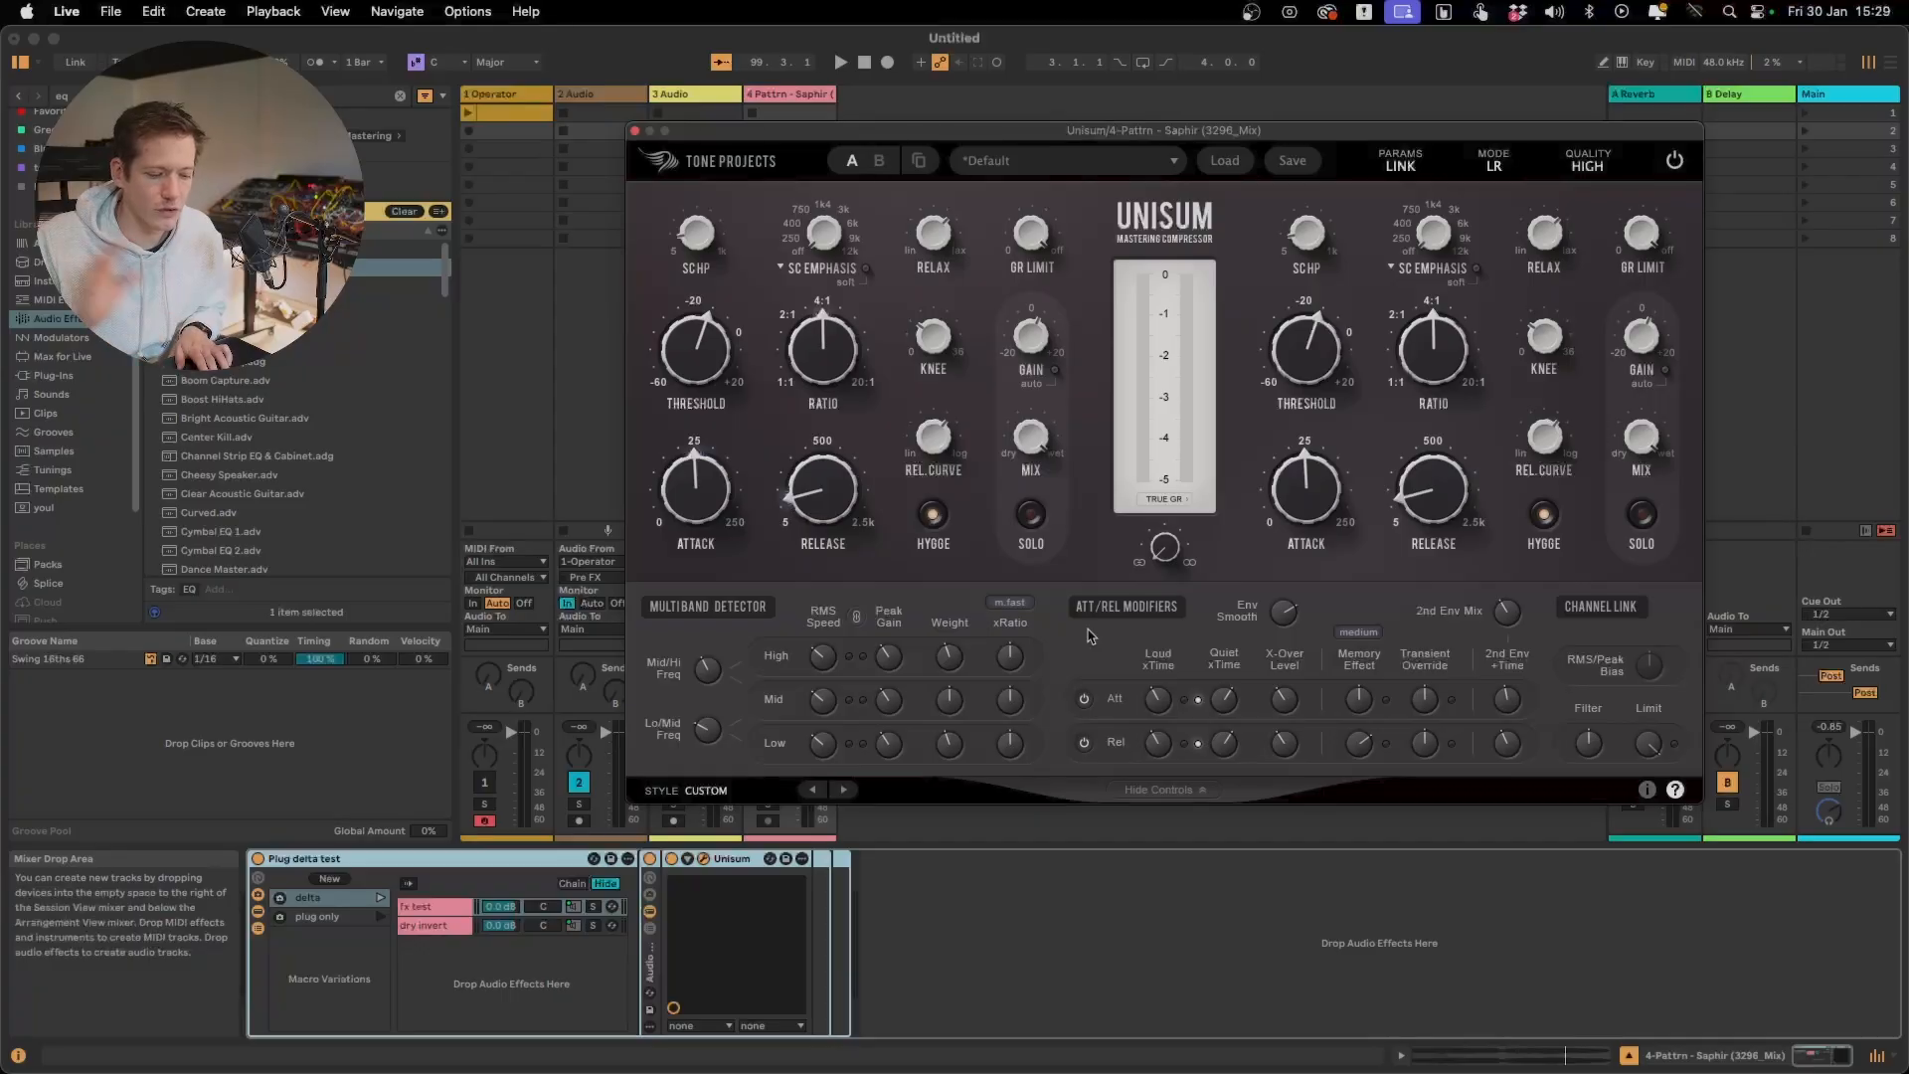
Raise the attack time slightly and switch off Hygge during playback
key(space)
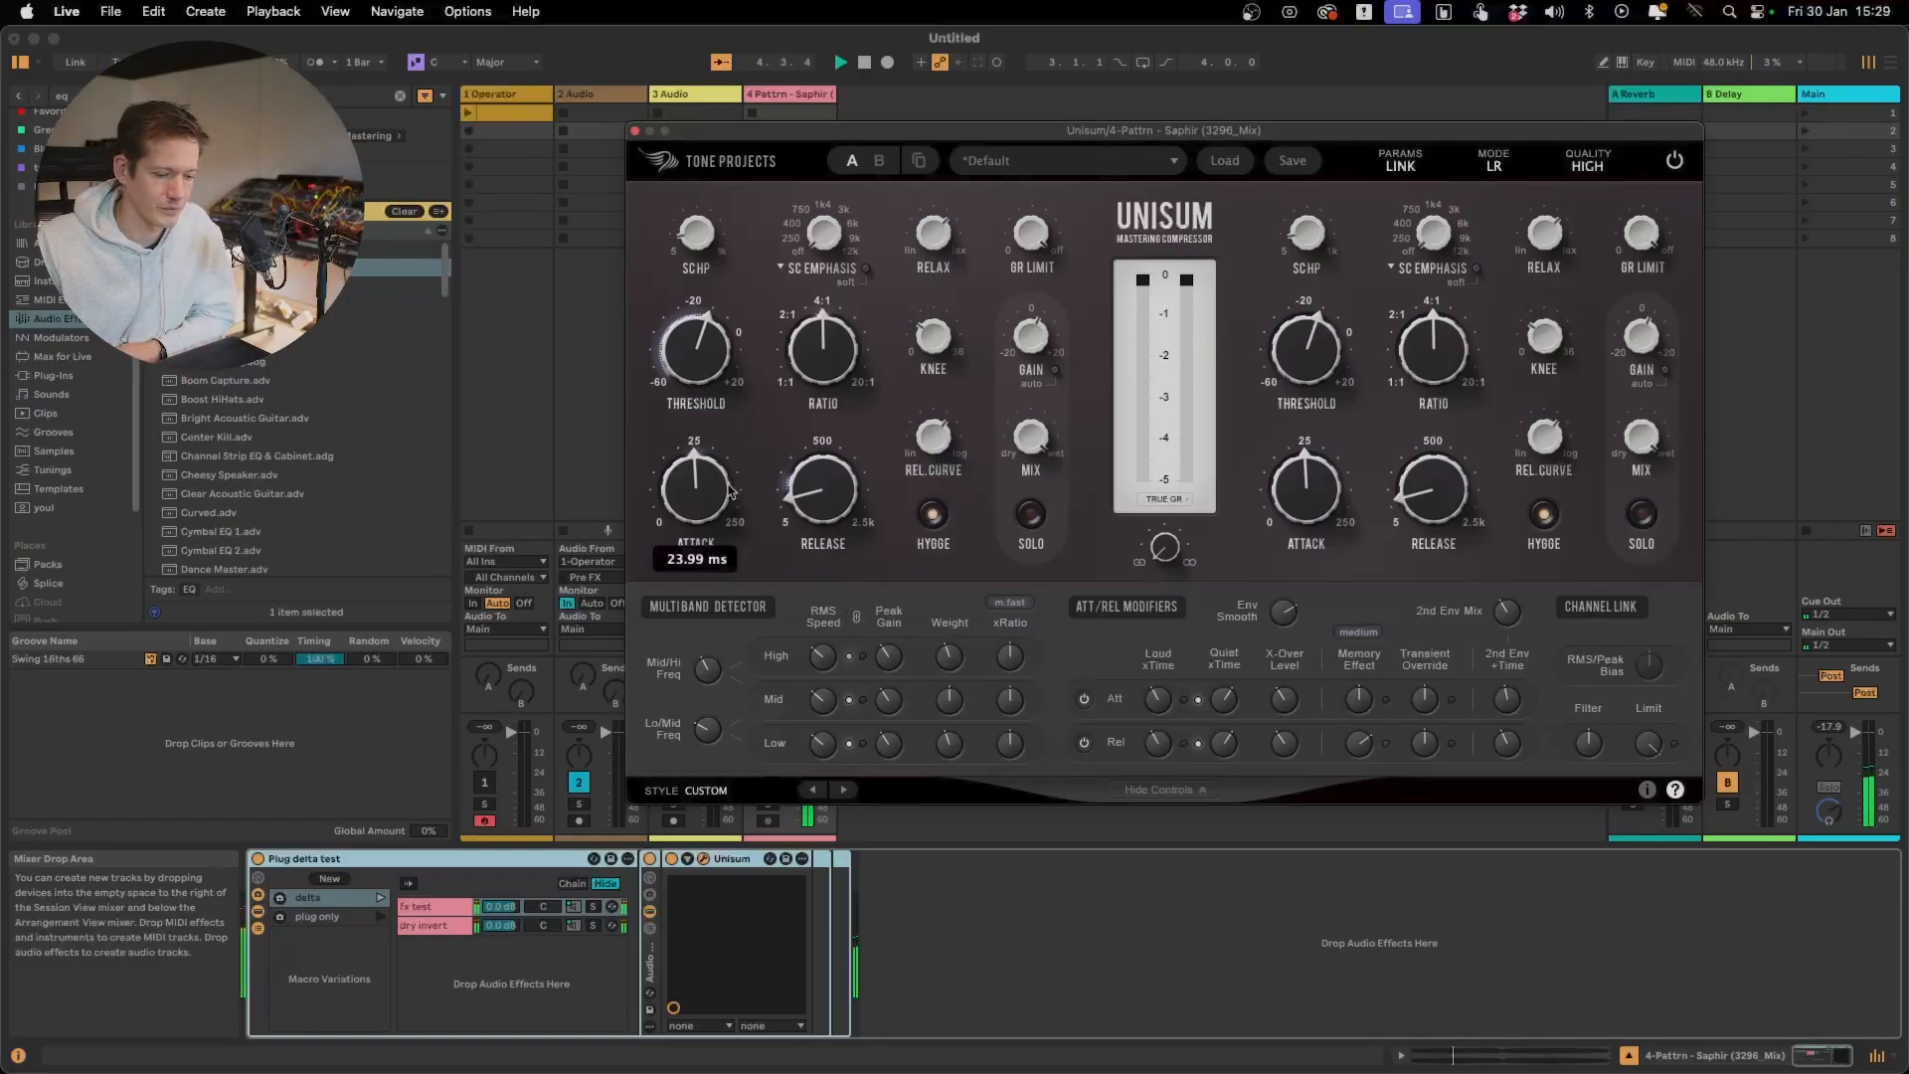
drag(702, 487, 702, 472)
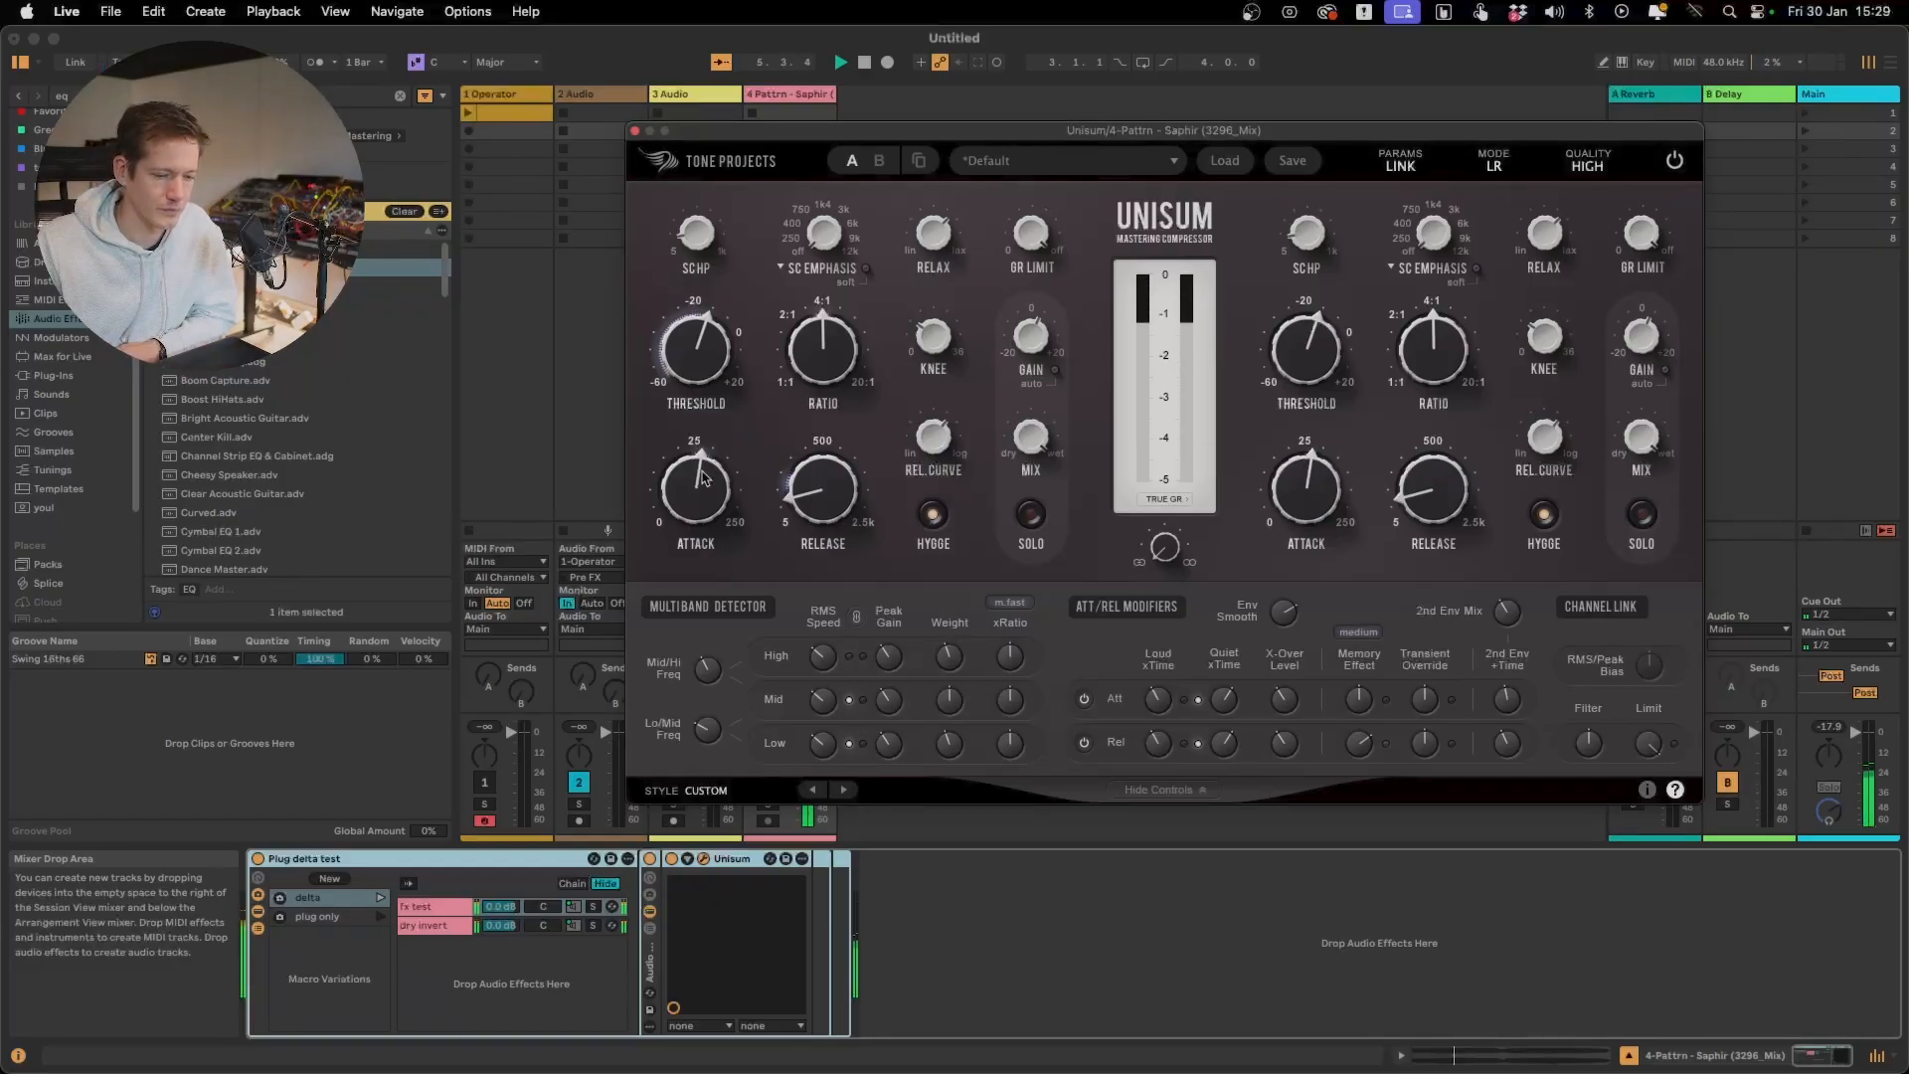
click(939, 513)
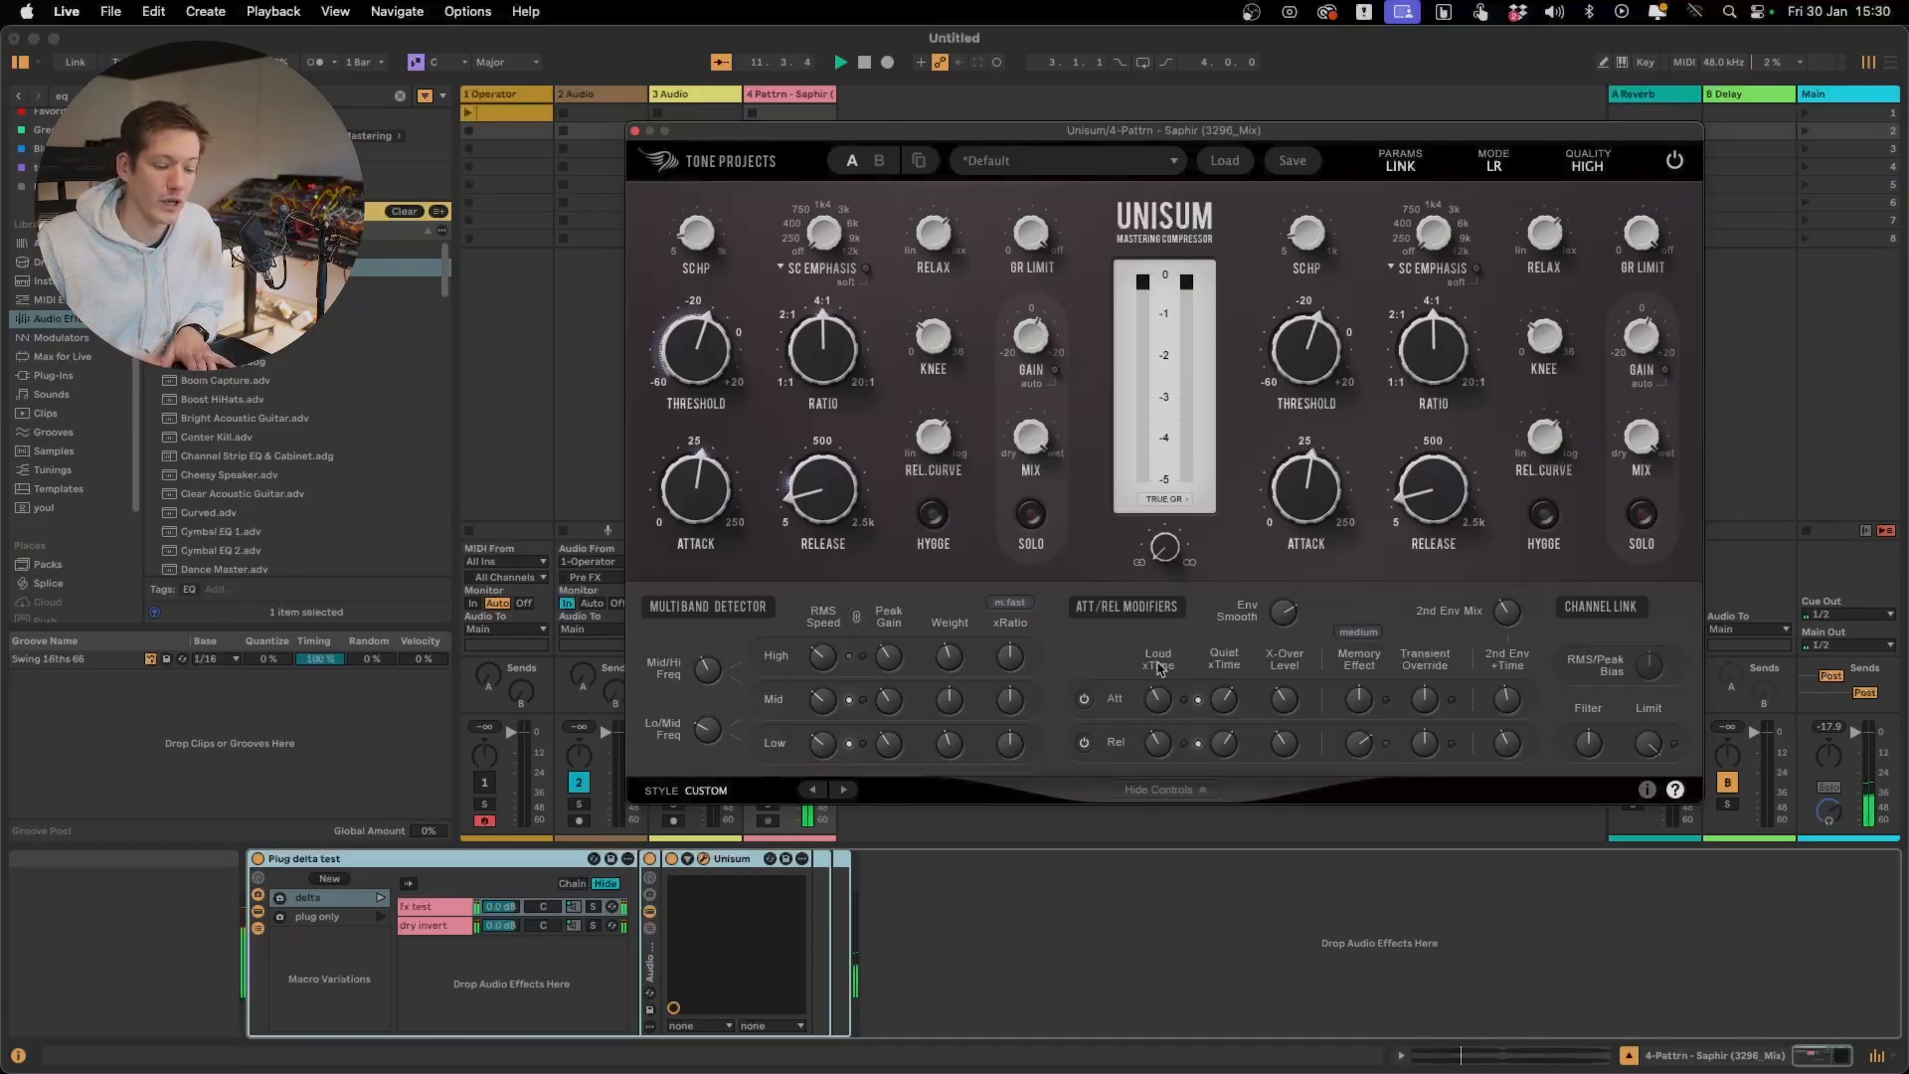
Raise the Mid band's xRatio to its maximum, audition it, and lower the Low band's xRatio to 0.100 x
drag(1023, 707, 1043, 463)
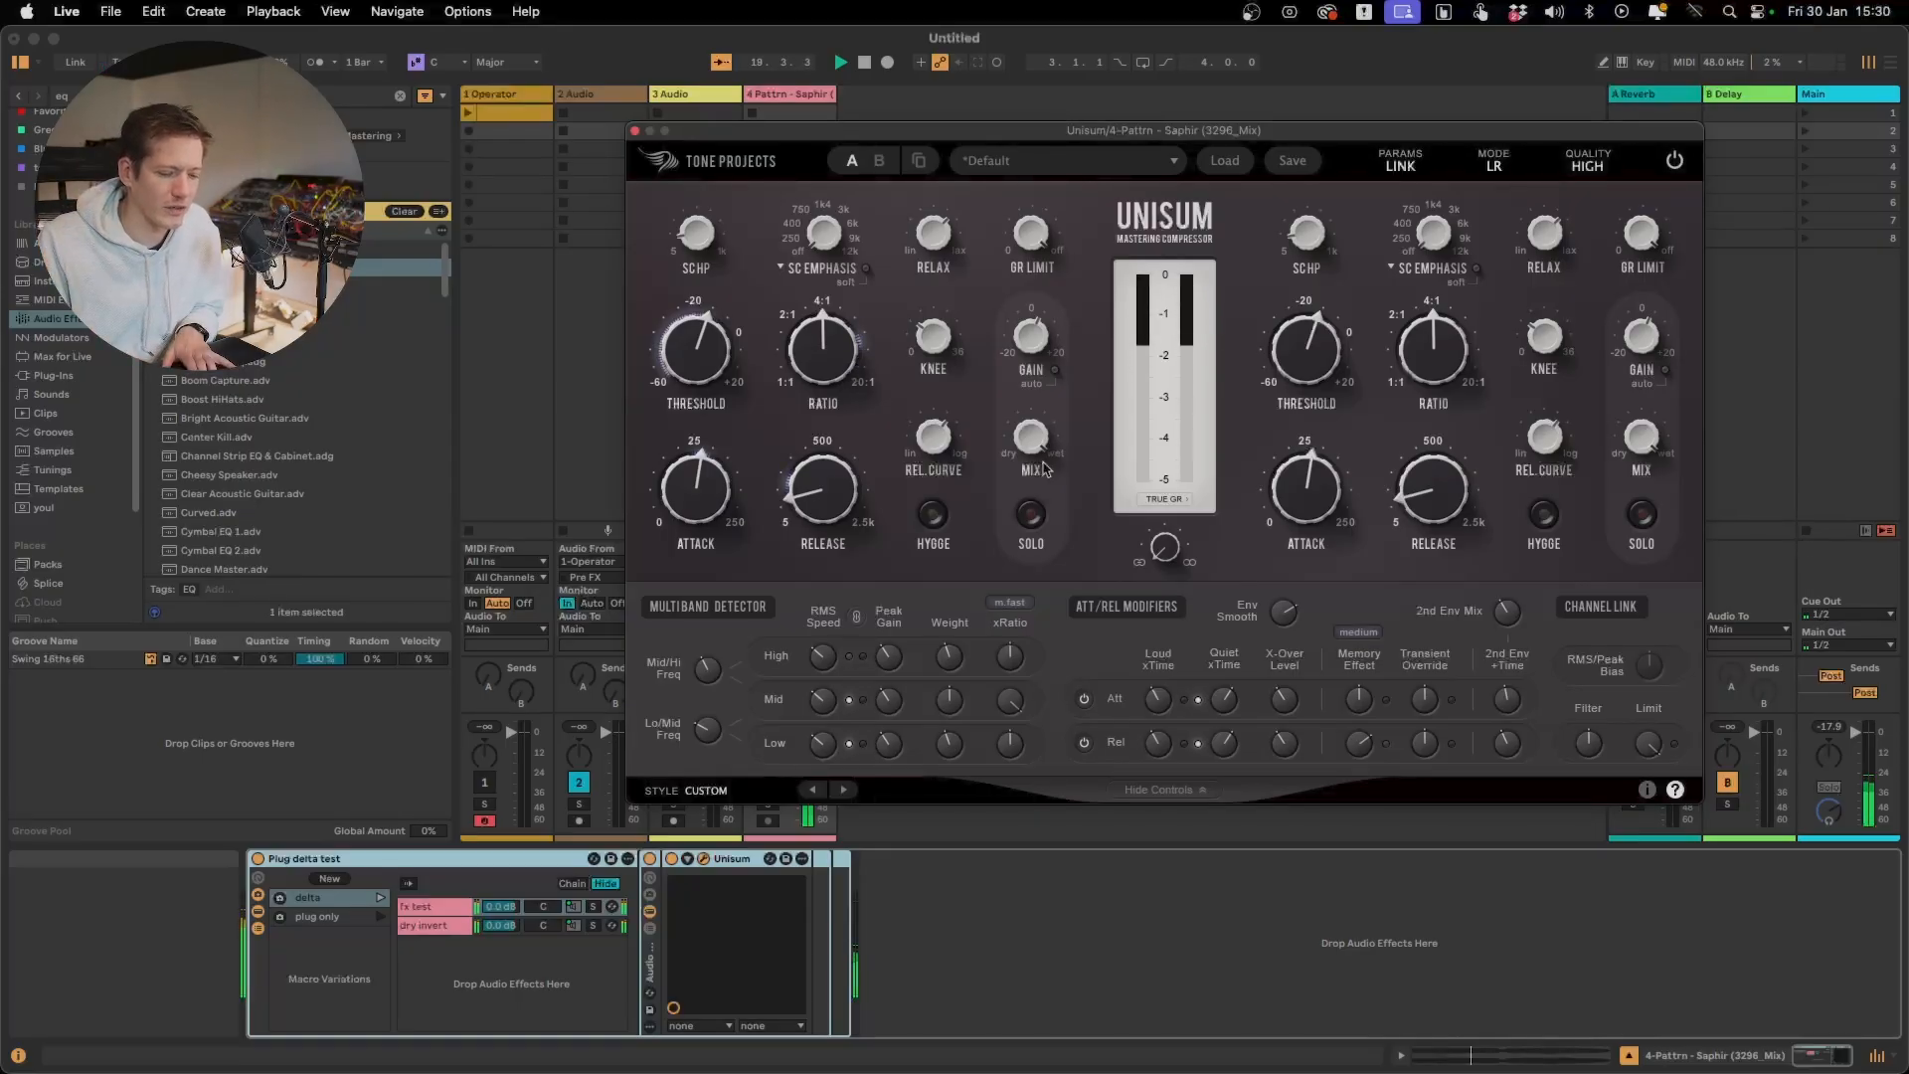
mouse_move(858, 389)
key(space)
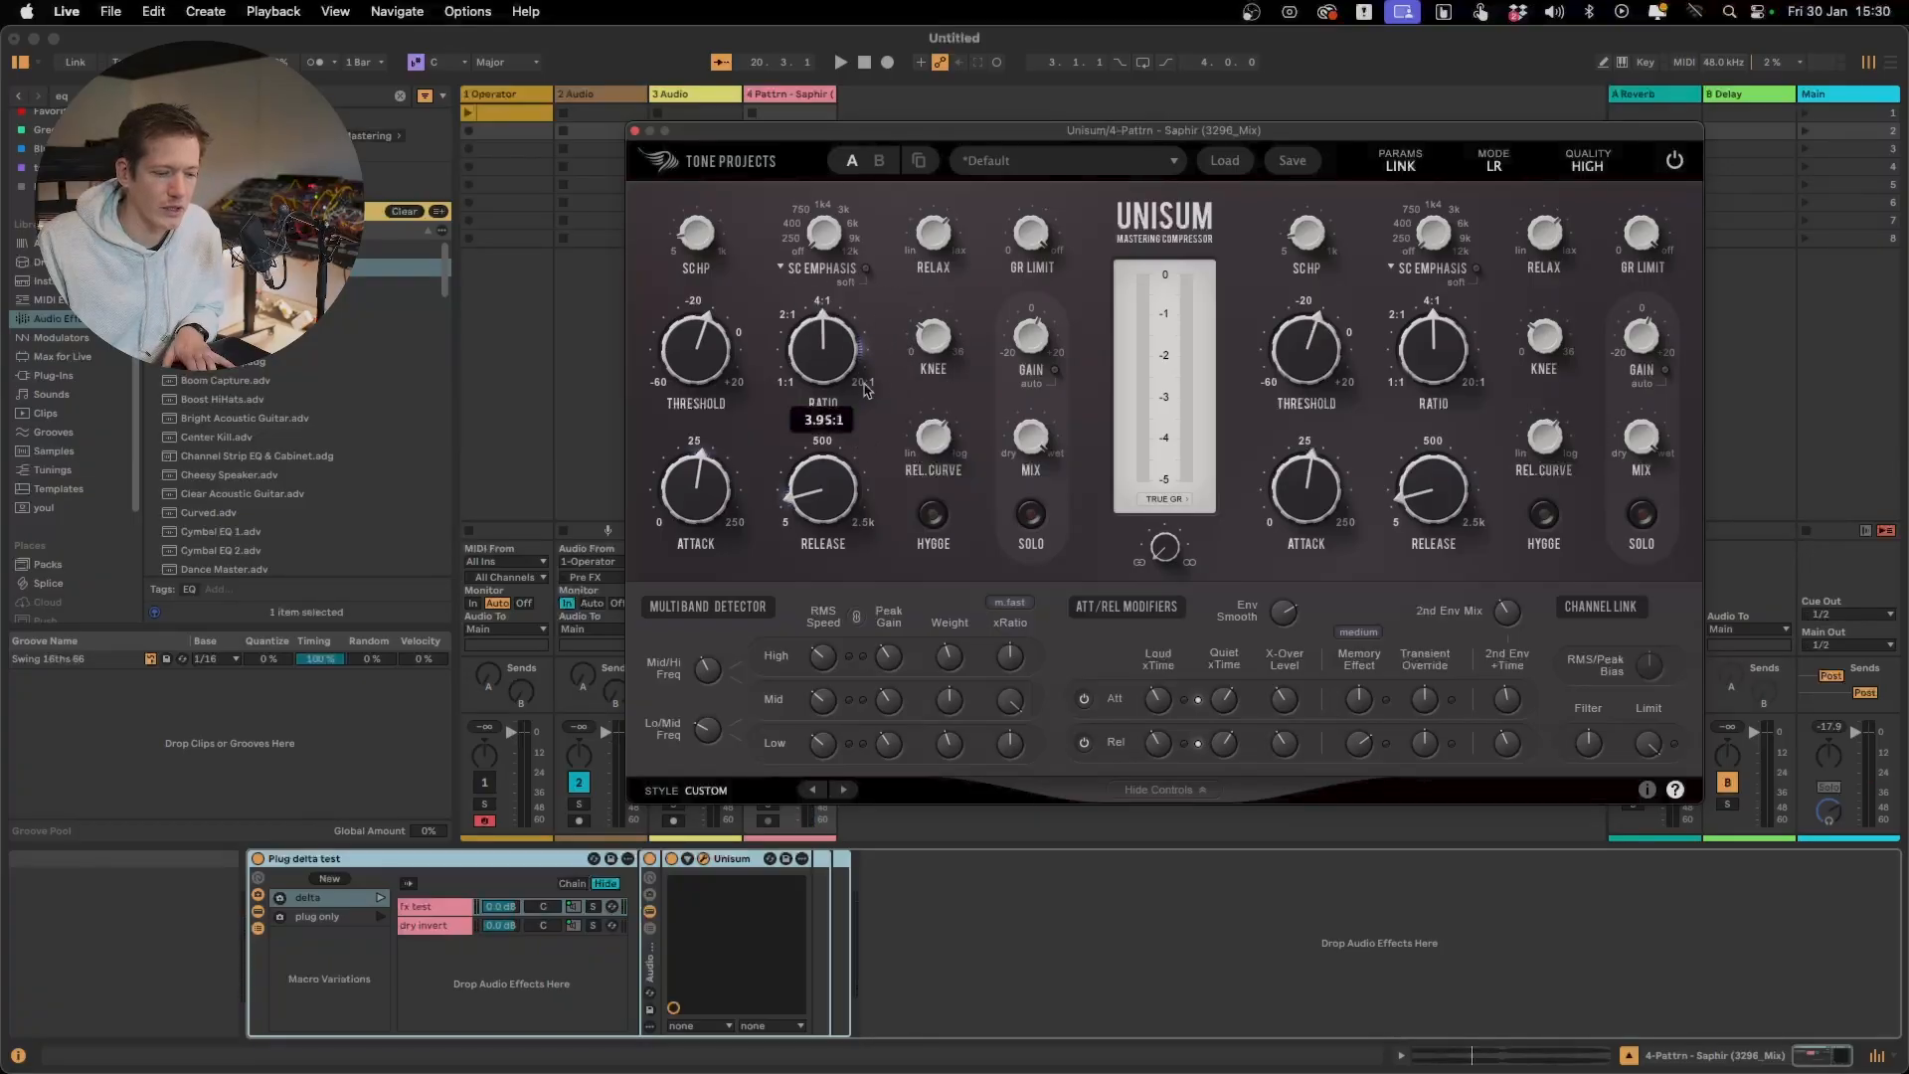
key(space)
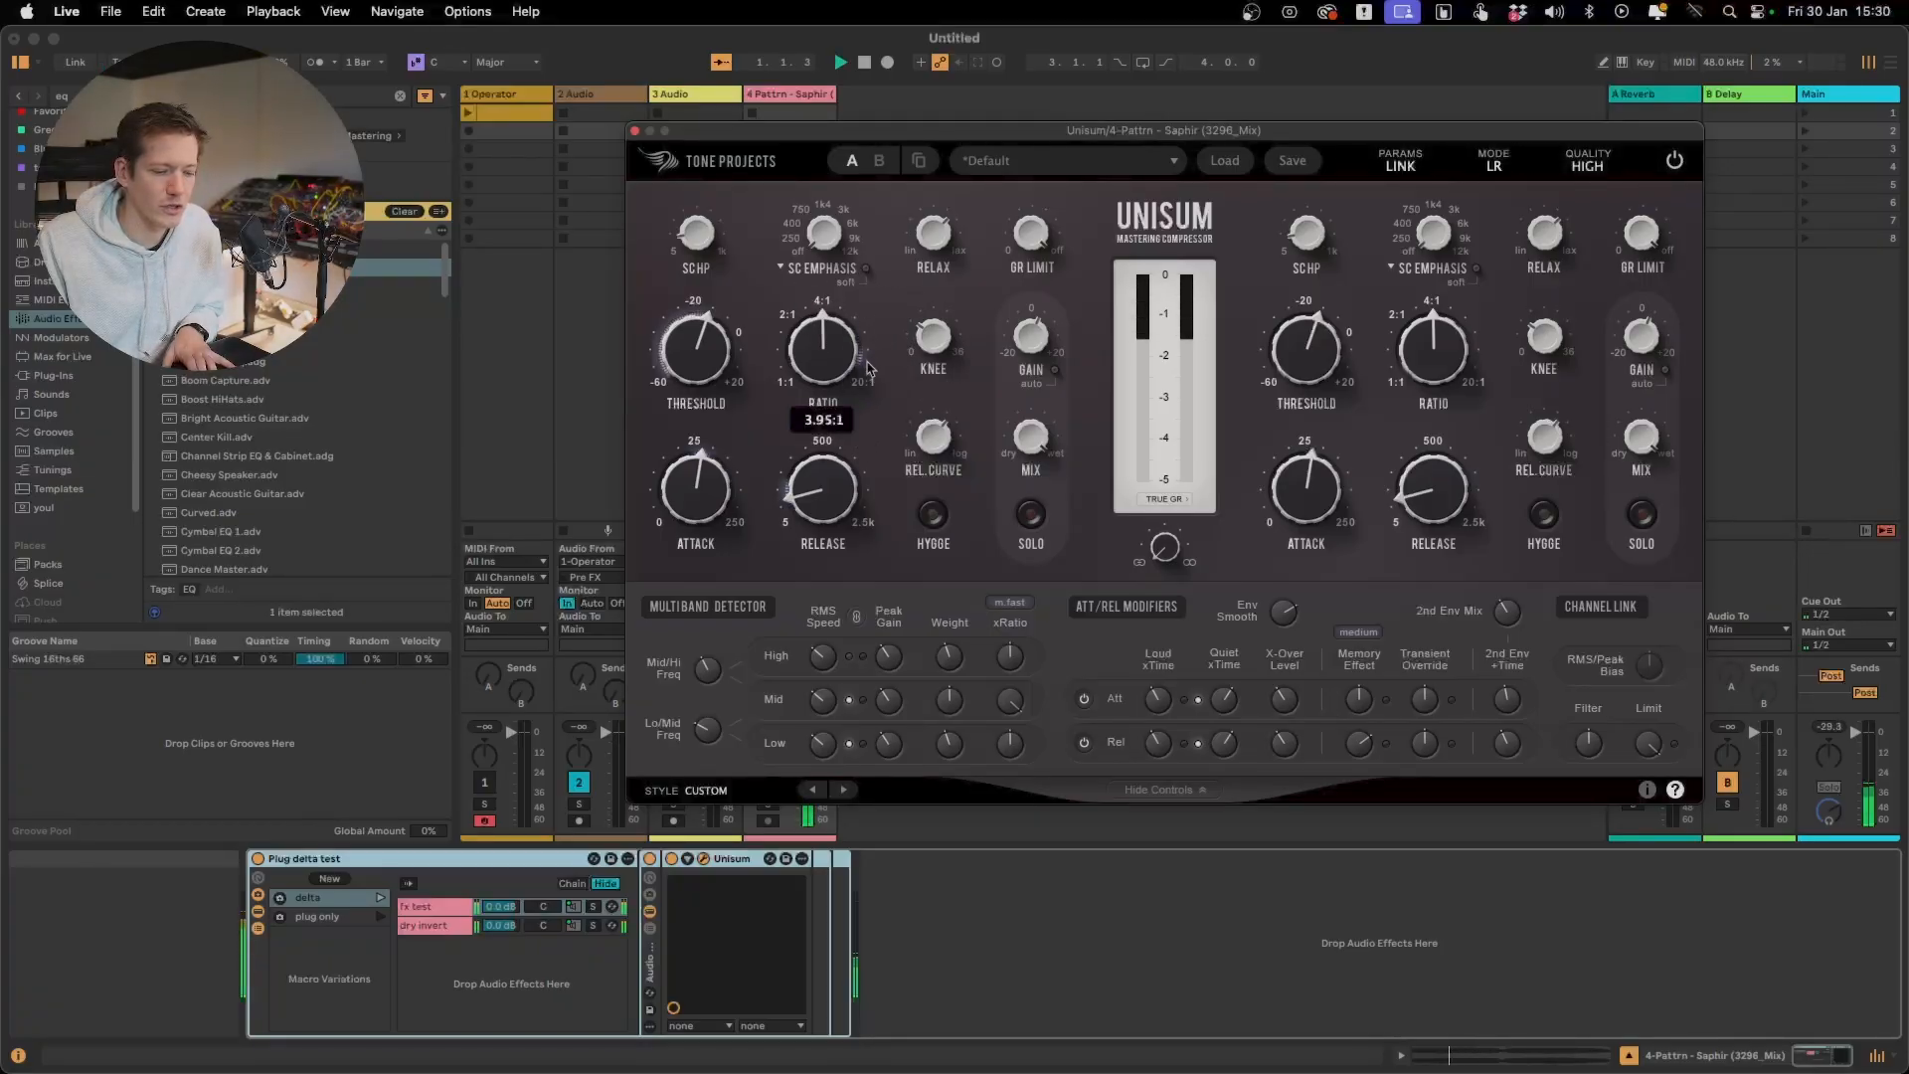
mouse_move(855, 510)
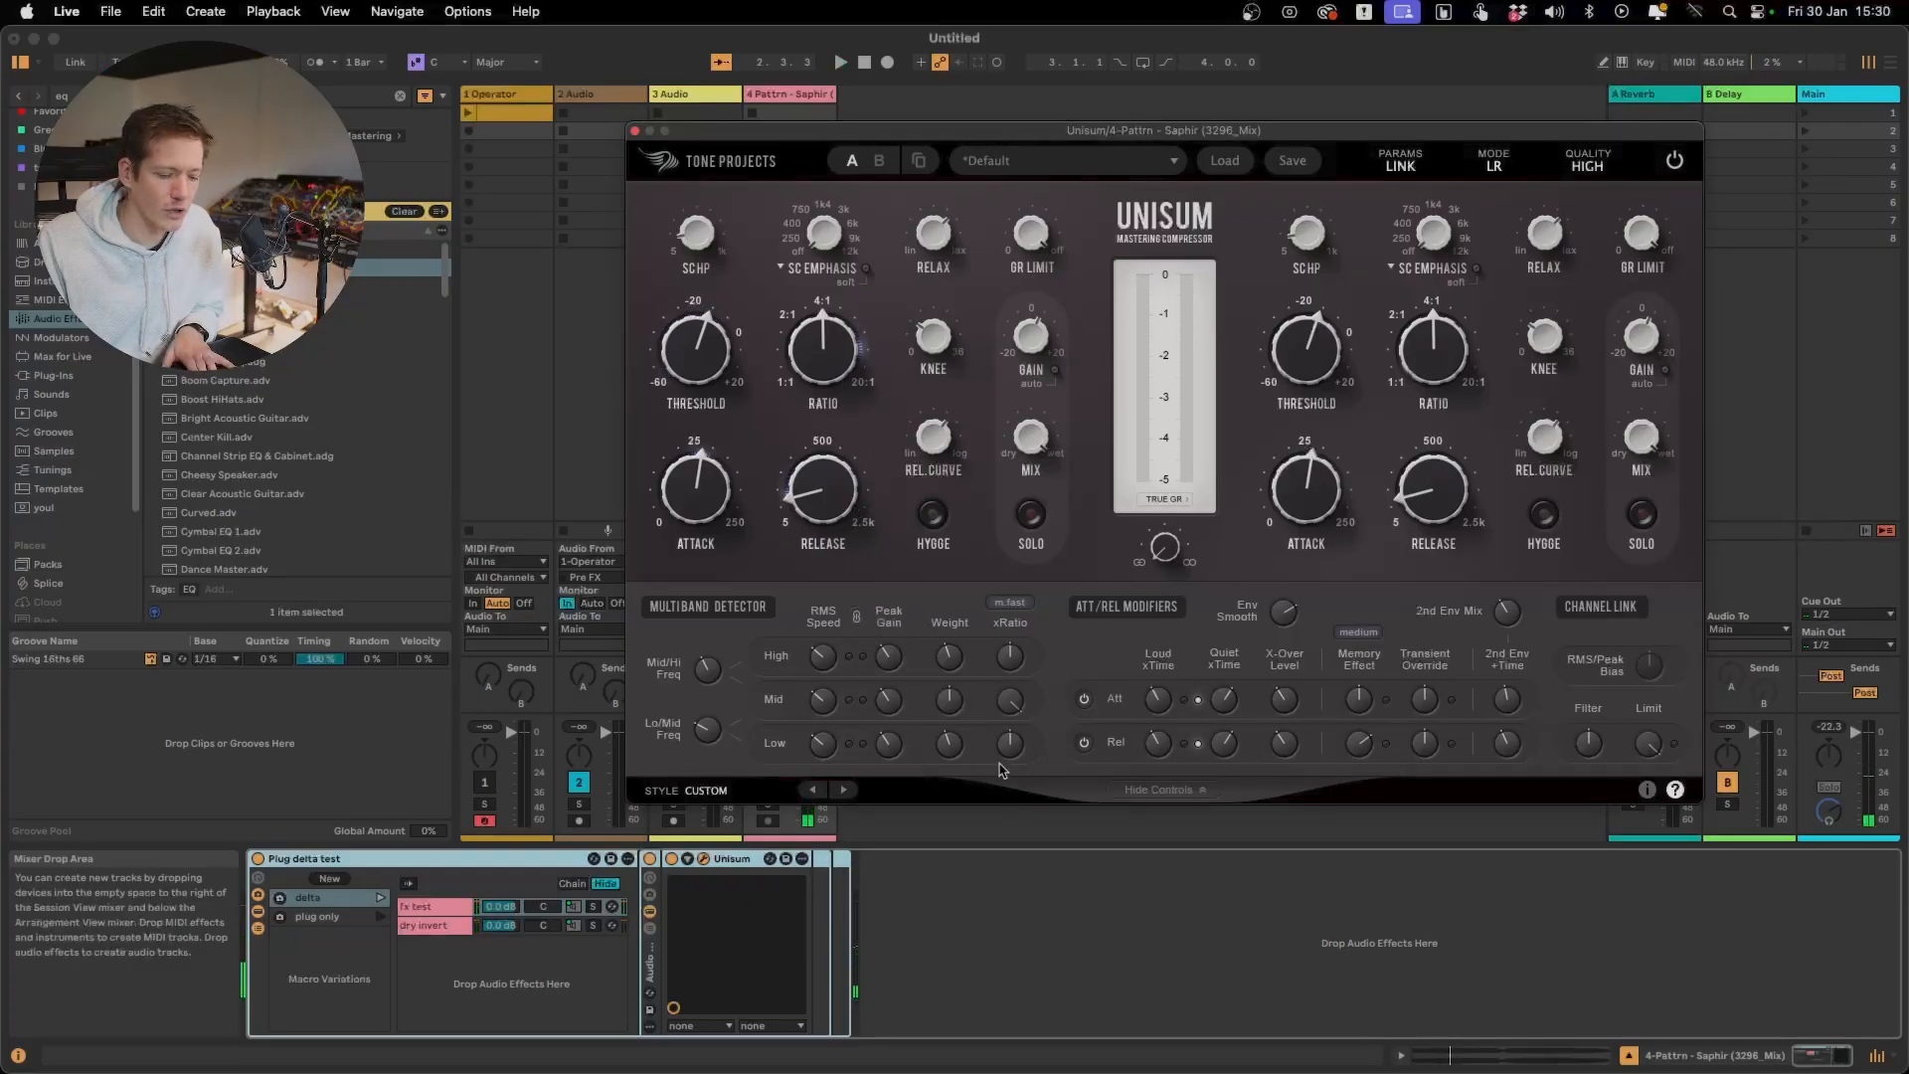
drag(1011, 746, 1012, 768)
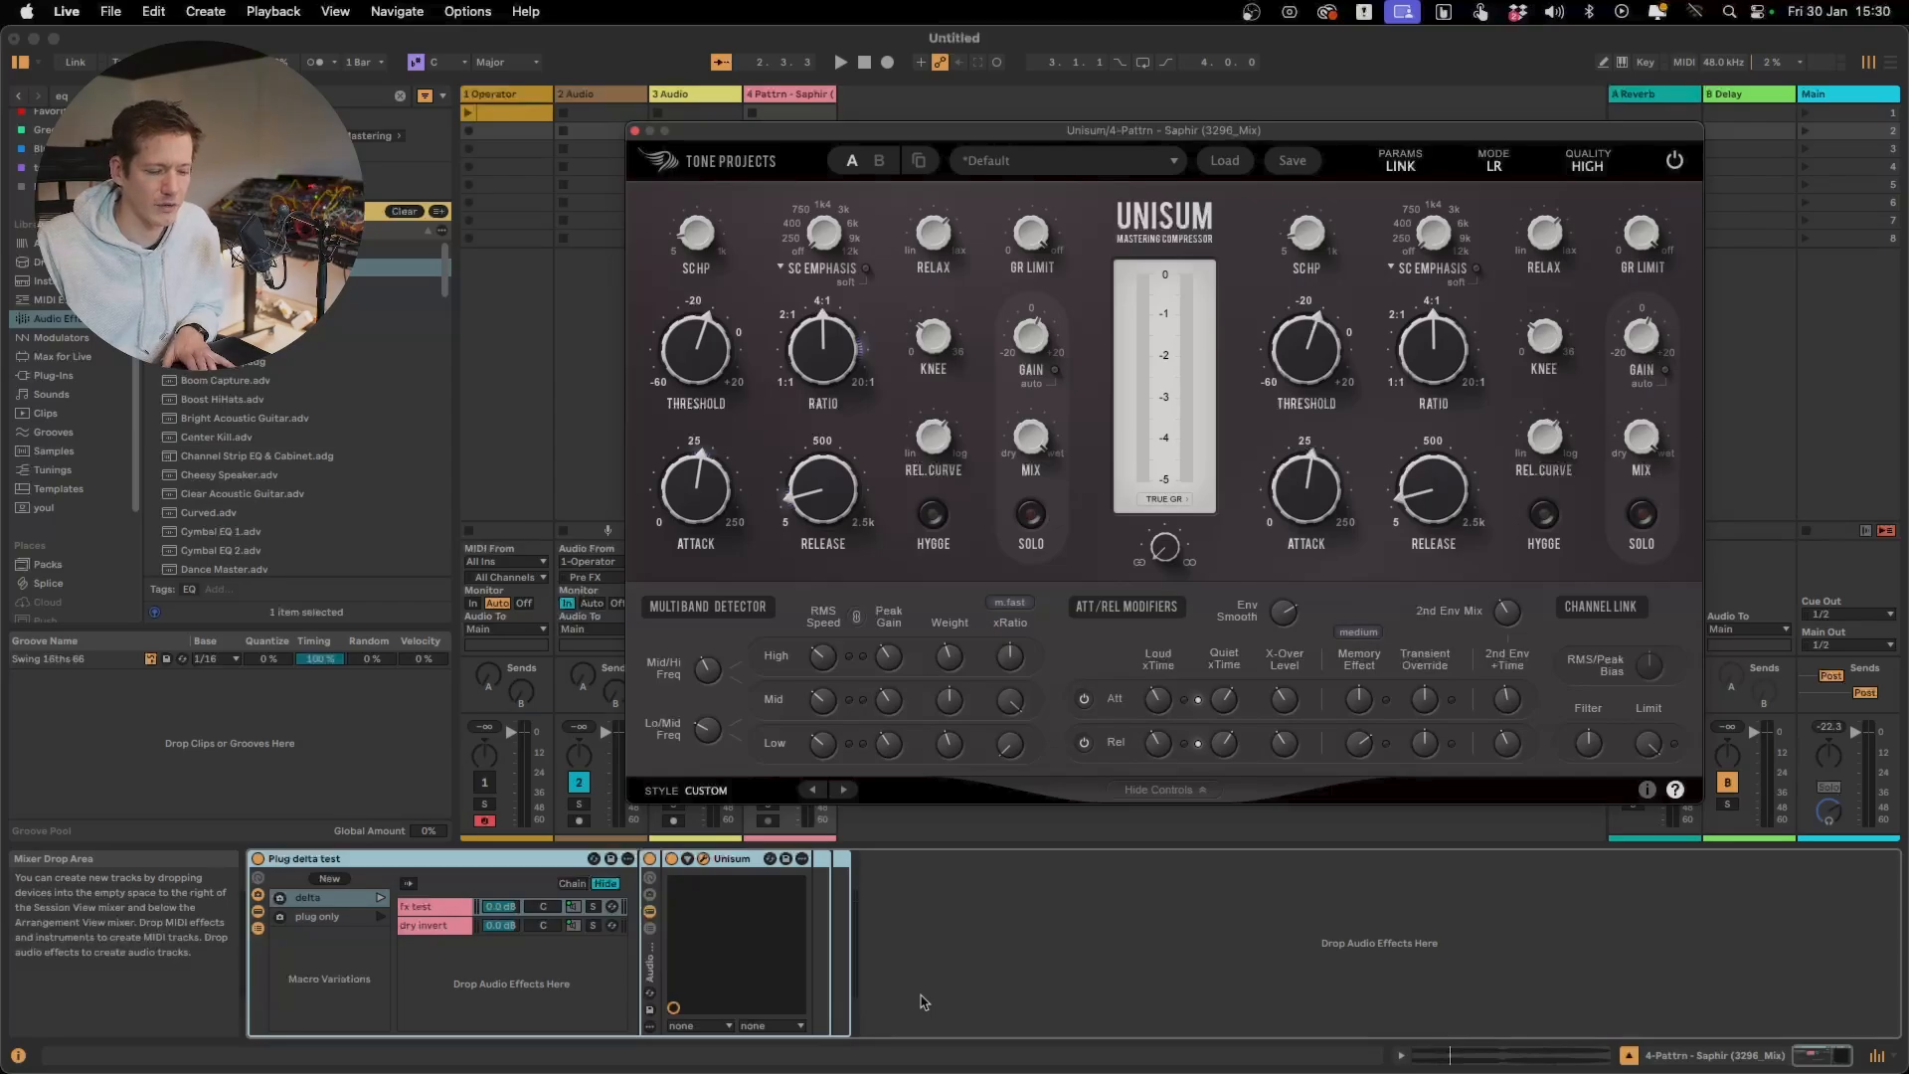
Raise the Low band's detector Weight to about 1 dB during playback
key(space)
mouse_move(963, 739)
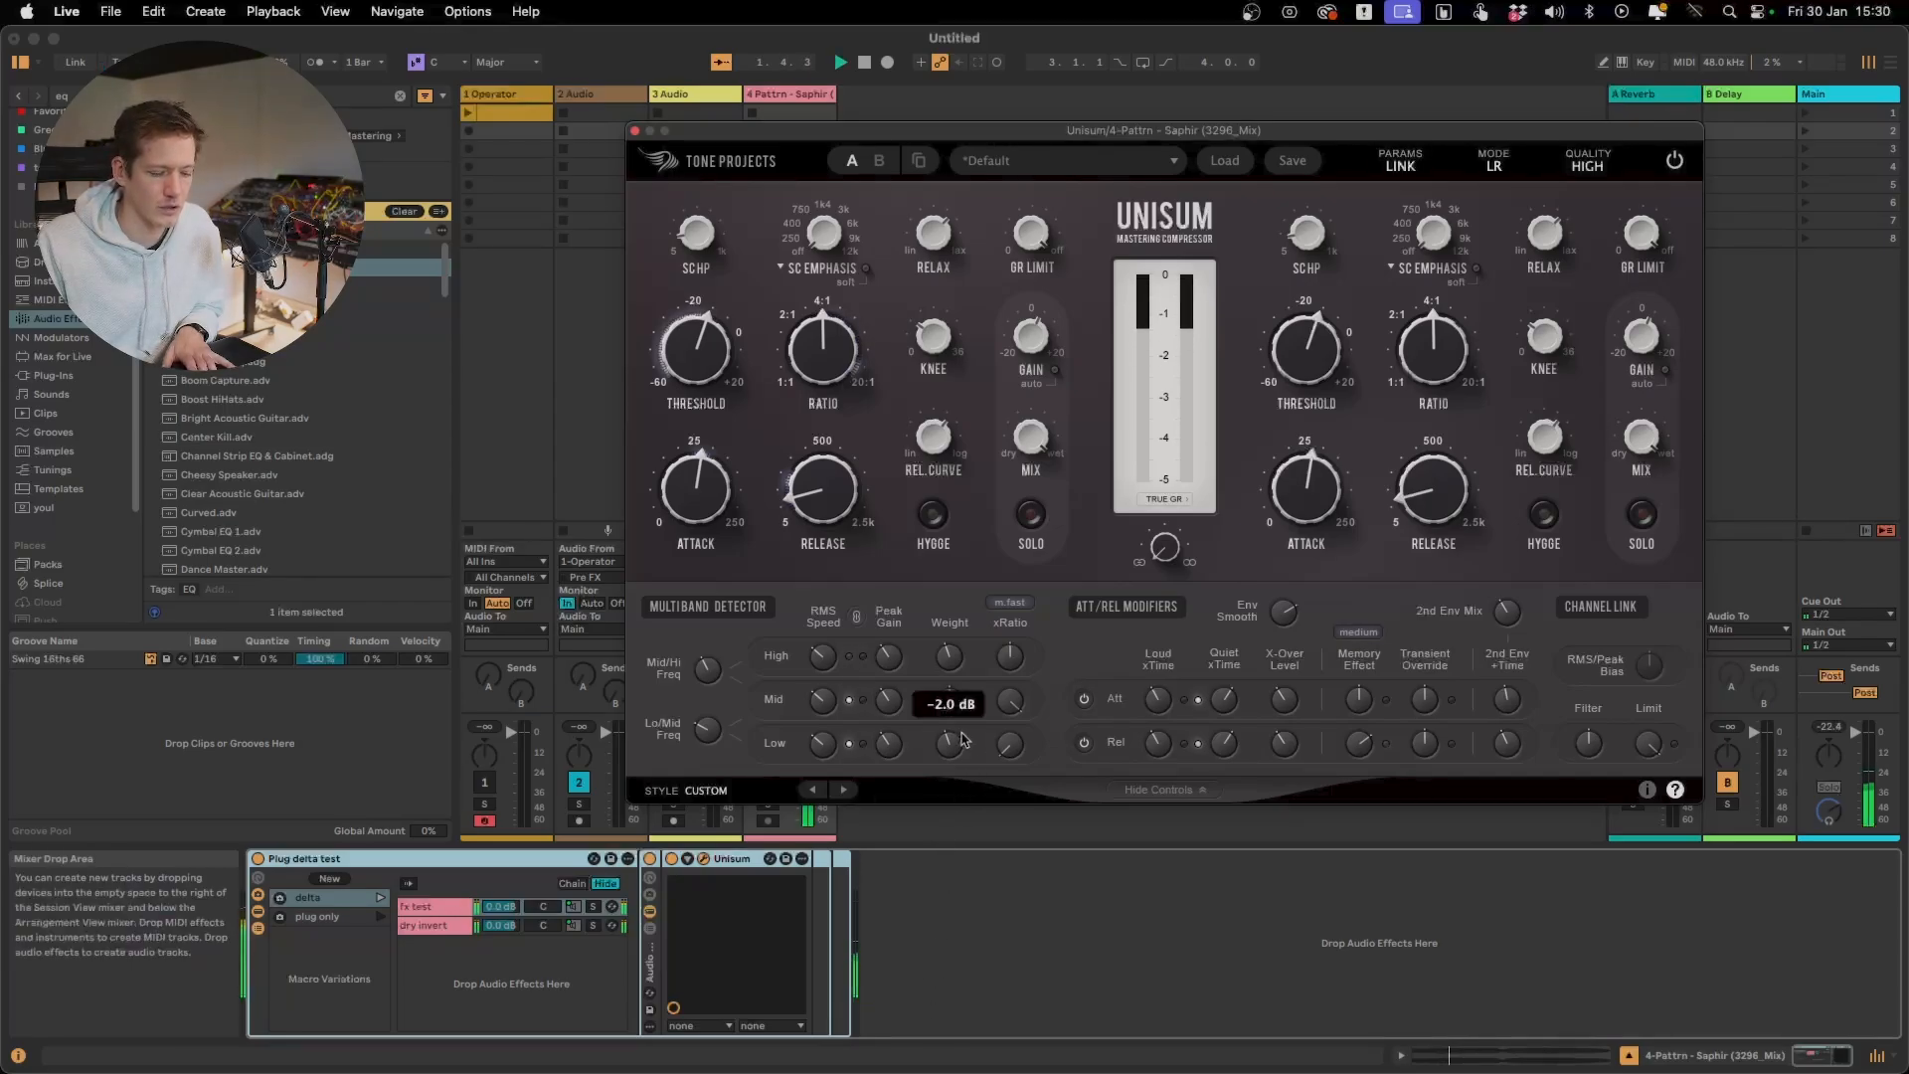
scroll(955, 744, up, 4)
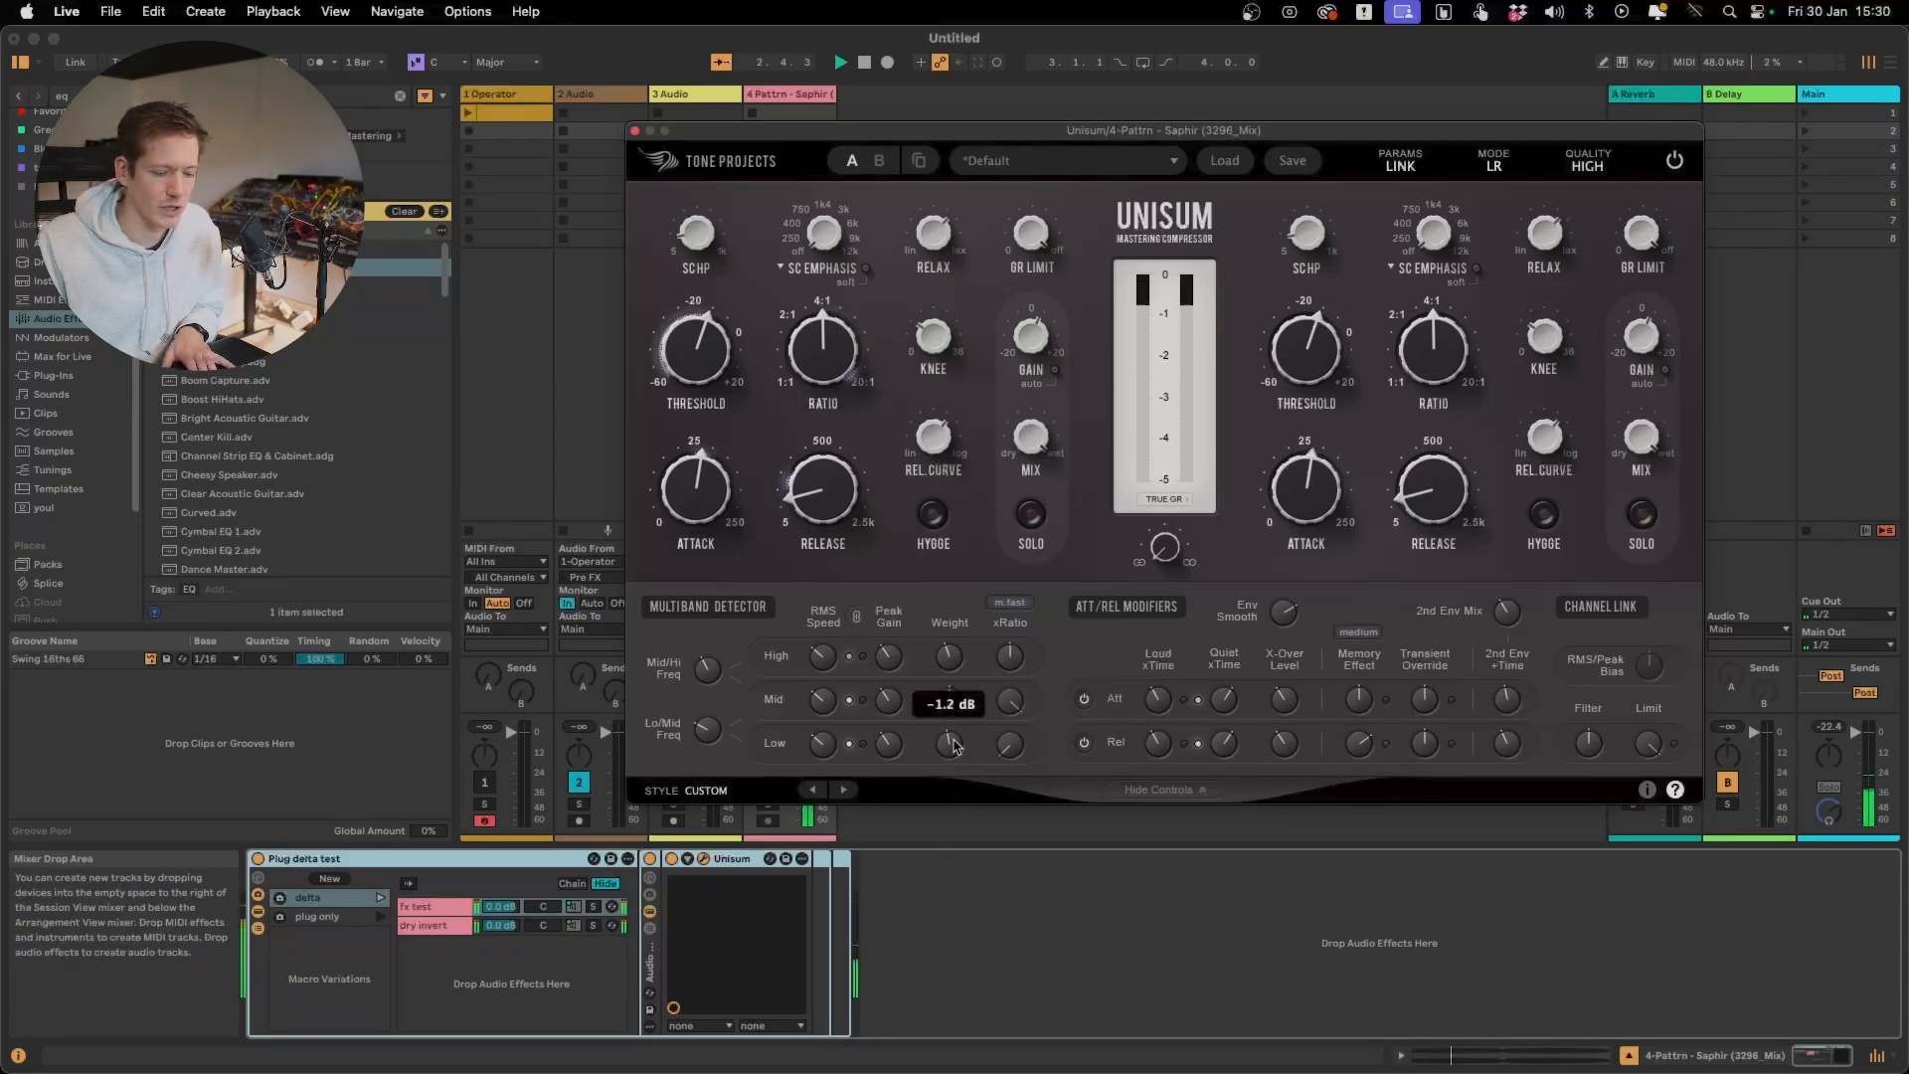
scroll(953, 724, up, 2)
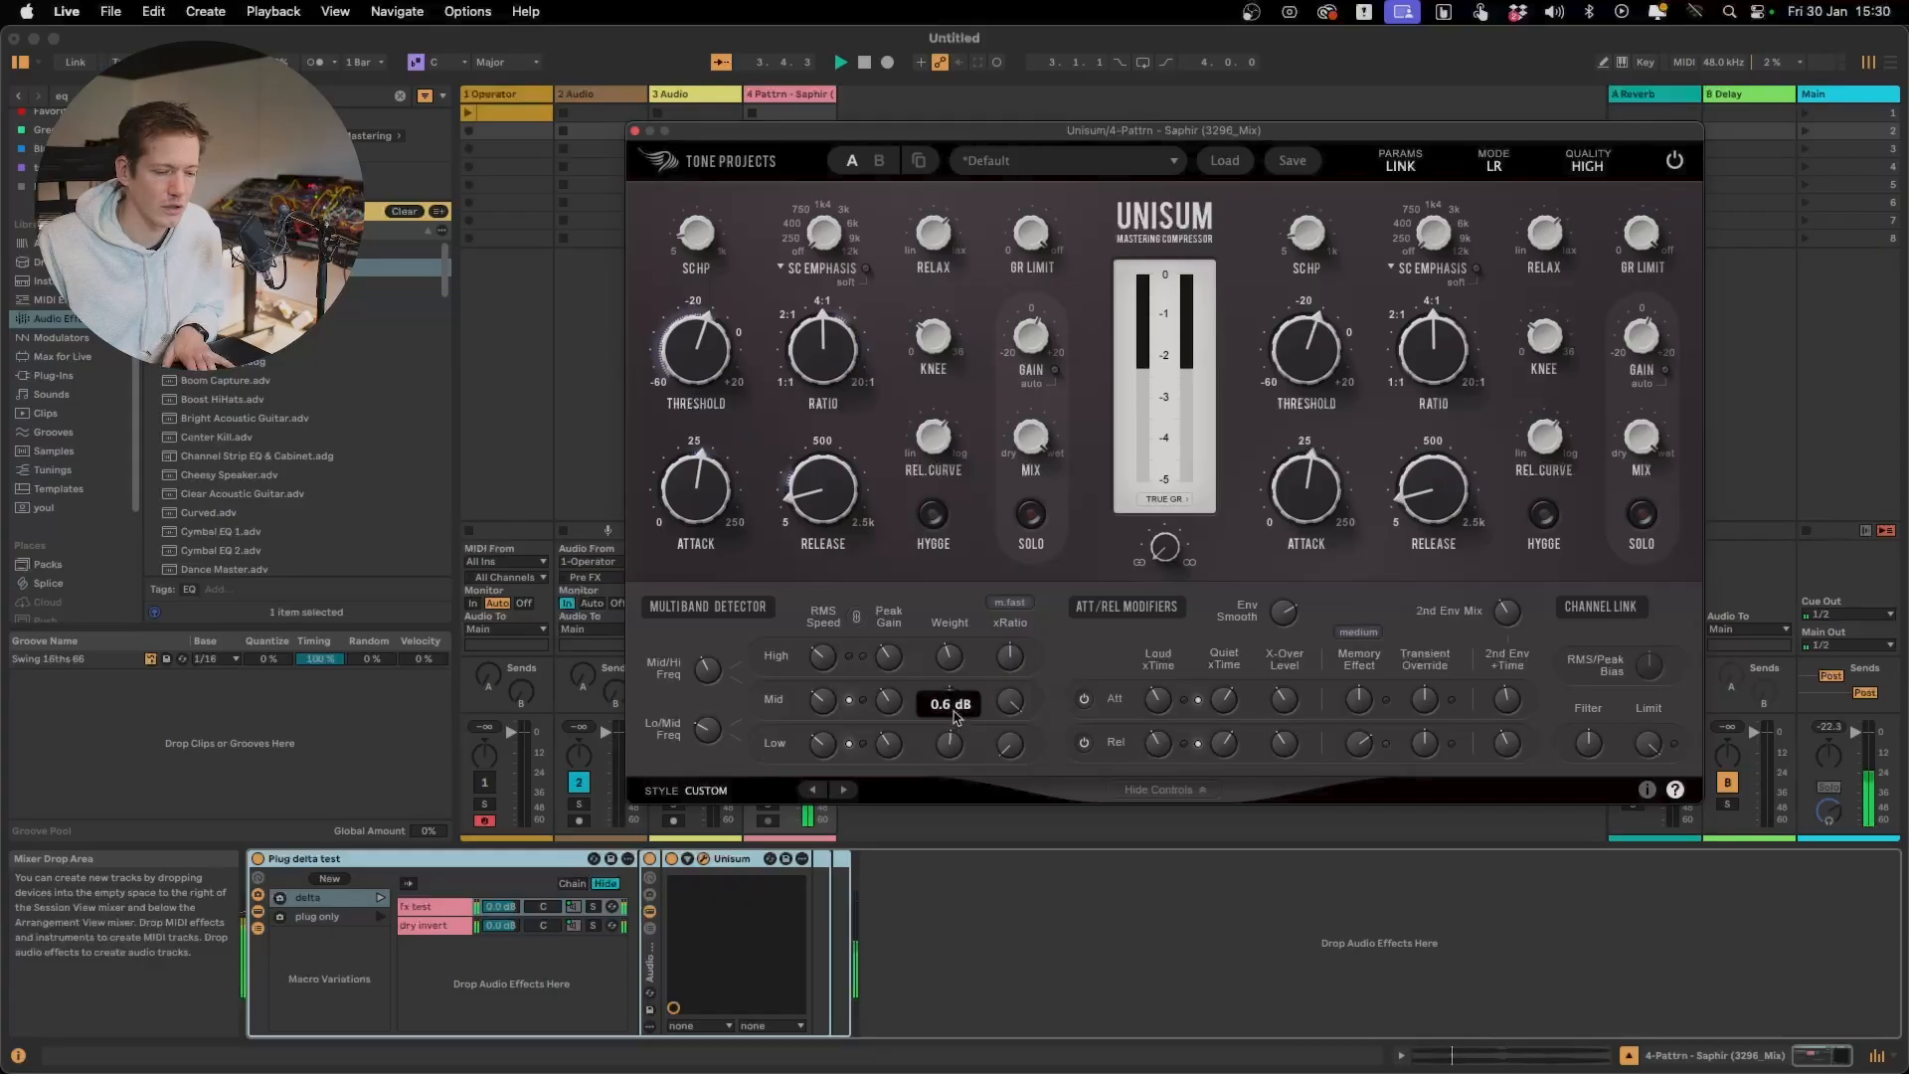
scroll(953, 714, up, 2)
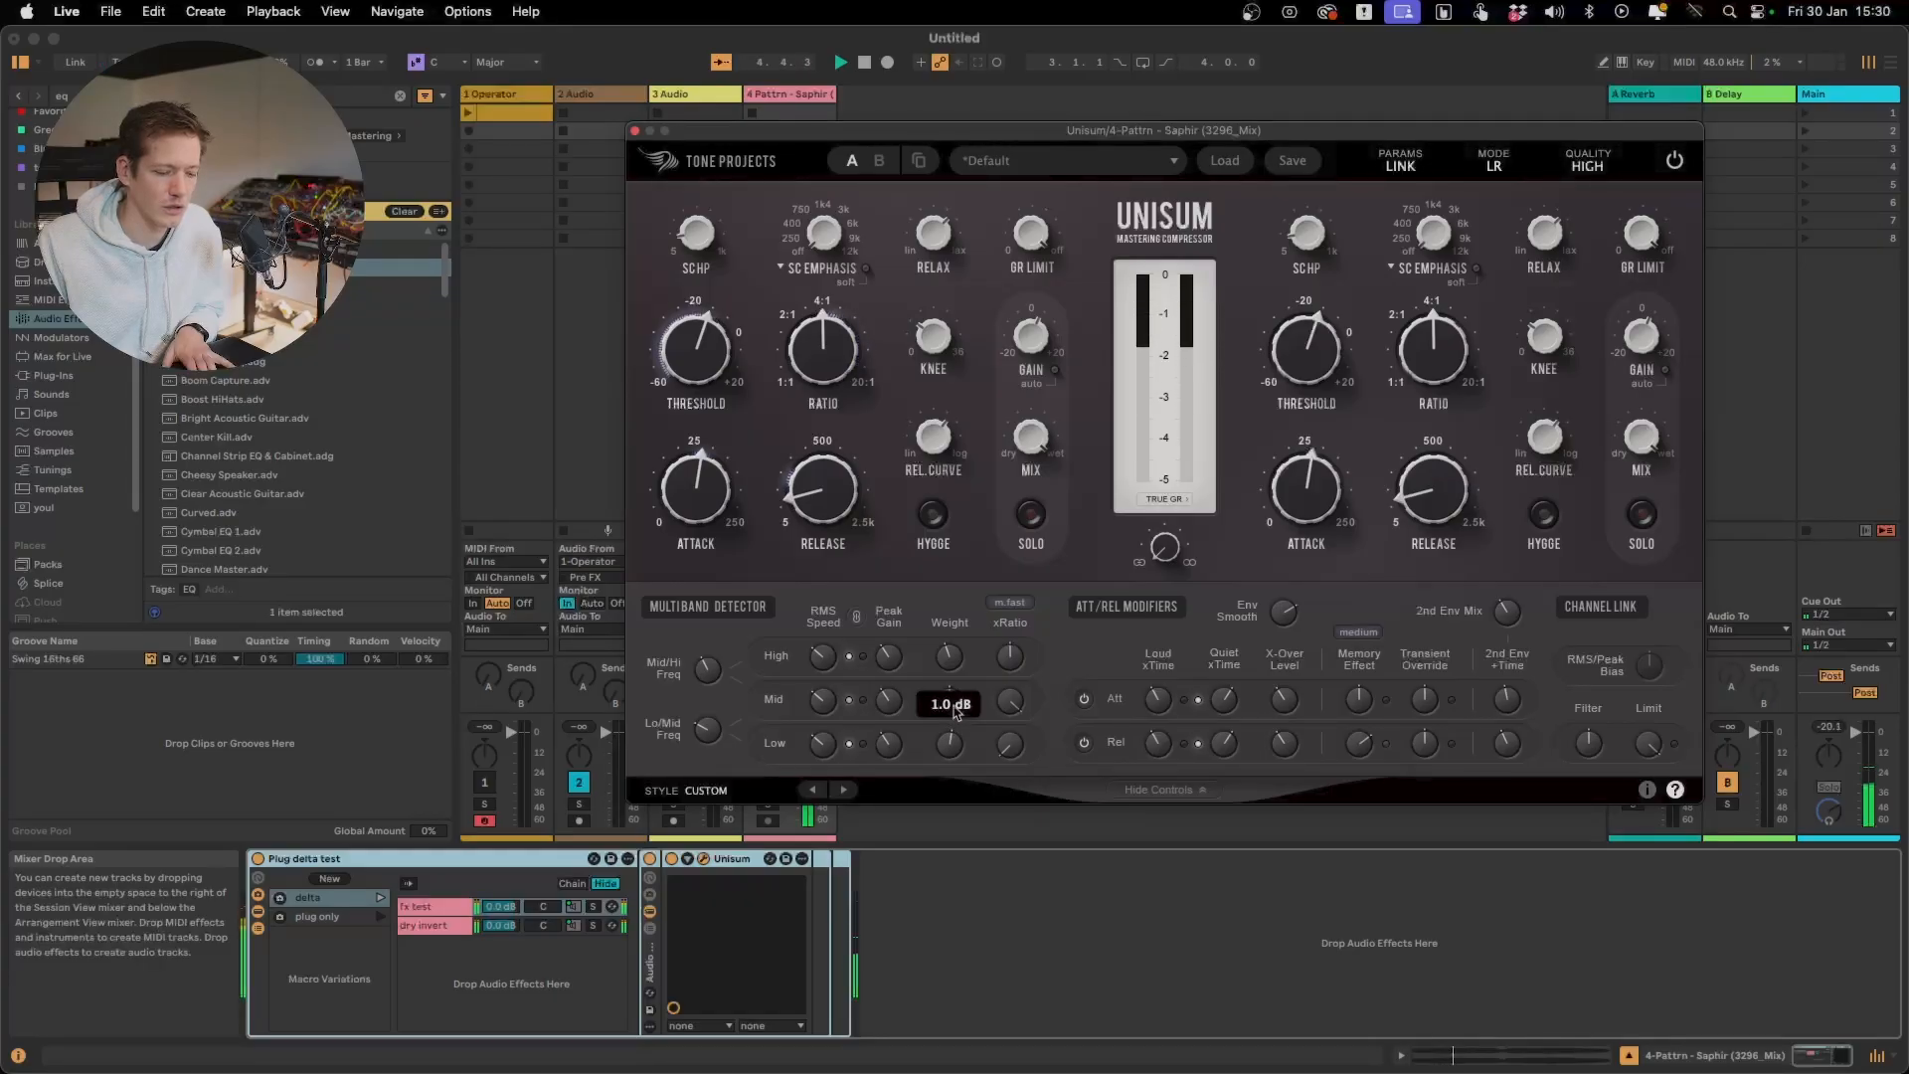
drag(954, 705, 954, 696)
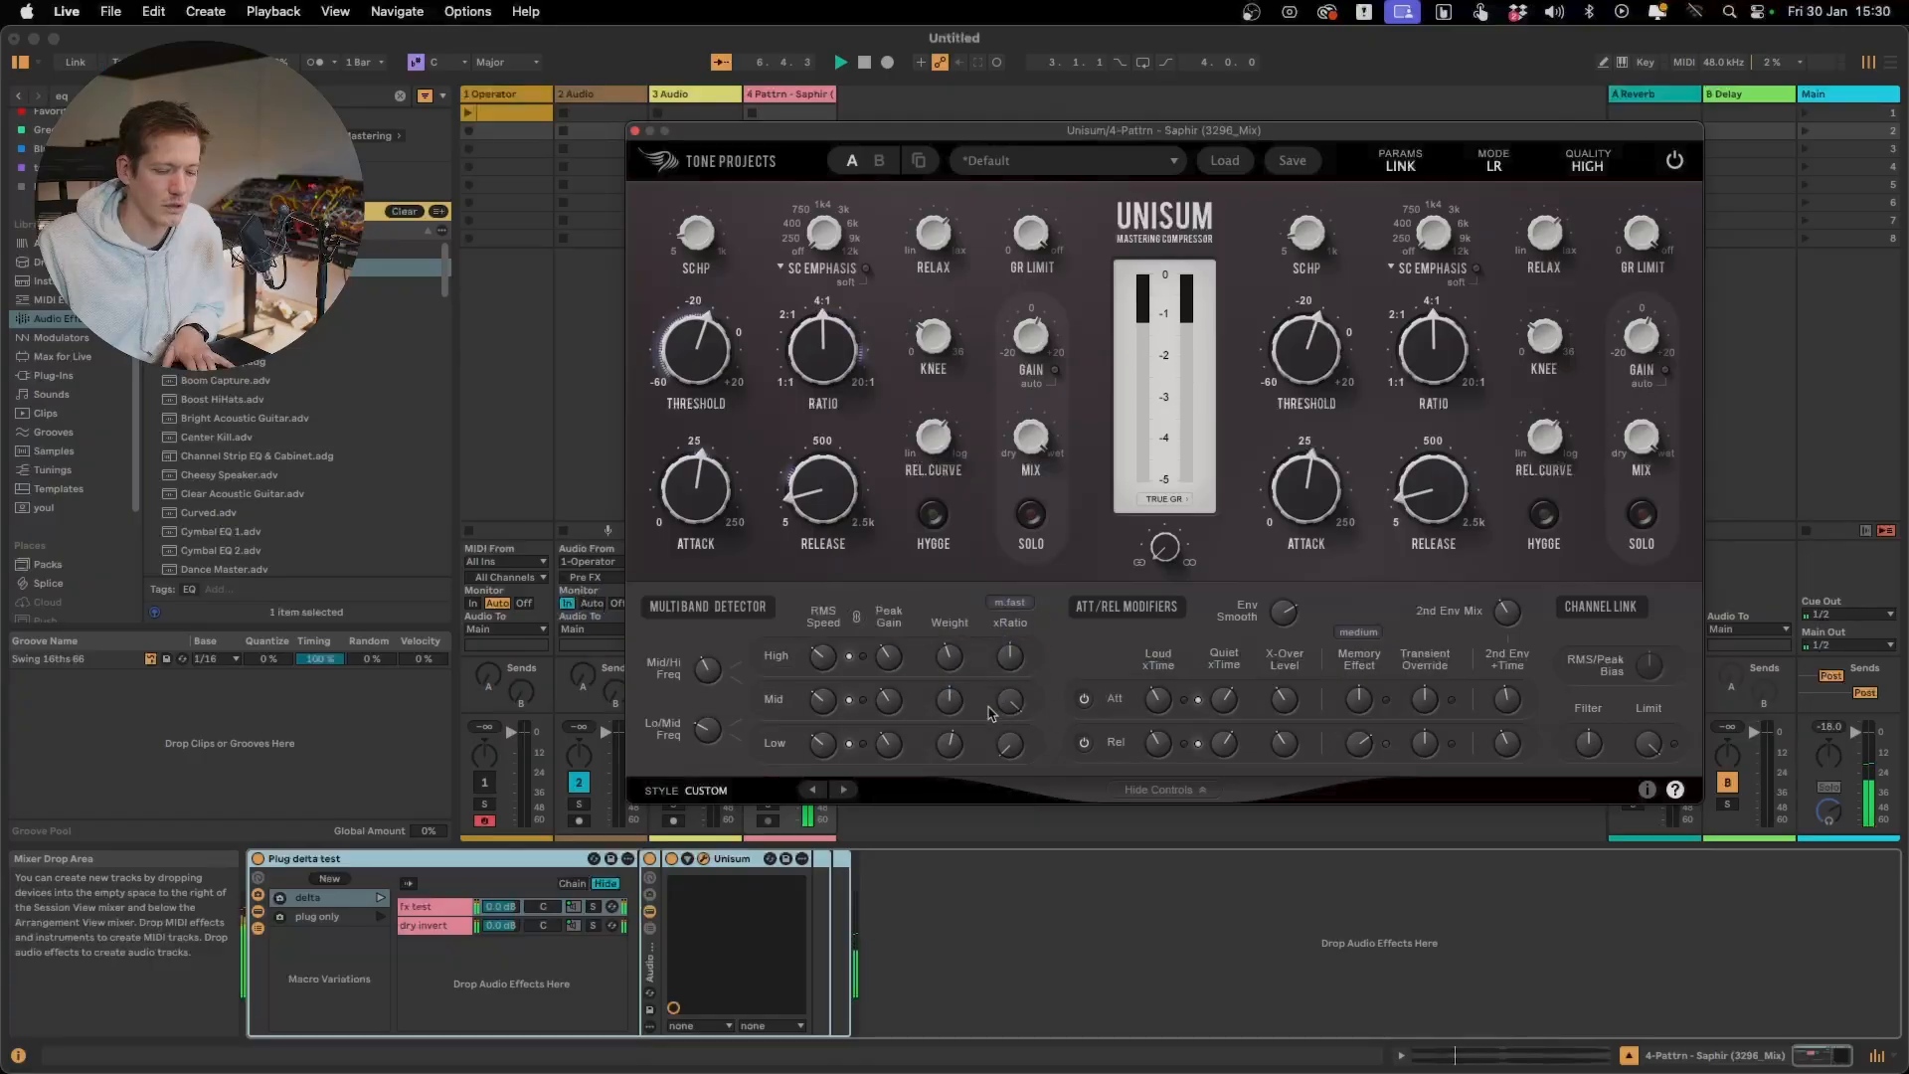
Lower the Mid band's xRatio to about 3.6 x during playback, then stop the track
drag(1005, 704, 1005, 738)
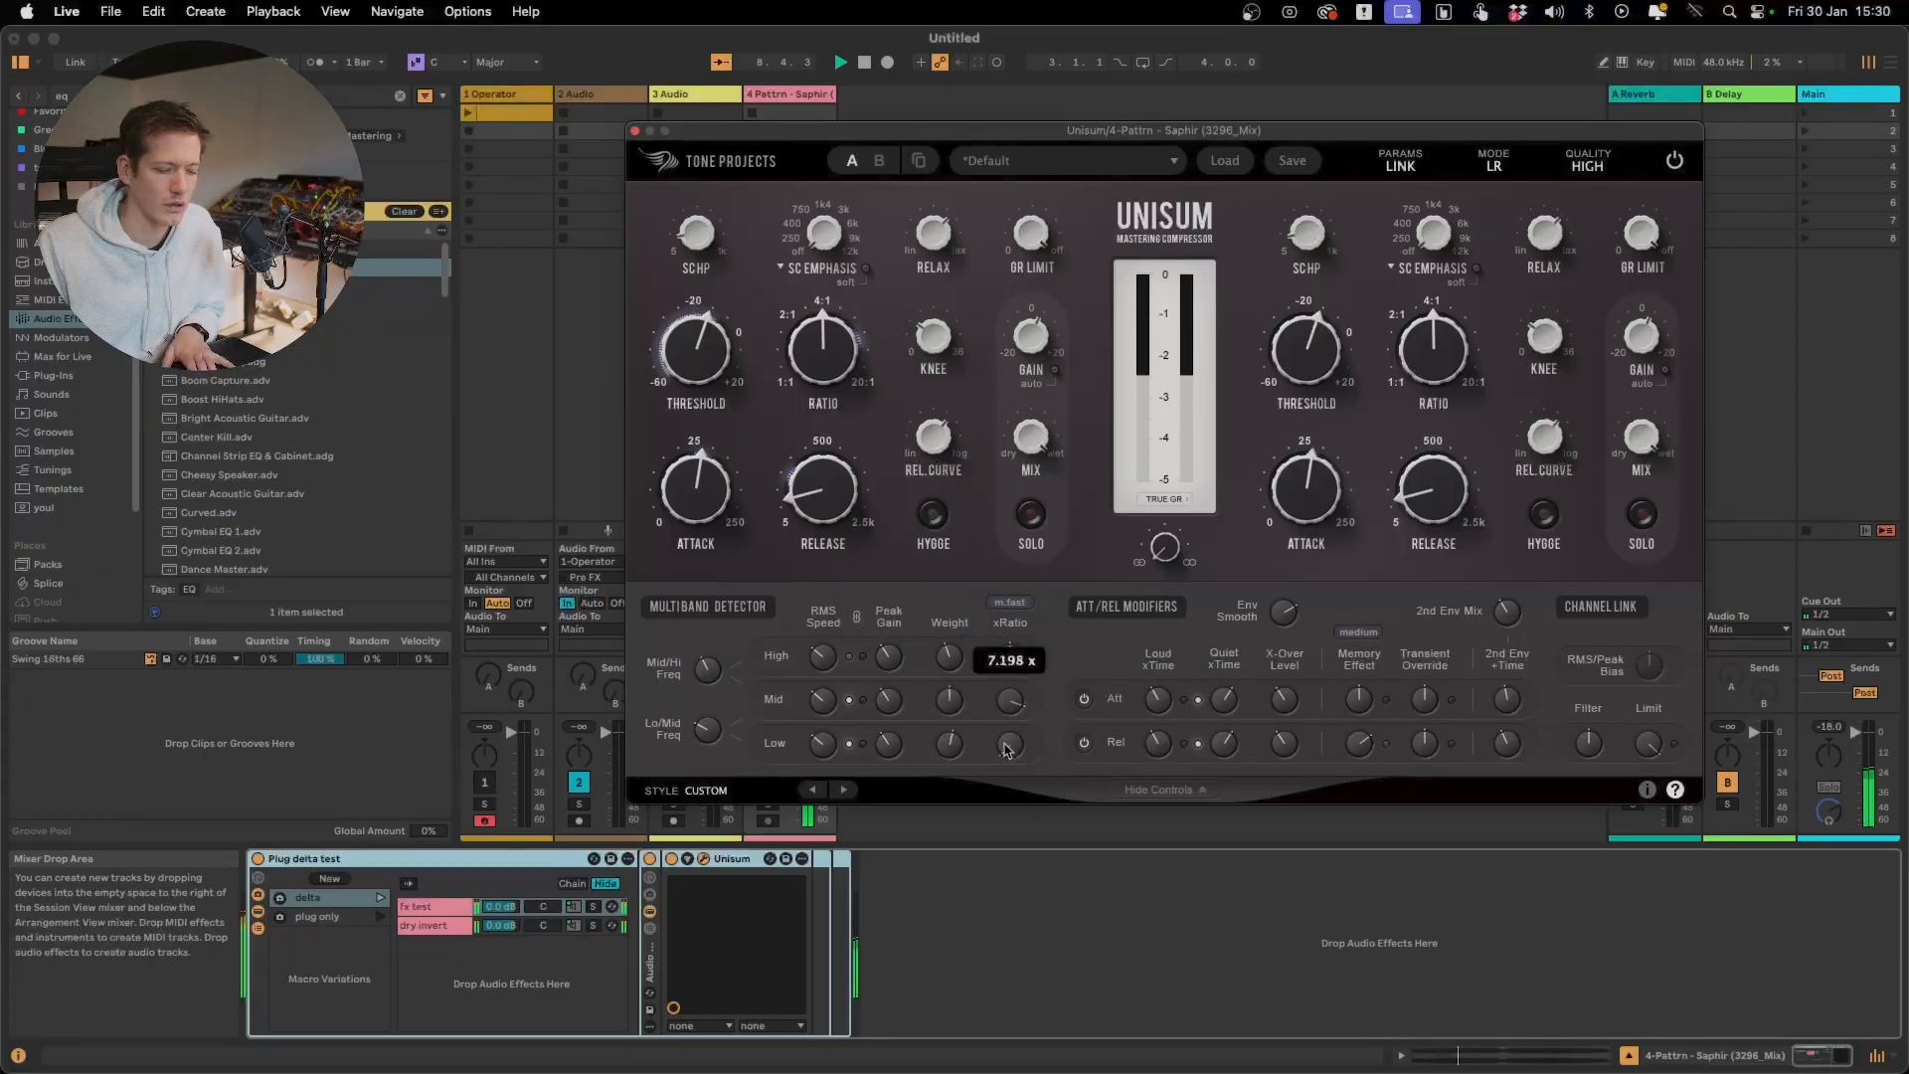
drag(1007, 763, 1007, 825)
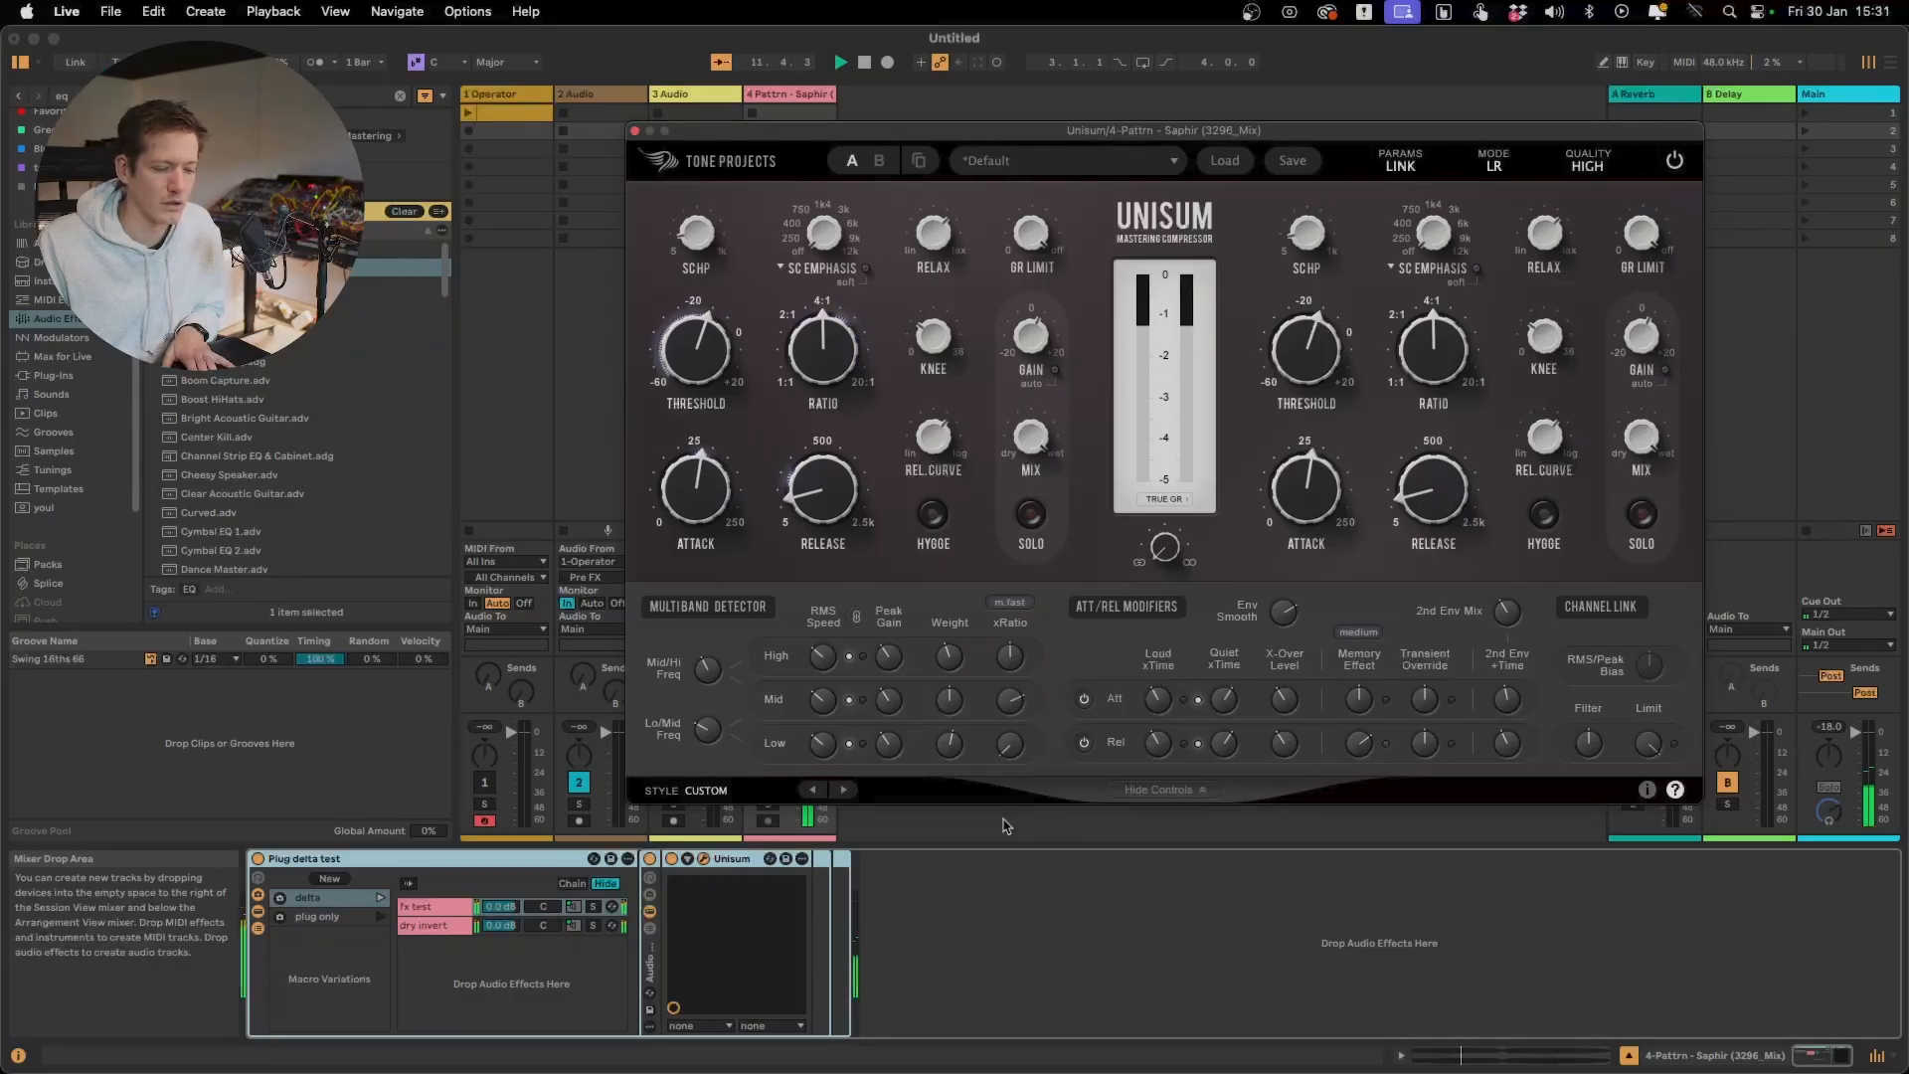
key(space)
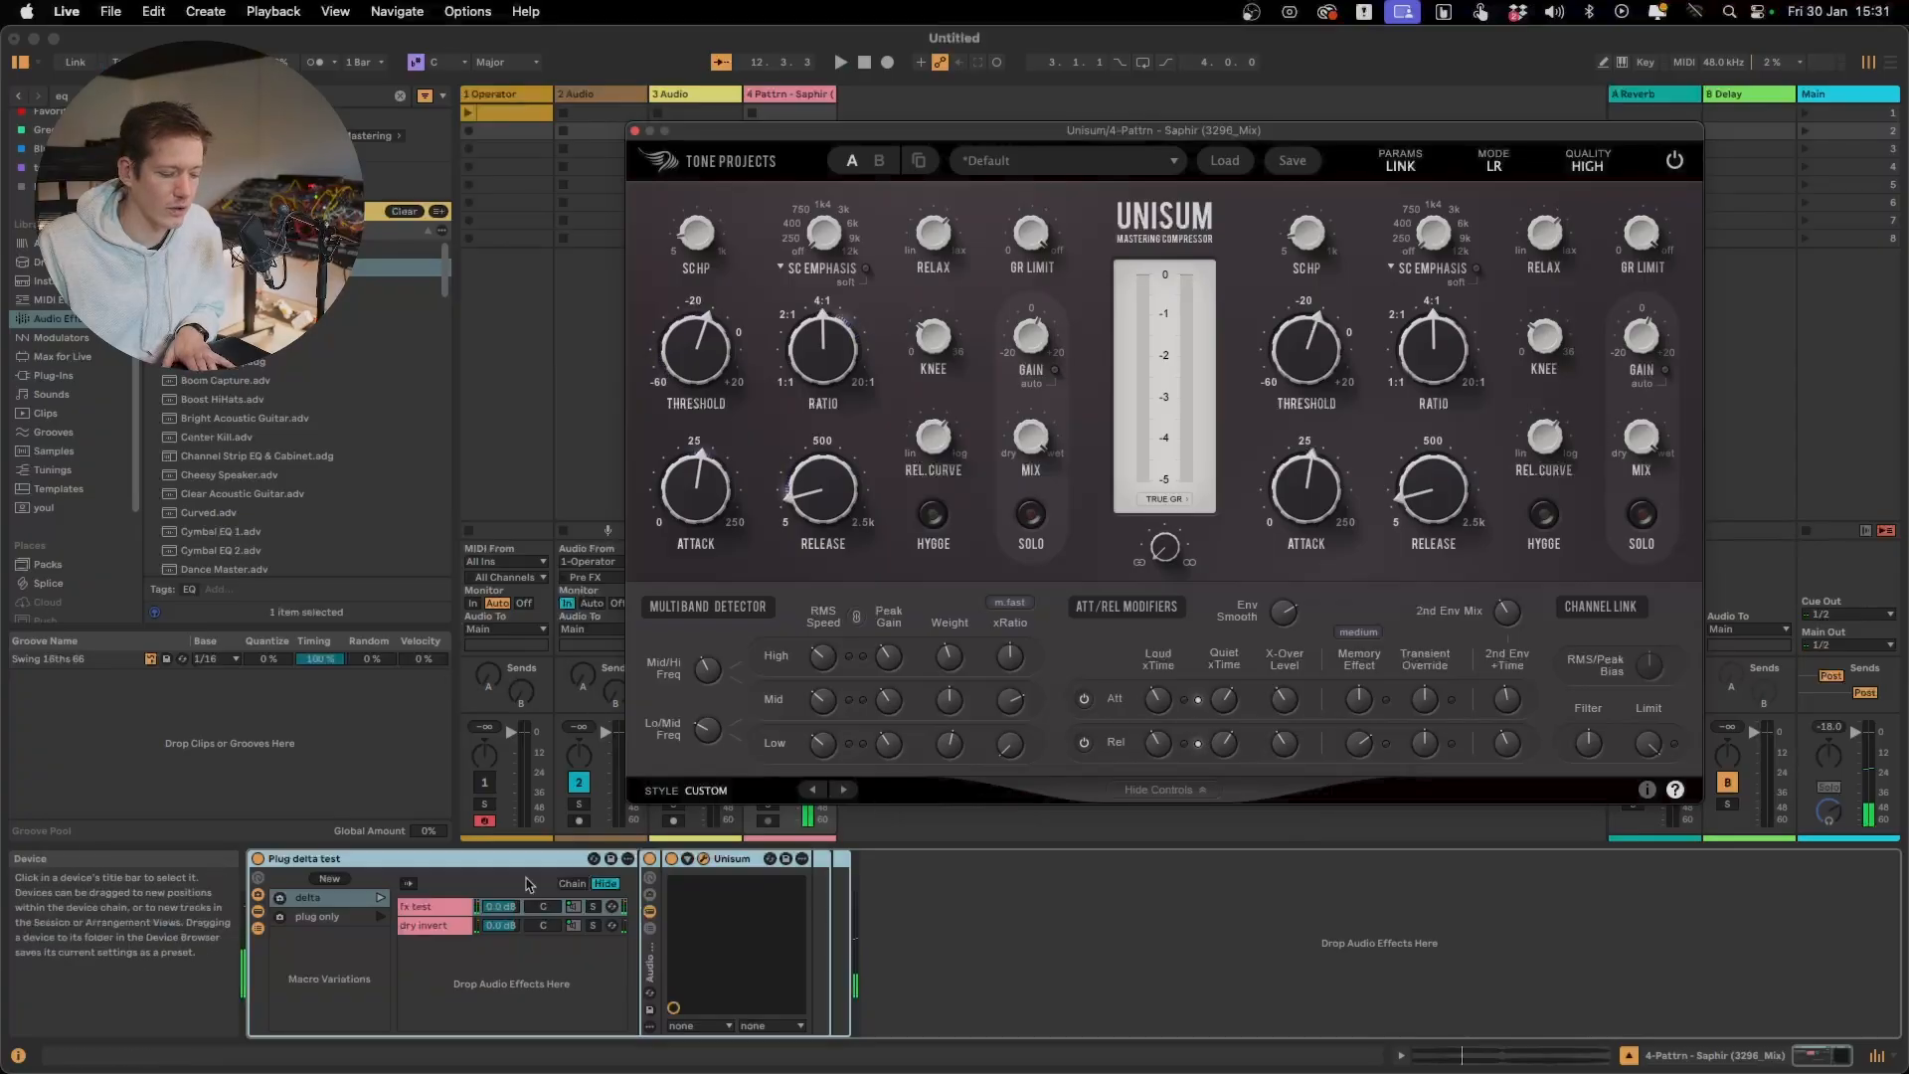
Play the track and compare it with and without the frequency-dependent ratio compression by bypassing and re-enabling Unisum
key(space)
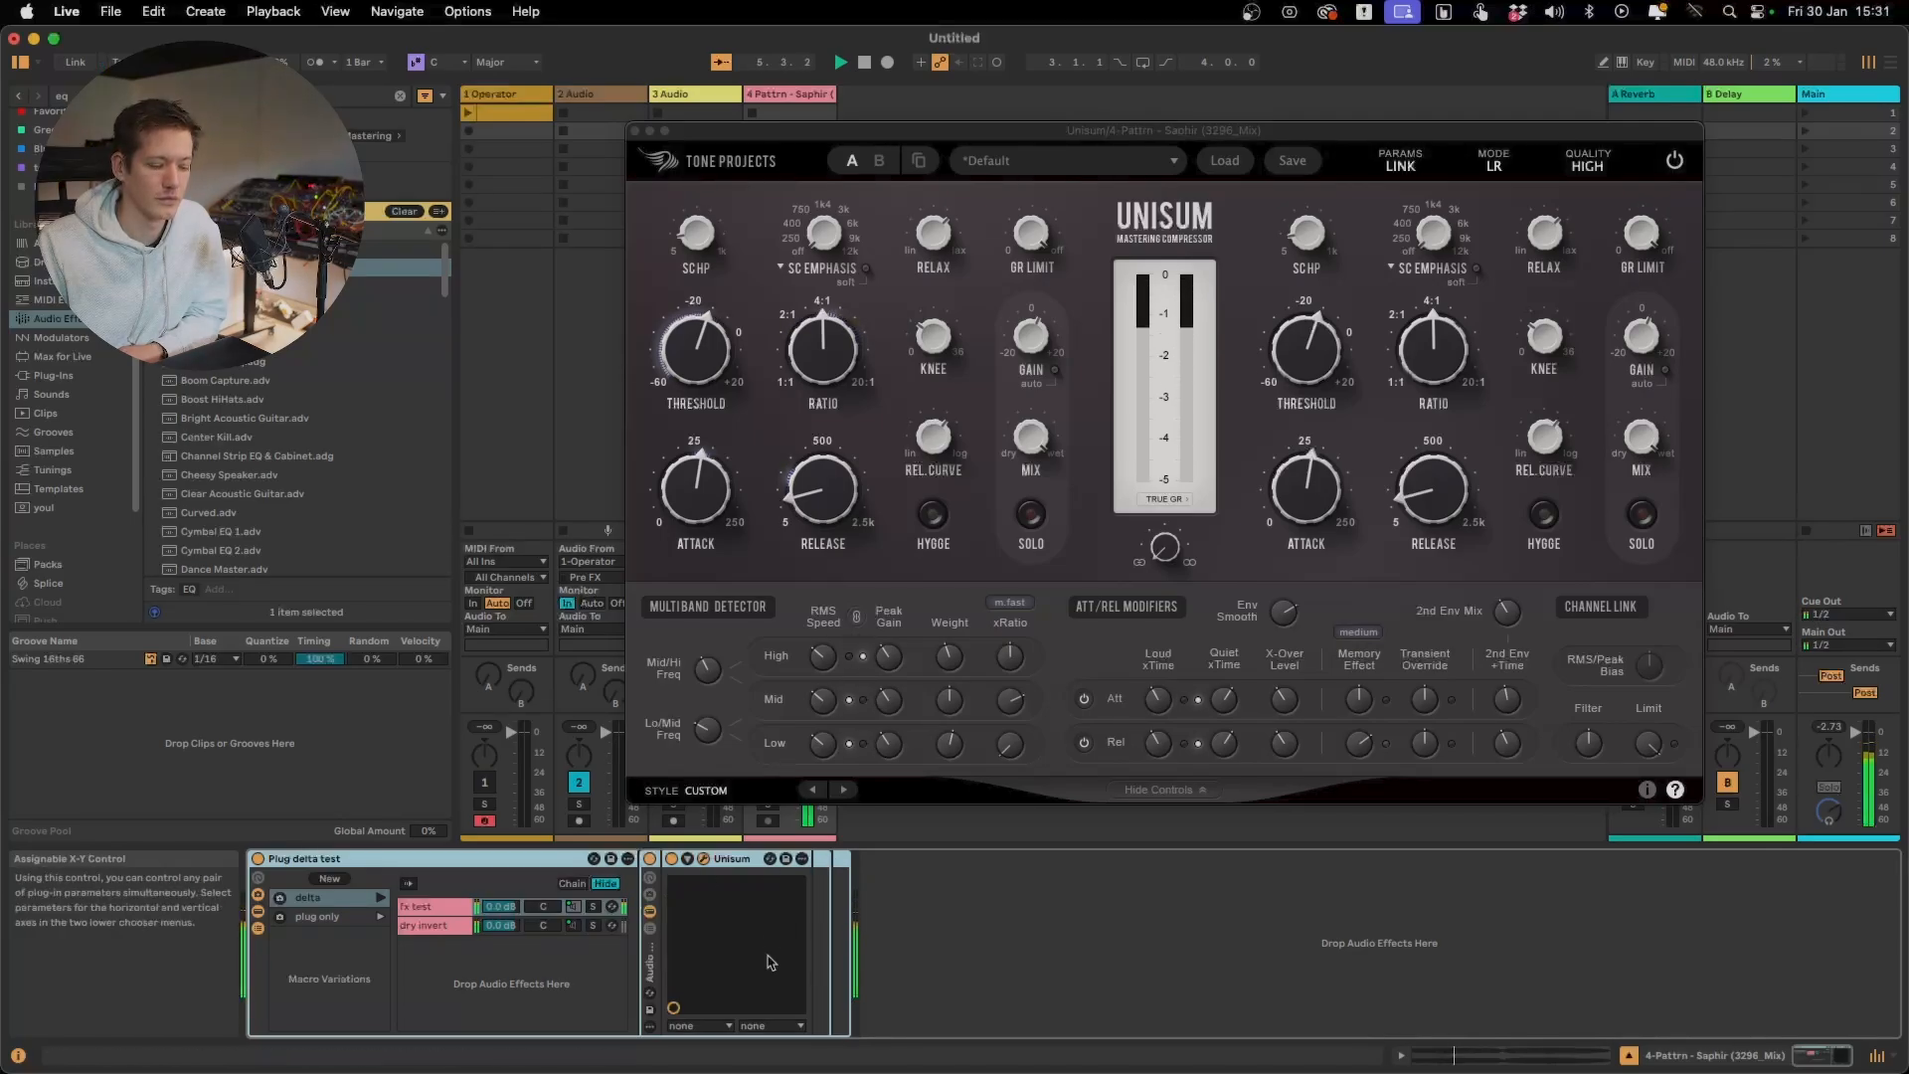
click(674, 859)
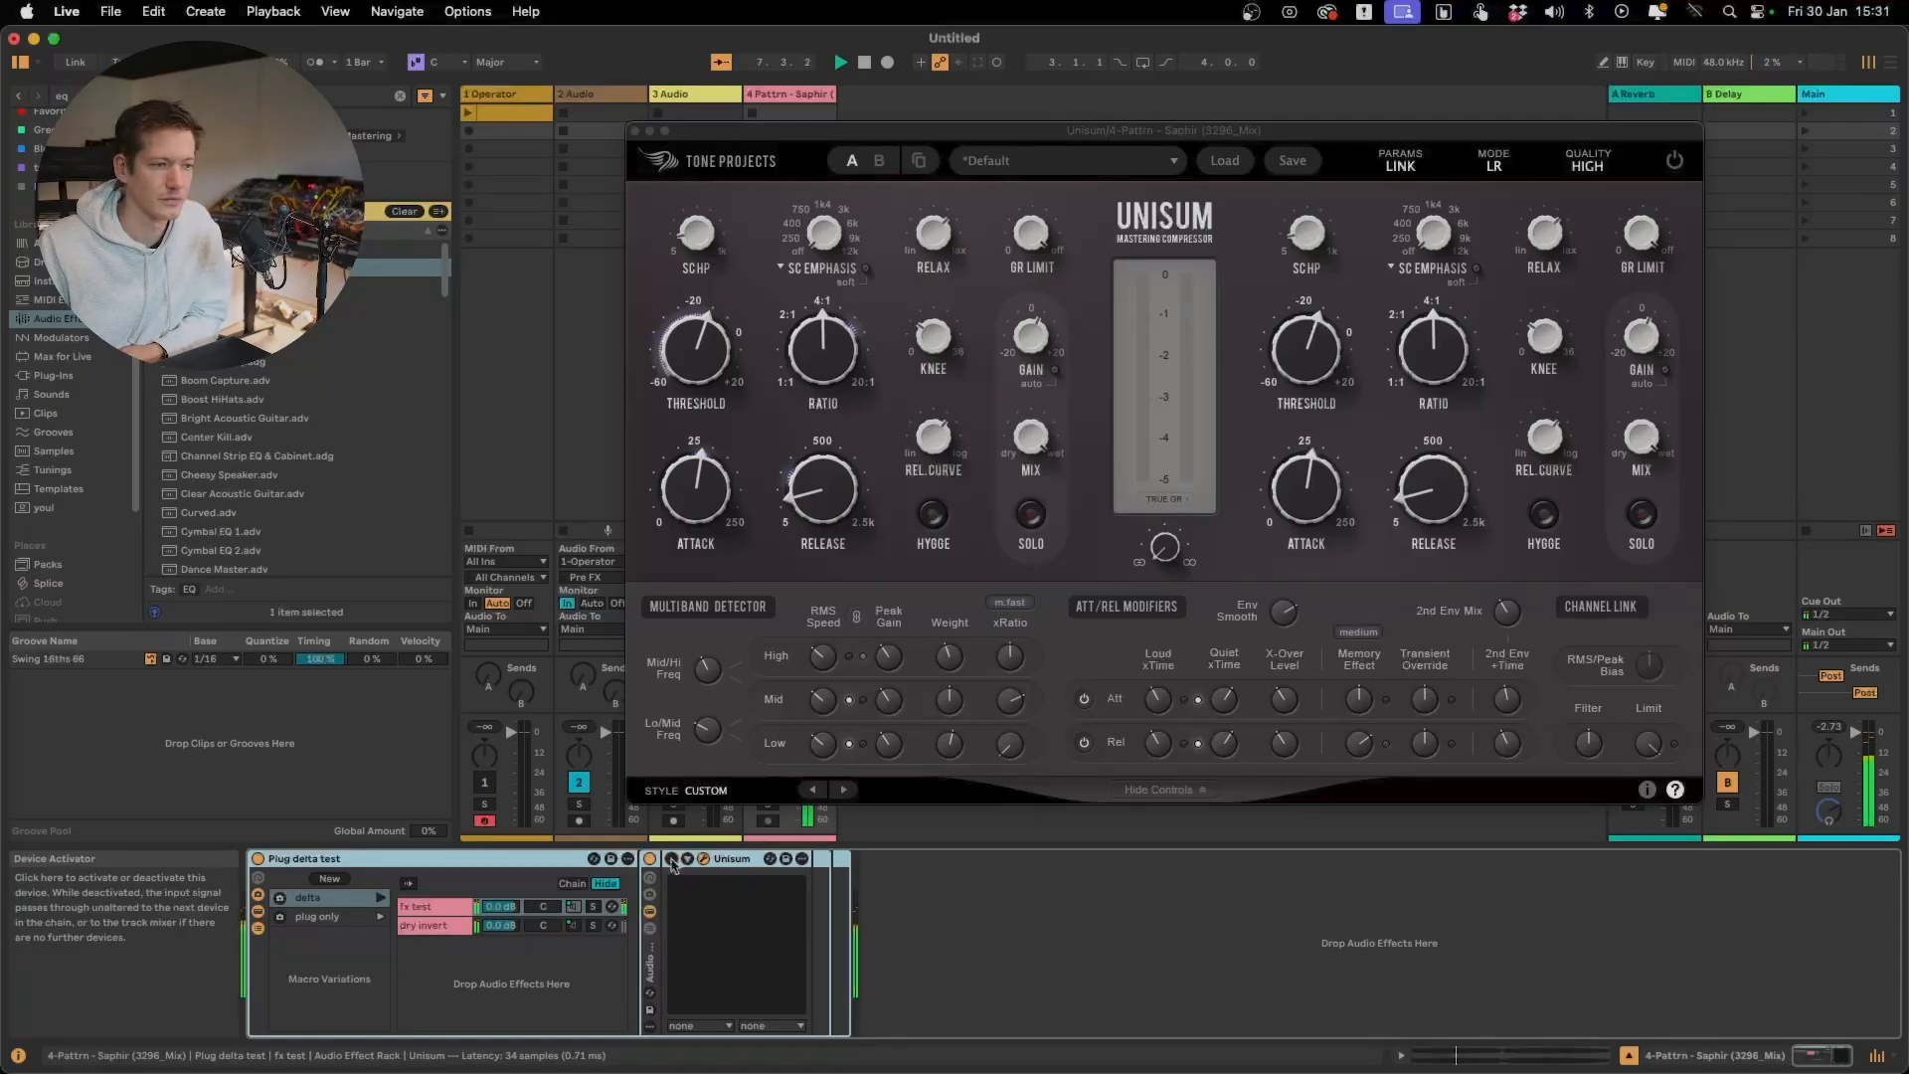
click(672, 860)
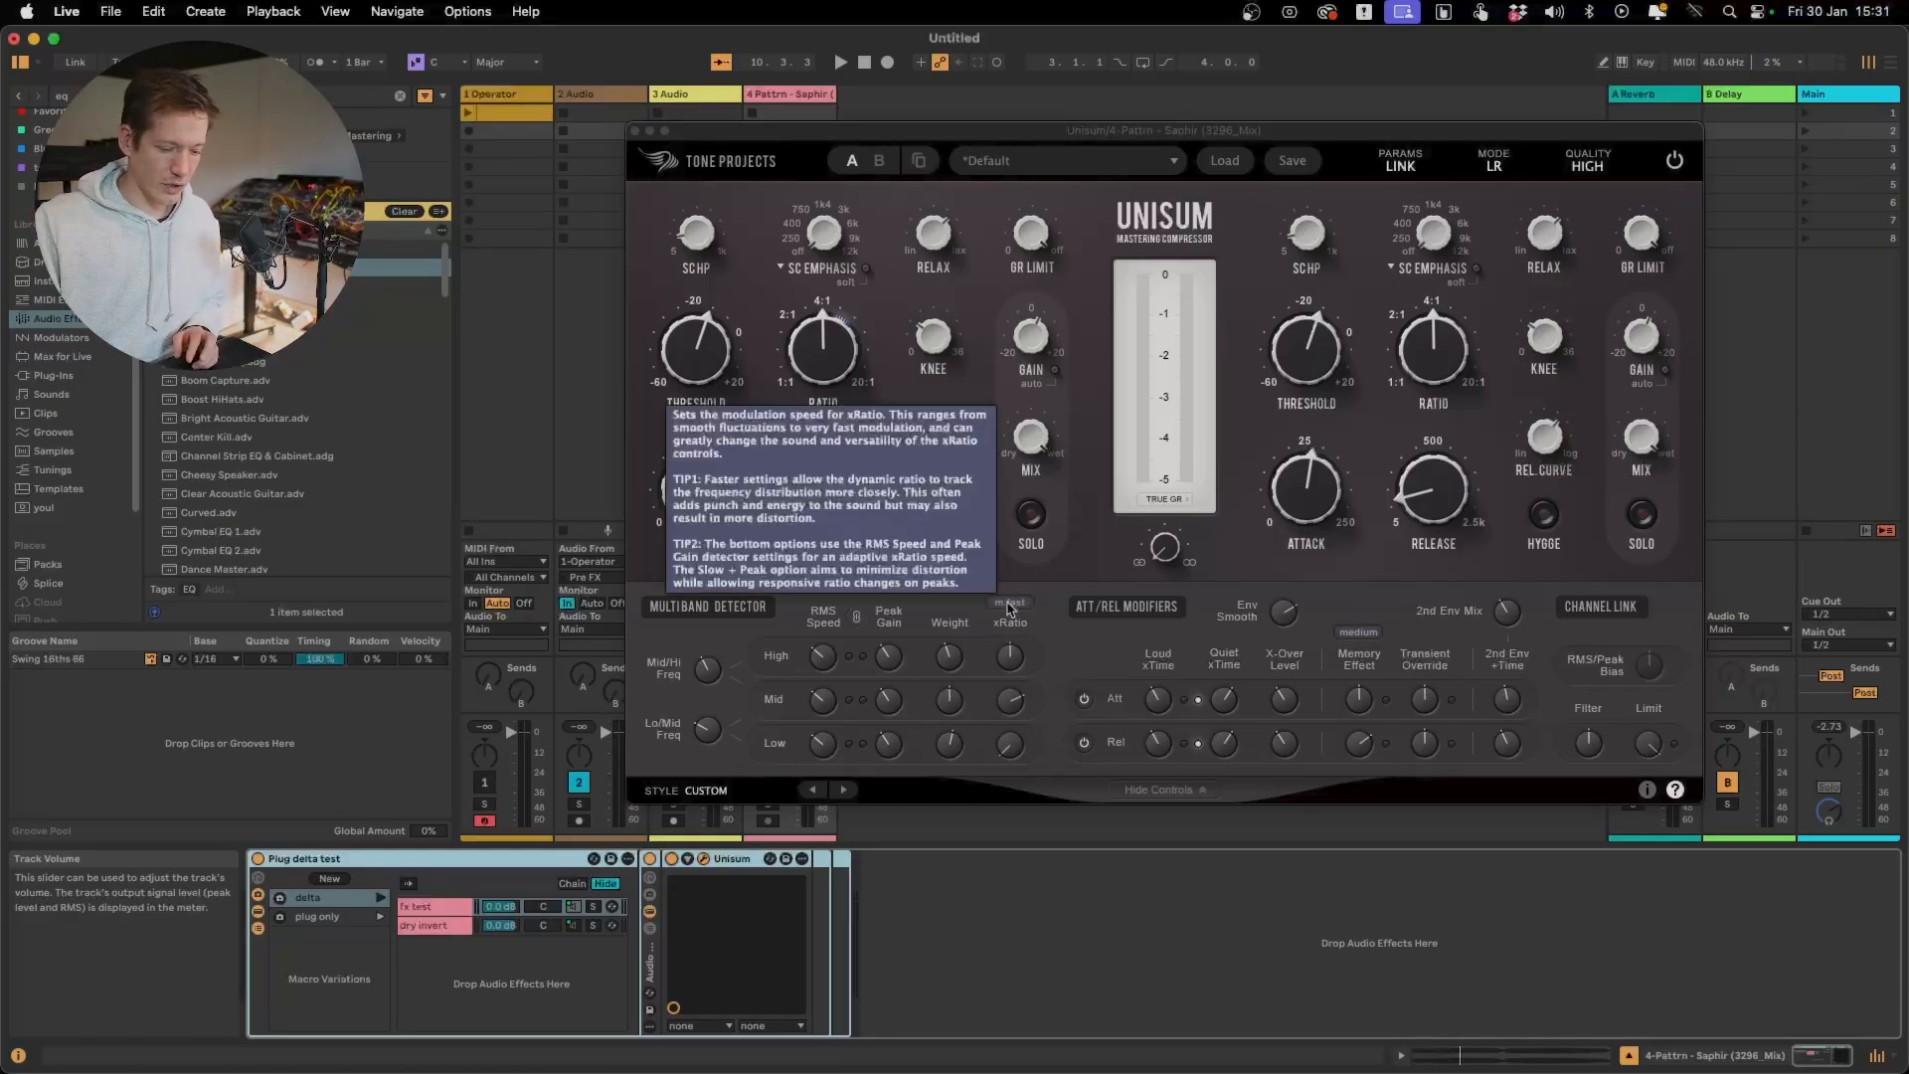
Set the xRatio modulation speed to Slow (default)
click(1012, 745)
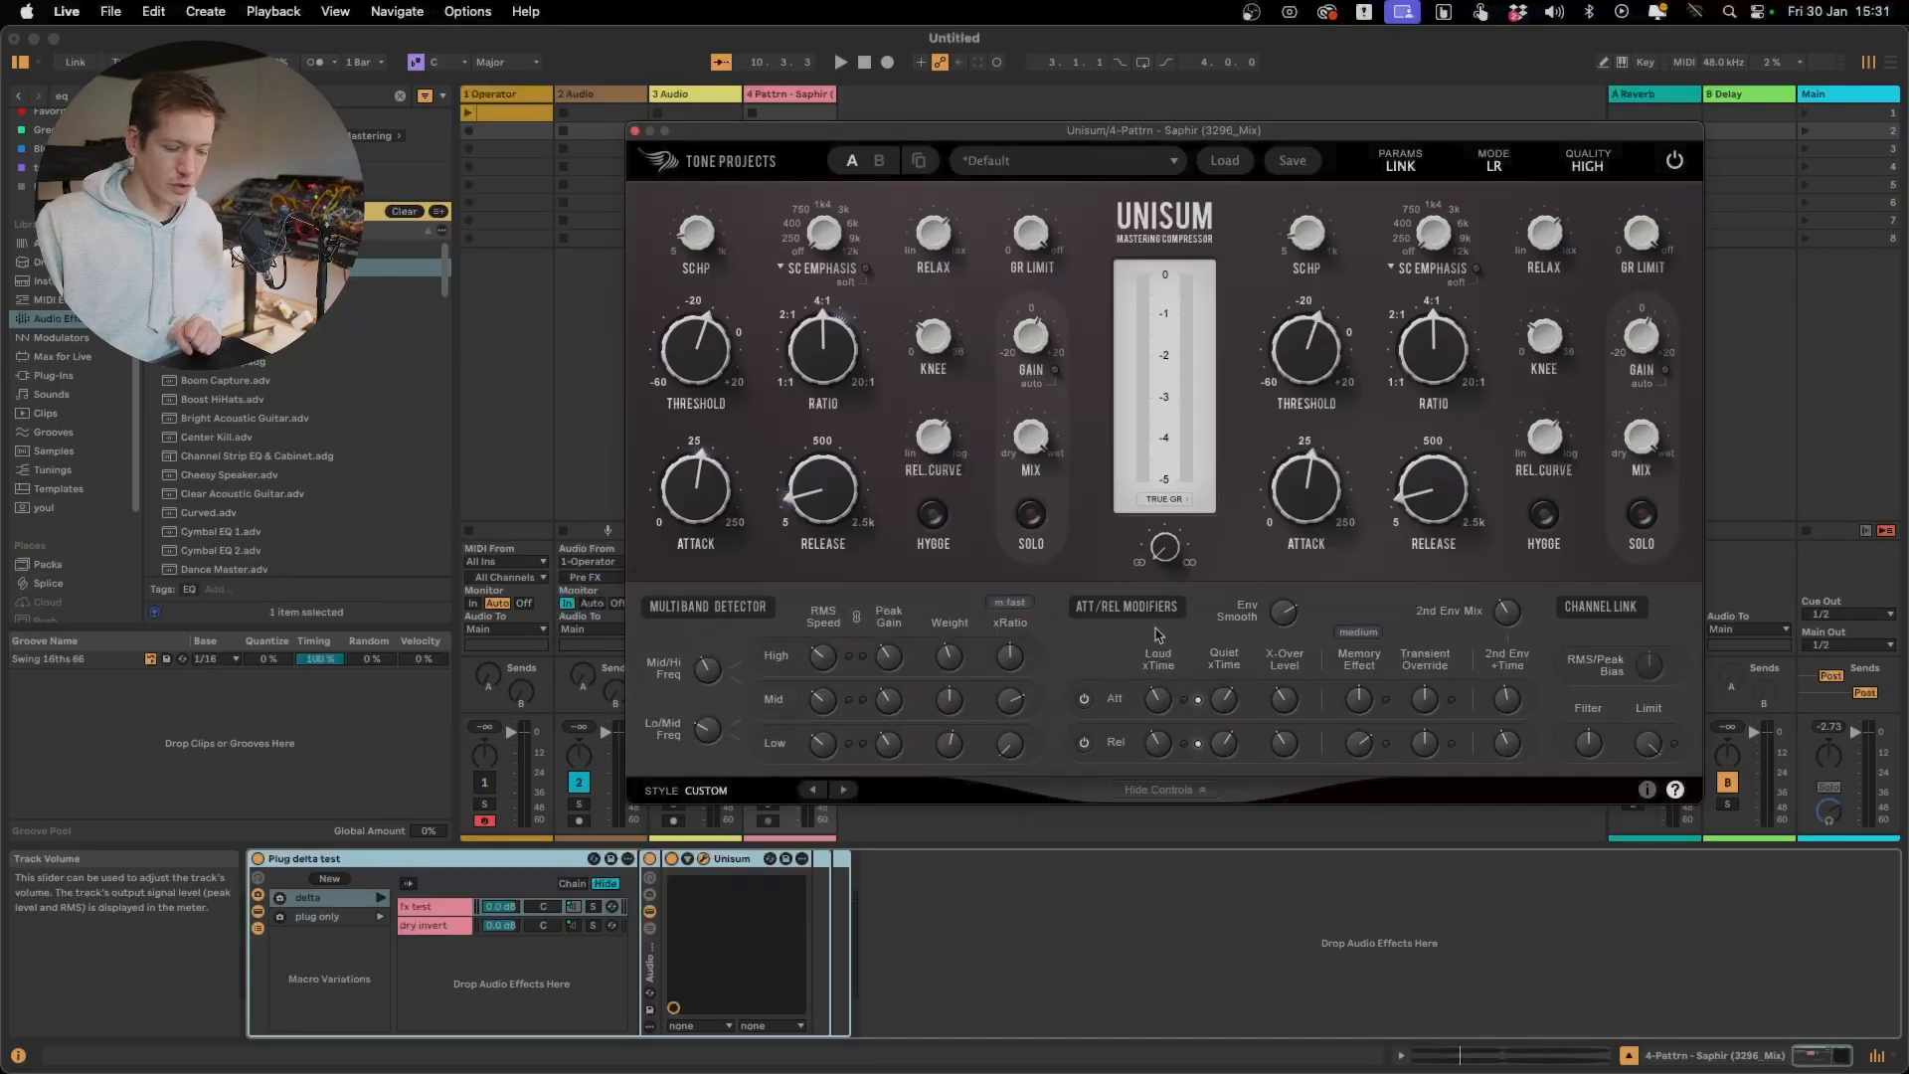
click(1022, 603)
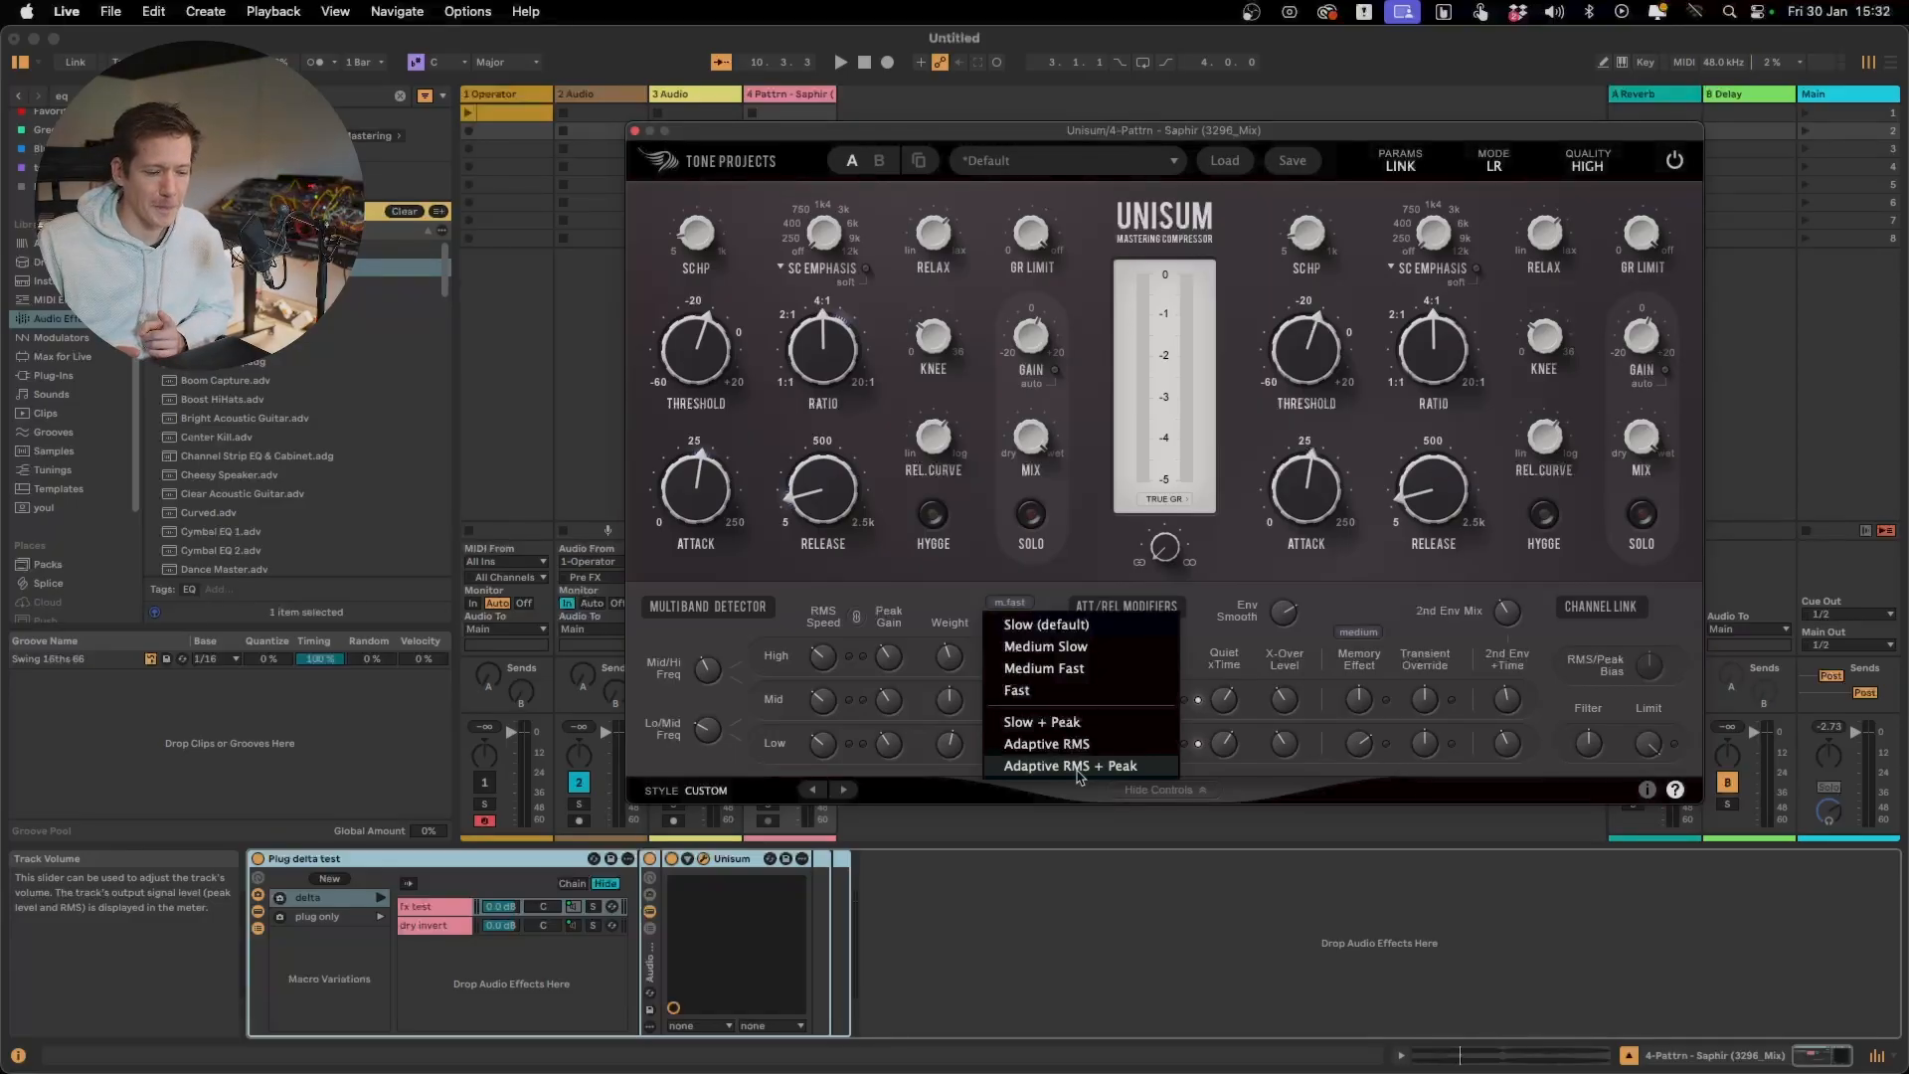
click(1044, 624)
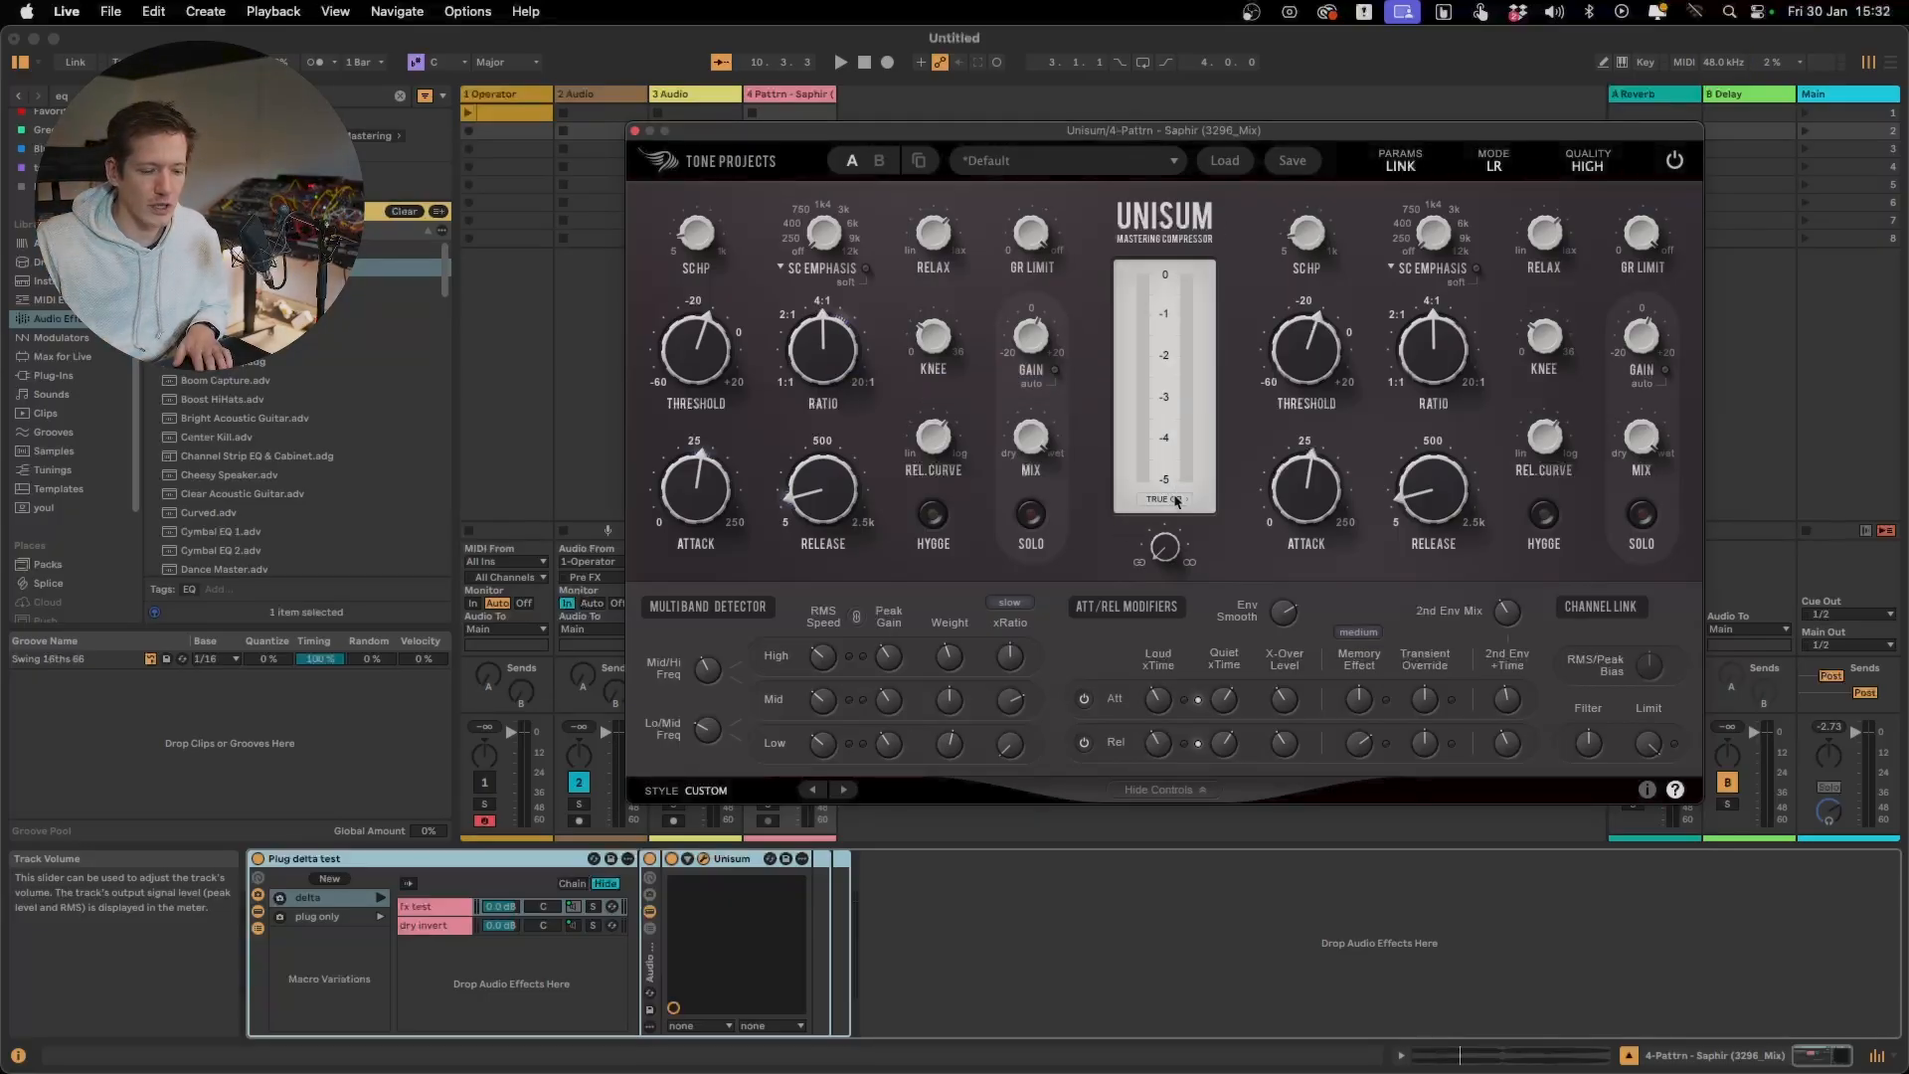
Audition the Slow xRatio speed, raising the Mid band's xRatio to its maximum and lowering the High band's xRatio
key(space)
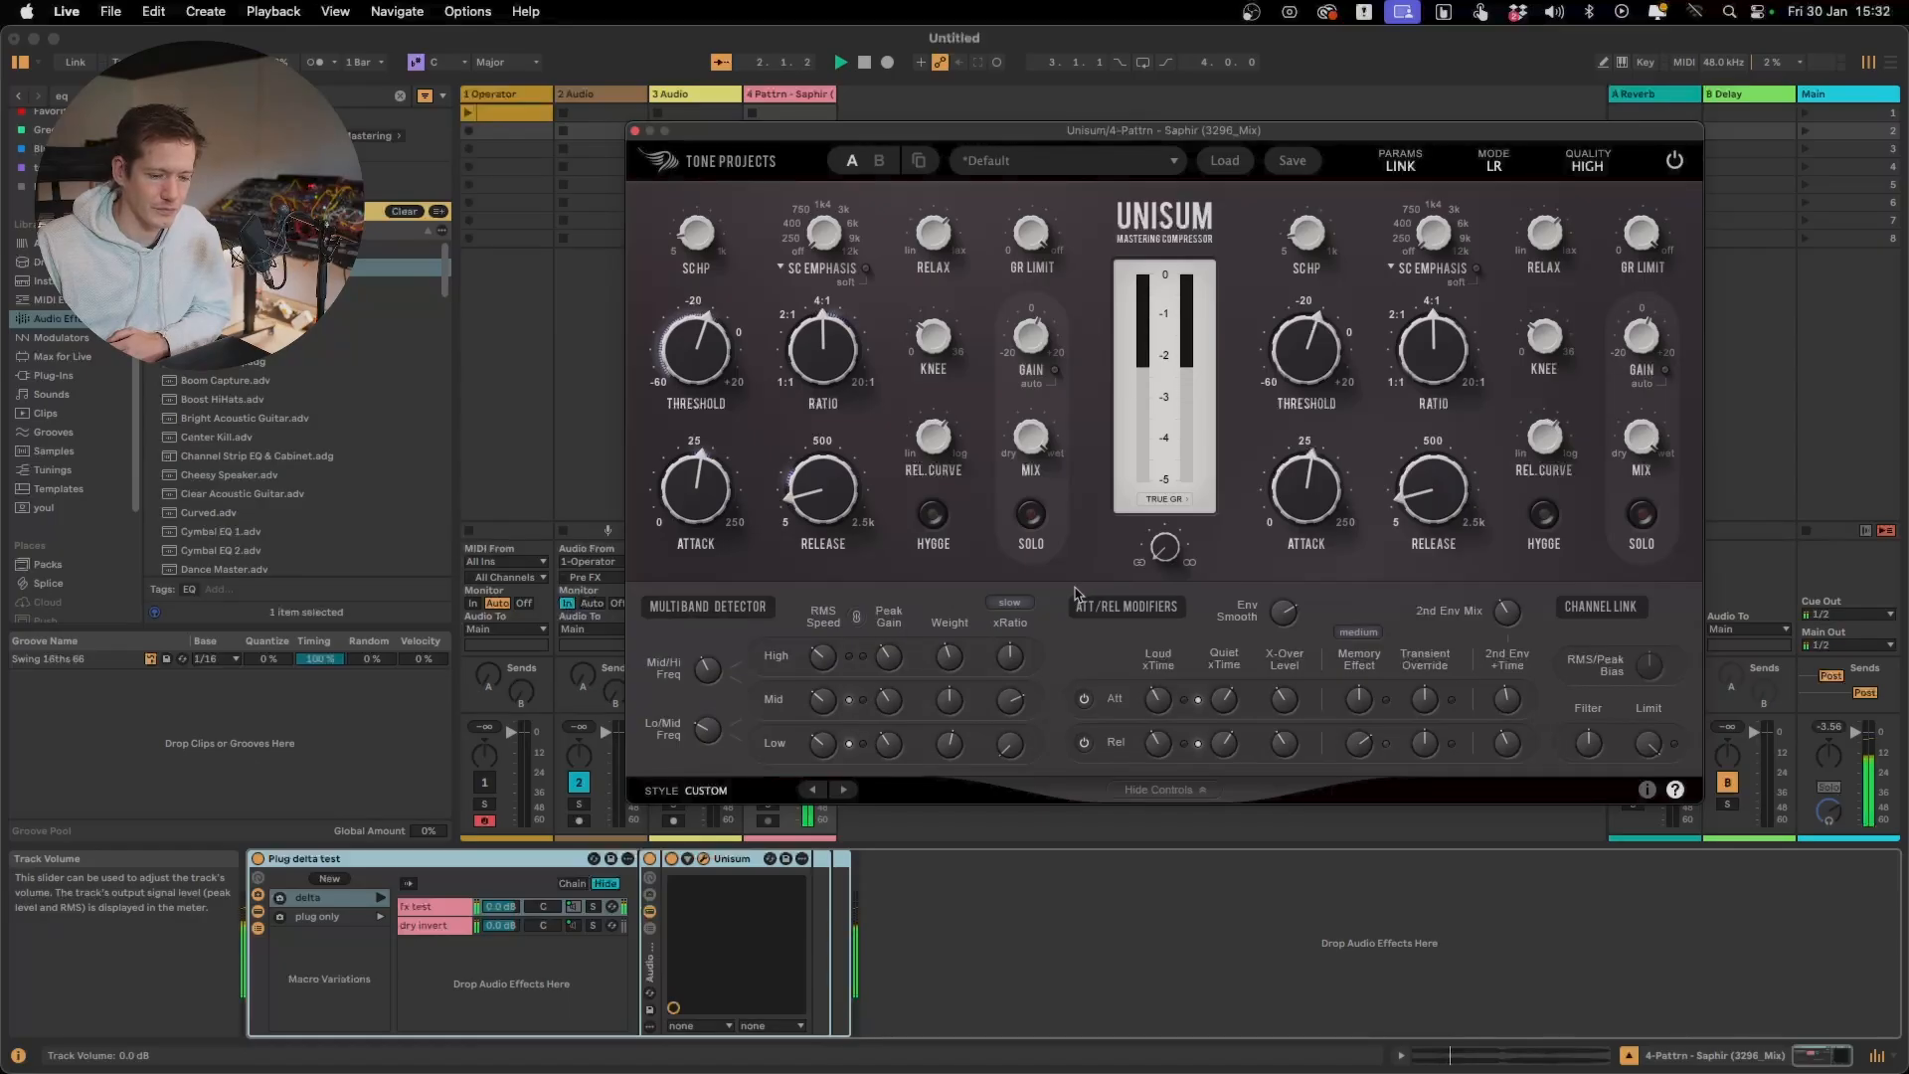
mouse_move(1011, 709)
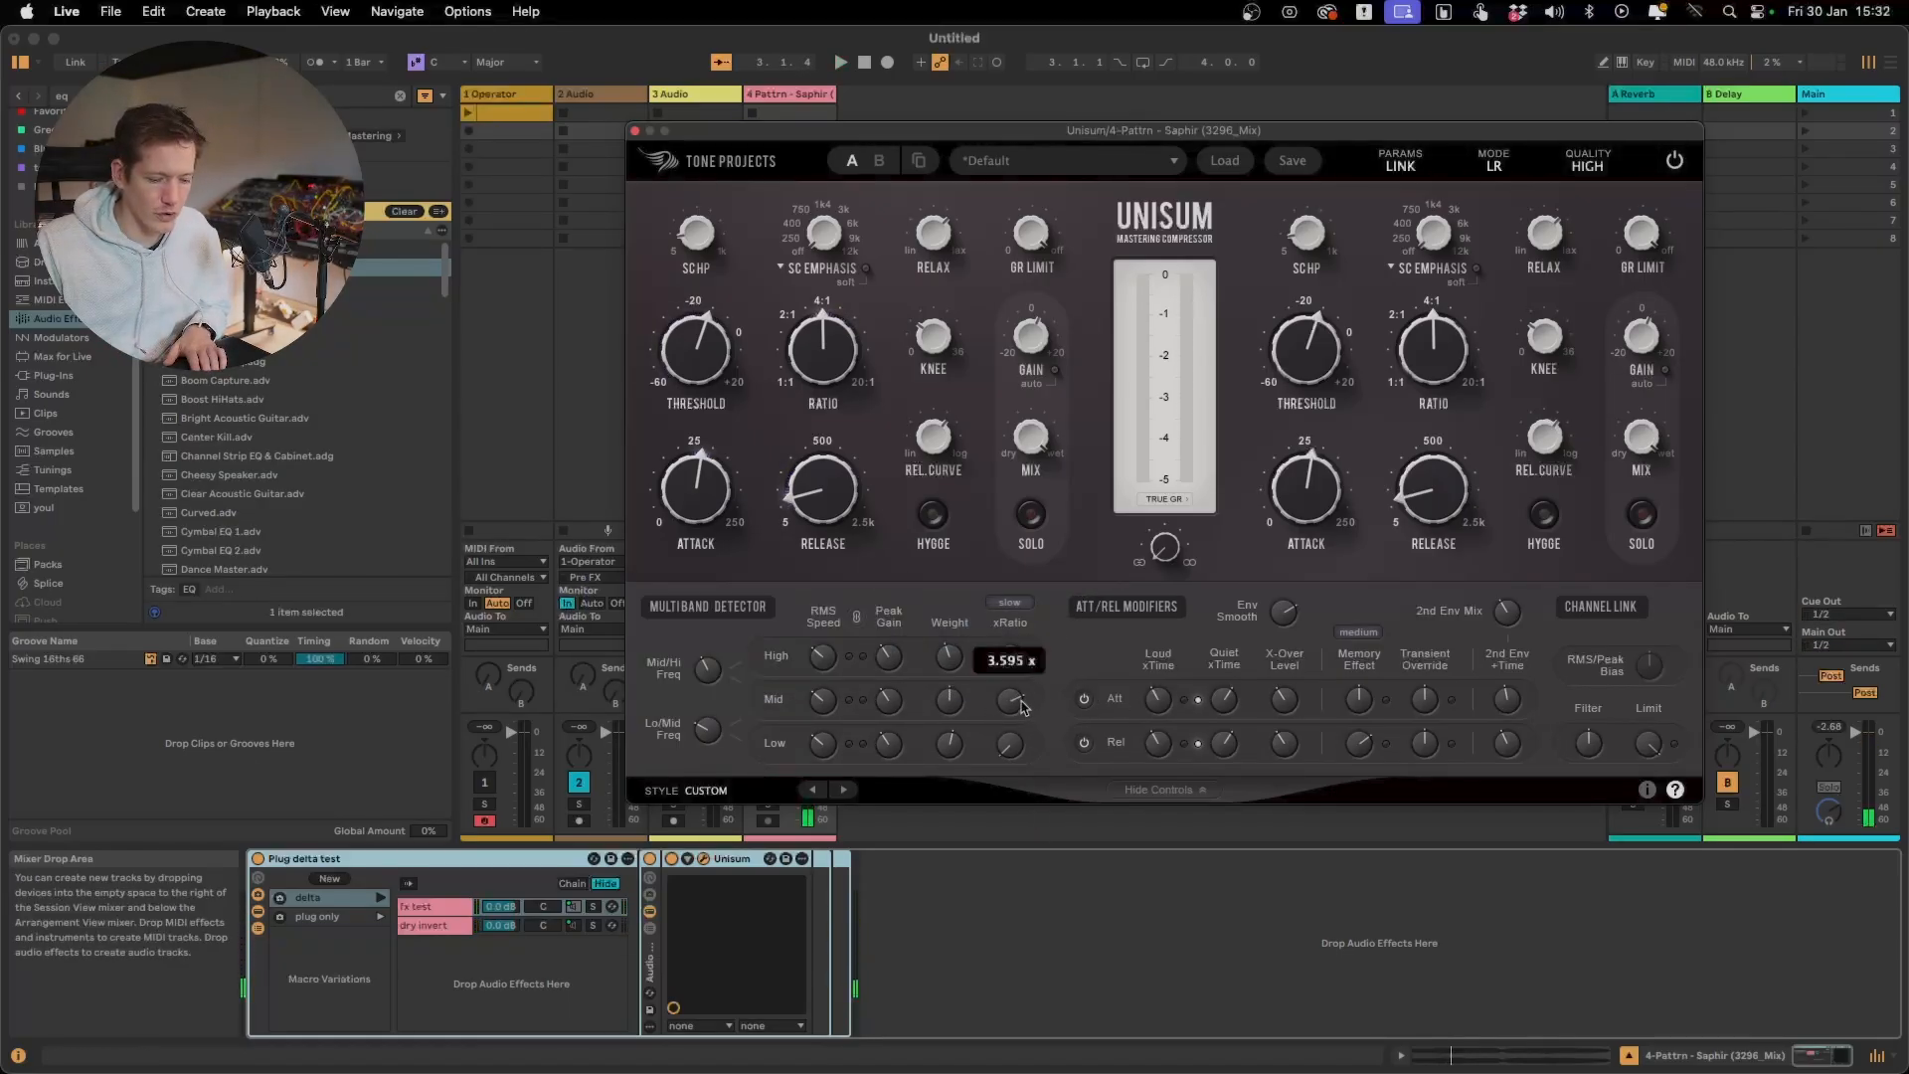
key(space)
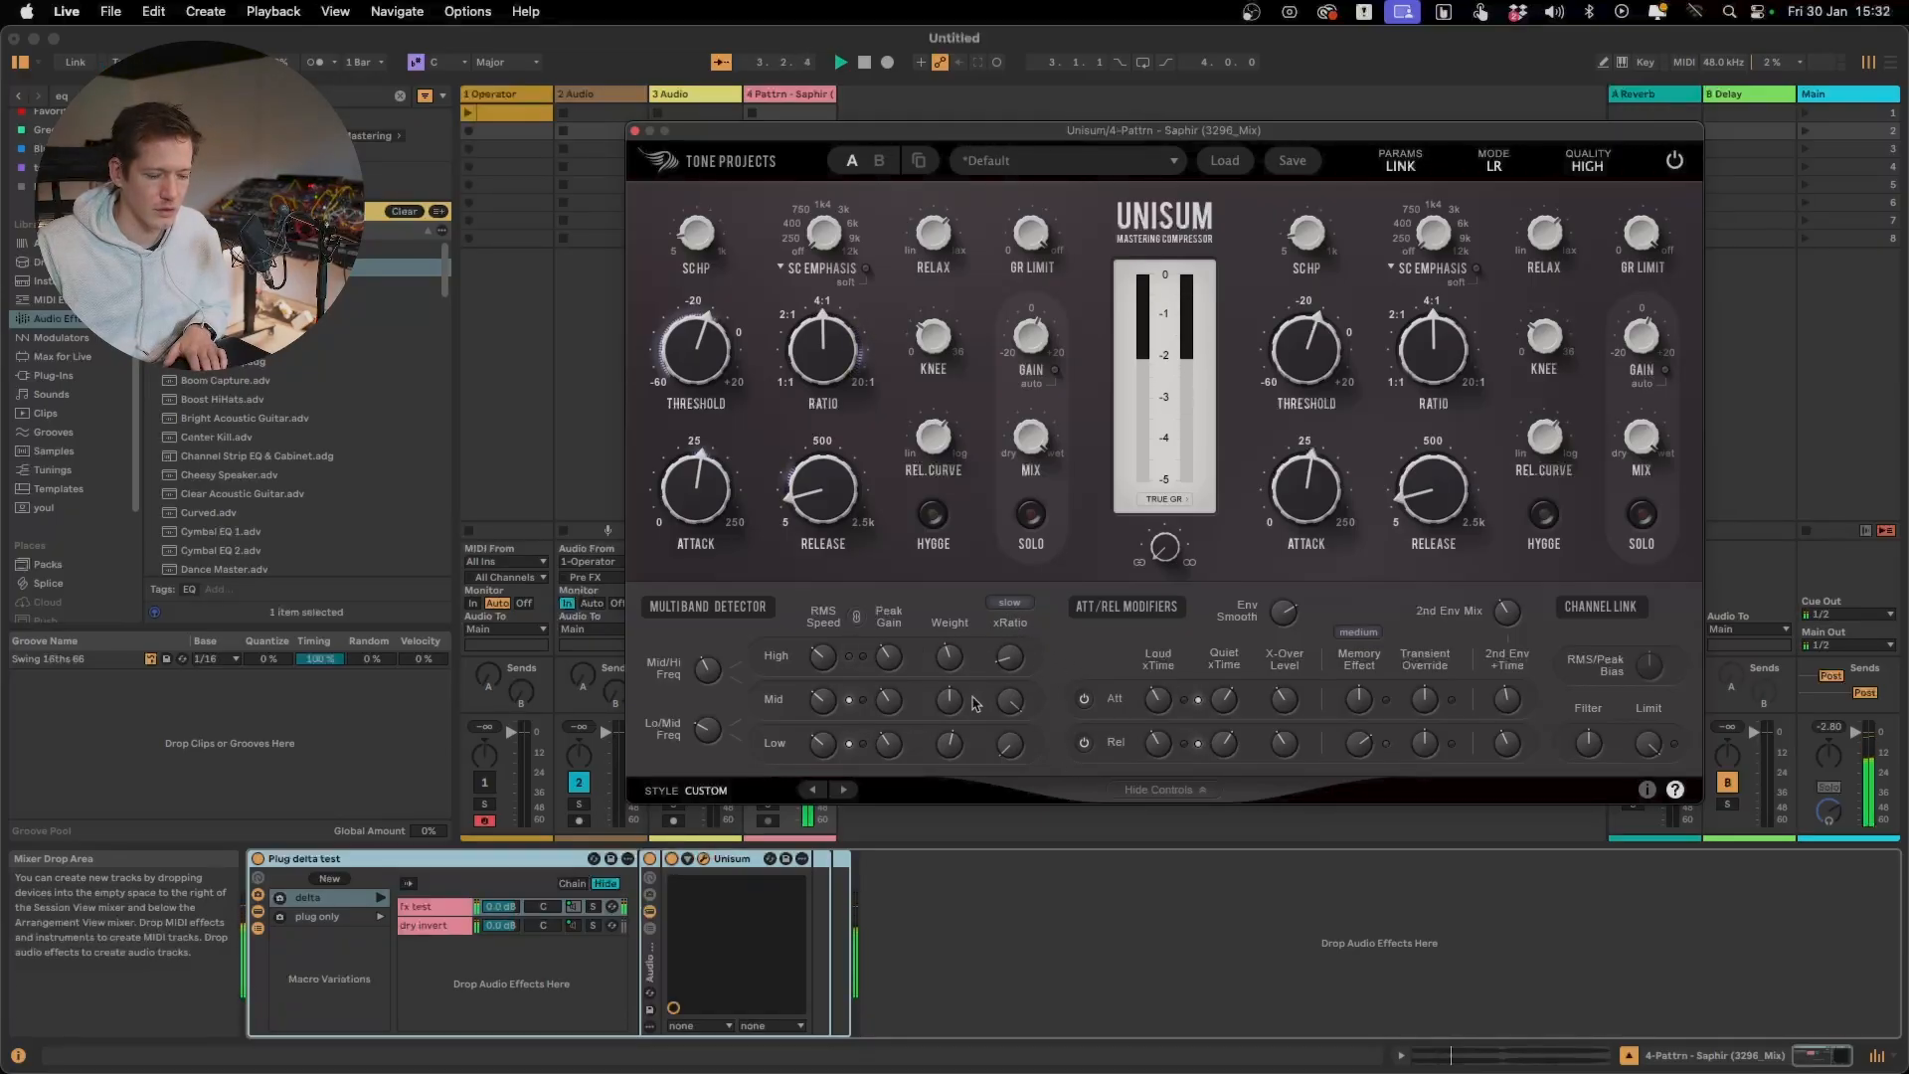
Adjust the Low band's Weight, raising it to about 3.8 dB, while listening to the track, and stop playback
key(space)
drag(954, 750, 952, 729)
key(space)
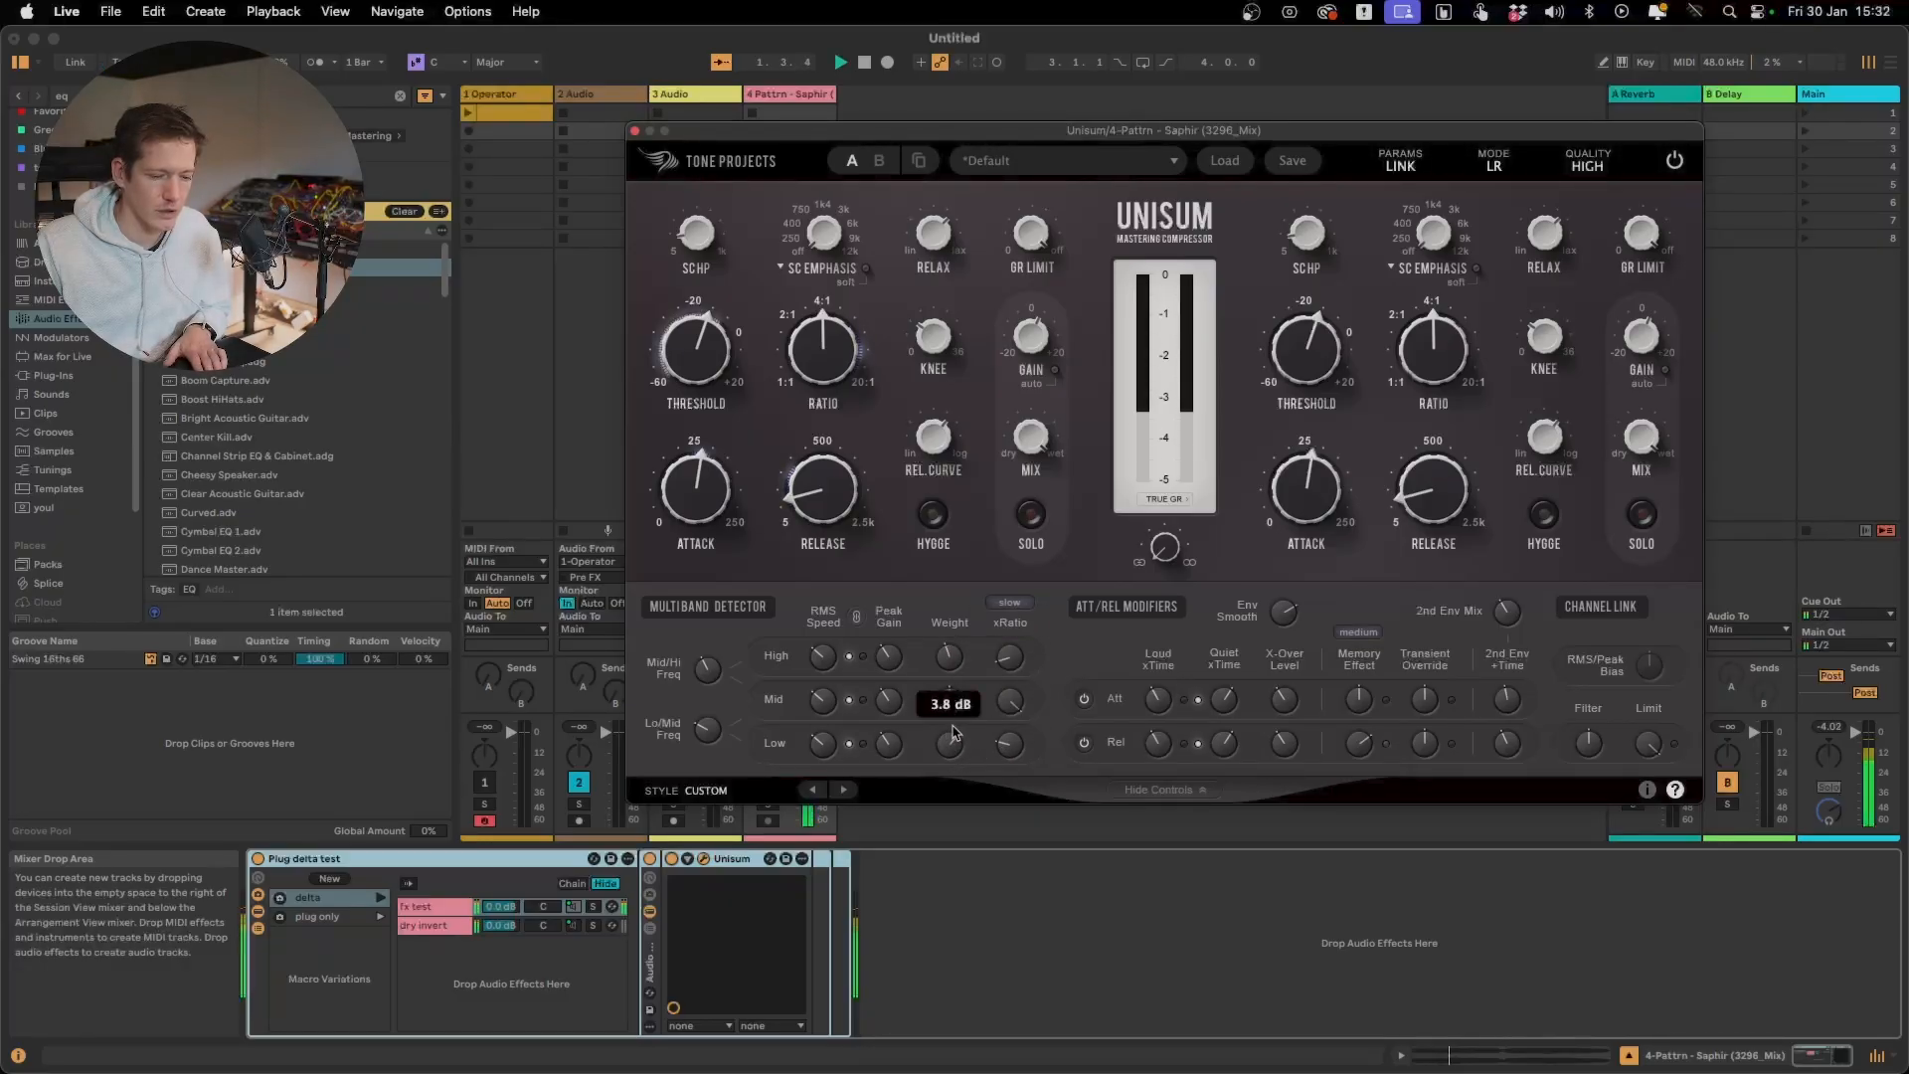
drag(952, 733, 954, 751)
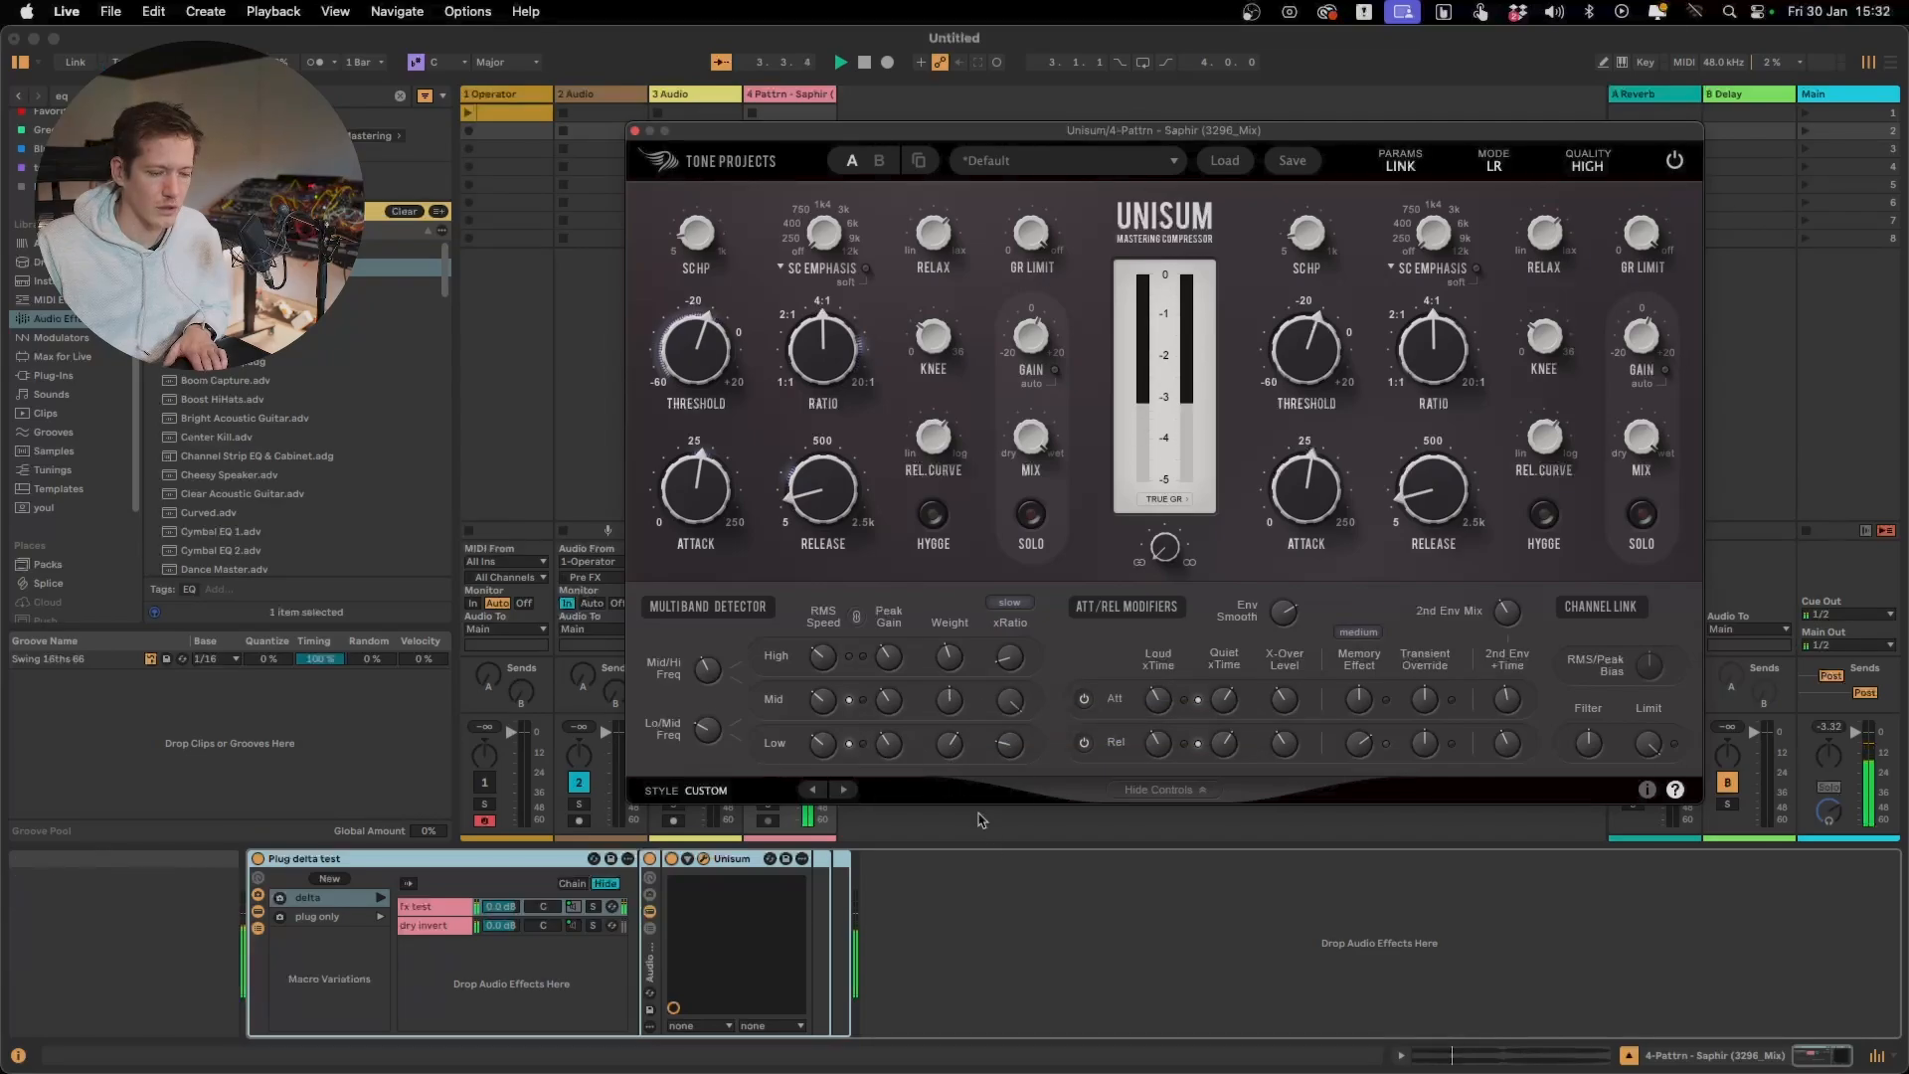
mouse_move(1019, 658)
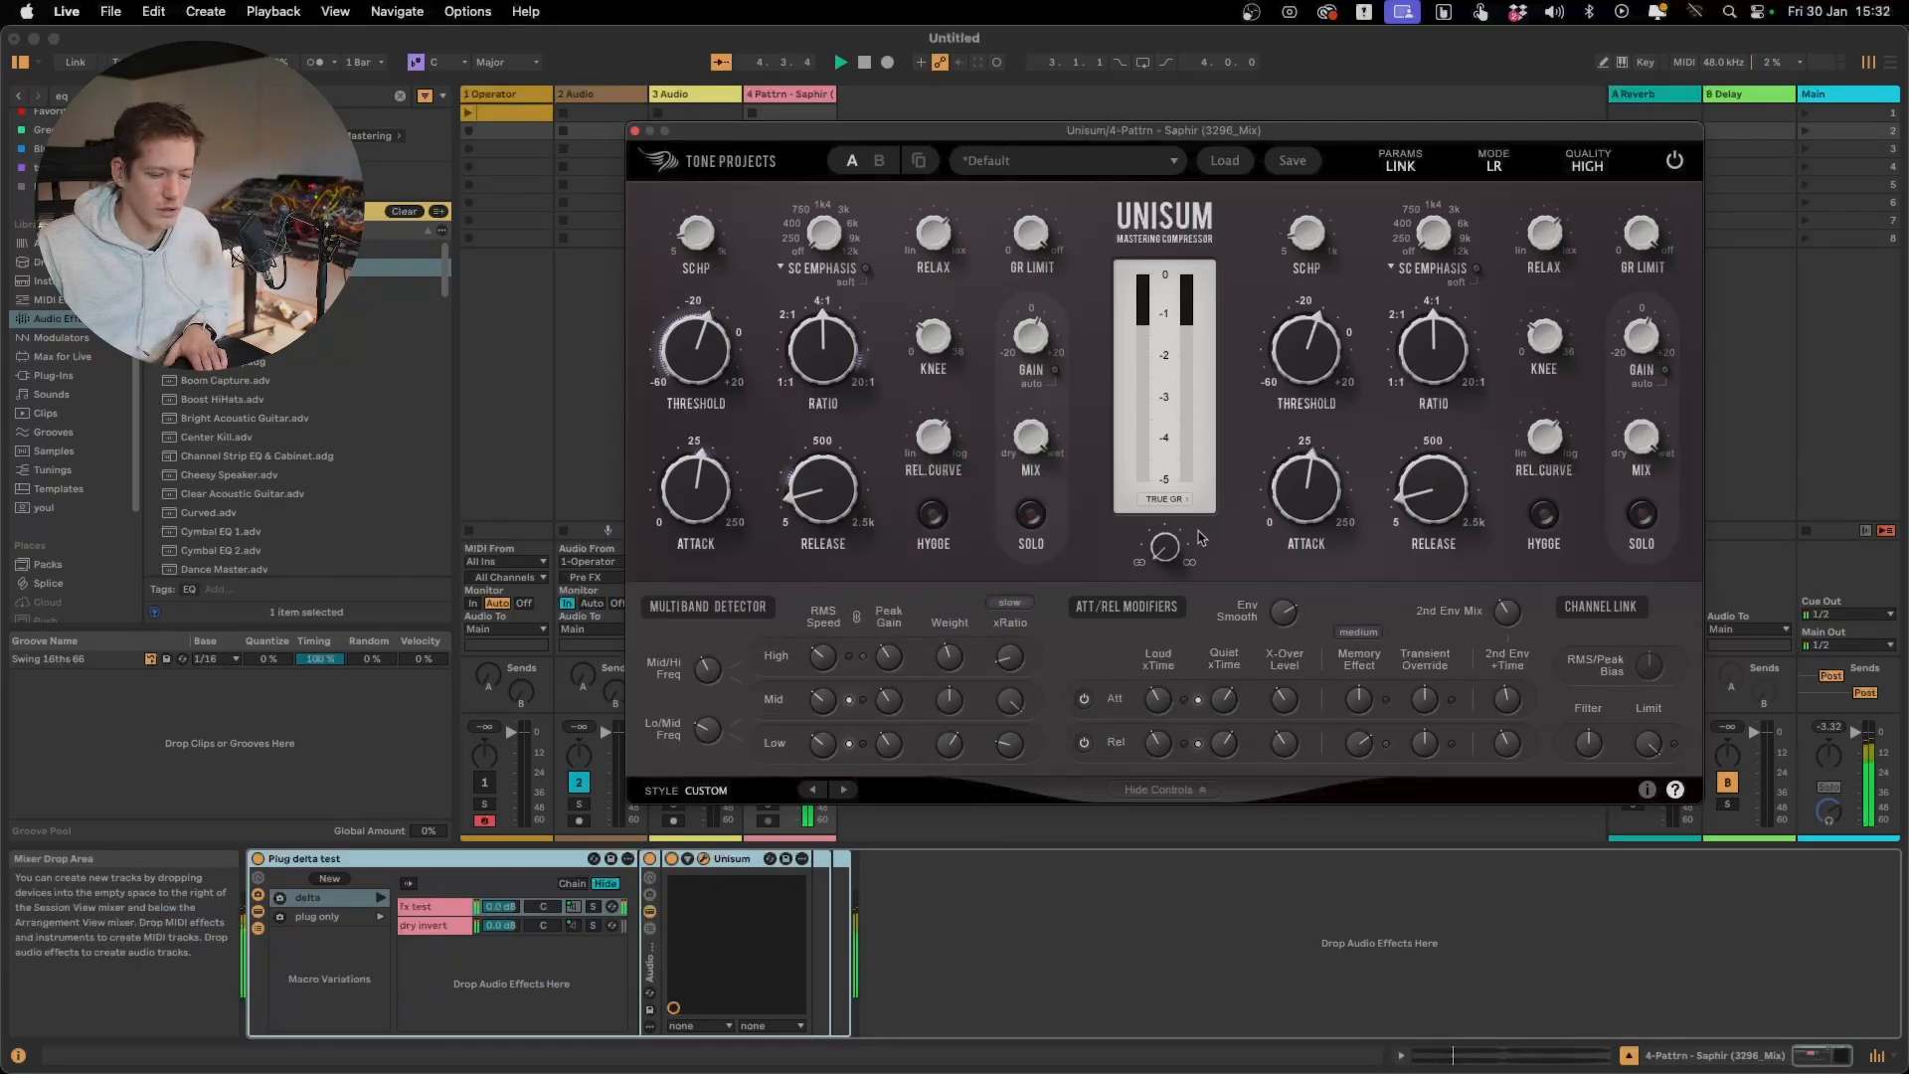
key(space)
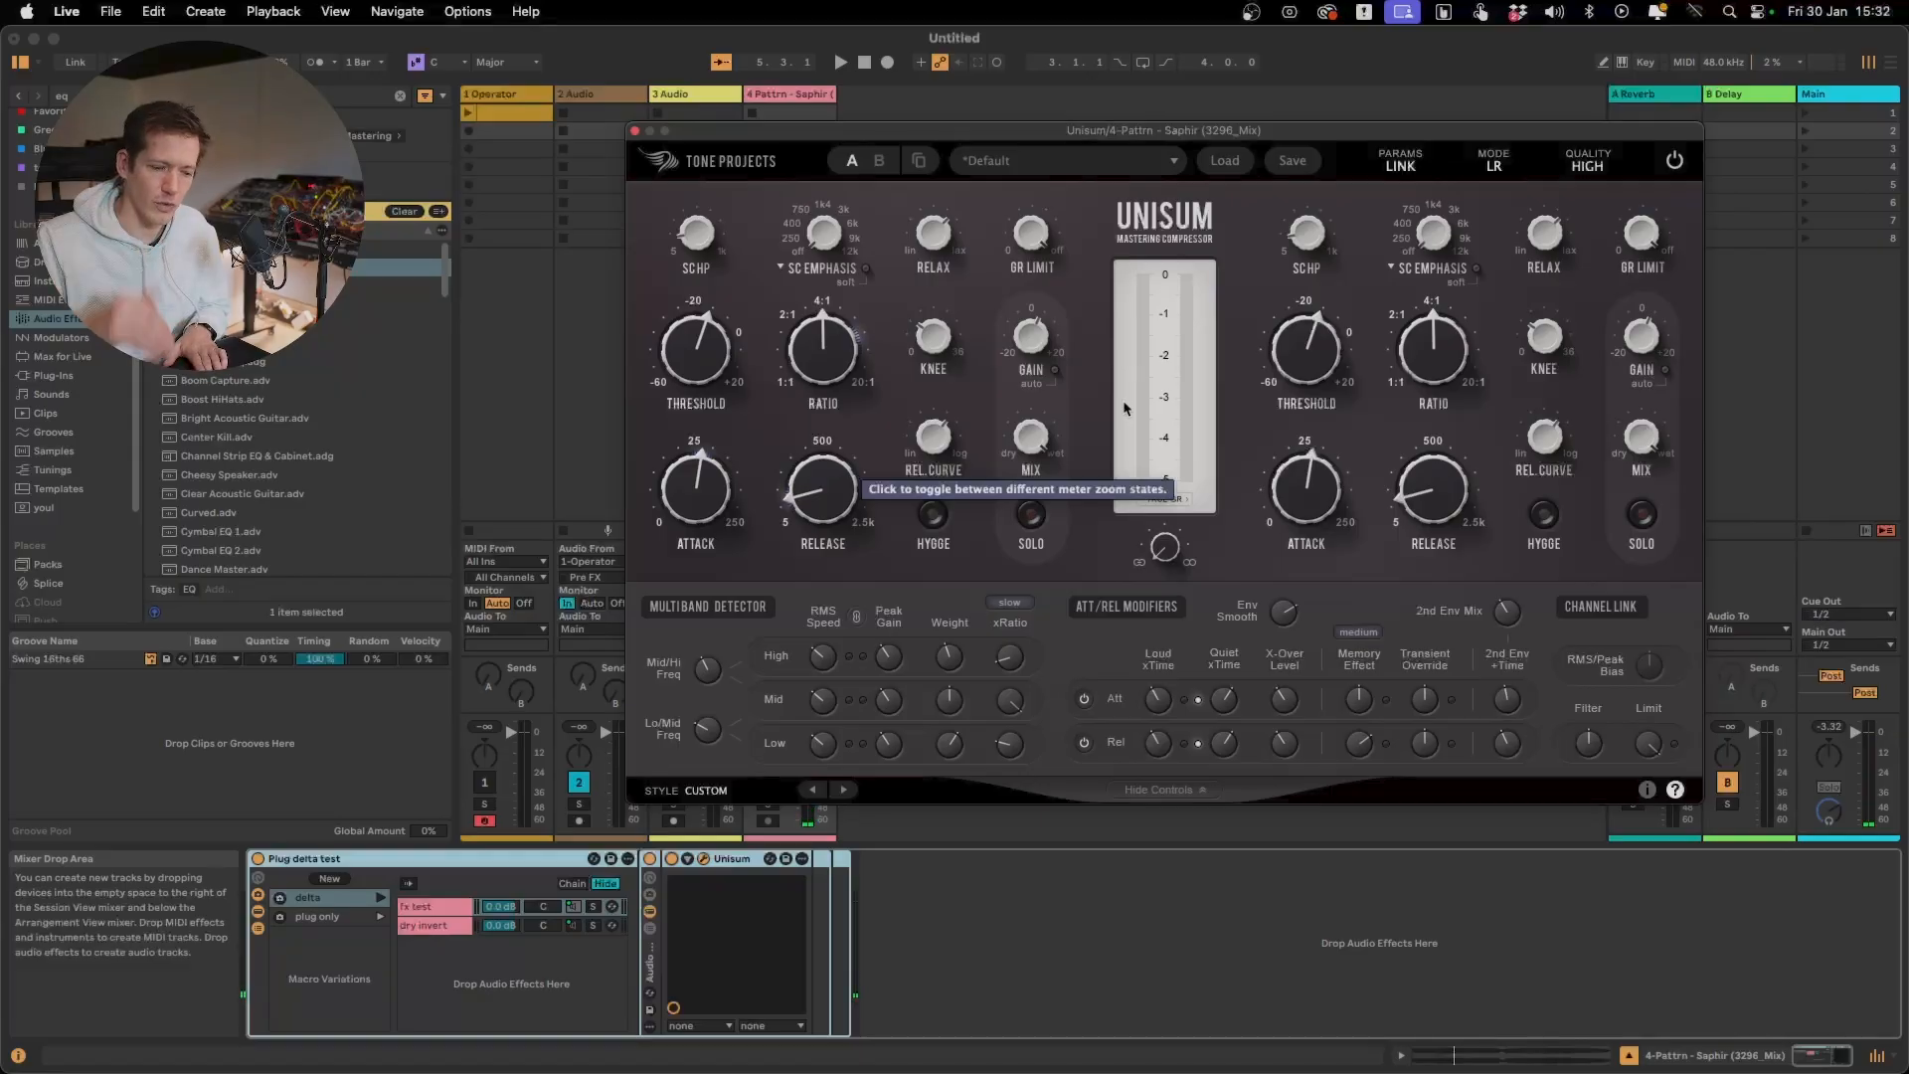
Compare the Slow (default), Medium Slow and Medium Fast xRatio modulation speeds during playback, then stop the track
click(1024, 609)
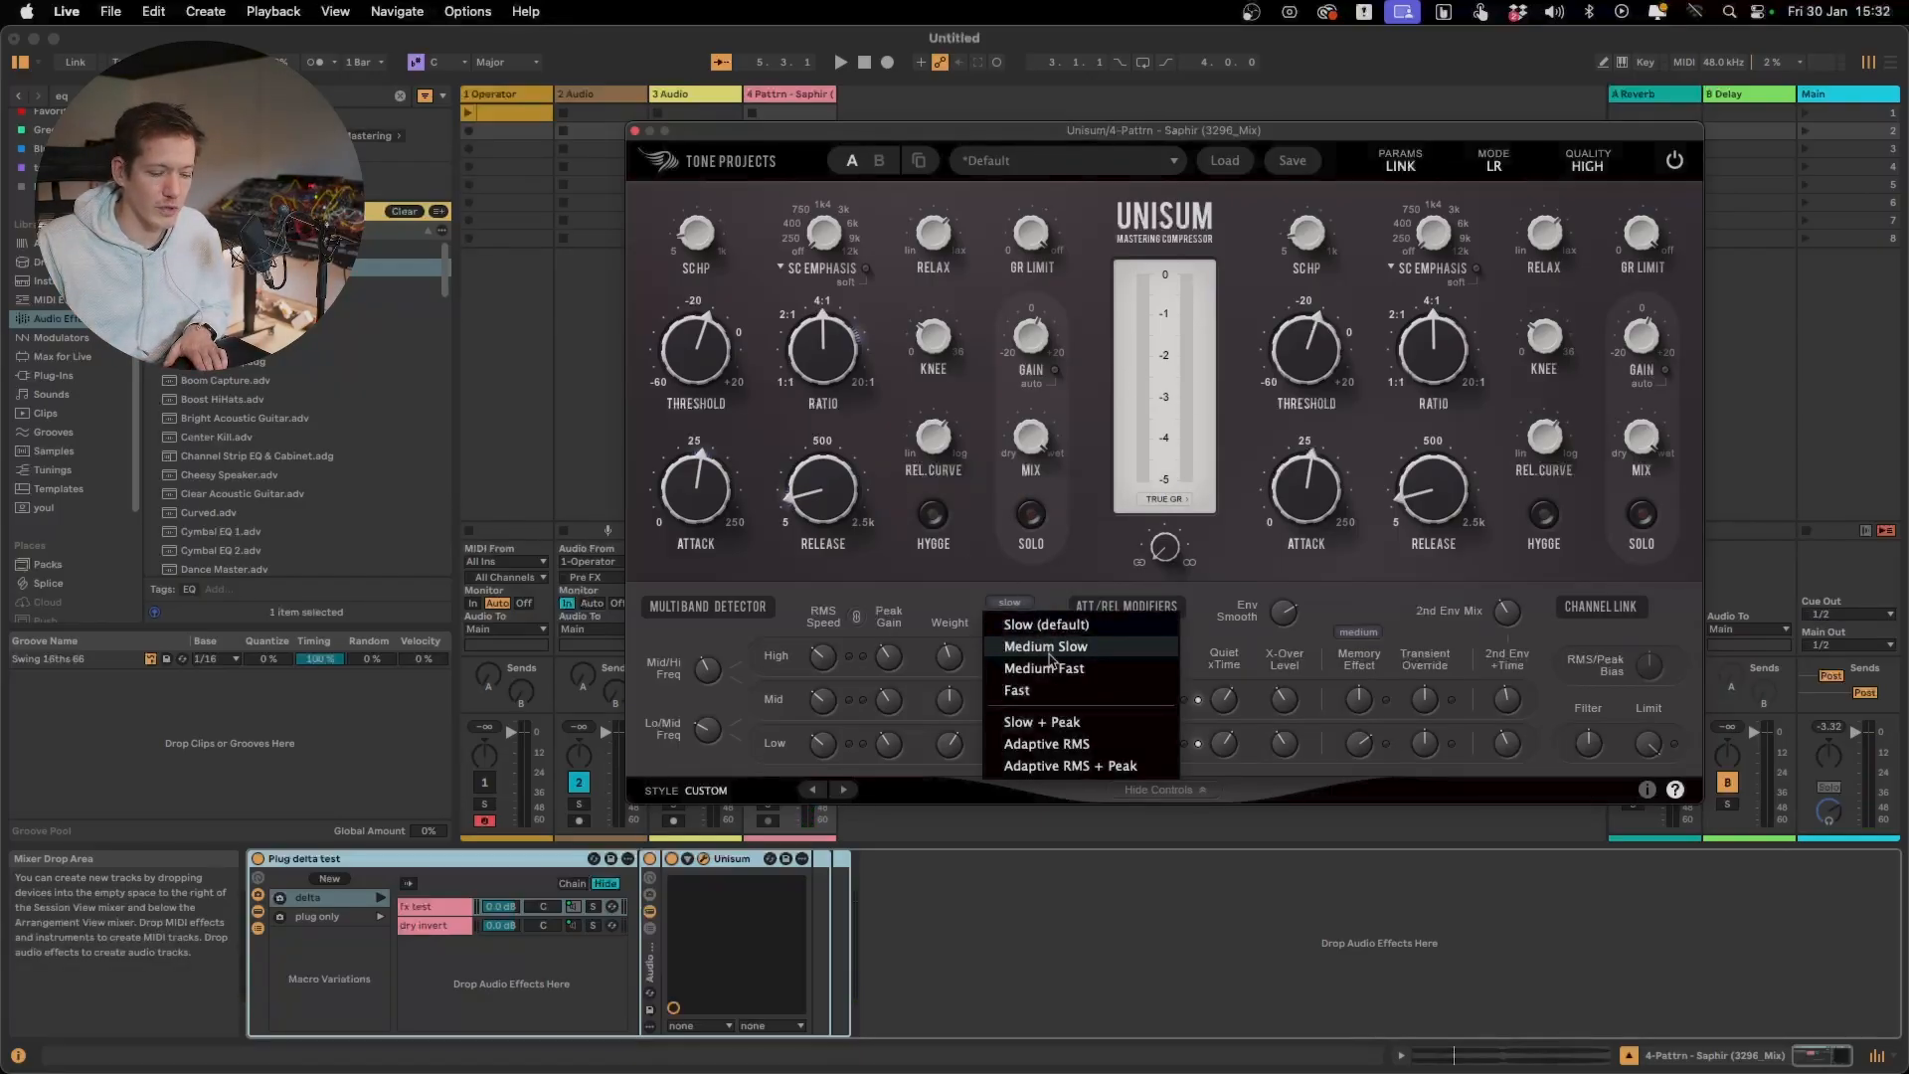
click(1050, 624)
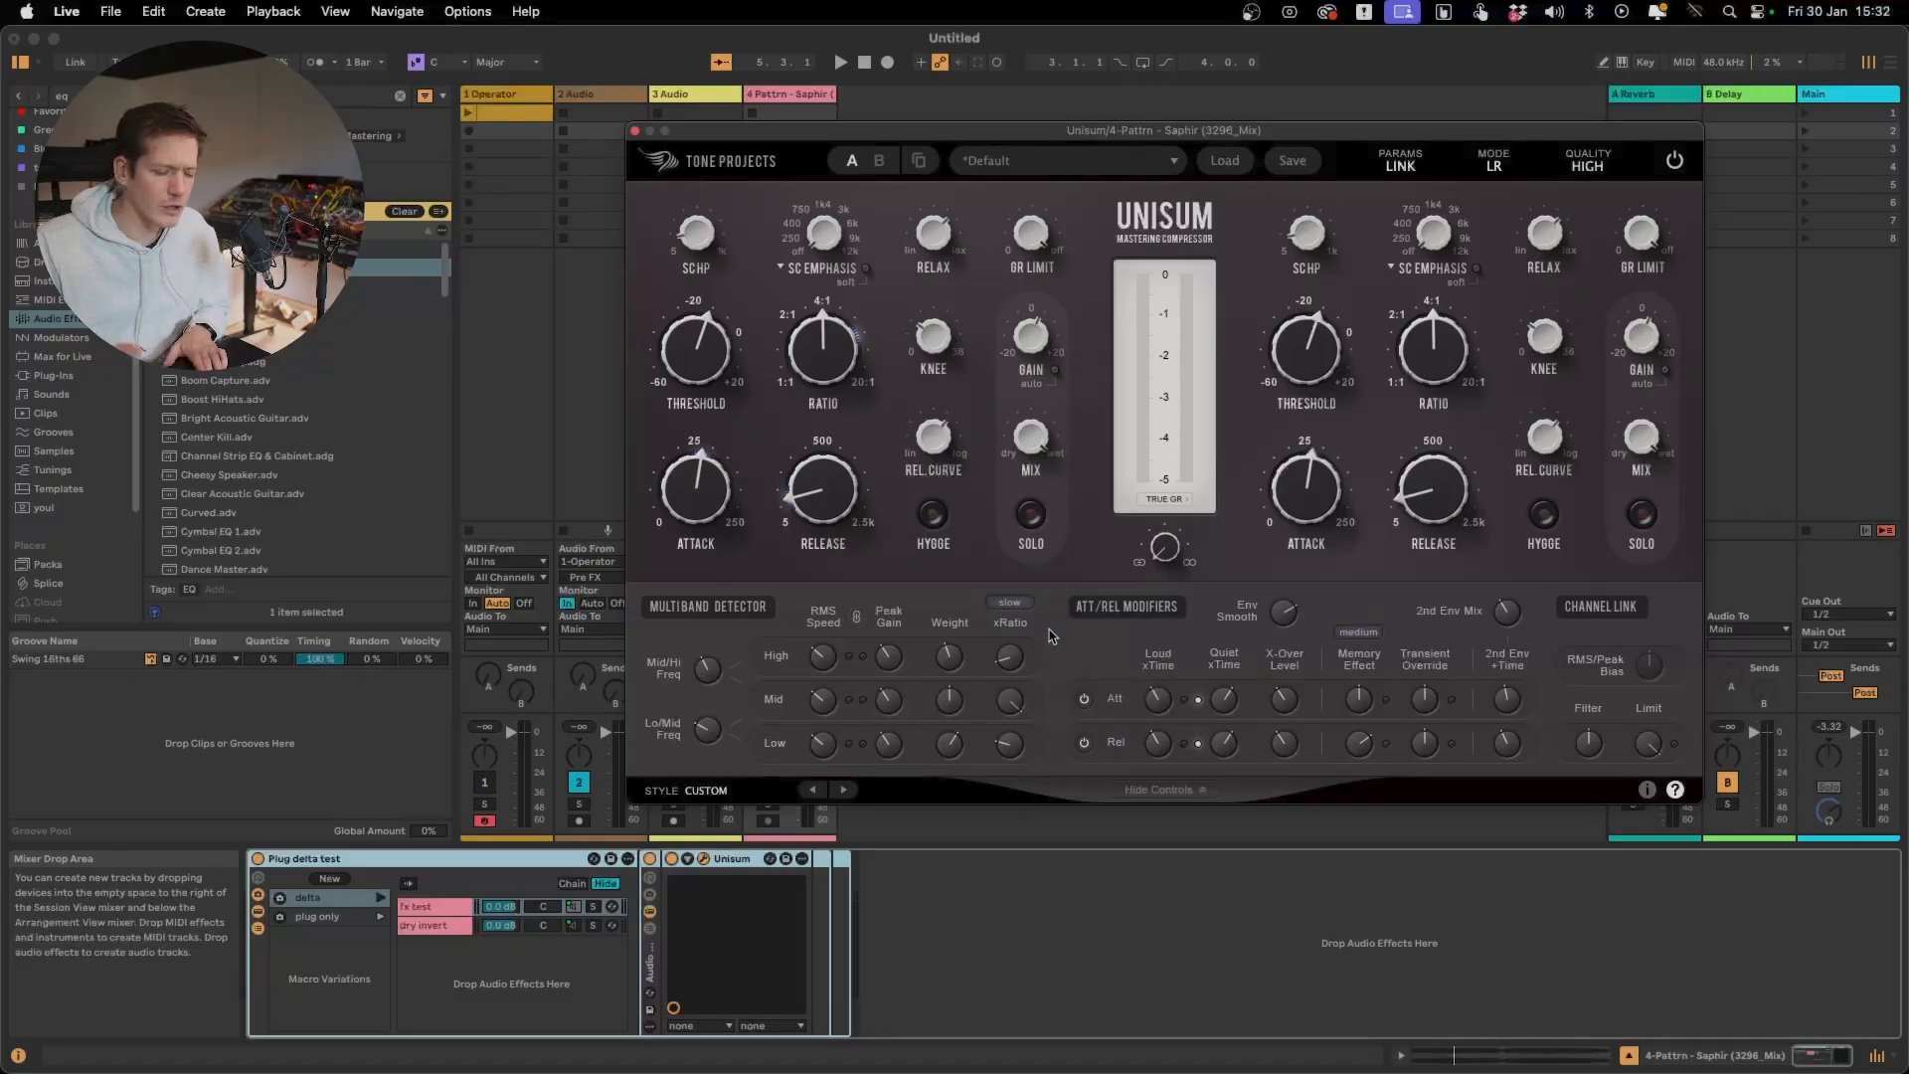
key(space)
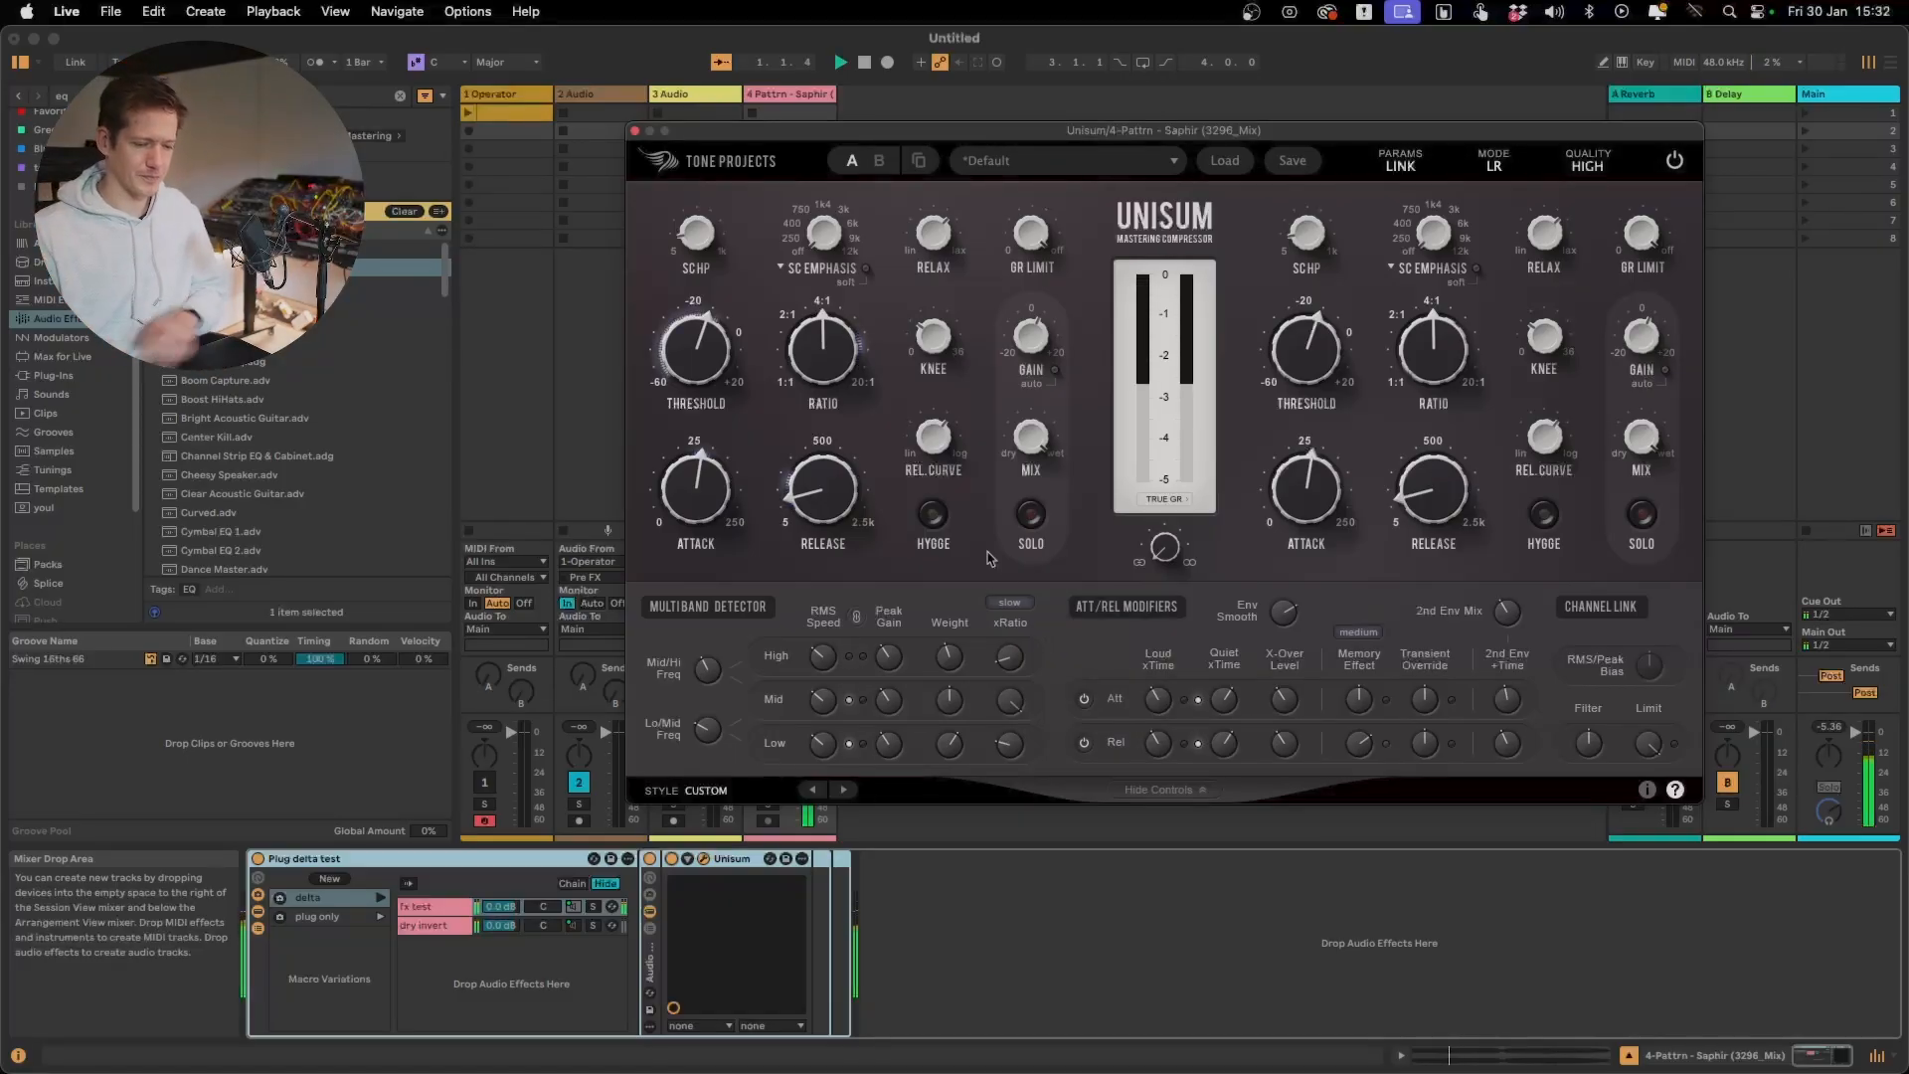
click(1009, 603)
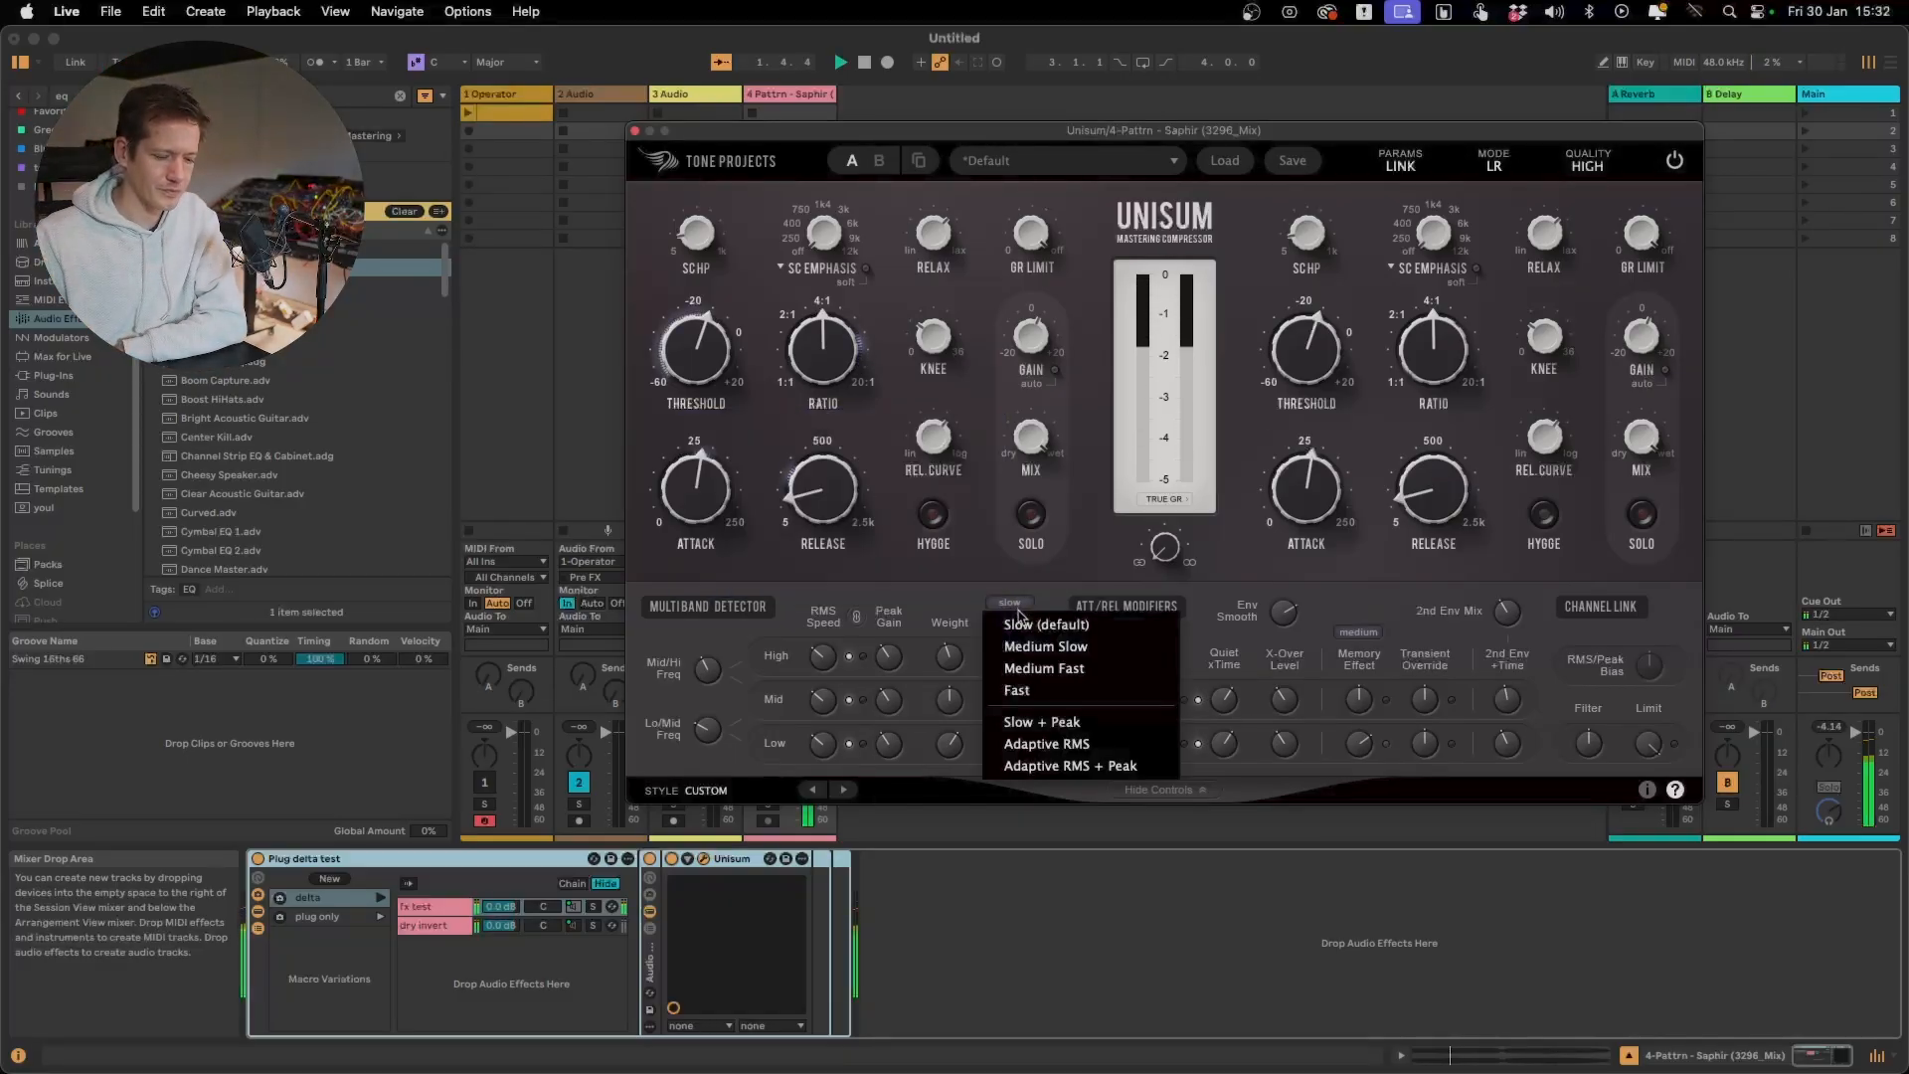
click(1051, 648)
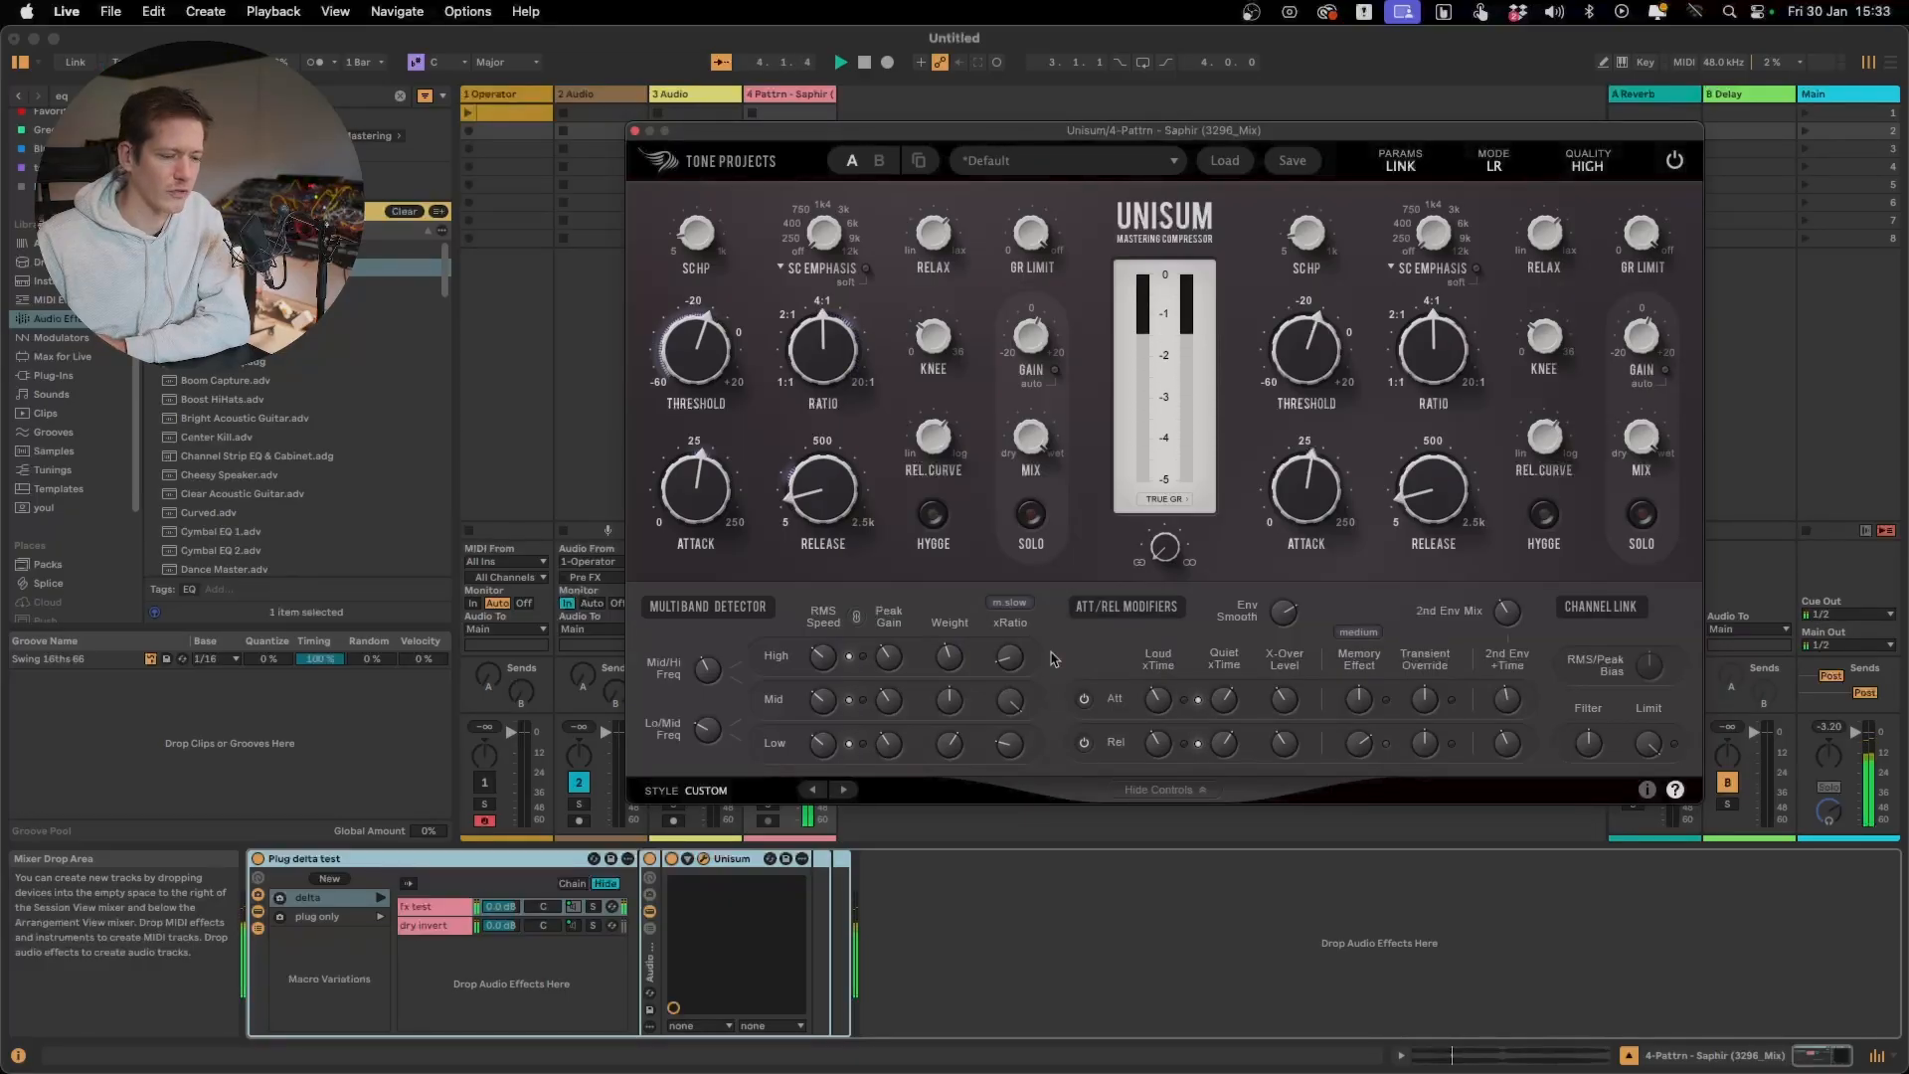
click(1010, 603)
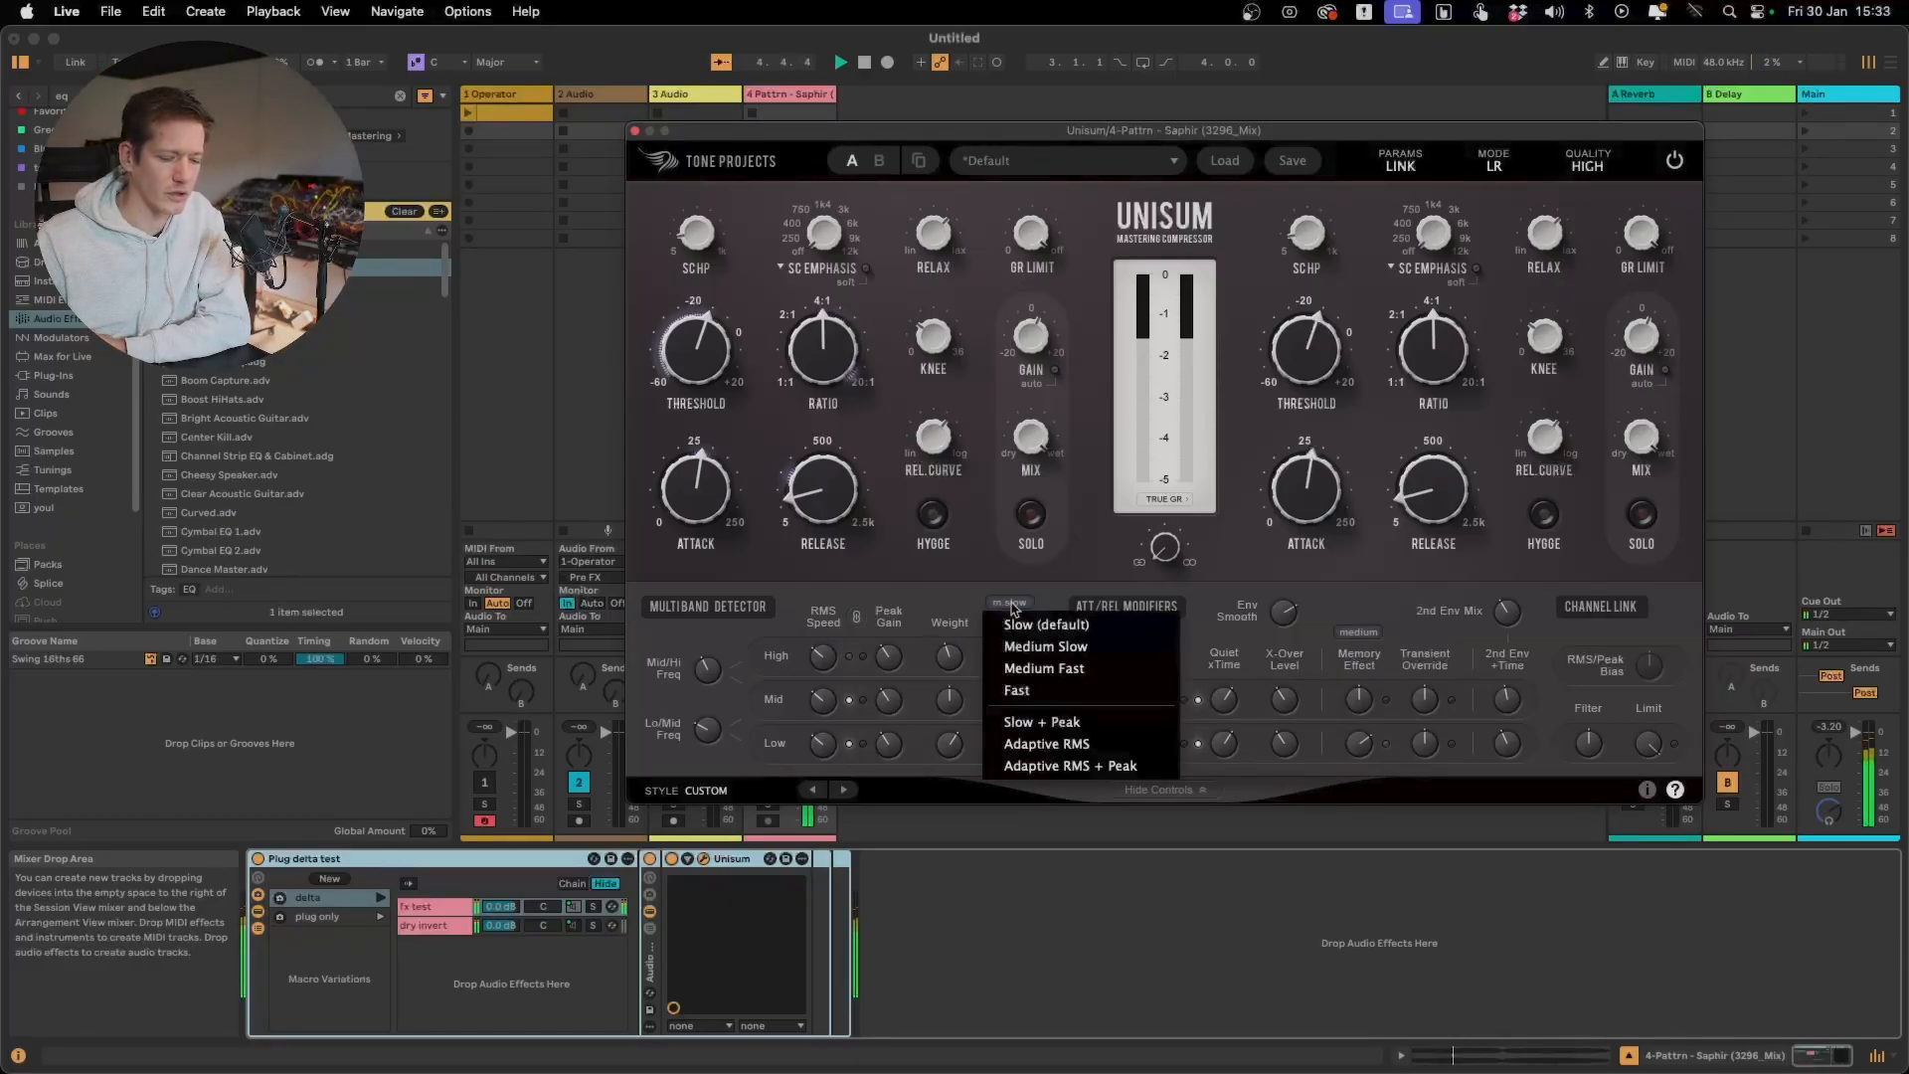
click(1043, 669)
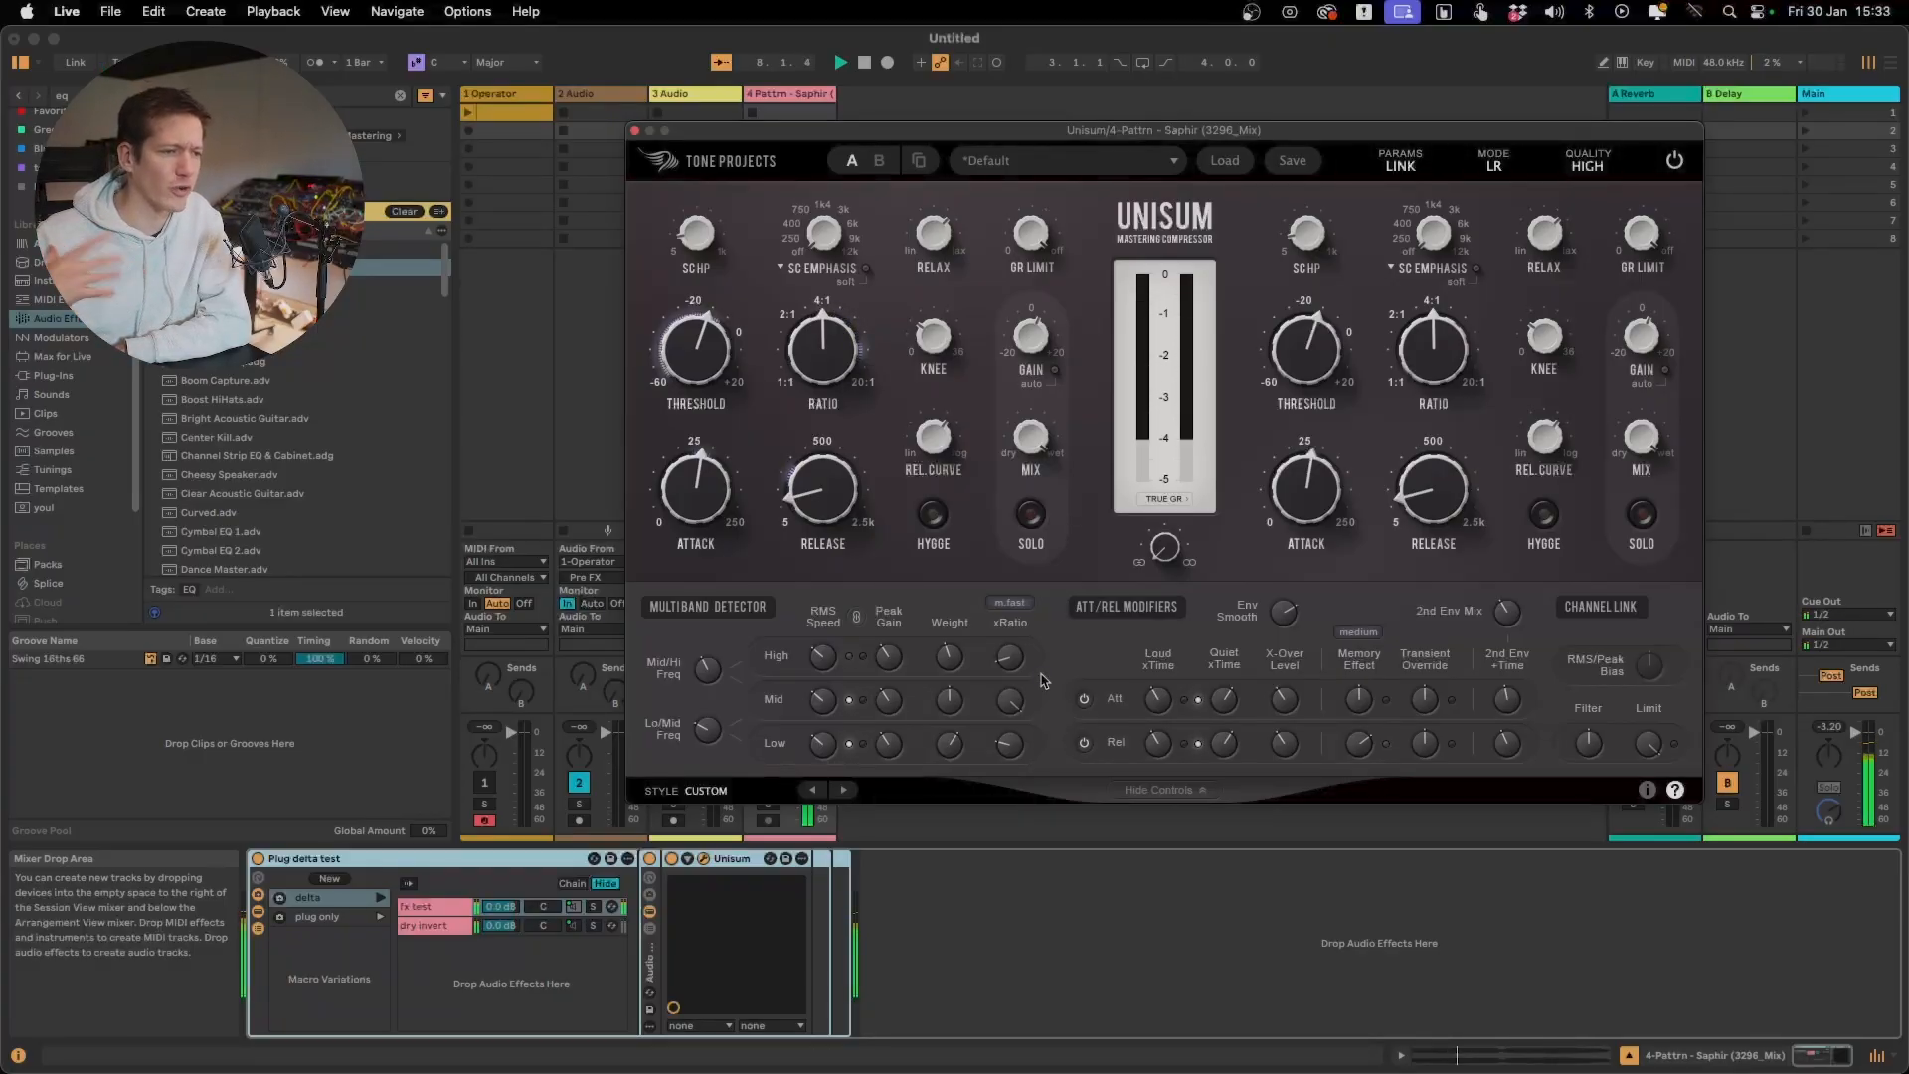
key(space)
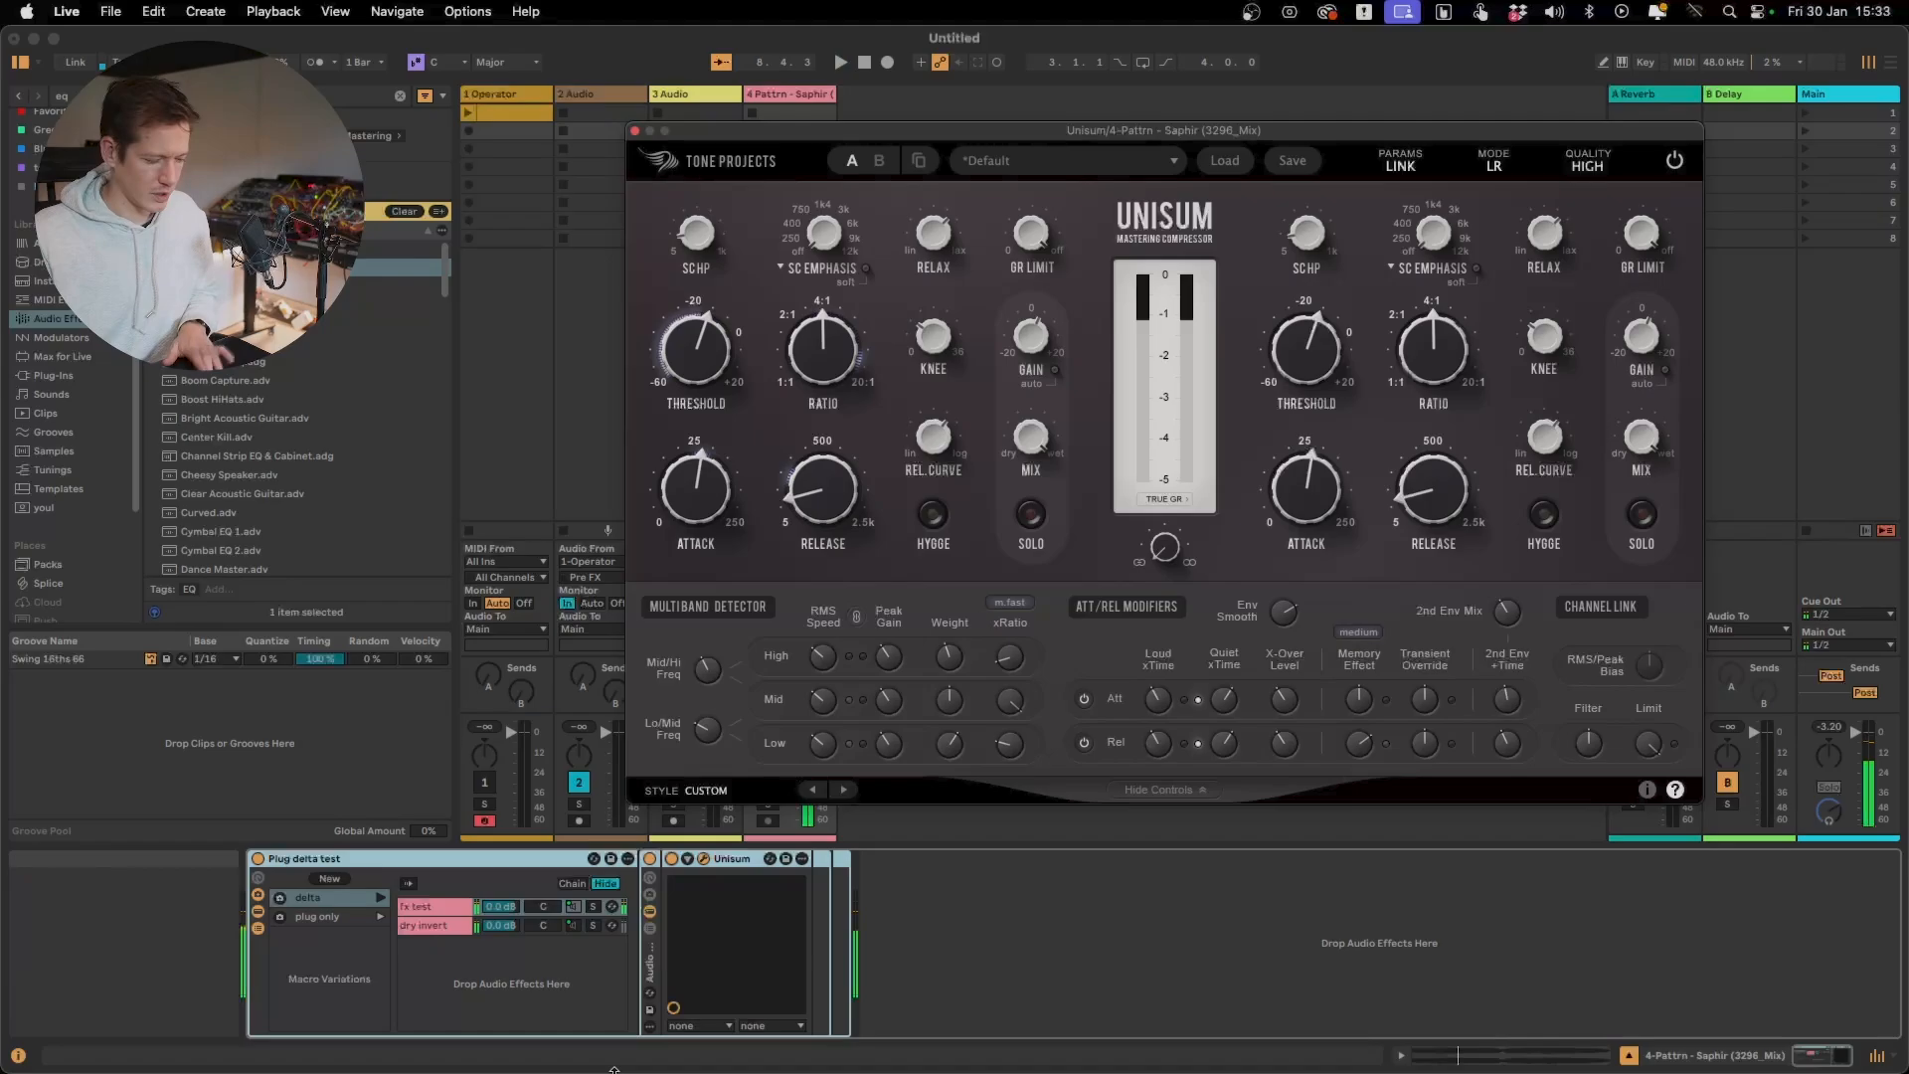
Launch the delta macro variation and play the track with the xRatio speed set to Slow (default)
click(380, 900)
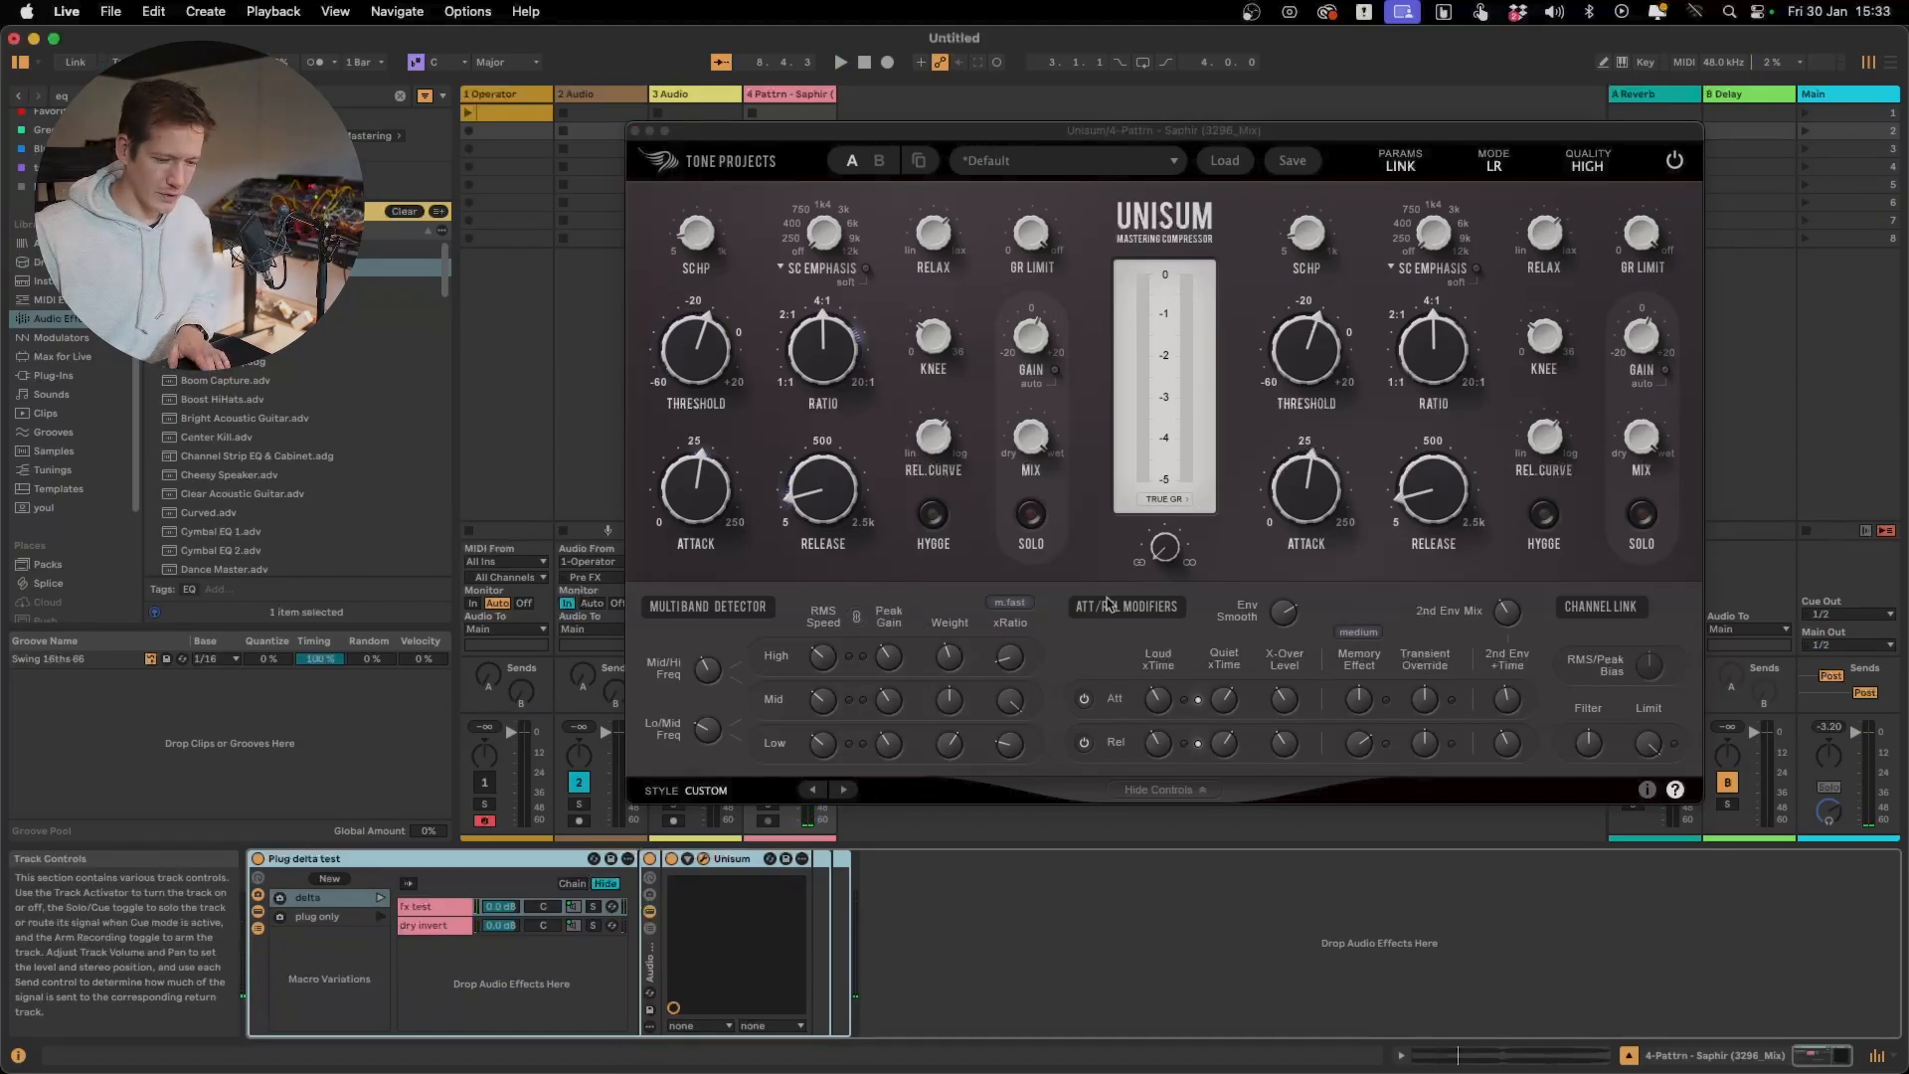
click(1028, 603)
click(1034, 624)
key(space)
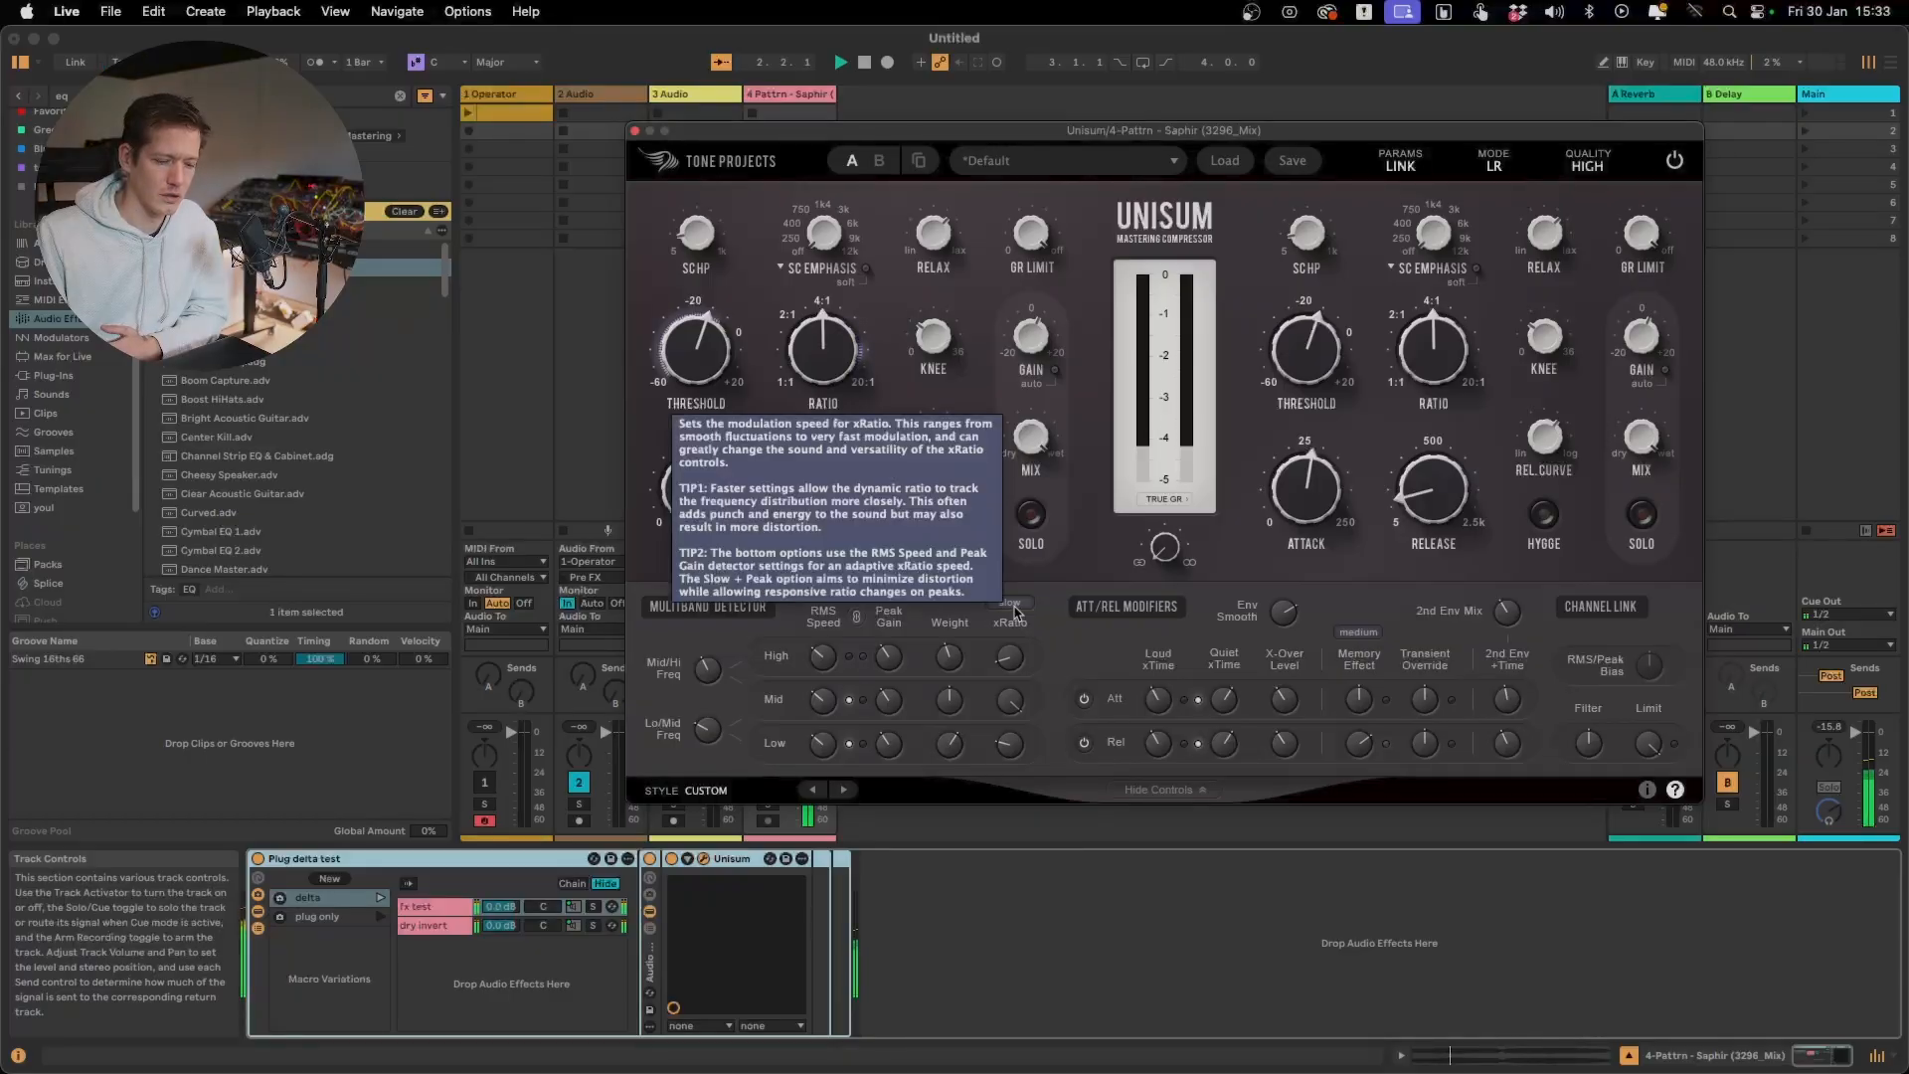
Audition the Medium Slow and Medium Fast xRatio speeds on the delta signal
click(1016, 611)
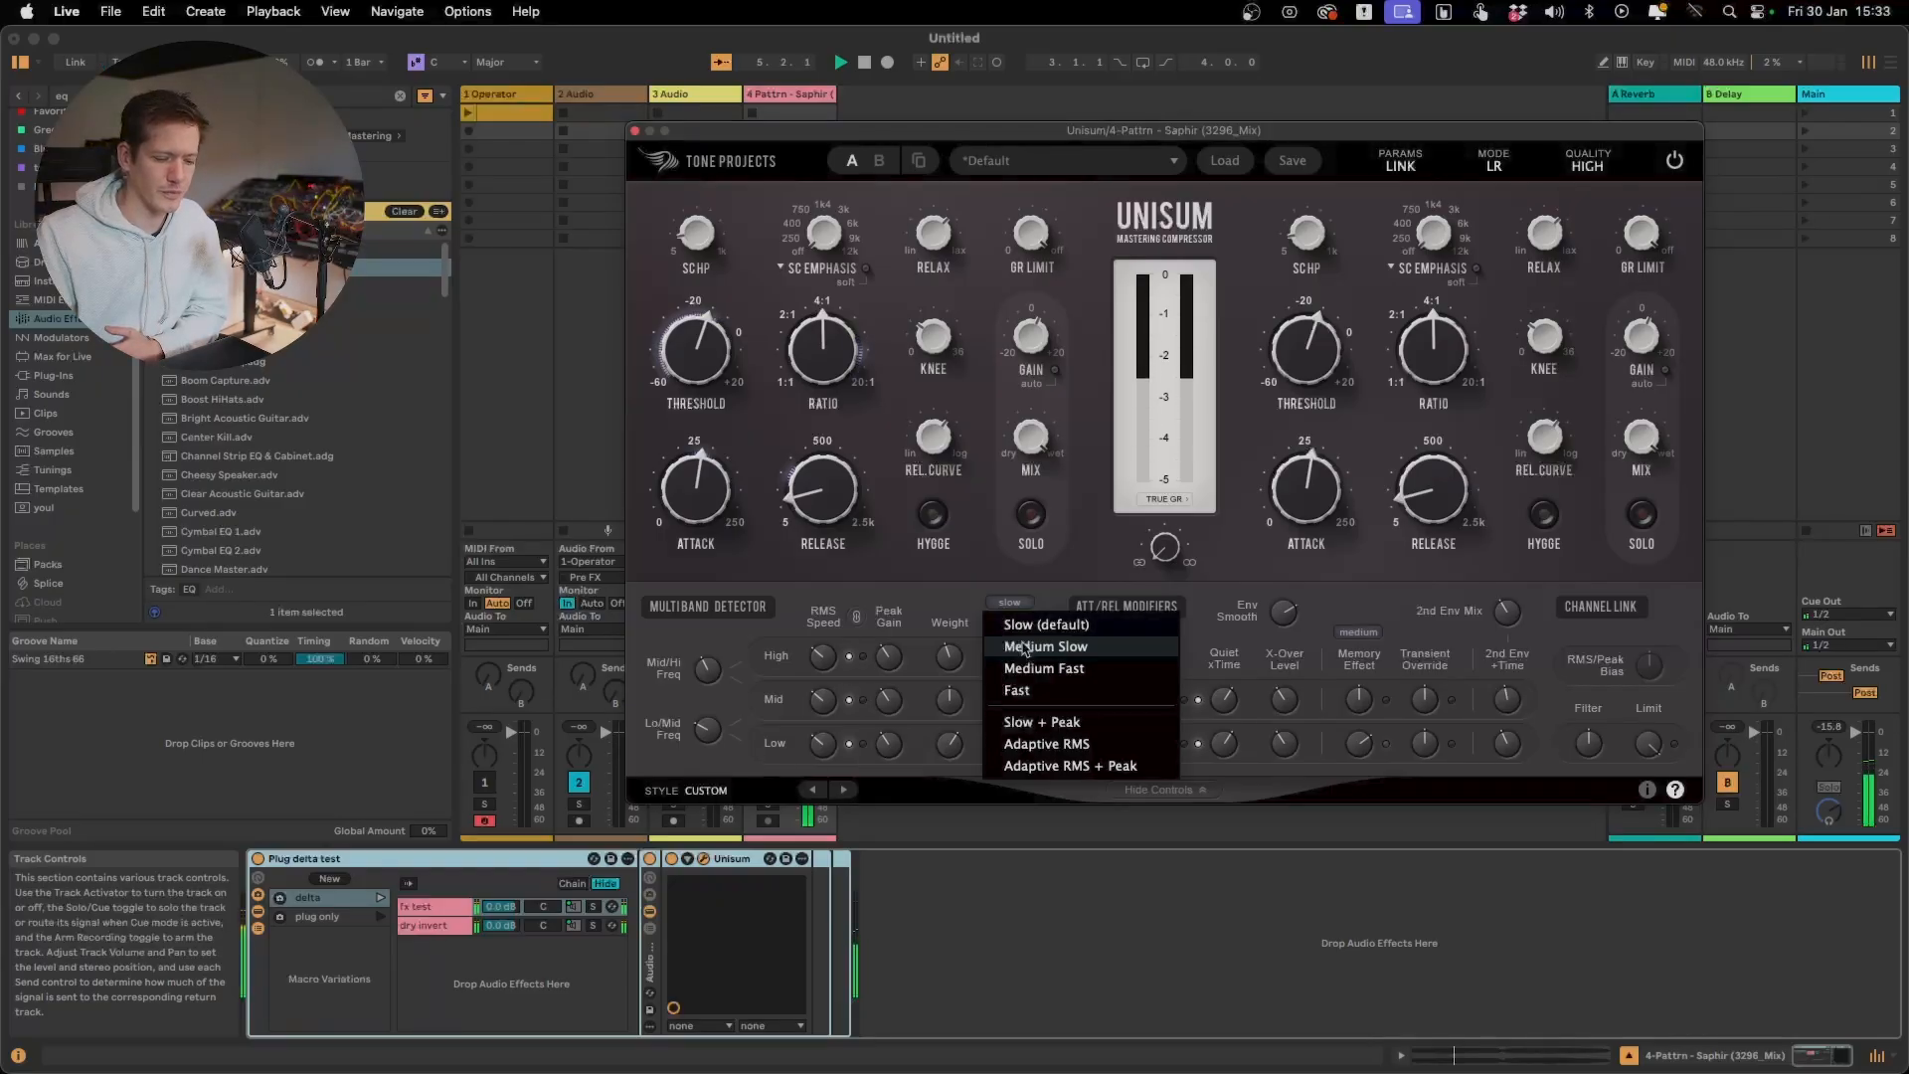
click(1025, 649)
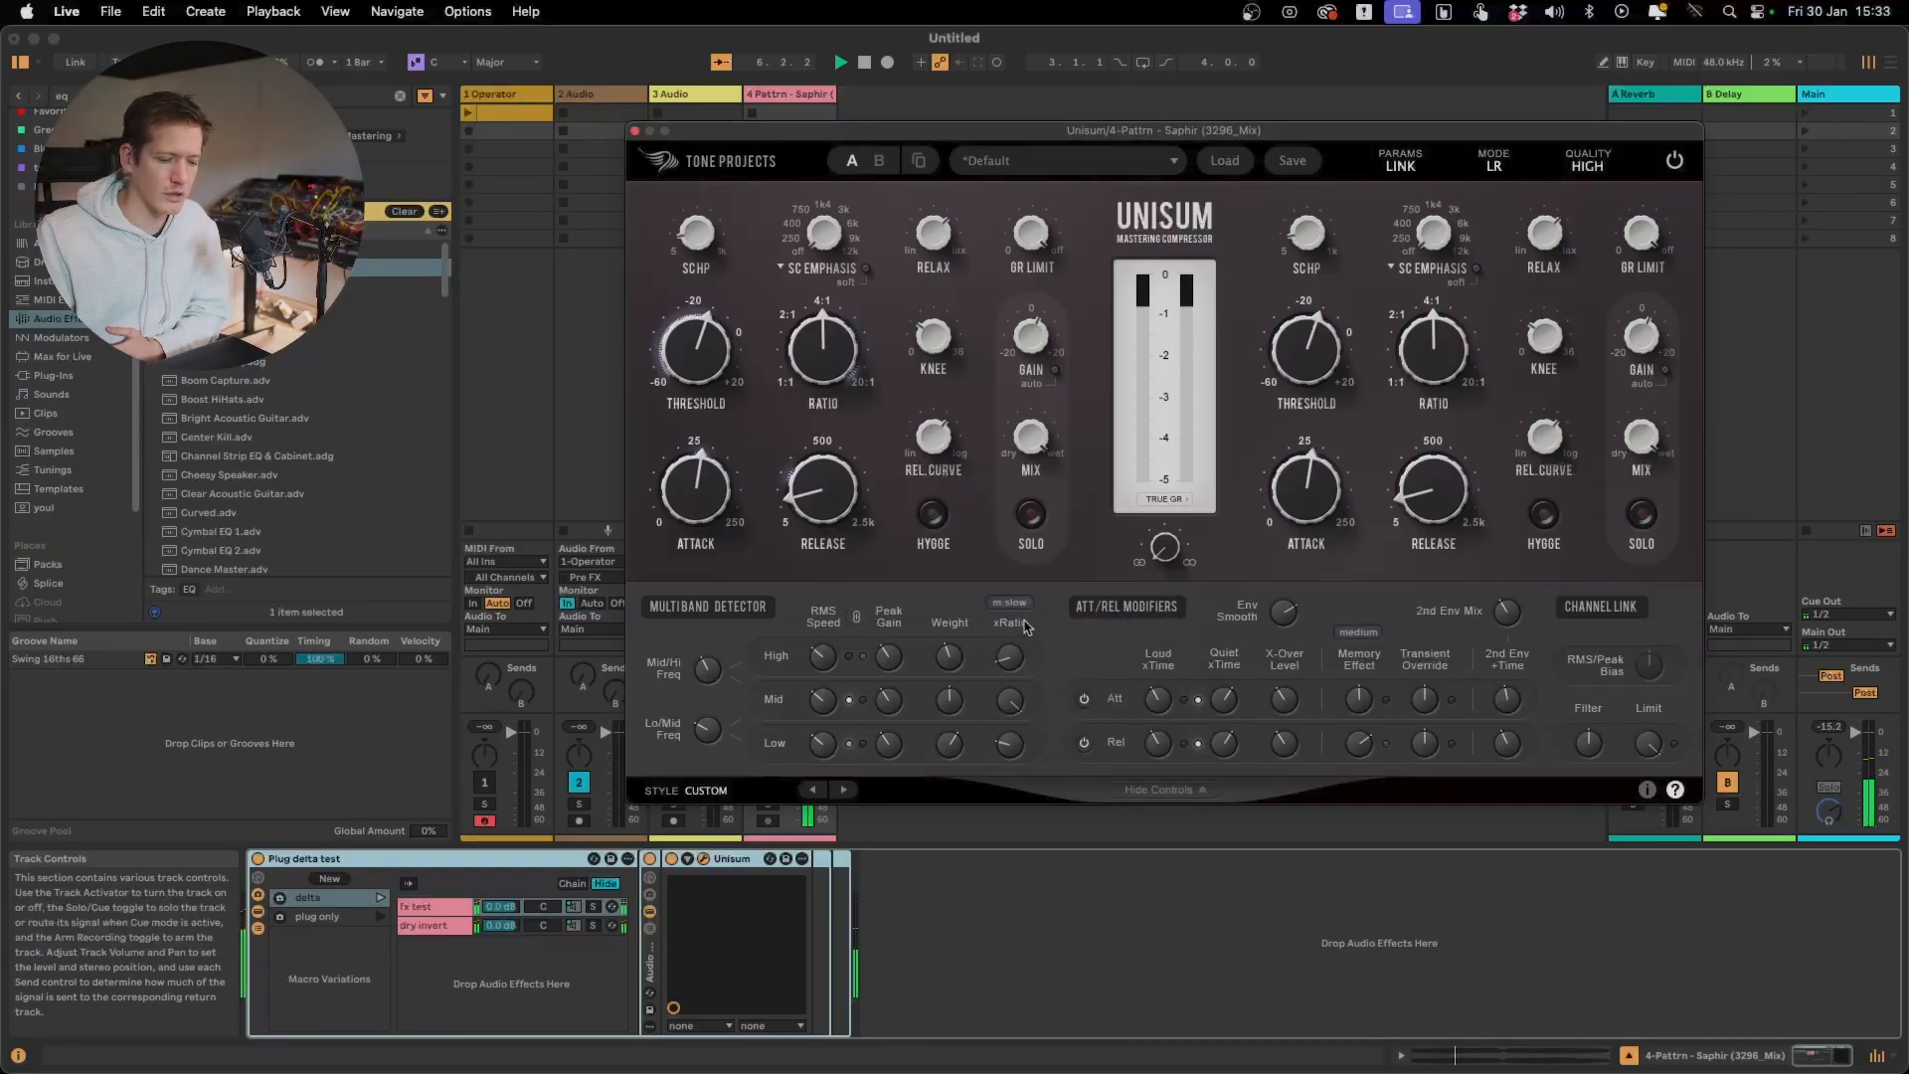
click(1027, 603)
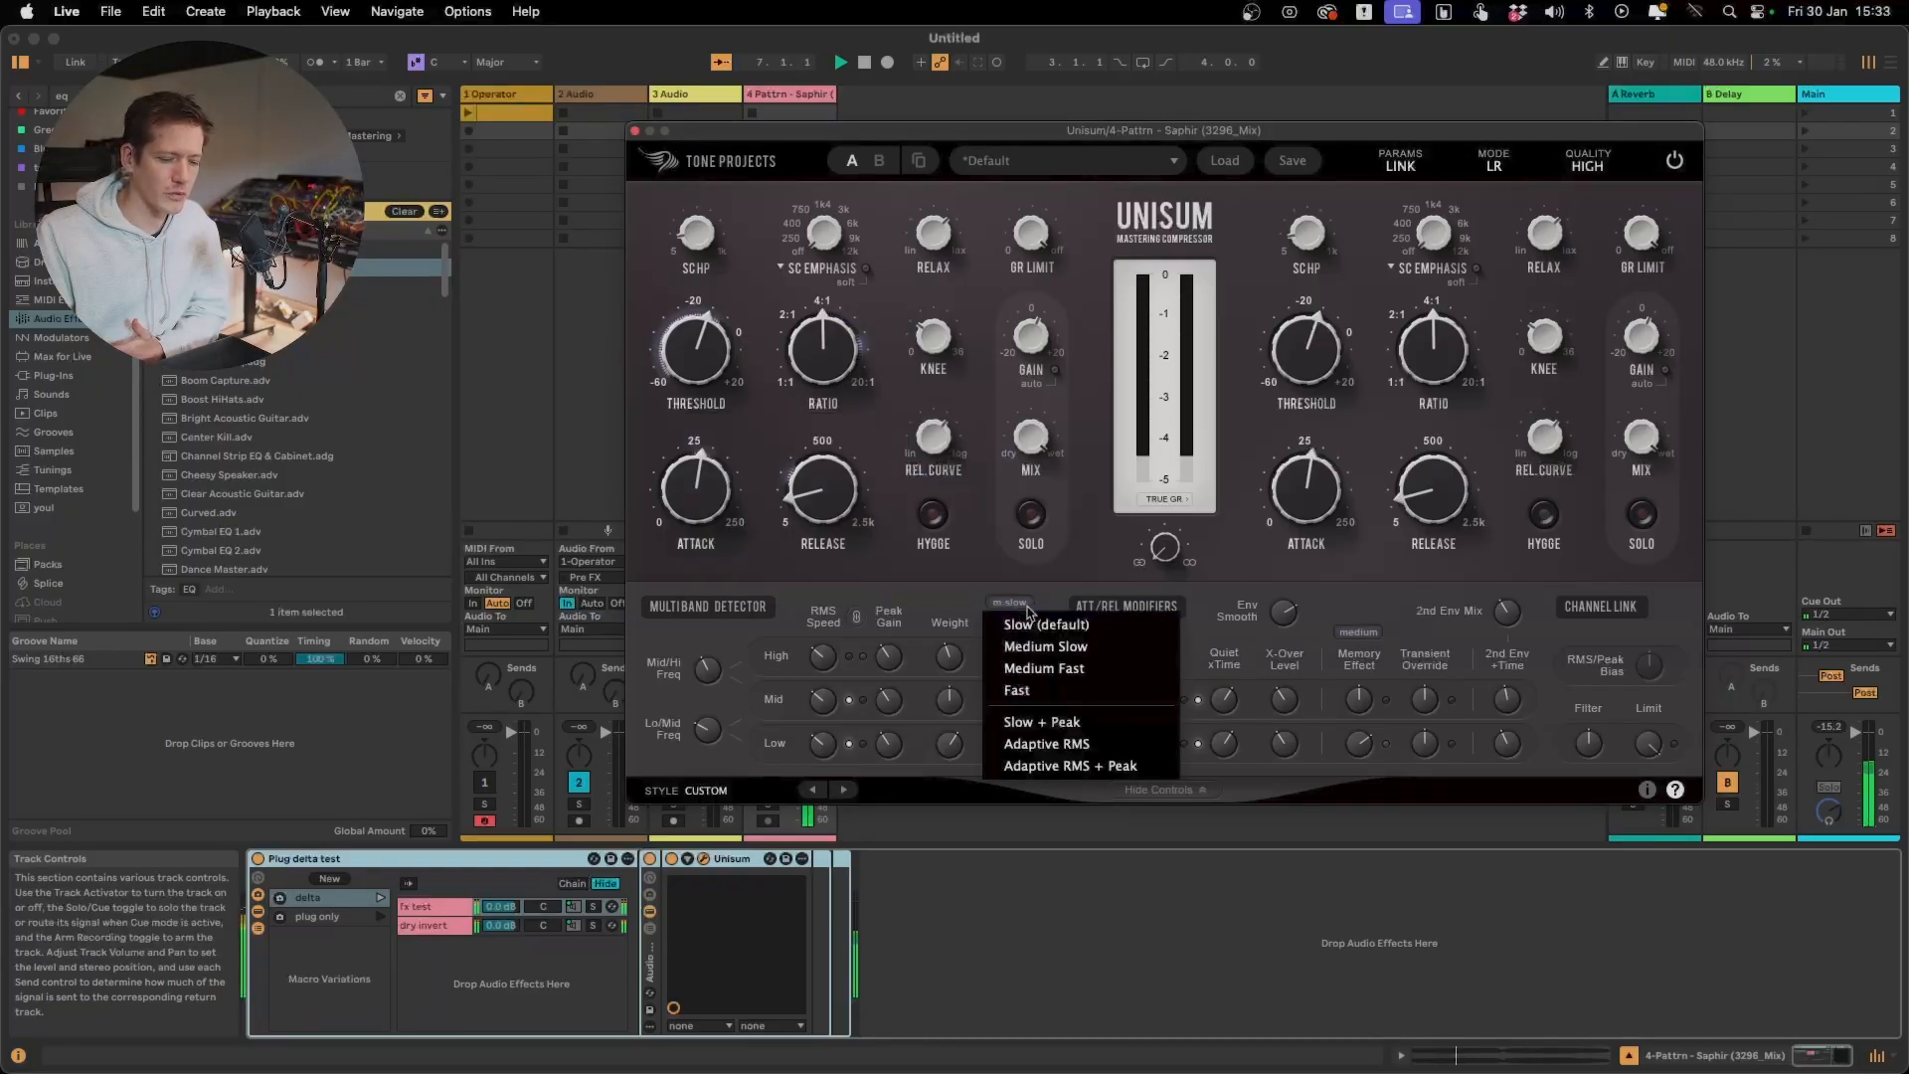
click(1044, 683)
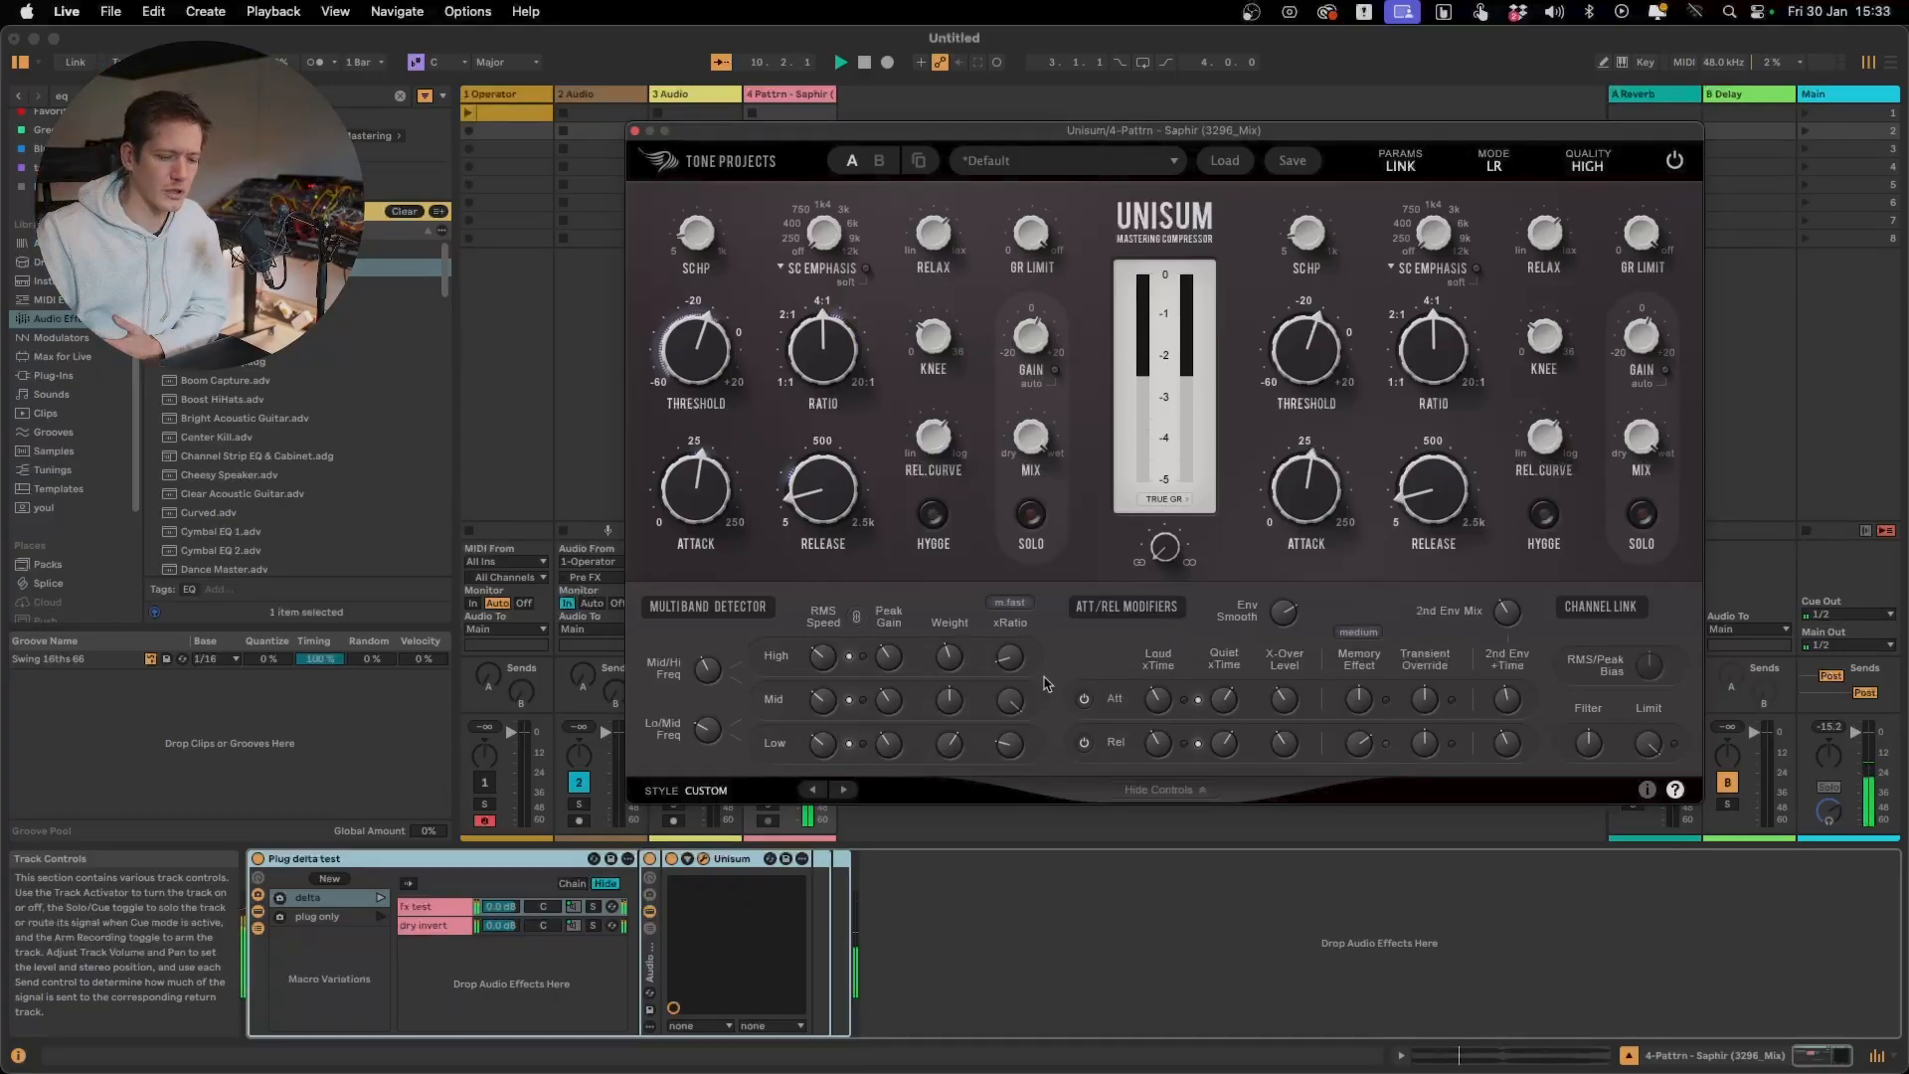
Return the xRatio speed to Slow (default) and step through Medium Slow to Medium Fast again on the delta signal
click(1022, 604)
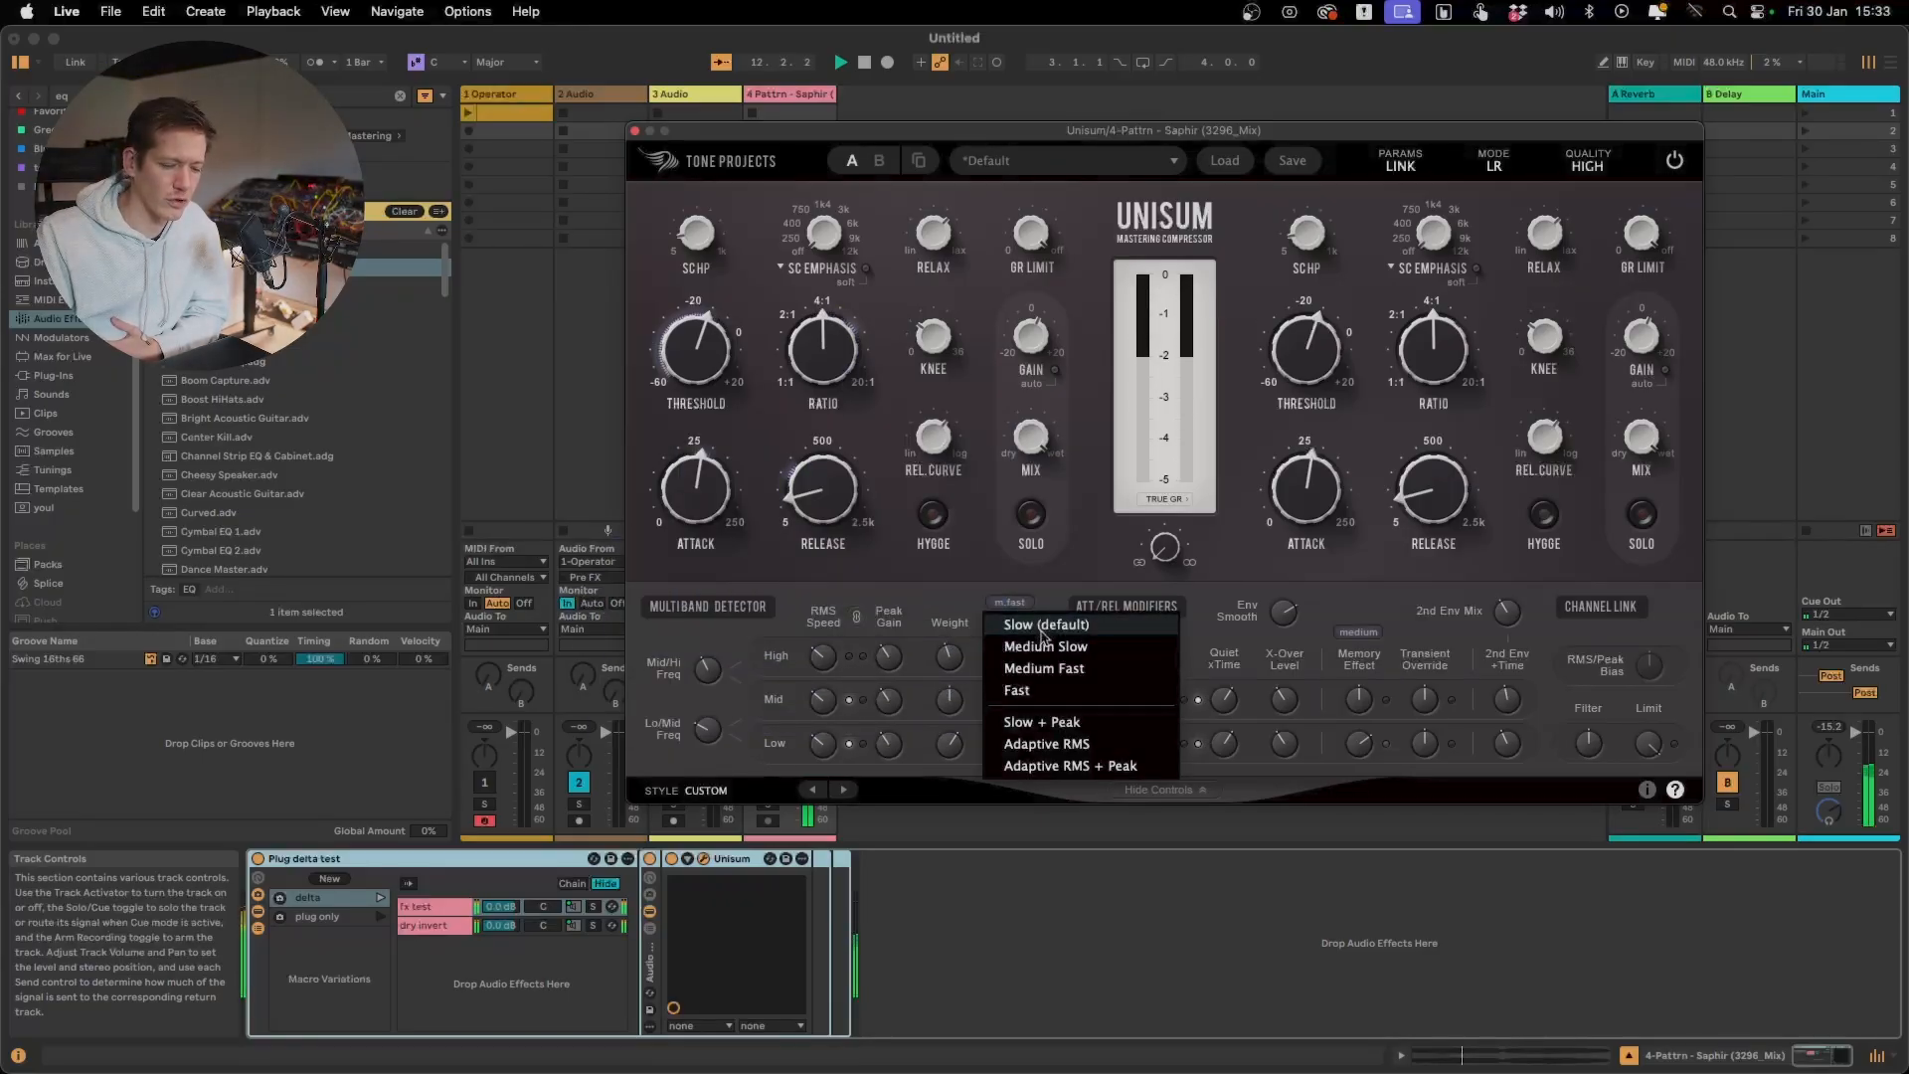
click(1043, 627)
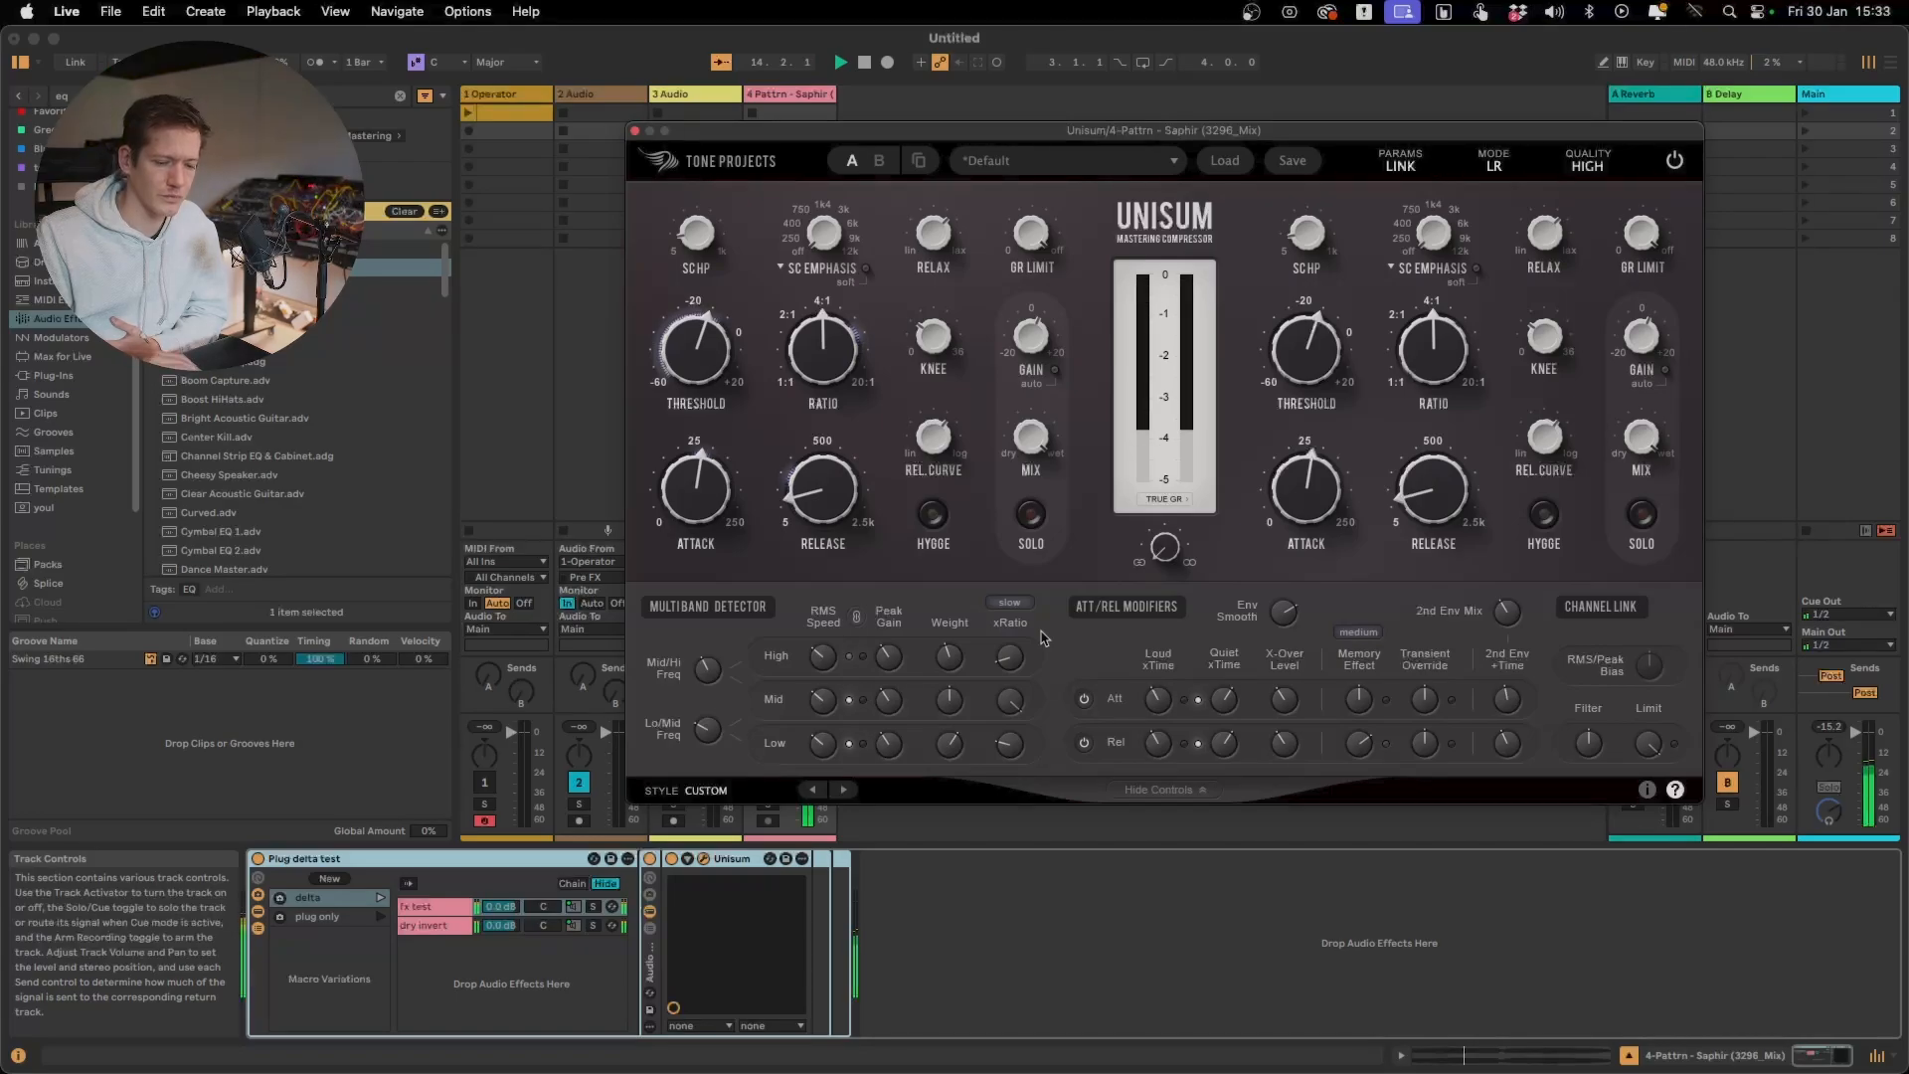
click(1010, 603)
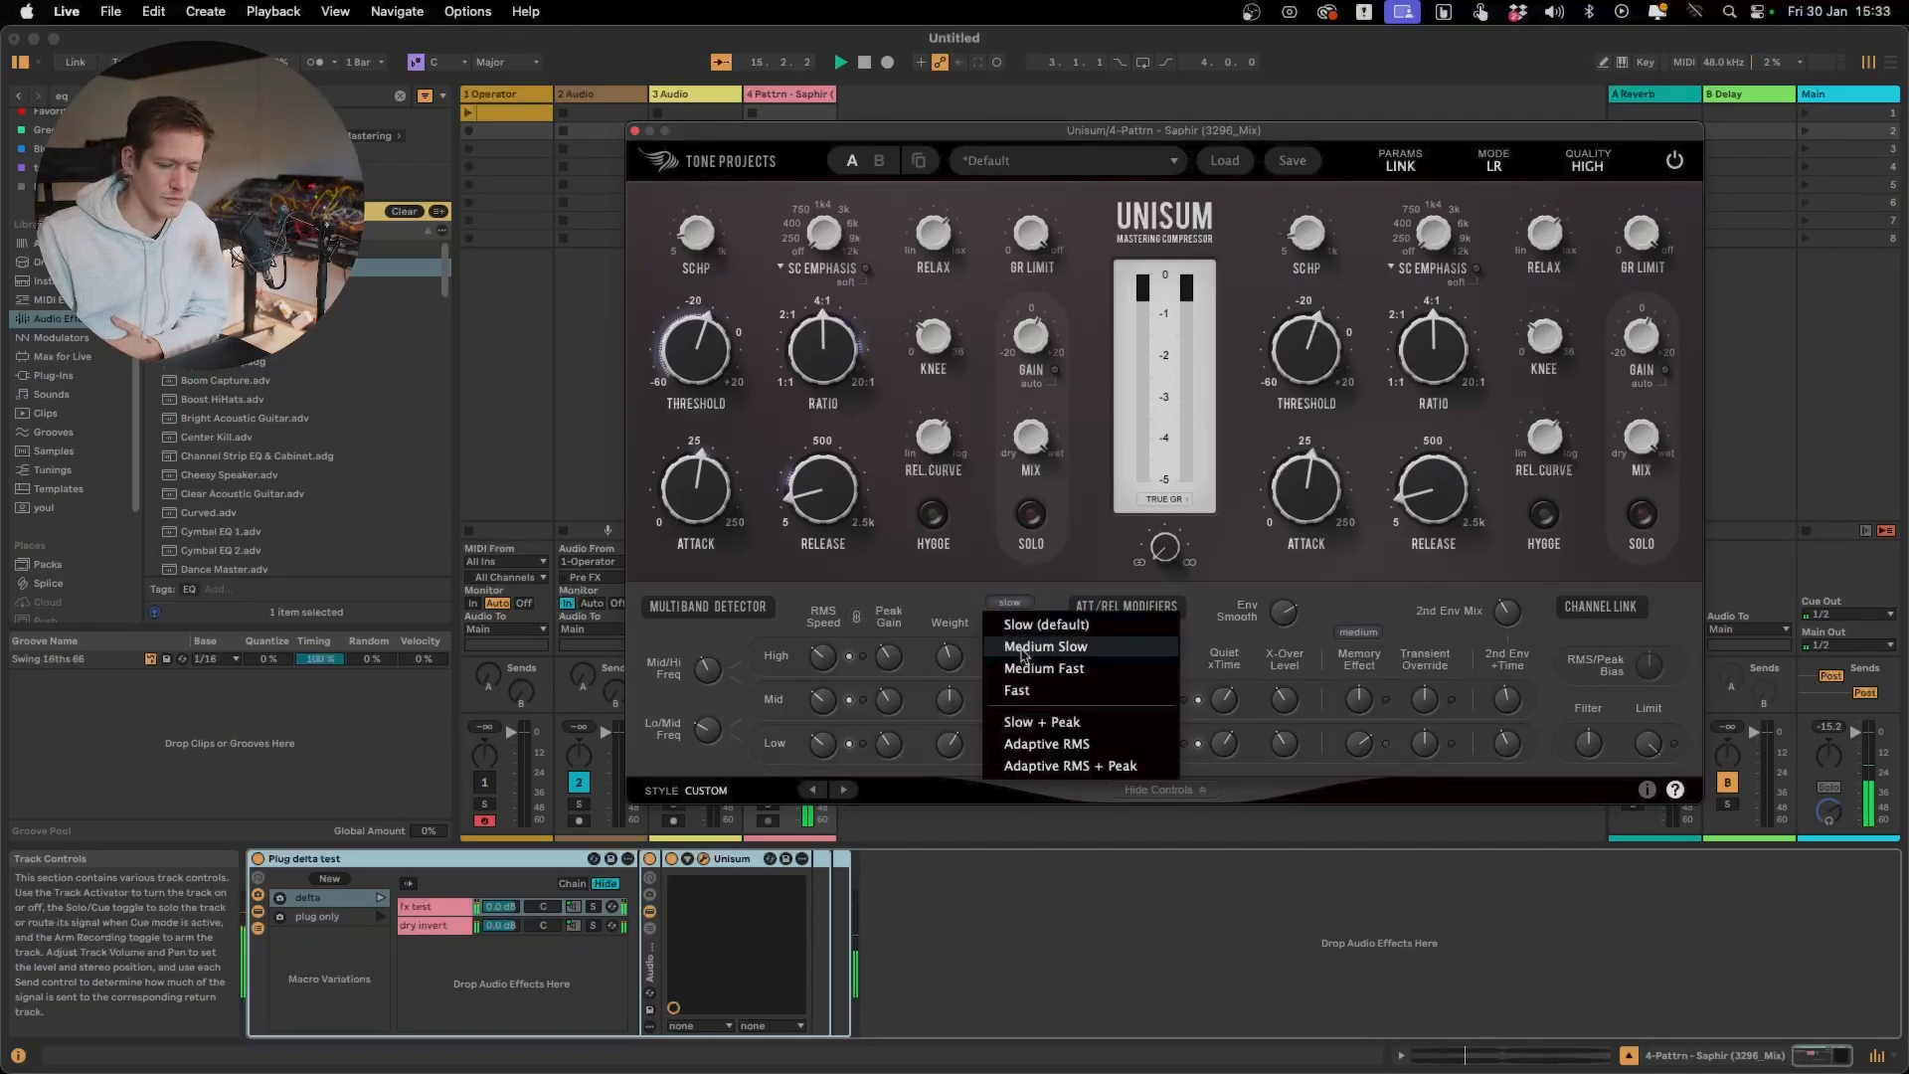
click(1024, 648)
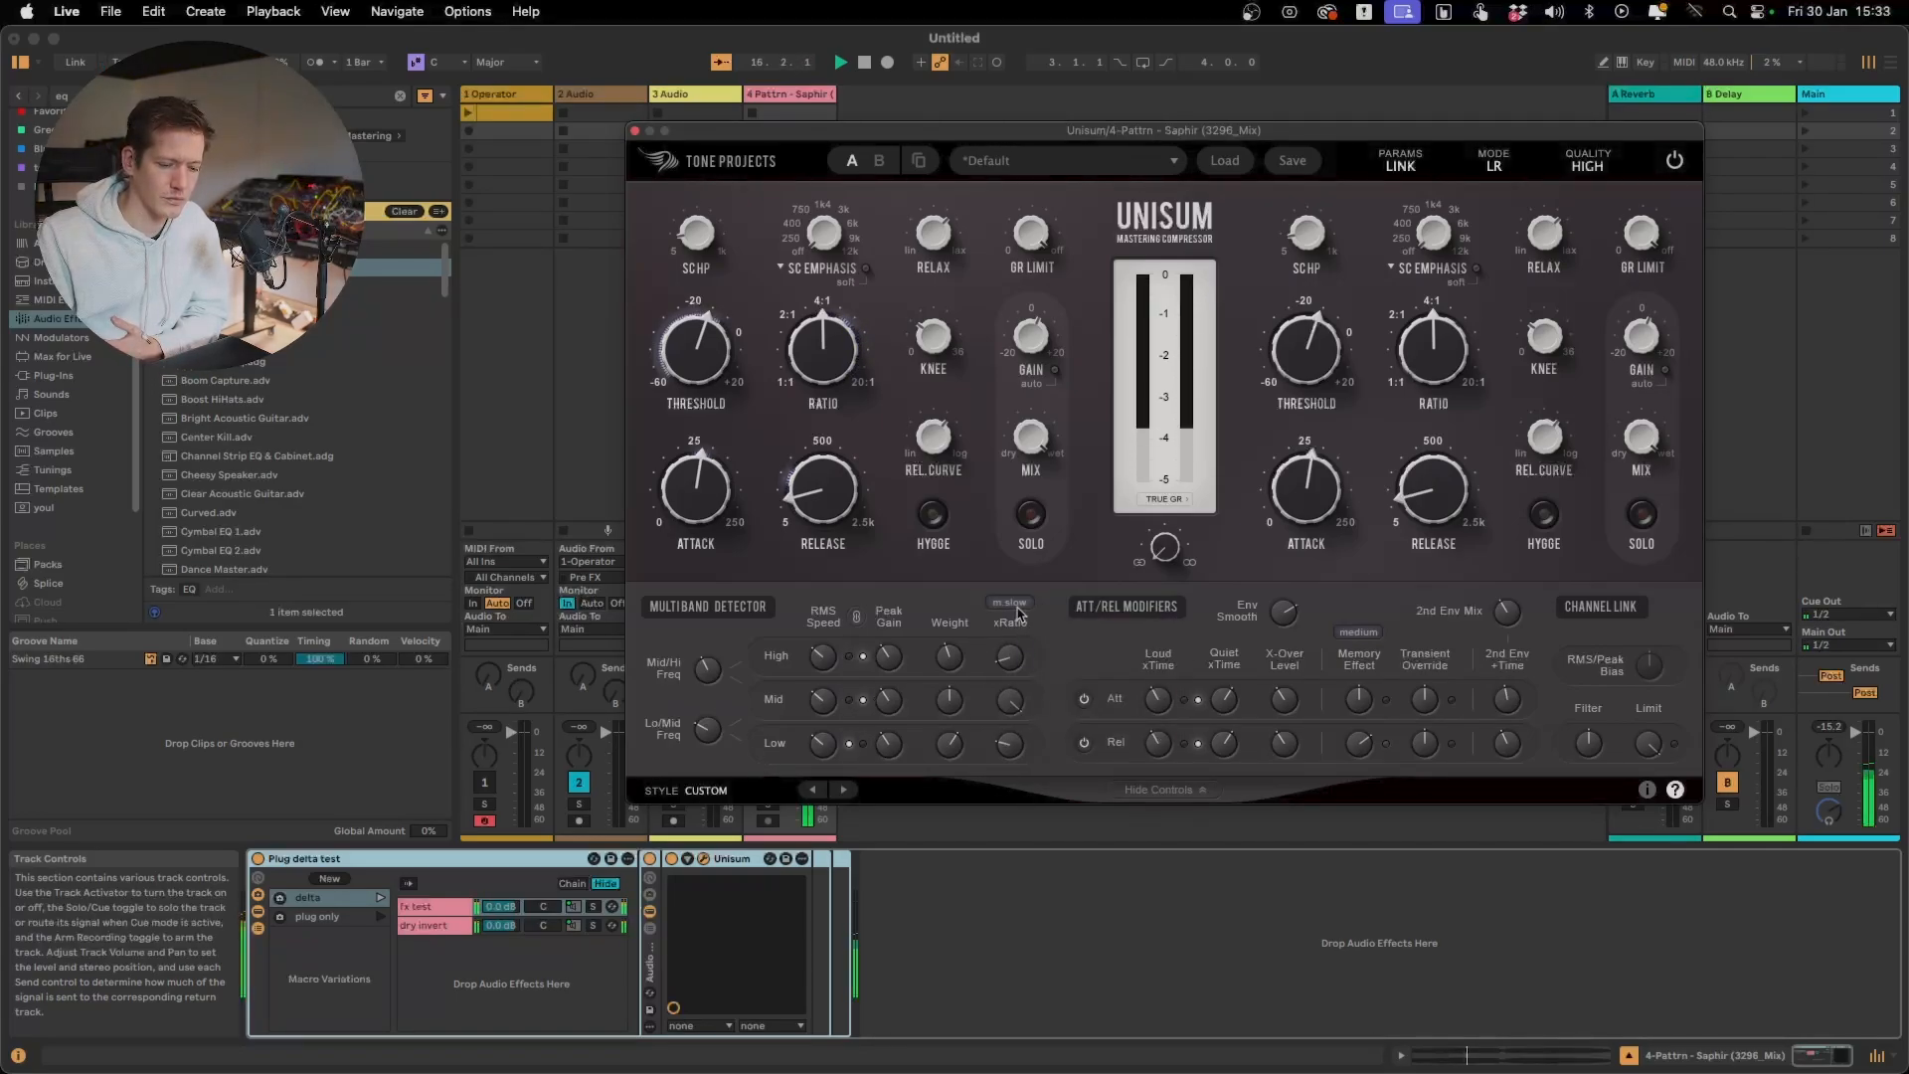
click(1011, 602)
click(1022, 675)
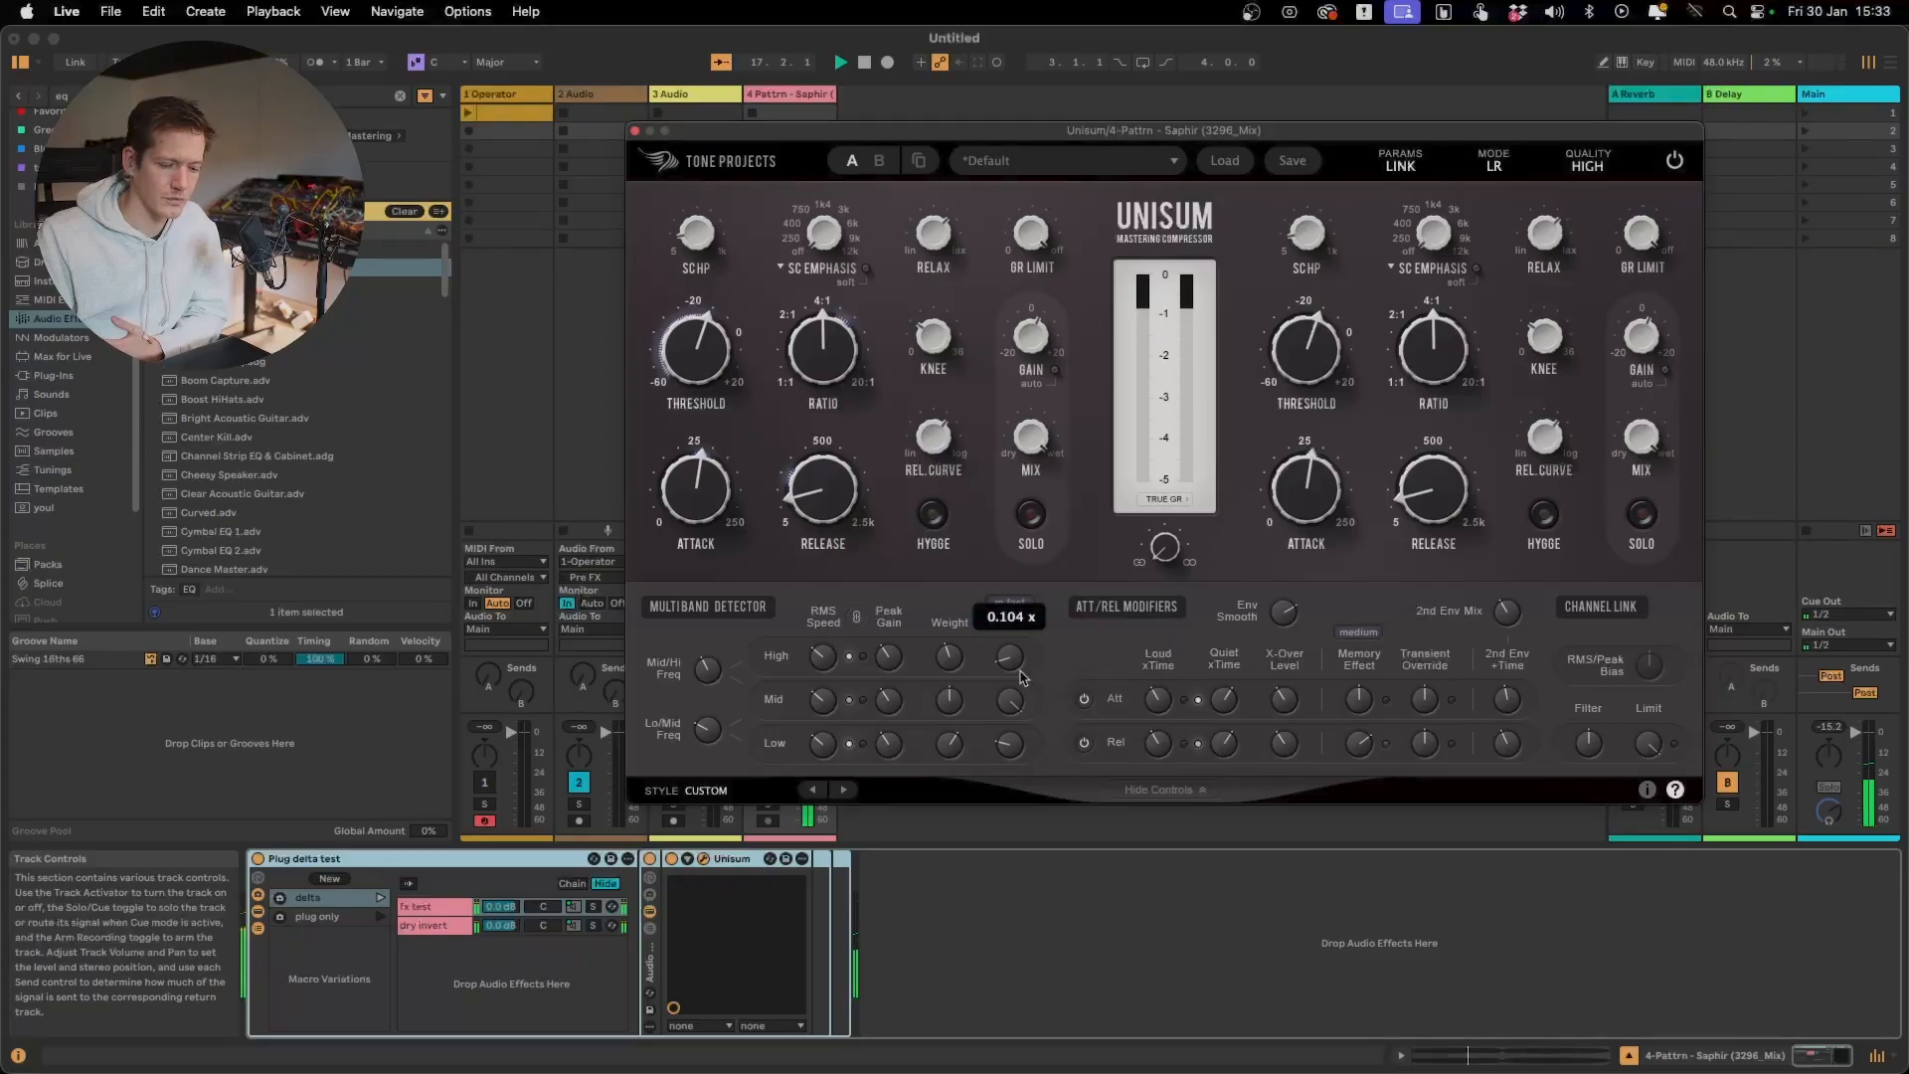
Try the Slow + Peak and Adaptive RMS + Peak xRatio speeds, and compare the latter with Slow (default) during playback
click(1009, 604)
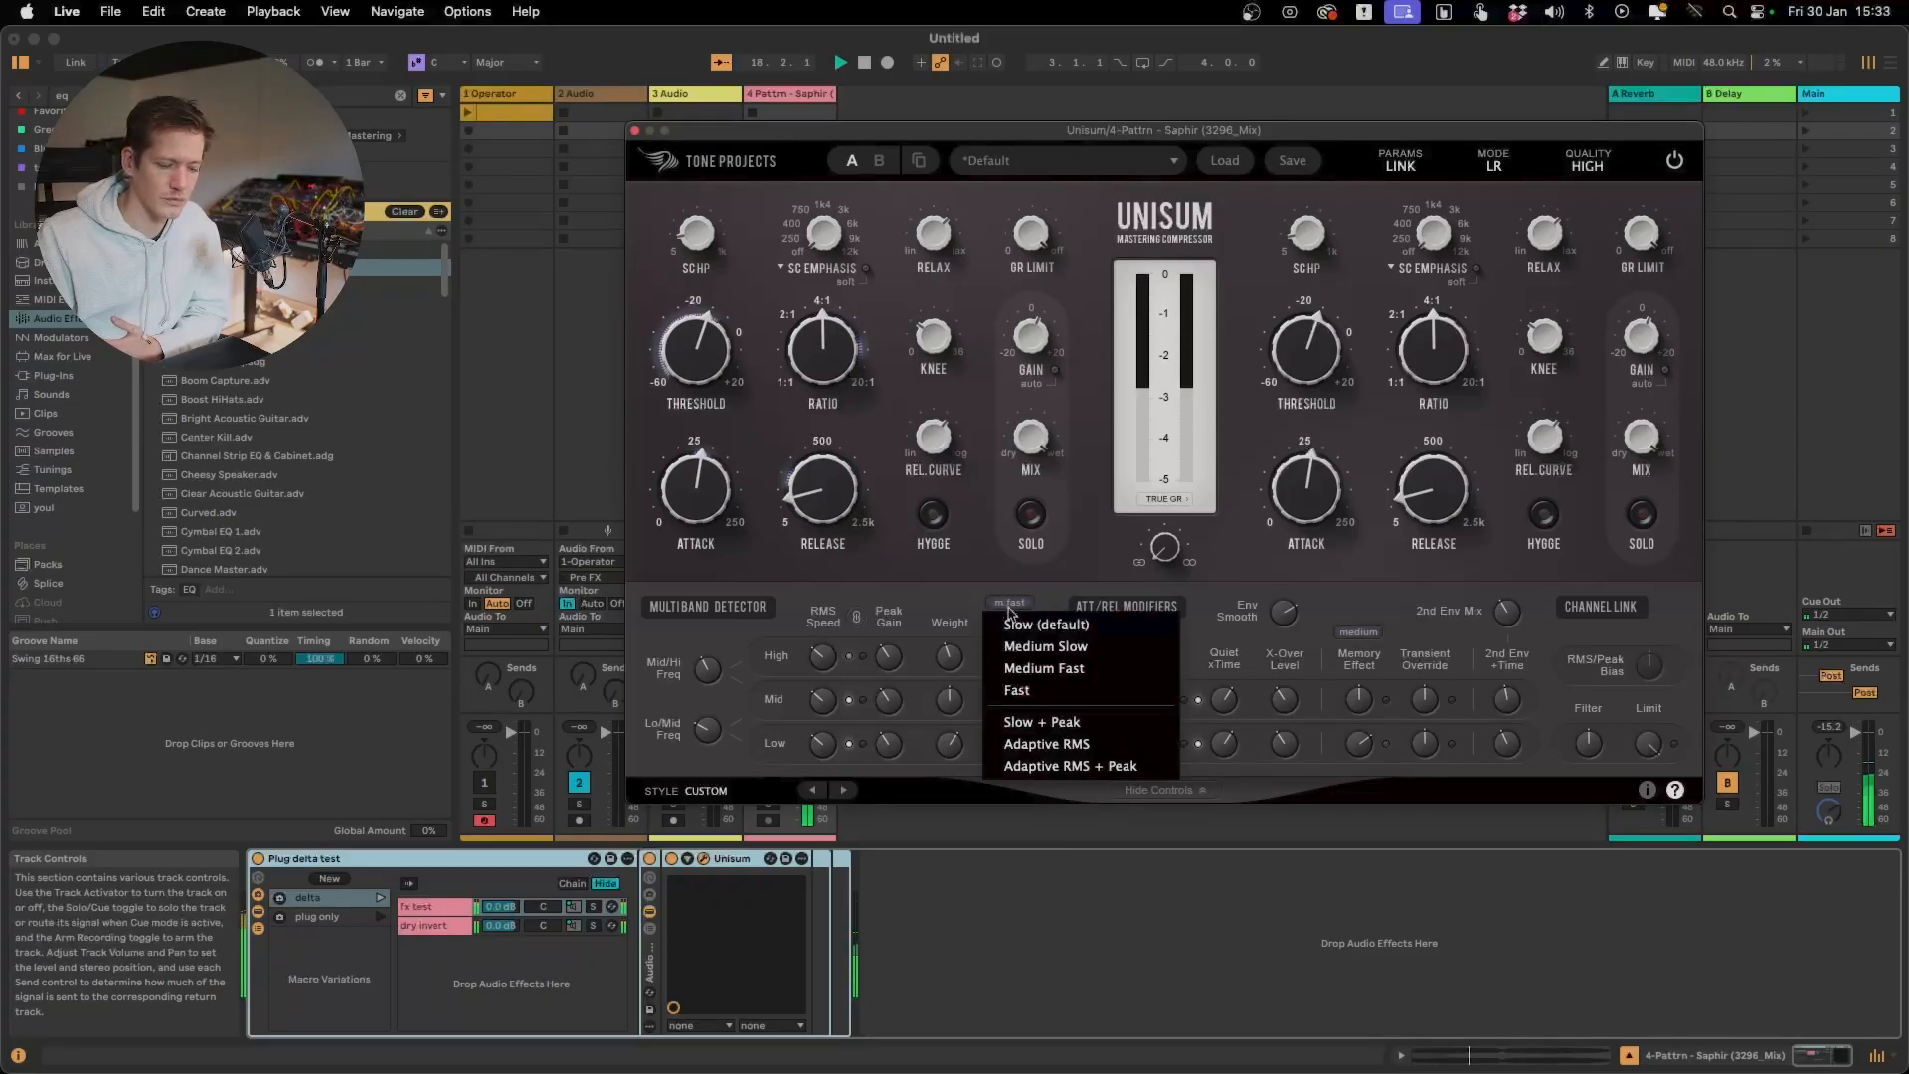
click(1065, 723)
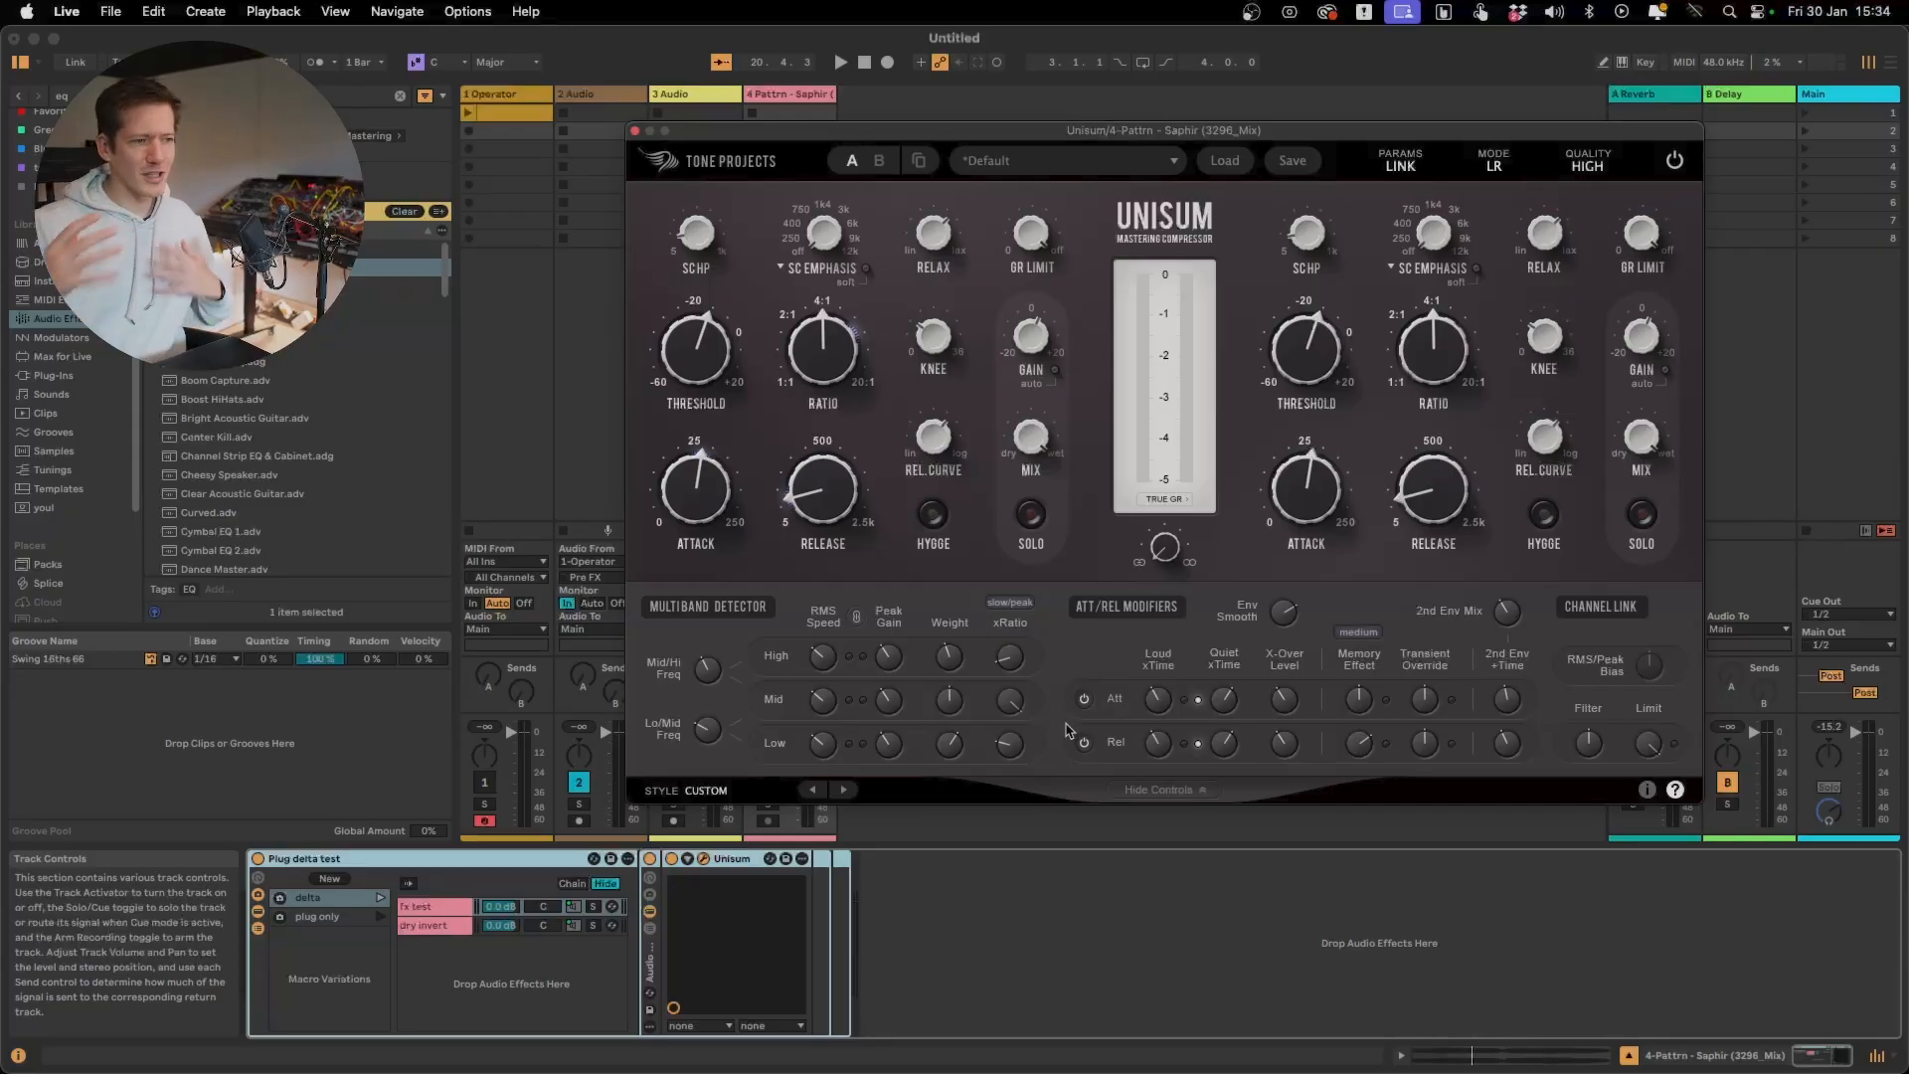
click(1012, 604)
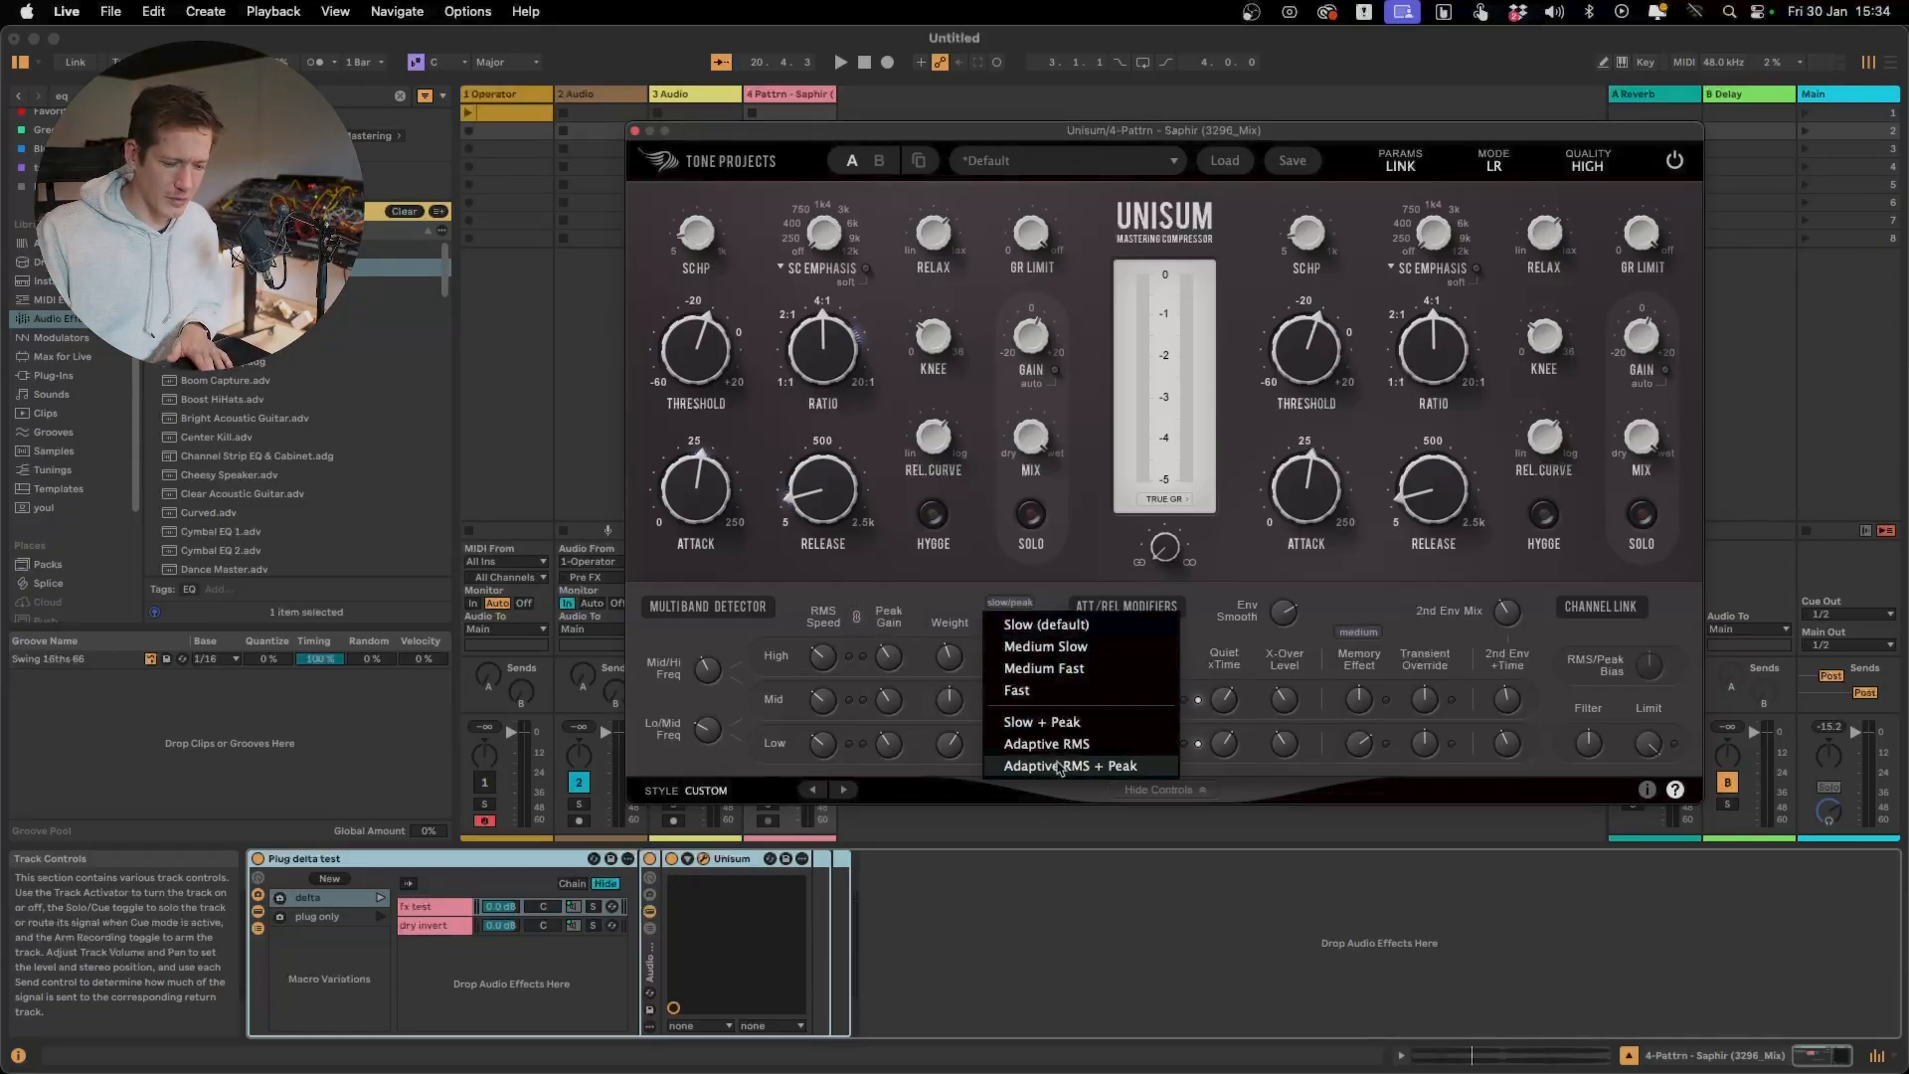
click(1059, 766)
key(space)
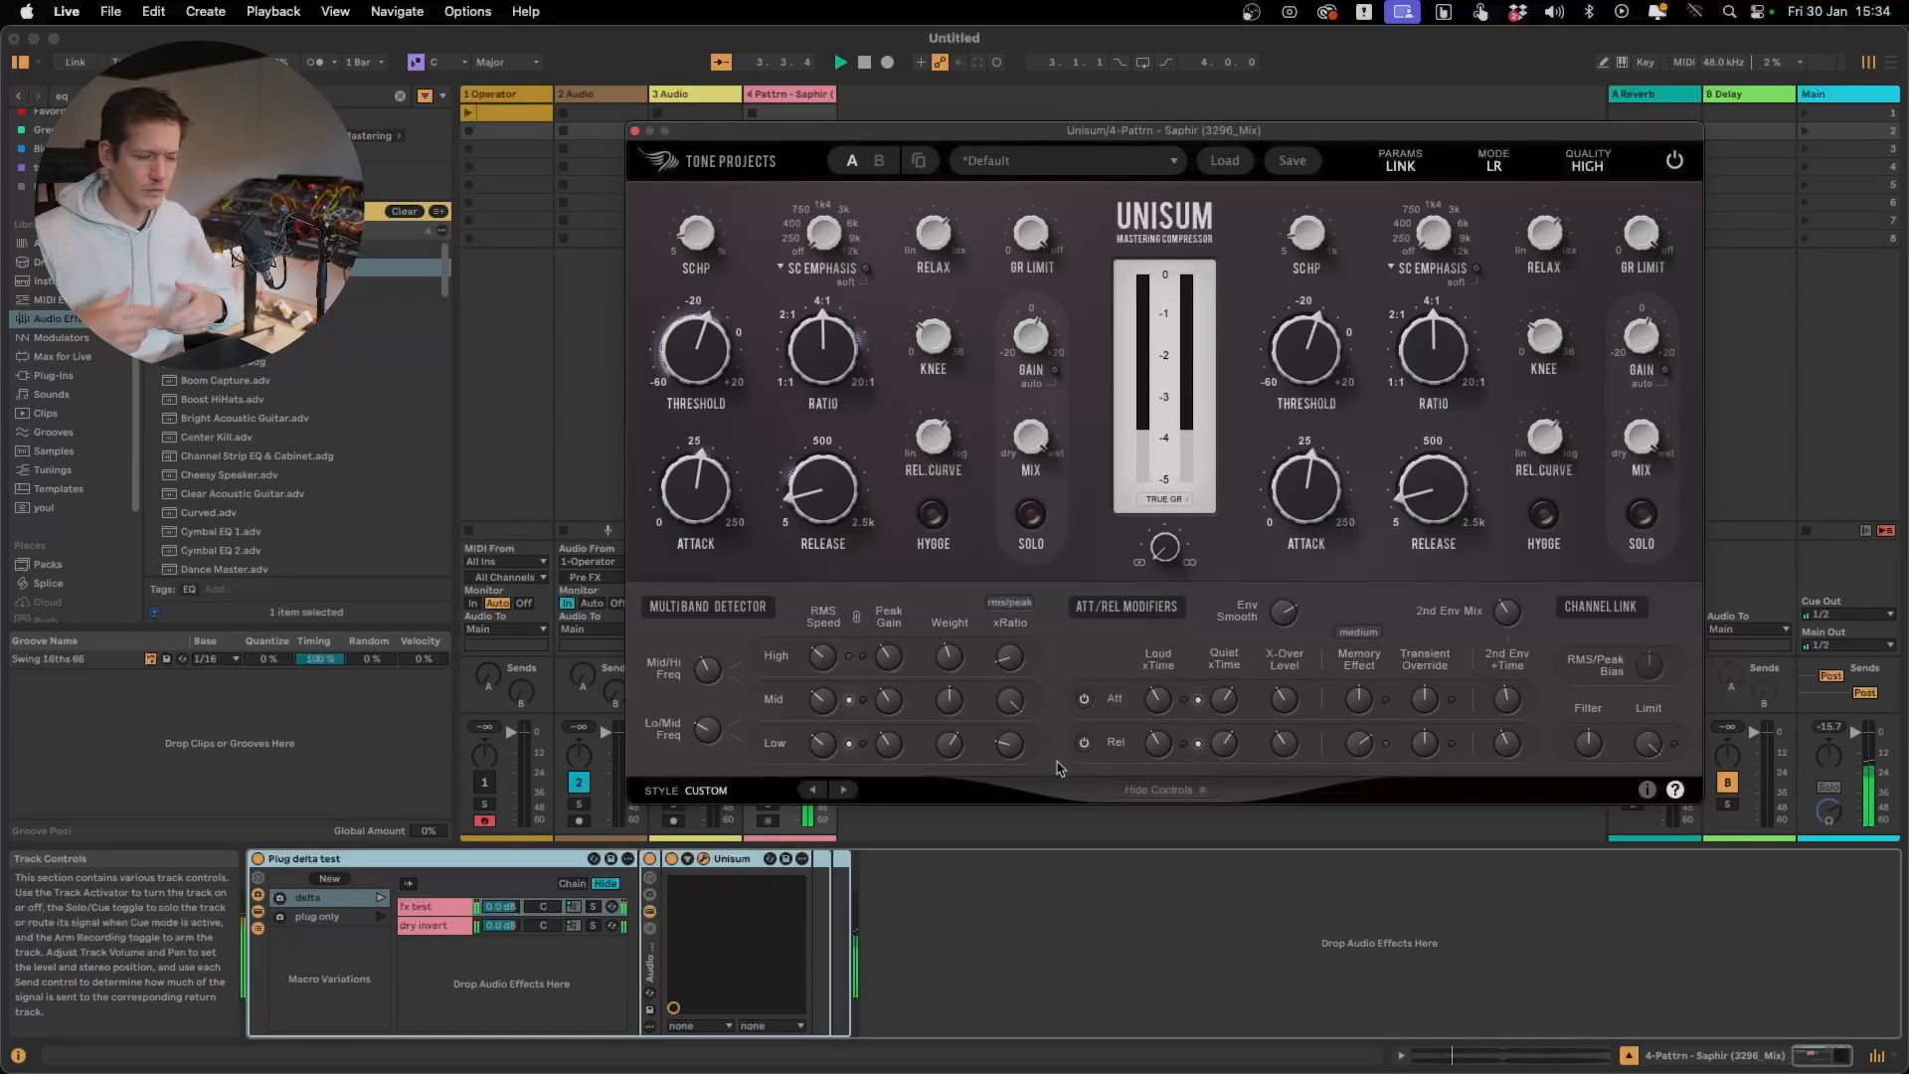
click(1011, 602)
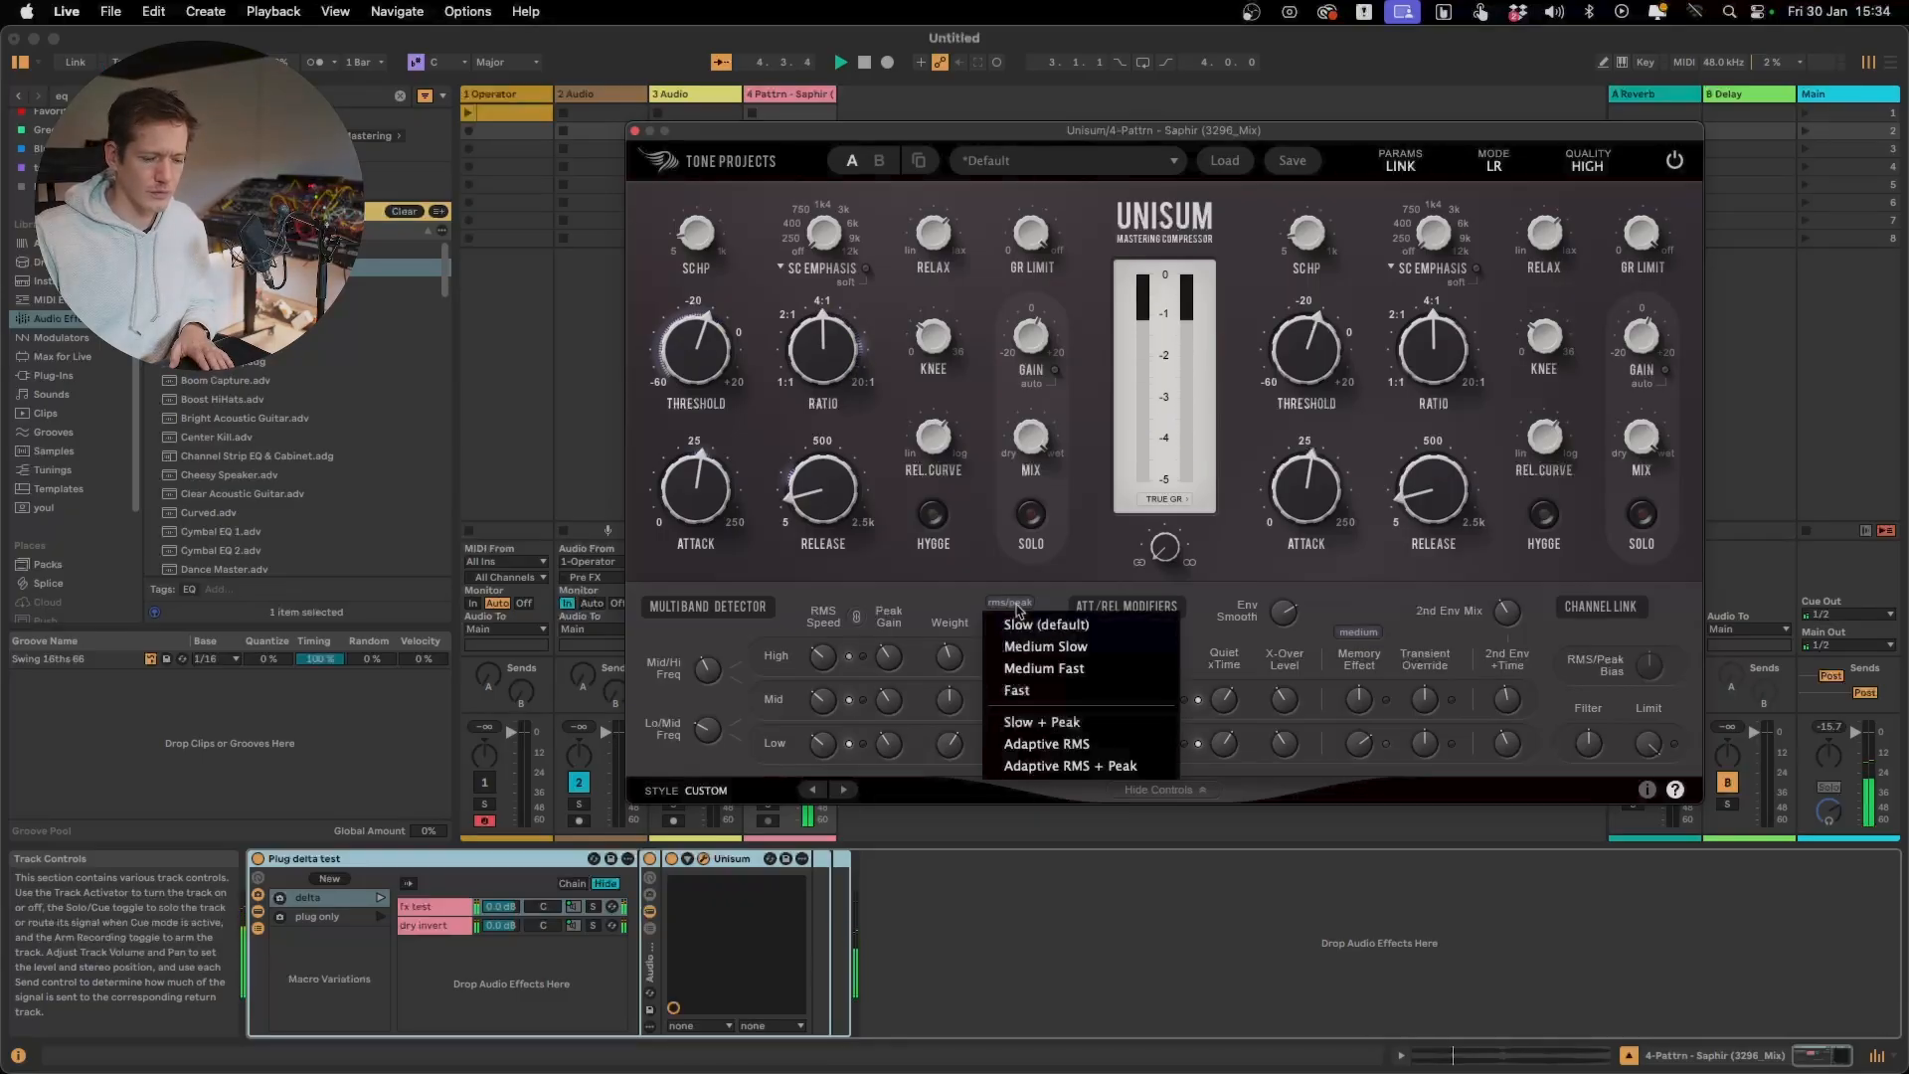
click(1034, 624)
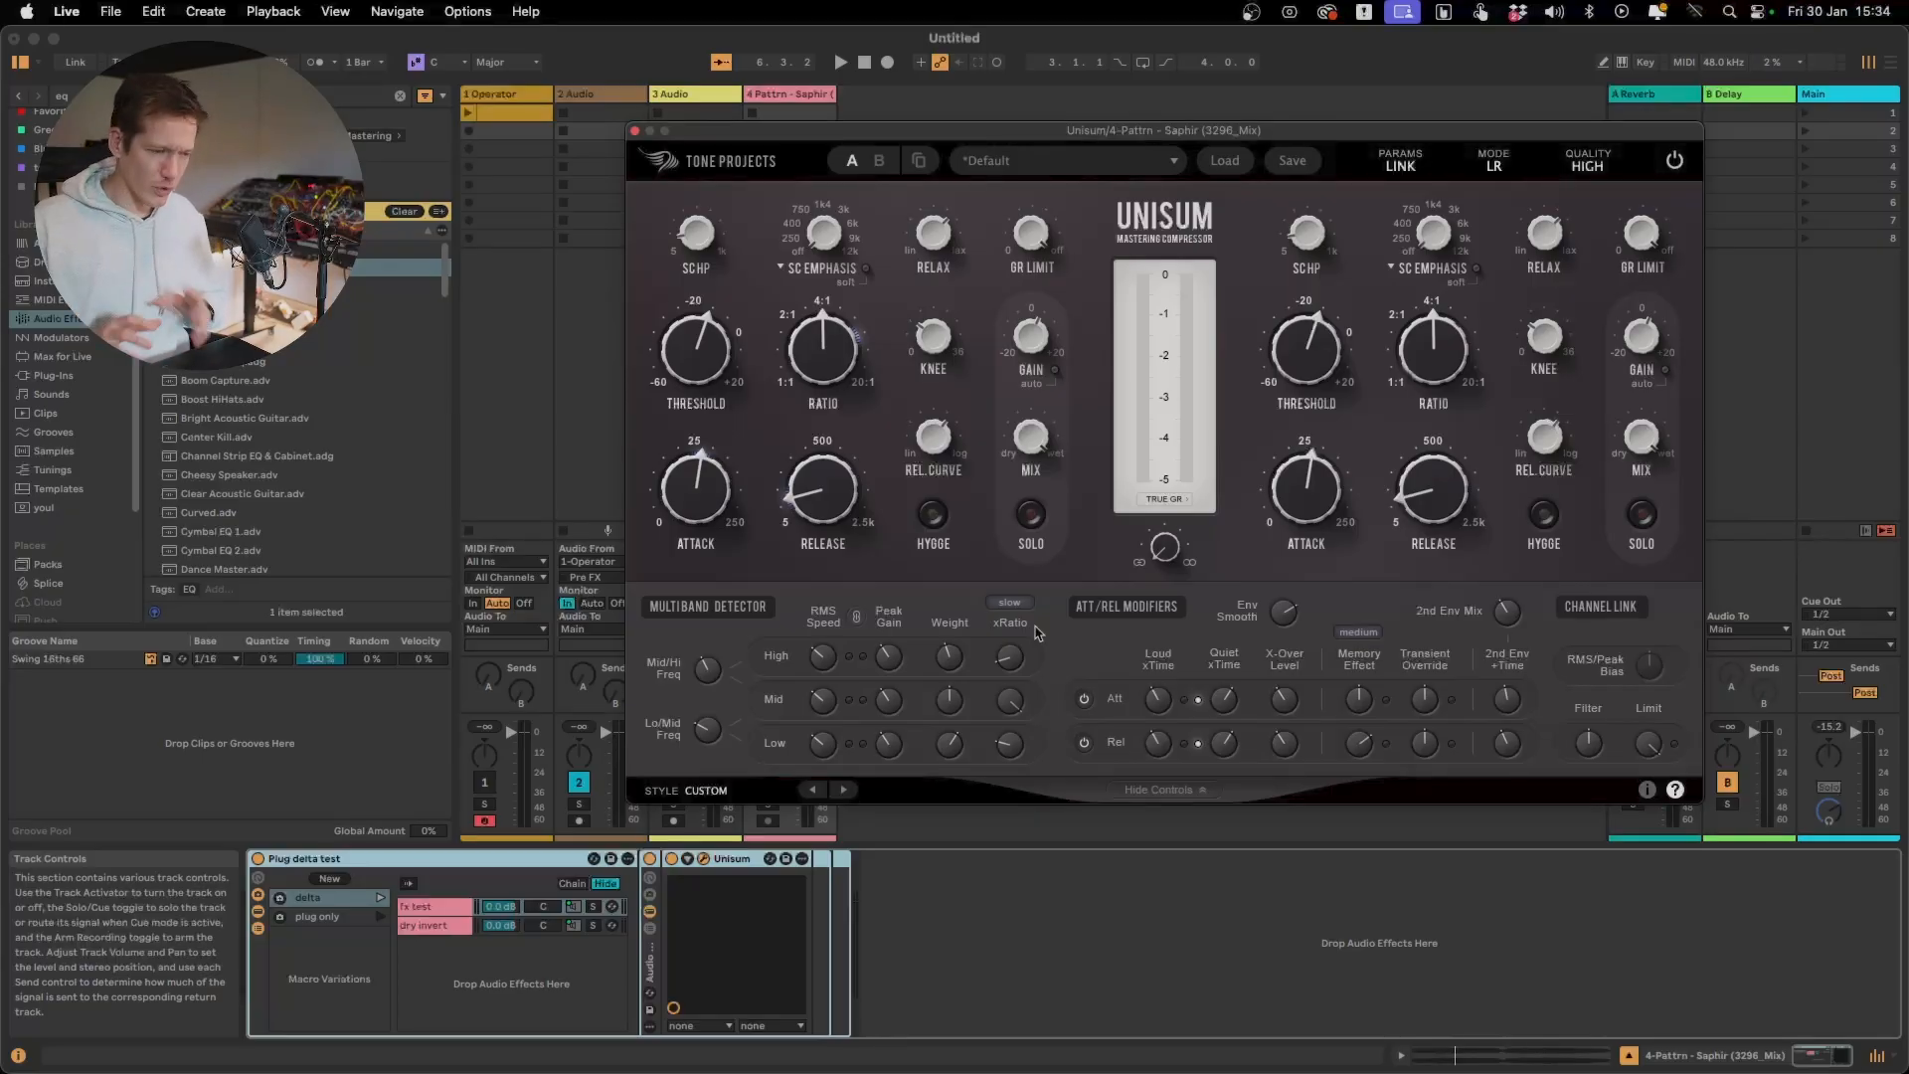
Set the xRatio speed to Medium Fast, play the delta signal briefly and stop it
click(1003, 596)
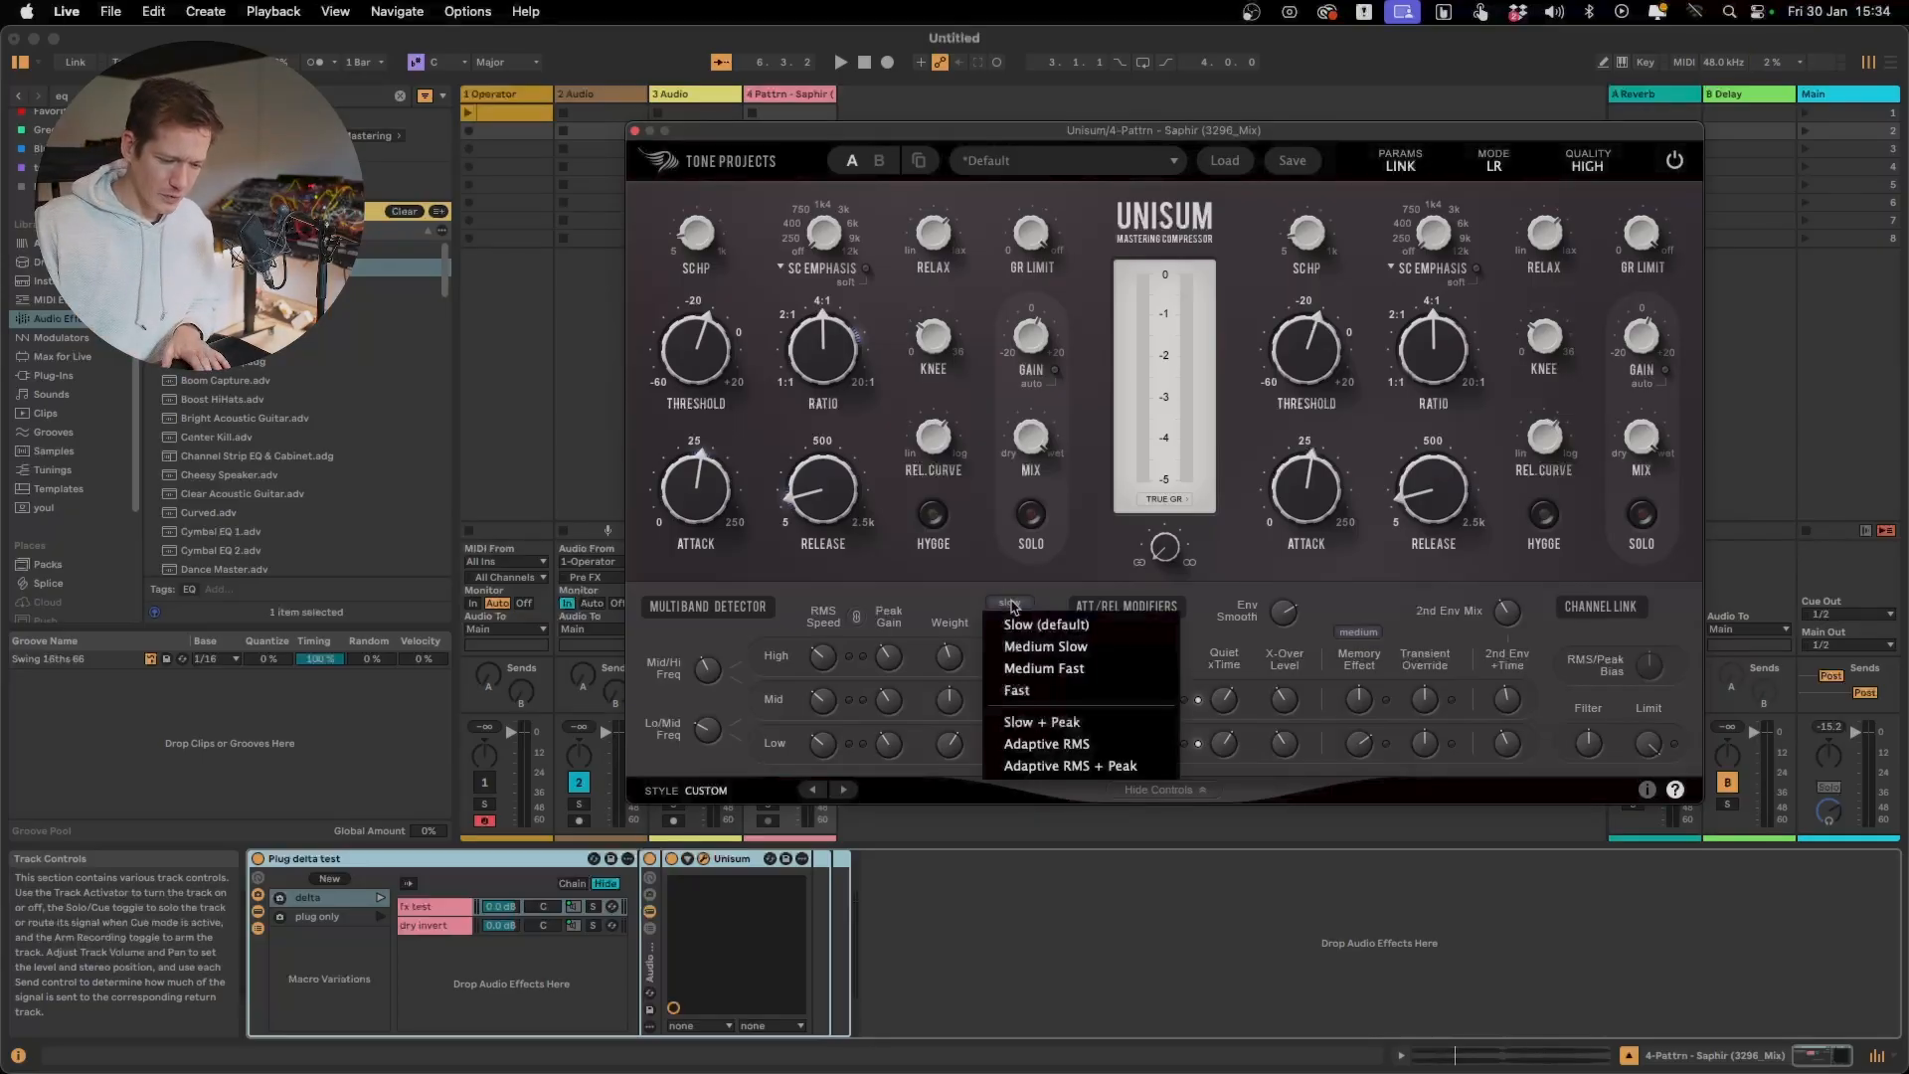
click(1087, 673)
key(space)
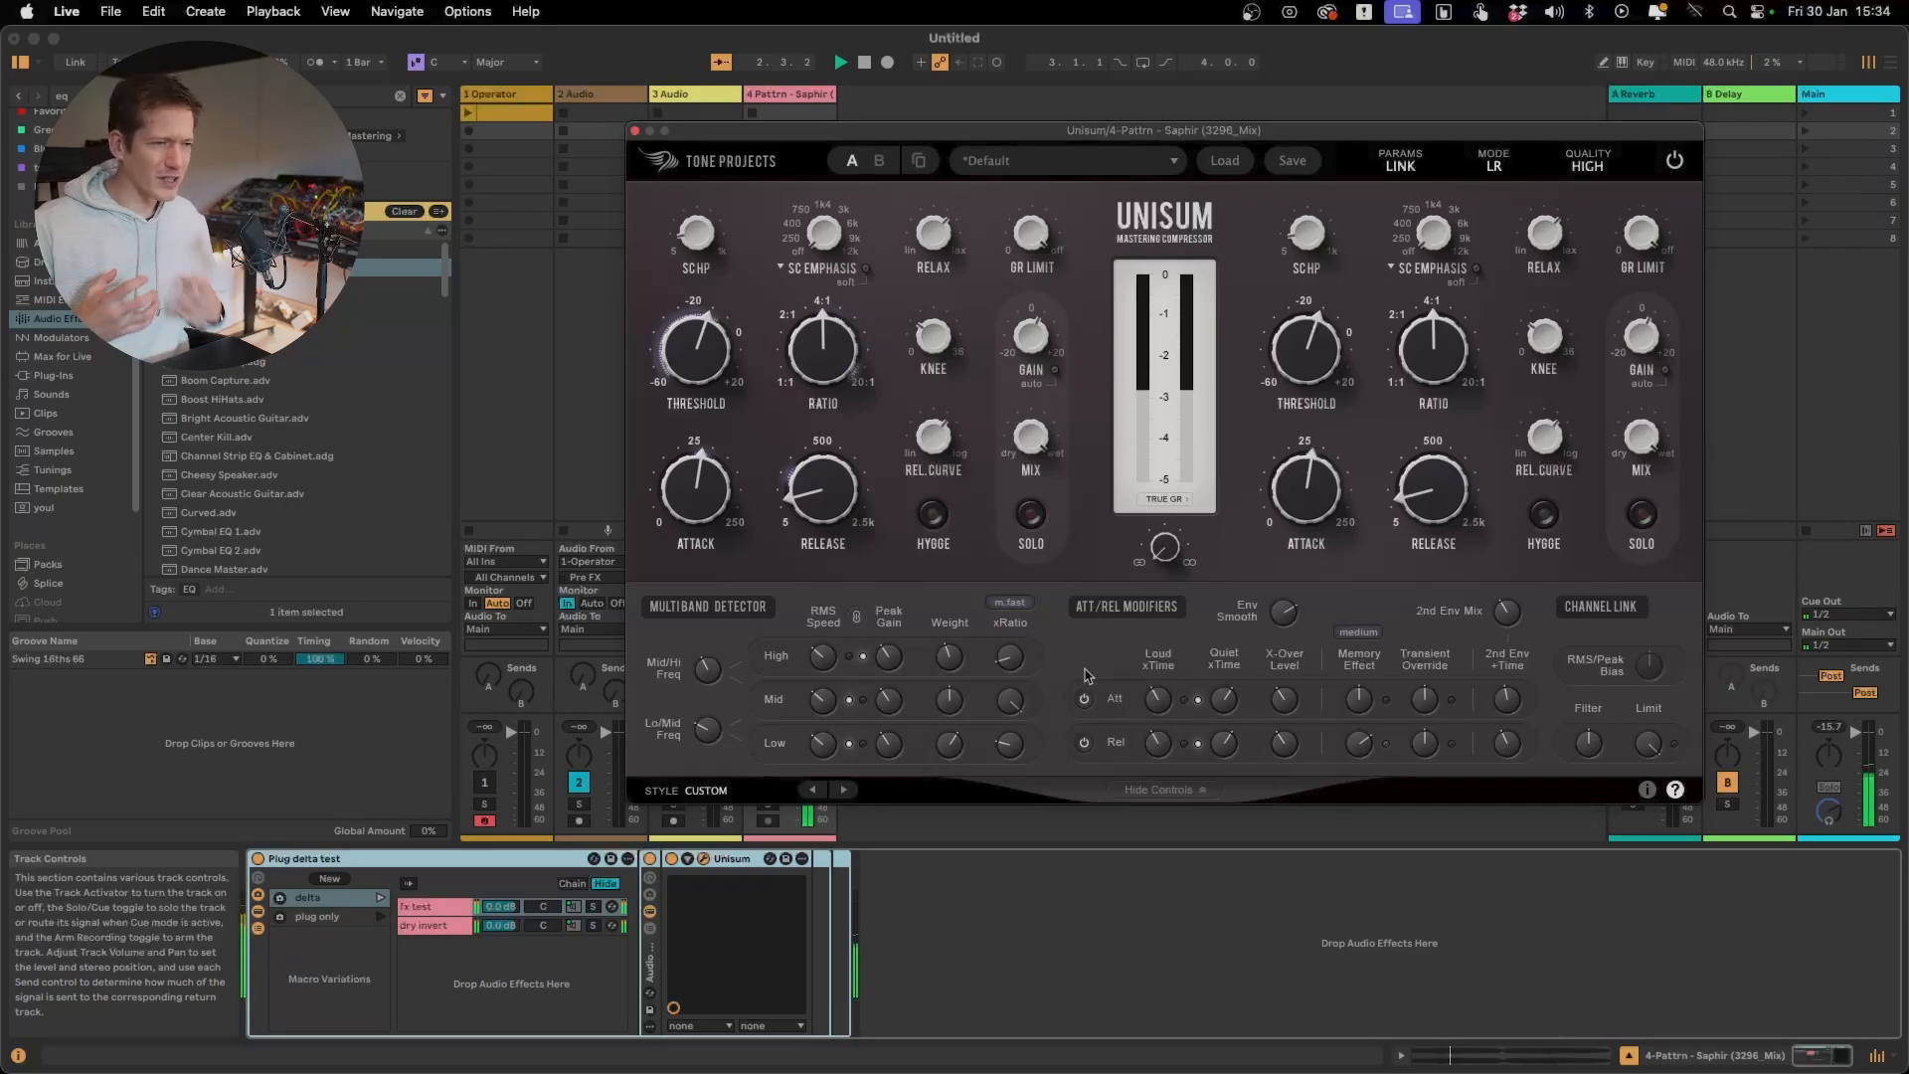
key(space)
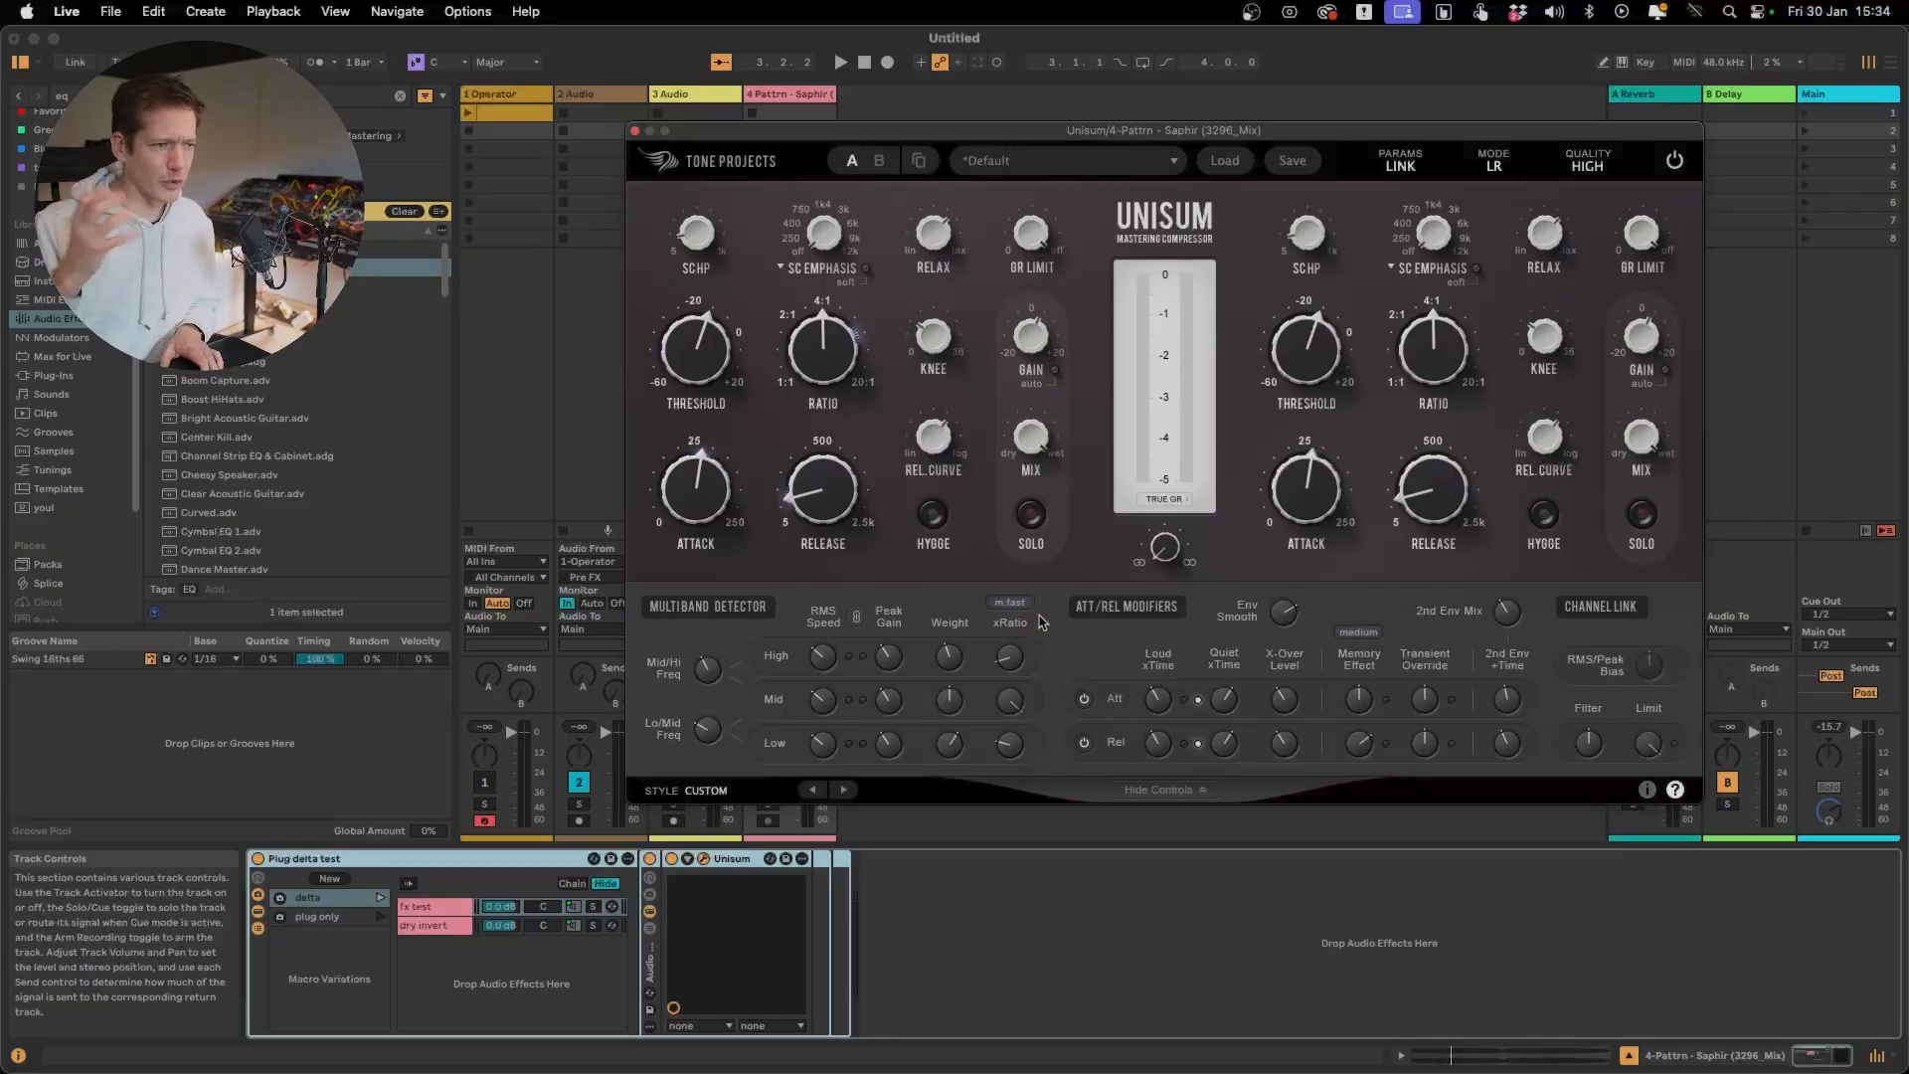
Restart playback and change the xRatio speed to Slow + Peak
key(space)
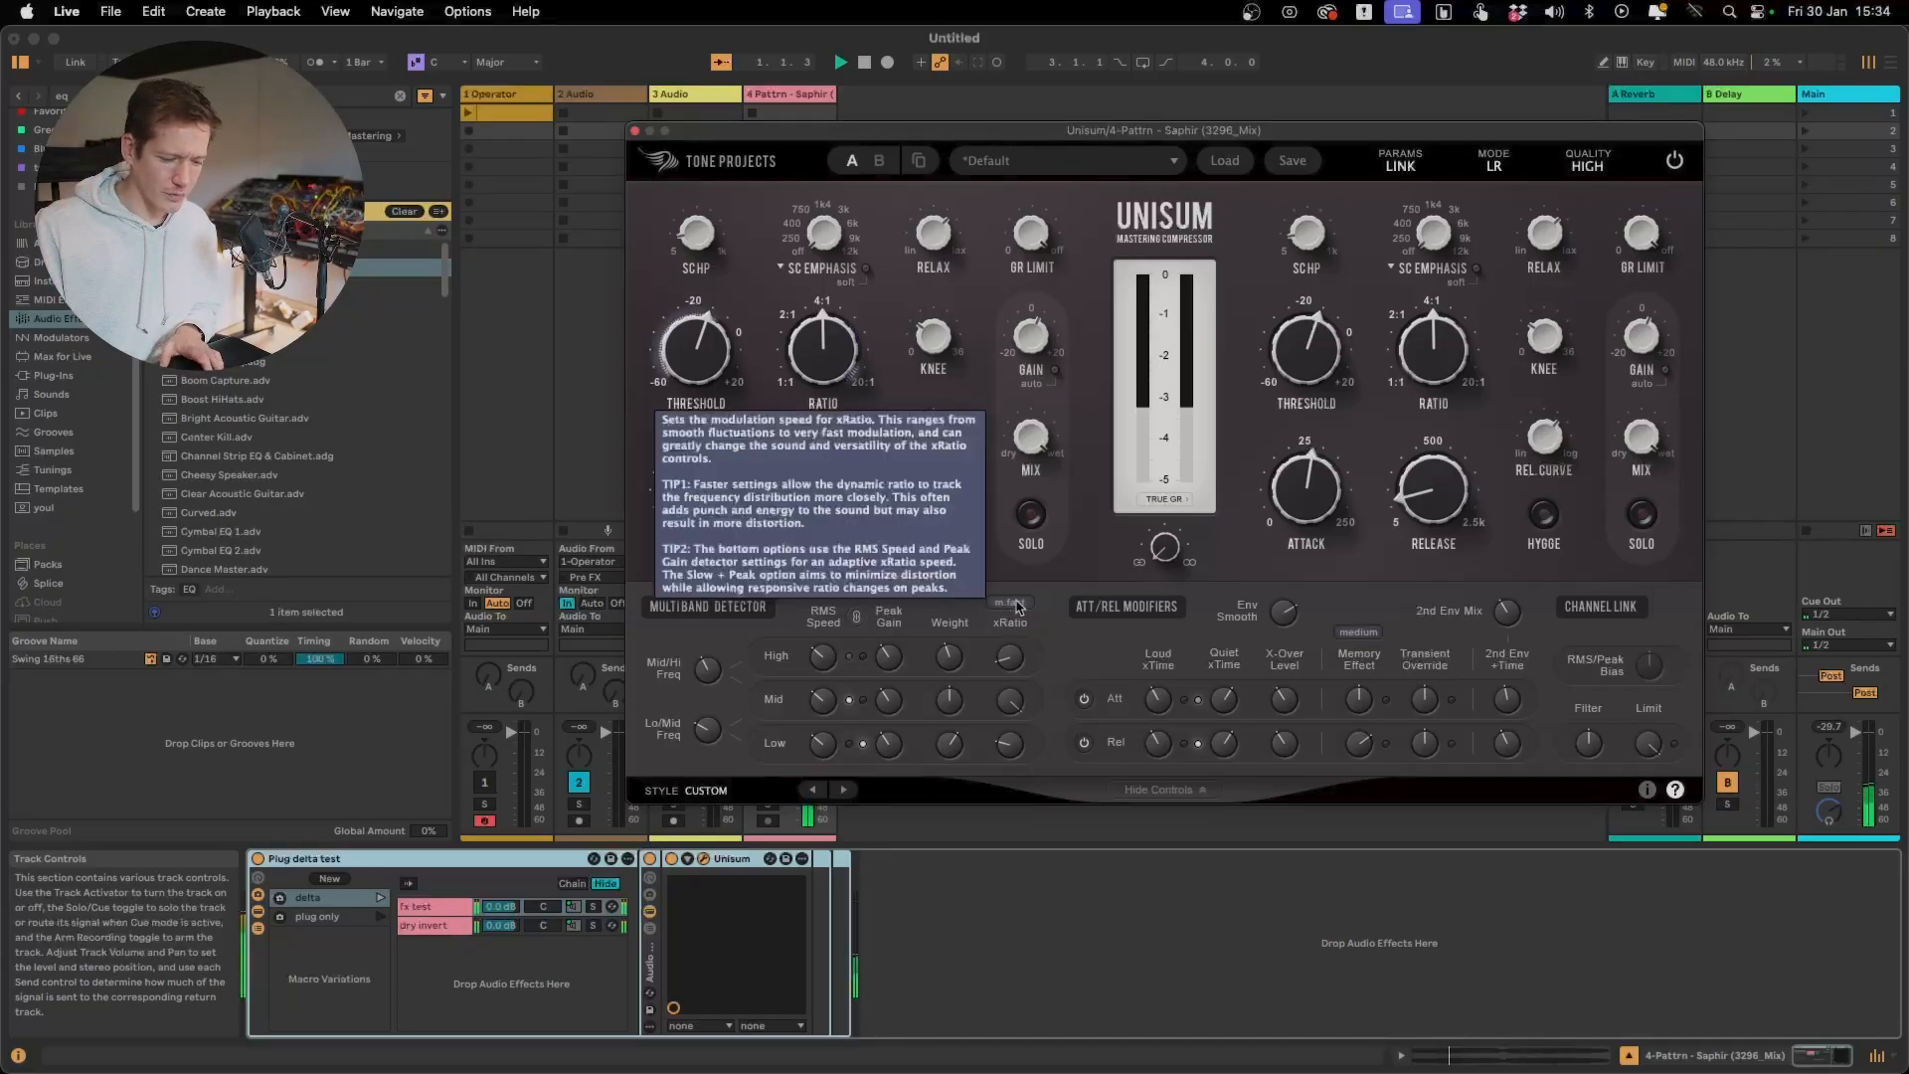
click(998, 602)
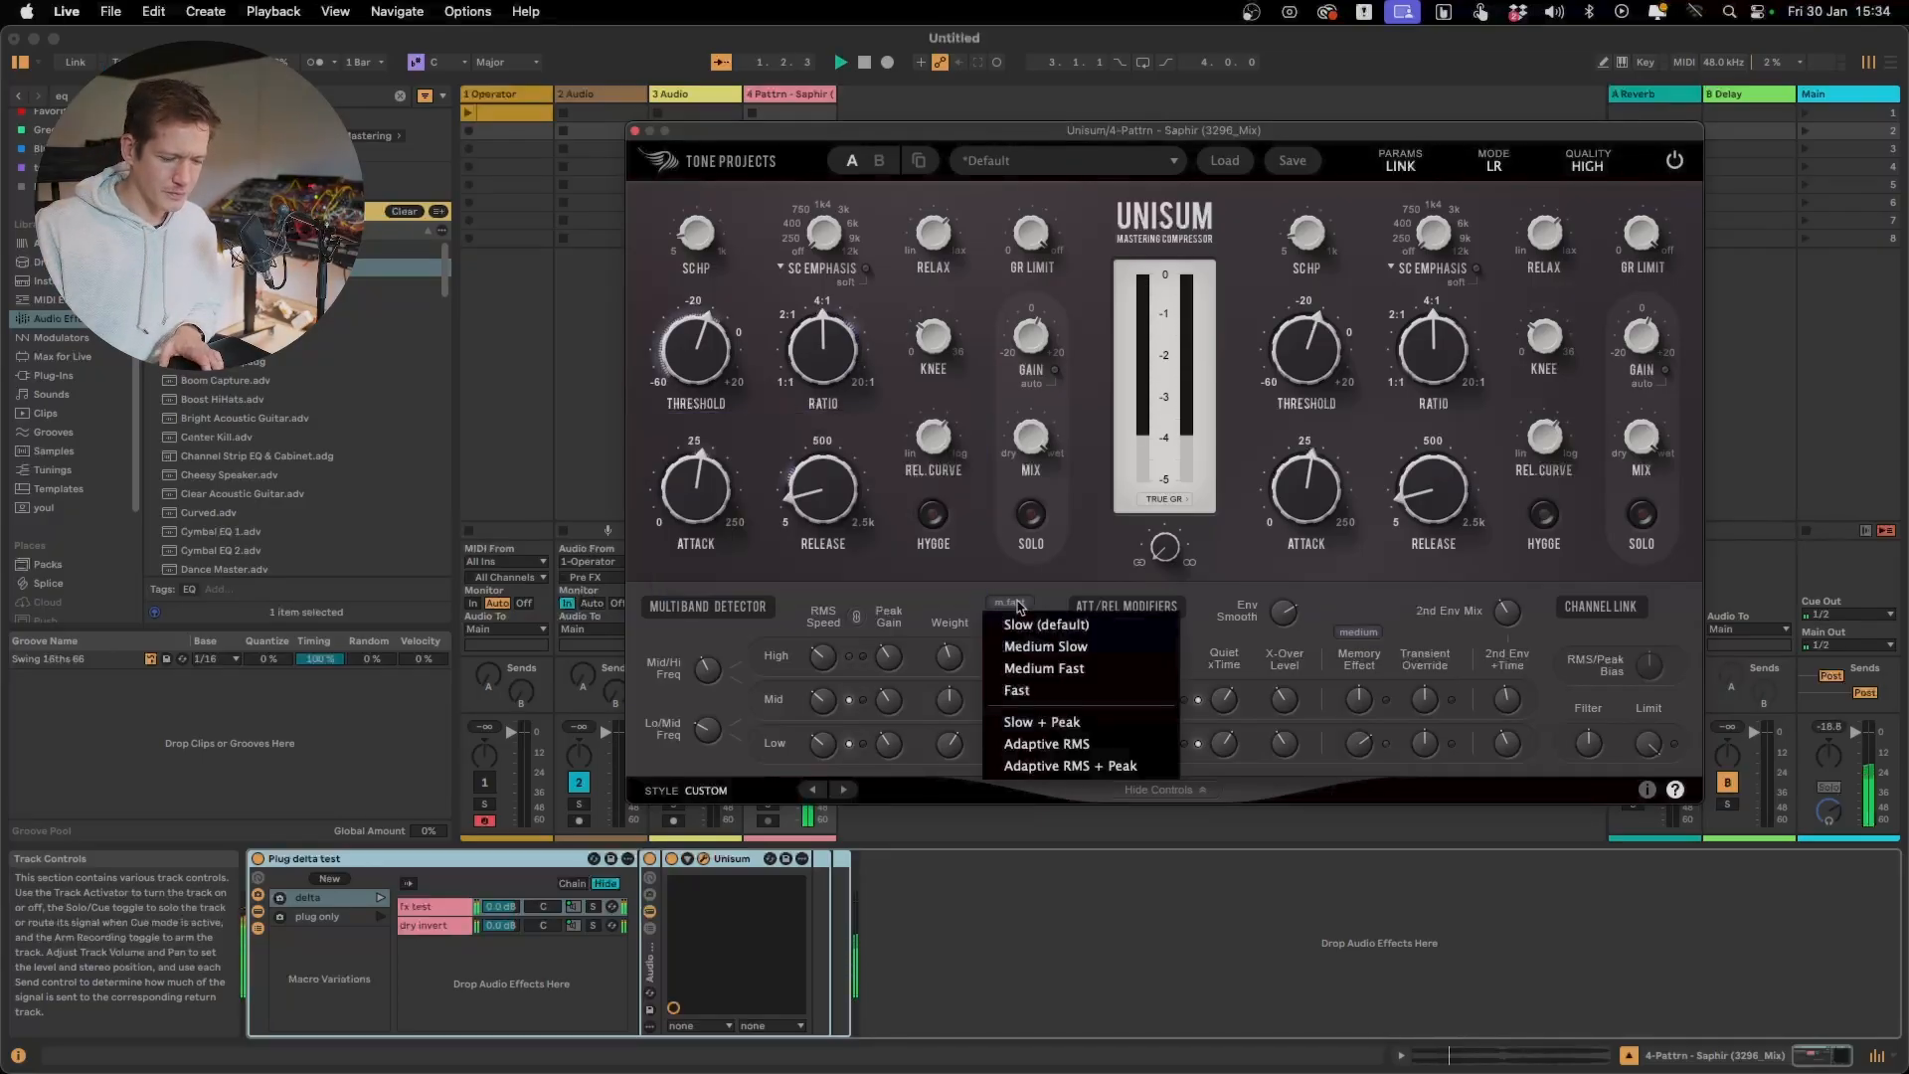
click(1113, 726)
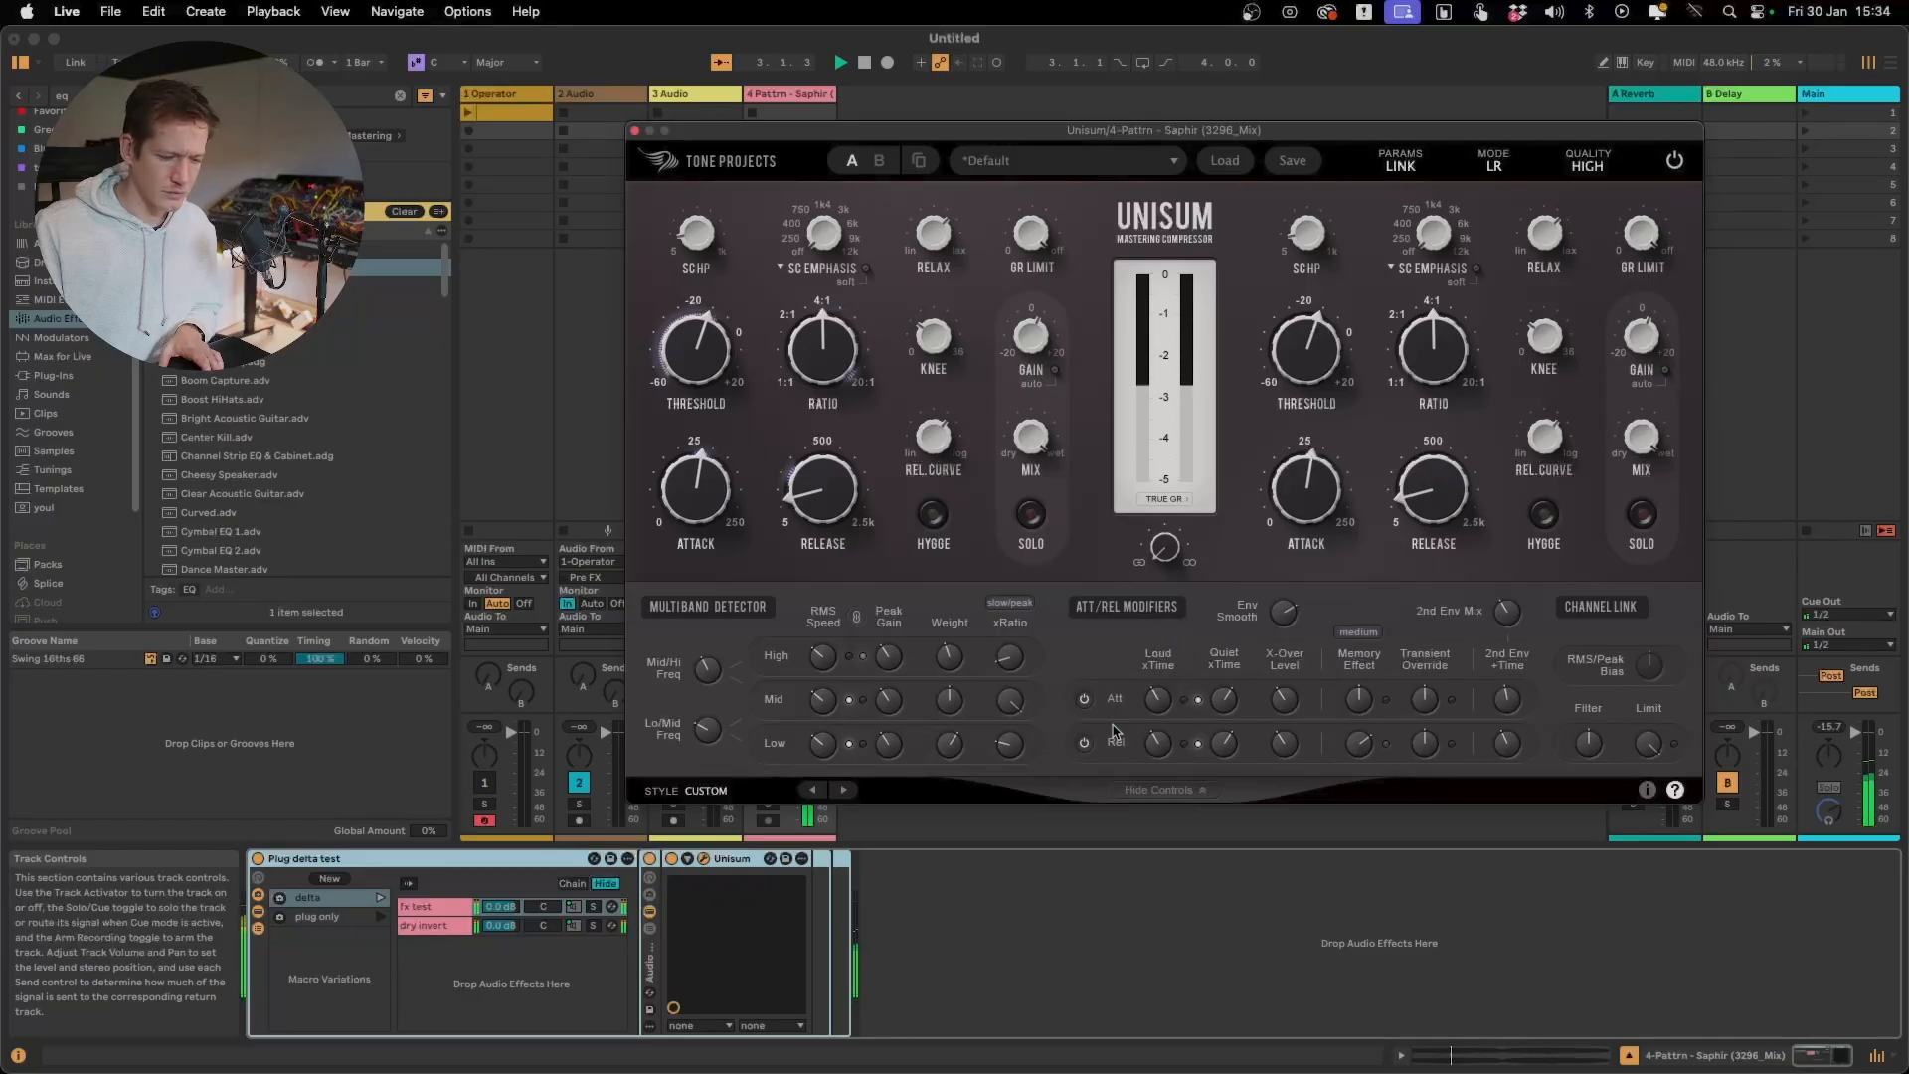
Switch the xRatio speed to Adaptive RMS + Peak while the delta signal plays and stop playback
click(1010, 600)
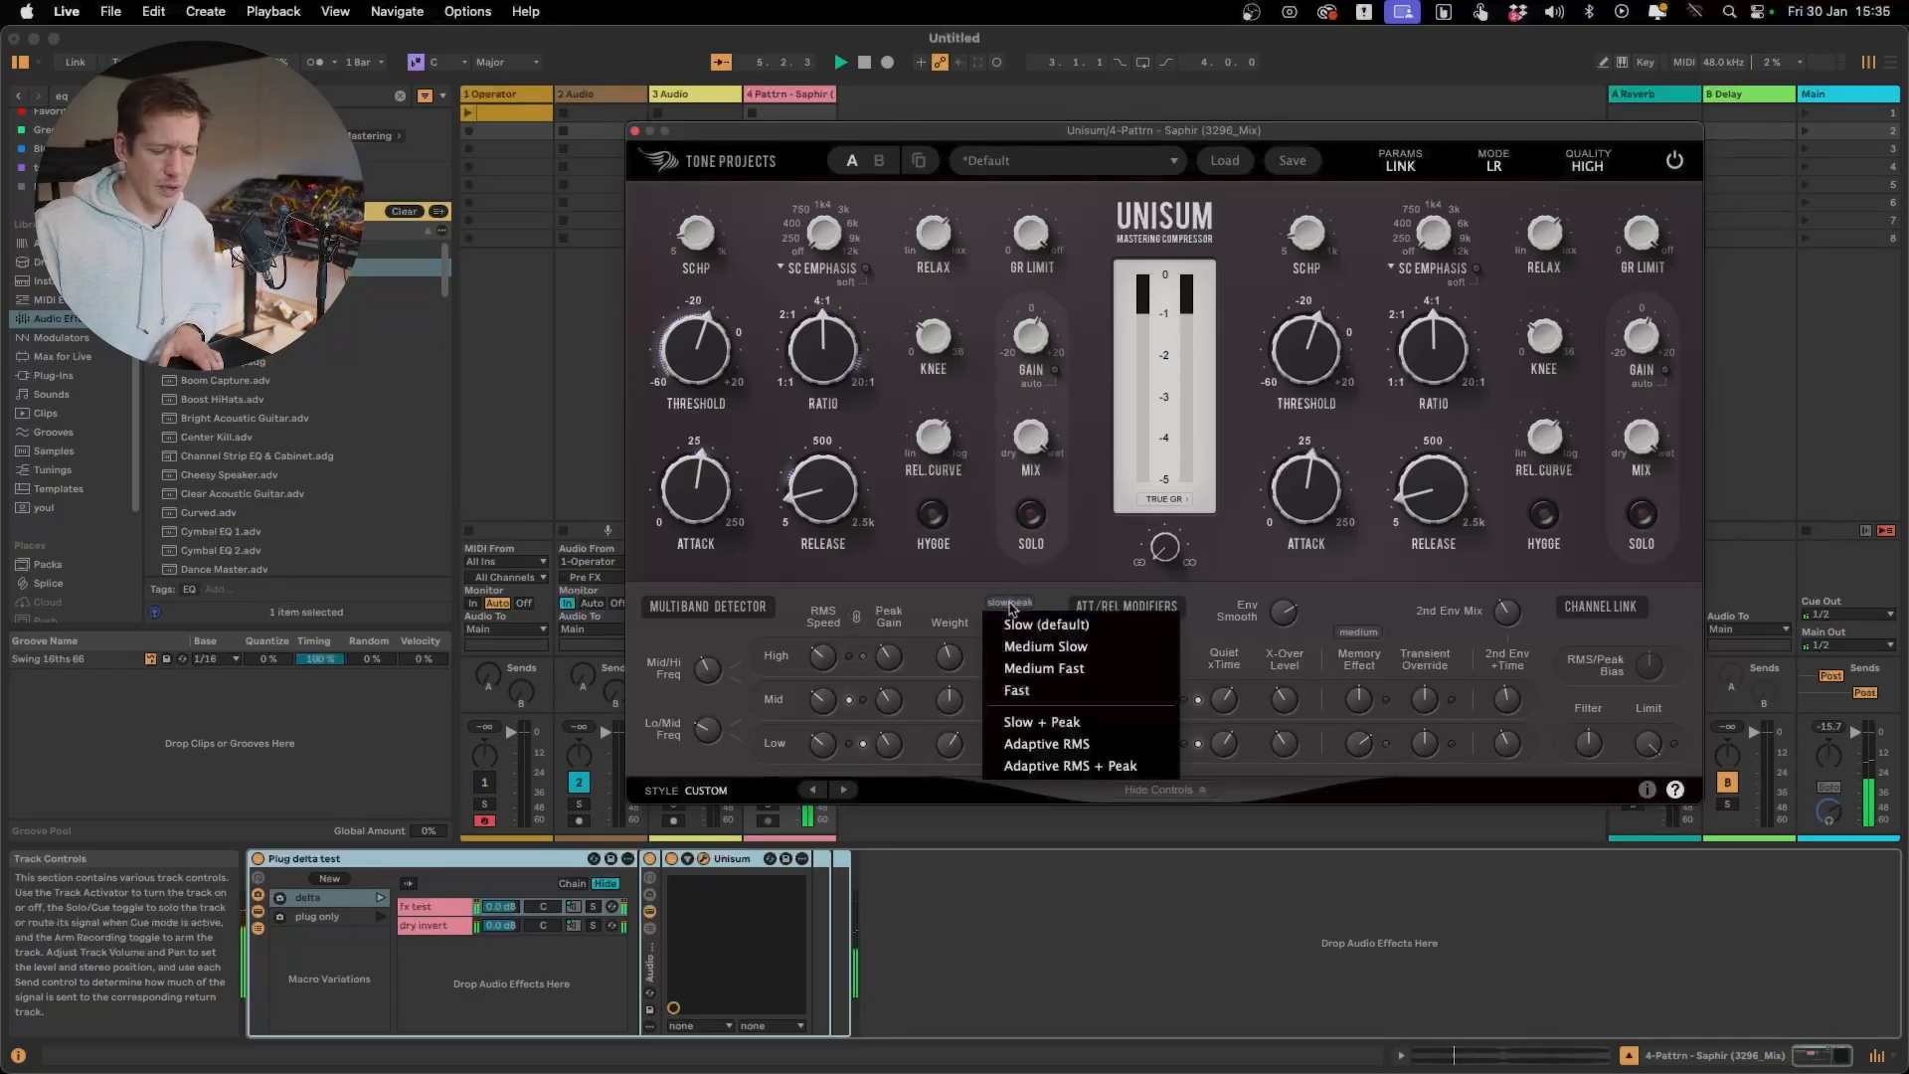
click(1069, 766)
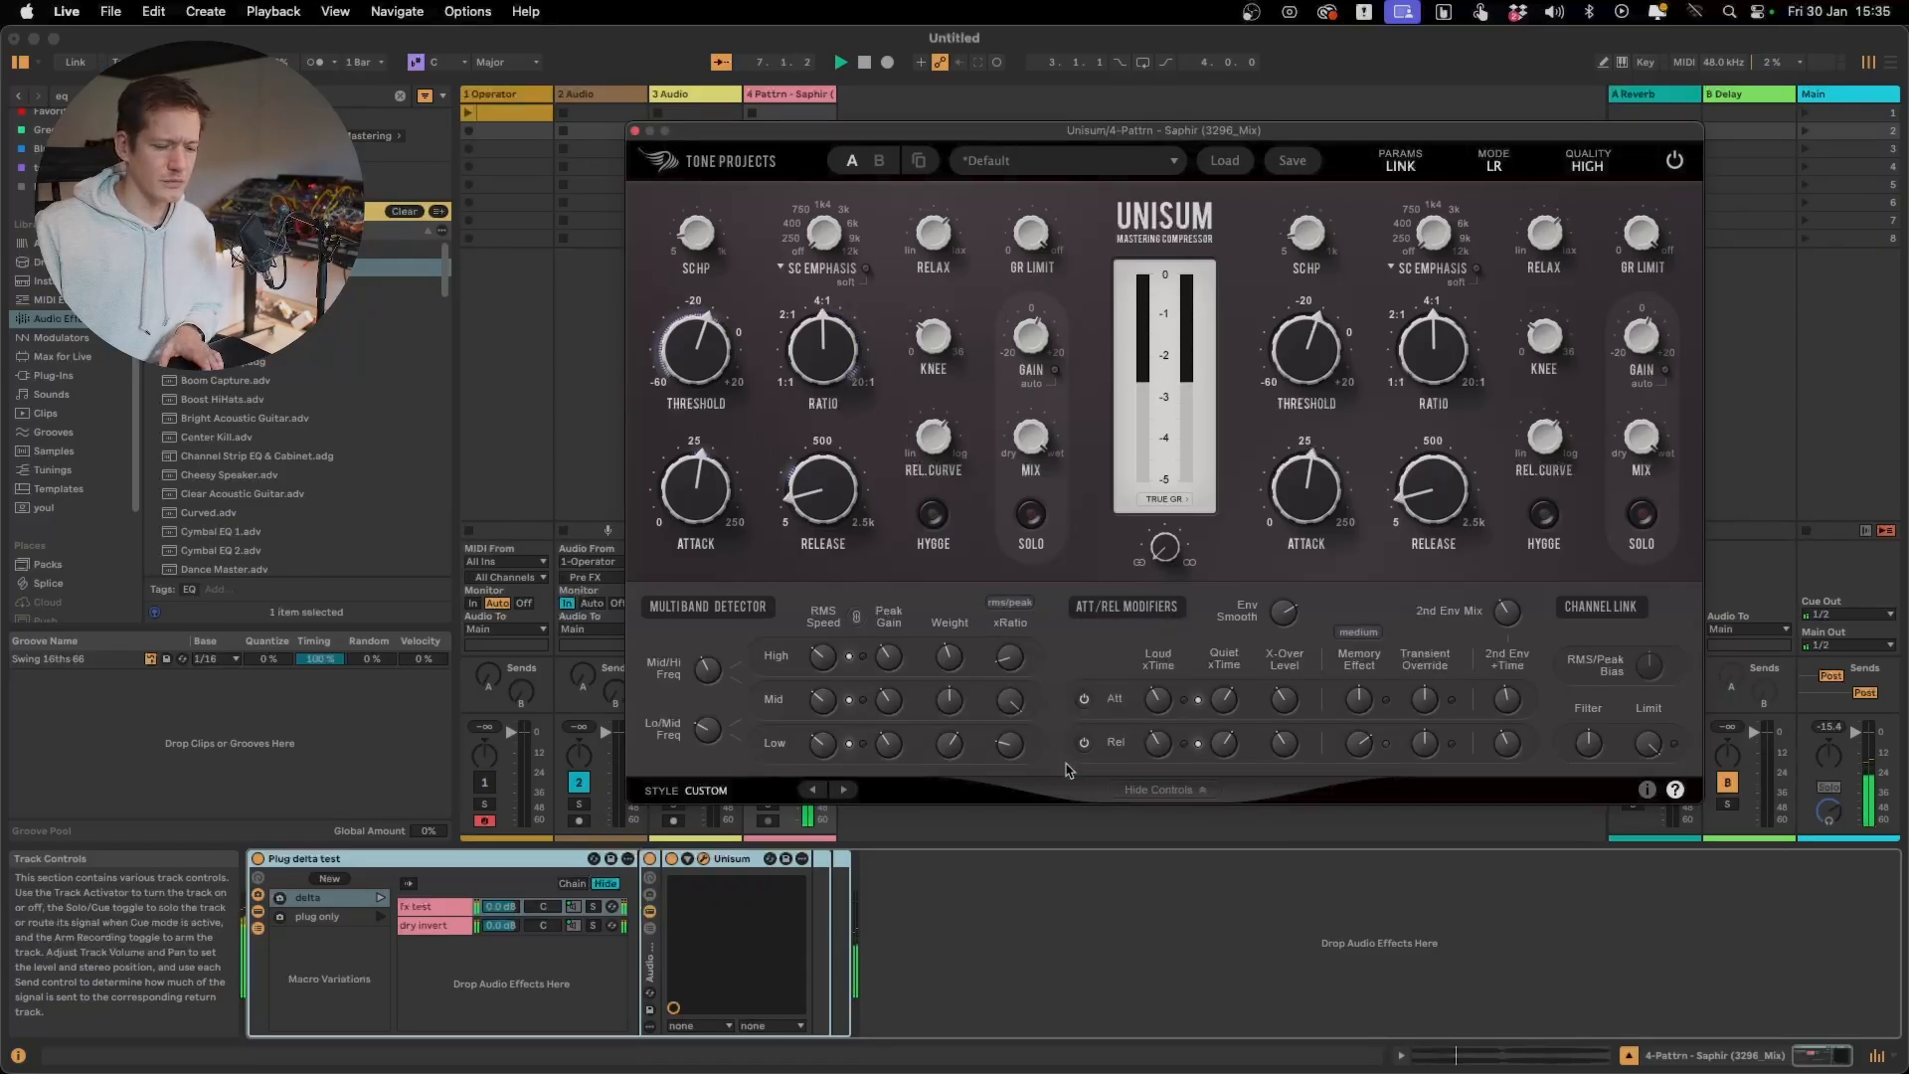
key(space)
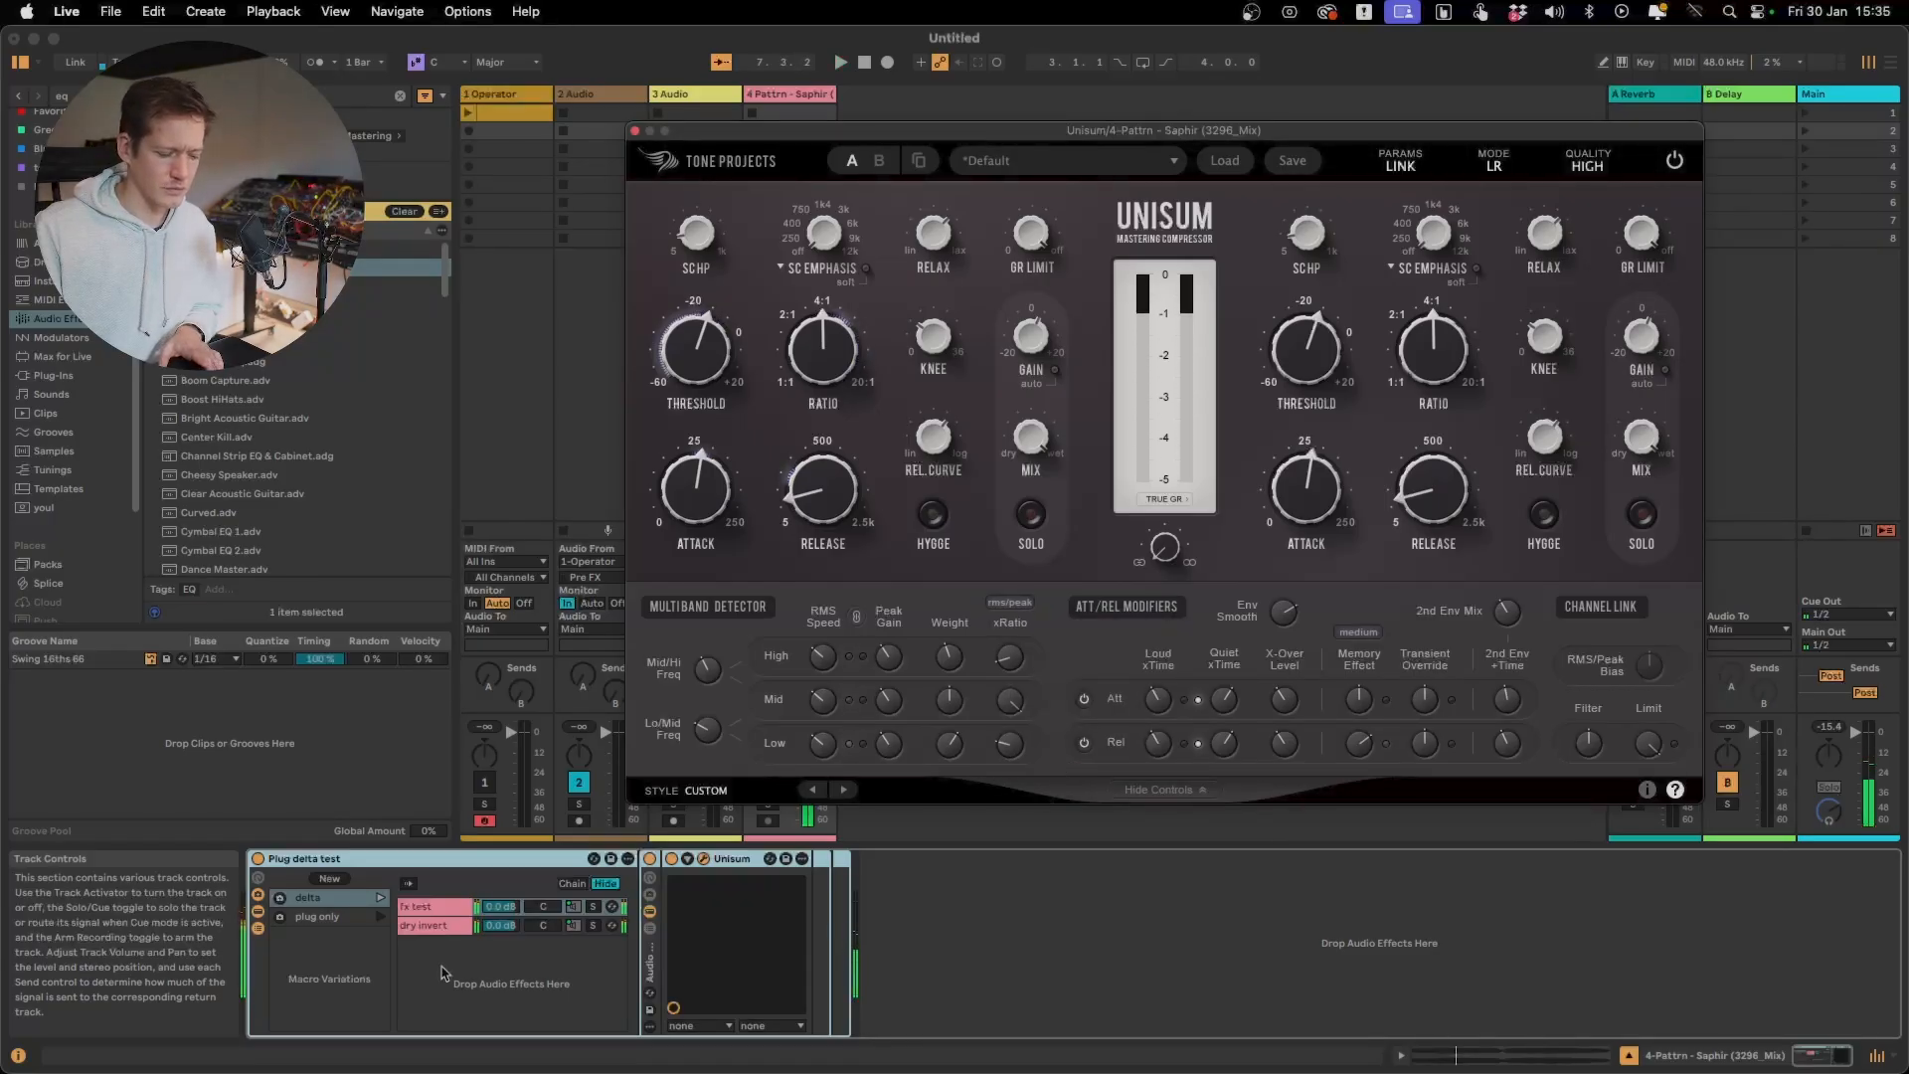
Recall the plug only variation of the delta test rack and play it with the xRatio speed on Slow (default)
click(379, 917)
click(1012, 604)
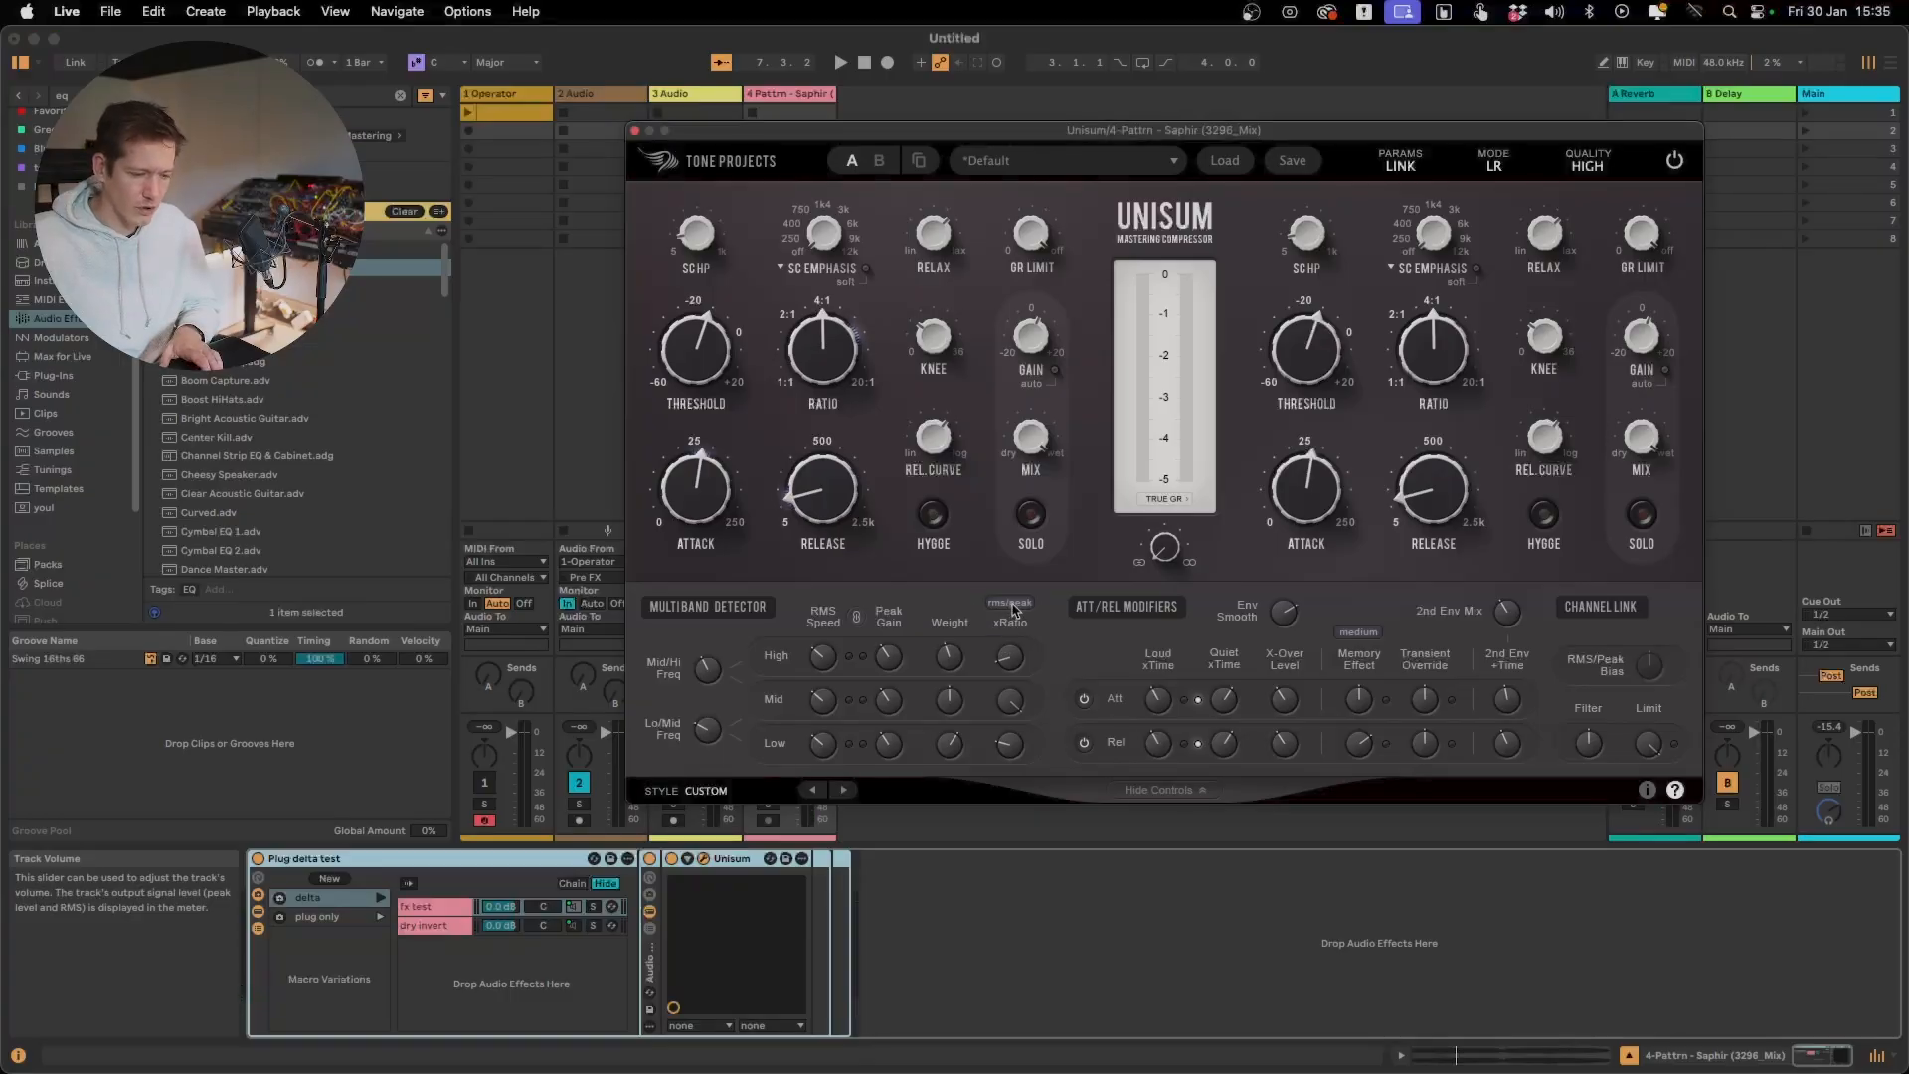
click(1012, 608)
click(1021, 624)
key(space)
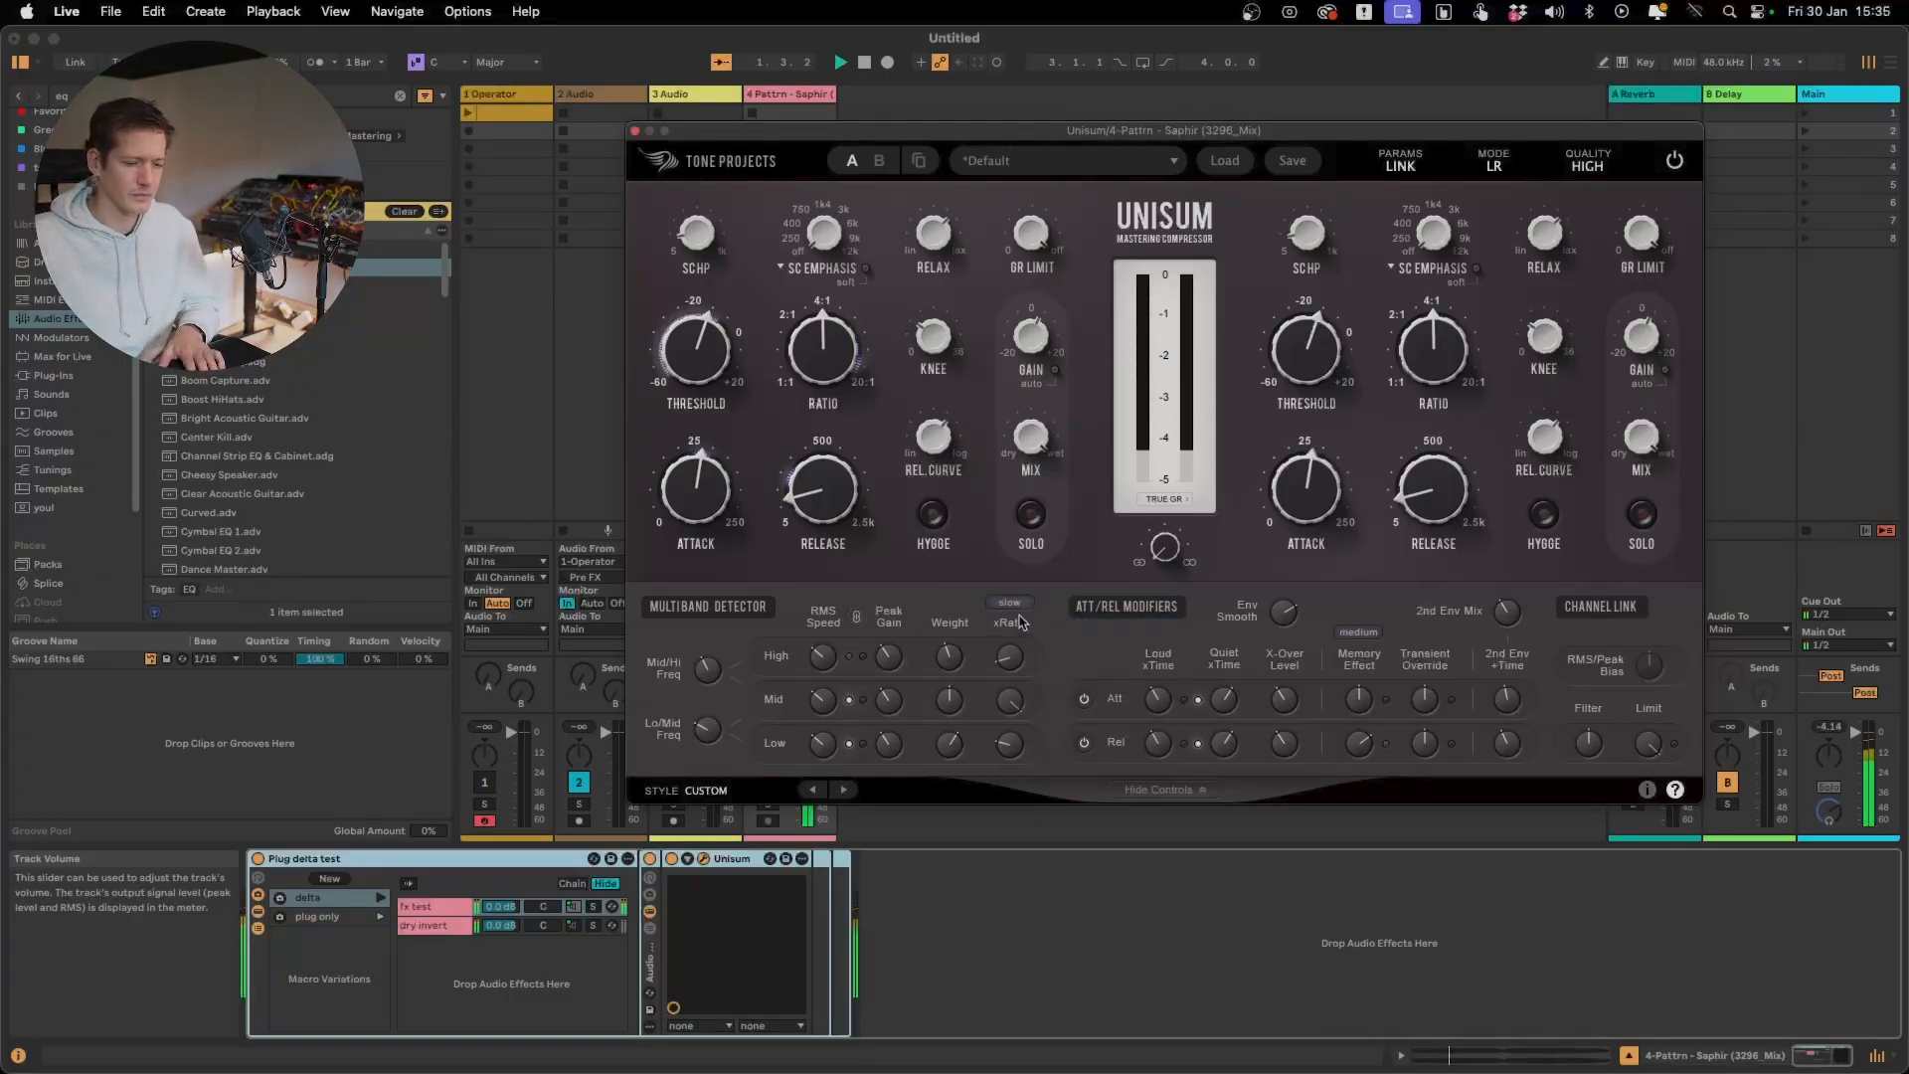
Audition the Medium Fast and Slow + Peak xRatio speeds on the processed signal
click(1011, 603)
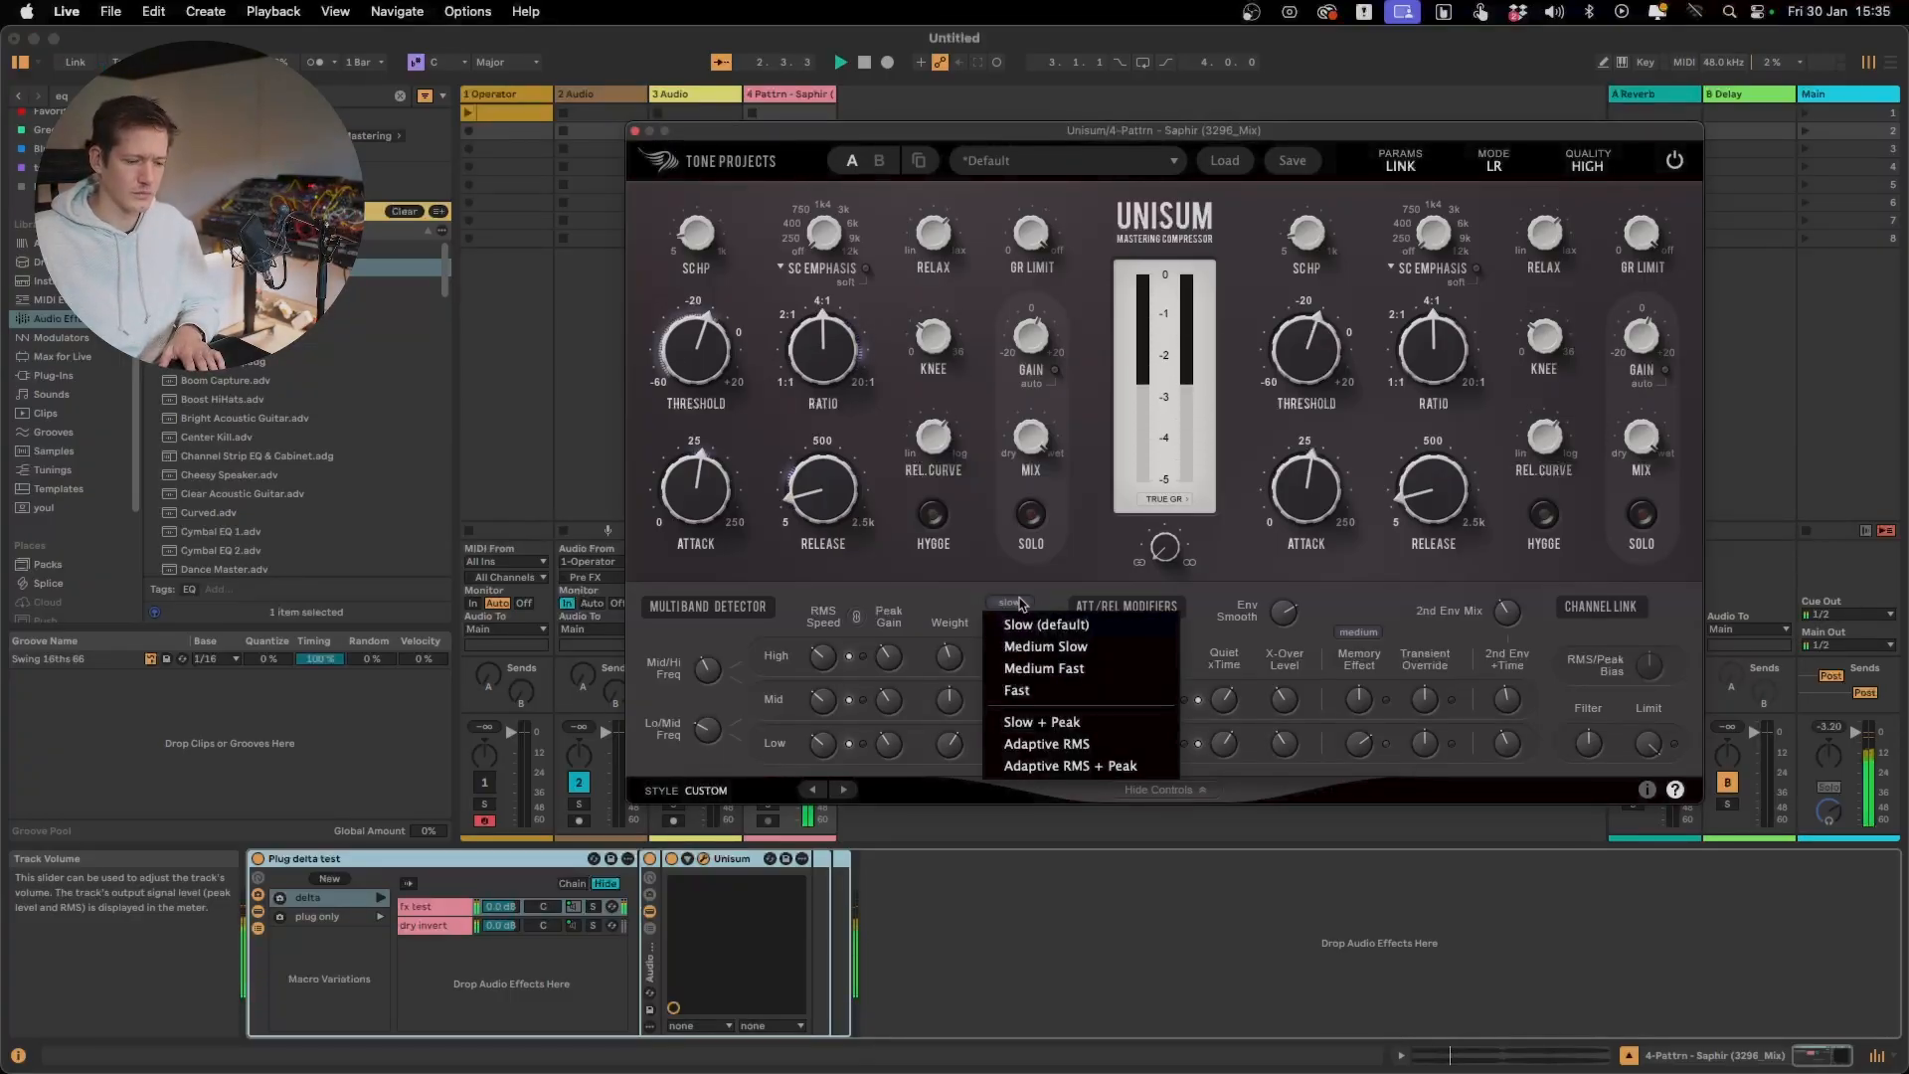
click(1102, 670)
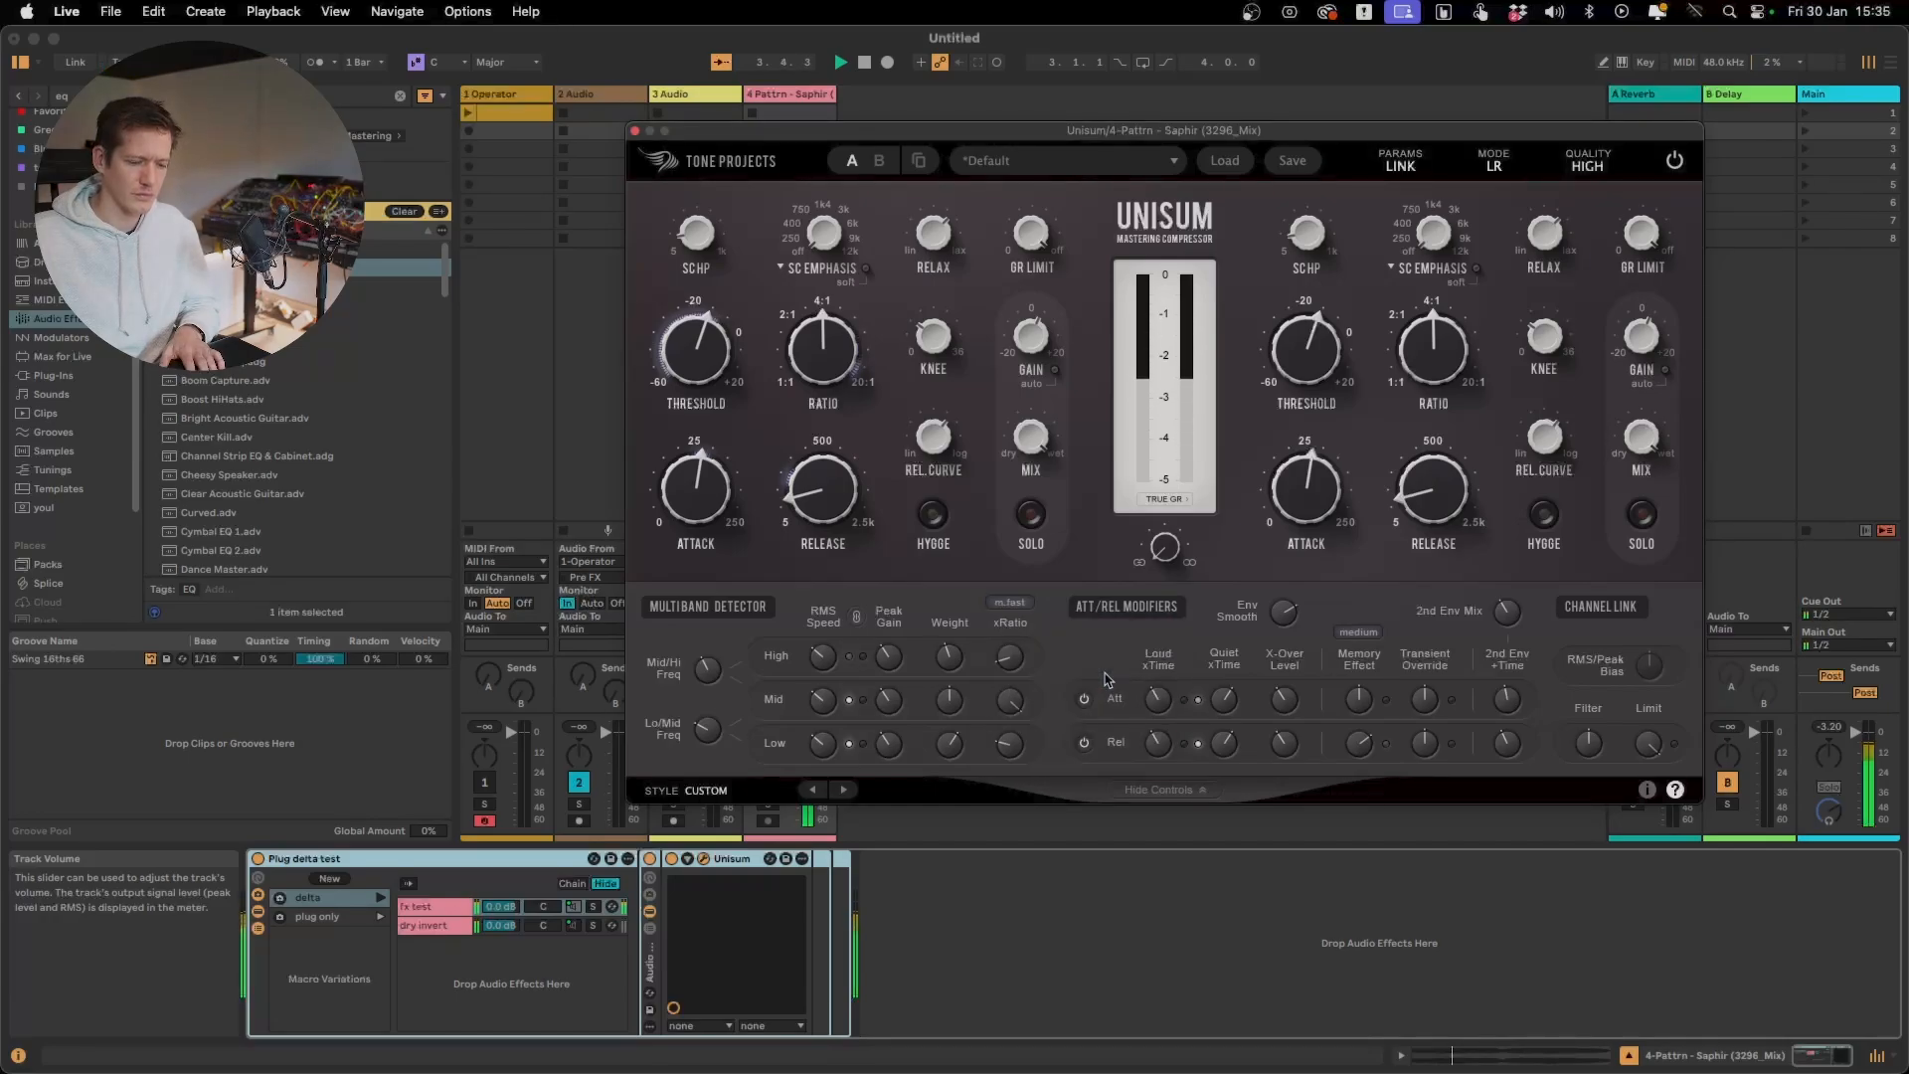
click(1009, 603)
click(1071, 723)
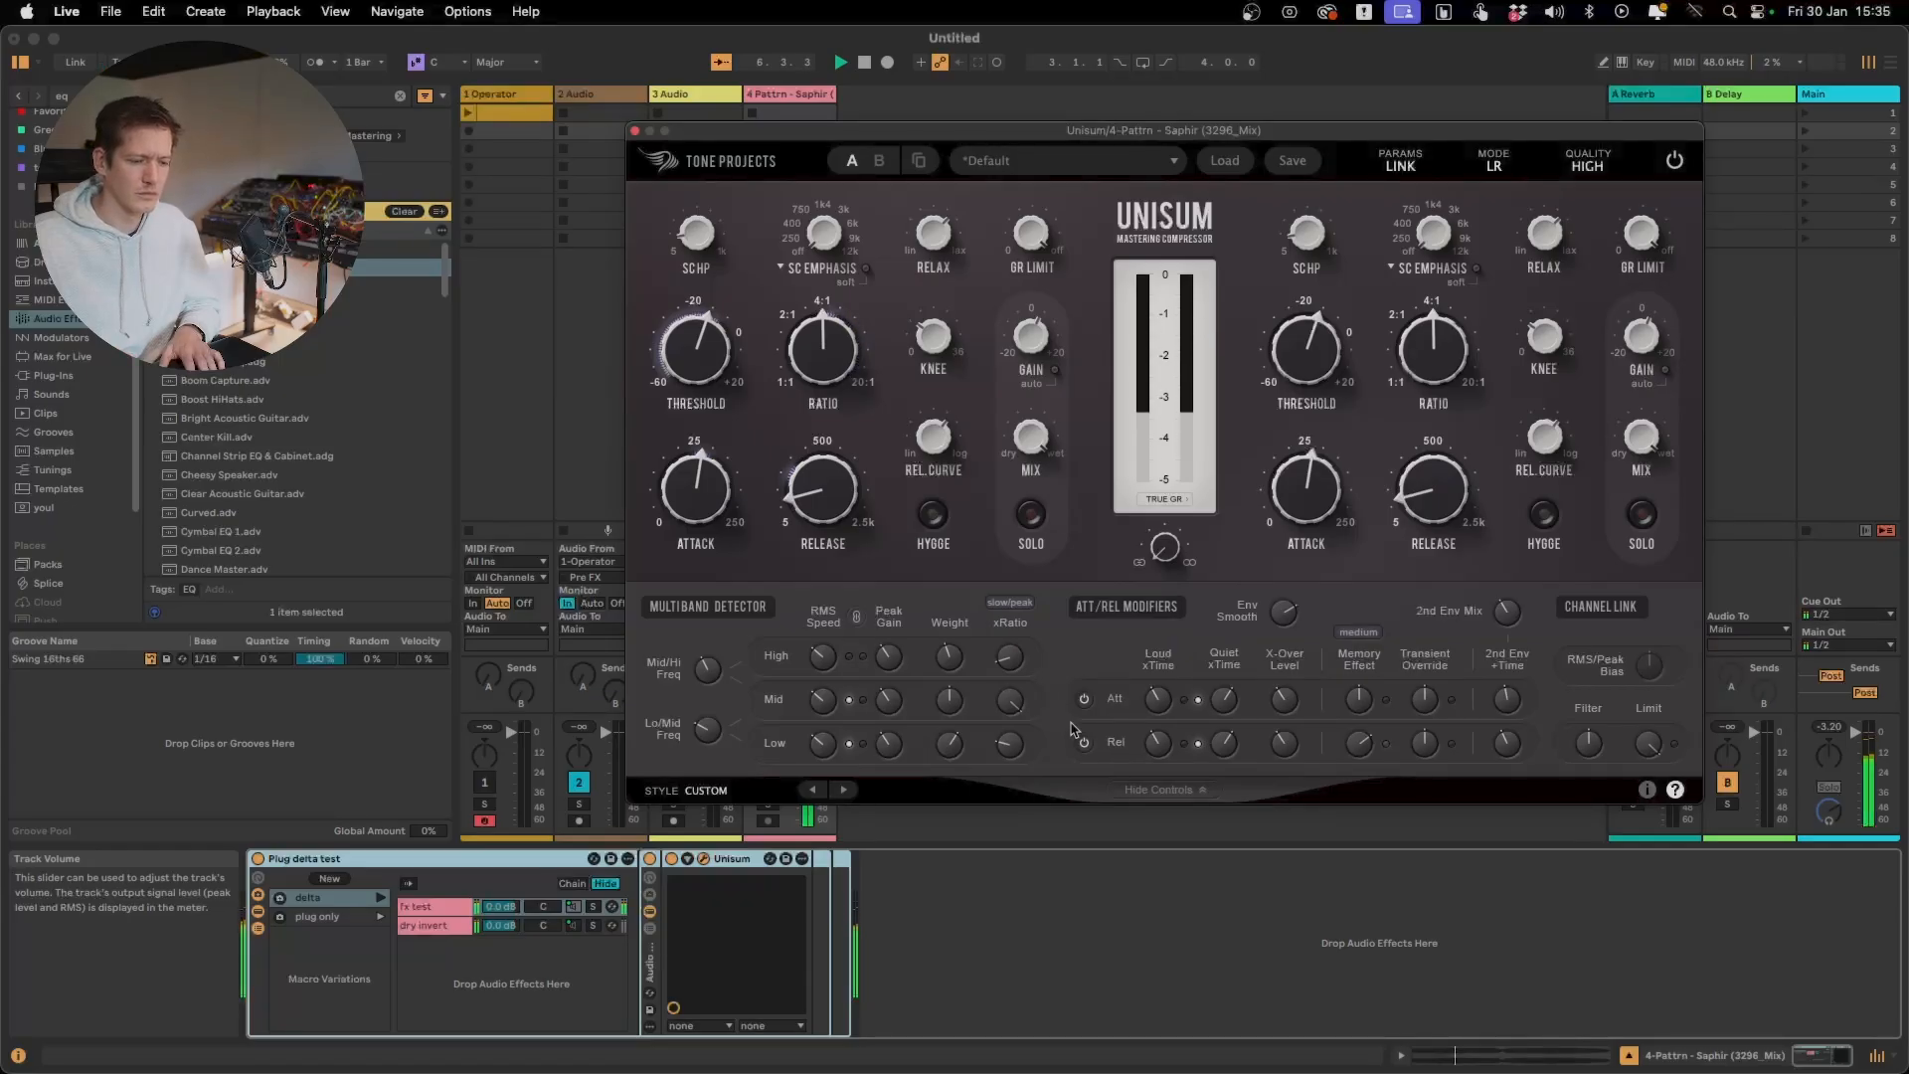
Compare the Adaptive RMS + Peak xRatio speed with Slow + Peak and stop playback
click(1027, 605)
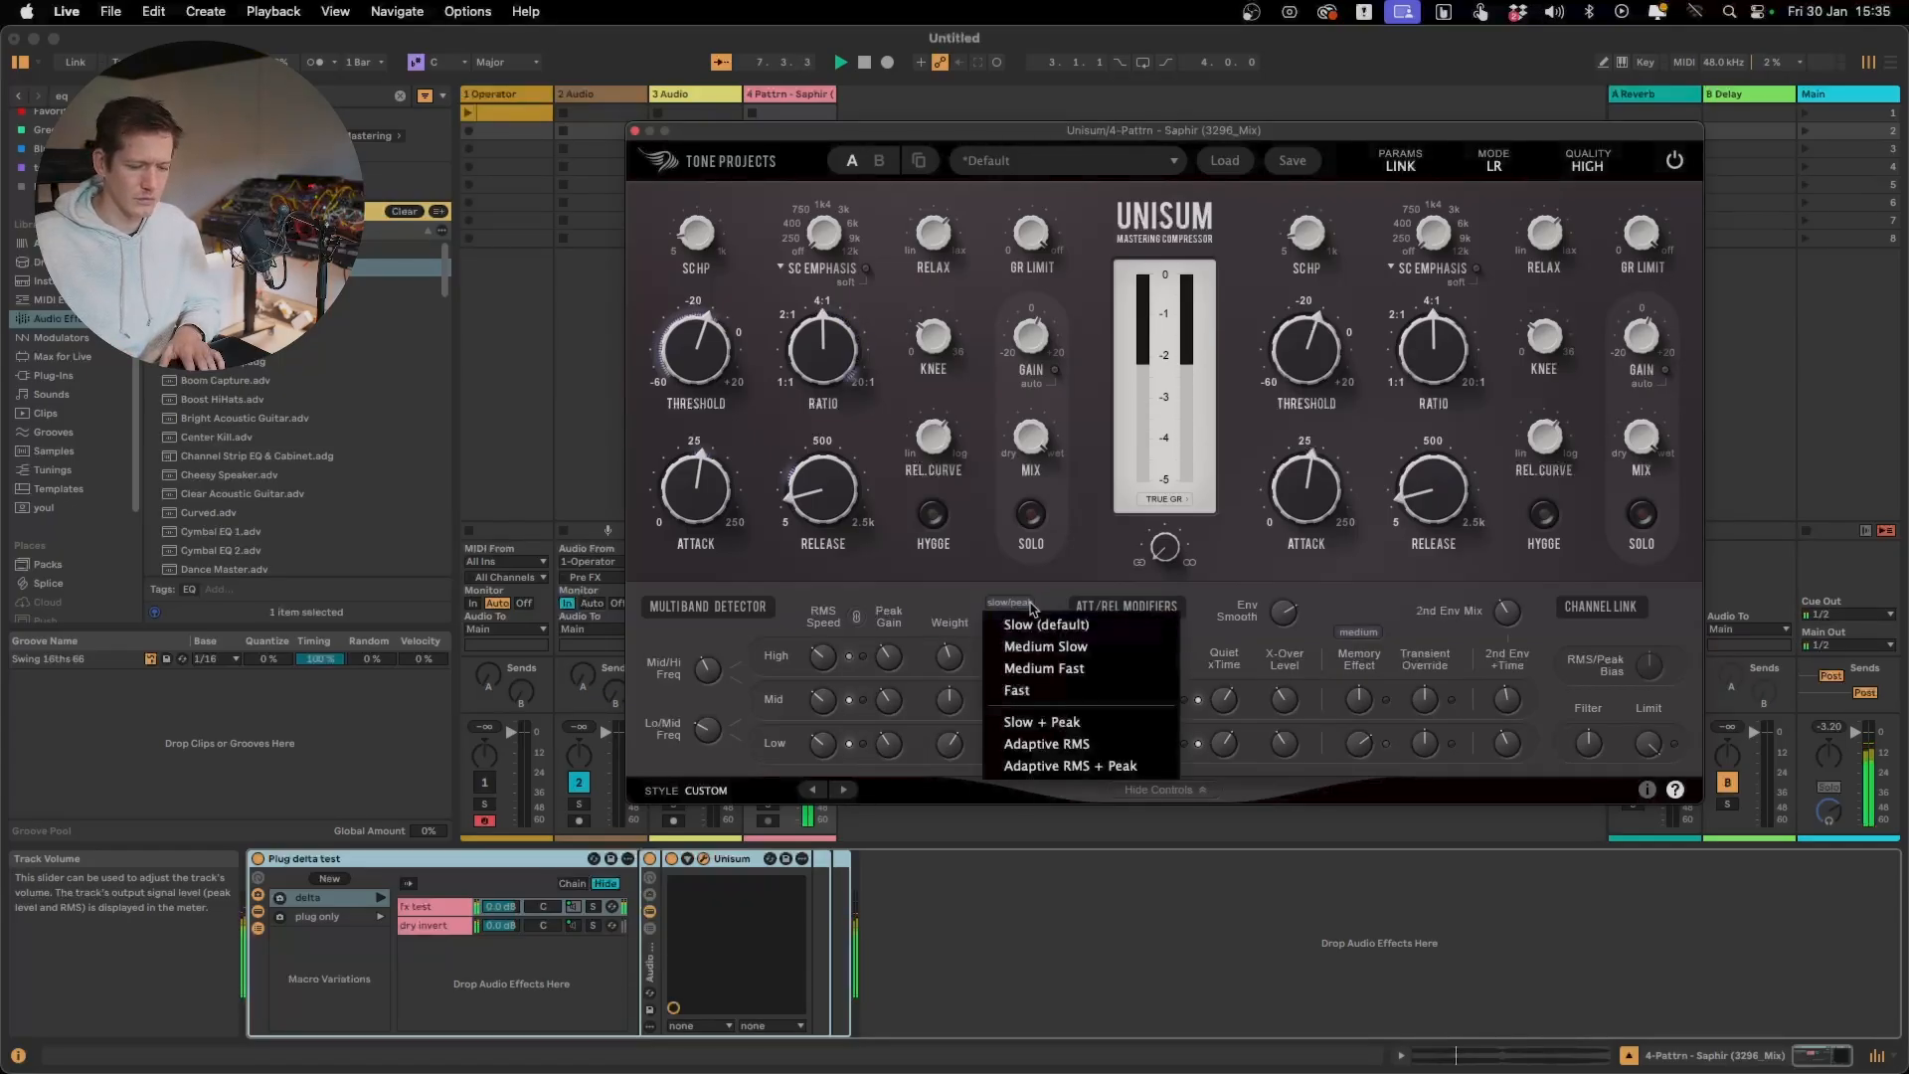
click(1042, 766)
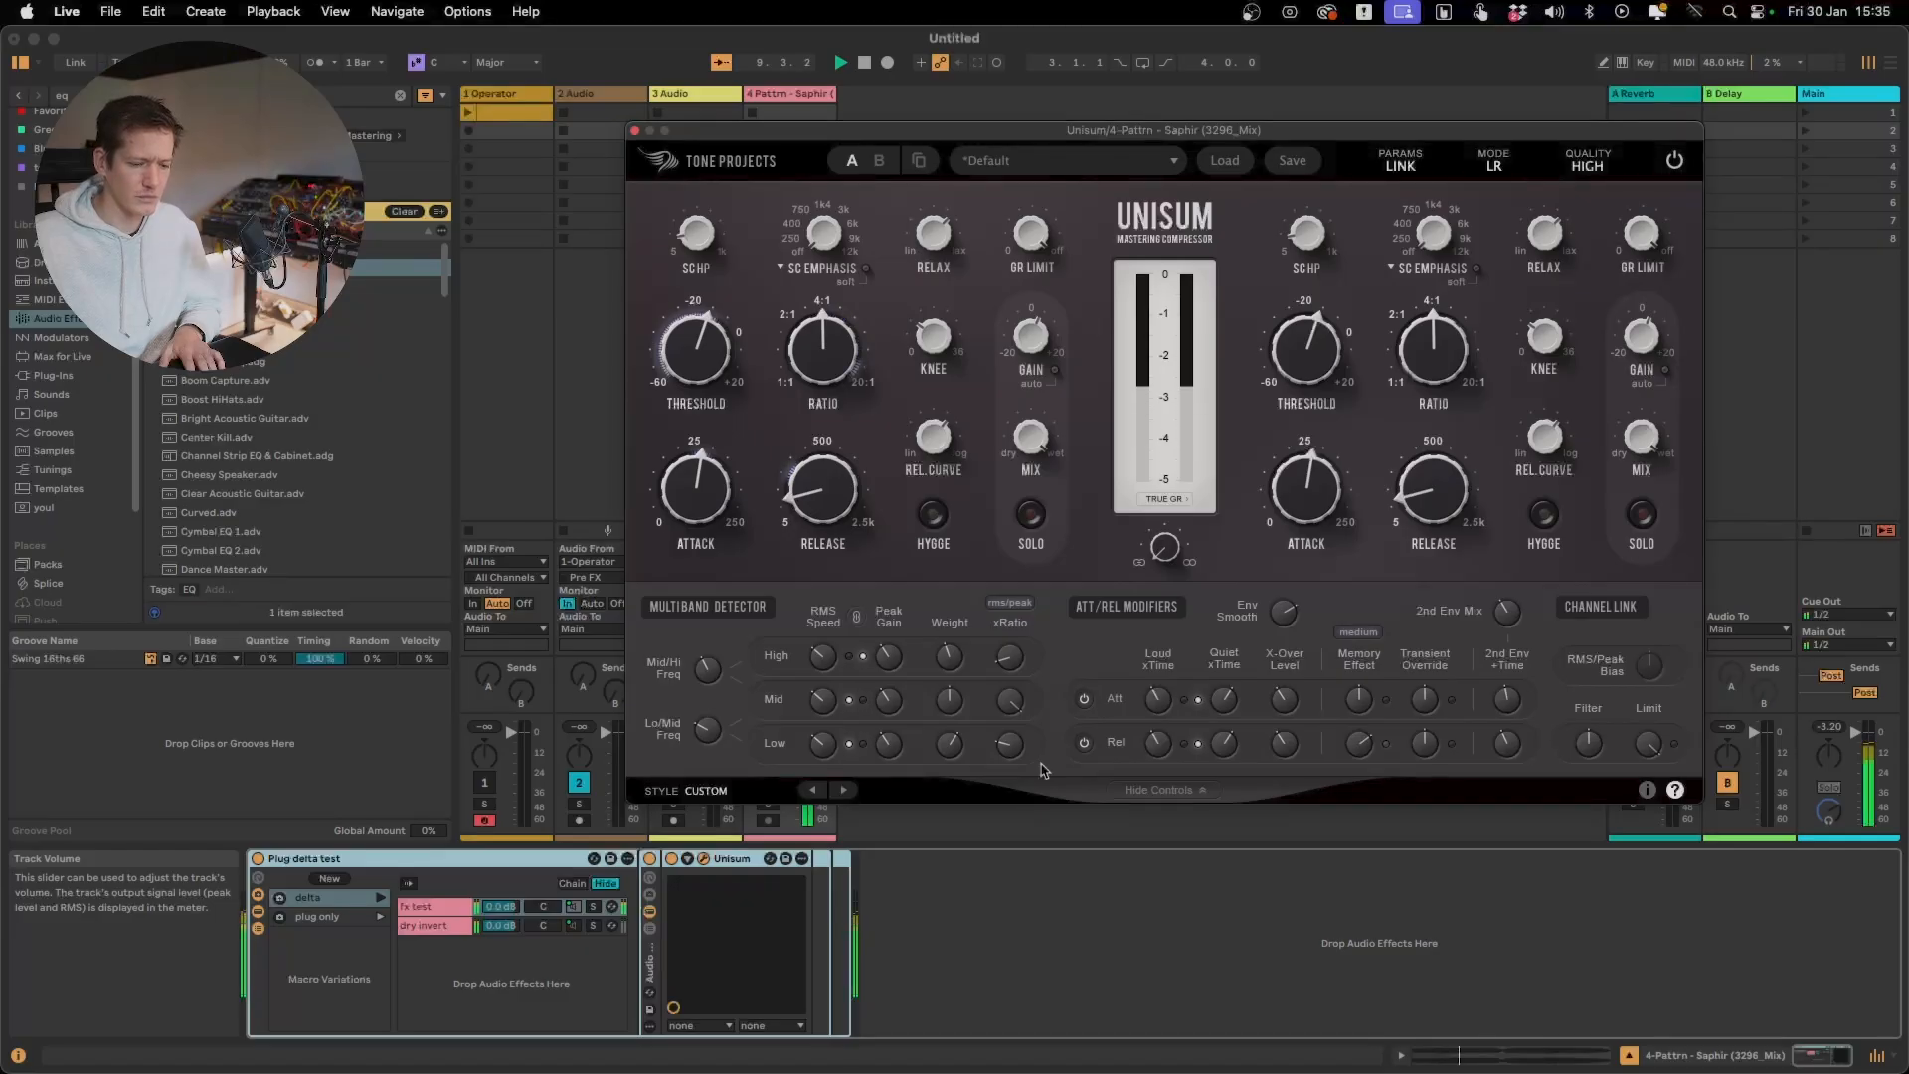
click(1015, 604)
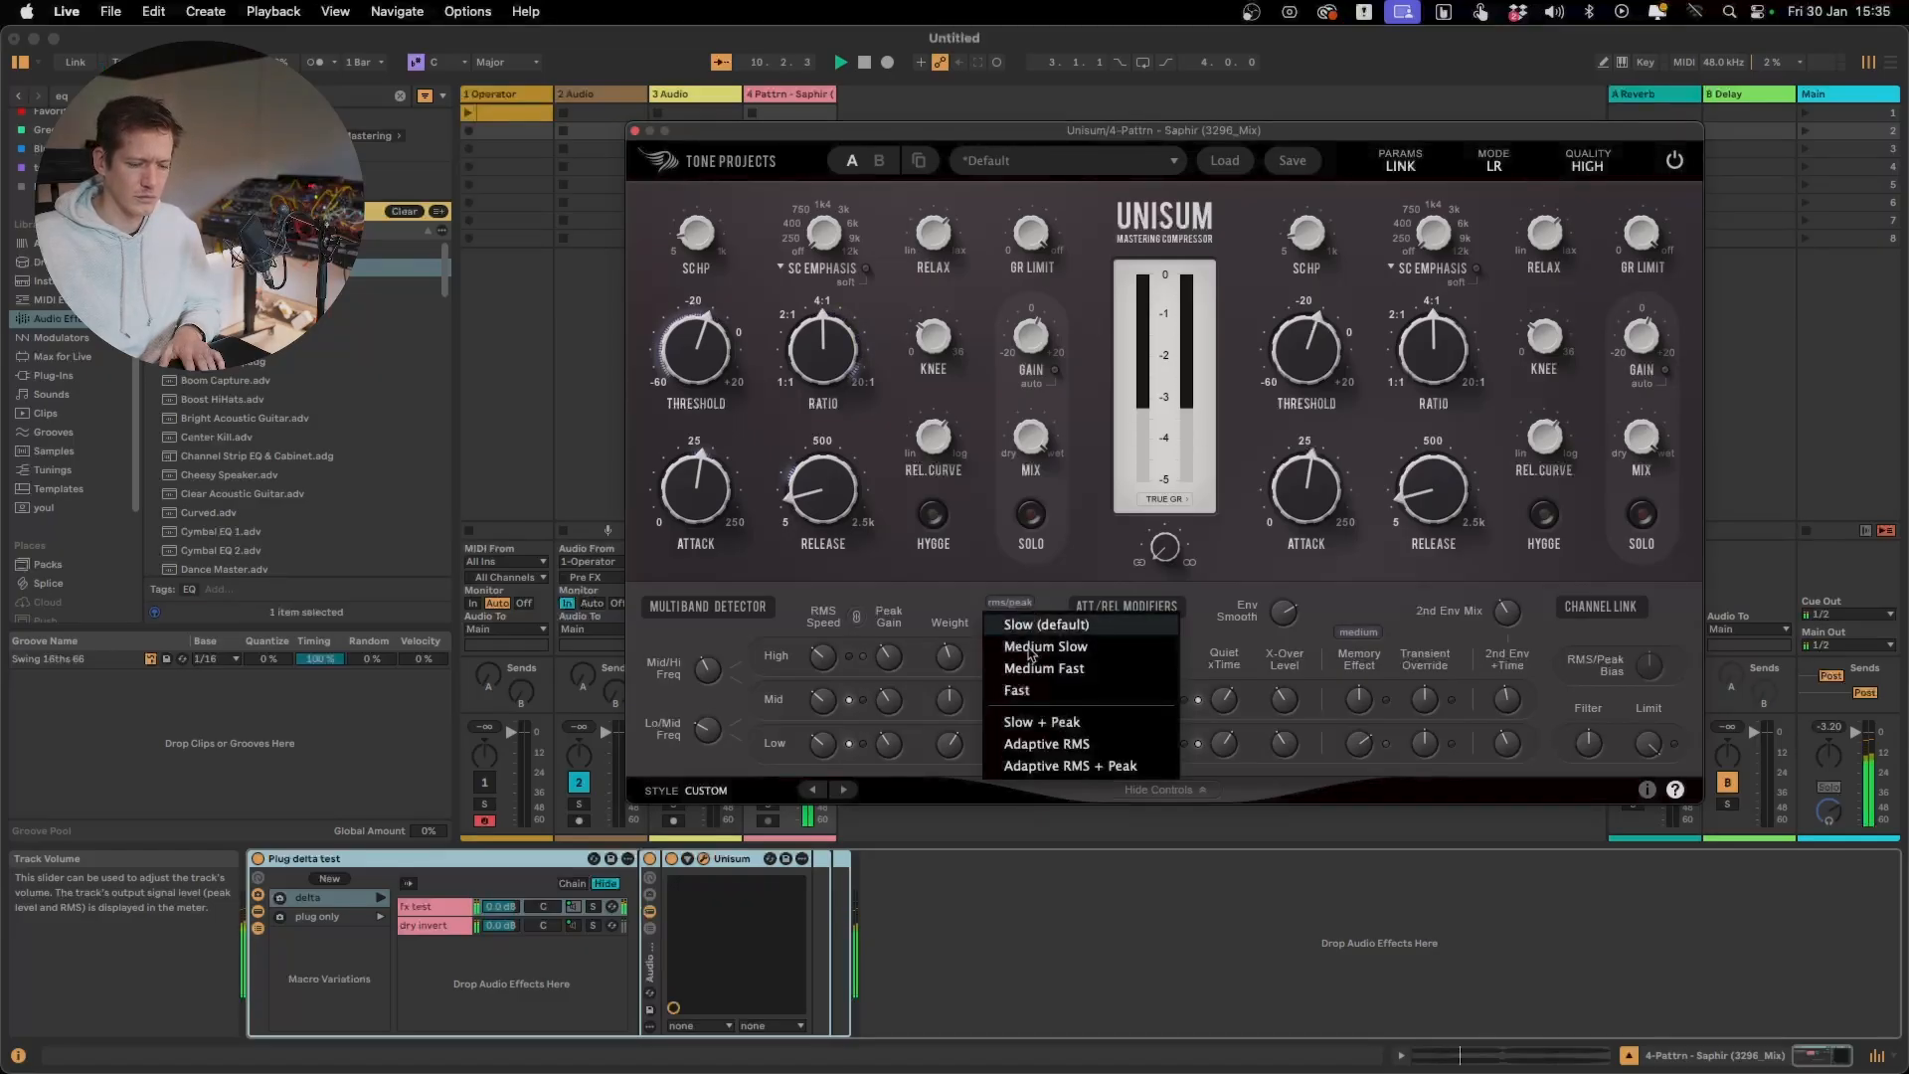
click(1061, 726)
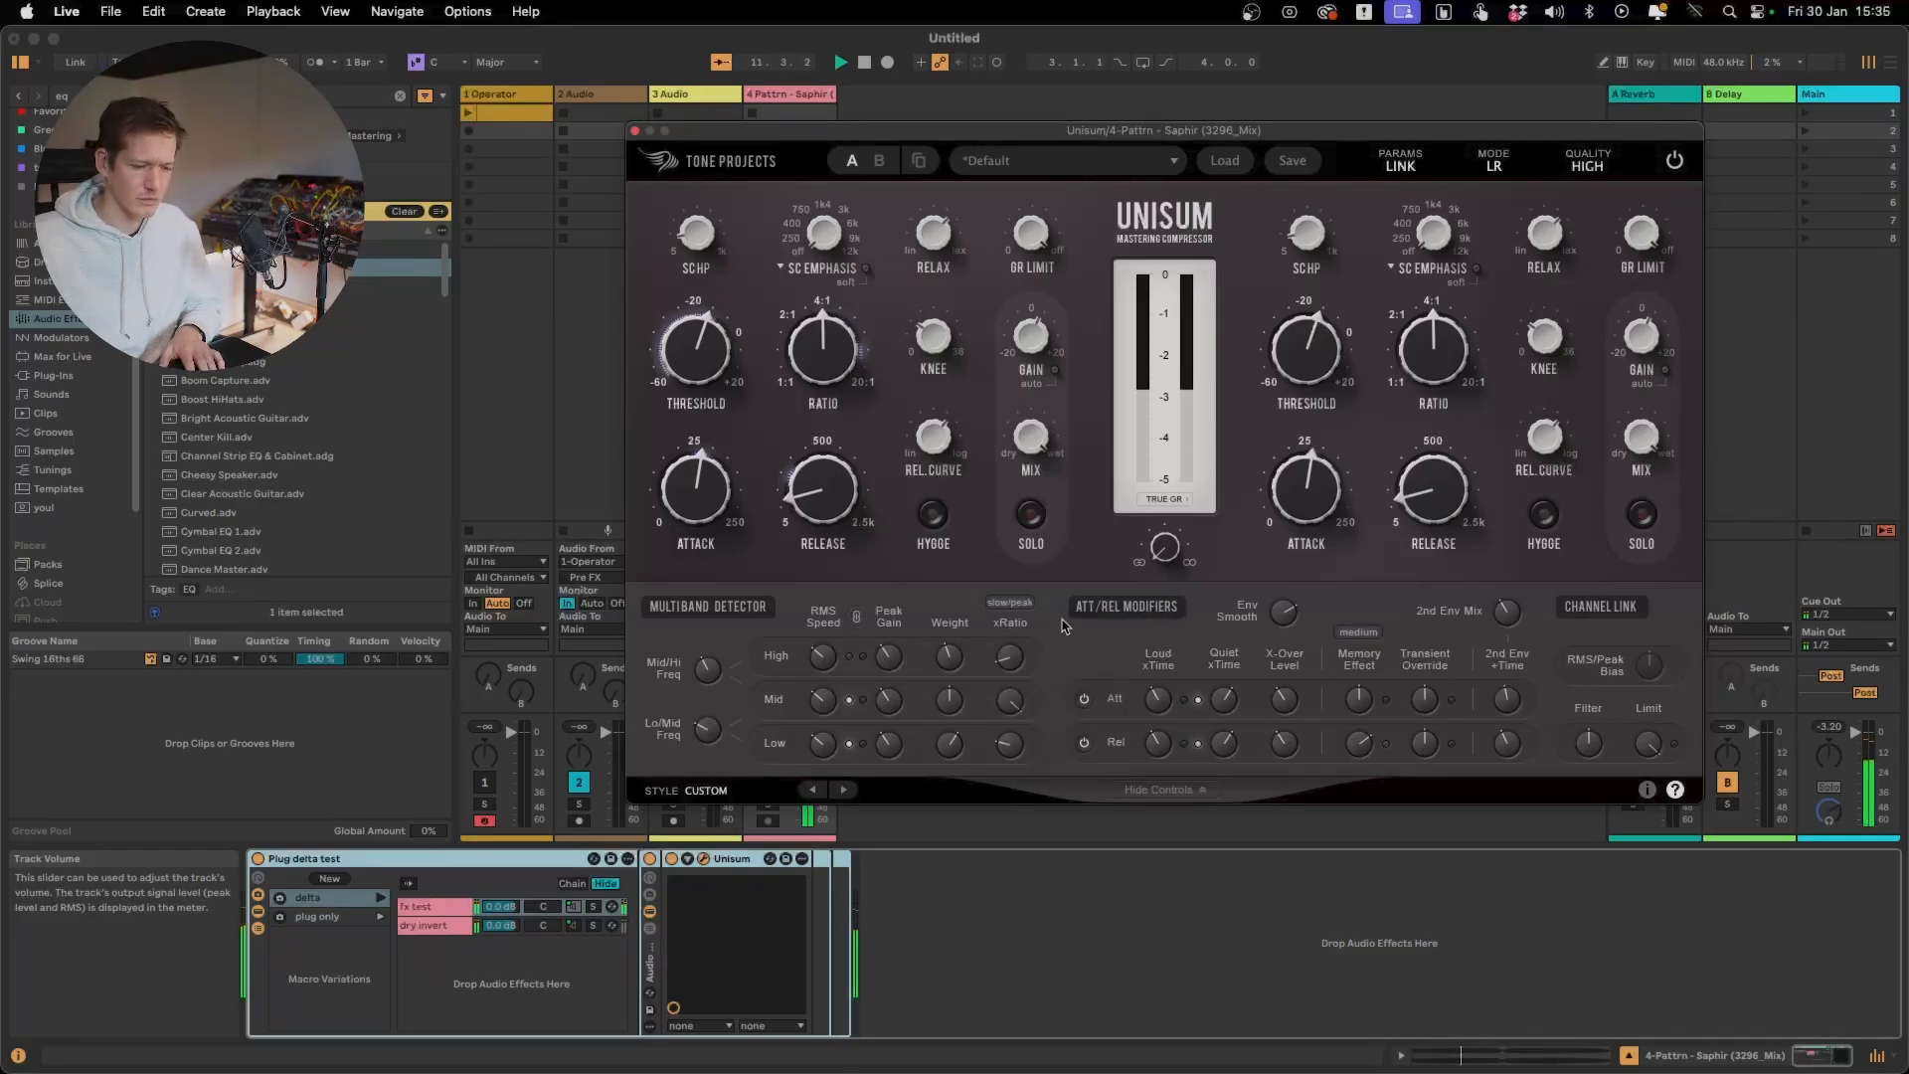
key(space)
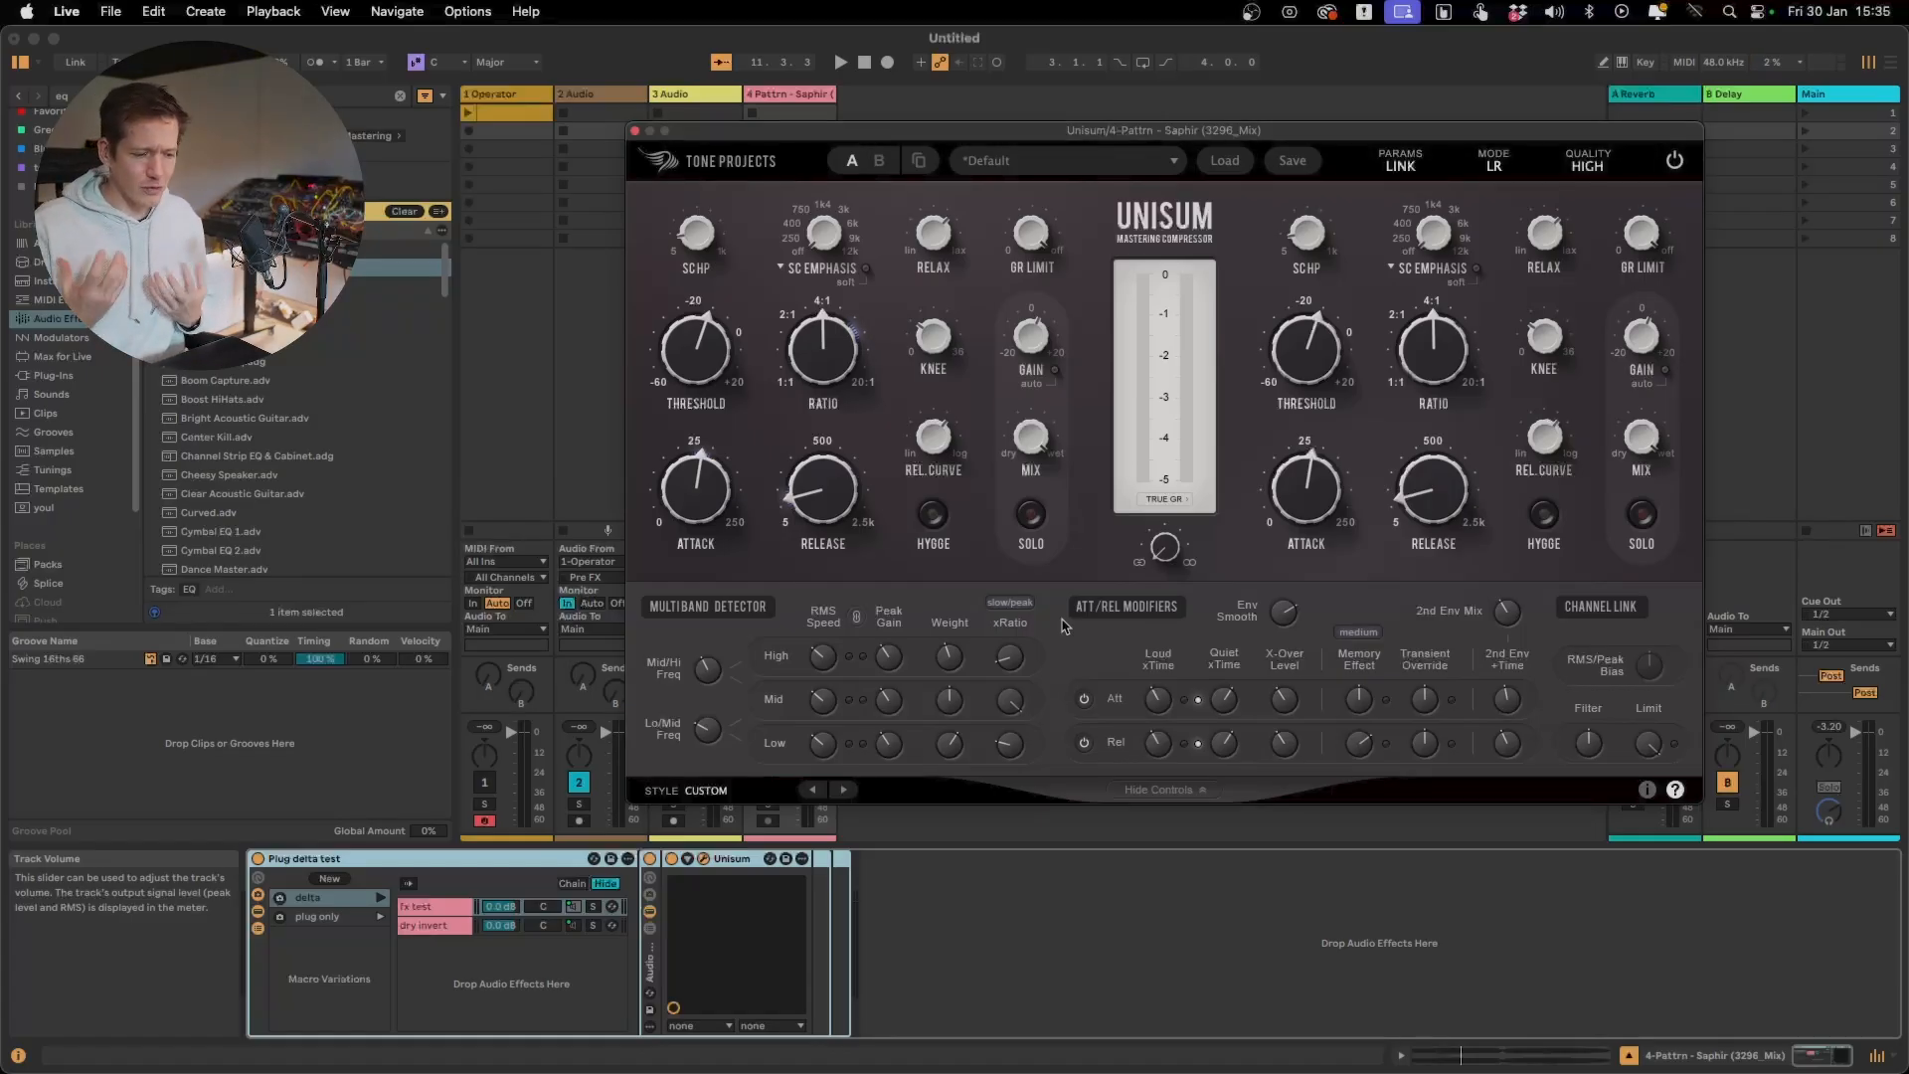
Move the Pattrn - Saphir clip's start marker earlier to about 0:43 and reopen the Unisum interface during playback
click(635, 130)
click(790, 130)
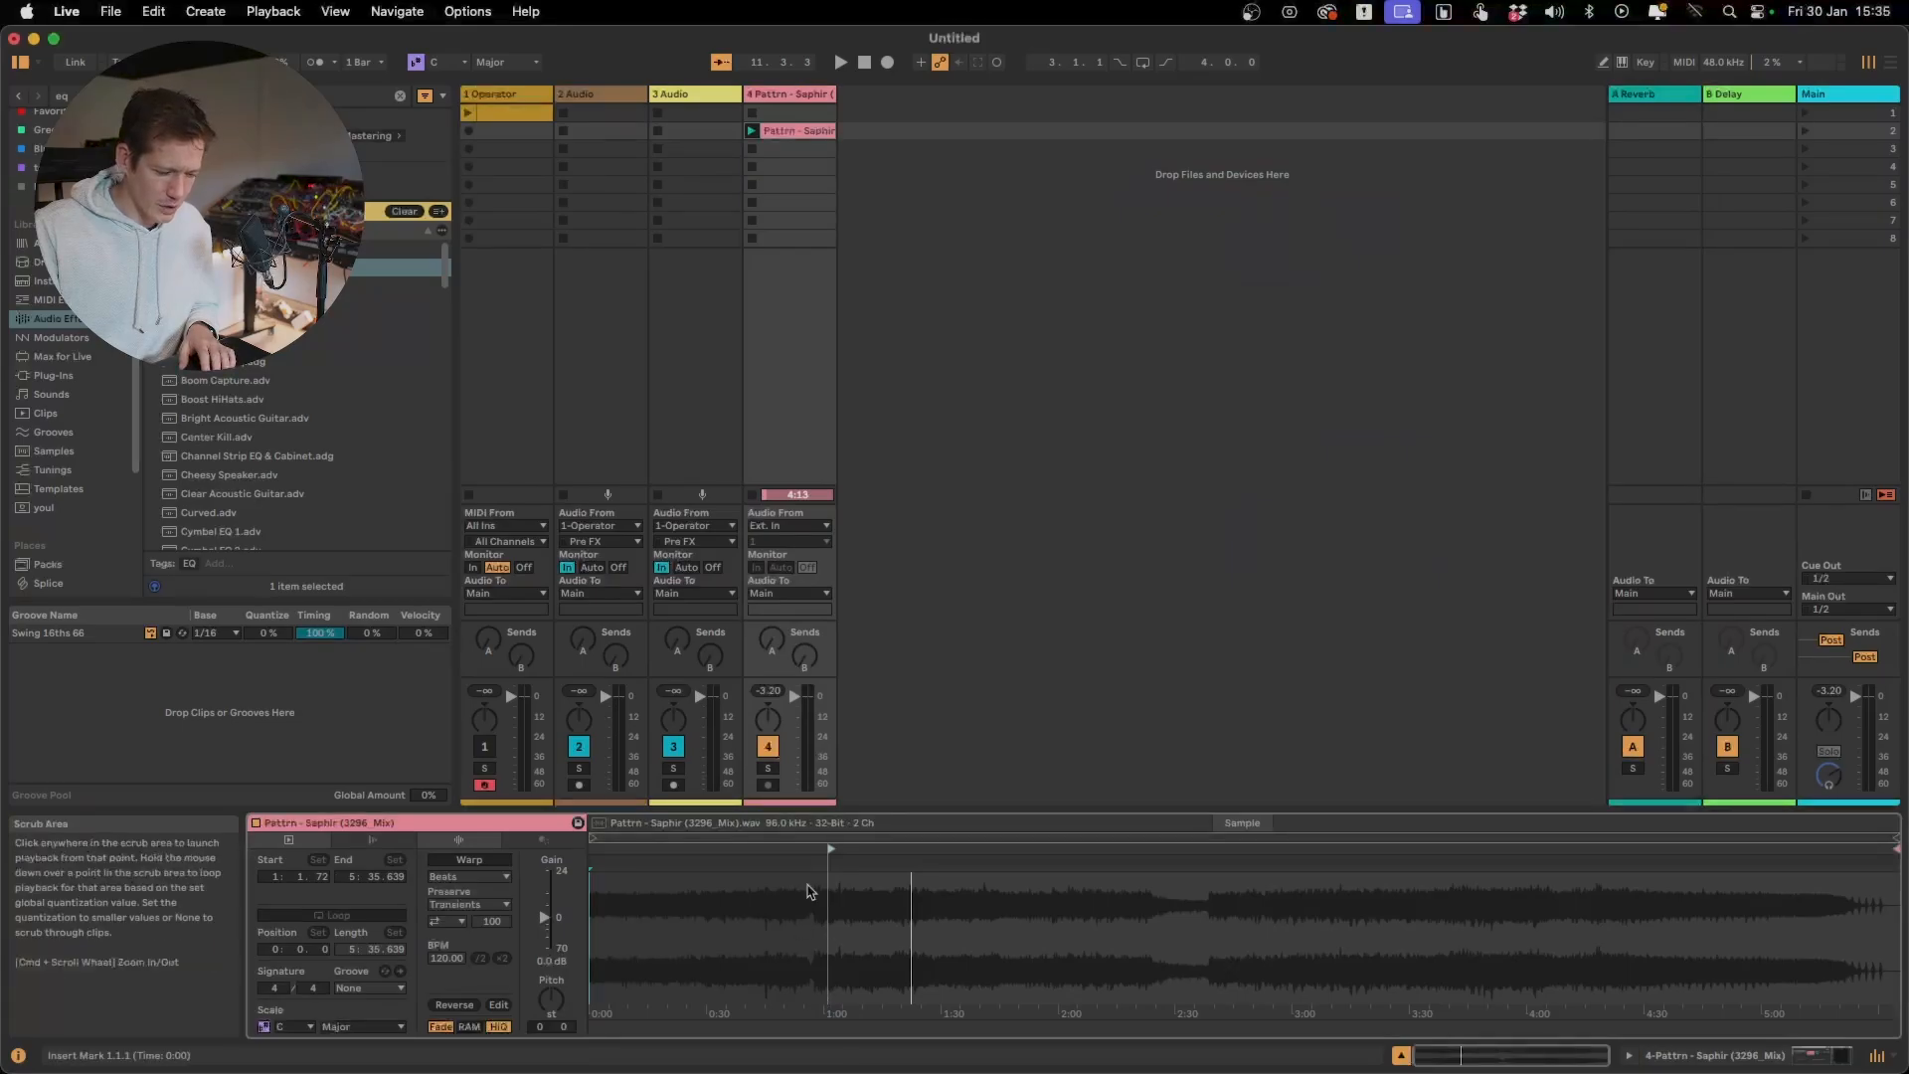
mouse_move(831, 848)
mouse_down()
mouse_move(795, 865)
mouse_move(759, 851)
mouse_up()
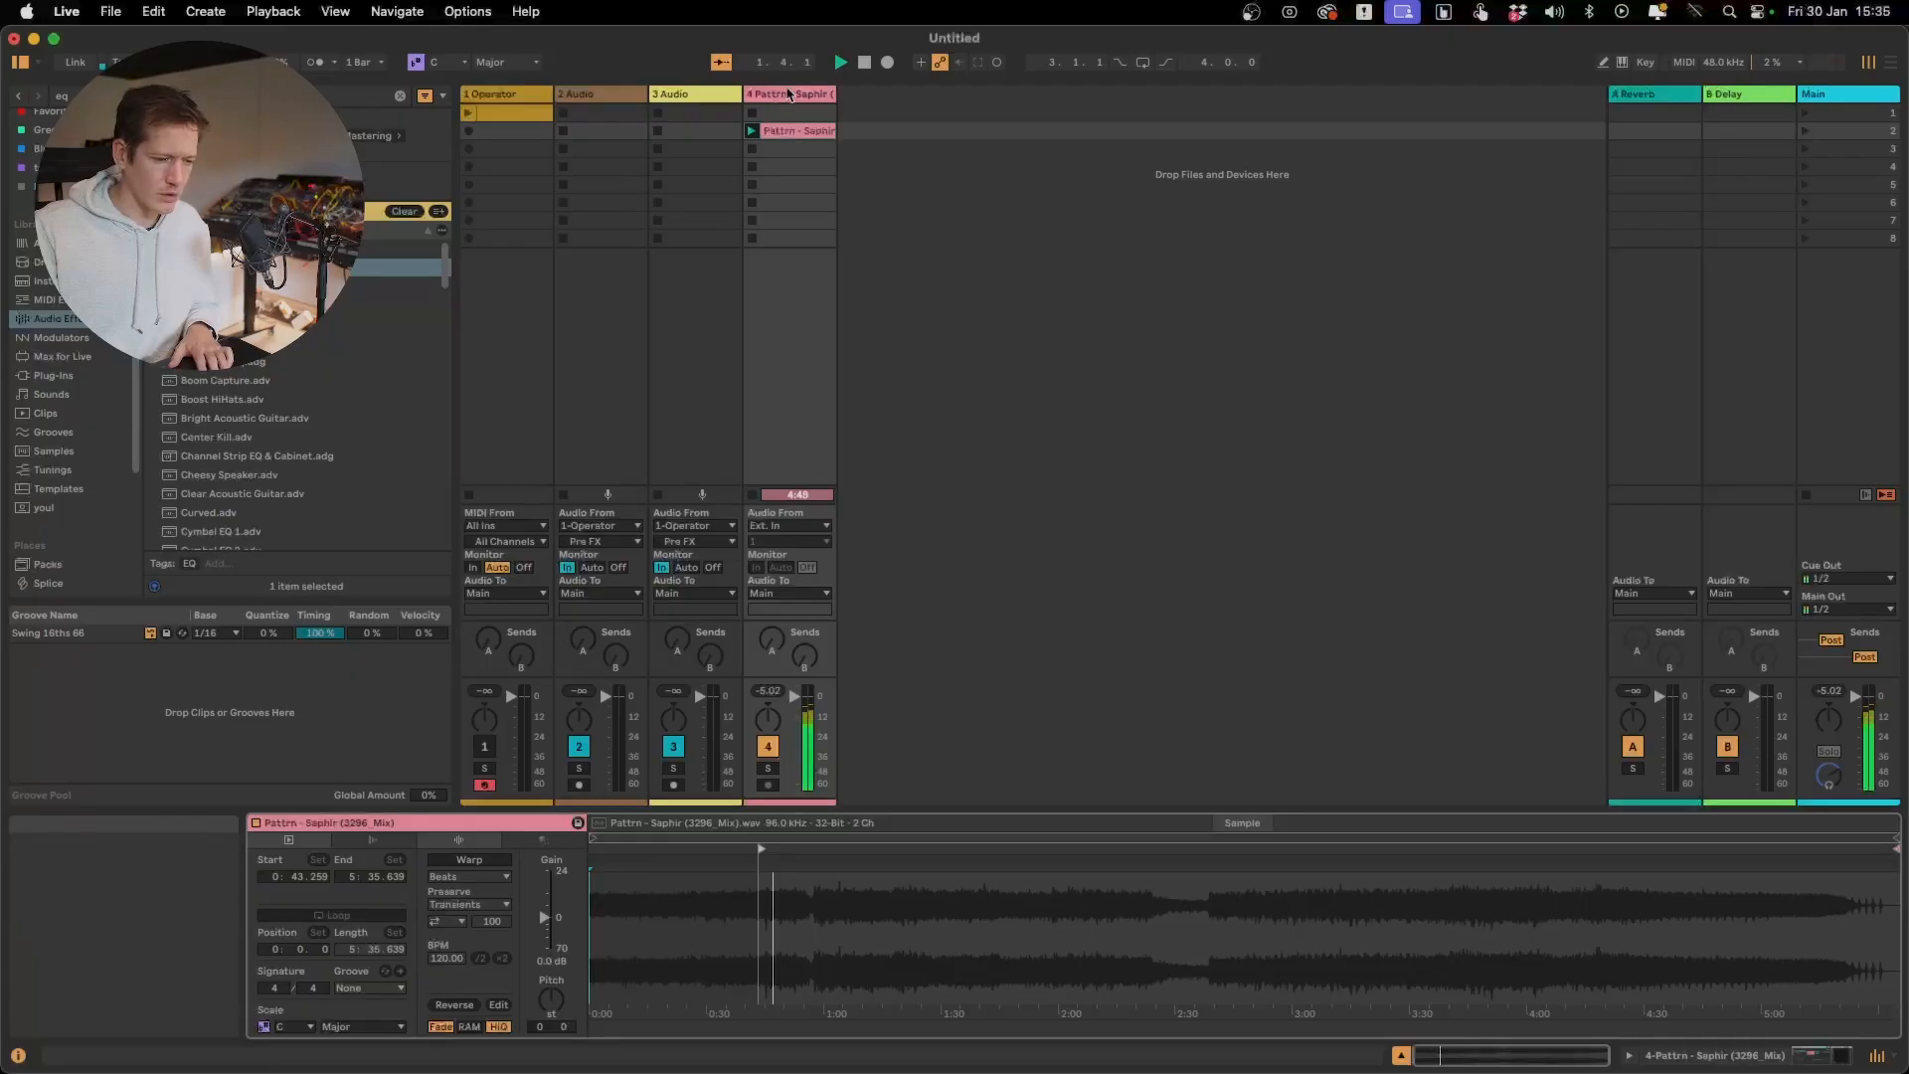
click(789, 95)
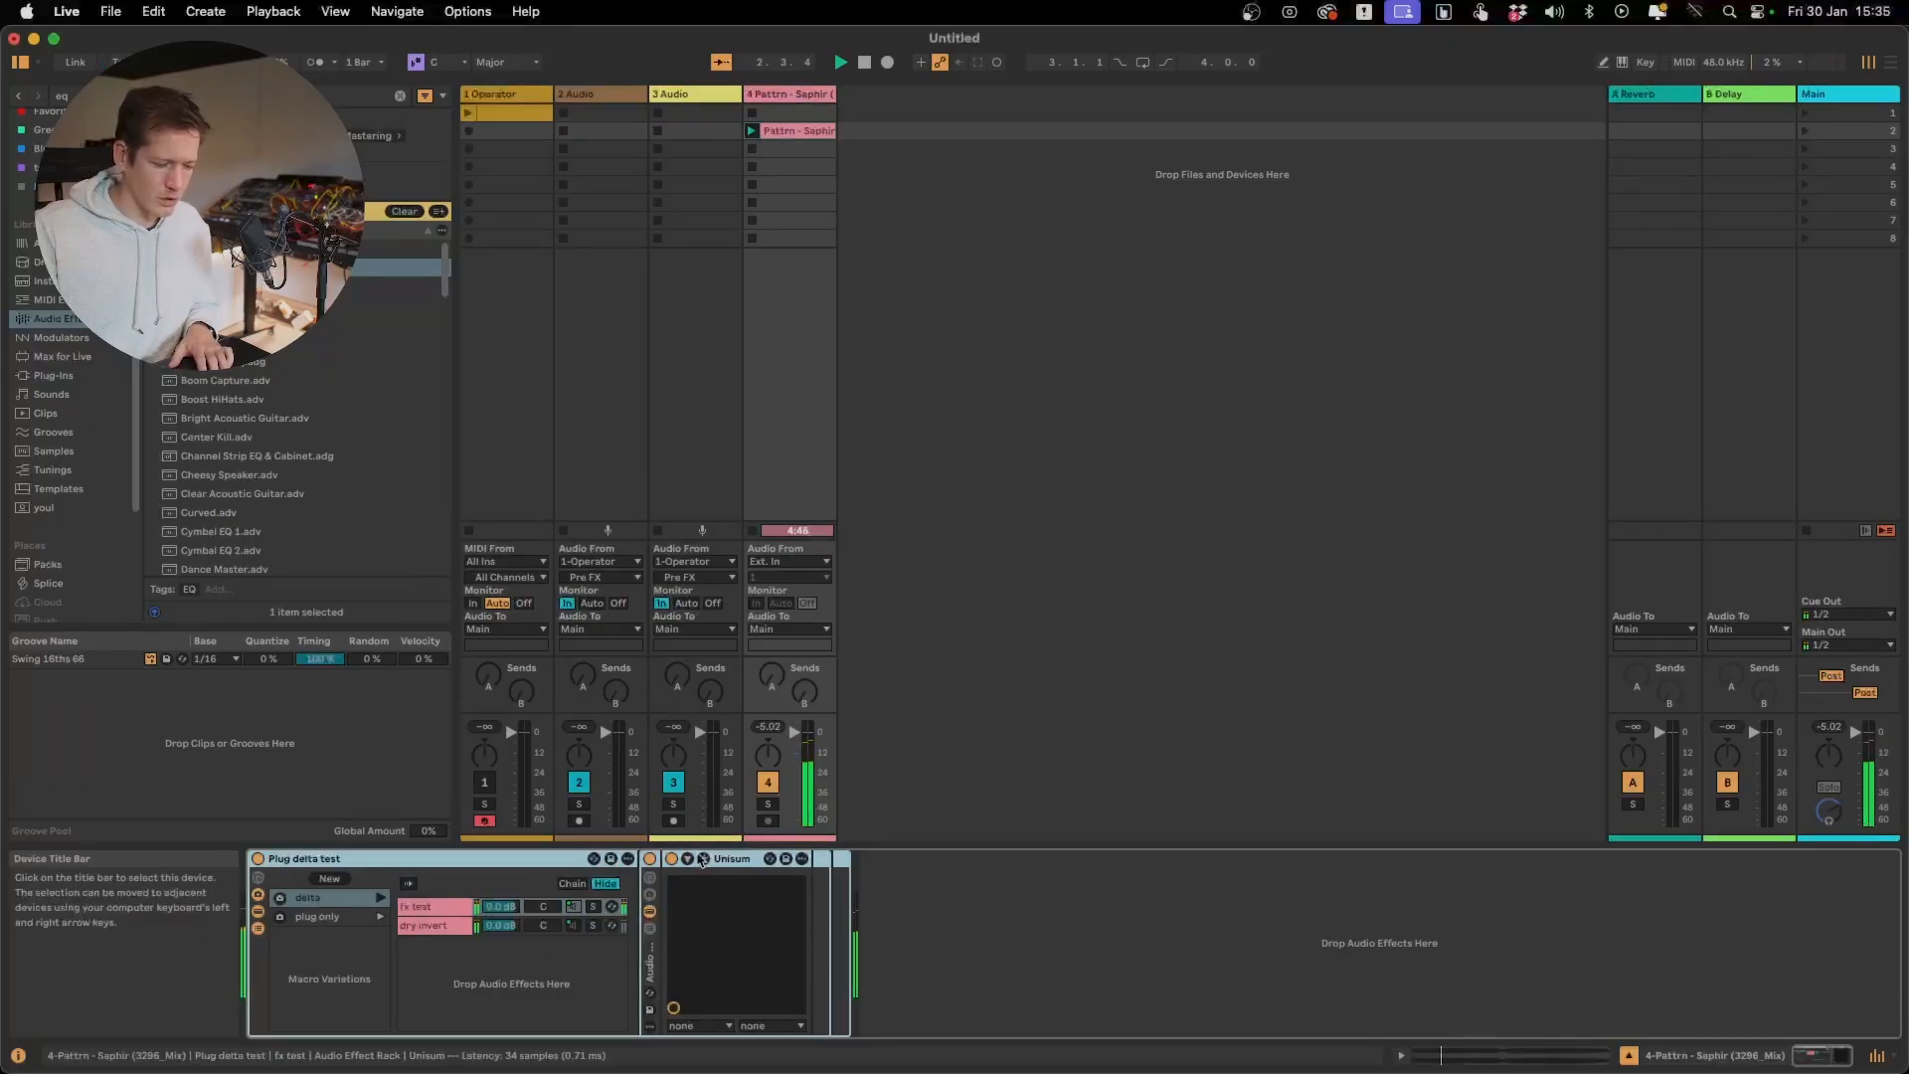
click(703, 859)
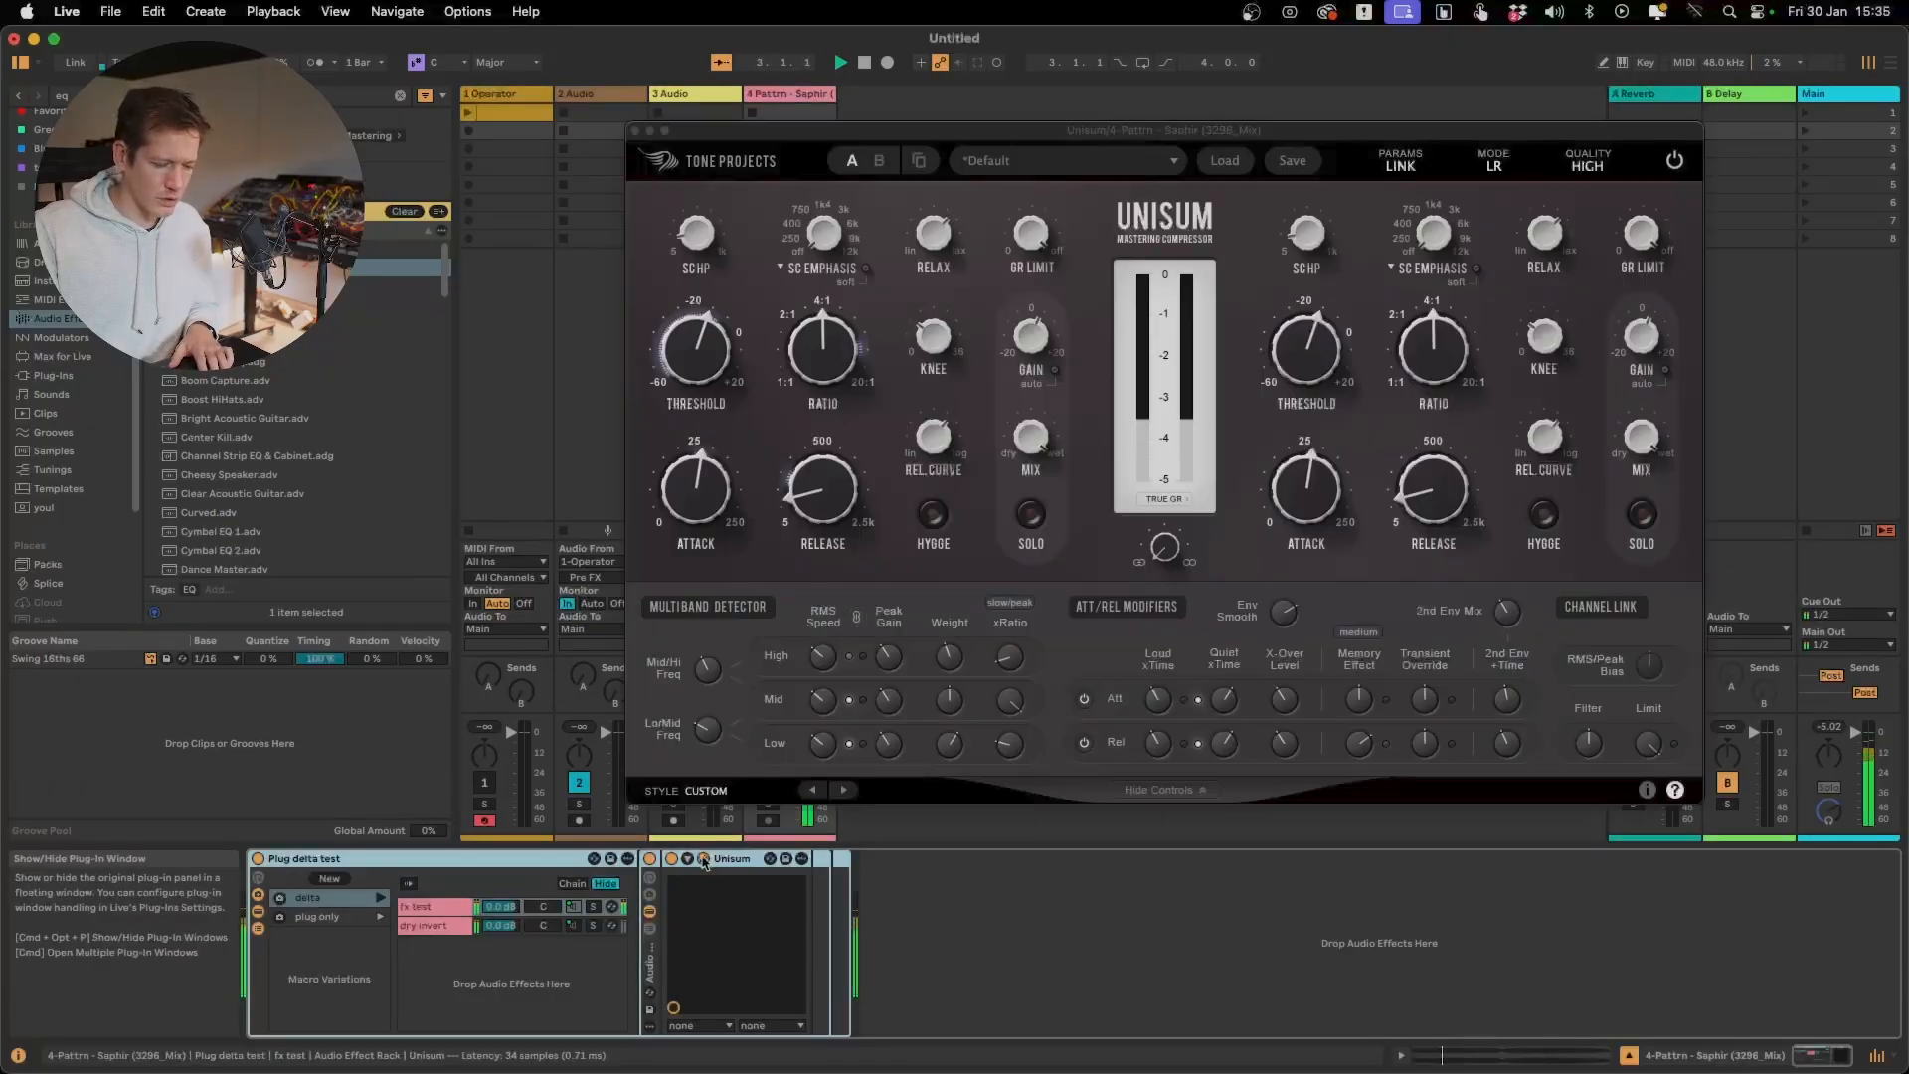
Compare the Slow (default), Medium Fast and Slow + Peak xRatio speeds on the song section from the new start point
click(1026, 605)
click(1050, 628)
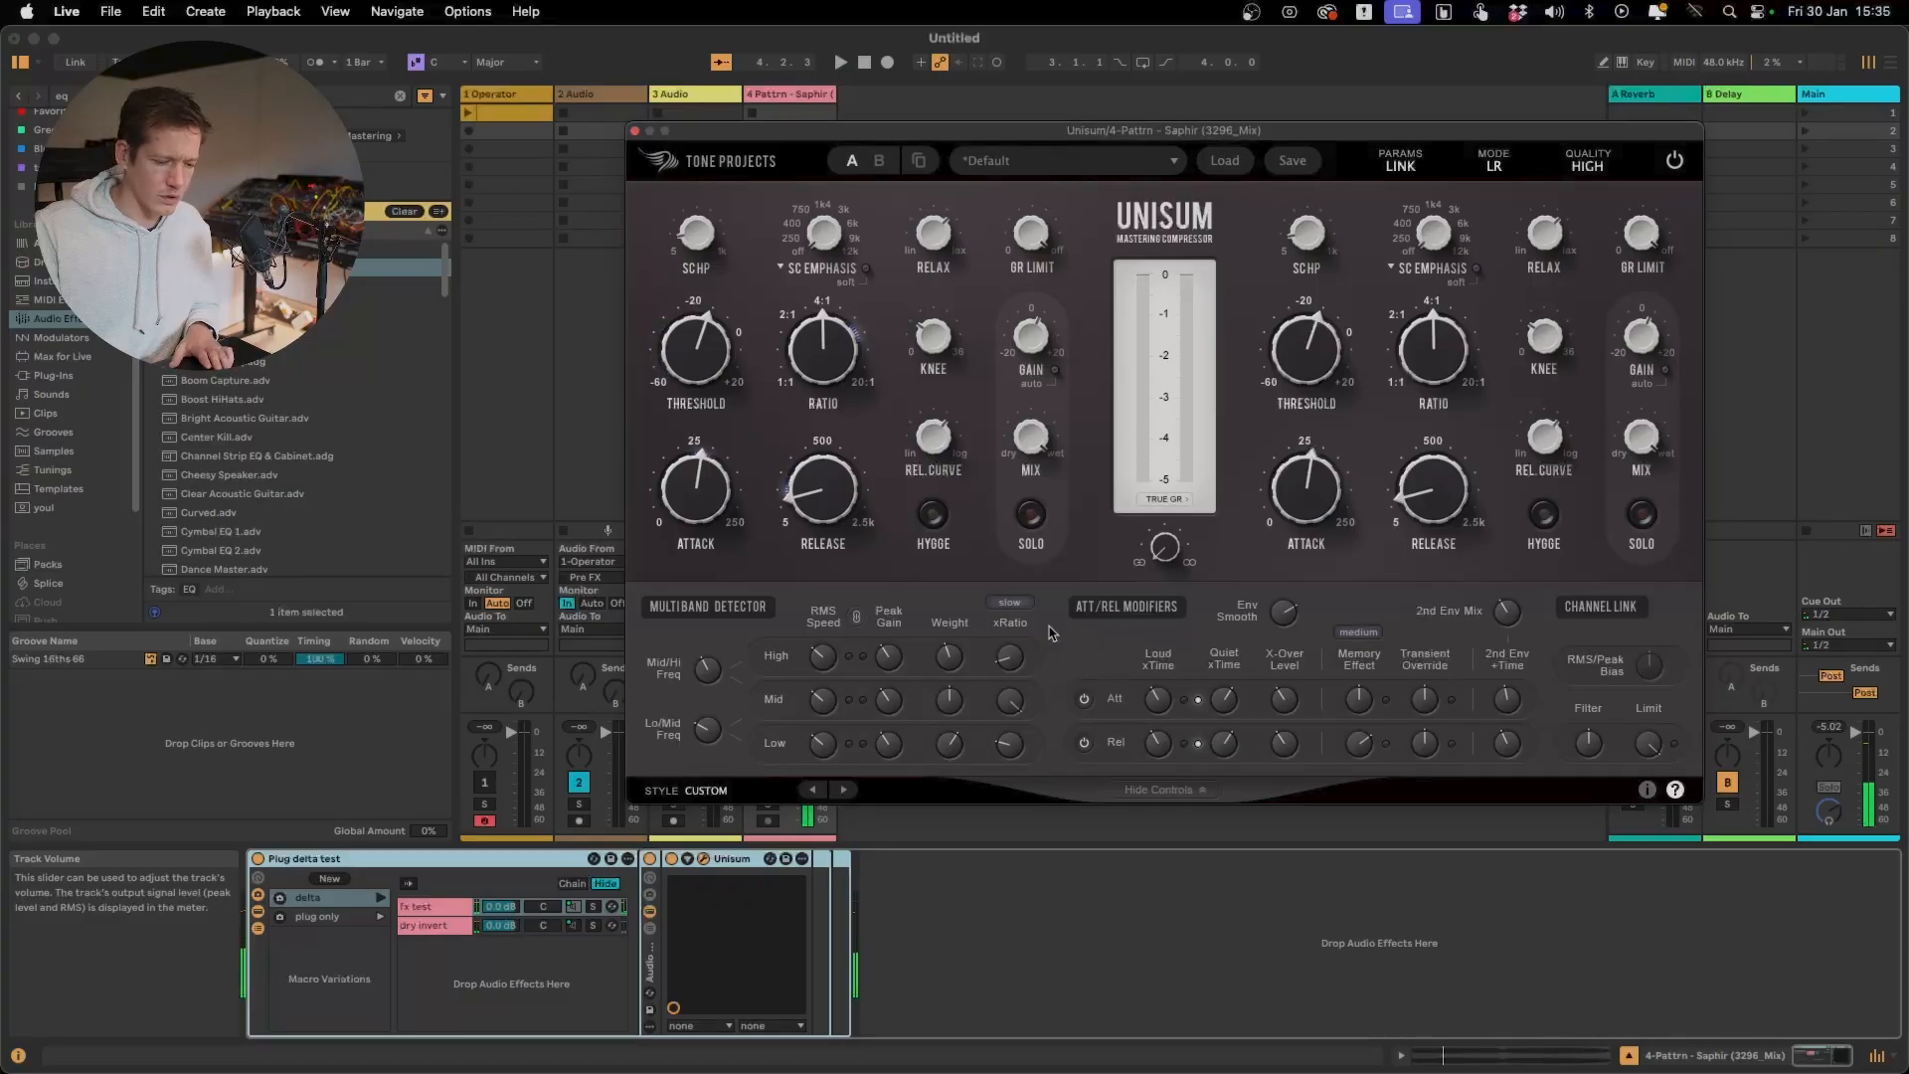
key(space)
mouse_move(1014, 609)
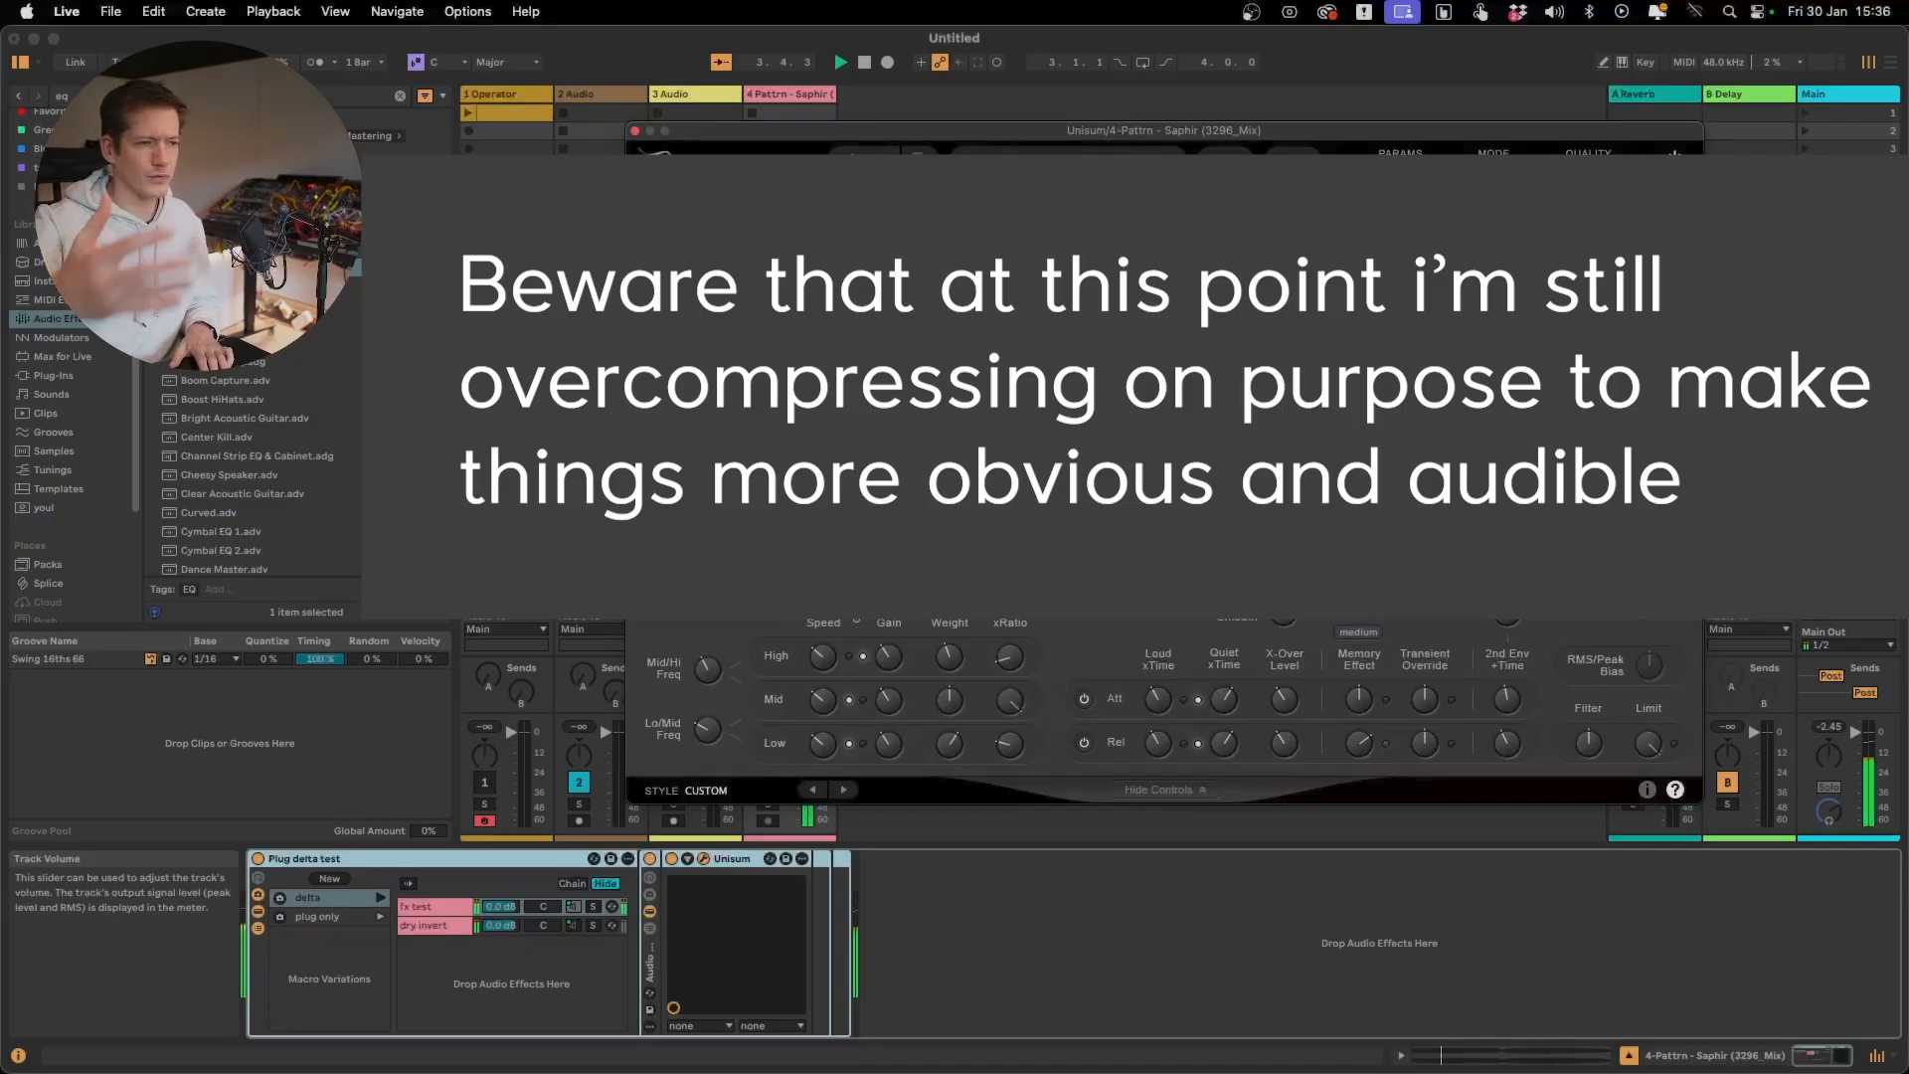
click(1014, 608)
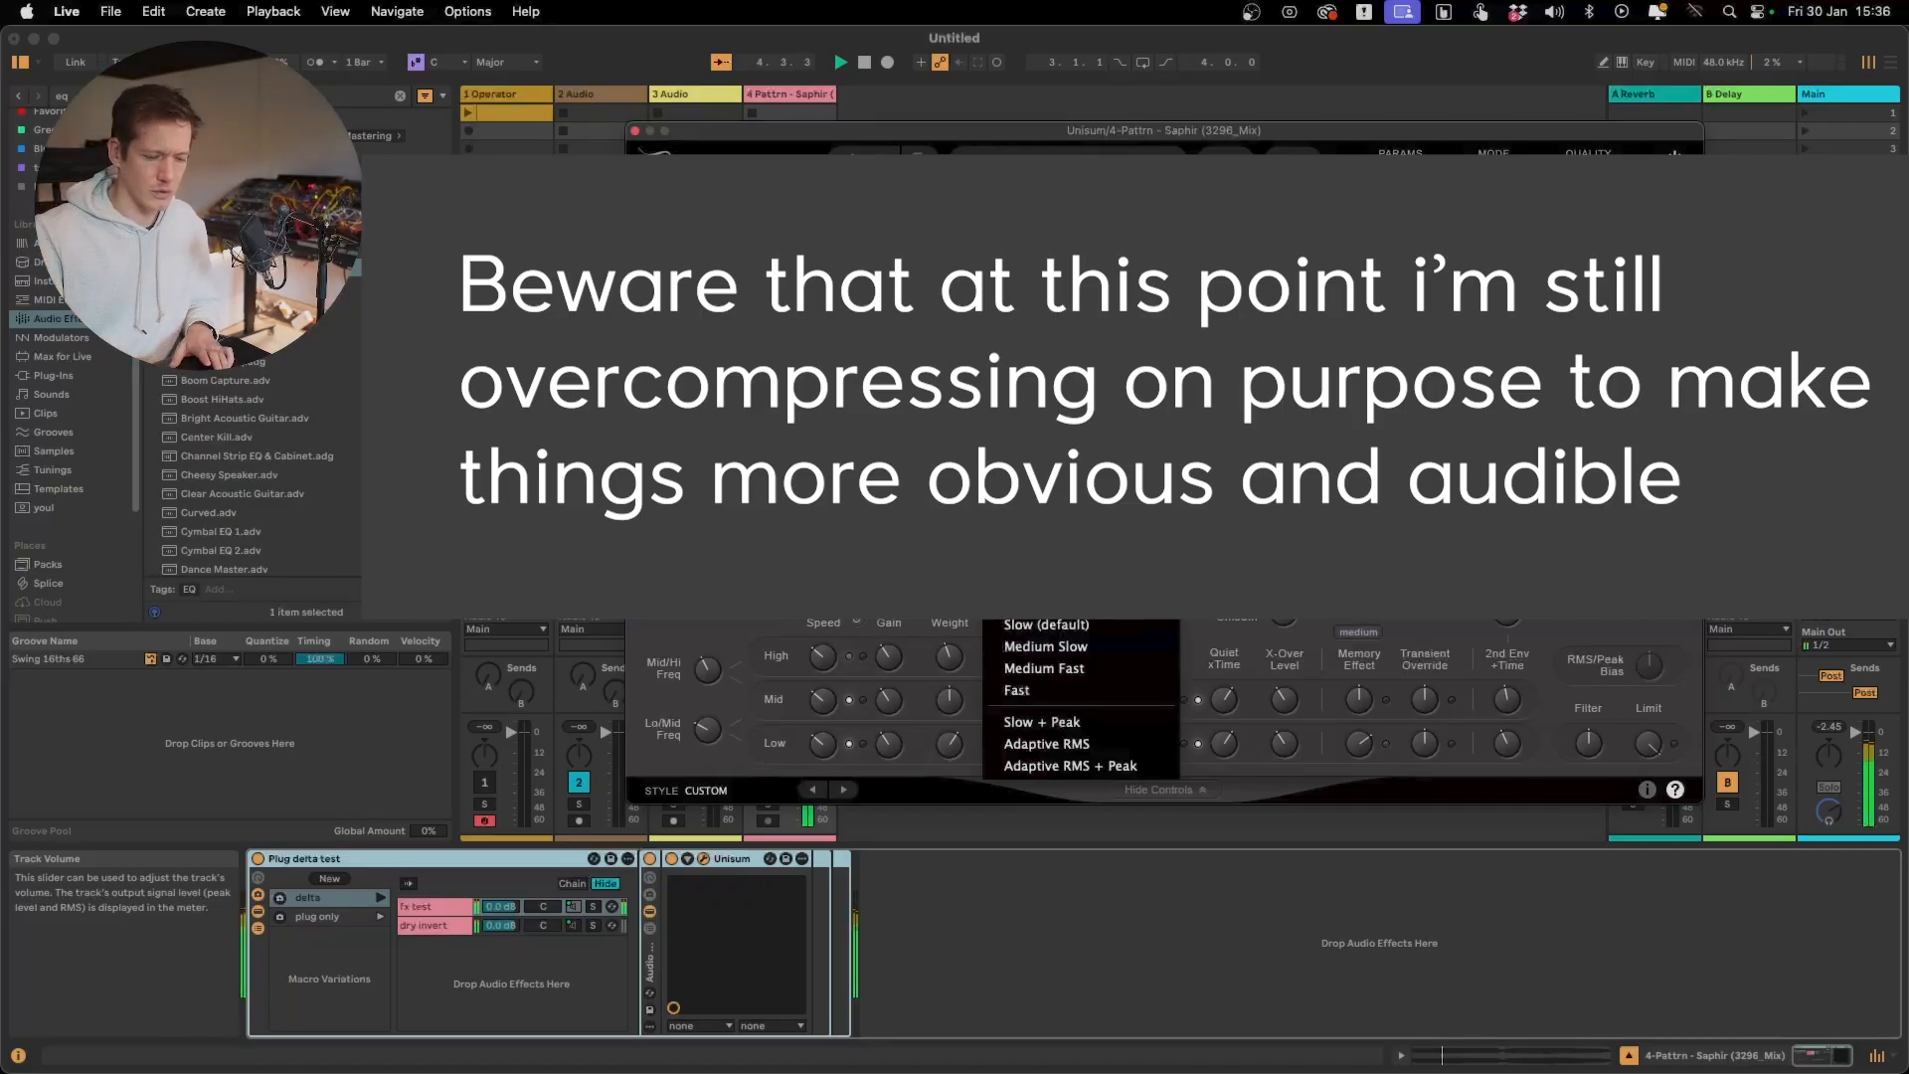
click(1041, 670)
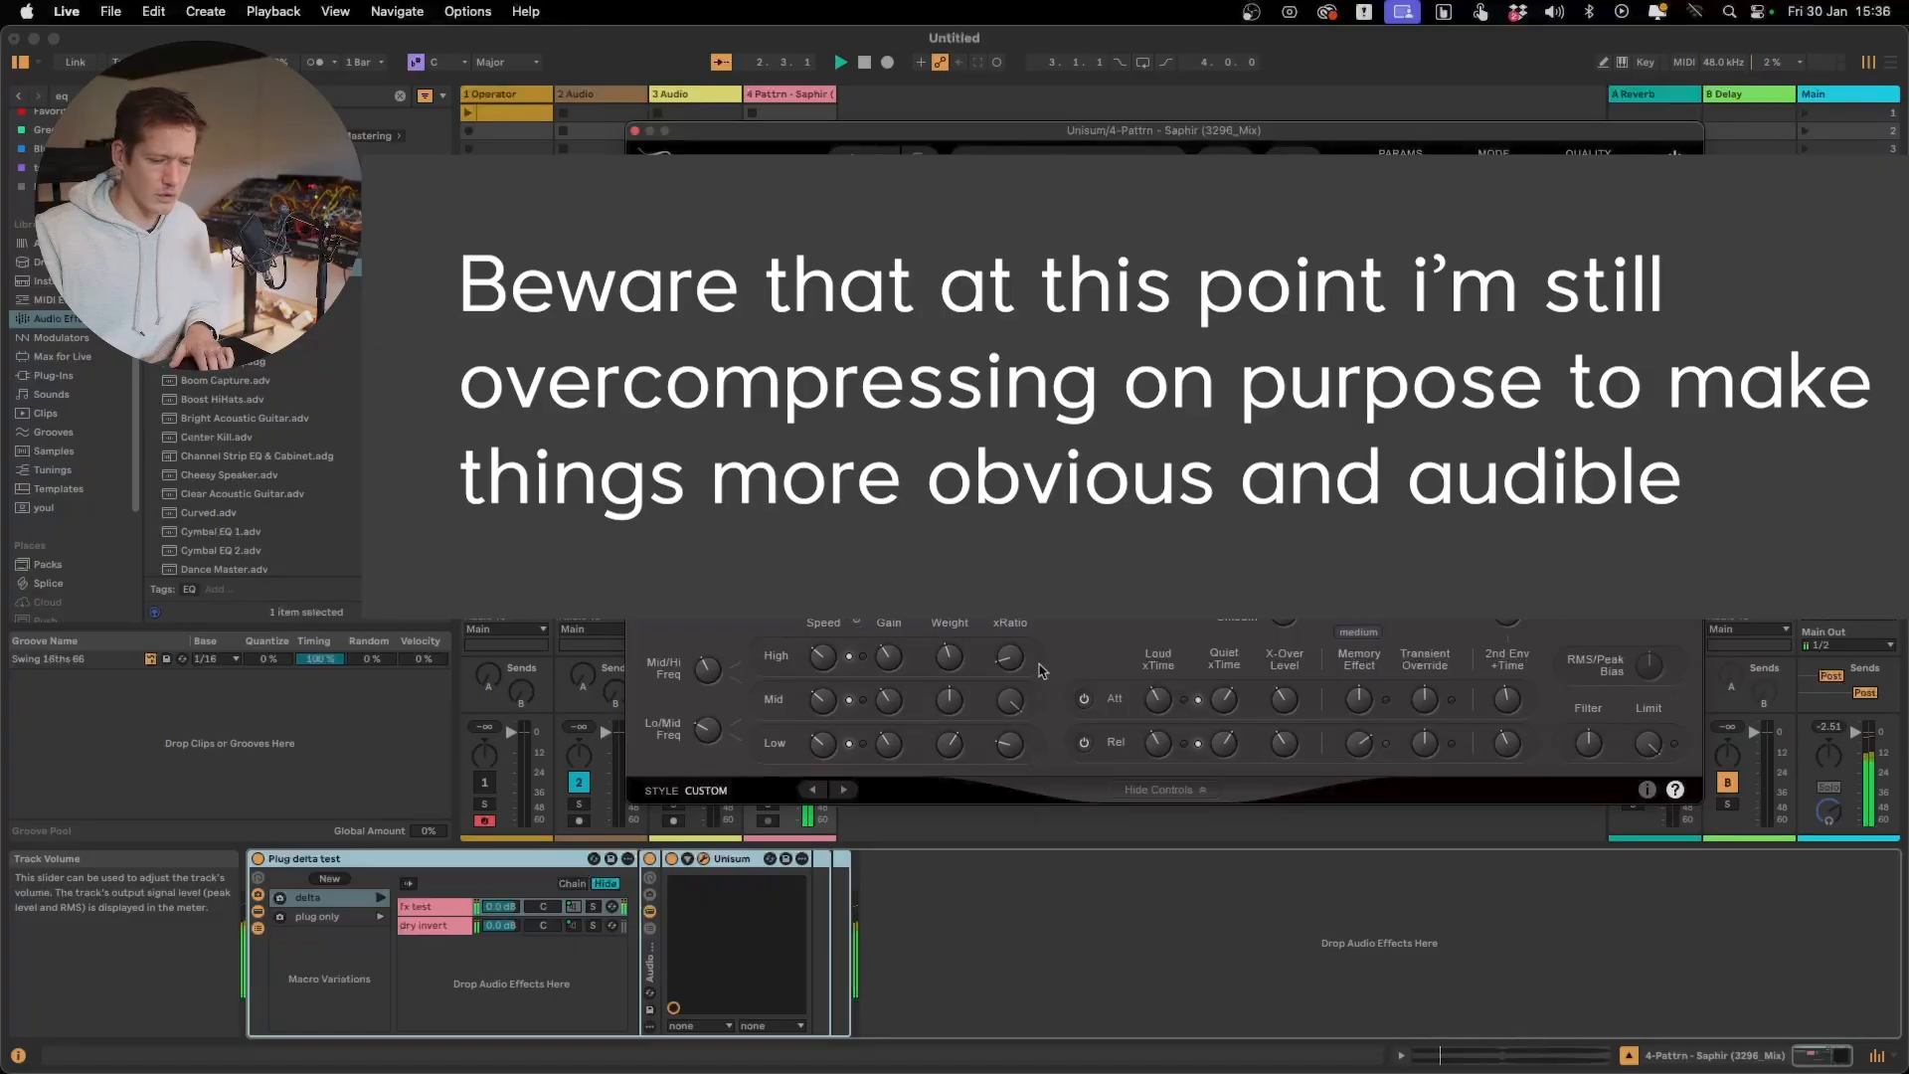
click(1016, 601)
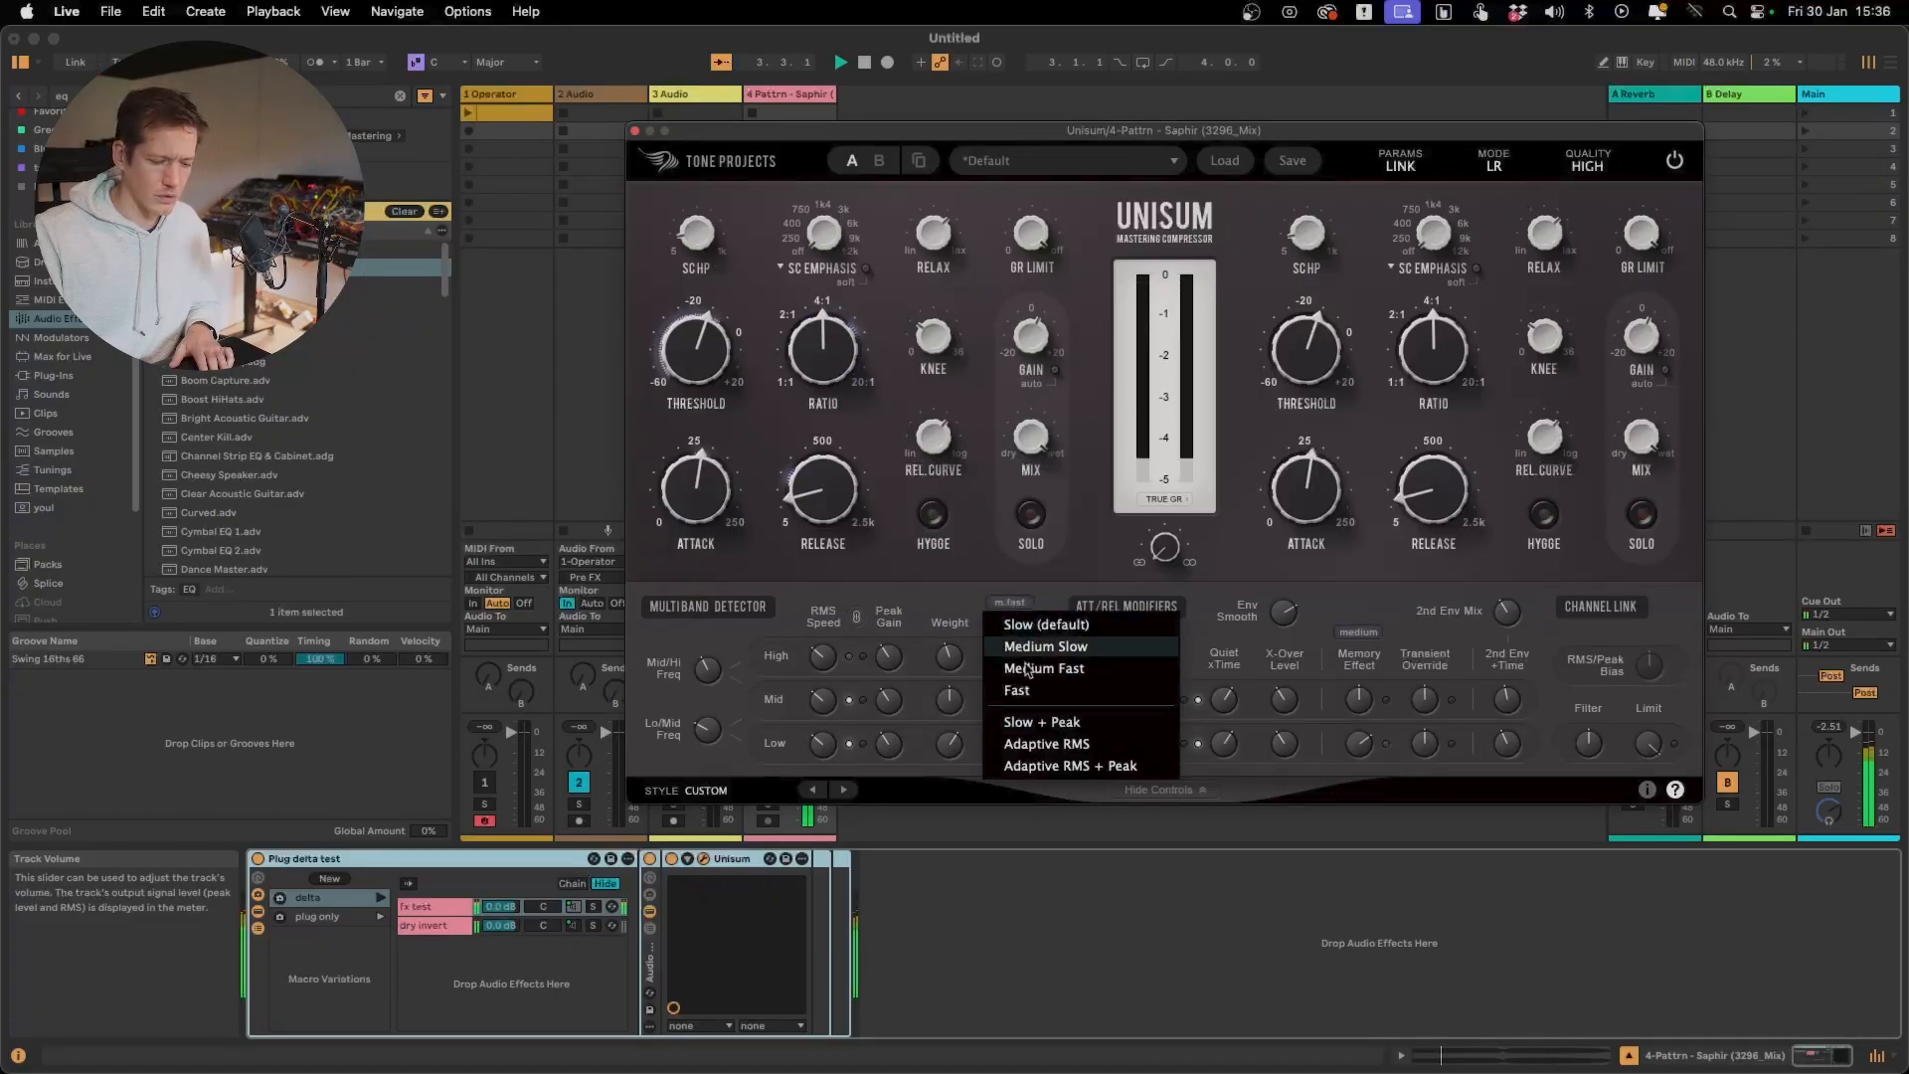
click(1041, 723)
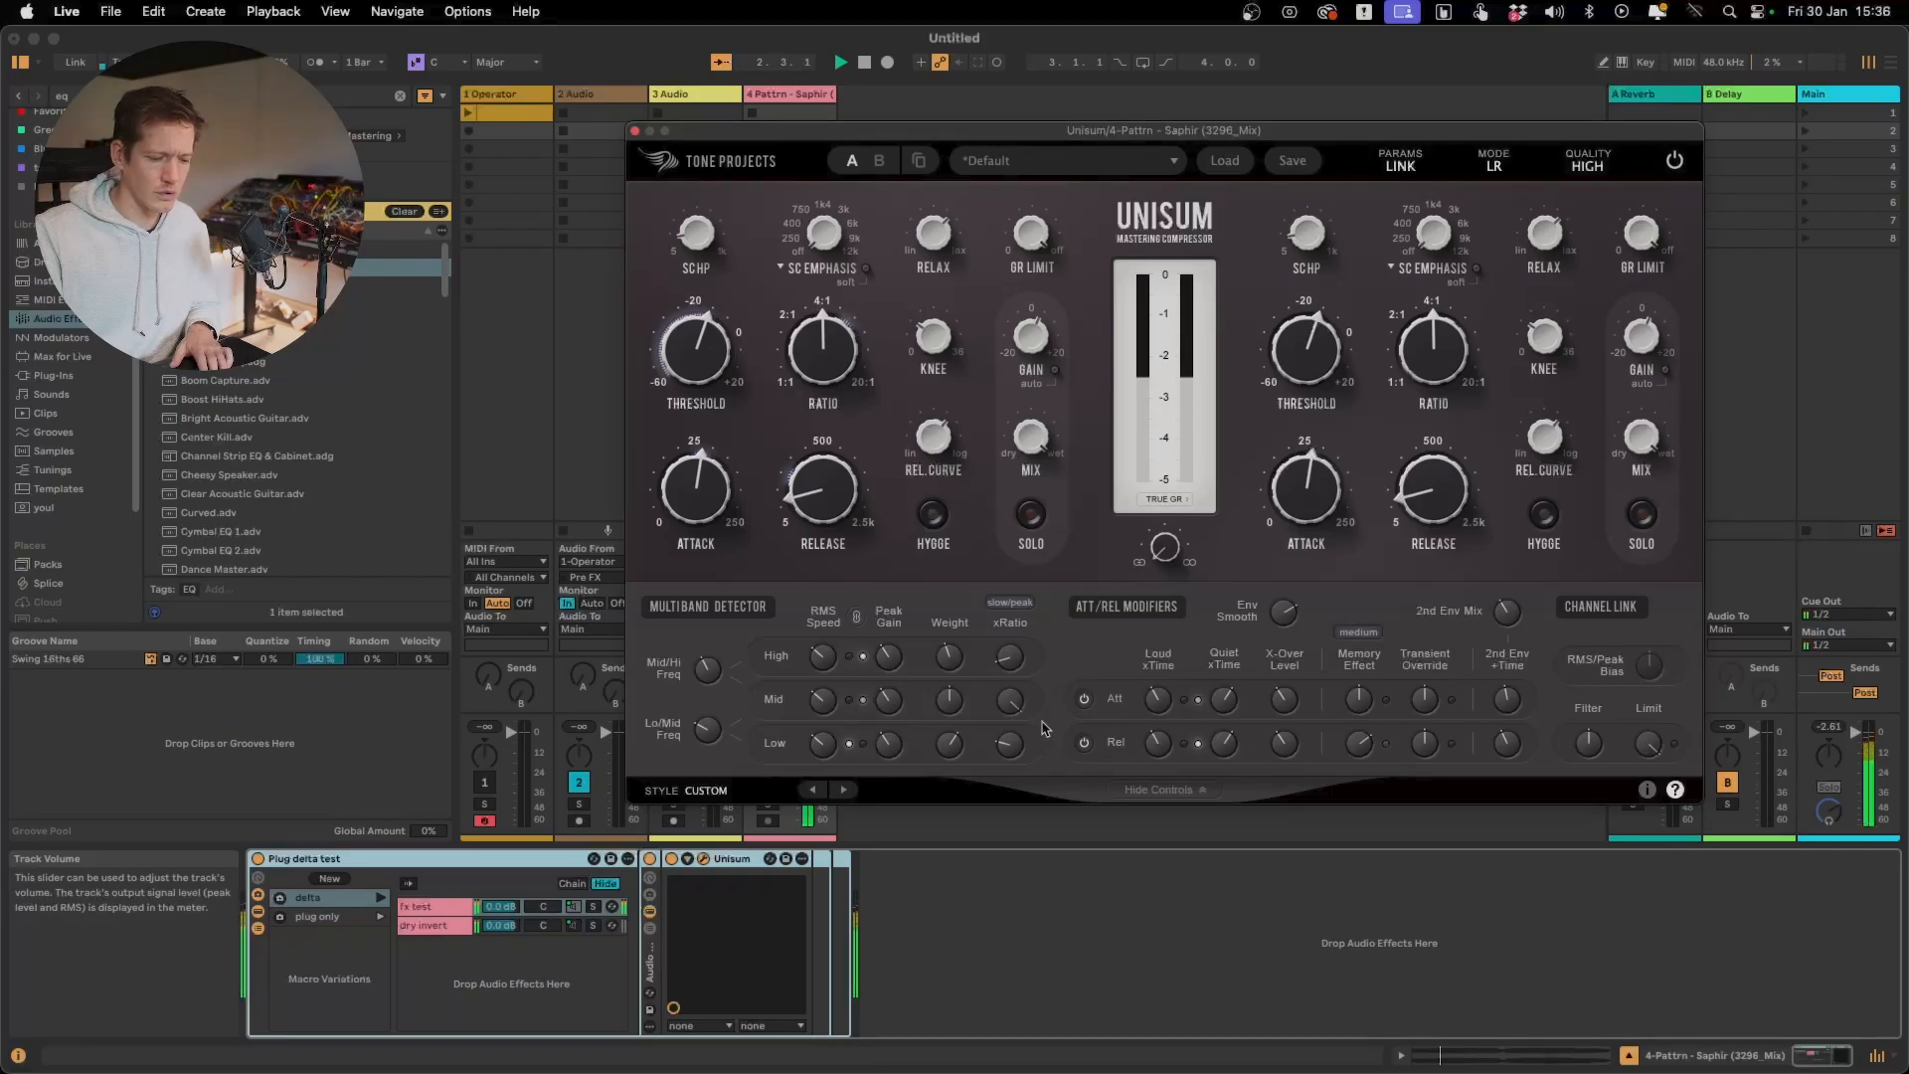
Lengthen Unisum's release slightly and set the xRatio speed to Adaptive RMS + Peak
drag(814, 495, 816, 489)
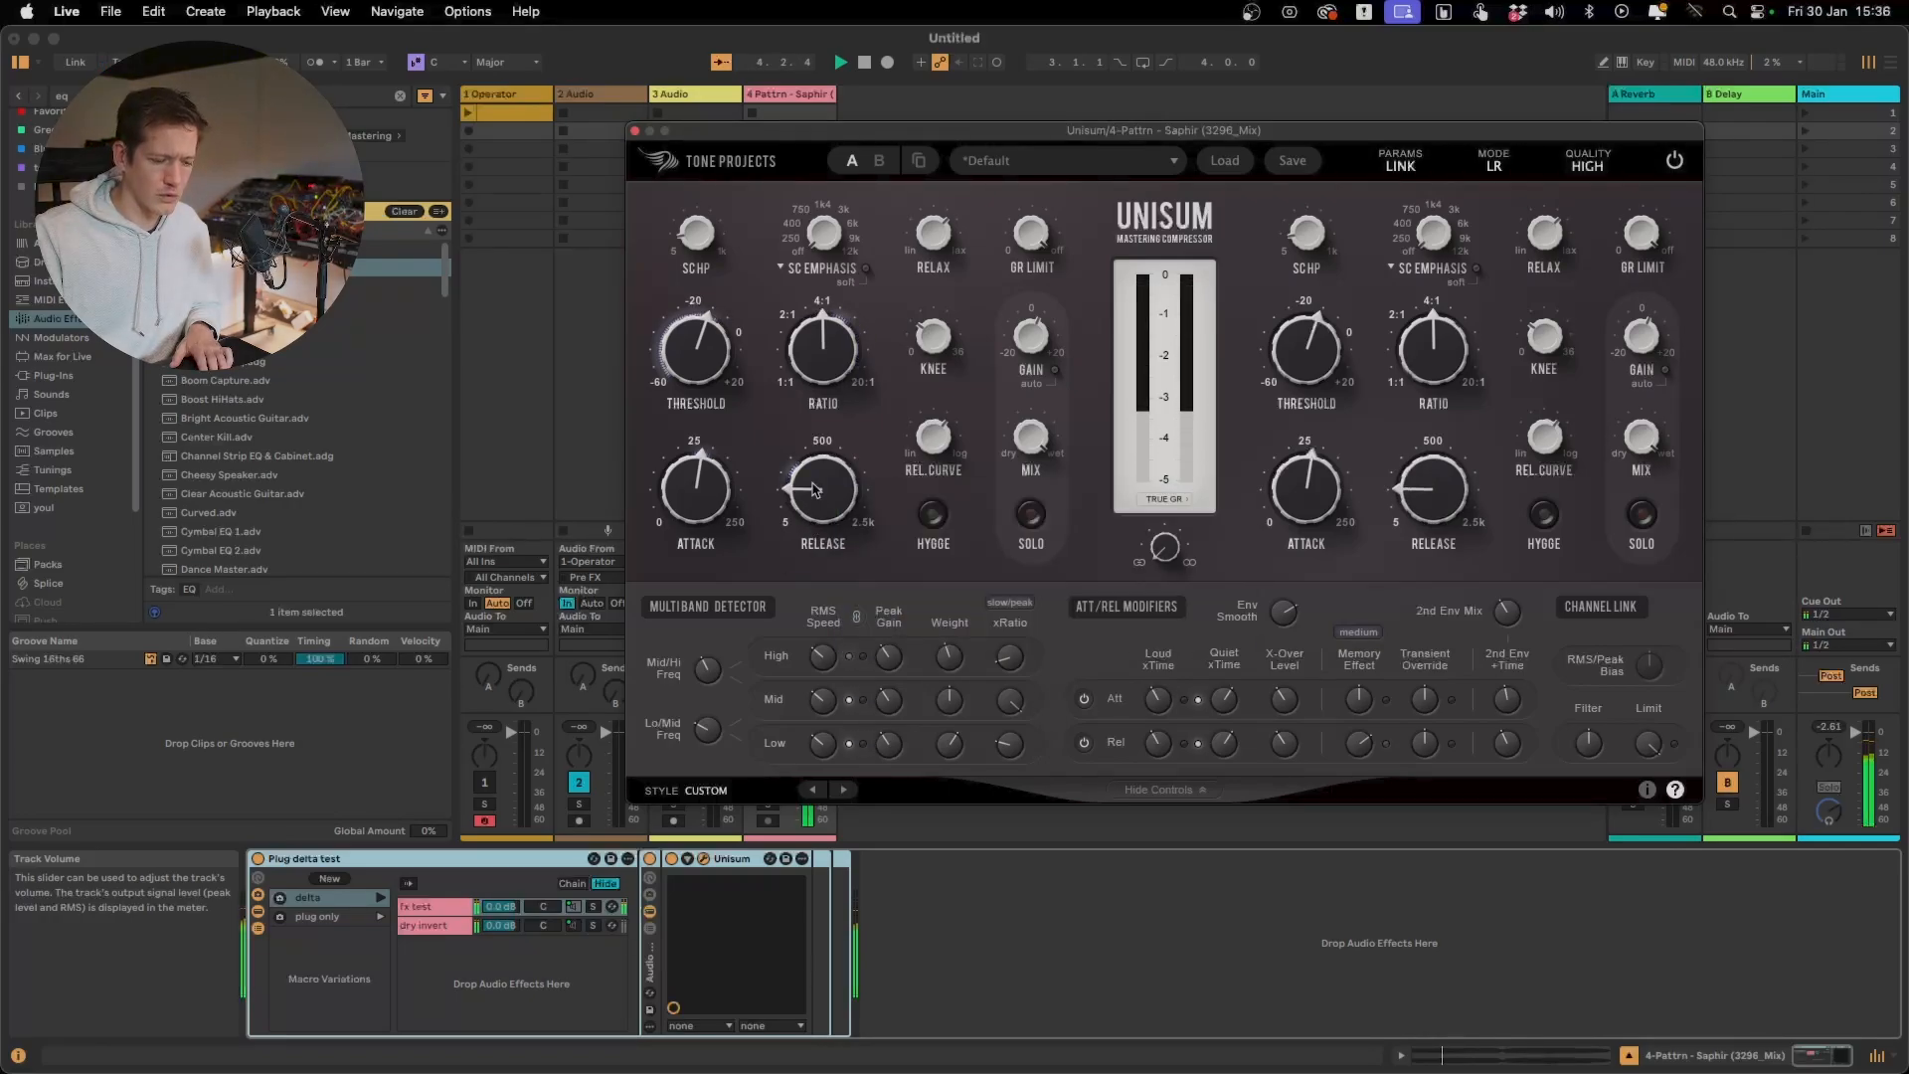
mouse_move(1010, 714)
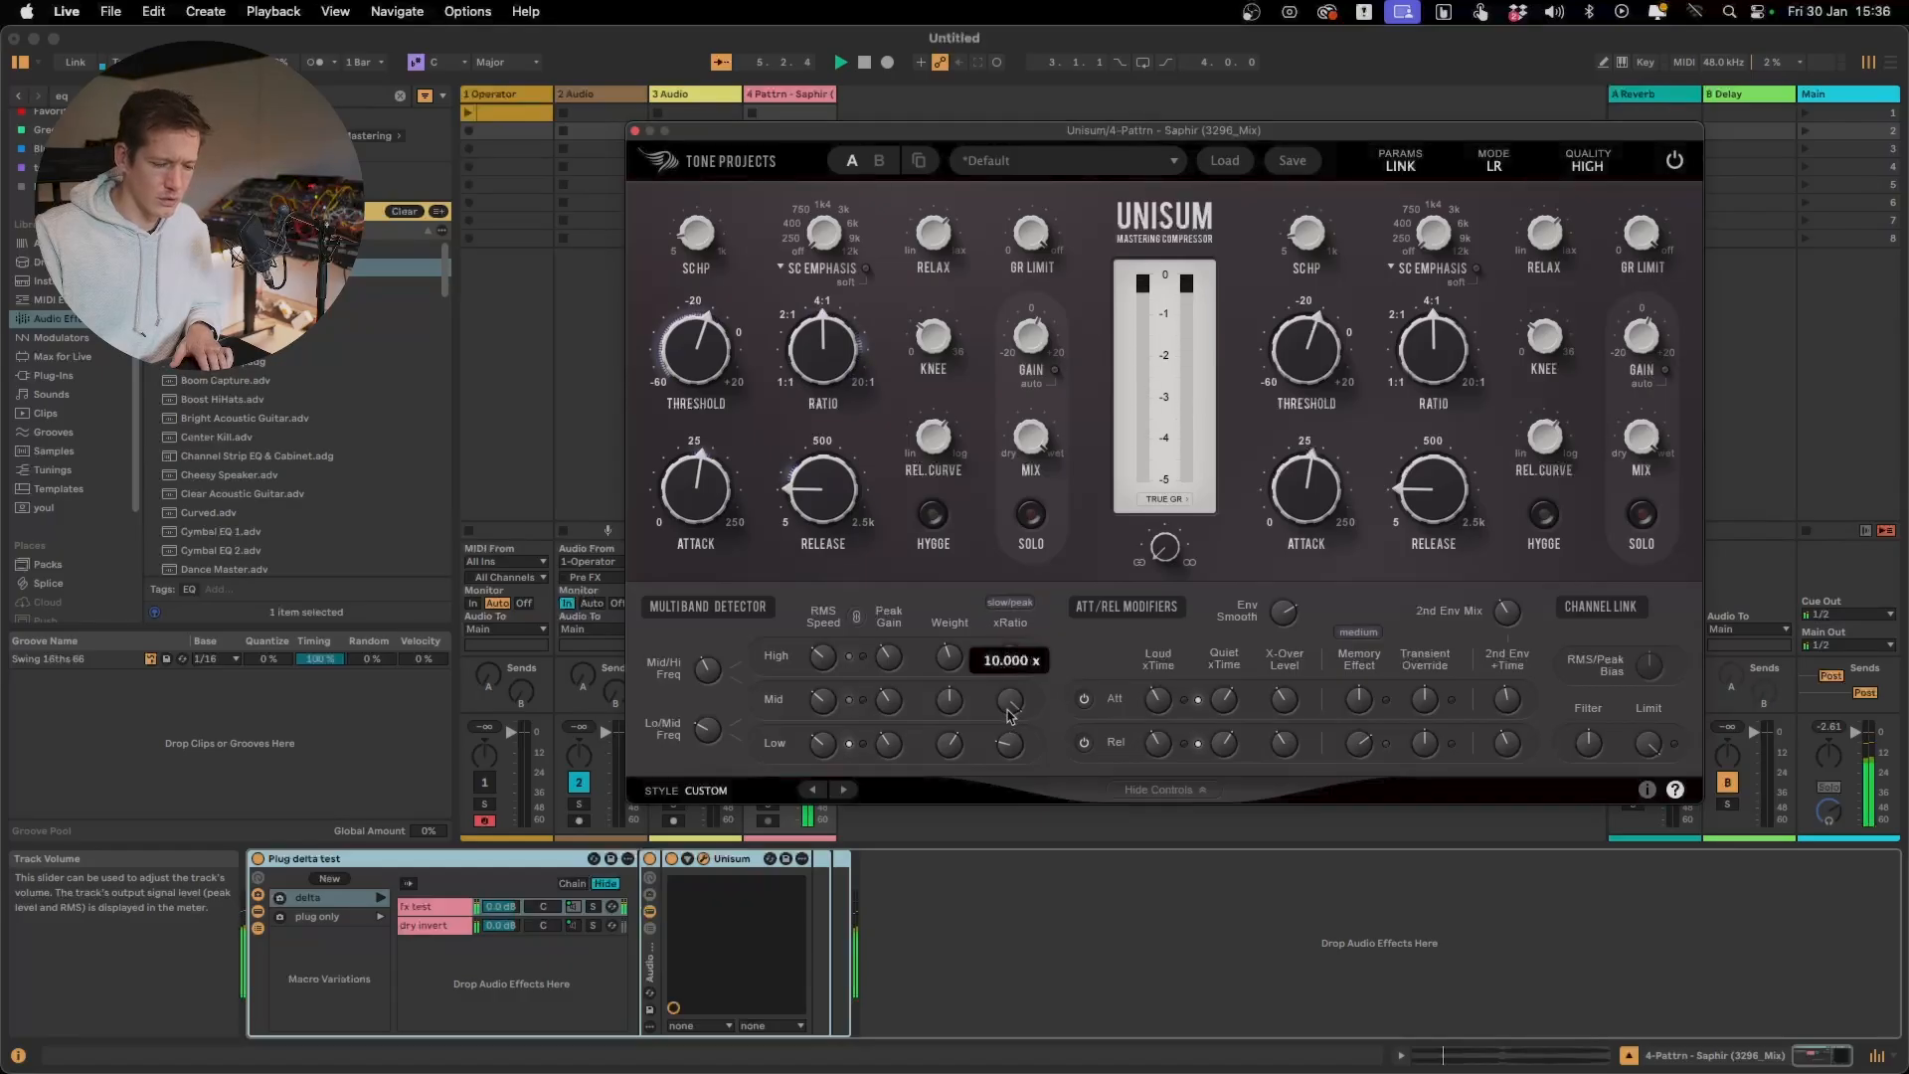
click(1009, 602)
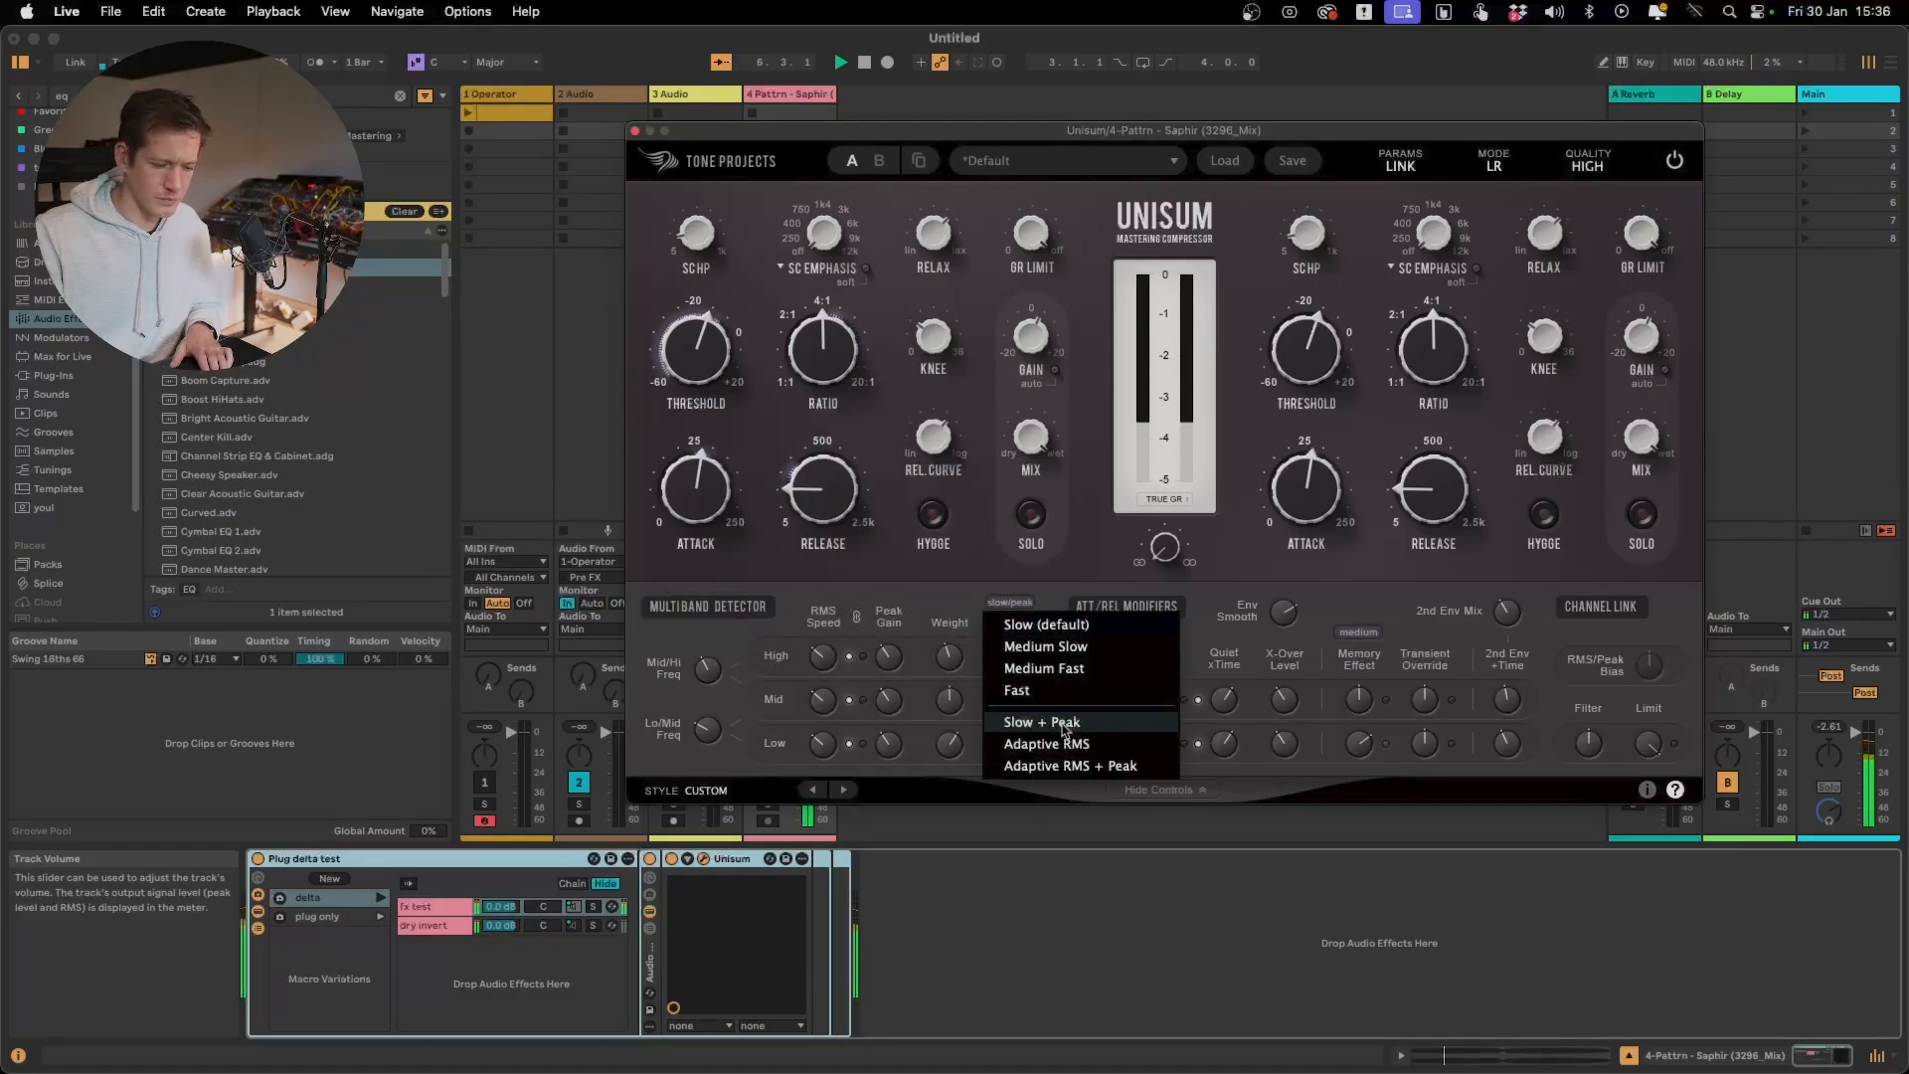
click(1078, 768)
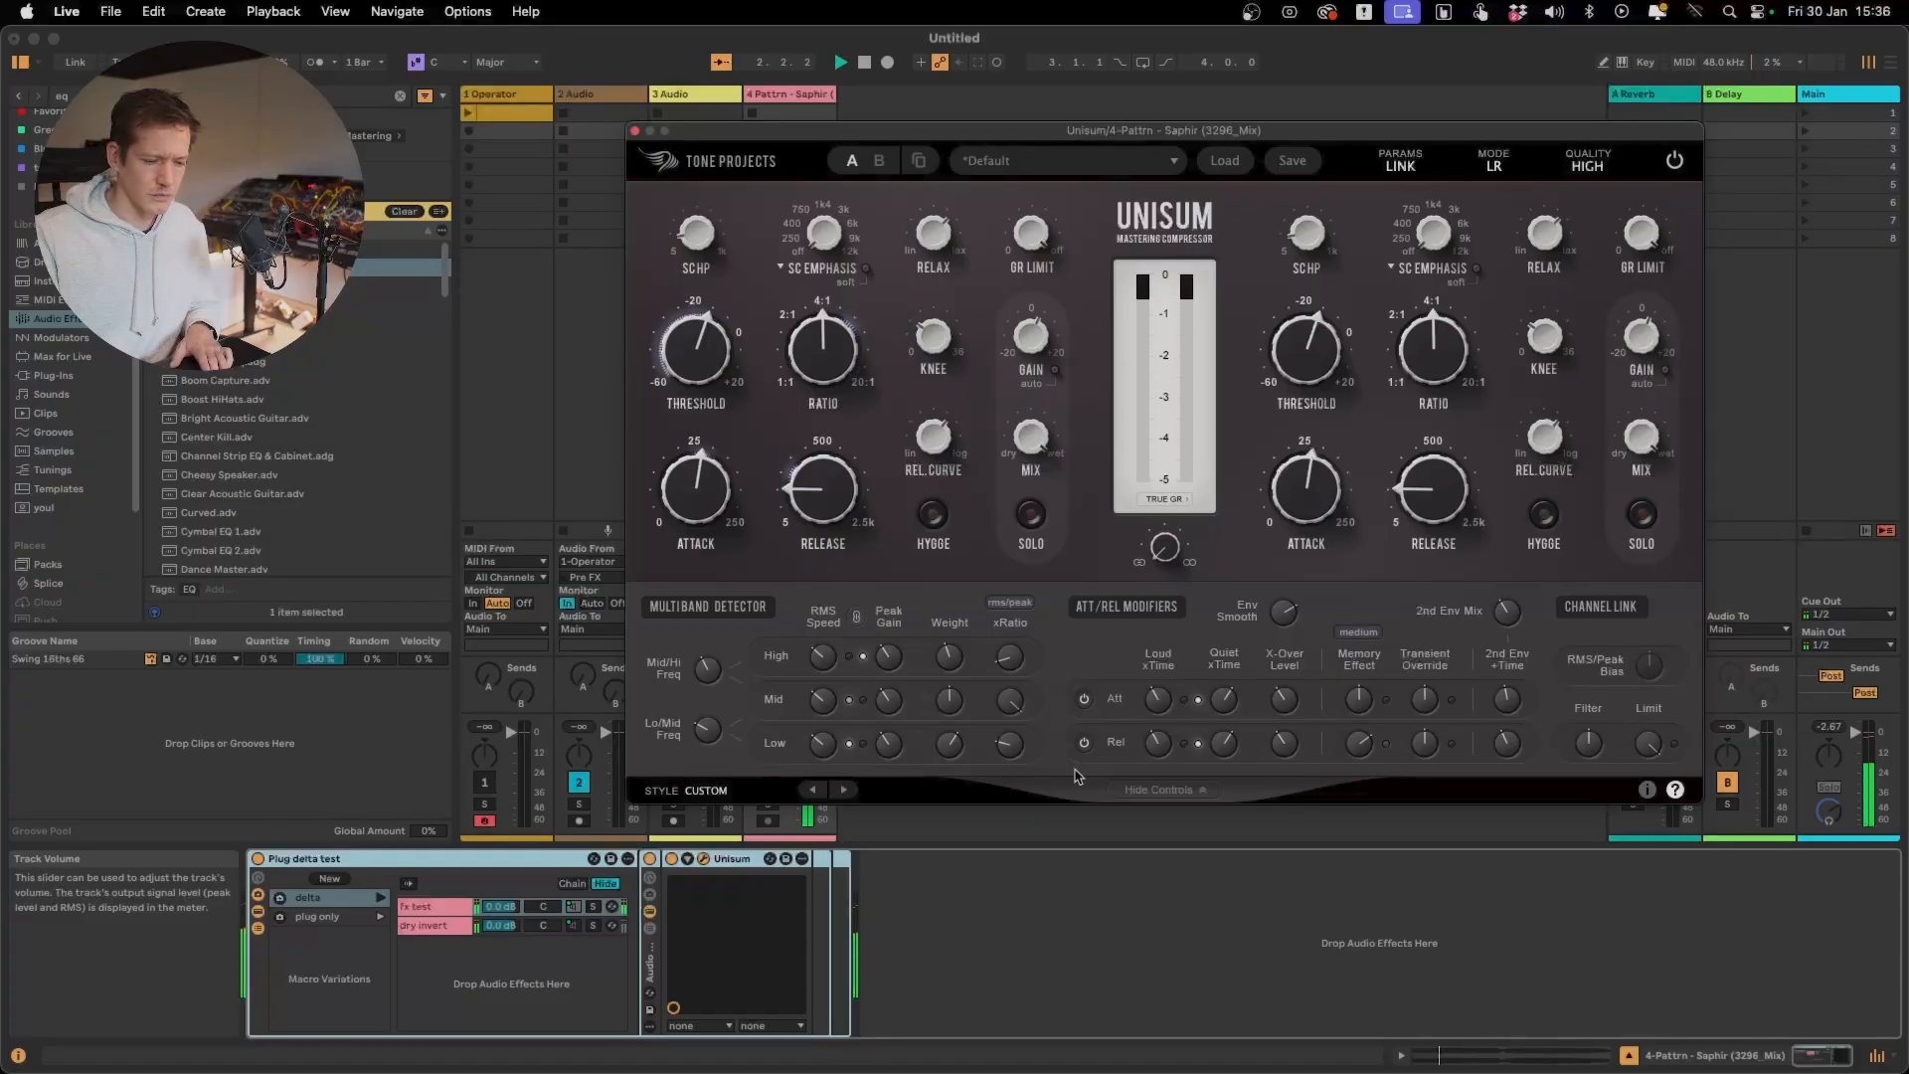
Lower the mid-band xRatio to about 6.28x while listening to the processed signal
mouse_move(1022, 720)
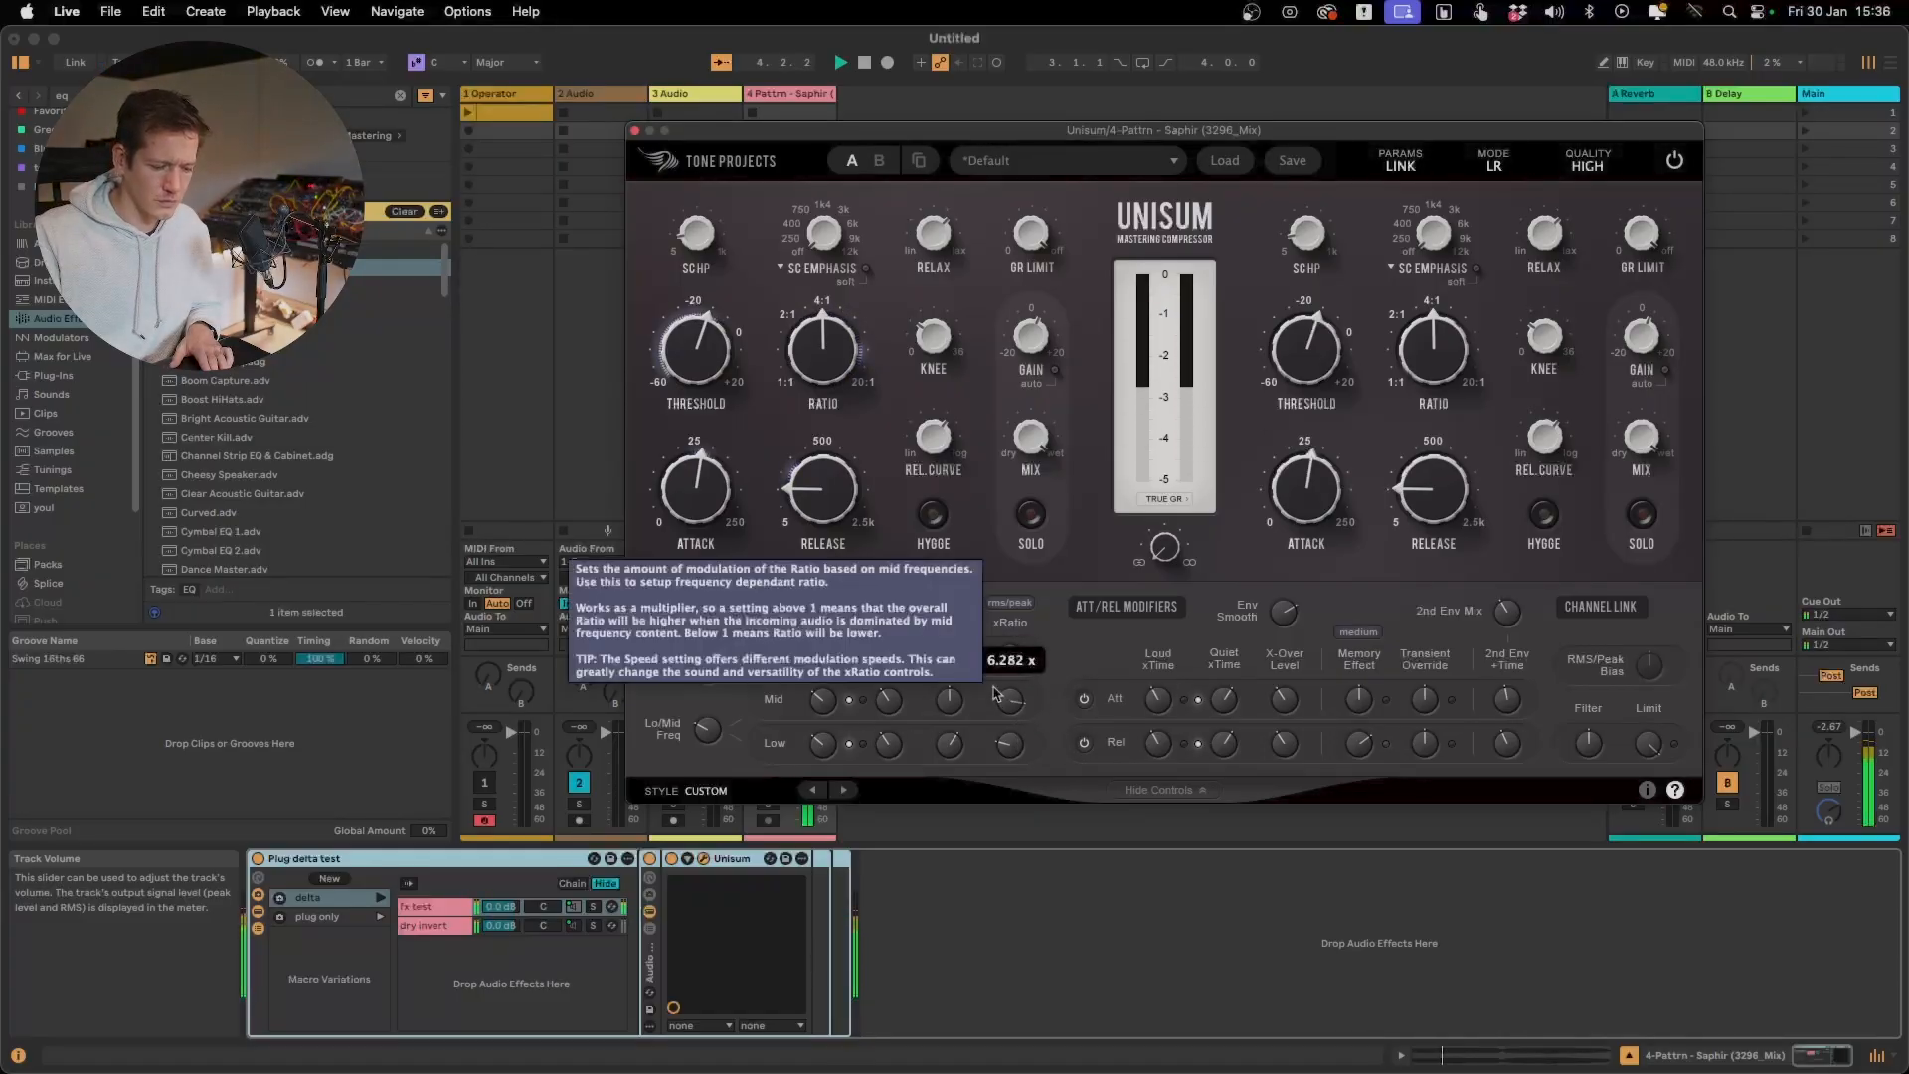
mouse_move(1223, 714)
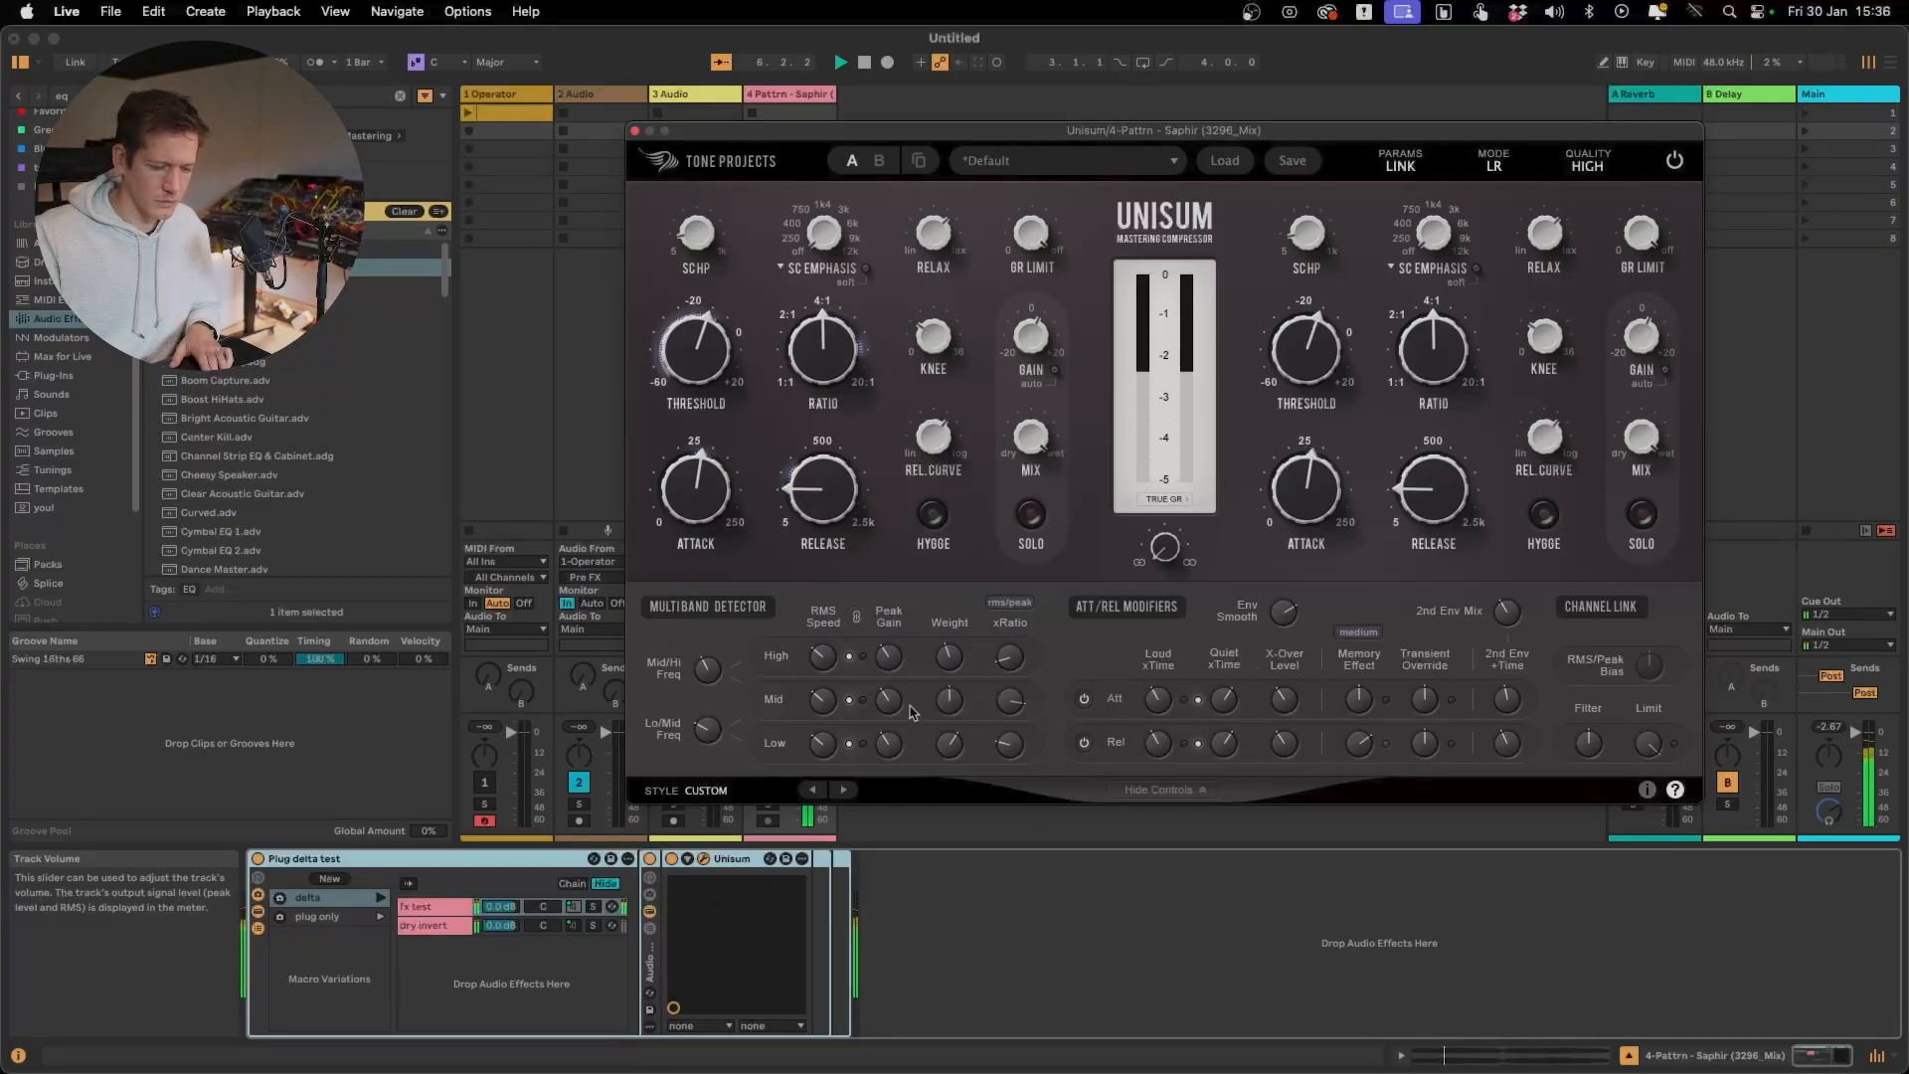
mouse_move(892, 716)
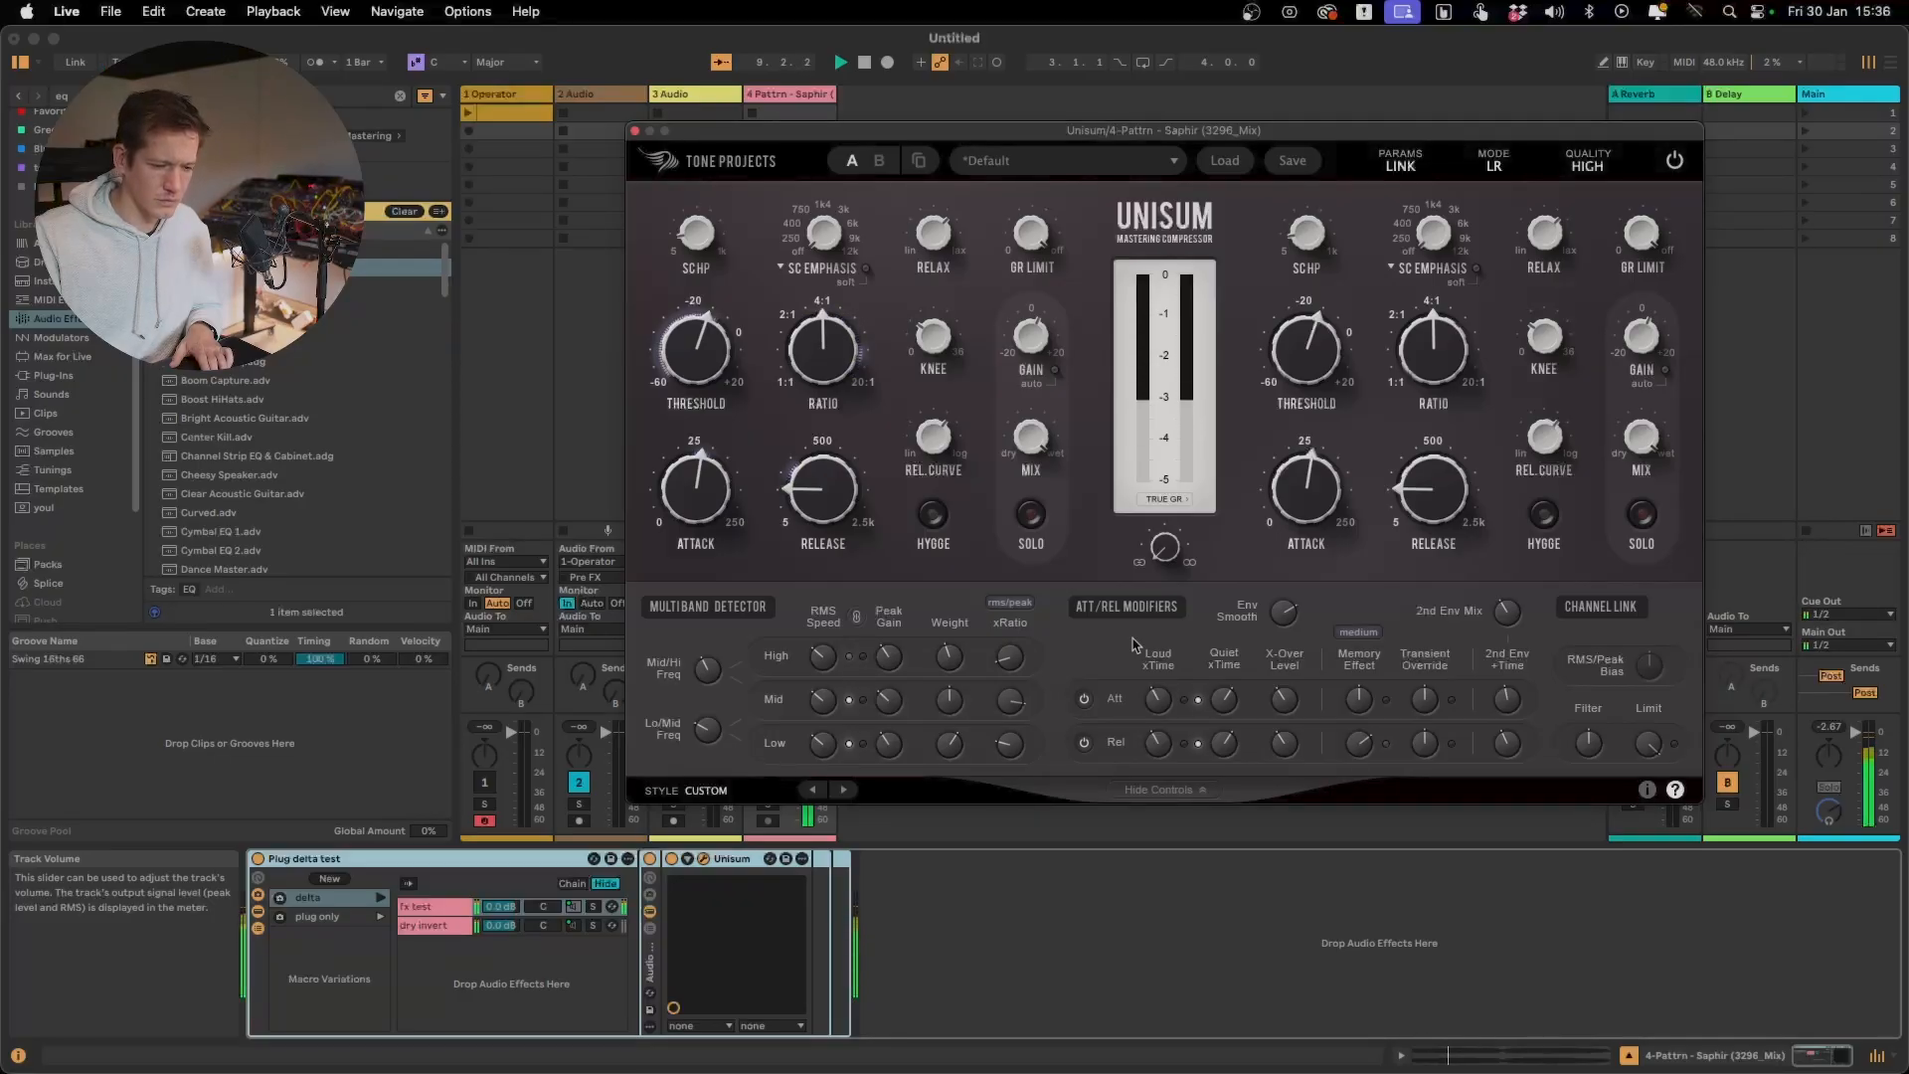
Reduce the compression ratio to slightly below 3.12:1 and raise the threshold a little
drag(736, 356, 824, 369)
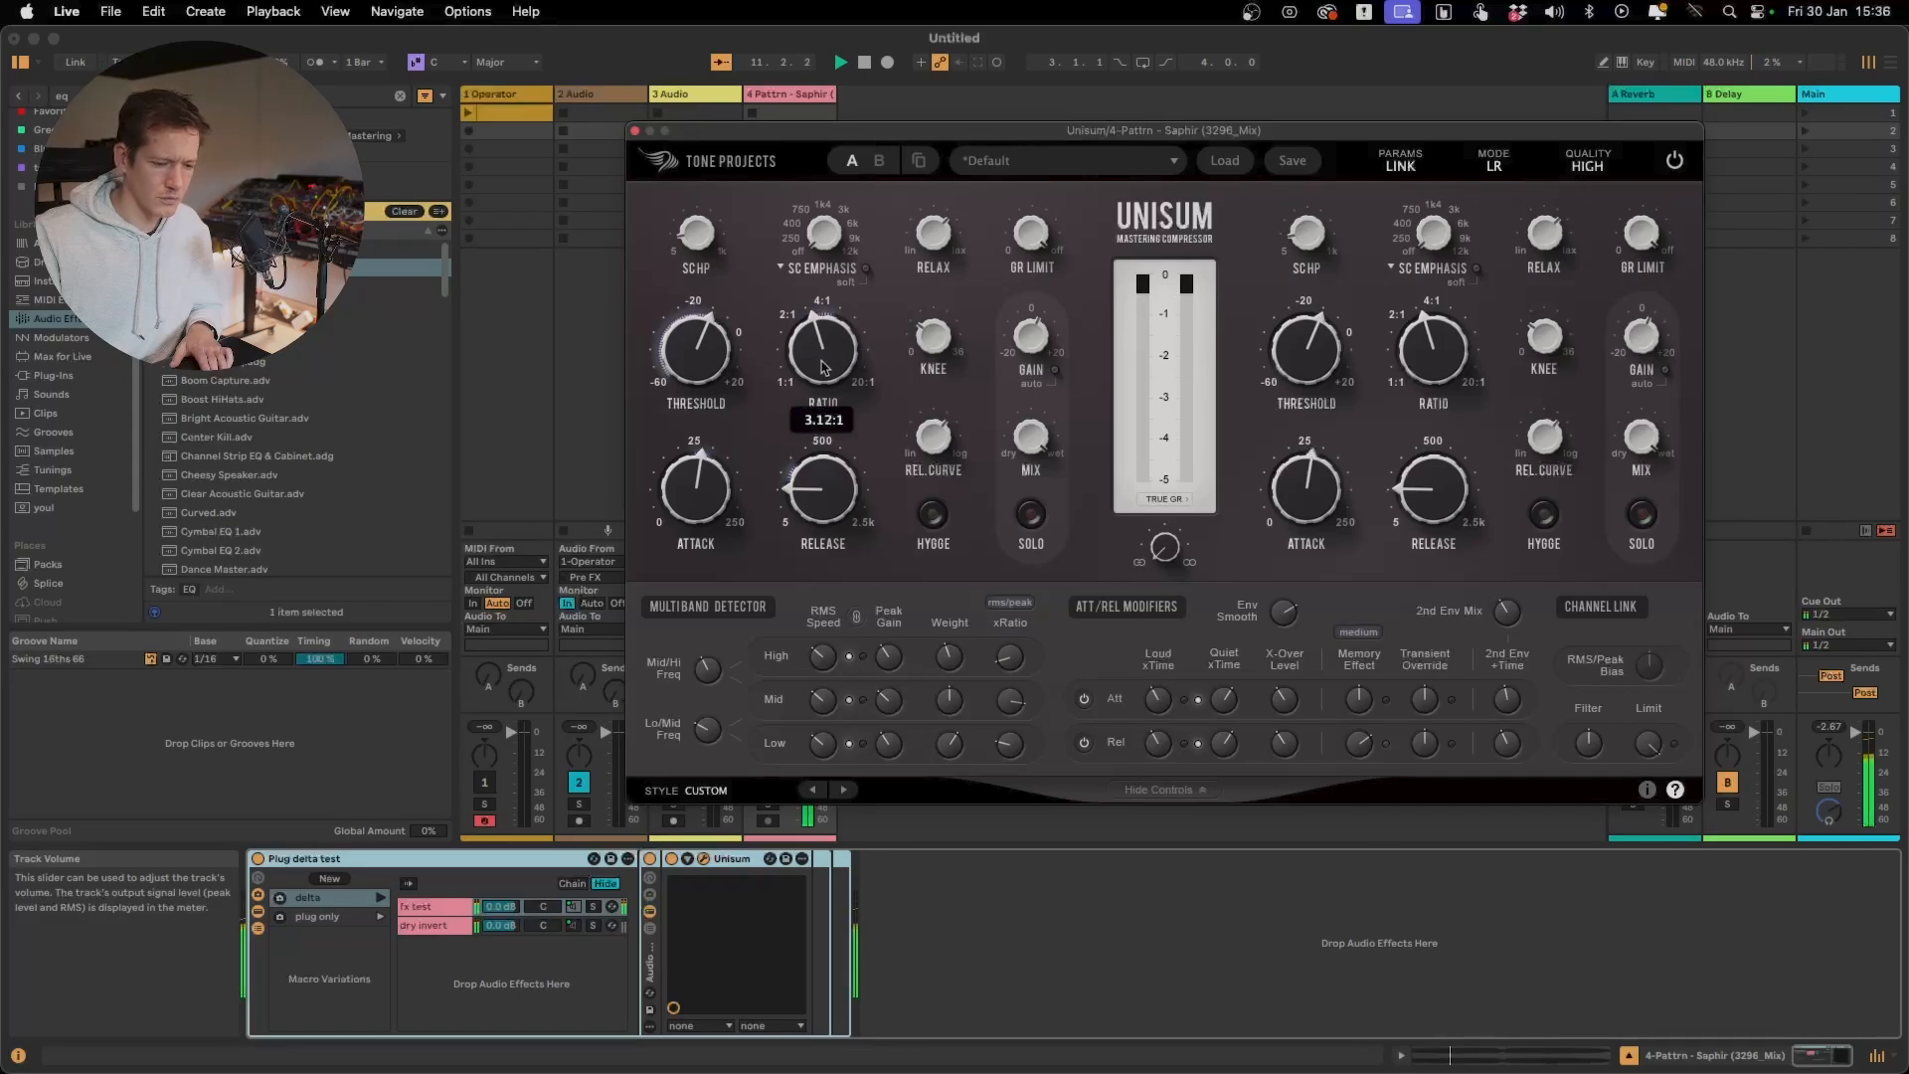
drag(821, 370, 722, 342)
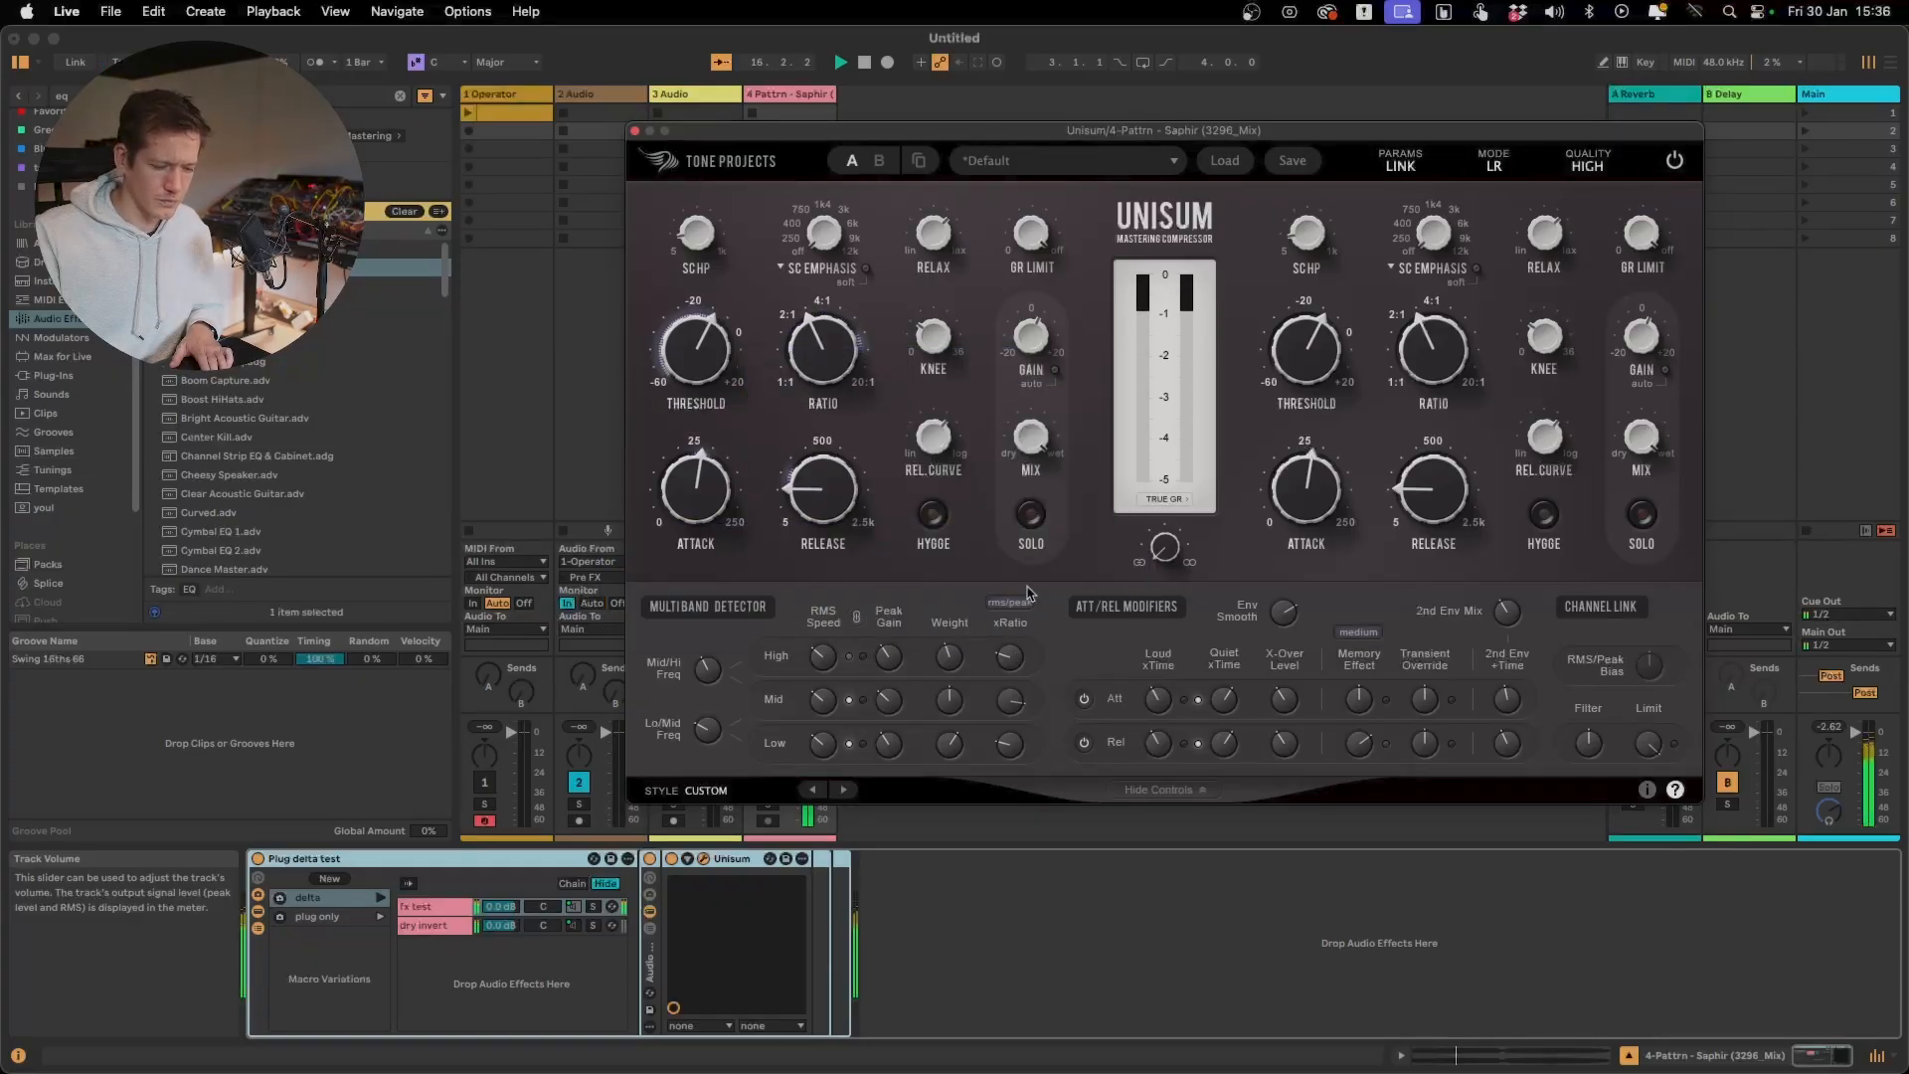
Raise the high-band xRatio to its centre position and compare the result by bypassing and re-enabling Unisum
drag(1013, 656, 1017, 661)
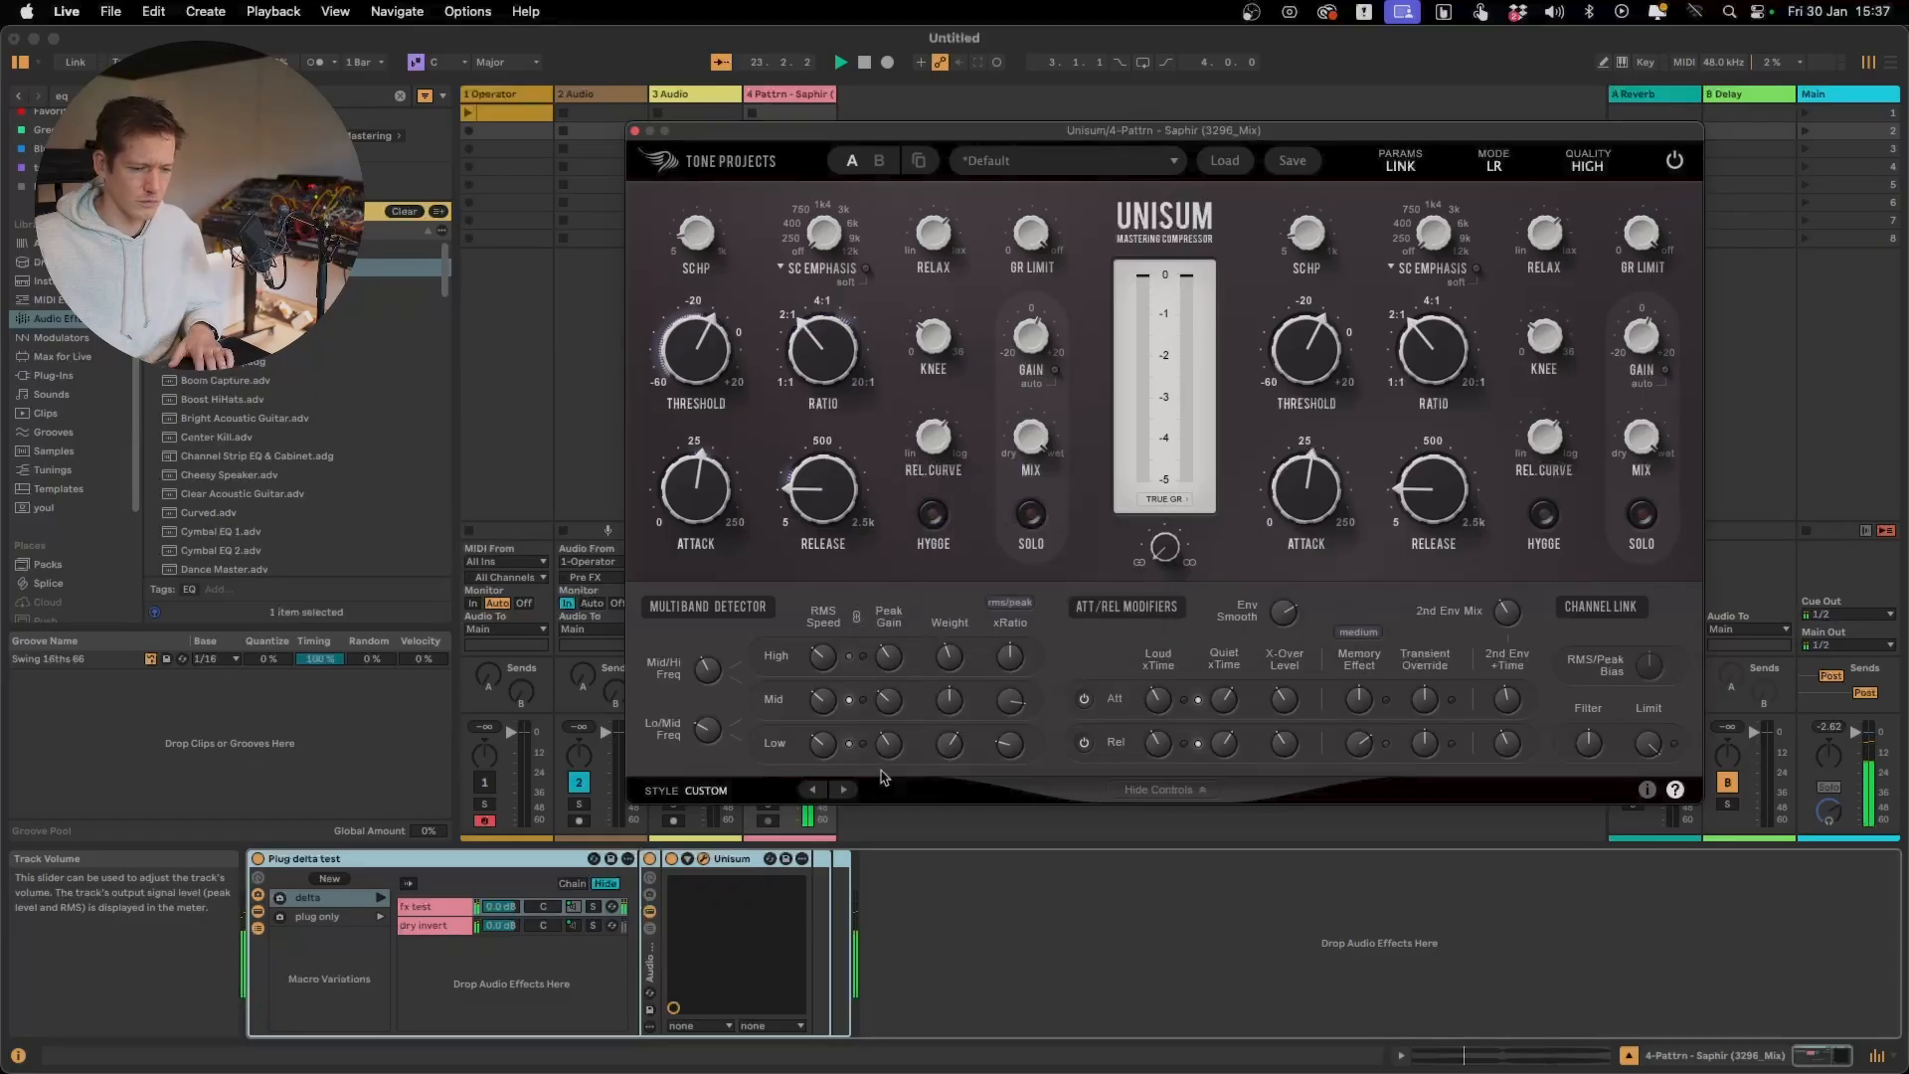
click(672, 860)
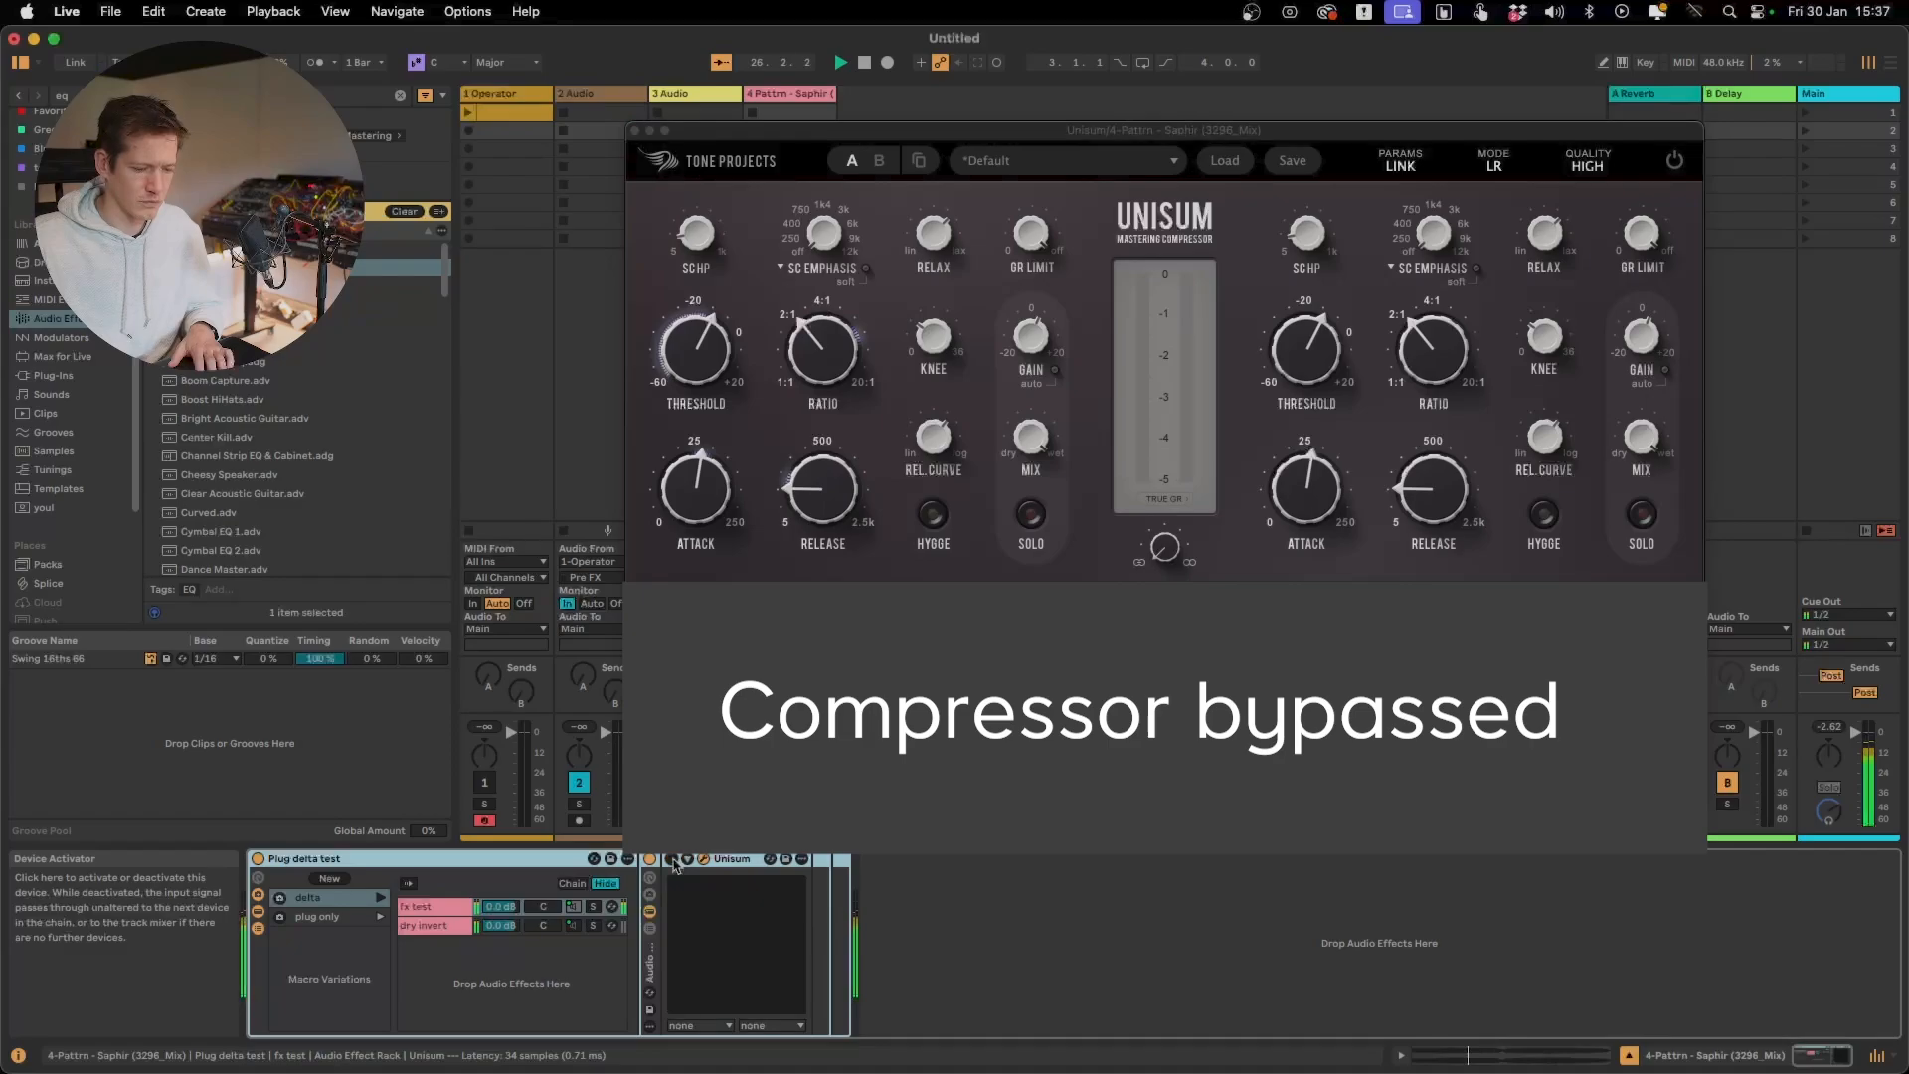
click(672, 860)
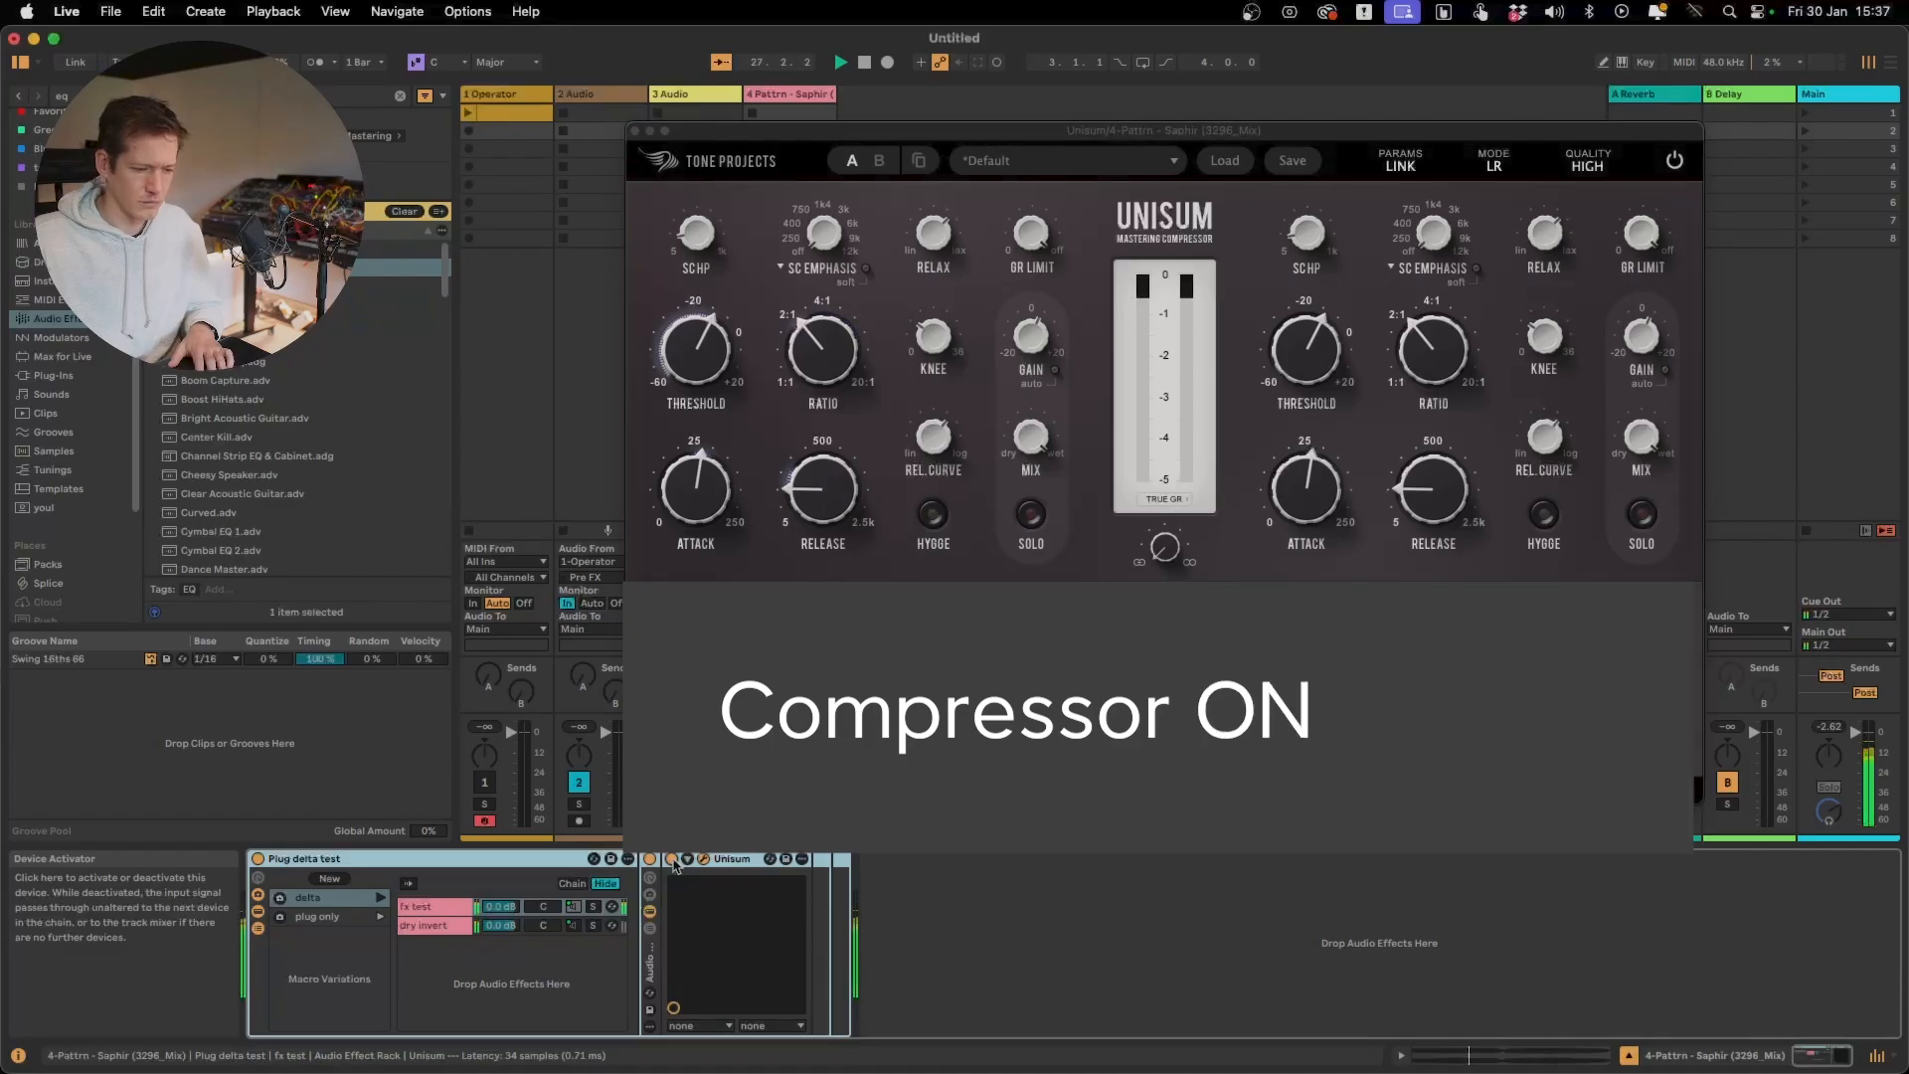
Lower the mid-band xRatio slightly and restart playback to hear the compressed track
drag(1012, 701, 1012, 745)
mouse_move(1010, 737)
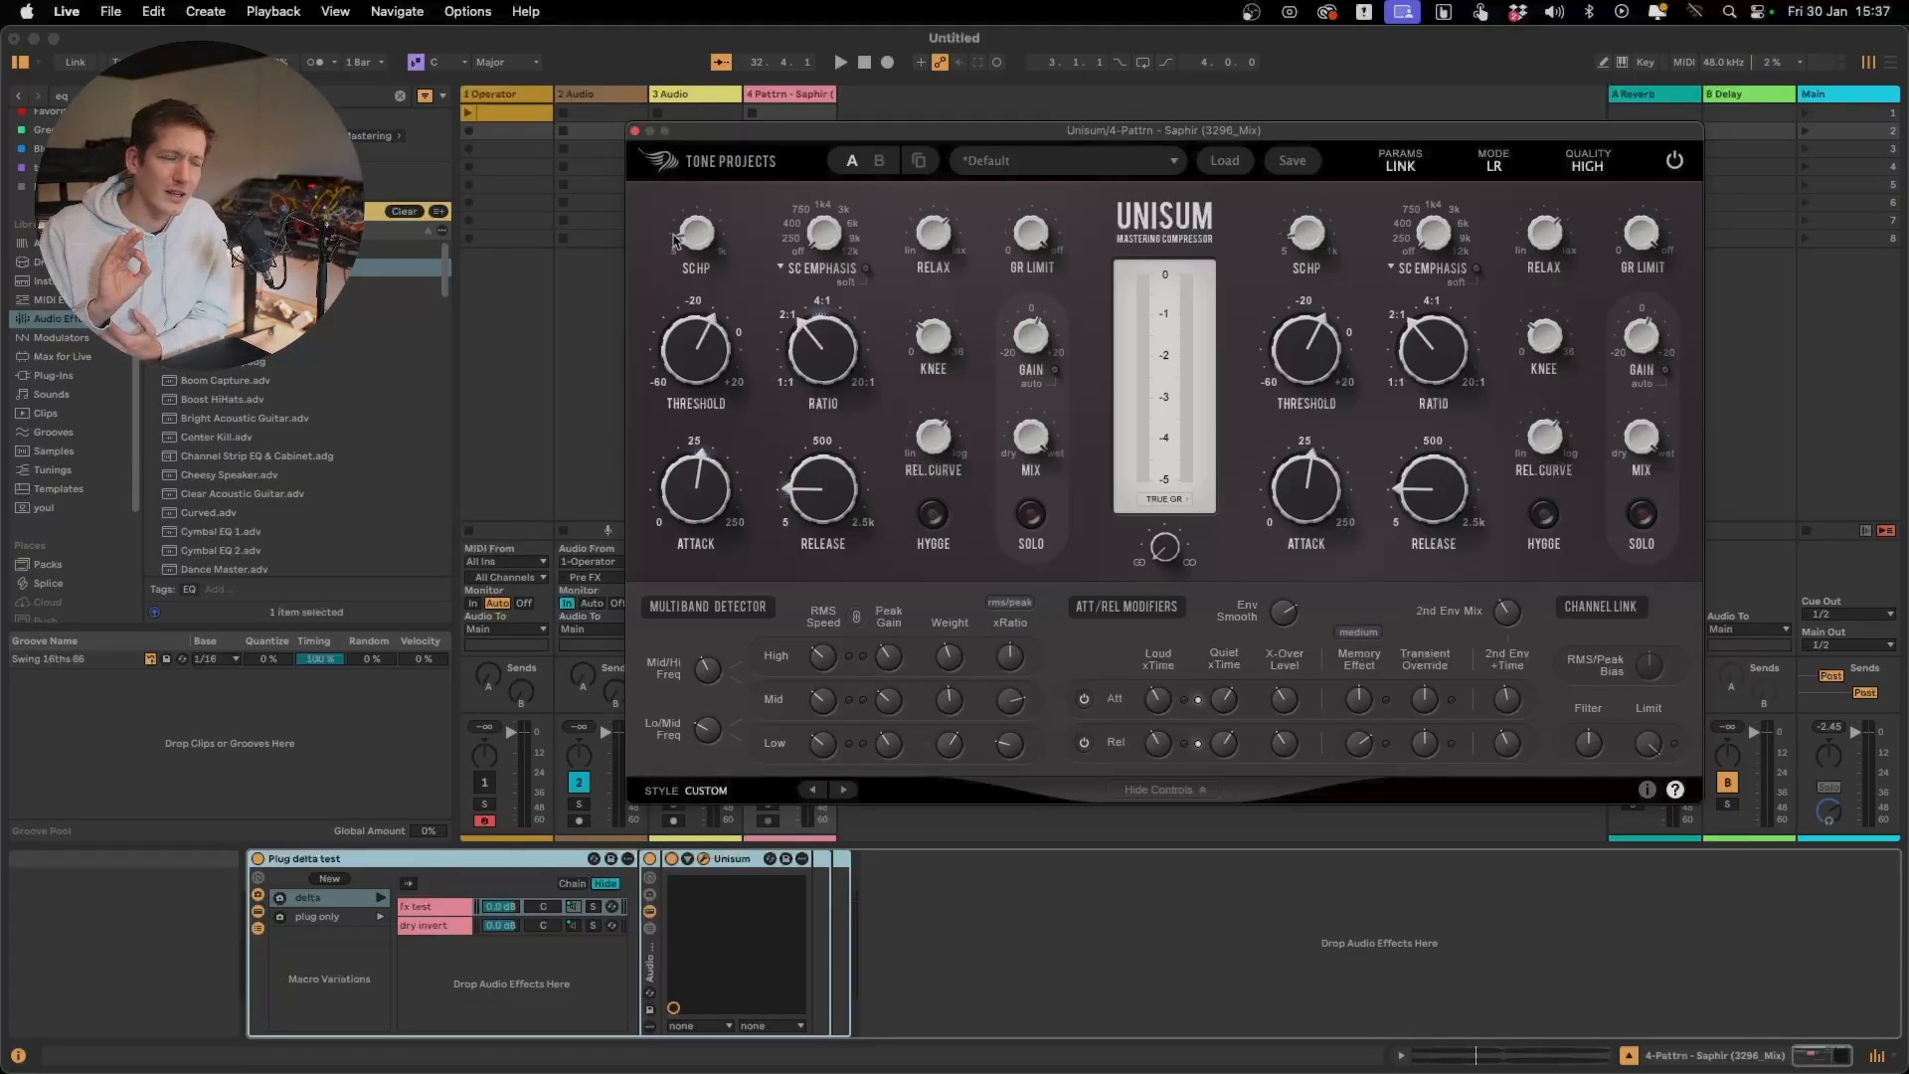
key(space)
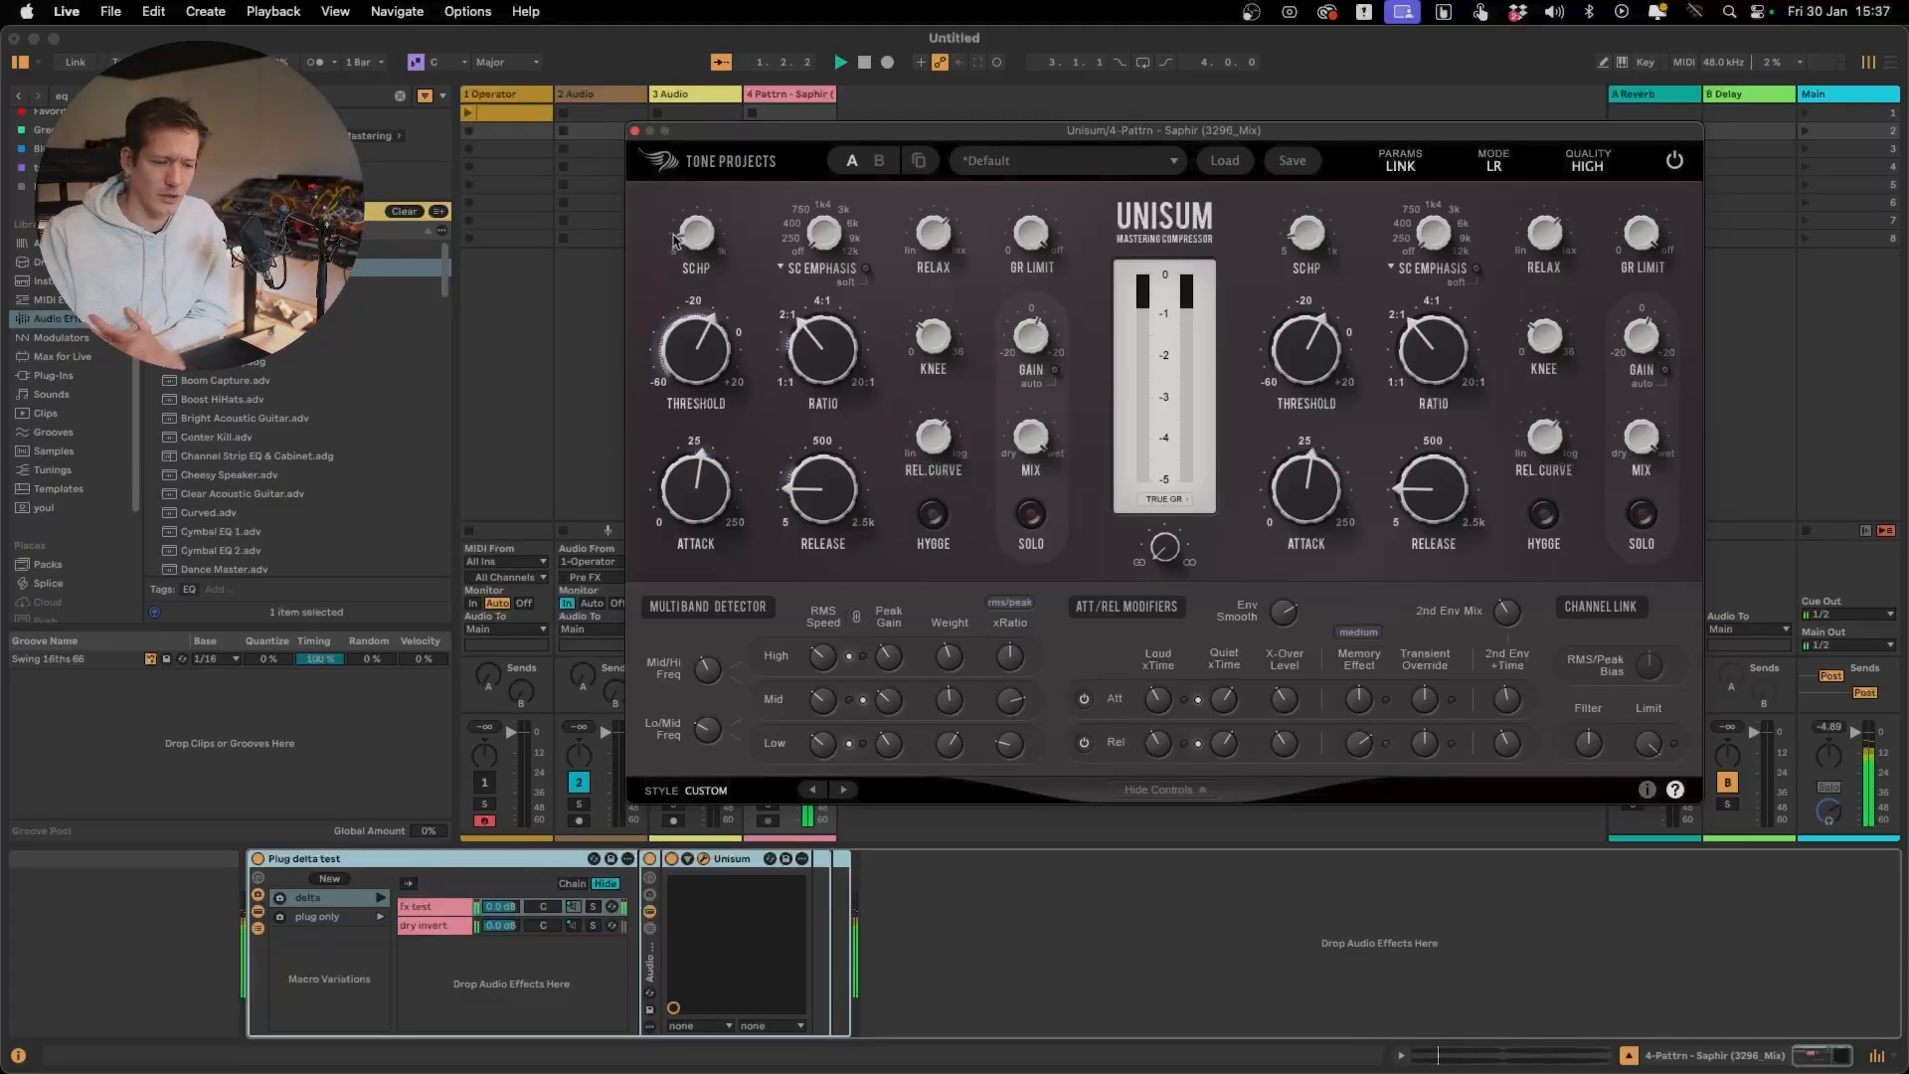
Compare the track with and without Unisum by toggling the device's bypass, ending with it active
click(671, 859)
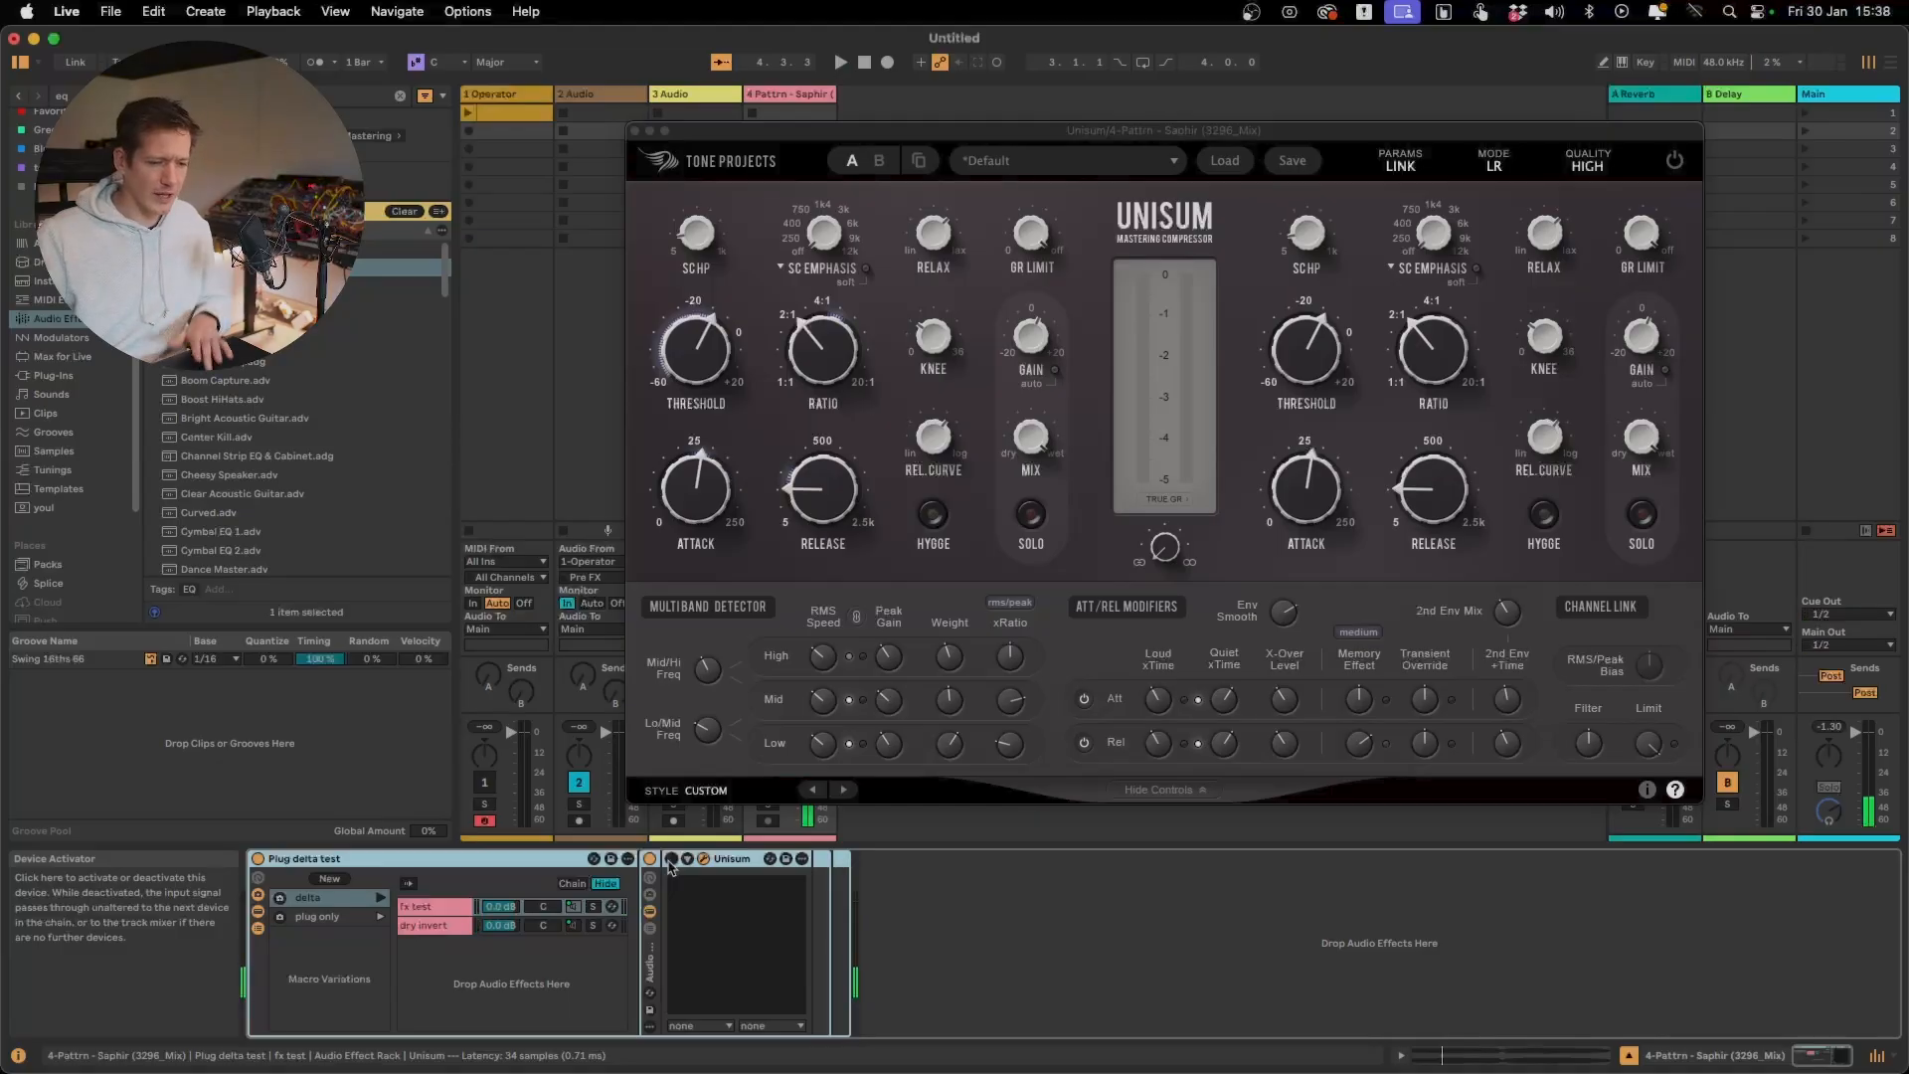
key(space)
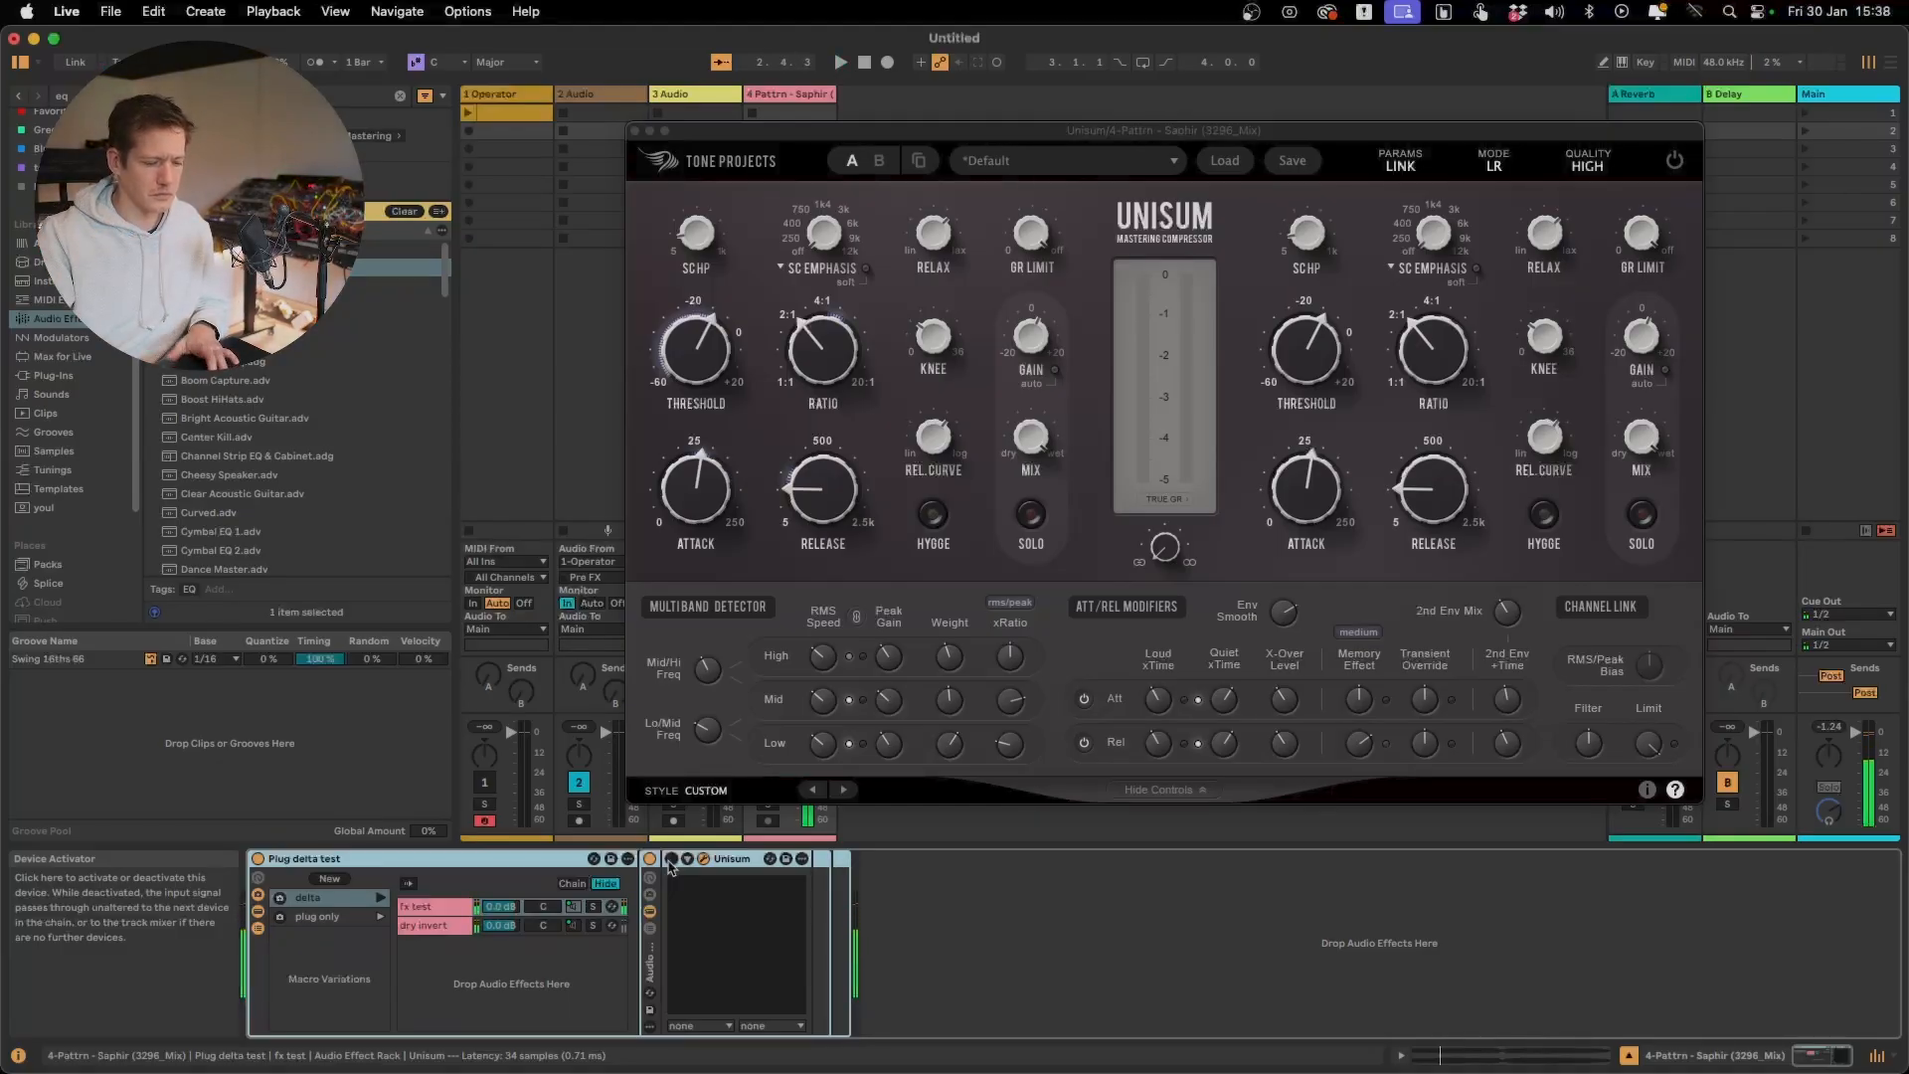
right_click(670, 863)
click(670, 863)
click(670, 862)
key(space)
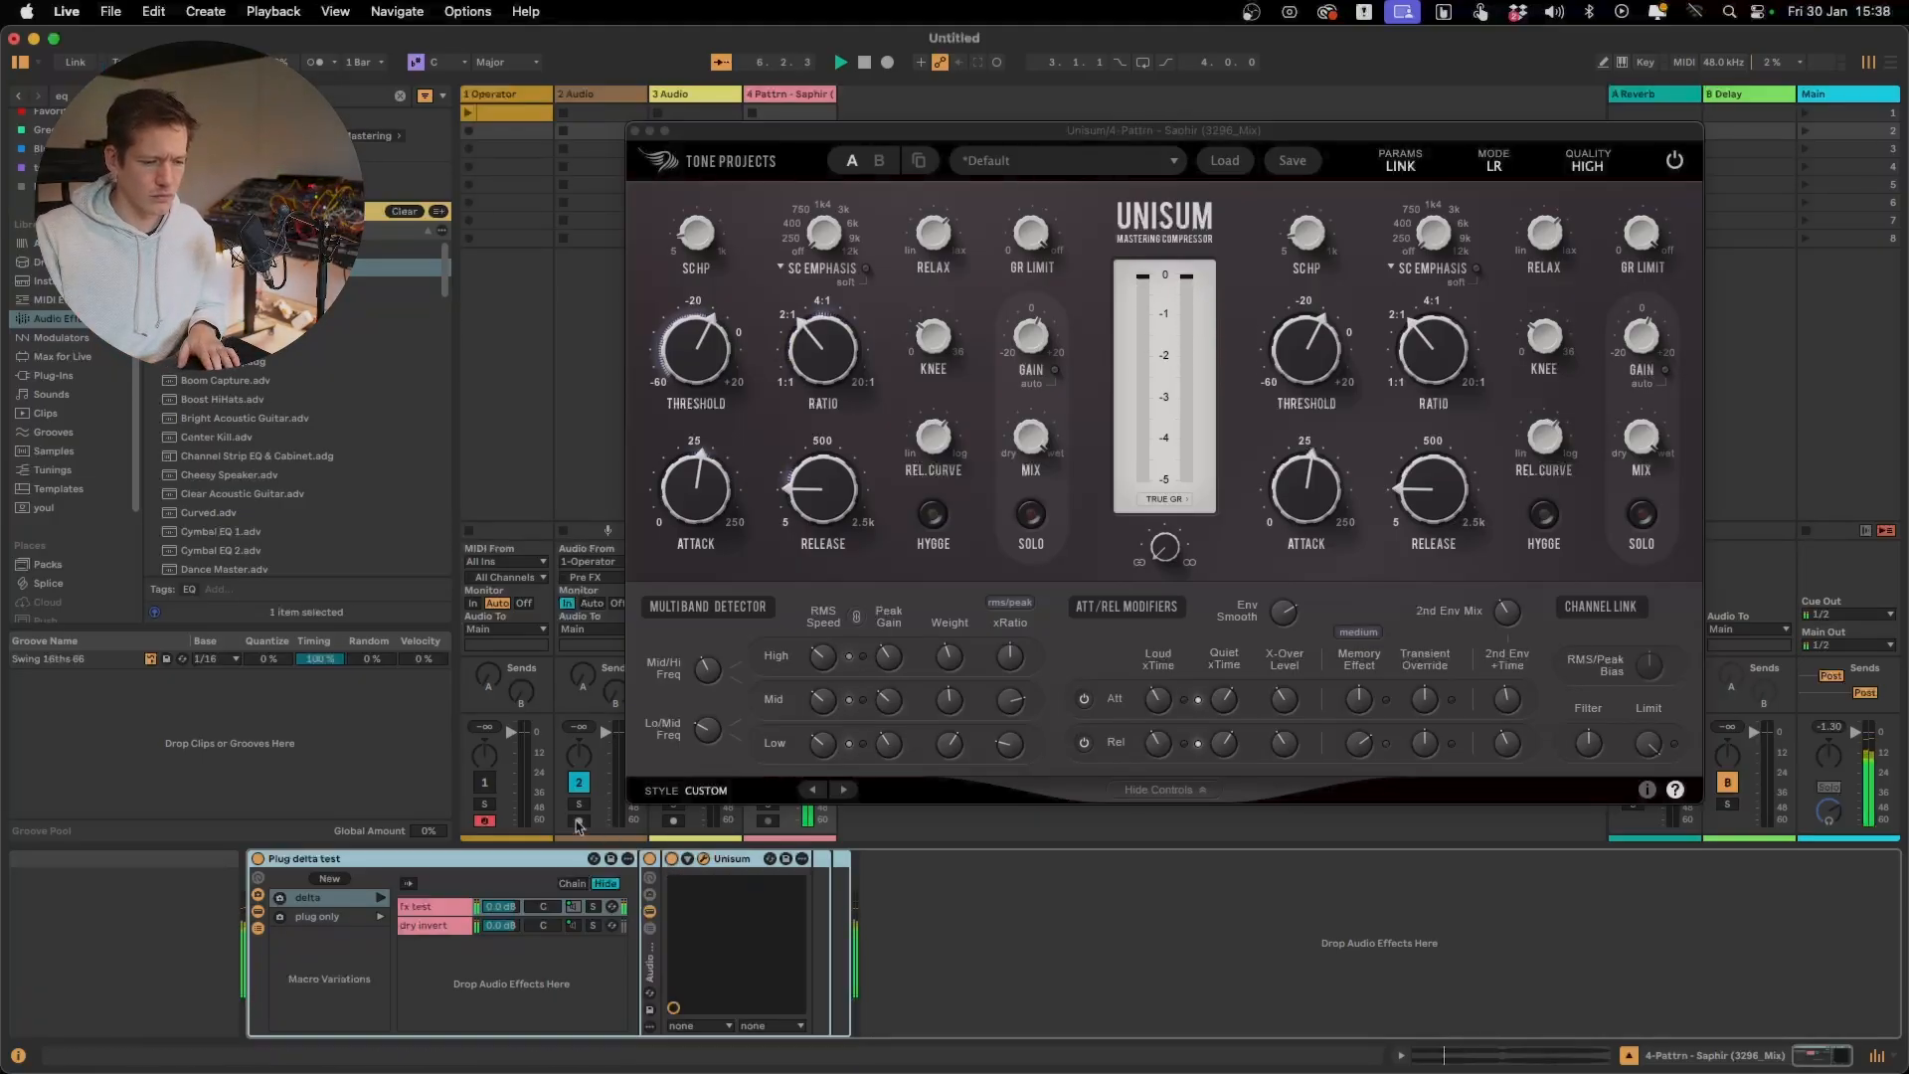
Fine-tune the knee and release curve while listening to the processed track
click(933, 349)
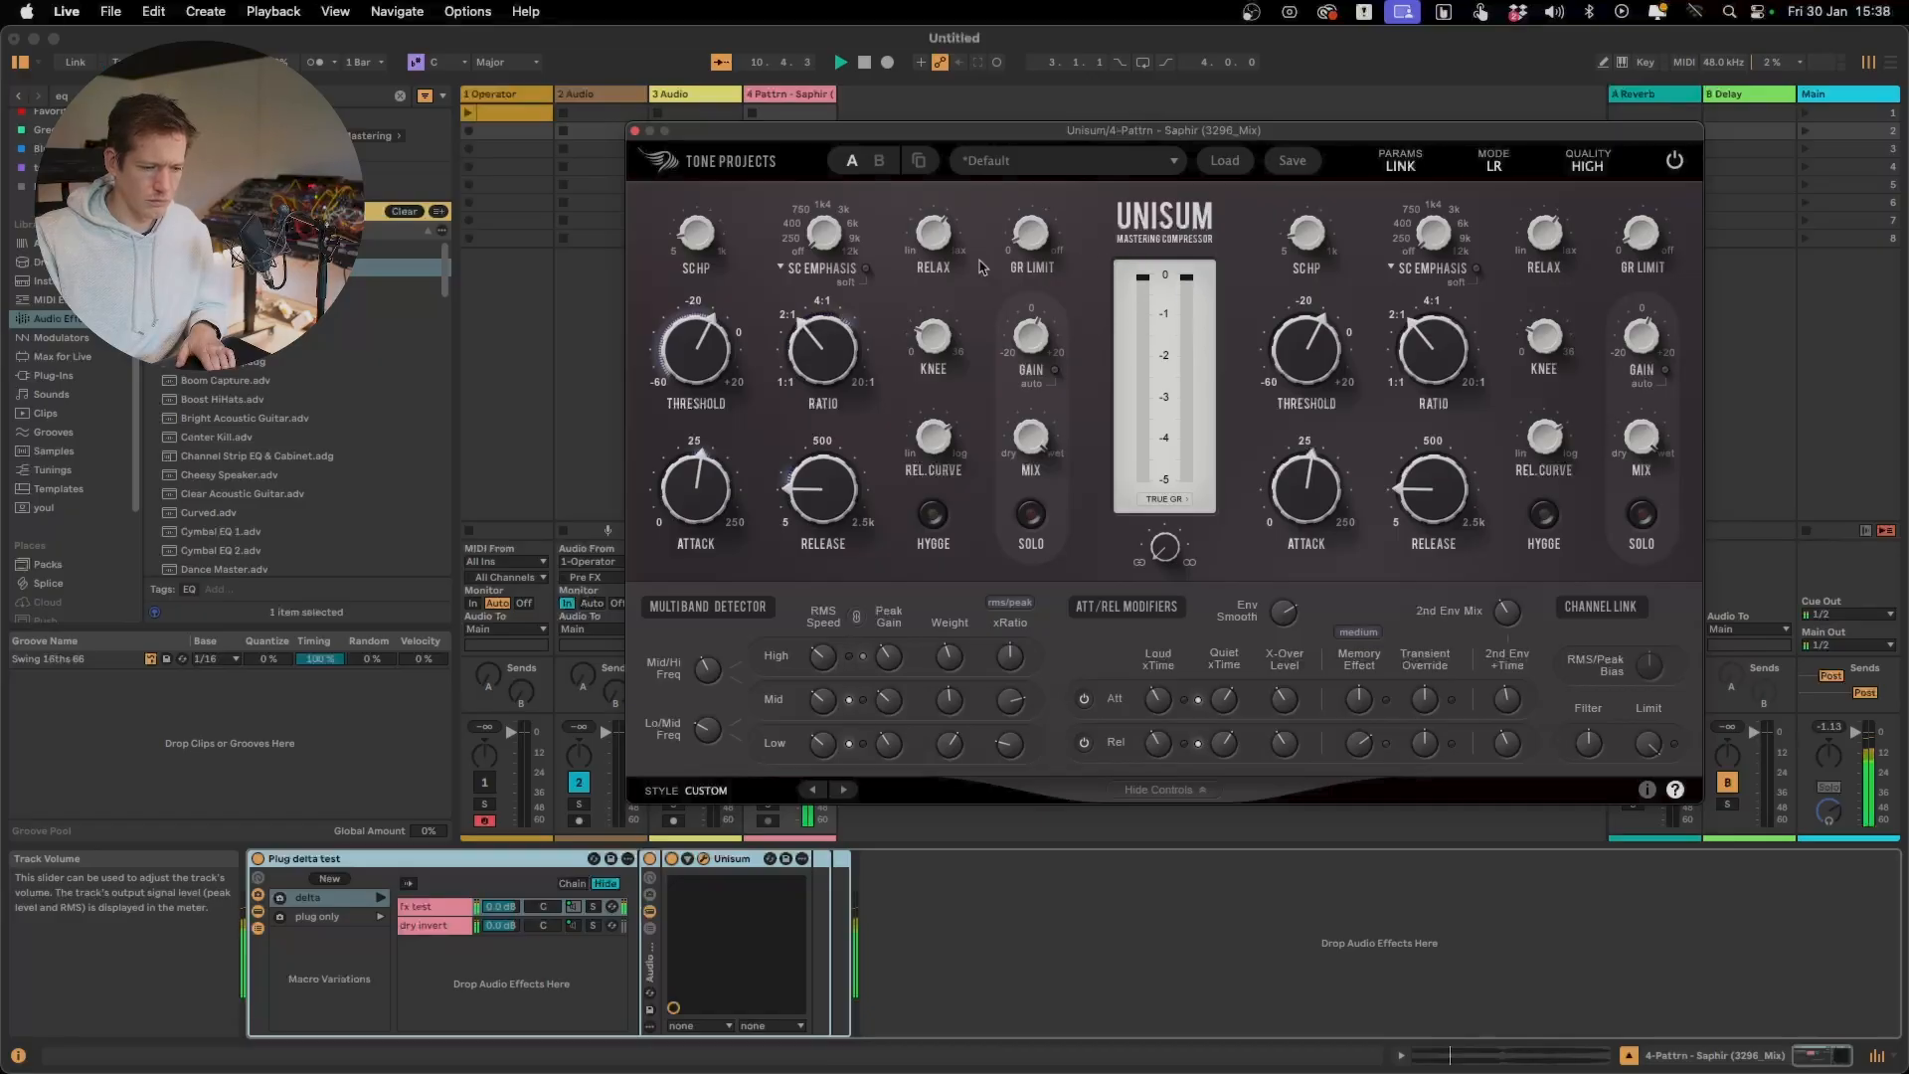
mouse_move(930, 232)
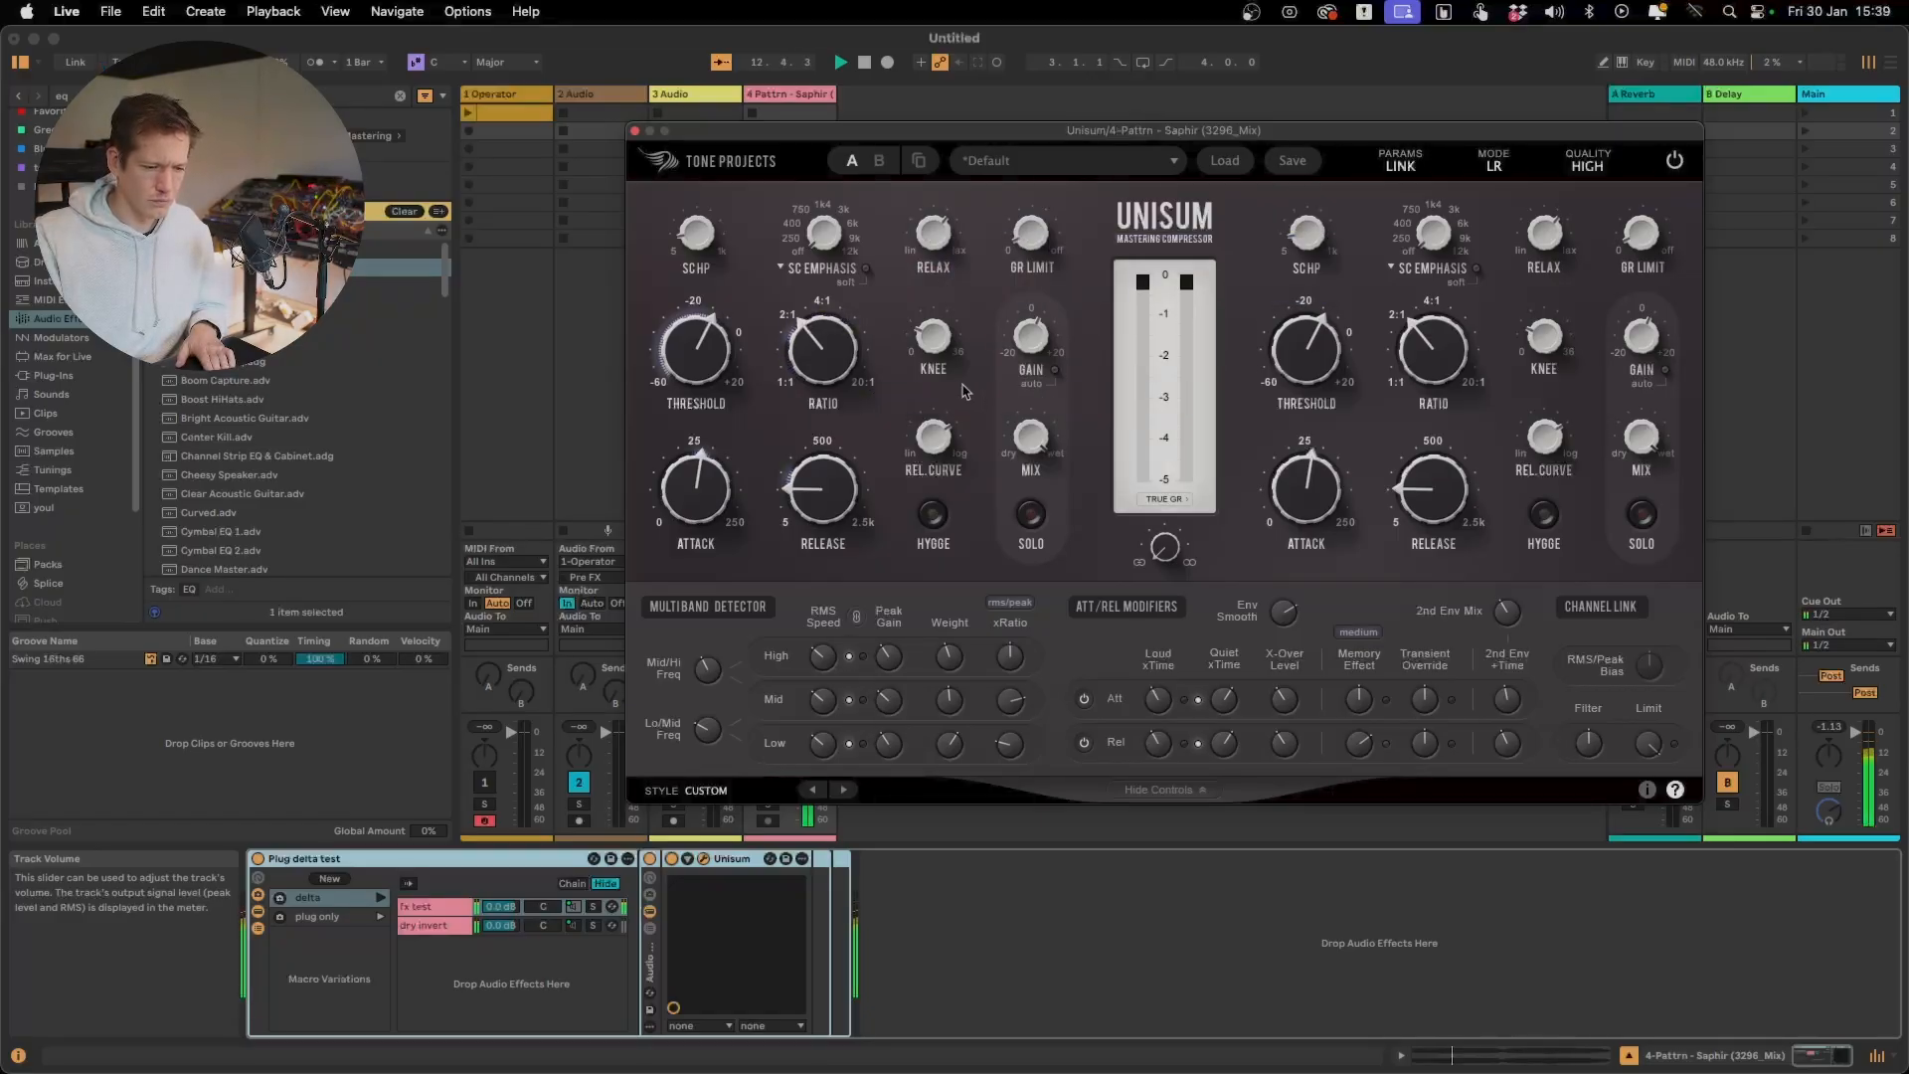
mouse_move(921, 448)
drag(921, 448, 921, 441)
mouse_move(937, 358)
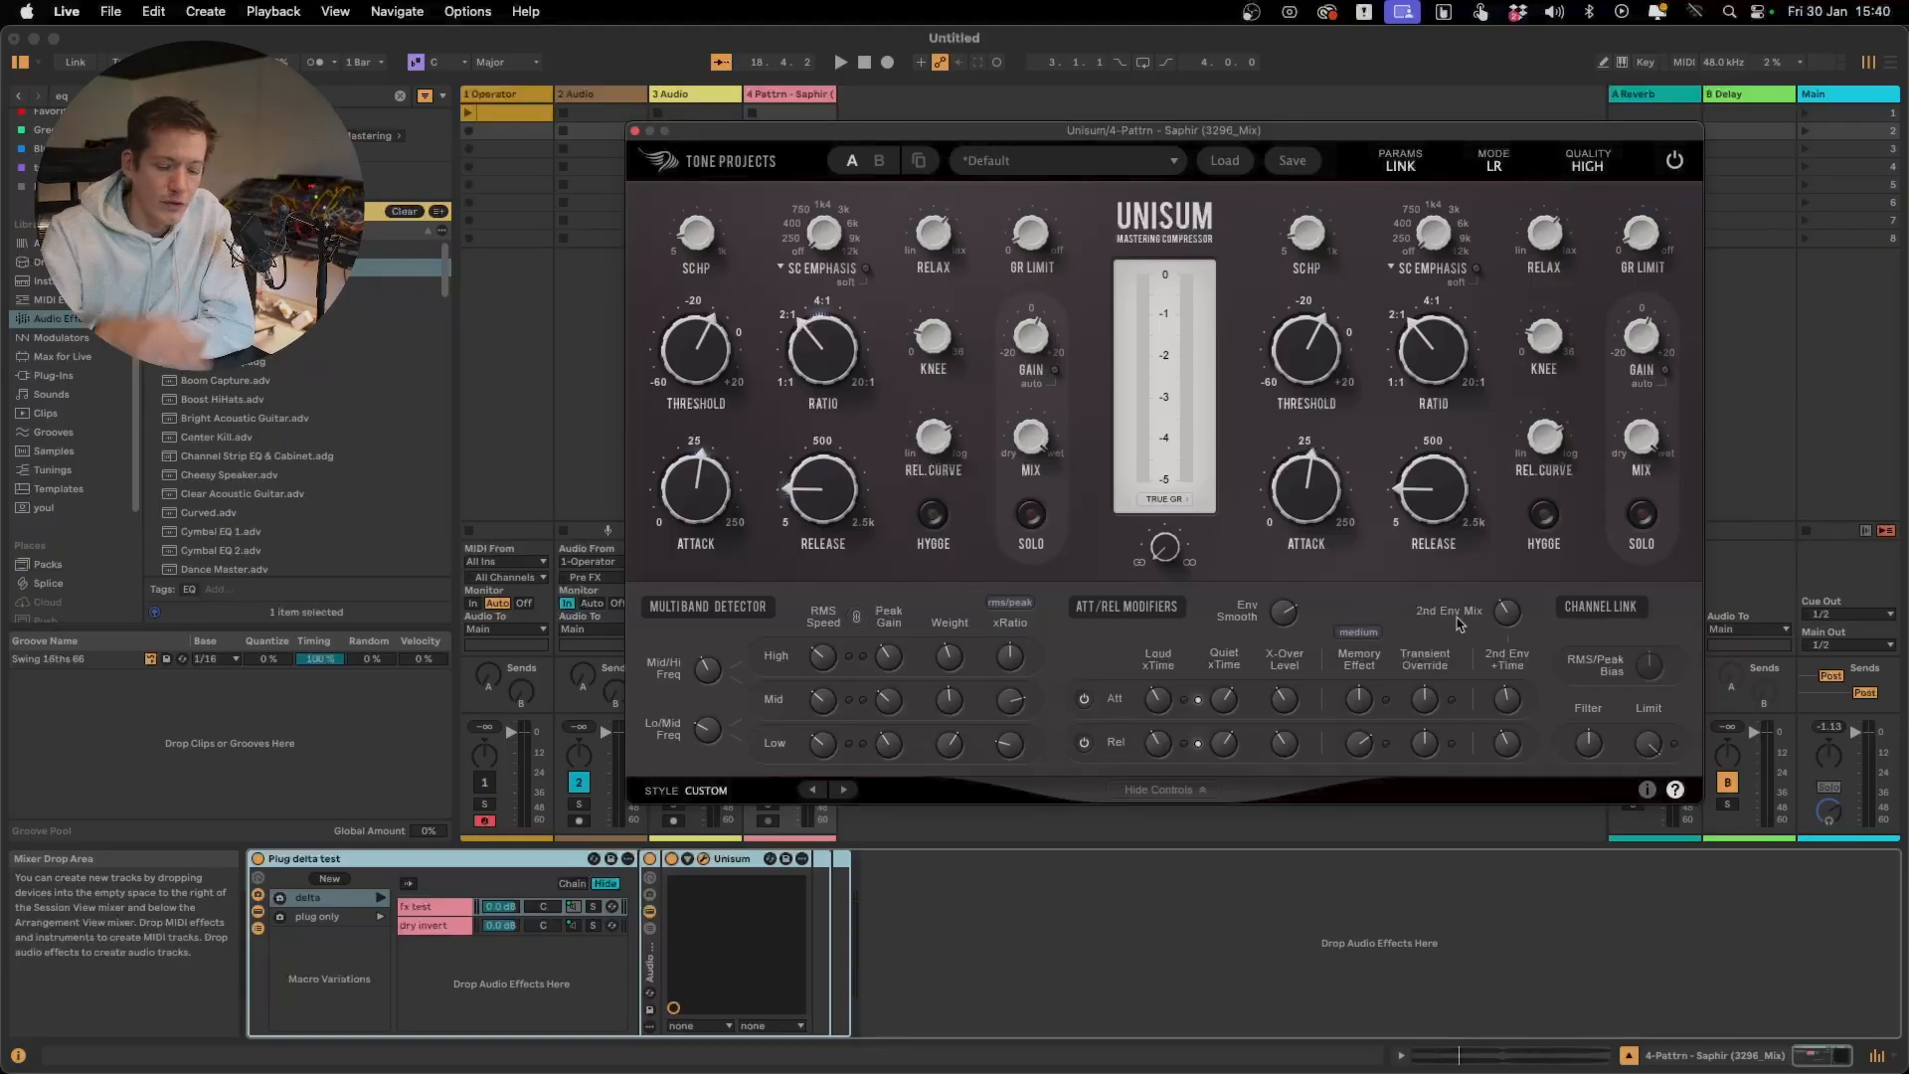
Examine the attack modifiers' Memory Effect, Loud xTime and Quiet xTime controls
mouse_move(1354, 704)
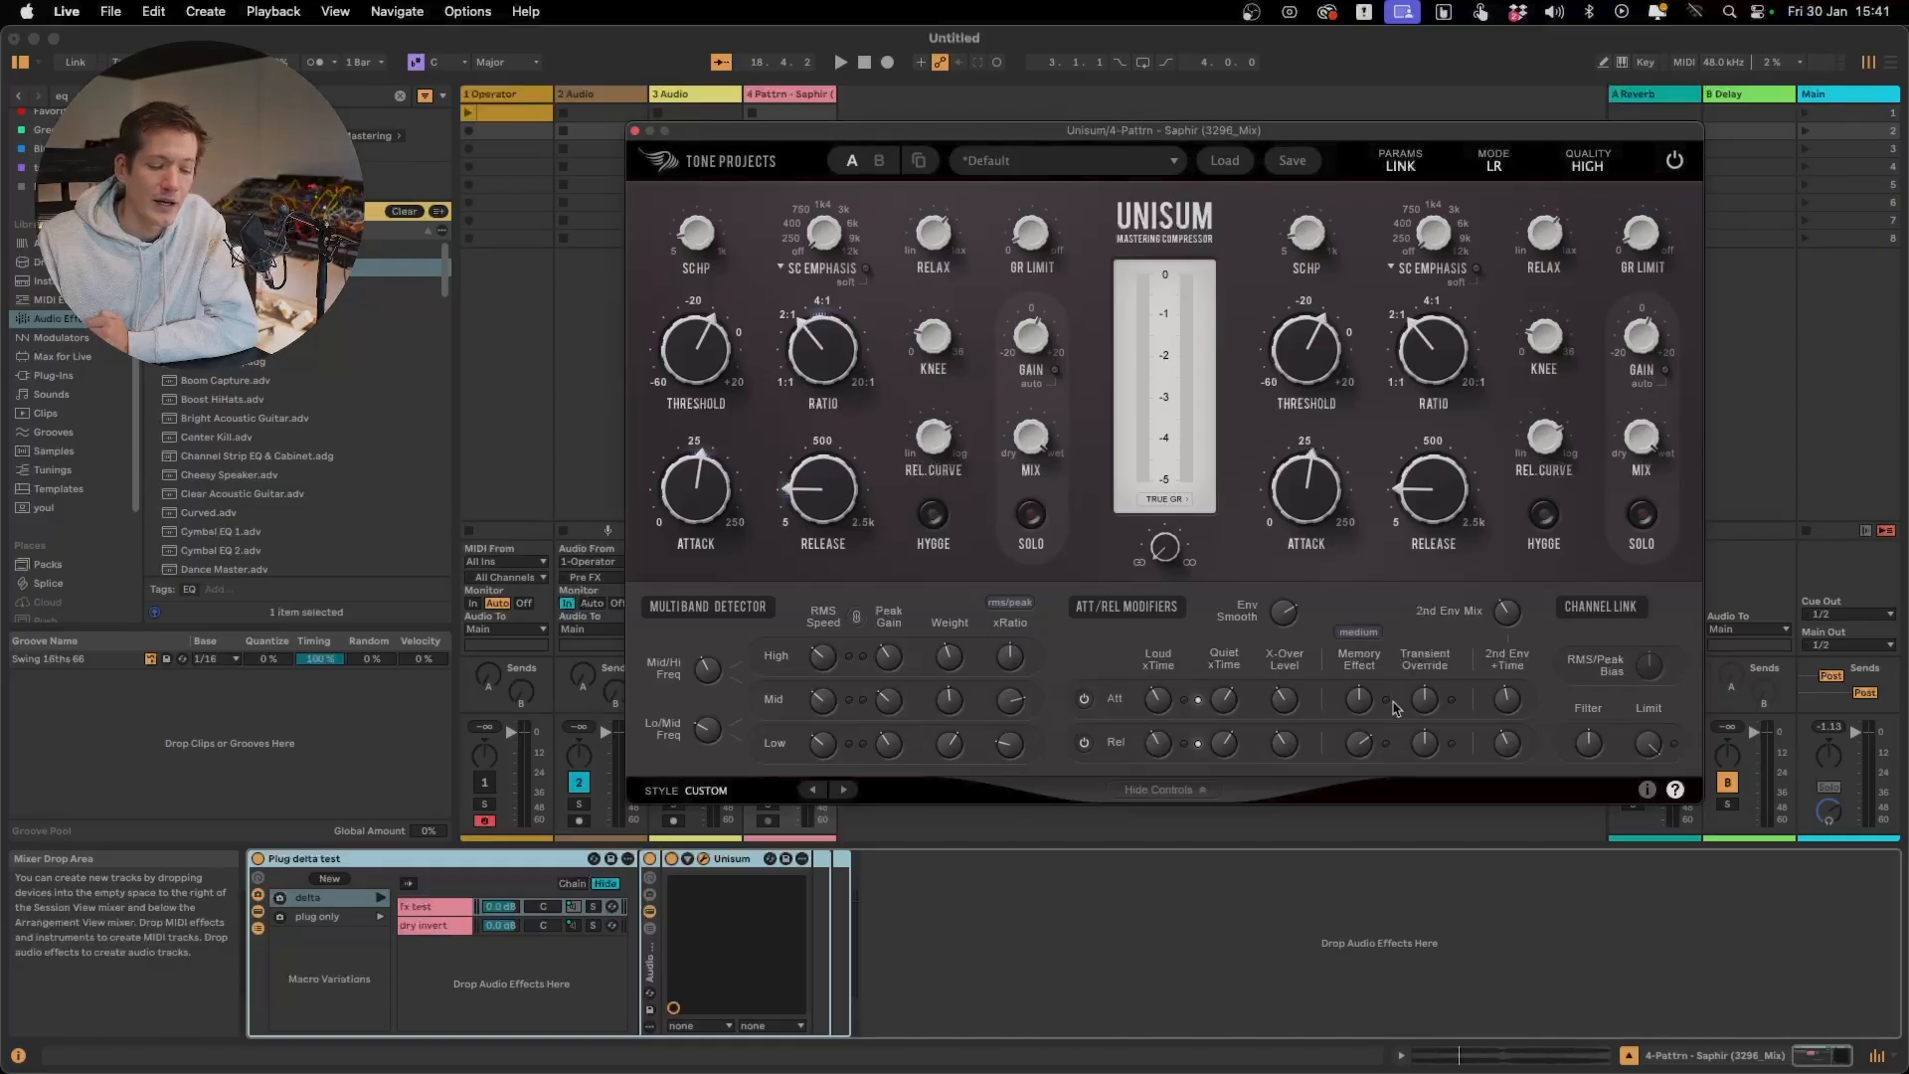
mouse_move(1161, 698)
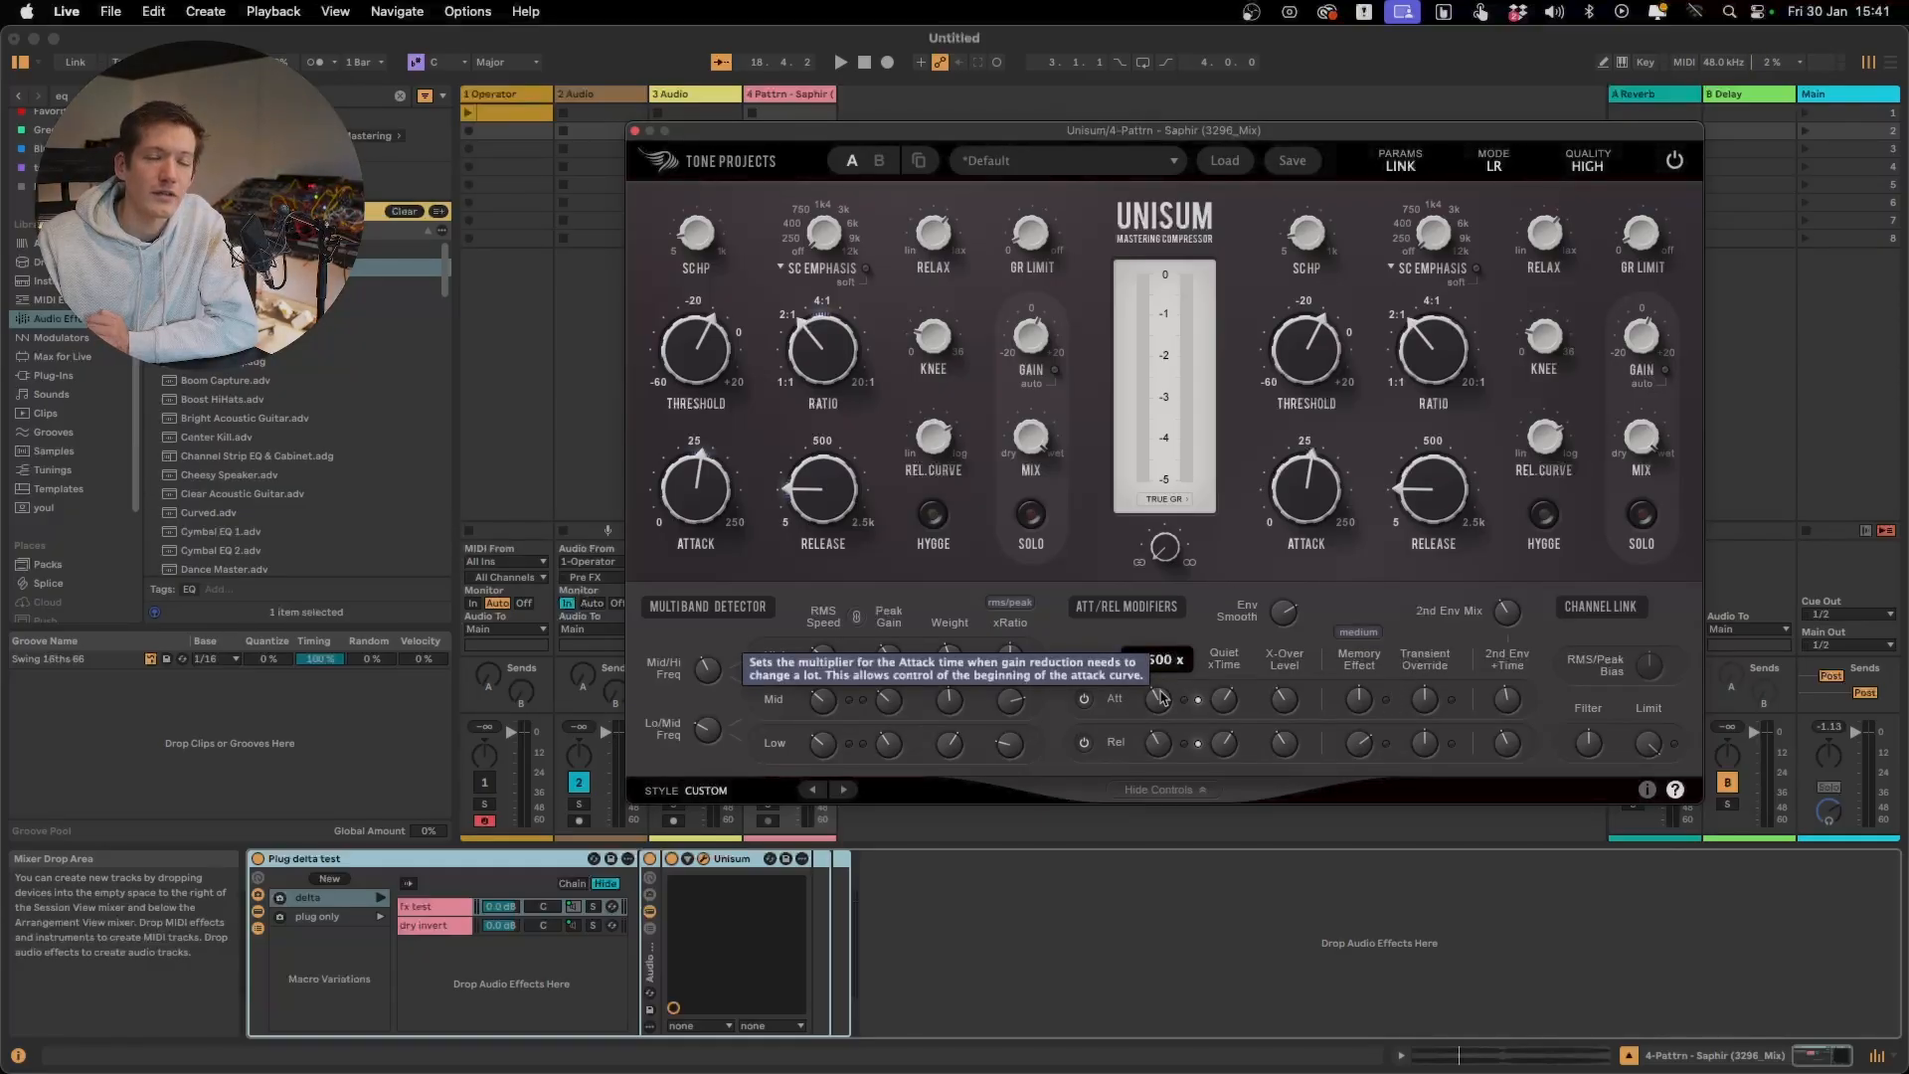
mouse_move(1230, 698)
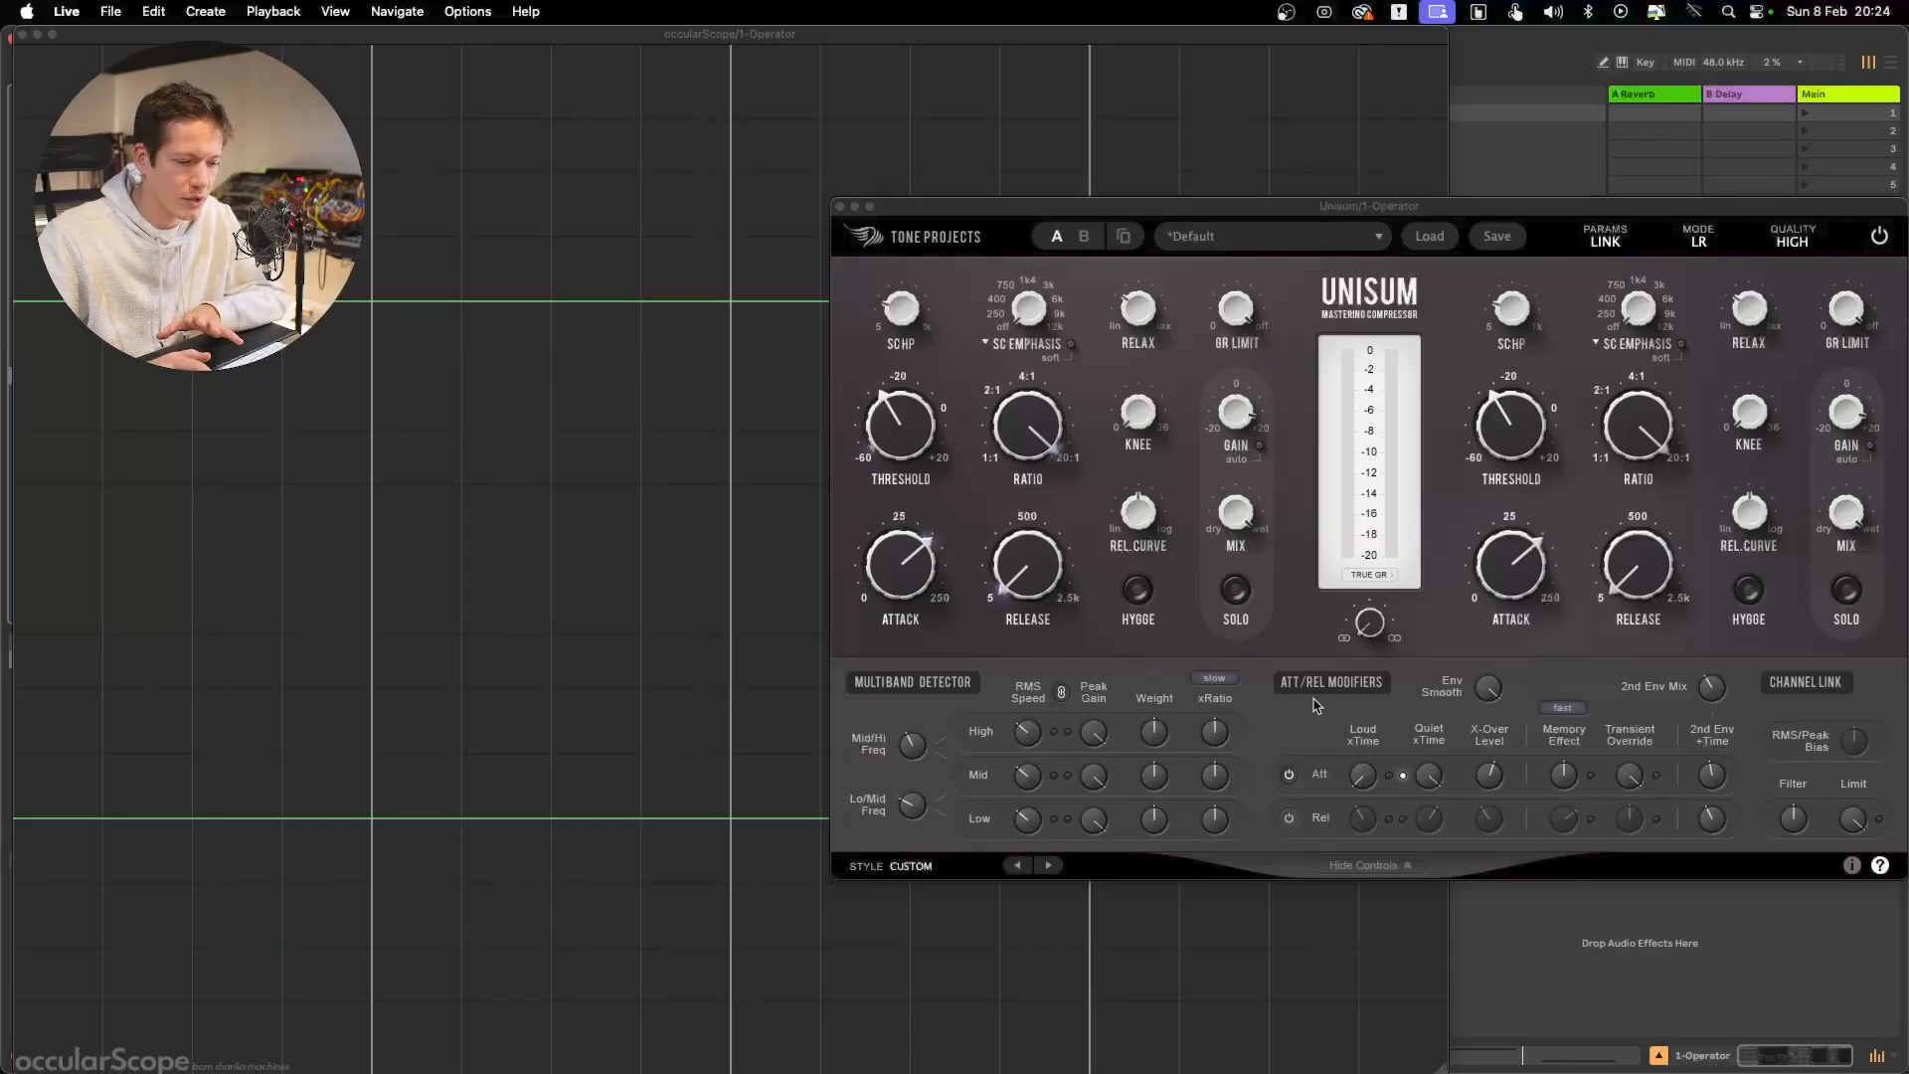
Bypass Unisum and play the test signal to examine its uncompressed loud and quiet bursts in the scope
click(1878, 238)
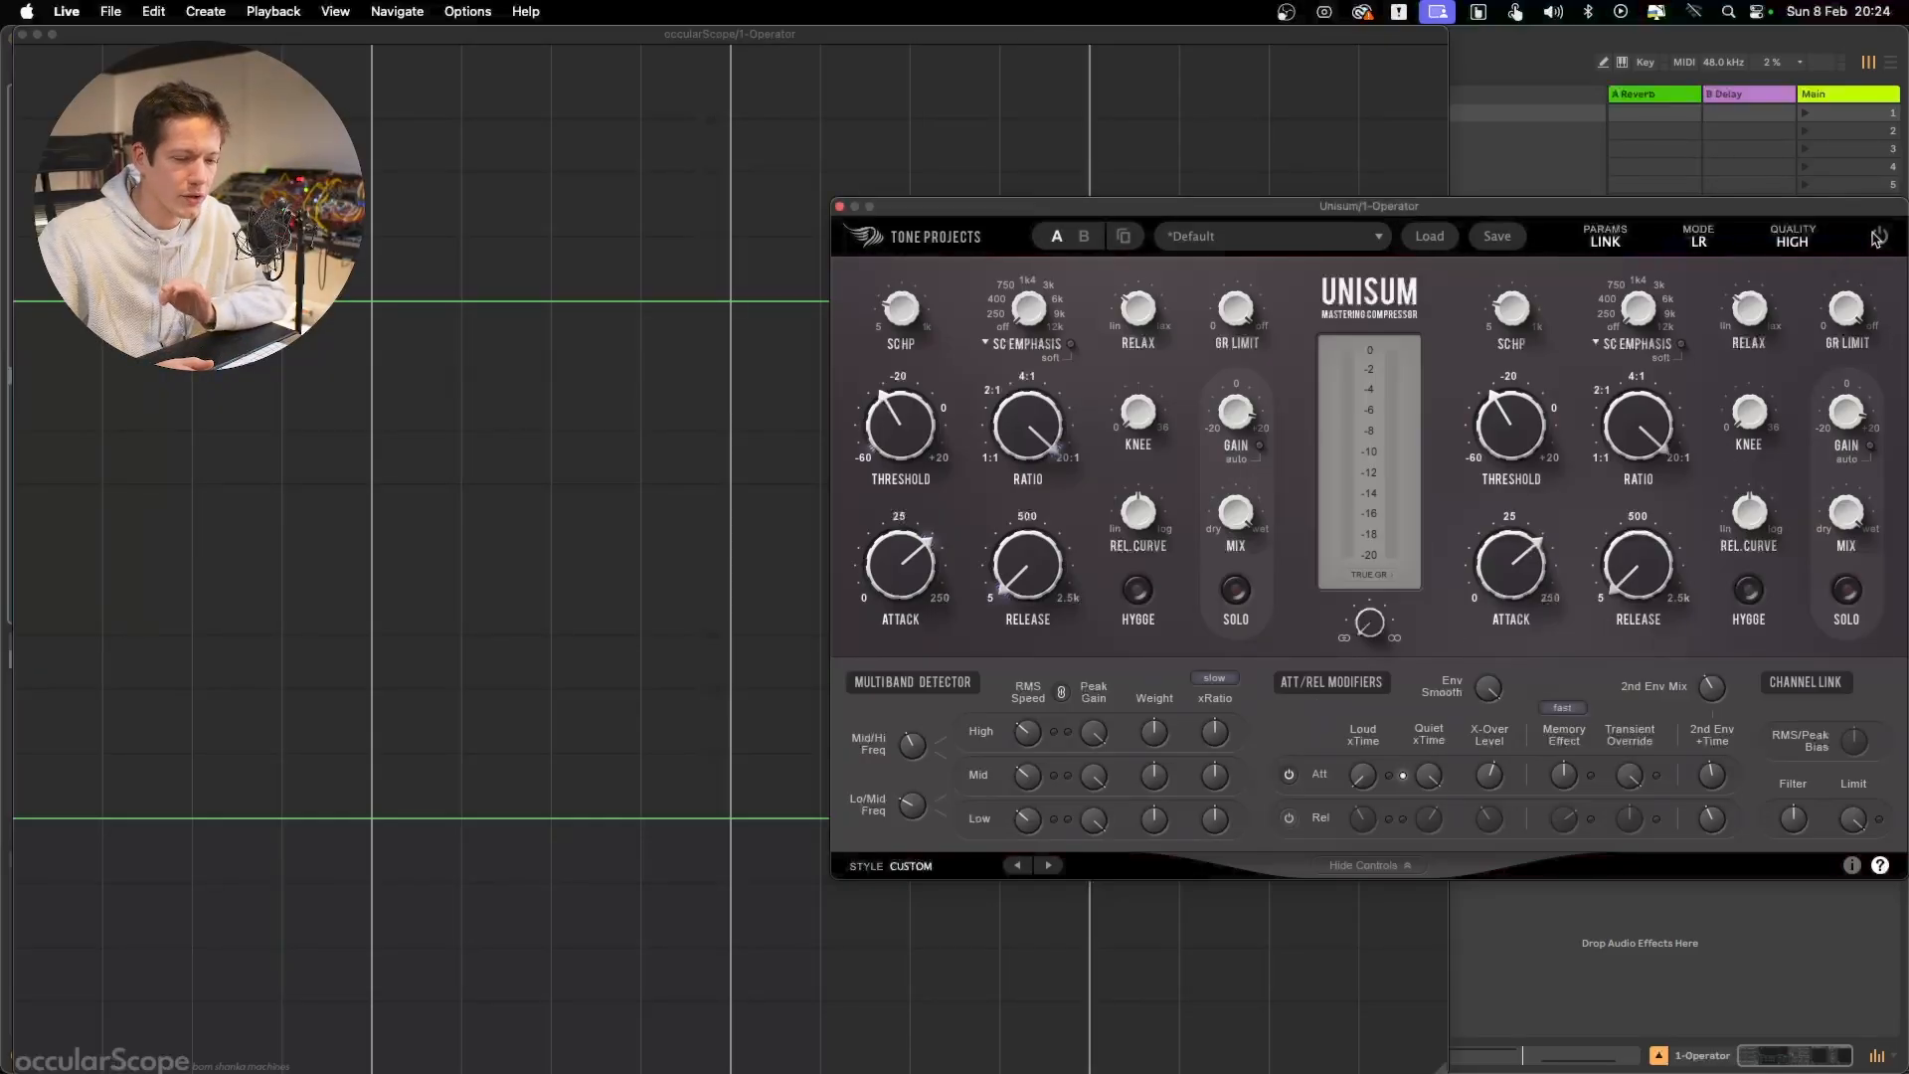
key(space)
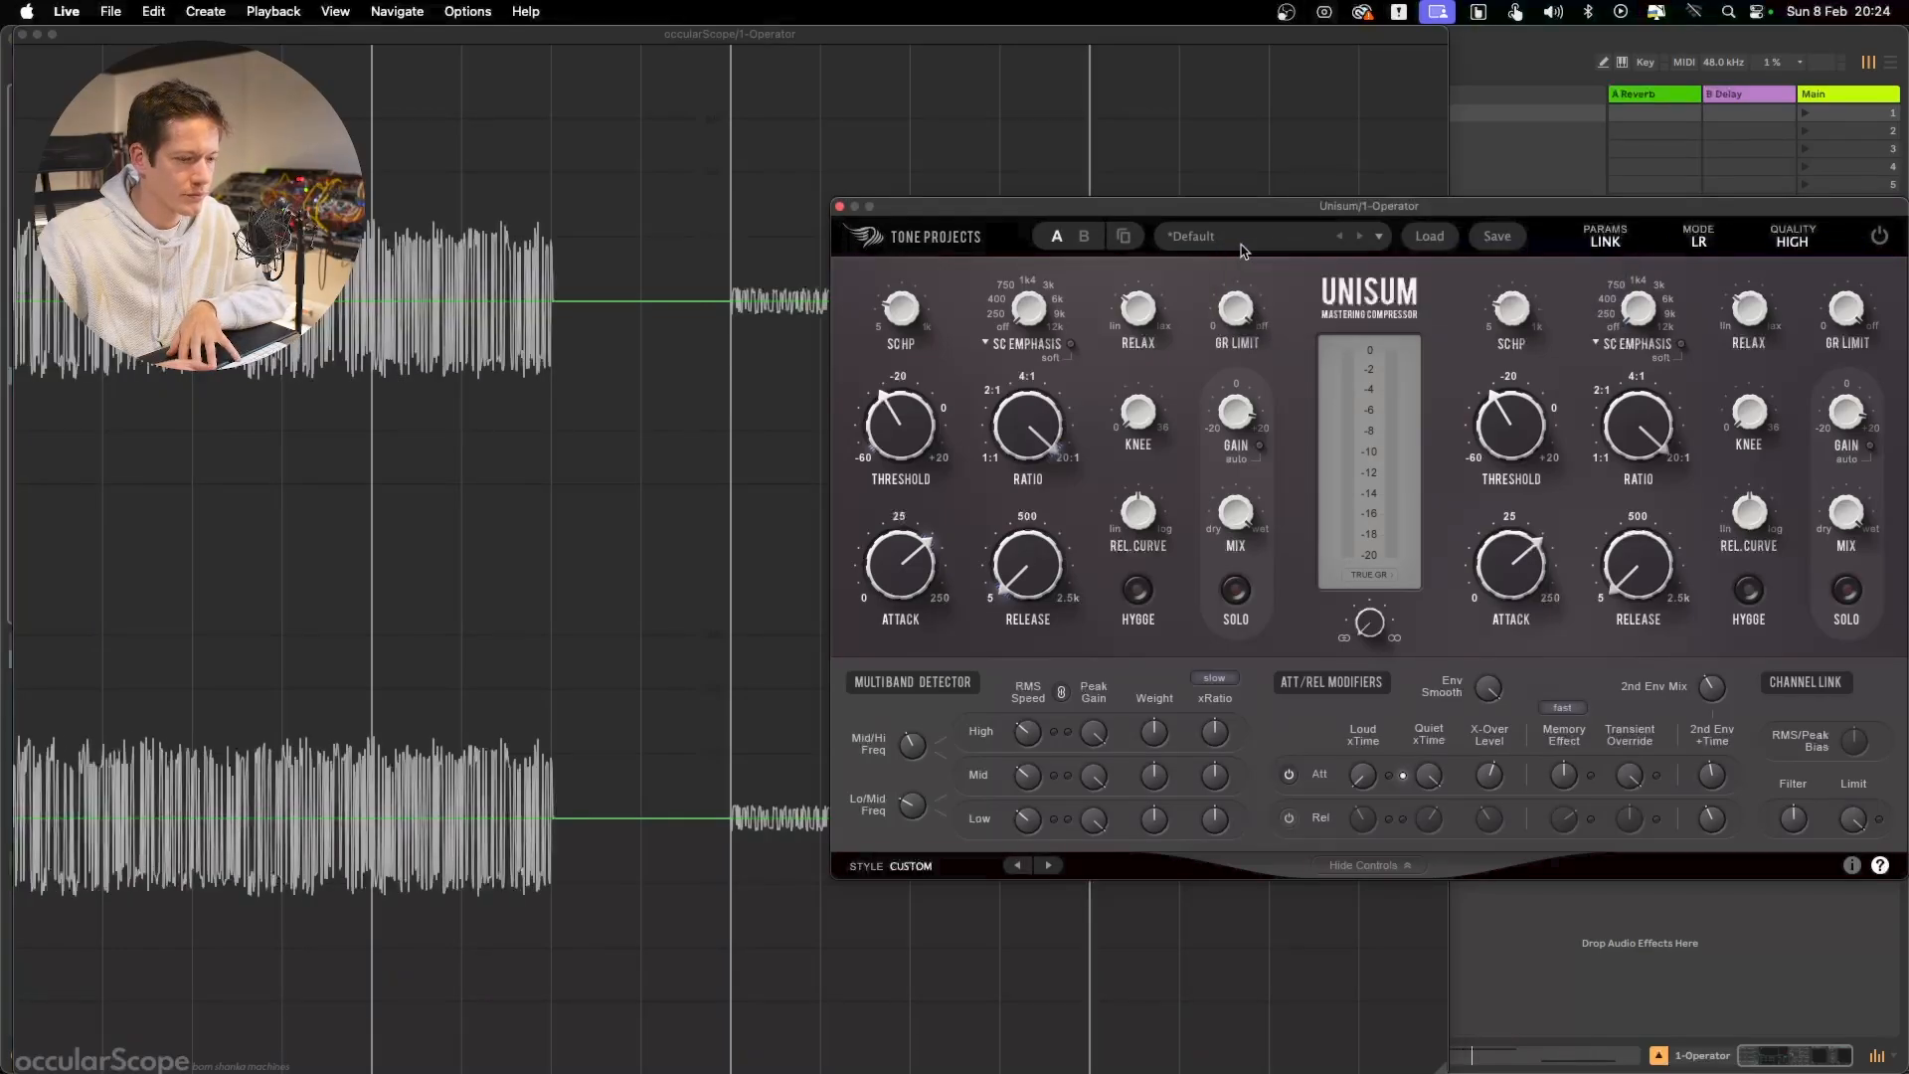
drag(1065, 212, 1374, 215)
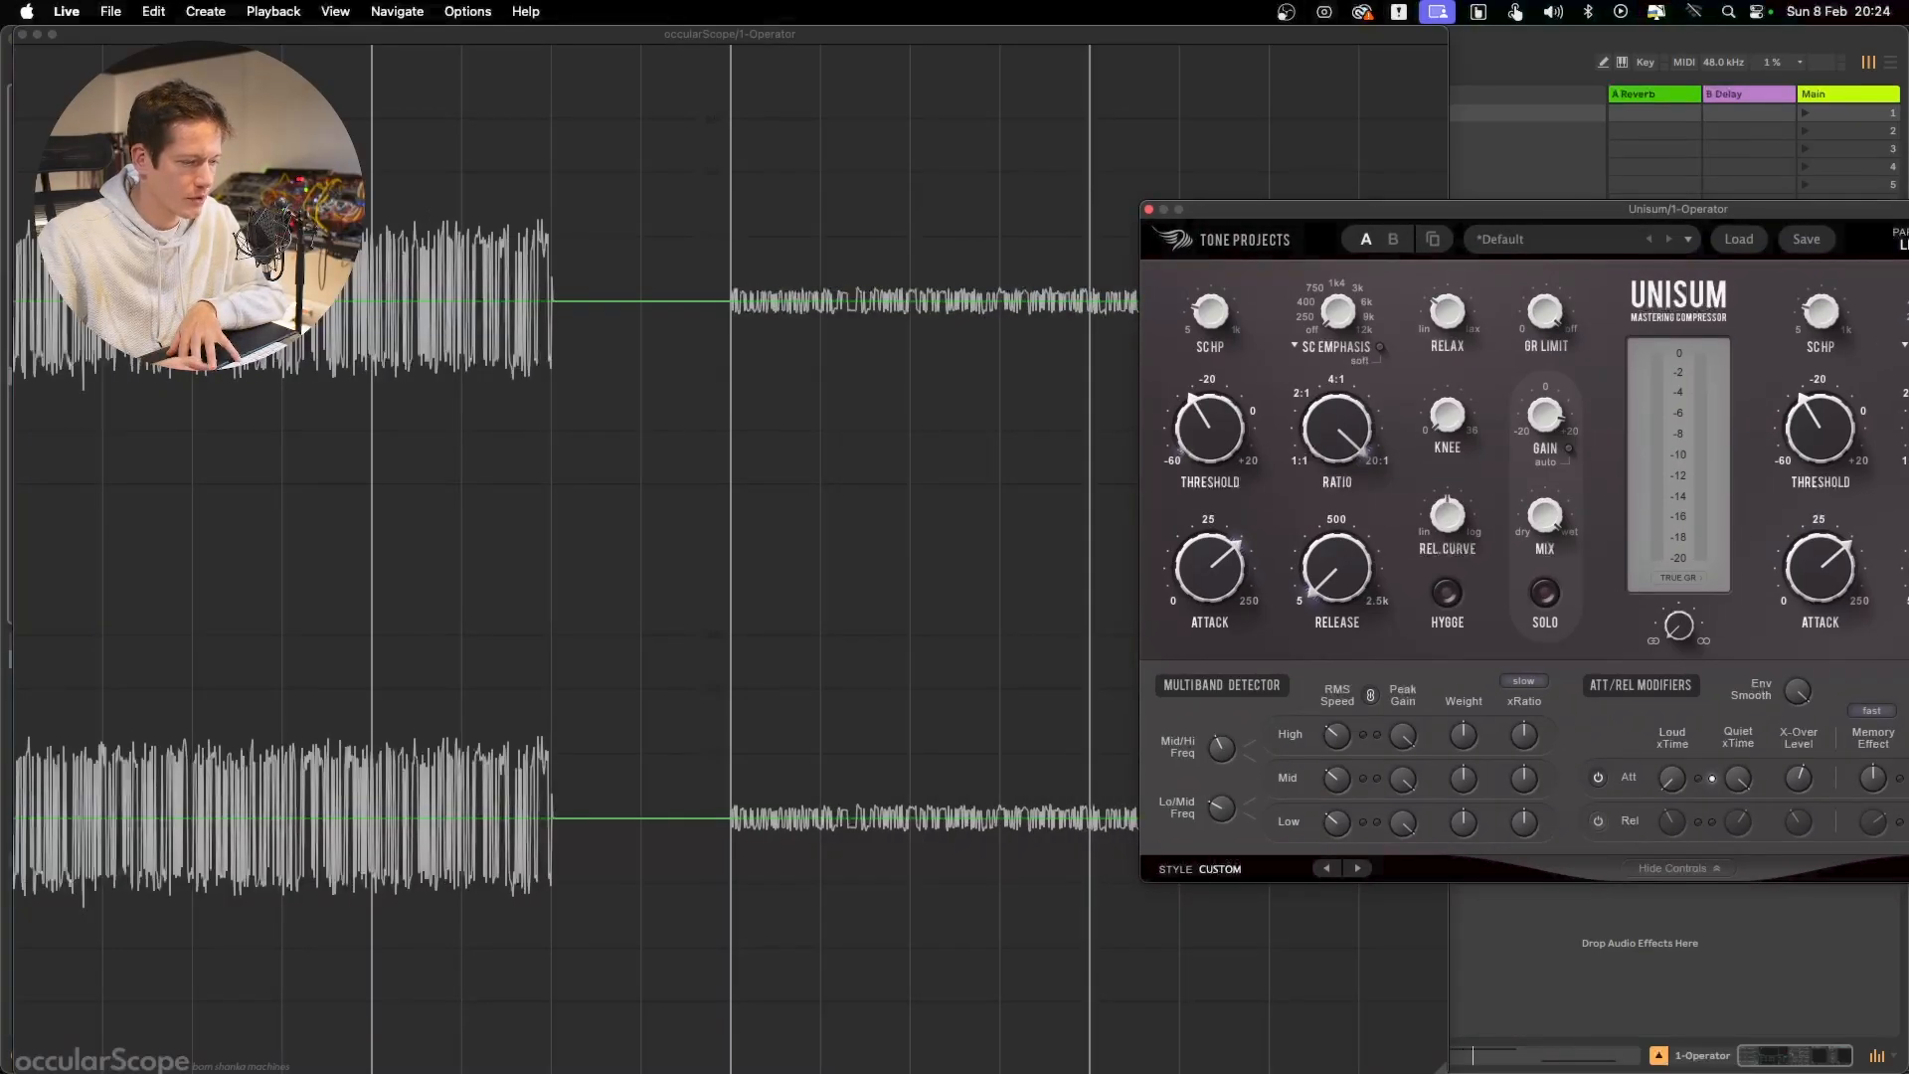
key(space)
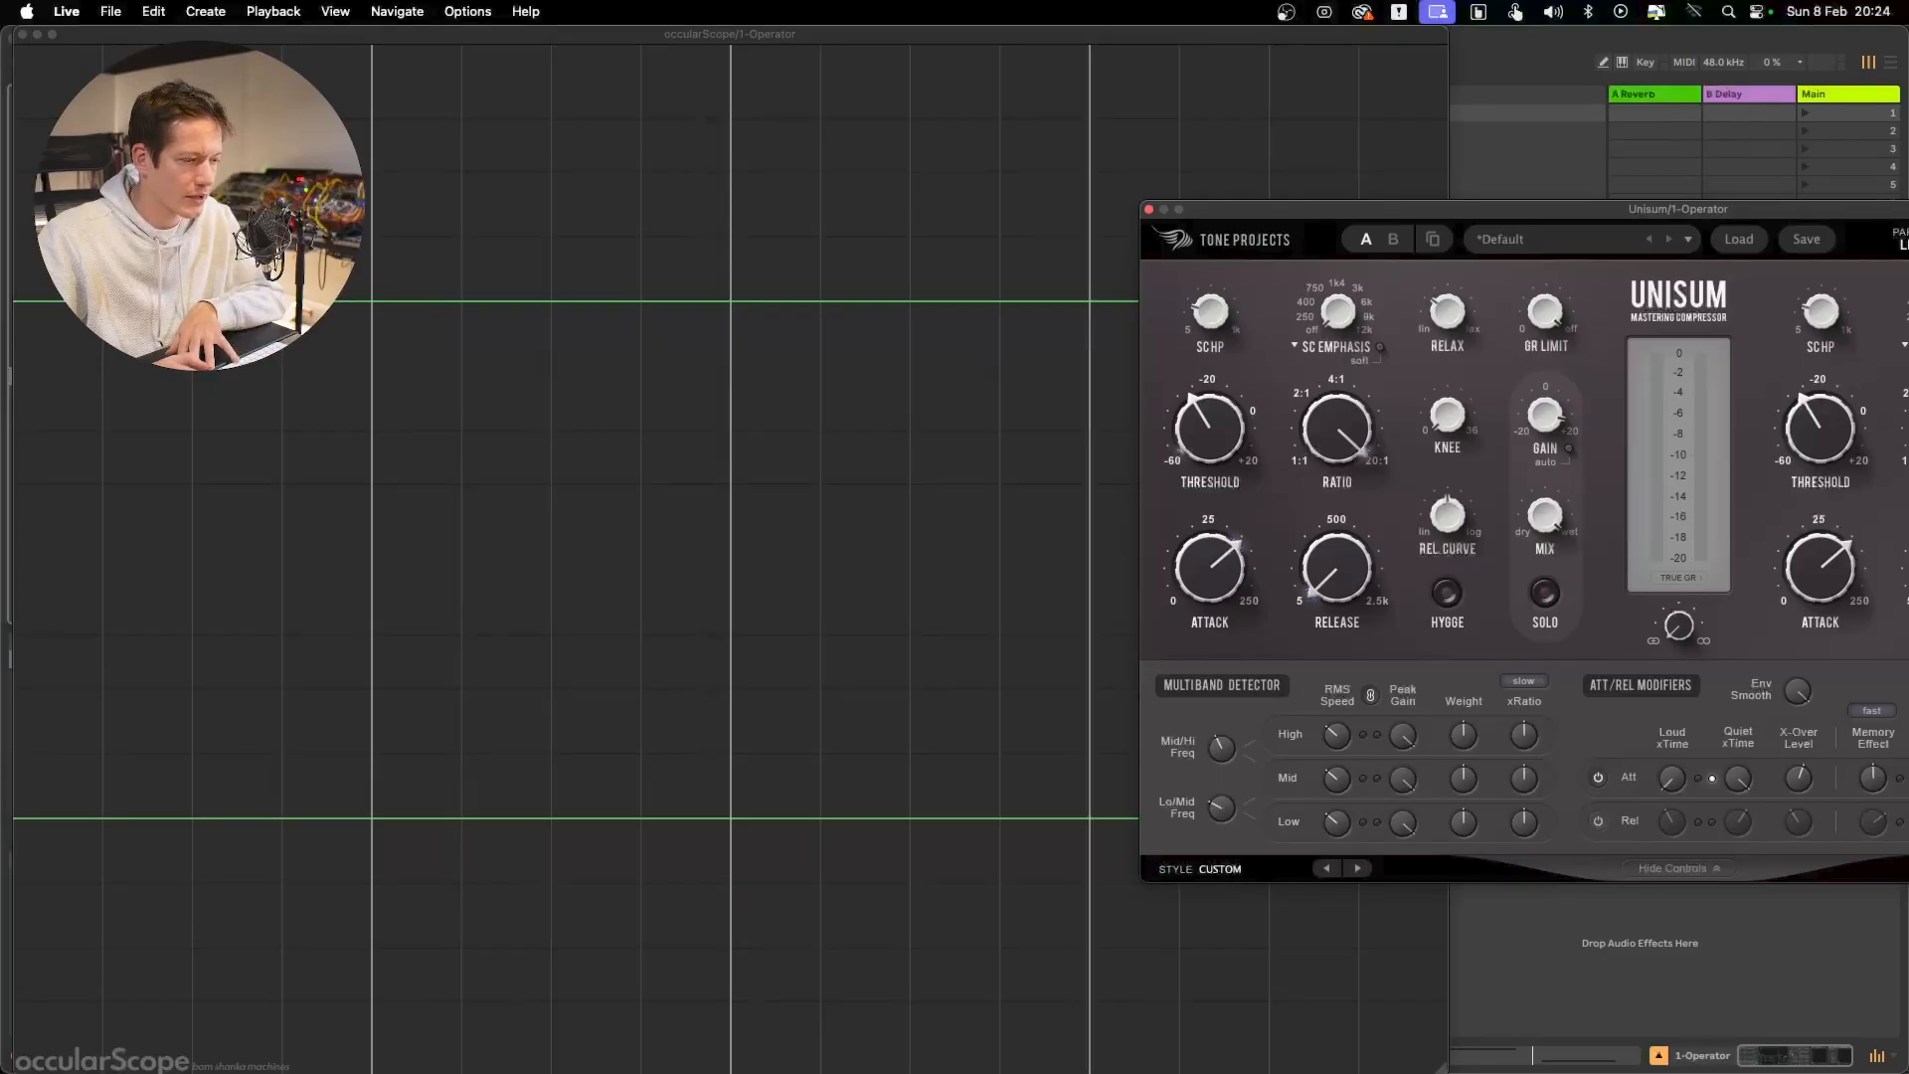
key(space)
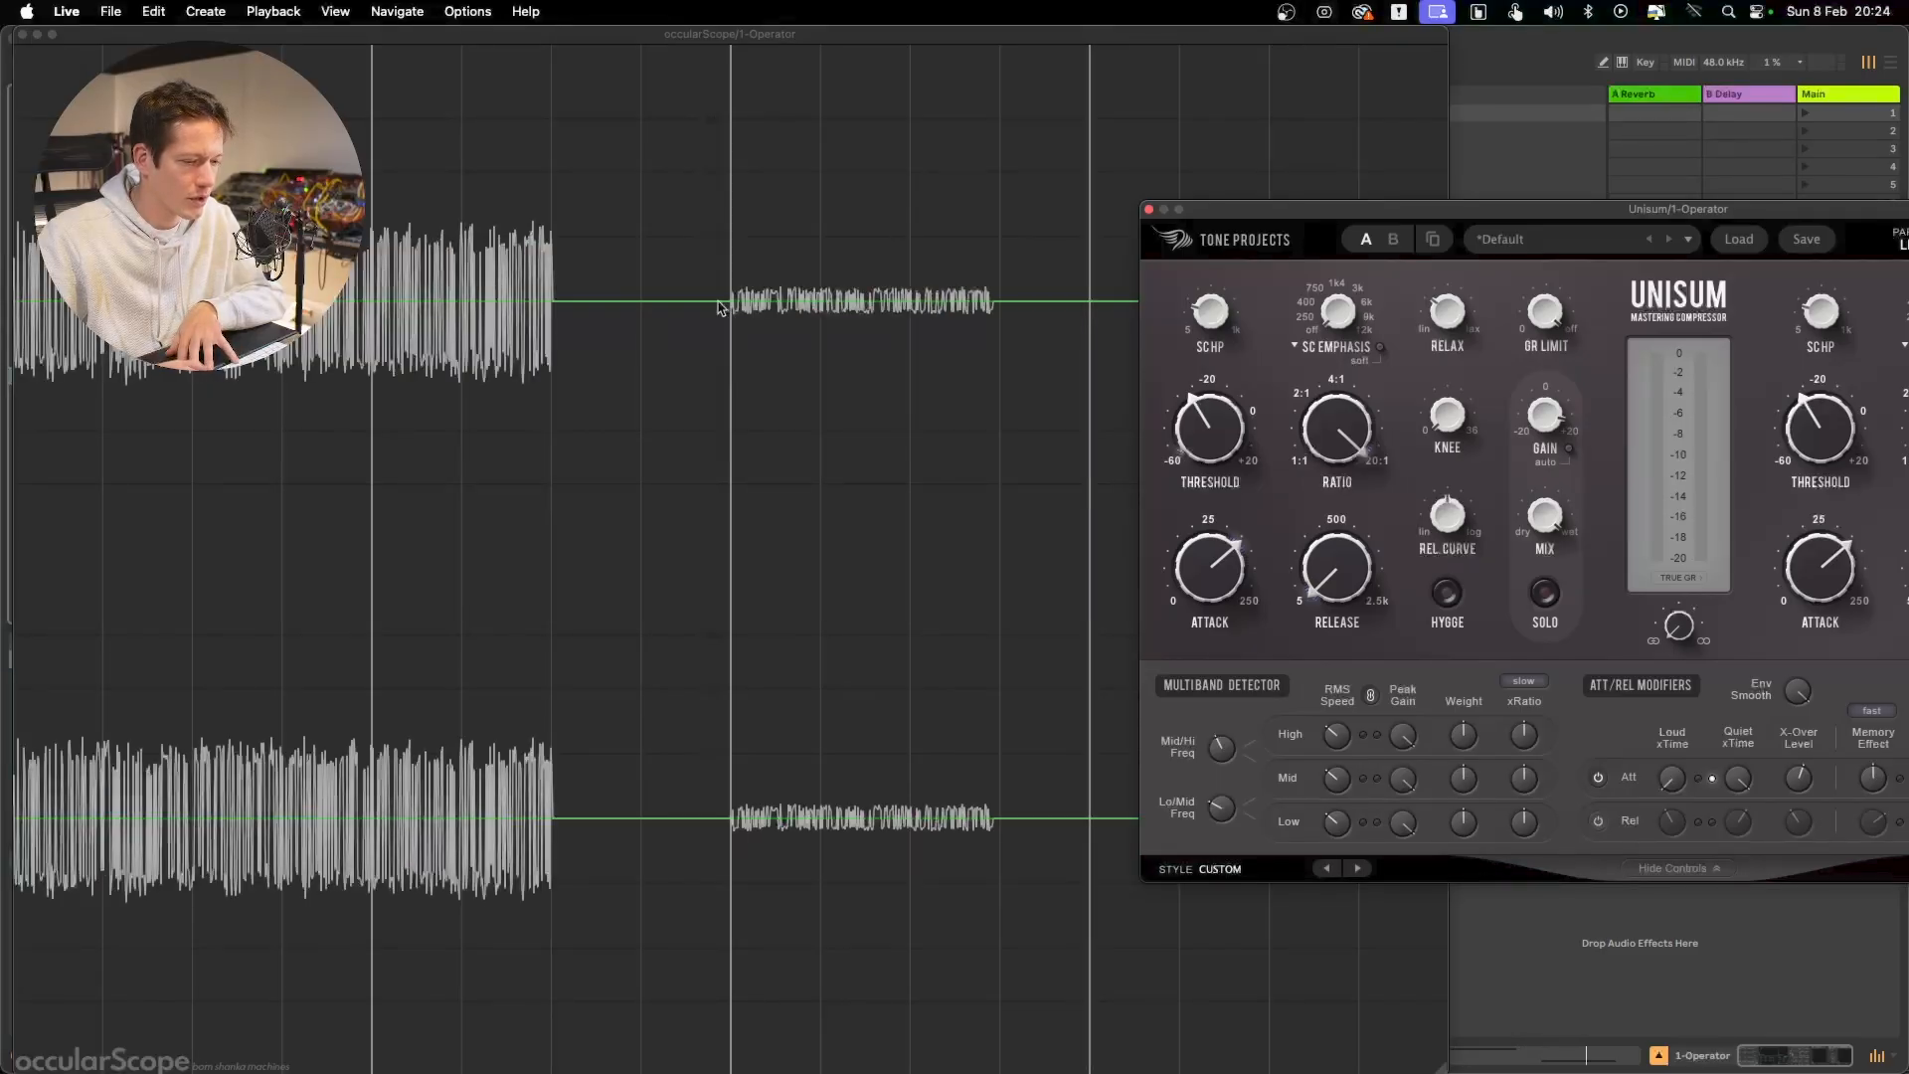
key(space)
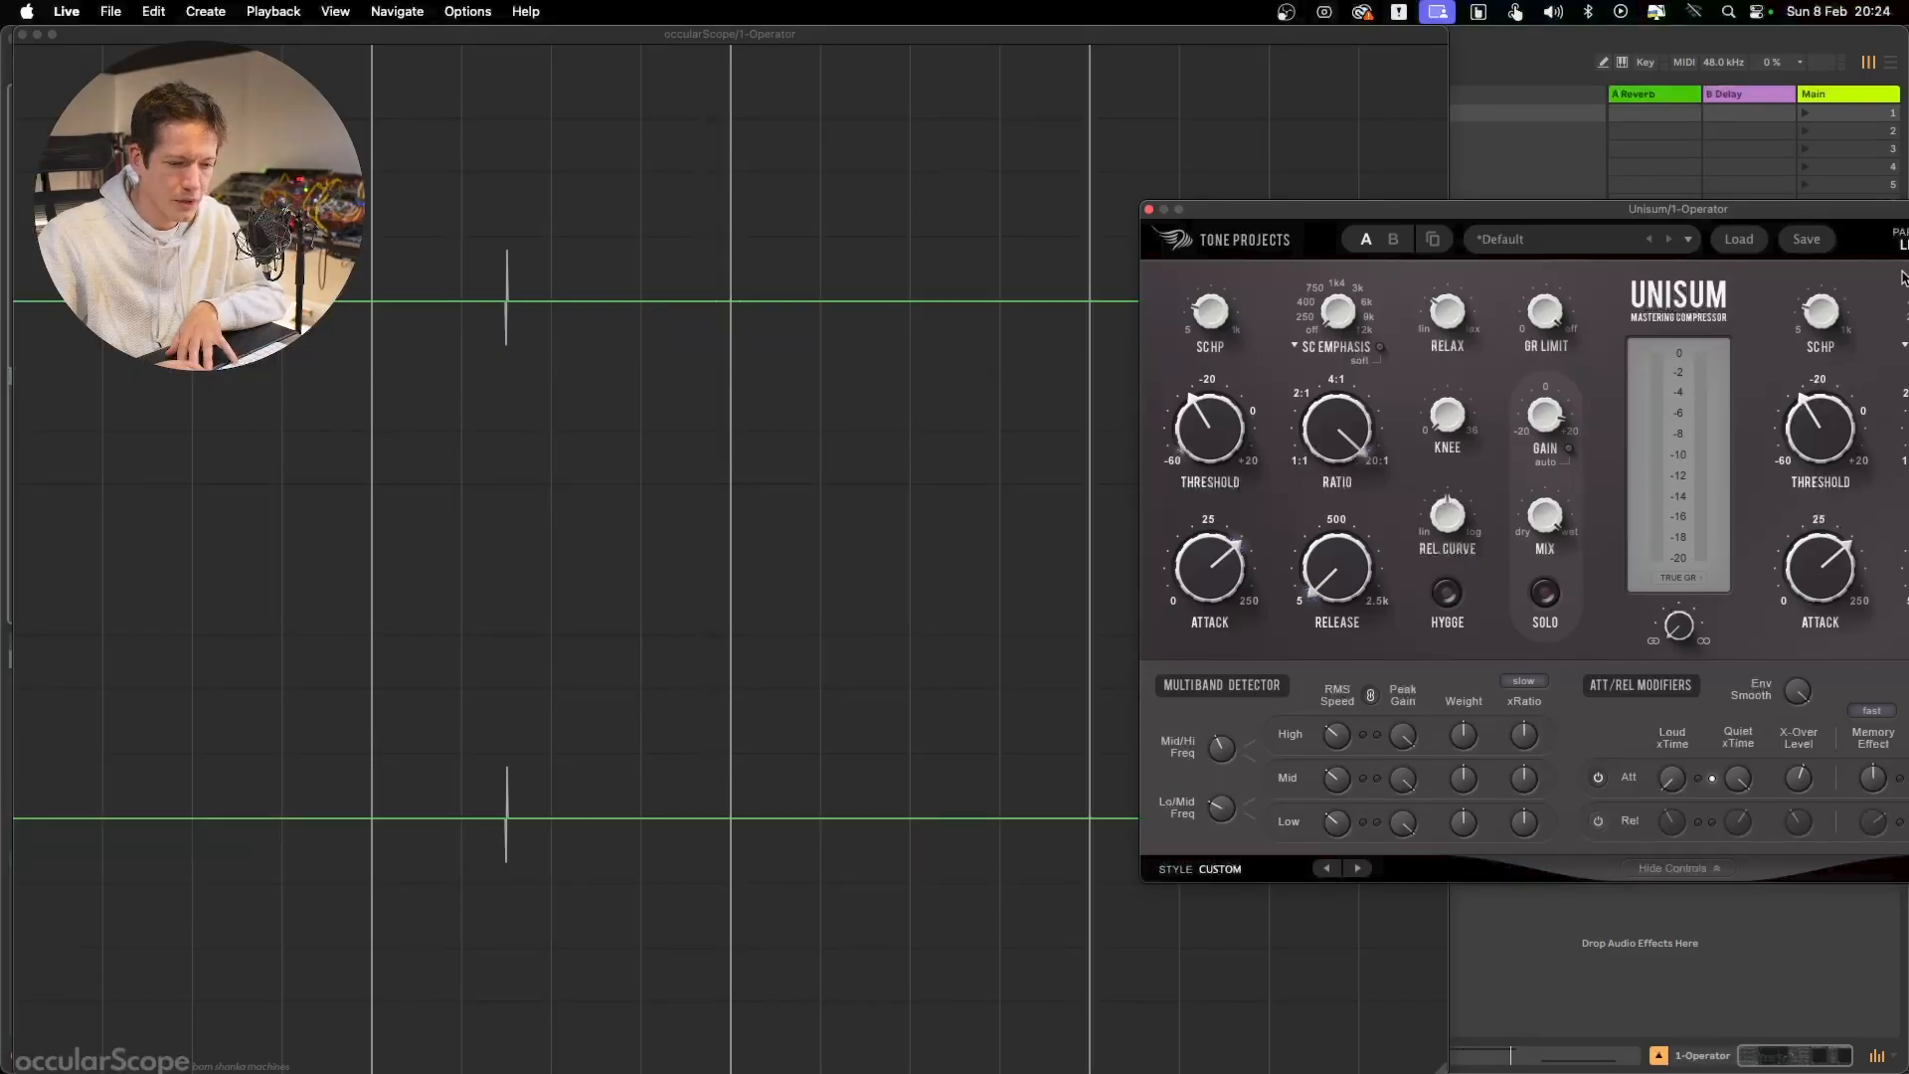
Re-enable Unisum with the attack modifiers switched off and play the test signal through the compressor
drag(1852, 221, 1531, 223)
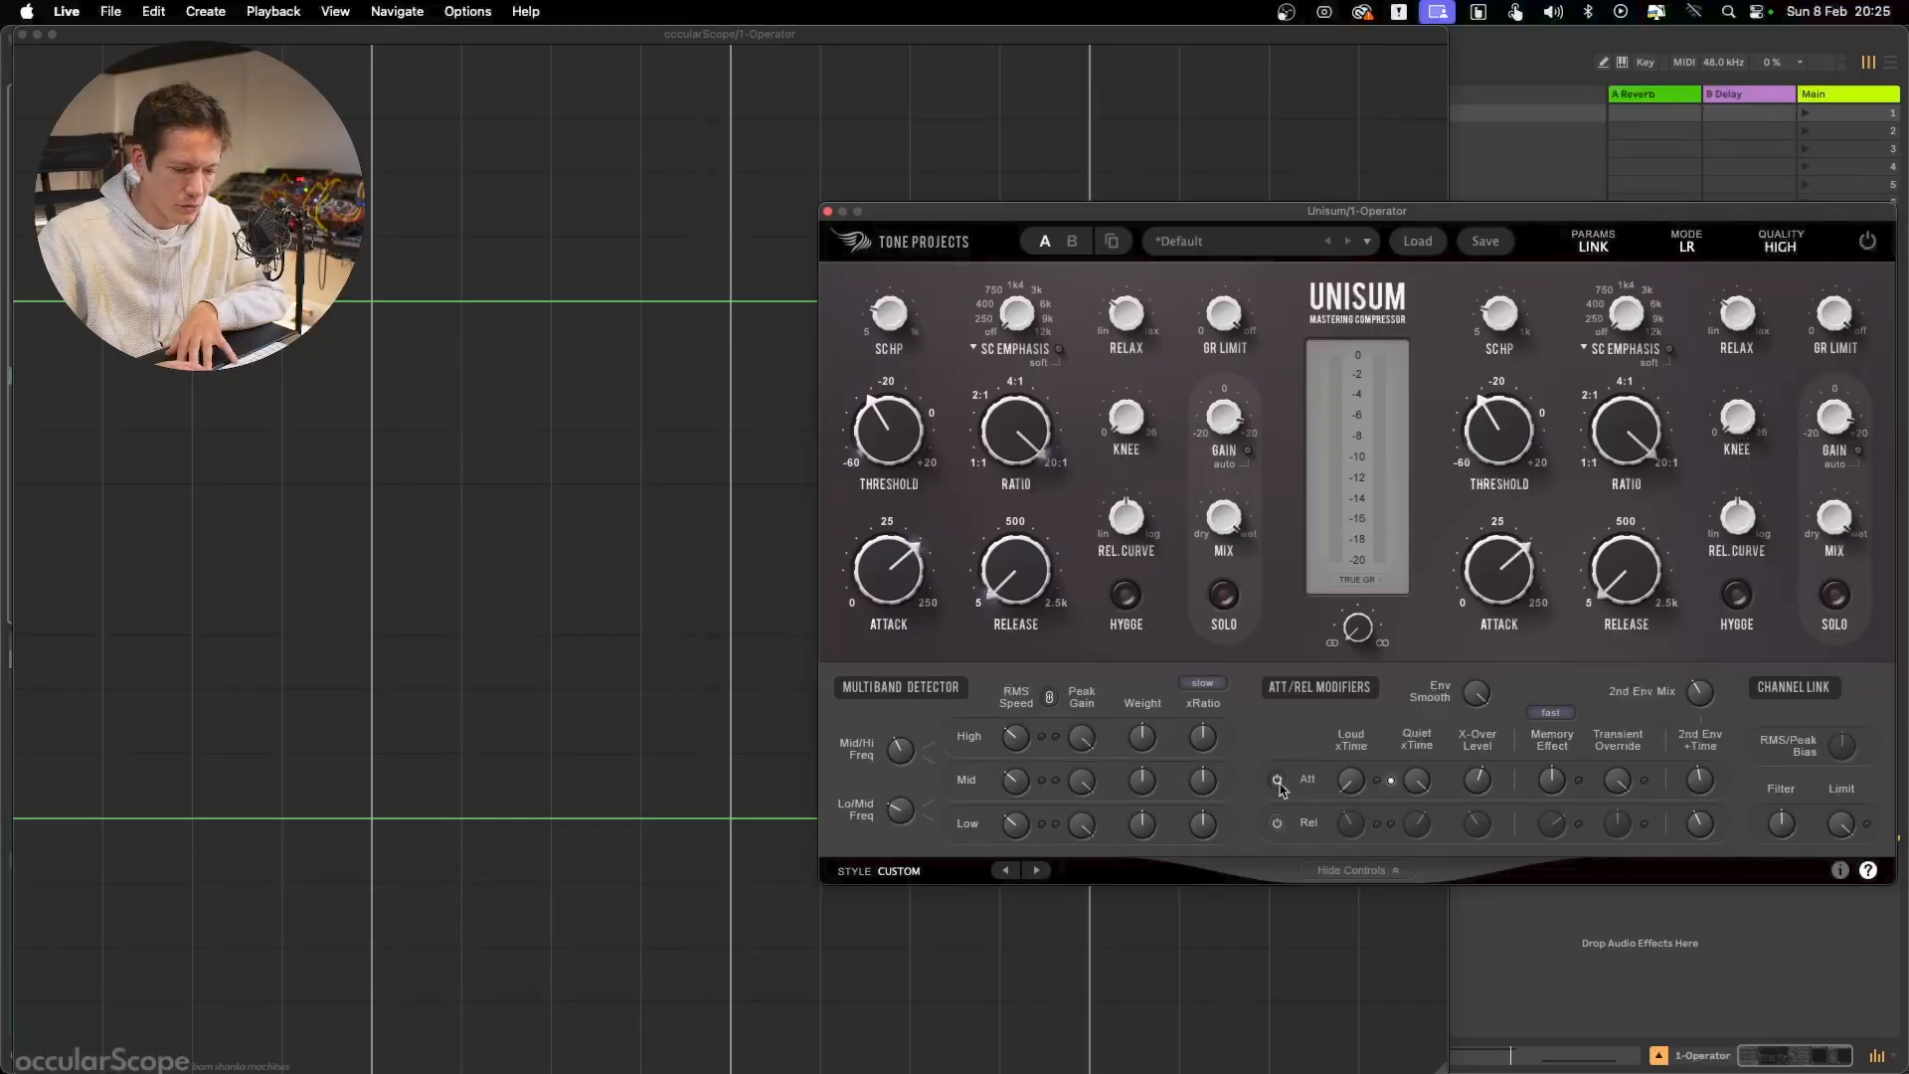
click(1867, 241)
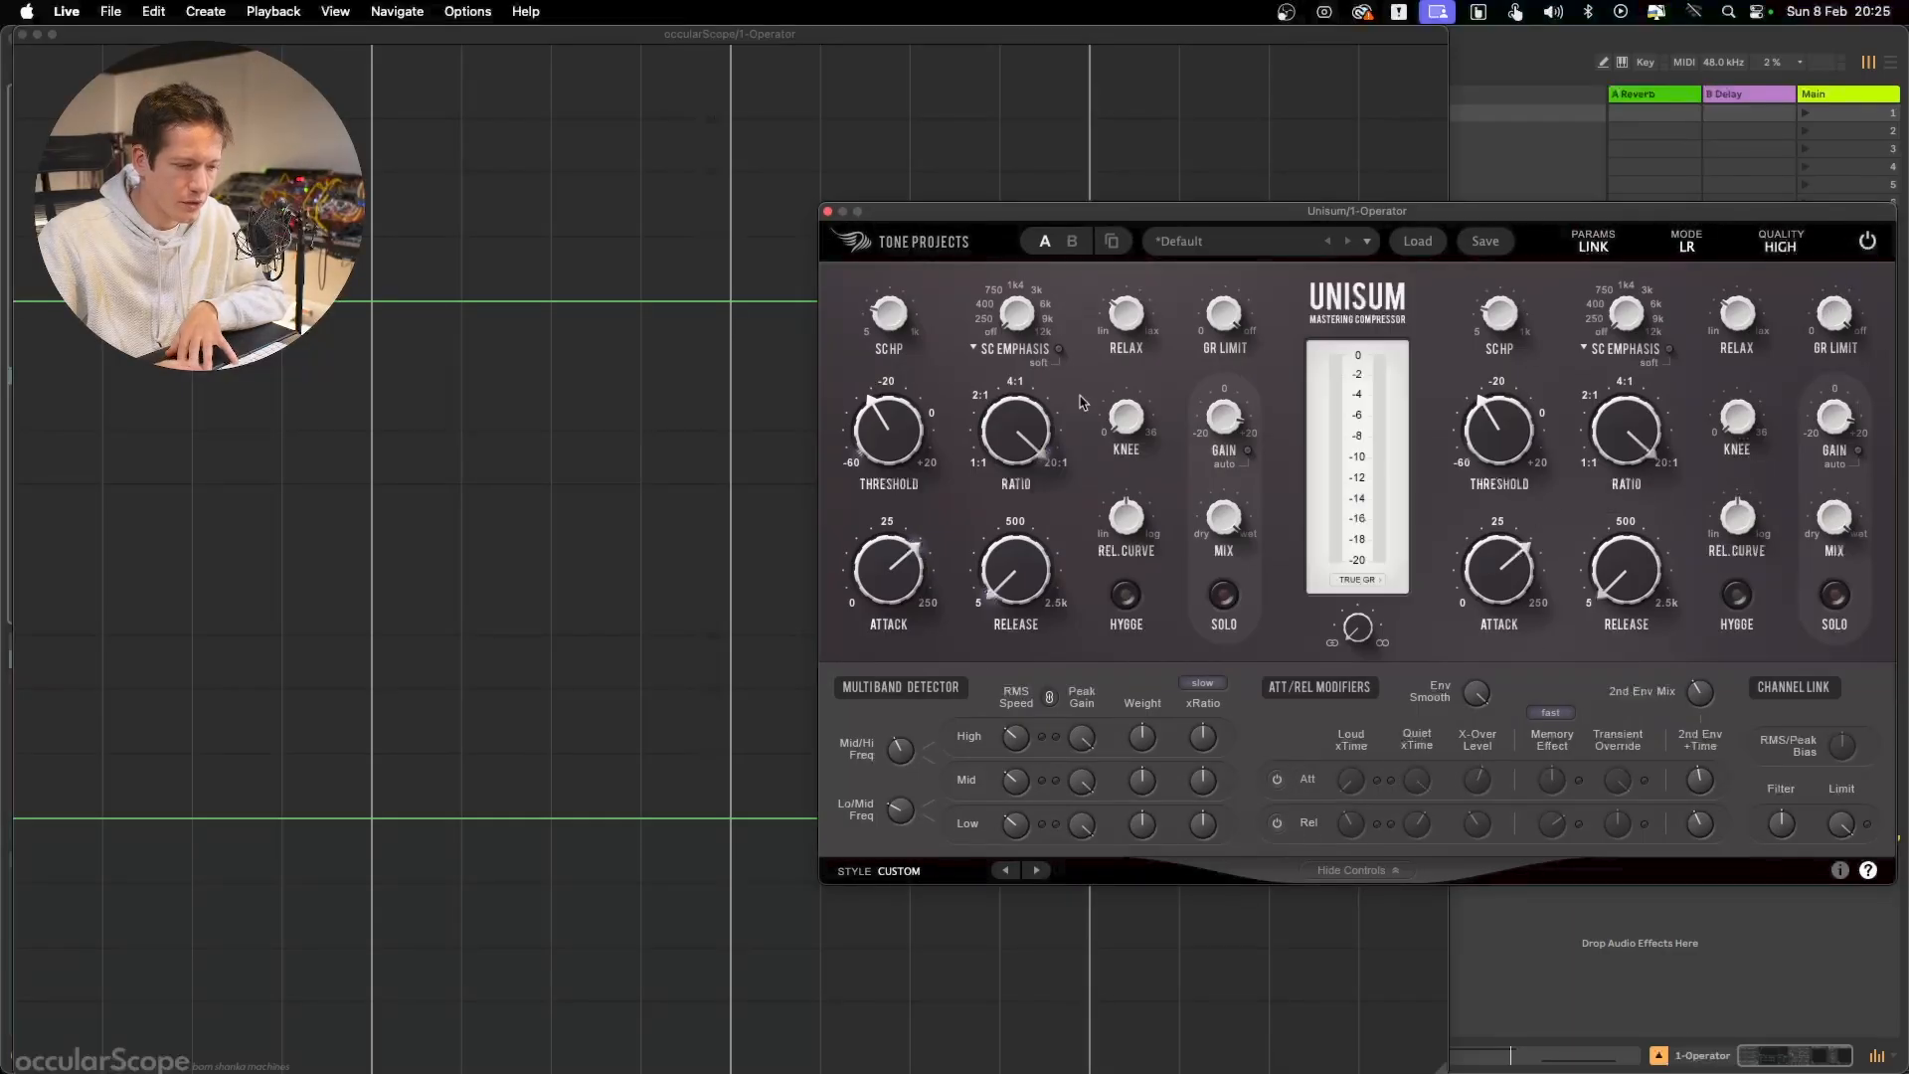
key(space)
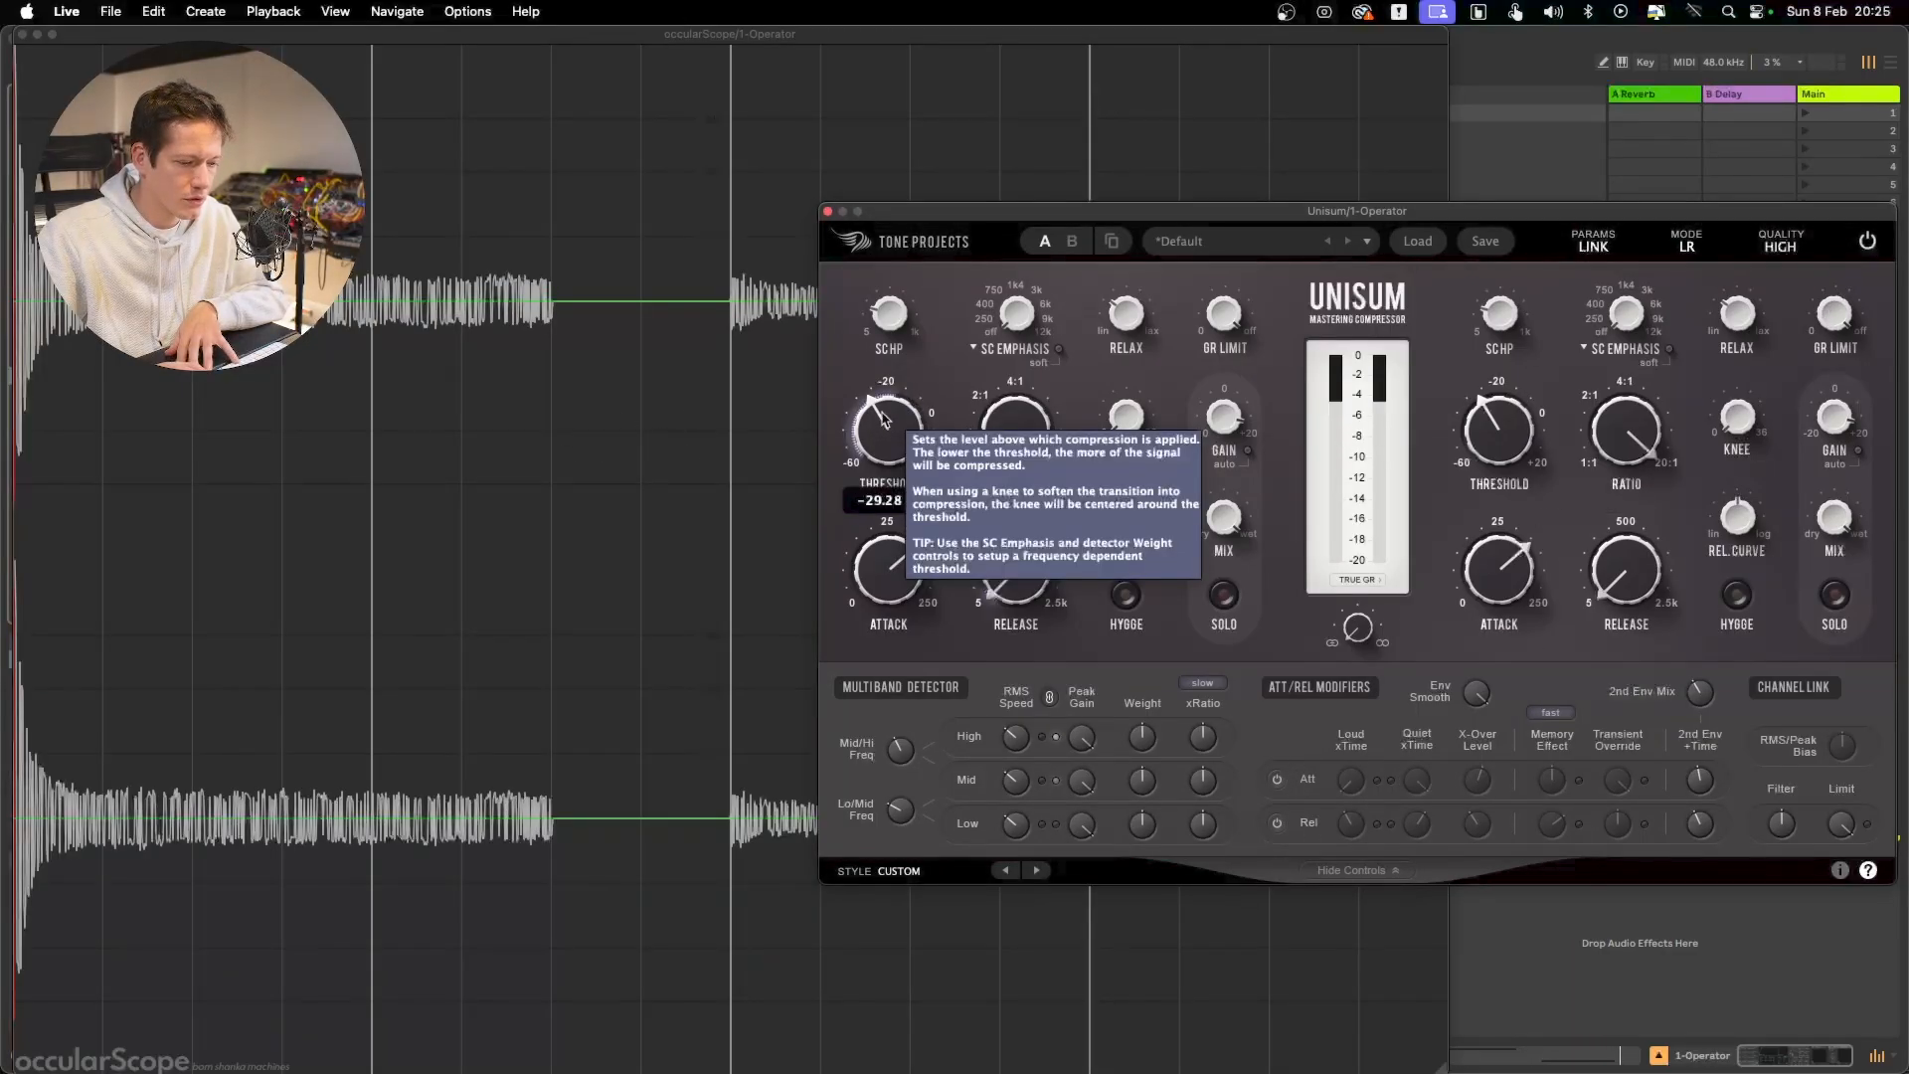
key(space)
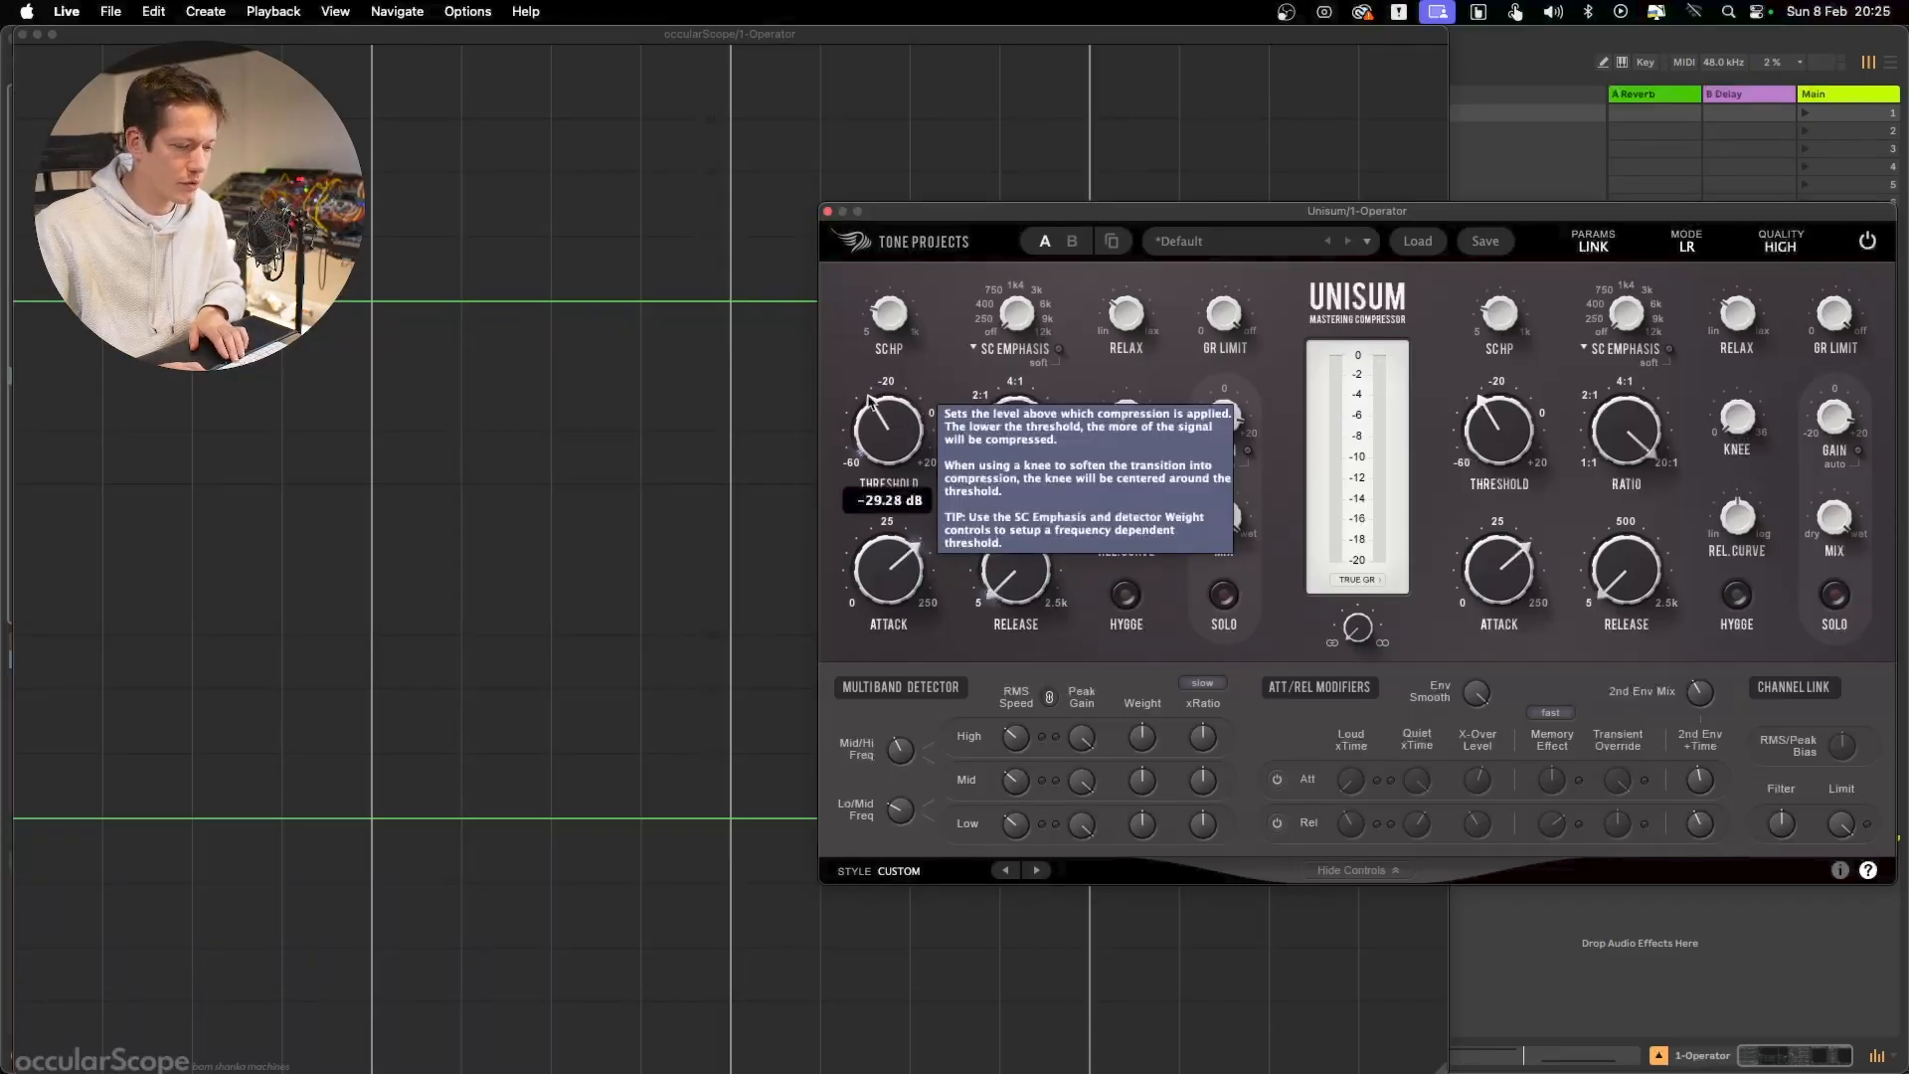
key(space)
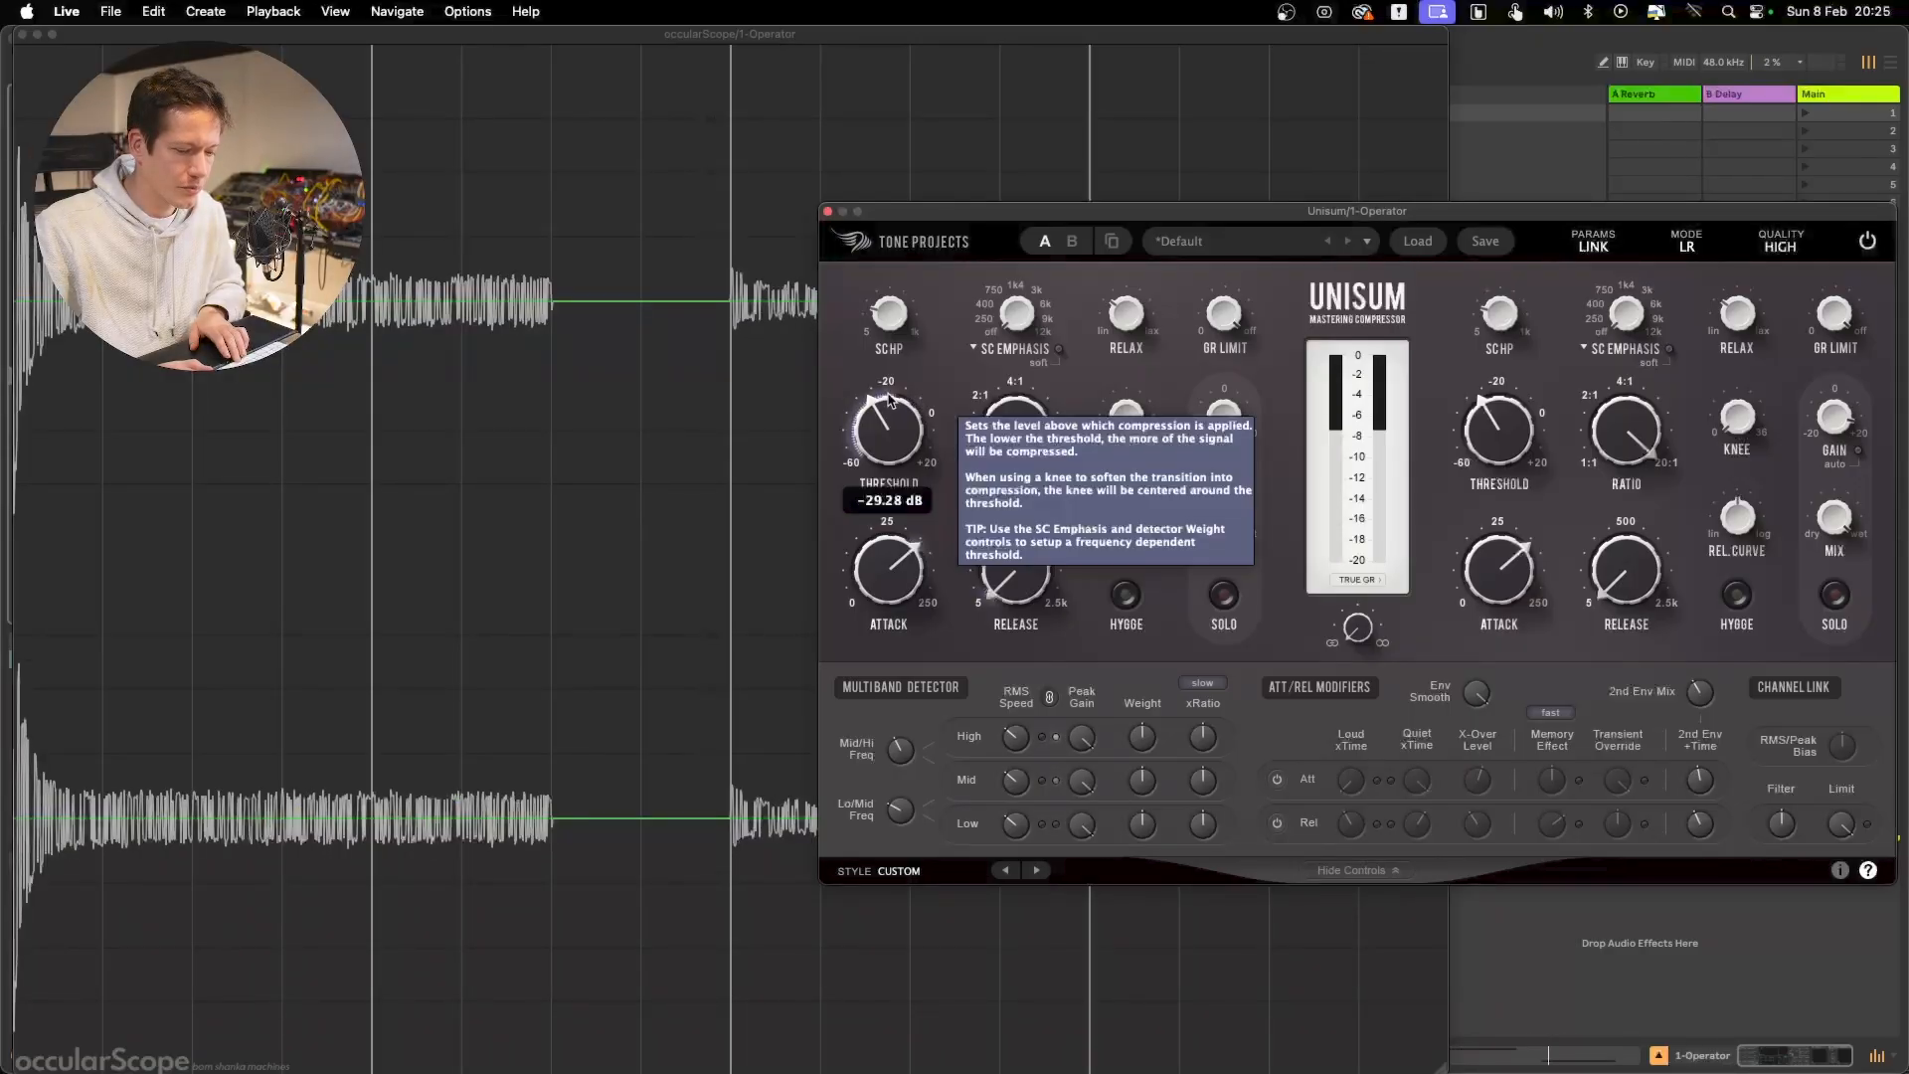
key(space)
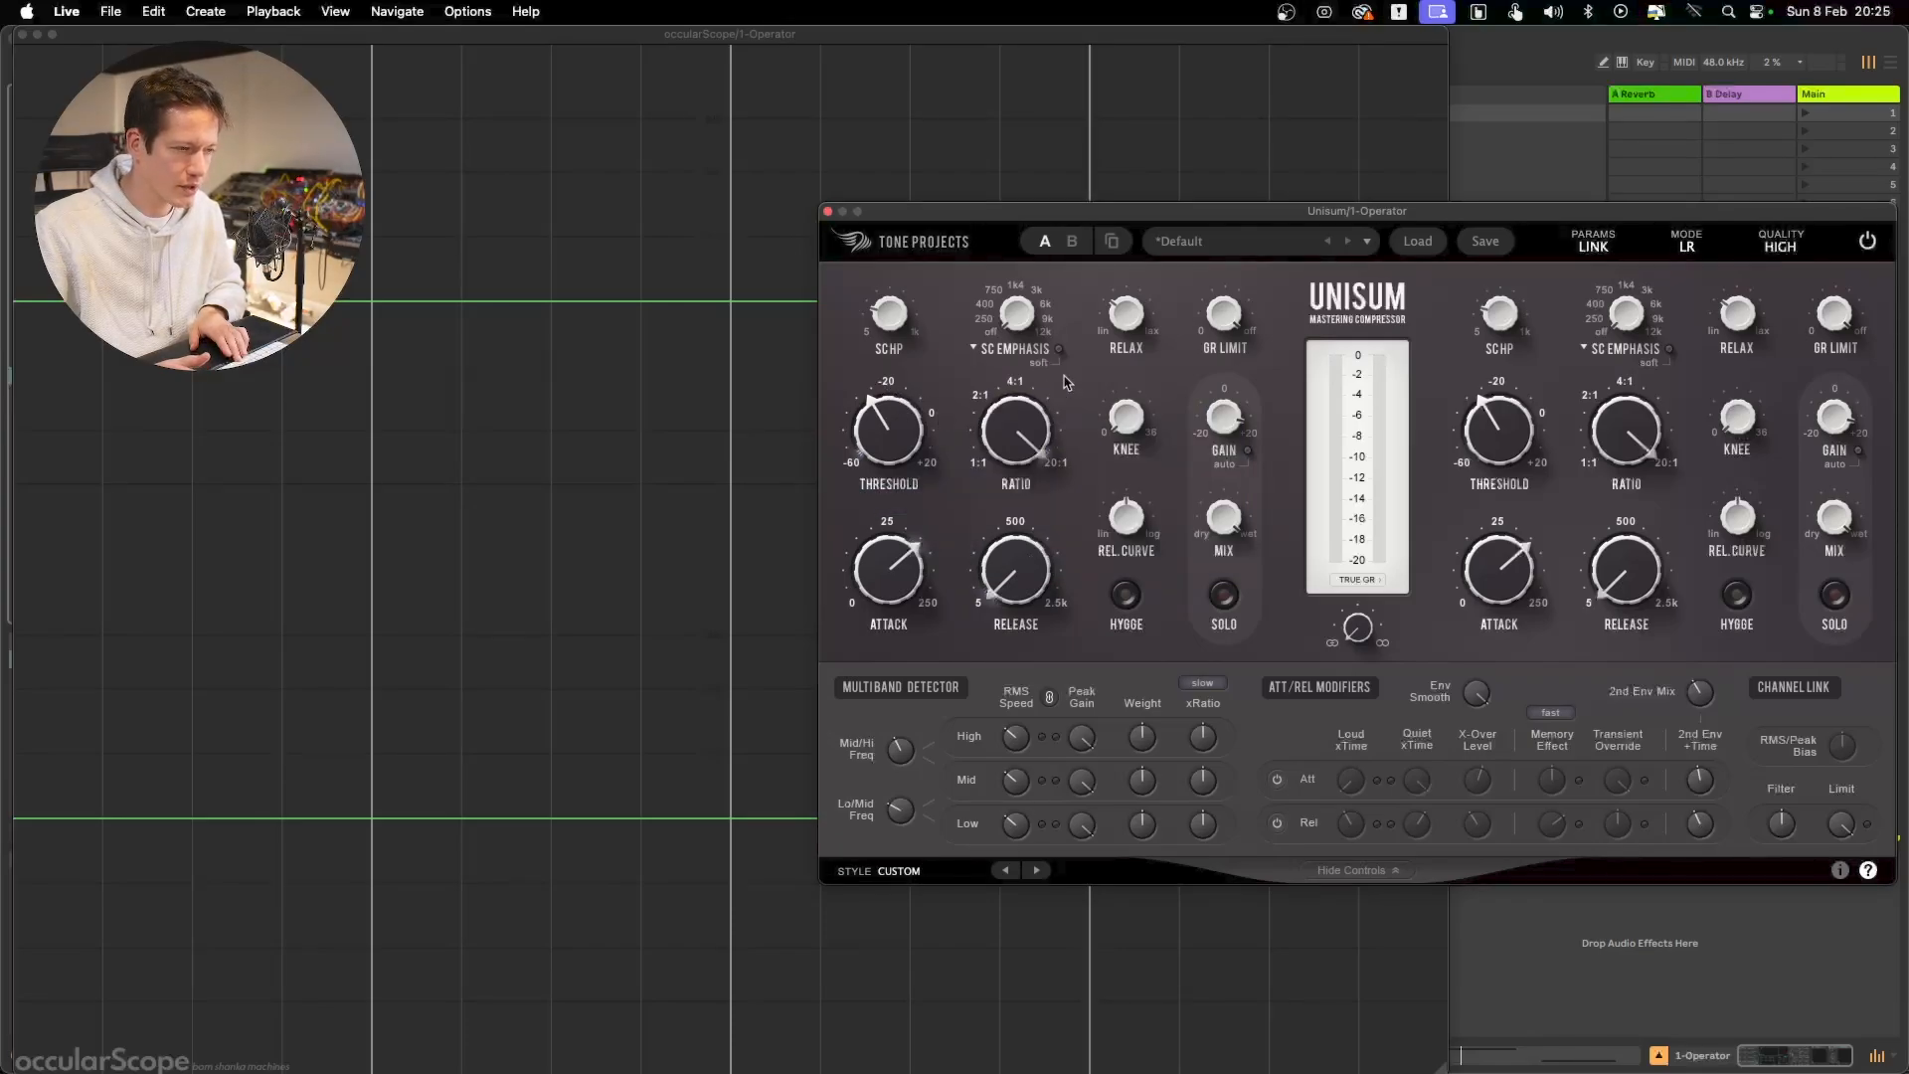
Uncover more of the scope and replay the signal to examine the unmodified attack curve on both bursts
drag(925, 211, 1146, 219)
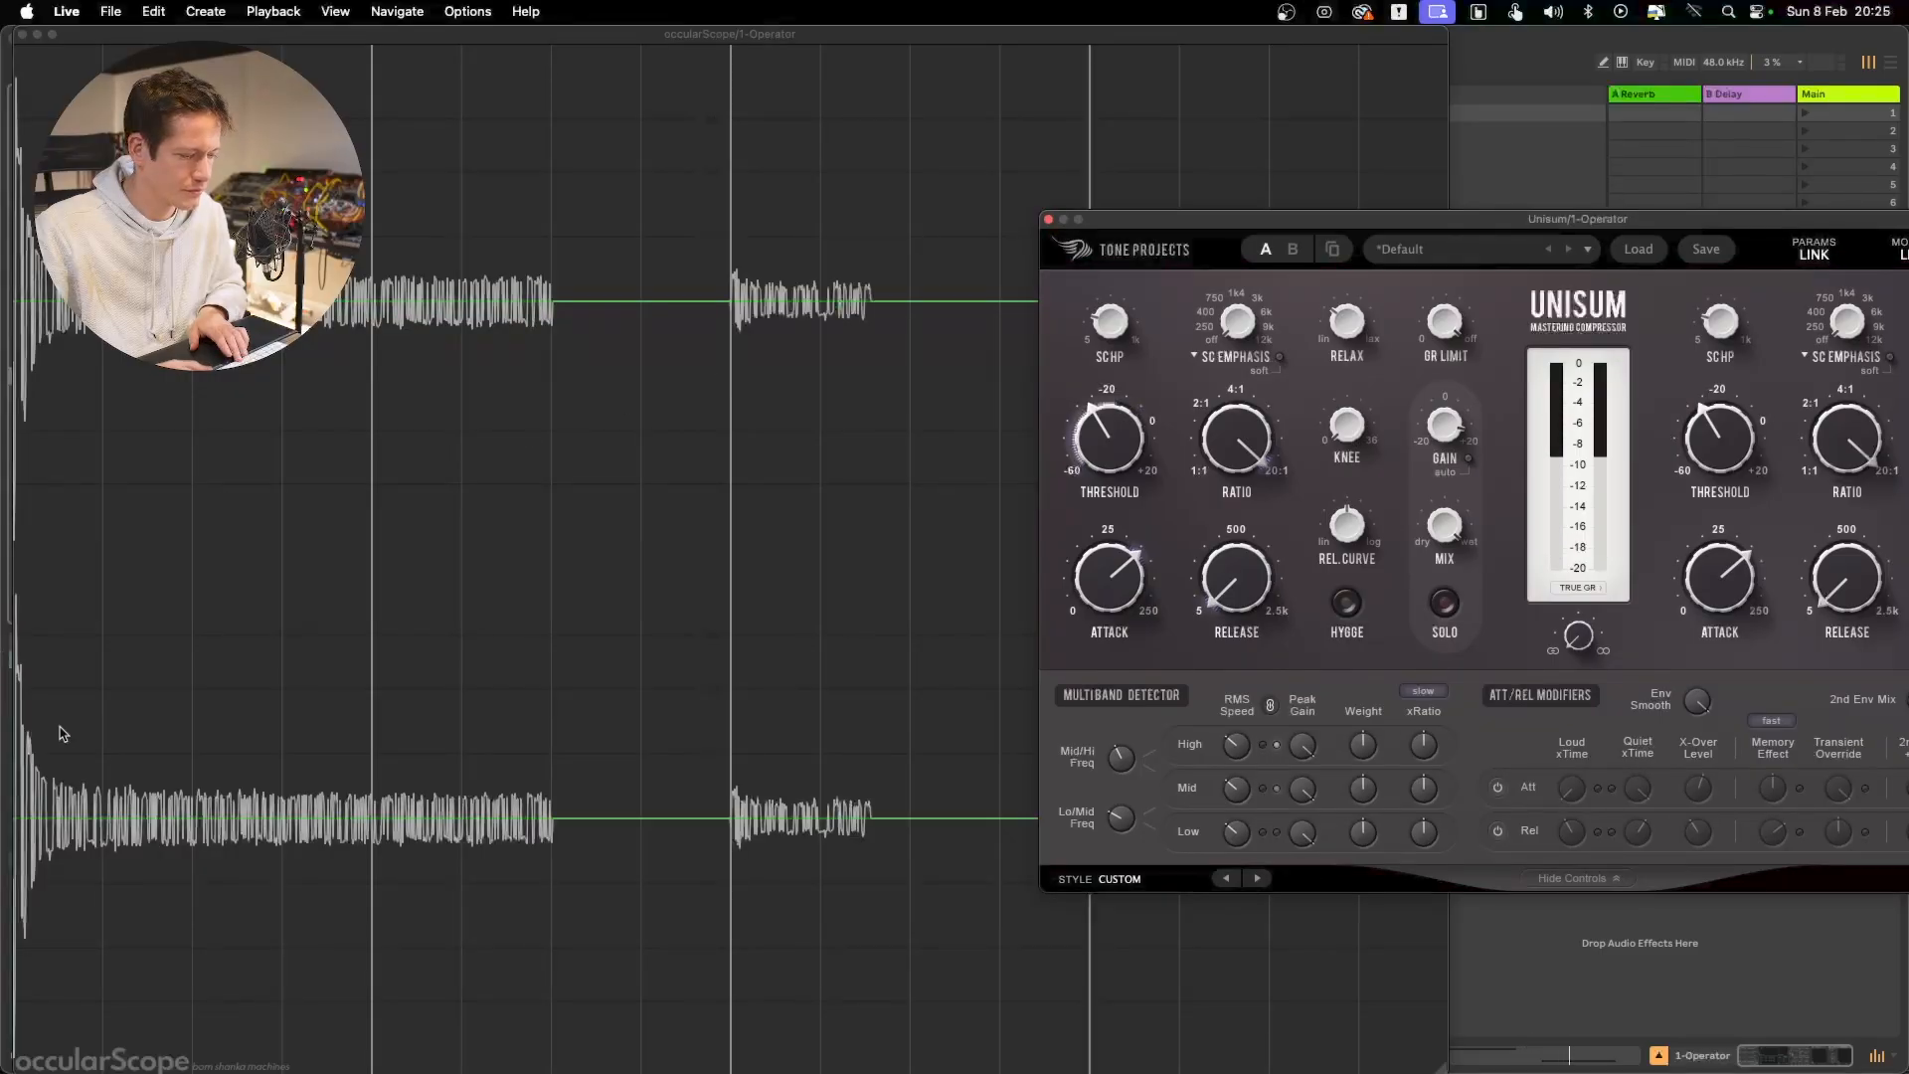
key(space)
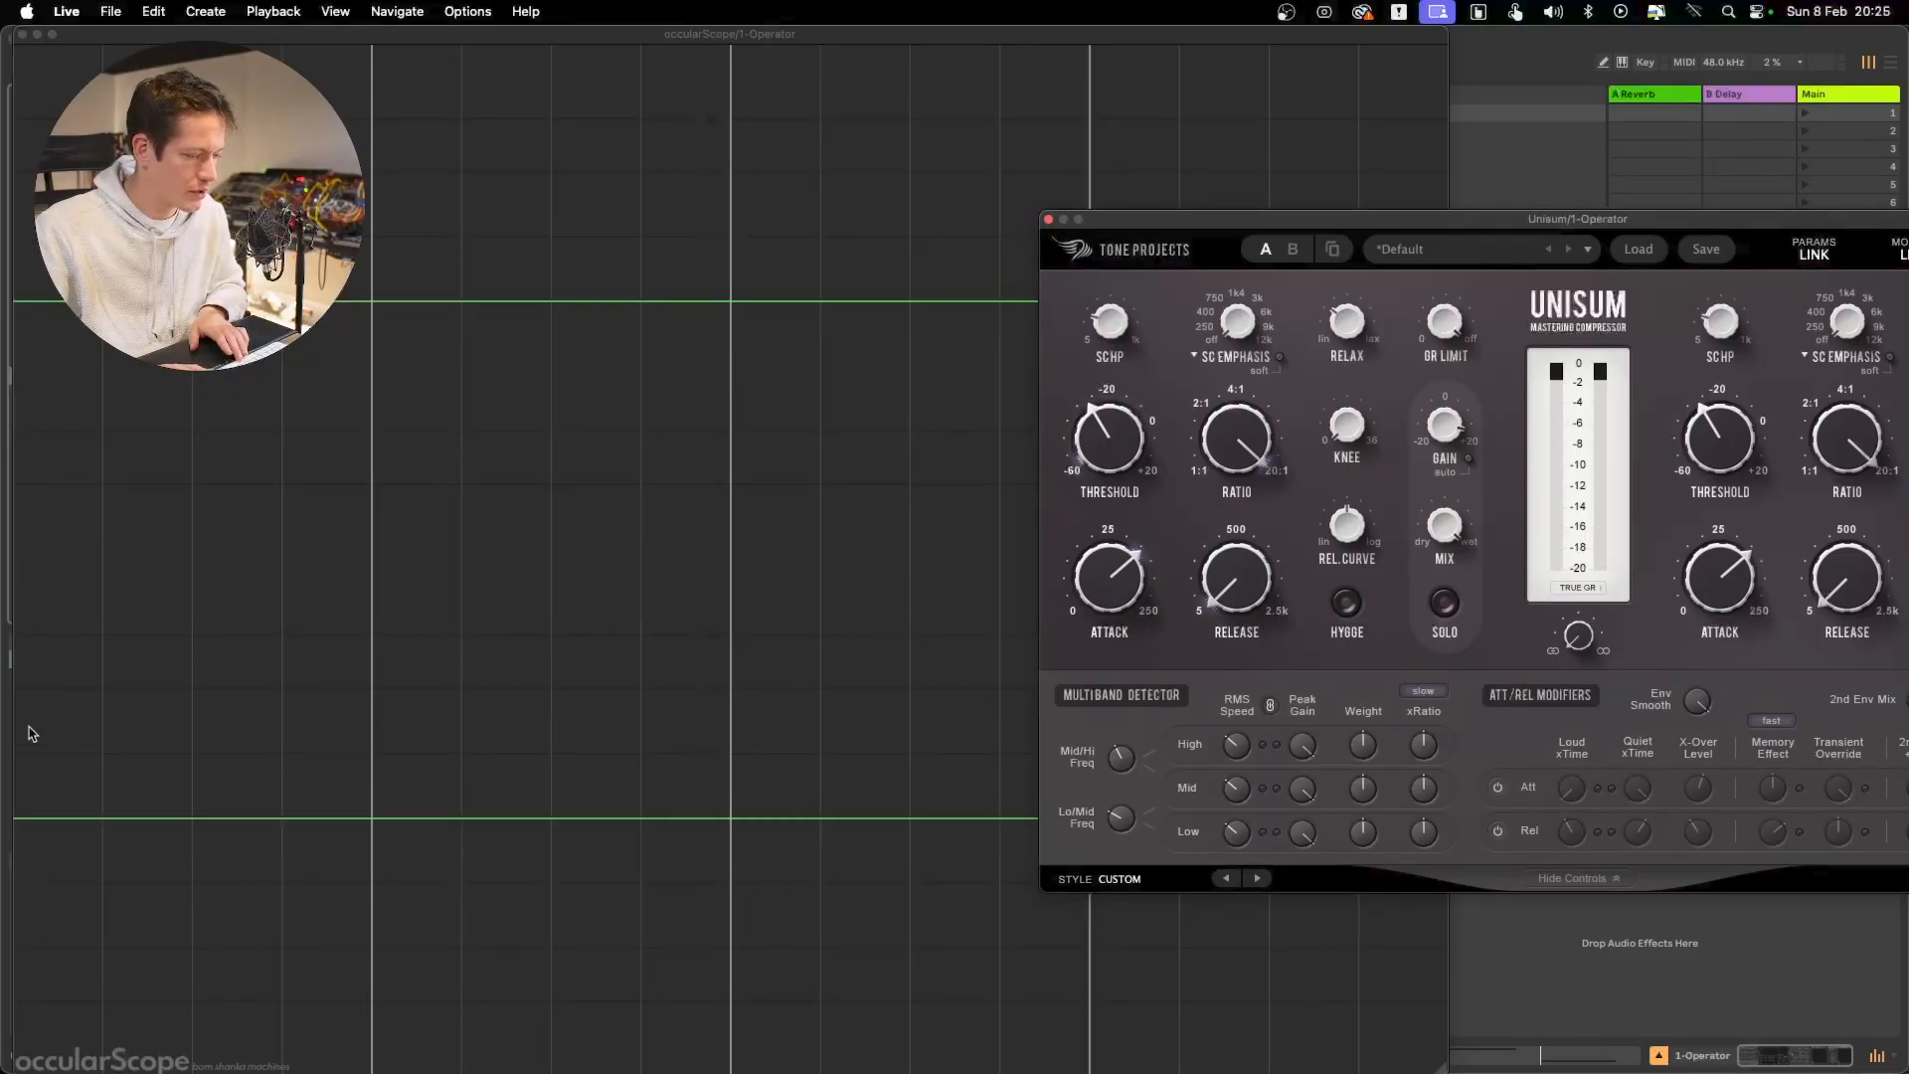
key(space)
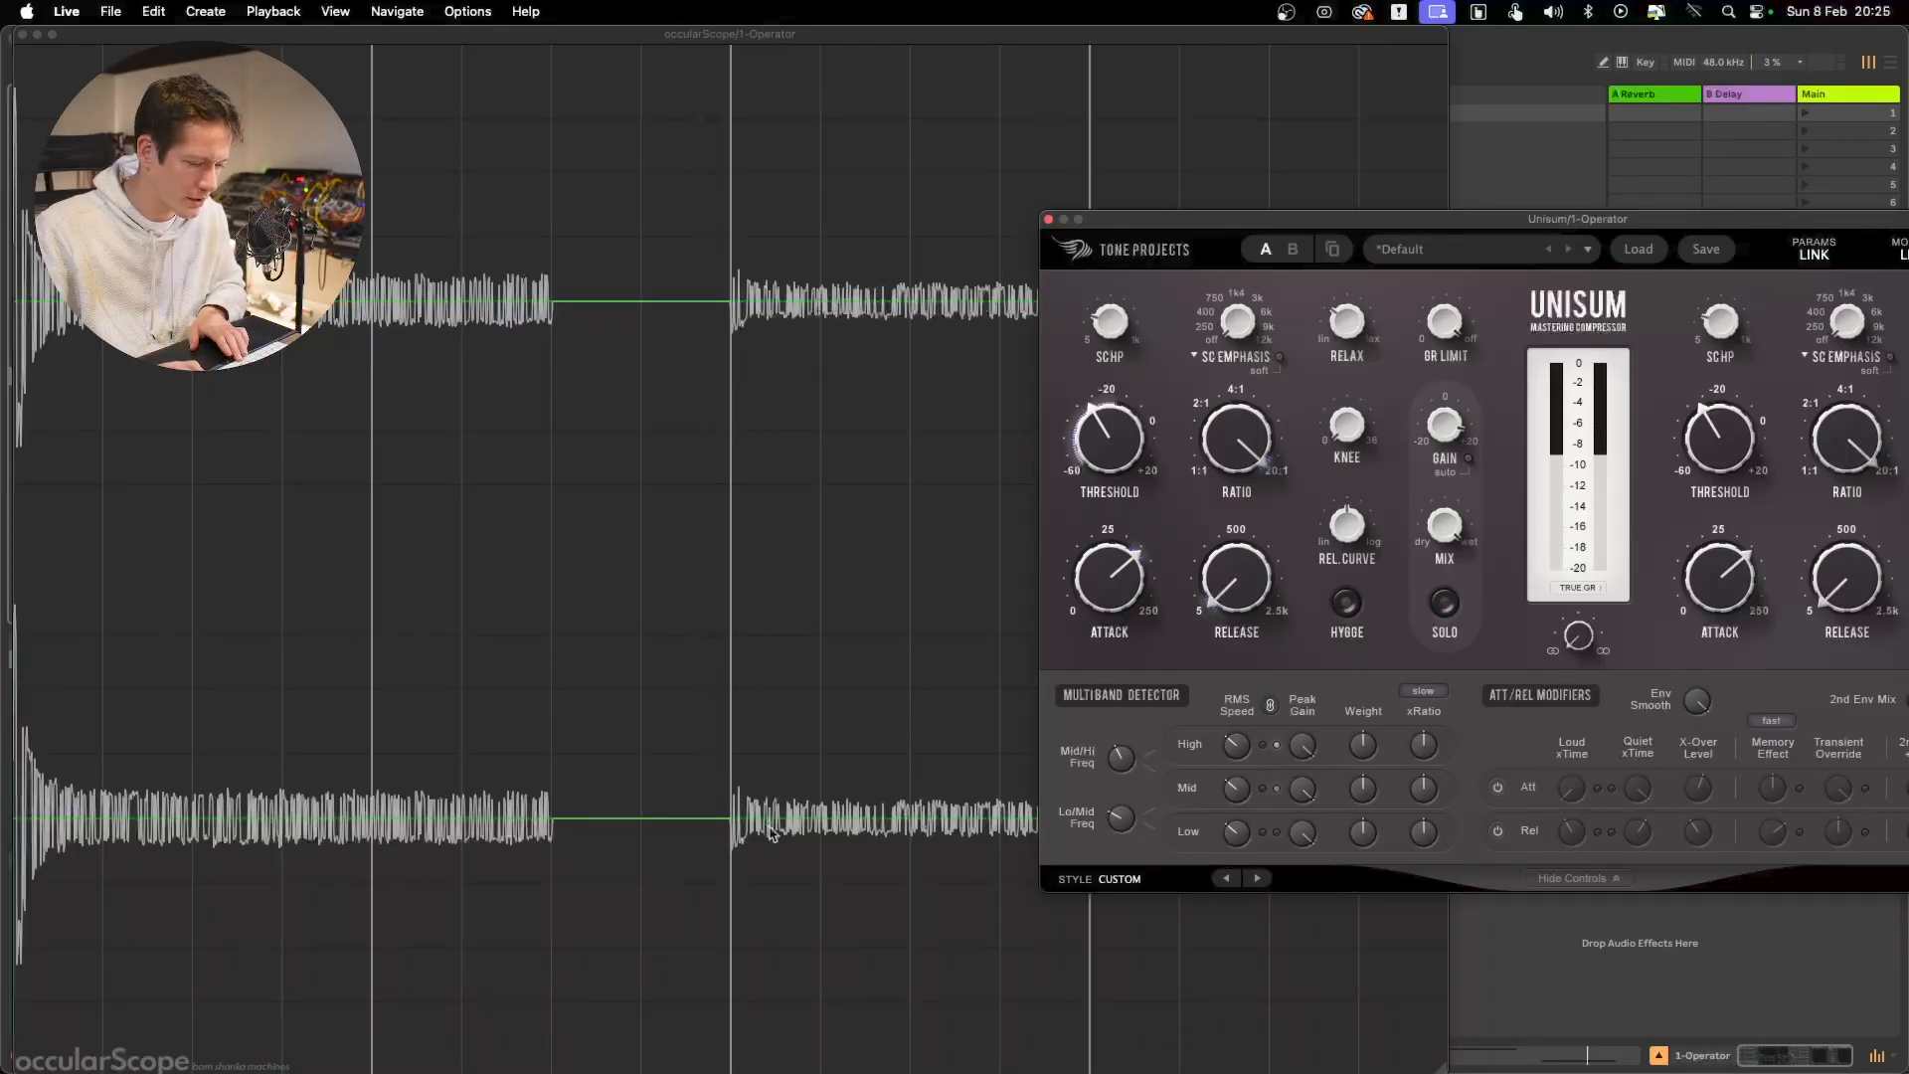
key(space)
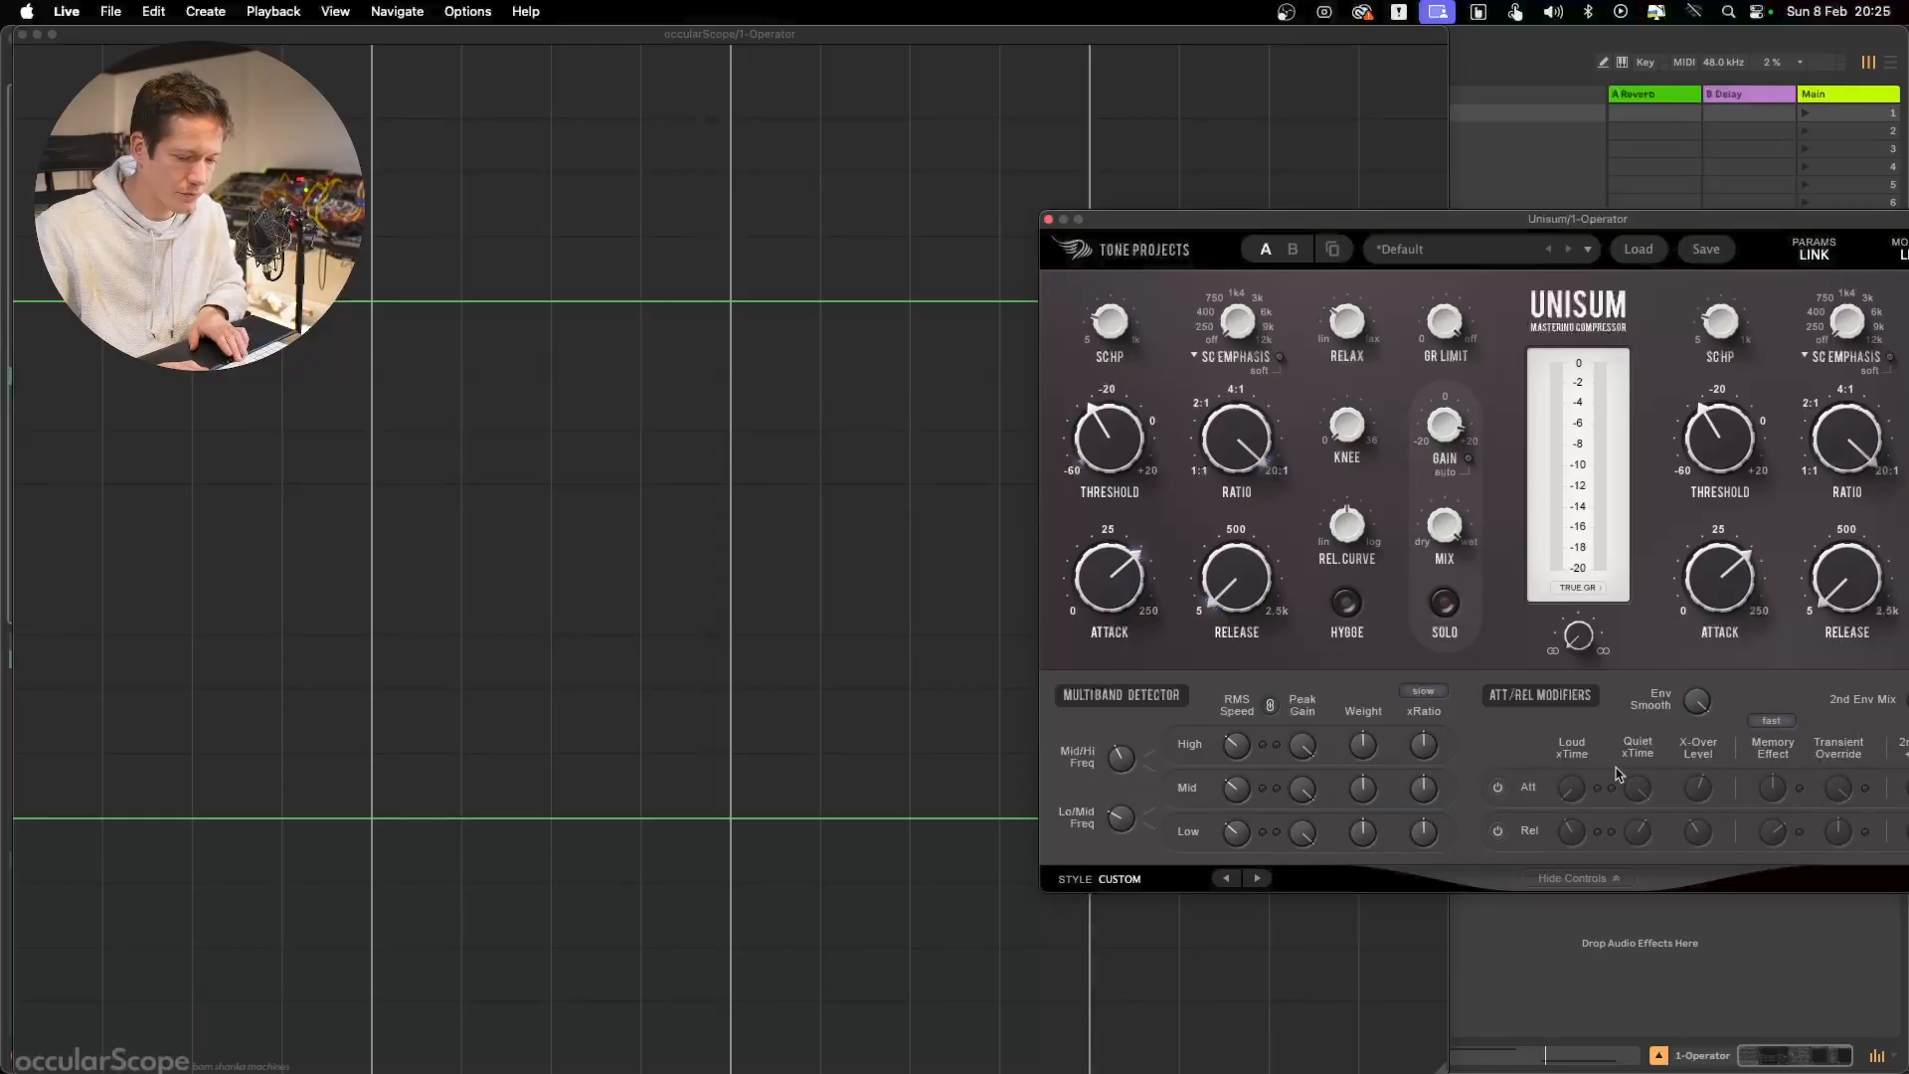
Compare the scope waveform with the attack modifiers on and off, leaving them enabled
key(space)
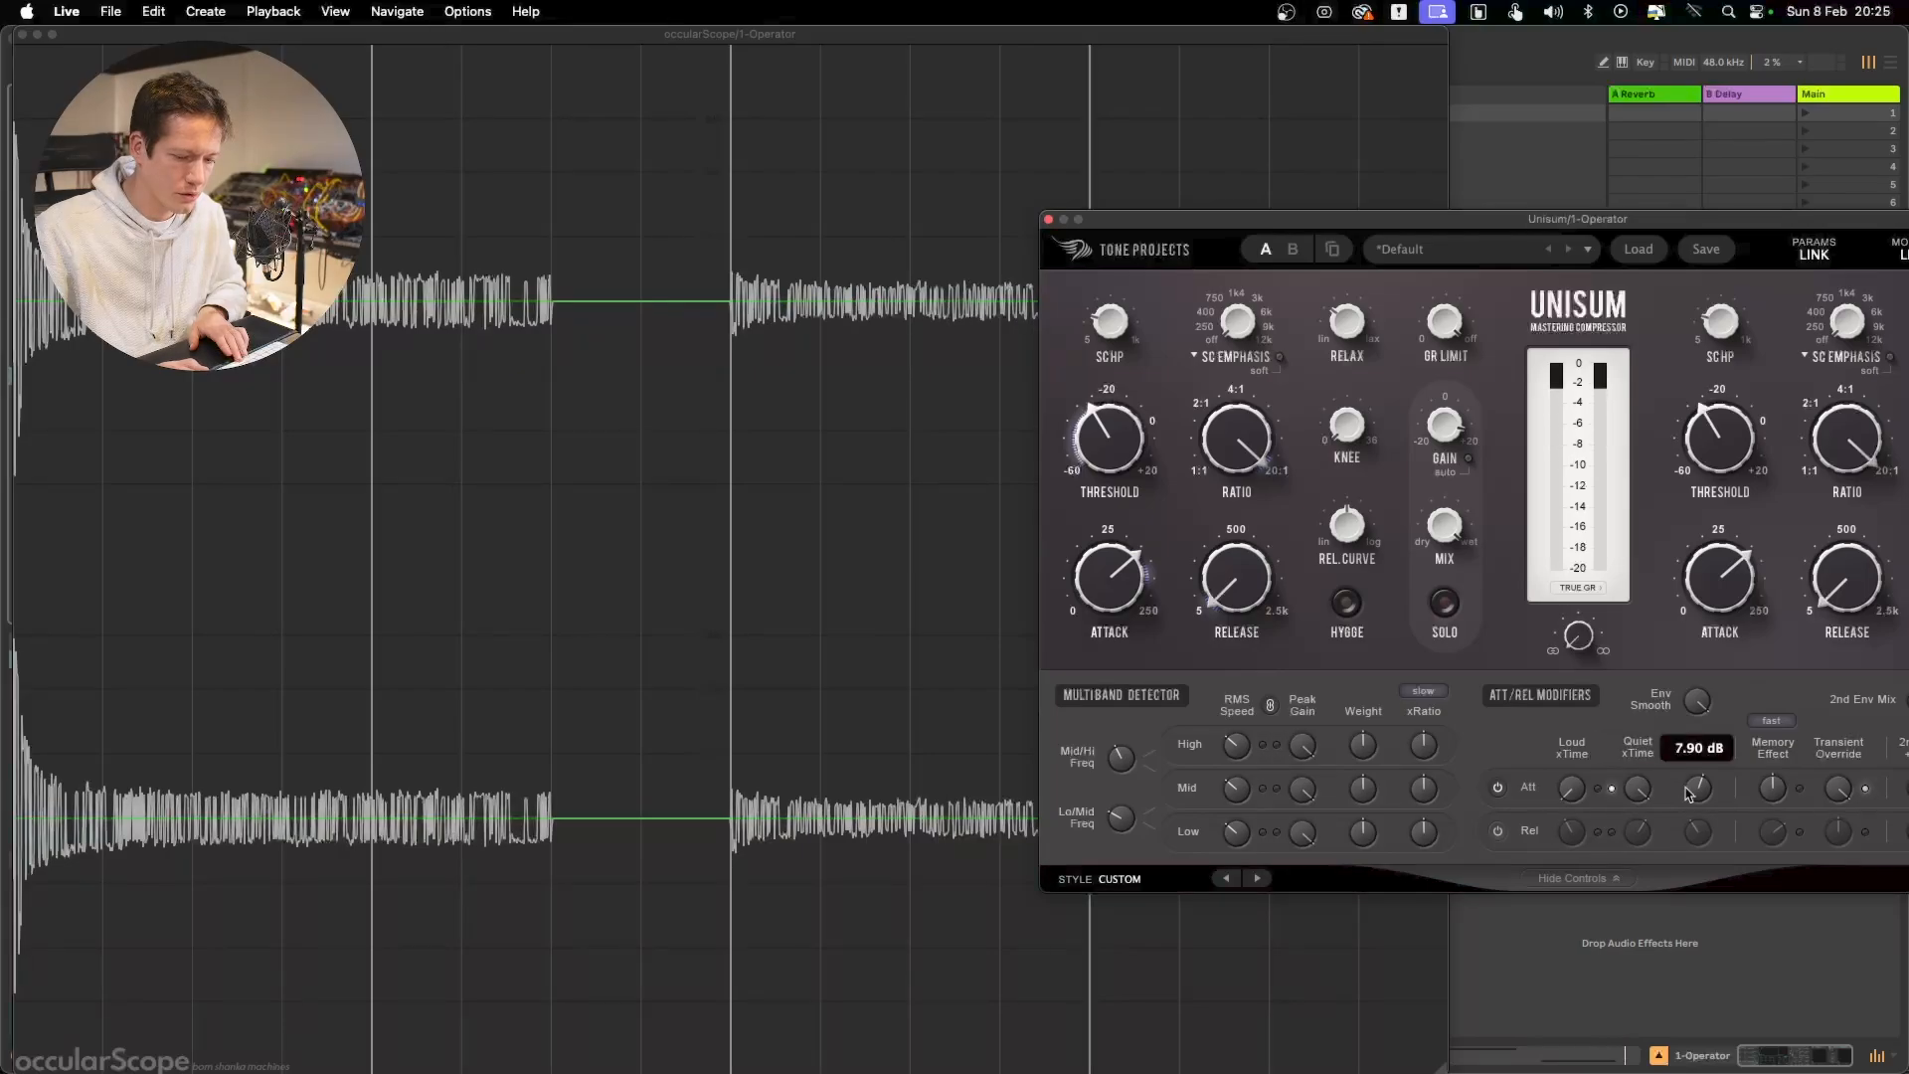
key(space)
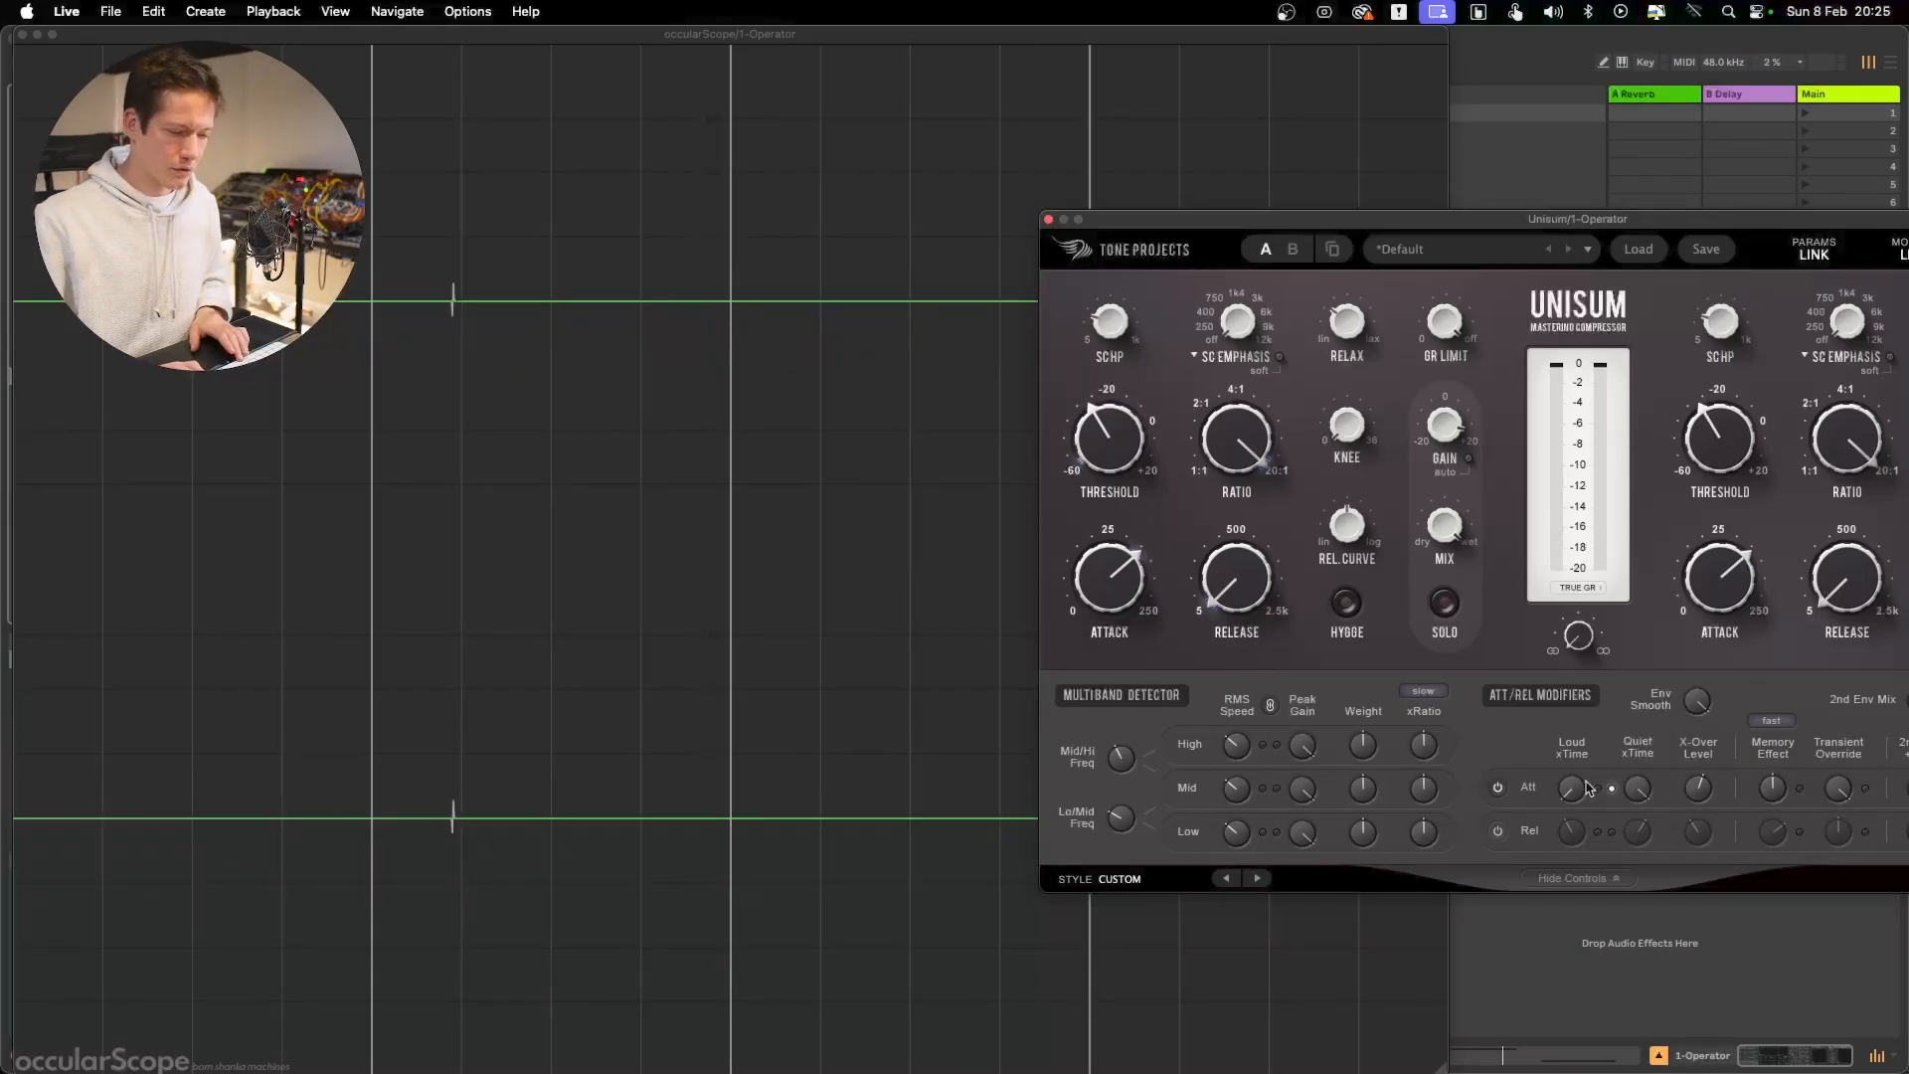
click(1497, 788)
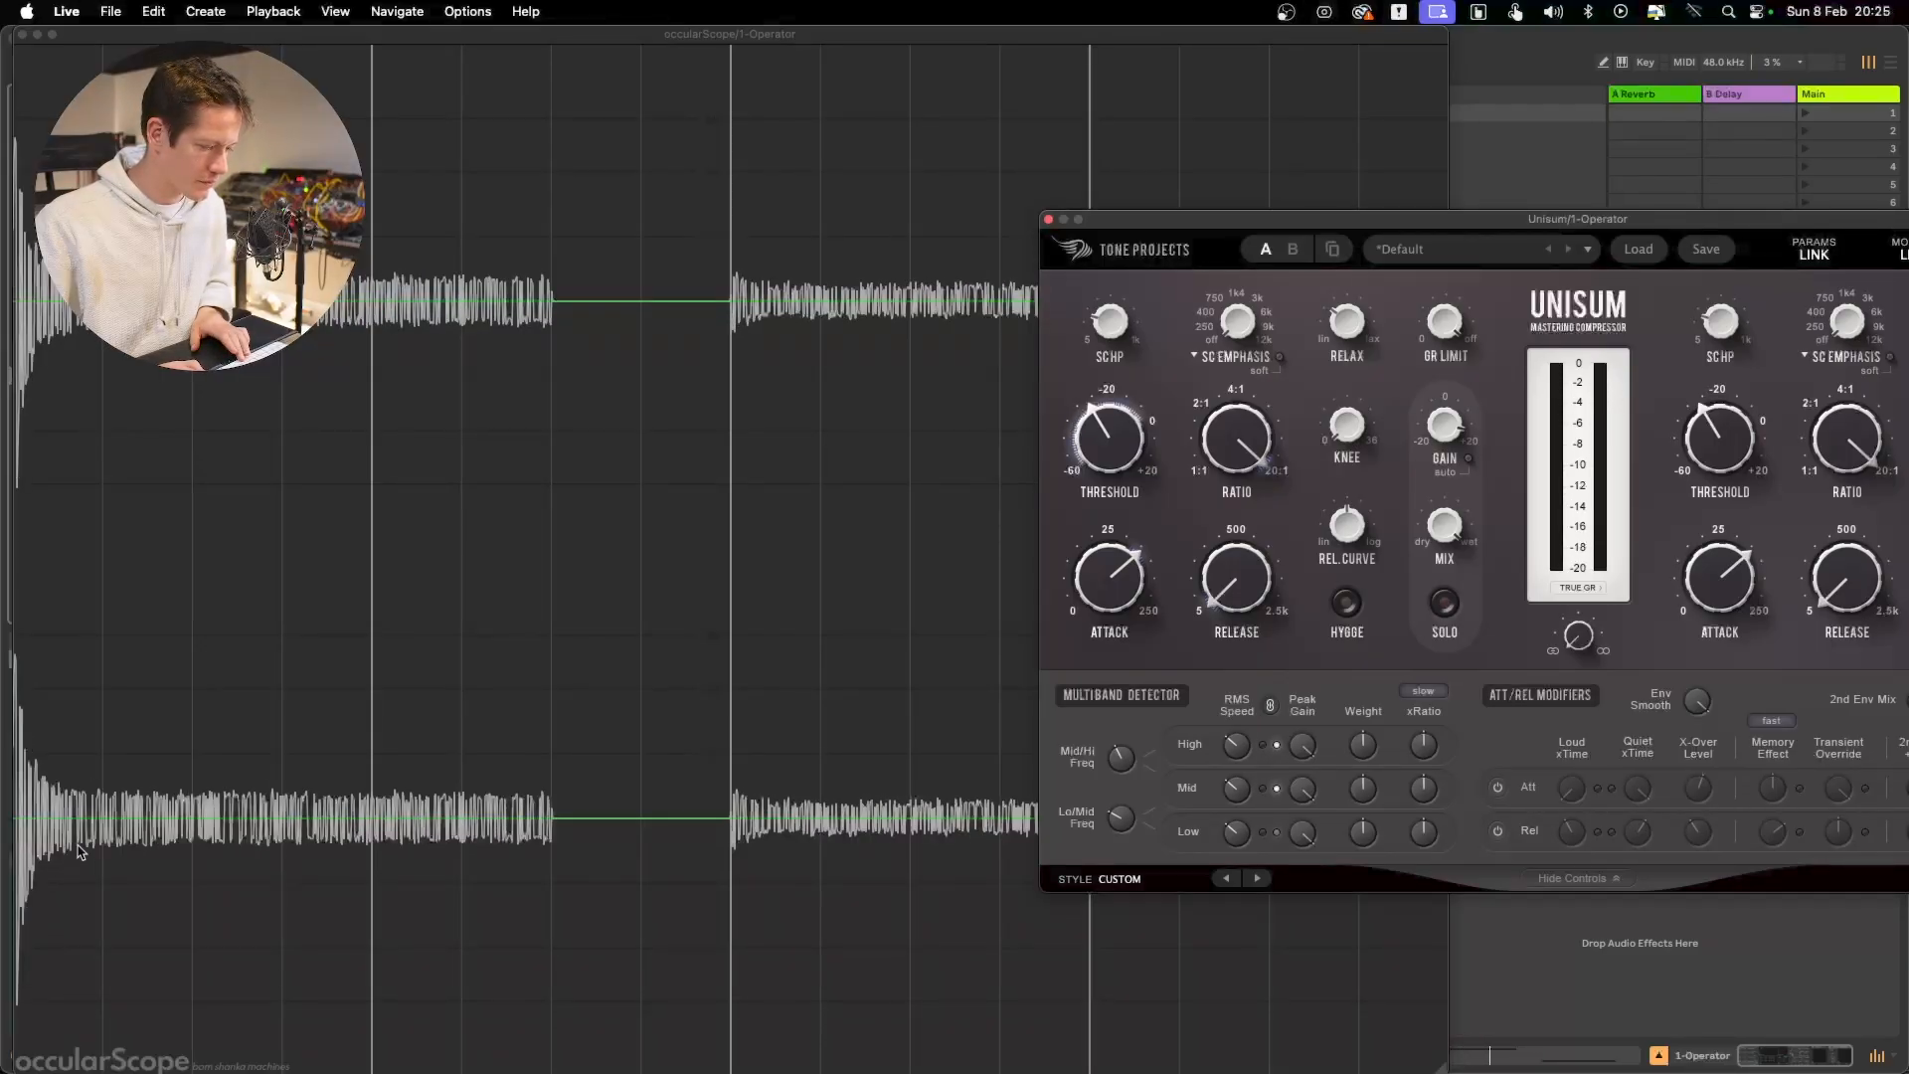
click(1498, 789)
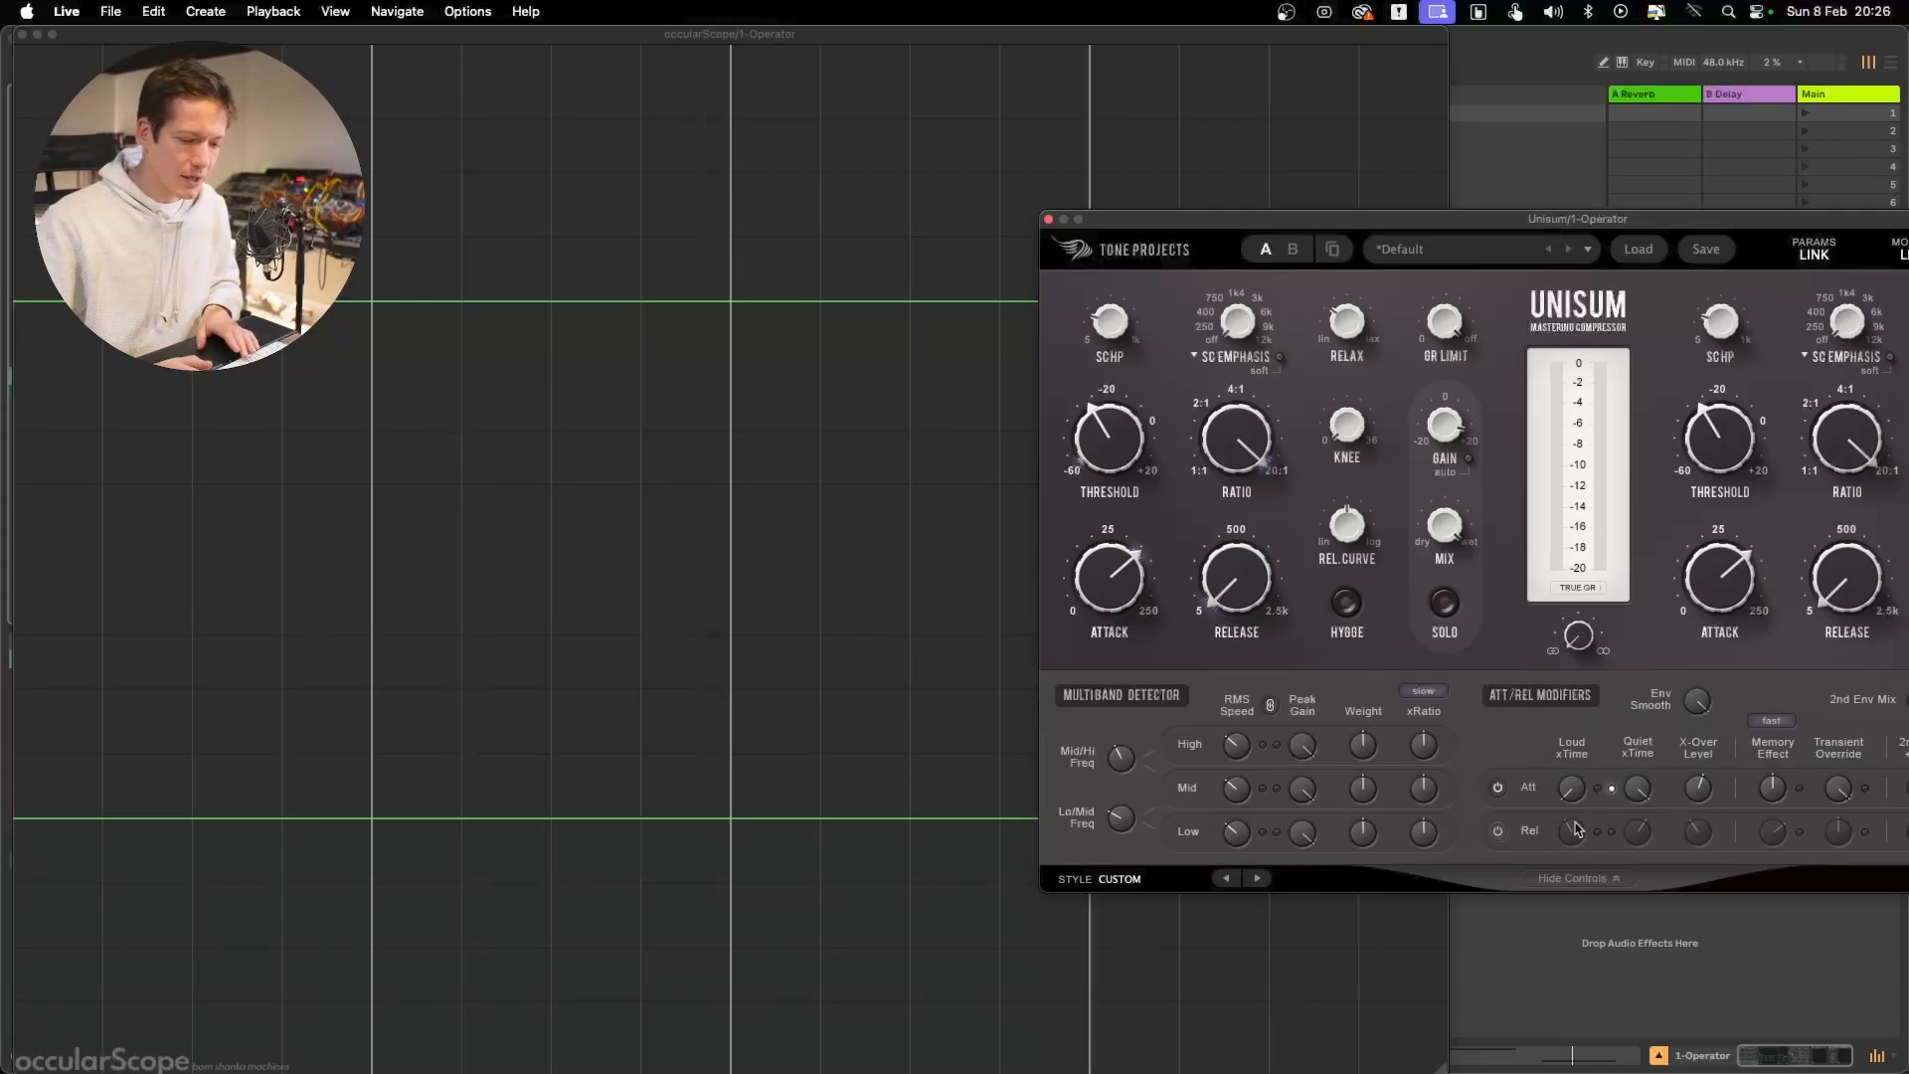
Turn off Unisum's help tooltips, uncover the scope again and inspect the attack Loud xTime setting
mouse_move(1573, 795)
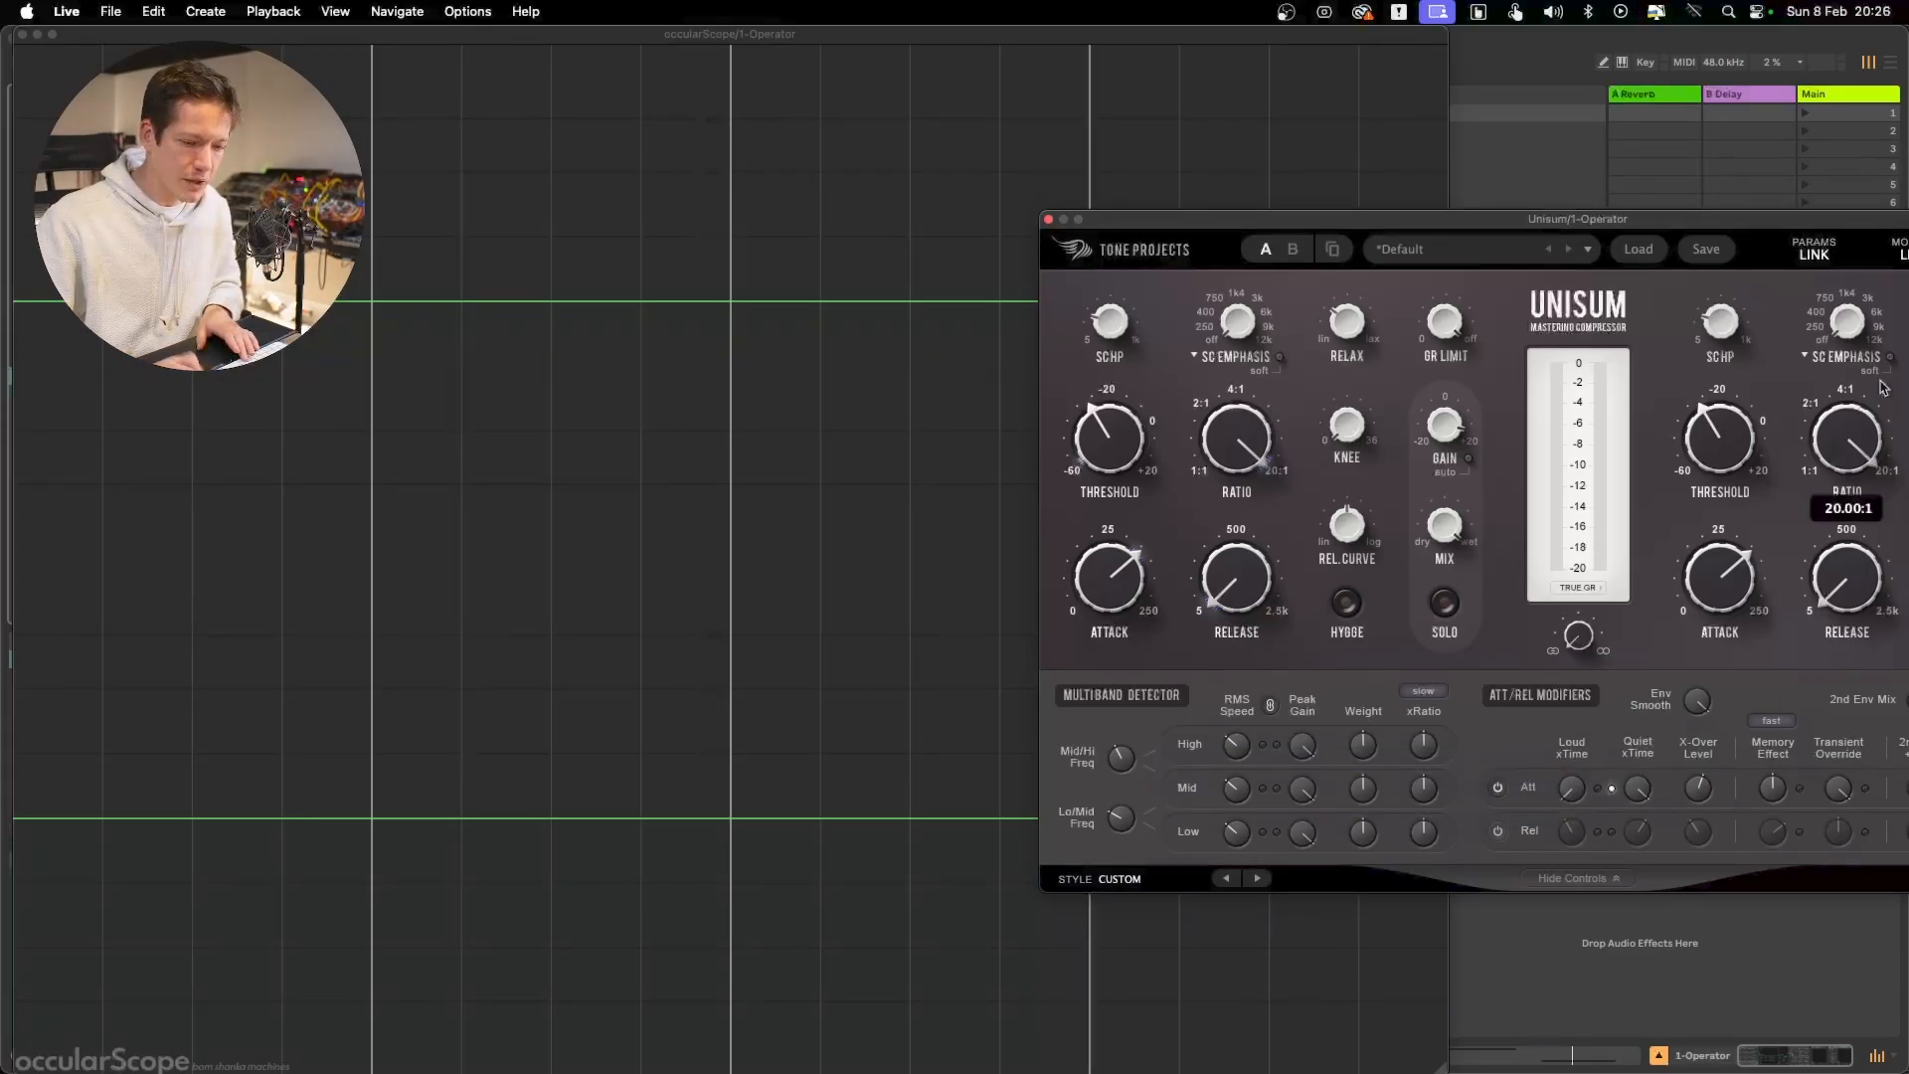
drag(1816, 221, 1596, 179)
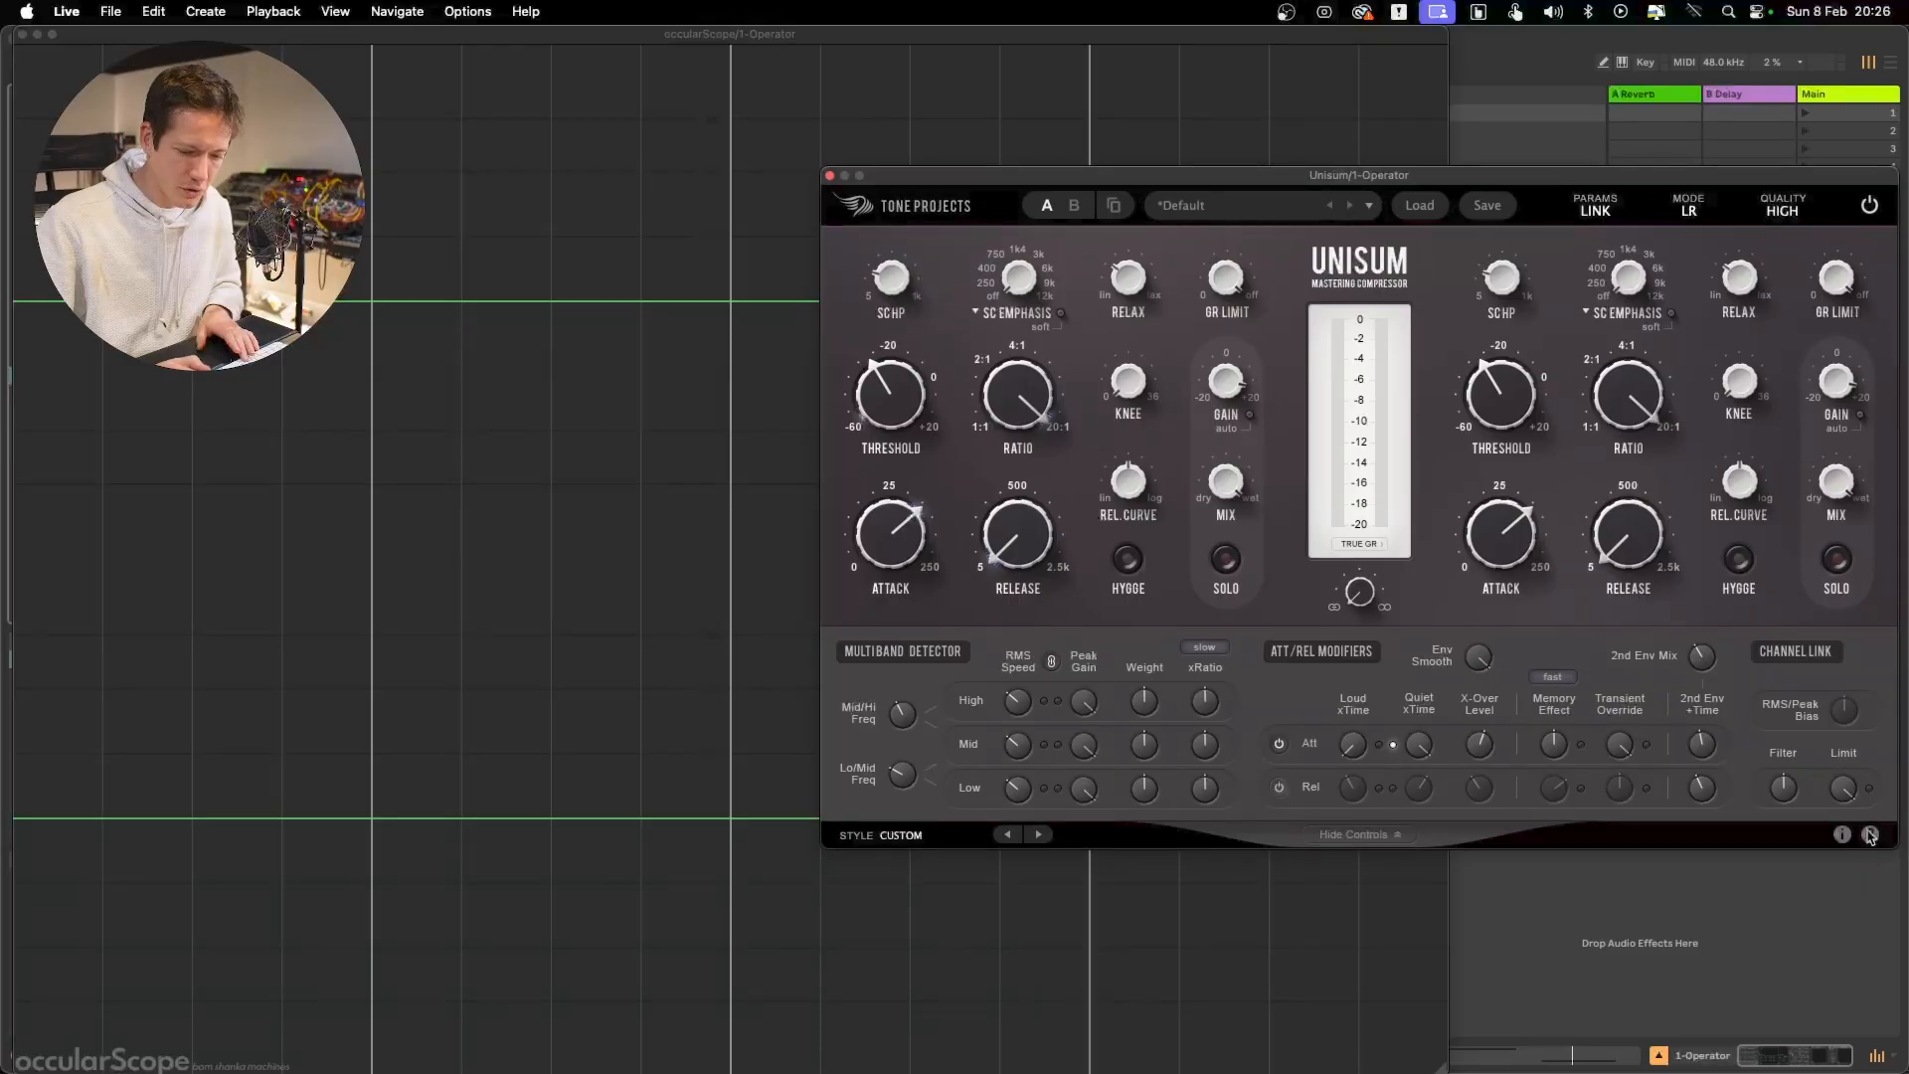
drag(1178, 179, 1355, 187)
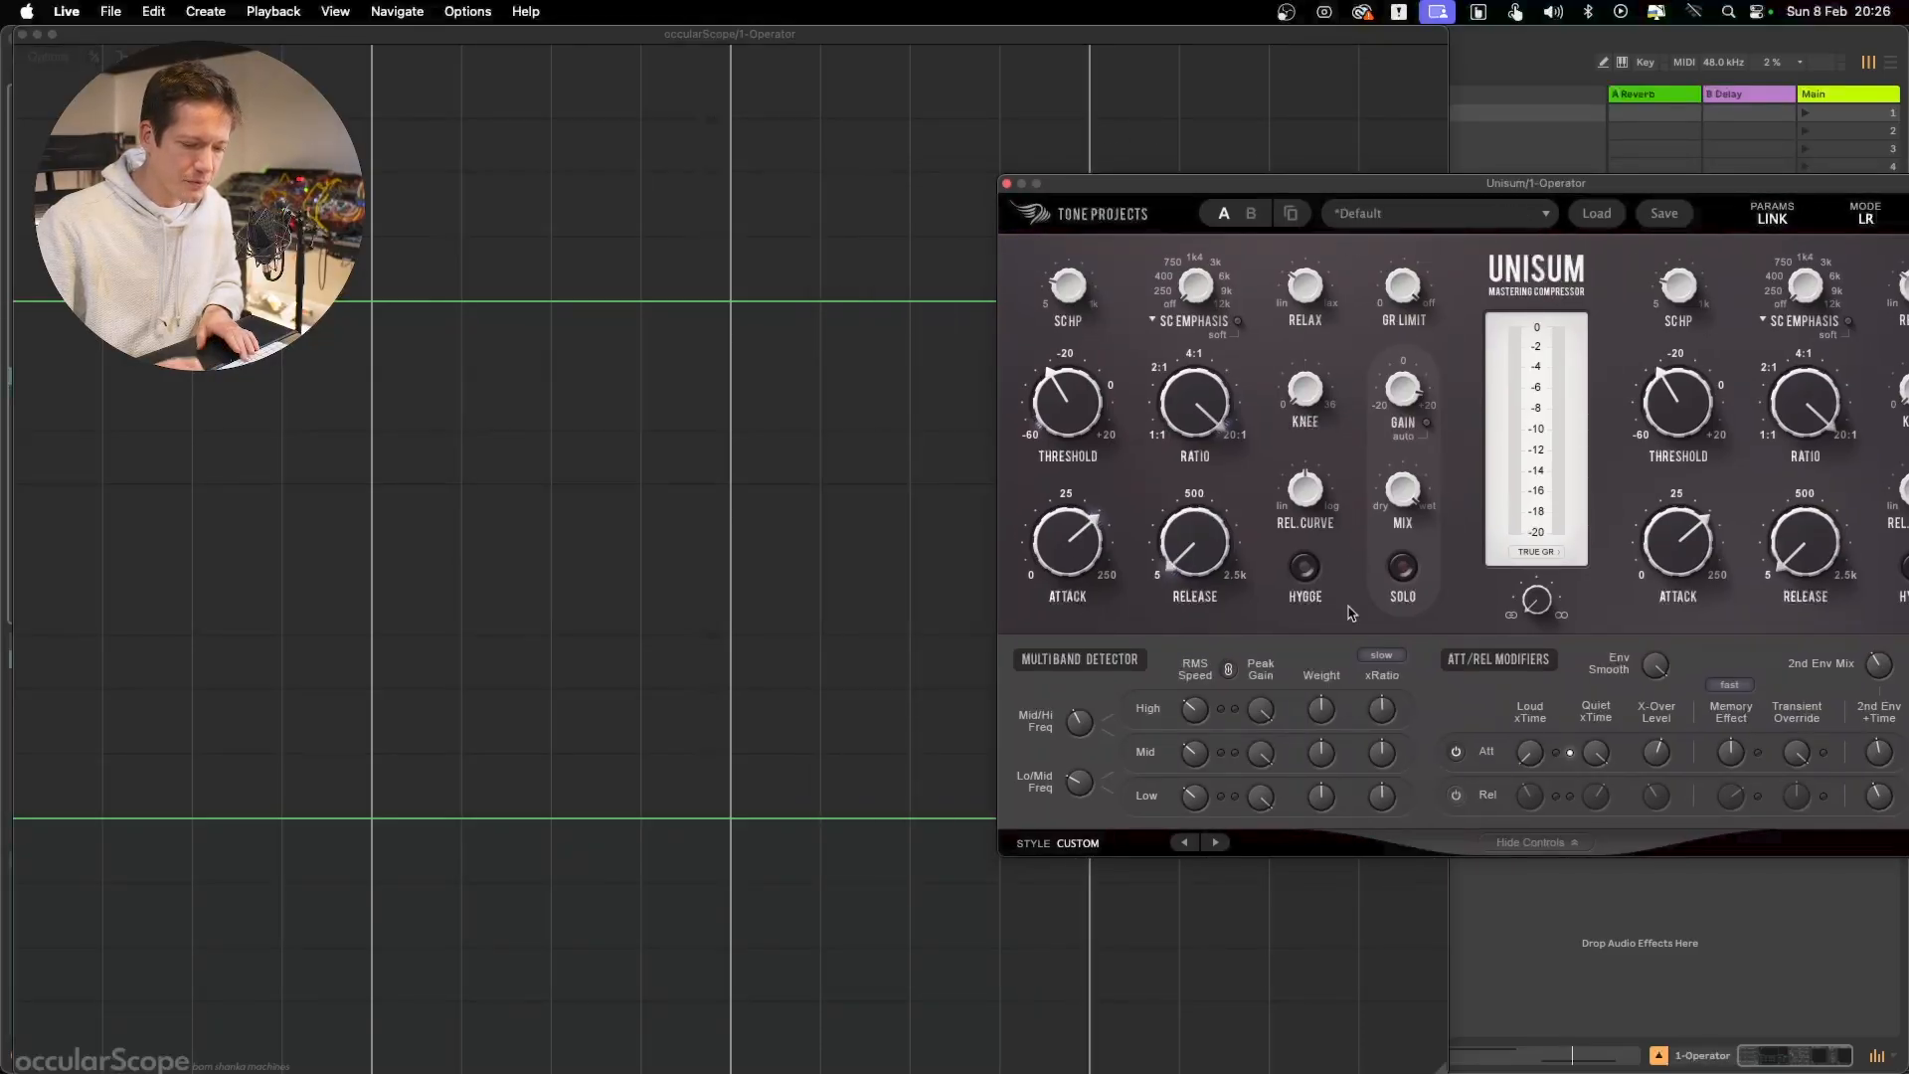
mouse_move(1533, 763)
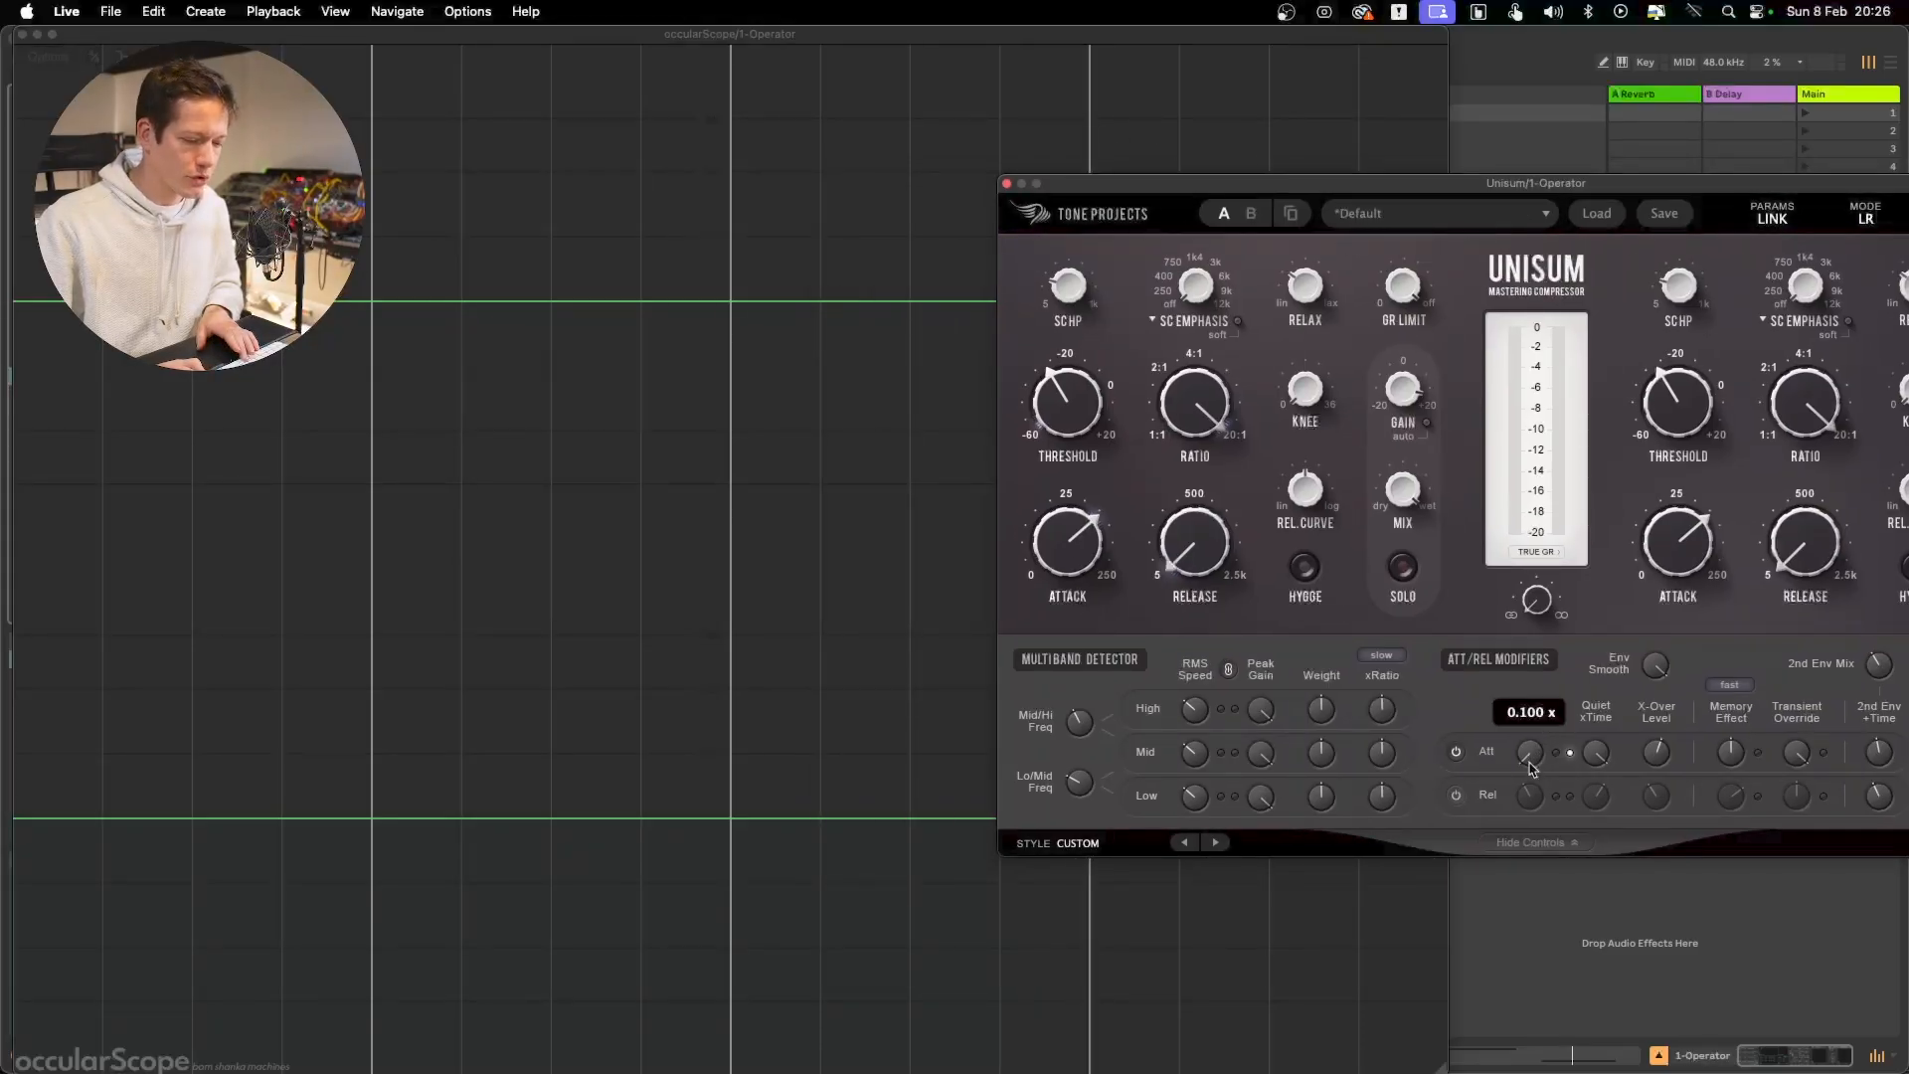
Play the test signal and vary the attack Loud xTime and Quiet xTime, comparing the attack curves of both bursts in the scope
mouse_move(1603, 763)
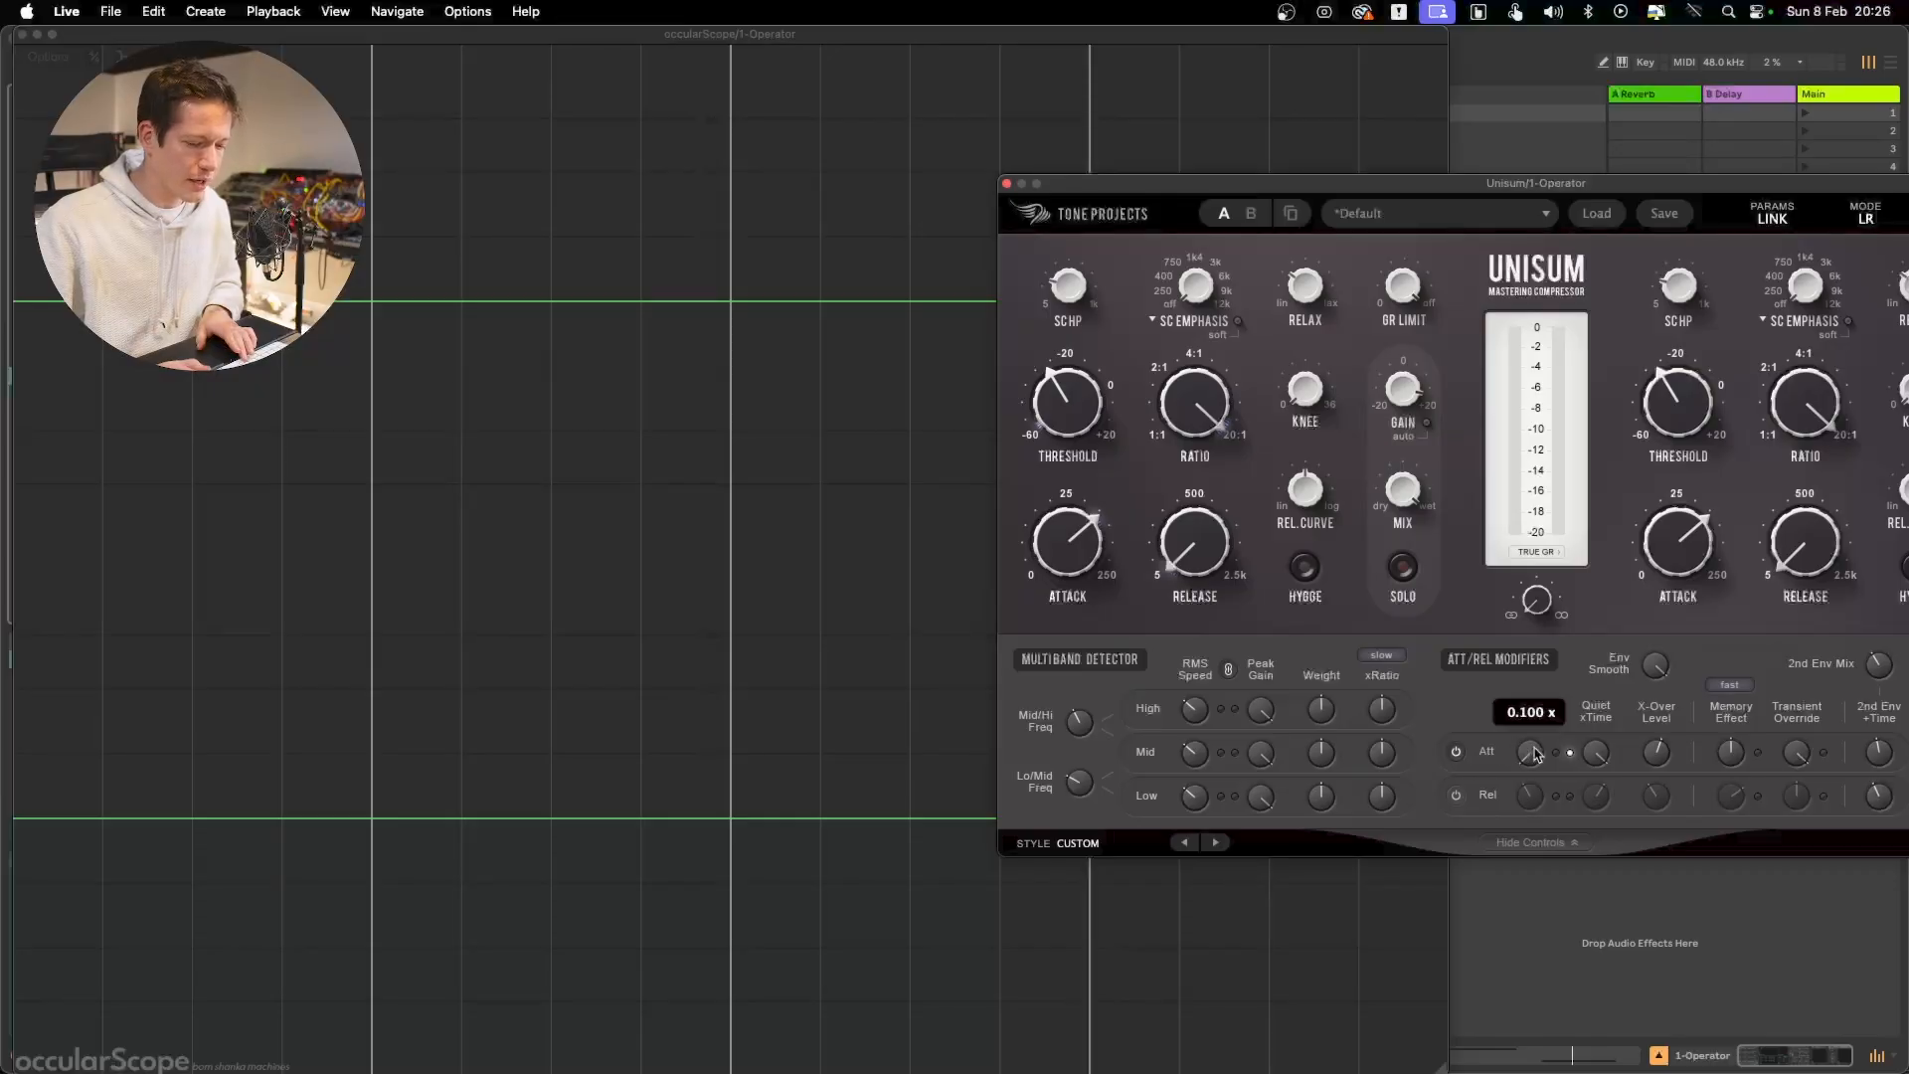
key(space)
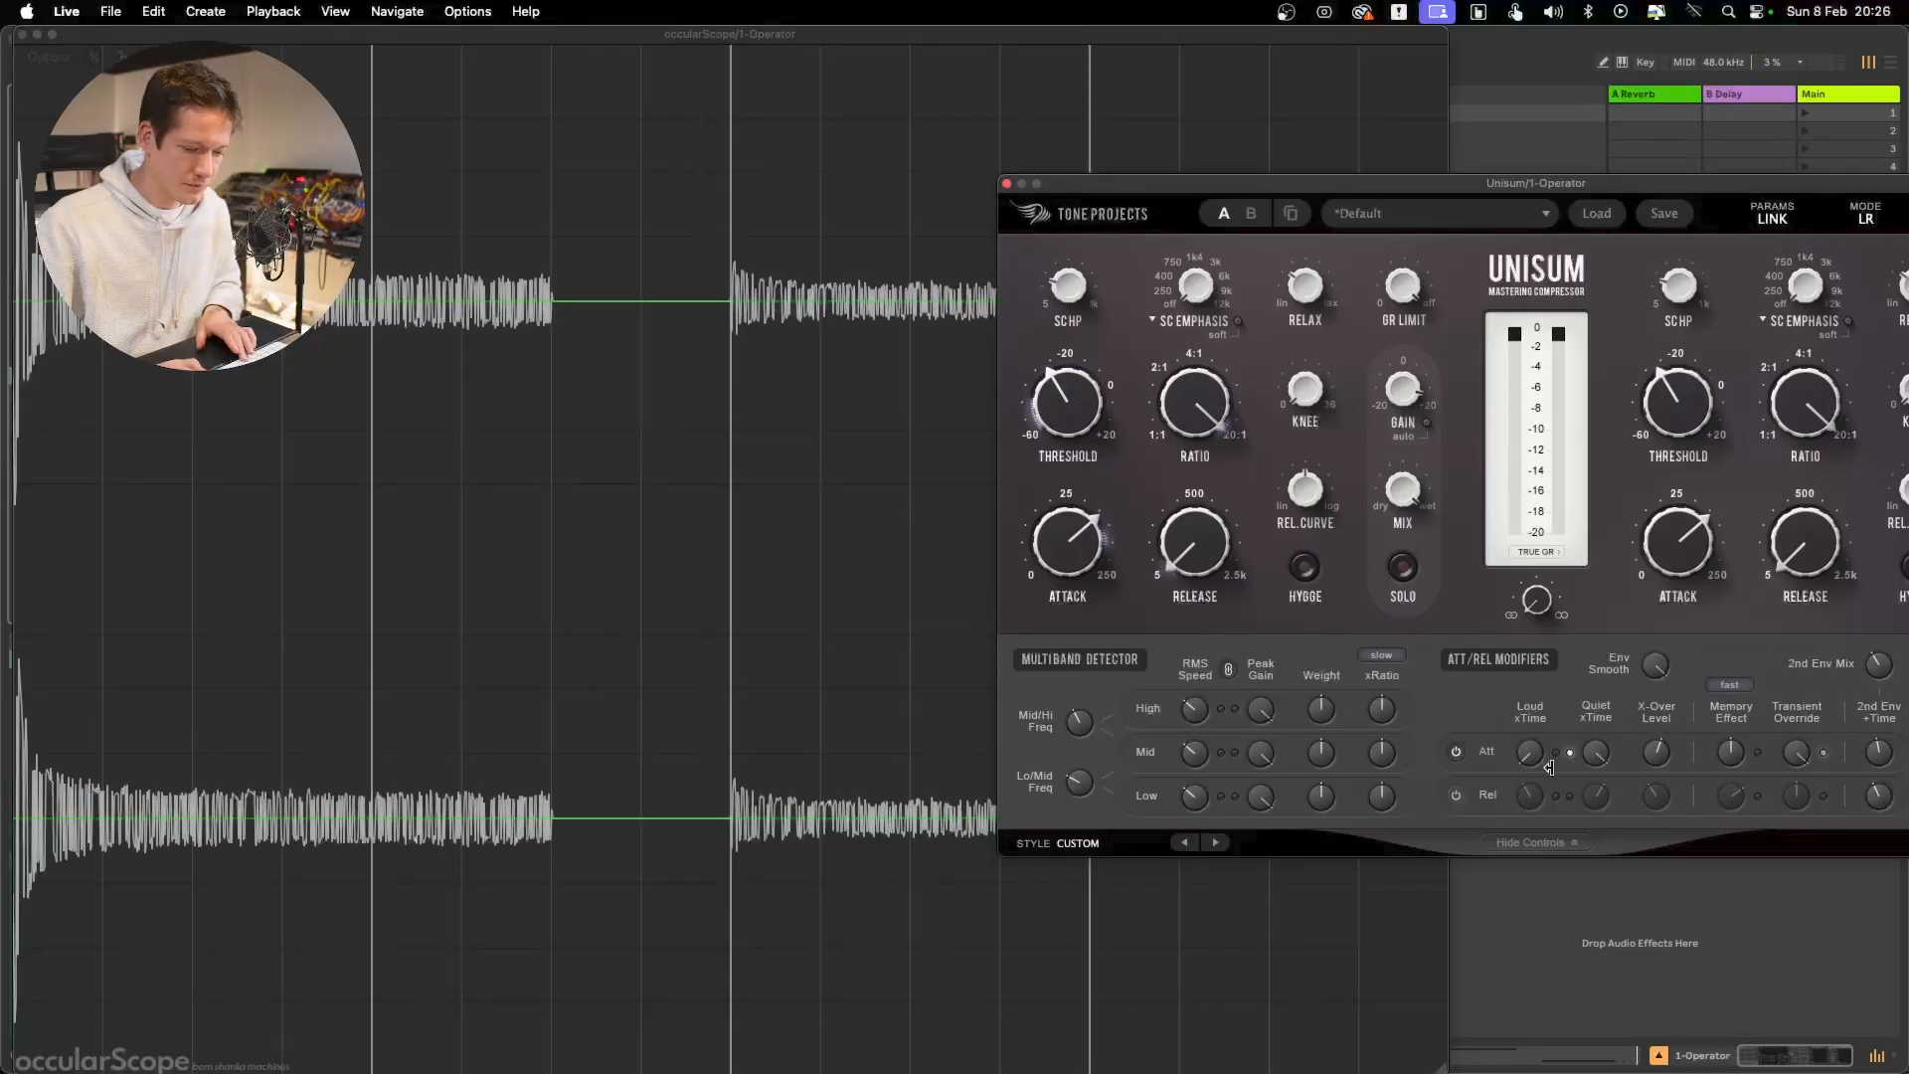
drag(1533, 758, 1548, 404)
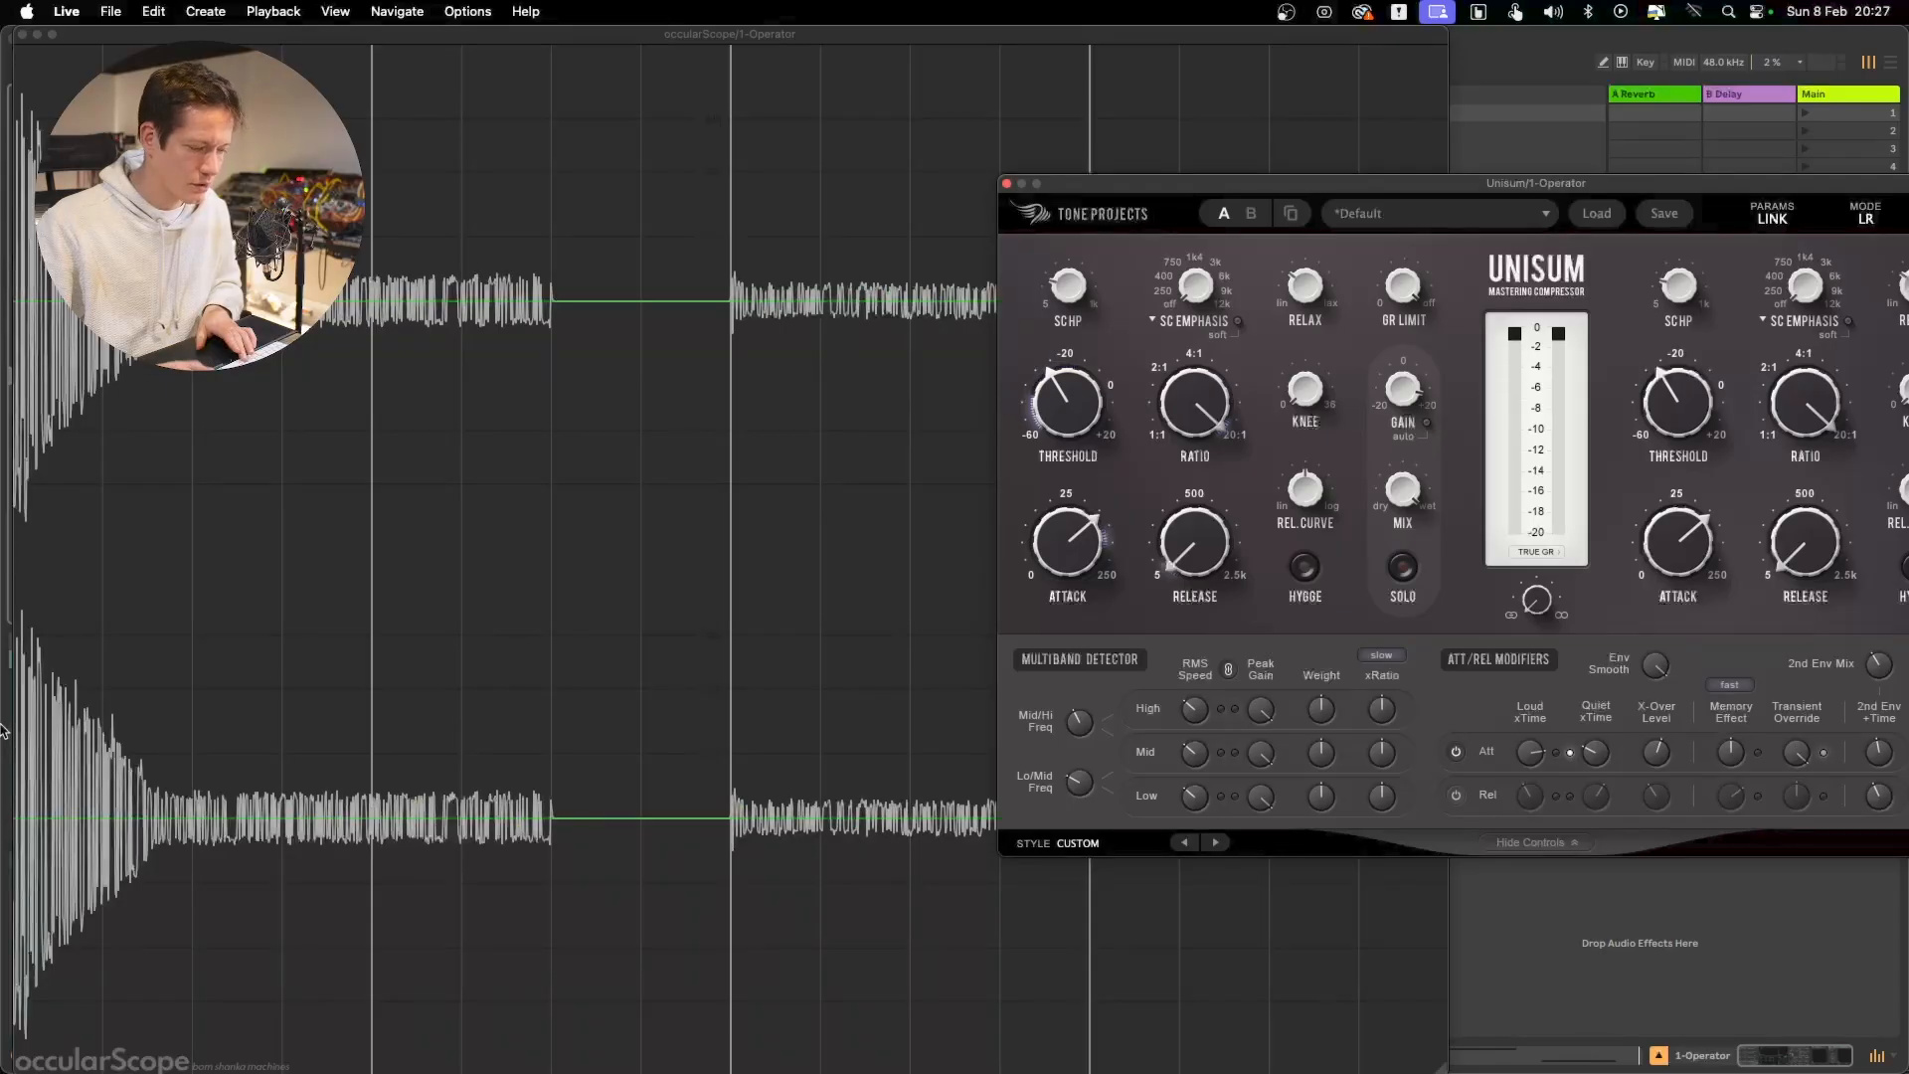
click(435, 830)
key(space)
click(1684, 182)
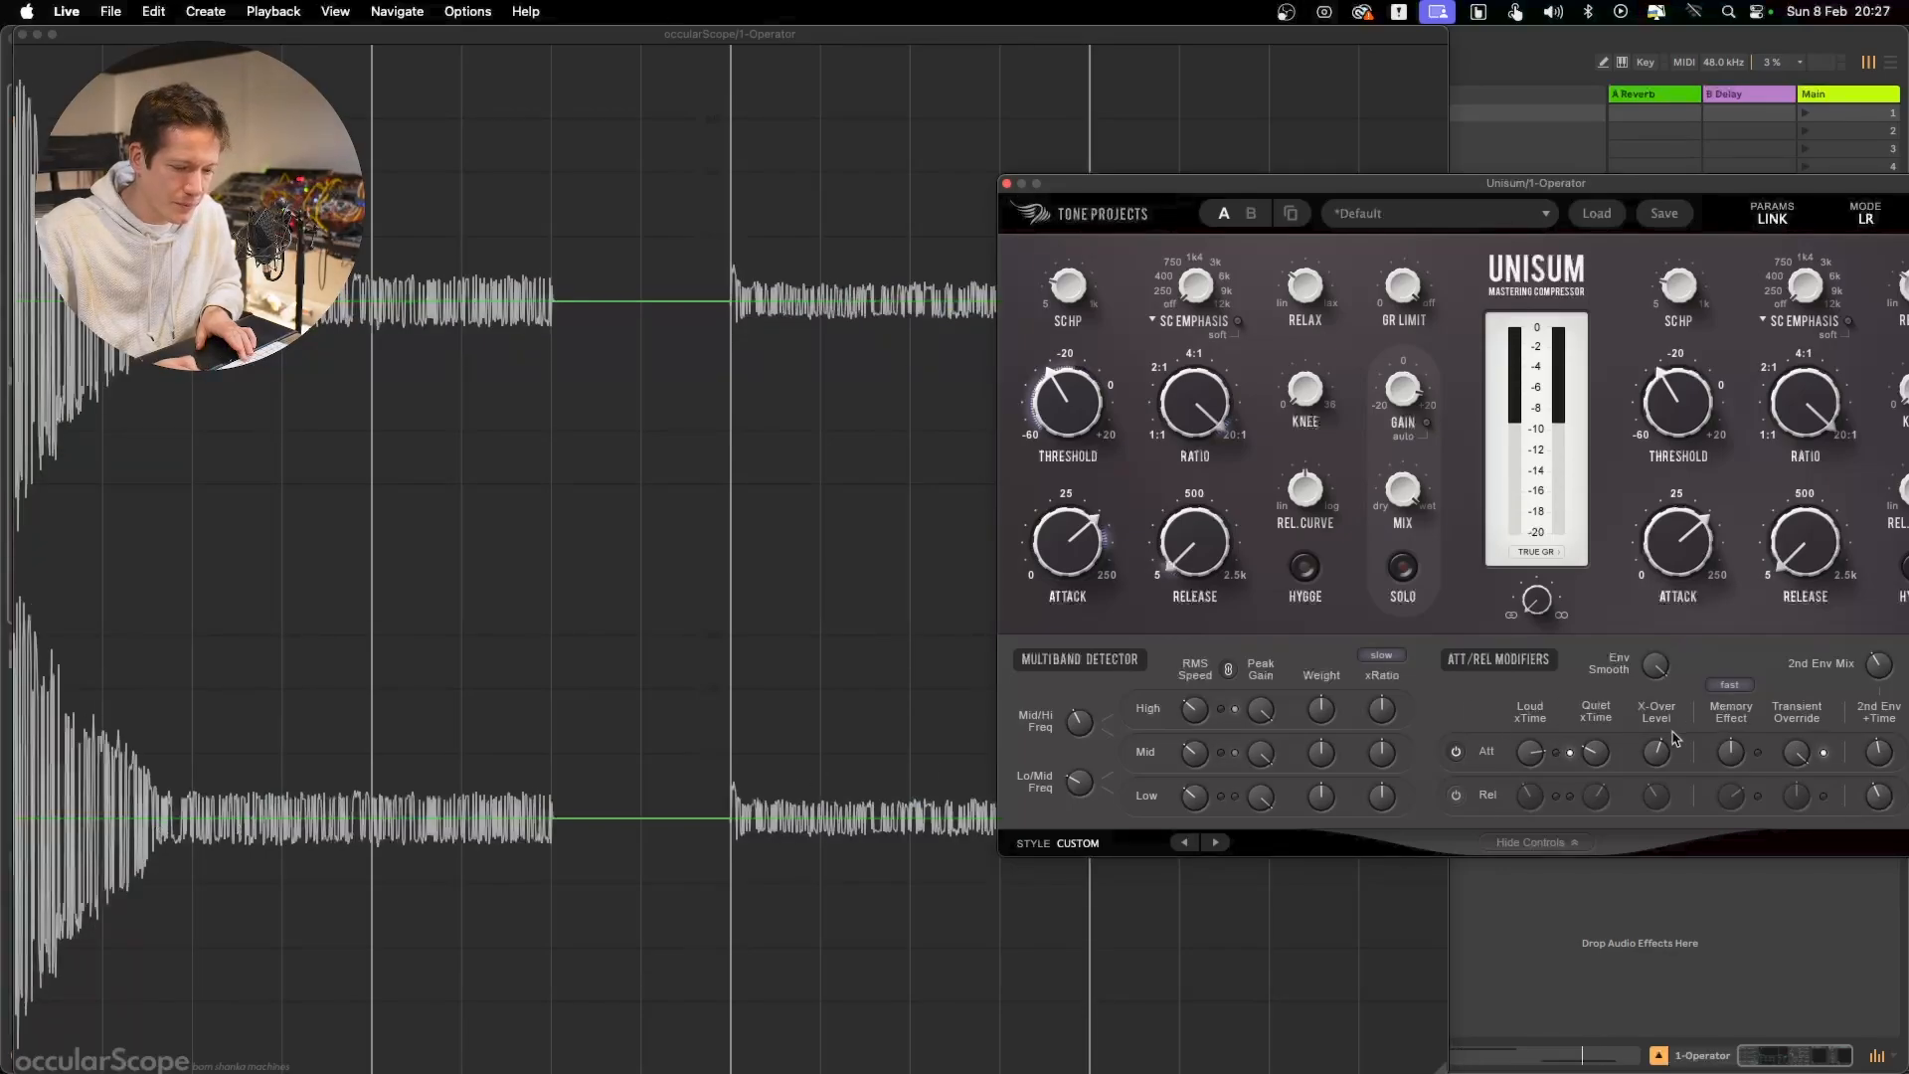
mouse_move(1591, 761)
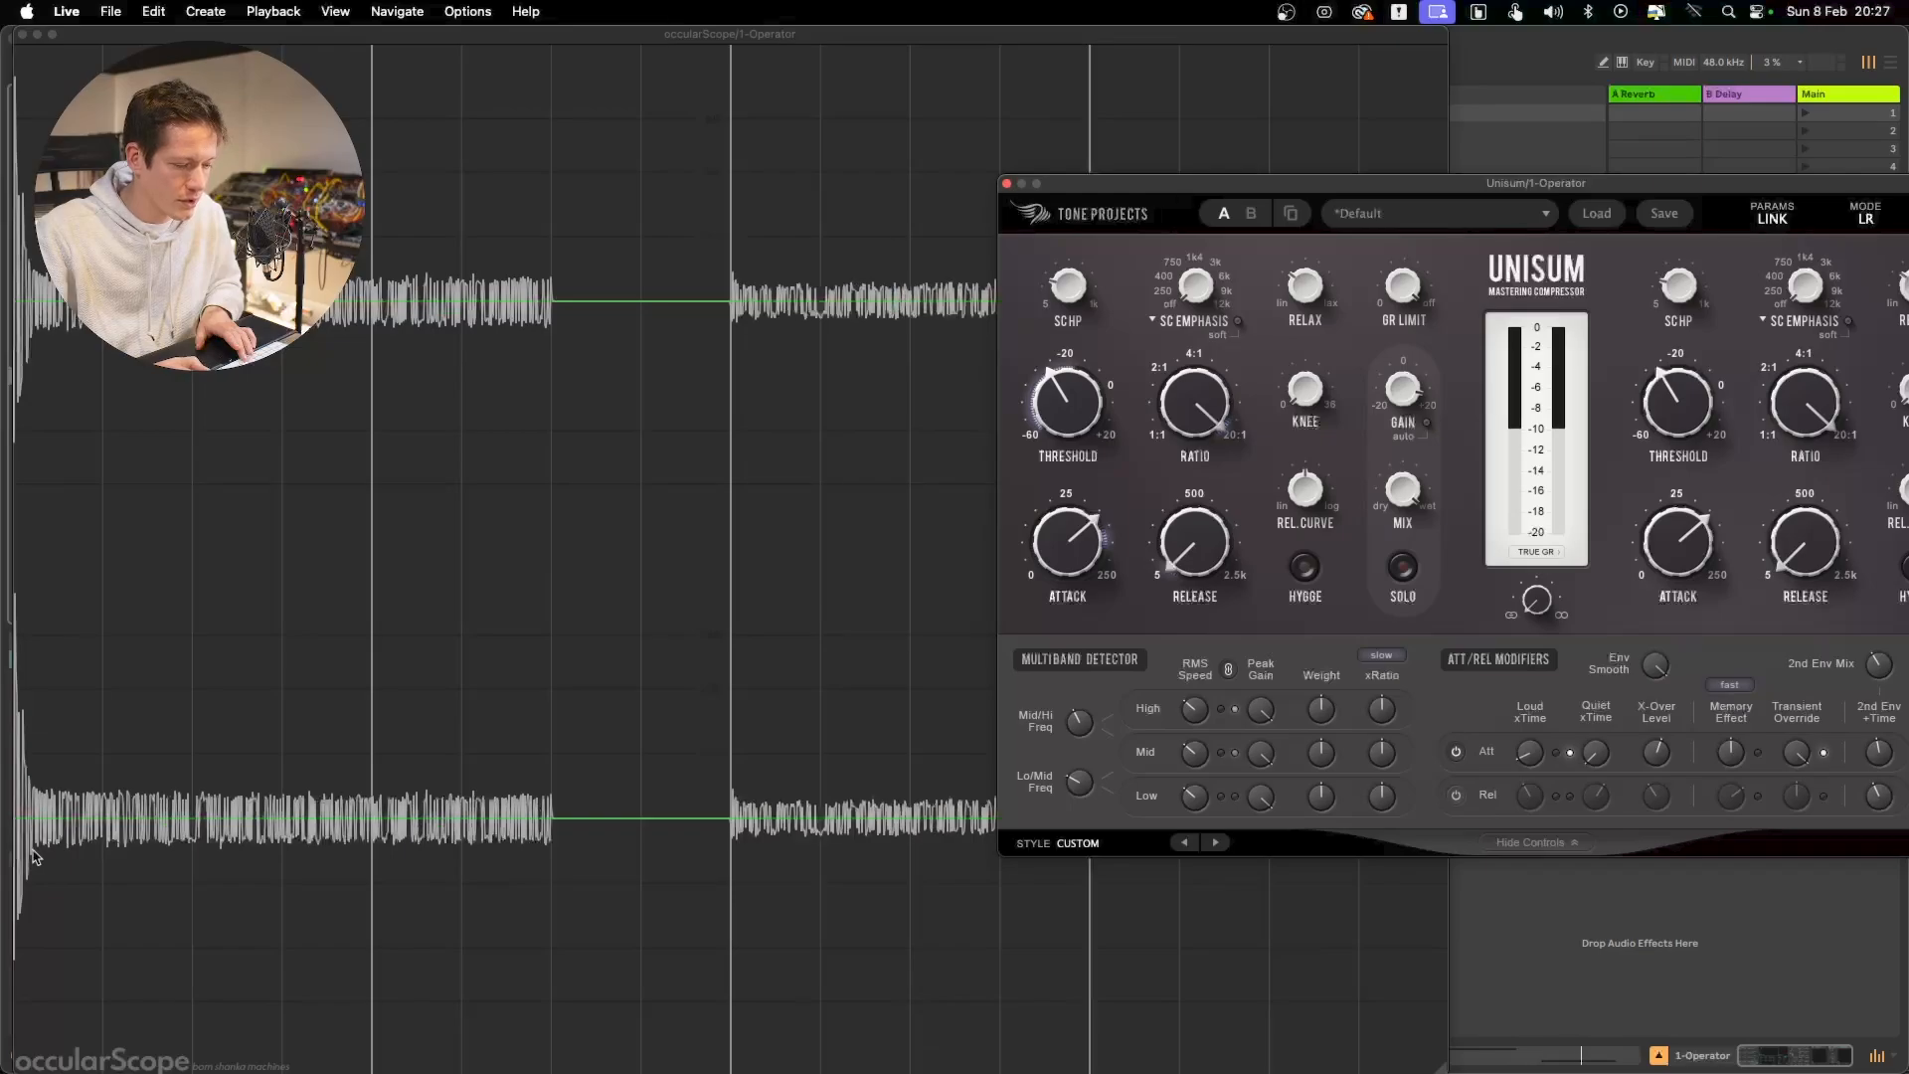
drag(1603, 760, 1606, 673)
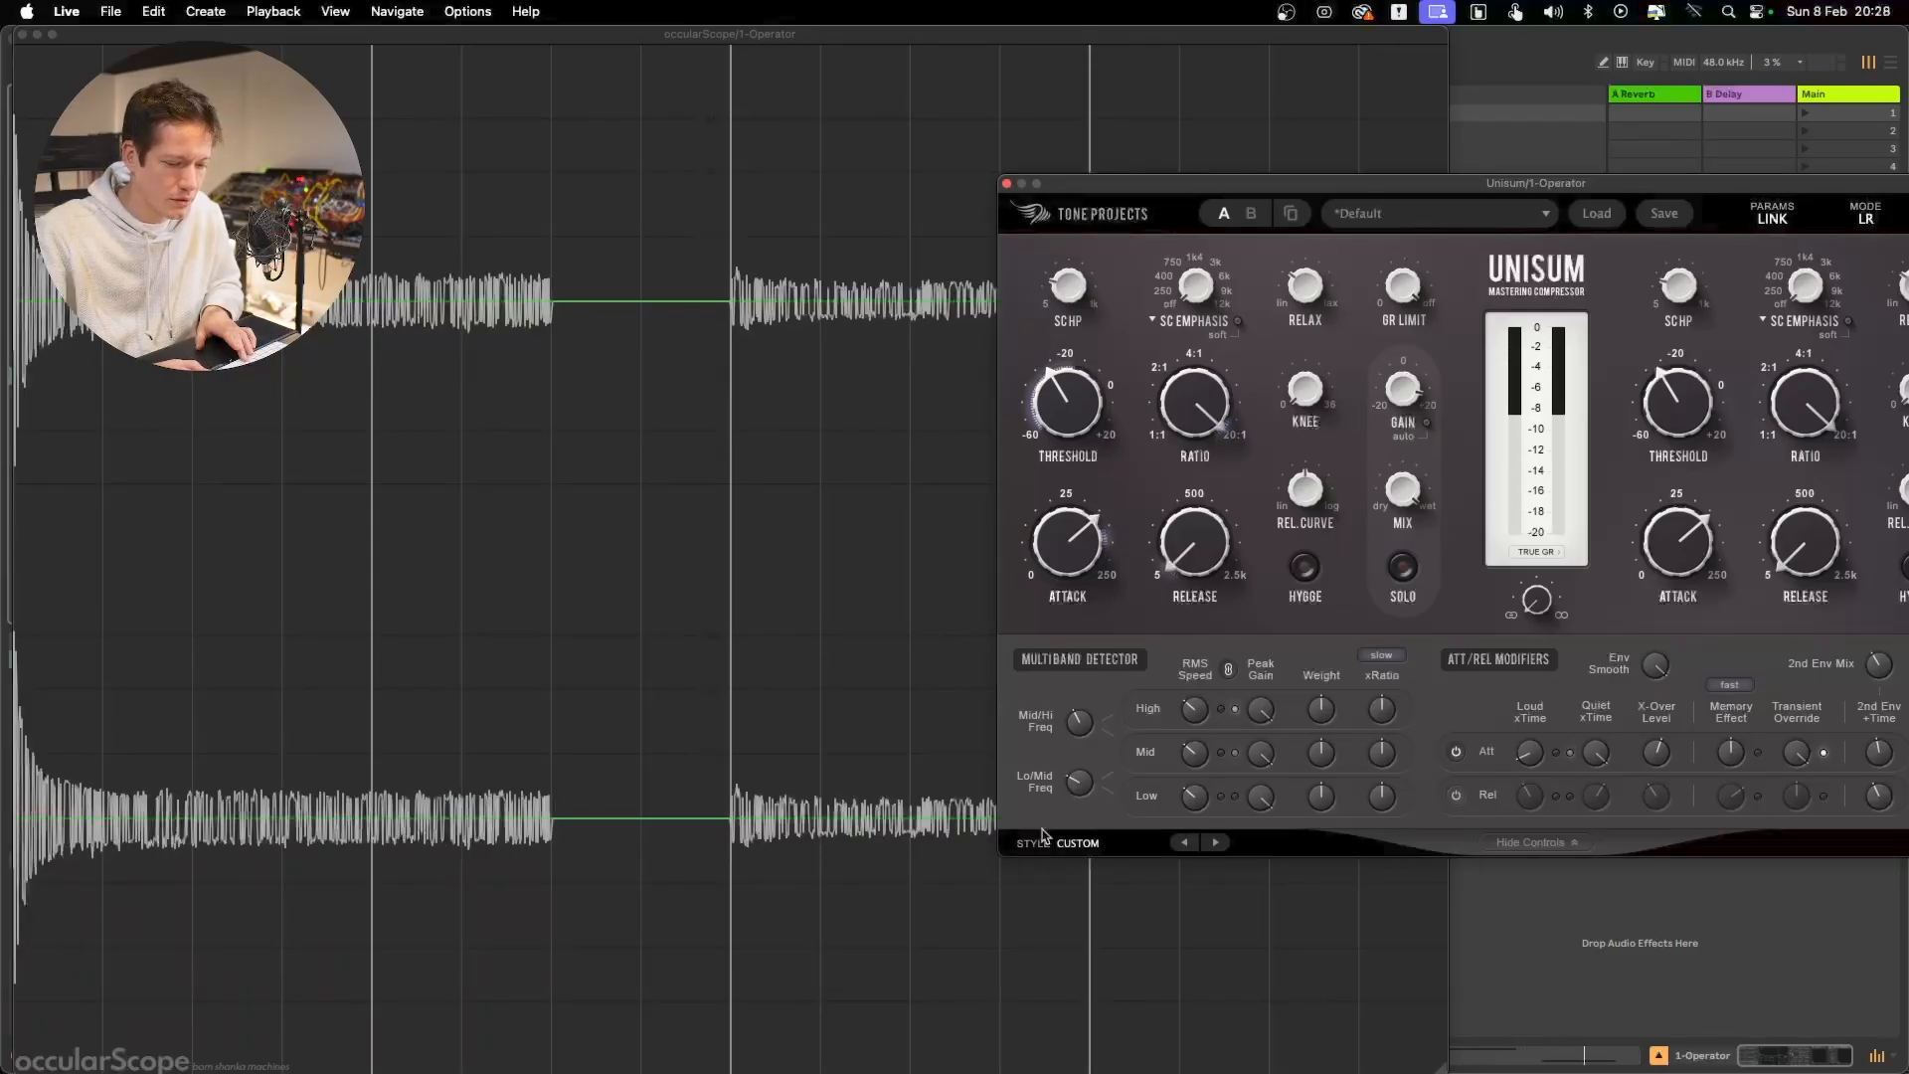
Sweep the attack X-Over Level between about 9.15 and 7.20 dB and compare how the bursts respond in the scope
mouse_move(1657, 772)
mouse_down()
mouse_move(1649, 804)
mouse_move(1653, 753)
mouse_up()
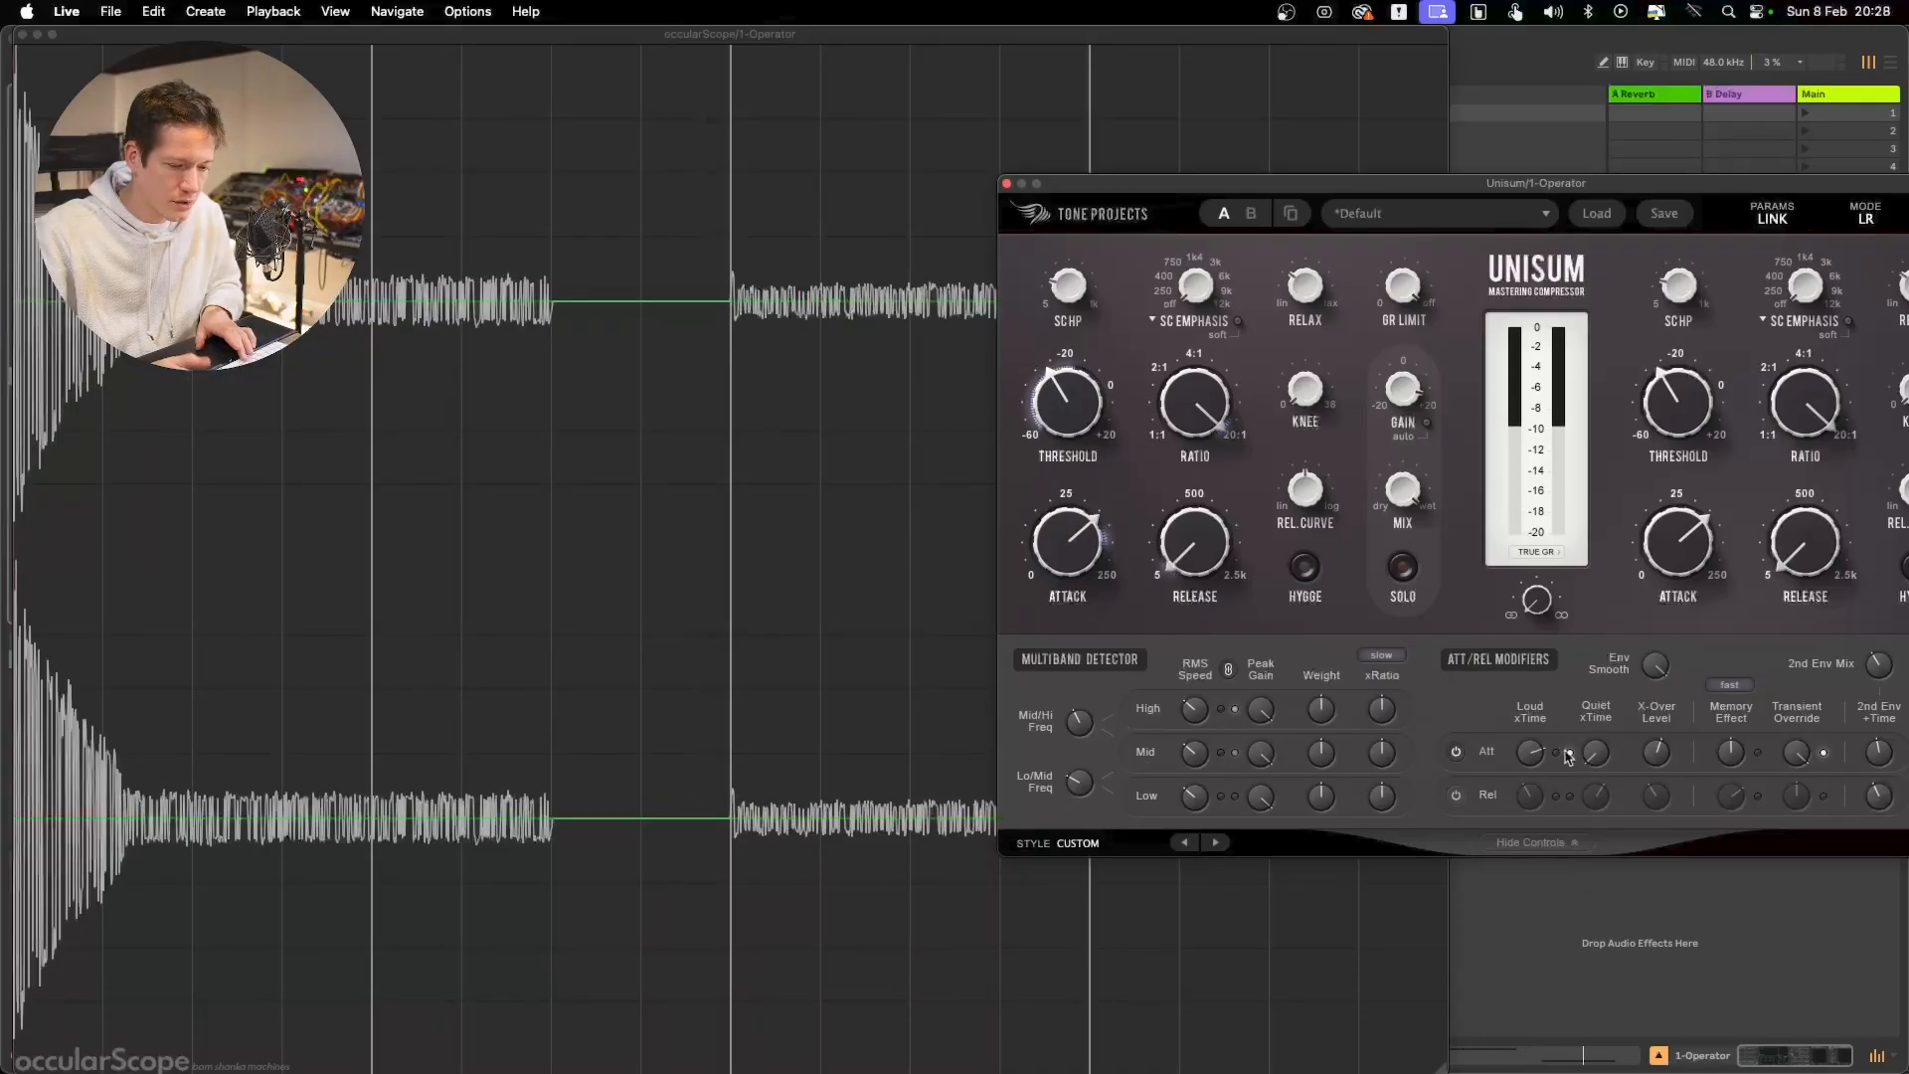
mouse_move(1650, 761)
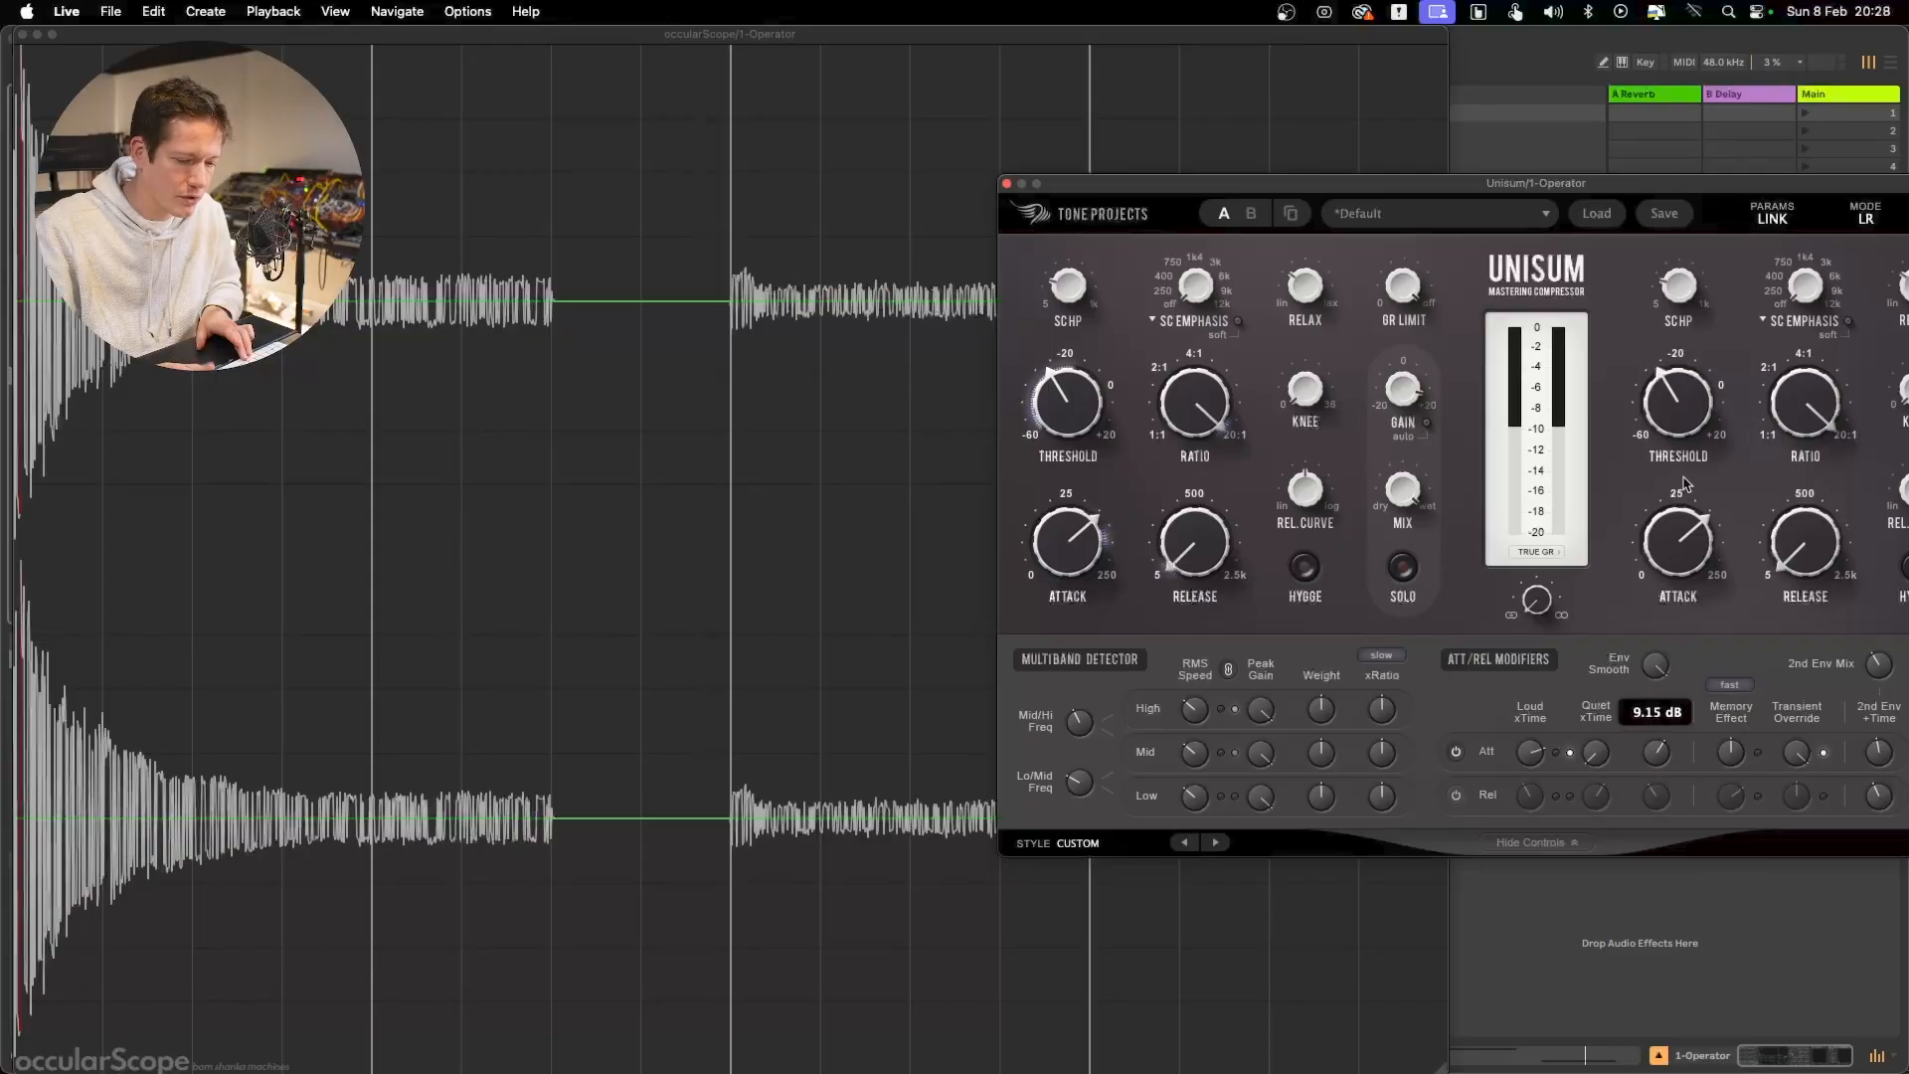
mouse_move(1692, 413)
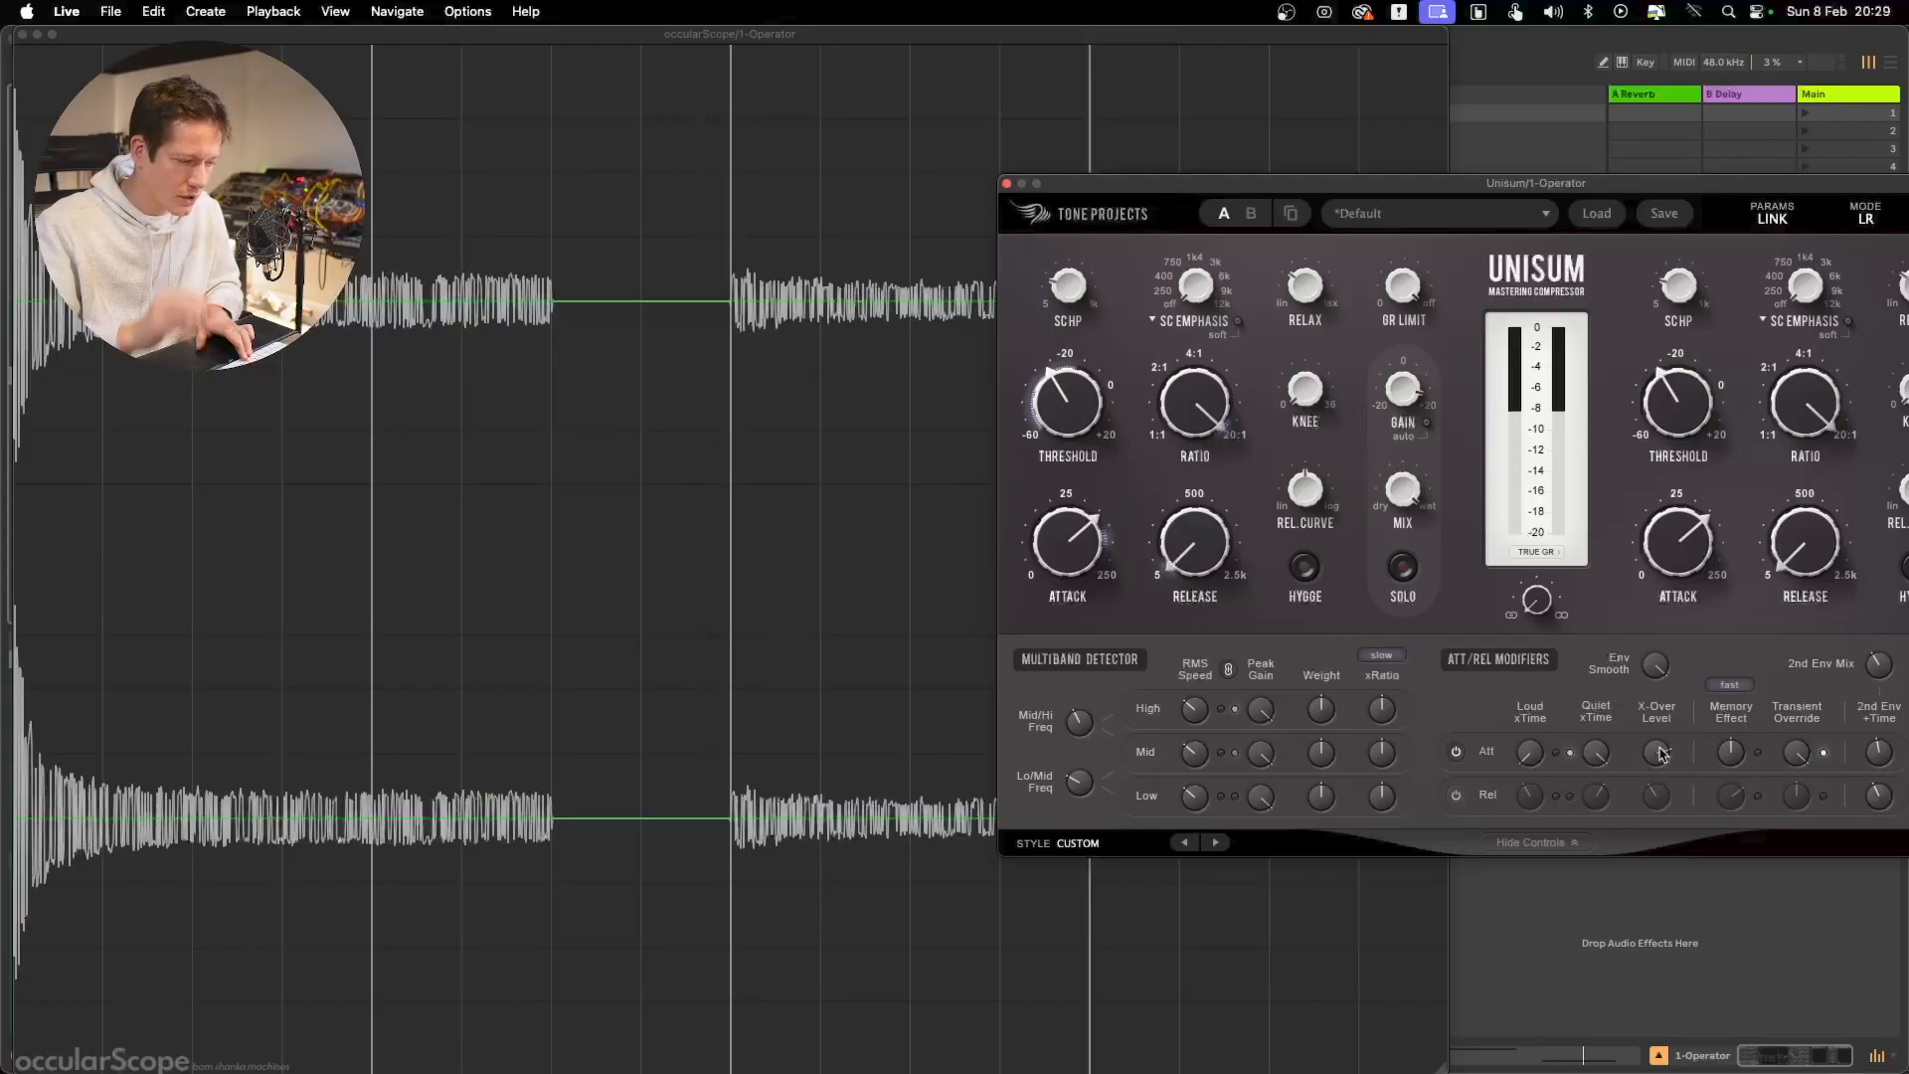
drag(1660, 750, 1651, 856)
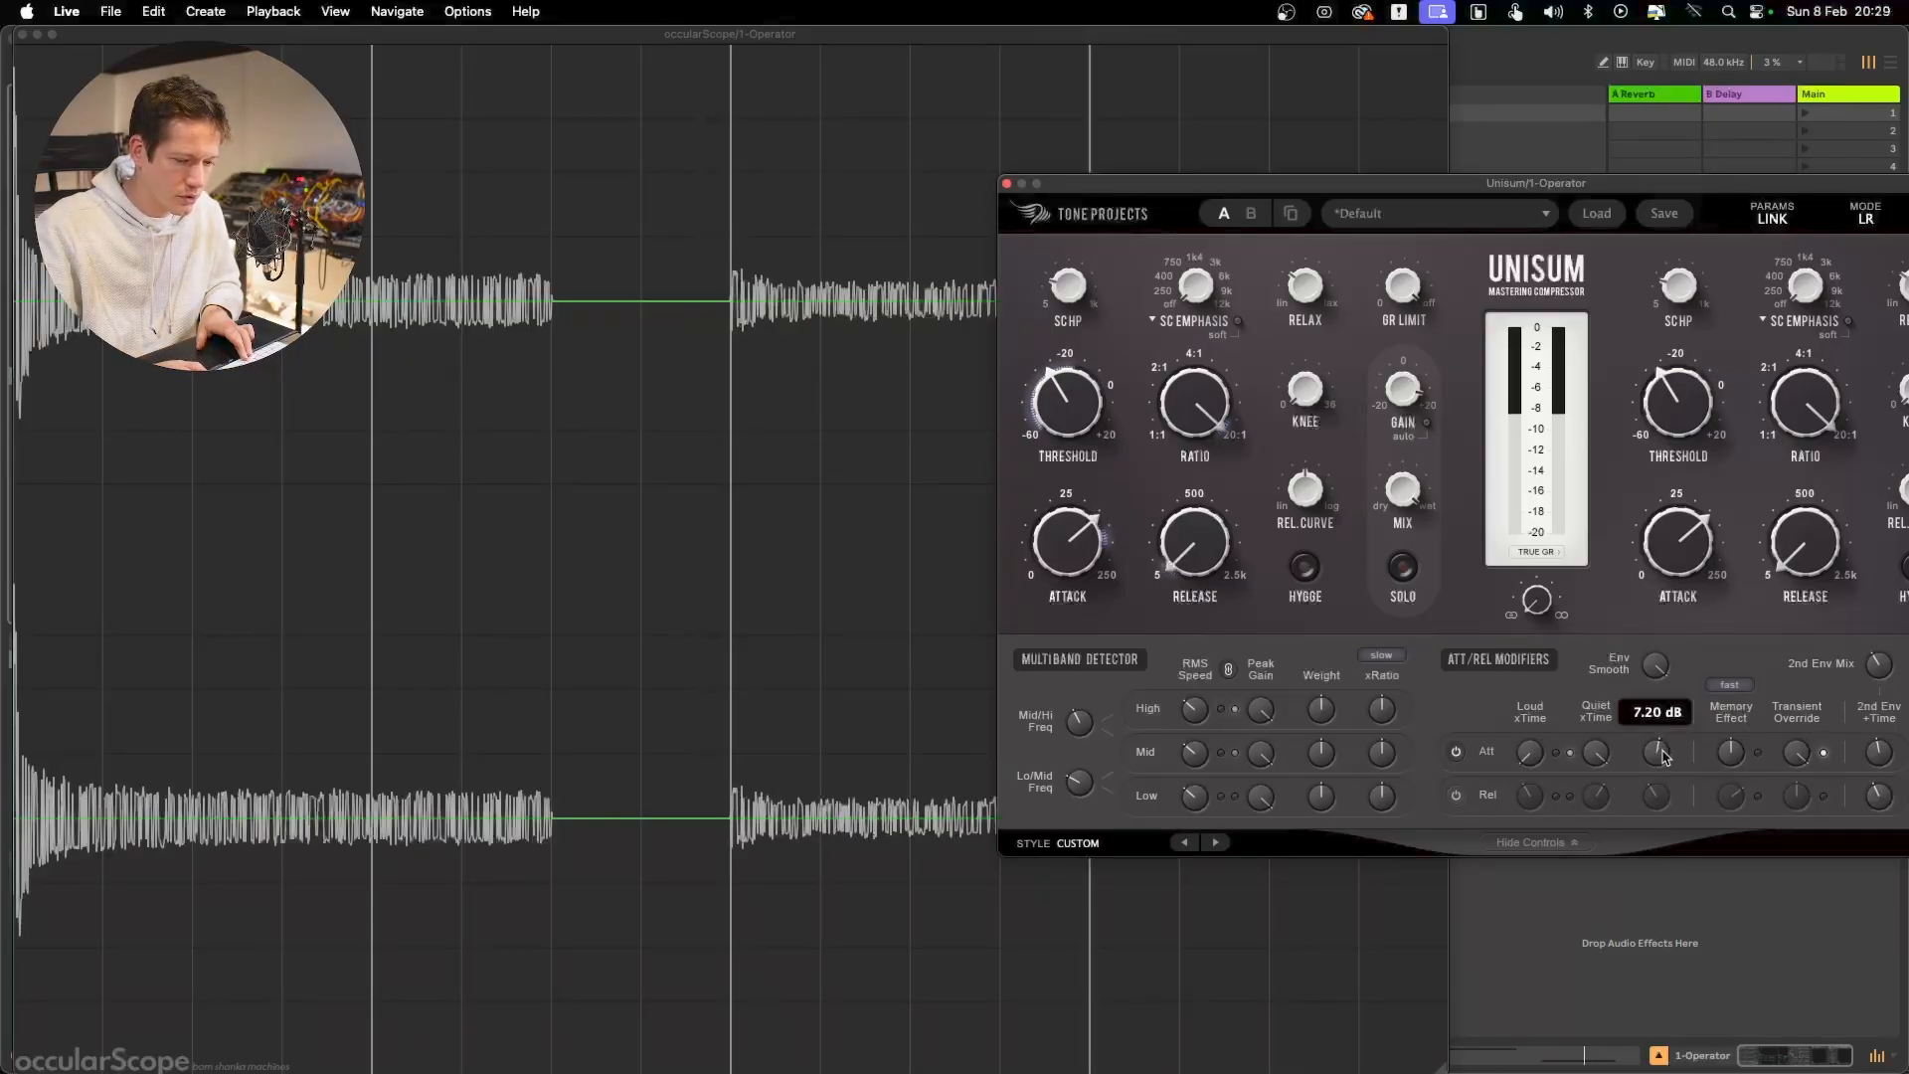
drag(1661, 756, 1667, 841)
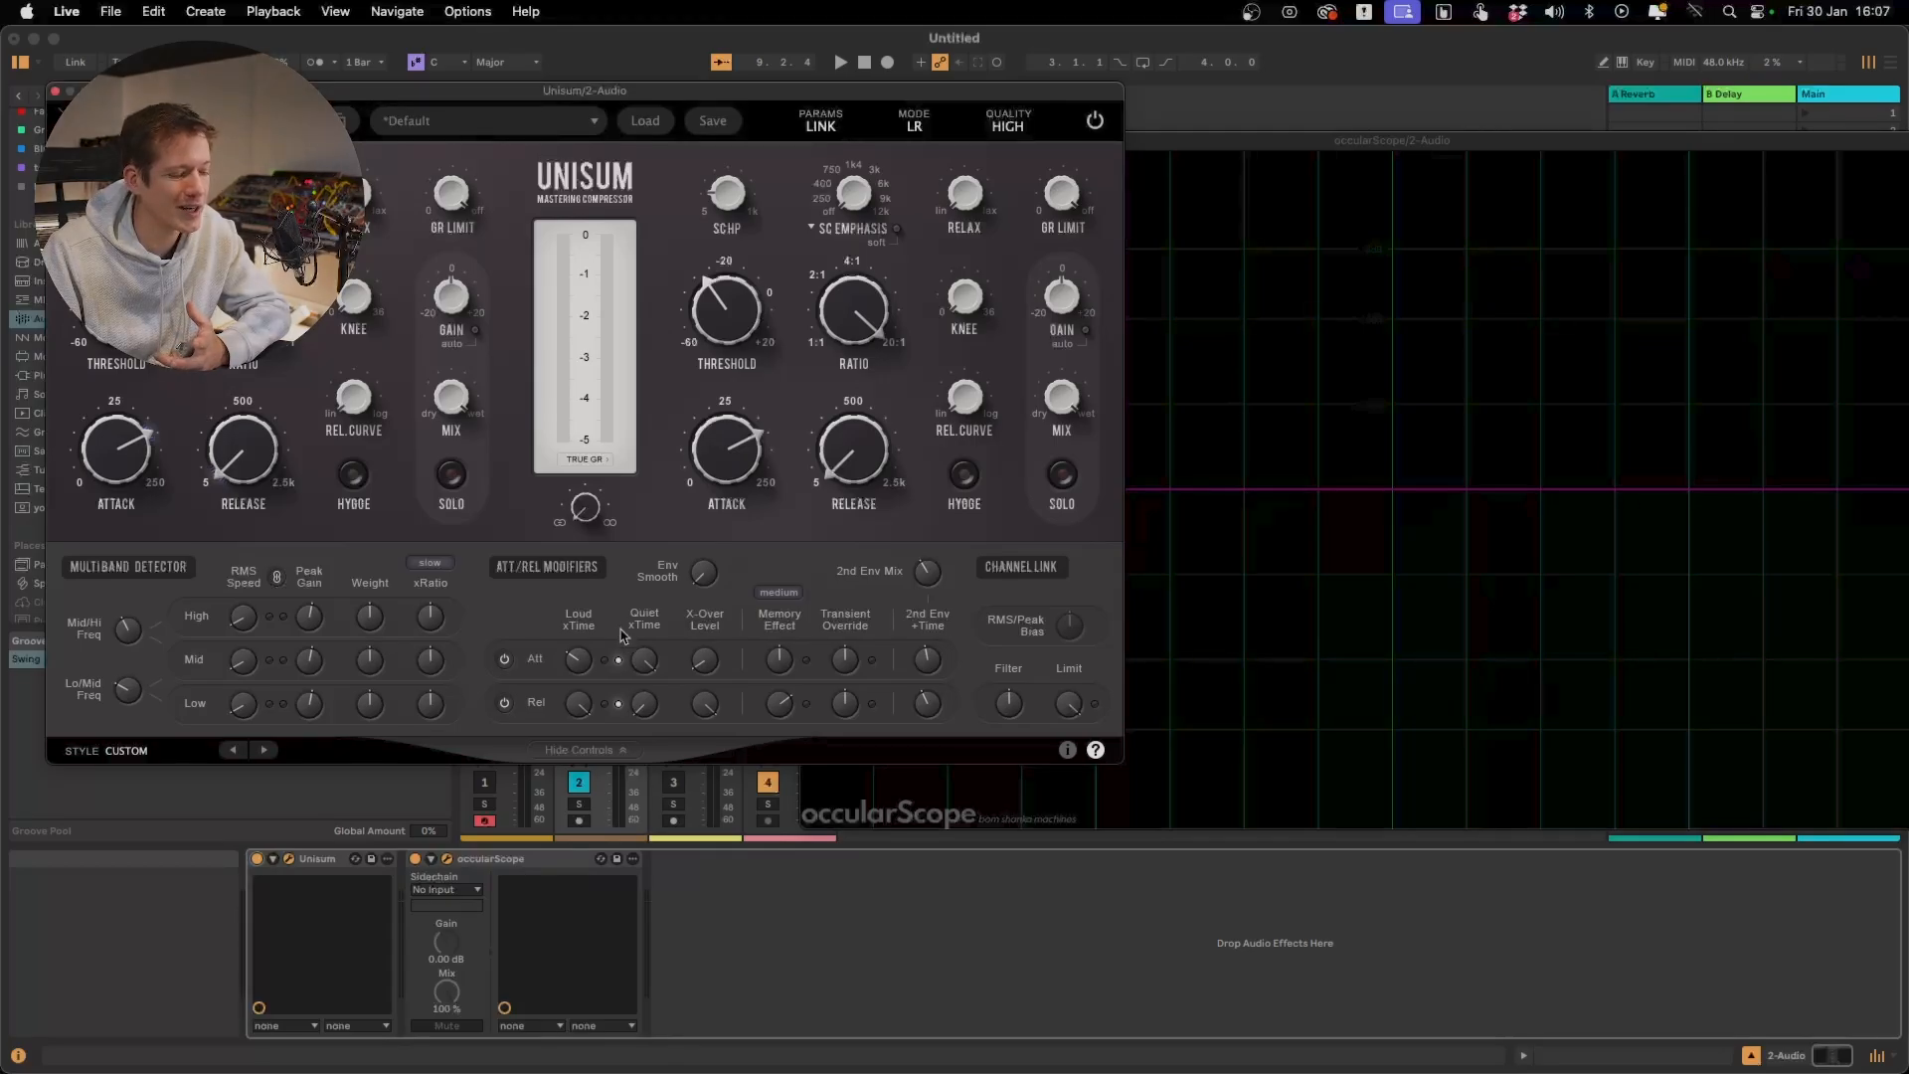
Read the help for xRatio speed and Env Smooth, and raise Env Smooth through about 4 Hz while the test signal plays
mouse_move(599, 682)
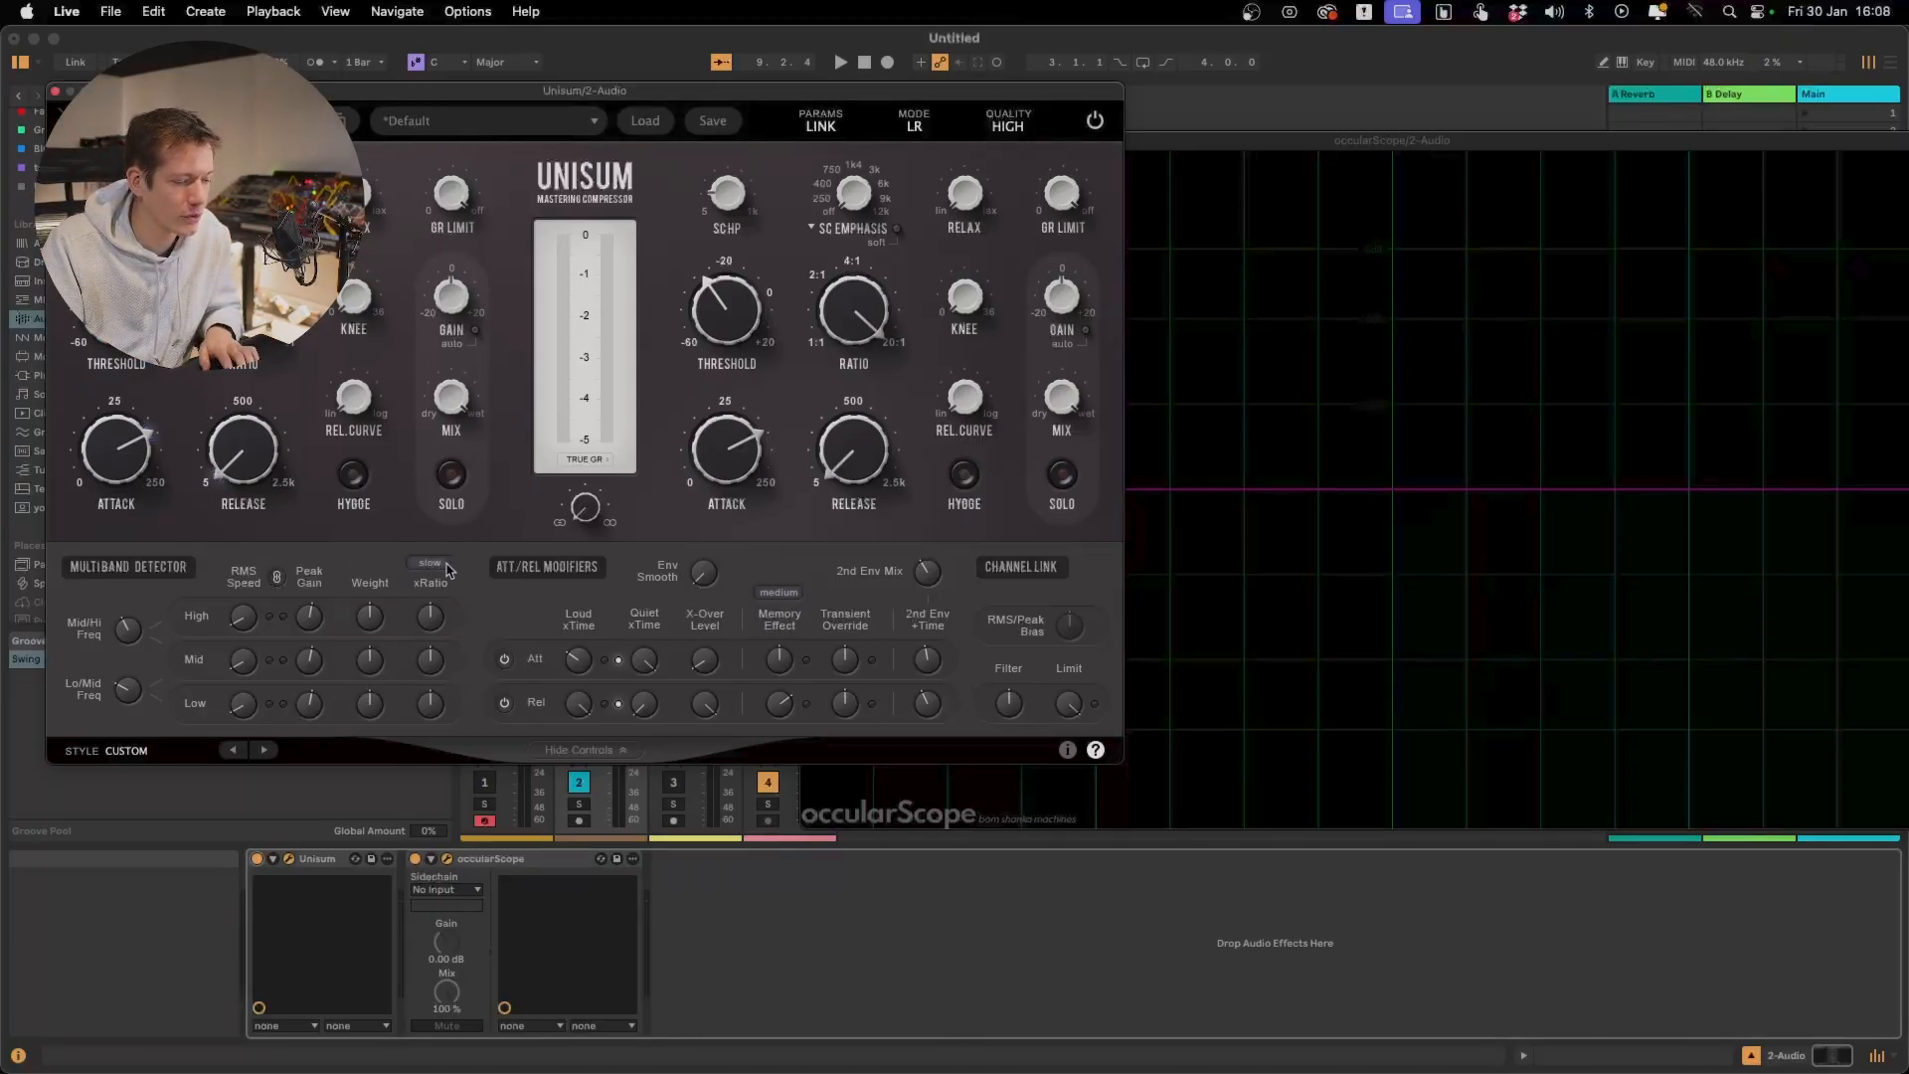
mouse_move(439, 569)
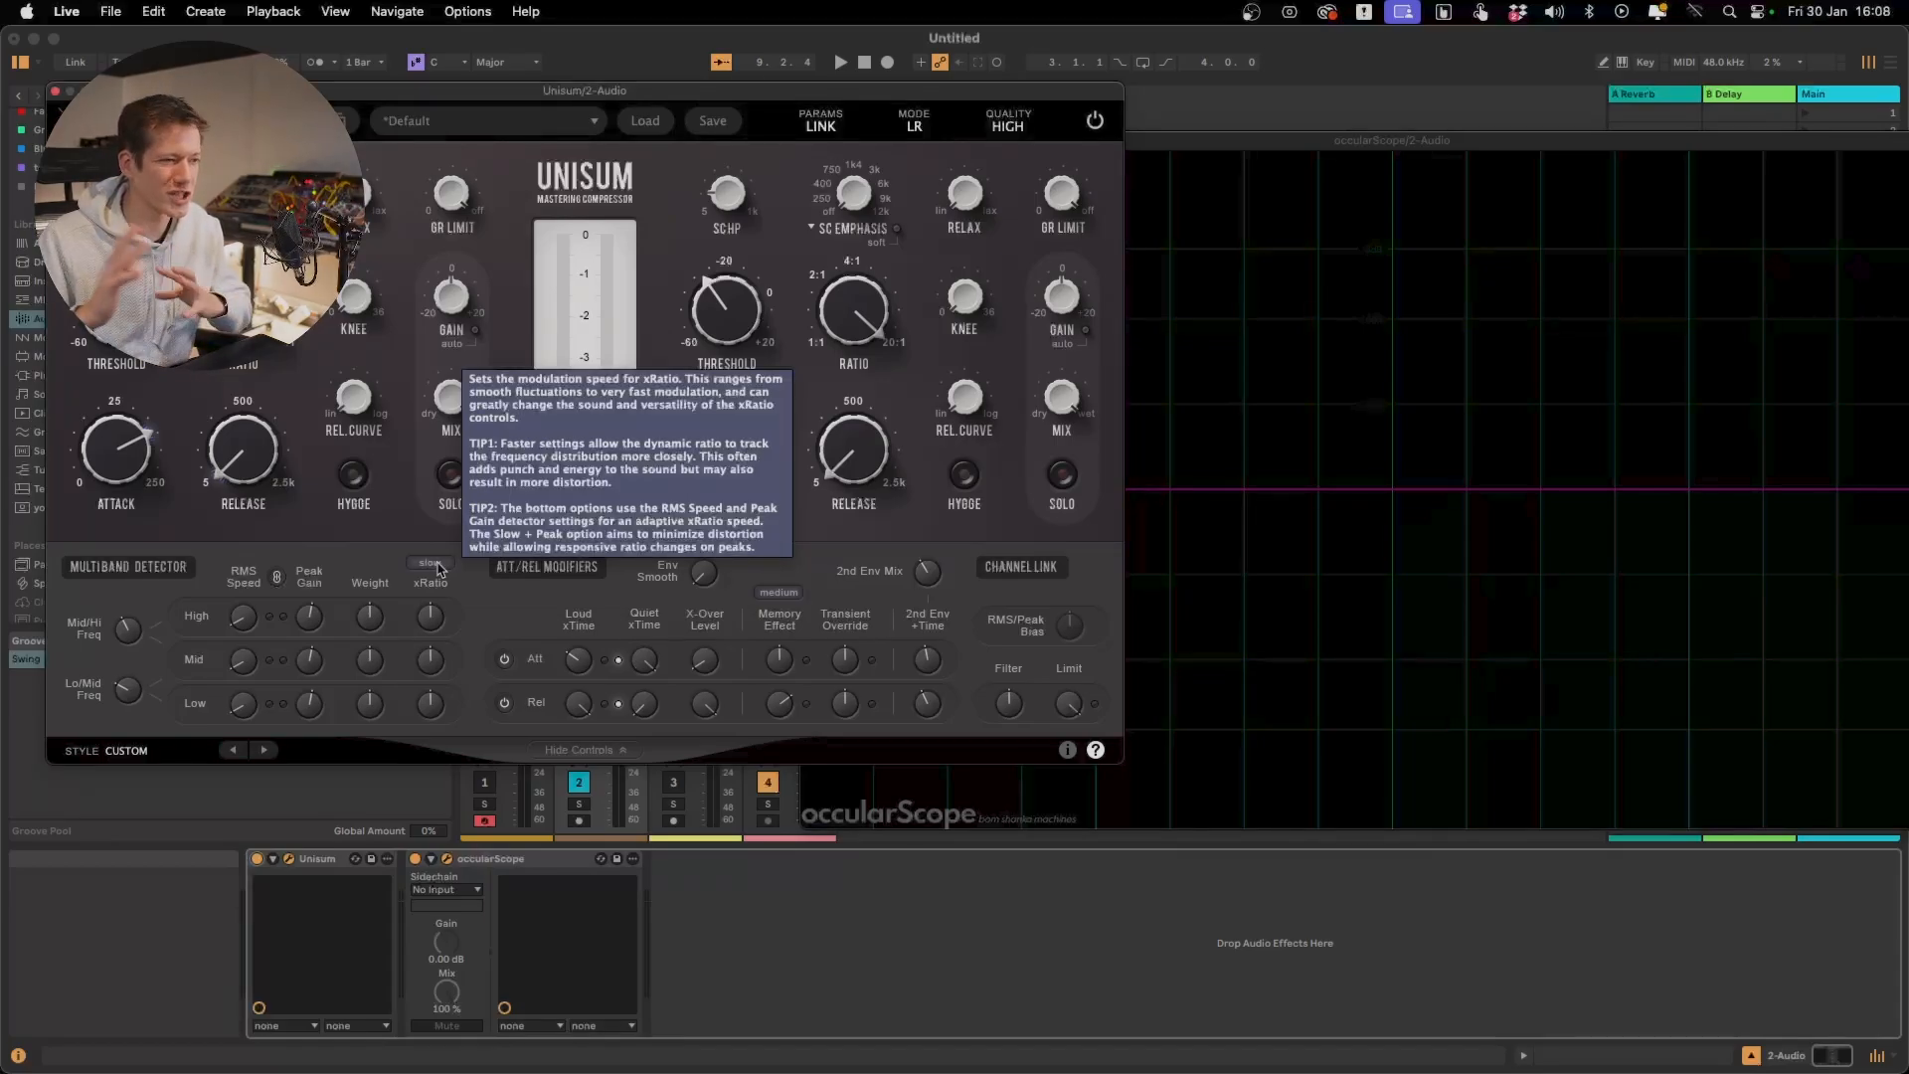
mouse_move(710, 577)
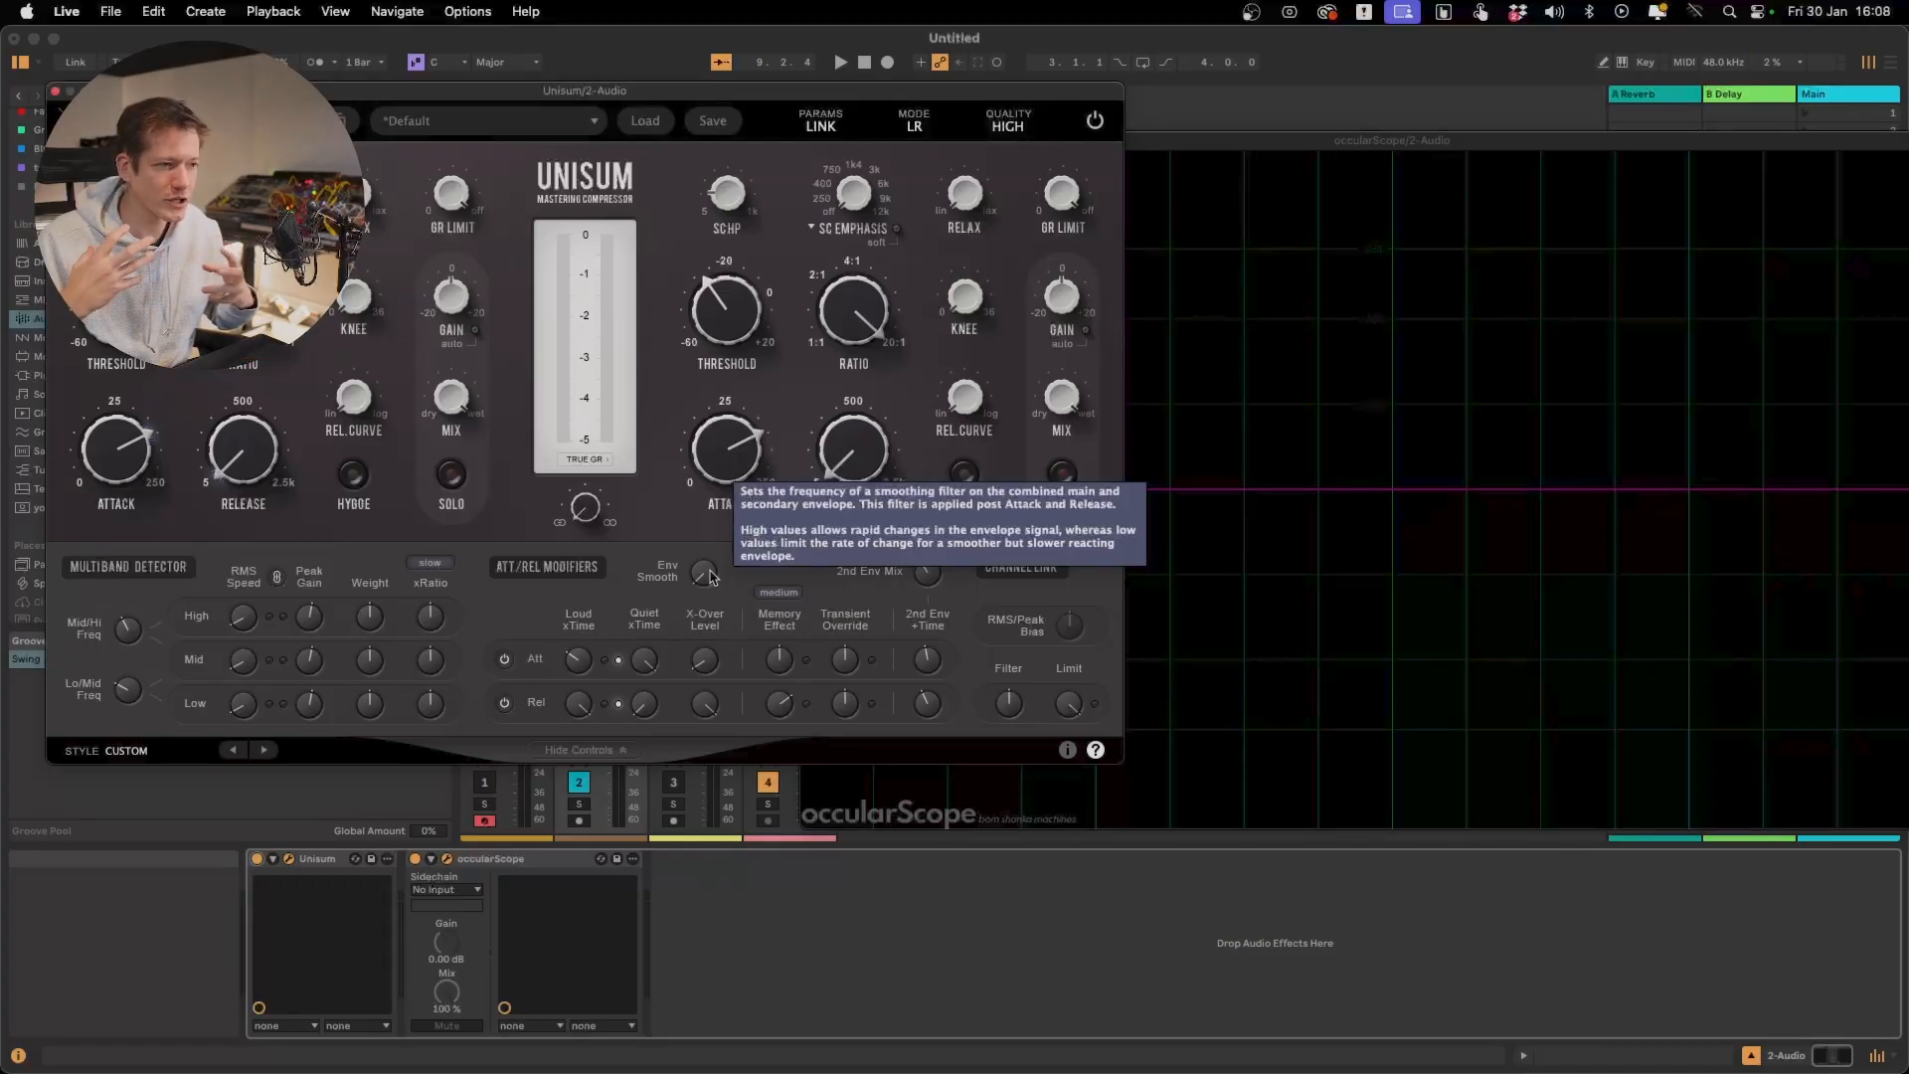
key(space)
drag(710, 577, 708, 490)
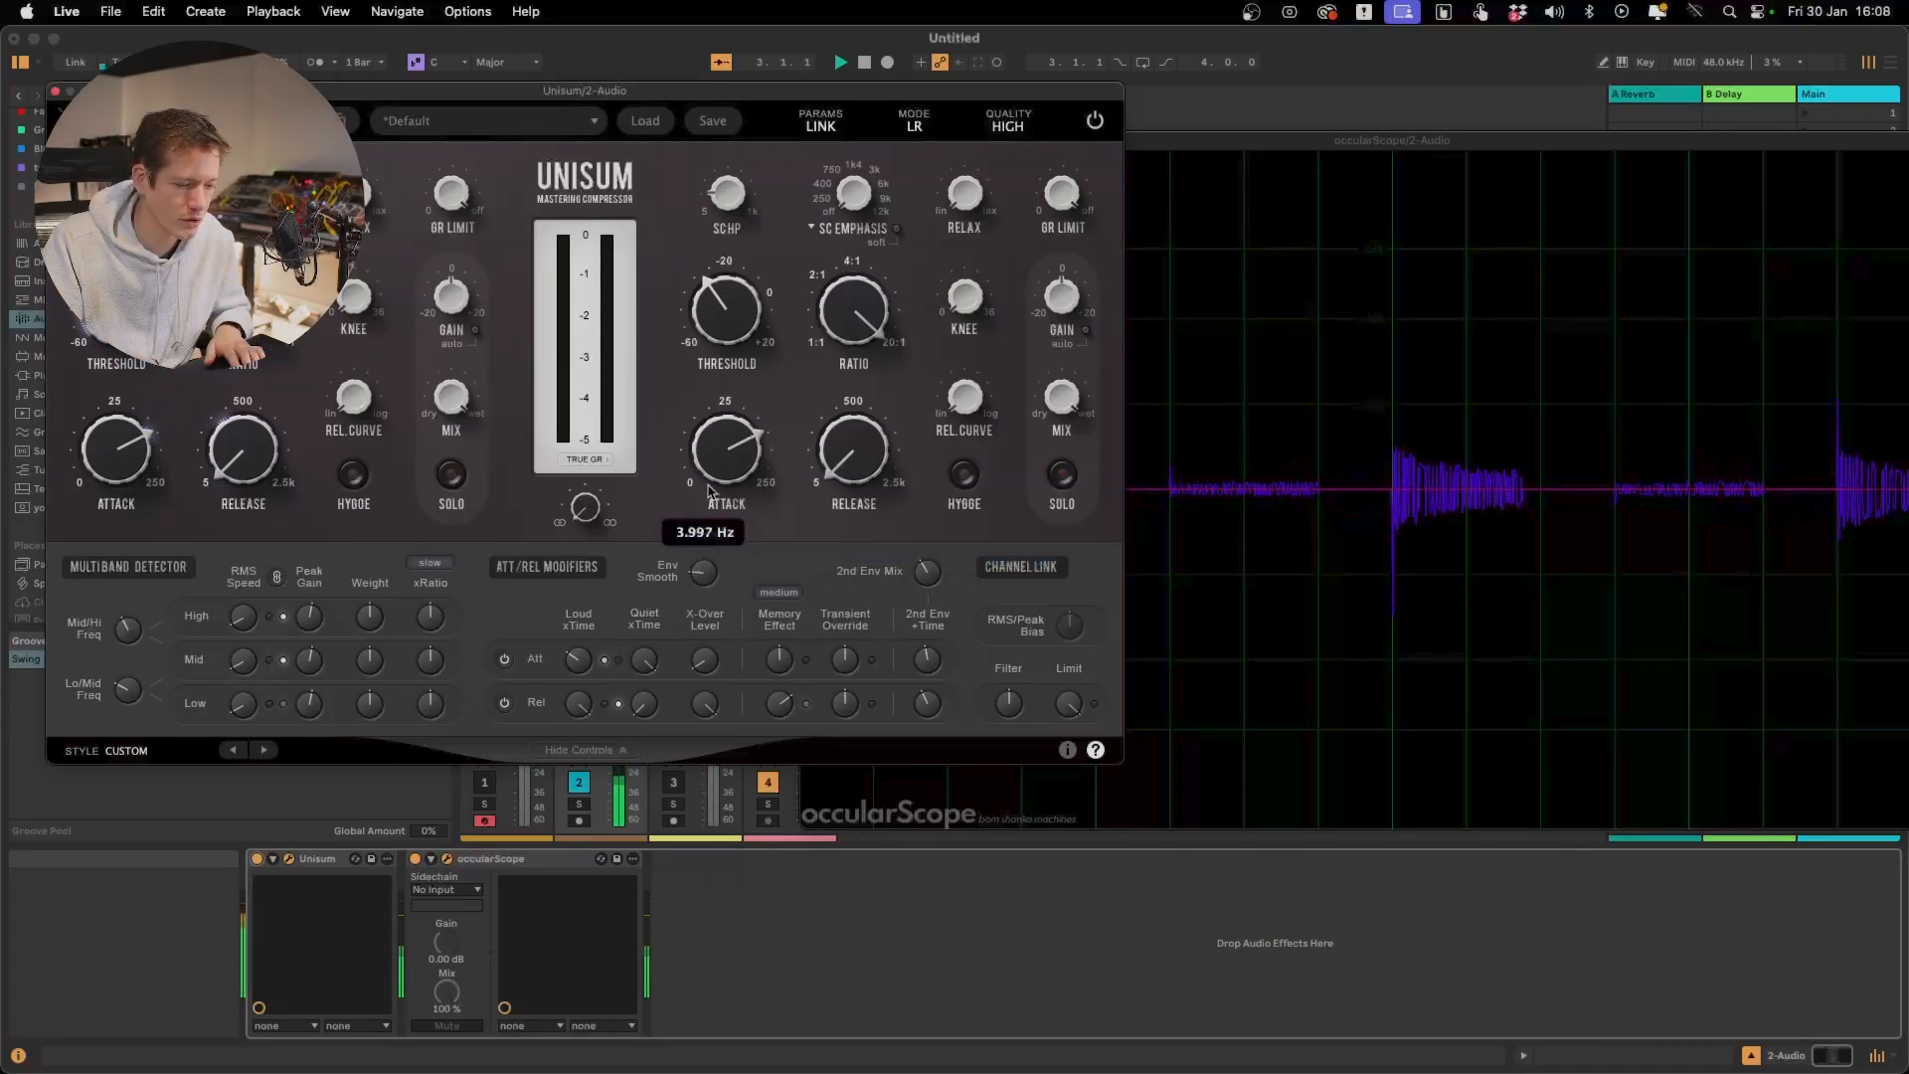
drag(722, 238, 718, 169)
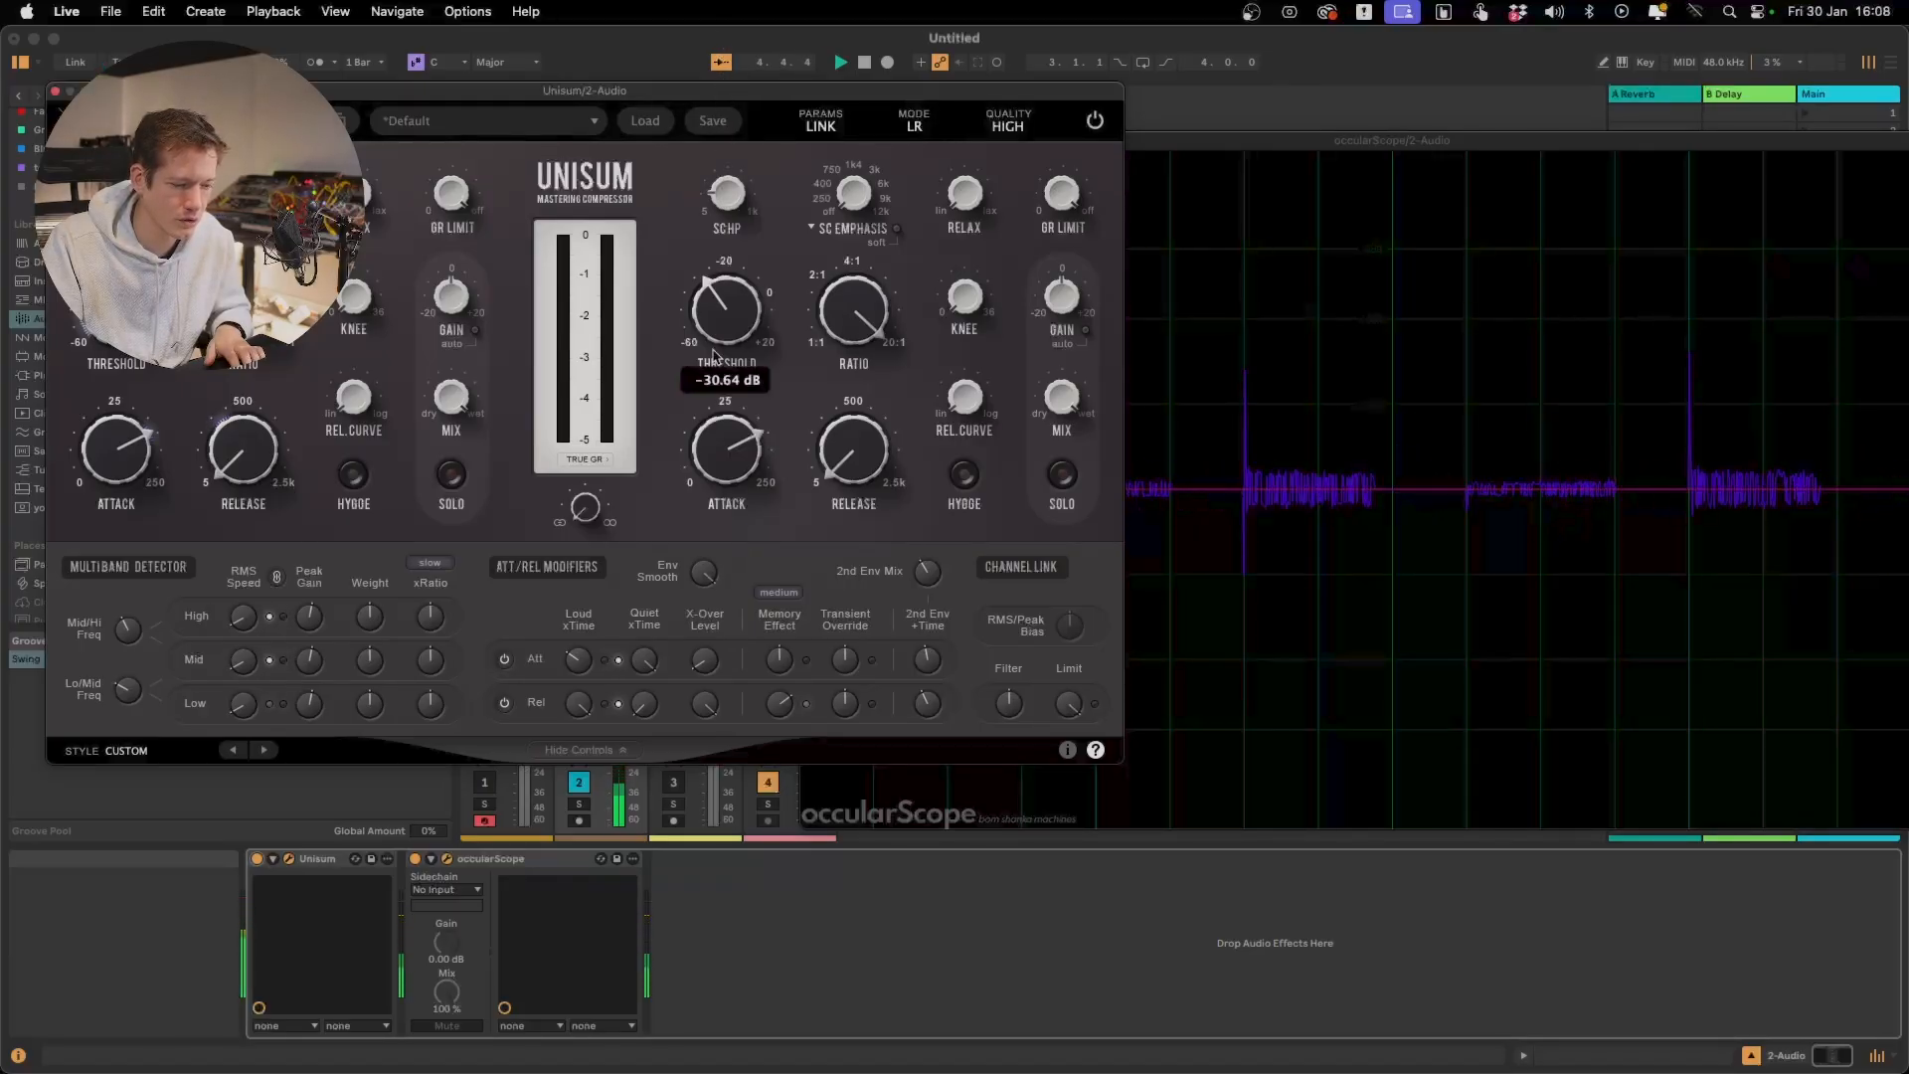
Raise the attack Loud xTime modifier while the test signal keeps playing
mouse_move(695, 582)
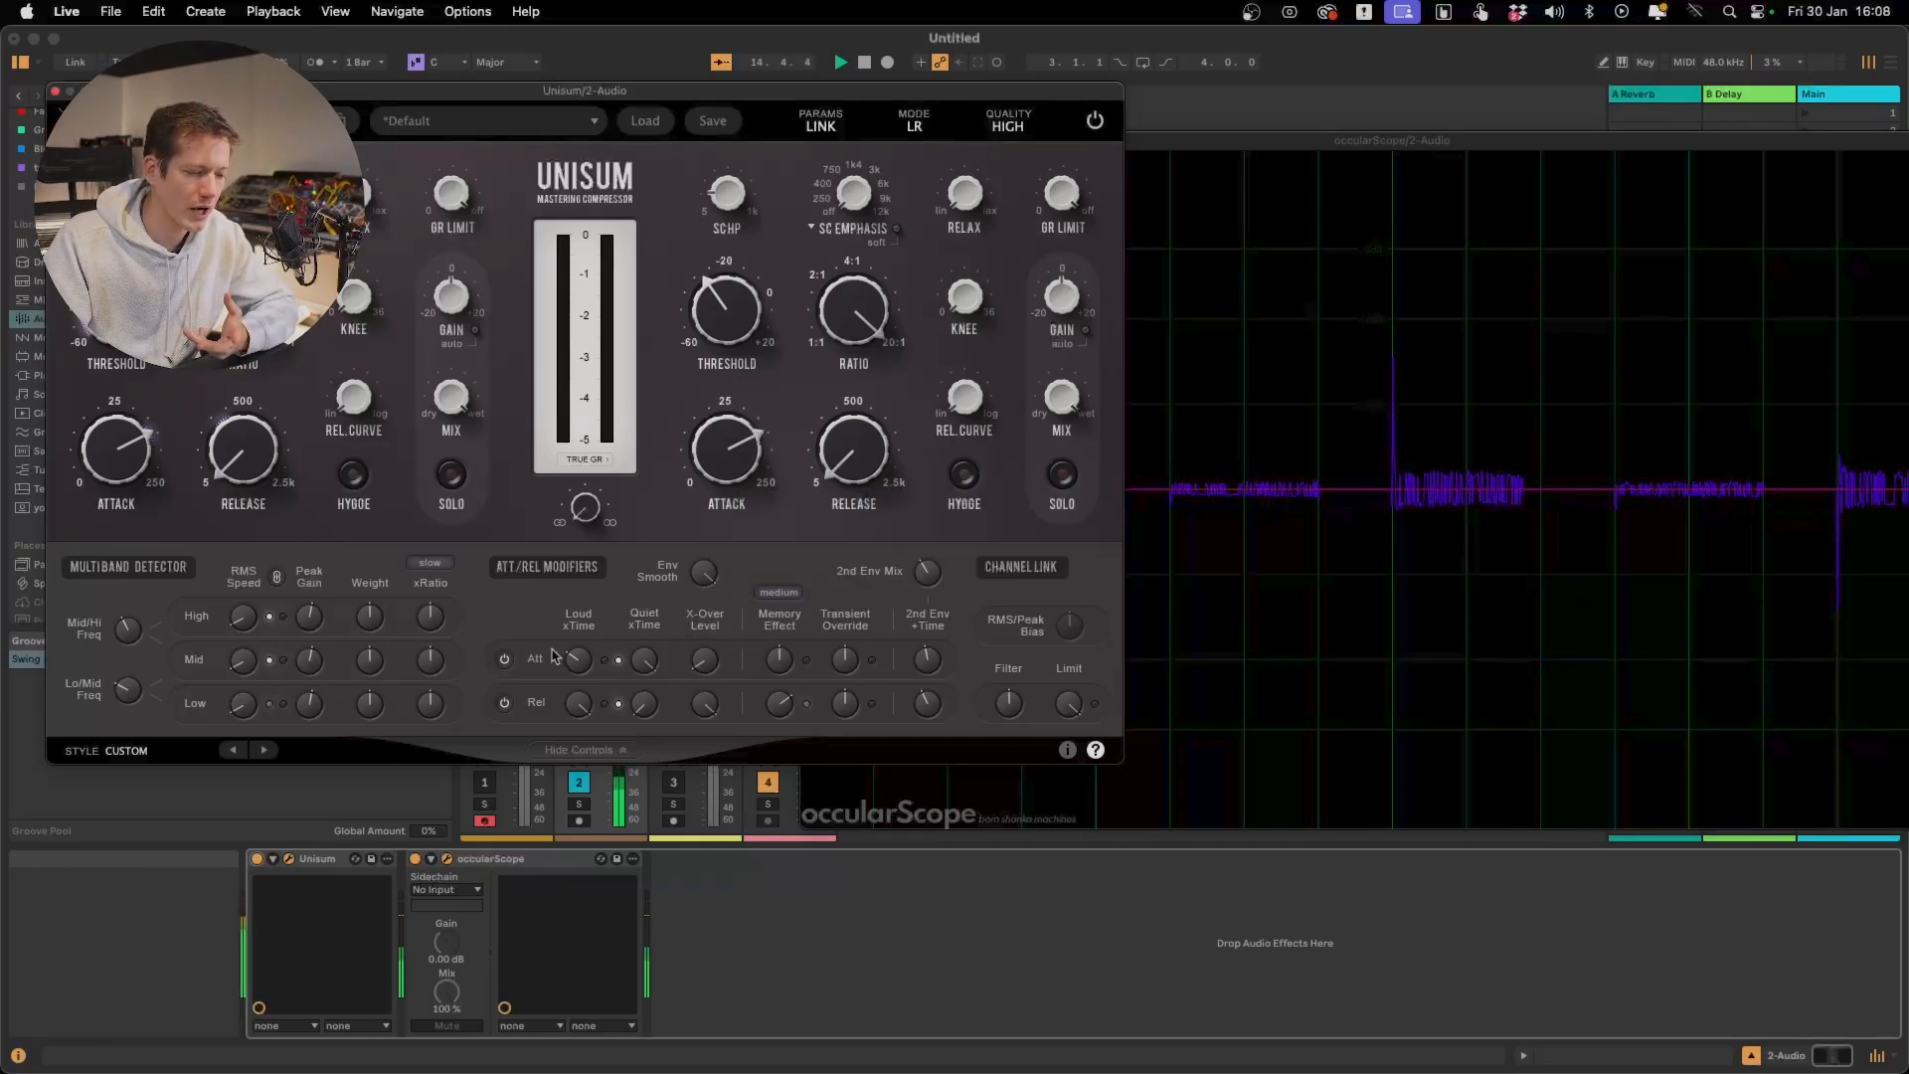
mouse_move(584, 625)
drag(584, 624, 584, 549)
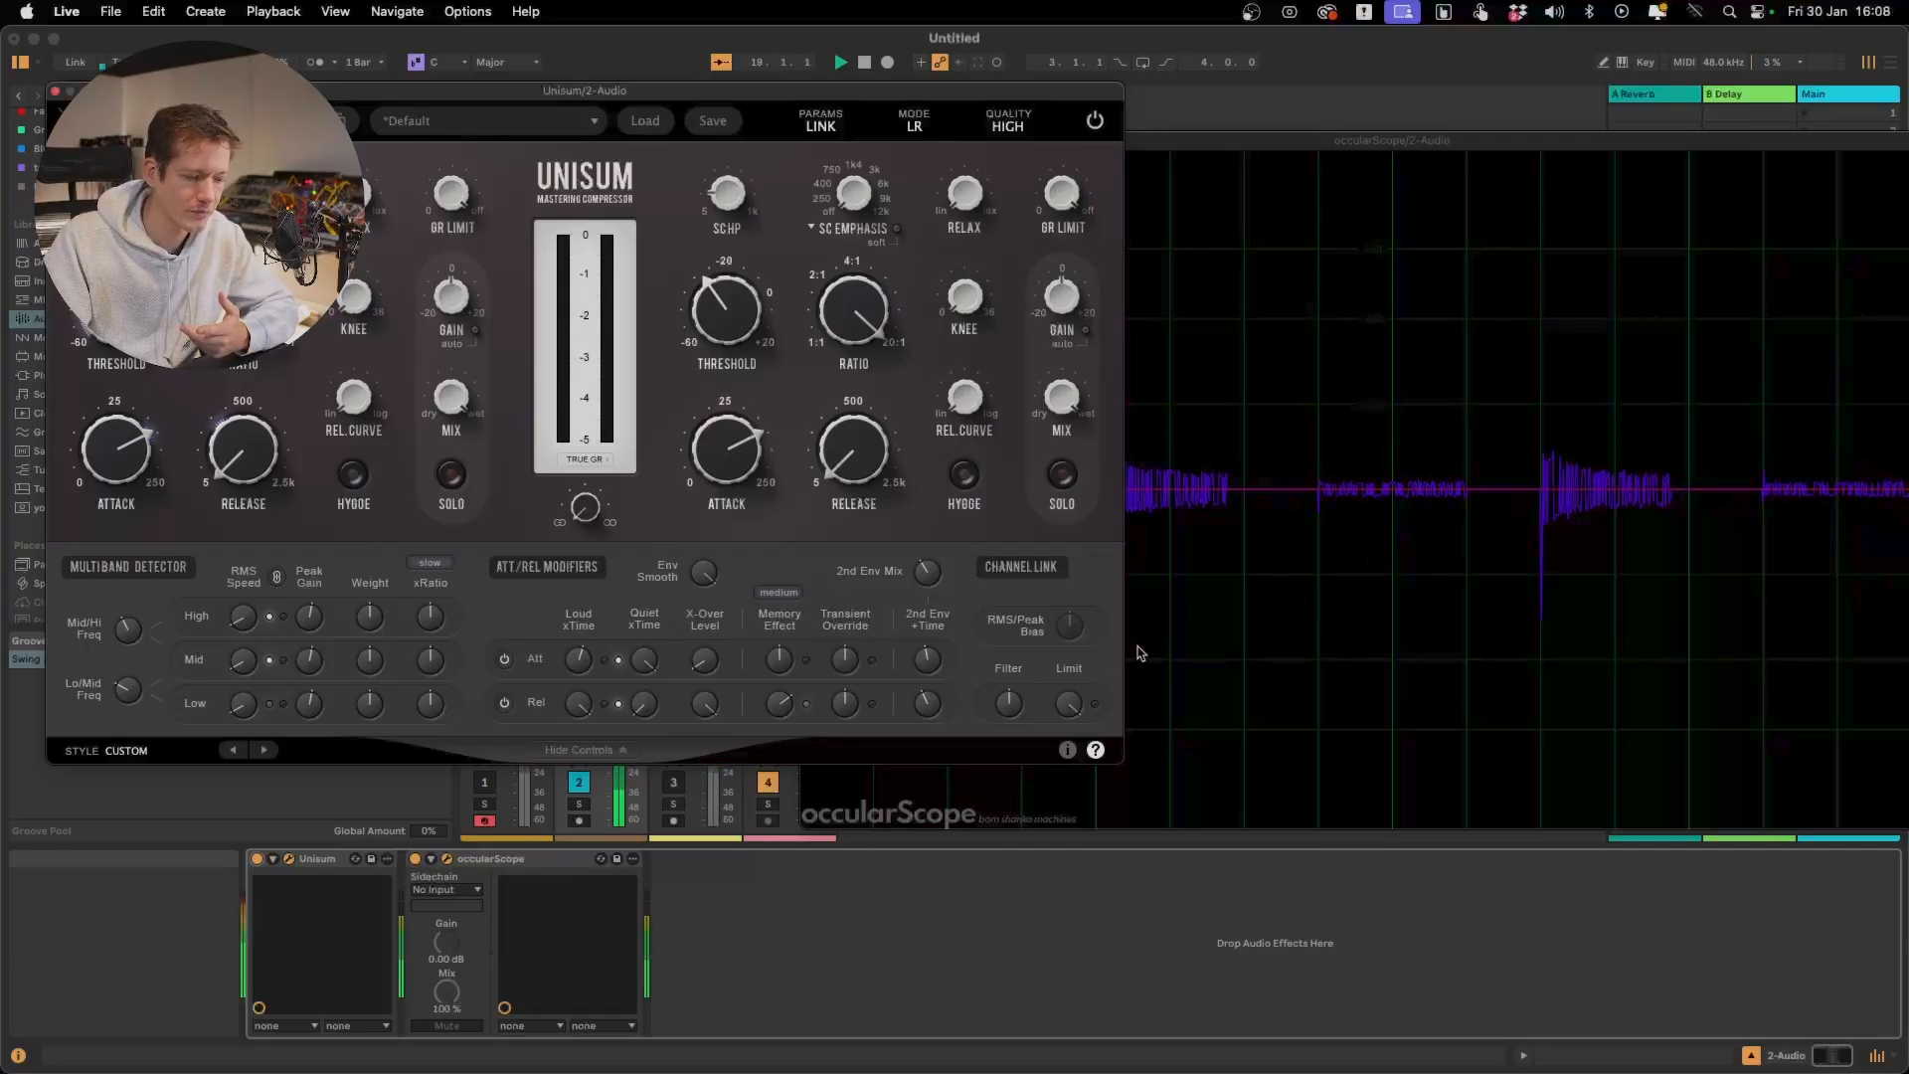
Lower the release X-Over Level and the release Loud xTime during playback, and stop the test signal
drag(704, 703, 753, 1072)
drag(705, 703, 726, 855)
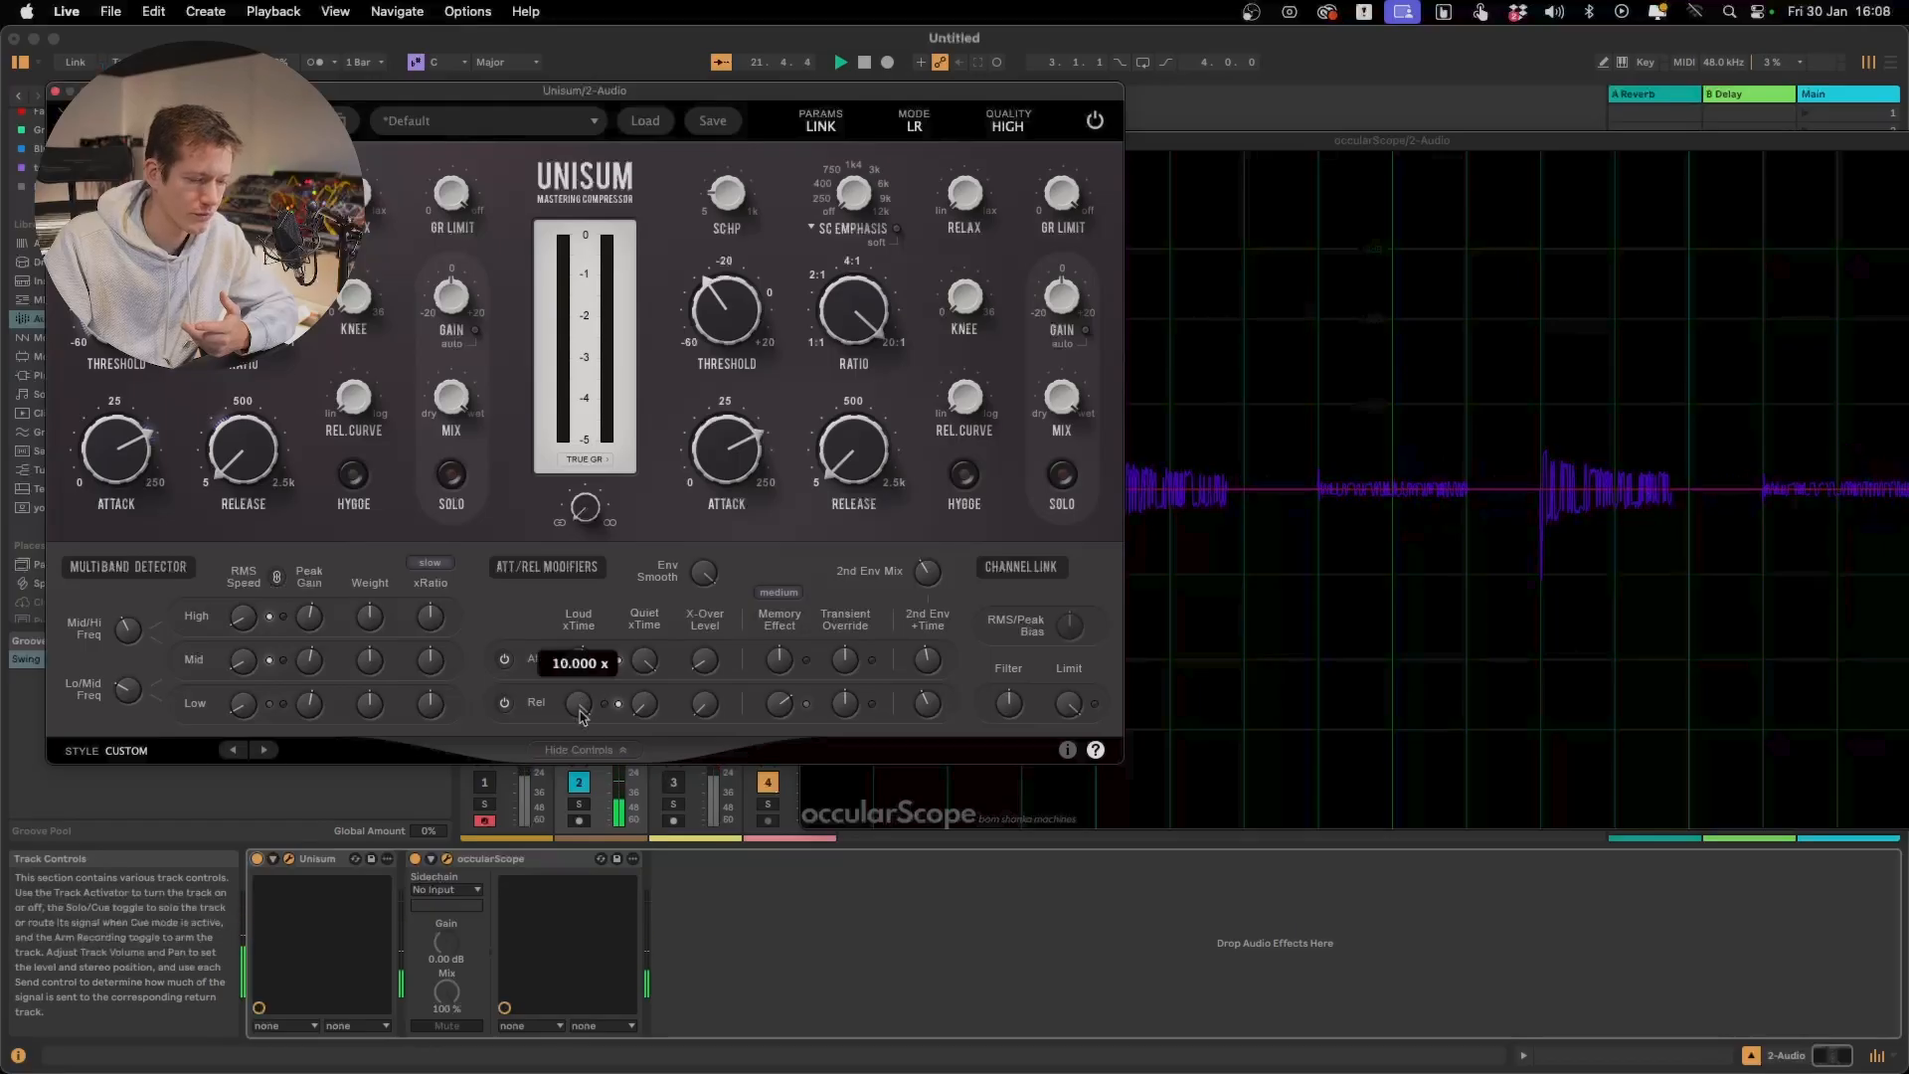
drag(579, 704, 585, 805)
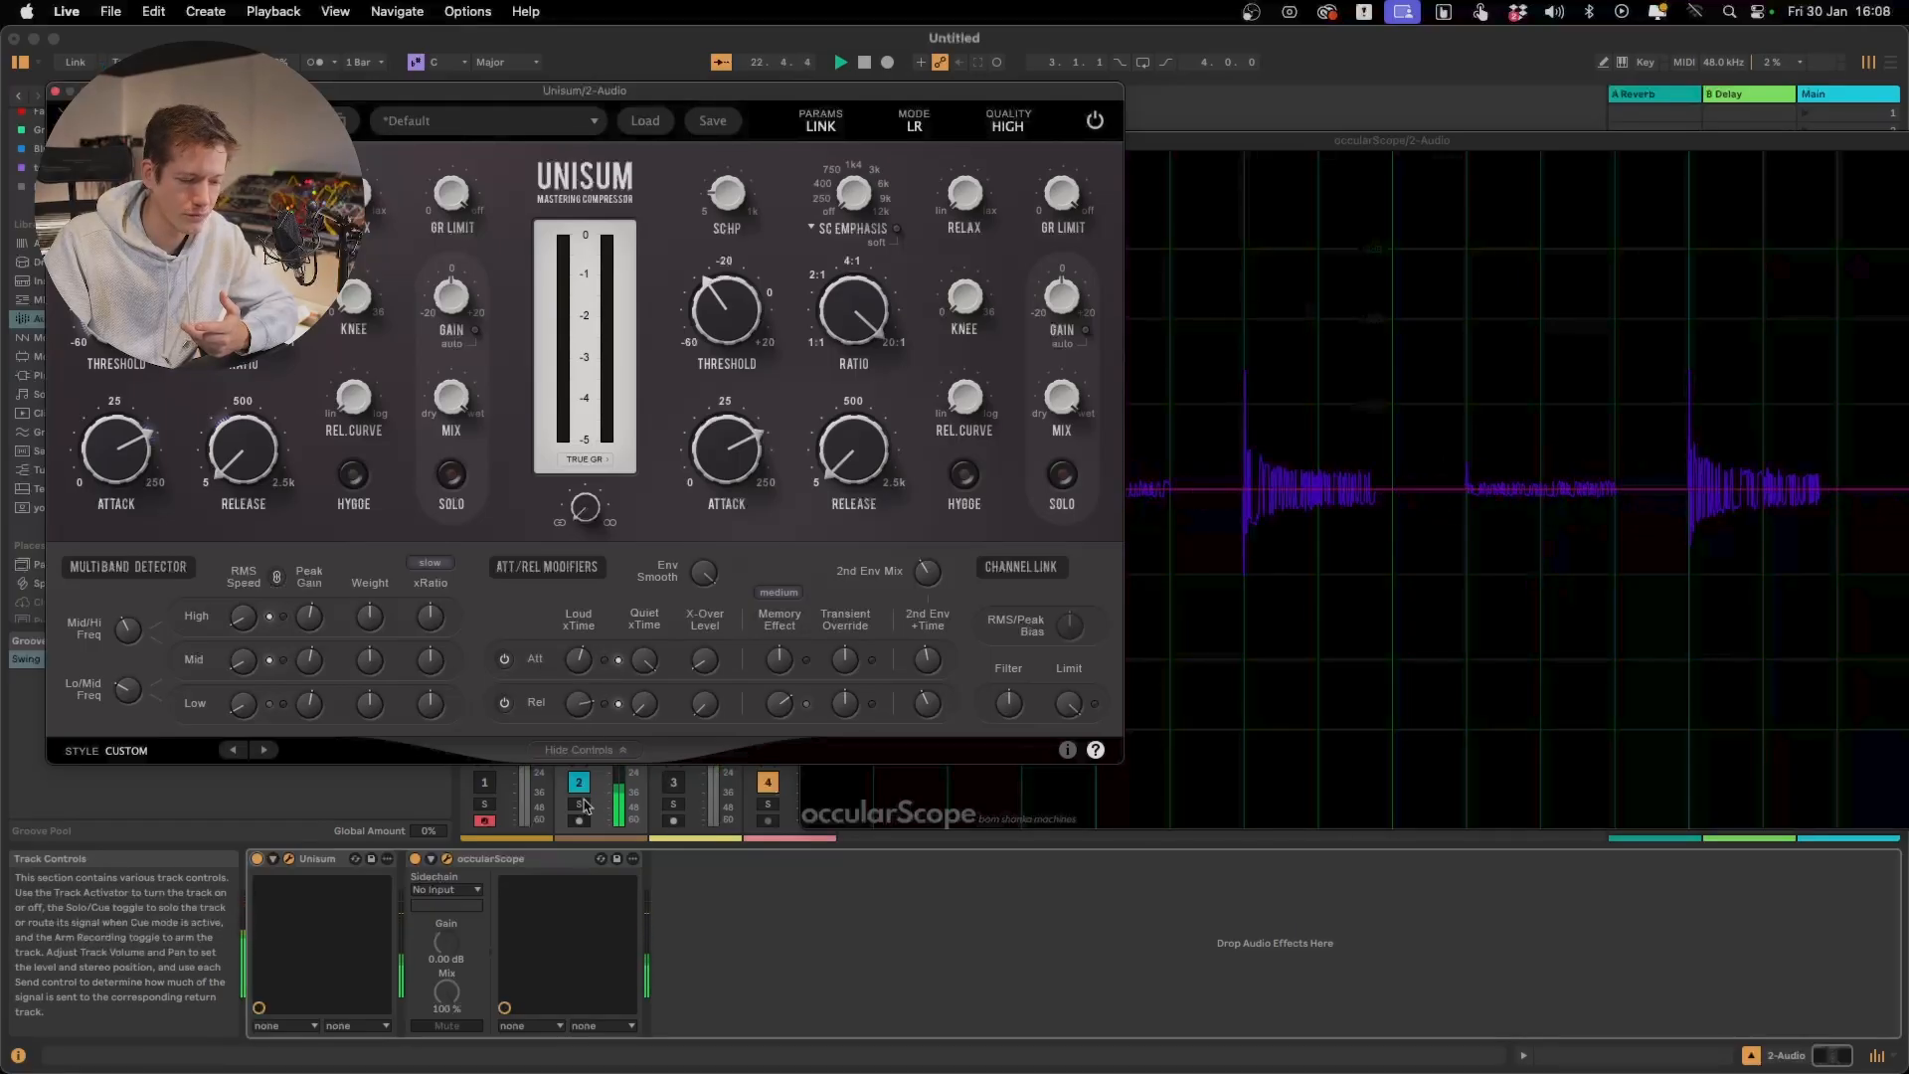
key(space)
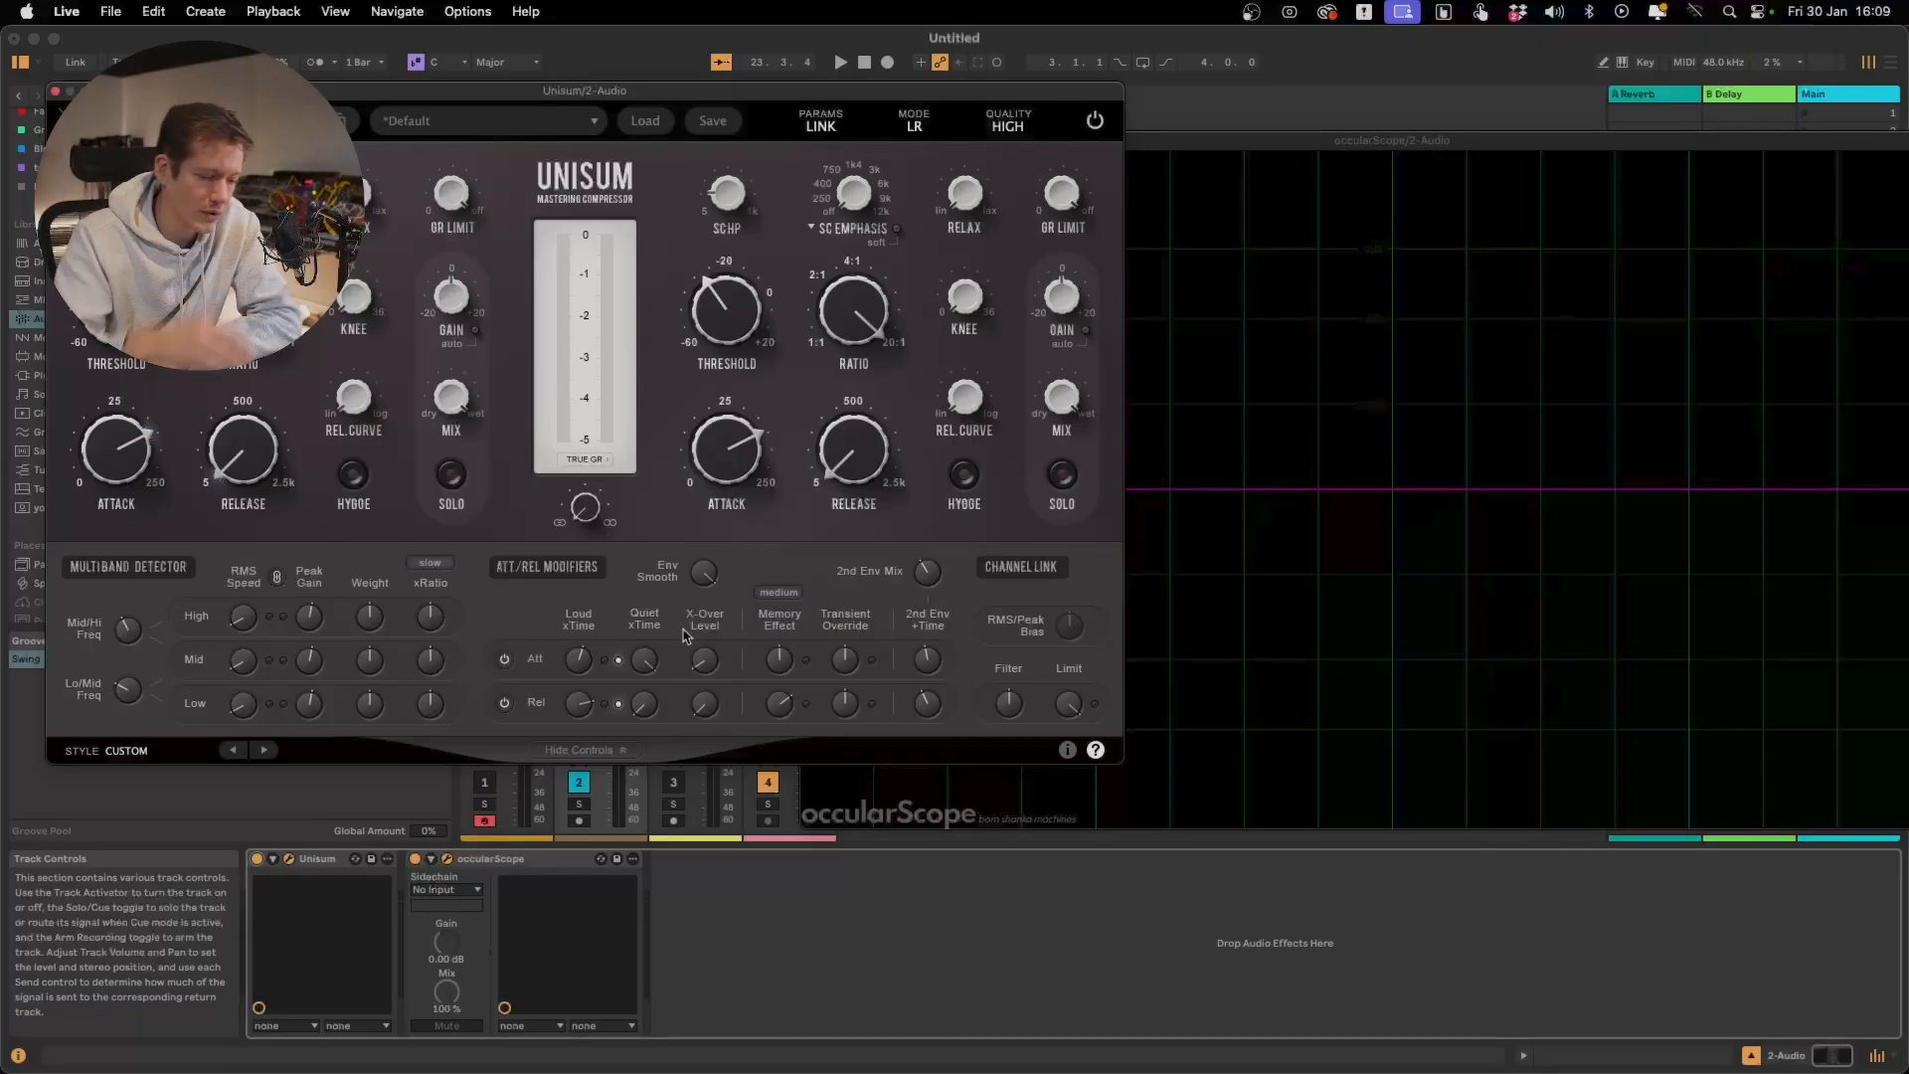
Replay the test signal and lower the release Memory Effect to about 3.66 %, watching the burst shapes in the scope
mouse_move(784, 708)
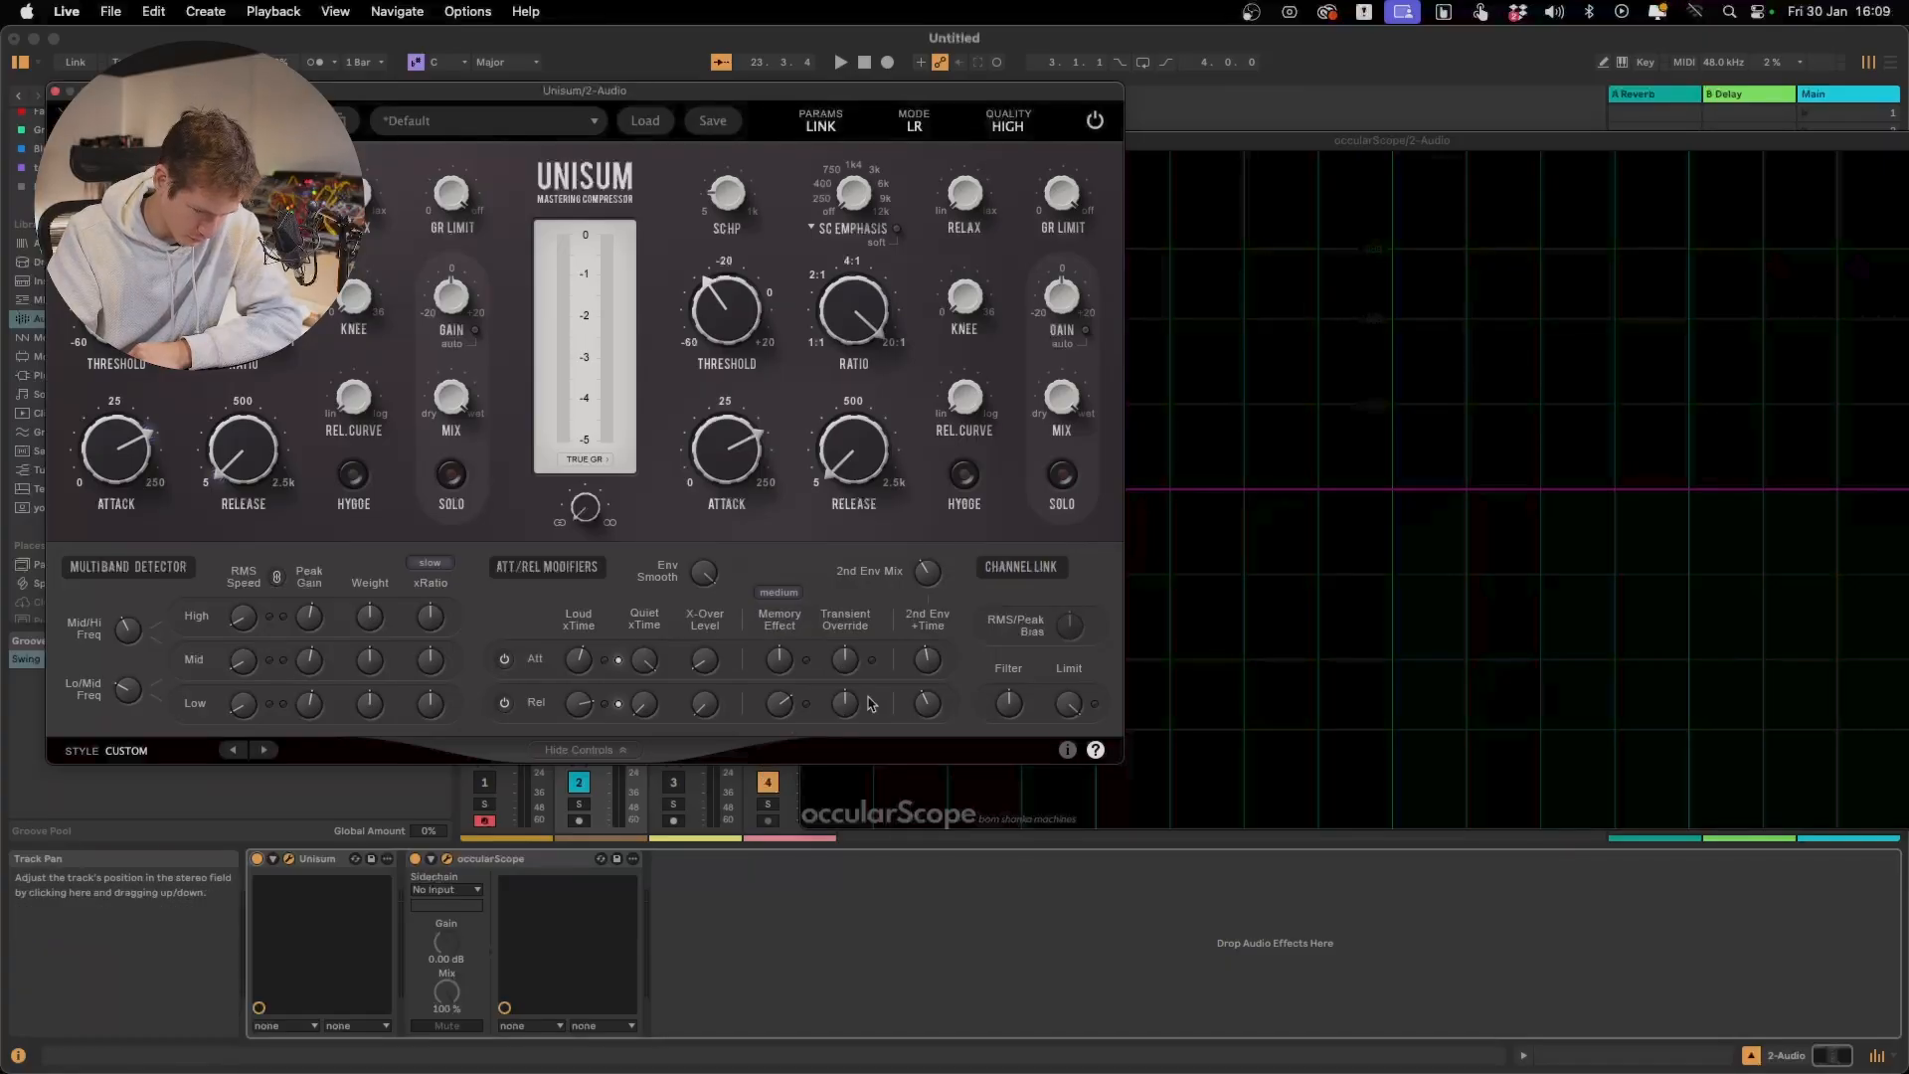
mouse_move(855, 716)
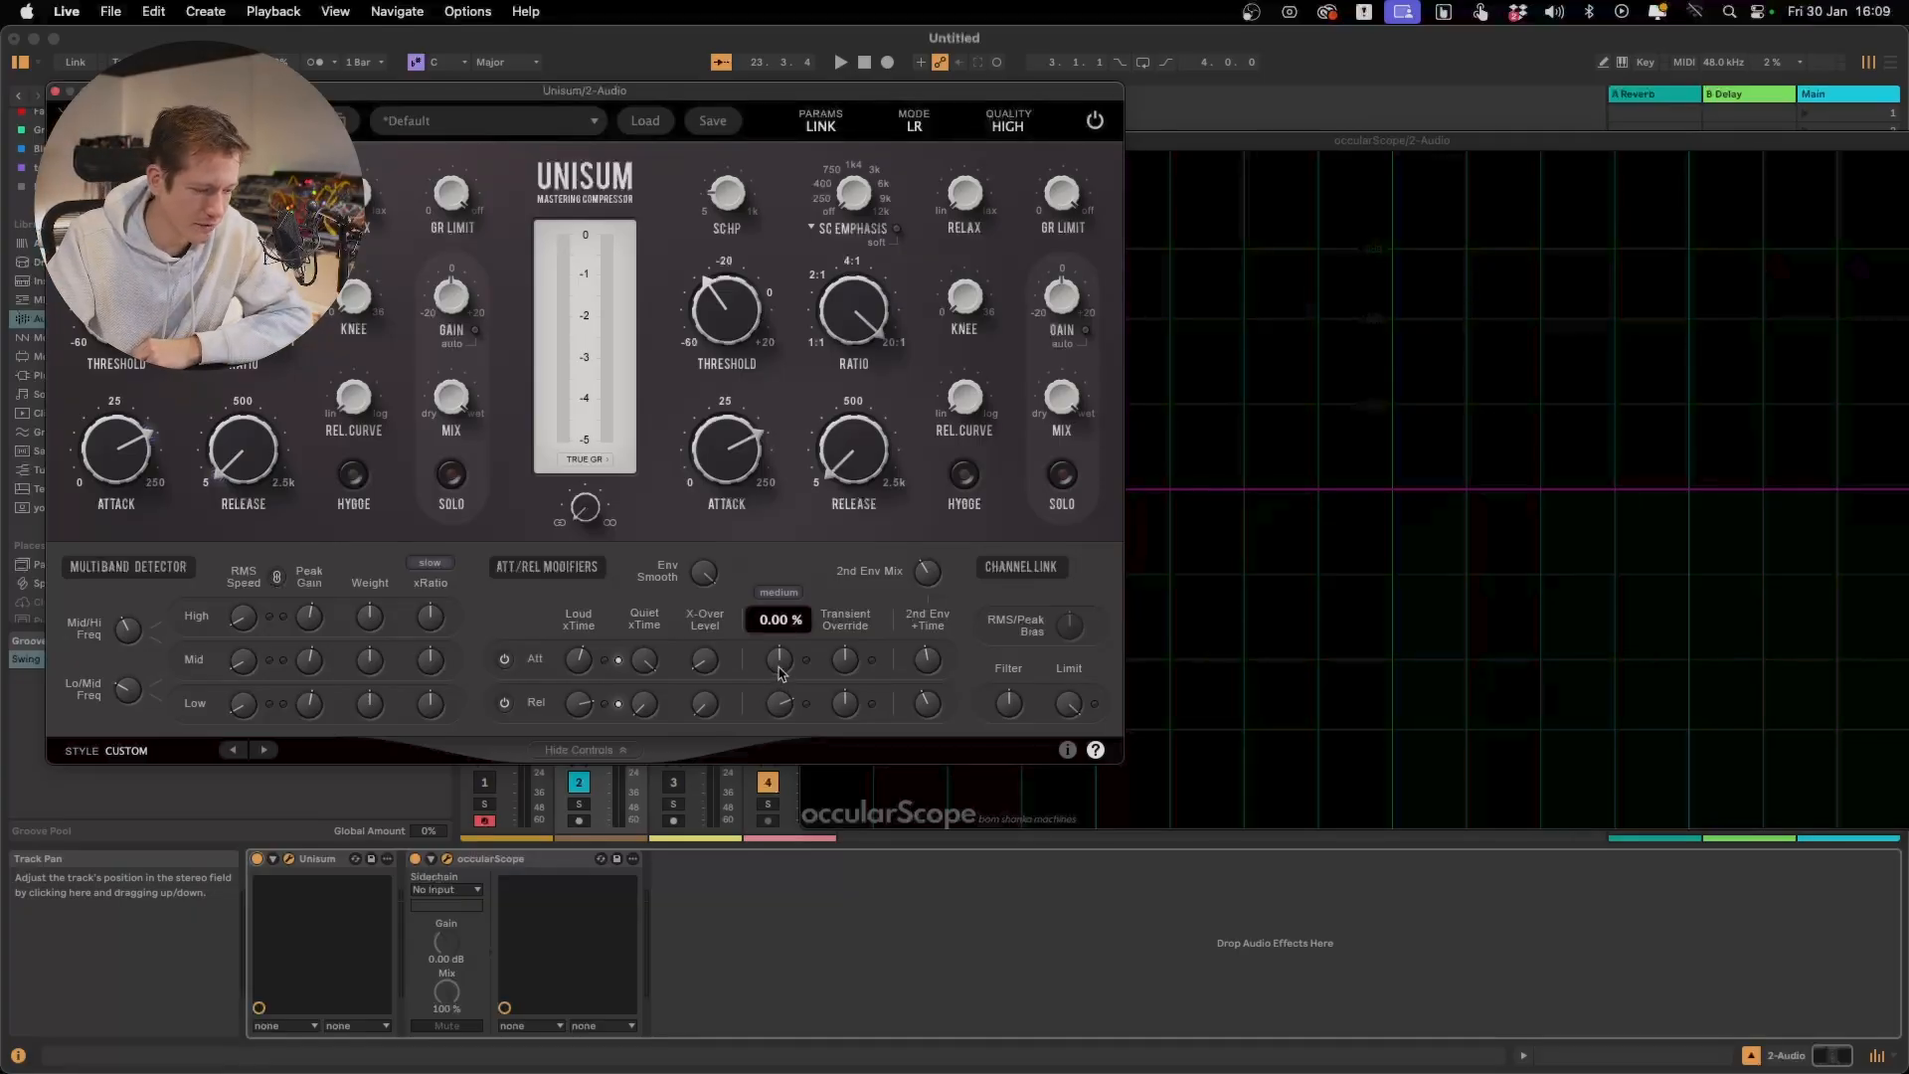
mouse_move(781, 672)
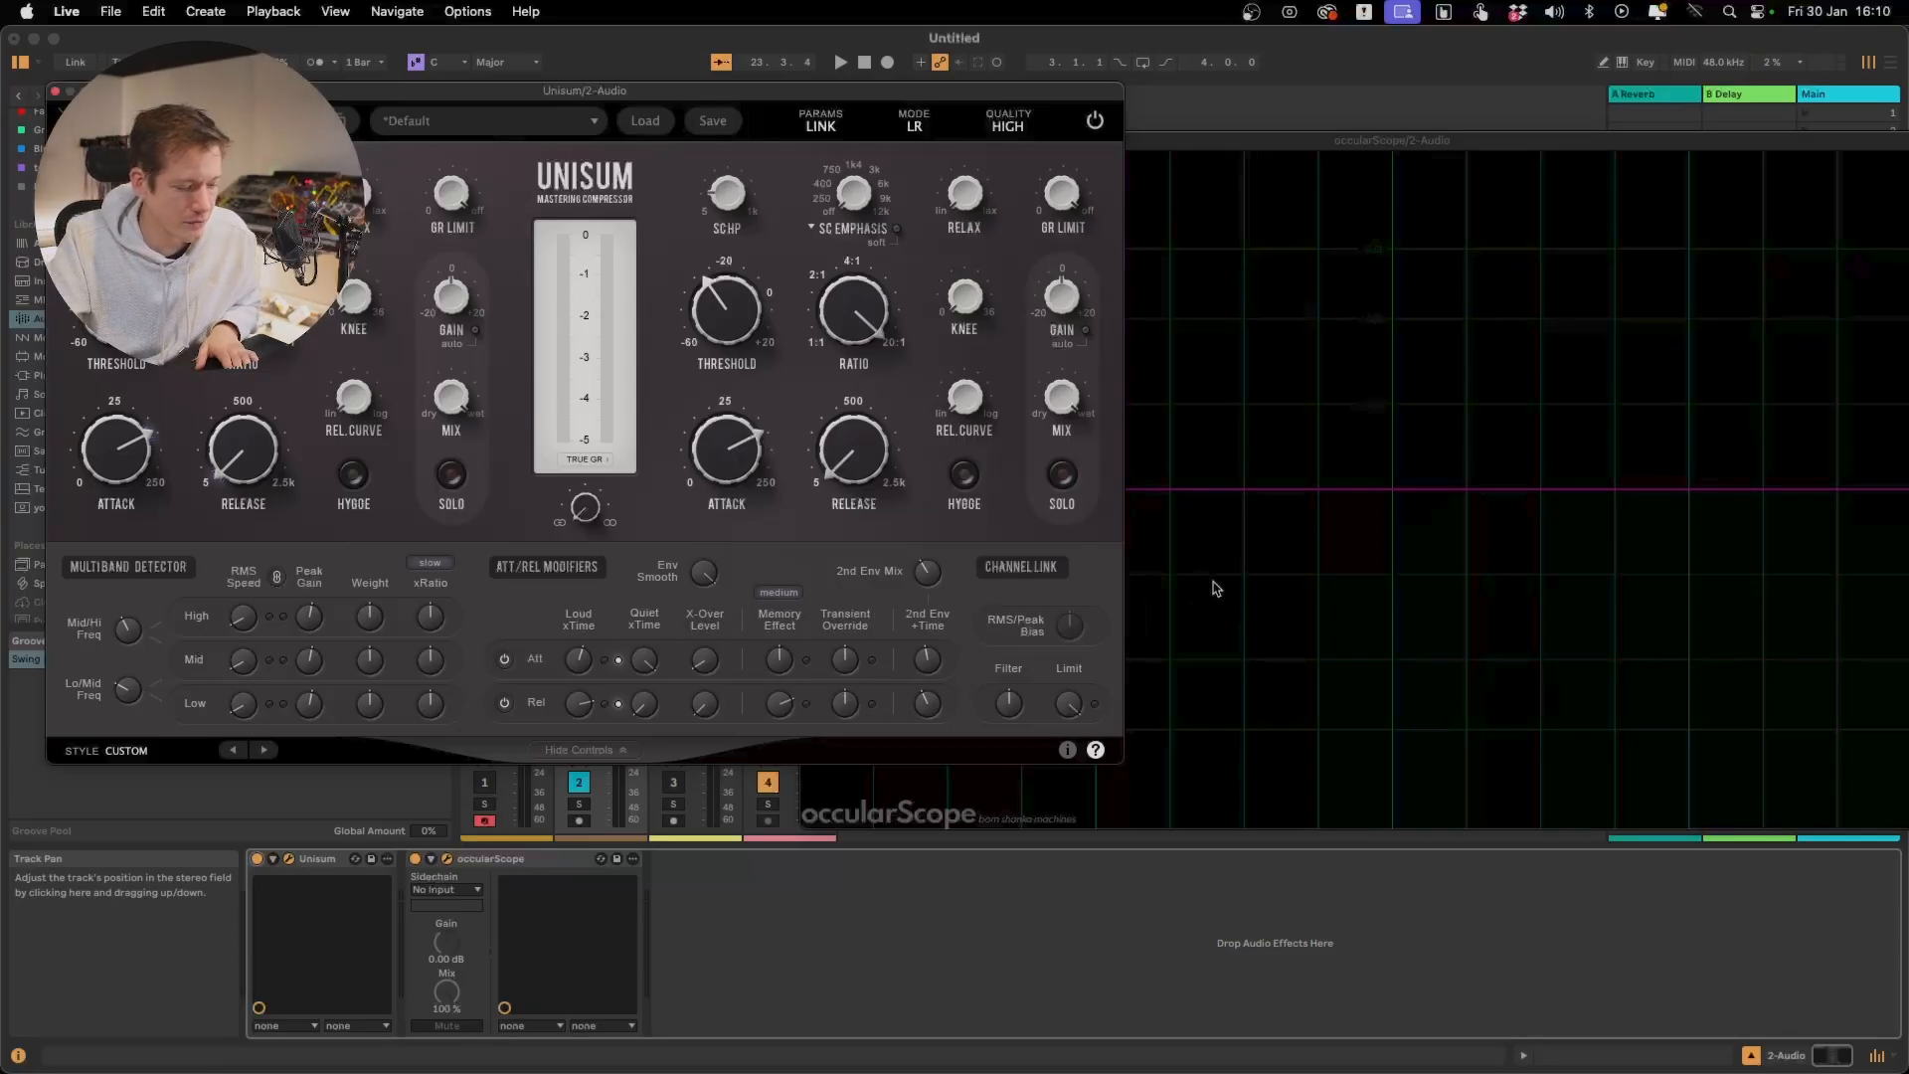
key(space)
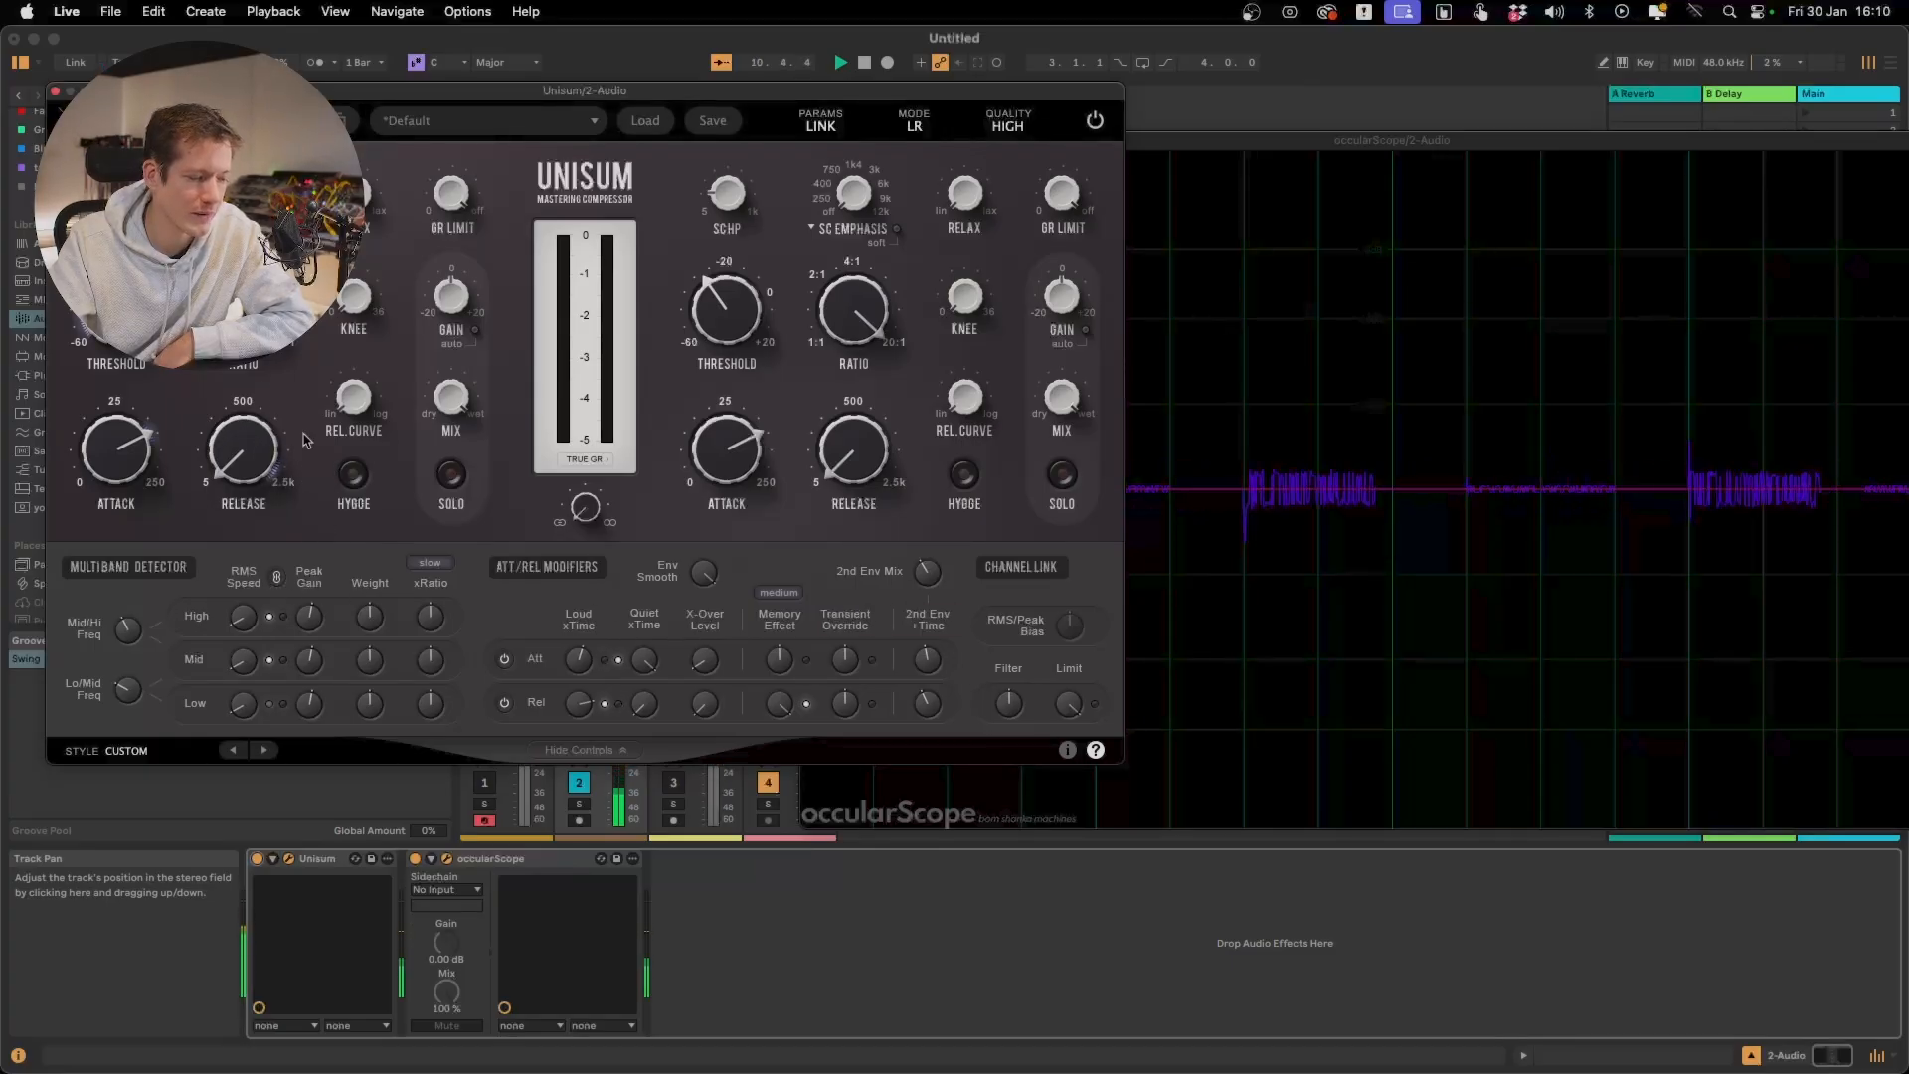
mouse_move(286, 448)
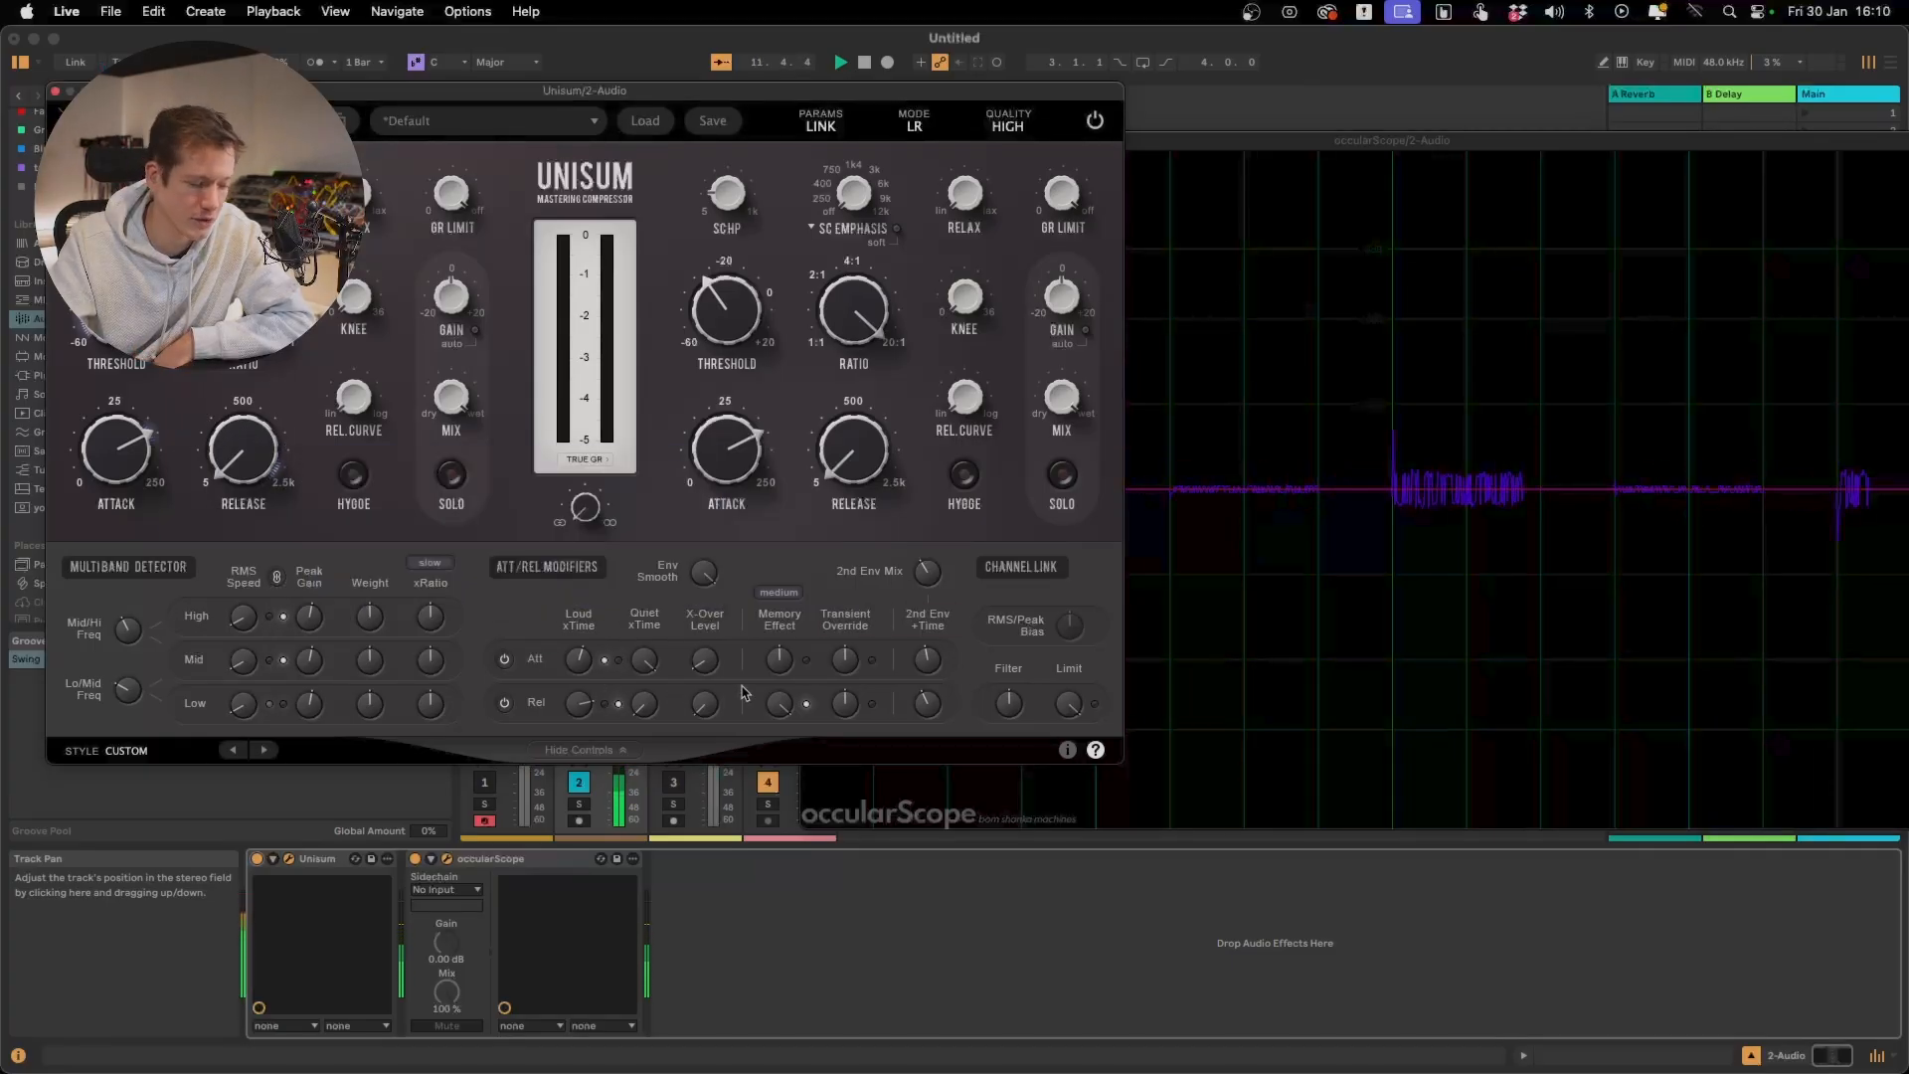
drag(781, 724, 786, 895)
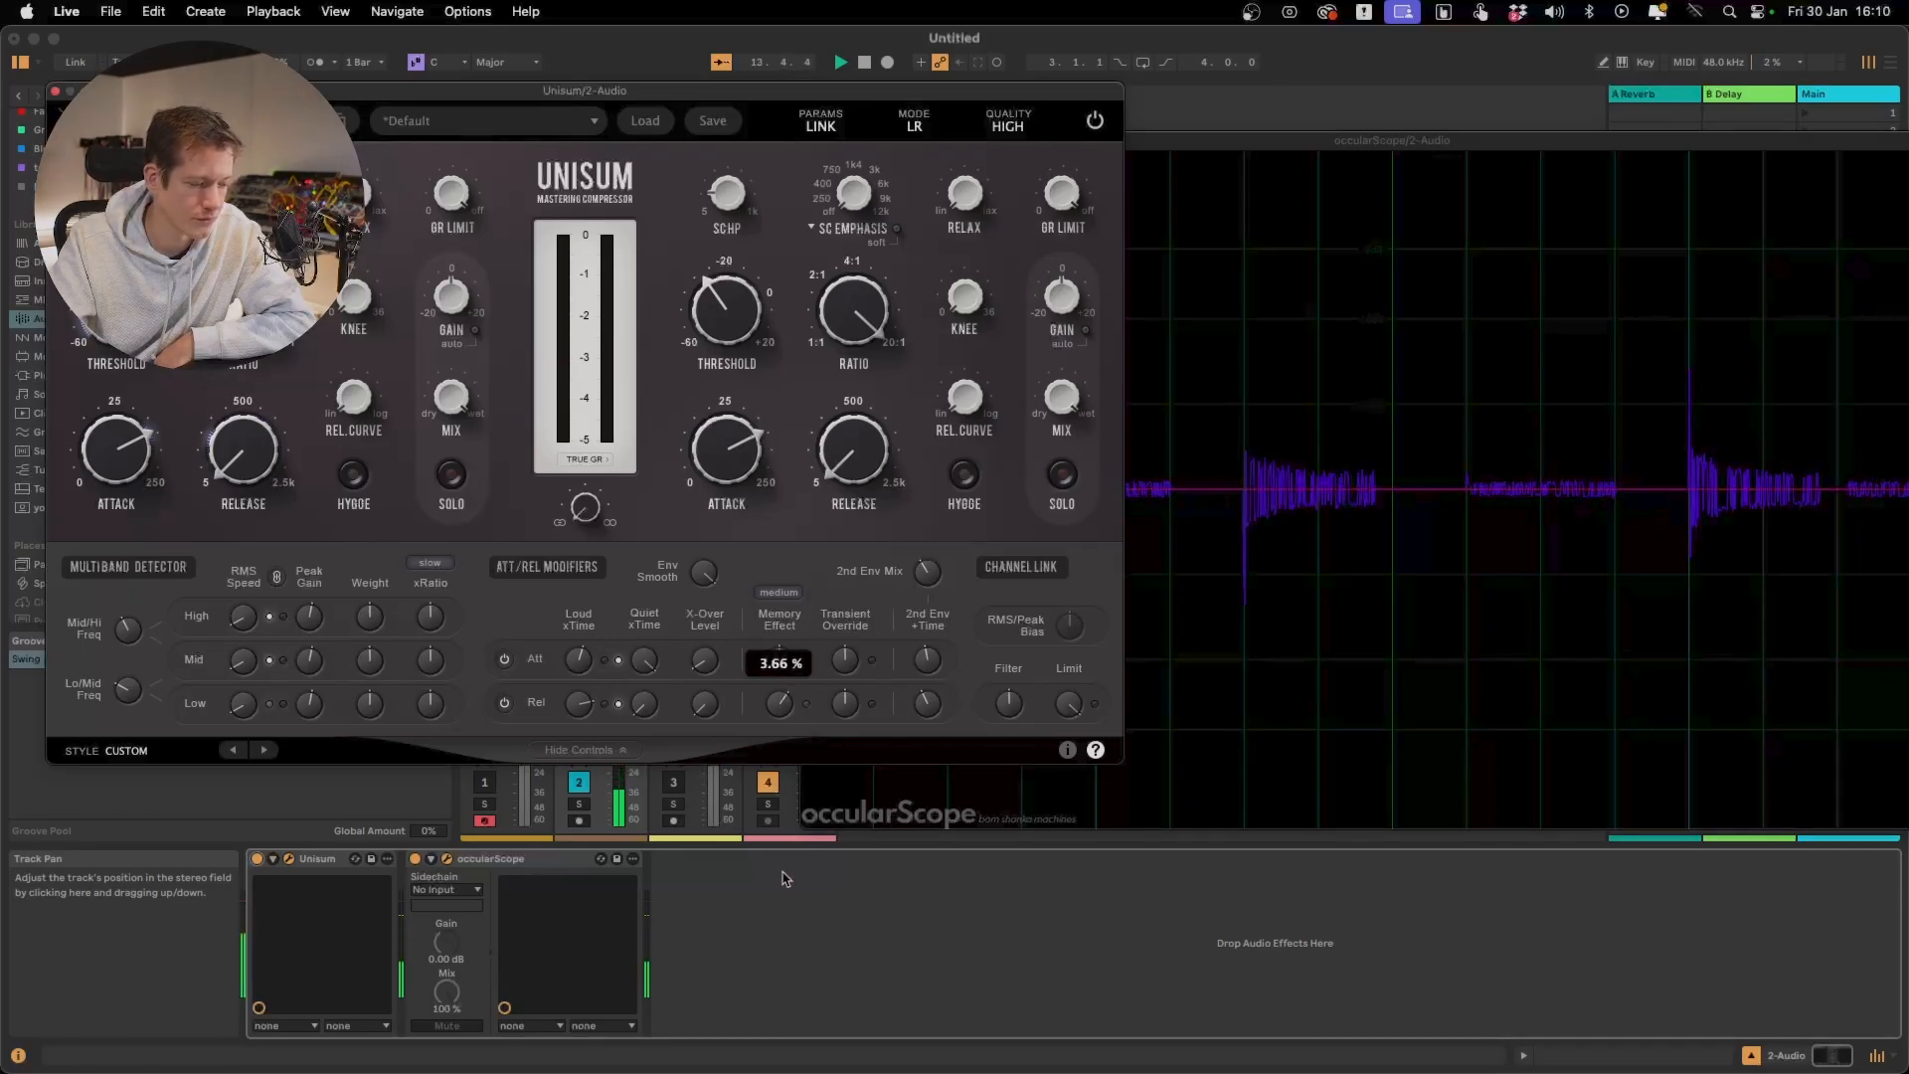
drag(786, 902, 785, 878)
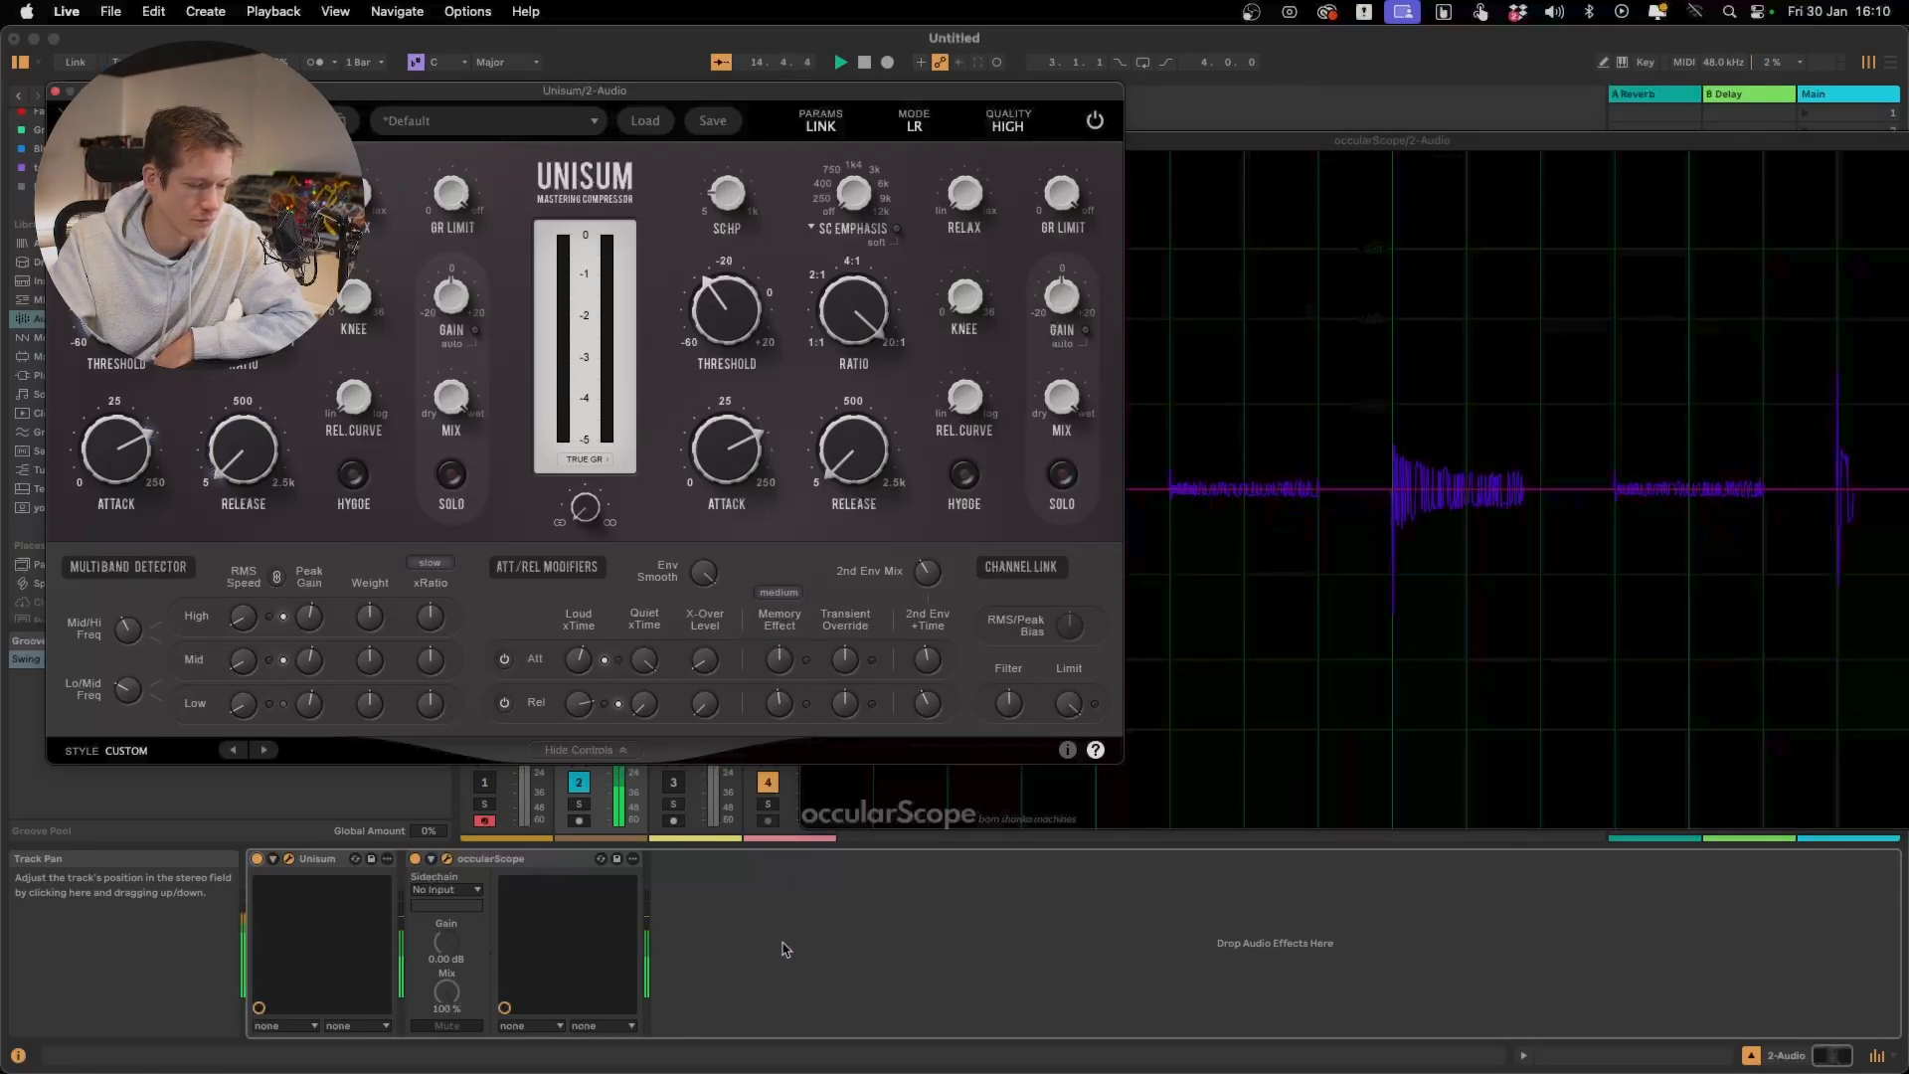
Stop playback, close the Unisum window of the 2-Audio track and stop the clips on the Operator track
mouse_move(846, 674)
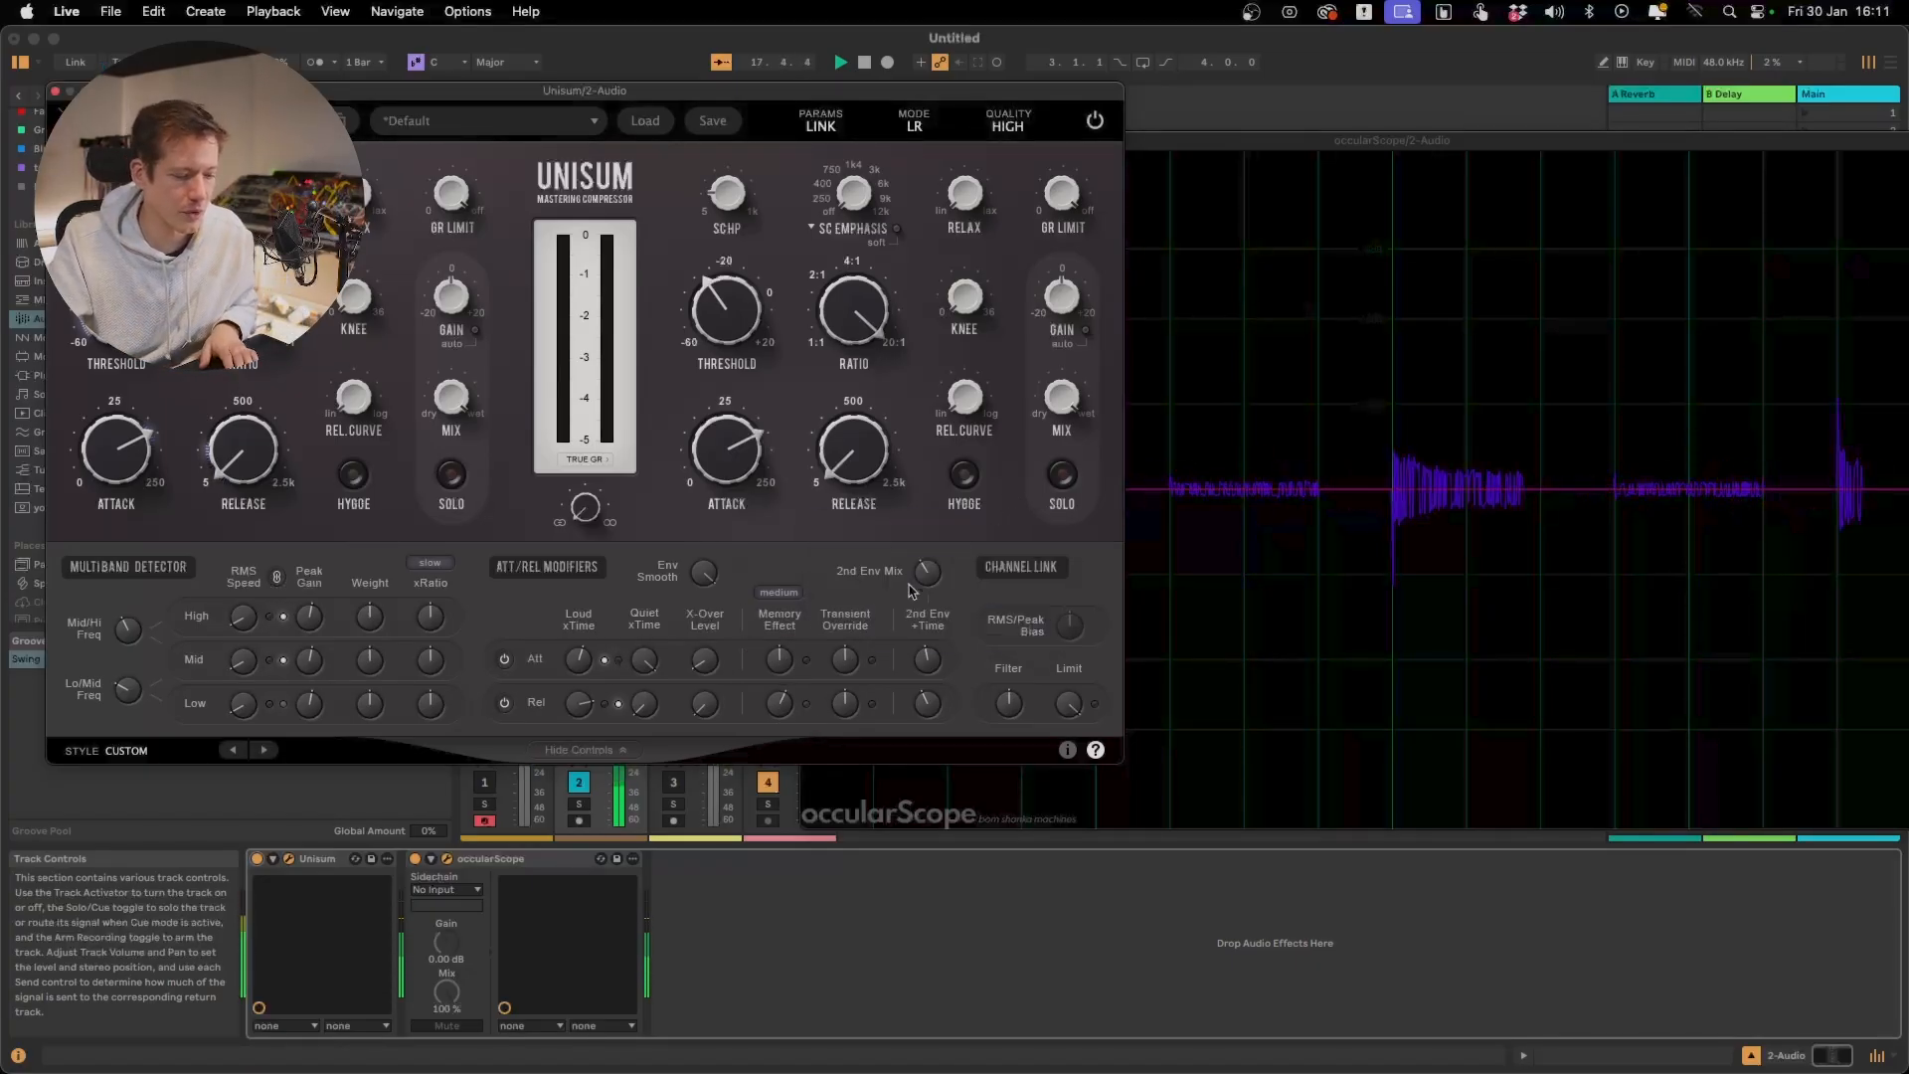
key(space)
mouse_move(737, 296)
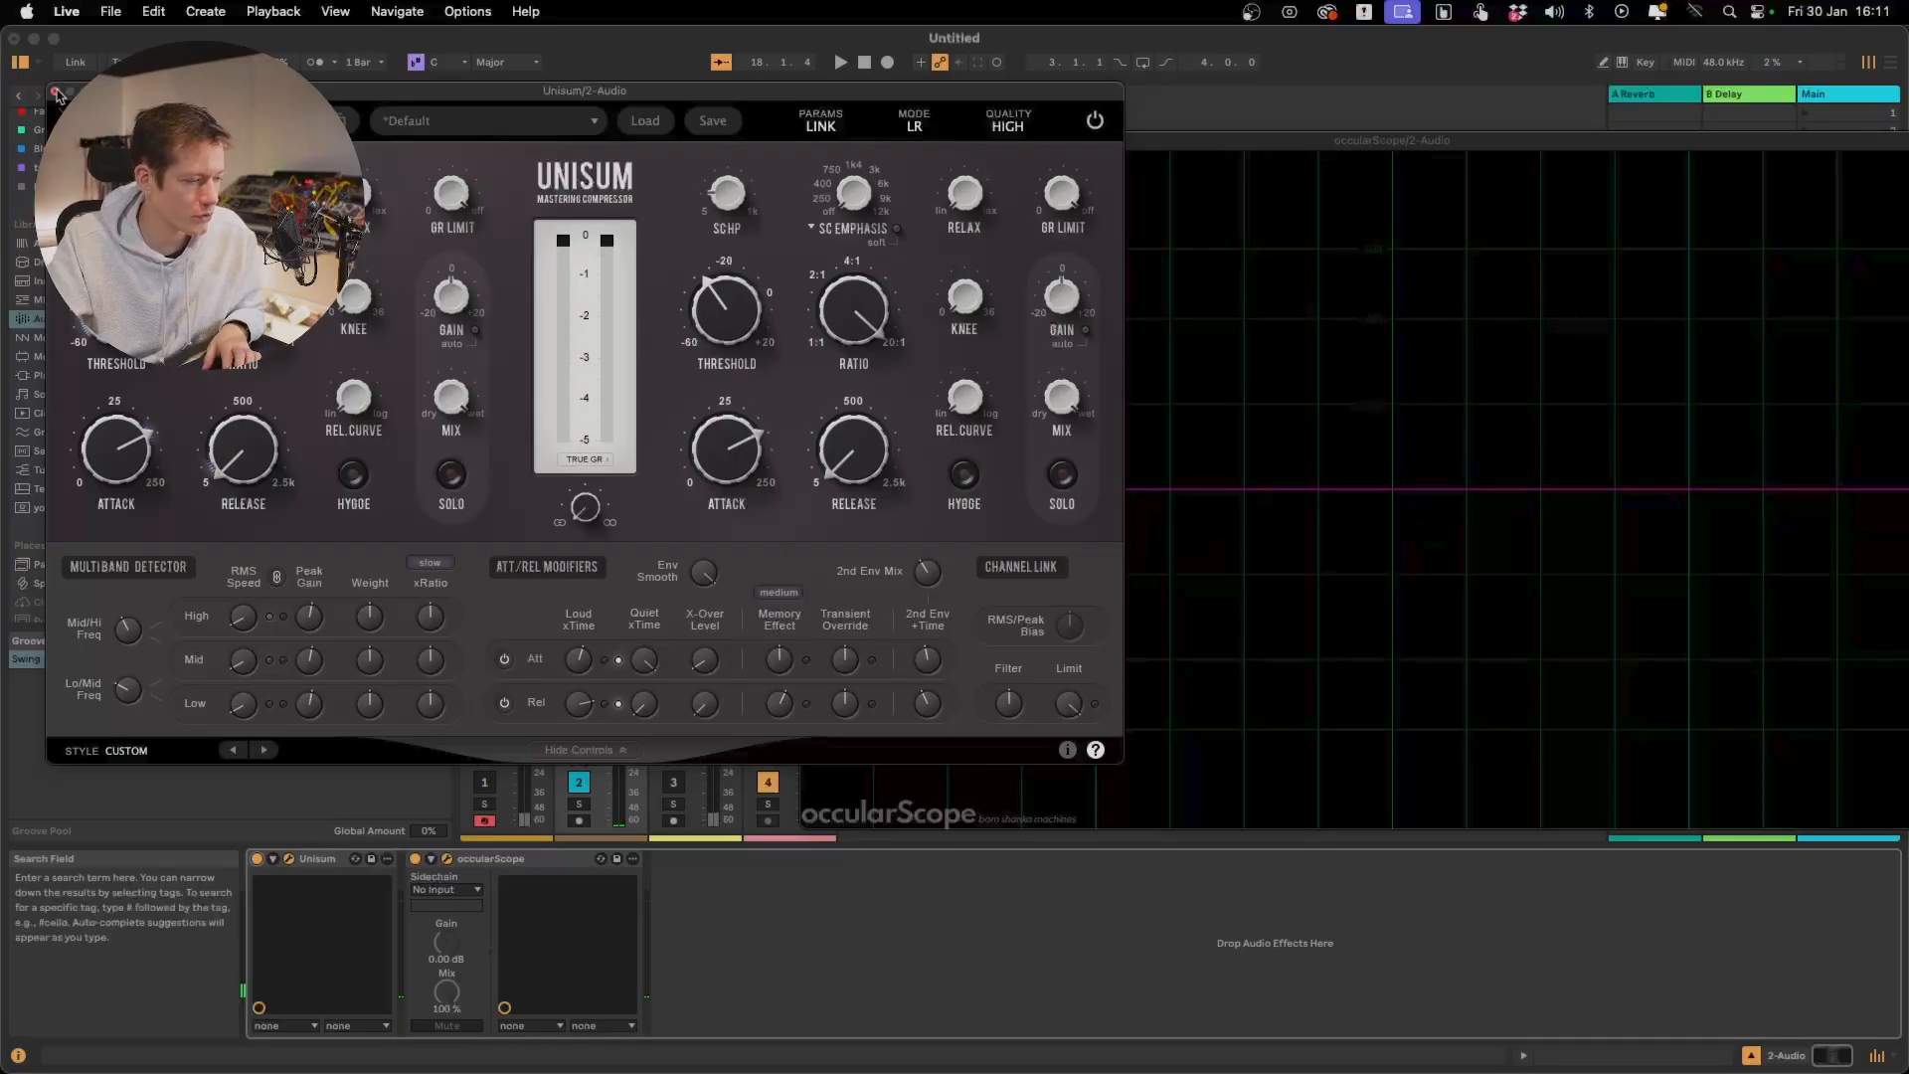
click(56, 91)
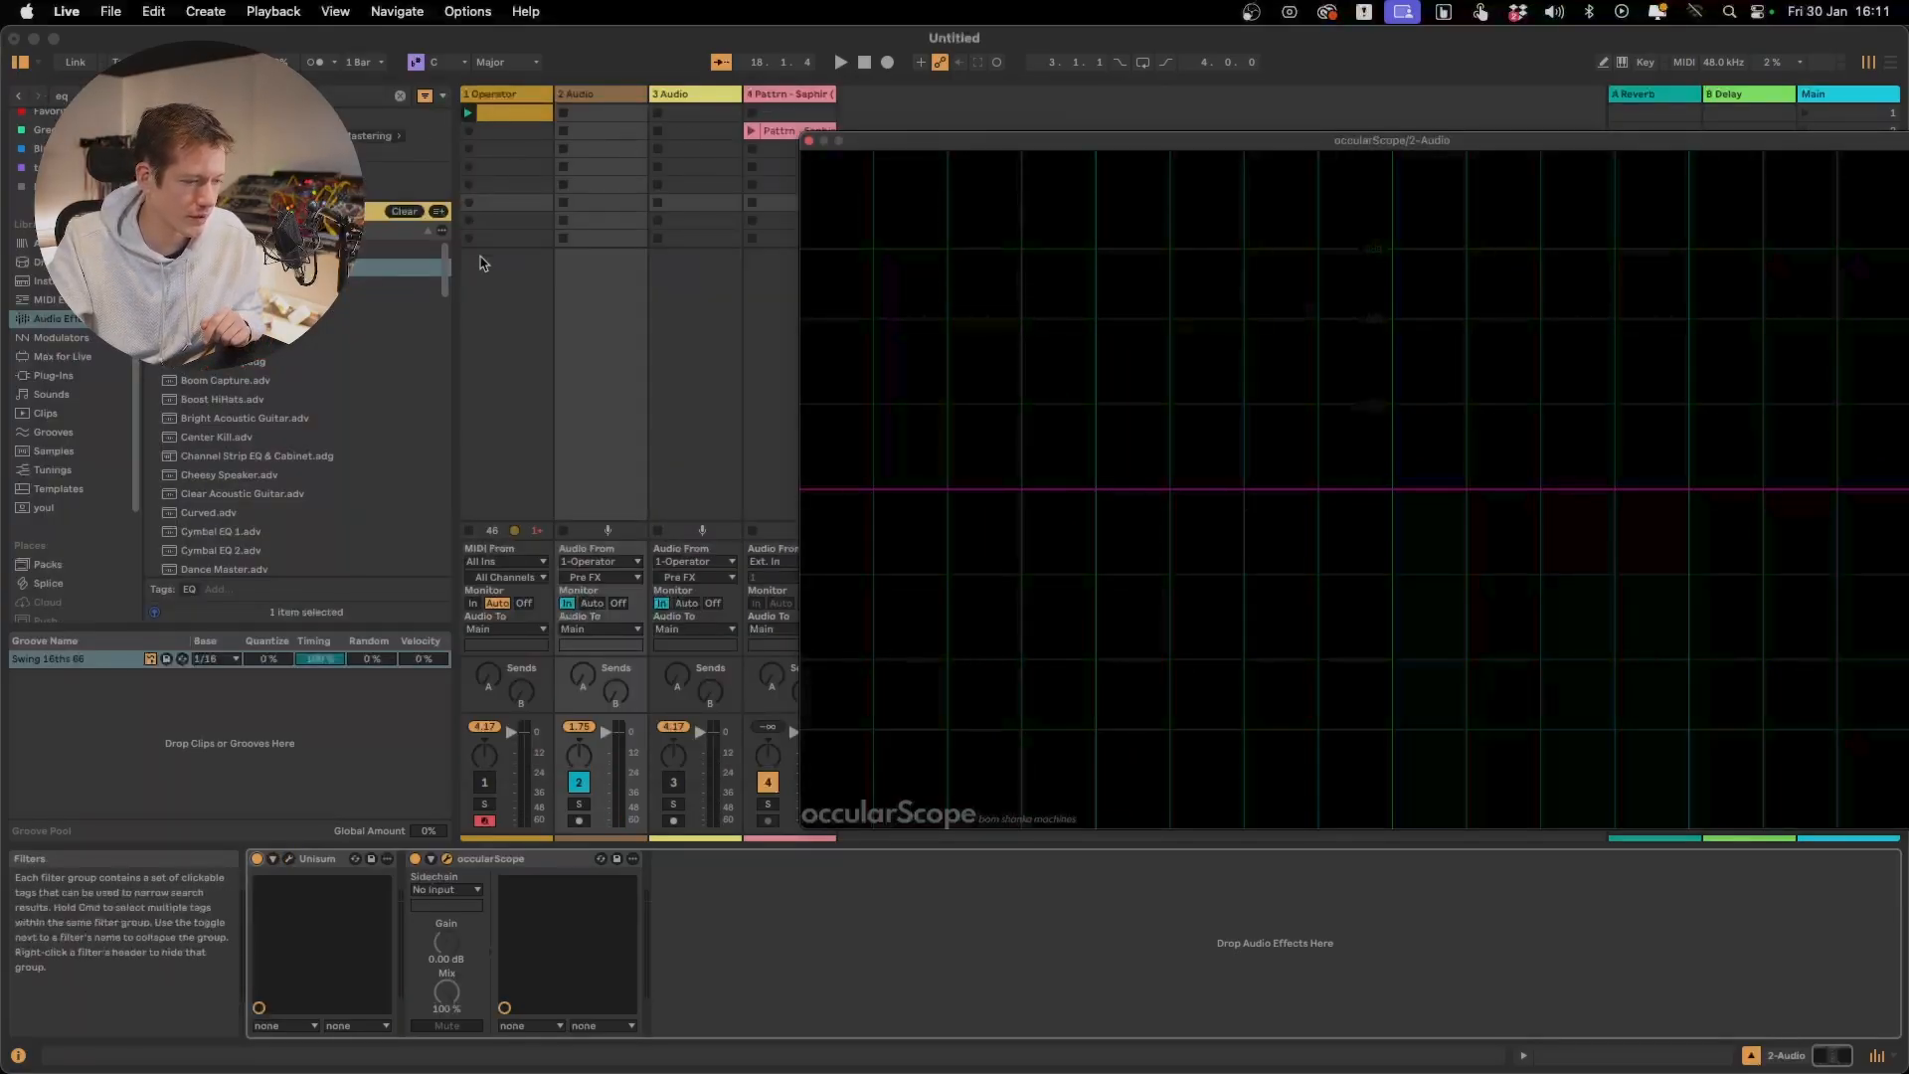
click(470, 533)
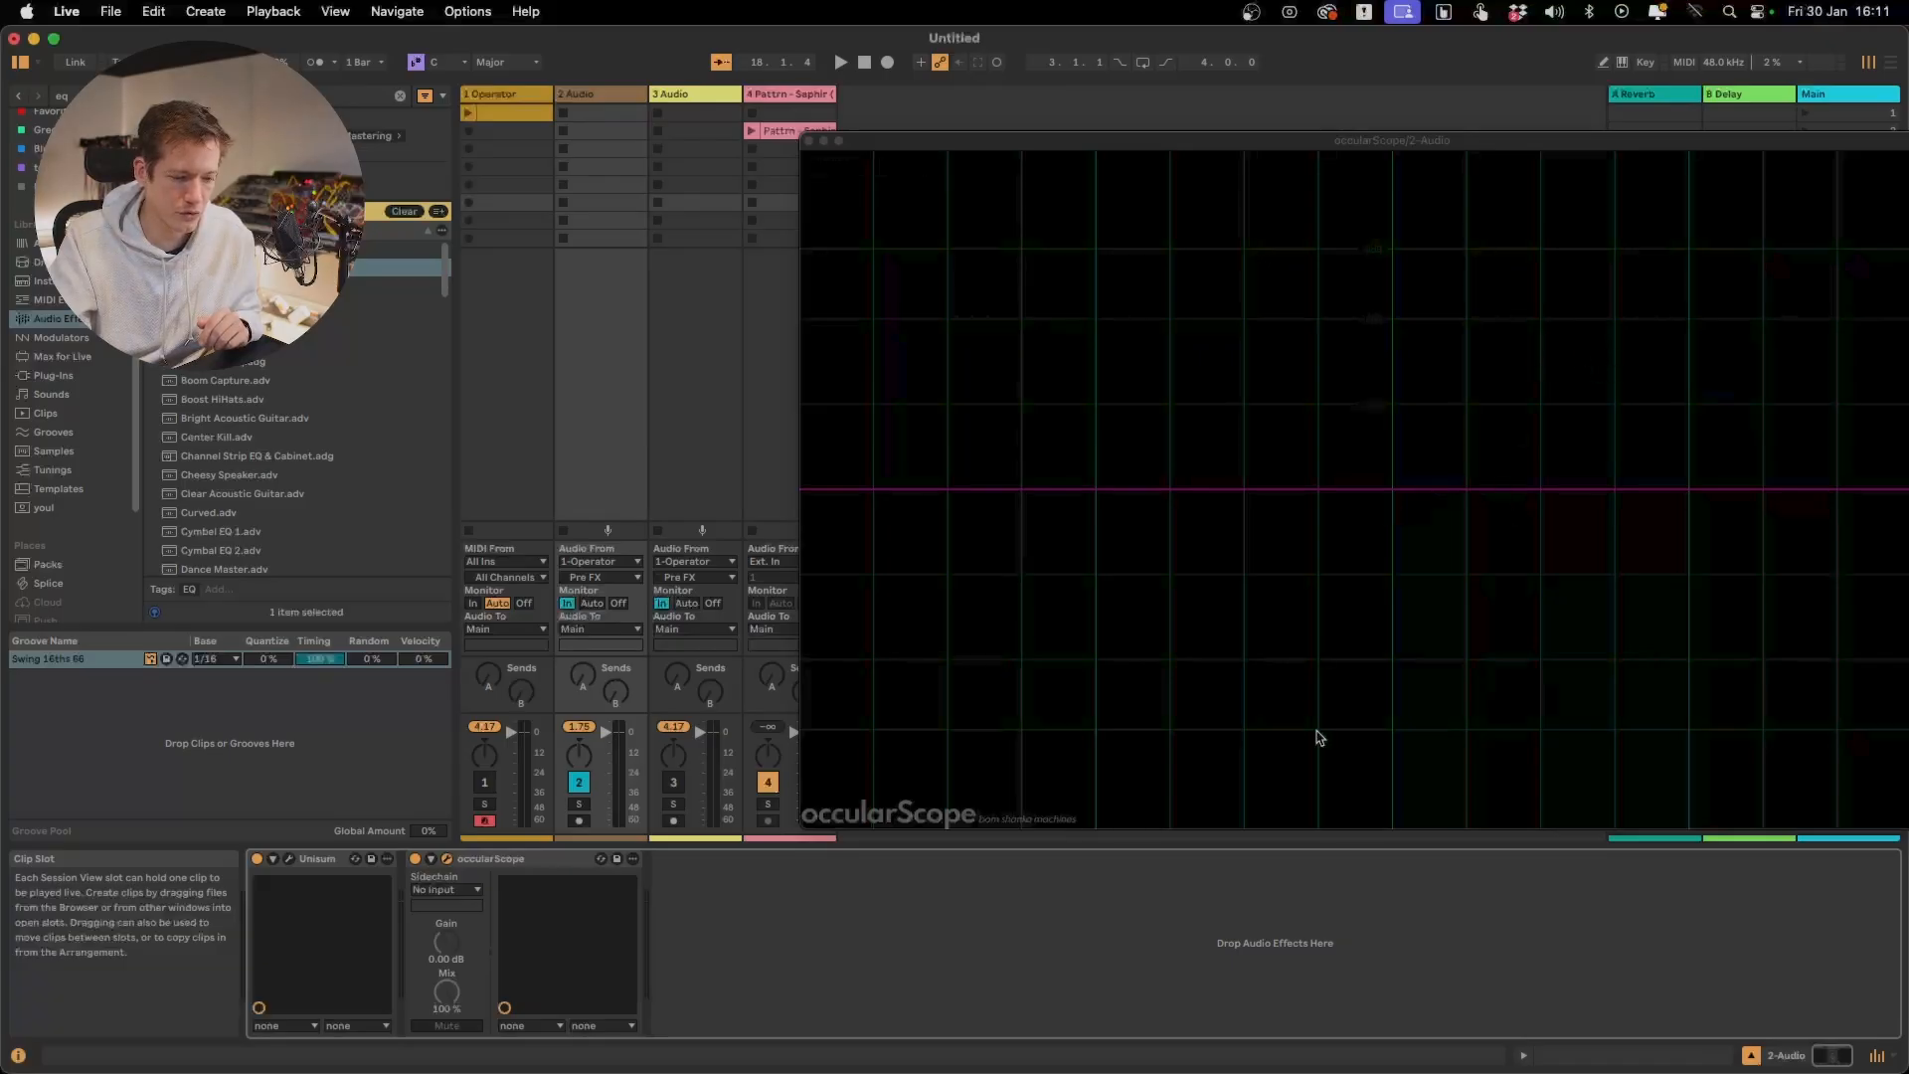
Play the Pattrn - Saphir clip on track 4 with its own Unisum open and inspect the attack X-Over Level
click(751, 130)
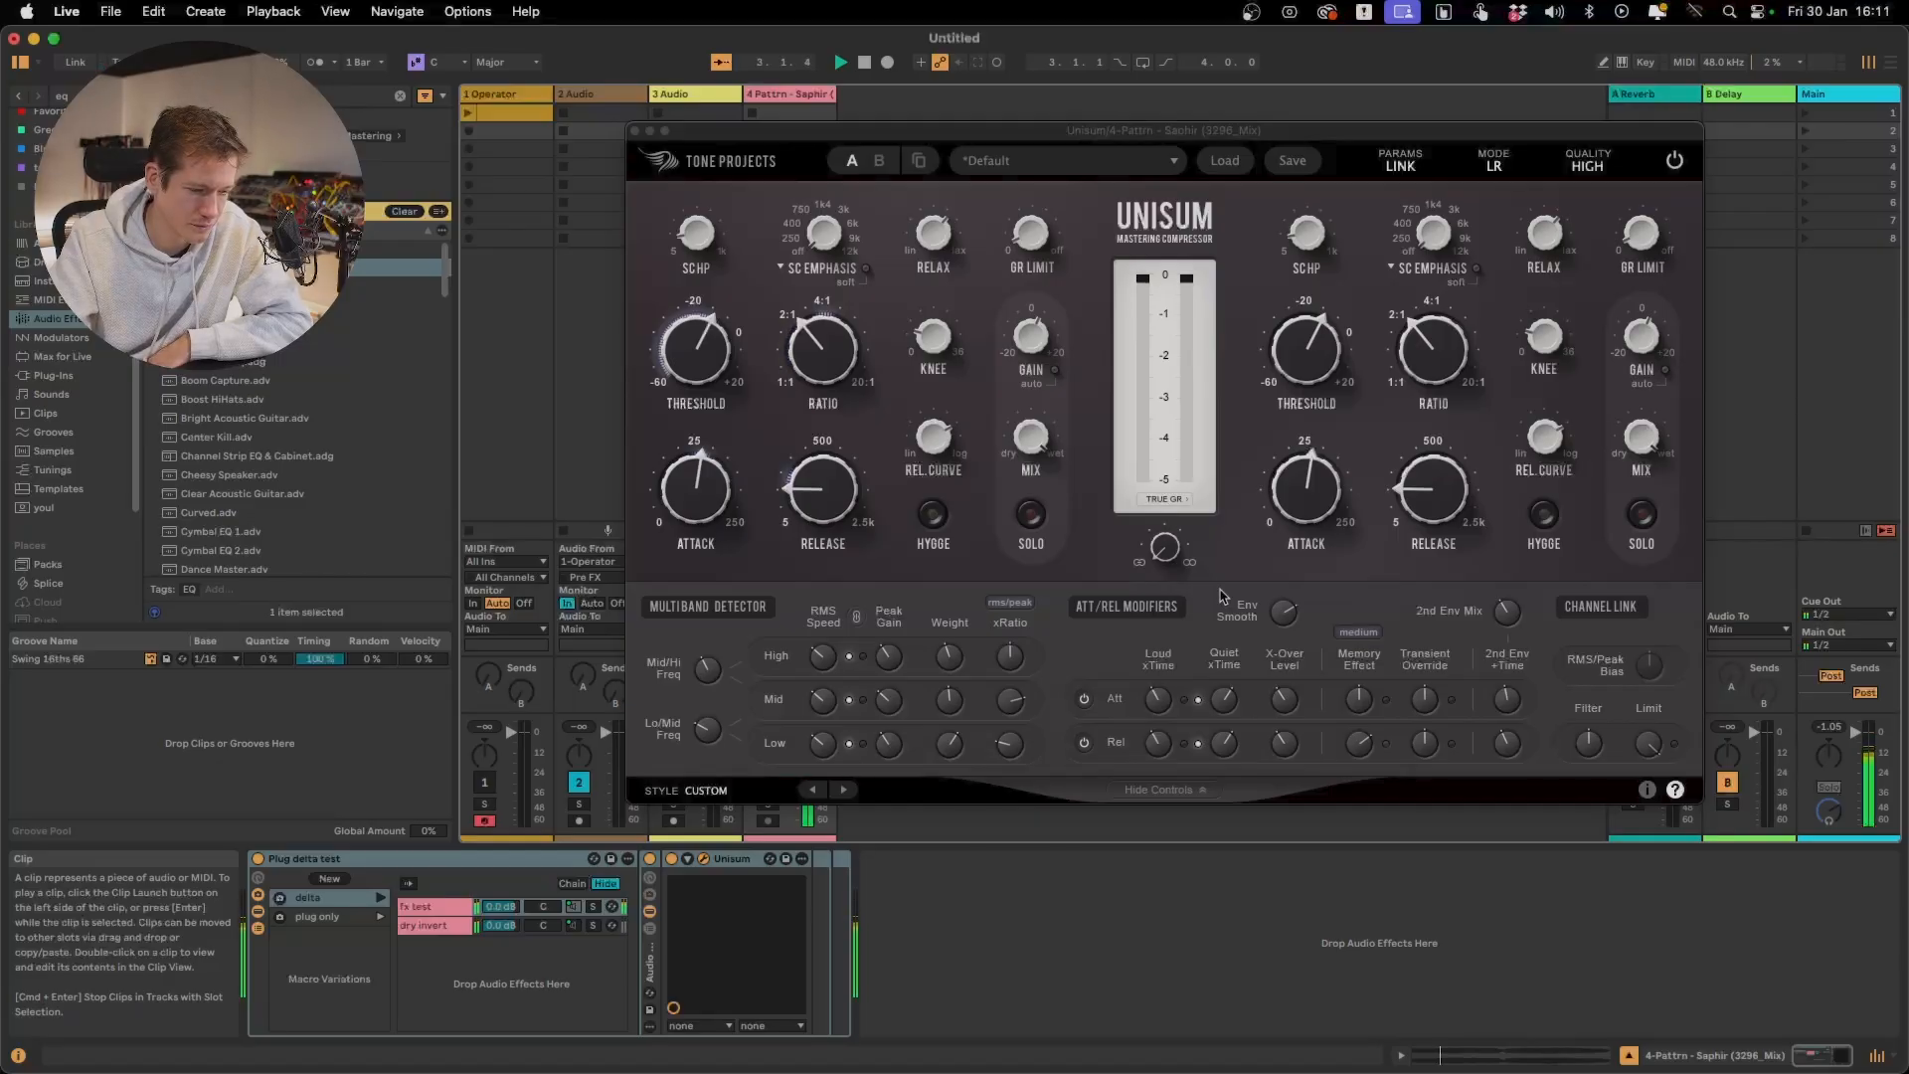
mouse_move(1584, 733)
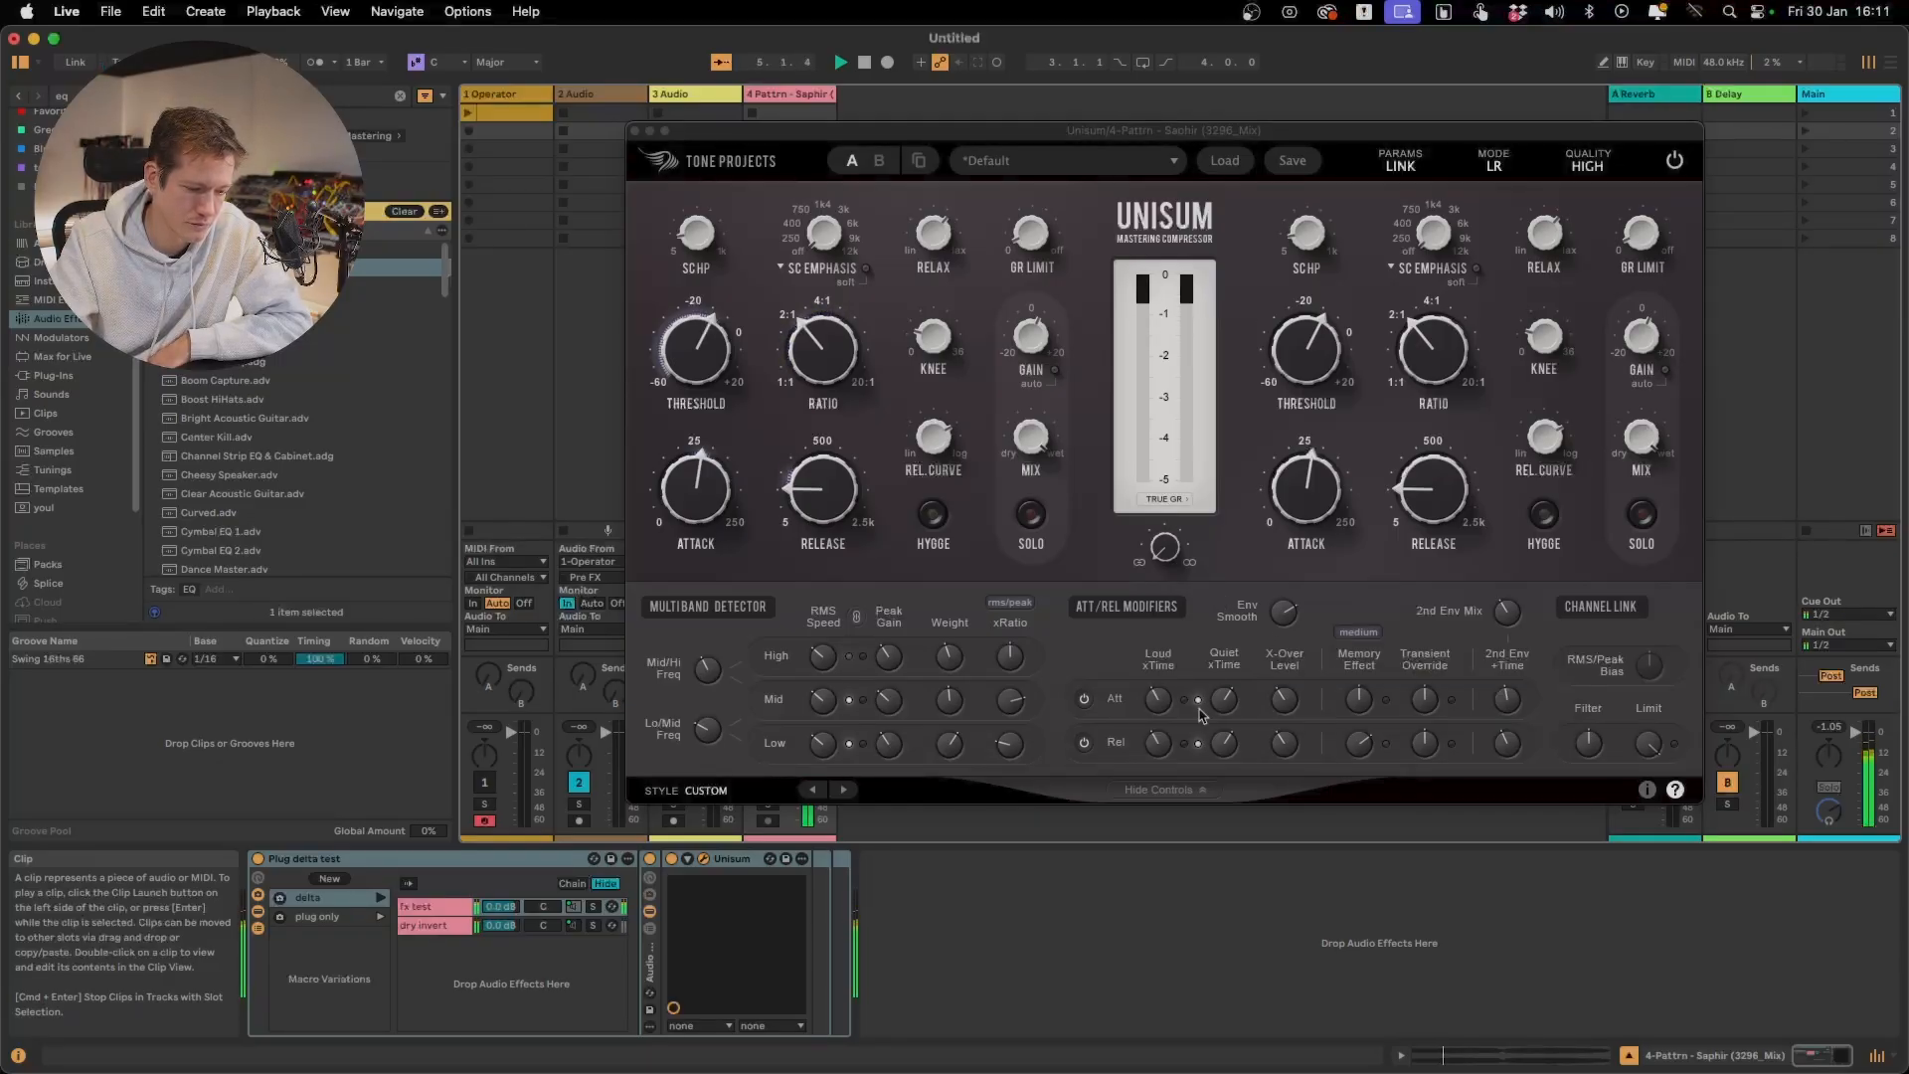
mouse_move(1276, 736)
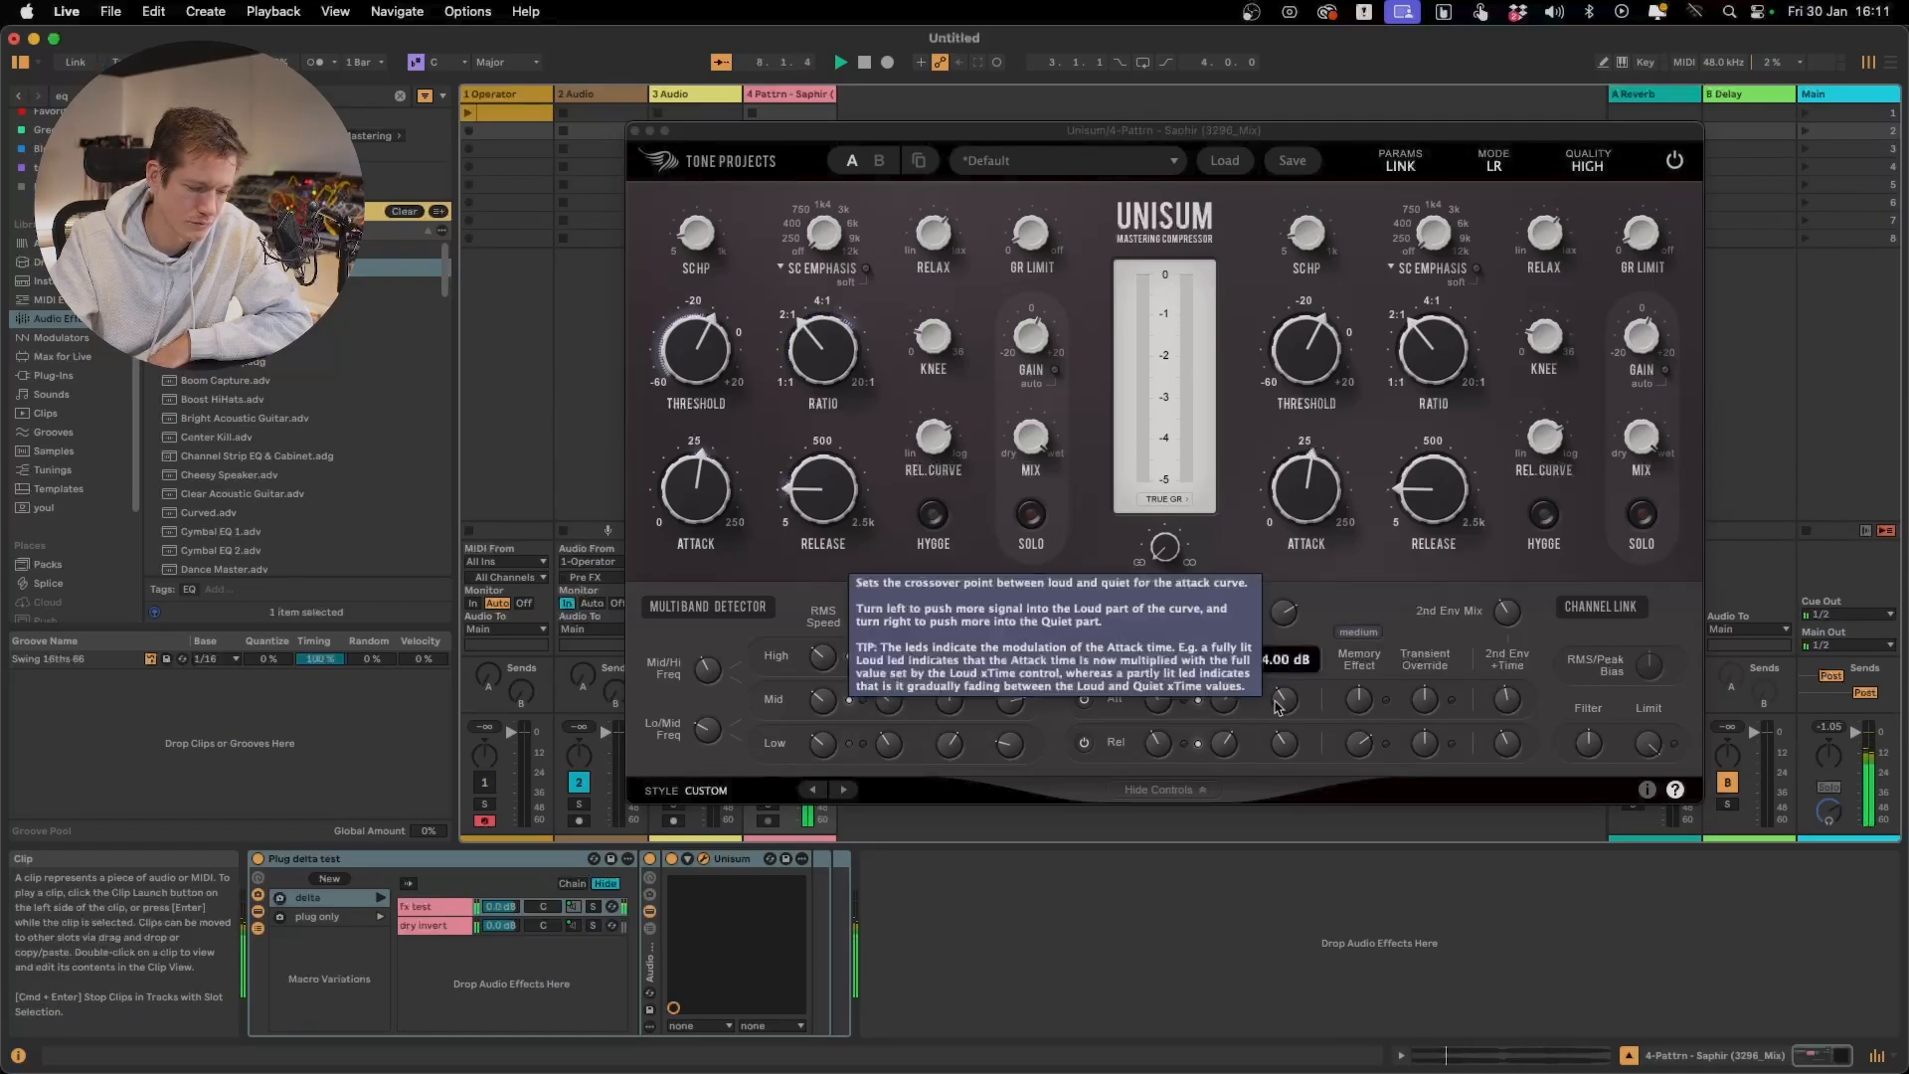
Lower the attack X-Over Level to about 1.30 dB and replay the clip on track 4
drag(1277, 704, 1276, 763)
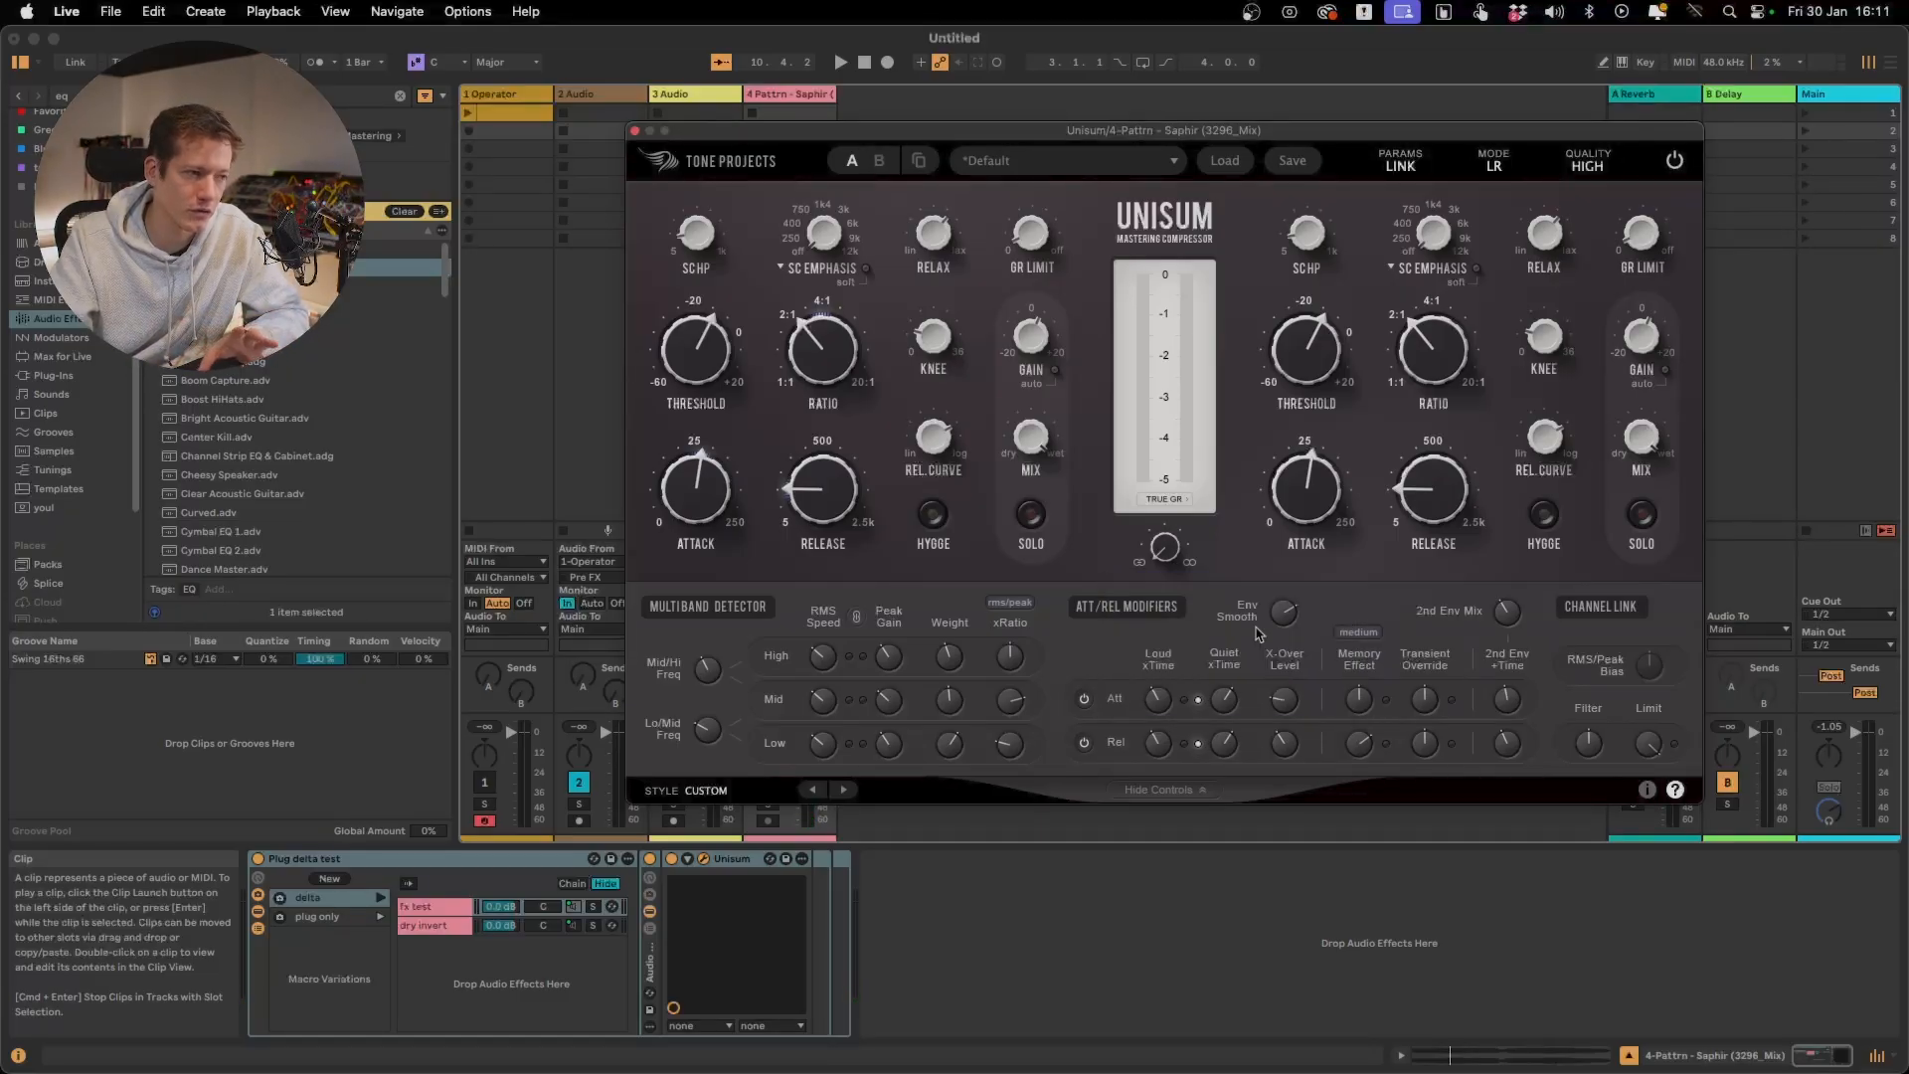
mouse_move(1298, 704)
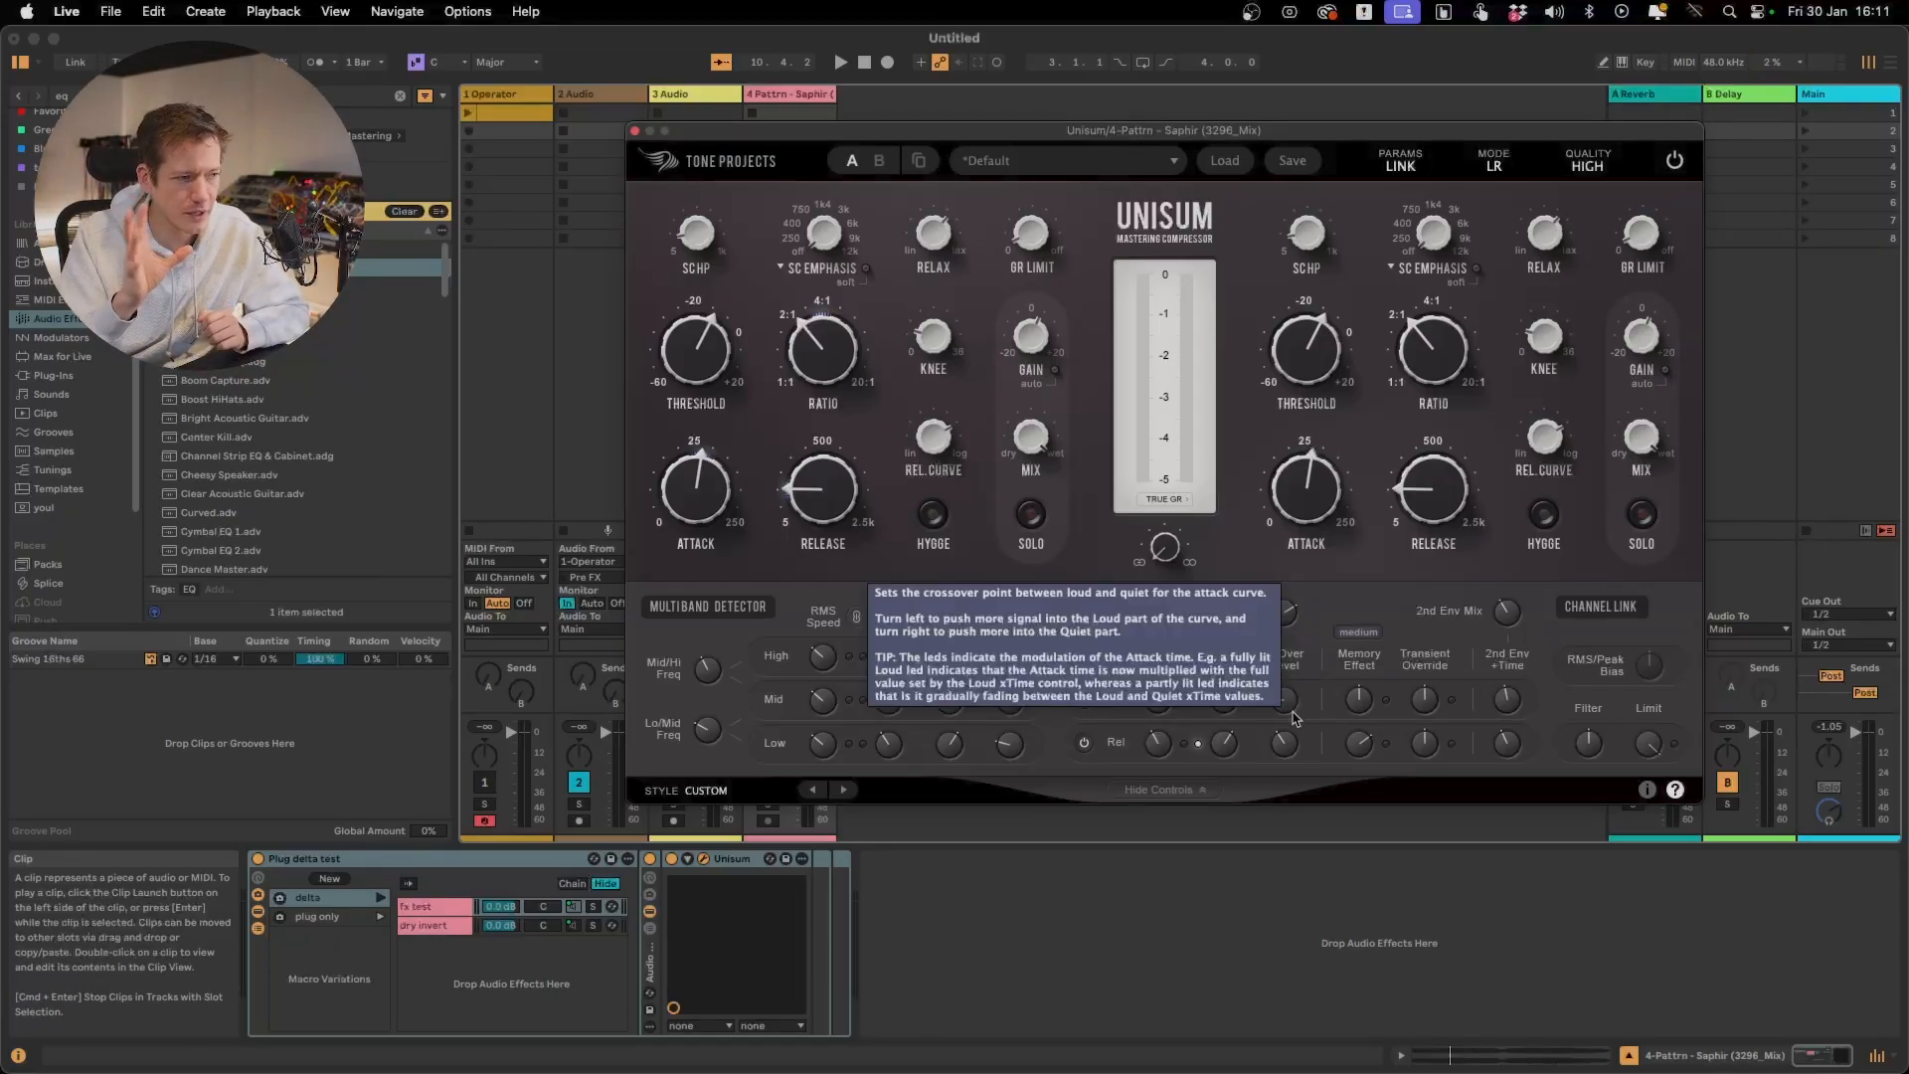
key(space)
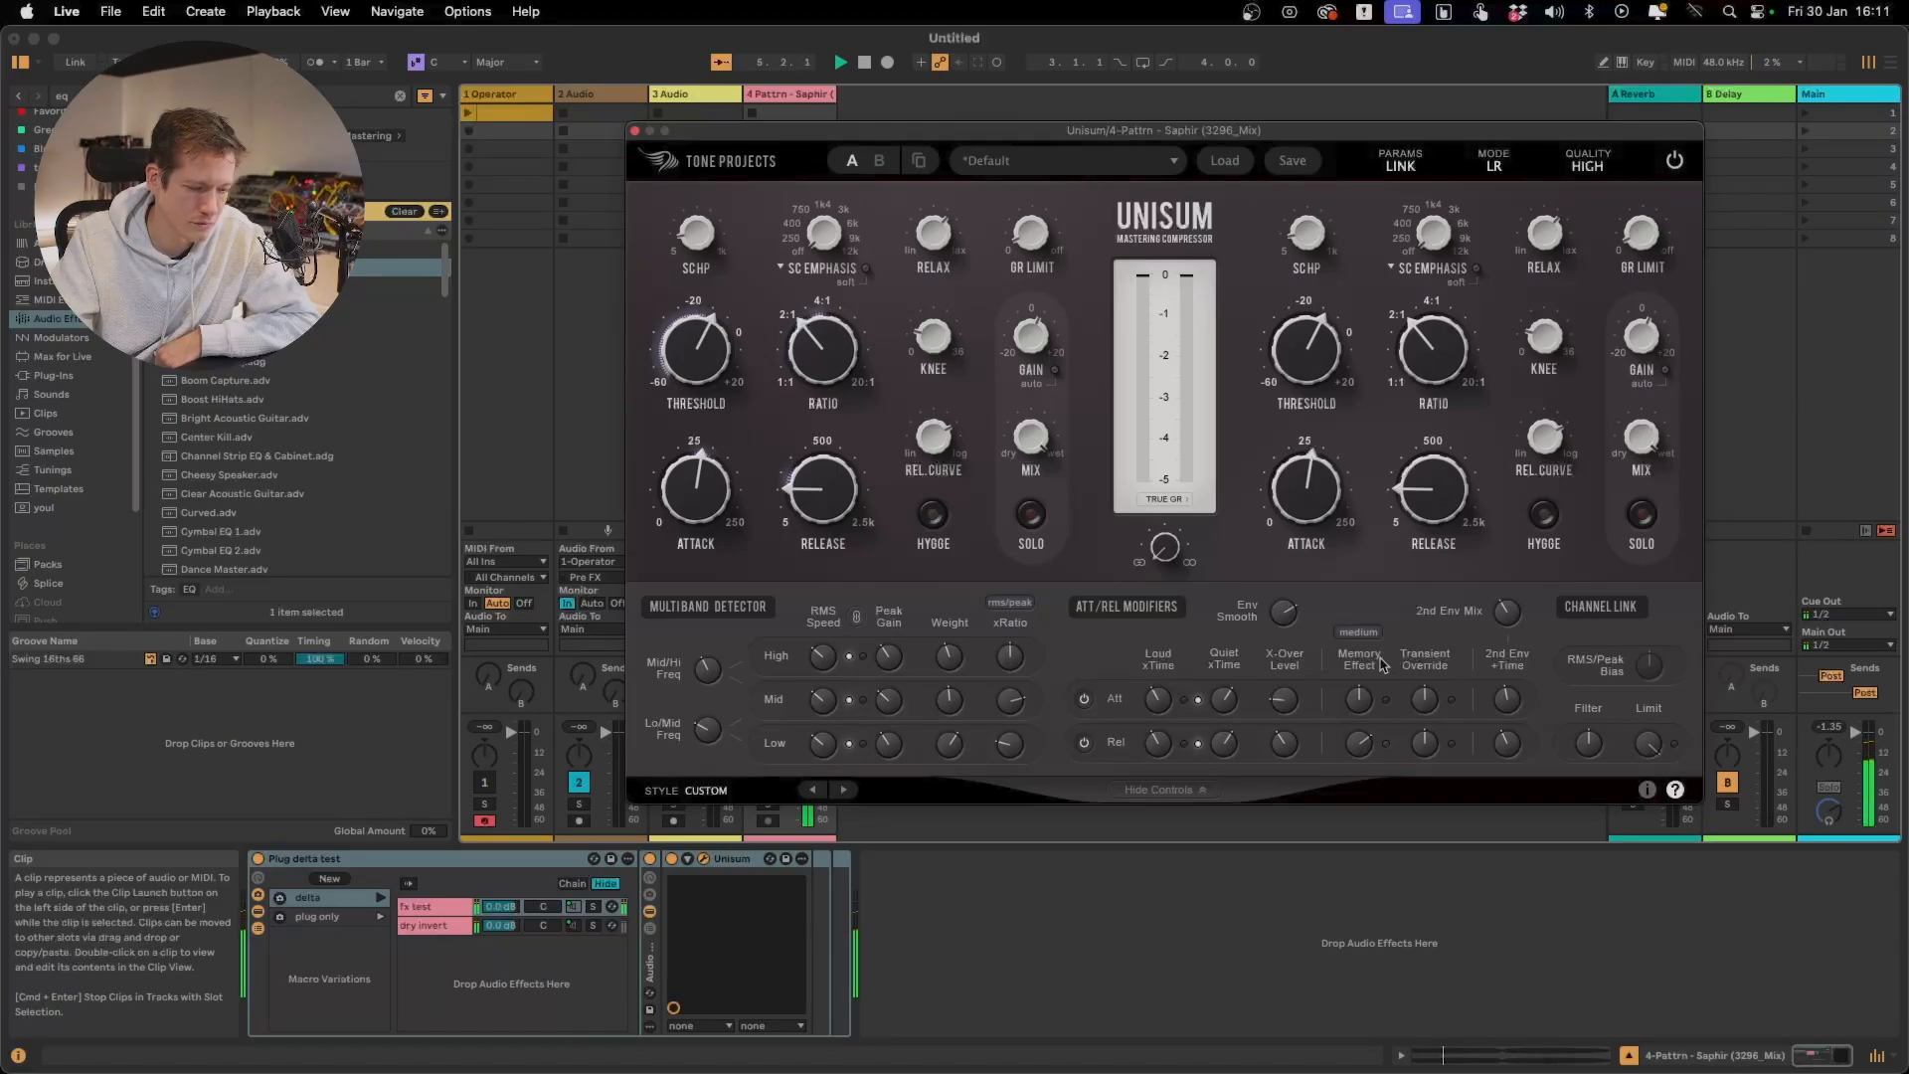
Raise the attack Loud xTime above 0.500 x, lower the attack Quiet xTime, and replay the clip
mouse_move(1160, 714)
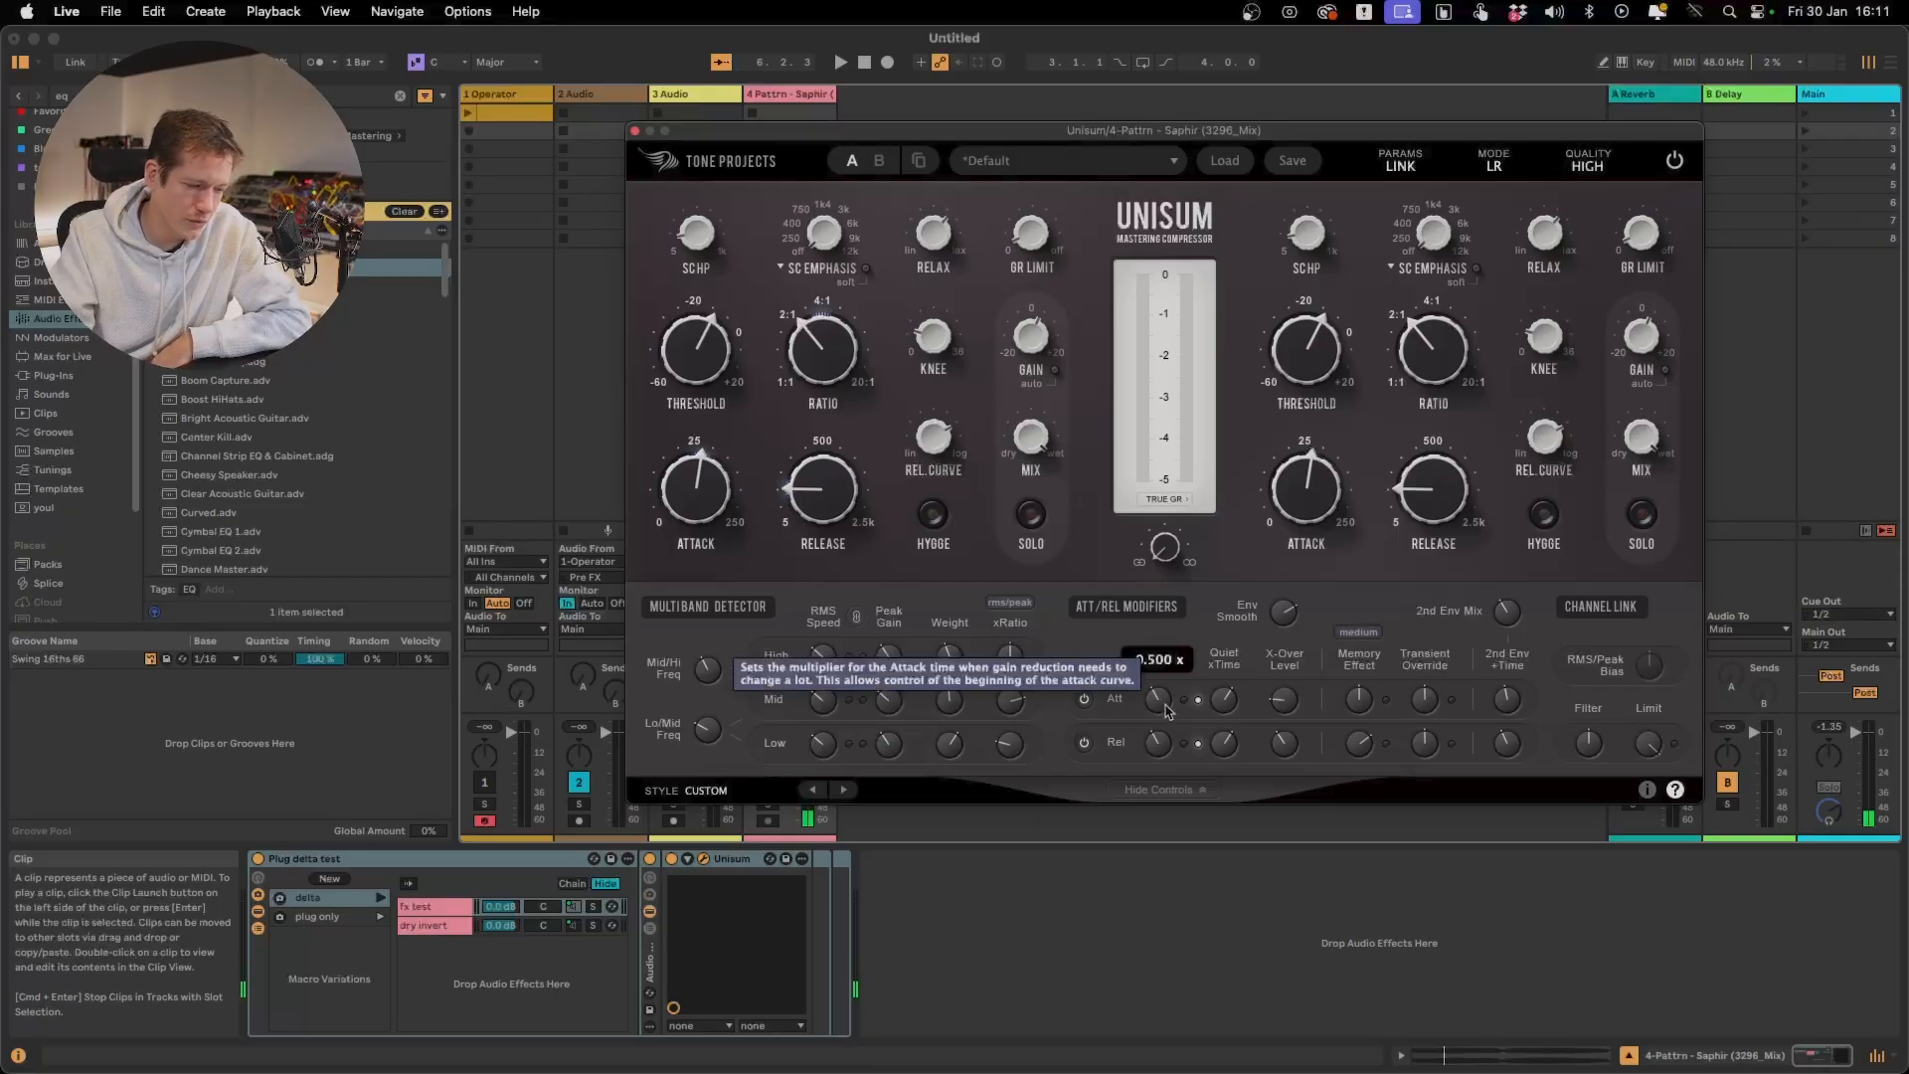
drag(1166, 707, 1174, 648)
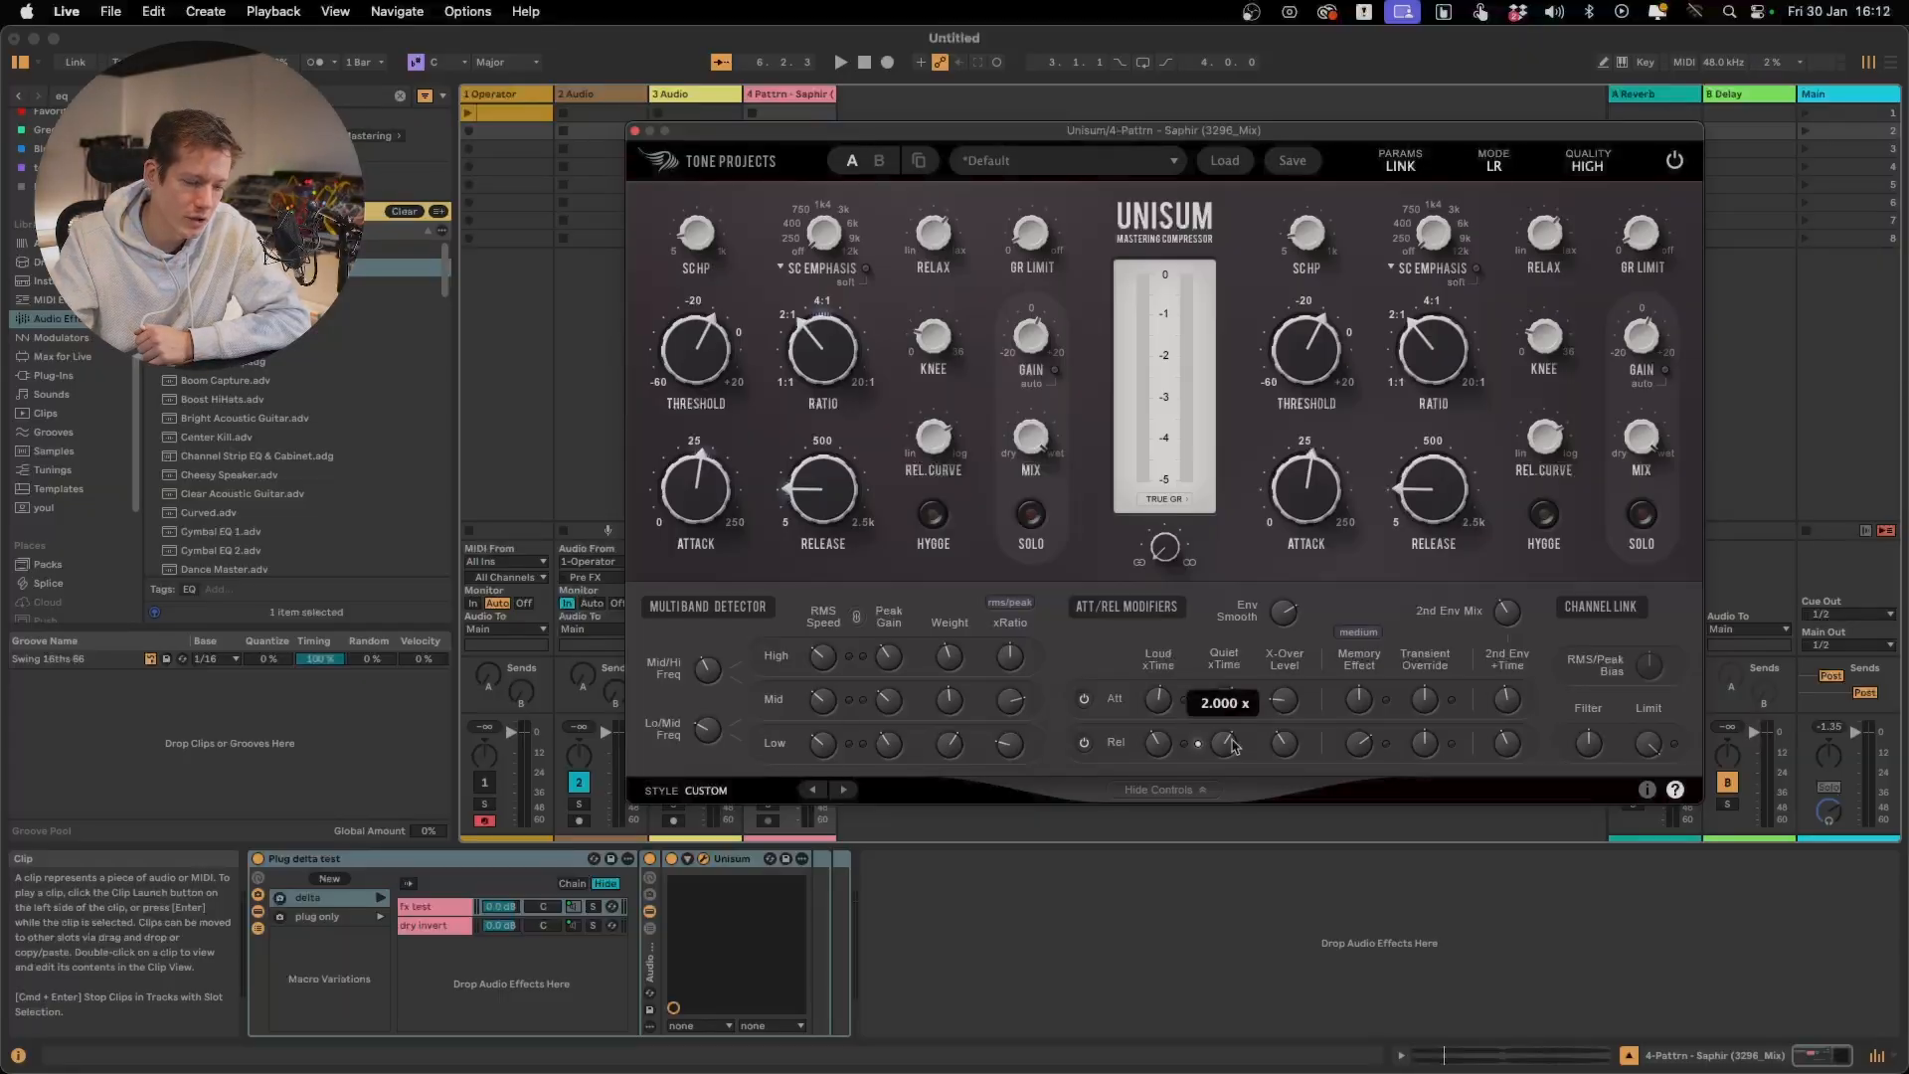
drag(1226, 706, 1224, 755)
key(space)
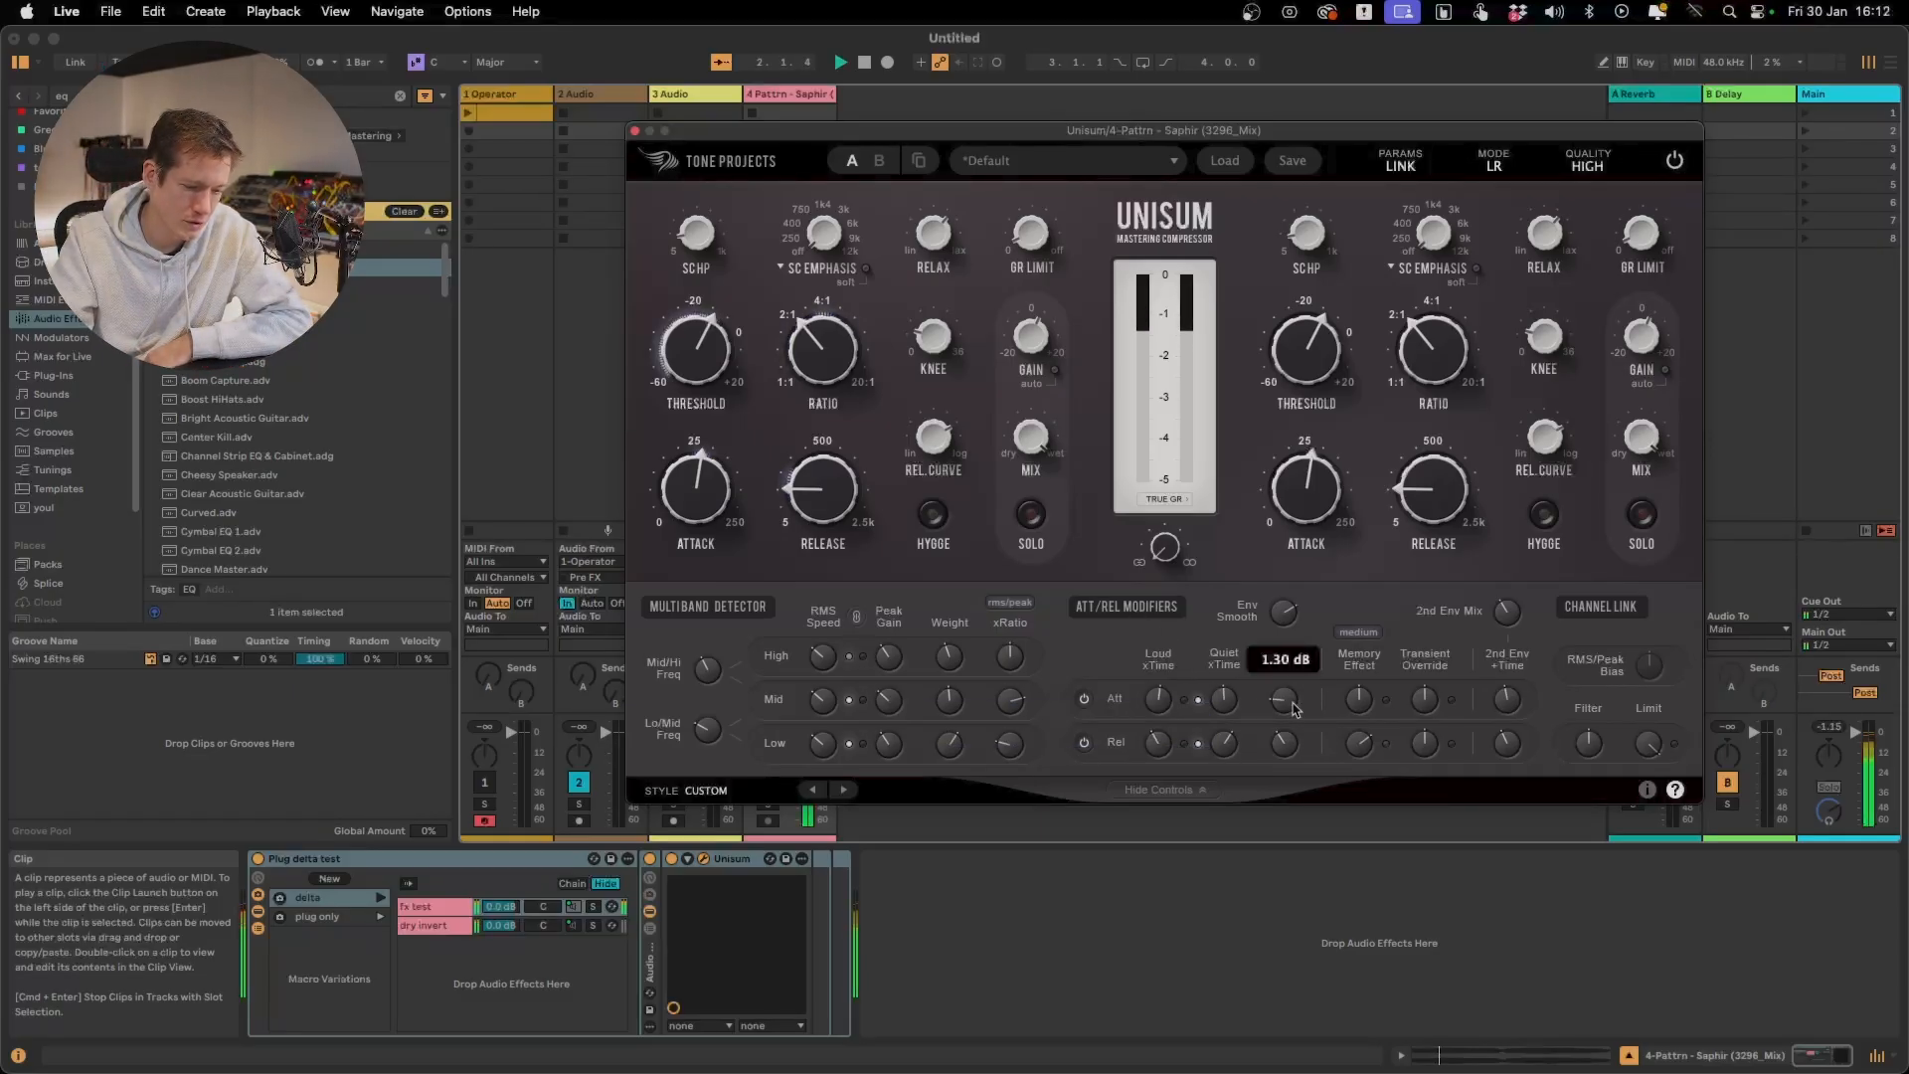
Switch the Plug delta test rack to its delta signal and restart playback
mouse_move(1514, 606)
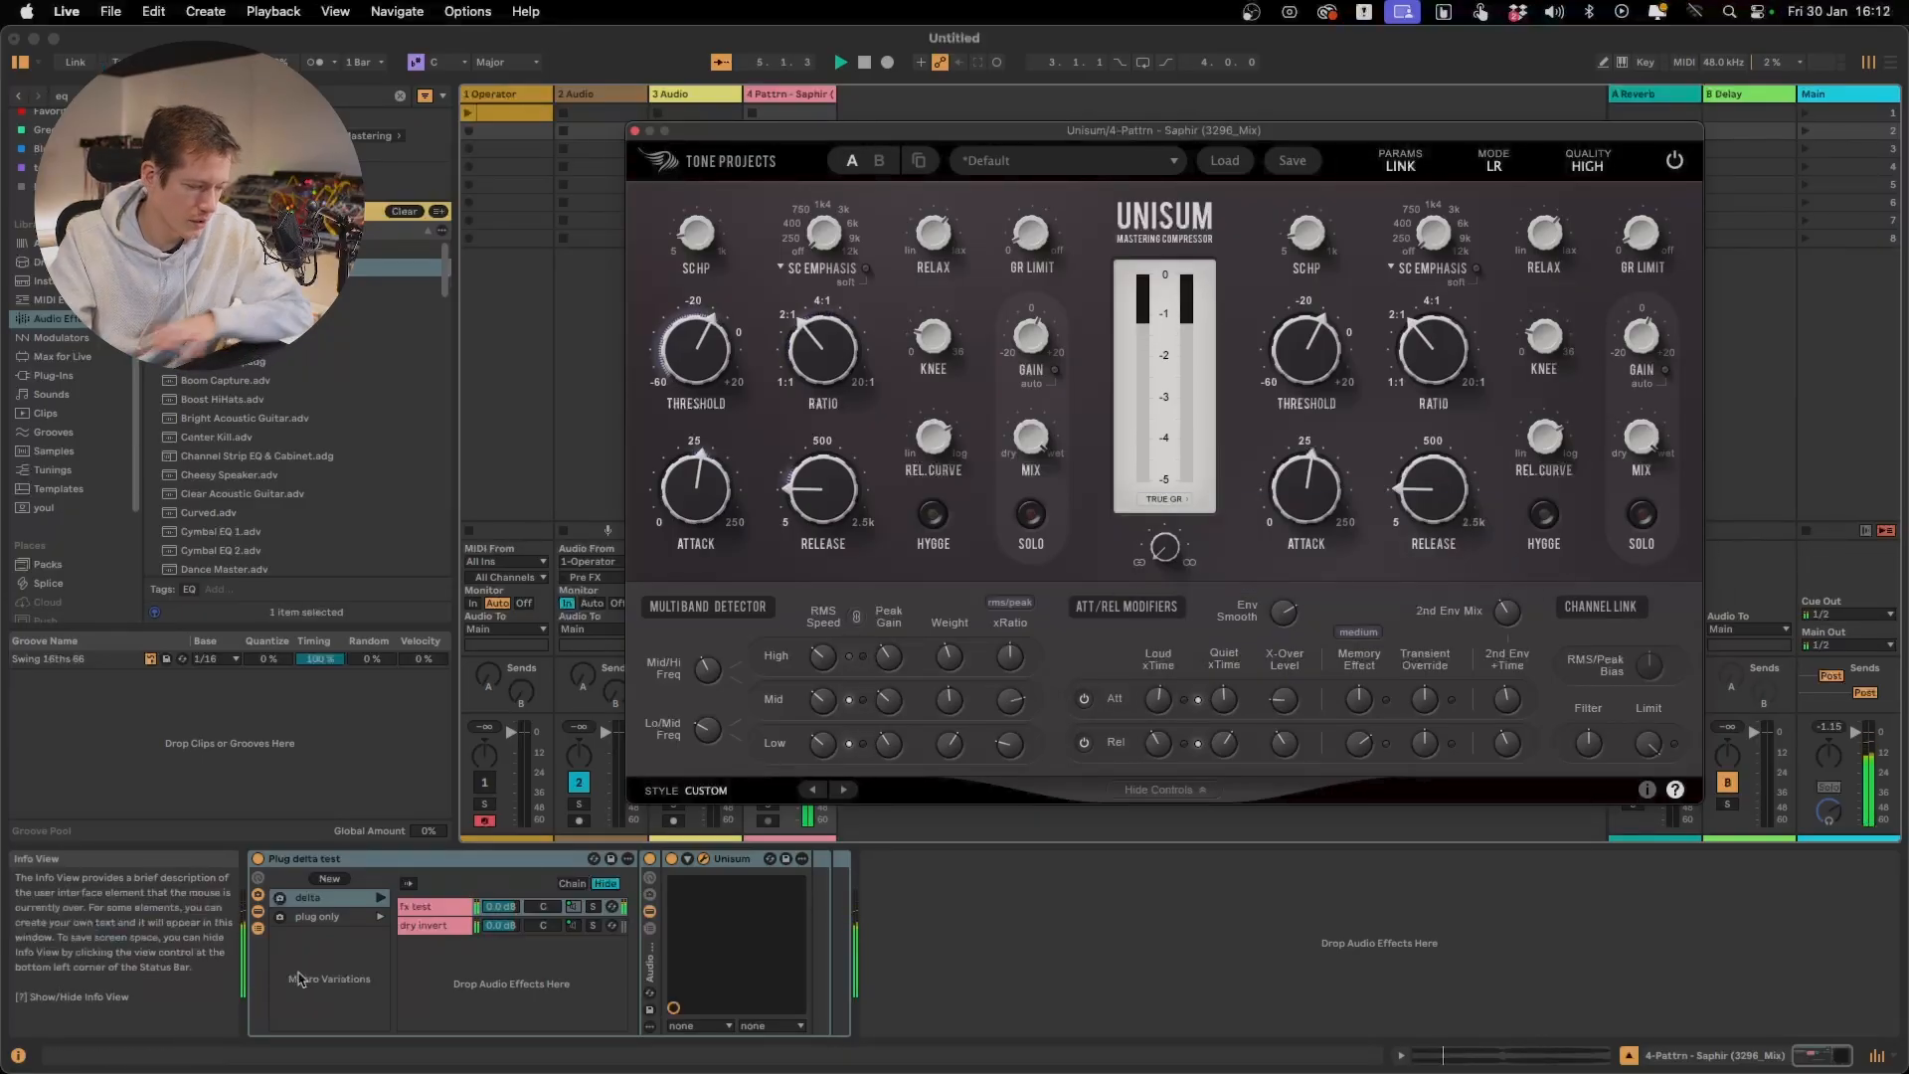
click(379, 902)
key(space)
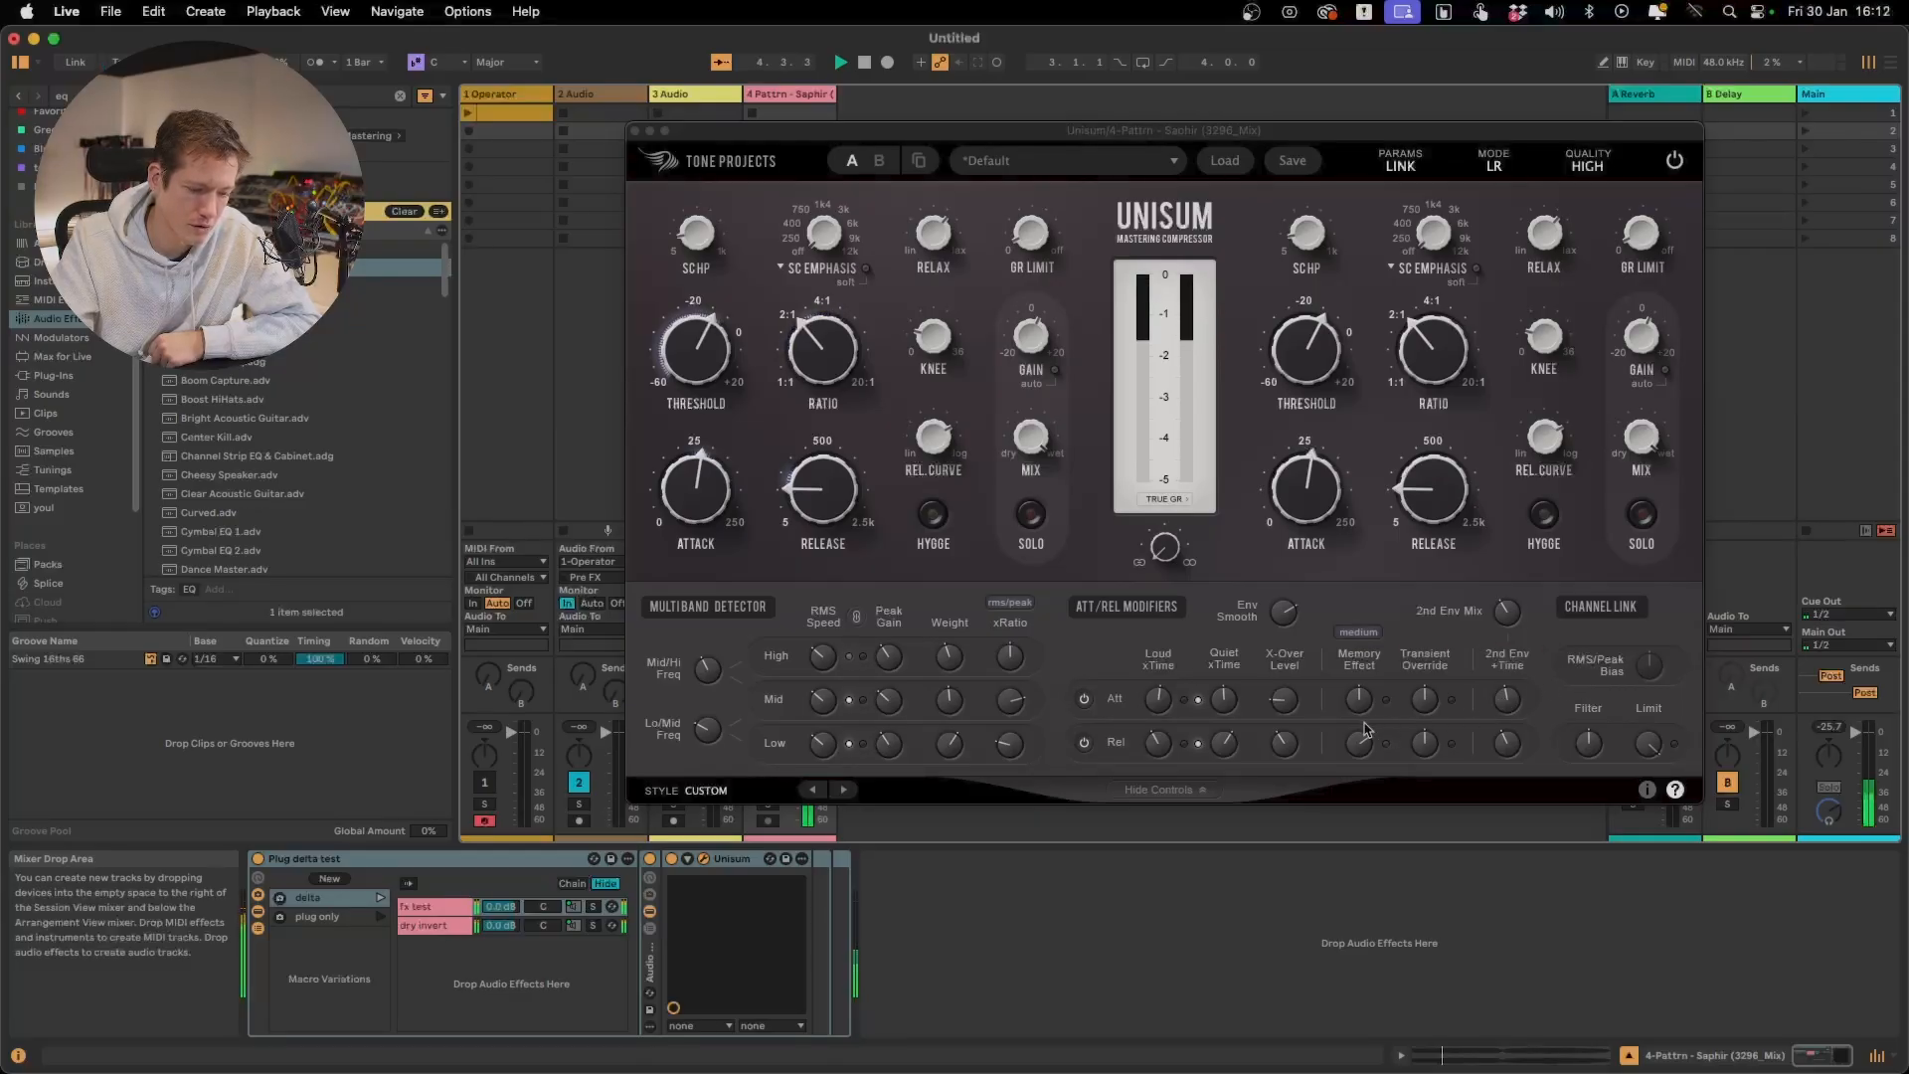
Lower the release X-Over Level and Quiet xTime and raise the release Loud xTime while listening to the delta signal
drag(1289, 753, 1285, 837)
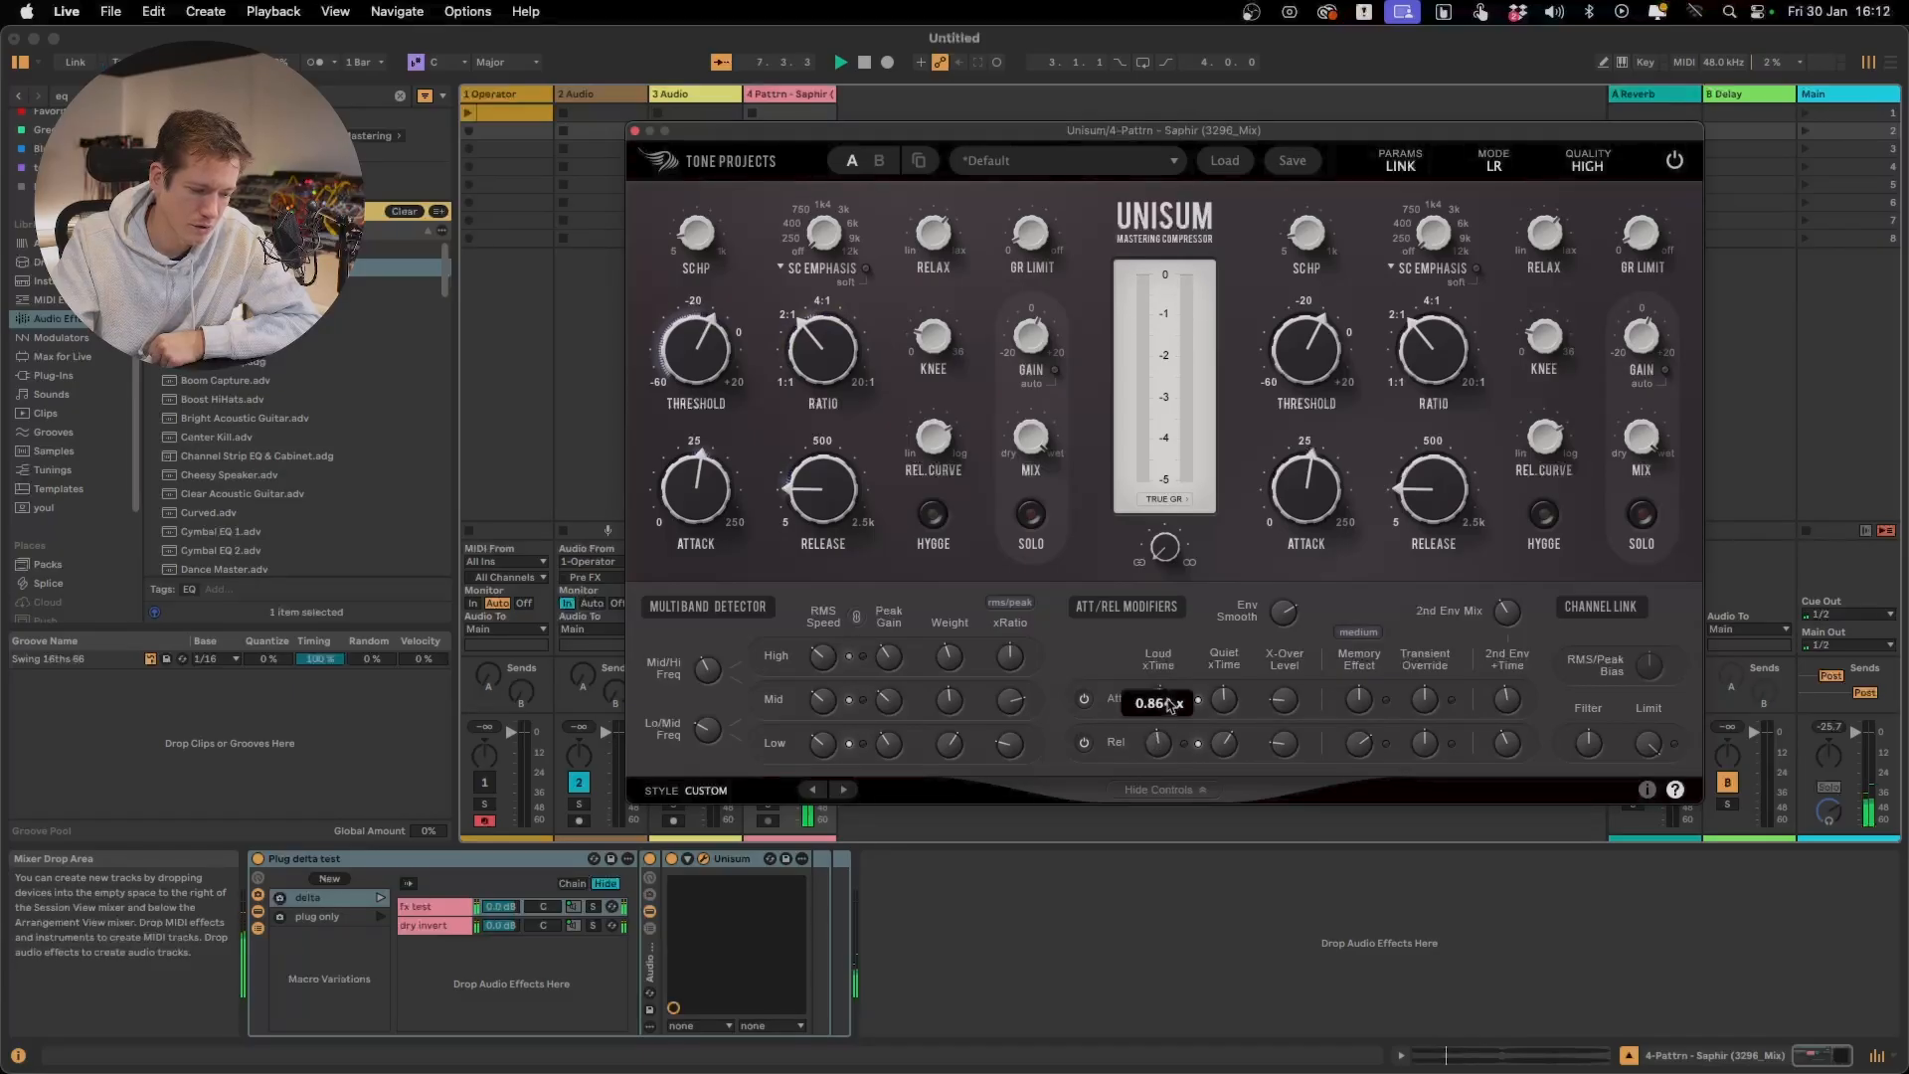
drag(1169, 704, 1171, 682)
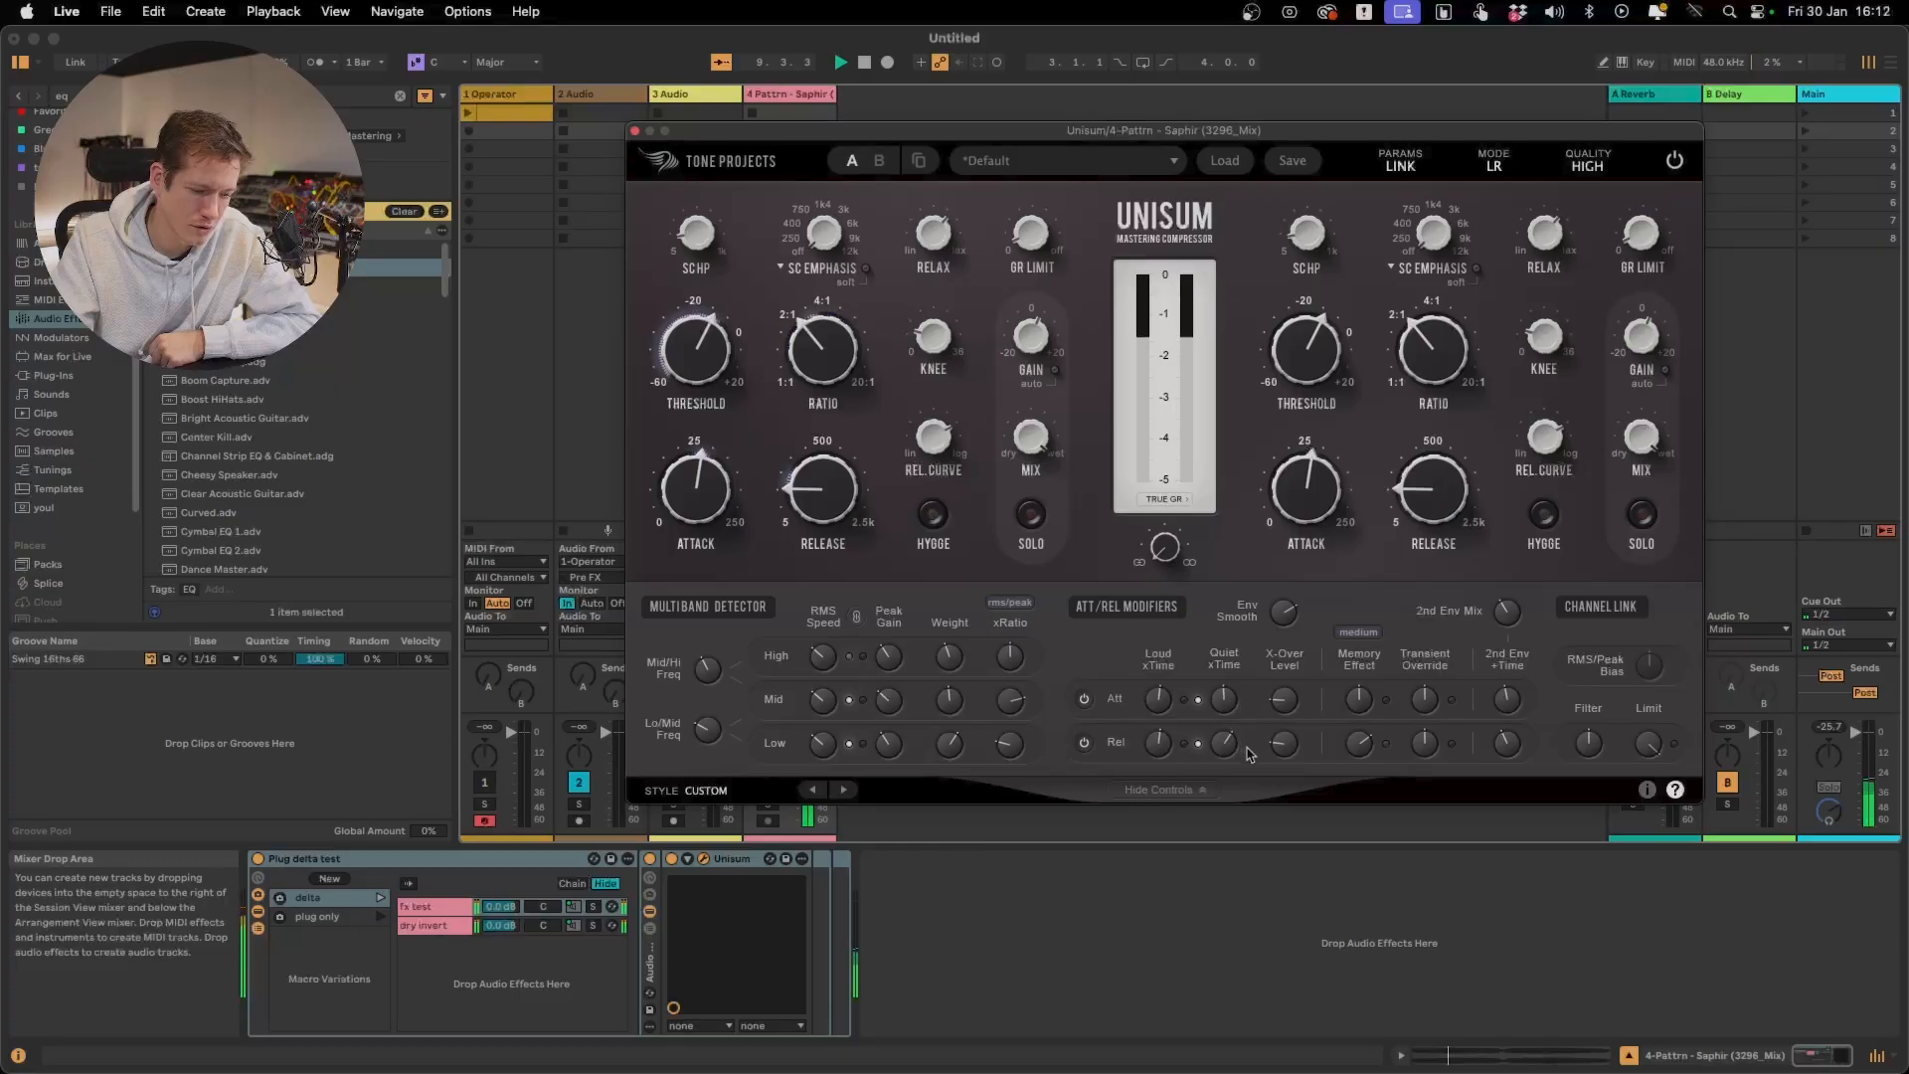
drag(1216, 751, 1236, 842)
mouse_move(1274, 740)
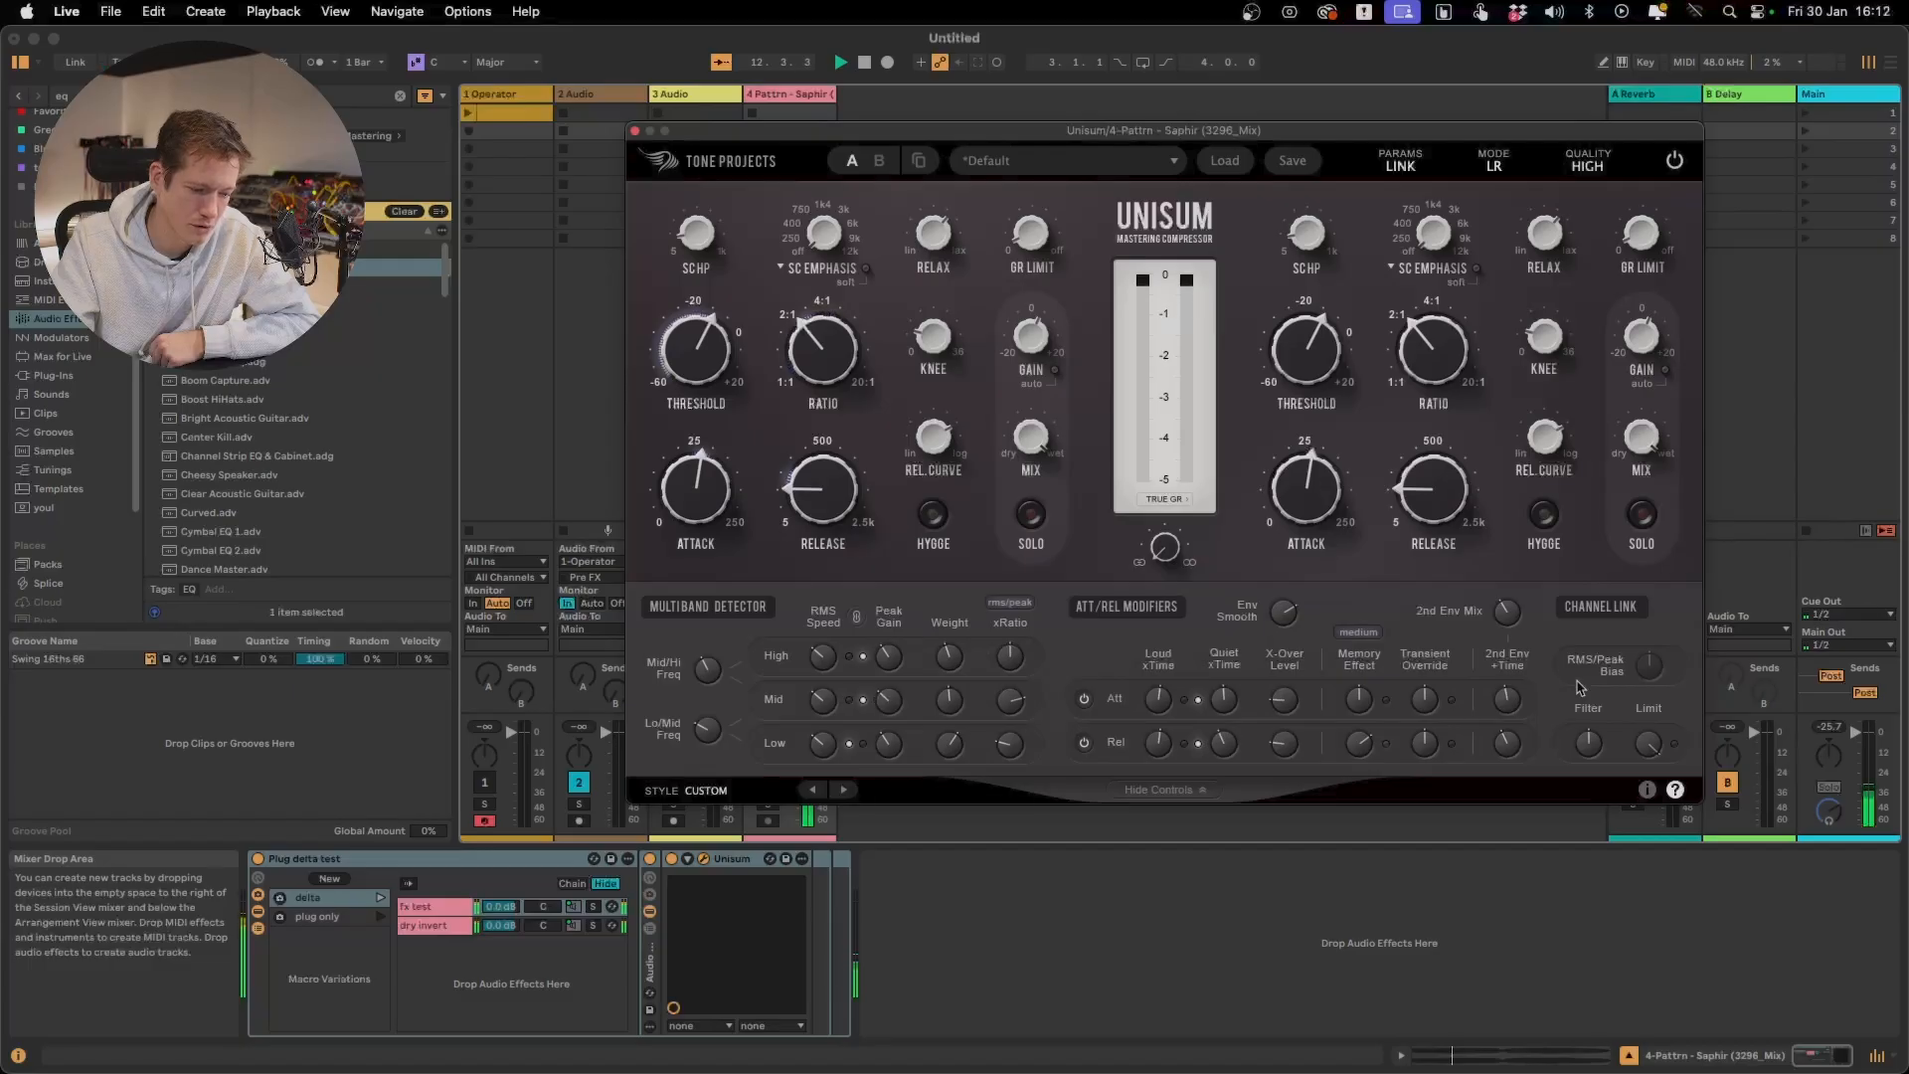
drag(1283, 744, 1285, 775)
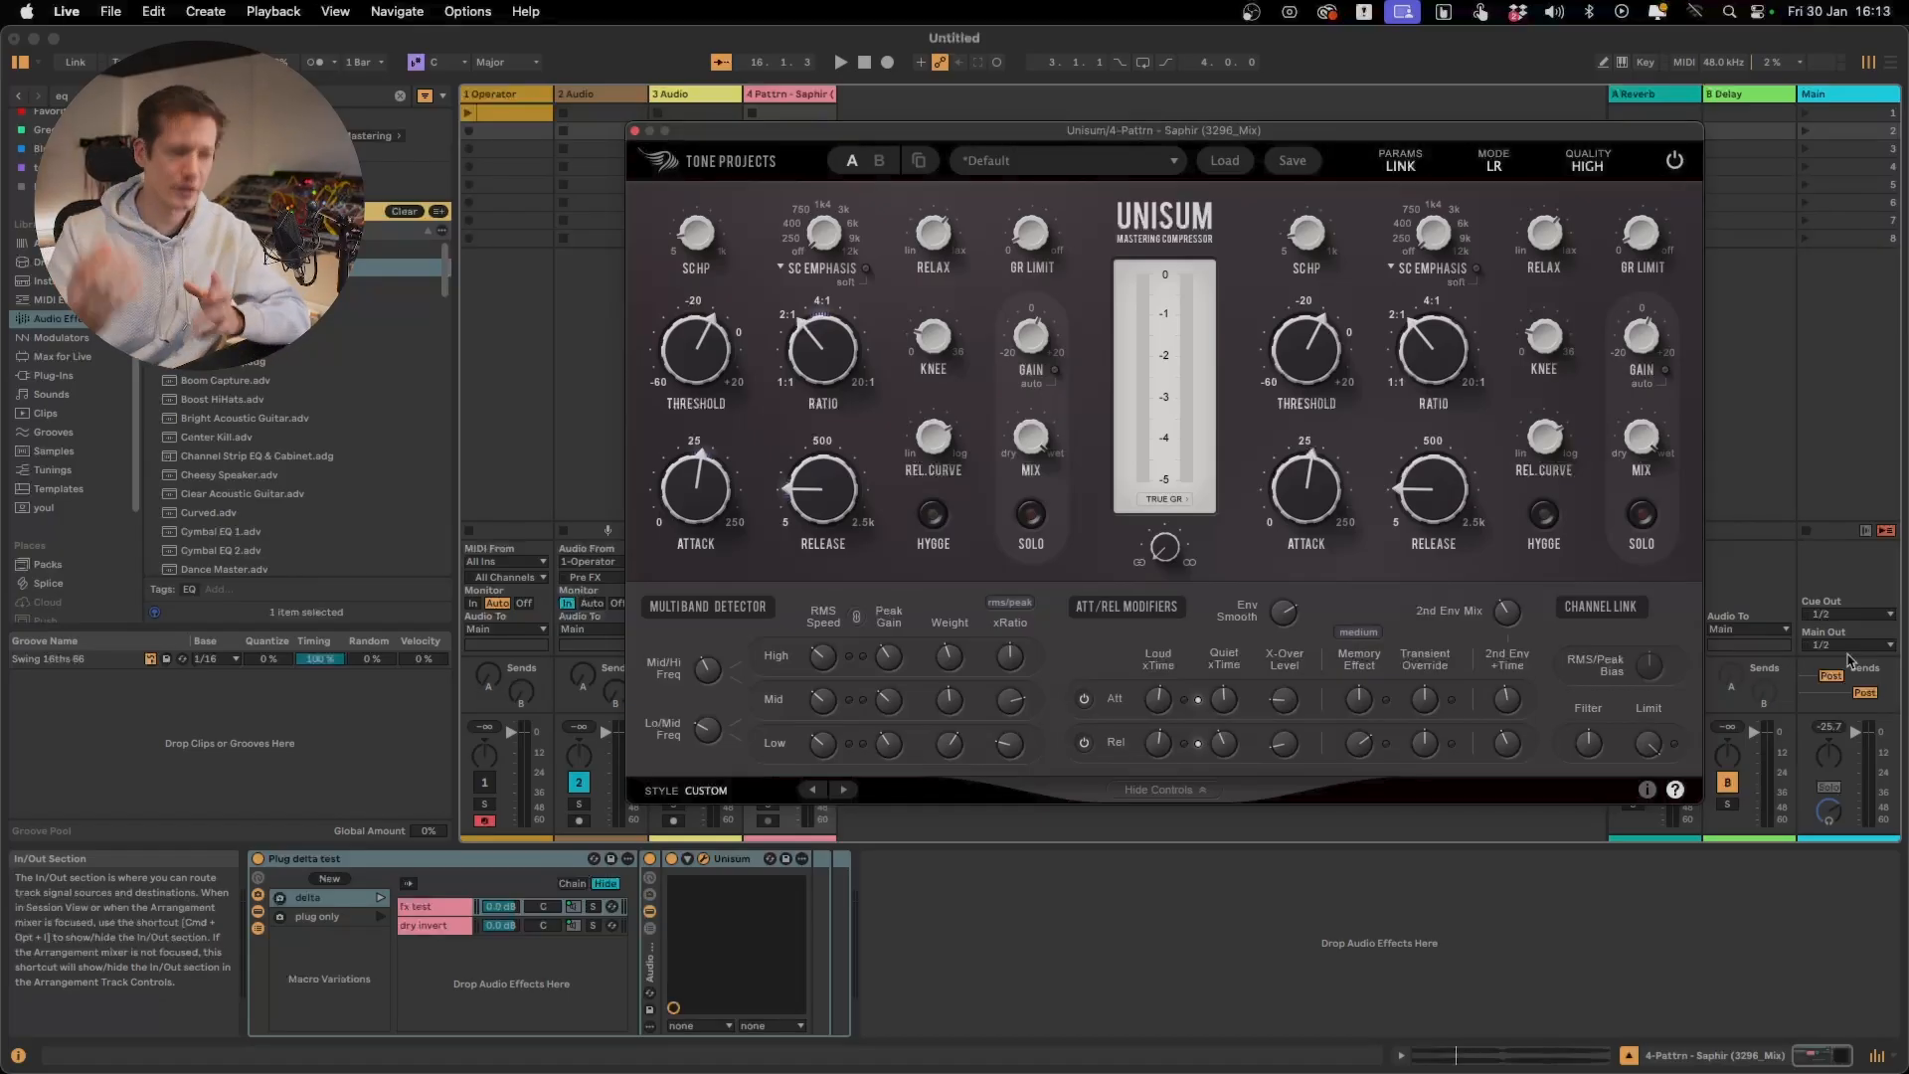
Replay the delta signal and raise the release Loud xTime slightly
key(space)
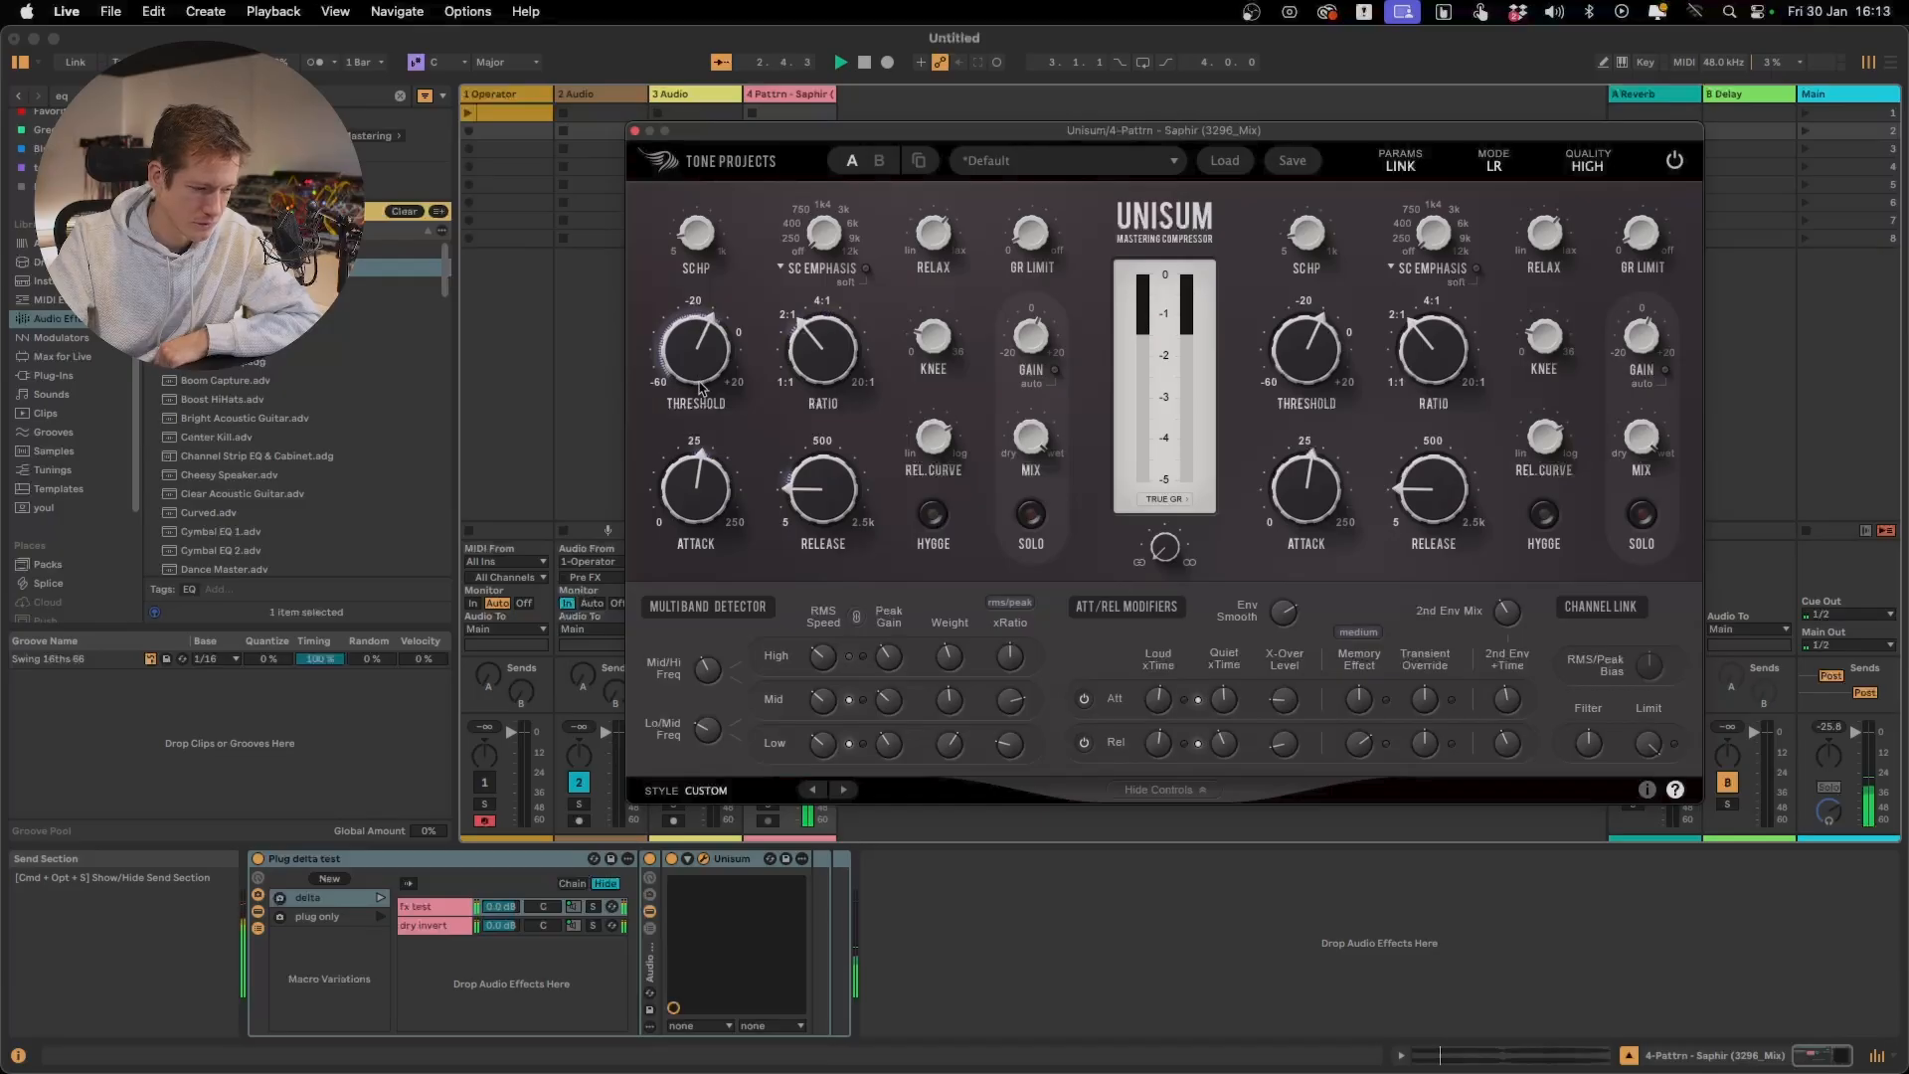
mouse_move(1553, 422)
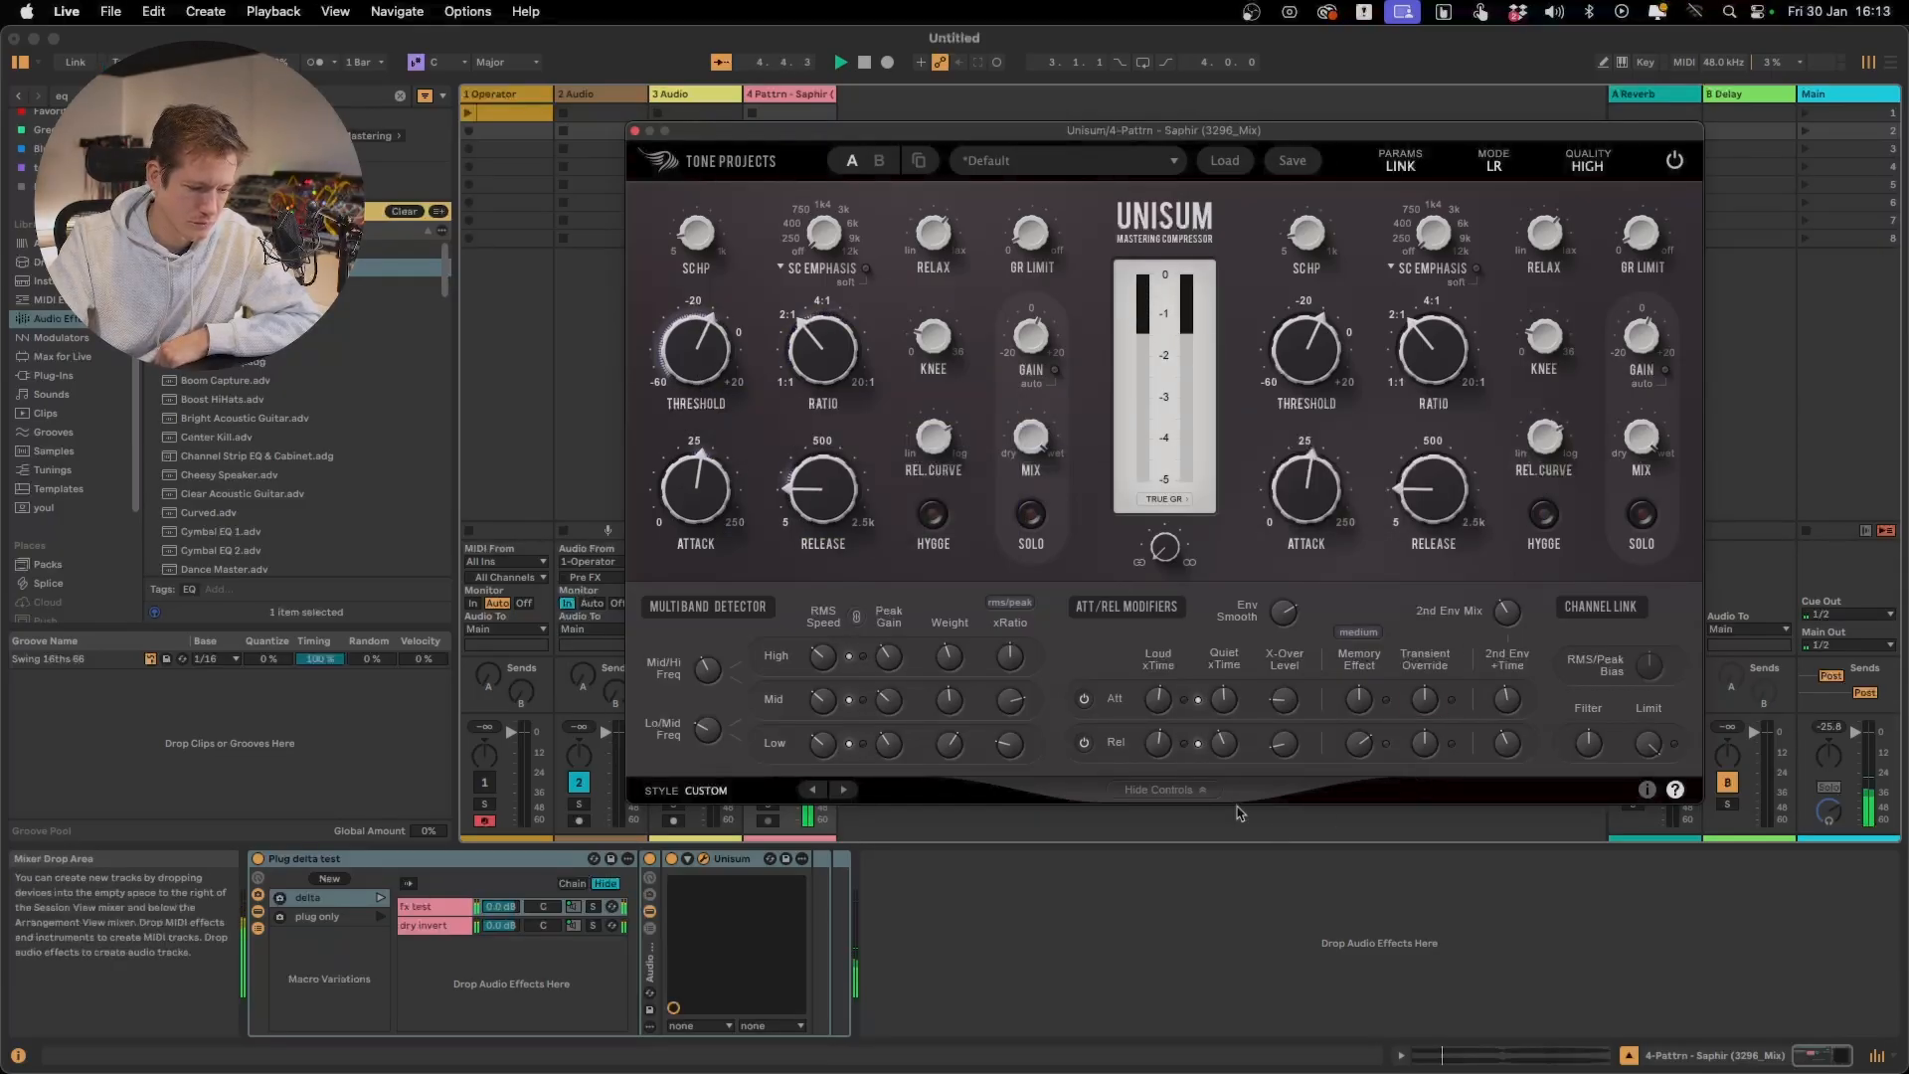
mouse_move(1157, 761)
drag(1157, 761, 1159, 746)
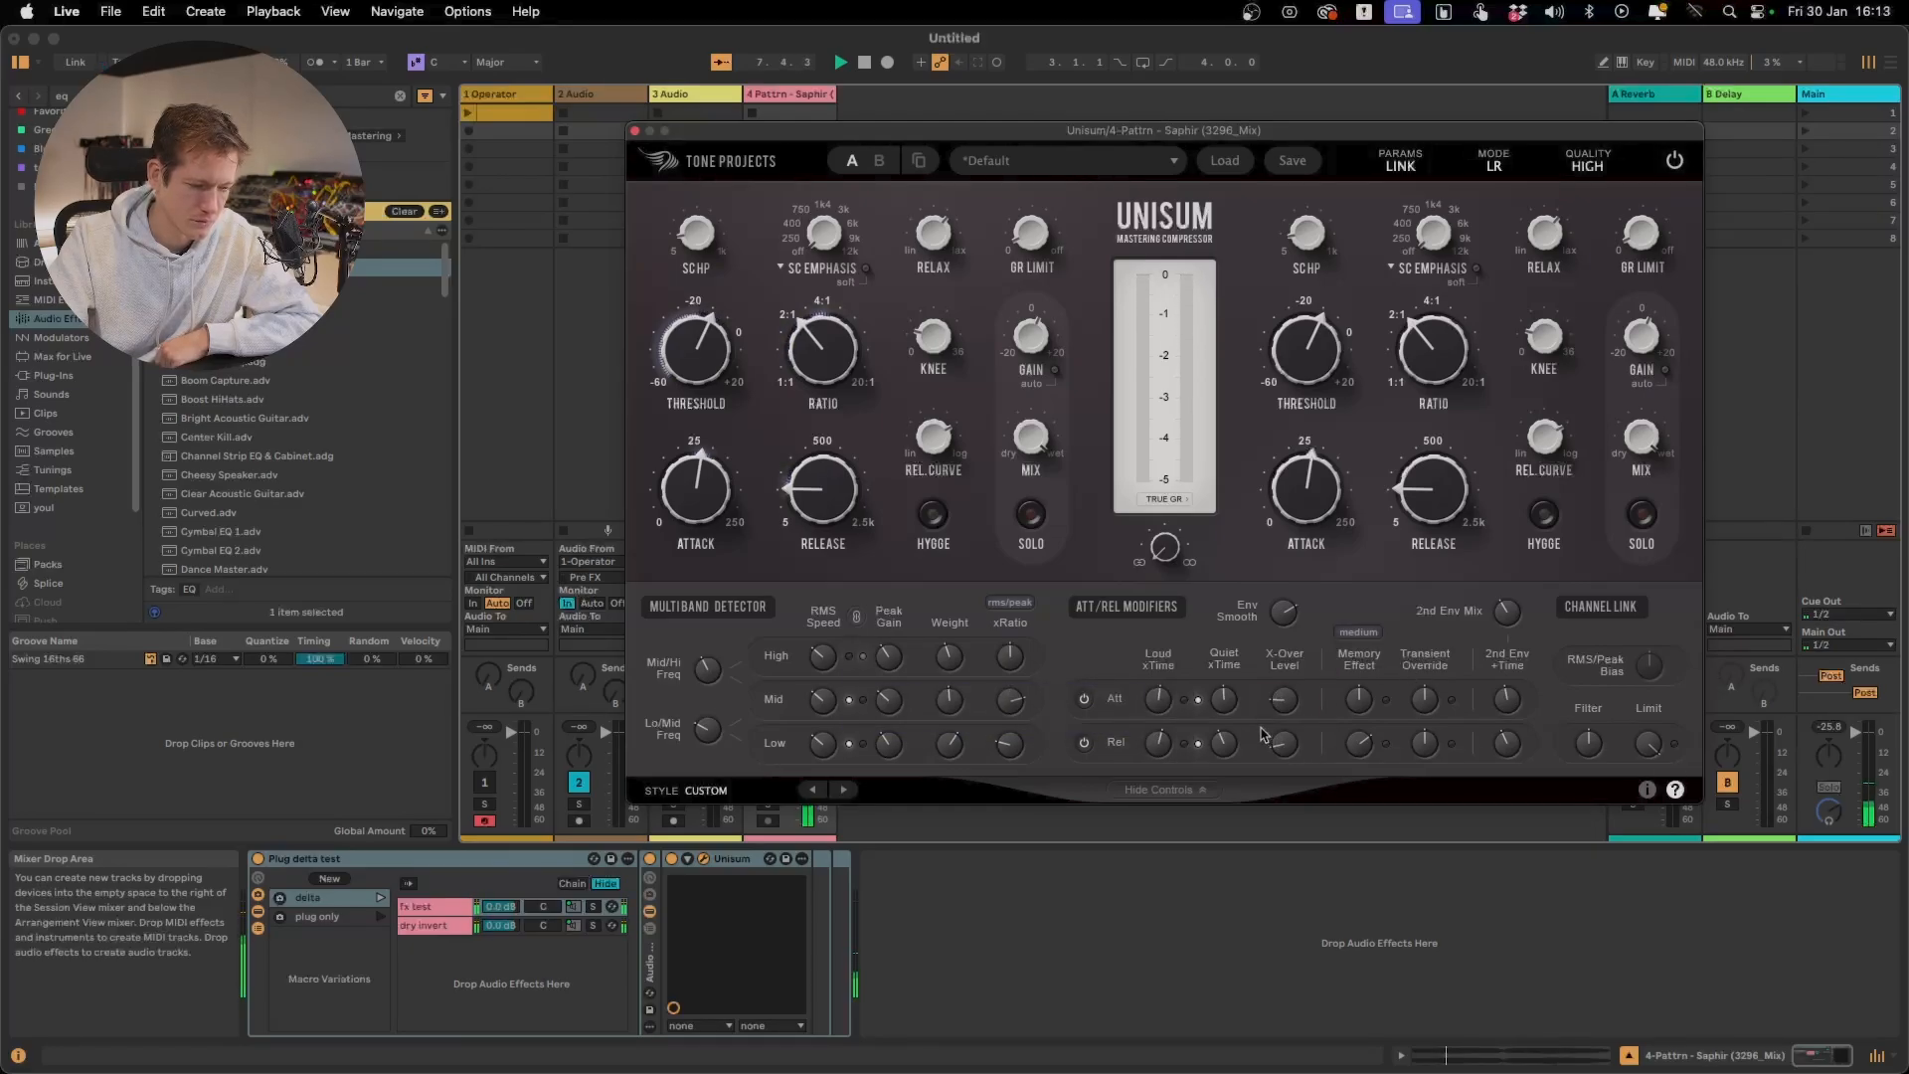
Raise the main Release time to about 93.5 ms and fine-tune the release Loud and Quiet xTime multipliers
drag(840, 522, 834, 500)
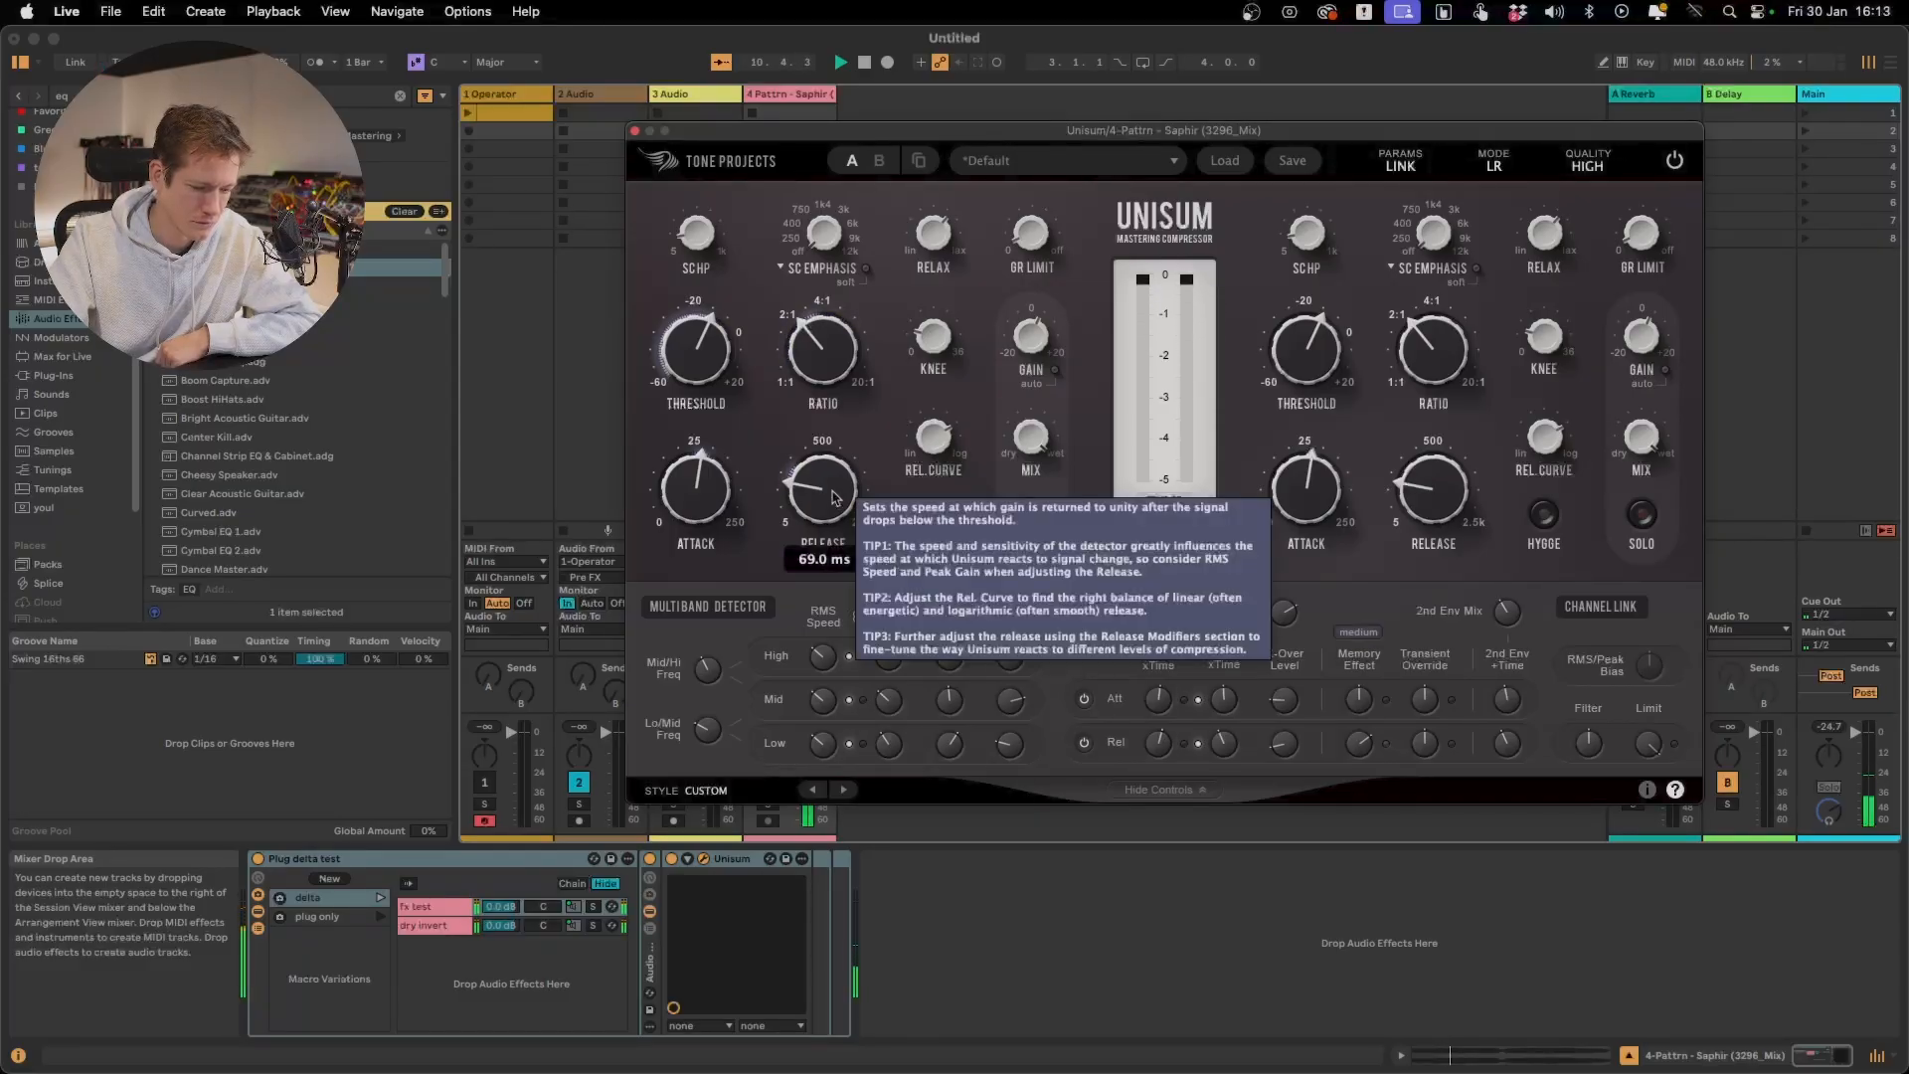
drag(827, 493, 806, 483)
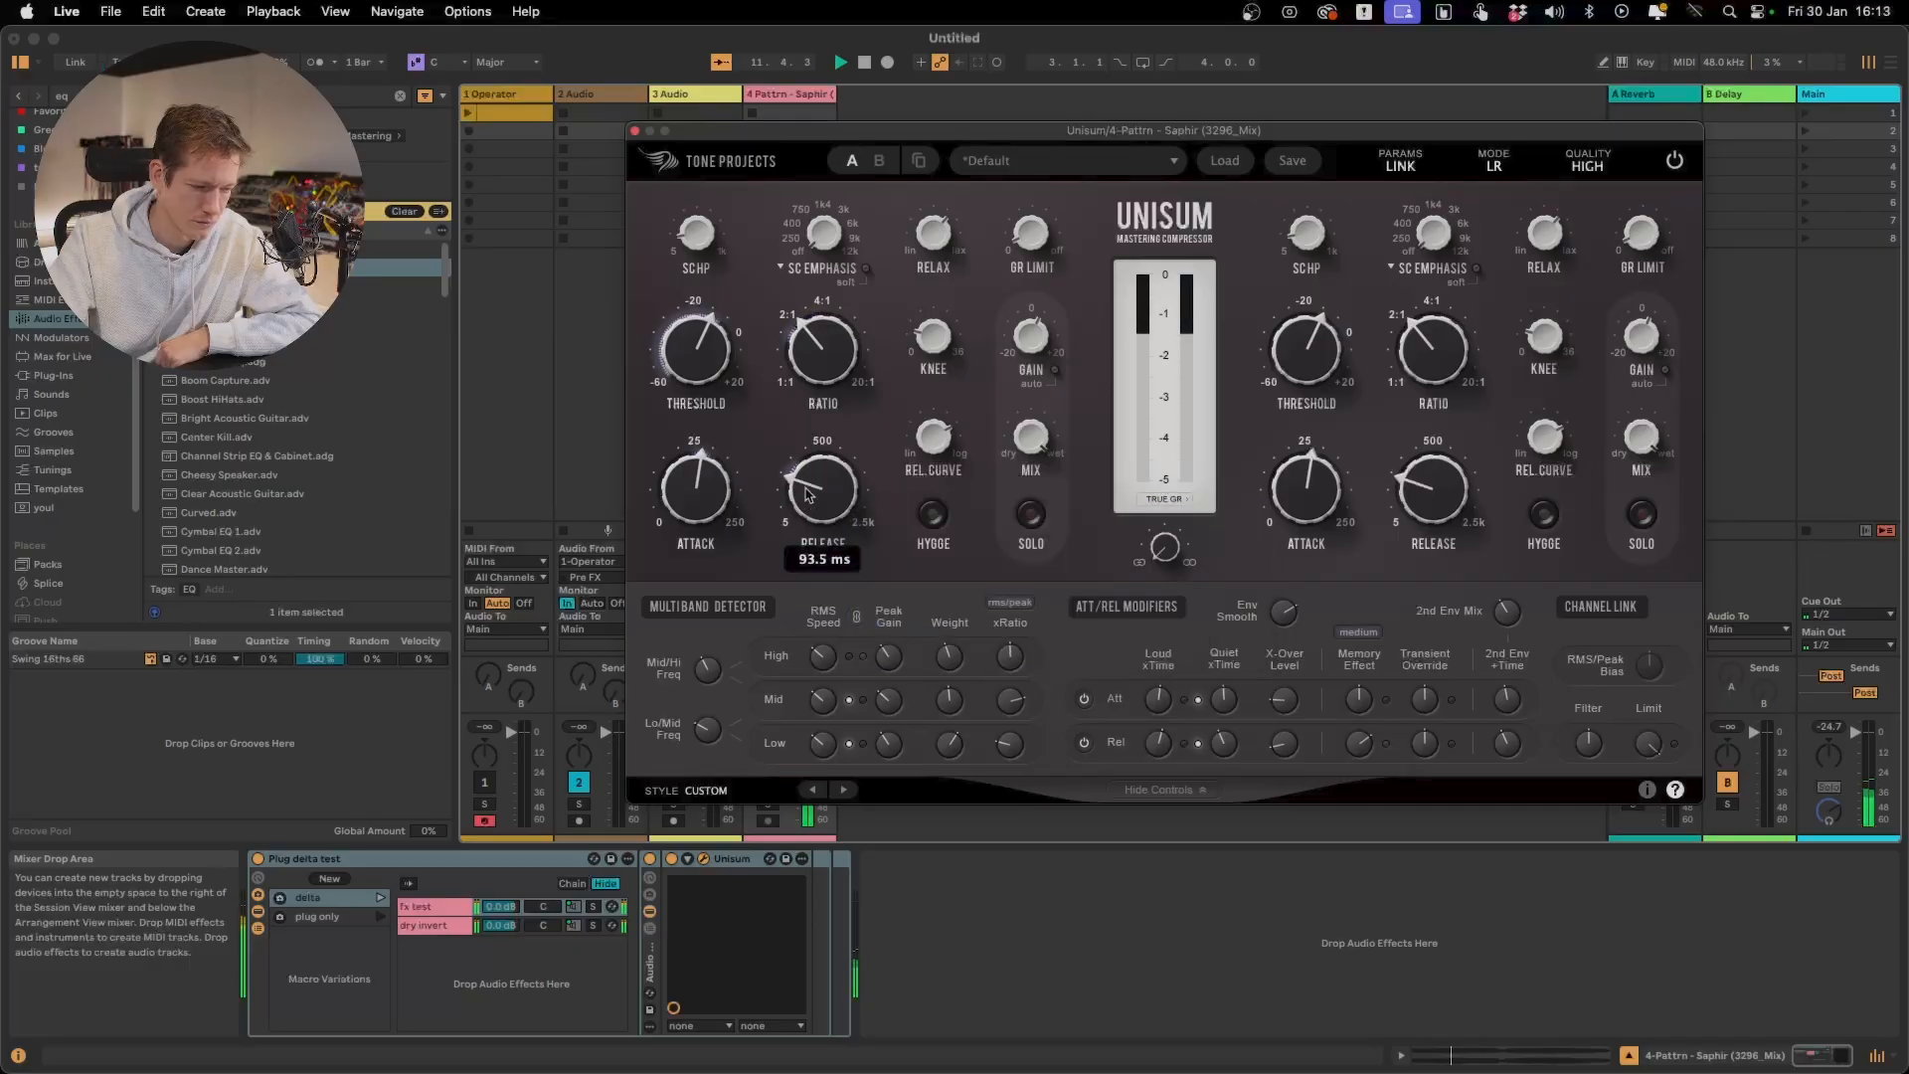
drag(1158, 740, 1223, 745)
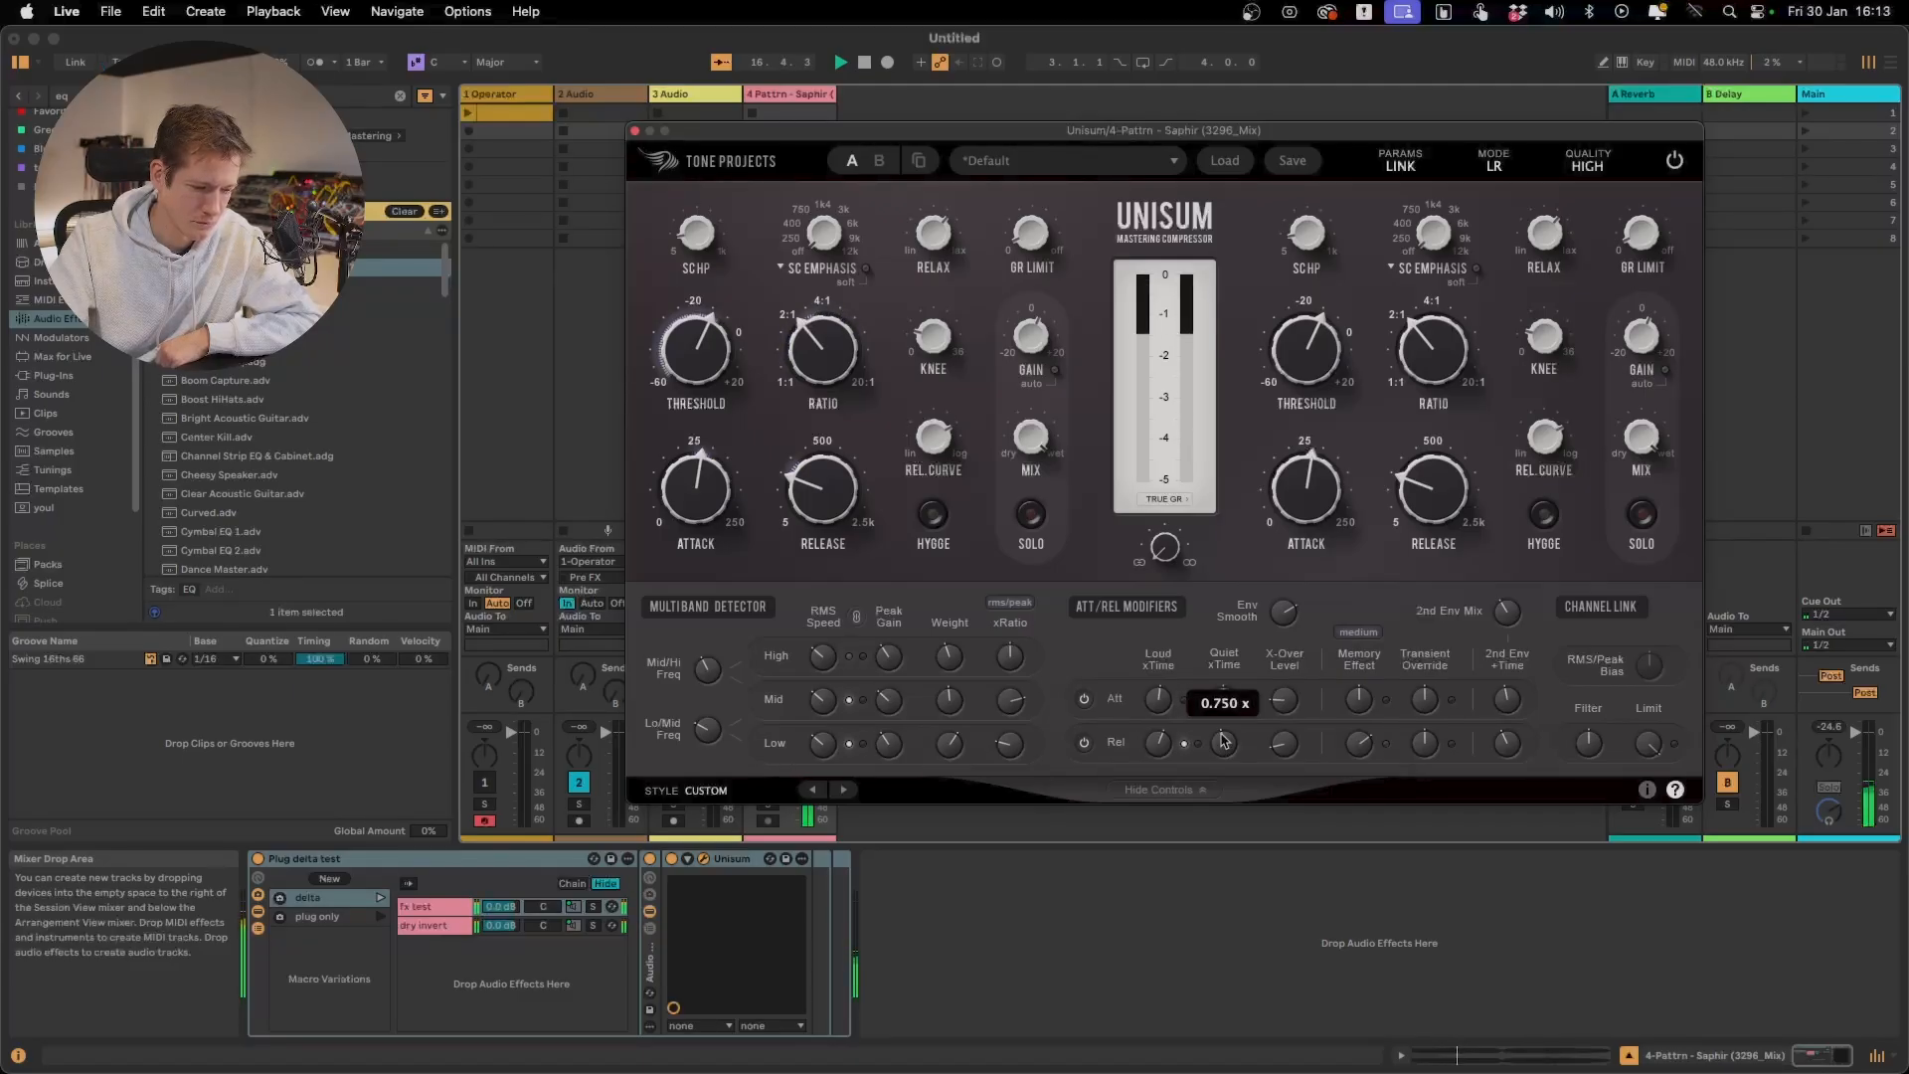
drag(1224, 741, 1222, 736)
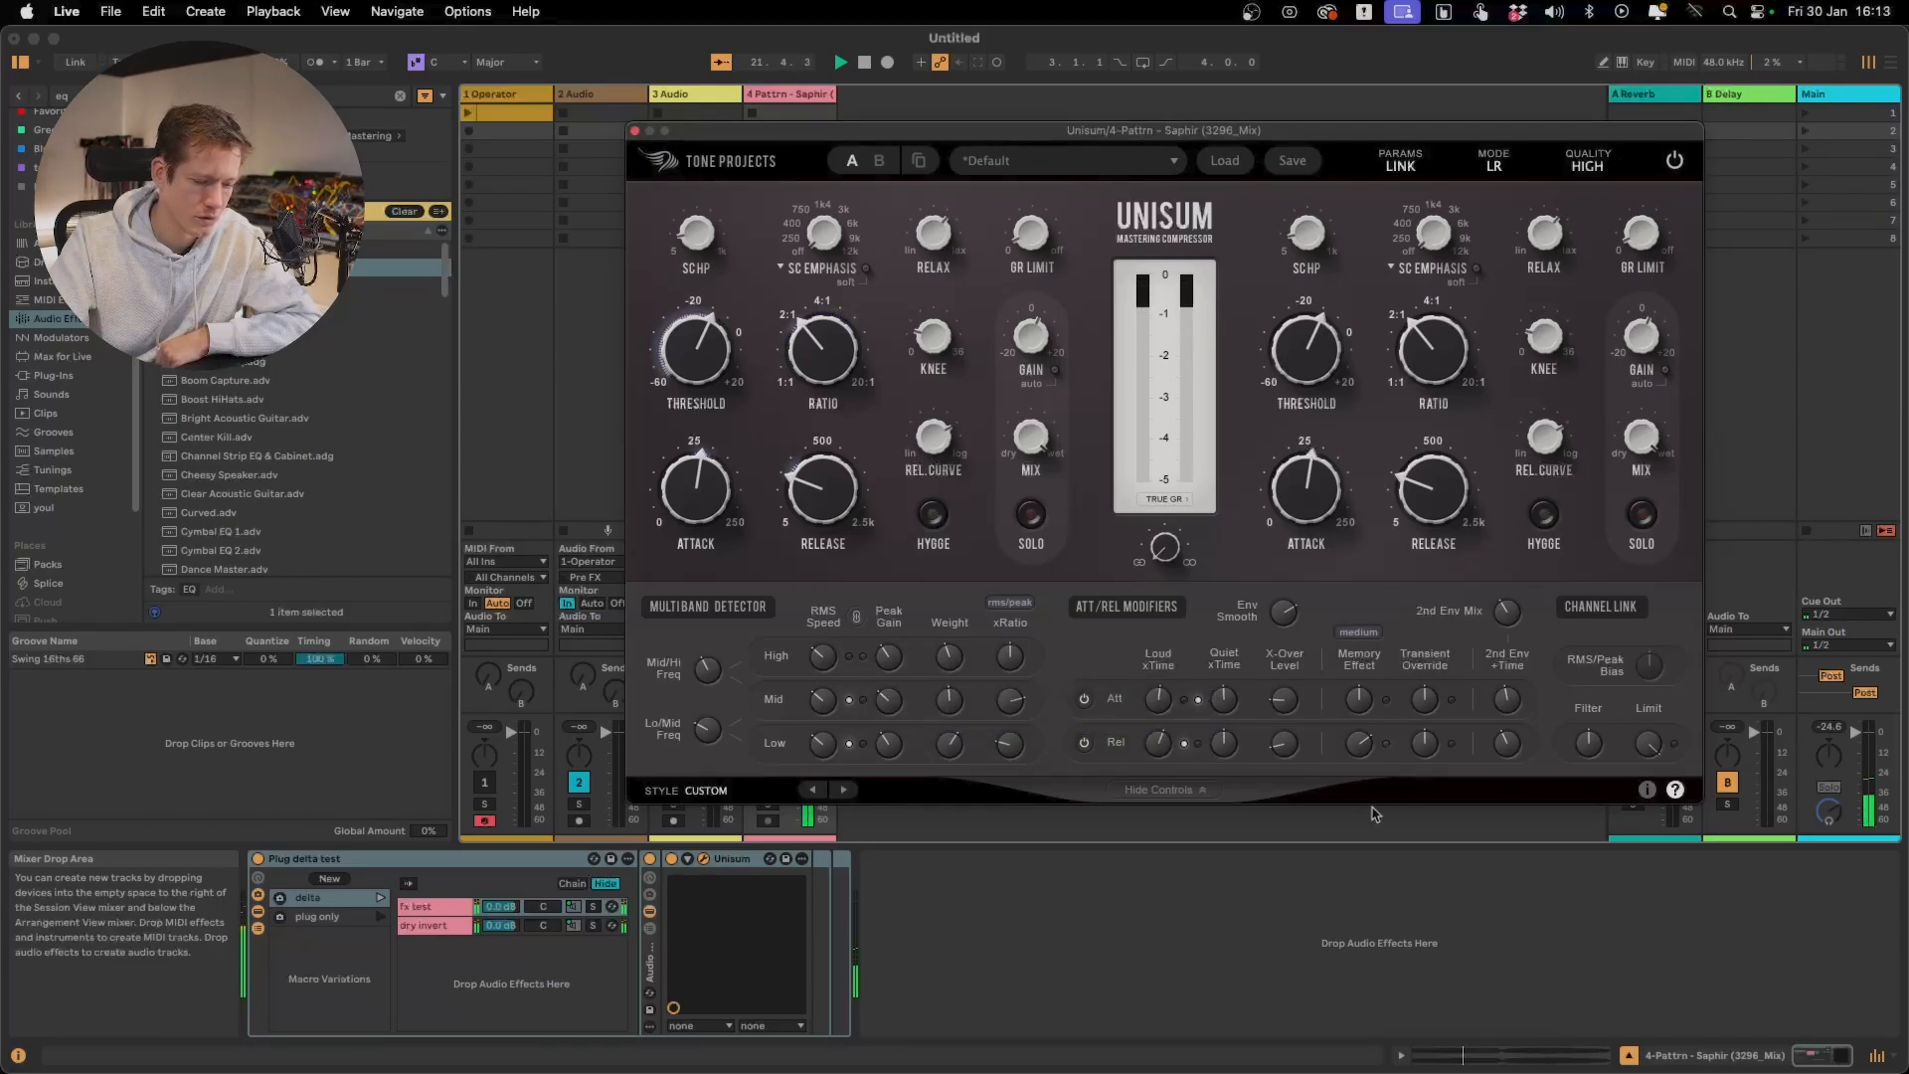
drag(1164, 750, 1165, 747)
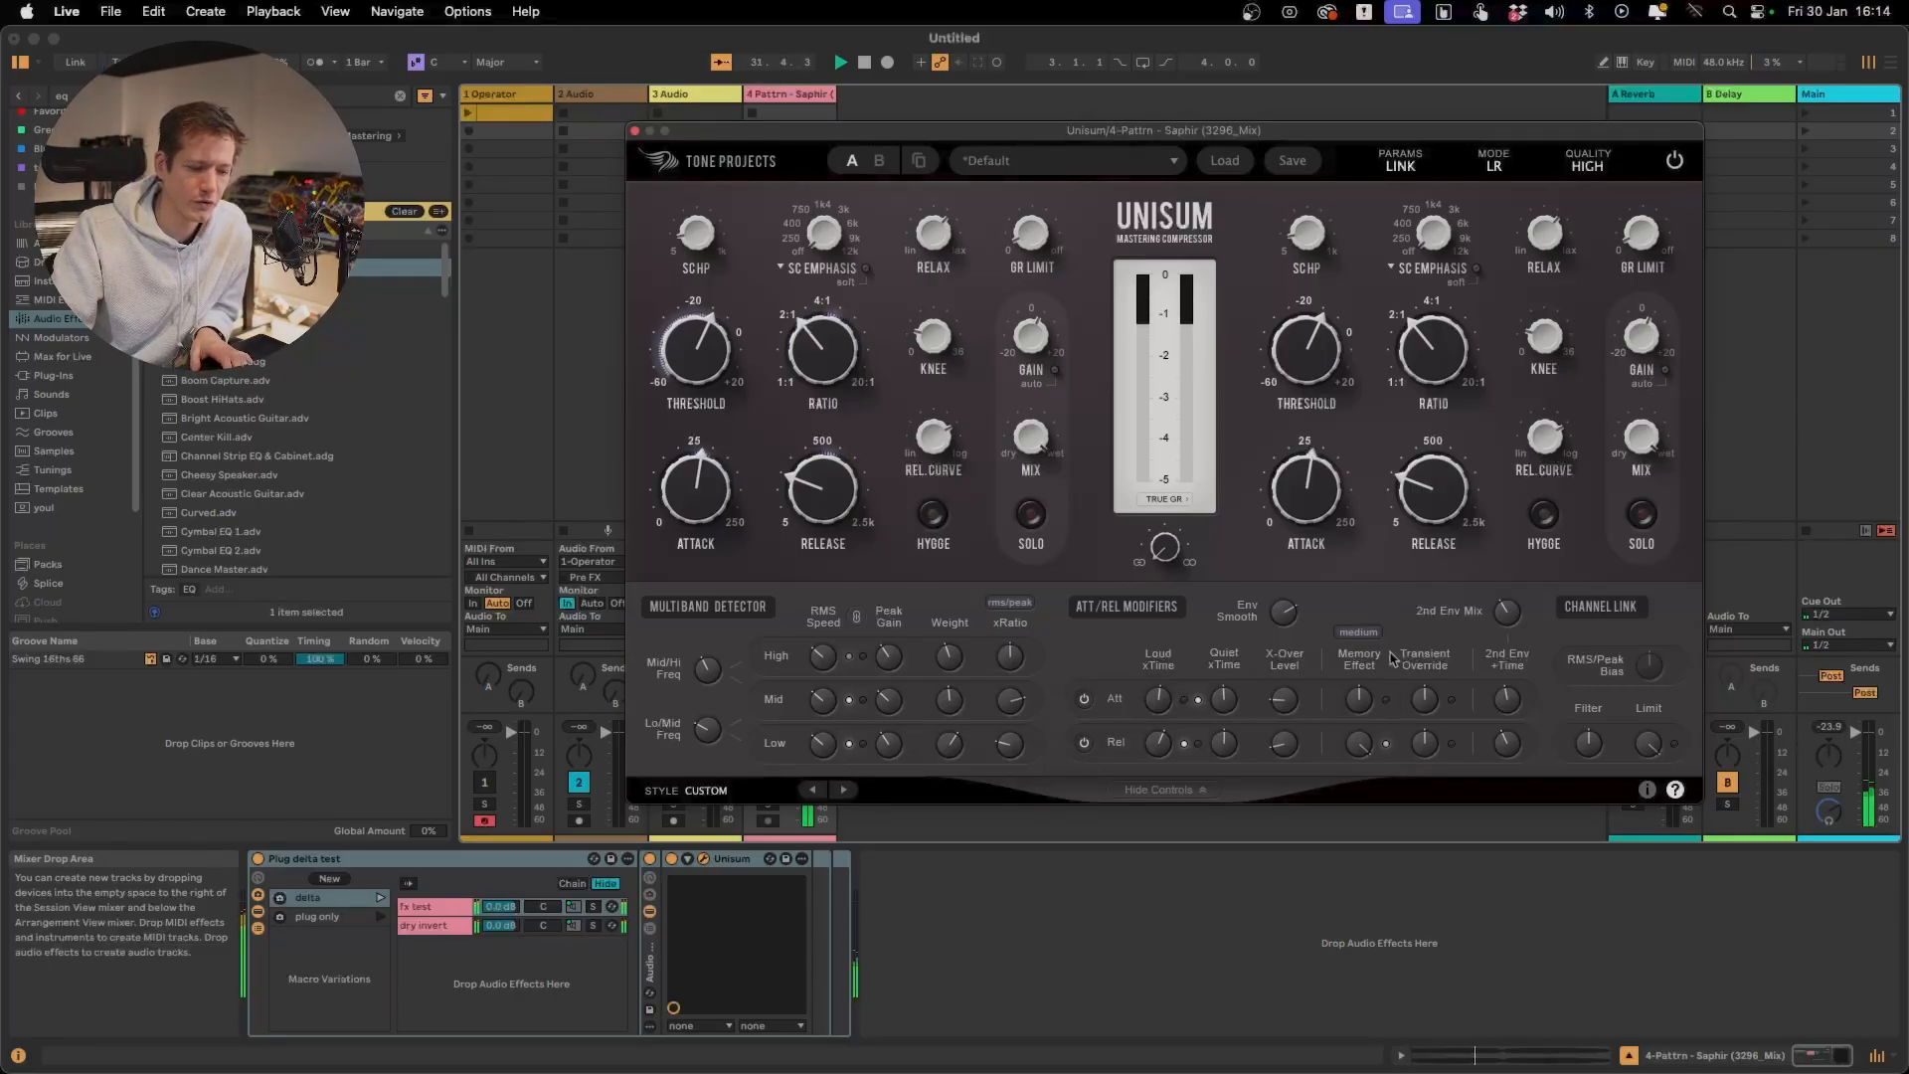
Lower the release Memory Effect from its maximum while listening to the delta signal
mouse_move(1433, 740)
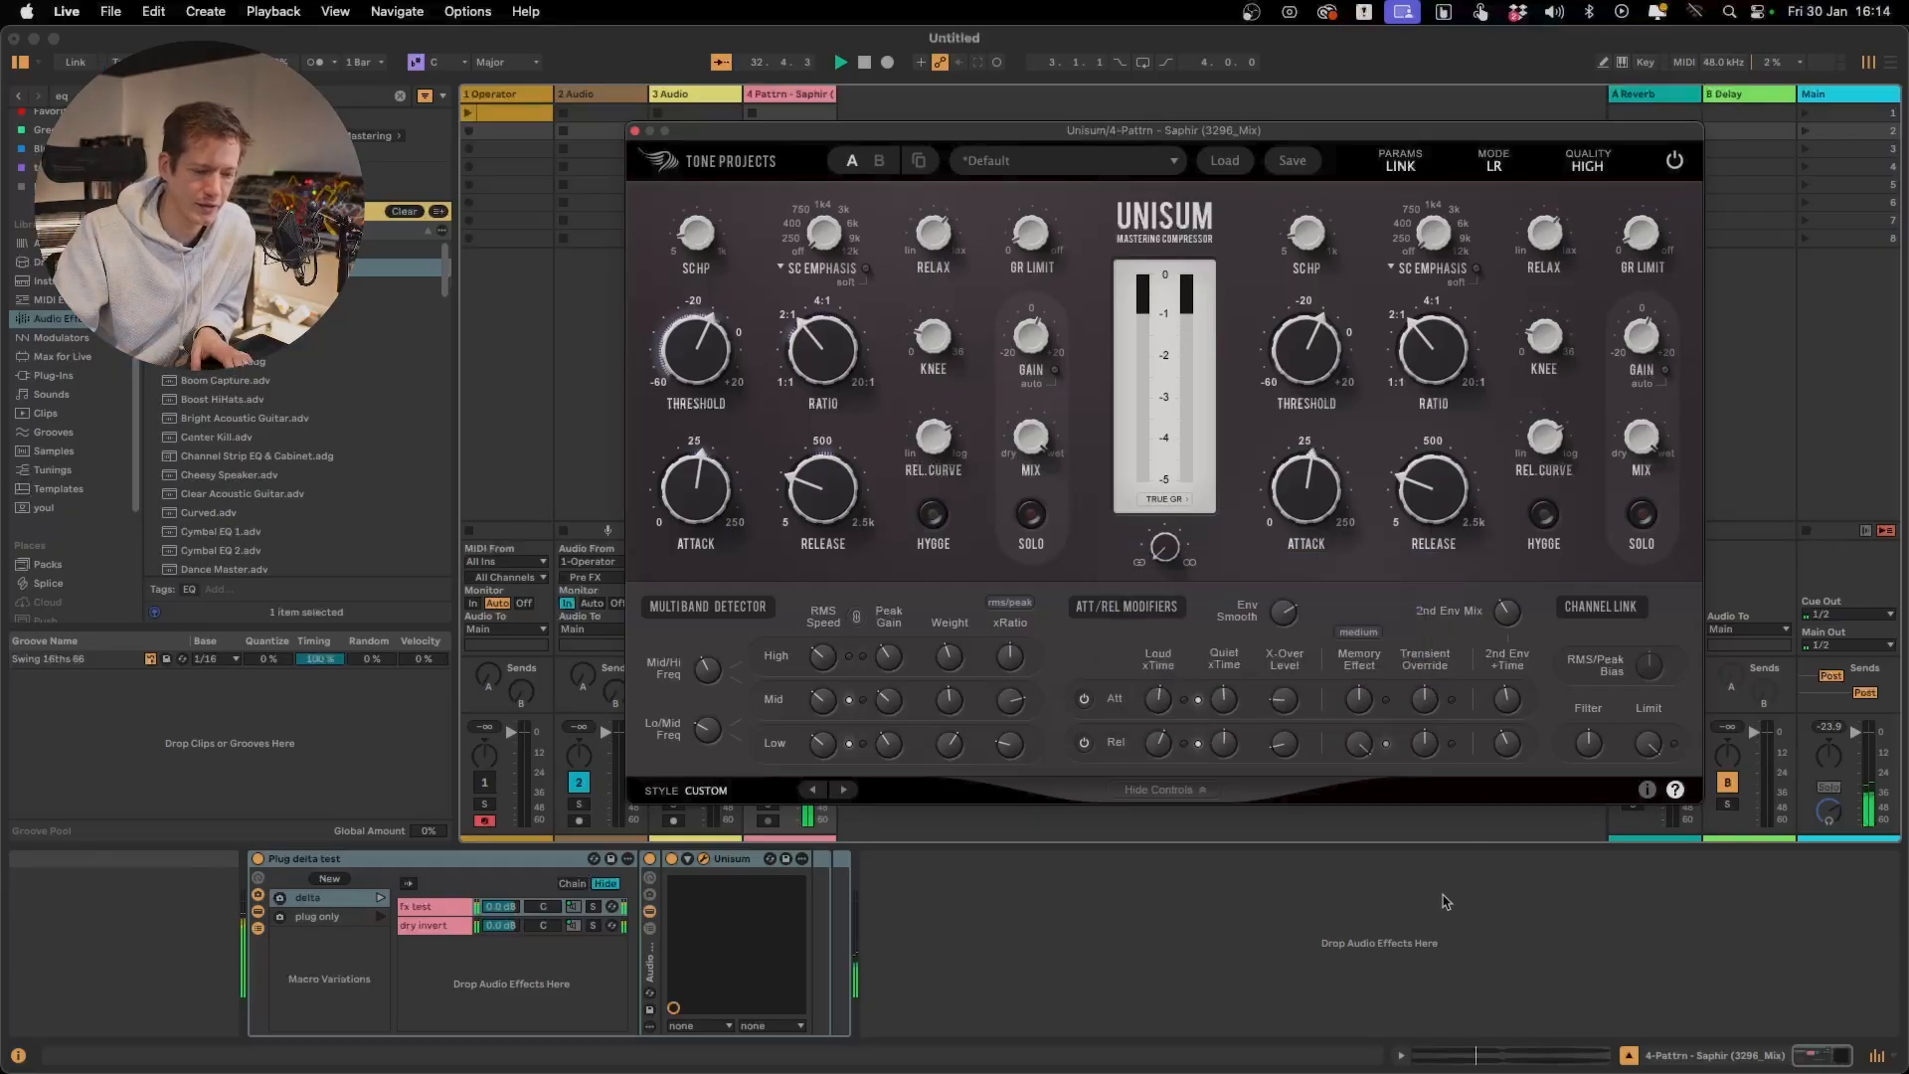
mouse_move(1363, 744)
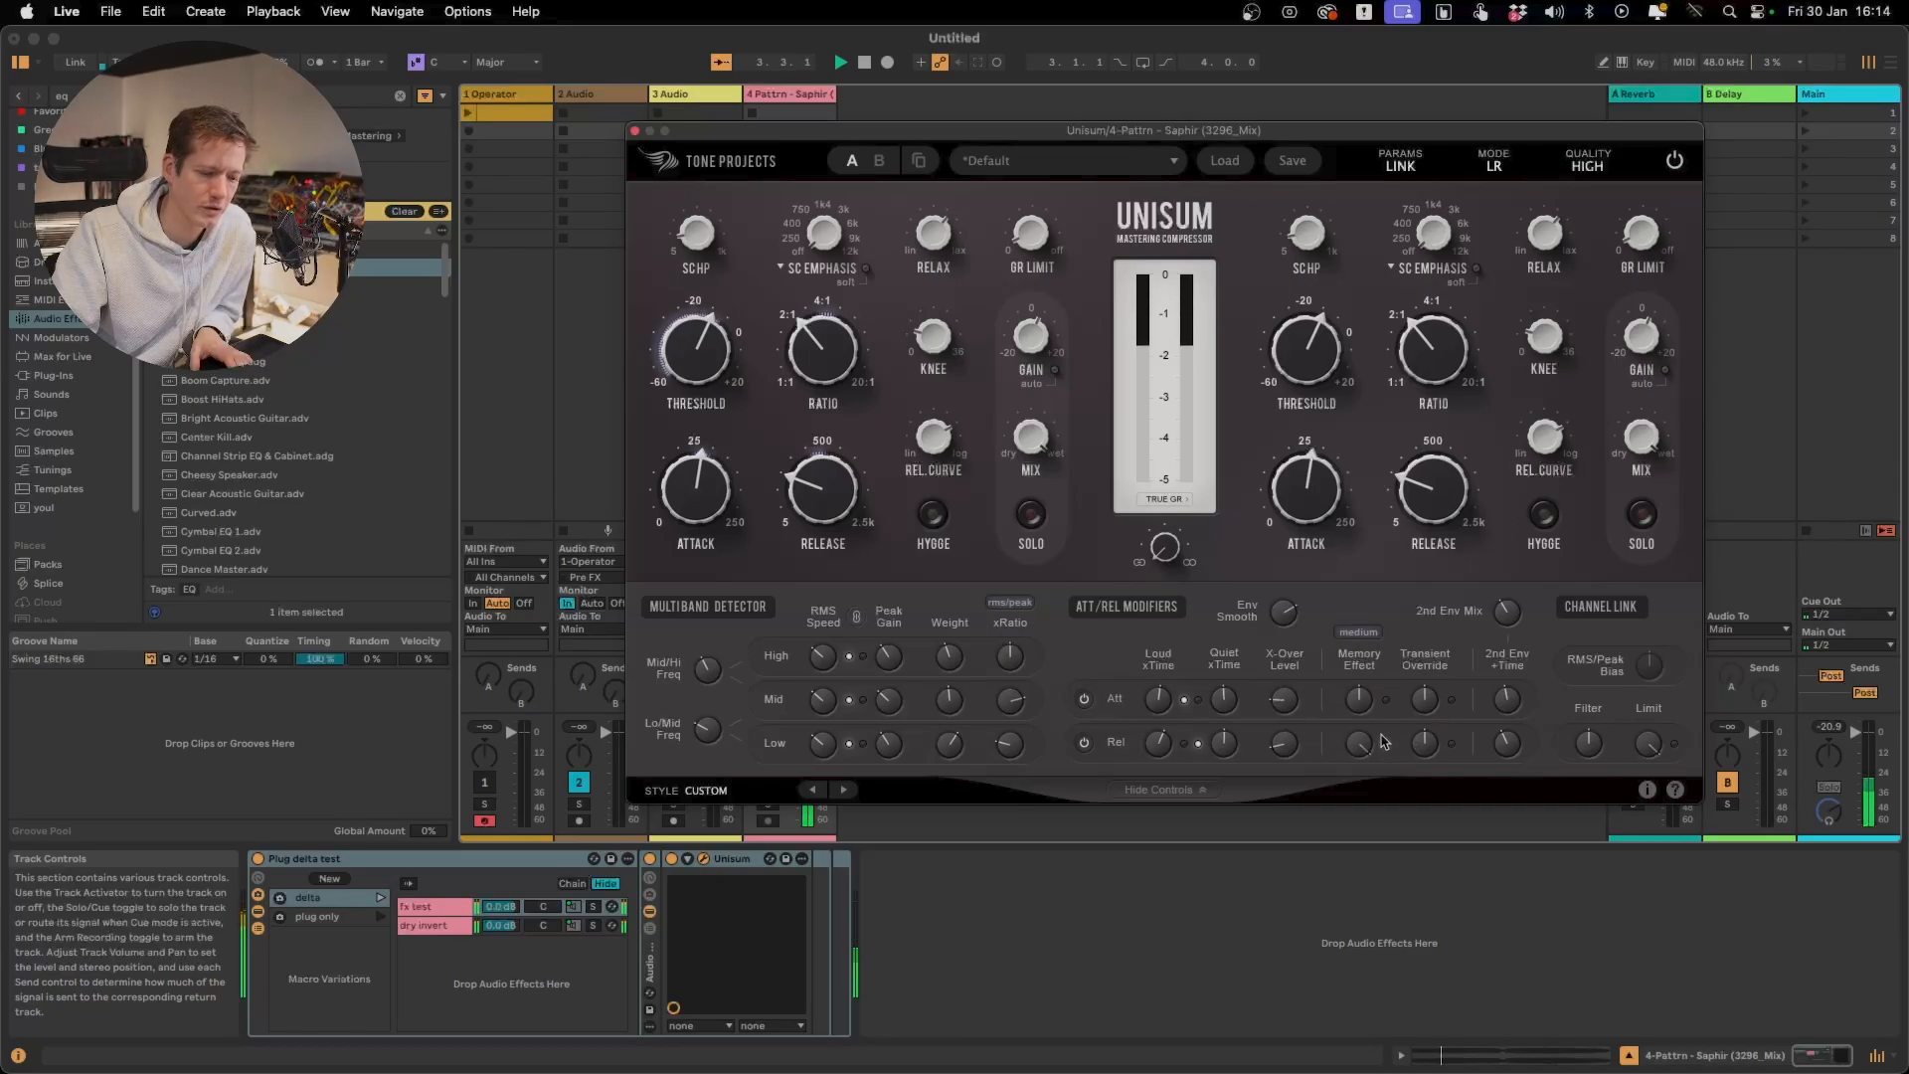
drag(1360, 744, 1381, 846)
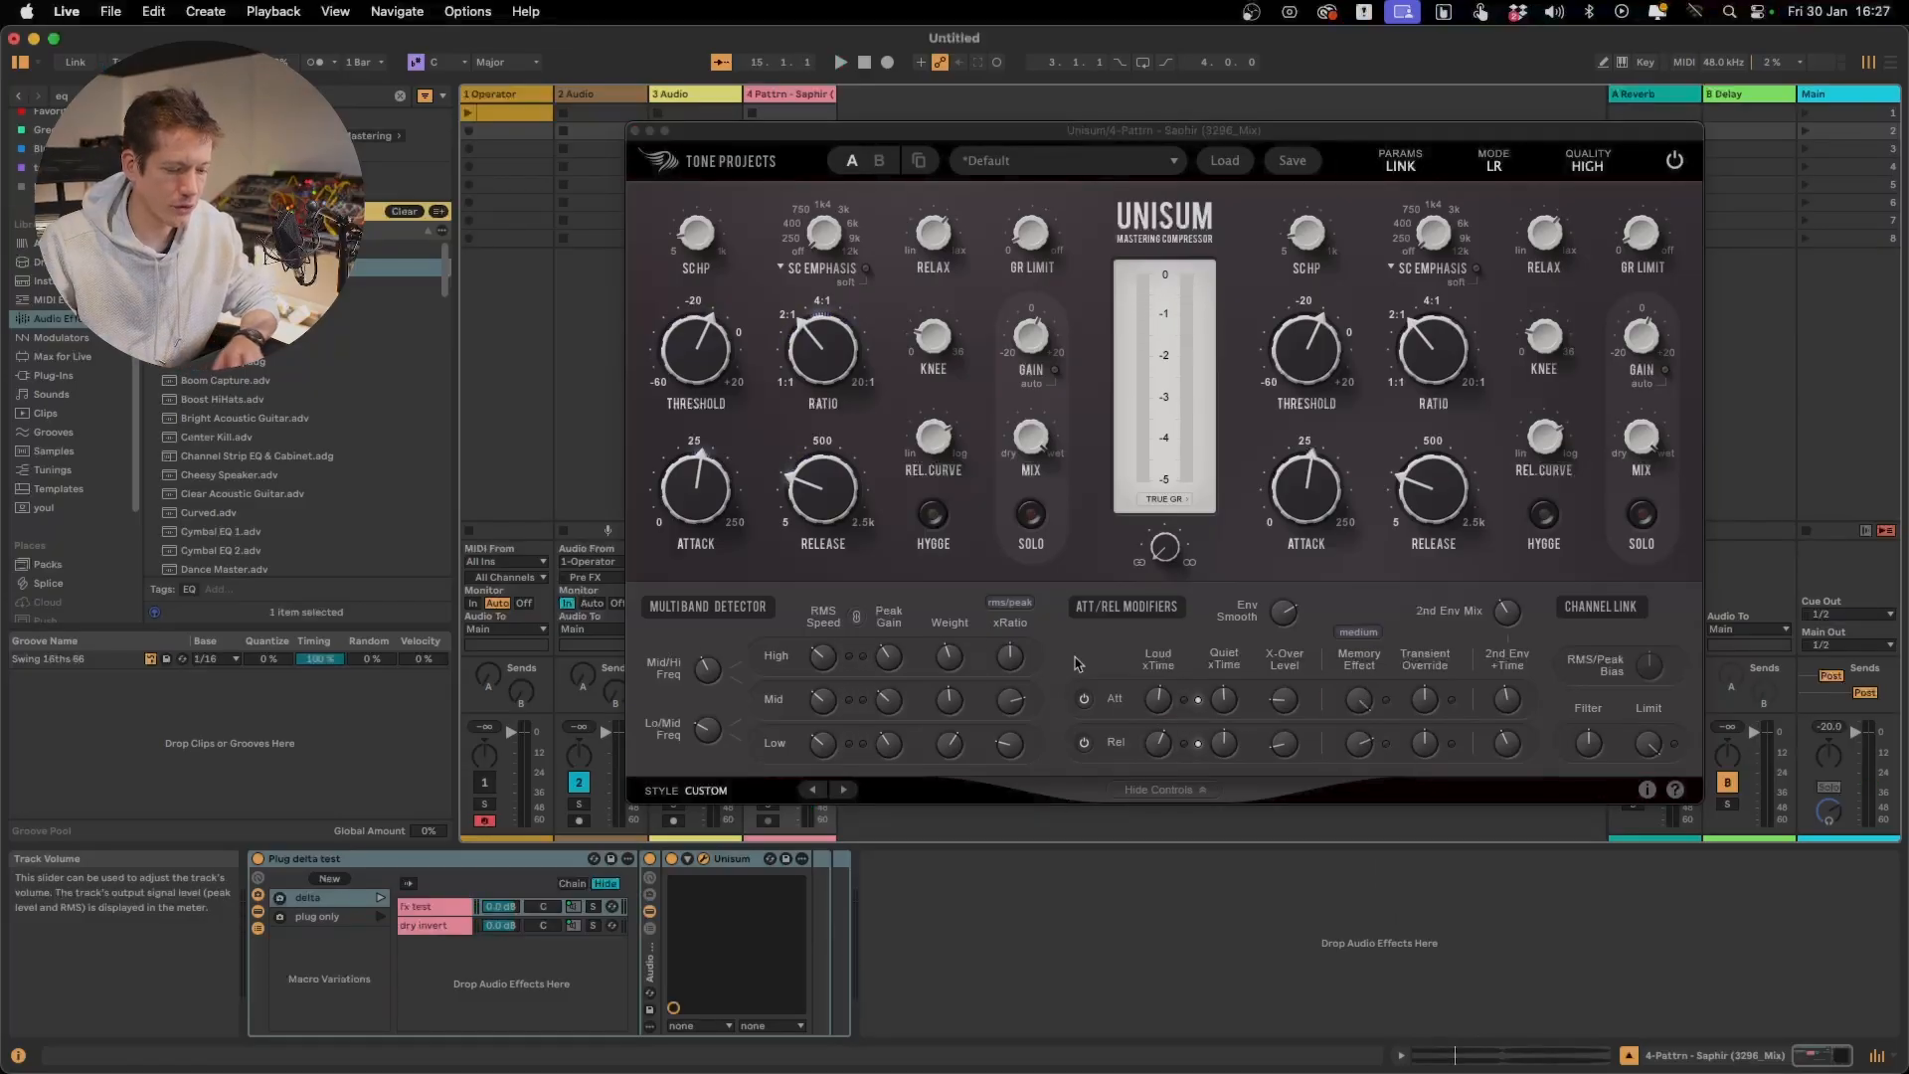
Reset the attack Memory Effect to 0.00 %
mouse_move(935, 462)
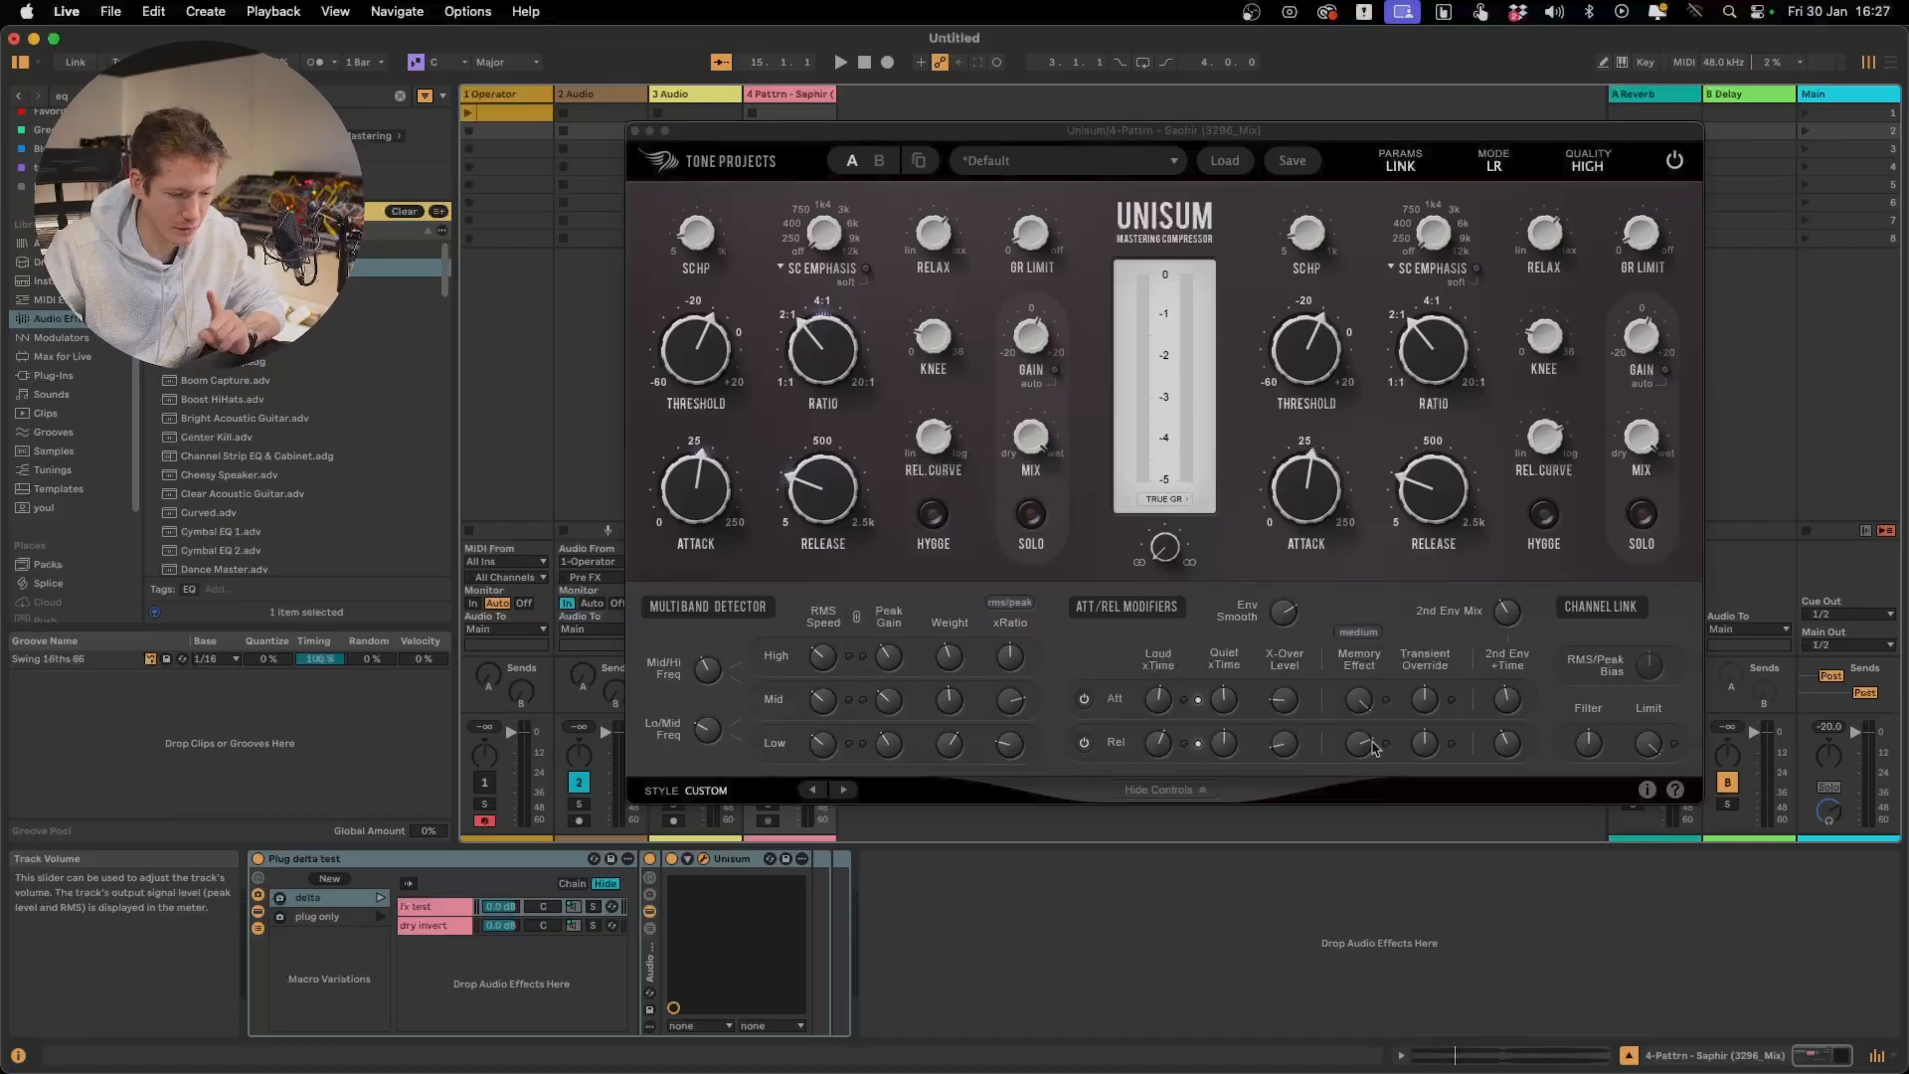
drag(1358, 702, 1356, 924)
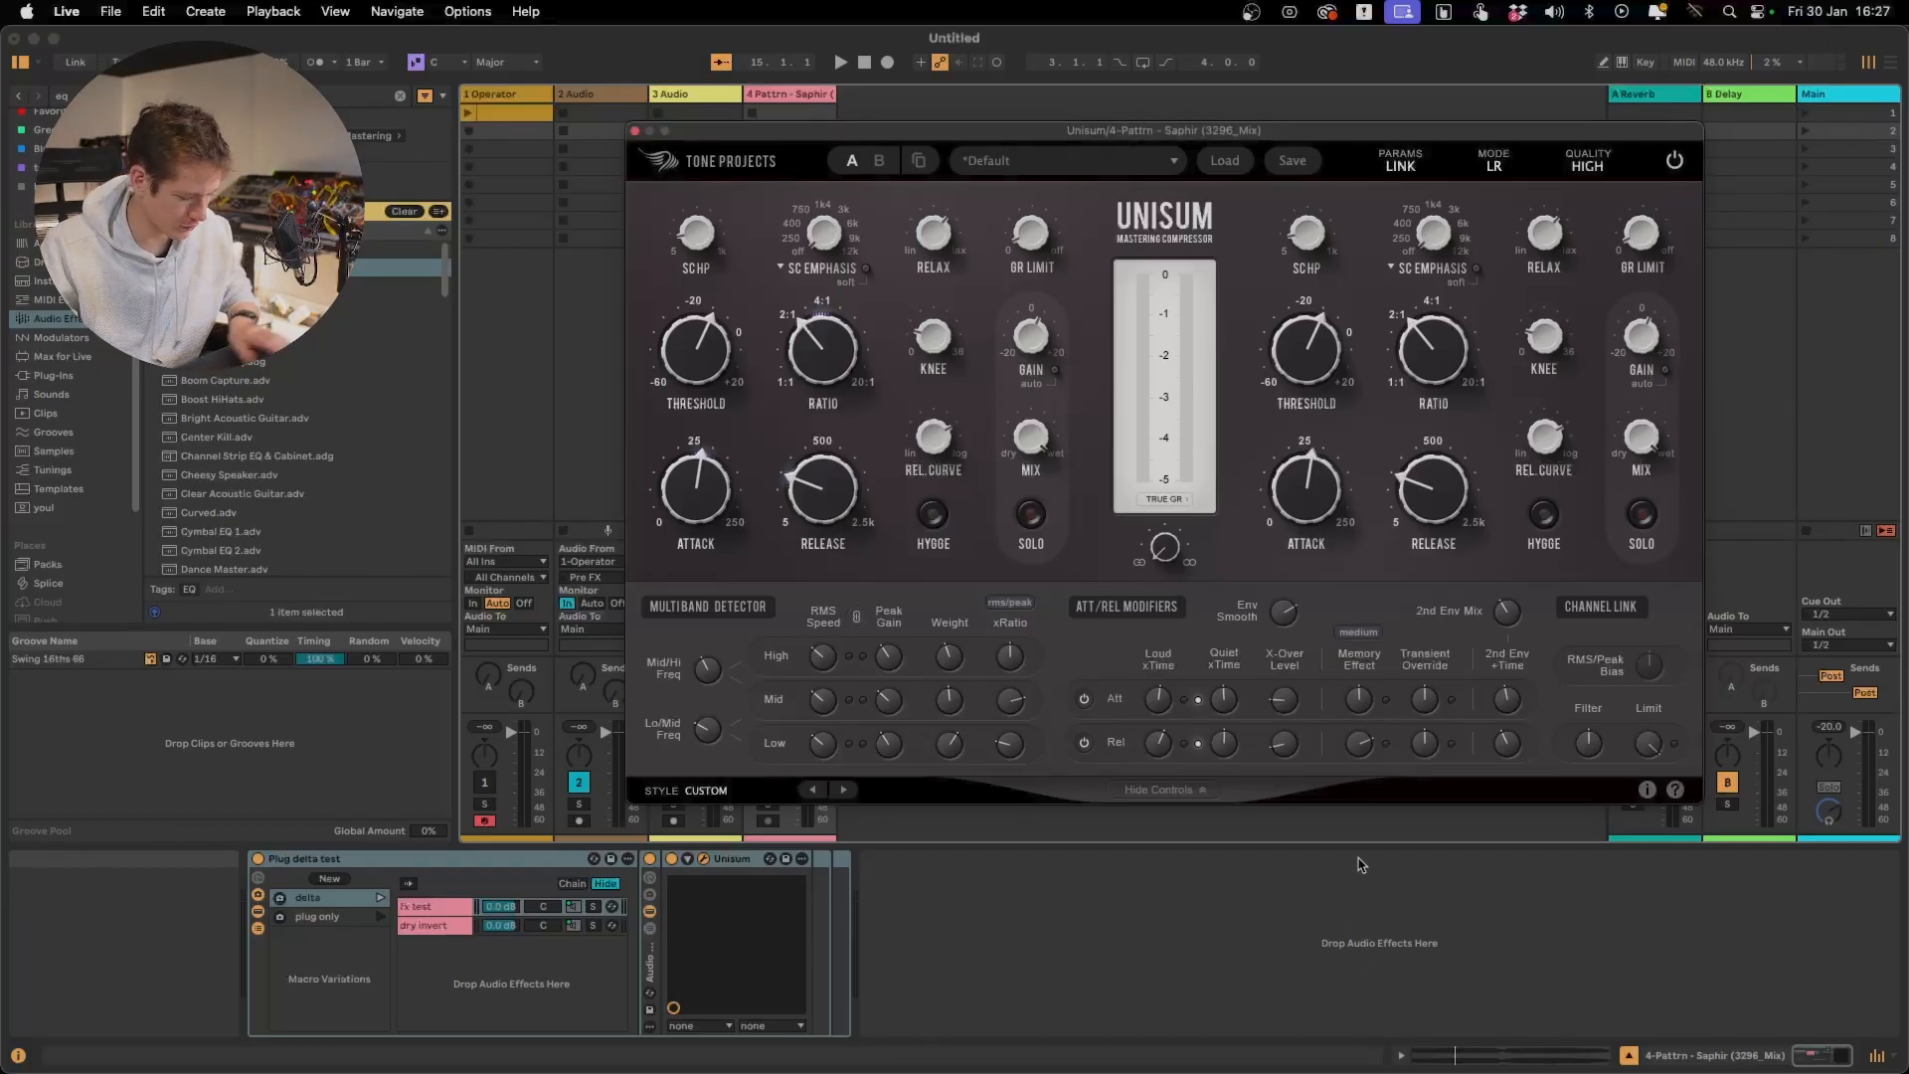
double_click(1362, 701)
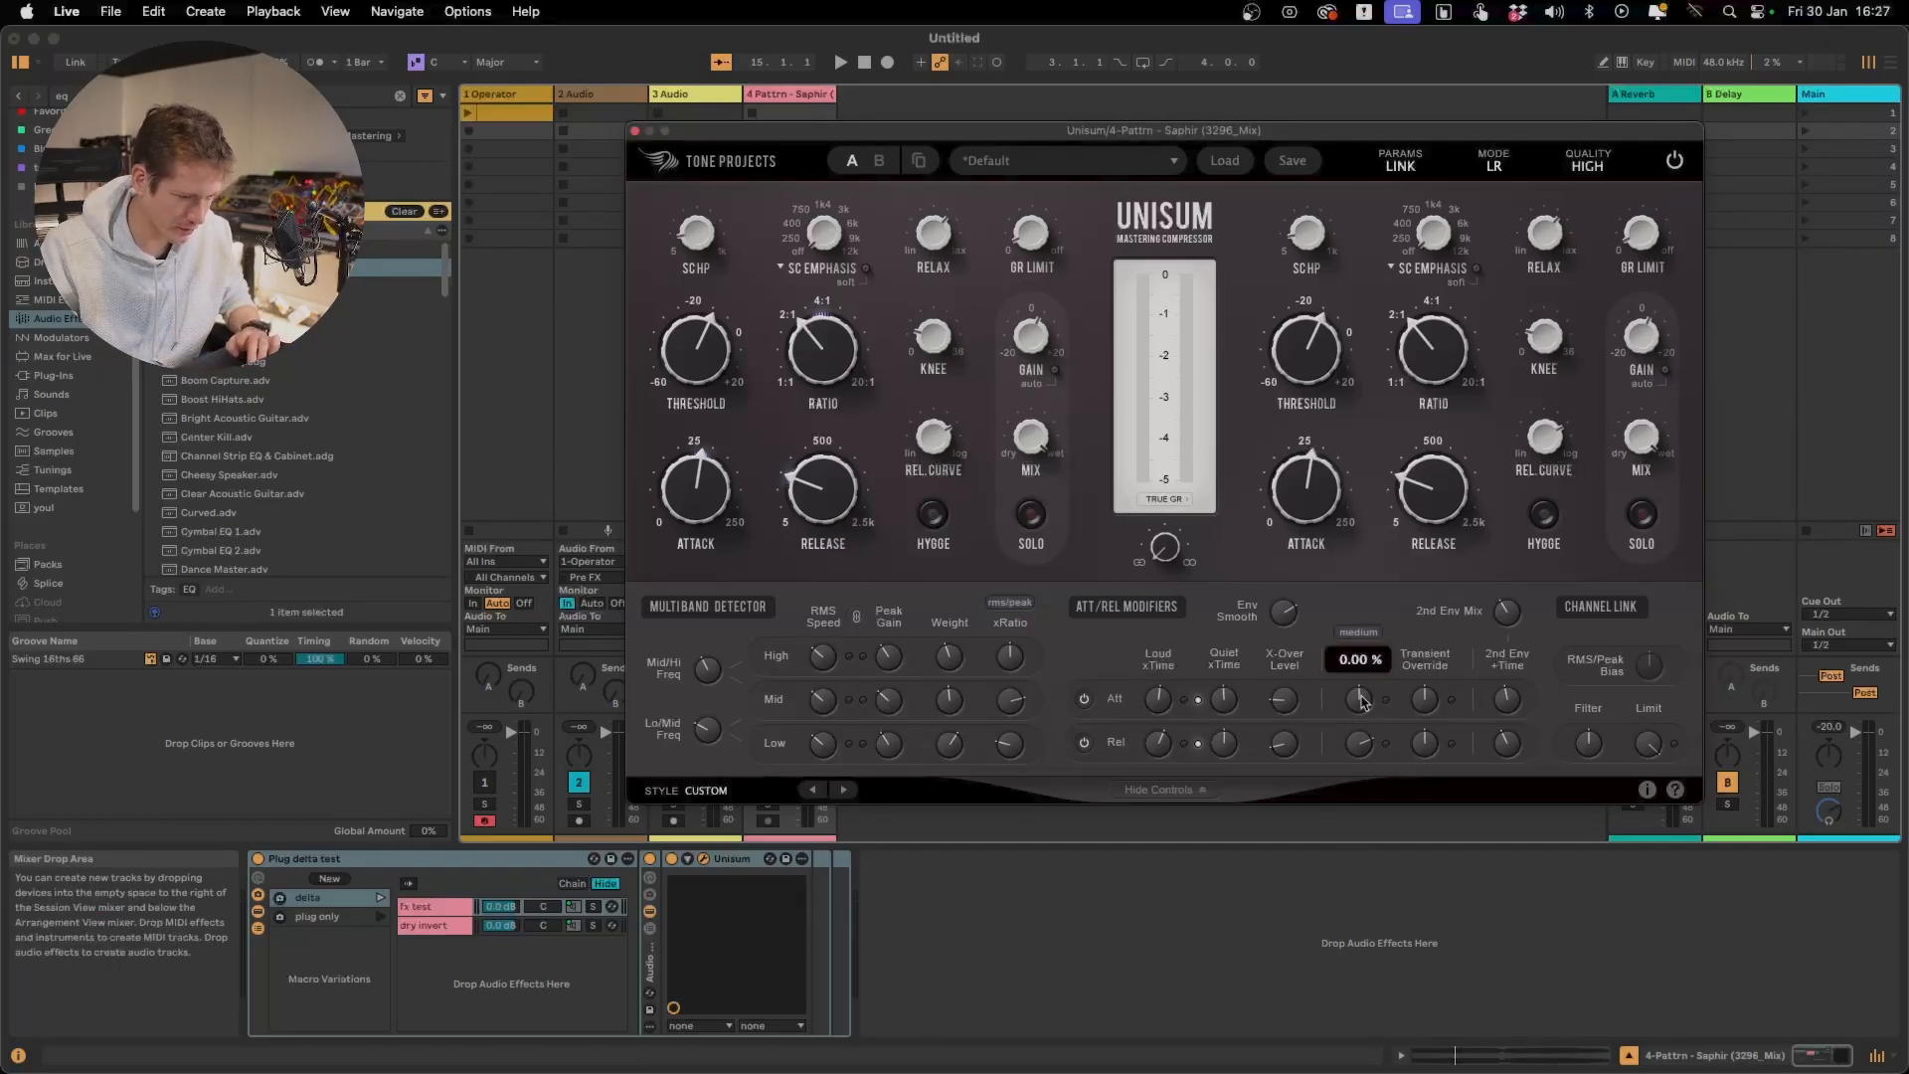
Play the delta signal and lower the attack Memory Effect below zero
key(space)
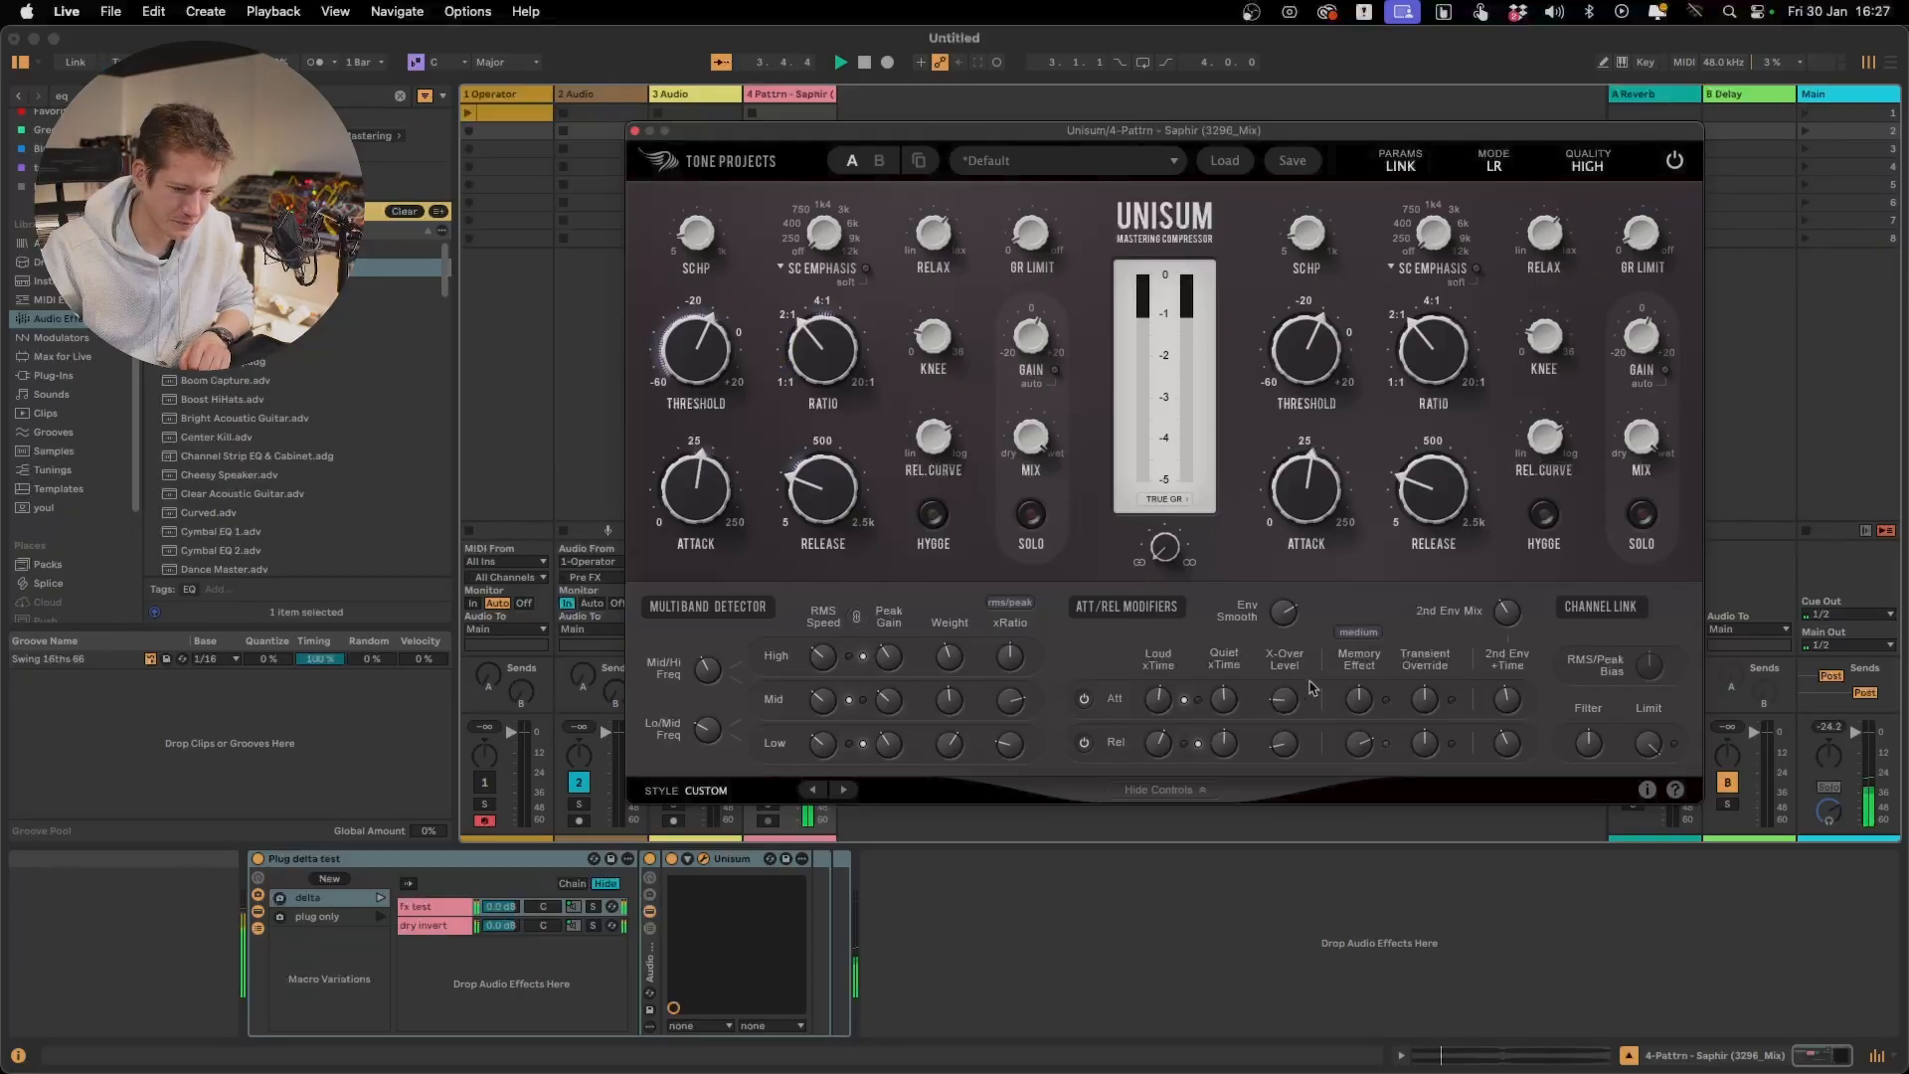
drag(1359, 700, 1365, 871)
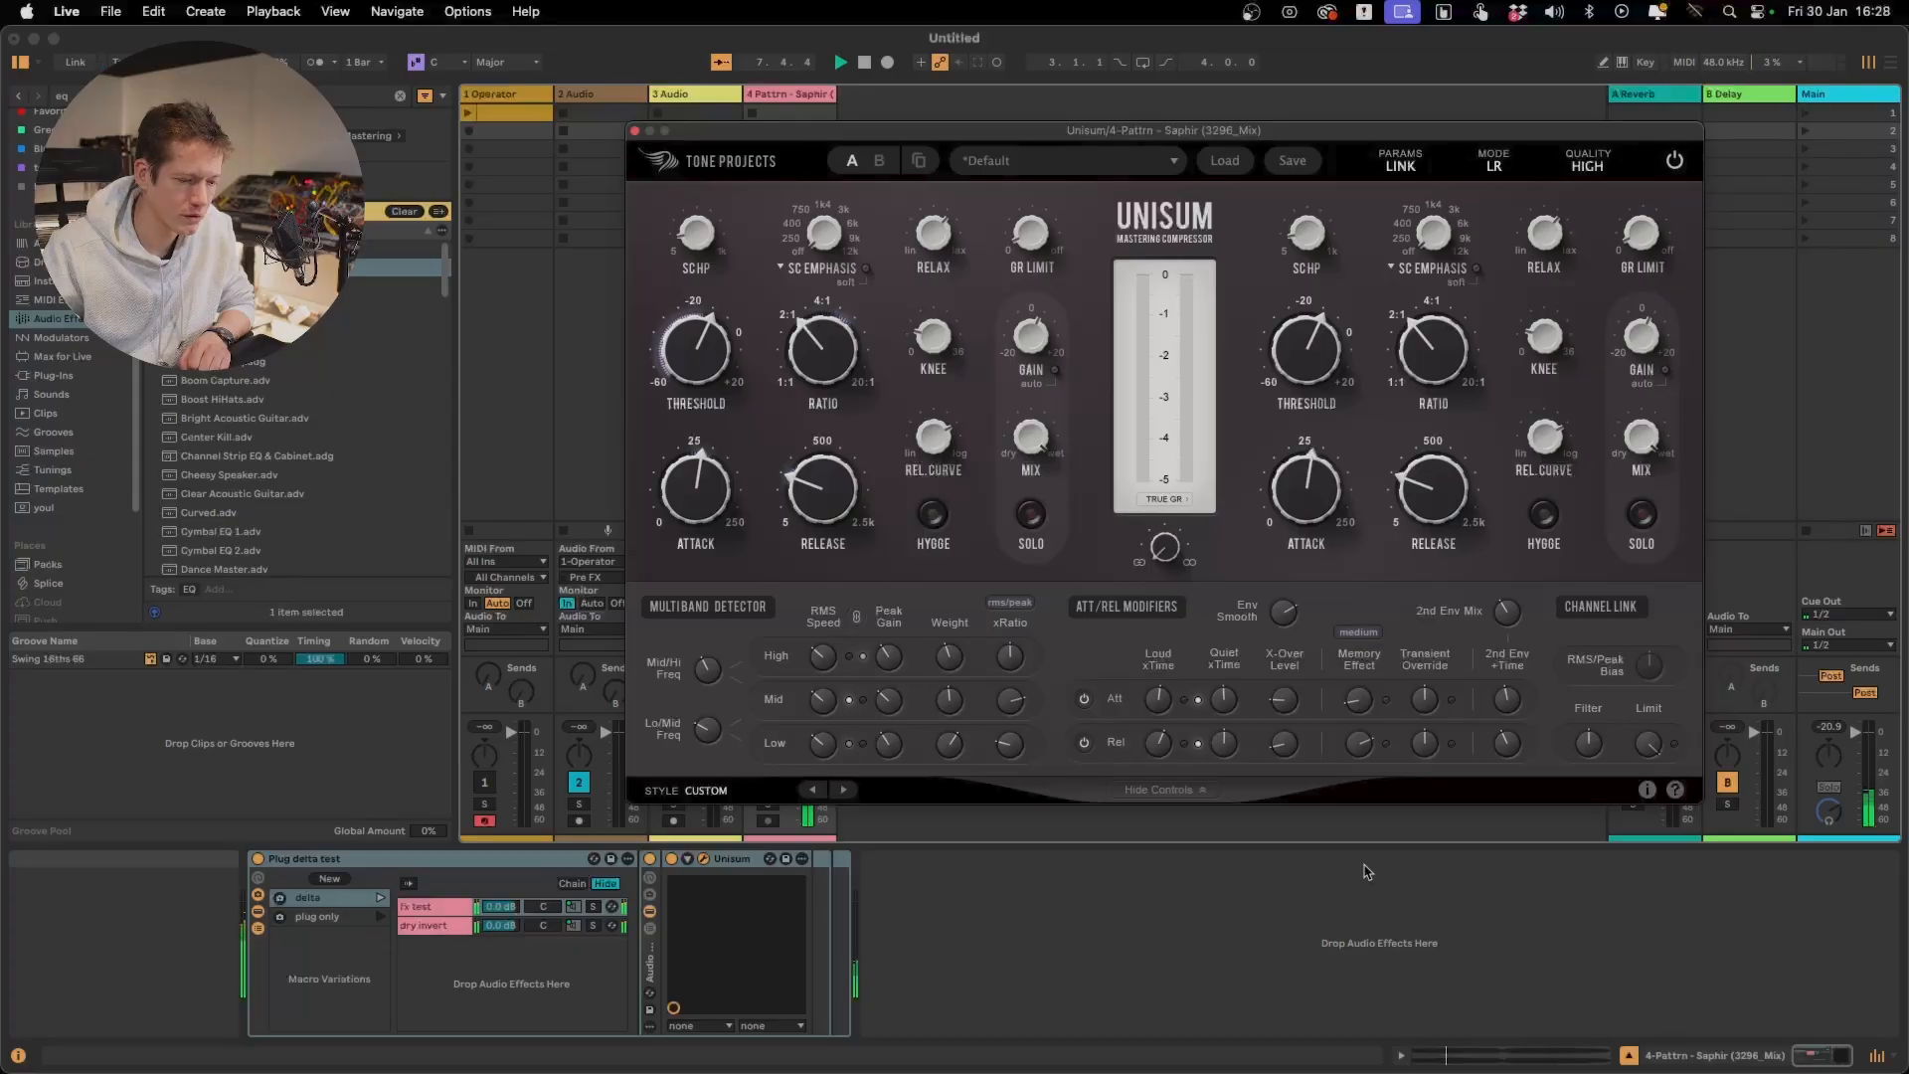
mouse_move(1359, 704)
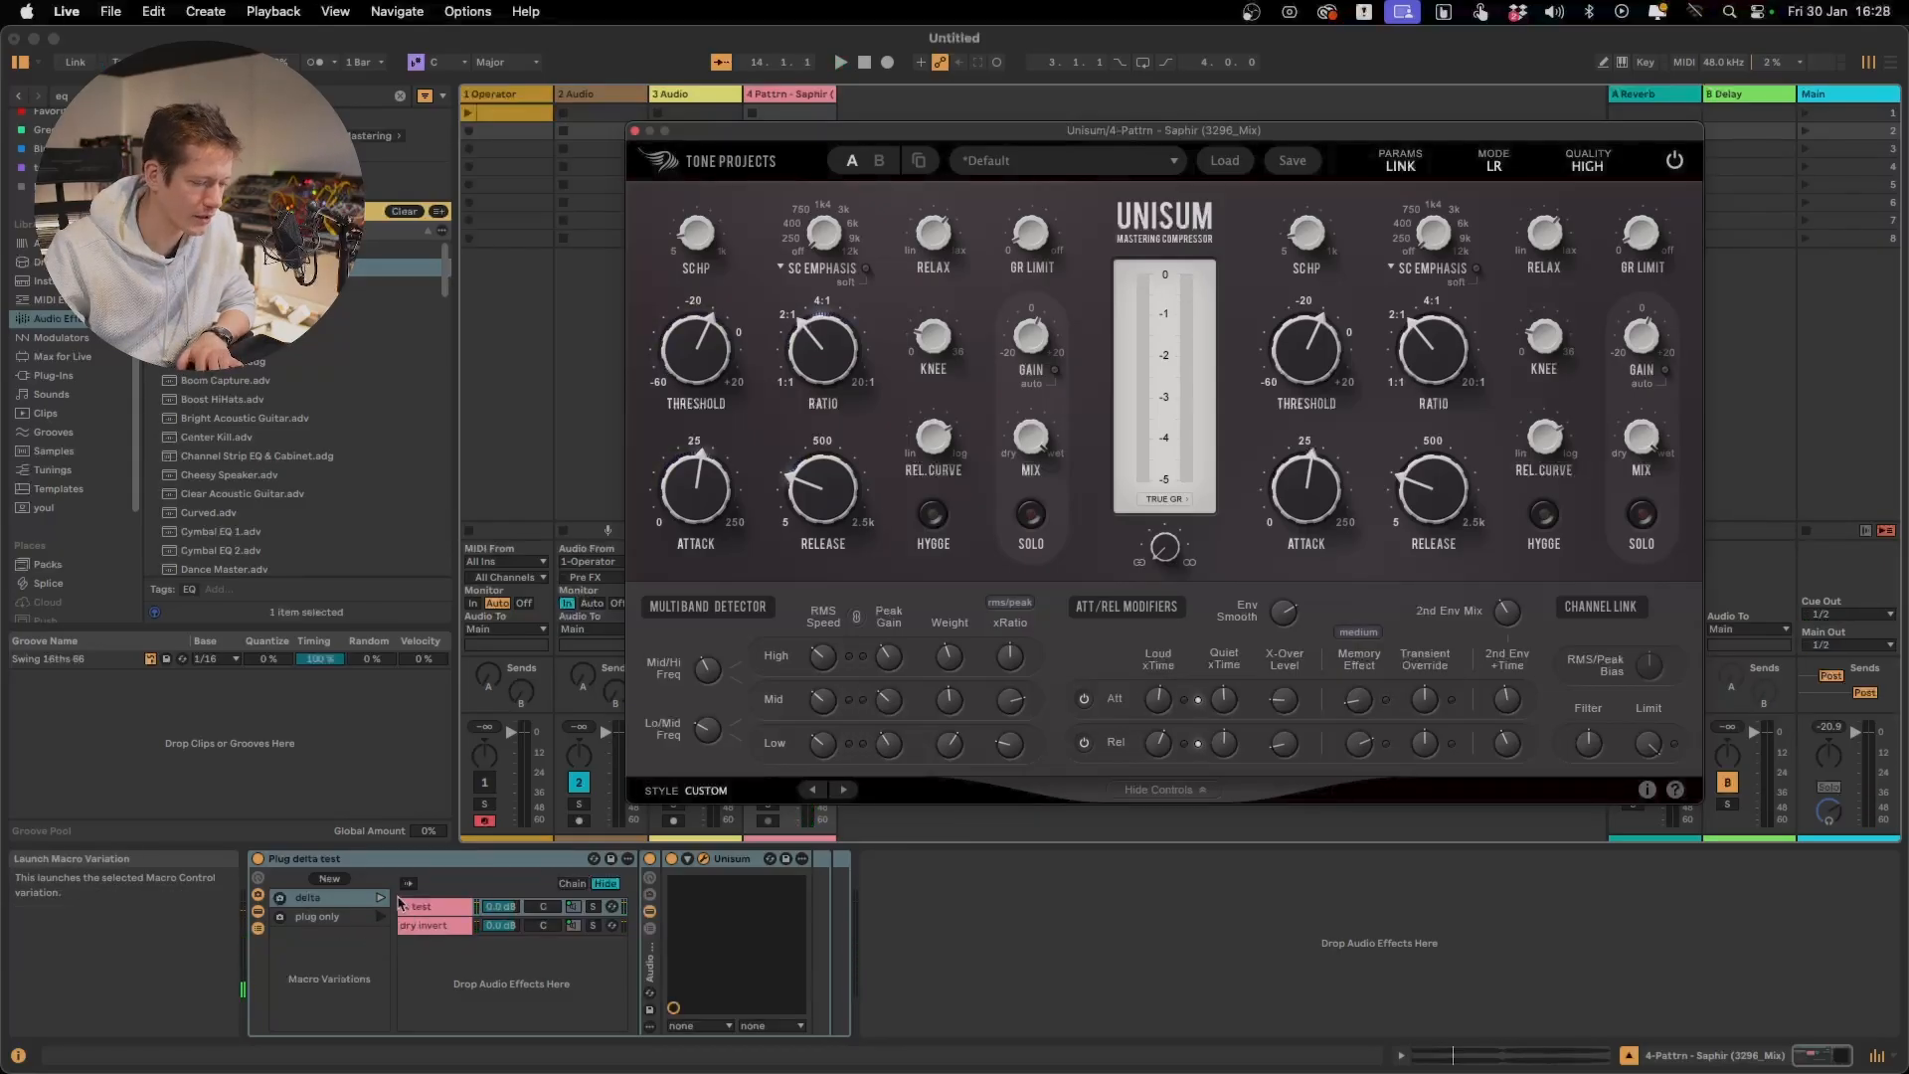
Switch the Plug delta test rack from the delta signal back to the full signal and restart playback
click(401, 903)
key(space)
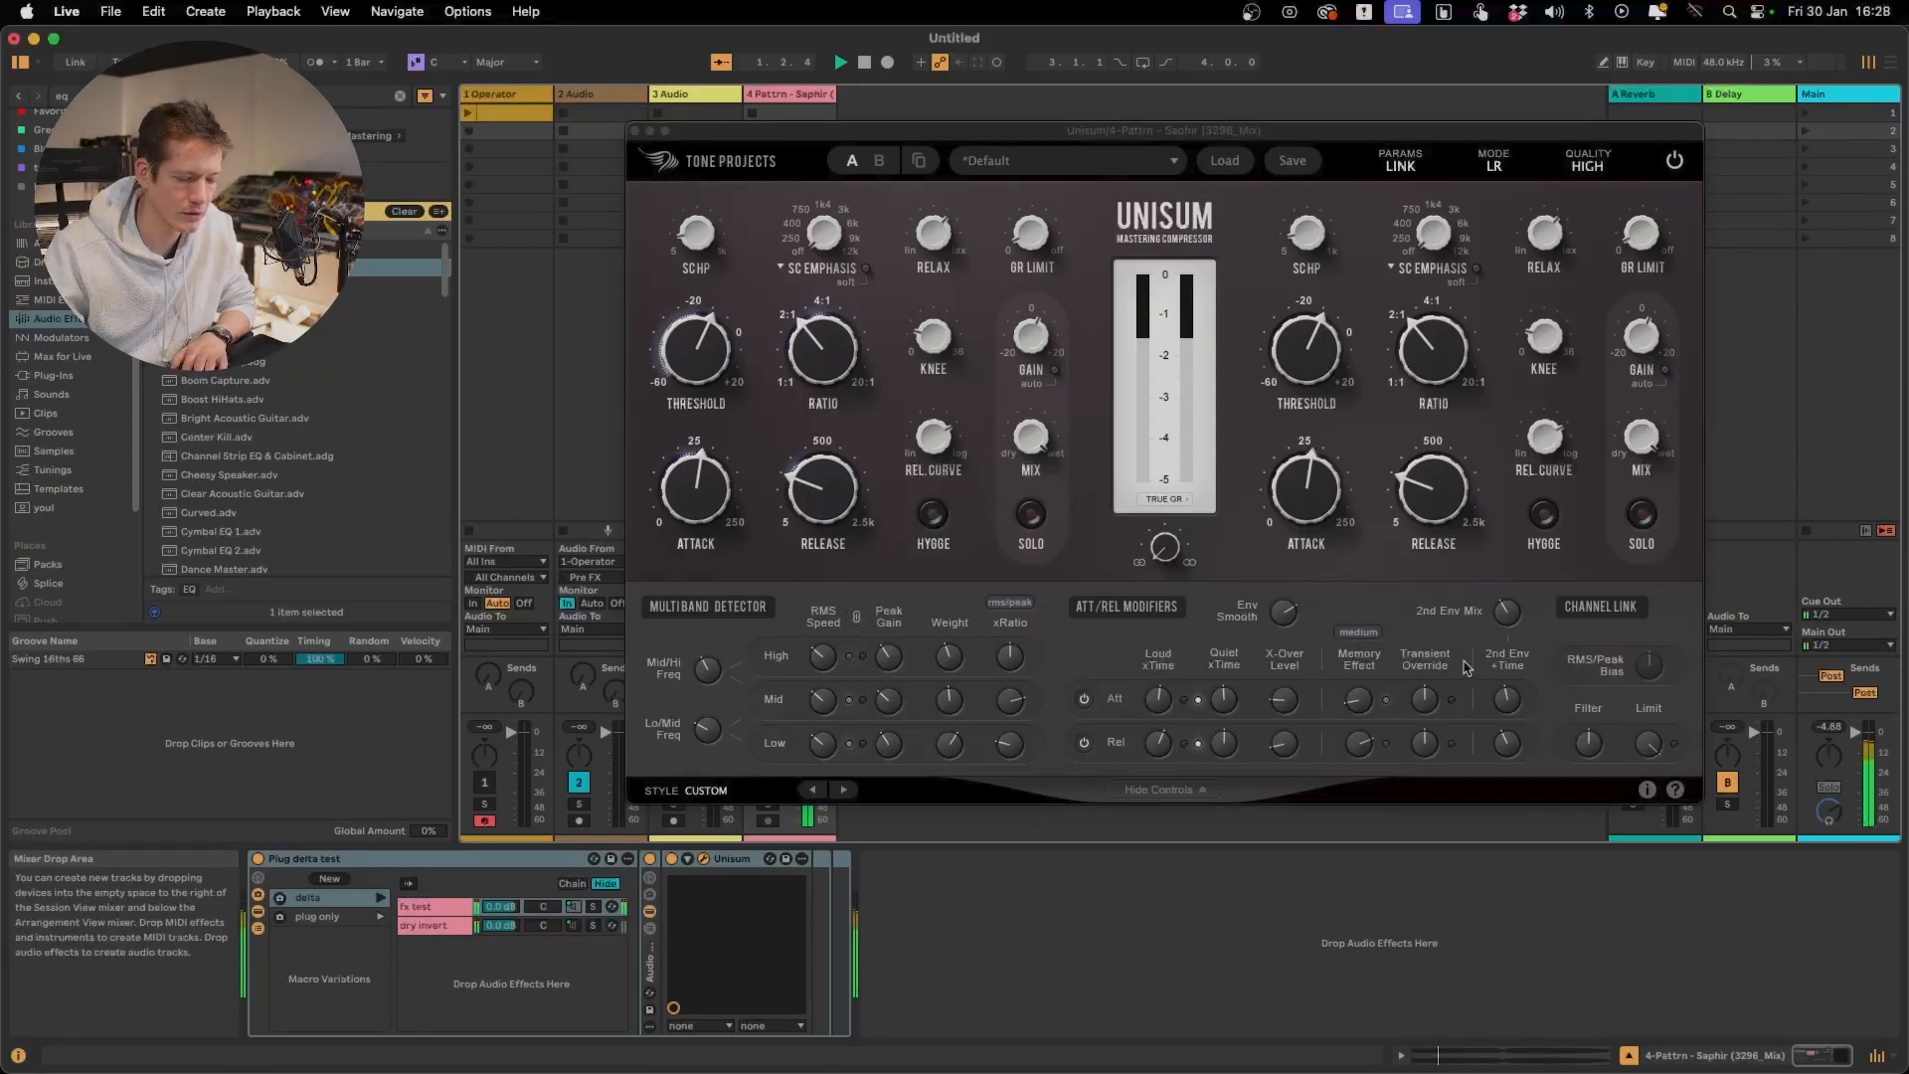
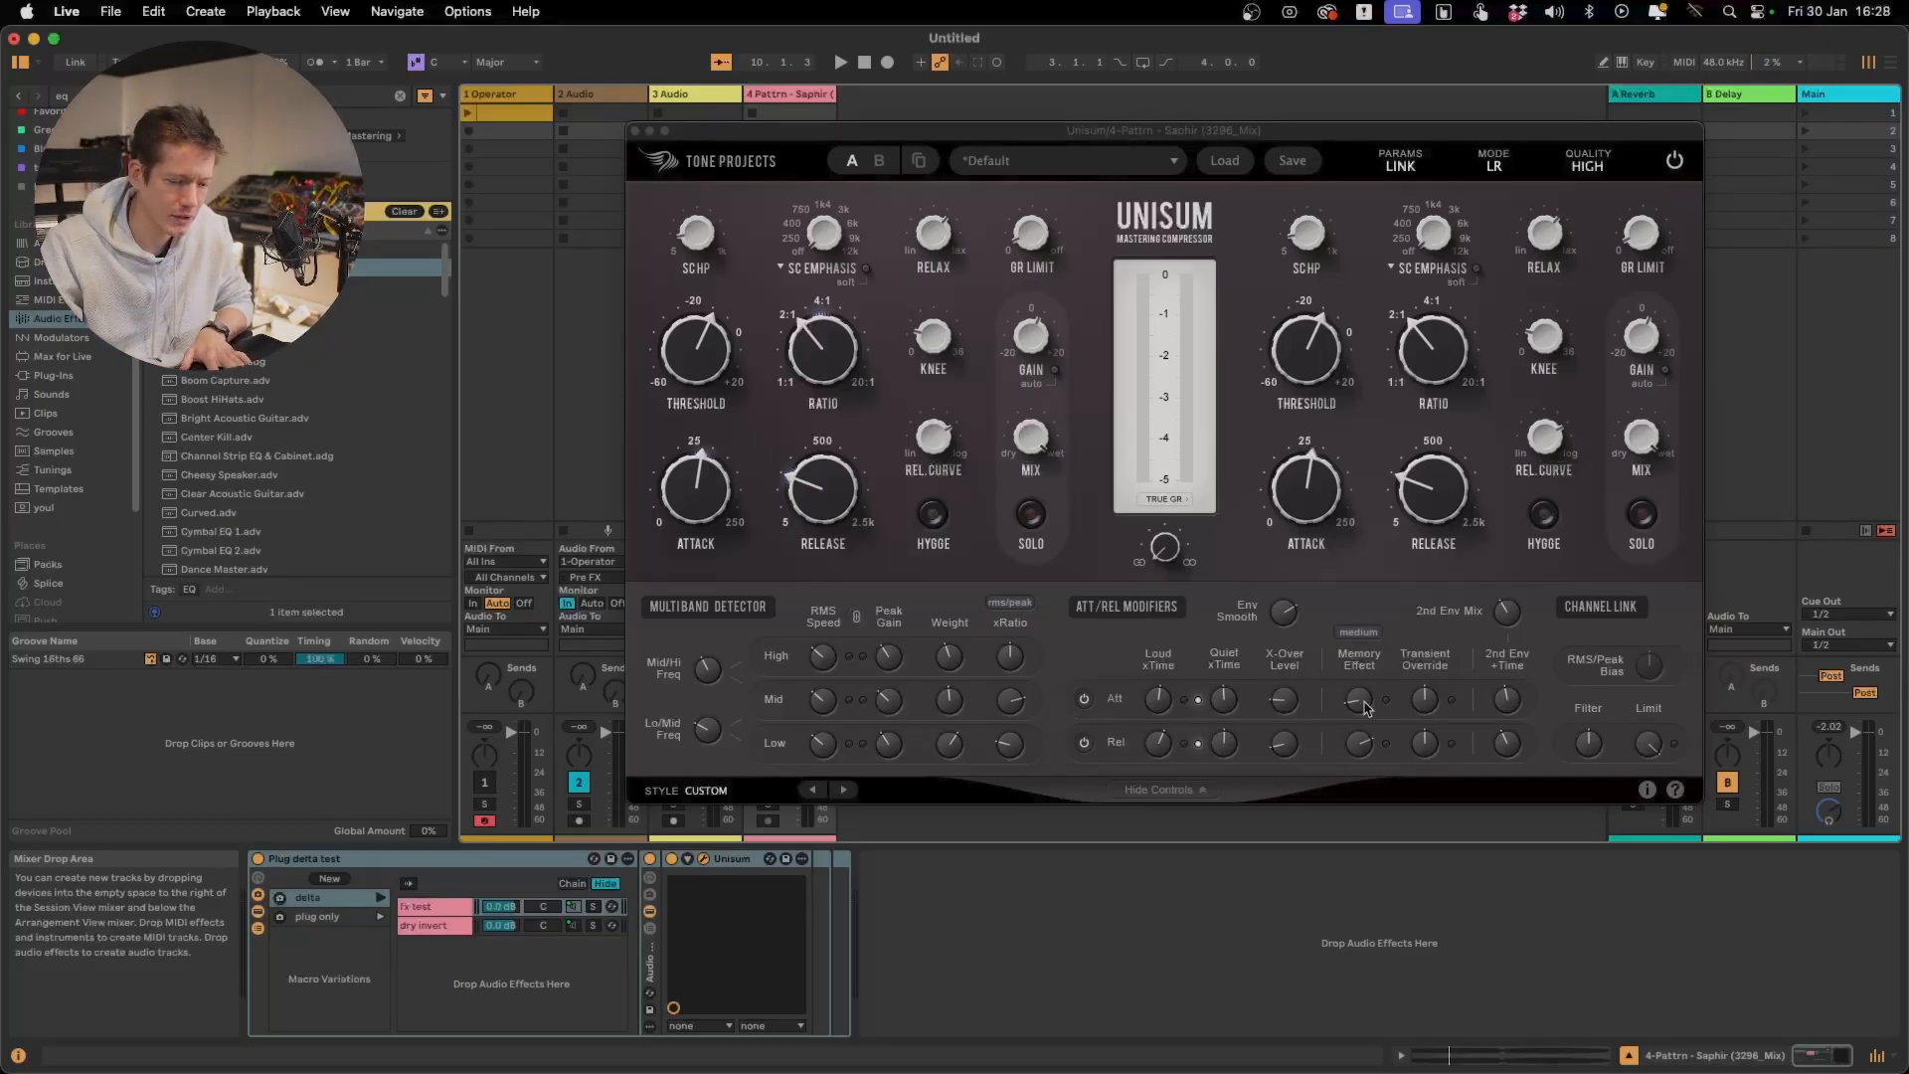
Raise the attack Memory Effect well above zero and play the full signal
mouse_move(1366, 708)
drag(1365, 709, 1379, 601)
key(space)
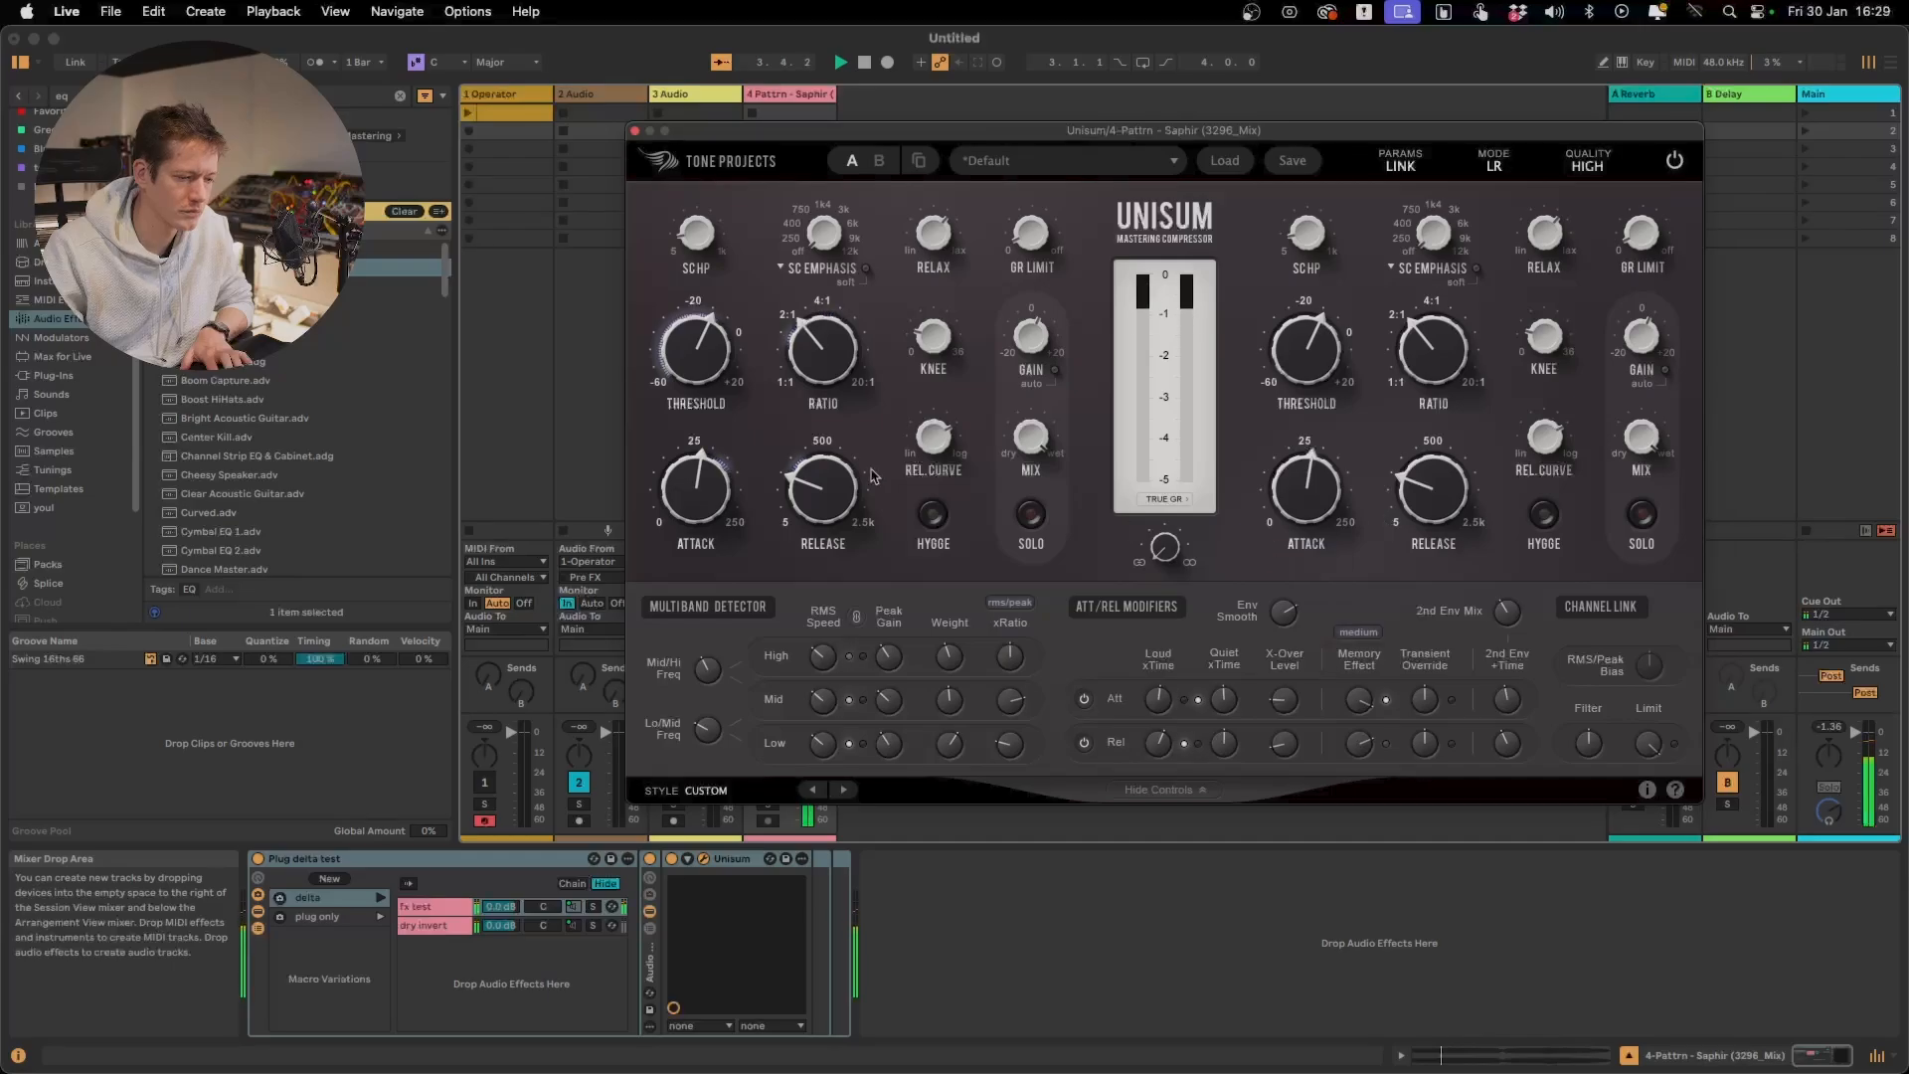
Lower the main Attack time below 25 ms while listening to the full signal, and stop playback
drag(694, 483, 694, 505)
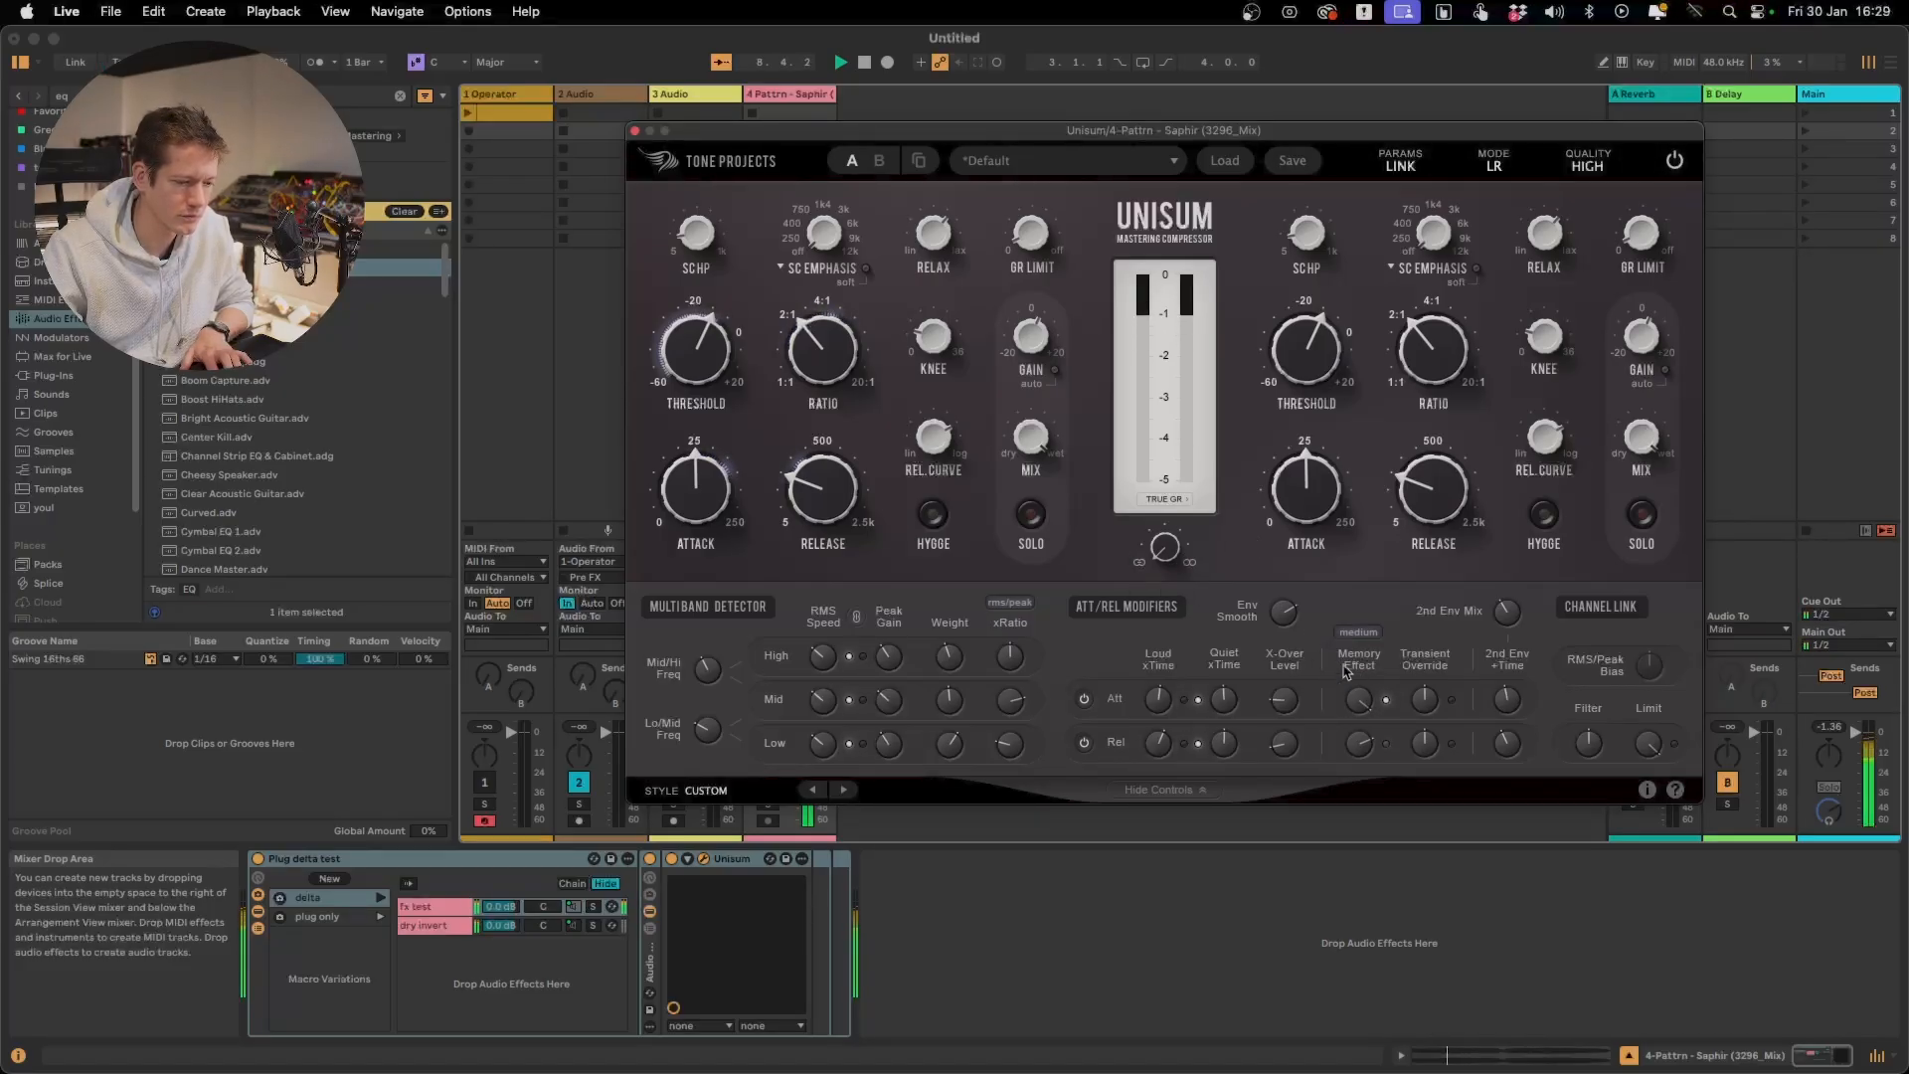
mouse_move(695, 487)
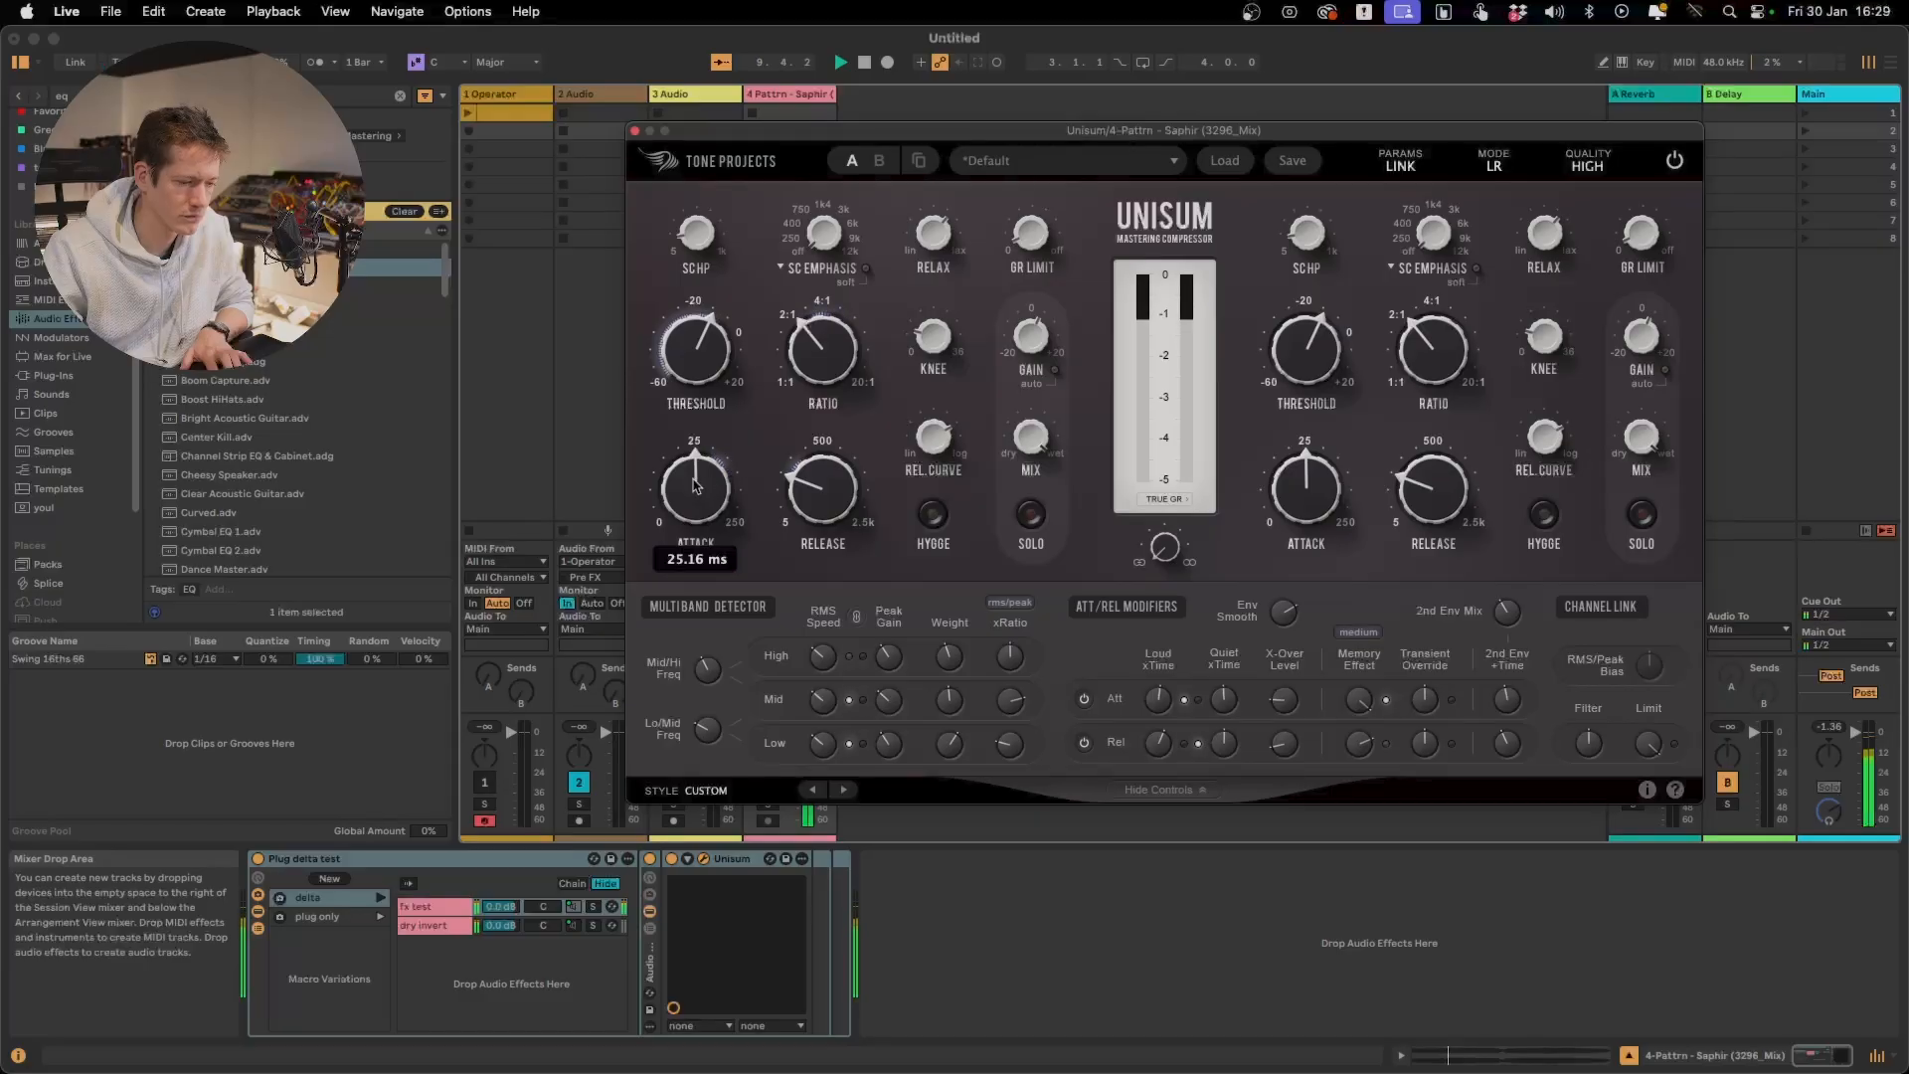
drag(695, 486, 695, 532)
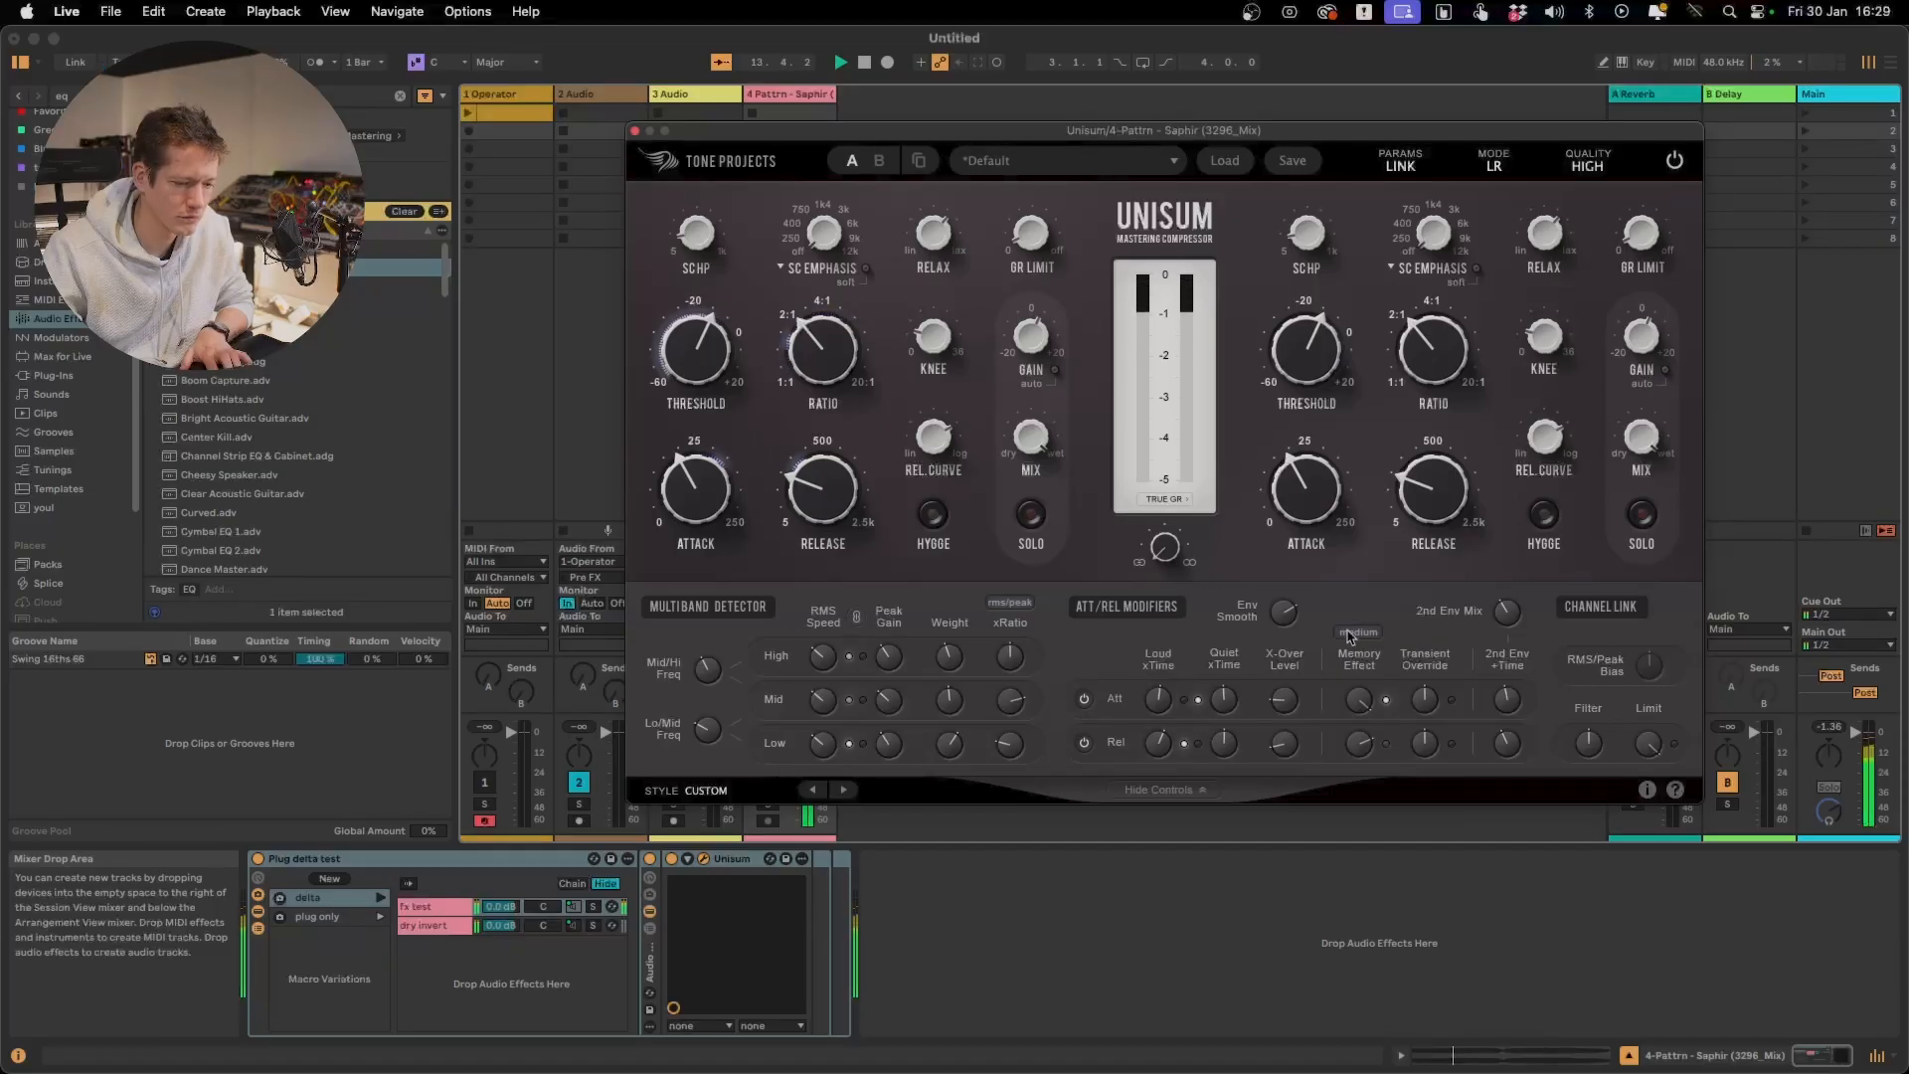
mouse_move(1361, 703)
key(space)
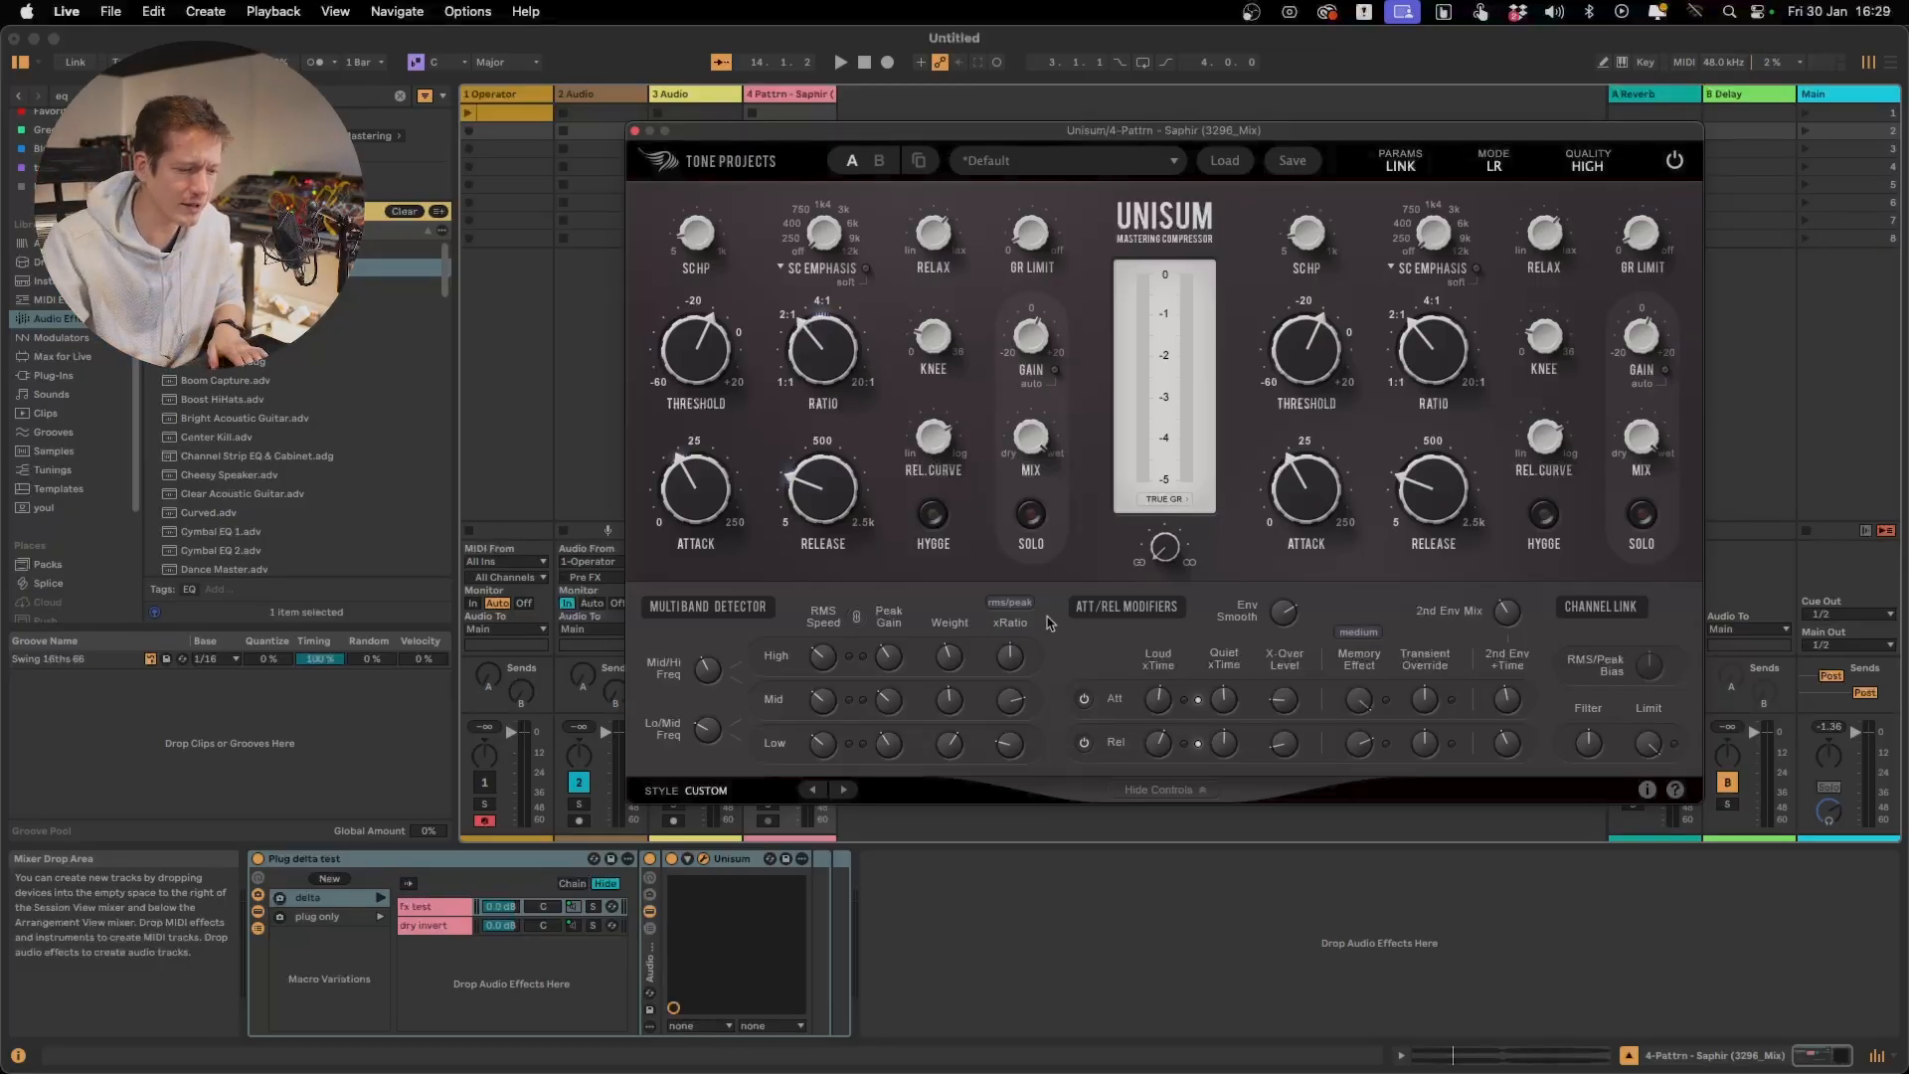
Play the track, lower the release Memory Effect to -17.79 %, and stop playback
key(space)
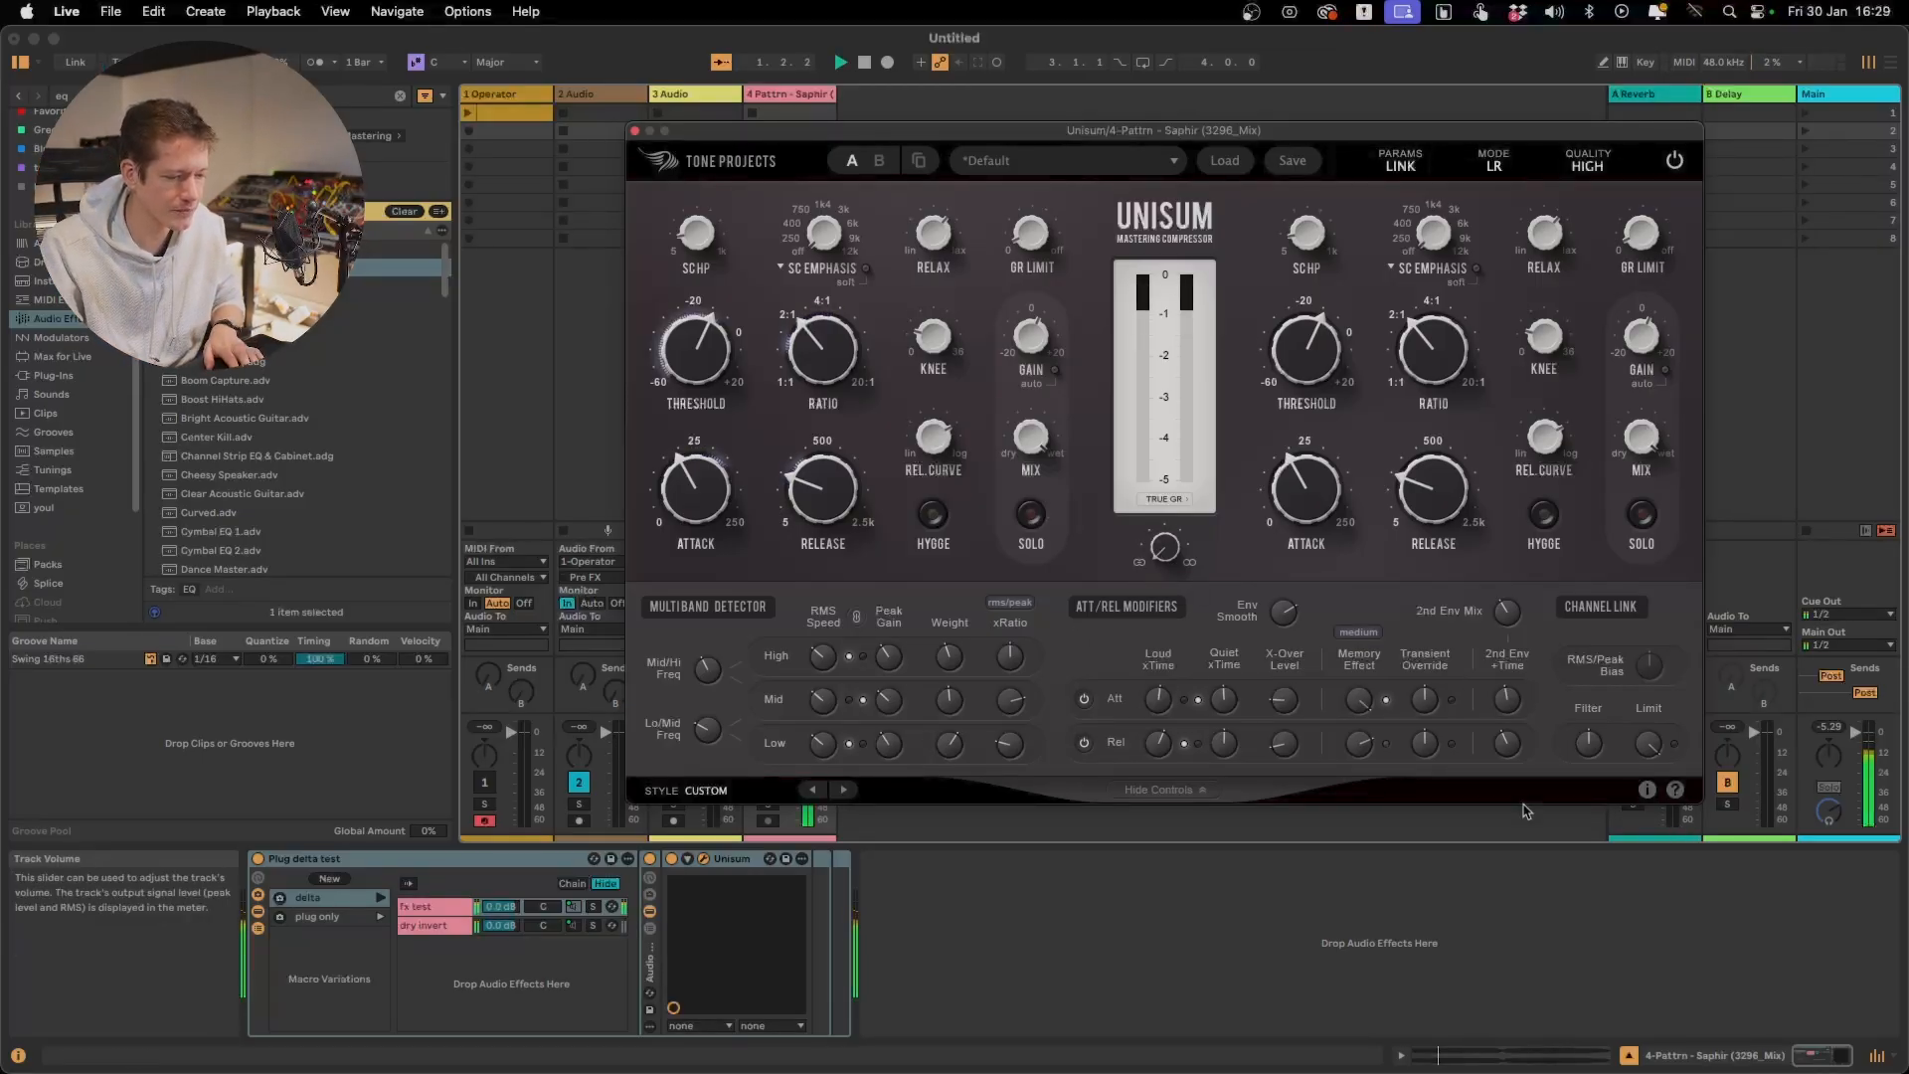
drag(1357, 747, 1355, 962)
key(space)
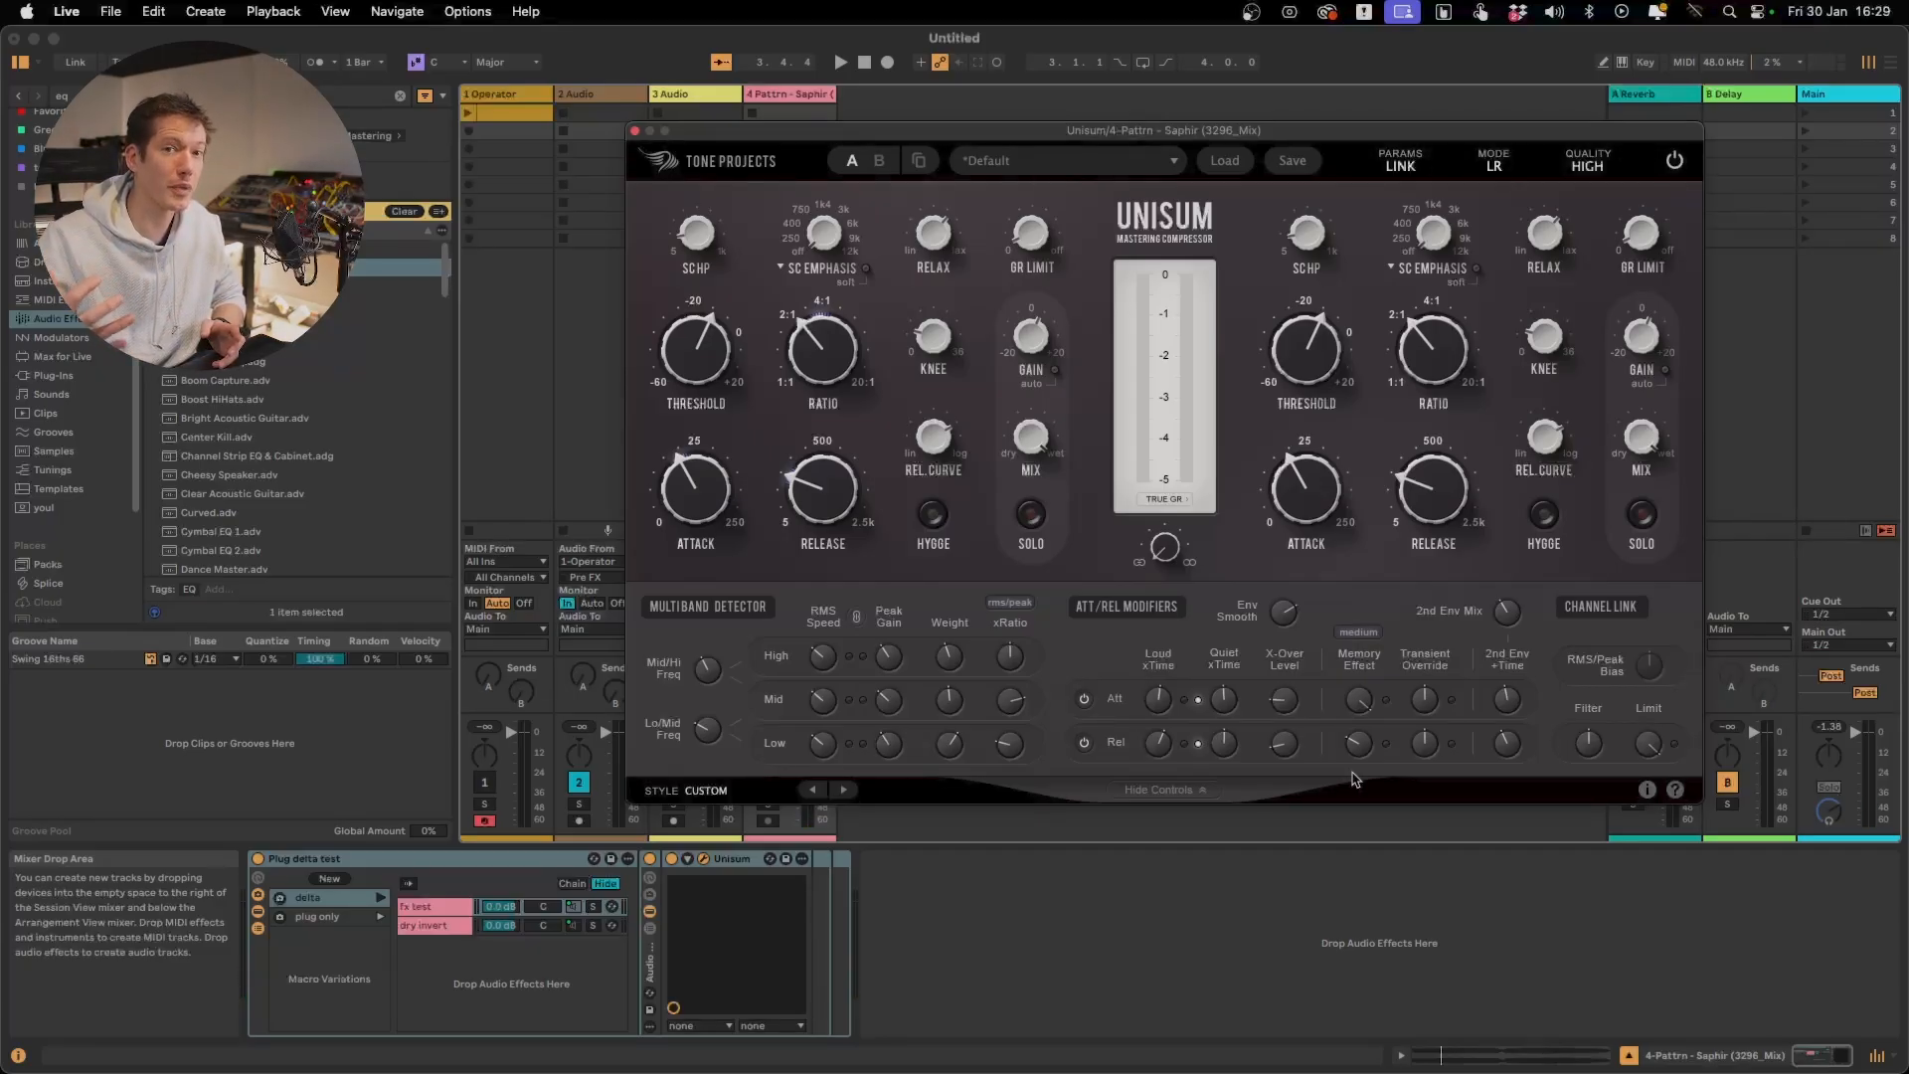
Restart playback and raise the main Release time slightly
key(space)
drag(833, 510, 831, 493)
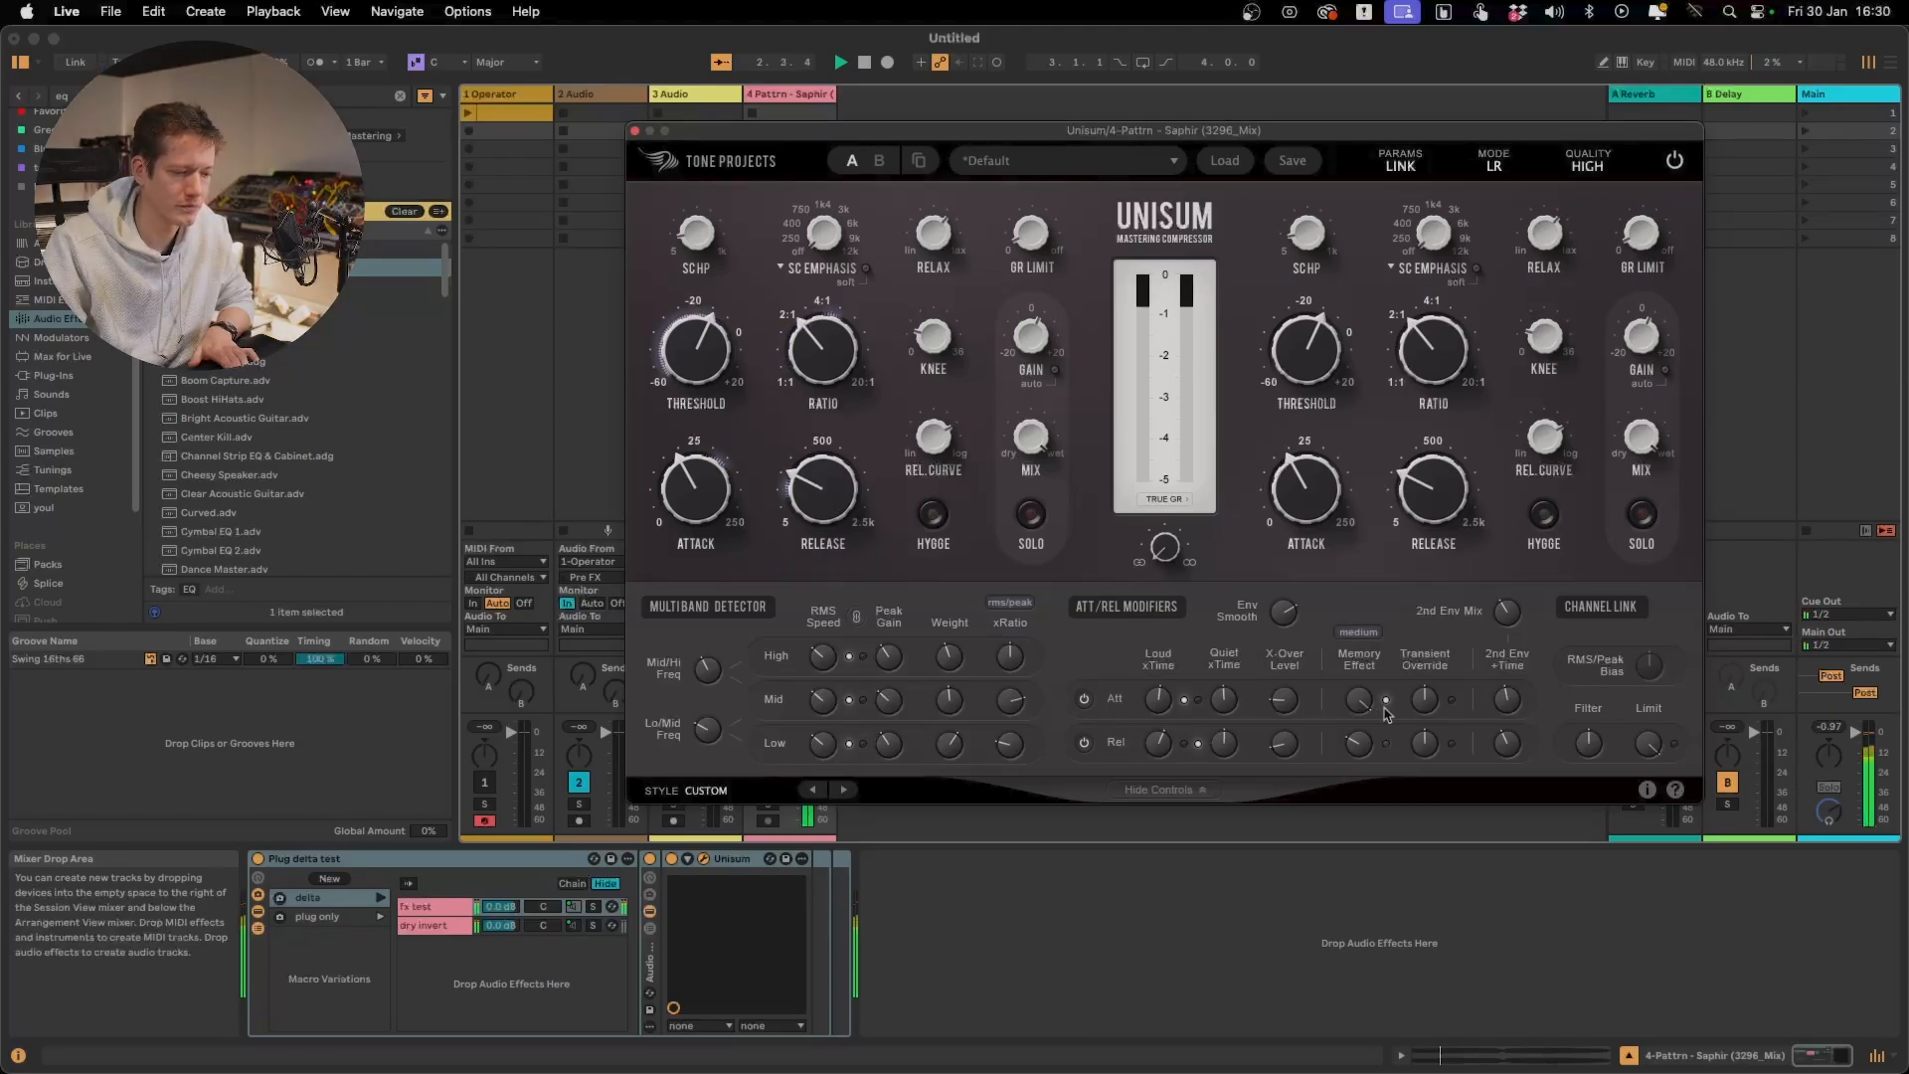
drag(1387, 712, 1362, 766)
drag(804, 495, 804, 482)
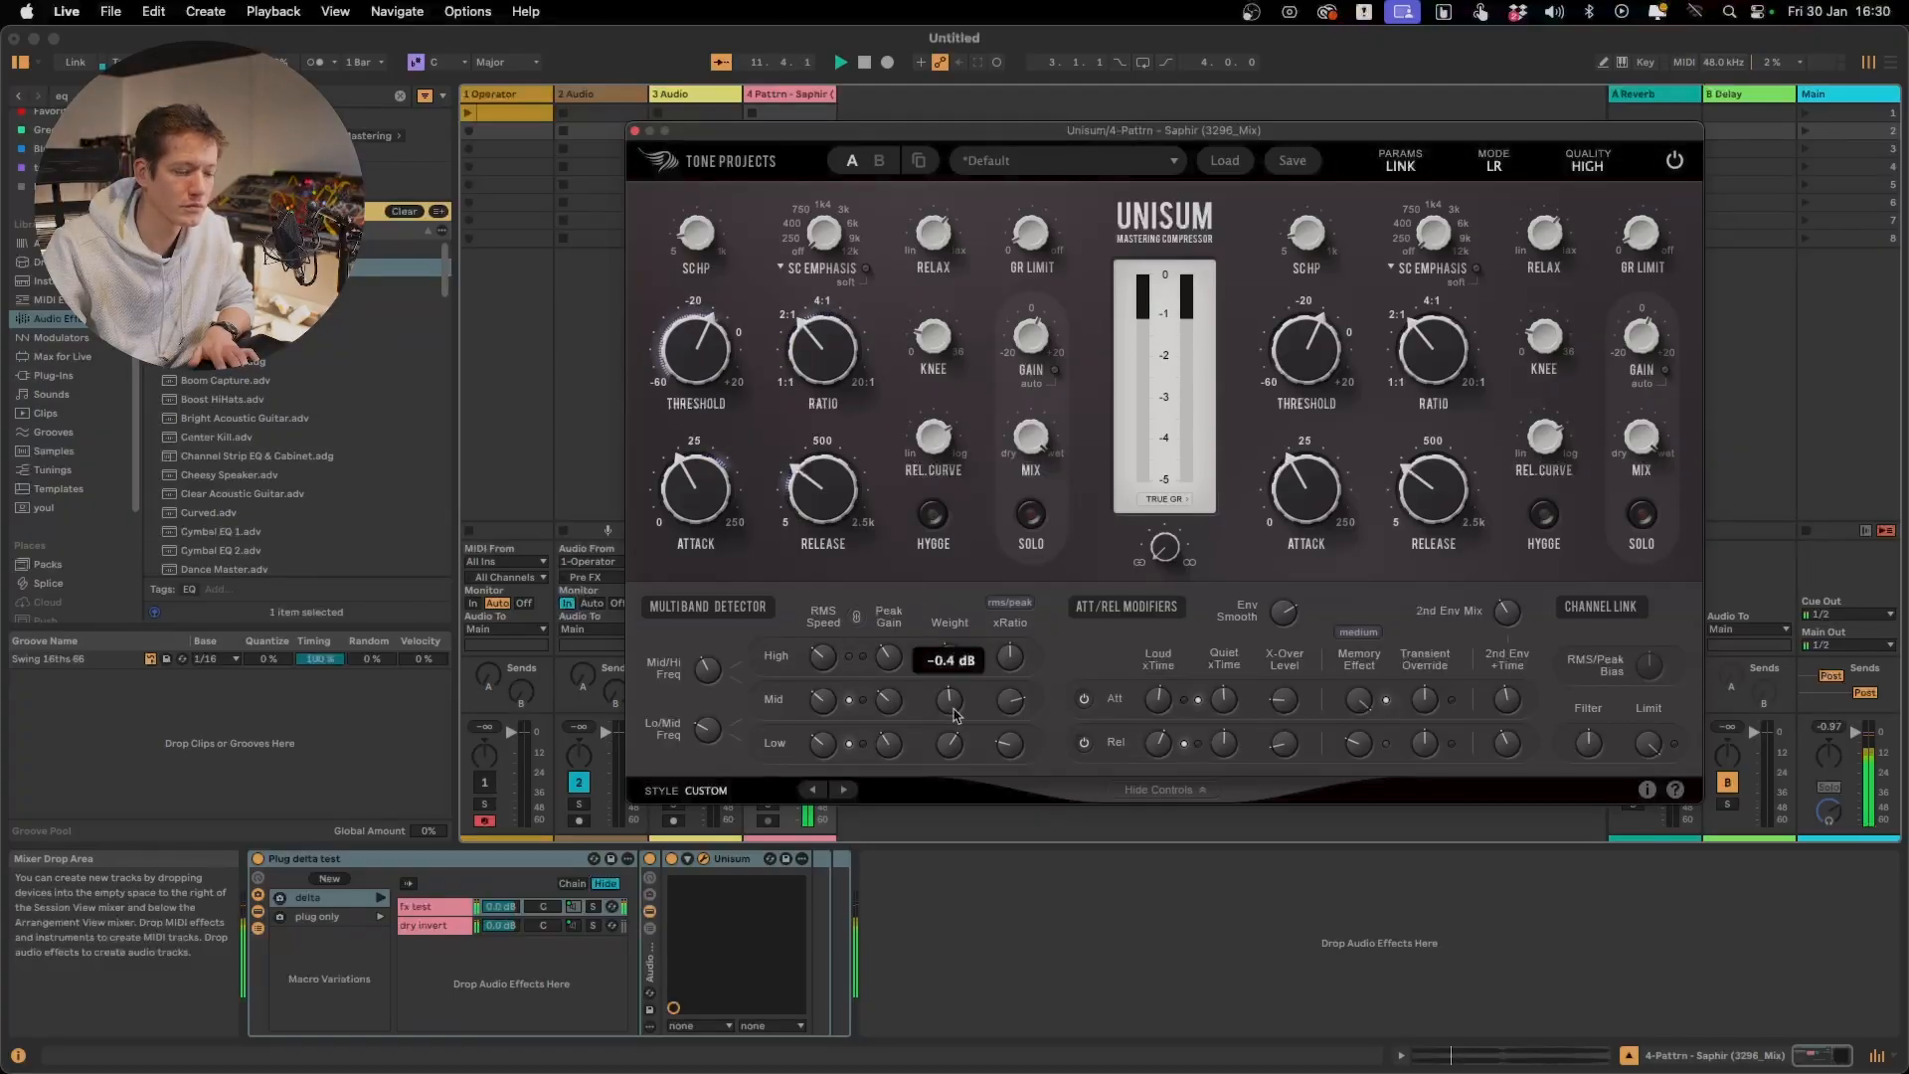
Switch the Plug delta test rack to the delta signal and play it briefly
key(space)
click(379, 905)
key(space)
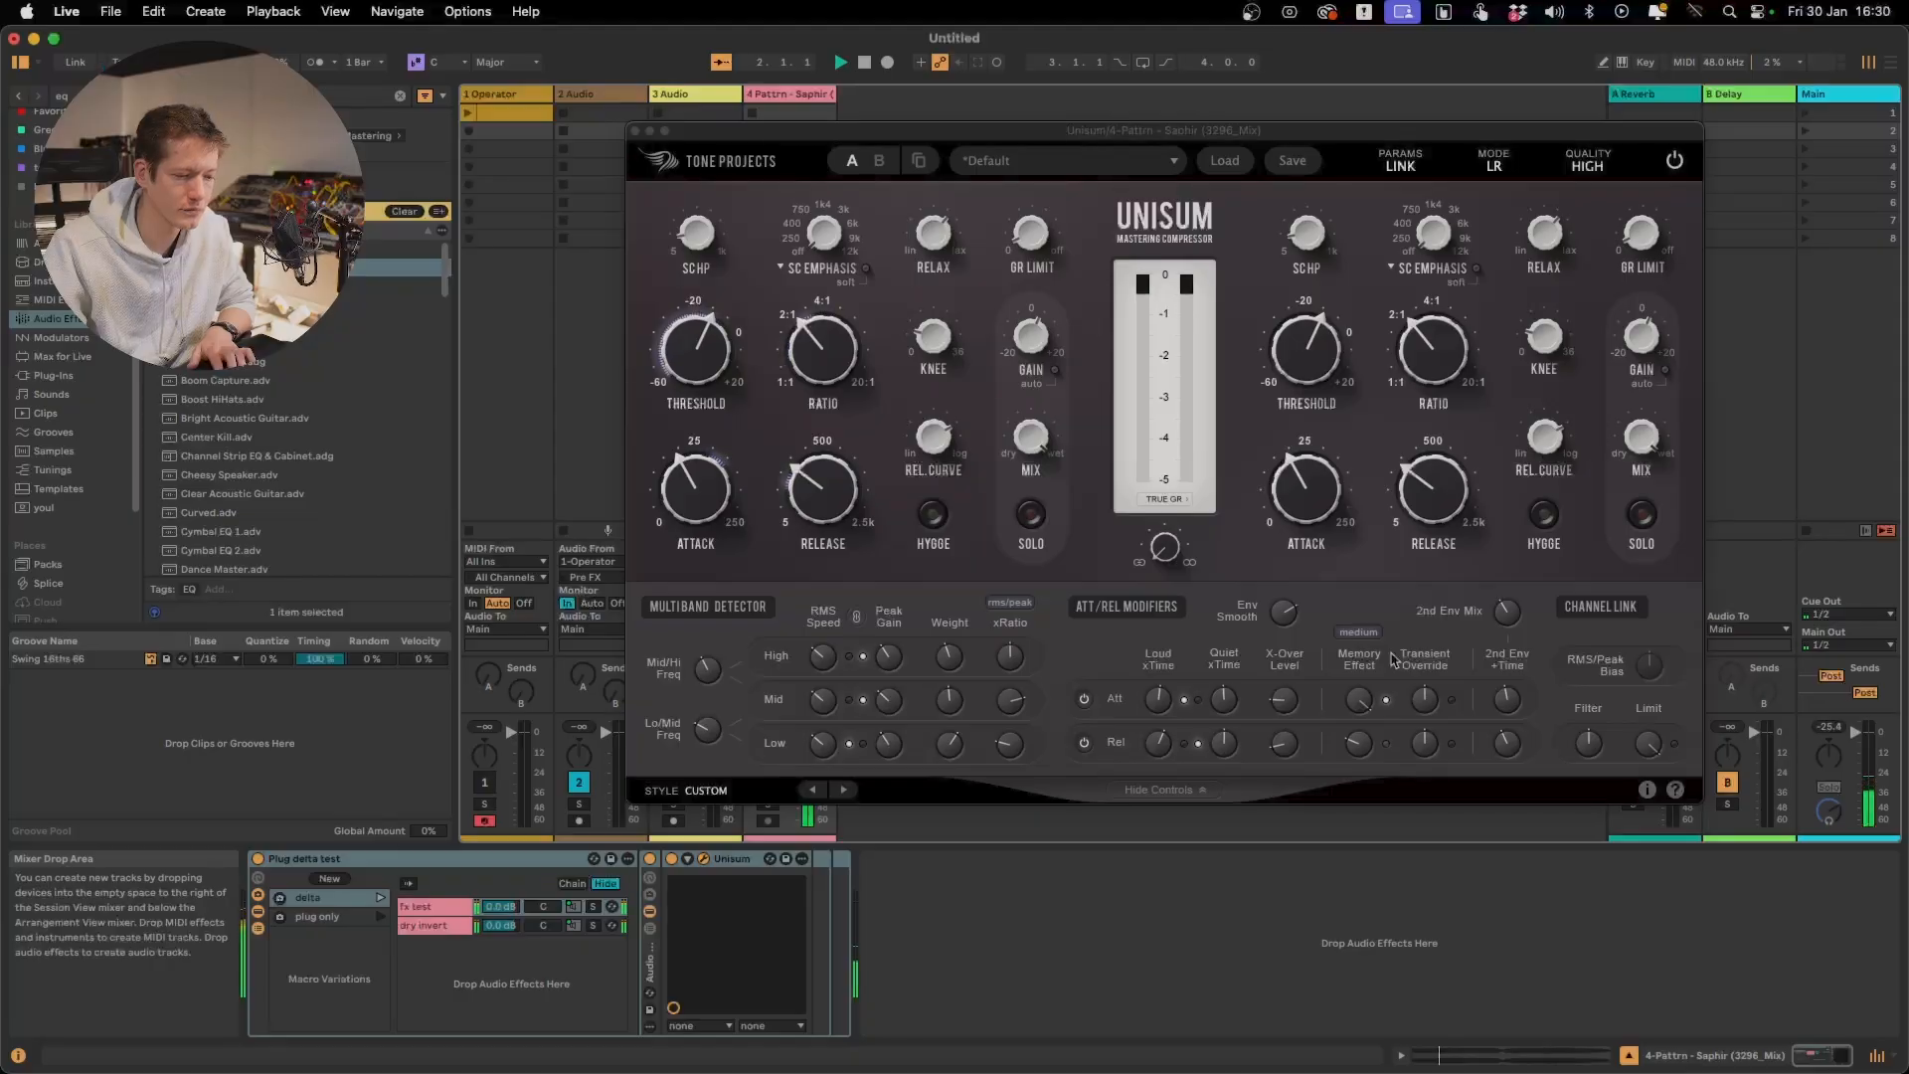
mouse_move(1359, 752)
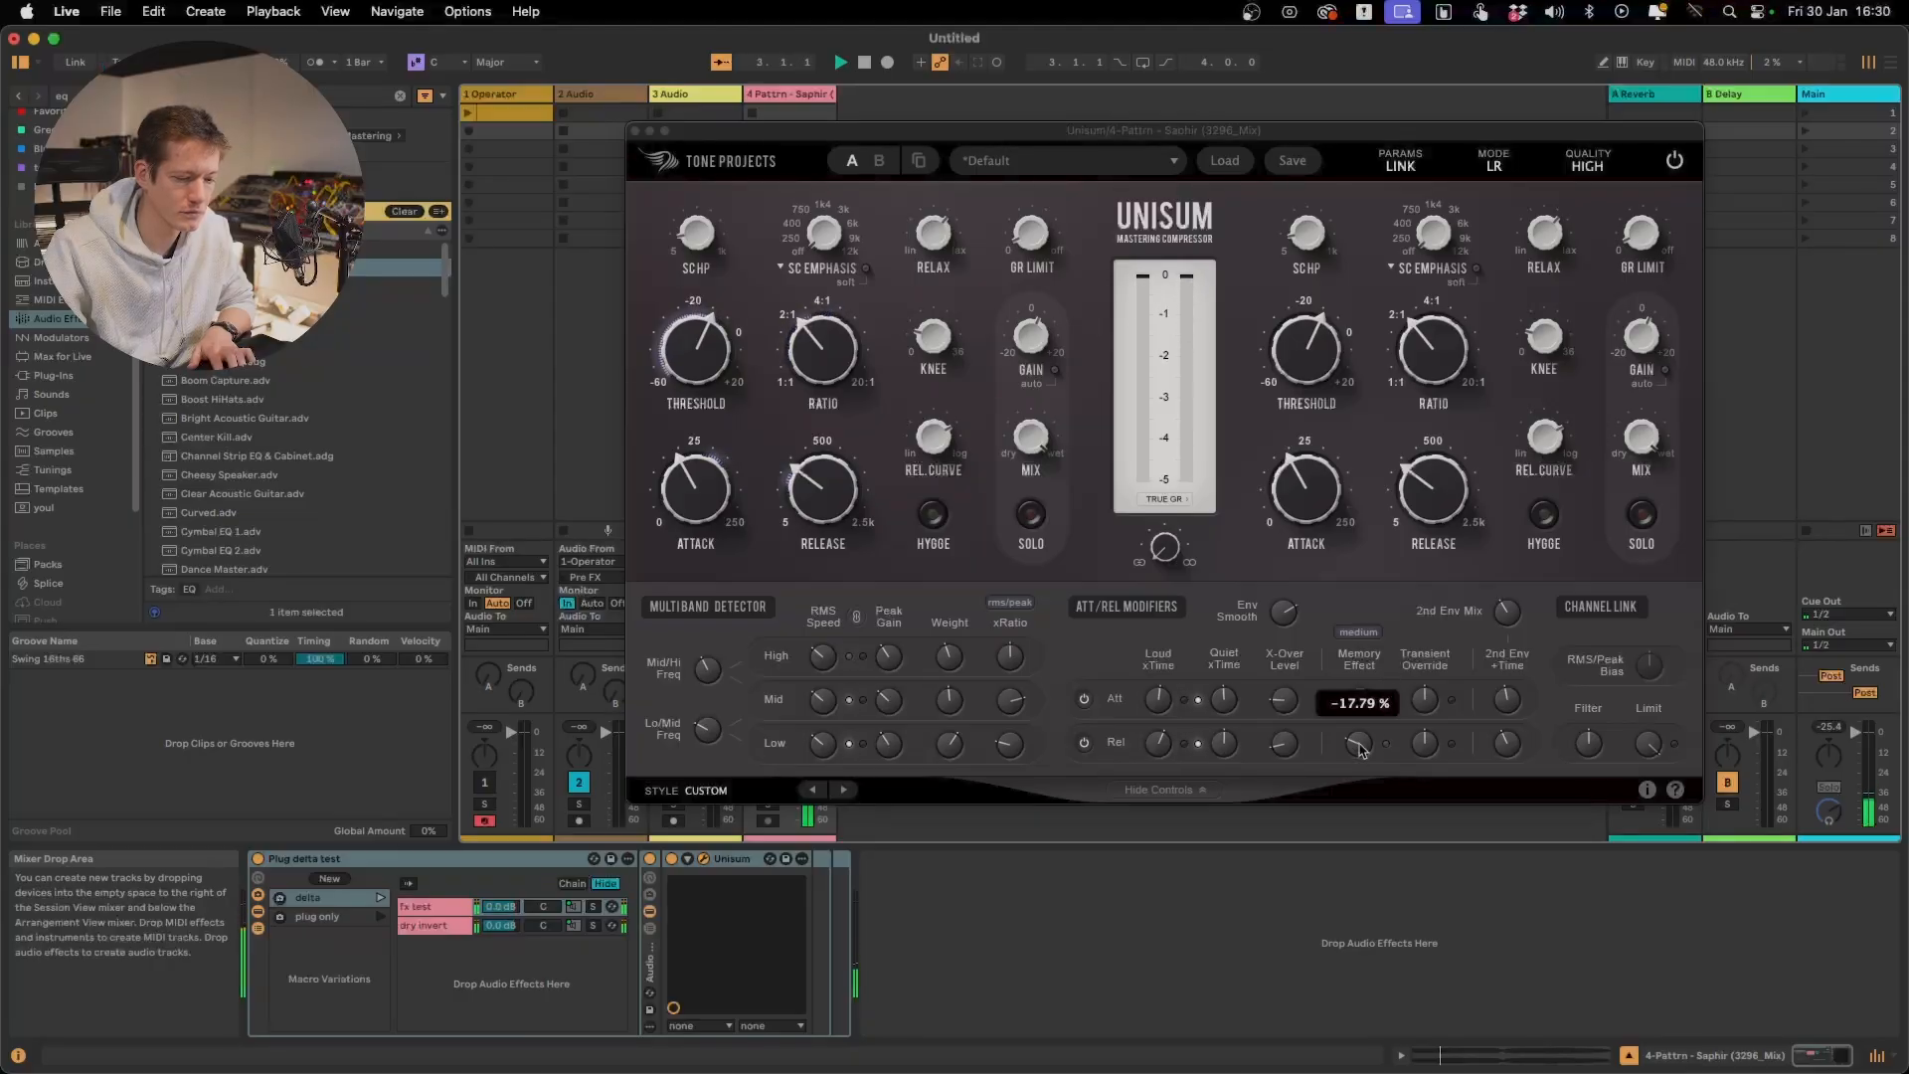
key(space)
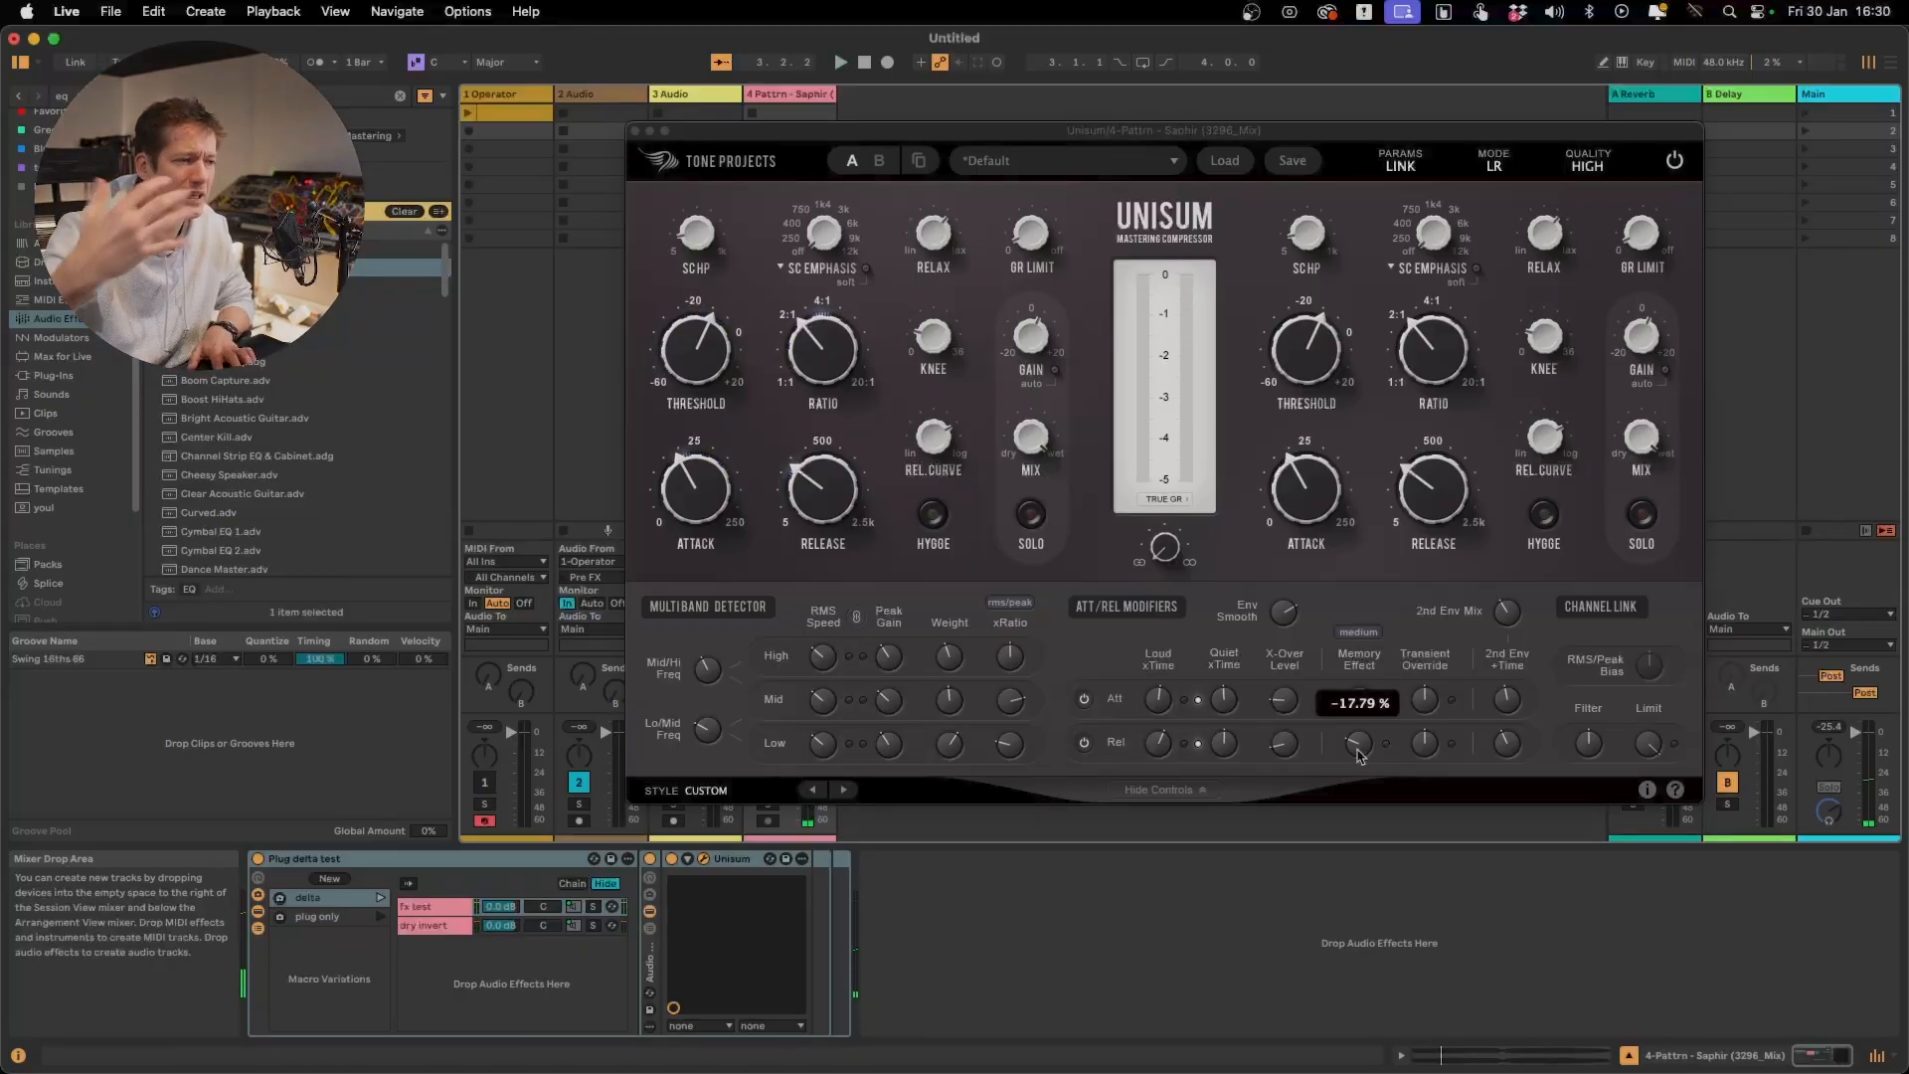
Raise the release Memory Effect to 9.19 % and shorten the main Release time while playing the delta signal
drag(1364, 751, 1364, 579)
key(space)
drag(822, 486, 822, 557)
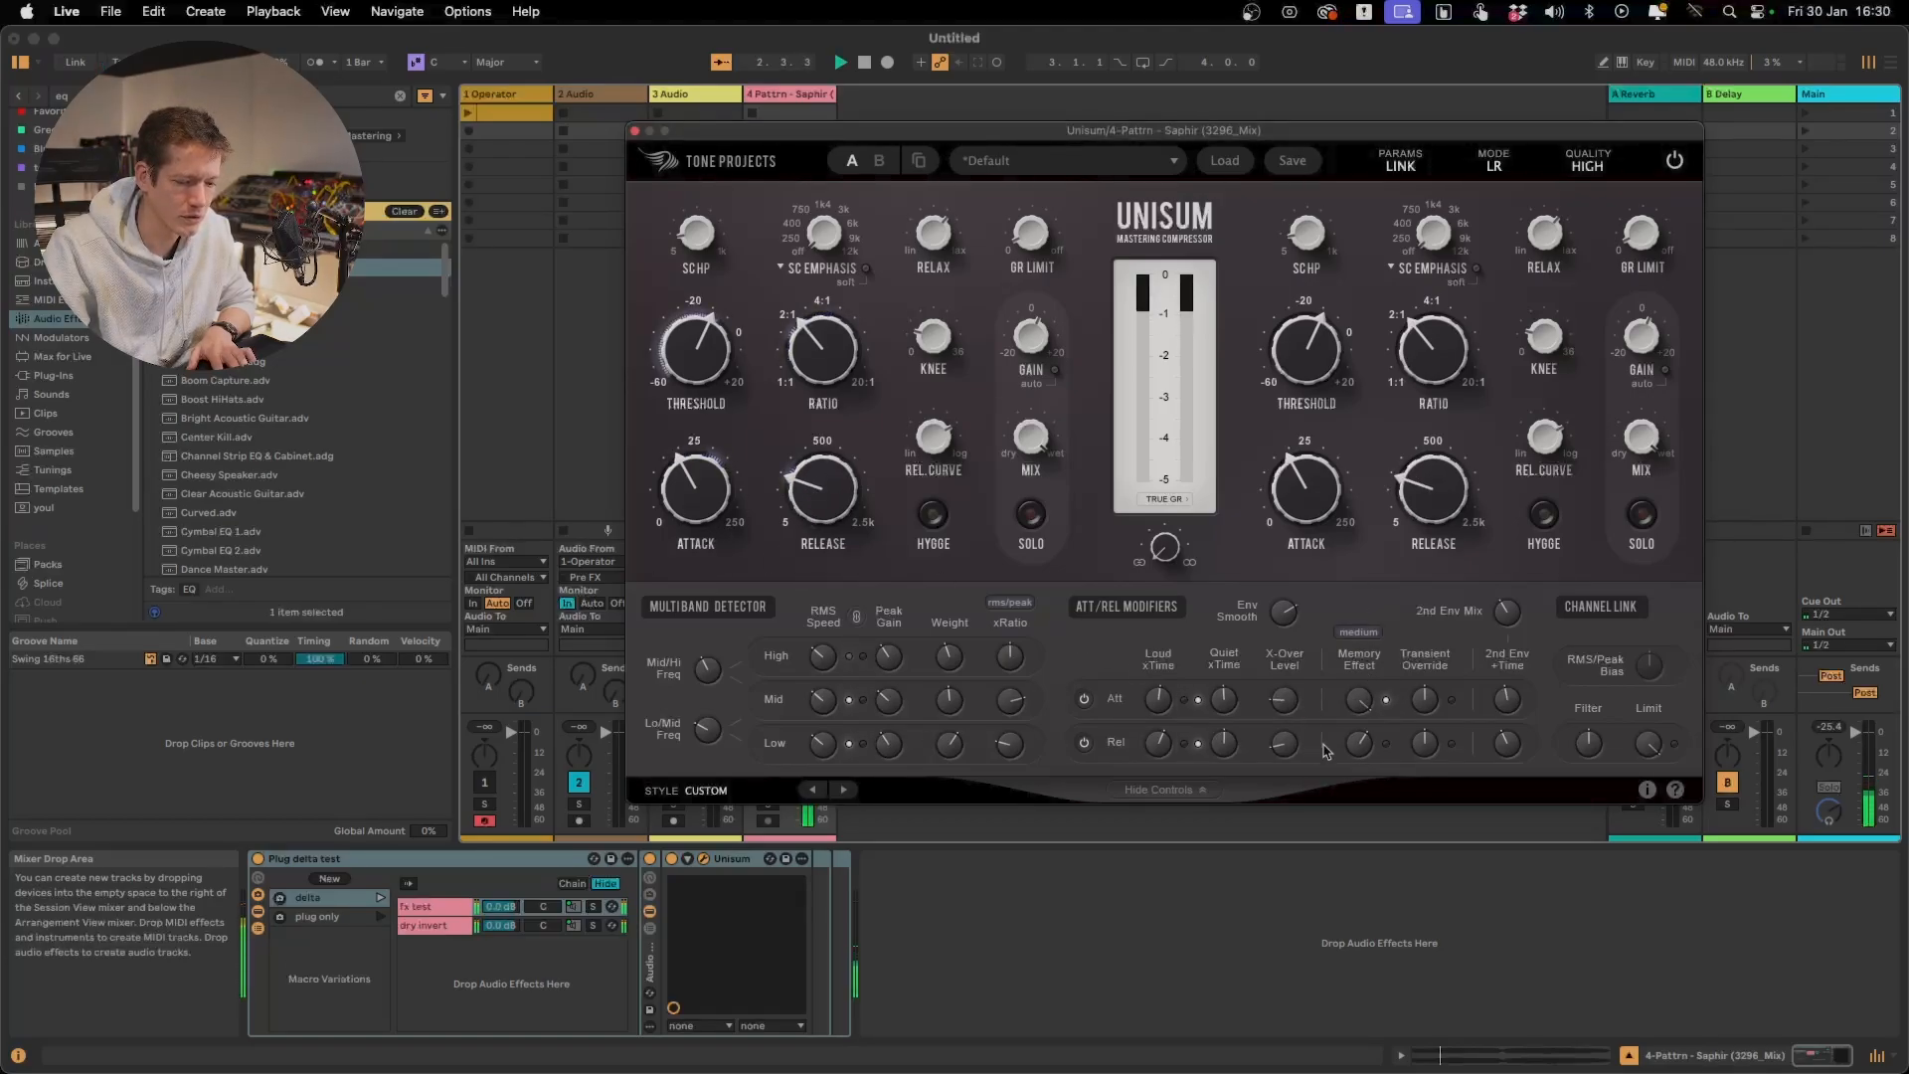
mouse_move(1353, 748)
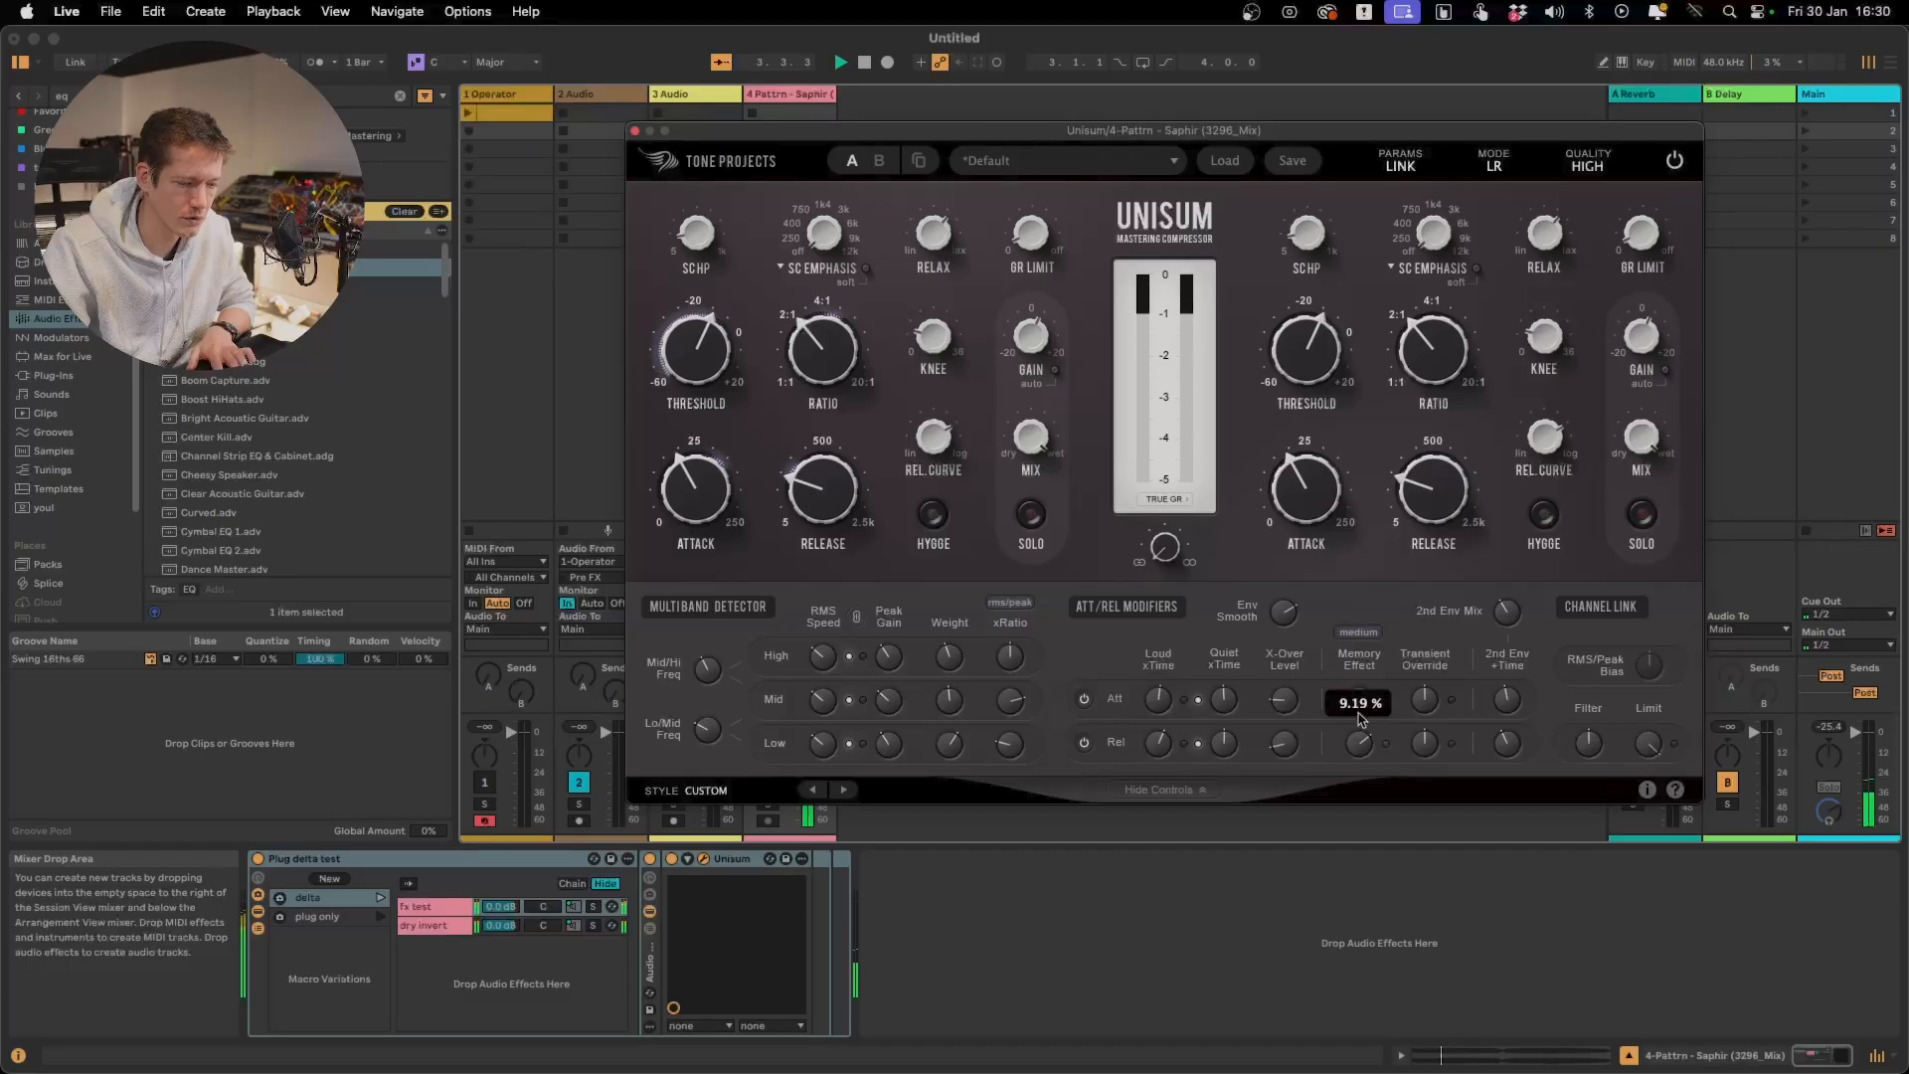
Fine-tune Attack to 14.56 ms and Release to 89.2 ms while listening to the delta signal
drag(799, 489, 797, 515)
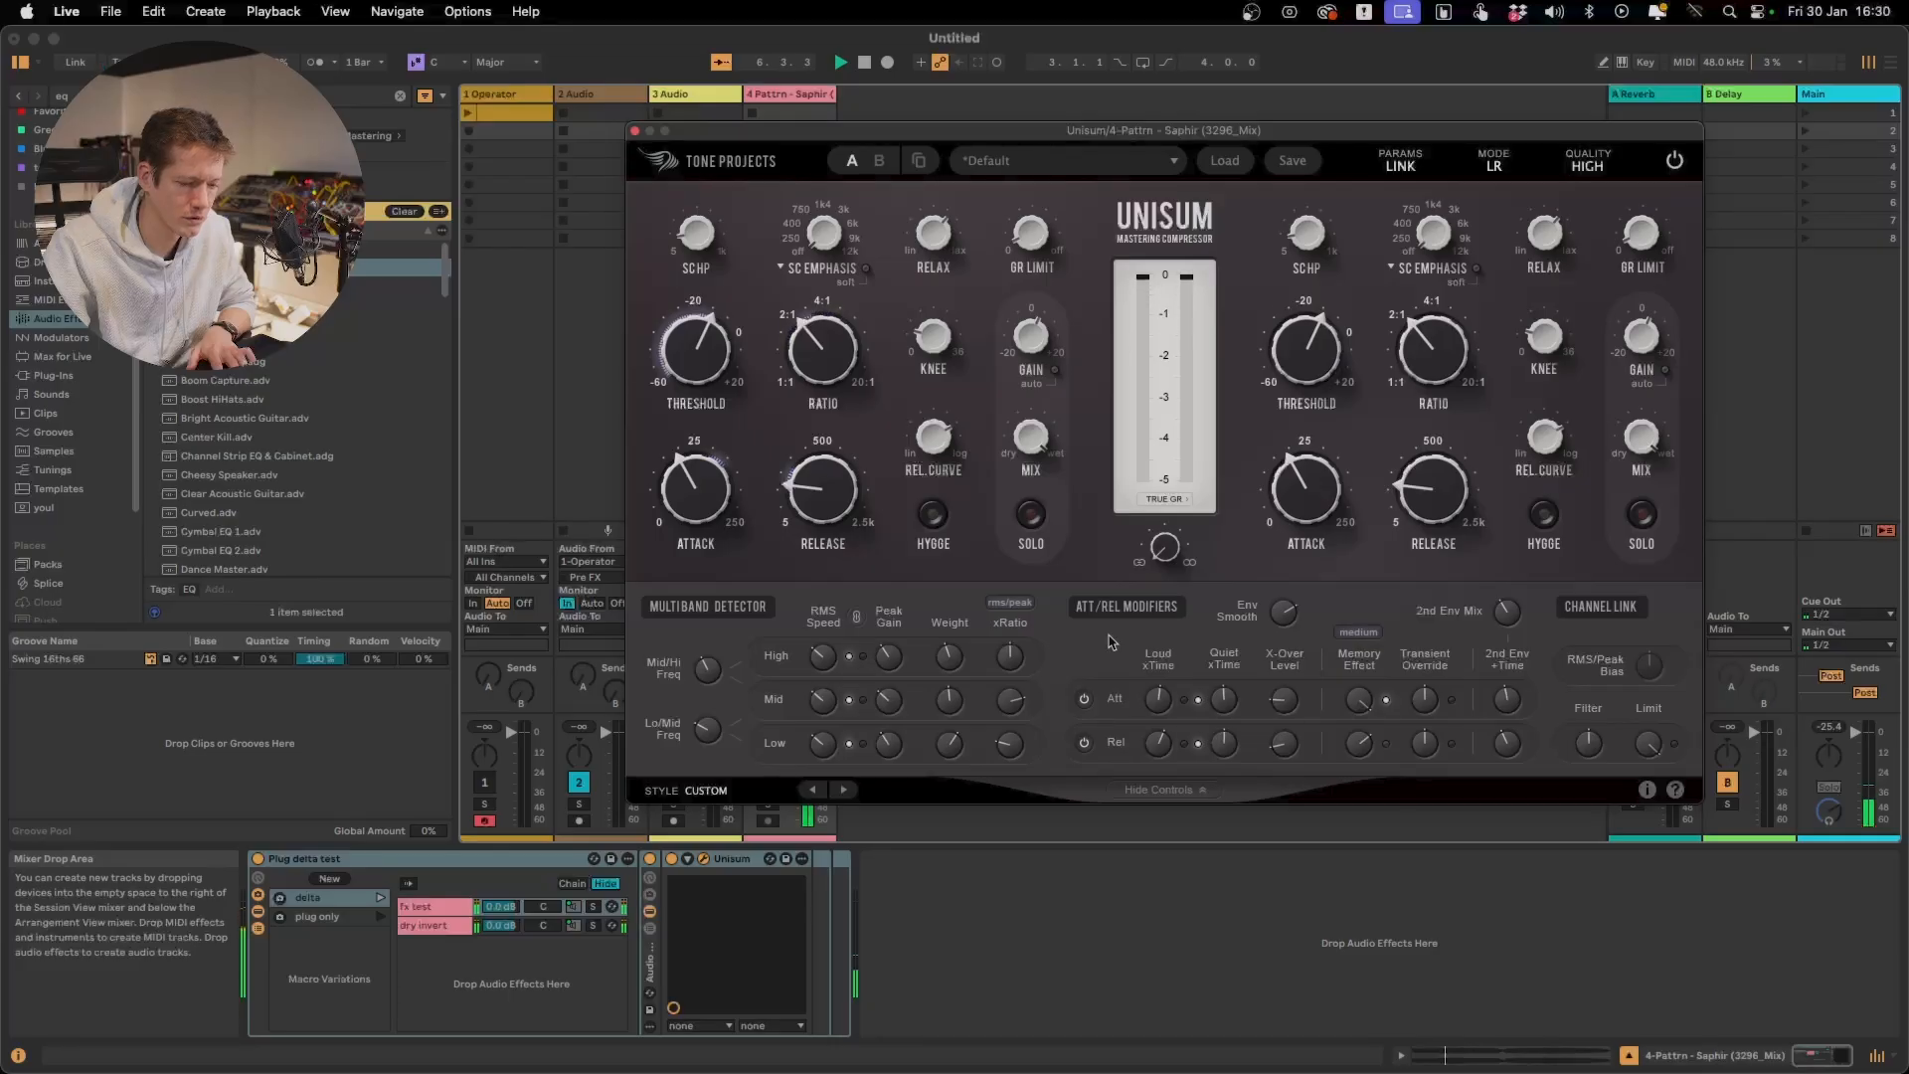
drag(1010, 701, 952, 748)
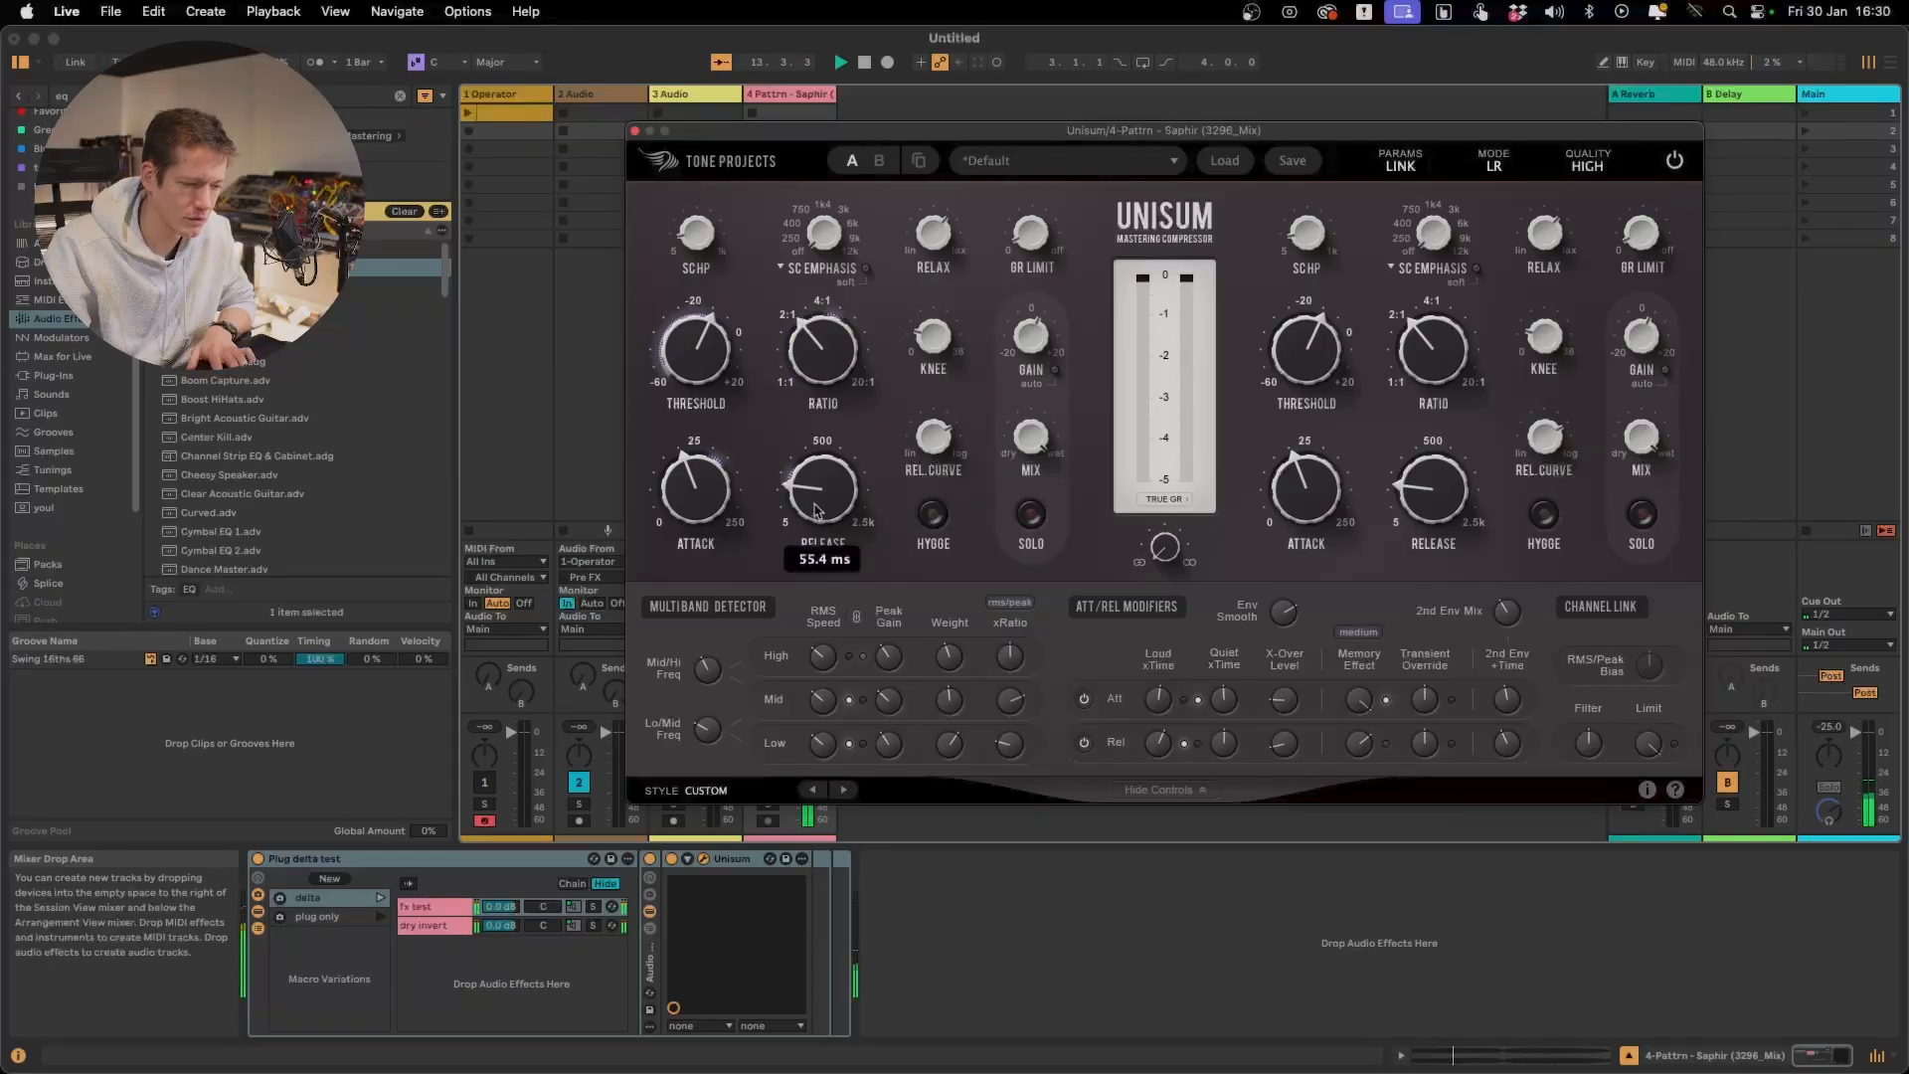
drag(818, 511, 818, 490)
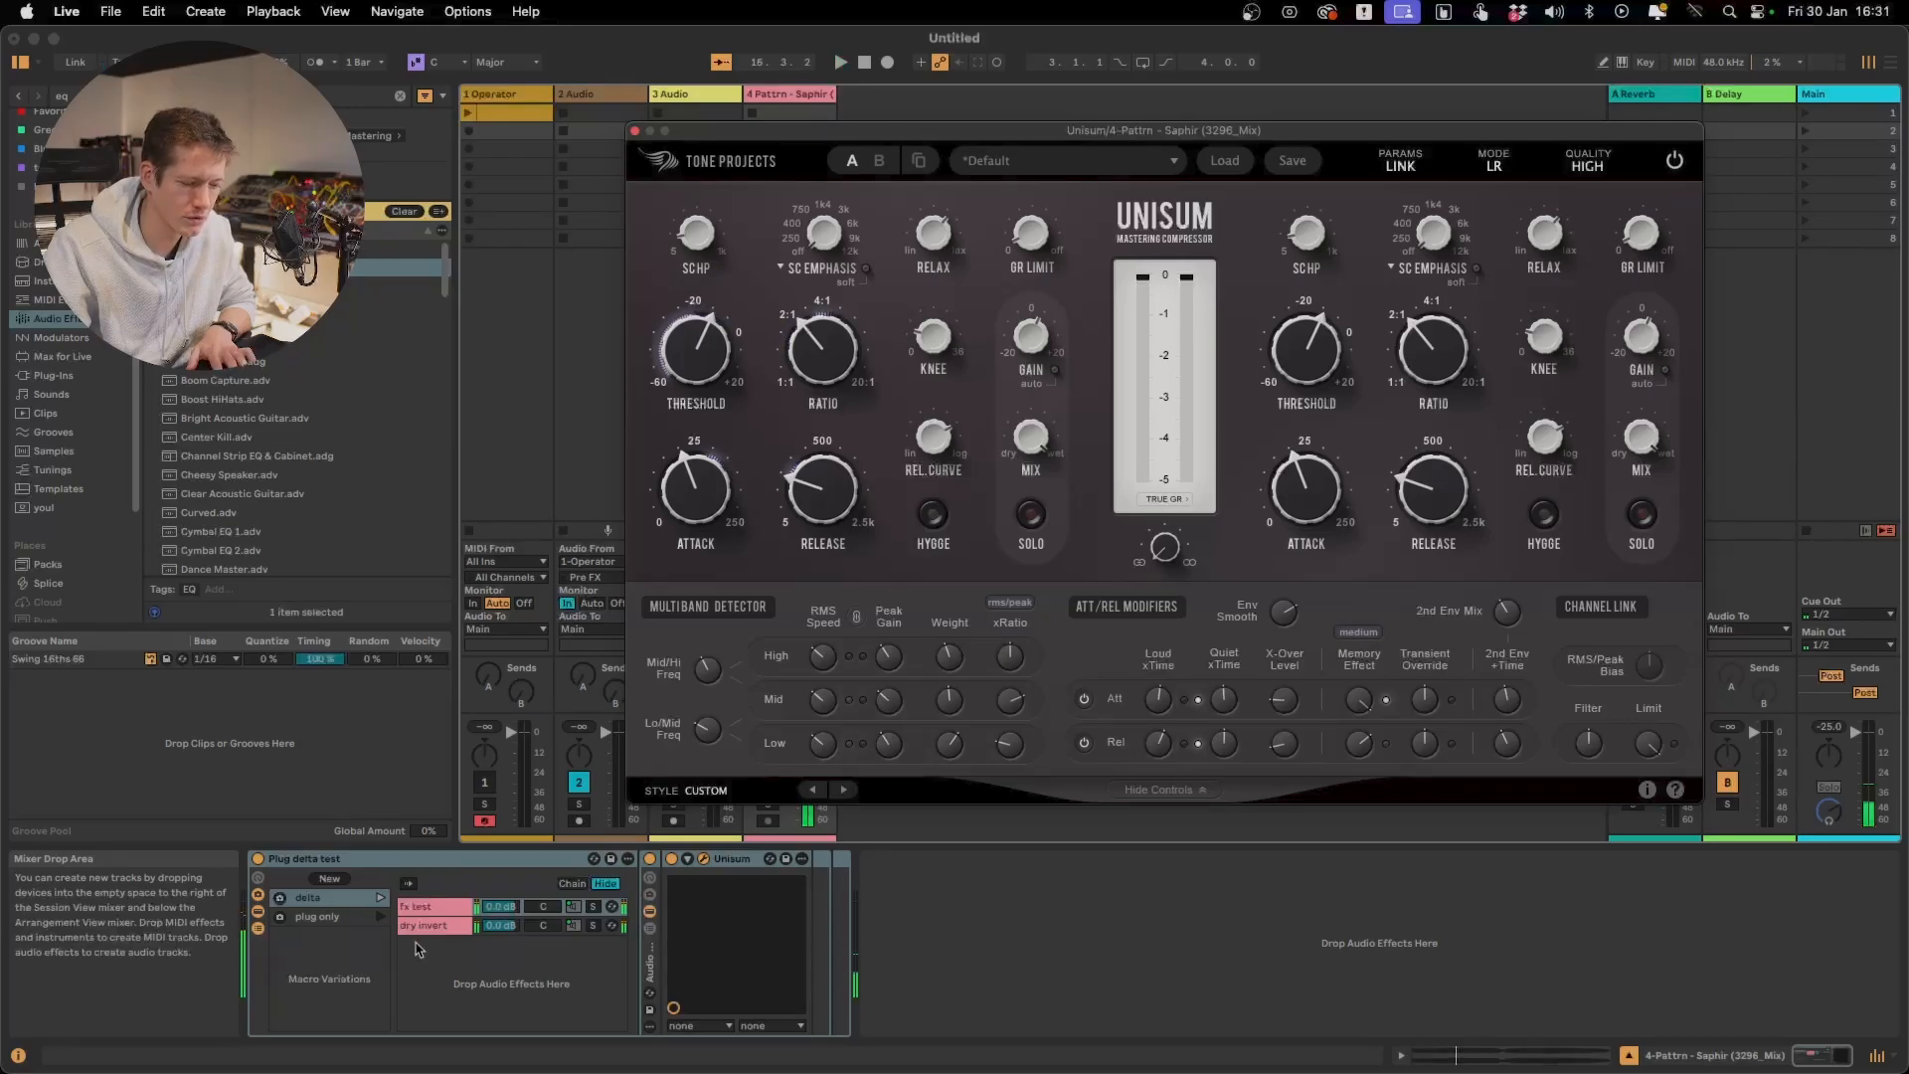
Switch the rack back to the full signal and compare playback with Unisum deactivated and reactivated
click(1045, 822)
key(space)
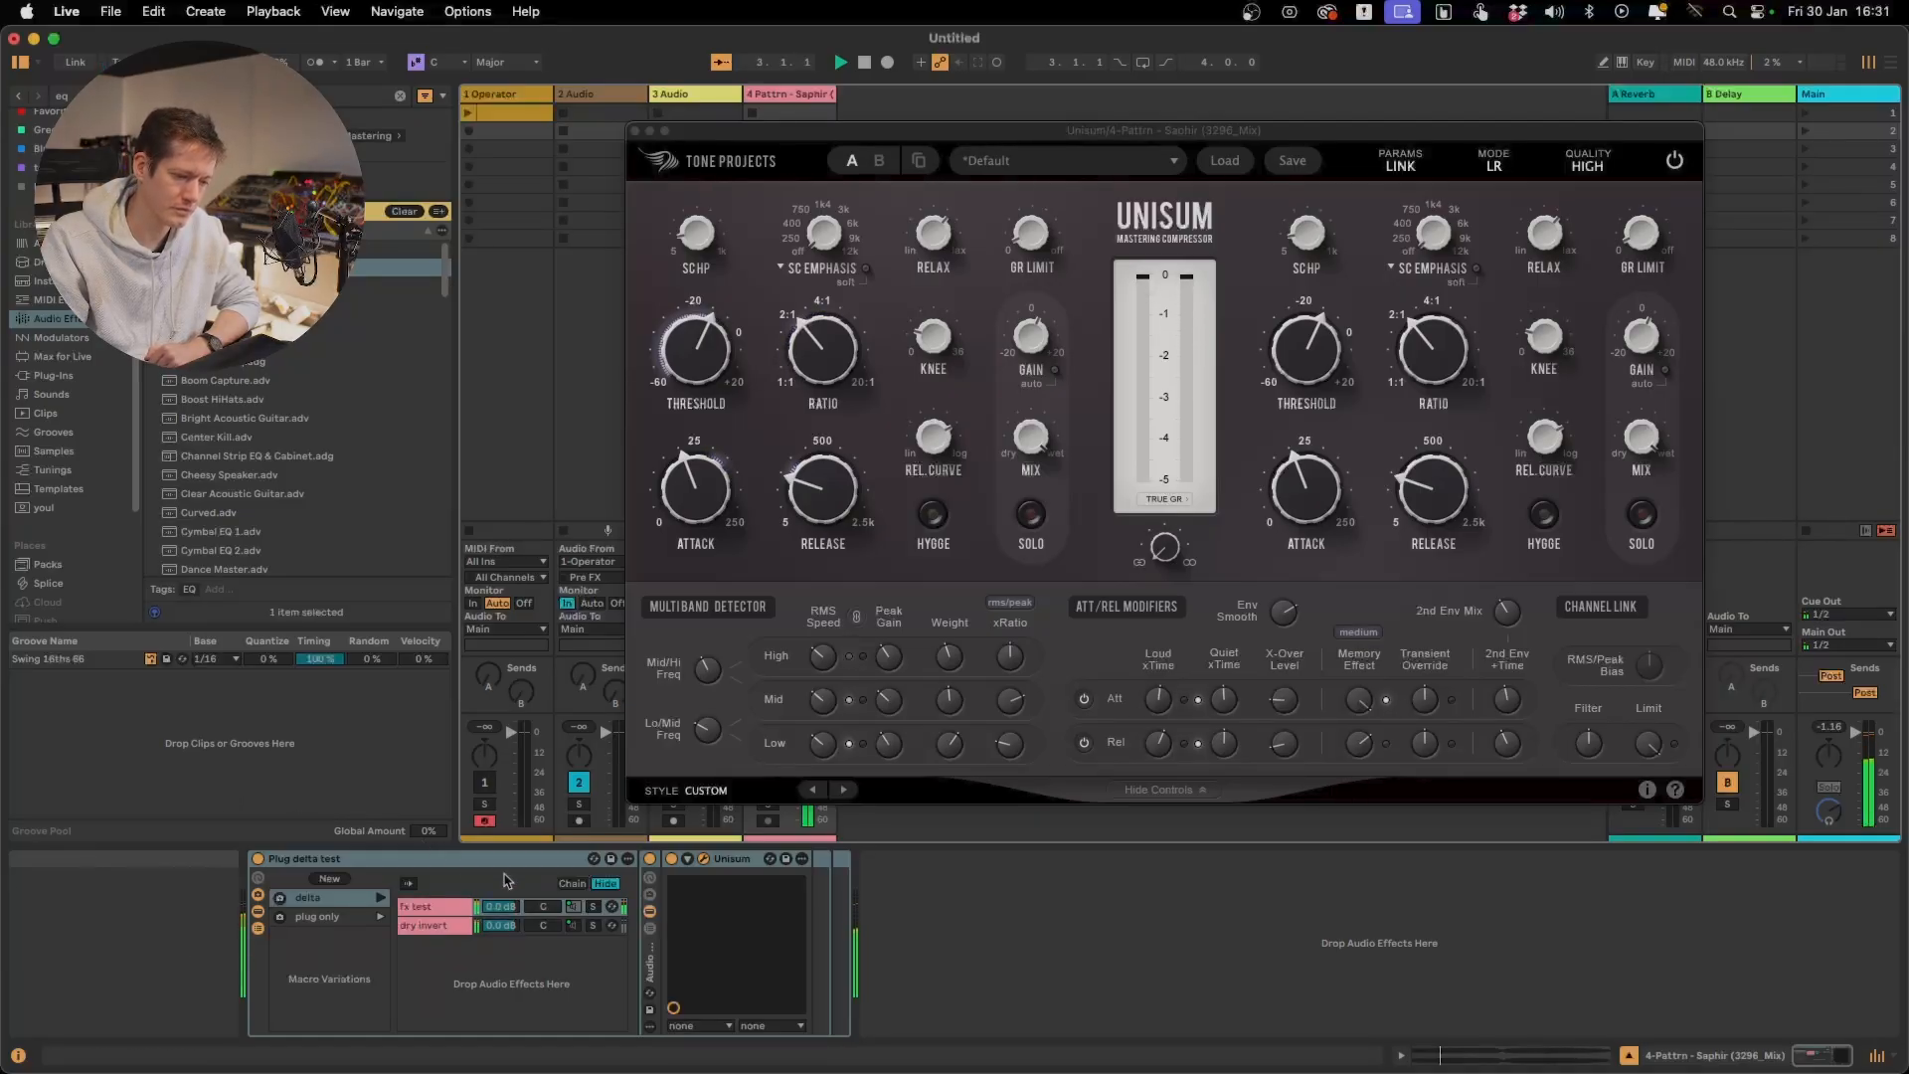
click(673, 859)
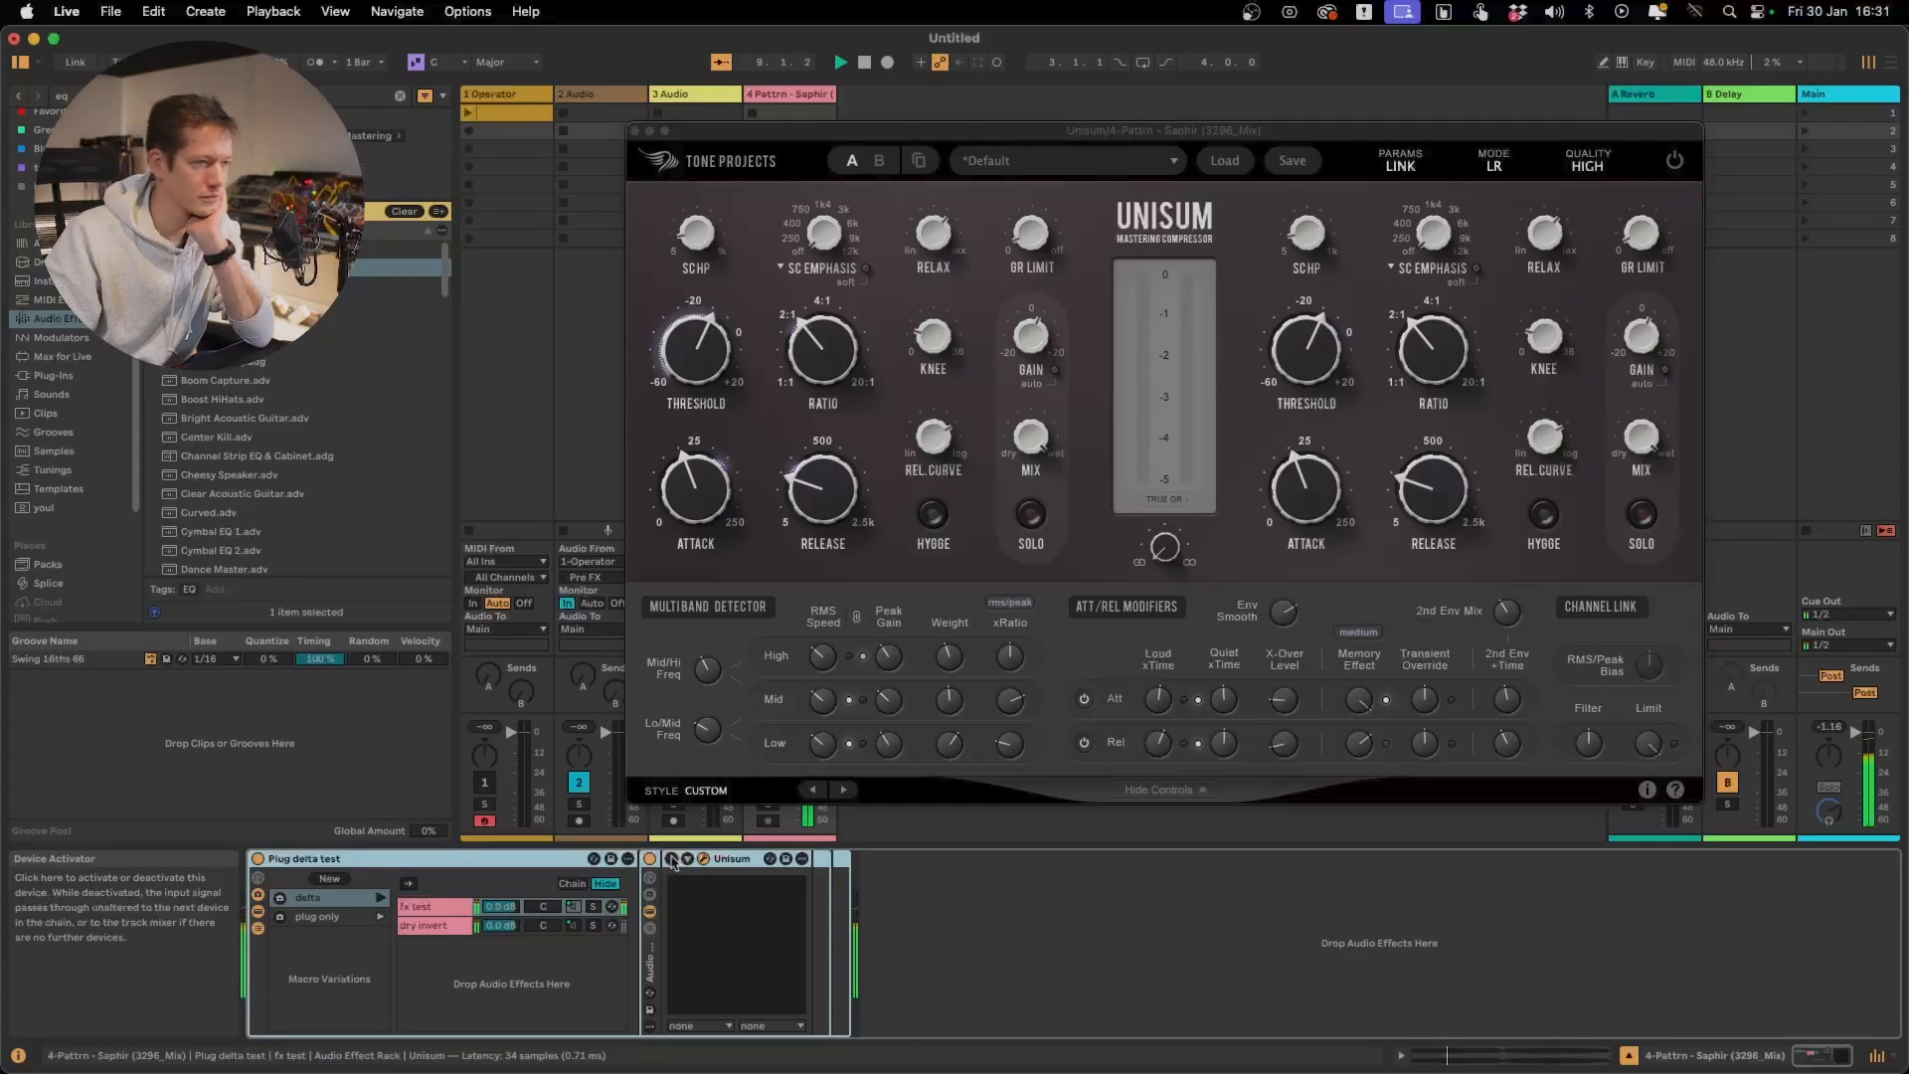
click(672, 861)
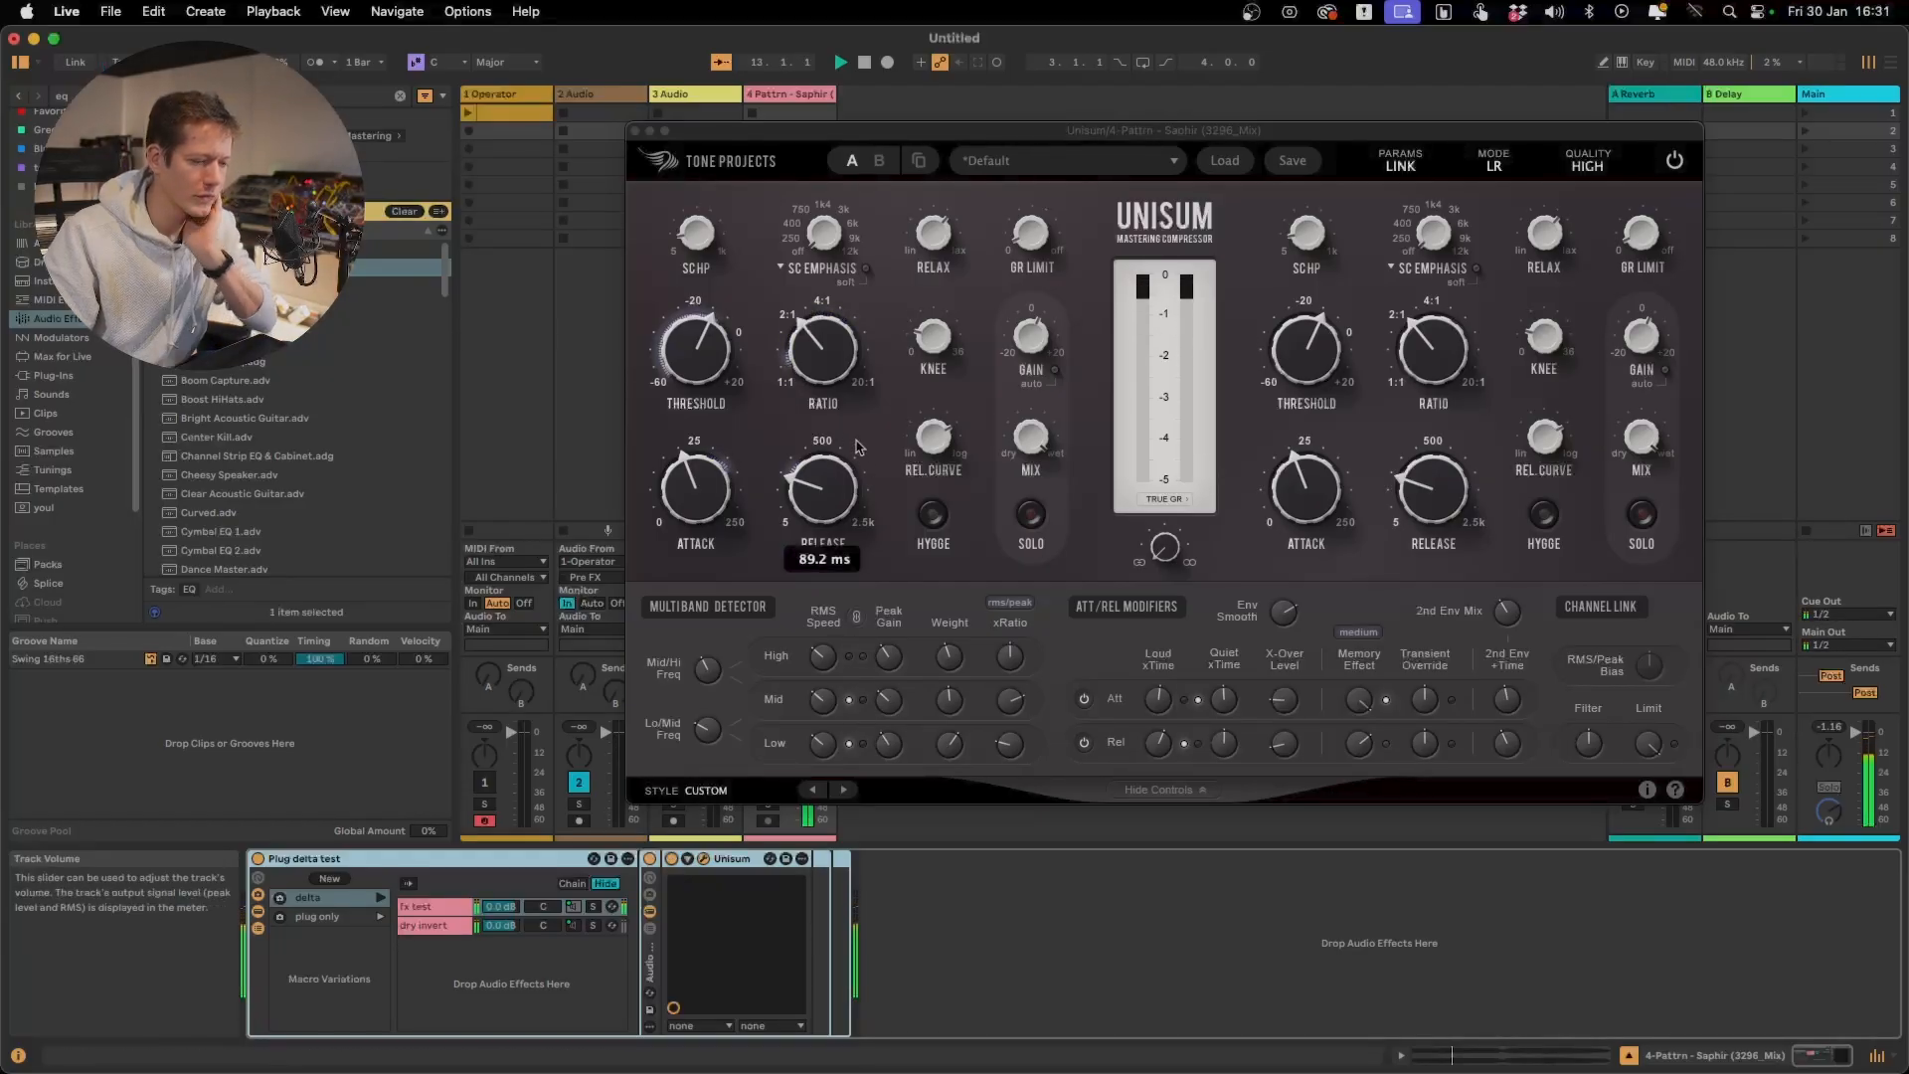
Raise the Ratio to just under 4:1 and compare the track with Unisum deactivated and reactivated
drag(817, 352, 816, 328)
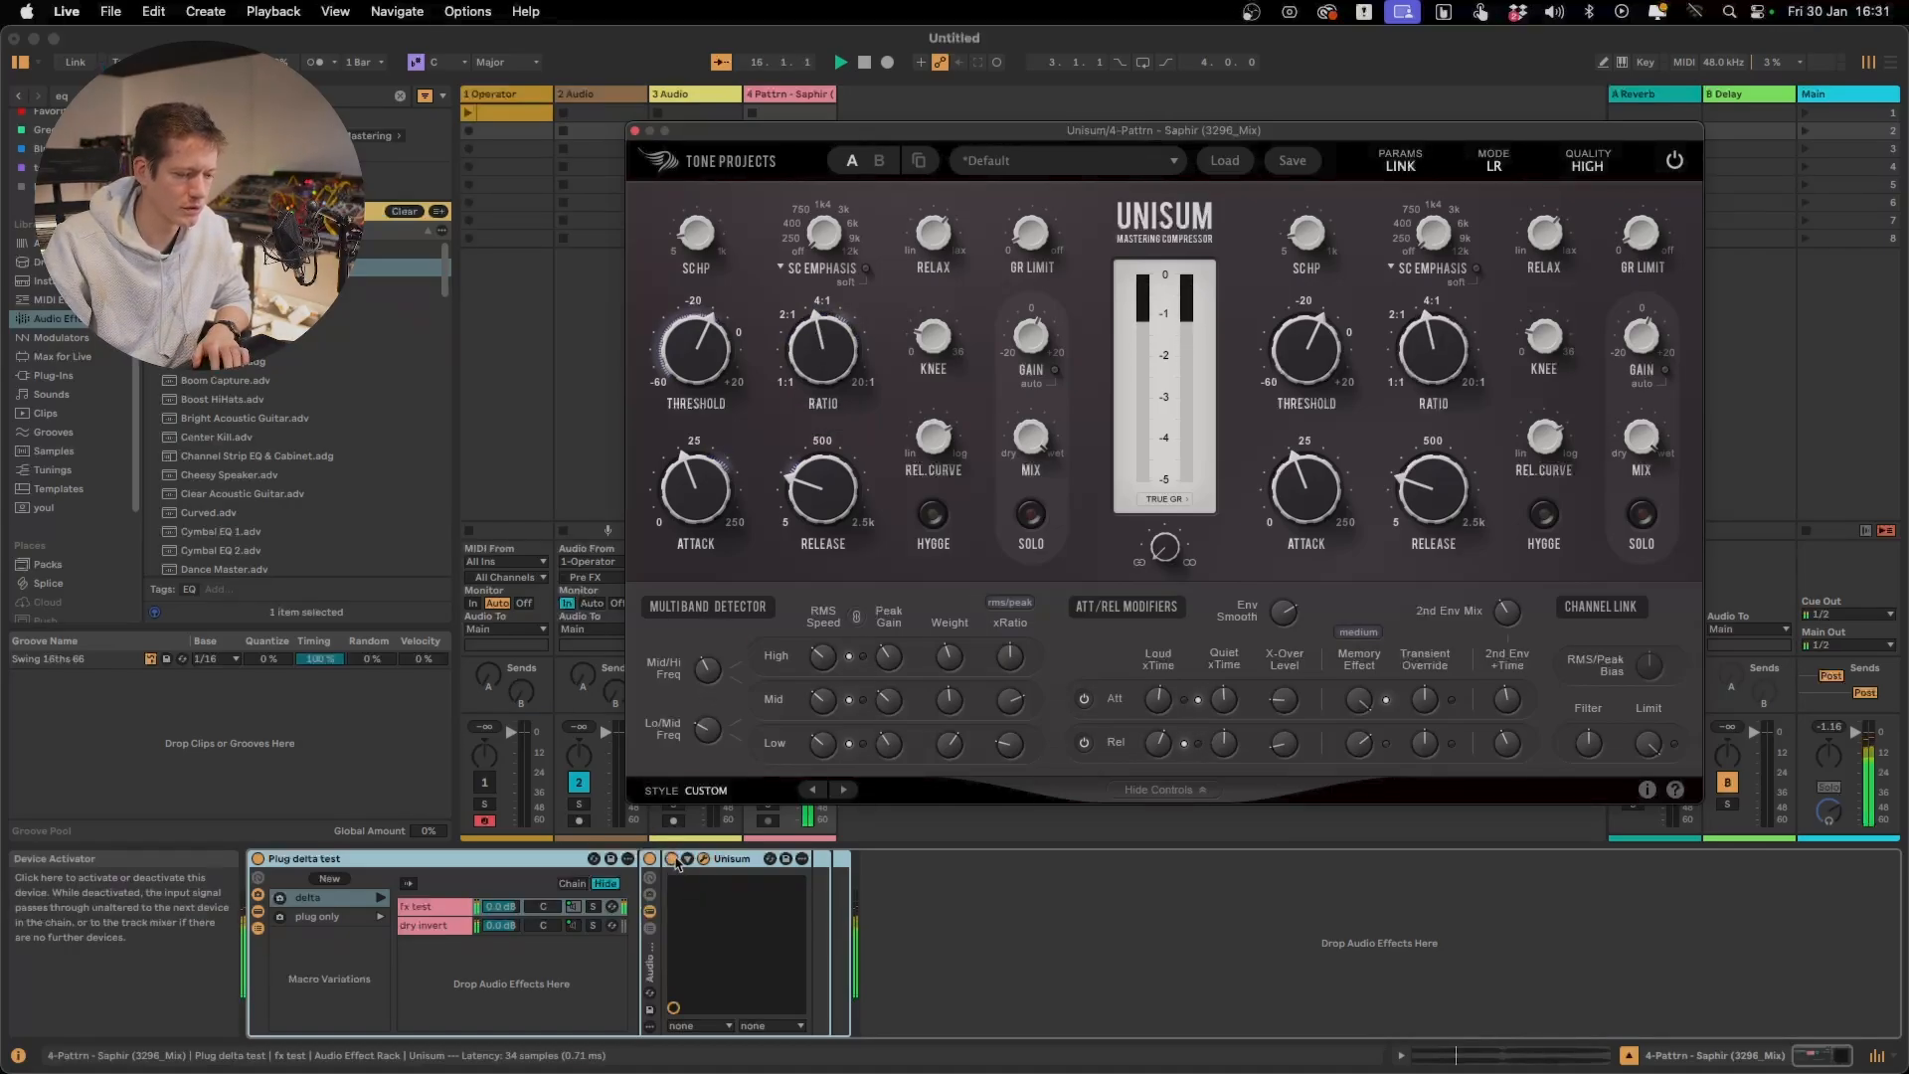
click(673, 861)
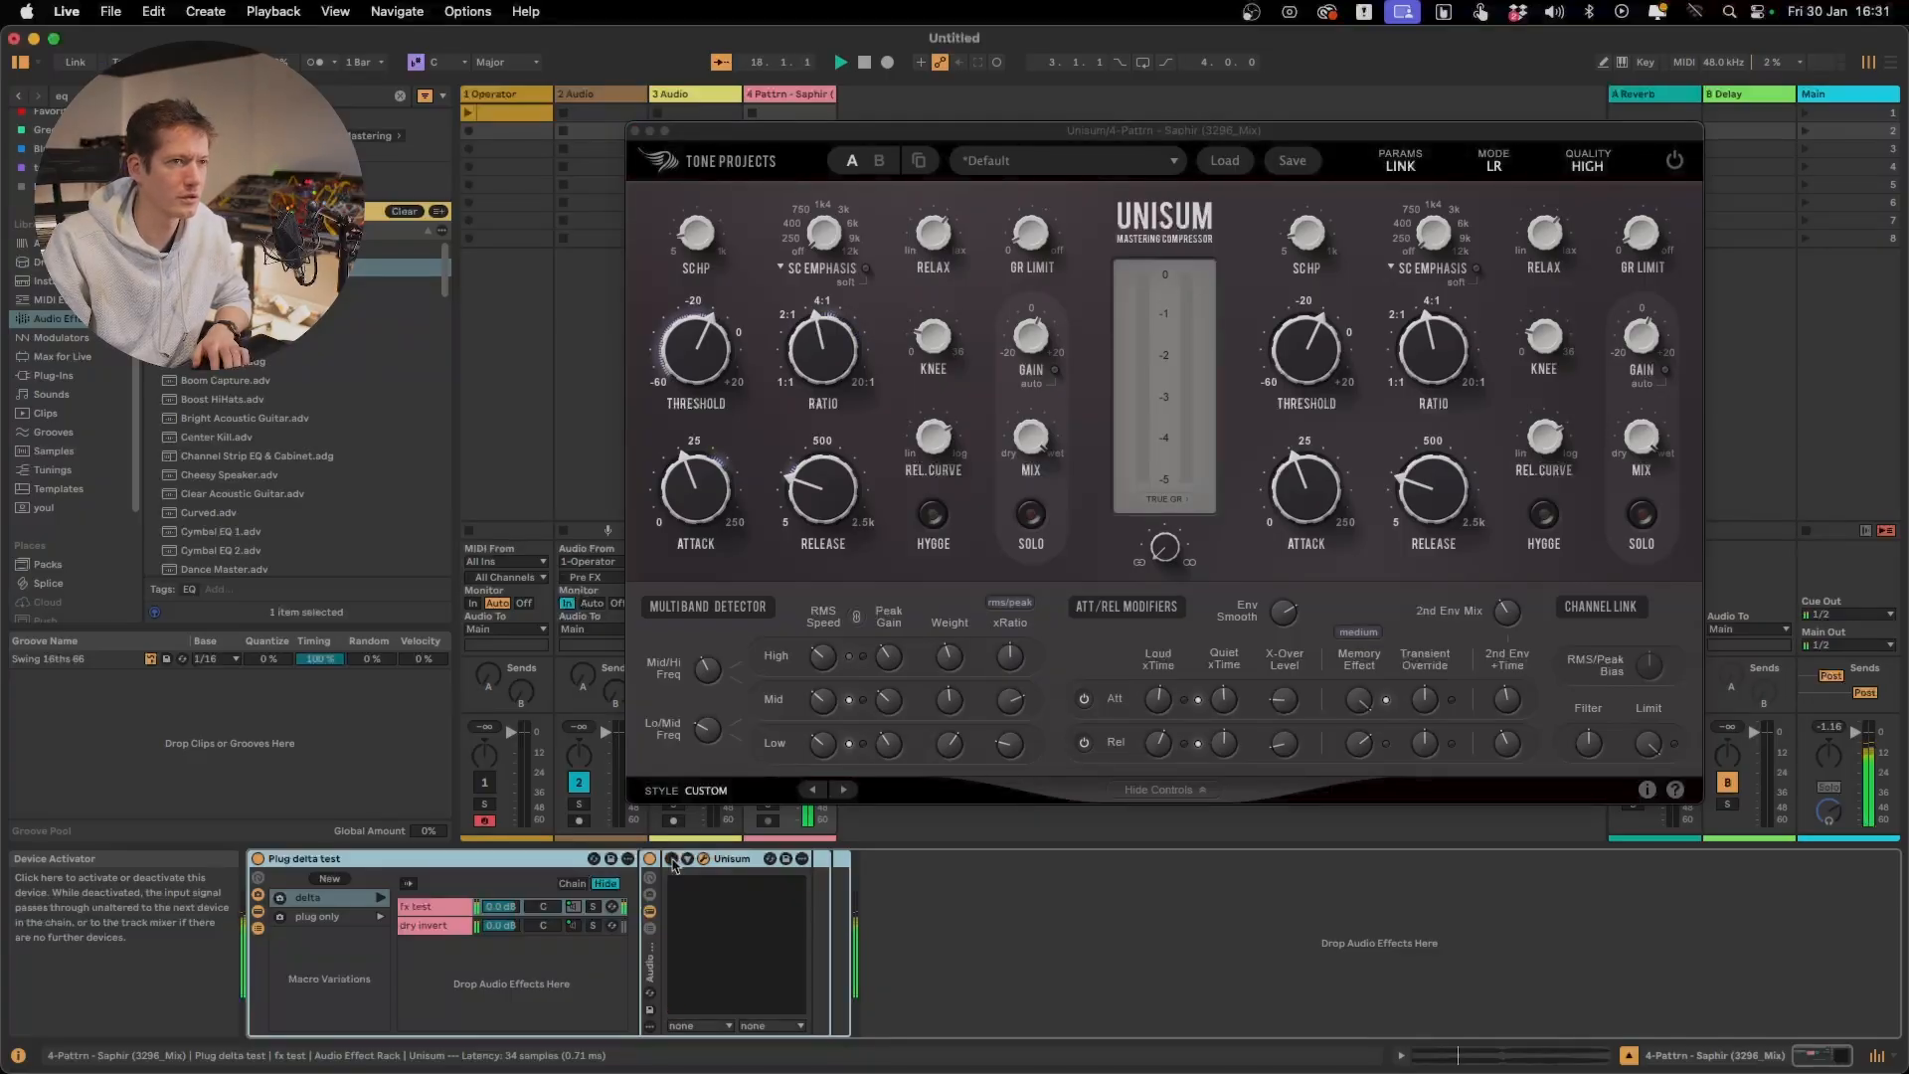
click(673, 861)
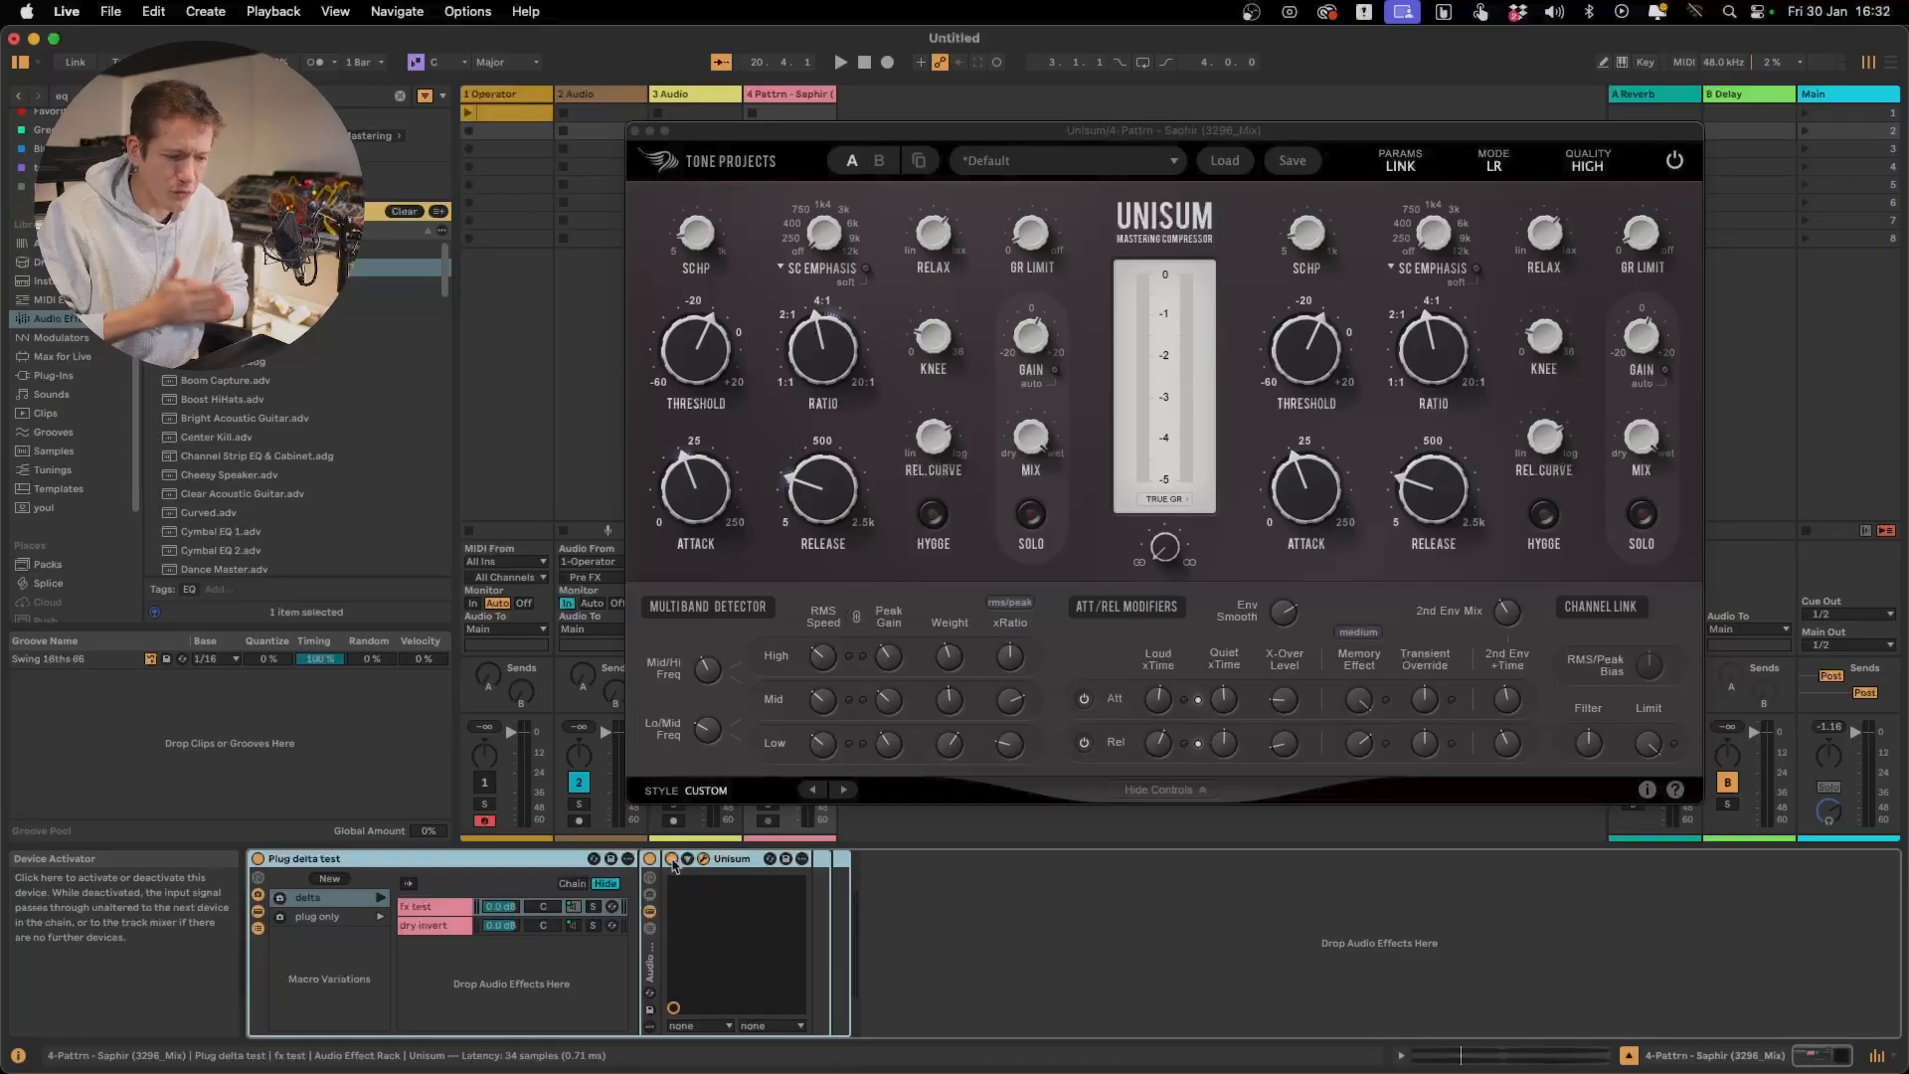
Replay the track and toggle Unisum off and on twice to compare the processed and unprocessed sound
key(space)
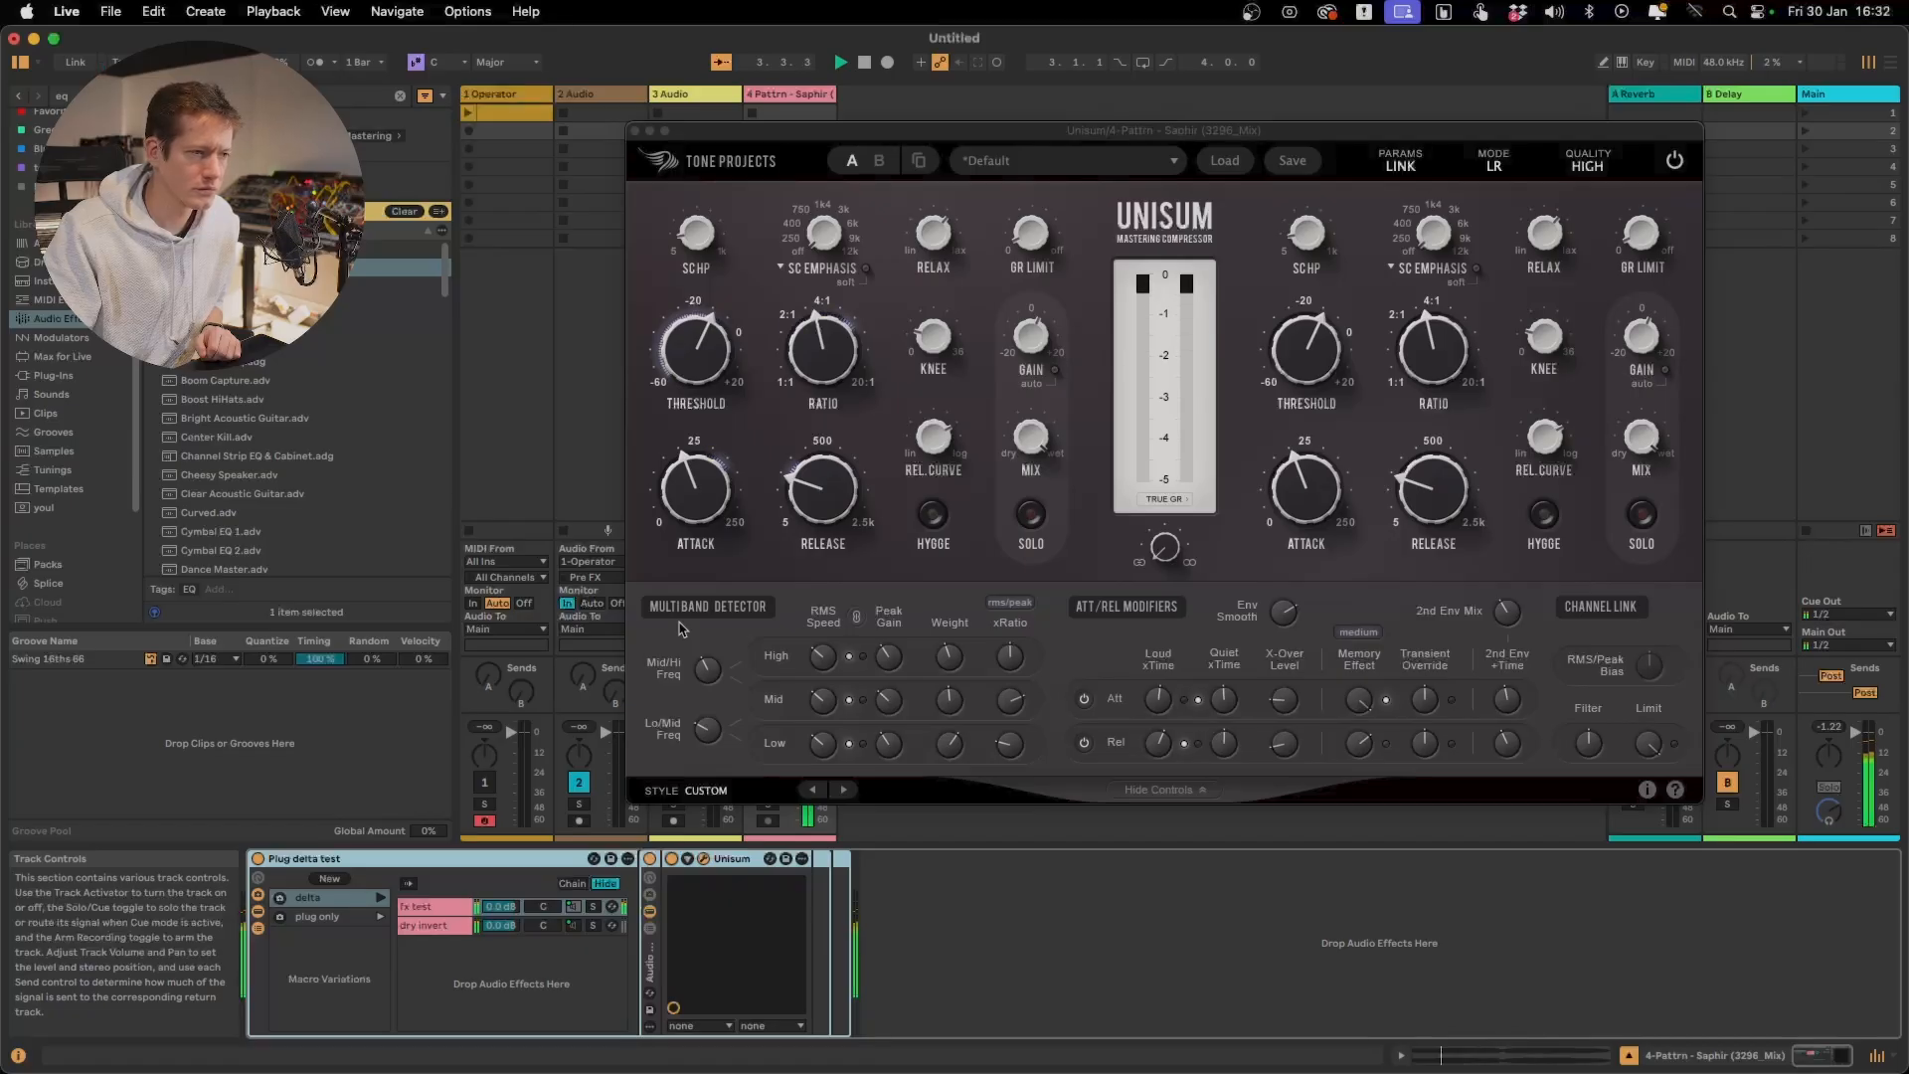
click(674, 859)
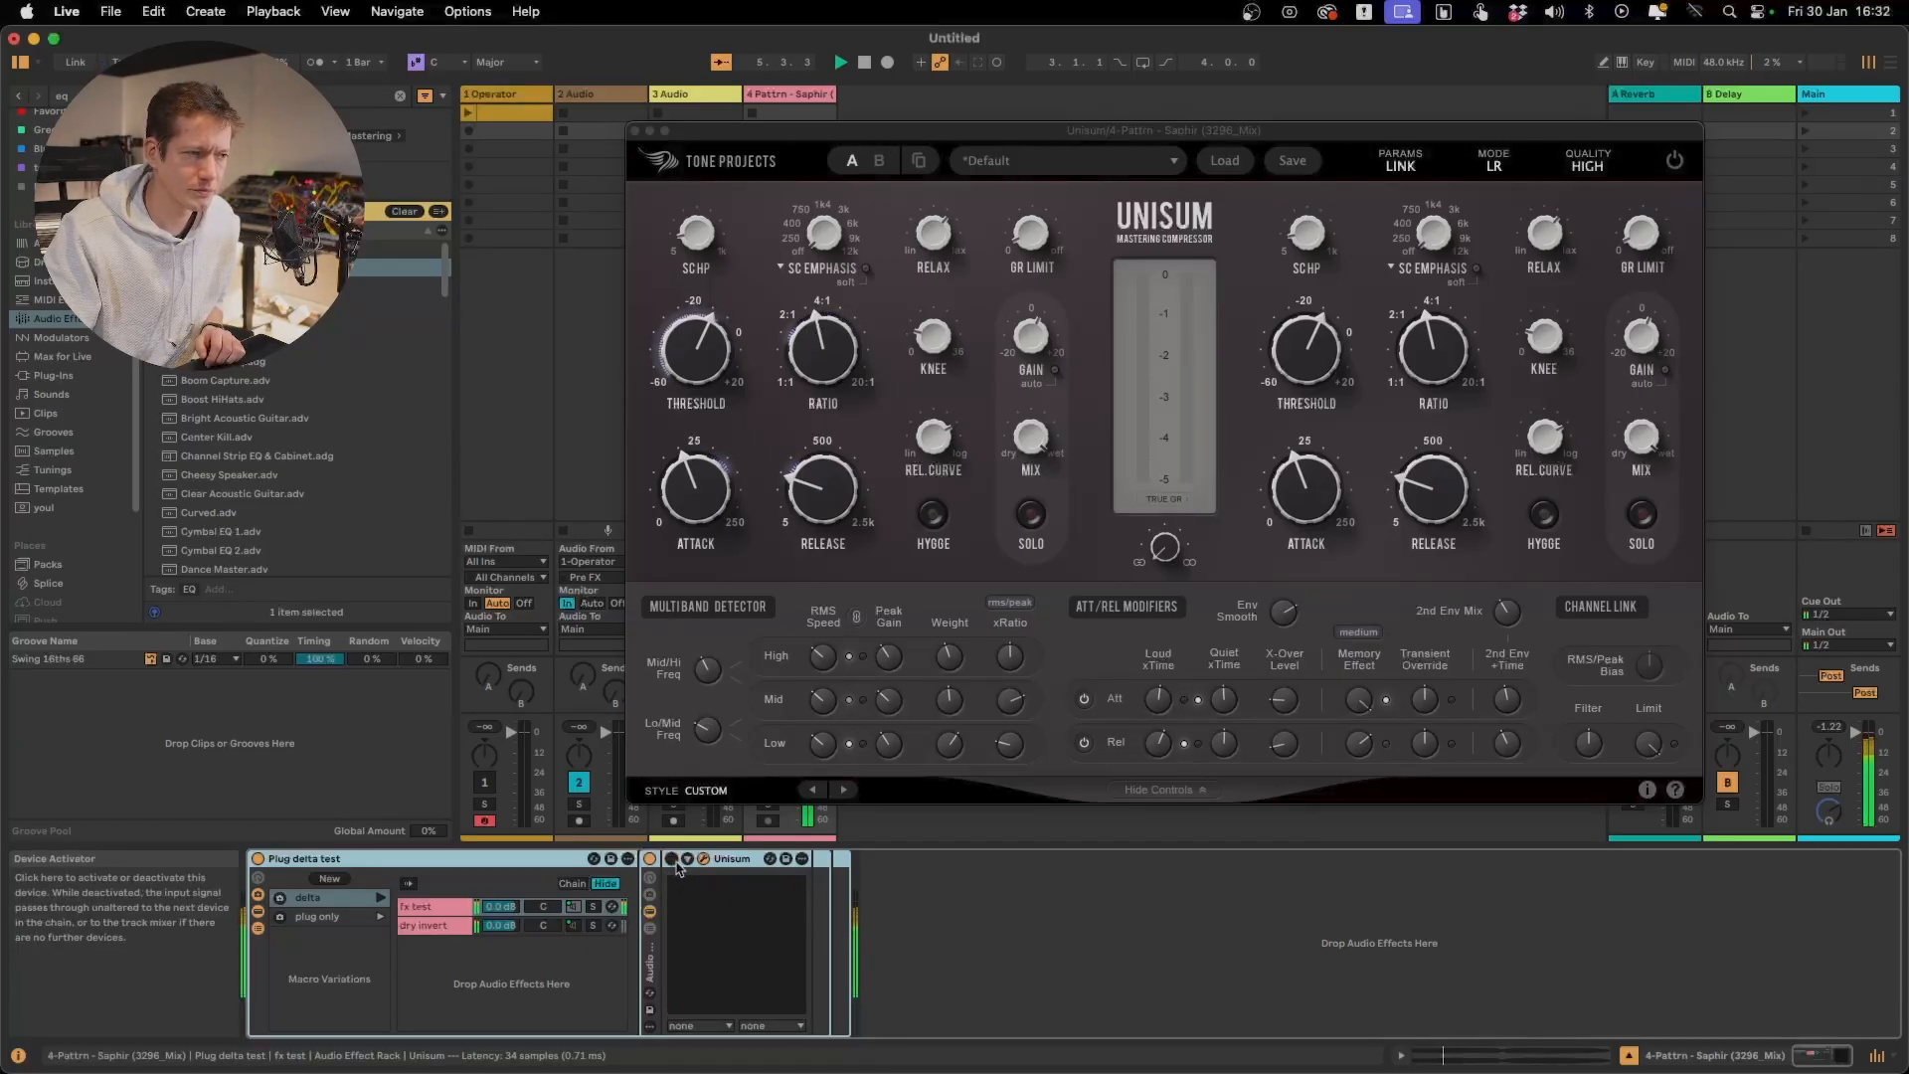
click(676, 862)
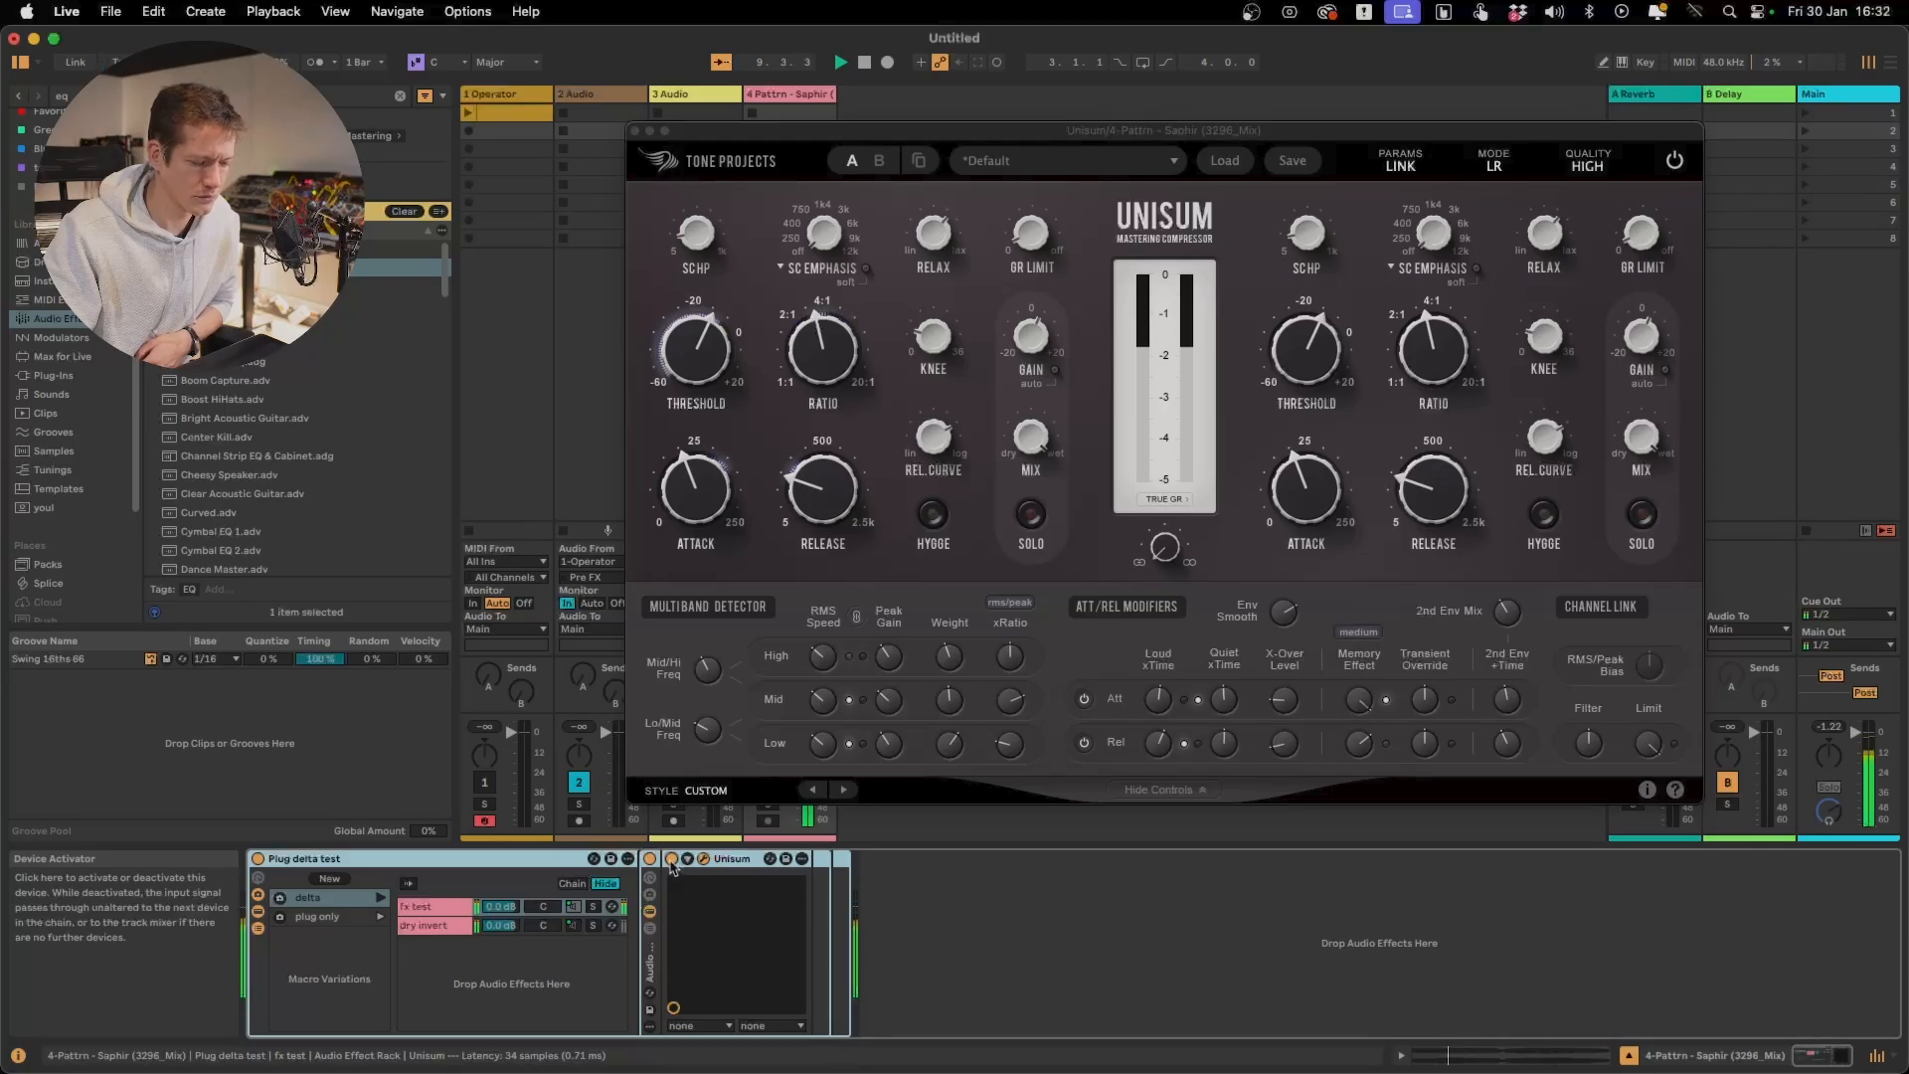
click(673, 859)
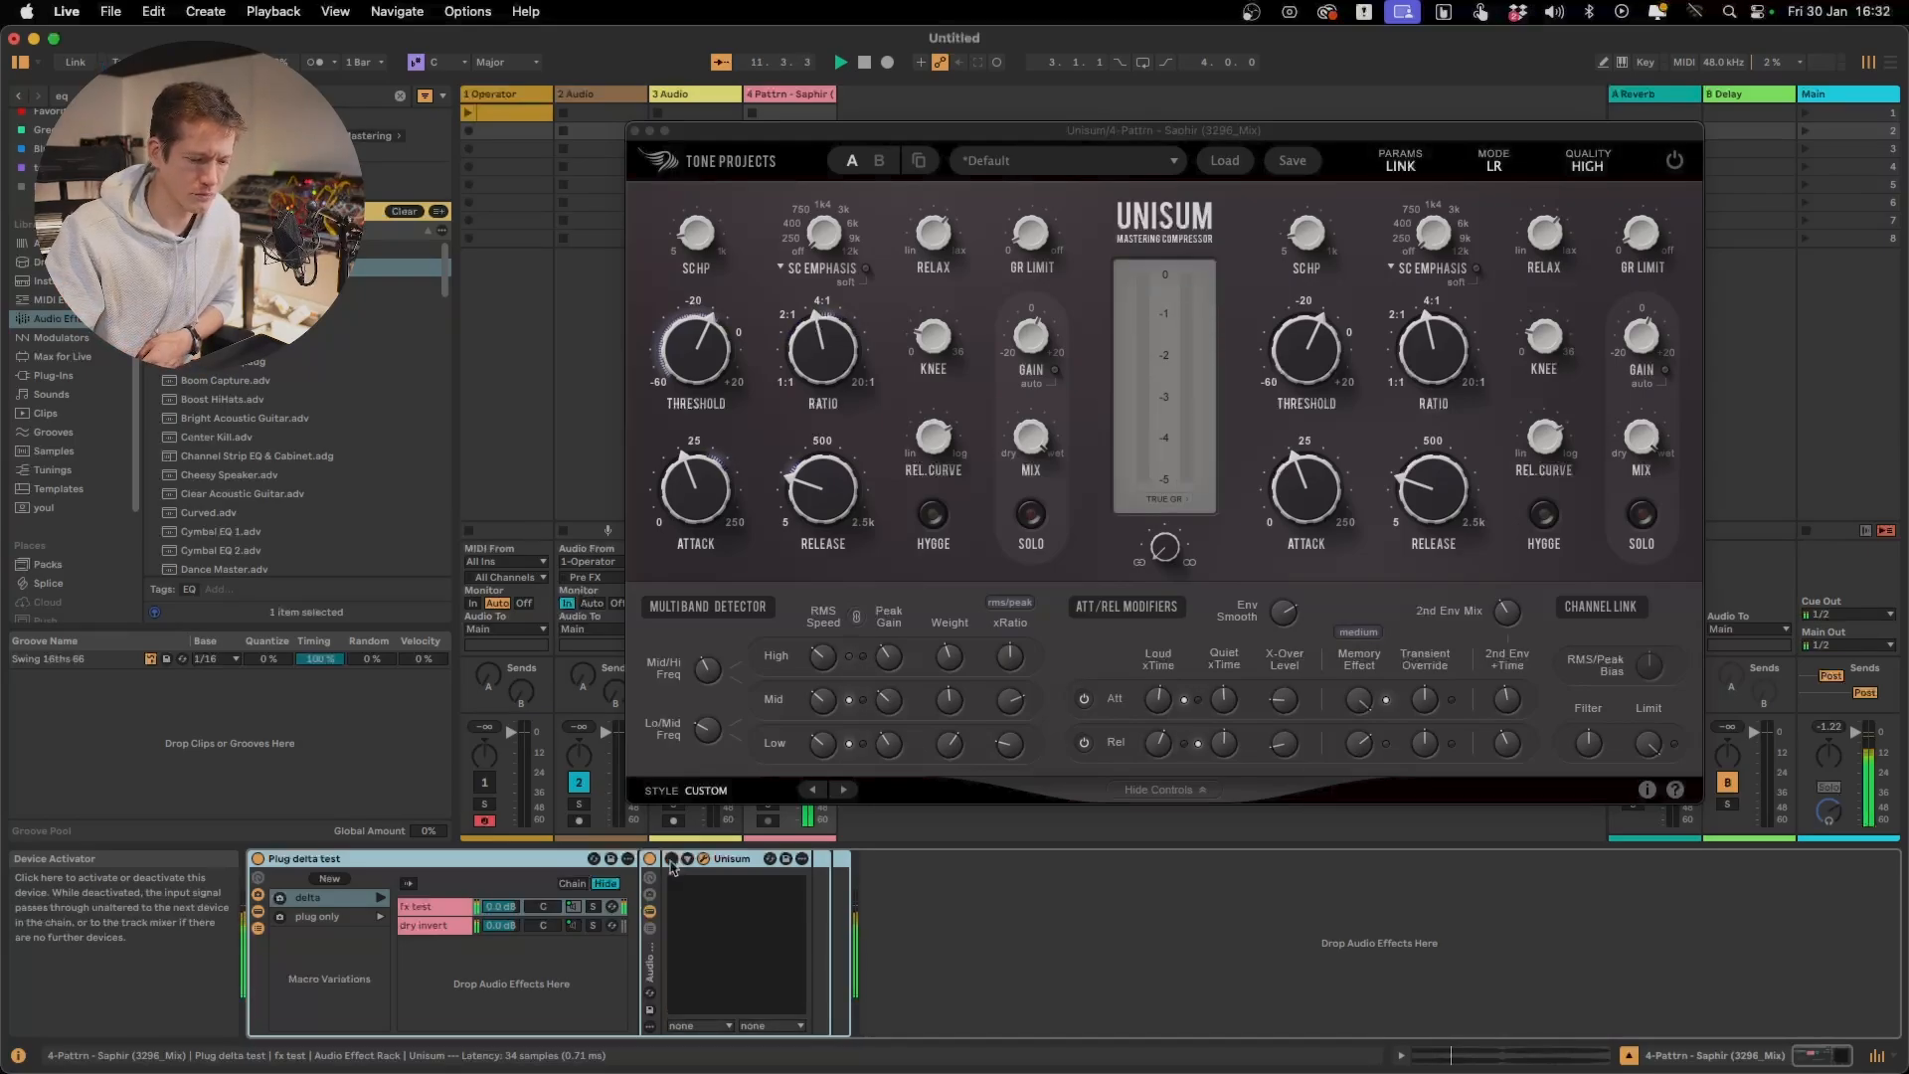
click(672, 859)
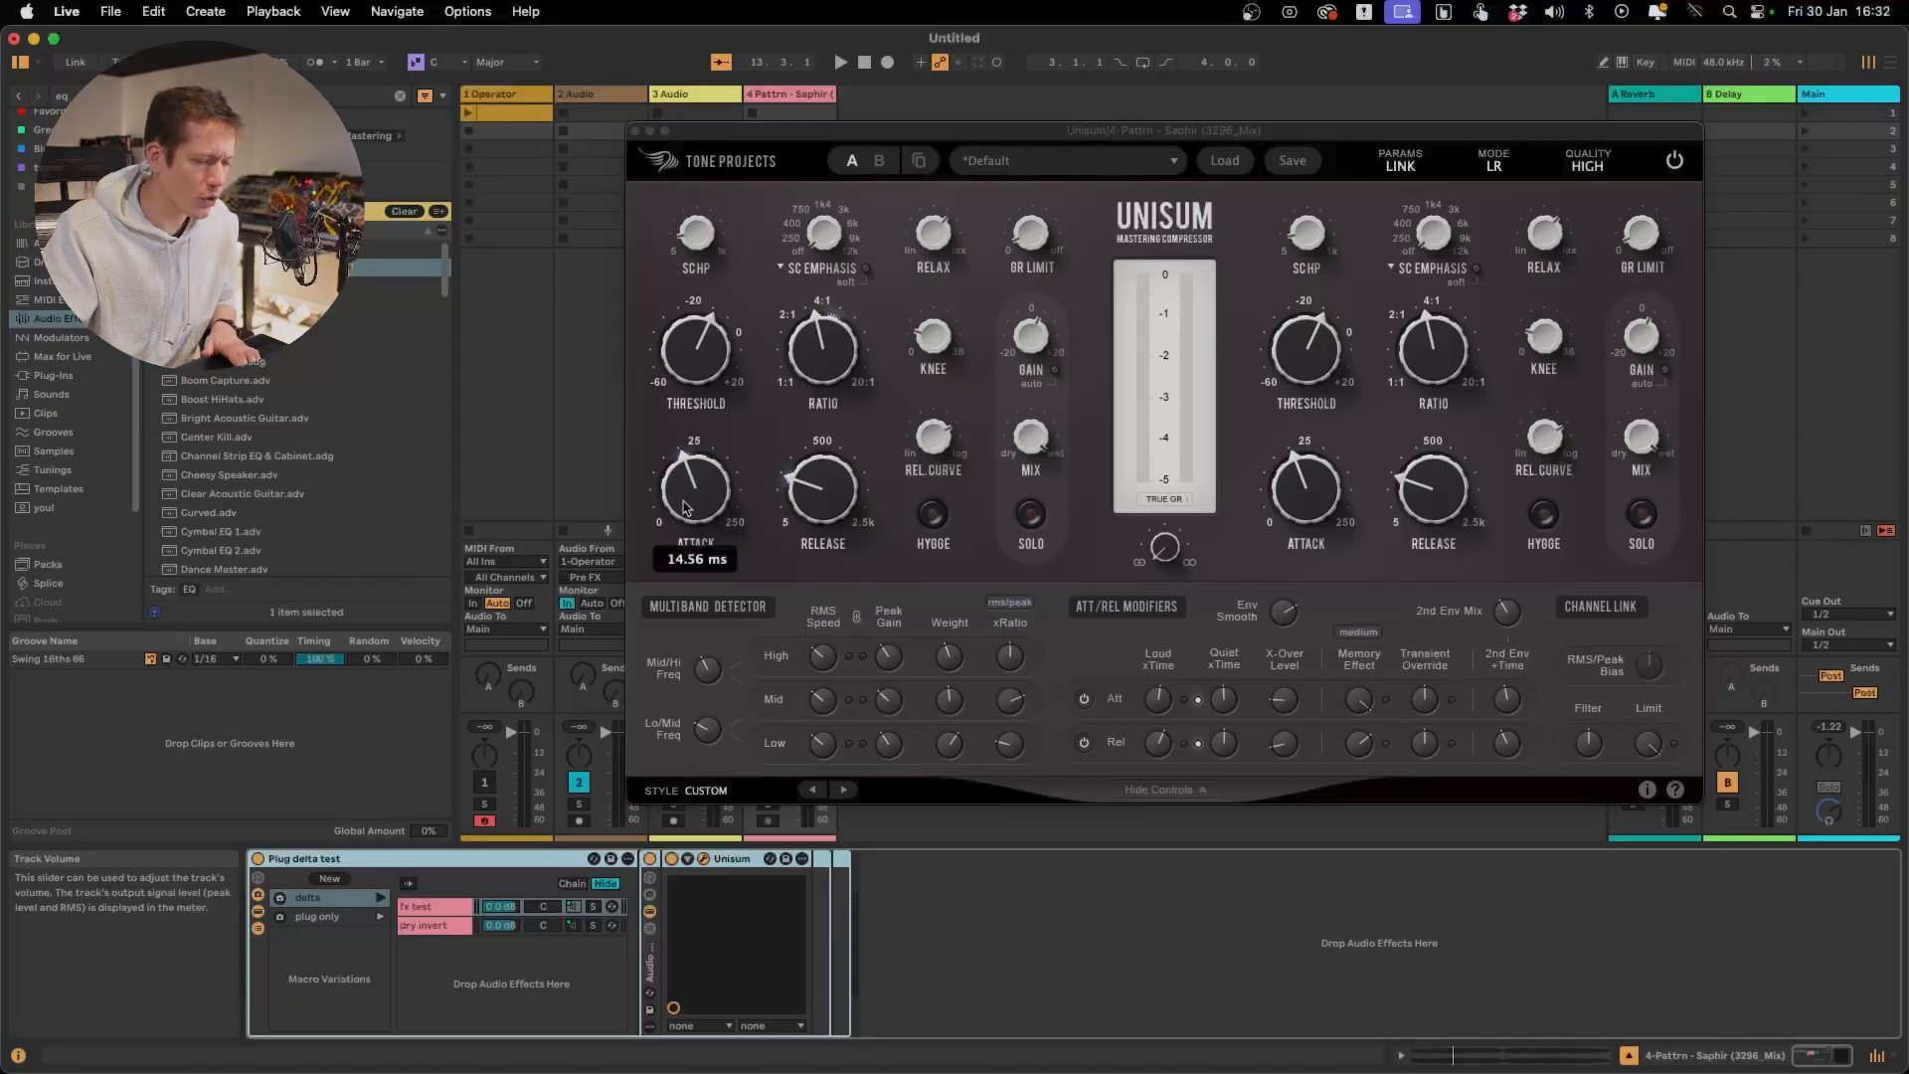
Raise the main Attack time to nearly 25 ms and restart playback
drag(678, 498, 679, 471)
mouse_move(815, 497)
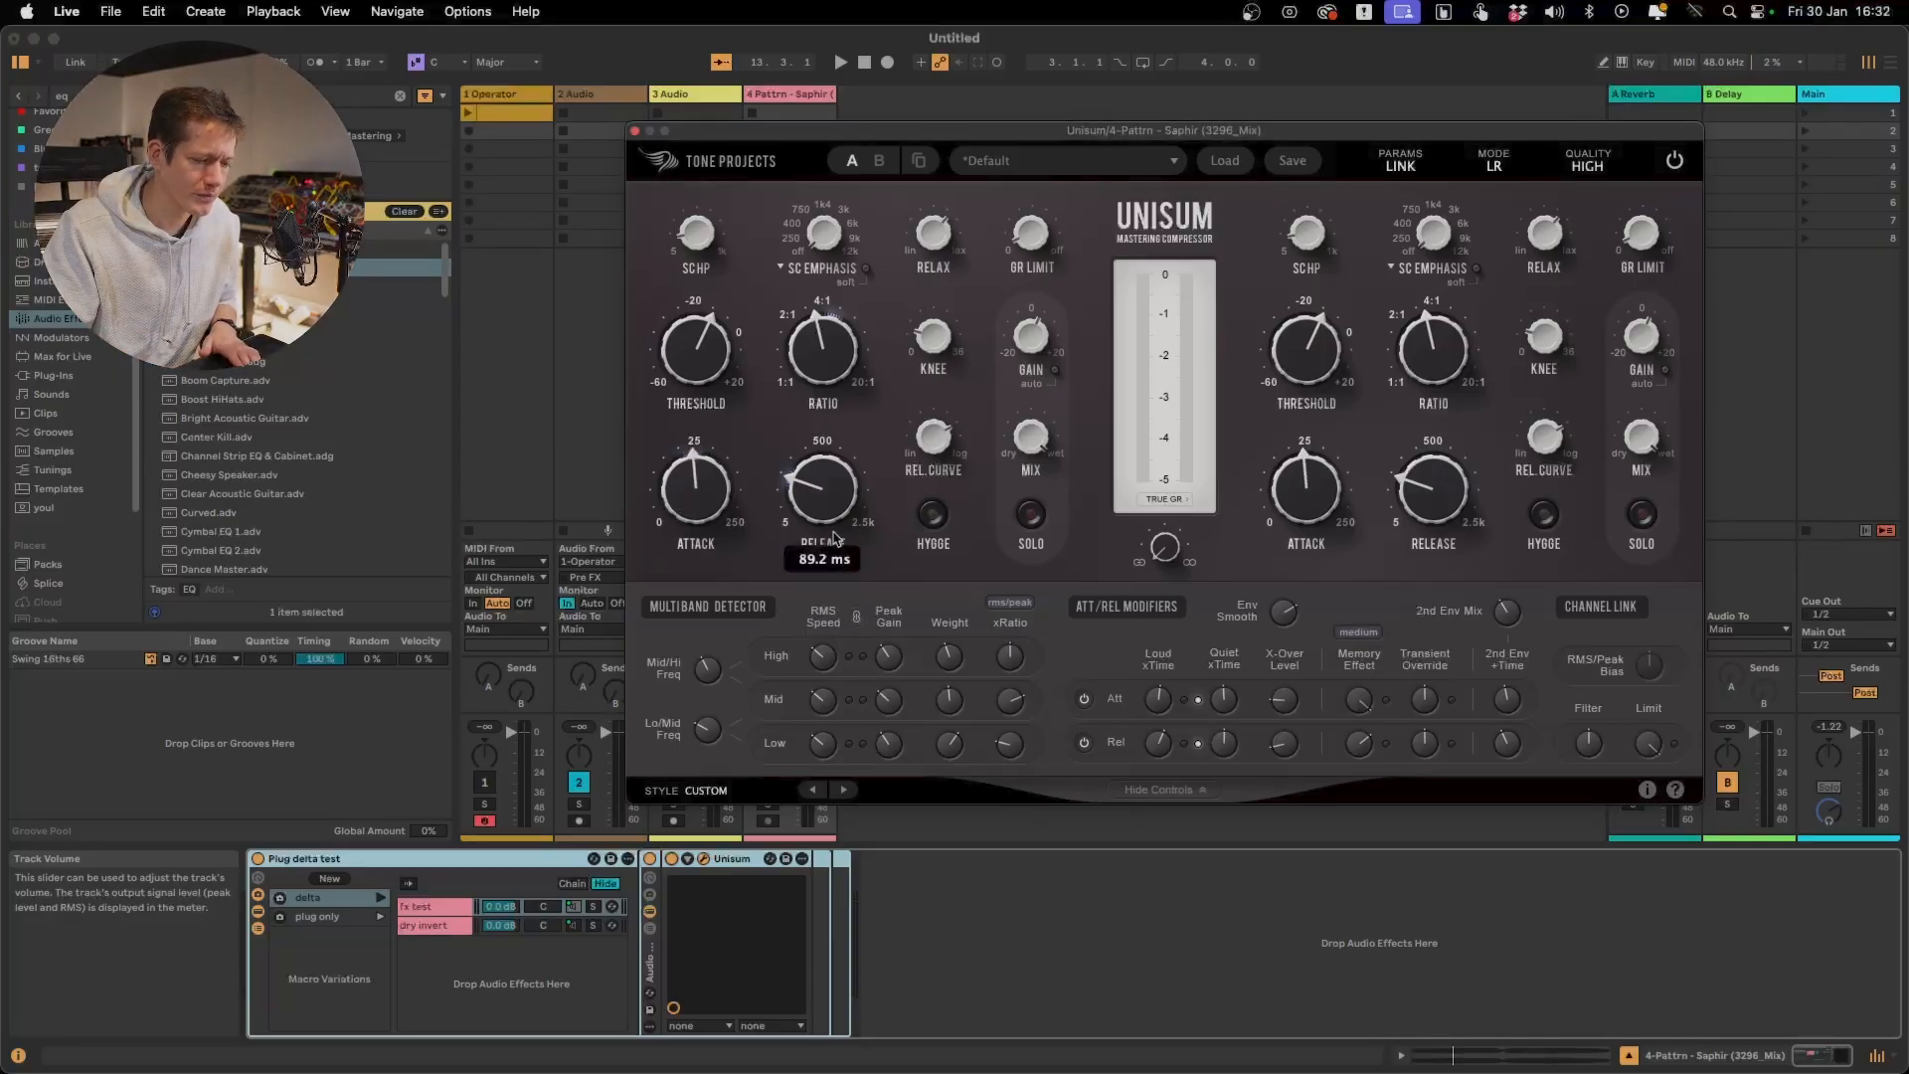
key(space)
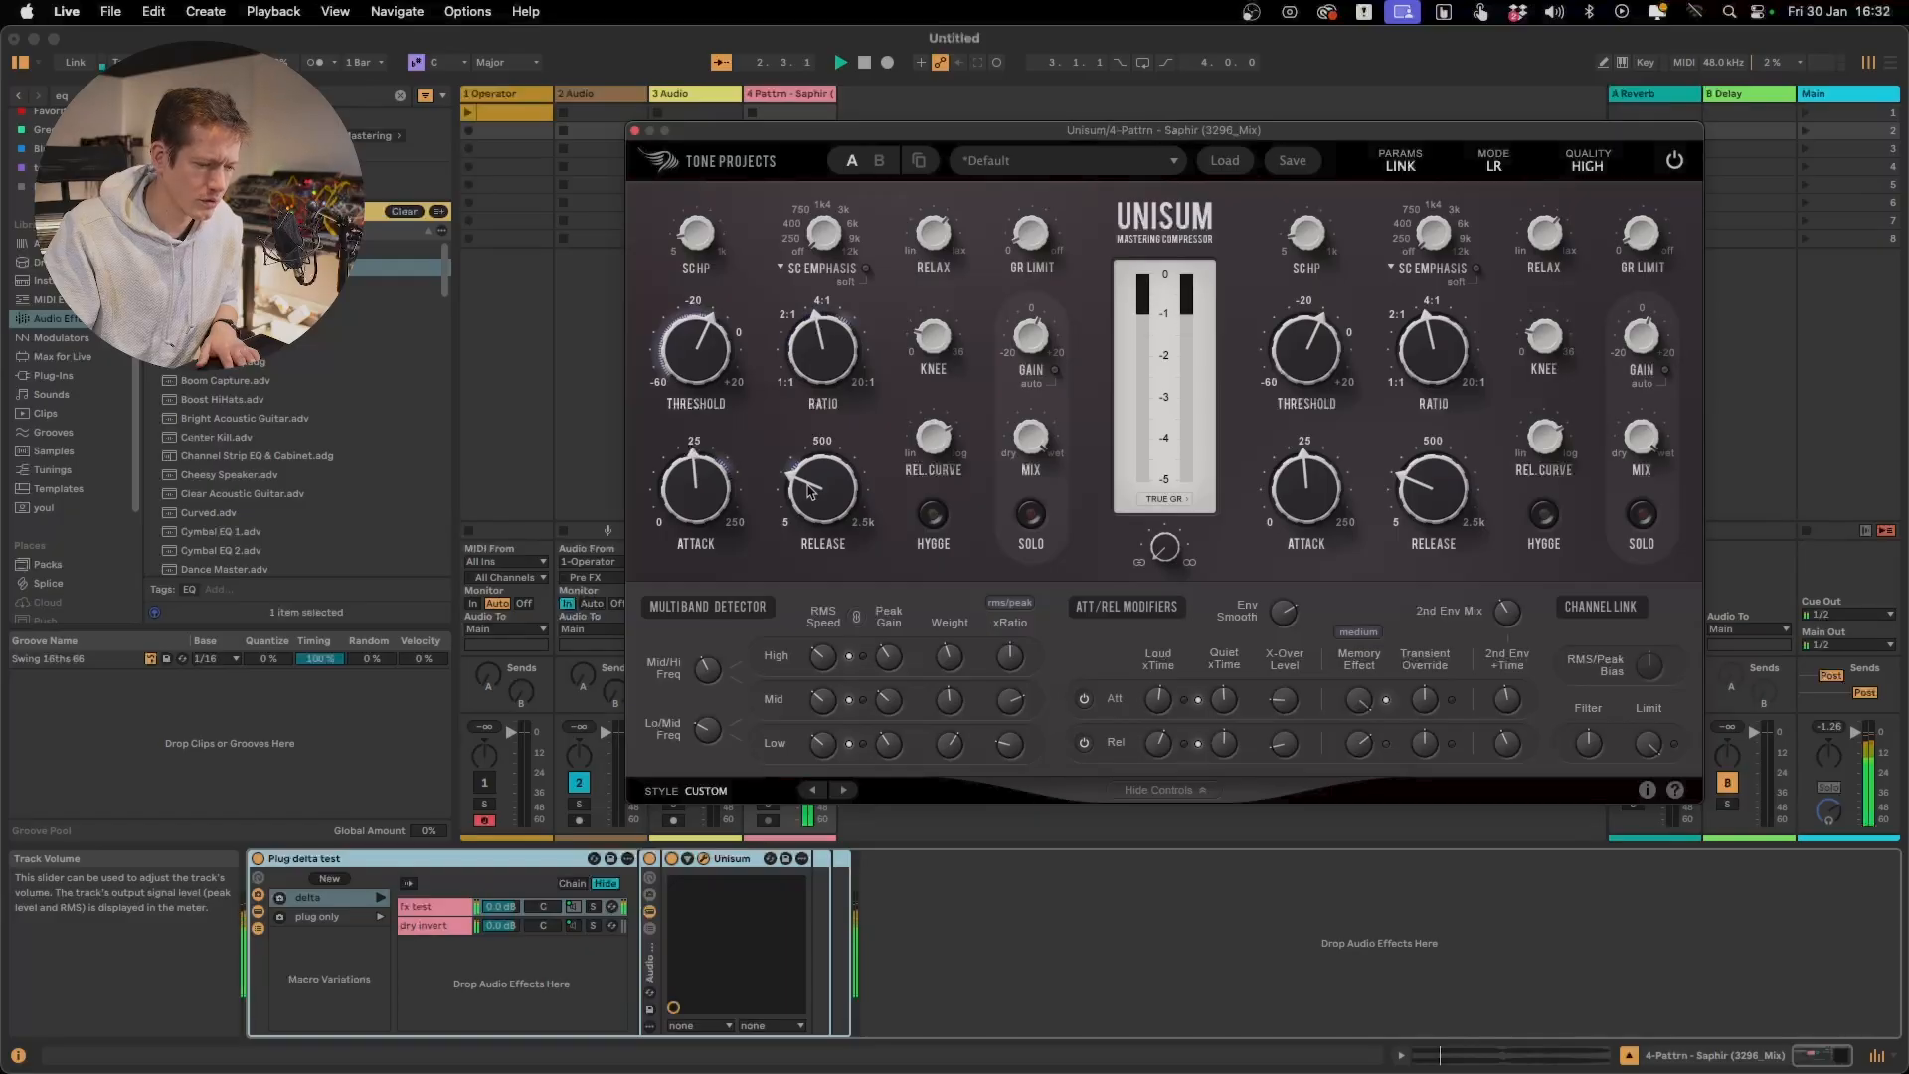
Listen to the compressed track and deactivate Unisum to hear the unprocessed signal
mouse_move(718, 512)
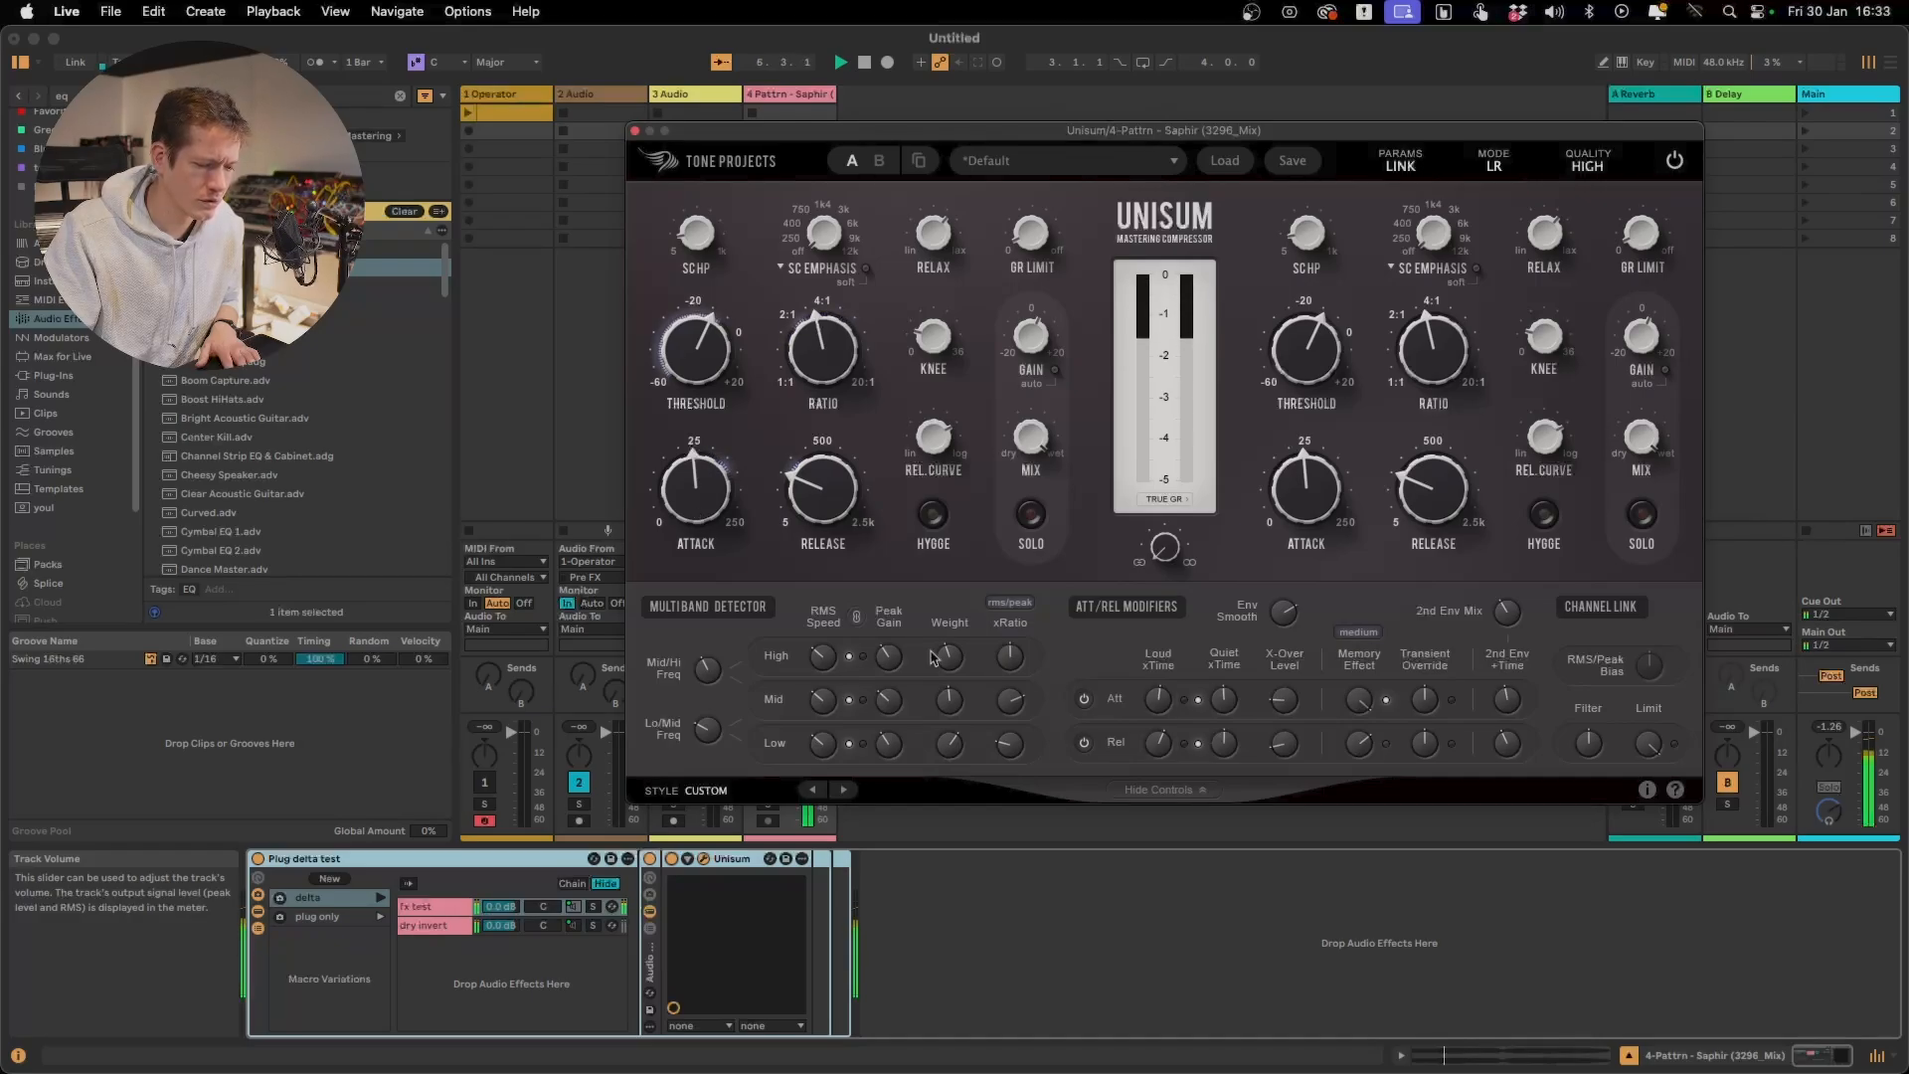
mouse_move(1223, 703)
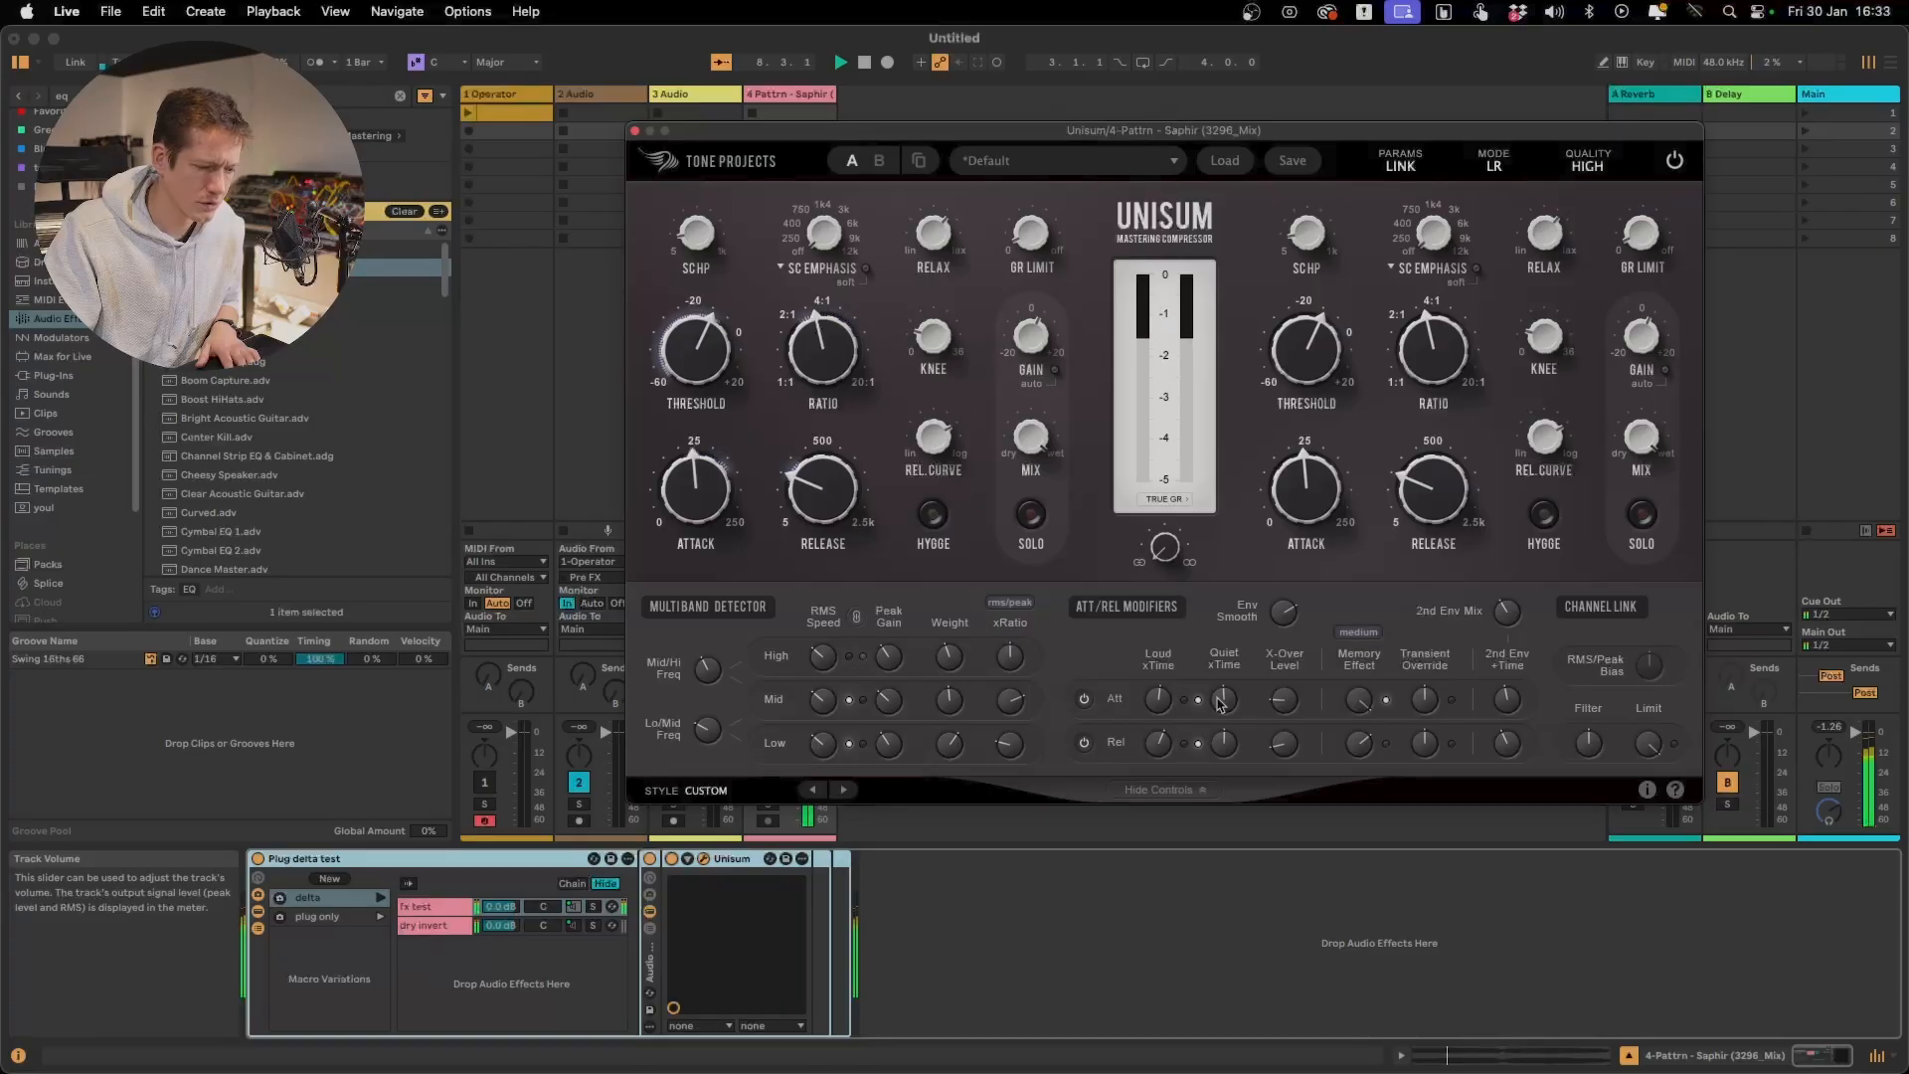
mouse_move(1160, 702)
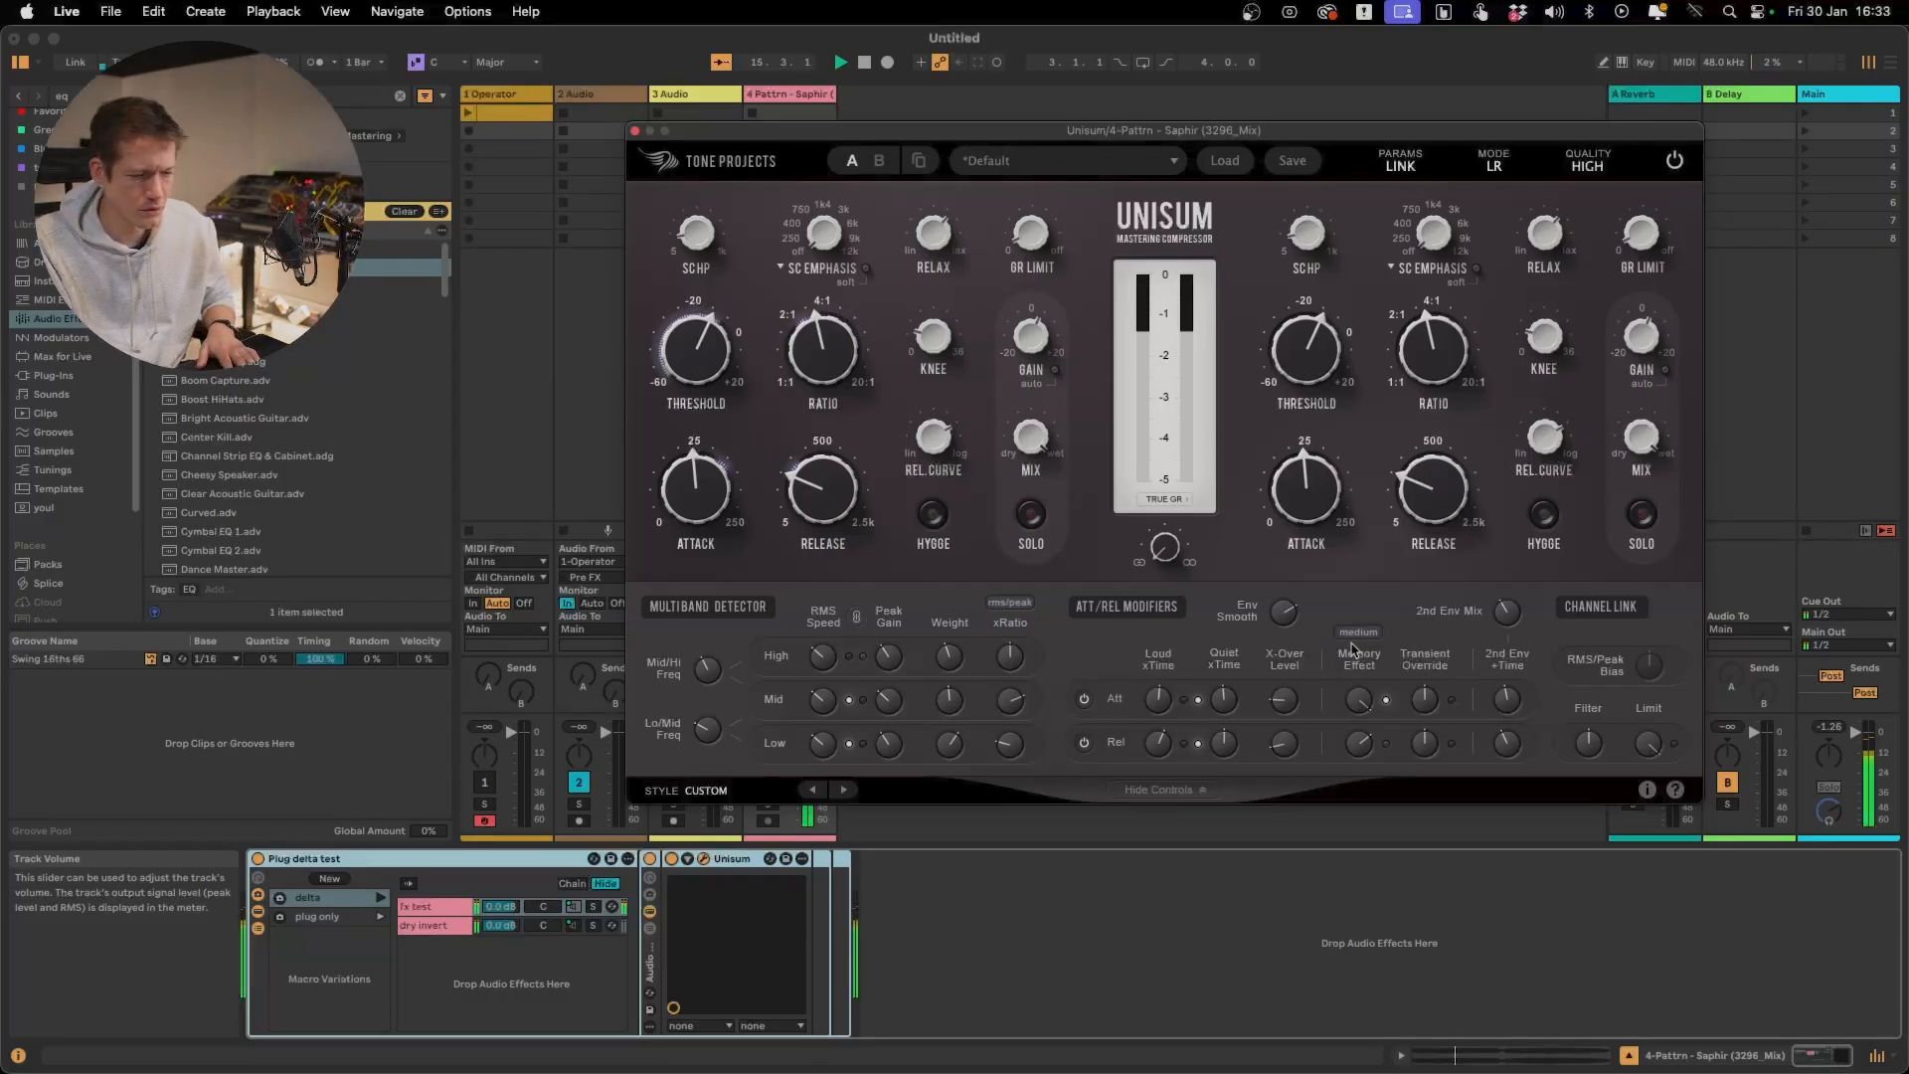
mouse_move(1290, 630)
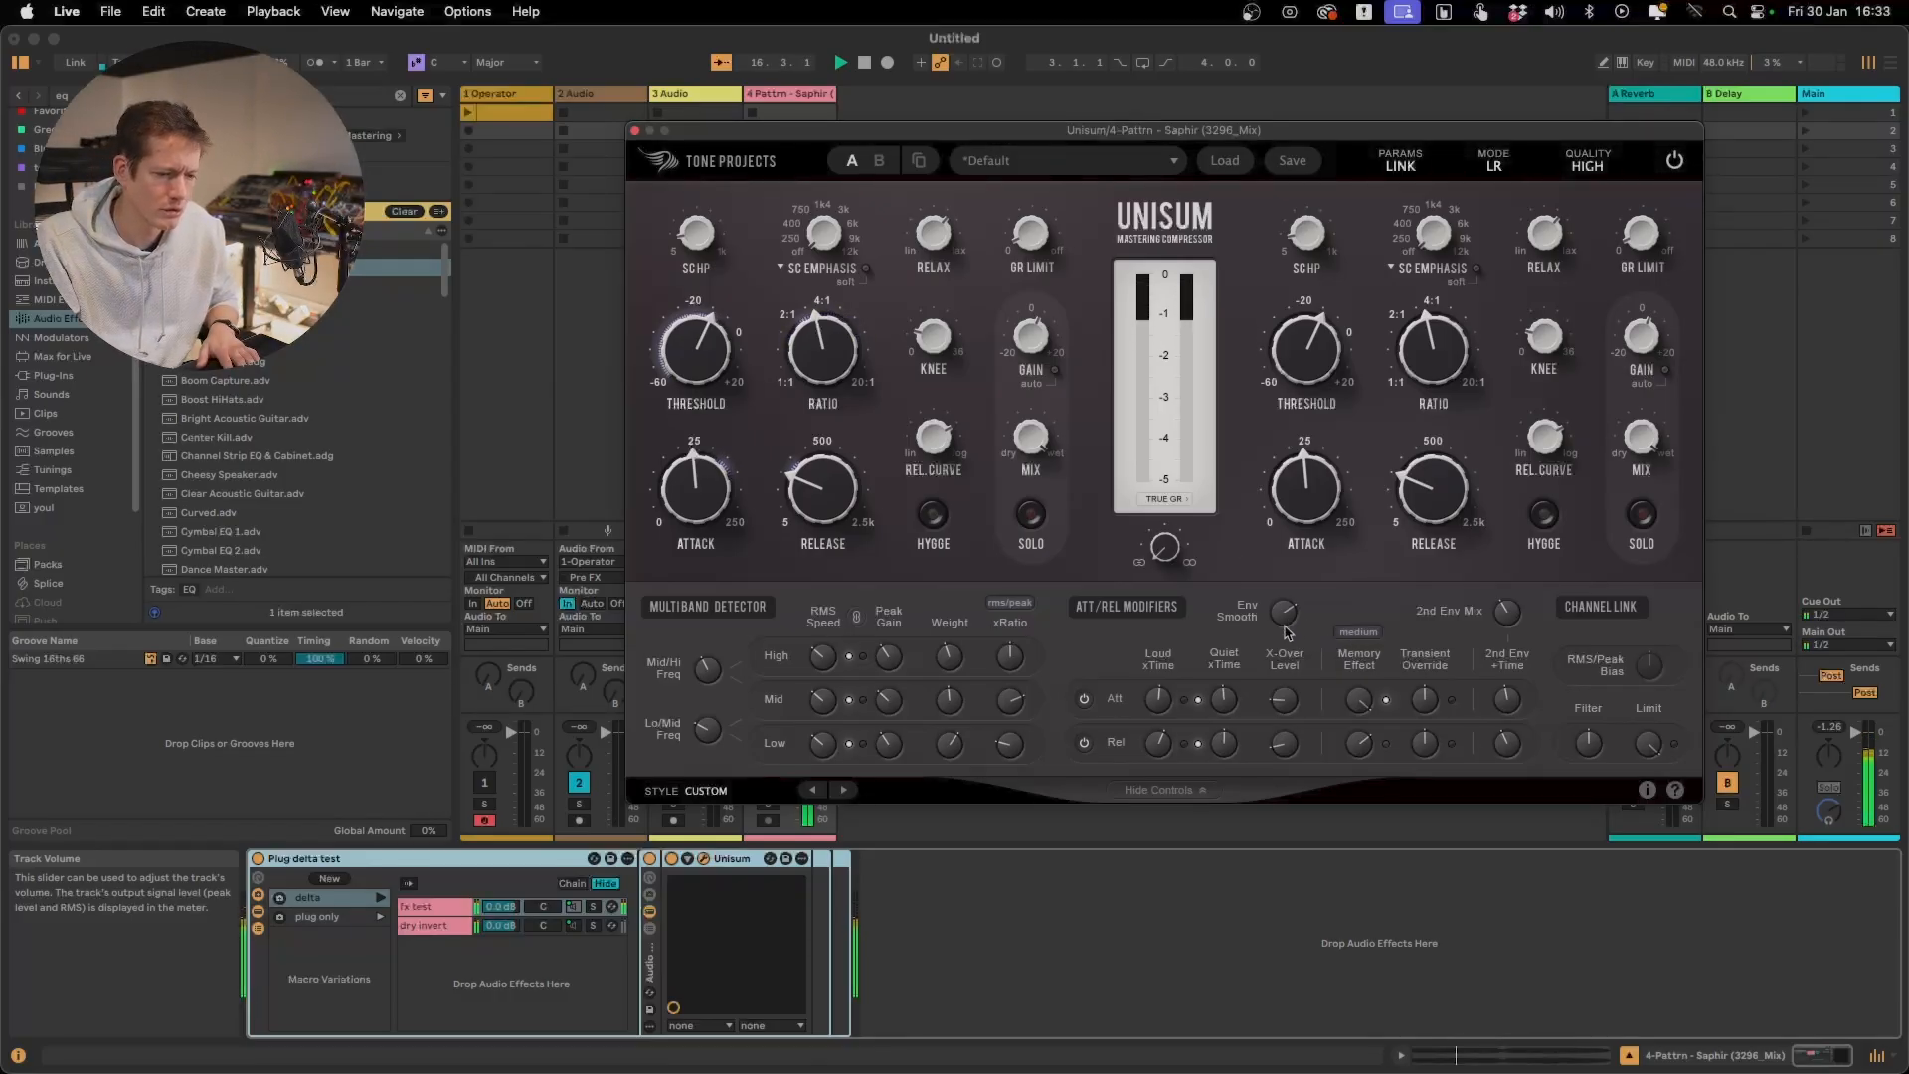
click(672, 860)
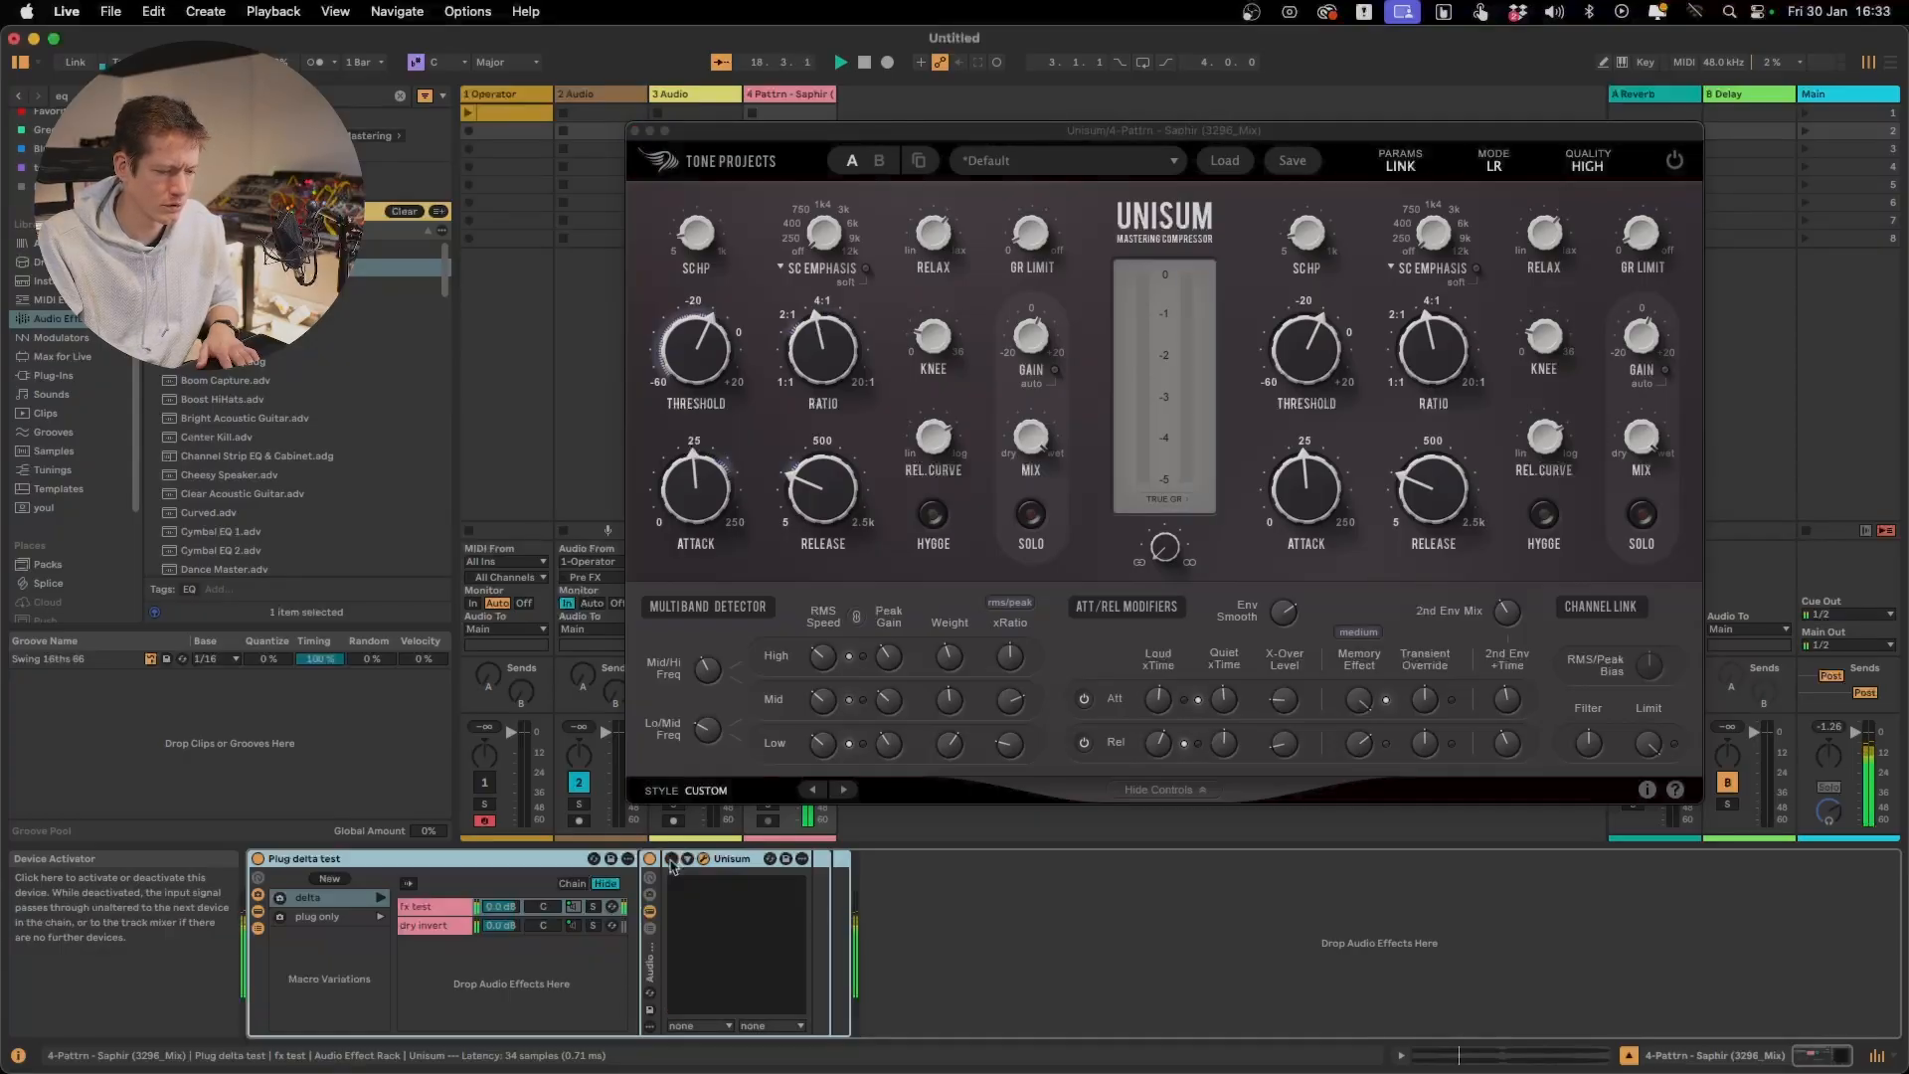
Reactivate Unisum and raise the Low band's xRatio in the multiband detector
click(672, 861)
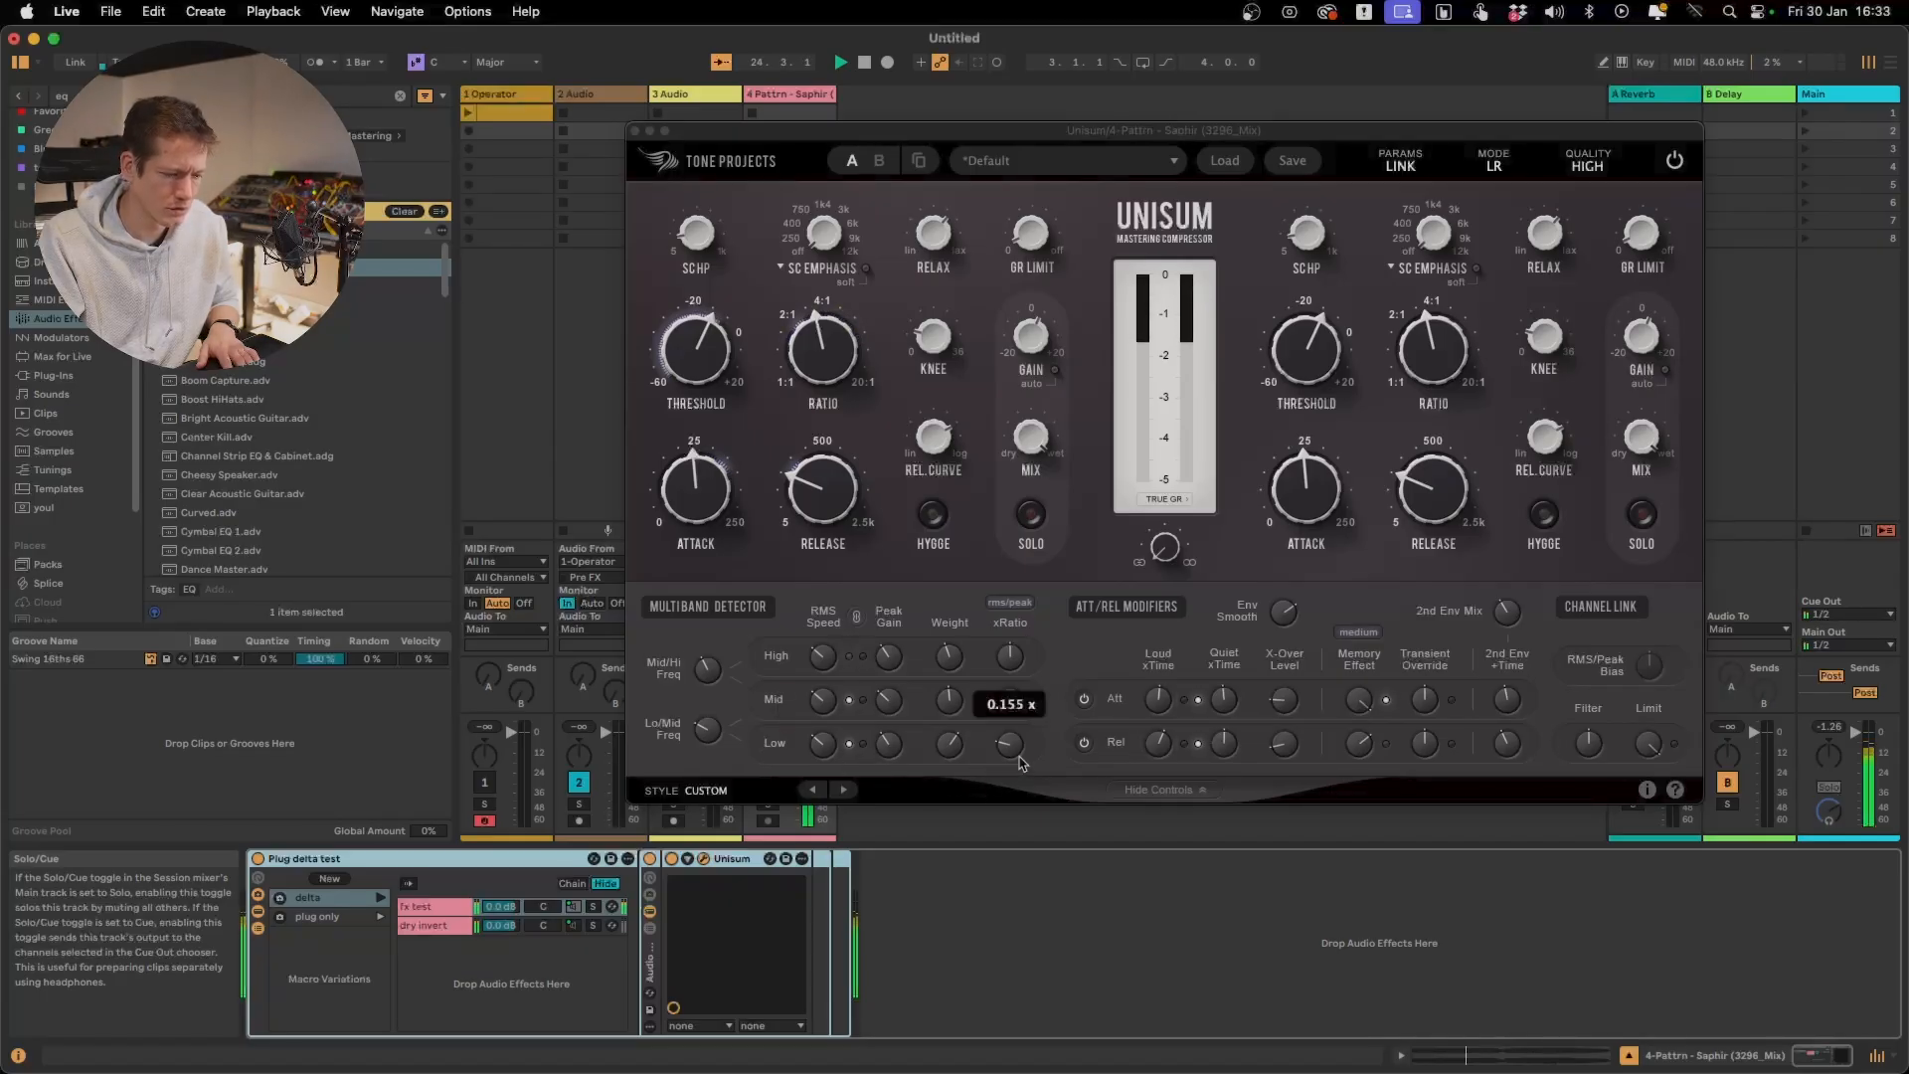
drag(1019, 755, 1021, 734)
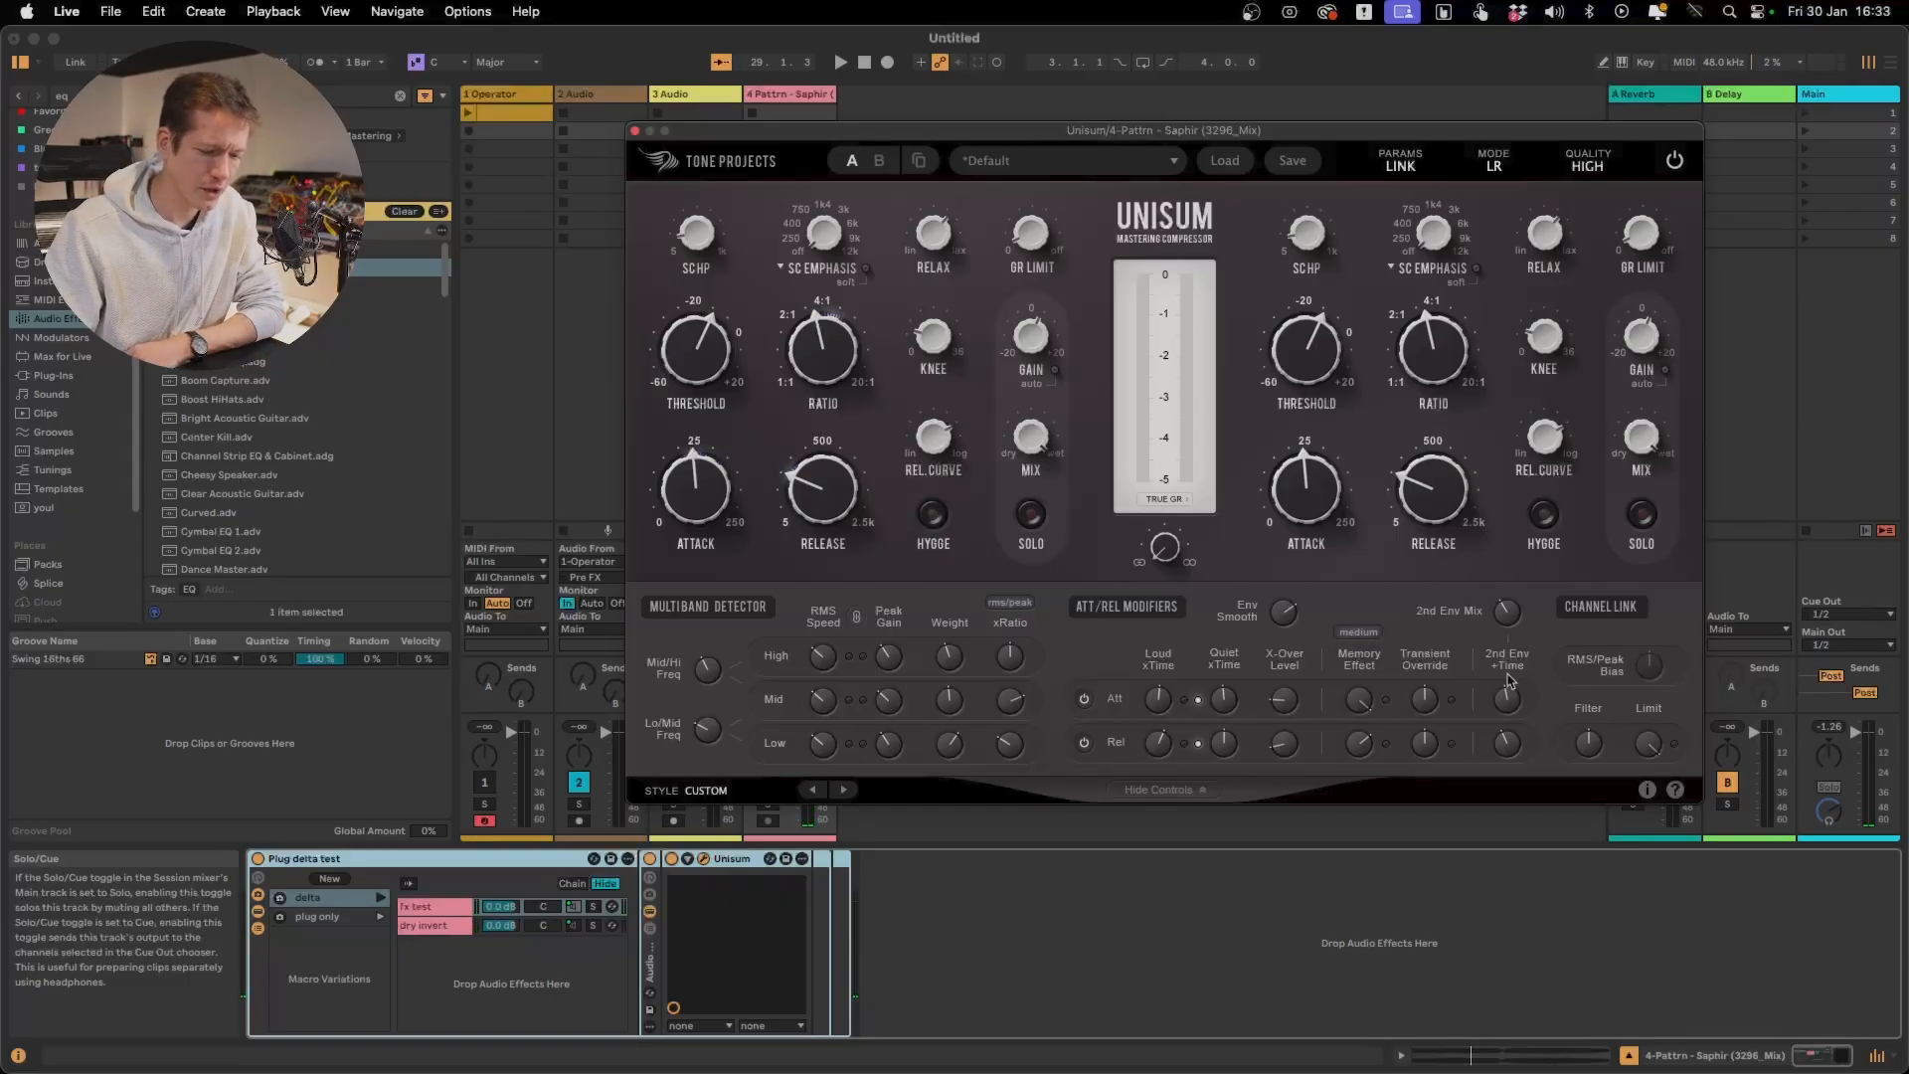
Launch the rack's delta variation and turn on Unisum's help tooltips
click(1363, 634)
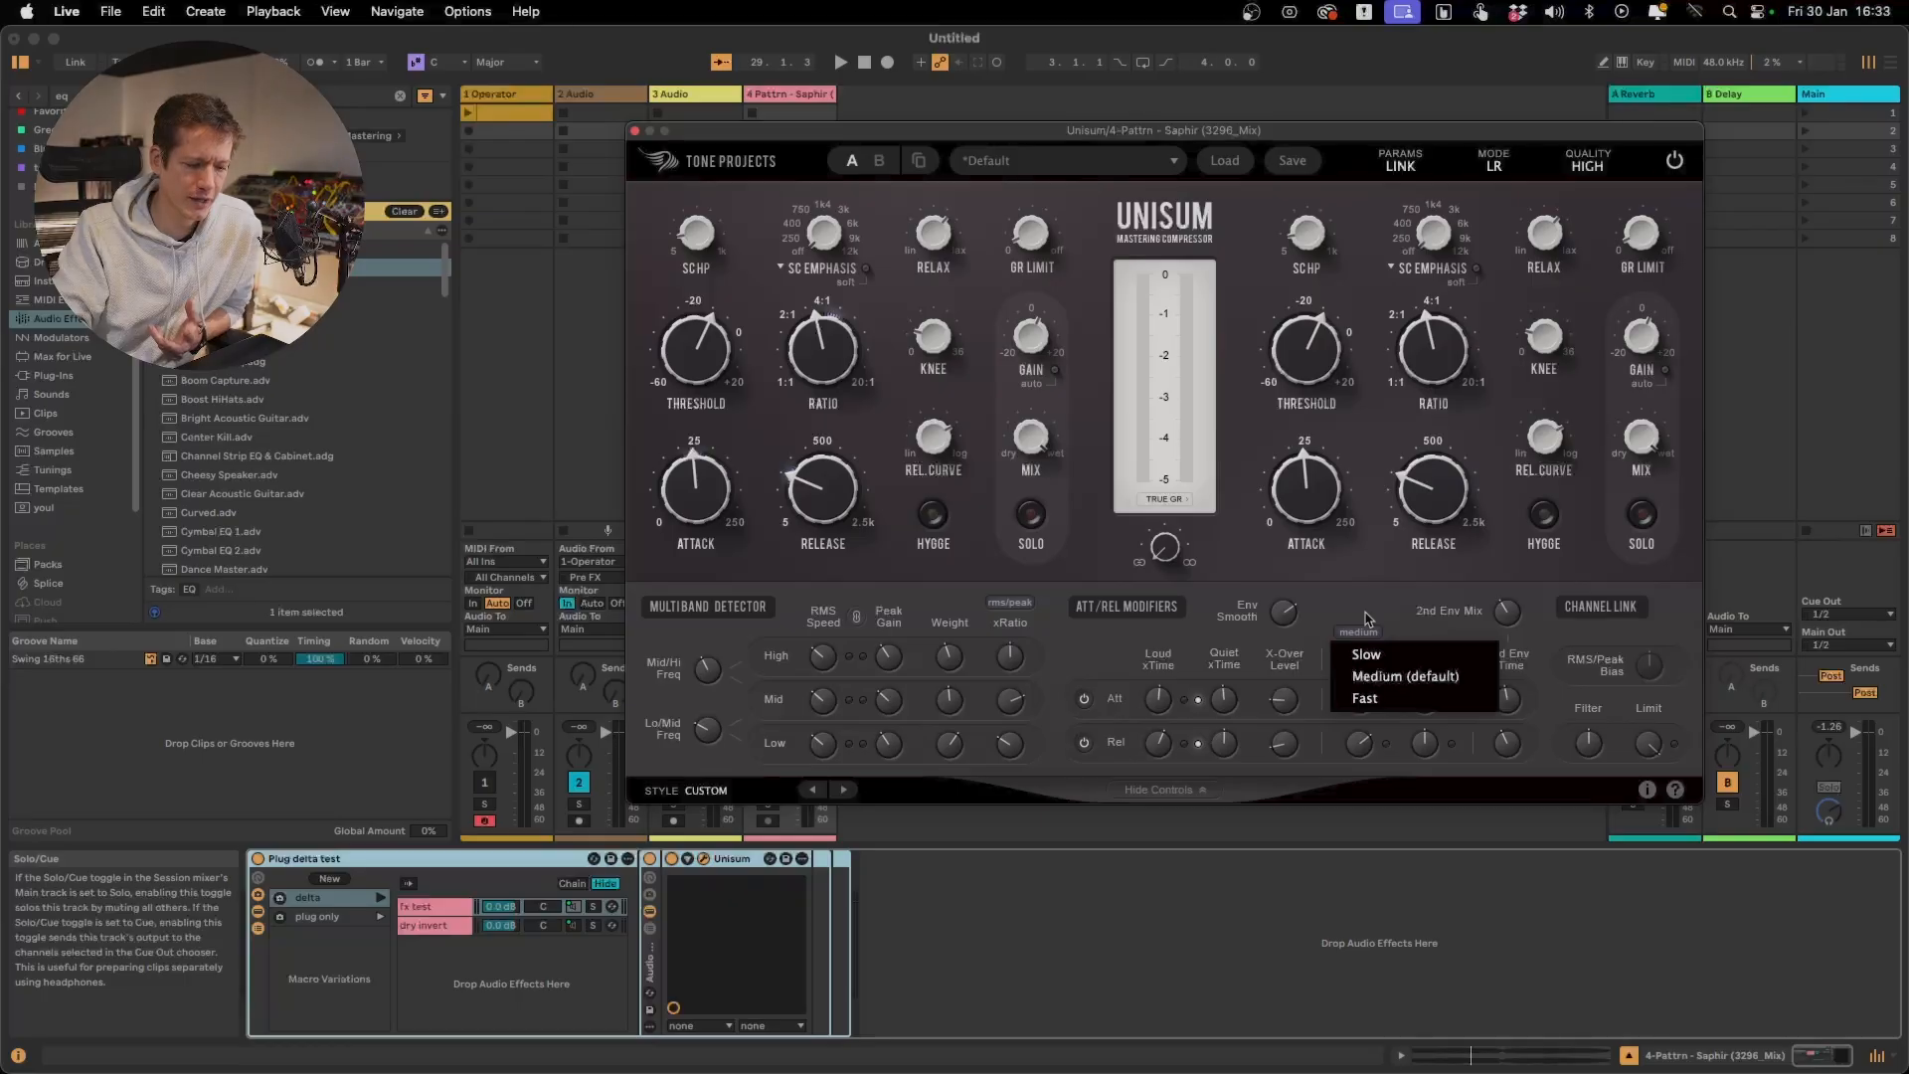
click(1366, 619)
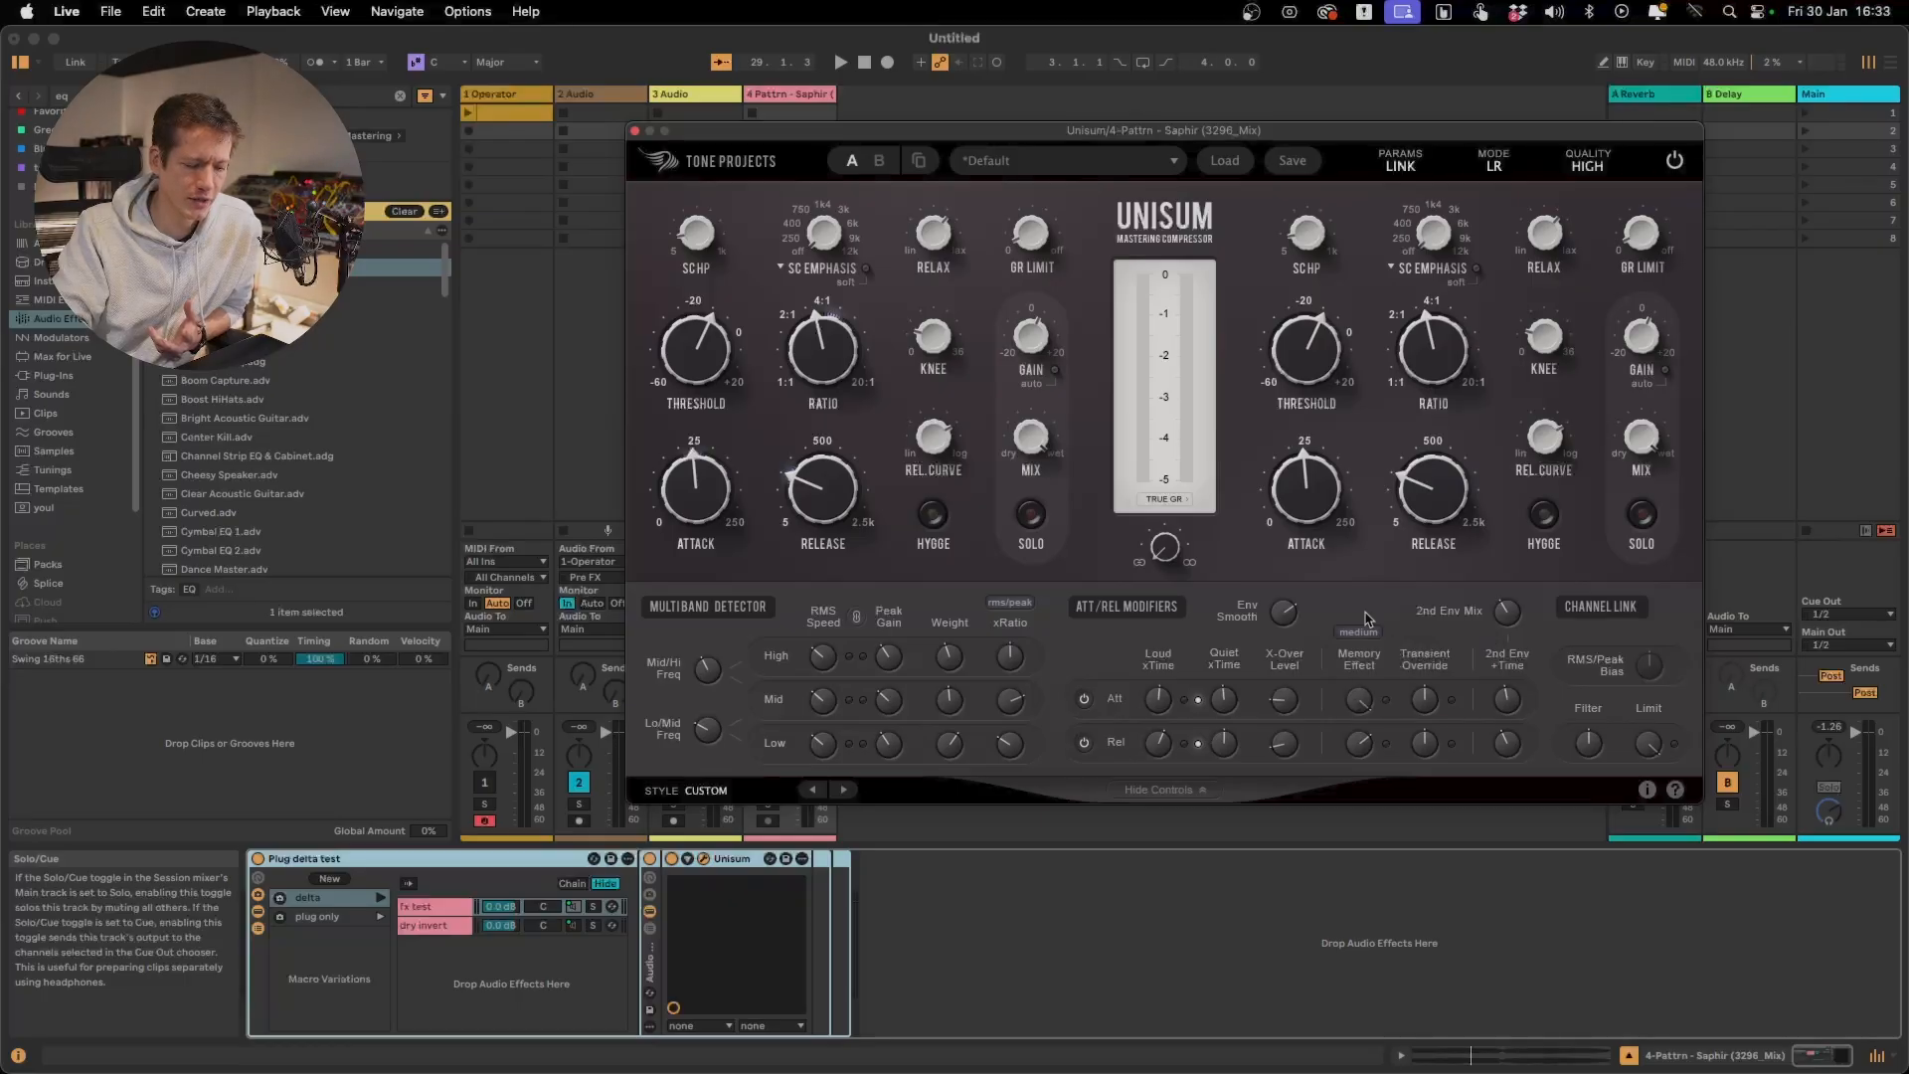
click(382, 898)
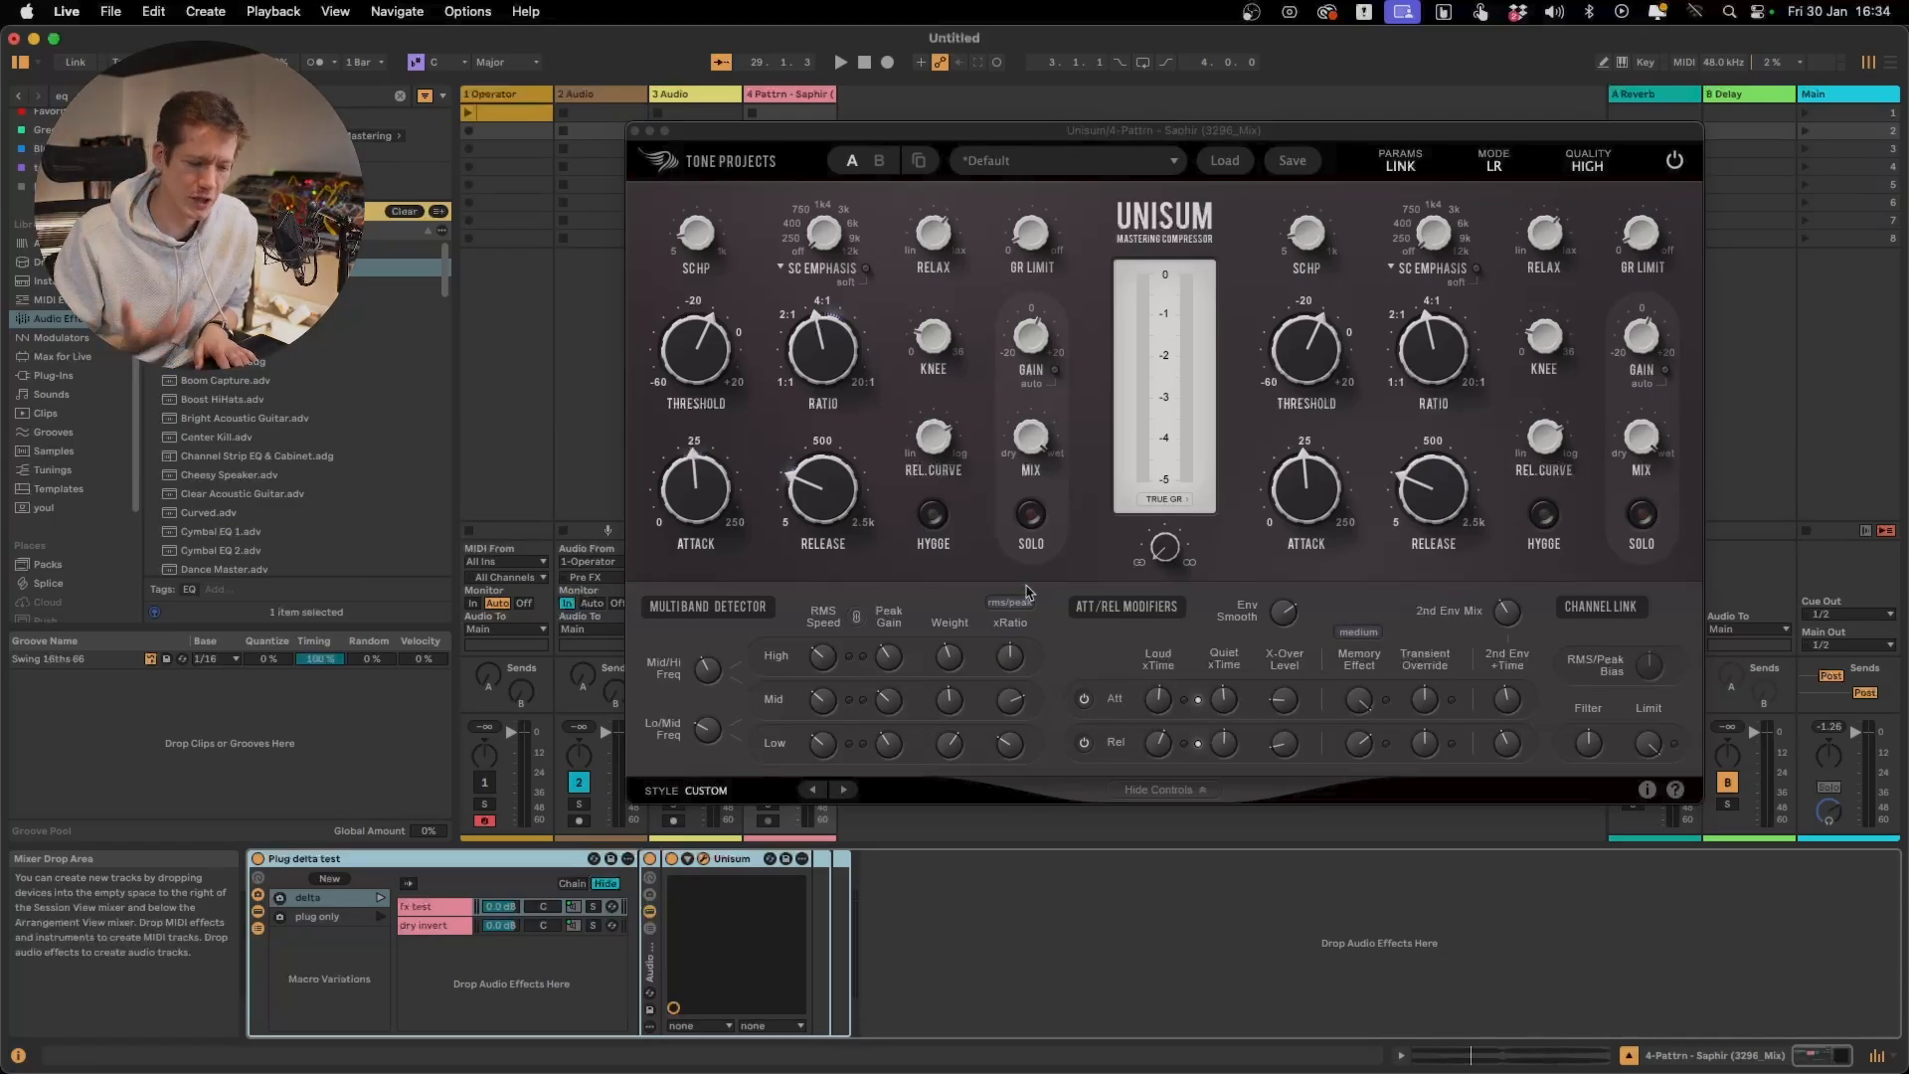
click(1365, 641)
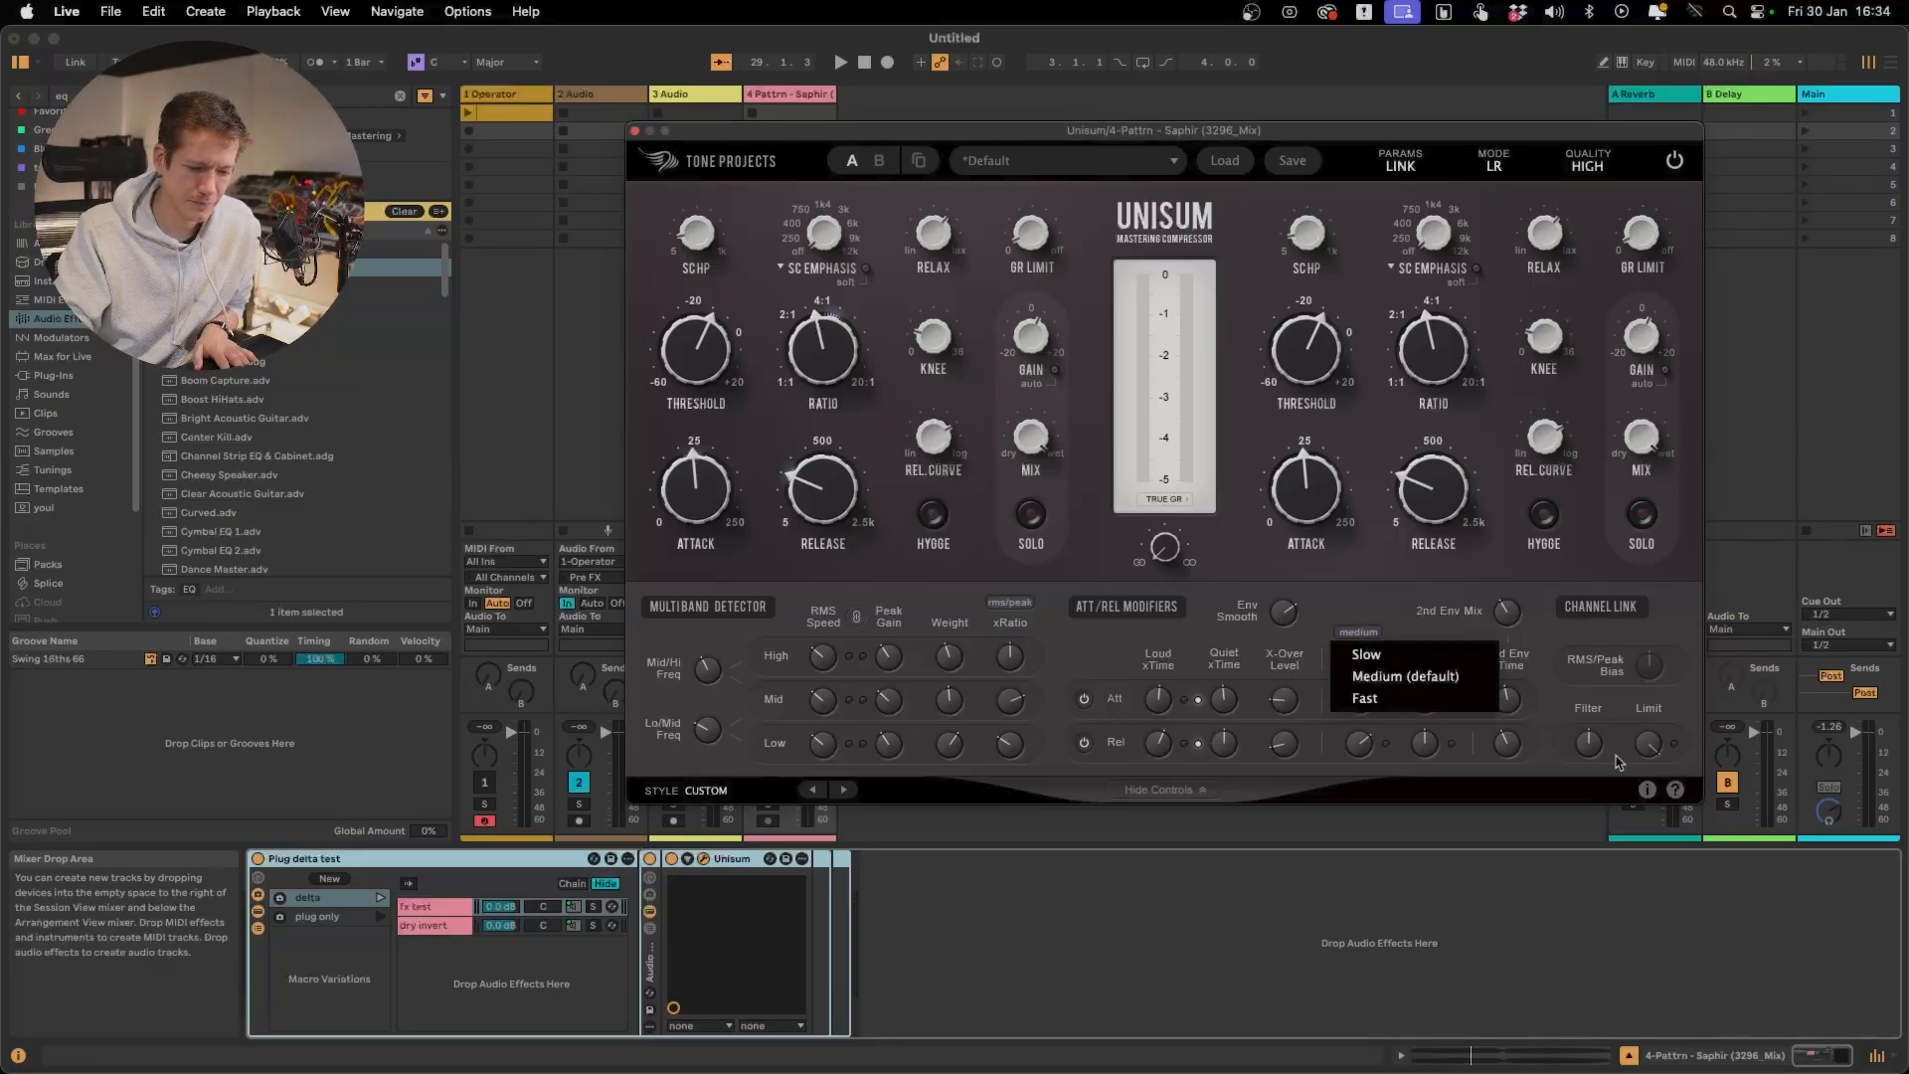
click(1672, 791)
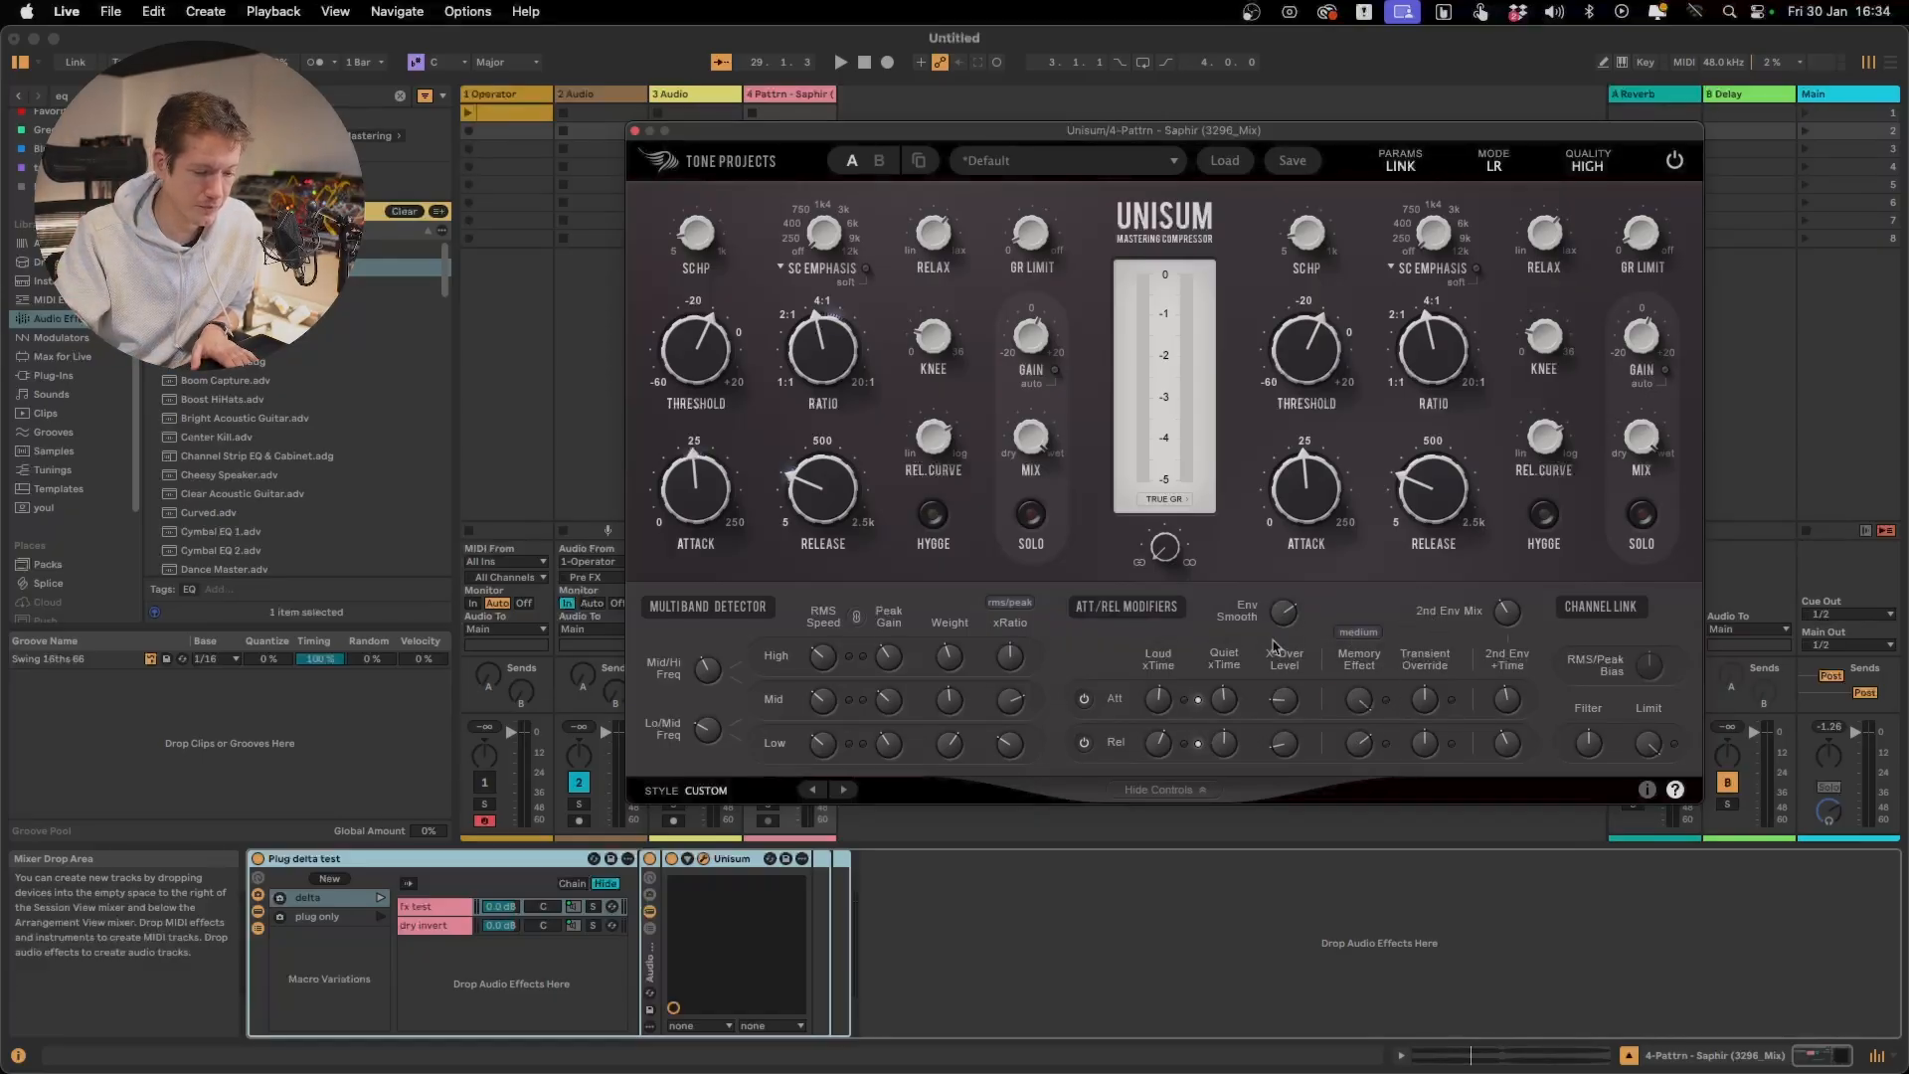
Play the delta signal and set the Memory Effect's modulation speed to Slow
key(space)
mouse_move(1348, 717)
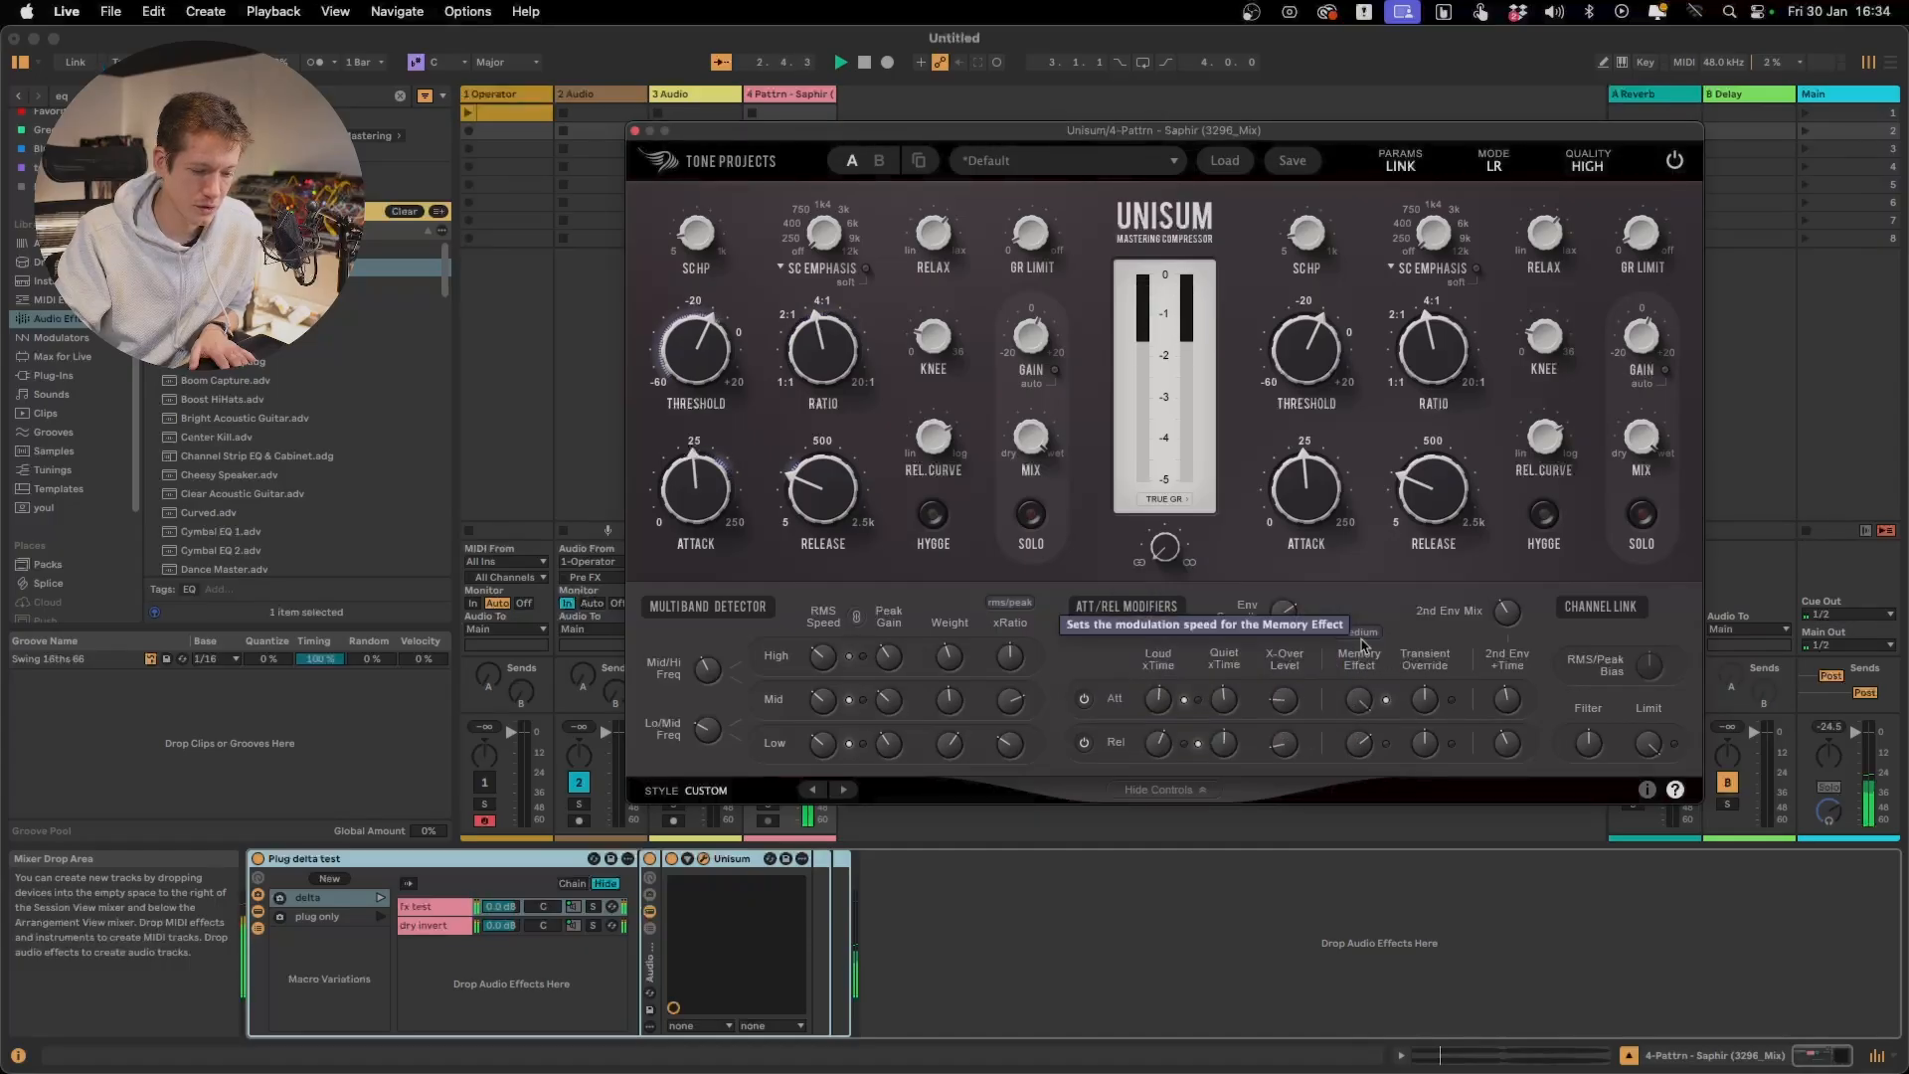
mouse_move(1367, 762)
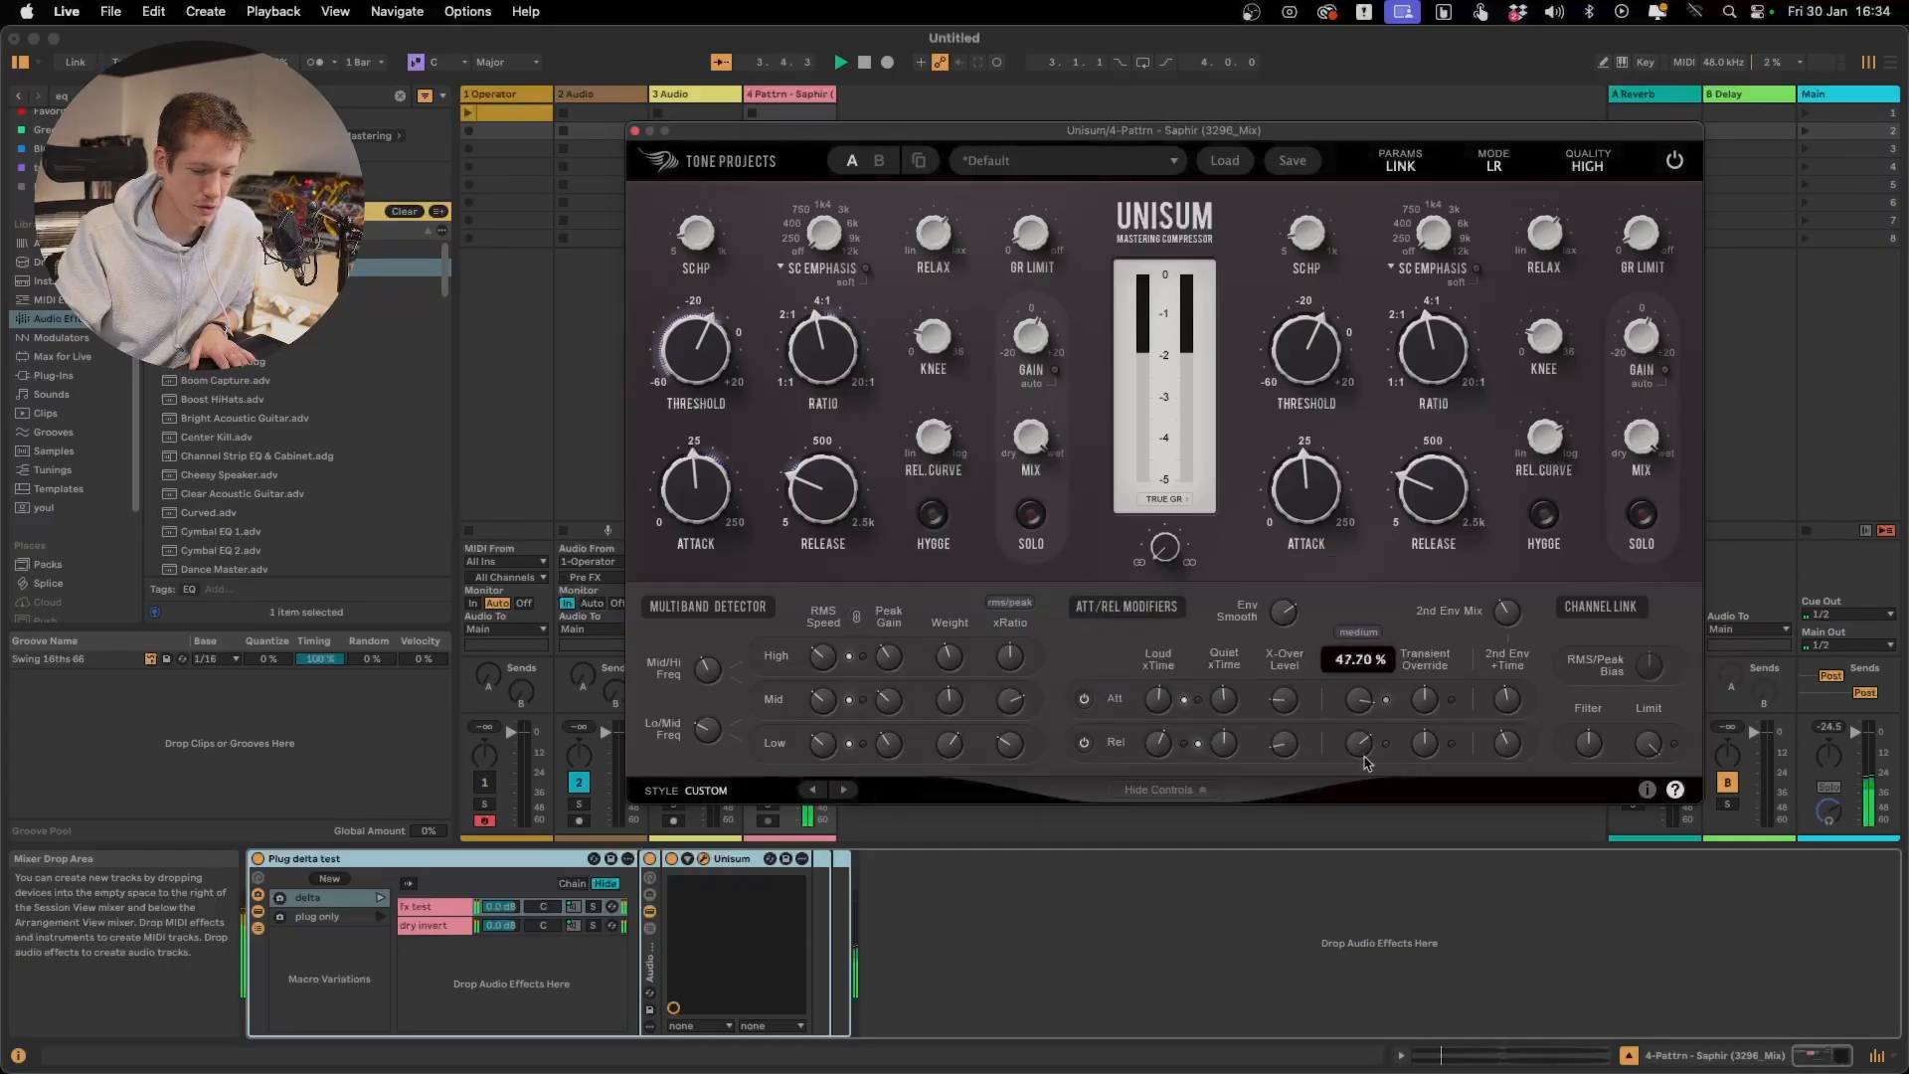
click(1364, 633)
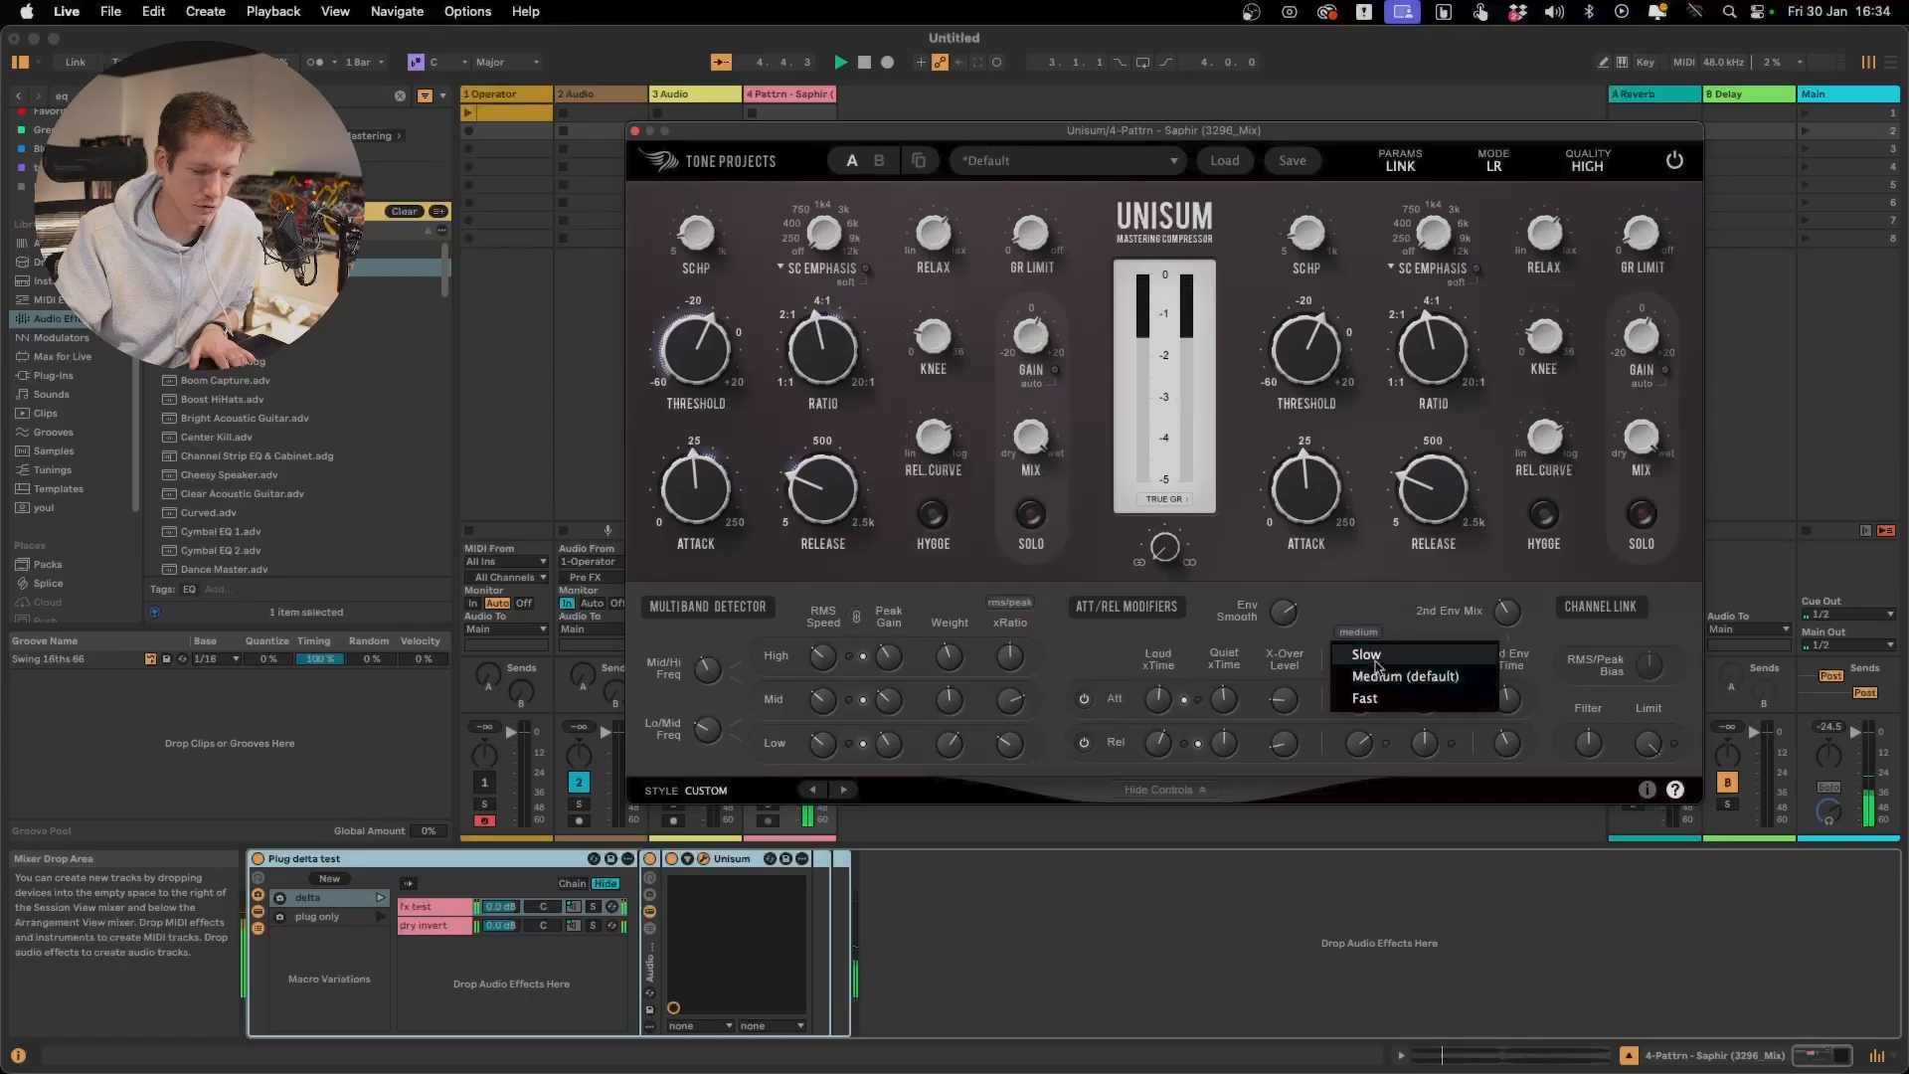
click(1376, 658)
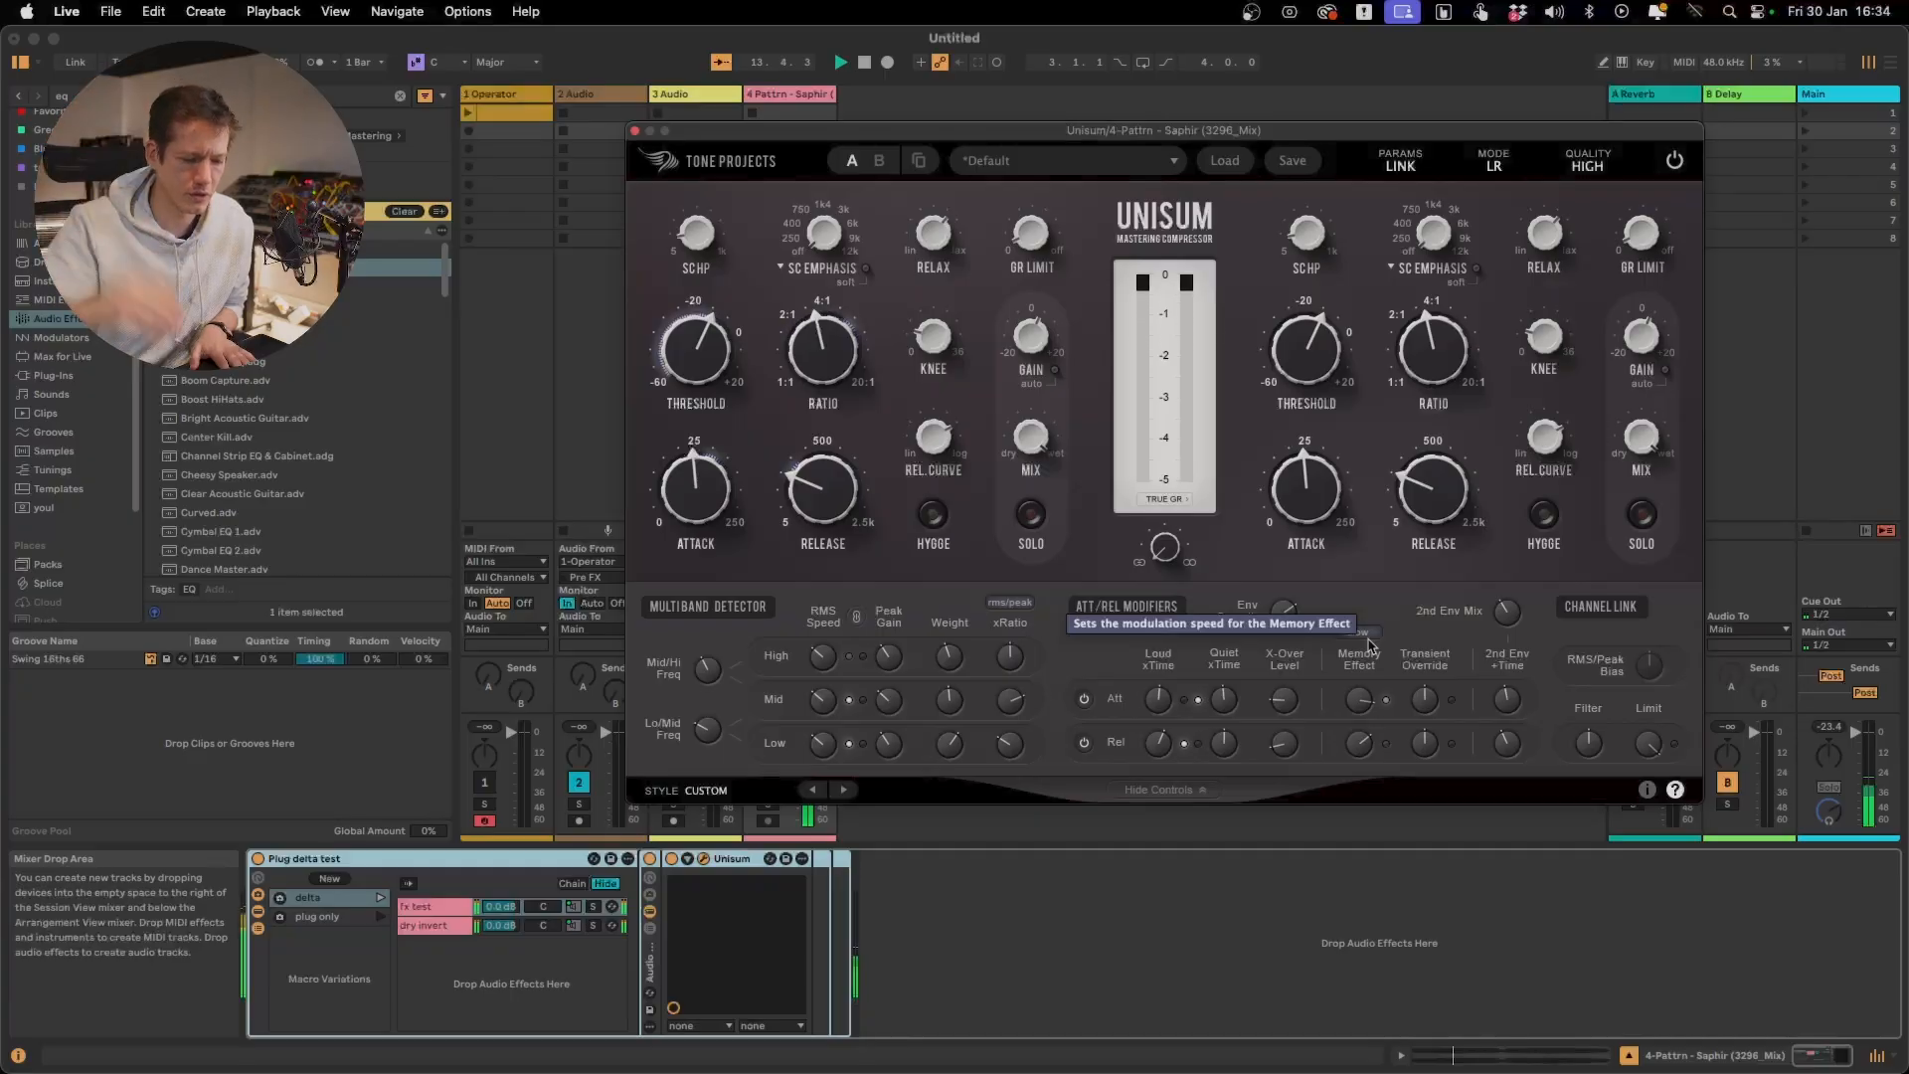
Switch the Memory Effect speed to Fast and back to Slow to compare them in the delta signal
click(1360, 633)
click(1364, 704)
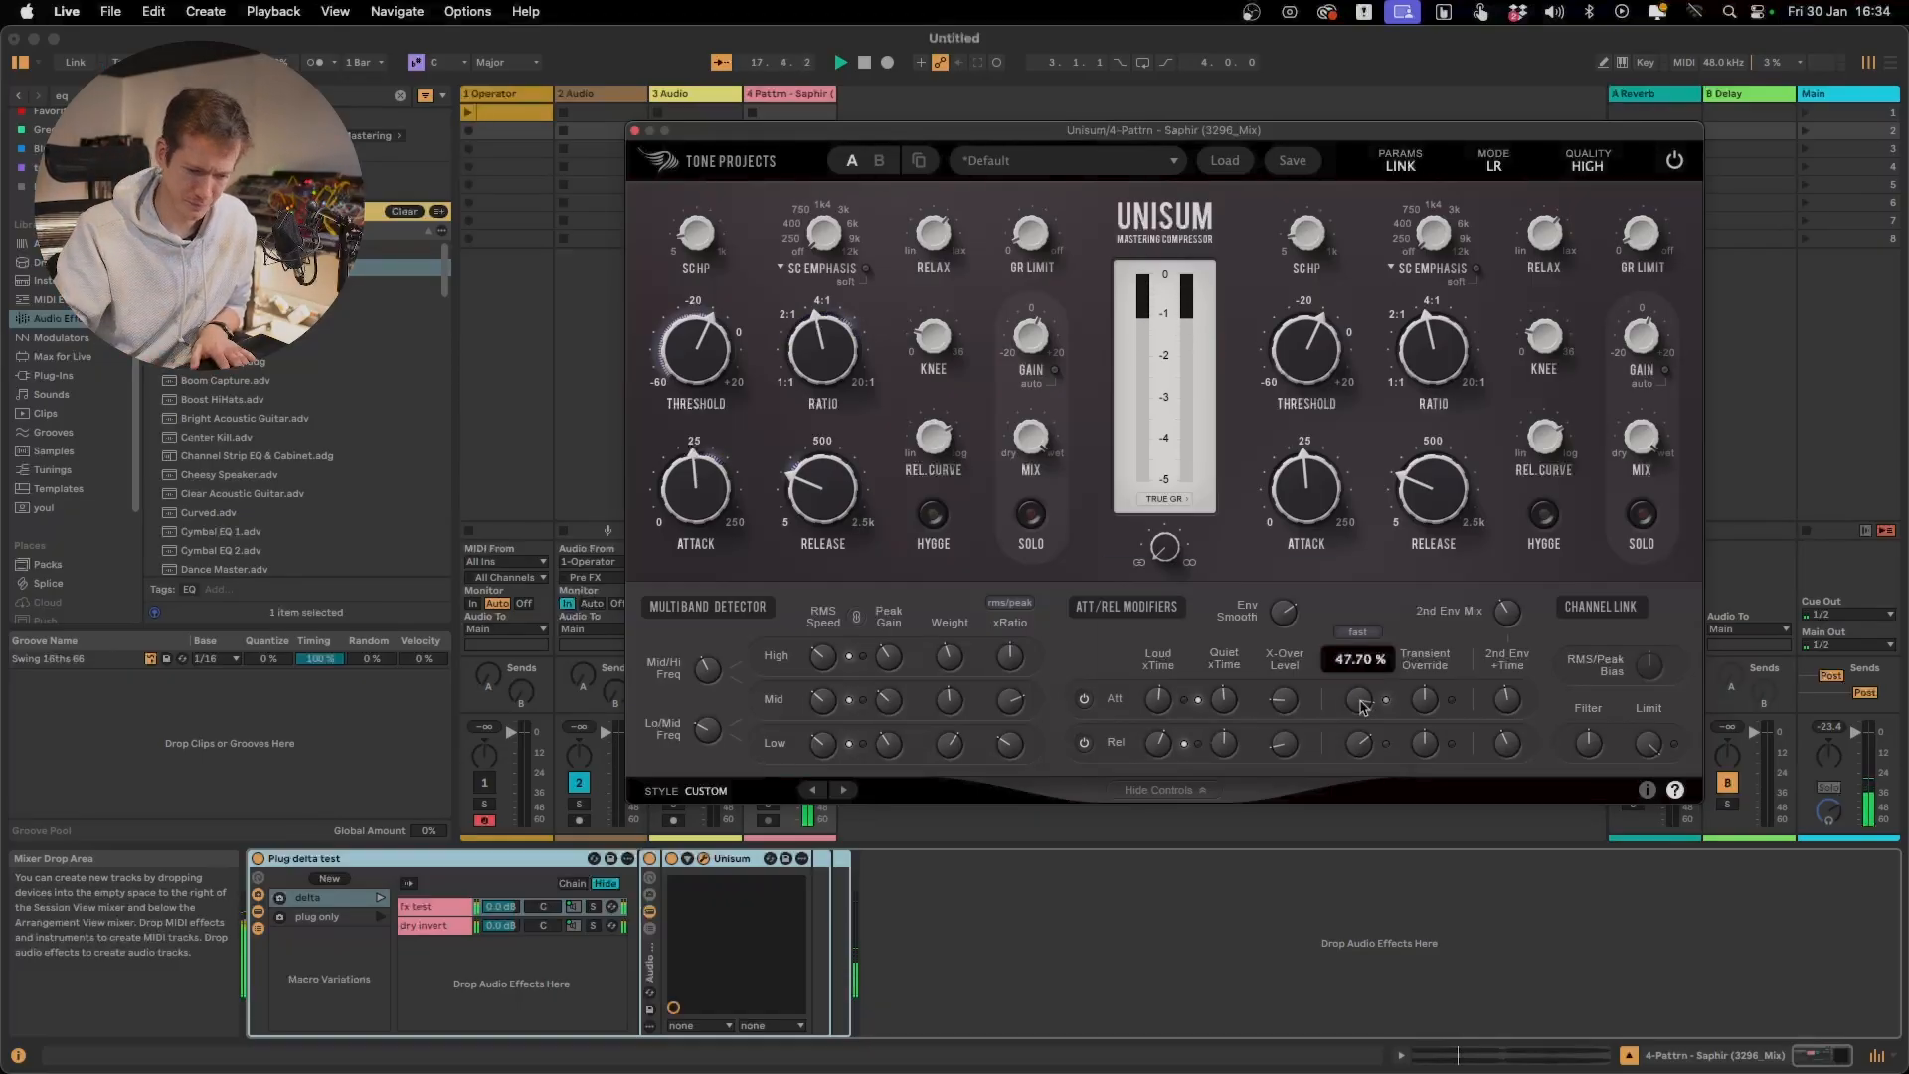
click(1358, 633)
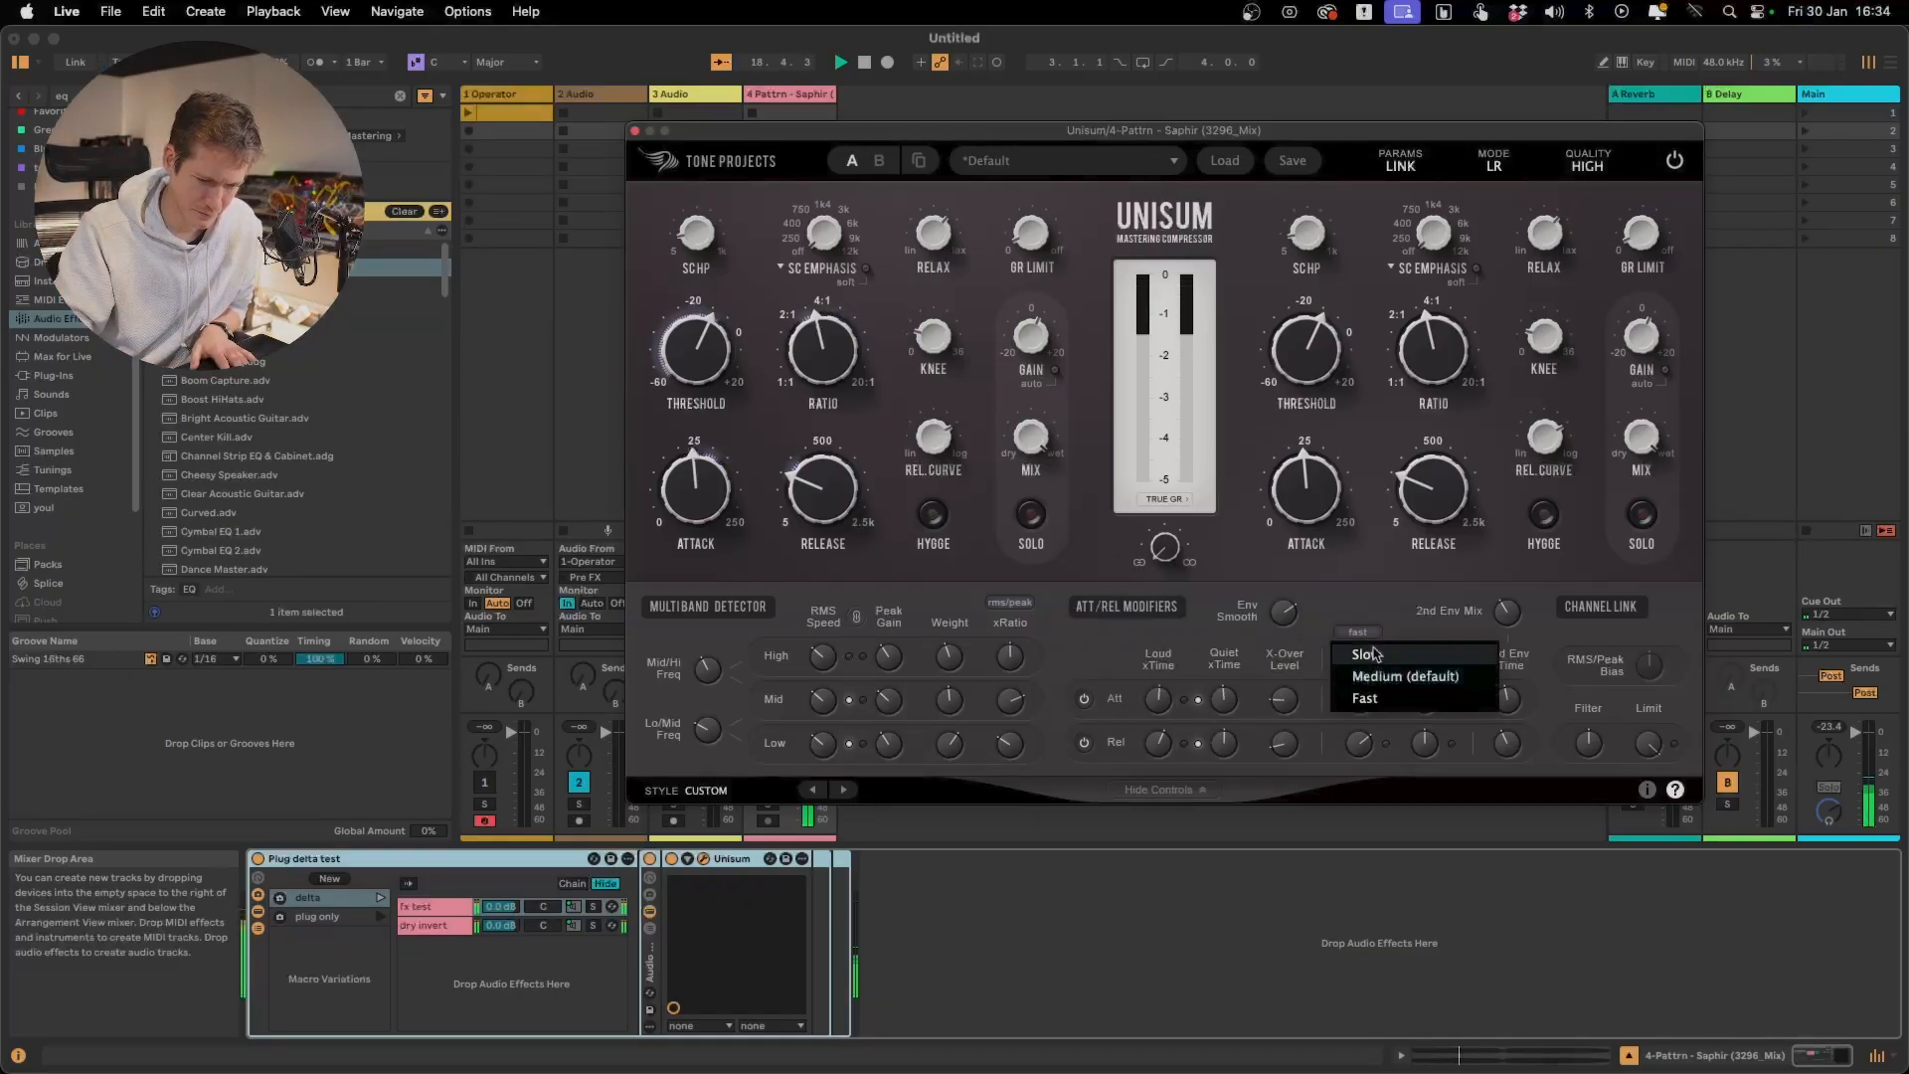
click(1374, 654)
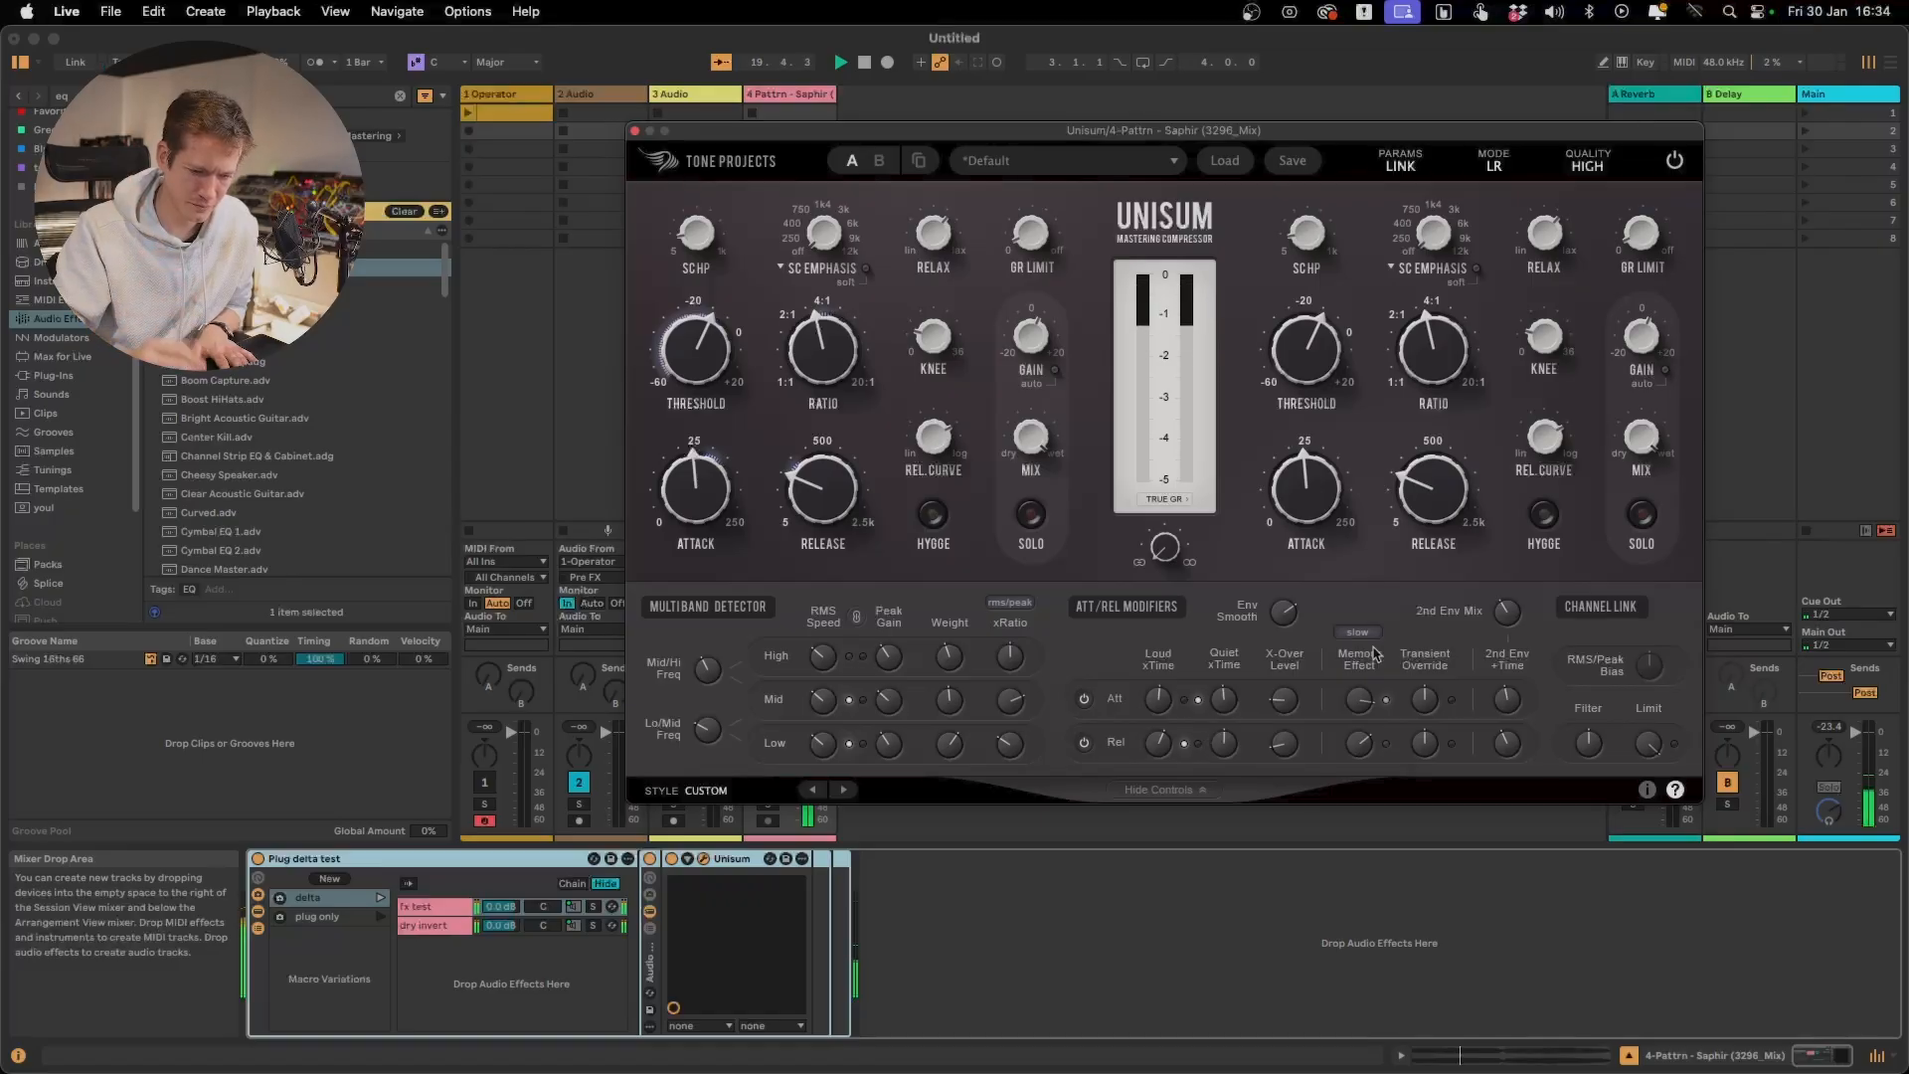
Launch the plug only variation and play the full signal, trying the Memory Effect speed at Fast before returning it to Slow
click(378, 923)
key(space)
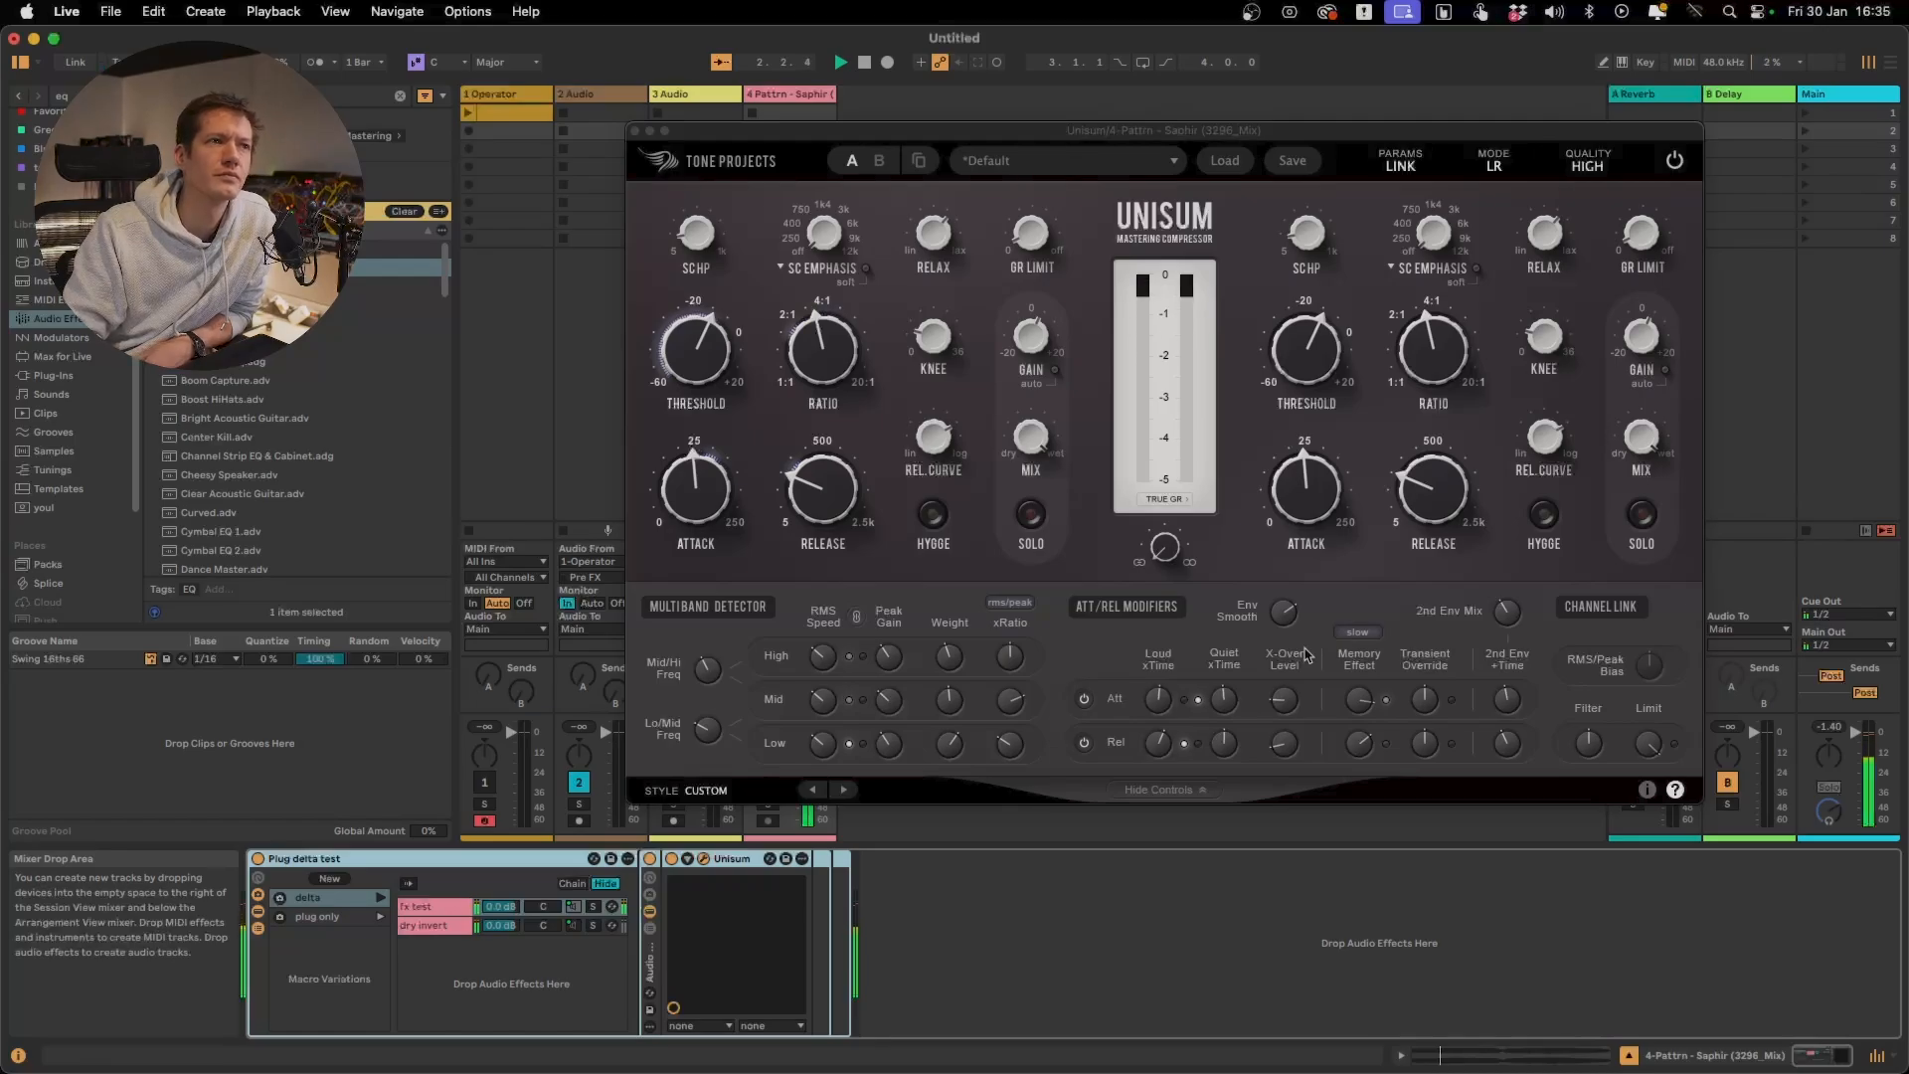
click(1368, 642)
click(1367, 699)
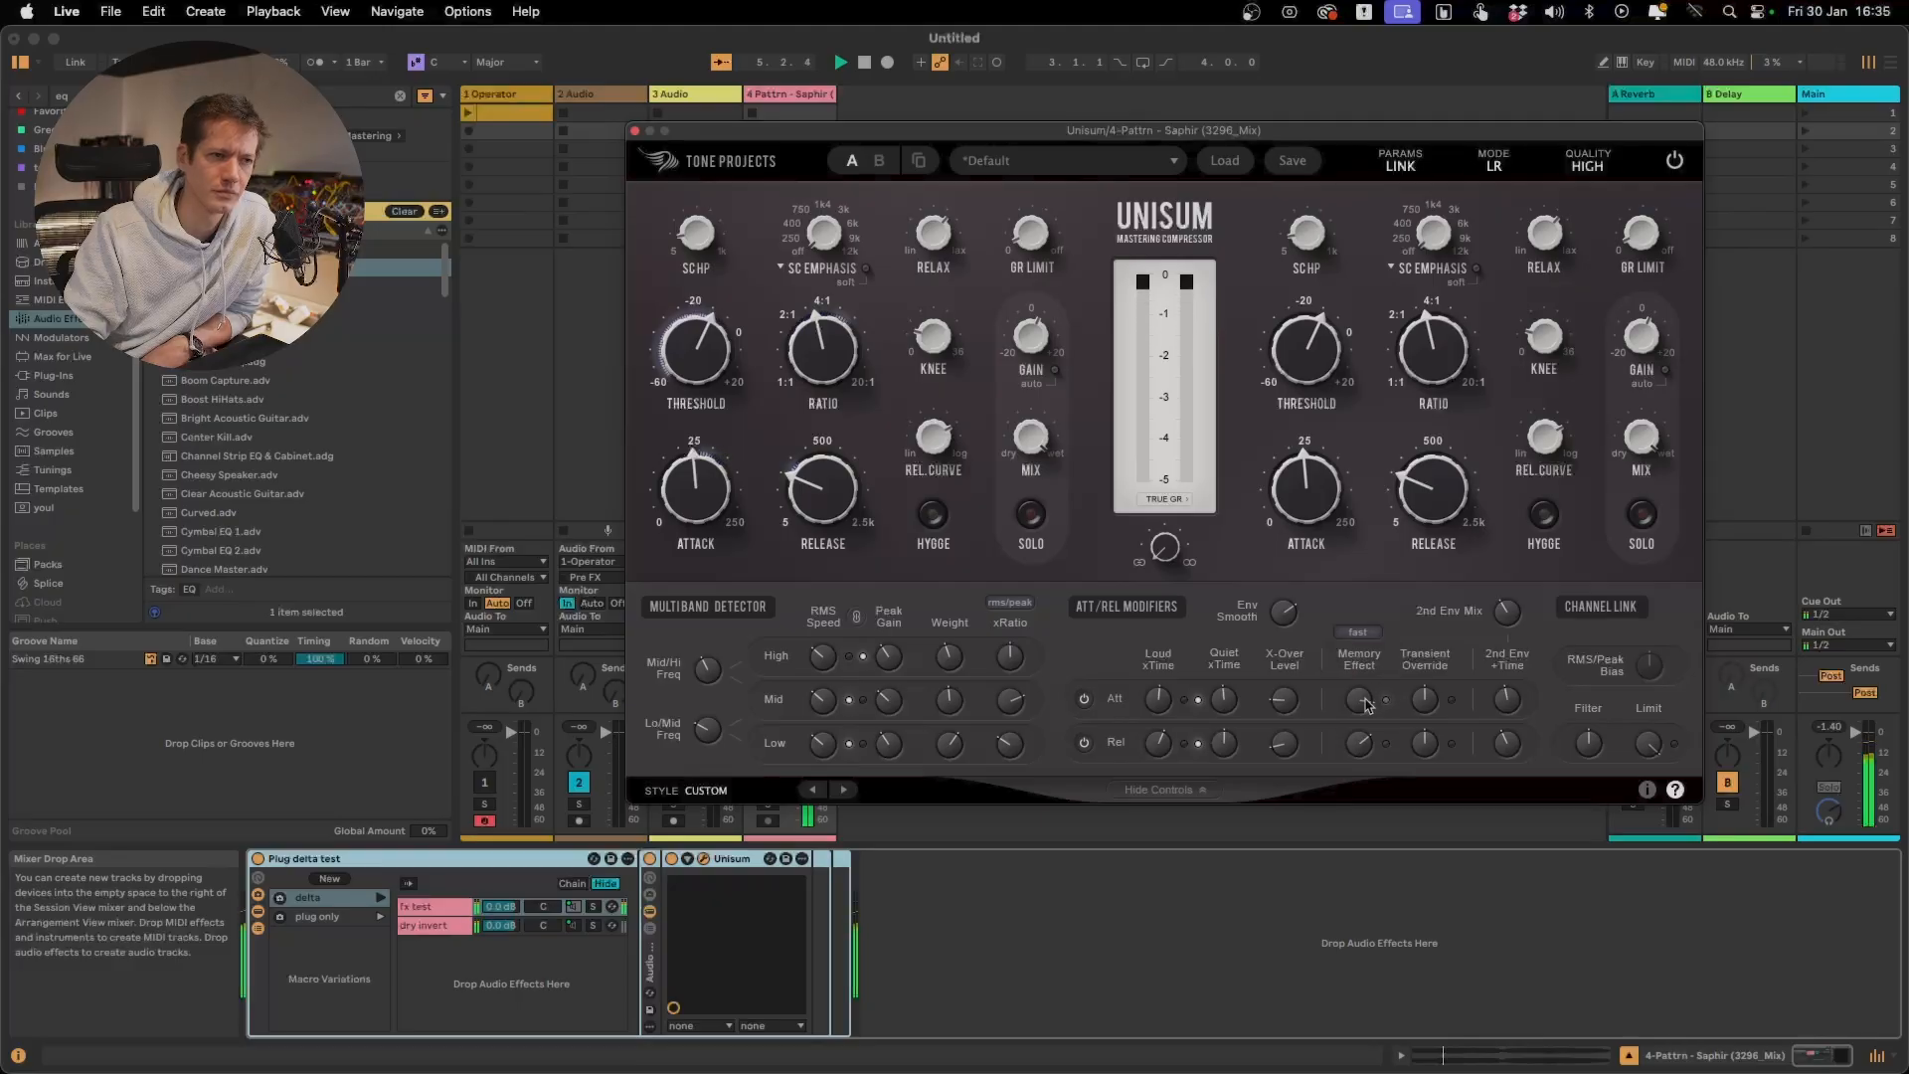
mouse_move(1365, 704)
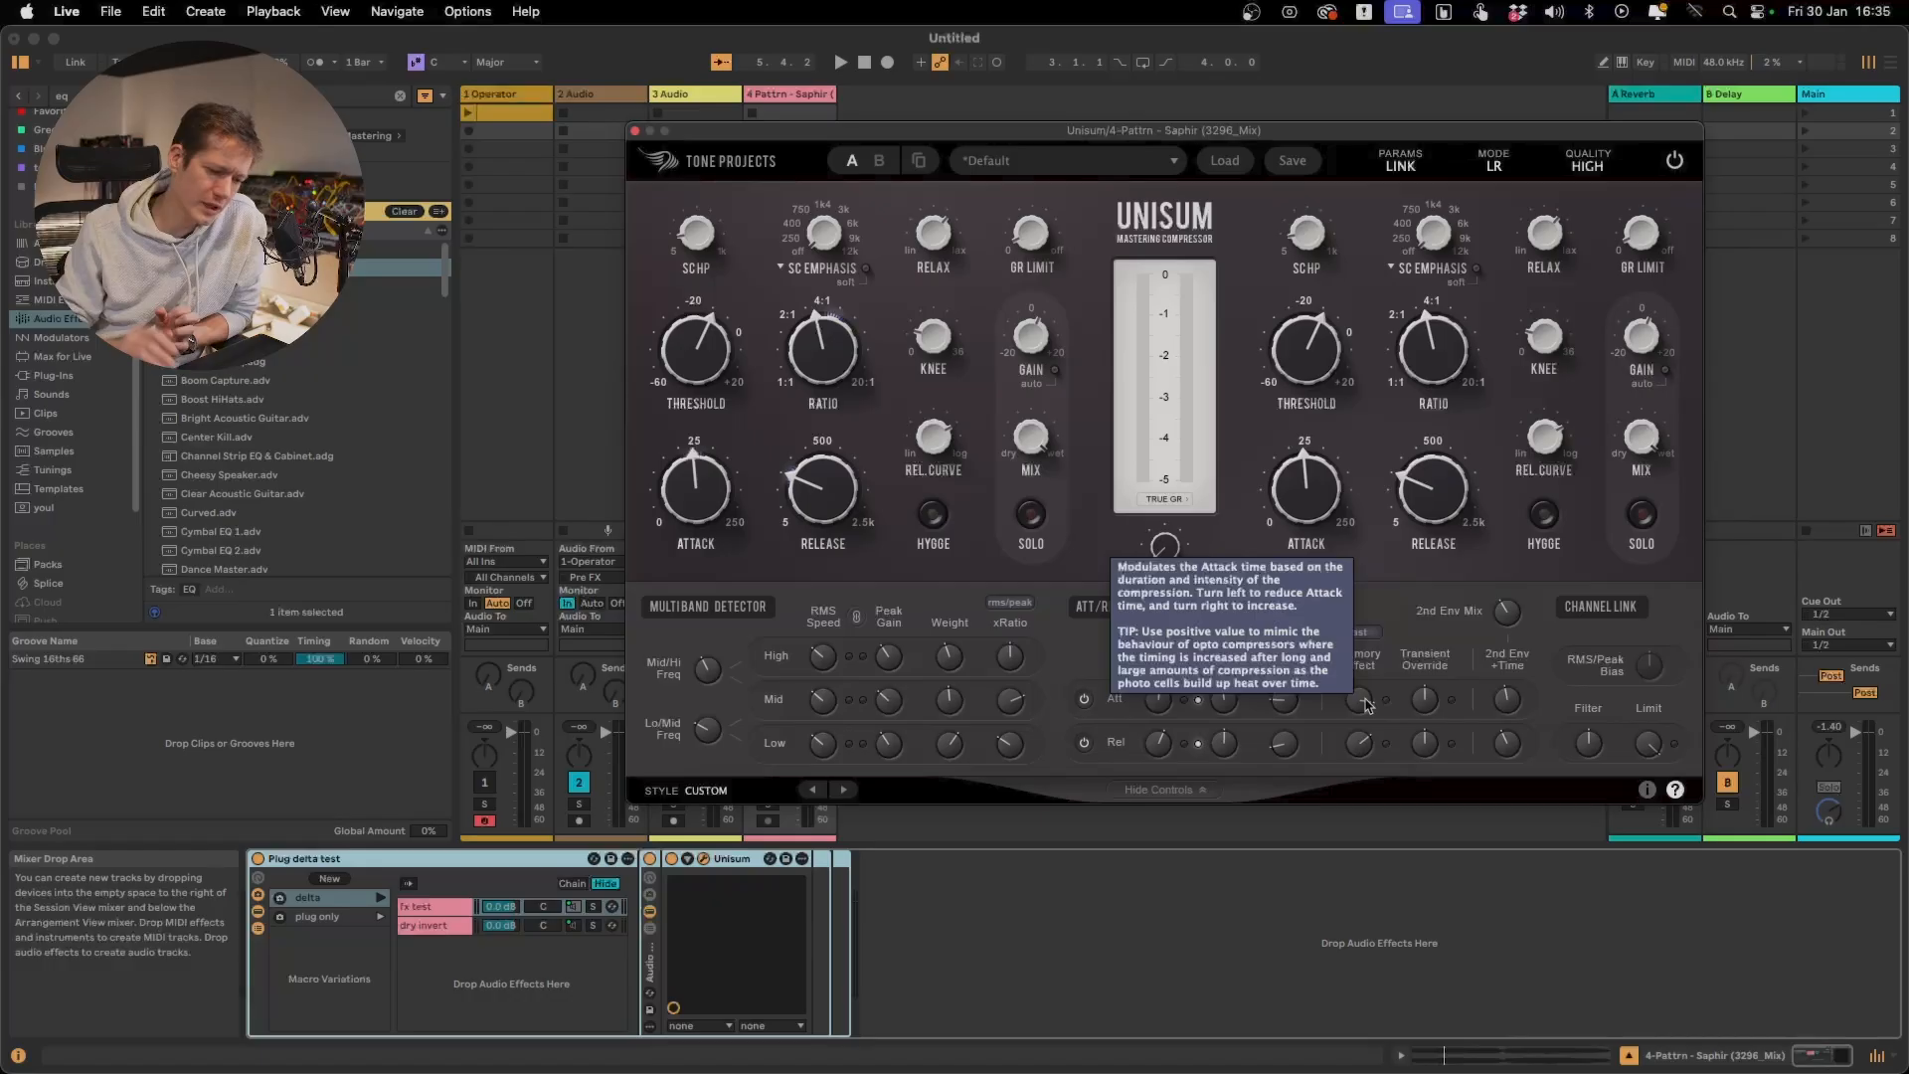
click(1358, 633)
click(1365, 654)
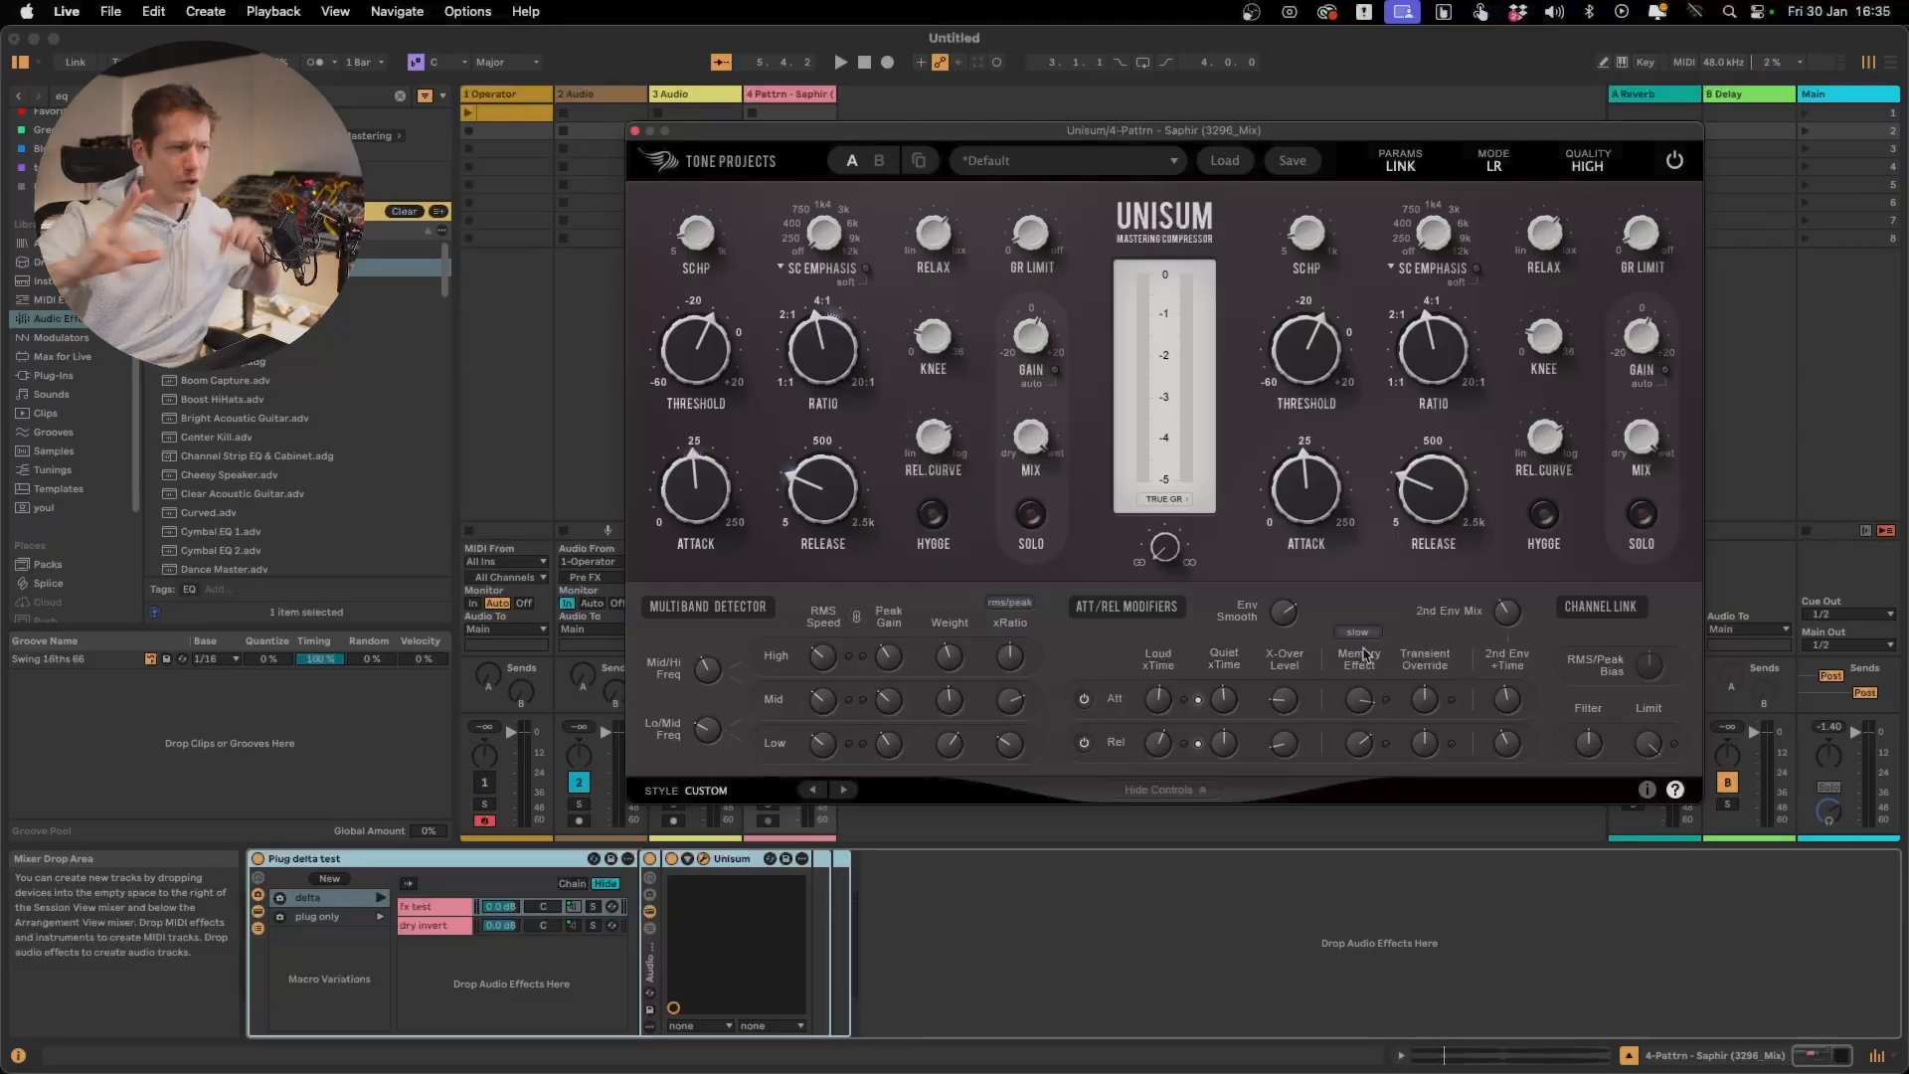
Replay the full signal and alternate the Memory Effect speed between Fast and Slow once more, ending on Slow
key(space)
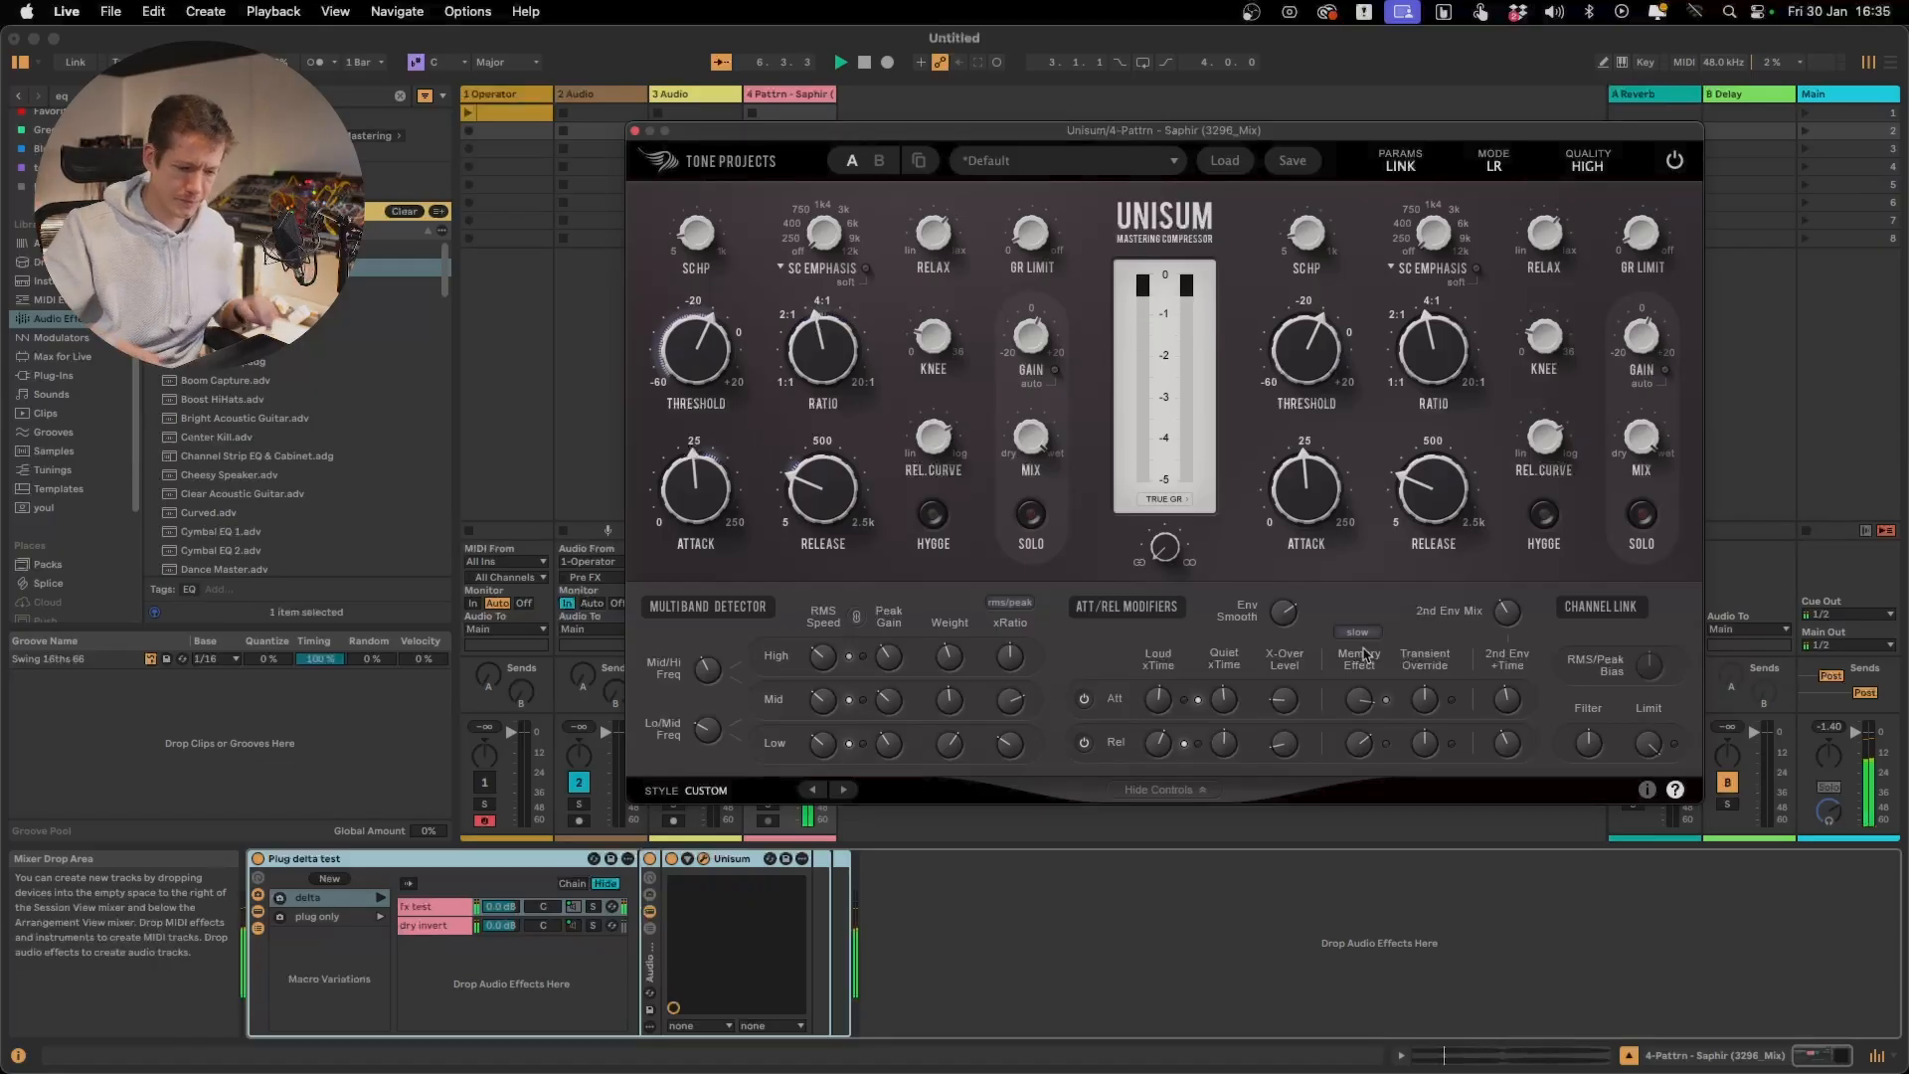
click(1366, 639)
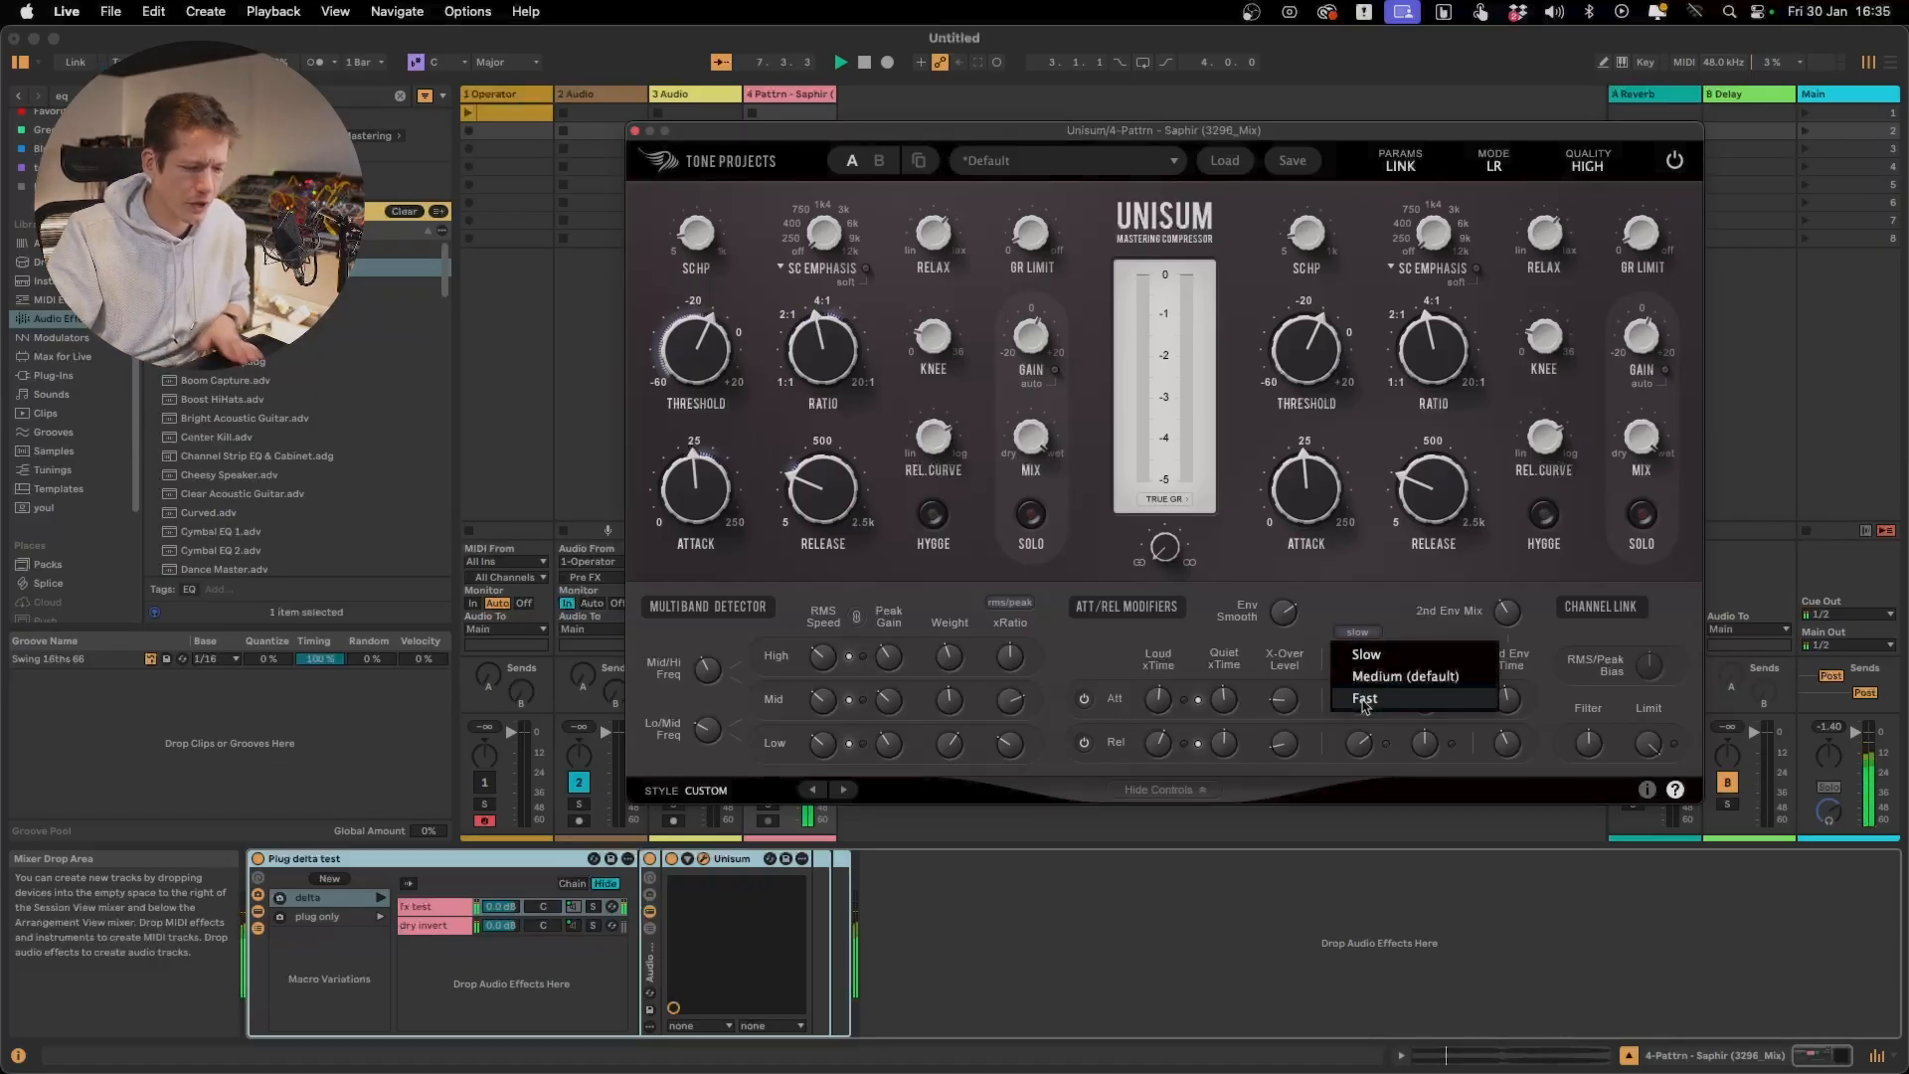
click(1365, 696)
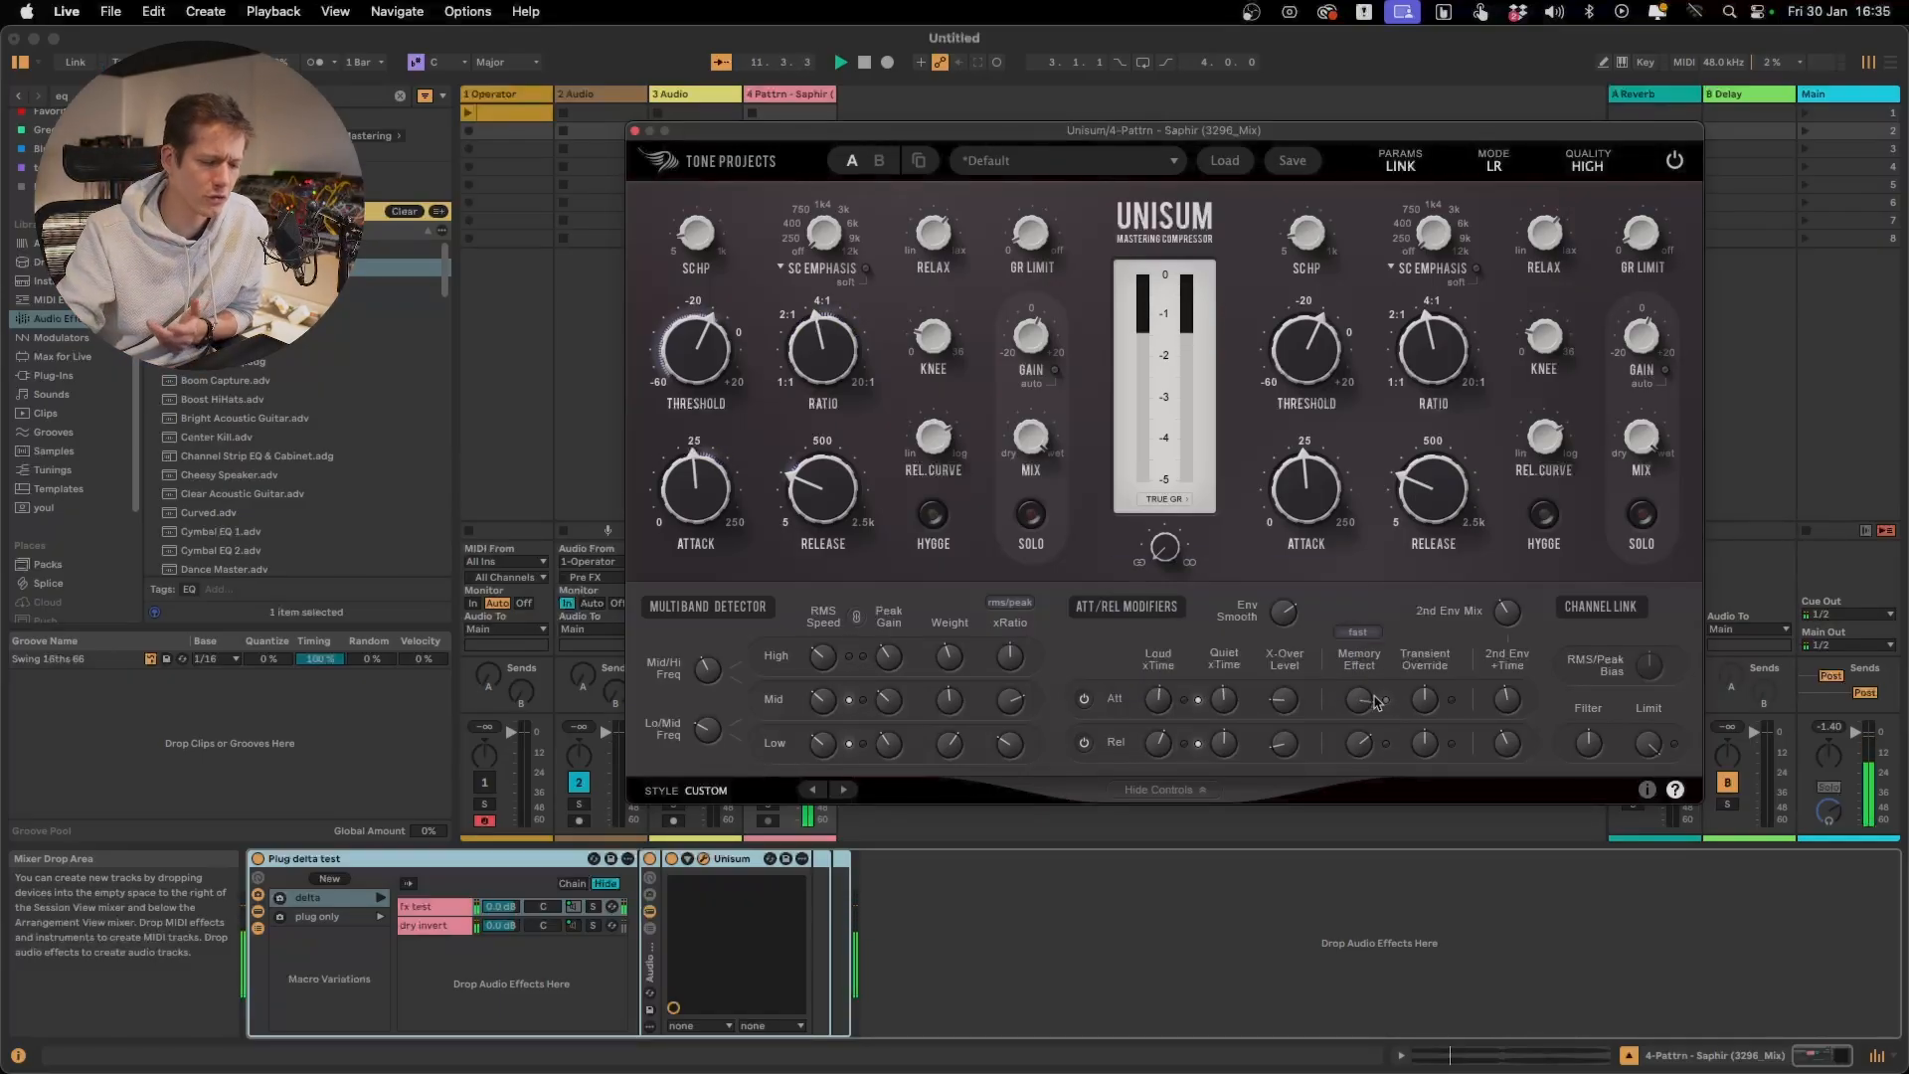
click(1359, 632)
click(1362, 653)
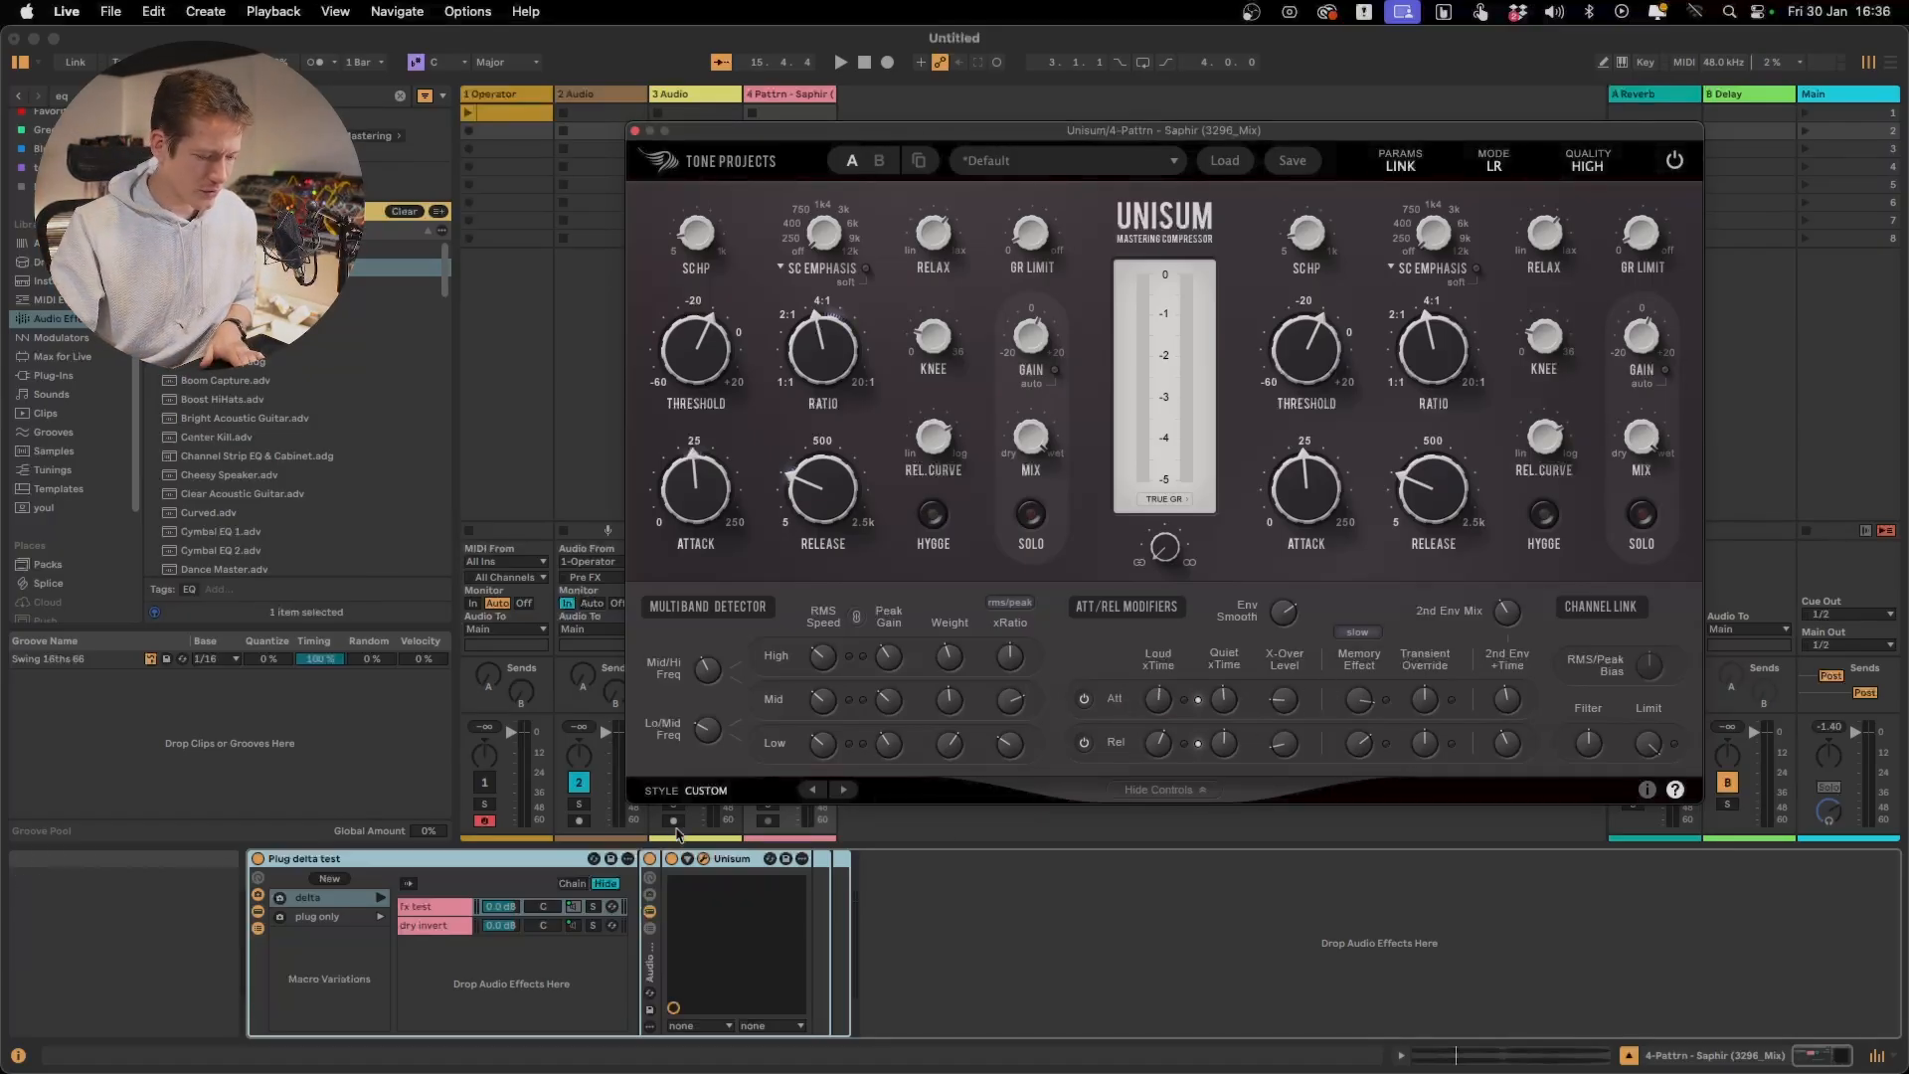
Play the track while toggling Unisum off and on twice to compare bypassed and compressed sound, and stop playback
click(673, 861)
key(space)
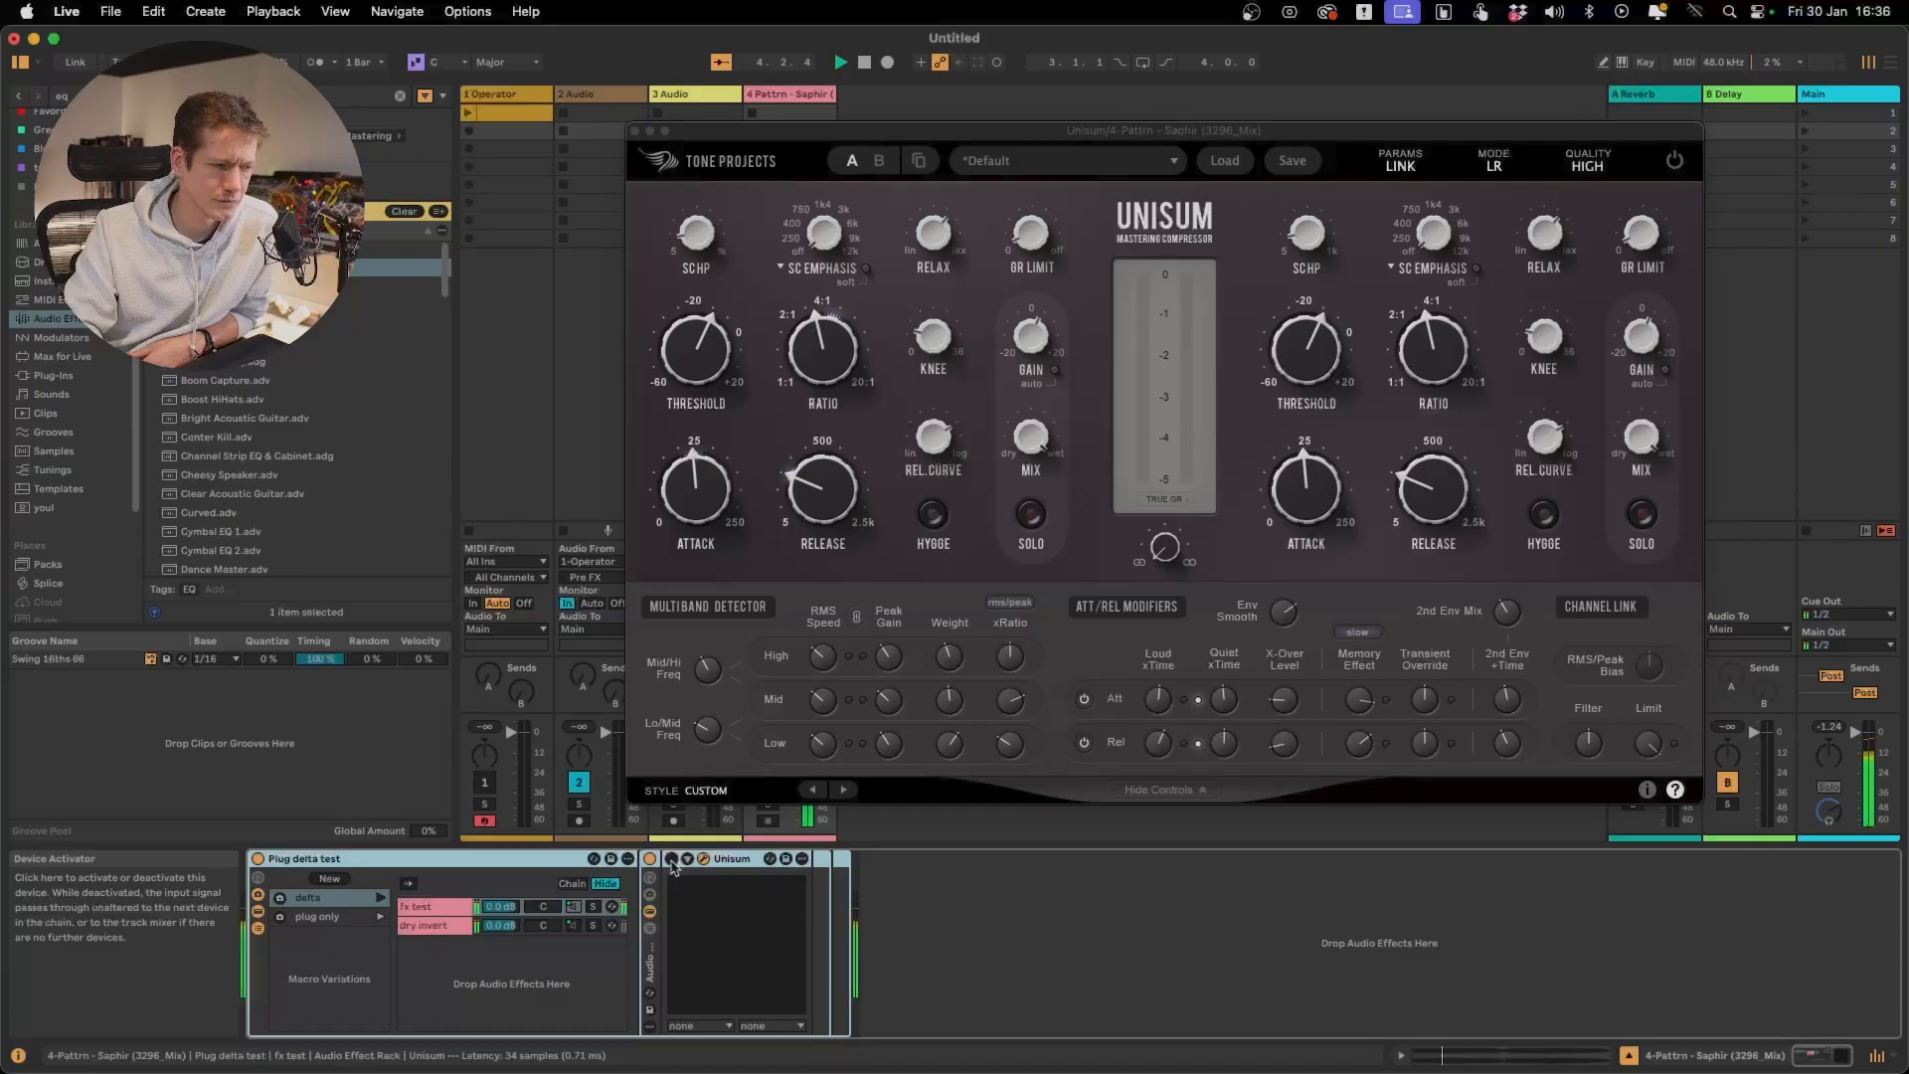
click(672, 860)
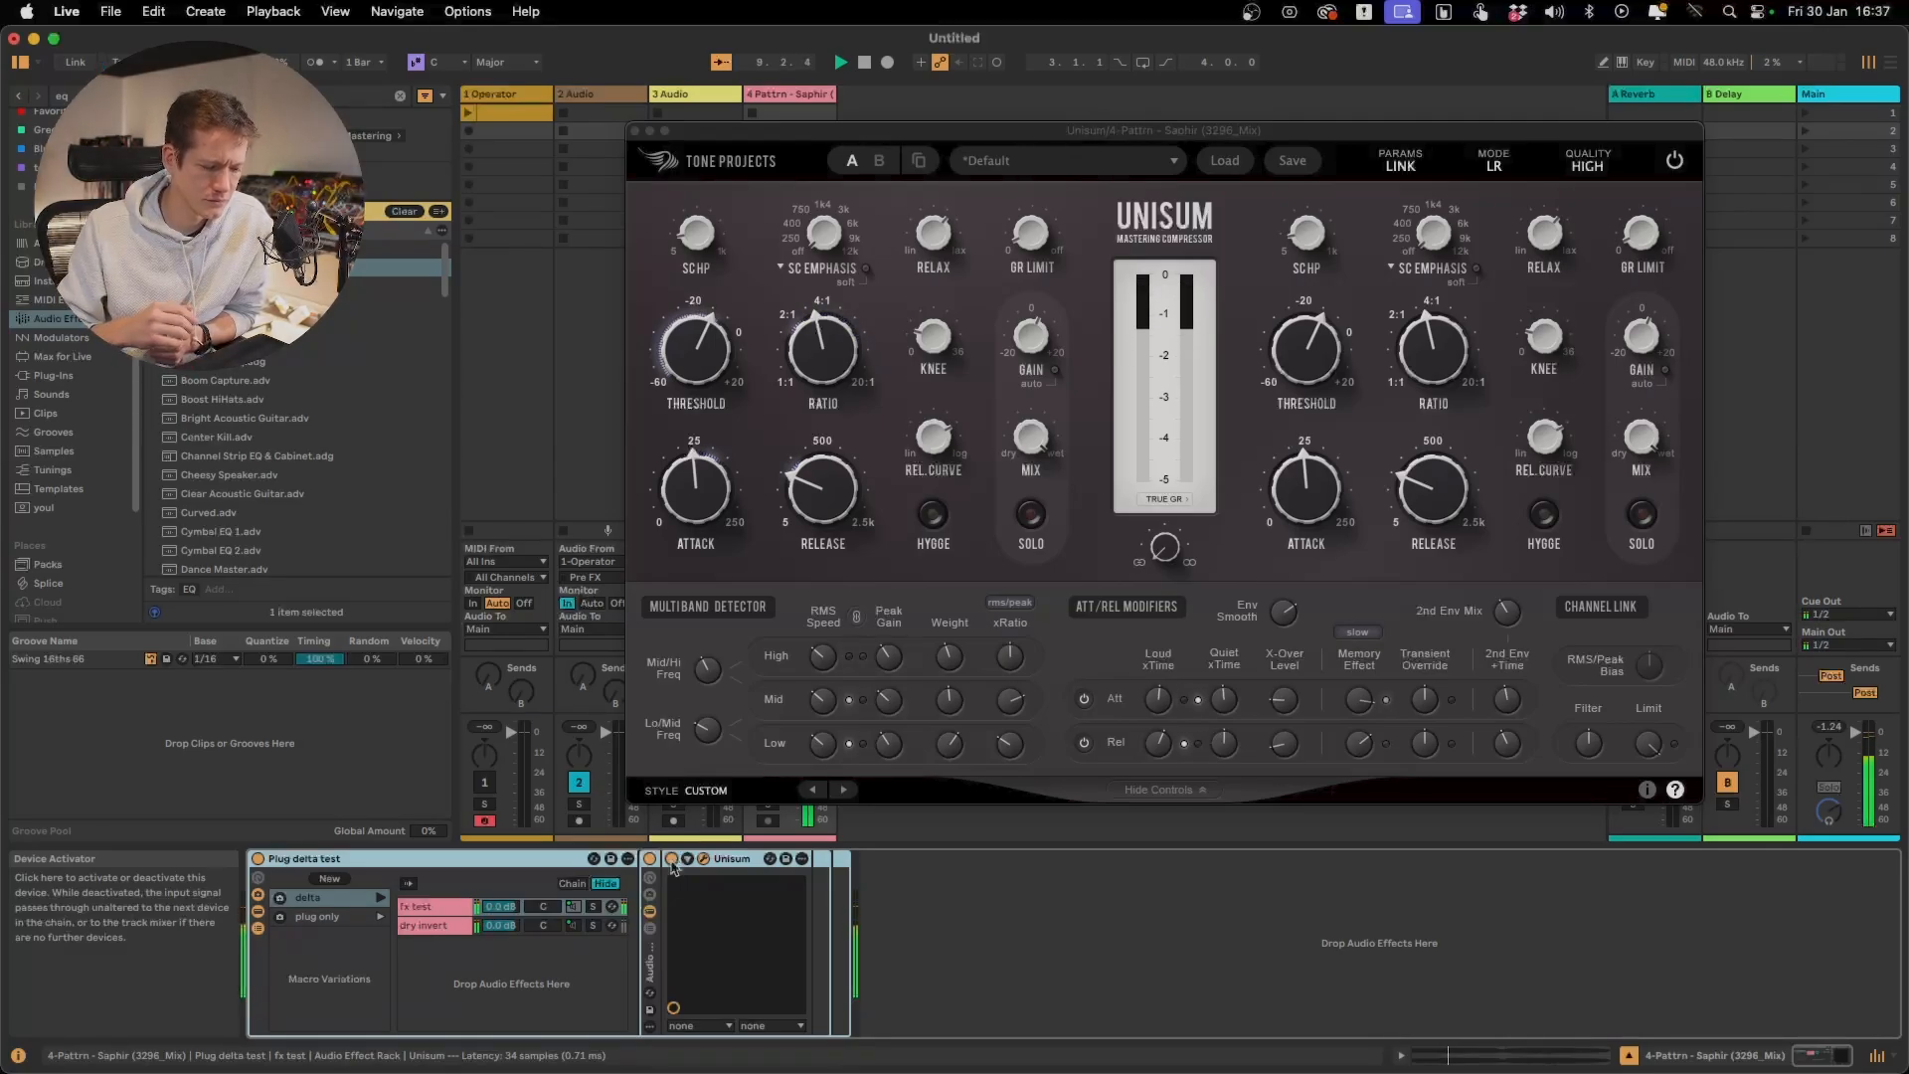
click(672, 860)
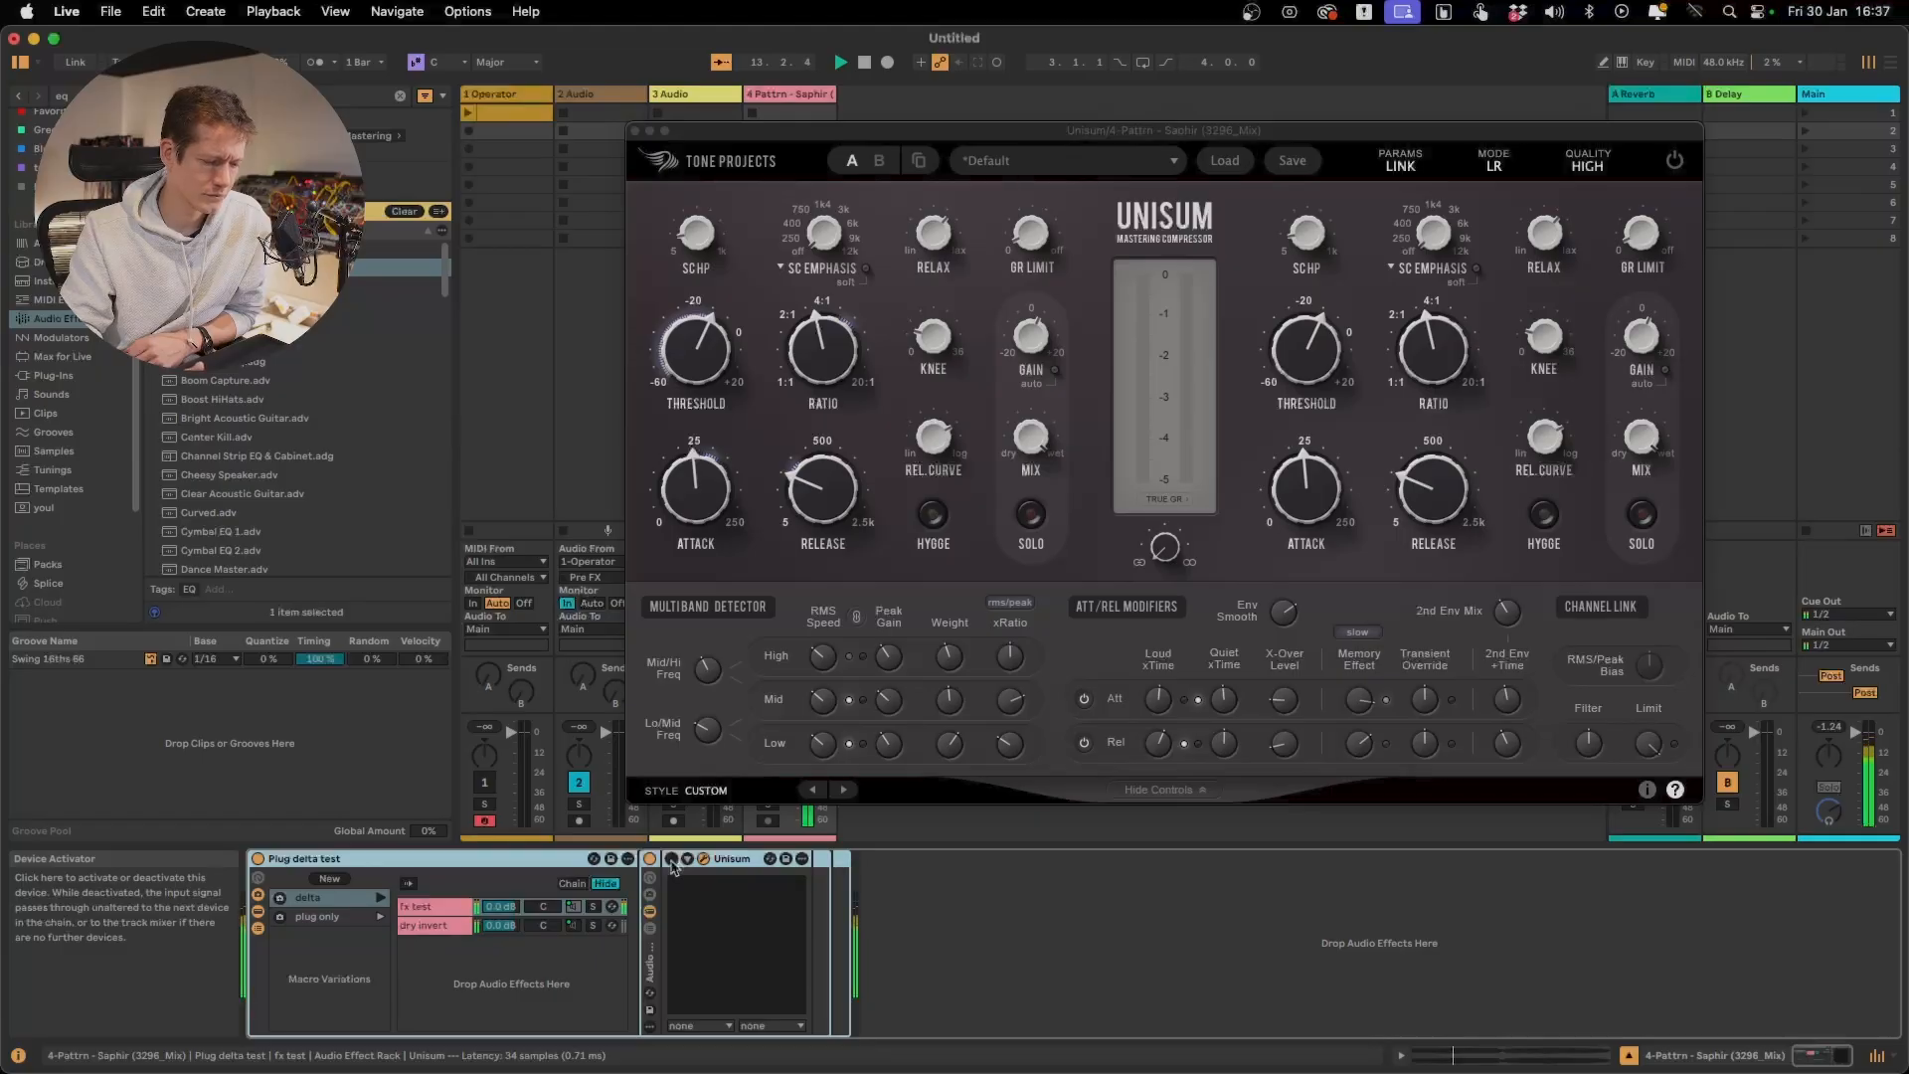
click(671, 859)
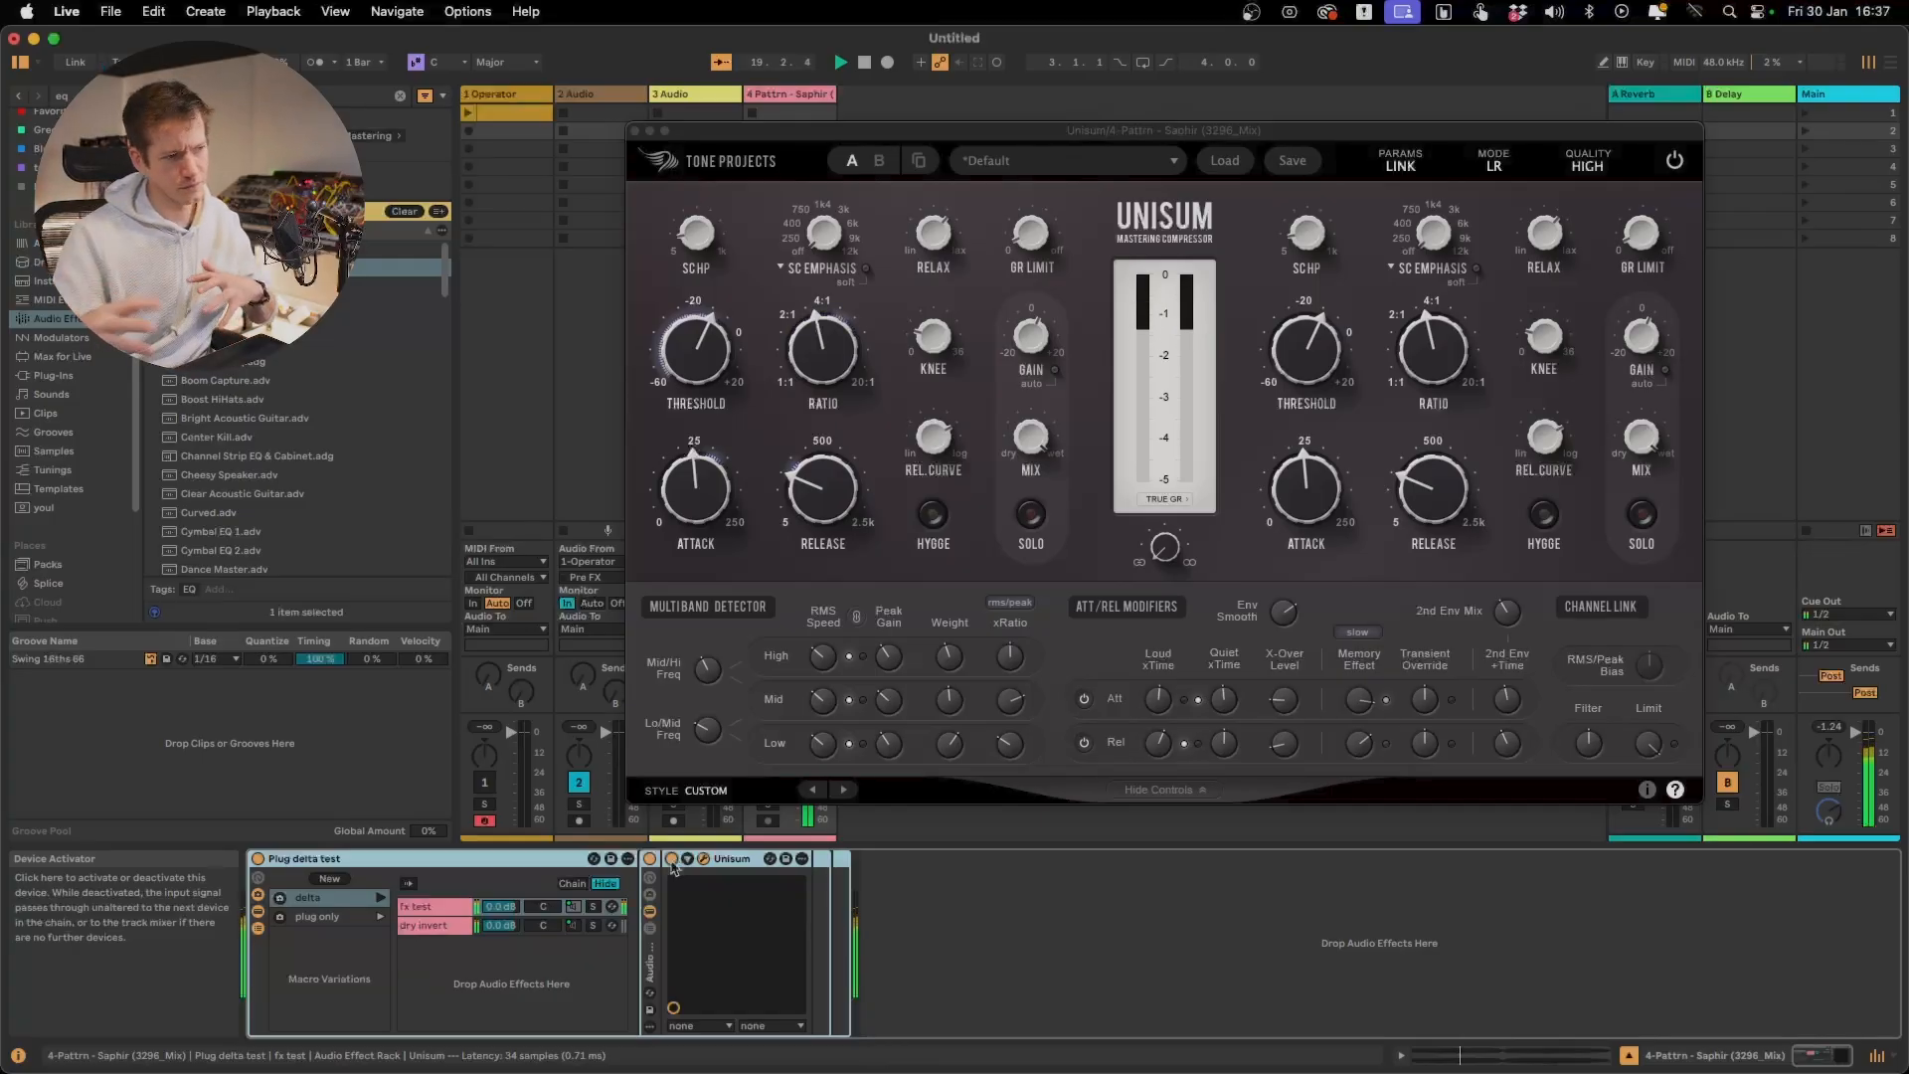
key(space)
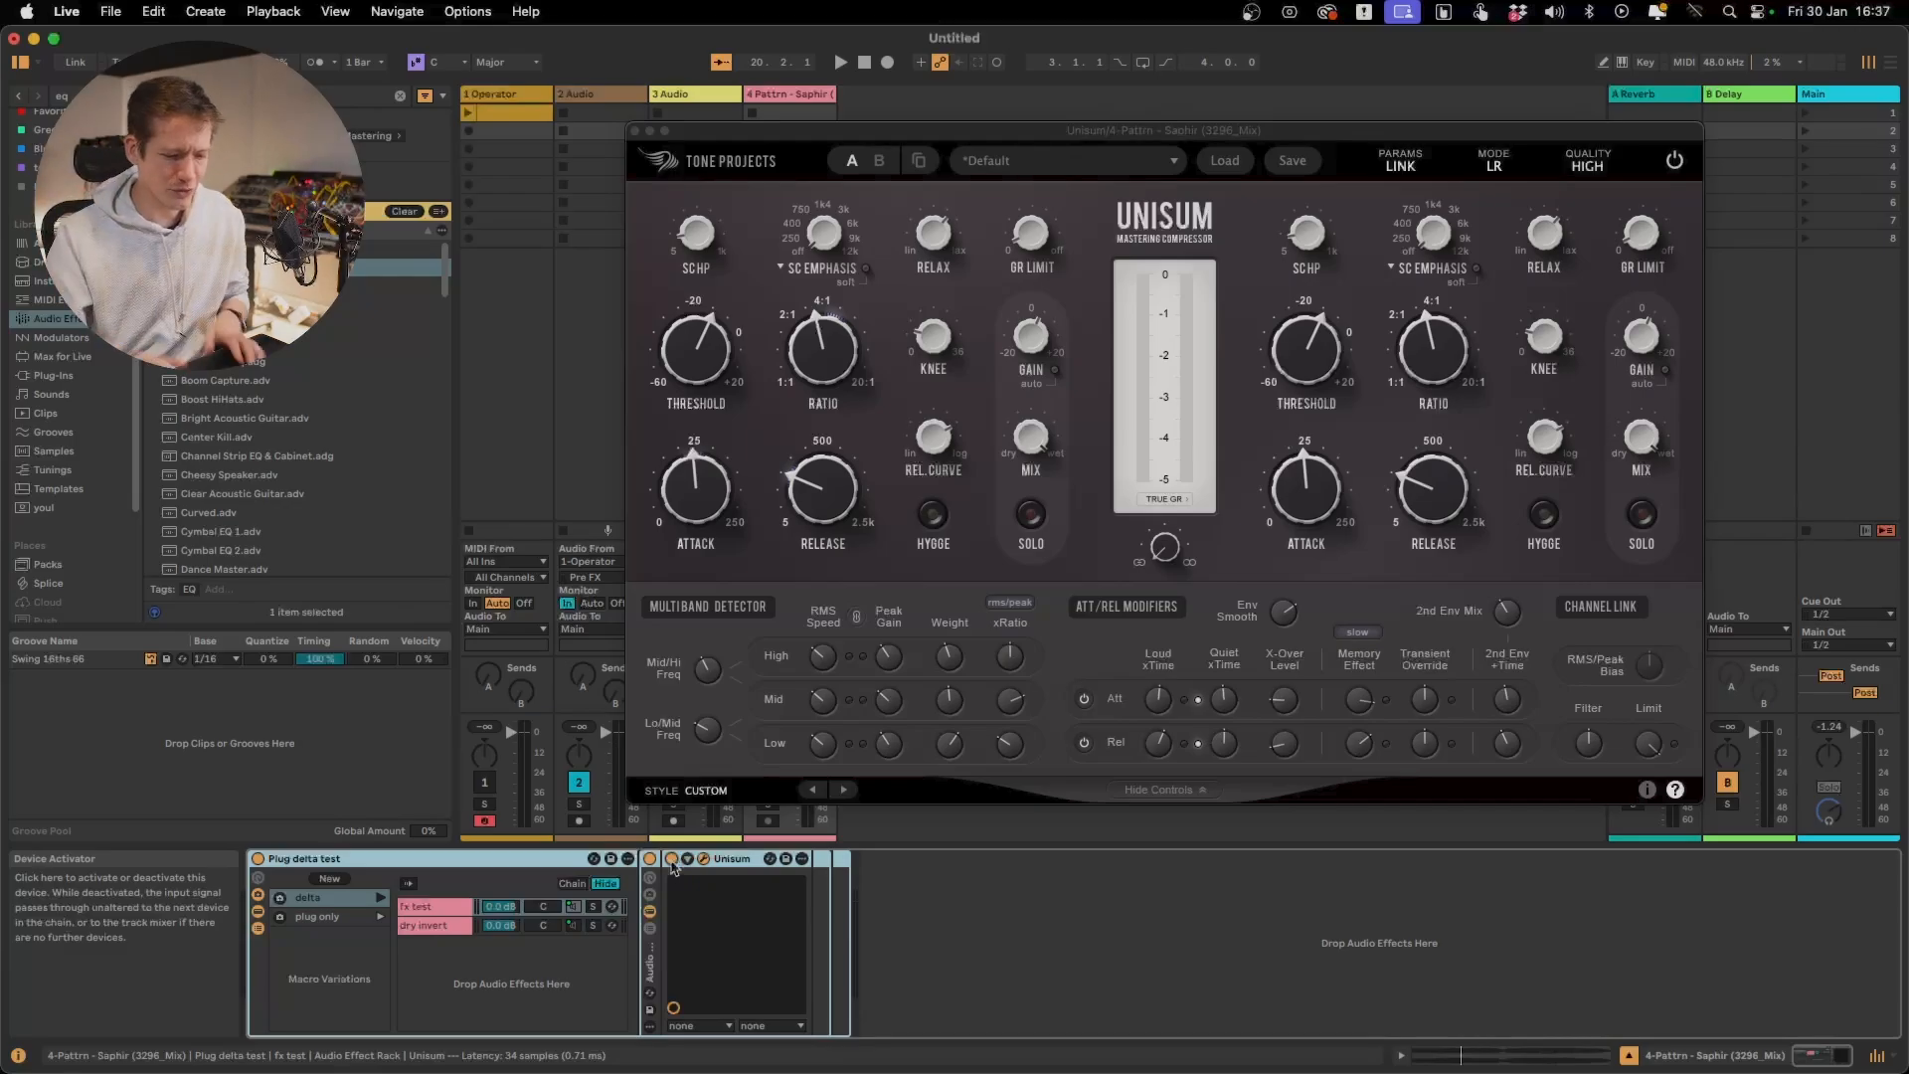
Play the track and adjust the attack Transient Override, including Slow -30.00 dB, replaying it to hear the effect on transients
mouse_move(1280, 698)
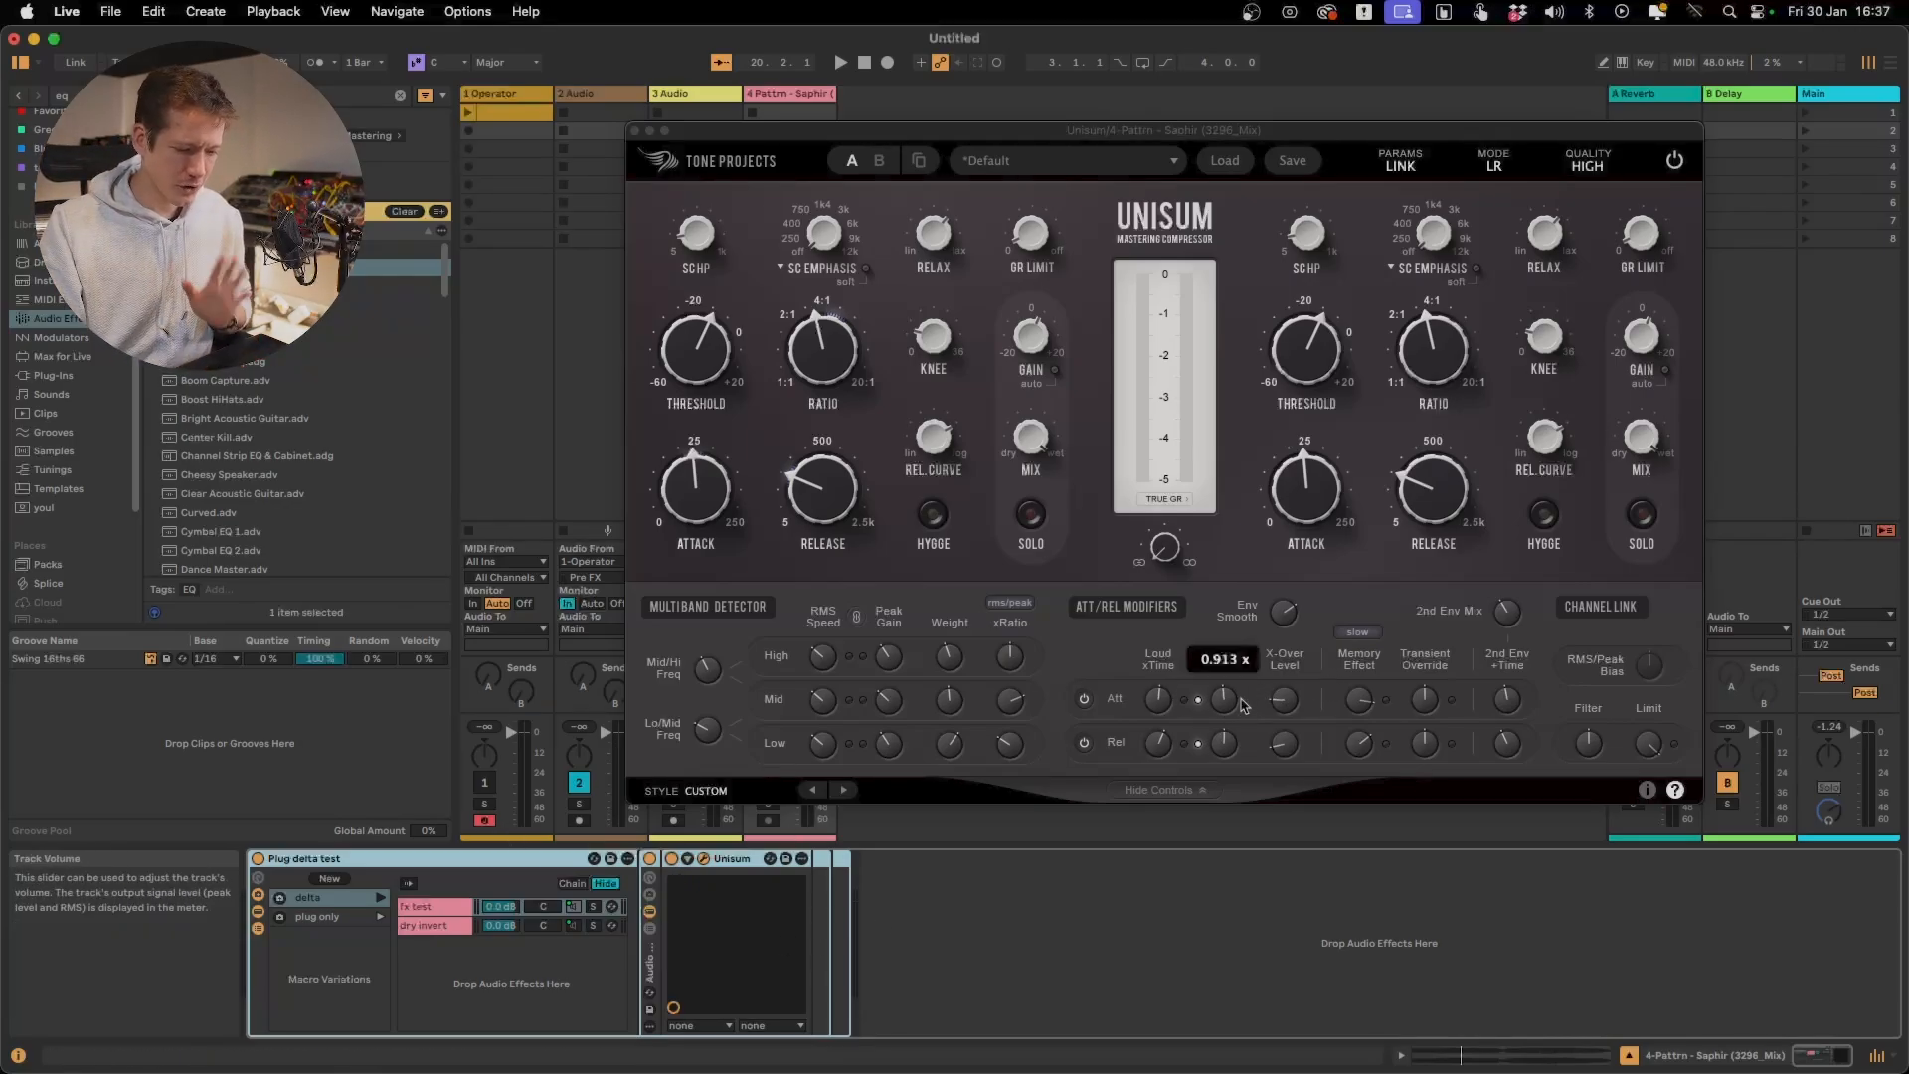
mouse_move(1373, 689)
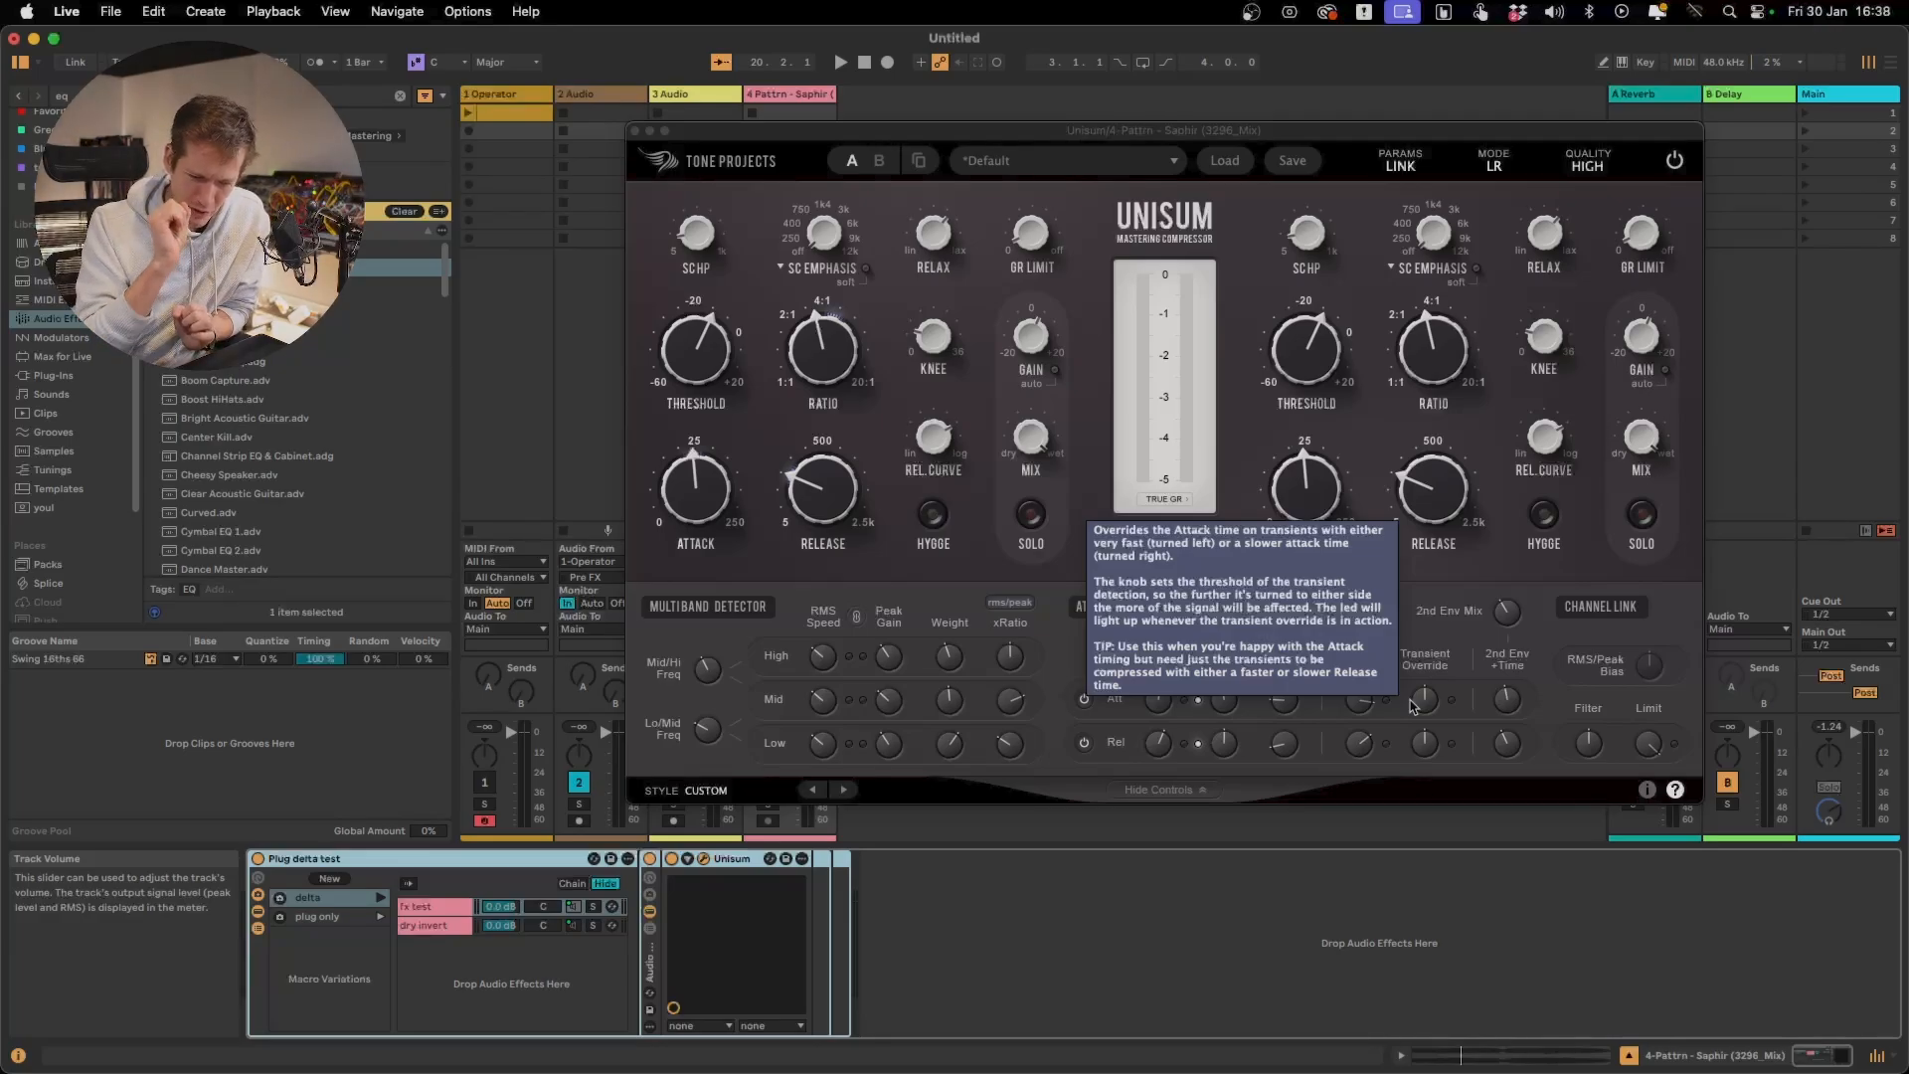
key(space)
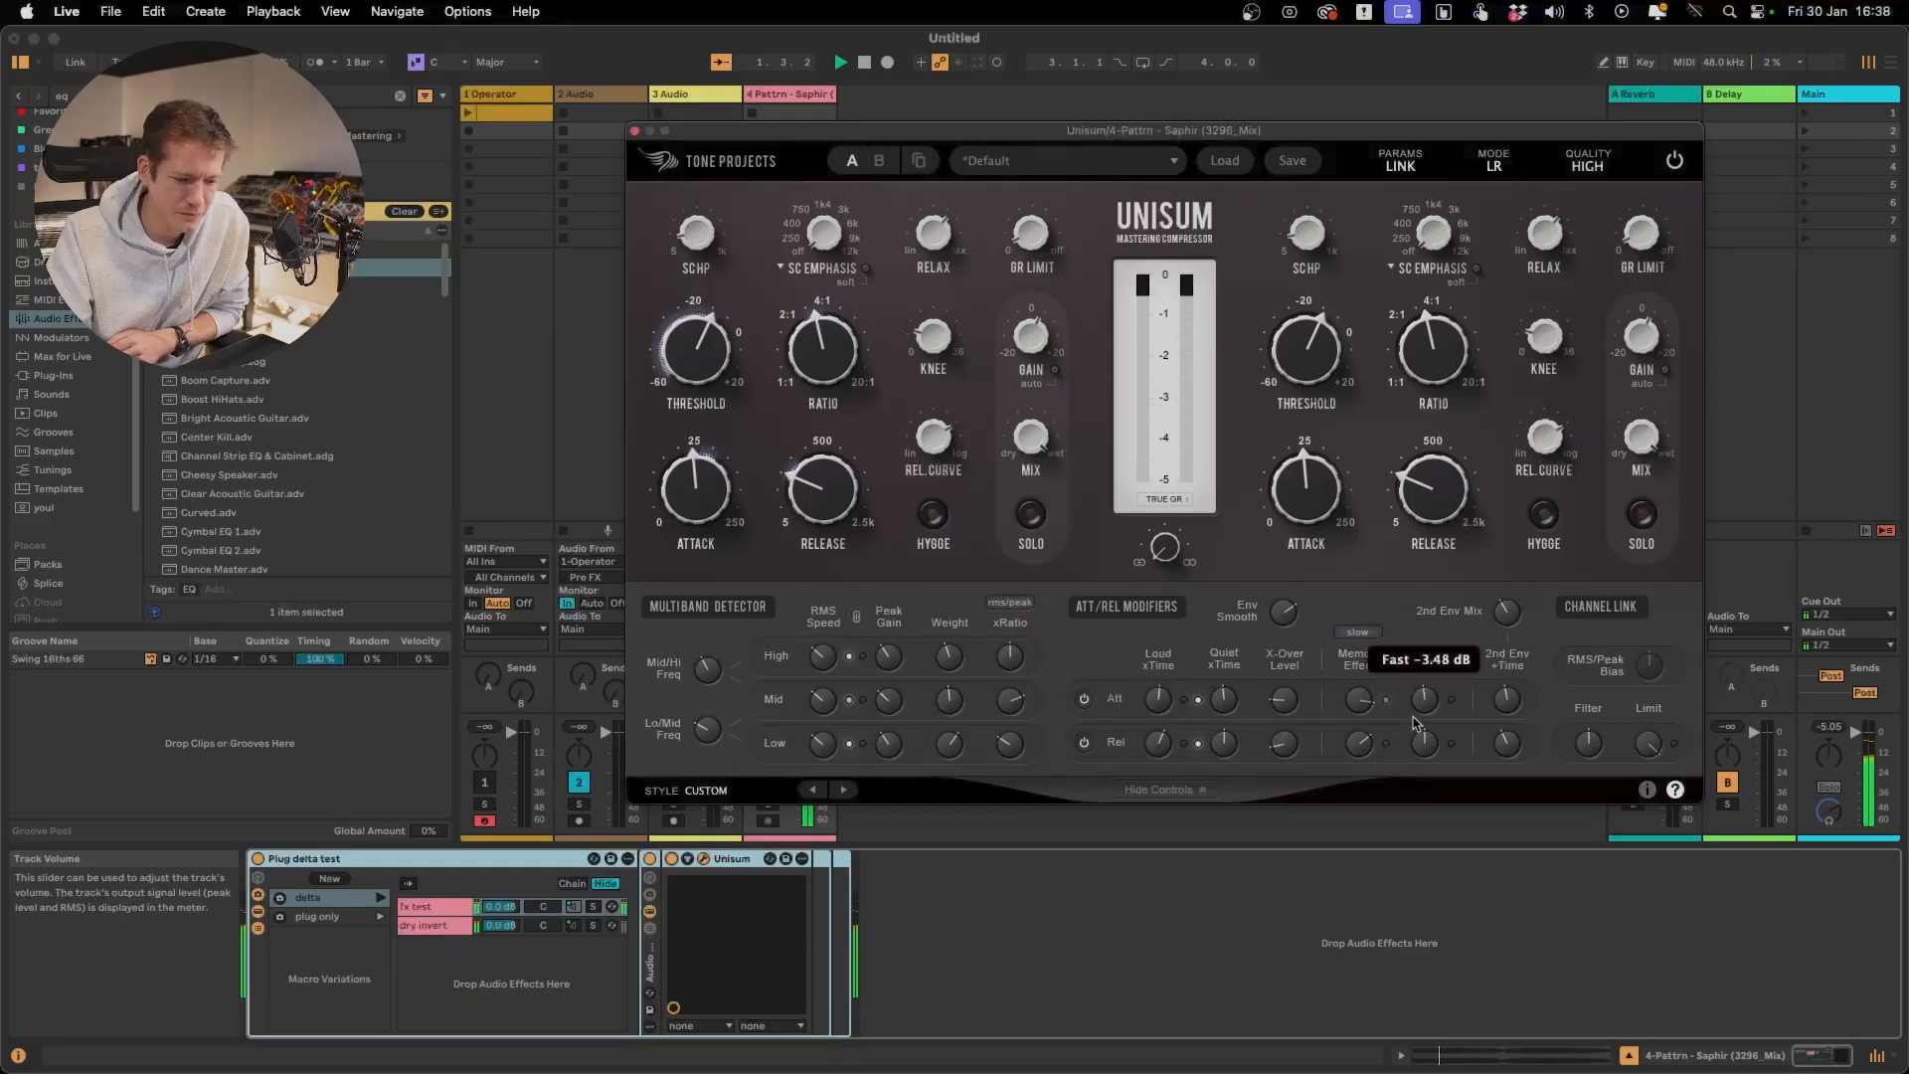
drag(1417, 723, 1517, 443)
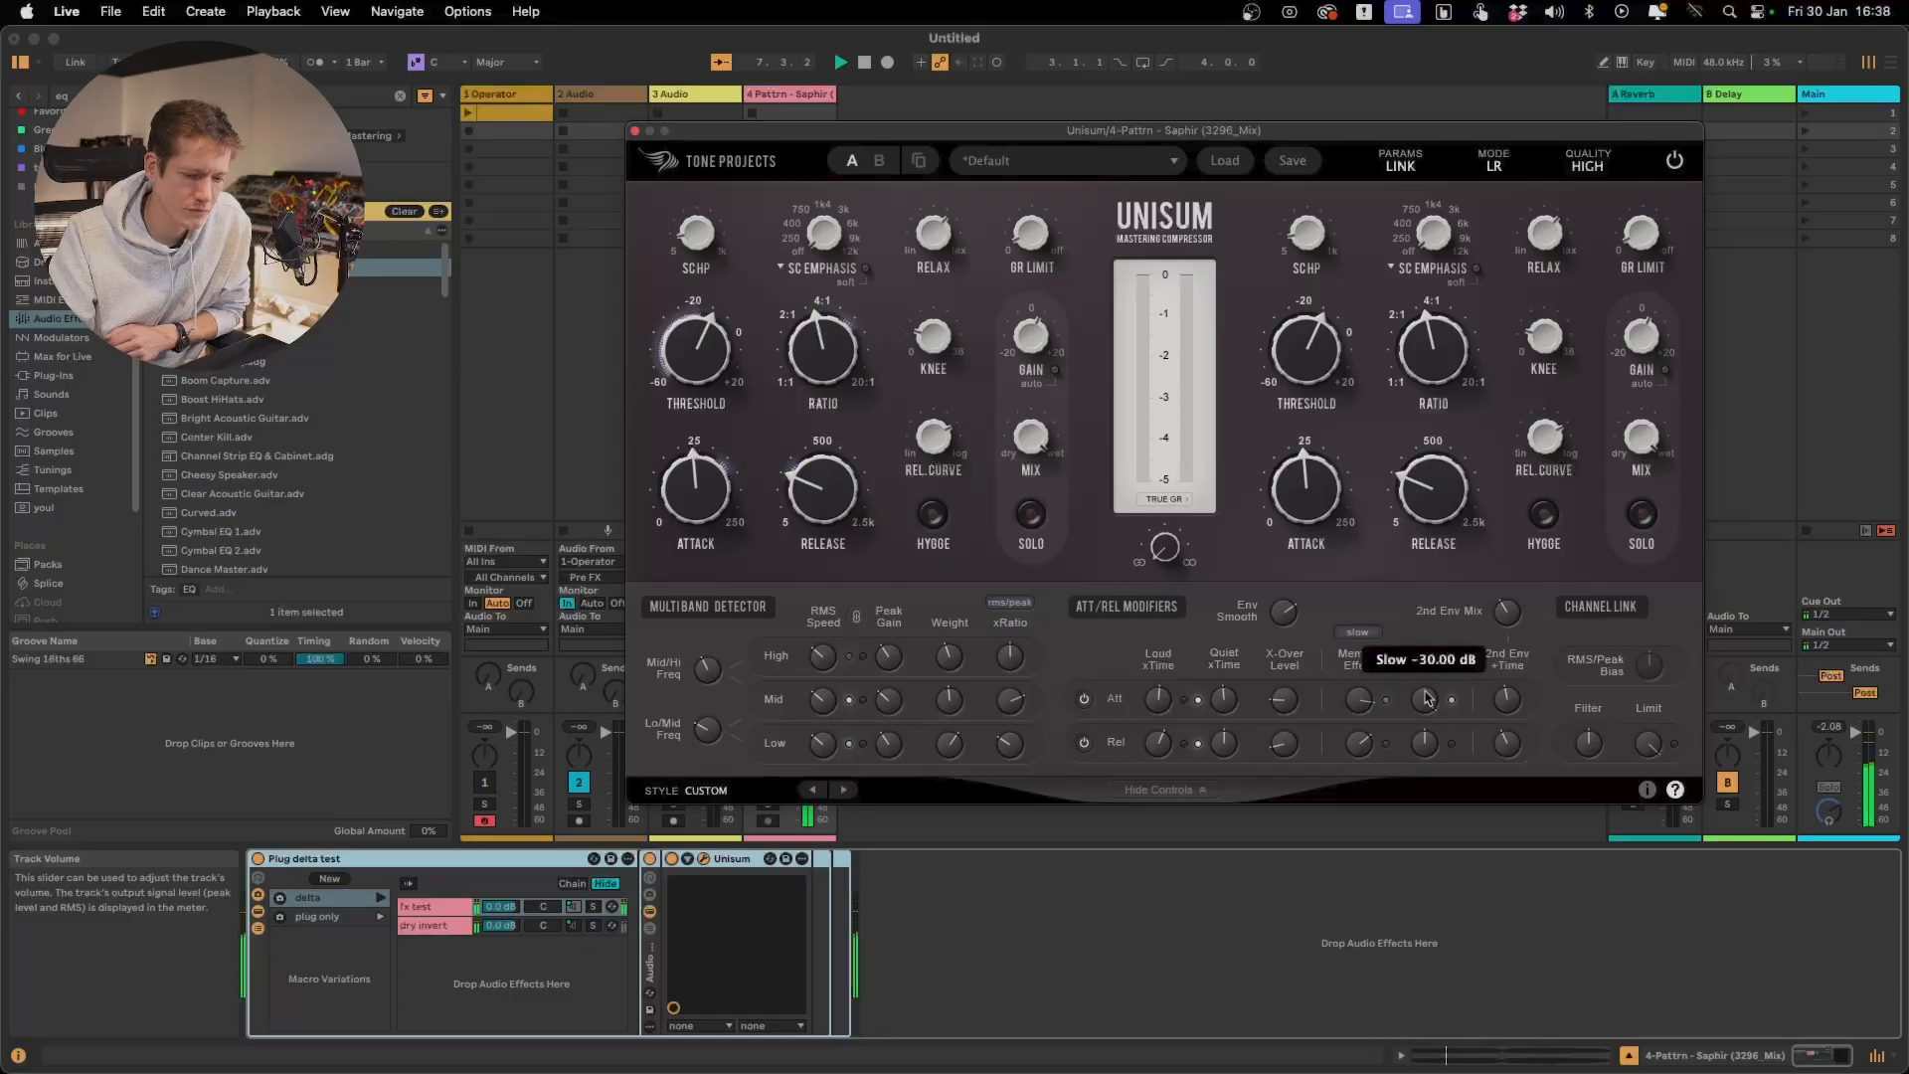
mouse_move(1425, 699)
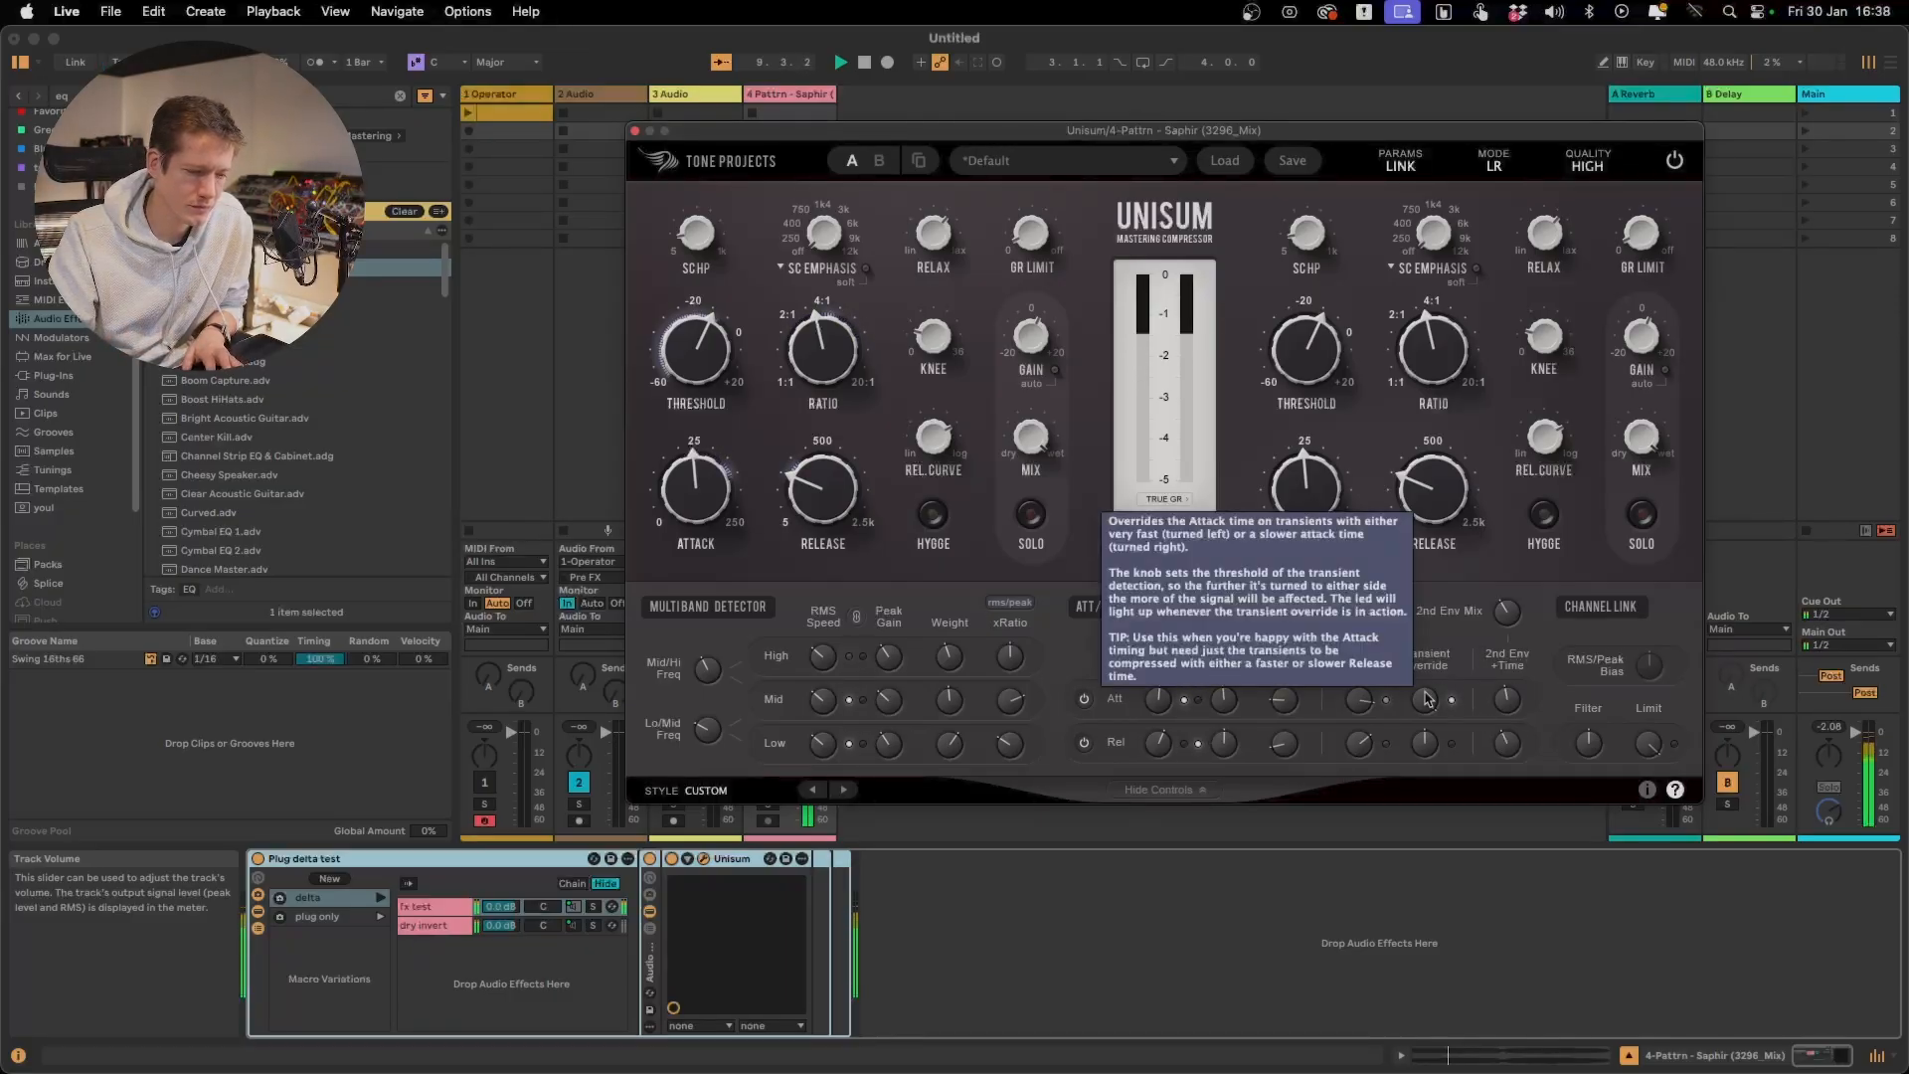
mouse_move(1426, 699)
mouse_down()
mouse_move(1425, 771)
mouse_move(1425, 691)
mouse_up()
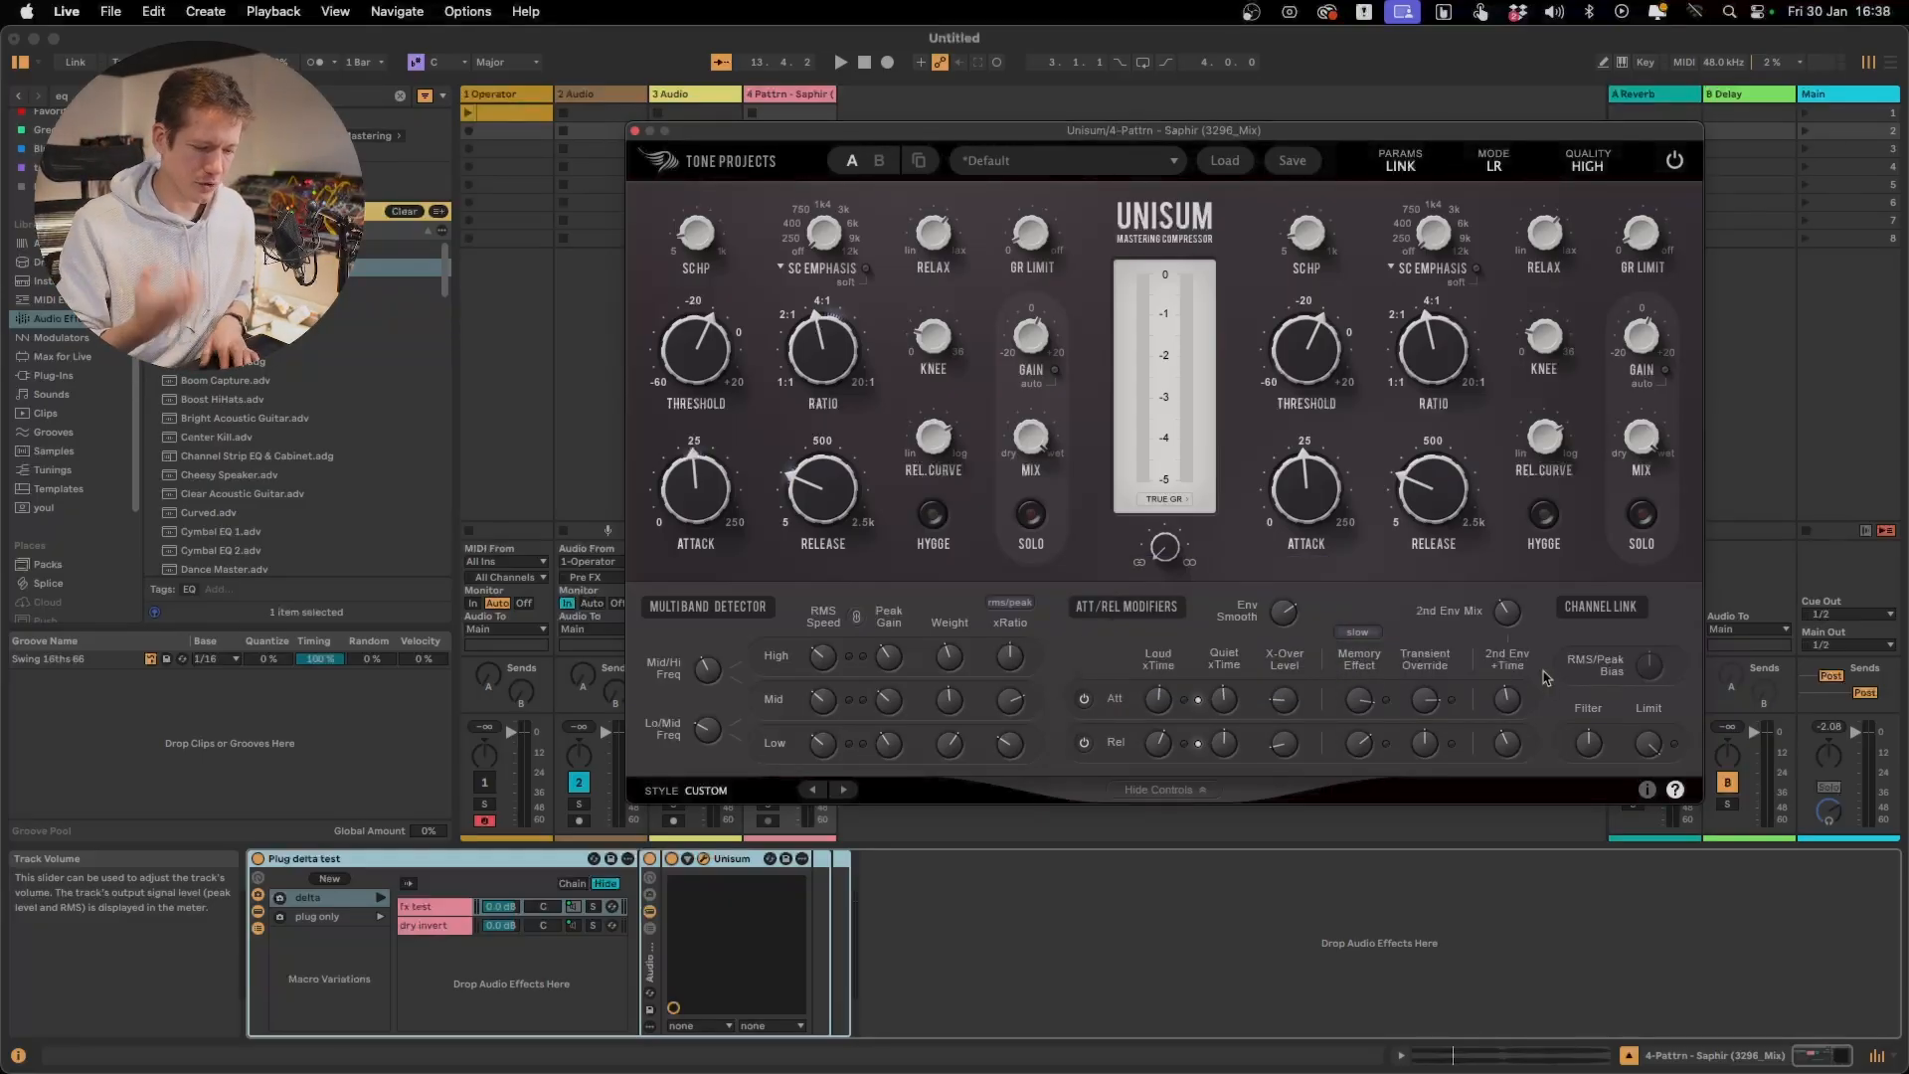
key(space)
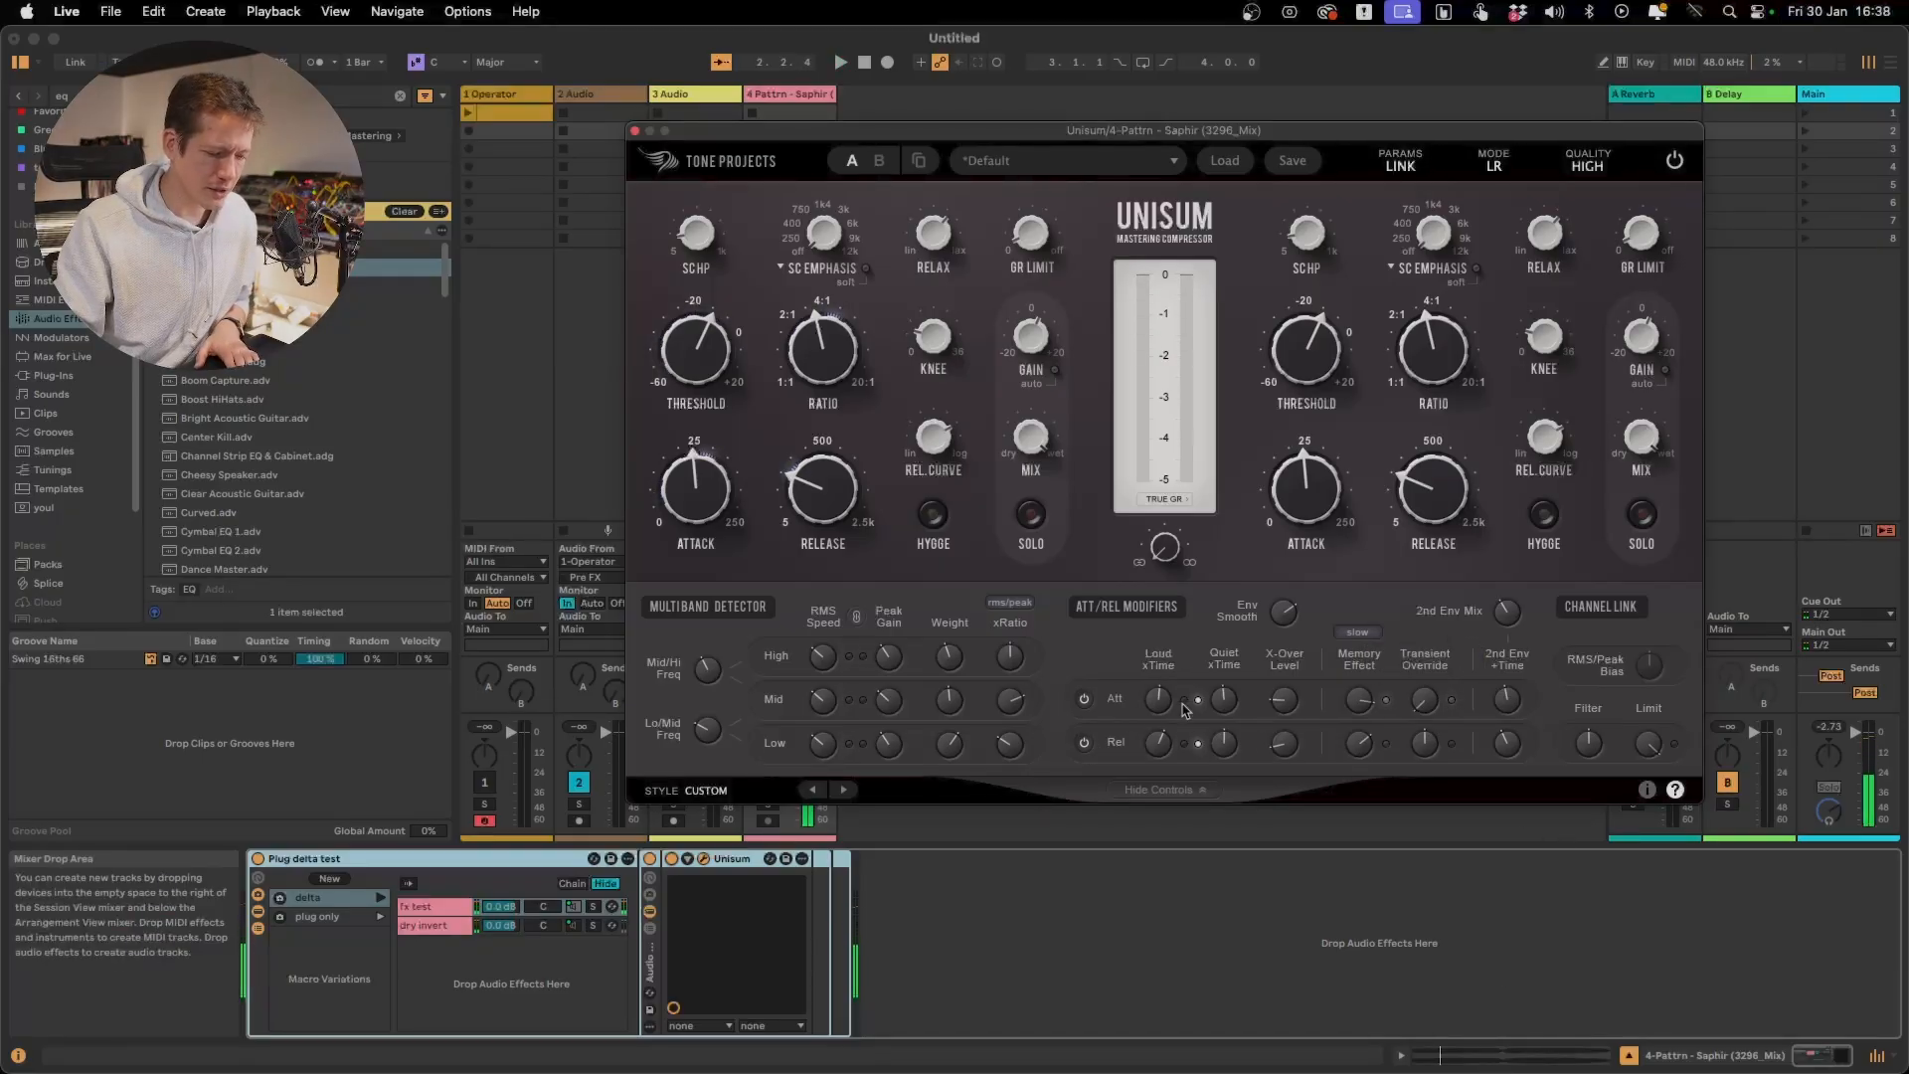
key(space)
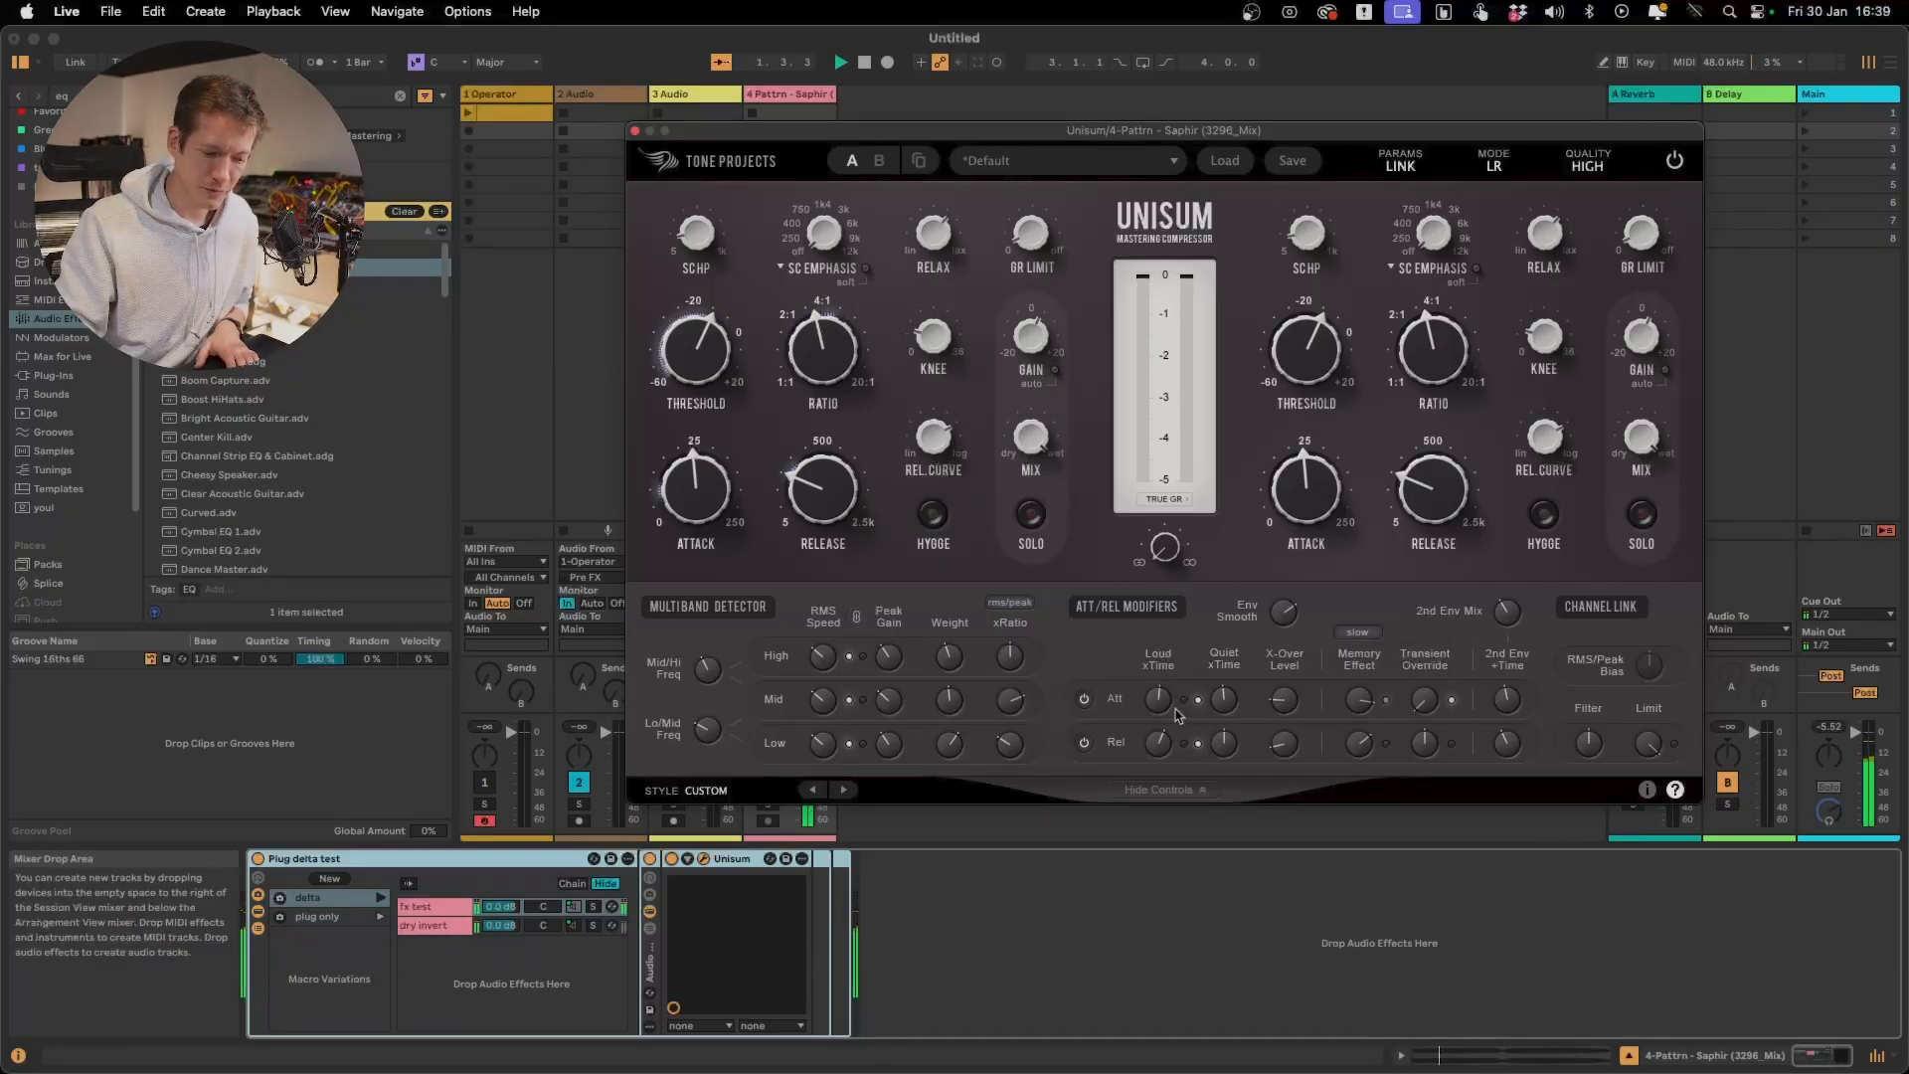
Play and stop the full signal repeatedly, resetting the attack Transient Override to Off to compare how the transients sound
key(space)
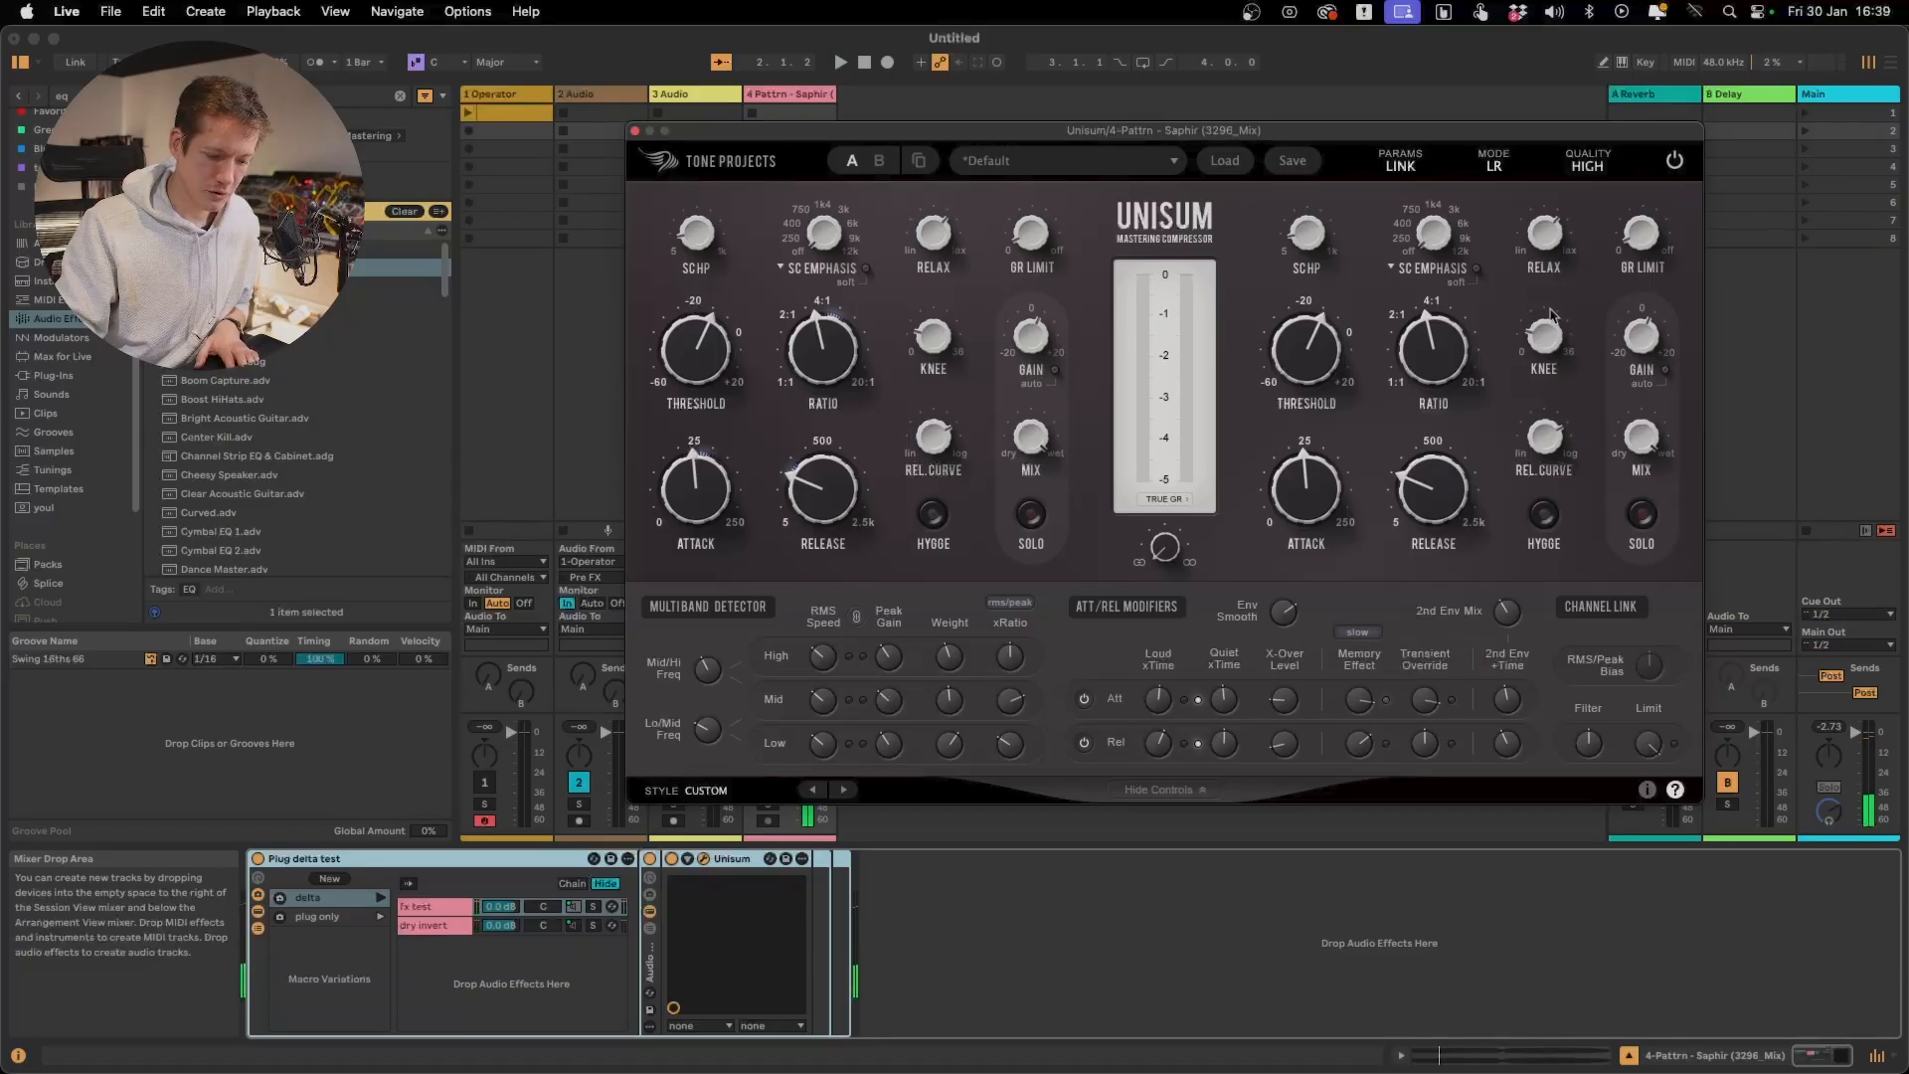
key(space)
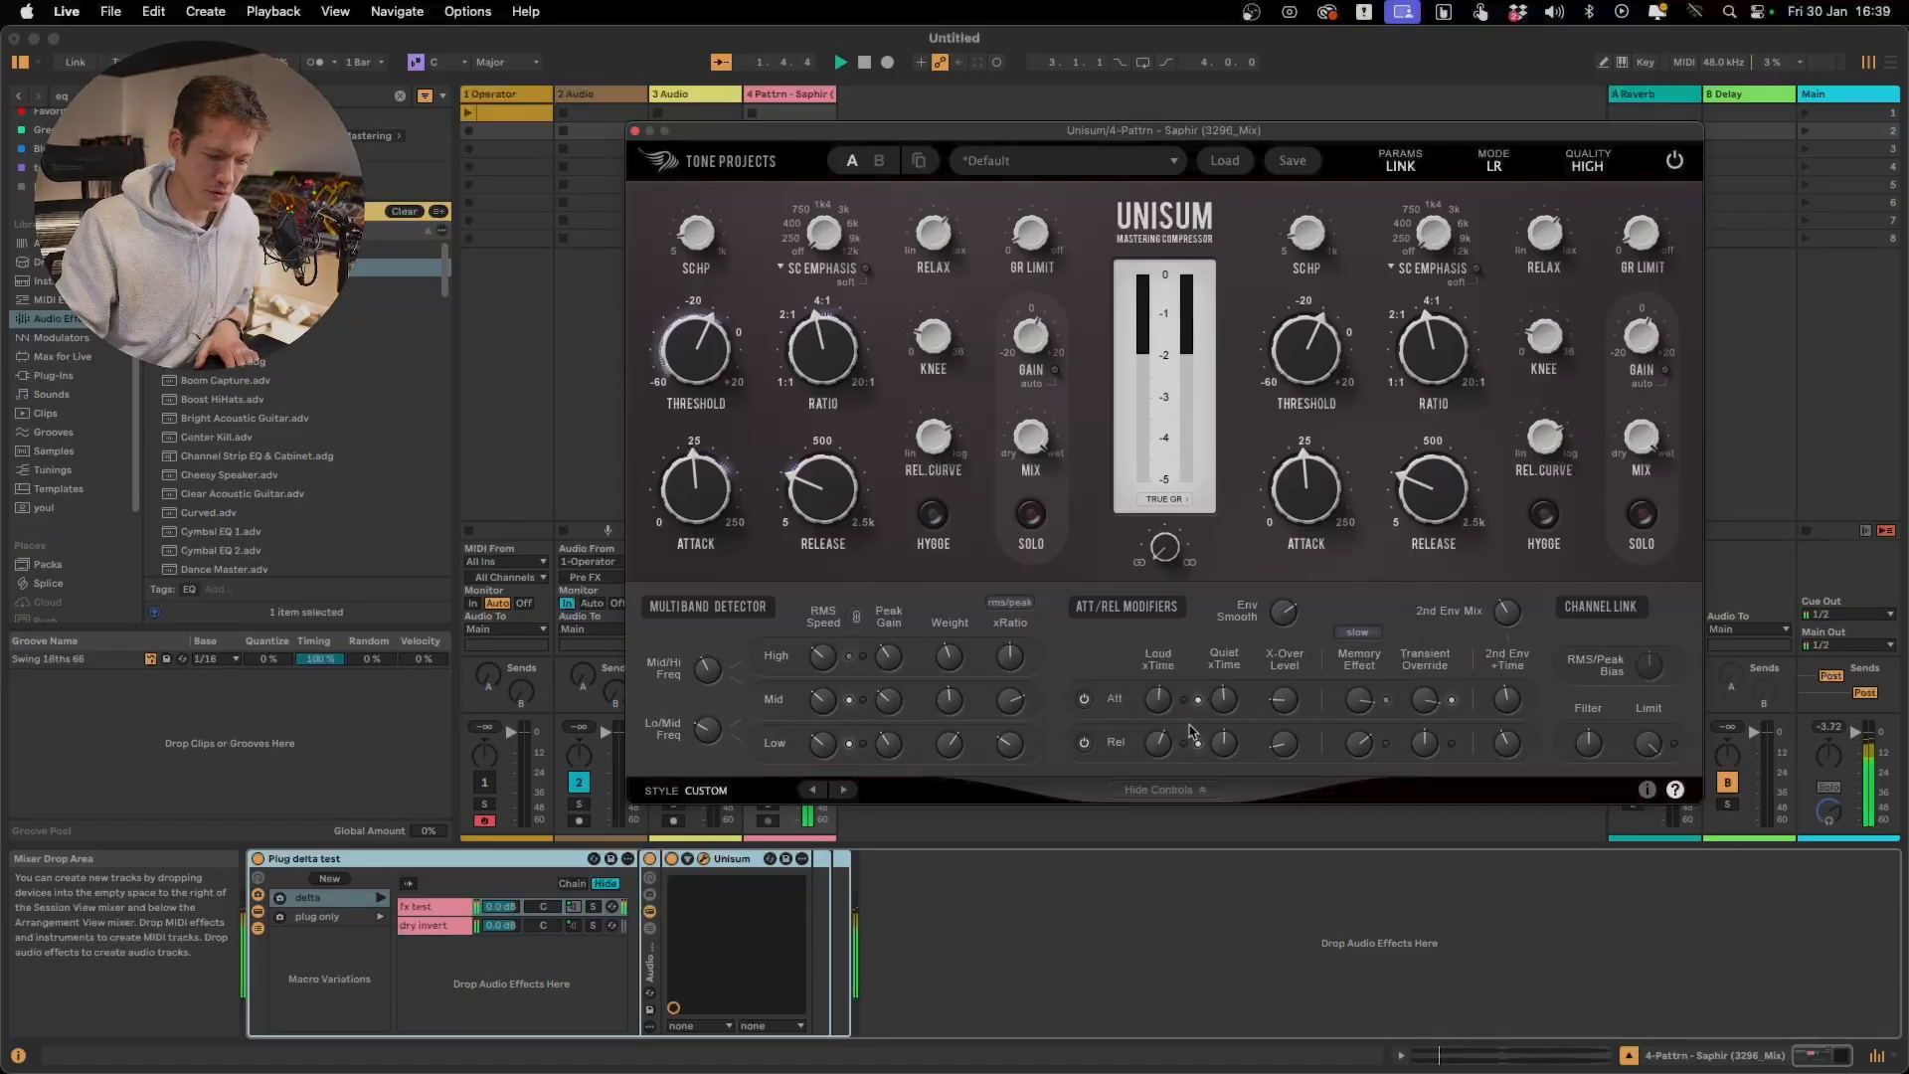
key(space)
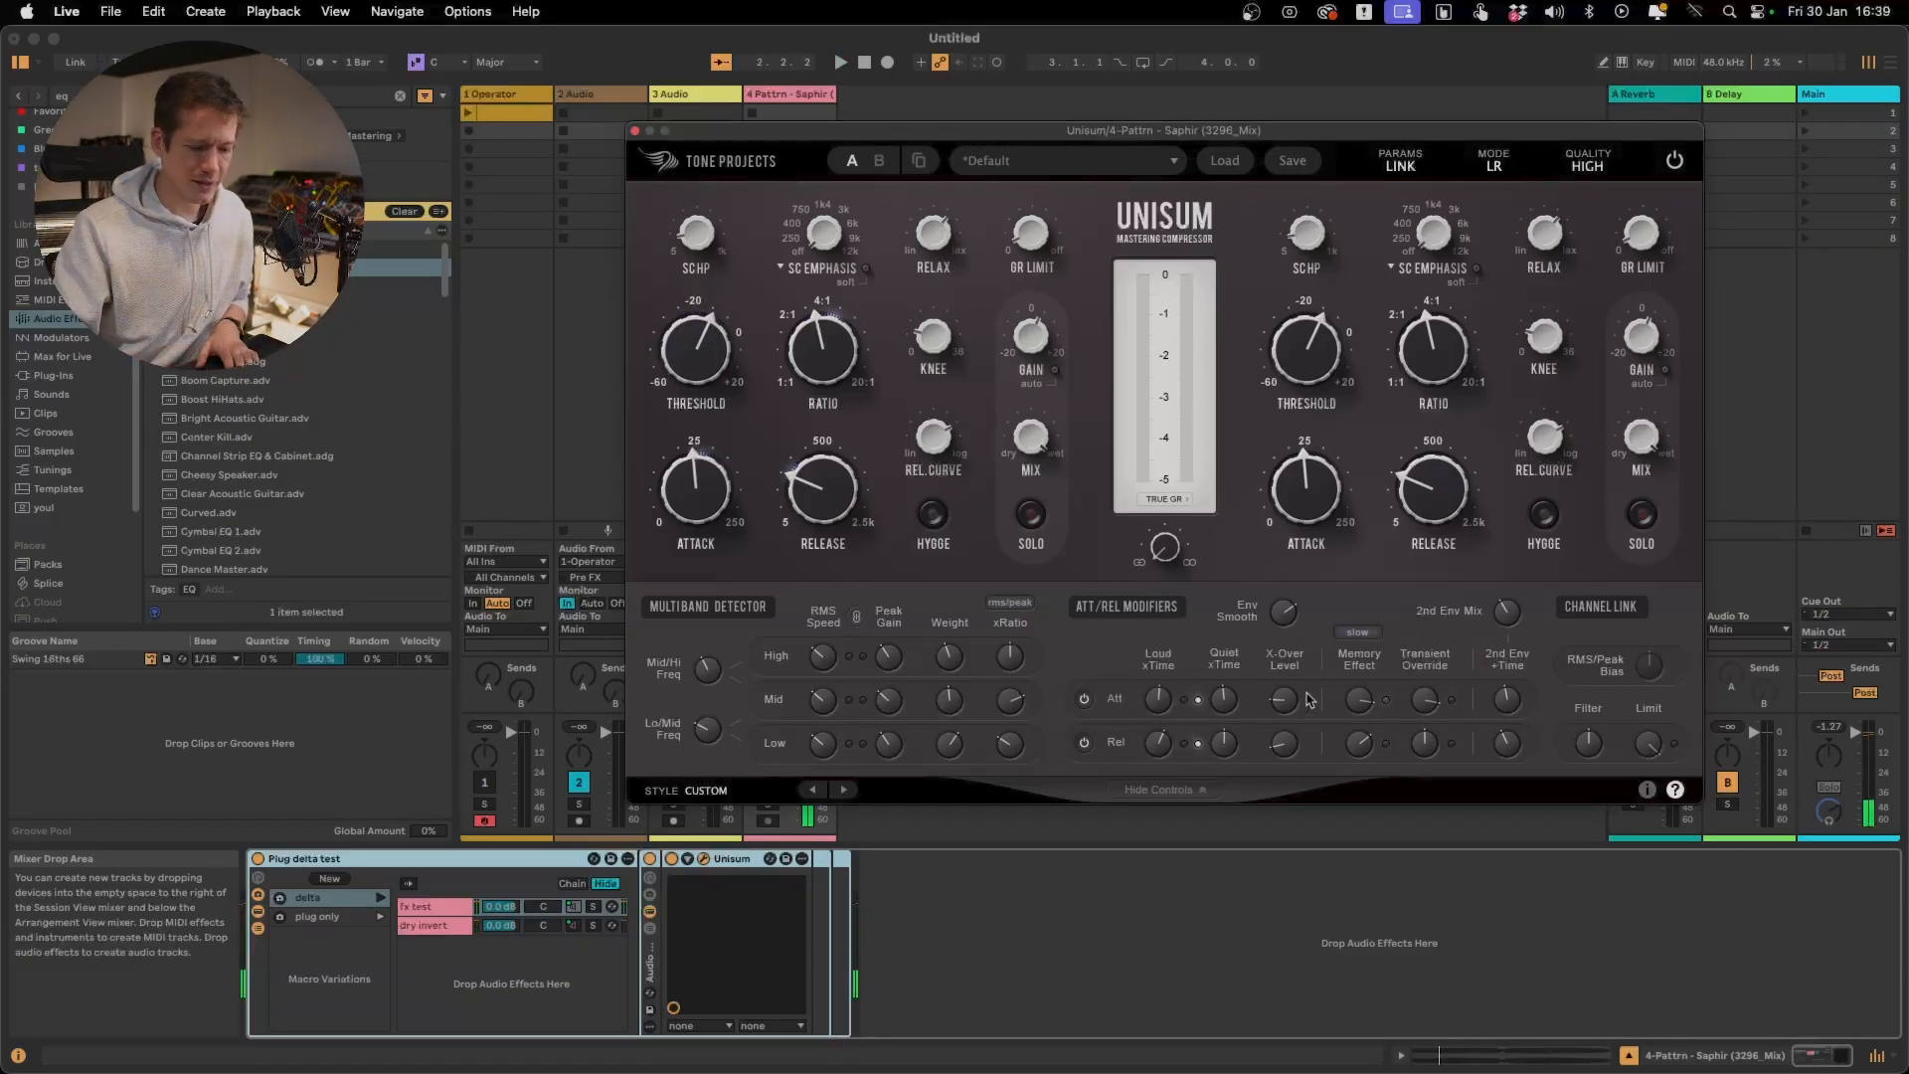
mouse_move(1428, 701)
mouse_down()
mouse_move(1433, 731)
mouse_move(1433, 708)
mouse_up()
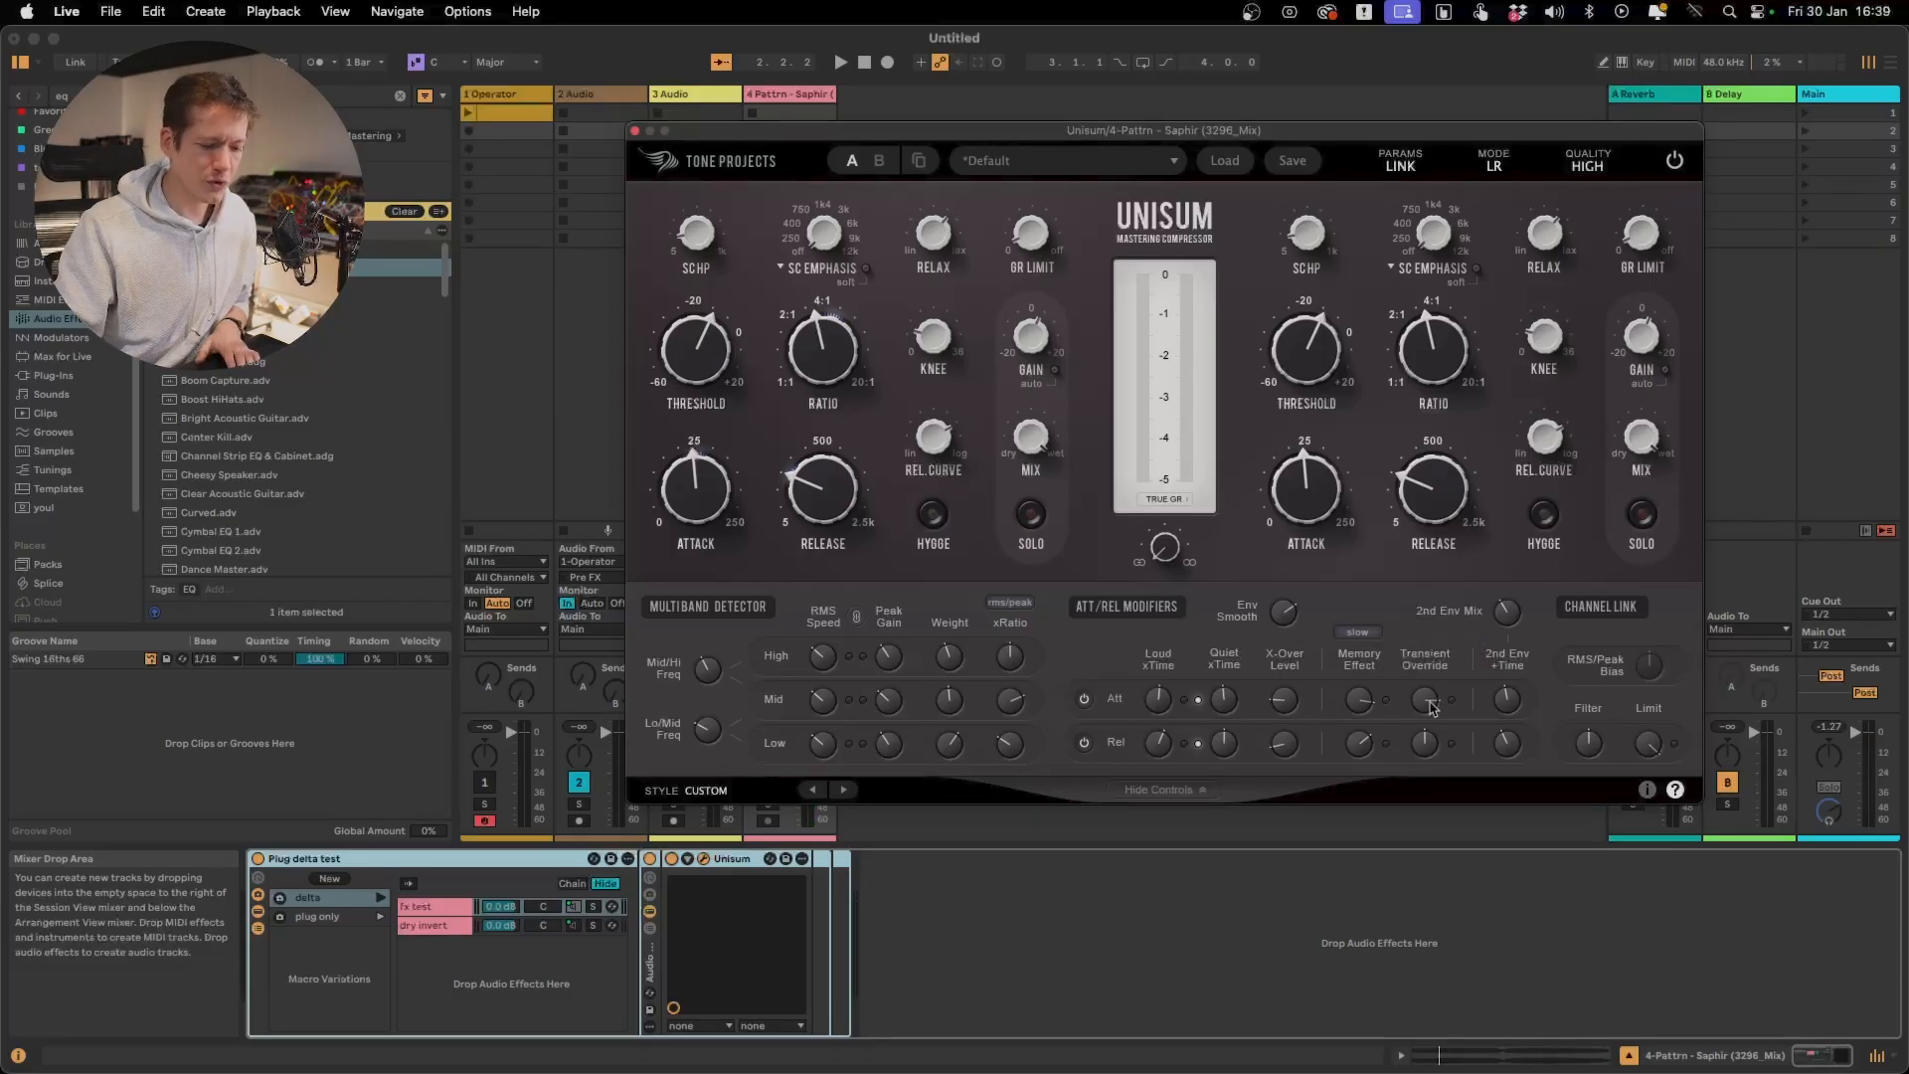
mouse_move(1432, 708)
key(space)
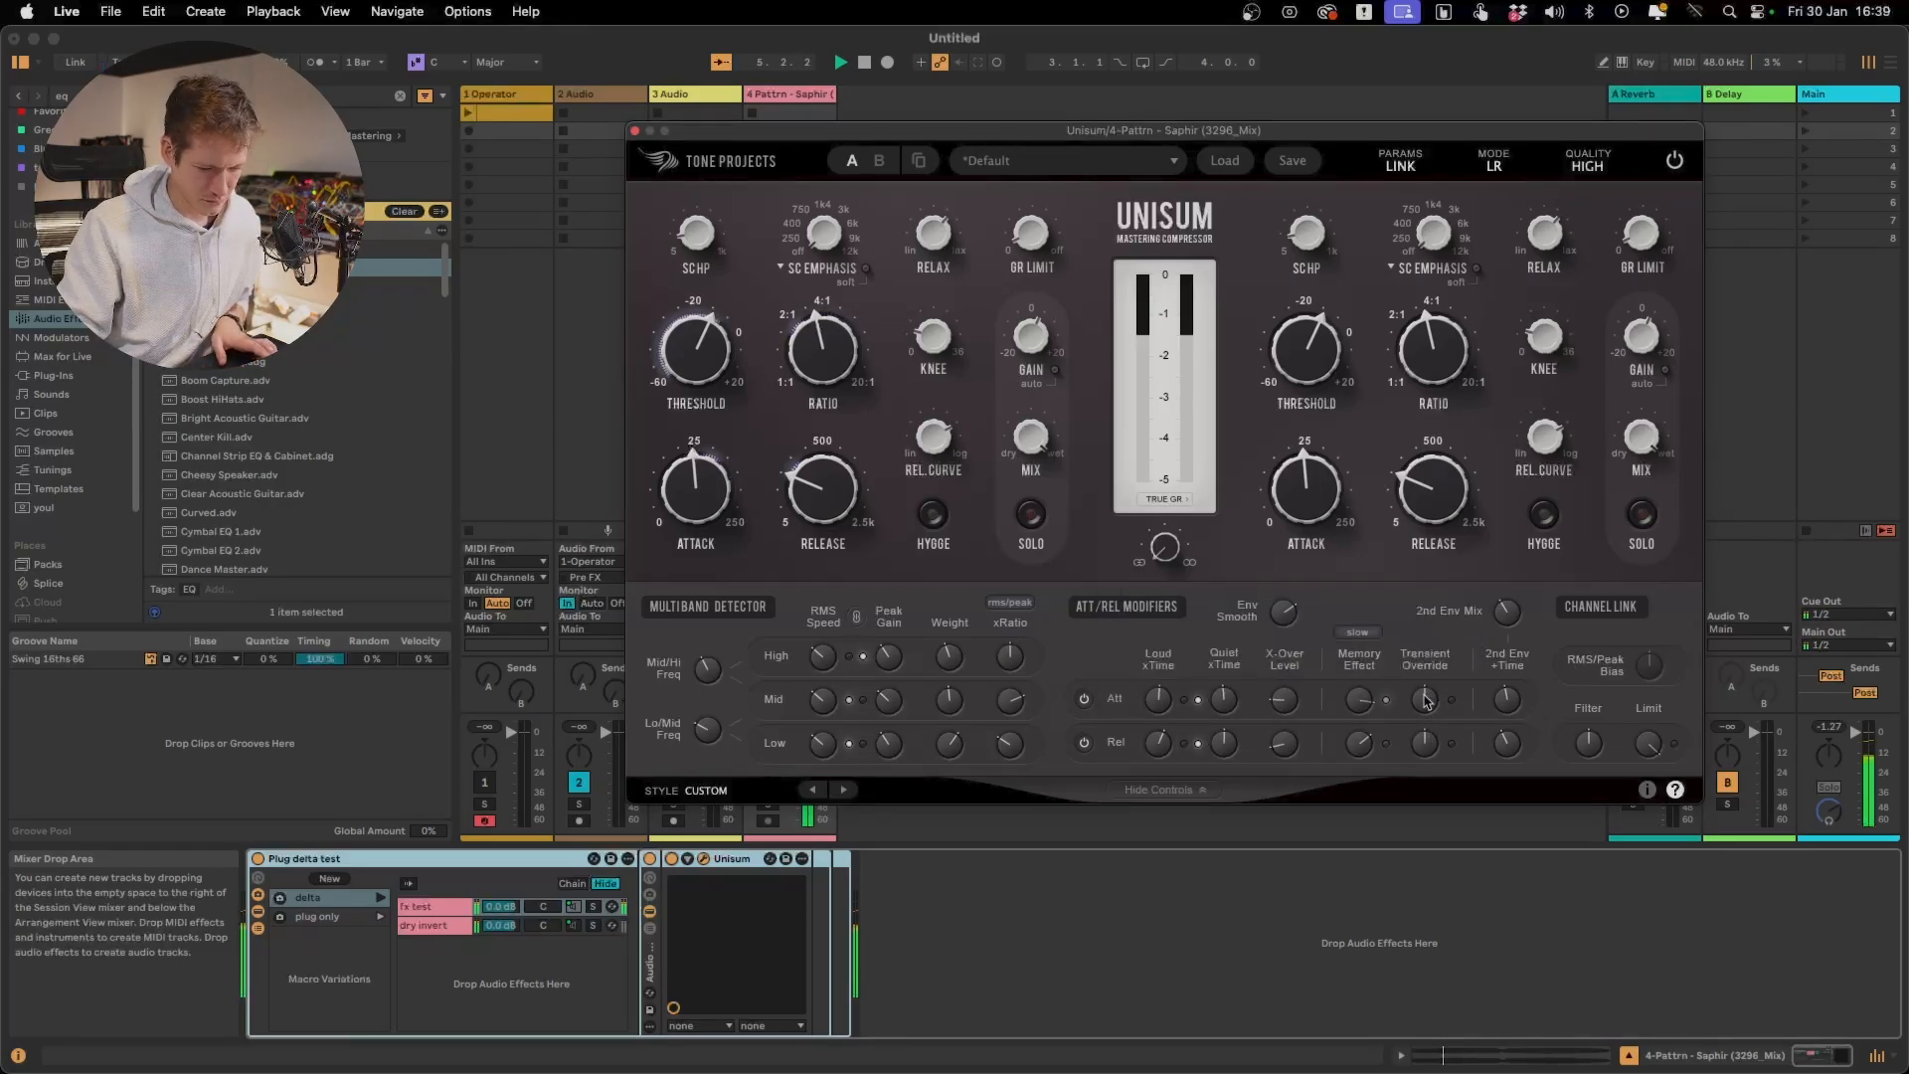
key(space)
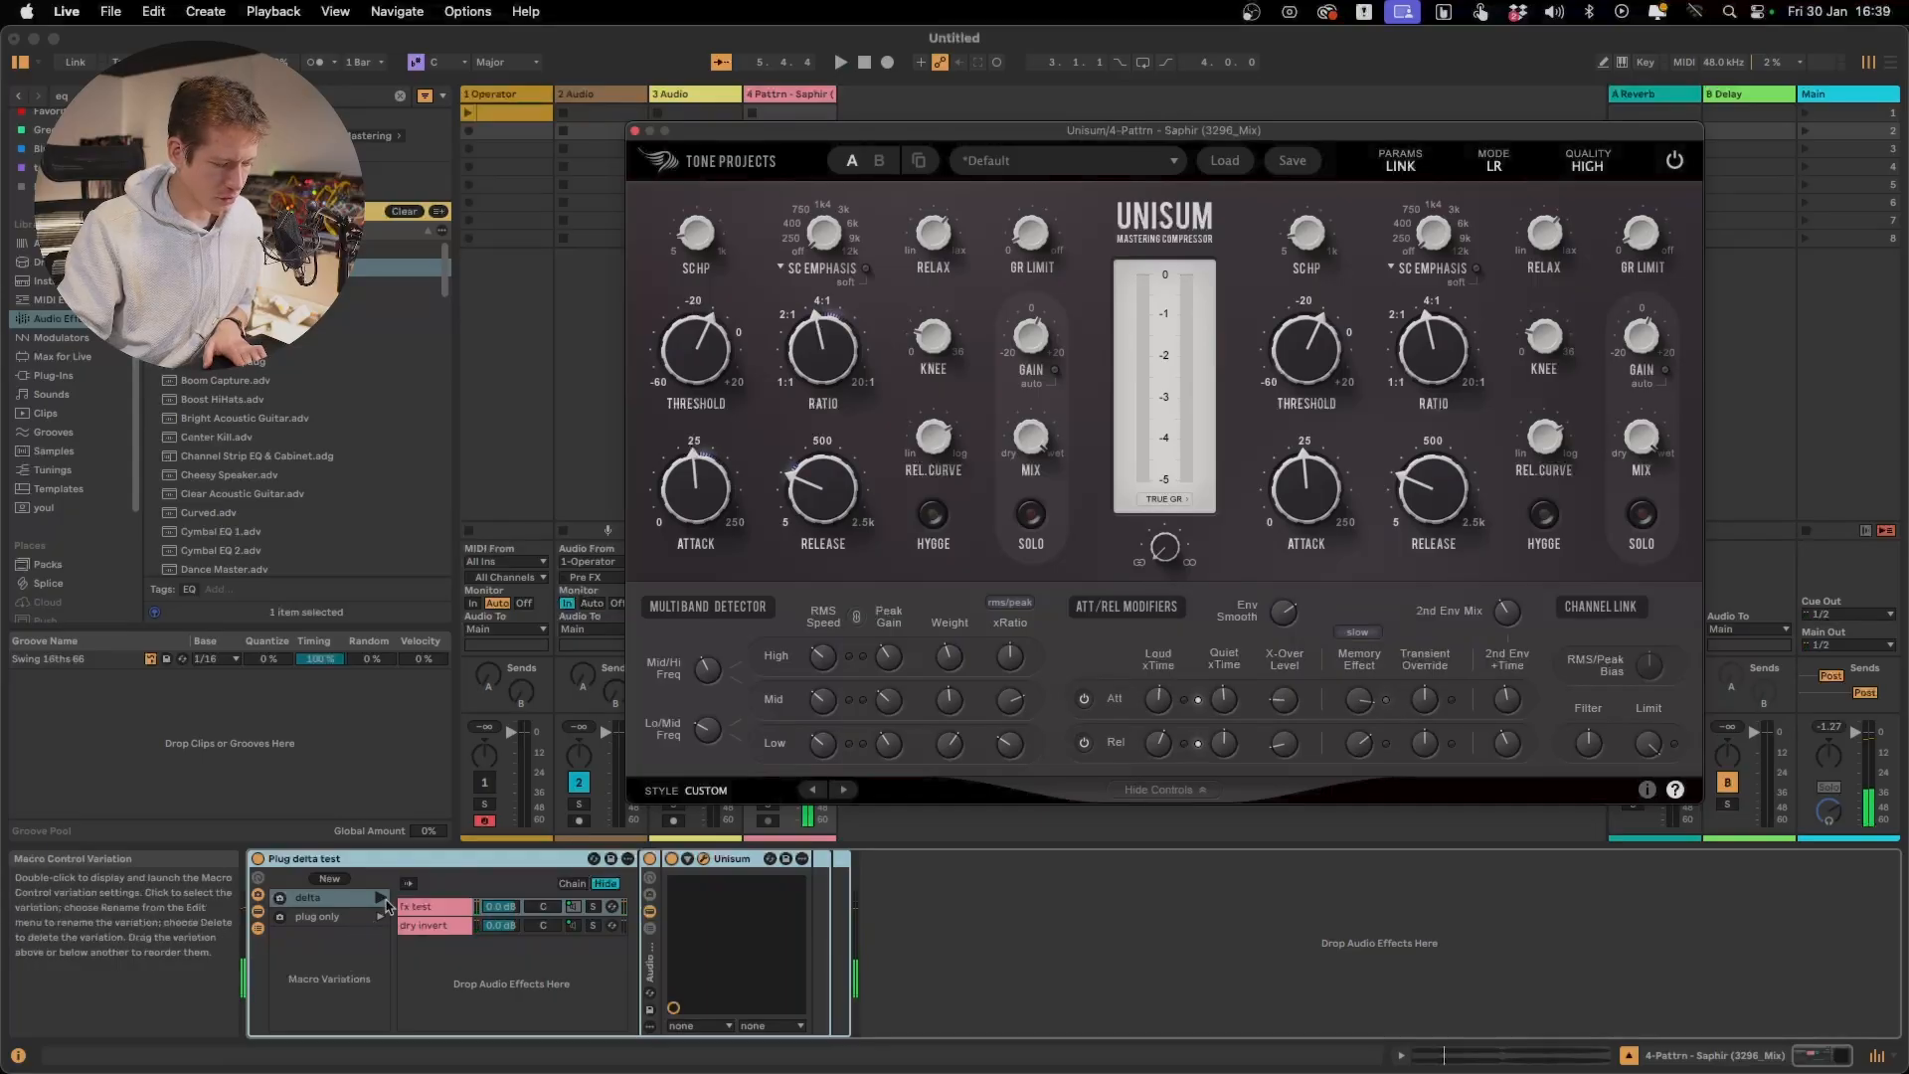
Launch the delta variation and adjust the attack Transient Override away from Off while replaying the delta signal
click(382, 898)
key(space)
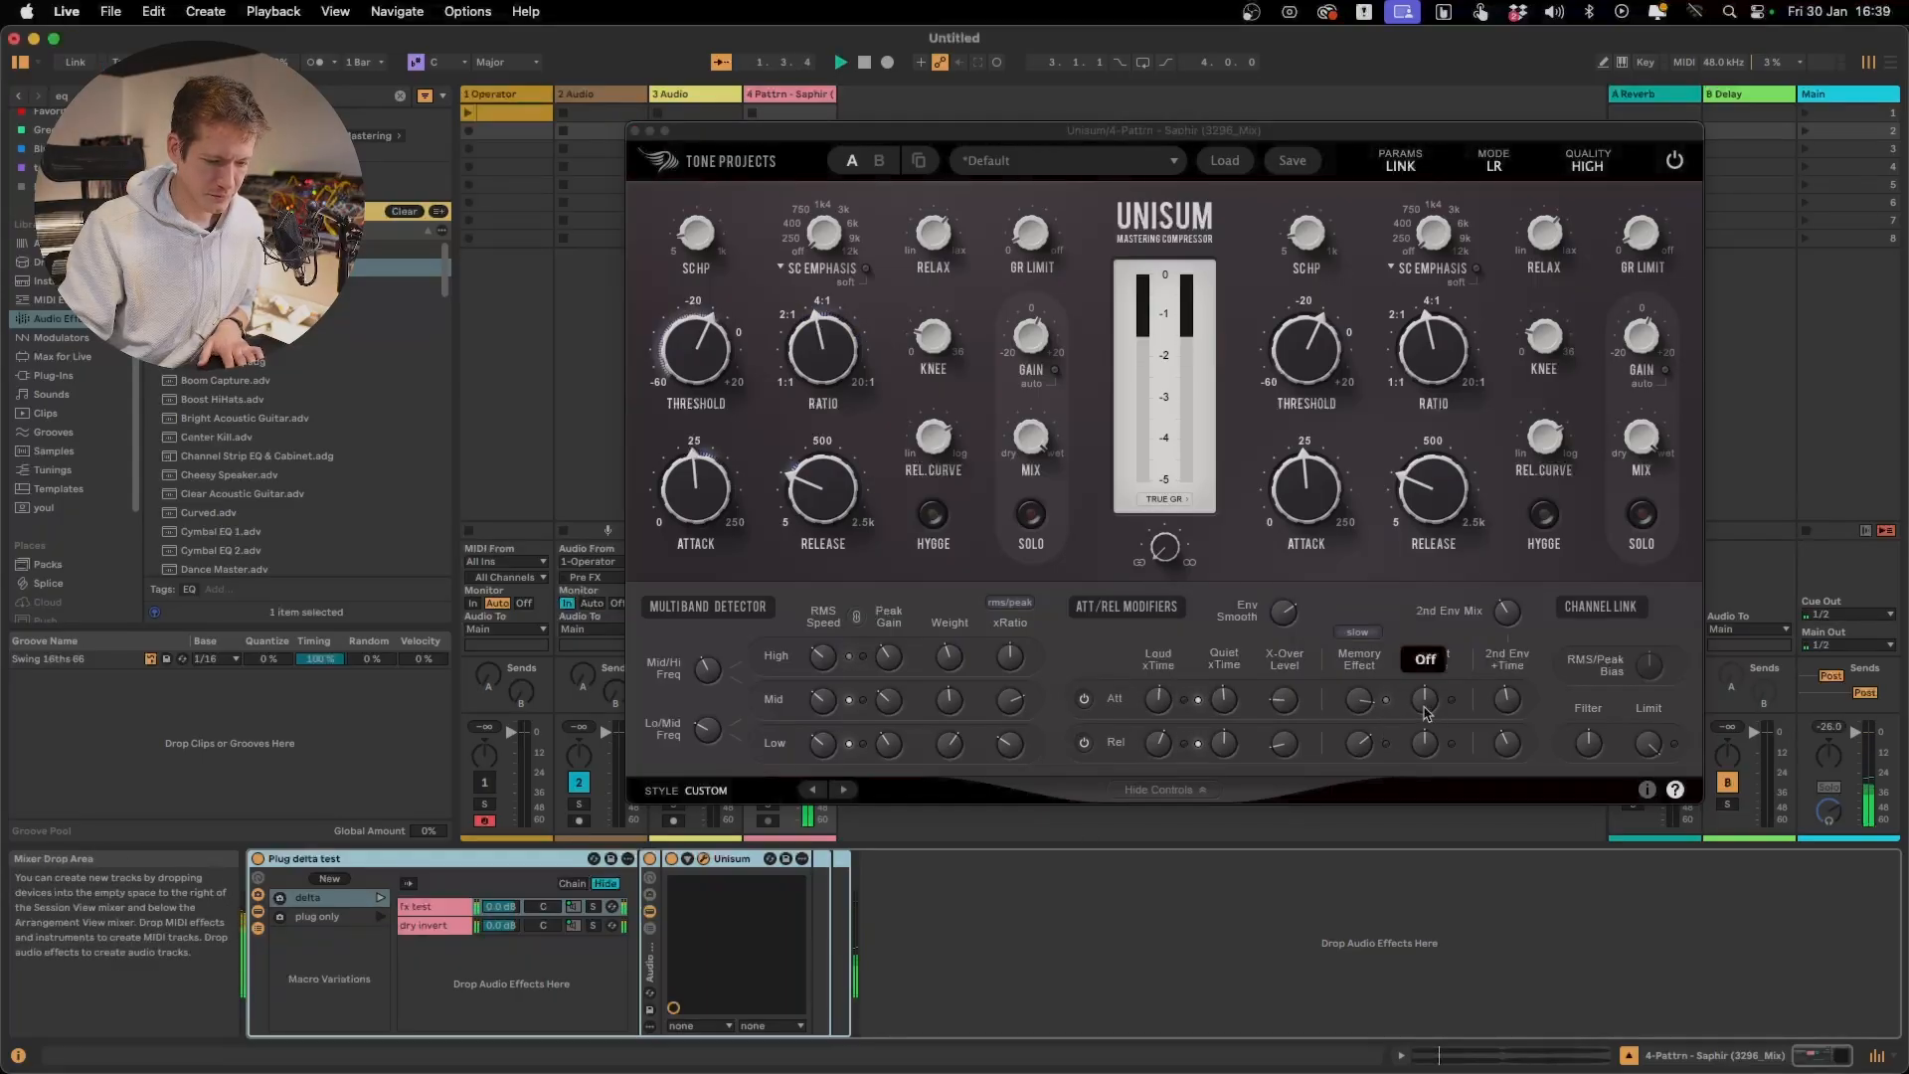
click(1426, 710)
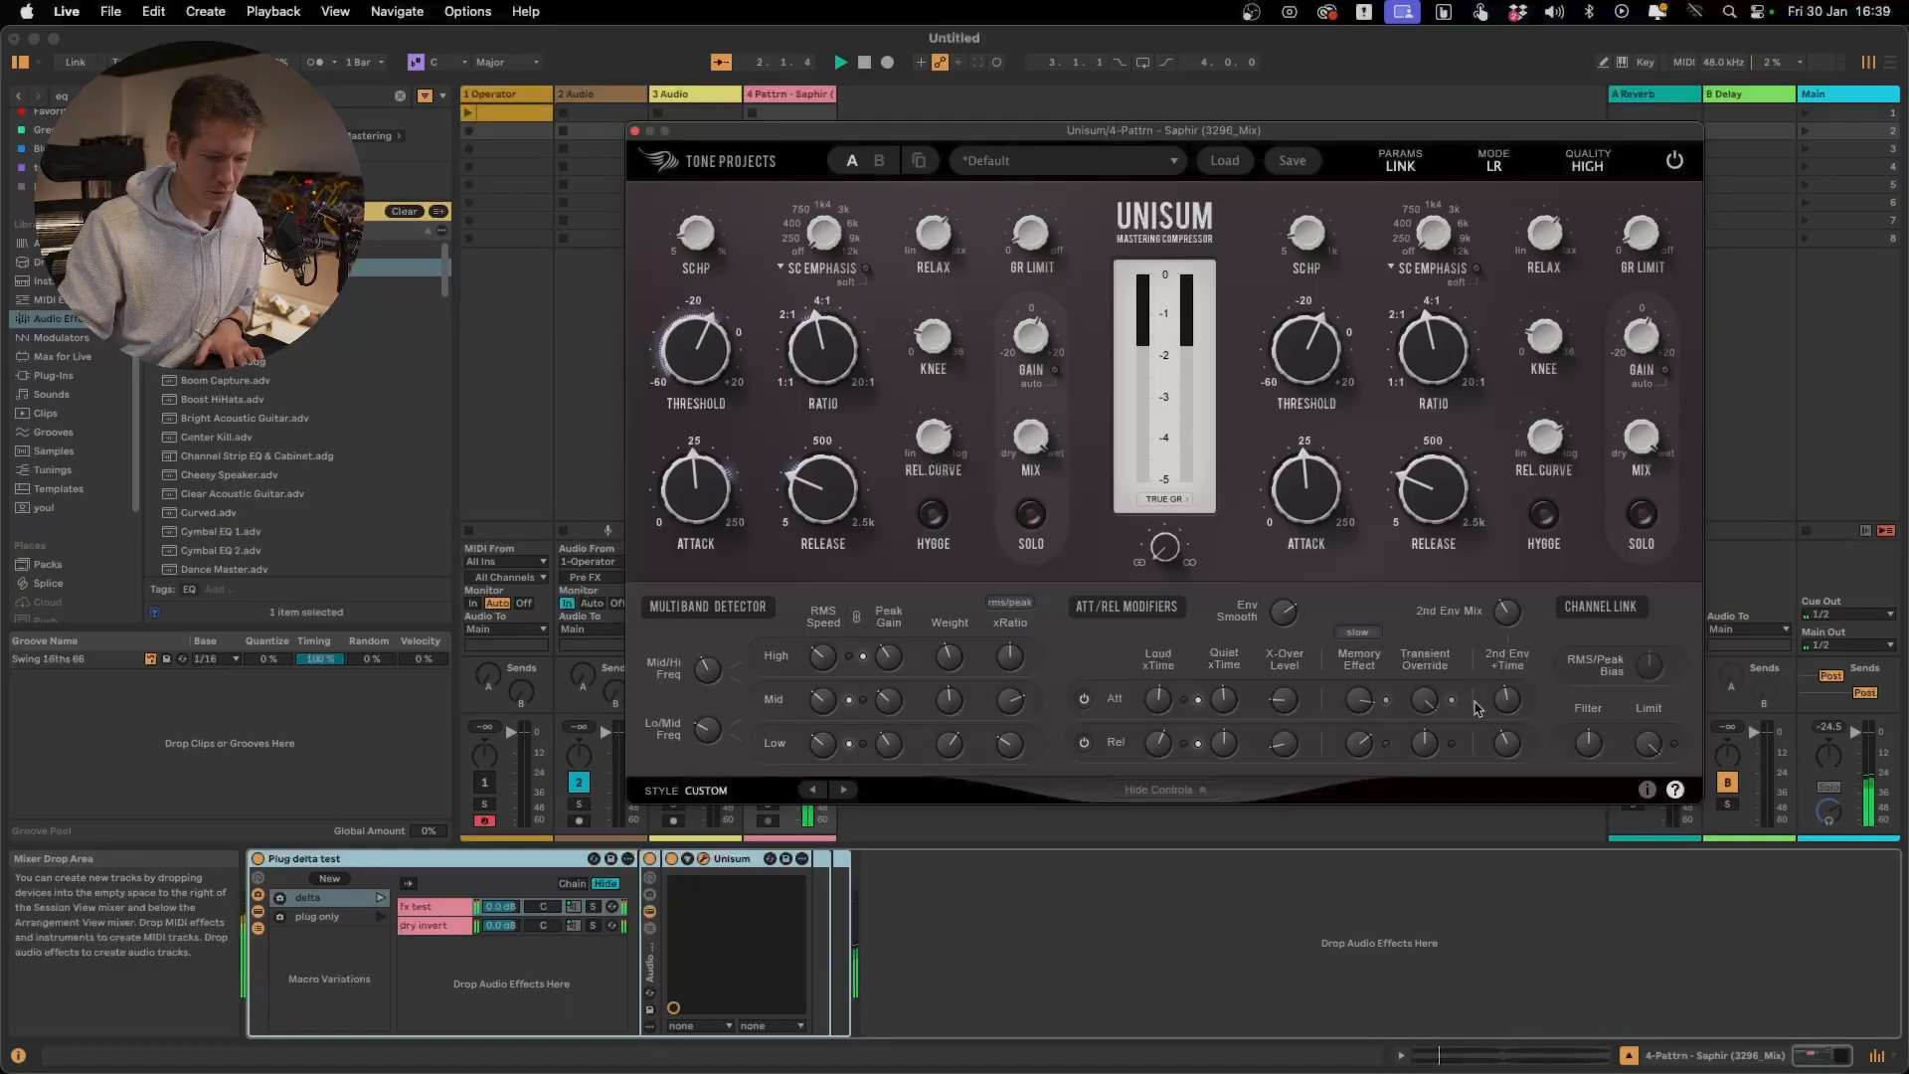
key(space)
drag(1427, 704, 1512, 935)
key(space)
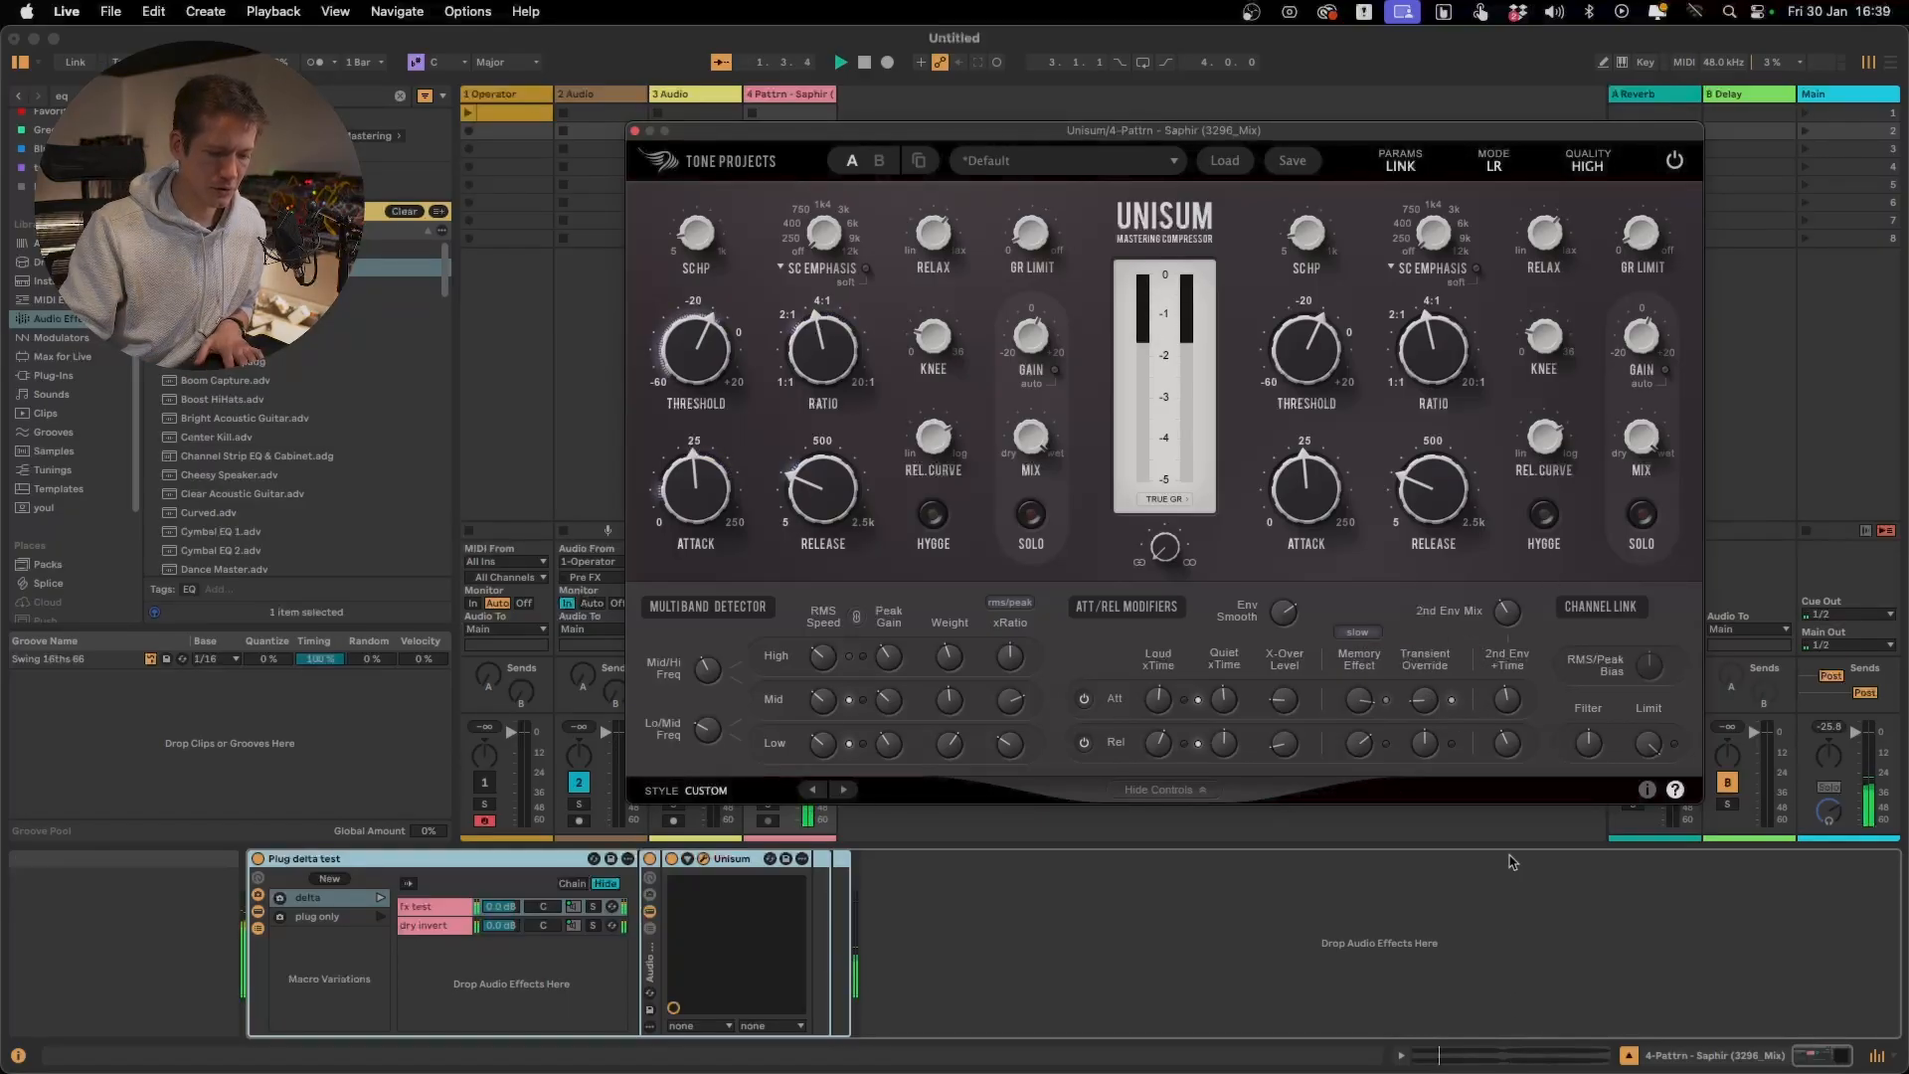
Launch the plug only variation during playback to hear the full signal with the current Transient Override, and stop playback
mouse_move(1515, 764)
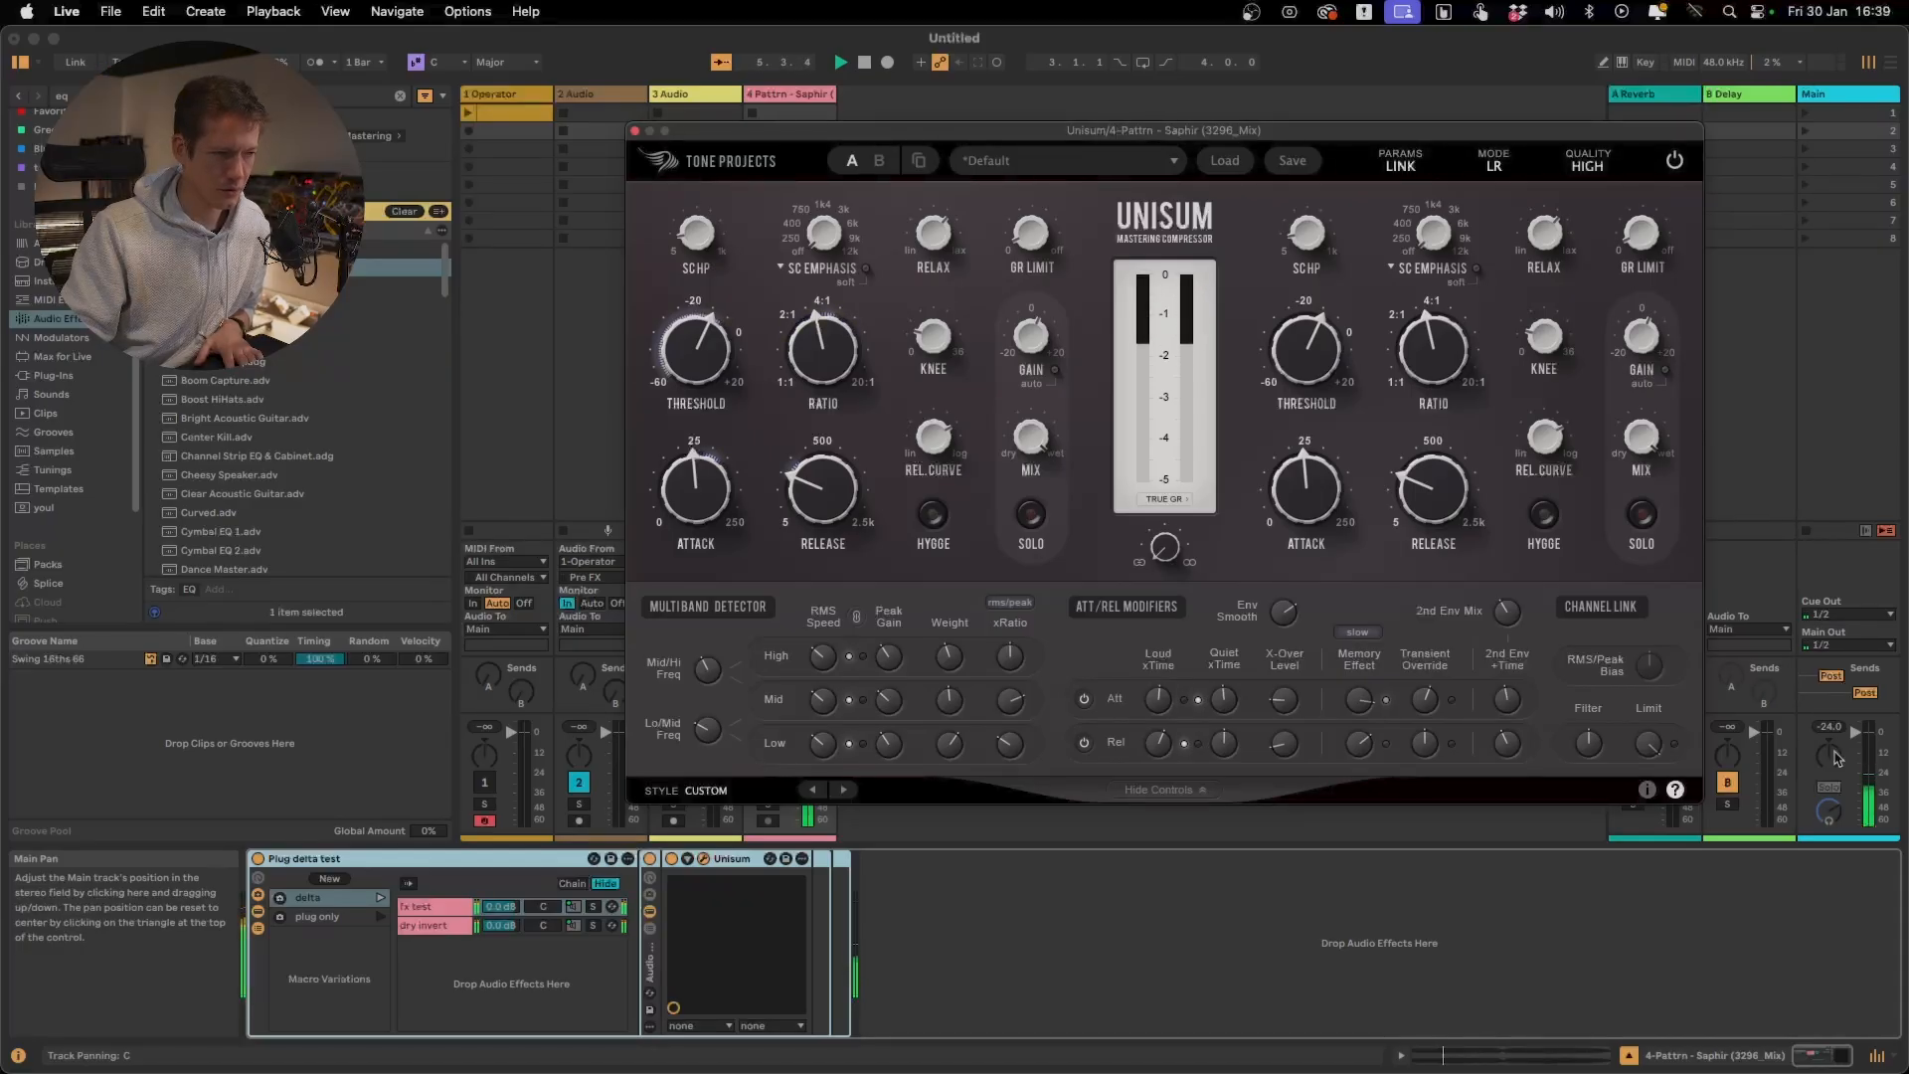
click(381, 918)
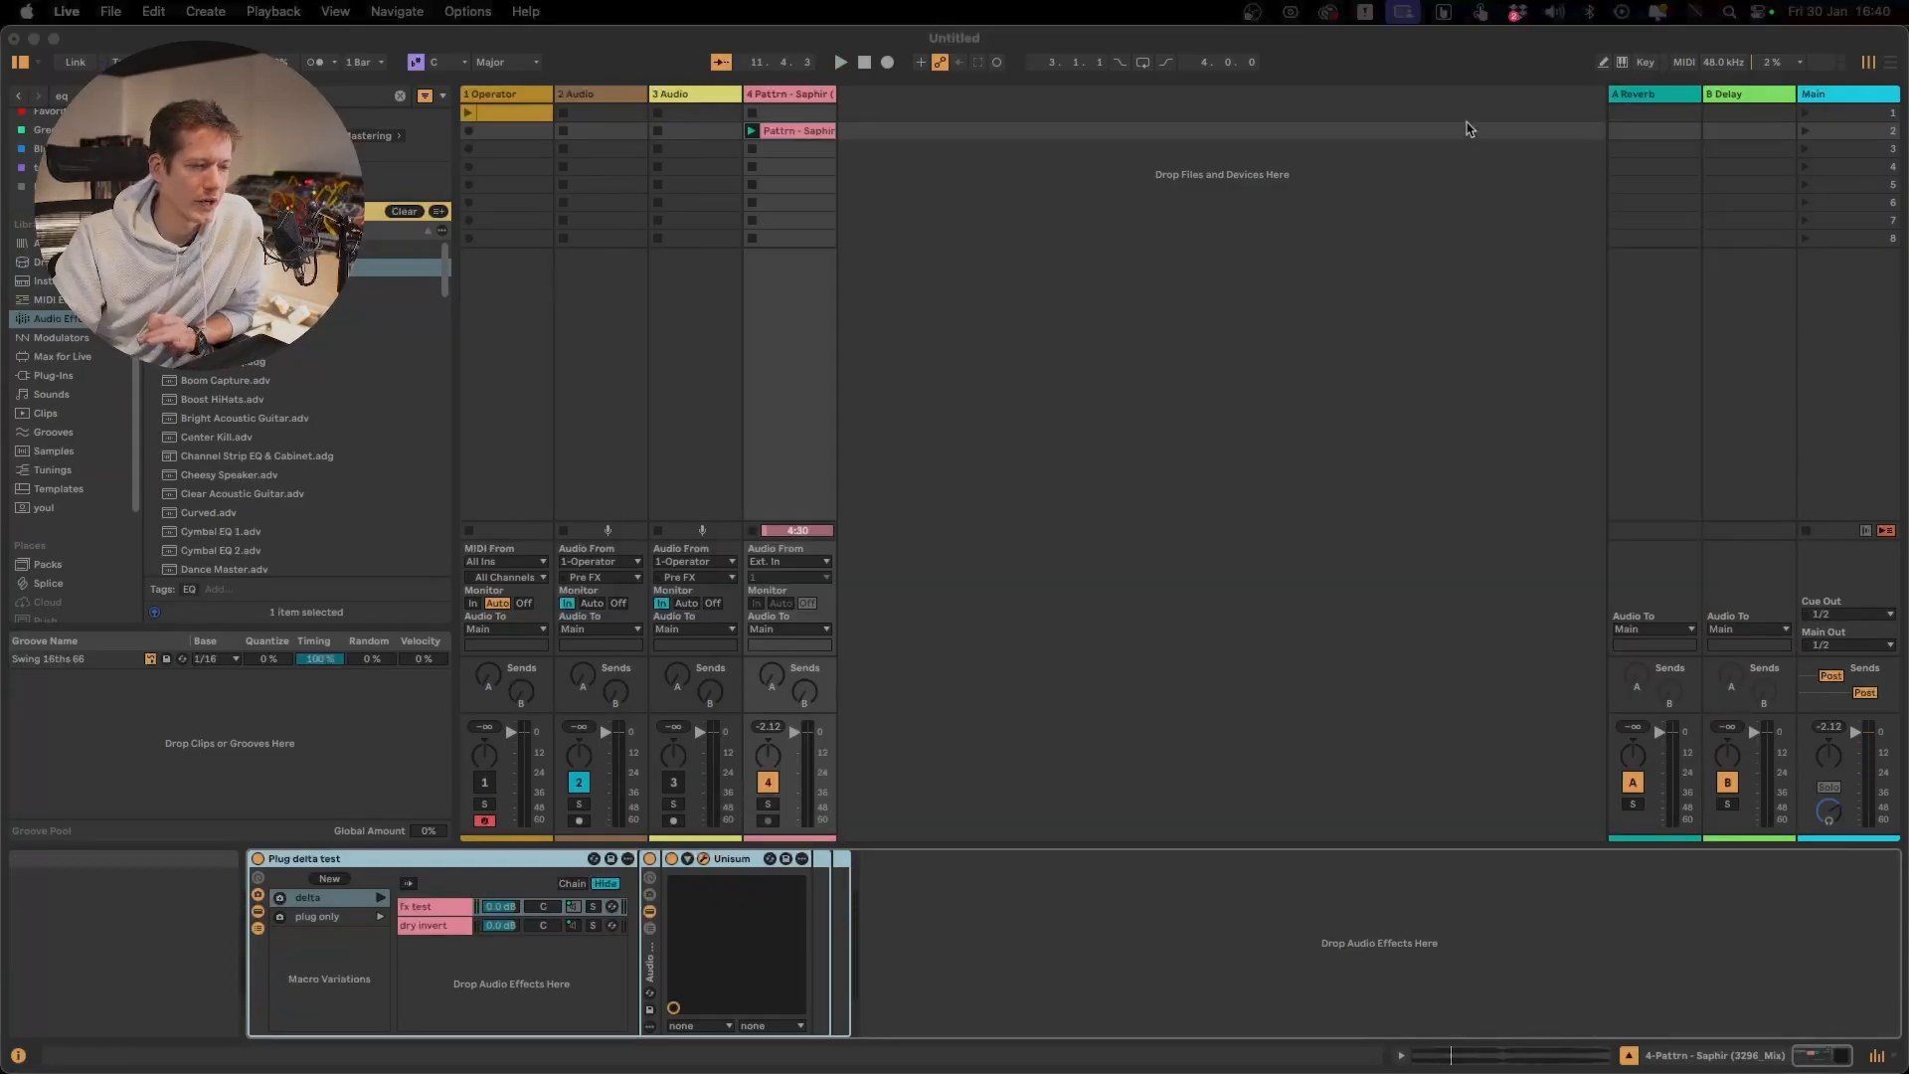
click(1420, 328)
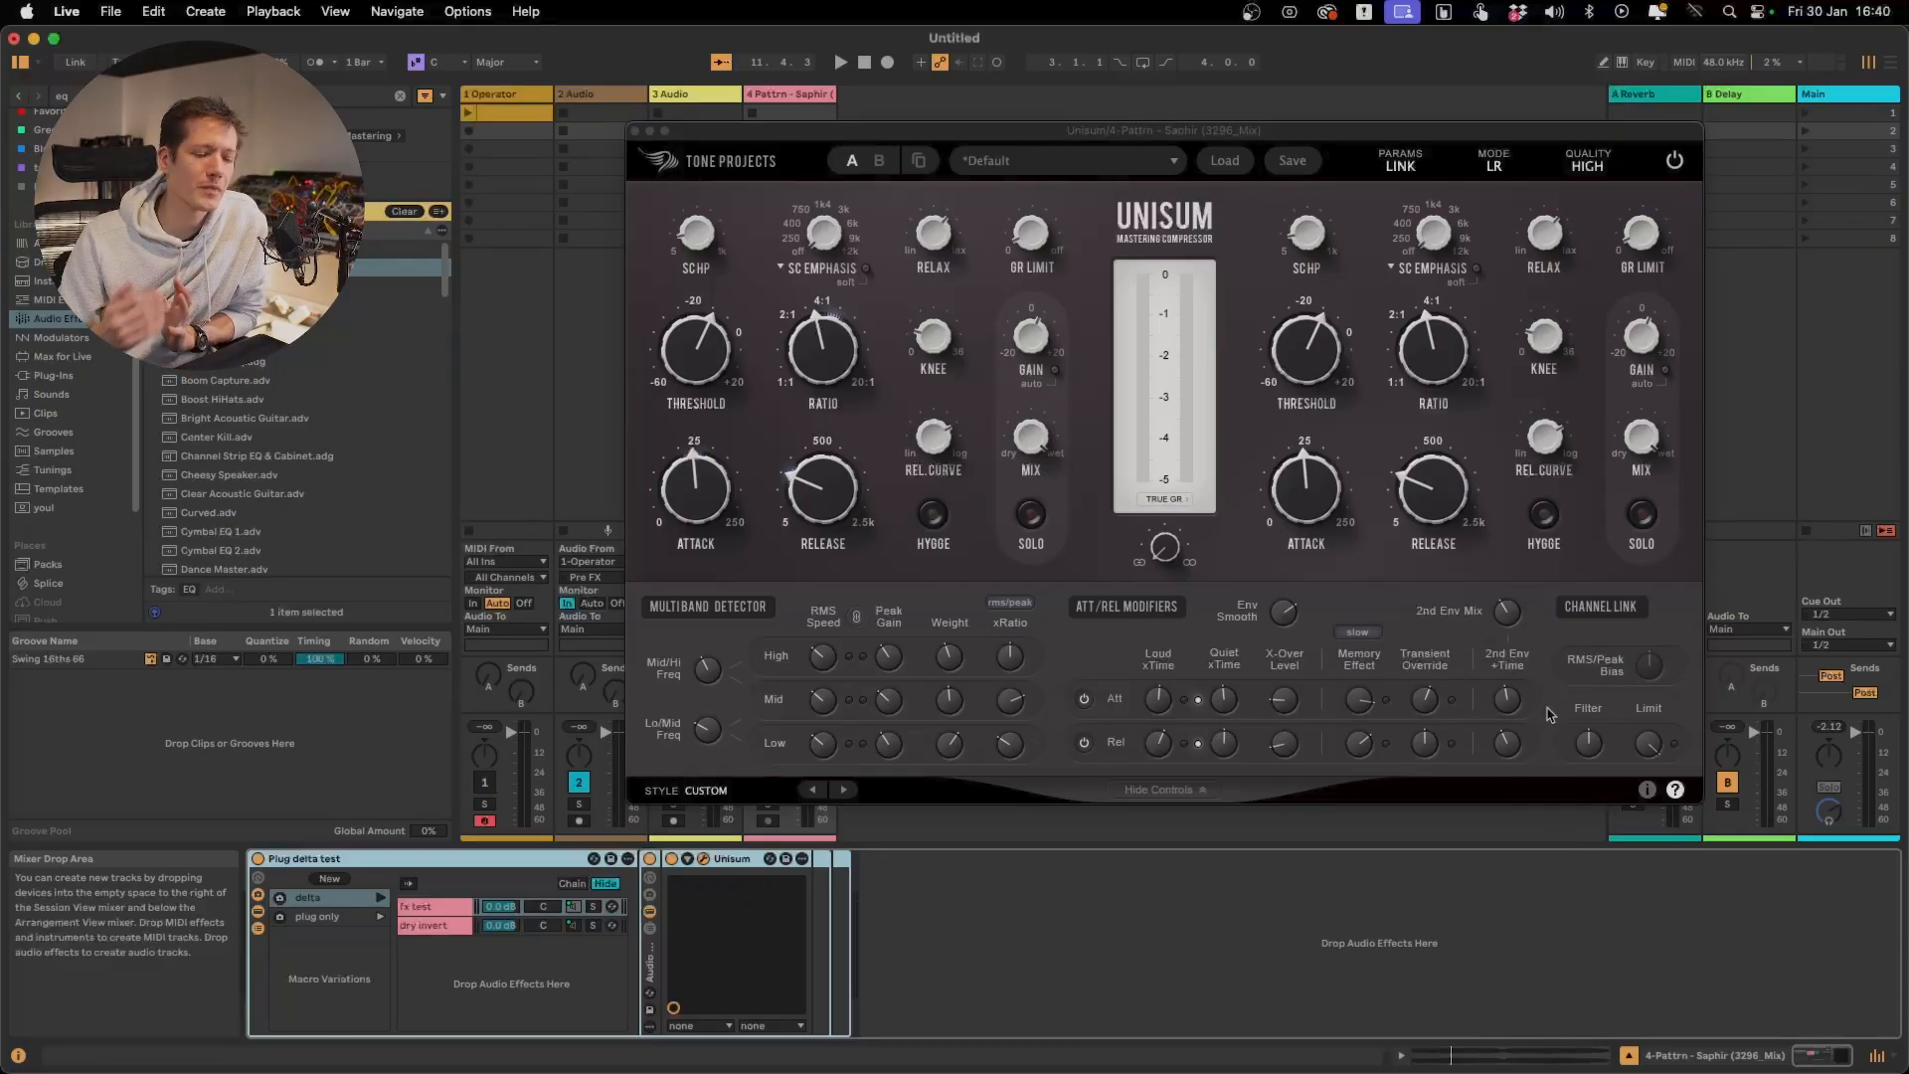
Launch the delta variation and play the track, comparing the 2nd Env Mix at 0.0 % and 100.0 %
drag(1508, 610, 1533, 930)
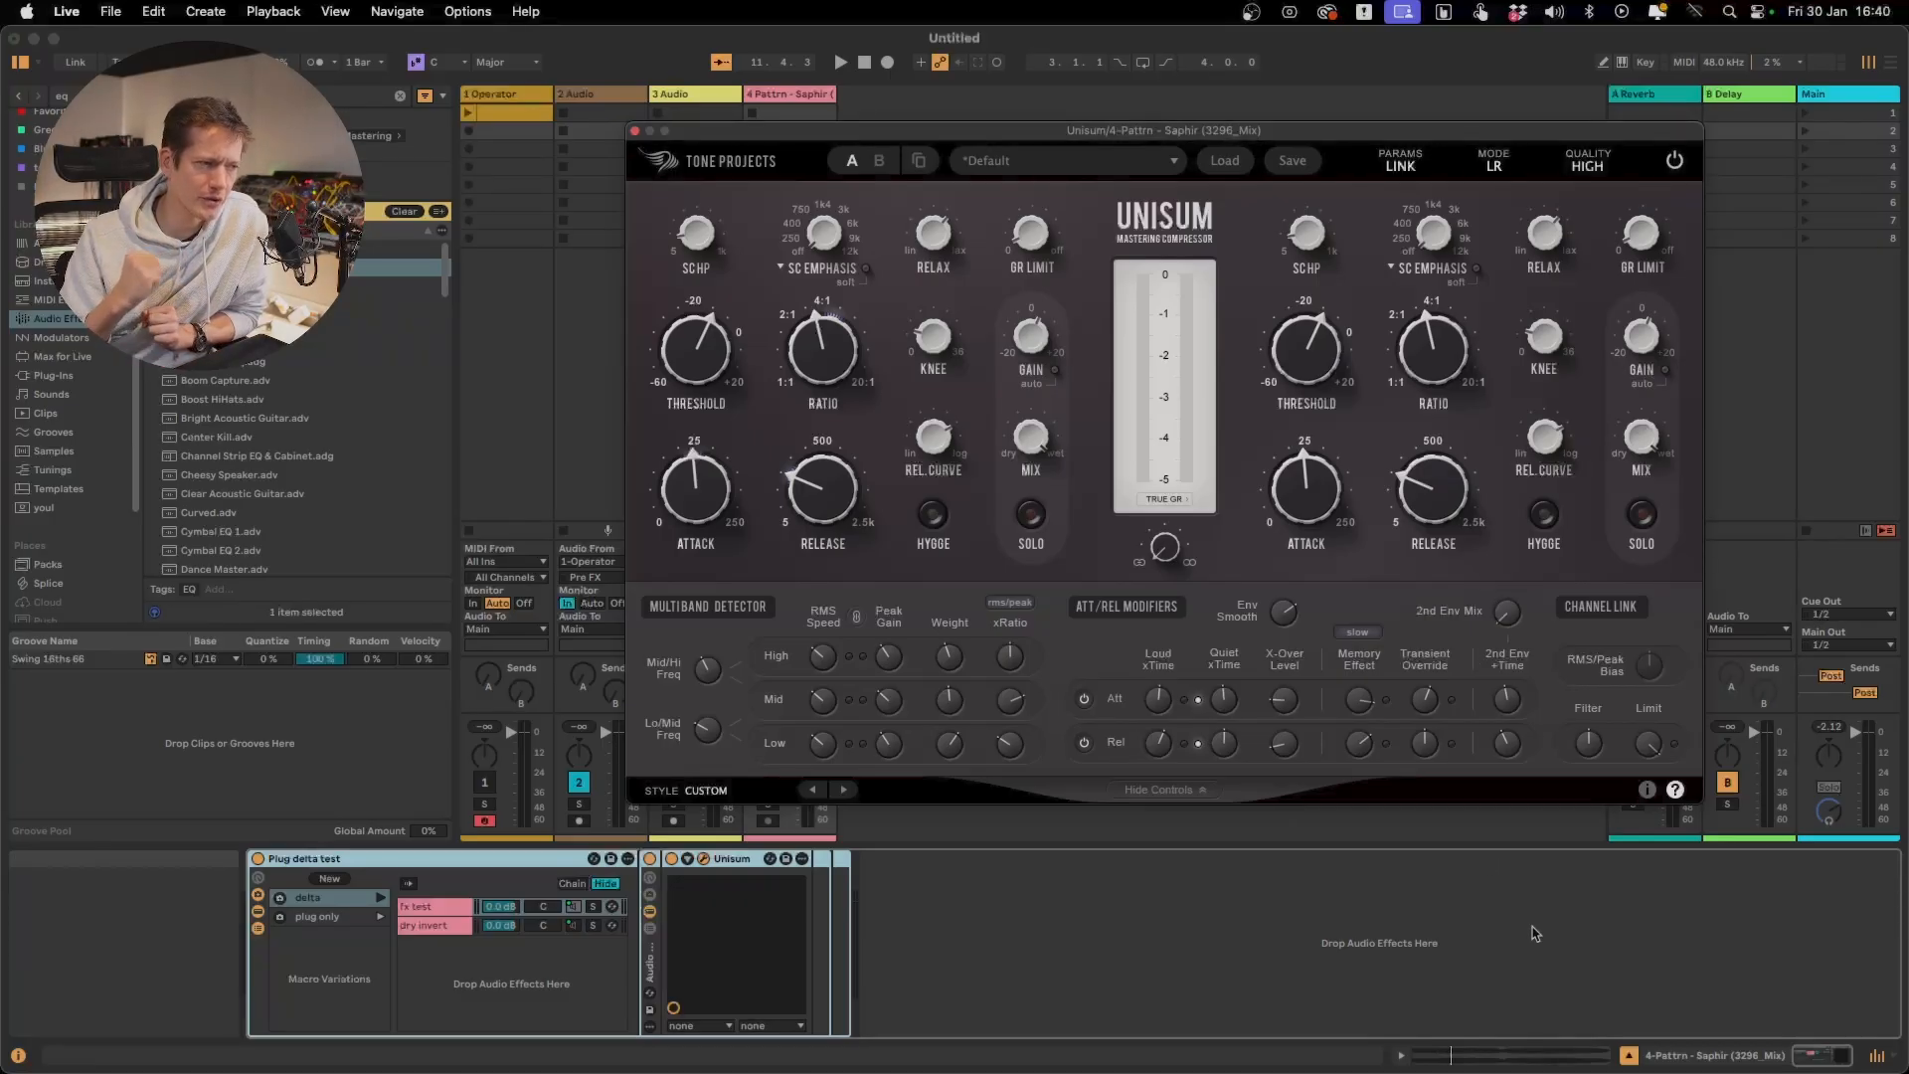
mouse_move(1504, 622)
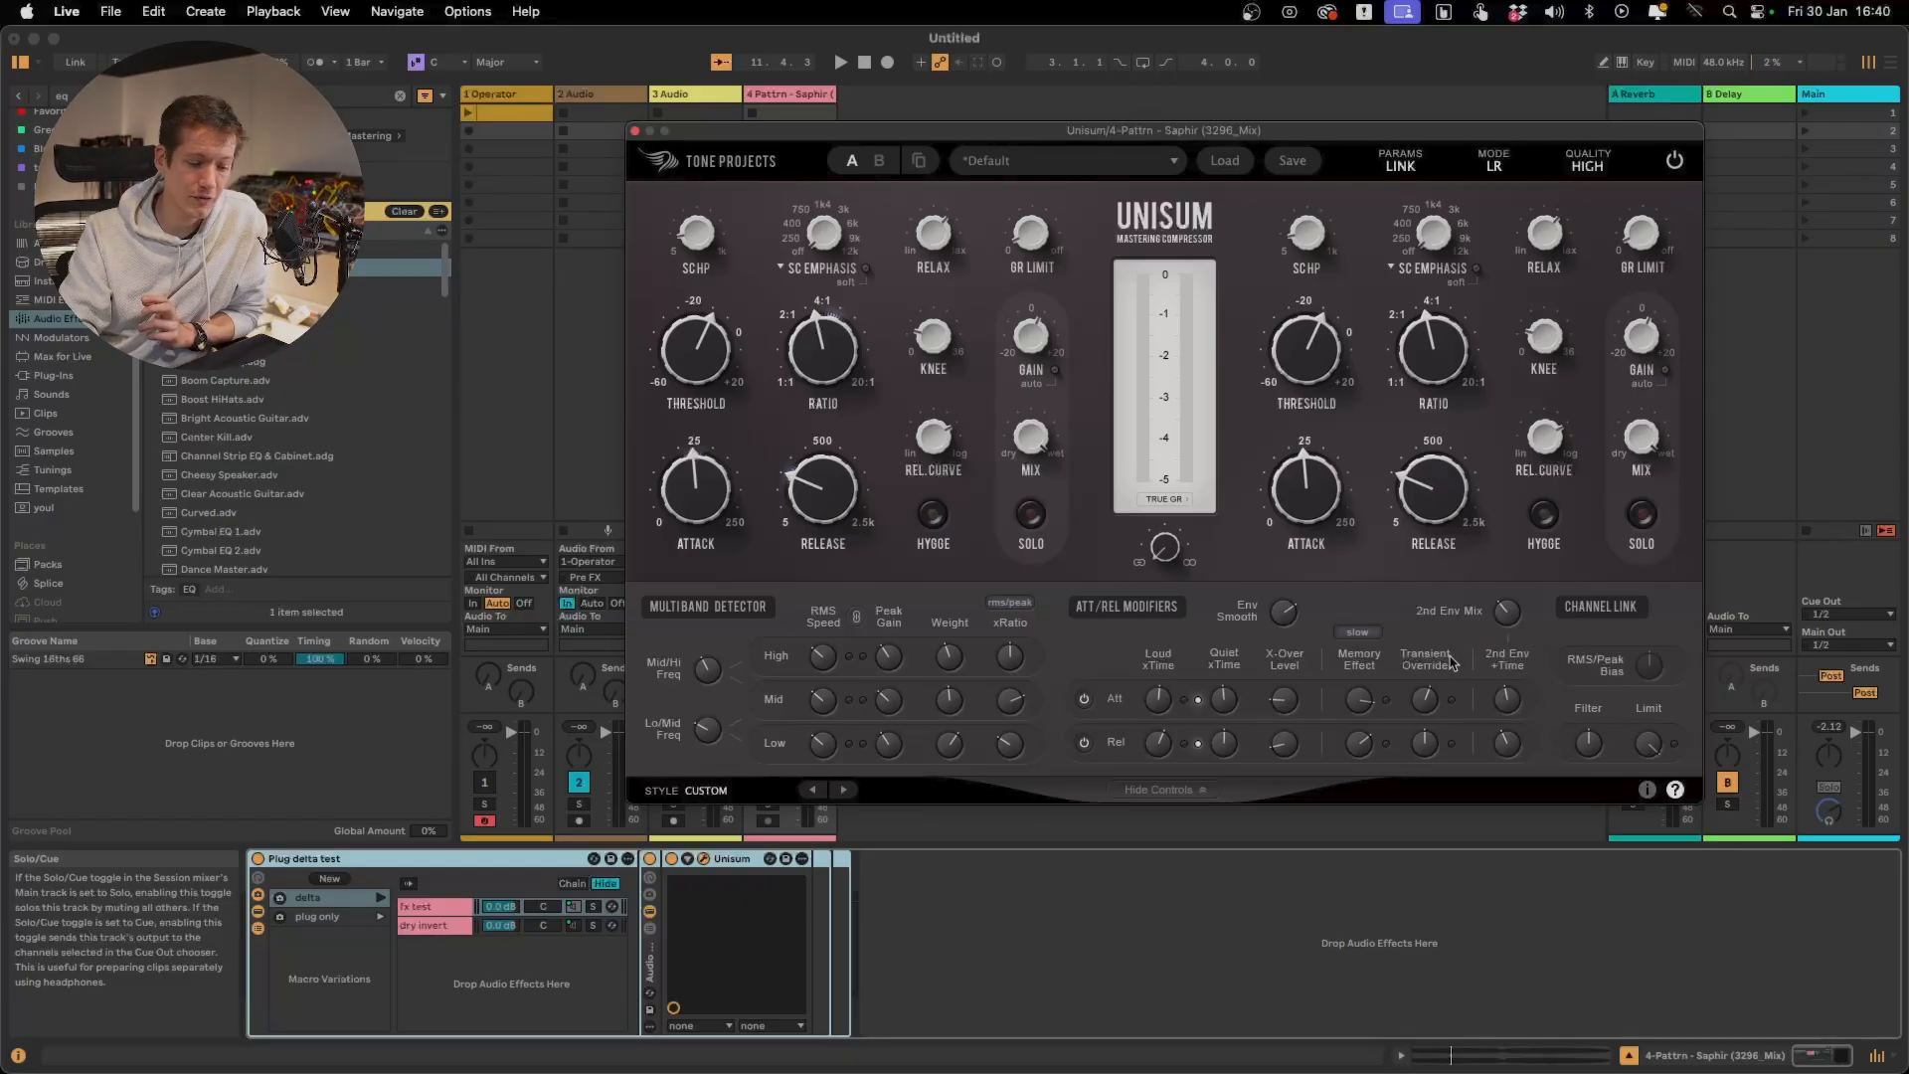
click(379, 899)
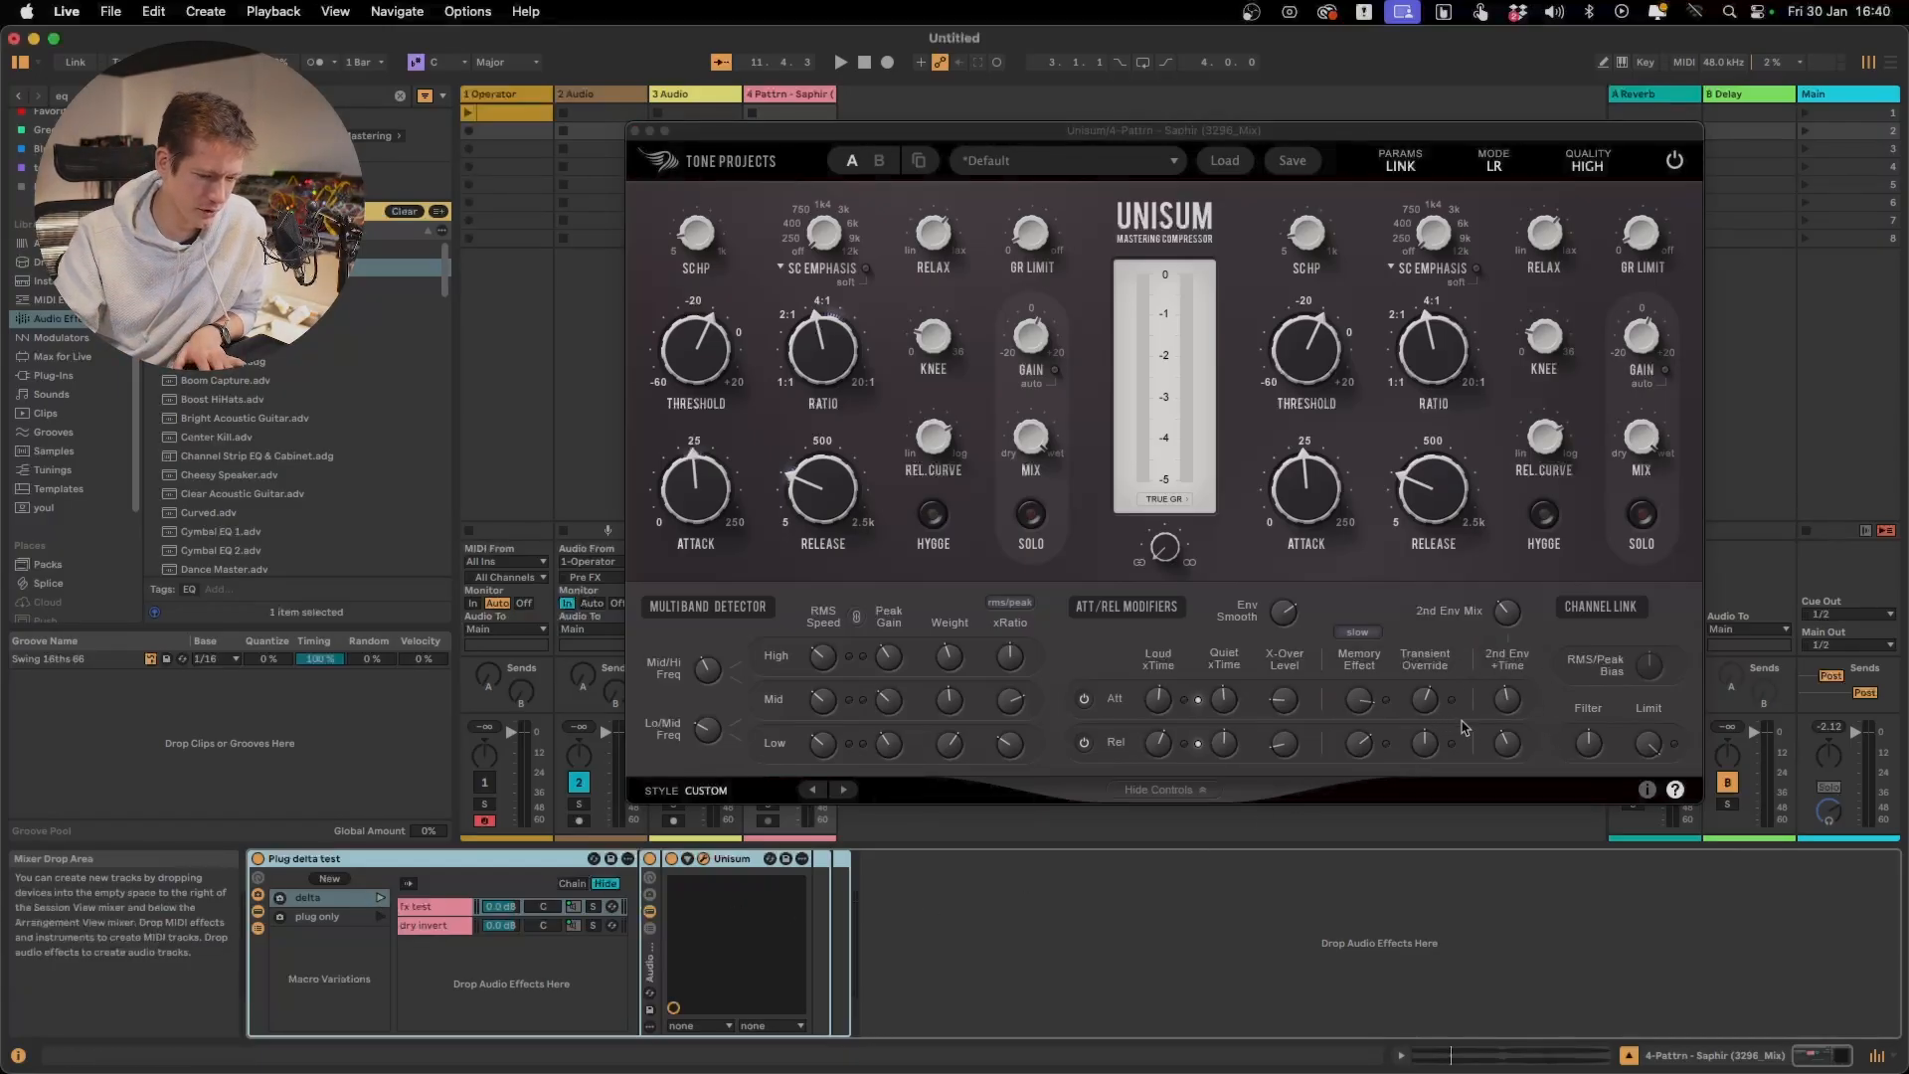
key(space)
click(1508, 608)
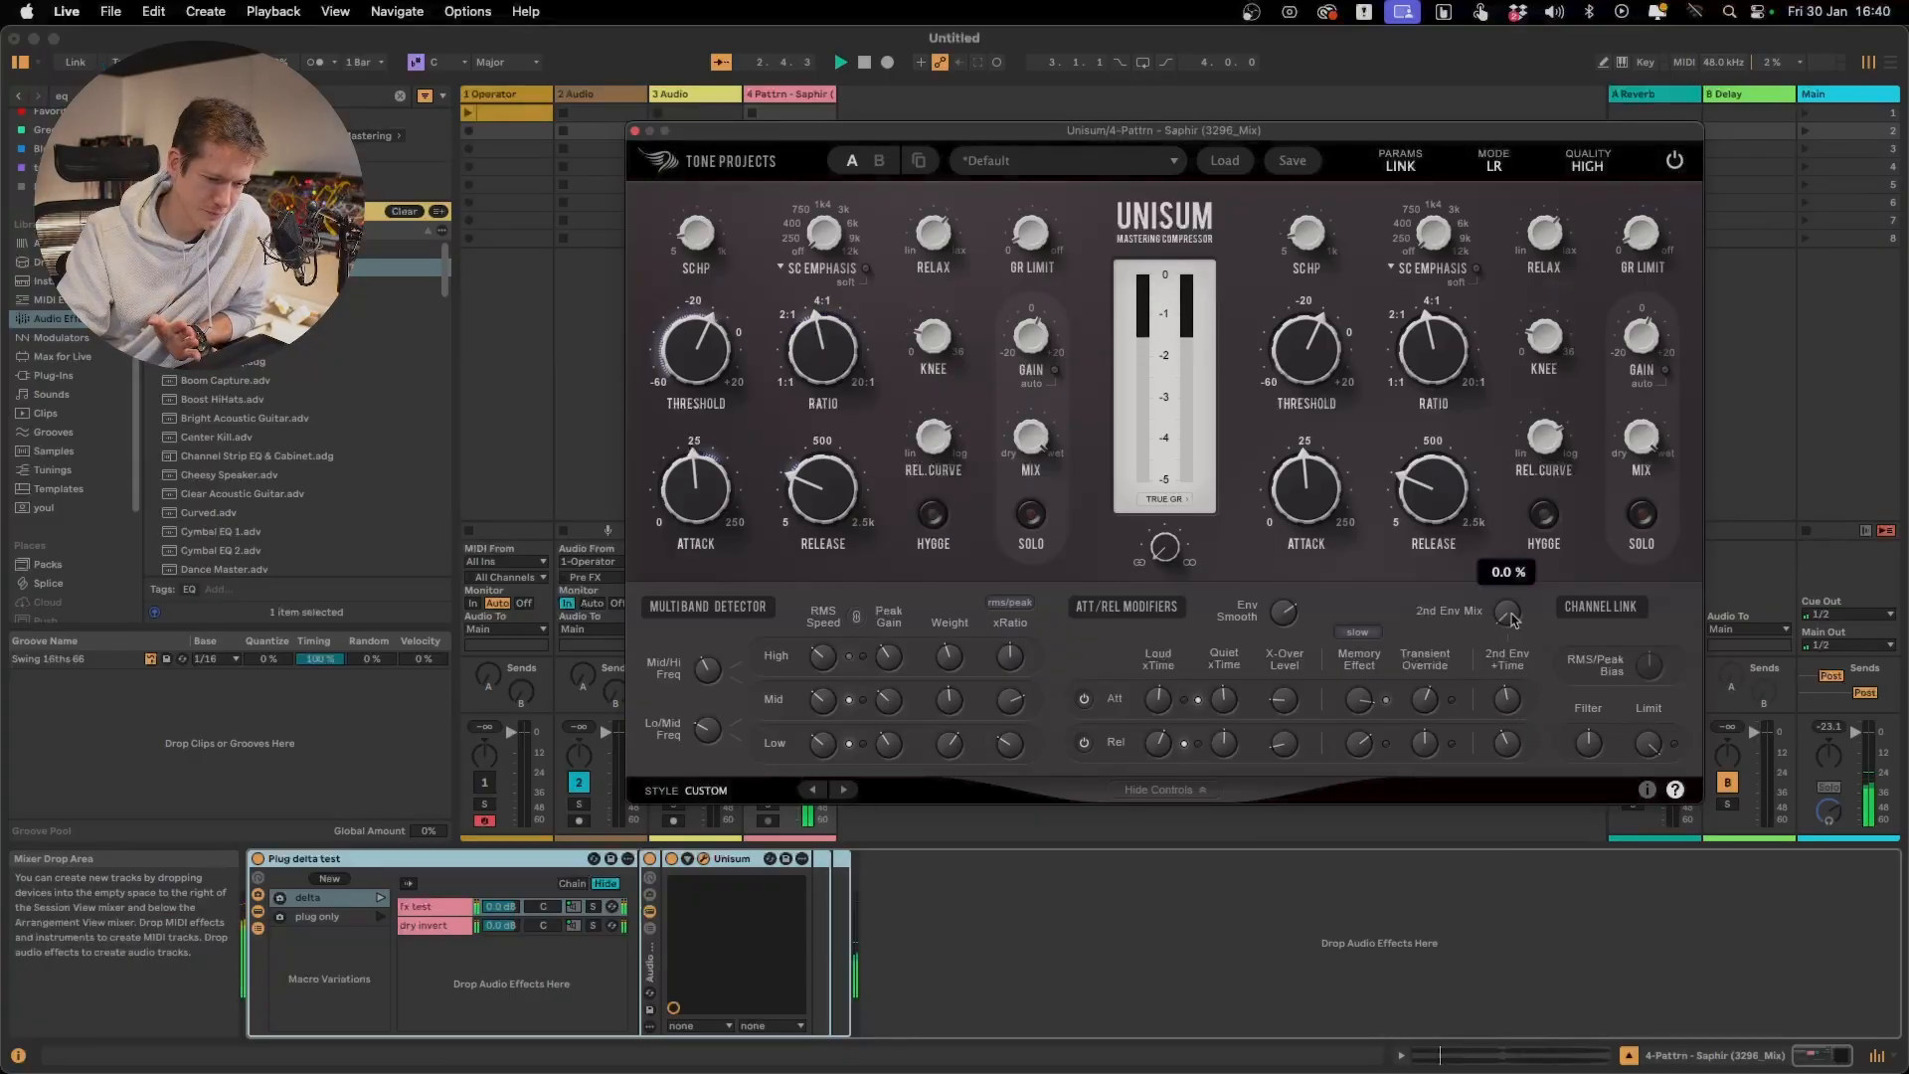
mouse_move(1510, 618)
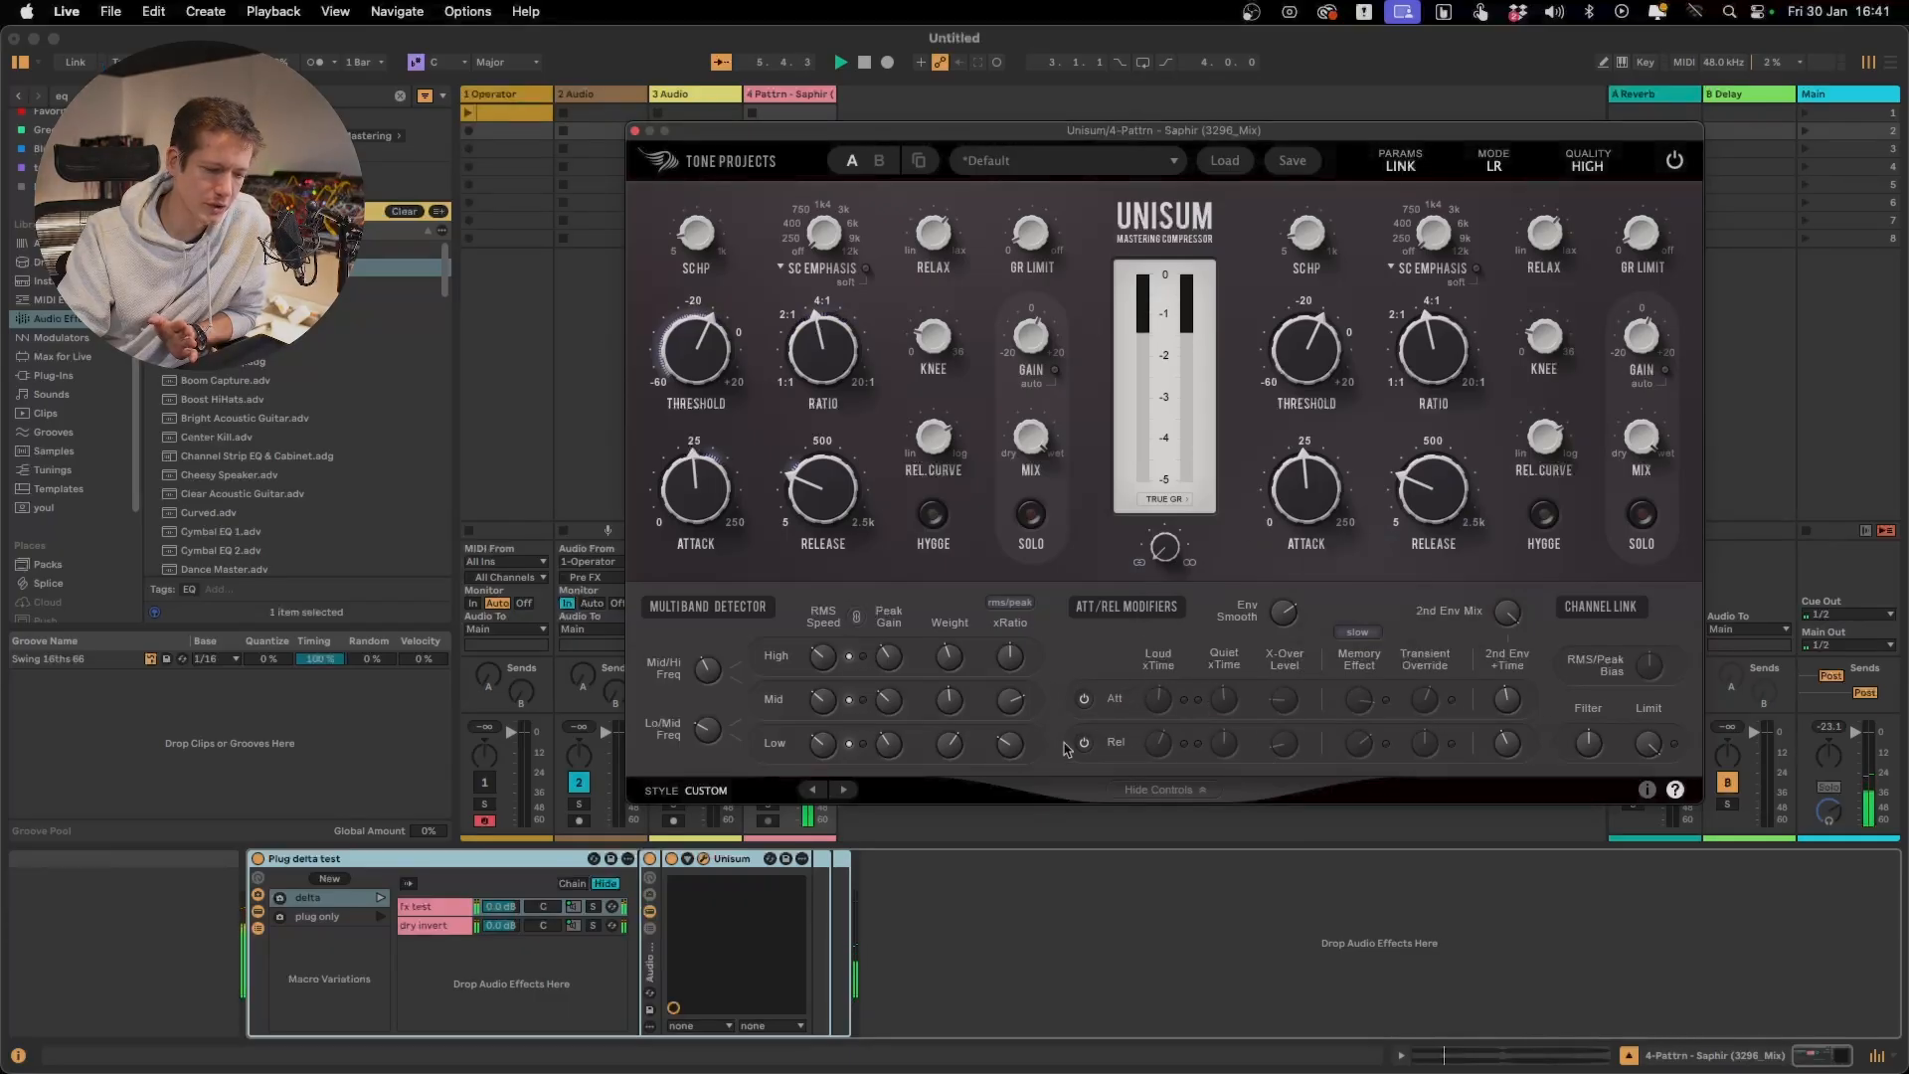
Reduce the attack and release 2nd Env +Time to their minimum and replay the delta signal
mouse_move(1510, 693)
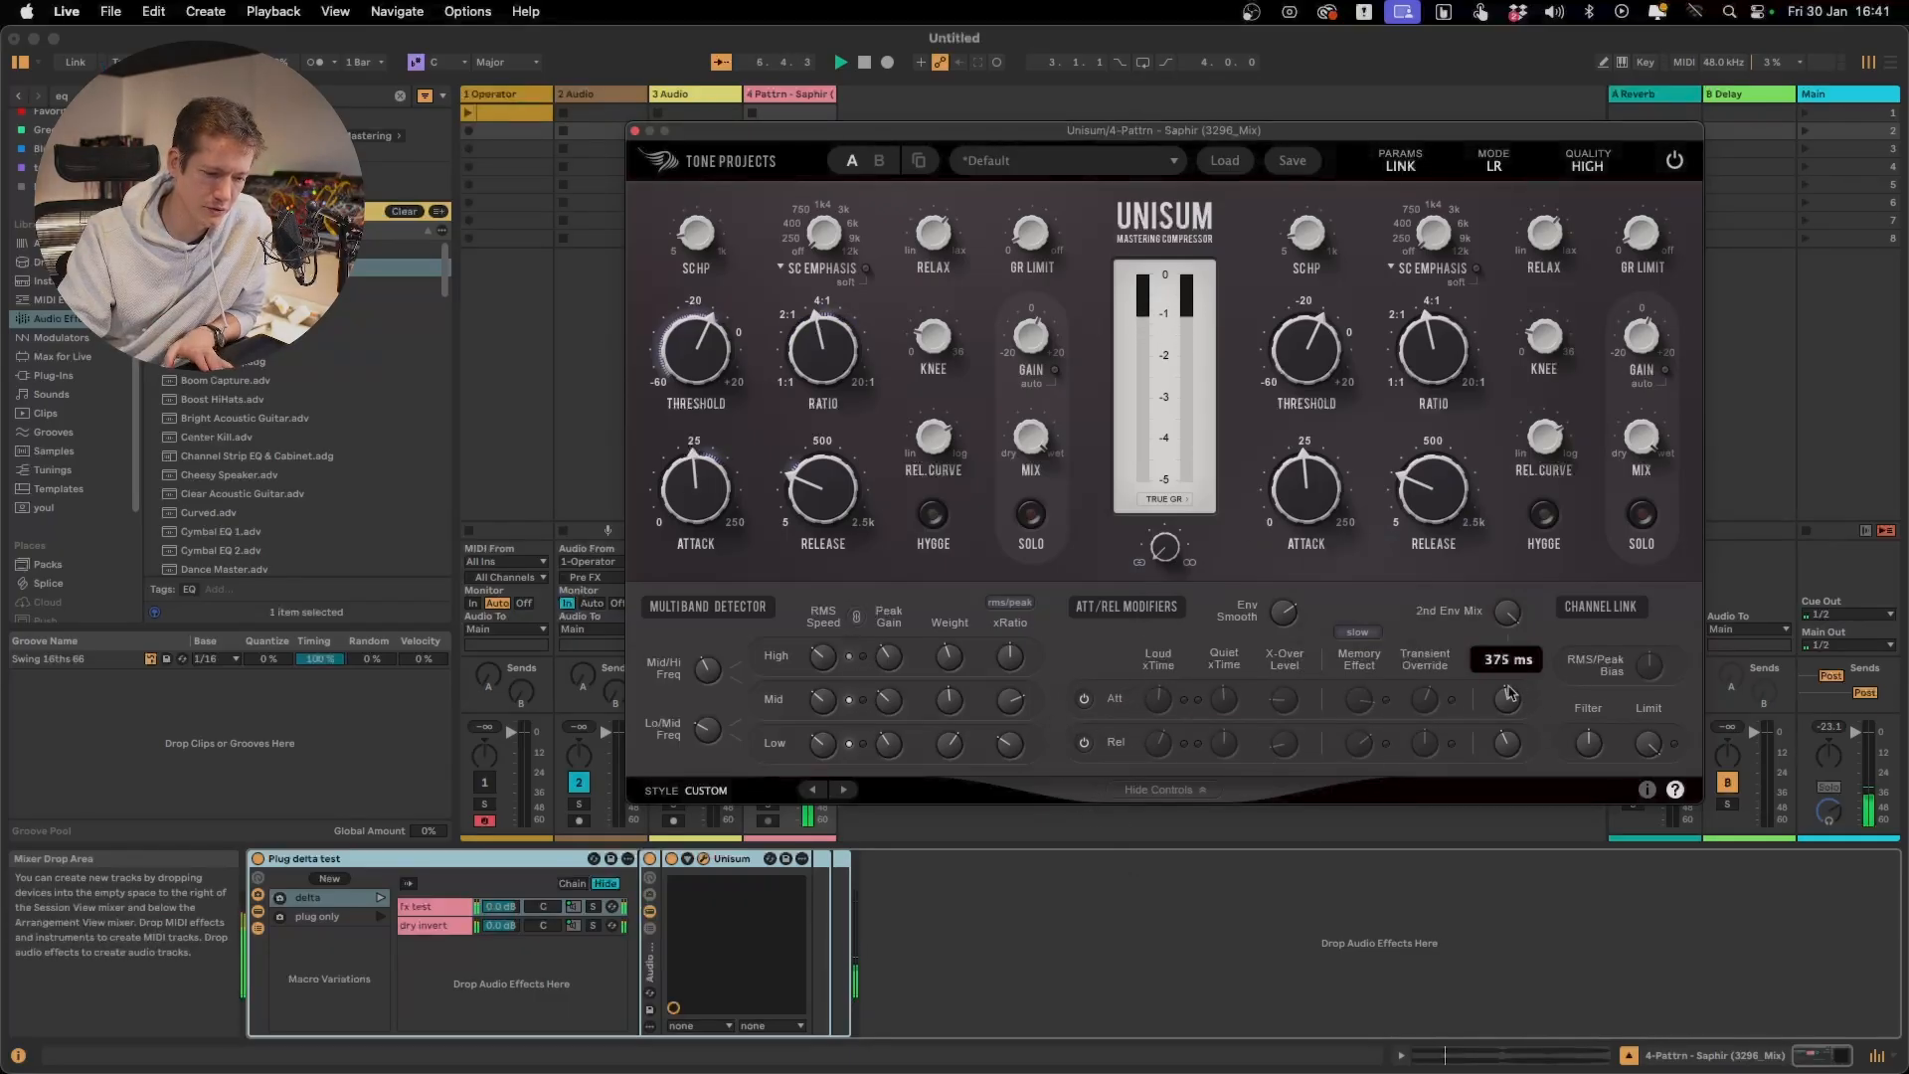
drag(1512, 699, 1513, 645)
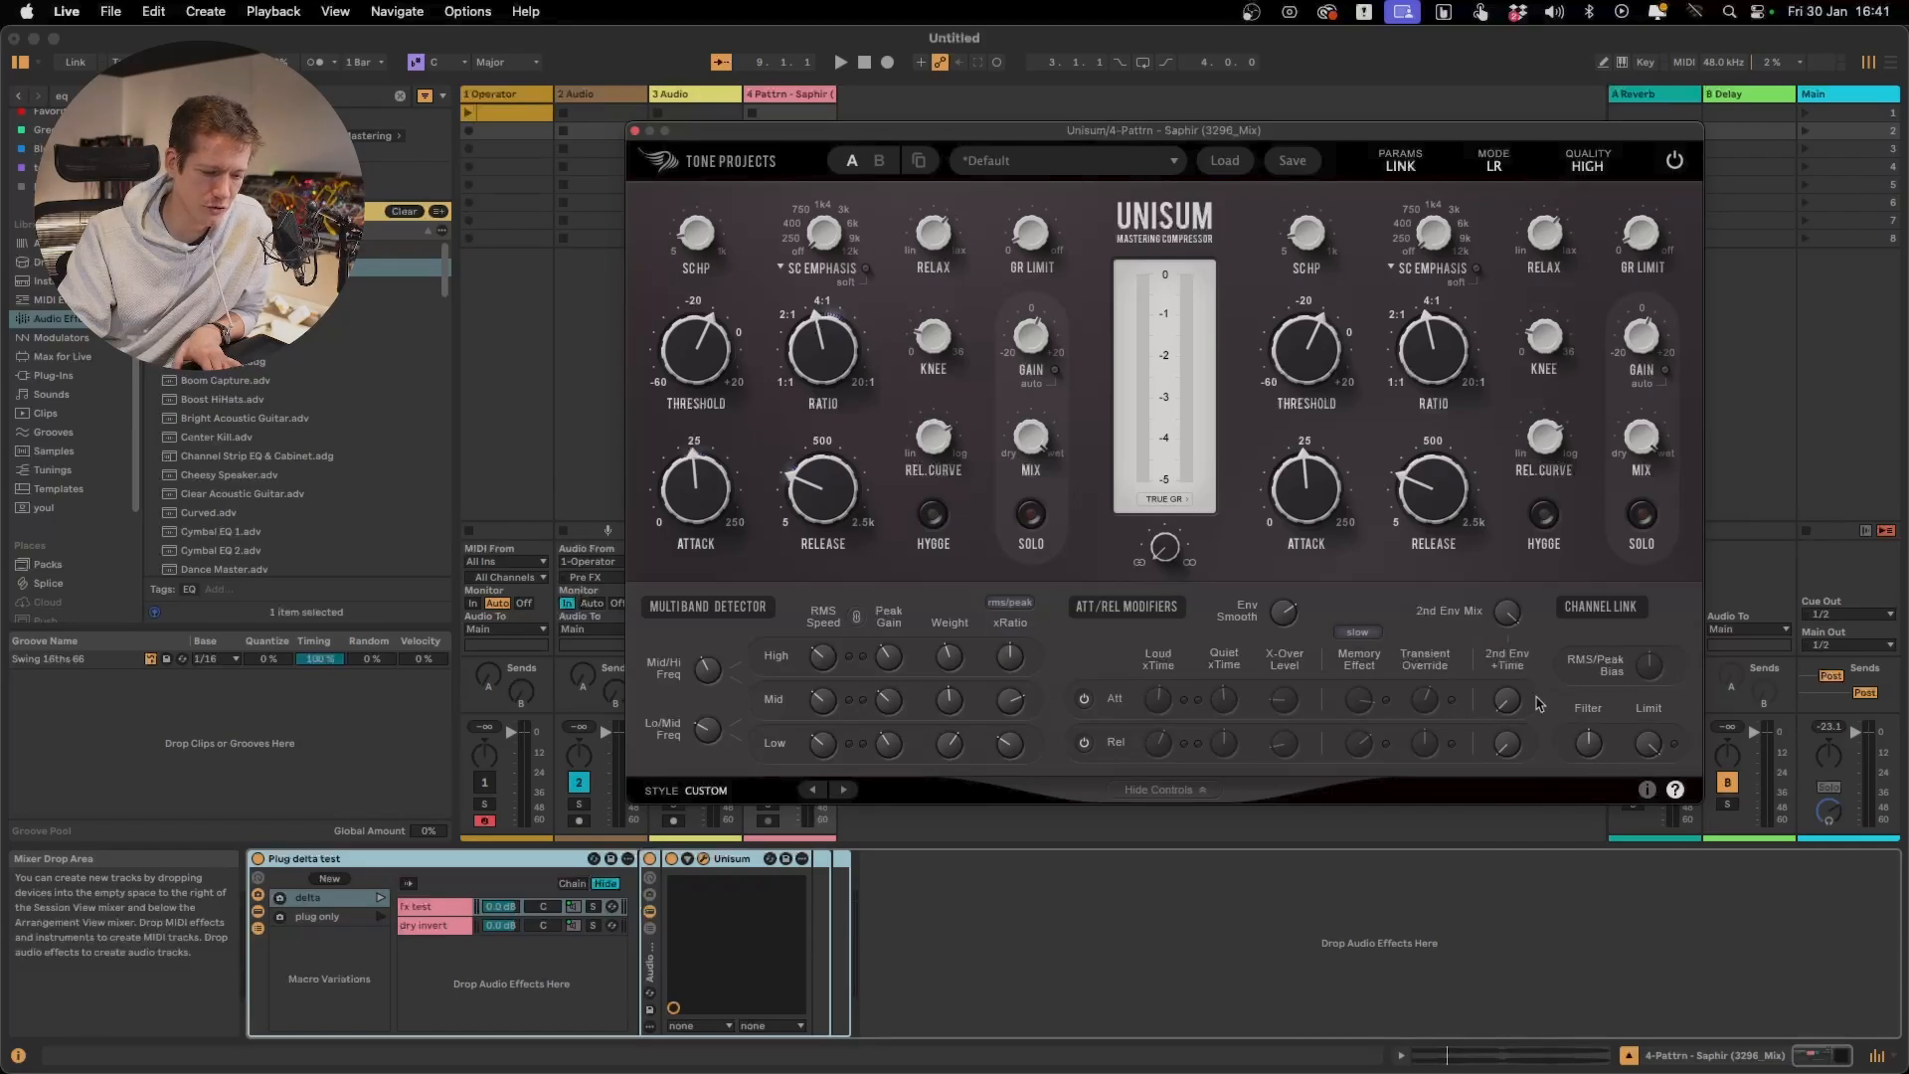
key(space)
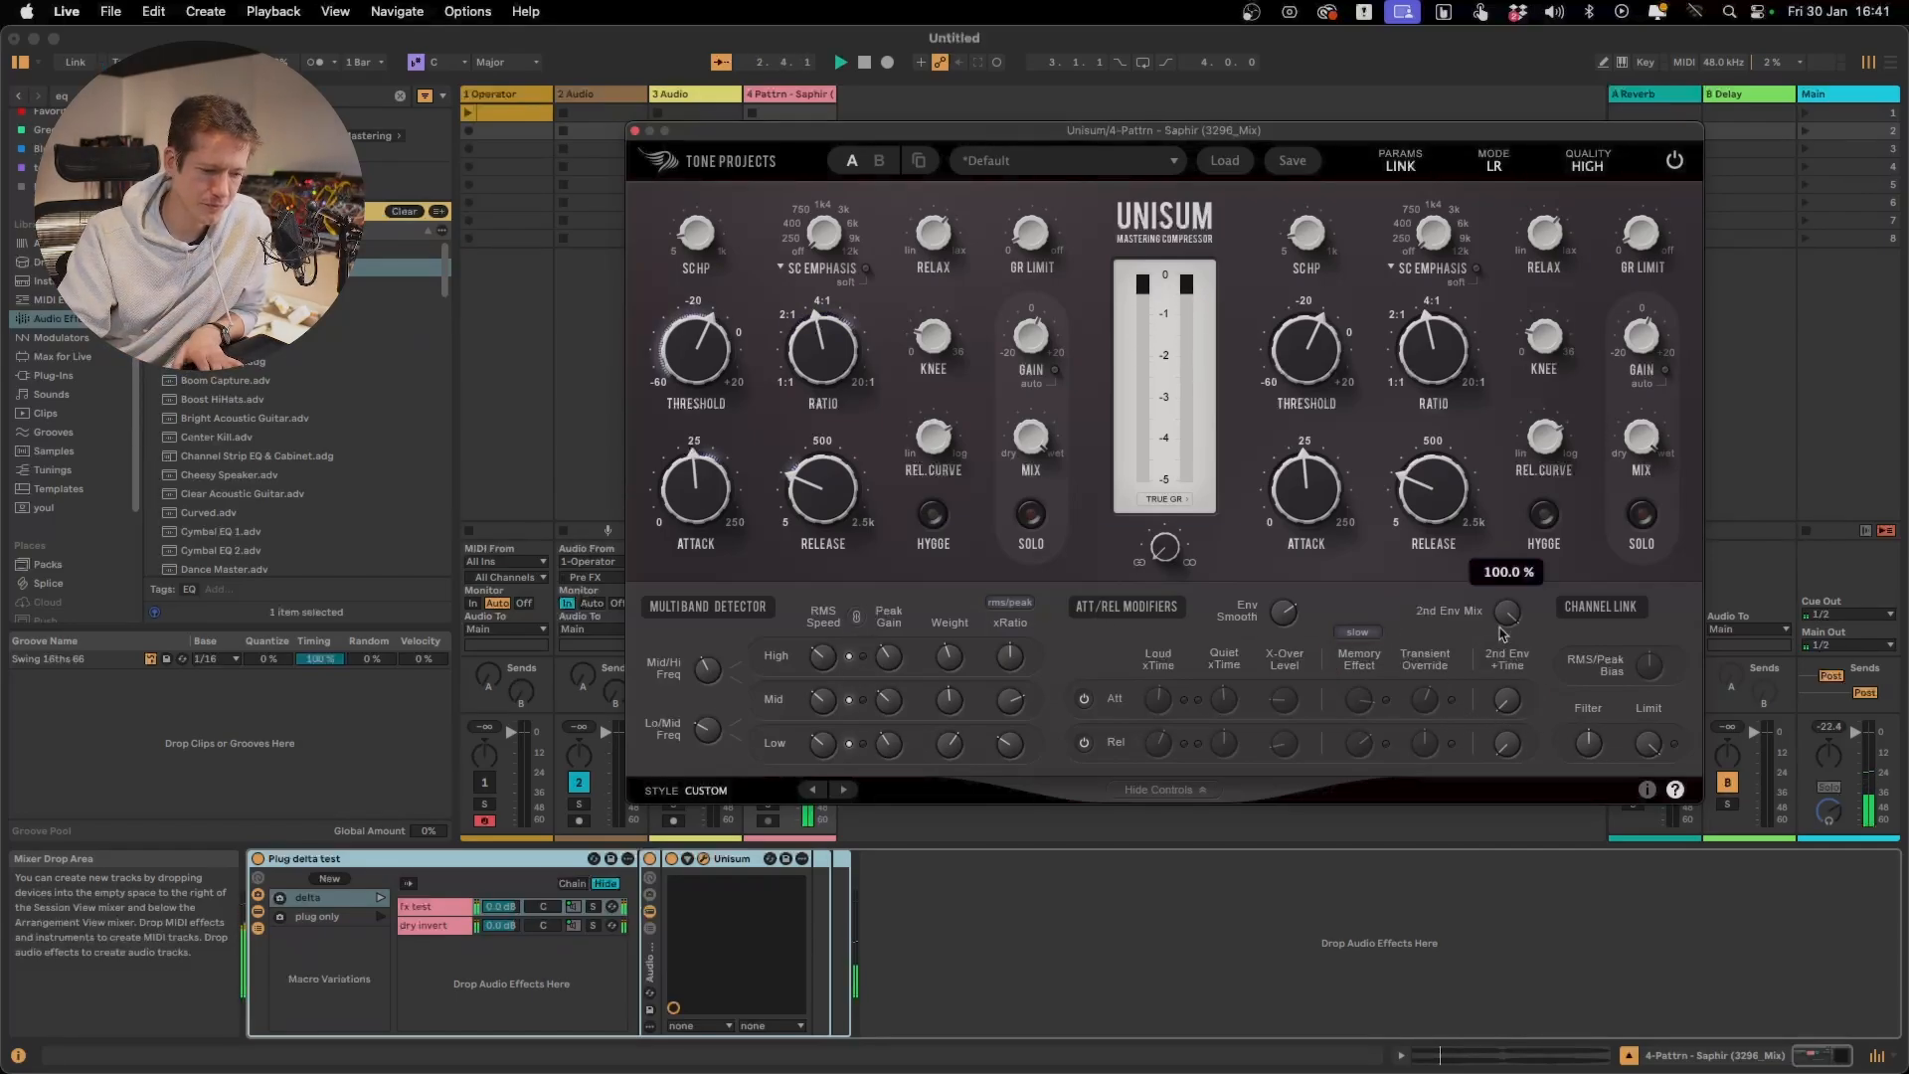
Lower the 2nd Env Mix to 0.0 % and replay the delta signal to hear the main envelope alone
mouse_move(1503, 632)
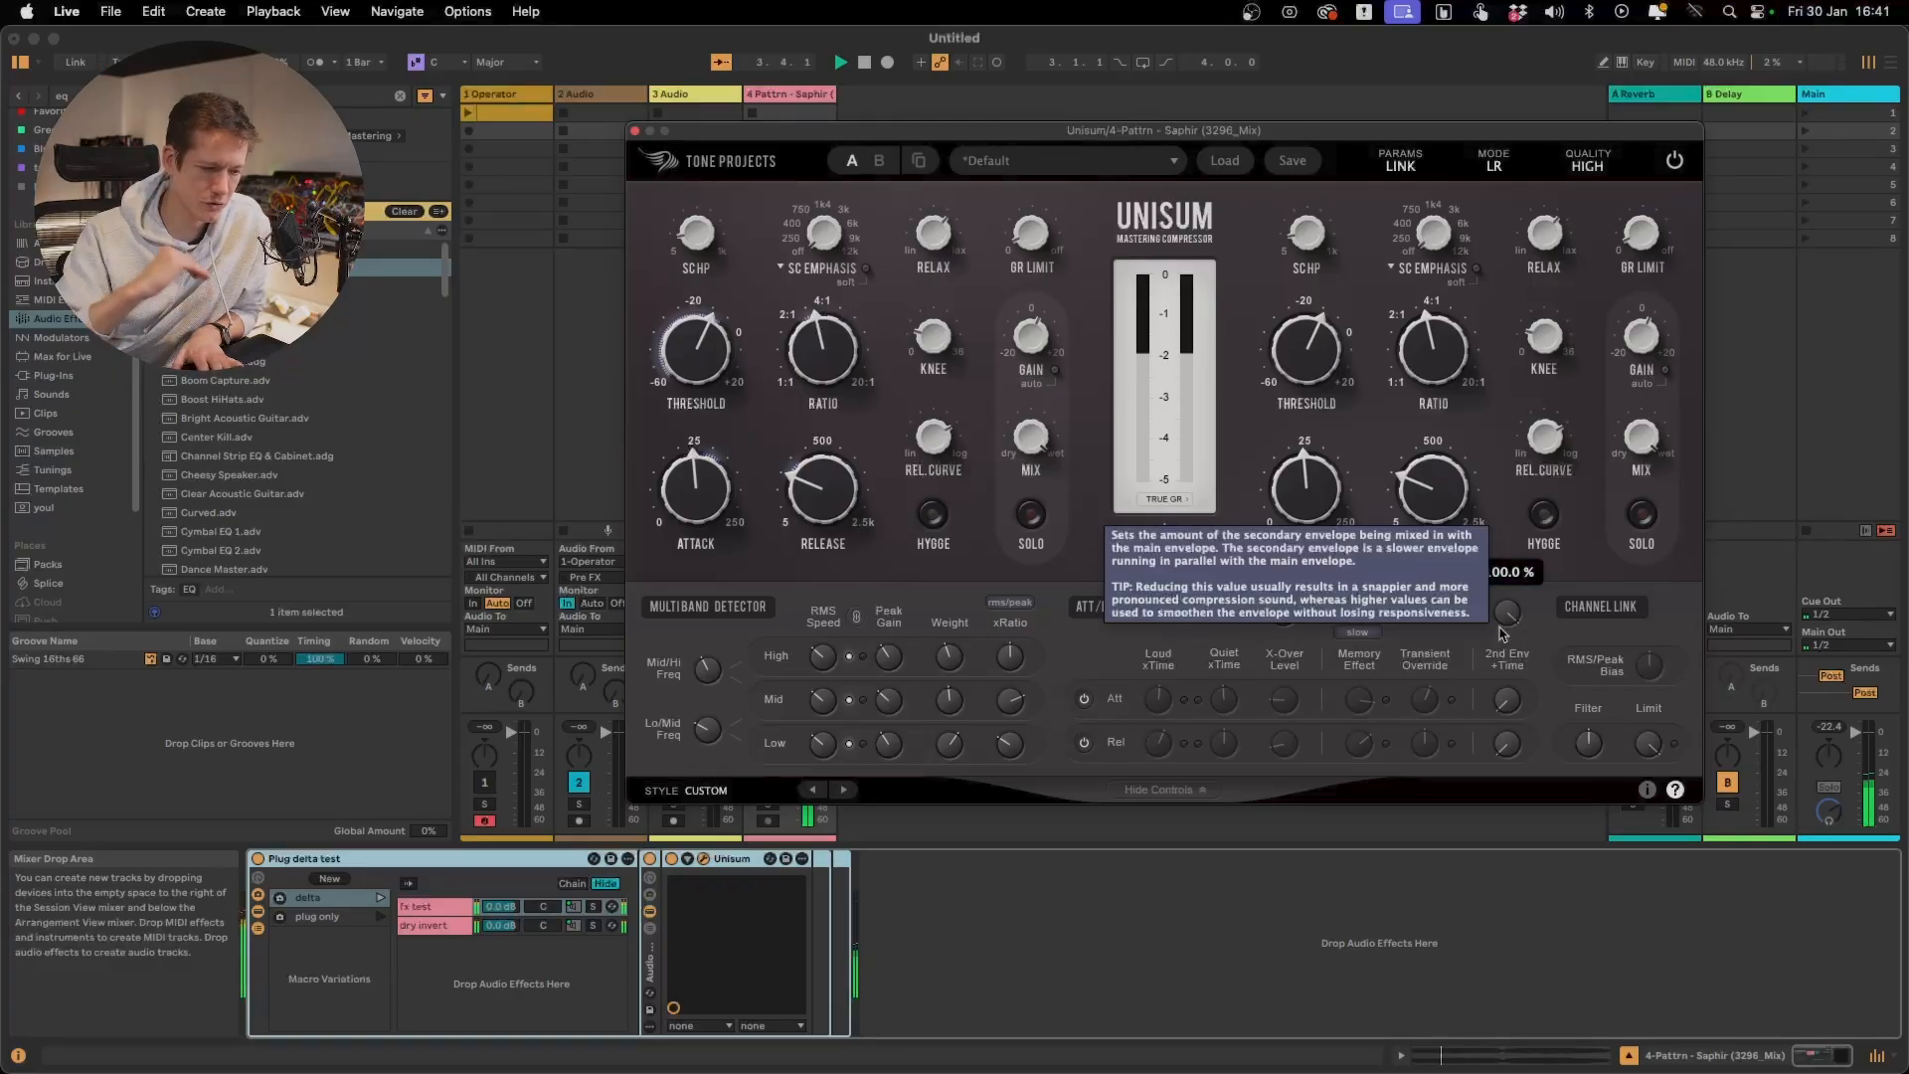
drag(1502, 633, 1503, 1072)
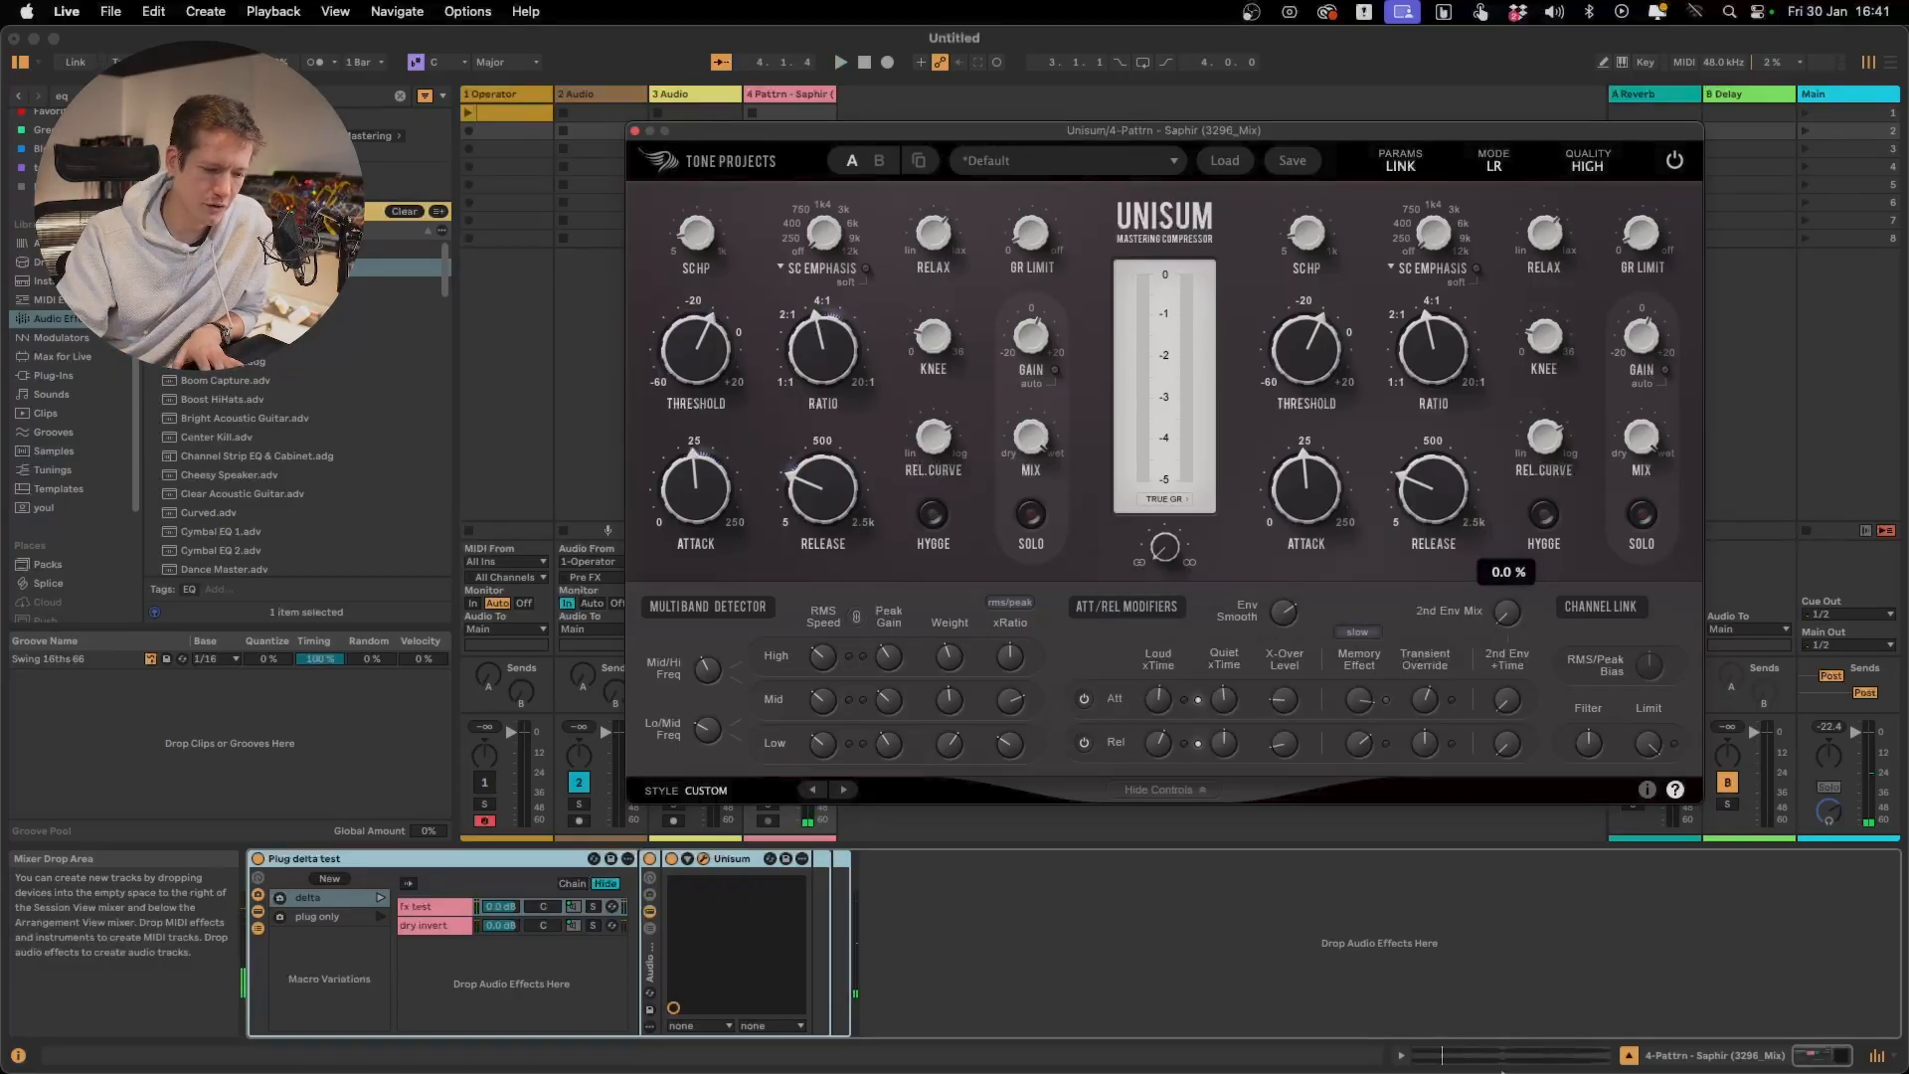
key(space)
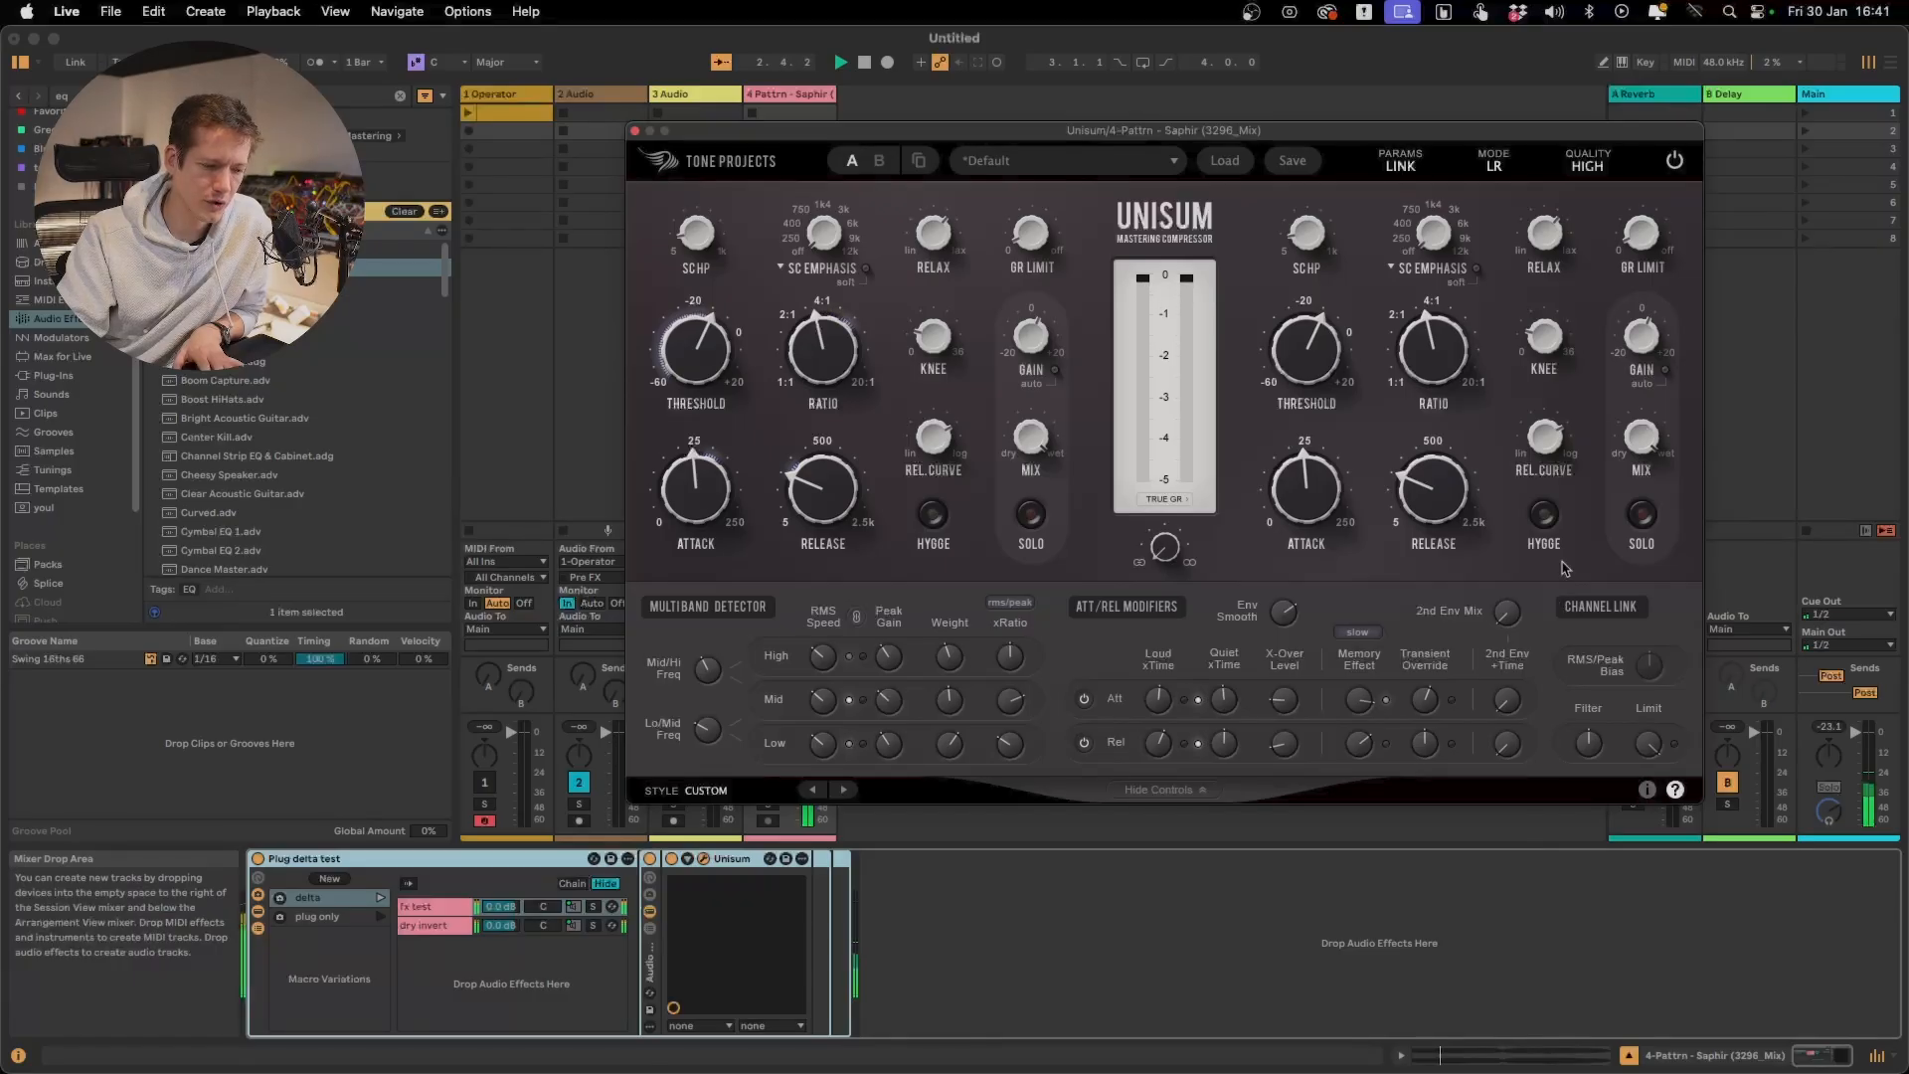
mouse_move(1510, 622)
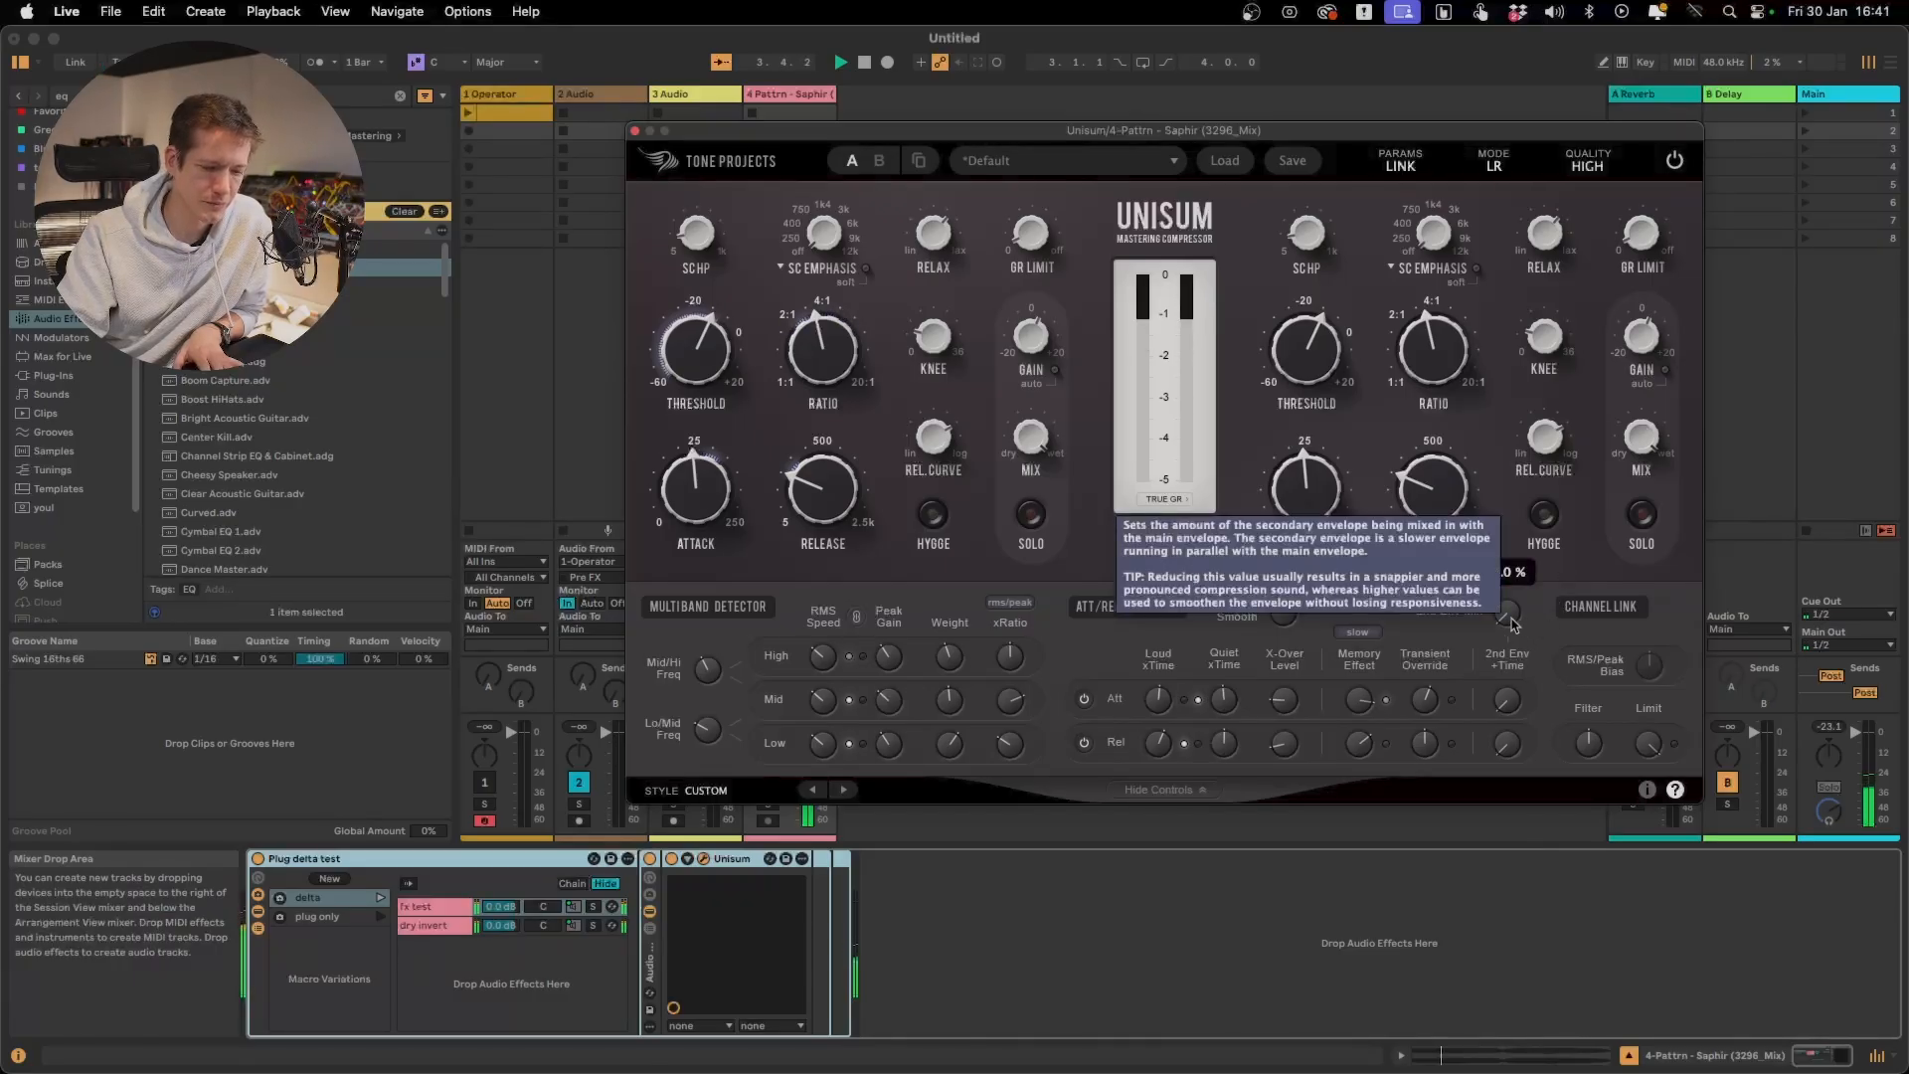
key(space)
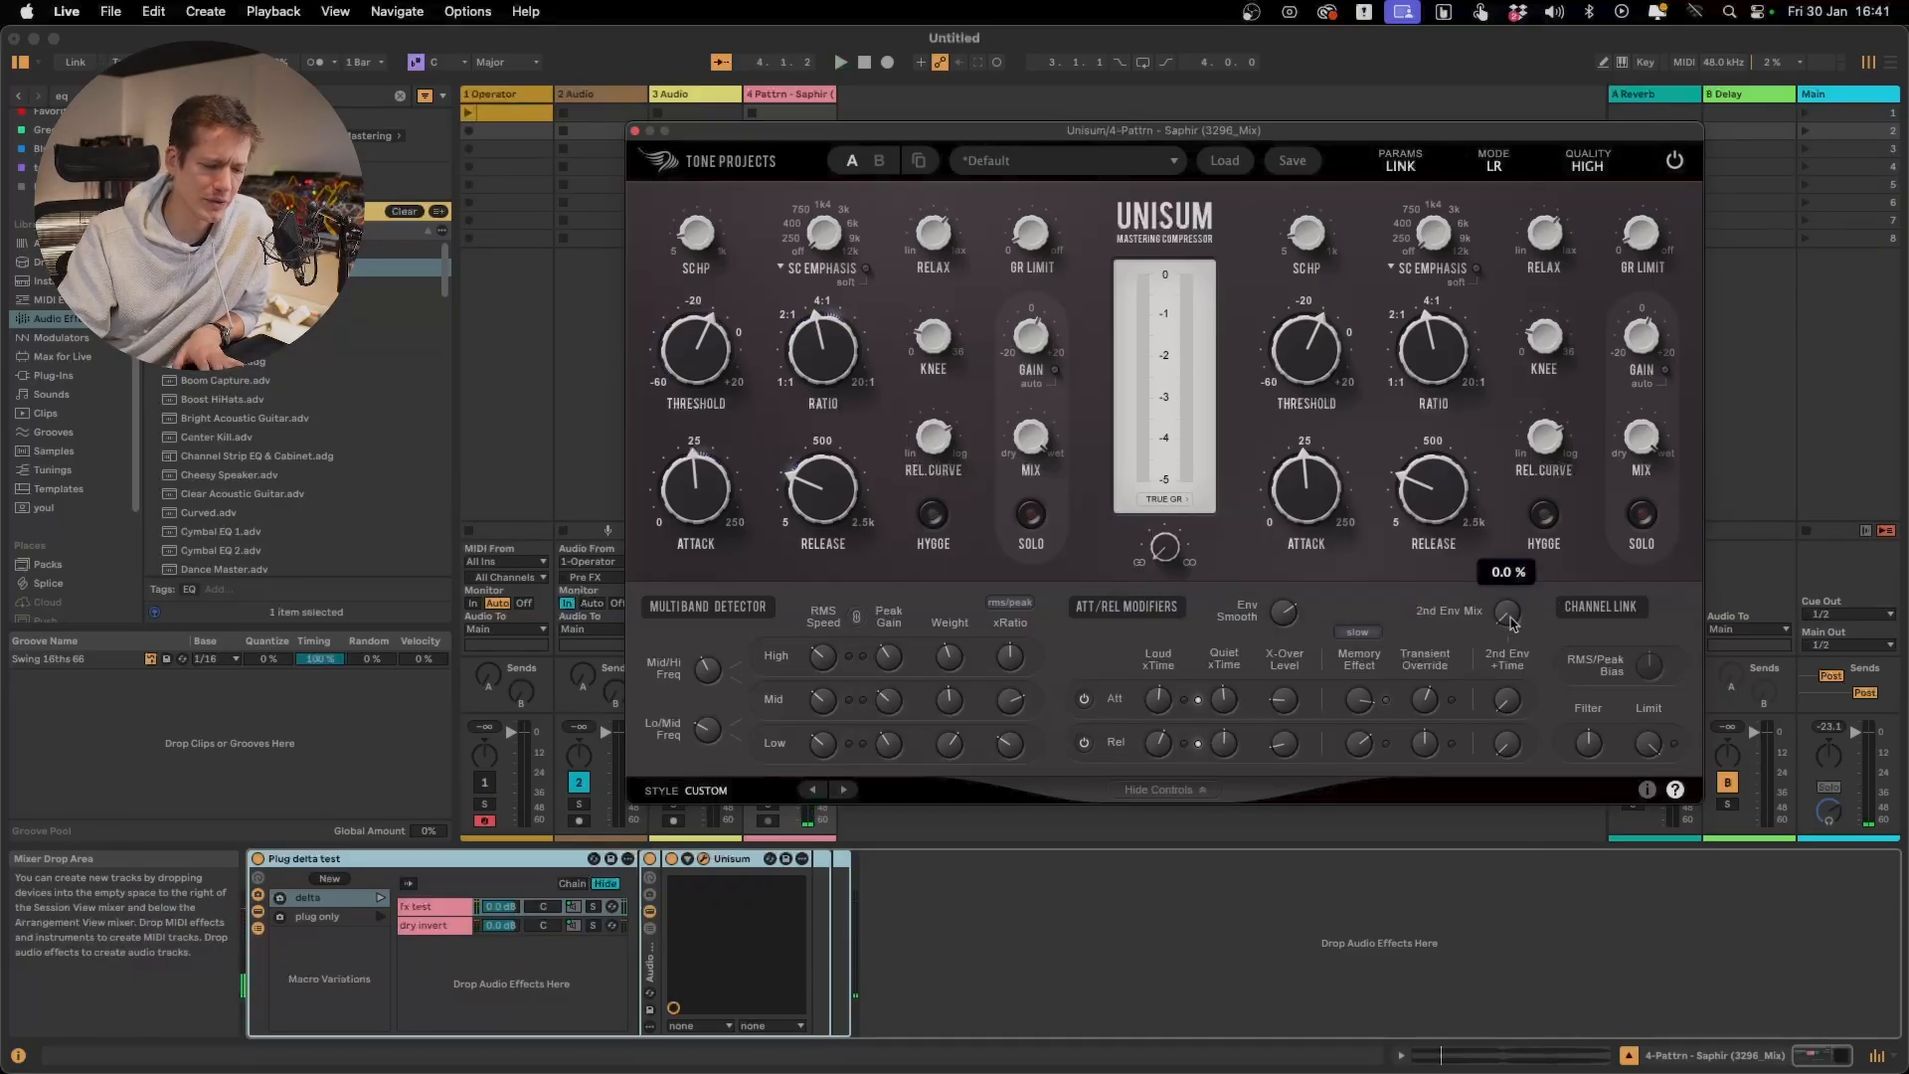
Raise the 2nd Env Mix to 100.0 % and increase the attack 2nd Env +Time while the delta signal plays
drag(1510, 622, 1594, 352)
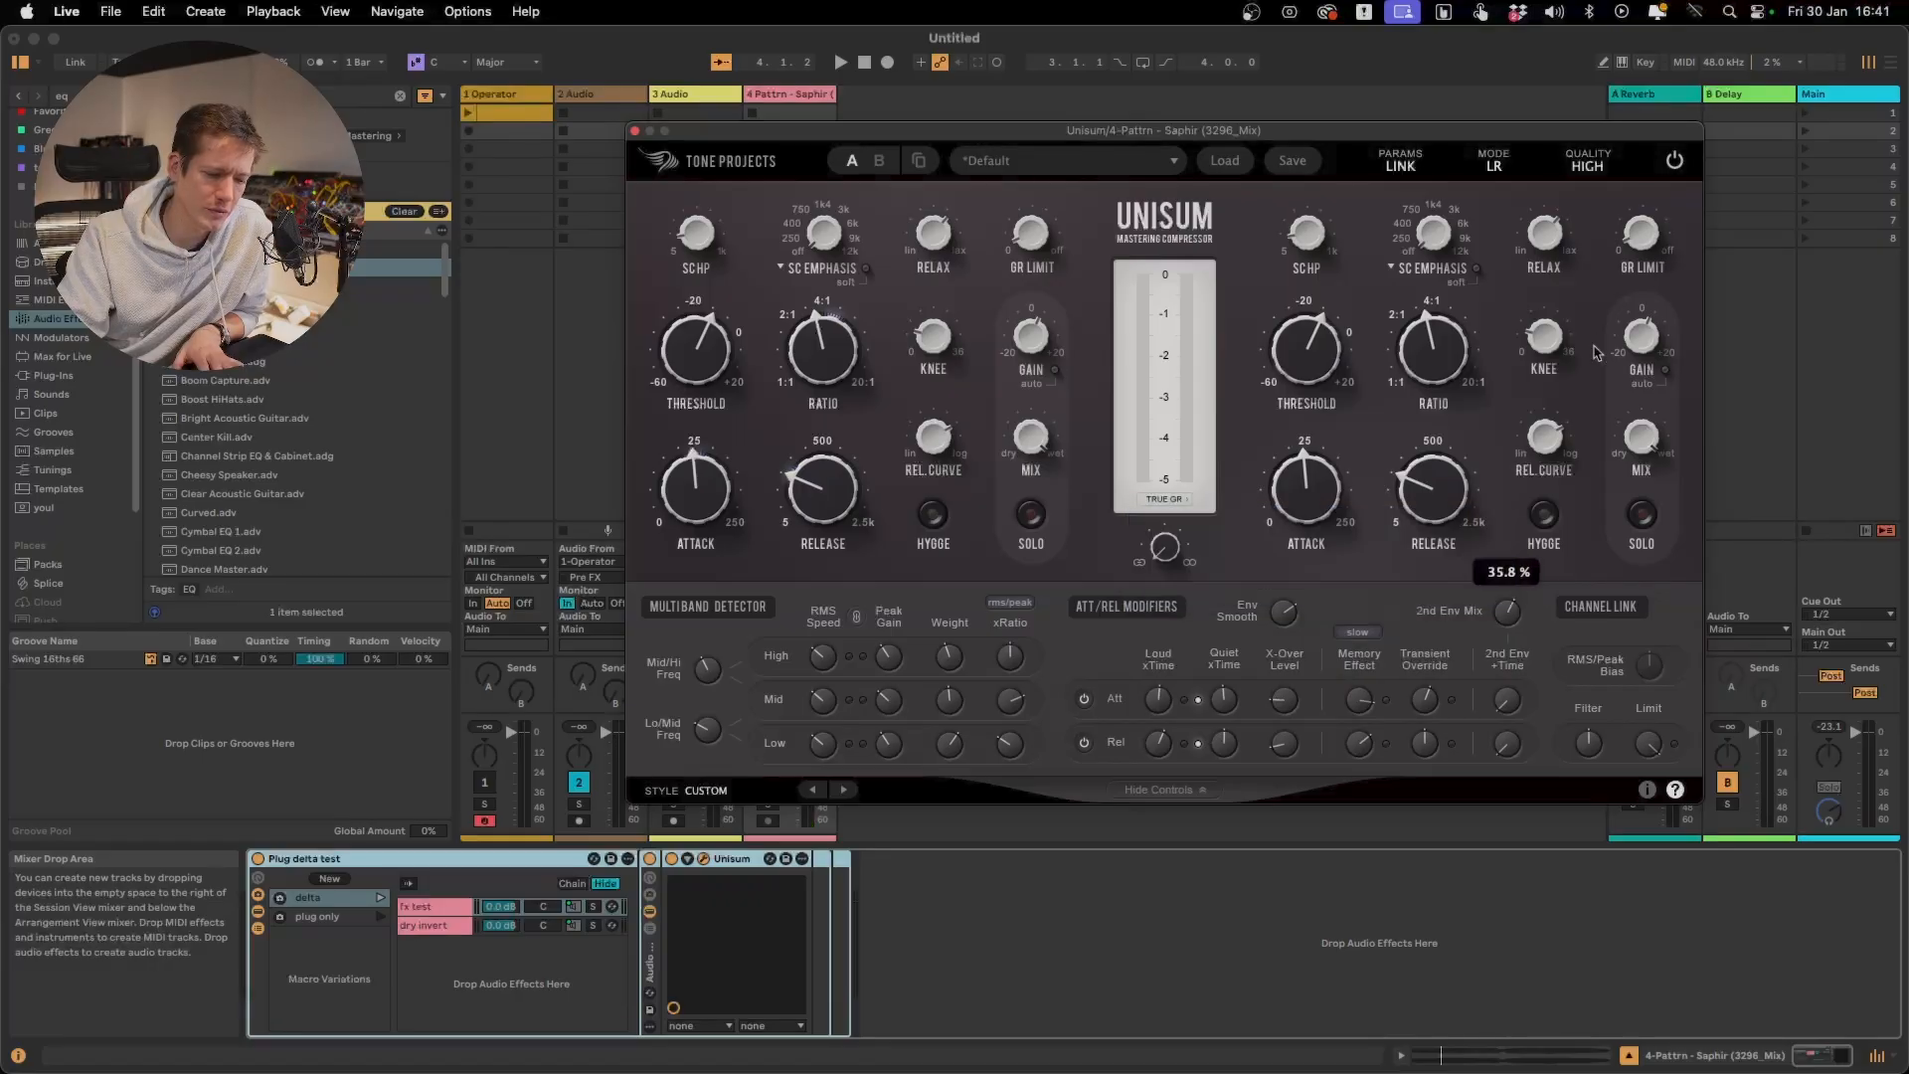
key(space)
mouse_move(1516, 661)
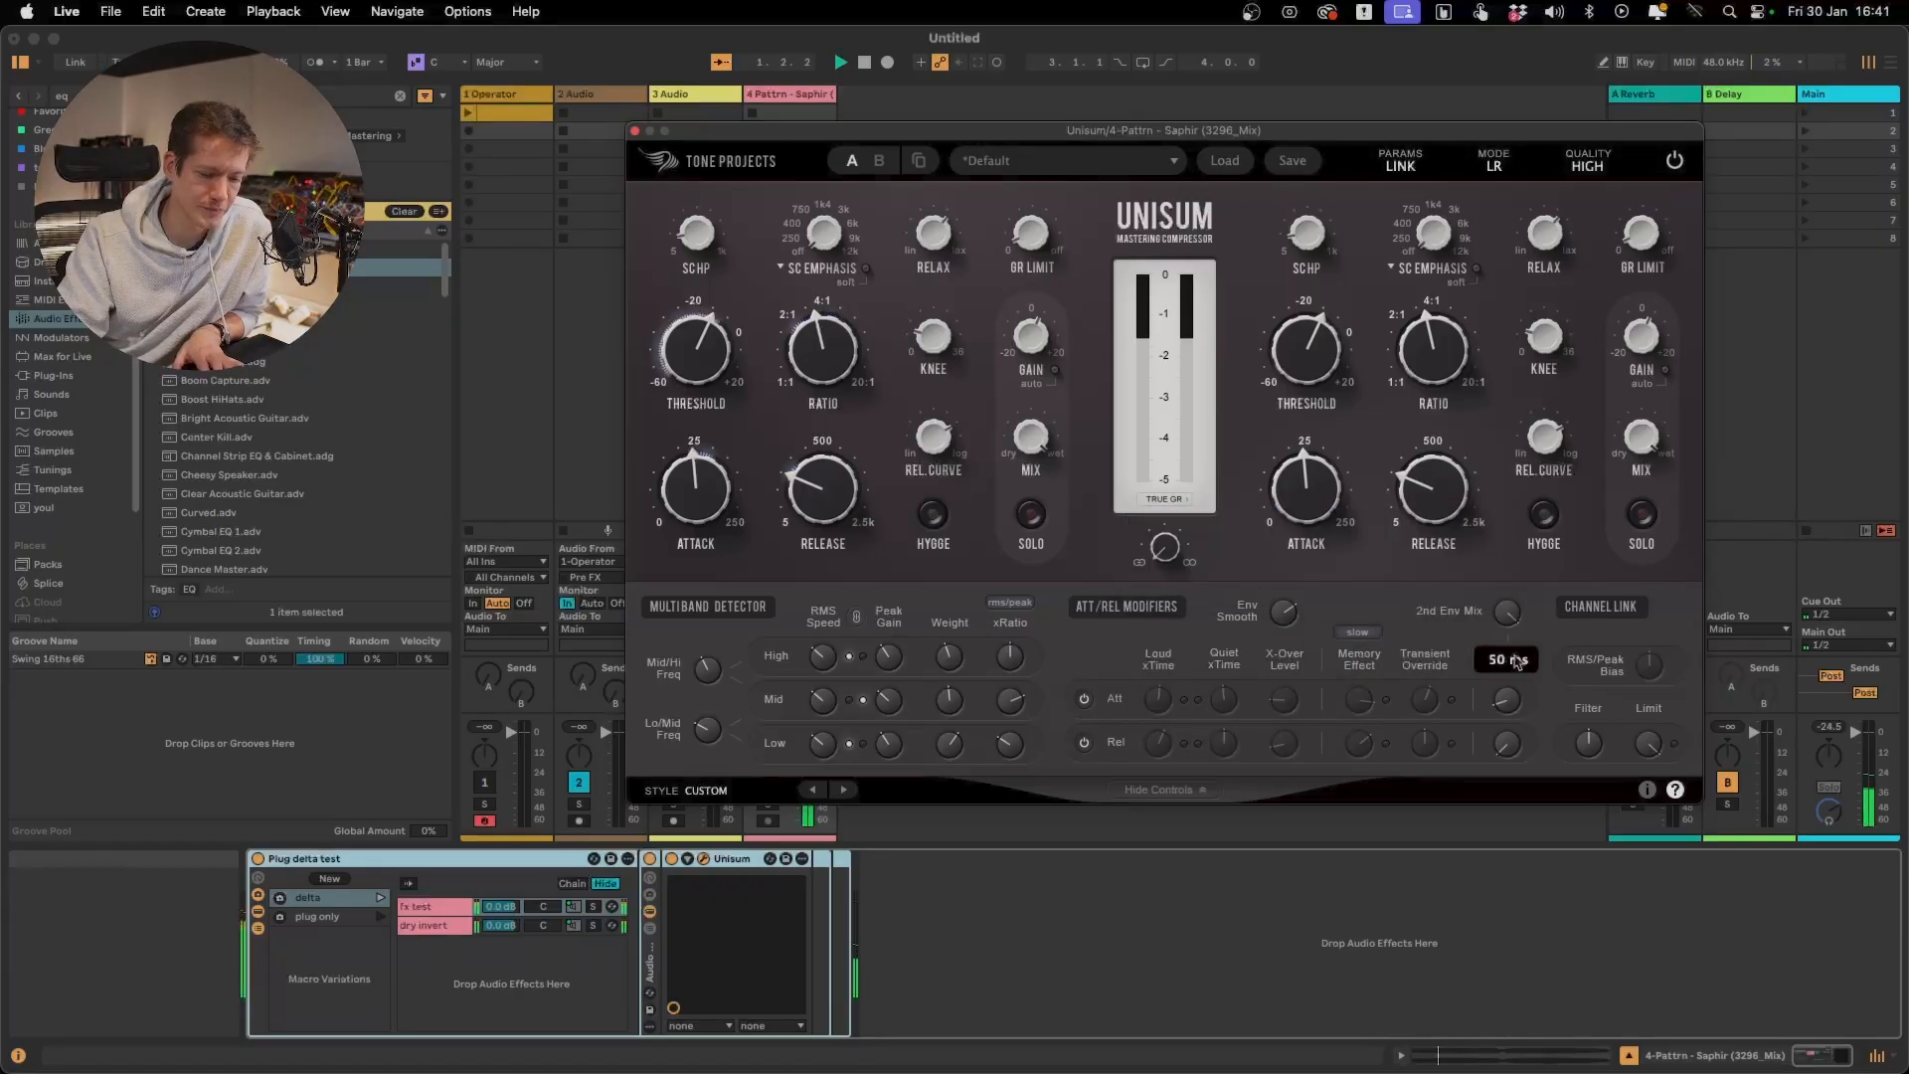
drag(1517, 661, 1584, 438)
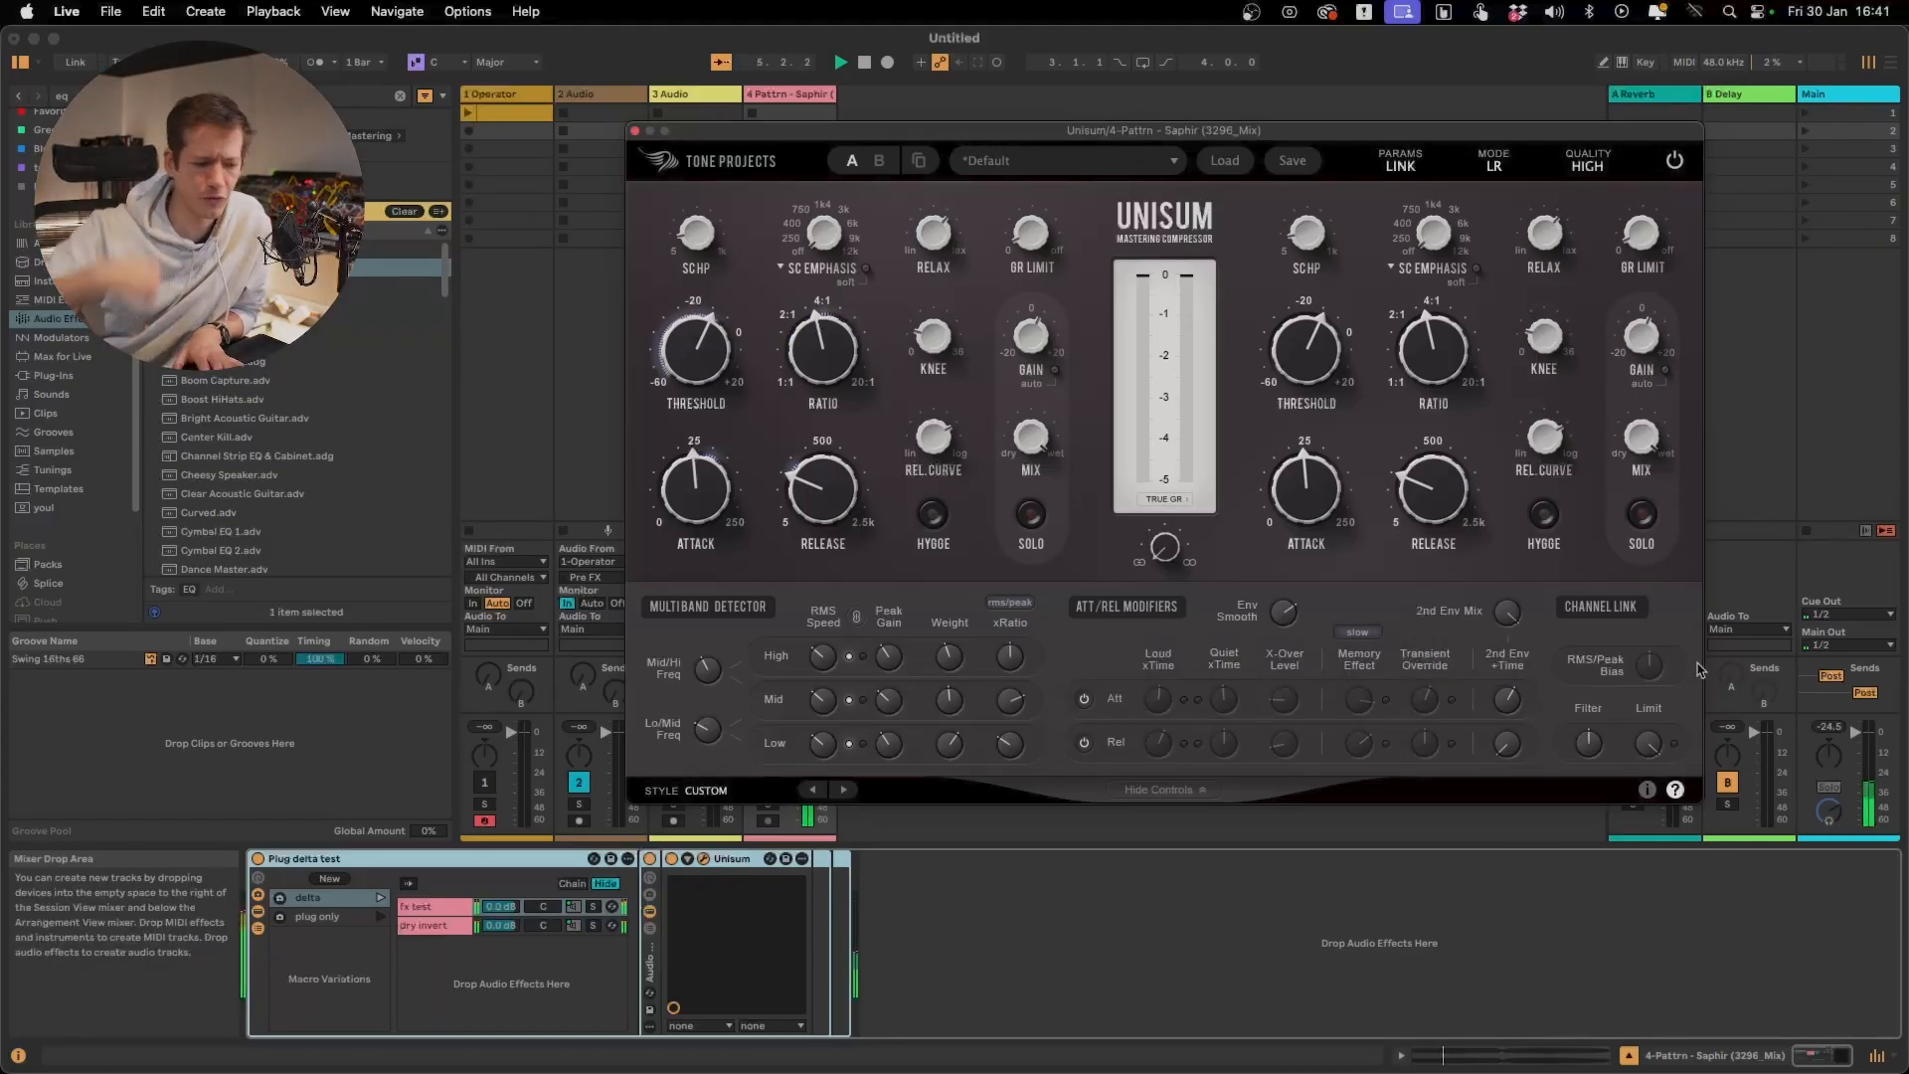
Keep the release 2nd Env +Time at 0 ms and replay the delta signal while adjusting the 2nd Env Mix
mouse_move(1505, 746)
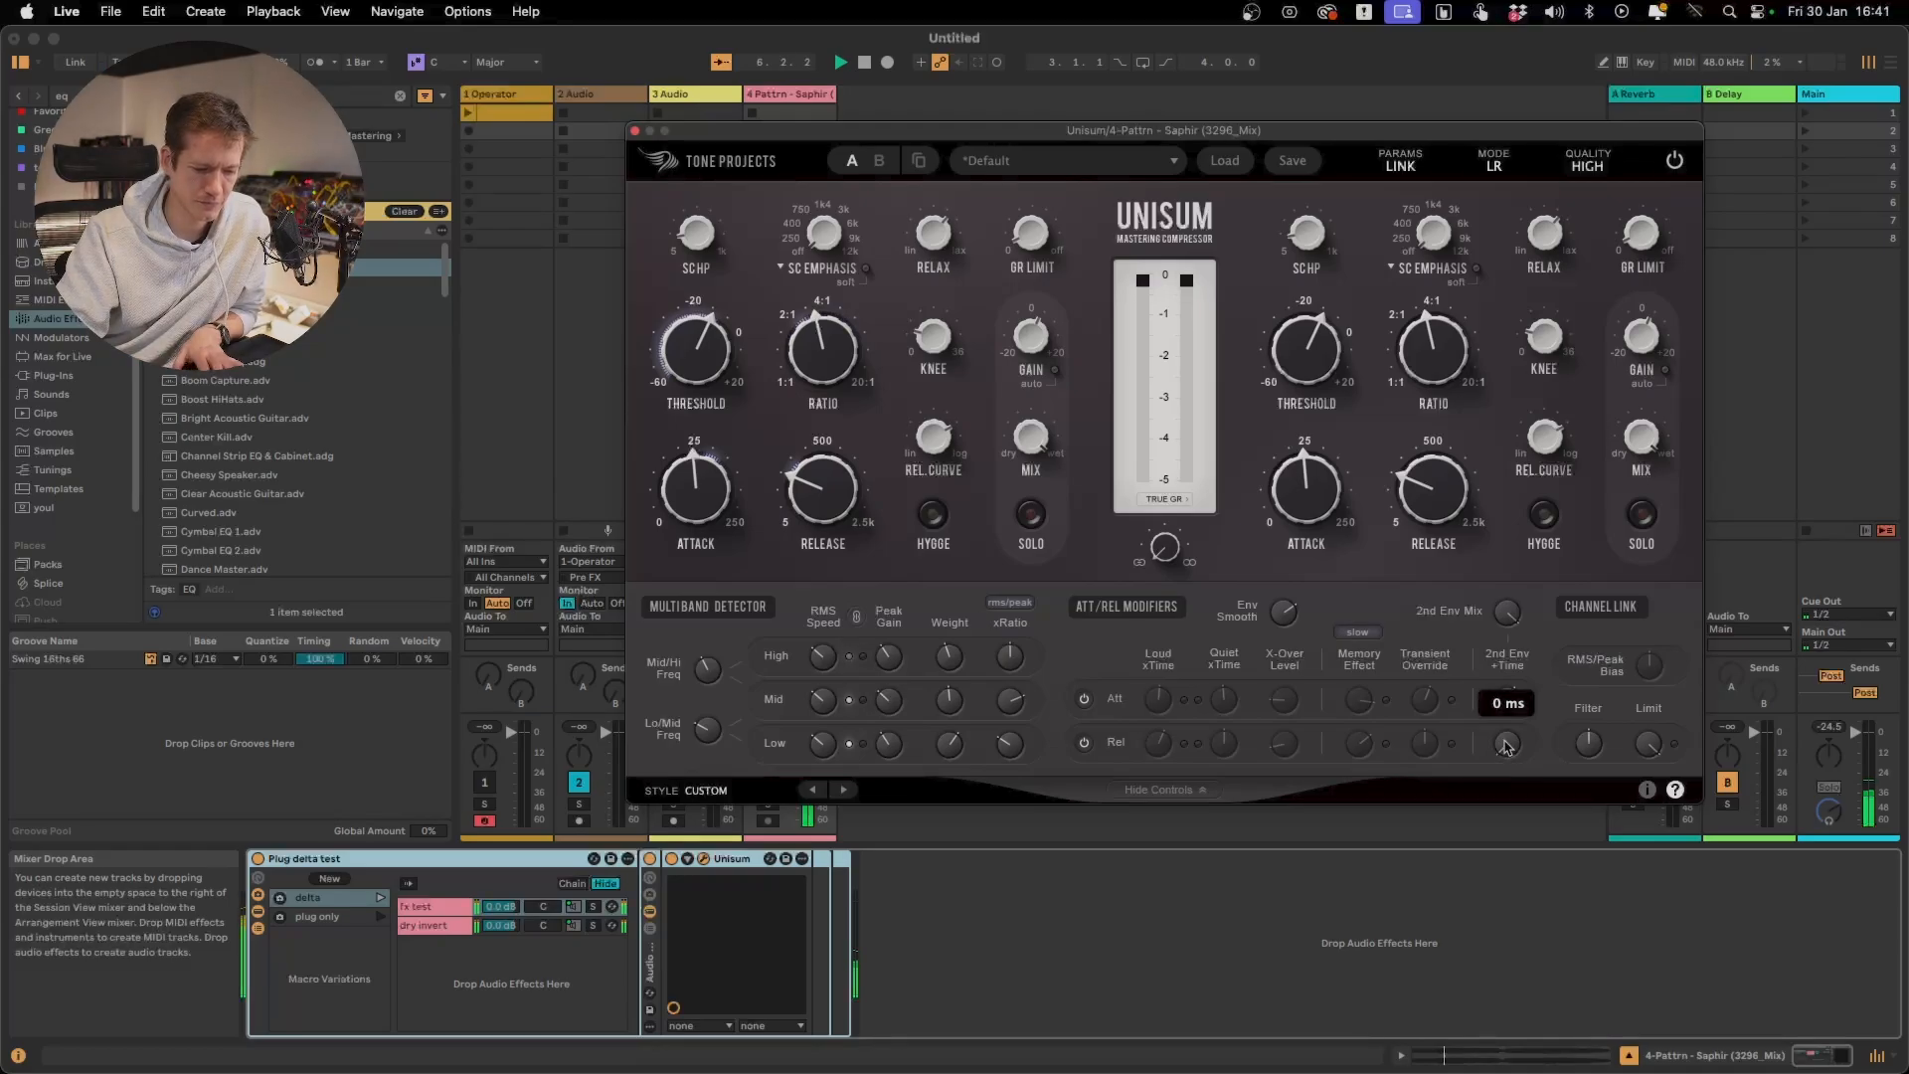
drag(1507, 748, 1507, 740)
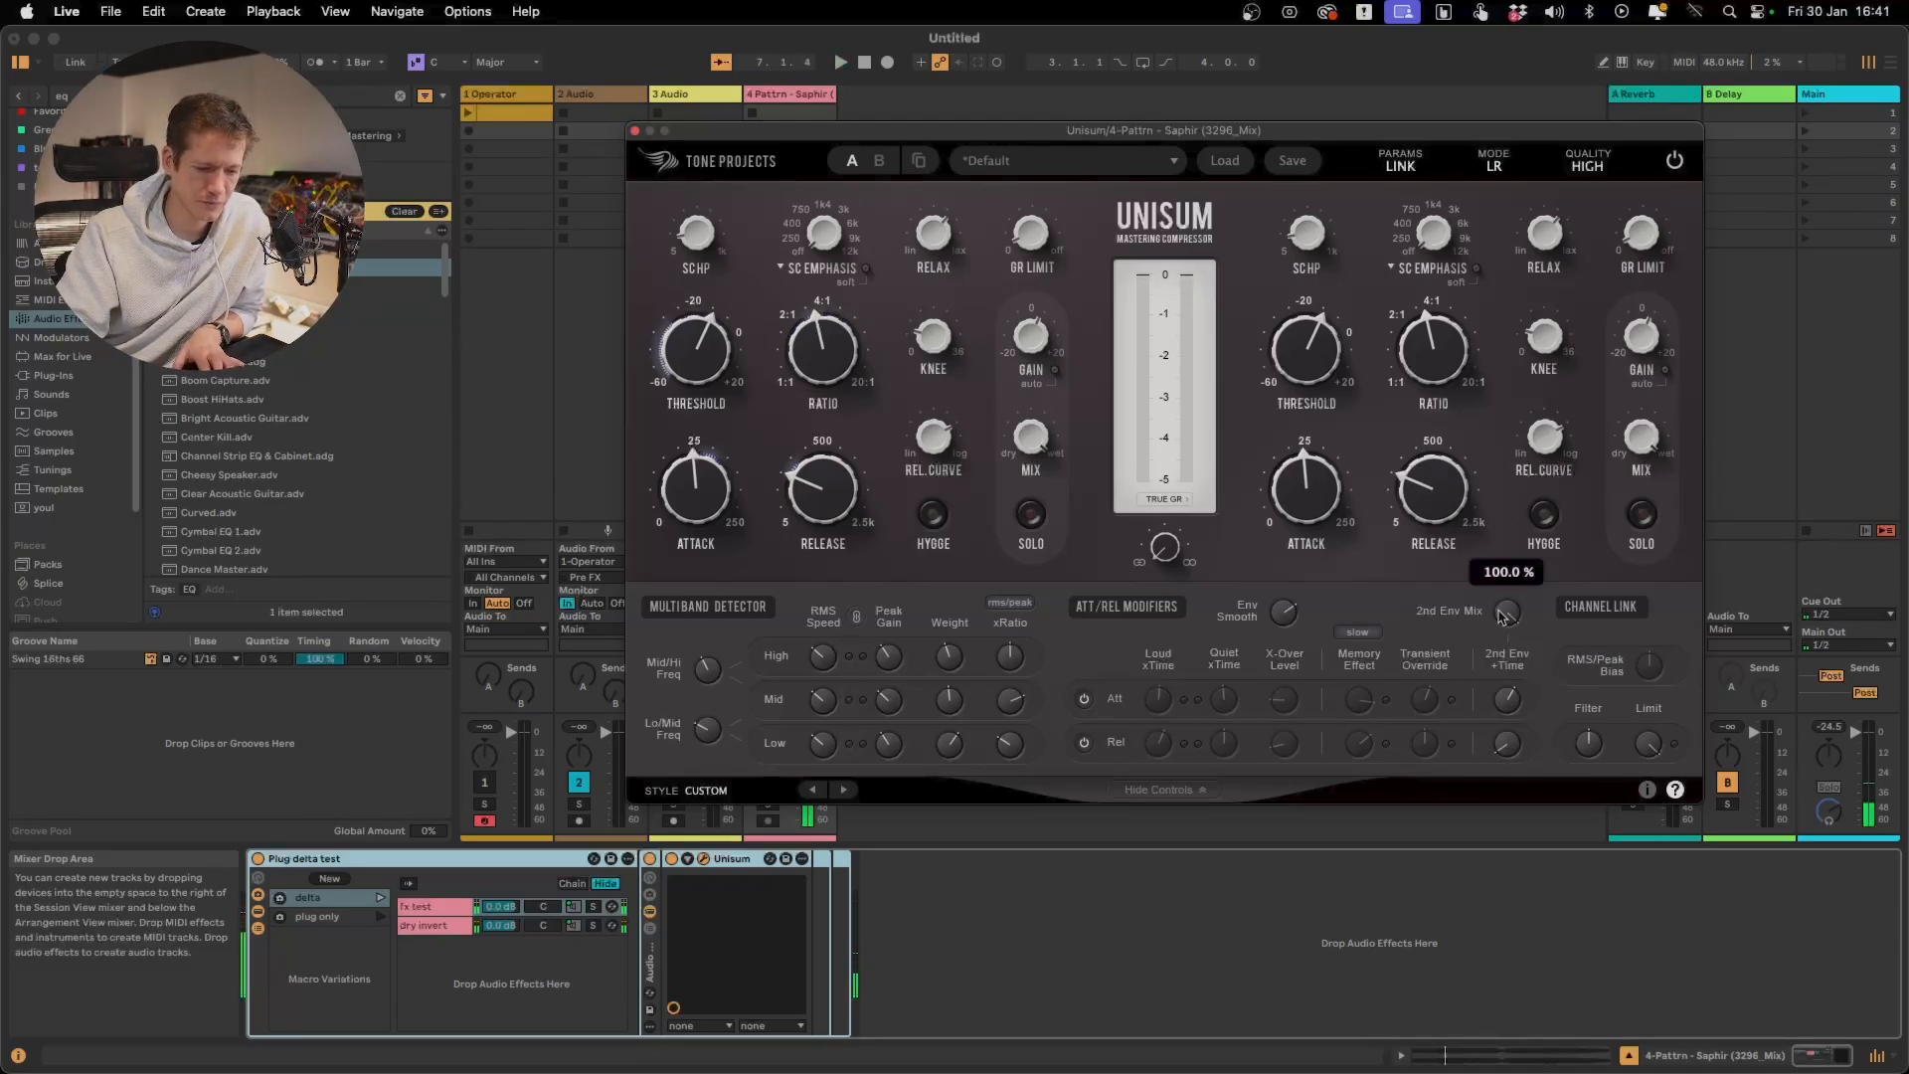
key(space)
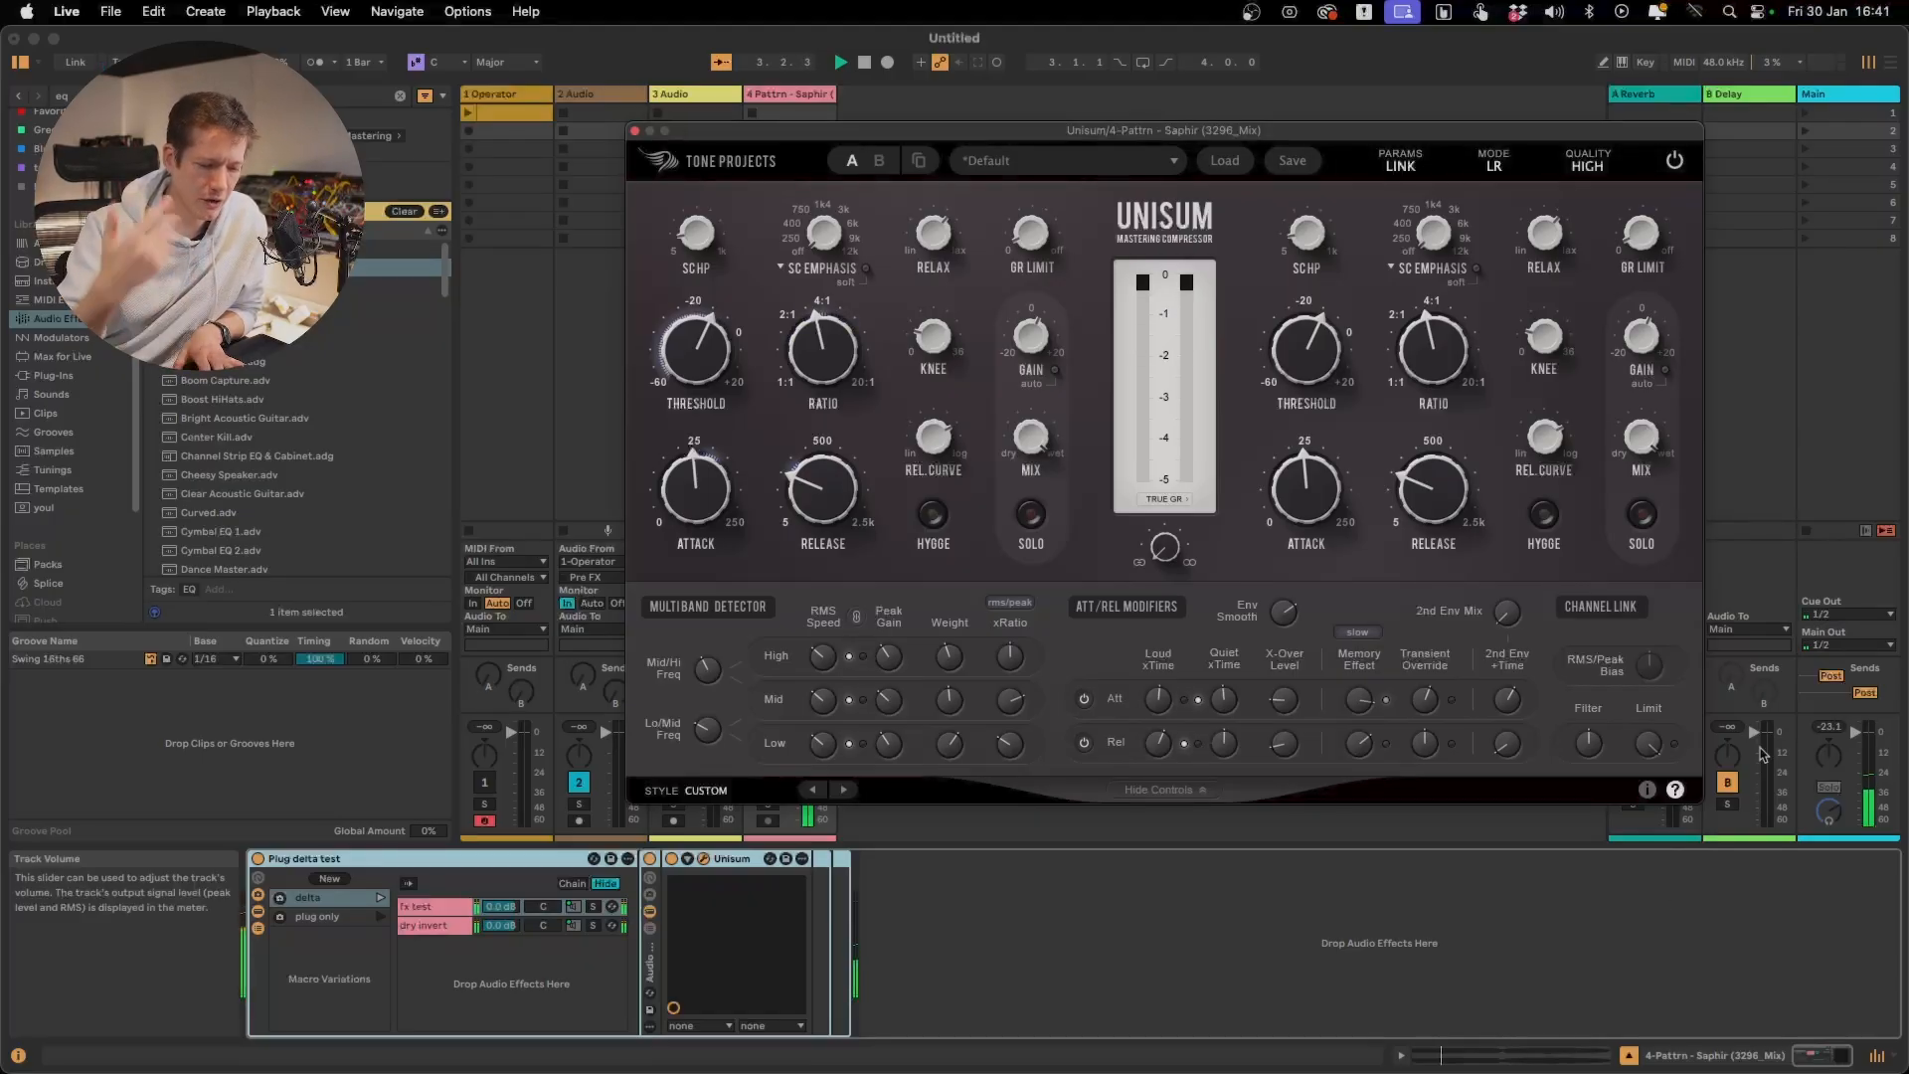
drag(1507, 599, 1511, 559)
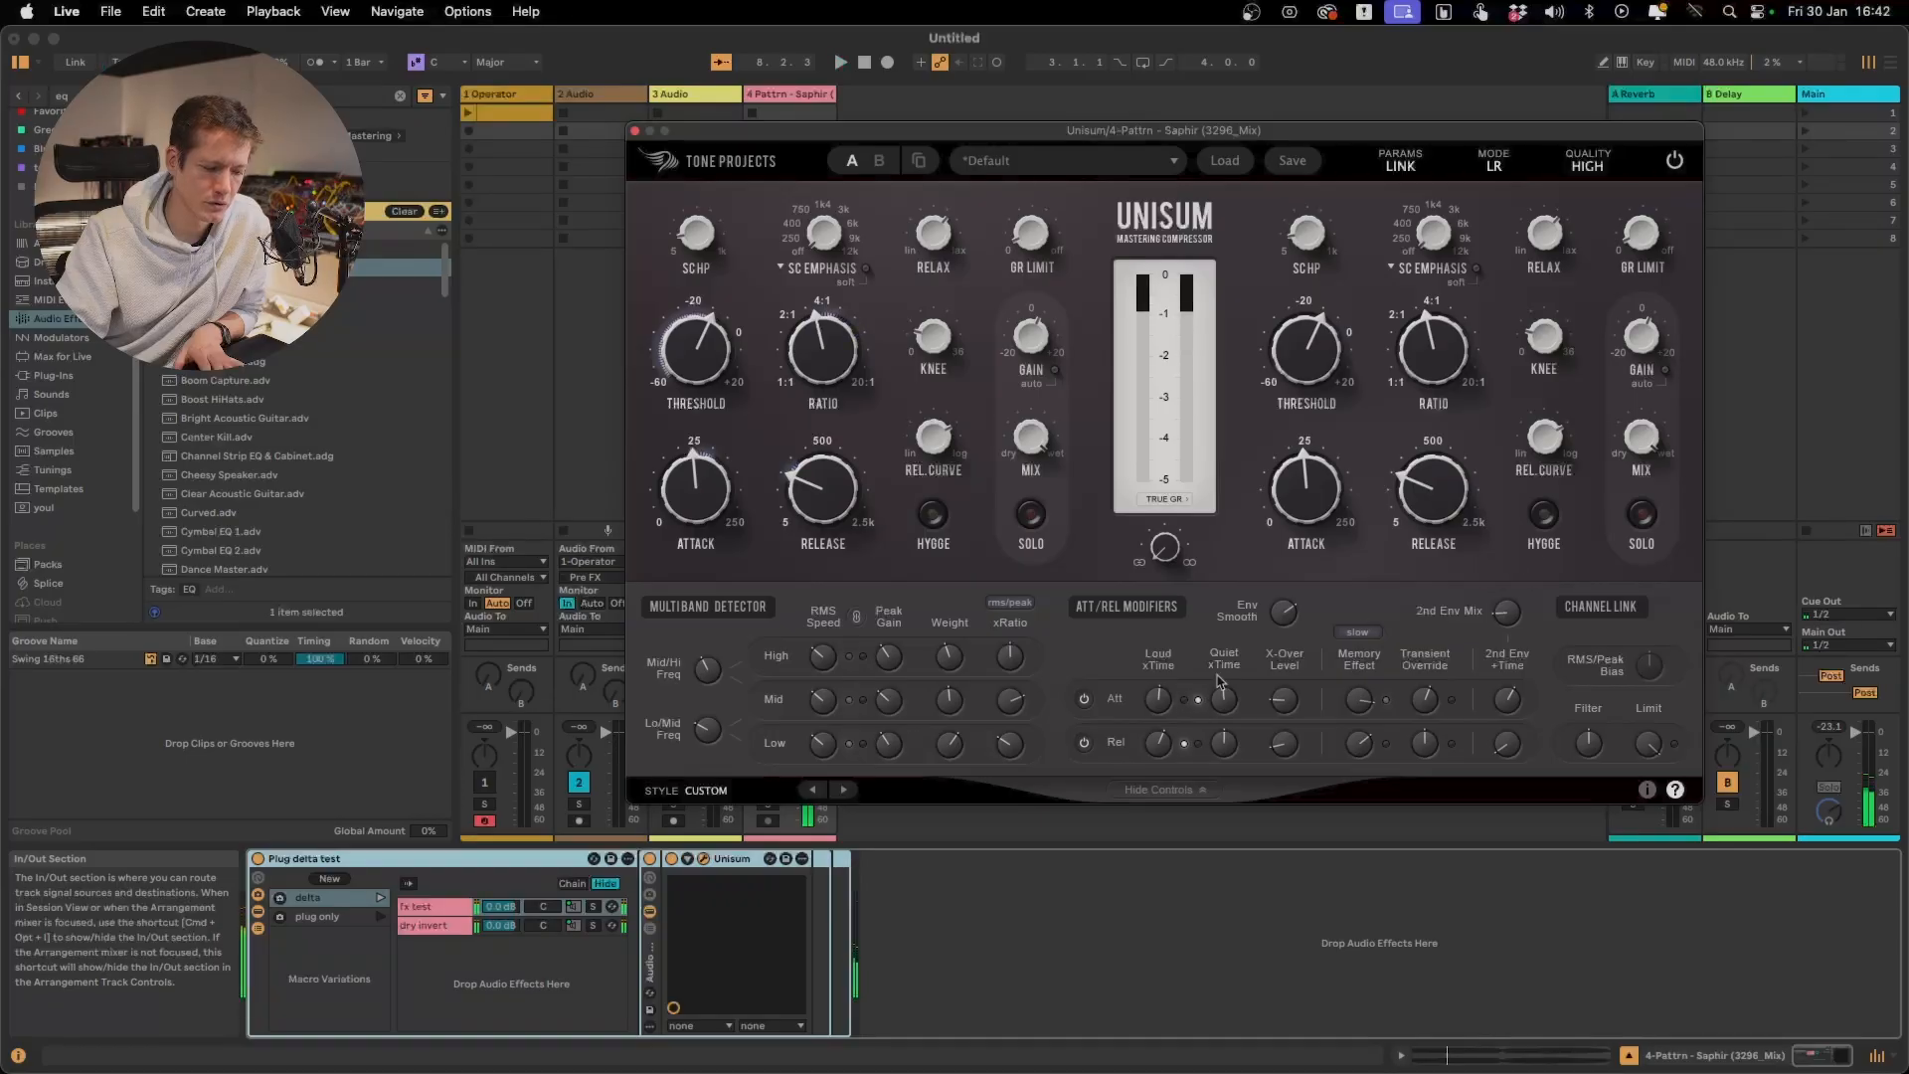
Launch the plug only variation and raise the 2nd Env Mix while the full signal plays
click(381, 921)
key(space)
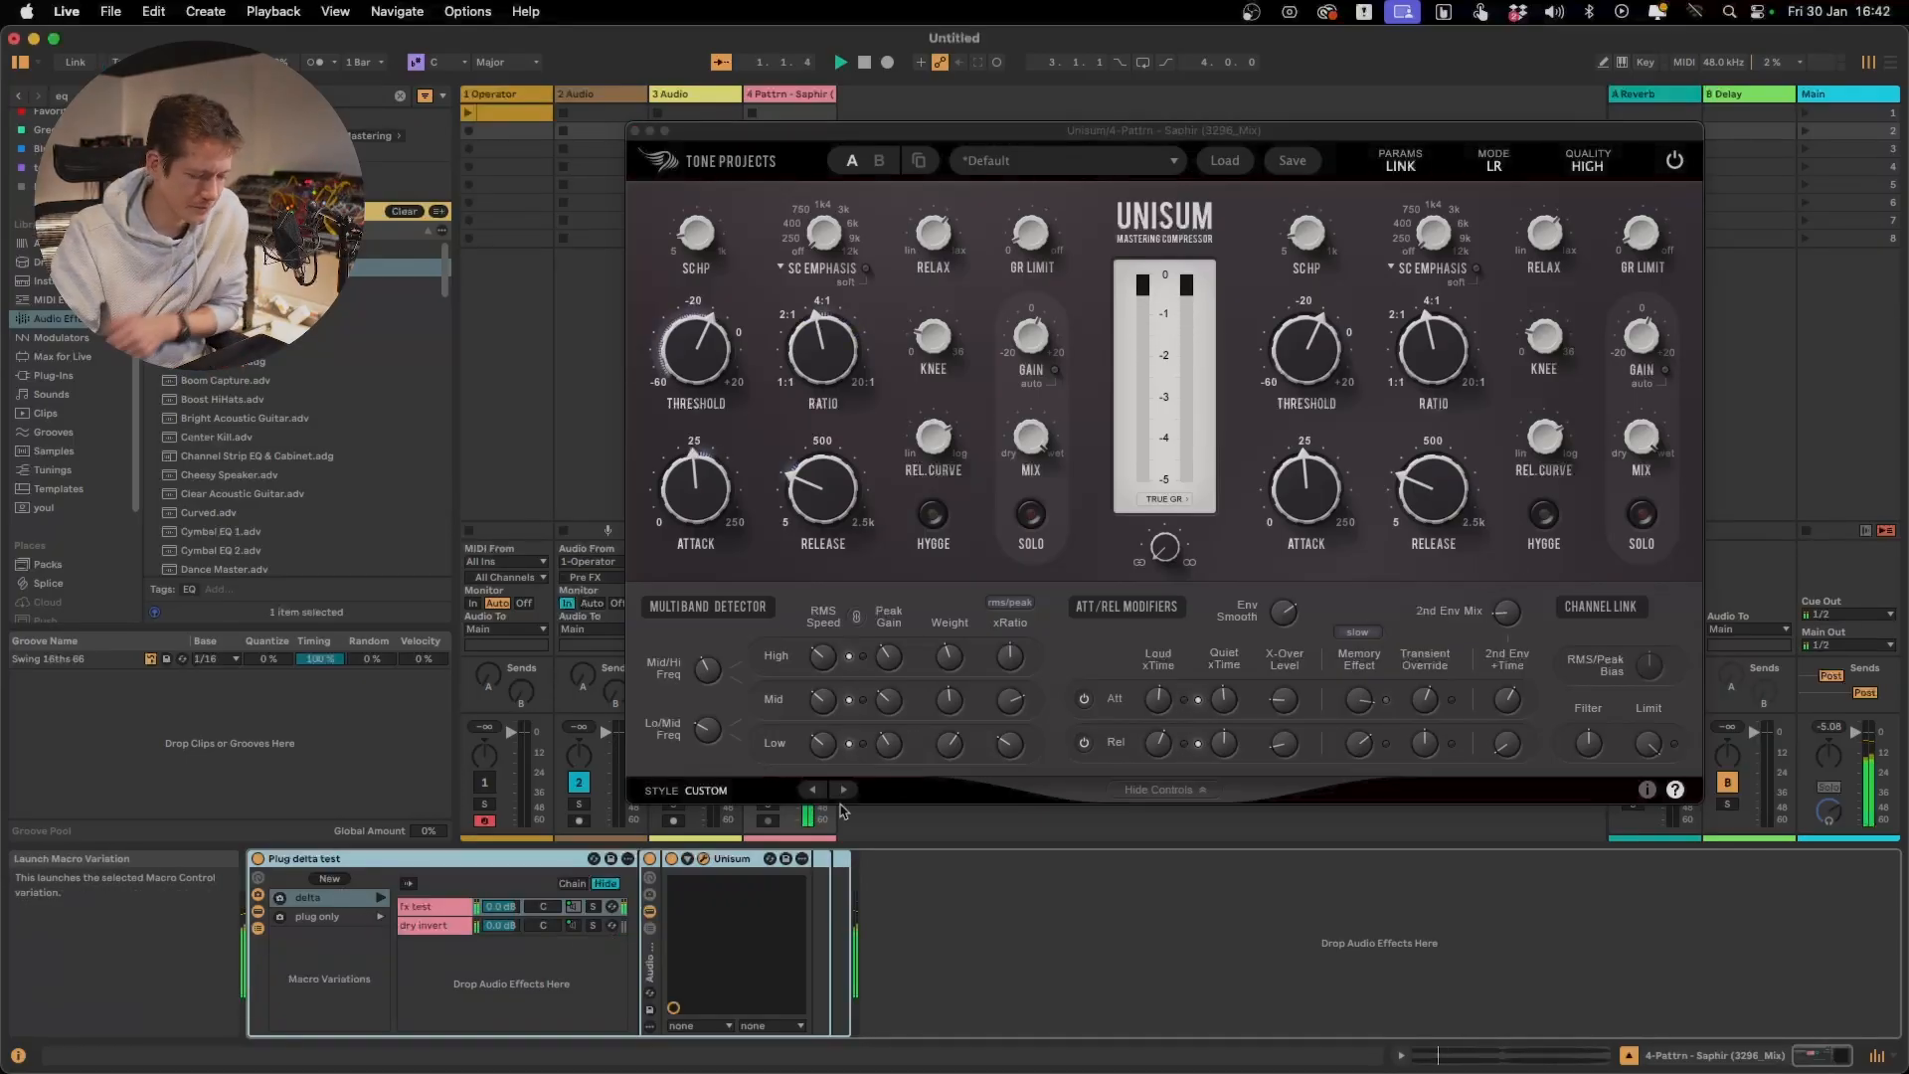
mouse_move(1511, 626)
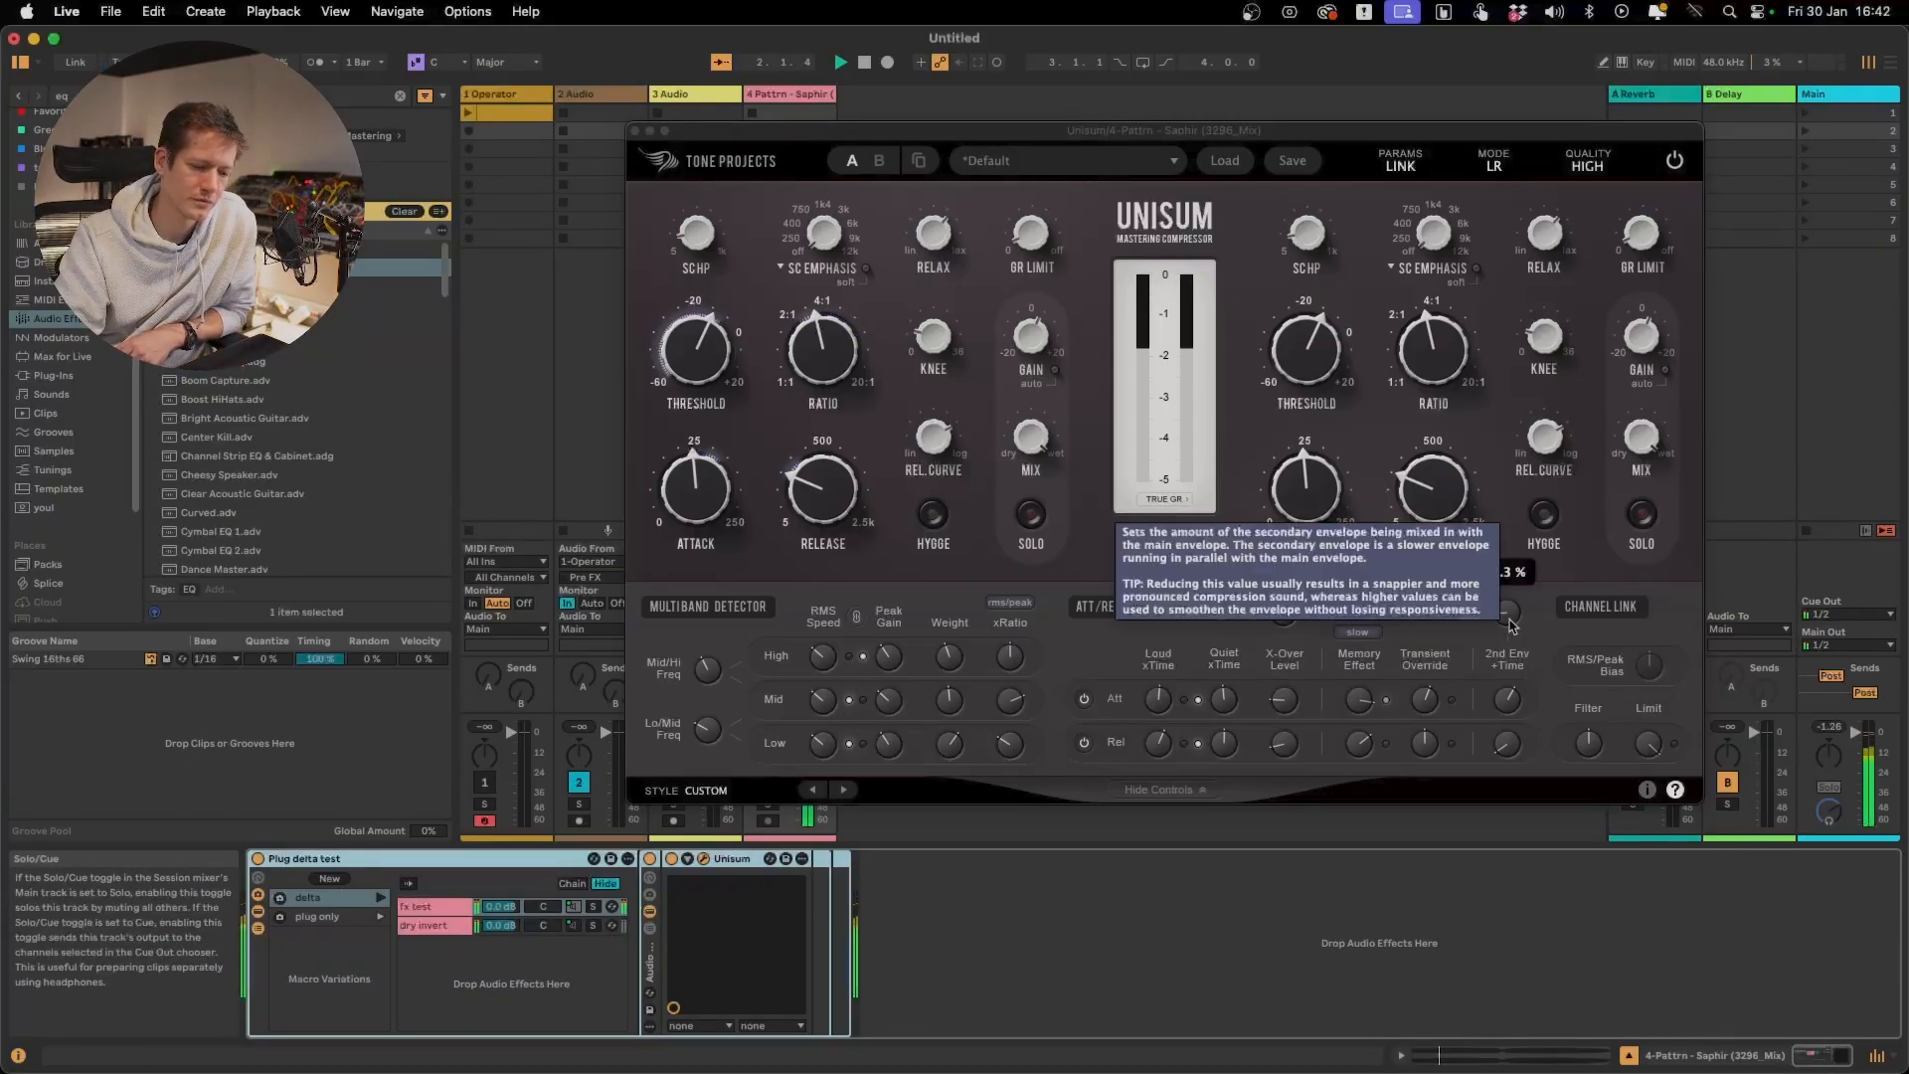
drag(1511, 625, 1543, 414)
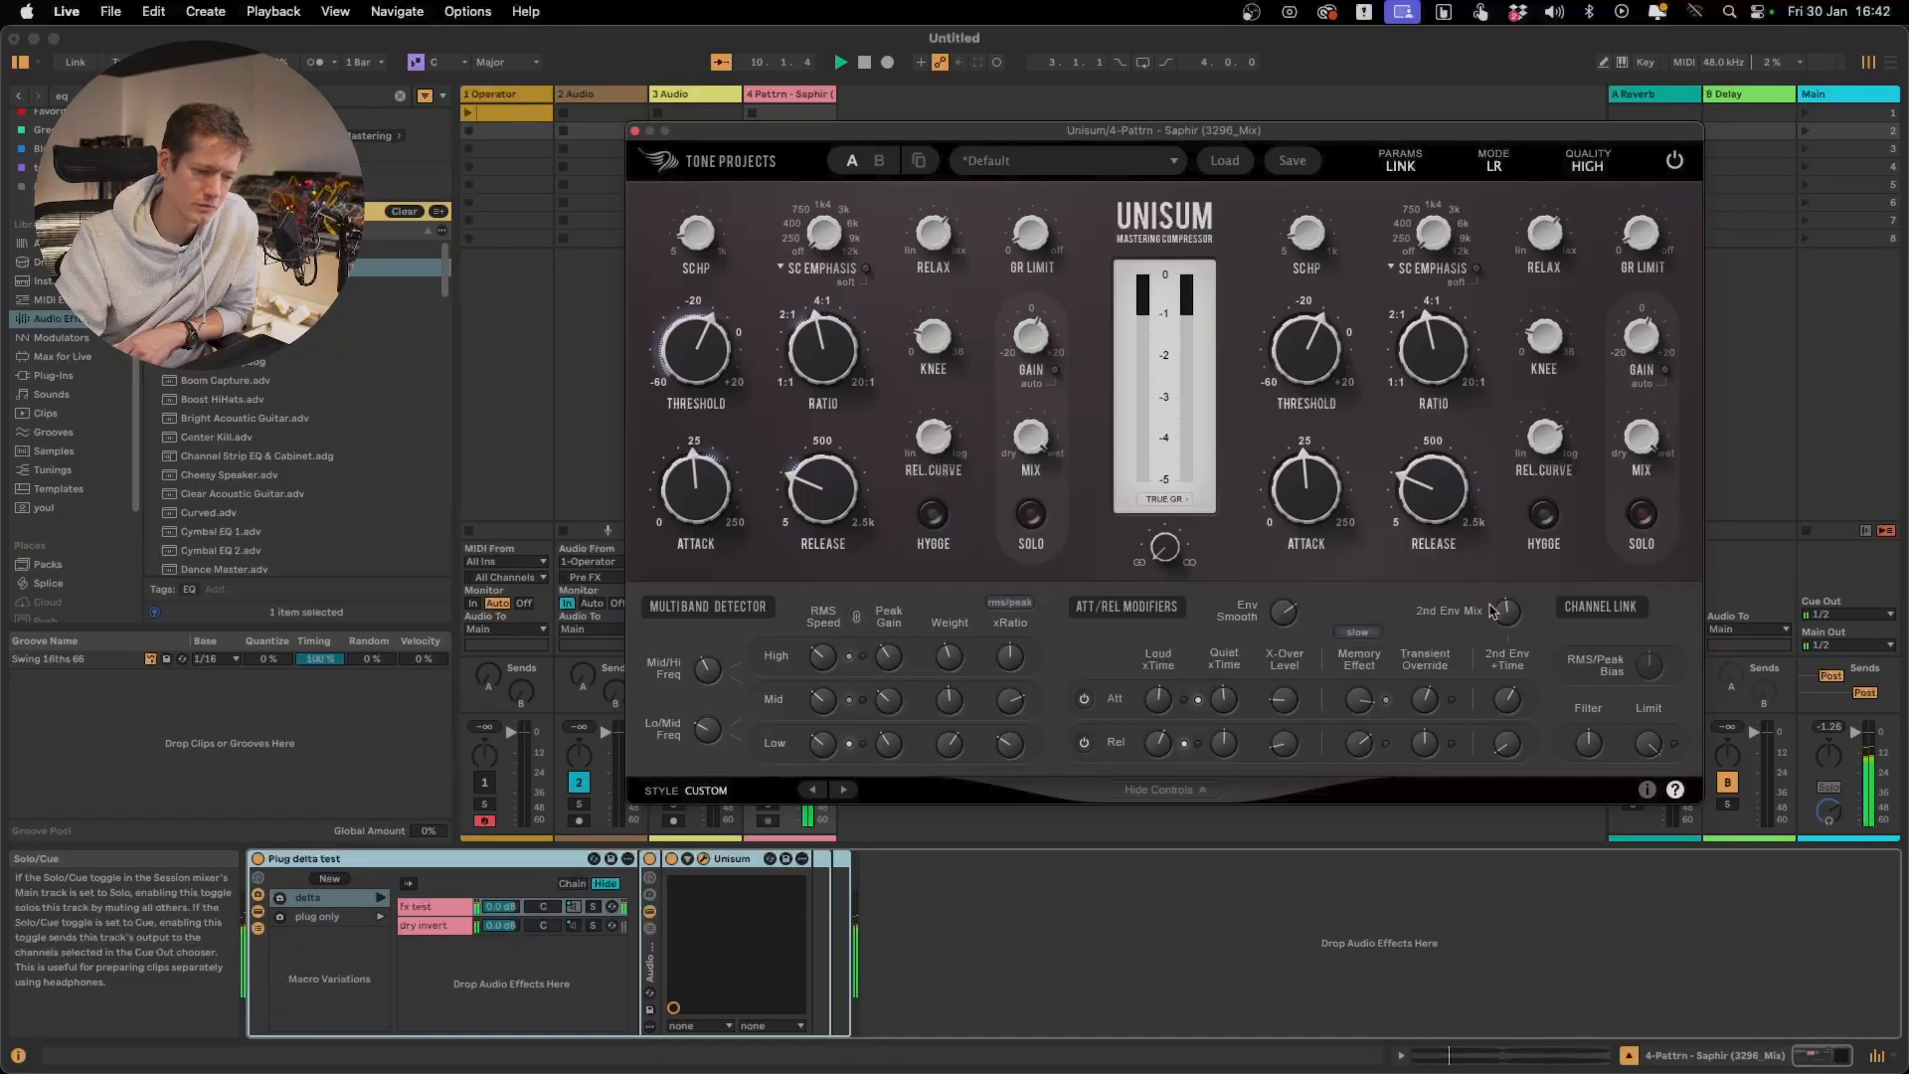
Sweep the 2nd Env Mix down and back up while the track plays, and stop playback
drag(1501, 611, 1502, 630)
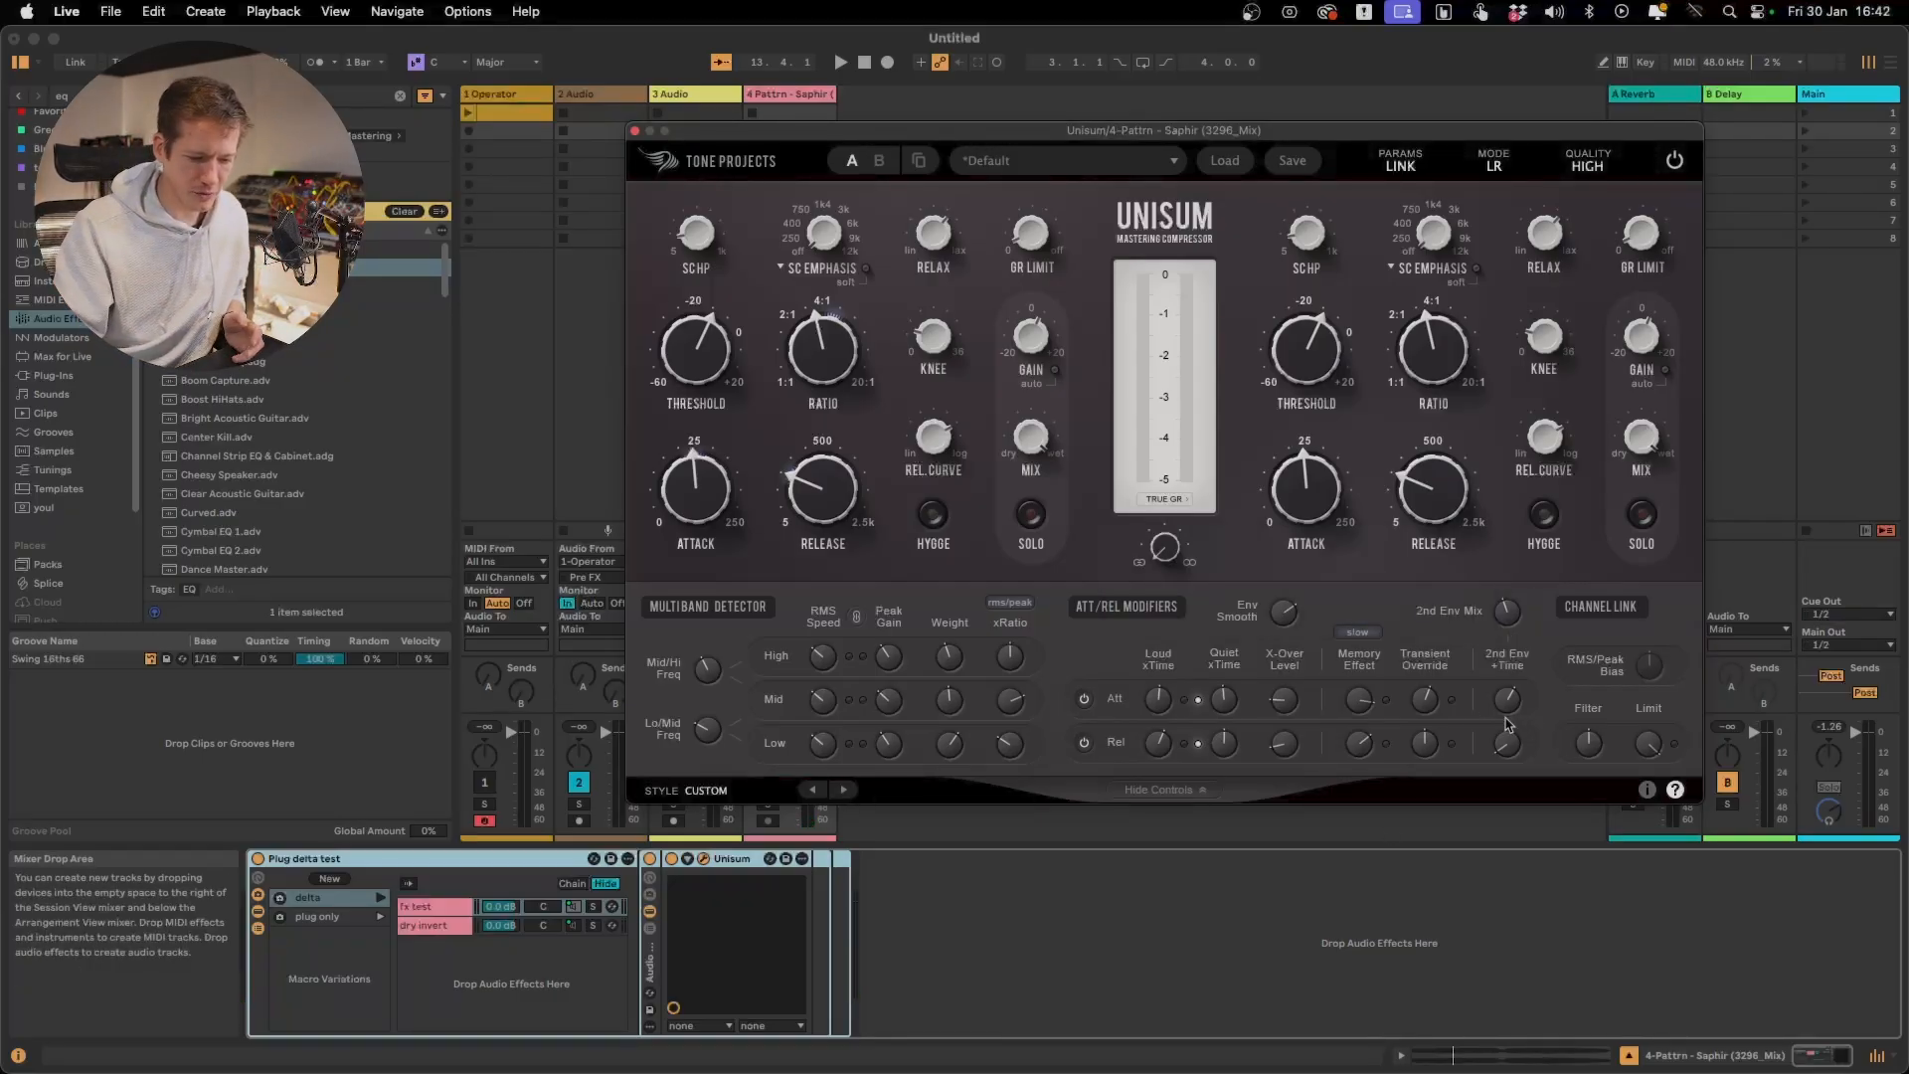
mouse_move(1508, 707)
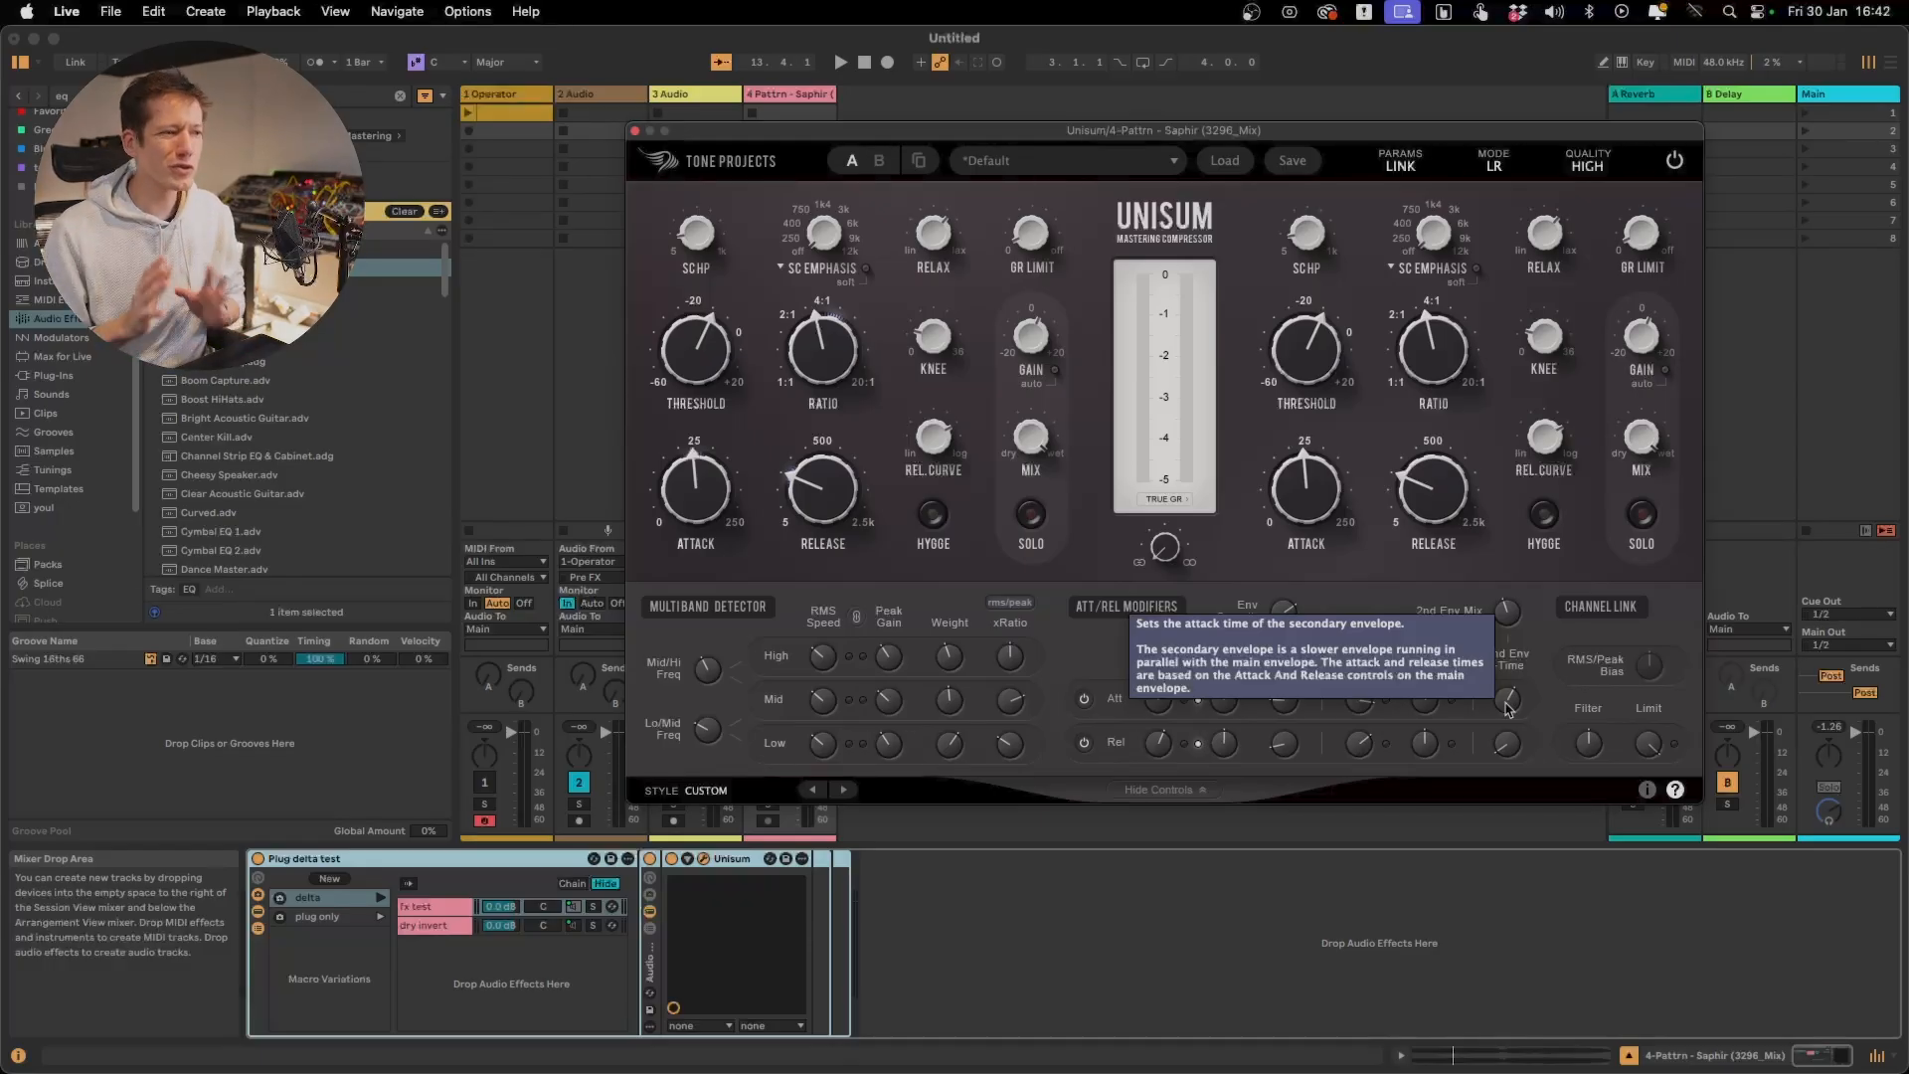
key(space)
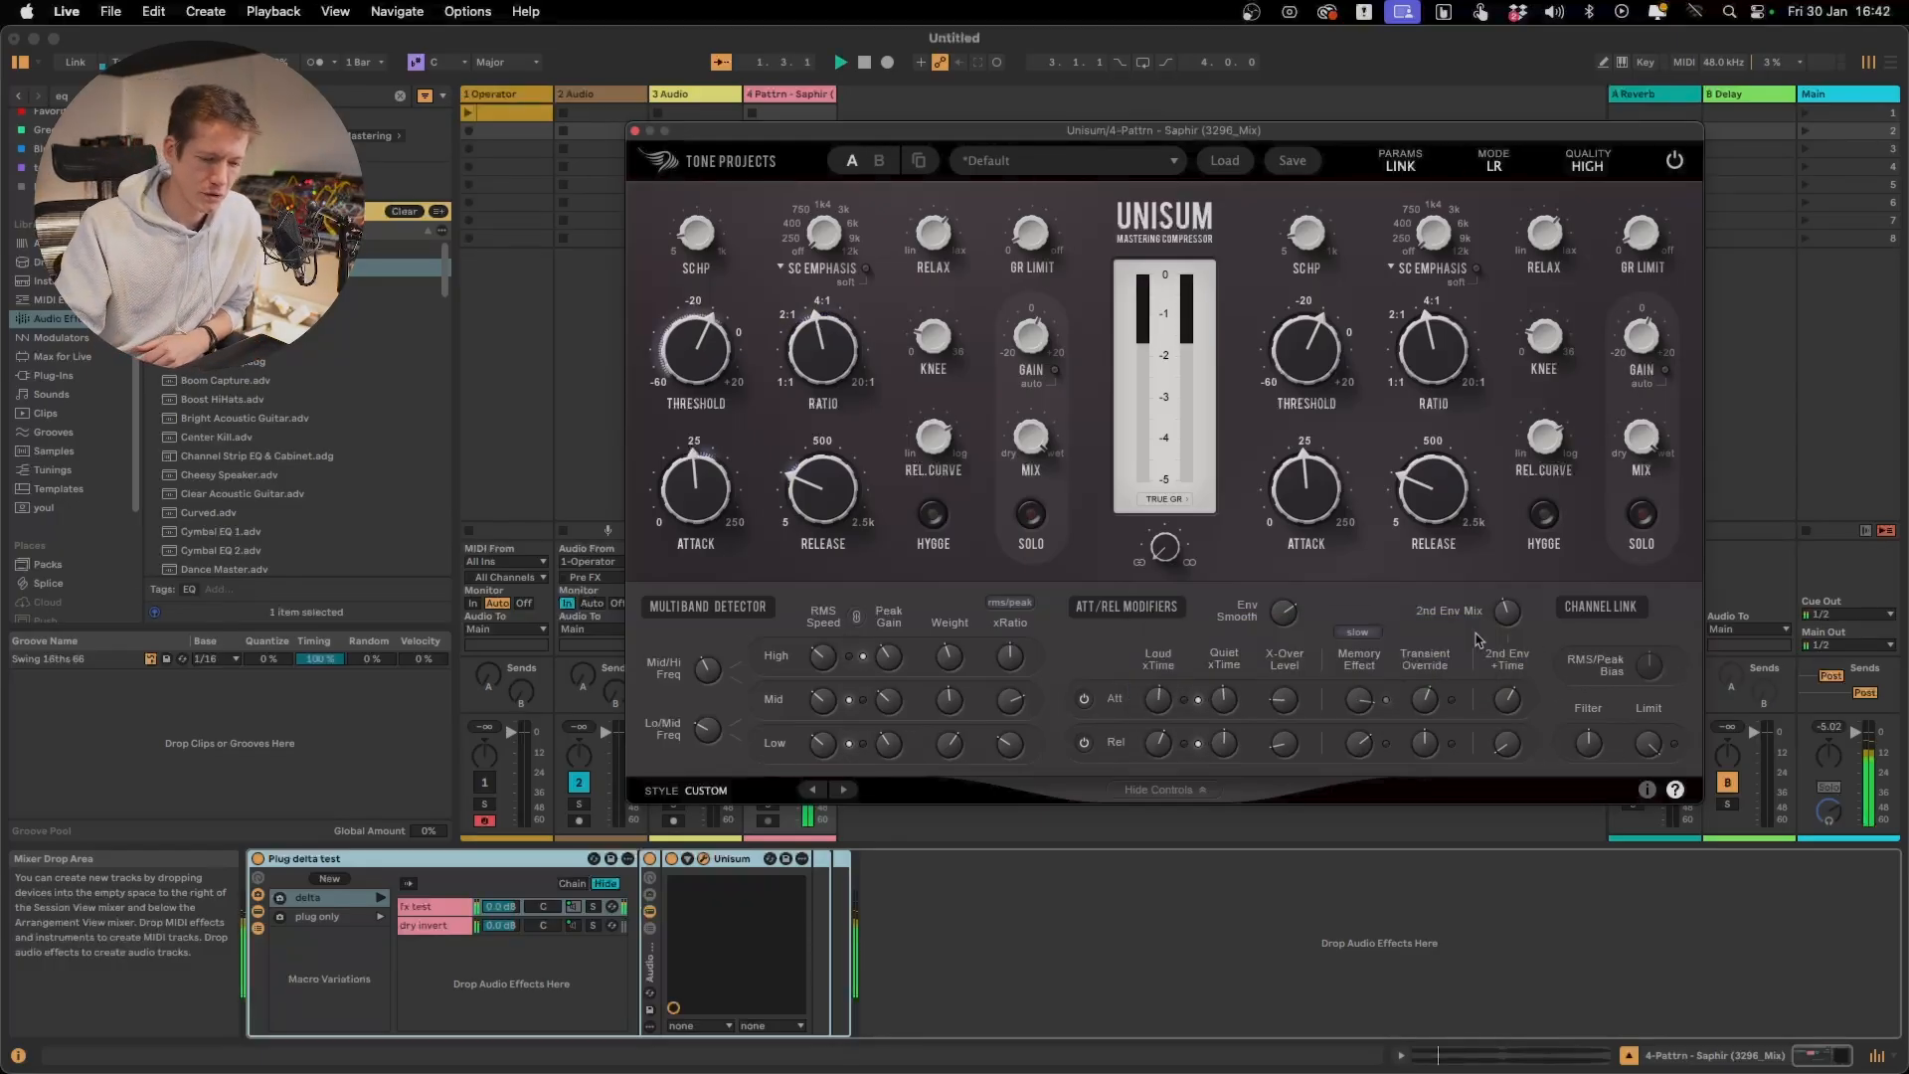
mouse_move(1513, 617)
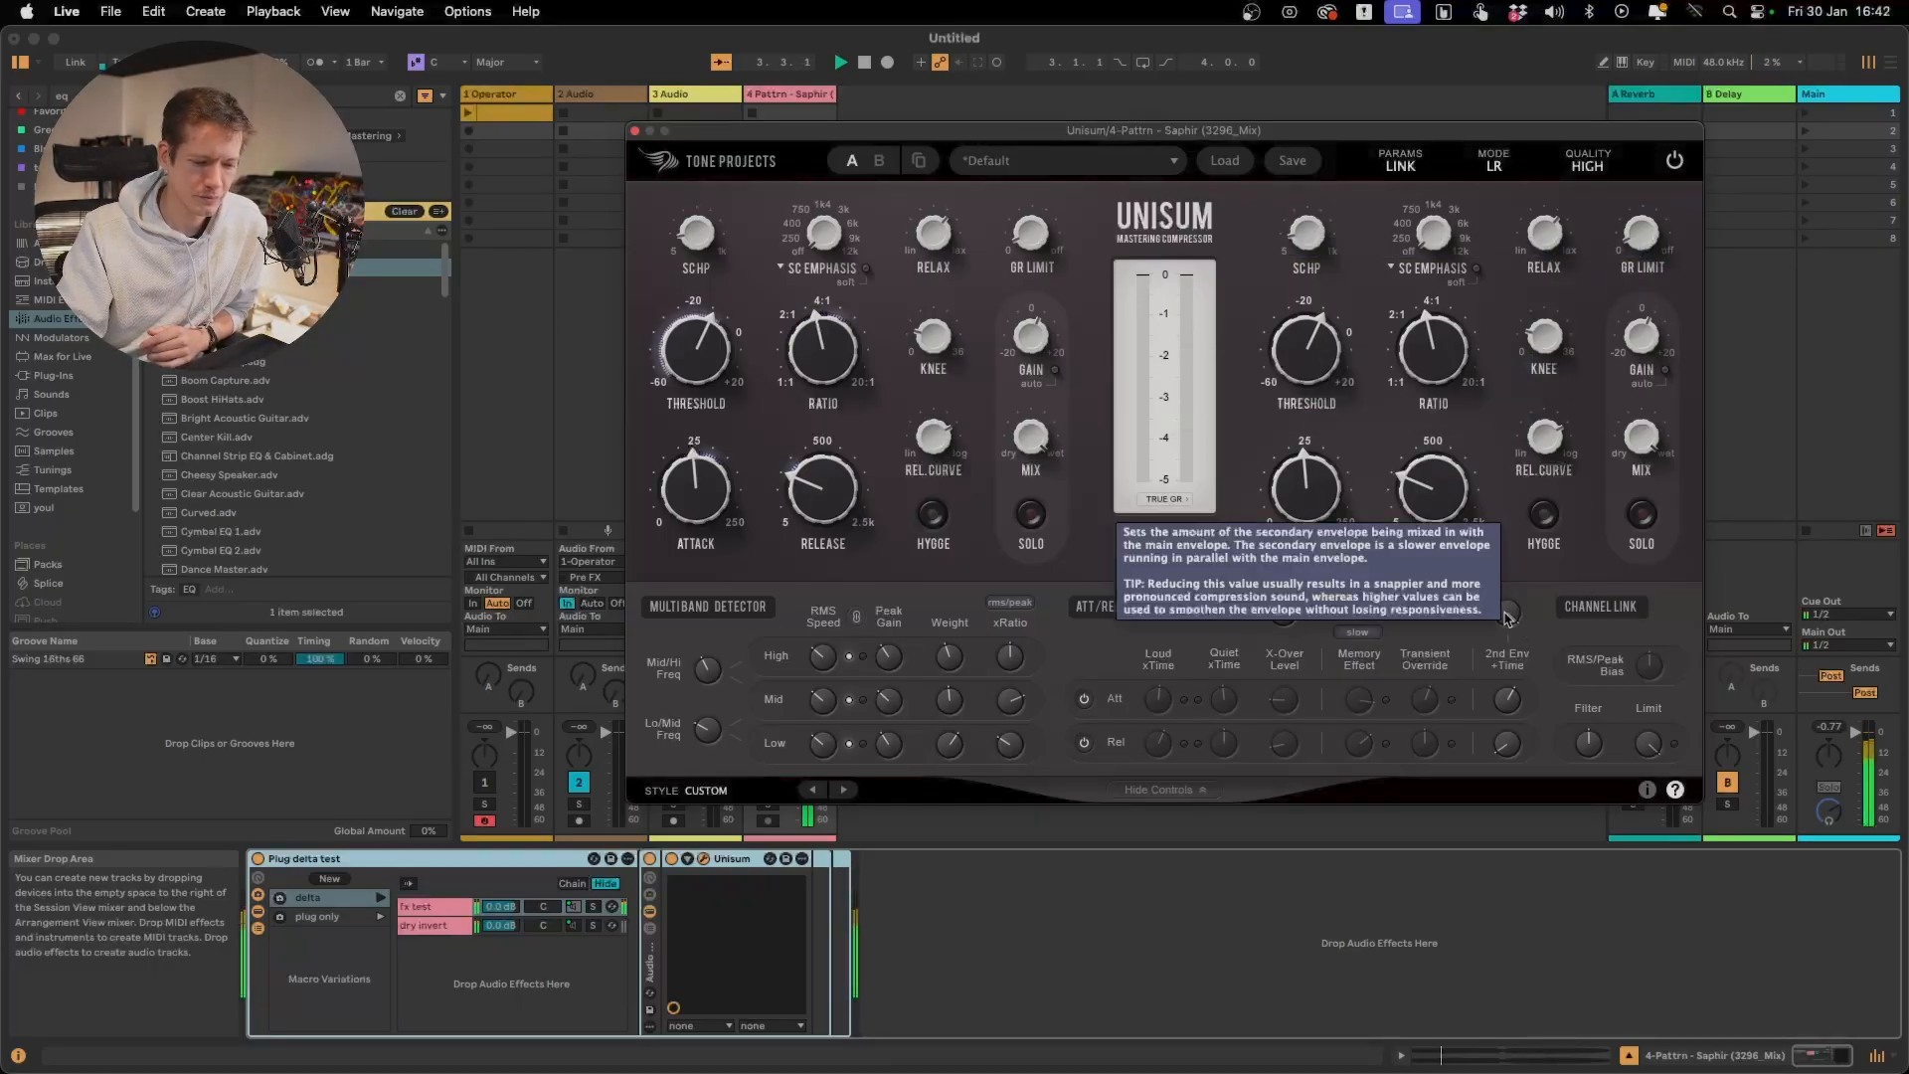
drag(1507, 639, 1504, 855)
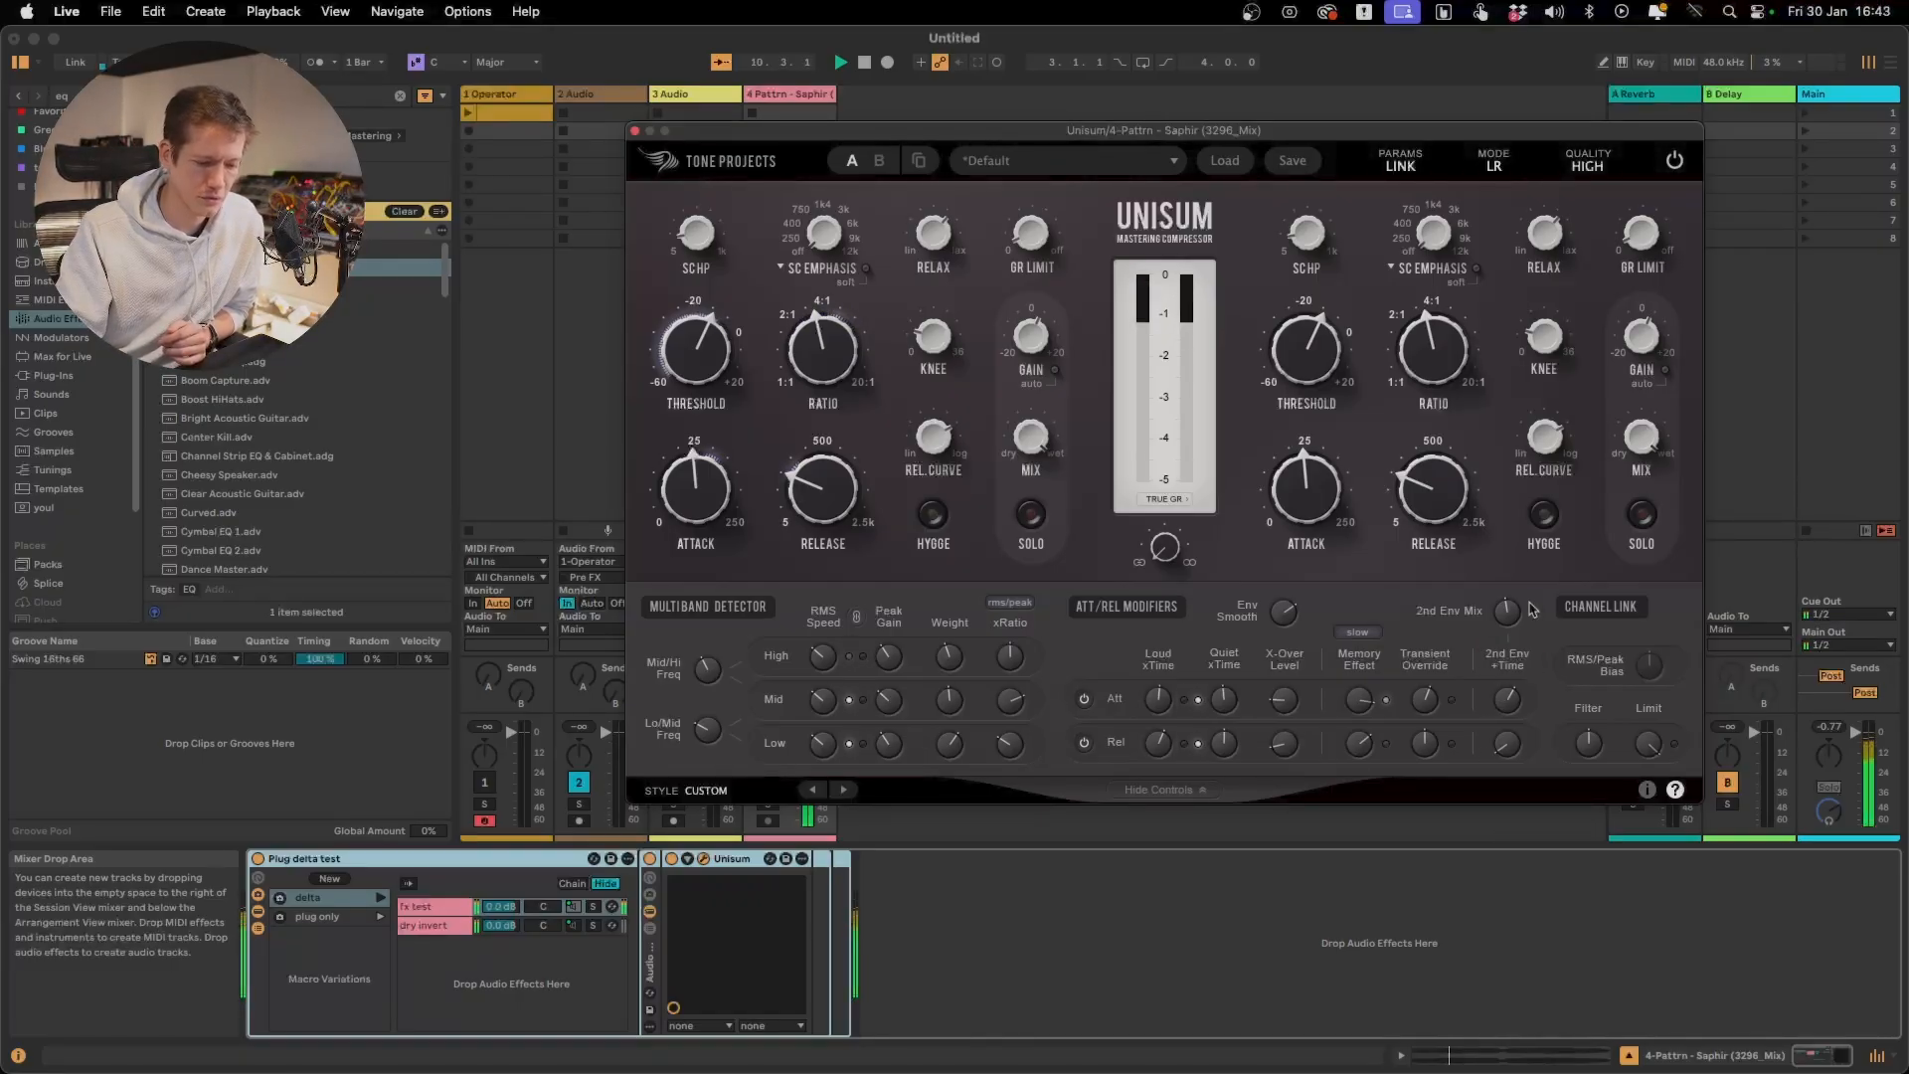
mouse_move(1510, 623)
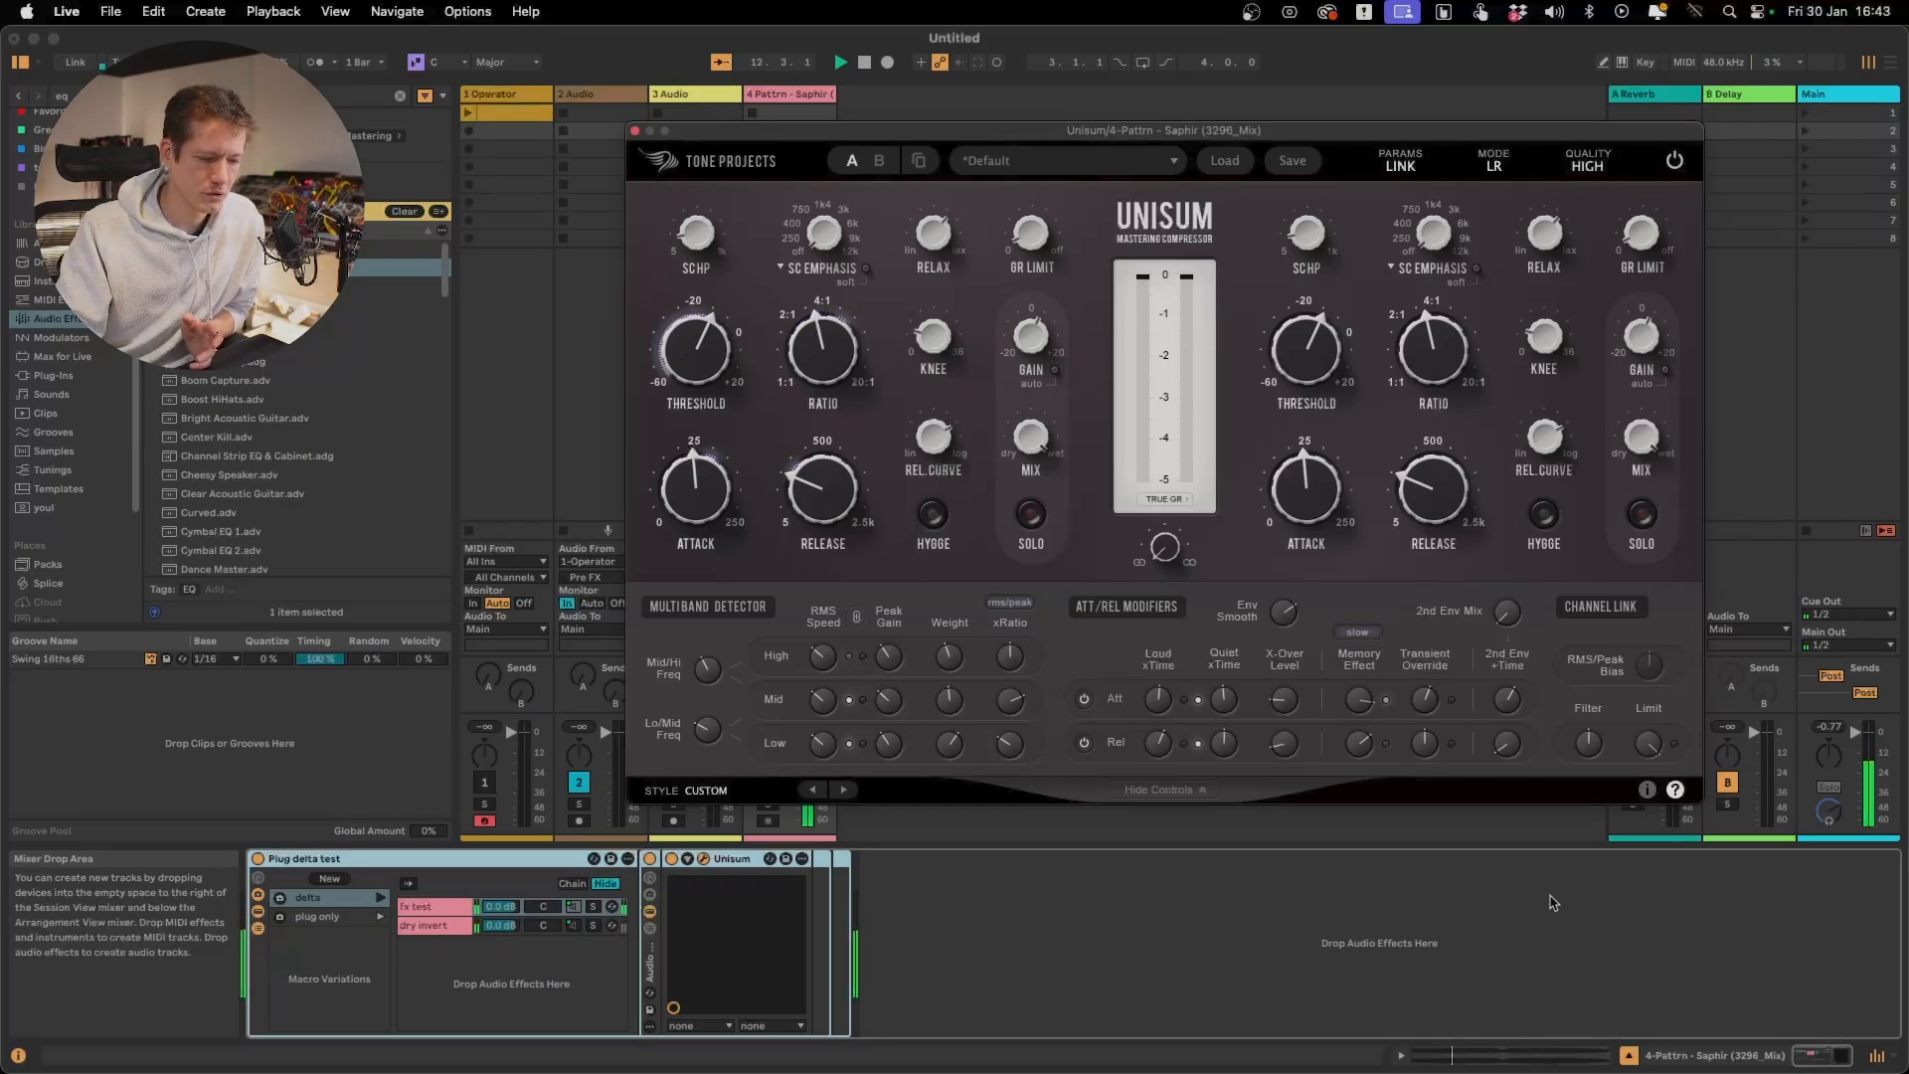
drag(1512, 615, 1515, 451)
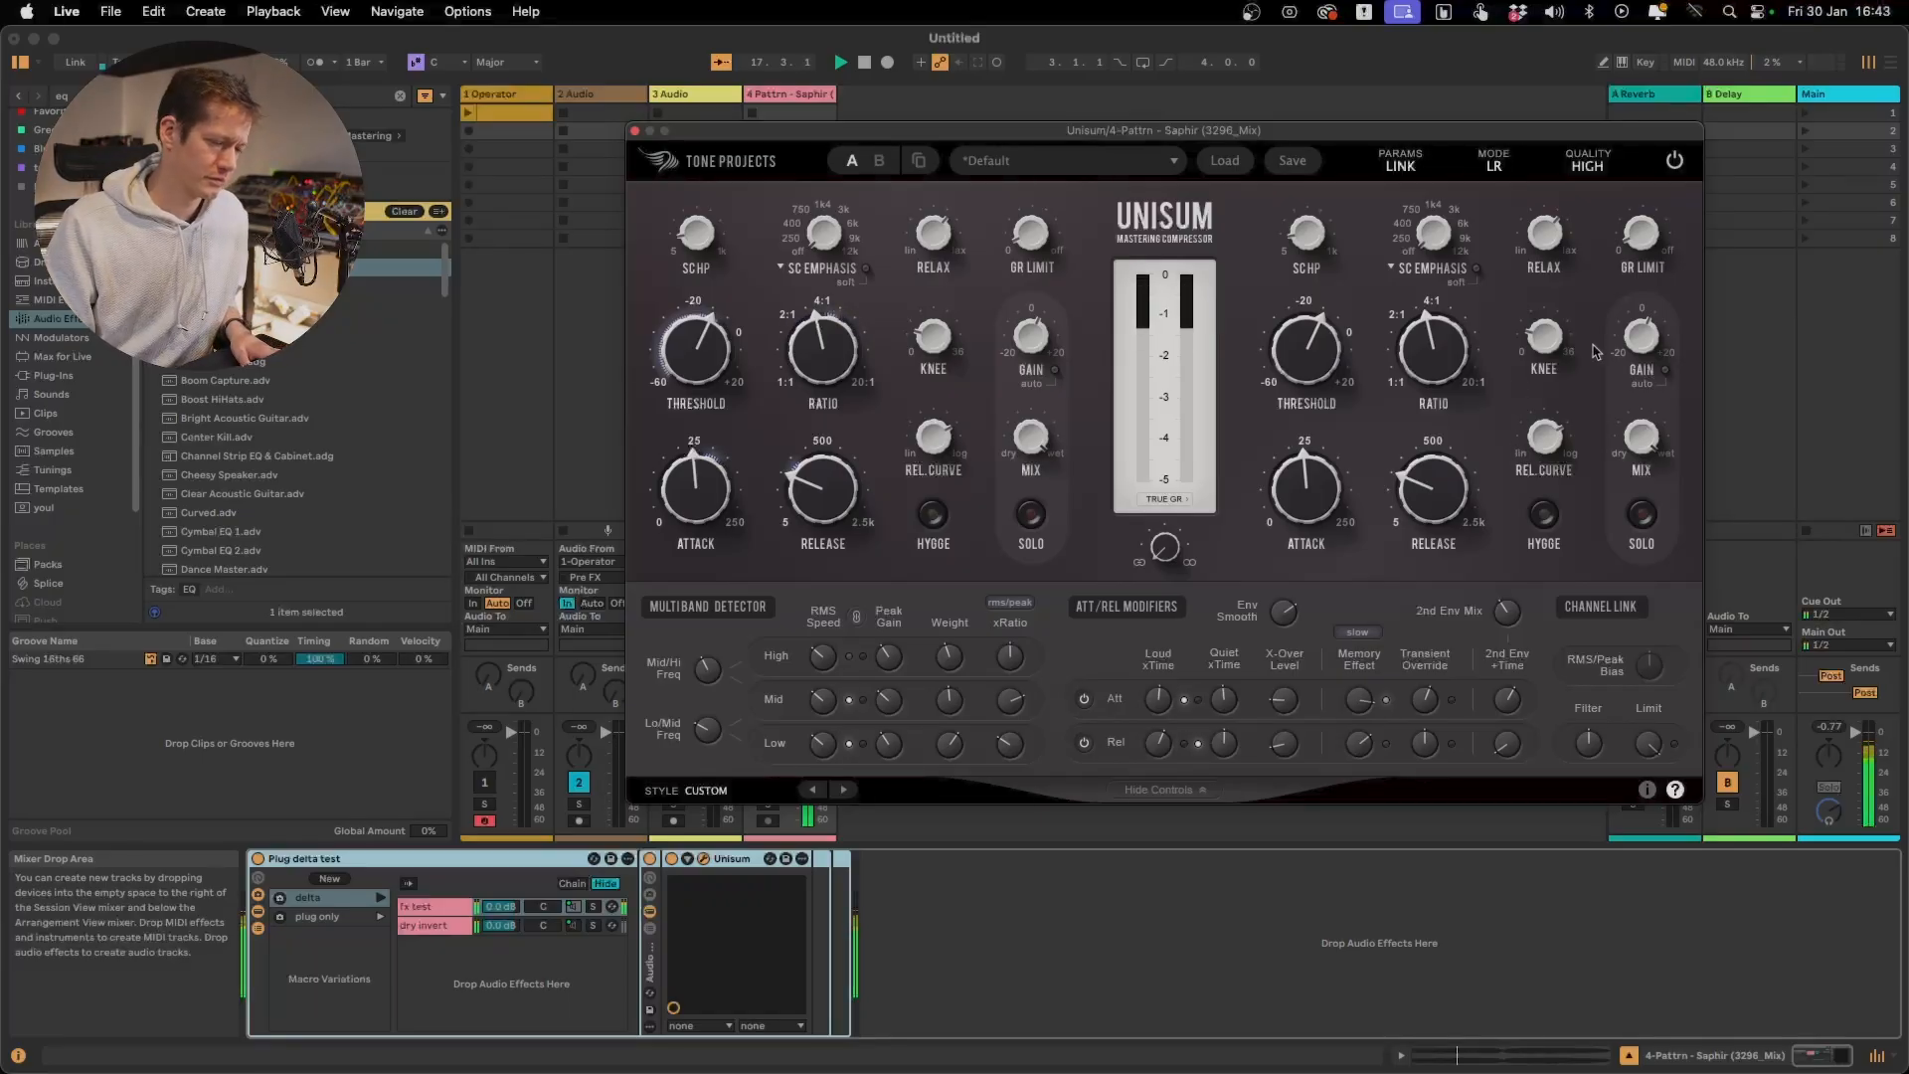
key(space)
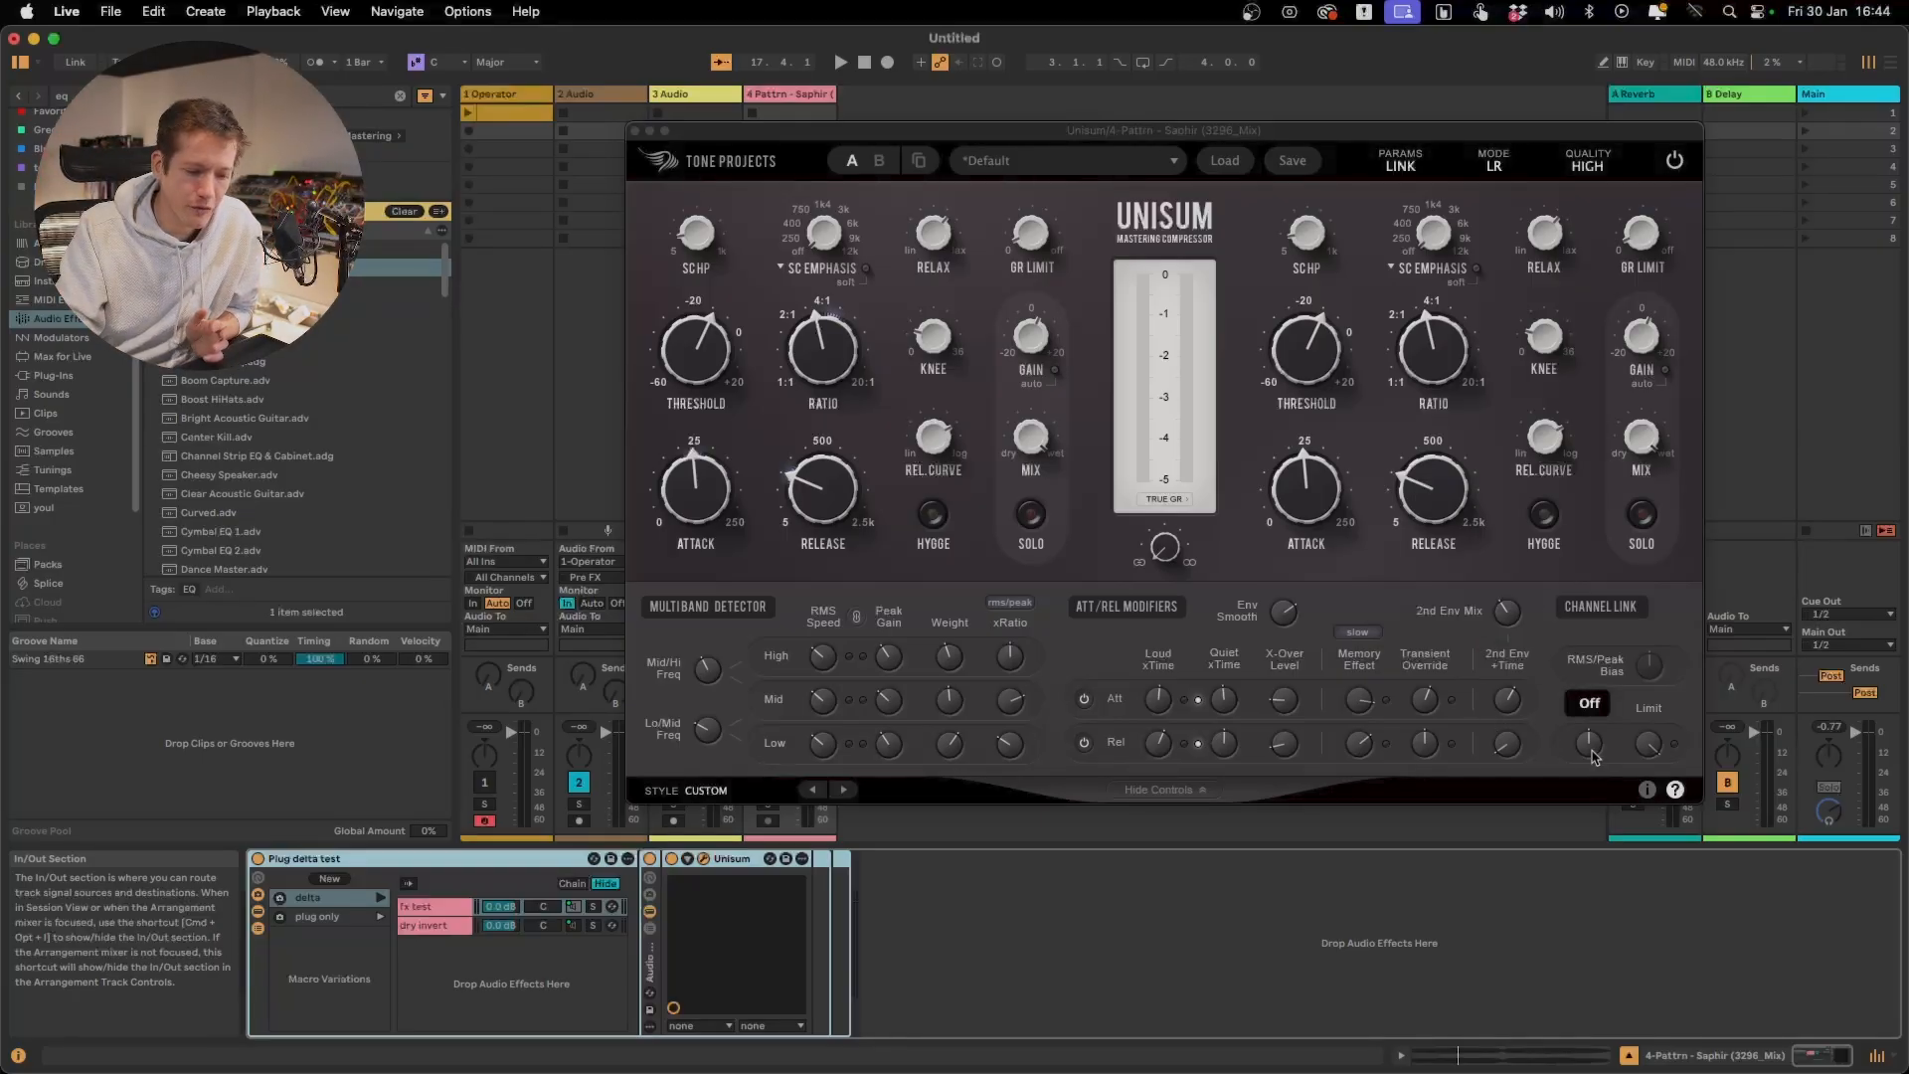
Launch the delta variation and sweep the Channel Link Filter between the low and high bands during playback, ending at High 0.00 x
mouse_move(1588, 753)
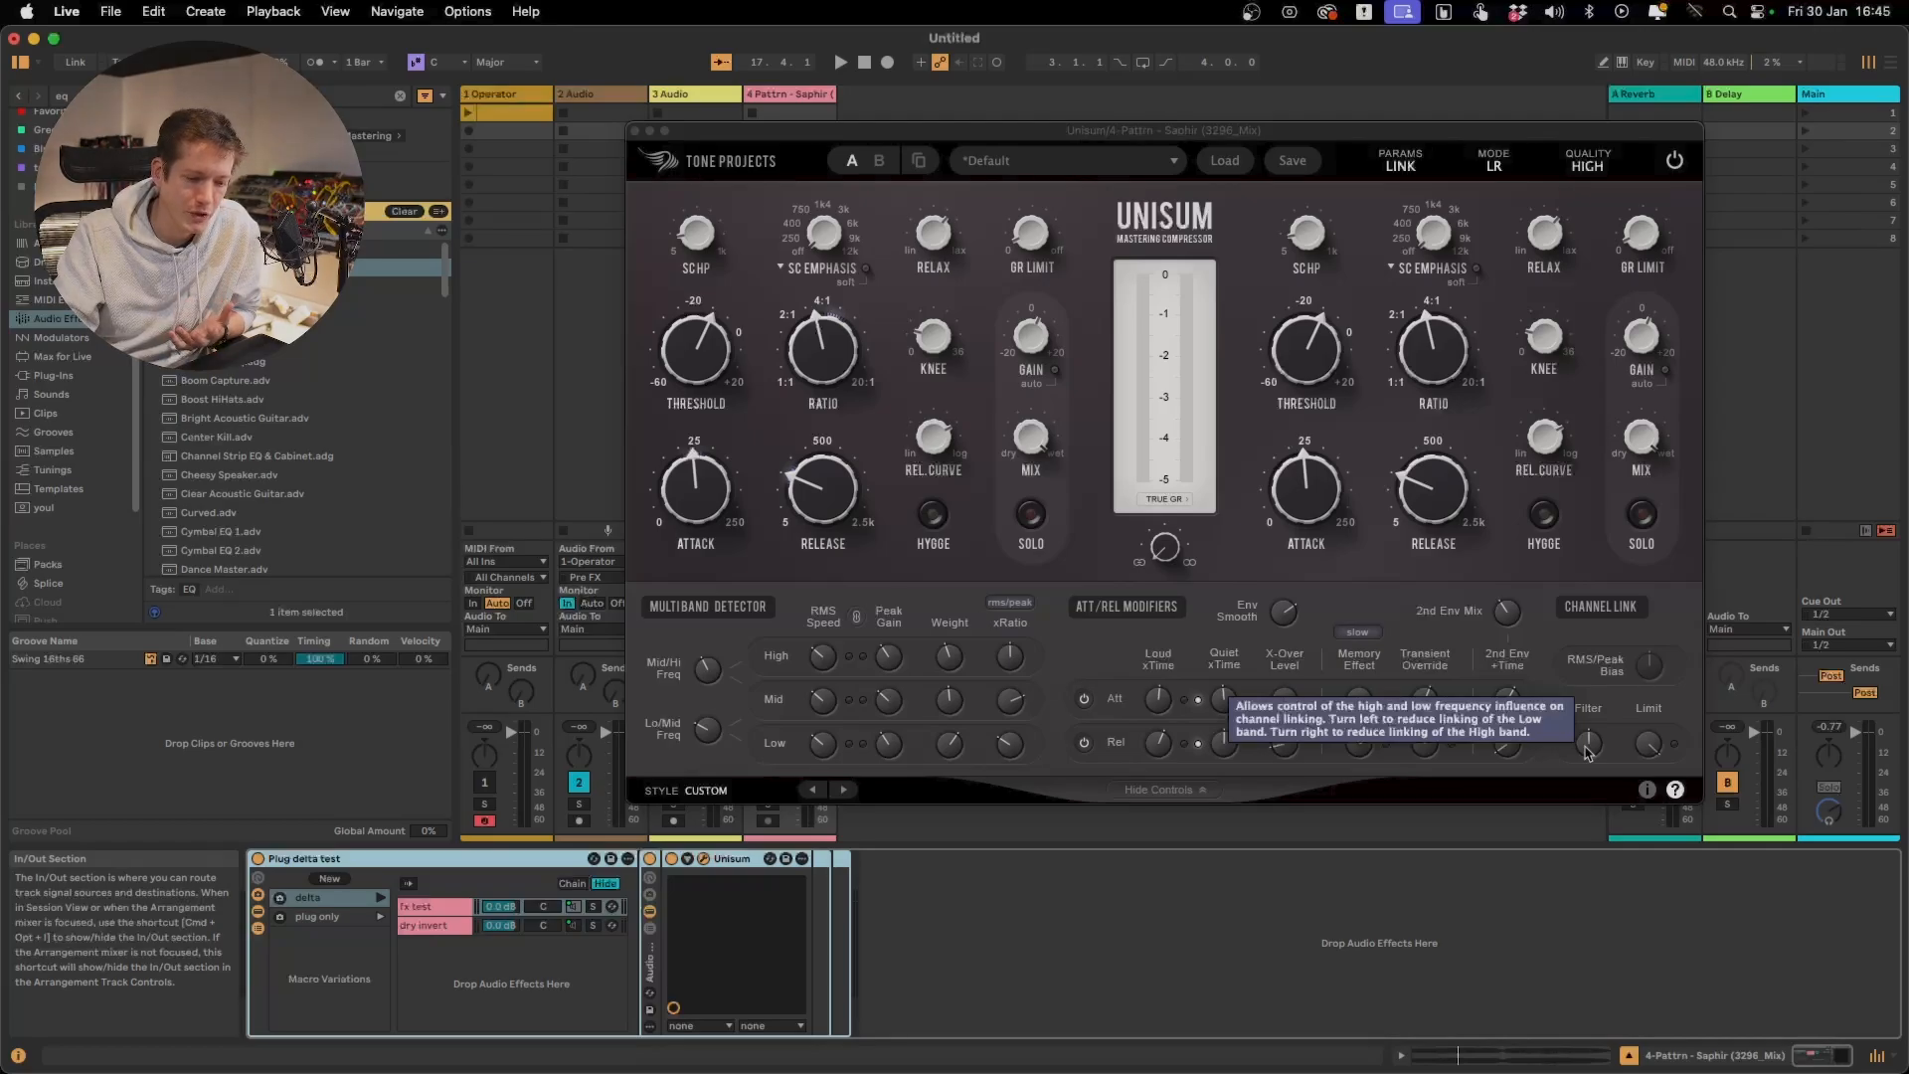
drag(1588, 753, 1589, 638)
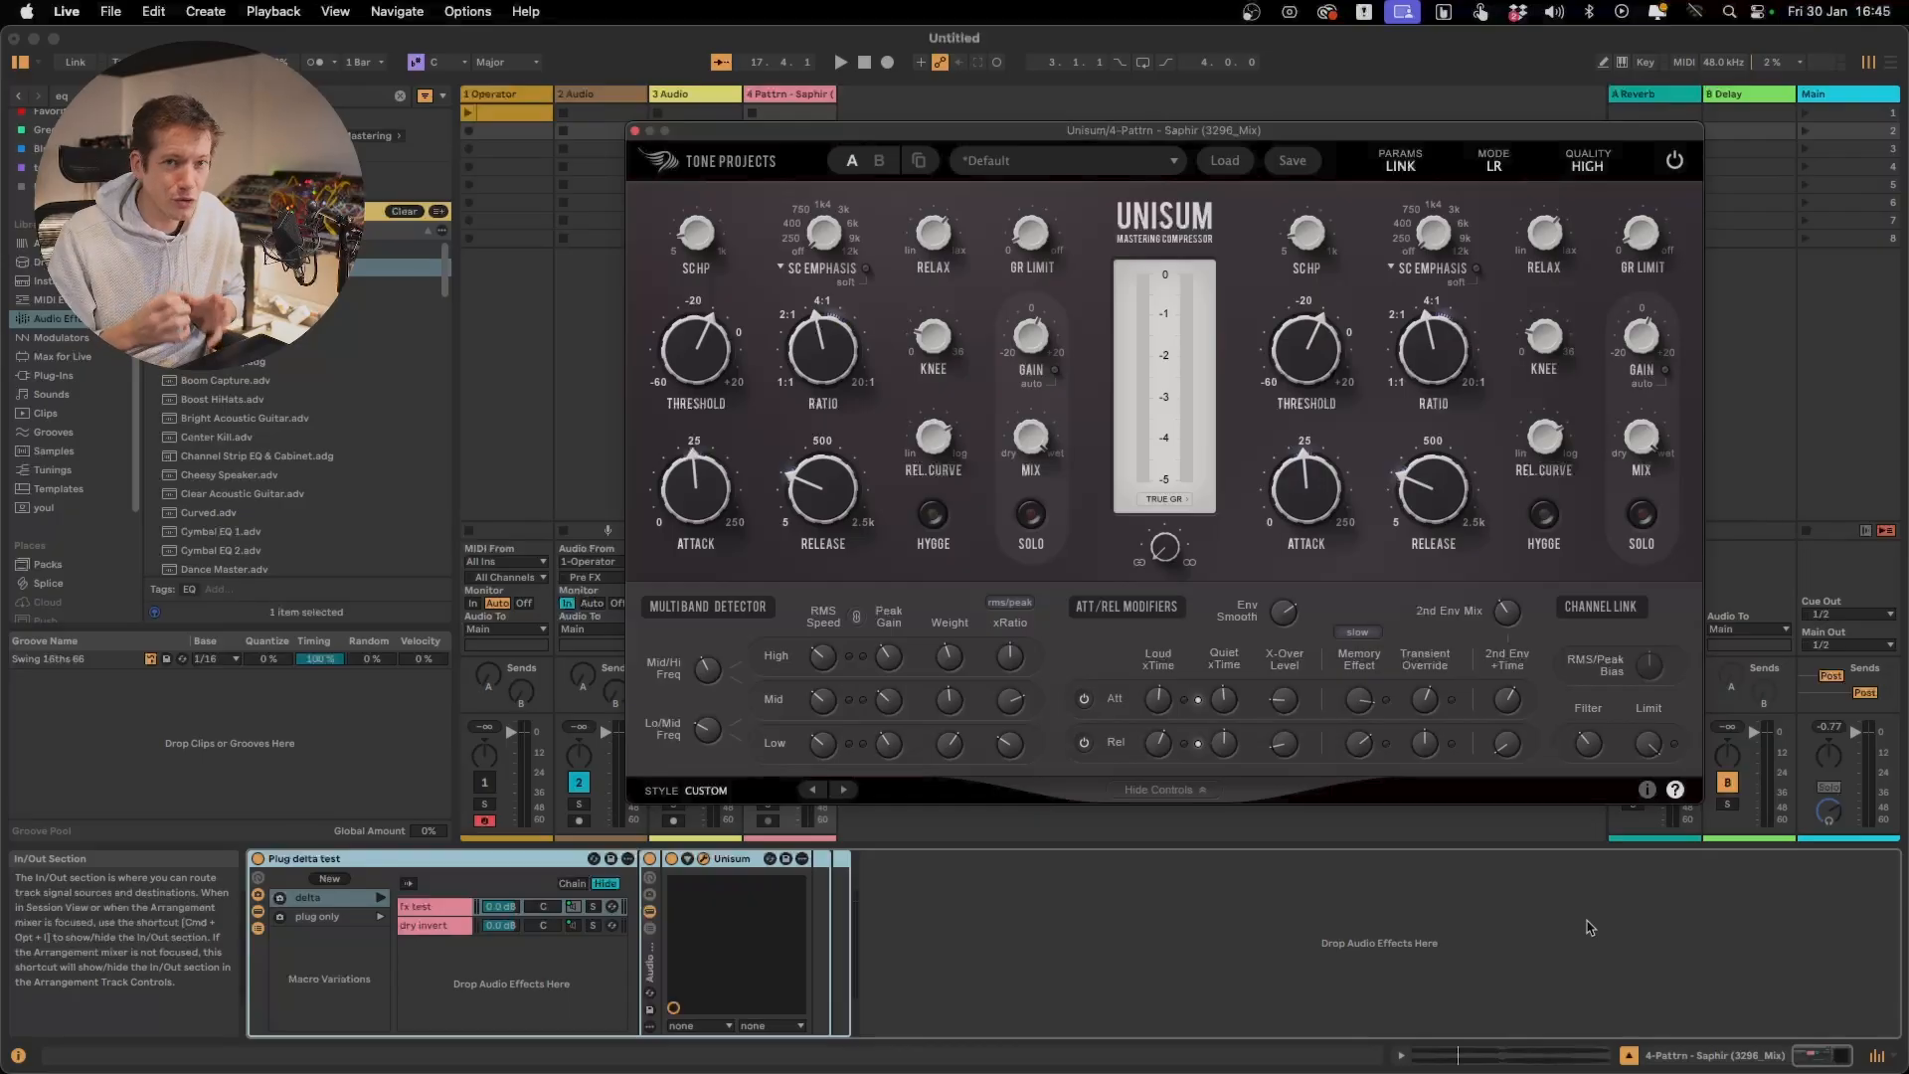
click(381, 899)
key(space)
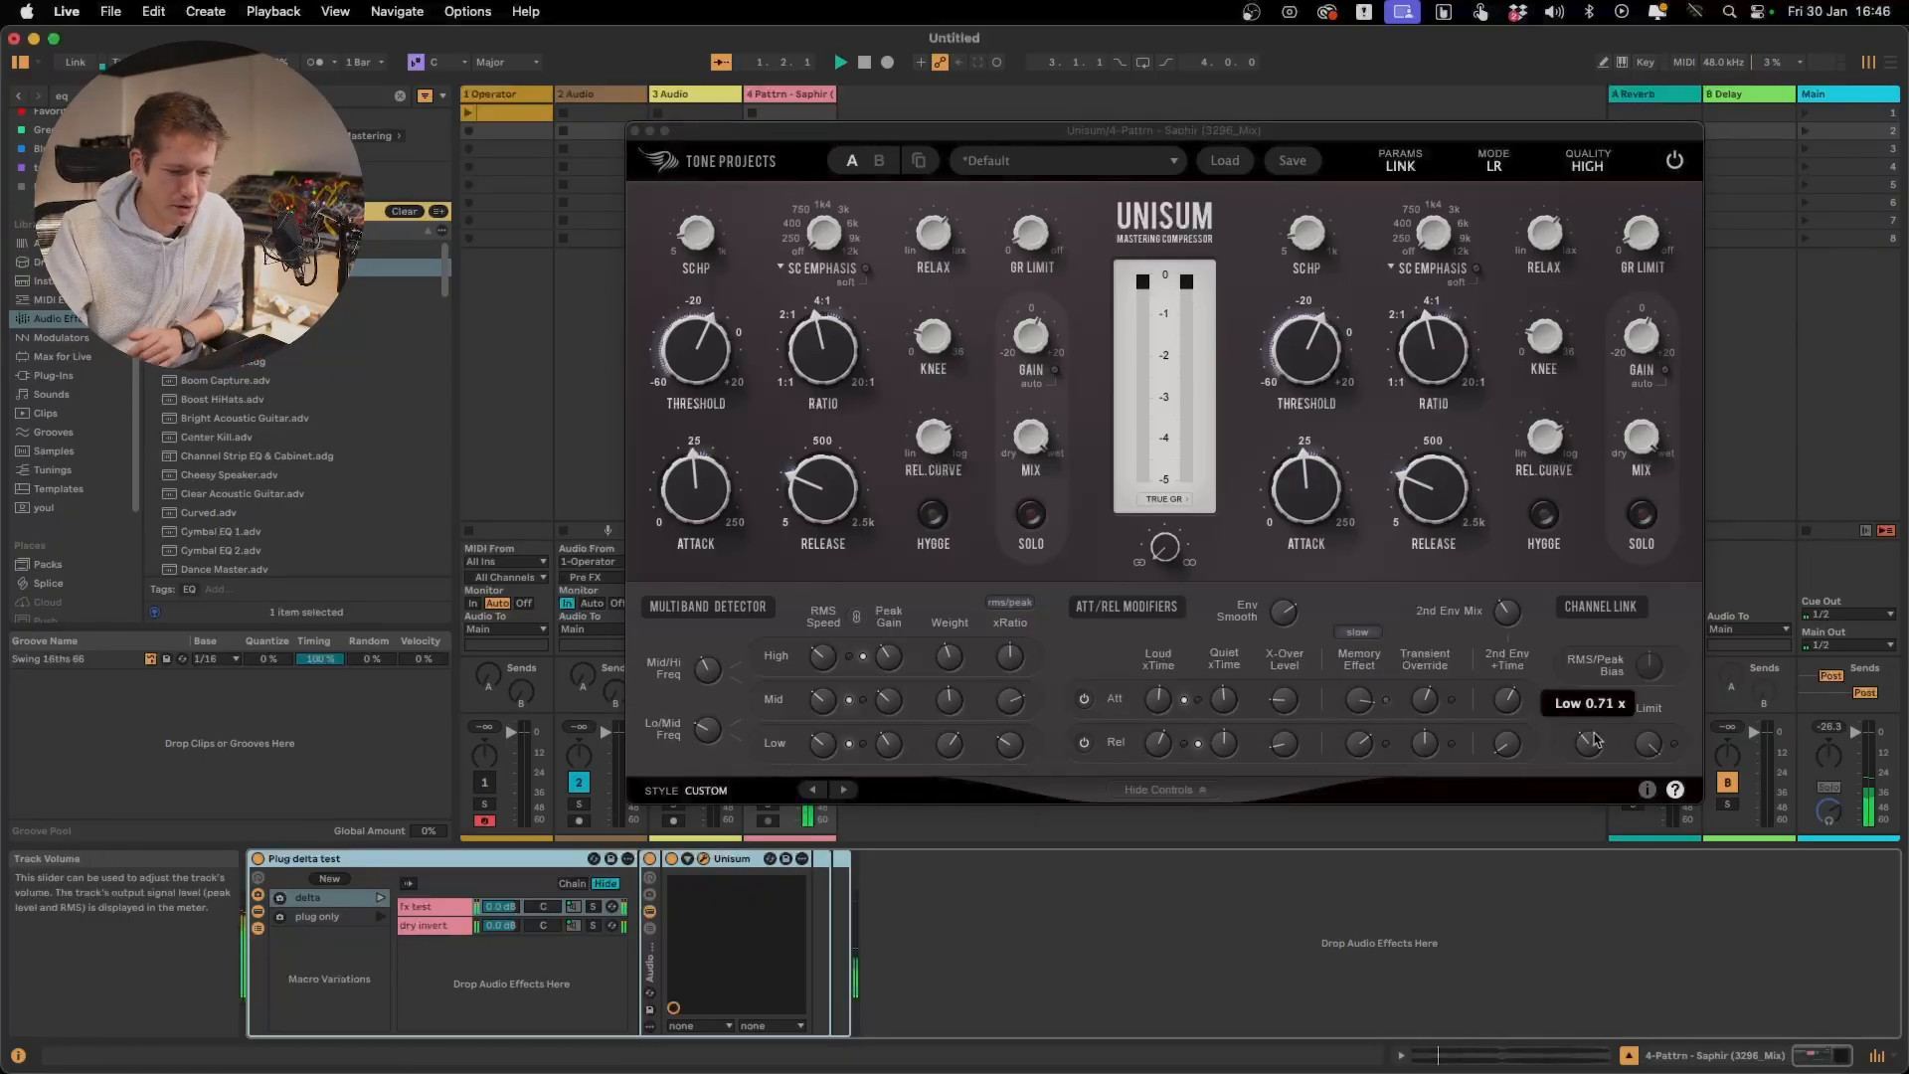
drag(1590, 746, 1638, 1072)
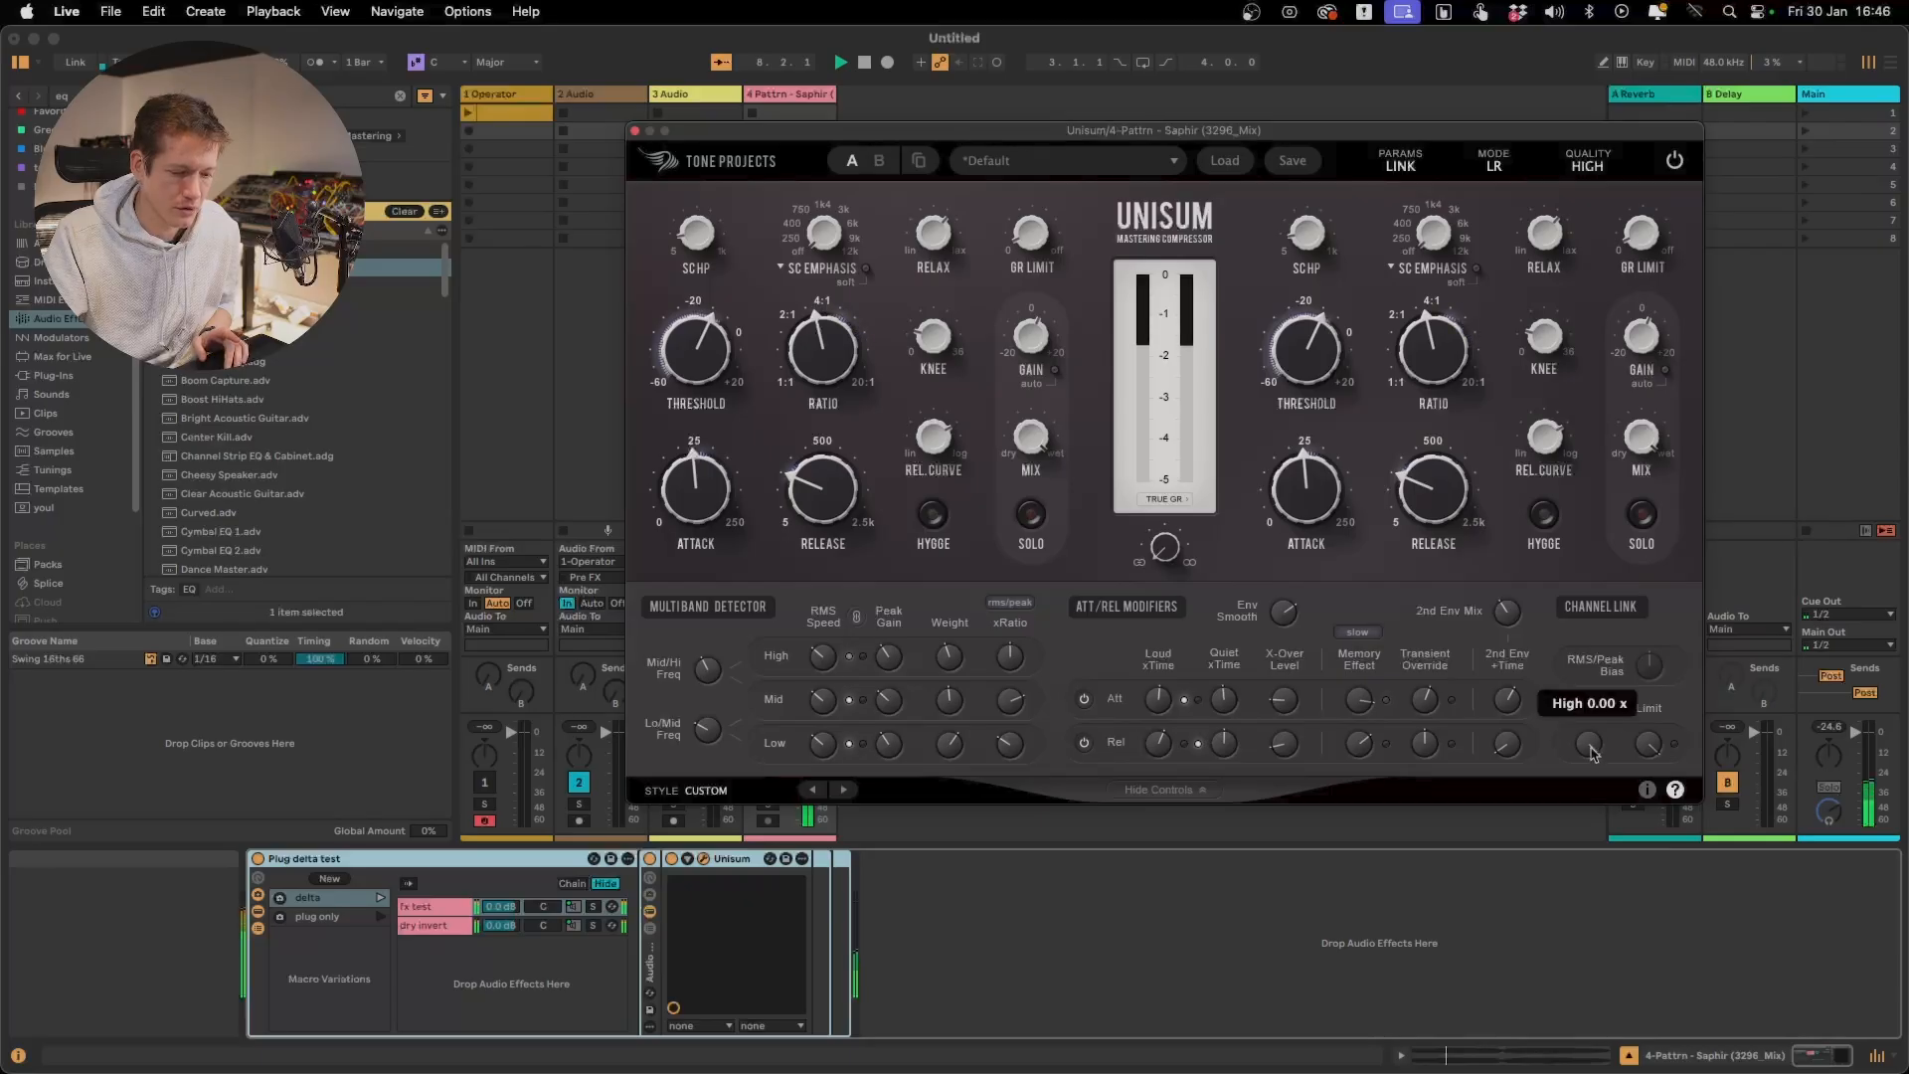
mouse_move(1593, 753)
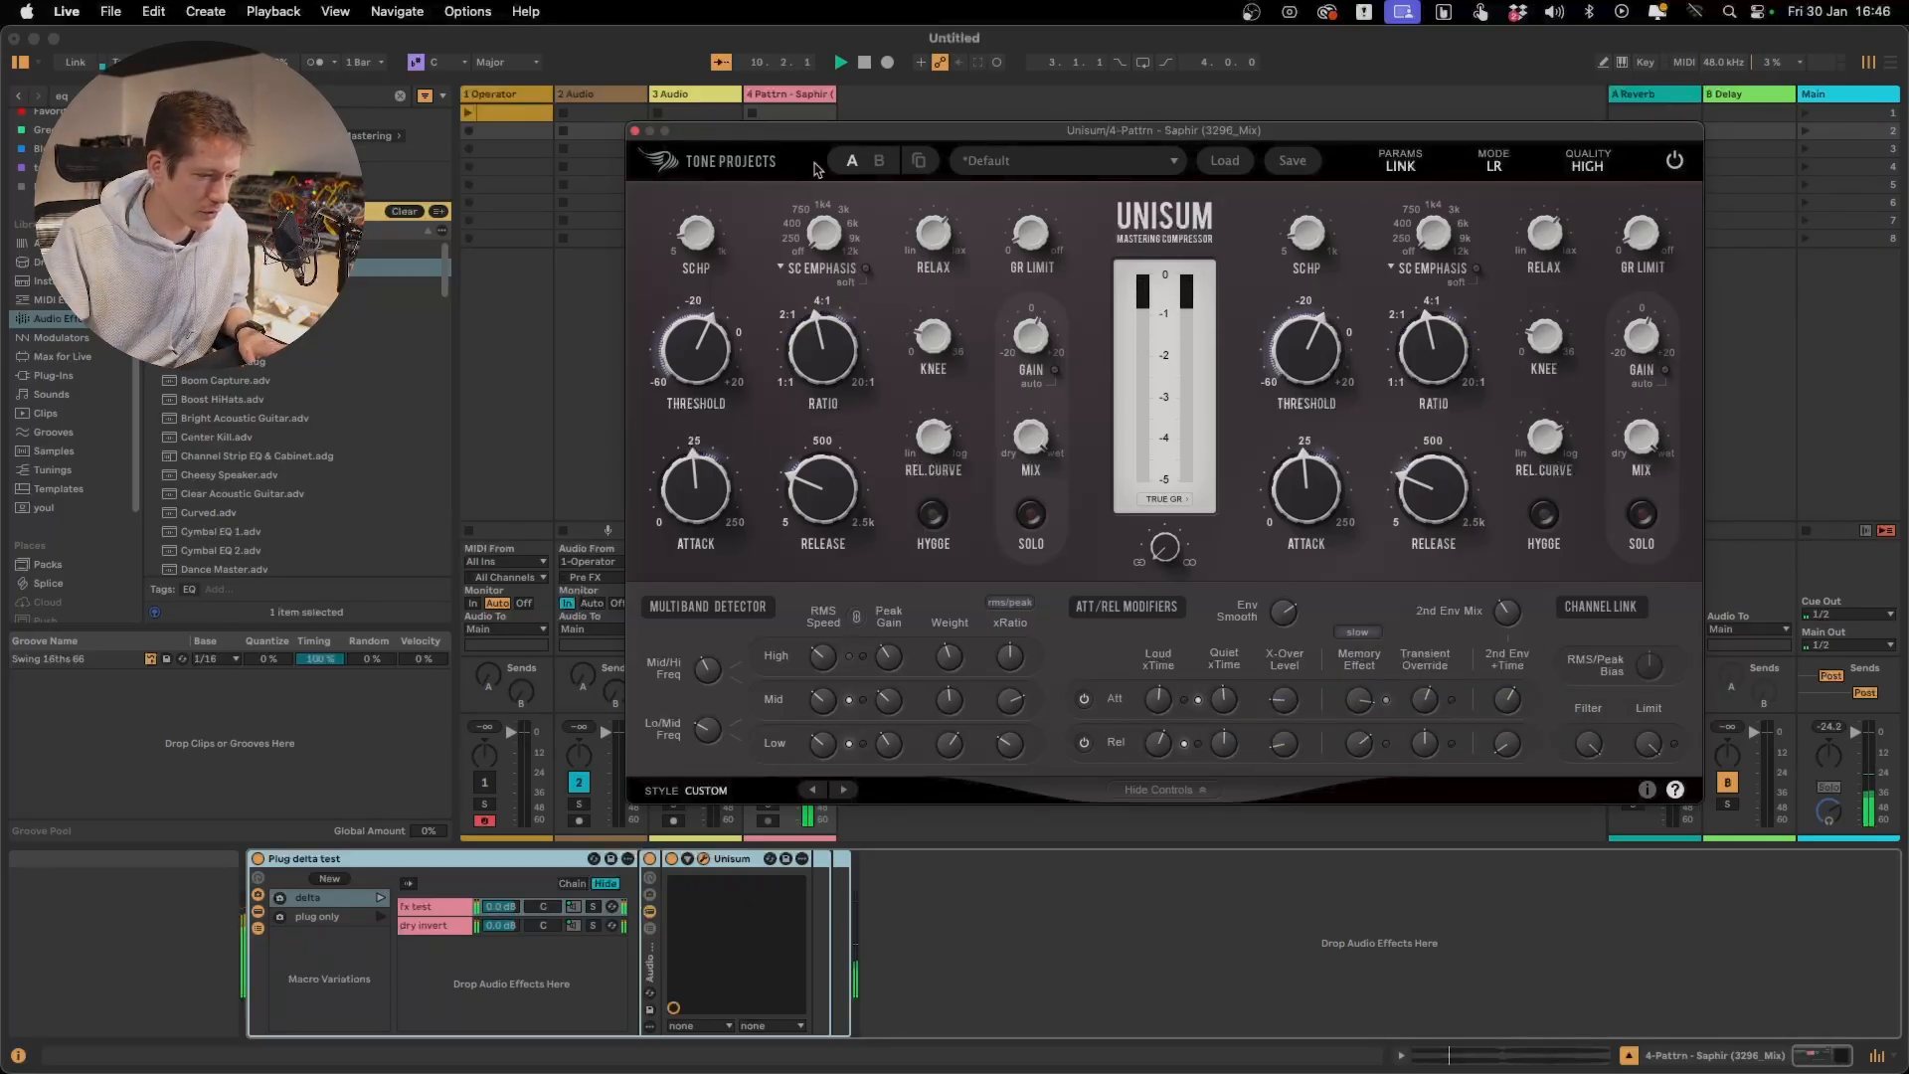
Uncover the Saphir clip, set its start to about 0:58.5, and play the track from that point
drag(800, 136, 1045, 193)
key(space)
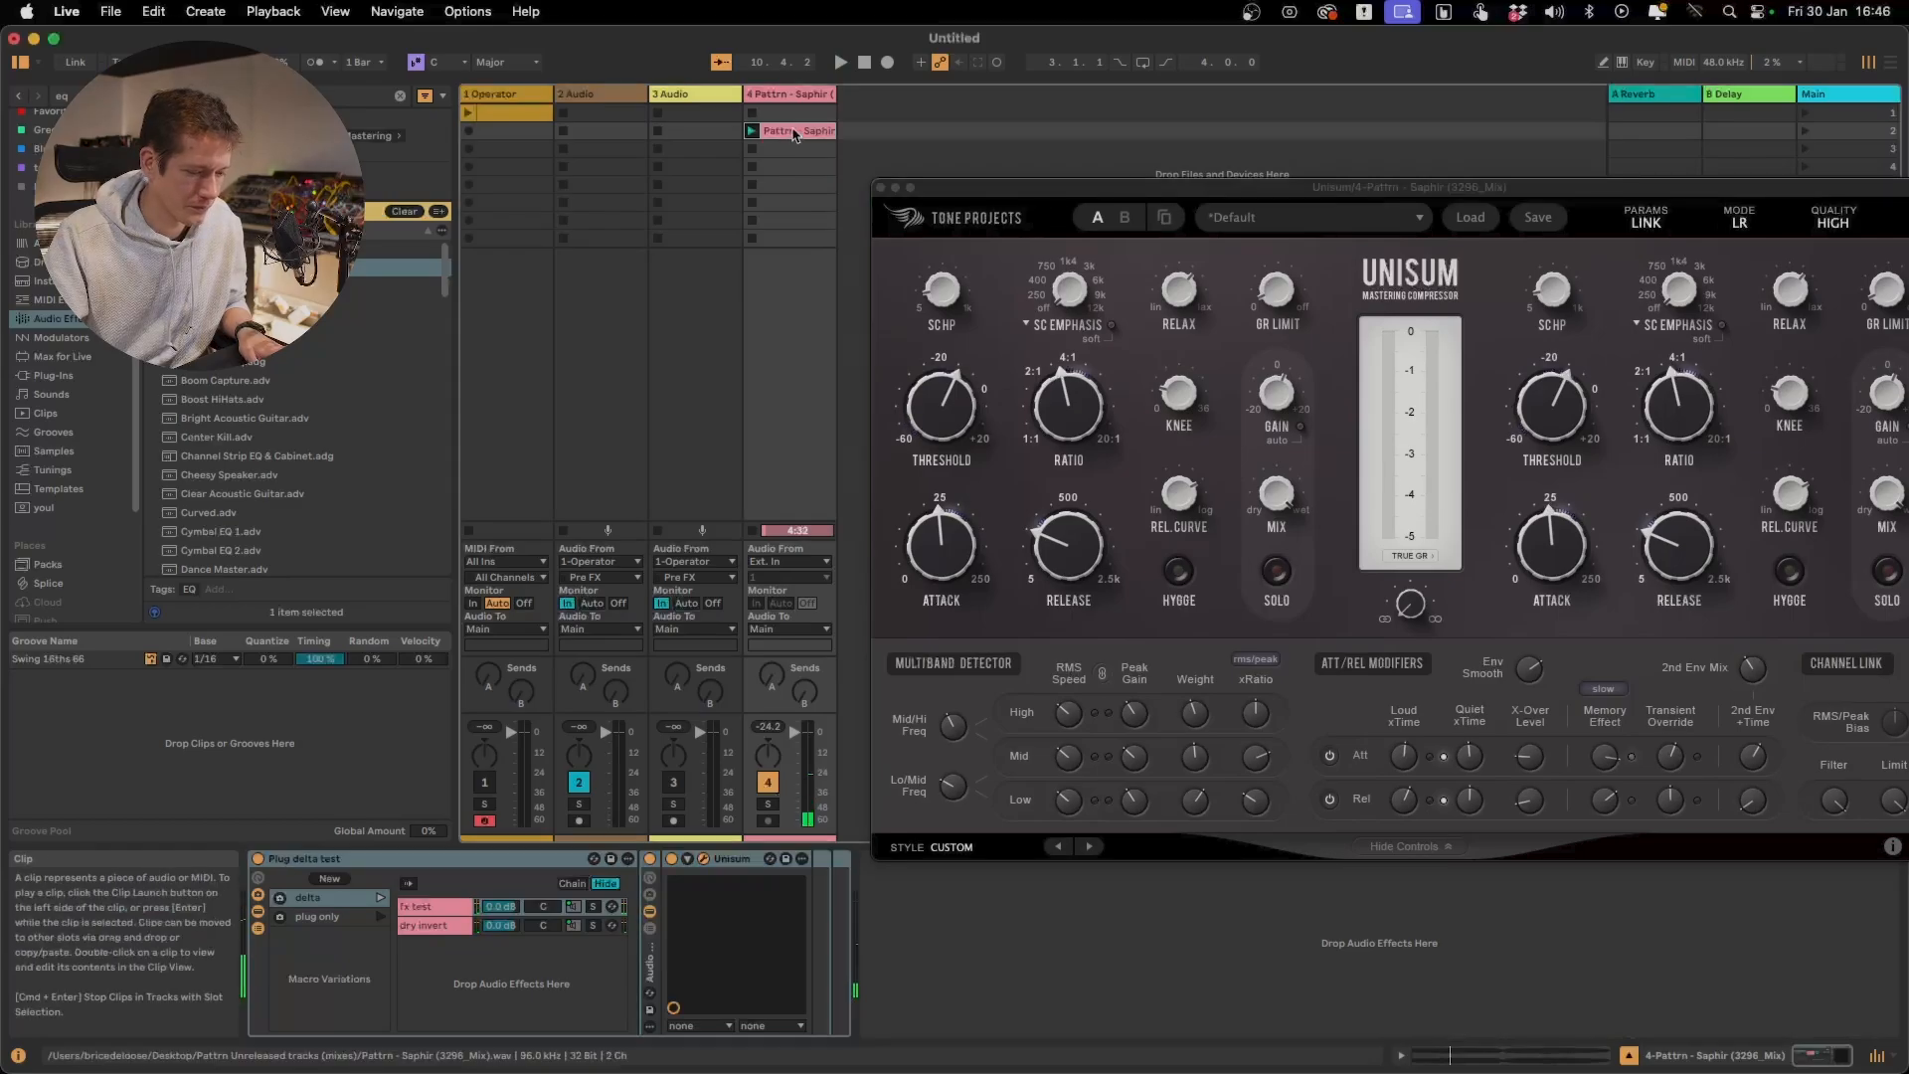
click(796, 134)
drag(761, 847, 818, 847)
key(space)
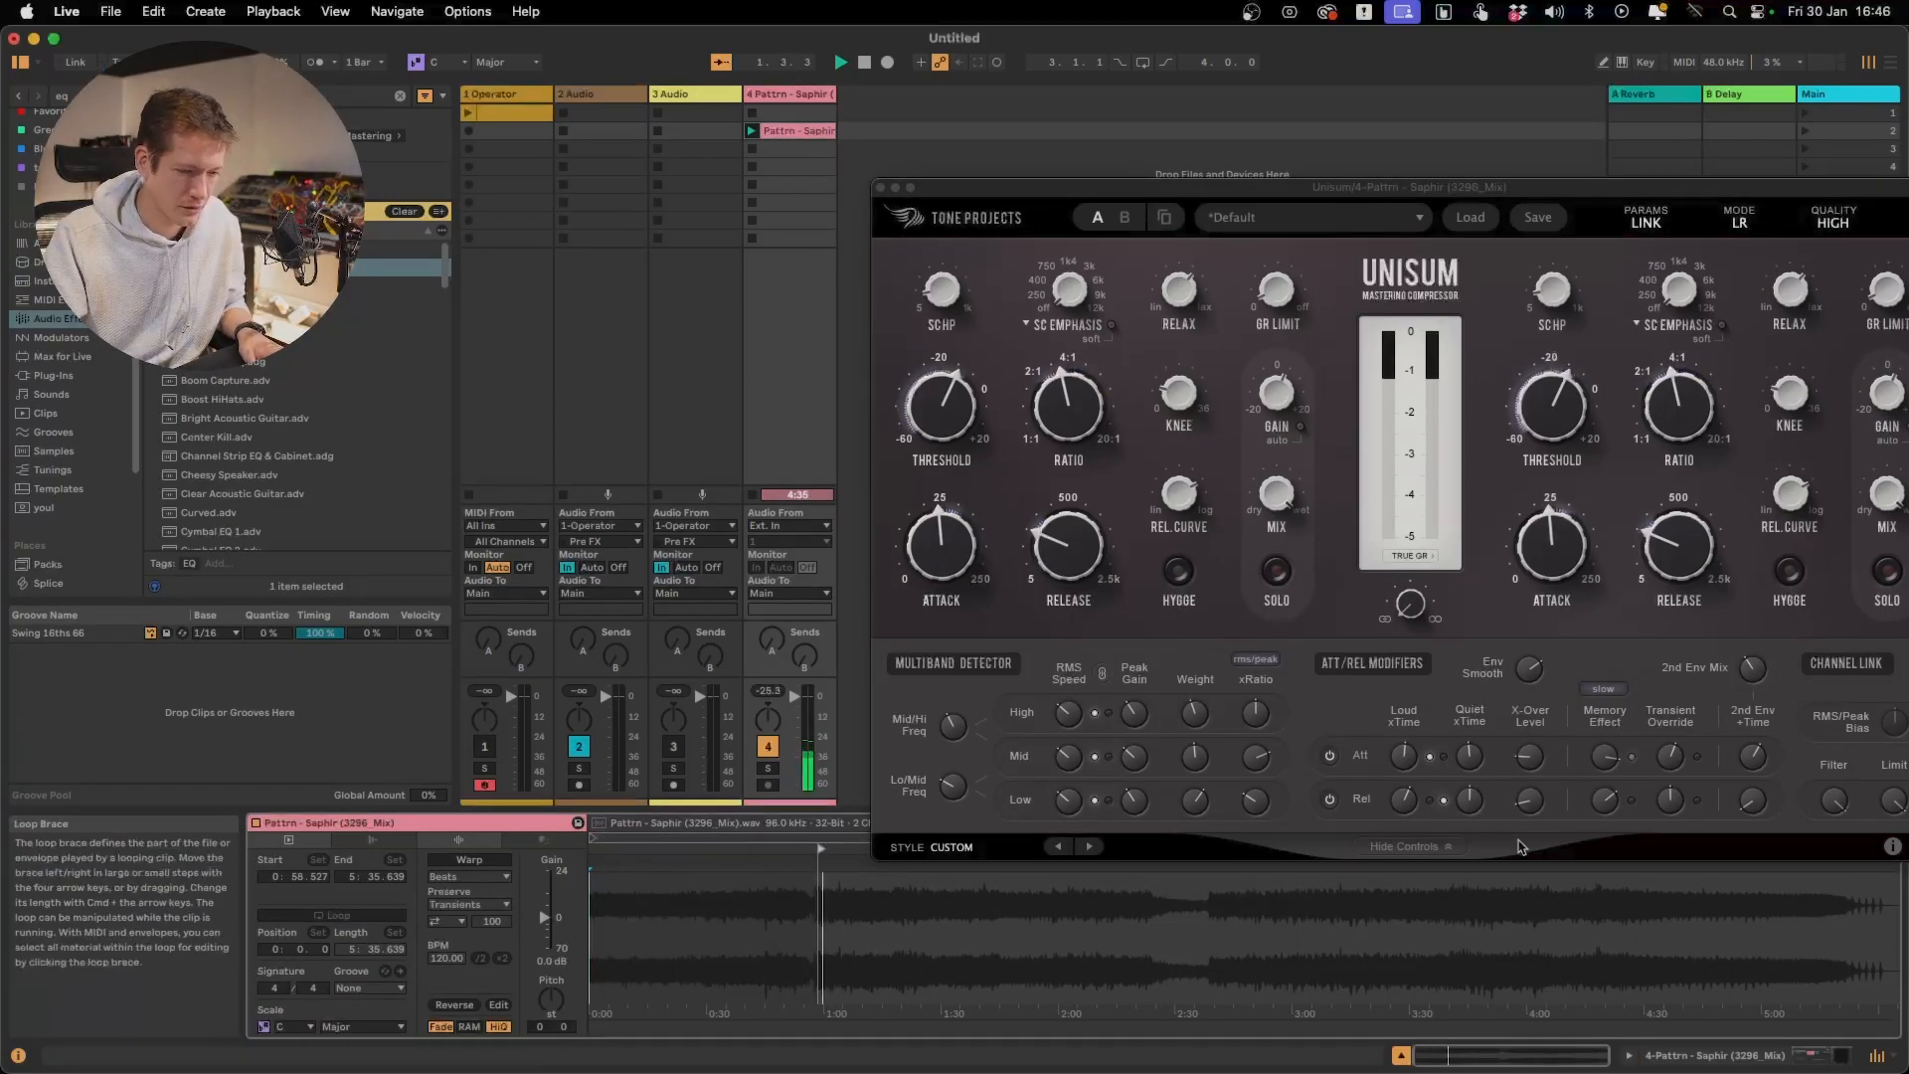
Reposition the Unisum window to uncover the track headers, view the 2 Audio track's occularScope, and return to the Saphir track
drag(1791, 192, 1436, 58)
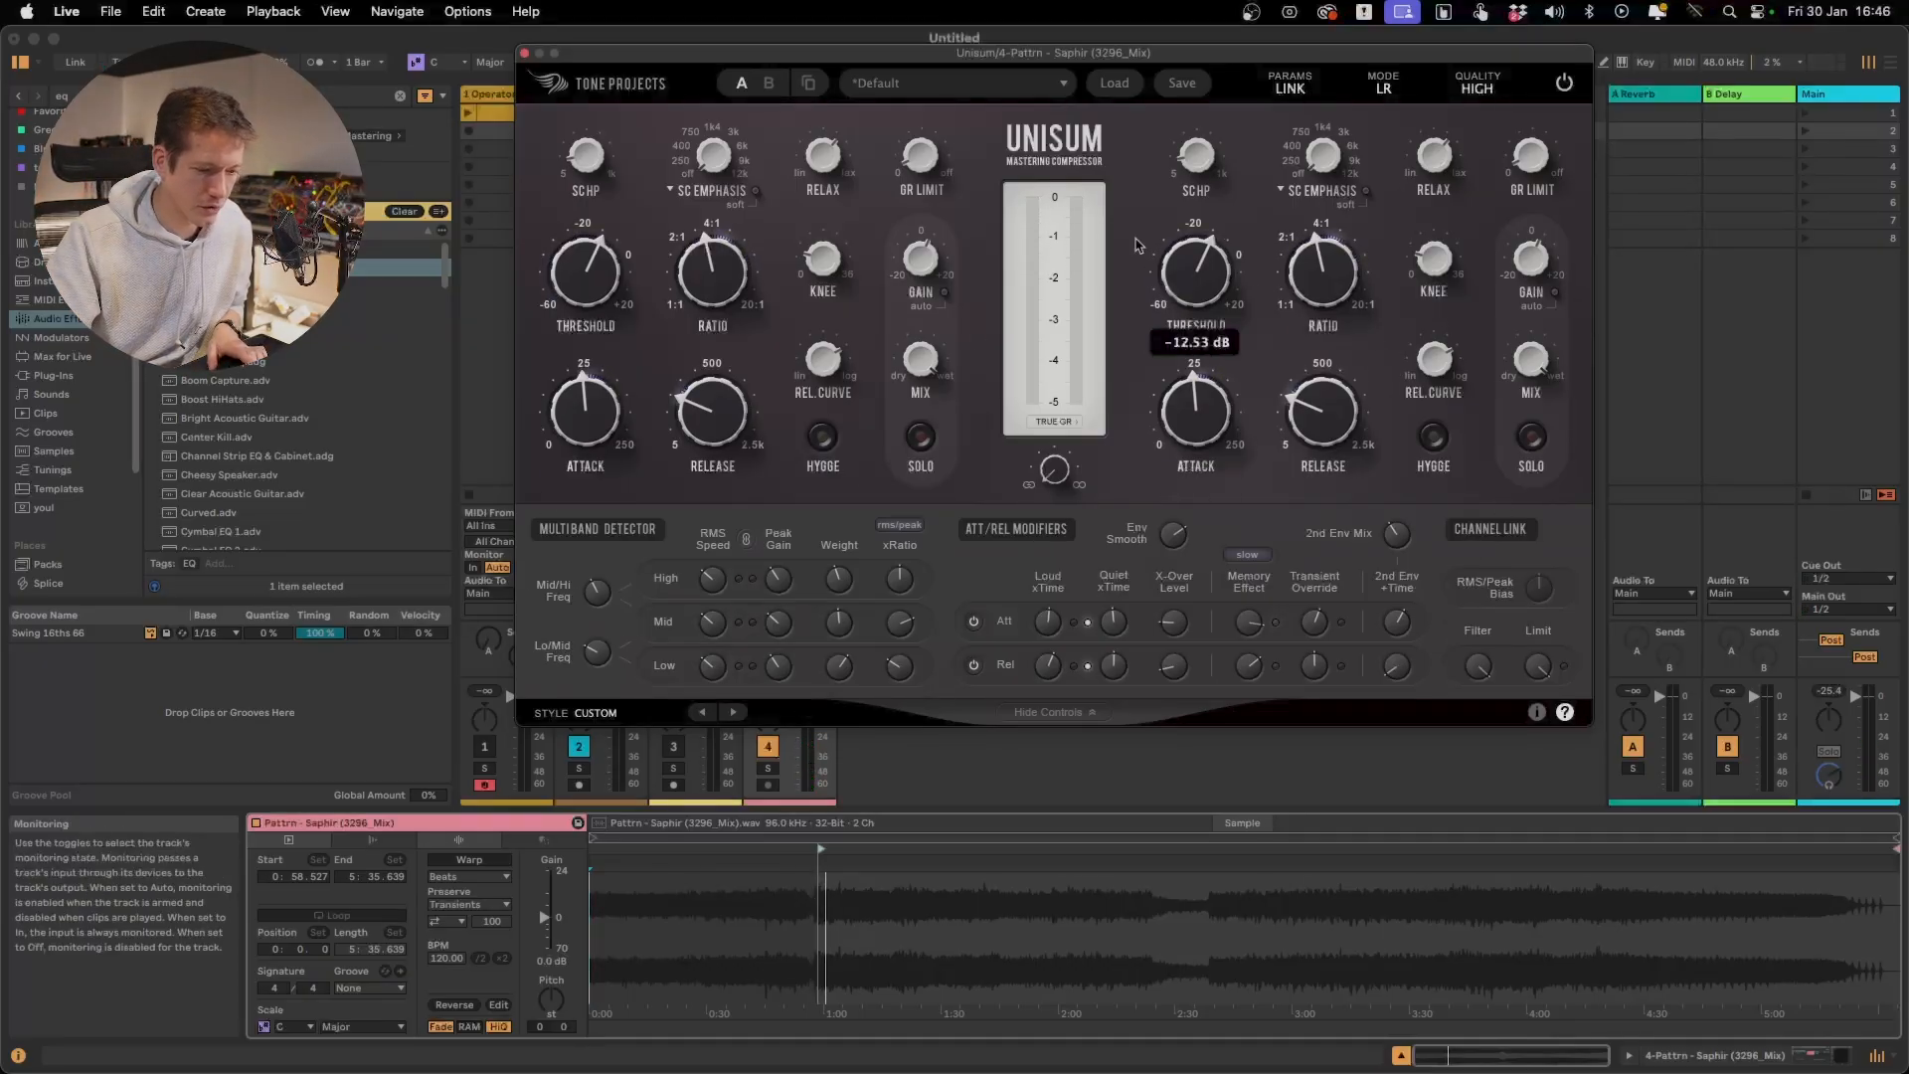
drag(921, 55, 1154, 50)
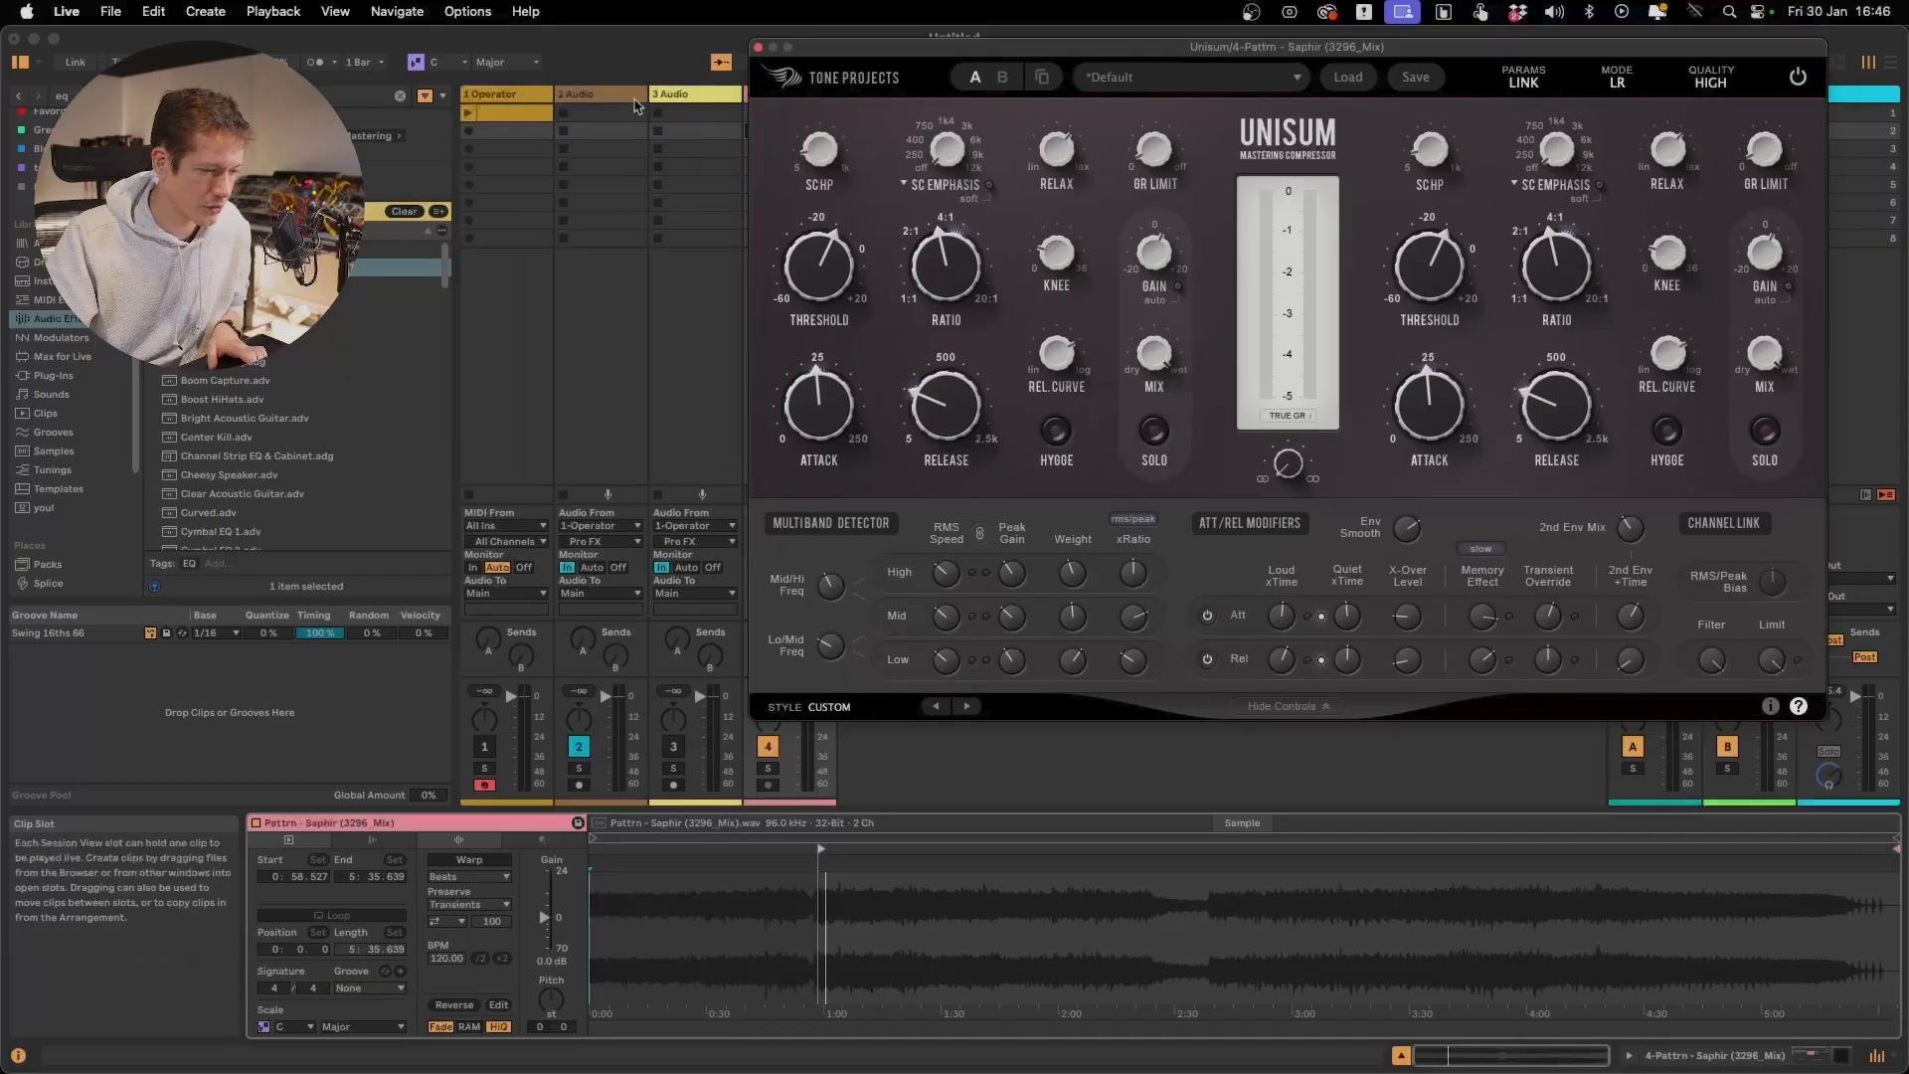
click(600, 95)
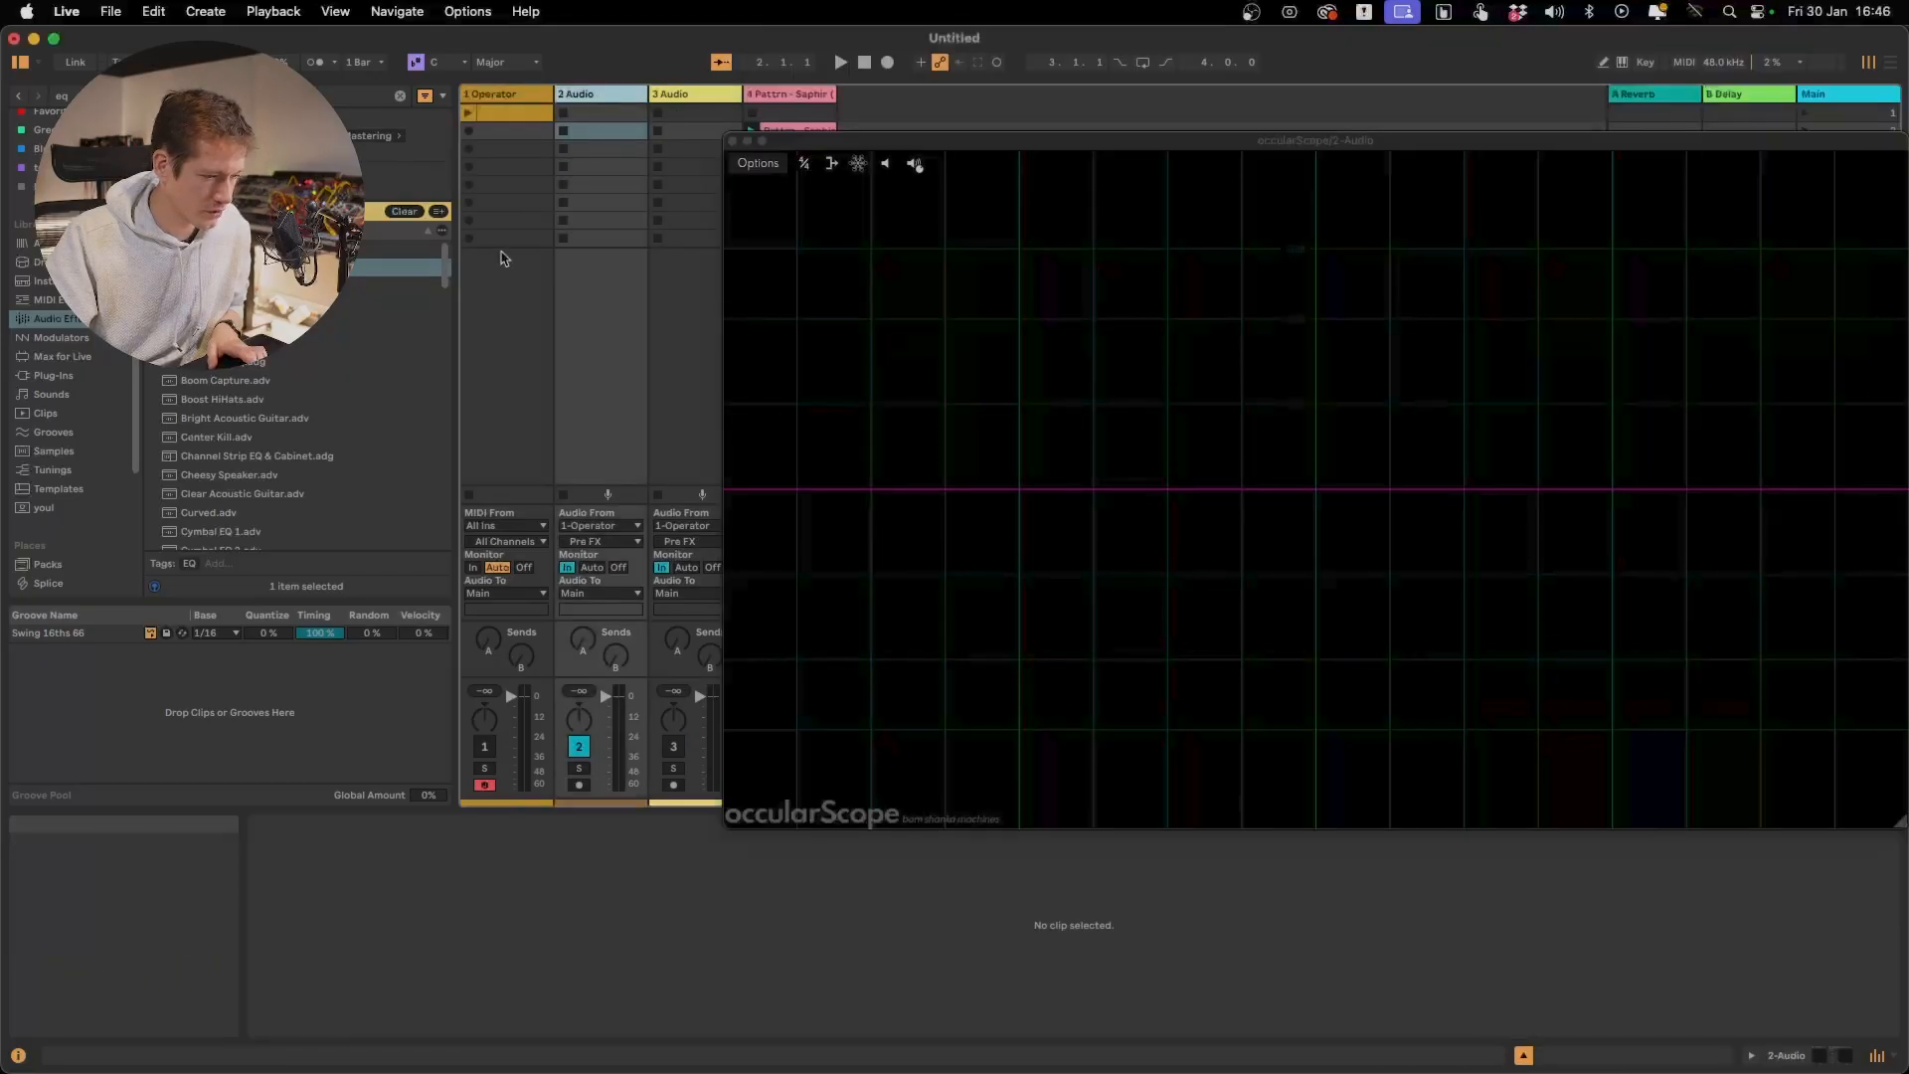
click(791, 94)
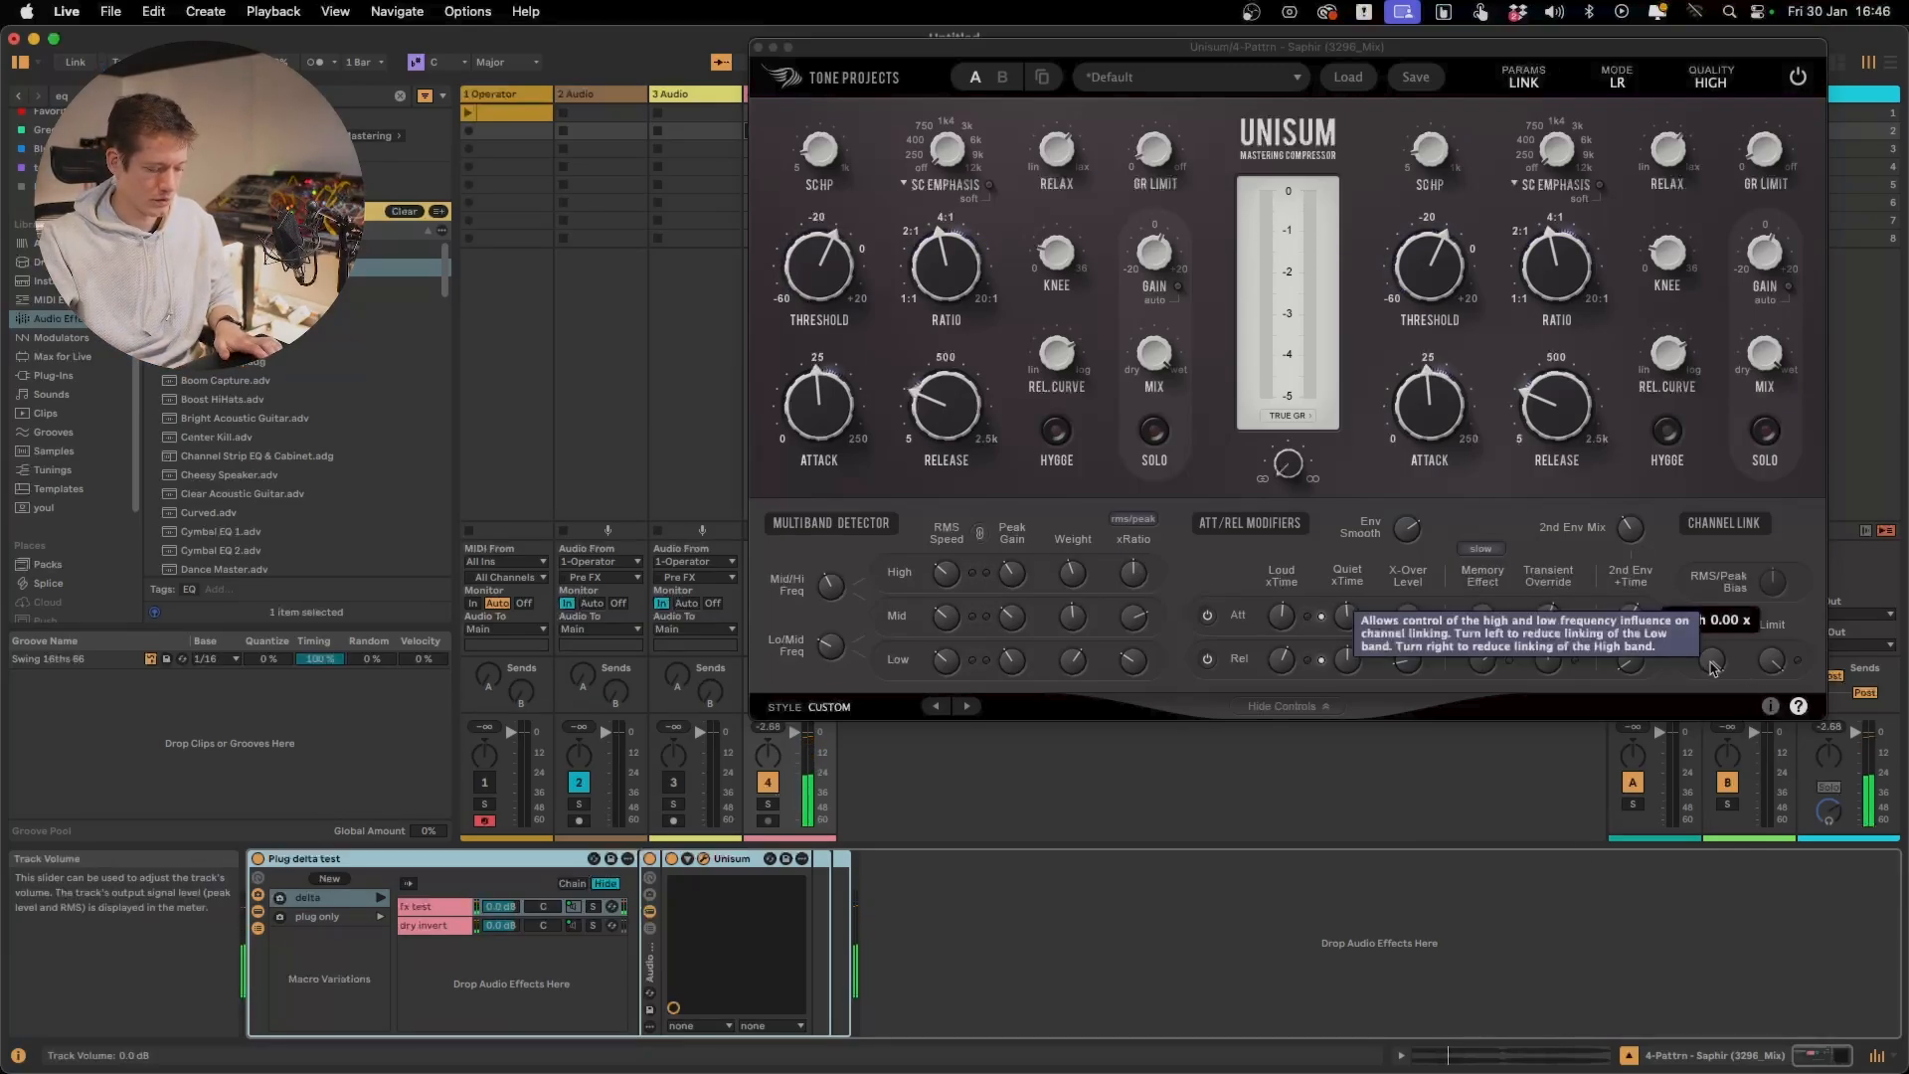
Turn the Channel Link Filter toward the high band and toggle playback to demonstrate its effect
click(1712, 666)
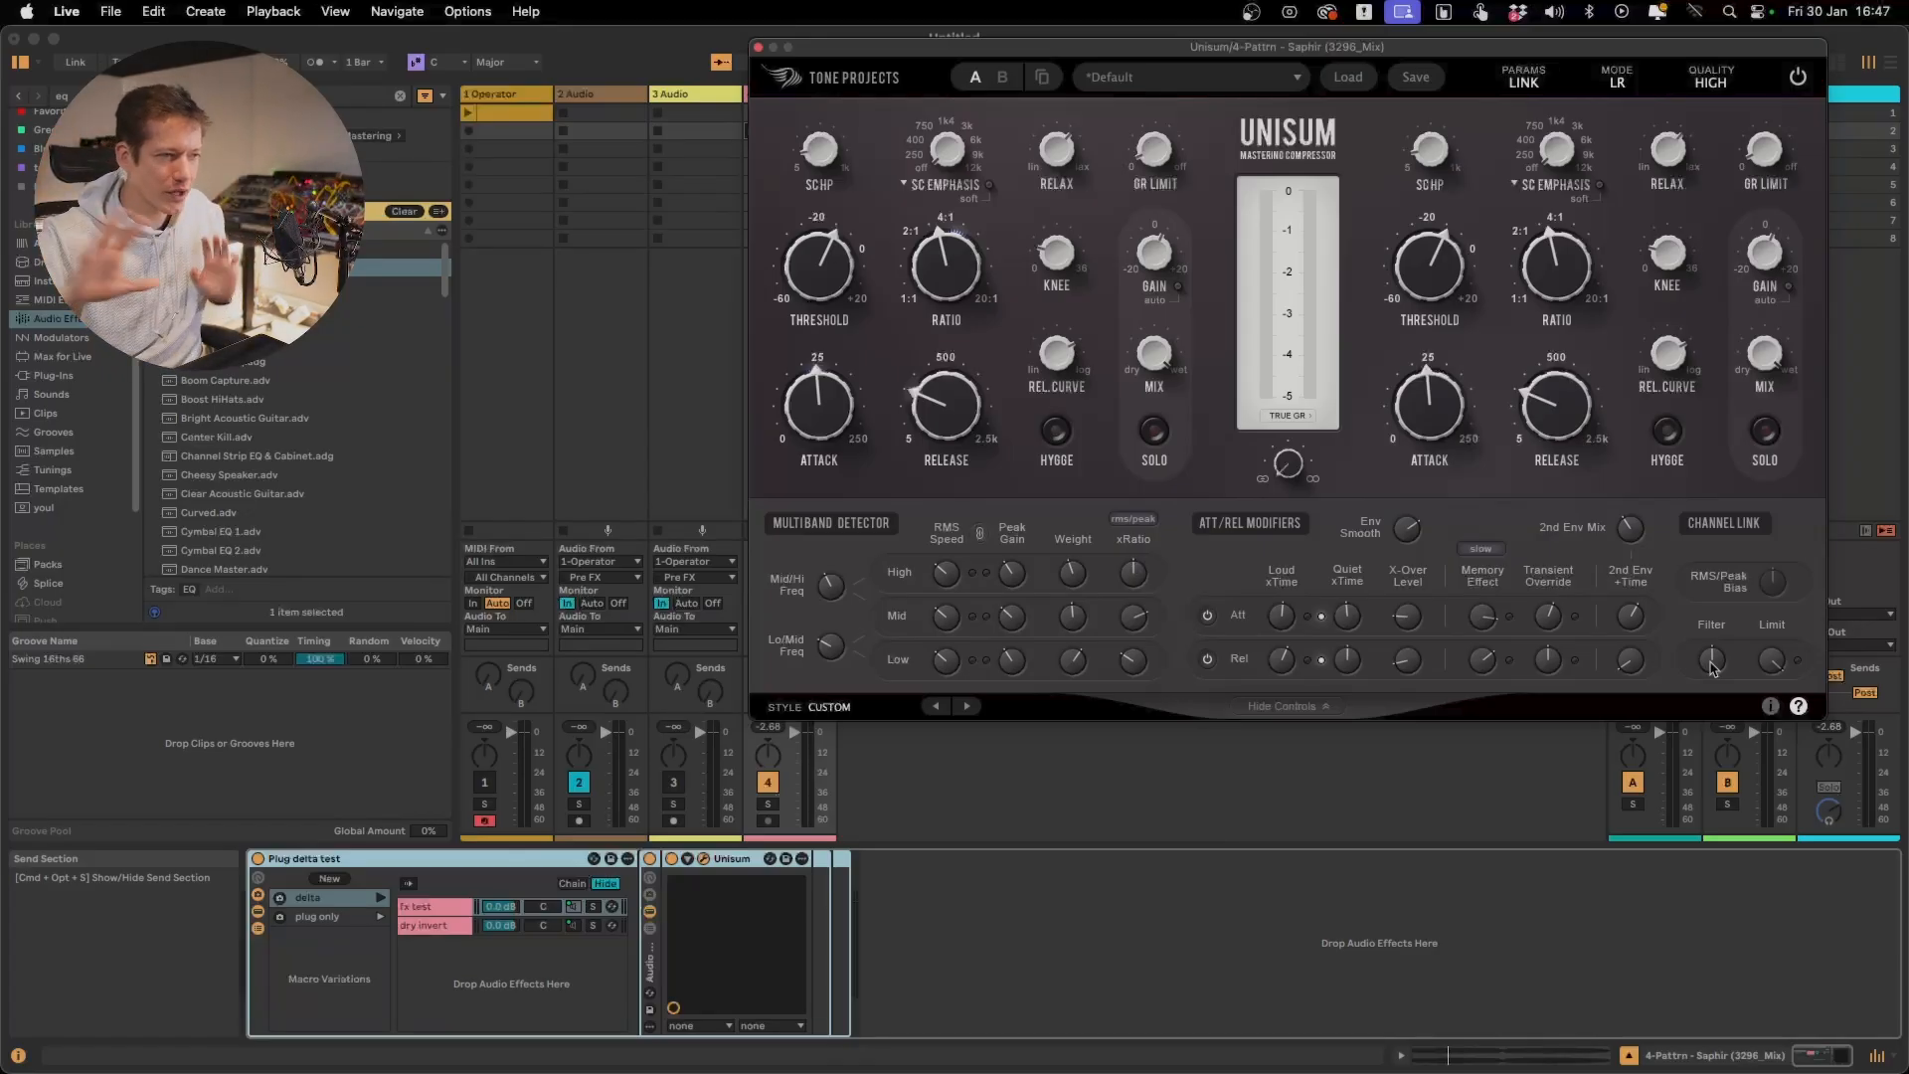
drag(1712, 667, 1725, 626)
key(space)
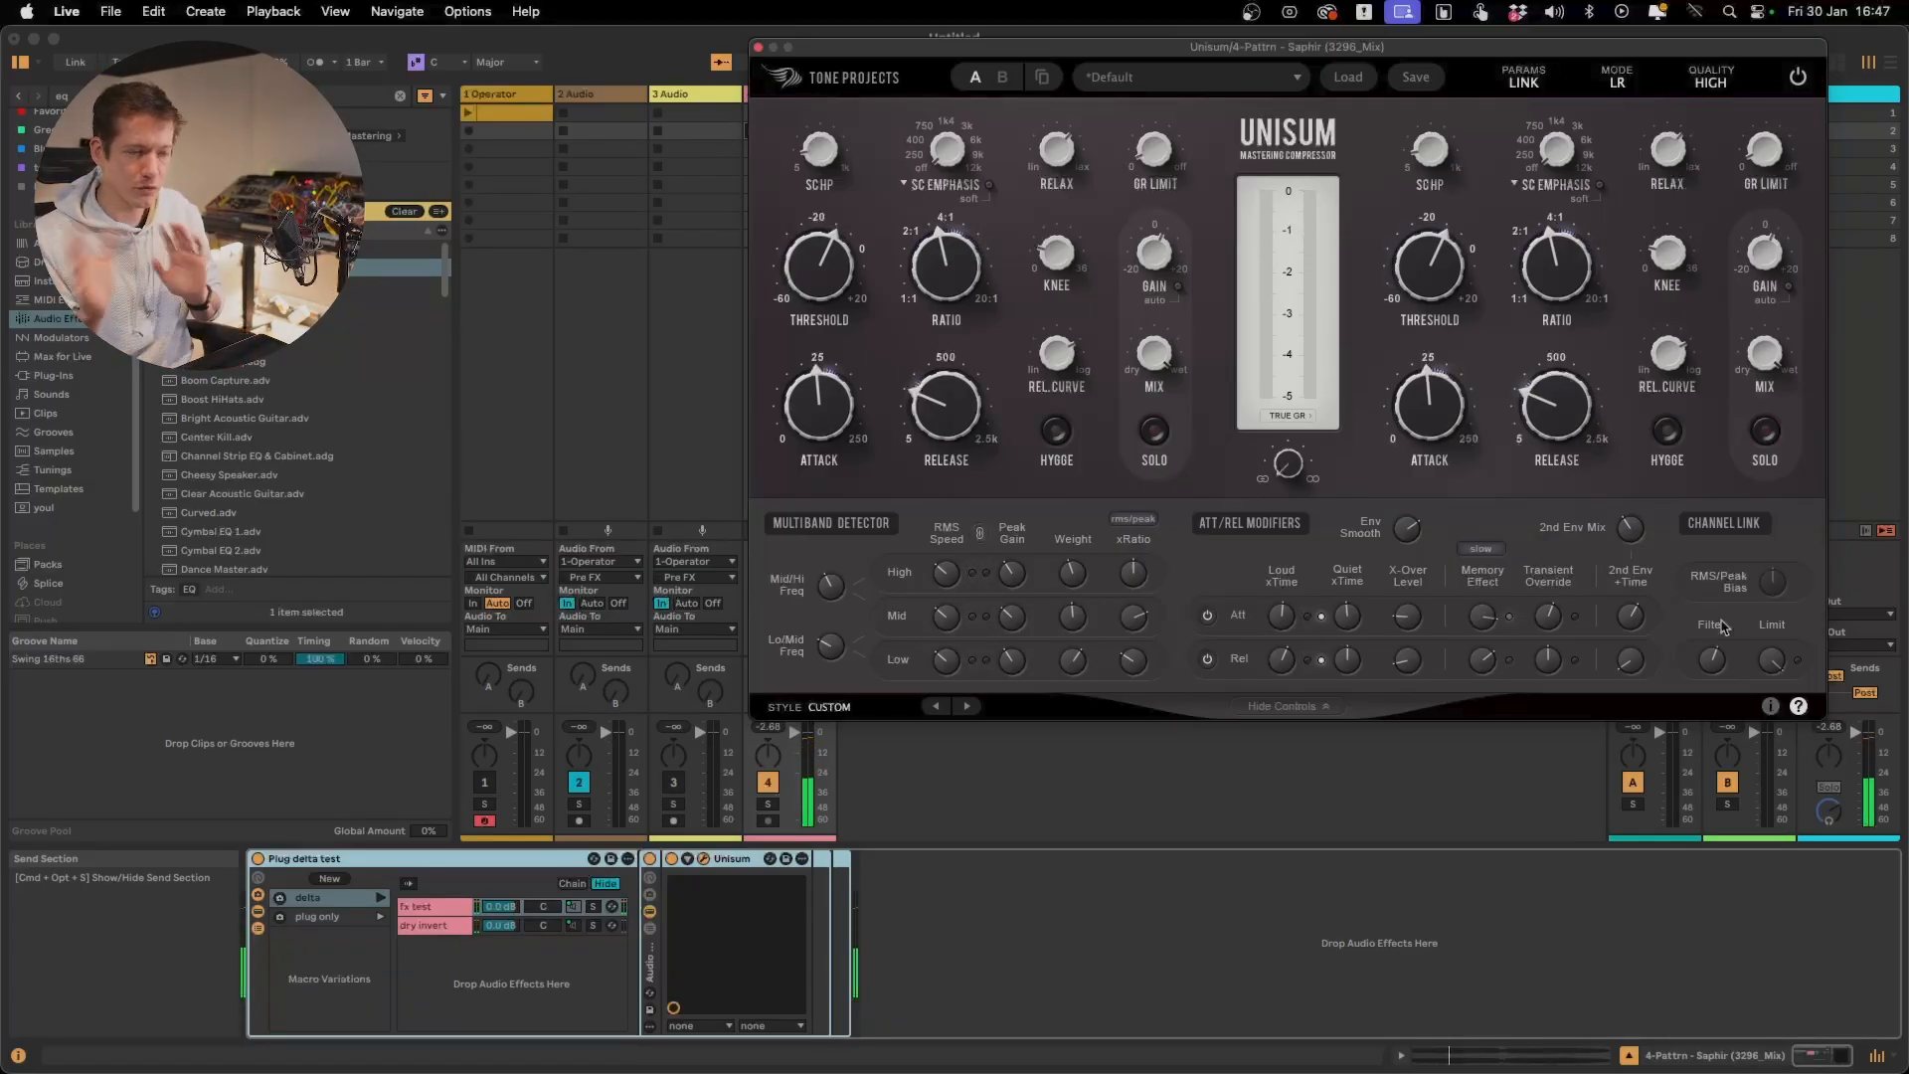
mouse_move(1719, 660)
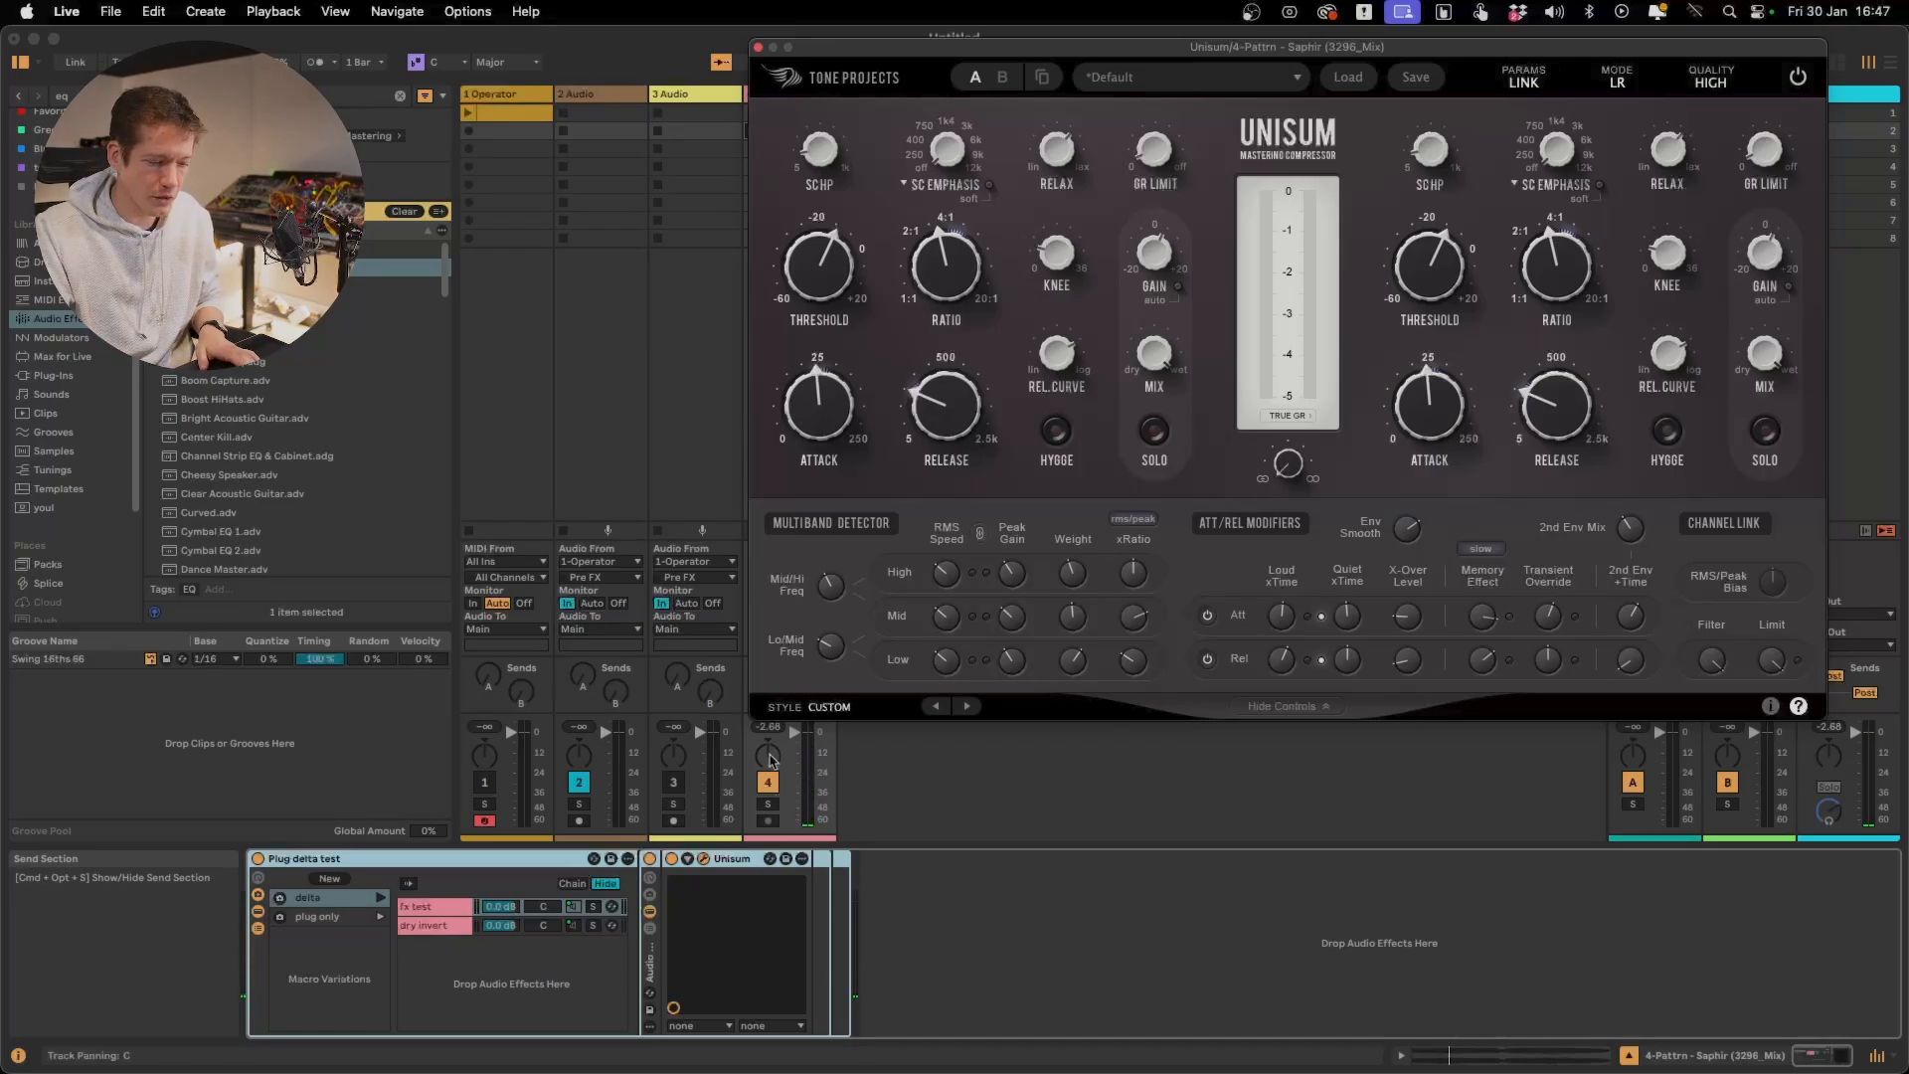
Launch the delta variation, sweep the Channel Link Filter during playback, and bypass and re-enable Unisum for comparison
click(384, 901)
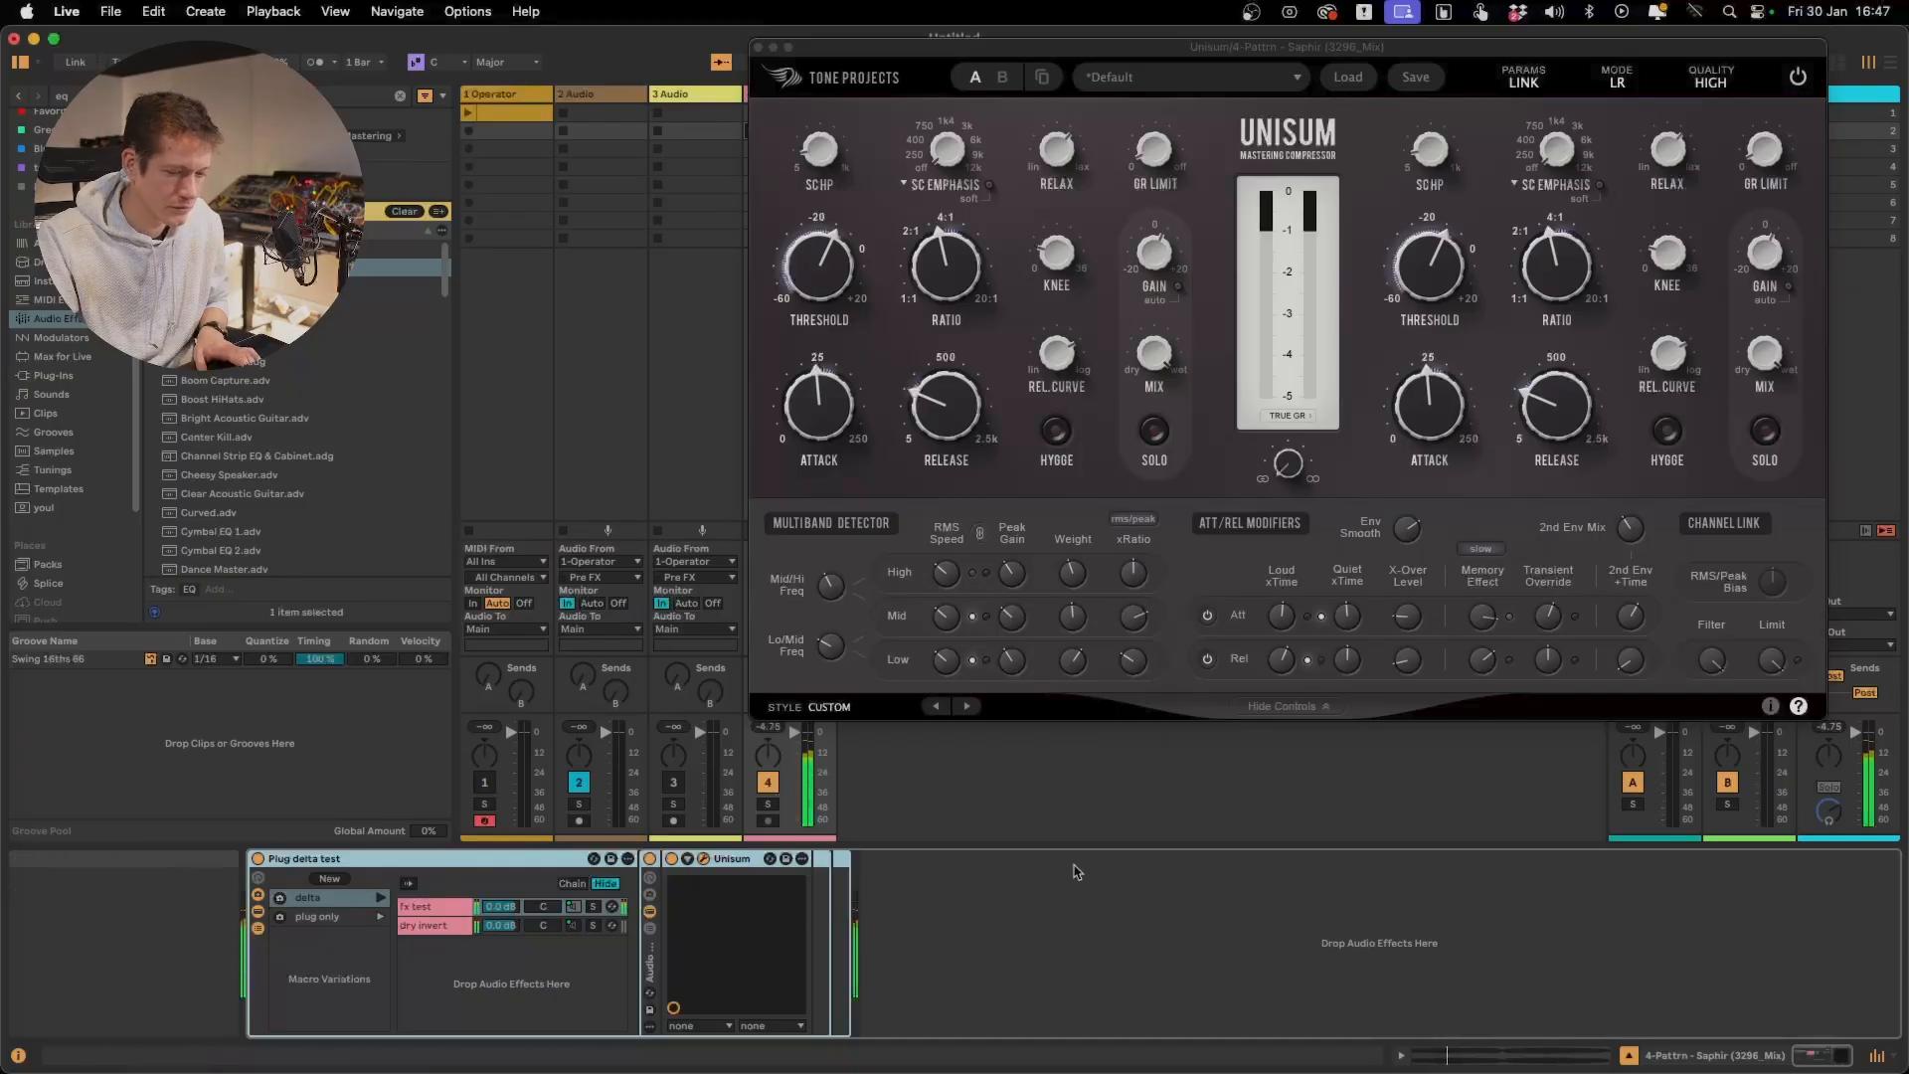
drag(1711, 662, 1863, 550)
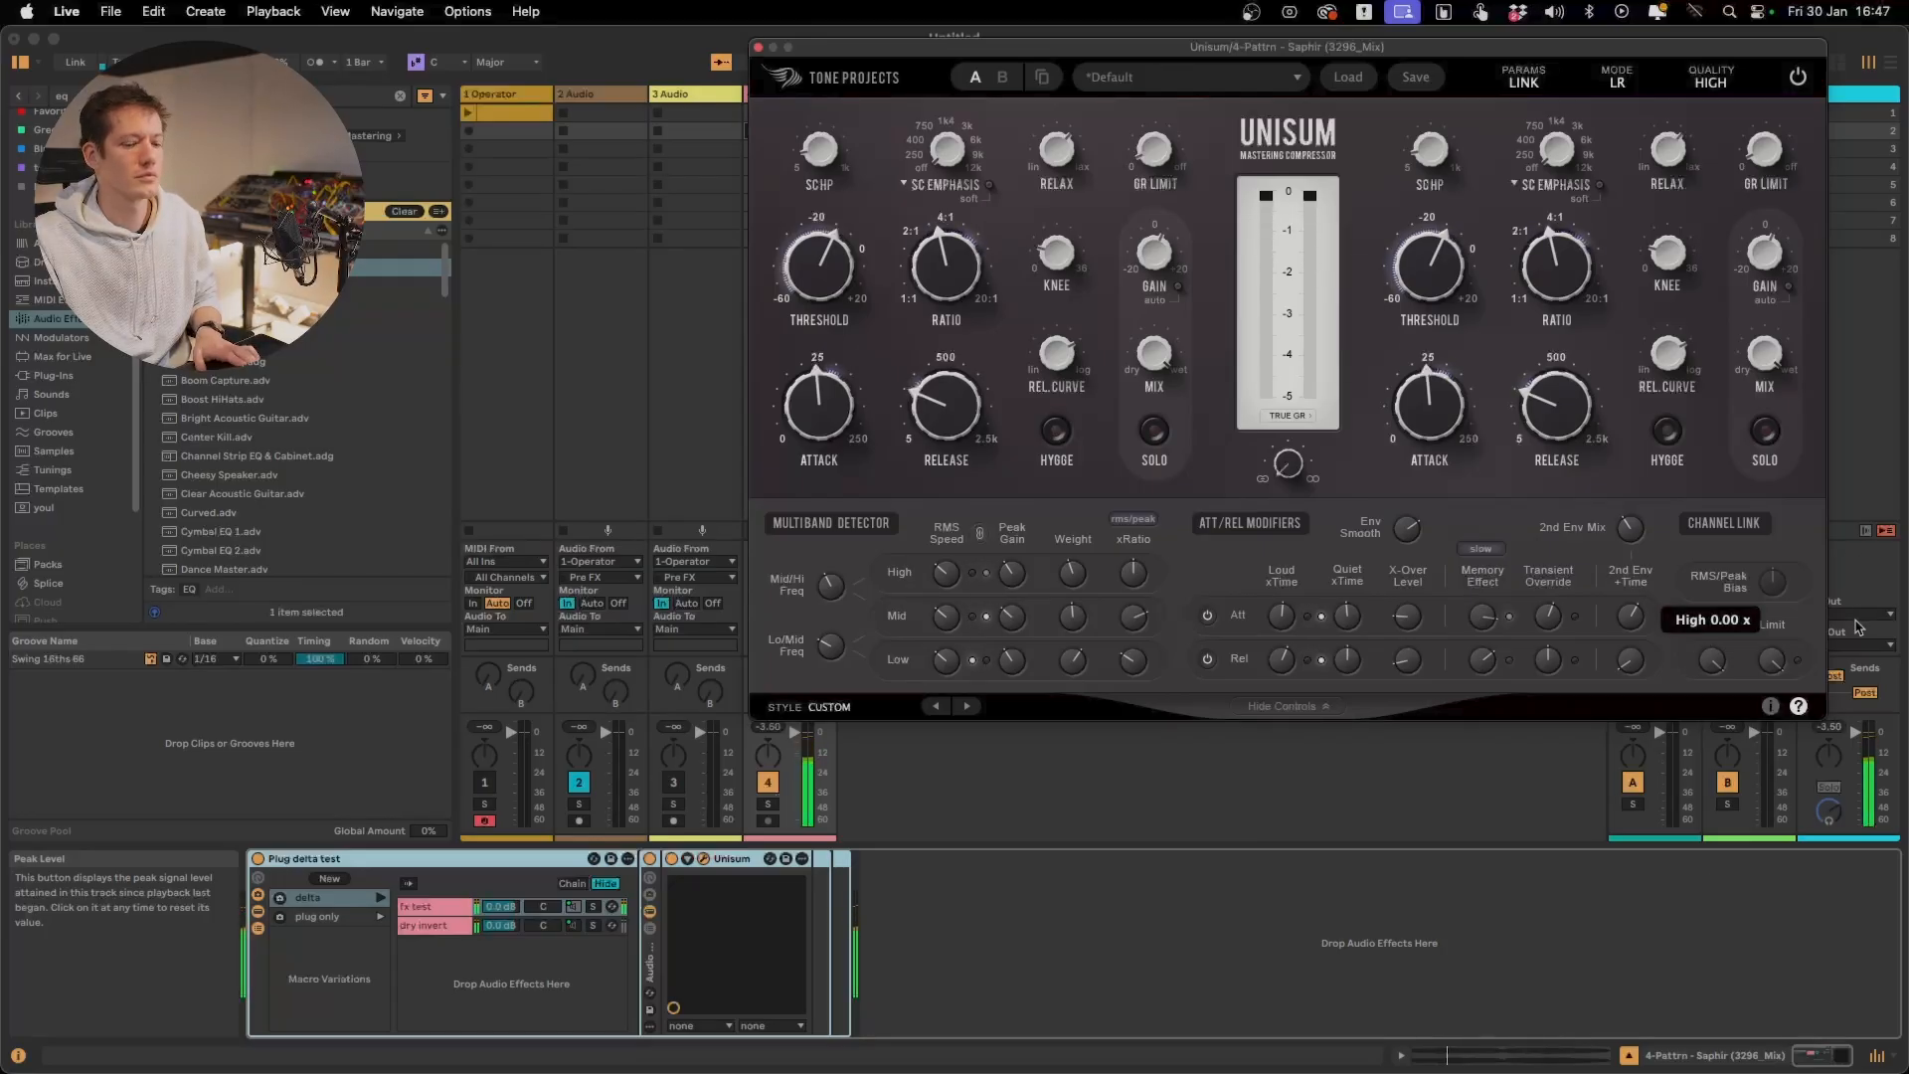
drag(1717, 657, 1717, 772)
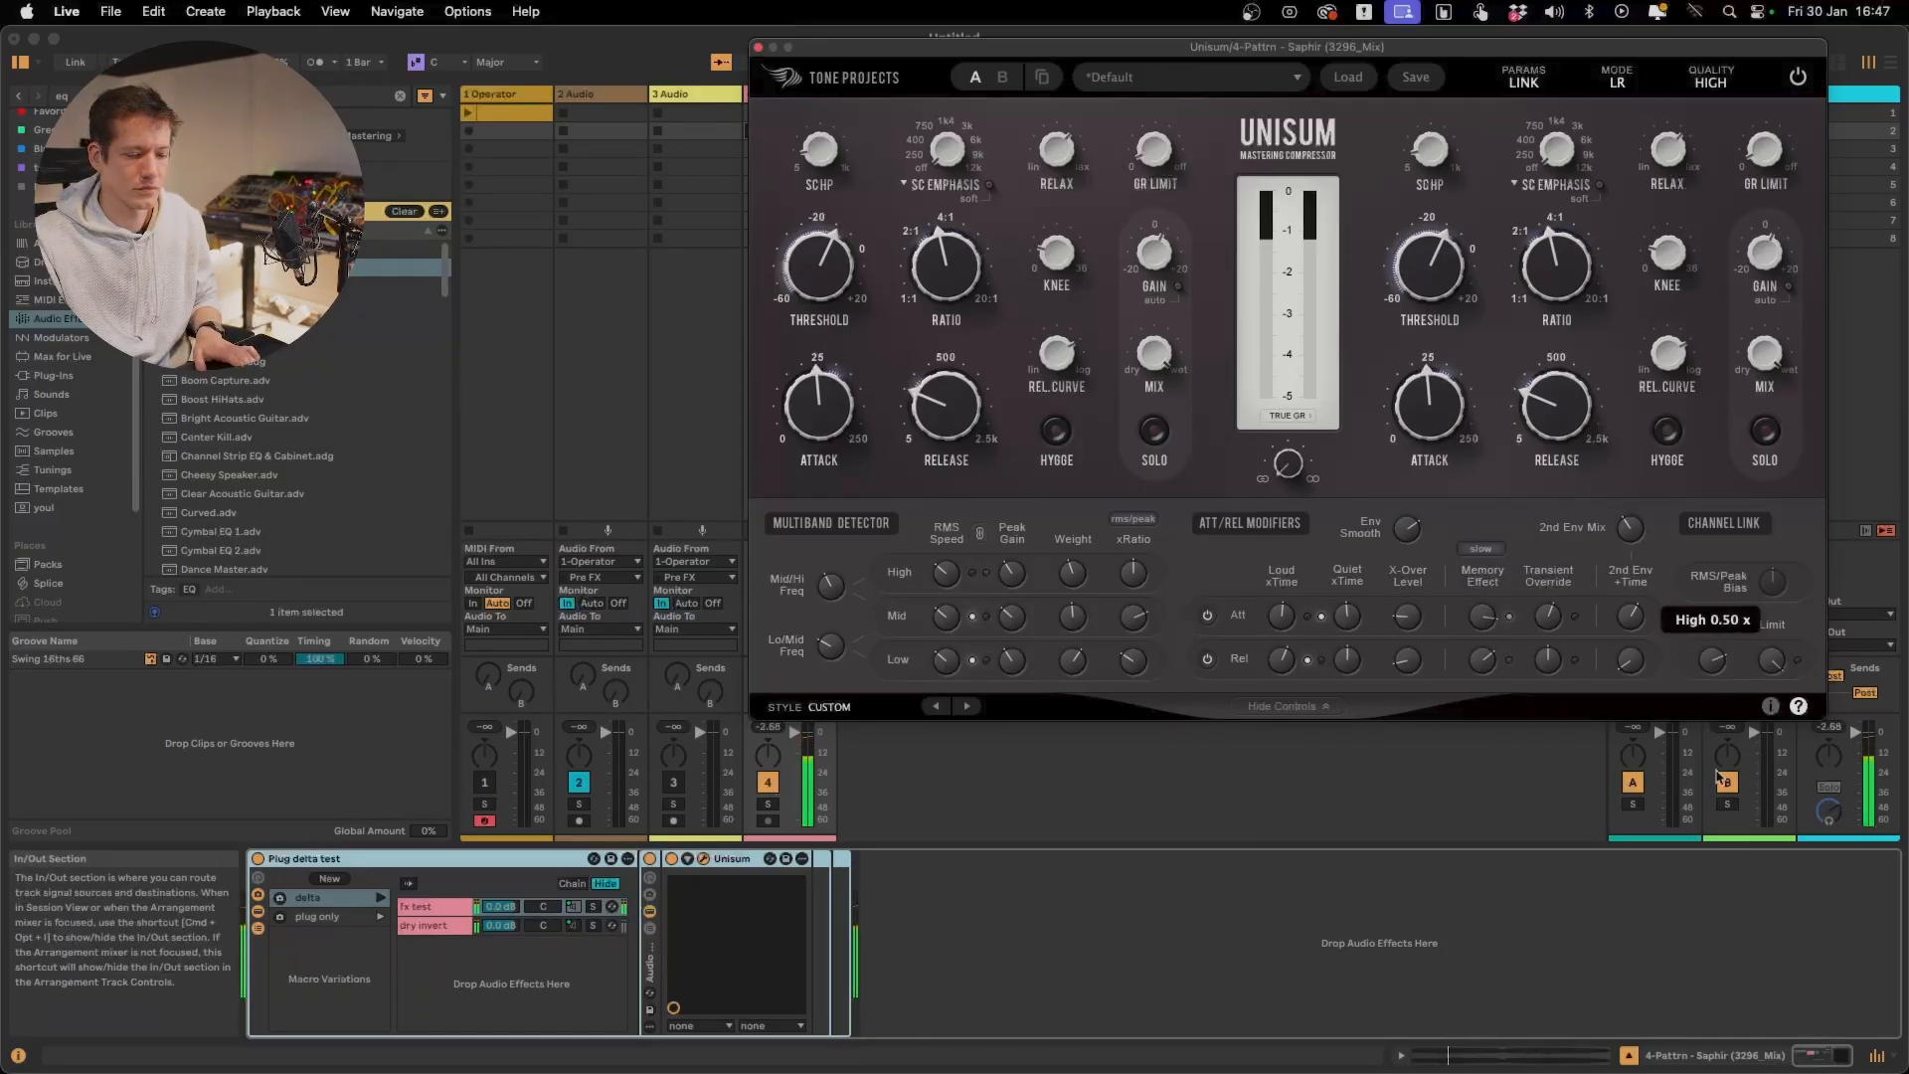
click(673, 860)
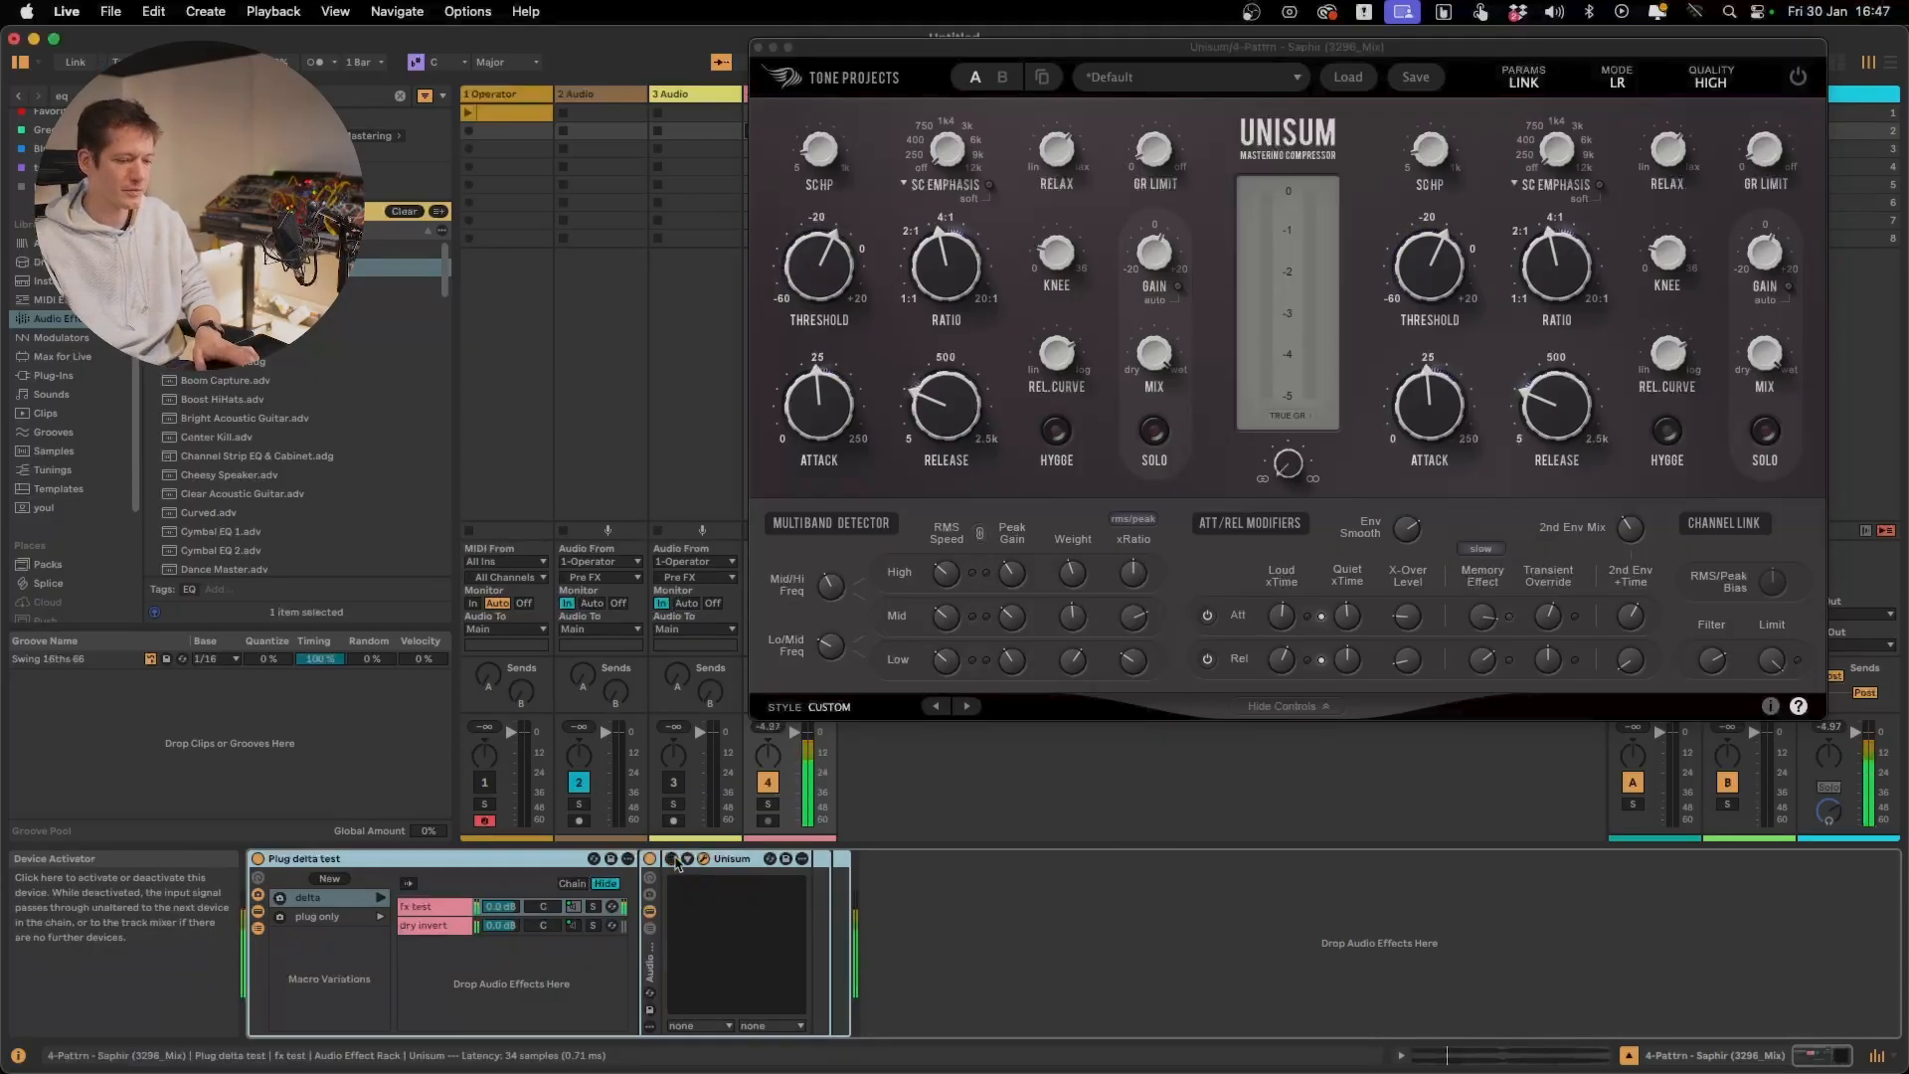
click(673, 860)
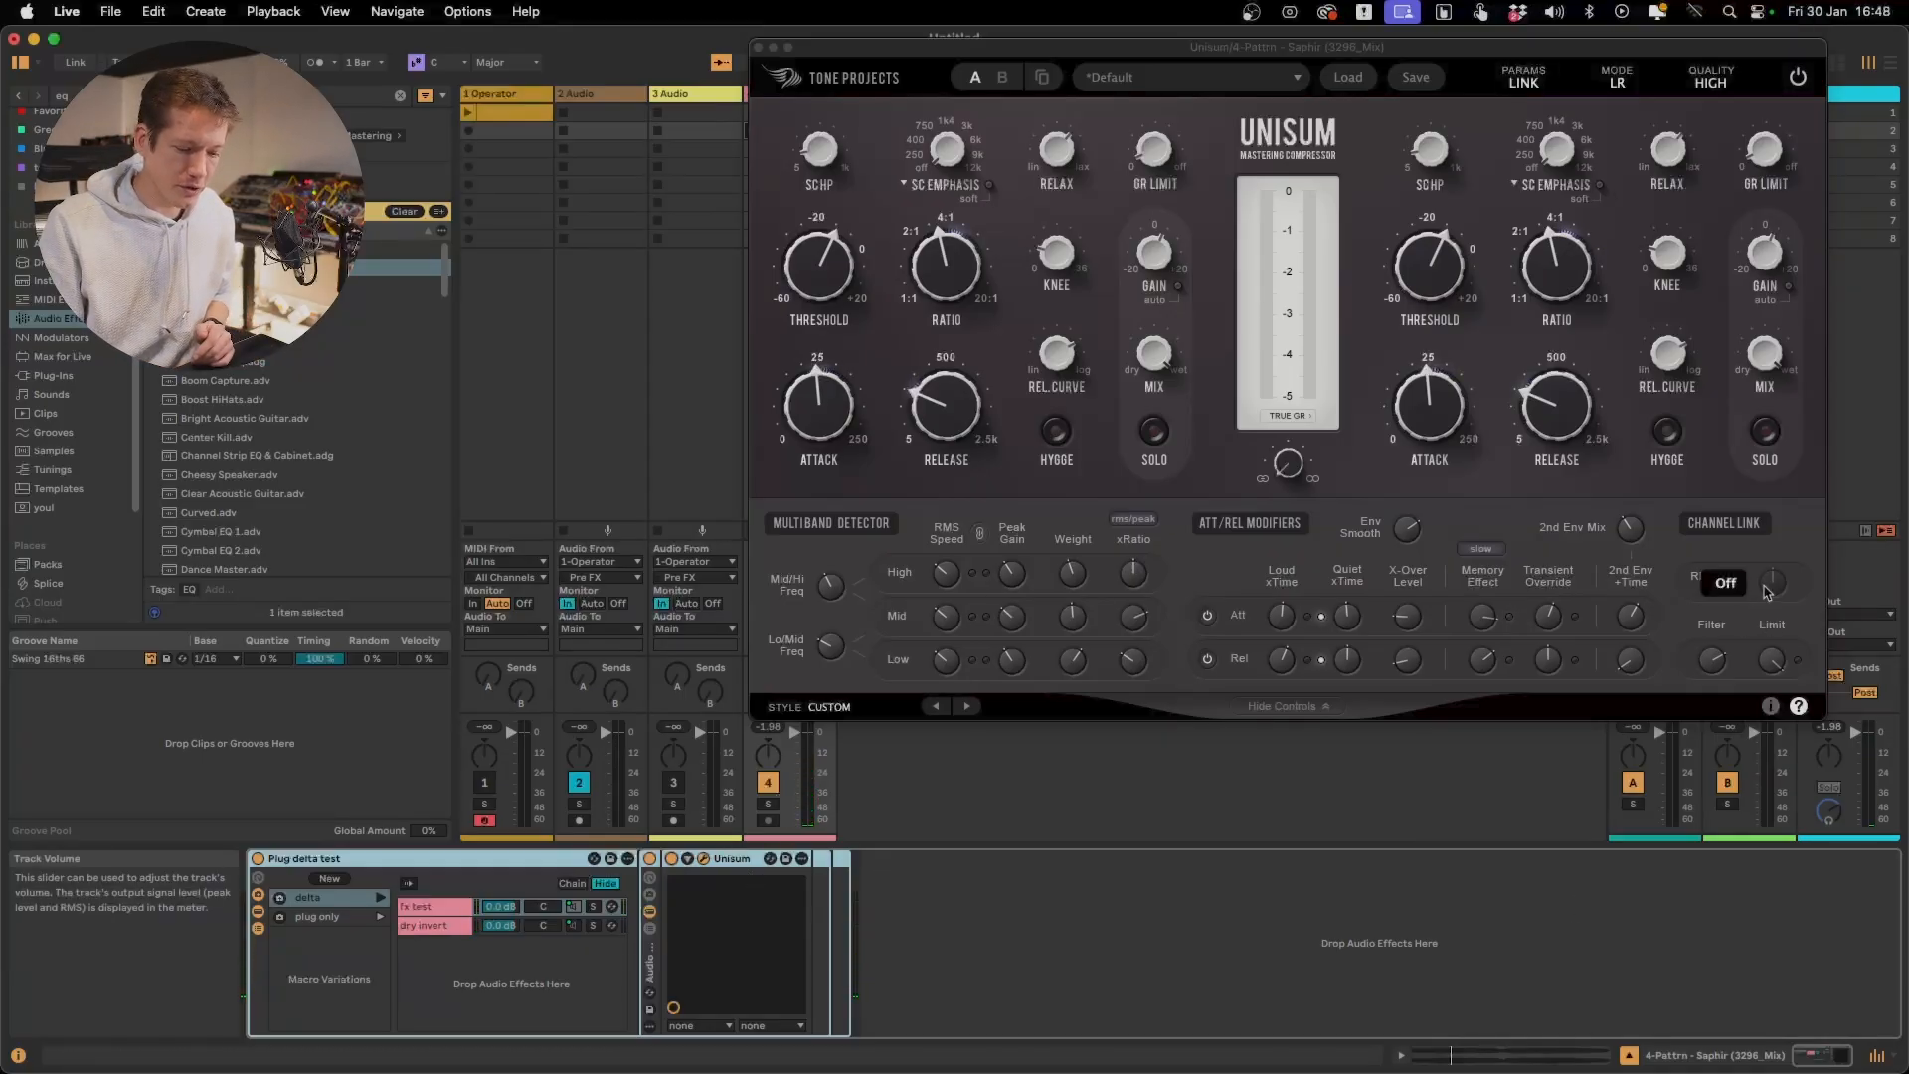
Reduce the channel linking below 100.0 % and sweep the RMS/Peak Bias through RMS 91.5 %, Peak 100.0 %
mouse_move(1778, 591)
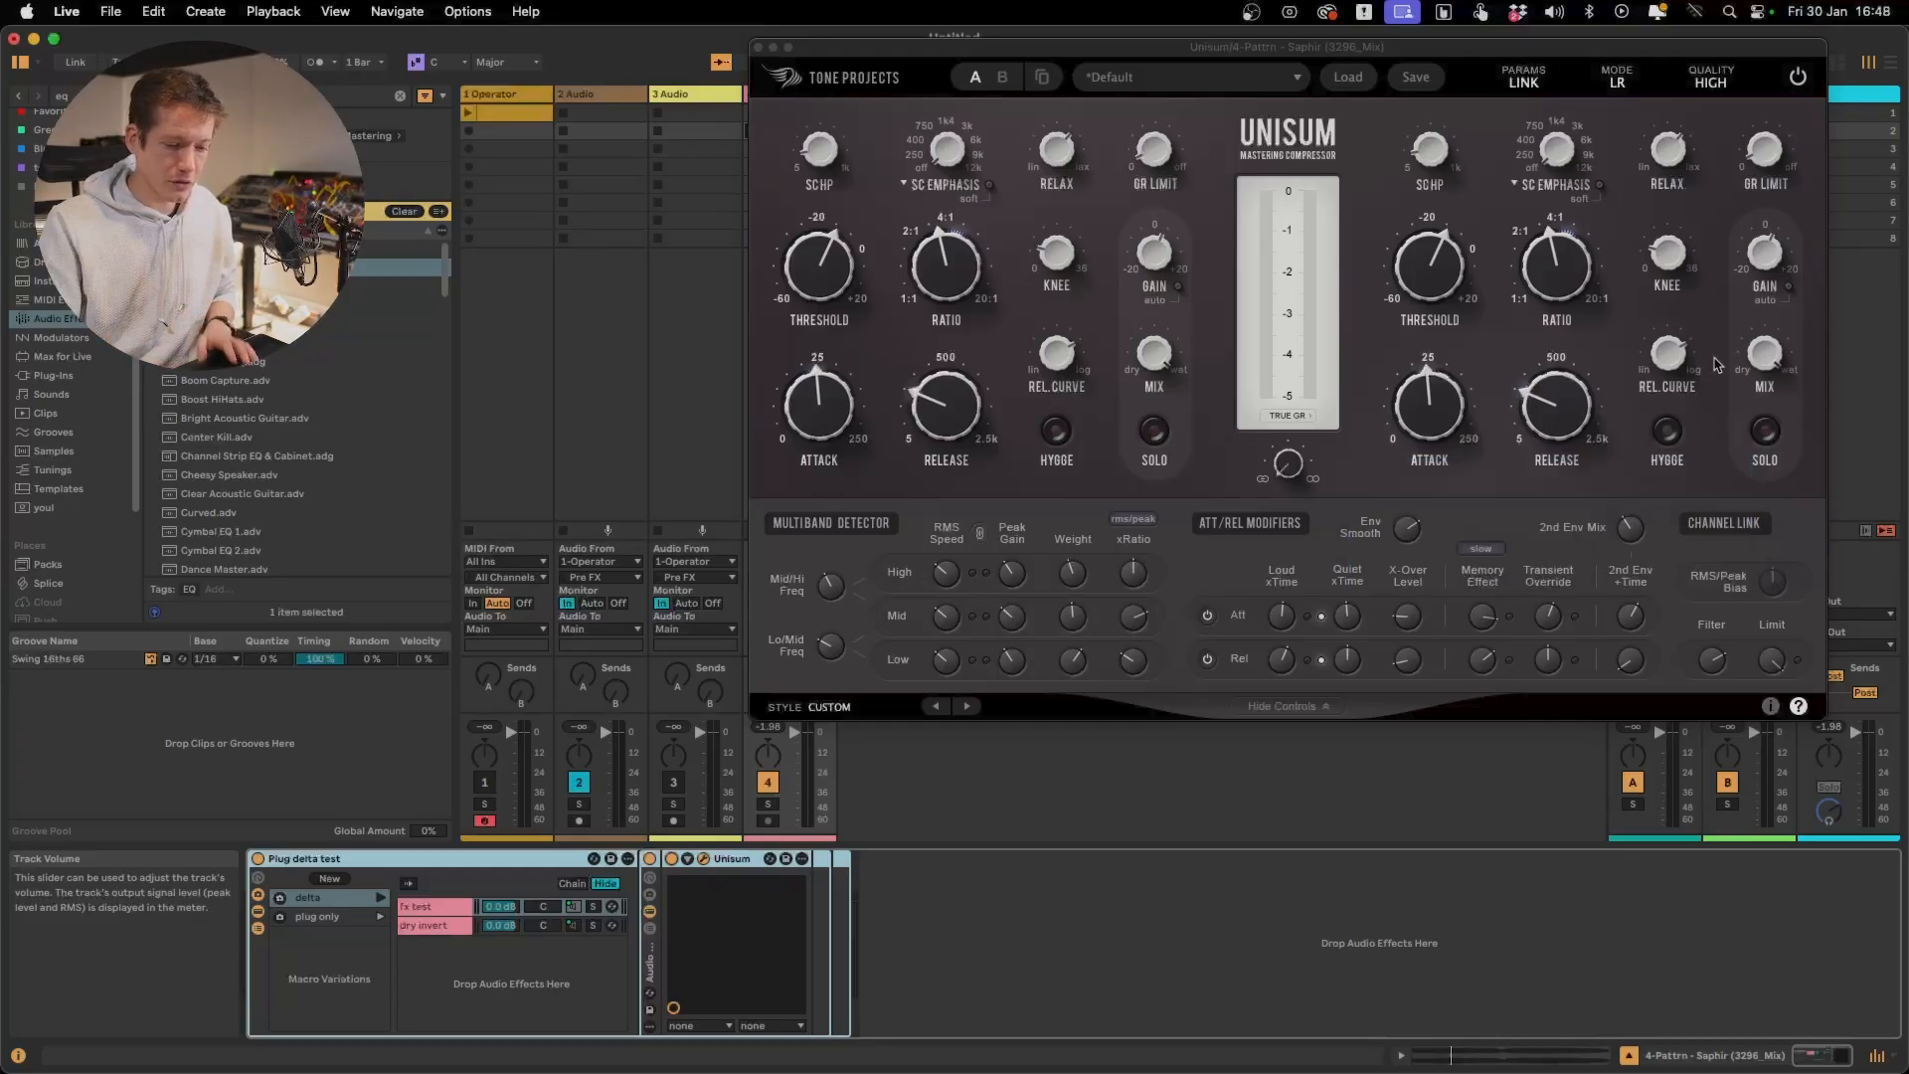
mouse_move(1291, 468)
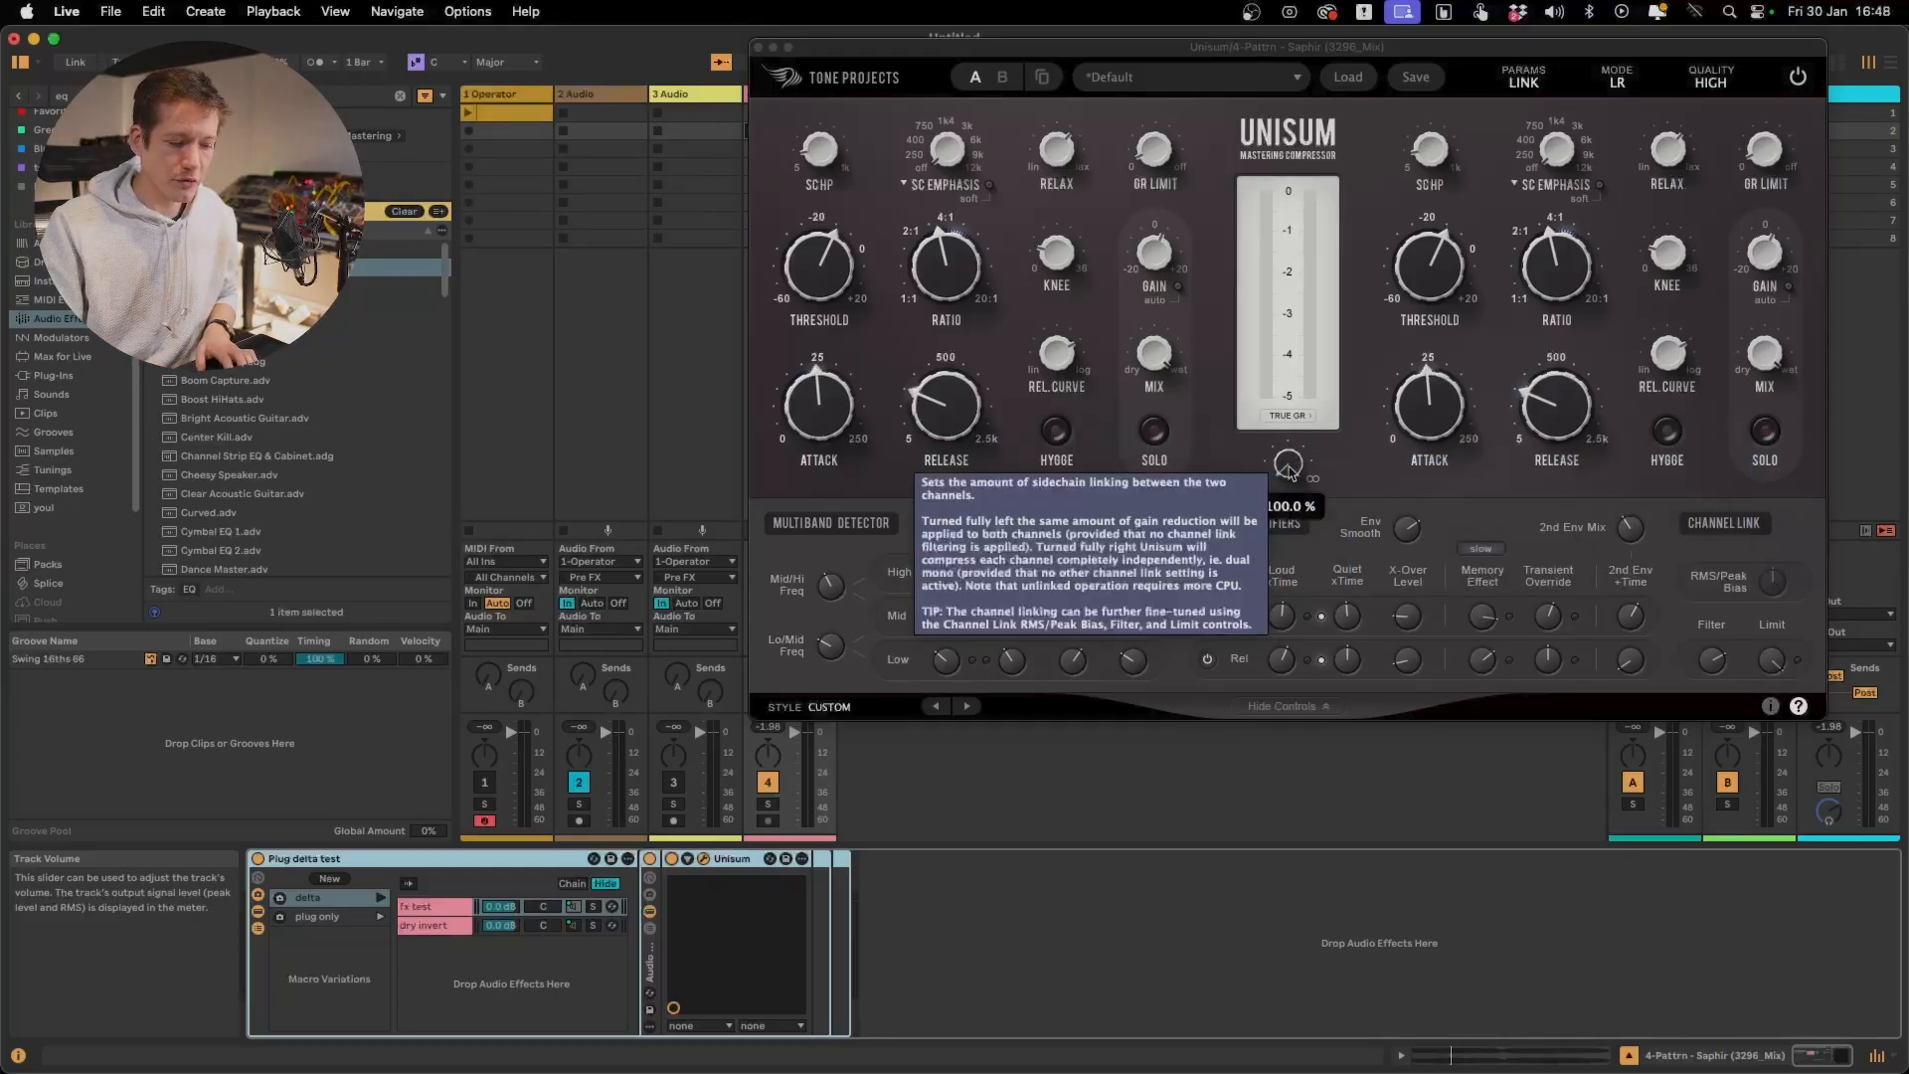
drag(1296, 470, 1300, 437)
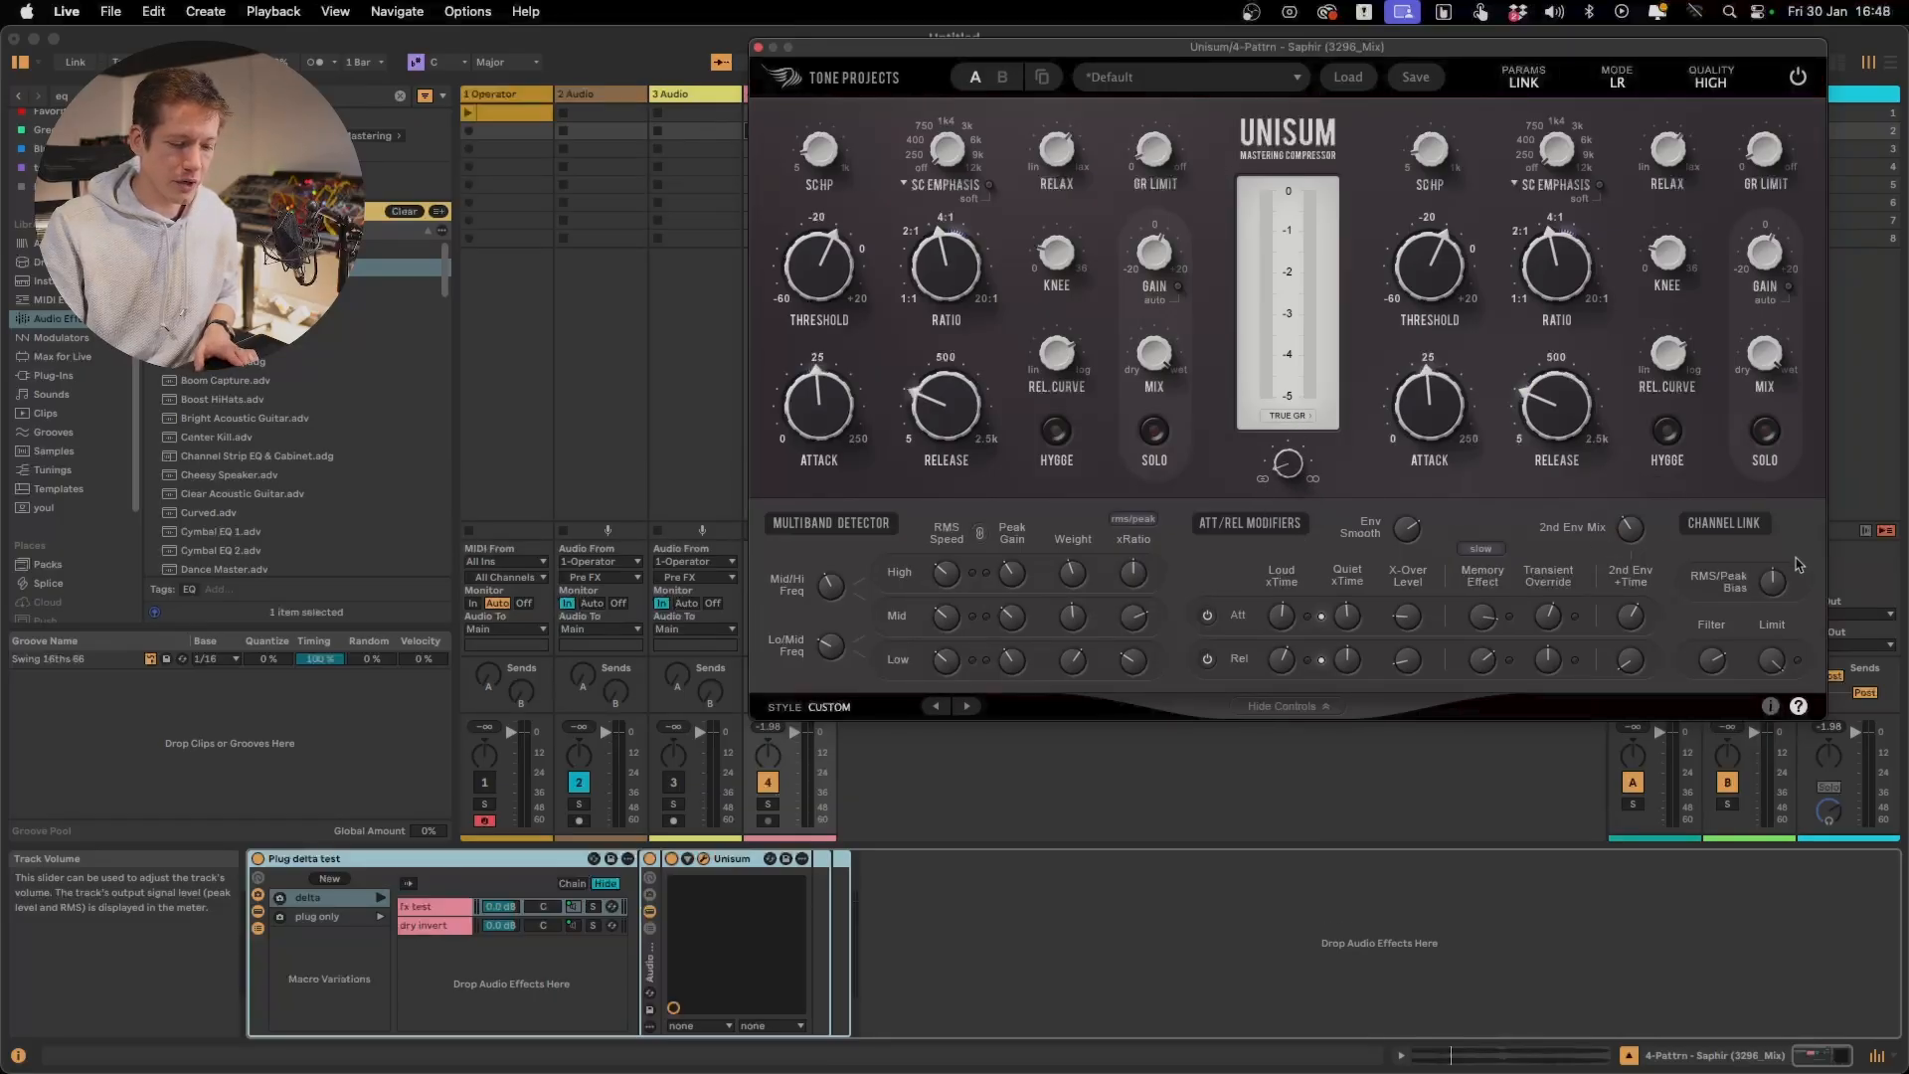
drag(1773, 570, 1820, 279)
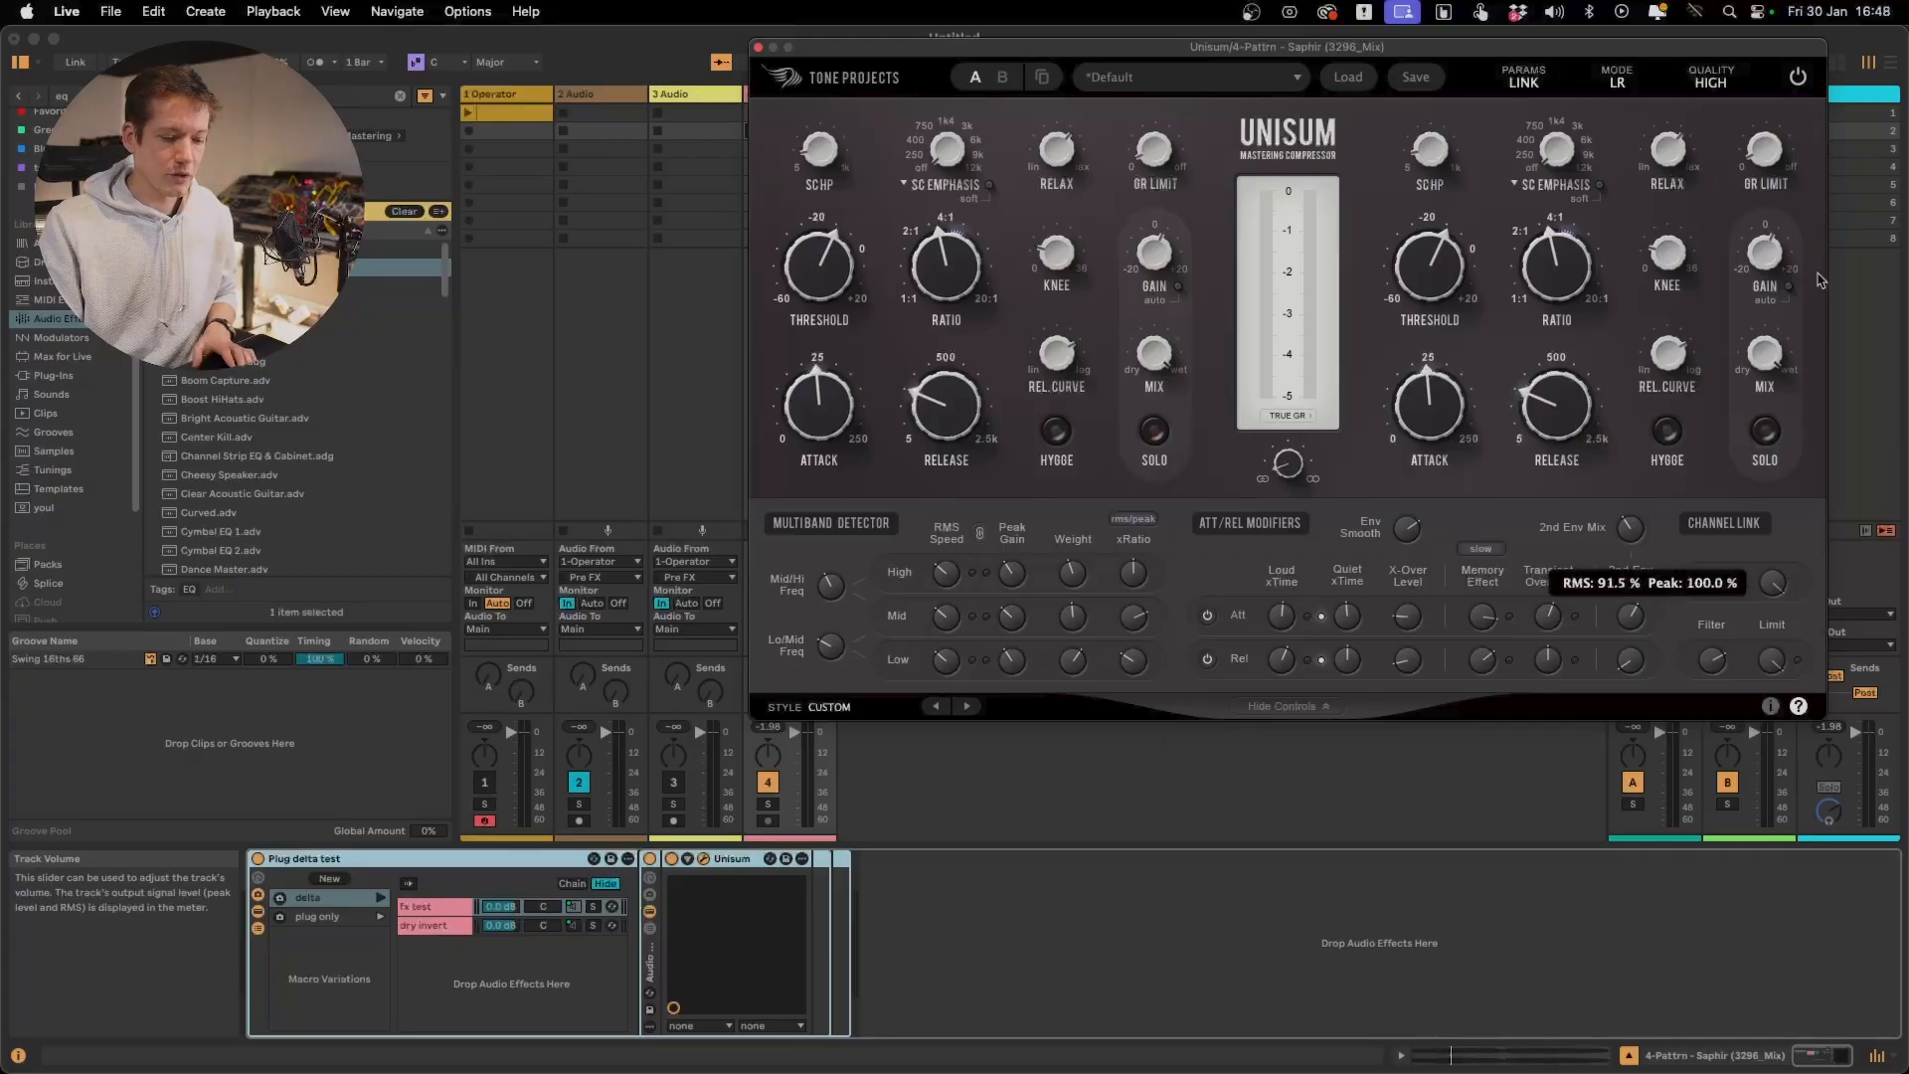
drag(1827, 211, 1752, 831)
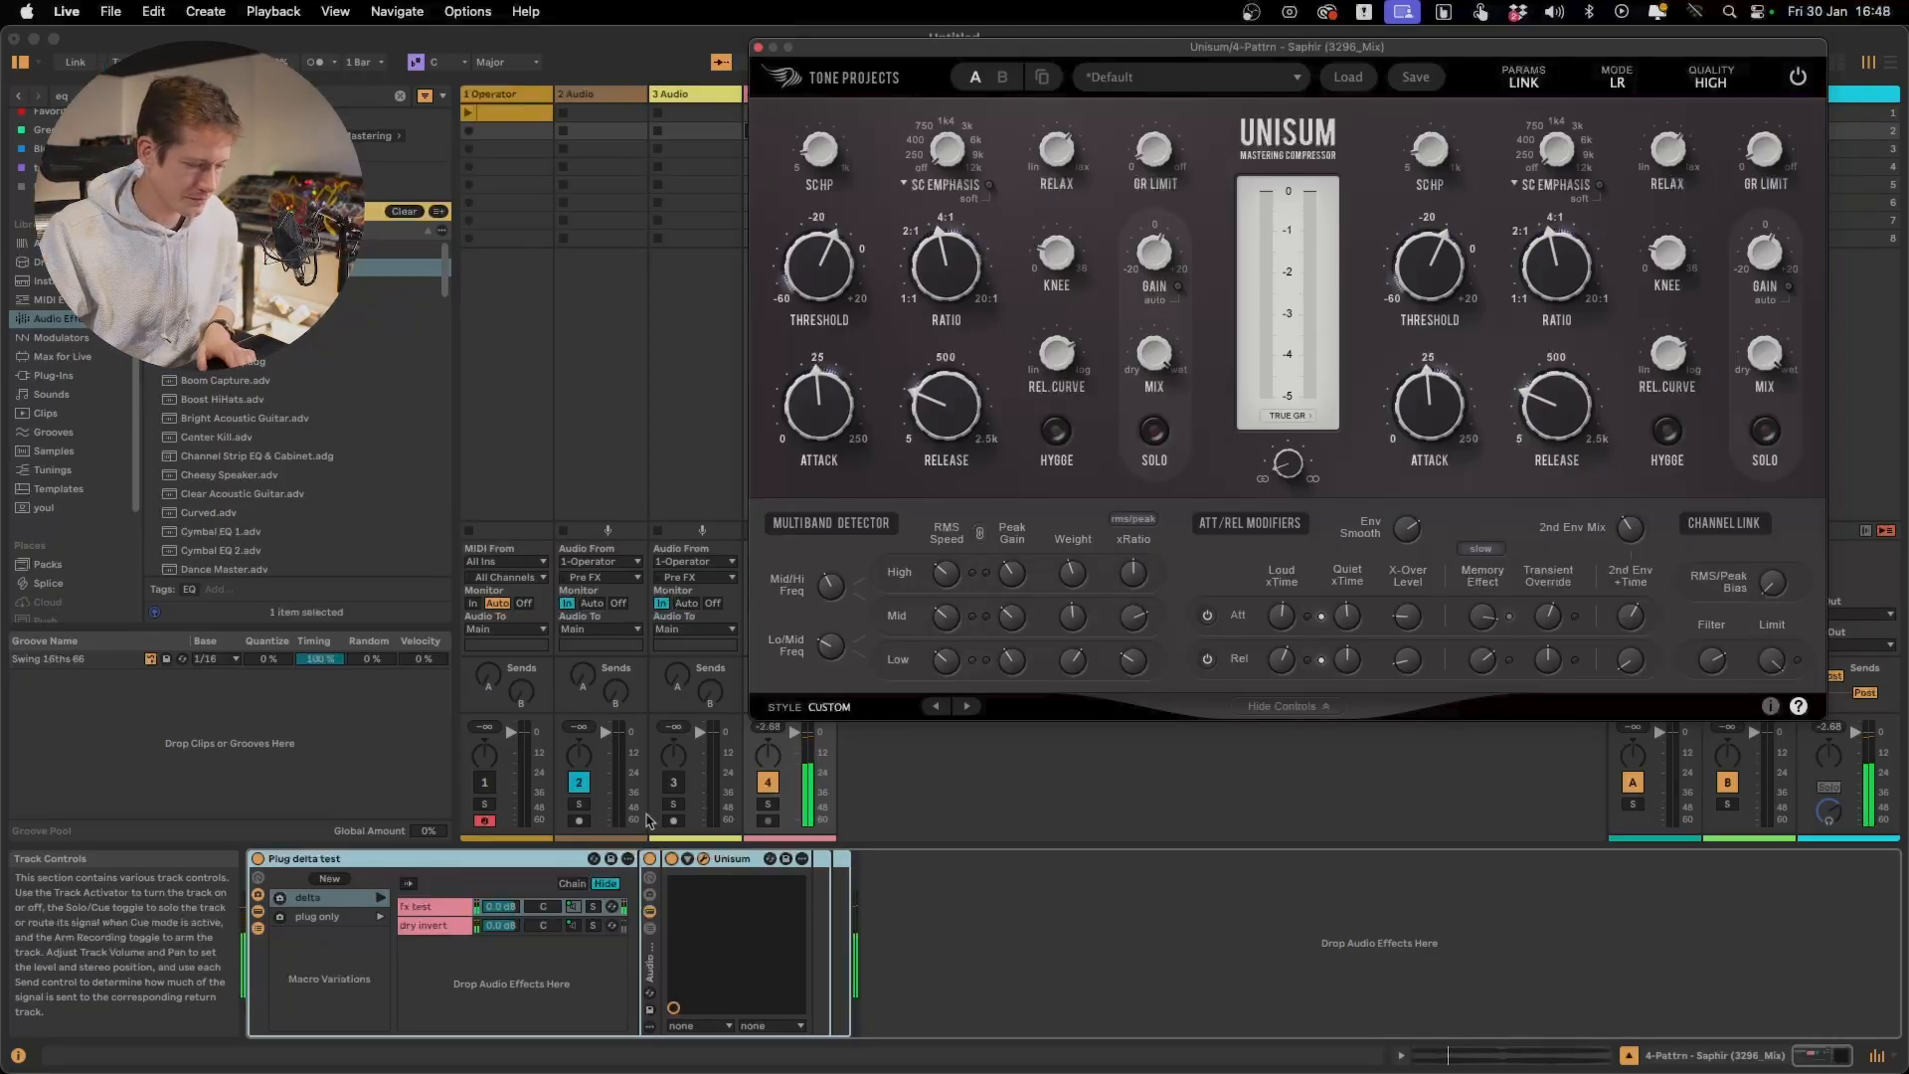
Set the RMS/Peak Bias to RMS 91.5 %, Peak 100.0 % while the track plays
click(1092, 768)
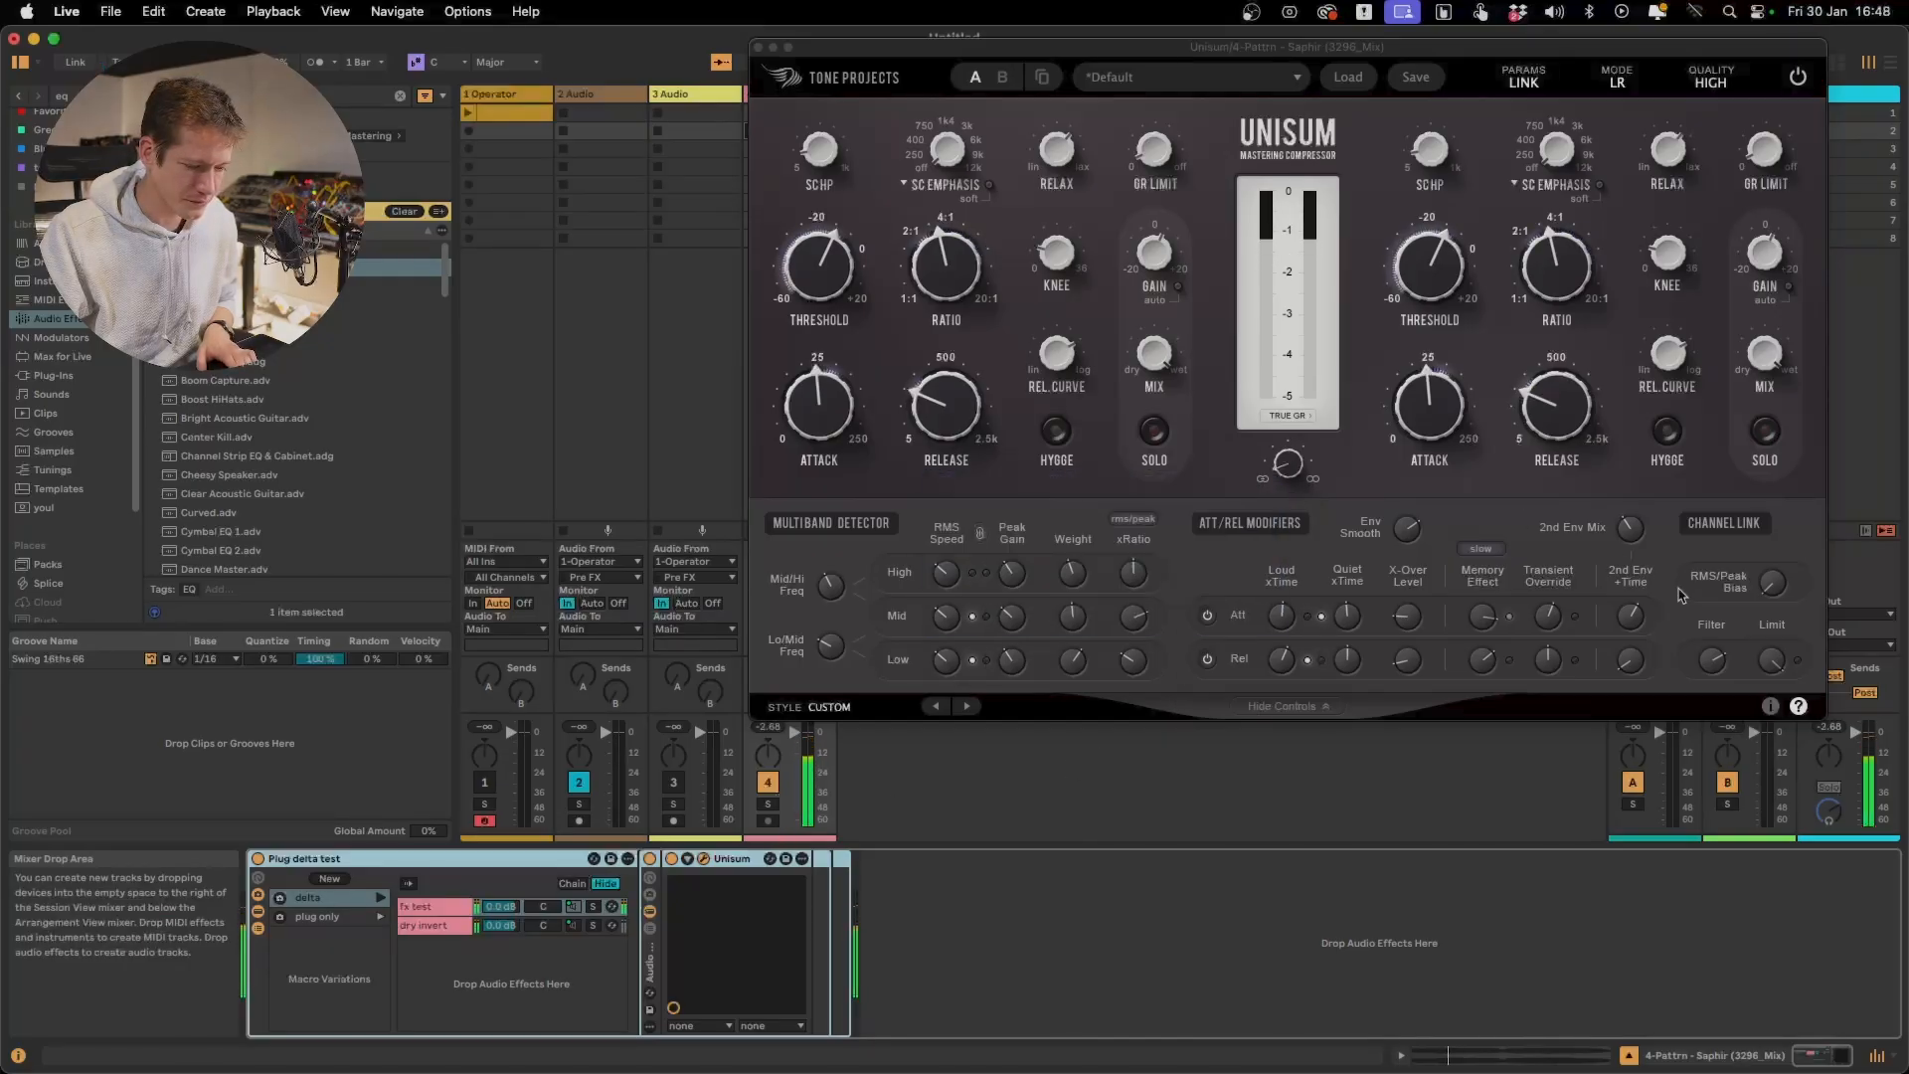
click(1774, 583)
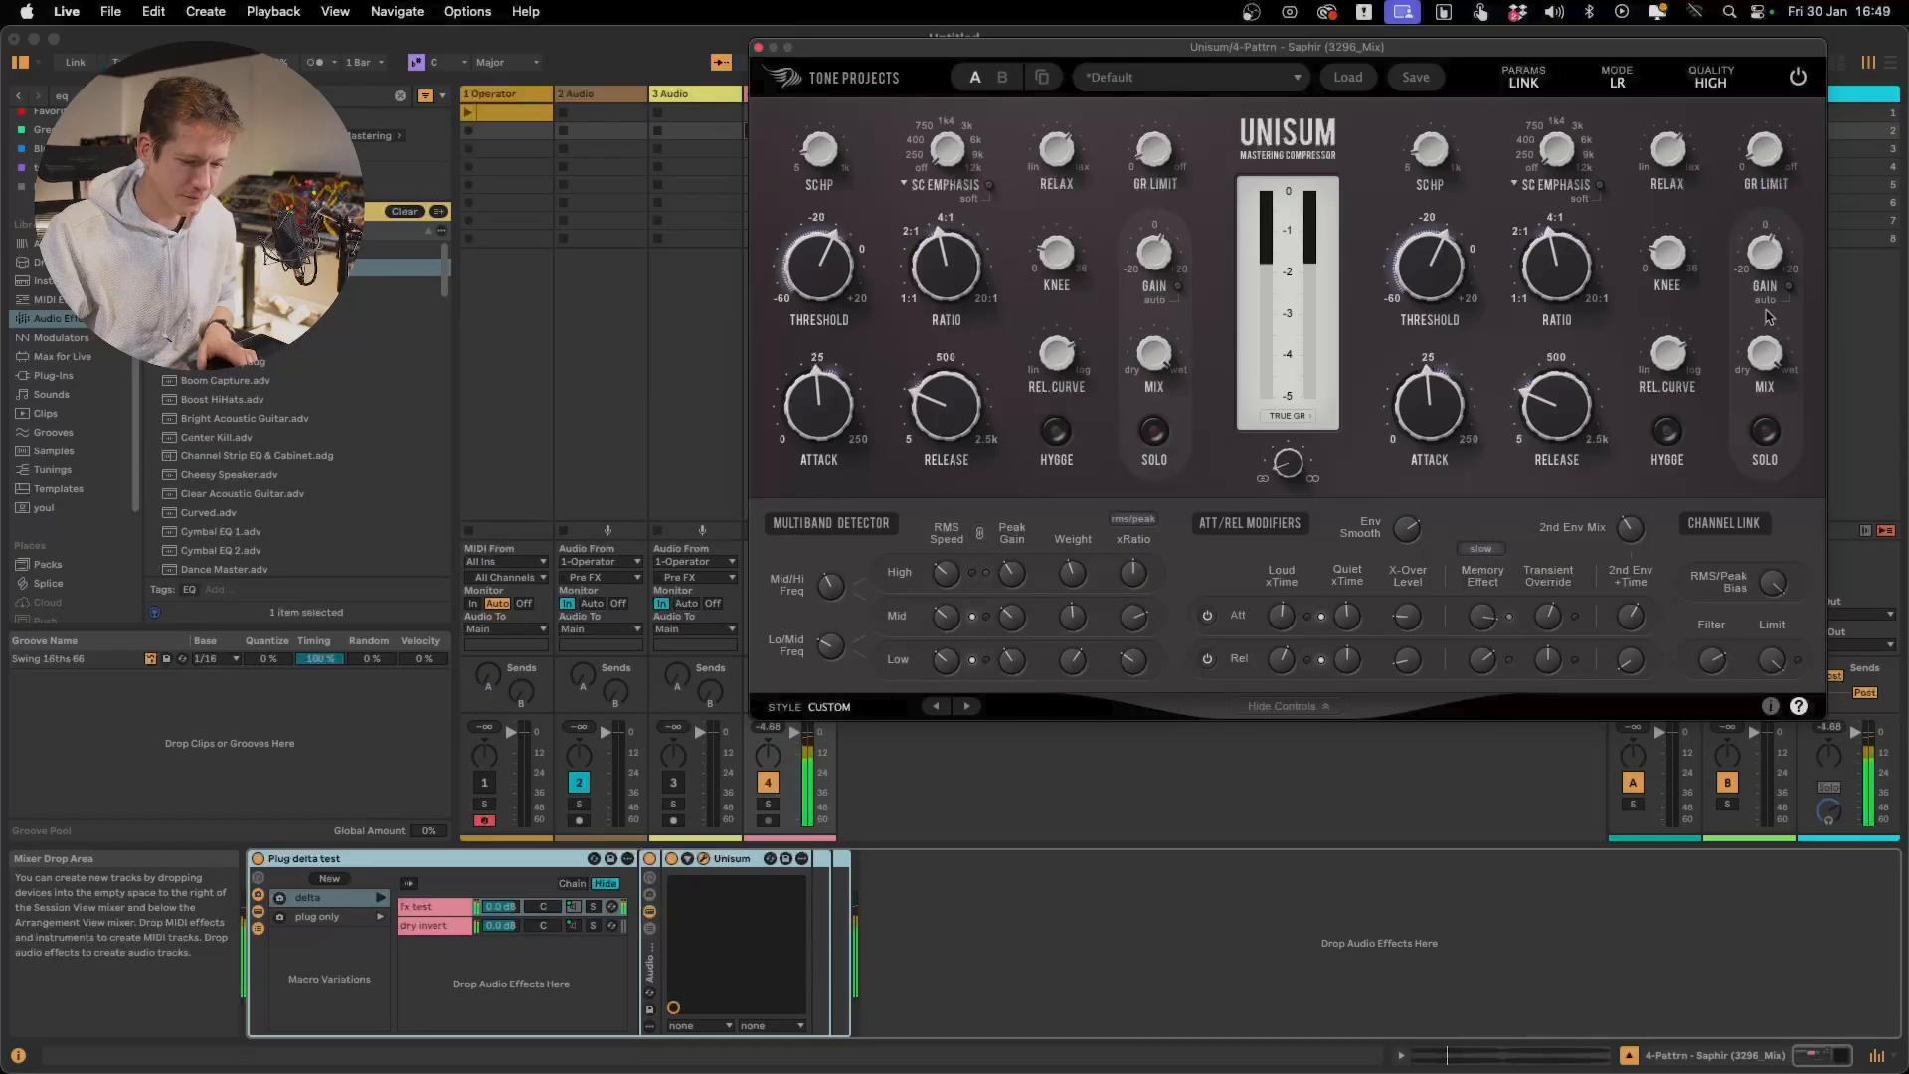
mouse_move(1768, 577)
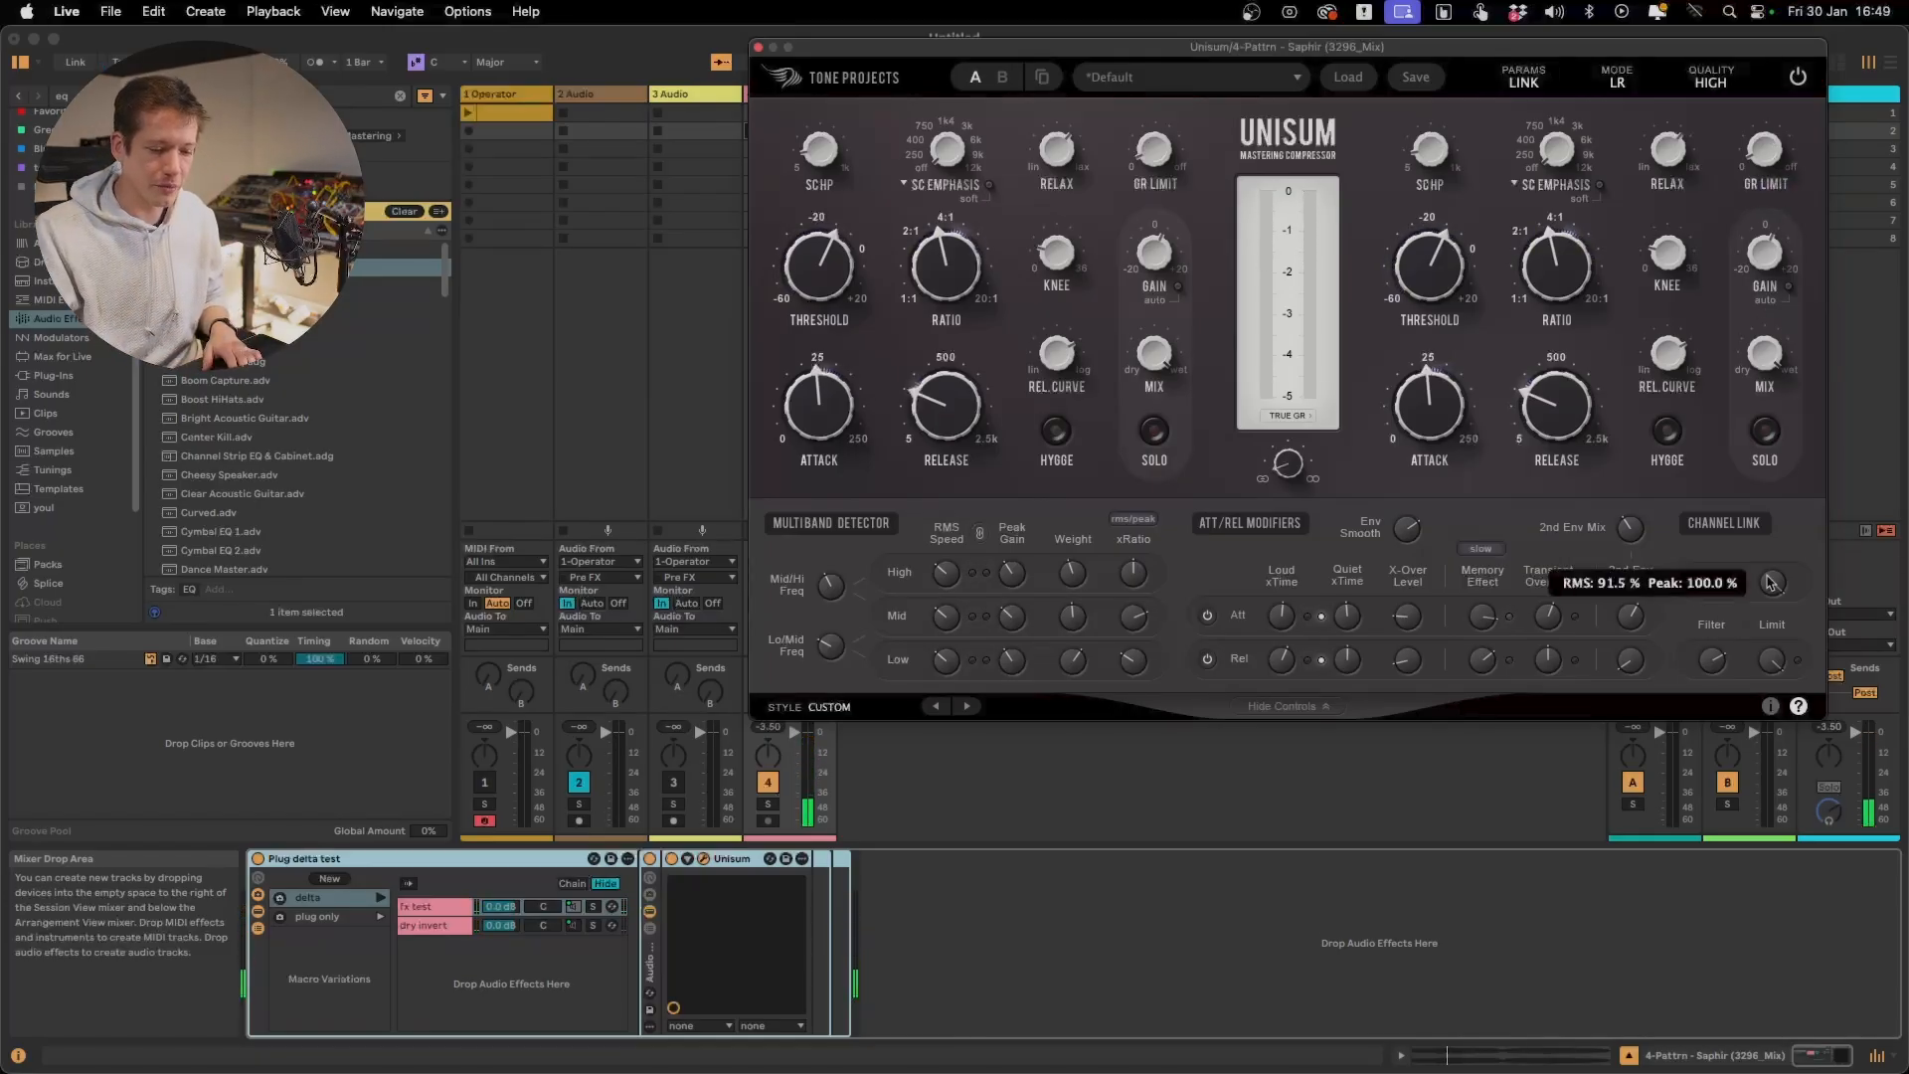